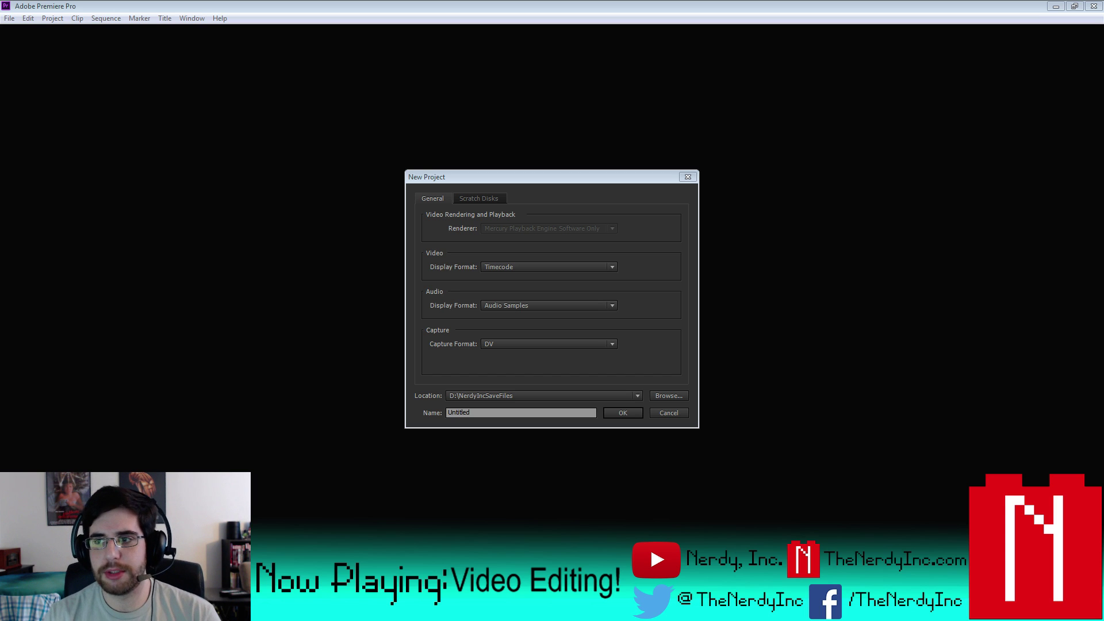
- Name the new project MovieReviews and confirm overwriting the existing one
left_click(480, 414)
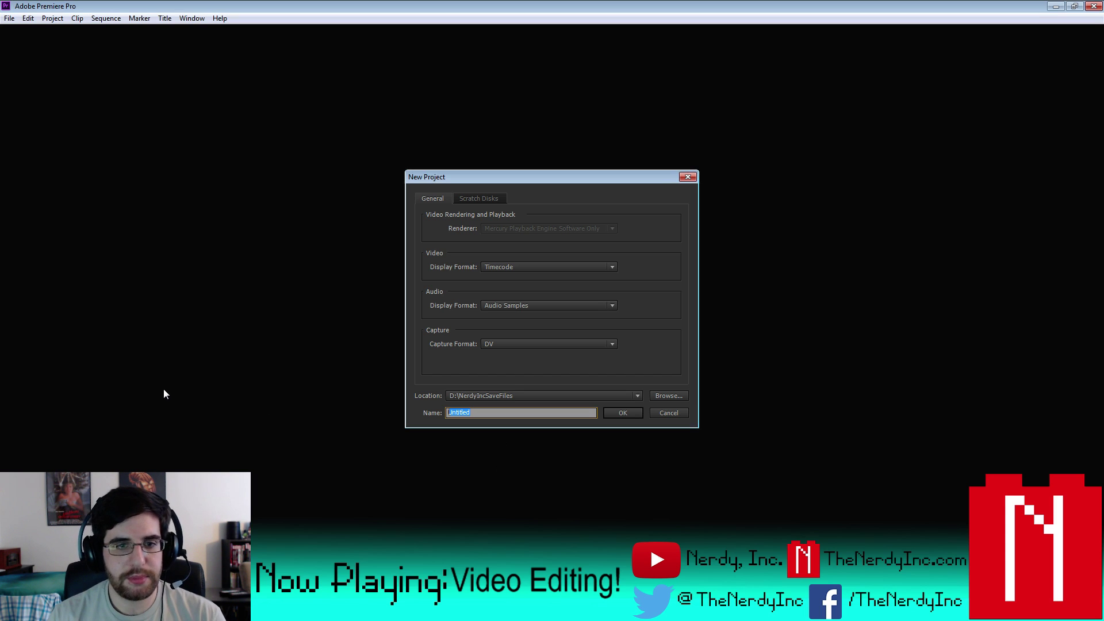
type("MovieR")
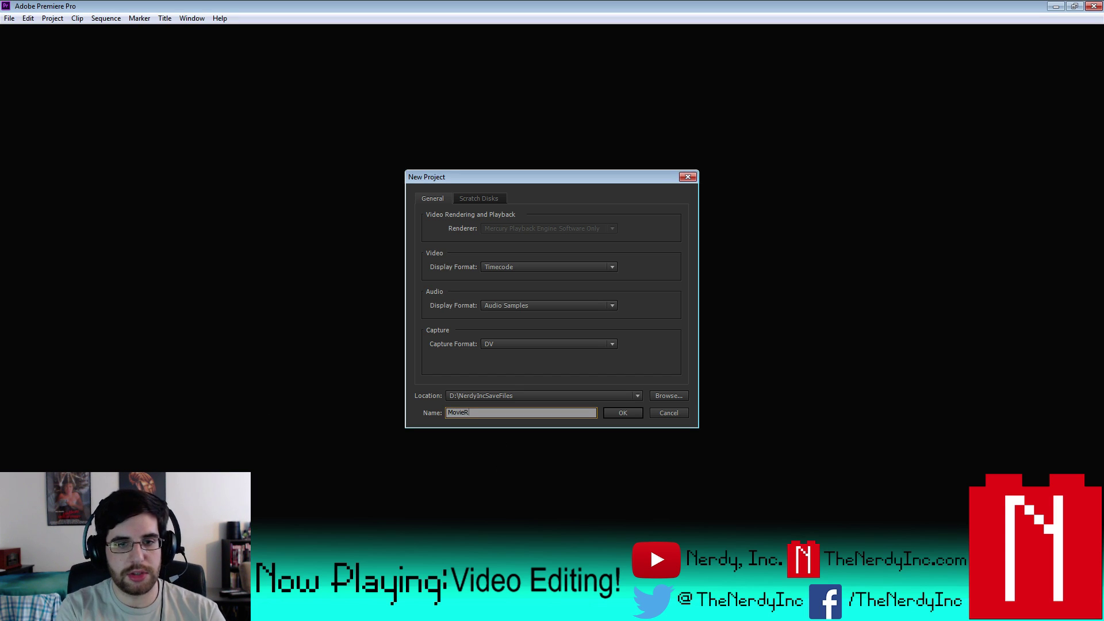
type("eviews")
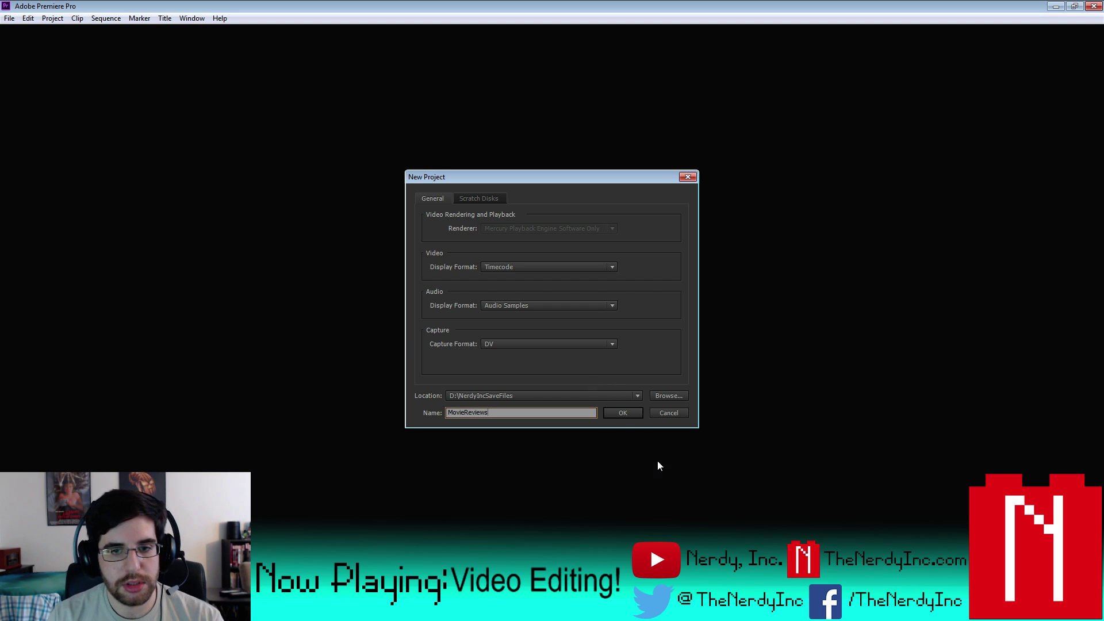
left_click(620, 410)
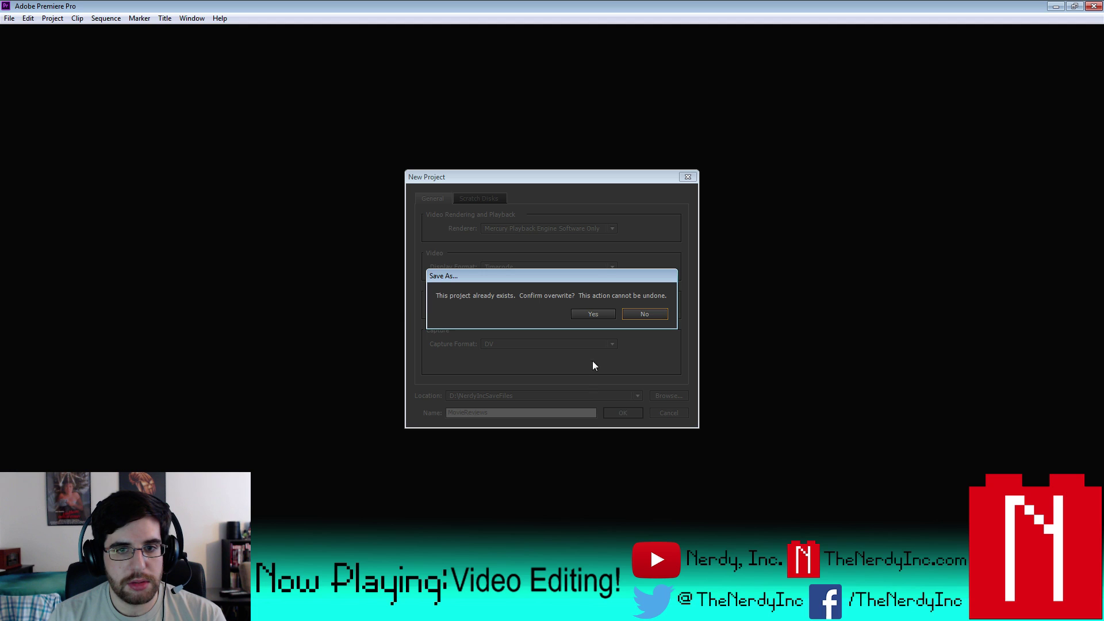
left_click(593, 314)
- Create the MovieReviews sequence using the P2 1080i/1080p 60Hz DVCPROHD editing mode
left_click(436, 122)
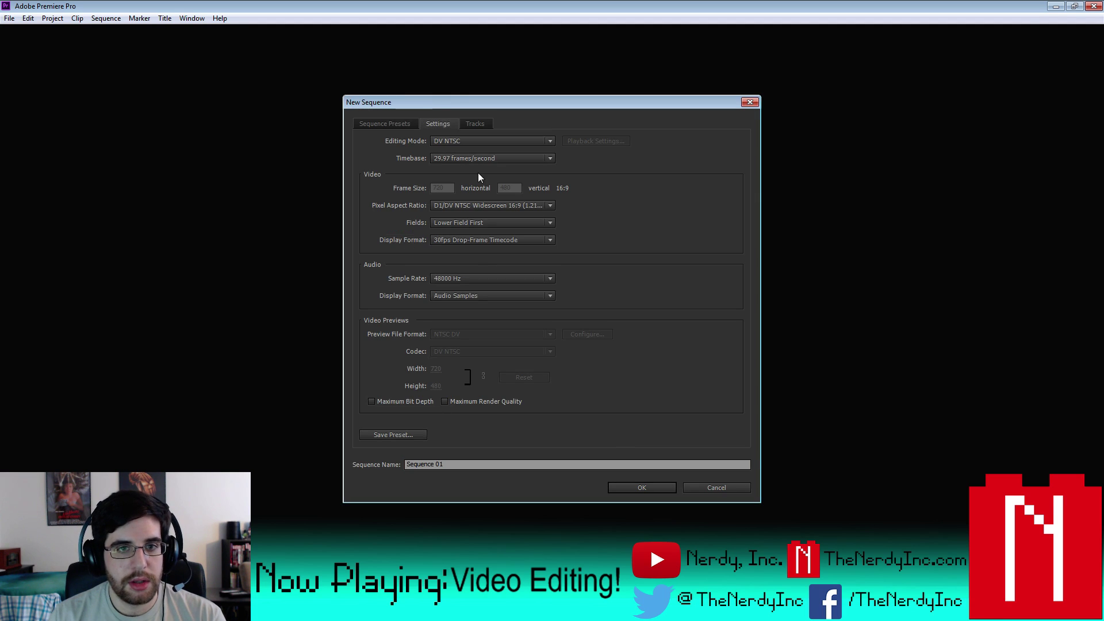
left_click(484, 142)
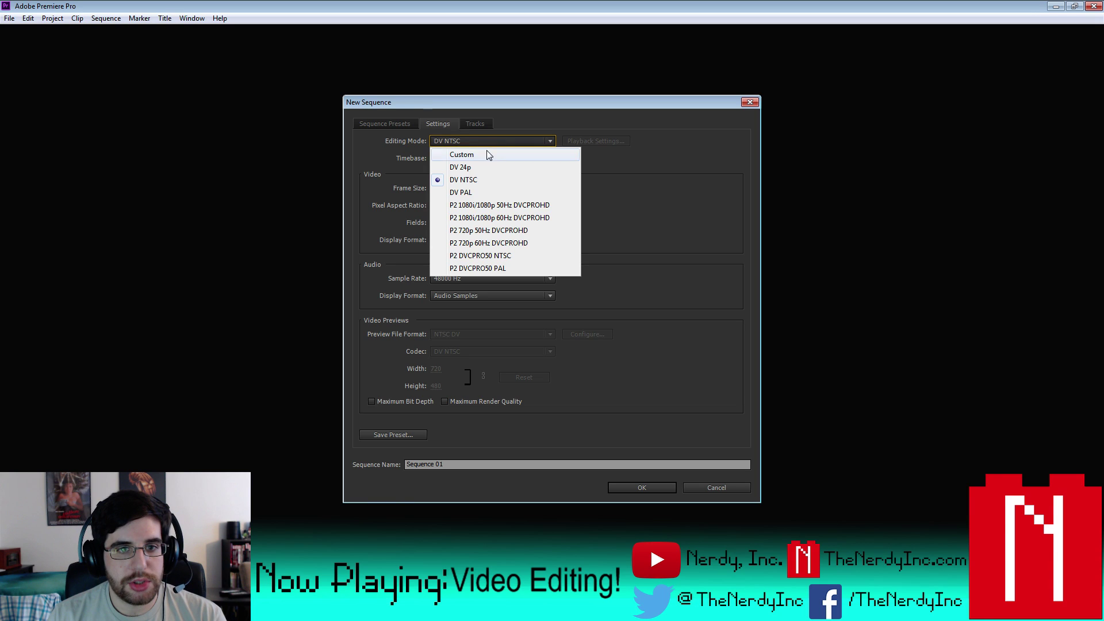
left_click(505, 221)
left_click(468, 462)
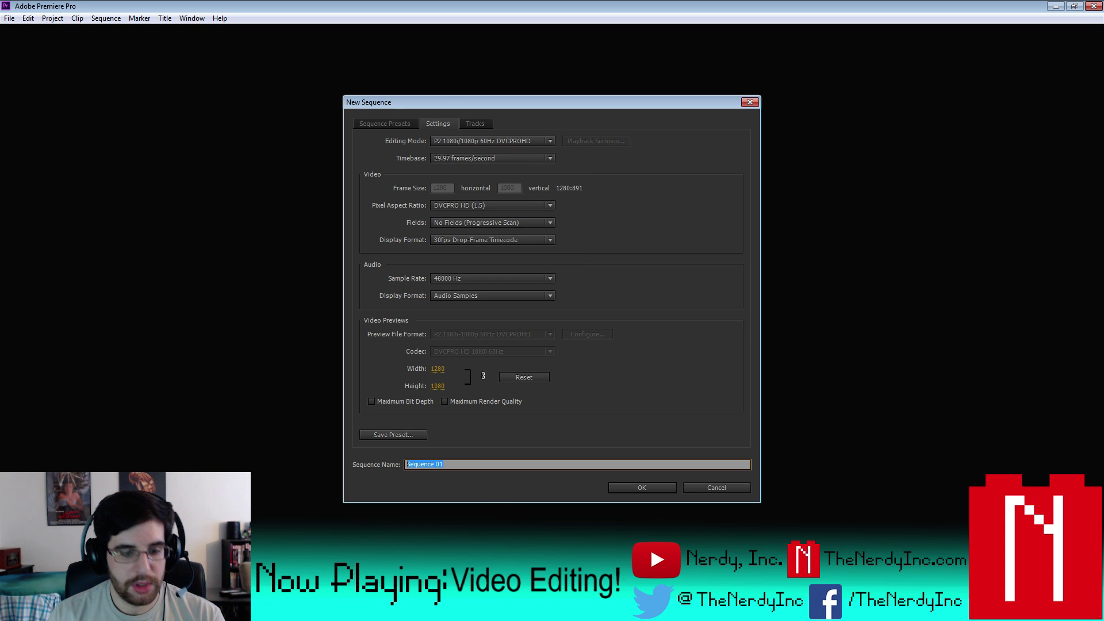
type("MovieReiver")
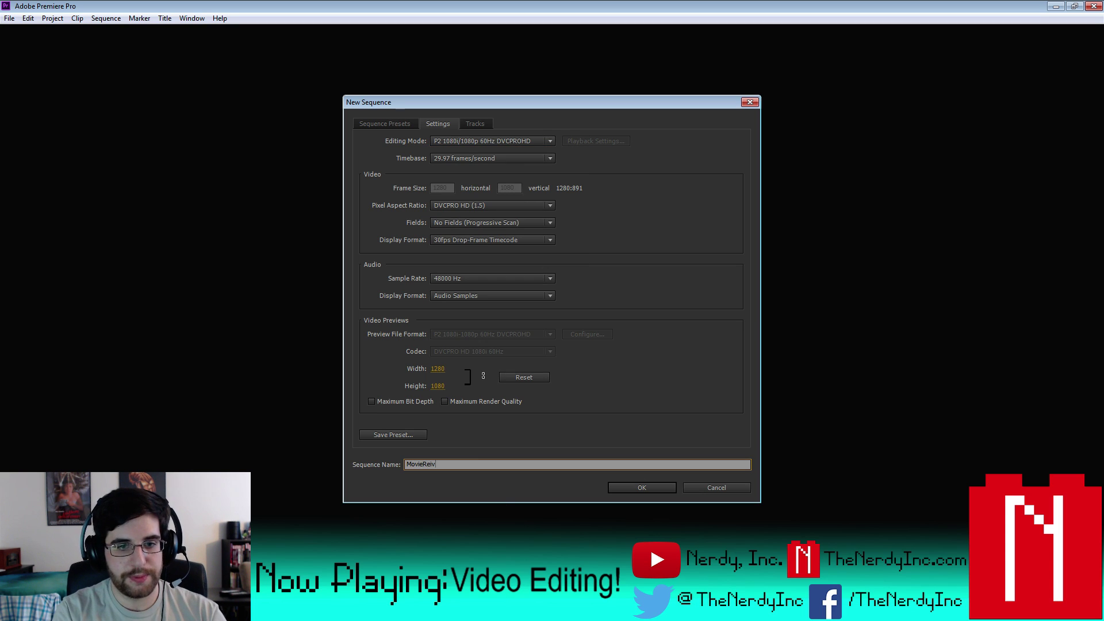
key("BackSpace")
key("BackSpace")
key("BackSpace")
key("BackSpace")
type("views")
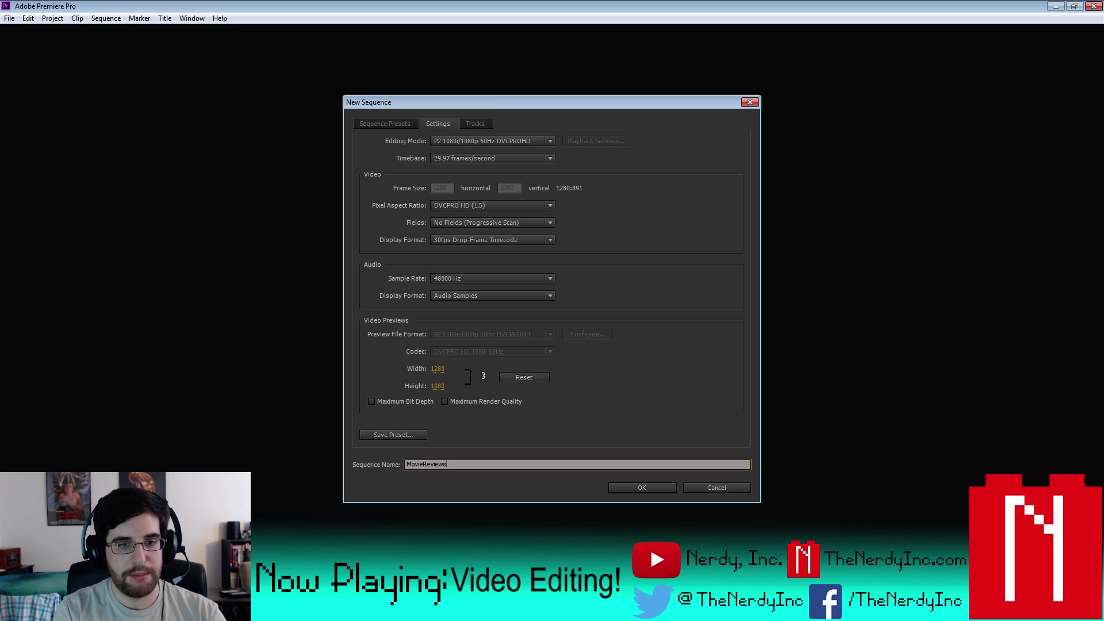
key("Return")
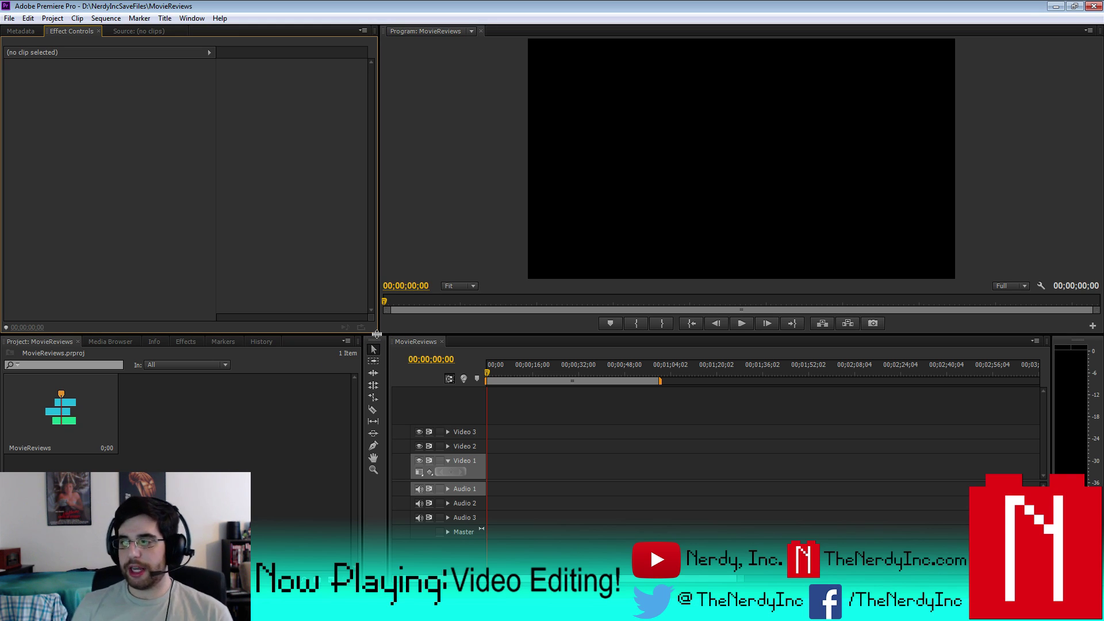
- Import camera clips P1060314 through P1060317 from the Newest Camera folder
left_click(128, 454)
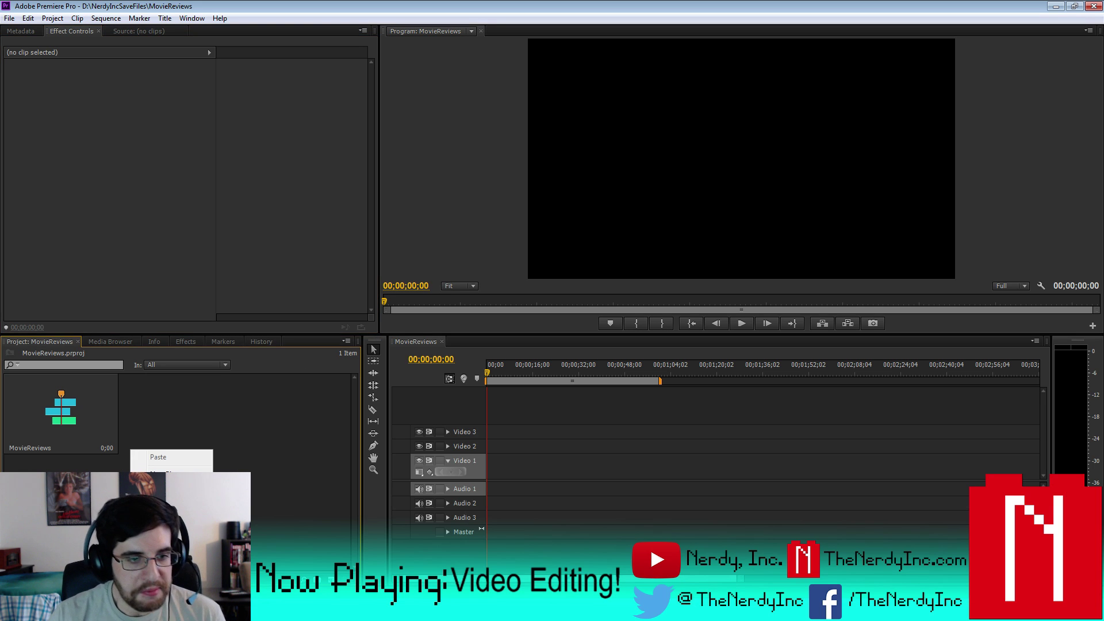
double_click(130, 454)
key("Escape")
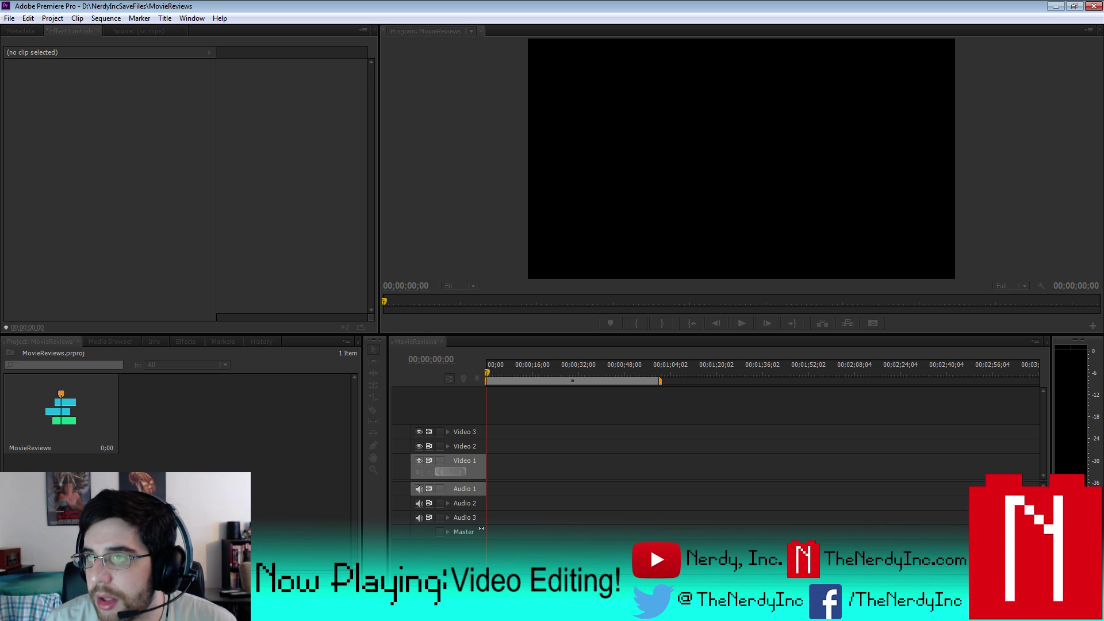
key("ctrl+i")
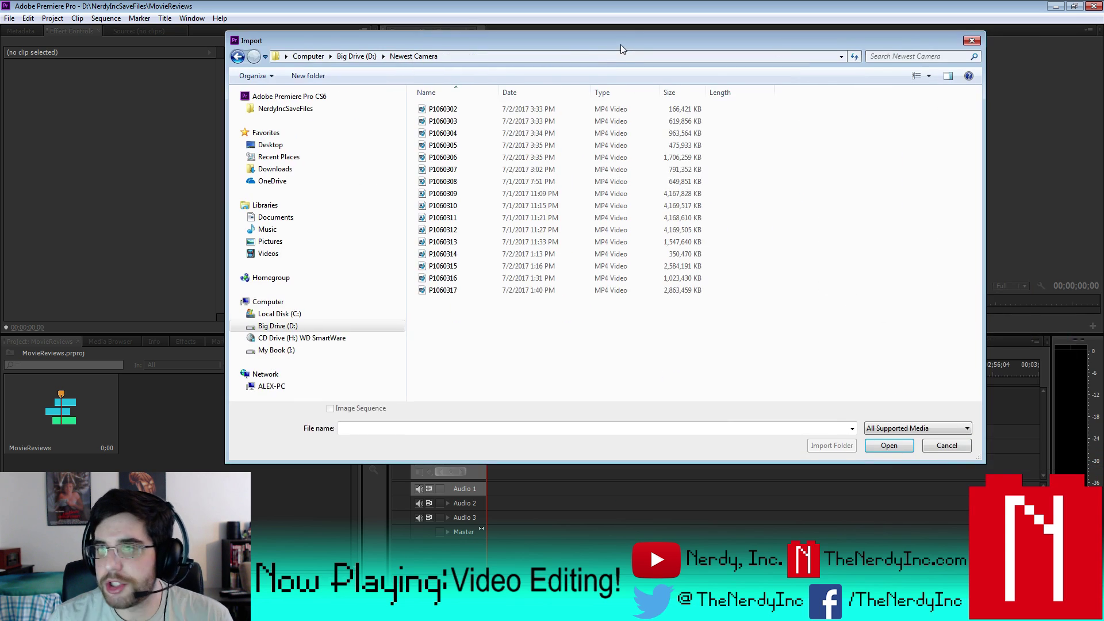
left_click_drag(619, 44, 619, 71)
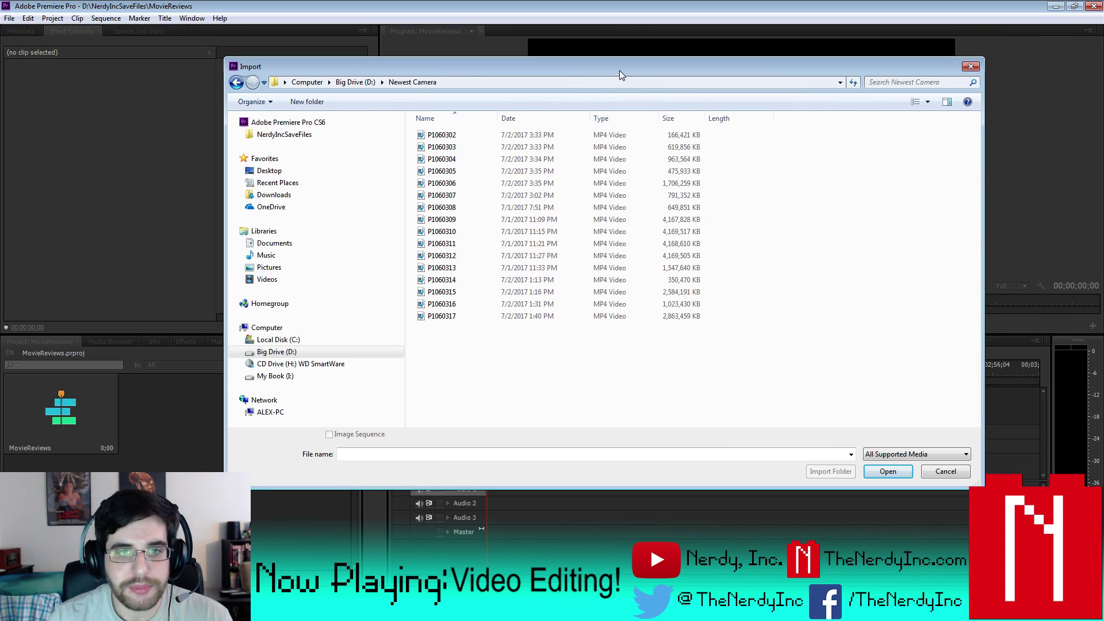
left_click(502, 280)
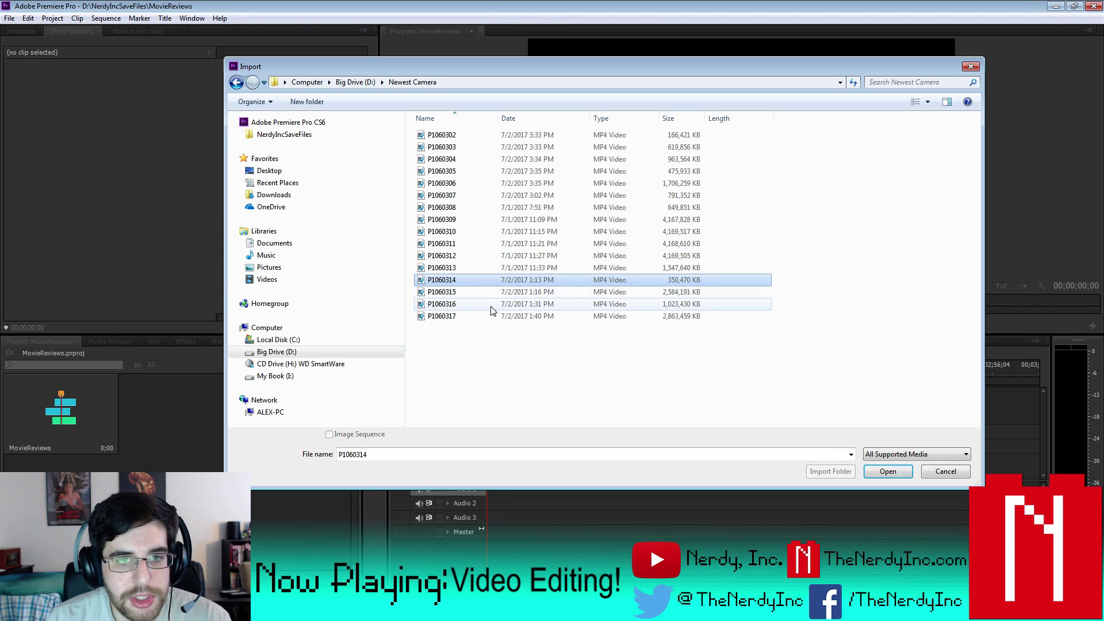
left_click(489, 316, "shift")
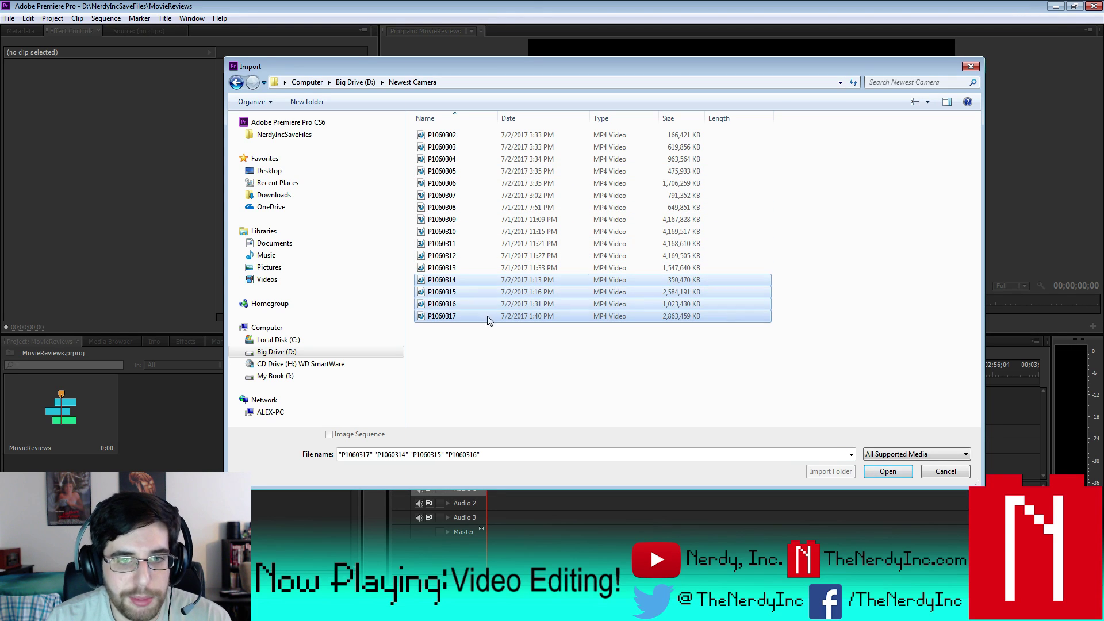
left_click(880, 473)
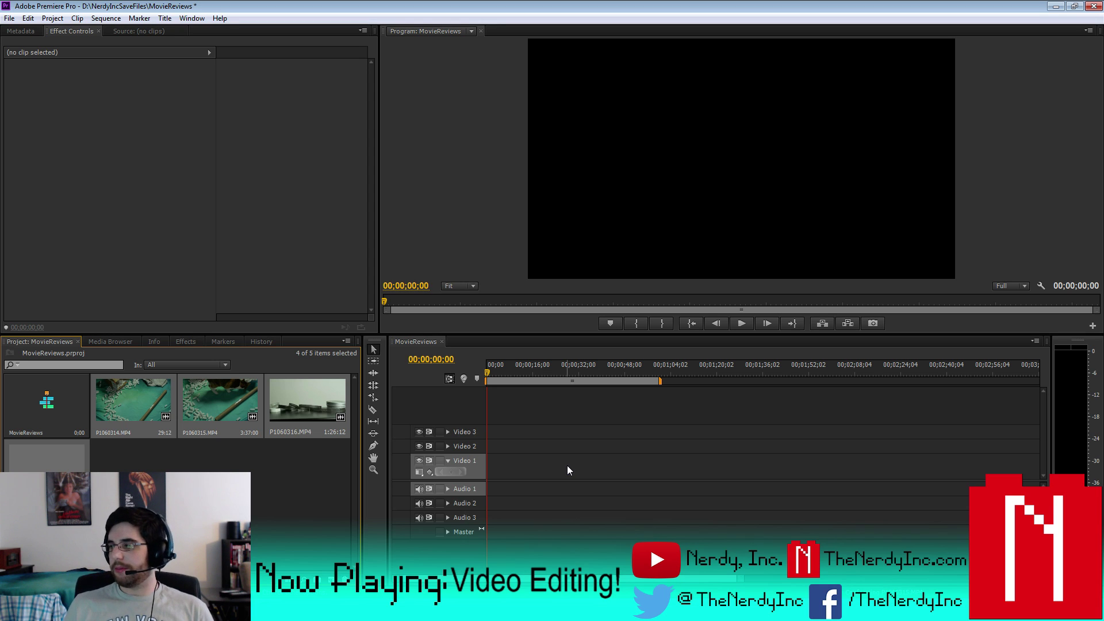
- Import the extra audio and Facebook logo image files, bringing the bin to 11 items
key("ctrl+shift+a")
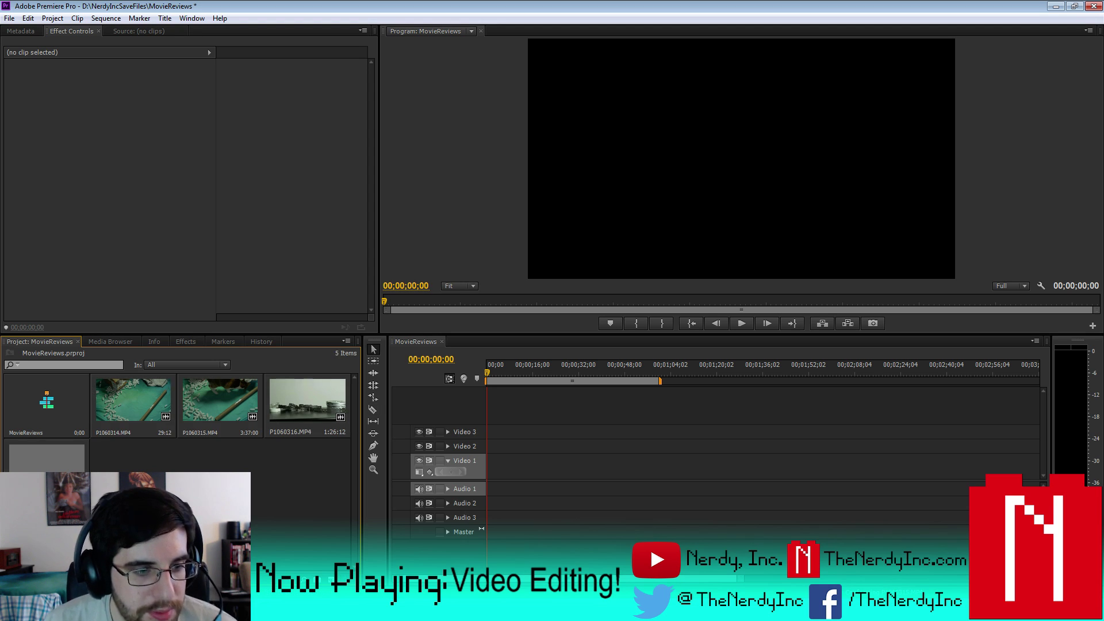
key("ctrl+i")
left_click_drag(592, 67, 1103, 87)
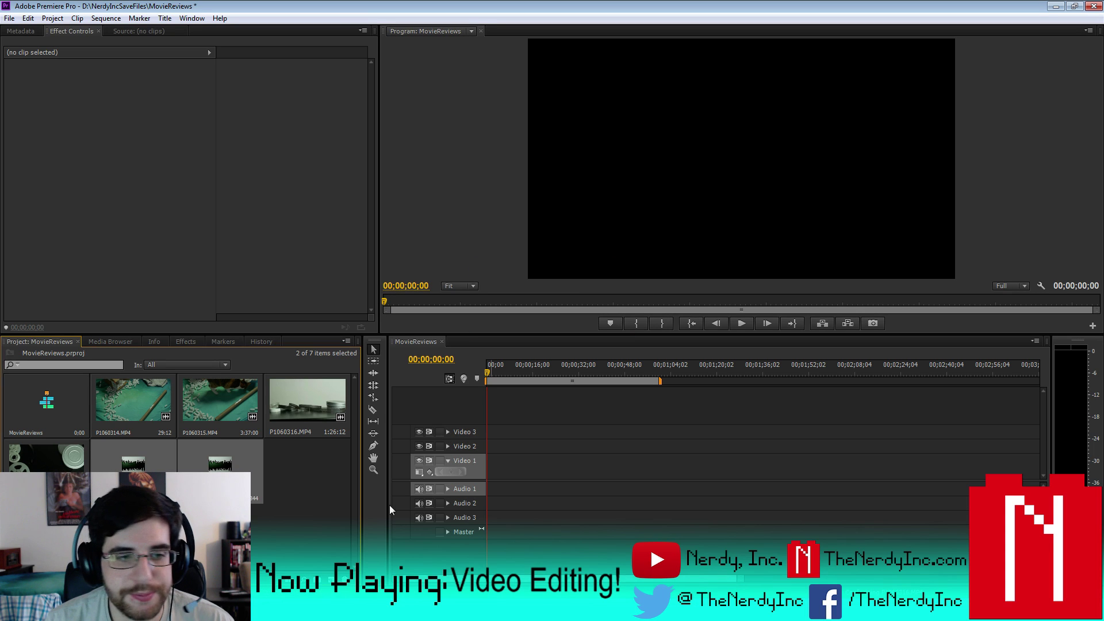
left_click(310, 474)
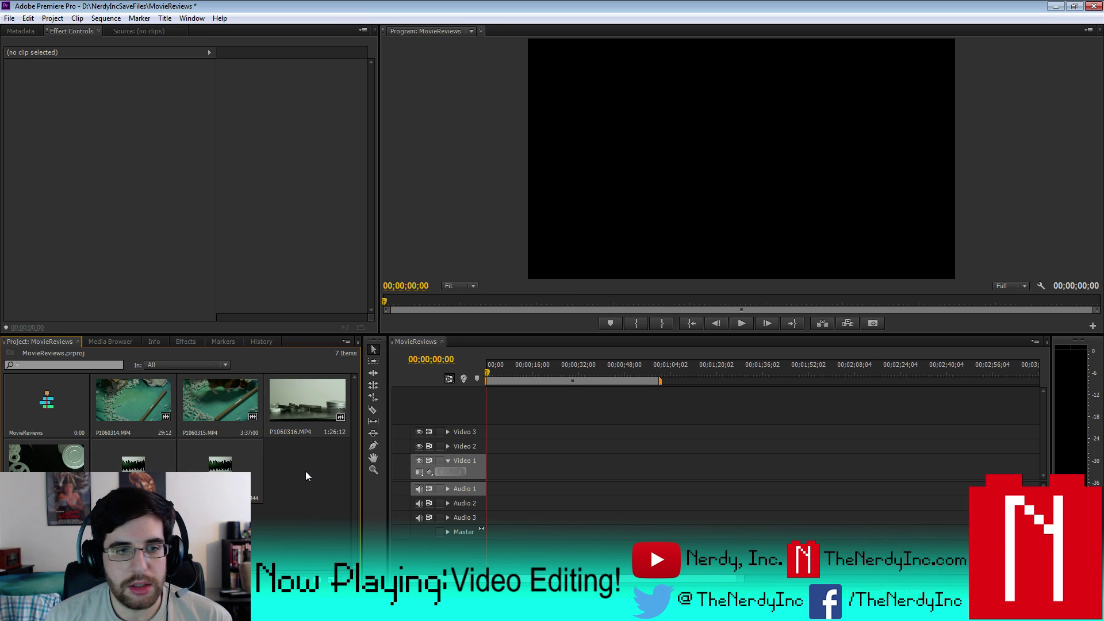
right_click(305, 471)
left_click(337, 527)
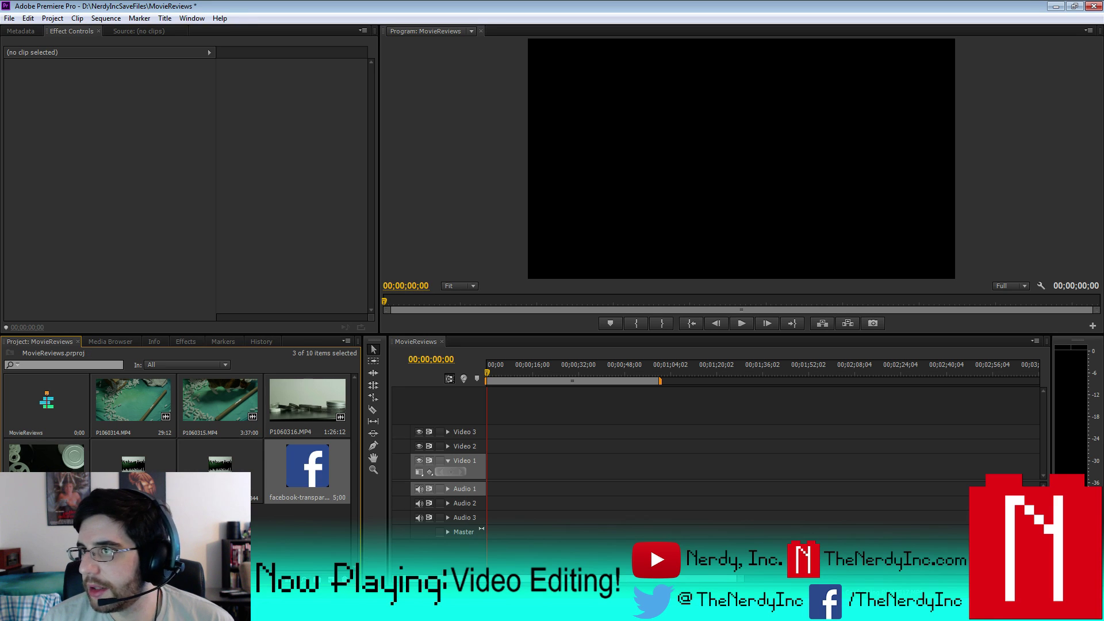
left_click(322, 546)
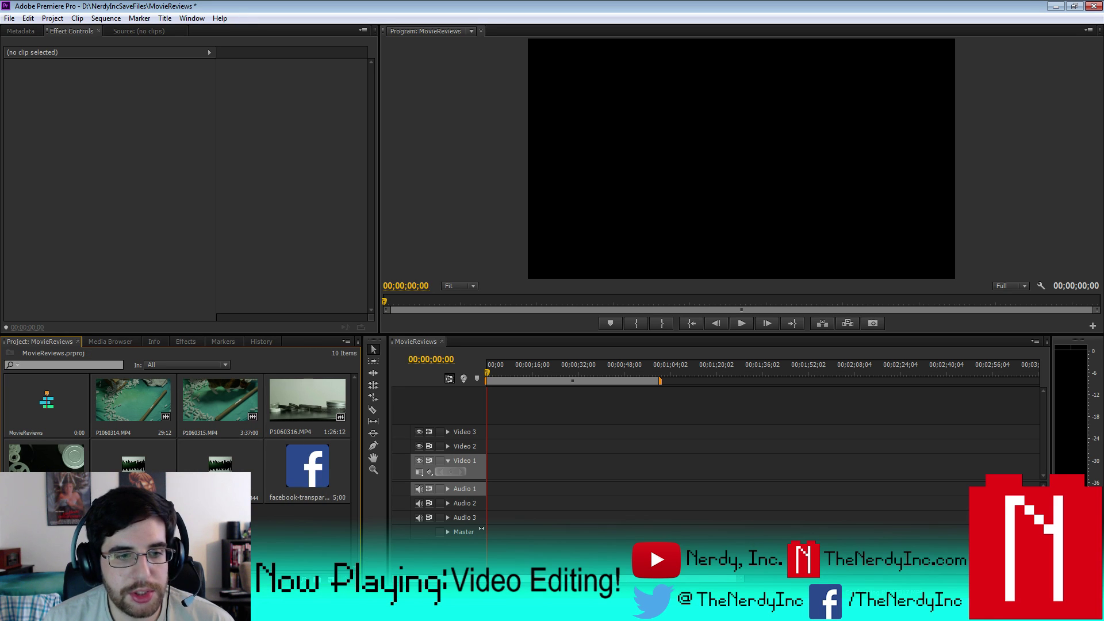
right_click(217, 433)
left_click(253, 499)
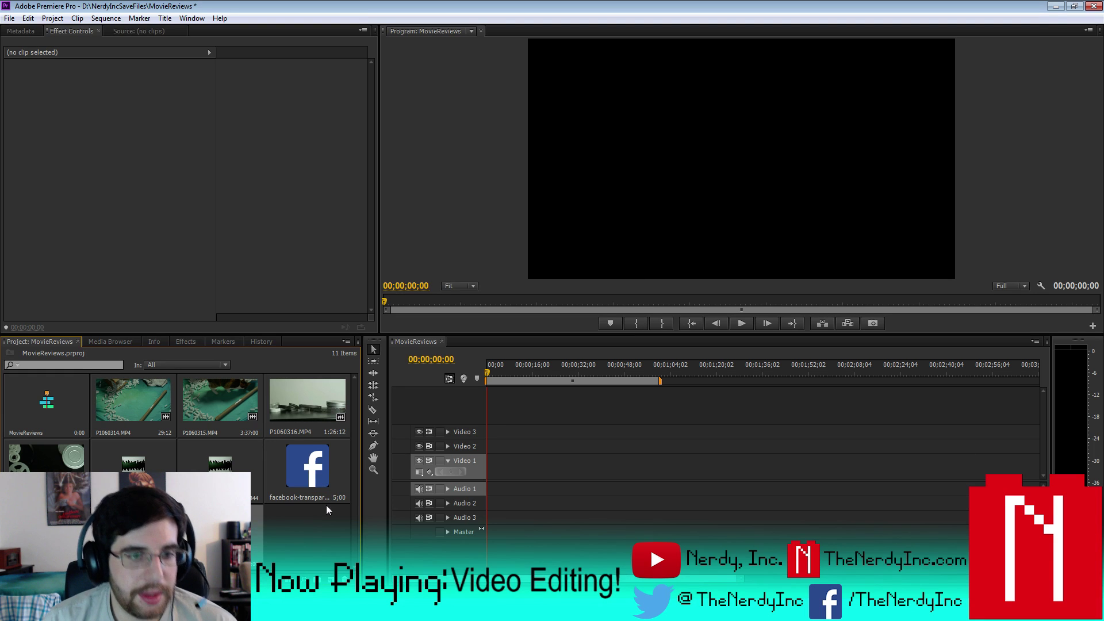
key("alt+Tab")
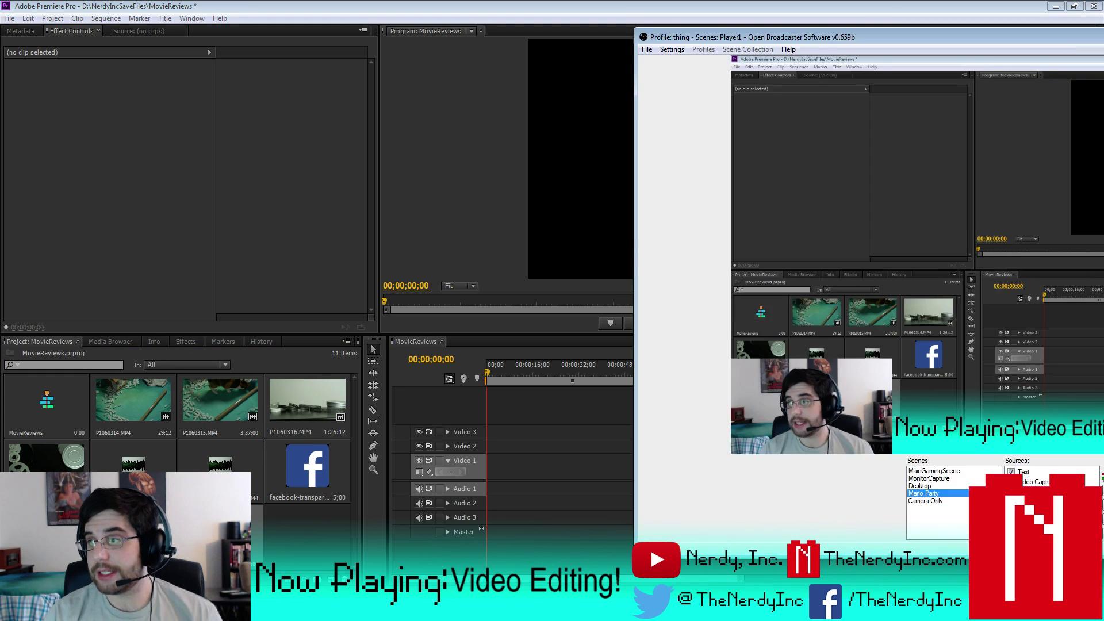
key("alt+Tab")
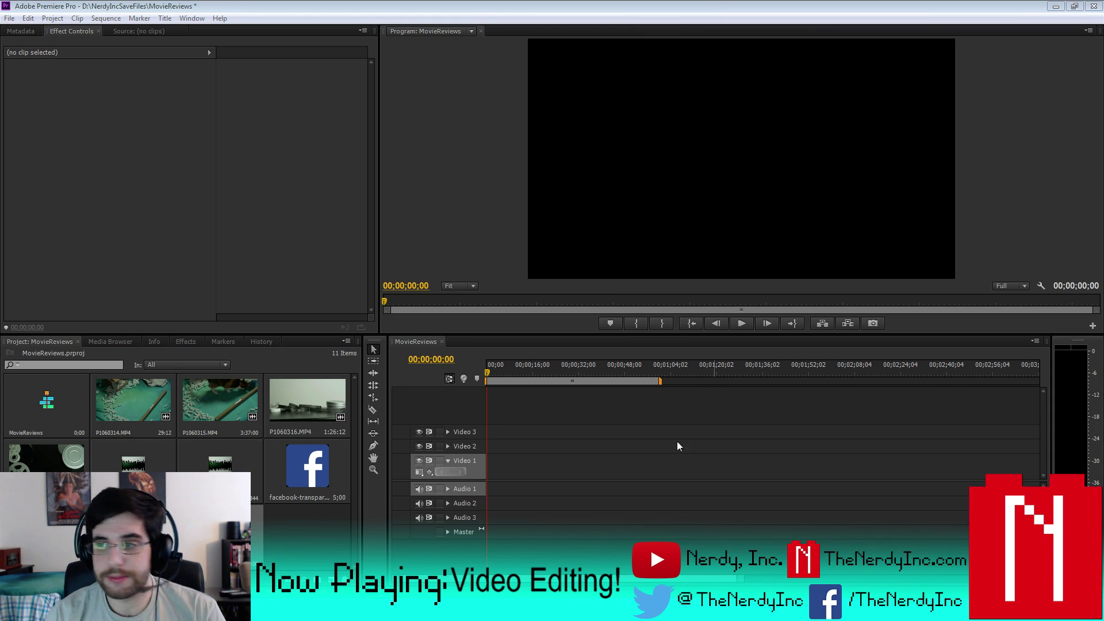
- Place P1060316.MP4 on the timeline, keeping sequence settings, and scale it to frame size
left_click(294, 548)
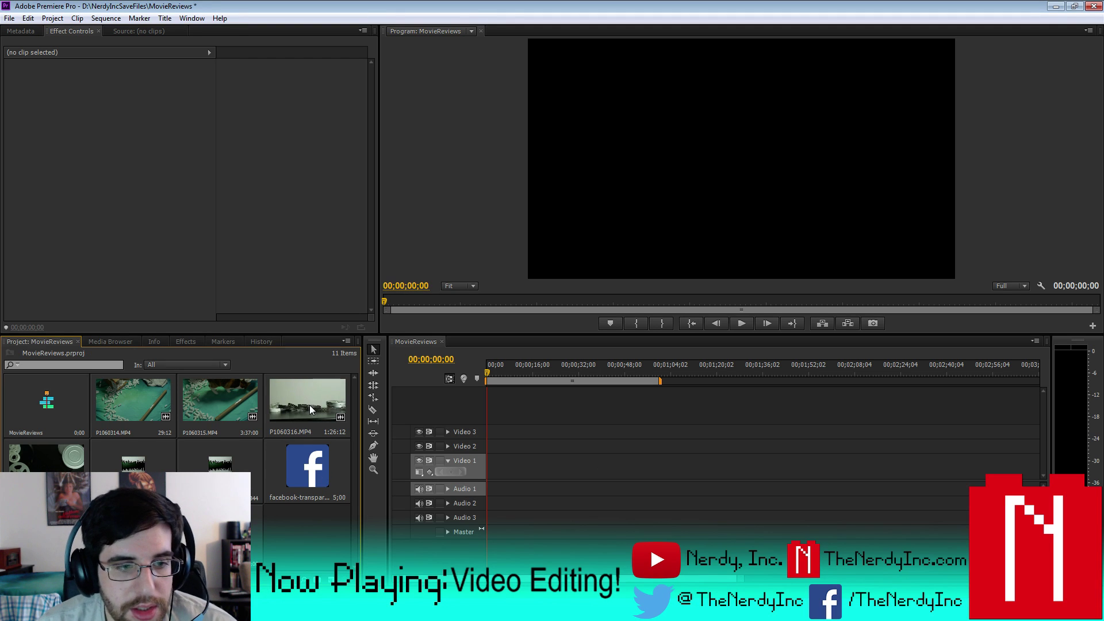
left_click_drag(309, 404, 484, 466)
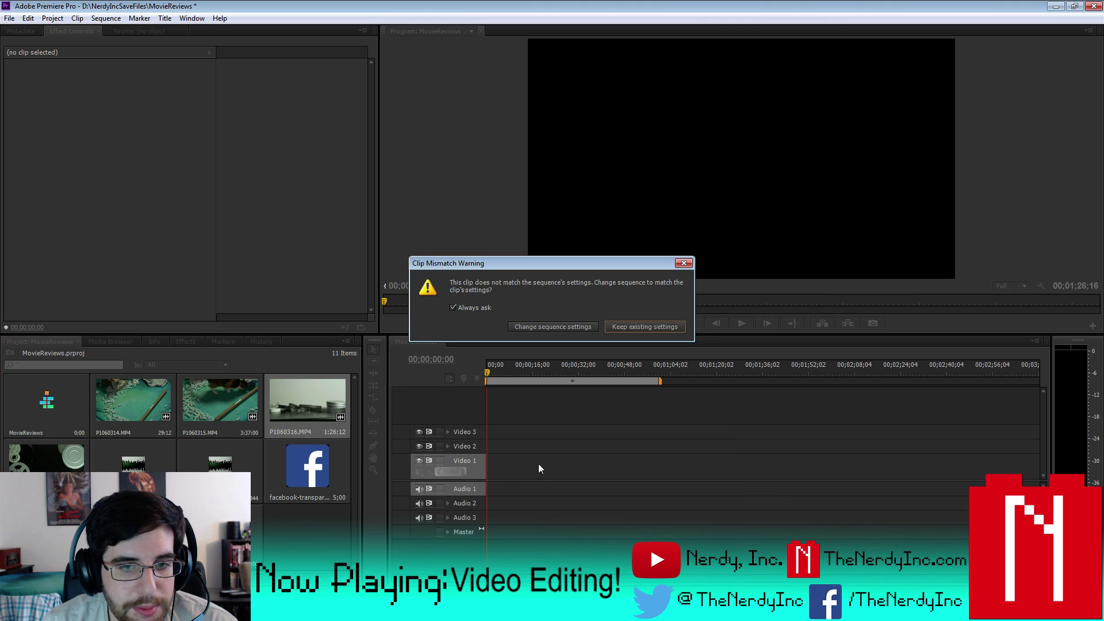
left_click(670, 328)
left_click(570, 372)
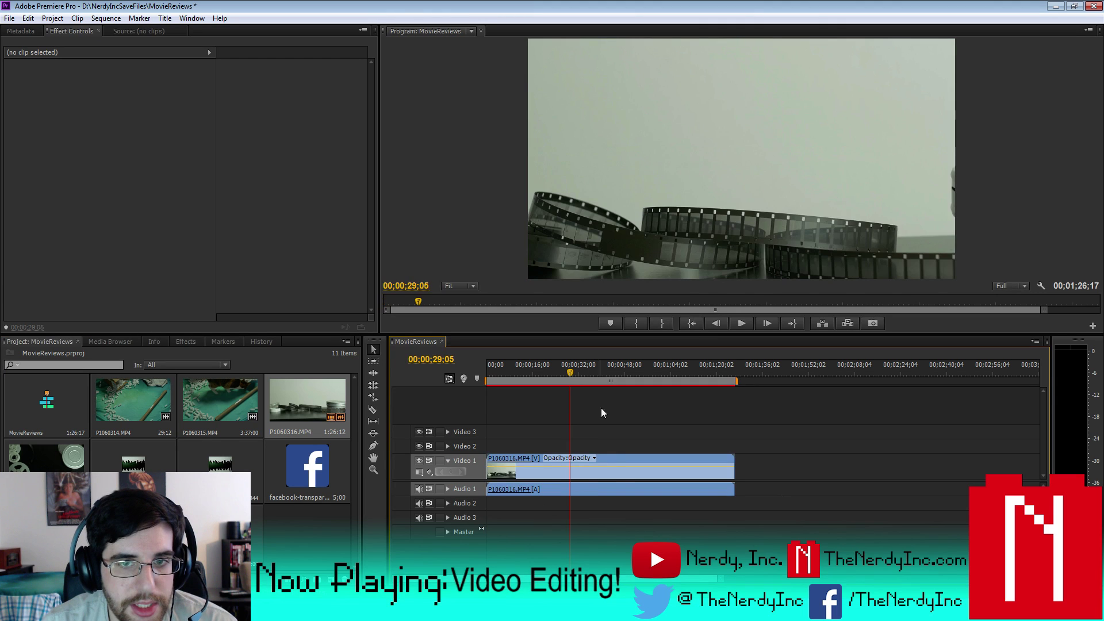
right_click(615, 467)
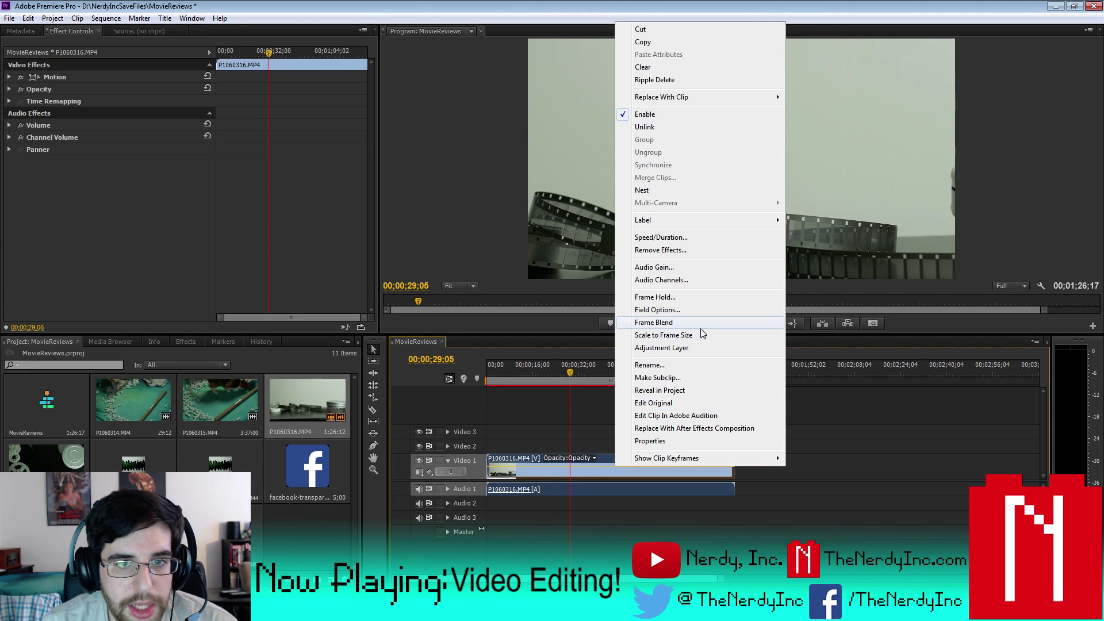
left_click(680, 339)
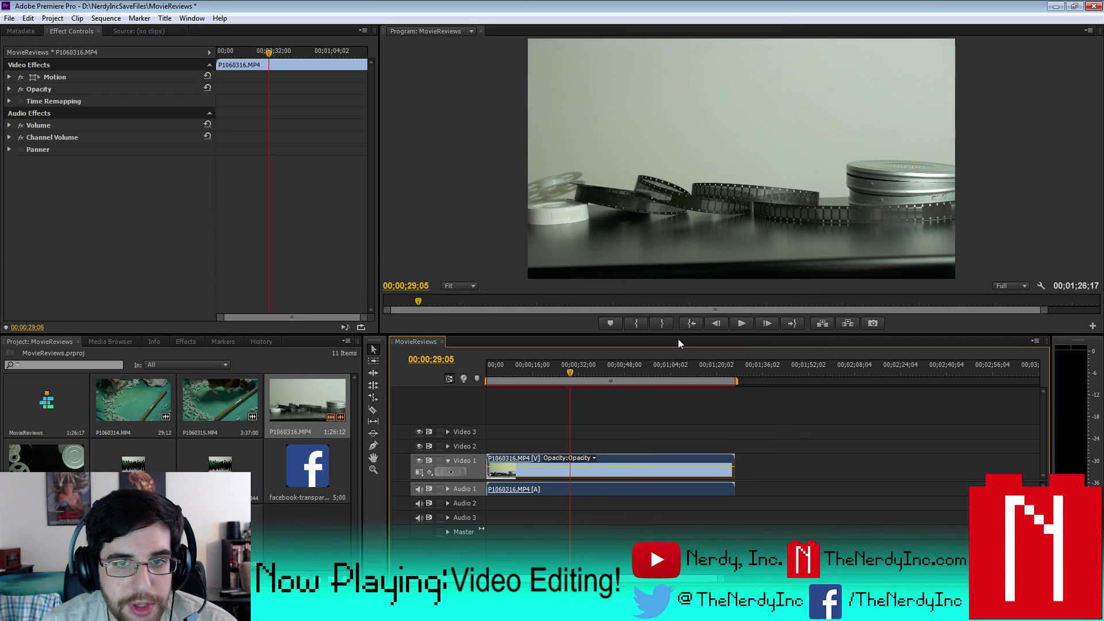
- Unlink the clip and delete its original audio
right_click(598, 474)
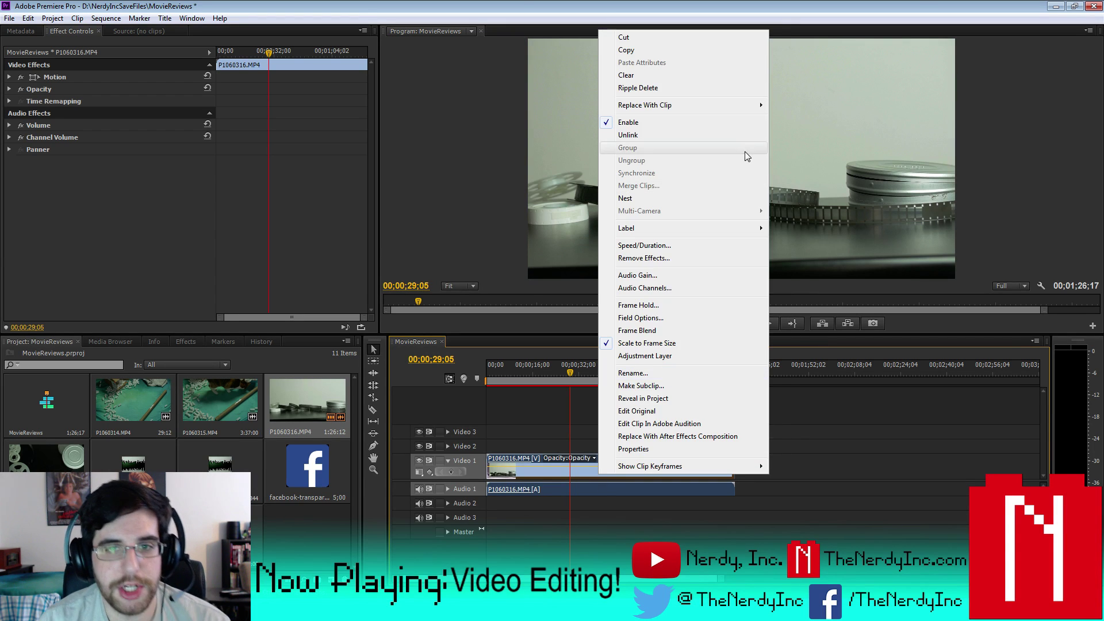
left_click(695, 138)
left_click(605, 488)
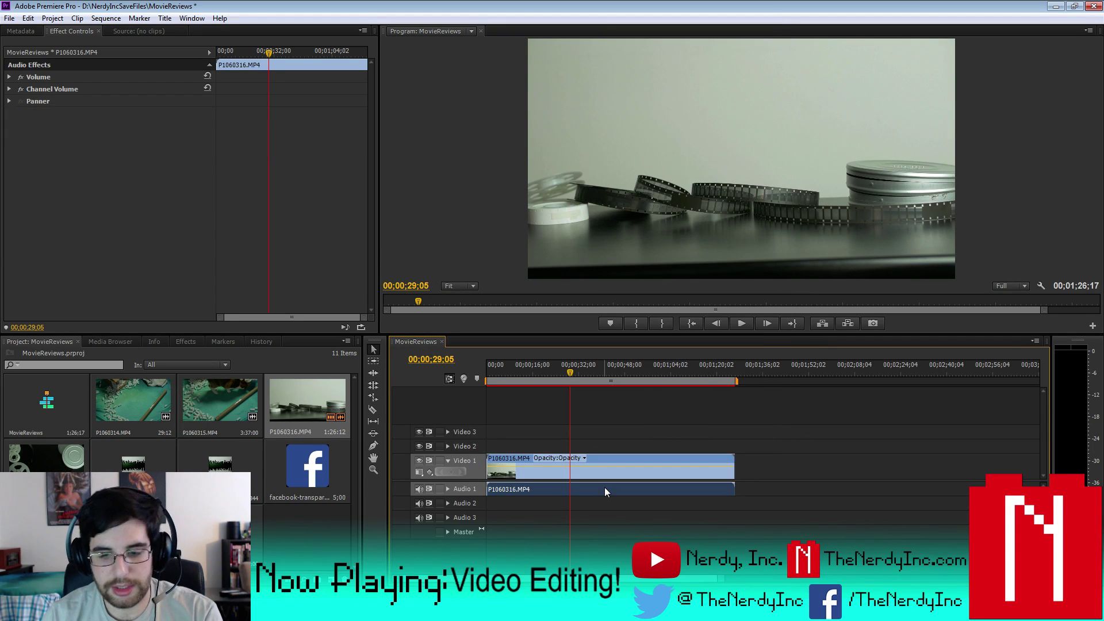
key("Delete")
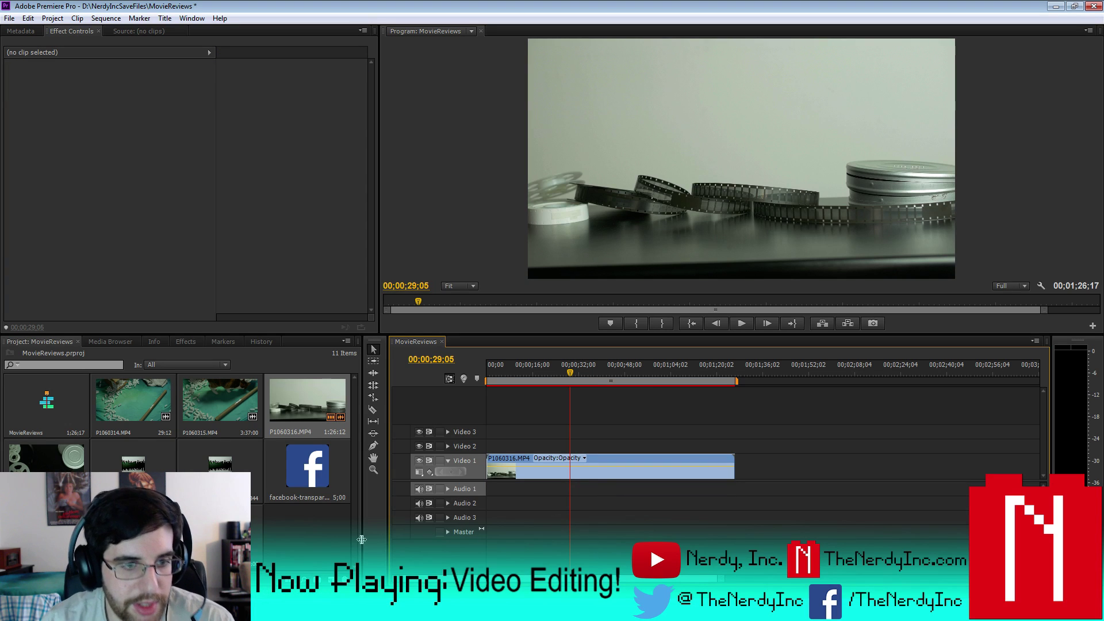
- Add Punk_Shuffle_7 Seconds.wav to Audio 1, play it, and expand the track
left_click_drag(133, 465, 832, 489)
left_click(819, 365)
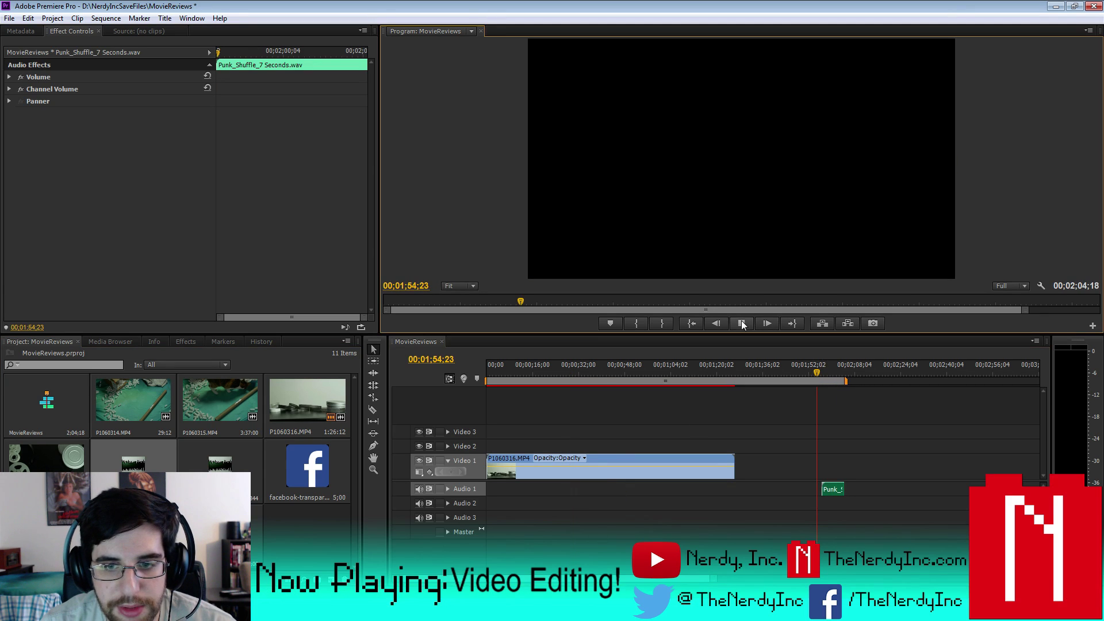
left_click(740, 323)
left_click(444, 491)
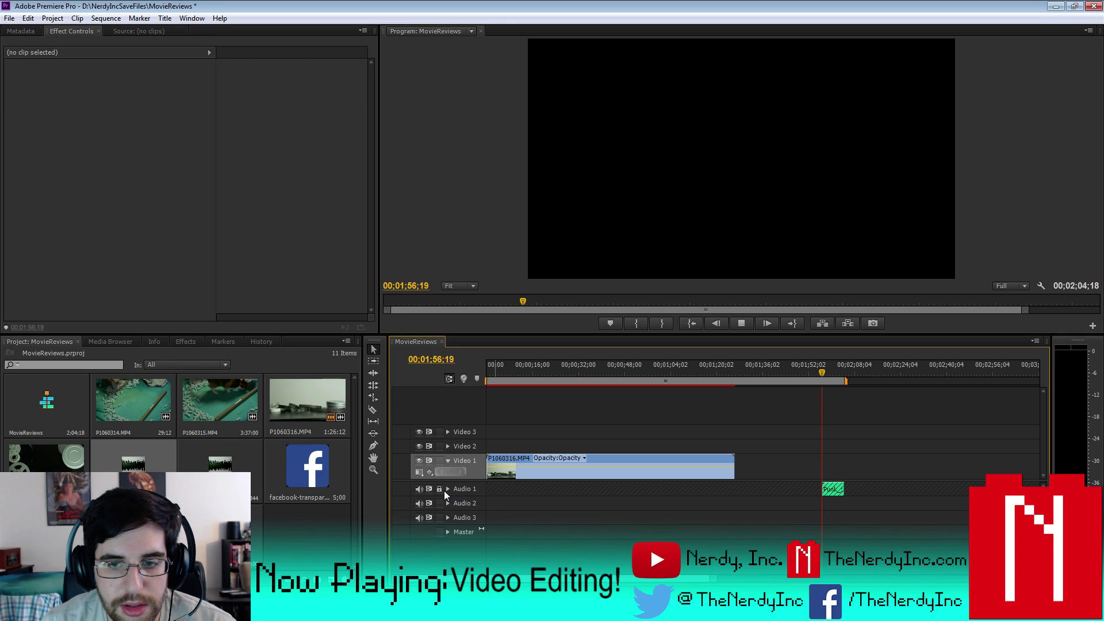
left_click(447, 489)
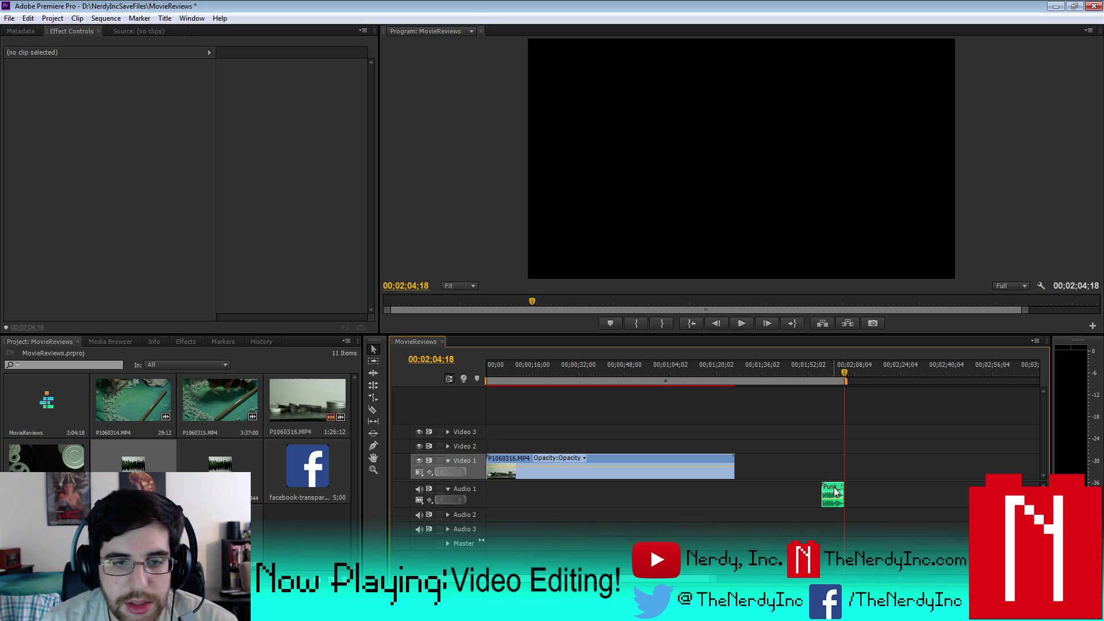
- Shorten the work area to end with the video and select the P1060316 clip
left_click(540, 371)
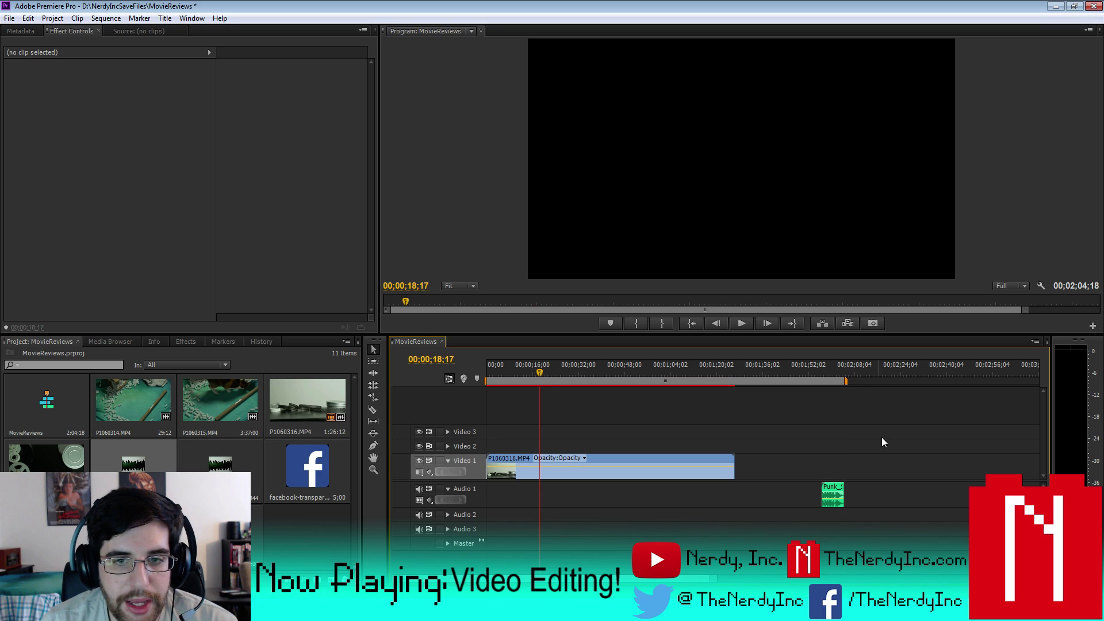
left_click_drag(847, 382, 736, 382)
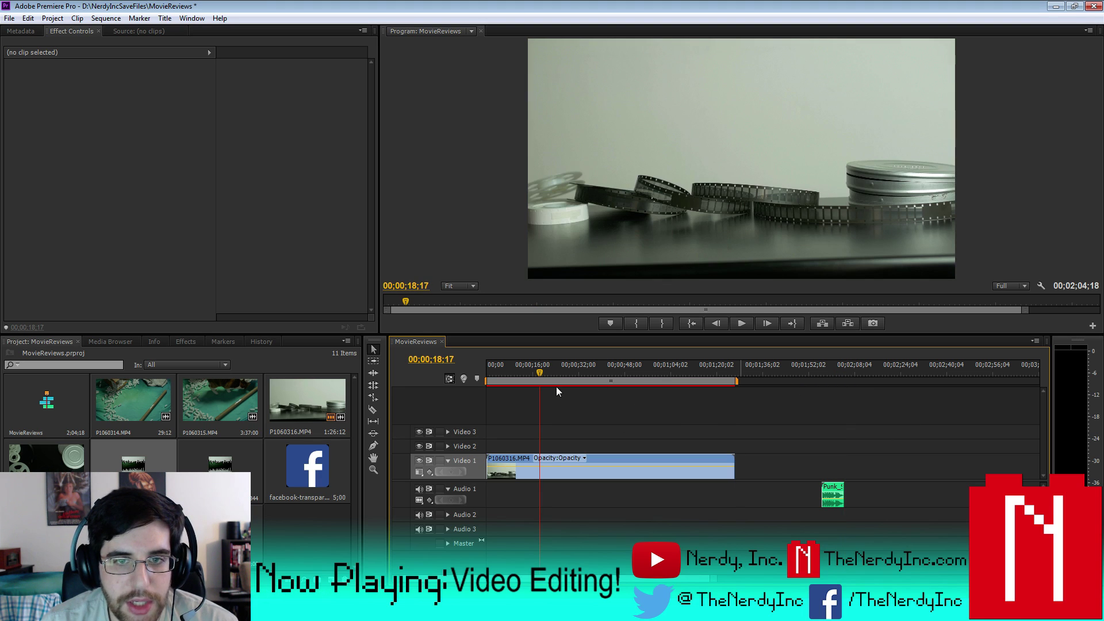
left_click(630, 466)
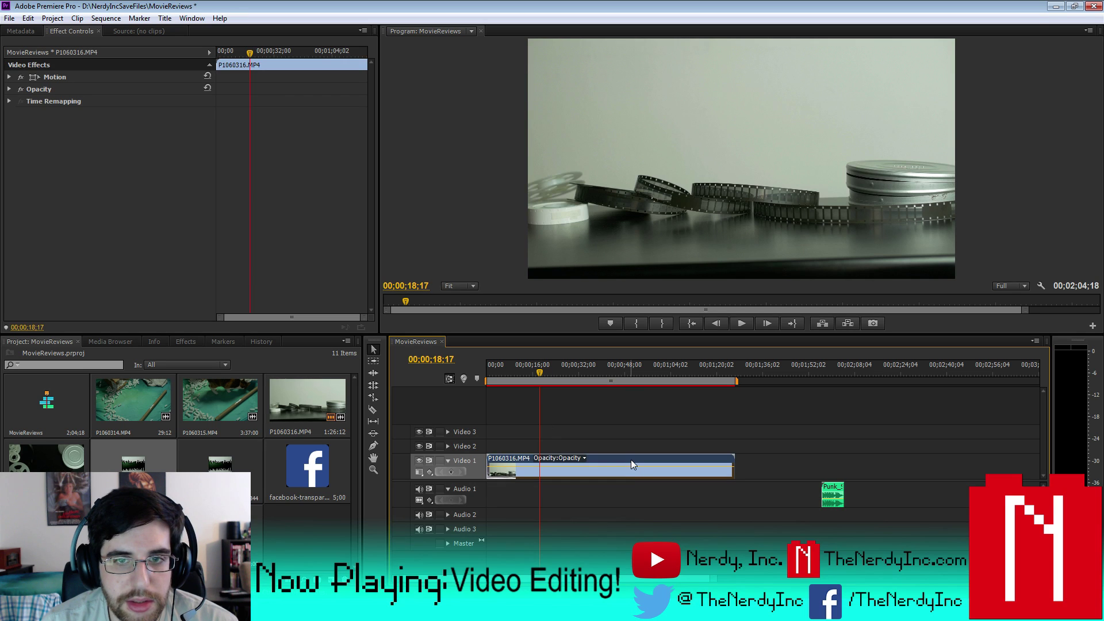
right_click(630, 460)
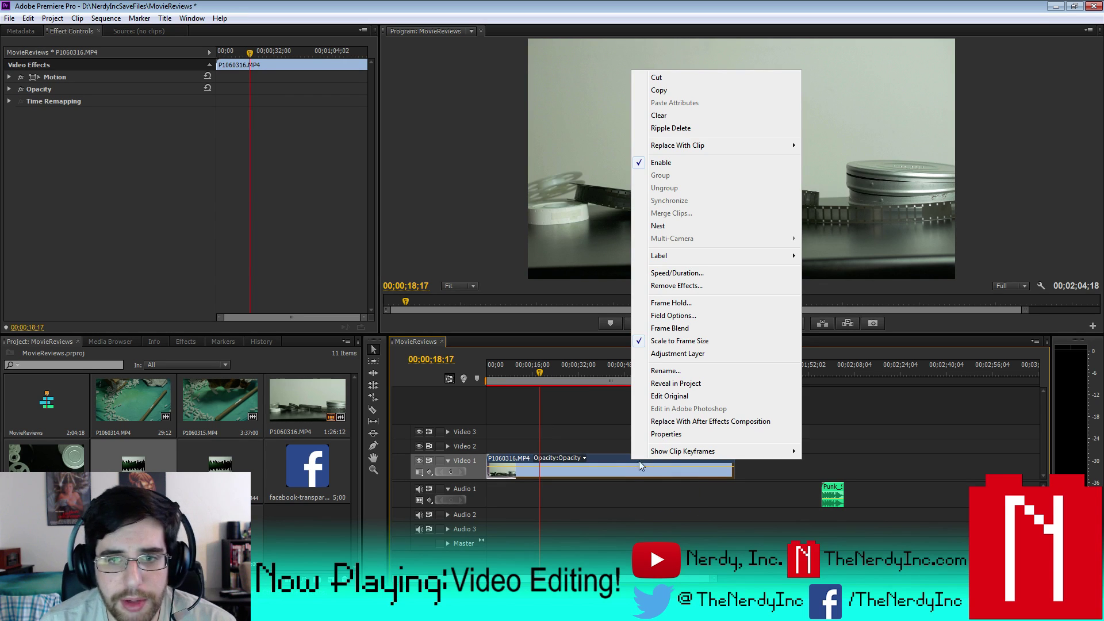
left_click(612, 467)
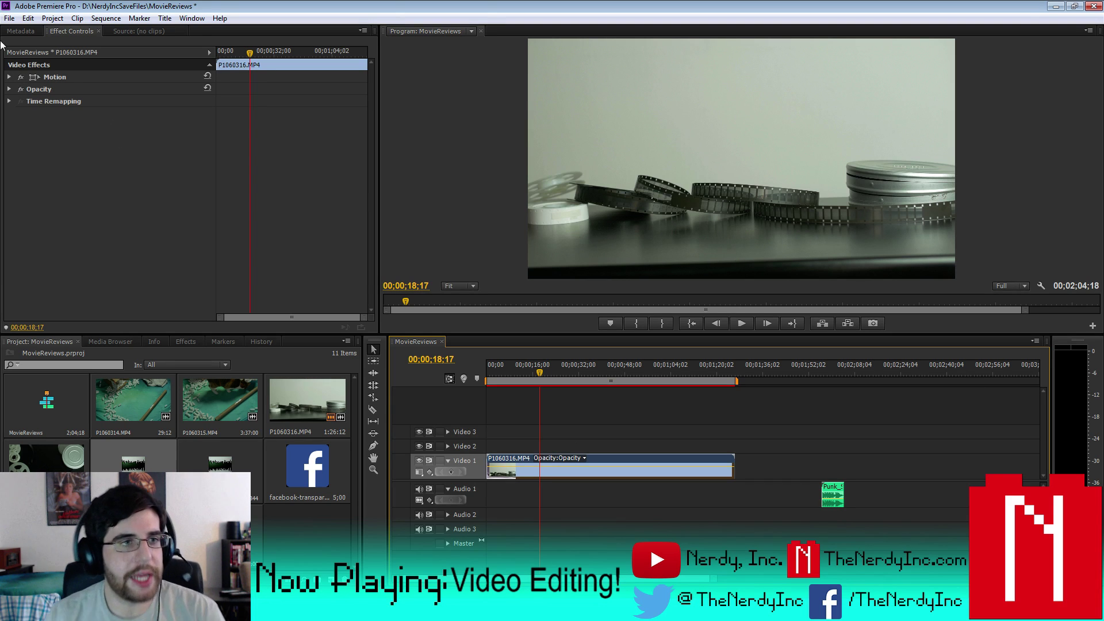
- Set the clip's Motion rotation to 2°
left_click(6, 79)
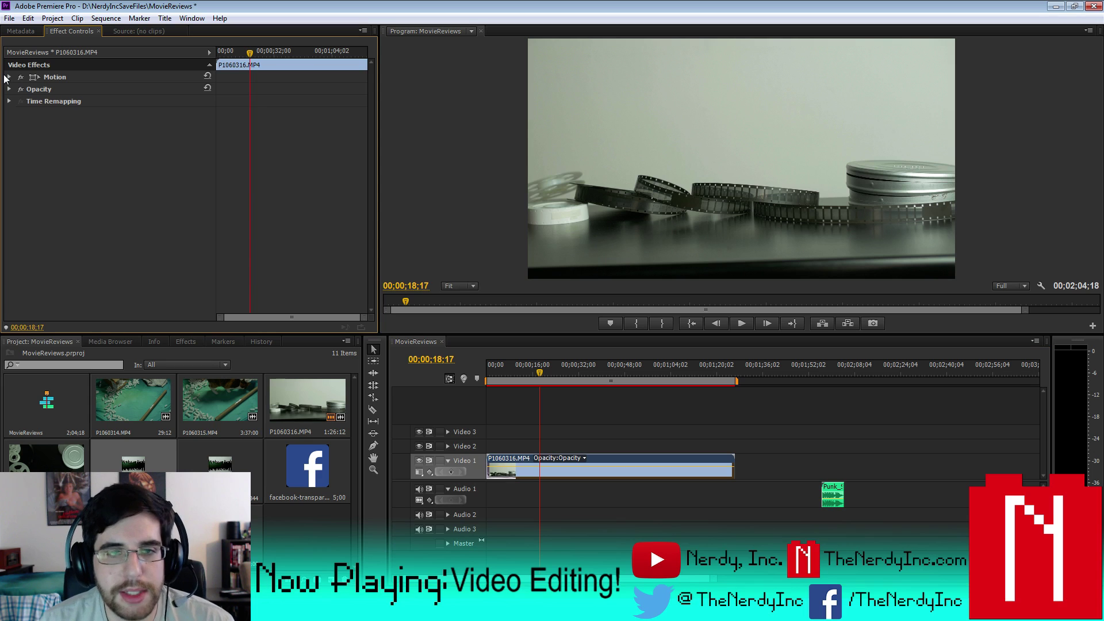
left_click(8, 77)
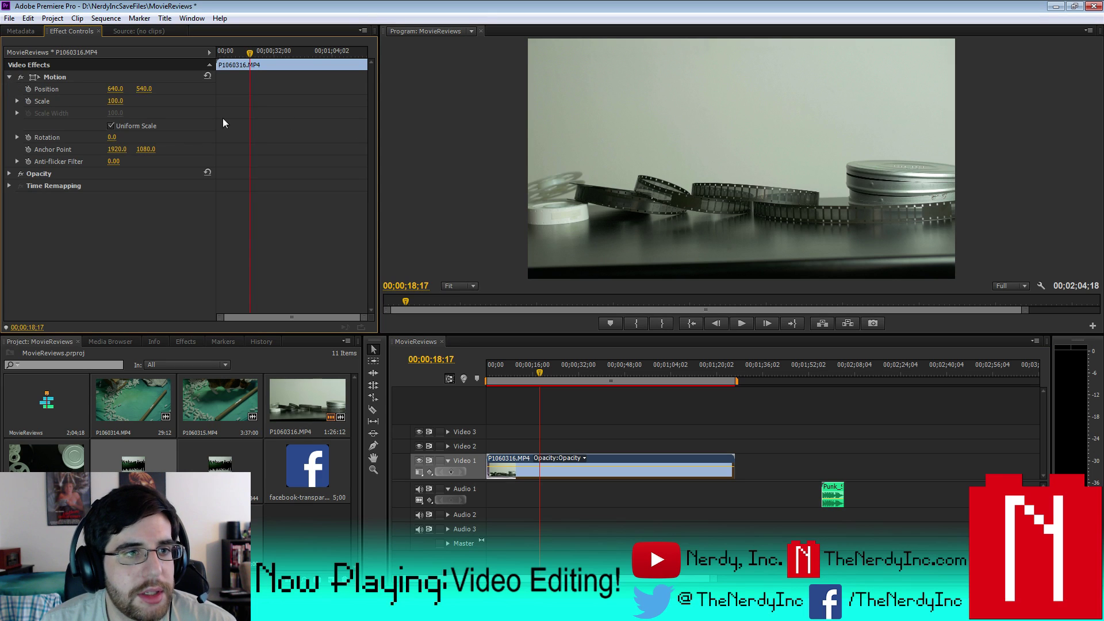
left_click(114, 139)
type("3")
key("Return")
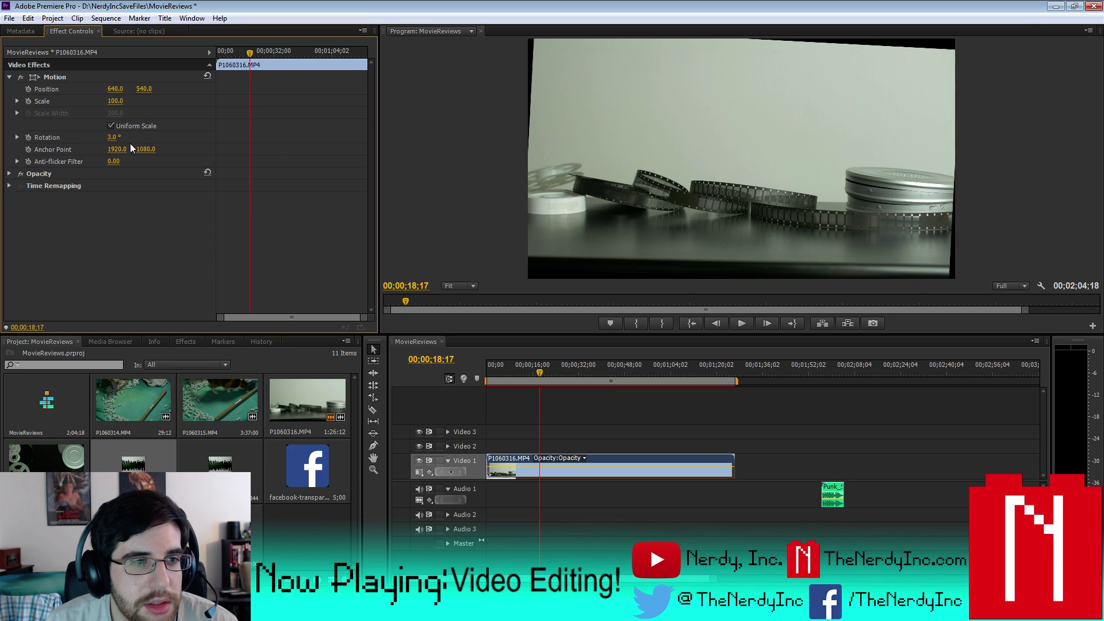
left_click(114, 138)
type("2")
key("Return")
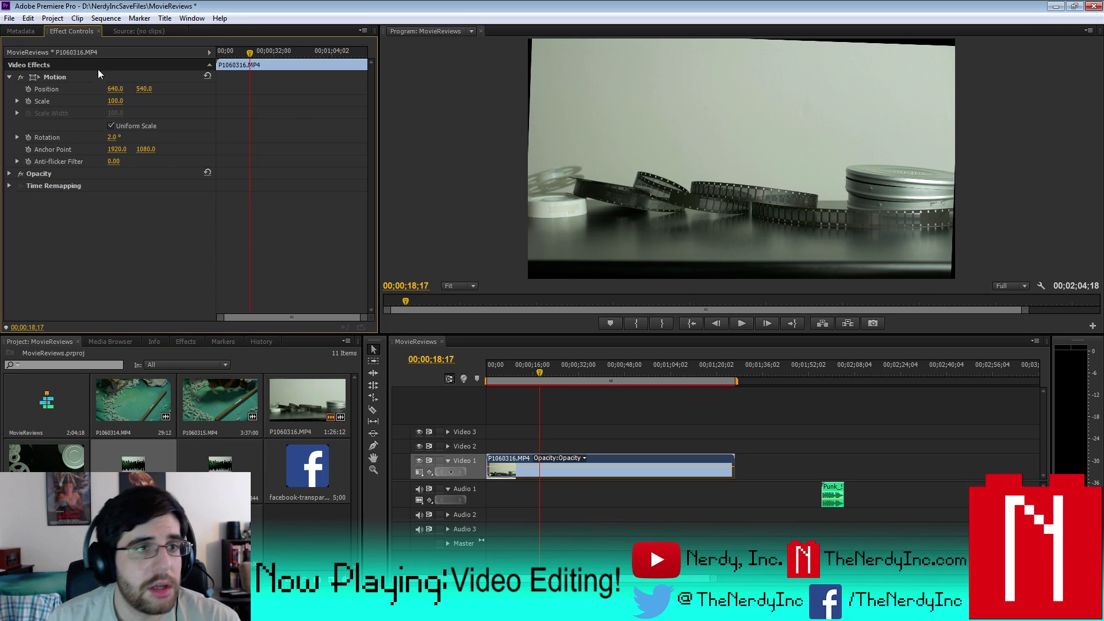
- Set the clip's scale to 115 and move its position down to Y 579
left_click(121, 102)
type("110")
key("Return")
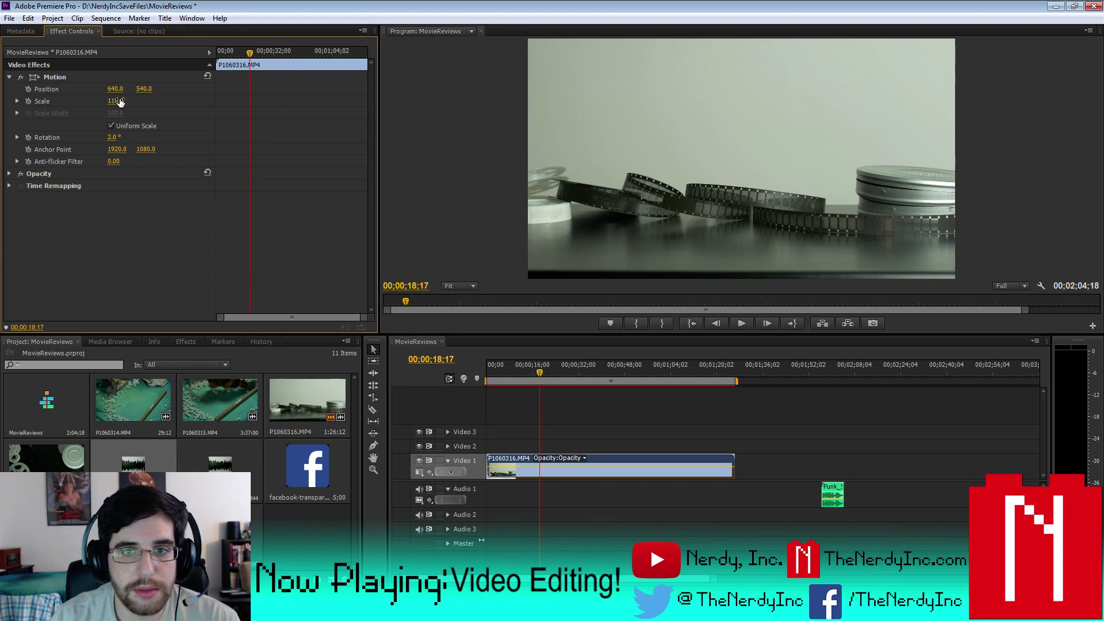
left_click_drag(138, 91, 161, 90)
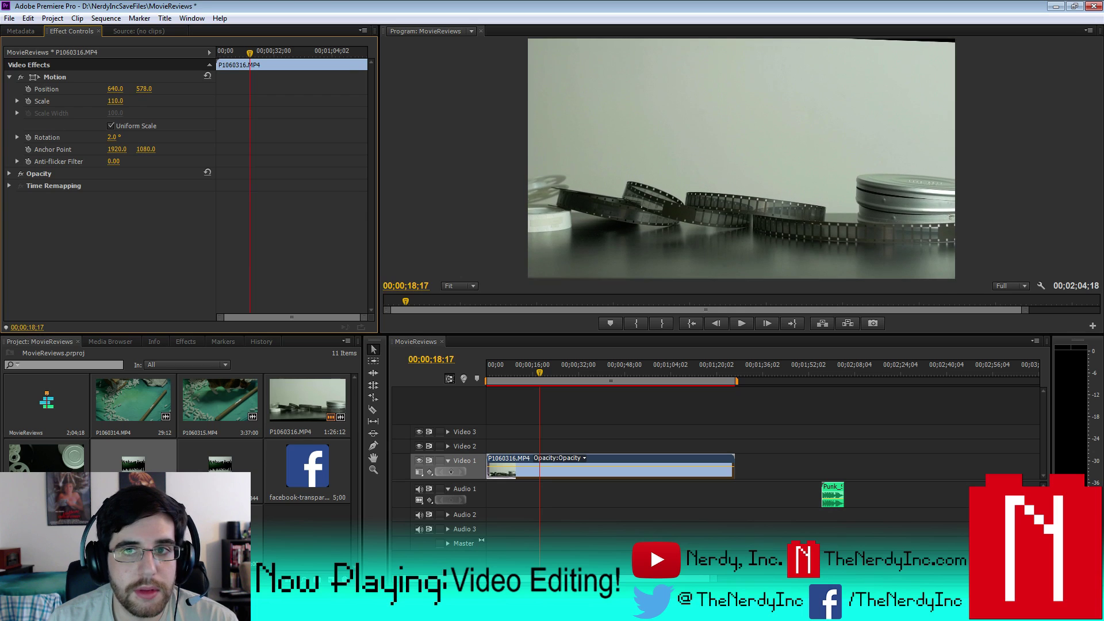
left_click(122, 102)
type("600")
key("Return")
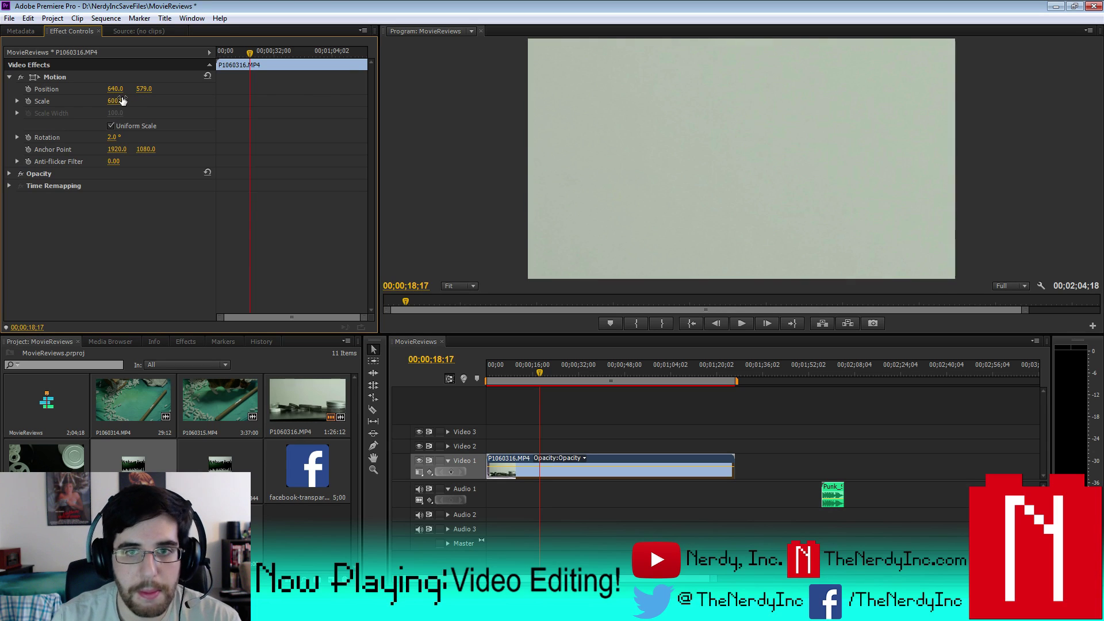
left_click(118, 101)
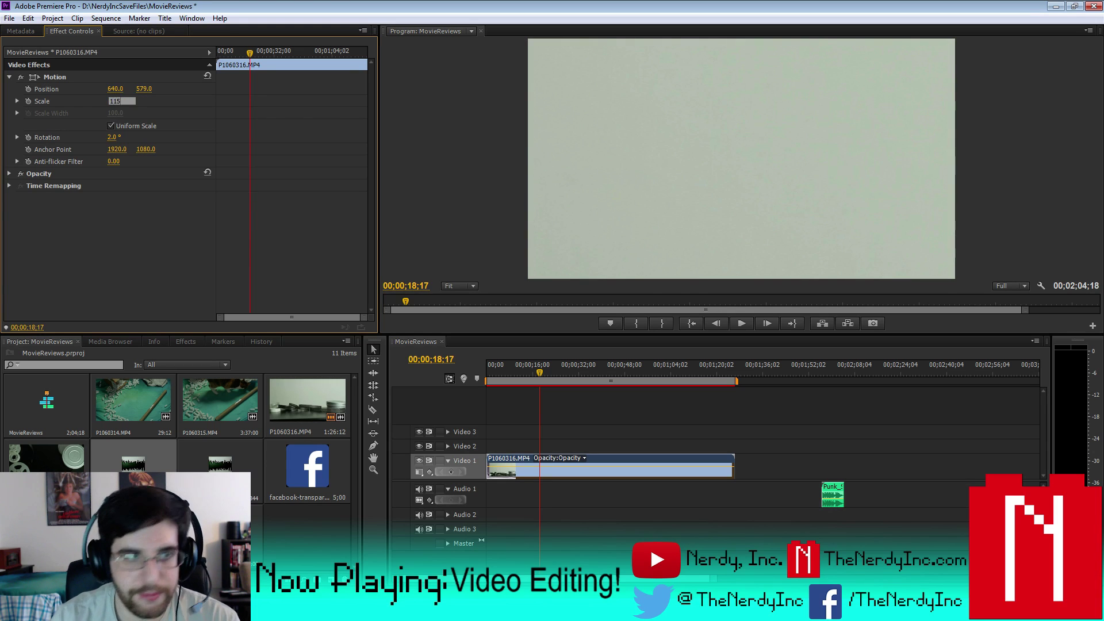
key("Return")
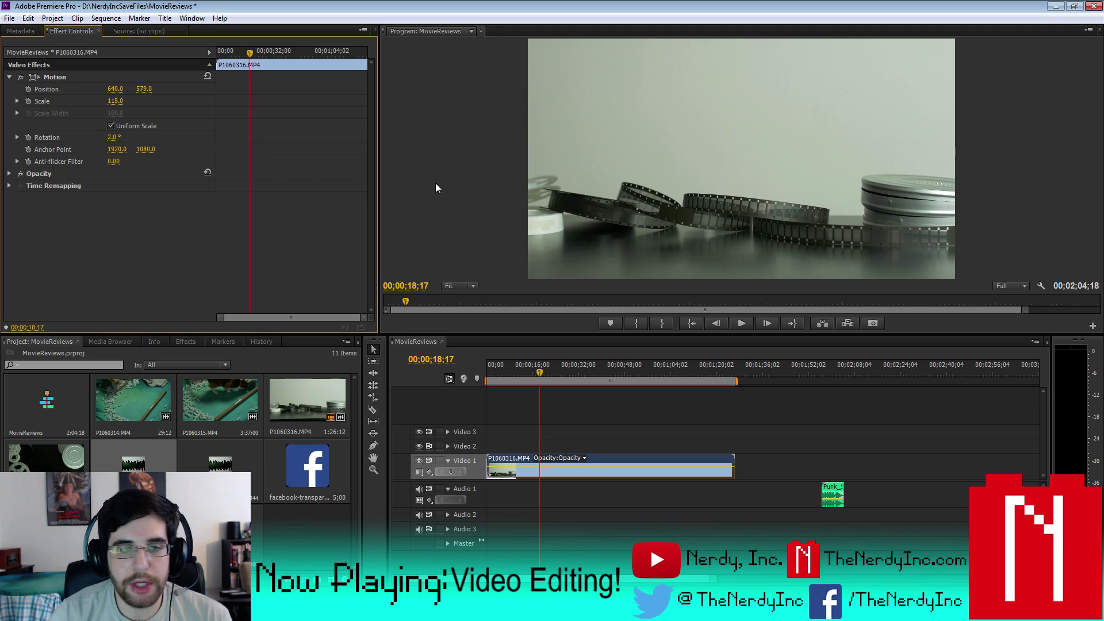
- Save the project via the File menu
left_click(9, 18)
left_click(23, 103)
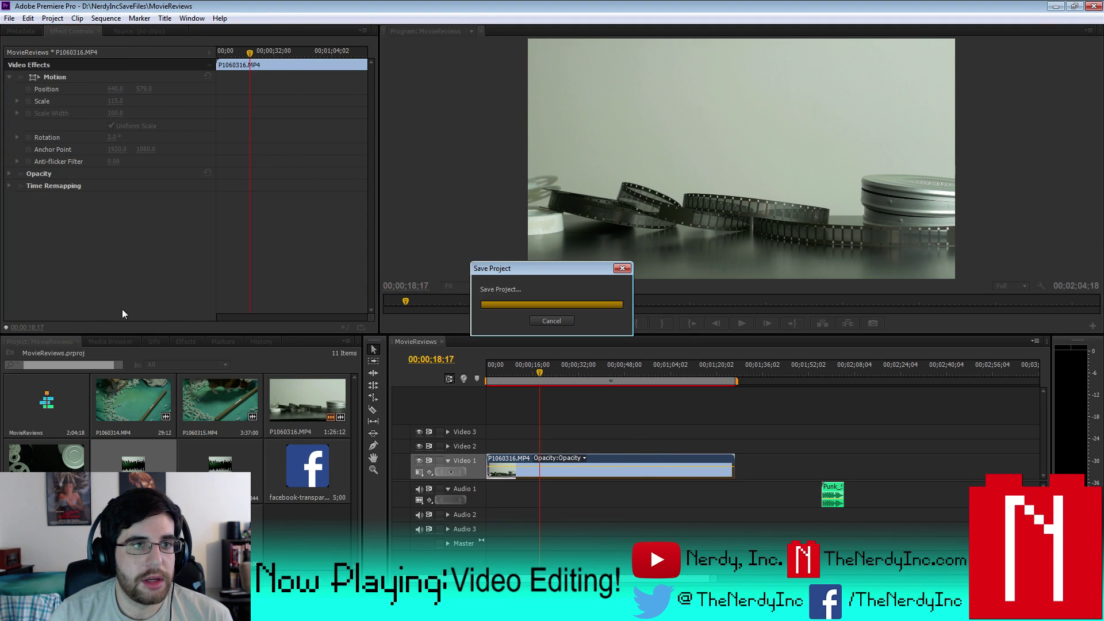
left_click(185, 341)
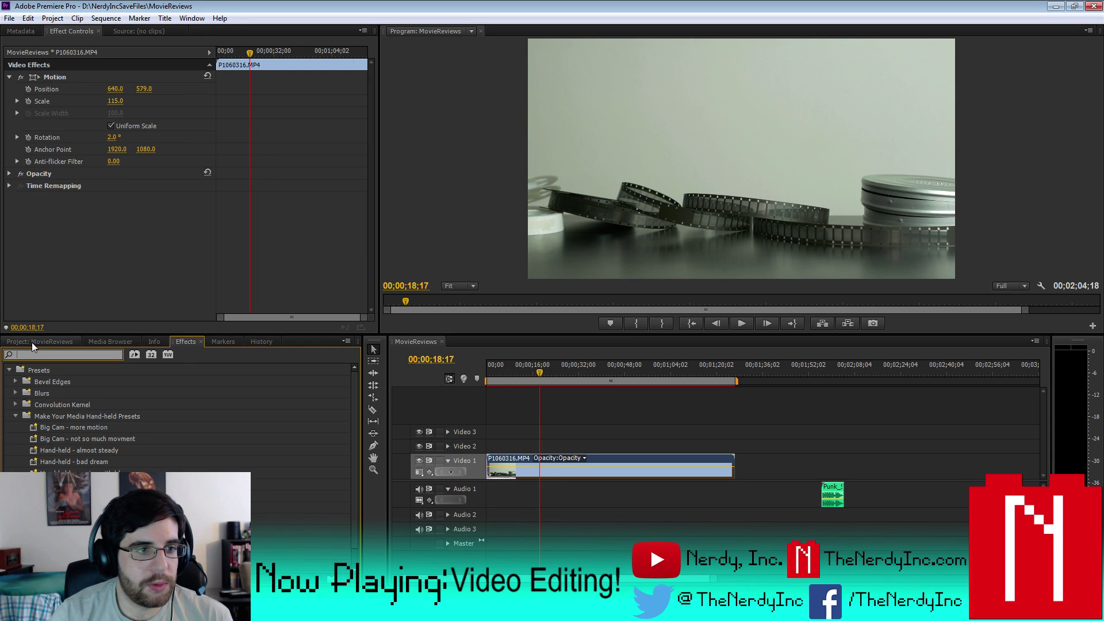
- Apply Fast Color Corrector to P1060316 with Input Black Level 30 and Input White Level 215
type("color")
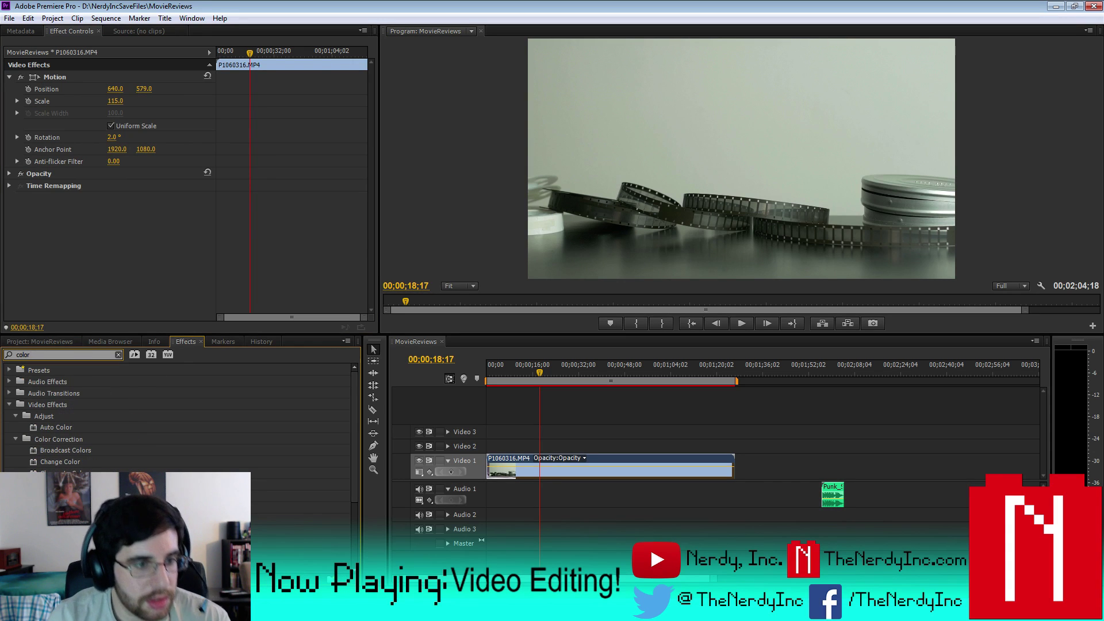
left_click_drag(63, 508, 630, 466)
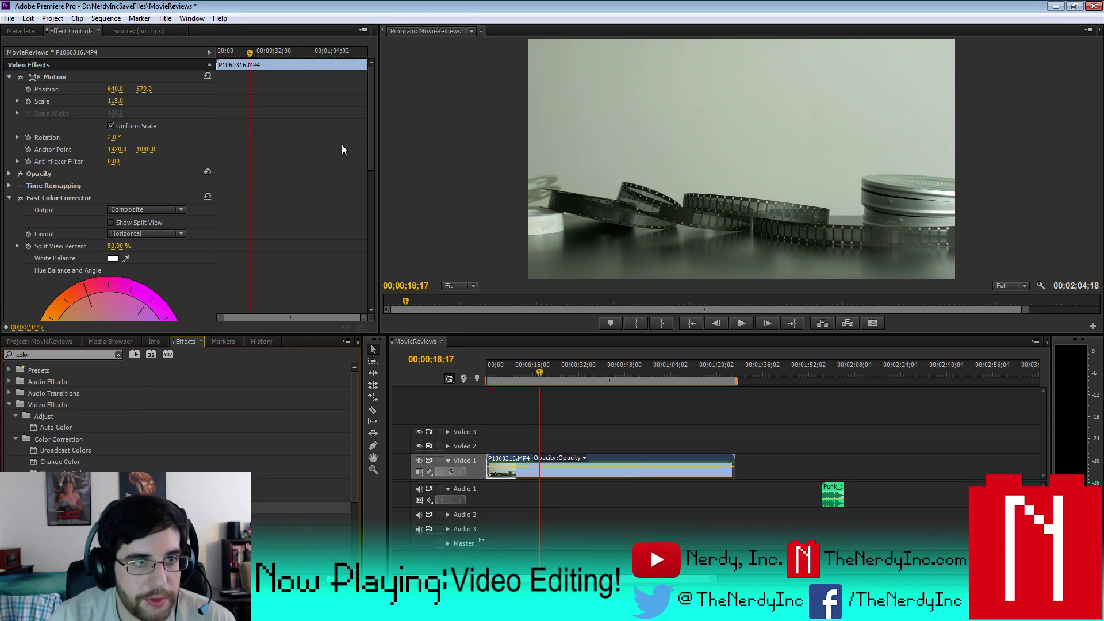
left_click_drag(368, 108, 370, 225)
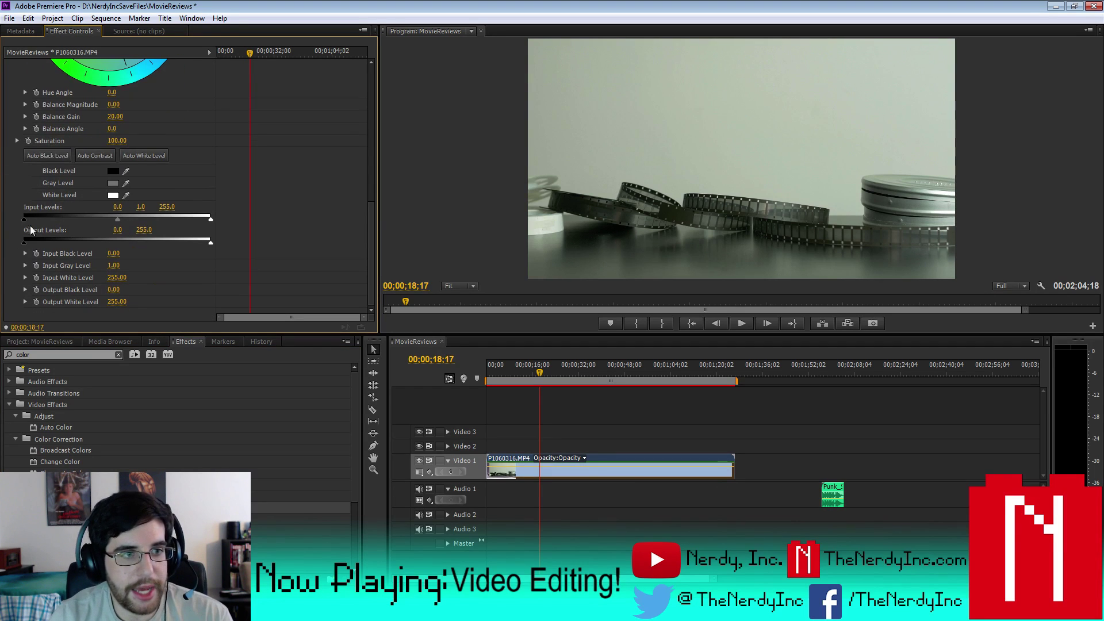
left_click_drag(26, 217, 41, 228)
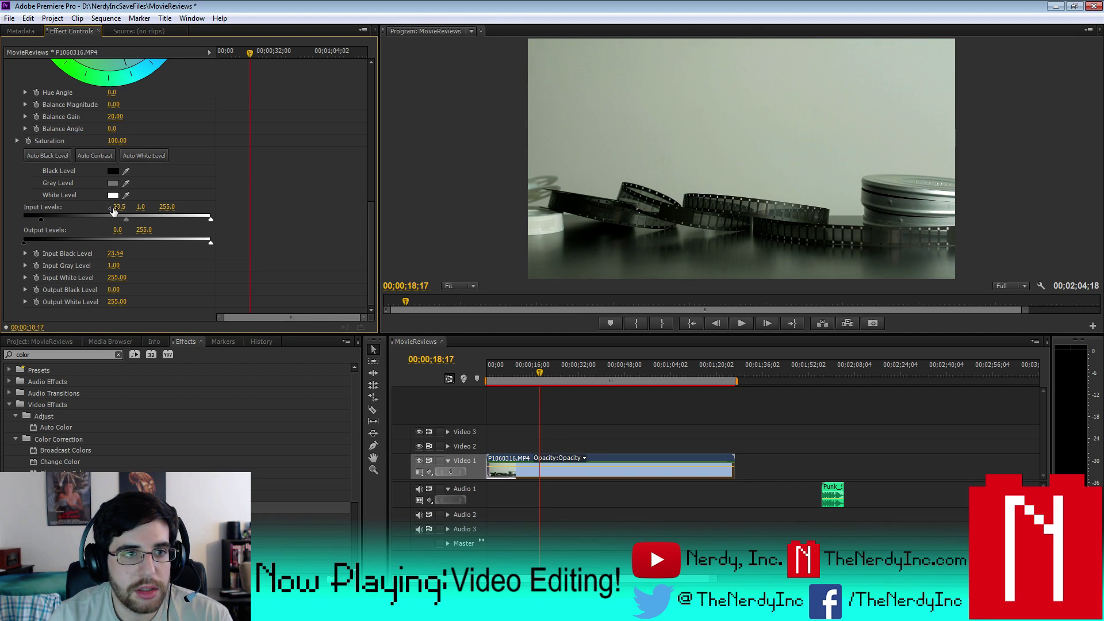
left_click_drag(122, 208, 128, 208)
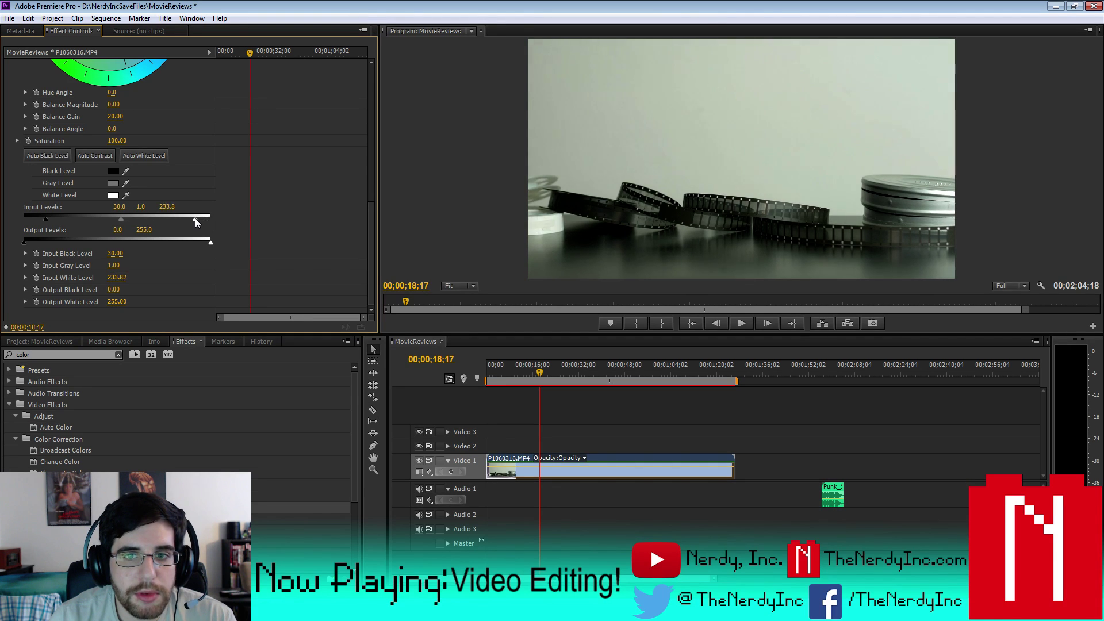
left_click_drag(195, 218, 189, 218)
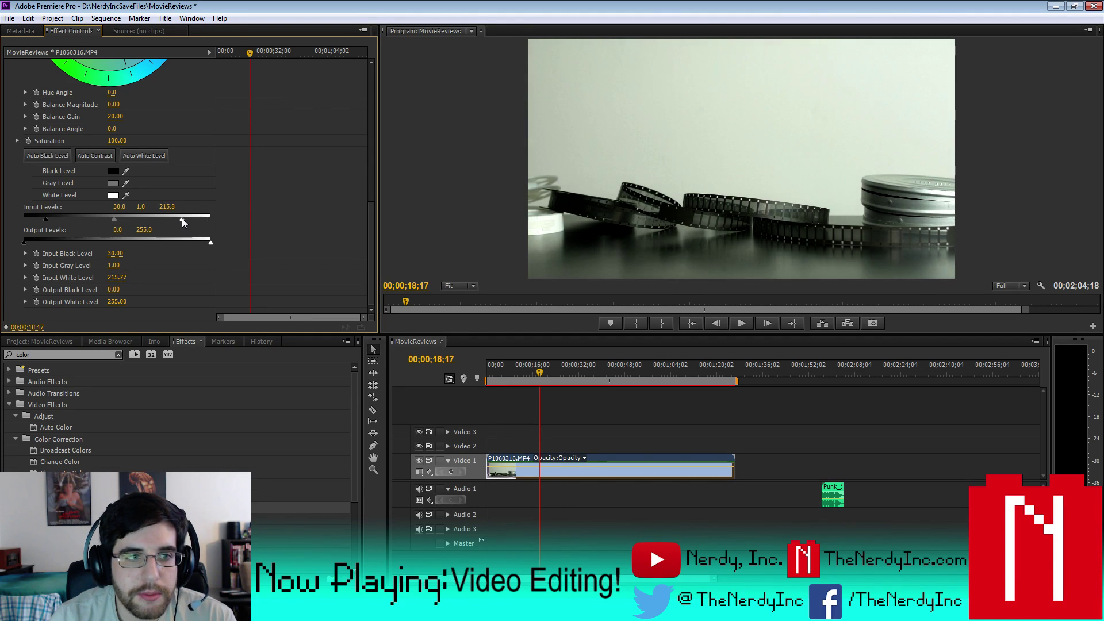
left_click(168, 207)
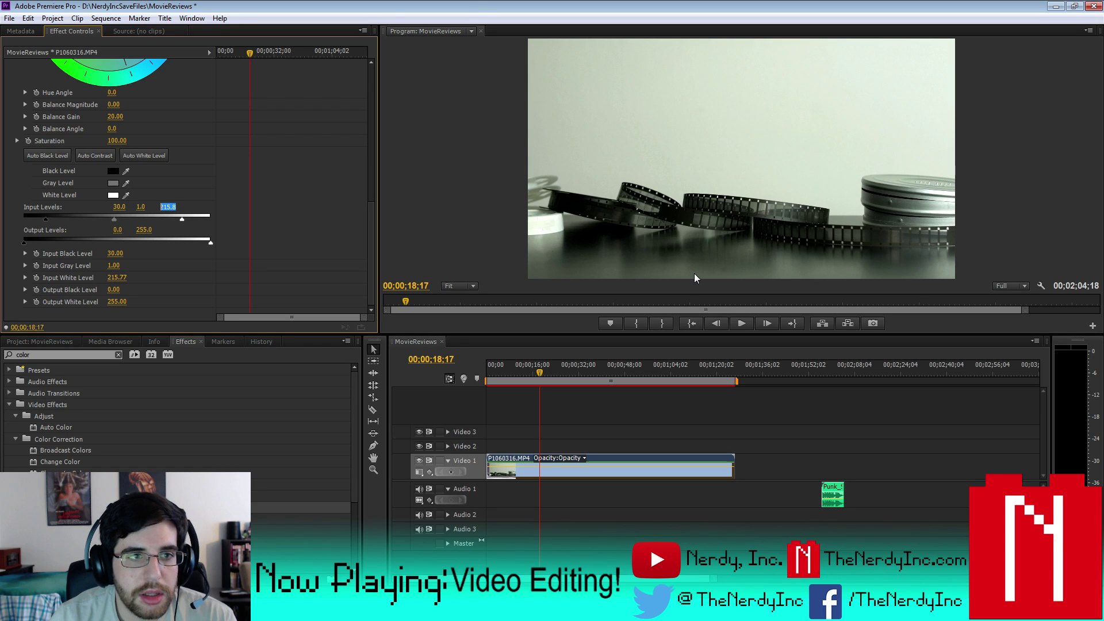
key("Return")
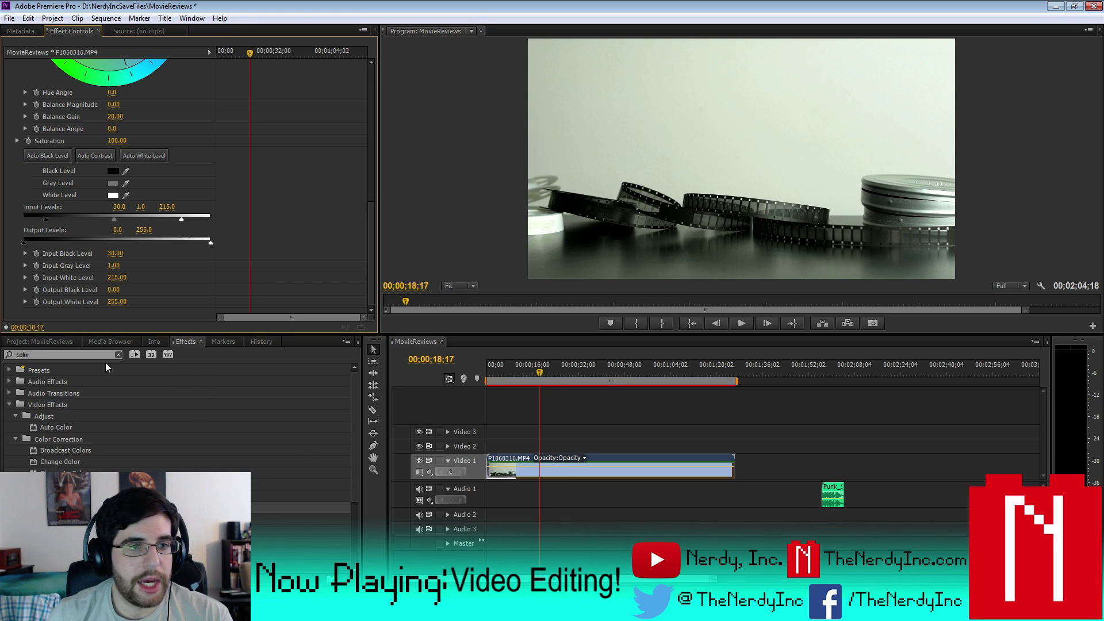
- Filter effects by 'black' and preview Black & White on the clip, undoing it each time
double_click(23, 355)
type("black")
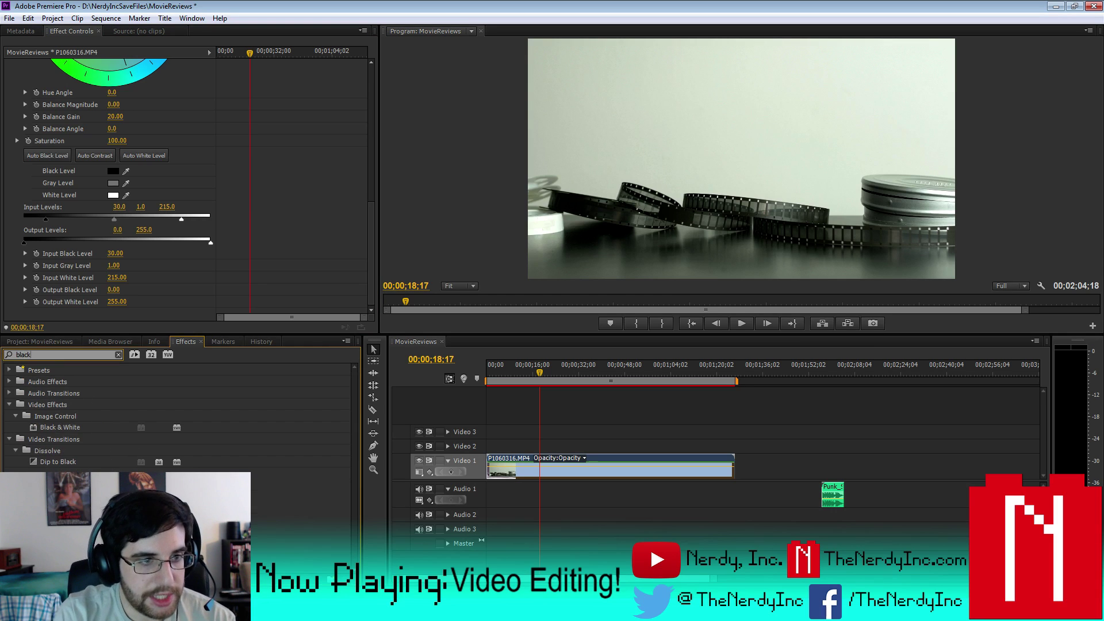
left_click_drag(60, 427, 602, 466)
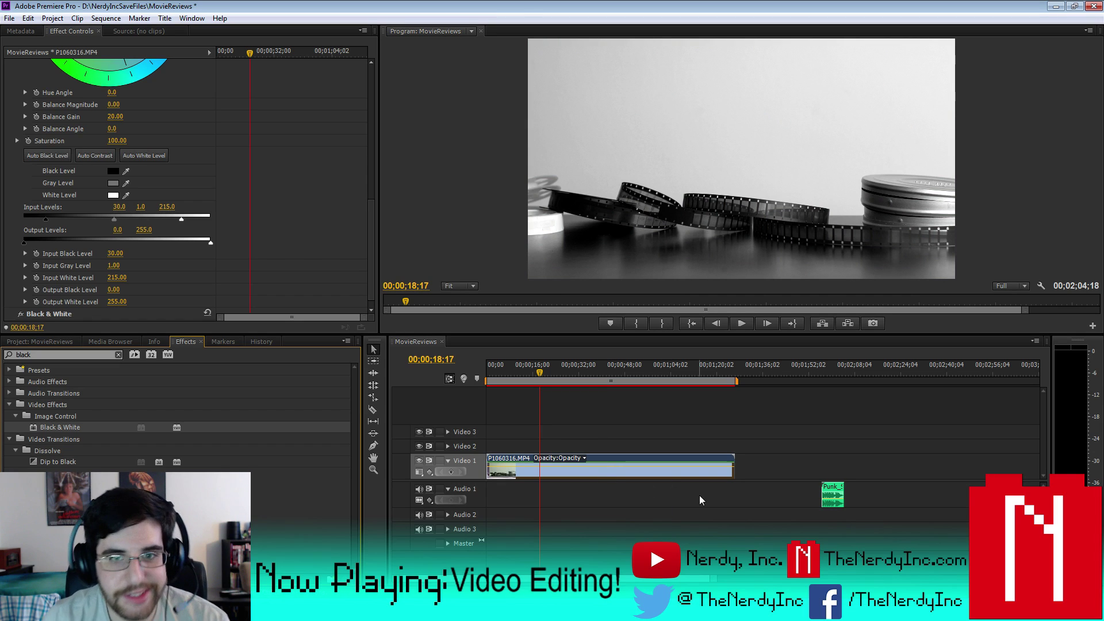
key("ctrl+z")
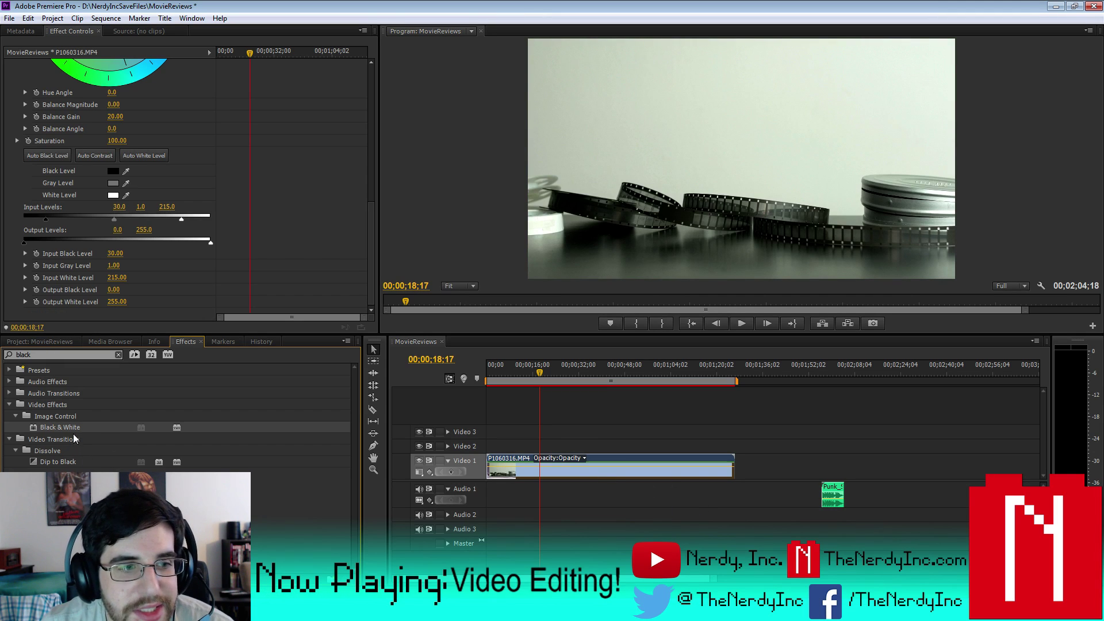
mouse_move(74, 426)
left_mouse_down()
mouse_move(568, 492)
mouse_move(611, 468)
left_mouse_up()
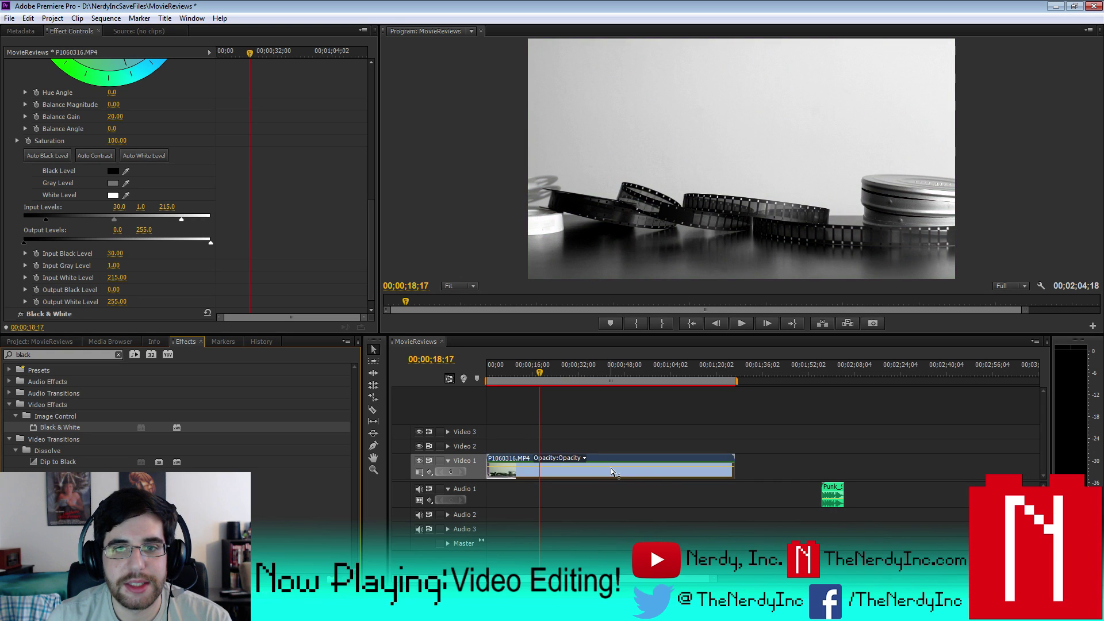
key("ctrl+z")
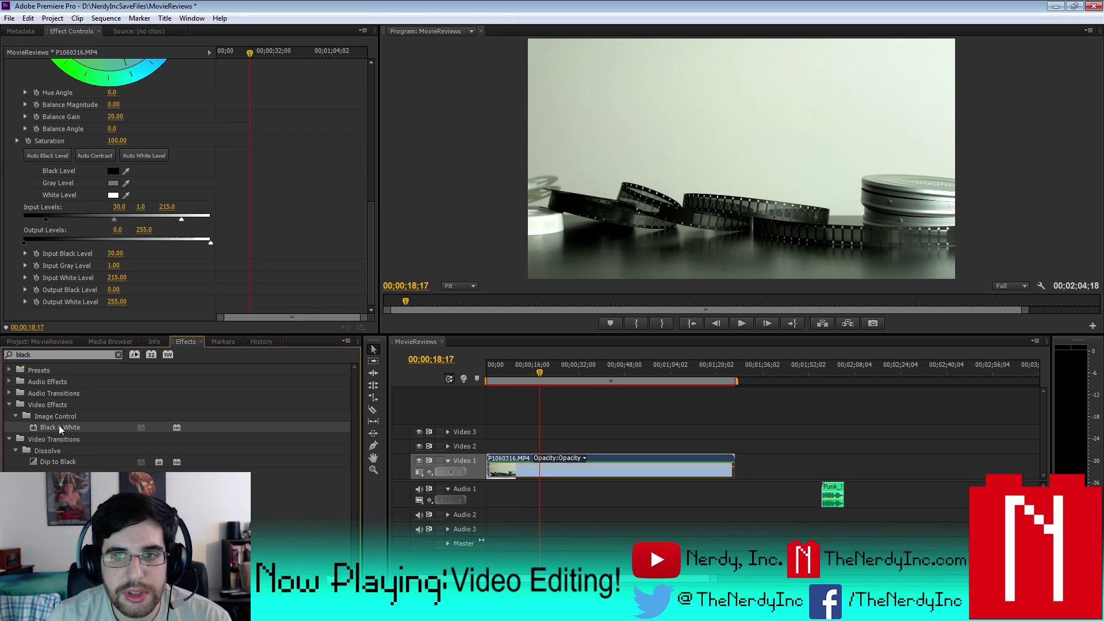
left_click_drag(59, 425, 595, 467)
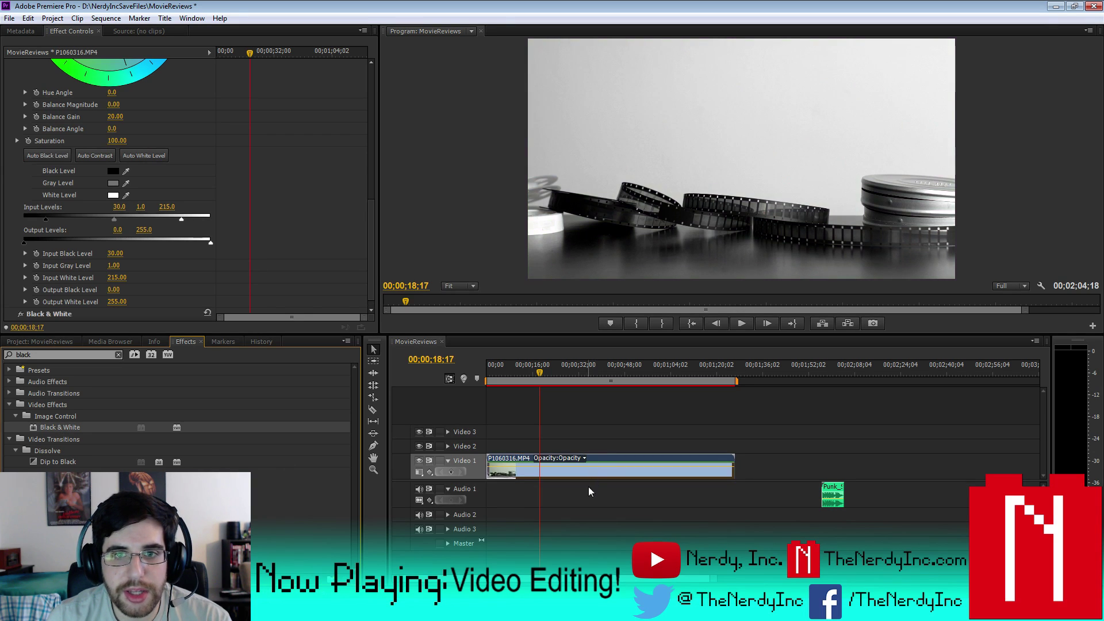
key("ctrl+z")
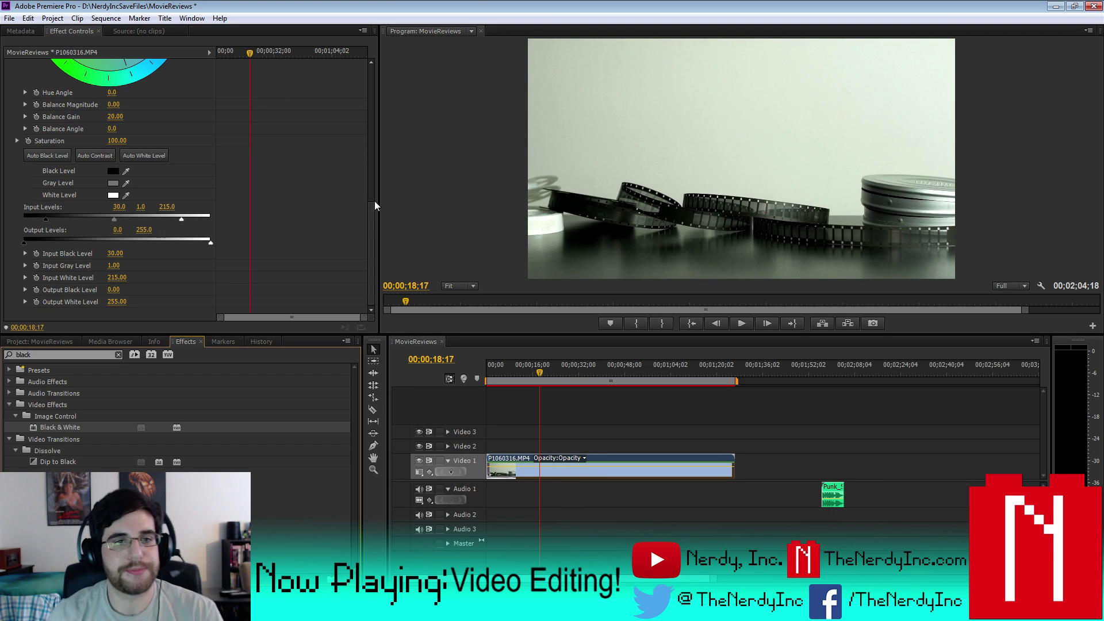
left_click_drag(373, 203, 376, 136)
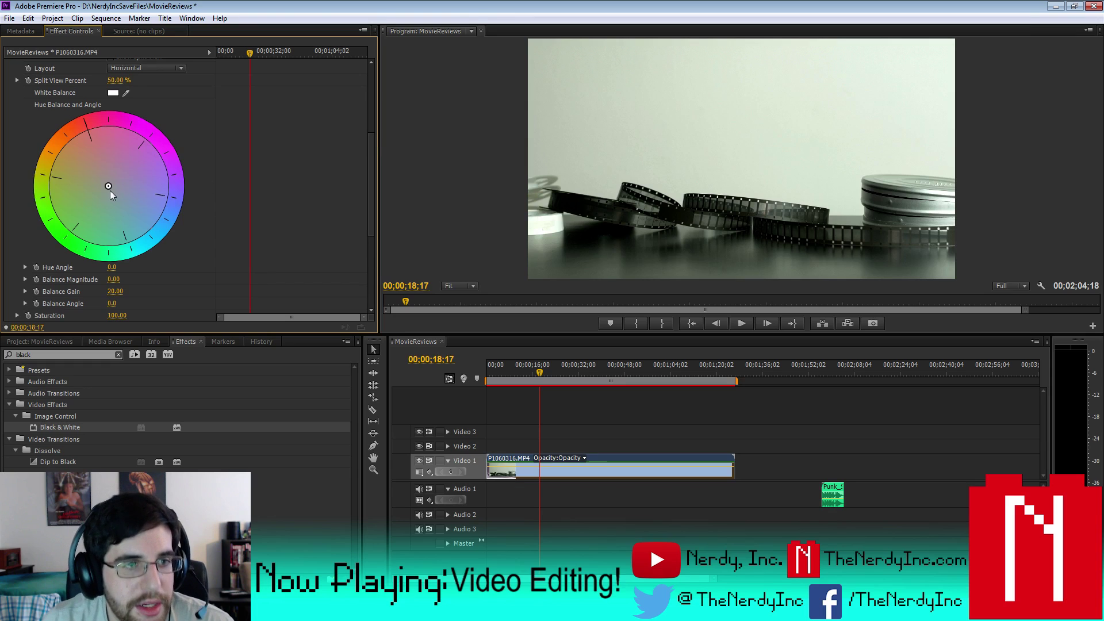
- Nudge the hue balance to magnitude 3.87 at -113.2°, then collapse the Fast Color Corrector
left_click_drag(109, 191, 112, 184)
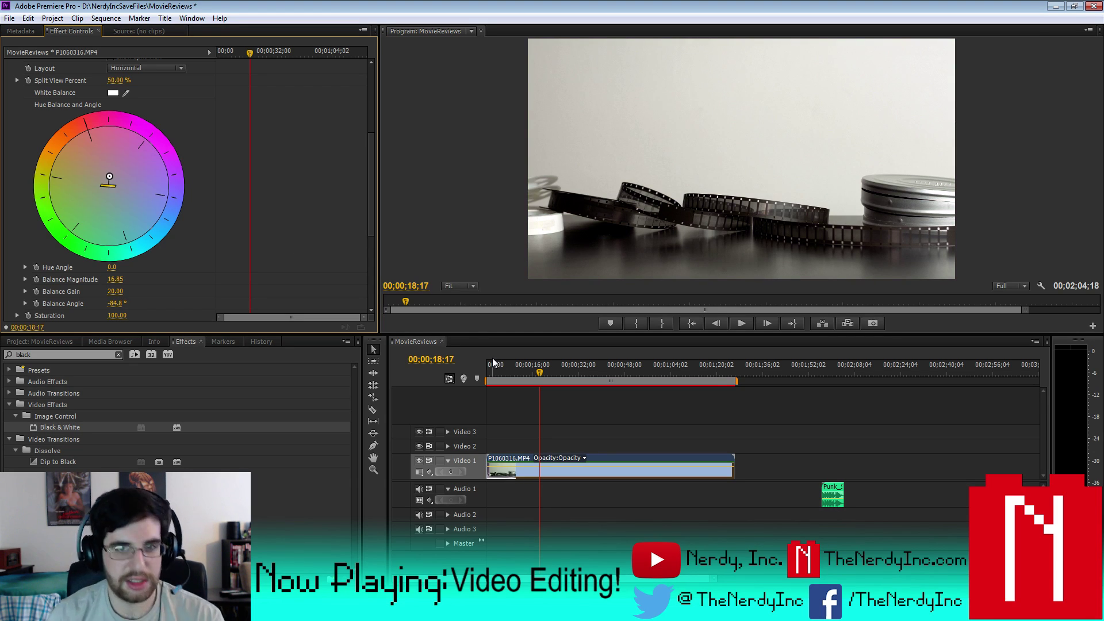
key("ctrl+z")
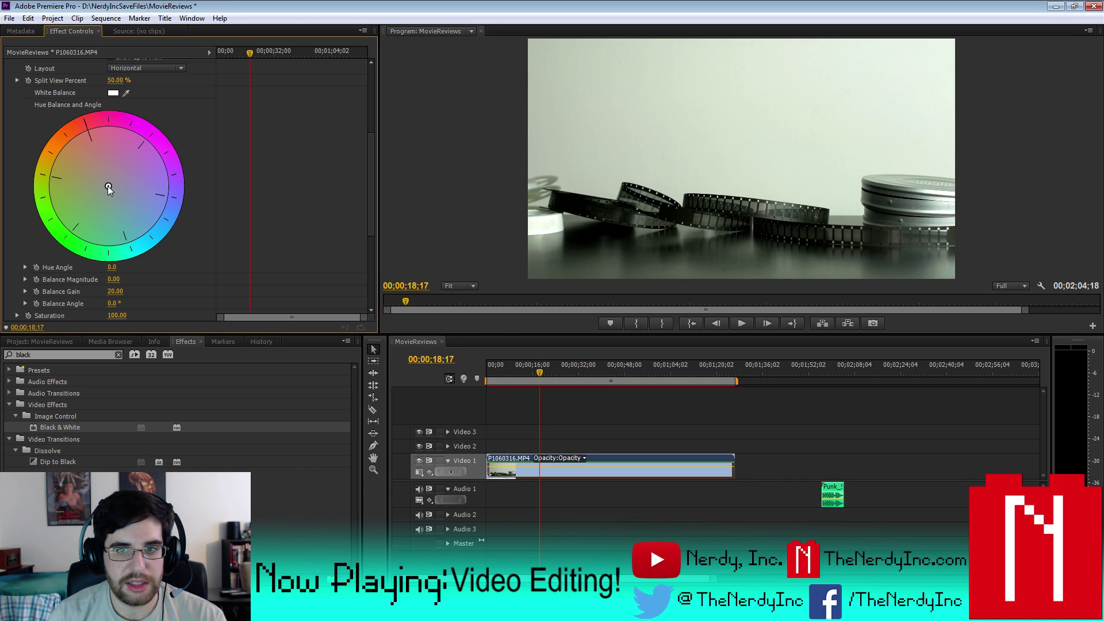
left_click_drag(108, 187, 107, 187)
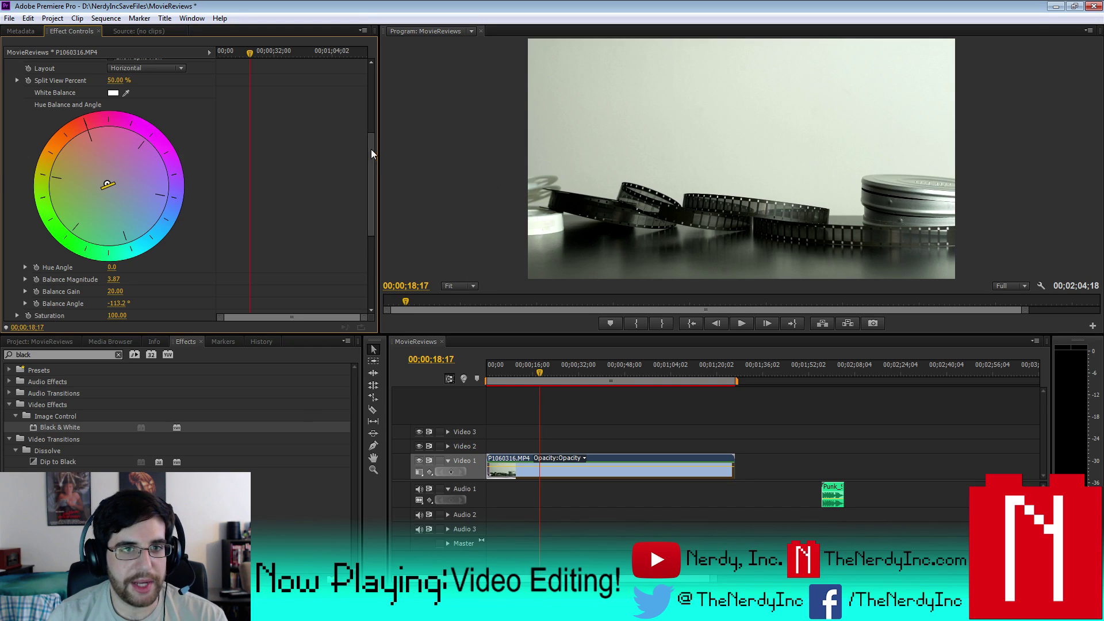
left_click_drag(370, 144, 371, 78)
left_click(8, 198)
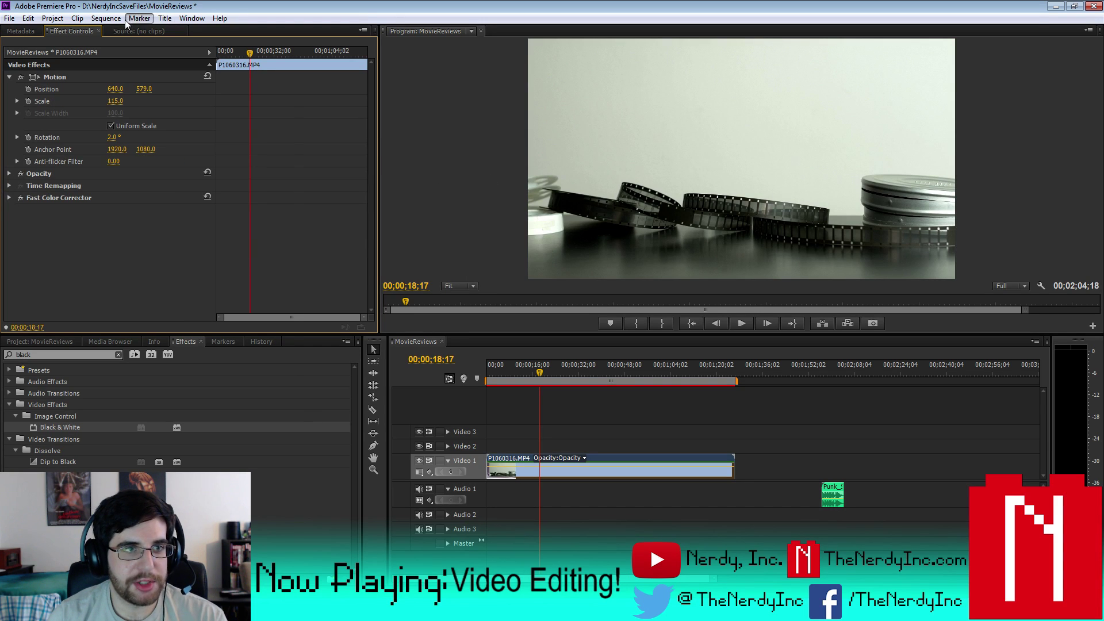
- Save the project and render the sequence's entire work area for playback
left_click(106, 18)
mouse_move(9, 18)
left_click(40, 112)
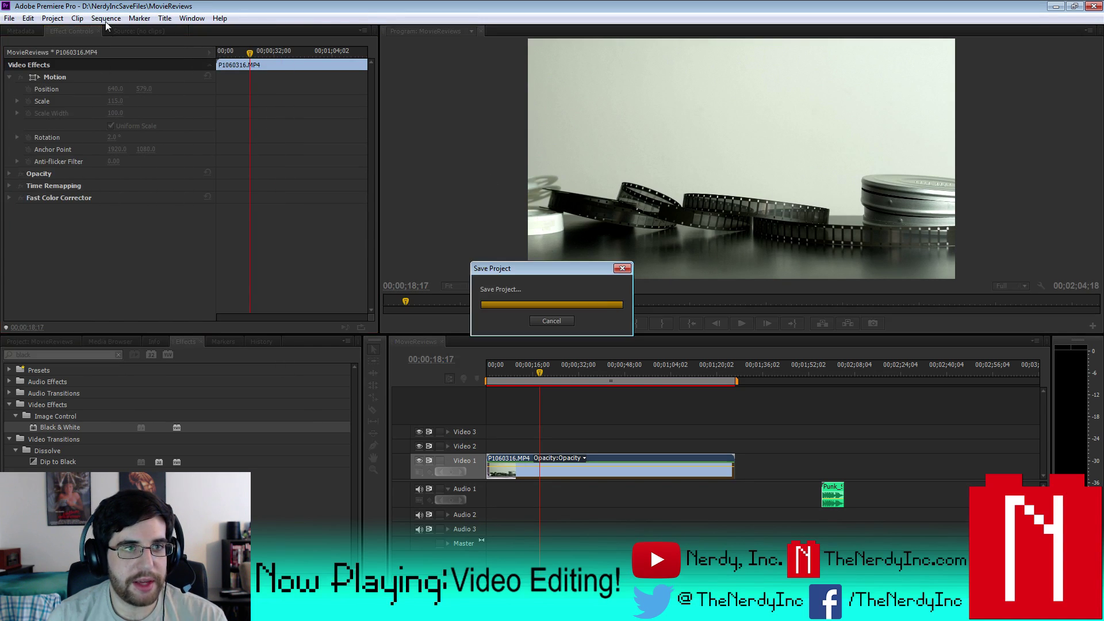
left_click(105, 18)
left_click(132, 62)
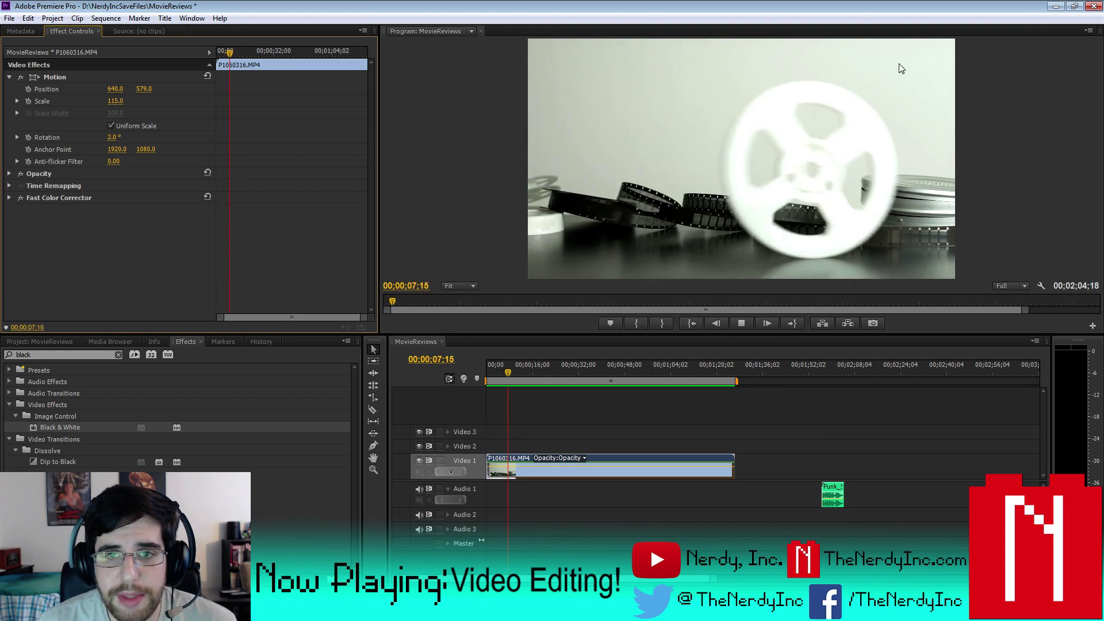
- Stop playback at 00;00;09;03, split the Video 1 clip there with Ctrl+K, and resume playing
left_click(741, 324)
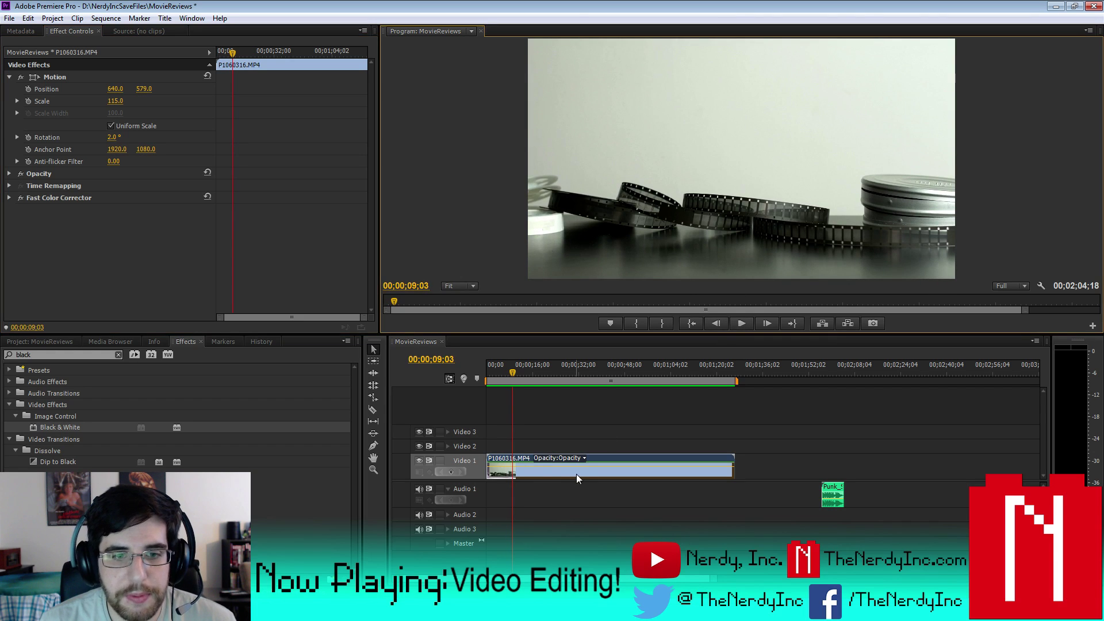
left_click(543, 469)
key("ctrl+k")
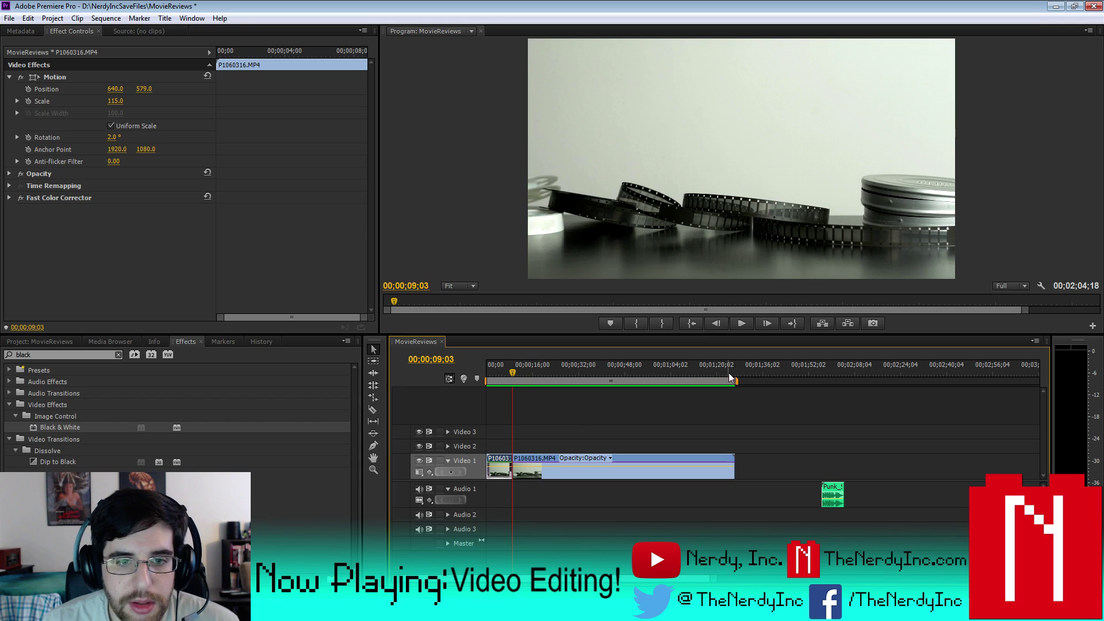
left_click(745, 322)
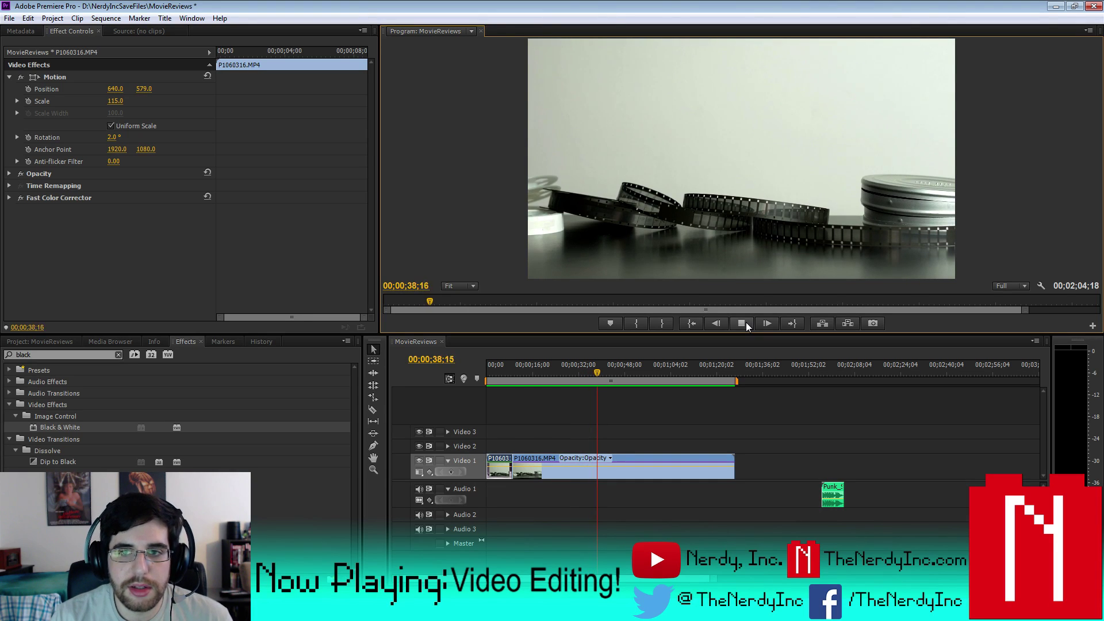
- Stop at 00;00;39;16, split the clip there and delete the footage before the cut
left_click(741, 324)
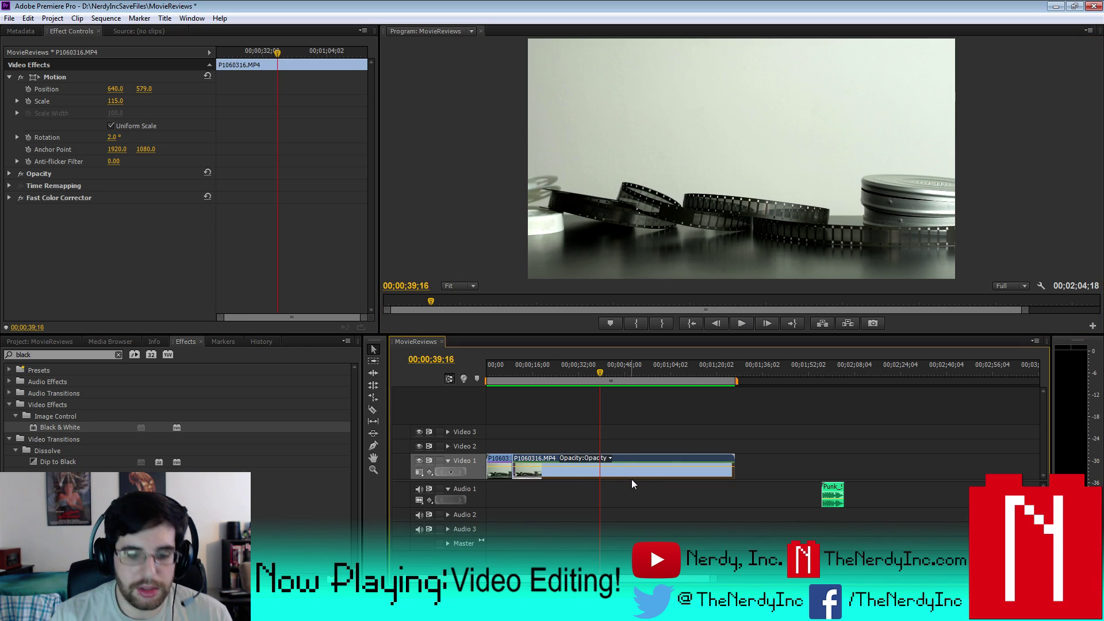
key("ctrl+k")
key("Delete")
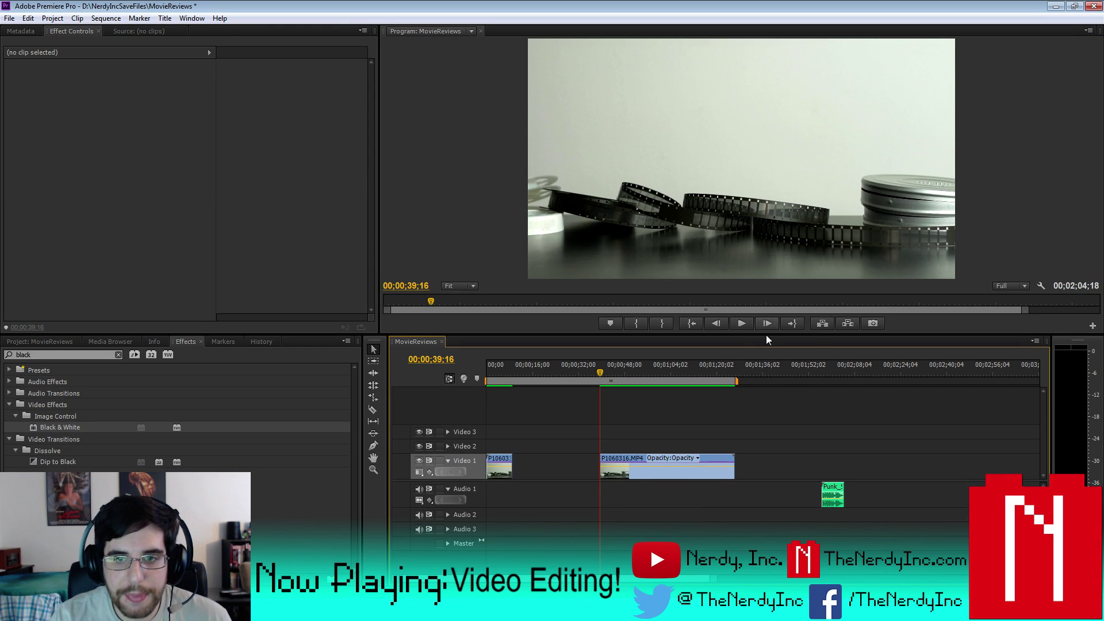
- Preview the remaining clip and park the playhead at about 00;00;48;01
left_click(751, 326)
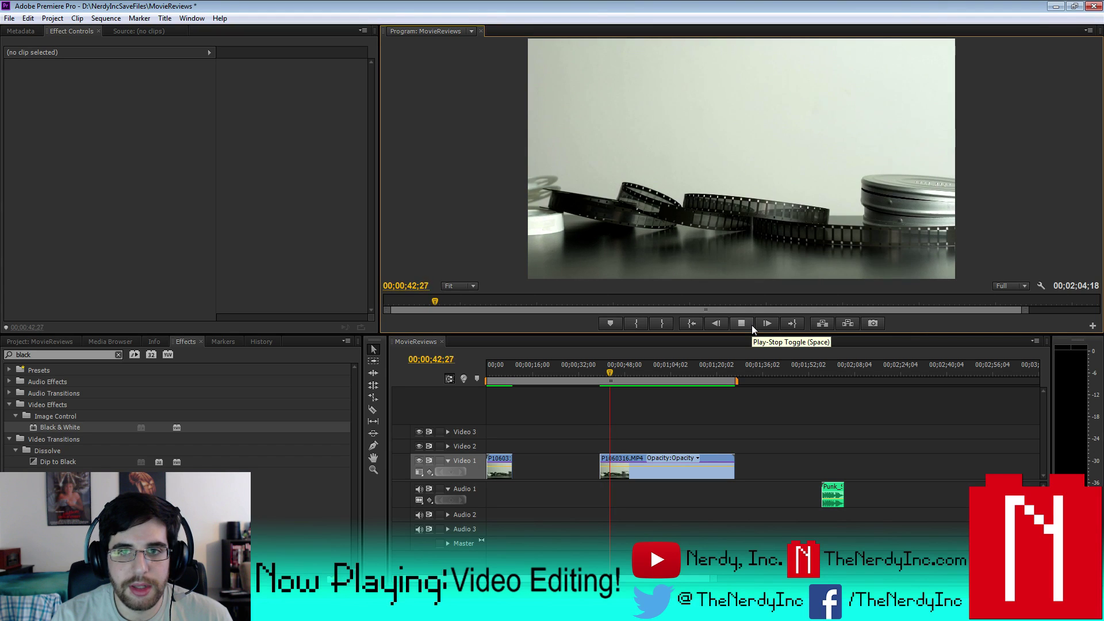
left_click(751, 326)
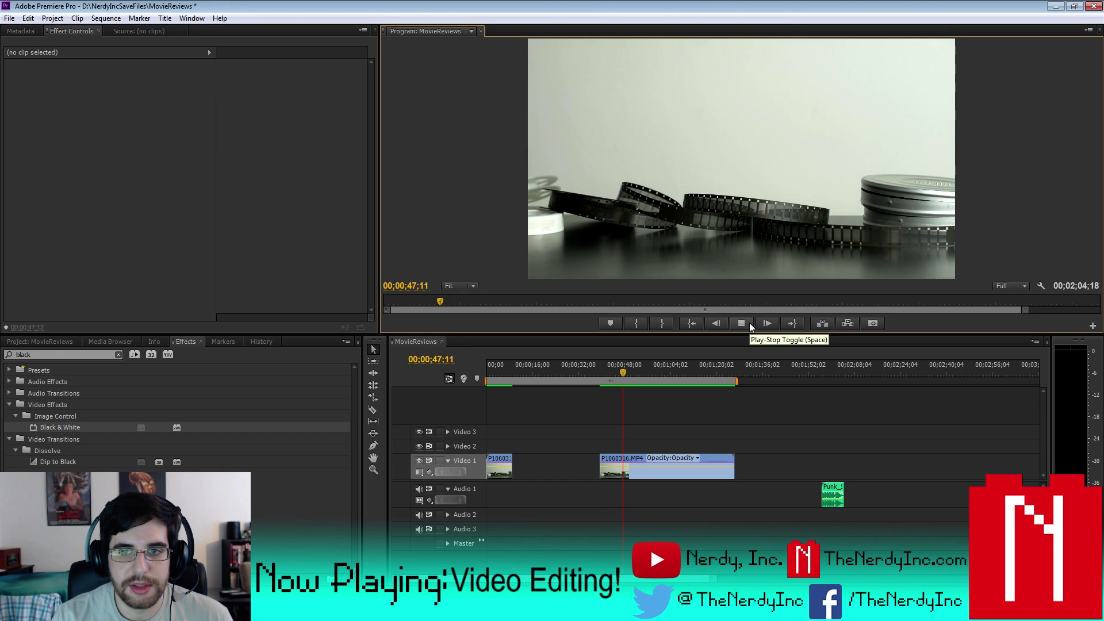
left_click(749, 323)
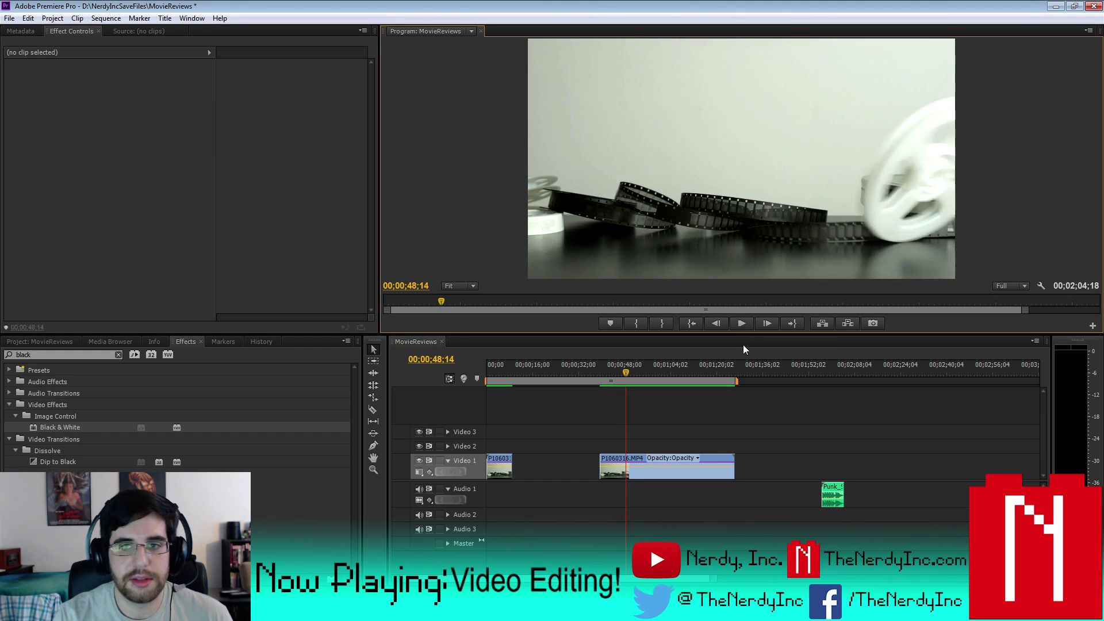
key("Left")
key("Left")
key("Left")
key("Left")
key("Left")
key("Left")
key("Left")
key("Left")
key("Left")
key("Left")
key("Left")
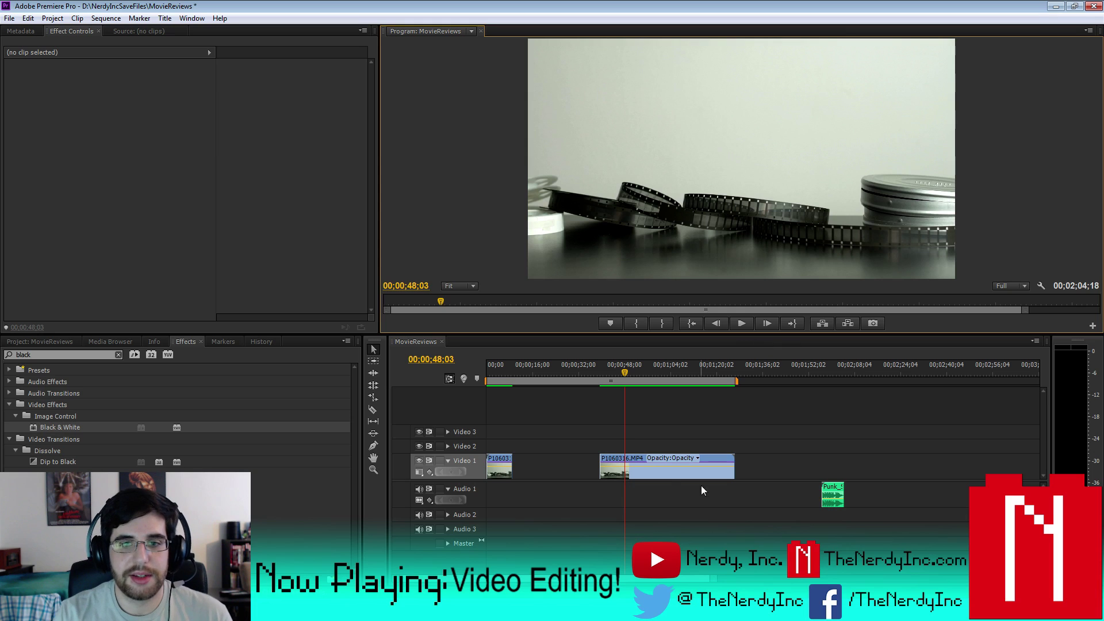
key("Left")
key("Left")
- Split the Video 1 clip at 00;00;48;01, delete the short piece before it, and preview
left_click(663, 473)
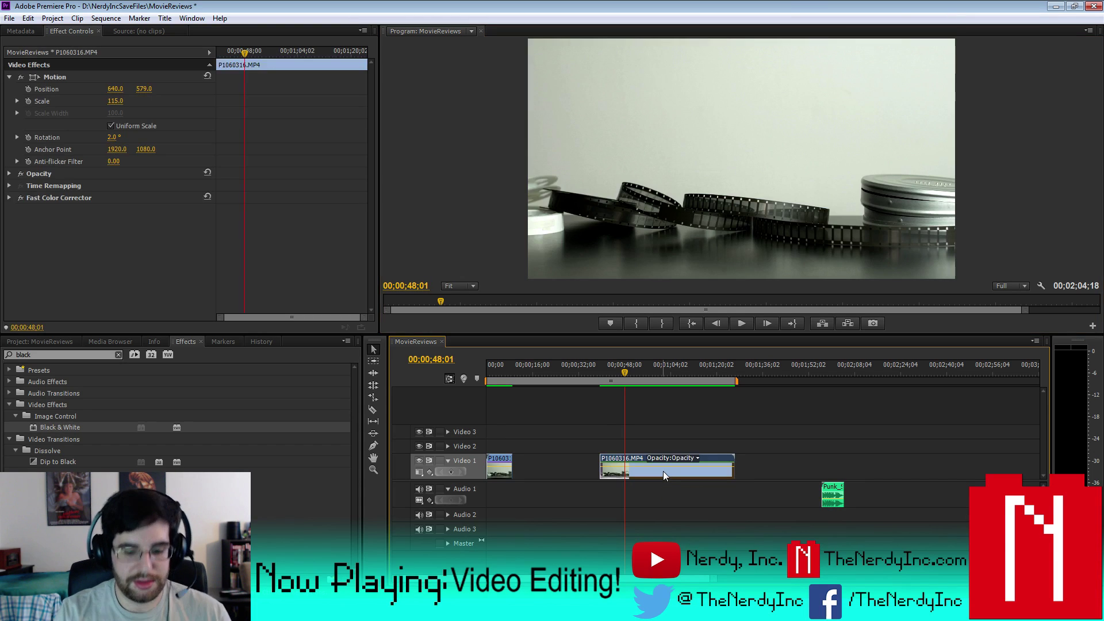
key("ctrl+k")
key("Delete")
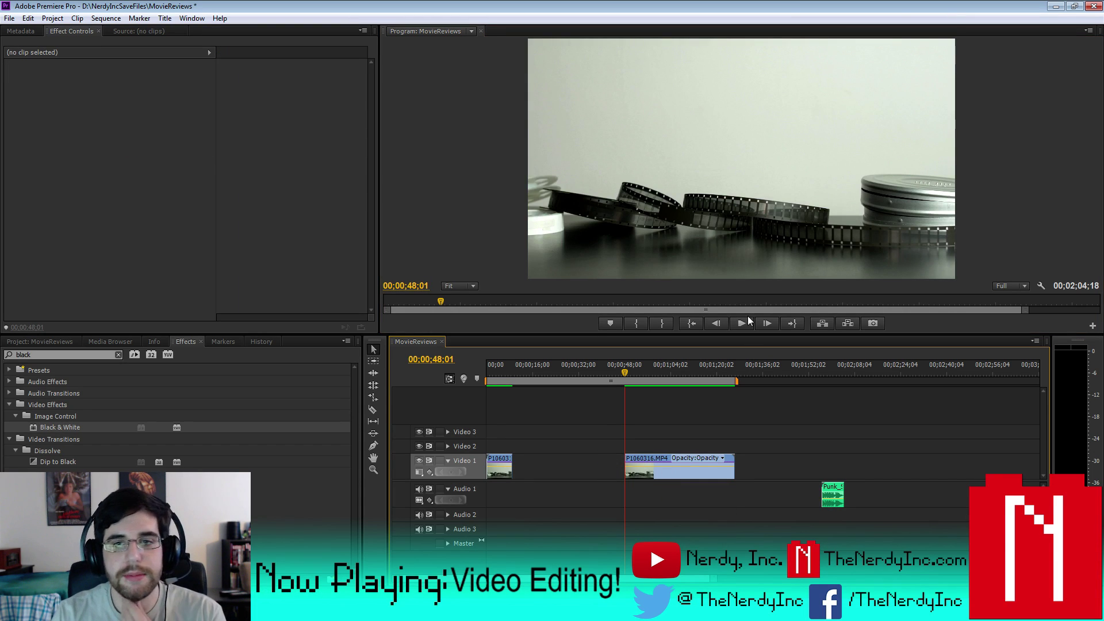
left_click(745, 324)
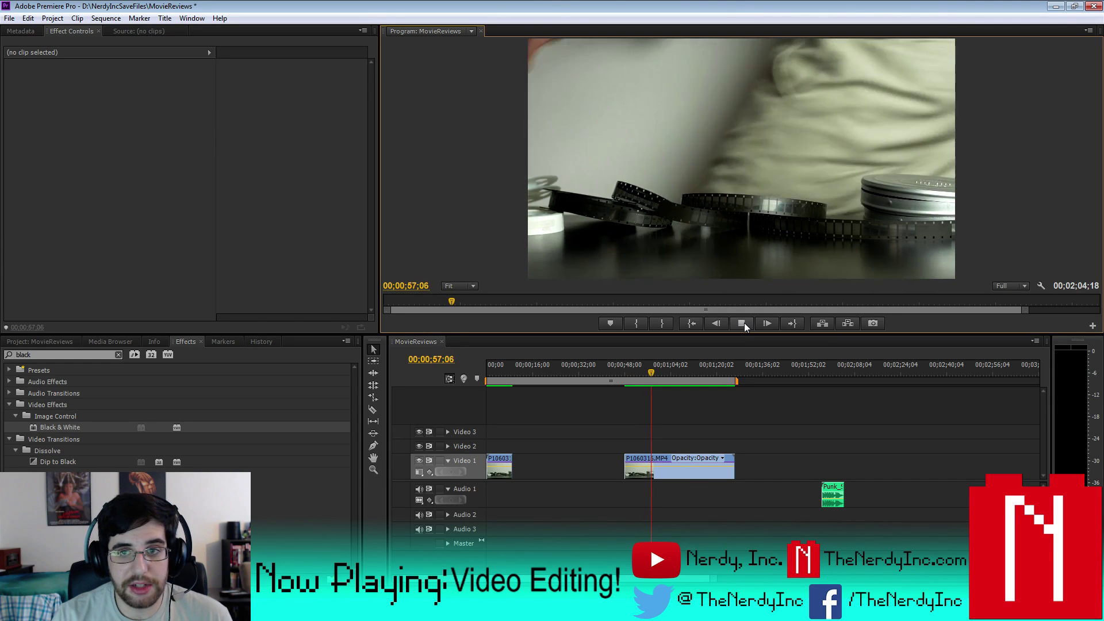
- Trim the clip's head to the playhead, review it, and adjust the playhead by a frame
left_click(673, 475)
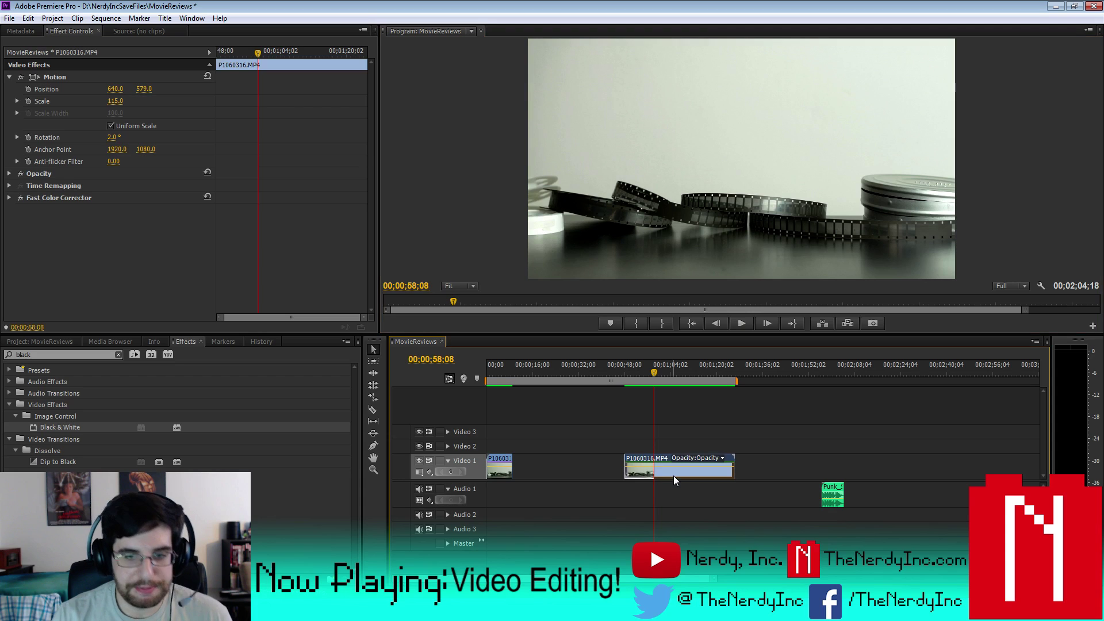
key("ctrl+alt+q")
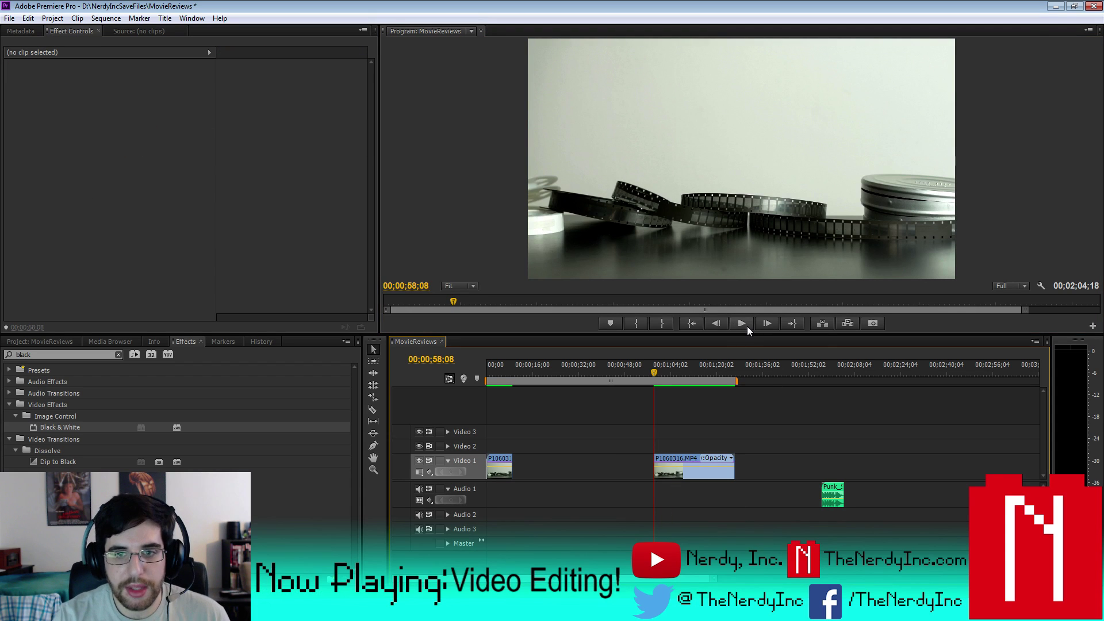
left_click(747, 326)
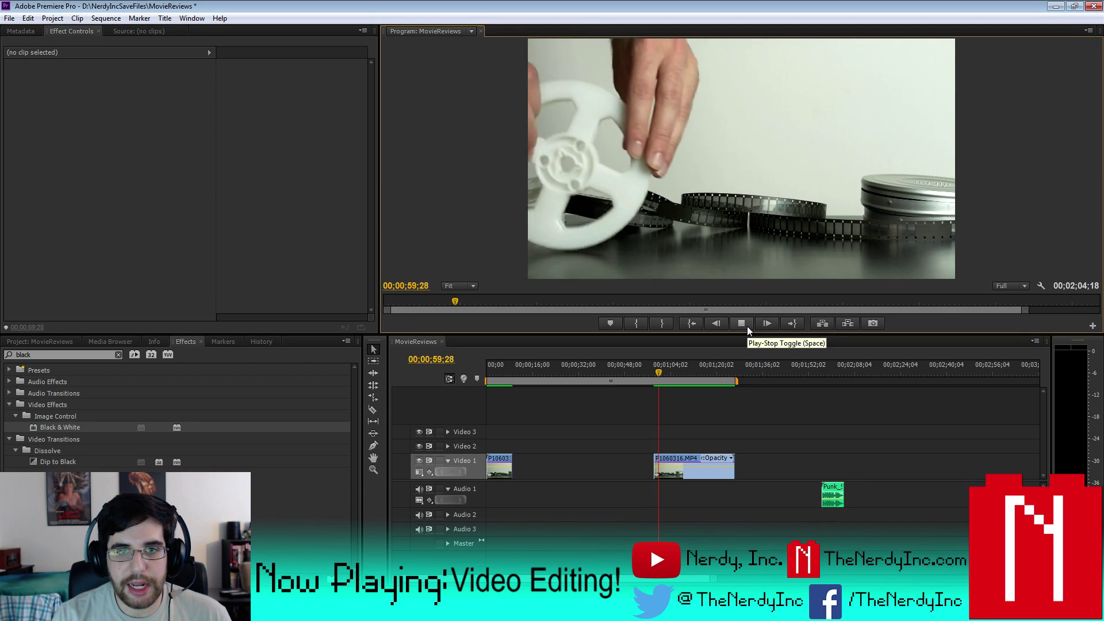
left_click(747, 326)
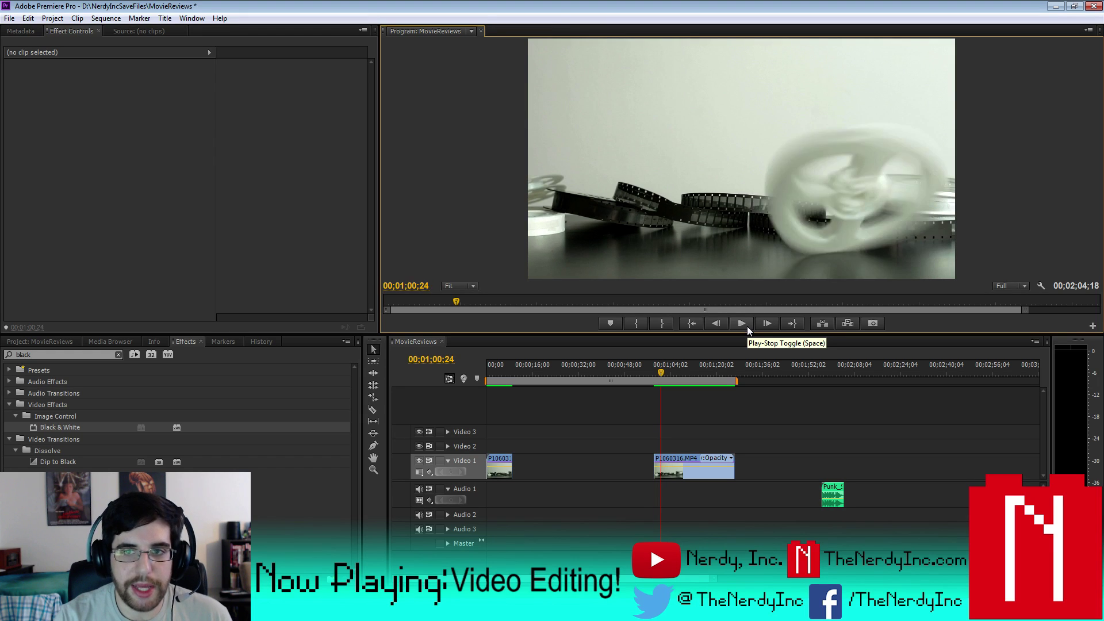
key("Left")
key("Left")
key("Left")
key("Left")
key("Left")
key("Left")
key("Left")
key("Left")
key("Left")
key("Left")
key("Left")
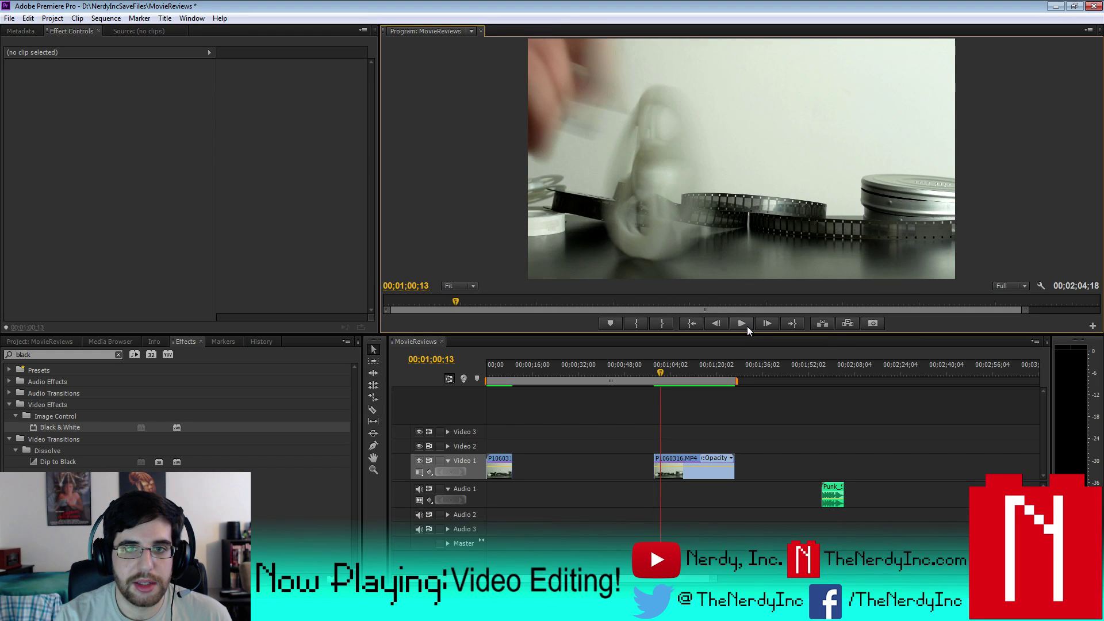
key("Right")
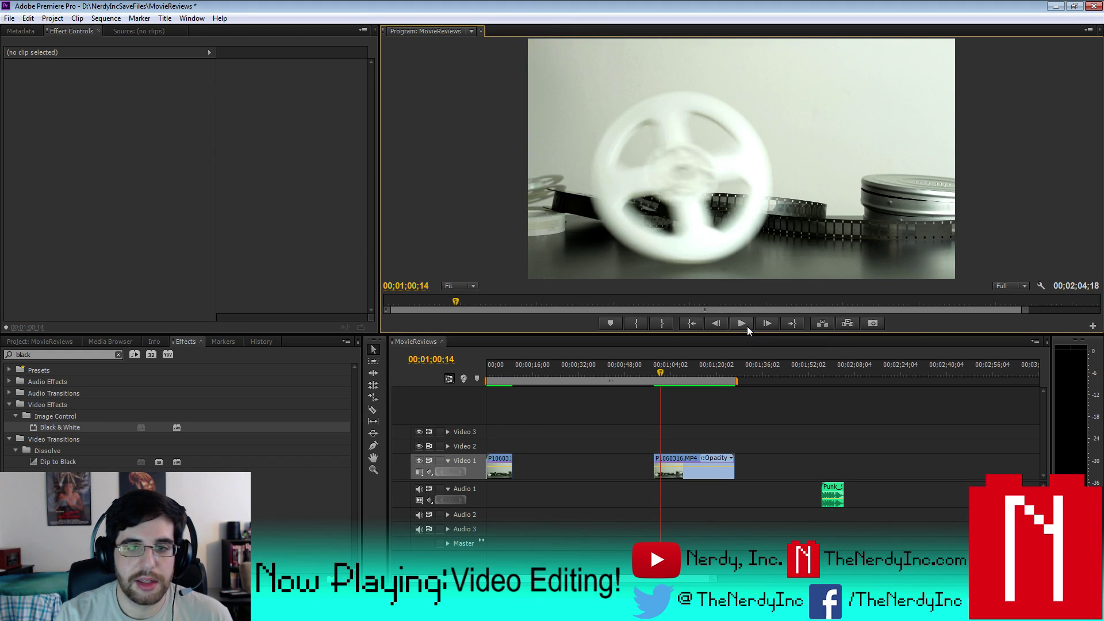
- Cut P1060316.MP4 at the playhead and remove its head so it starts at 1;00;14
left_click(678, 463)
key("ctrl+k")
key("Delete")
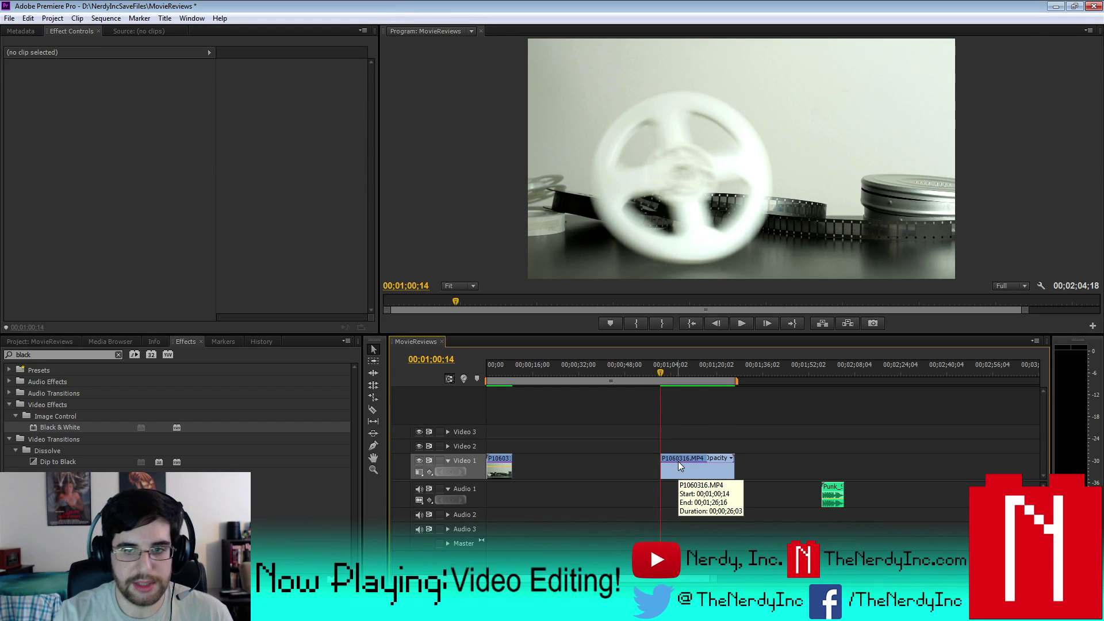
left_click(740, 324)
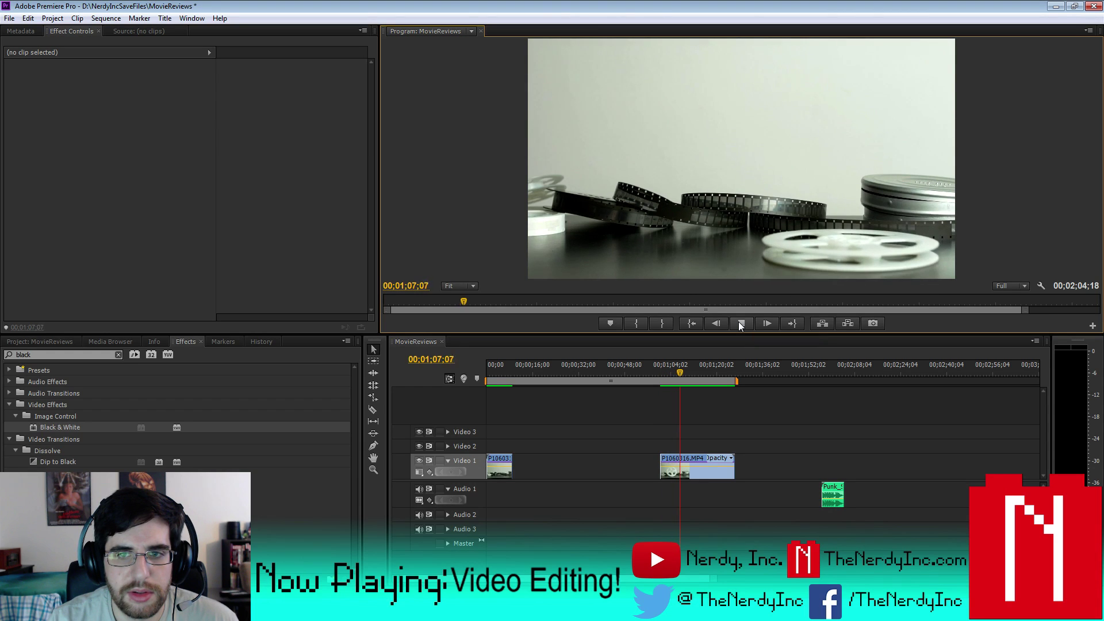
- Stop at 1;07;17 and move the short P1060316 piece to about 00;00;15
left_click(741, 323)
left_click(696, 473)
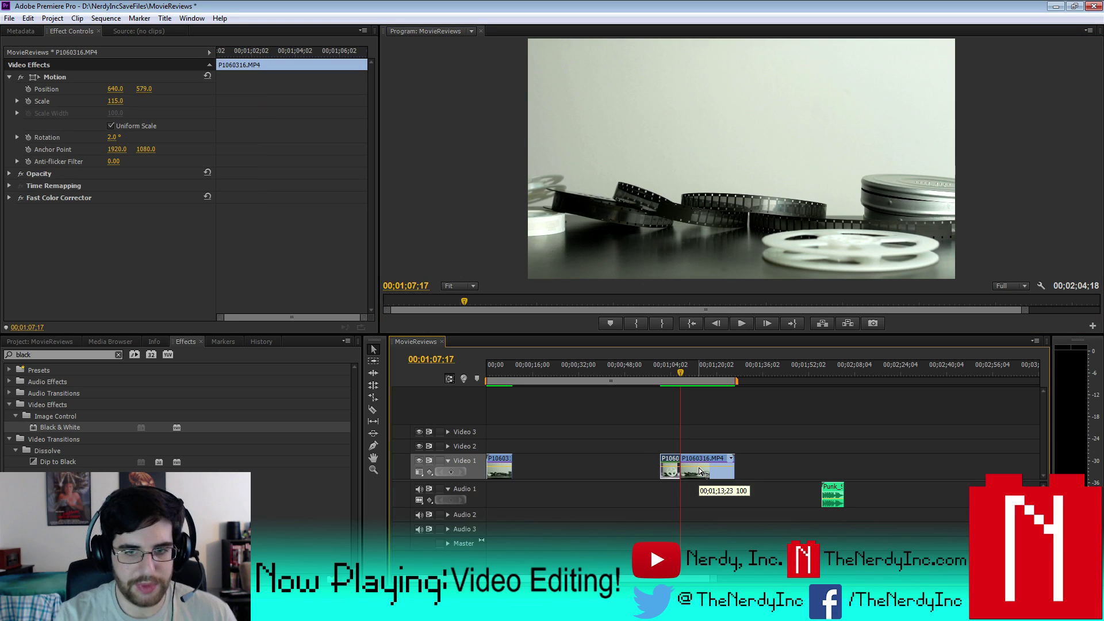
left_click_drag(699, 467, 539, 467)
- Trim P1060316.MP4's head at the playhead and shorten its end by 00;00;02;12
left_click(747, 324)
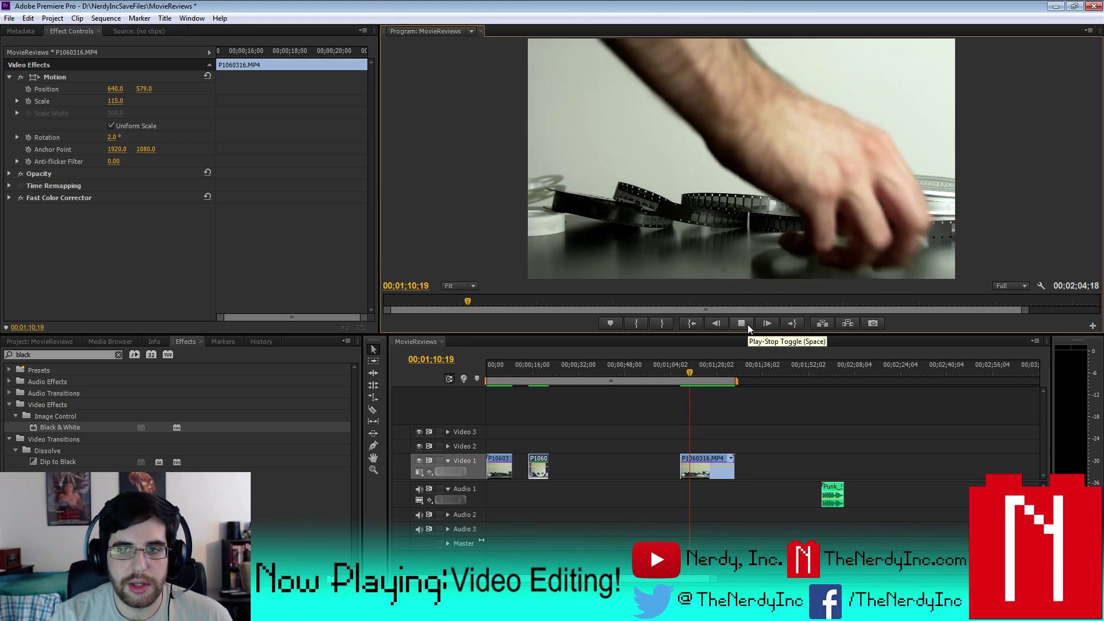
left_click(747, 324)
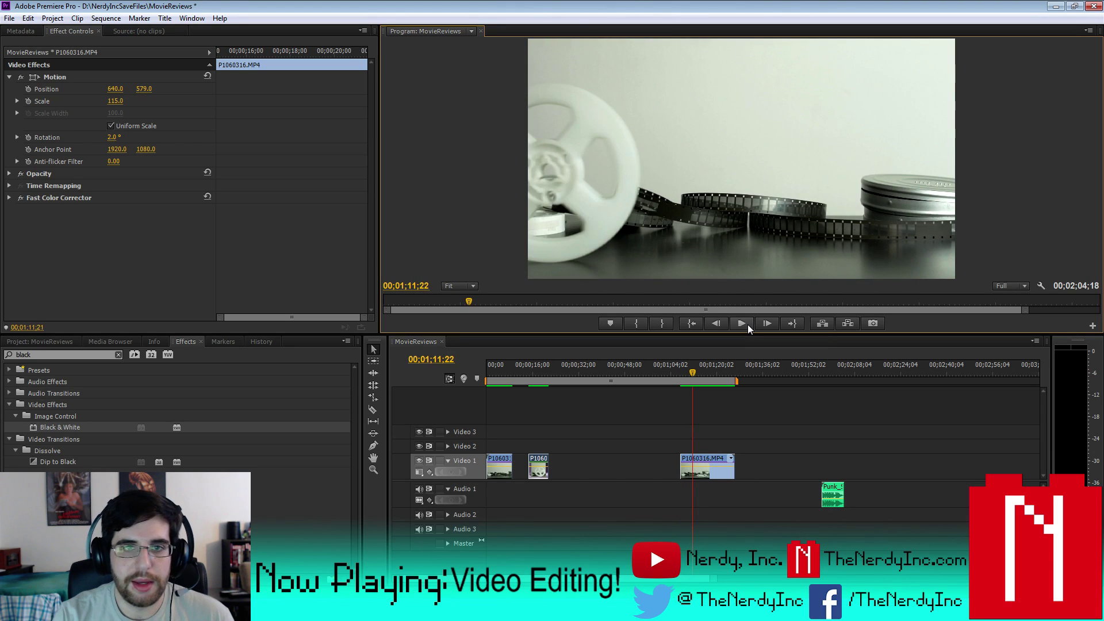
key("Left")
key("Left")
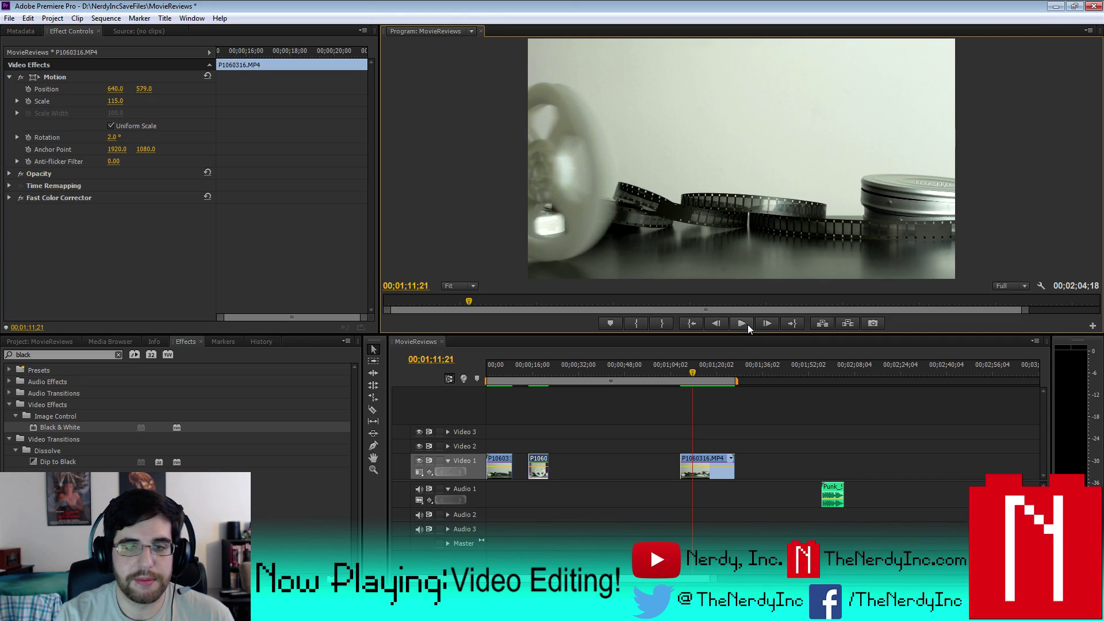
left_click(702, 474)
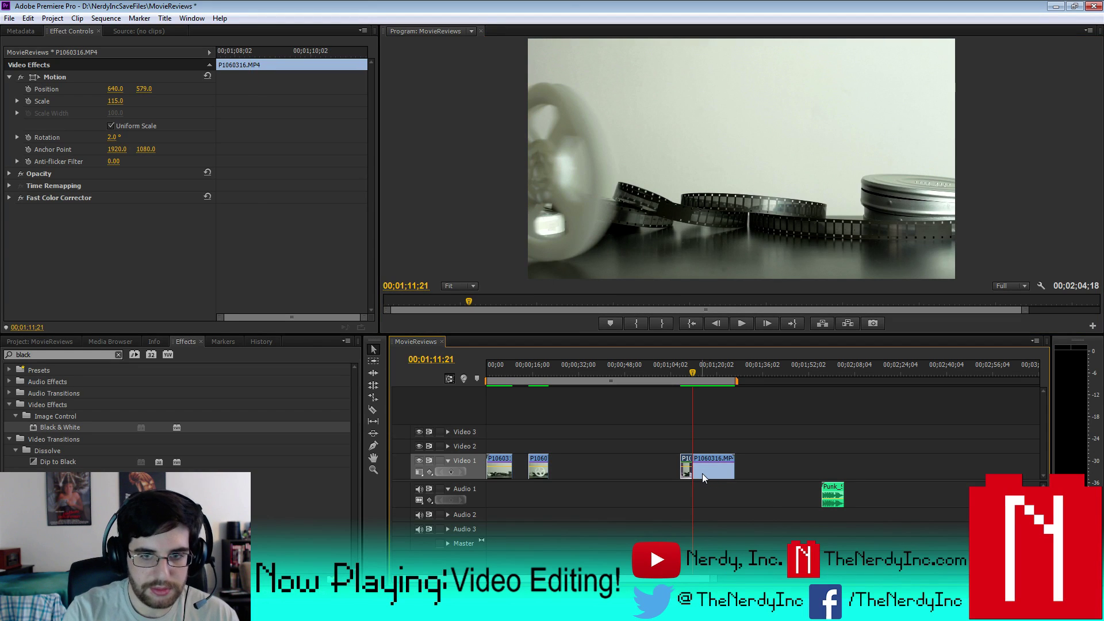
key("ctrl+z")
key("space")
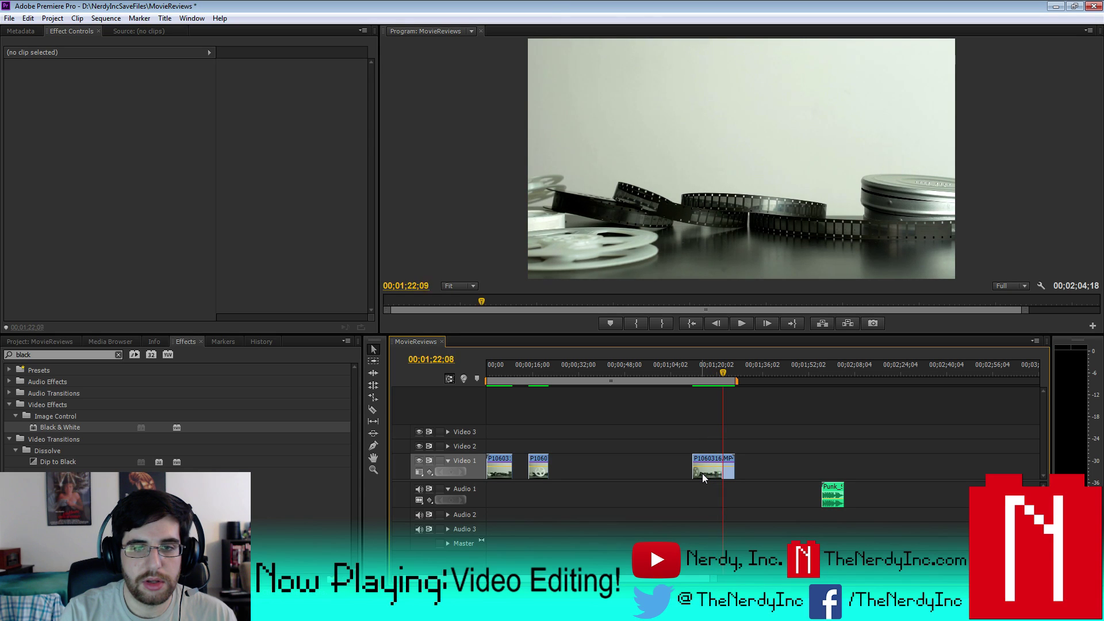
left_click(702, 473)
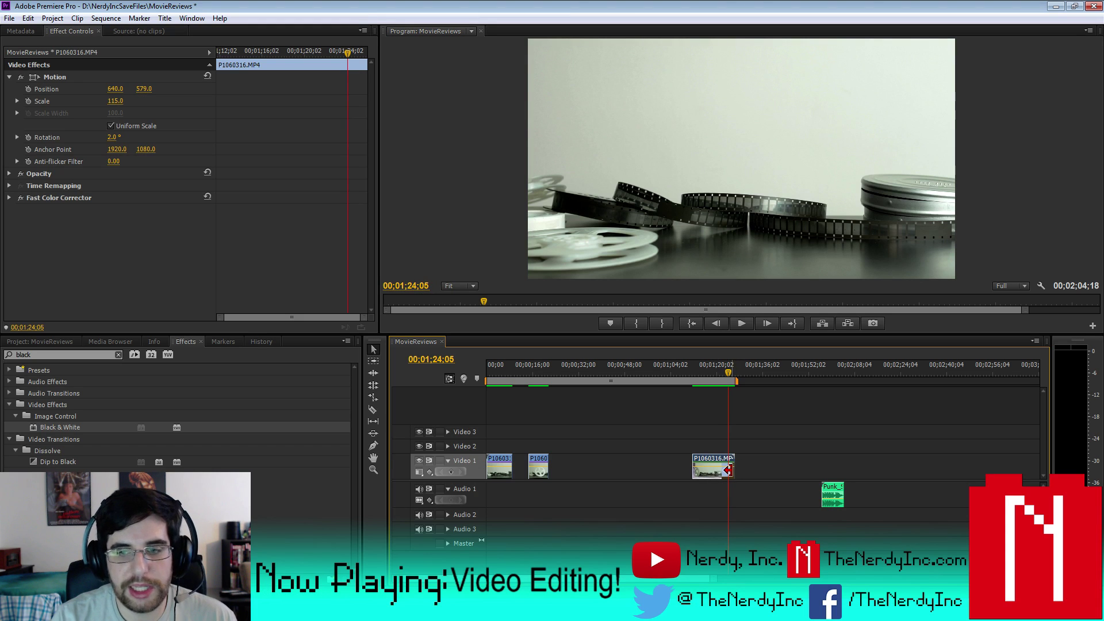
left_click_drag(728, 470, 724, 470)
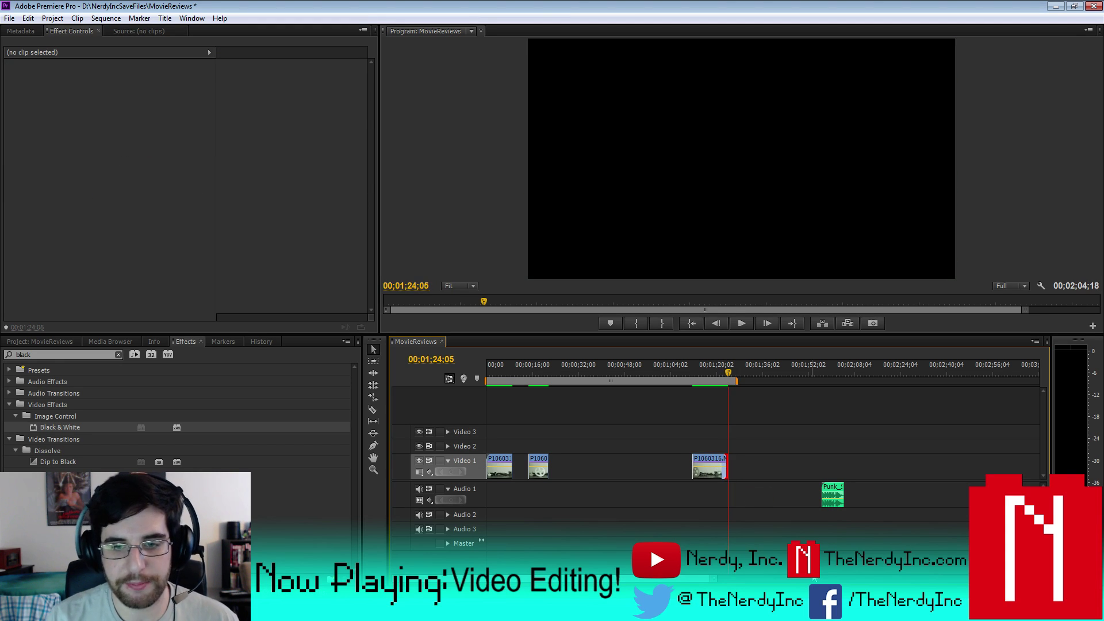
- Copy the Punk_Shuffle_7 Seconds.wav clip and paste two more copies
left_click(825, 486)
key("ctrl+c")
left_click(860, 374)
key("ctrl+v")
left_click(907, 373)
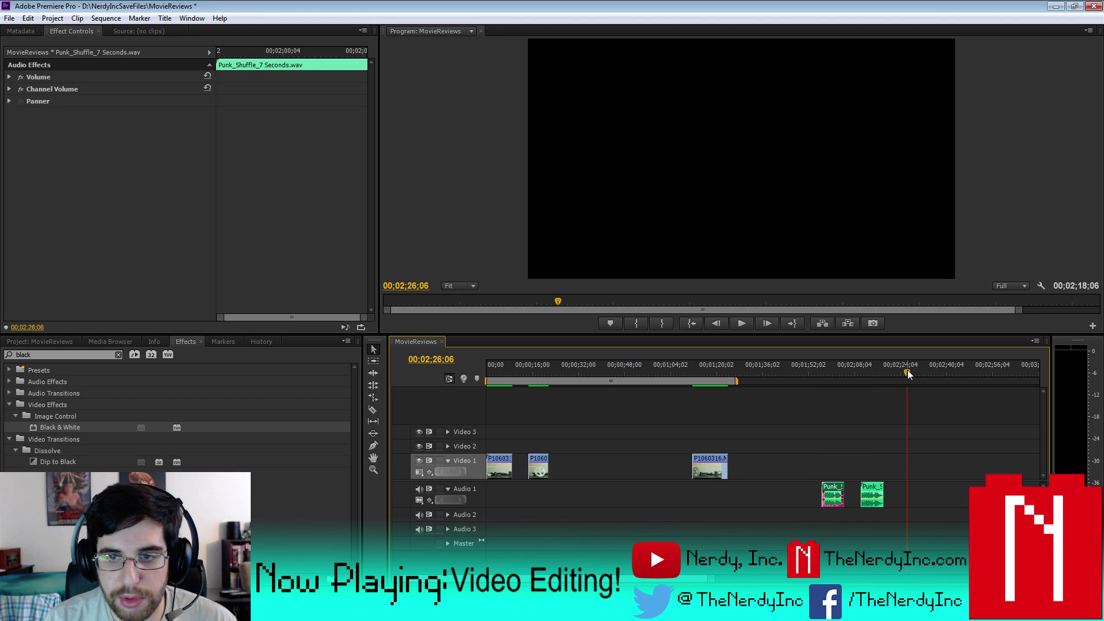
key("ctrl+v")
- Place one Punk_Shuffle copy on Audio 1 beneath each of the three video clips
left_click(909, 540)
left_click_drag(828, 495, 492, 495)
left_click_drag(870, 494, 537, 493)
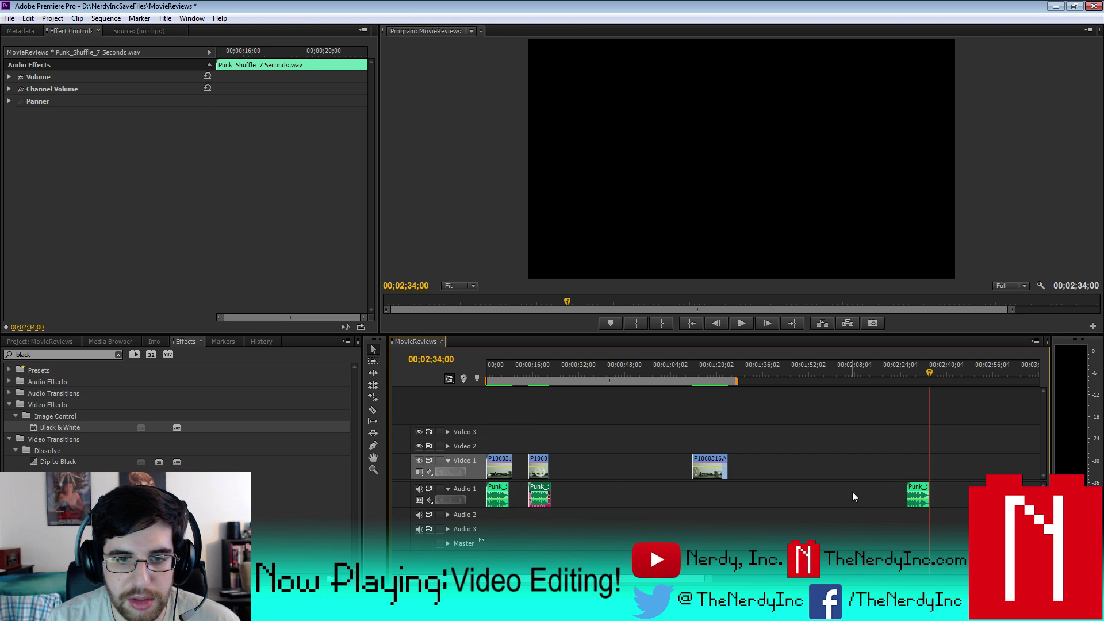
left_click_drag(922, 494, 709, 494)
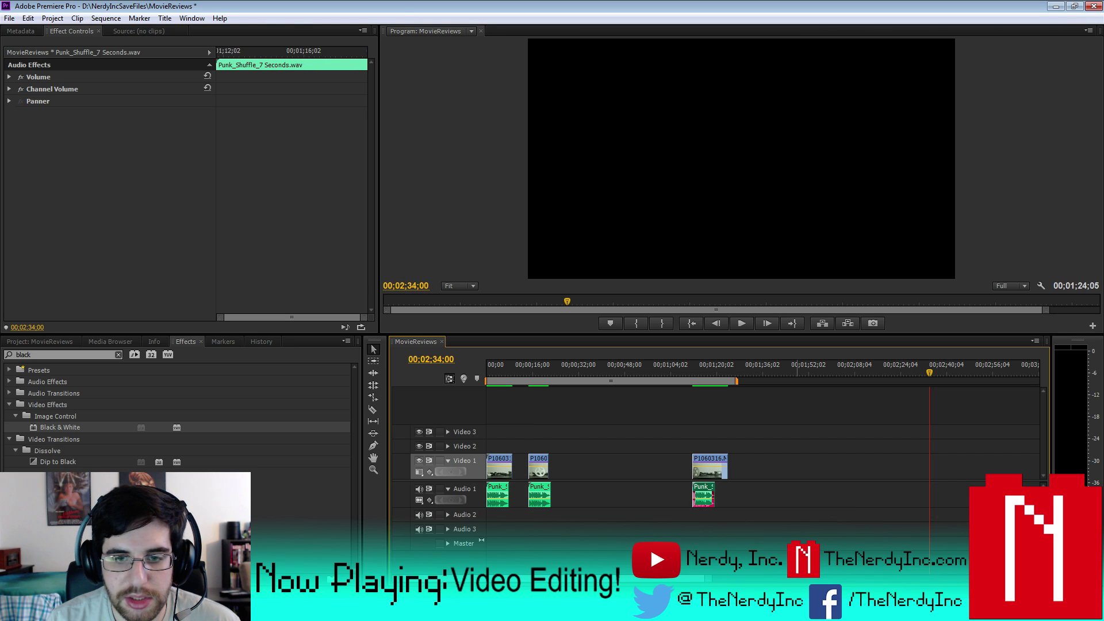
left_click_drag(798, 550, 592, 468)
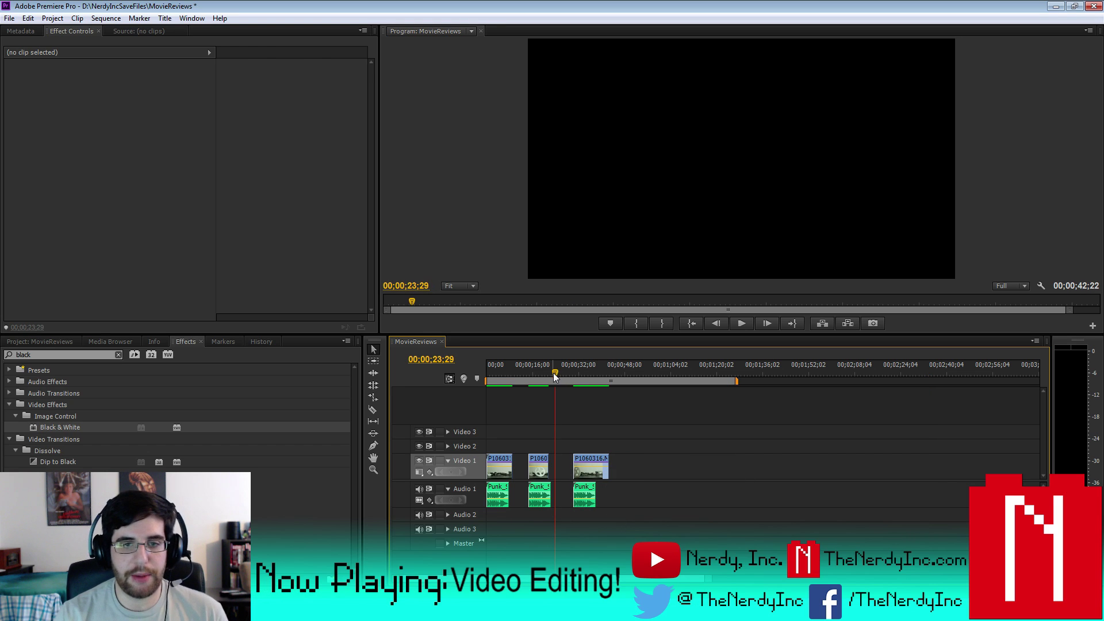
- Pull the work area's end back to the third clip and play the sequence from the start
left_click_drag(554, 372, 478, 389)
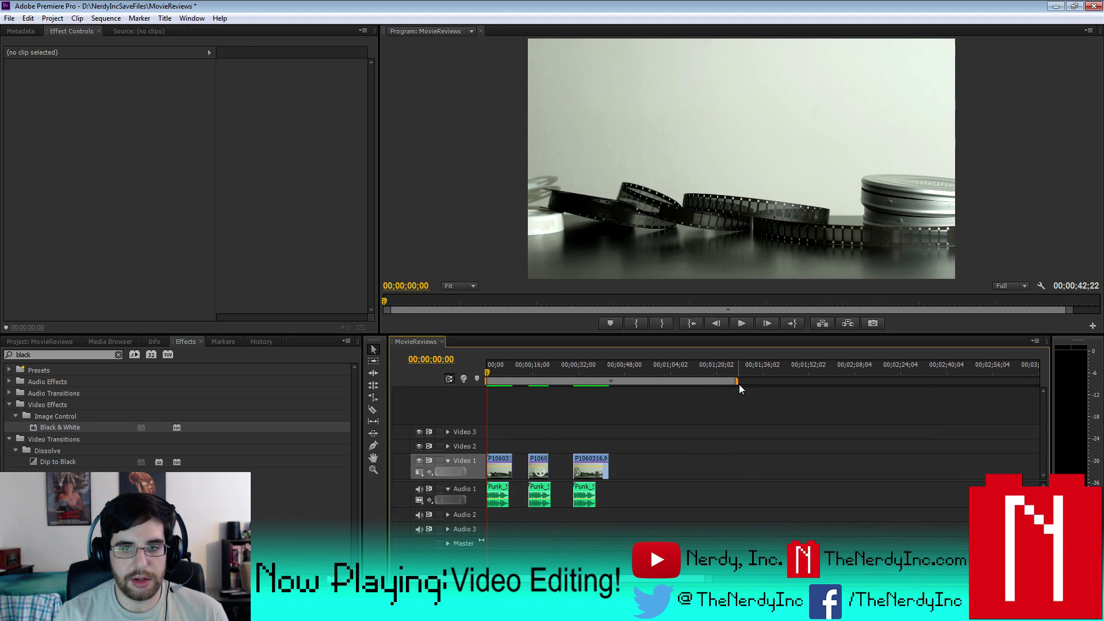
left_click(653, 372)
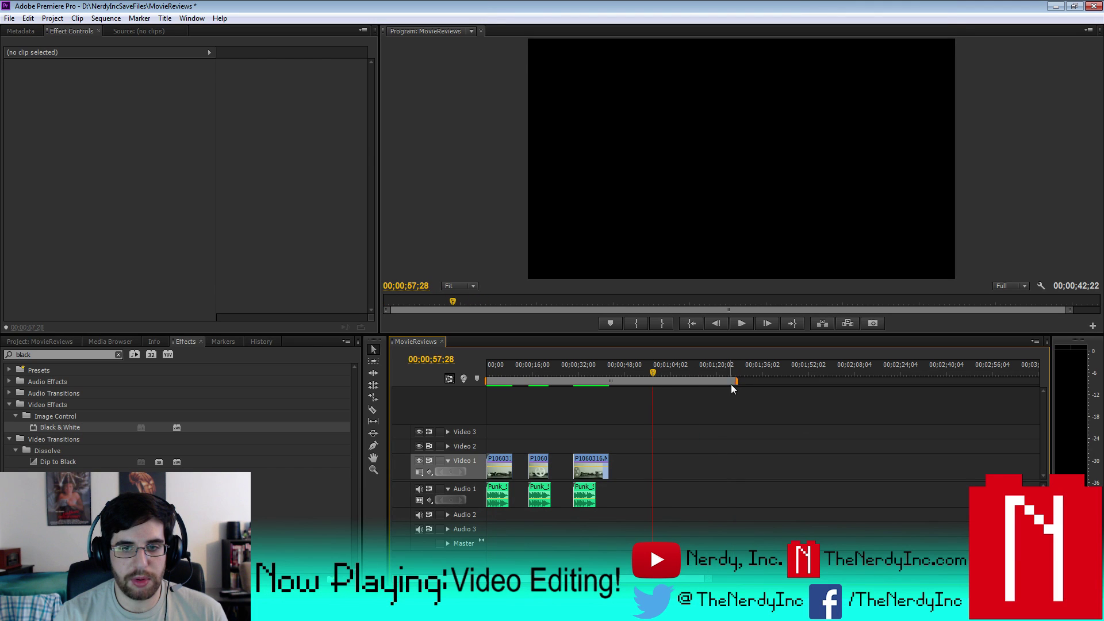
left_click_drag(732, 382, 664, 381)
key("Home")
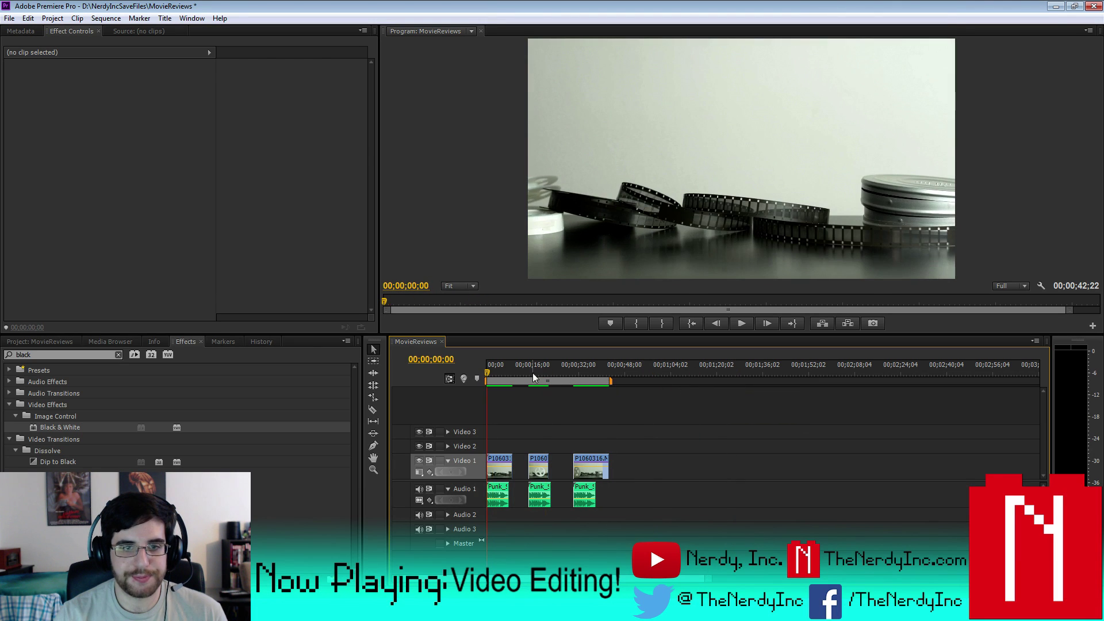
key("space")
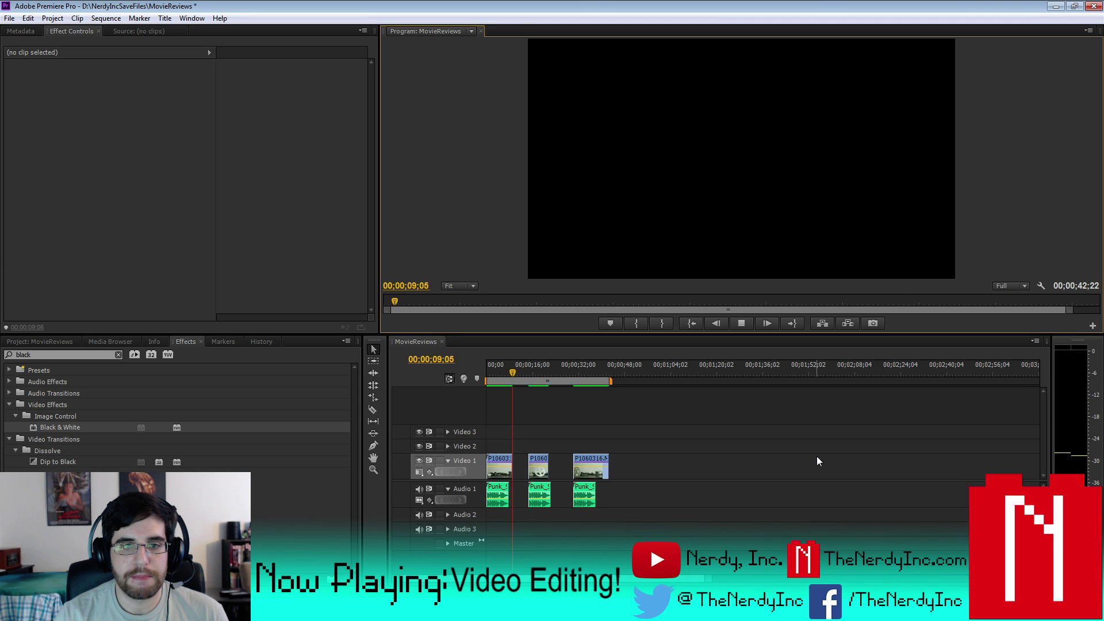
- Move the second and third clip pairs further right and shift the first audio clip slightly later
left_click(736, 322)
left_click_drag(685, 536, 528, 417)
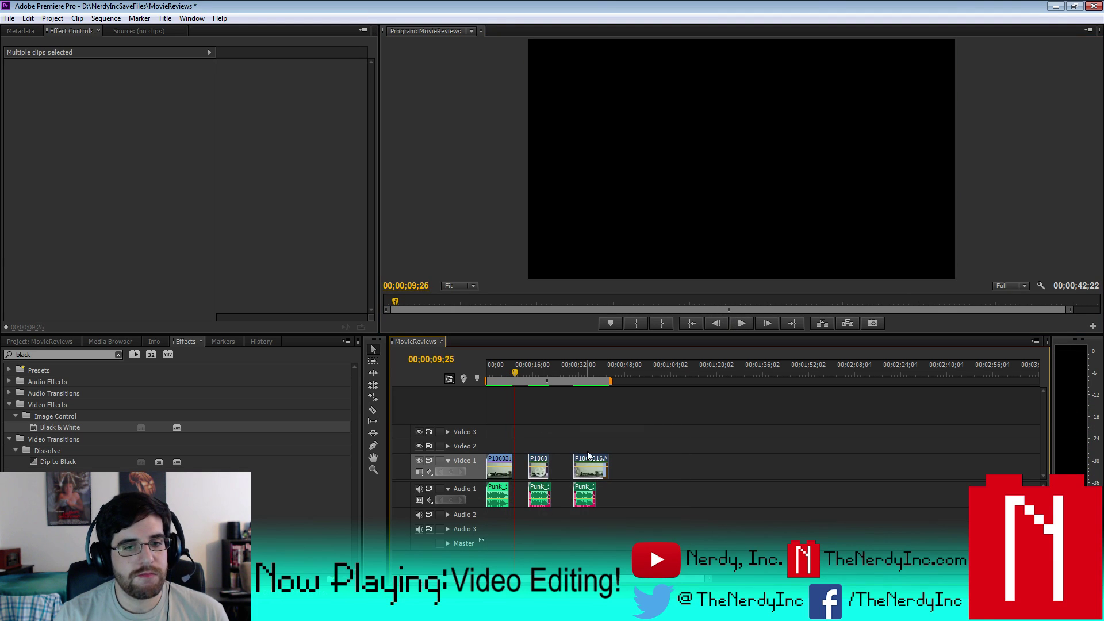
left_click_drag(591, 458, 627, 460)
left_click(575, 525)
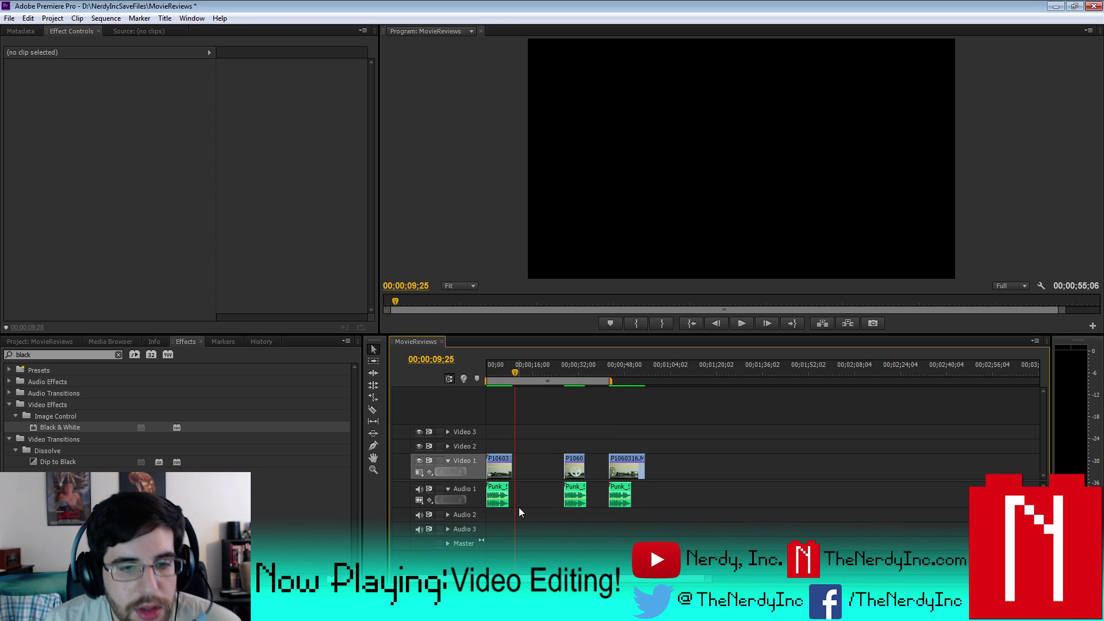
left_click_drag(498, 490, 525, 464)
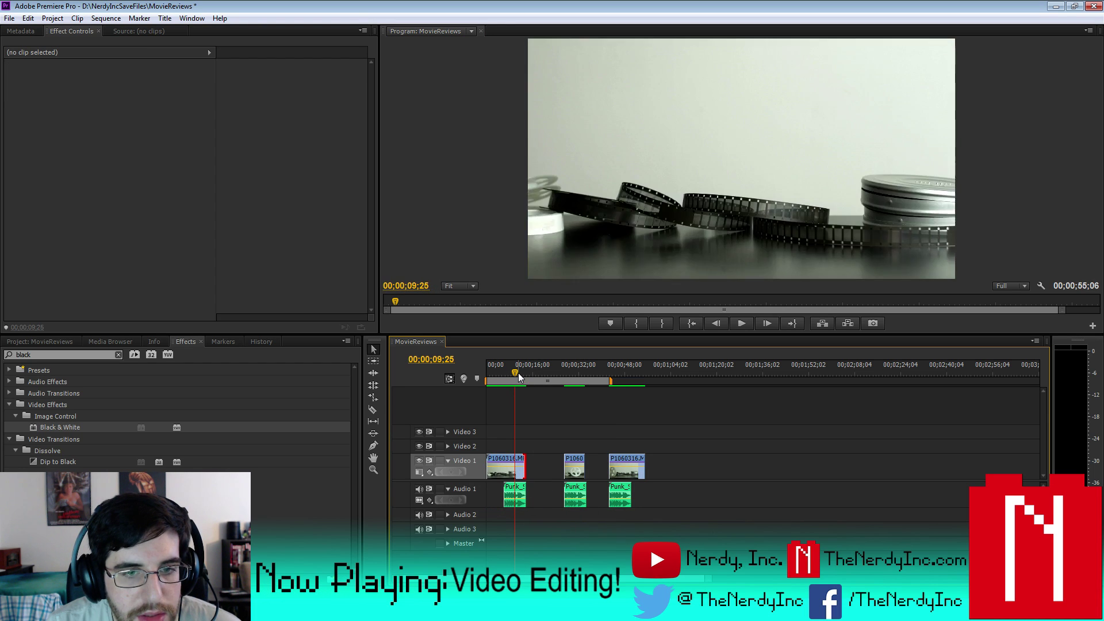
- Extend the work area to cover all three clips and preview the 00;00;55;06 sequence
left_click_drag(517, 373, 502, 371)
key("space")
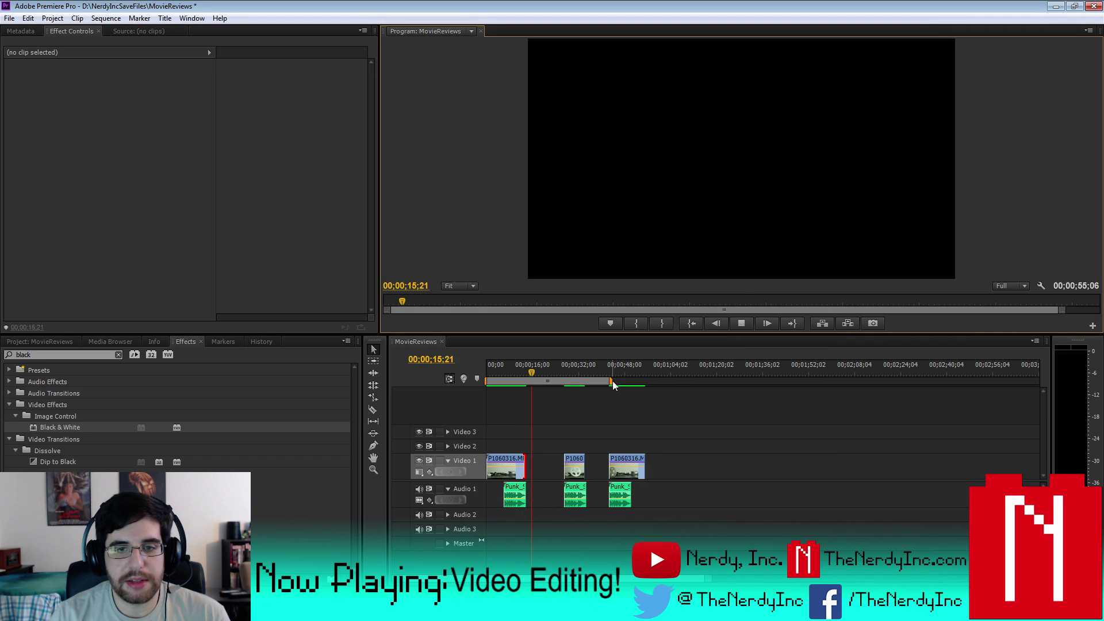
left_click_drag(610, 381, 647, 380)
left_click(564, 370)
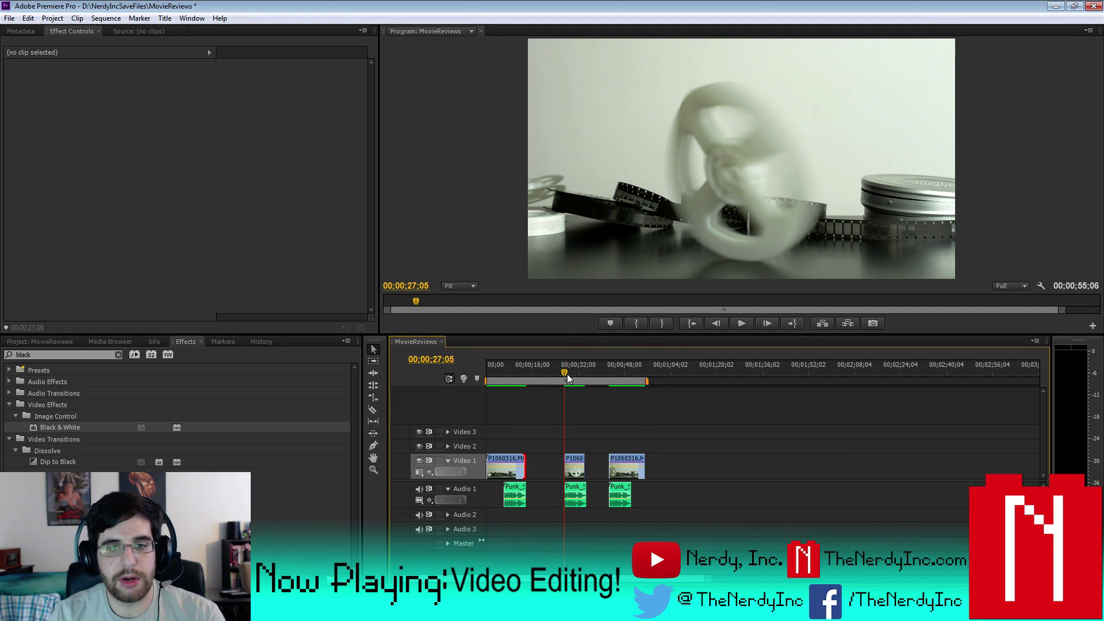
left_click(564, 373)
left_click(742, 323)
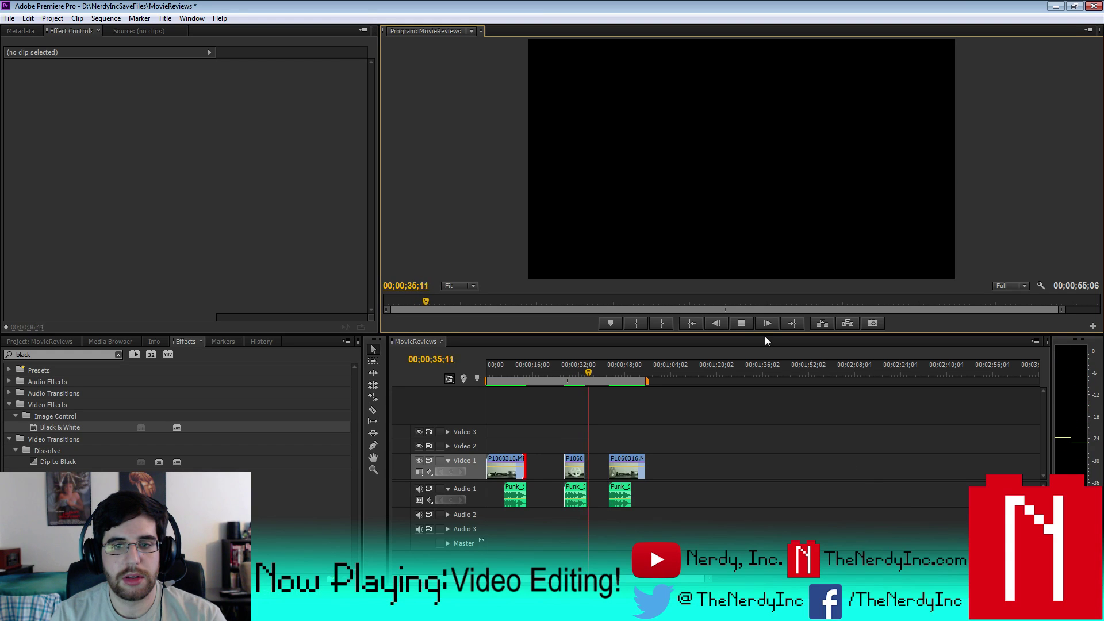
left_click(607, 365)
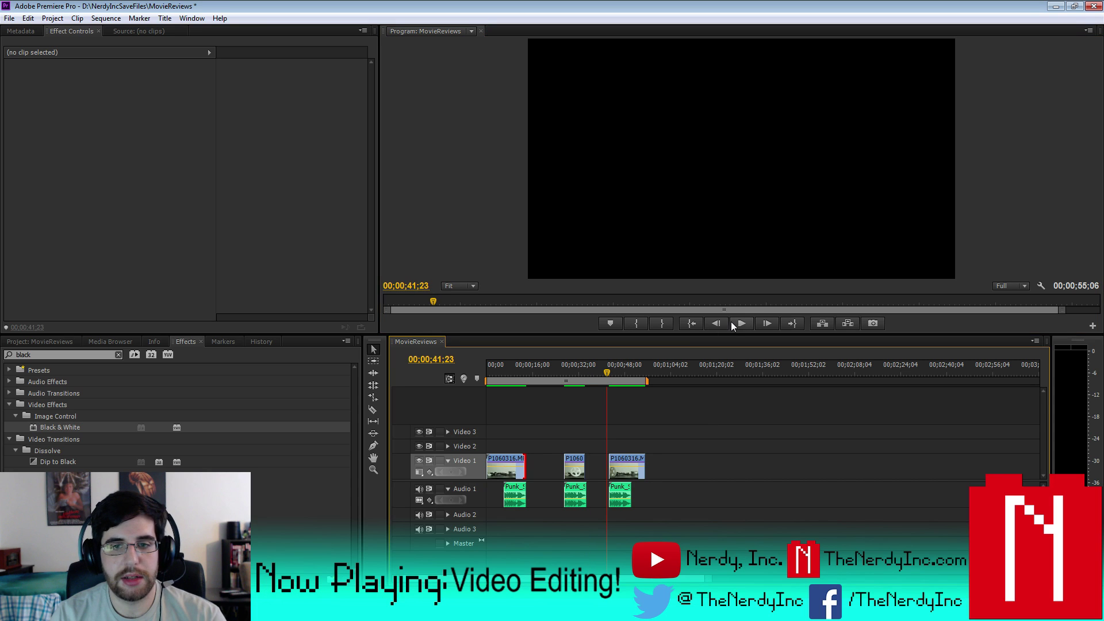
left_click(733, 322)
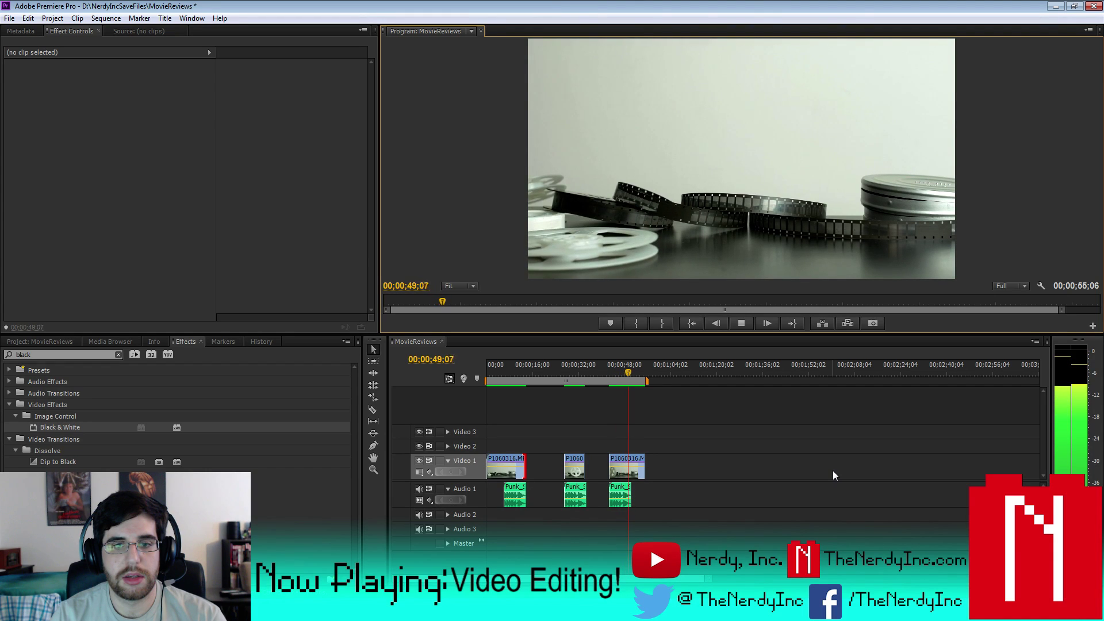
left_click(738, 324)
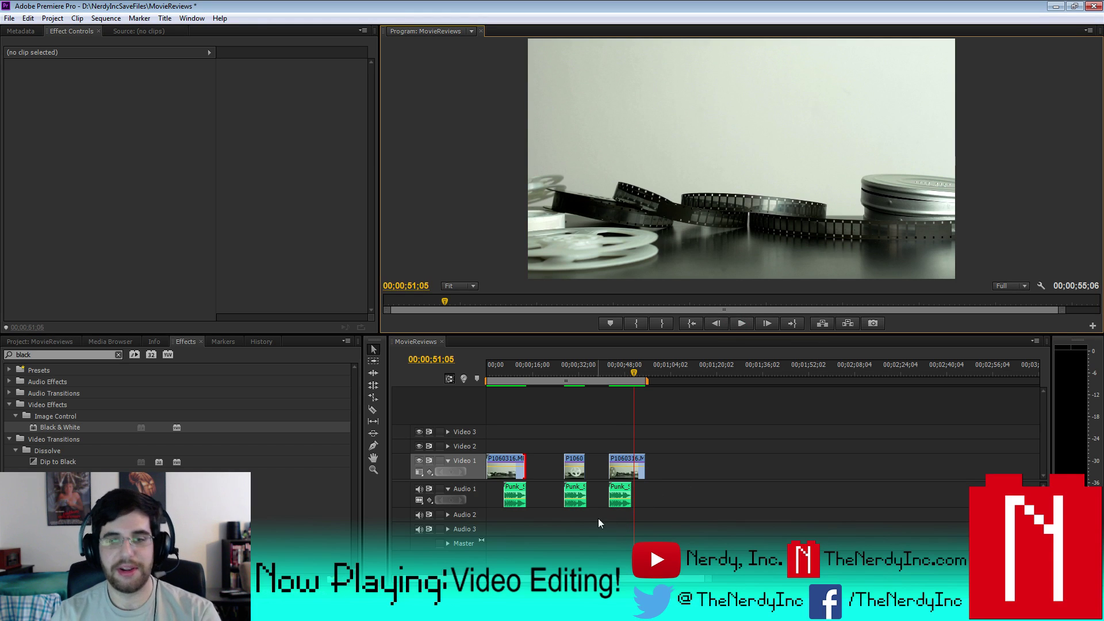
- Delete the first two video clips and their audio, keeping the last P1060316.MP4 pair
left_click_drag(598, 518, 489, 454)
key("Delete")
left_click_drag(586, 525, 502, 466)
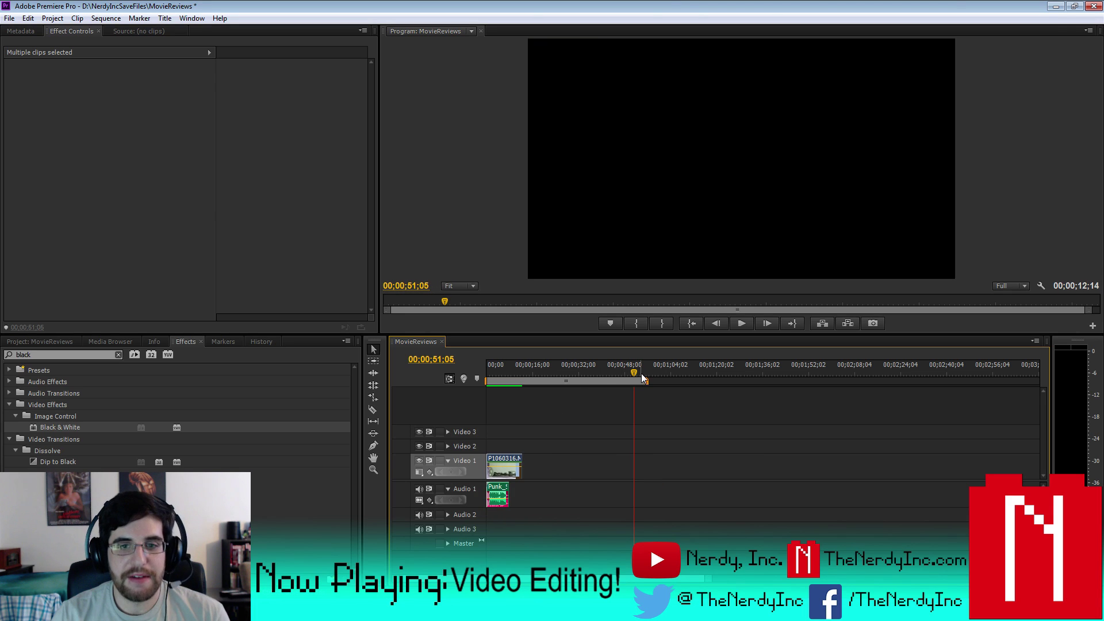
- Zoom the timeline so the remaining clip and its audio fill the view, playhead at start
left_click_drag(647, 380, 567, 395)
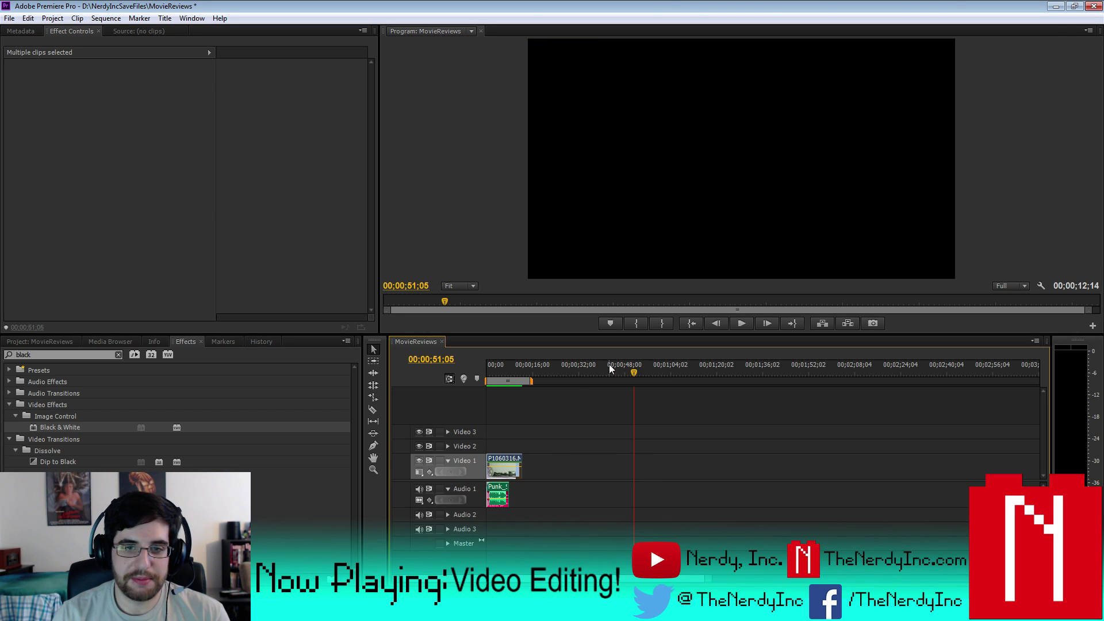
key("Home")
left_click_drag(530, 381, 892, 381)
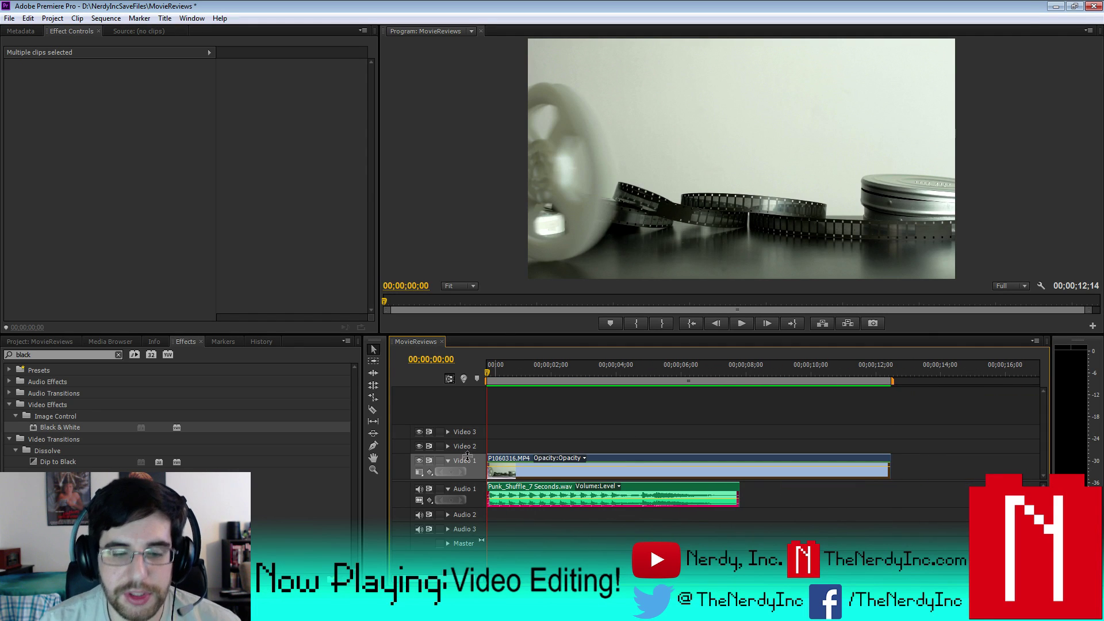
- Preview the sequence and move the Punk_Shuffle audio clip back to 00;00
left_click(733, 326)
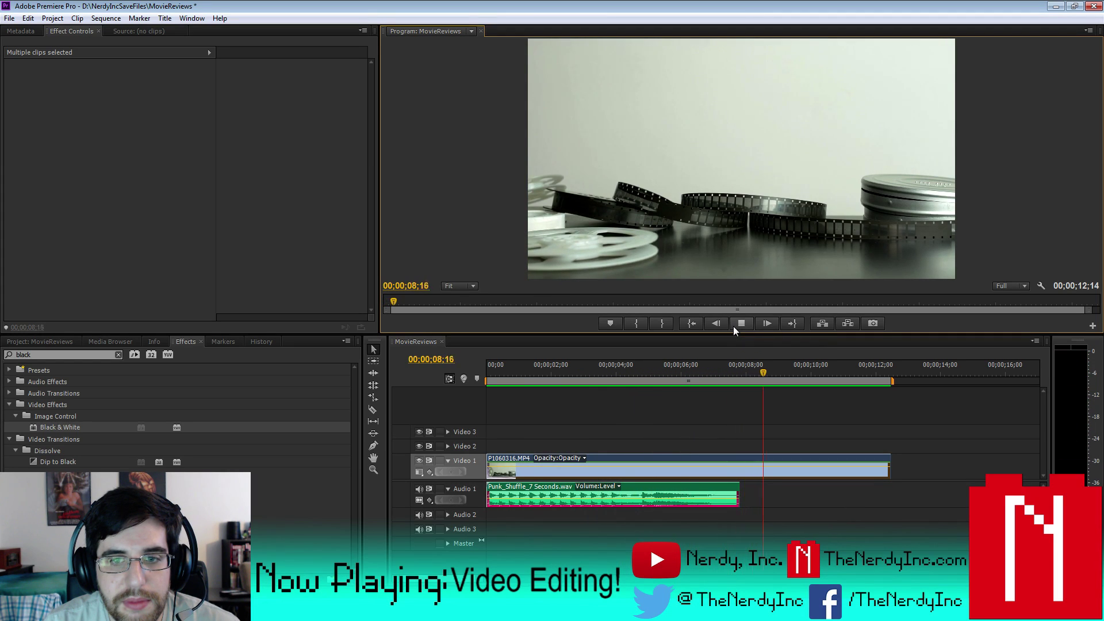
left_click(732, 326)
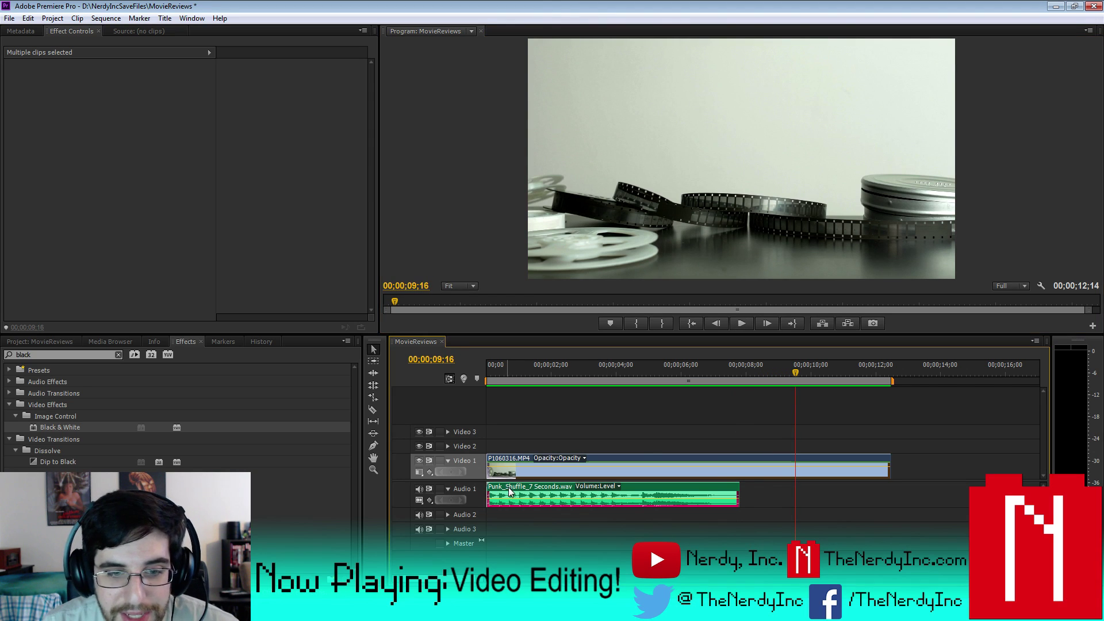
left_click_drag(508, 488, 528, 501)
left_click(503, 372)
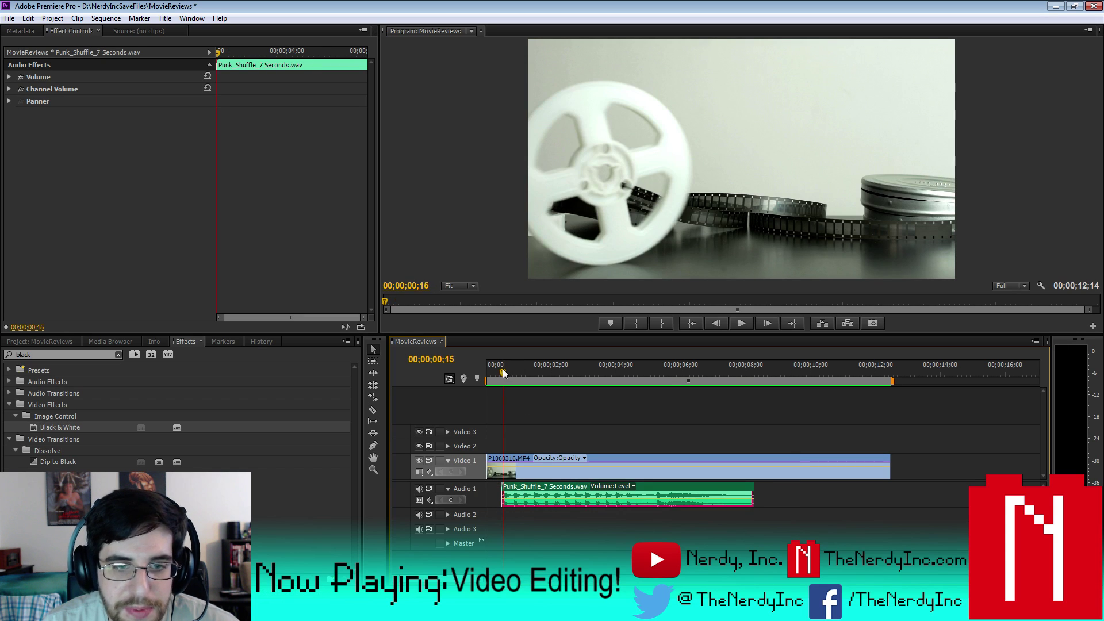
left_click(741, 324)
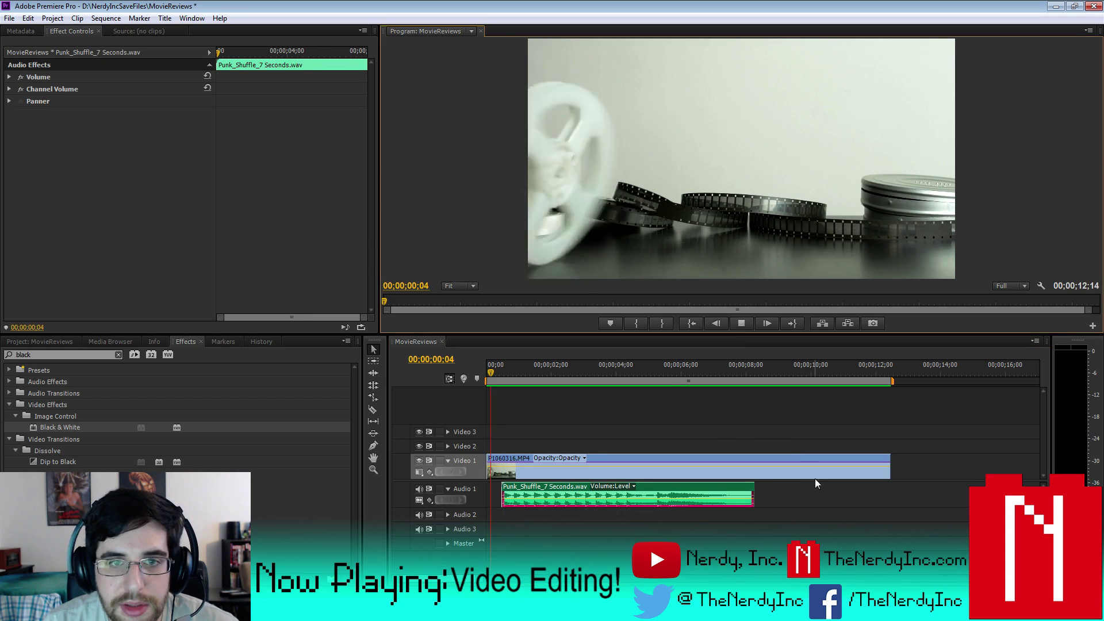
left_click(741, 323)
left_click_drag(524, 493, 490, 490)
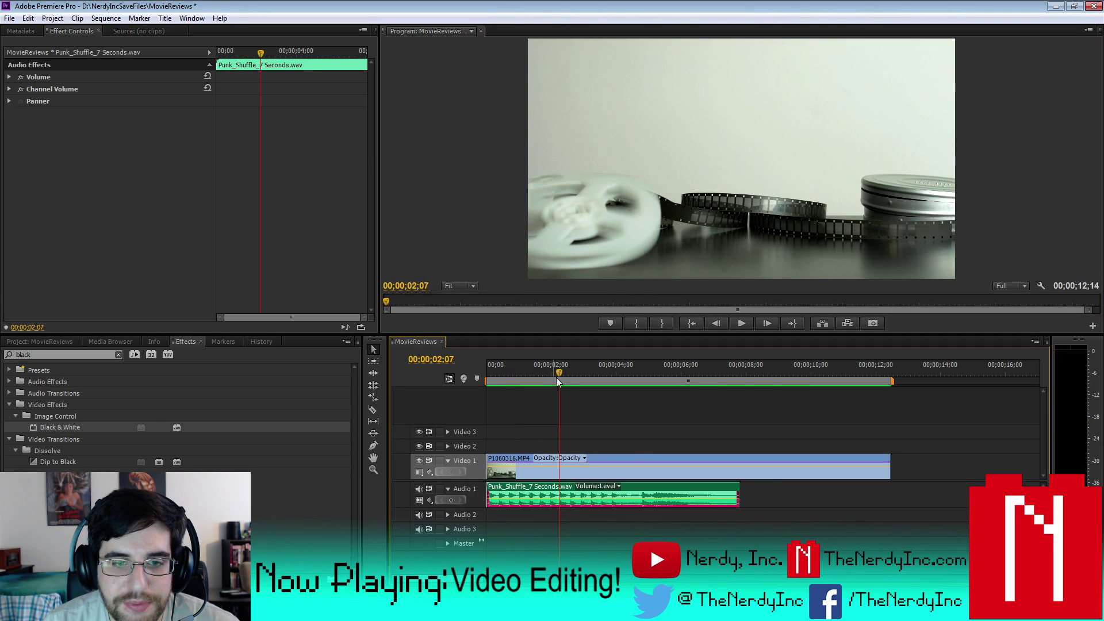
- Place the playhead at about 00;00;00;28 and start the Punk_Shuffle audio there
left_click_drag(560, 372, 513, 376)
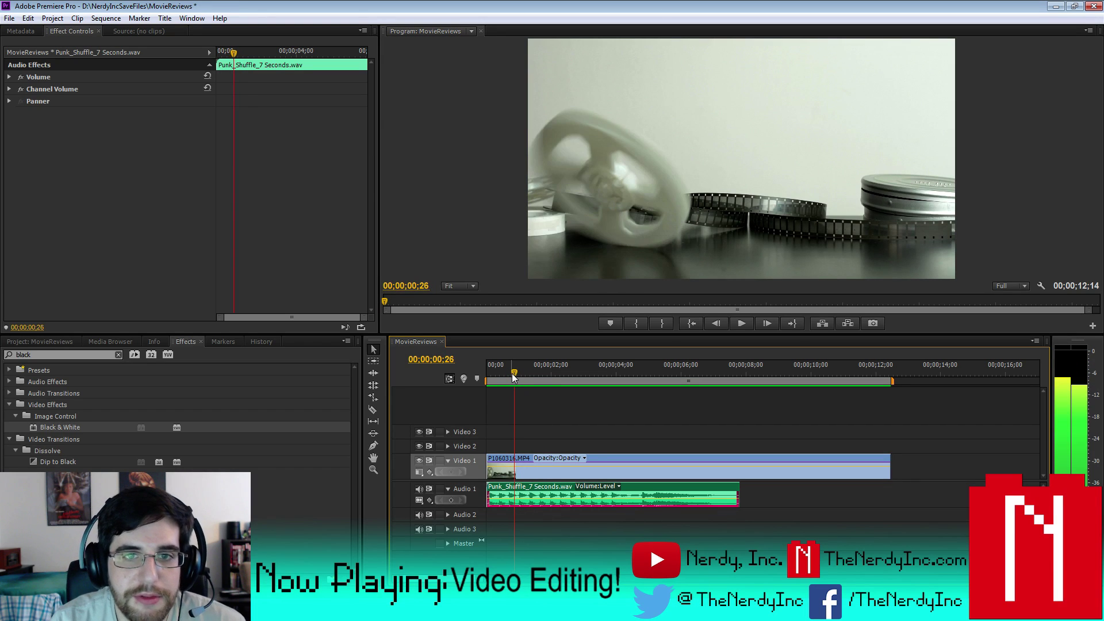
key("Right")
key("Right")
key("Right")
key("Right")
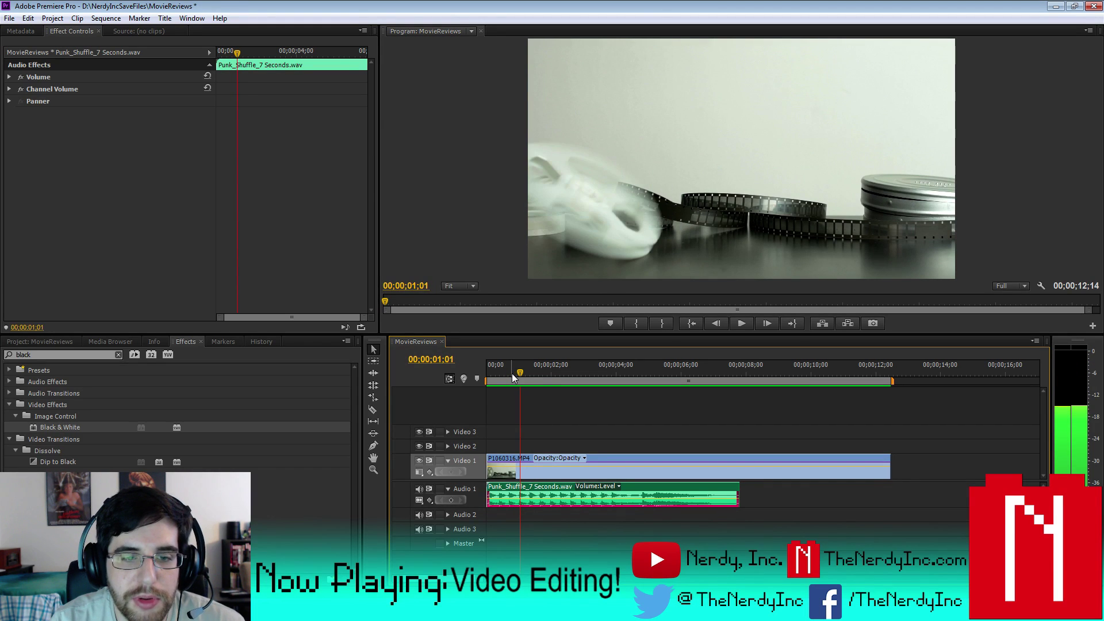
key("Left")
key("Left")
key("Left")
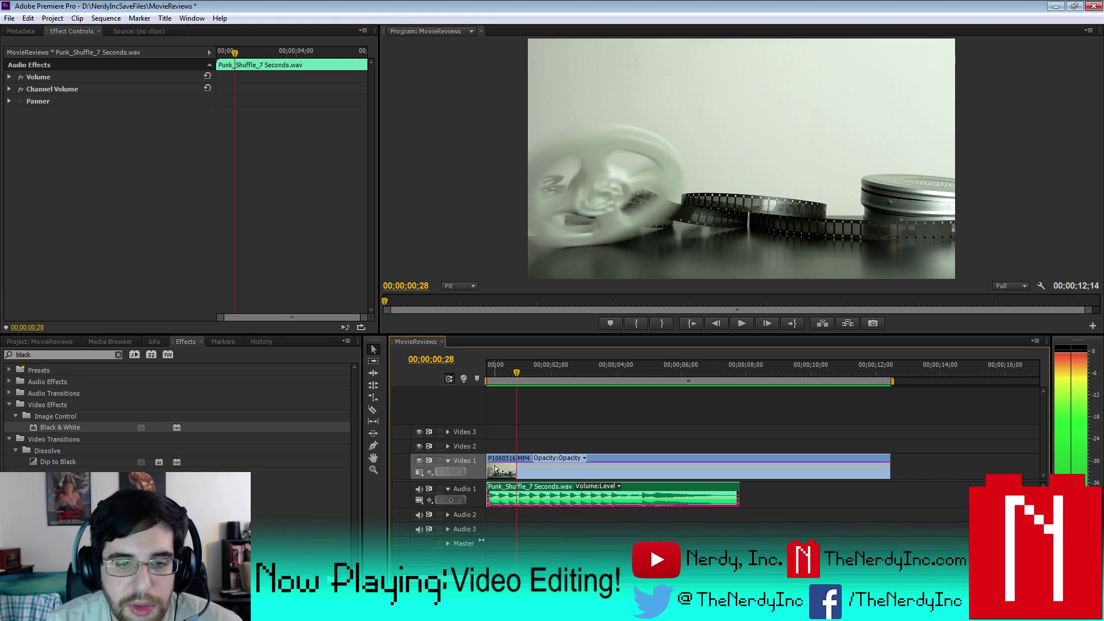
left_click_drag(531, 495, 561, 491)
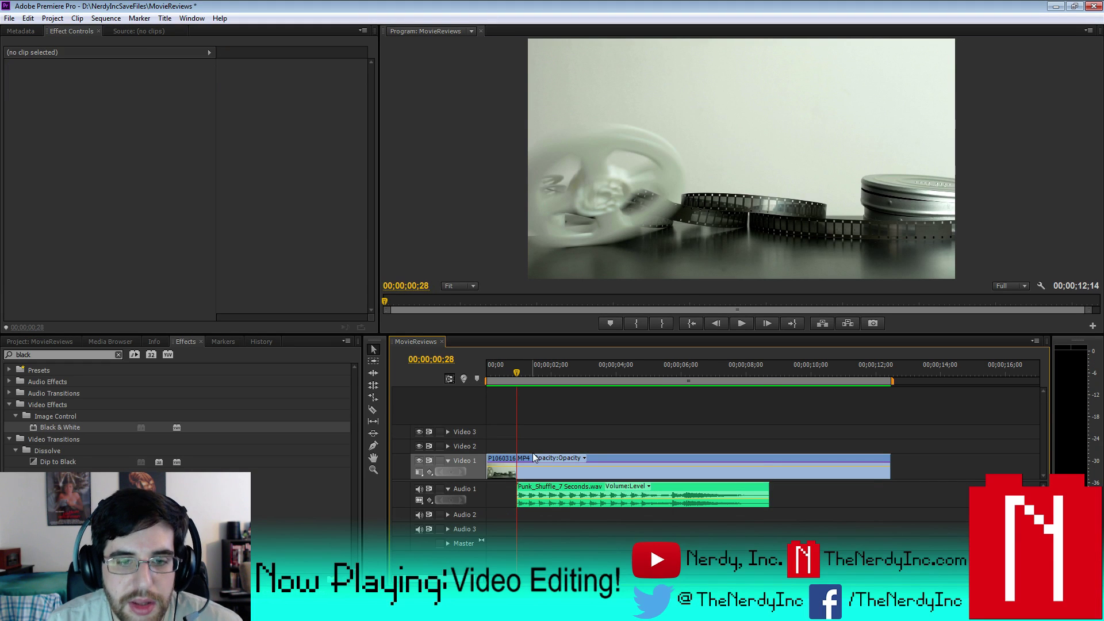
left_click(525, 454)
key("ctrl+k")
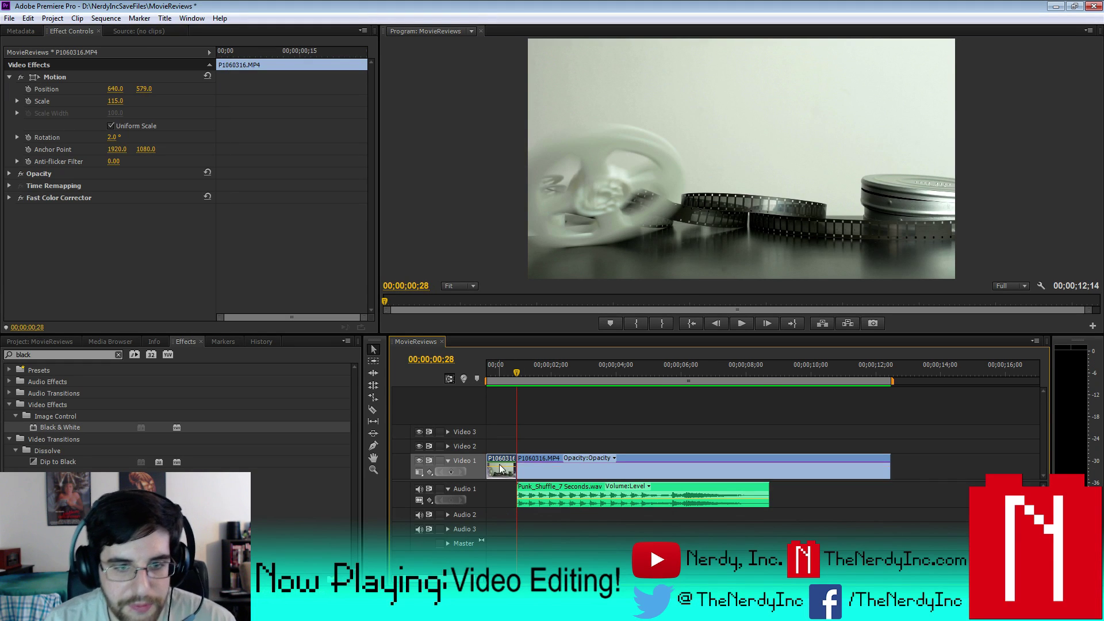
left_click_drag(494, 449, 495, 450)
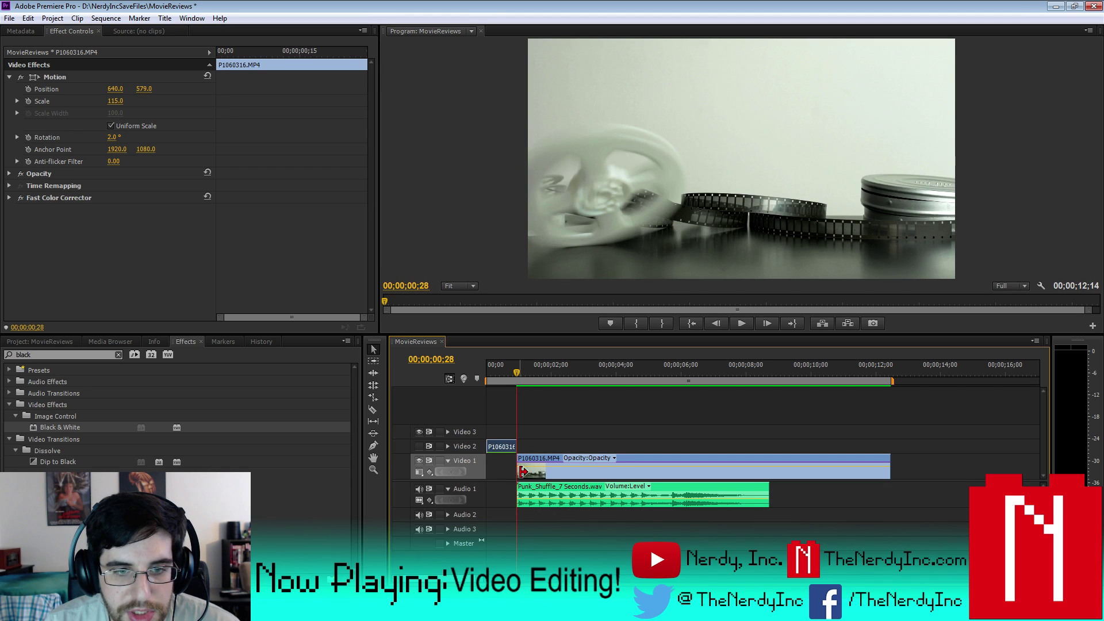
key("Home")
left_click(742, 323)
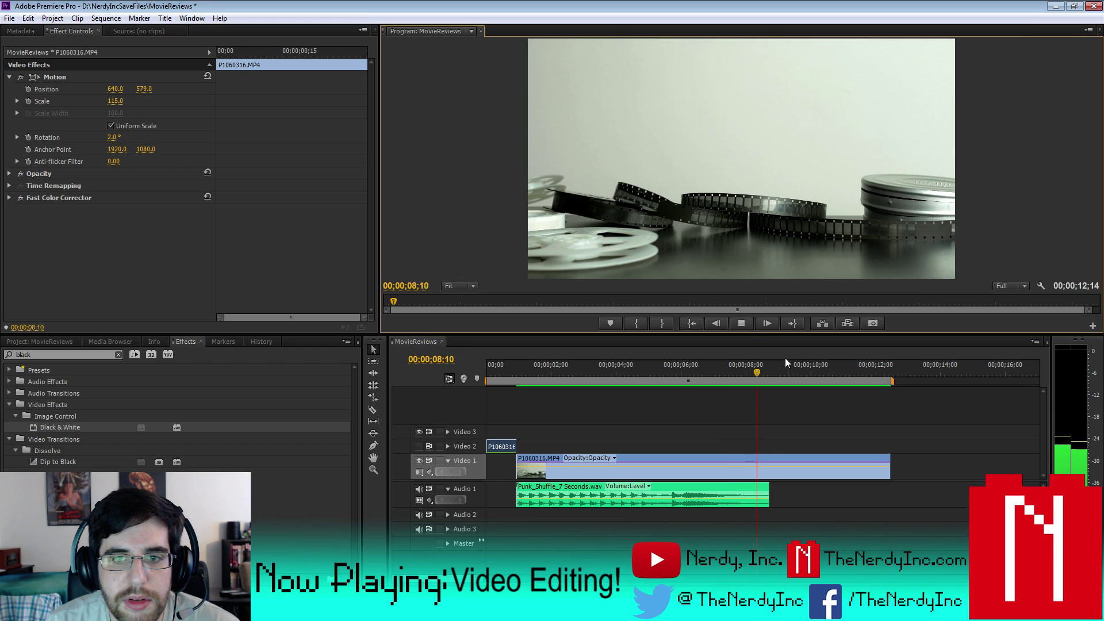
left_click(740, 323)
left_click_drag(502, 445, 491, 492)
left_click_drag(508, 365, 481, 375)
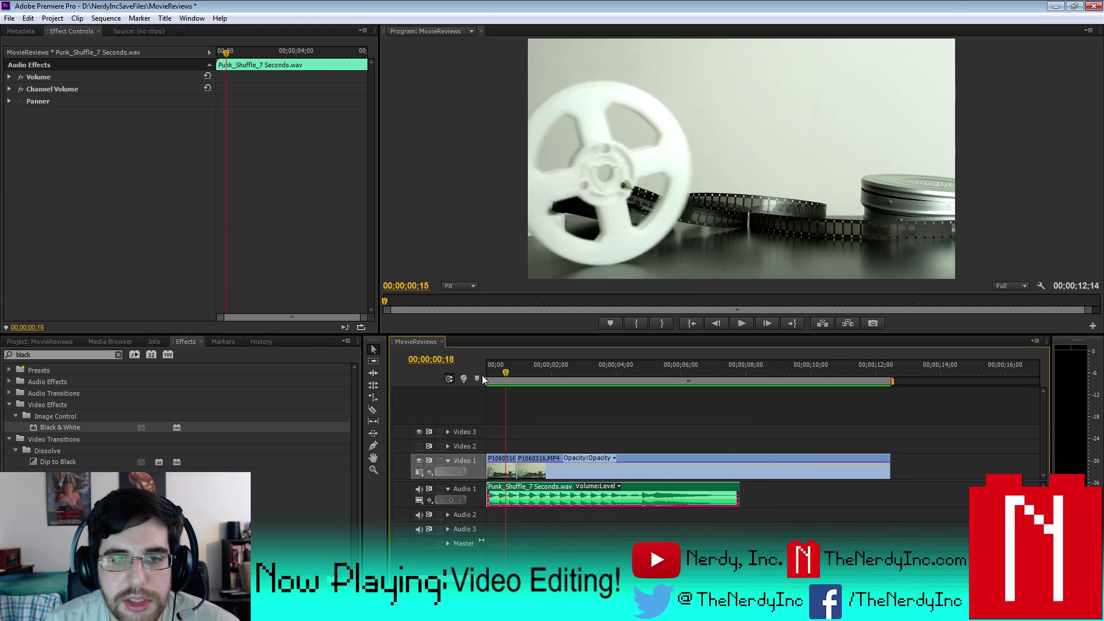
left_click(738, 323)
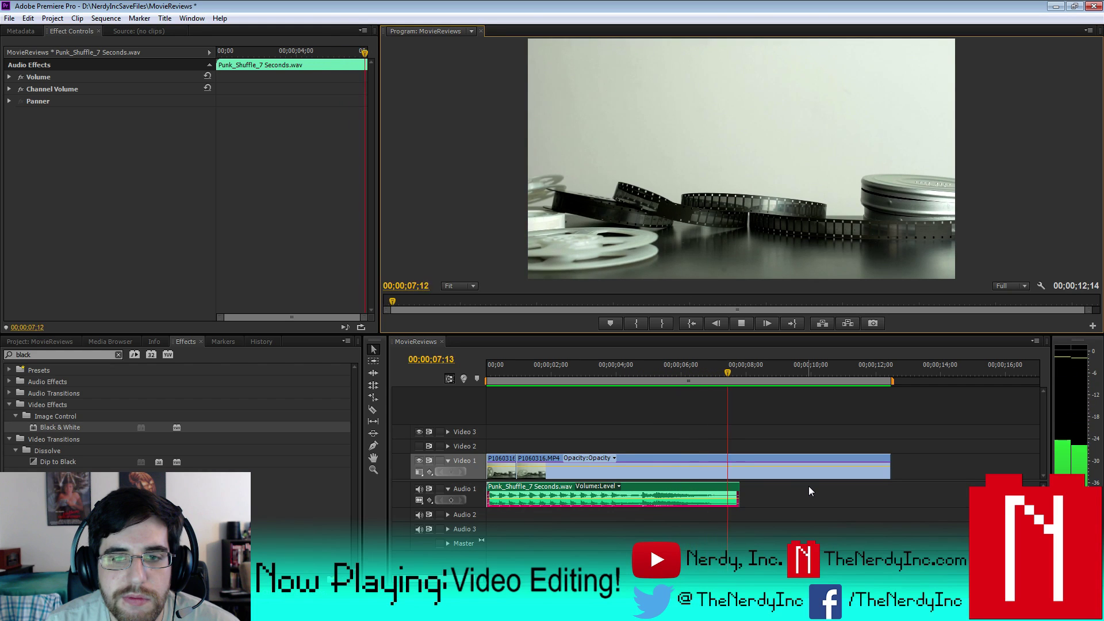
left_click(742, 323)
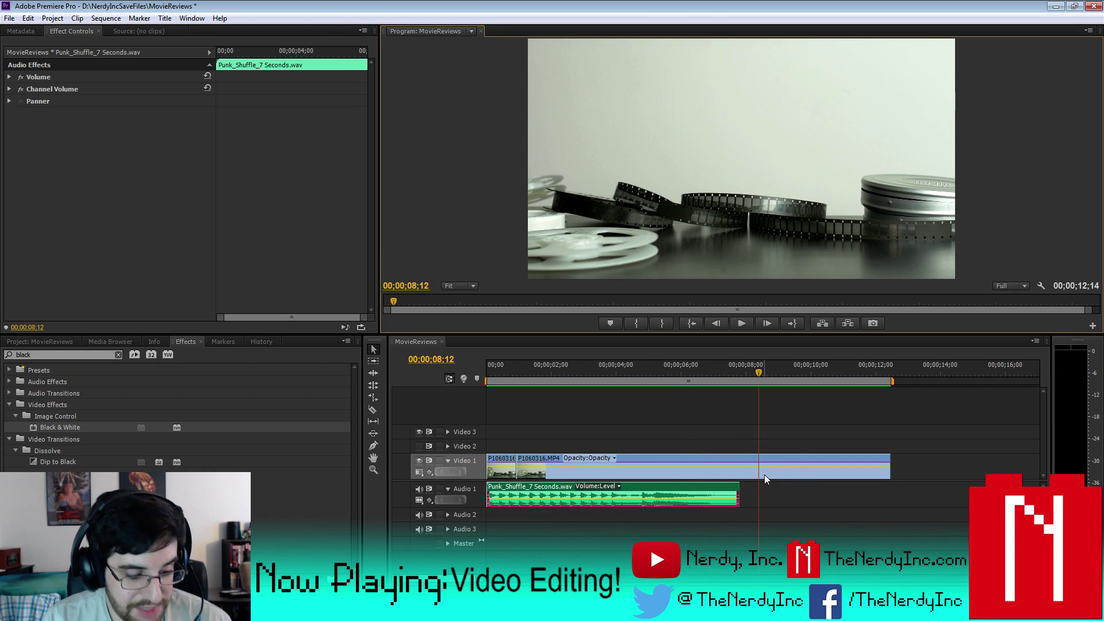
key("ctrl+z")
key("ctrl+z")
key("ctrl+z")
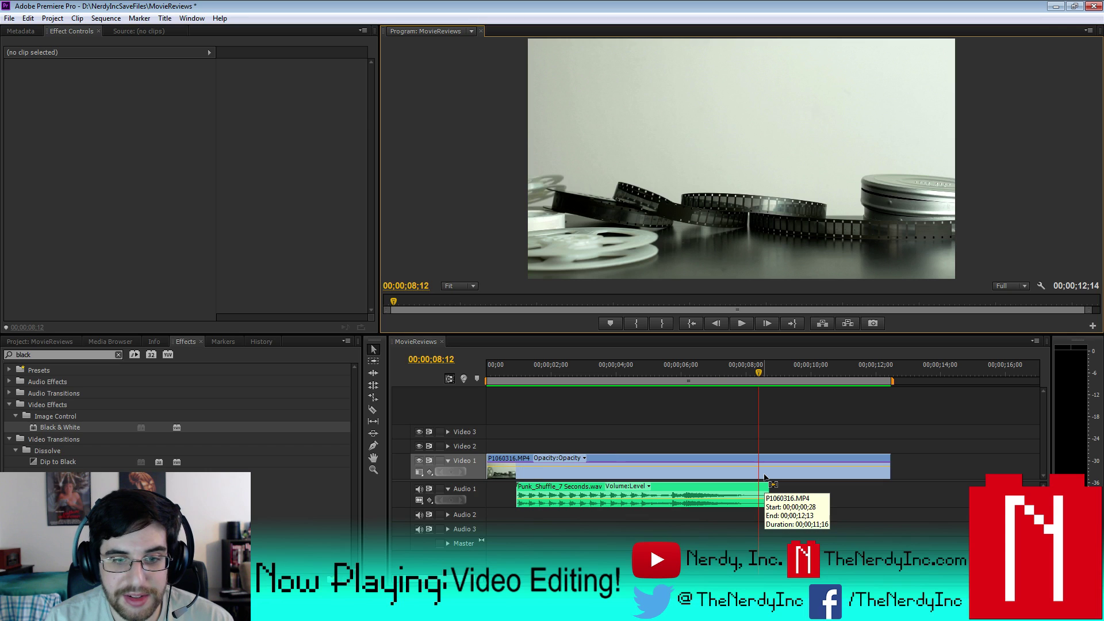
- Undo the audio move and trim P1060316.MP4's end to finish with the audio at 00;00;07;24
key("ctrl+z")
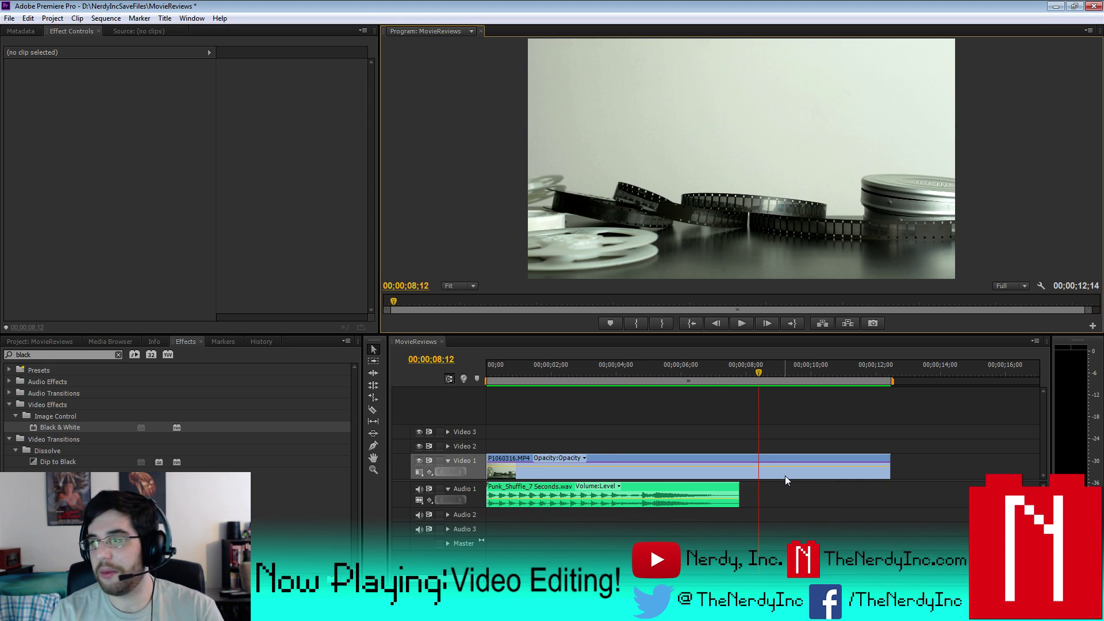
left_click(787, 456)
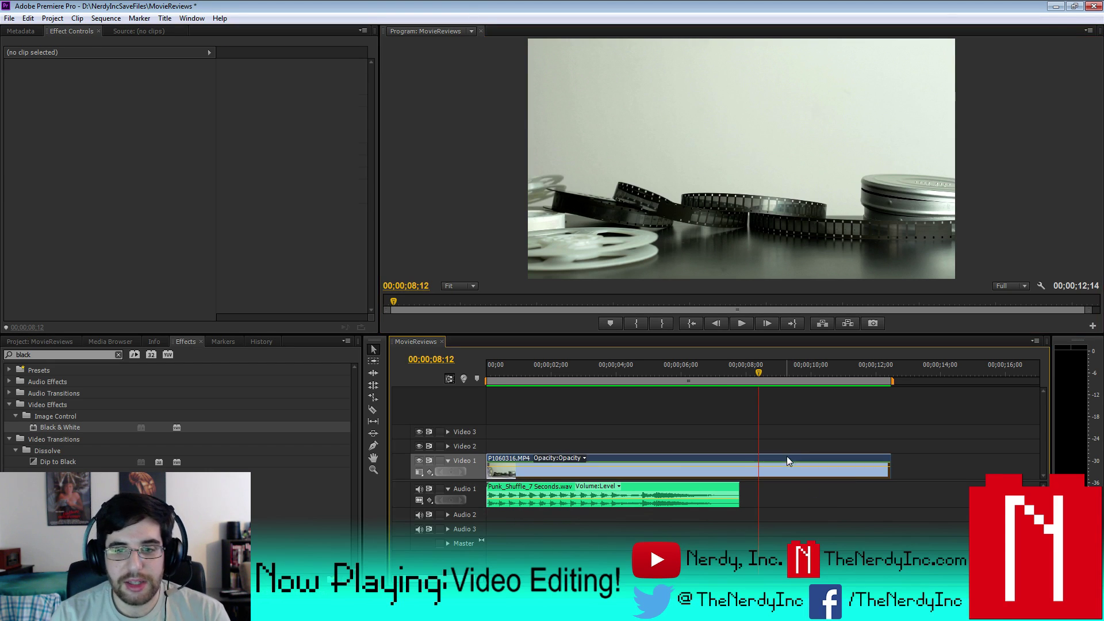
left_click_drag(880, 469, 738, 471)
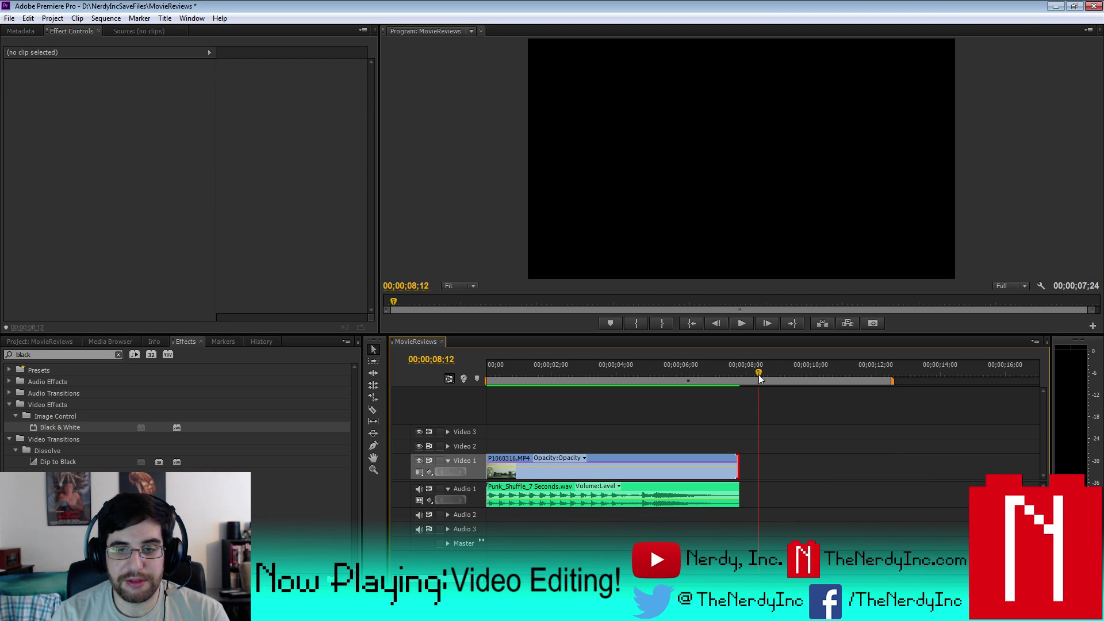
- Shorten the work area to the 00;00;07;24 length, preview it, and show the Project media
left_click_drag(891, 382, 741, 382)
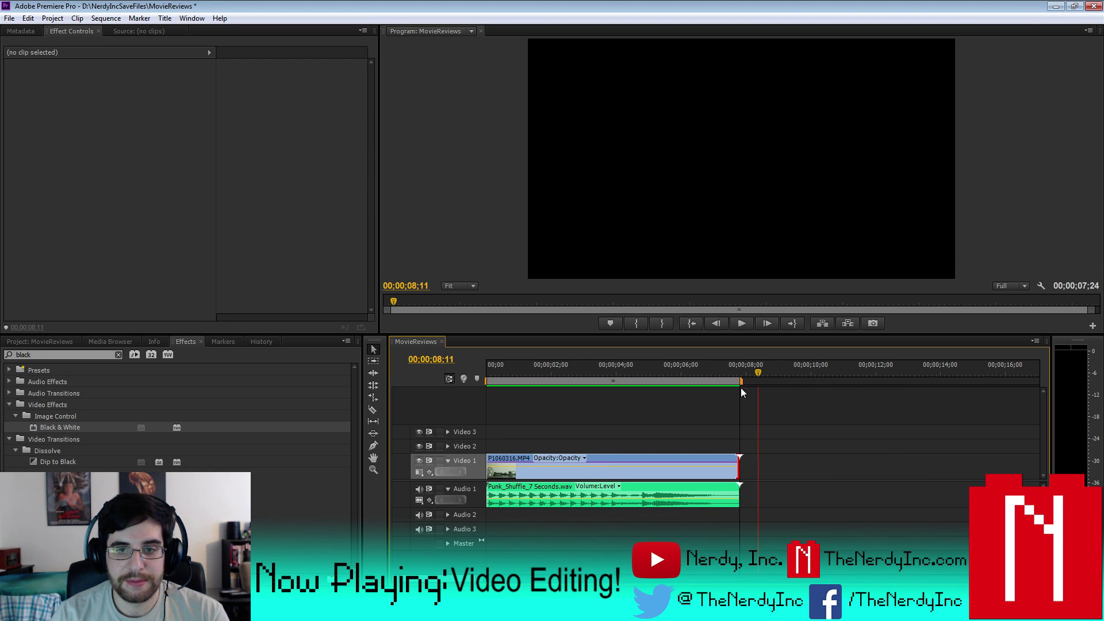
key("Home")
left_click(741, 324)
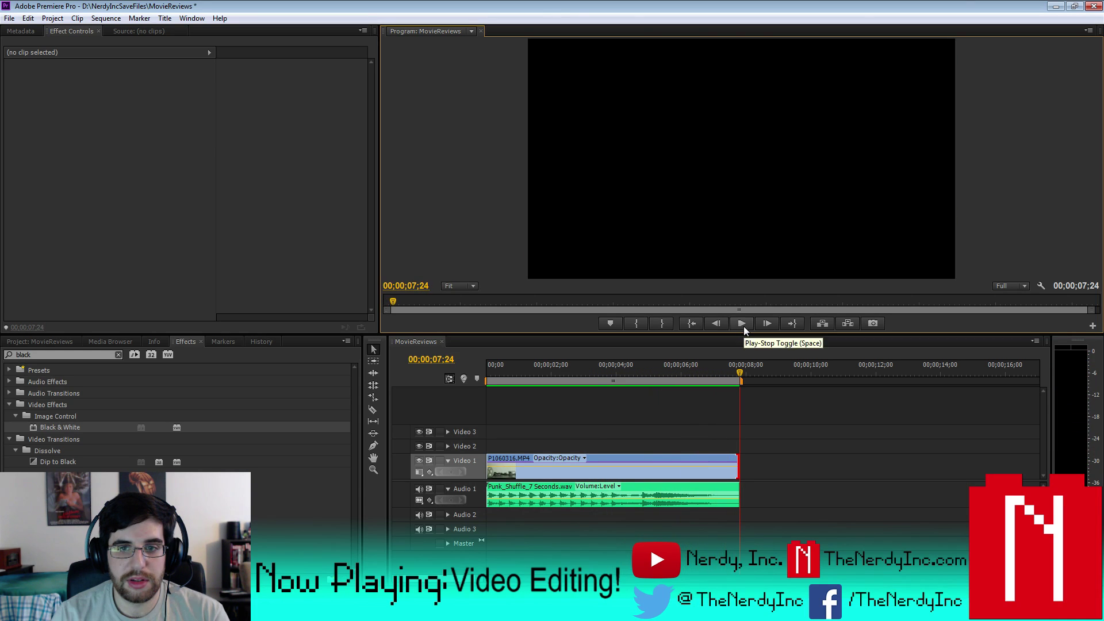
left_click_drag(740, 377, 426, 393)
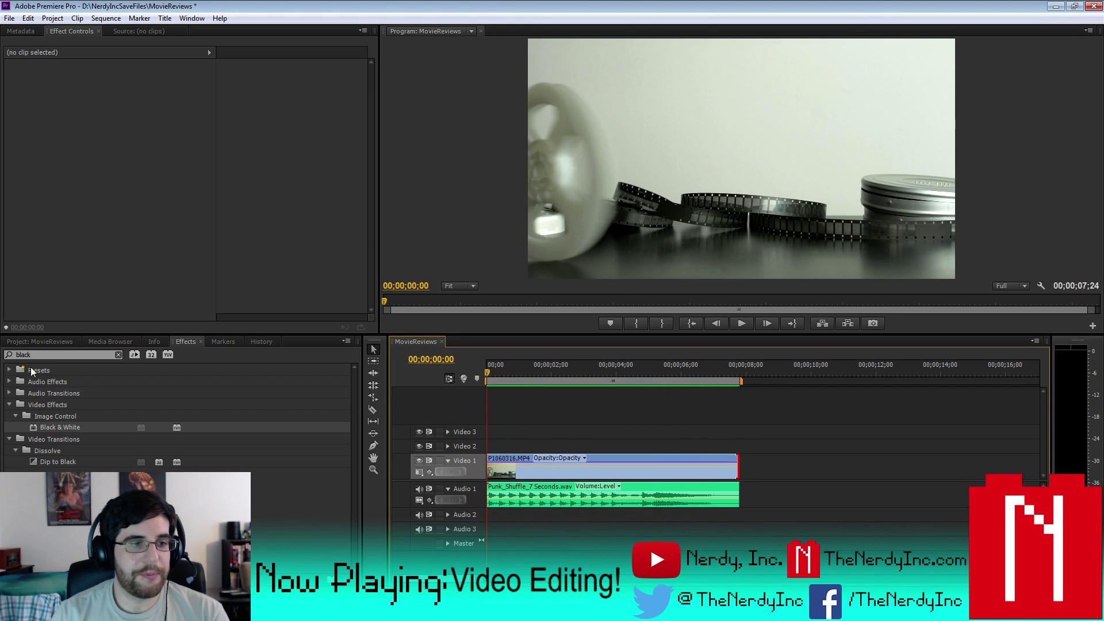
left_click(35, 341)
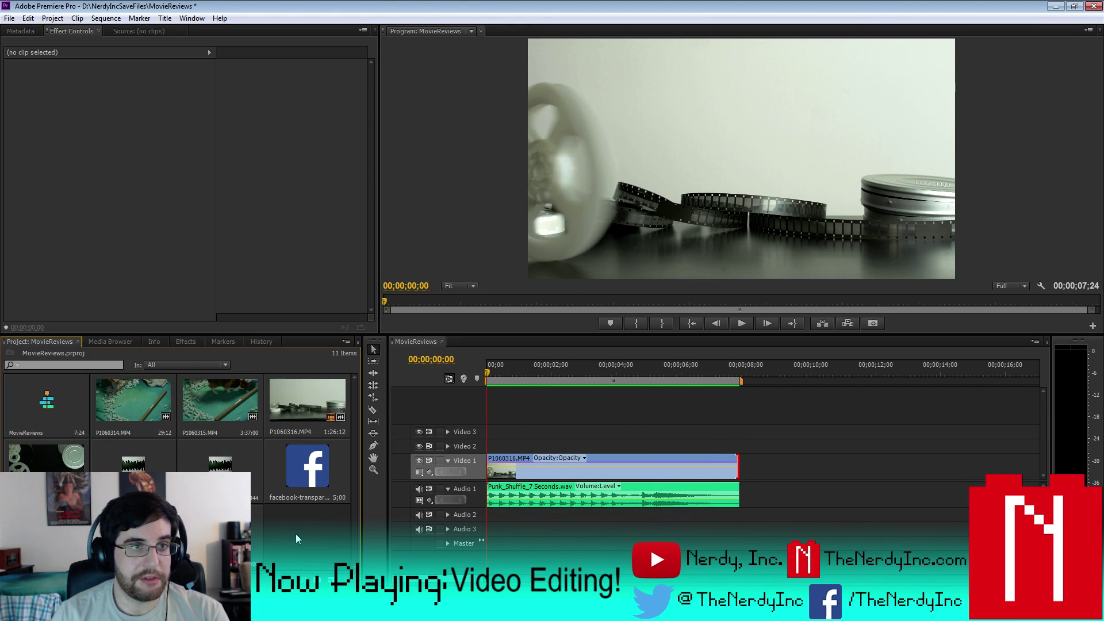
- Create a new Default Still title named MovieReviews
left_click(165, 18)
mouse_move(201, 30)
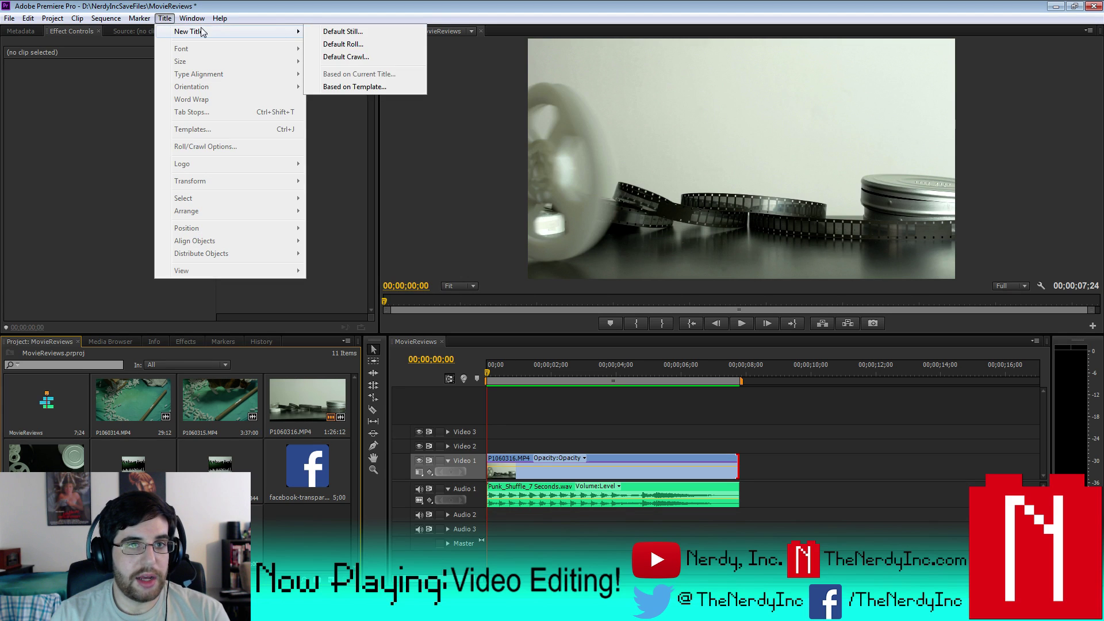
left_click(314, 30)
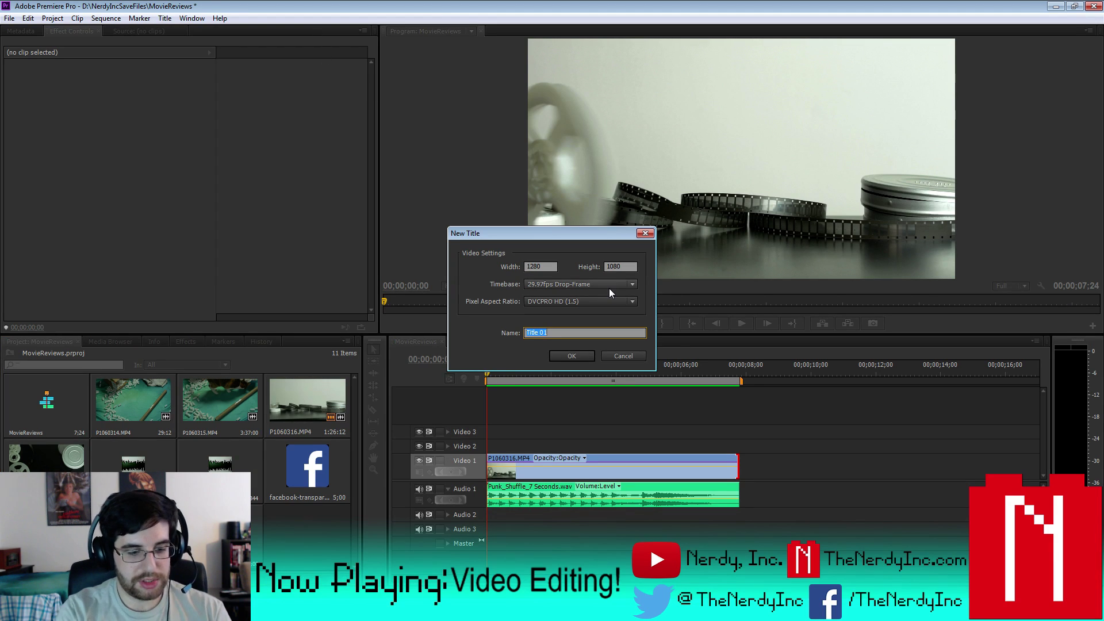
type("MOvie")
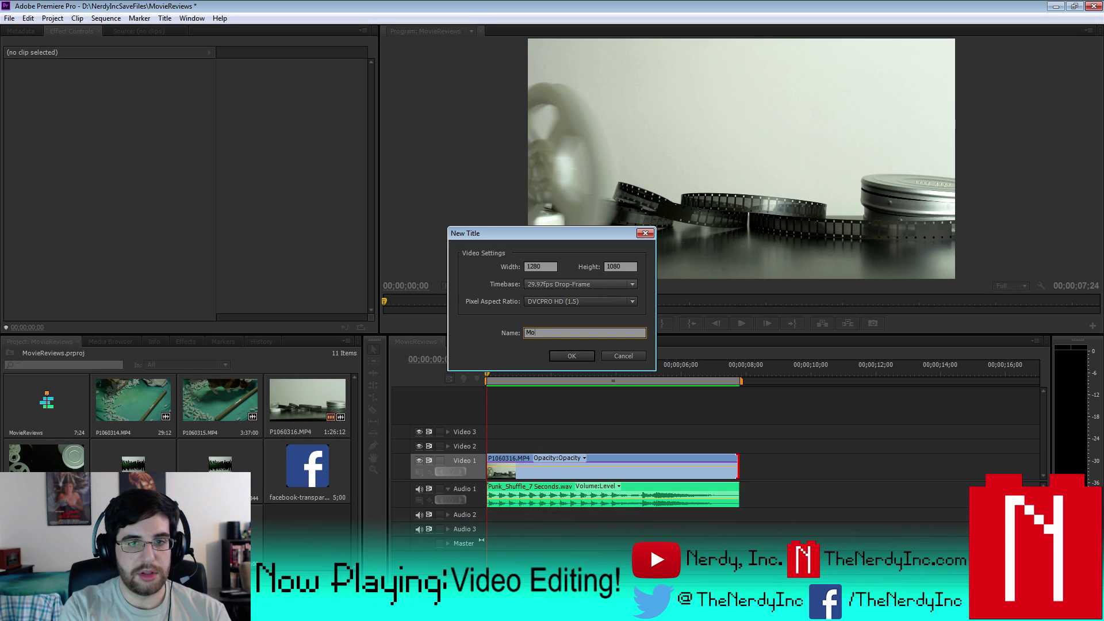
type("eA")
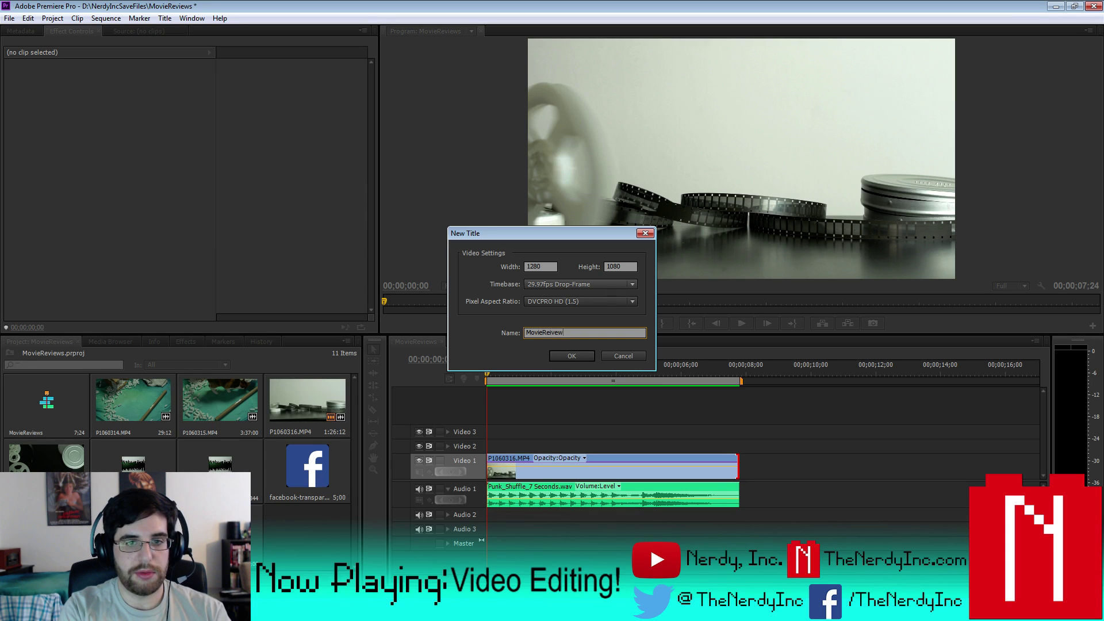
key("Return")
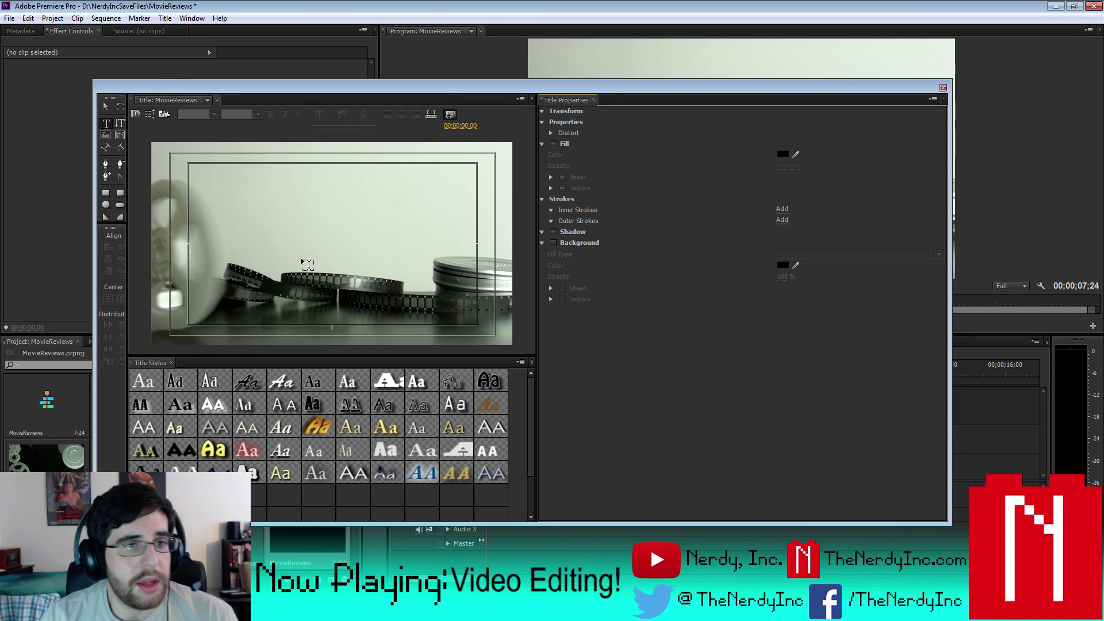
- Type 'Movie Reviews' on the title frame and give it a black fill
left_click(257, 234)
type("Mo")
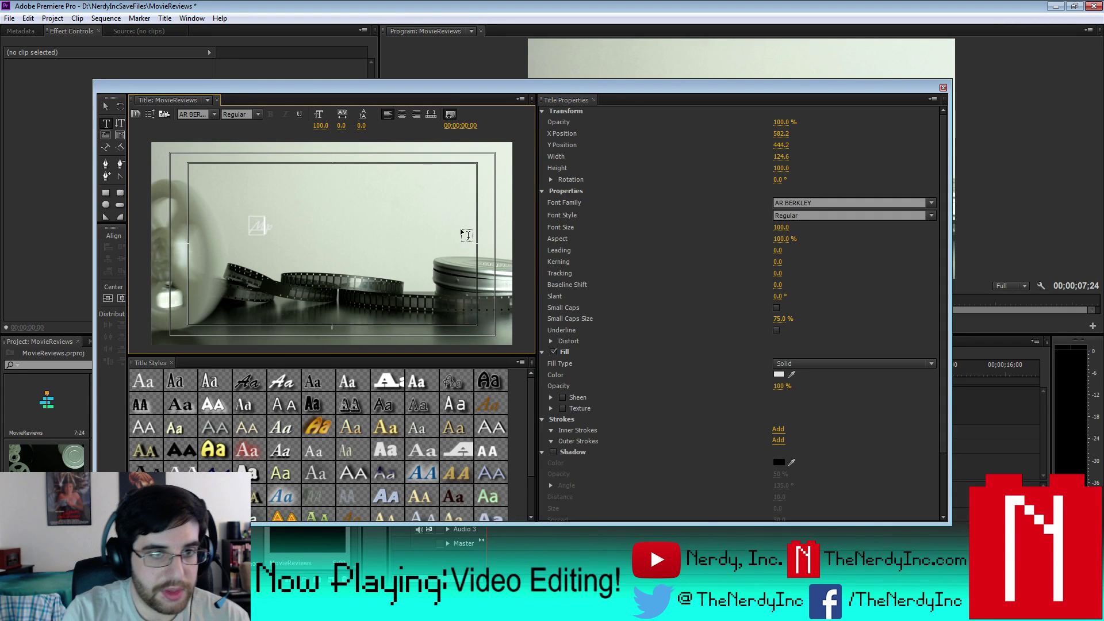
type("vie")
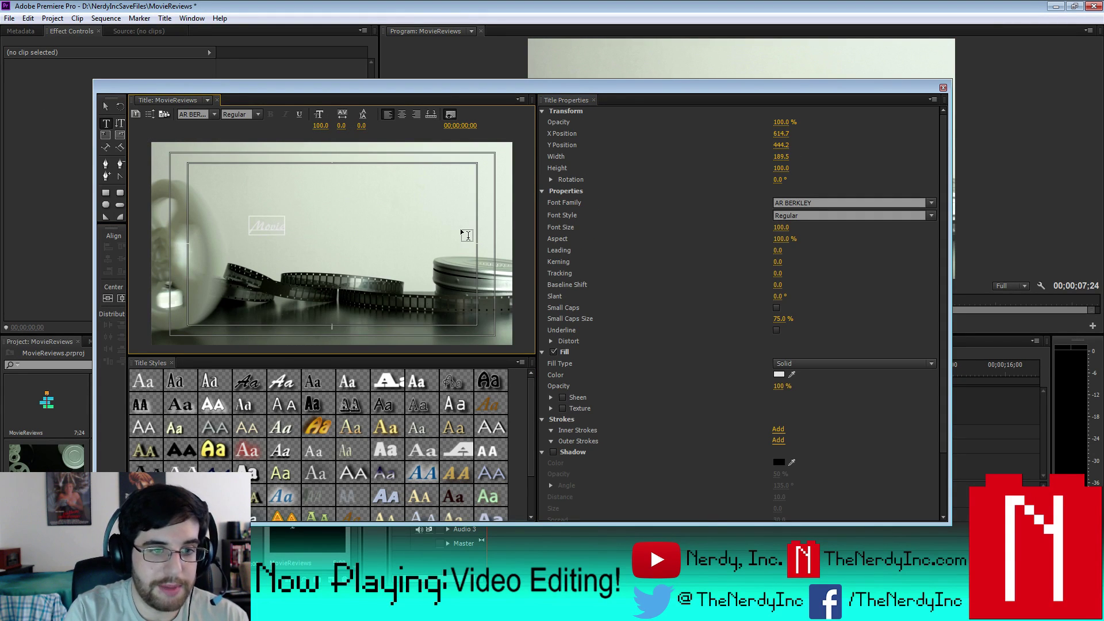
type(" Revie")
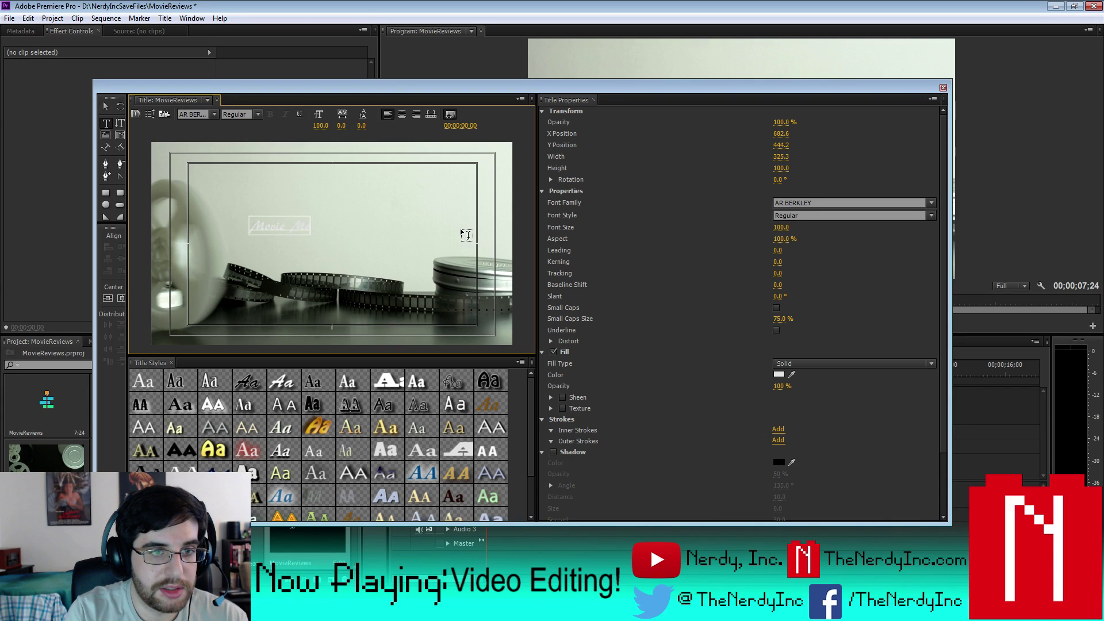
type("ws")
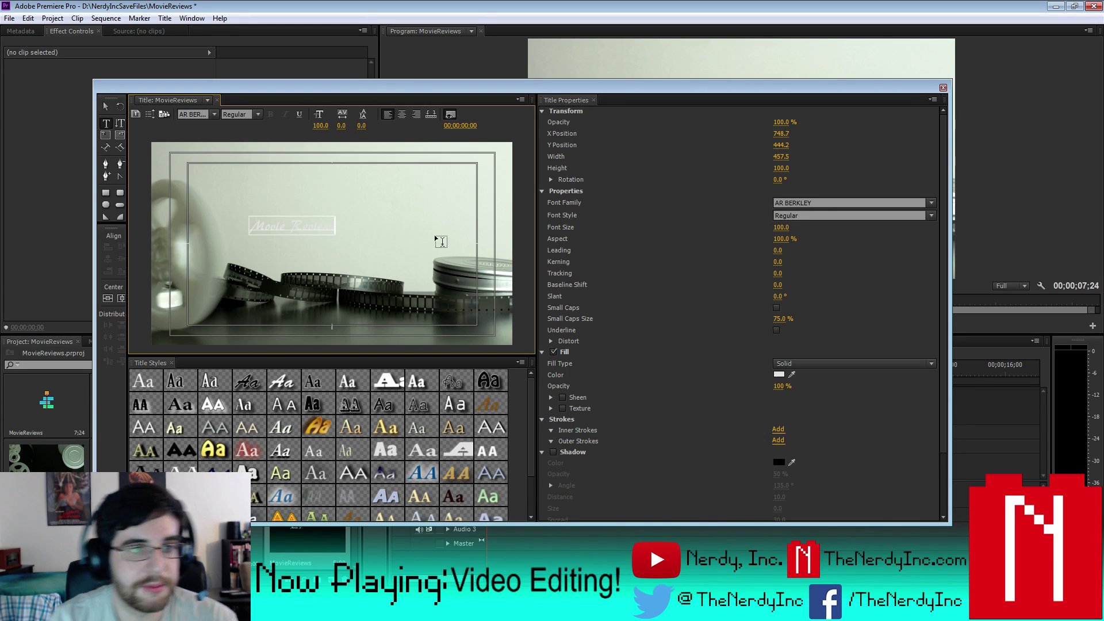
key("ctrl+a")
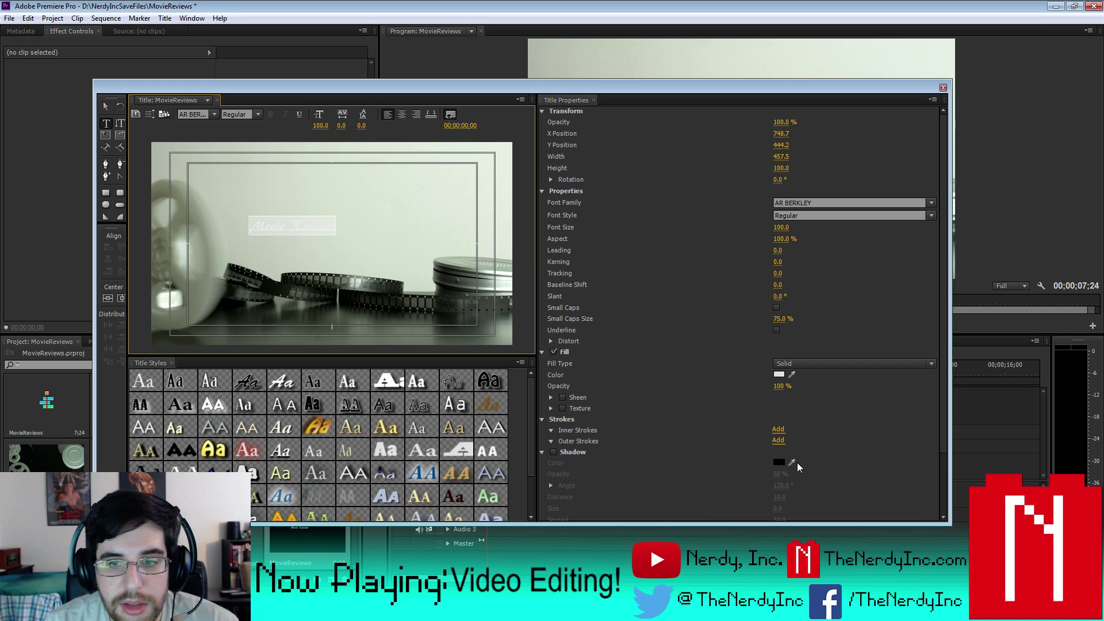
left_click(779, 375)
left_click_drag(517, 345, 271, 109)
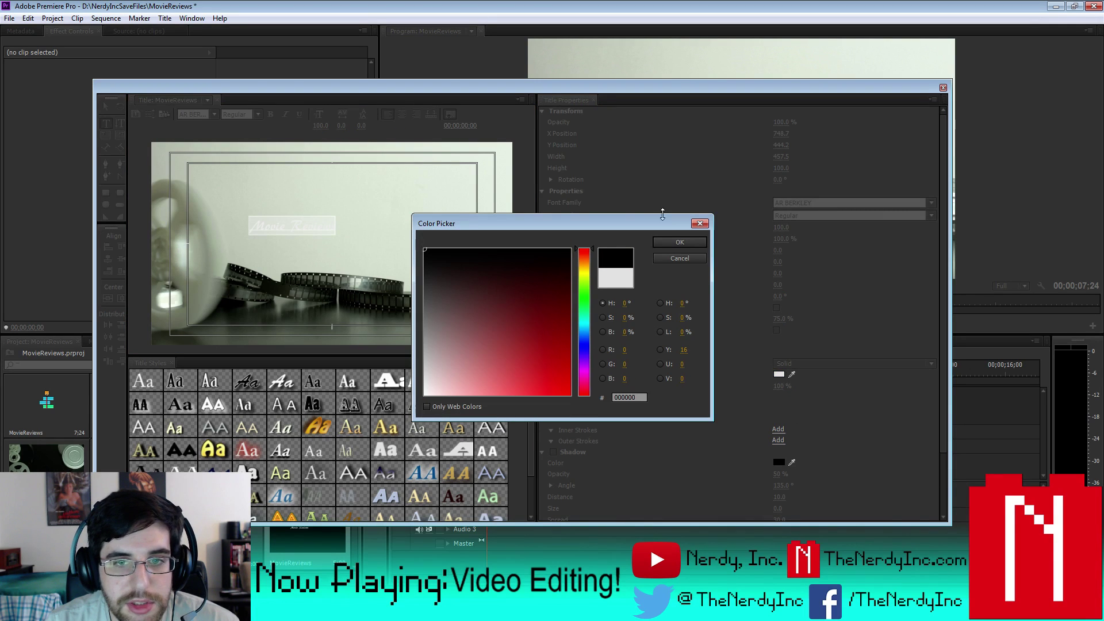
left_click(672, 241)
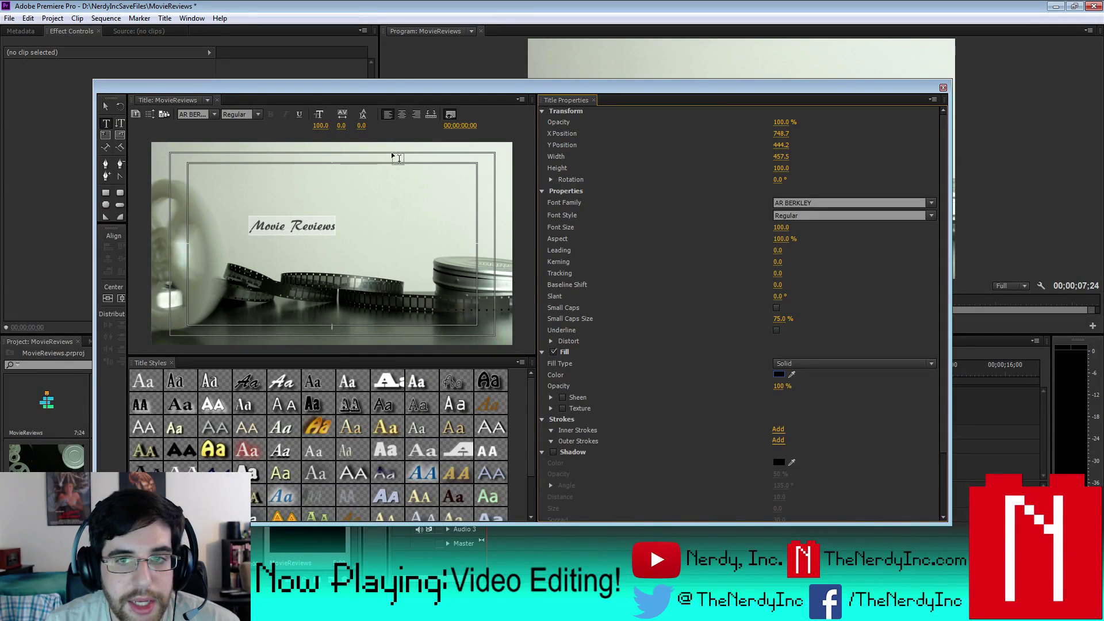
- Set the title's font size to 300, after first trying 200
left_click(783, 227)
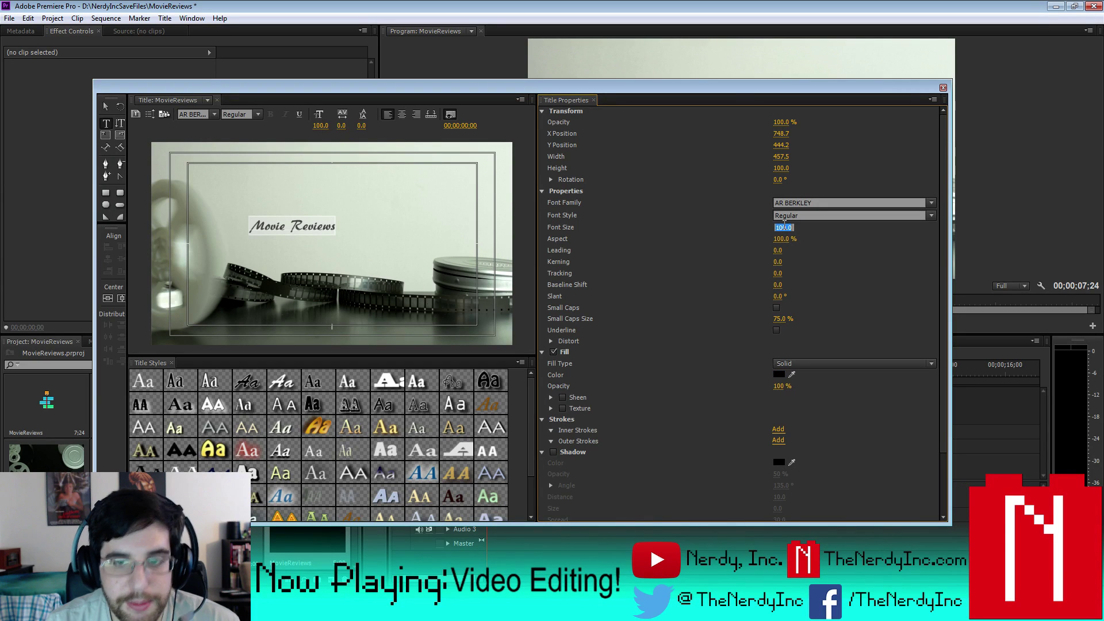
type("200")
key("Return")
left_click(783, 227)
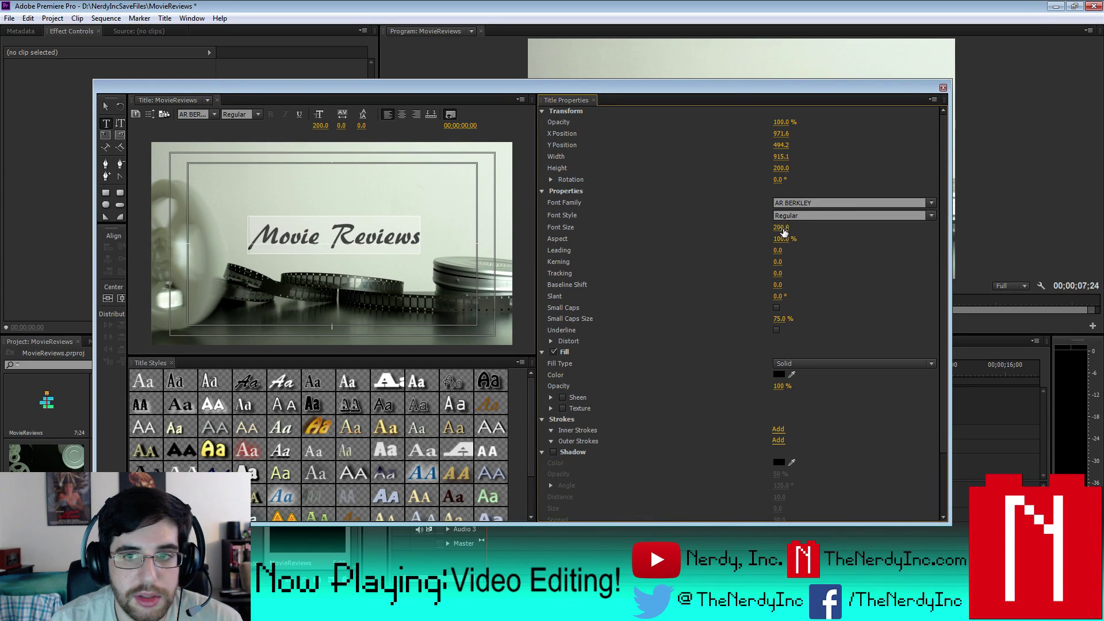
type("300")
key("Return")
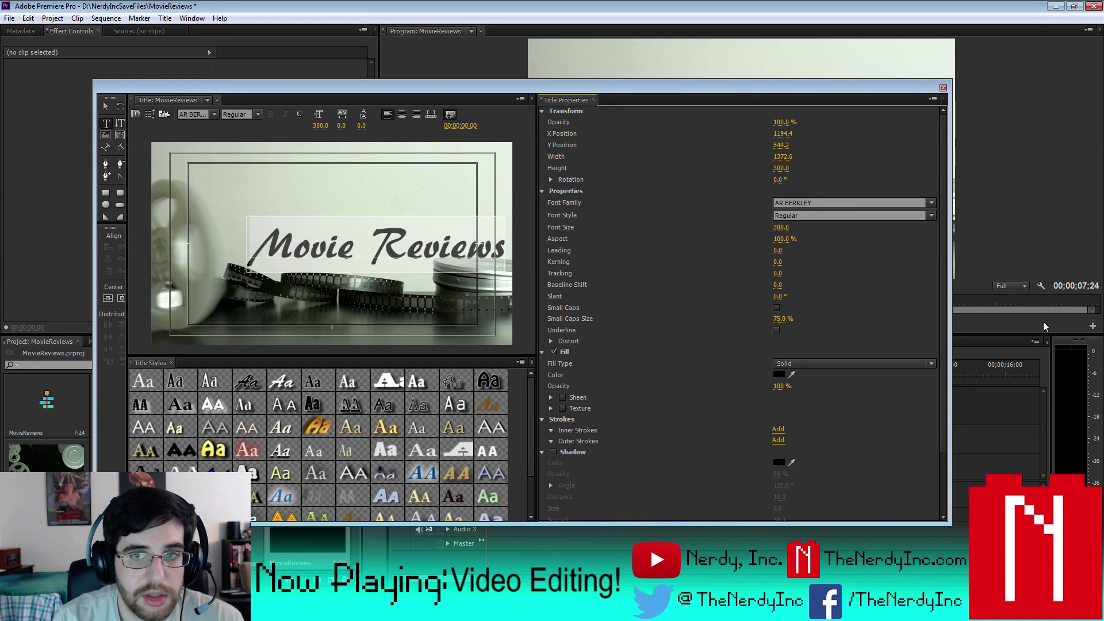
- Centre the Movie Reviews text horizontally and vertically in the frame
left_click(106, 107)
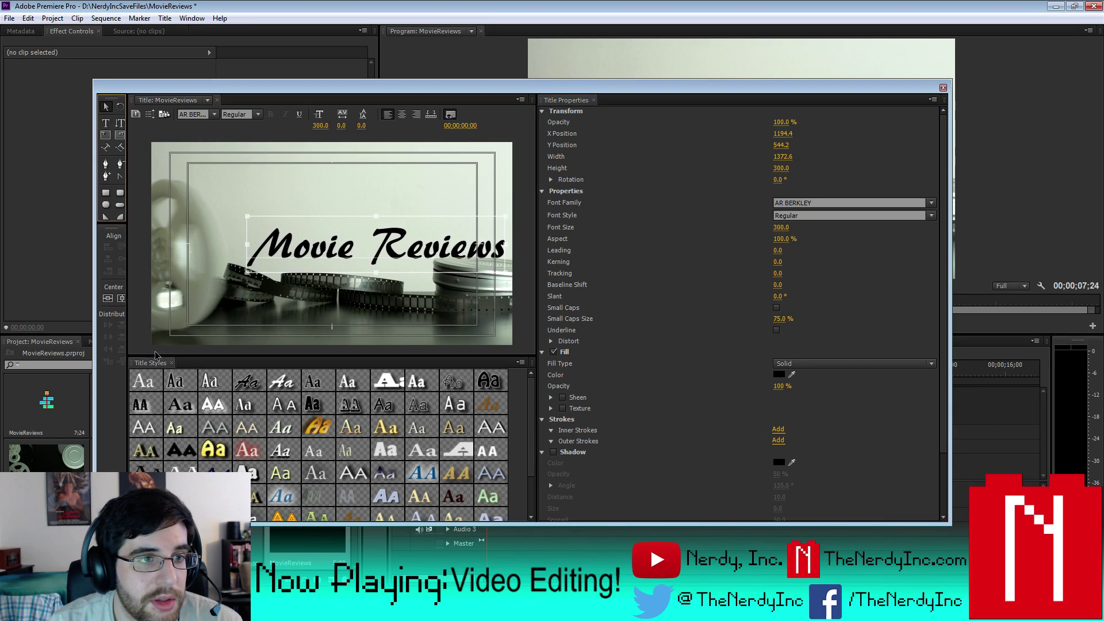
left_click(121, 298)
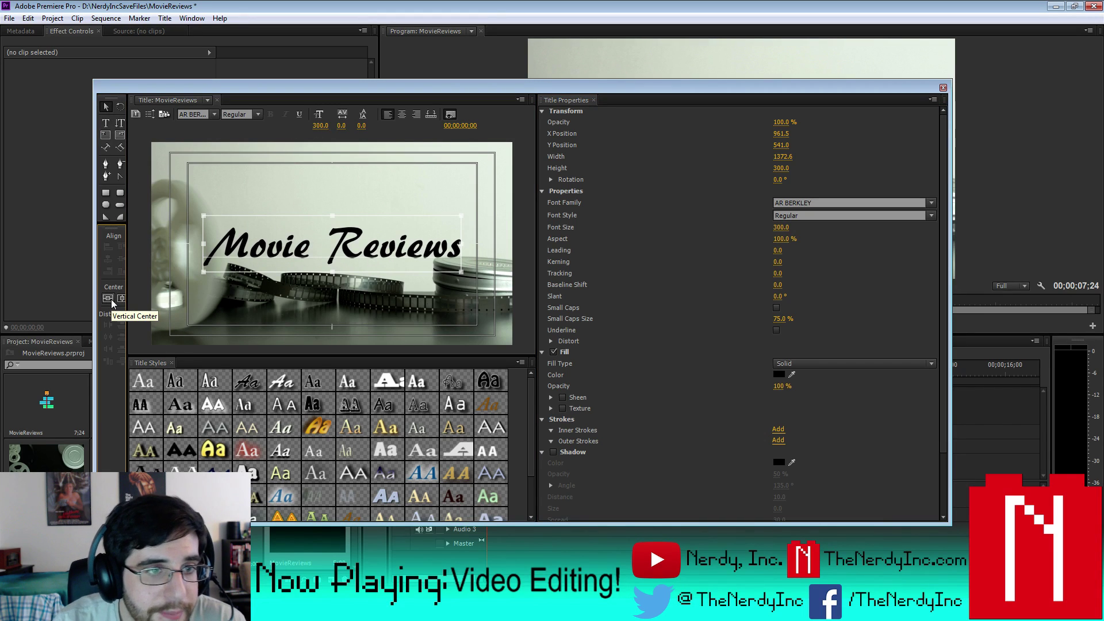
left_click(112, 299)
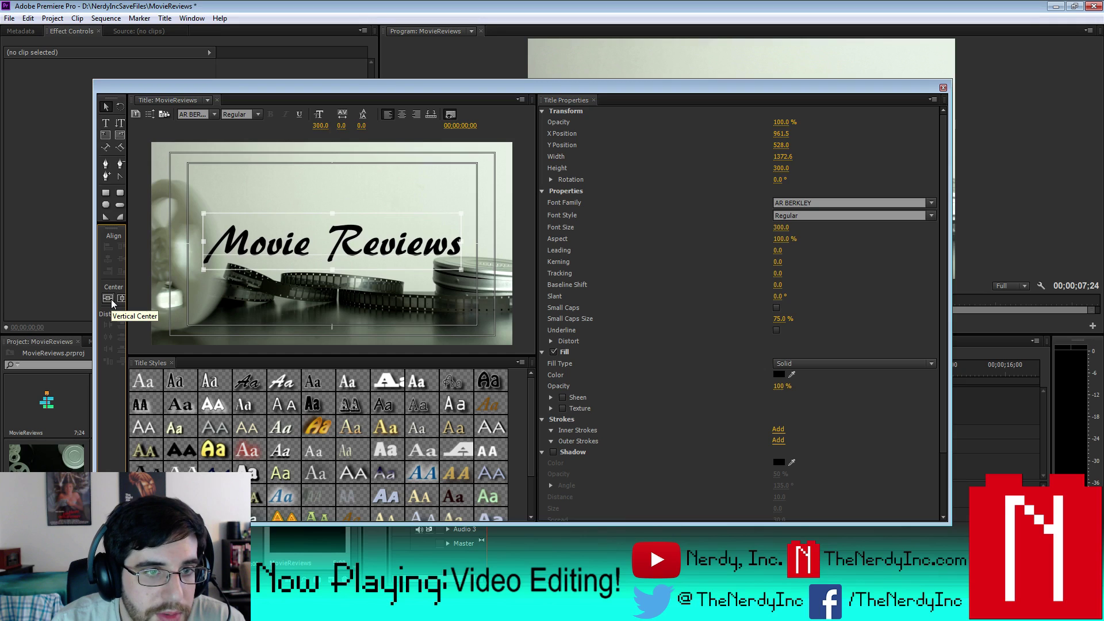
left_click(112, 299)
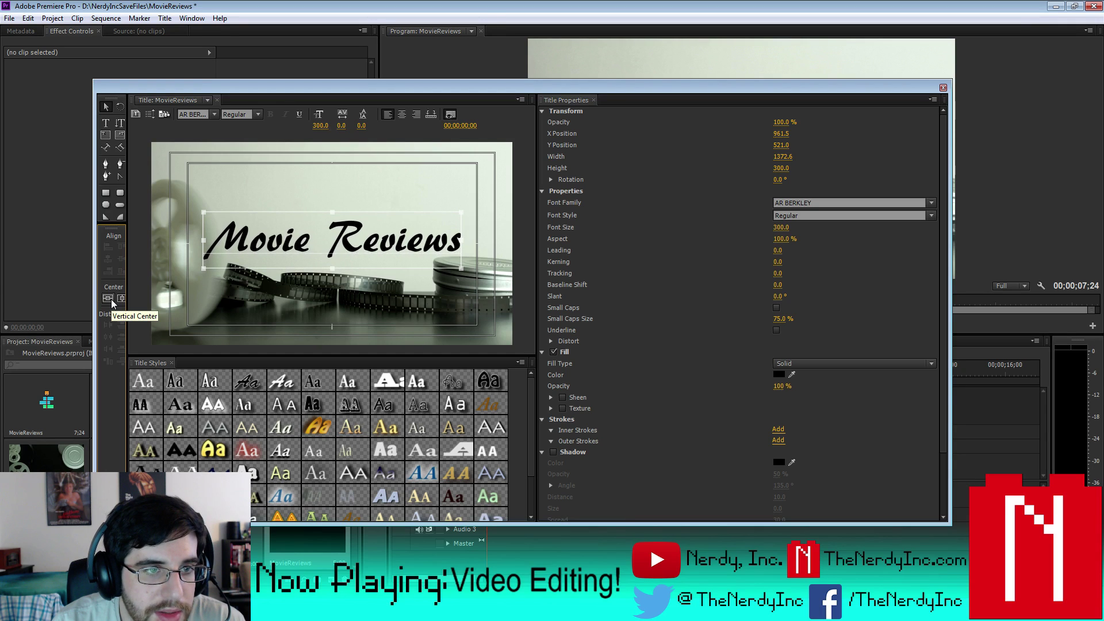
left_click(112, 299)
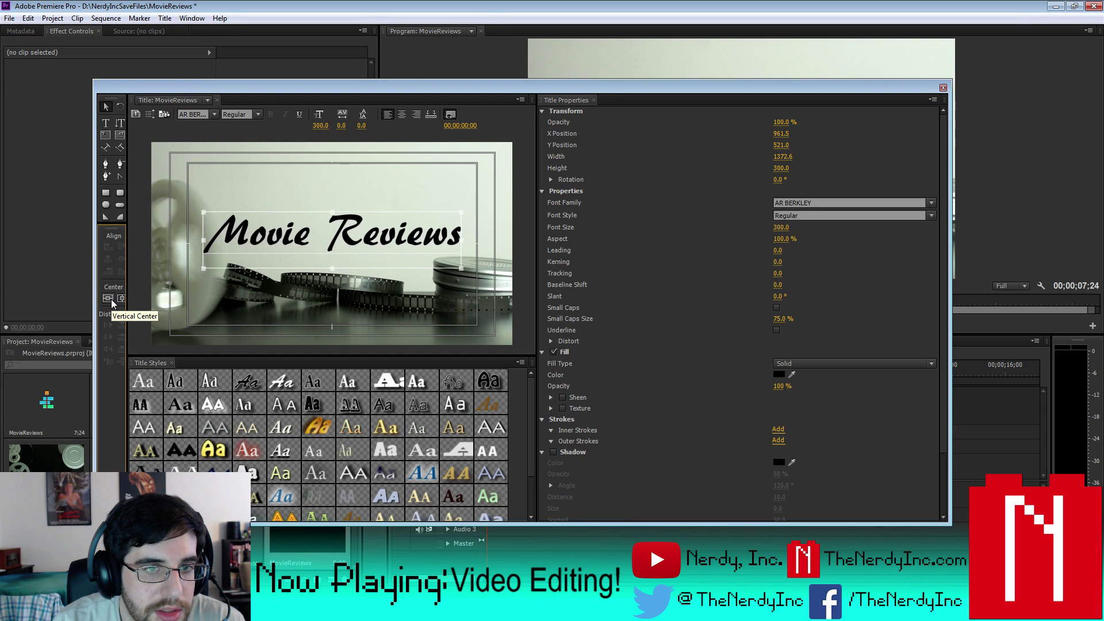
left_click(112, 299)
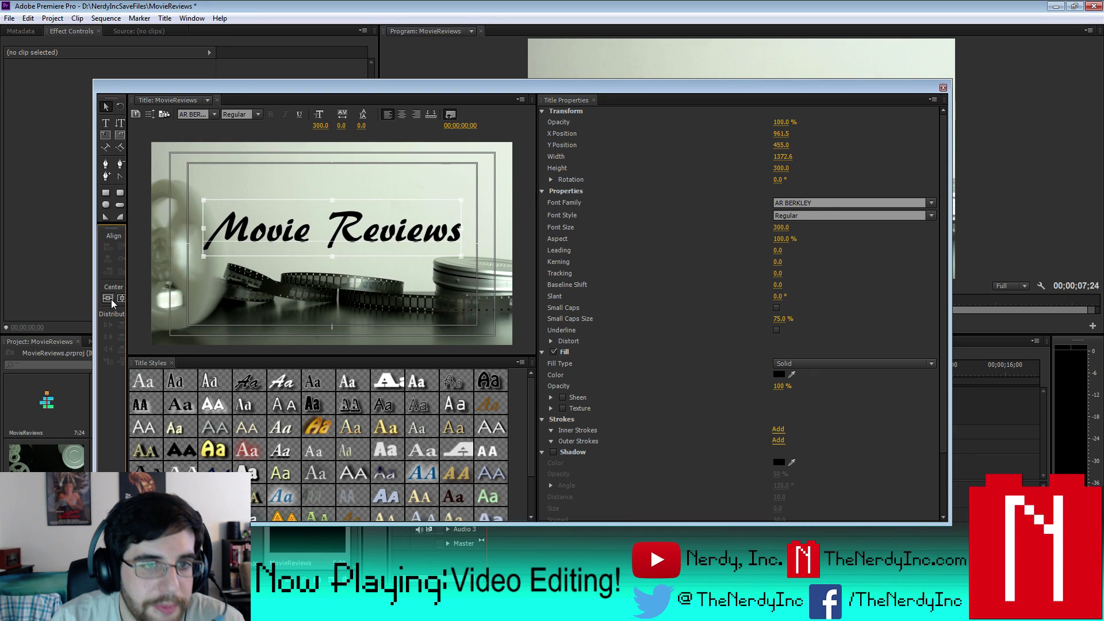
left_click(112, 299)
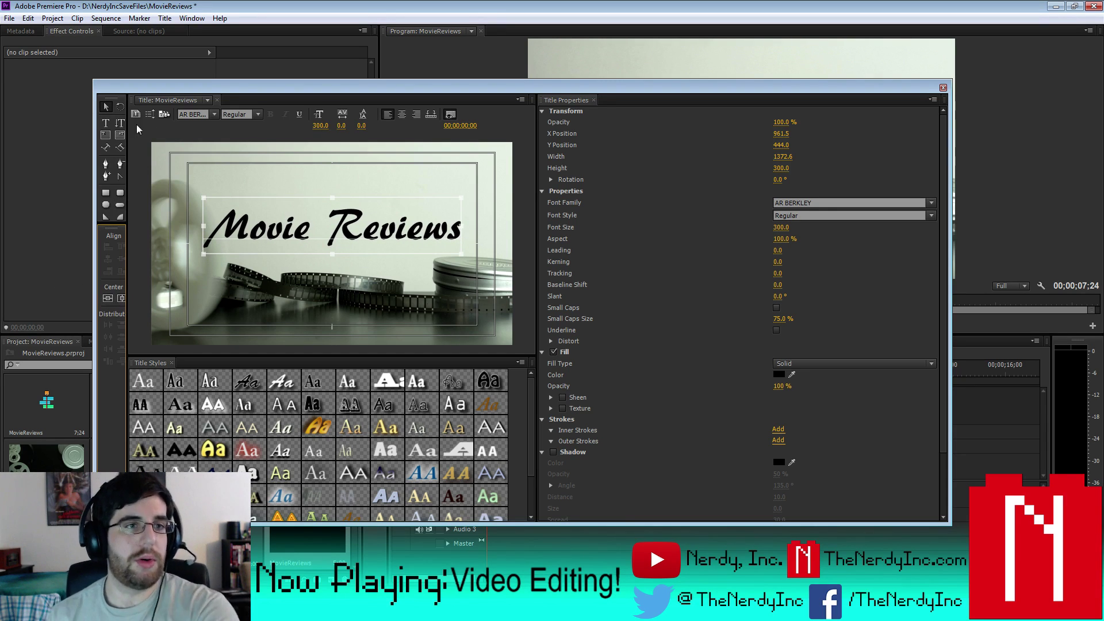
left_click(108, 132)
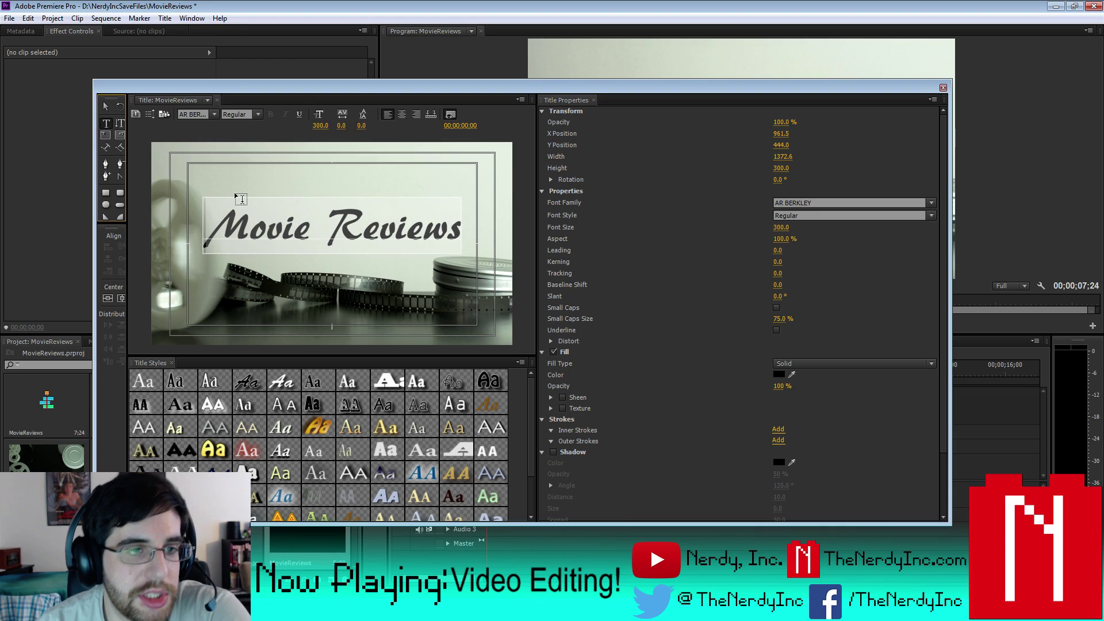
left_click(229, 212)
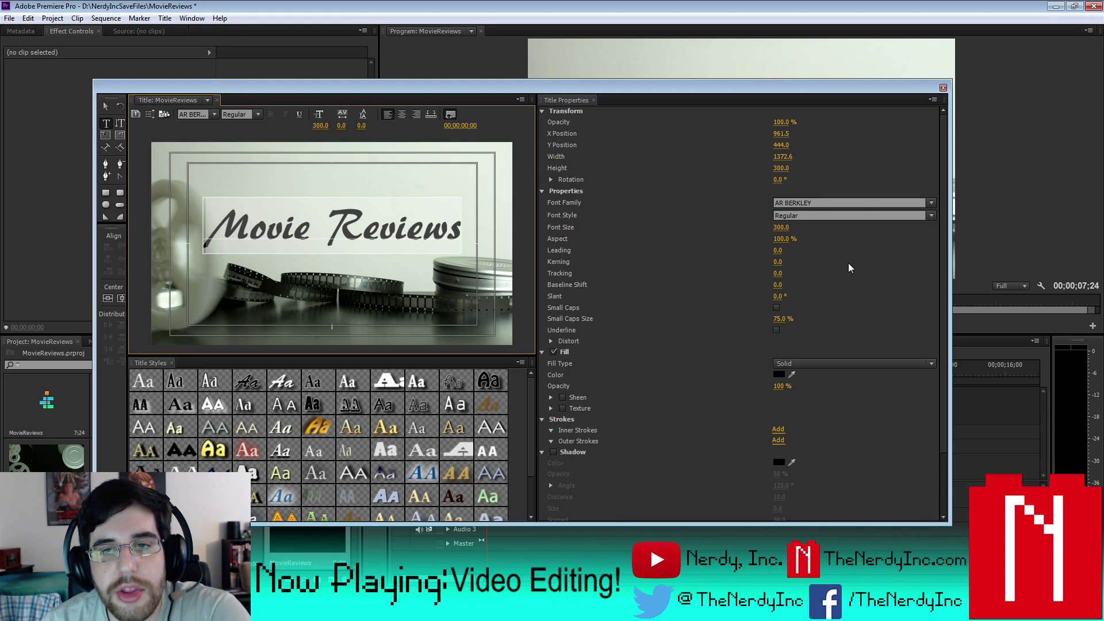
- Scroll through the Font Family list to look over the available fonts
left_click(931, 202)
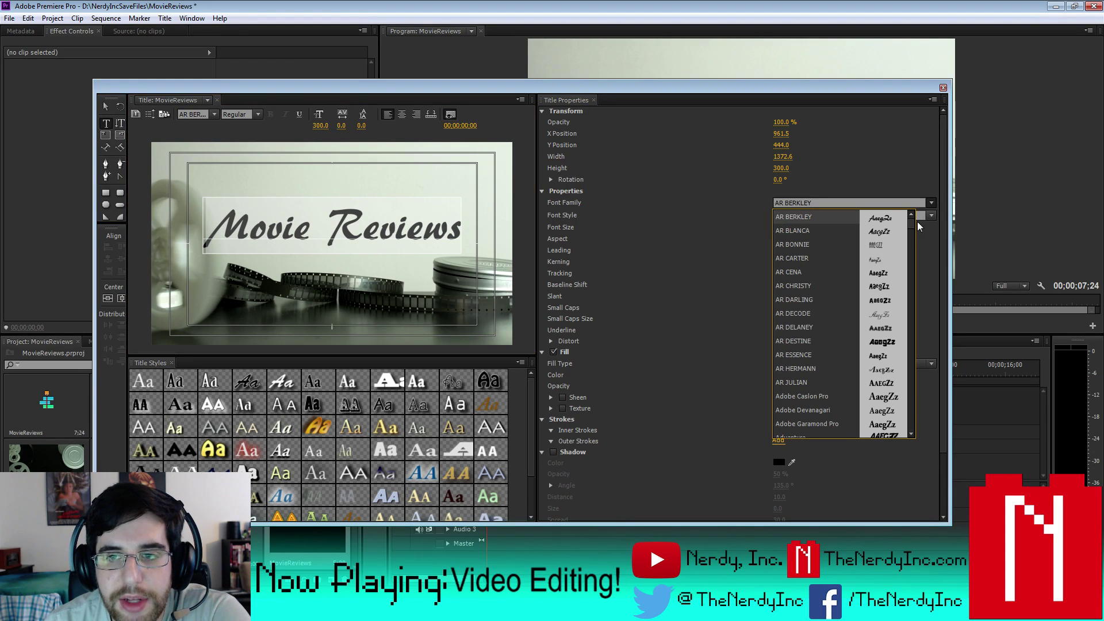
left_click_drag(913, 222, 933, 330)
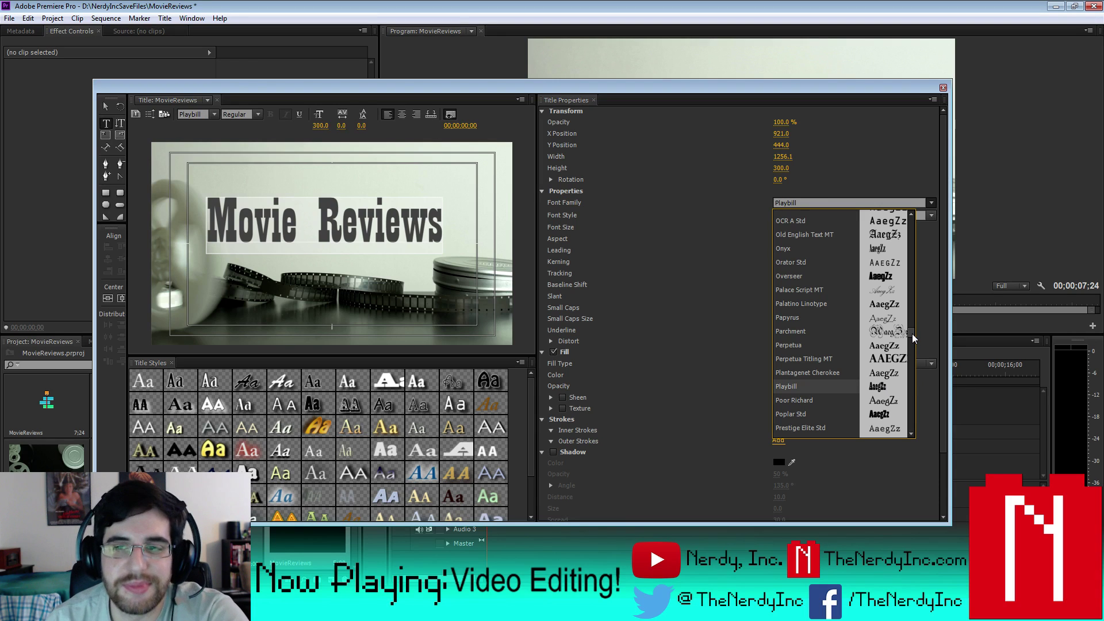
scroll(911, 333, "down", 5)
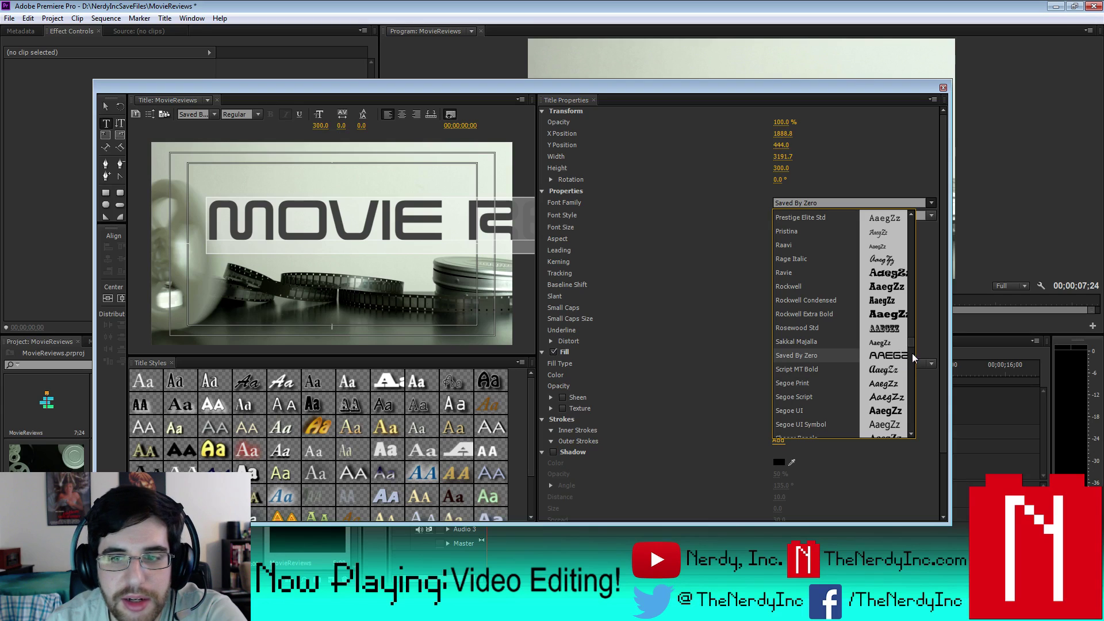
scroll(911, 344, "down", 8)
scroll(911, 357, "down", 3)
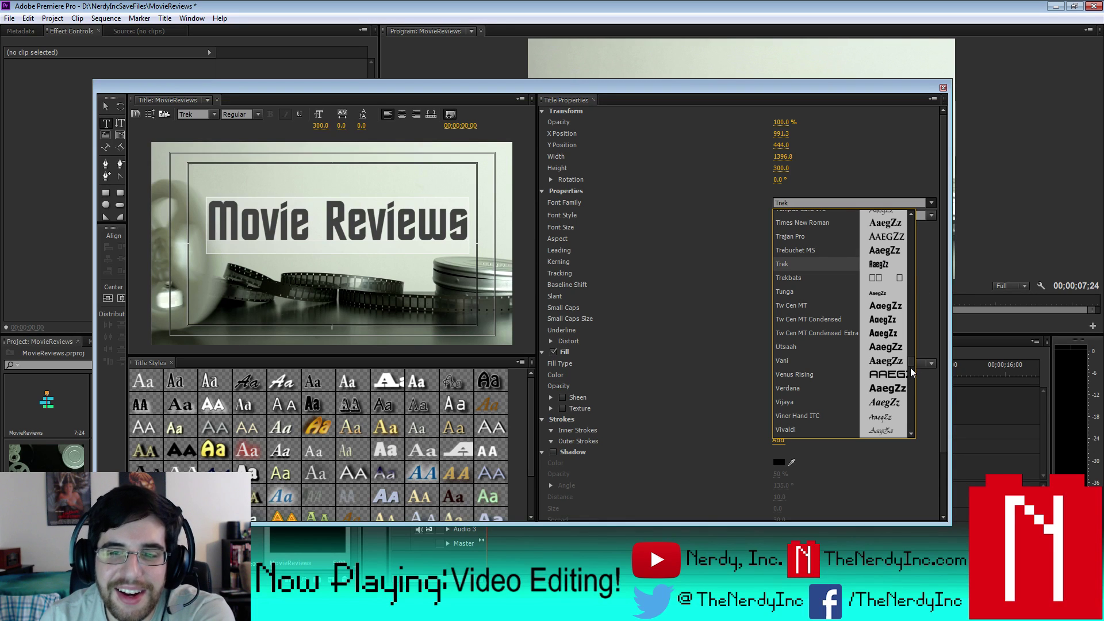
scroll(912, 364, "down", 3)
scroll(914, 369, "down", 10)
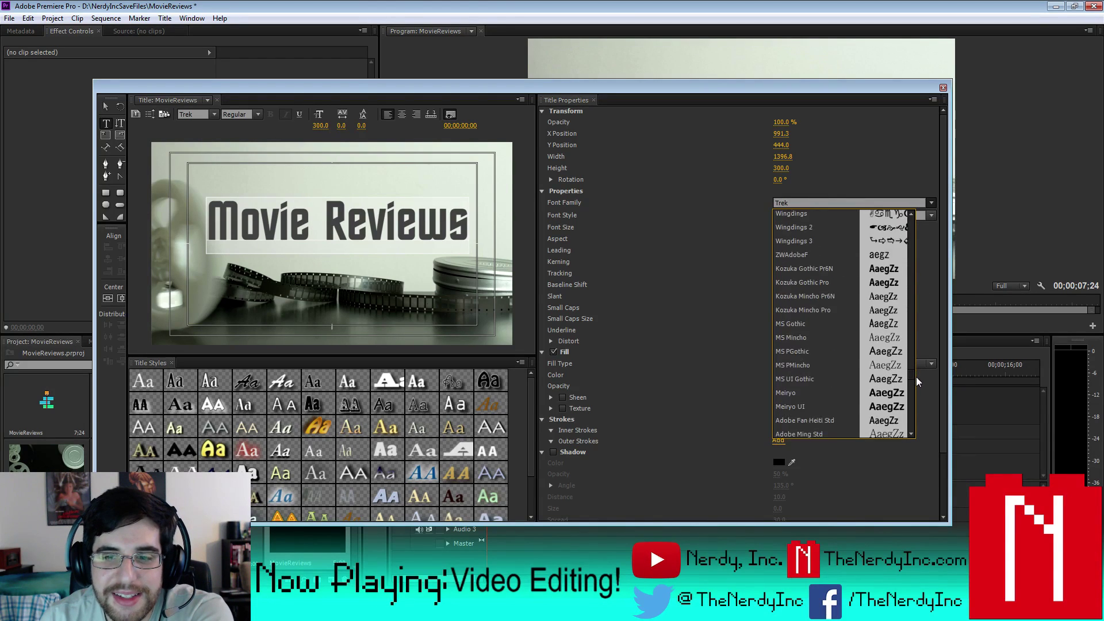
scroll(919, 385, "down", 10)
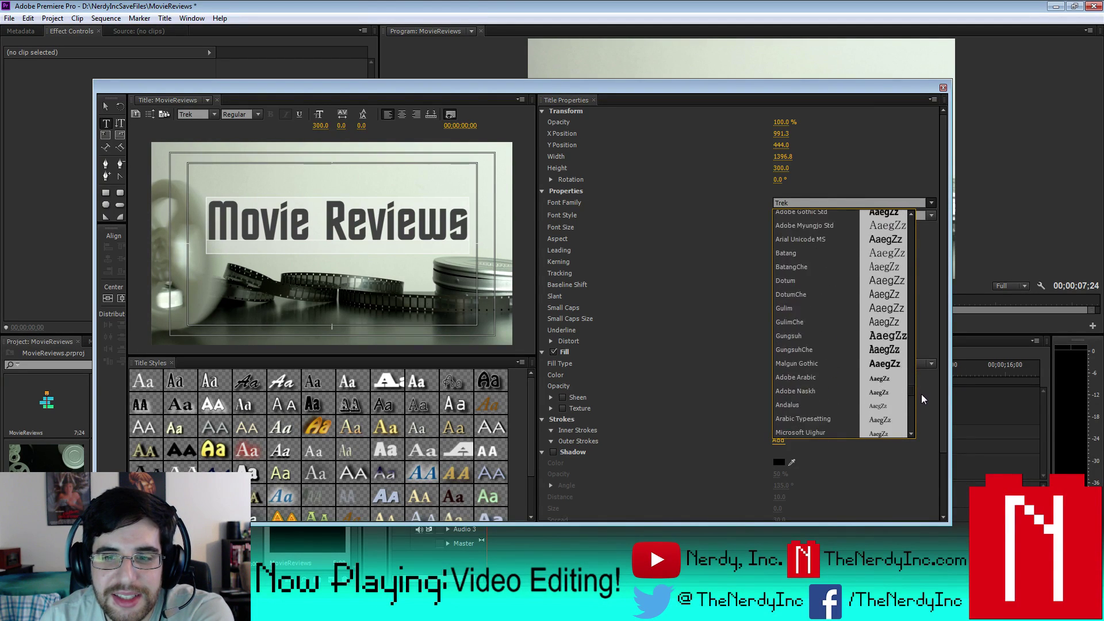
scroll(923, 410, "down", 10)
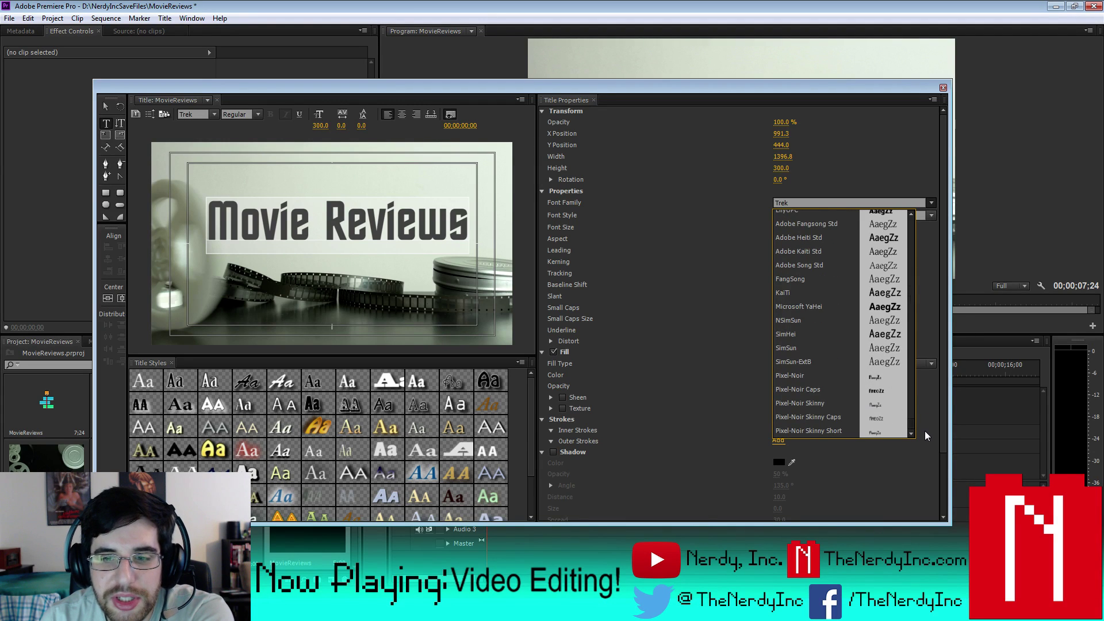
scroll(924, 430, "down", 10)
scroll(899, 415, "up", 5)
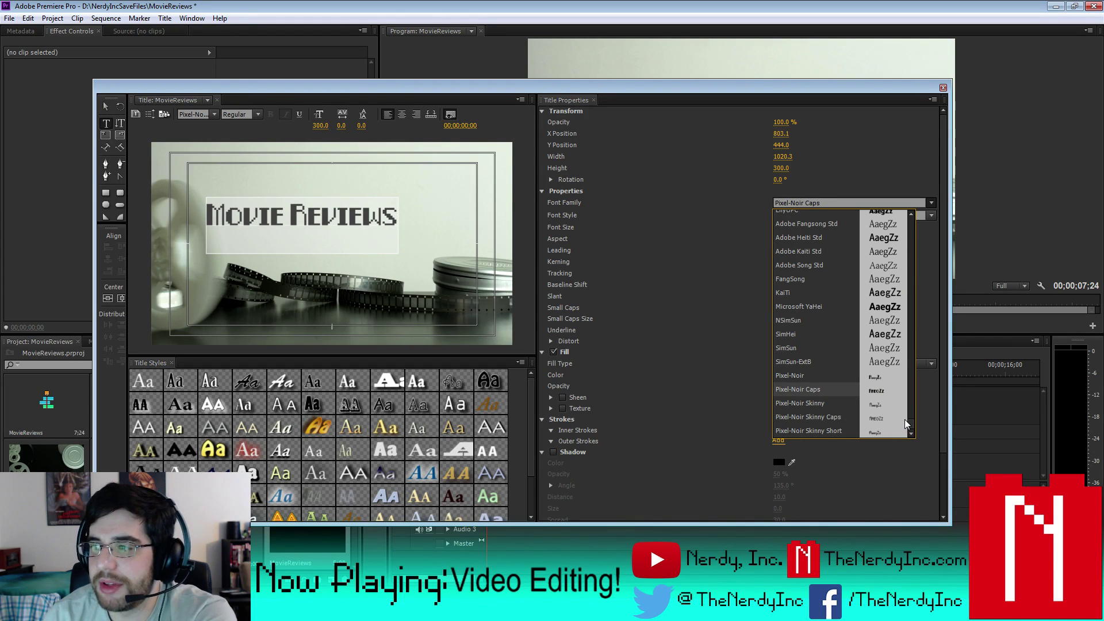
scroll(905, 419, "up", 5)
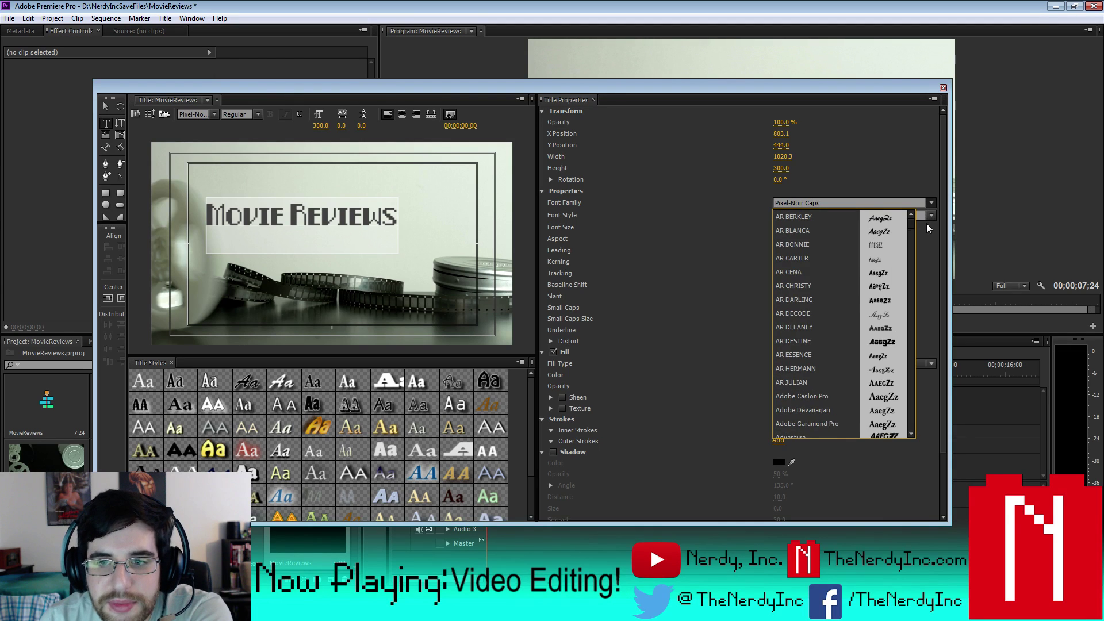
scroll(926, 225, "down", 1)
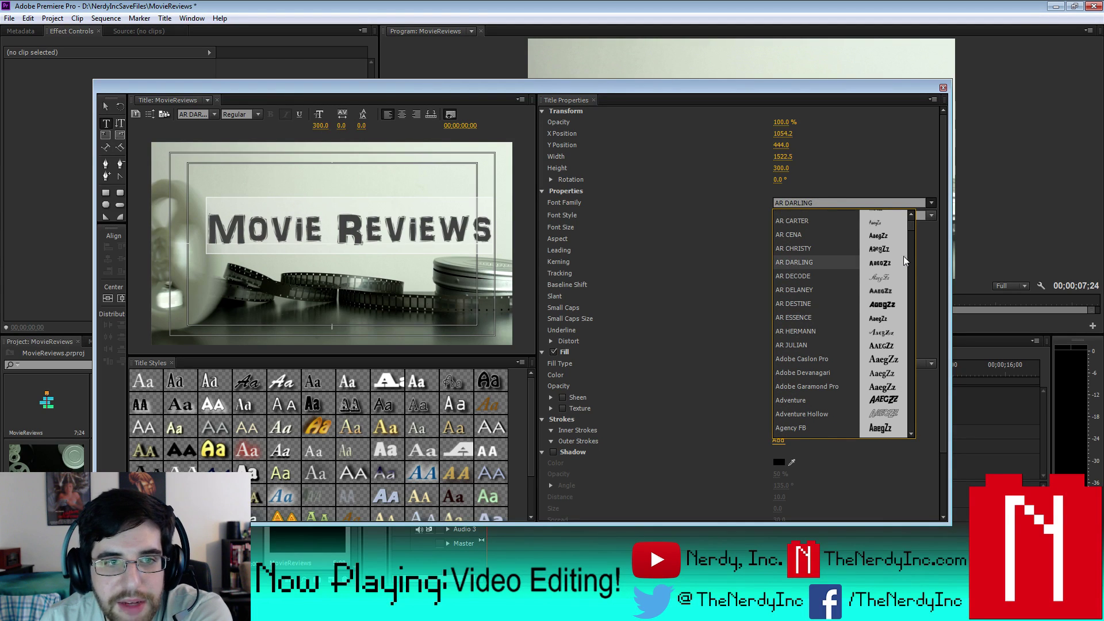
left_click_drag(909, 226, 912, 235)
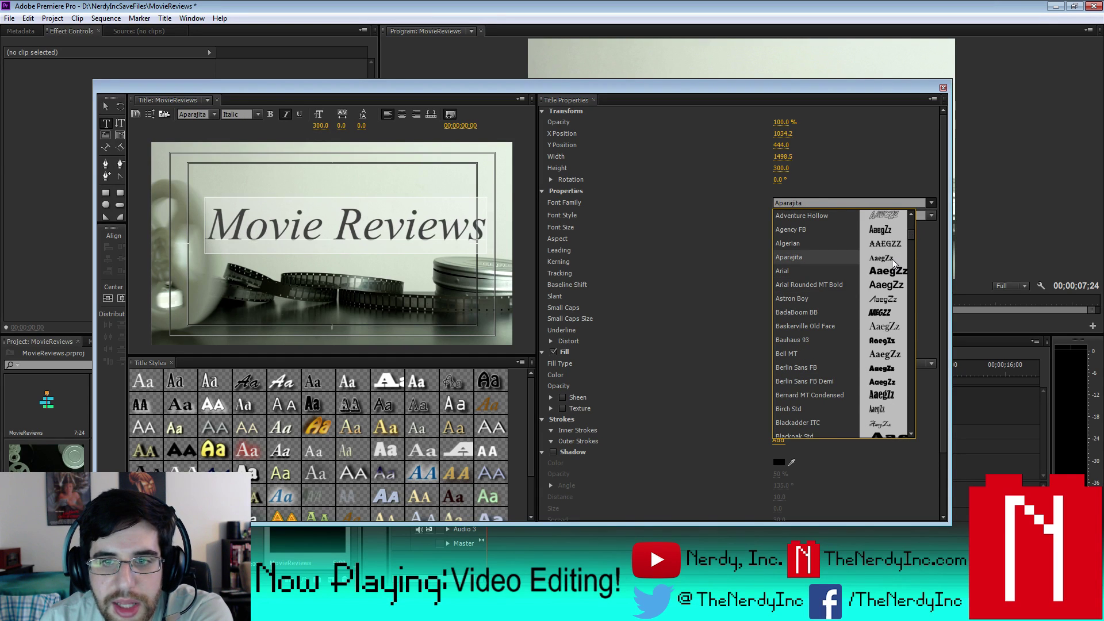
- Preview fonts from Baskerville Old Face to Brush Script MT on the title and apply Broadway
key("Down")
key("Down")
key("Down")
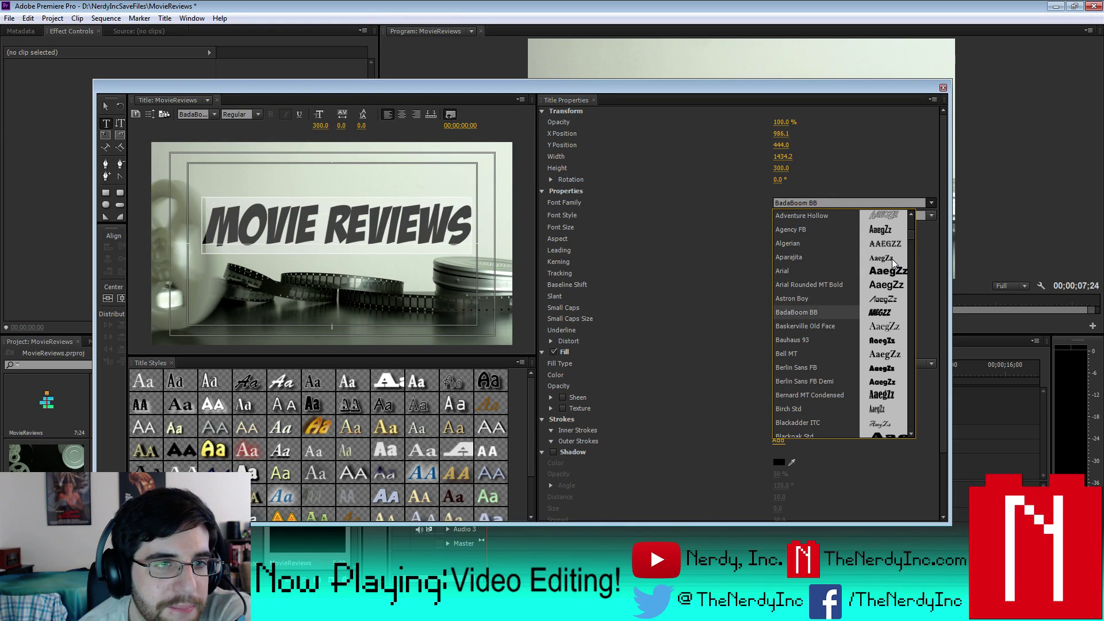
key("Down")
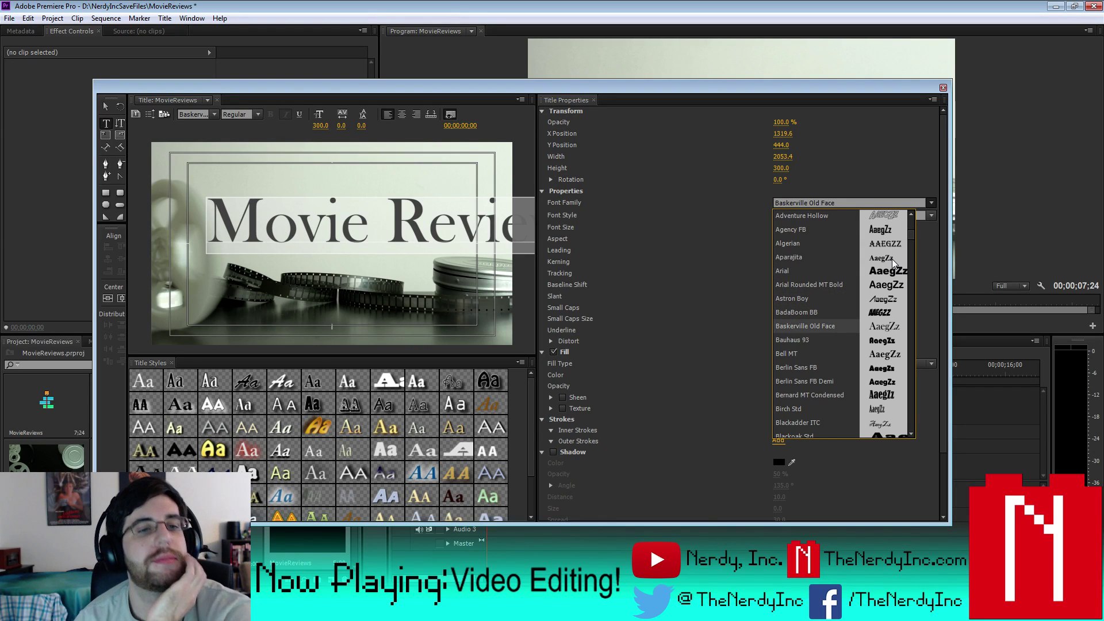
key("Down")
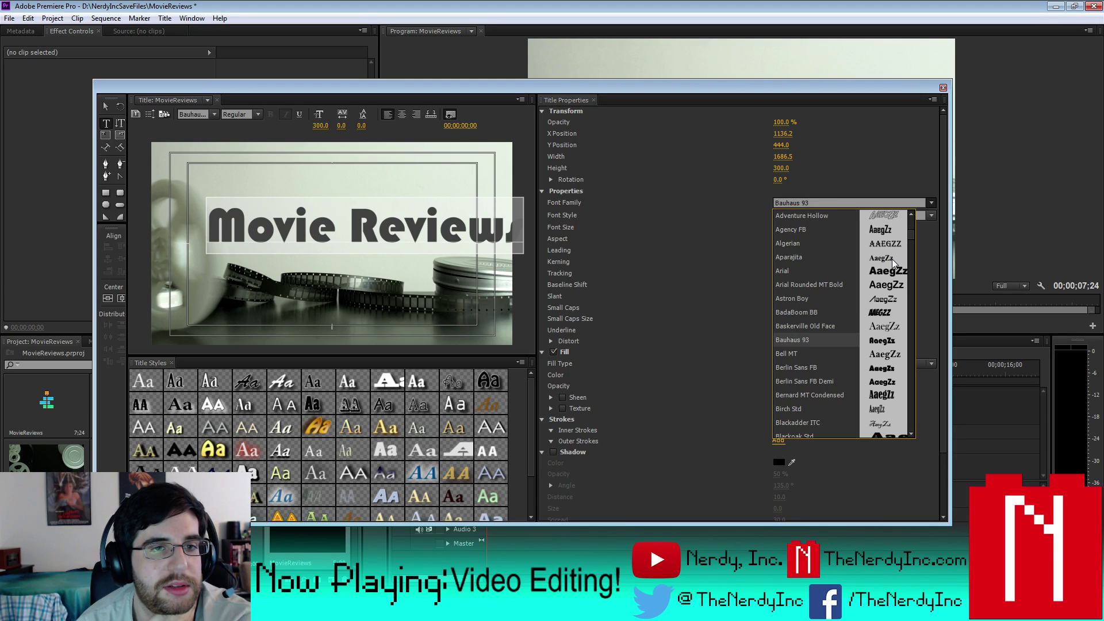
key("Down")
key("Down")
key("Down")
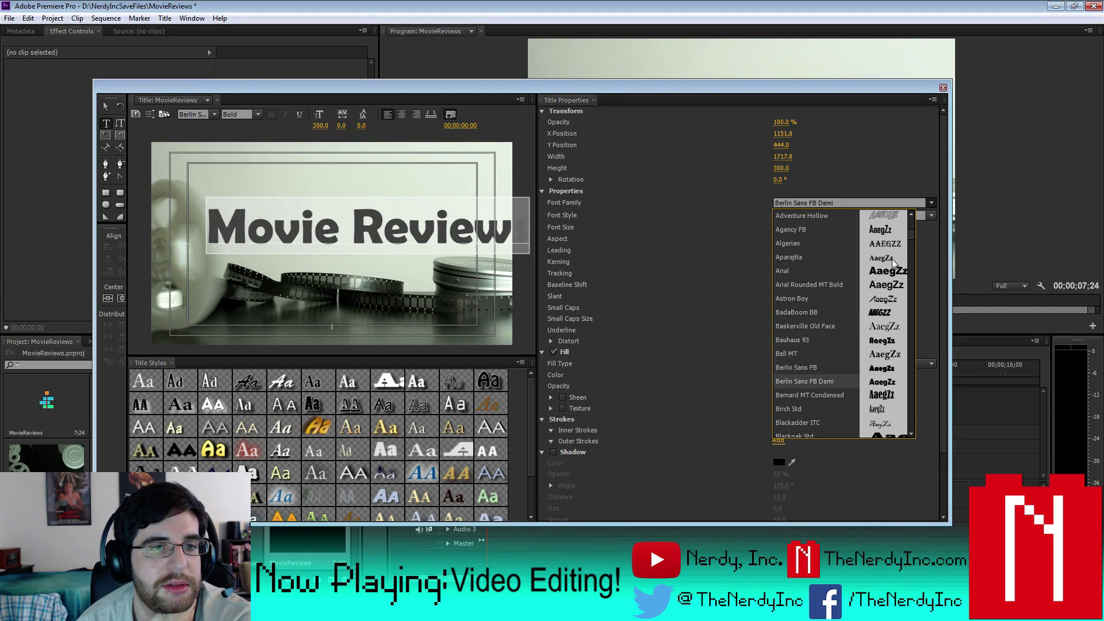
key("Up")
key("Down")
key("Down")
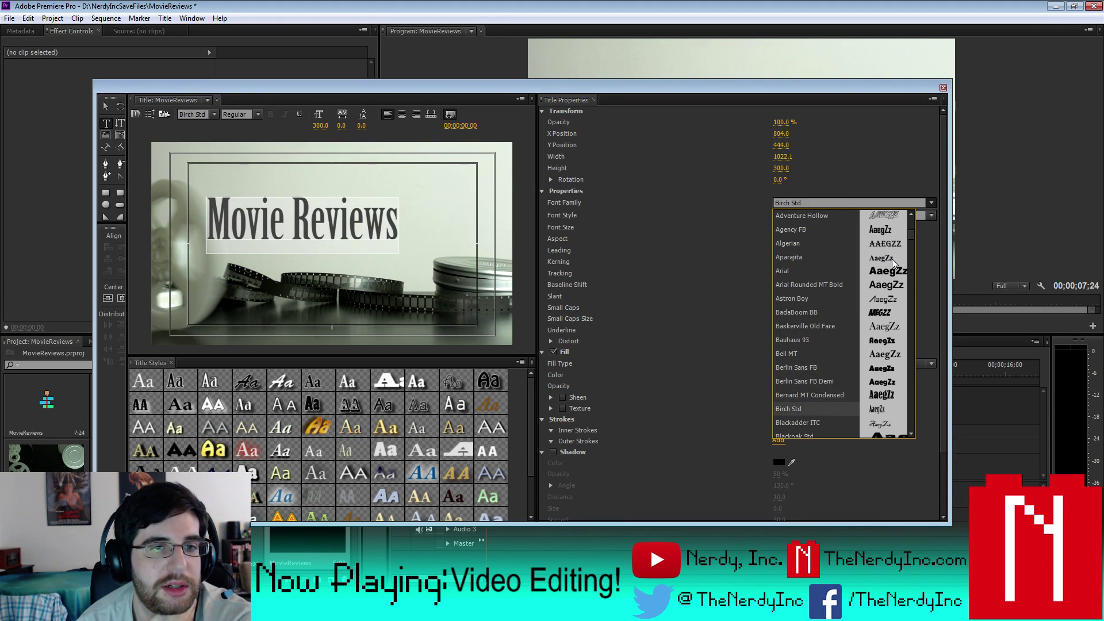
key("Down")
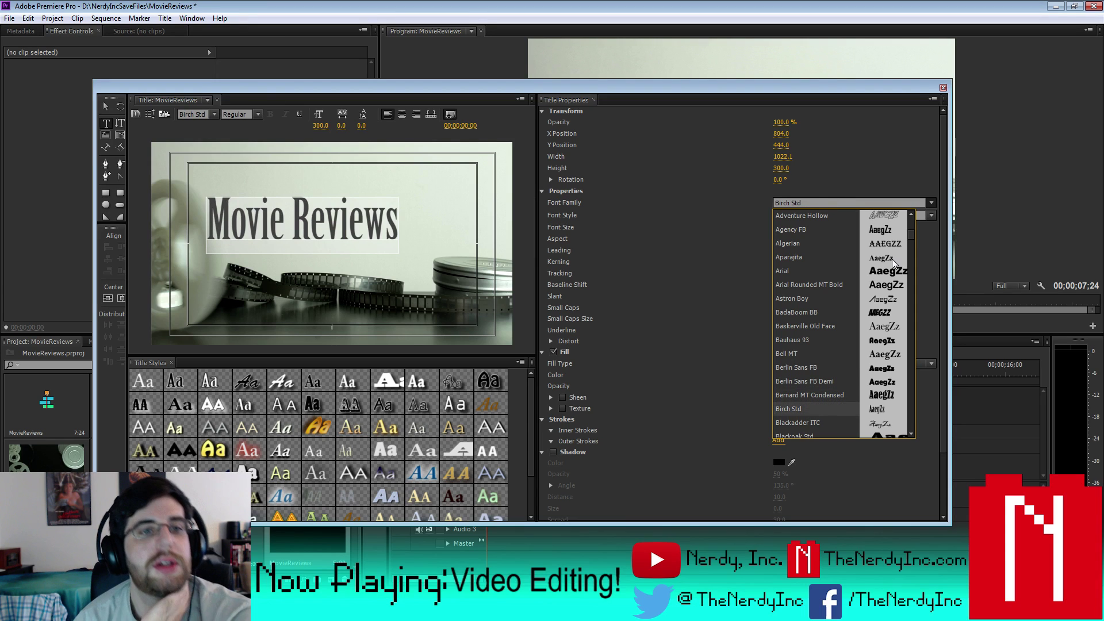
key("Down")
key("Down")
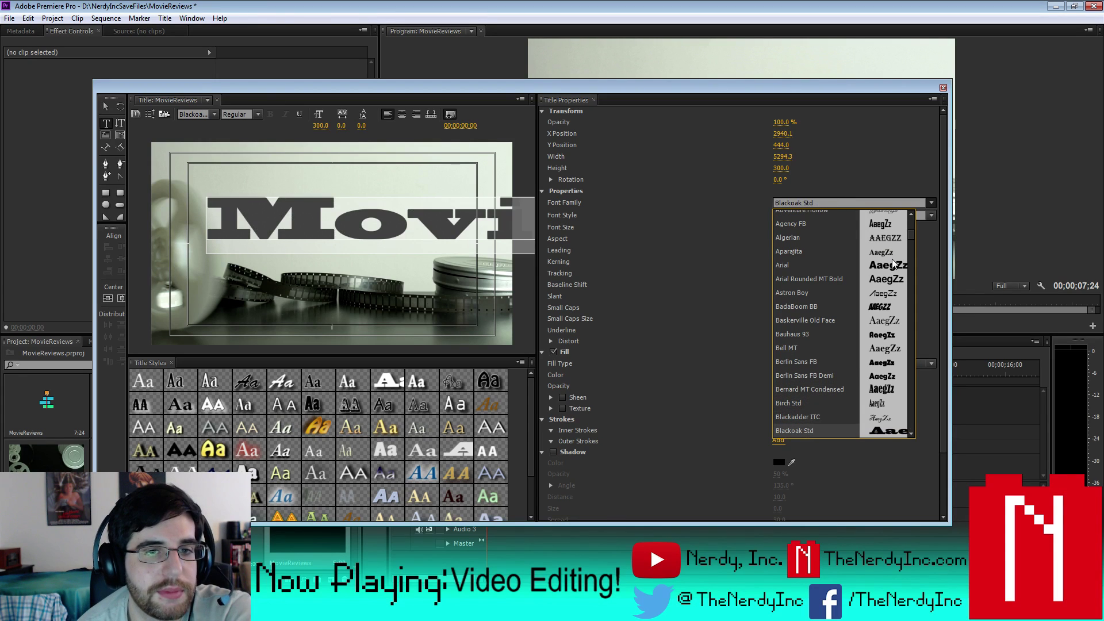
key("Down")
key("Down")
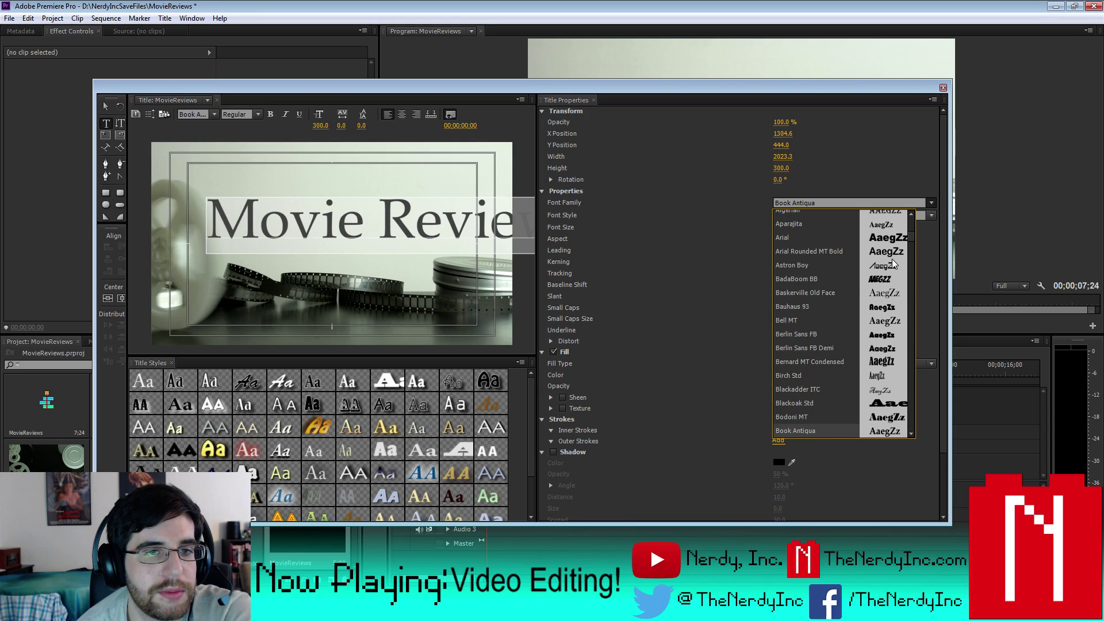
key("Down")
key("Down")
key("Down")
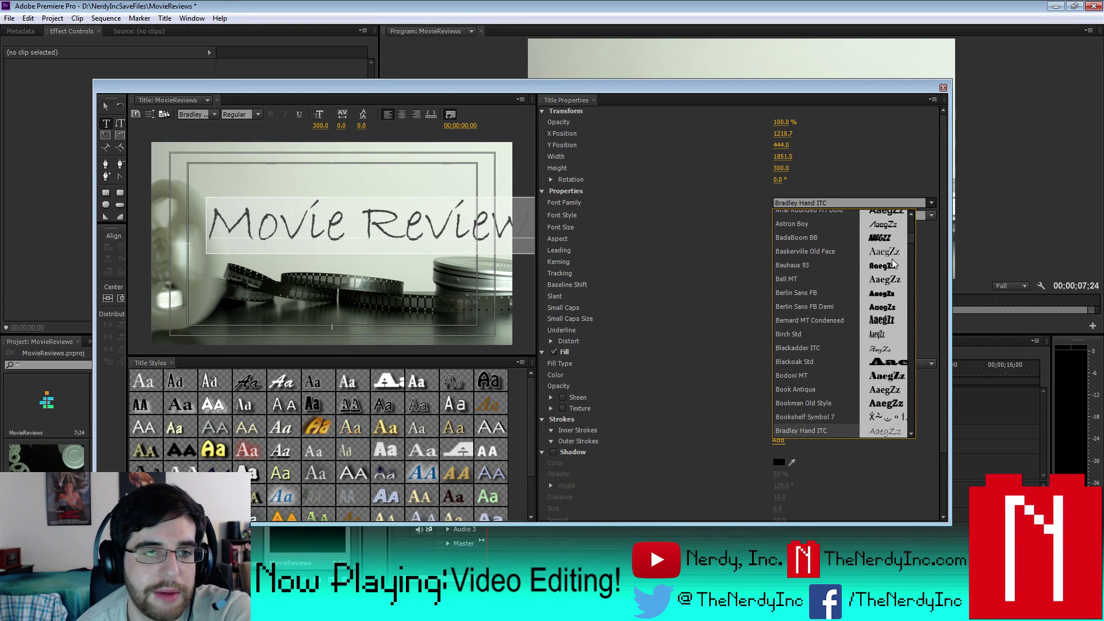
key("Down")
key("Down")
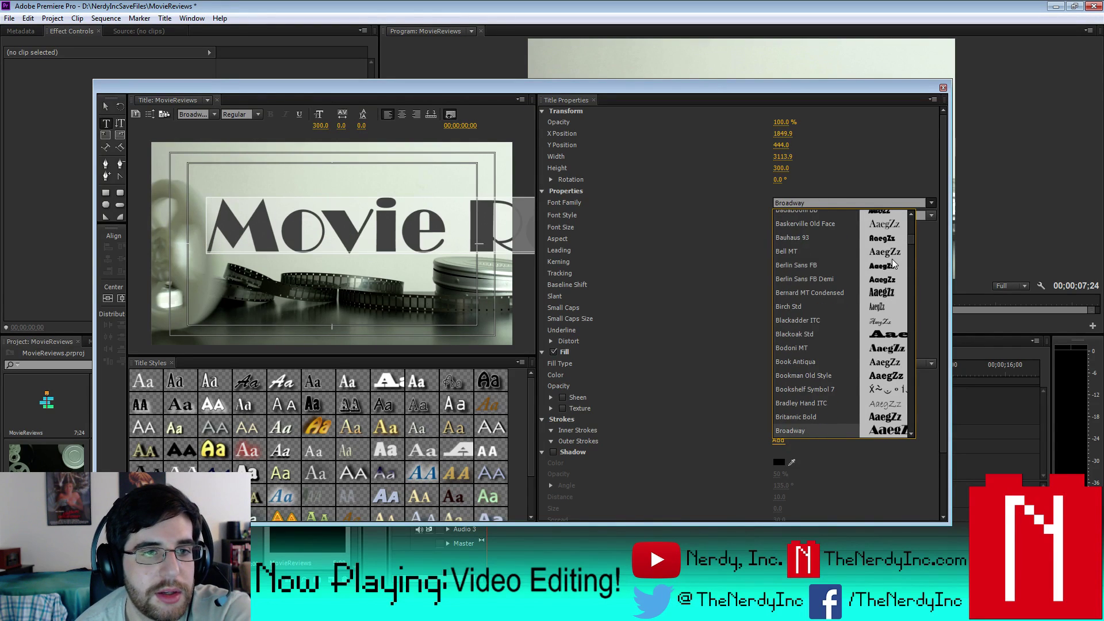
key("Down")
key("Up")
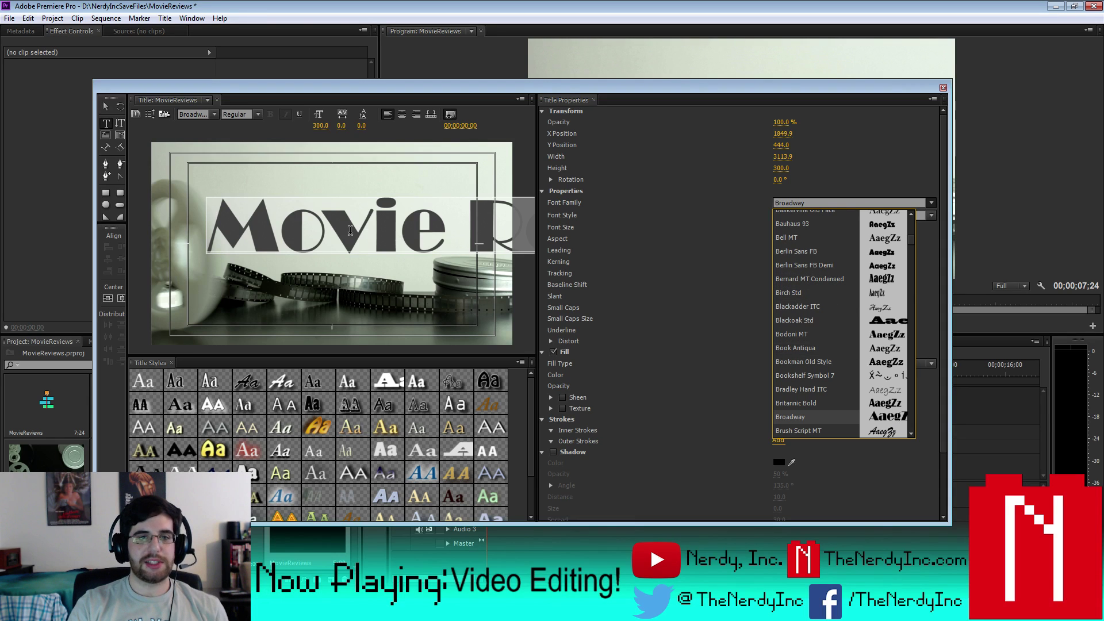
key("Return")
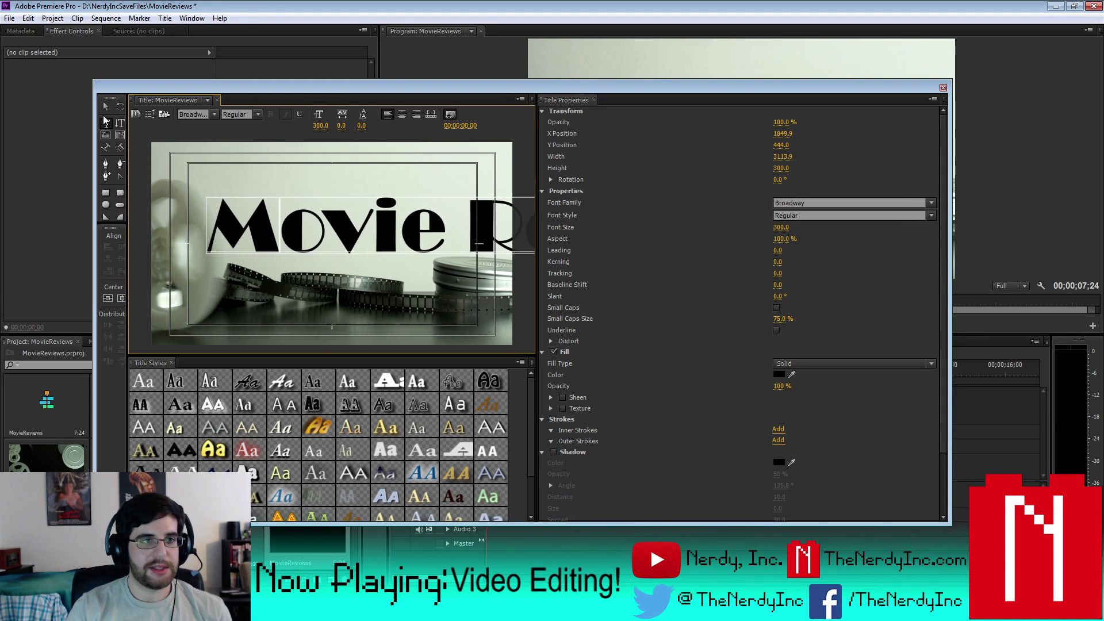
- Split the title after 'Movie' into two centre-aligned lines and raise the block slightly
left_click(105, 121)
left_click(468, 219)
key("Return")
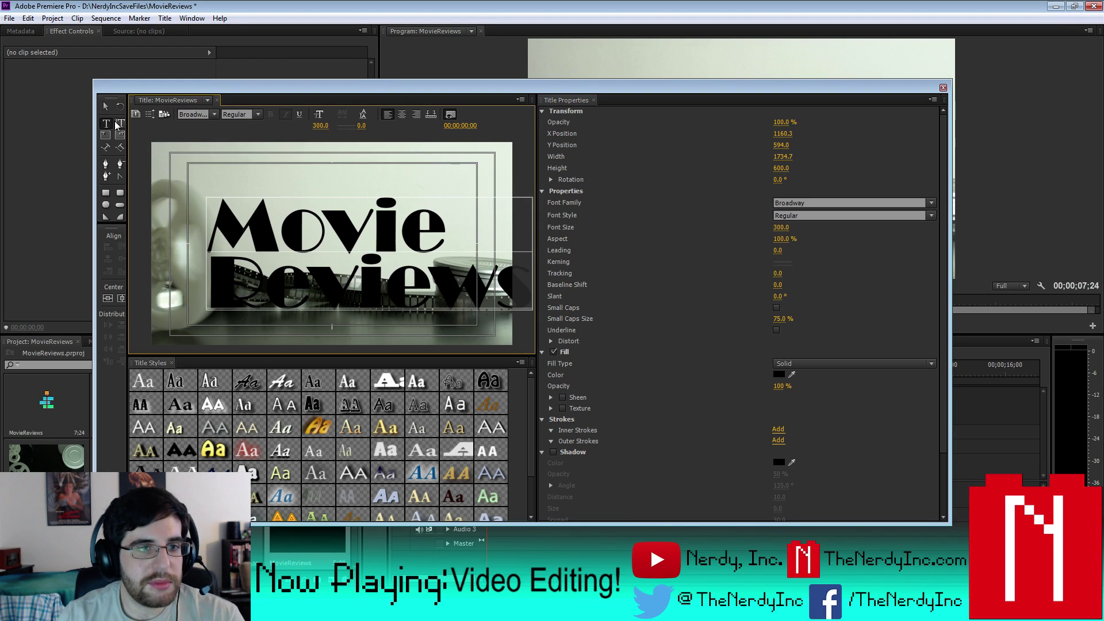
left_click(403, 114)
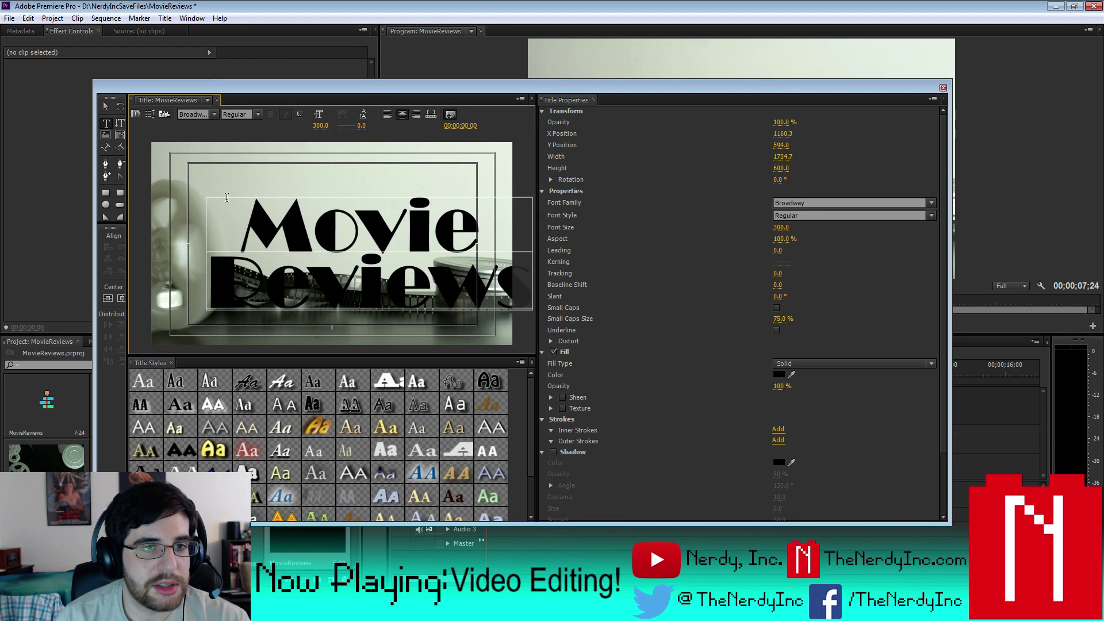
left_click(122, 299)
left_click(107, 299)
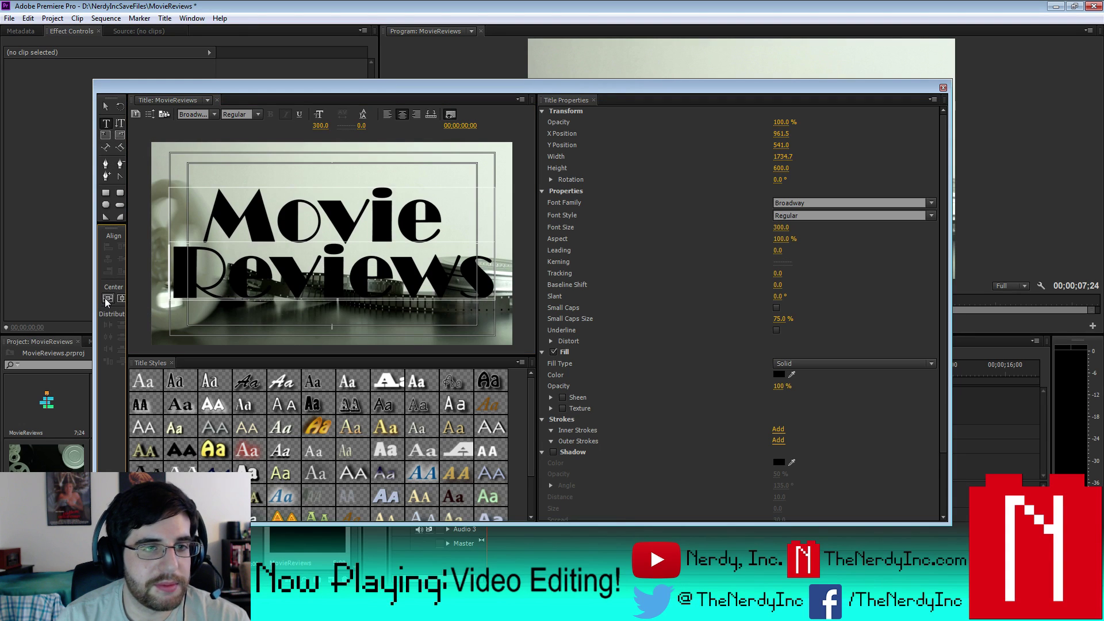
left_click(104, 298)
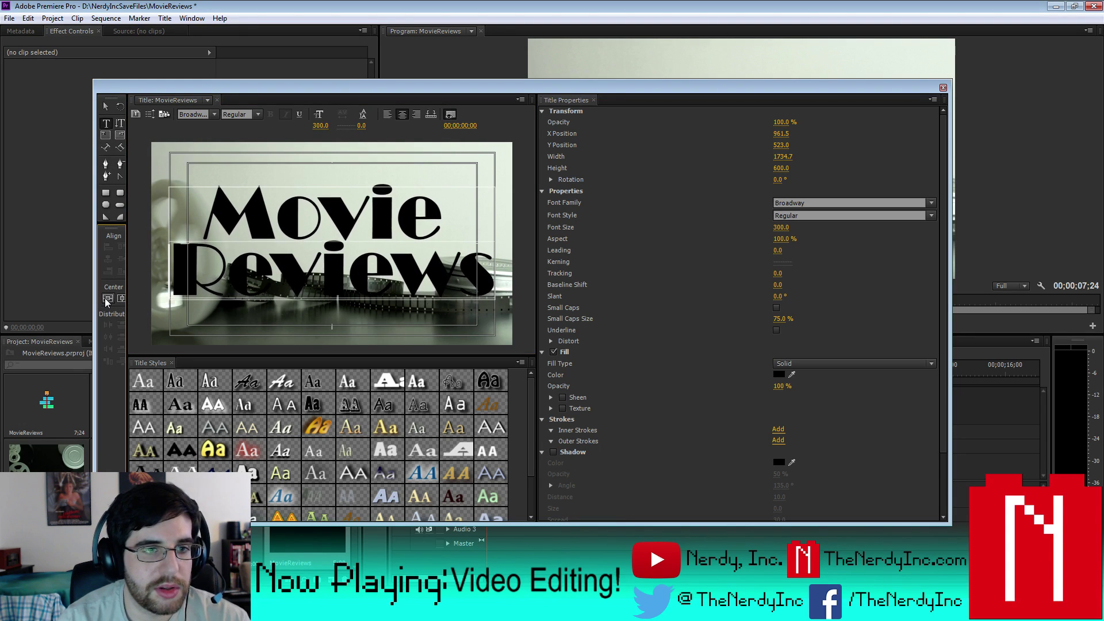
left_click(104, 298)
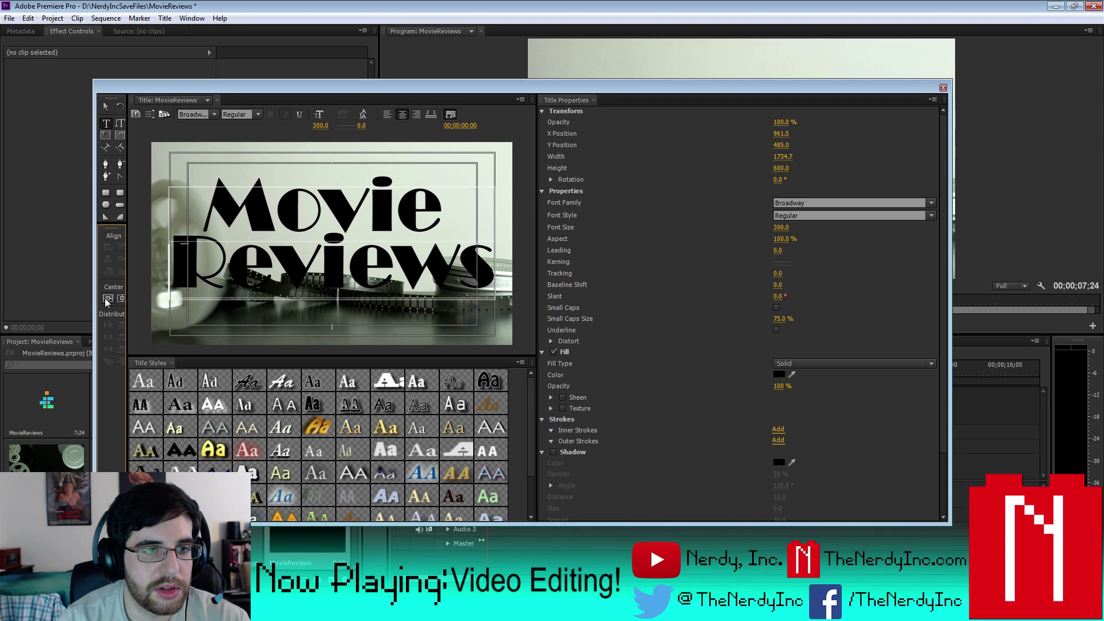
key("shift+Up")
key("shift+Up")
key("shift+Up")
key("shift+Up")
key("shift+Up")
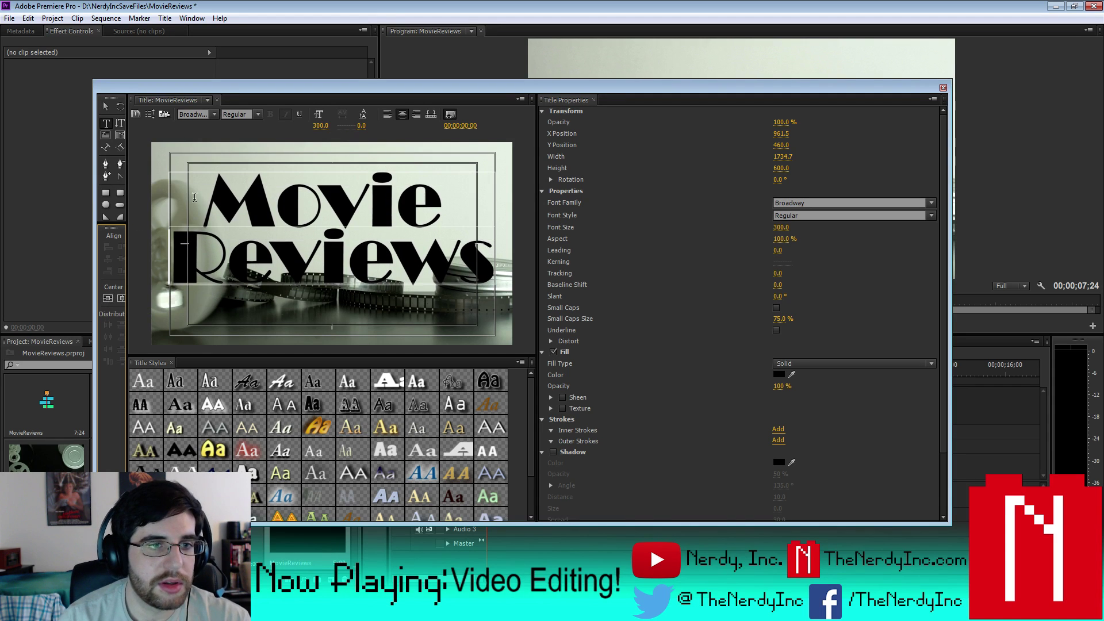
- Set the two-line title's font size to 250
left_click_drag(194, 198, 494, 276)
left_click(783, 227)
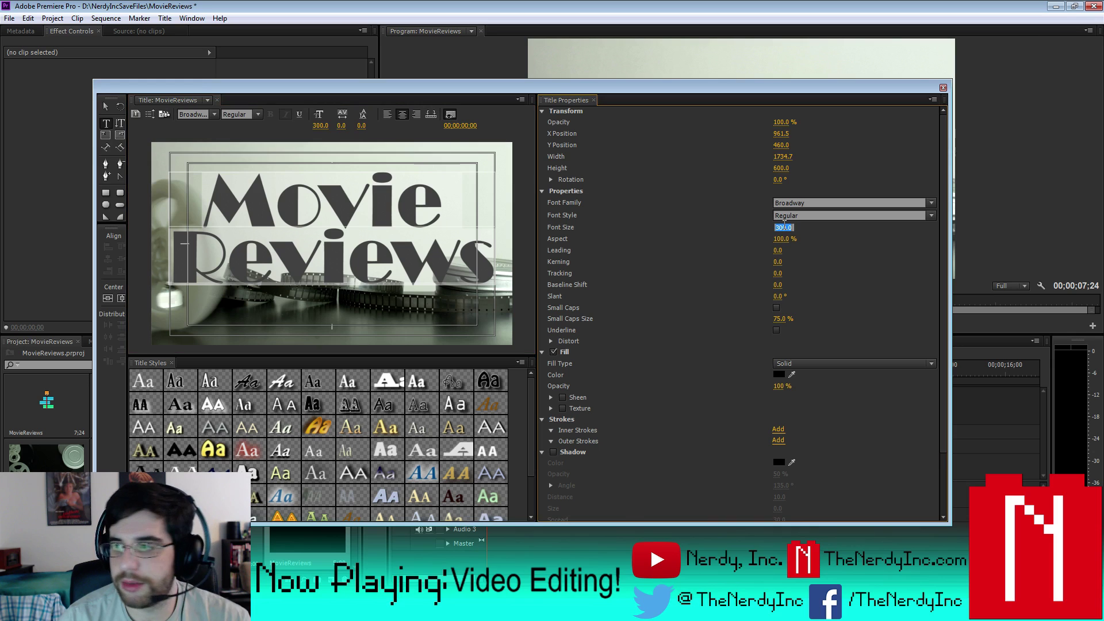
type("250")
key("Return")
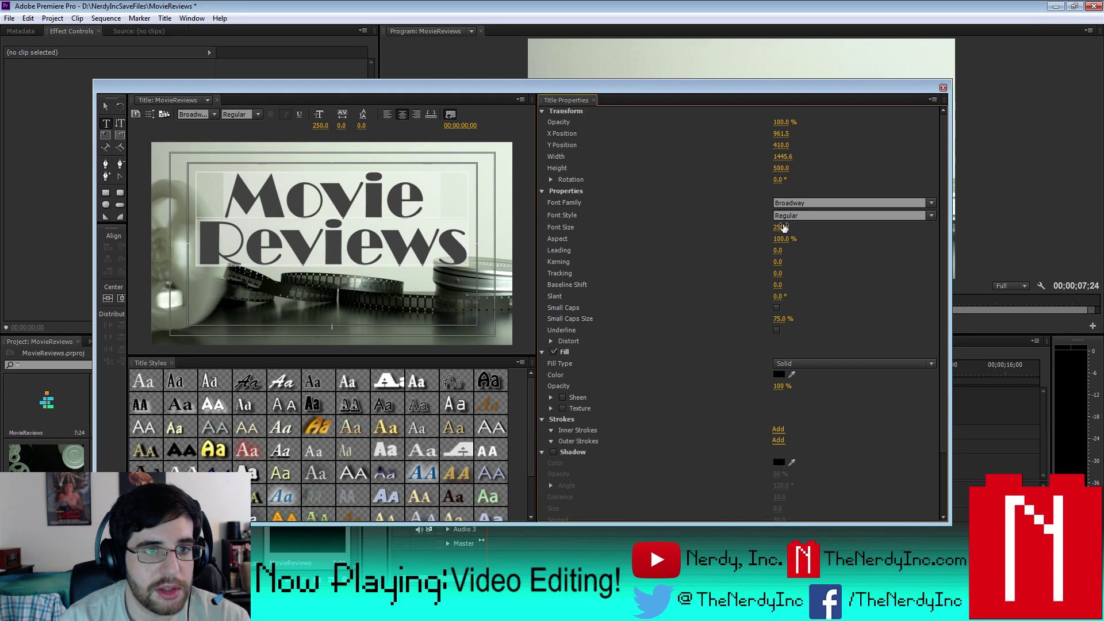
- Retype both words in capitals so the title reads MOVIE REVIEWS
key("Left")
key("Right")
key("Delete")
key("Delete")
key("Delete")
key("Delete")
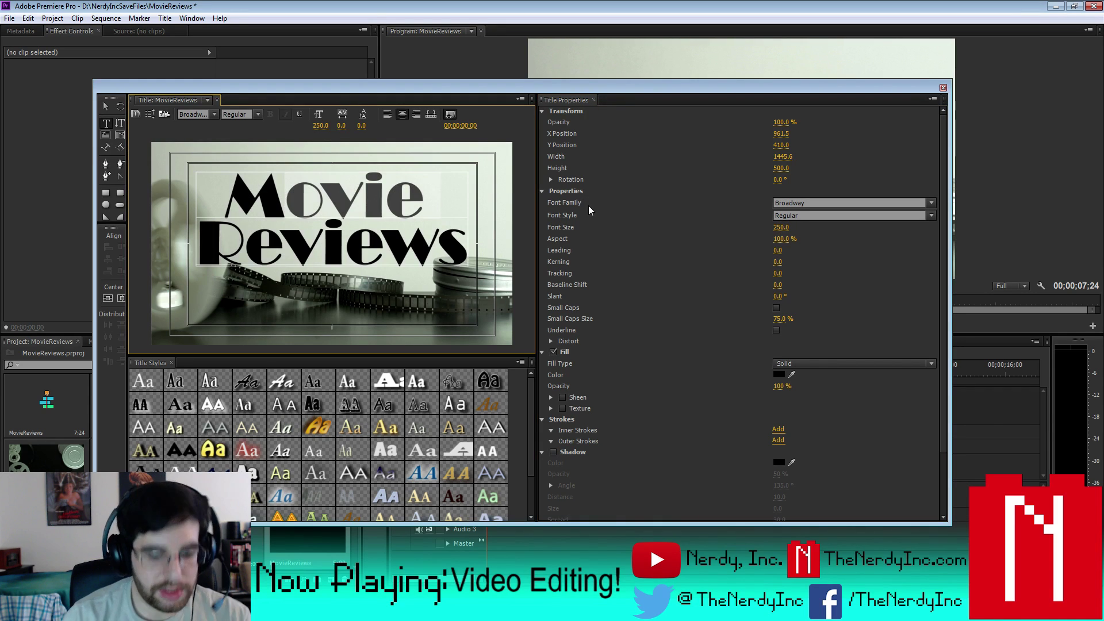
type("OVIE")
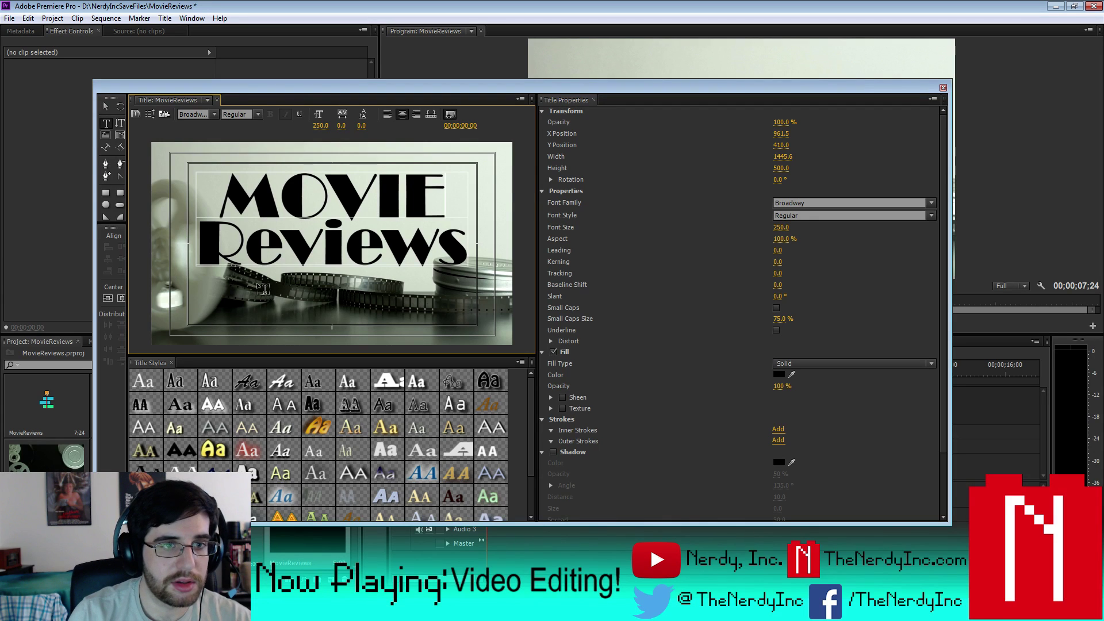
key("shift+End")
type("EVIEWS")
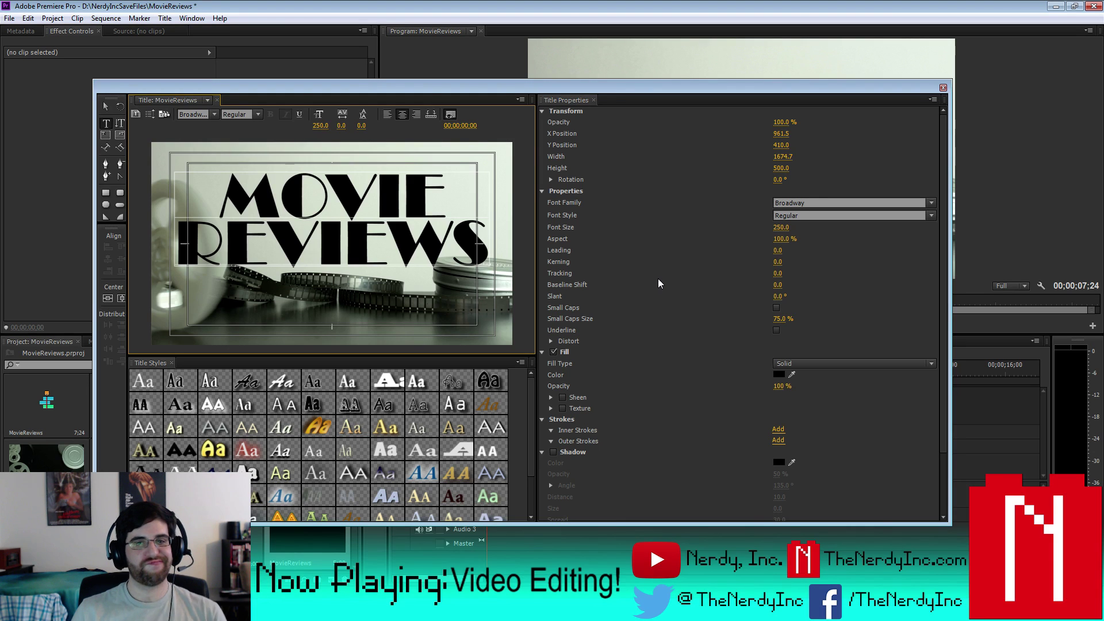
- Preview fonts from Brush Script to Corbel and settle on Courier Final Draft for the title
left_click(928, 202)
key("Down")
key("Down")
key("Down")
key("Down")
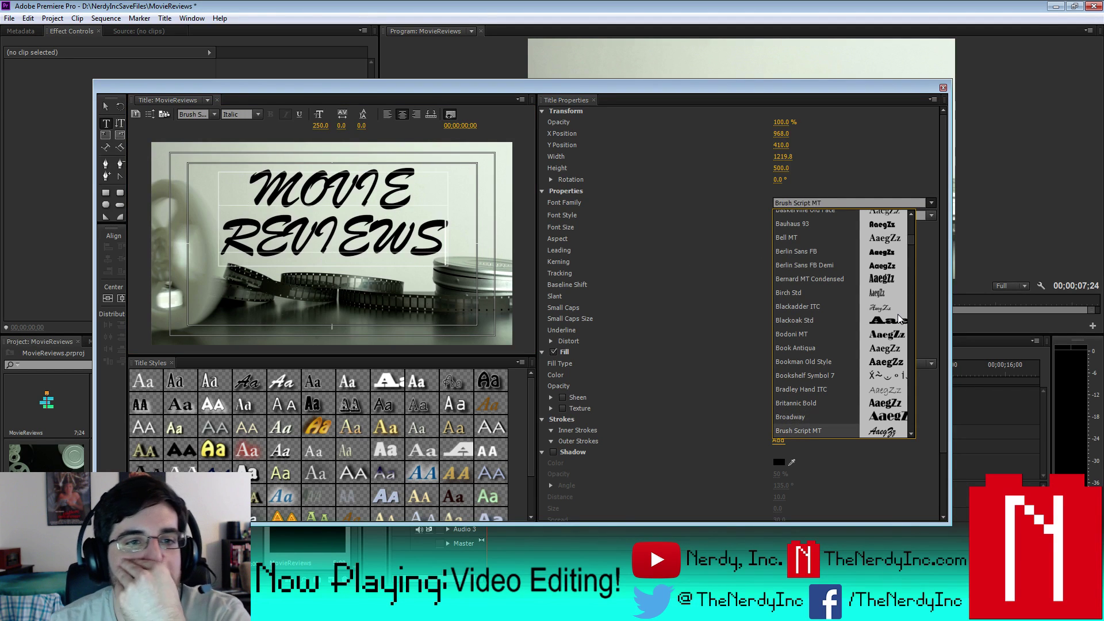
key("Down")
key("Down")
key("Down")
key("Down")
key("Down")
key("Down")
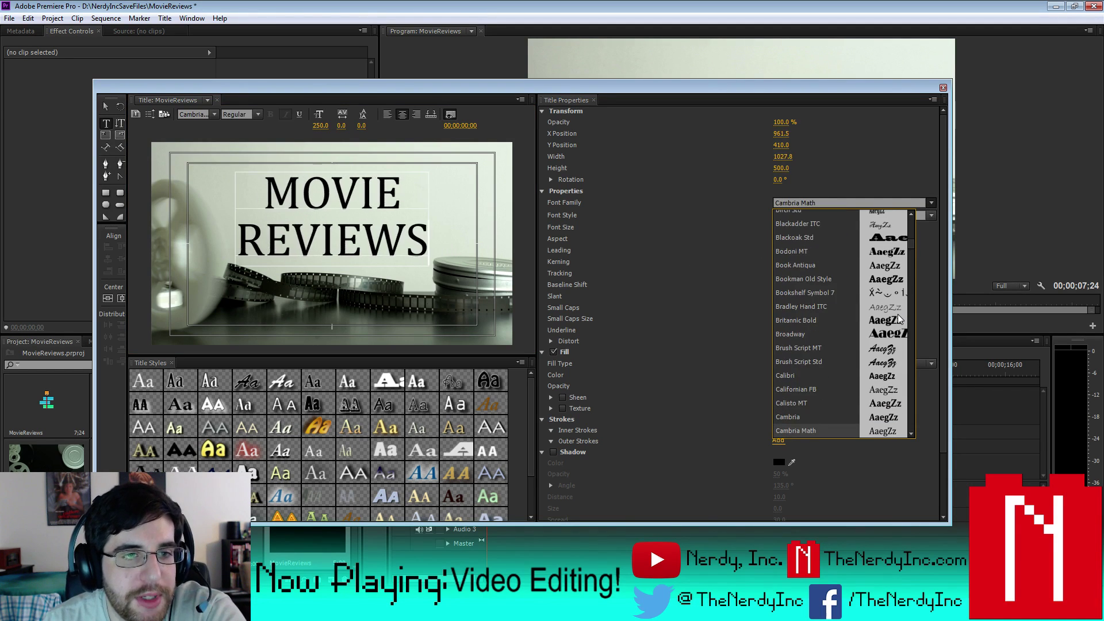
key("Down")
key("Down")
key("Down")
key("Down")
key("Down")
key("Down")
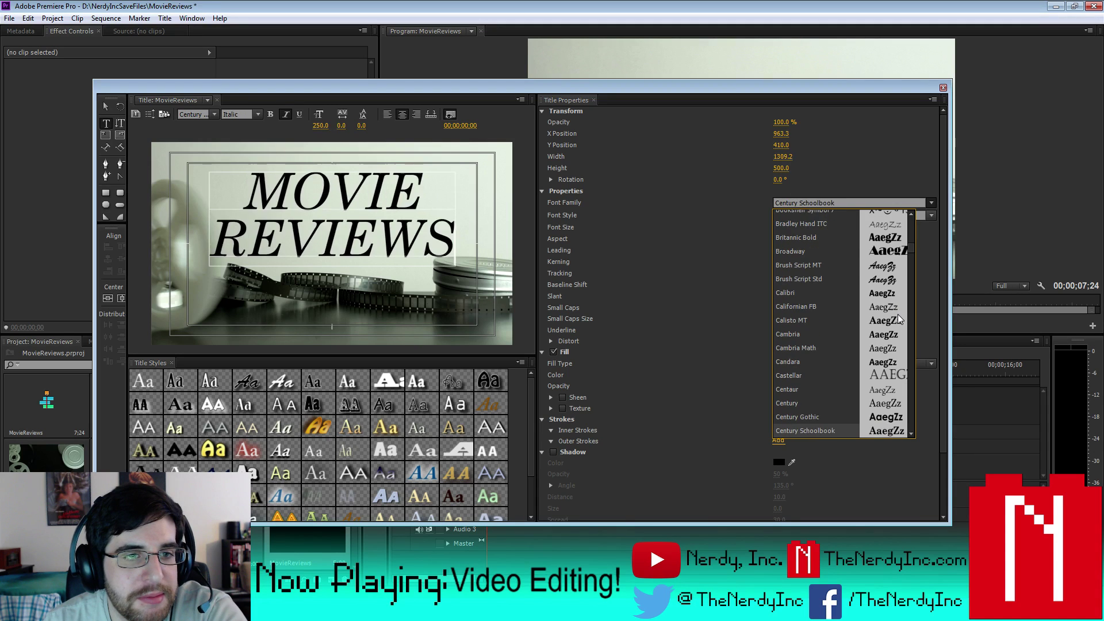
key("Down")
key("Down")
key("Down")
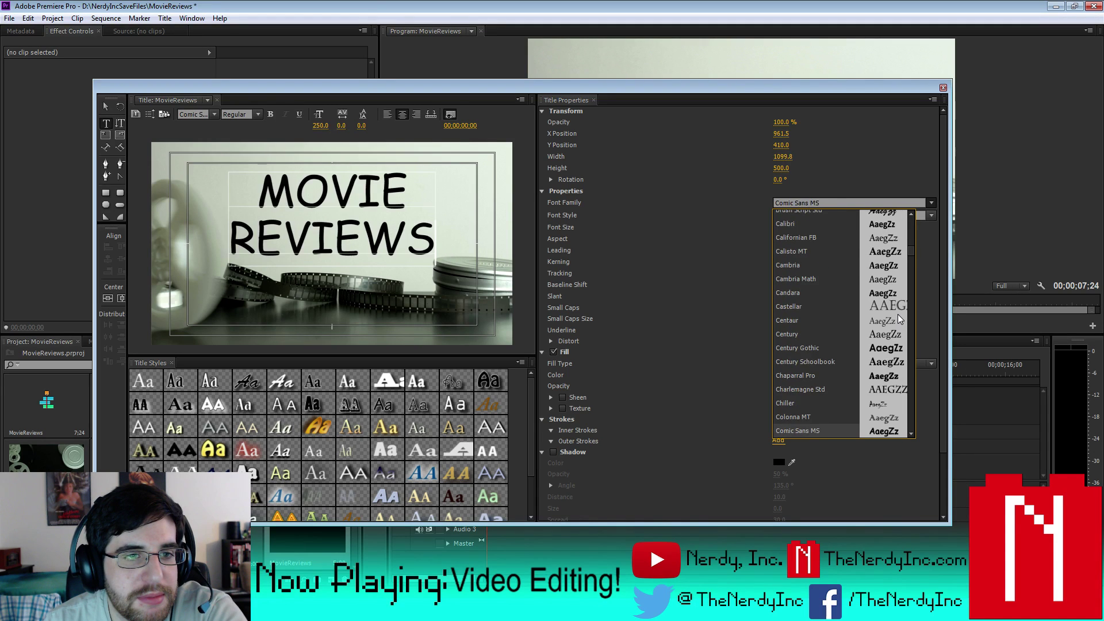
key("Up")
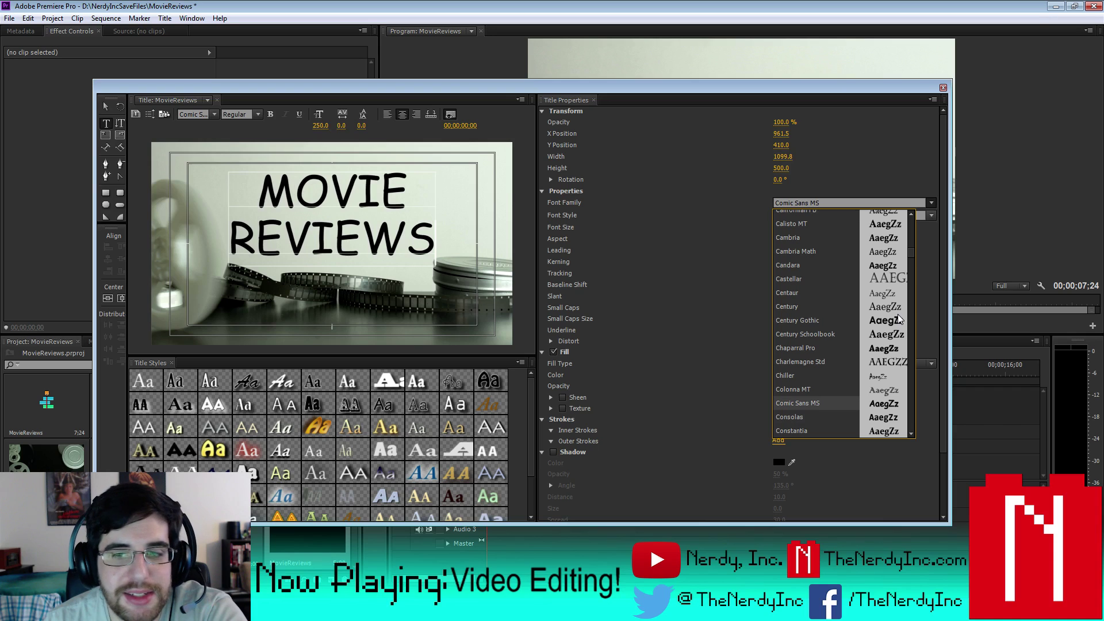
key("Down")
key("Down")
key("Down")
key("Down")
key("Down")
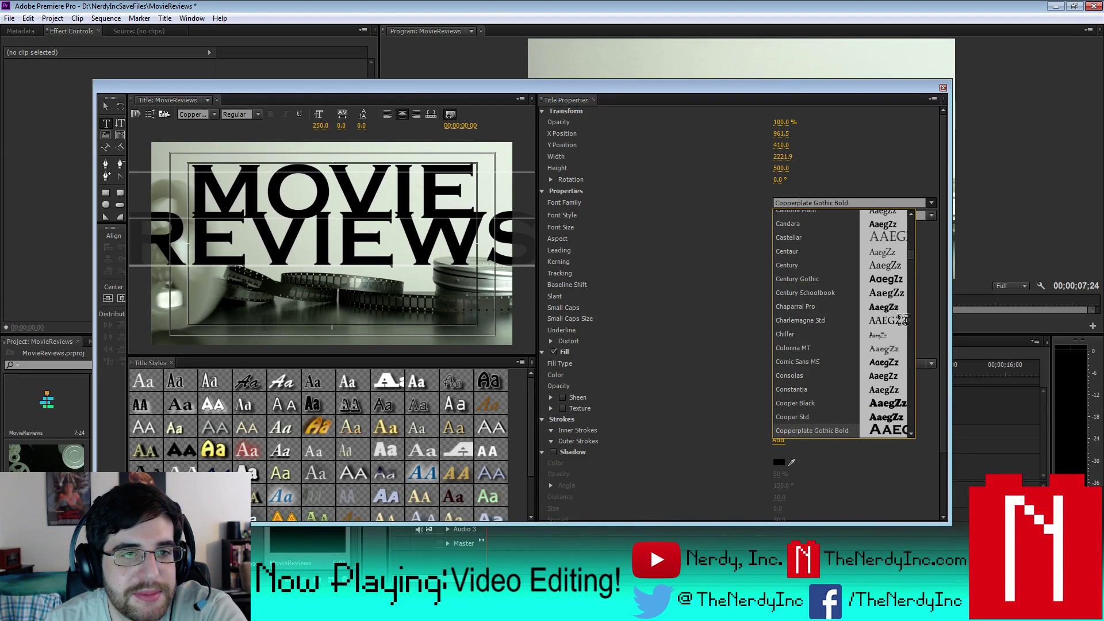
key("Down")
key("Down")
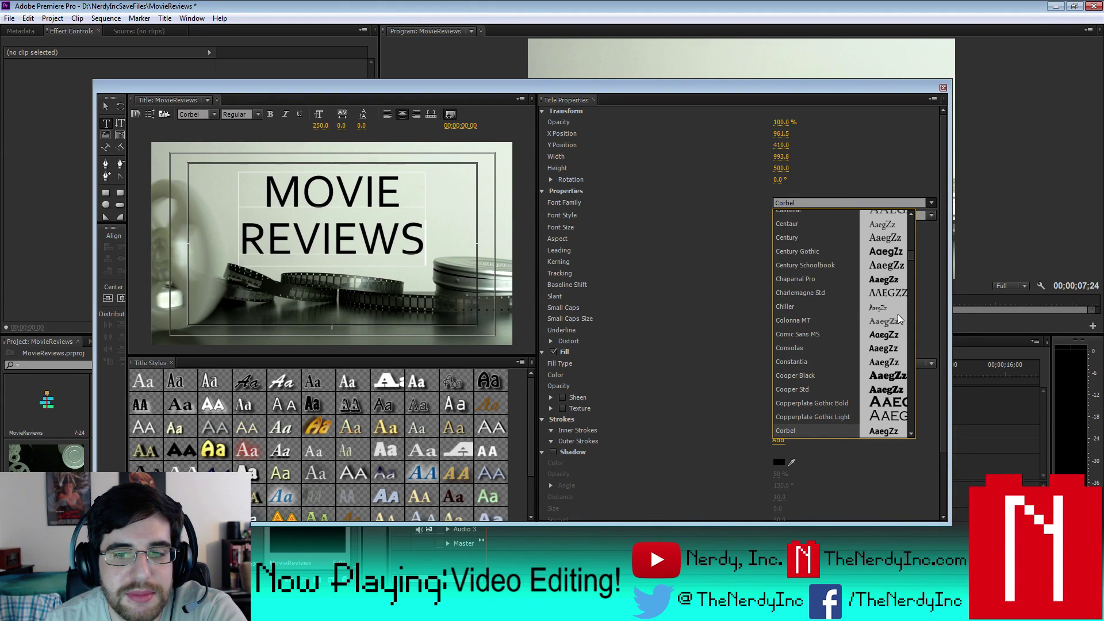
key("Down")
key("Down")
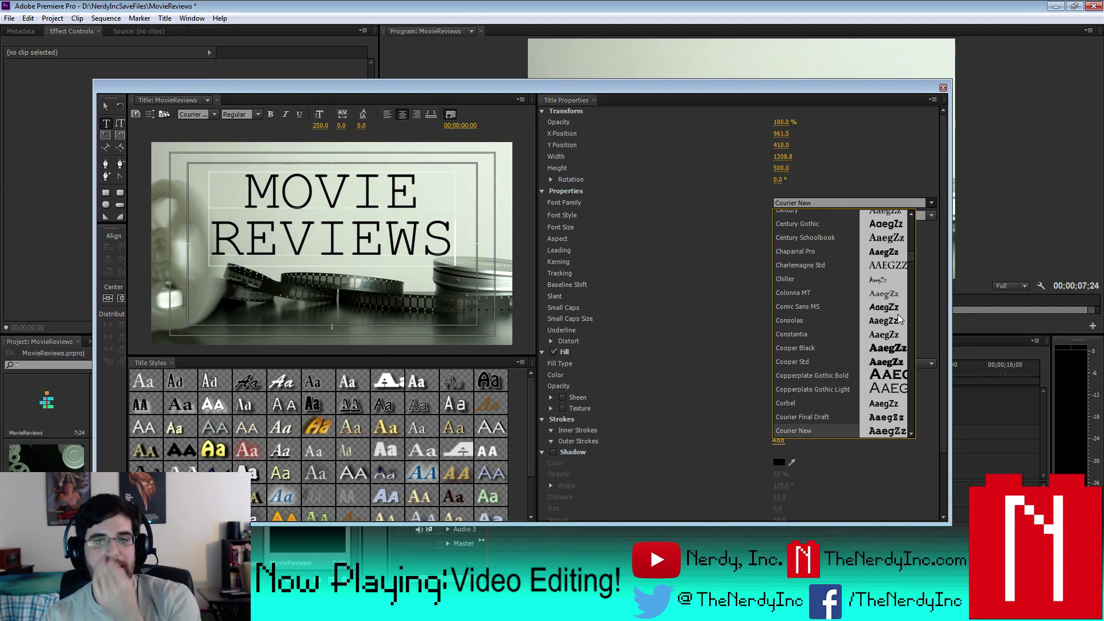
key("Up")
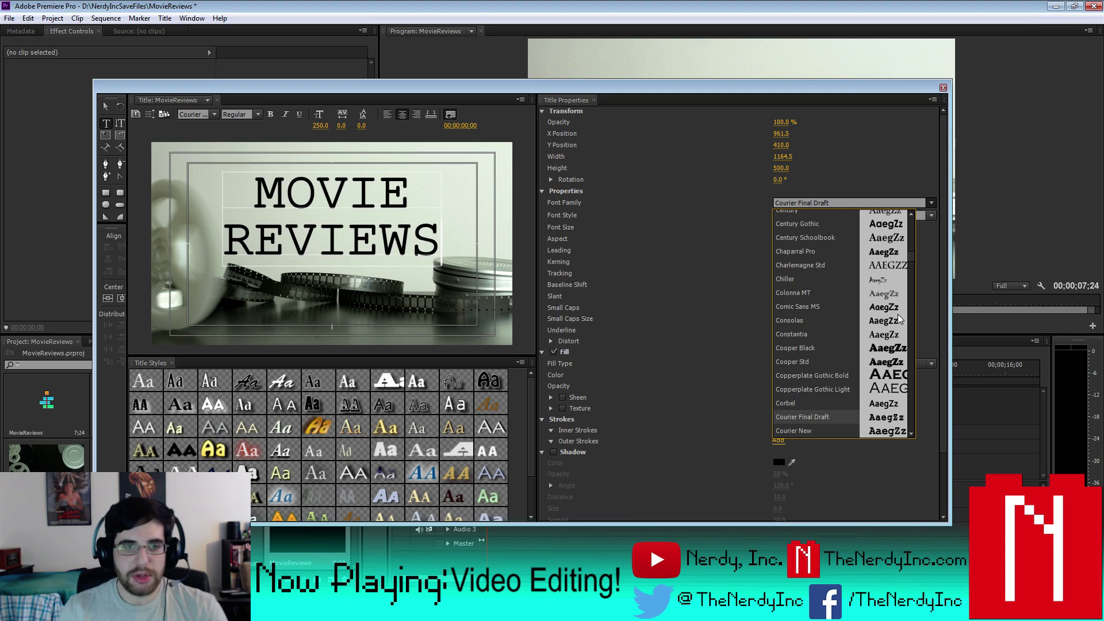
left_click(875, 141)
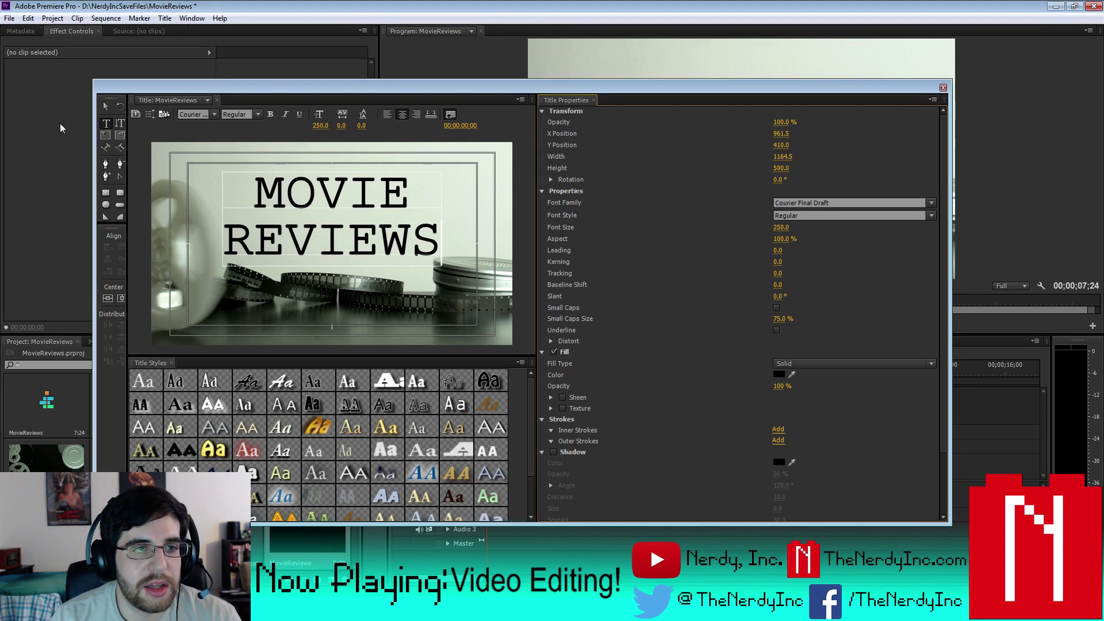
left_click(104, 110)
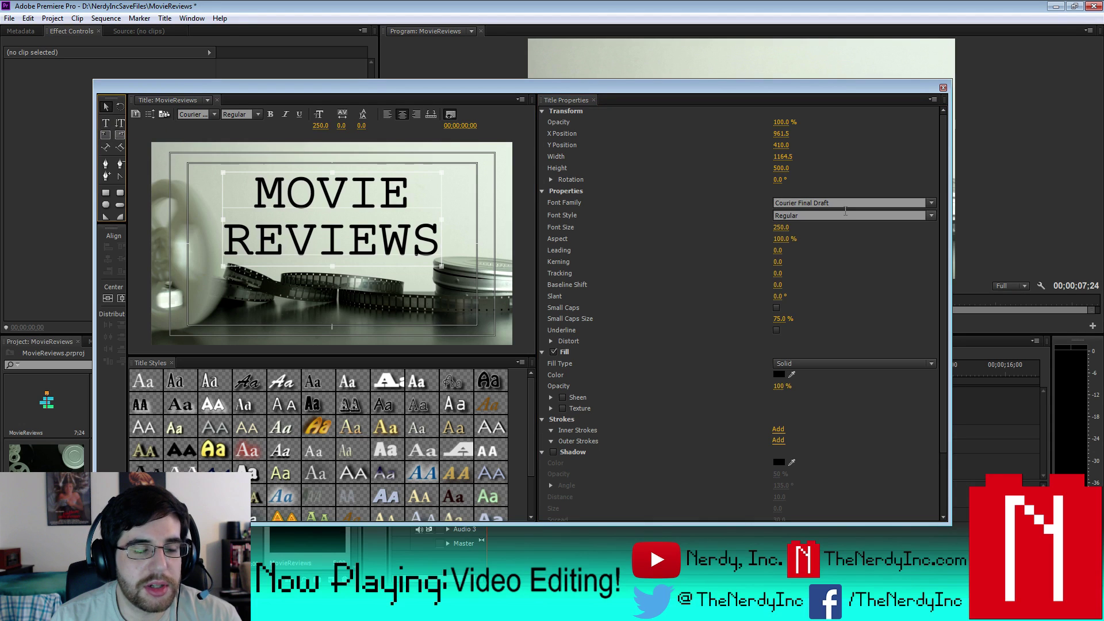
- Place the MovieReviews title on Video 2, extended to end with the footage
left_click(943, 88)
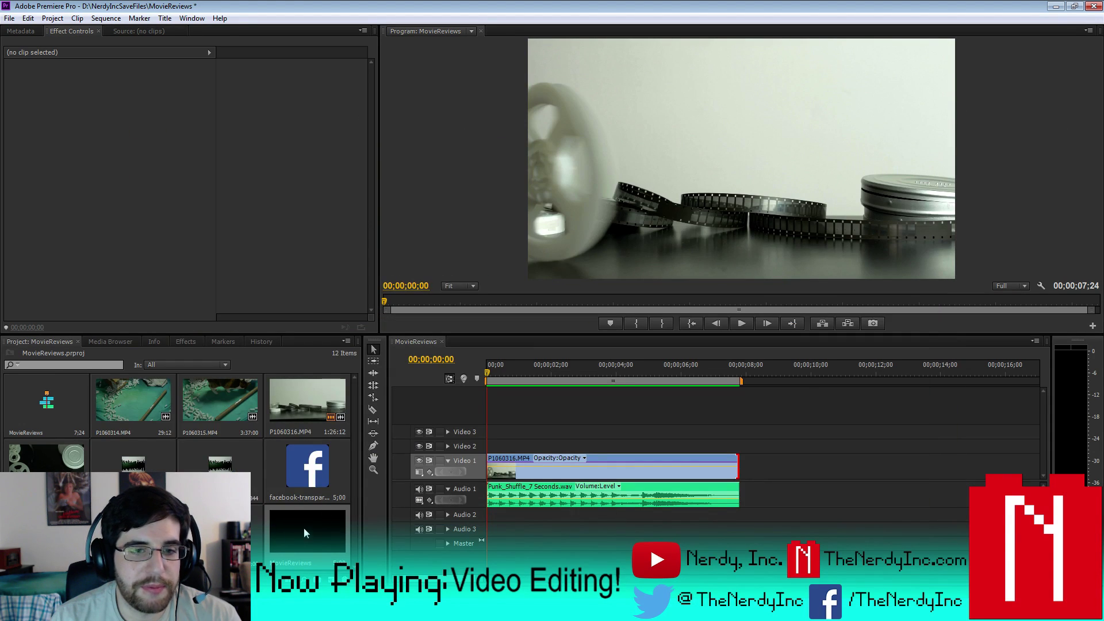
left_click(747, 325)
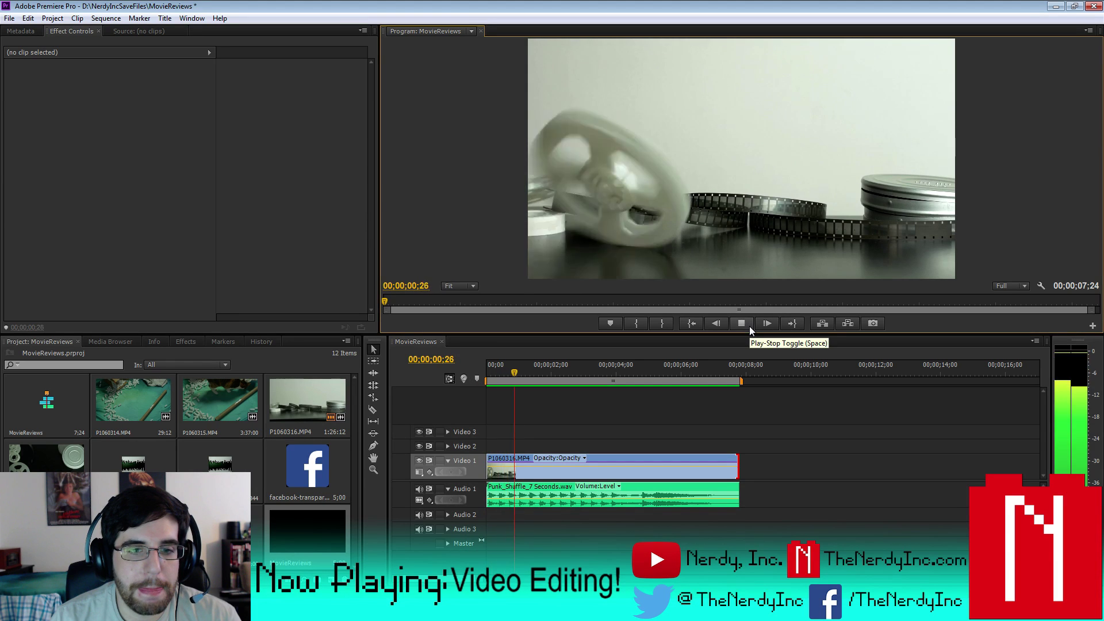
key("Home")
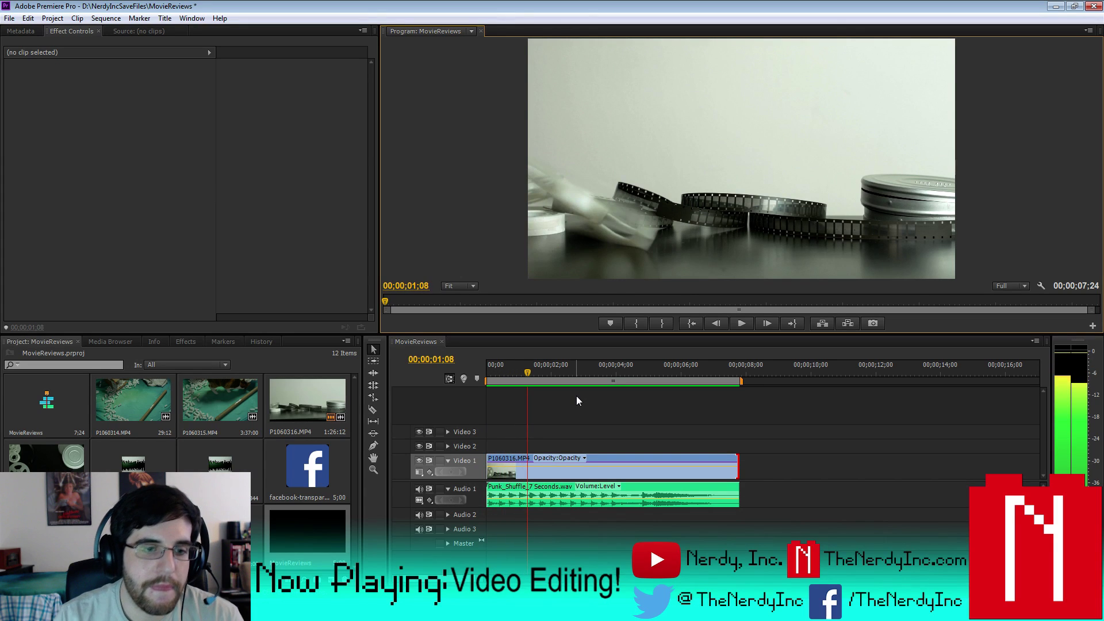
left_click_drag(307, 531, 561, 447)
left_click_drag(685, 447, 727, 453)
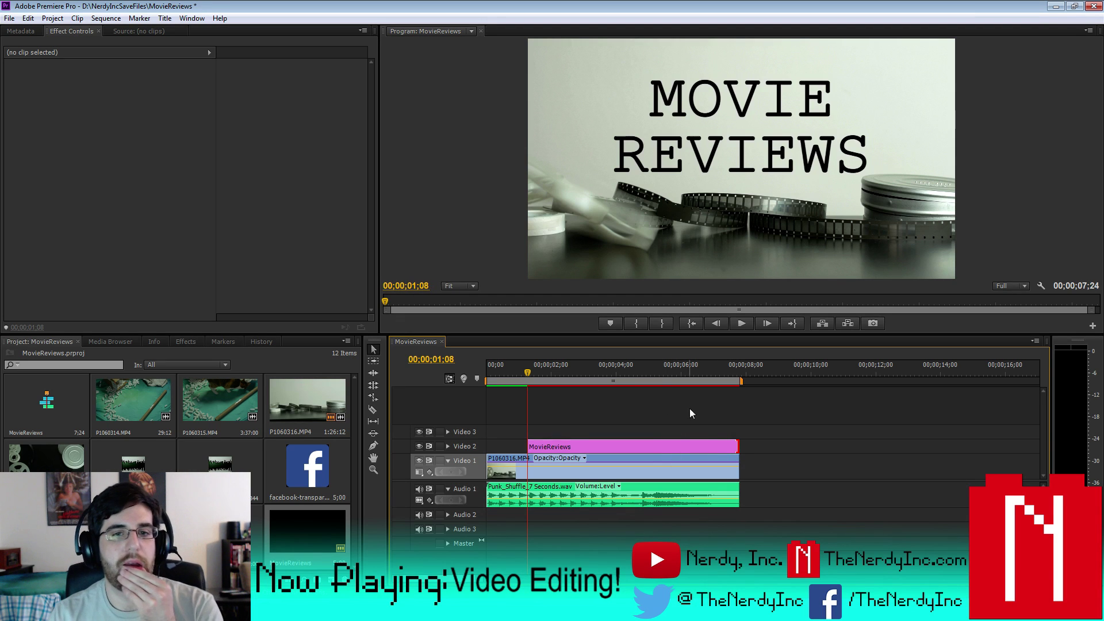
- Preview the title overlay, then duplicate the MovieReviews title in the Project panel
left_click(742, 324)
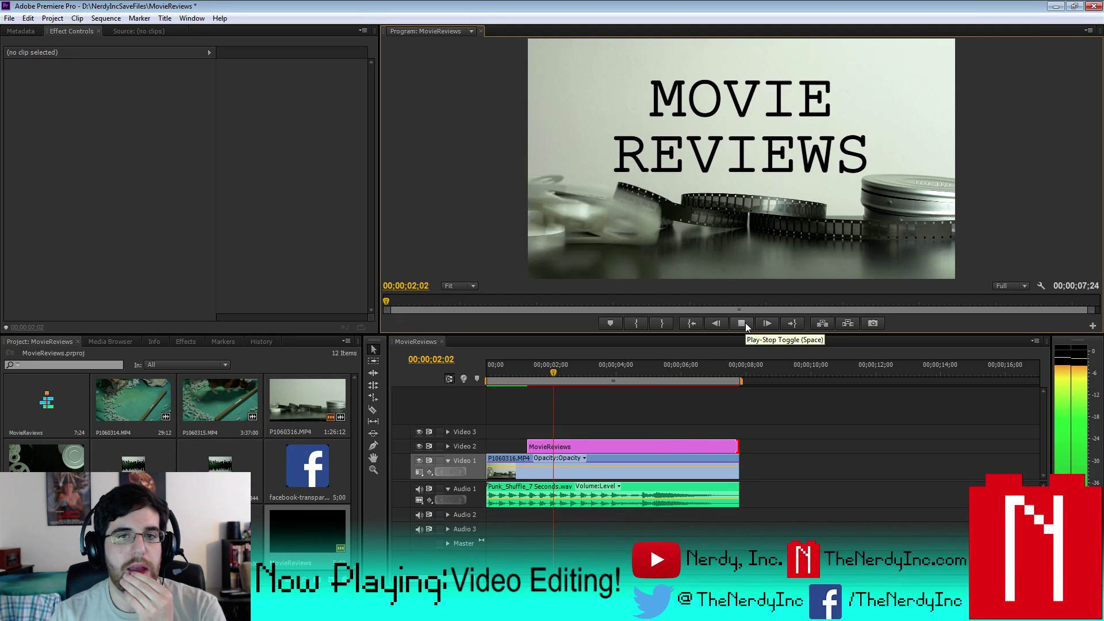
left_click(743, 323)
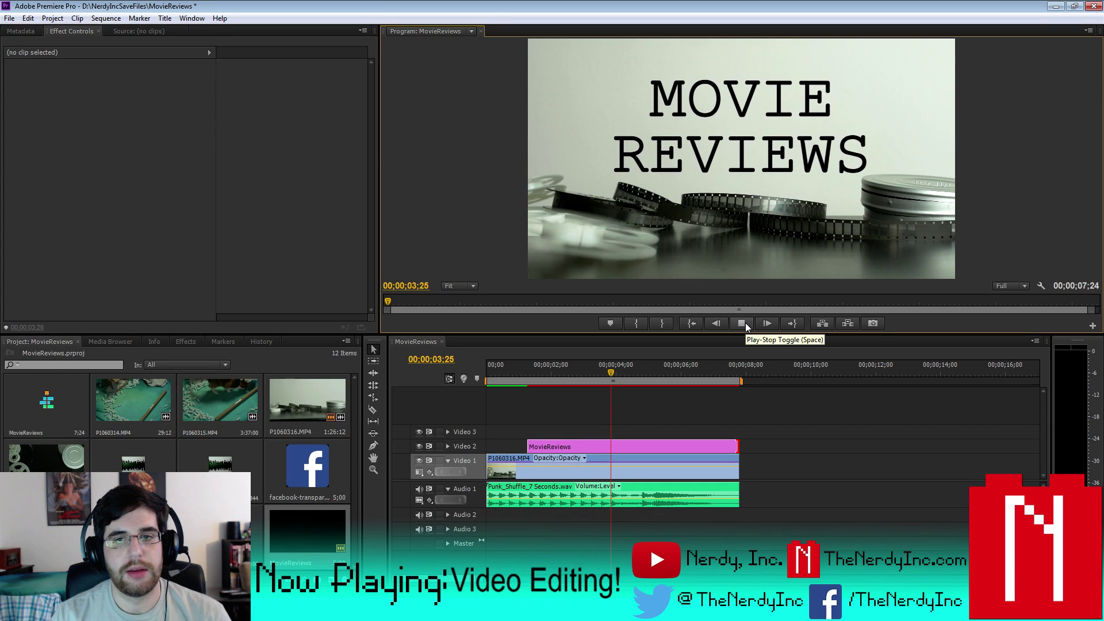
left_click(740, 323)
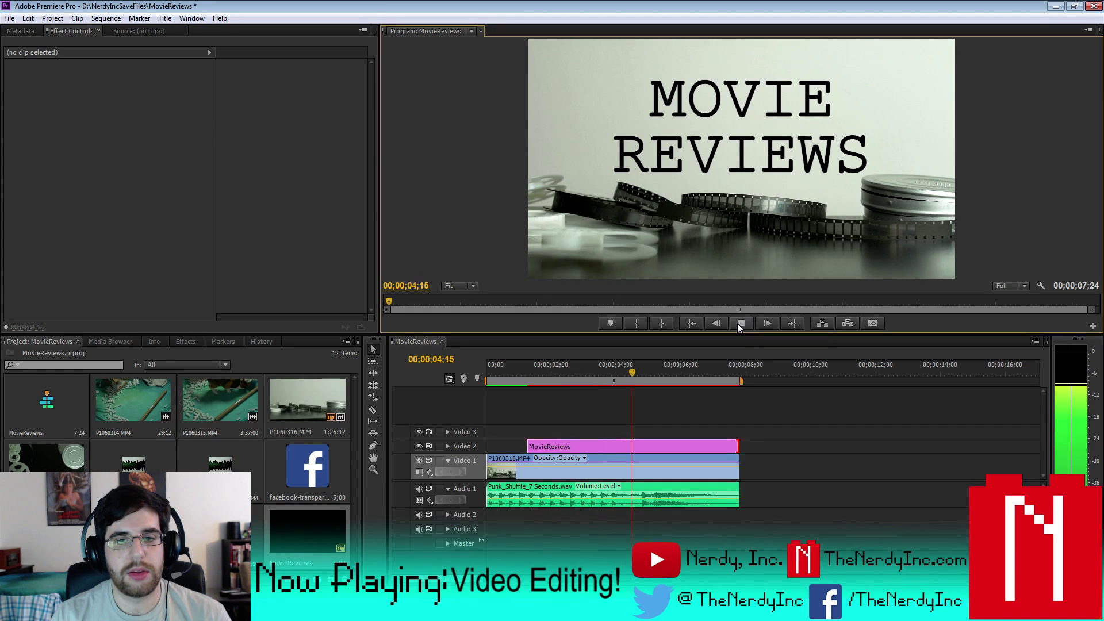
left_click(739, 323)
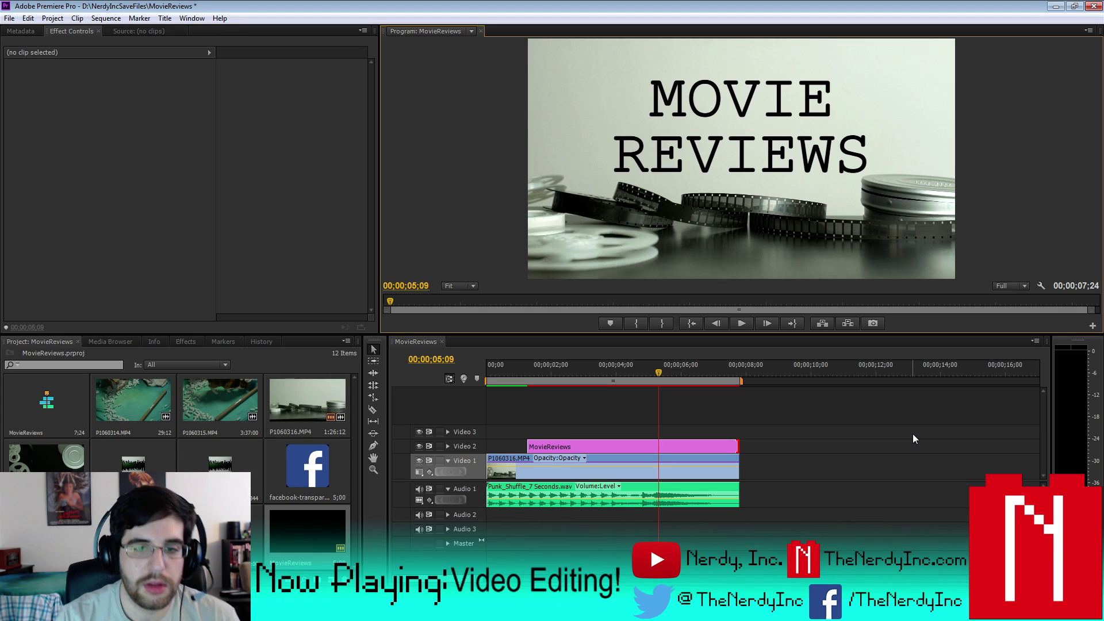
key("Left")
key("Left")
key("Left")
key("Left")
key("Left")
key("Left")
key("Left")
key("Left")
key("Left")
key("Left")
key("Left")
key("Left")
key("Left")
key("Left")
key("Left")
key("Left")
key("Left")
key("Right")
key("Right")
key("Right")
key("Right")
key("Right")
key("Right")
key("Right")
key("Right")
key("Right")
key("Right")
key("Right")
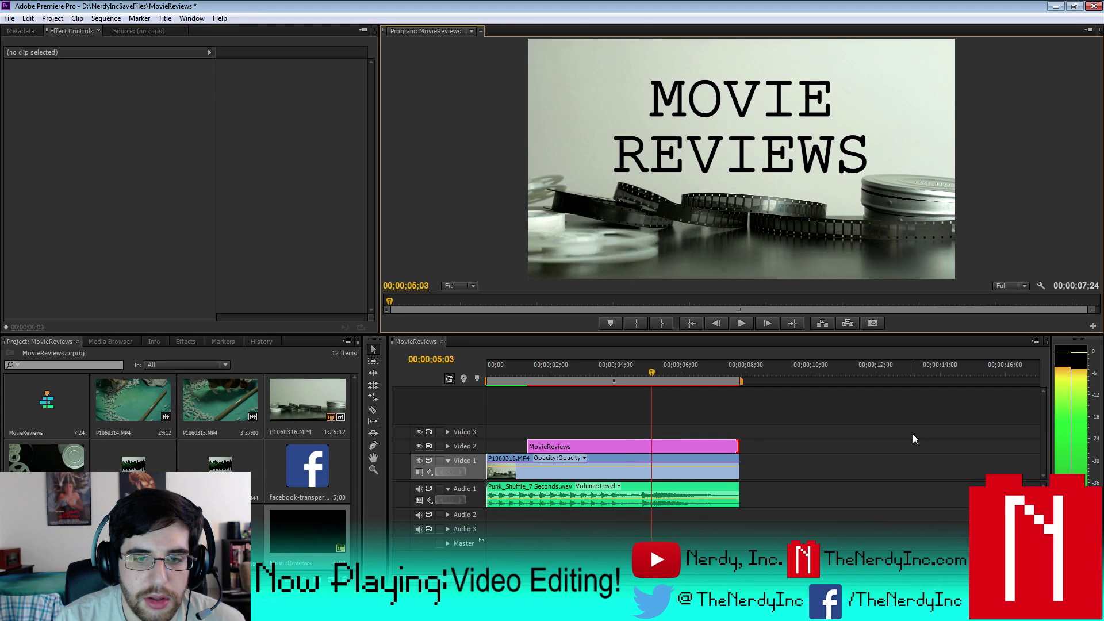
key("Right")
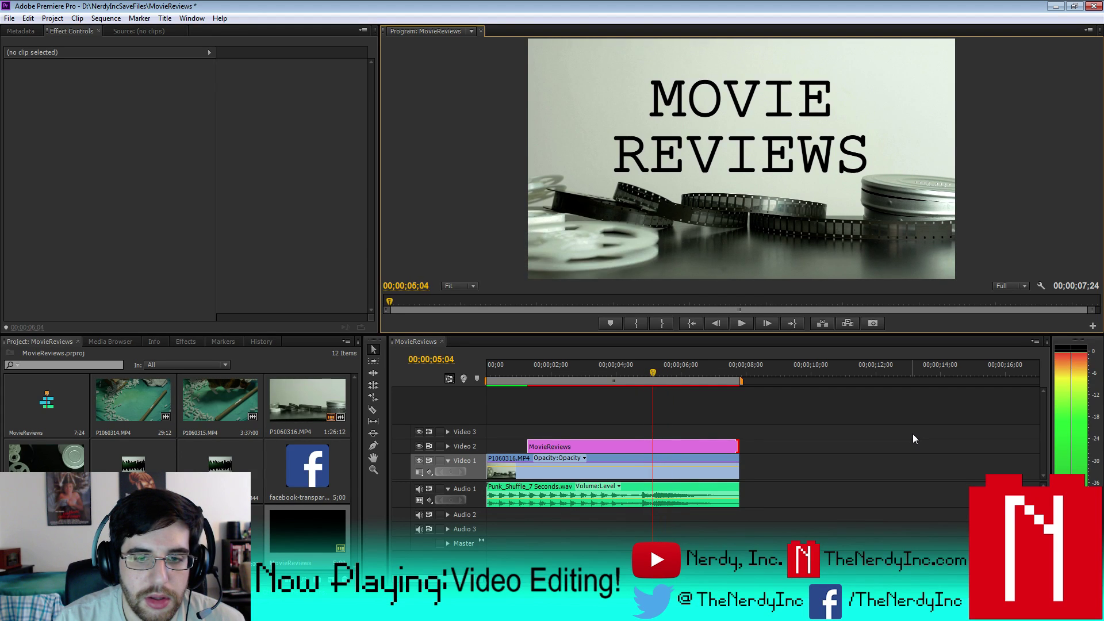
left_click(290, 535)
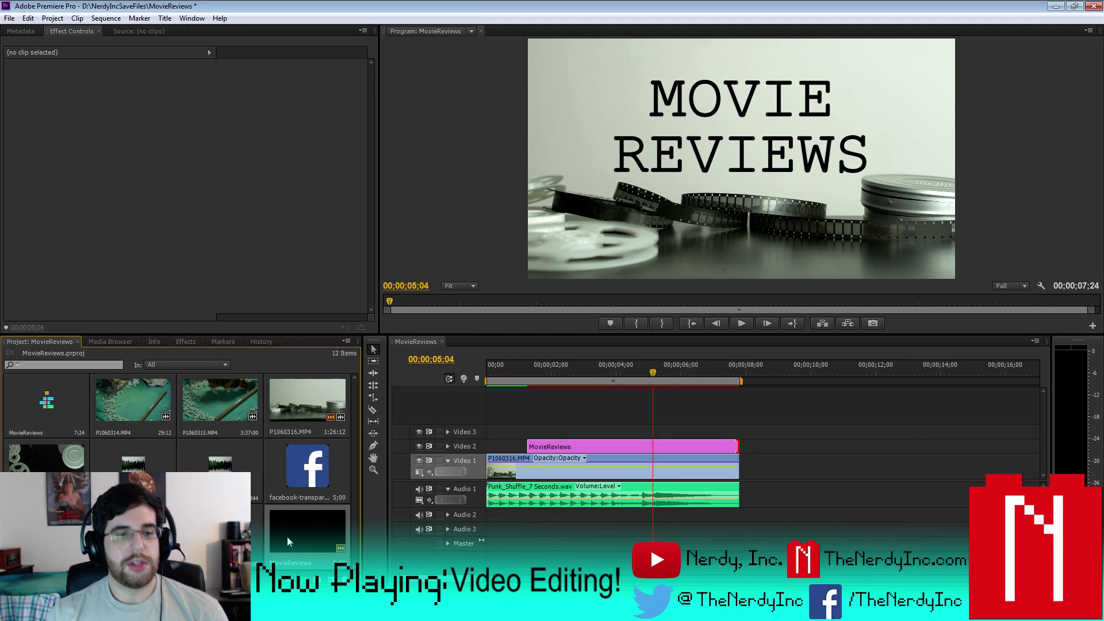
key("ctrl+v")
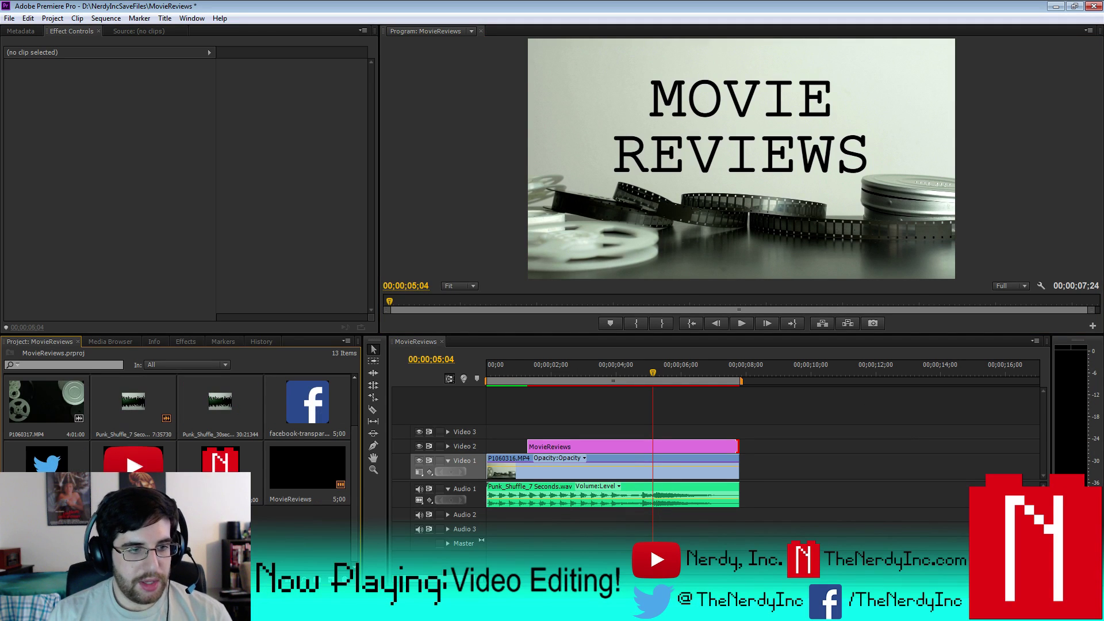
- Rename the copied title to PresentedBy and move its text block below the heading
right_click(29, 517)
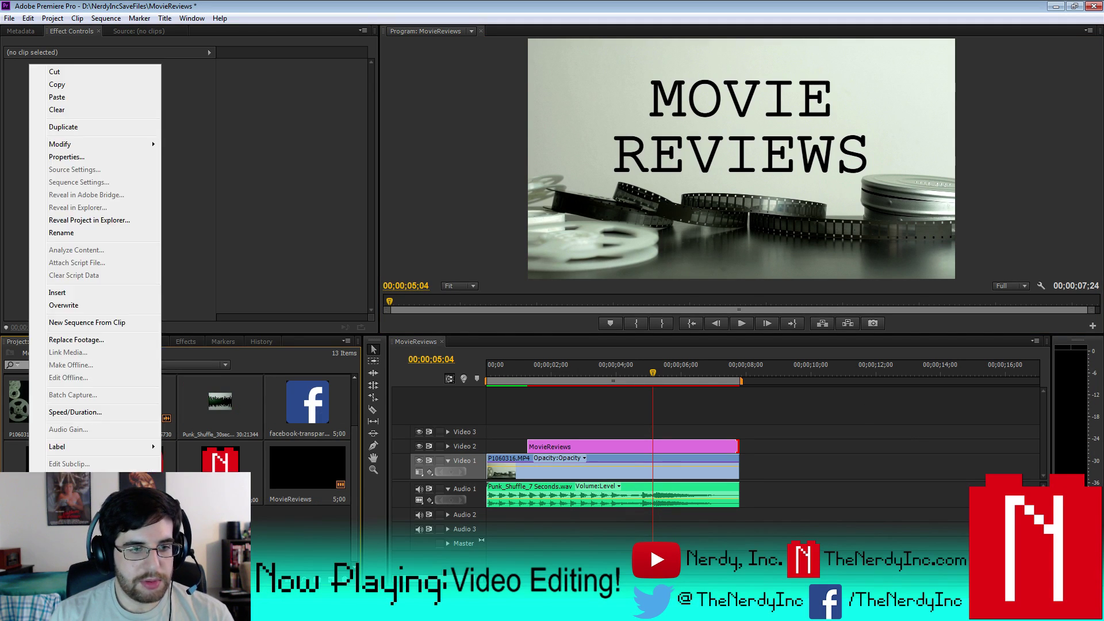
left_click(61, 233)
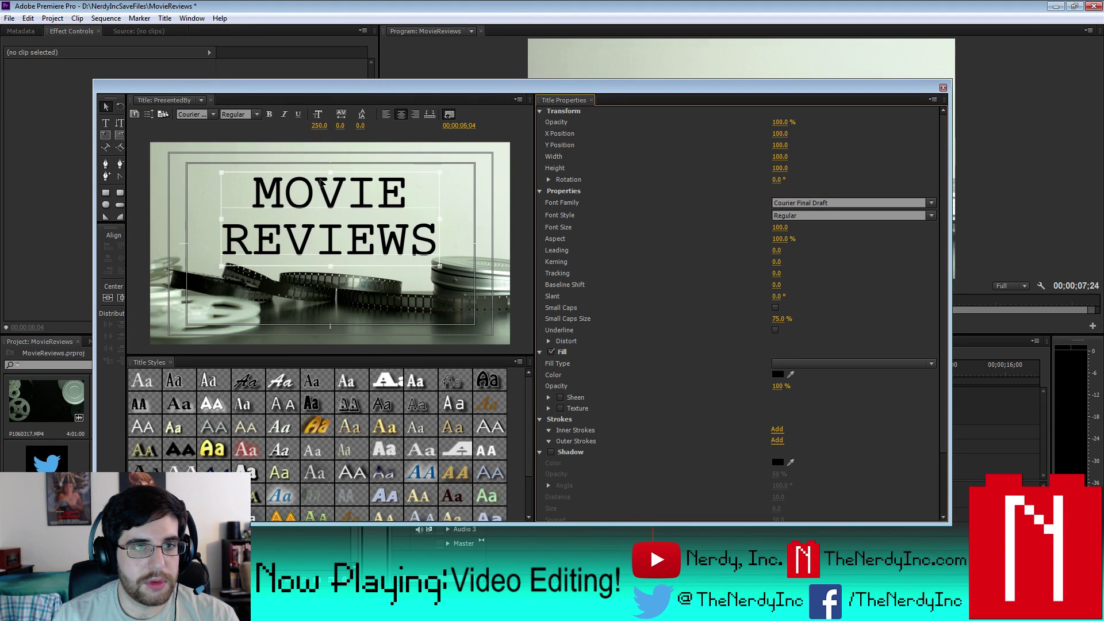
left_click_drag(320, 209, 325, 295)
- Replace the lower block's text with 'Presented by Nerdy, Inc.' and save the project
left_click(105, 123)
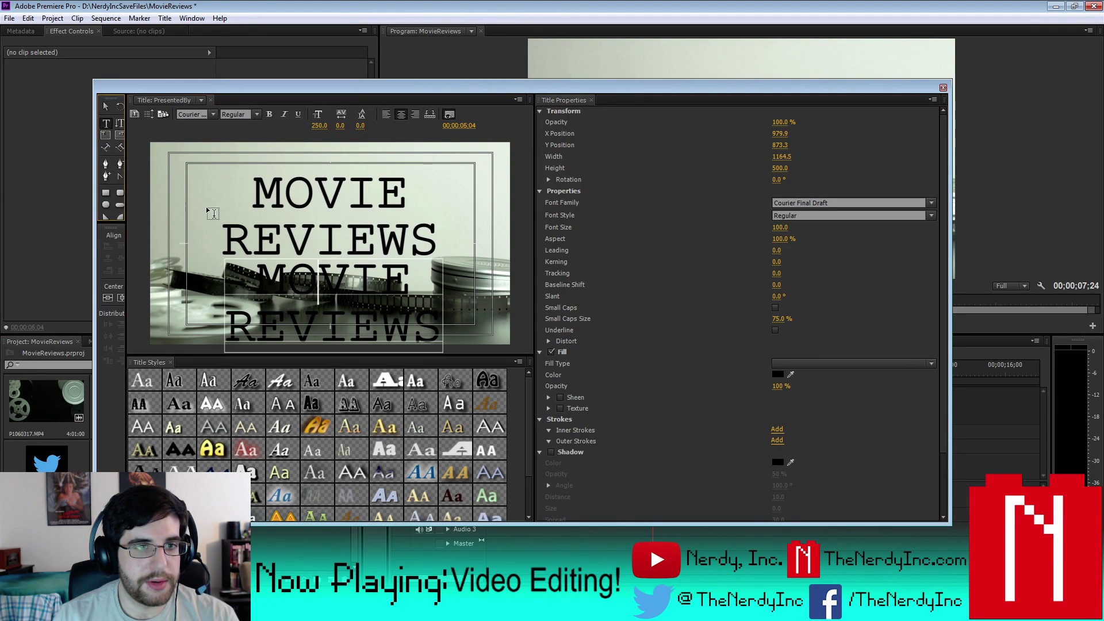
left_click(266, 268)
key("ctrl+a")
type("P")
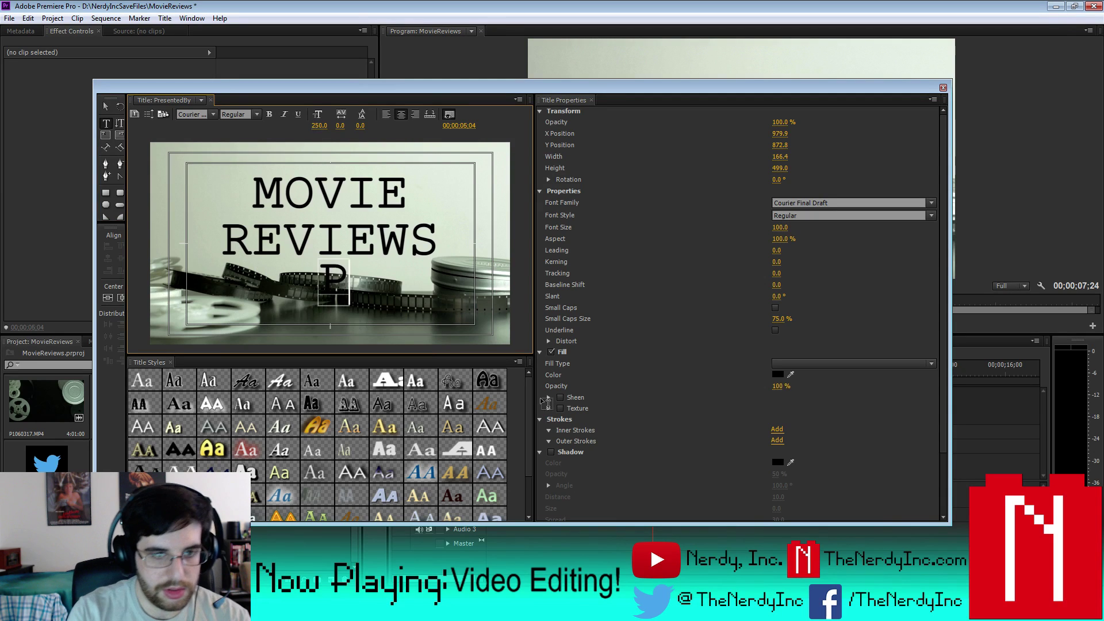
type("eesented")
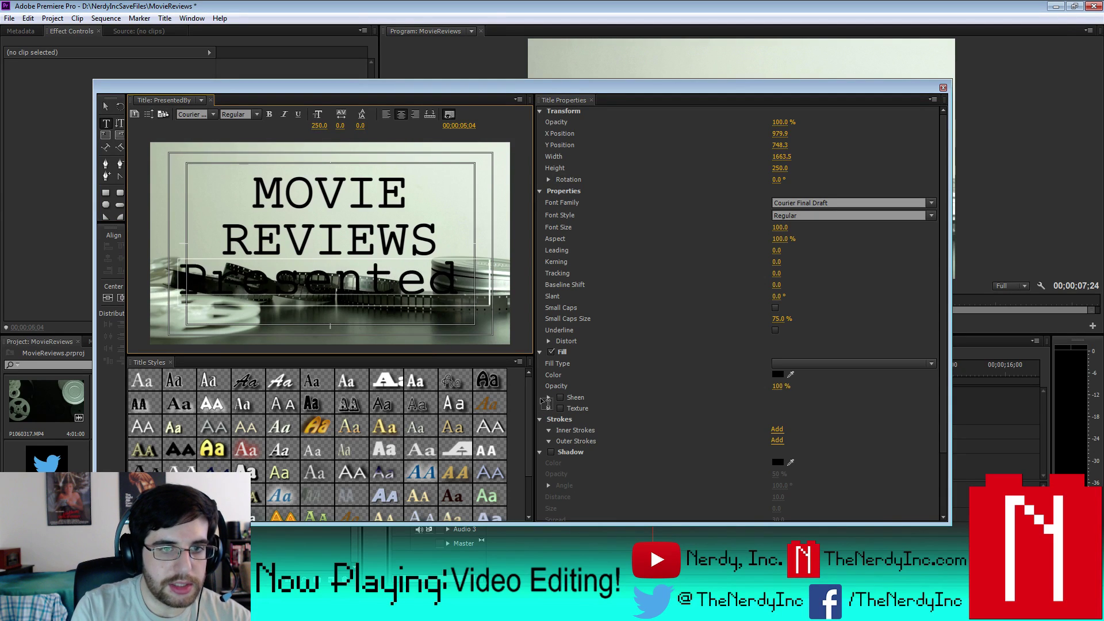
type(" by Nerdy, Inc.")
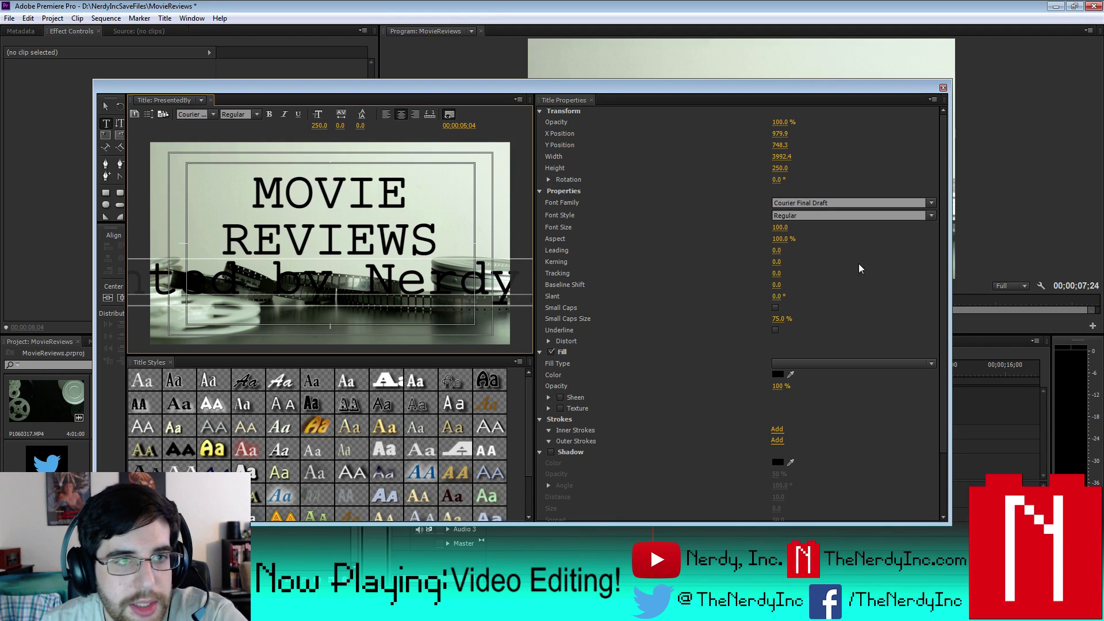
key("ctrl+s")
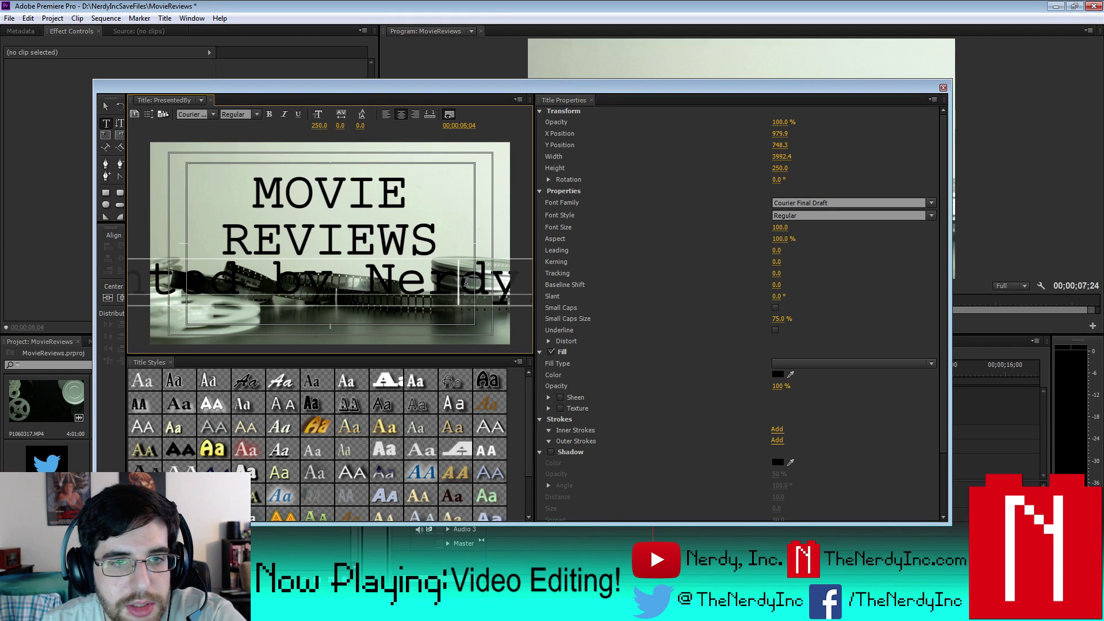
- Size the subtitle text, trying 30 and 100 before settling on 75
left_click(780, 227)
type("30")
key("Return")
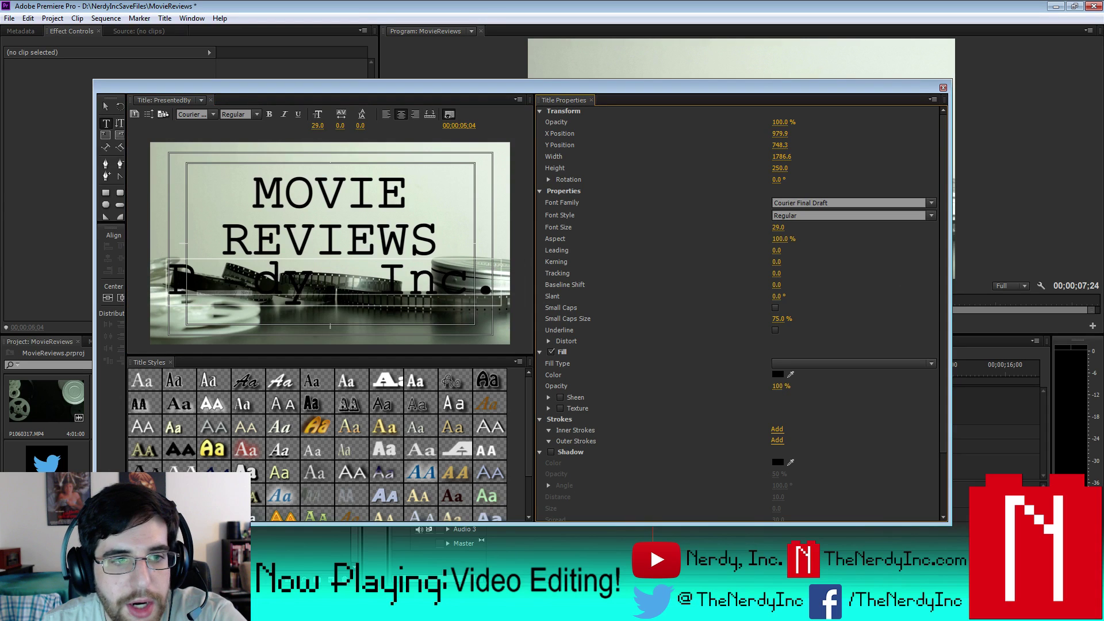
left_click(499, 277)
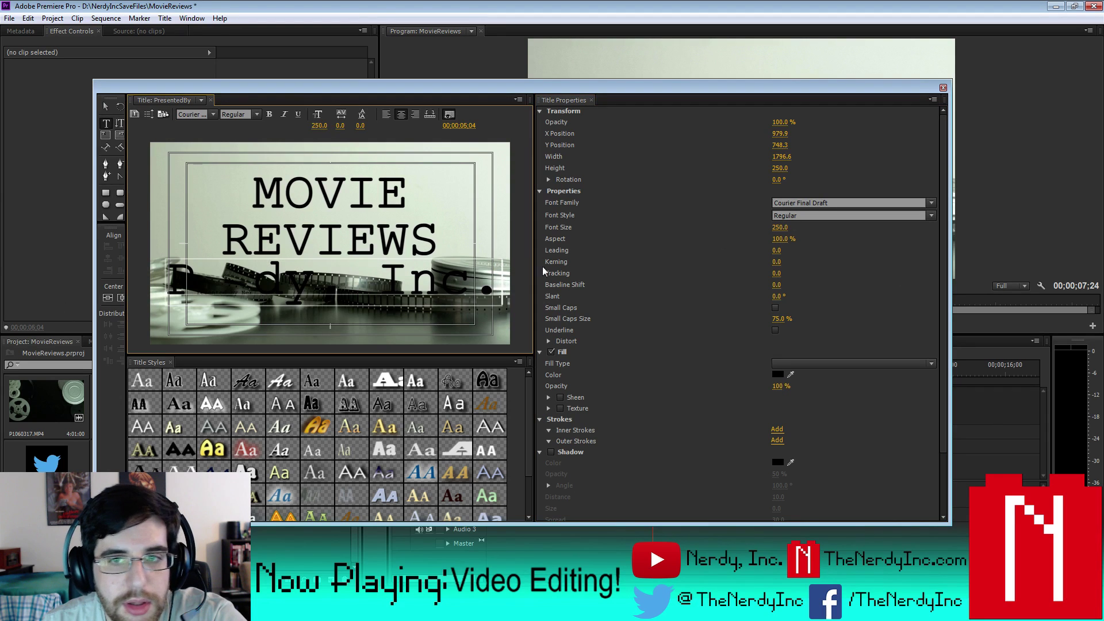
left_click_drag(165, 275, 506, 277)
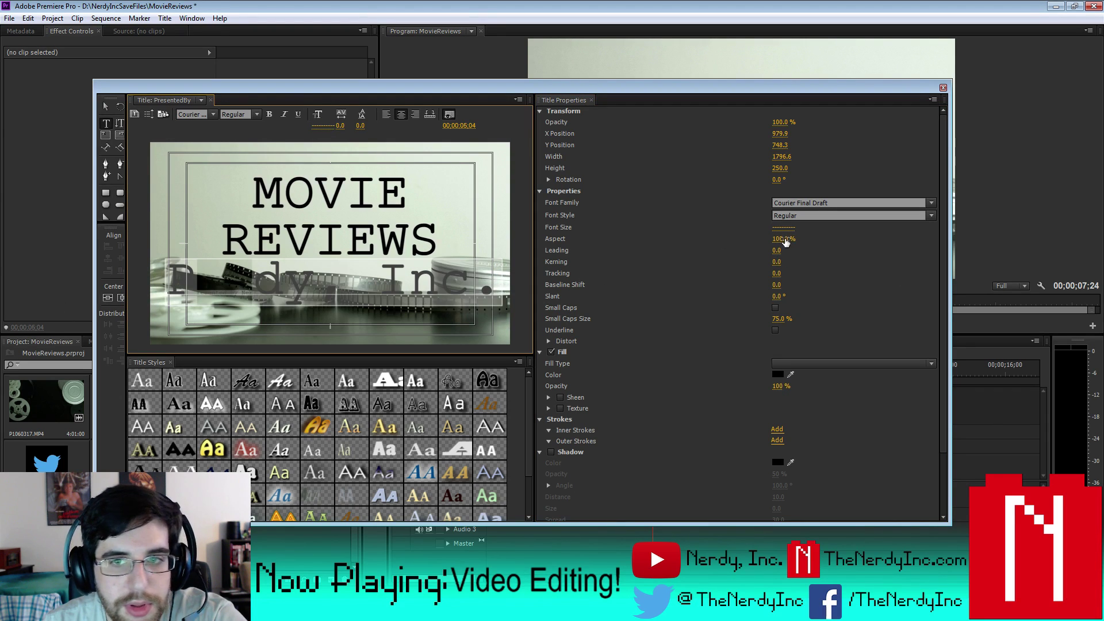
left_click(779, 227)
type("100")
key("Return")
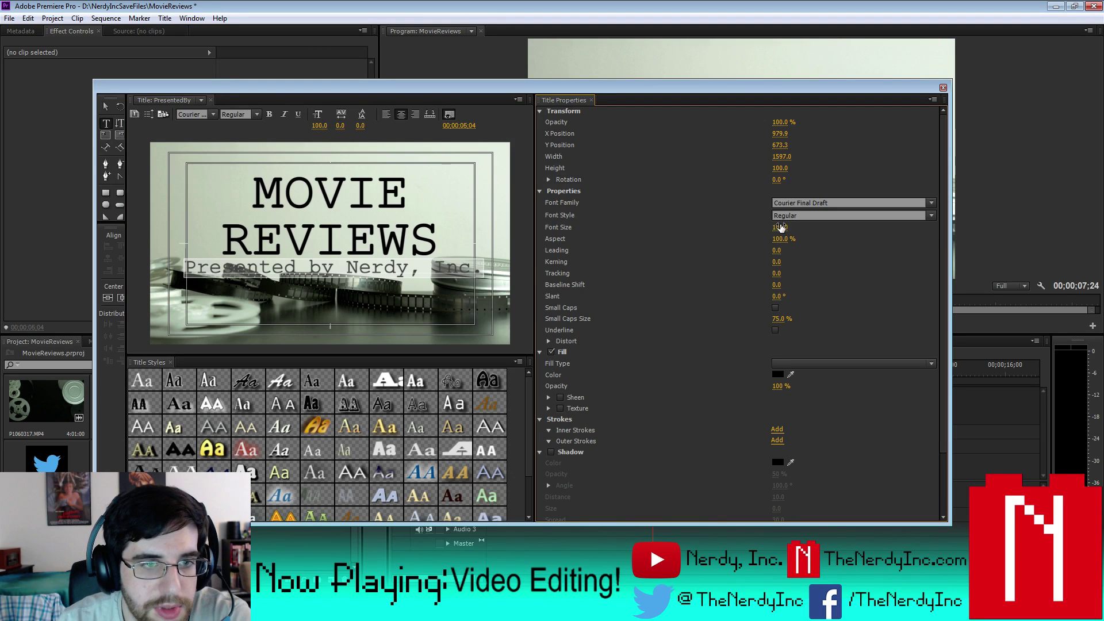
left_click(105, 123)
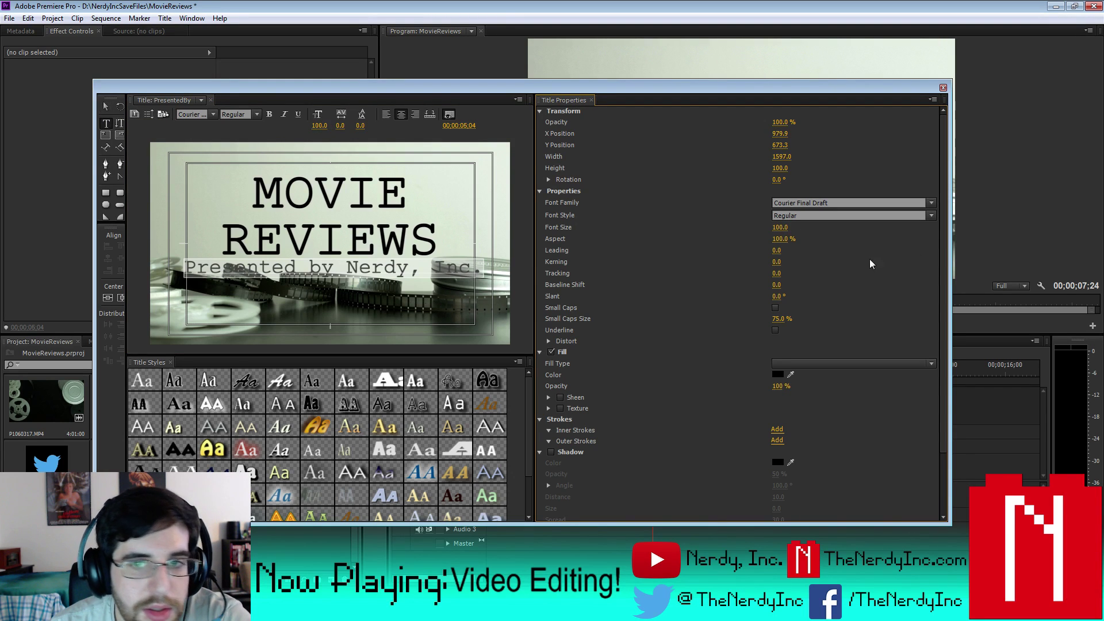
left_click(782, 227)
type("75")
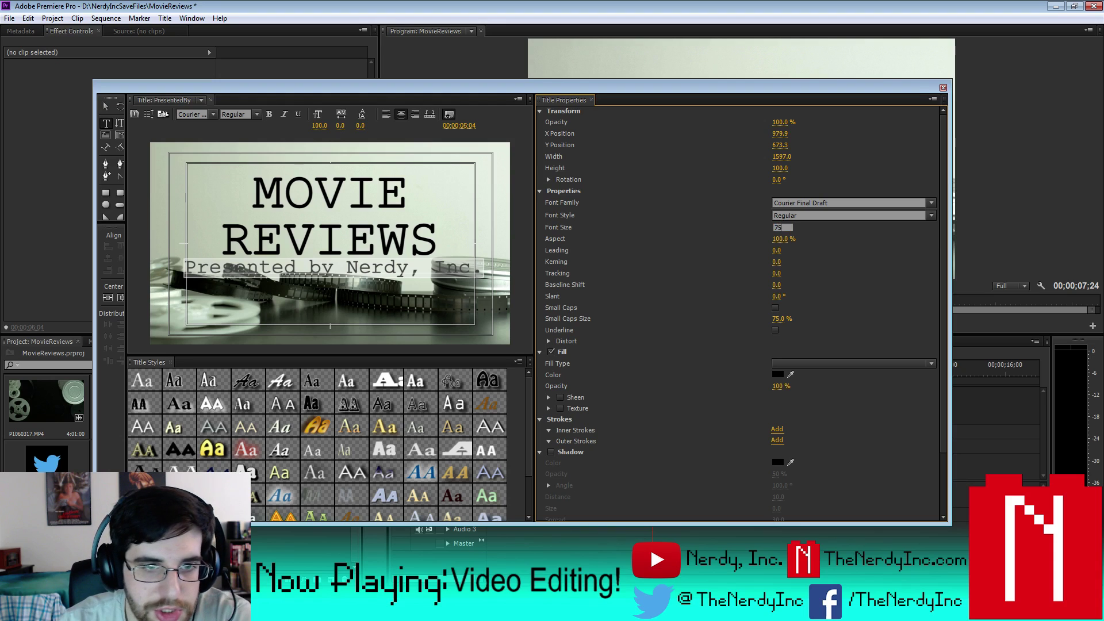
key("Return")
left_click(105, 107)
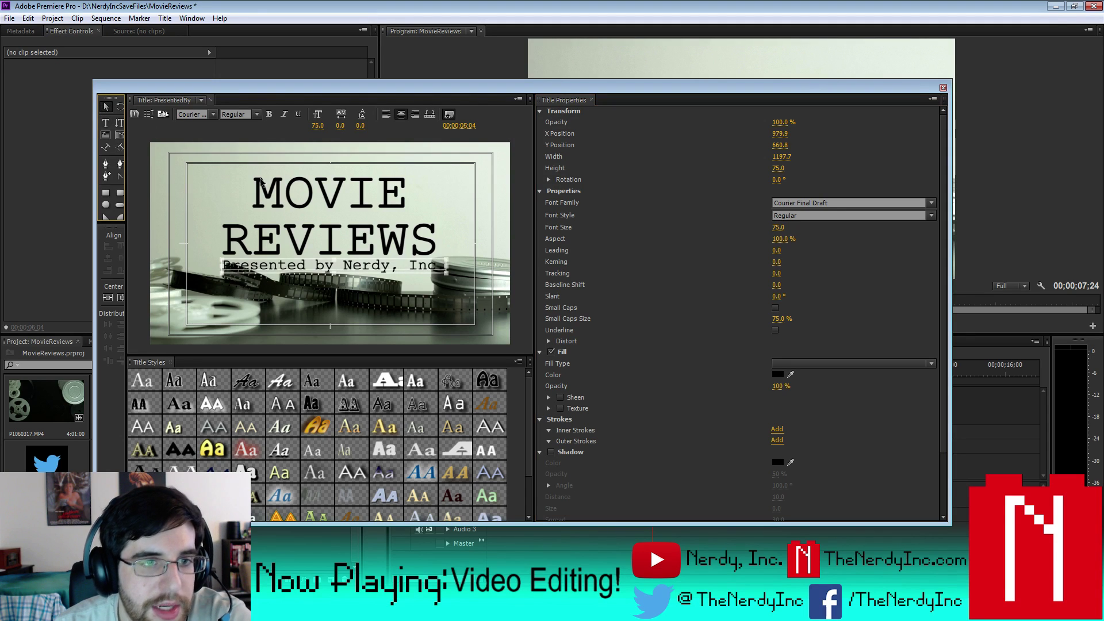
- Move the subtitle to the lower right and squeeze it to about 77% aspect
left_click_drag(406, 267, 491, 333)
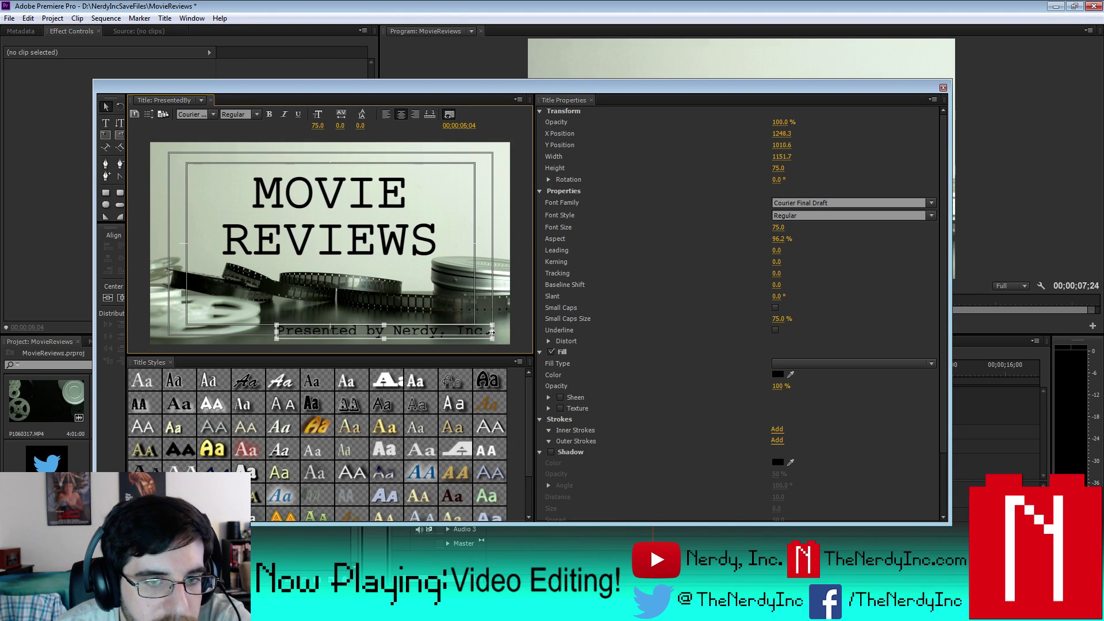
left_click_drag(277, 332, 302, 332)
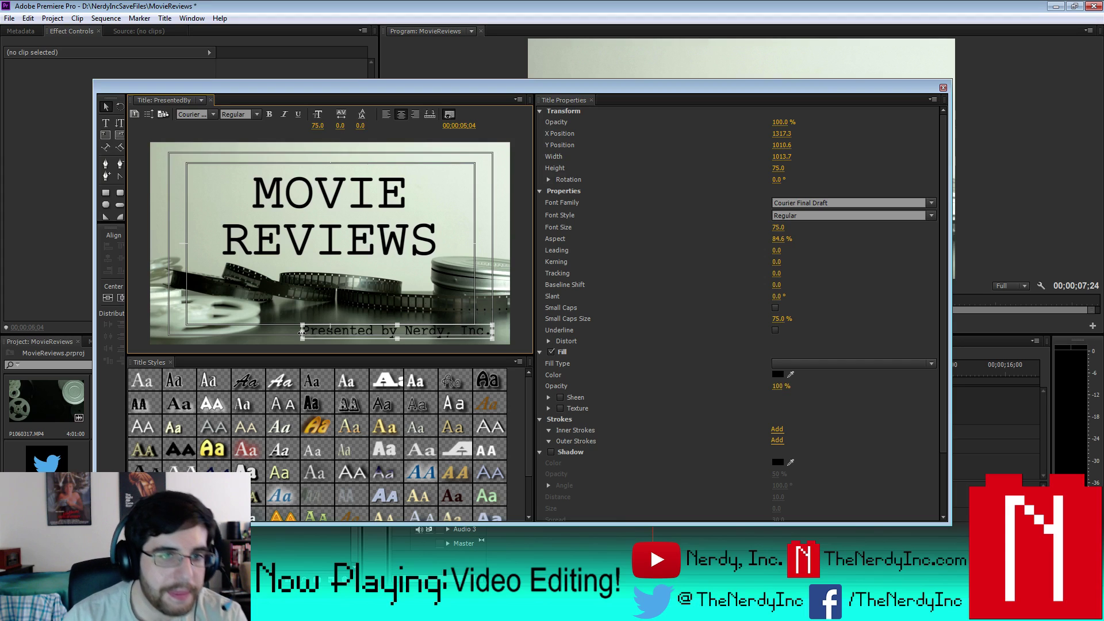
left_click_drag(301, 332, 329, 334)
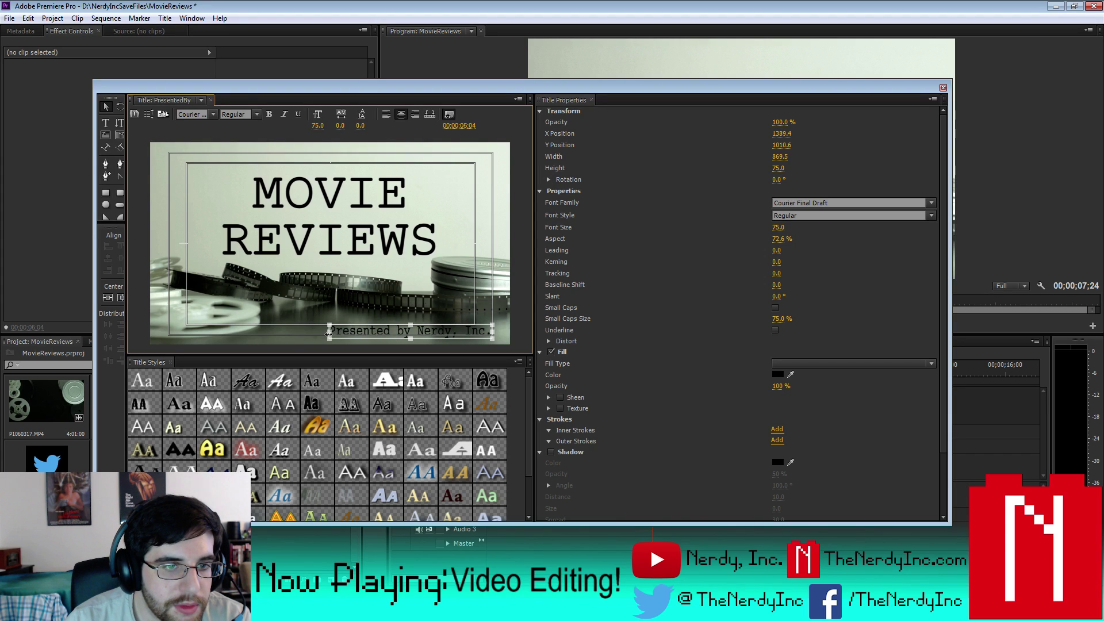
left_click_drag(493, 333, 504, 334)
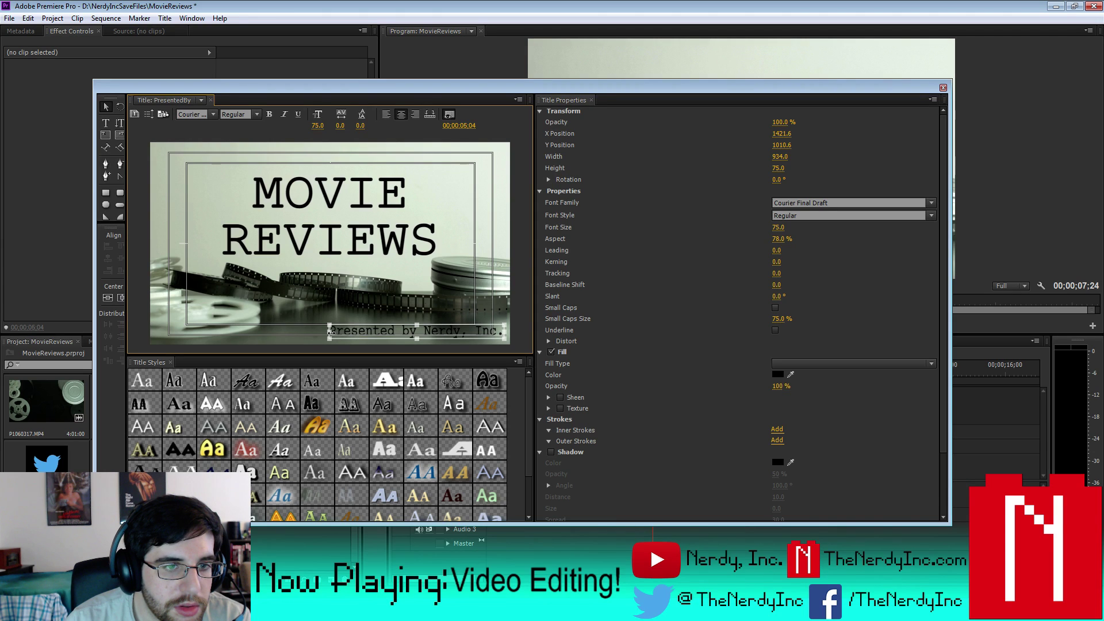
left_click_drag(331, 332, 330, 333)
- Put PresentedBy on Video 3 at 05;04, trim its end to match, and reopen it
left_click(943, 88)
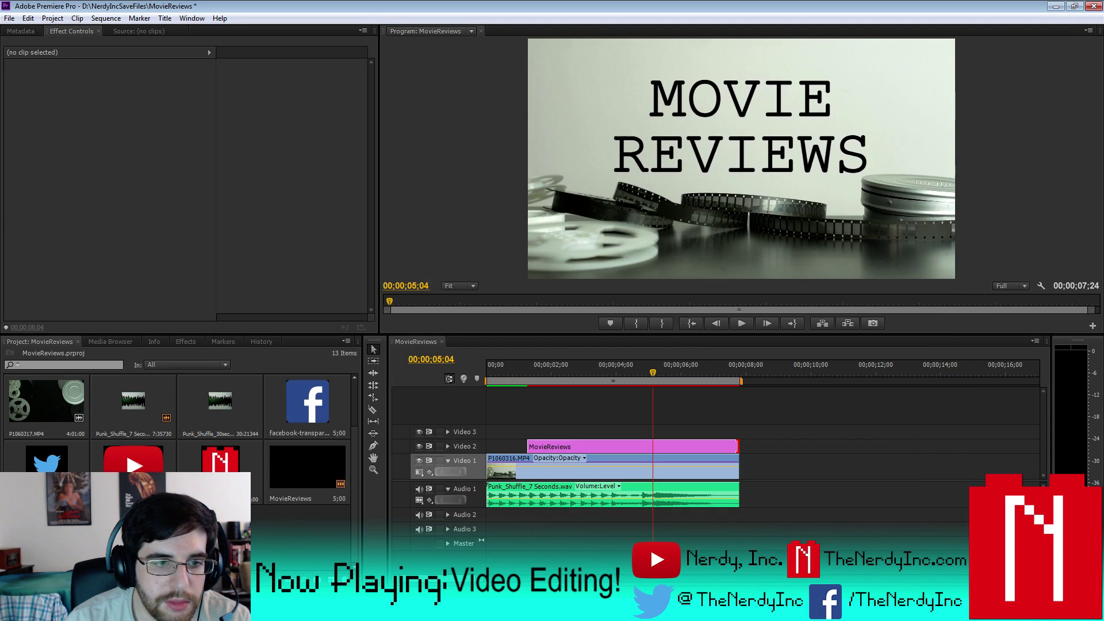
left_click_drag(132, 534, 665, 435)
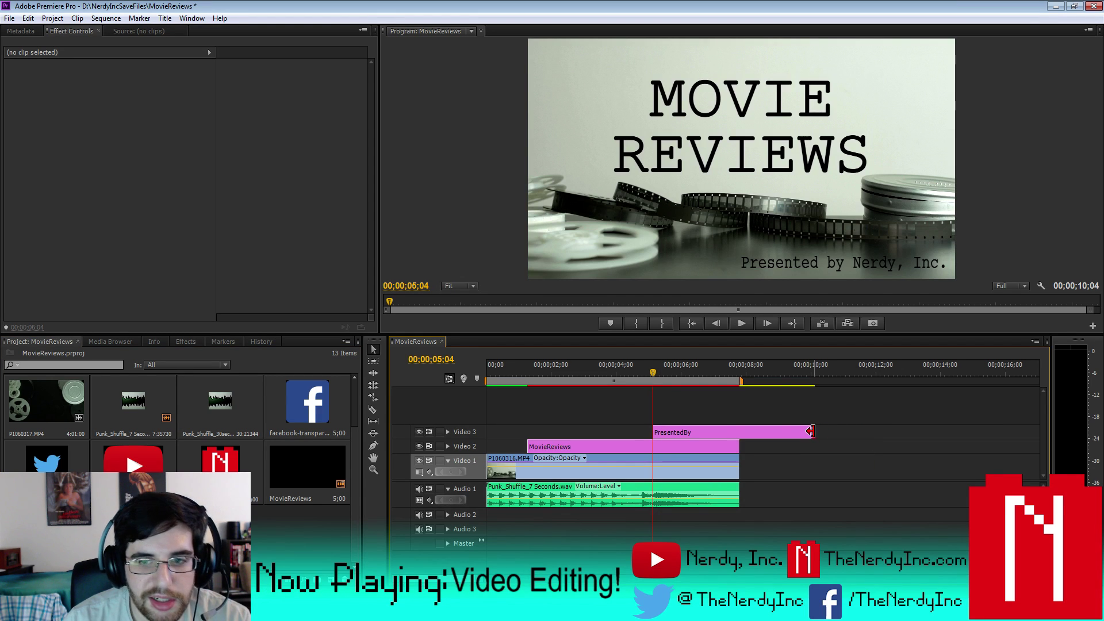
left_click_drag(812, 435, 739, 441)
double_click(678, 431)
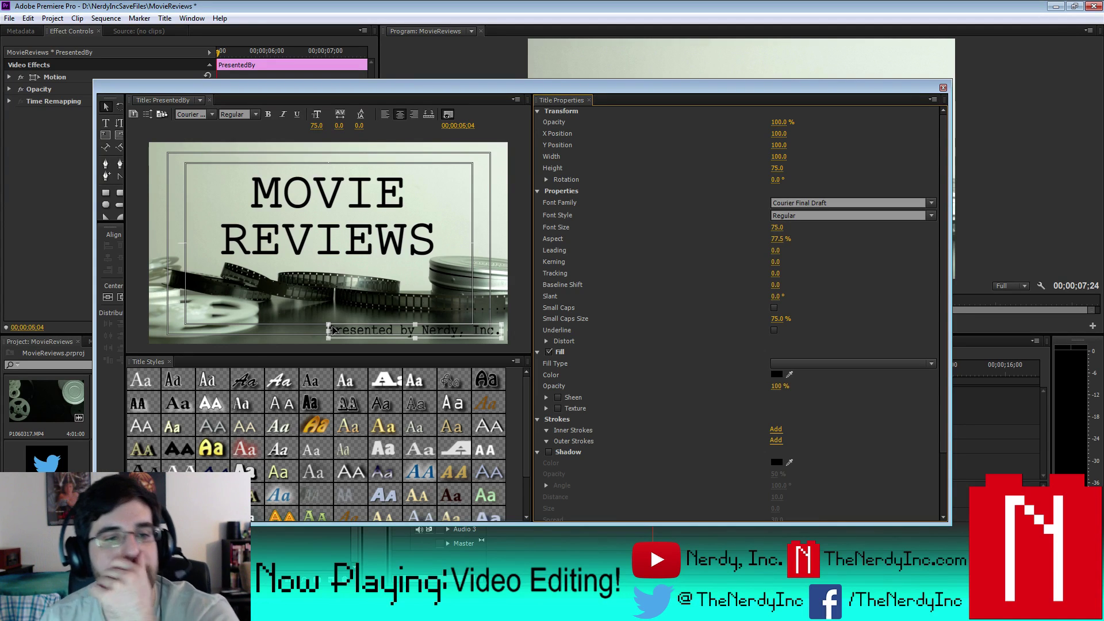
- Widen the subtitle to about 91% aspect and nudge it into the lower right
left_click_drag(331, 330, 310, 328)
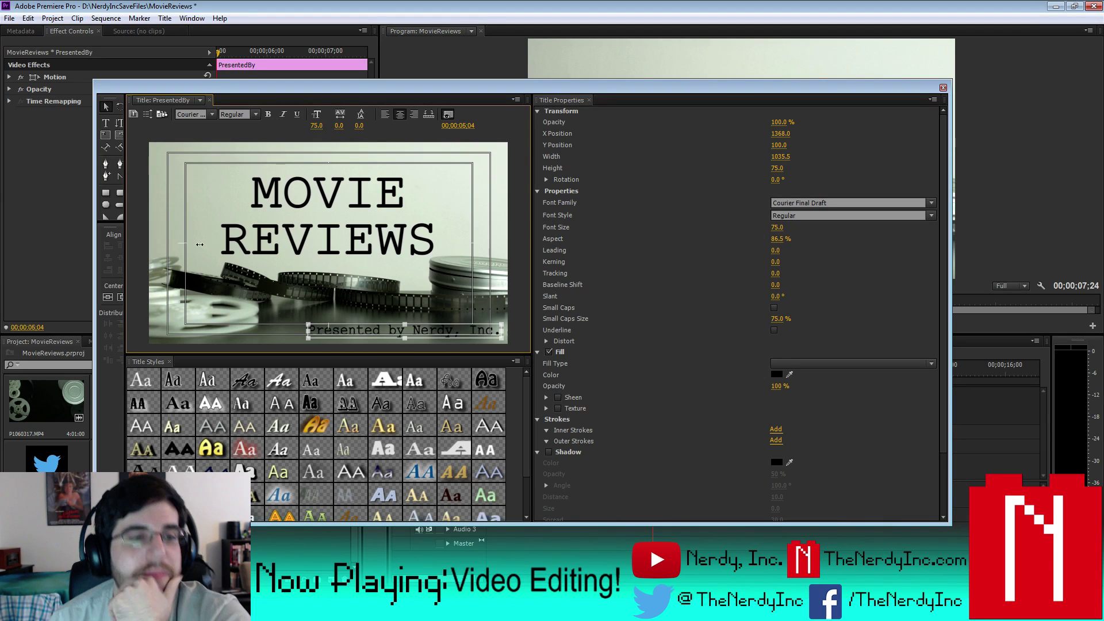
key("Left")
key("Left")
key("Left")
key("Left")
key("Left")
key("Left")
key("Left")
key("Left")
key("Left")
key("Left")
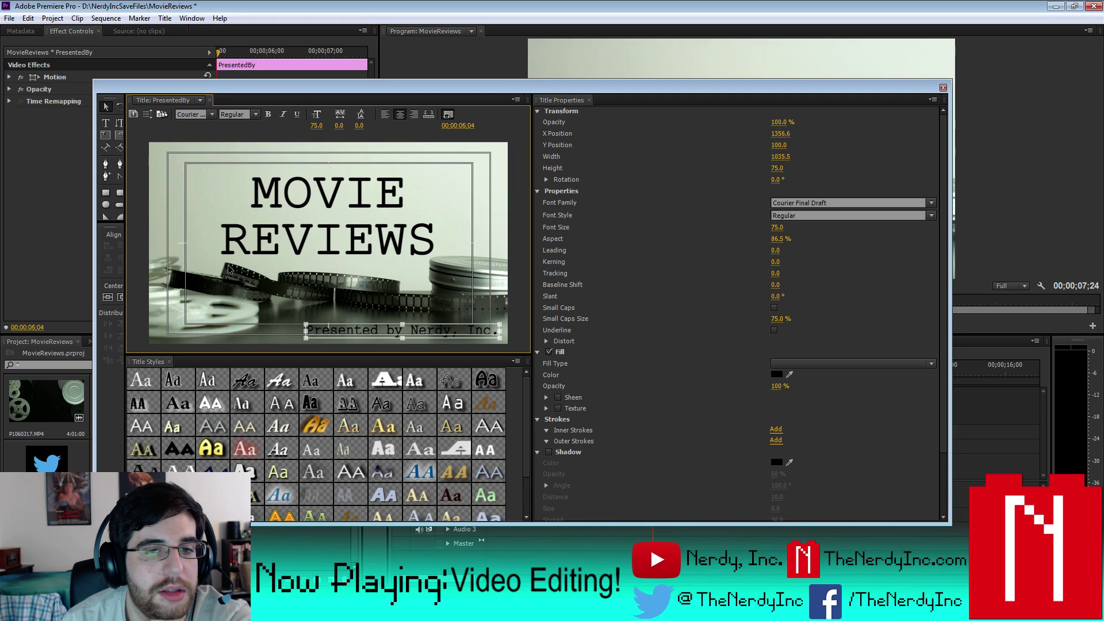
key("Left")
key("Left")
key("Left")
key("Left")
key("Left")
key("Left")
key("Left")
key("Left")
key("Left")
key("Left")
key("Left")
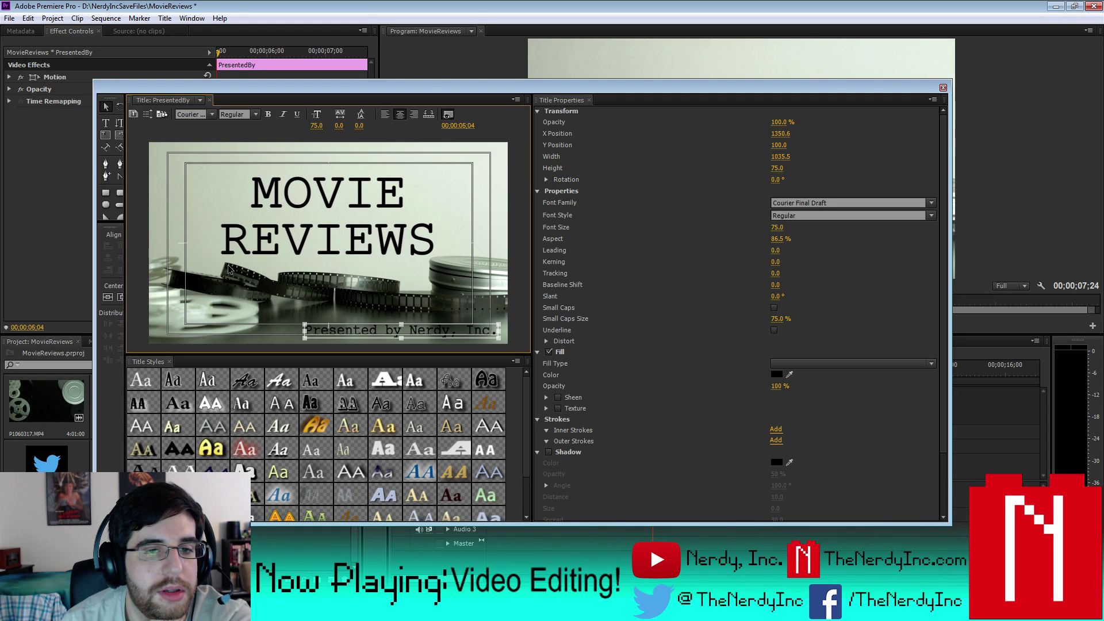
key("Left")
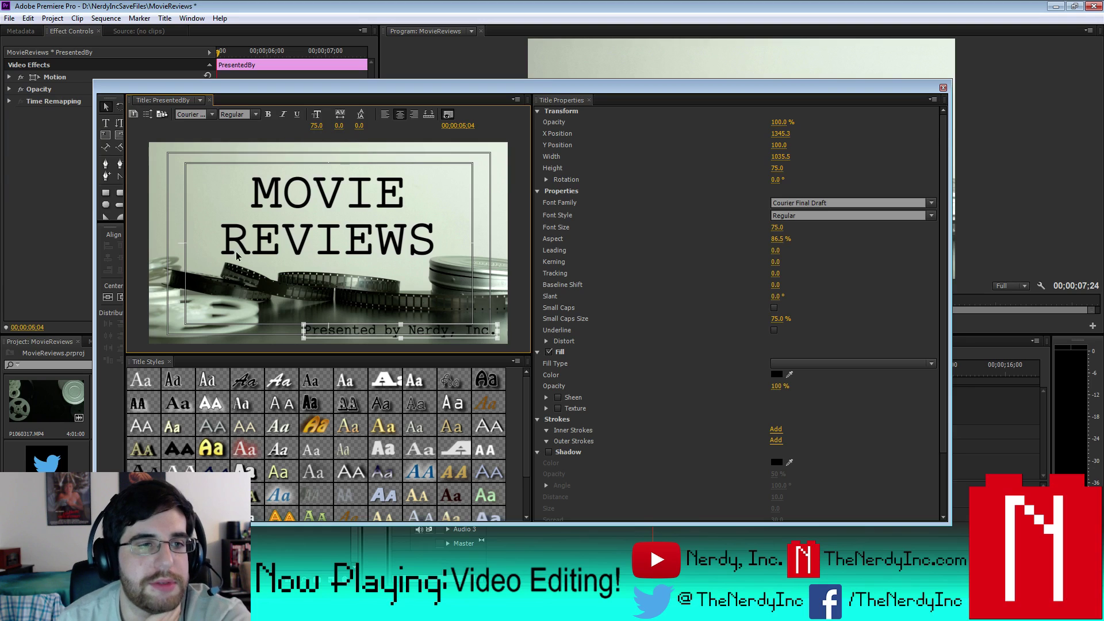
key("Up")
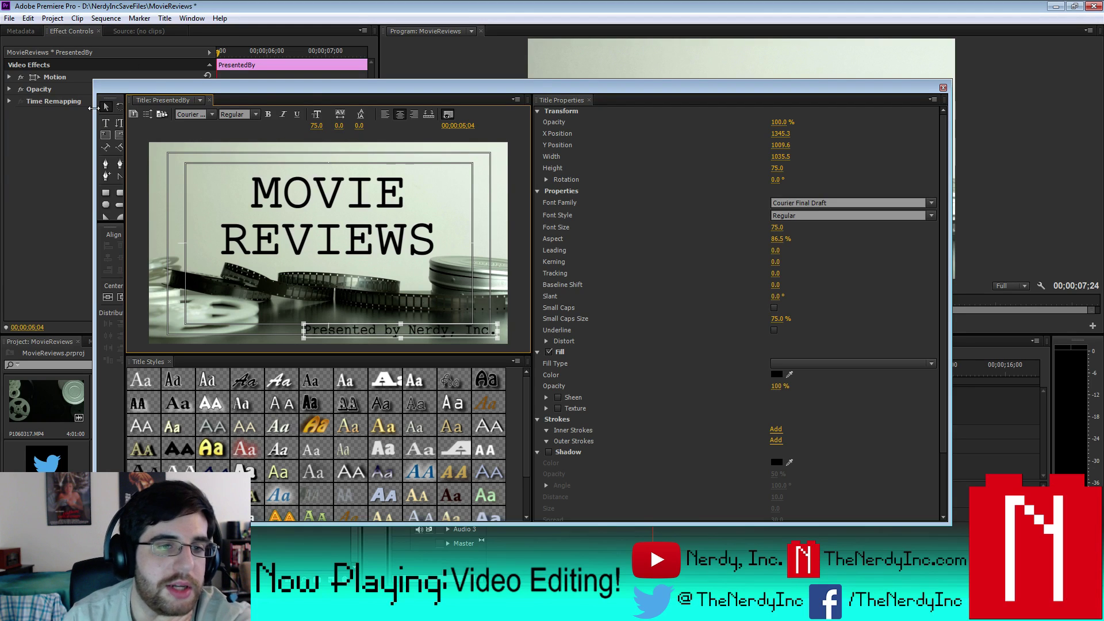
left_click(943, 87)
left_click(708, 374)
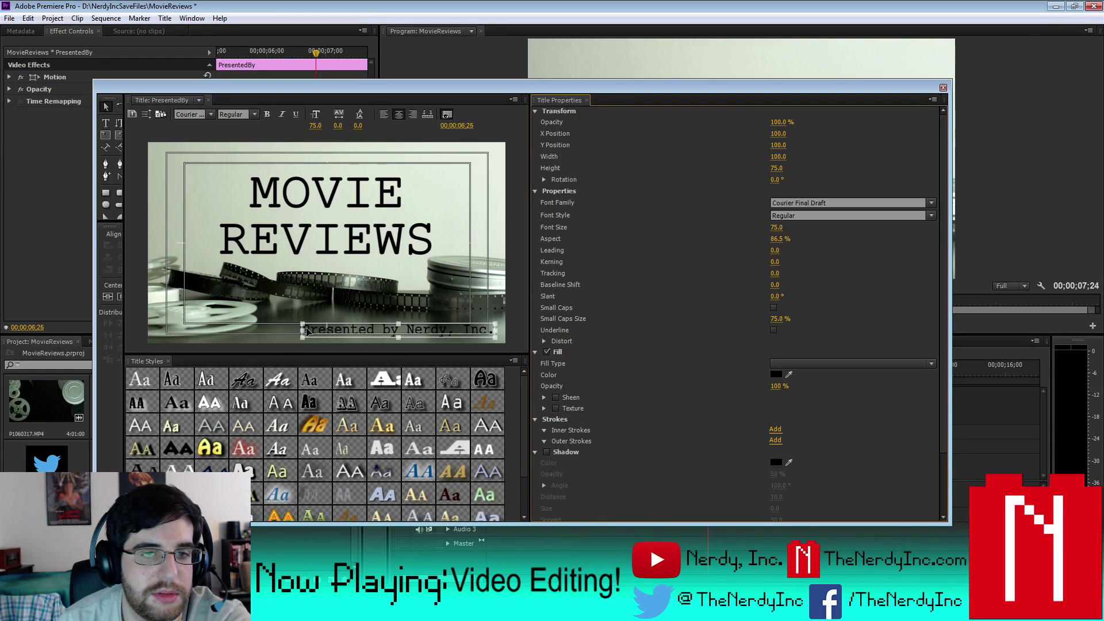
left_click_drag(303, 331, 294, 331)
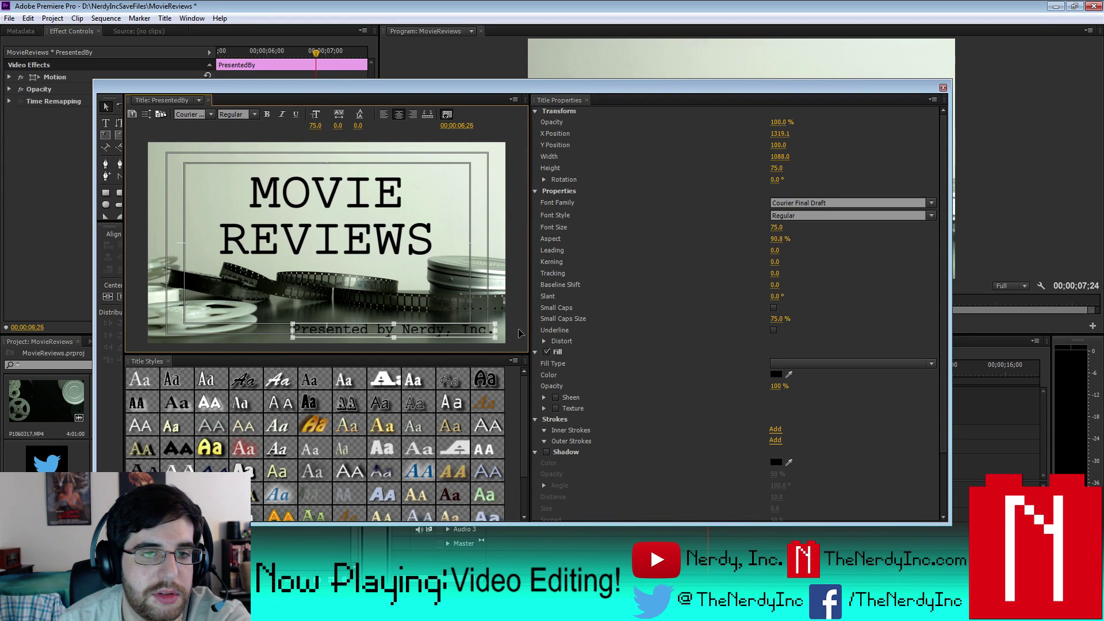
left_click(943, 88)
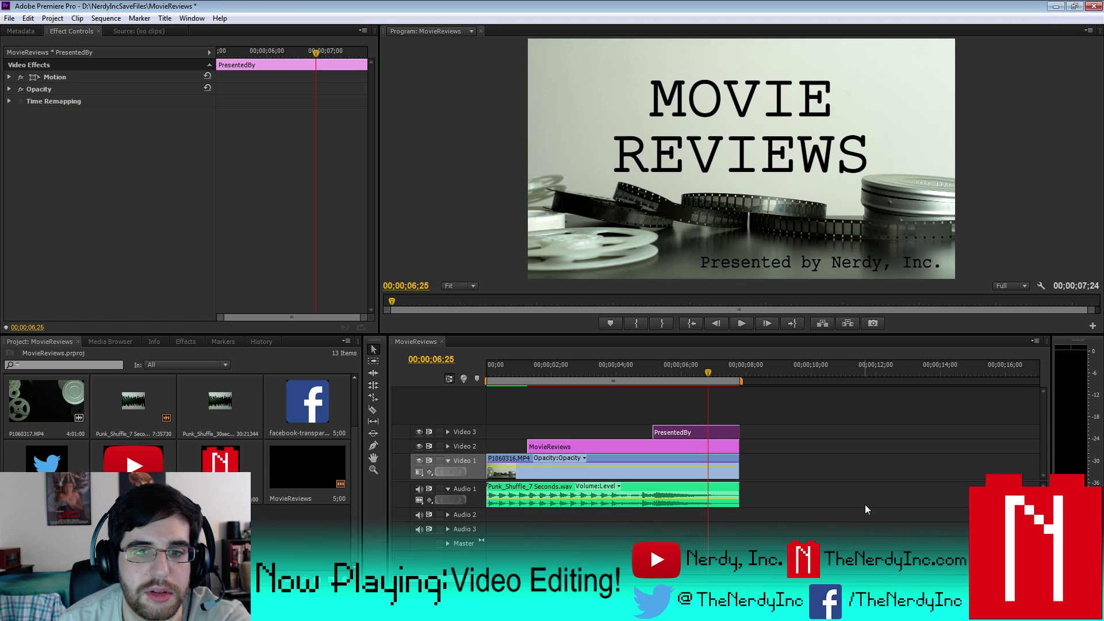
- Save the MovieReviews project, then trial-cut all tracks at 05;04 where PresentedBy starts
left_click(9, 18)
left_click(54, 113)
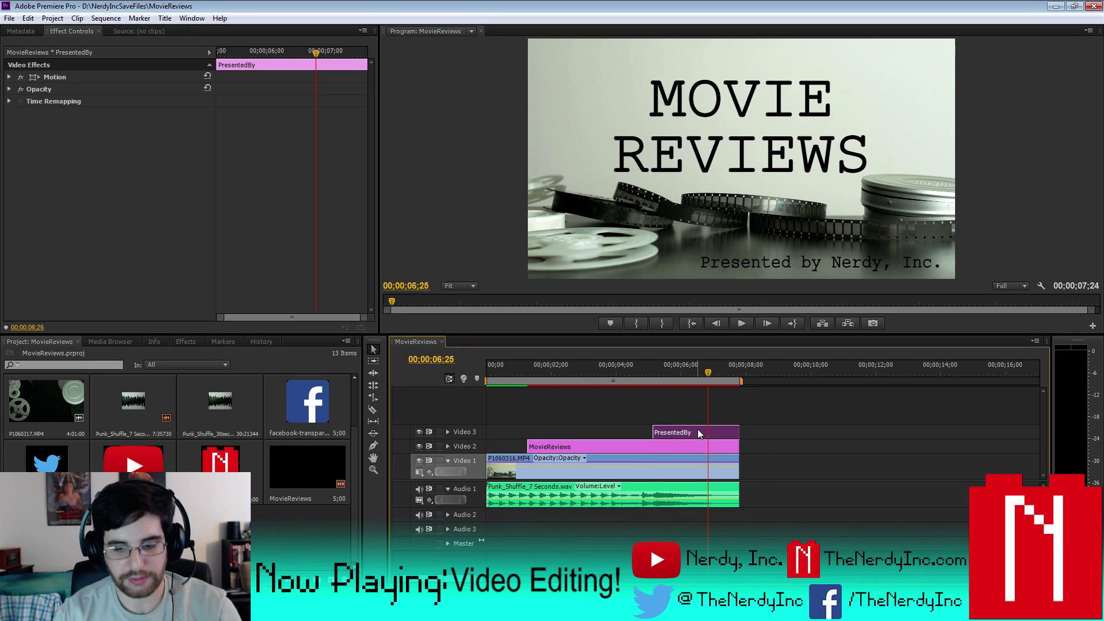
key("Up")
key("ctrl+shift+k")
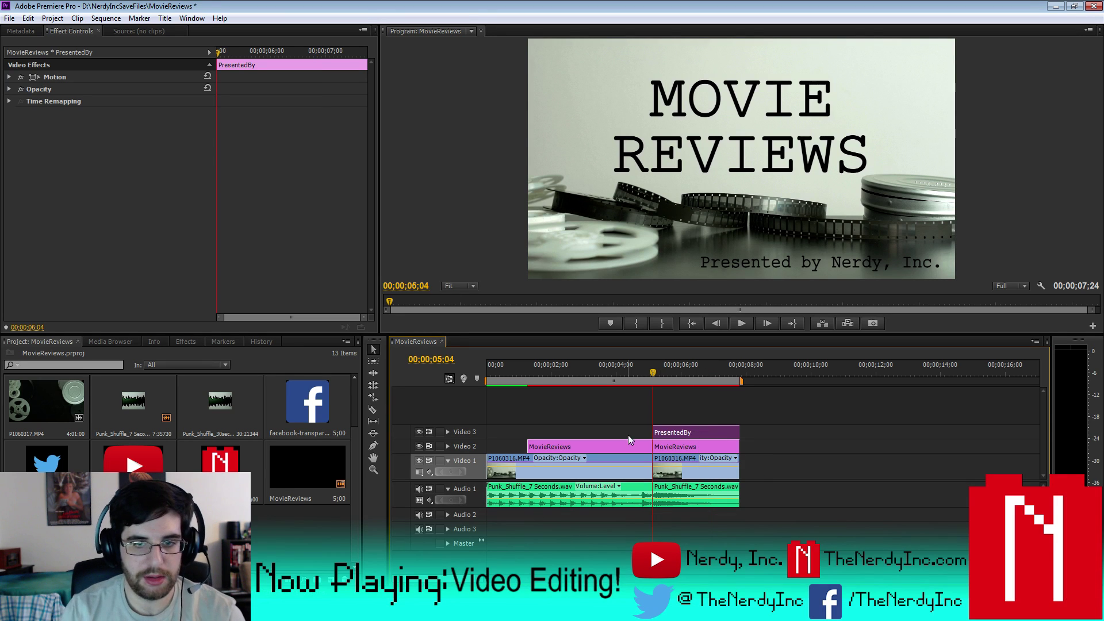
- Trial-split Video 1 and Audio 1 at 01;08, then undo the cuts to keep clips whole
left_click(624, 445)
key("Up")
key("ctrl+shift+k")
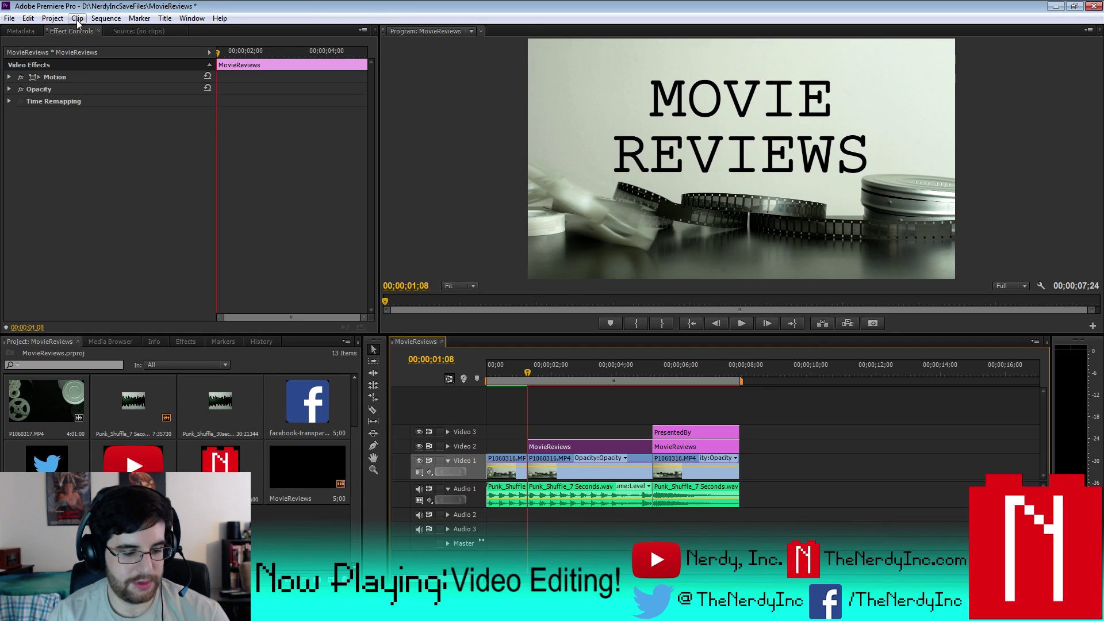
key("ctrl+z")
key("ctrl+z")
left_click(106, 18)
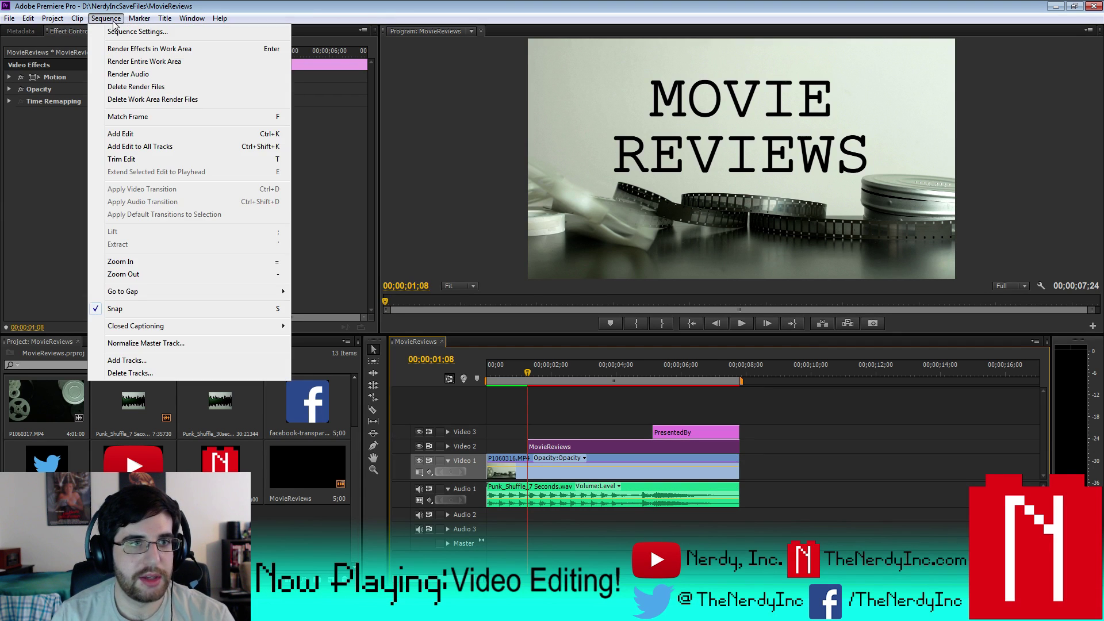
- Render the entire work area, then play the MovieReviews sequence back from its start
left_click(134, 64)
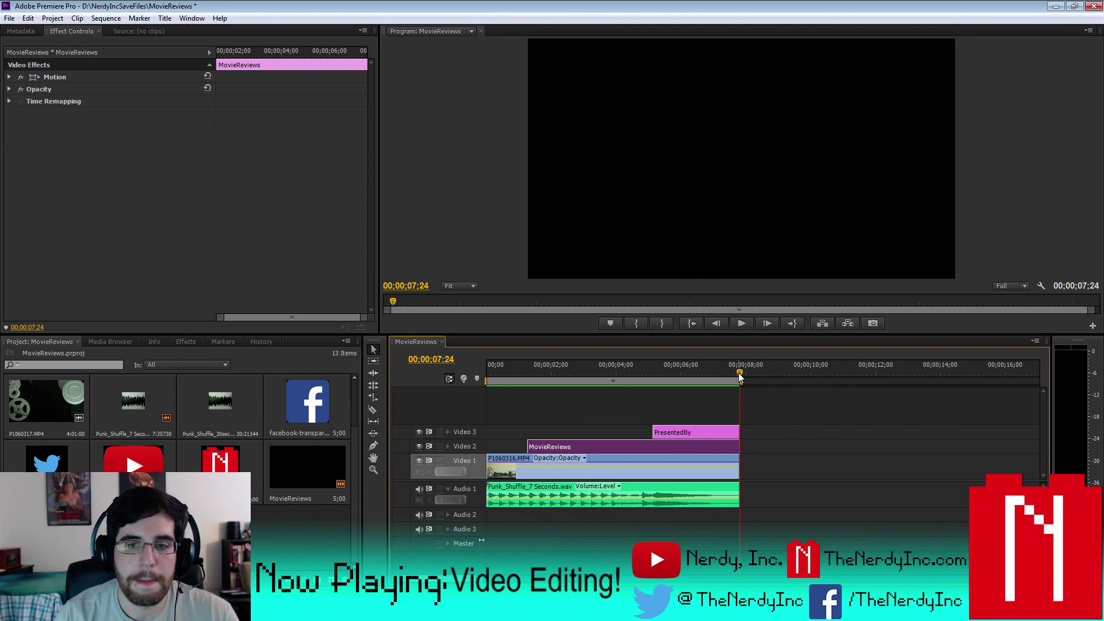
key("Home")
left_click(740, 323)
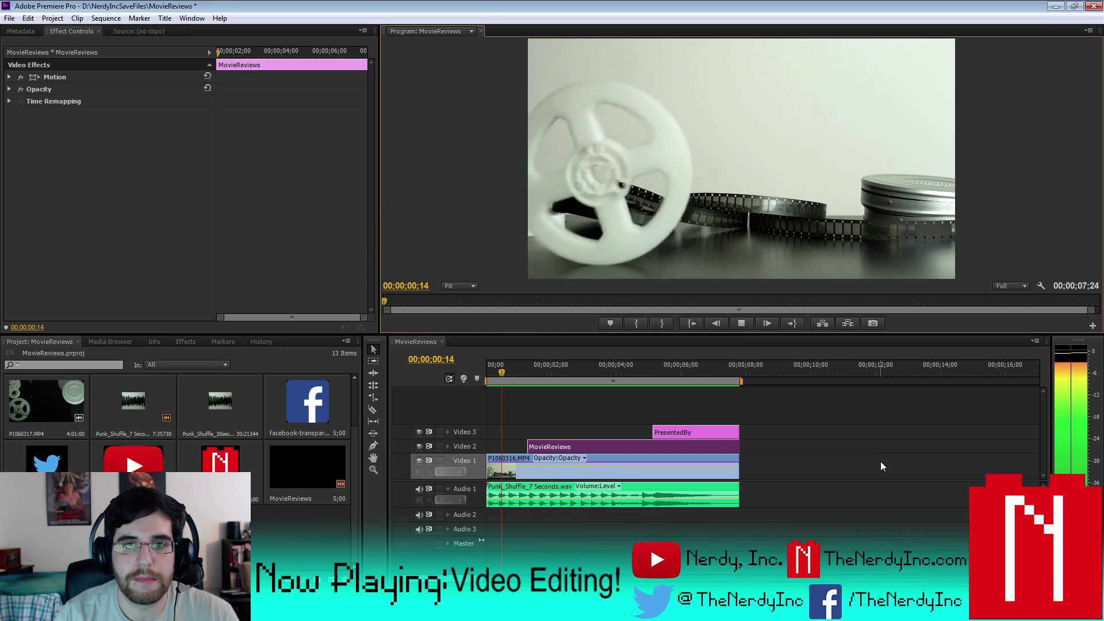
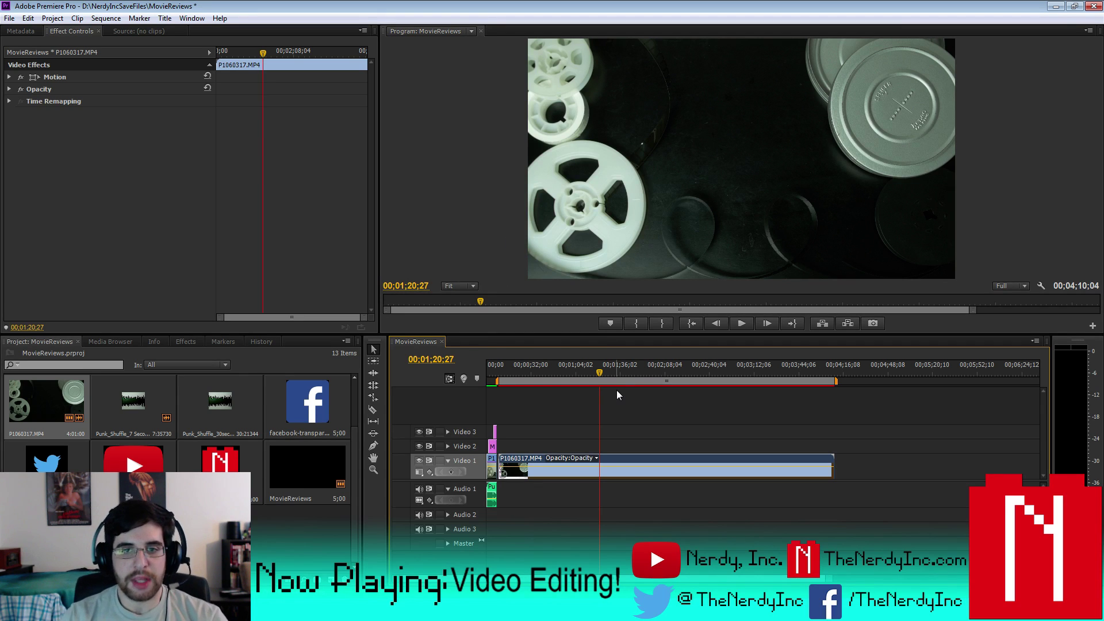
- Split the reel footage at 3:33 and lay Punk_Shuffle_30sec under its ending
left_click_drag(600, 376, 784, 389)
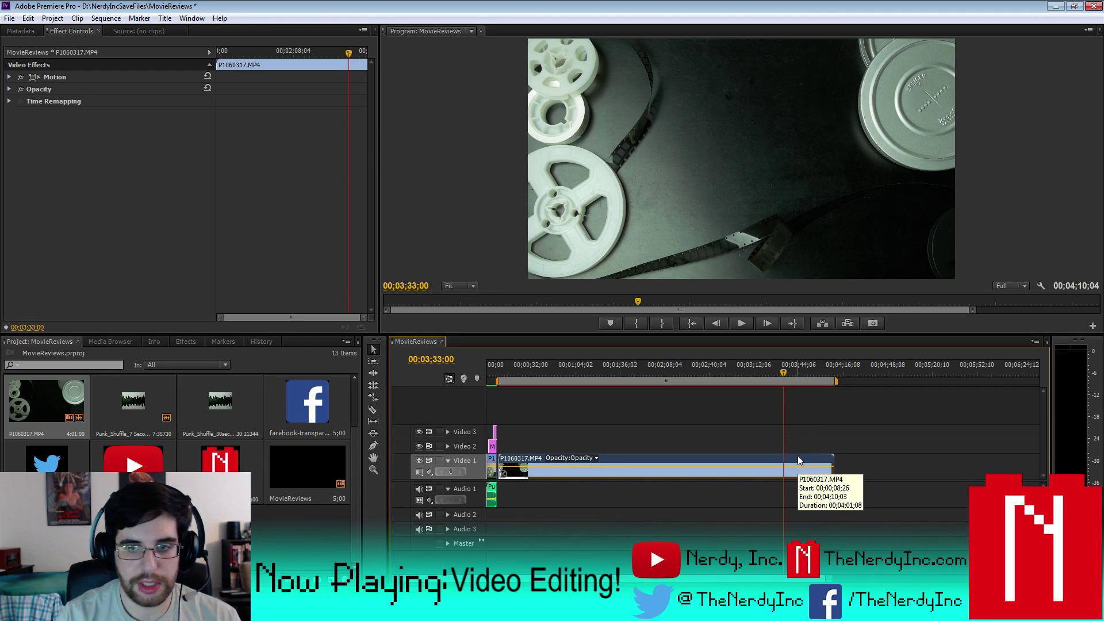
key("ctrl+k")
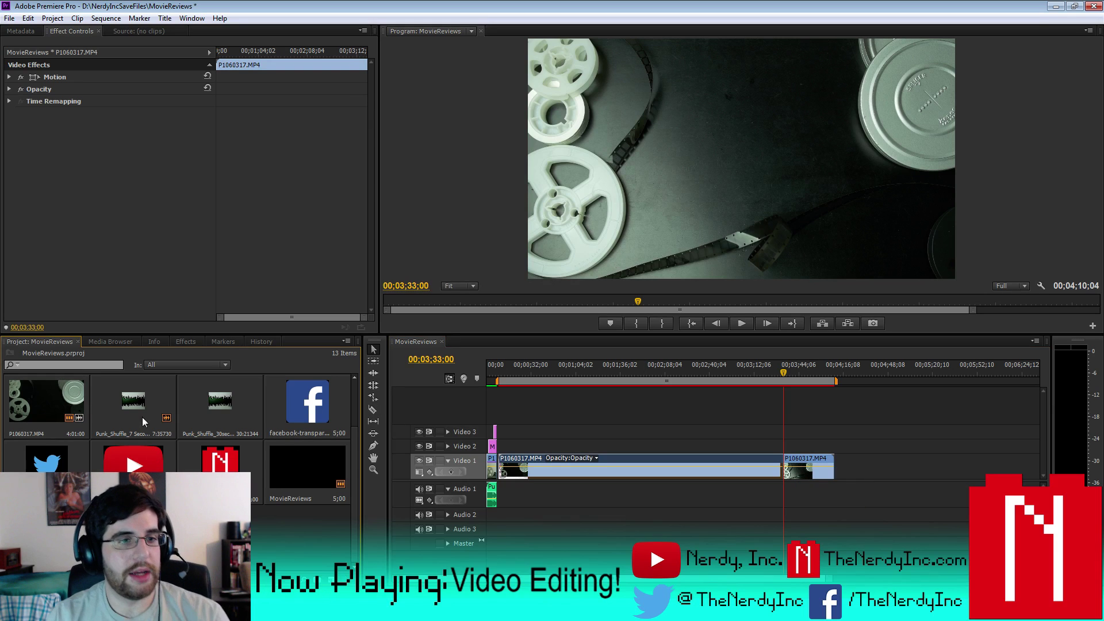
left_click_drag(220, 403, 792, 515)
- Set the work area to start at the split and render effects in the work area
left_click_drag(784, 374, 833, 384)
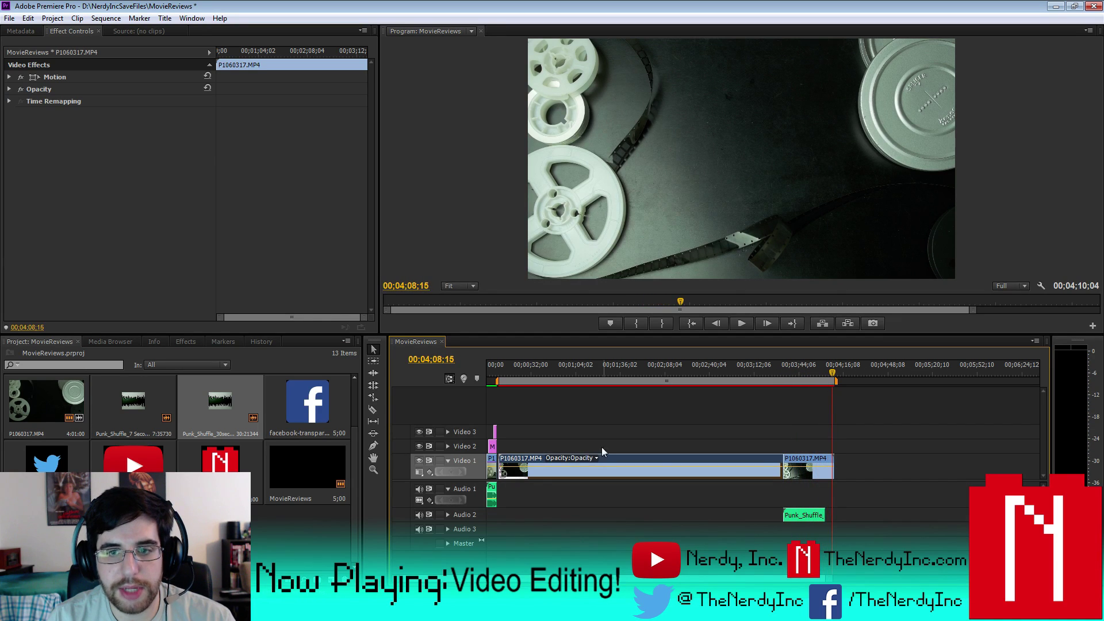
left_click_drag(498, 382, 730, 382)
left_click_drag(791, 405, 781, 405)
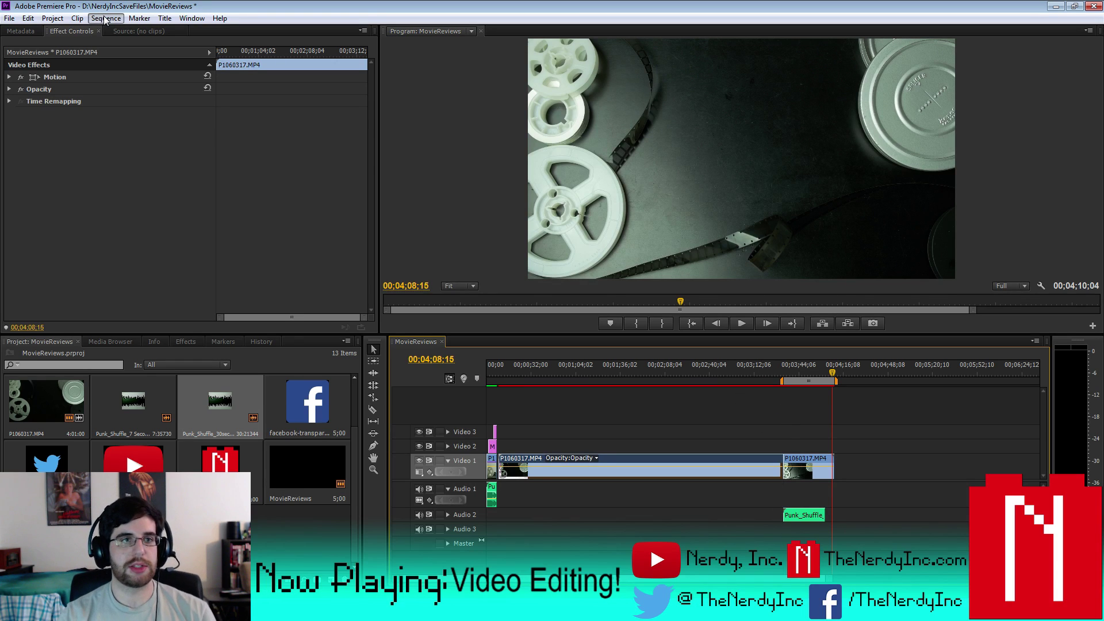
left_click(105, 18)
left_click(126, 59)
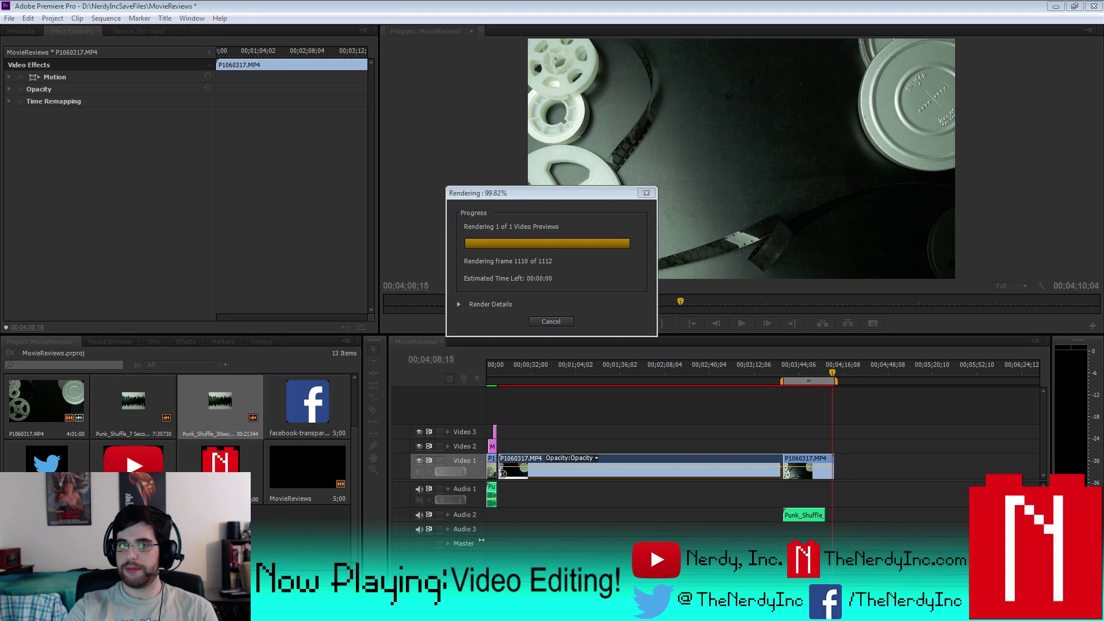
- Stop playback after watching the rendered ending with the Punk_Shuffle music
left_click(741, 325)
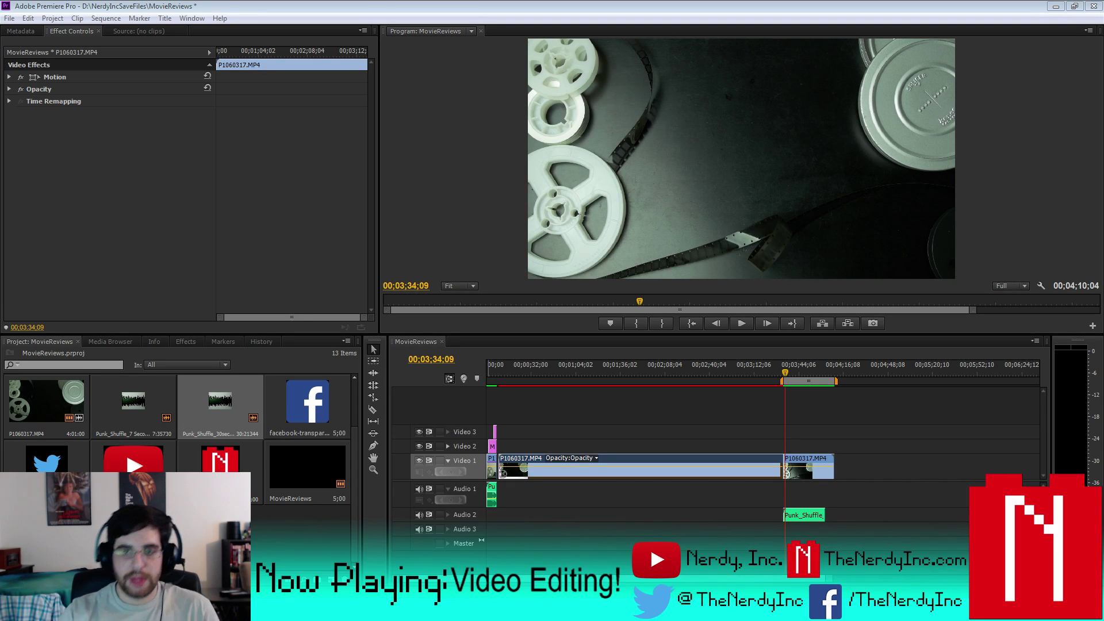
- Delete the long first piece of the P1060317 reel clip and play back the remaining ending
left_click_drag(788, 372, 784, 371)
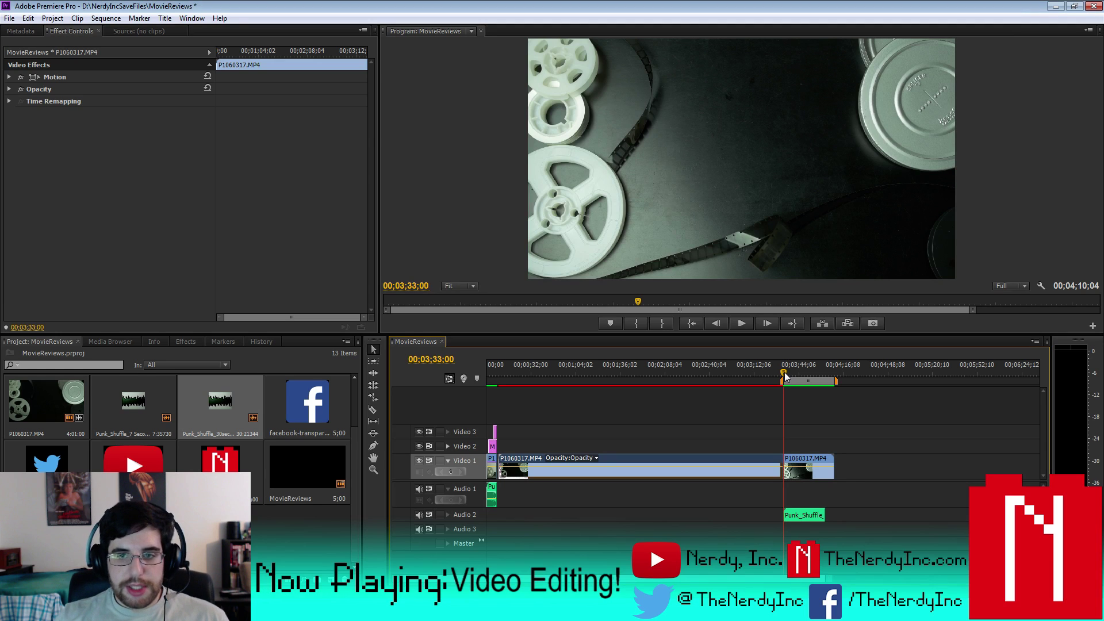
left_click(784, 370)
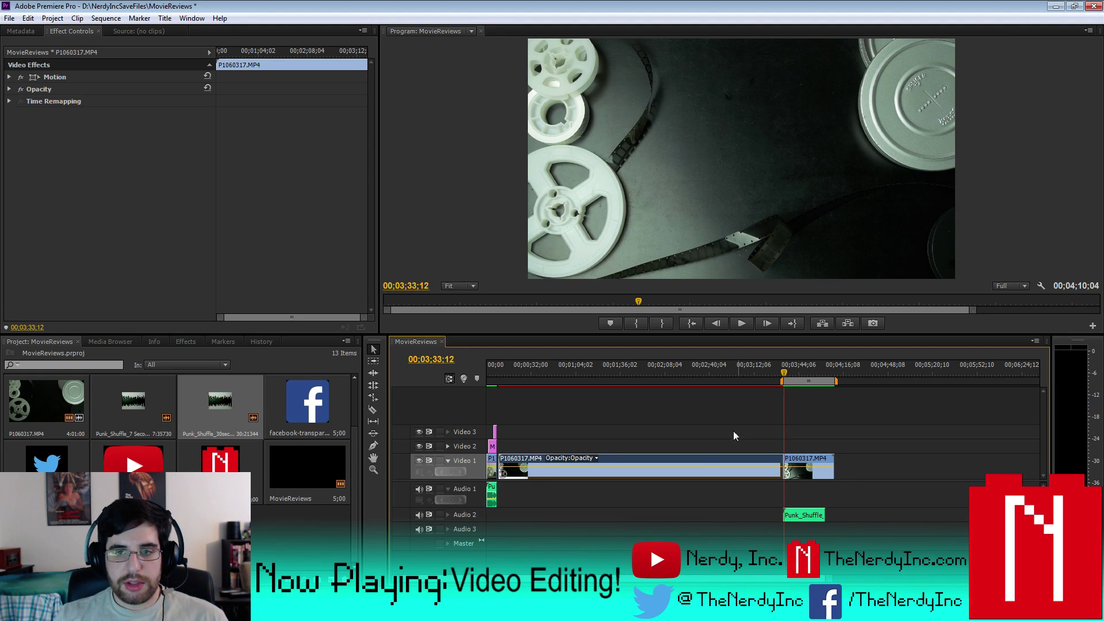
key("Delete")
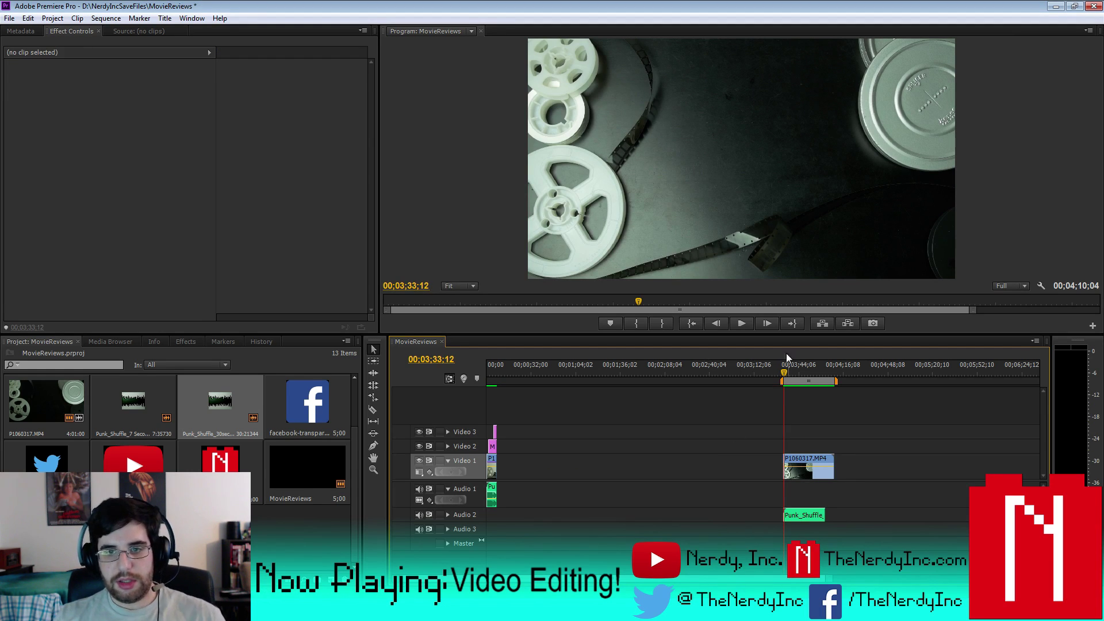
left_click(745, 322)
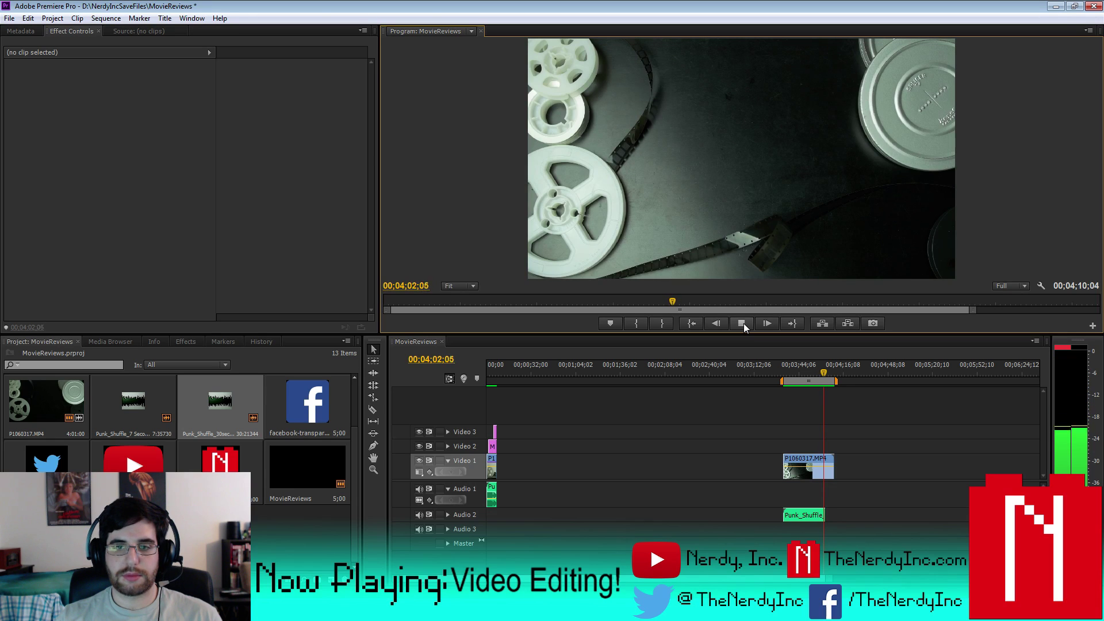
left_click(741, 323)
- Select the reel ending and music together and fit the work area around them
left_click_drag(771, 565, 540, 467)
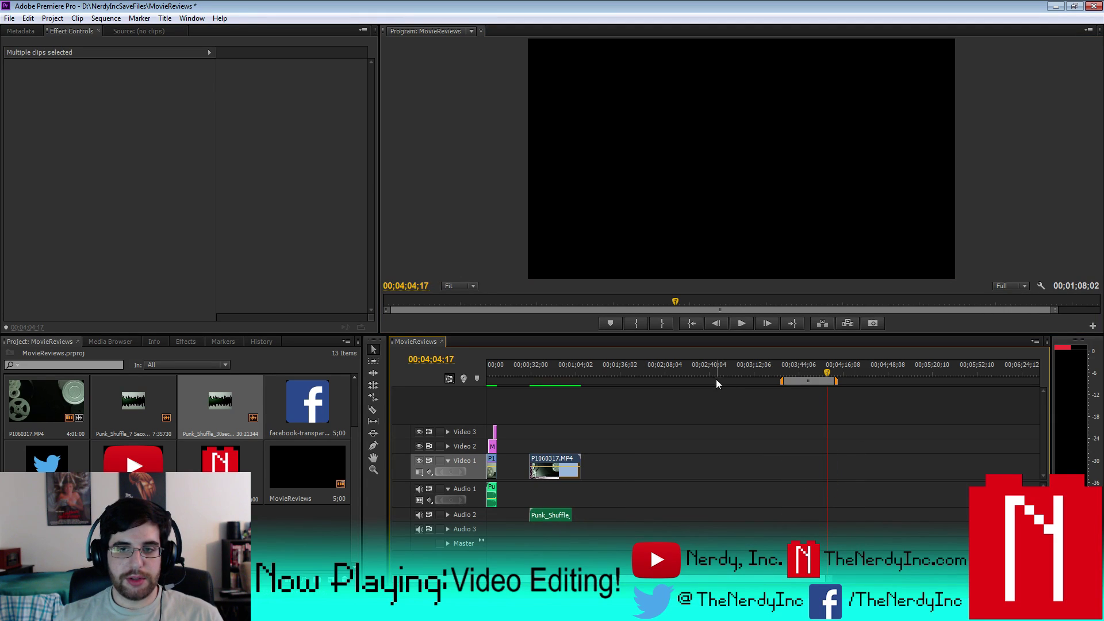
left_click_drag(781, 381, 528, 384)
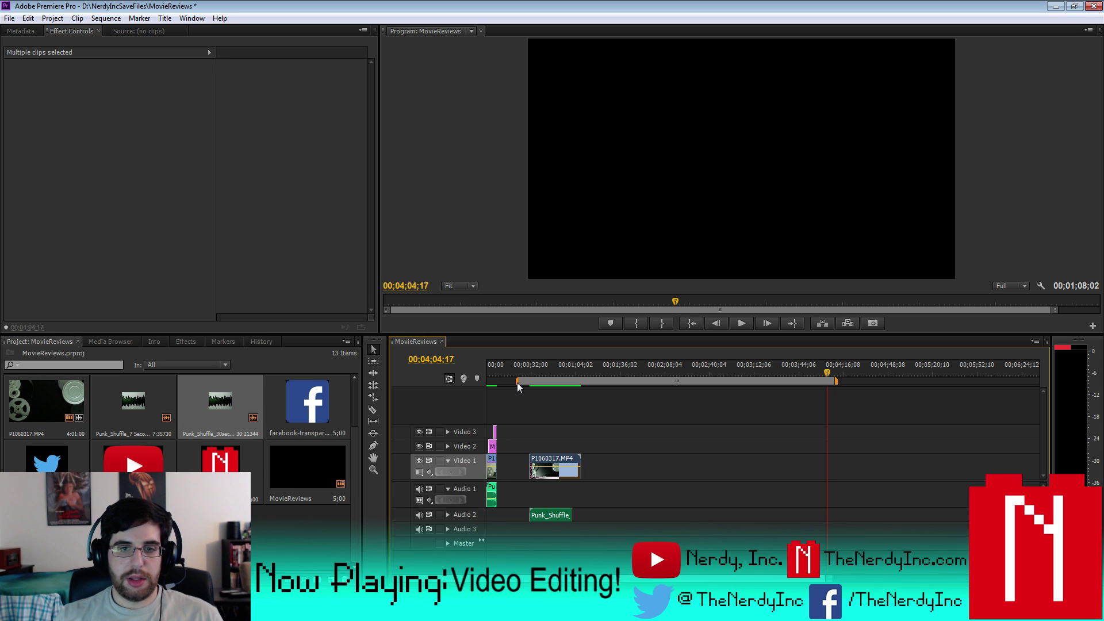
left_click_drag(837, 381, 665, 383)
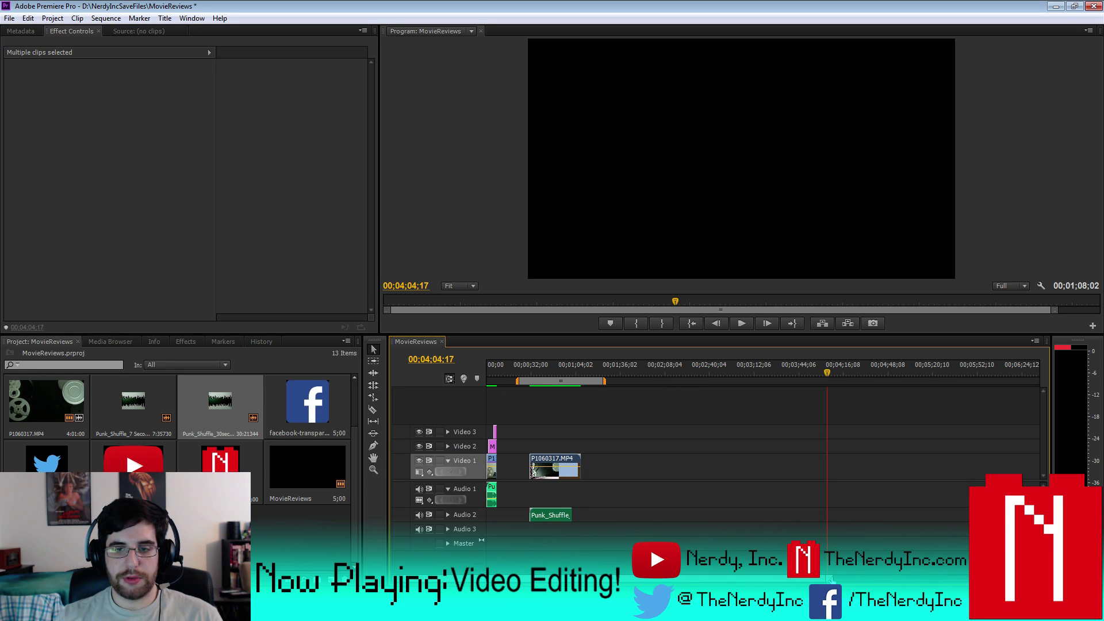
key("minus")
key("minus")
left_click(520, 373)
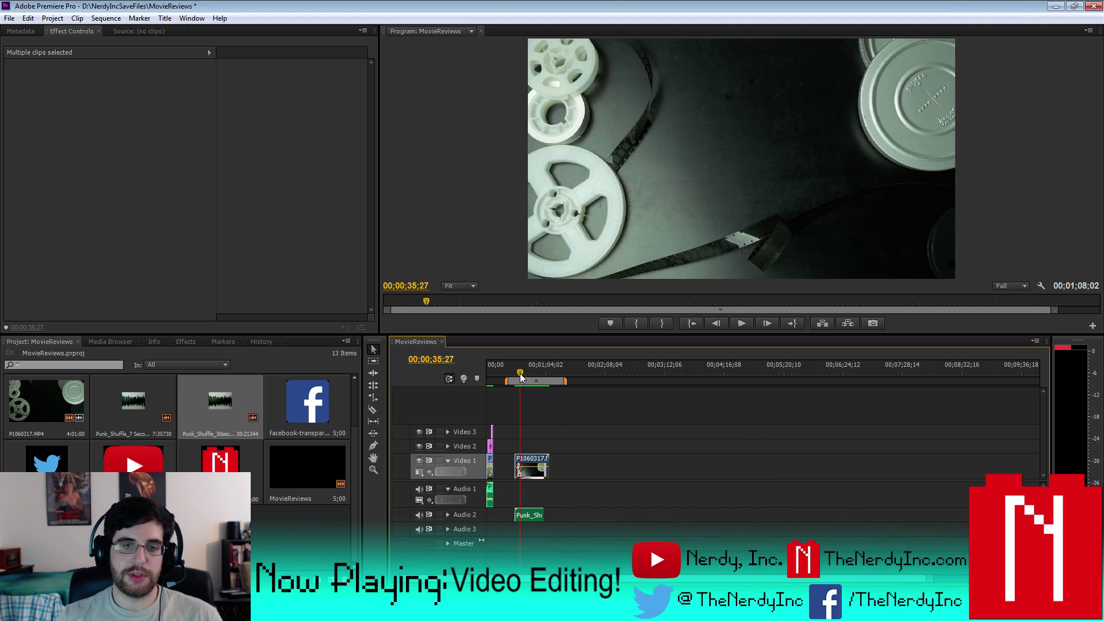
key("equal")
key("equal")
key("equal")
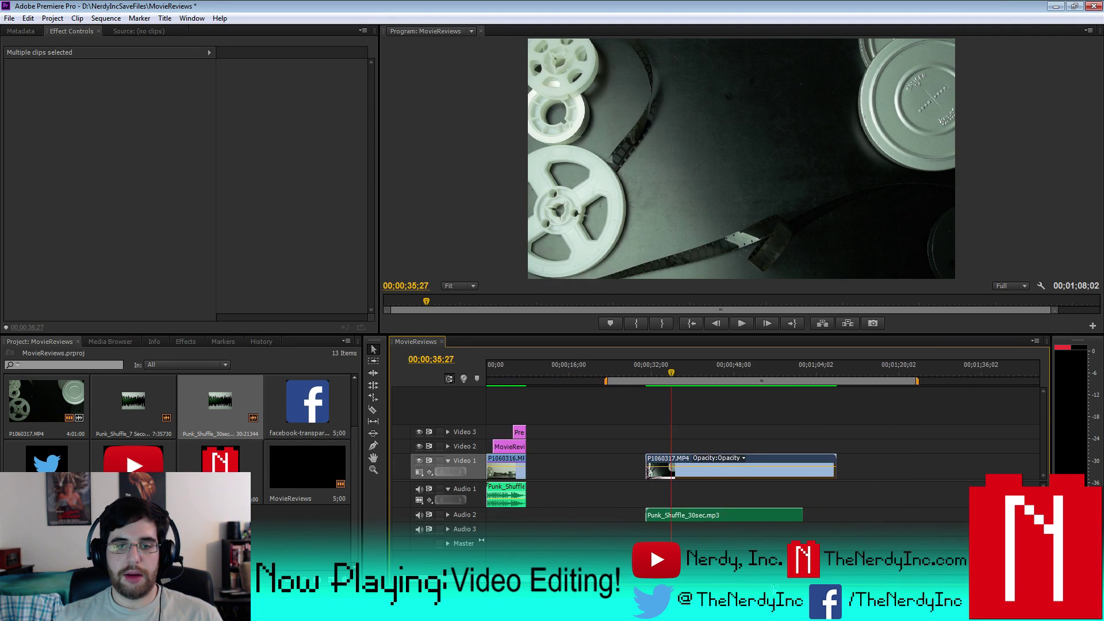
- Move the Punk_Shuffle music onto Audio 1 and play from 00;00;30;03
left_click(448, 515)
left_click_drag(739, 516, 739, 496)
left_click(657, 363)
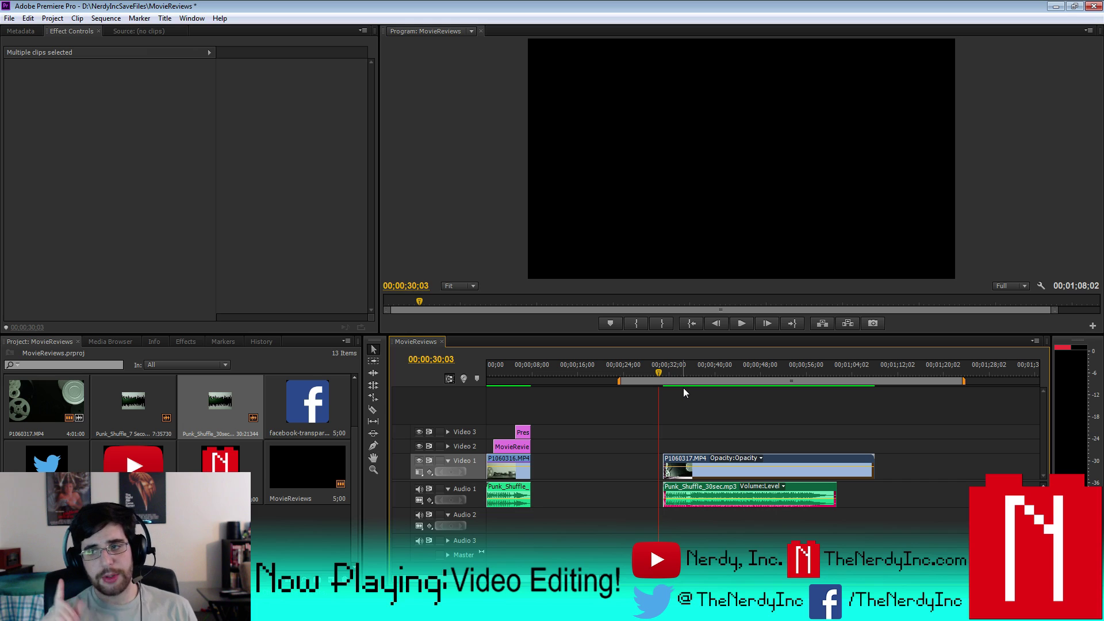
left_click(743, 322)
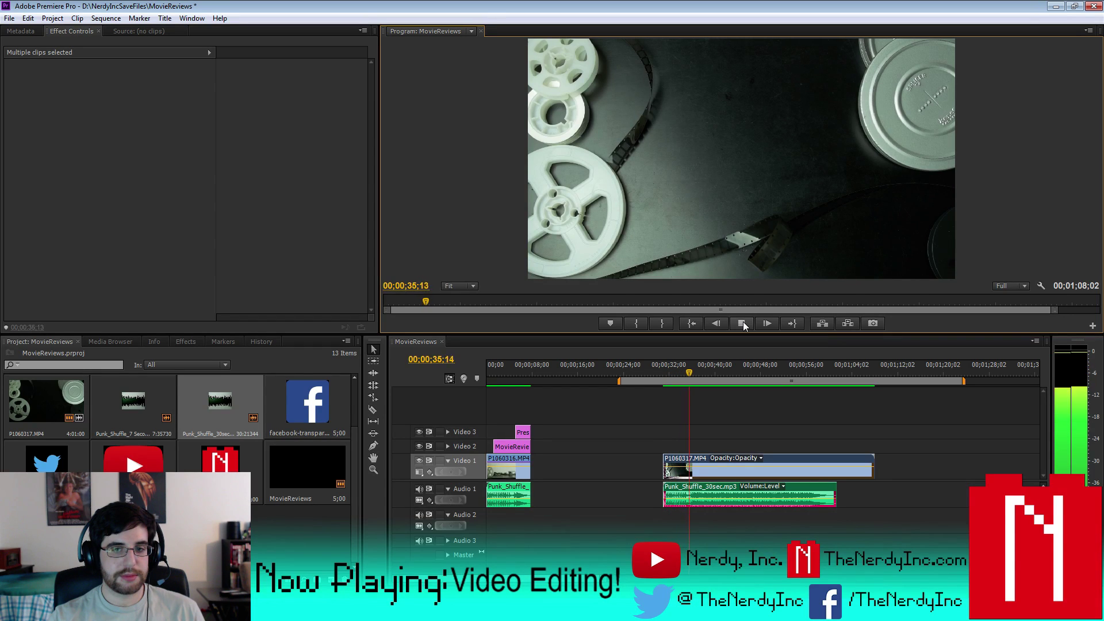
- Trim the P1060317 clip's start later and preview the new opening
left_click(743, 322)
key("equal")
key("equal")
key("equal")
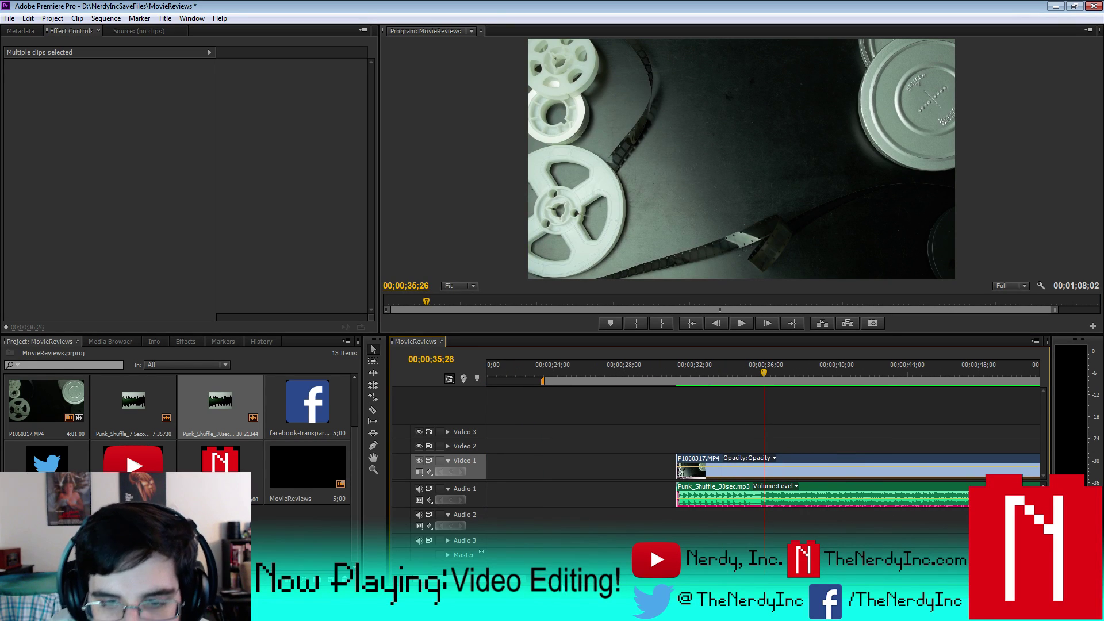
key("Left")
key("Left")
key("Left")
key("Left")
key("Left")
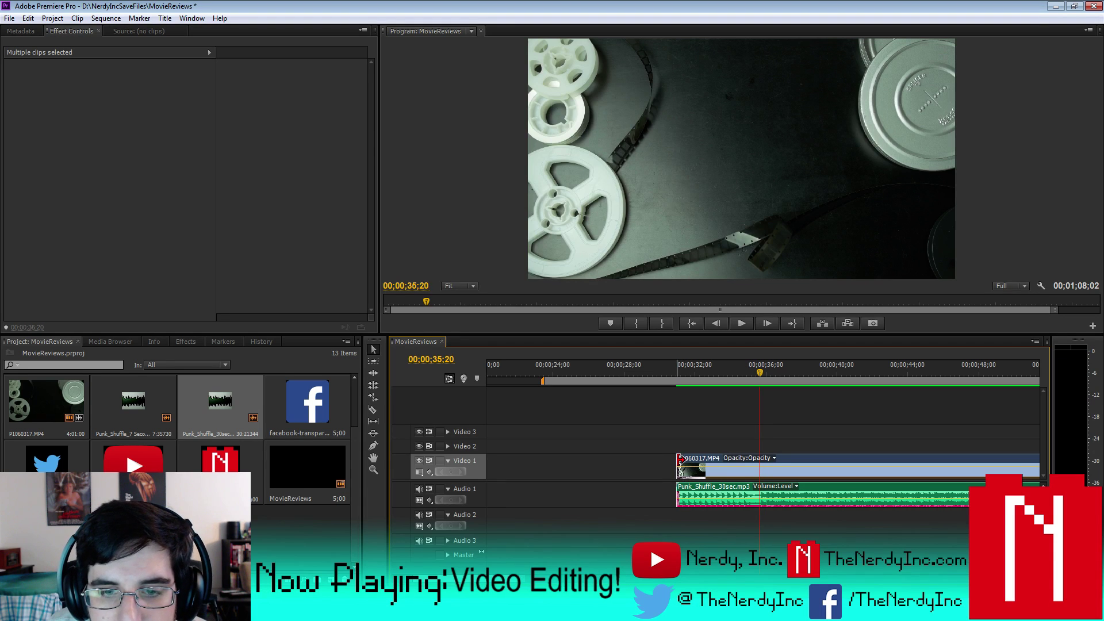
left_click_drag(678, 468, 762, 466)
left_click(670, 373)
left_click(735, 329)
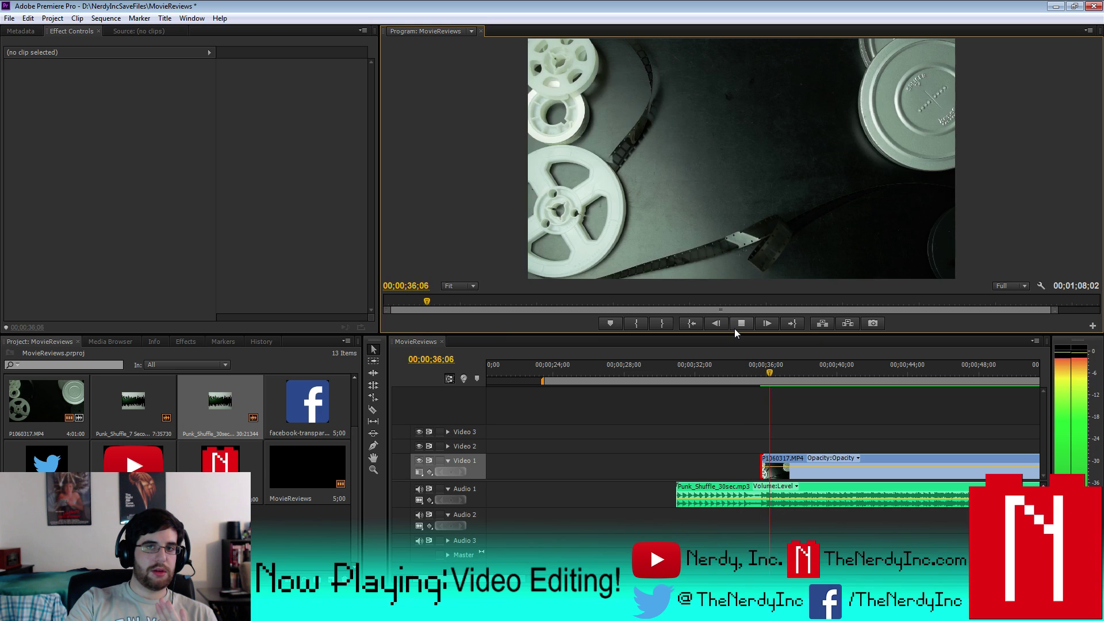
left_click(734, 325)
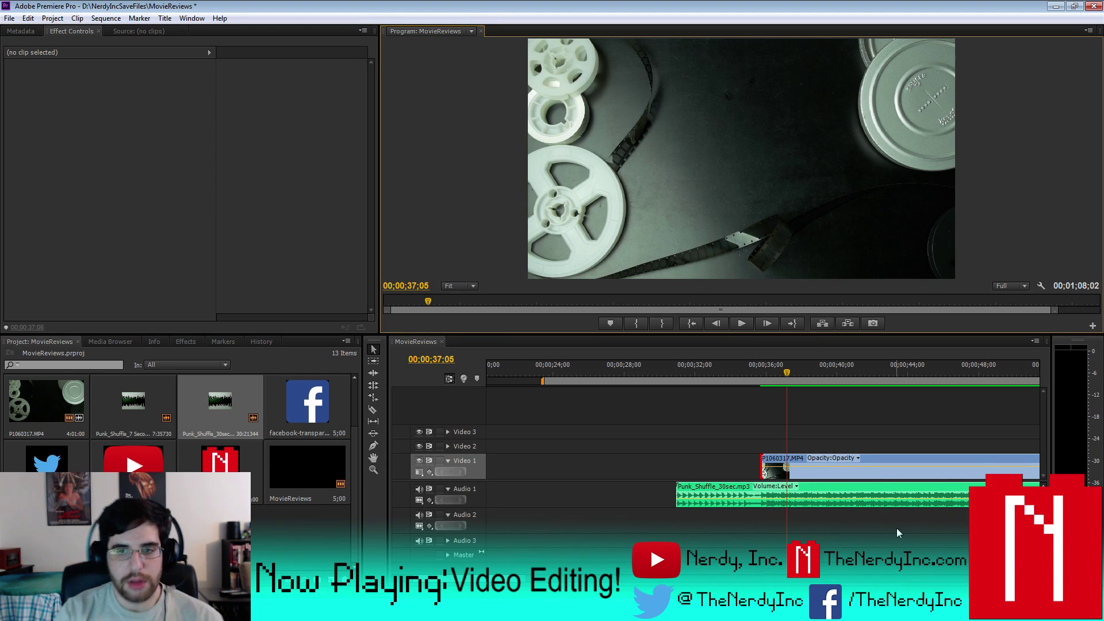
- Trim the clip's start further, to about 00;00;36;00, and replay the opening
left_click(753, 372)
left_click(741, 323)
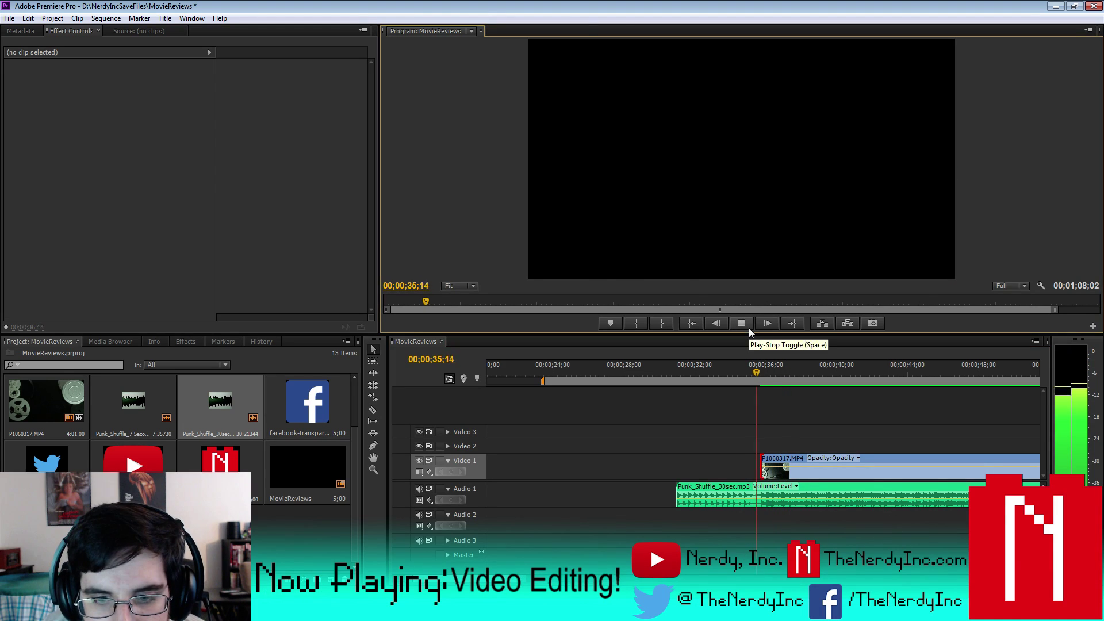
key("space")
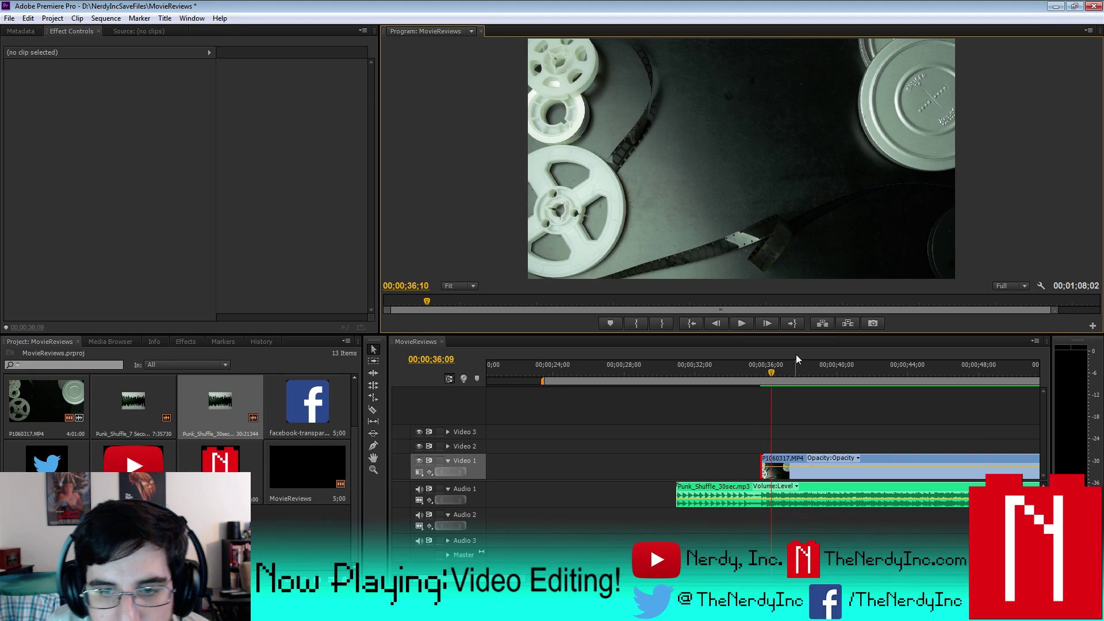
key("shift+Left")
key("shift+Left")
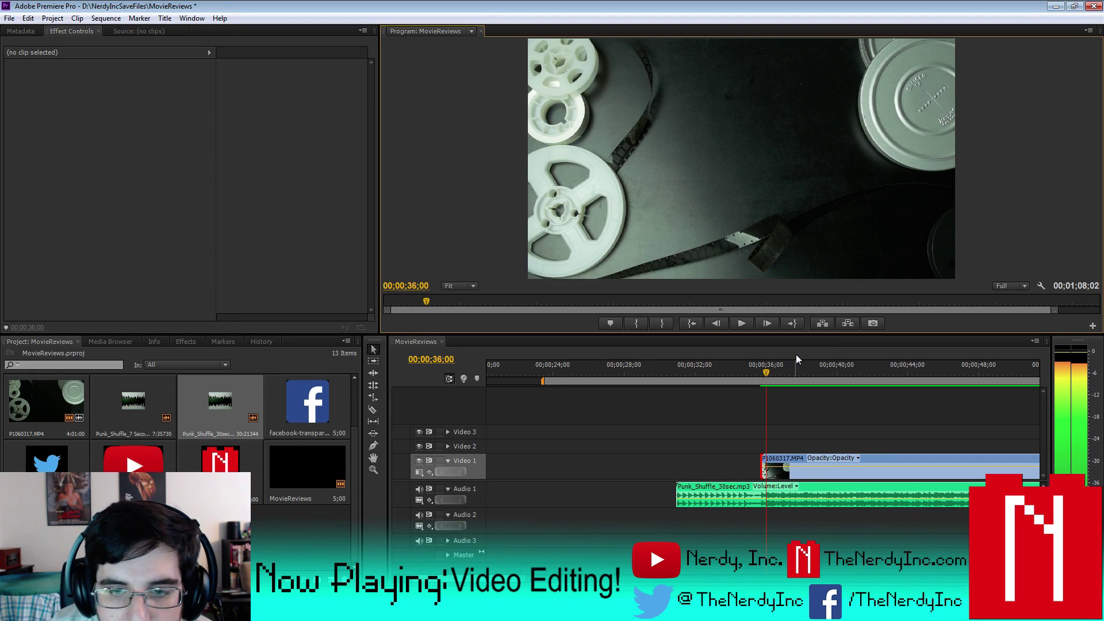
left_click_drag(761, 462, 769, 462)
left_click(691, 372)
left_click(742, 323)
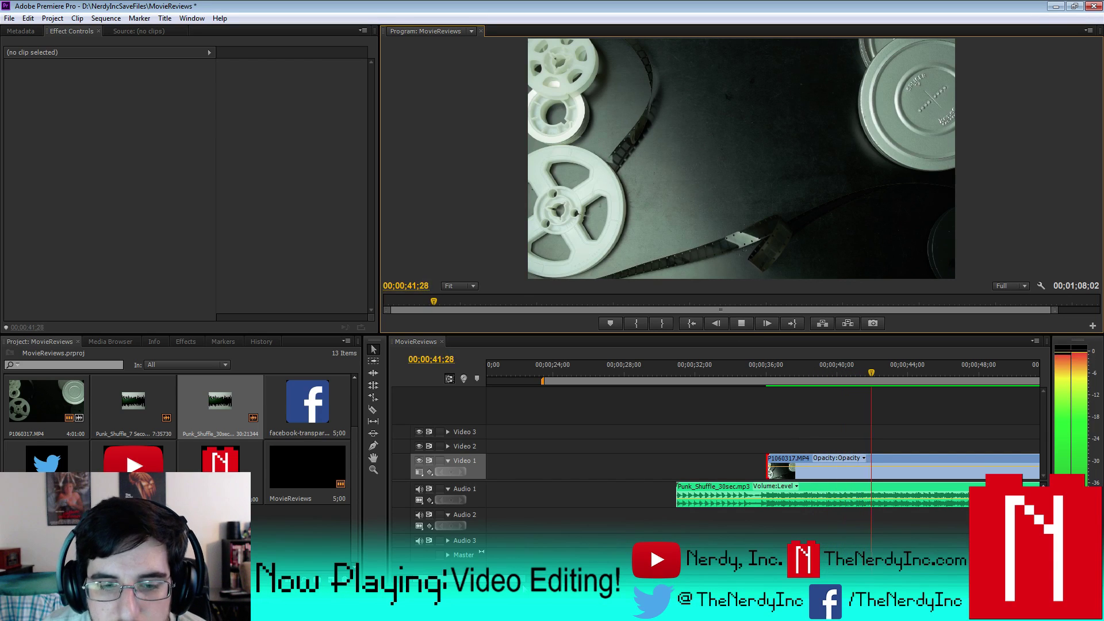
key("minus")
- Replay from about 34 seconds and add a first marker on the time ruler
left_click(739, 324)
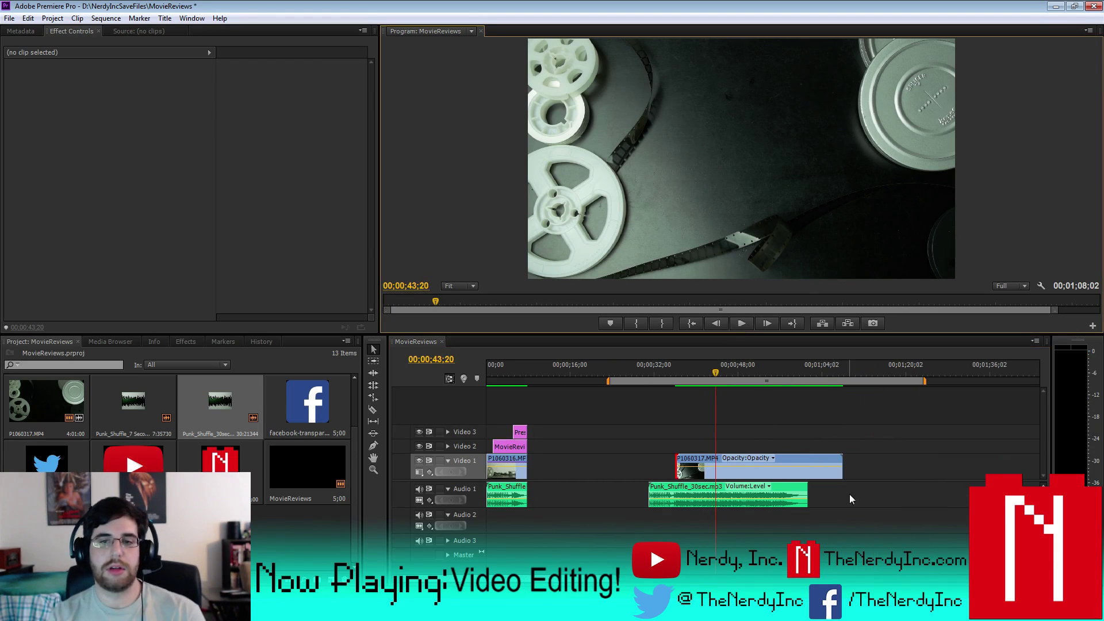
left_click(667, 375)
left_click(742, 323)
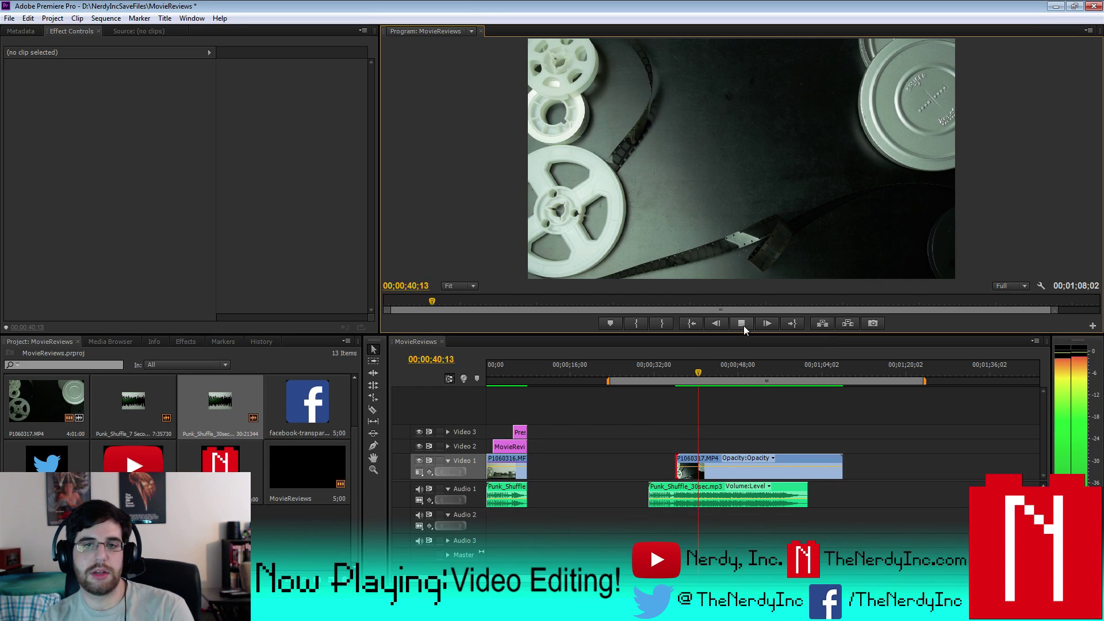
left_click(742, 323)
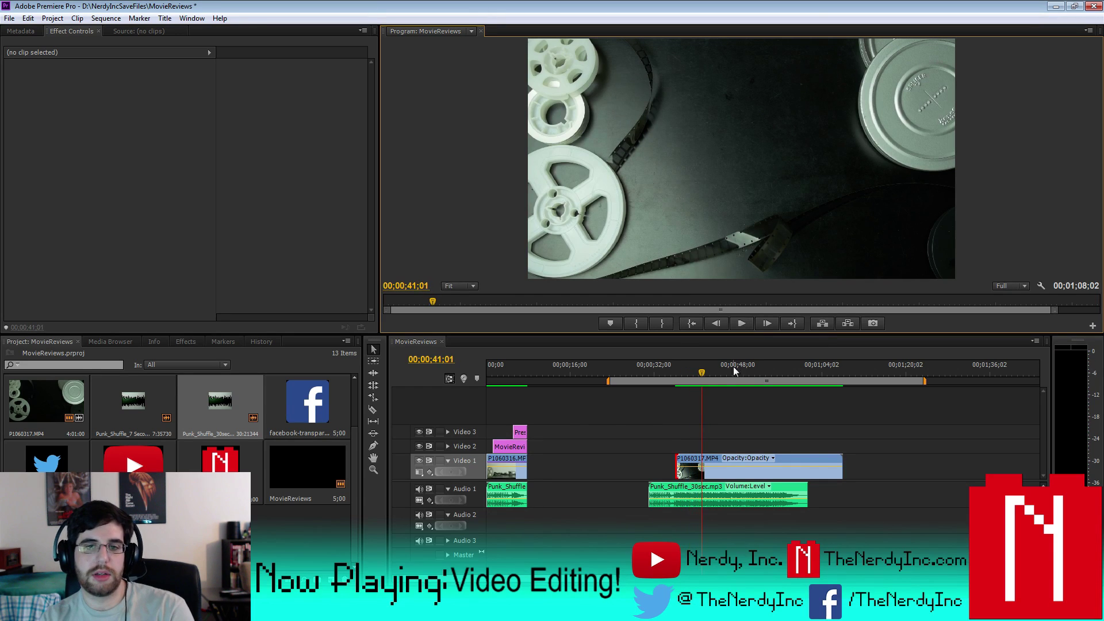
right_click(702, 371)
left_click(739, 243)
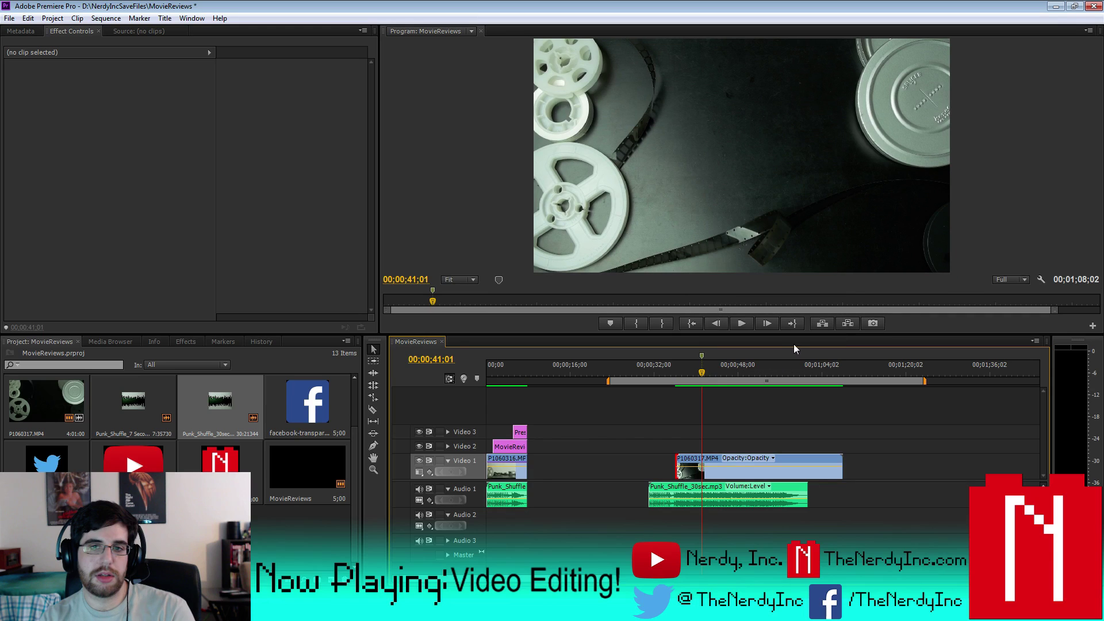
- Add markers on the time ruler at 46;00 and 50;28
left_click(748, 325)
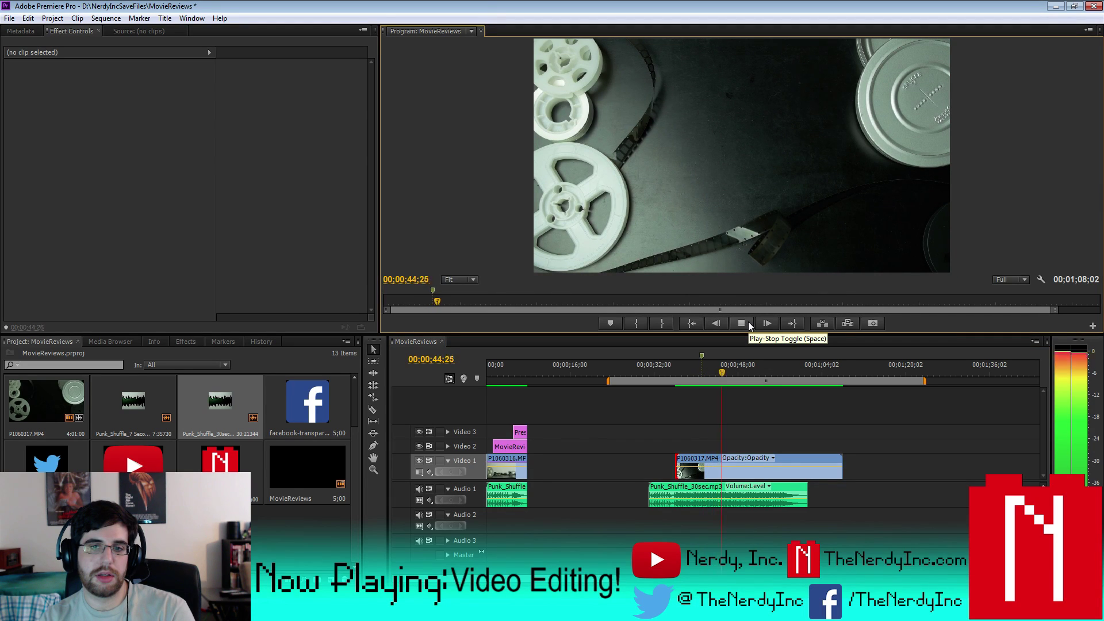
left_click(748, 326)
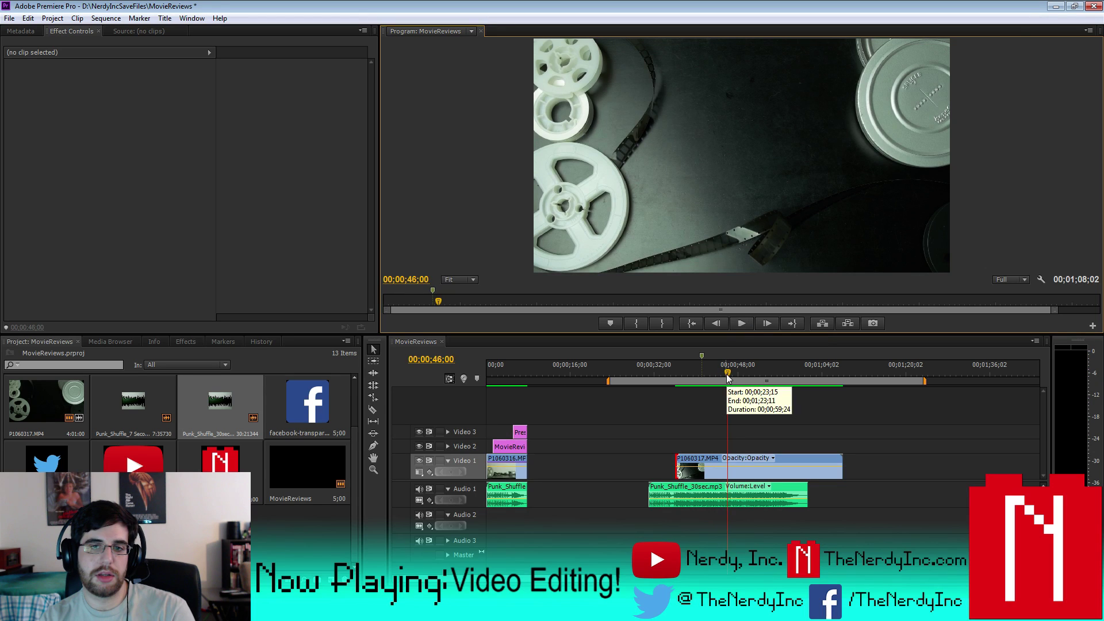
right_click(727, 376)
left_click(759, 245)
left_click(739, 323)
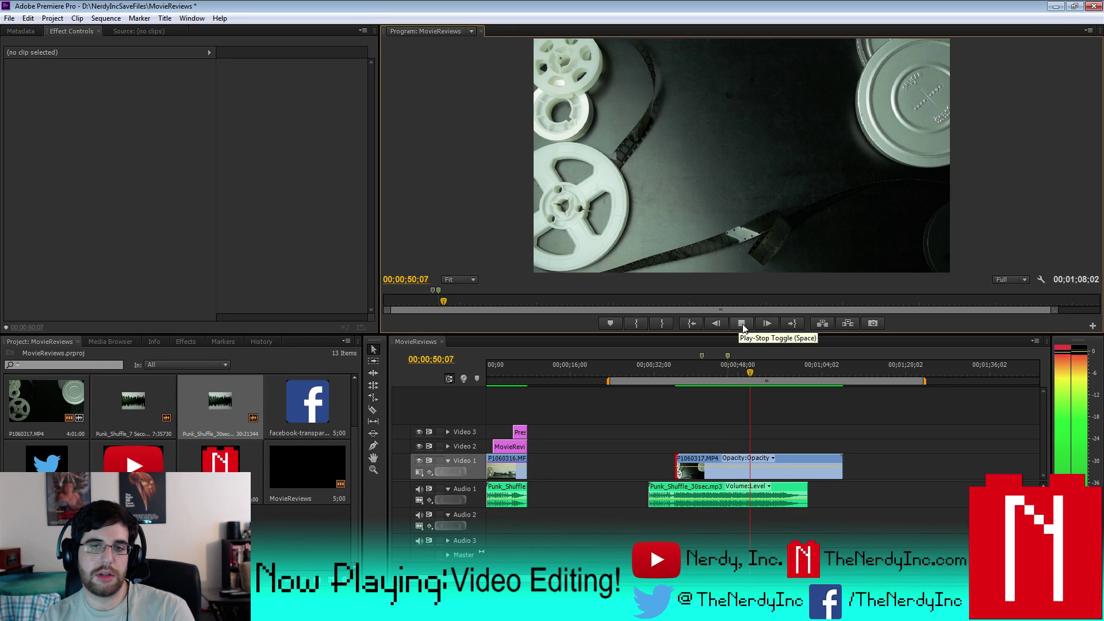
left_click(742, 324)
right_click(753, 375)
left_click(791, 244)
- Trim the end of P1060317.MP4 shorter and replay from 34;13 to check it
left_click(735, 323)
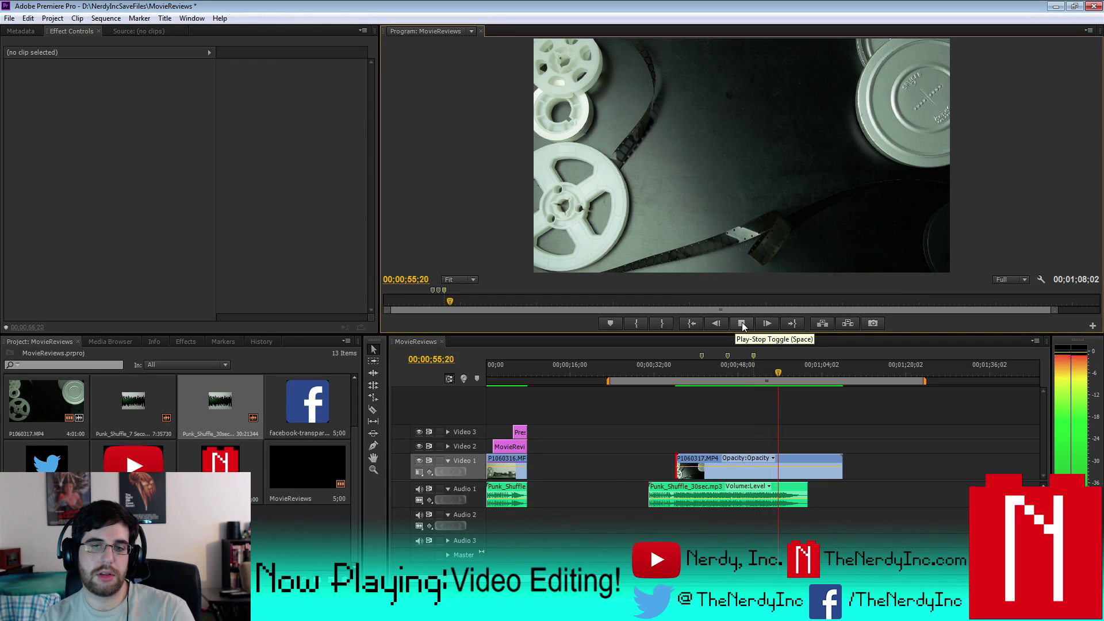
left_click(741, 323)
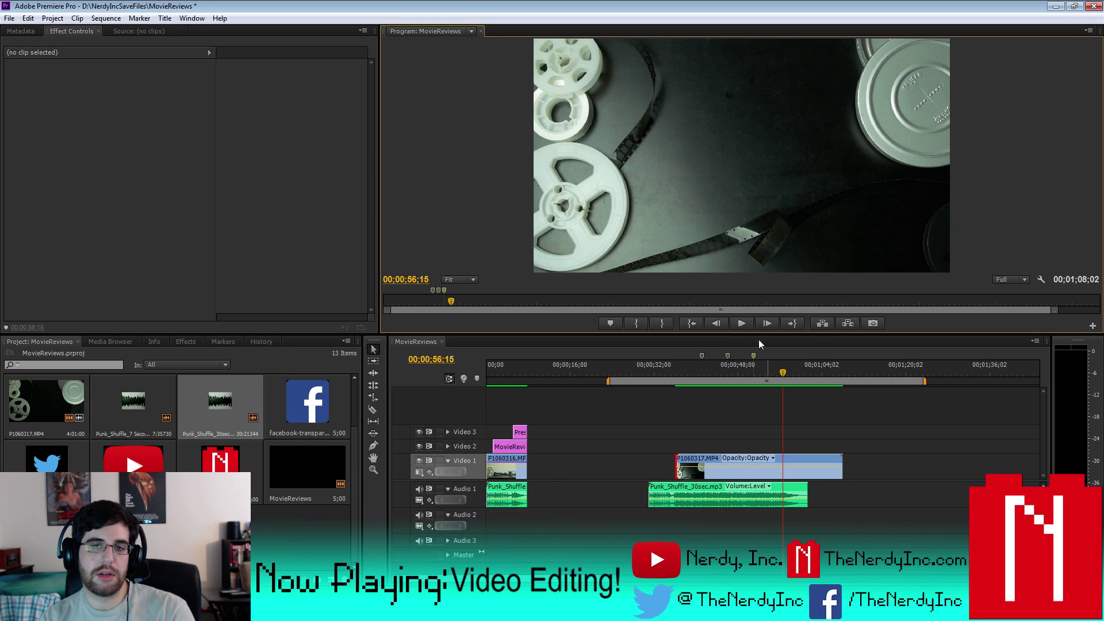
left_click_drag(841, 464, 805, 462)
left_click(668, 368)
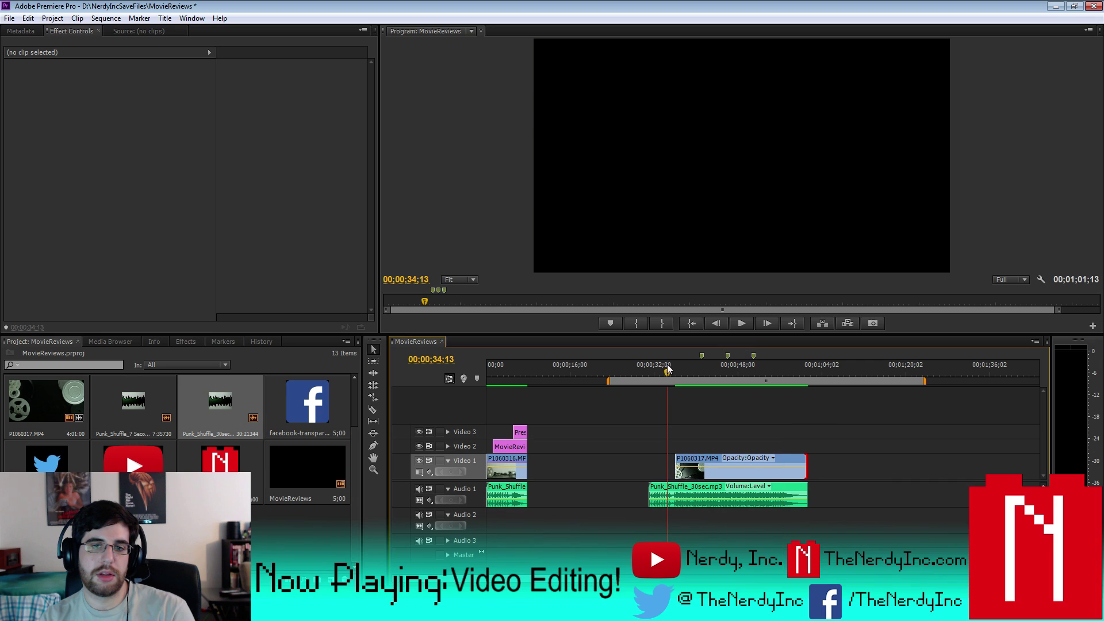
left_click(734, 322)
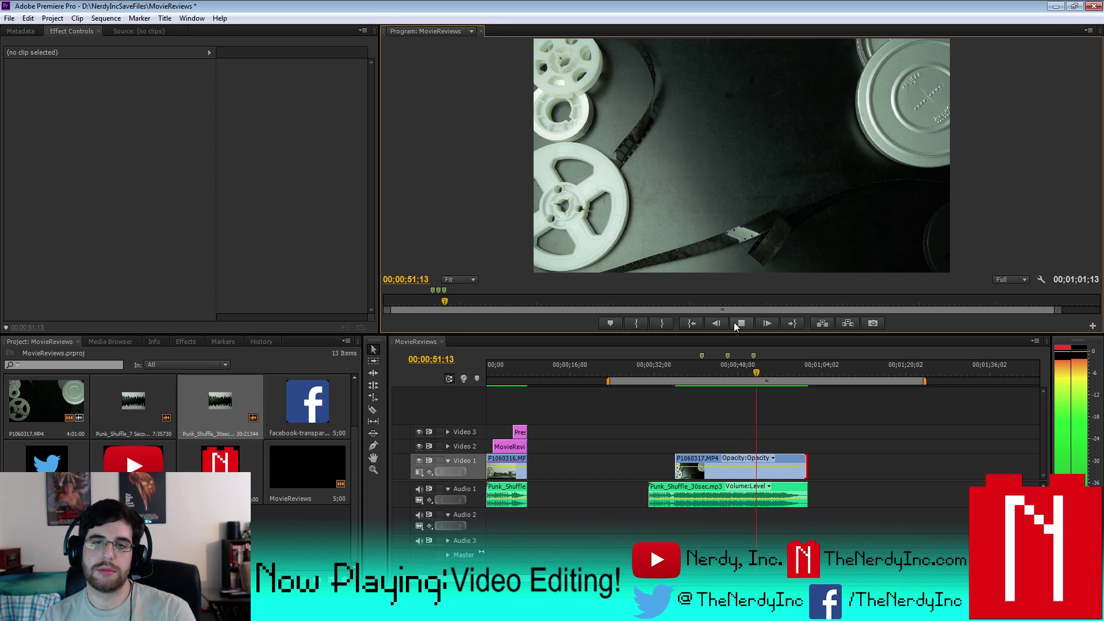
left_click(733, 322)
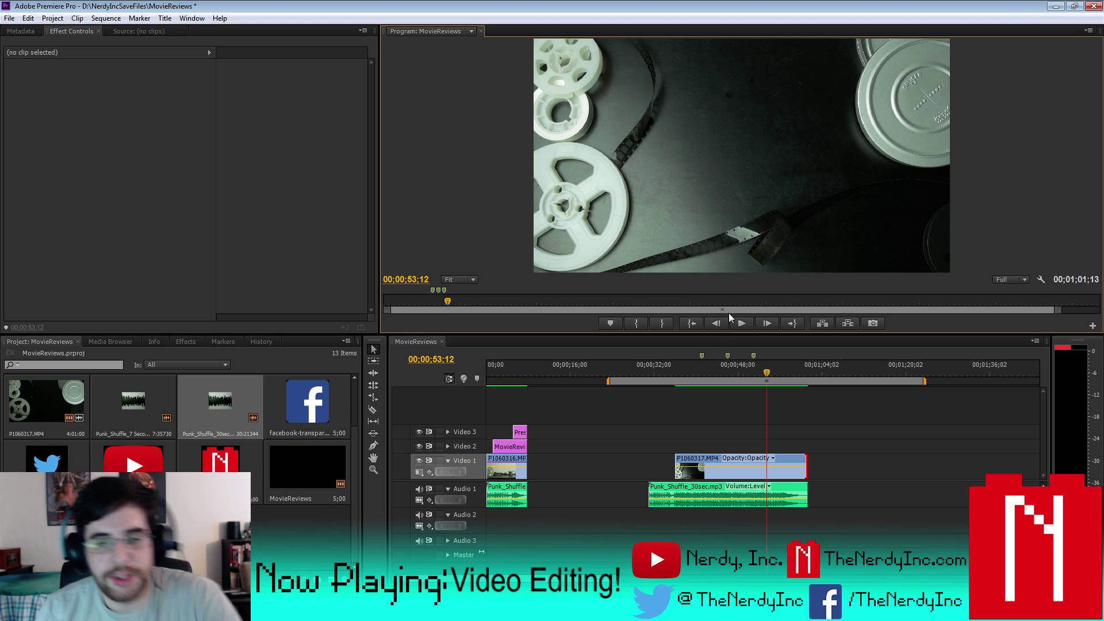
left_click(670, 367)
key("=")
key("=")
key("=")
- Pull the Punk_Shuffle_30sec.mp3 opening volume down to silence for a fade-in
left_click_drag(762, 379, 779, 377)
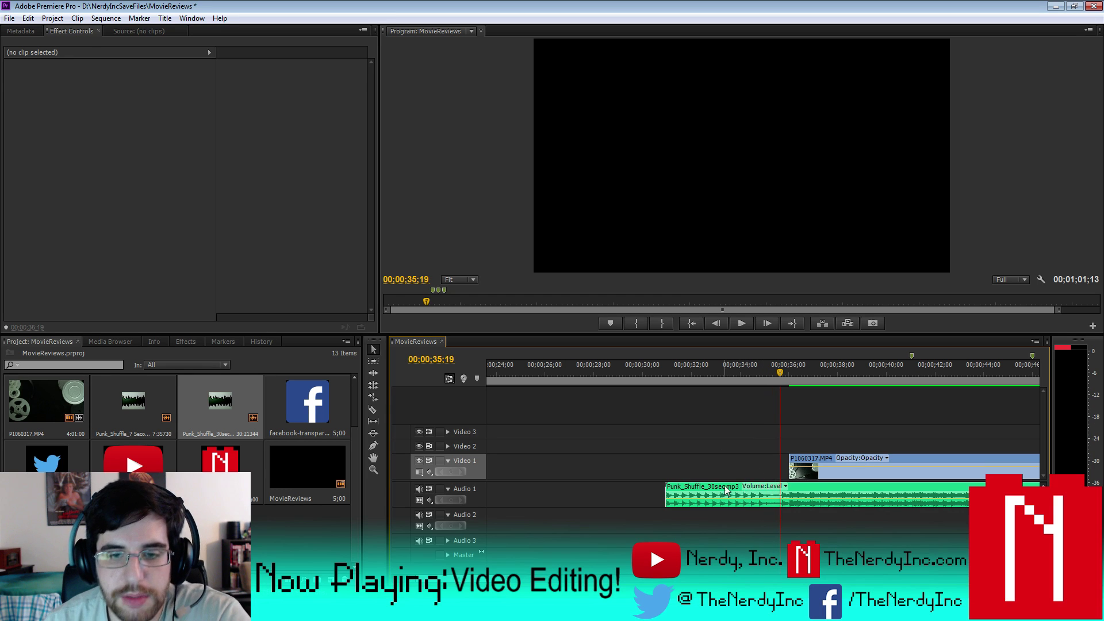
left_click(746, 490)
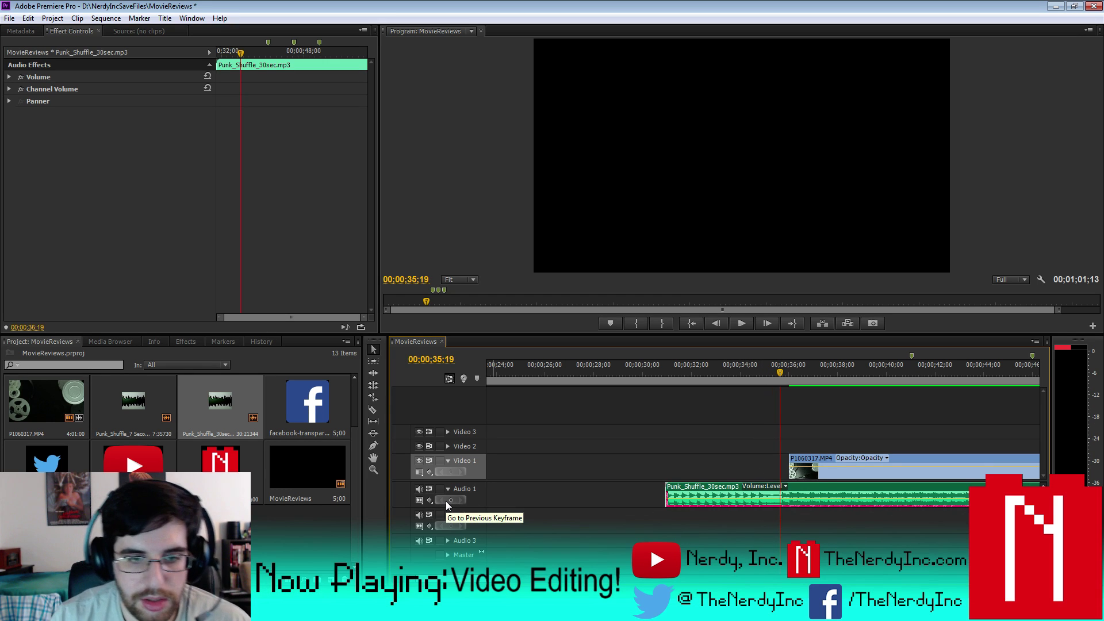
left_click(446, 499)
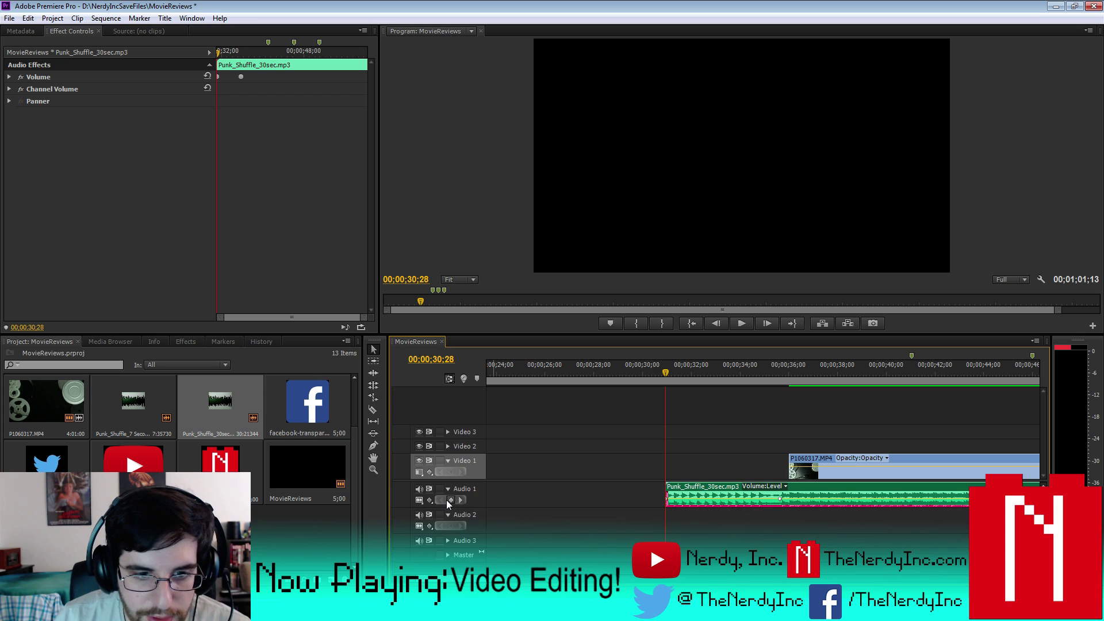
left_click_drag(665, 375, 761, 378)
left_click(826, 464)
key("Down")
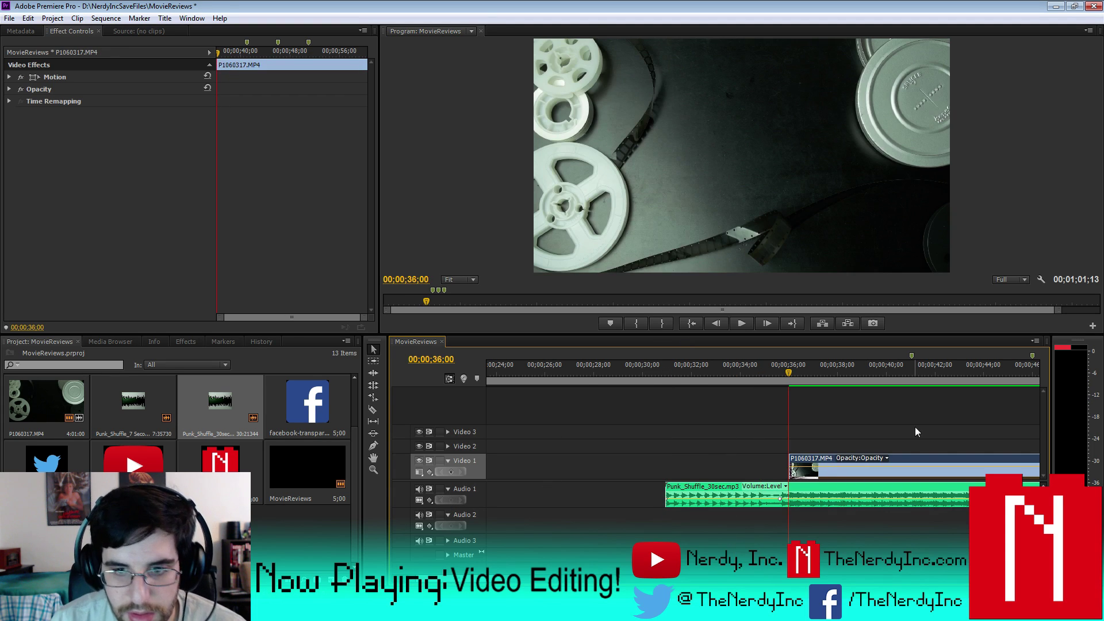
left_click(670, 491)
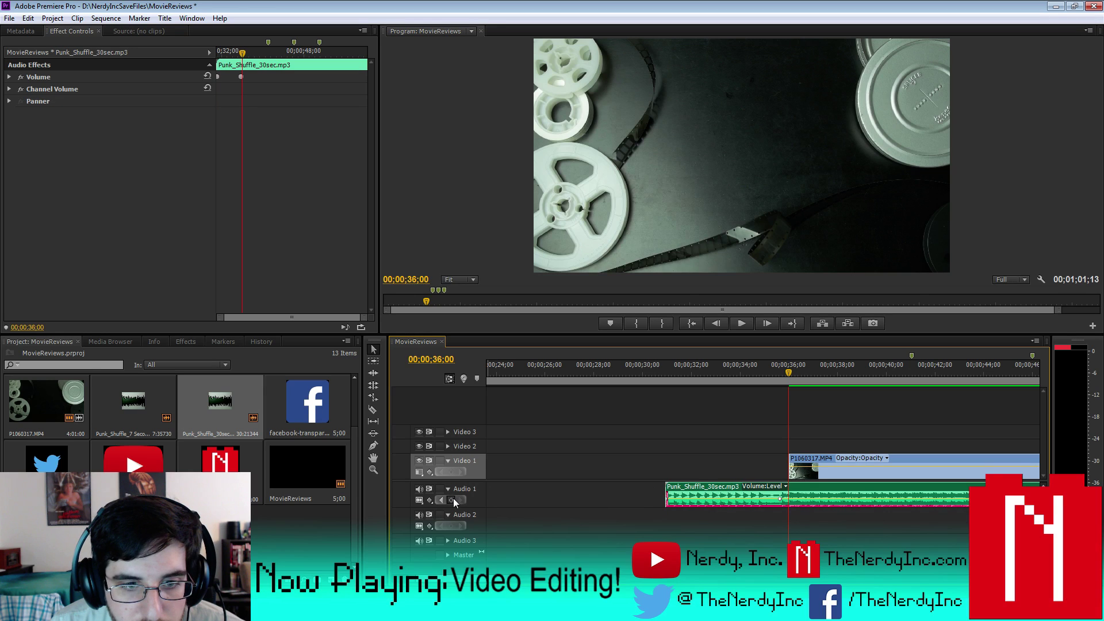
left_click_drag(709, 500, 711, 506)
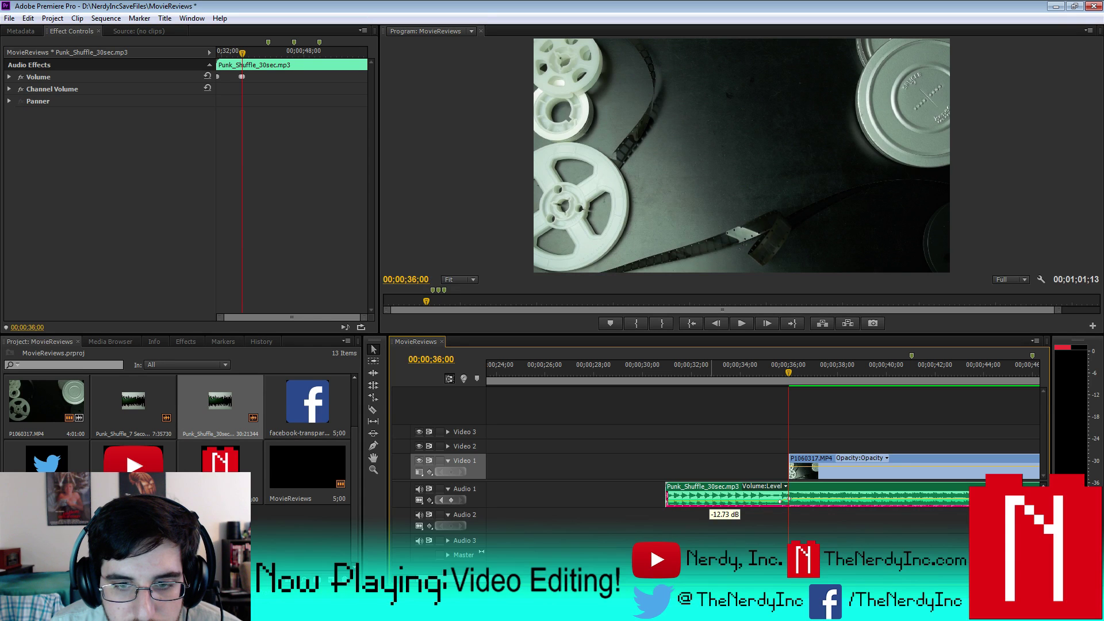
- Lower the music level to about -19.67 dB and preview the fade-in
left_click_drag(472, 506, 475, 543)
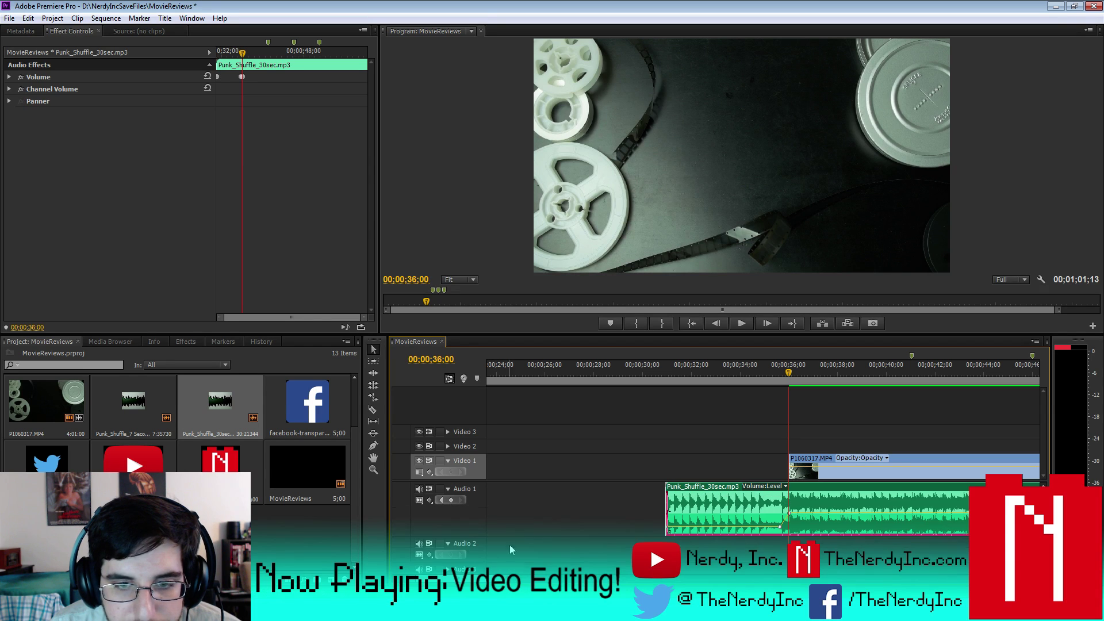
left_click_drag(714, 527, 714, 530)
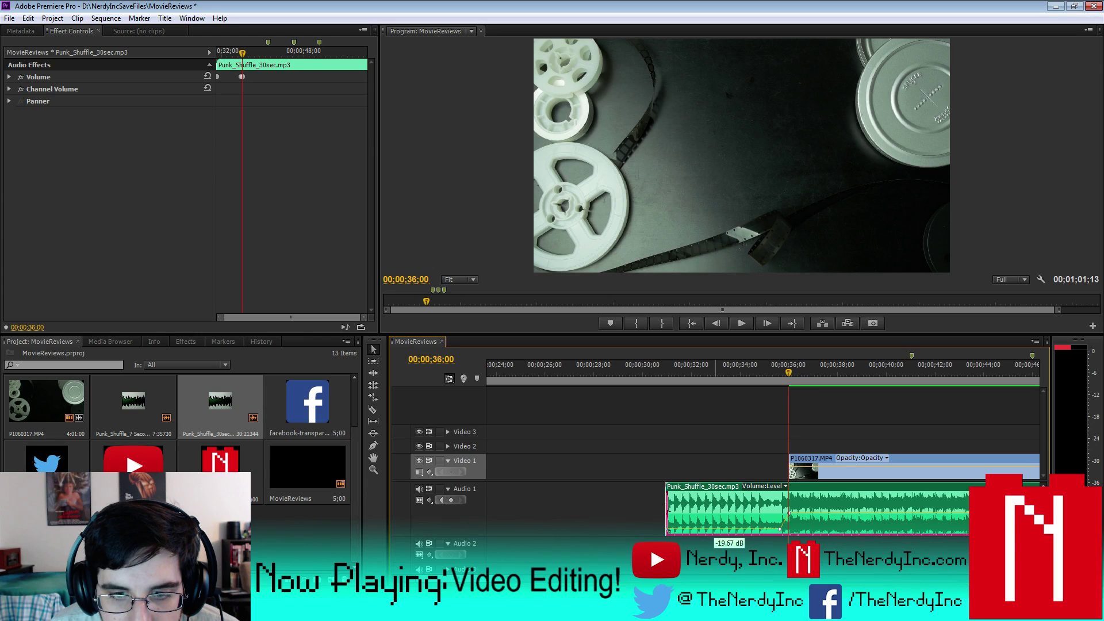
left_click_drag(789, 371, 675, 391)
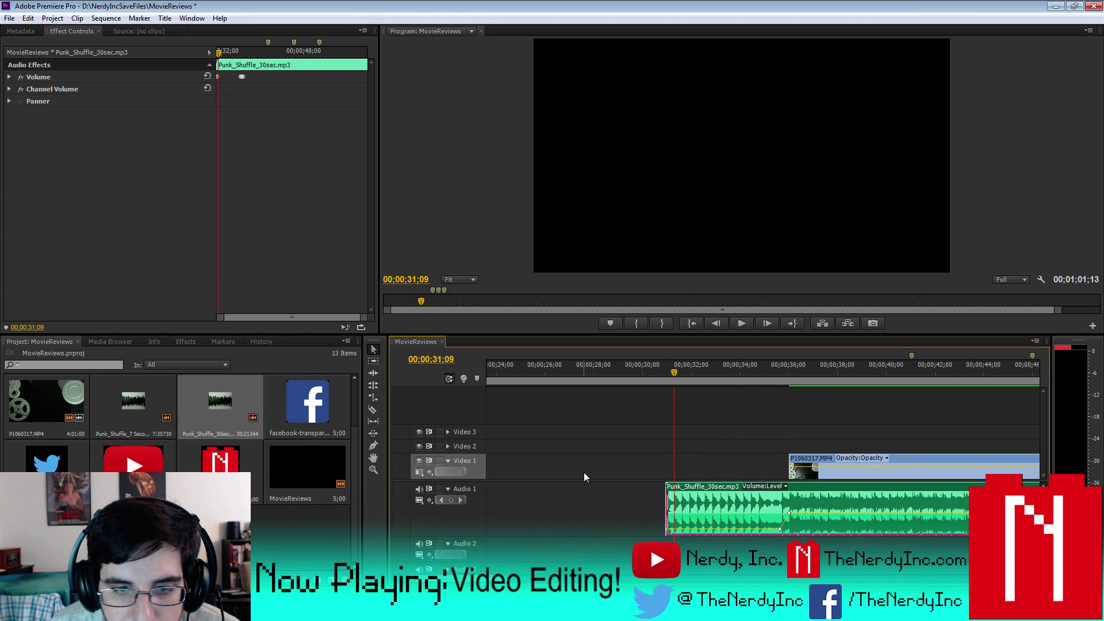
key("Up")
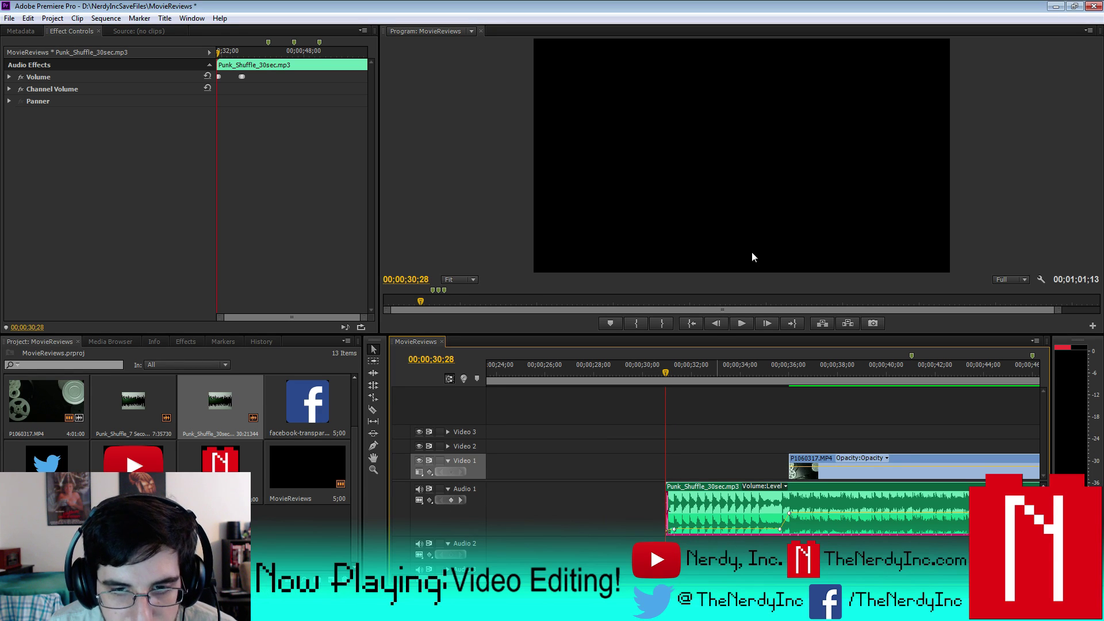
left_click(738, 325)
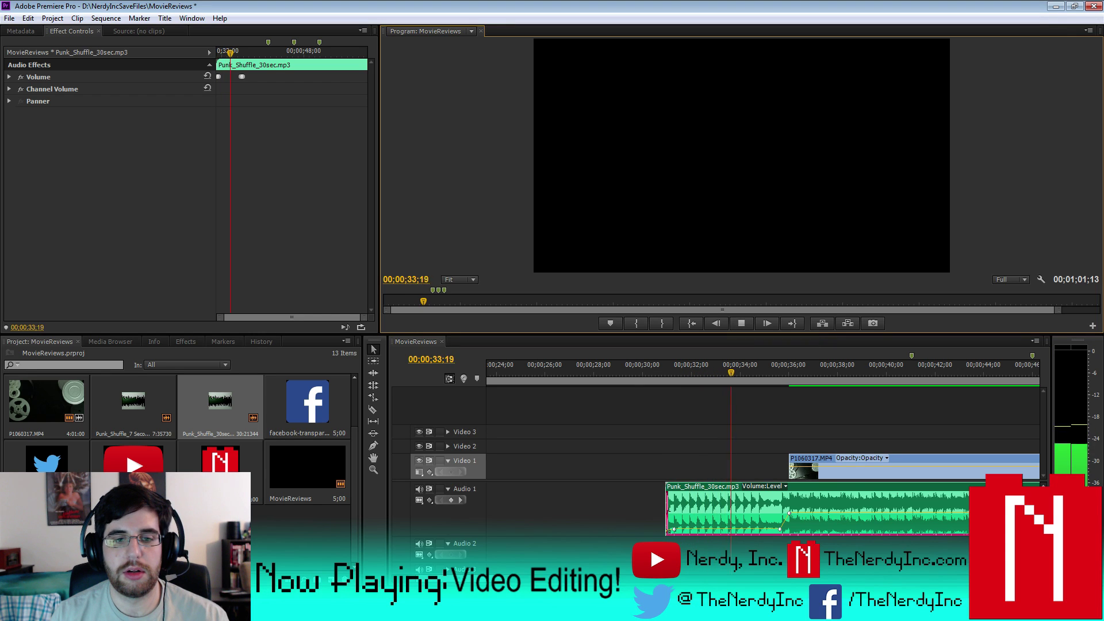
key("minus")
key("minus")
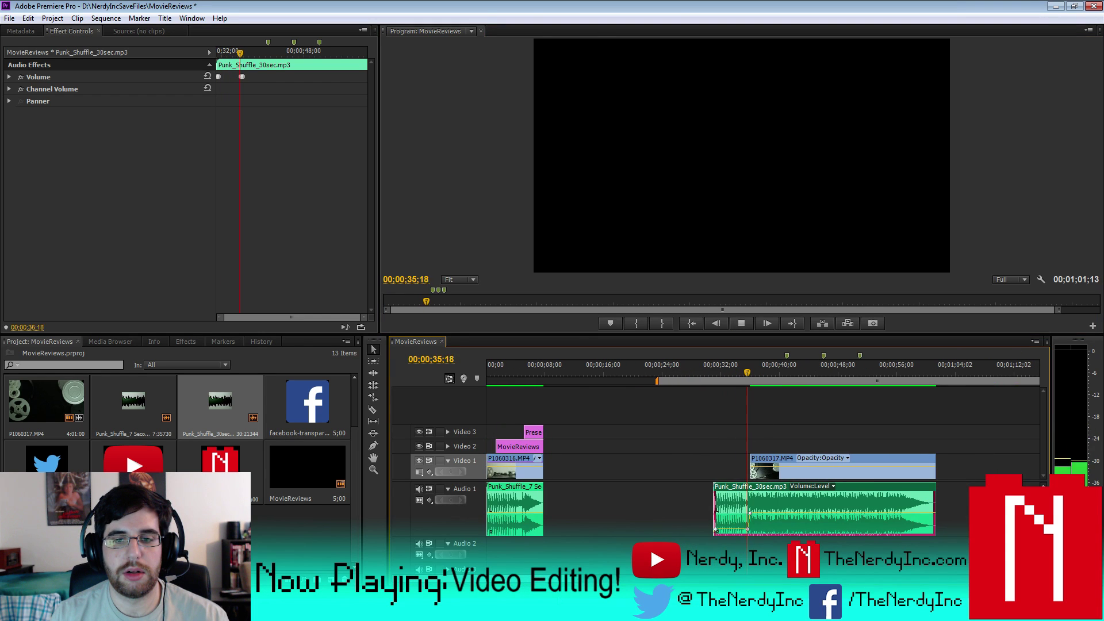
left_click(742, 324)
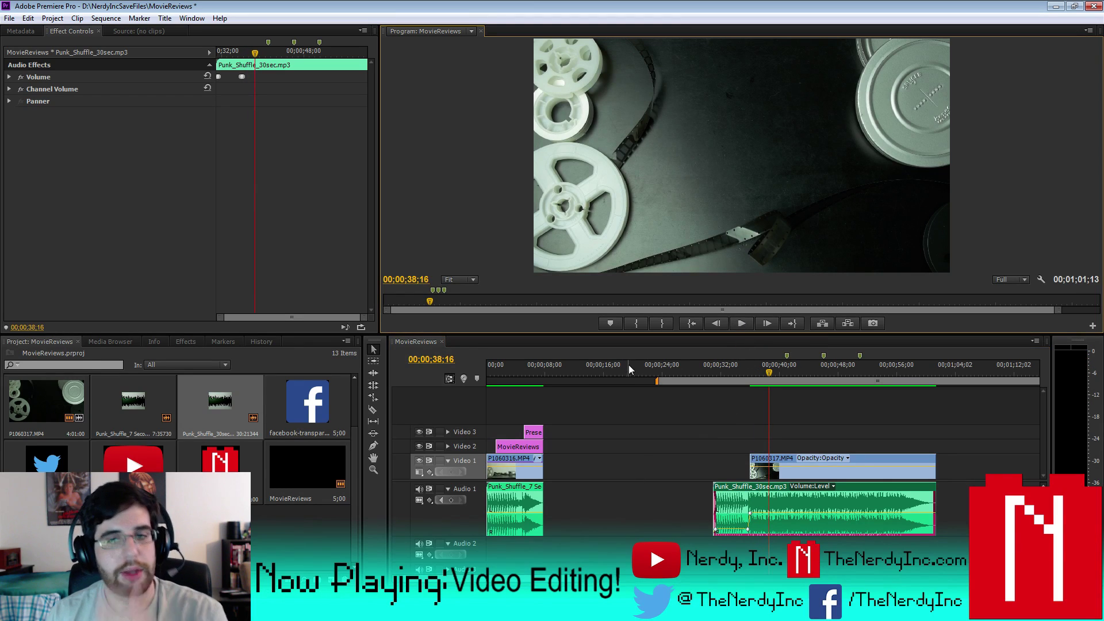
left_click(303, 533)
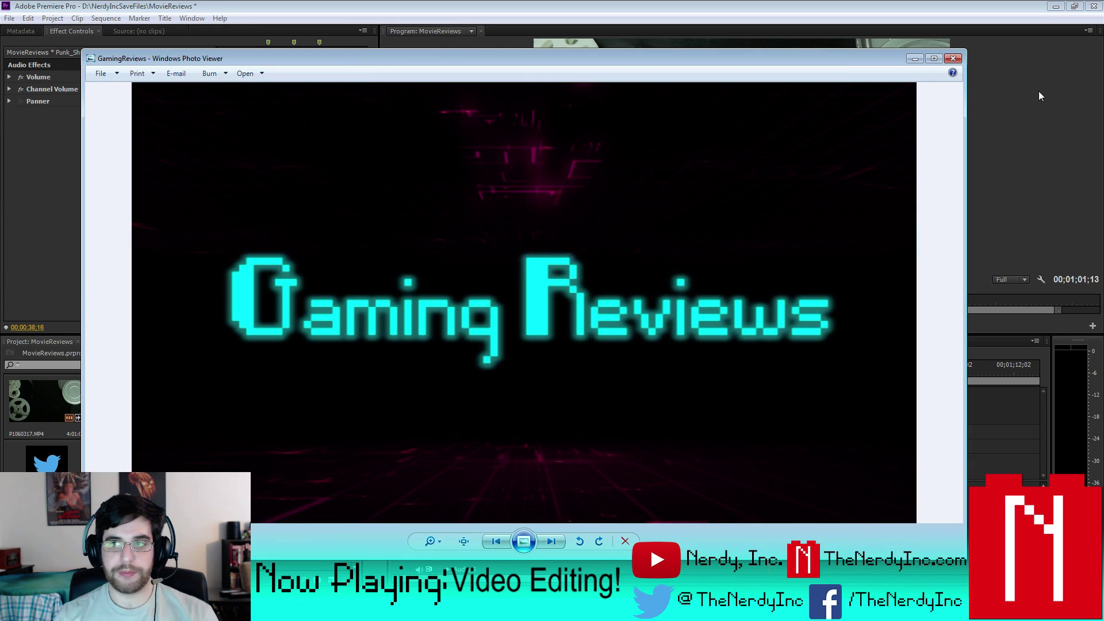
left_click(952, 58)
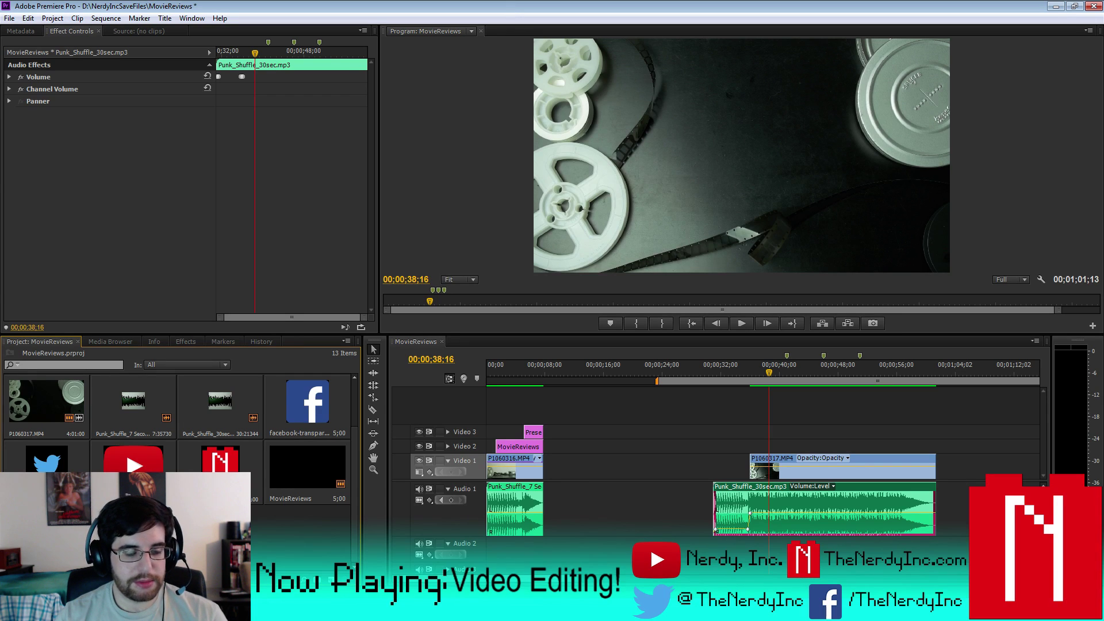
- Save the project and park the playhead at 36;00
left_click(9, 18)
left_click(27, 112)
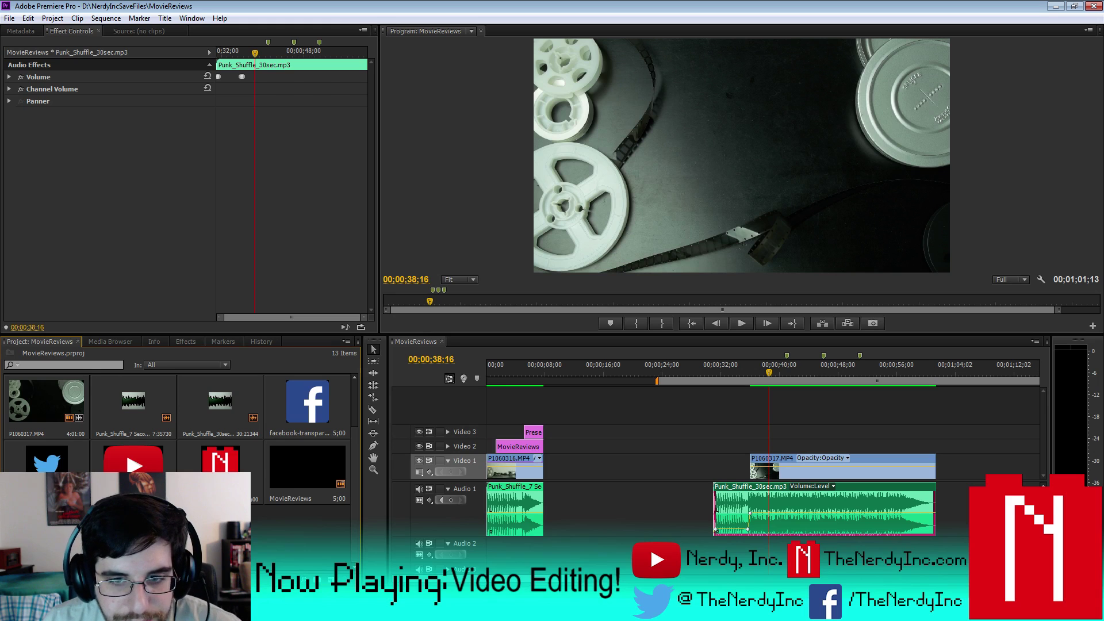
left_click_drag(767, 371, 749, 372)
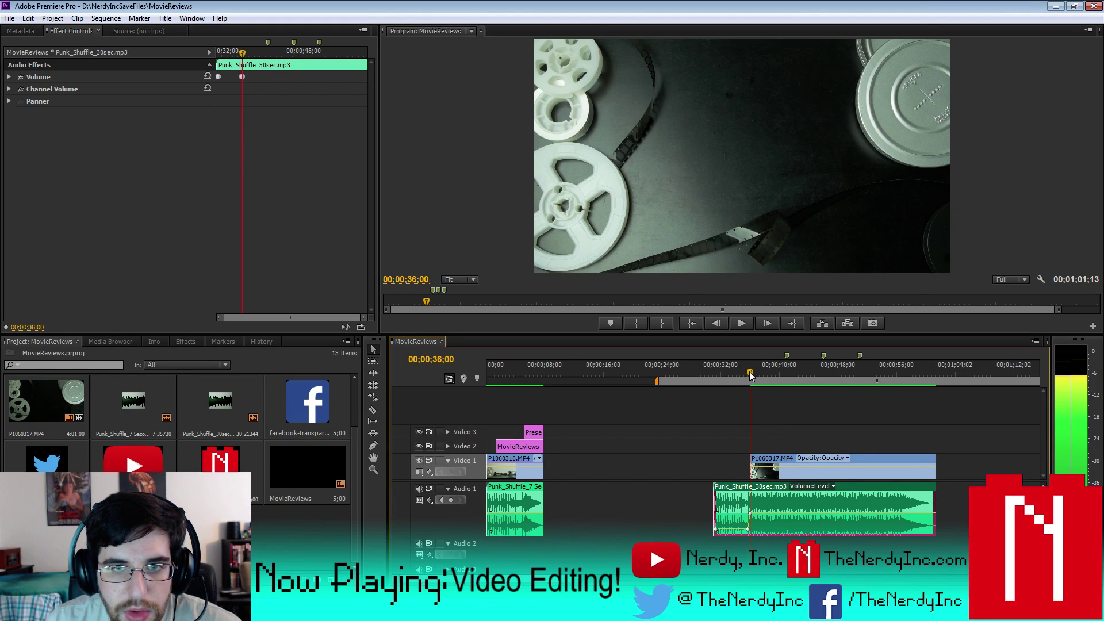
key("shift+1")
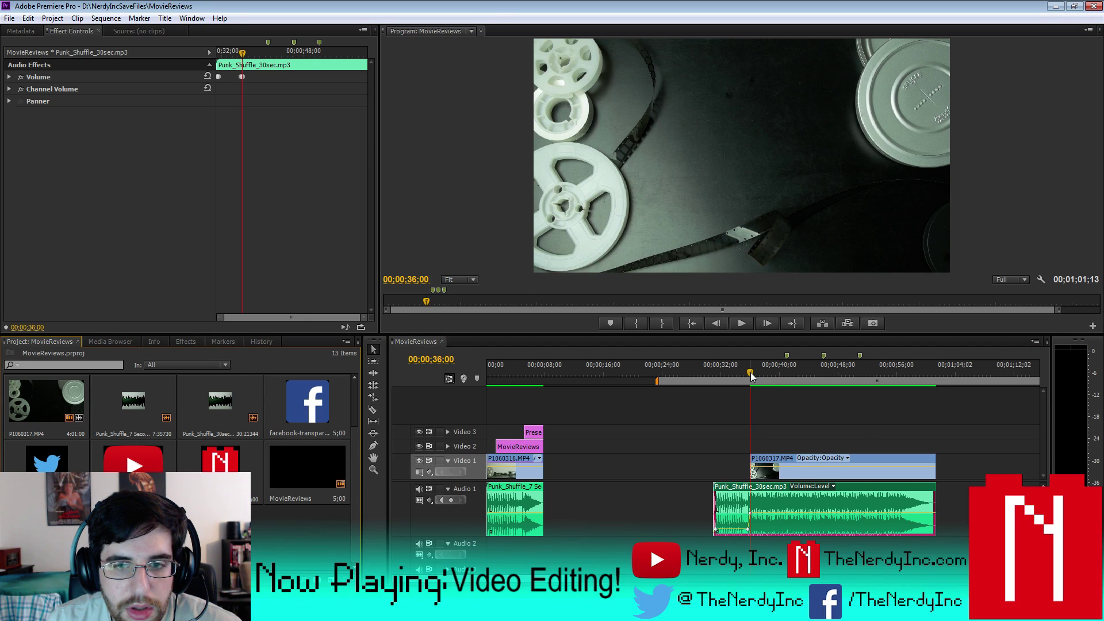
- Place NerdyIncOnlyBrickNoBKG.png on Video 2 at 36;00, extended to the reel clip's end
left_click_drag(221, 458, 750, 449)
key("=")
key("=")
key("=")
key("=")
key("minus")
key("minus")
key("minus")
key("minus")
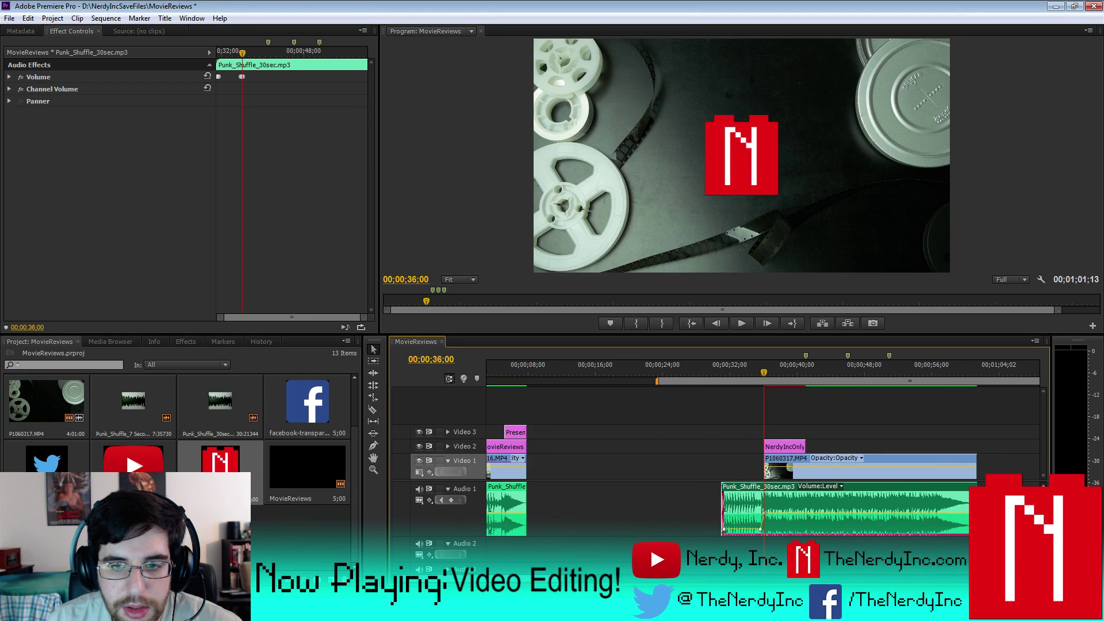
left_click(797, 446)
left_click_drag(804, 446, 976, 446)
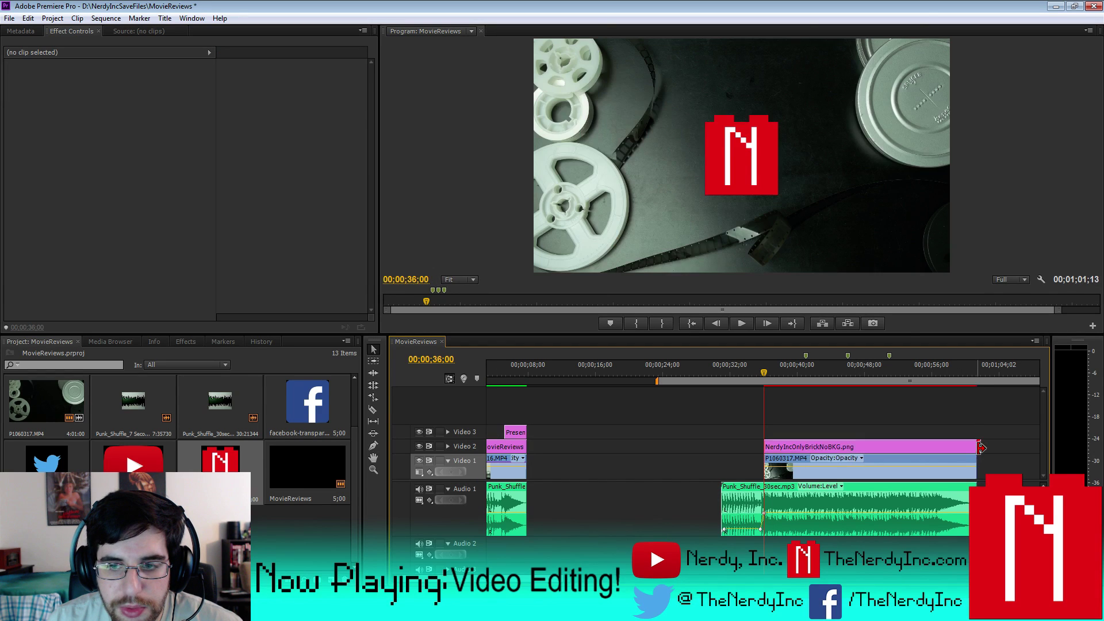
left_click(797, 448)
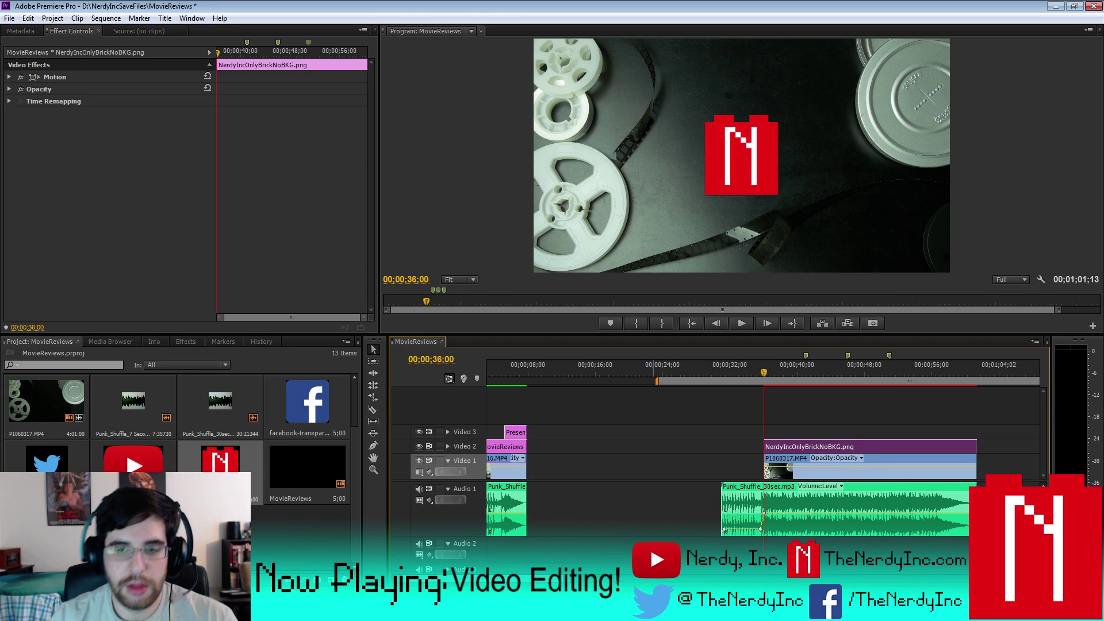
key("=")
key("=")
key("=")
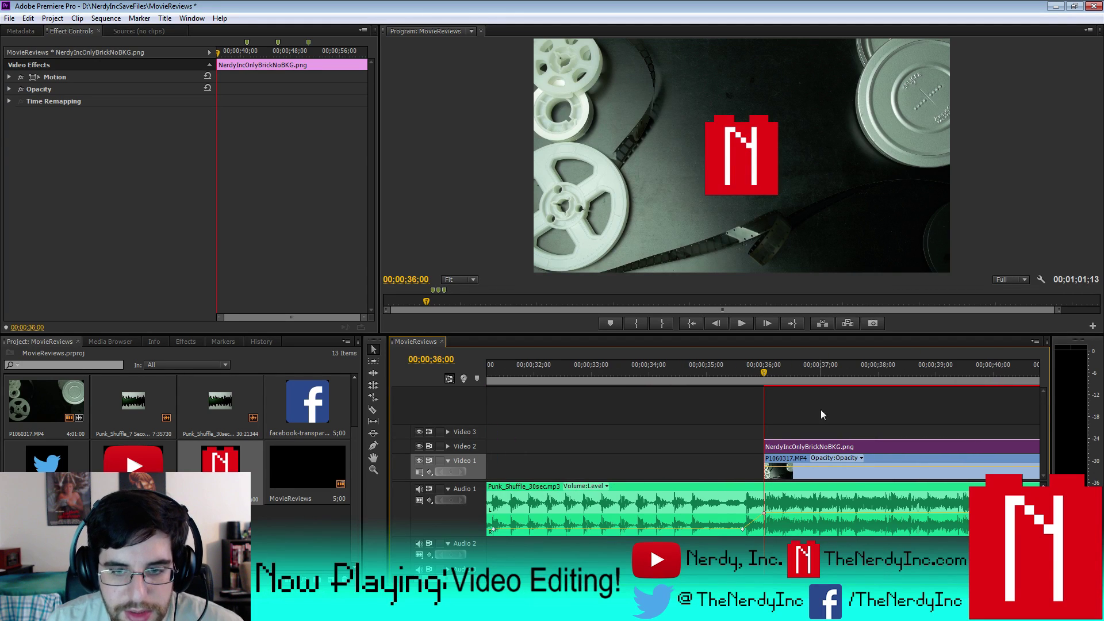
- Extend P1060317's start to the playhead at 34;24 and align the music volume keyframe there
left_click(695, 371)
key("space")
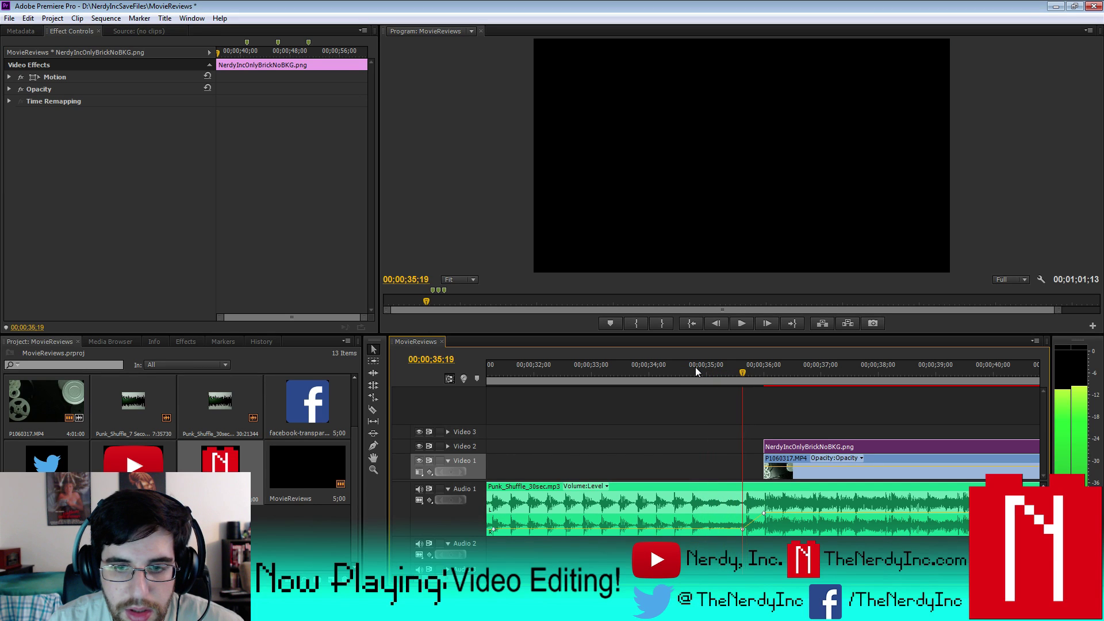
left_click(768, 459)
left_click_drag(768, 459, 745, 460)
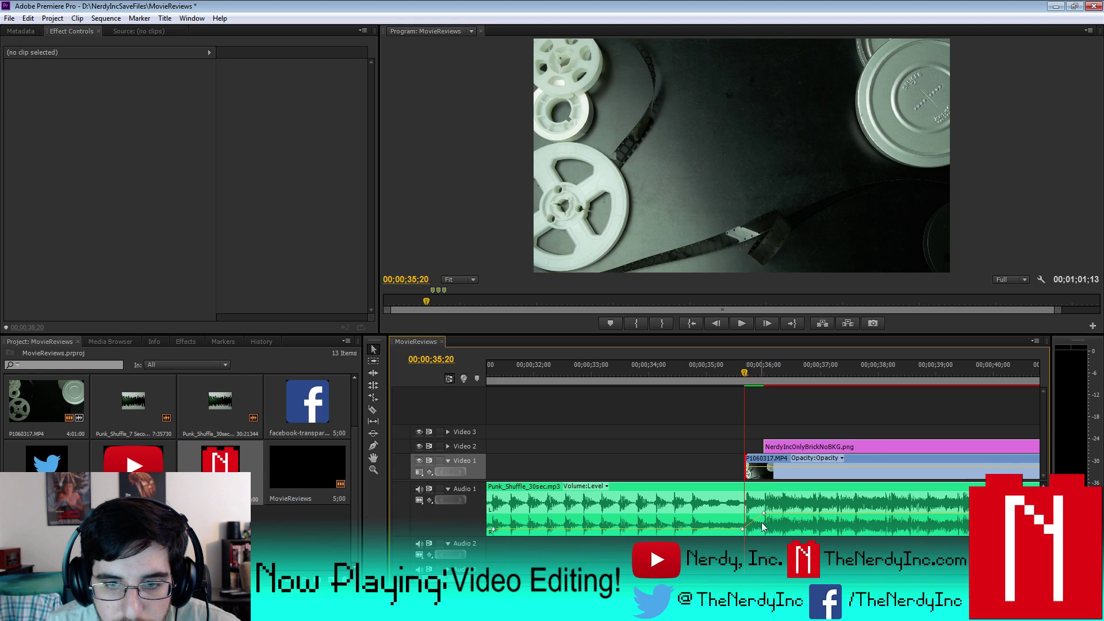
left_click_drag(742, 532, 709, 529)
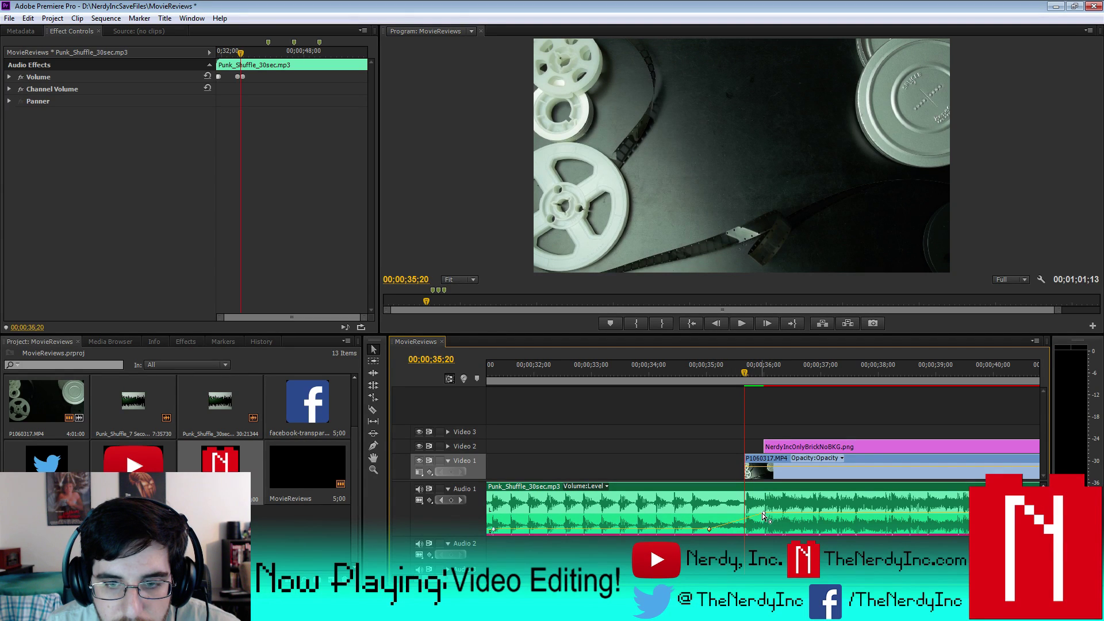
left_click_drag(764, 514, 743, 513)
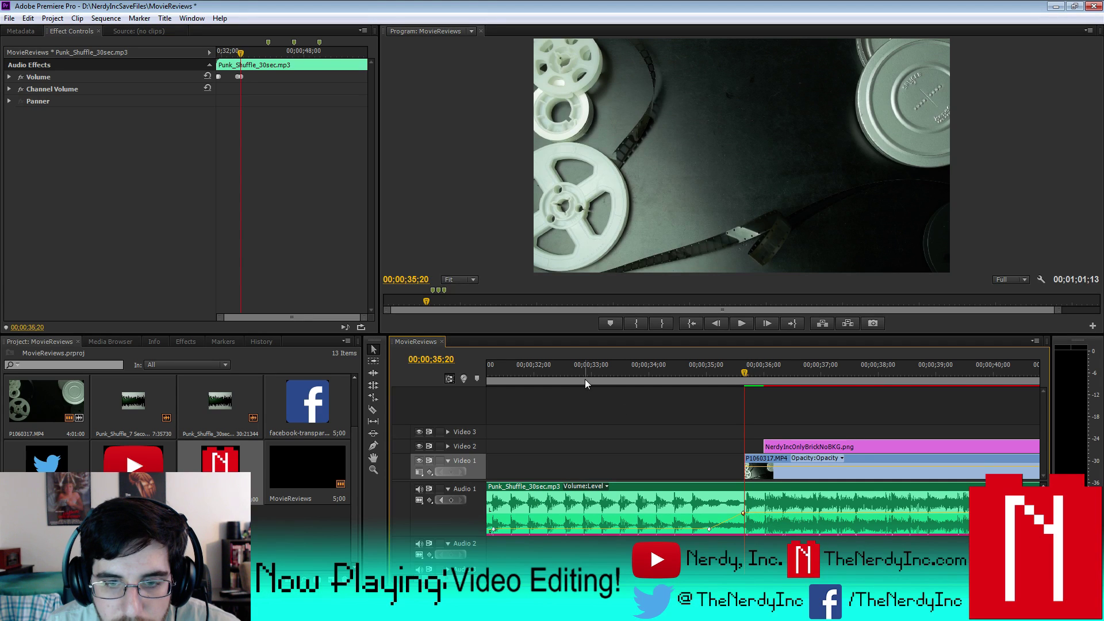
- Review the transition with playback and J/K/L shuttling, then select the NerdyInc logo clip
left_click(576, 373)
left_click(740, 324)
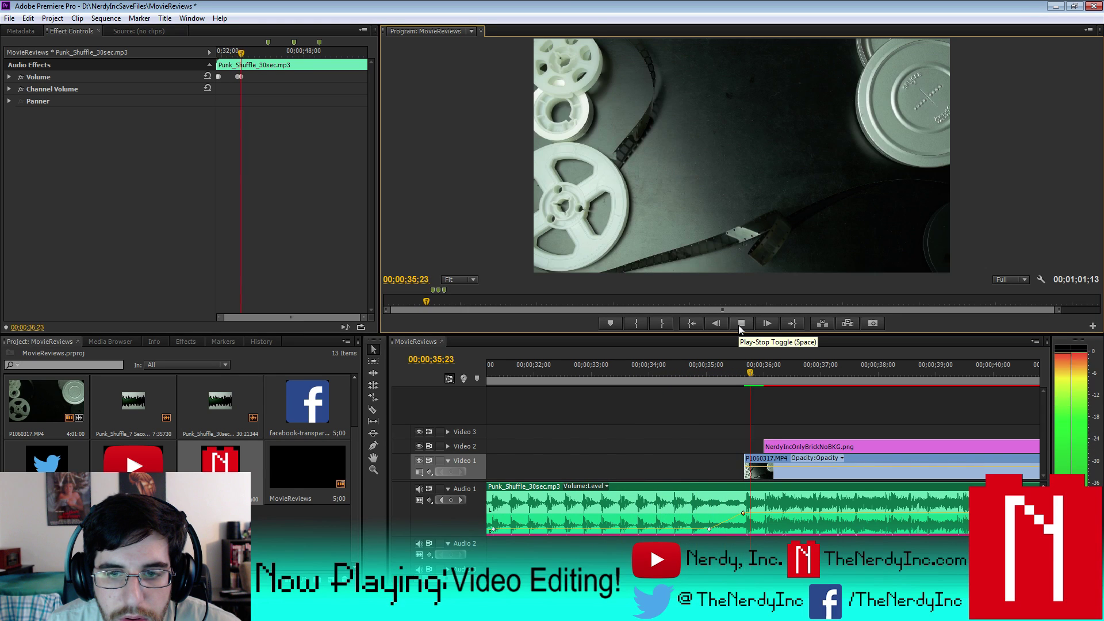
left_click(738, 323)
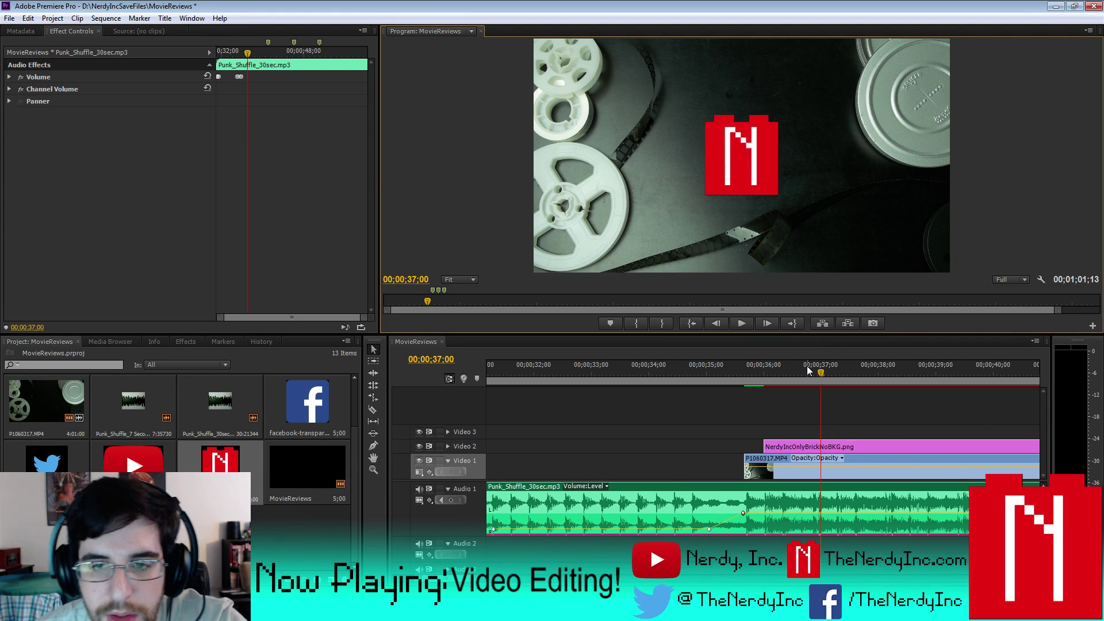
key("j")
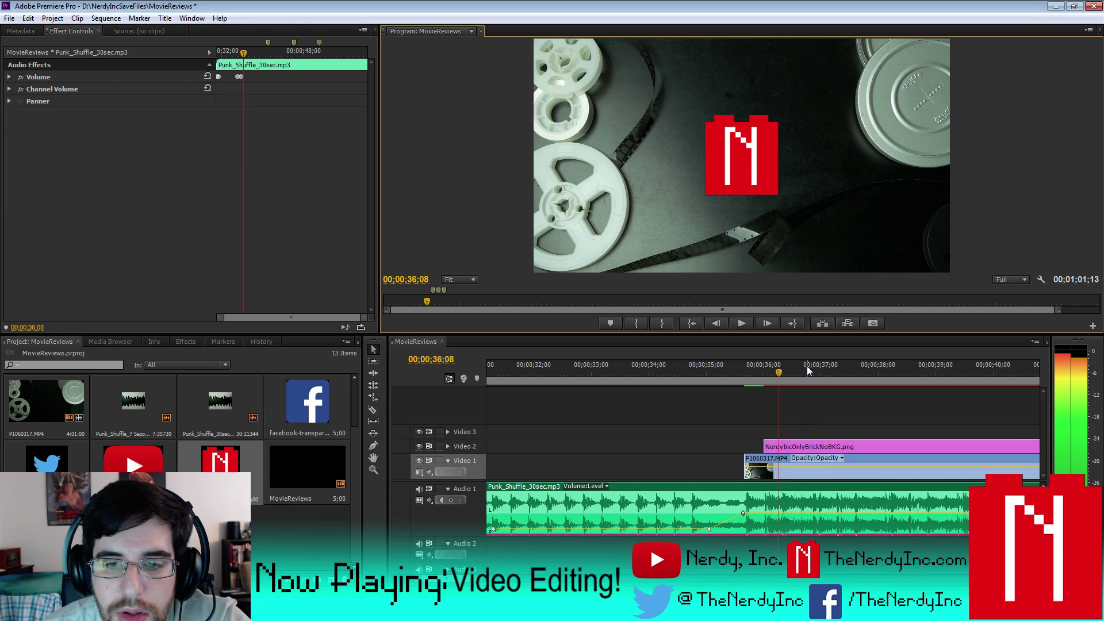
key("k")
key("l")
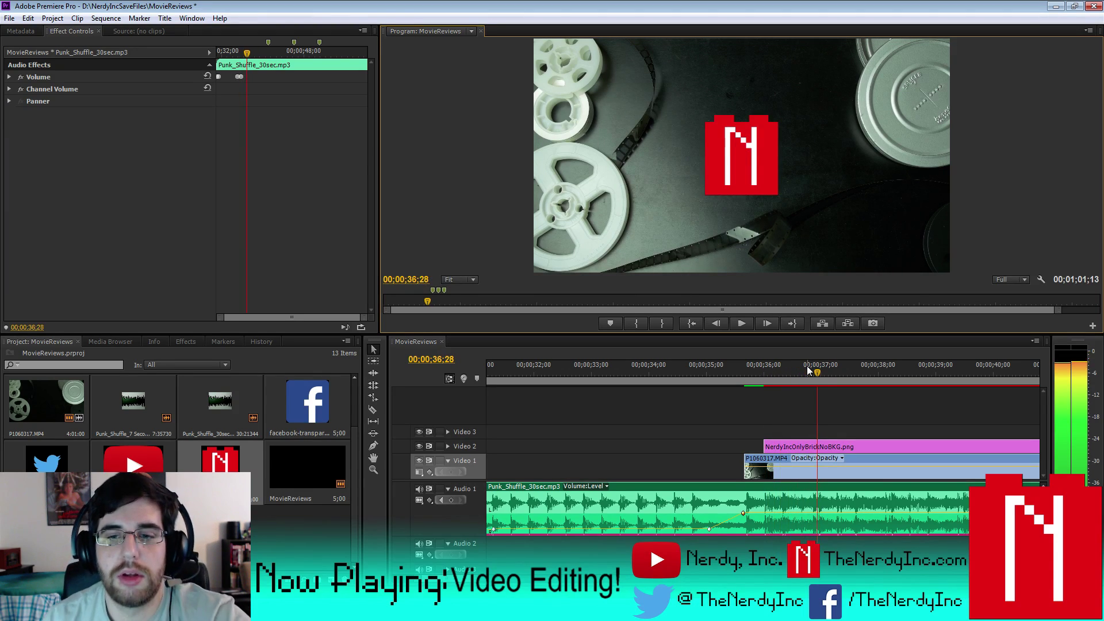
left_click(828, 447)
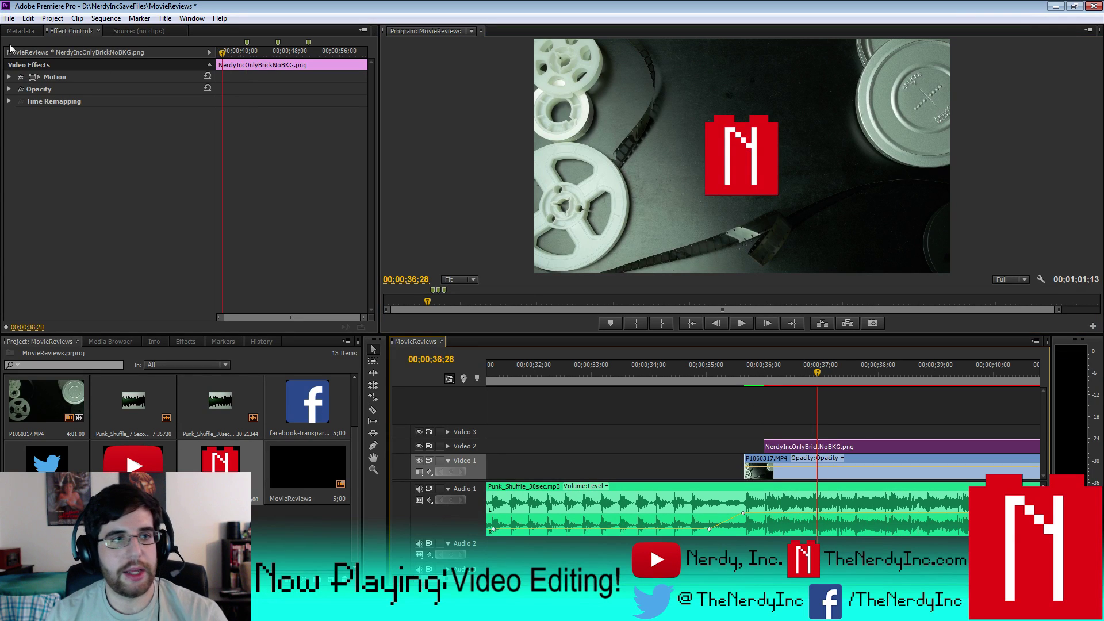
- Enable Position keyframes on the logo and add one at 00;00;37;03
left_click(9, 77)
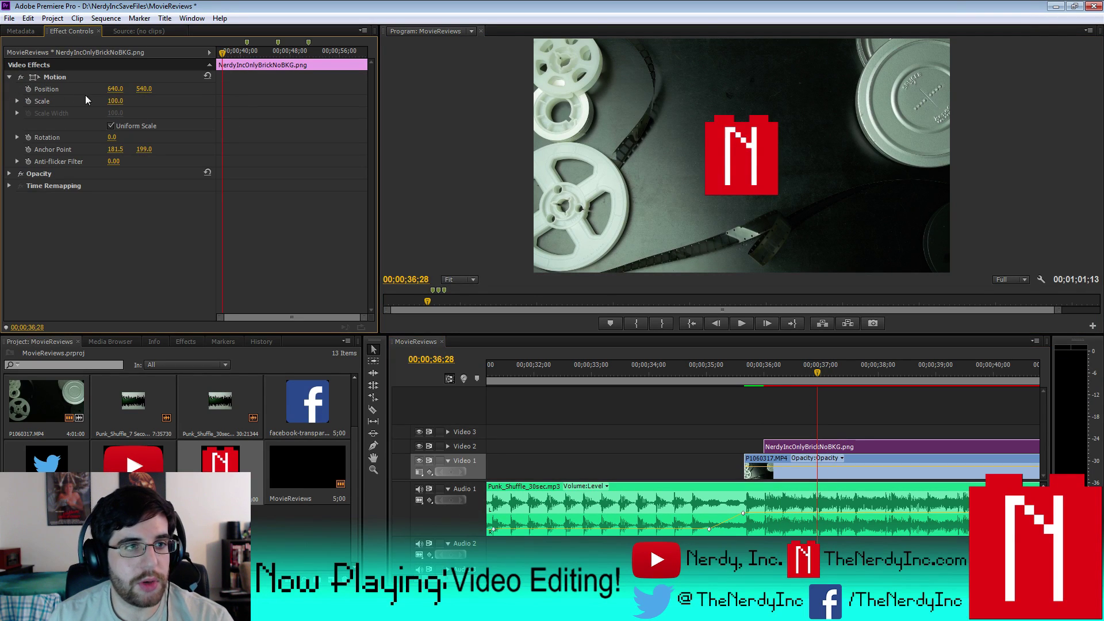
left_click(28, 88)
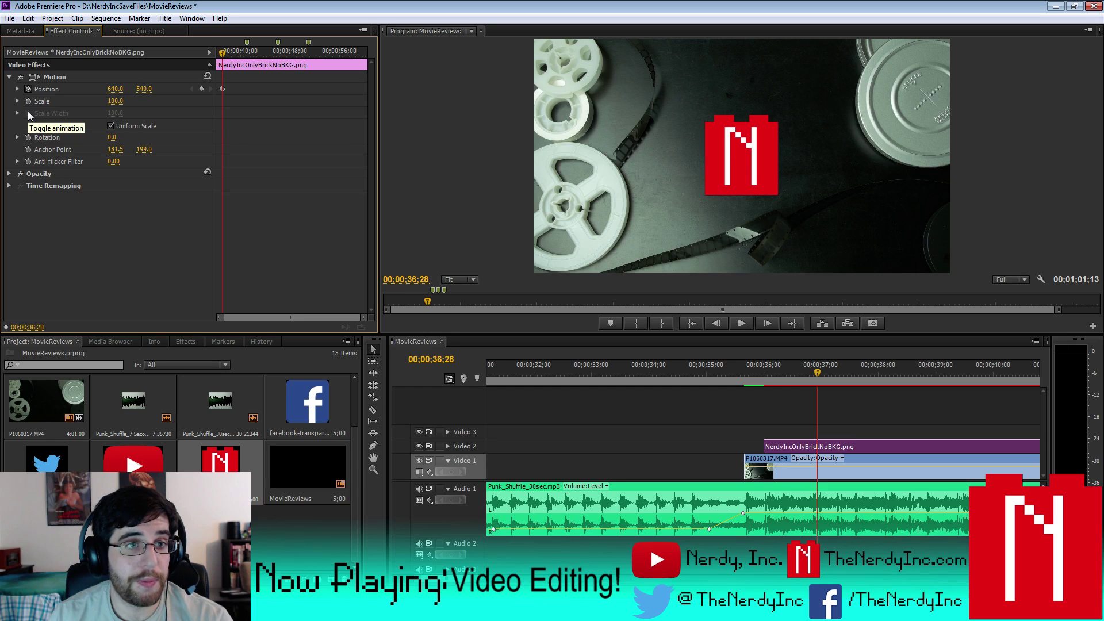
key("Up")
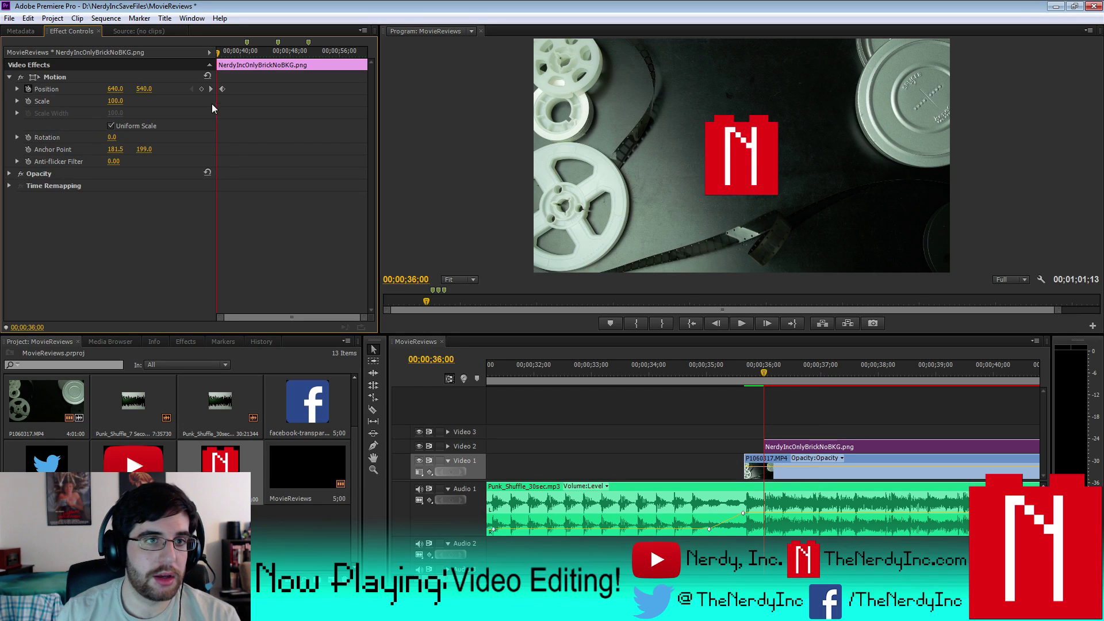
left_click(212, 88)
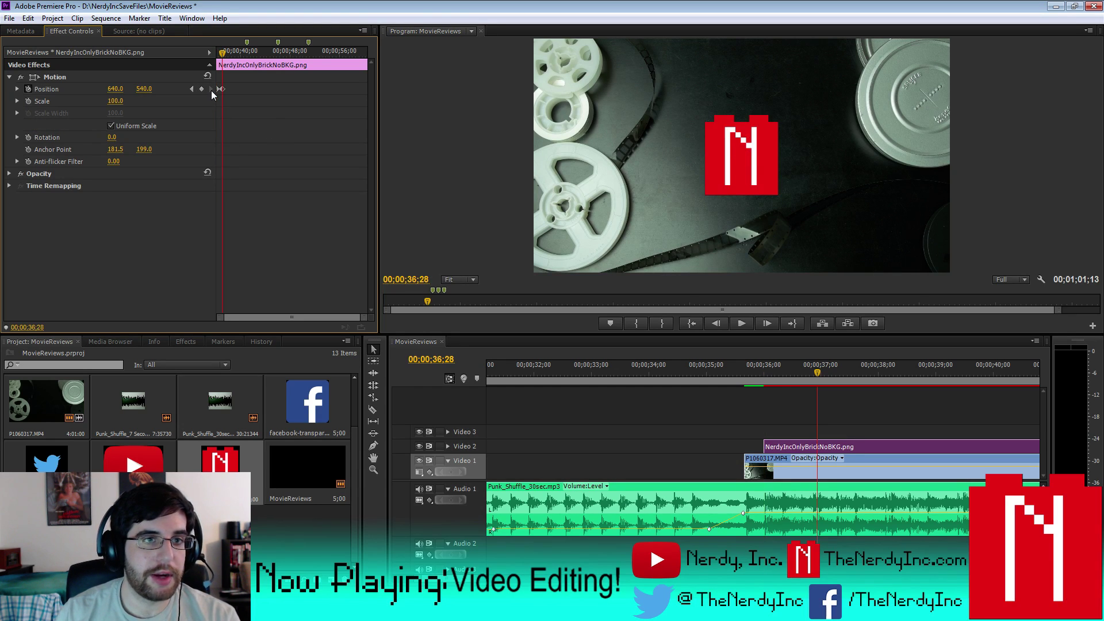
key("space")
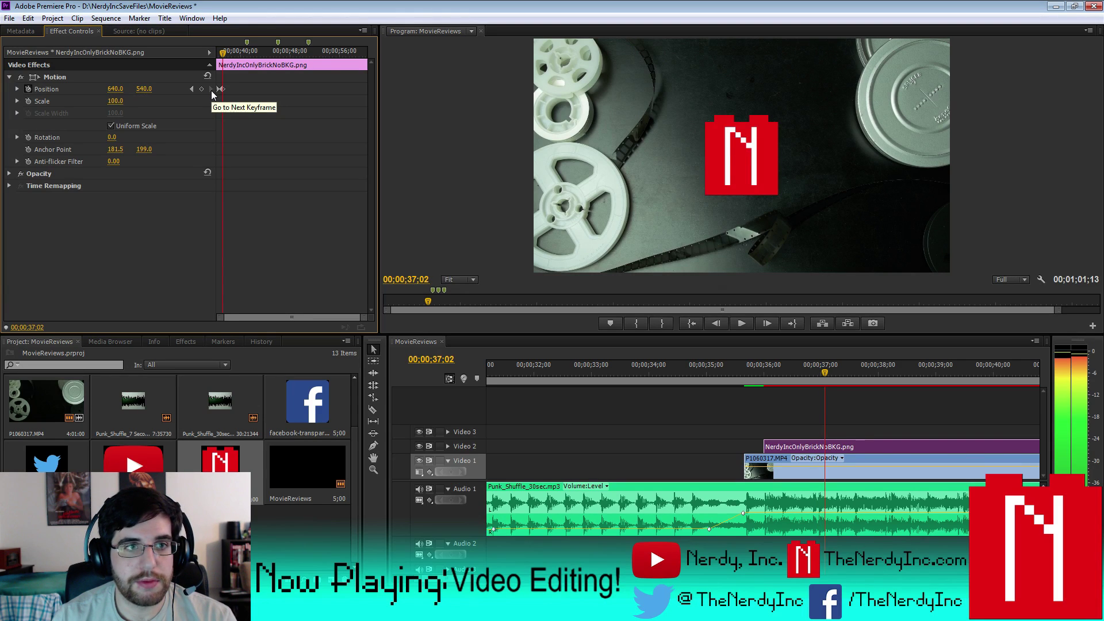
left_click(201, 89)
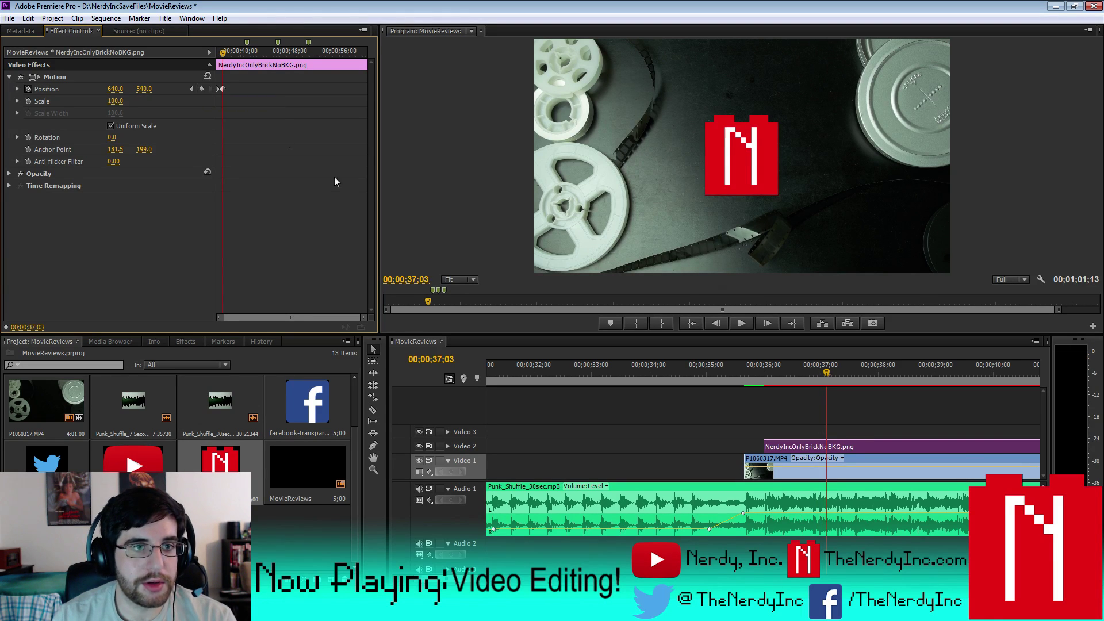
- Move the logo to the top-left corner at Position 92, 147 with Scale 75
left_click_drag(364, 320, 305, 320)
left_click_drag(145, 89, 50, 89)
left_click_drag(143, 89, 67, 90)
left_click(118, 102)
type("75")
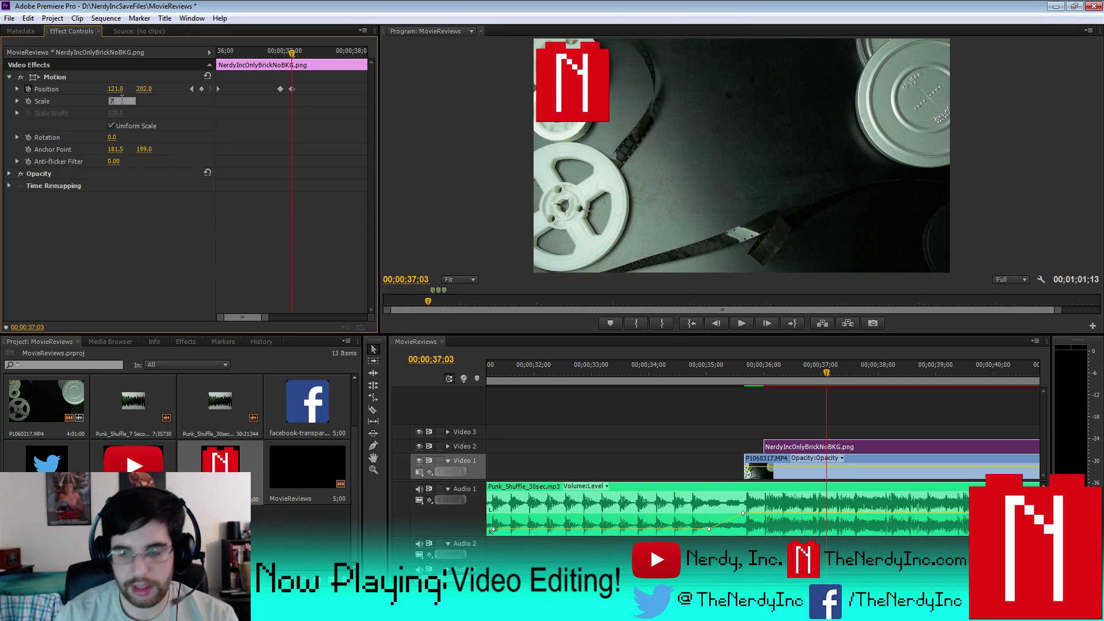
key("Return")
left_click_drag(144, 90, 115, 91)
type("87")
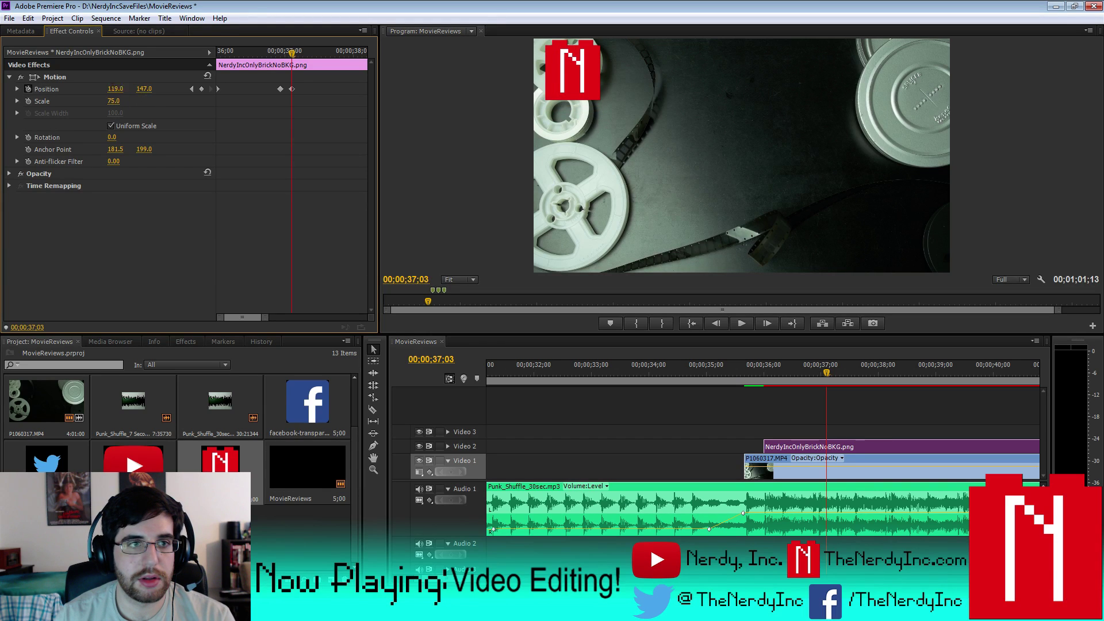
key("Return")
type("92")
key("Return")
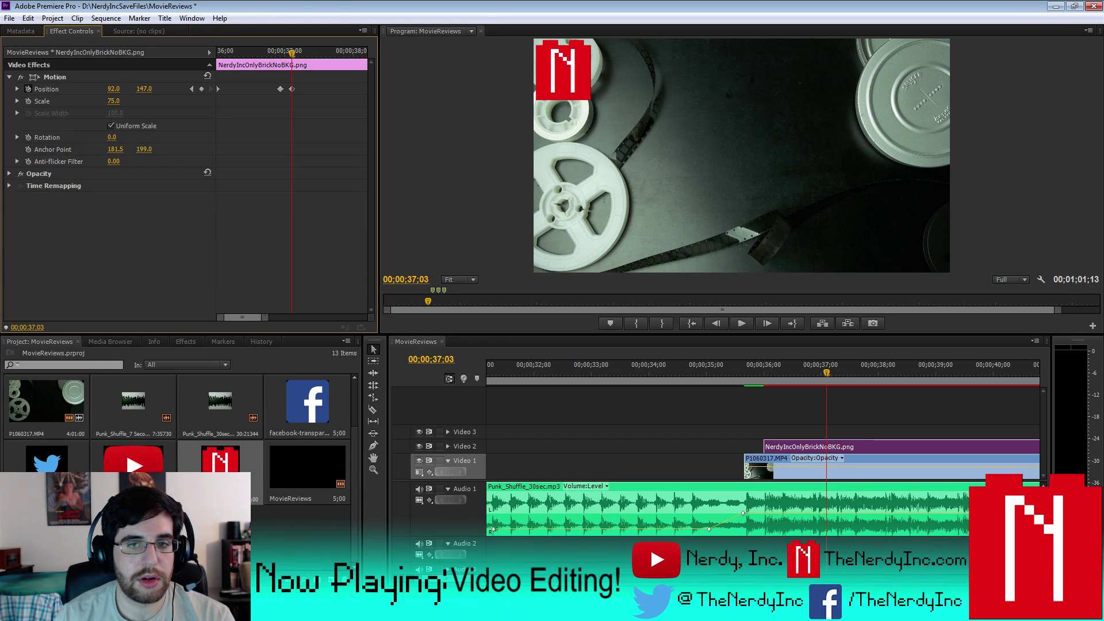
- Trim the work area bar to span the logo animation
key("minus")
key("minus")
key("minus")
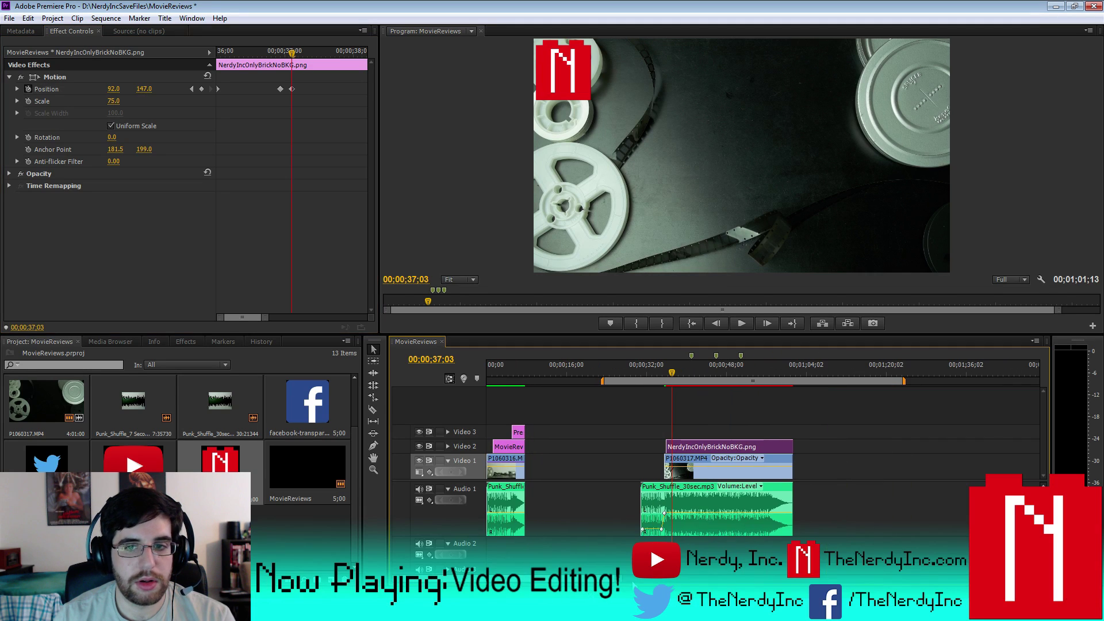
left_click_drag(905, 382, 683, 393)
left_click_drag(603, 381, 665, 381)
key("equal")
key("equal")
key("equal")
key("equal")
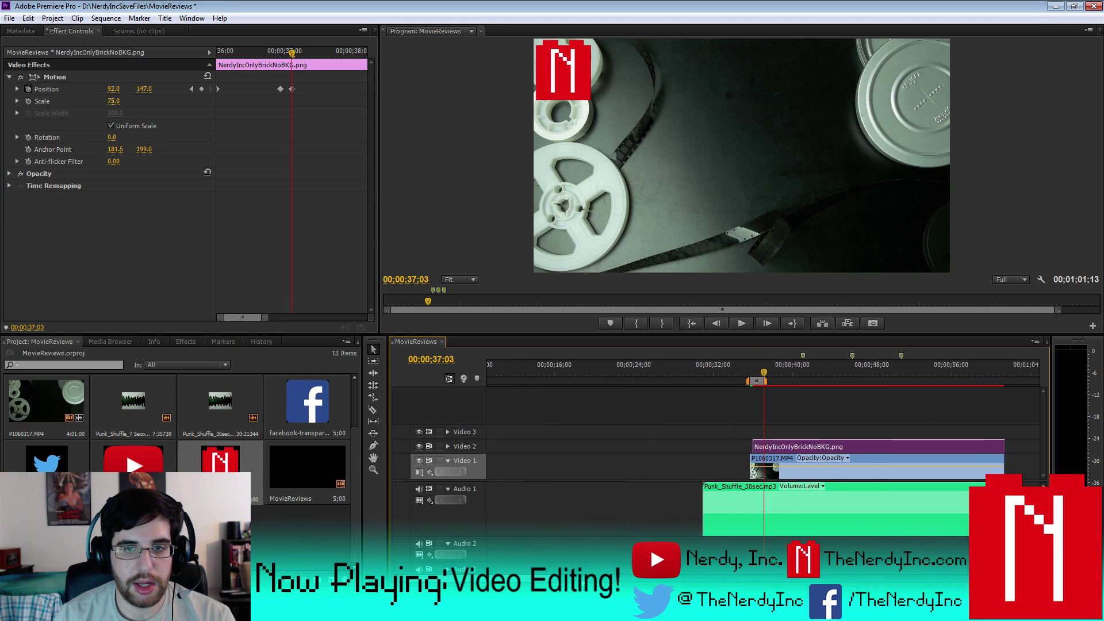
- Extend the work area just past the logo animation, save the project, and render the work-area preview
left_click_drag(767, 382, 815, 382)
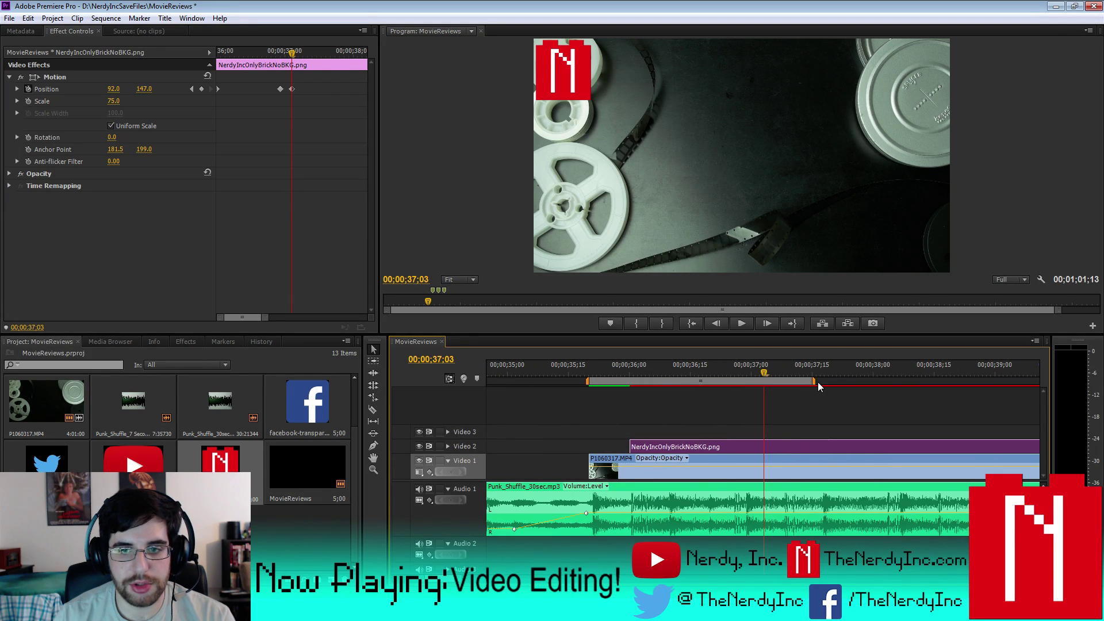
left_click(9, 18)
left_click(29, 113)
left_click(106, 19)
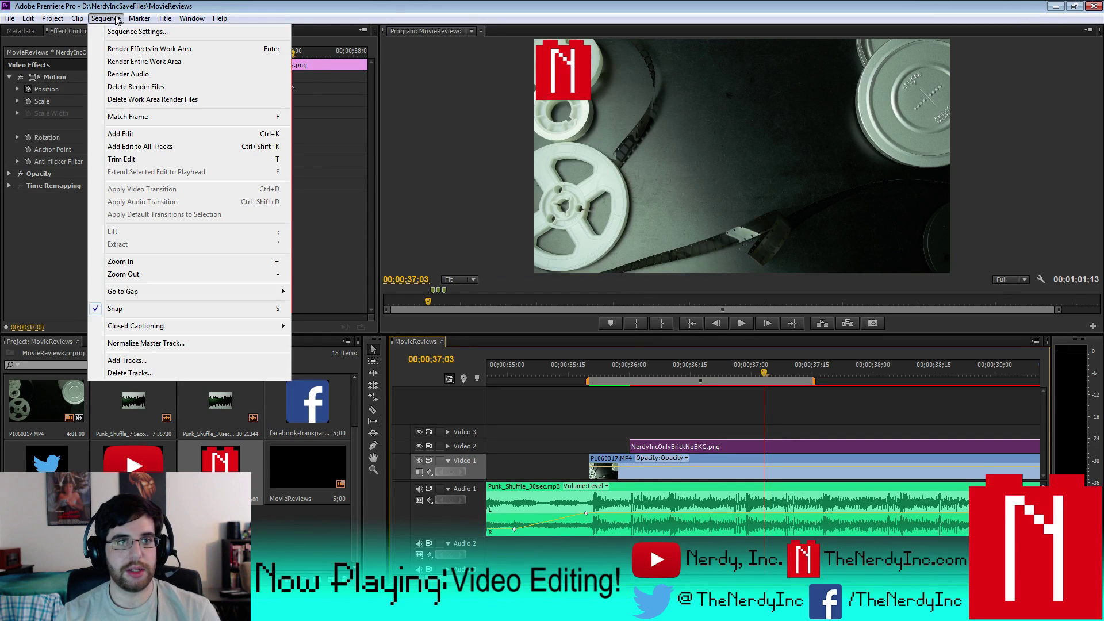
left_click(148, 62)
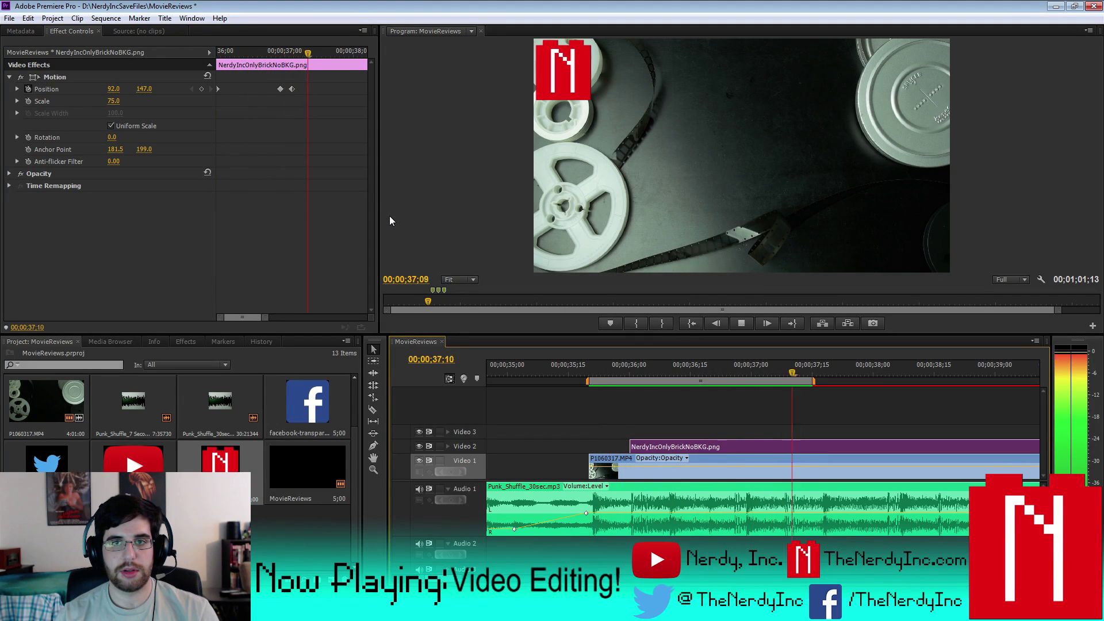
- Play back the rendered logo animation twice, then return to the previous position keyframe
left_click_drag(812, 378, 558, 372)
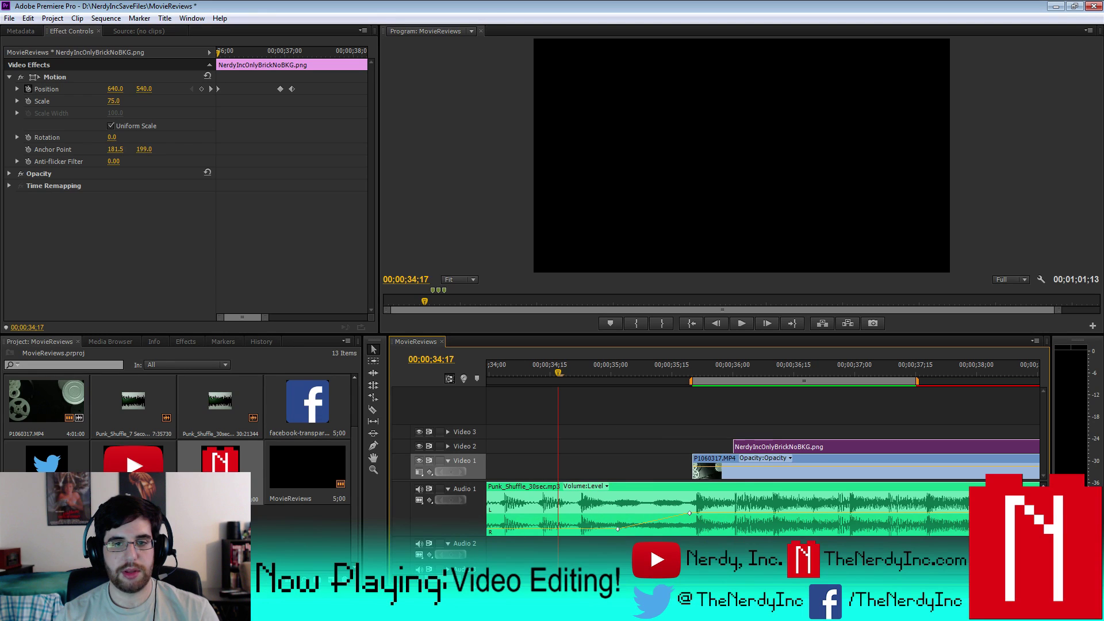
key("minus")
key("minus")
key("minus")
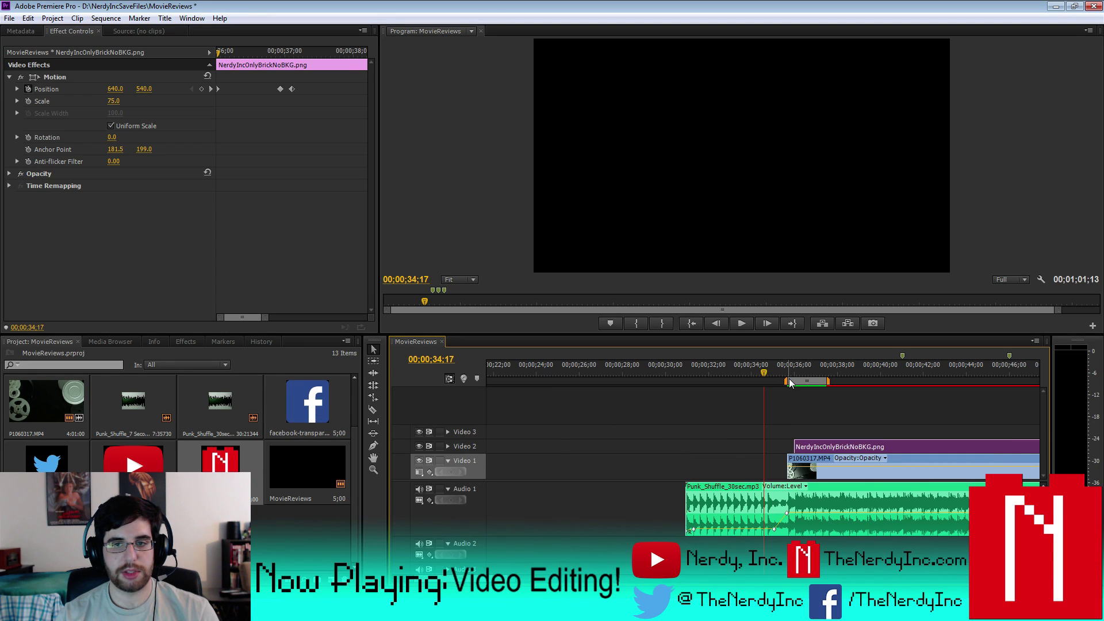
left_click(739, 323)
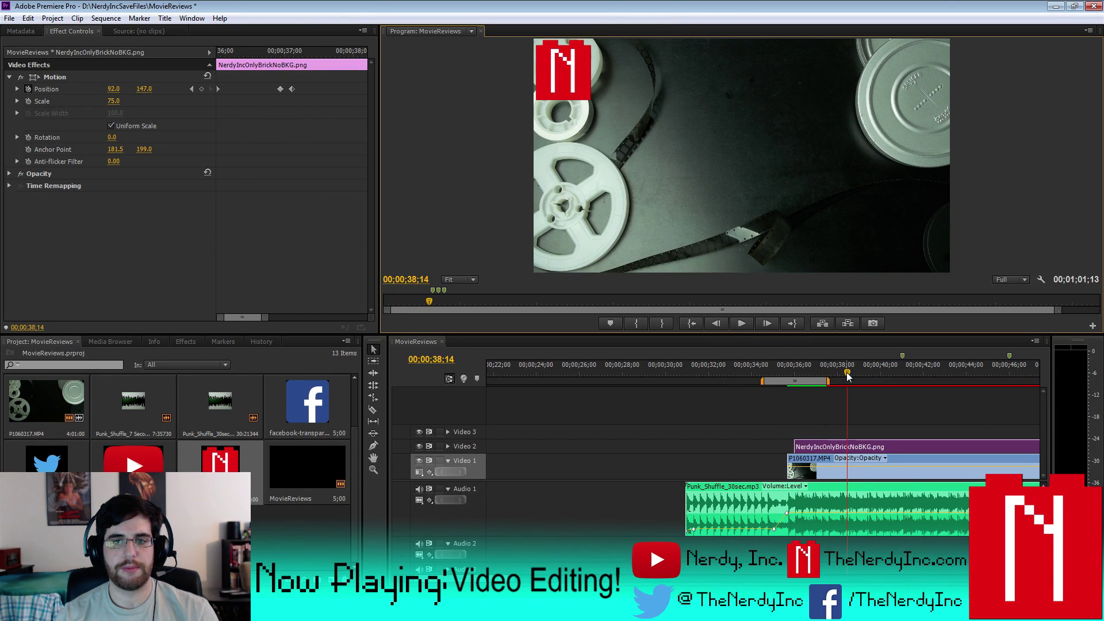
left_click(741, 324)
left_click(746, 326)
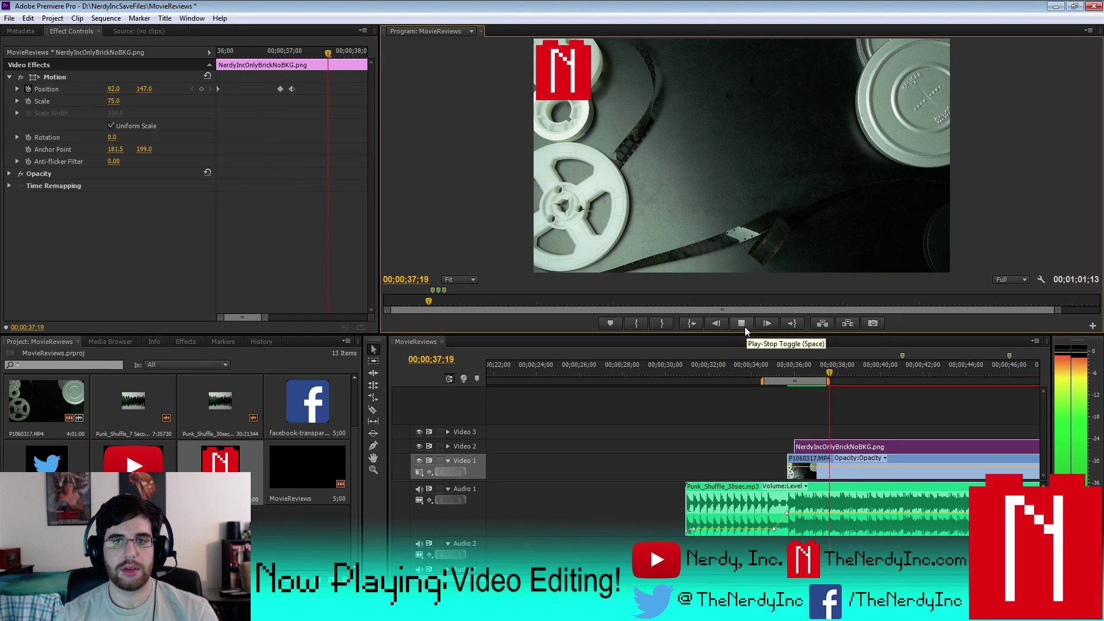
left_click(743, 327)
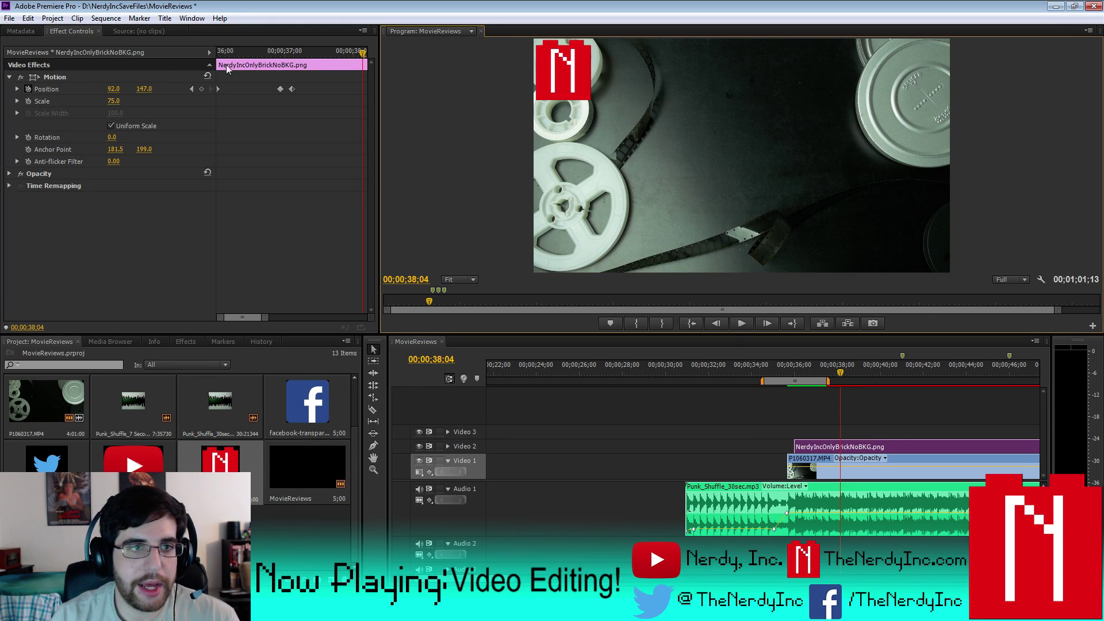
left_click(191, 89)
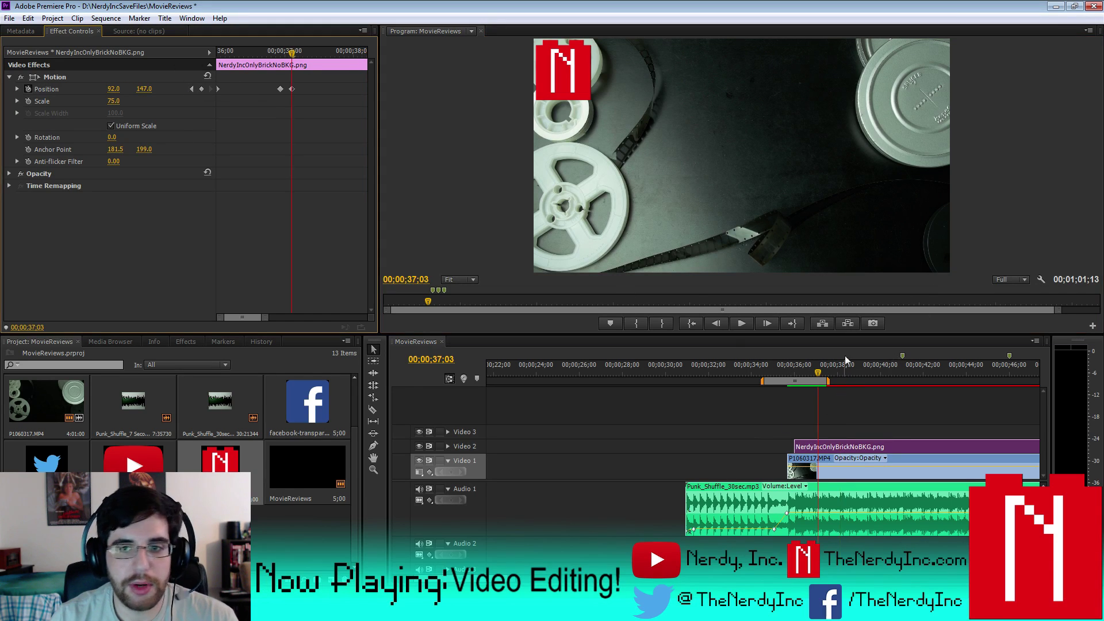
- Add a marker at 00;00;37;03, stretch the work area to about 00;01;01, and paste into the Project panel
right_click(818, 371)
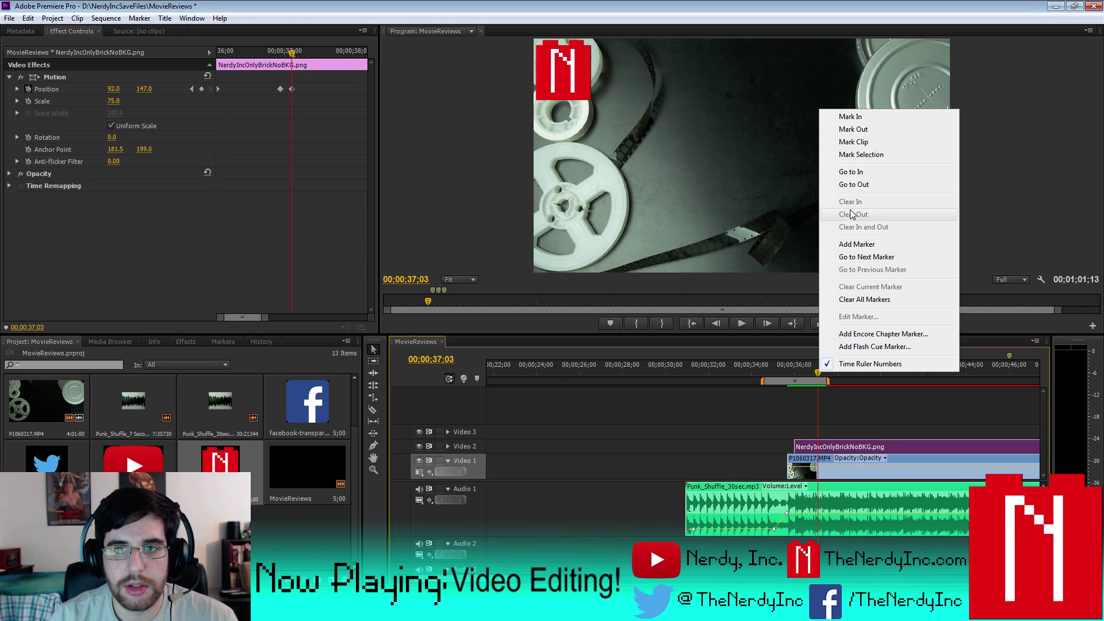
left_click(857, 245)
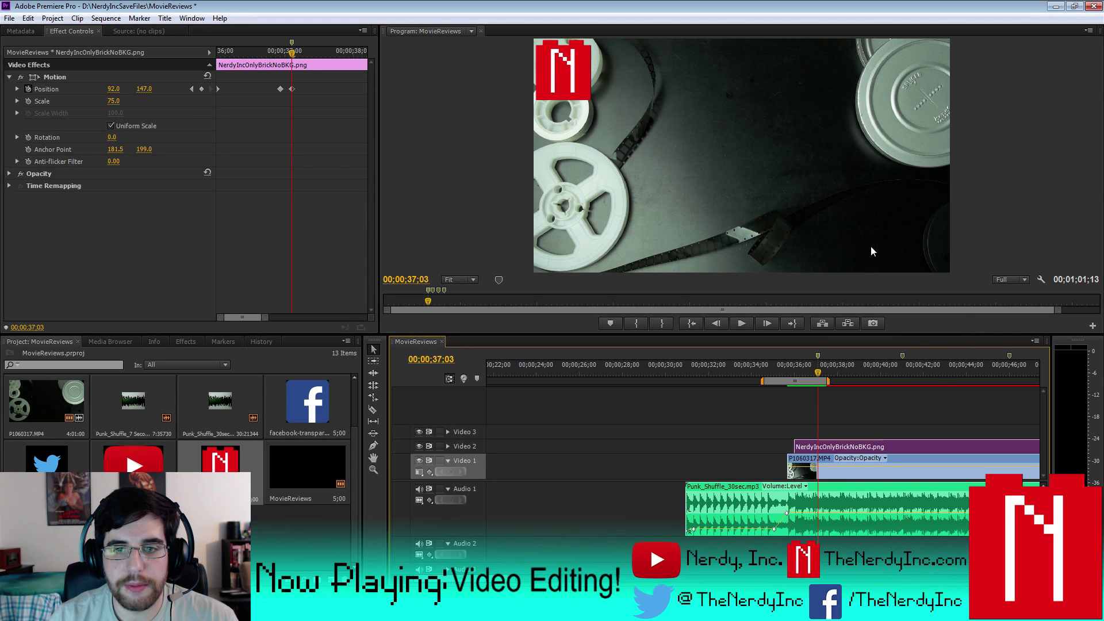
key("minus")
key("minus")
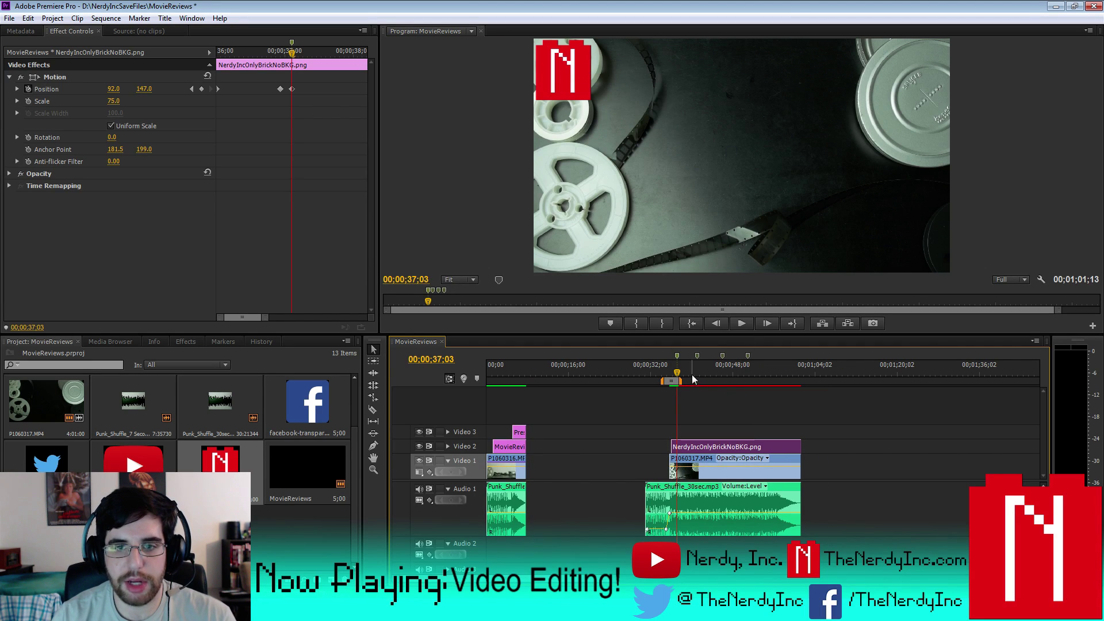
left_click_drag(681, 381, 801, 388)
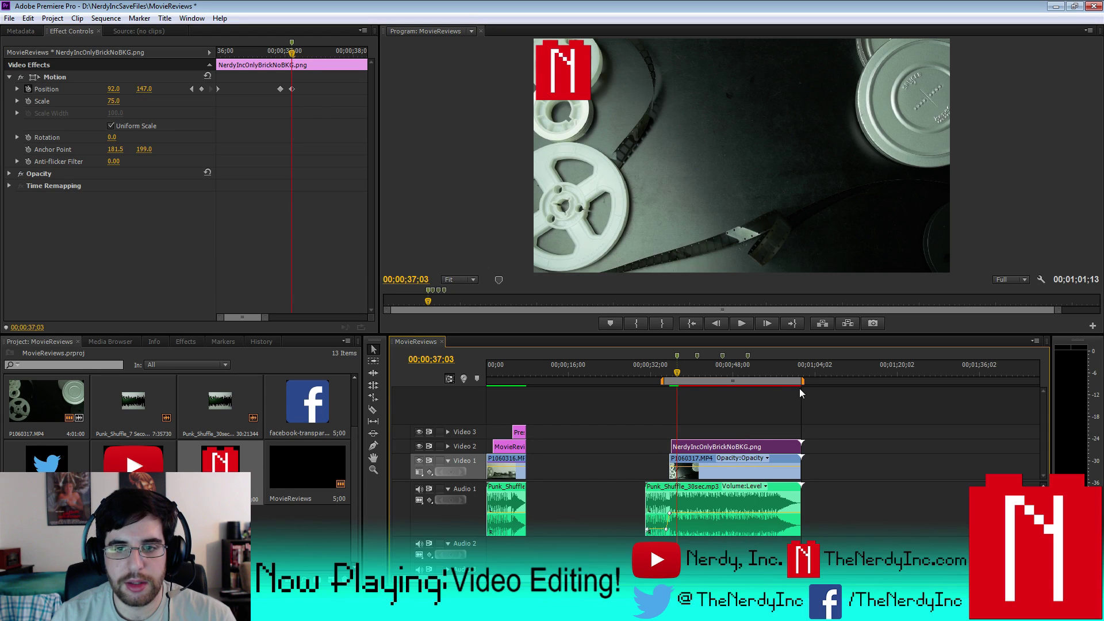
right_click(121, 425)
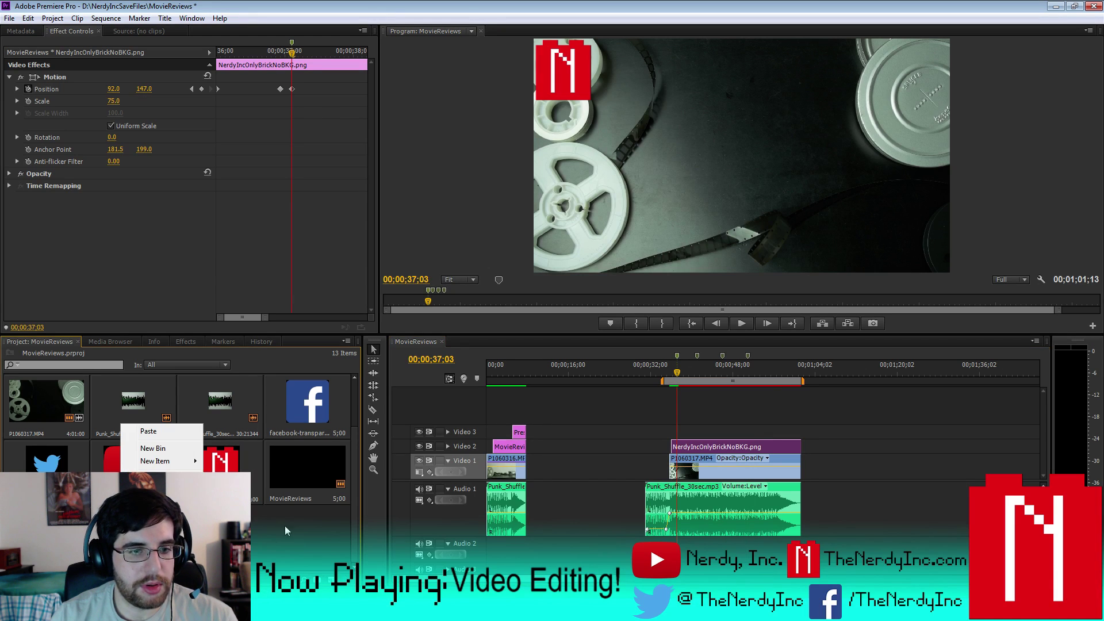
key("p")
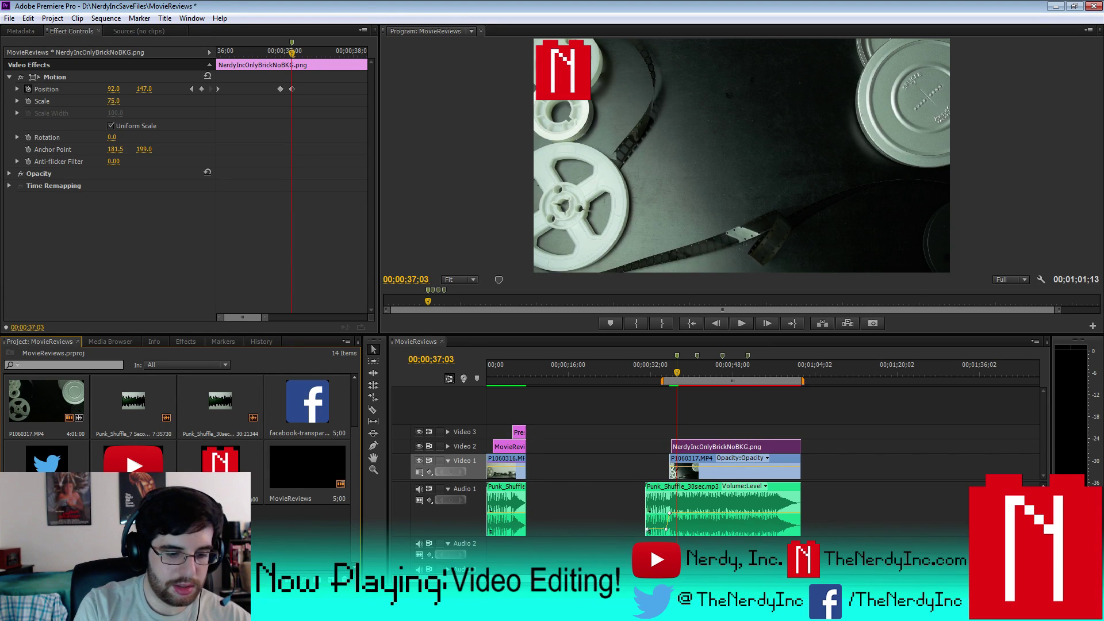
scroll(178, 408, "up", 2)
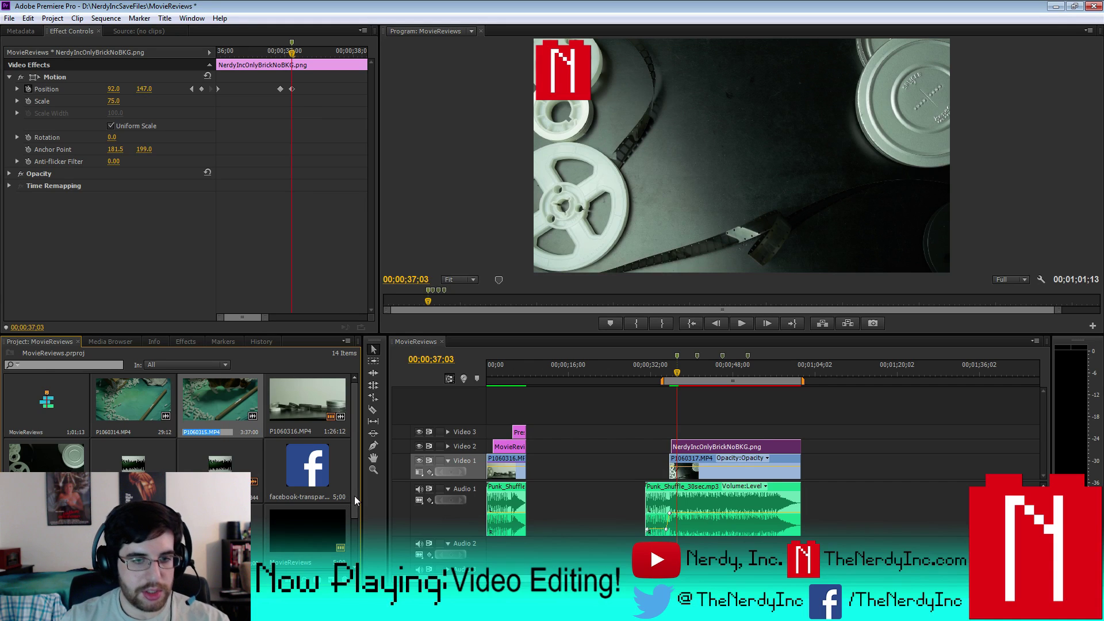
scroll(354, 495, "down", 2)
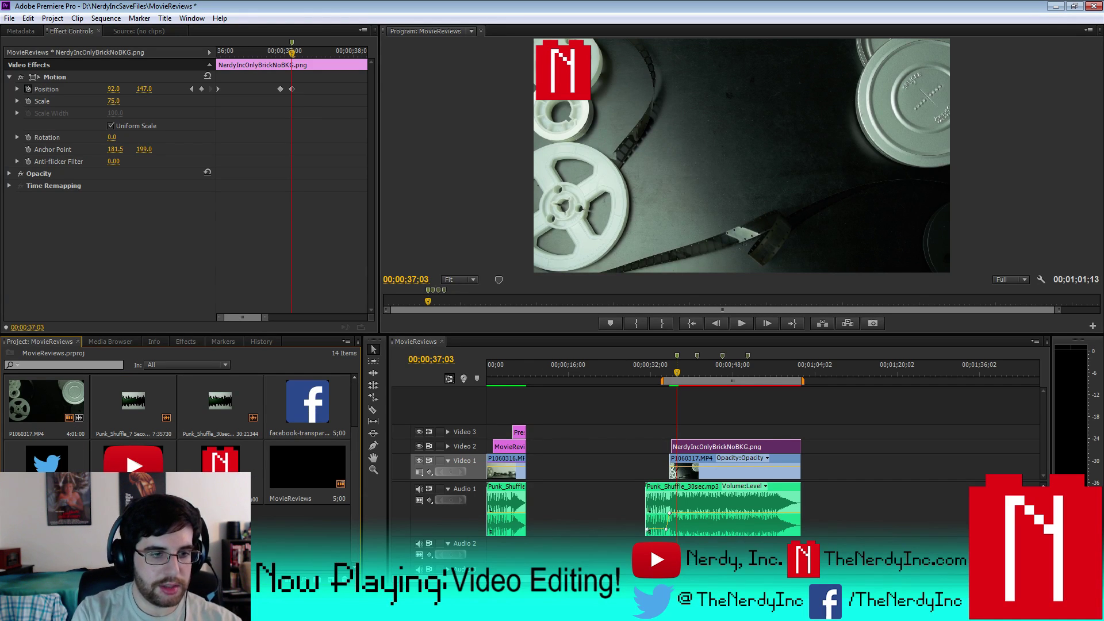
scroll(178, 408, "up", 1)
left_click(201, 431)
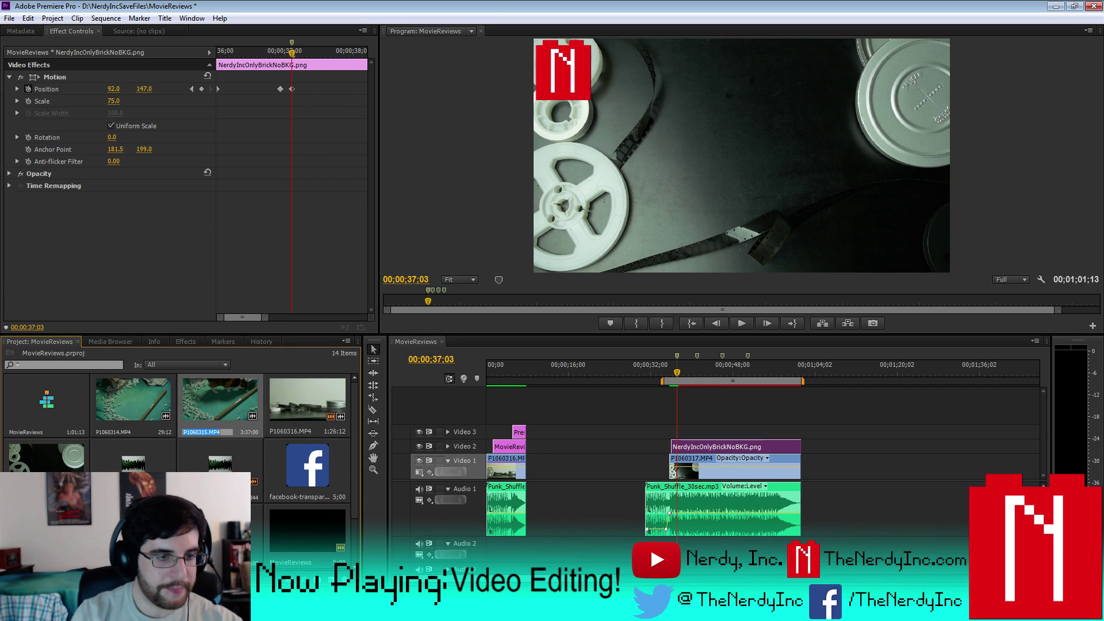
scroll(356, 464, "down", 1)
- Replace the copied MOVIE REVIEWS text with 'Movie Title' and 'Director' on two lines
double_click(506, 447)
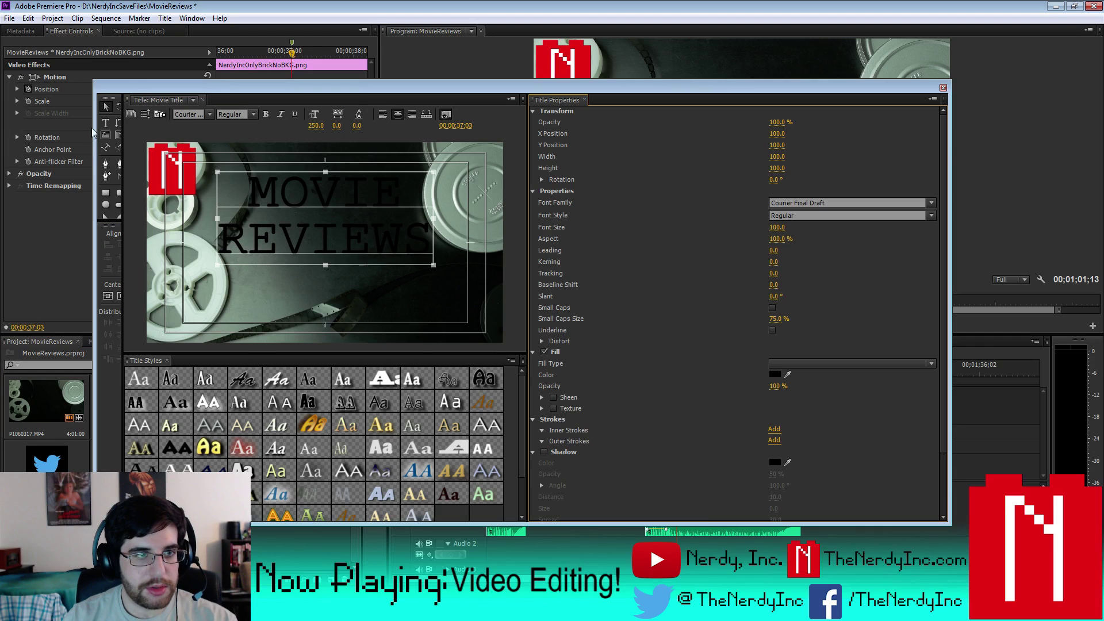
left_click(253, 185)
key("ctrl+a")
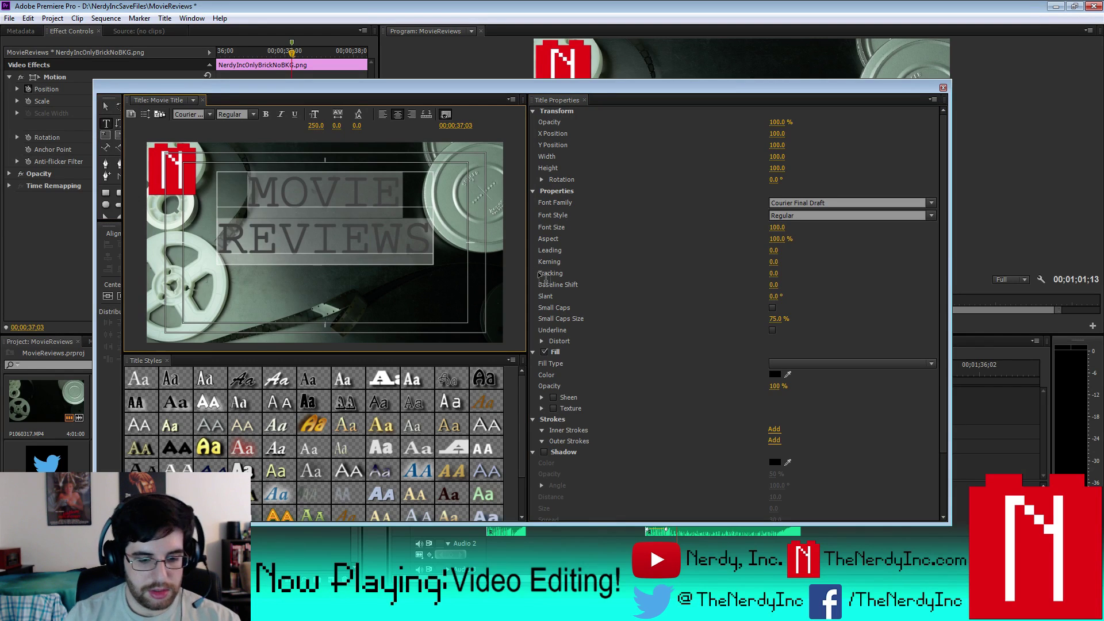
type("Mopvie")
key("BackSpace")
key("BackSpace")
key("BackSpace")
key("BackSpace")
type("ov")
key("BackSpace")
key("BackSpace")
type("vie Title")
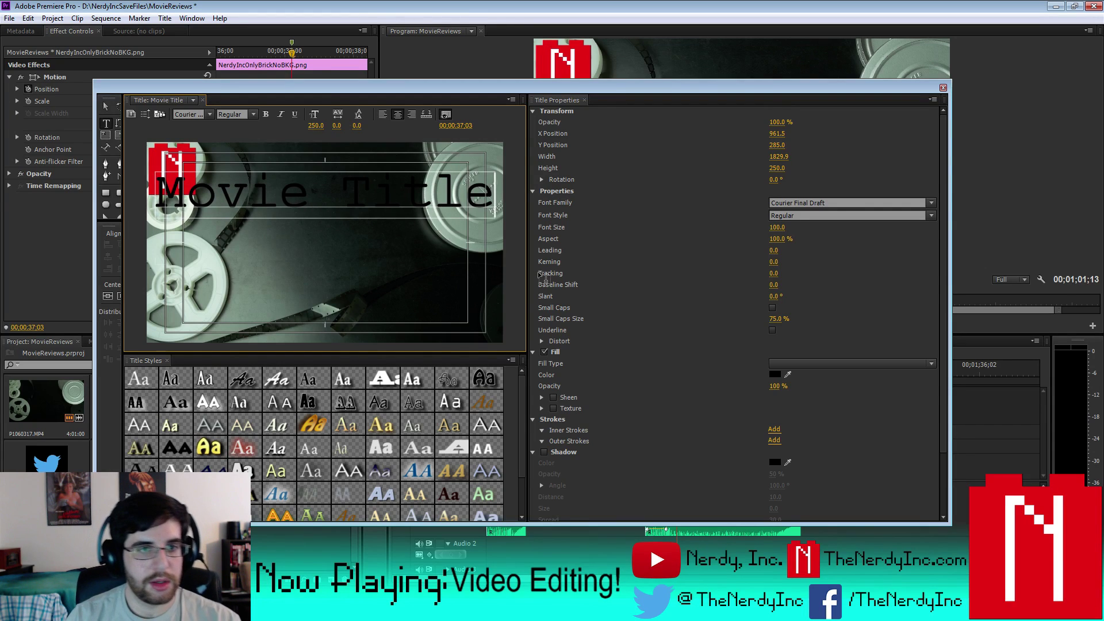
key("Return")
type("Director")
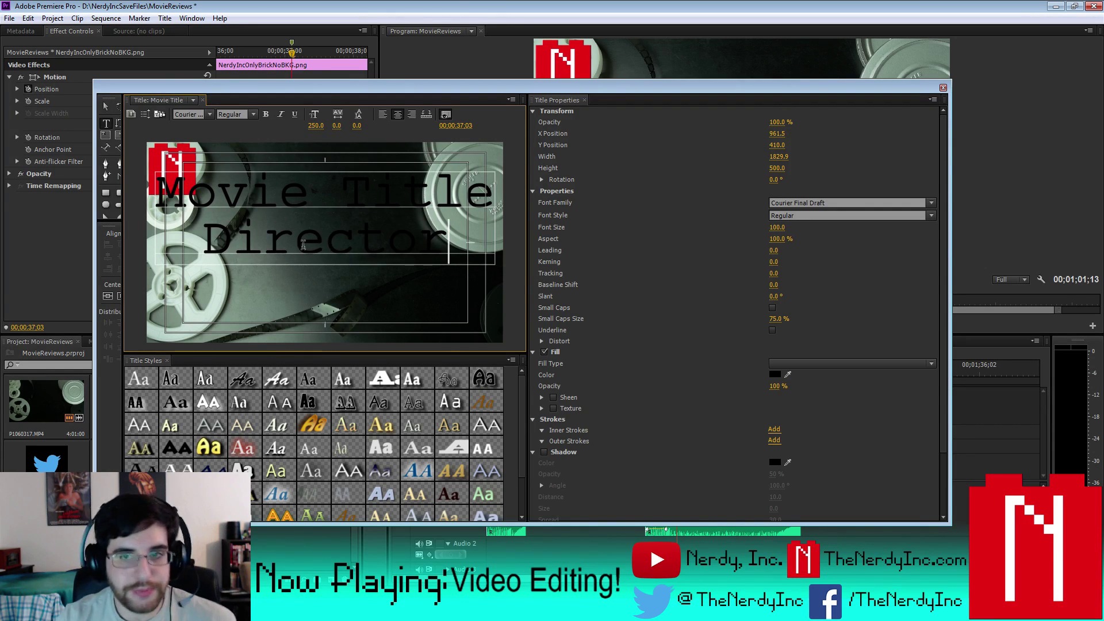
- Set the Director line's font size to 100
left_click_drag(200, 233, 454, 236)
left_click(780, 227)
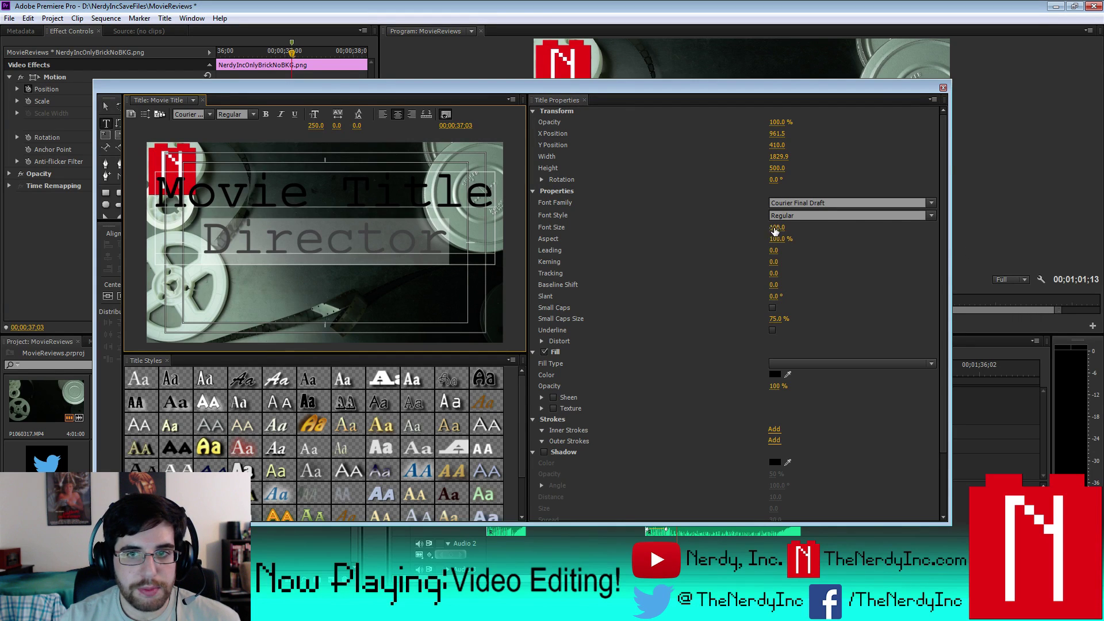
type("75")
key("Return")
left_click(775, 227)
type("80")
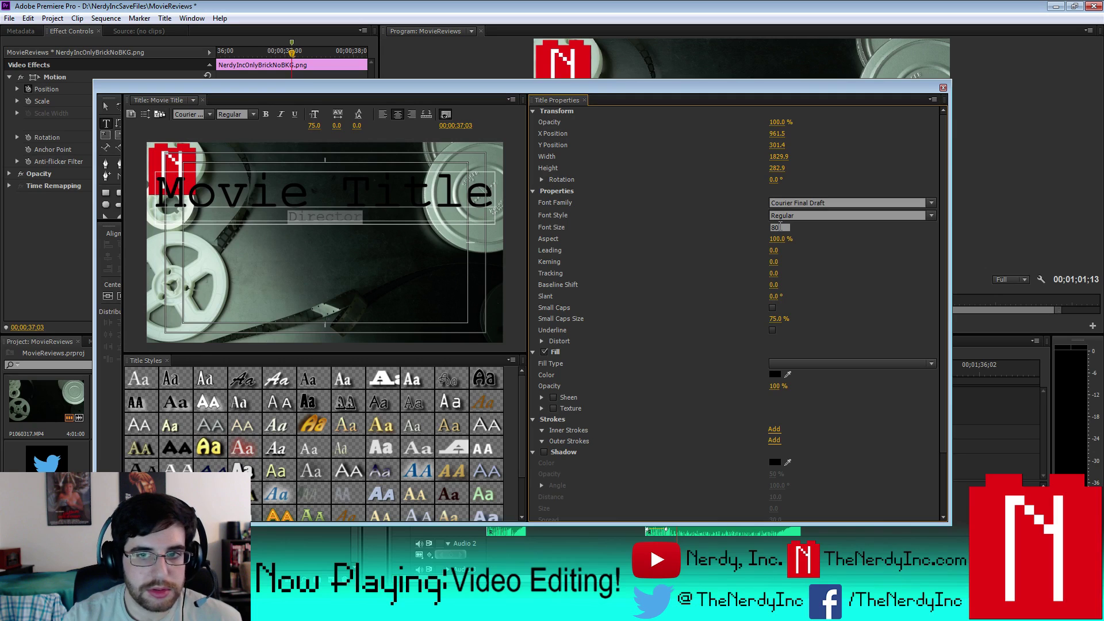
type("0")
key("Return")
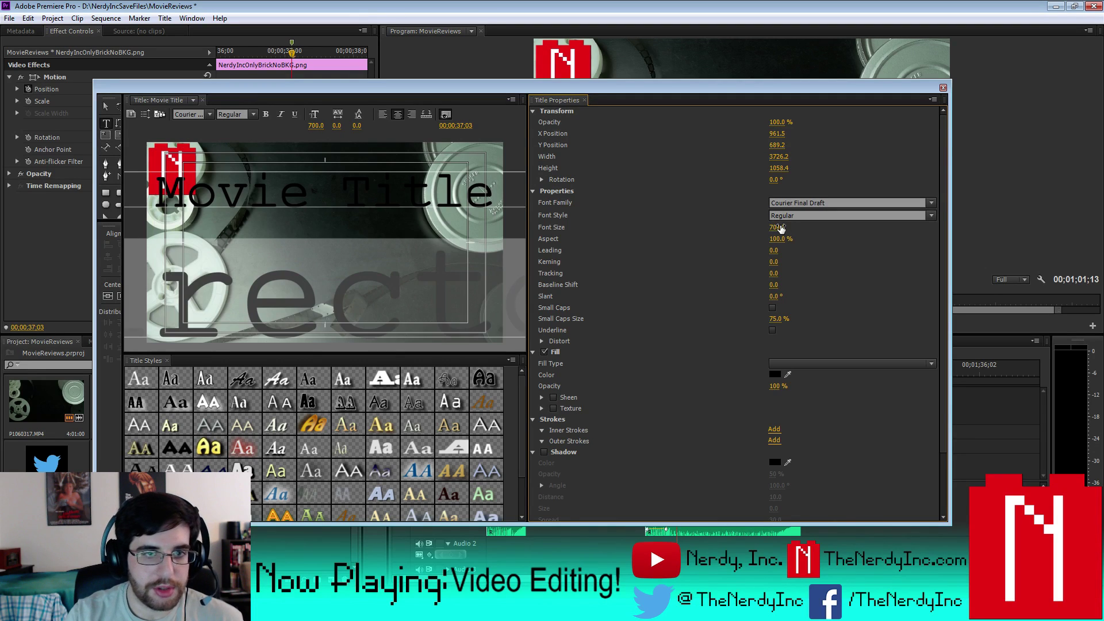
type("100")
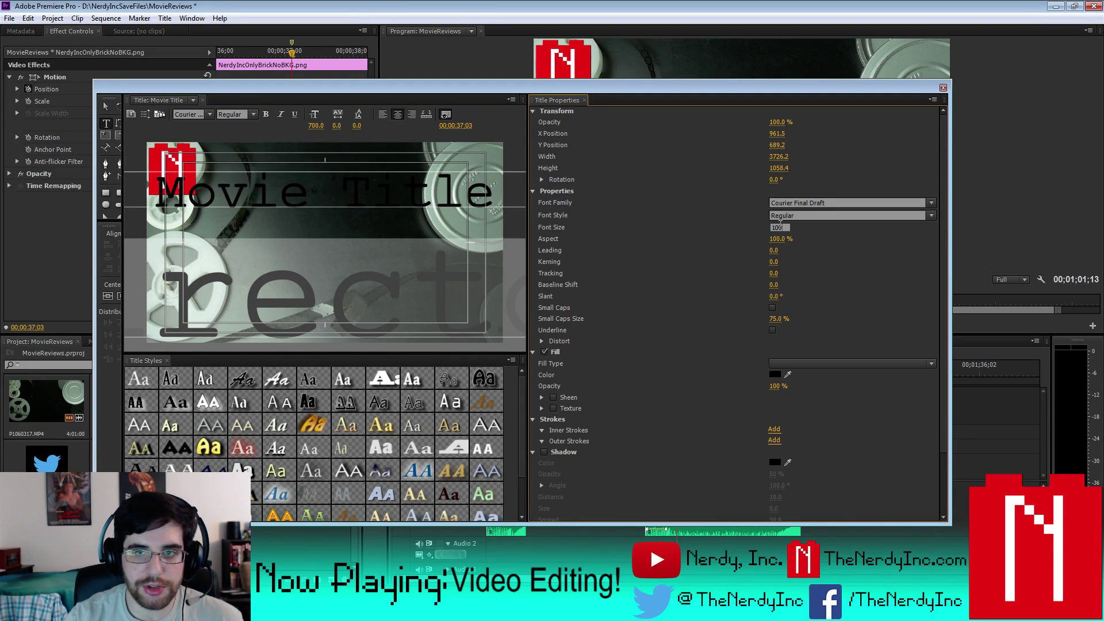
key("Return")
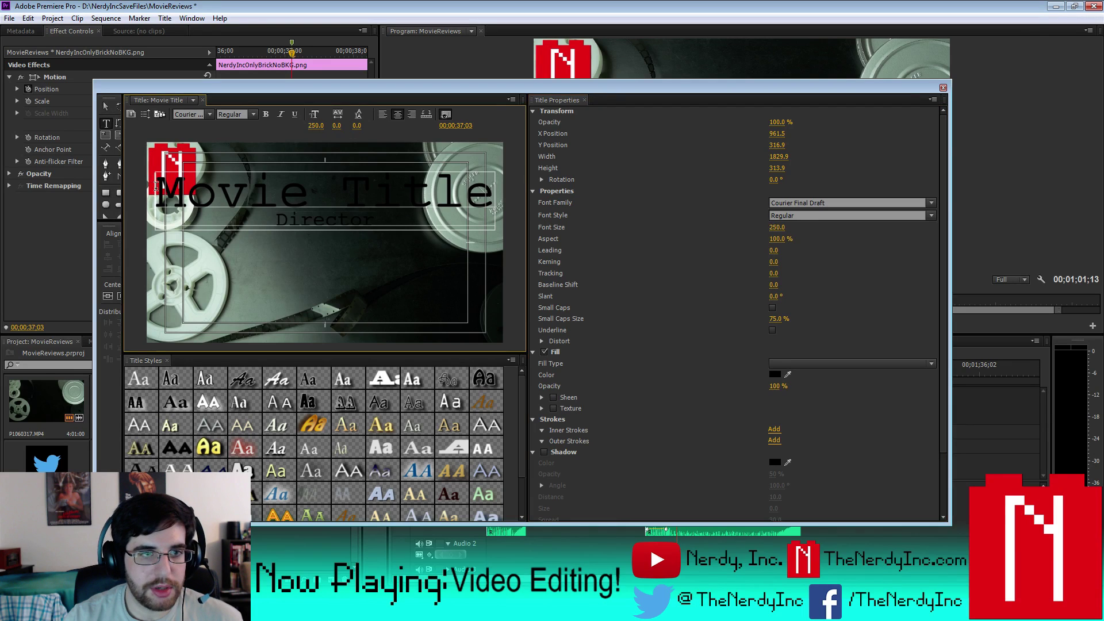
- Set the Movie Title line's font size to 135, then select both lines
left_click_drag(156, 185, 602, 187)
left_click(777, 227)
type("175")
key("Return")
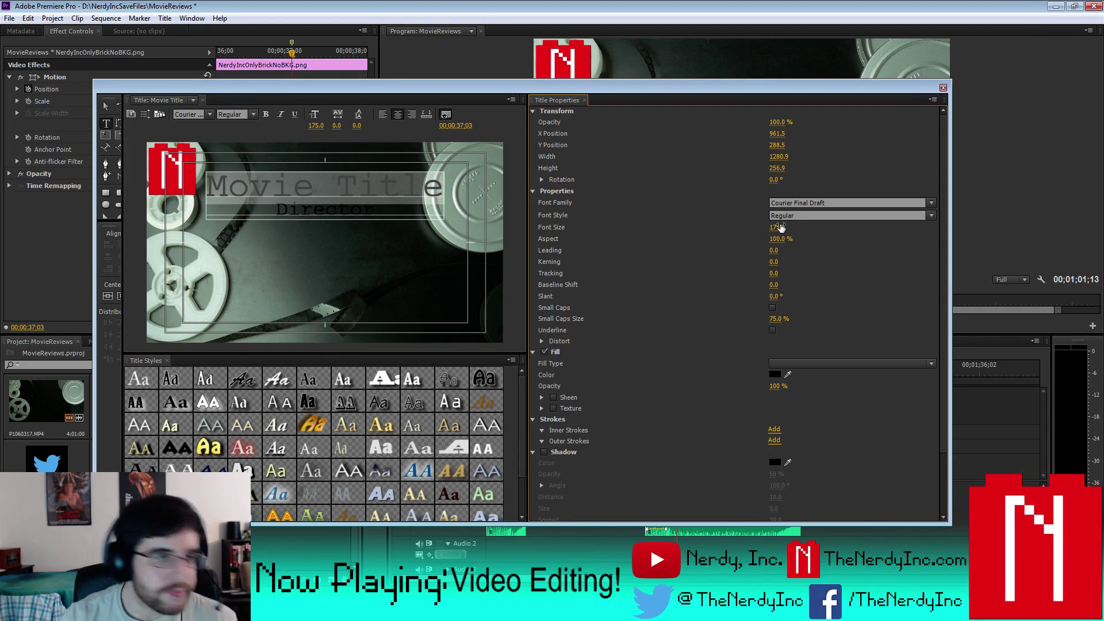
left_click(779, 226)
type("125")
key("Return")
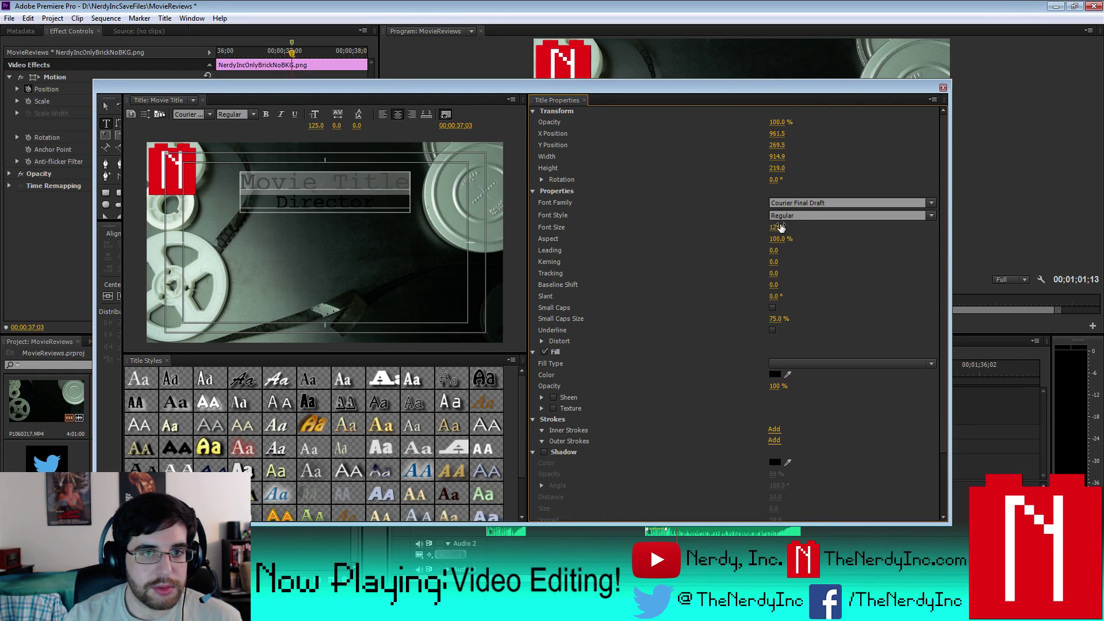
left_click(779, 227)
type("135")
key("Return")
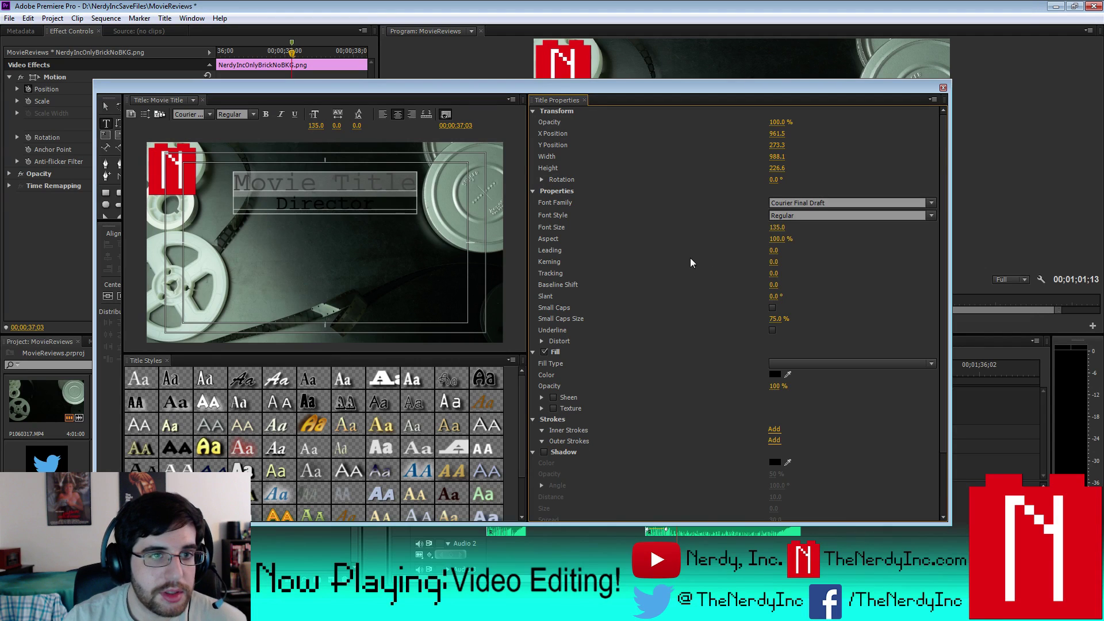
left_click(344, 202)
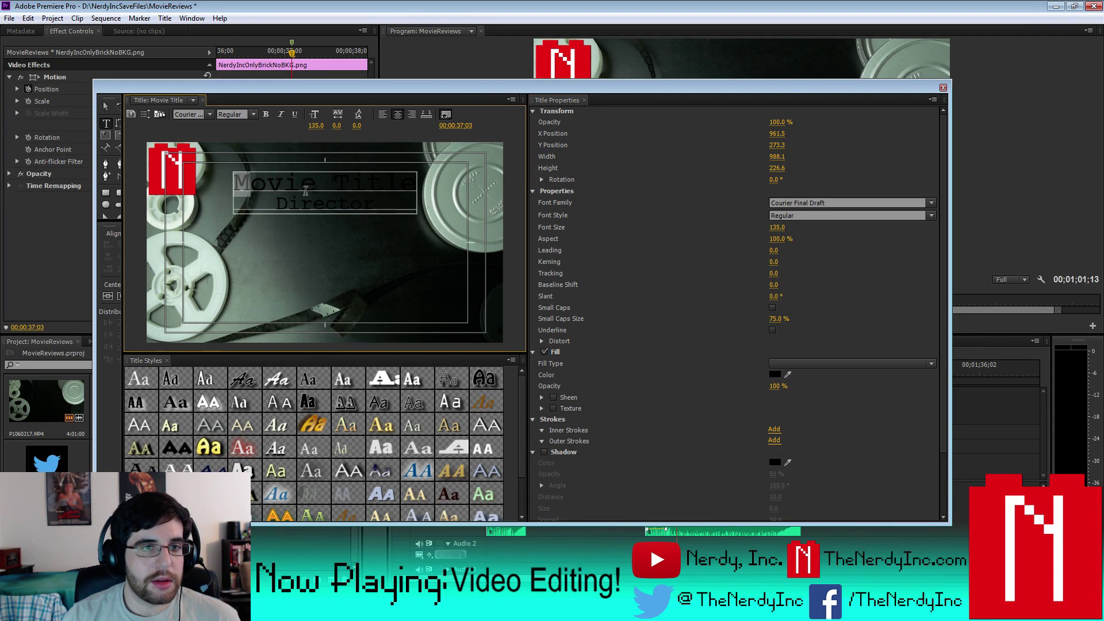
left_click_drag(235, 181, 386, 220)
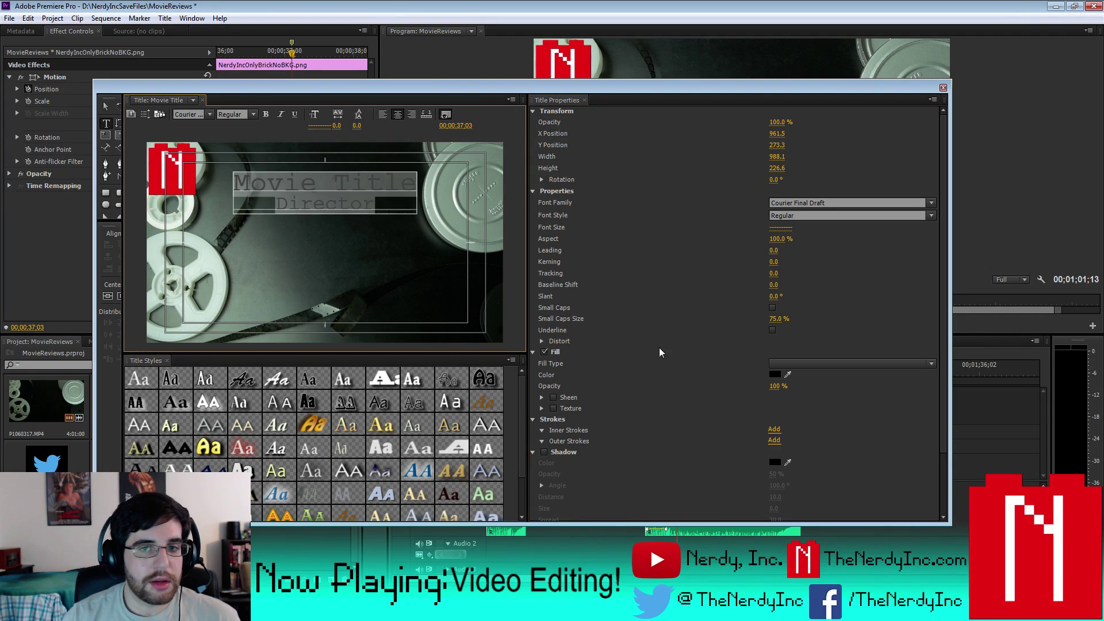
- Give all the title text a solid white fill
left_click(774, 374)
left_click(424, 394)
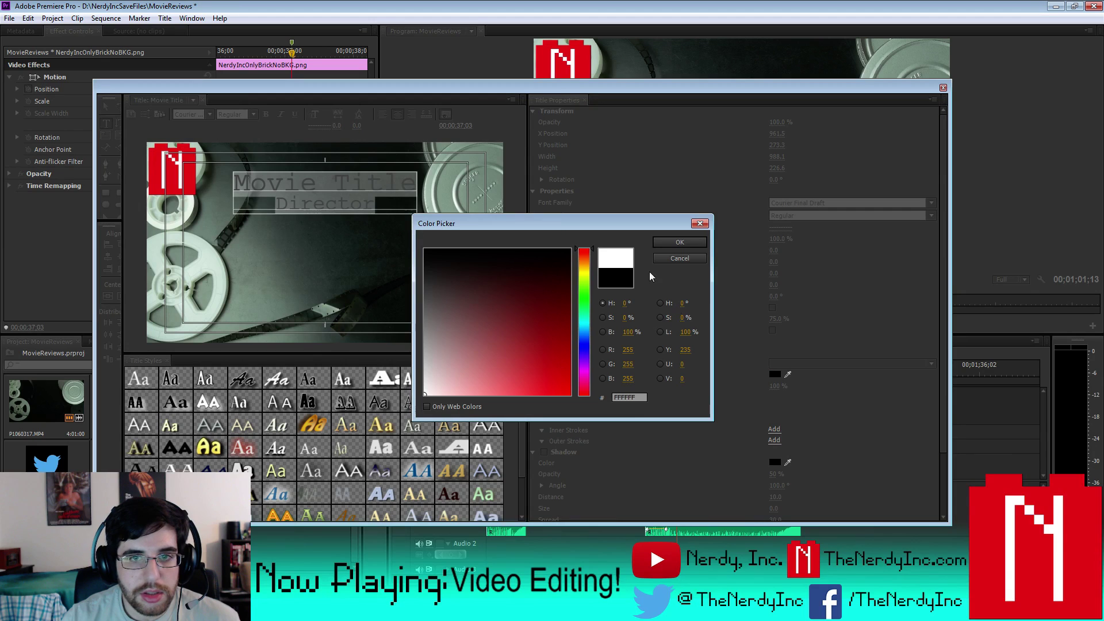
left_click(679, 243)
left_click(303, 173)
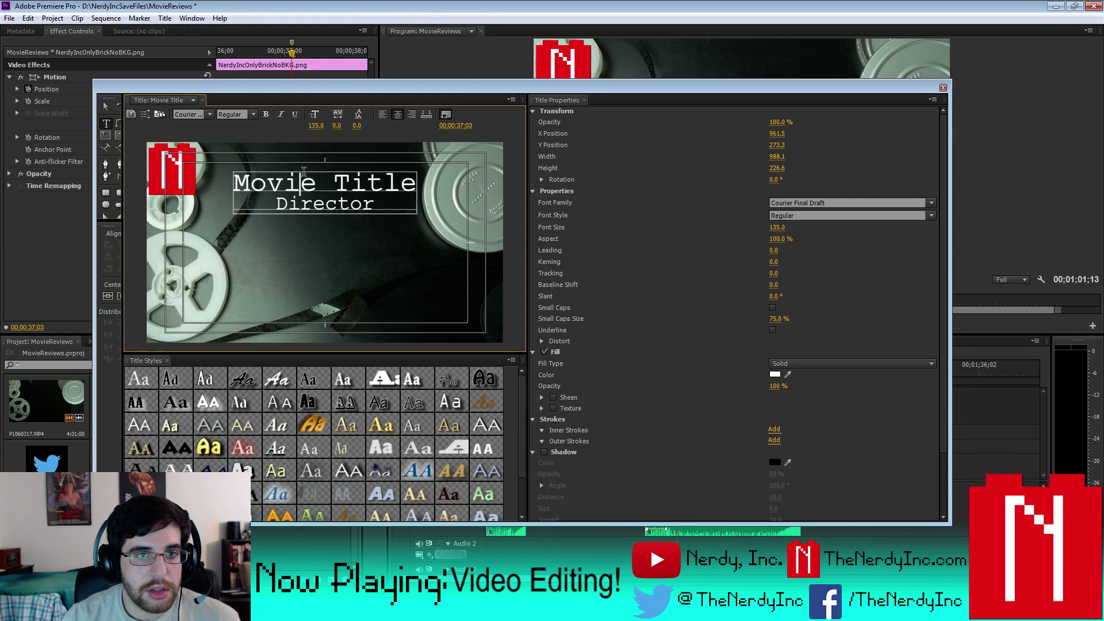
key("ctrl+a")
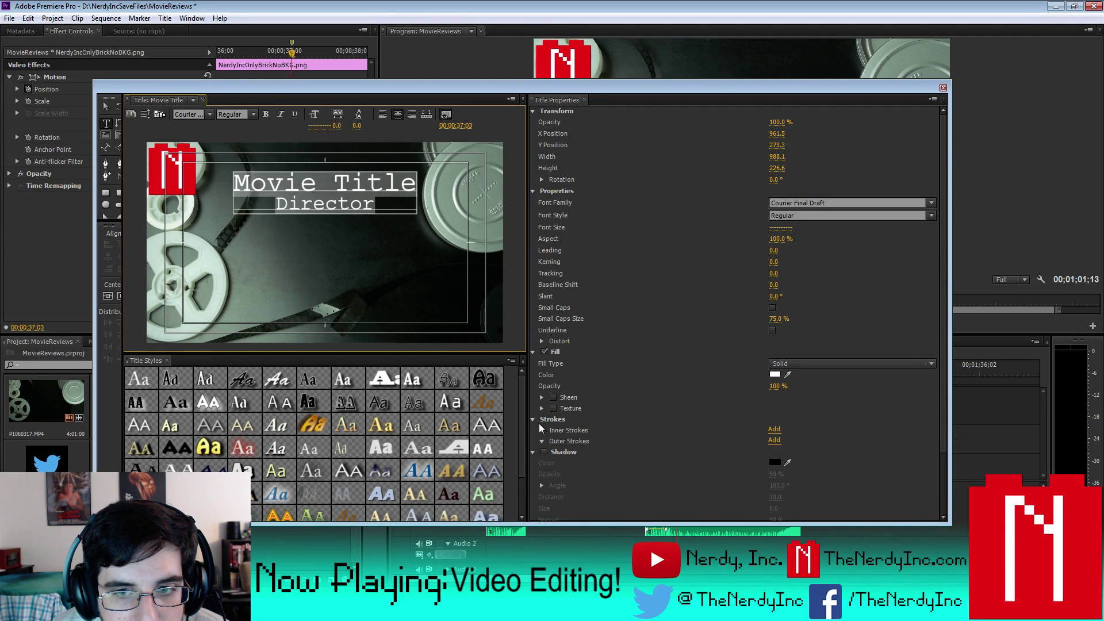
left_click(797, 363)
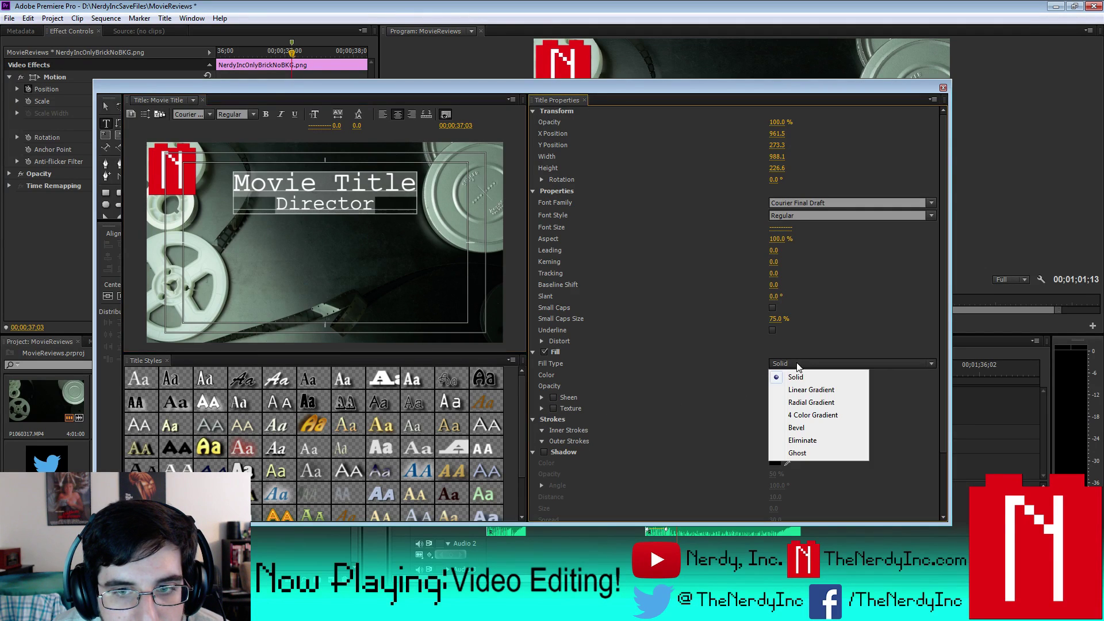
left_click(824, 352)
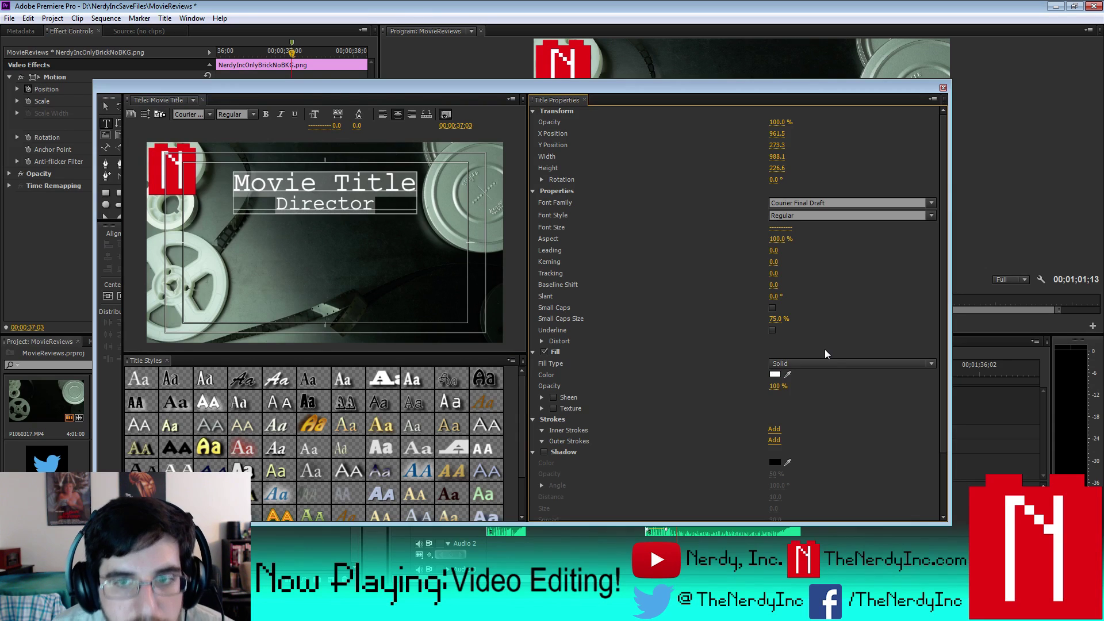
- Turn on a drop shadow for the text with shadow distance 0
left_click(544, 451)
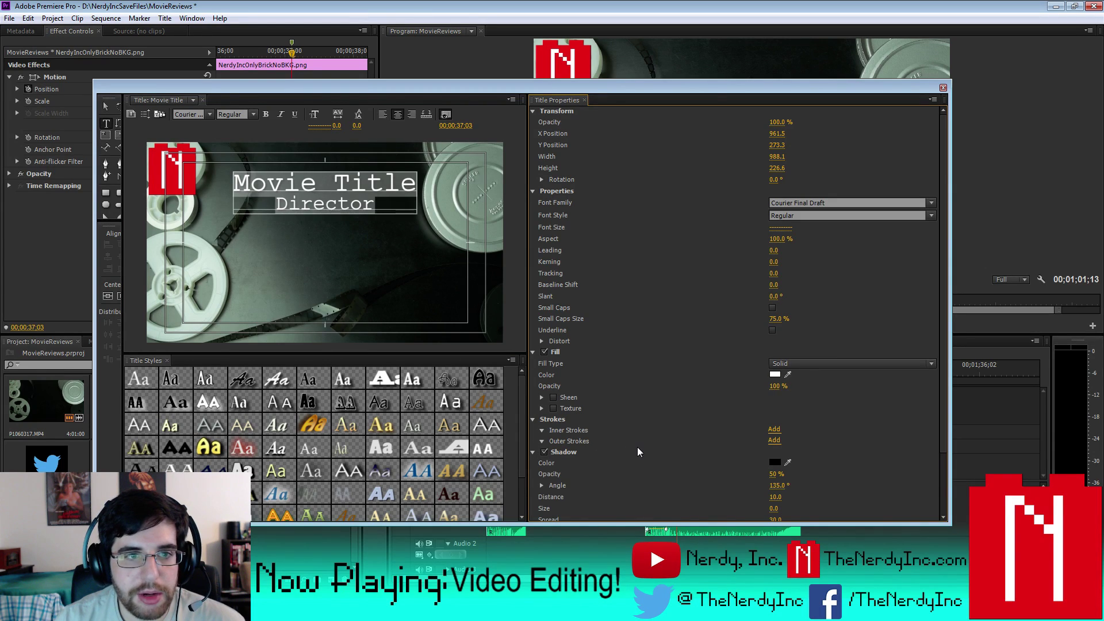
scroll(859, 463, "down", 1)
left_click(777, 473)
type("0")
key("Return")
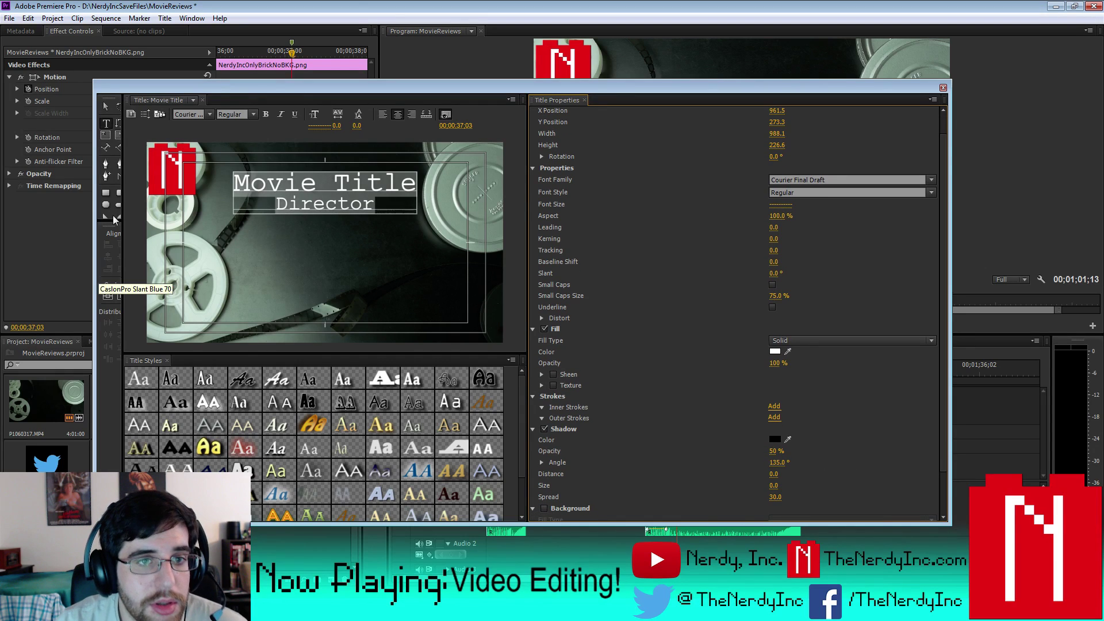
left_click(394, 196)
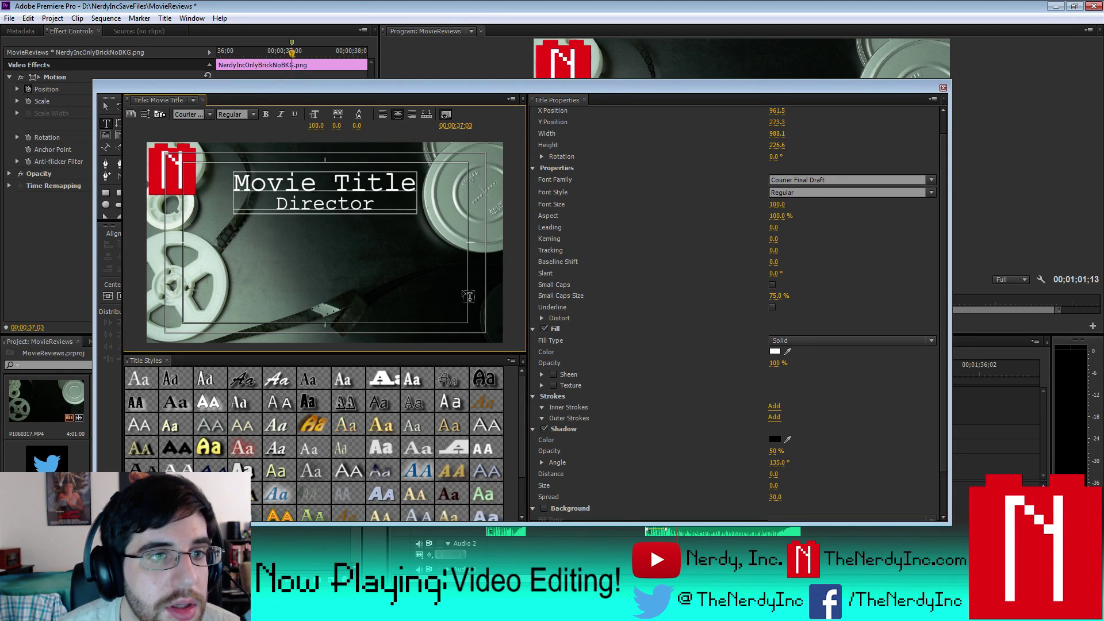
scroll(798, 467, "down", 3)
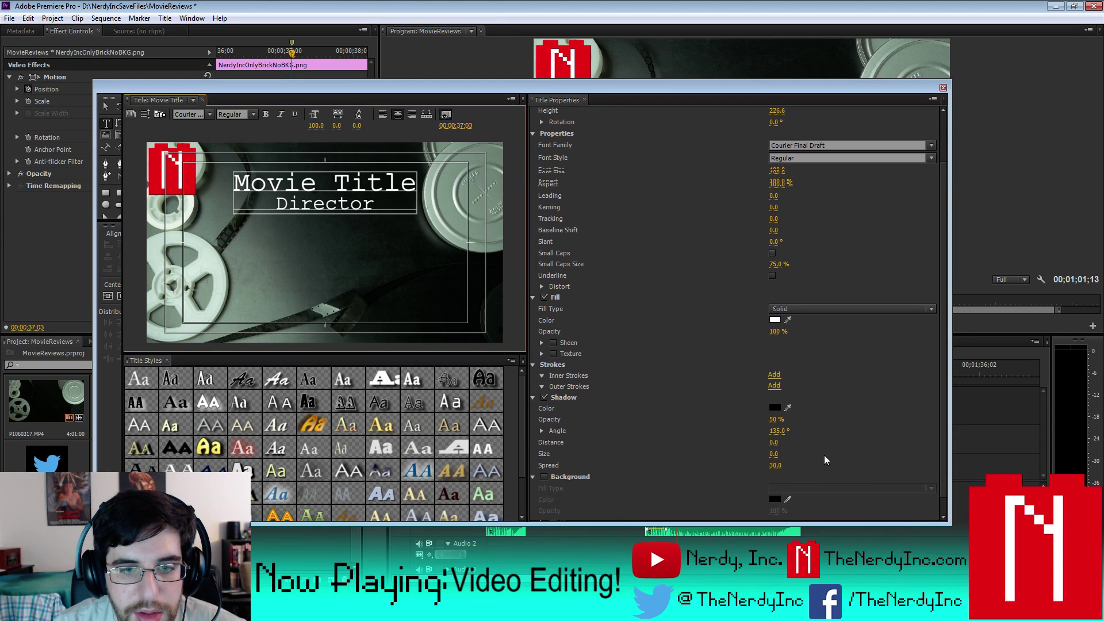
left_click(776, 447)
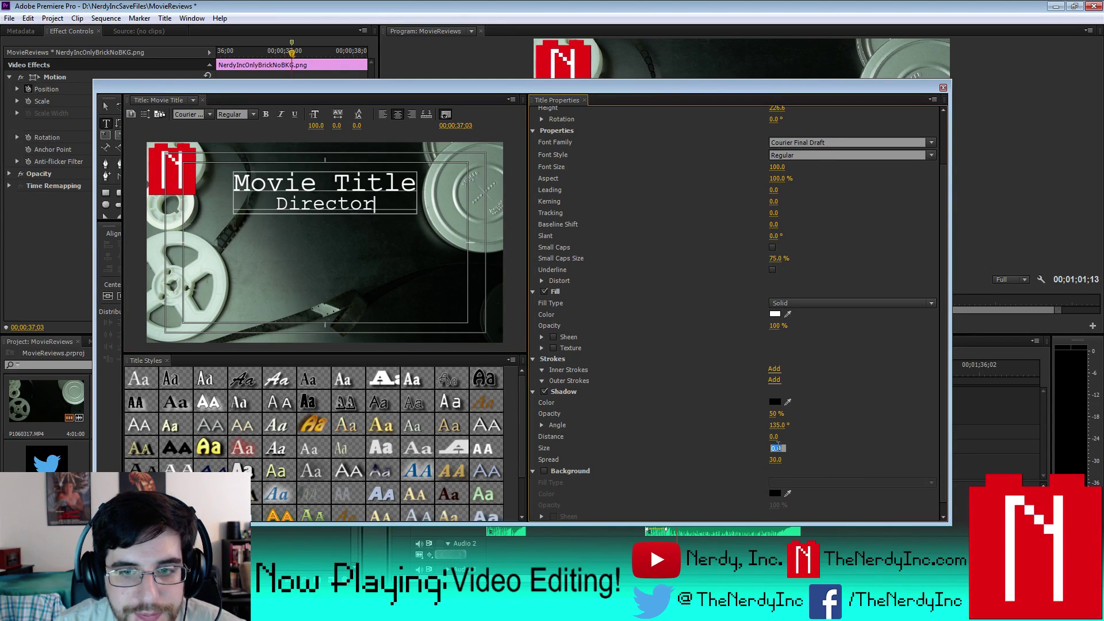
key("Return")
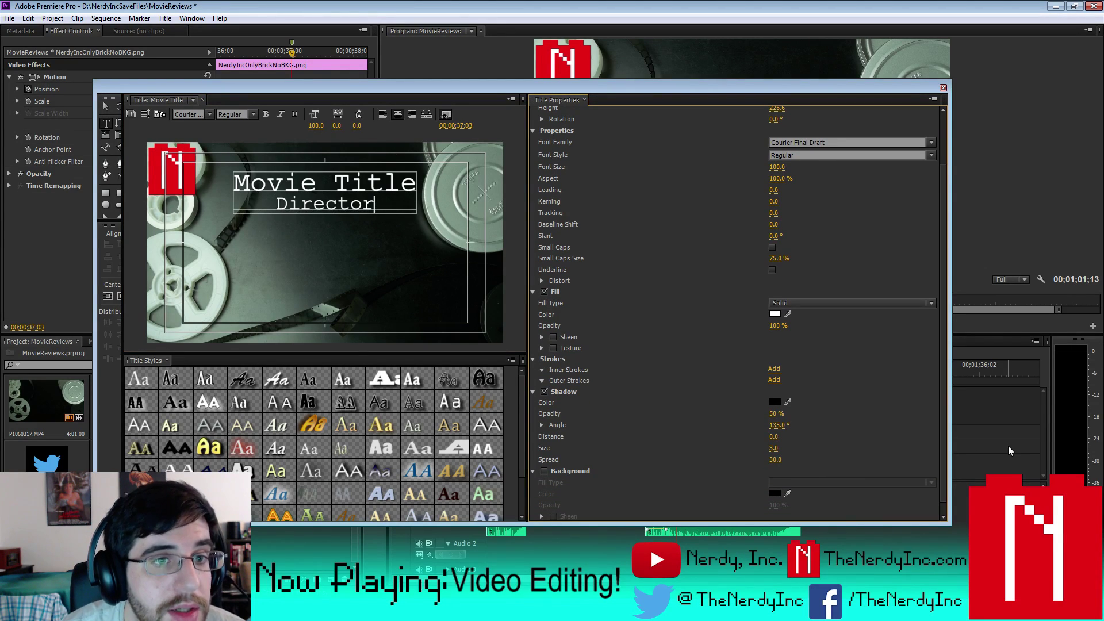
- Set the shadow opacity to 100% and the shadow size to 5
left_click(774, 414)
type("100")
key("Return")
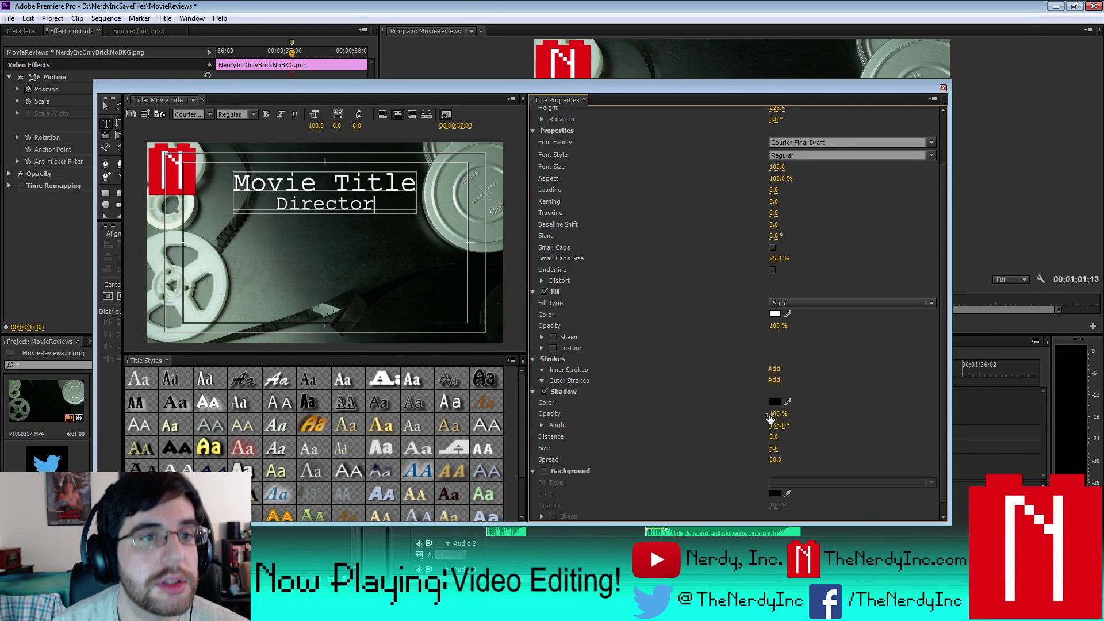
left_click(775, 449)
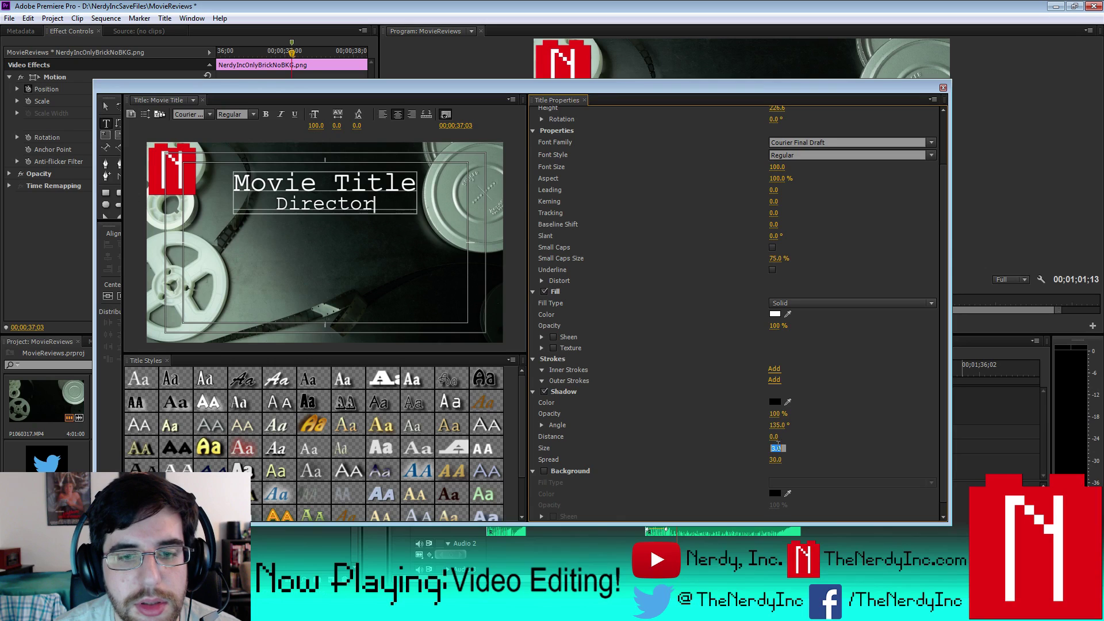
type("5")
key("Return")
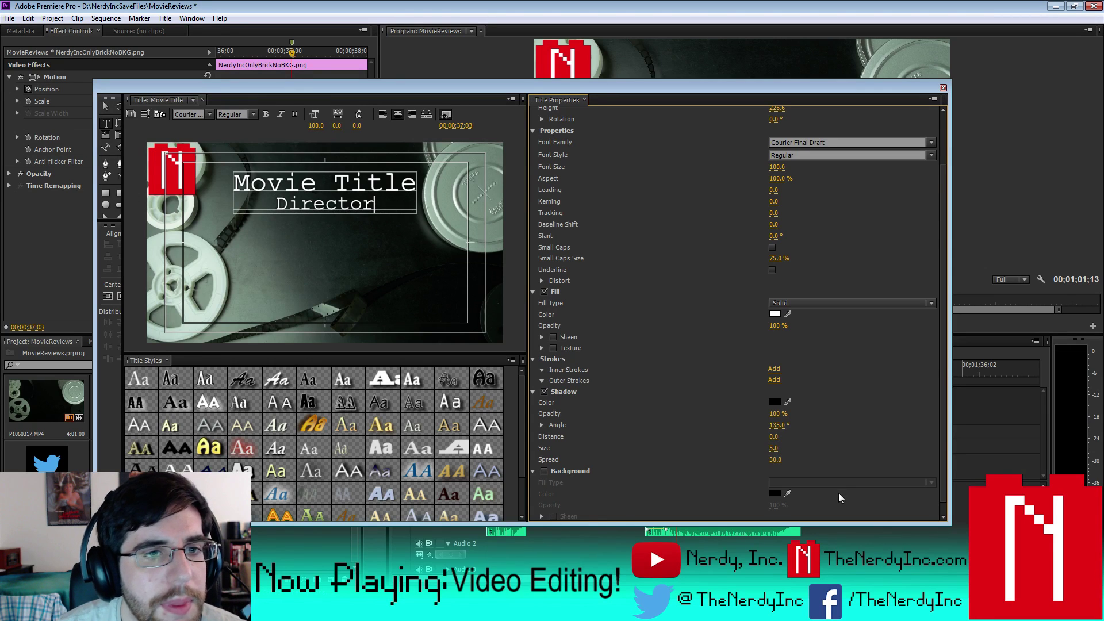
- Set the shadow spread and size both to 10, then switch to the Selection tool
left_click(272, 184)
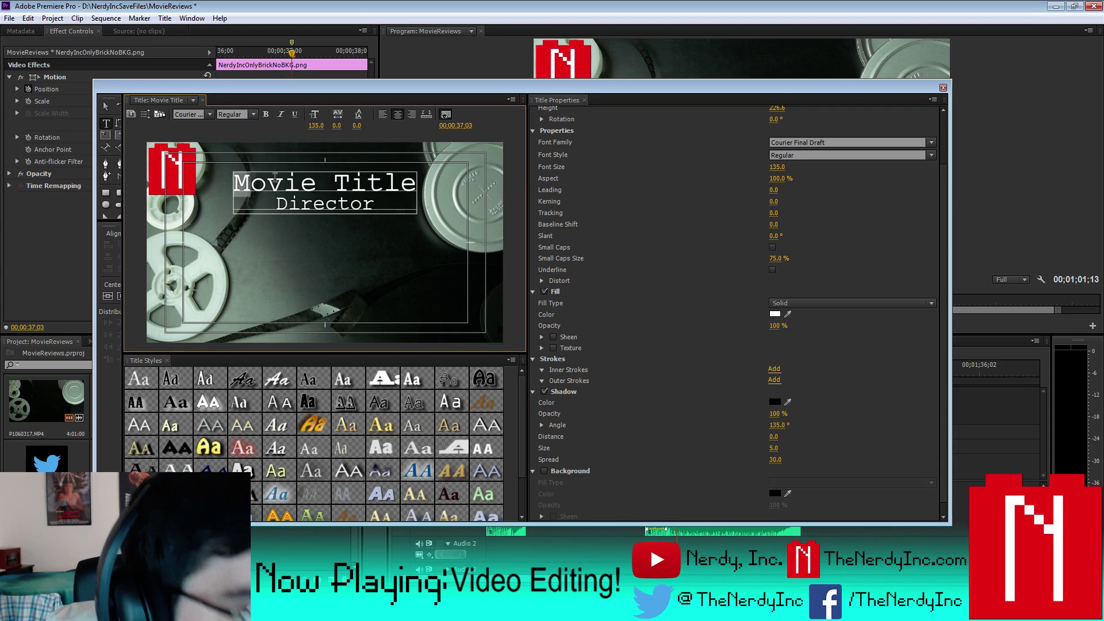
left_click_drag(233, 182, 391, 200)
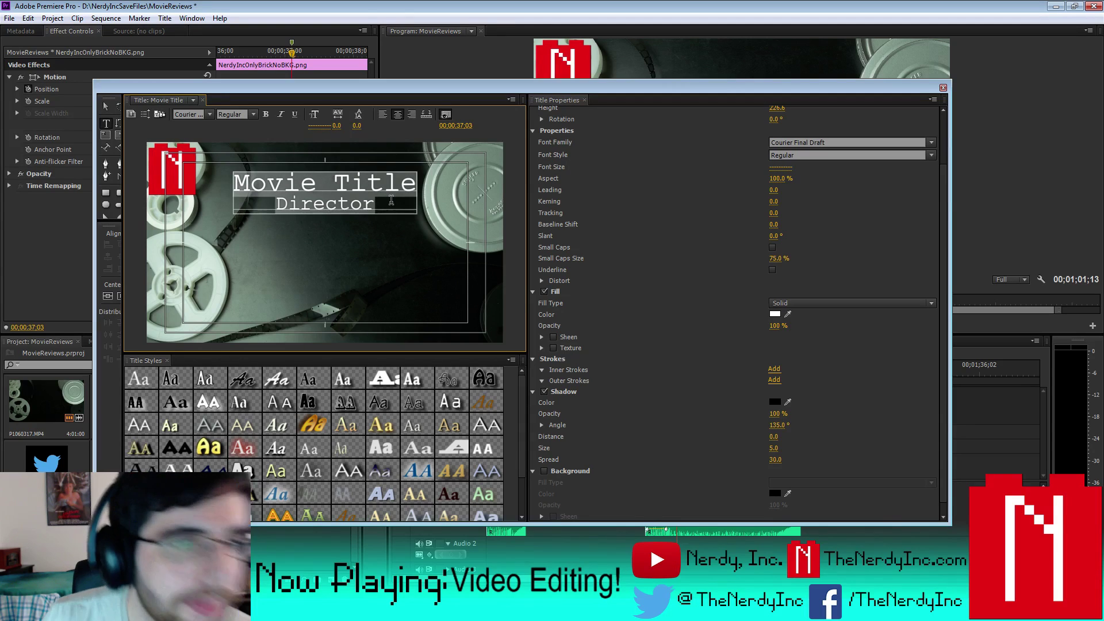
left_click(775, 460)
type("10")
left_click(775, 448)
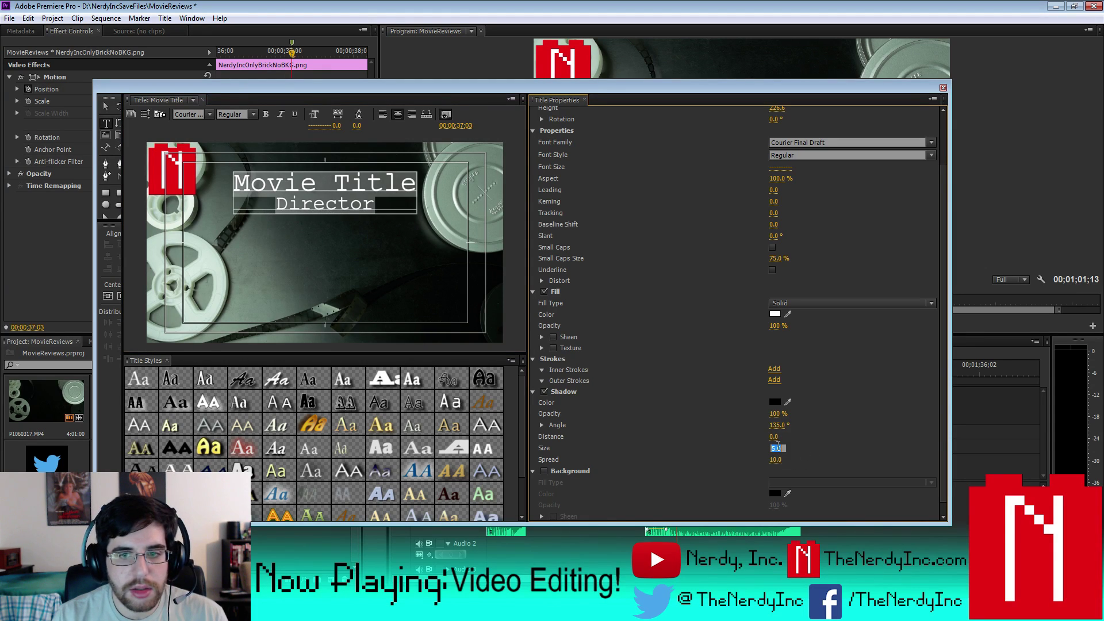
type("10")
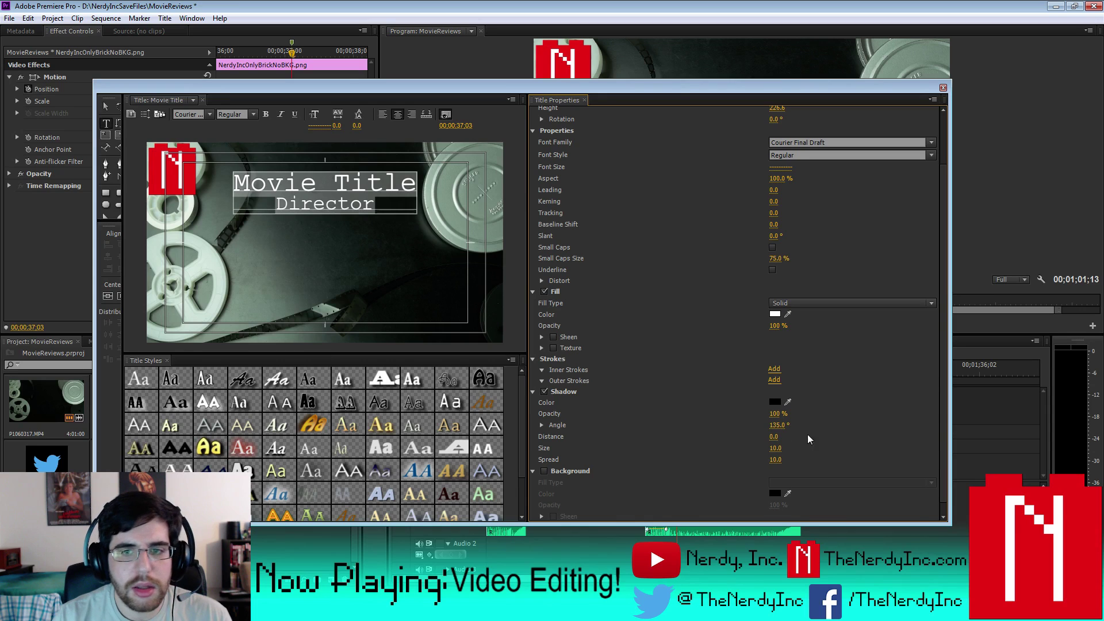
left_click(313, 188)
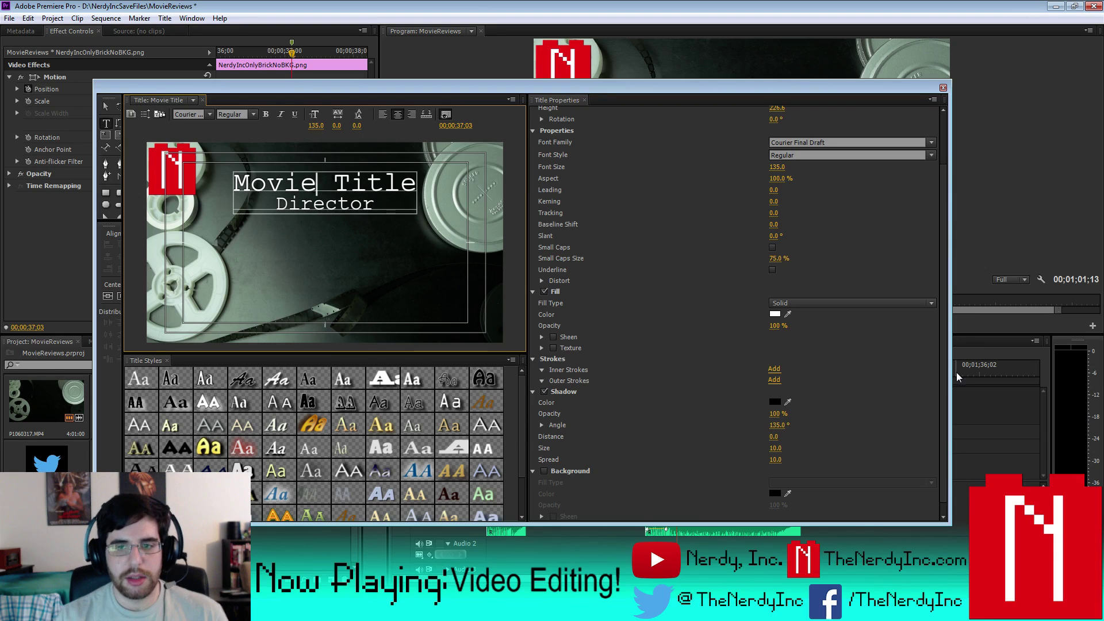
left_click(106, 106)
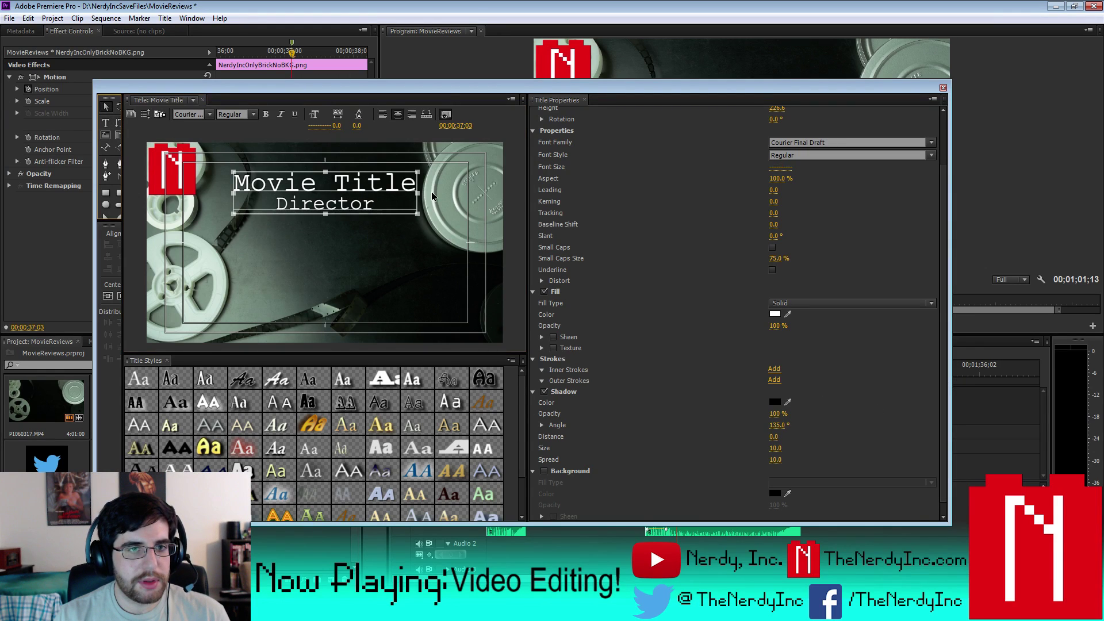
- Close the Titler, drop Movie Title onto Video 3, and briefly enlarge the program monitor to preview
left_click(942, 88)
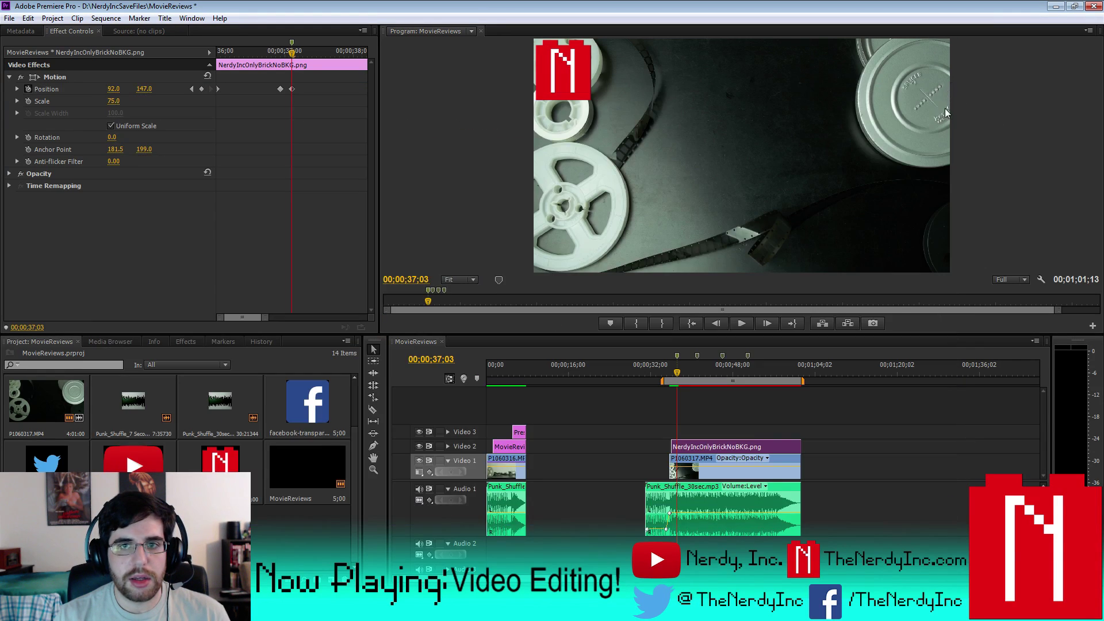
left_click_drag(133, 534, 678, 430)
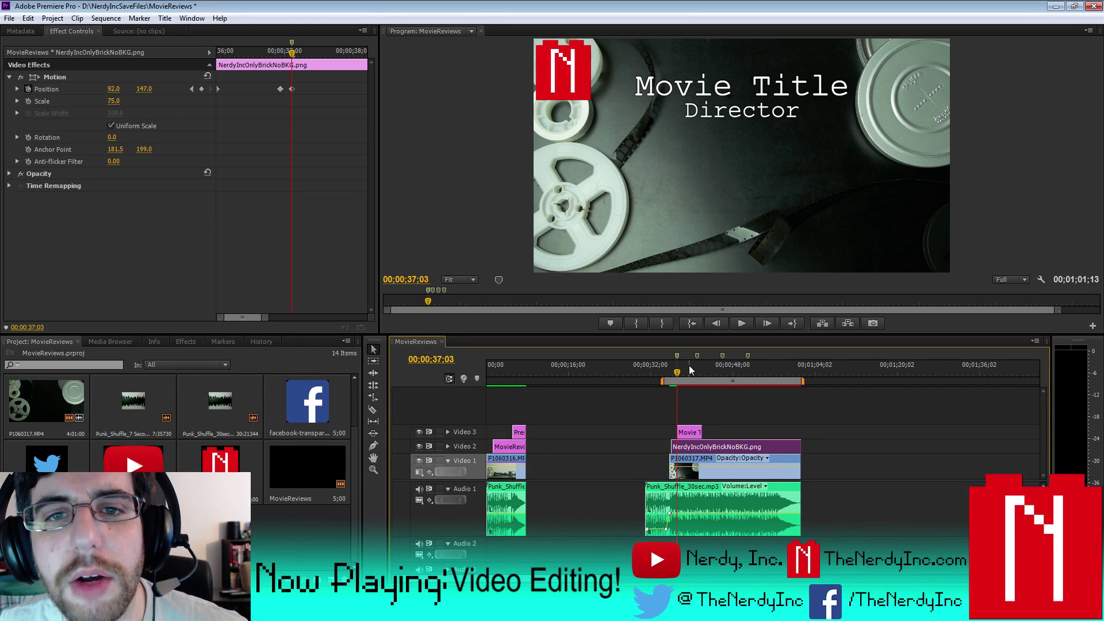
left_click_drag(371, 344, 95, 494)
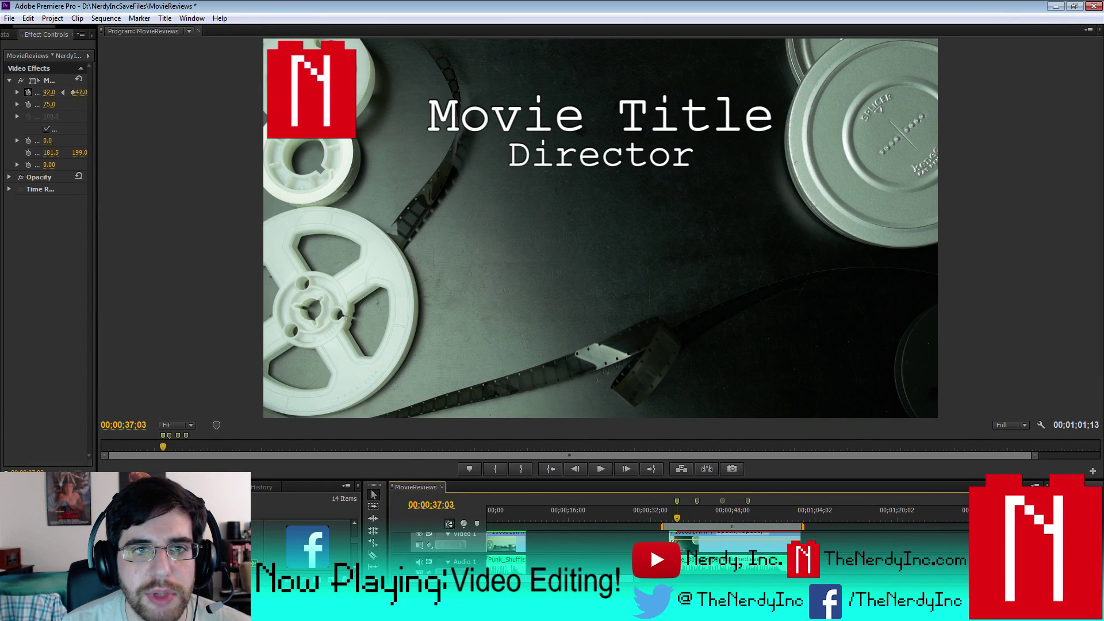
left_click_drag(95, 477, 360, 351)
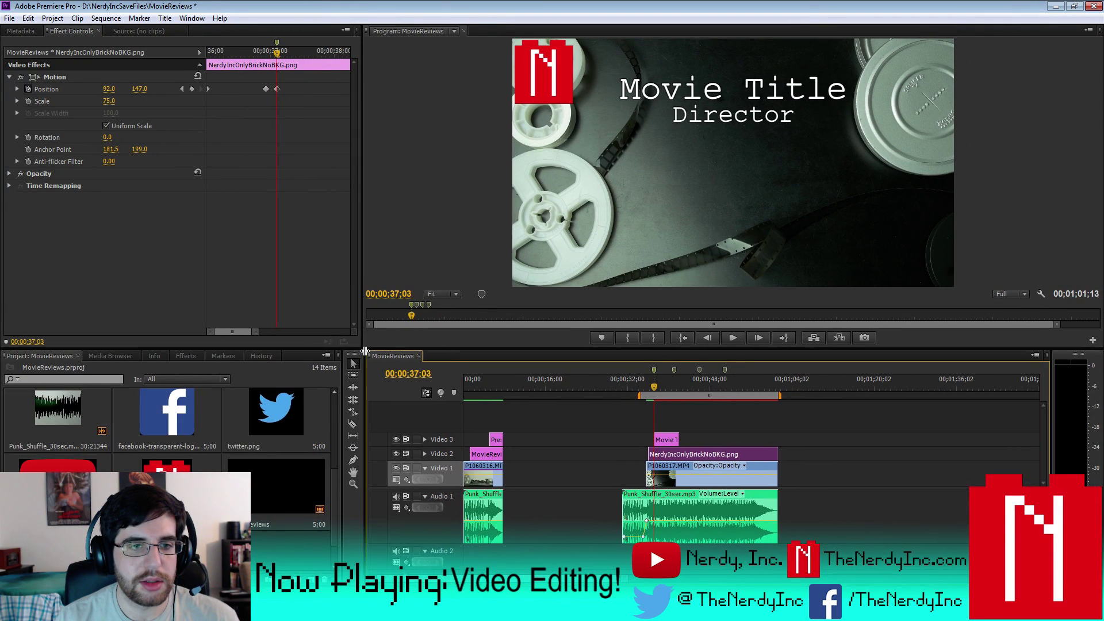
- Reopen the Movie Title in the Titler, set its shadow angle to 0°, and close it
double_click(665, 439)
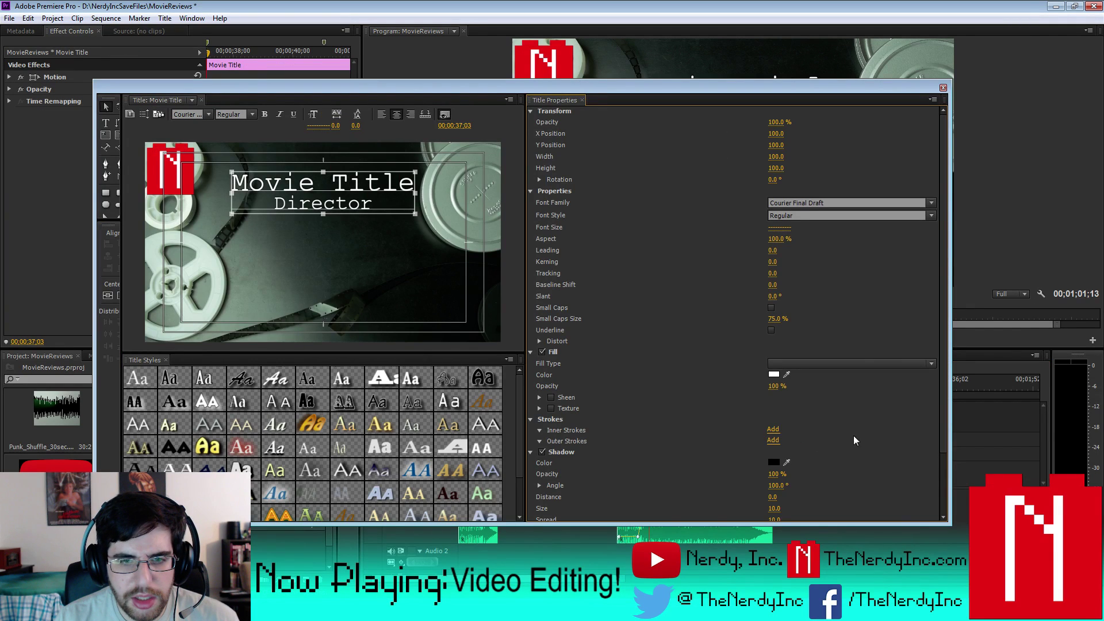
left_click_drag(946, 409, 944, 460)
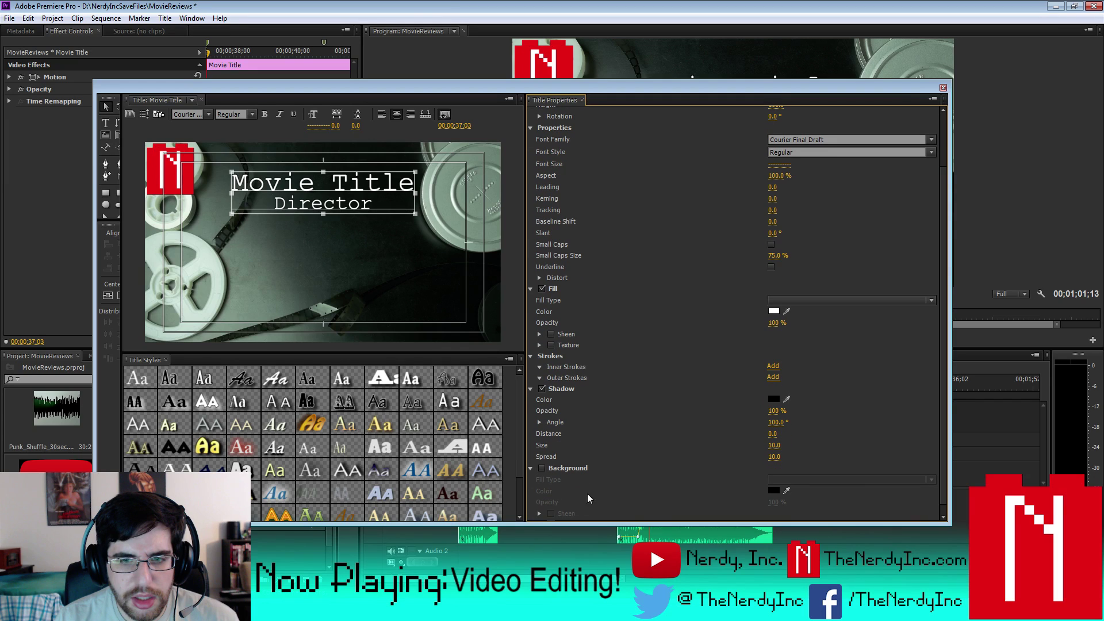
left_click(539, 423)
left_click(778, 422)
key("Return")
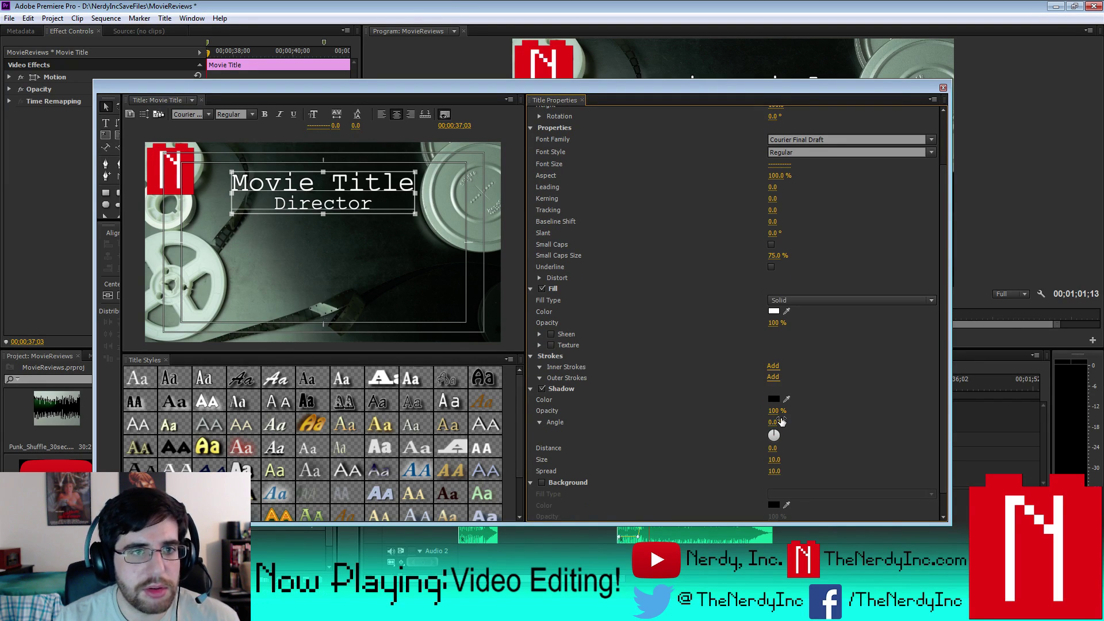
left_click(942, 88)
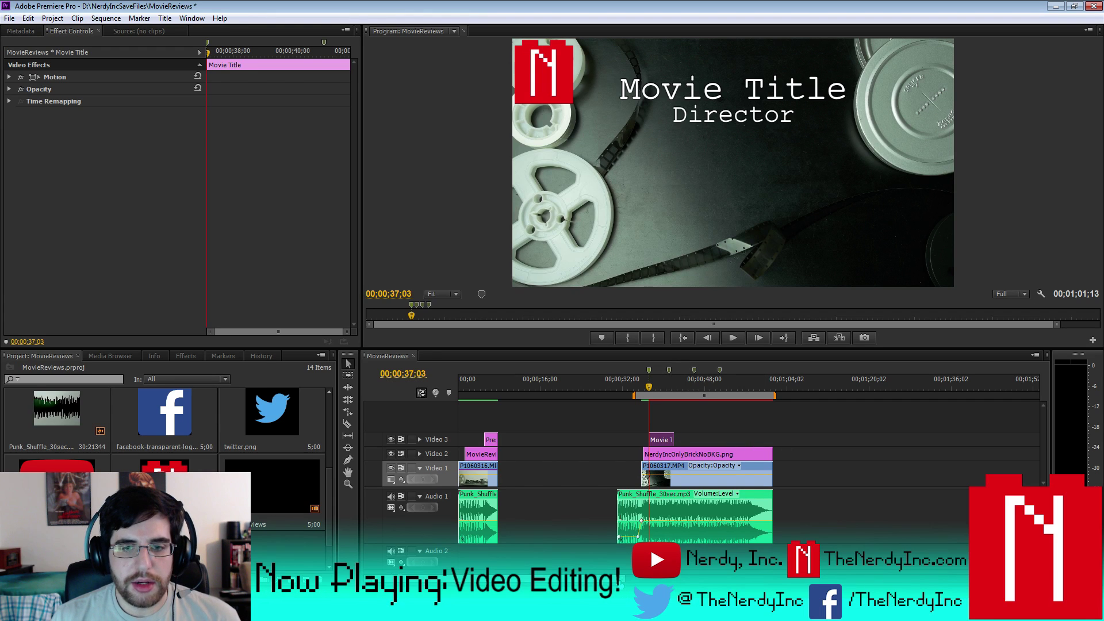
- Trim the Movie Title clip's end about a second earlier and expand its Motion properties
key("equal")
key("equal")
key("equal")
key("equal")
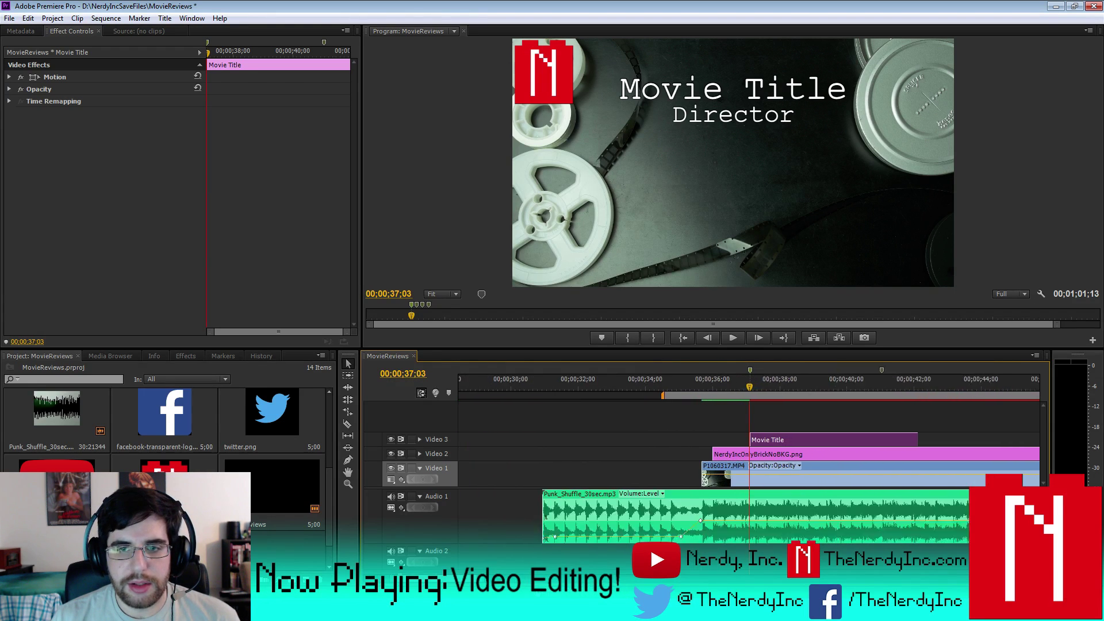
key("equal")
key("minus")
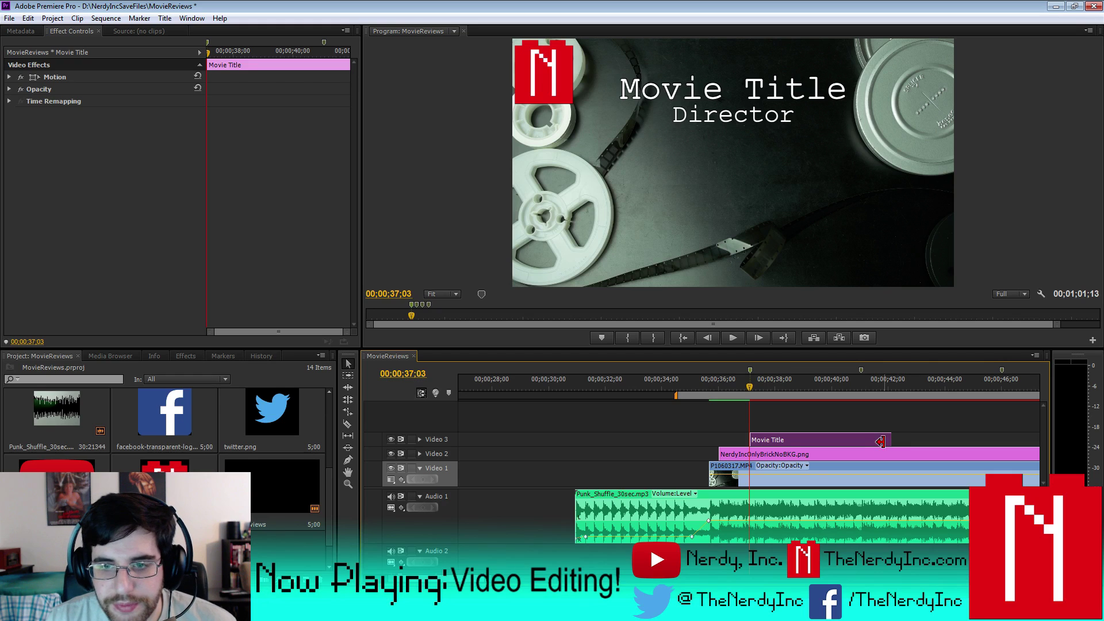
left_click_drag(881, 441, 857, 441)
left_click(776, 439)
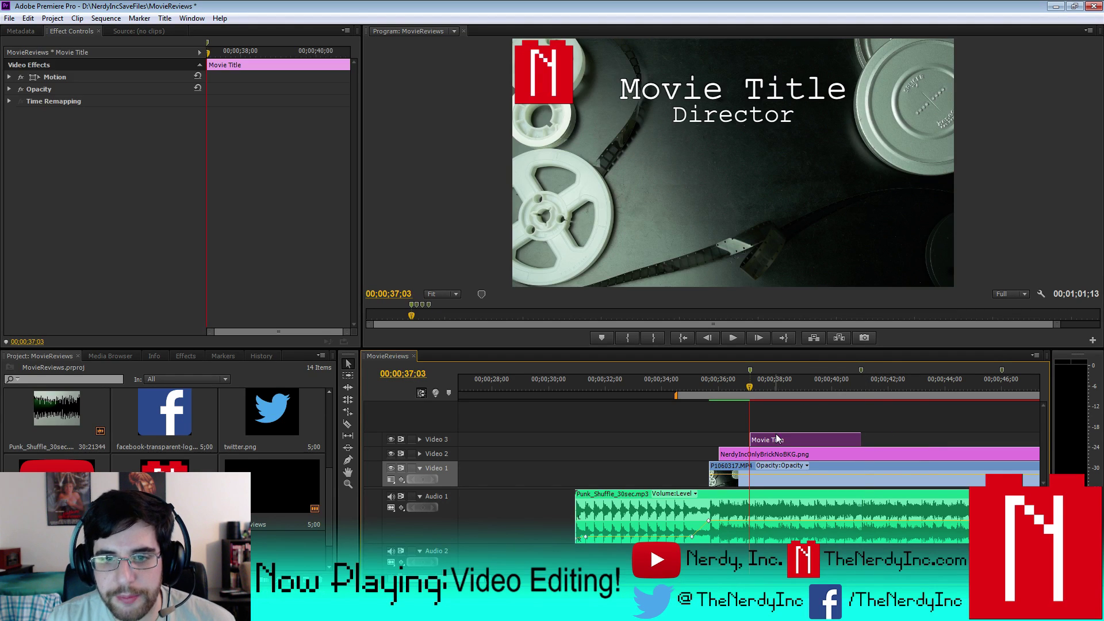
left_click(7, 78)
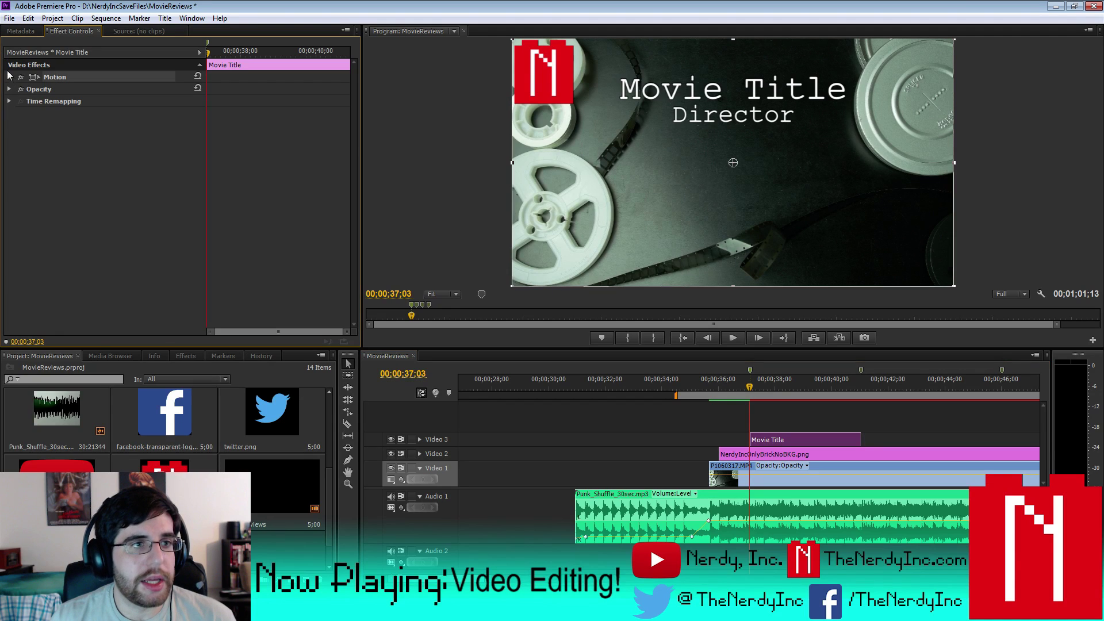
left_click(8, 77)
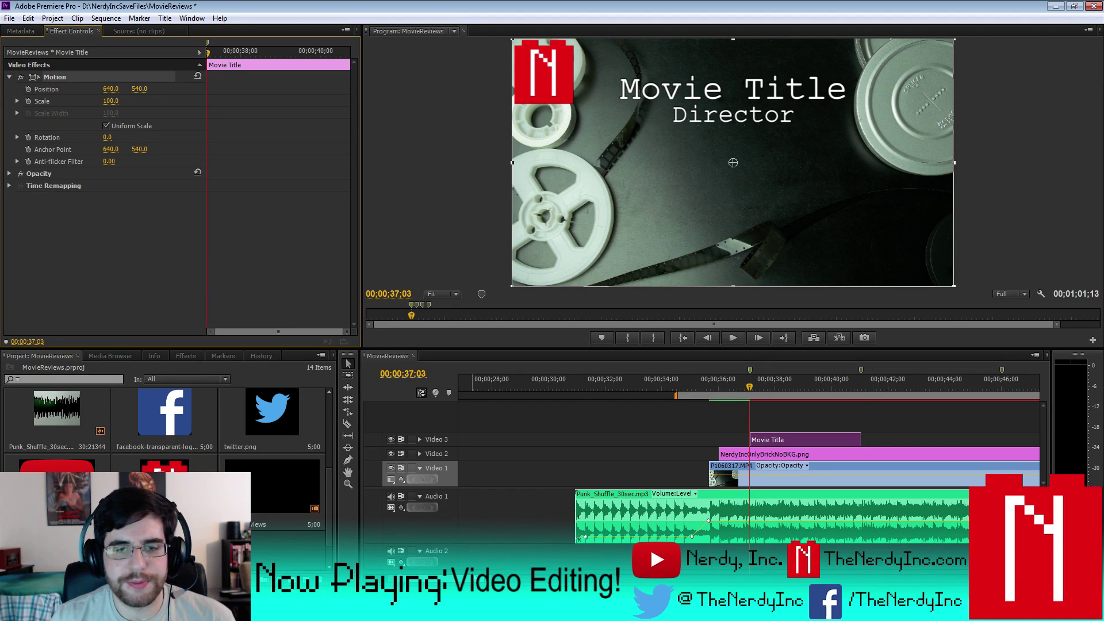
key("minus")
key("minus")
key("minus")
key("equal")
key("equal")
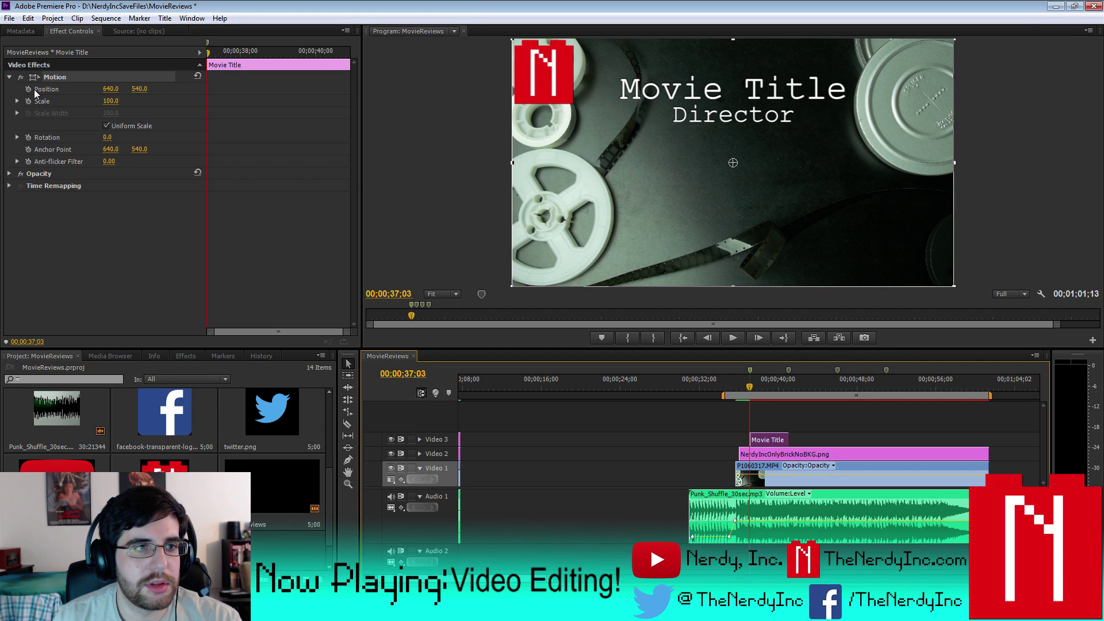
- Move the Movie Title below the frame by setting Position Y to 1465
left_click_drag(140, 89, 364, 89)
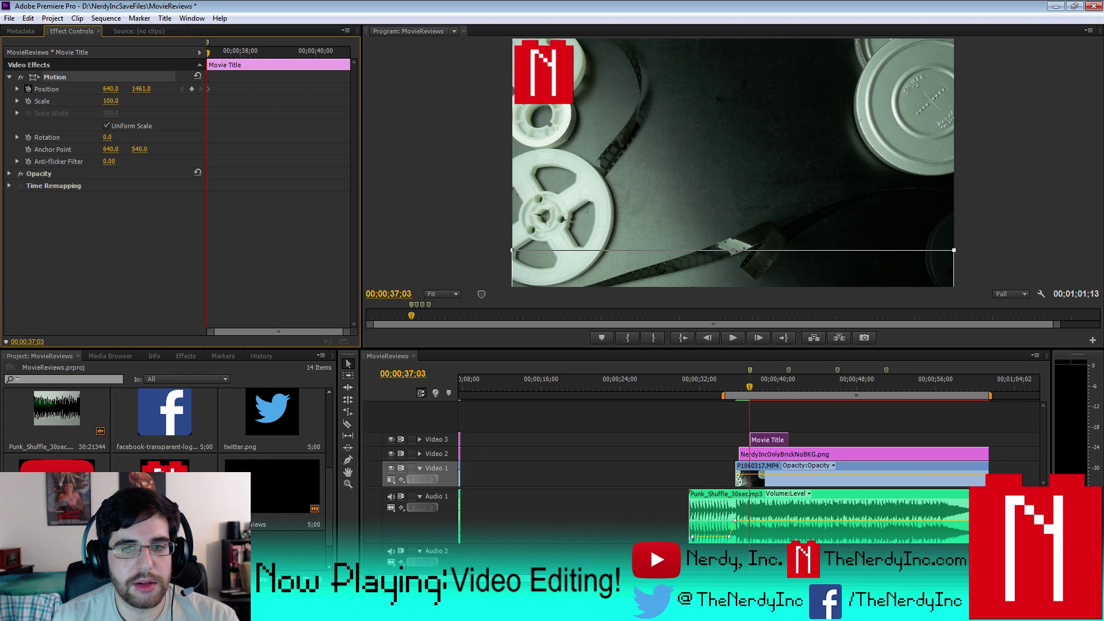
left_click(144, 89)
type("1462")
key("Return")
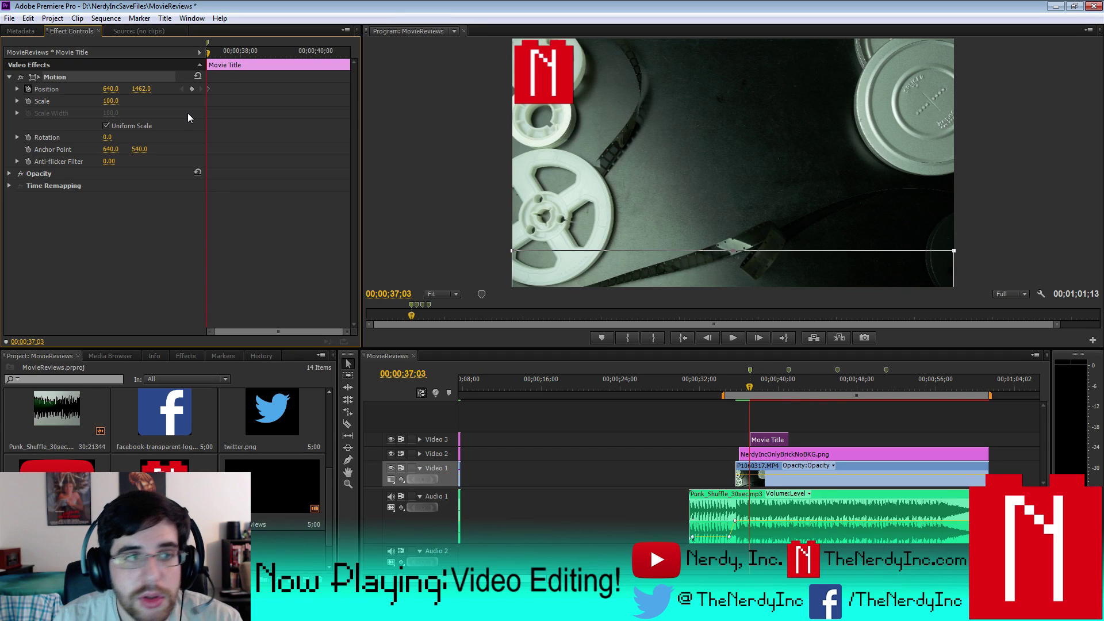
left_click(142, 89)
type("1465")
key("Return")
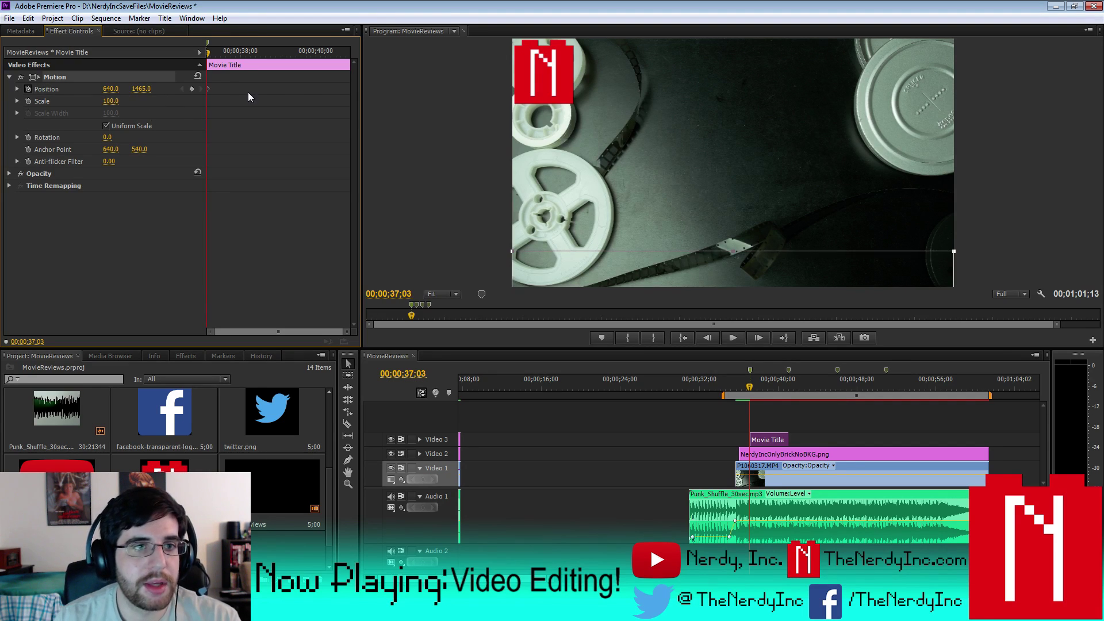
- Add a position keyframe sliding the title up to Y 171 at 00;00;41;00
key("space")
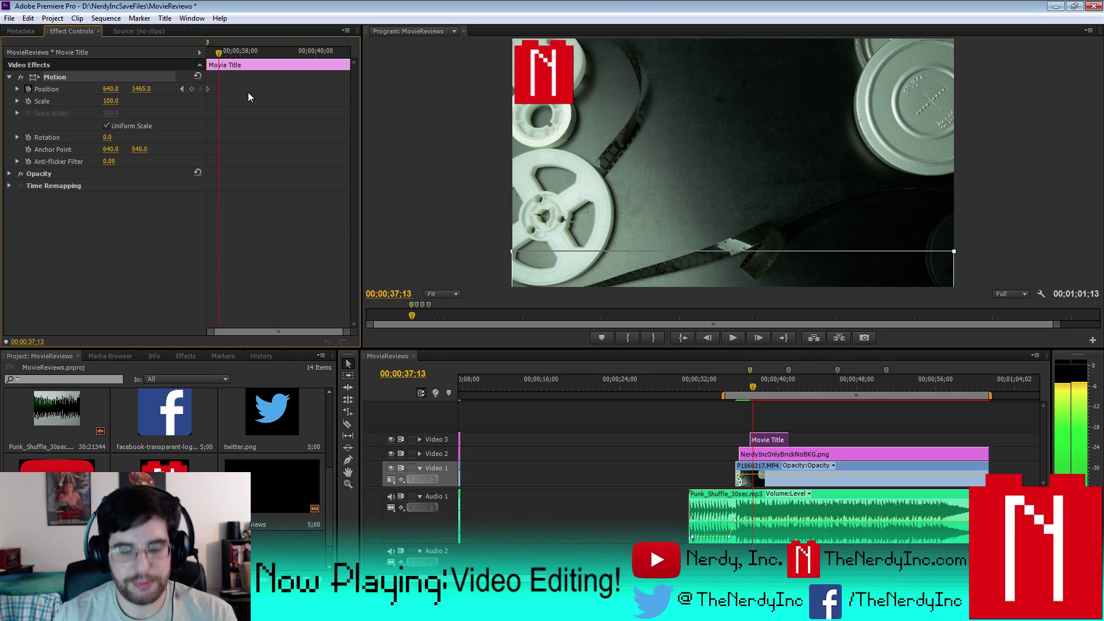
key("space")
key("Left")
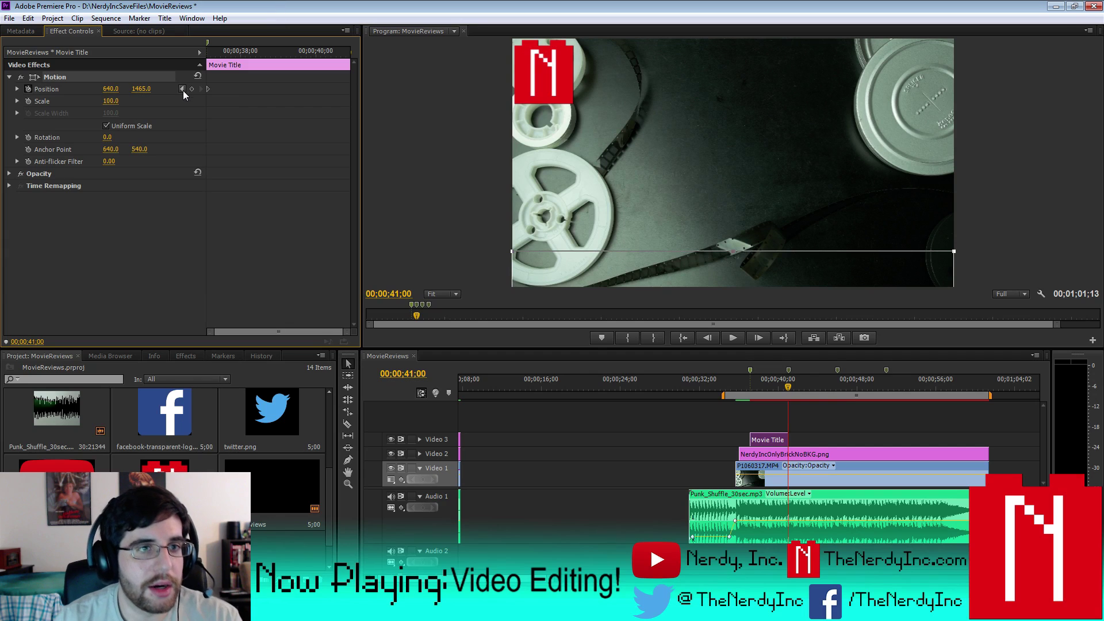
left_click_drag(142, 89, 61, 89)
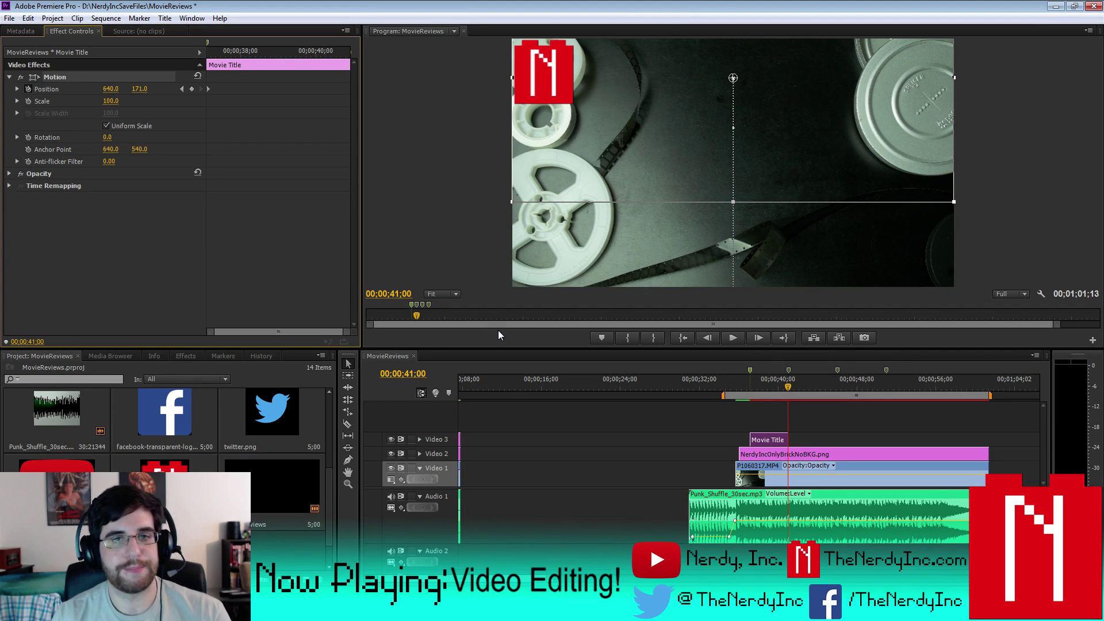
- End the work area at the playhead, save the project, and render the work-area preview
key("minus")
key("minus")
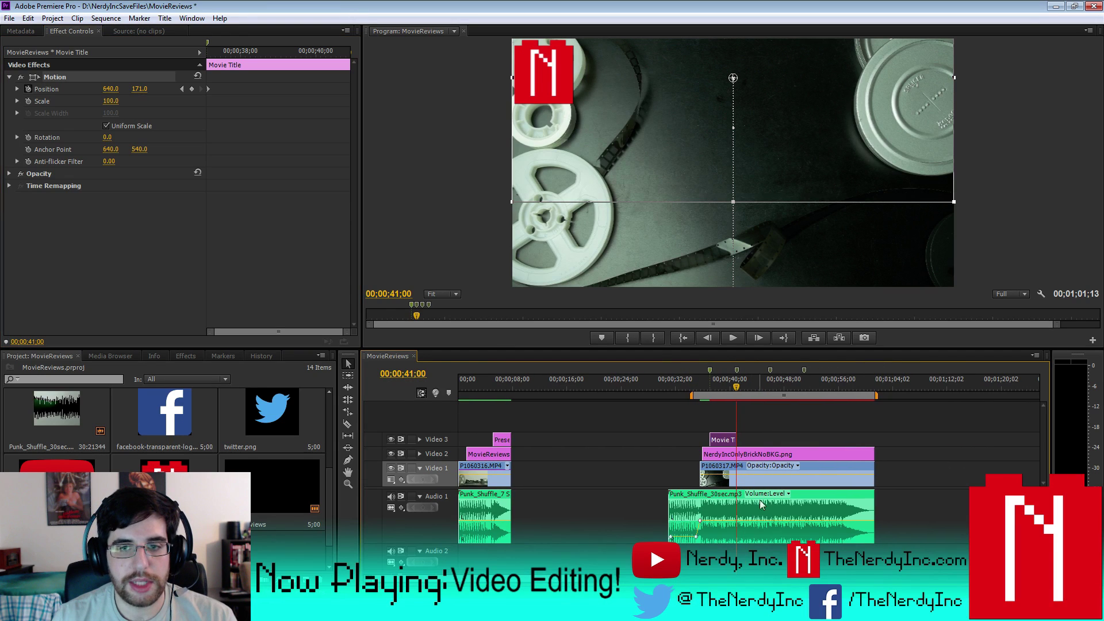
left_click_drag(876, 398, 707, 397)
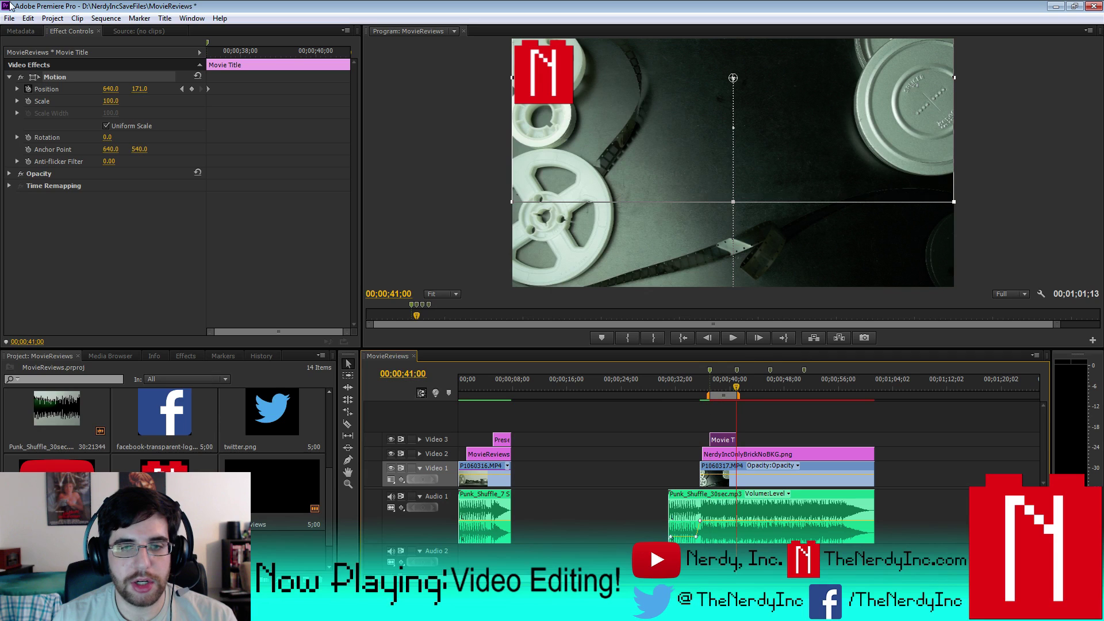
left_click(12, 19)
left_click(48, 112)
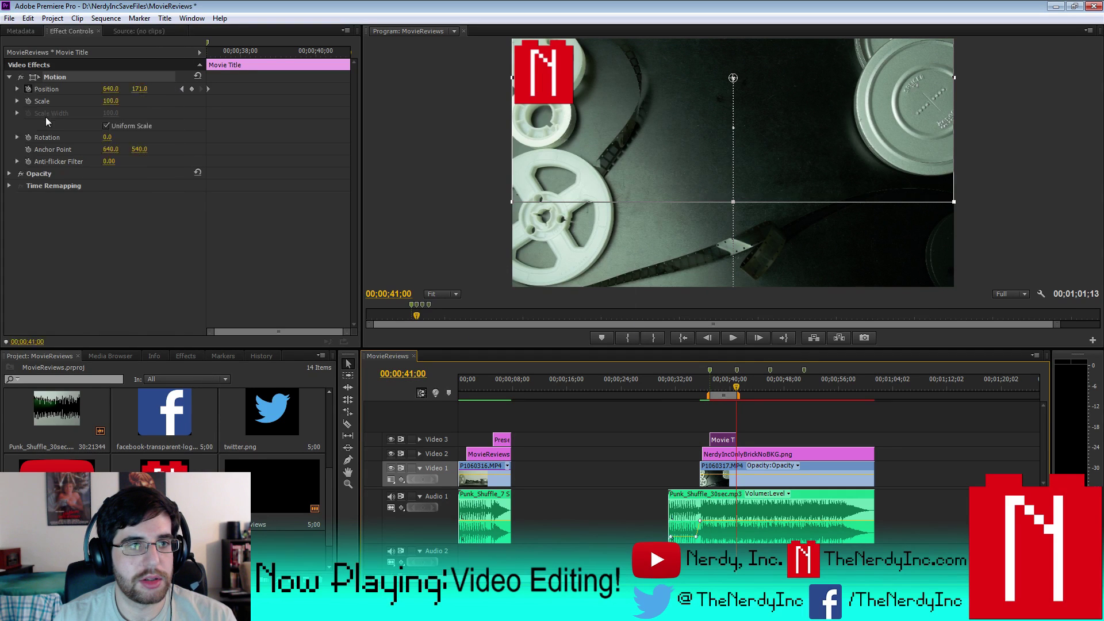
left_click(105, 19)
left_click(120, 66)
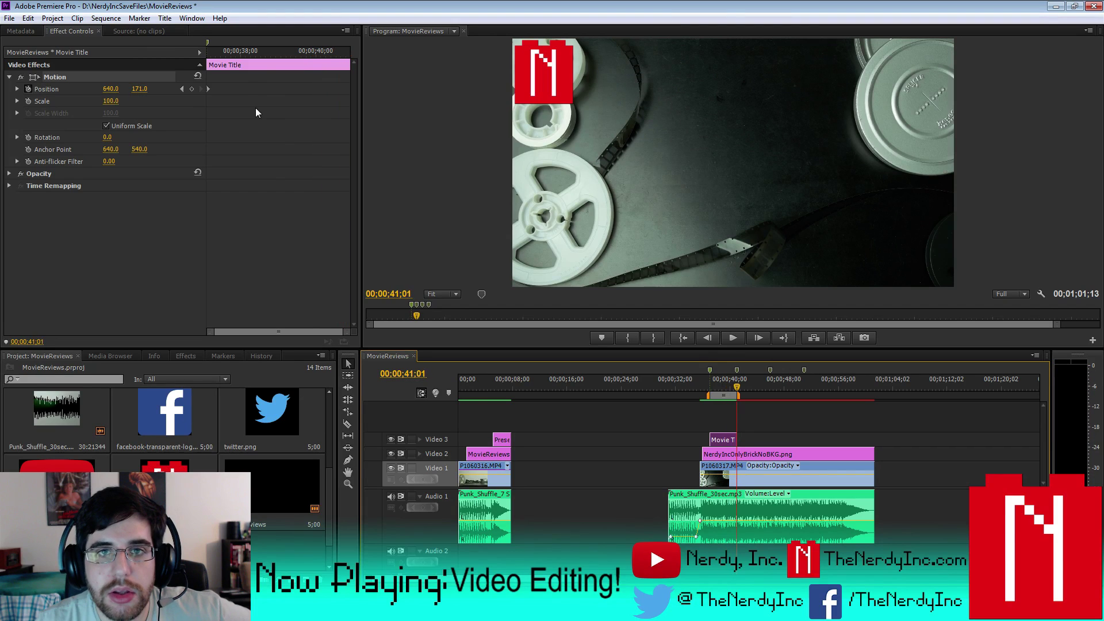
- Play the title roll-up from 00;00;33;09 to 42;08, then Alt-drag Movie Title to duplicate it
left_click_drag(708, 396, 689, 395)
left_click(684, 381)
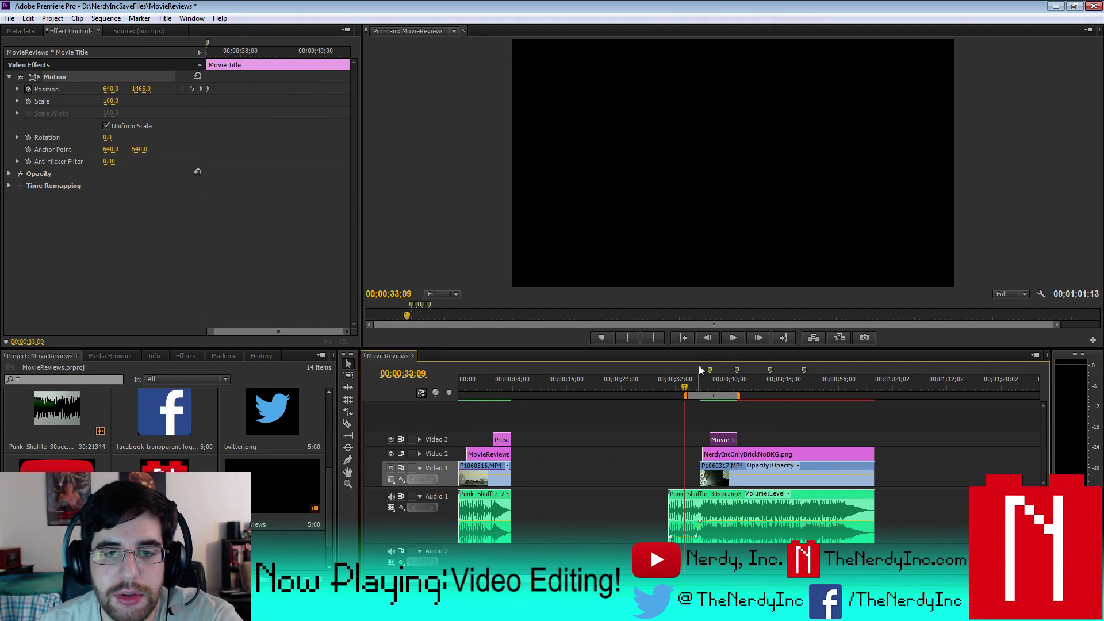
left_click(732, 338)
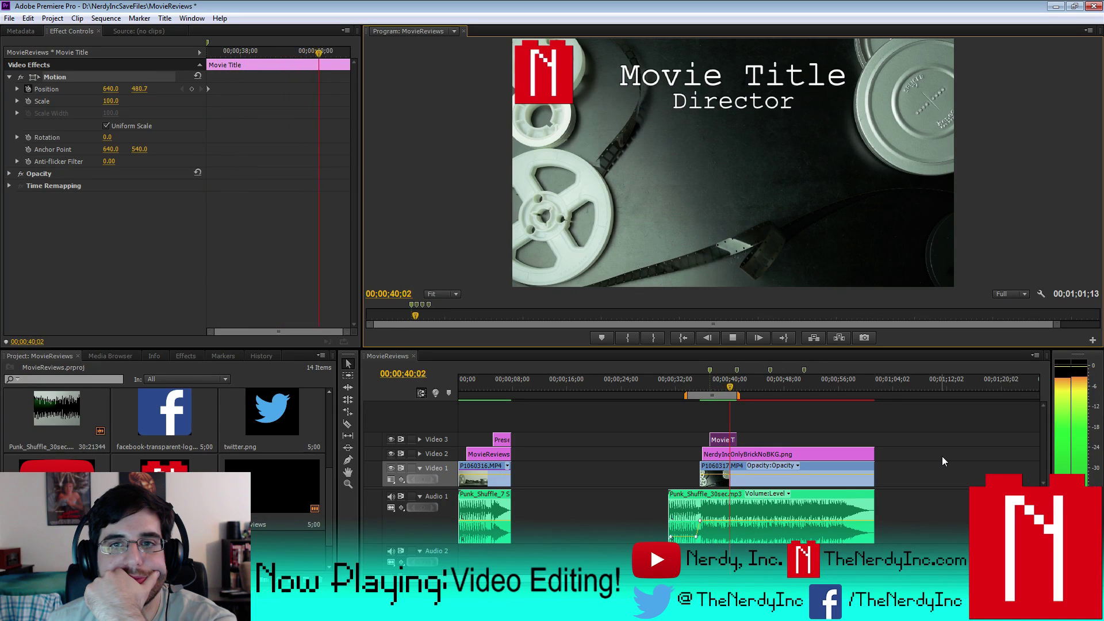
left_click(732, 338)
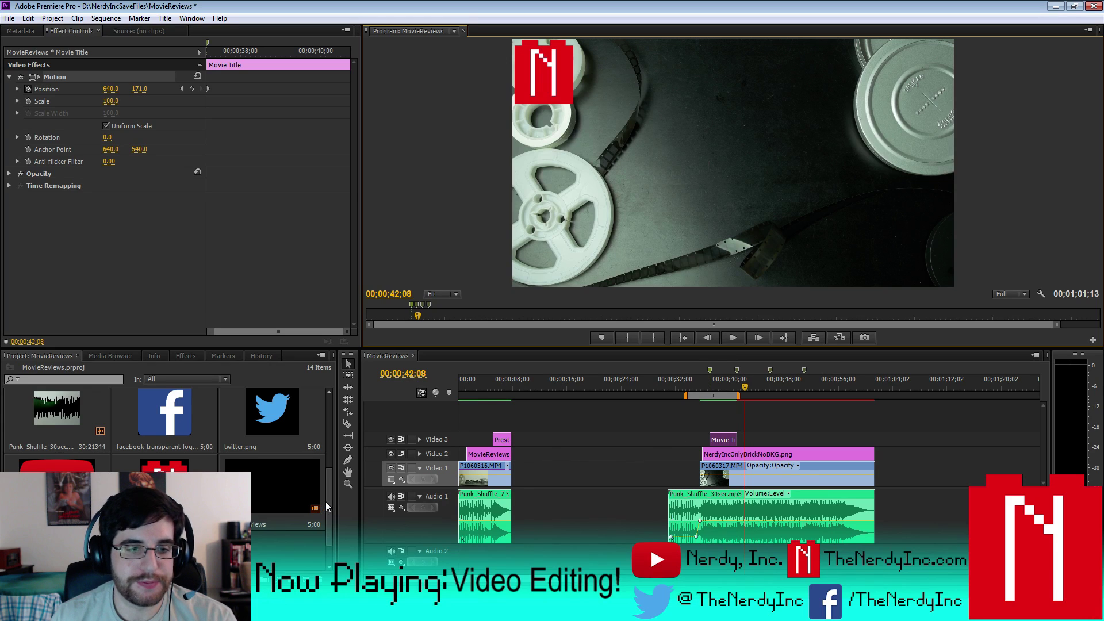
scroll(325, 501, "down", 1)
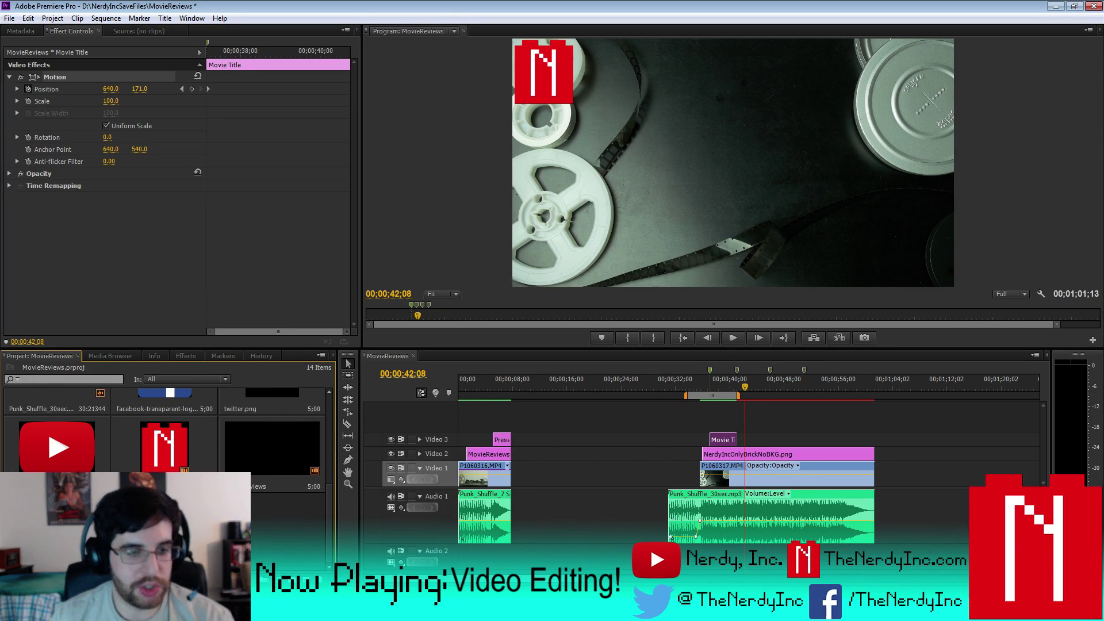
left_click_drag(241, 526, 249, 530)
- Open the copied title and replace its first line with 'Written by:'
double_click(284, 533)
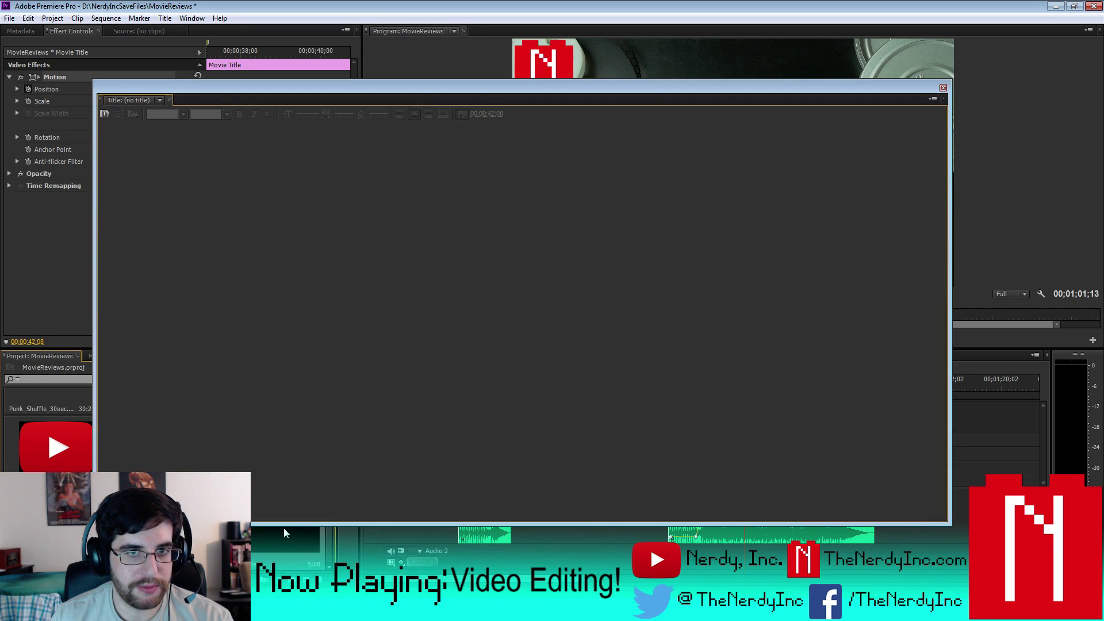
double_click(239, 181)
left_click_drag(230, 180, 406, 182)
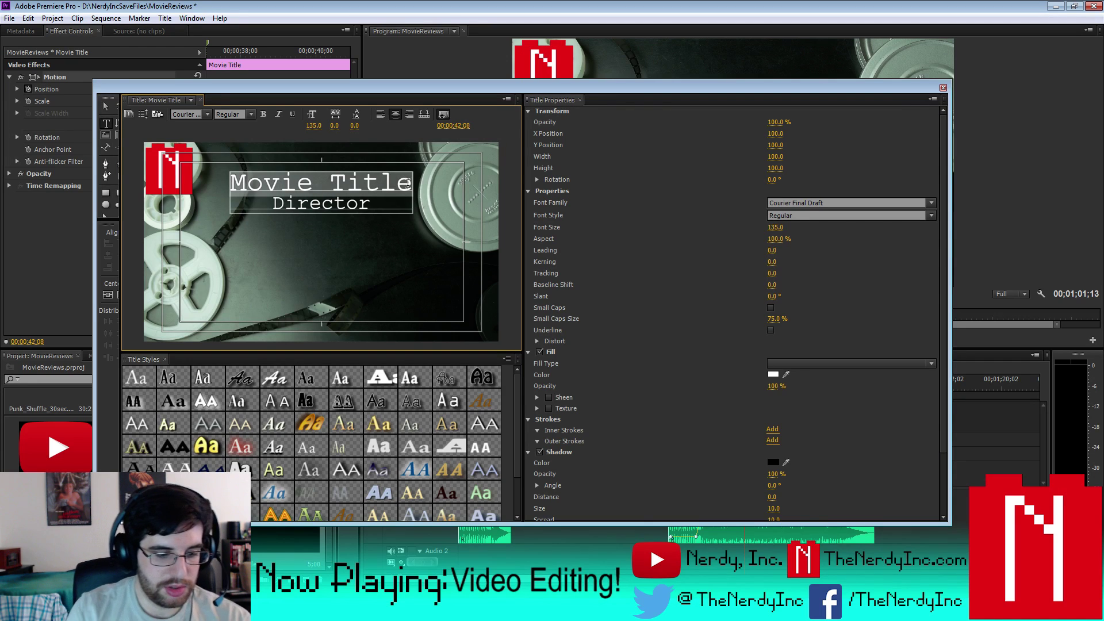
type("Written ")
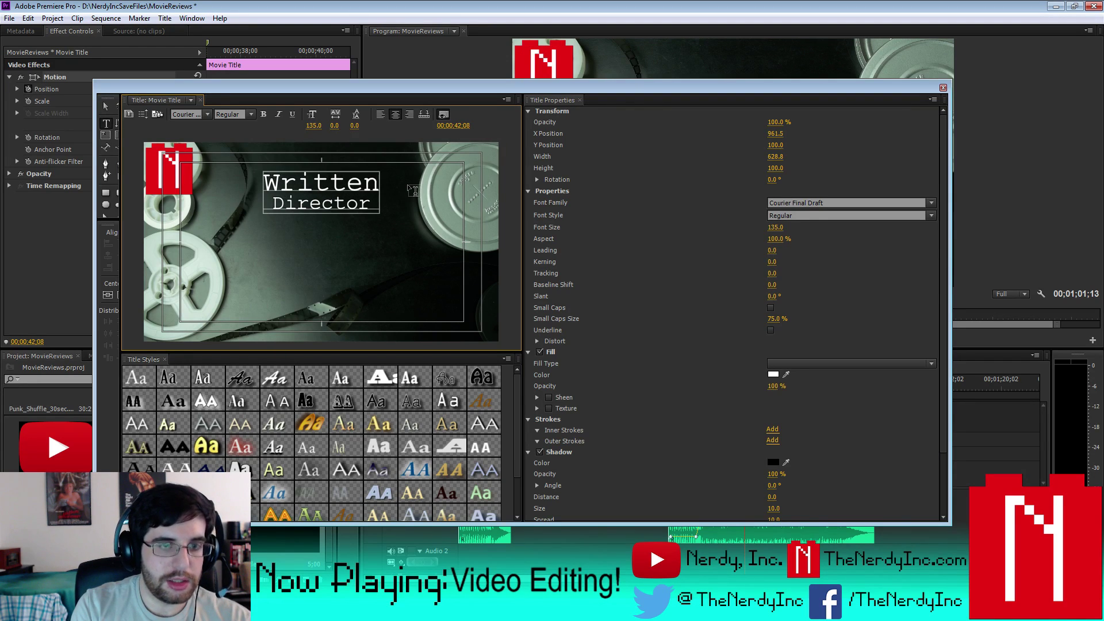
type("byu")
key("BackSpace")
type(":")
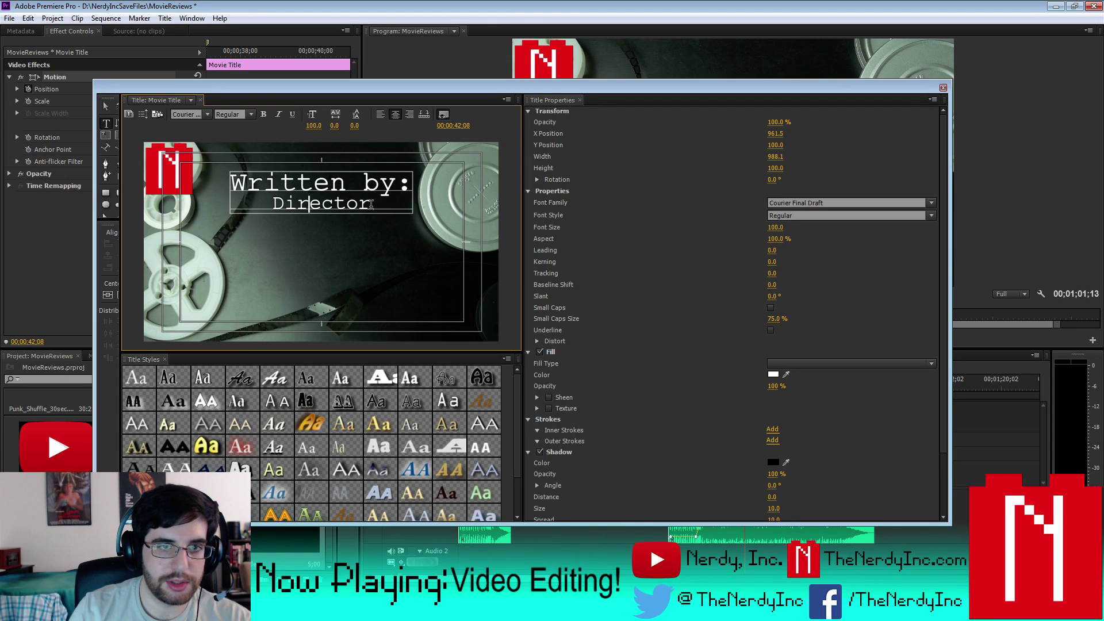
- Replace the Director line with the writer's full name, set the text to size 100, and return to the Selection tool
left_click_drag(372, 204, 245, 205)
key("ctrl+a")
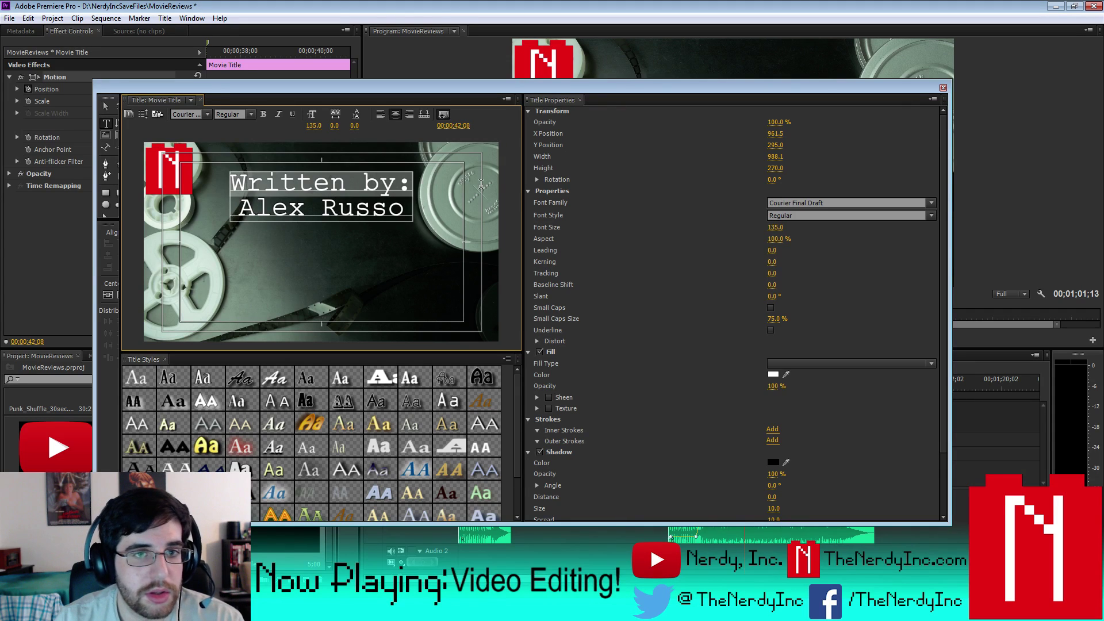
left_click(773, 227)
type("100")
key("Return")
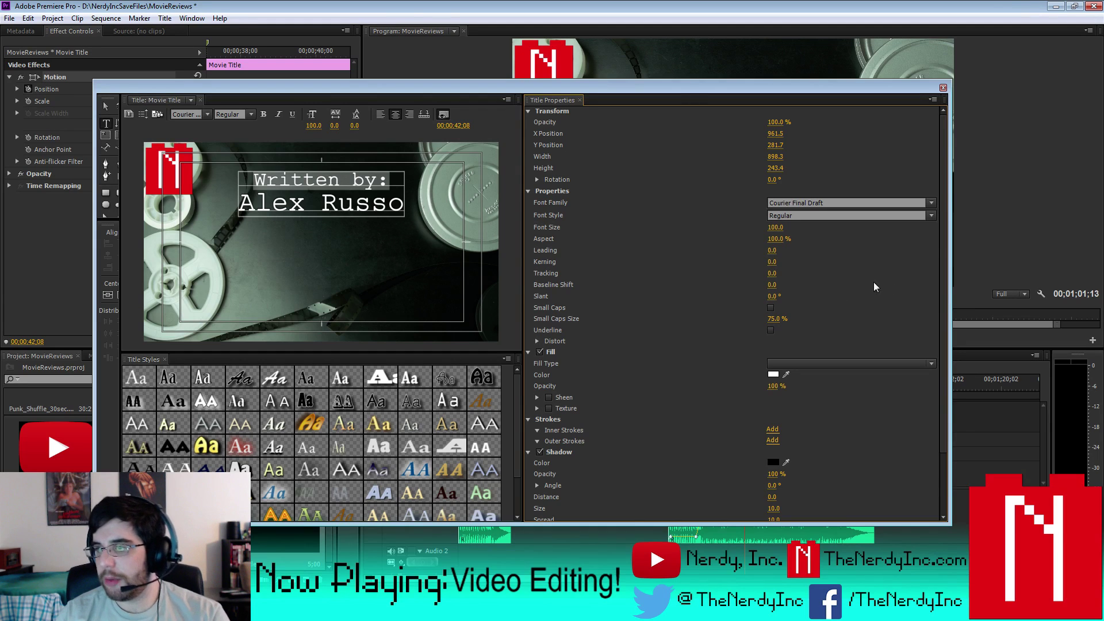
left_click(106, 108)
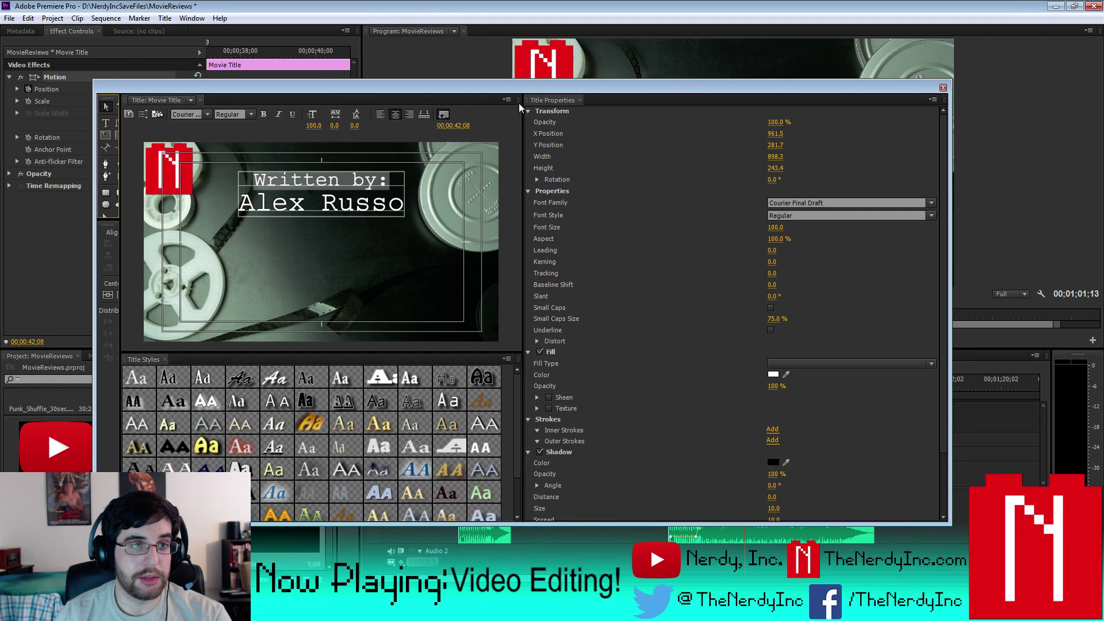
- Close the titler and place the new title on Video 4, trimmed to match the Video 3 clip
left_click(943, 88)
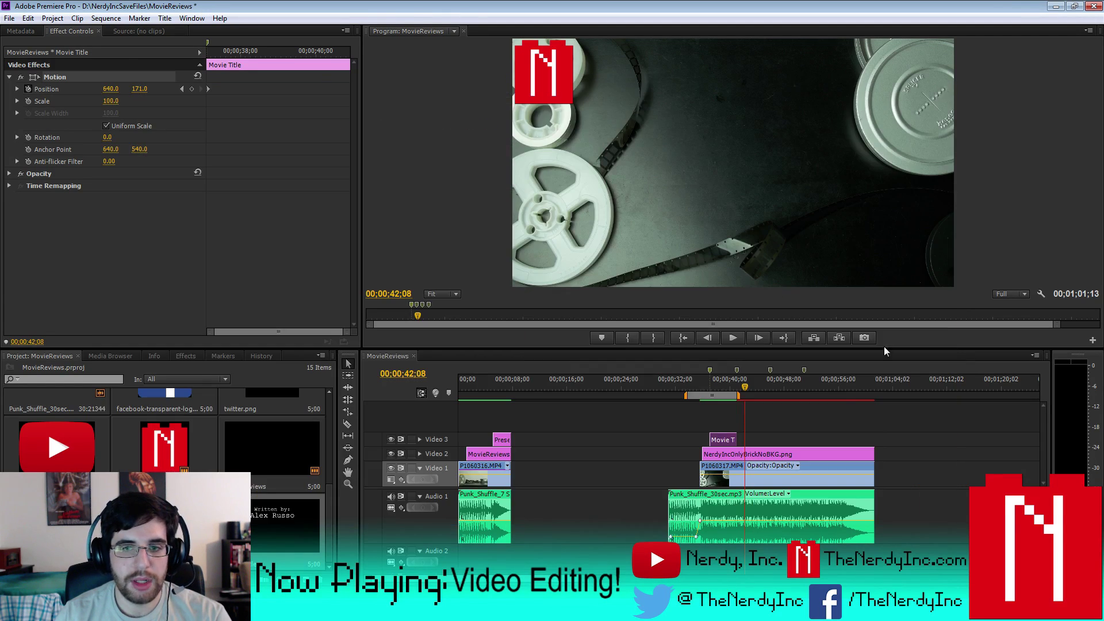
left_click_drag(285, 529, 727, 429)
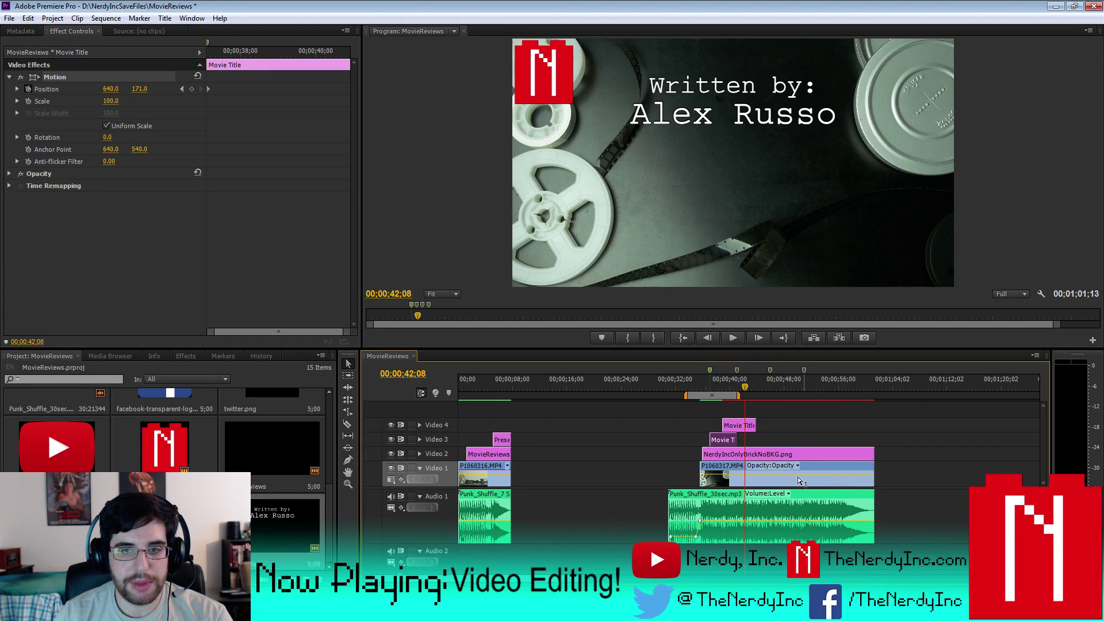
key("=")
key("=")
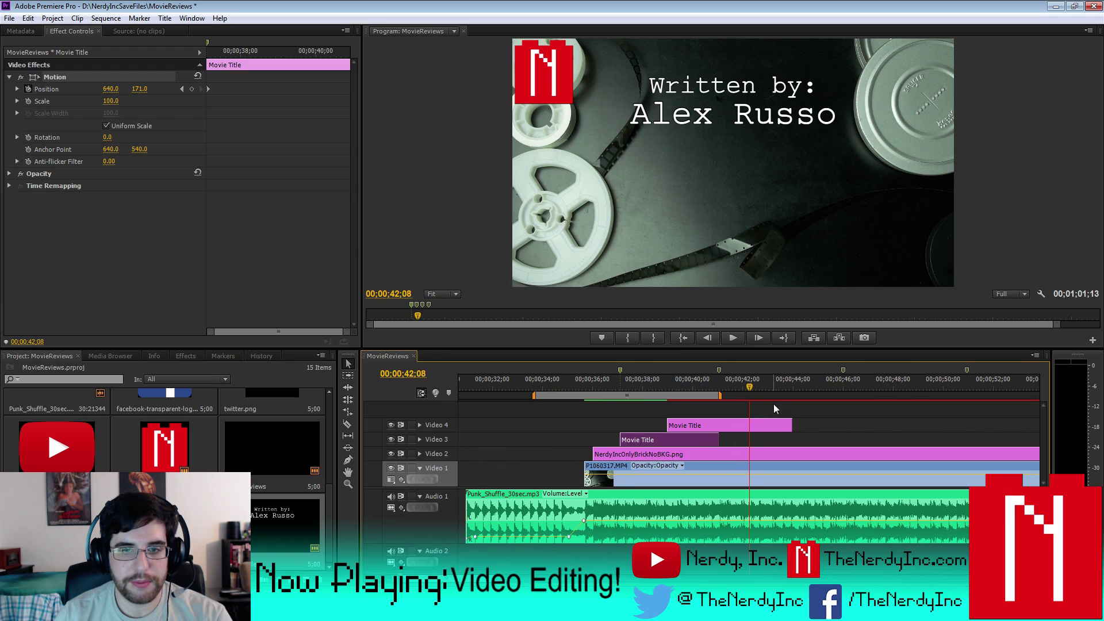
left_click_drag(702, 425, 657, 429)
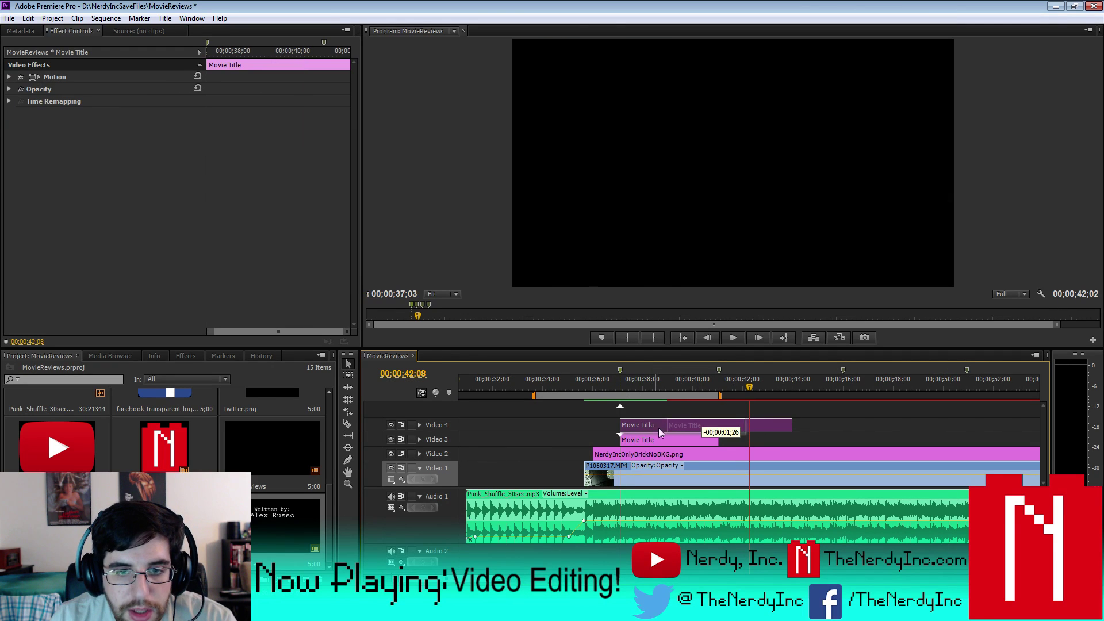
left_click(745, 424)
left_click_drag(738, 423, 716, 424)
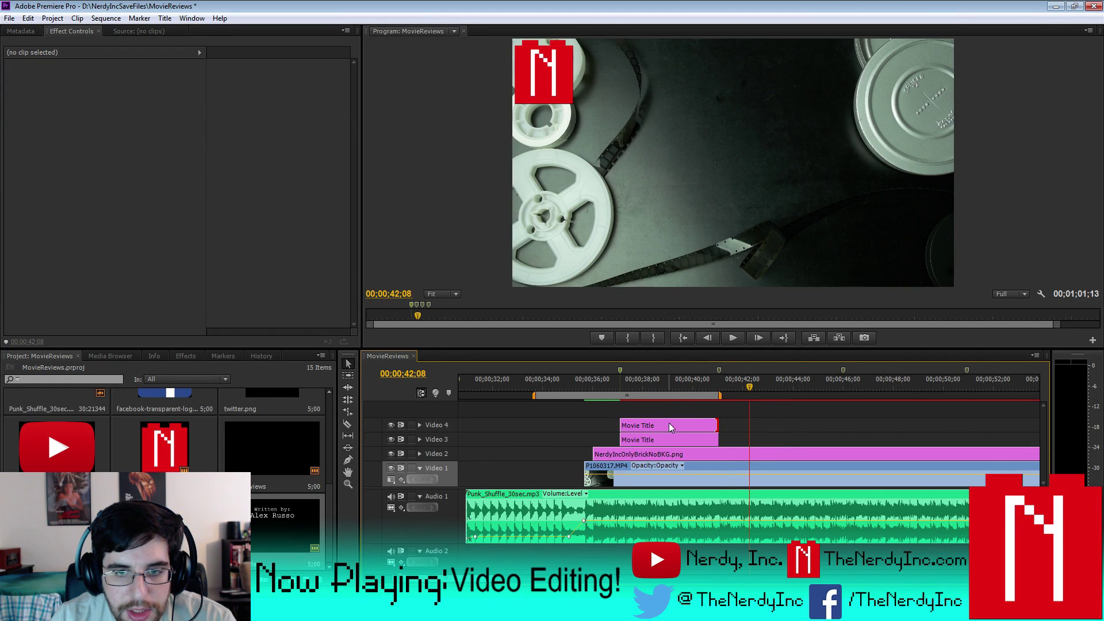
- Compare the Motion position animation (640, 171 to 640, 1465) of the Video 3 and Video 4 titles
left_click(663, 437)
left_click(46, 91)
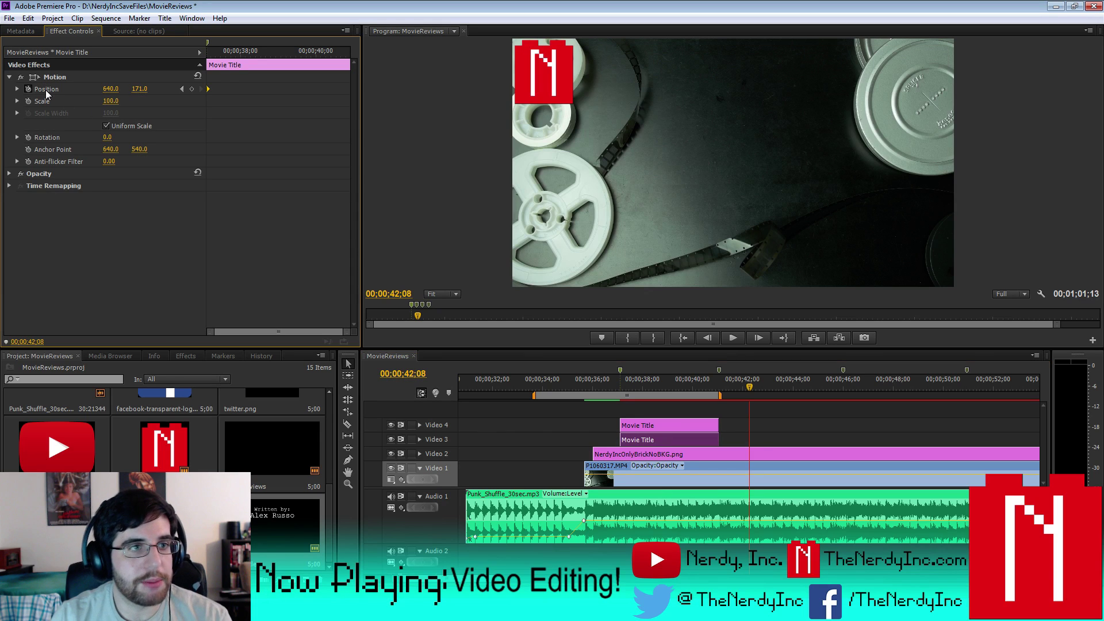
left_click(51, 80)
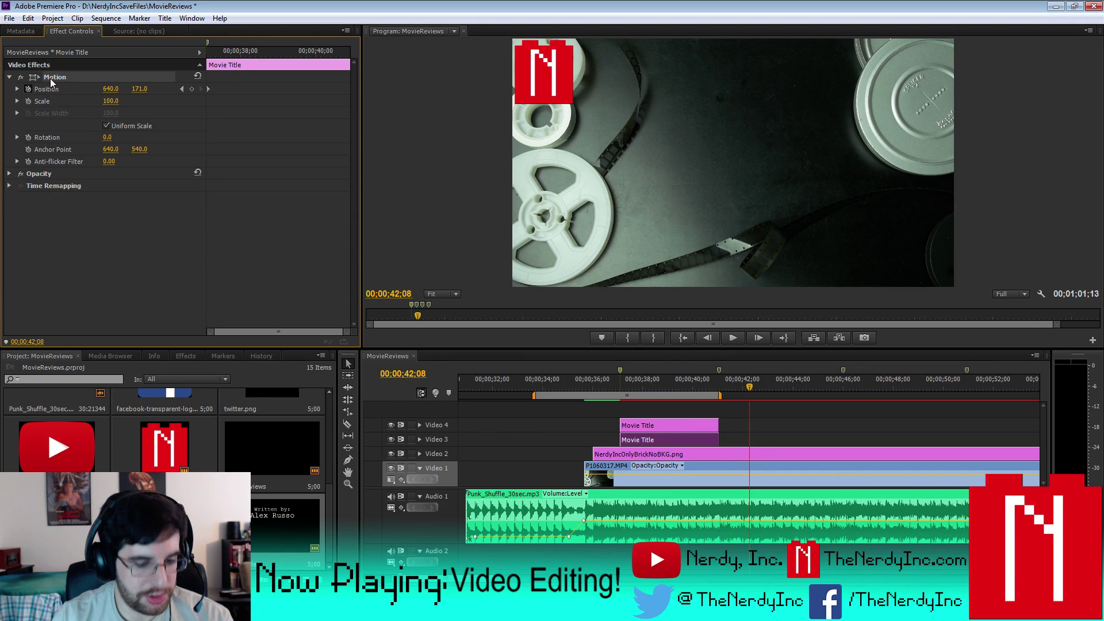
left_click(651, 426)
left_click(58, 136)
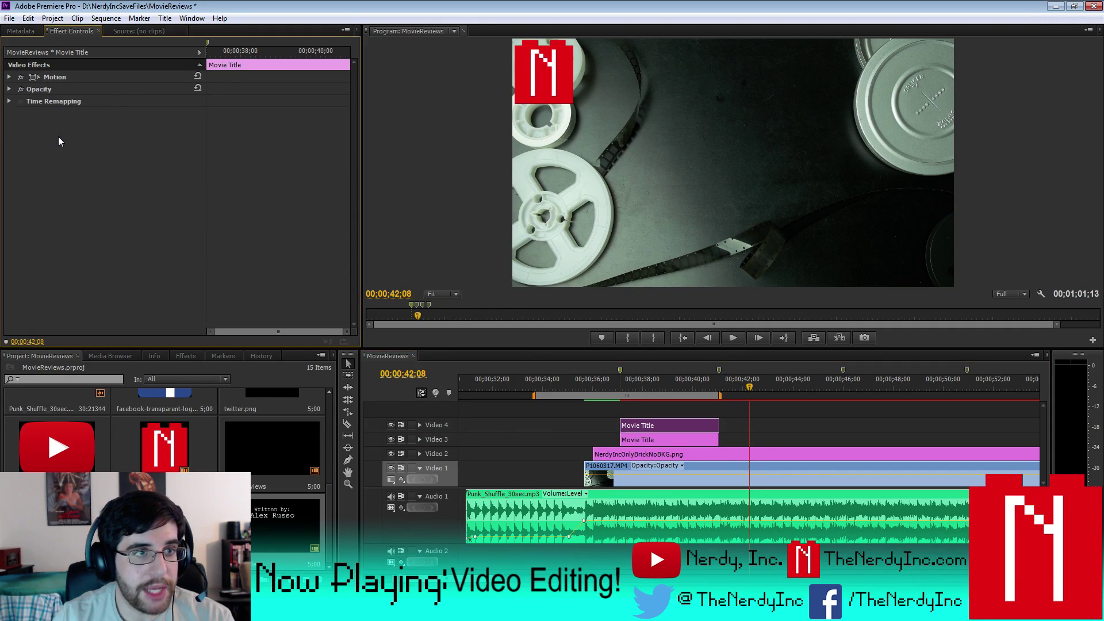
left_click(9, 77)
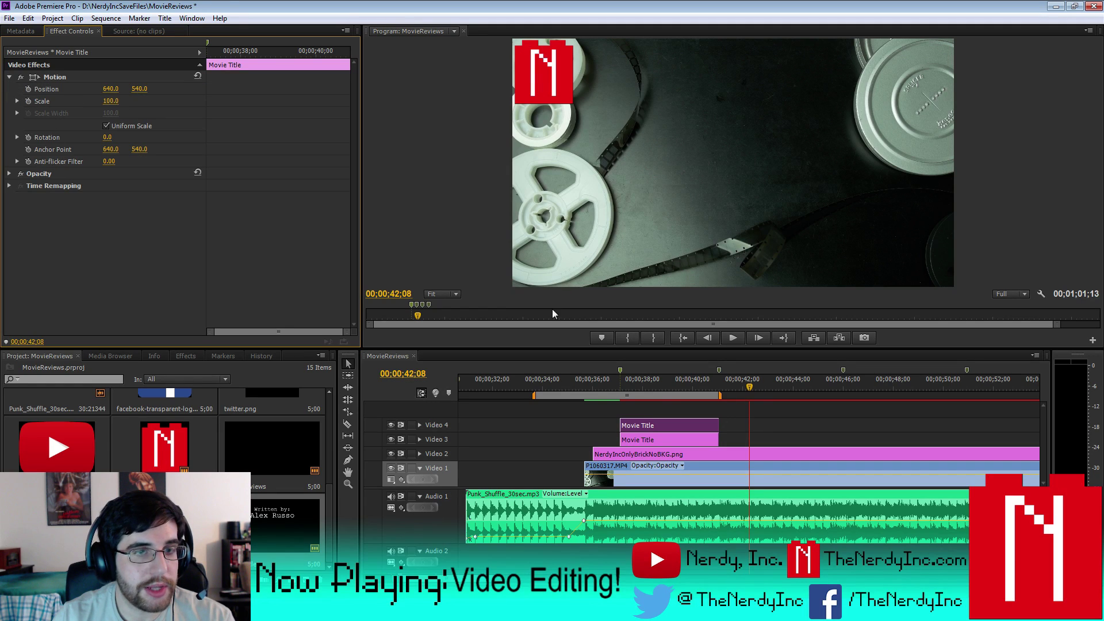
left_click(670, 437)
left_click(64, 236)
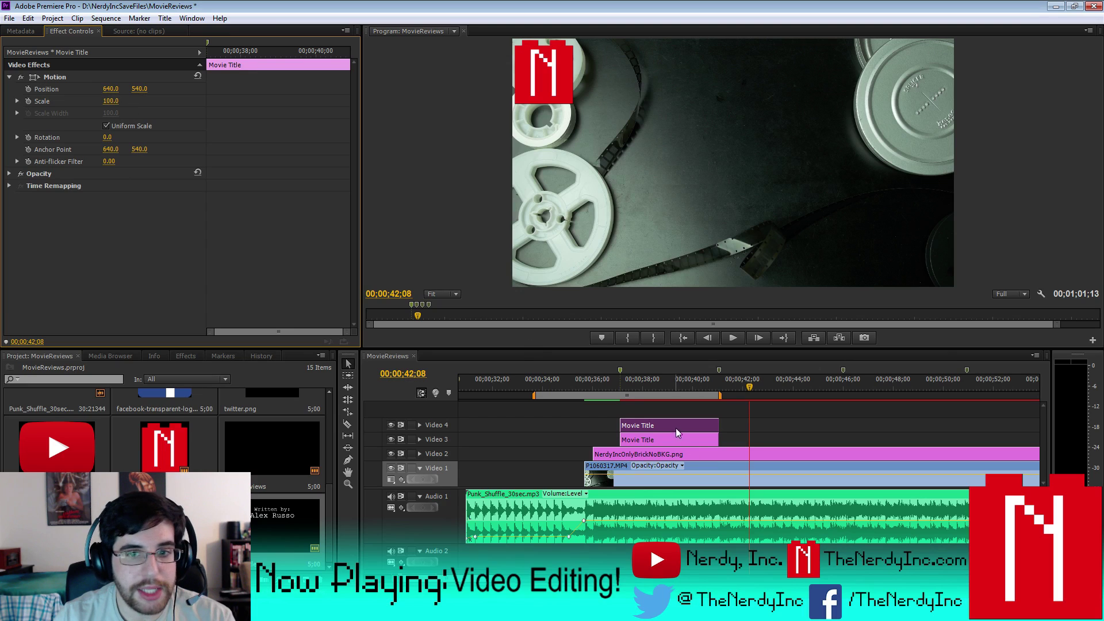
- Check the Motion and Position copy options for the Video 3 Movie Title clip
left_click(641, 440)
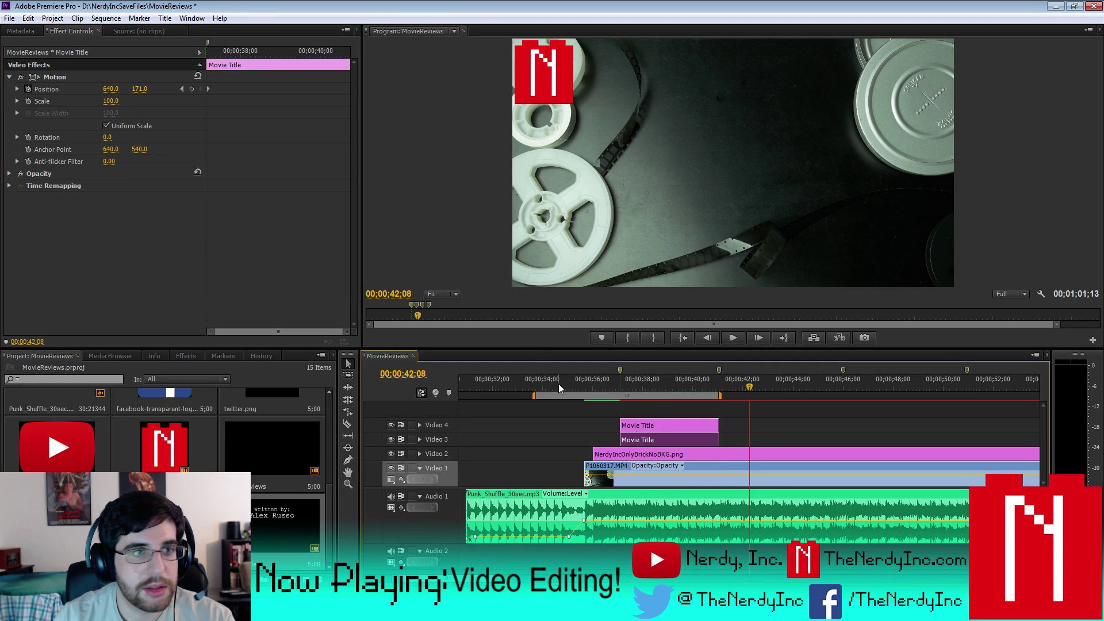
right_click(56, 77)
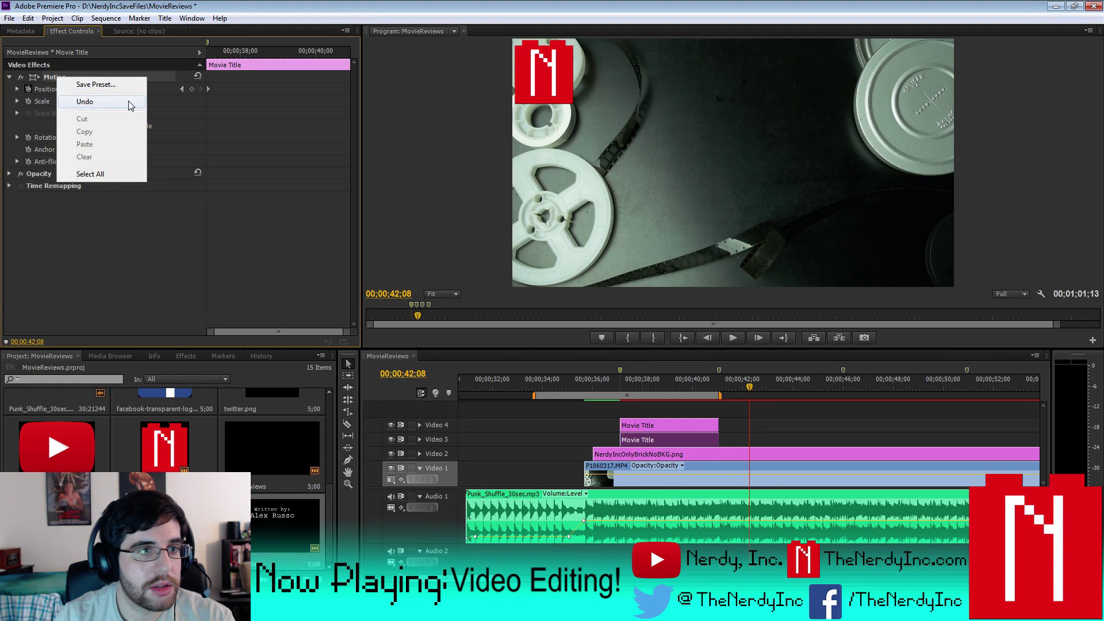
left_click(46, 78)
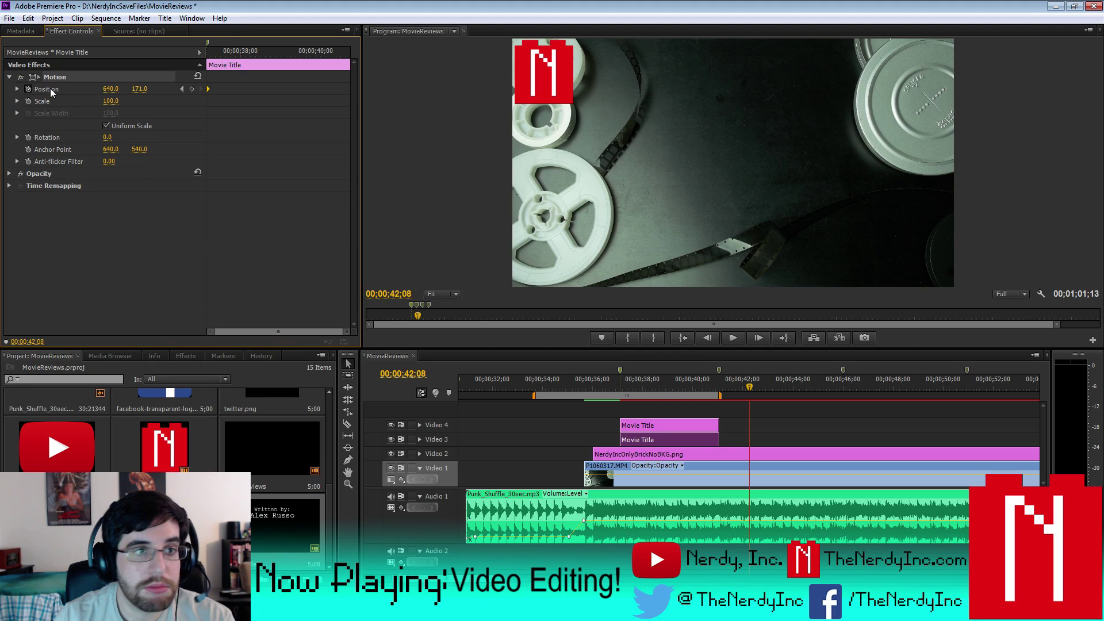
right_click(53, 93)
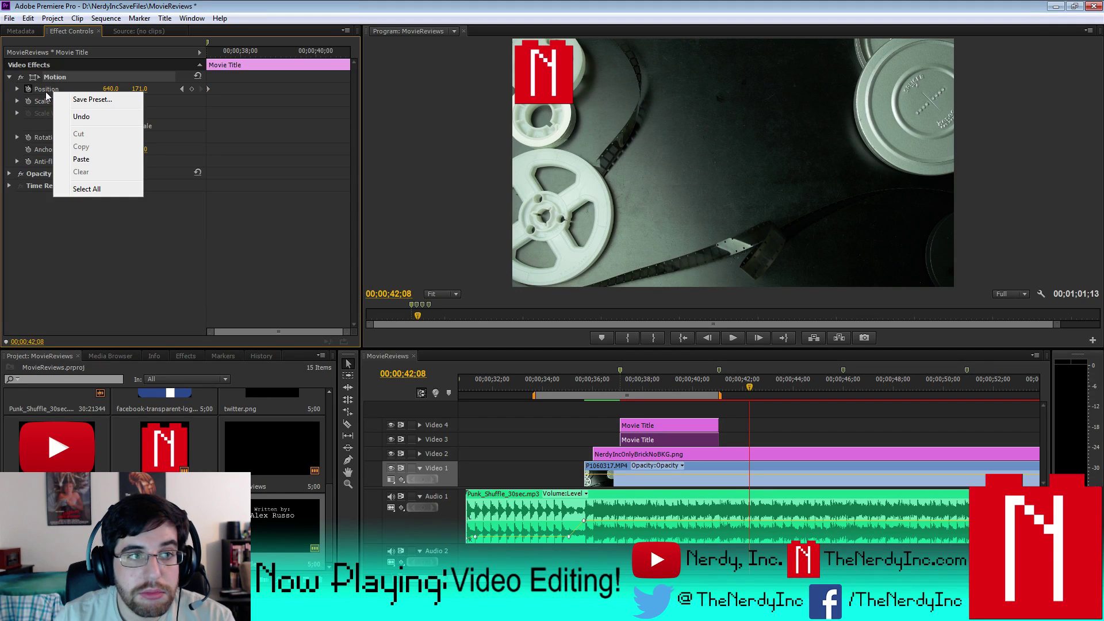
left_click(60, 87)
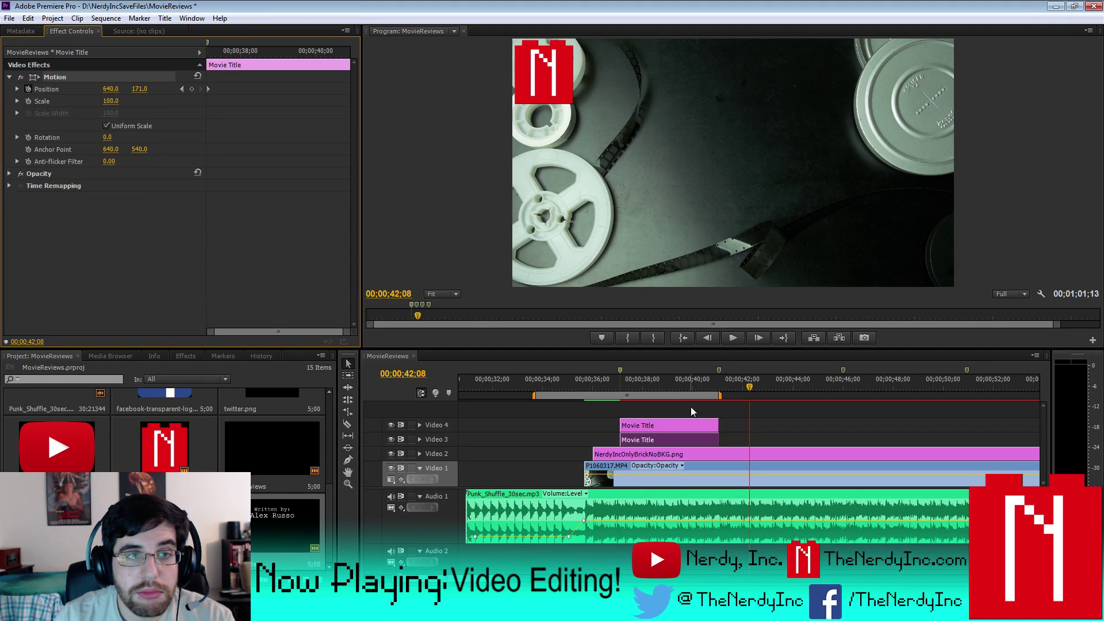
left_click(674, 439)
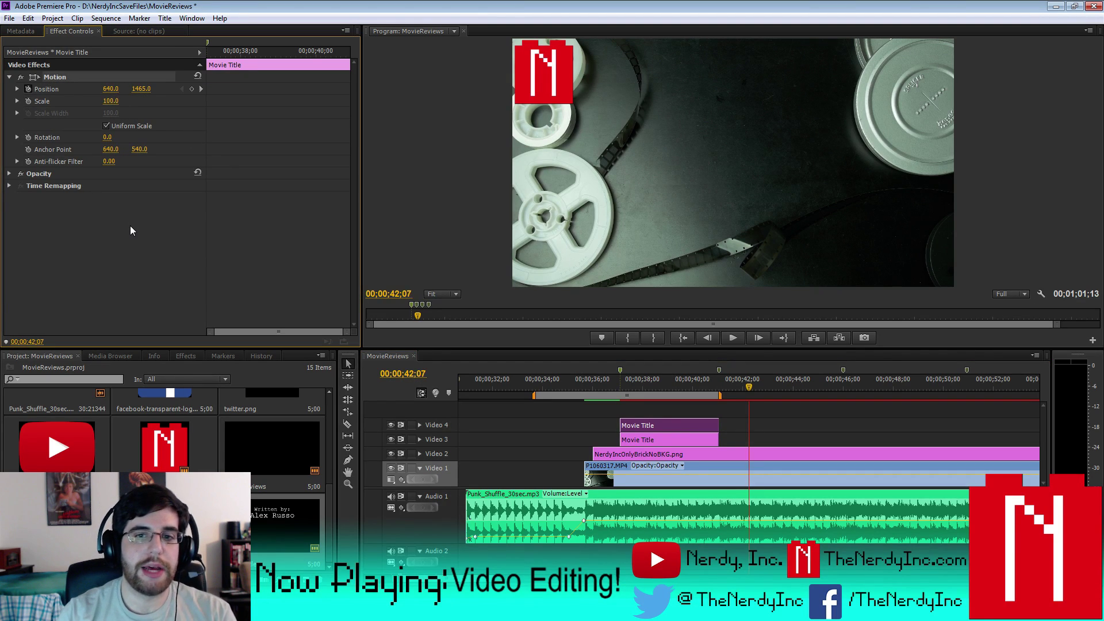
- Review the title motion in reverse, then delete the duplicate Movie Title clip on Video 4
key("j")
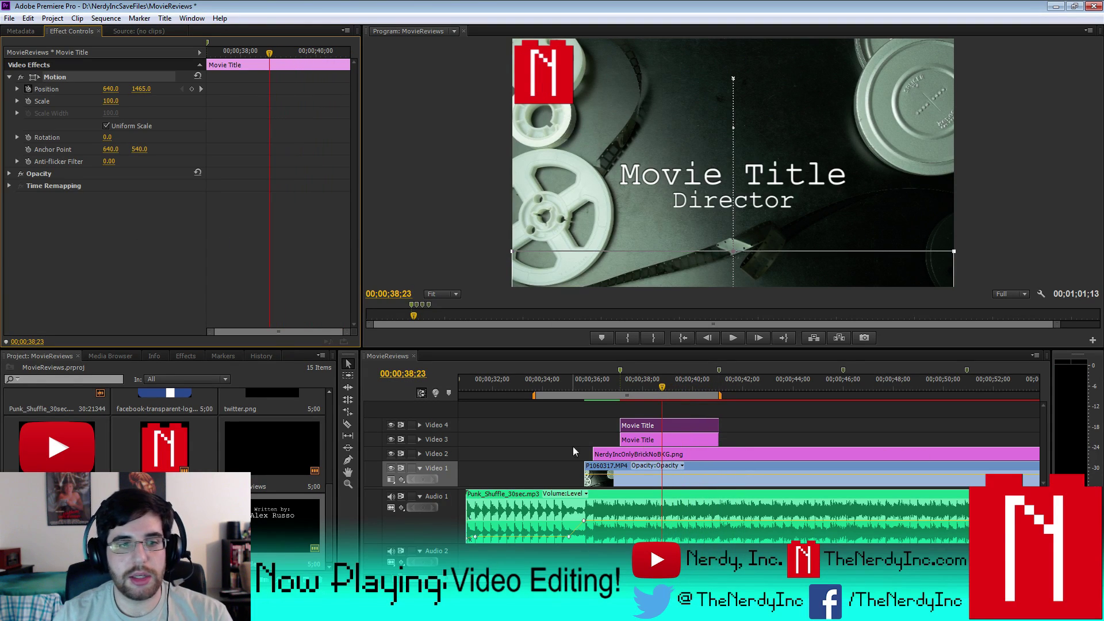
left_click(244, 564)
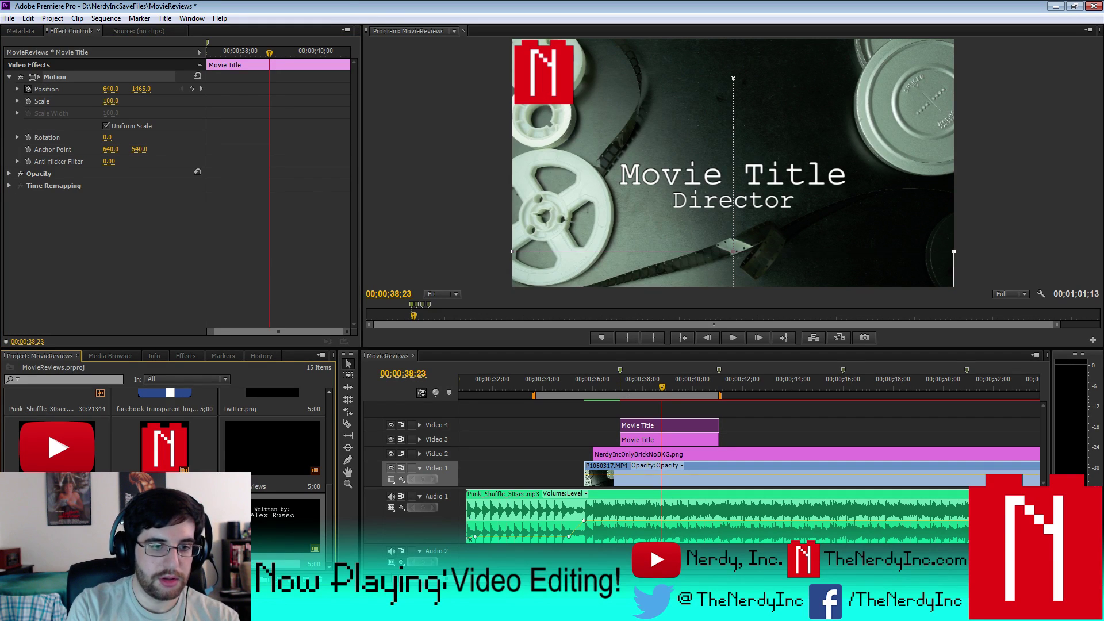
key("Tab")
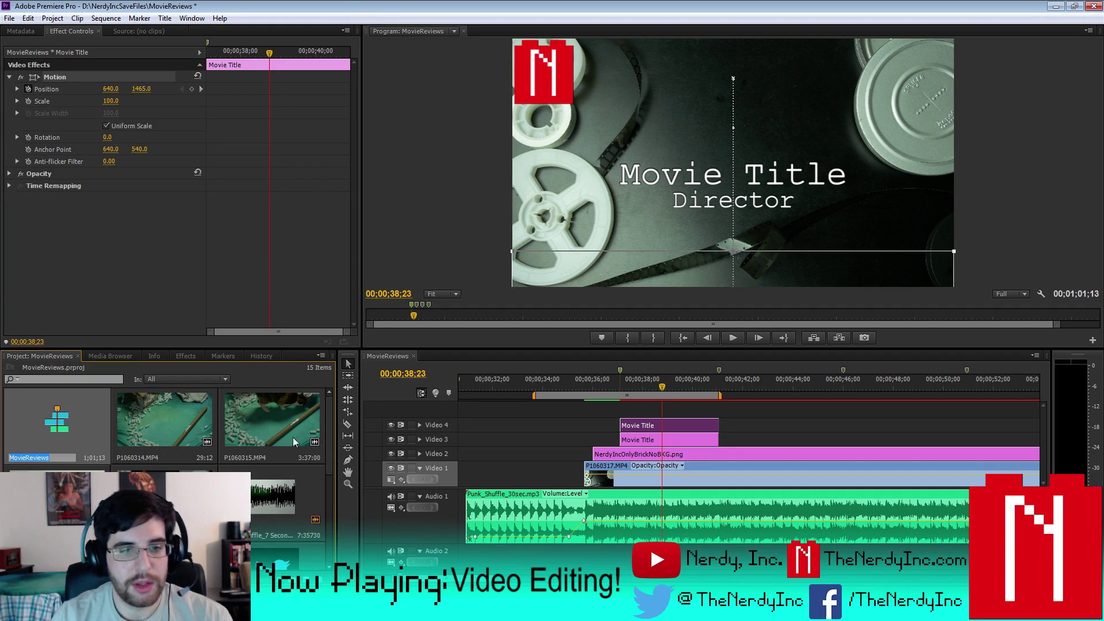
scroll(321, 429, "down", 5)
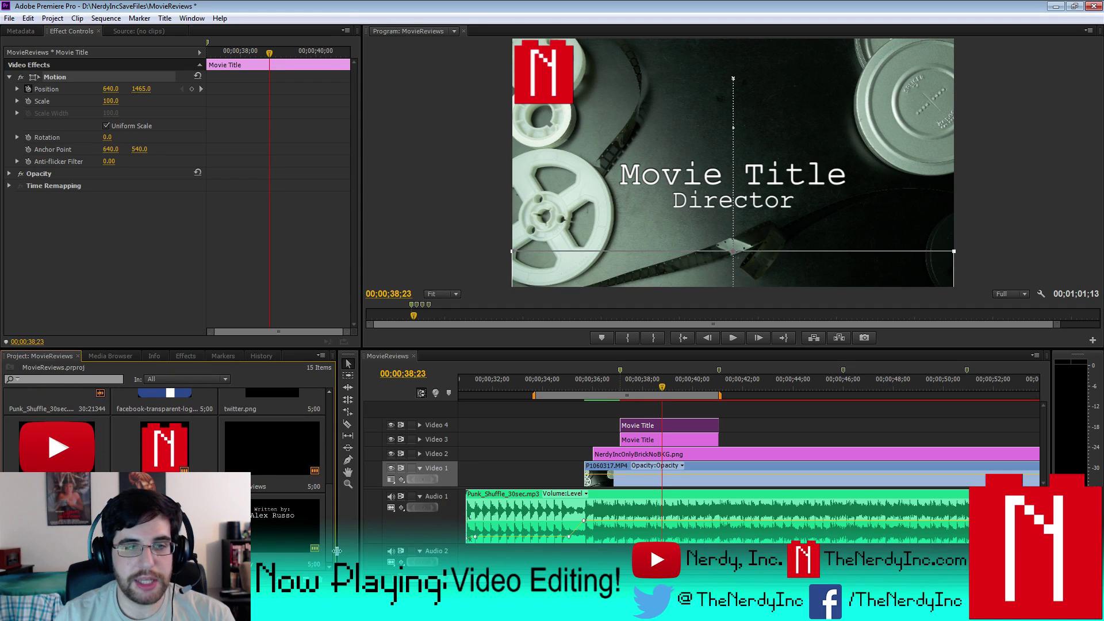
scroll(336, 551, "up", 5)
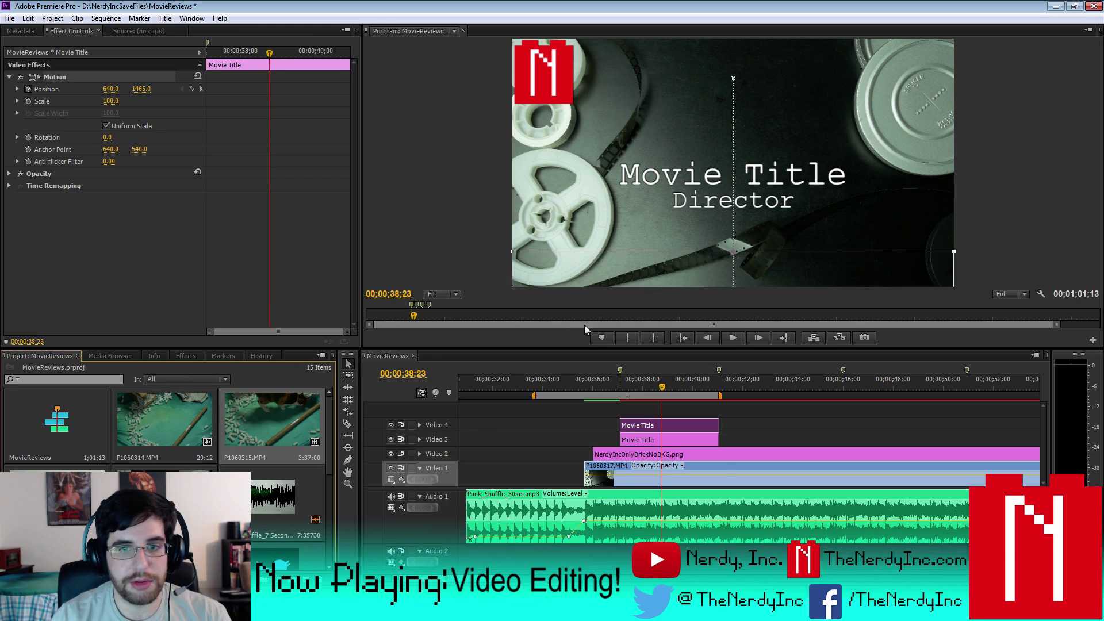
left_click(689, 431)
key("Delete")
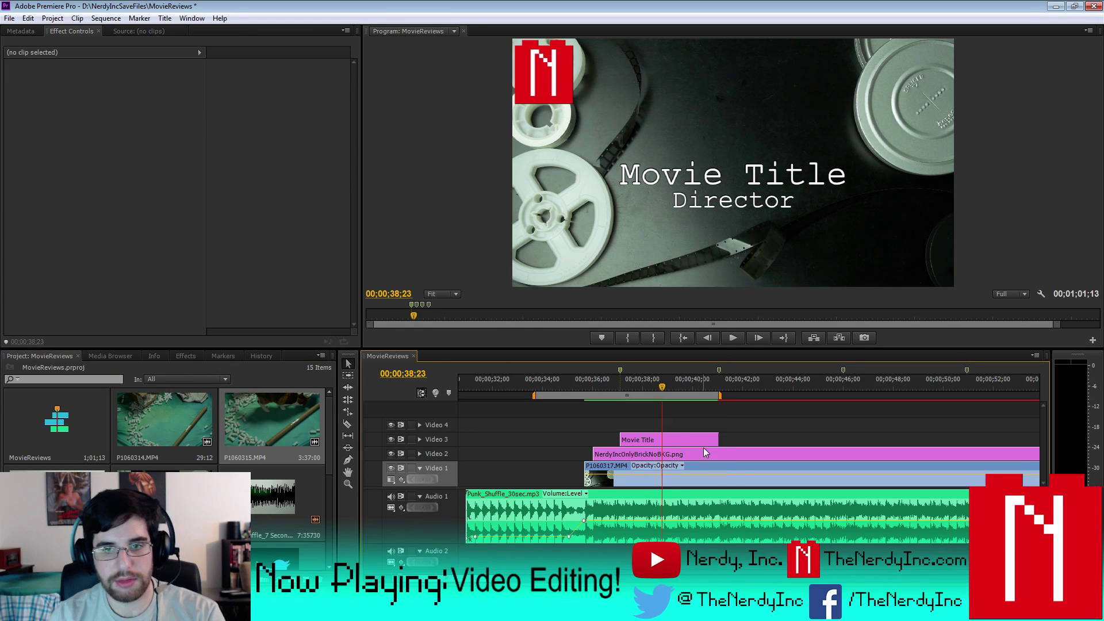
scroll(328, 477, "down", 5)
- Place the Written by title on Video 4 and paste Movie Title's sliding Motion onto it
left_click_drag(267, 532, 719, 428)
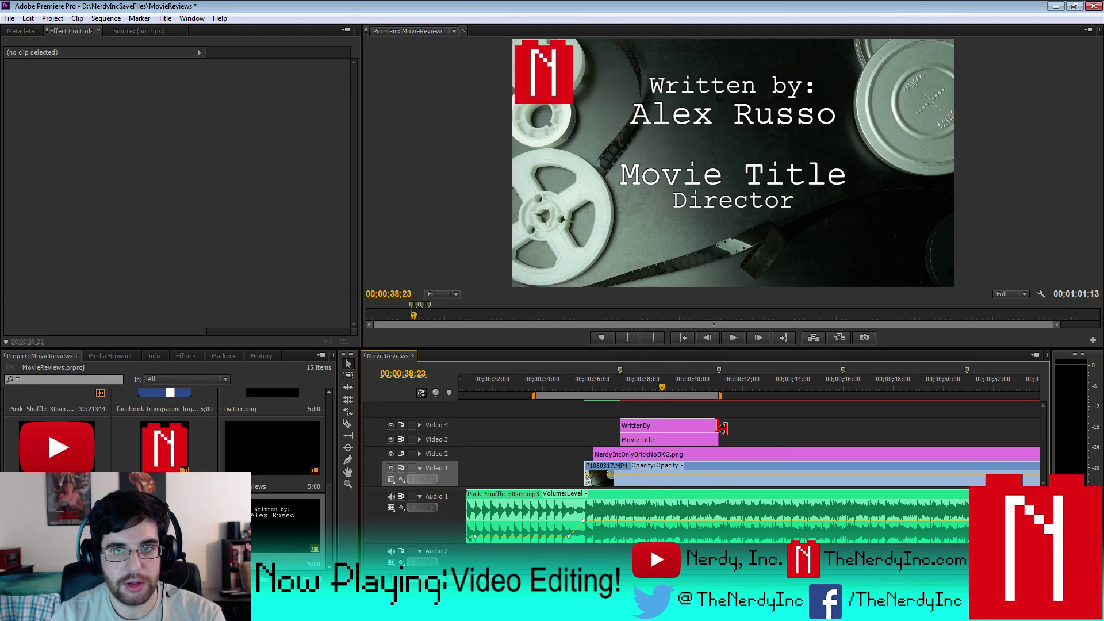
left_click(668, 424)
left_click(666, 439)
left_click(46, 77)
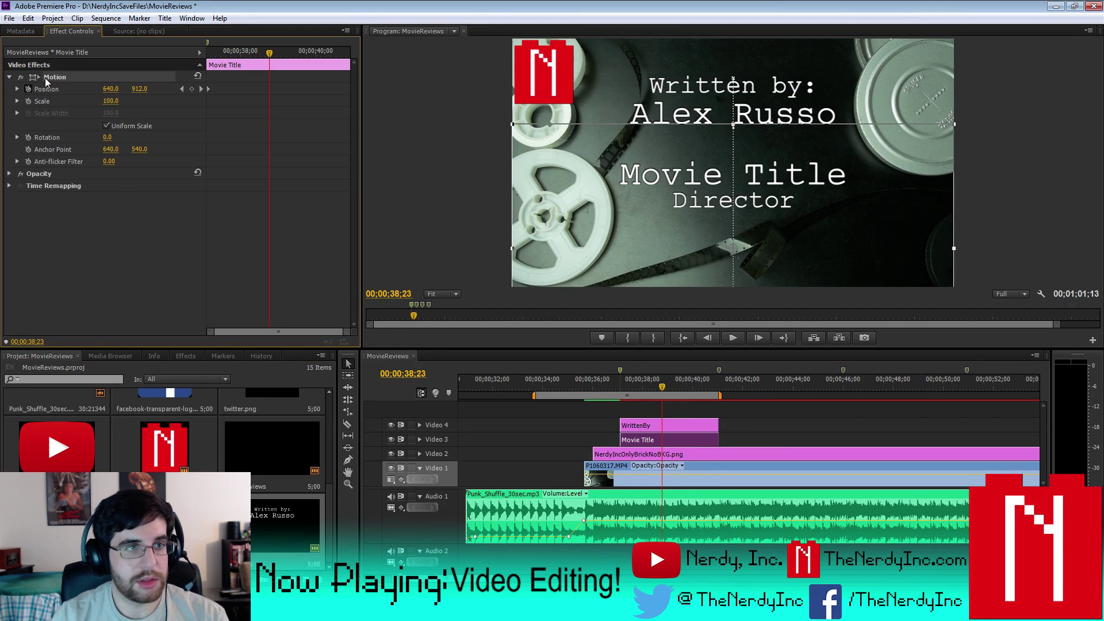
left_click(648, 426)
left_click(54, 78)
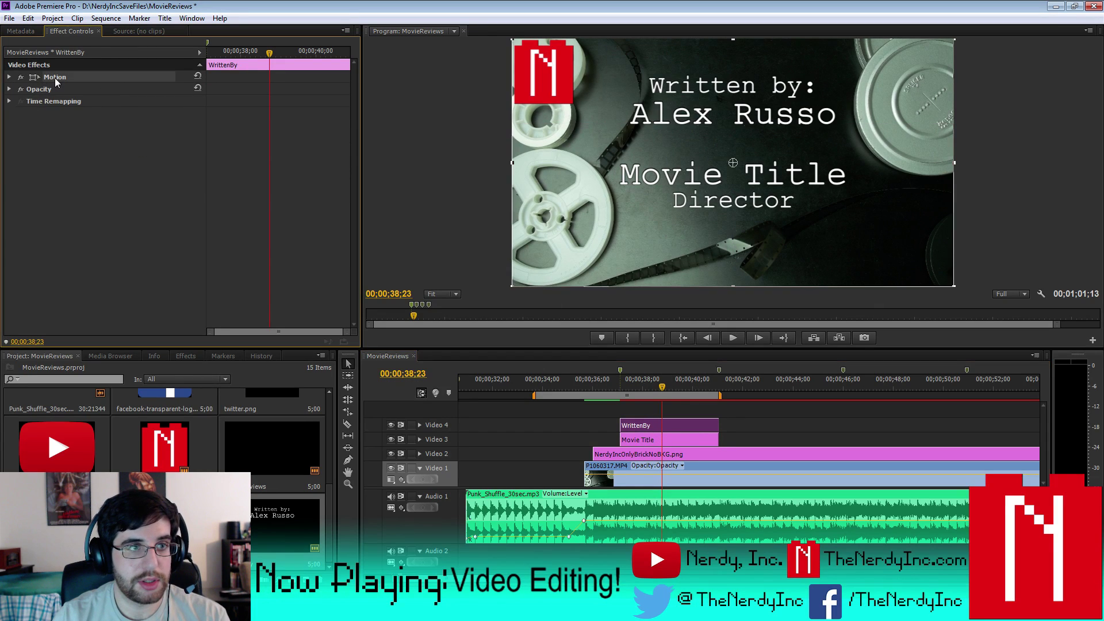
key("ctrl+v")
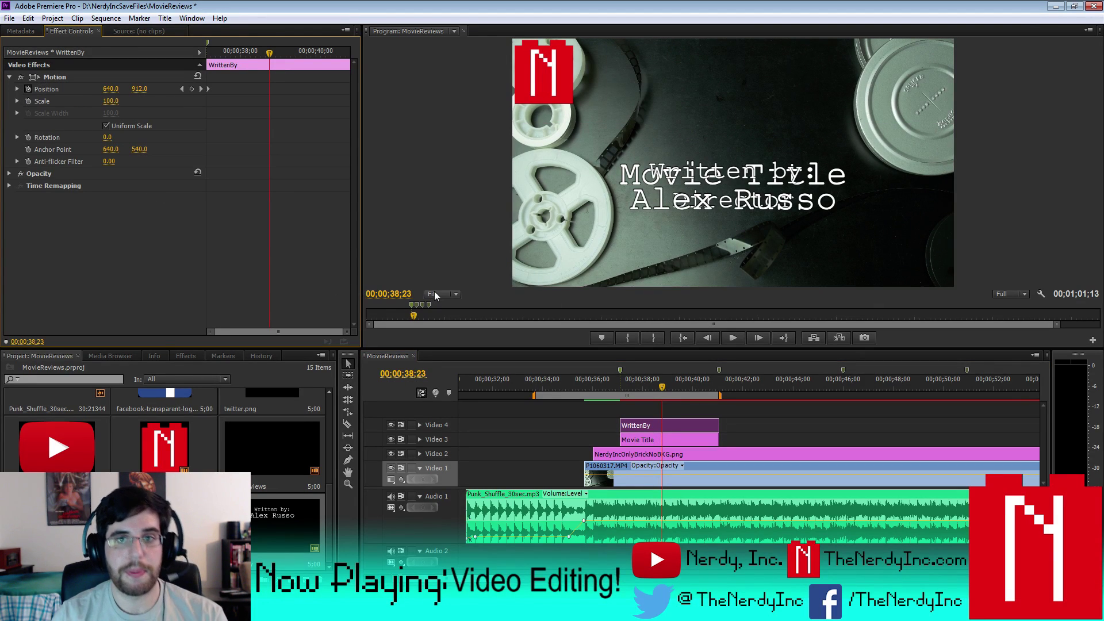
- Shift the WrittenBy clip later to about 00;00;39;00 and preview the staggered titles
key("space")
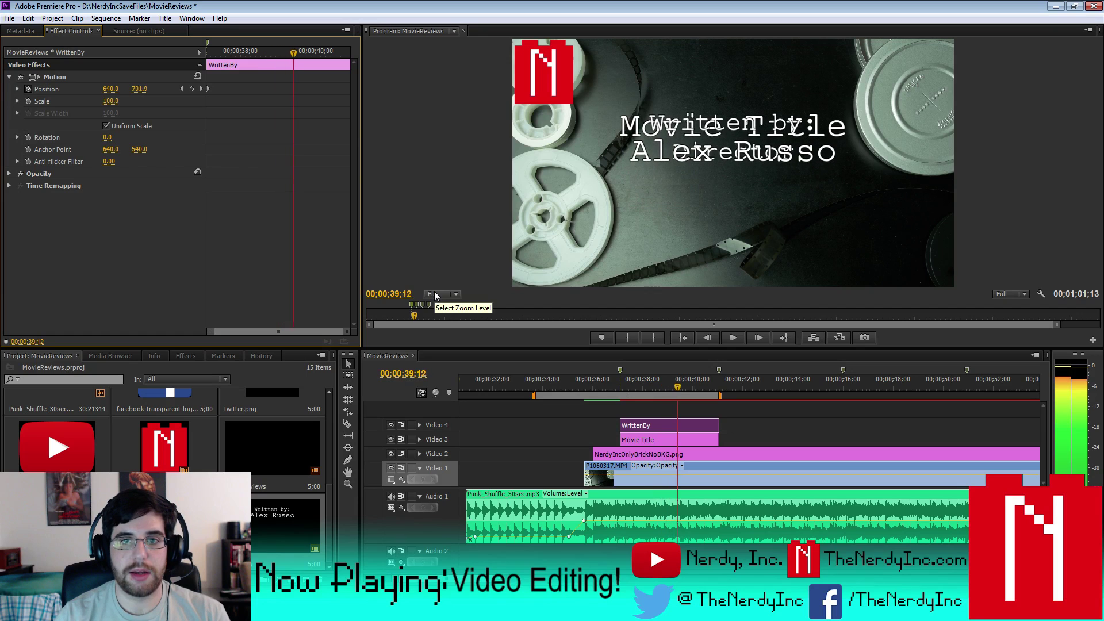
key("space")
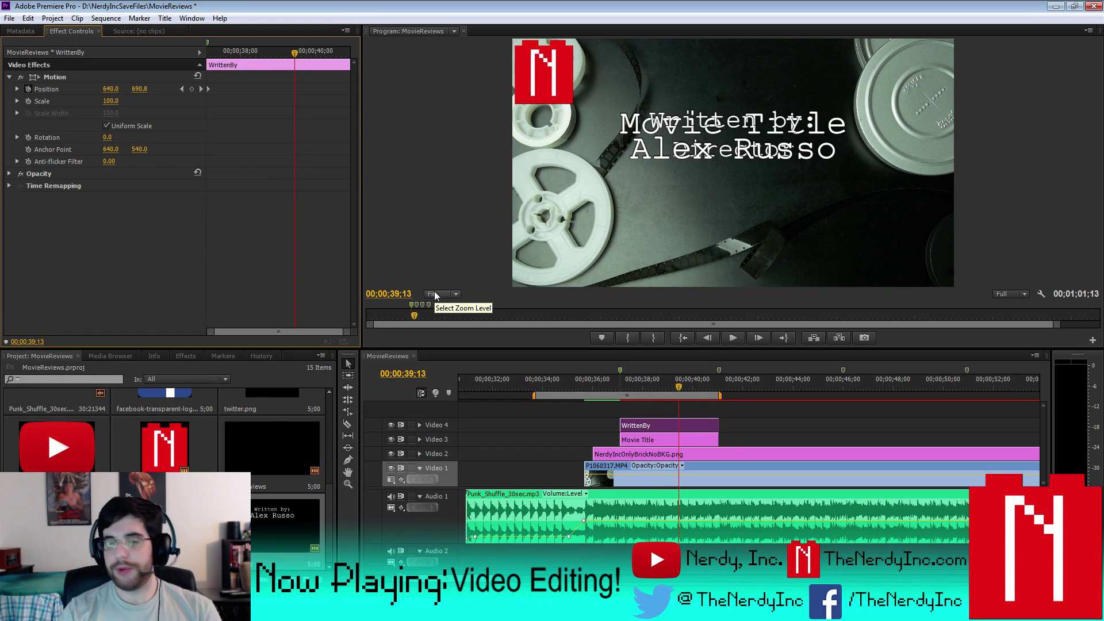
key("space")
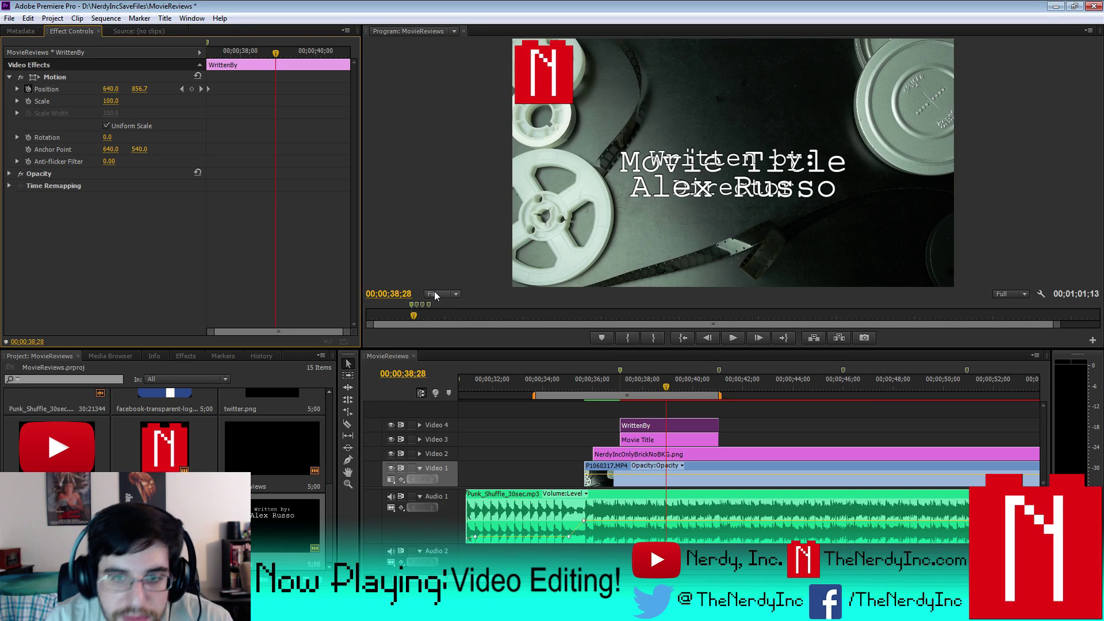
key("Right")
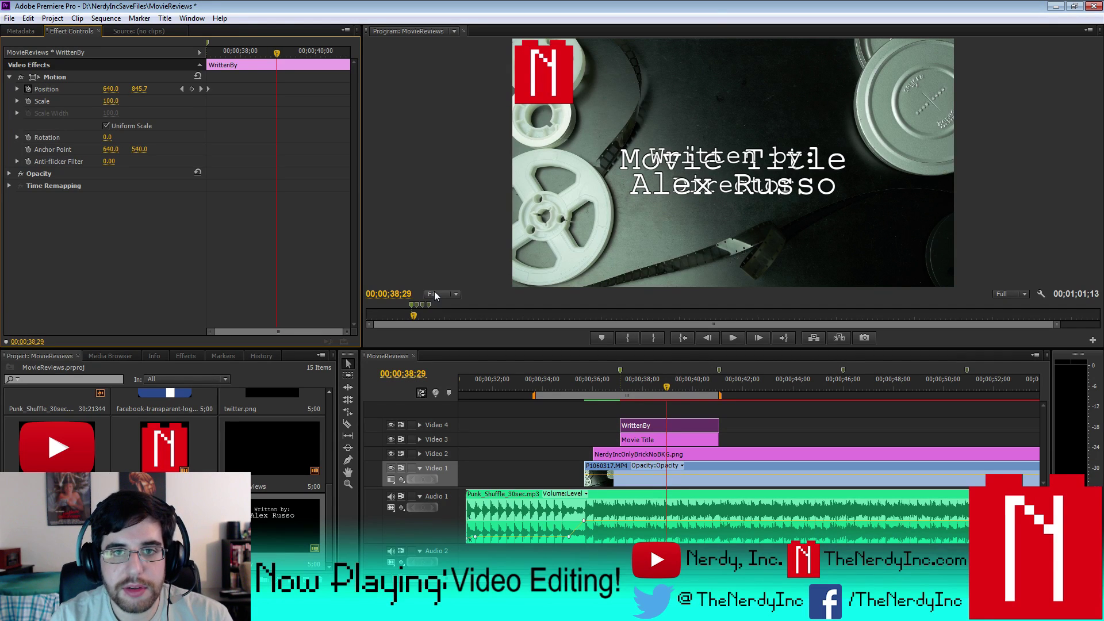
key("Right")
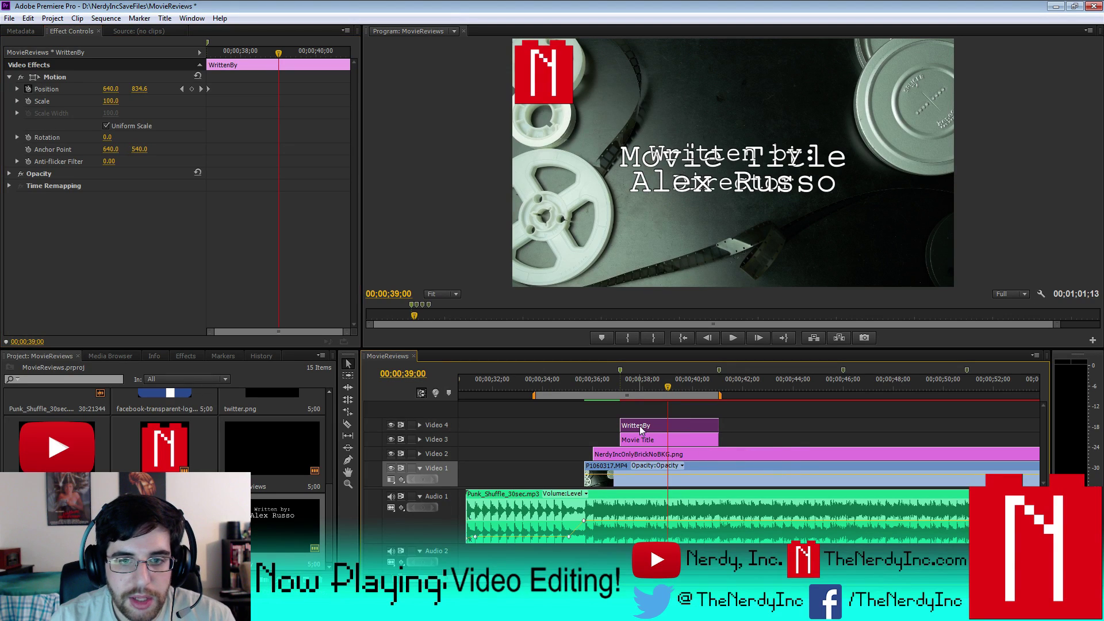
left_click_drag(654, 427, 701, 426)
key("Right")
key("Right")
key("Right")
key("Right")
key("Right")
key("Right")
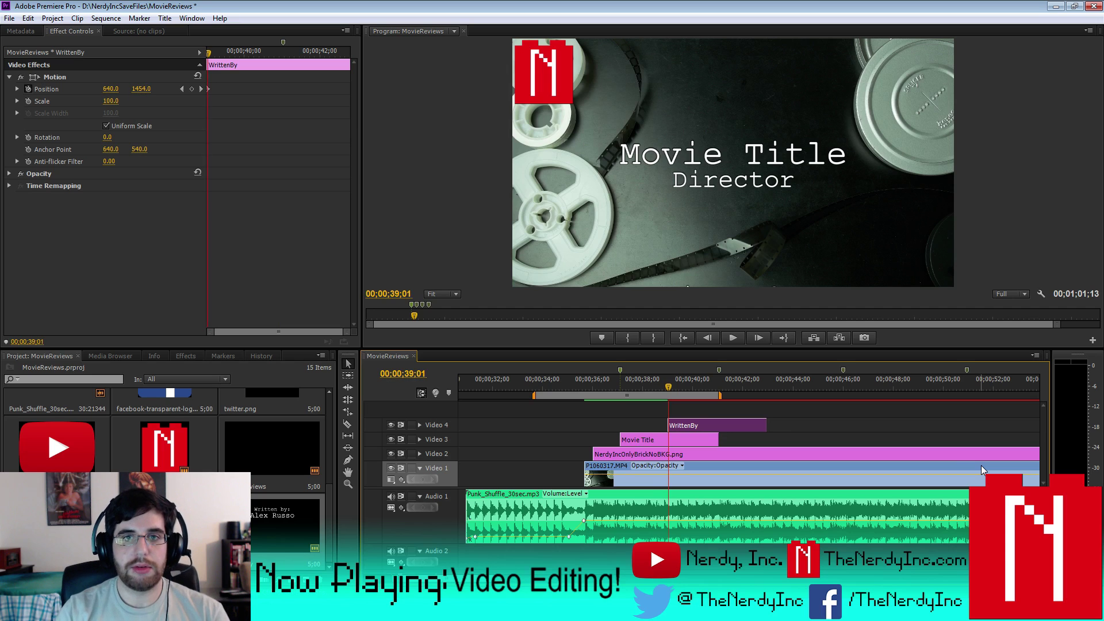
key("space")
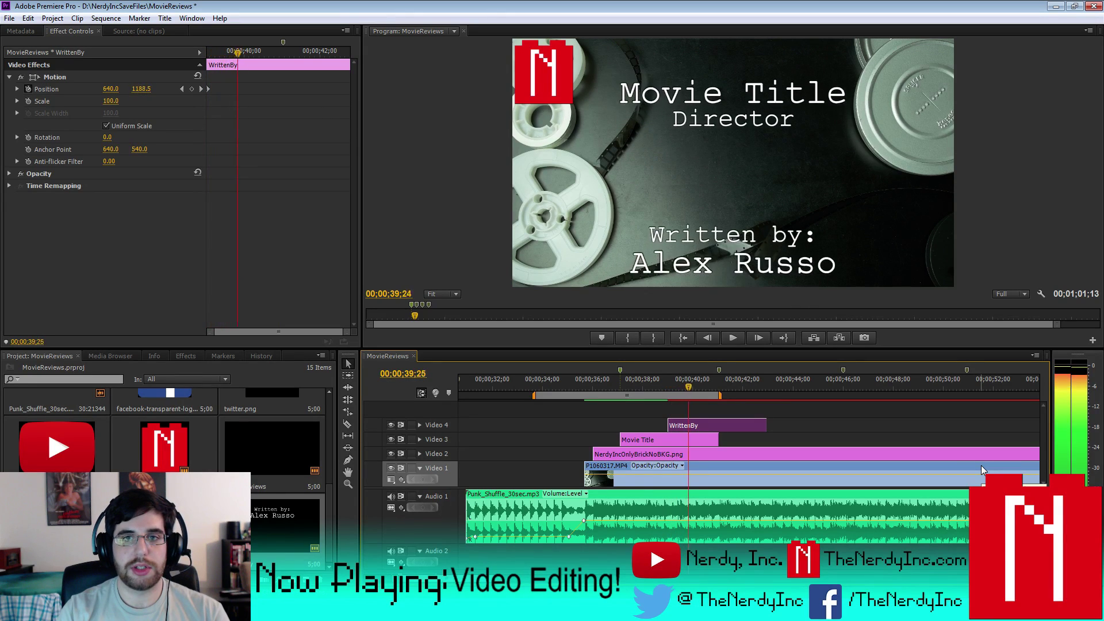
key("space")
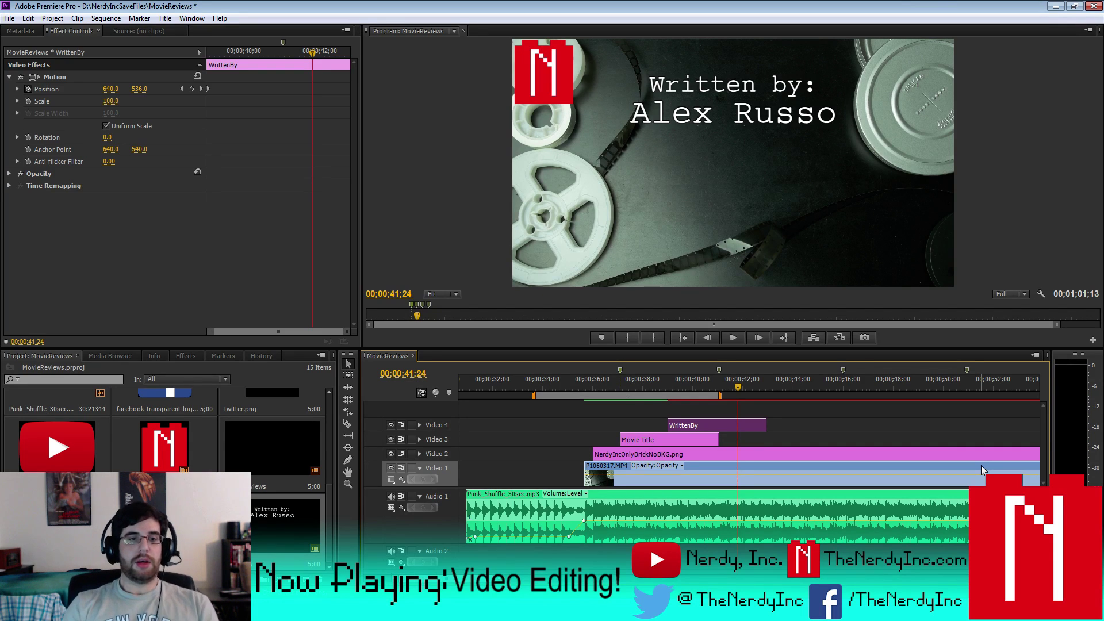
- Duplicate the Written by title in the project bin
left_click(253, 533)
key("ctrl+c")
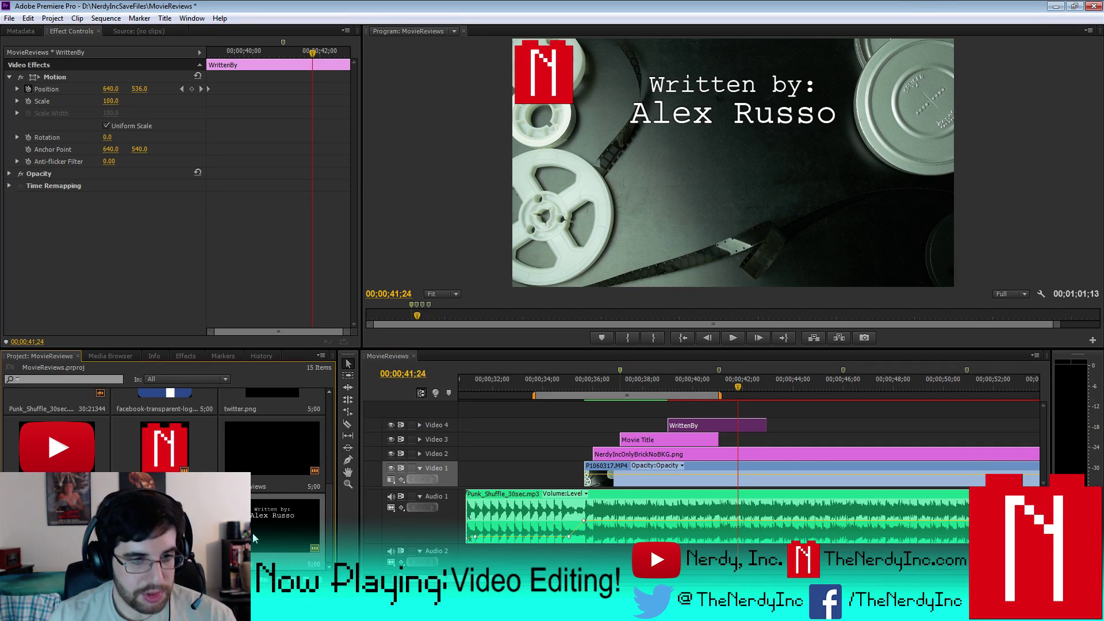
key("ctrl+v")
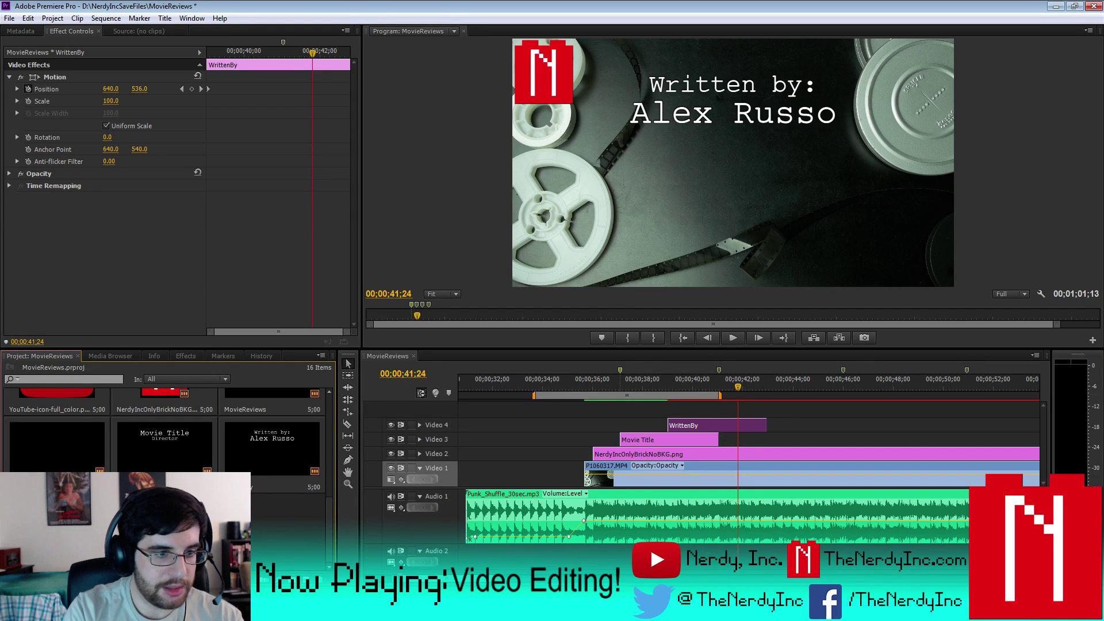
scroll(330, 473, "up", 5)
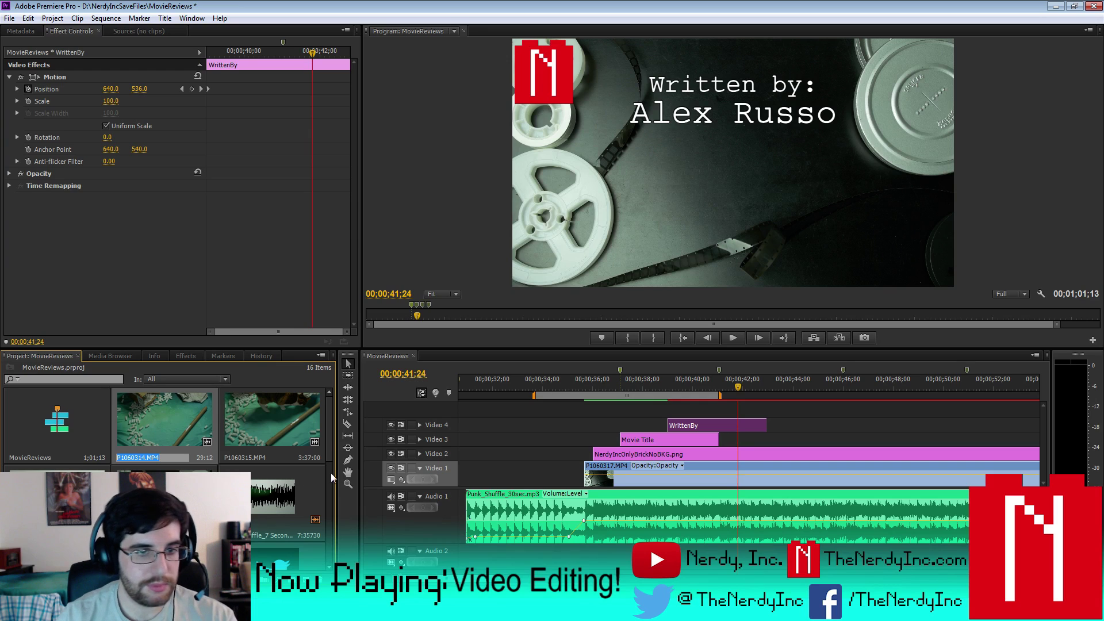
scroll(324, 446, "down", 5)
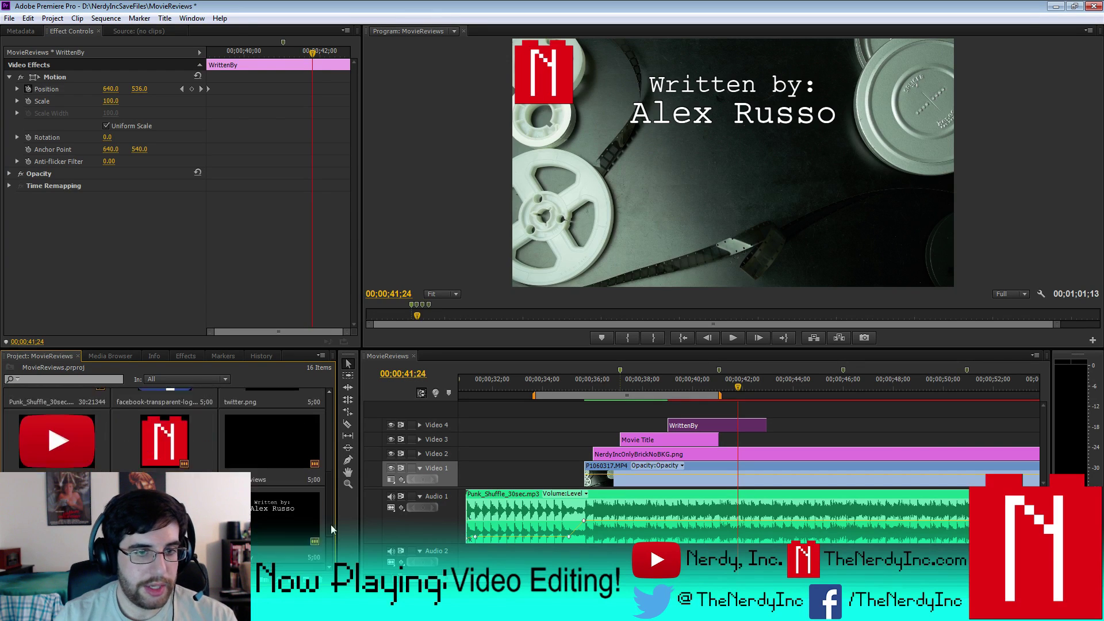
- Change the duplicate's first line from 'Written by:' to 'Edited by:' and close the titler
double_click(275, 467)
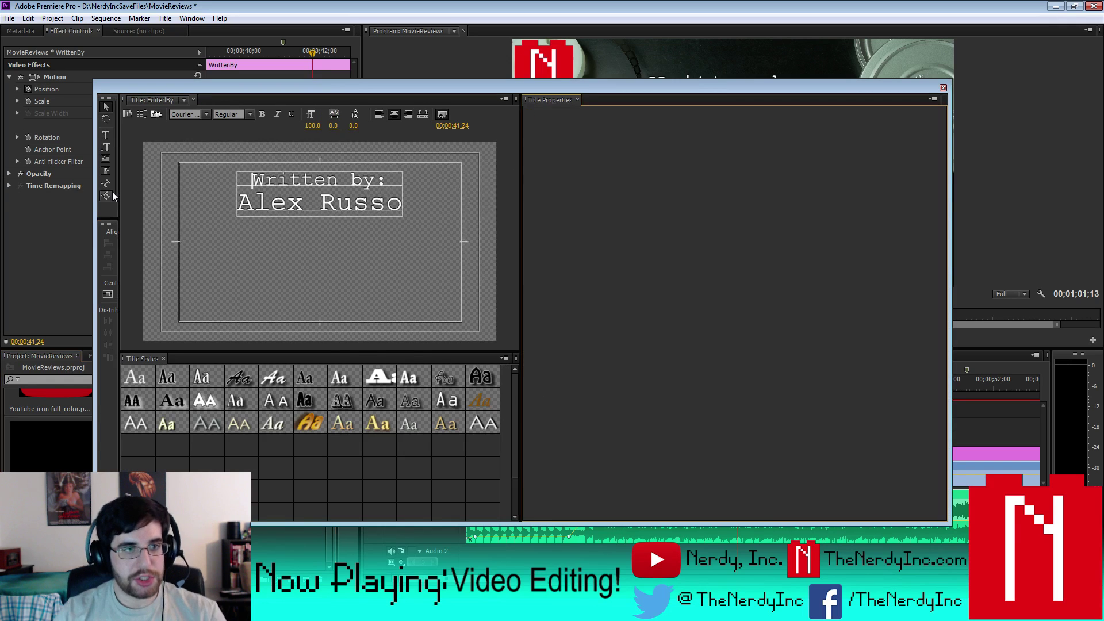
left_click_drag(252, 183, 333, 182)
type("Edited")
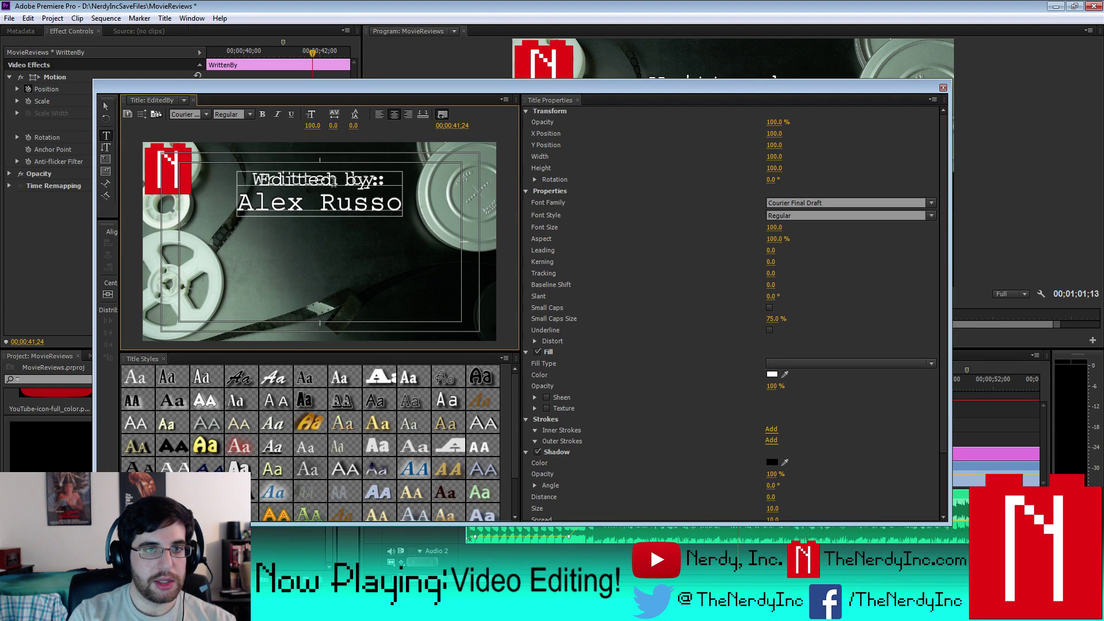
left_click(102, 108)
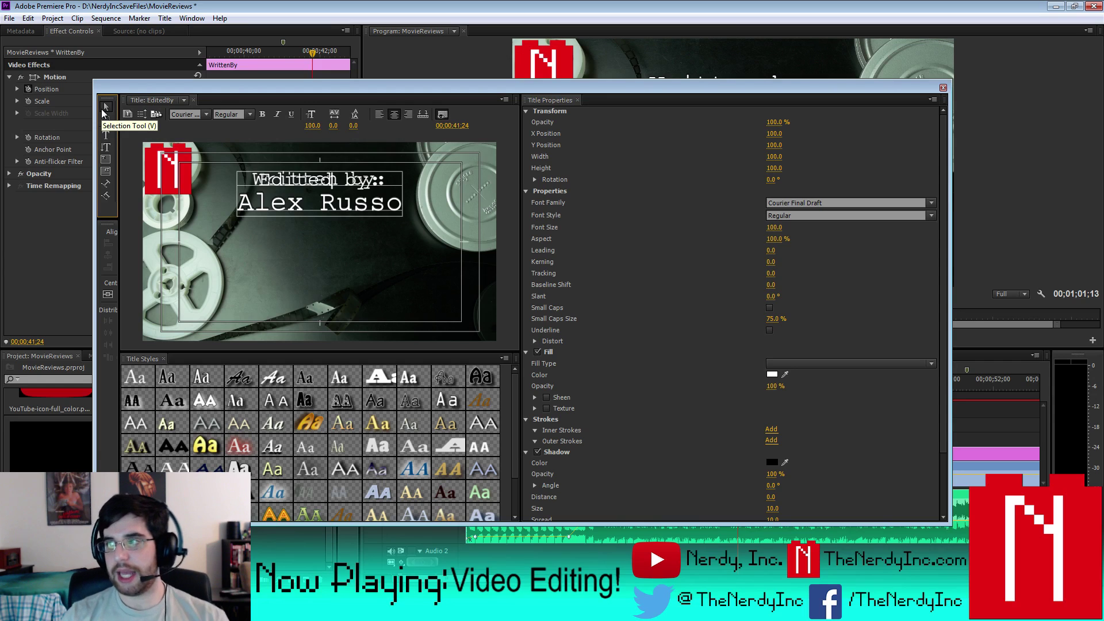
left_click(943, 87)
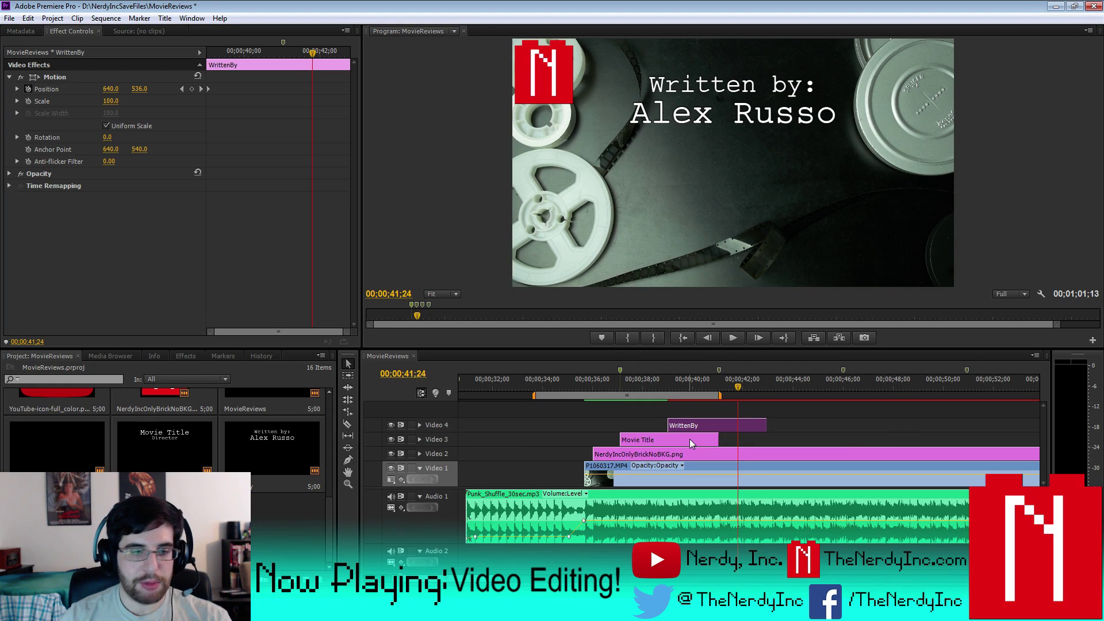
- Add the PresentedBy and EditedBy titles to Video 5, lining EditedBy up above WrittenBy
left_click(64, 452)
left_click_drag(64, 452, 689, 411)
left_click_drag(234, 472, 759, 412)
left_click_drag(693, 421, 541, 413)
left_click_drag(823, 406, 765, 410)
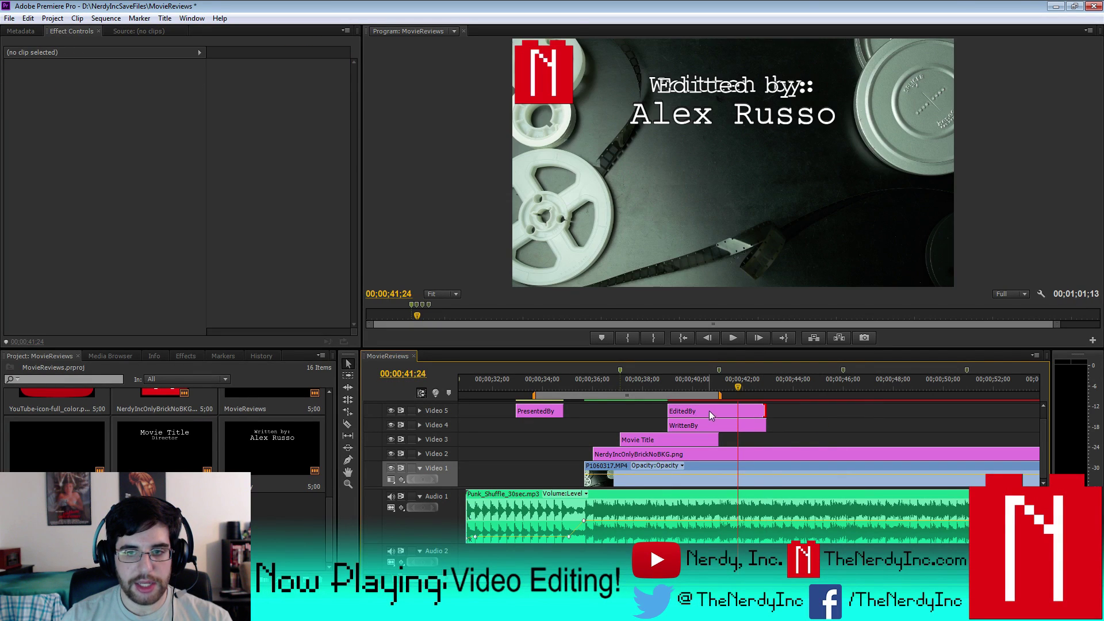
- Inspect the Motion settings of the WrittenBy and EditedBy clips
left_click(702, 424)
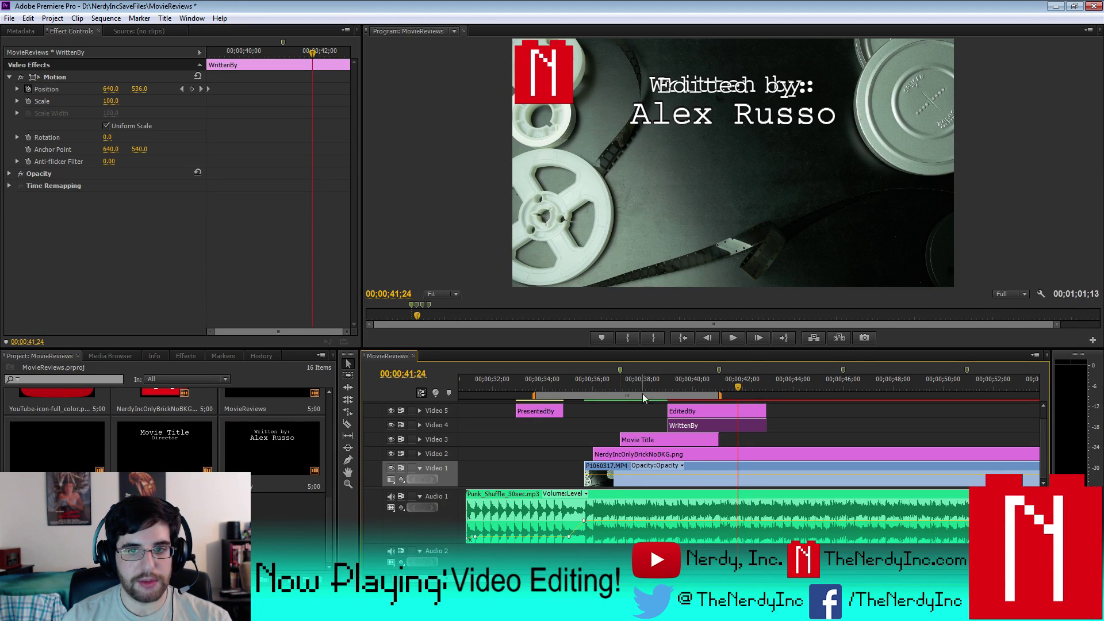
left_click(55, 78)
left_click(703, 411)
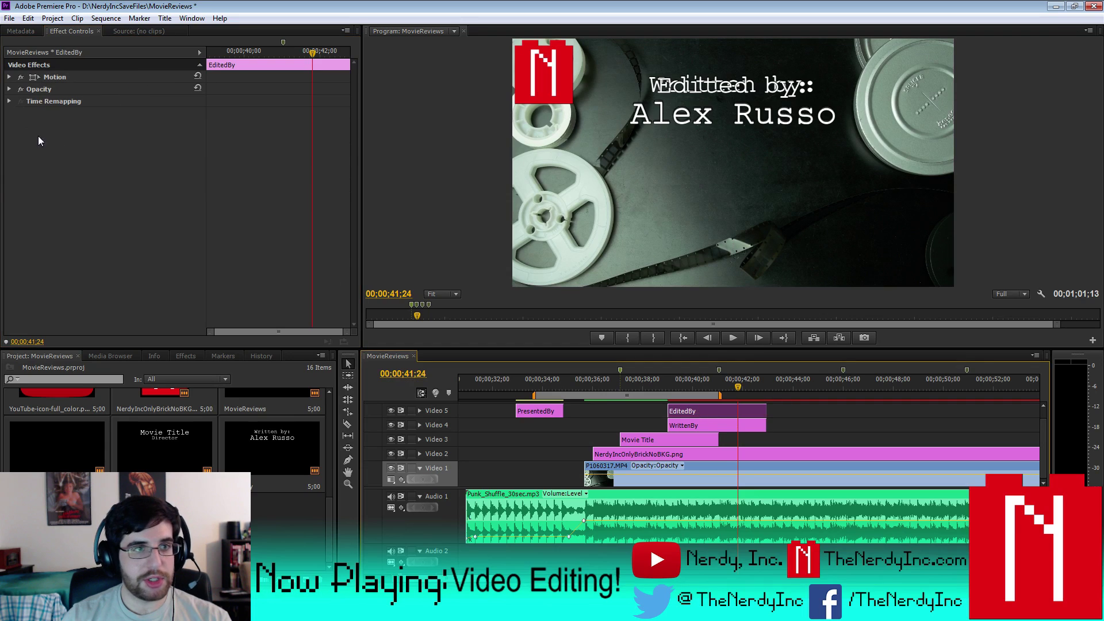
left_click(60, 77)
left_click(10, 77)
left_click(154, 239)
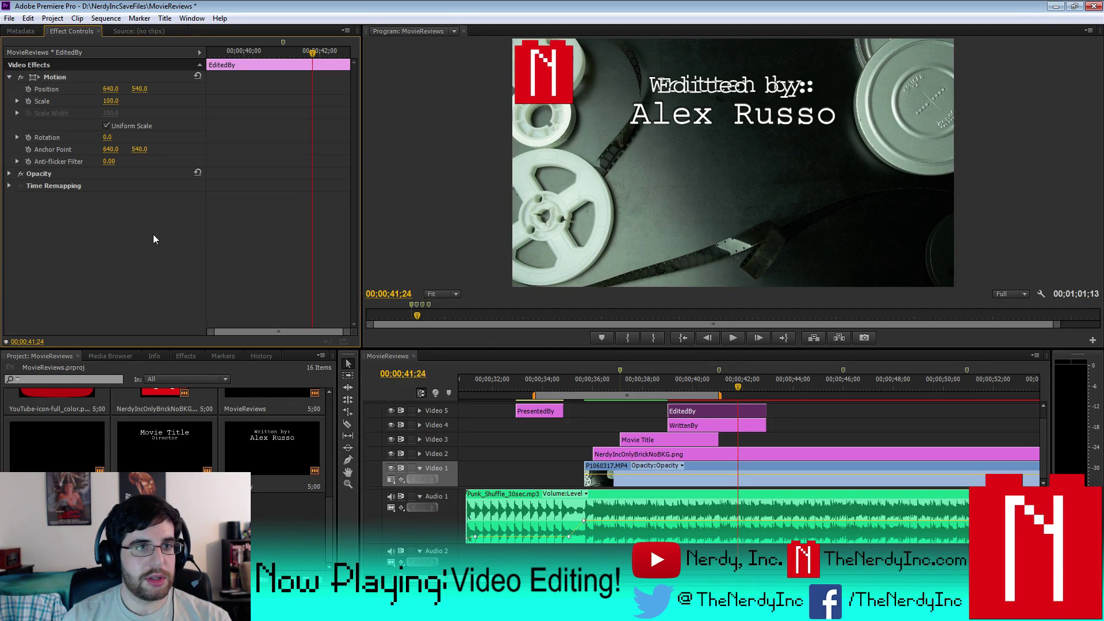
right_click(106, 219)
left_click(637, 395)
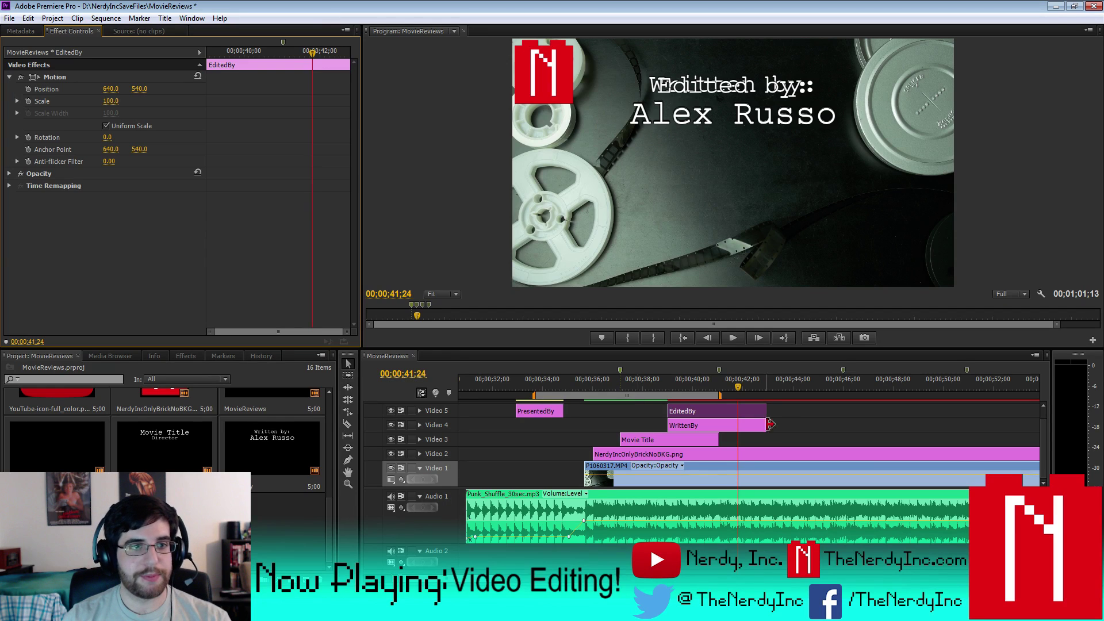
- Paste WrittenBy's off-screen Position keyframe (640, 1465) onto the EditedBy clip
left_click(695, 428)
left_click(46, 90)
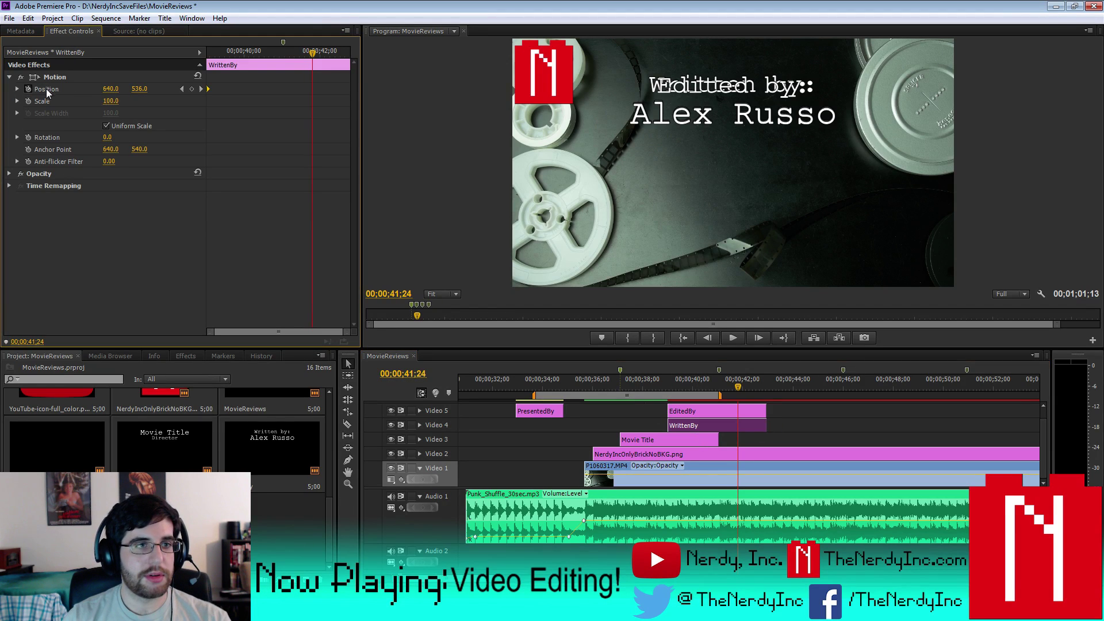
left_click(688, 410)
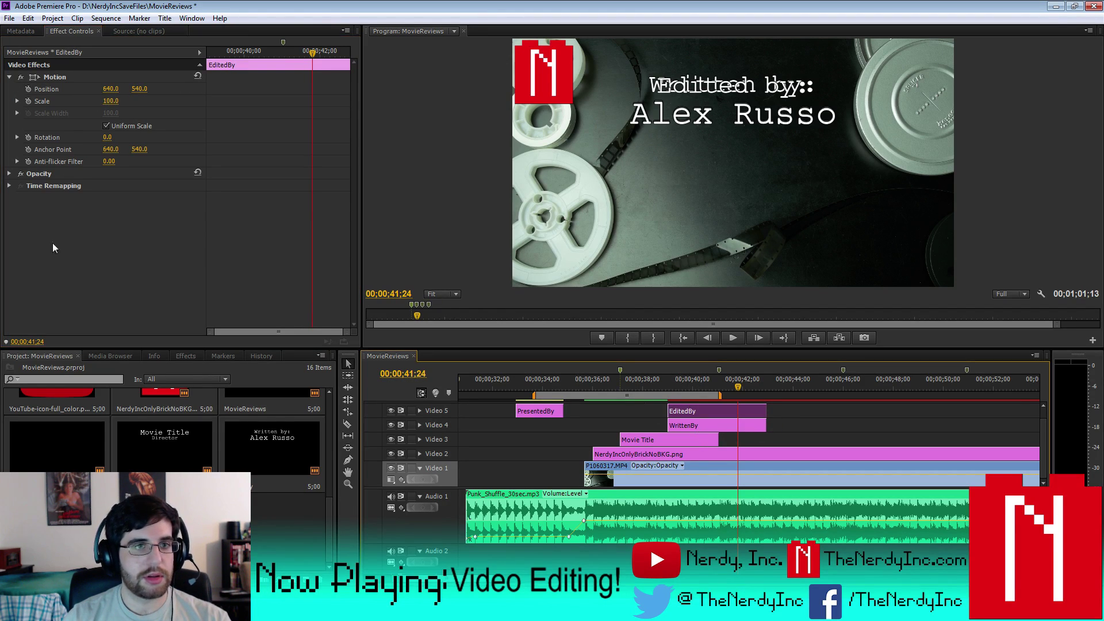
key("ctrl+v")
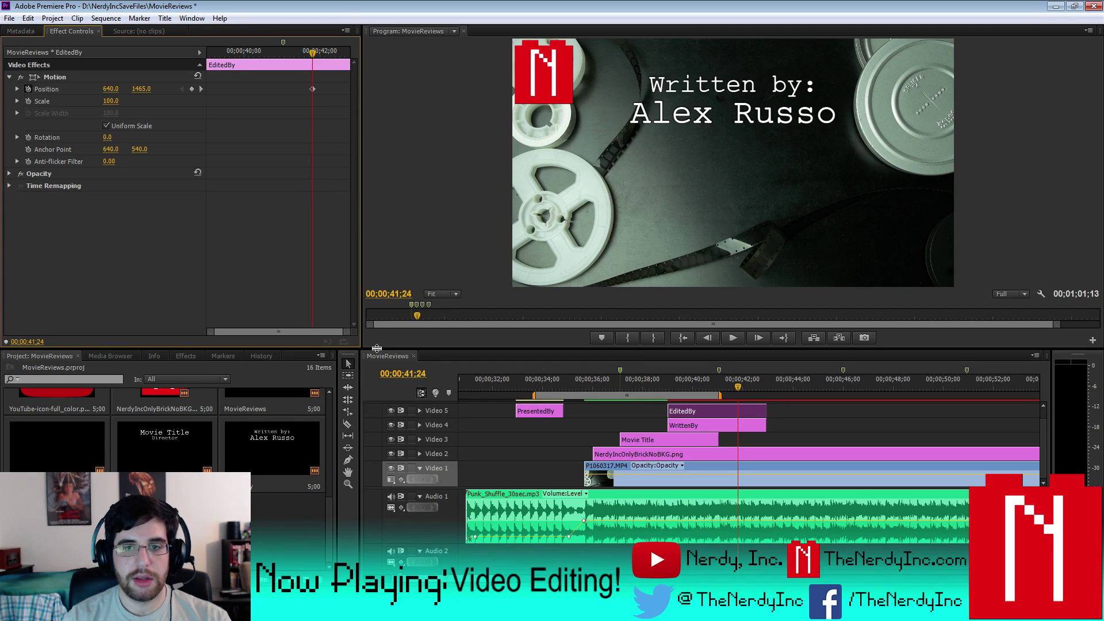
- Rearrange the EditedBy and PresentedBy clips on Video 5, preview, and extend the work area to about 44 seconds
left_click_drag(698, 411, 818, 410)
left_click_drag(534, 411, 687, 411)
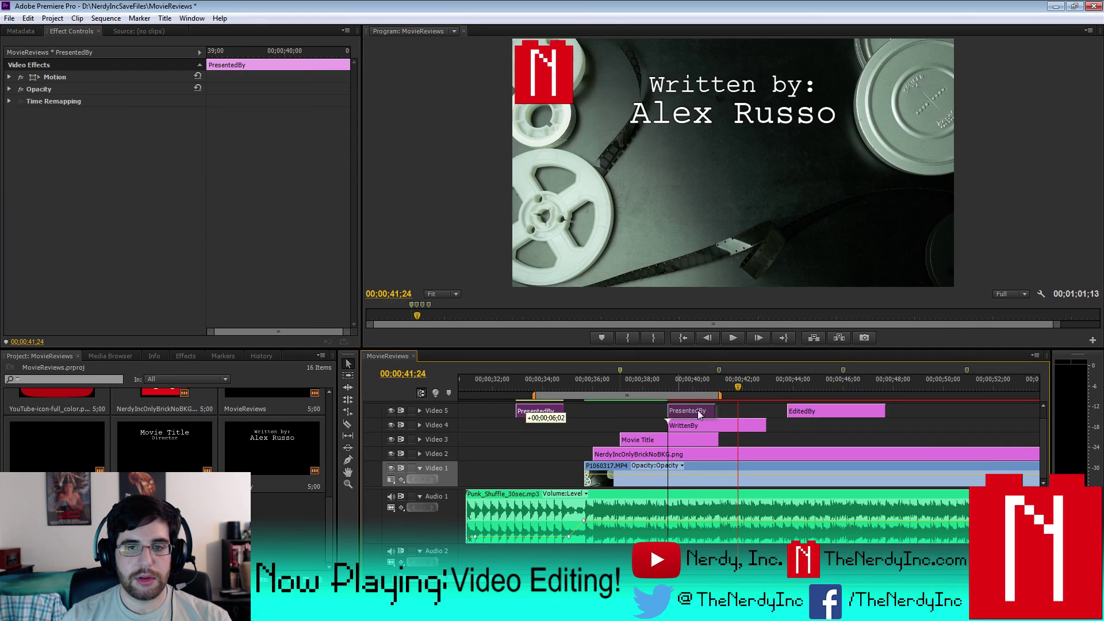
left_click(820, 413)
left_click_drag(821, 415, 771, 415)
left_click(746, 387)
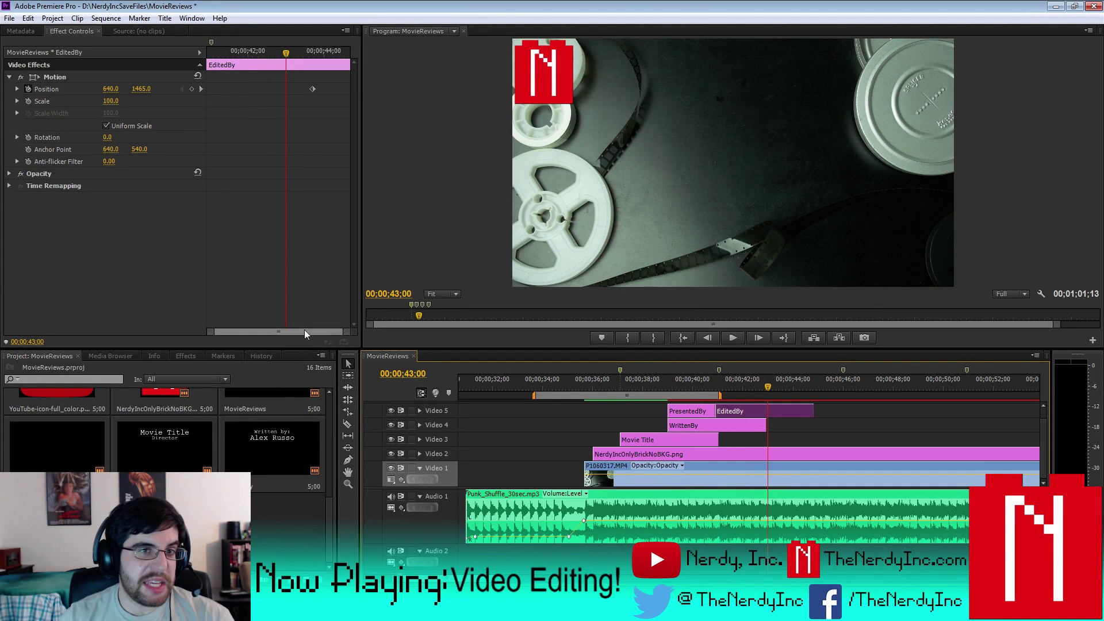
key("space")
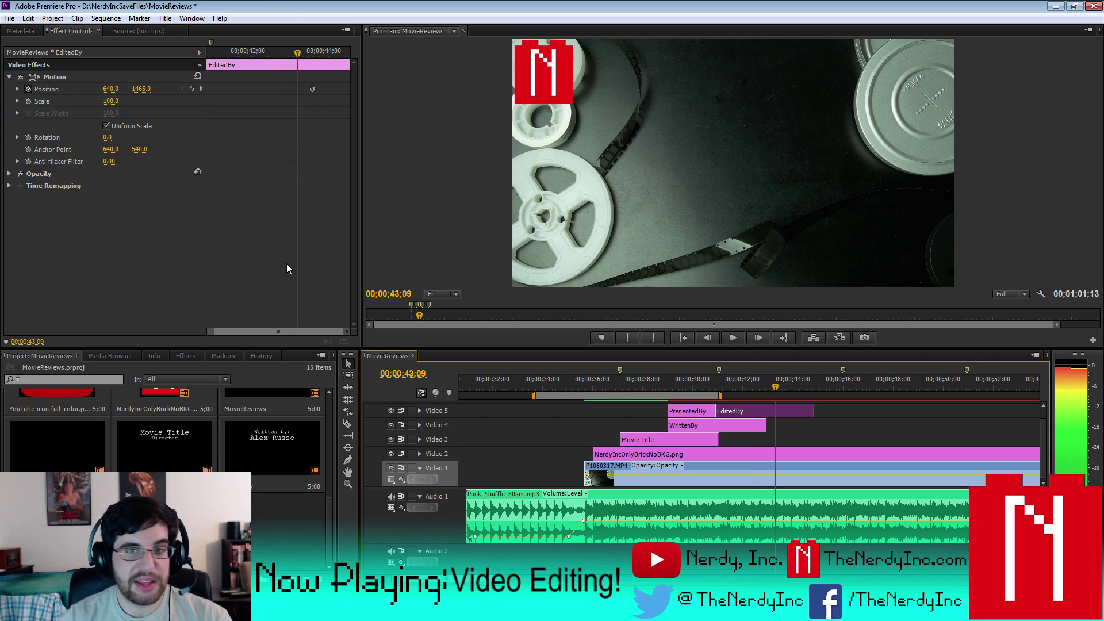
left_click_drag(288, 53, 269, 78)
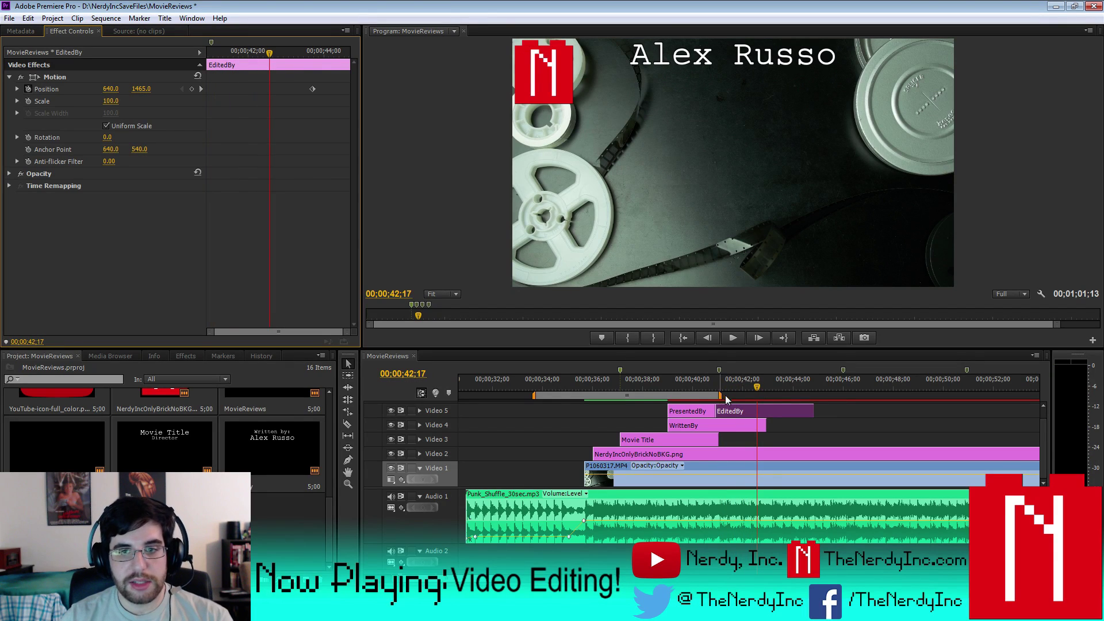
left_click_drag(722, 396, 744, 389)
- Preview the titles from 39 seconds and undo extra moves, leaving EditedBy starting near 00;00;43;23
left_click(729, 426)
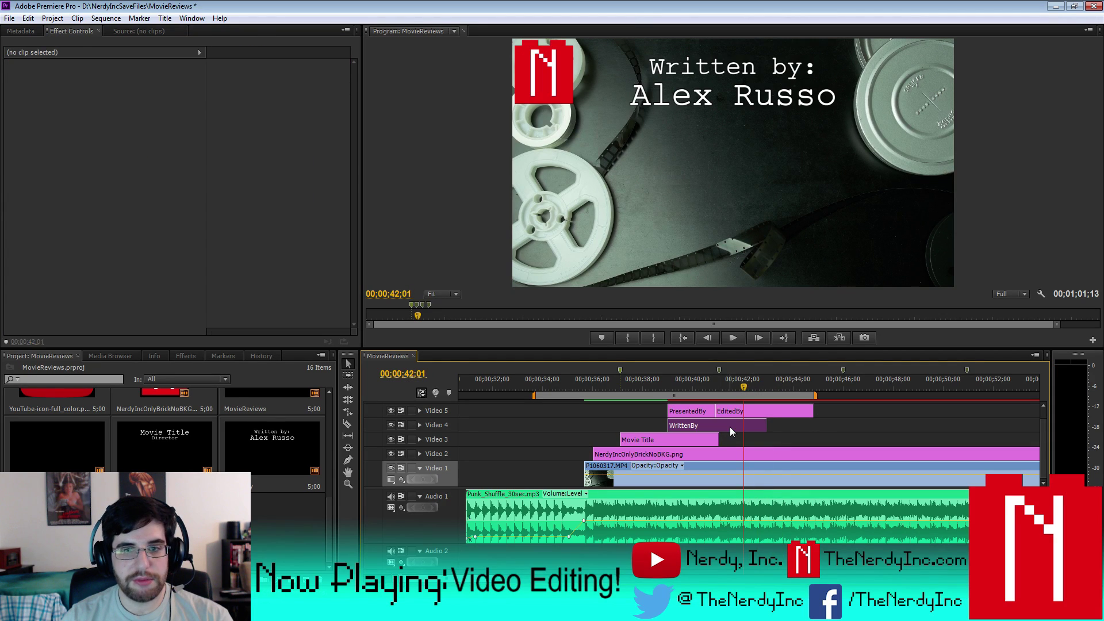
left_click(46, 79)
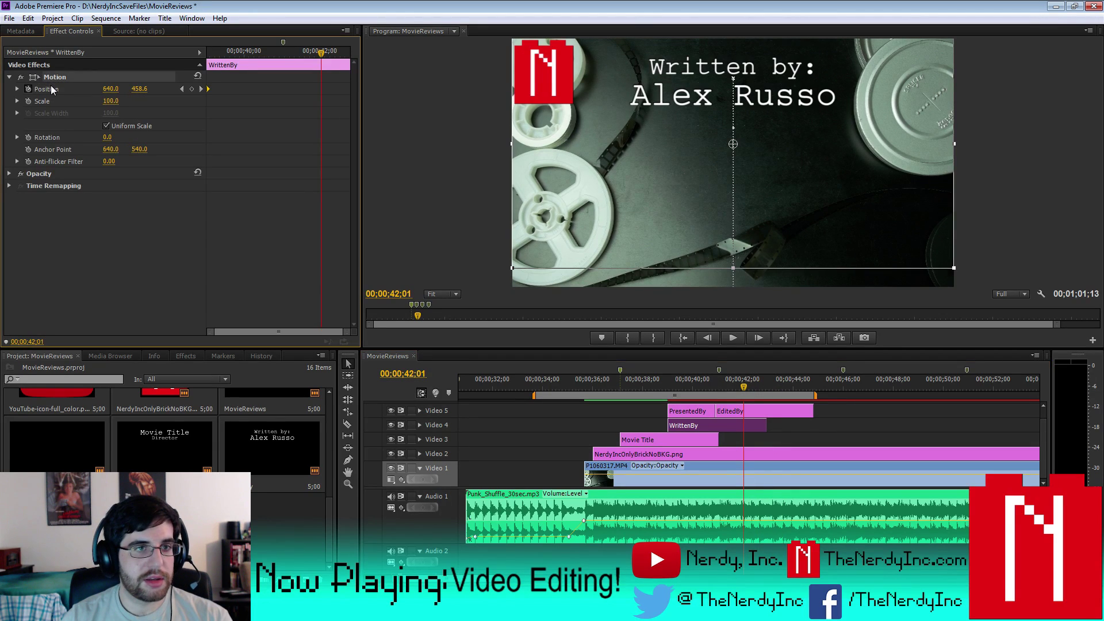
key("Up")
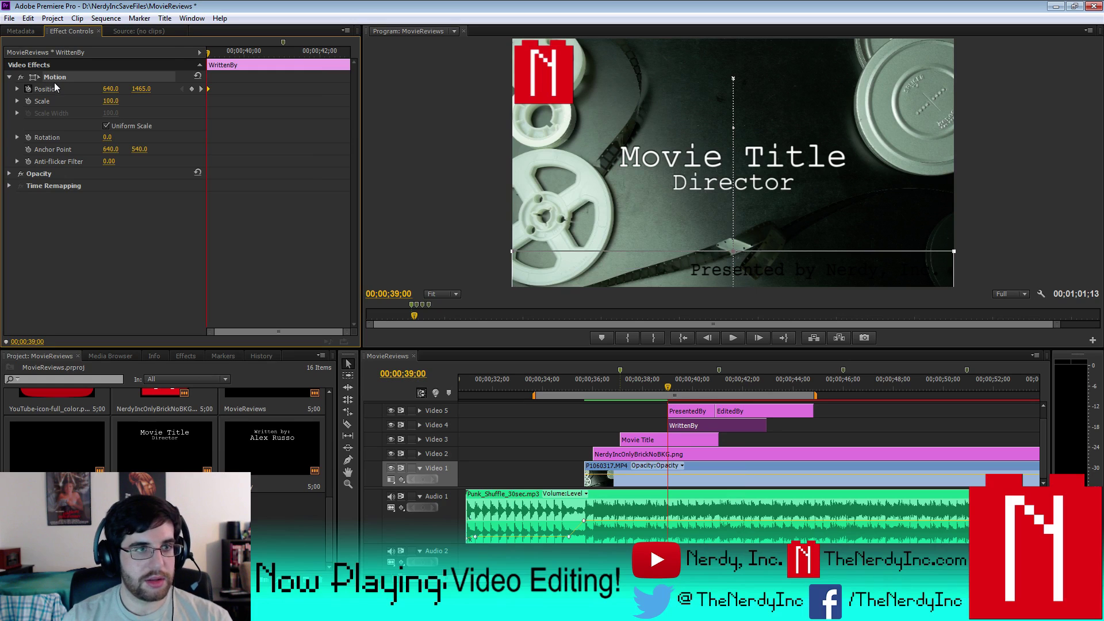
left_click(56, 78)
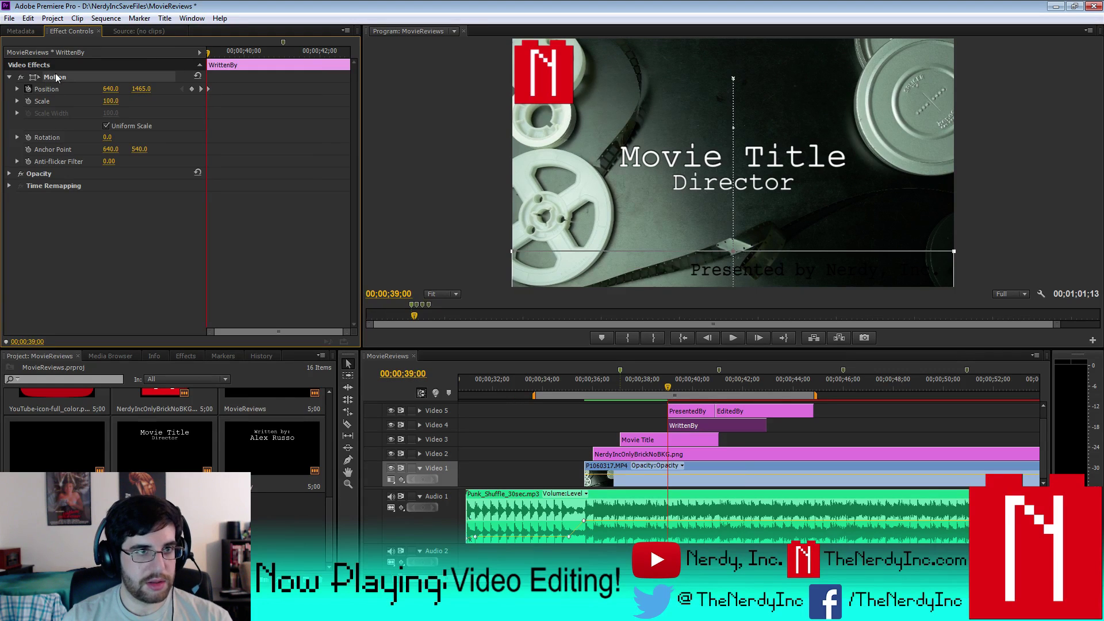
left_click(749, 409)
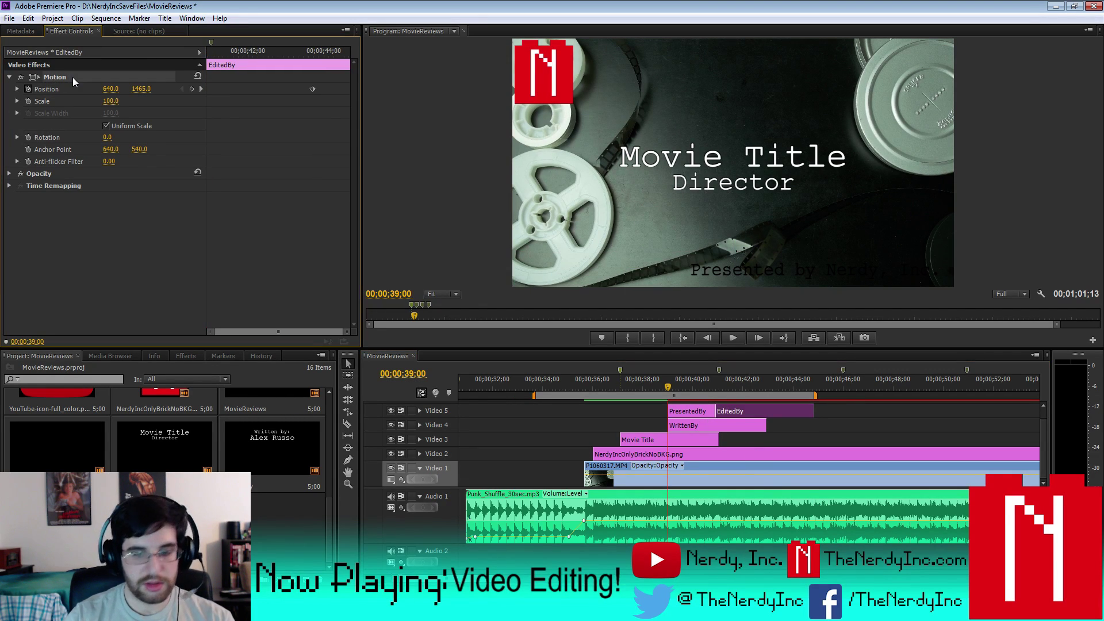
left_click(44, 238)
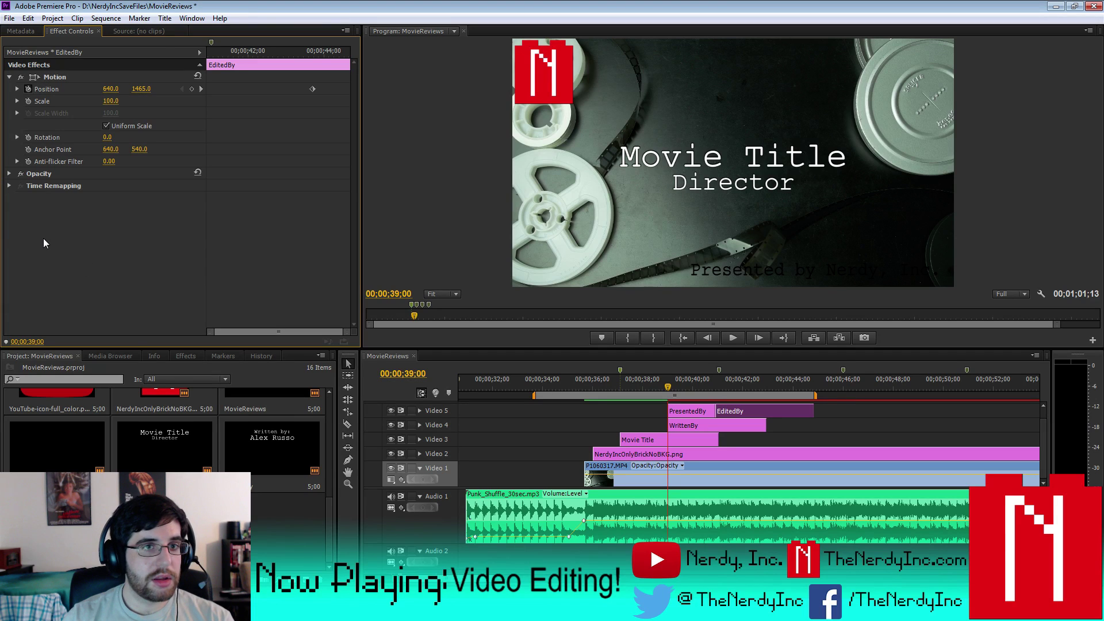
key("space")
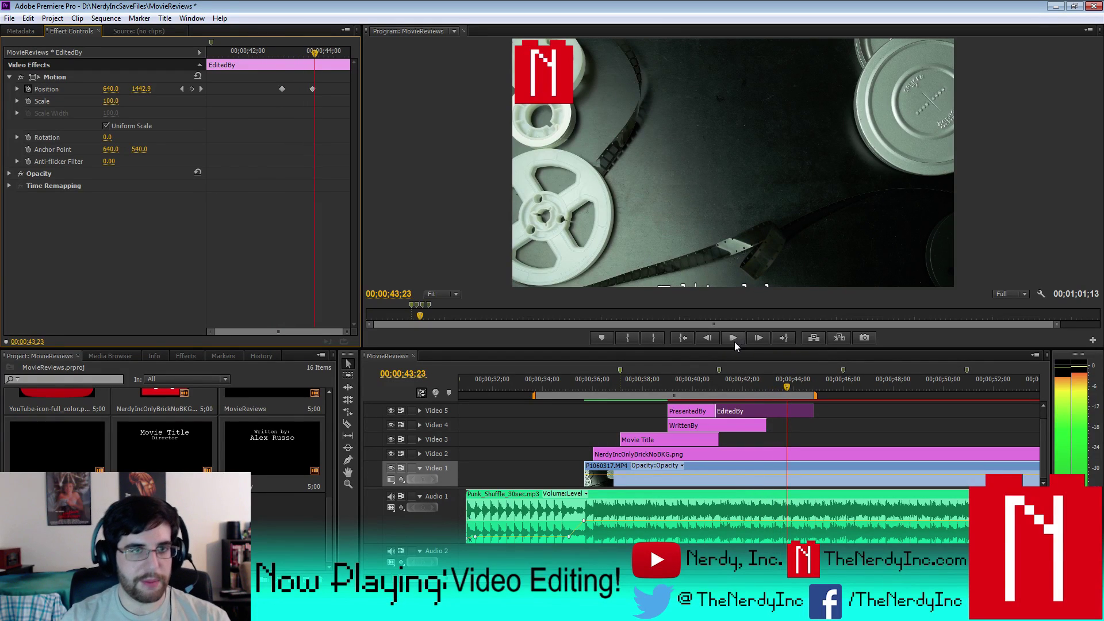
key("ctrl+z")
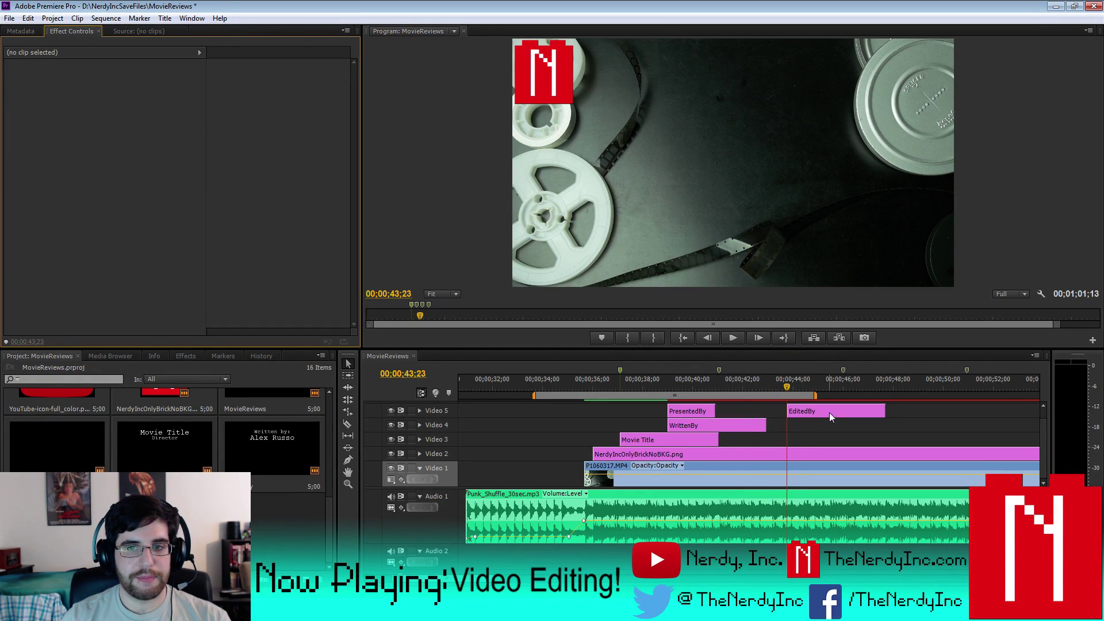
left_click(829, 412)
key("ctrl+z")
key("ctrl+z")
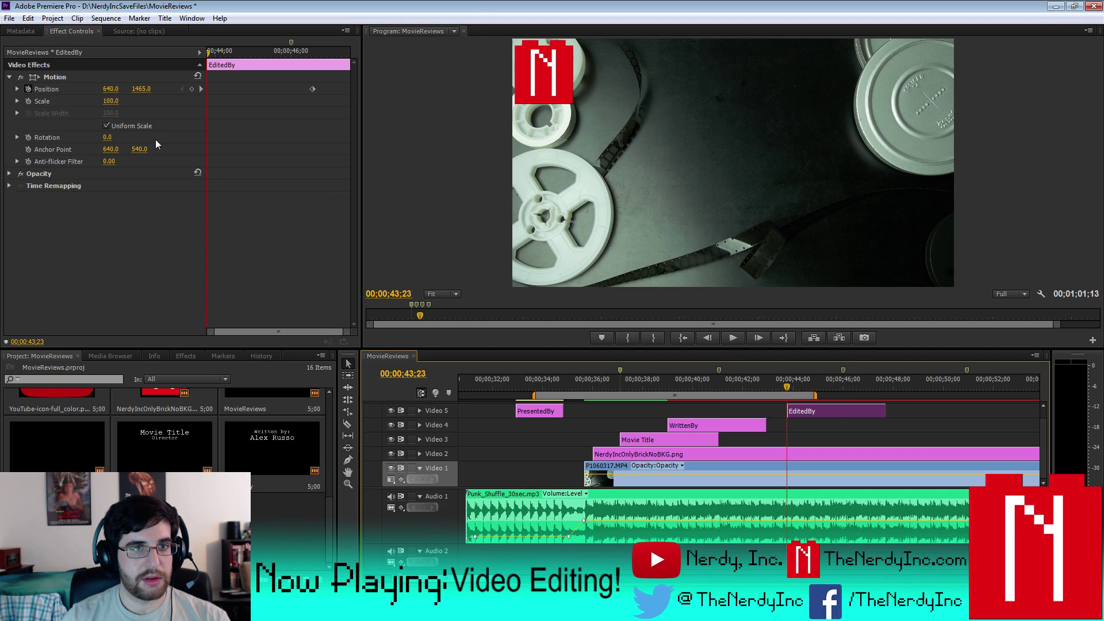
- Copy WrittenBy's Motion onto EditedBy so it rises from 640, 1465, then preview playback
left_click(693, 377)
left_click(709, 409)
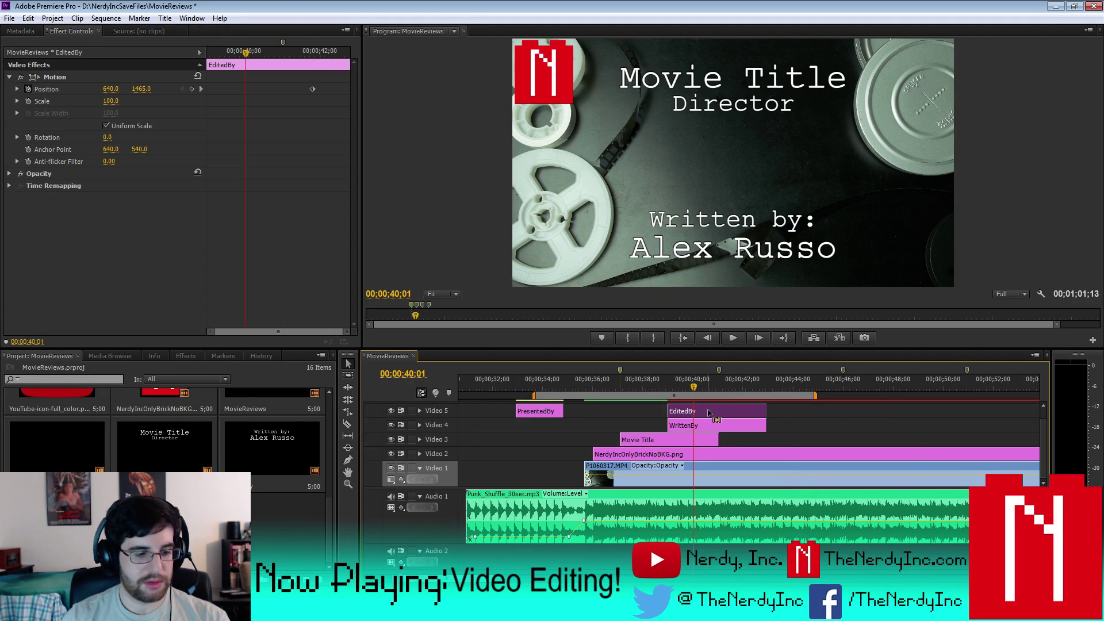
left_click(730, 426)
key("Up")
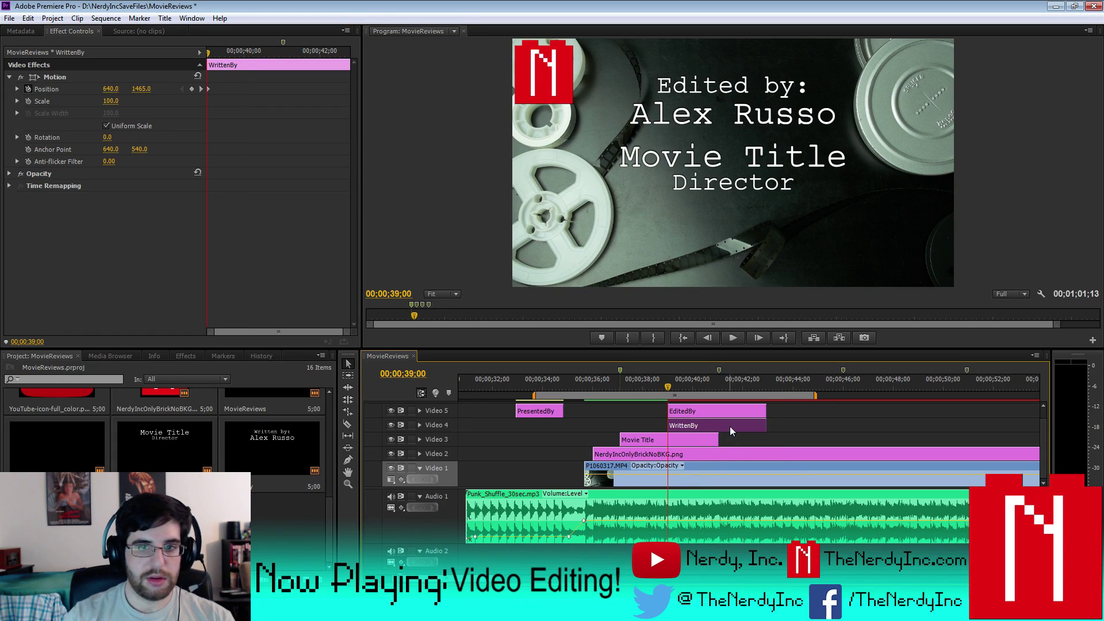
left_click(680, 410)
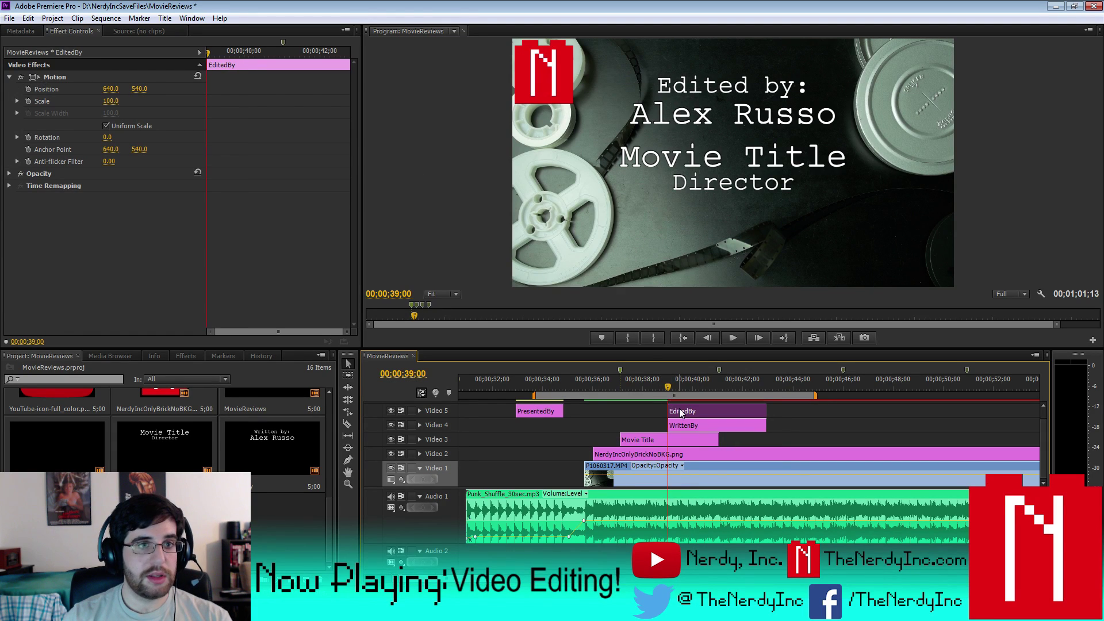
left_click(685, 426)
left_click(52, 81)
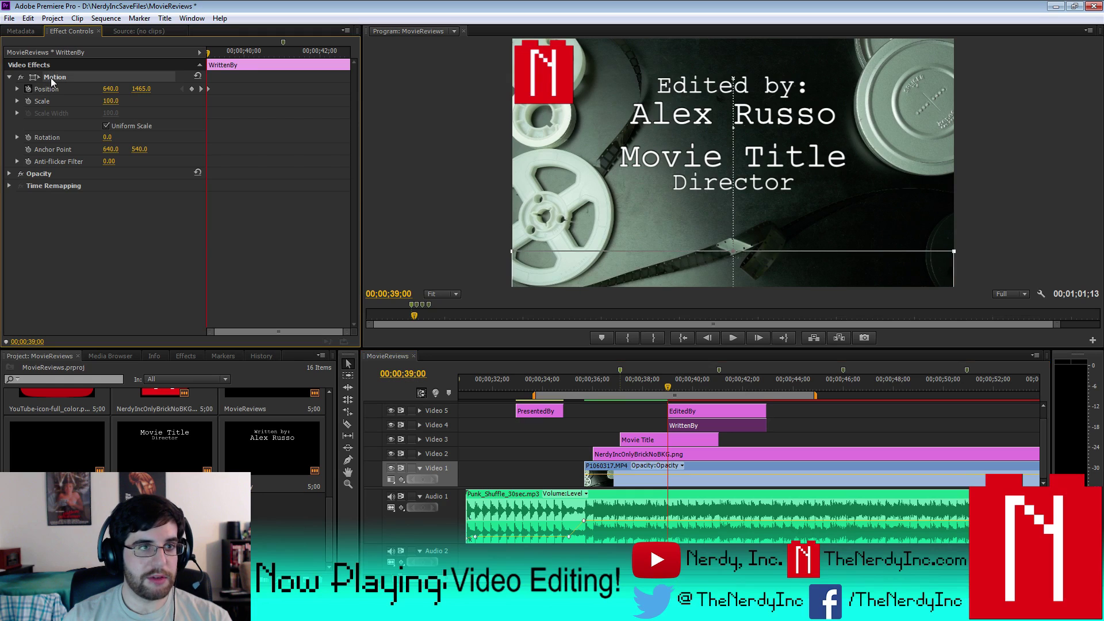
left_click(695, 412)
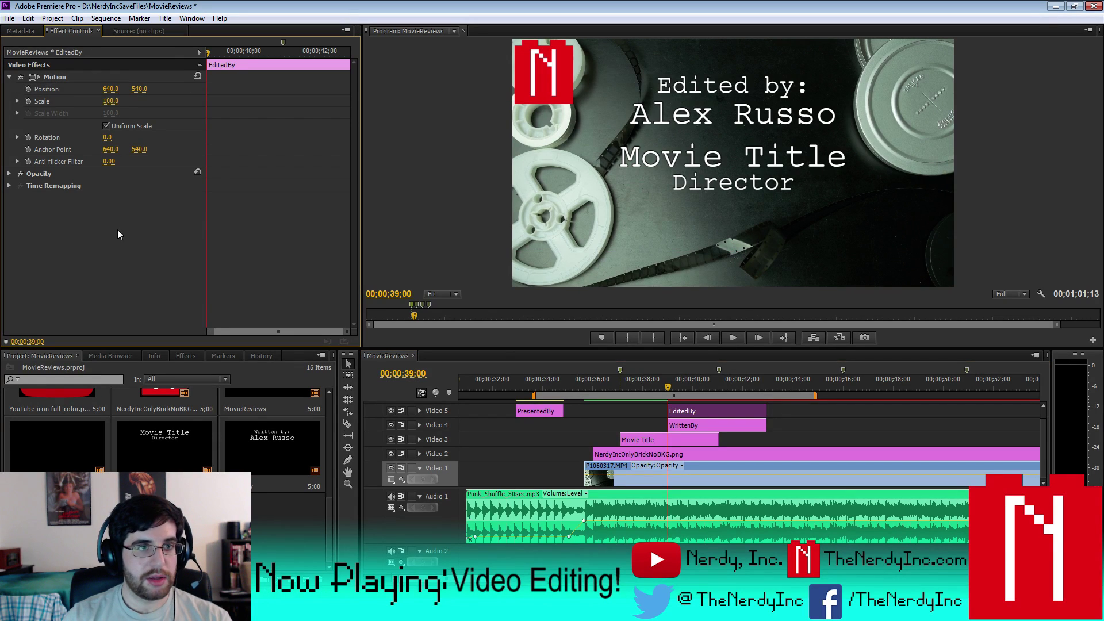
key("ctrl+v")
key("space")
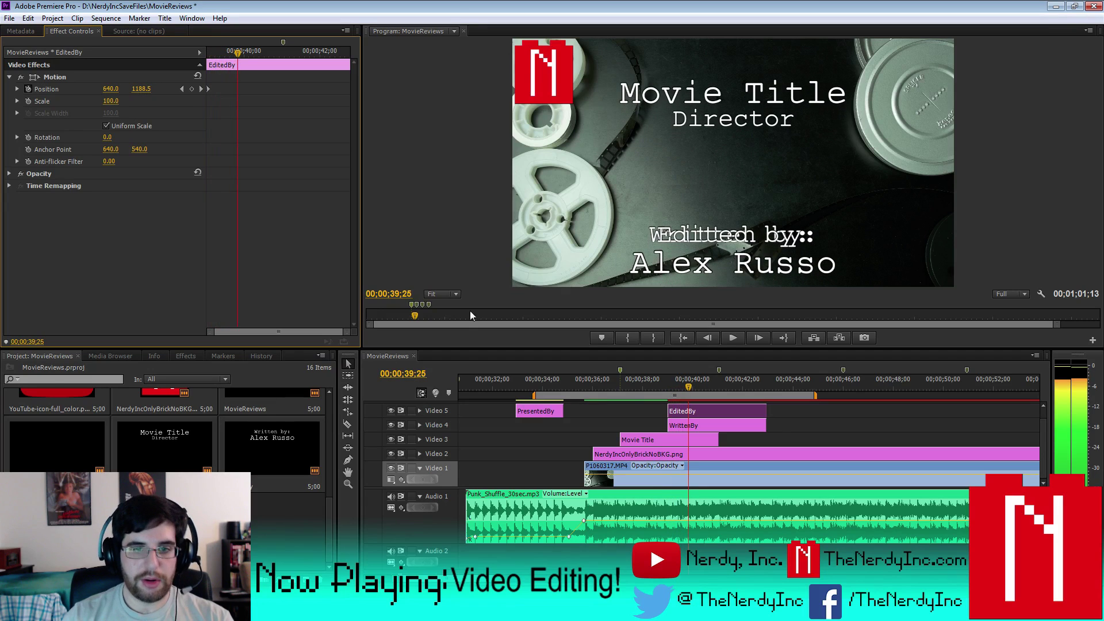
- Shift EditedBy slightly later, delete the PresentedBy clip from Video 5, and preview the staggered titles
left_click(722, 415)
left_click_drag(722, 410, 736, 413)
left_click_drag(541, 411, 485, 410)
key("Delete")
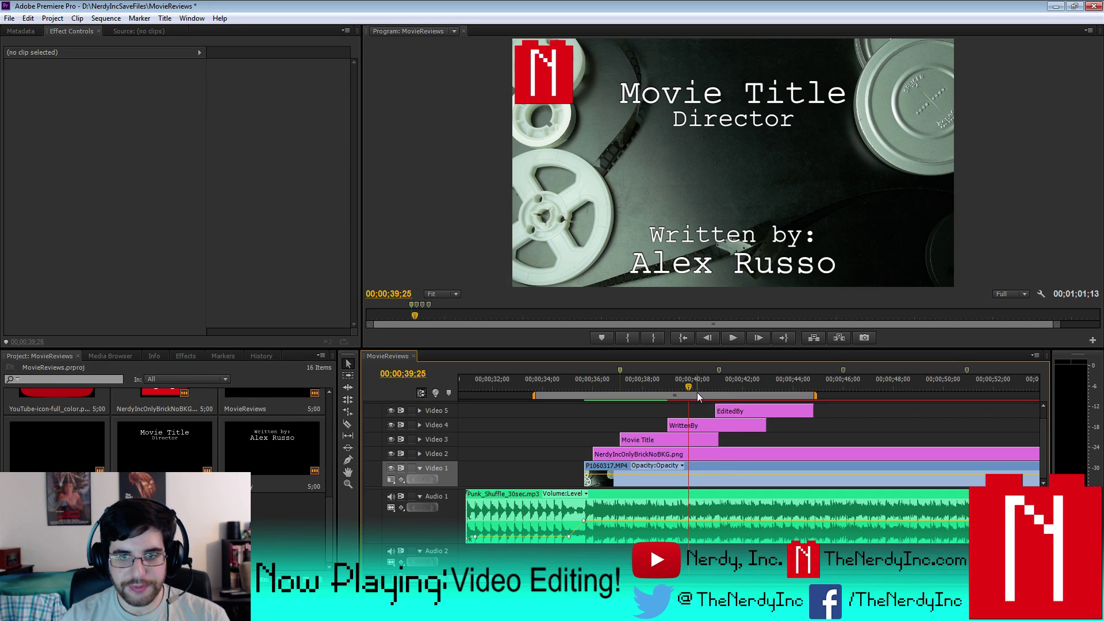
key("space")
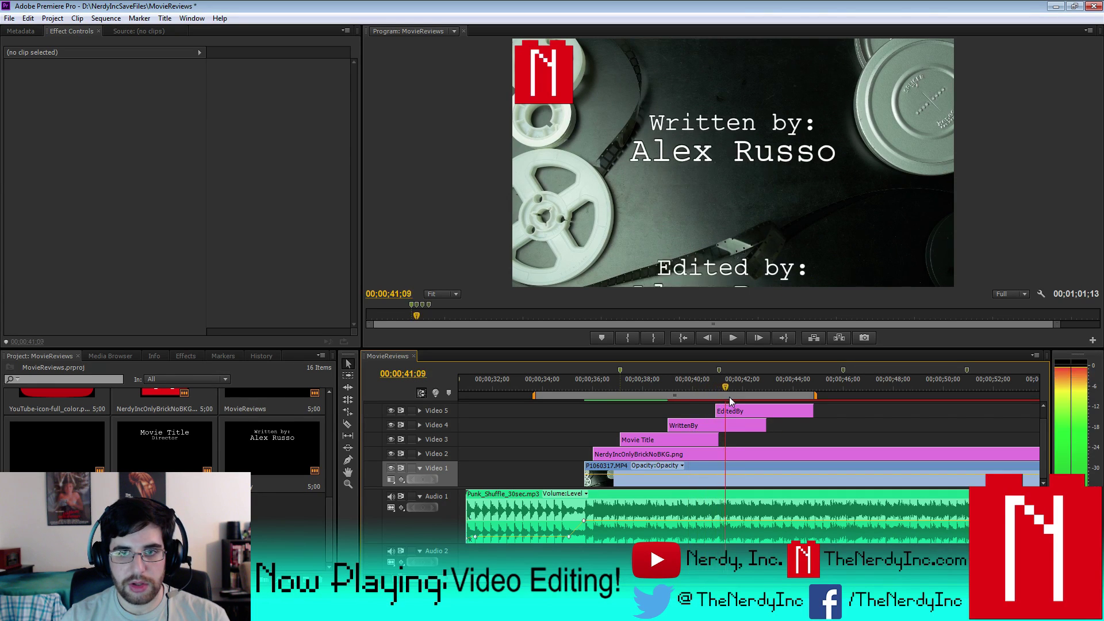
key("space")
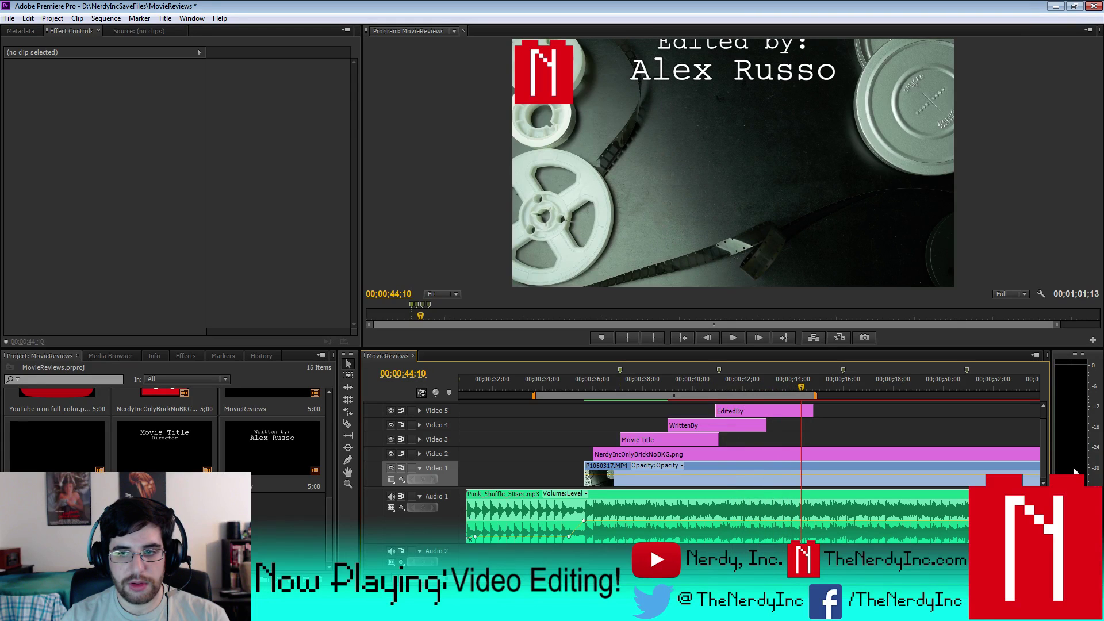
scroll(1047, 430, "up", 1)
scroll(1047, 429, "up", 1)
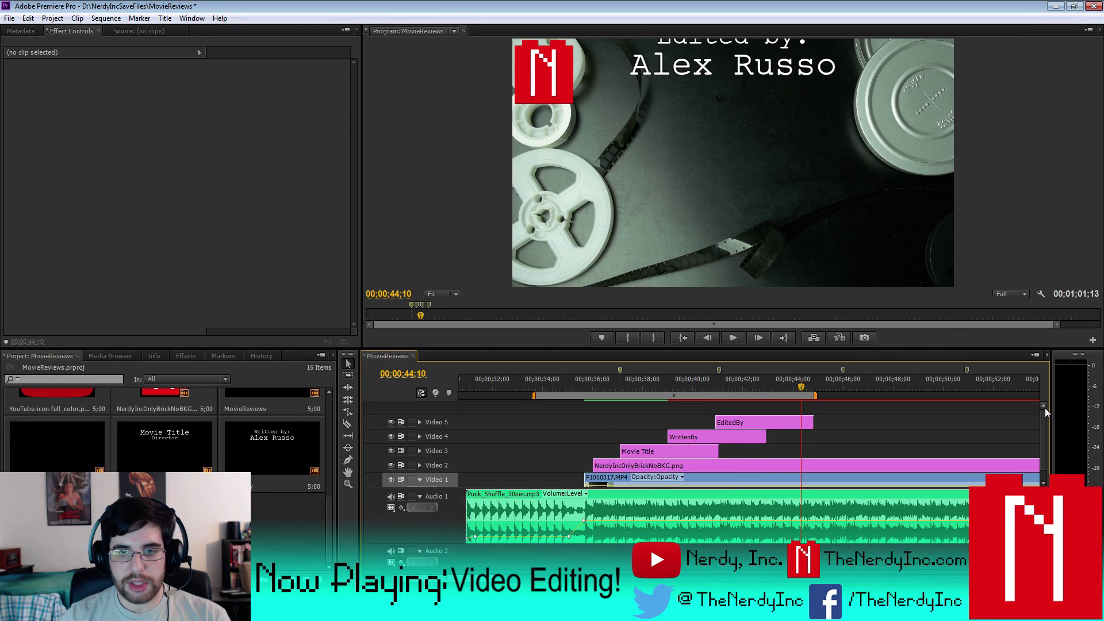
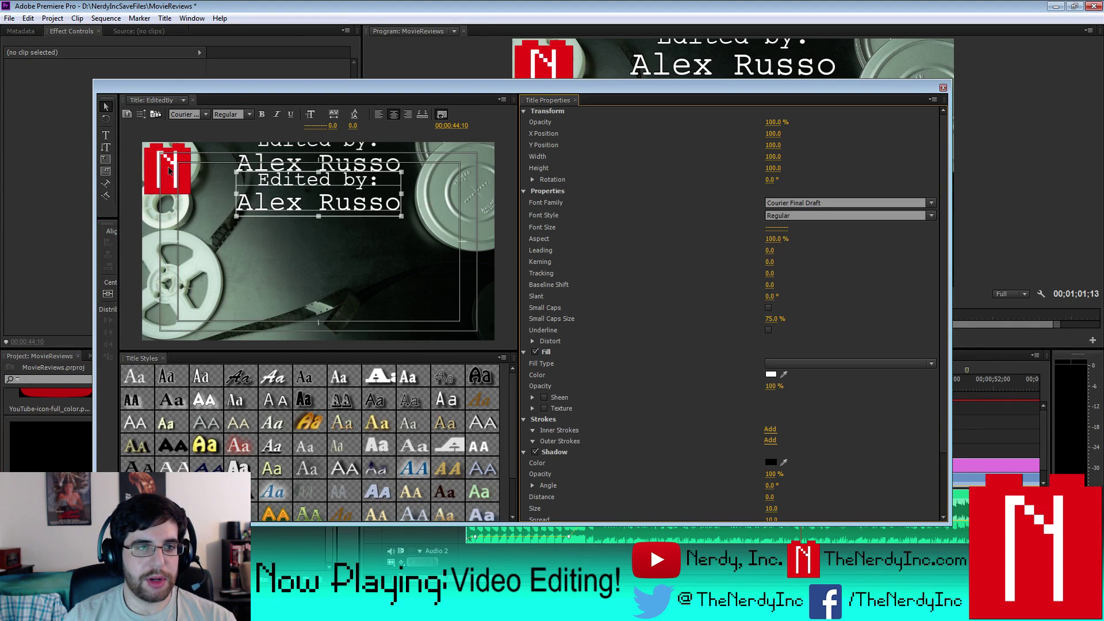
- Change 'Edited' to 'Music' and replace the old name with the composer's name
left_click(106, 137)
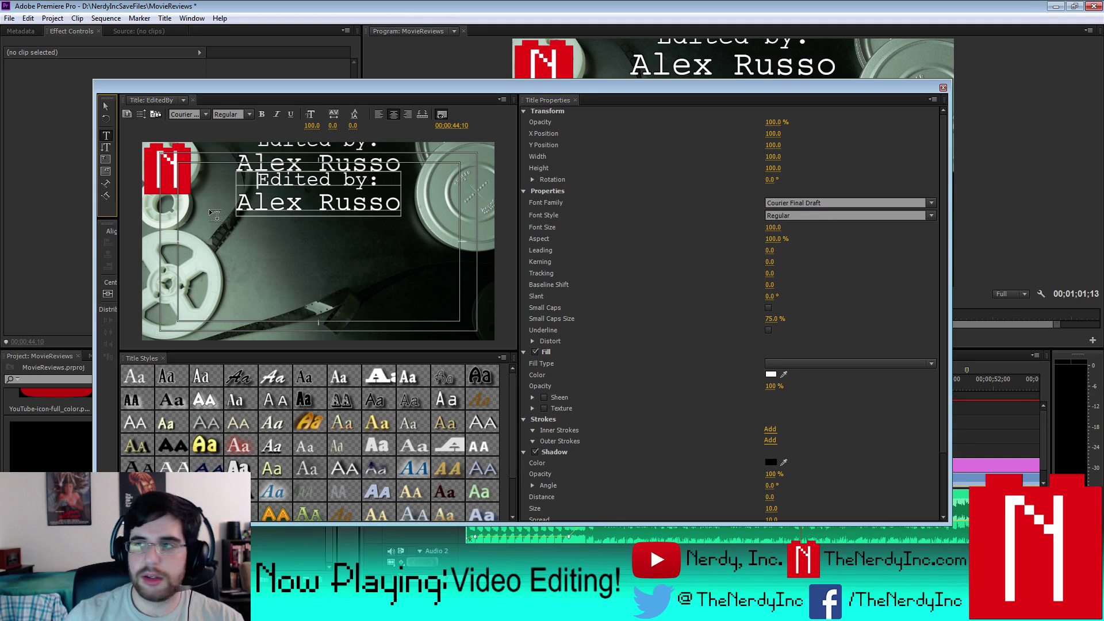
left_click_drag(262, 180, 332, 179)
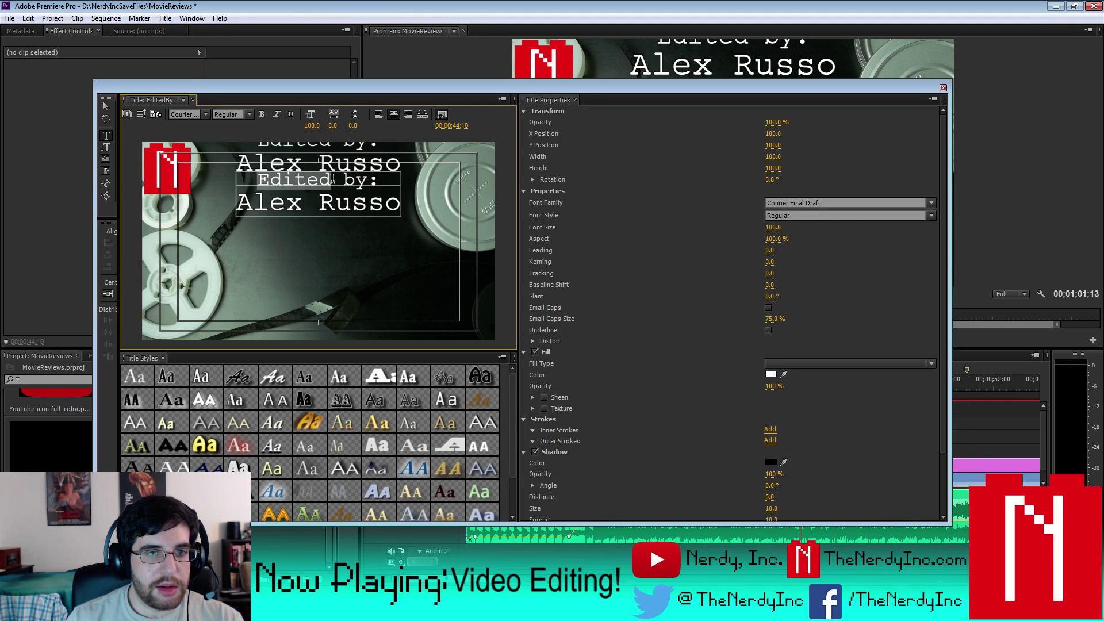
type("Music")
left_click_drag(238, 203, 405, 210)
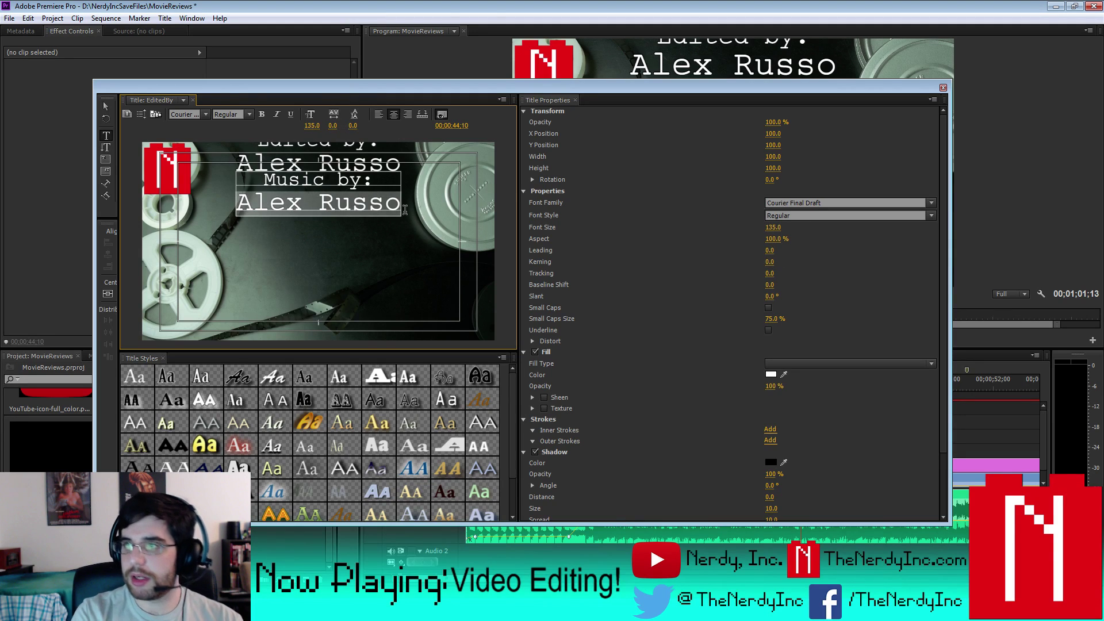
key("BackSpace")
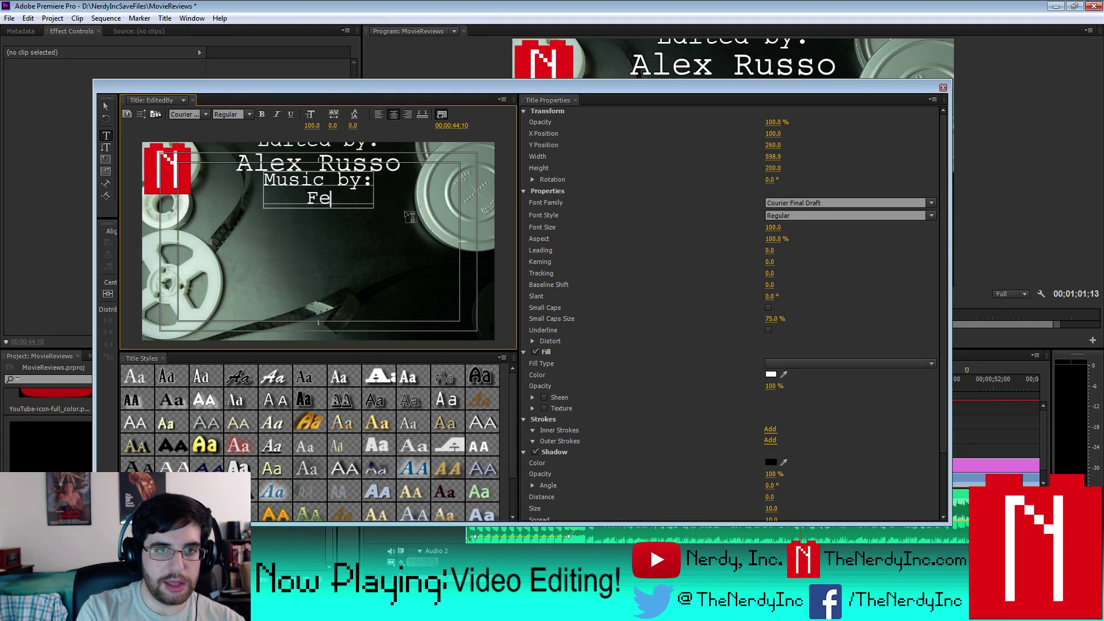
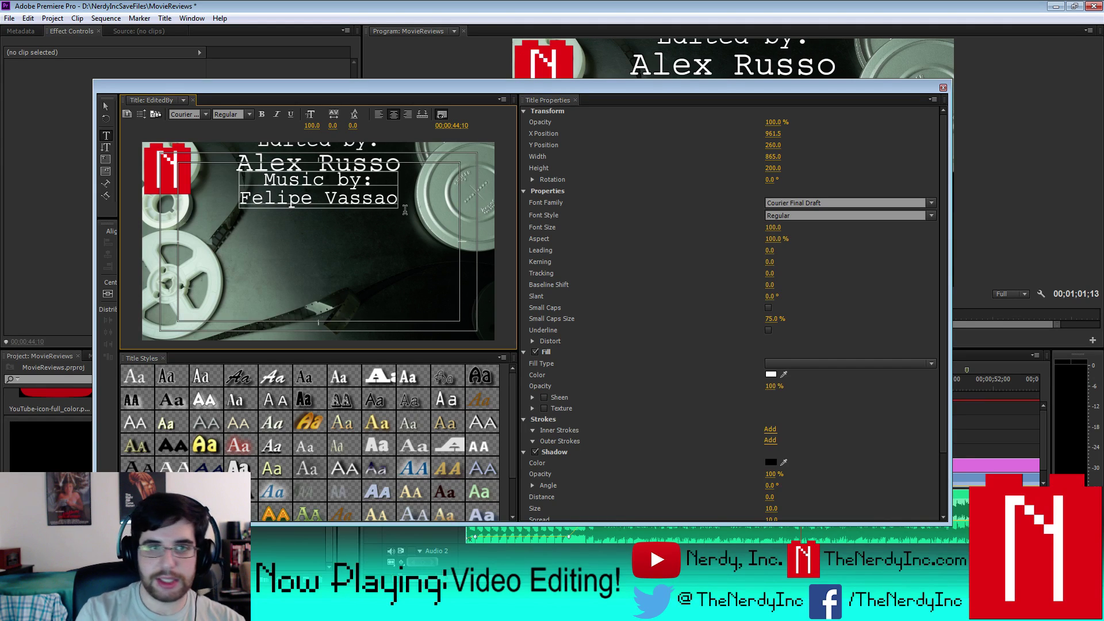
- Set the composer name line to font size 135 and close the Titler
left_click_drag(246, 194, 467, 196)
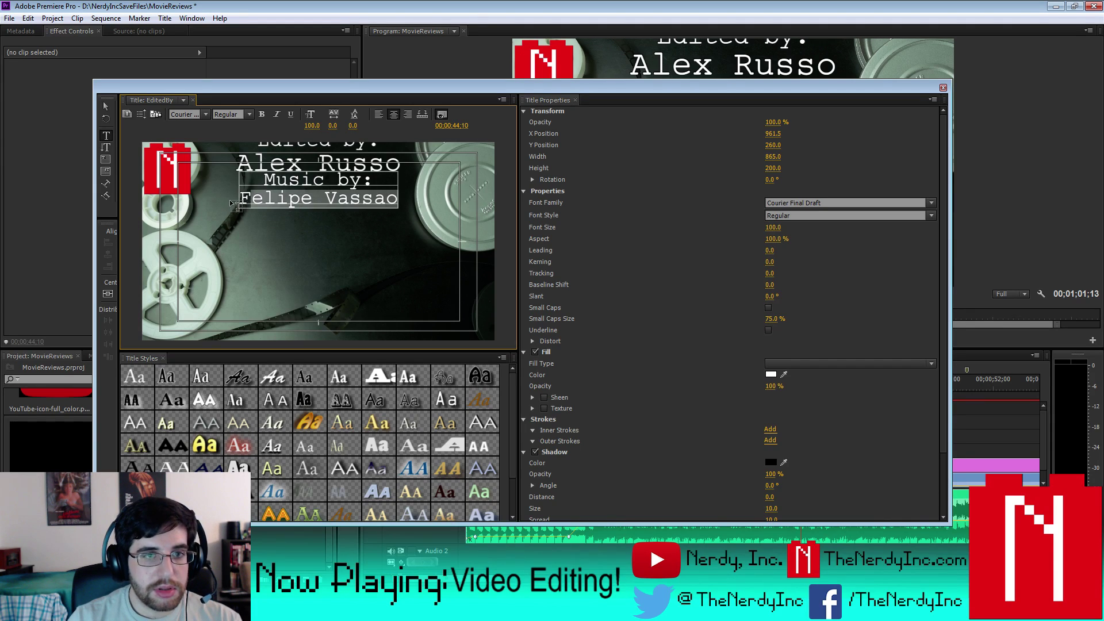
left_click_drag(244, 198, 399, 198)
left_click(775, 227)
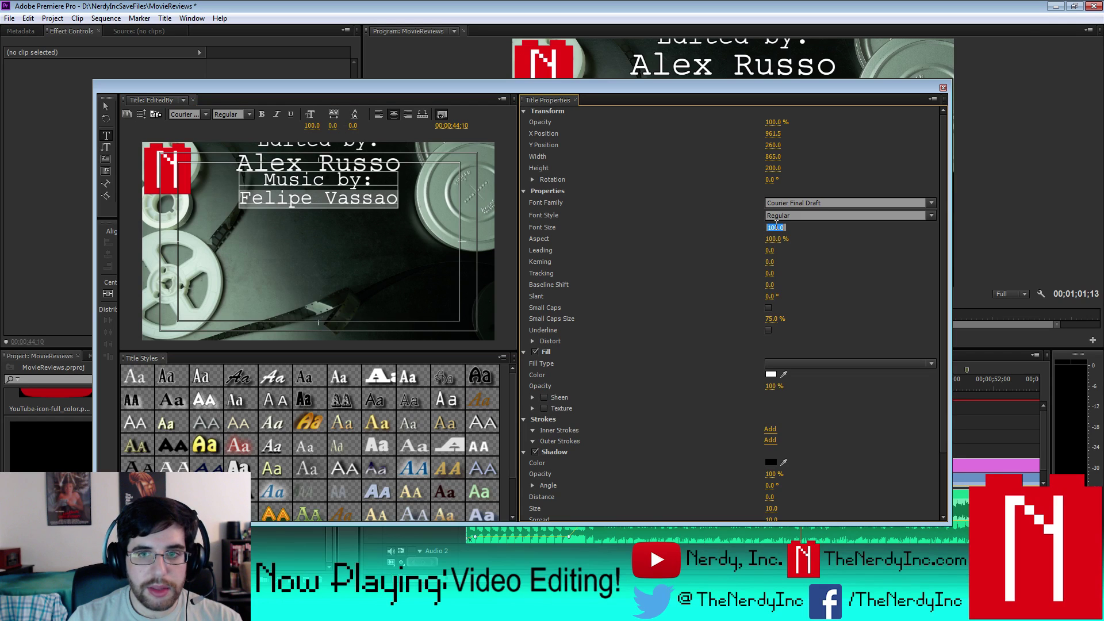
key("Return")
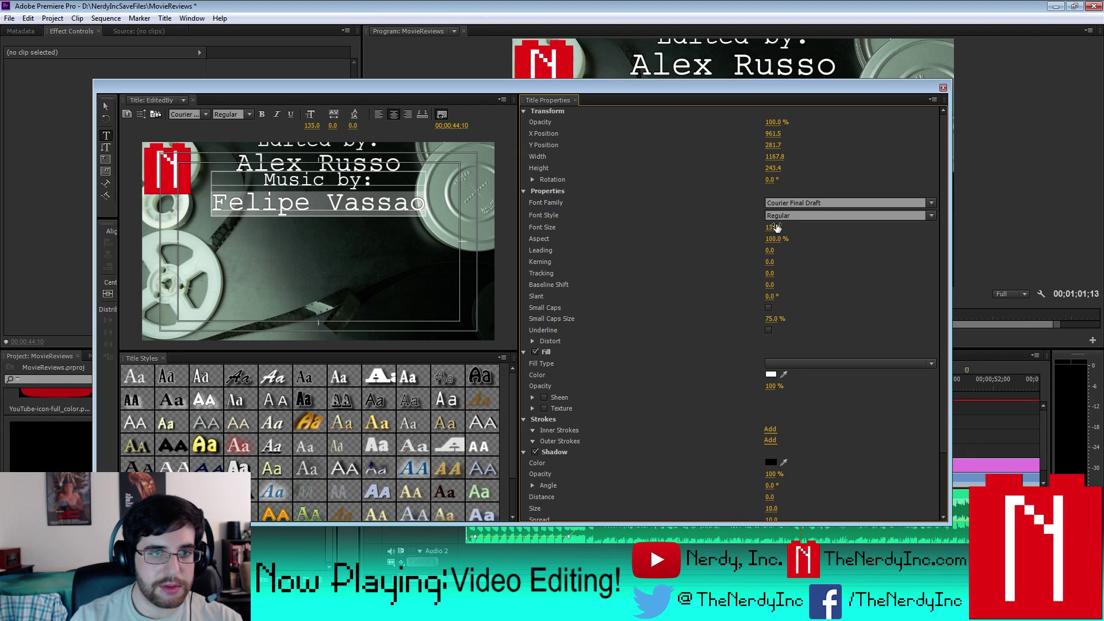
left_click(108, 109)
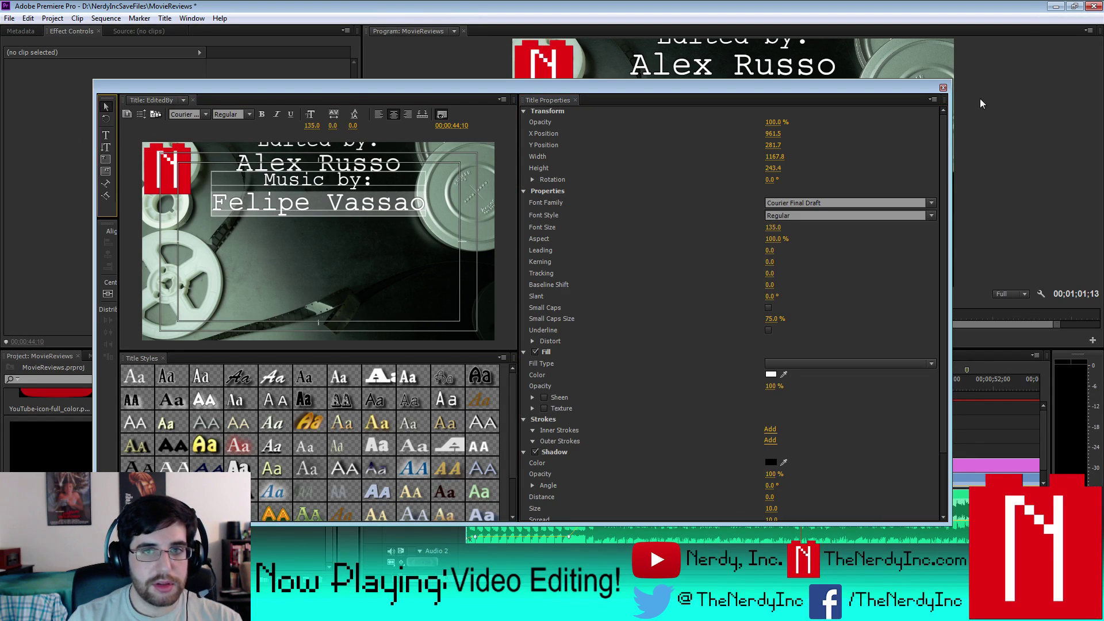
left_click(943, 88)
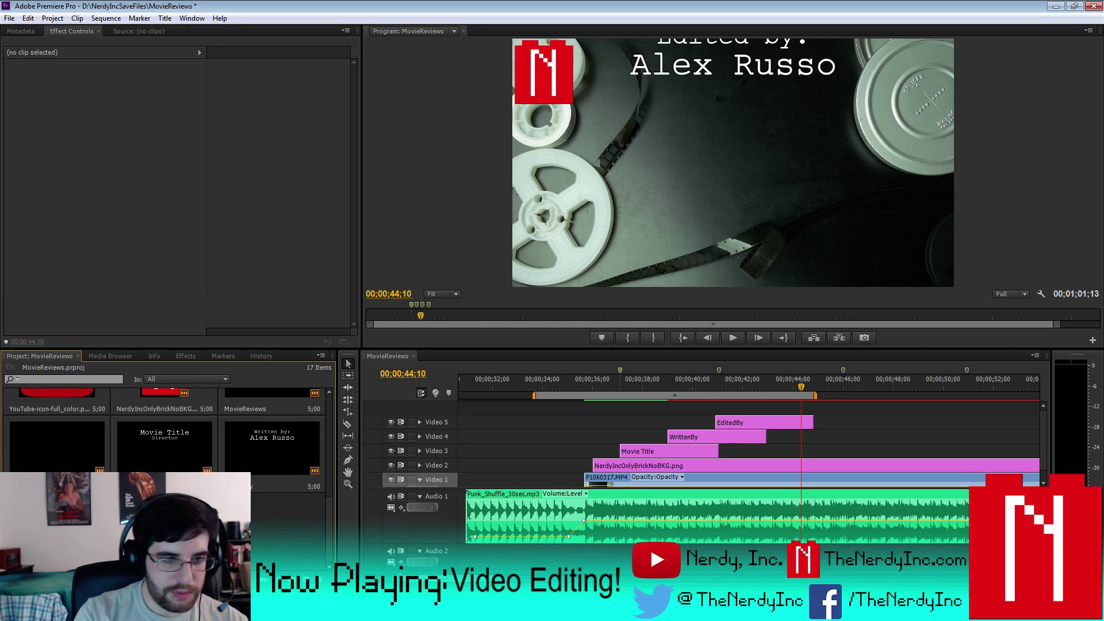
- Delete the unused P1060314.MP4 clip from the project bin
key("Tab")
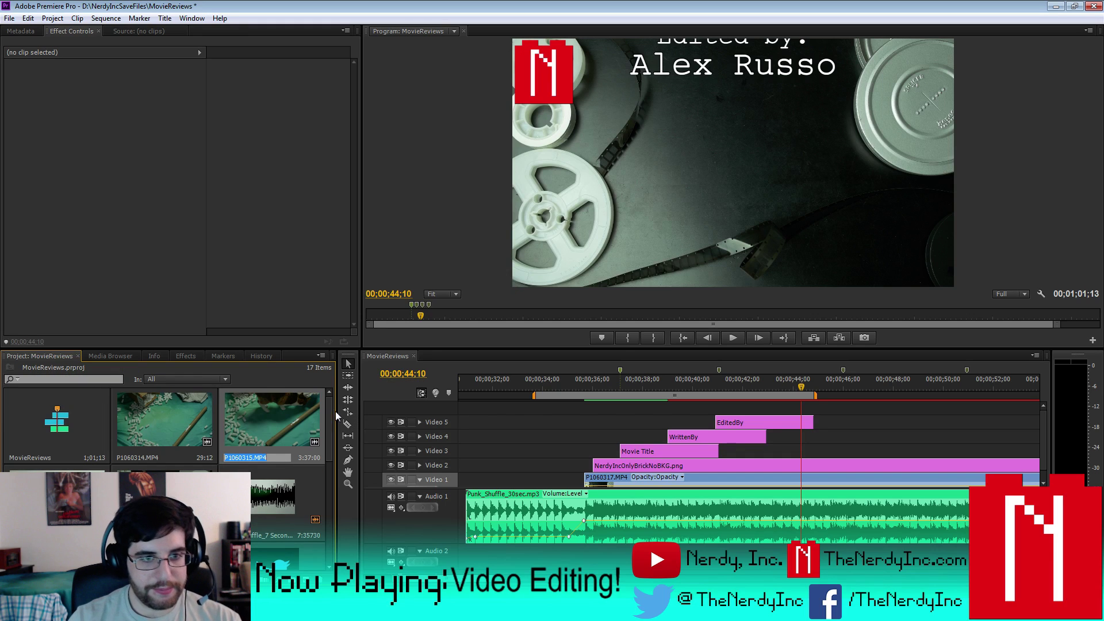
left_click(184, 416)
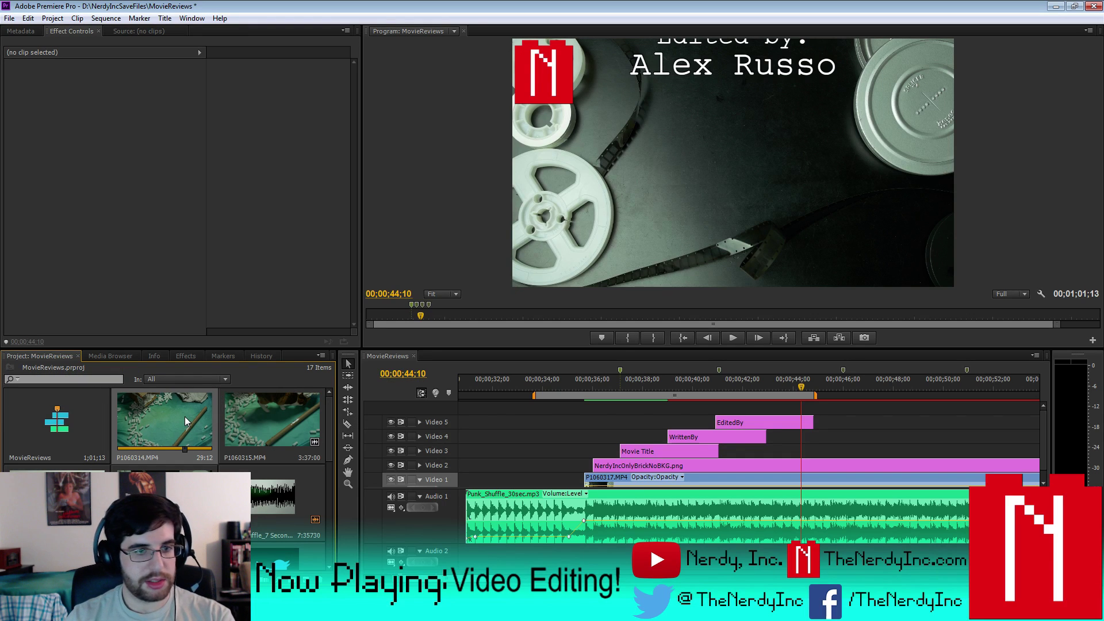
key("Delete")
key("Delete")
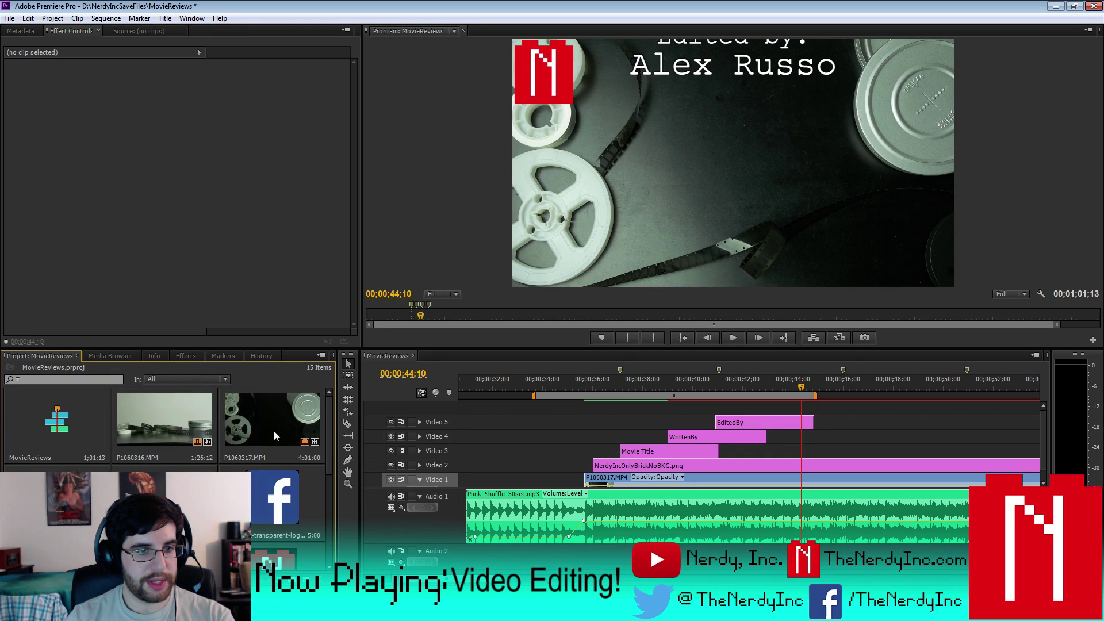
- Place the MusicBy title on a new Video 6 track, trimmed to end with EditedBy
scroll(327, 465, "down", 1)
scroll(329, 500, "down", 2)
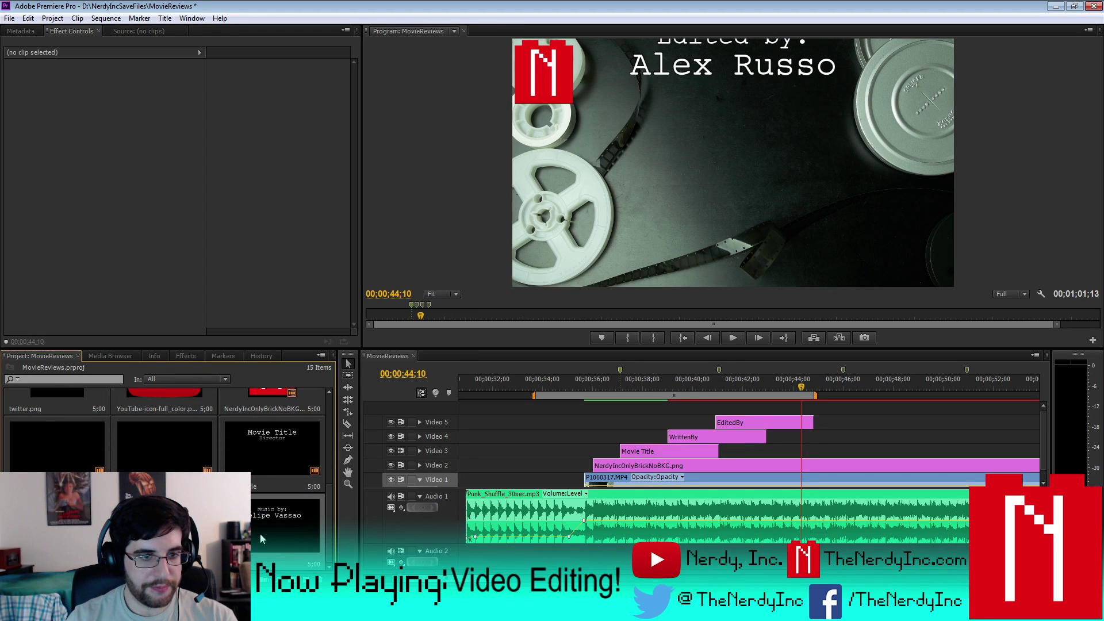
left_click_drag(270, 532, 718, 412)
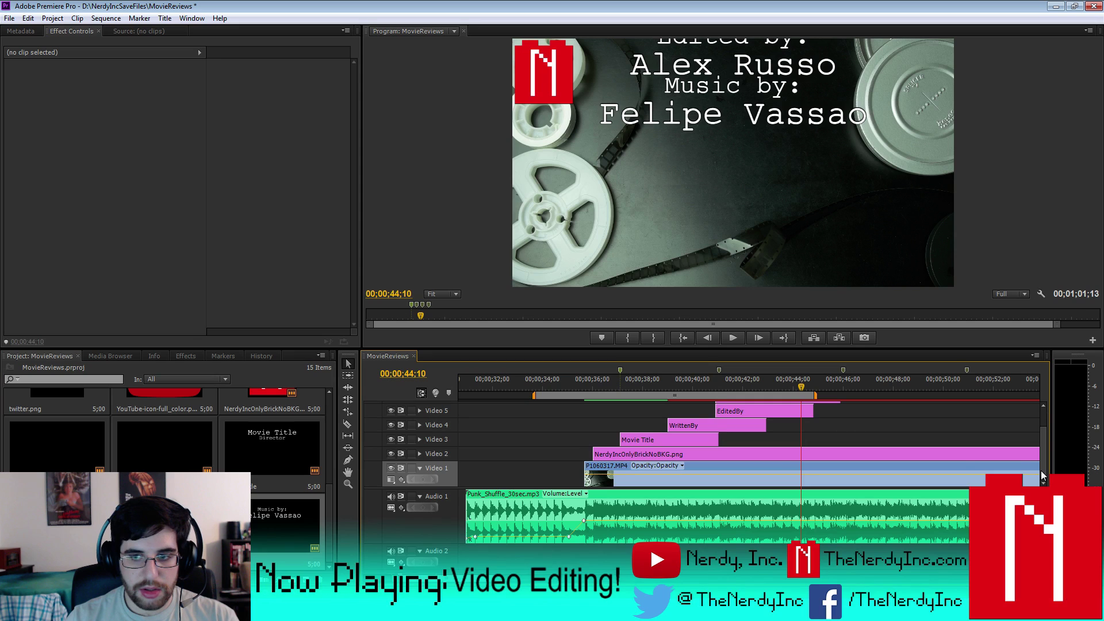
scroll(897, 433, "up", 2)
left_click(816, 421)
left_click_drag(840, 423, 812, 422)
left_click(752, 426)
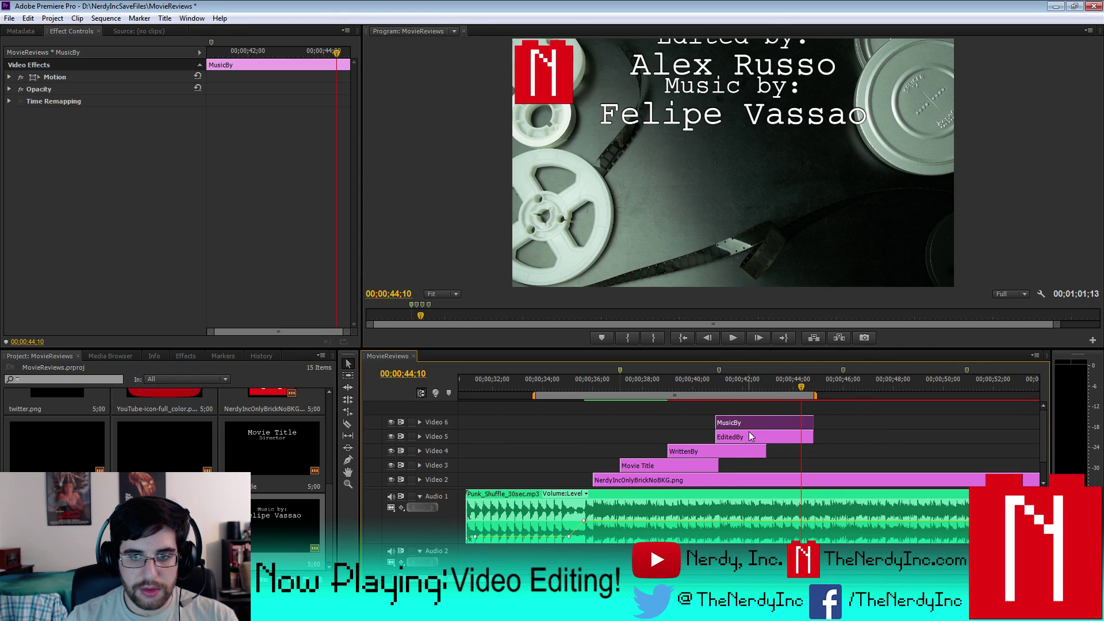
- Preview the credits and shift the MusicBy clip about two seconds later
key("Up")
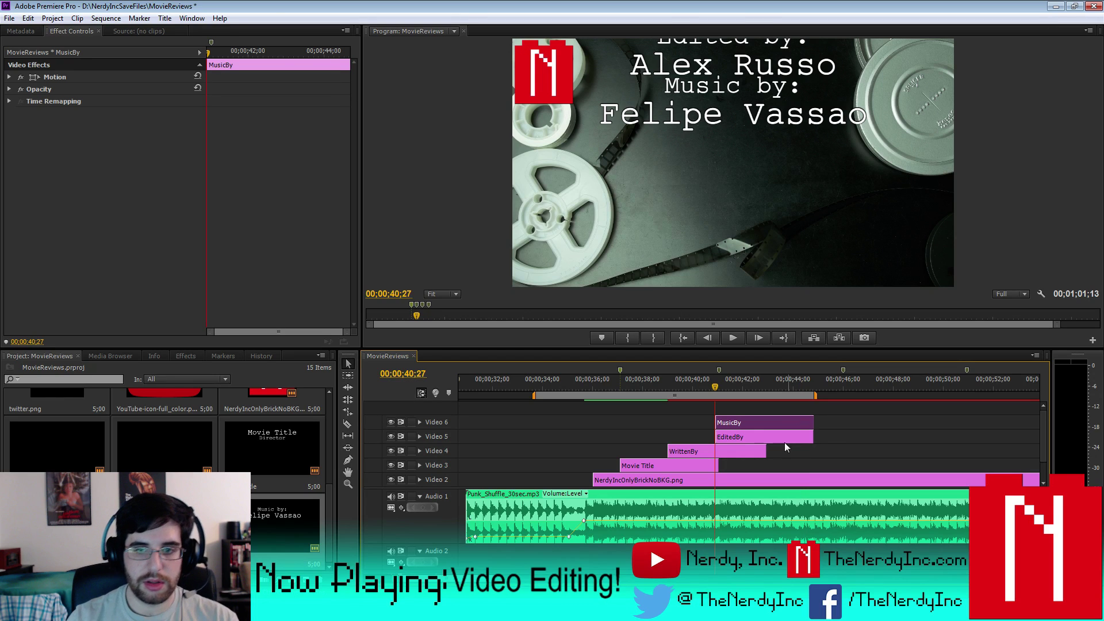
left_click(792, 432)
left_click(55, 77)
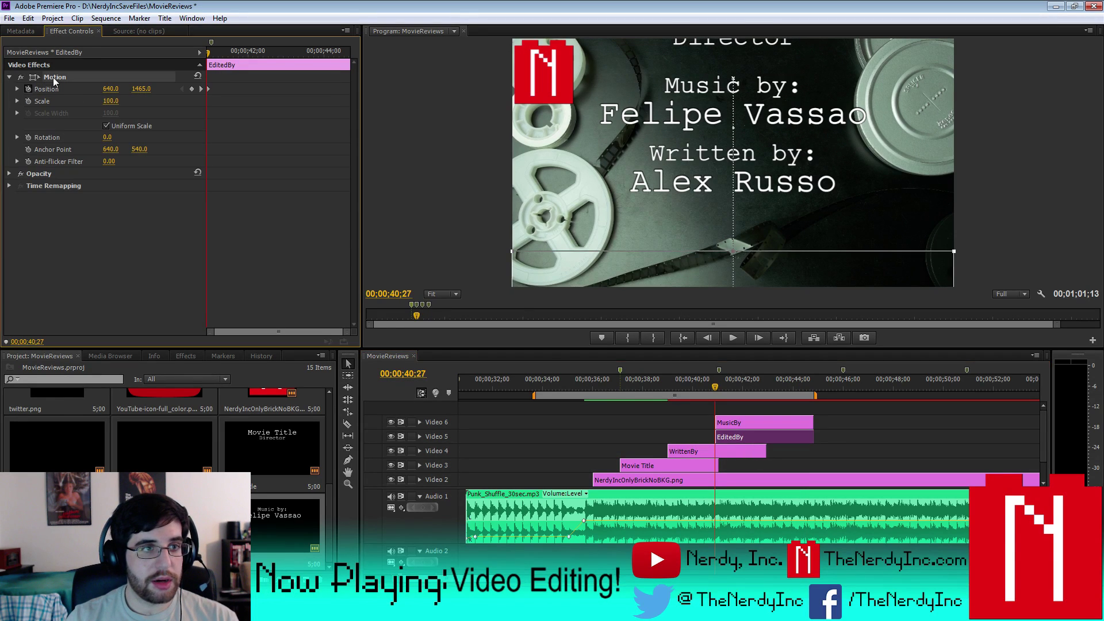
left_click(733, 422)
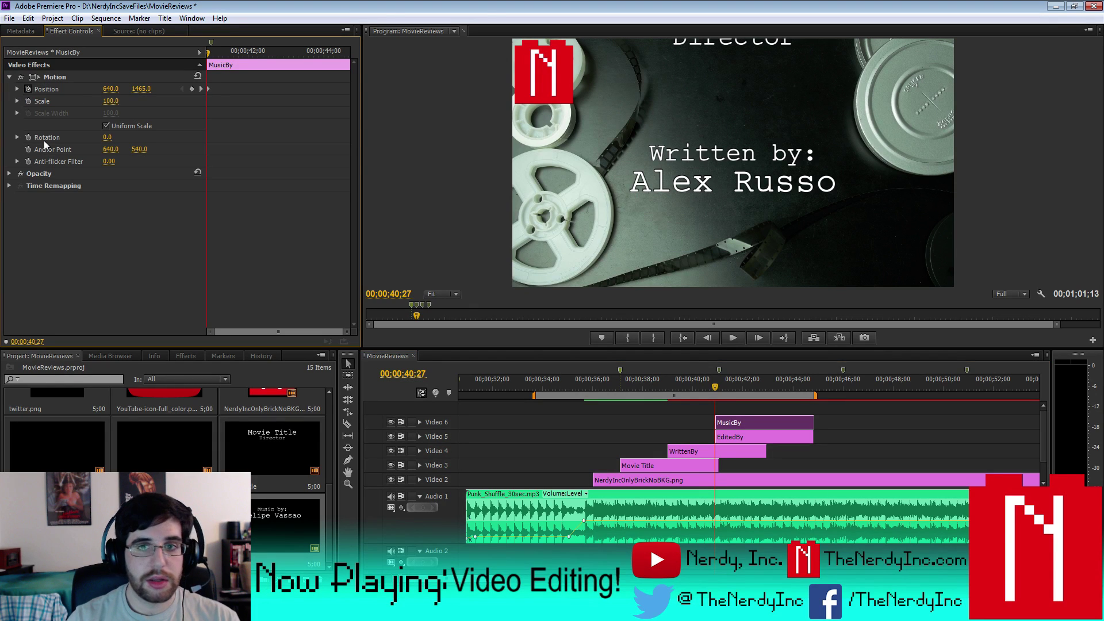
key("space")
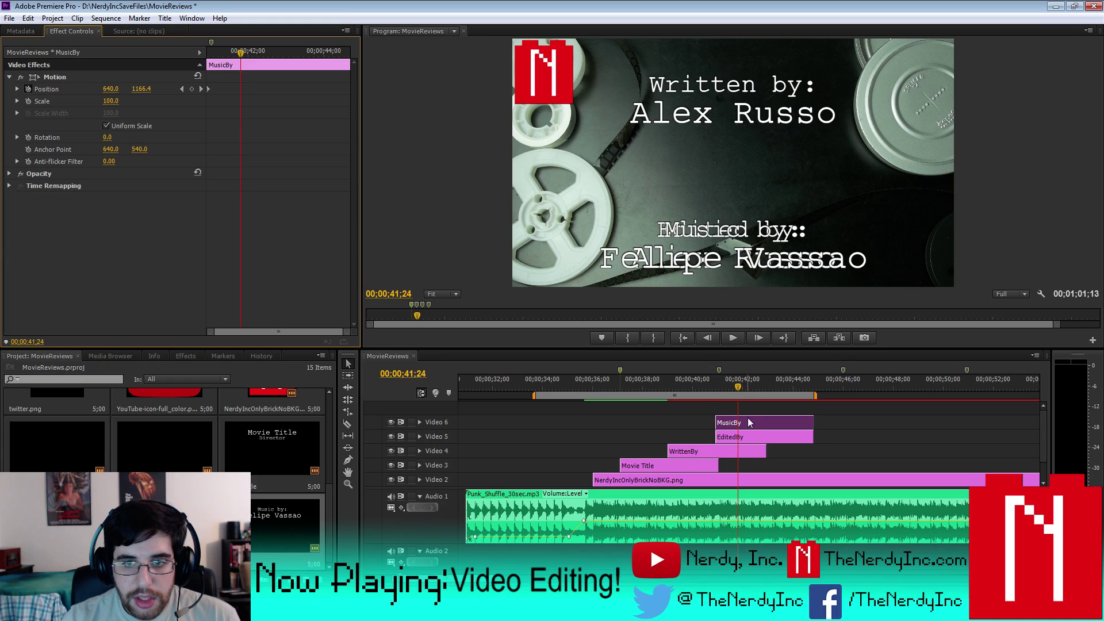
left_click_drag(749, 419, 798, 422)
- Extend the work area to about 54 seconds and shift MusicBy about four seconds later
left_click_drag(741, 383, 878, 403)
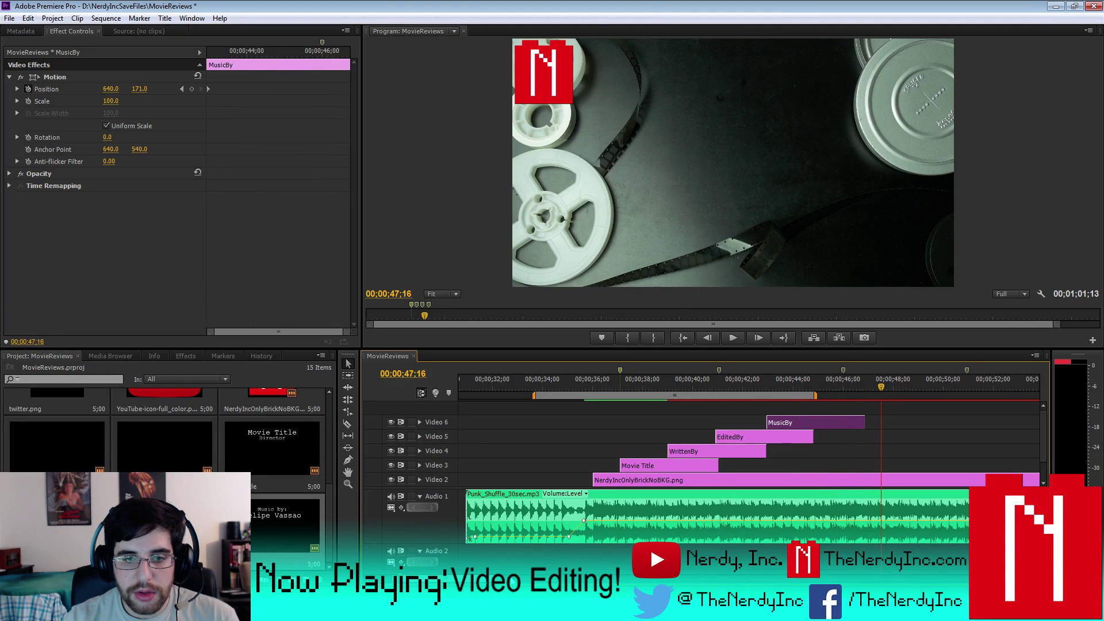
key("minus")
key("minus")
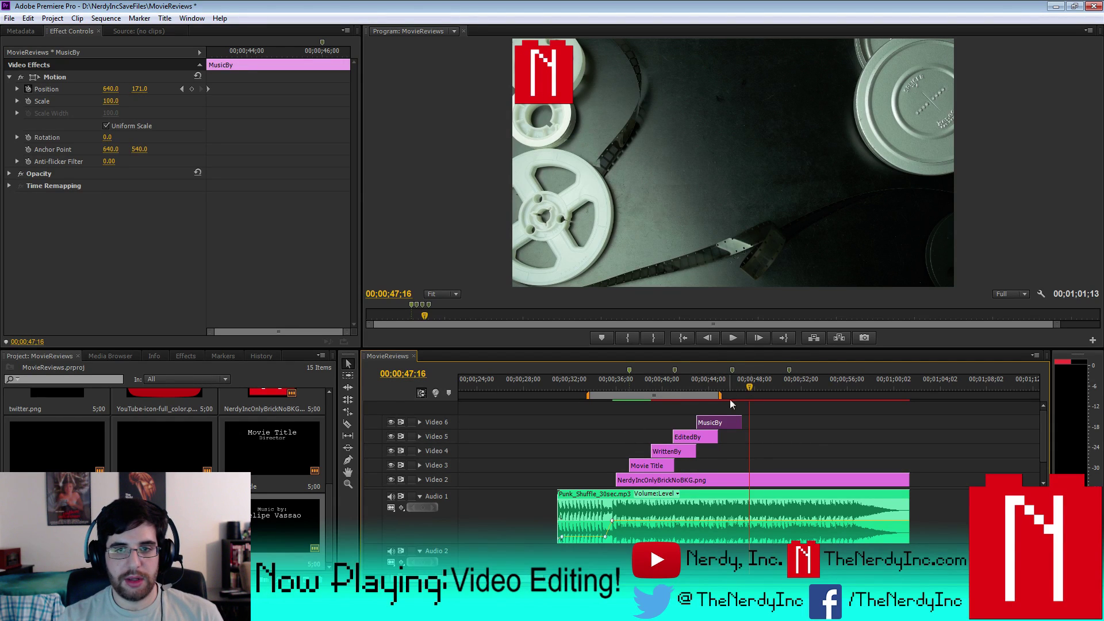
left_click_drag(721, 396, 820, 402)
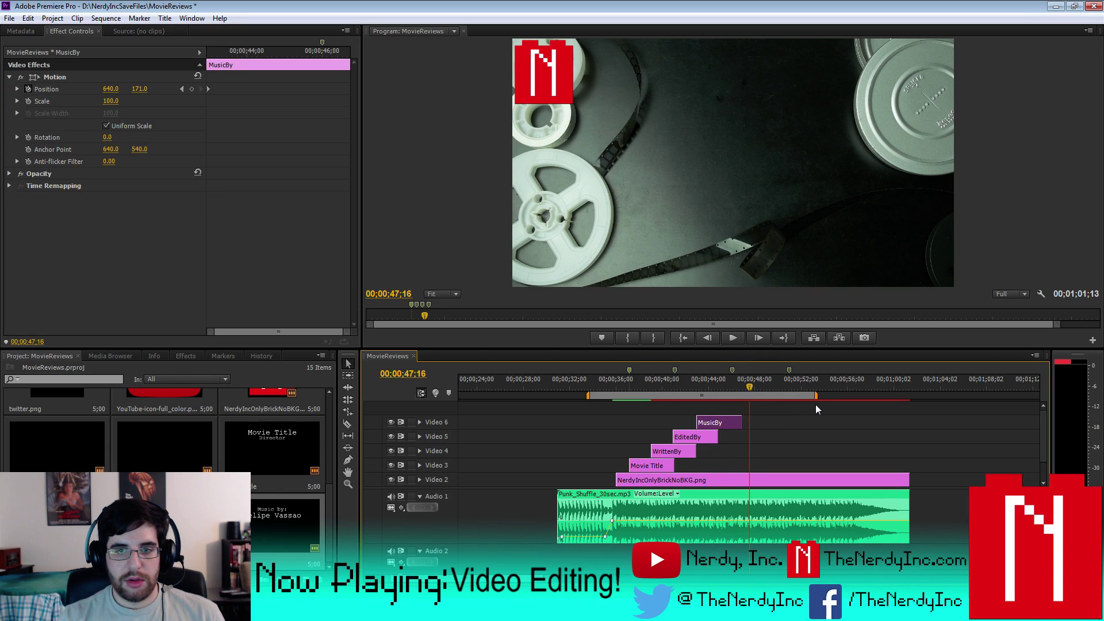
left_click_drag(816, 405, 819, 403)
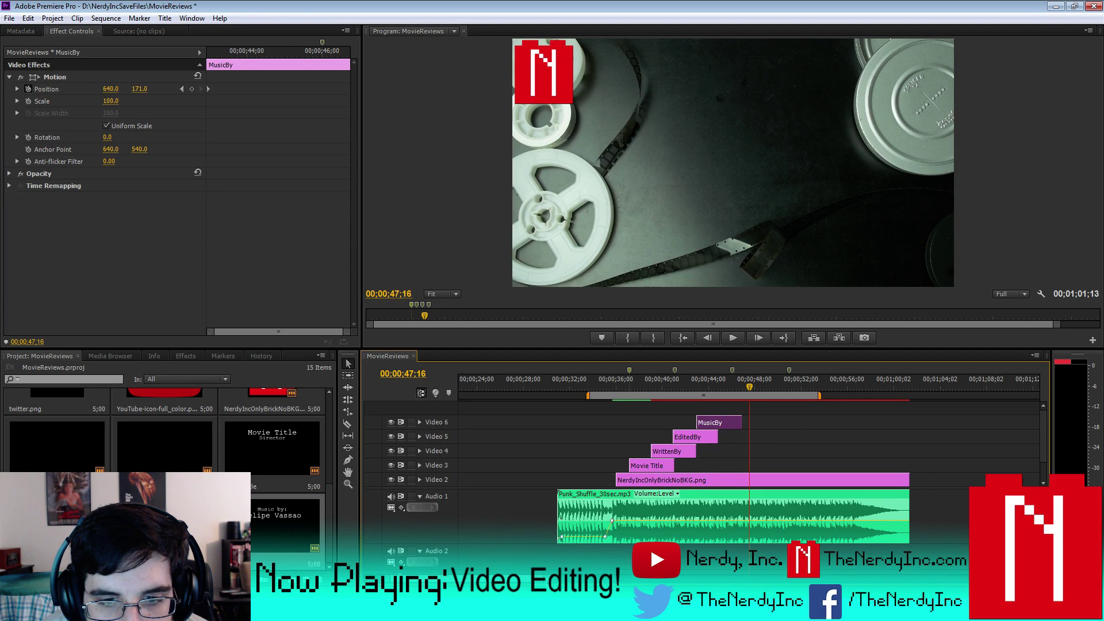
key("equal")
key("equal")
key("equal")
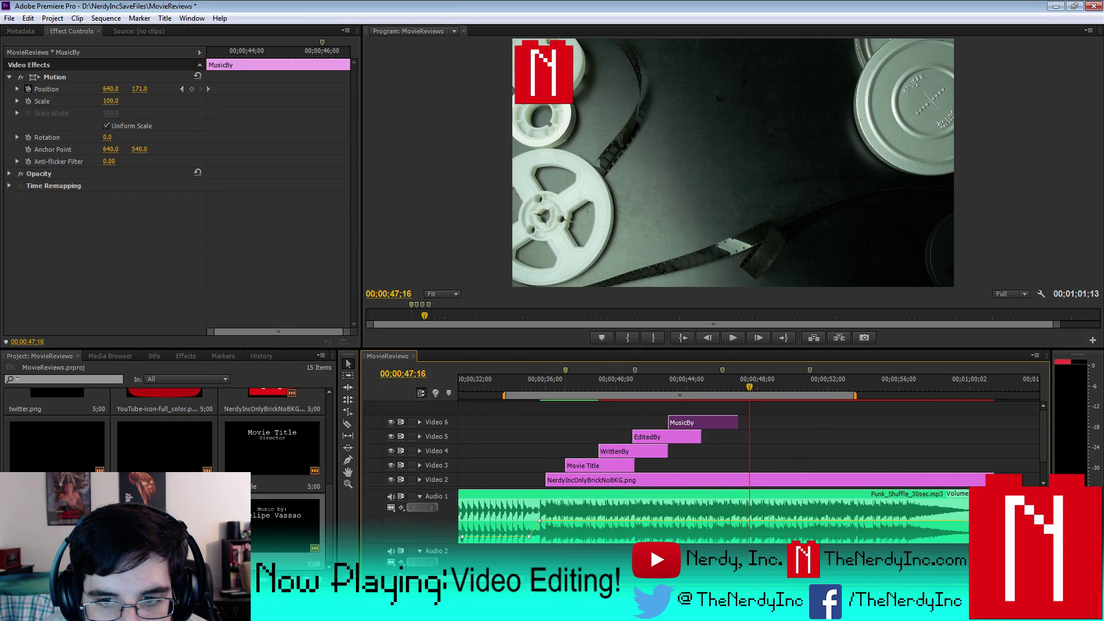
mouse_move(712, 423)
left_mouse_down()
mouse_move(778, 424)
mouse_move(727, 425)
left_mouse_up()
- Move MusicBy's starting Position keyframe to the clip start and preview the slide-in
left_click(687, 440)
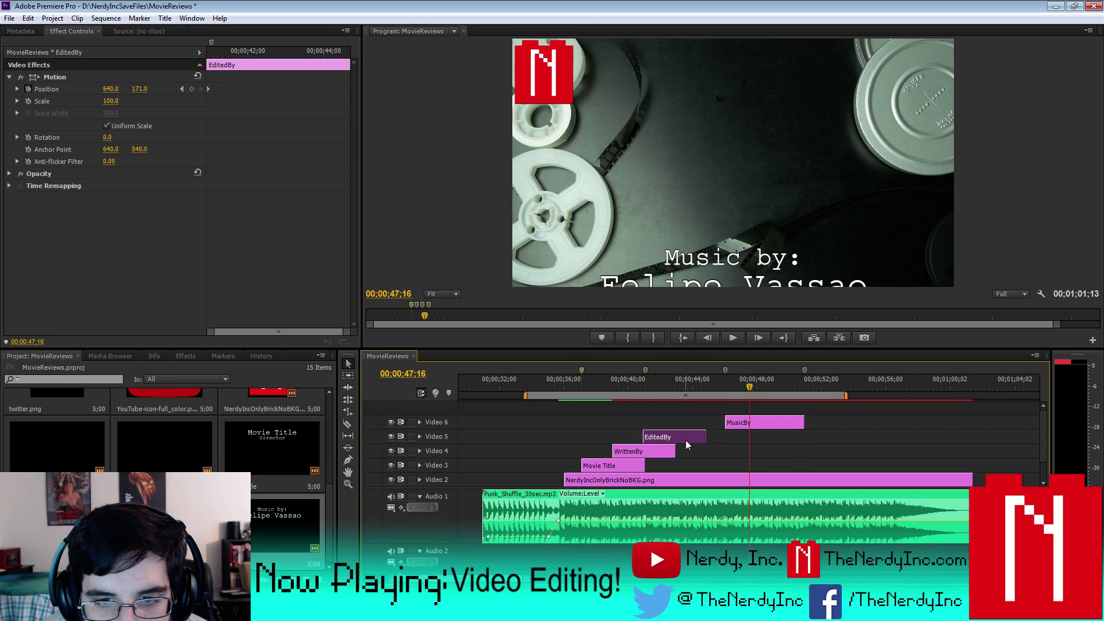
left_click(740, 426)
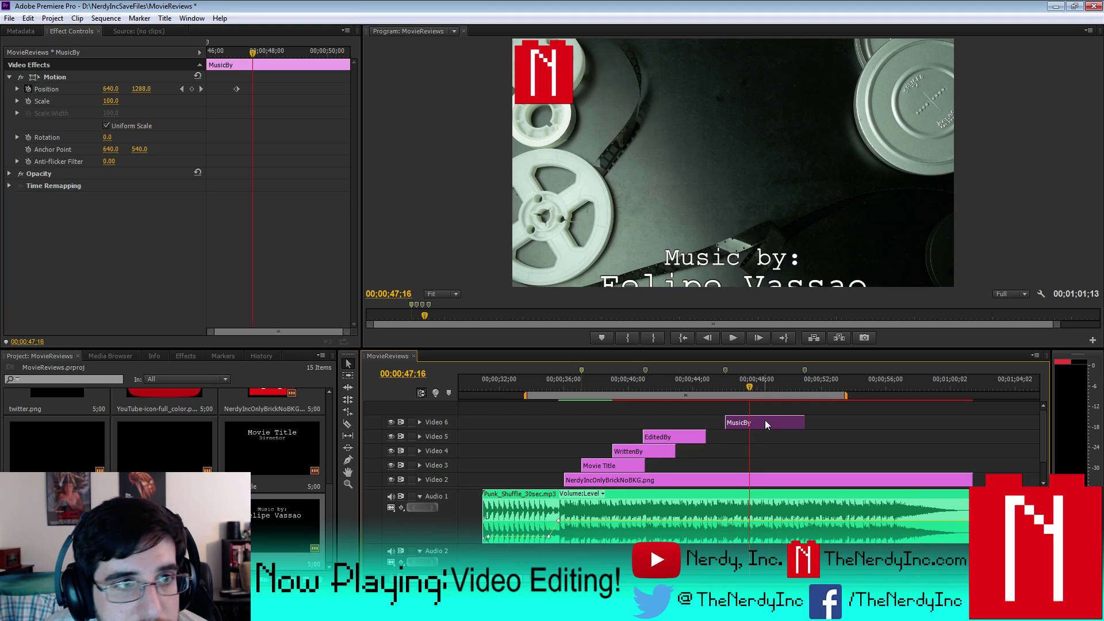
left_click(186, 103)
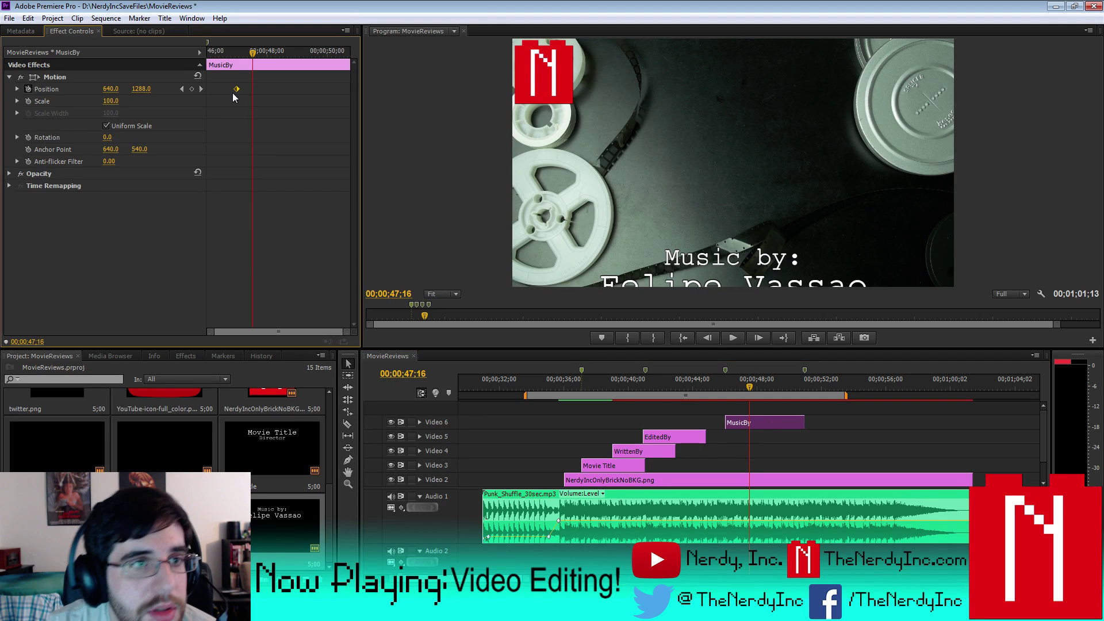
left_click(182, 89)
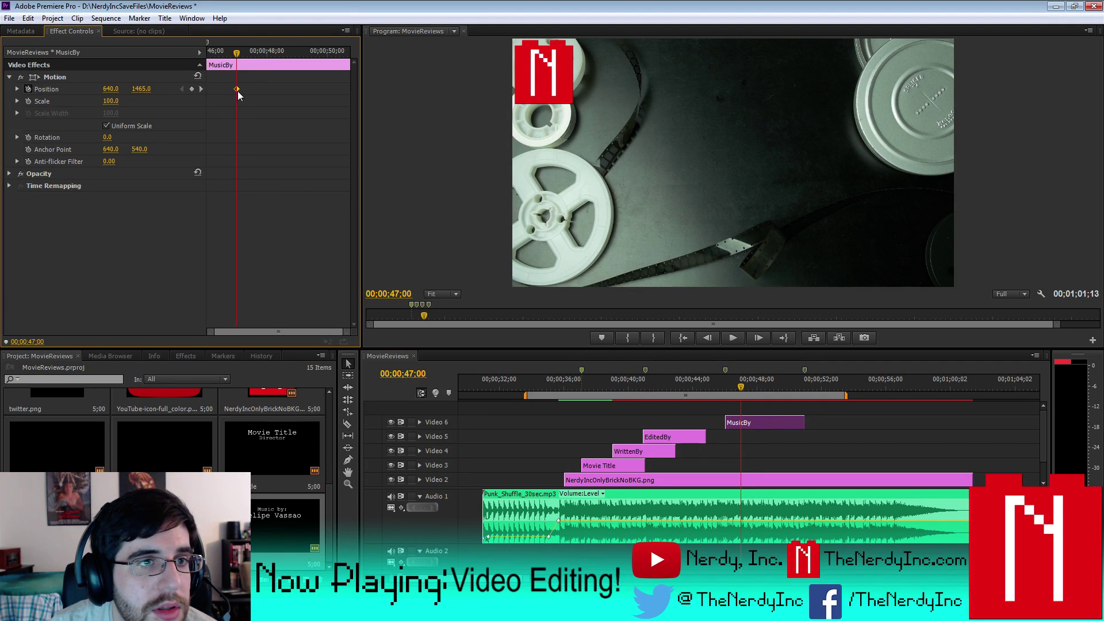
left_click_drag(236, 89, 324, 89)
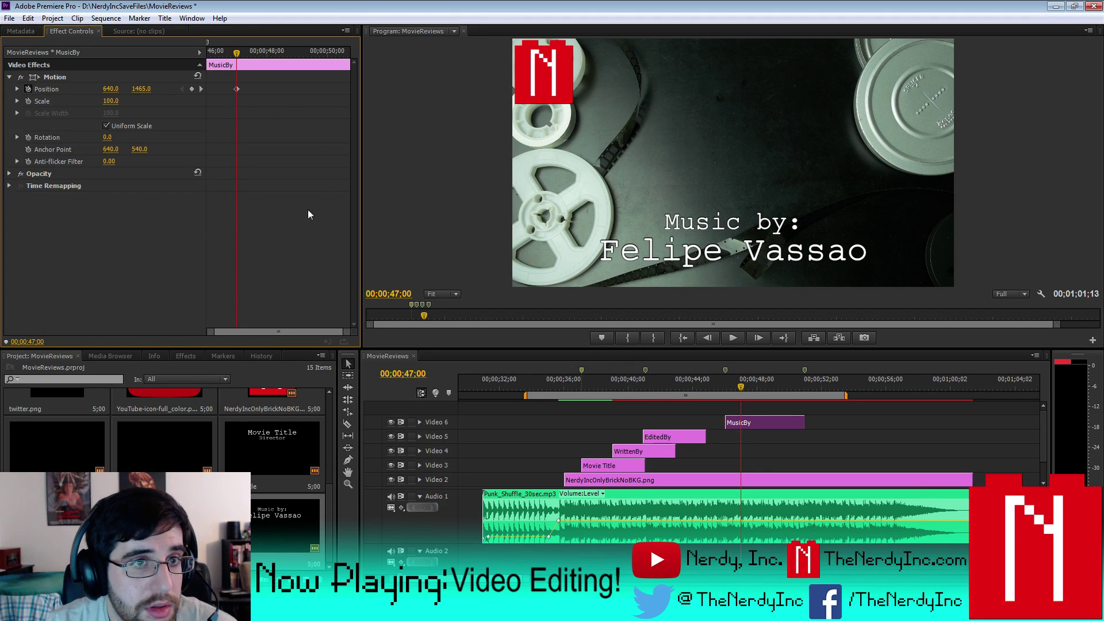
left_click_drag(236, 88, 185, 92)
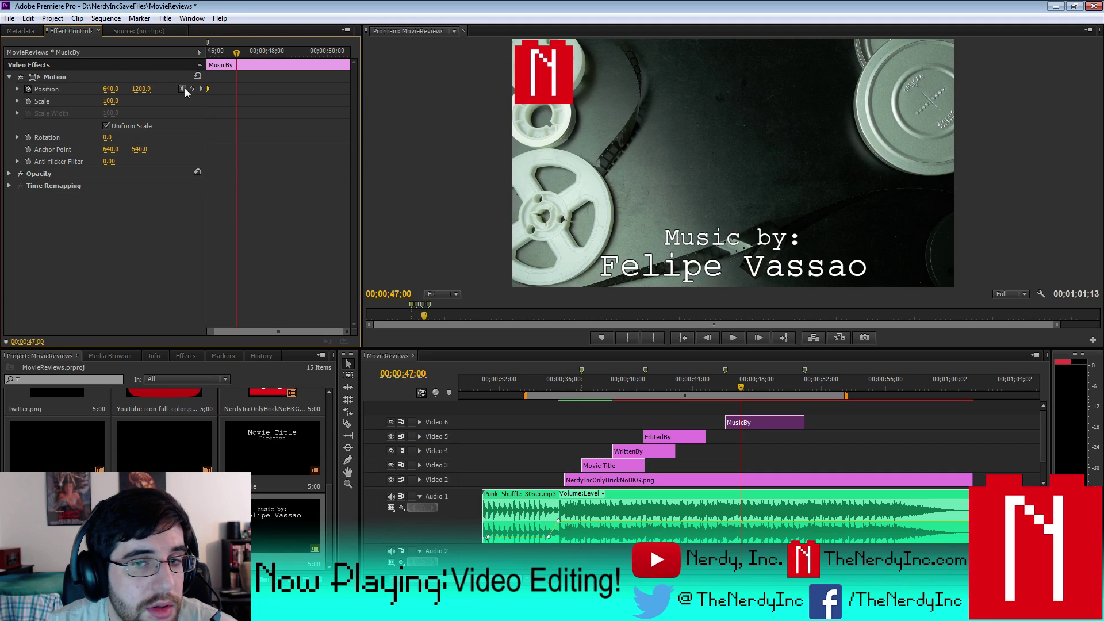
key("j")
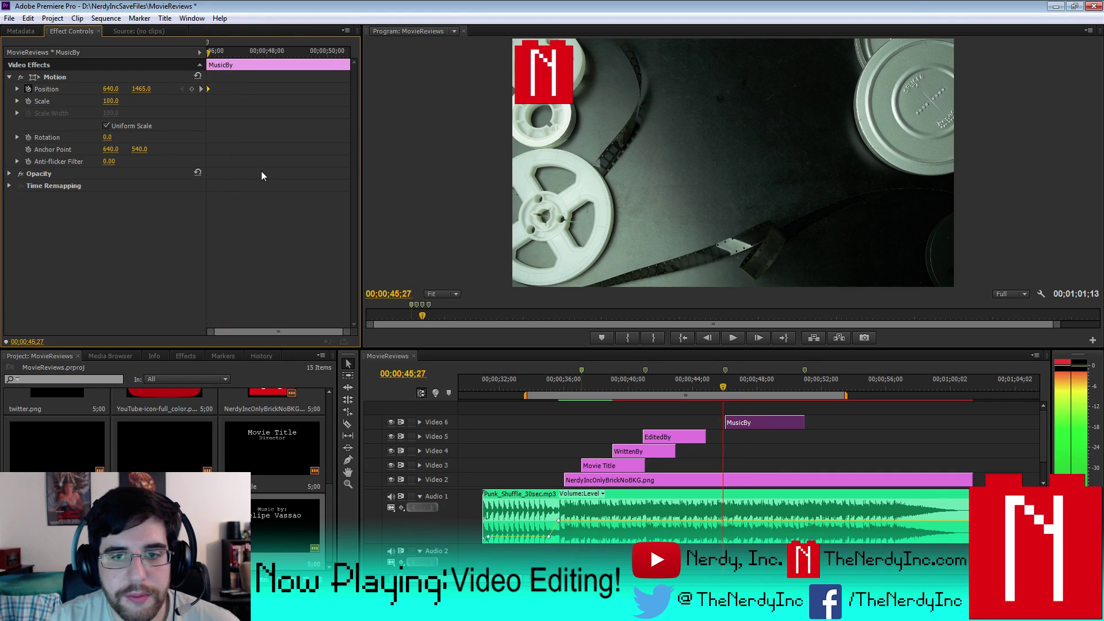
- Align EditedBy with MusicBy and move its Position keyframe to the clip start
left_click_drag(688, 437, 725, 437)
left_click(726, 386)
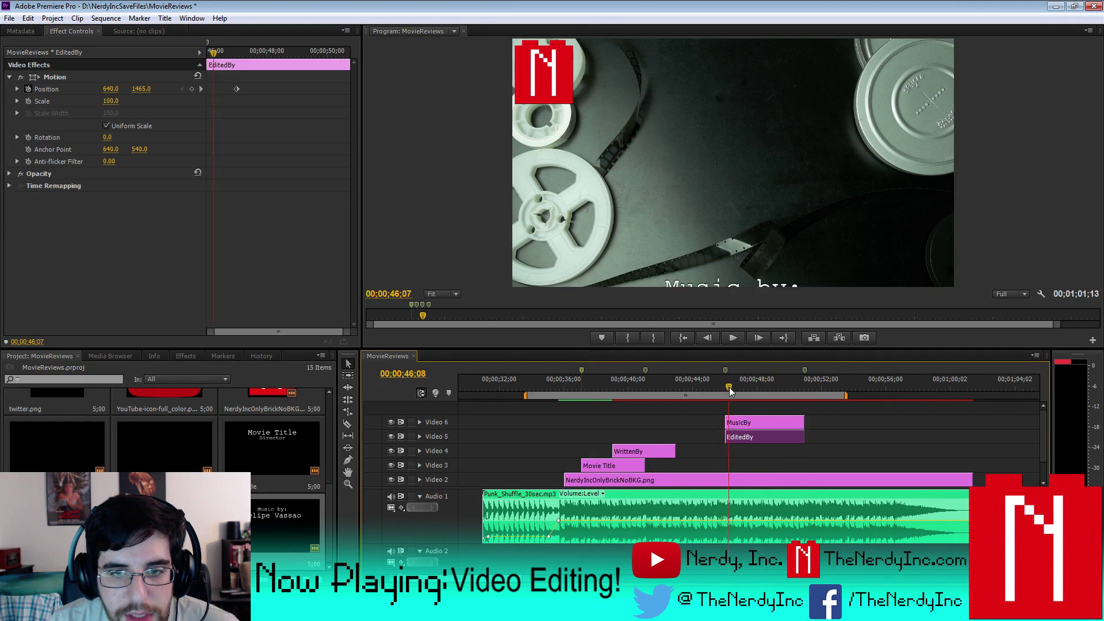
key("space")
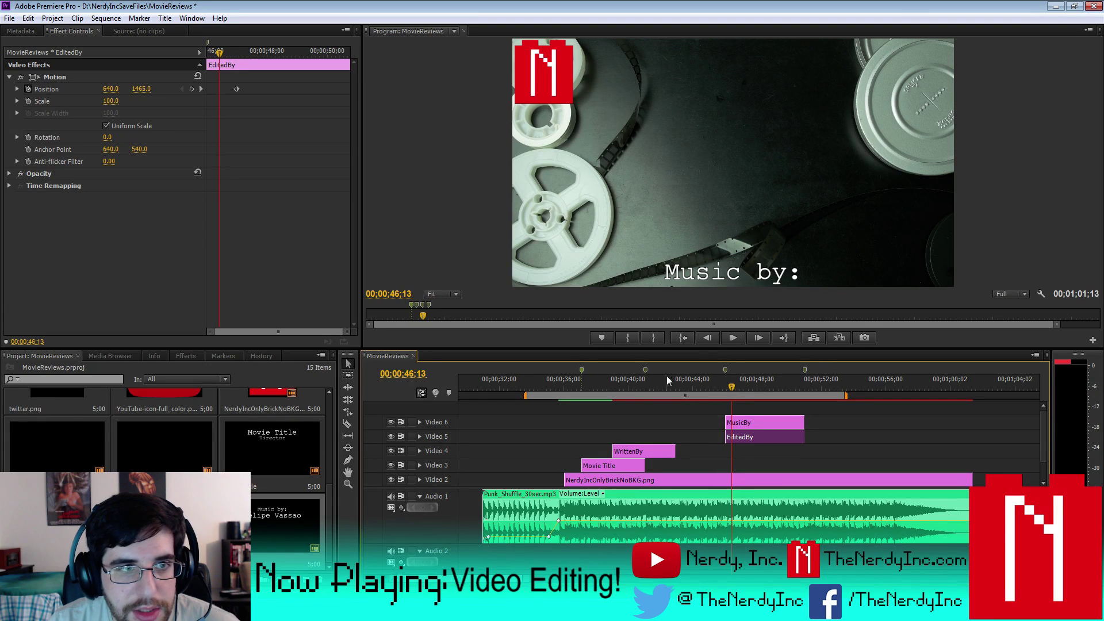
left_click_drag(236, 91, 189, 95)
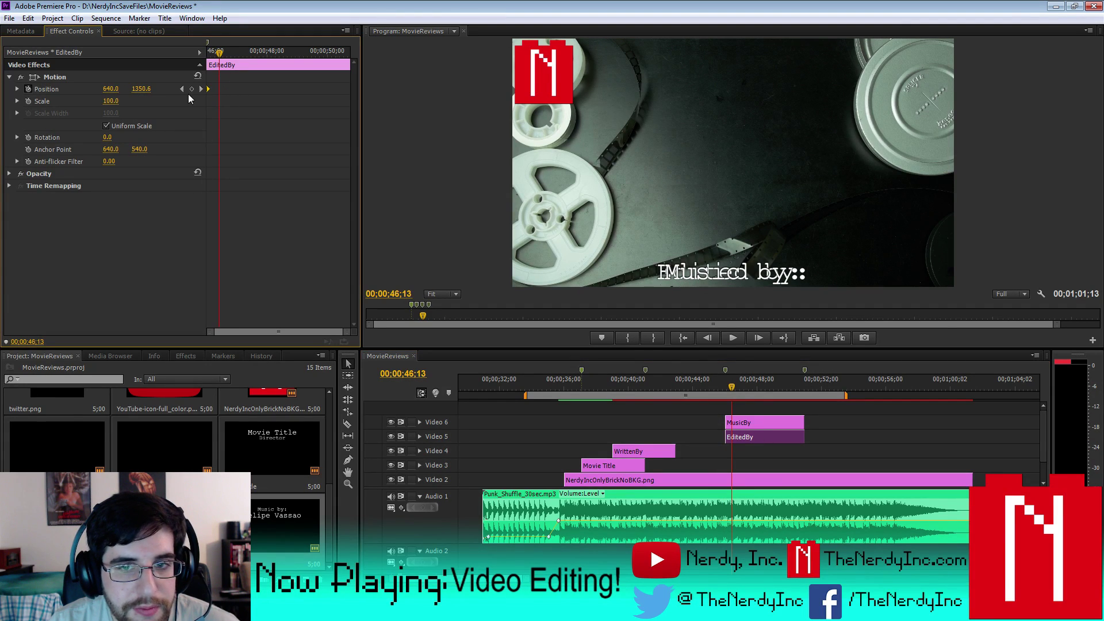
- Align WrittenBy and Movie Title with MusicBy, moving their Position keyframes to the clip starts
left_click_drag(654, 451, 725, 452)
left_click_drag(236, 89, 194, 94)
left_click_drag(619, 465, 725, 465)
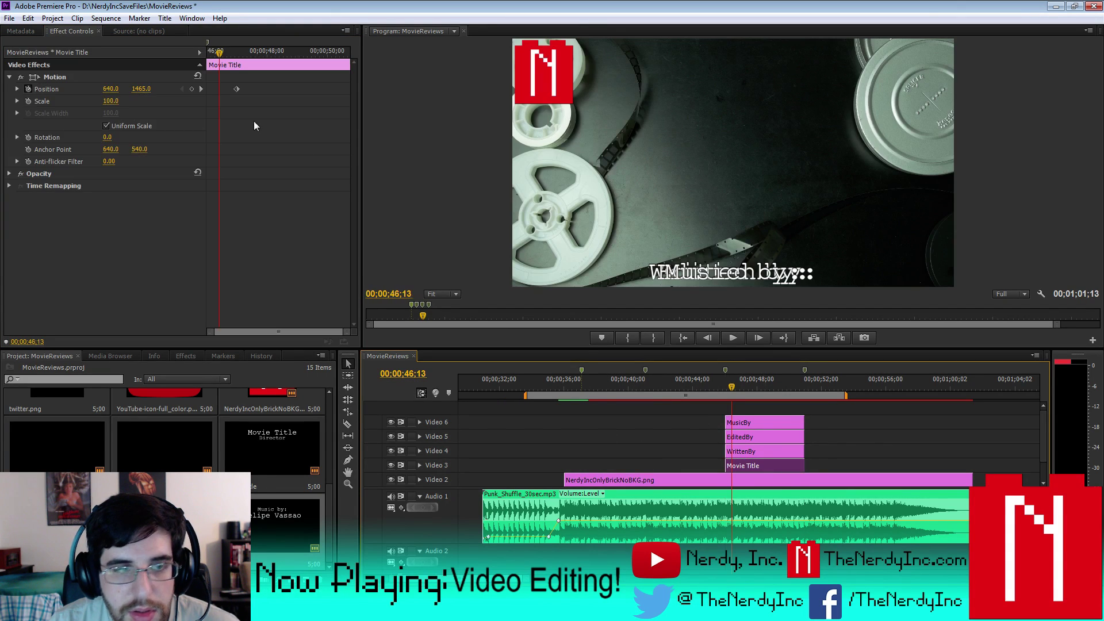
left_click_drag(236, 90, 208, 89)
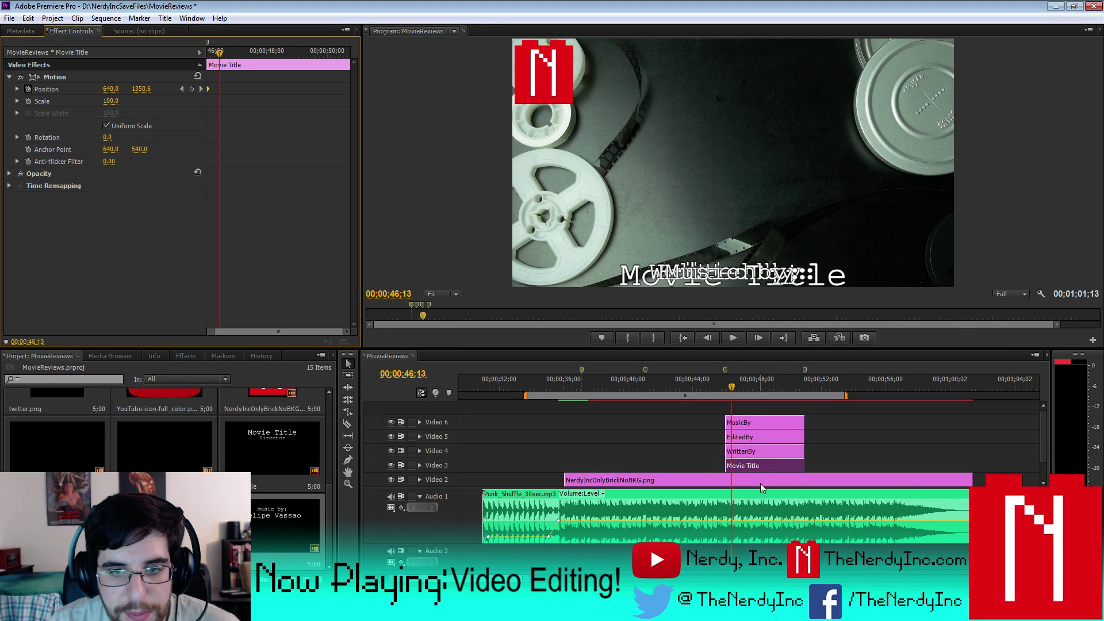
- Move Movie Title and WrittenBy earlier, starting WrittenBy at the previewed time
left_click_drag(750, 465, 619, 463)
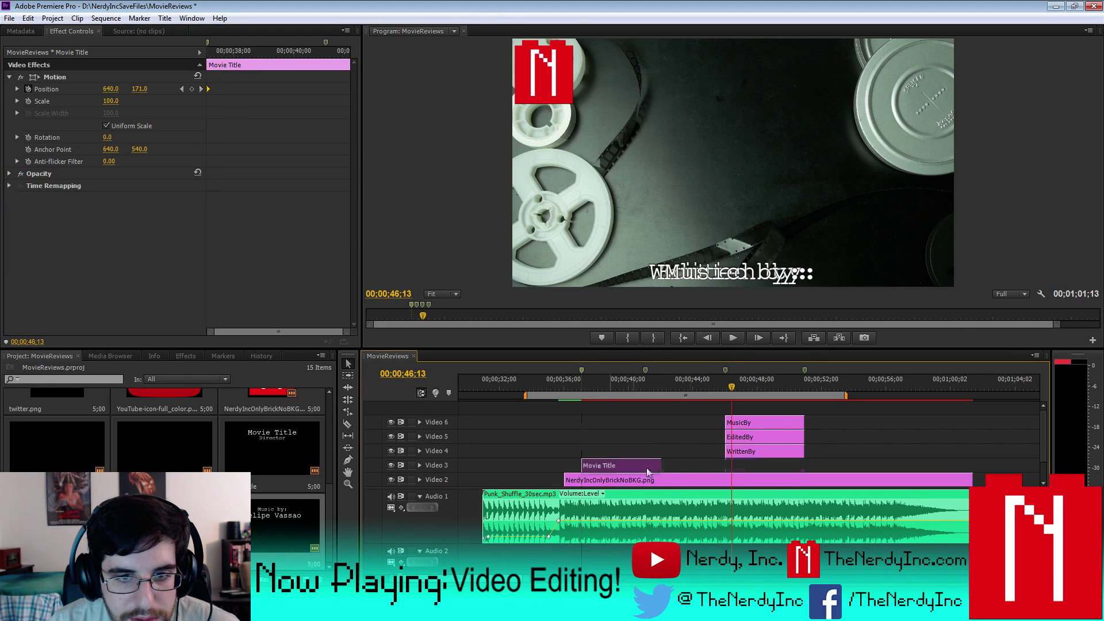
left_click_drag(761, 452, 659, 451)
left_click(609, 377)
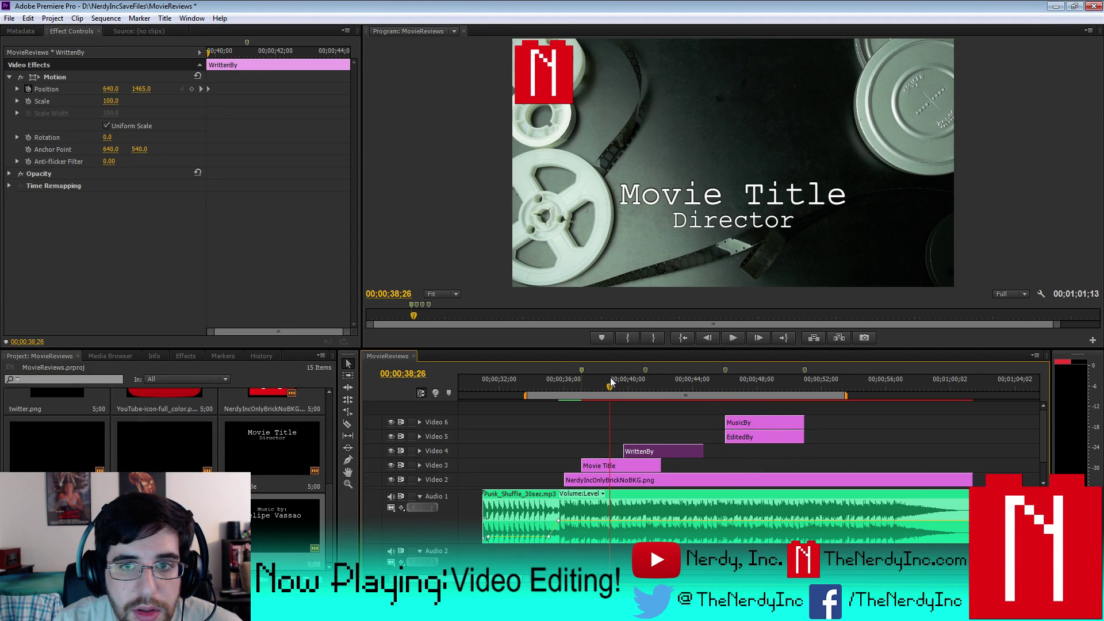
left_click_drag(609, 377, 611, 380)
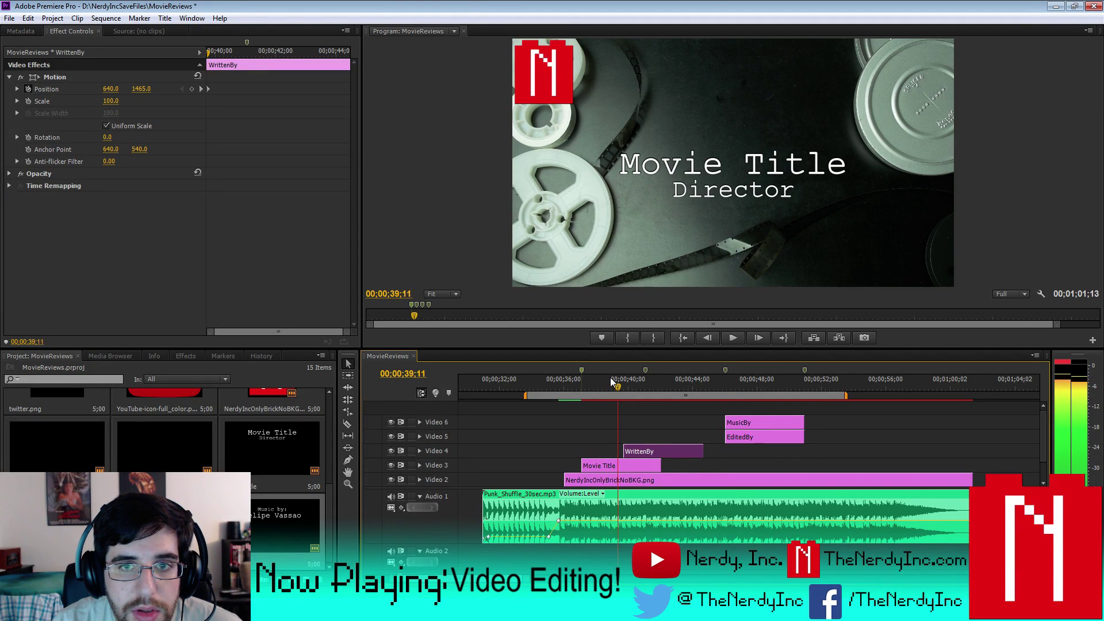
key("space")
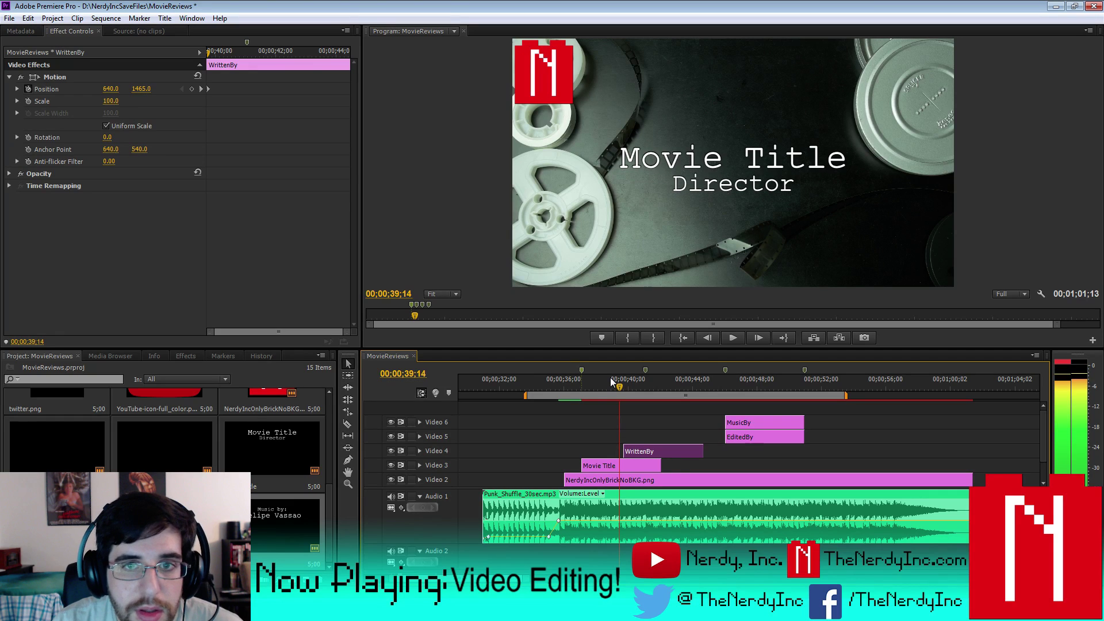
left_click_drag(645, 451, 641, 451)
- Add the MovieReviews title one track higher and preview the titles
left_click_drag(357, 447, 632, 436)
left_click_drag(770, 437, 733, 426)
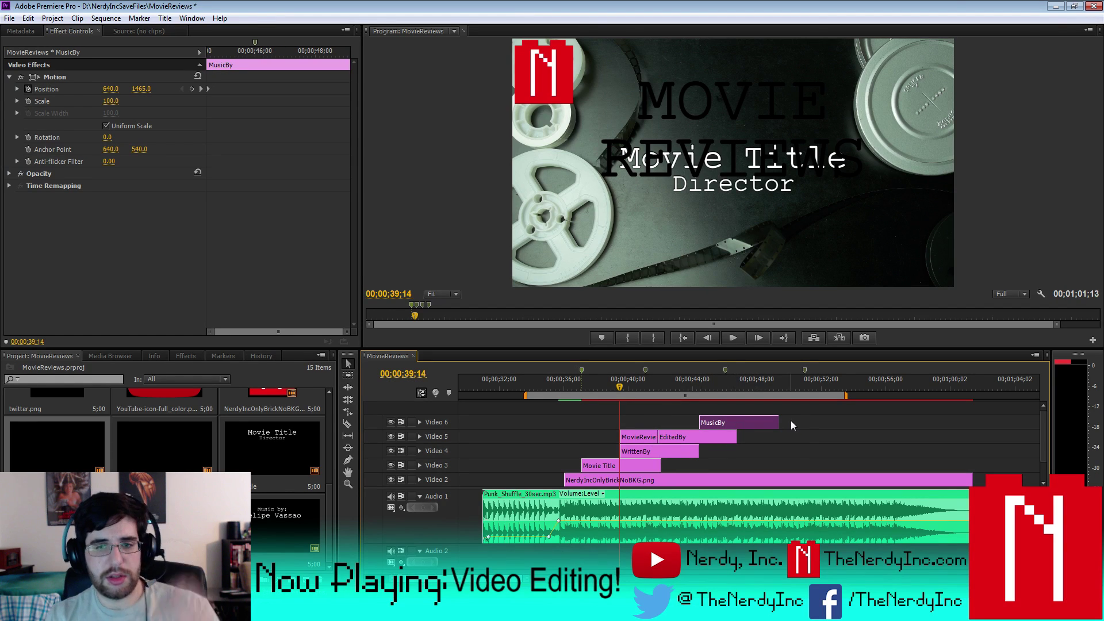
left_click(732, 338)
left_click(781, 384)
left_click(737, 340)
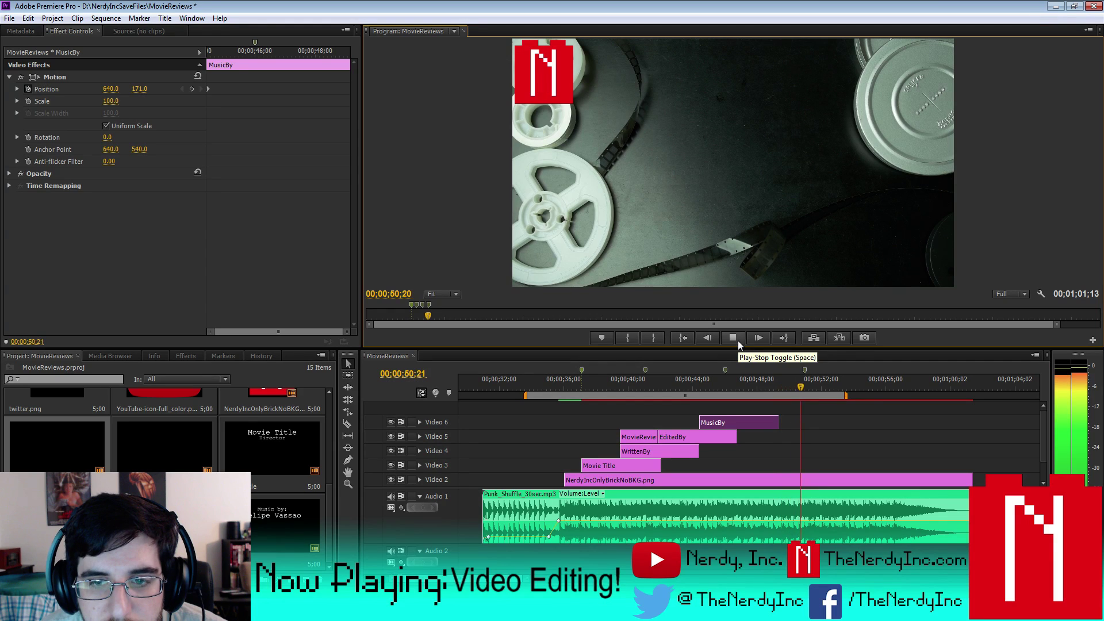
left_click(736, 340)
- Extend MusicBy earlier, move EditedBy later and MovieReviews earlier, and line up WrittenBy and Movie Title
left_click_drag(765, 426, 777, 427)
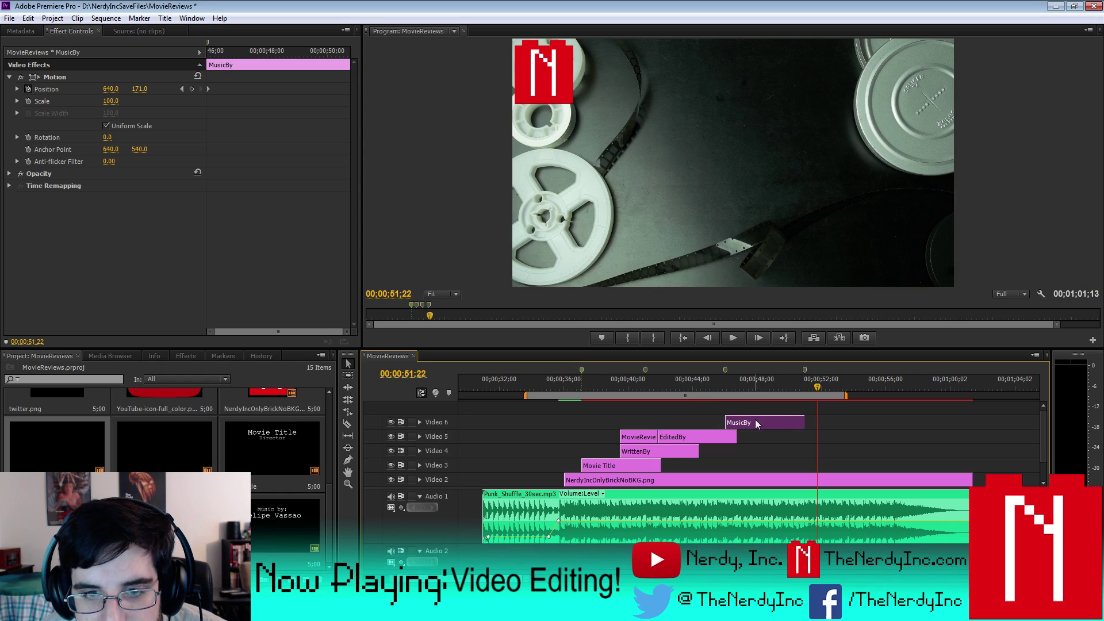
left_click_drag(728, 420, 712, 420)
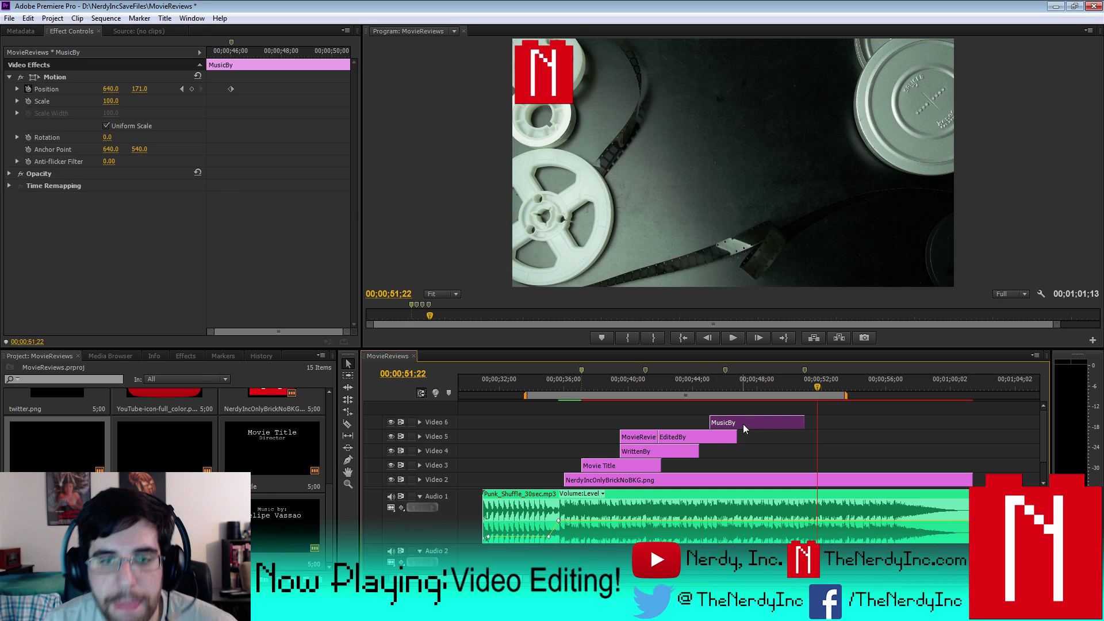
left_click_drag(681, 437, 732, 440)
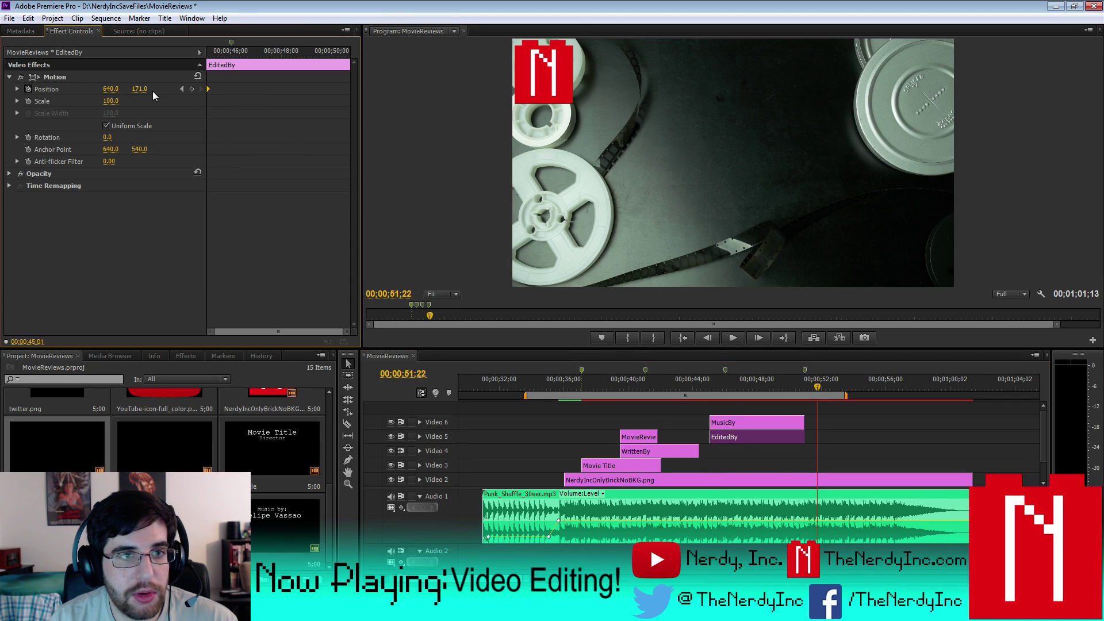
left_click_drag(637, 437, 499, 438)
left_click_drag(670, 451, 760, 457)
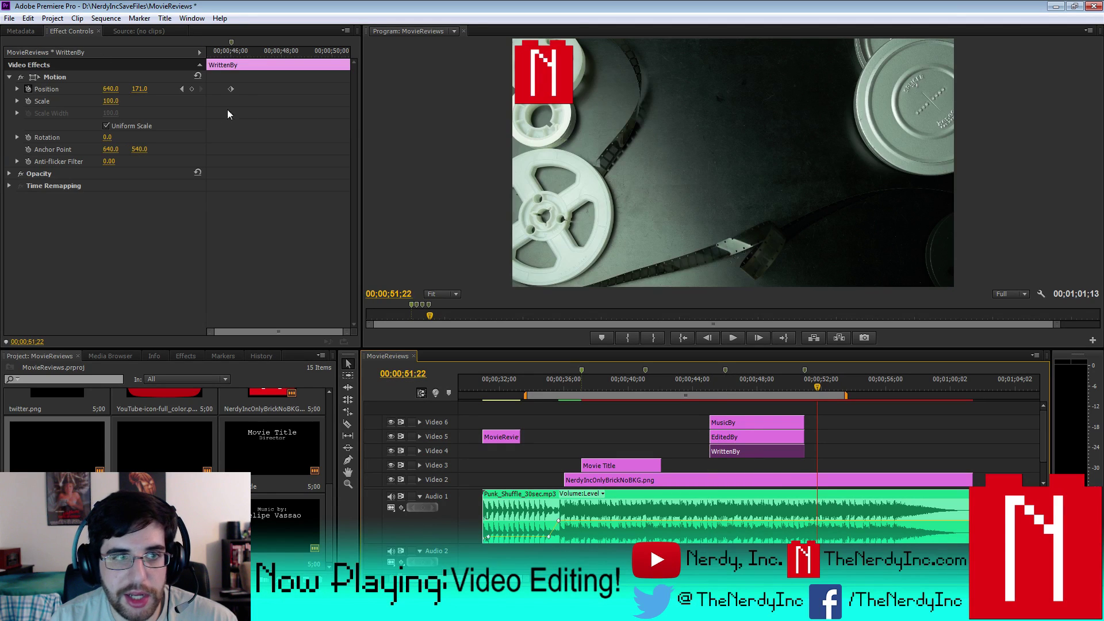
left_click_drag(230, 89, 177, 93)
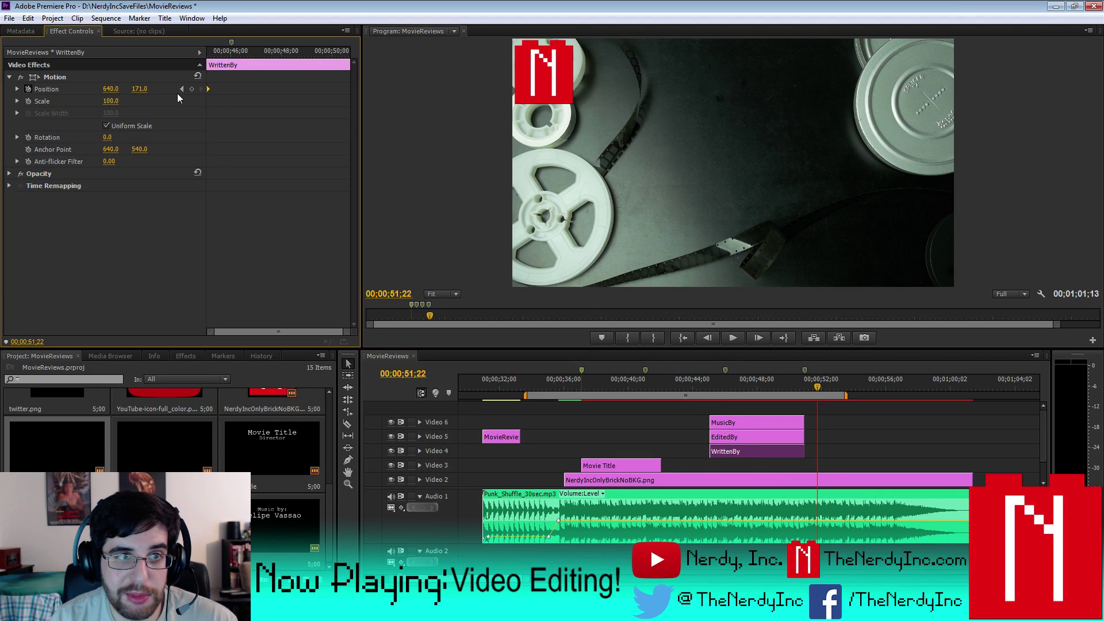
left_click_drag(623, 468, 710, 464)
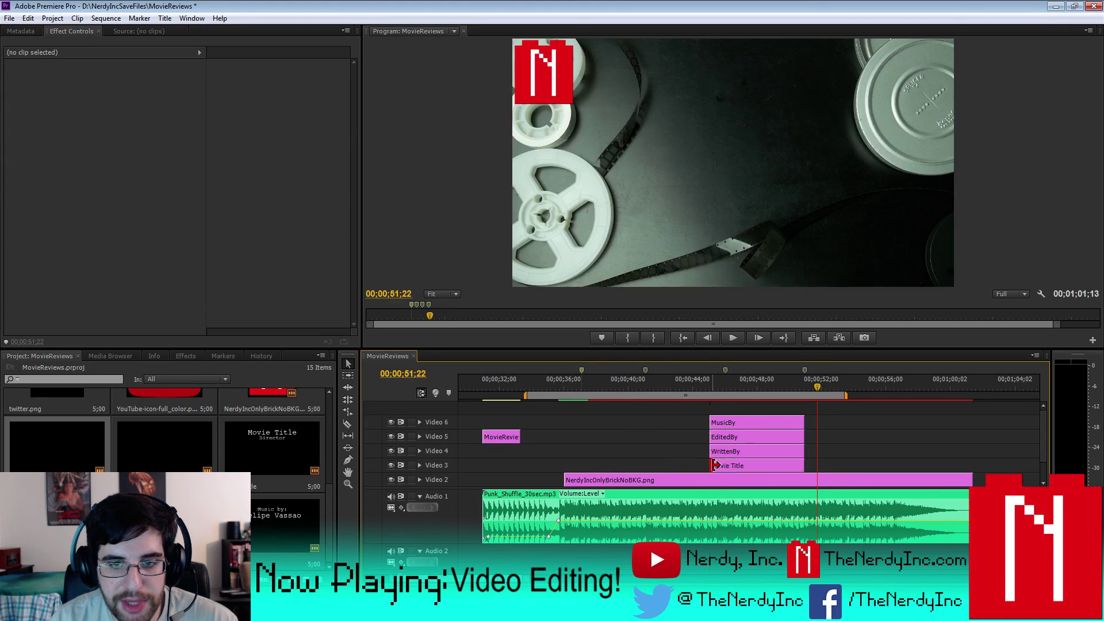
- Move Movie Title's keyframe to its start, shift the clip earlier, and check frame by frame
left_click_drag(229, 90, 208, 89)
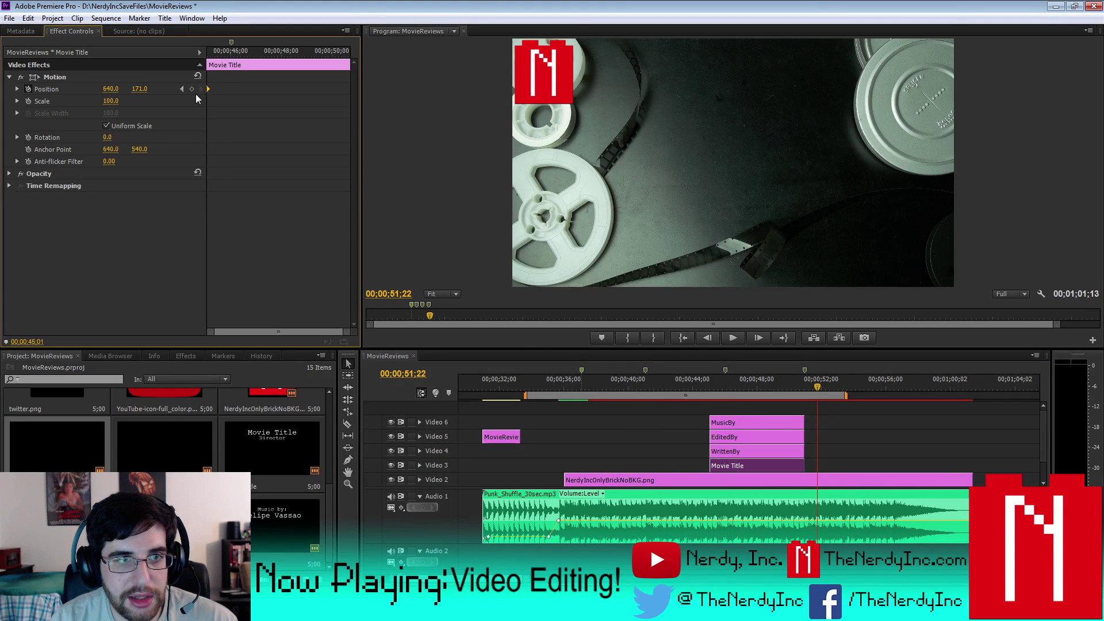
left_click_drag(742, 467, 613, 466)
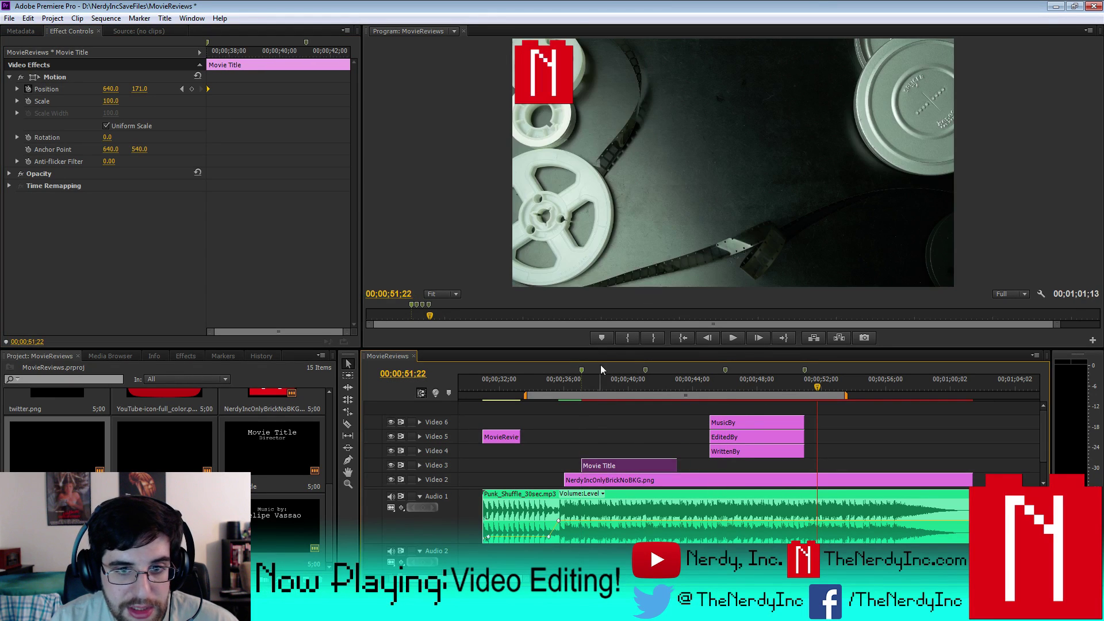
left_click(625, 380)
key("Right")
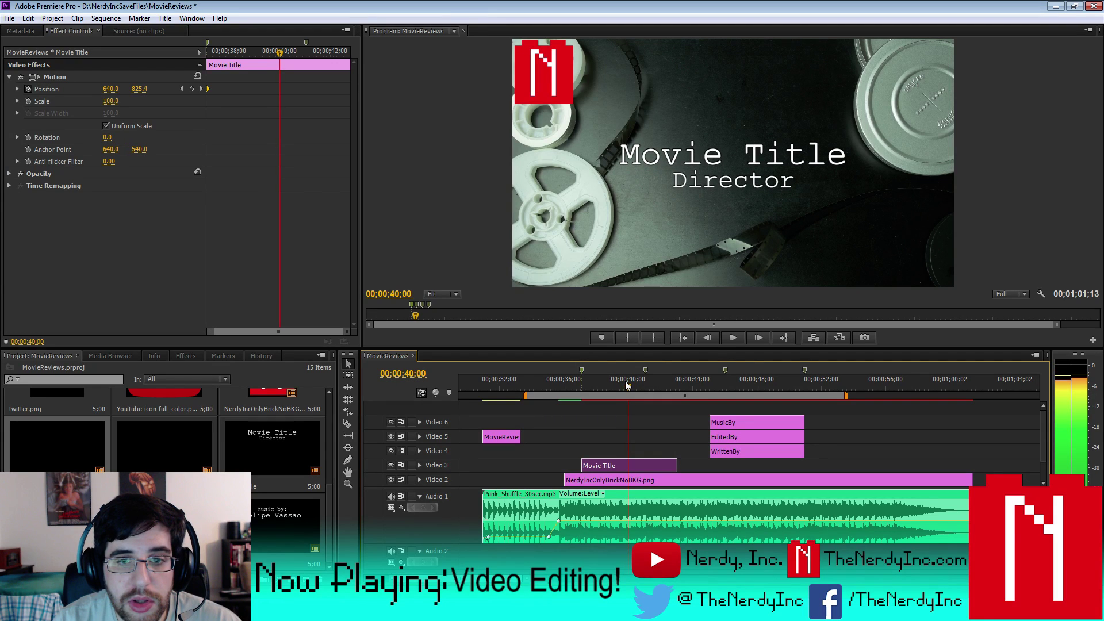
key("Right")
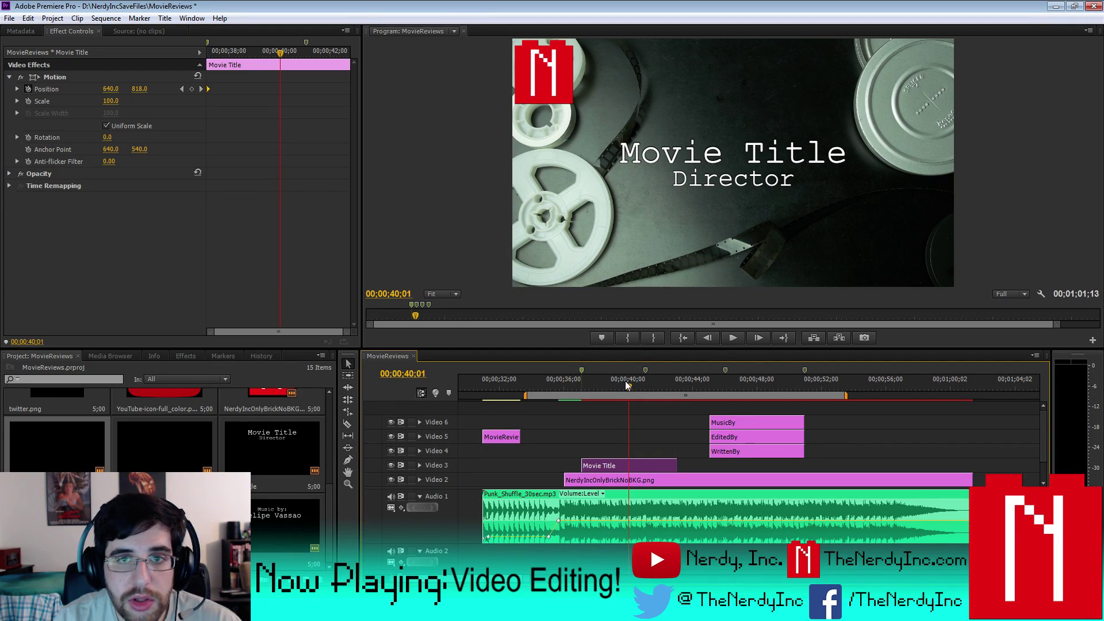
key("Right")
key("Right")
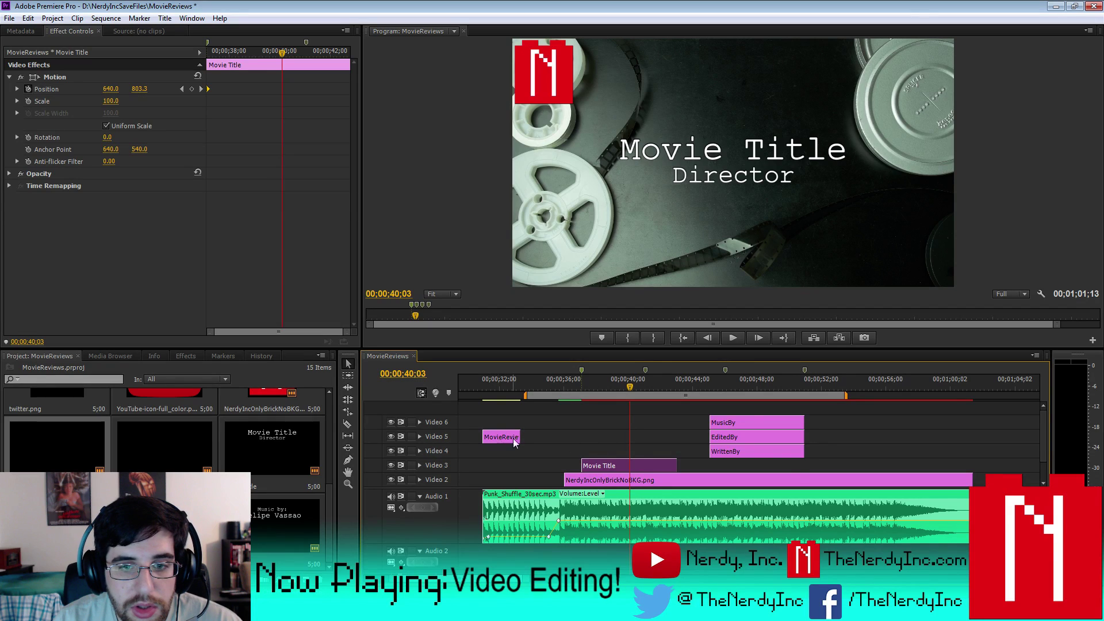
- Stagger WrittenBy, EditedBy and MusicBy after Movie Title and put MovieReviews on the top track
left_click_drag(756, 453, 675, 451)
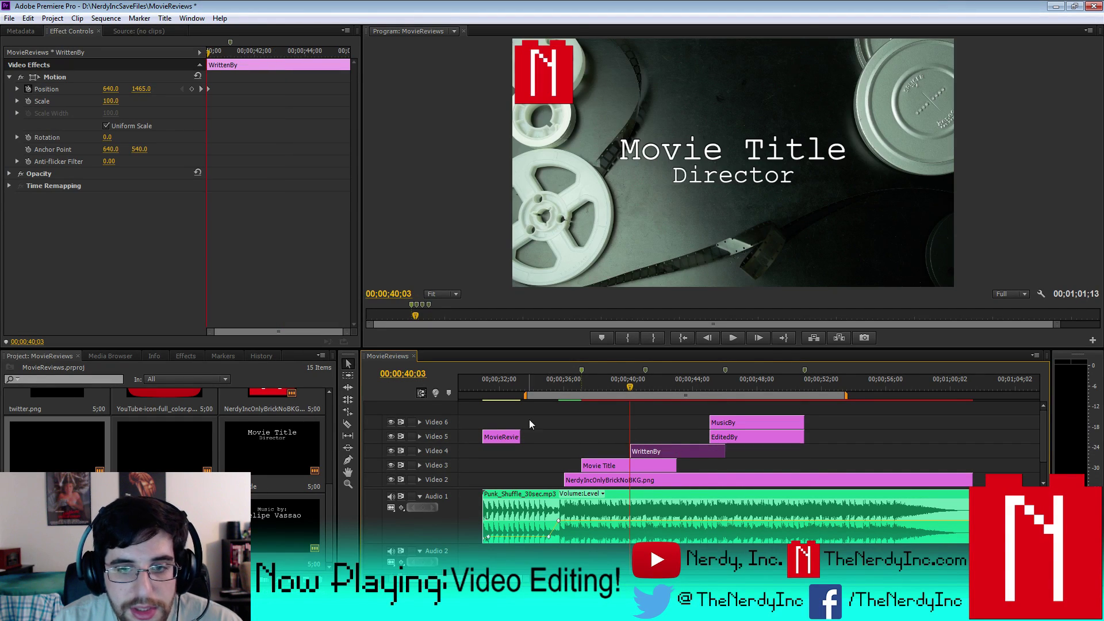
left_click_drag(501, 436, 654, 438)
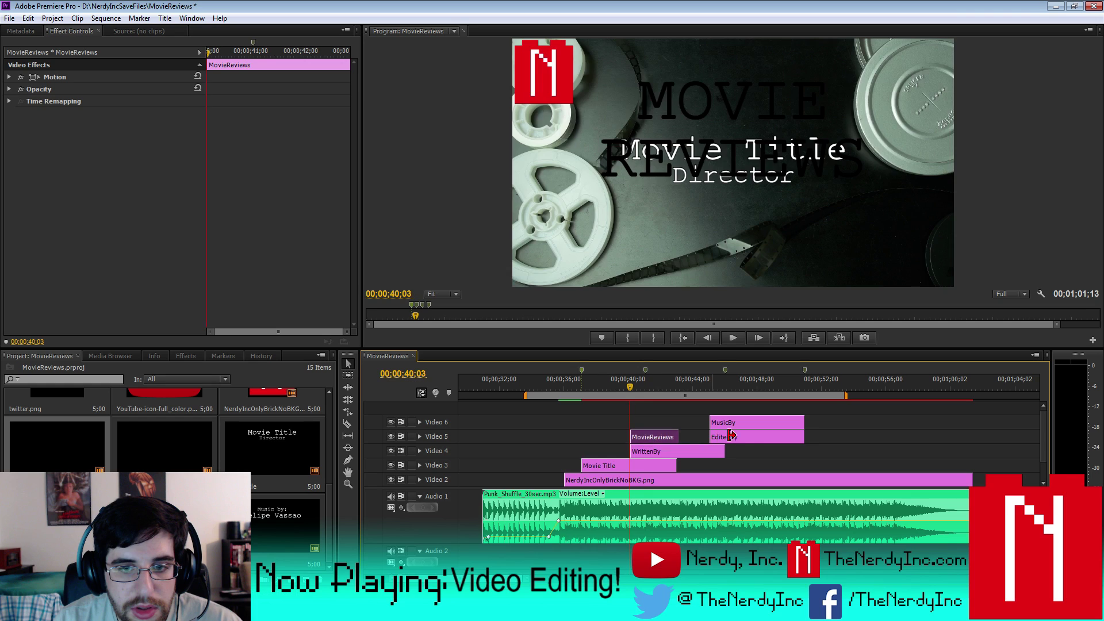
left_click_drag(751, 438, 833, 423)
left_click_drag(656, 438, 702, 424)
left_click_drag(858, 423, 538, 422)
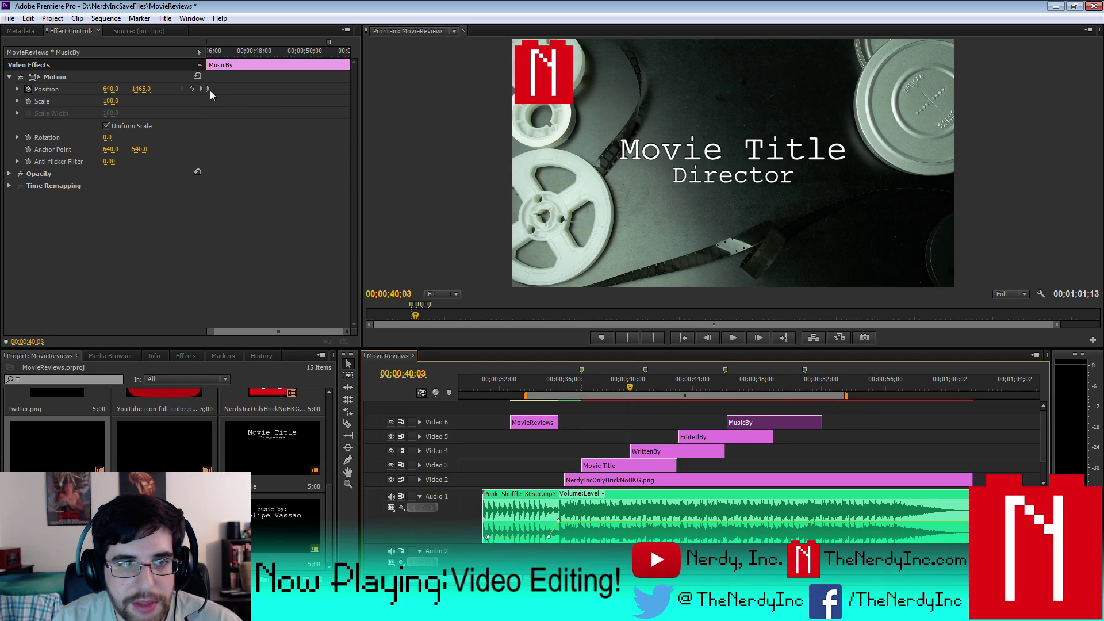
- Retime MusicBy's clip start and move its Position keyframe earlier
left_click_drag(206, 88, 232, 90)
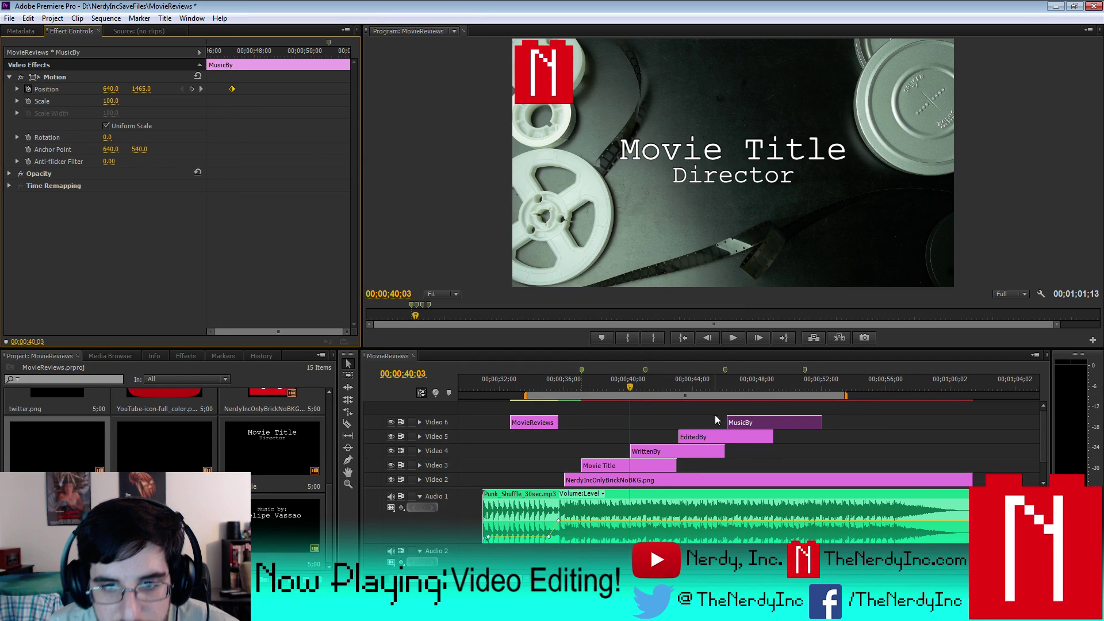
left_click_drag(727, 422, 734, 422)
left_click(754, 389)
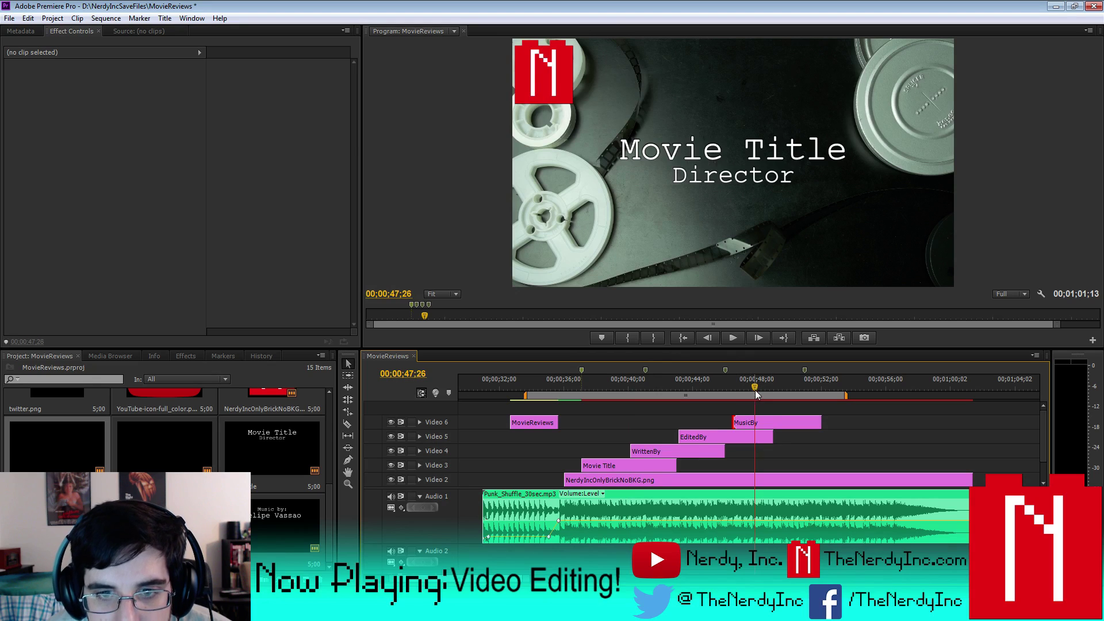
left_click(773, 424)
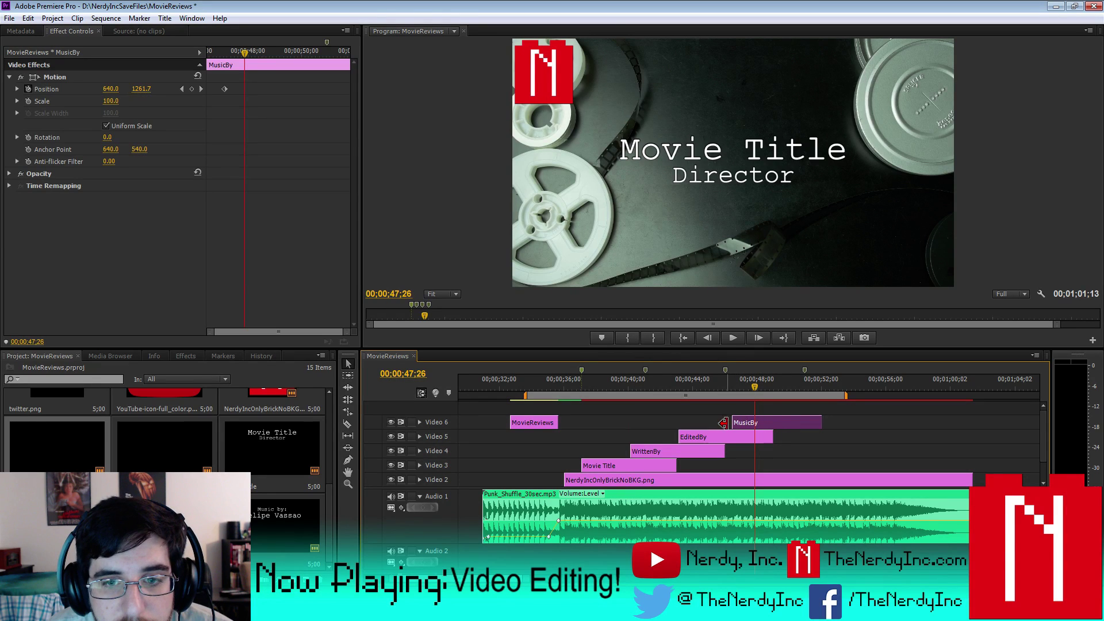
left_click_drag(733, 423, 737, 423)
left_click(752, 426)
key("ctrl+z")
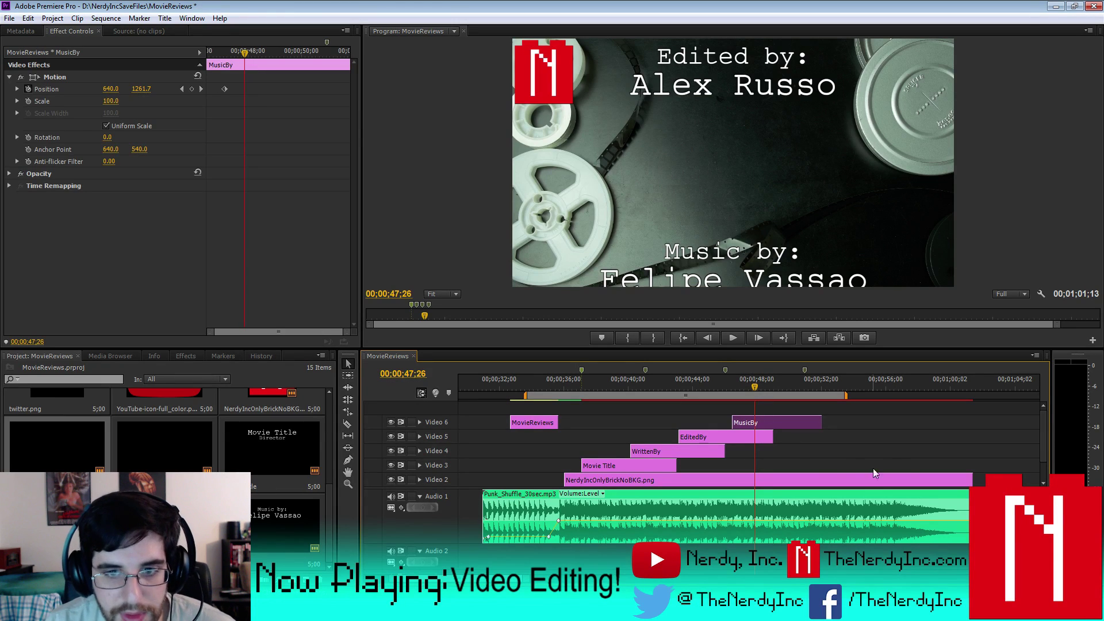
left_click_drag(225, 89, 181, 95)
- Move EditedBy about 3 seconds later and align MusicBy's start and keyframe to 00;00;46;25
left_click_drag(730, 437, 778, 437)
left_click(748, 423)
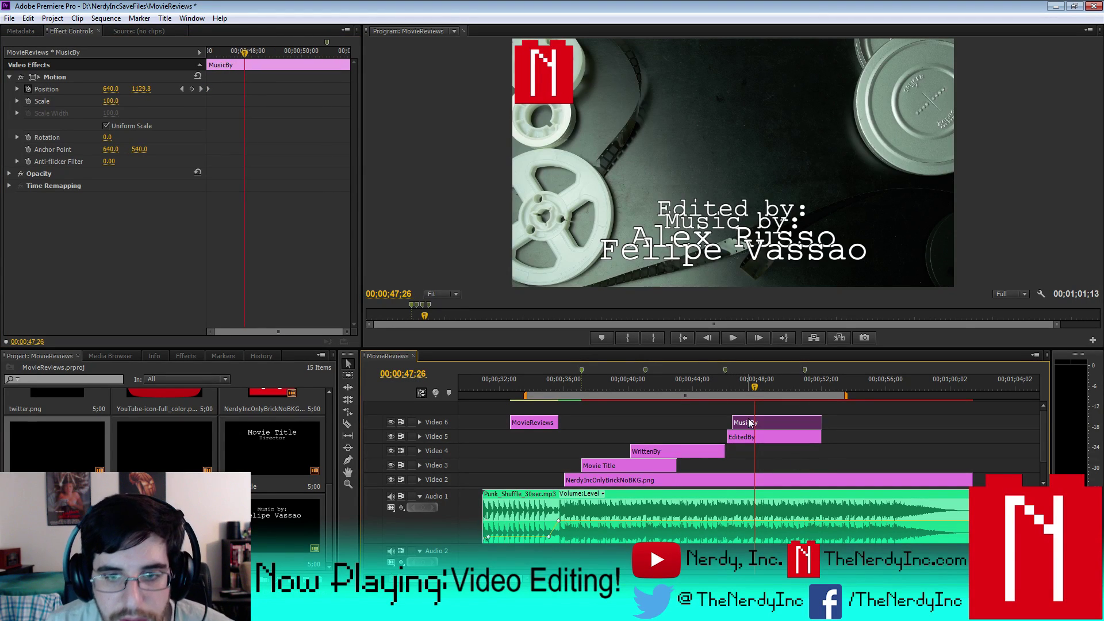
left_click(737, 386)
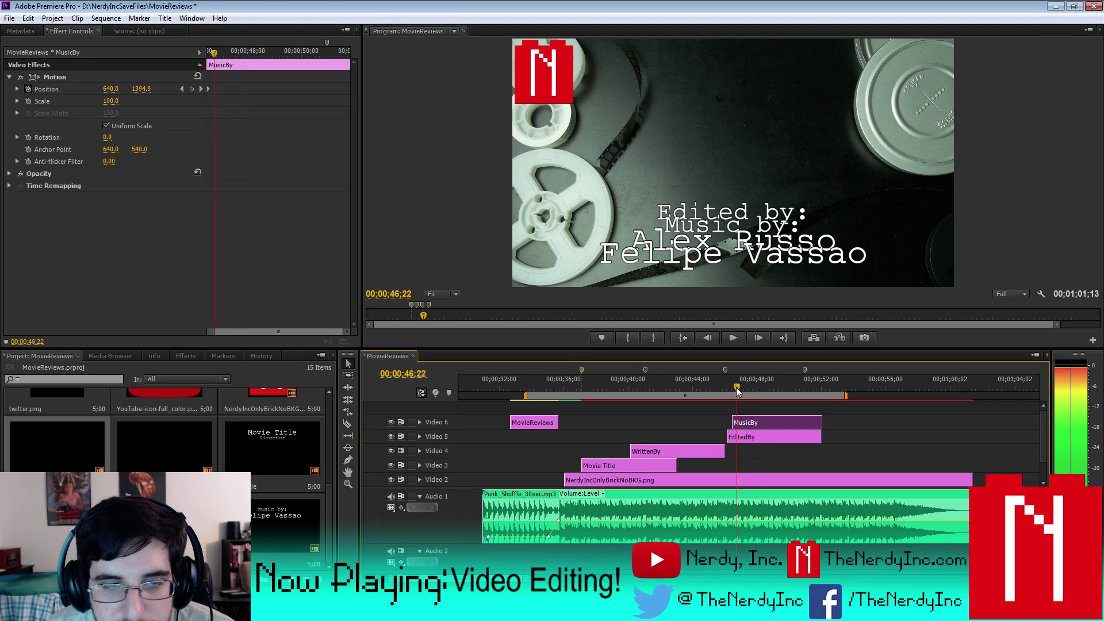
left_click_drag(737, 390, 739, 390)
left_click_drag(206, 89, 214, 90)
left_click_drag(733, 423, 739, 423)
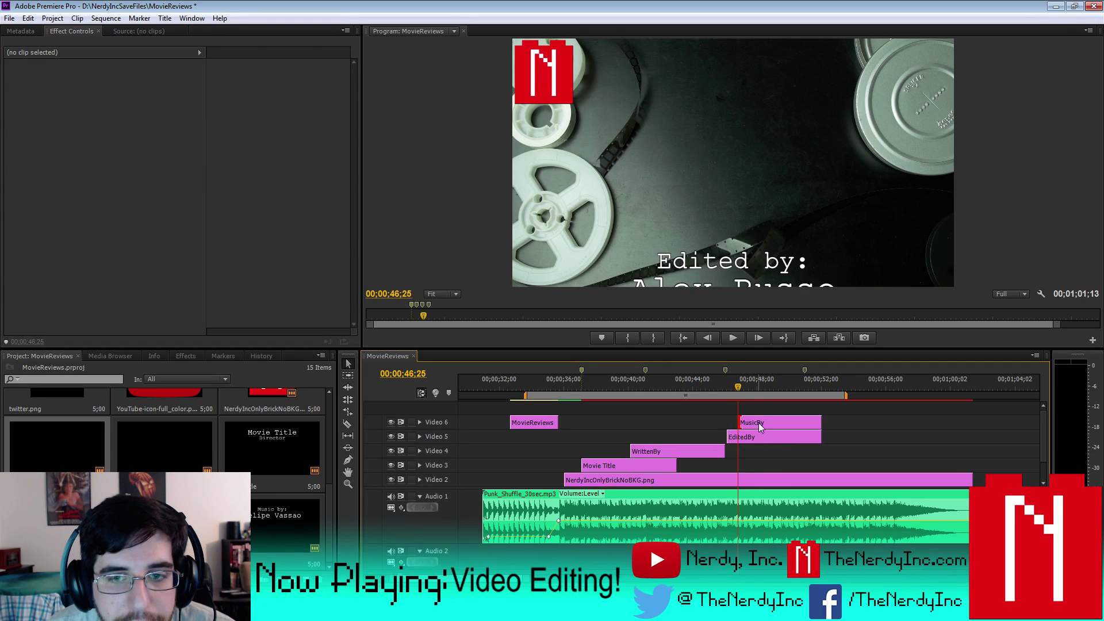
left_click(758, 422)
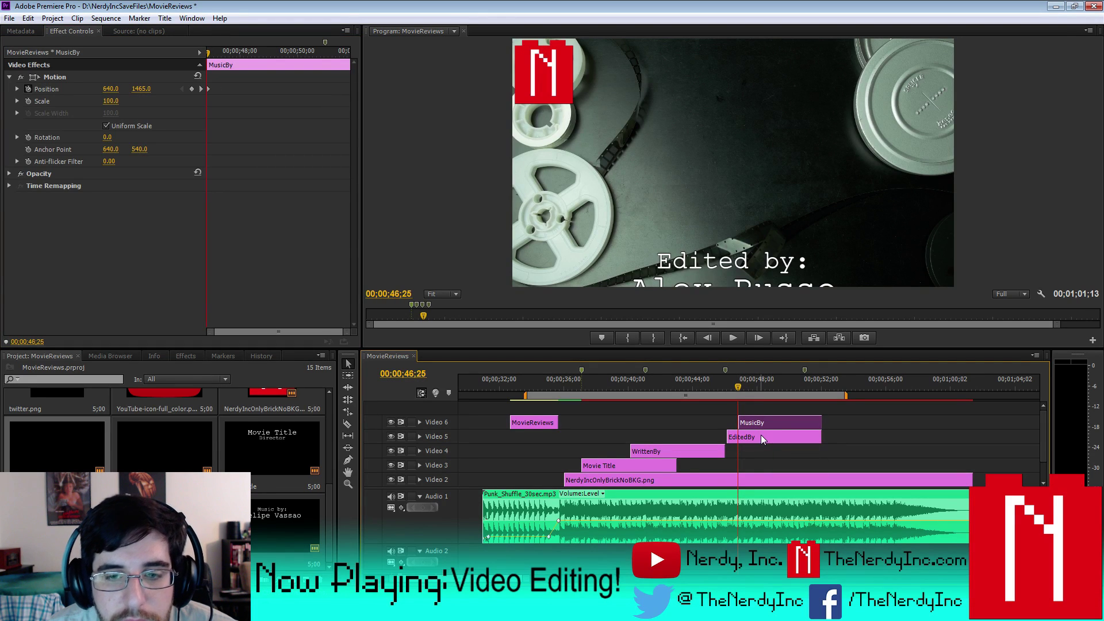
- Try aligning EditedBy to the playhead, undo three edits, and move MovieReviews to about 52 seconds
left_click(758, 439)
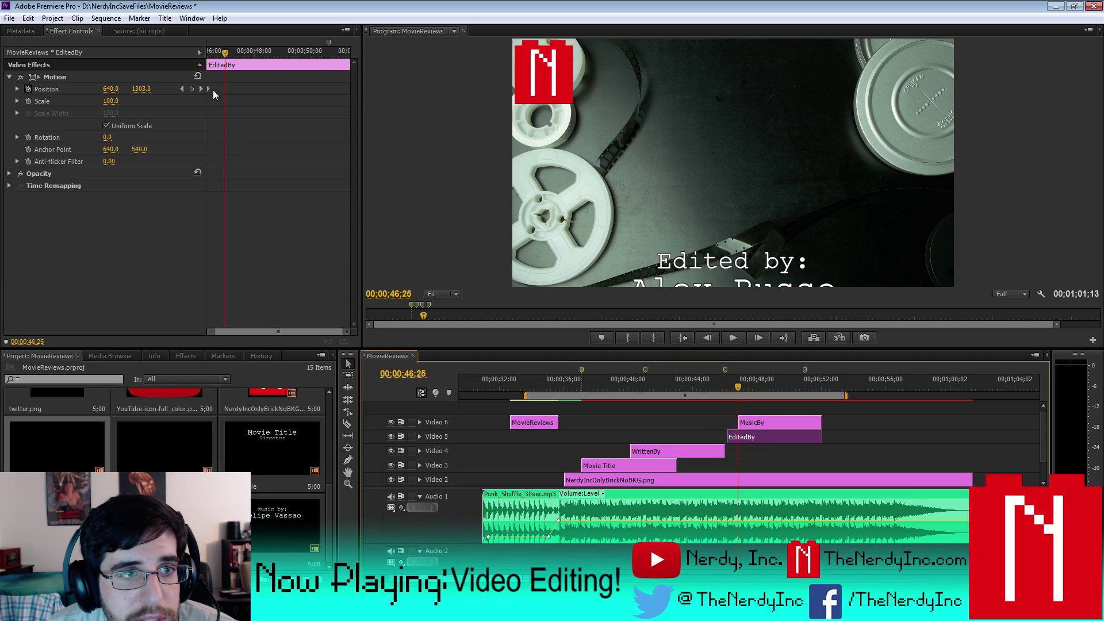
left_click_drag(209, 88, 226, 89)
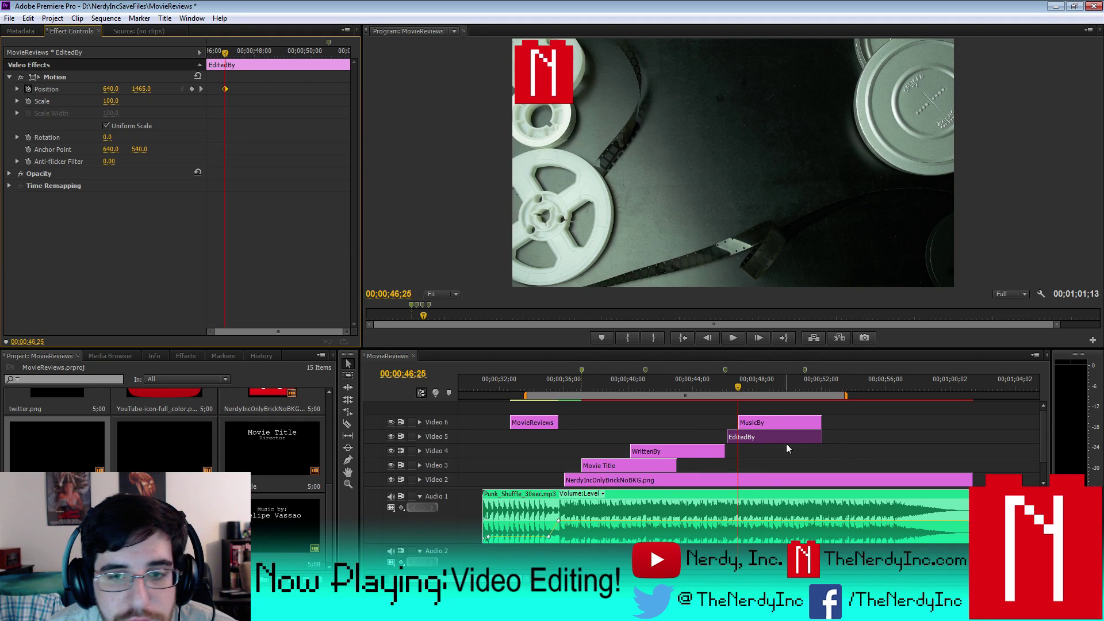
left_click_drag(729, 432, 764, 457)
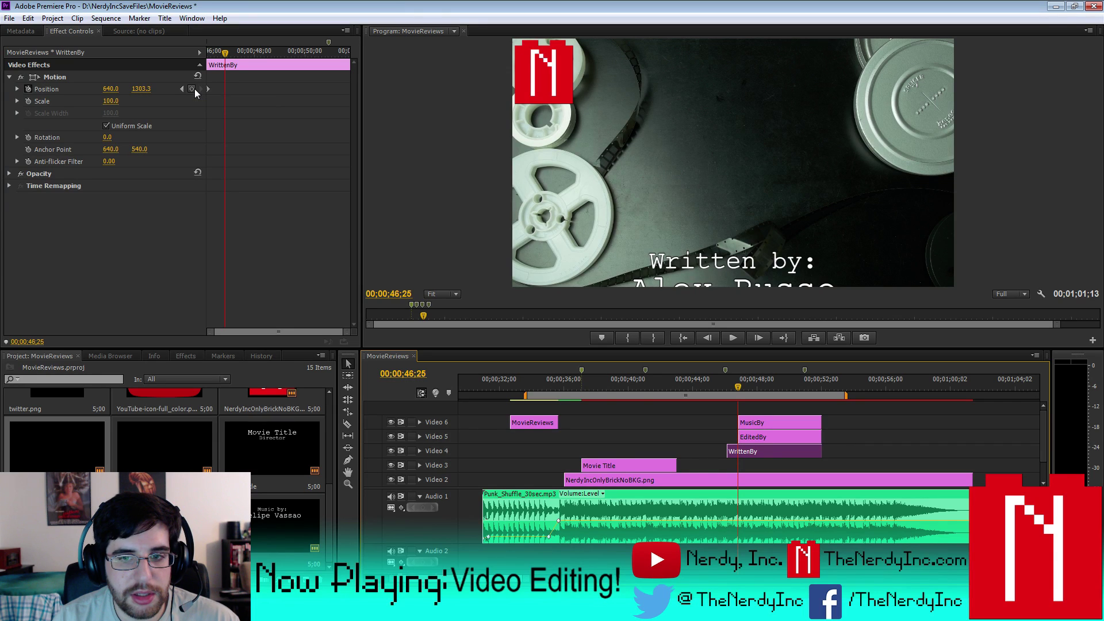
key("ctrl+z")
key("ctrl+z")
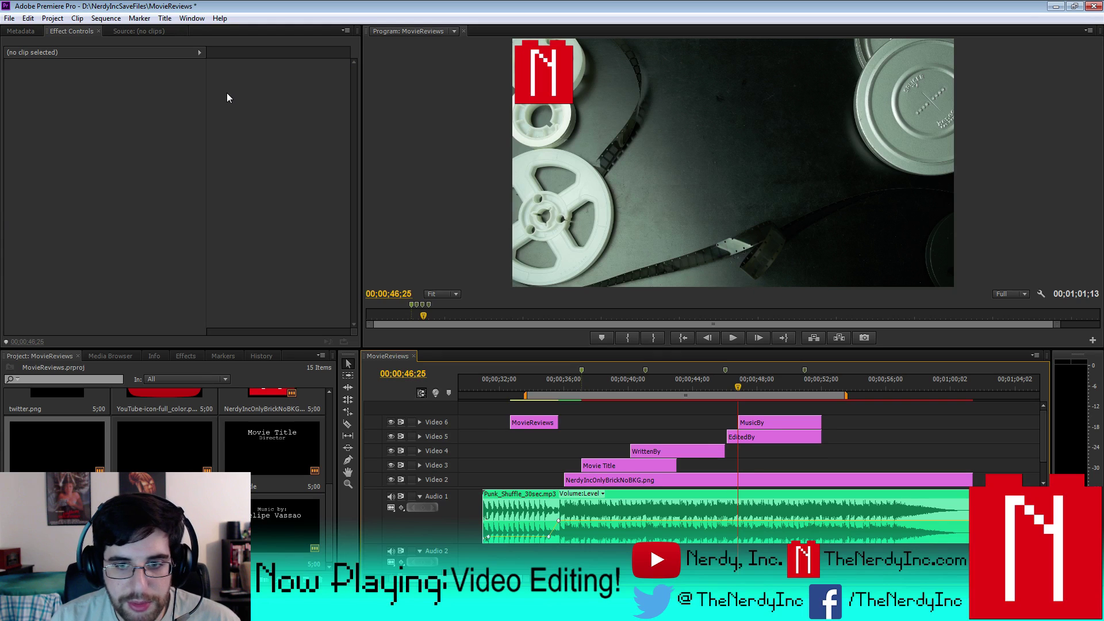
key("ctrl+z")
key("ctrl+z")
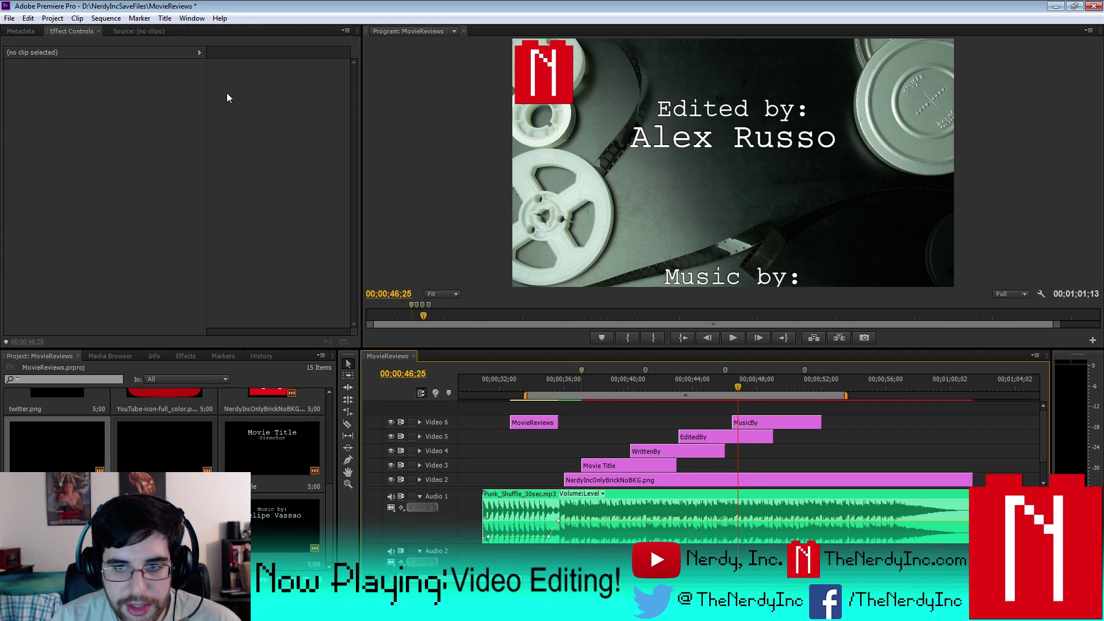
key("ctrl+z")
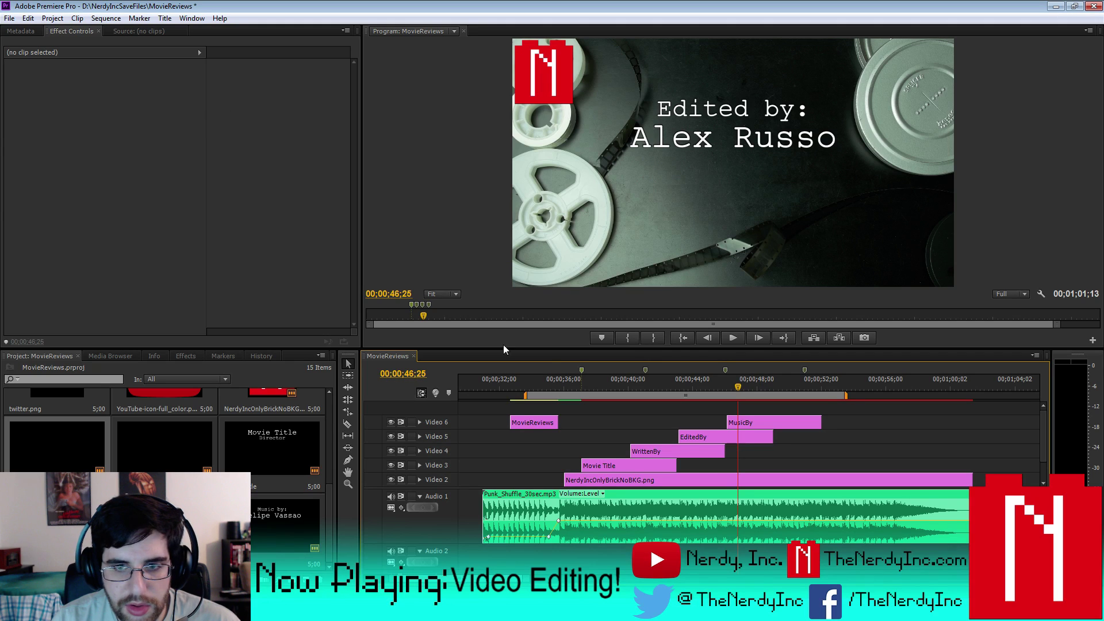
left_click_drag(530, 422, 832, 411)
scroll(878, 425, "down", 1)
- Lengthen the MovieReviews clip to run 00;00;50;28–00;00;51;29 and step through its frames
scroll(1044, 460, "up", 2)
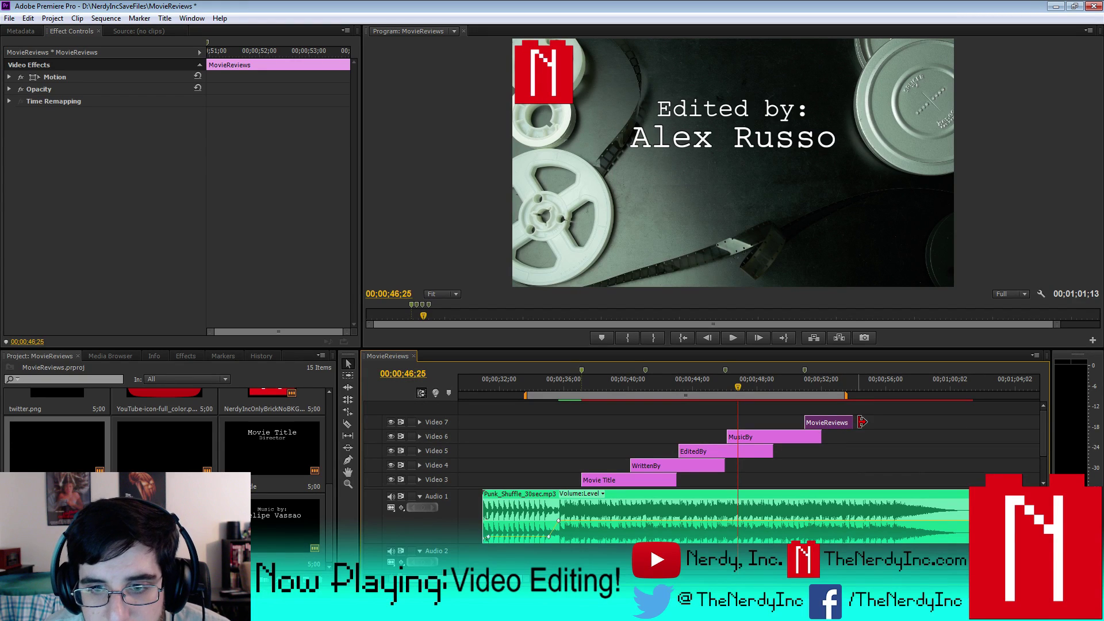
left_click_drag(845, 421, 818, 423)
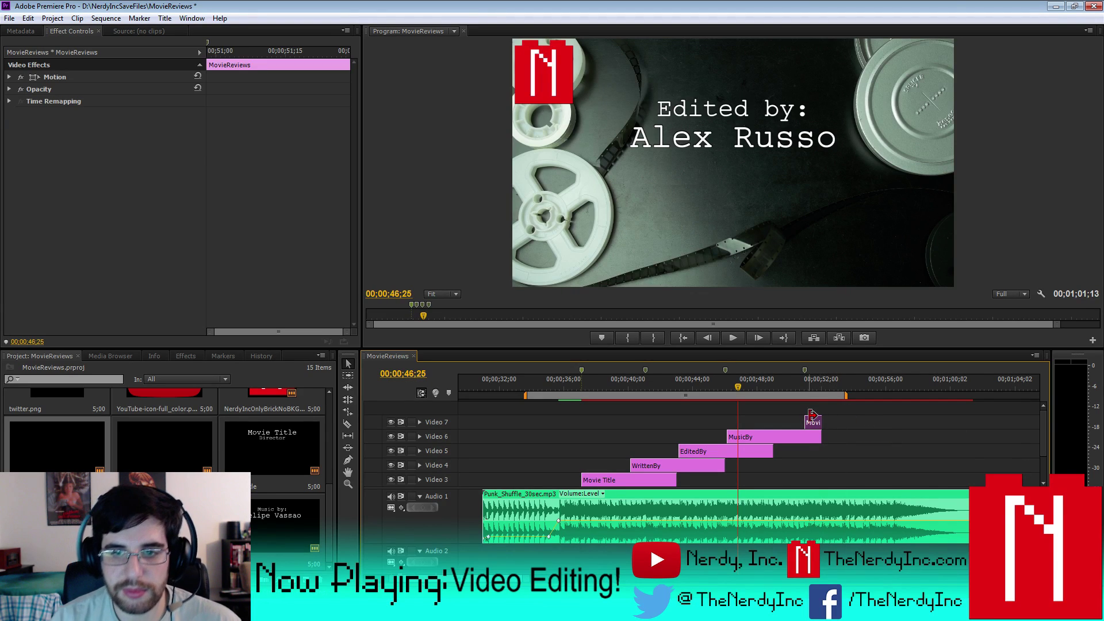
key("Down")
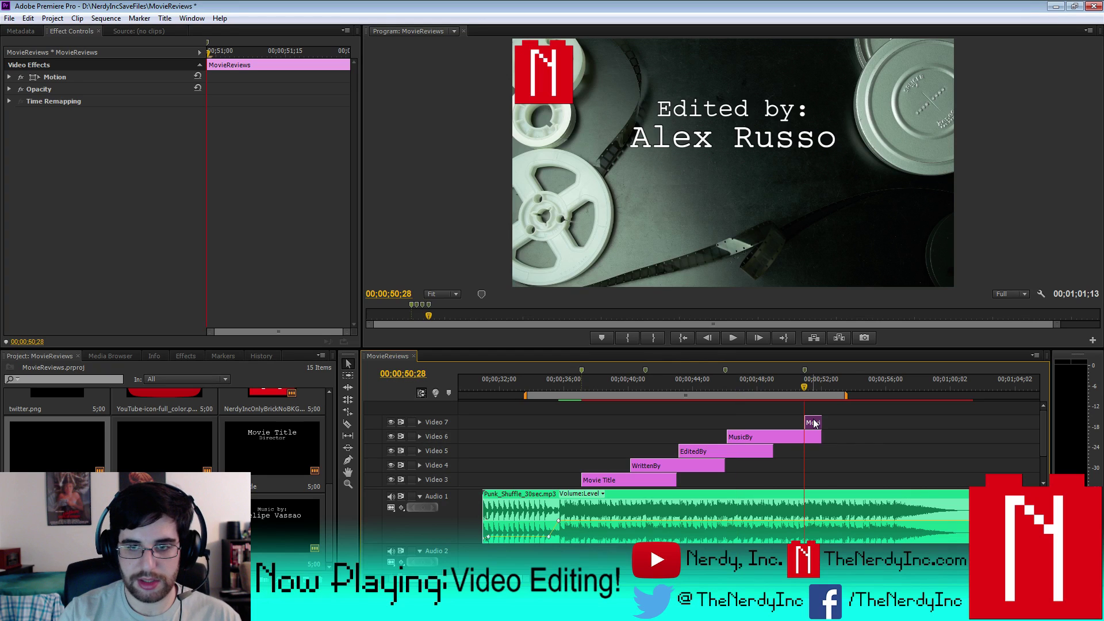
key("Right")
key("Right")
key("Right")
key("Right")
key("Right")
key("Right")
key("Right")
key("Right")
key("Right")
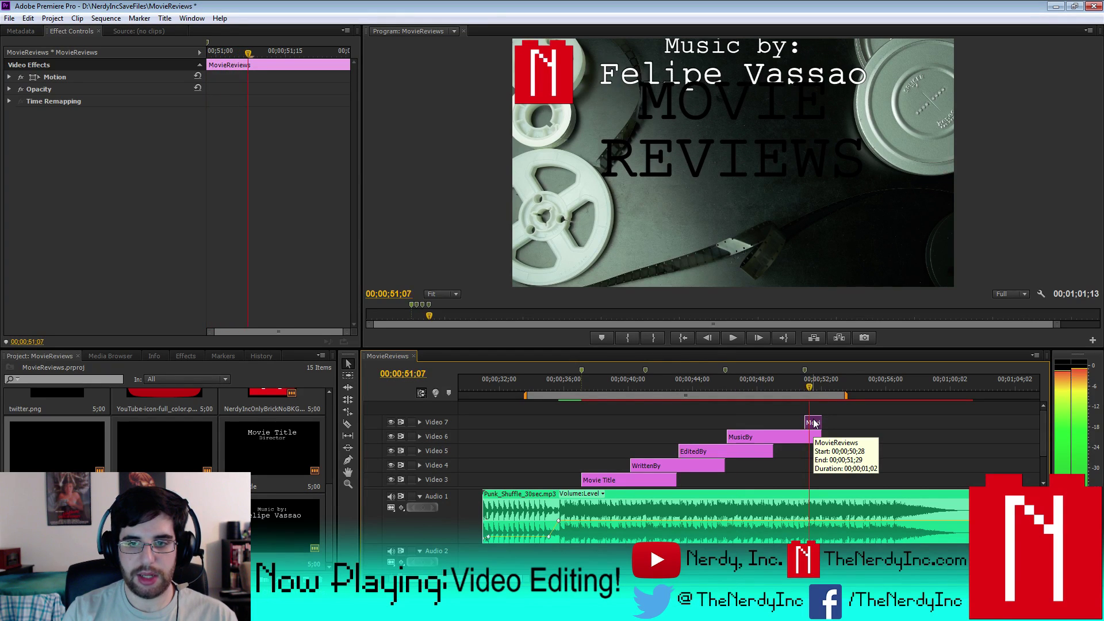
key("Right")
key("Right")
key("Right")
key("Right")
key("Right")
key("Right")
key("Right")
key("Right")
key("Right")
key("Right")
key("Right")
key("Right")
key("Right")
key("Right")
key("Right")
key("Right")
key("Right")
key("Right")
key("Right")
key("Right")
key("Right")
key("Right")
key("Right")
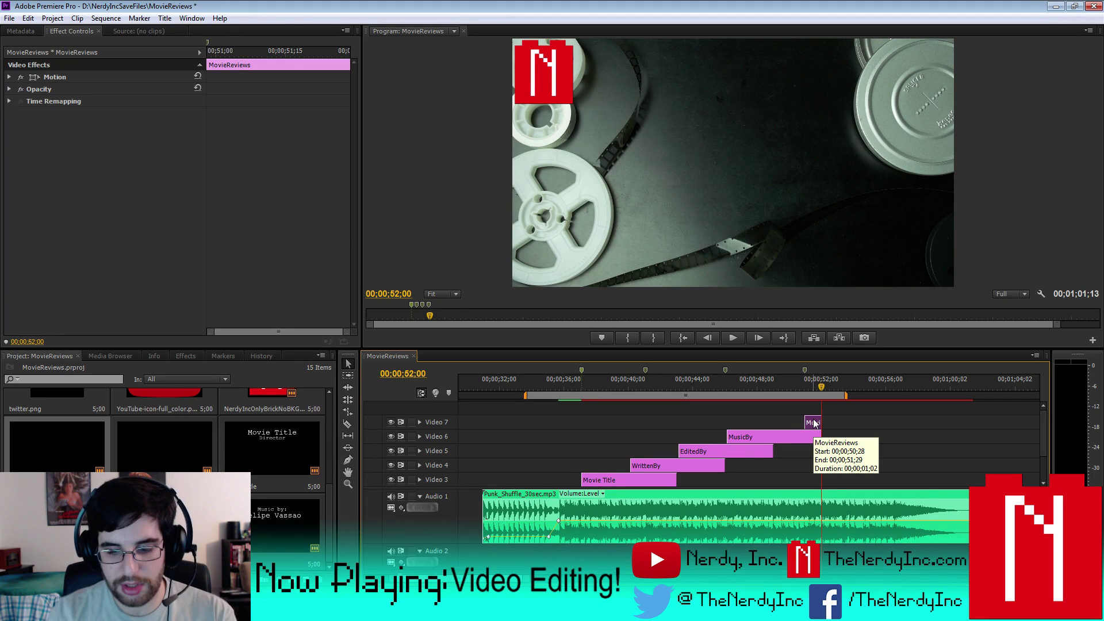
- Revert the MovieReviews move, then align MusicBy's clip start and Position keyframe to the playhead
left_click_drag(813, 423, 510, 437)
key("Up")
key("Up")
left_click(739, 437)
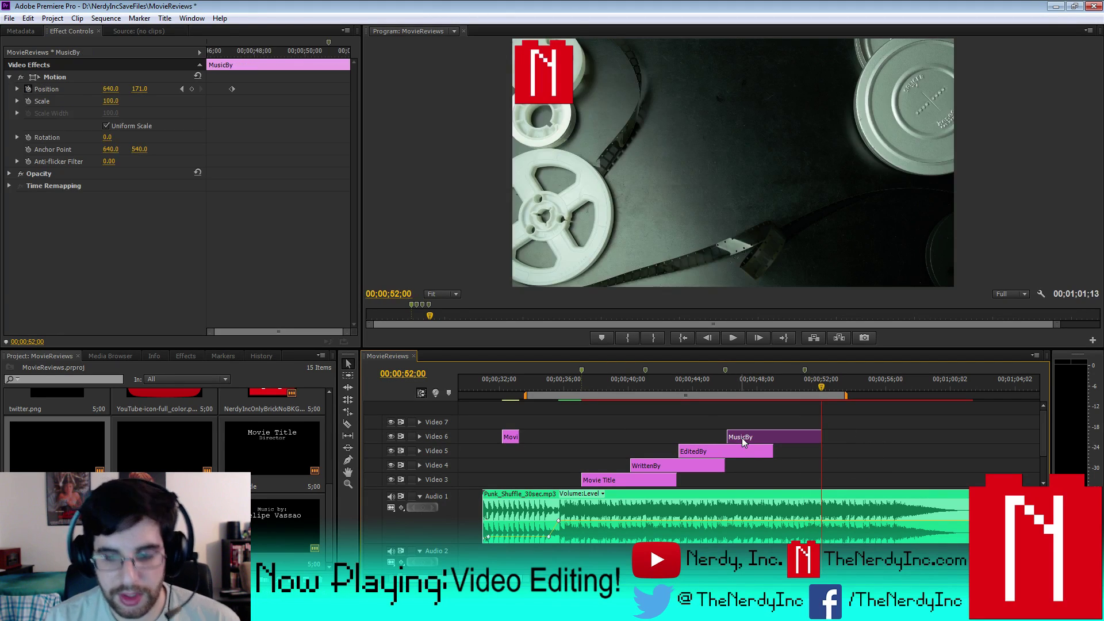
key("space")
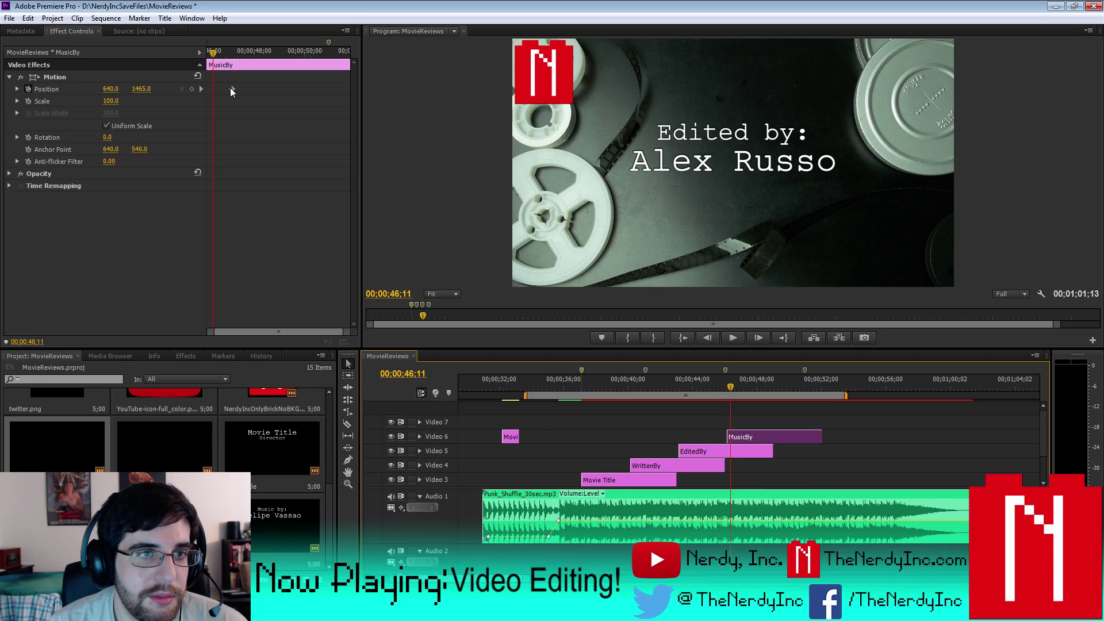
left_click_drag(231, 88, 214, 88)
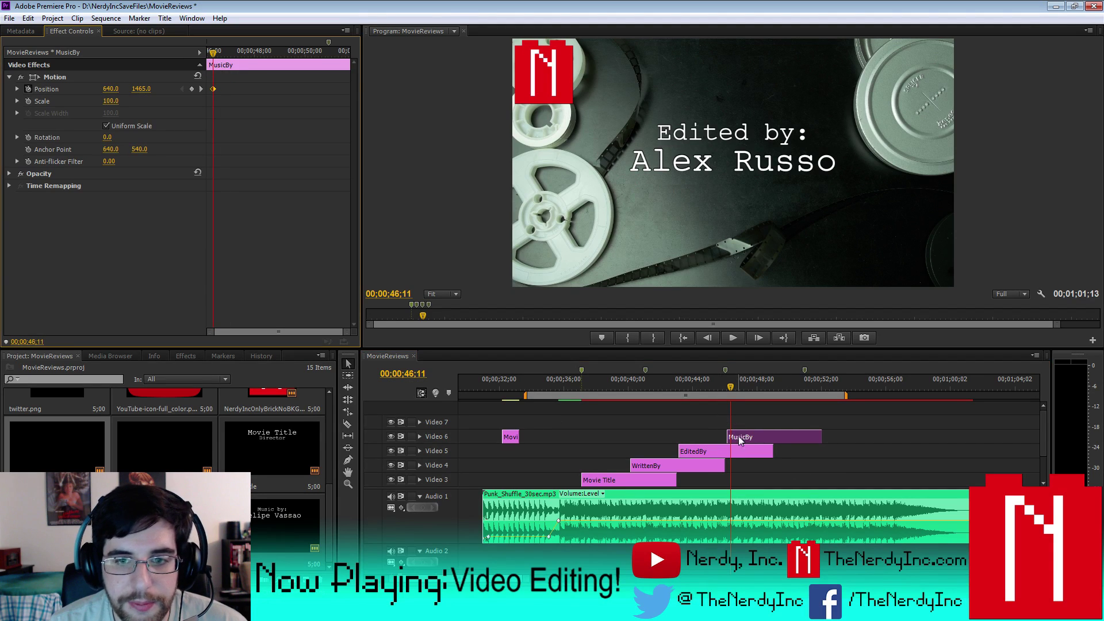
left_click_drag(729, 437, 773, 456)
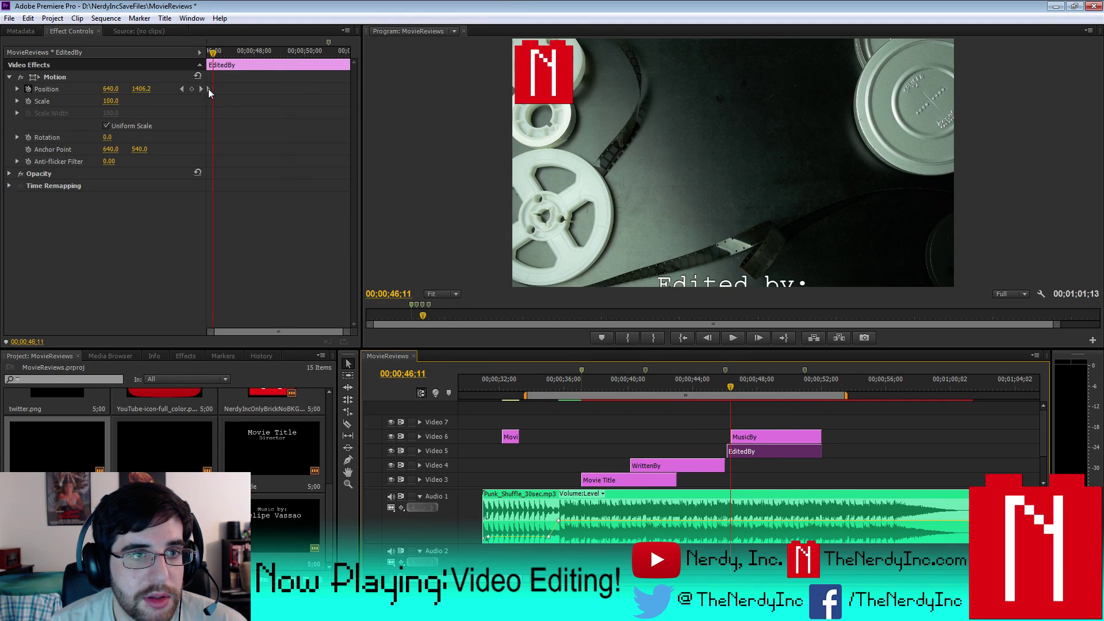
- Align EditedBy, WrittenBy and Movie Title clip starts and Position keyframes to the playhead
left_click_drag(731, 451, 777, 470)
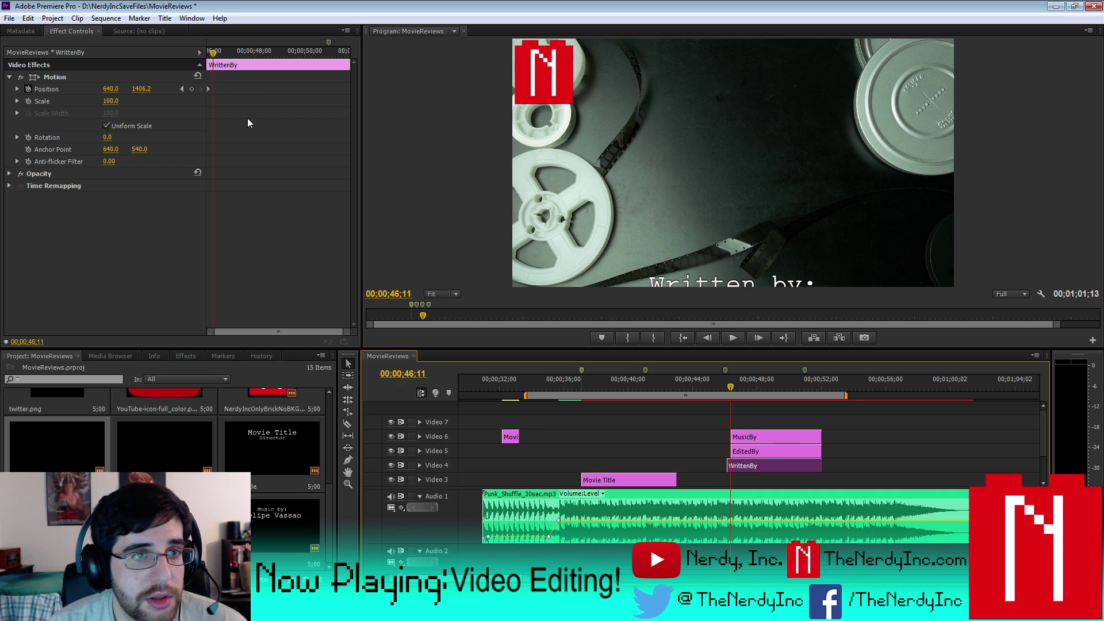
left_click_drag(207, 89, 213, 90)
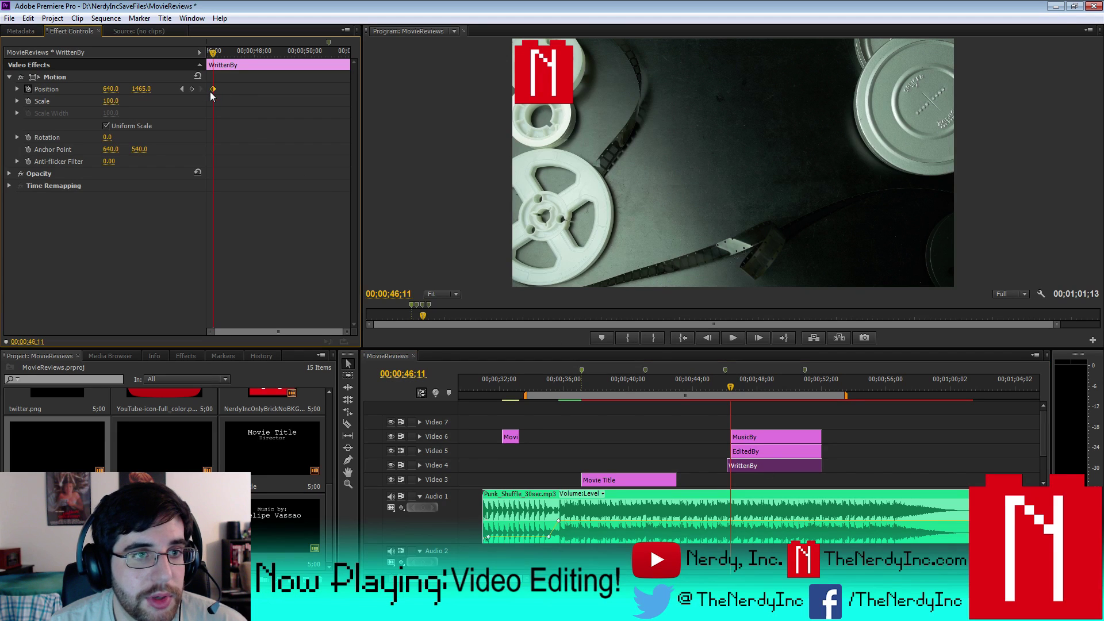
left_click(724, 467)
left_click_drag(676, 480, 830, 481)
left_click_drag(207, 90, 213, 89)
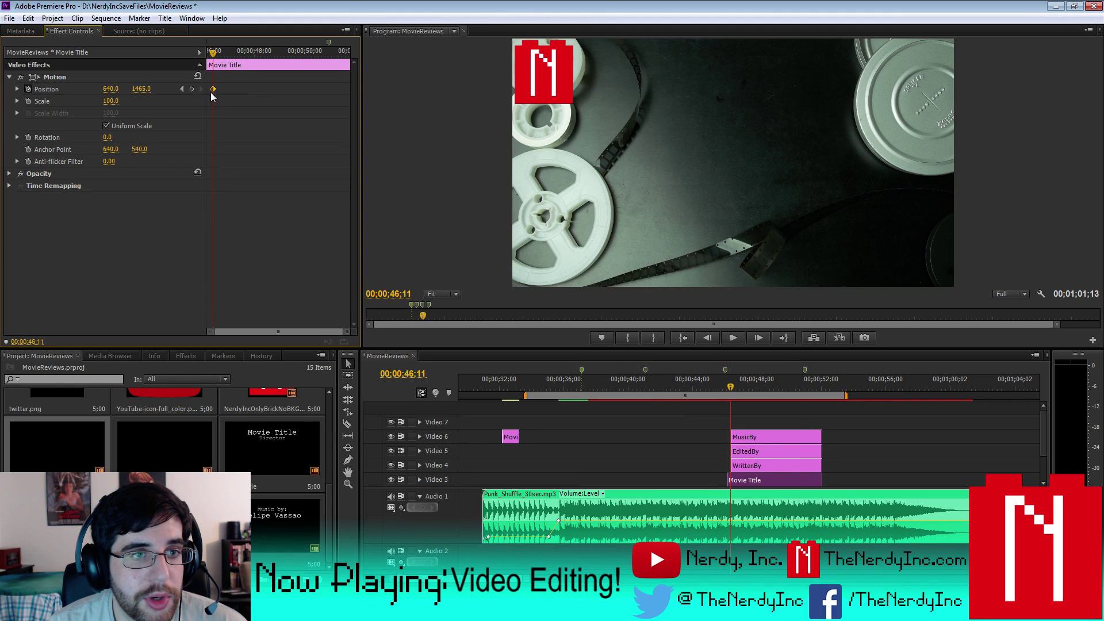
left_click(720, 480)
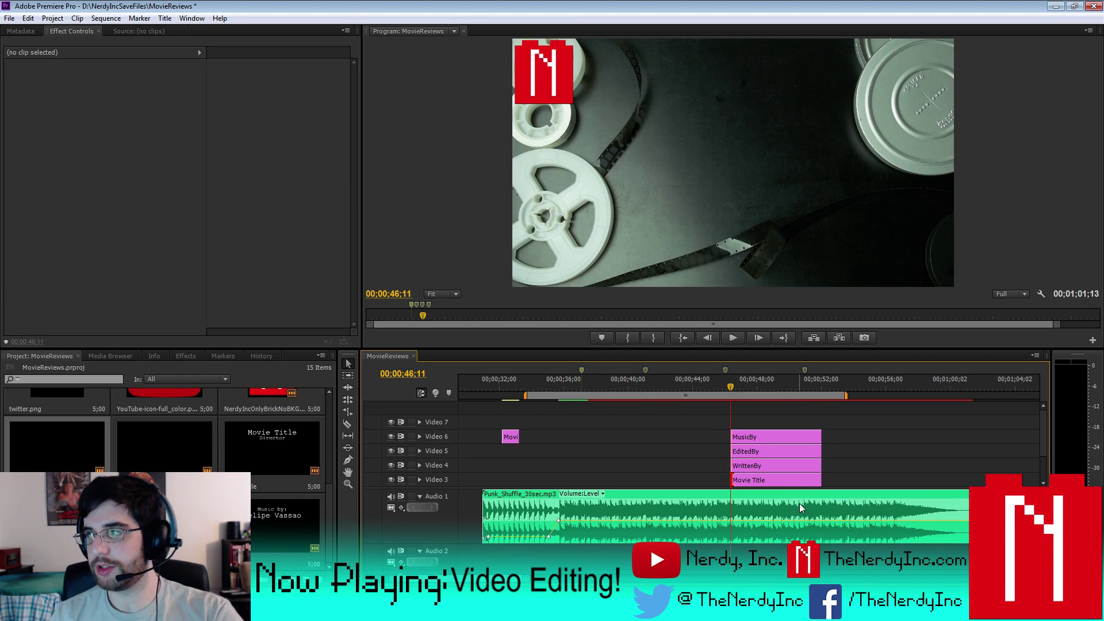
- Stagger the credits: Movie Title at about 37s, WrittenBy at 00;00;39;27, EditedBy earlier on Video 5
left_click_drag(757, 480, 608, 482)
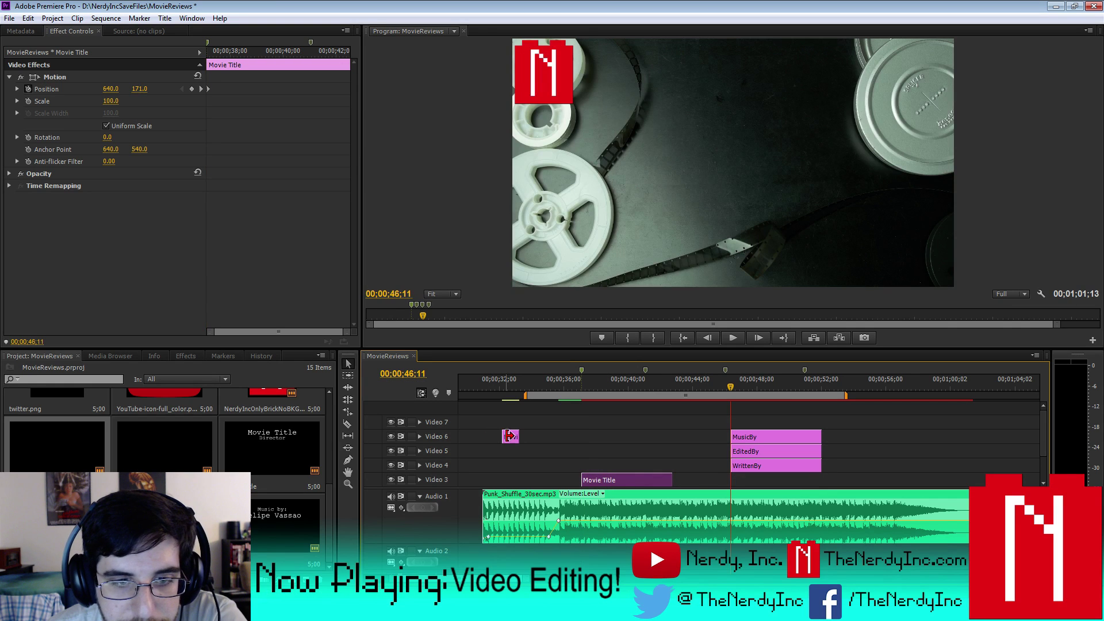
left_click(629, 379)
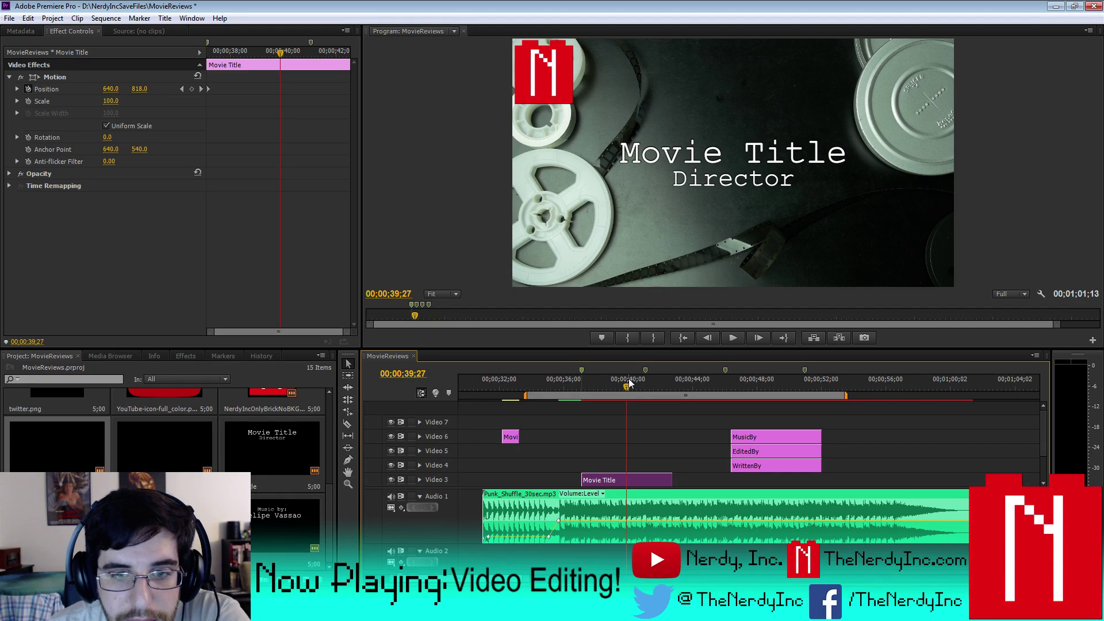
left_click_drag(761, 467, 656, 467)
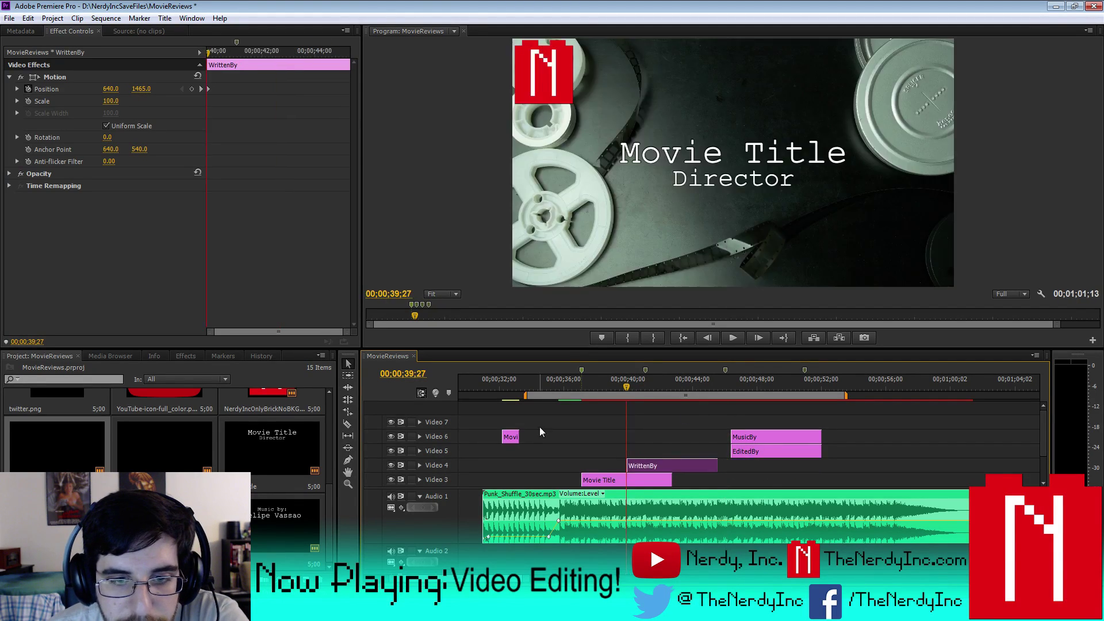
left_click_drag(510, 436, 655, 451)
mouse_move(753, 451)
left_mouse_down()
mouse_move(693, 456)
mouse_move(750, 437)
mouse_move(737, 437)
left_mouse_up()
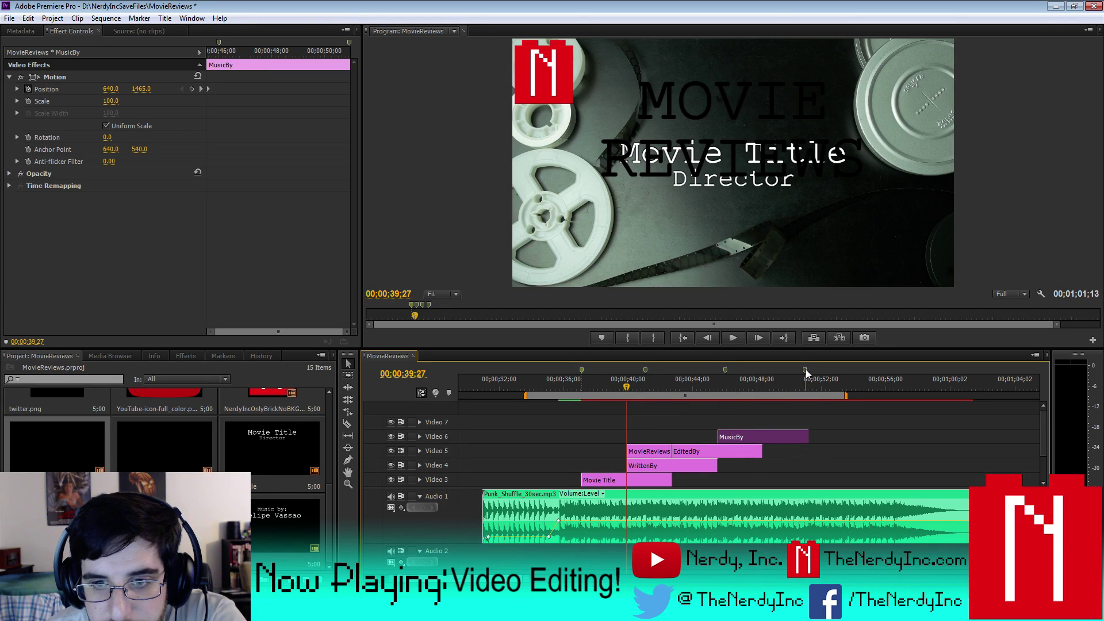
- Delete the MovieReviews clip on Video 5 and play from about 00;00;50;28
left_click(805, 369)
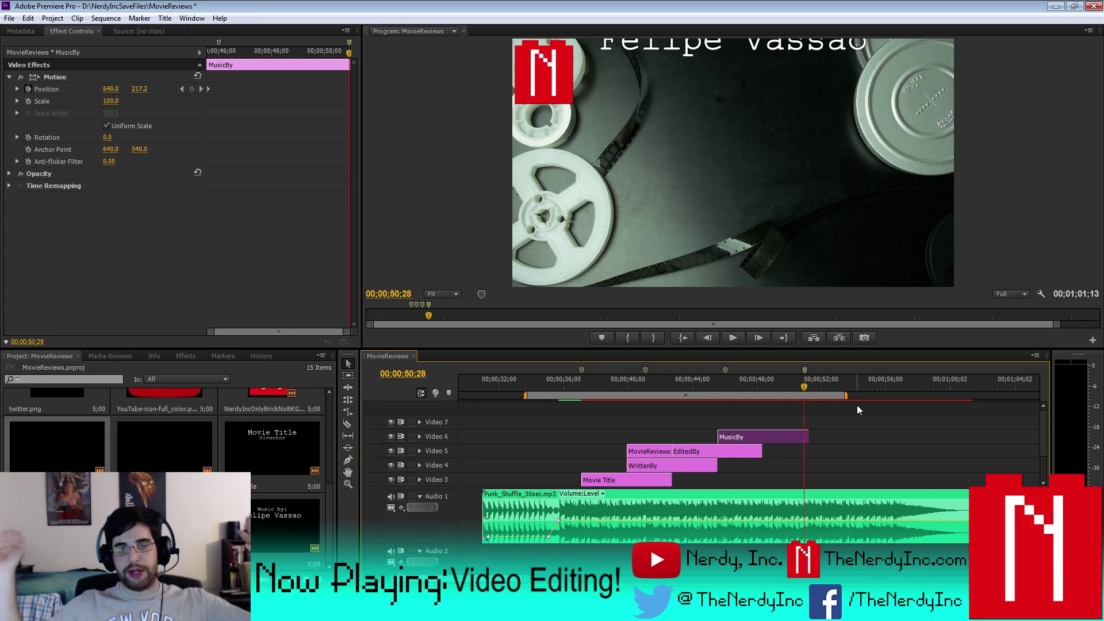
left_click(661, 450)
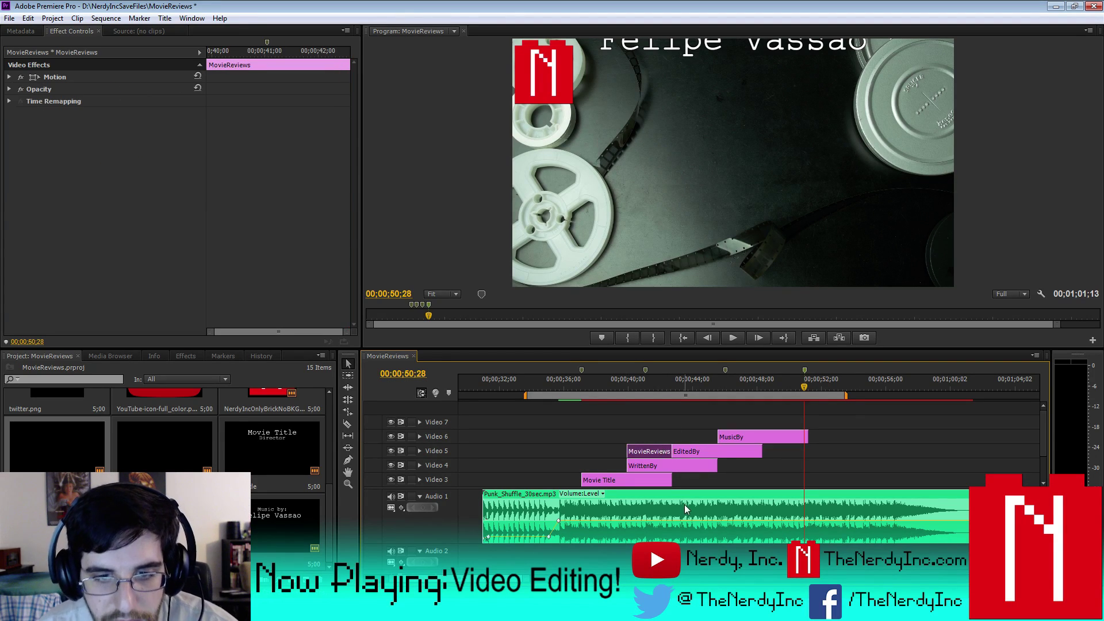
key("Delete")
key("space")
key("space")
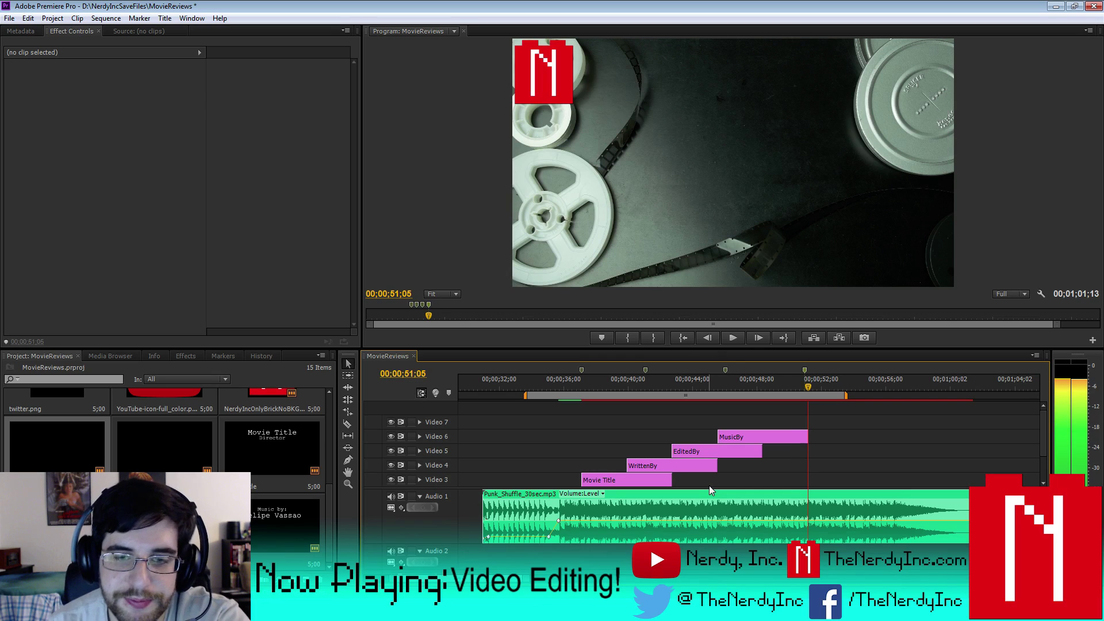
- Slide WrittenBy one frame earlier so it snaps to the playhead at Movie Title's frame
left_click(652, 468)
key("equal")
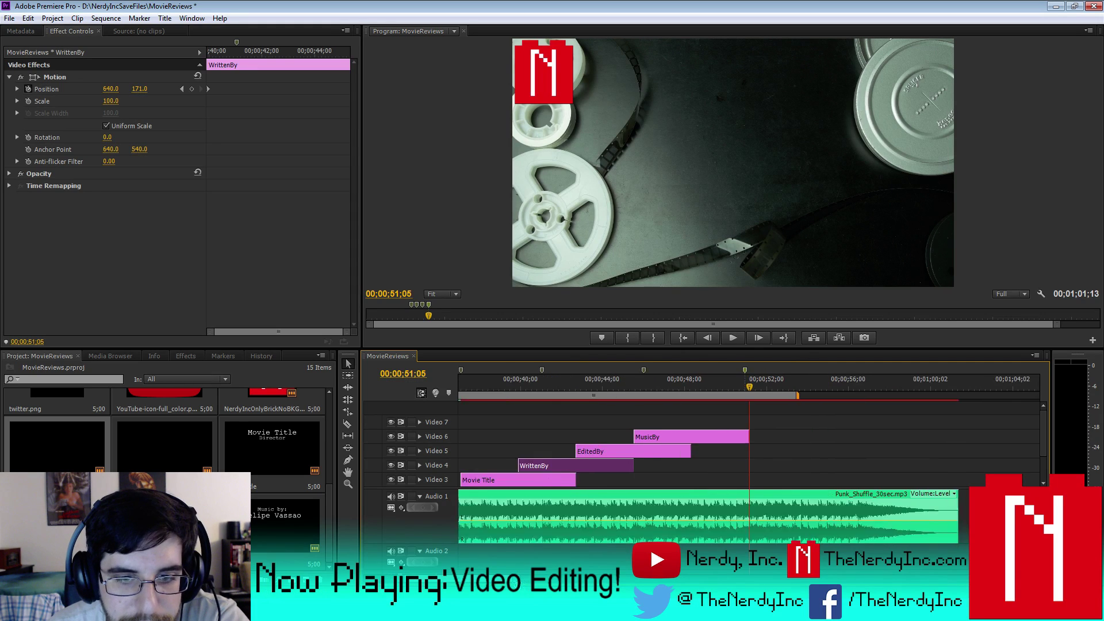
left_click(537, 380)
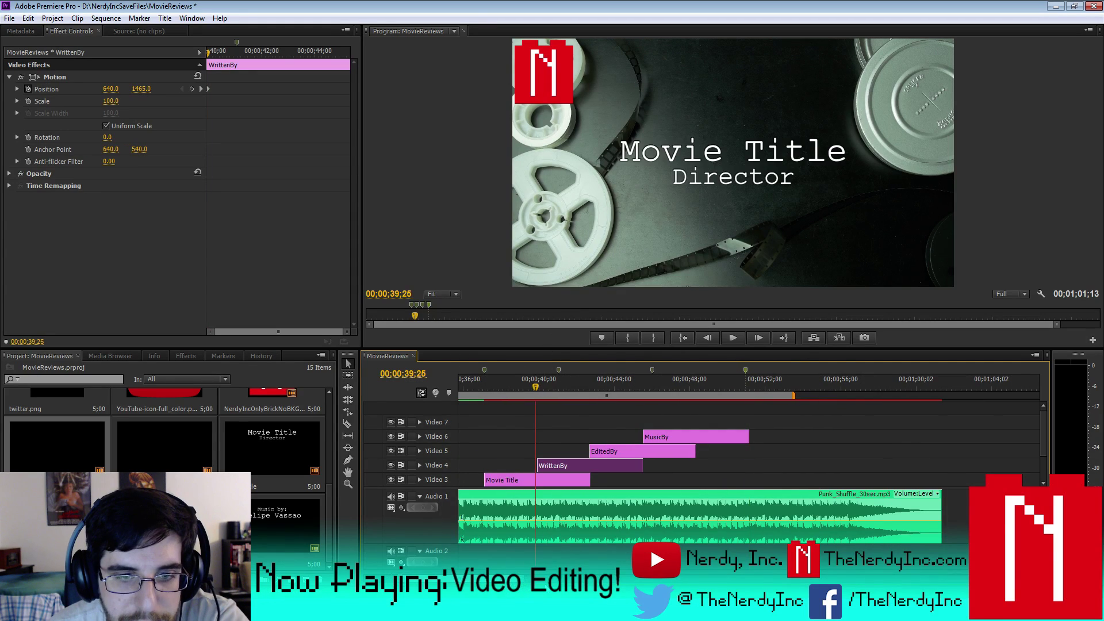
key("equal")
key("equal")
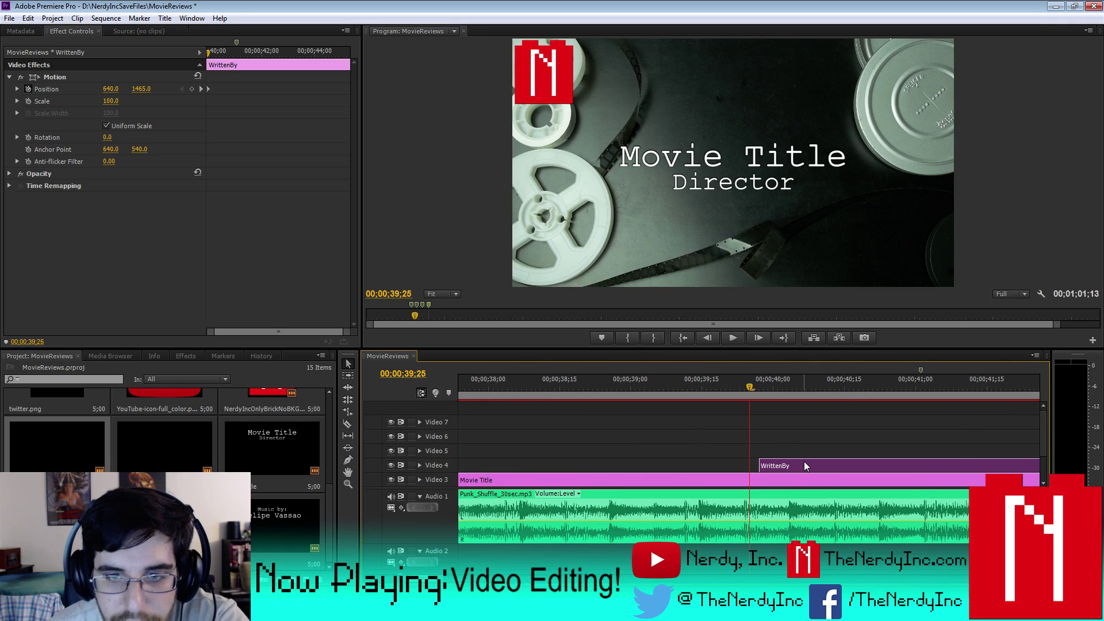
key("Right")
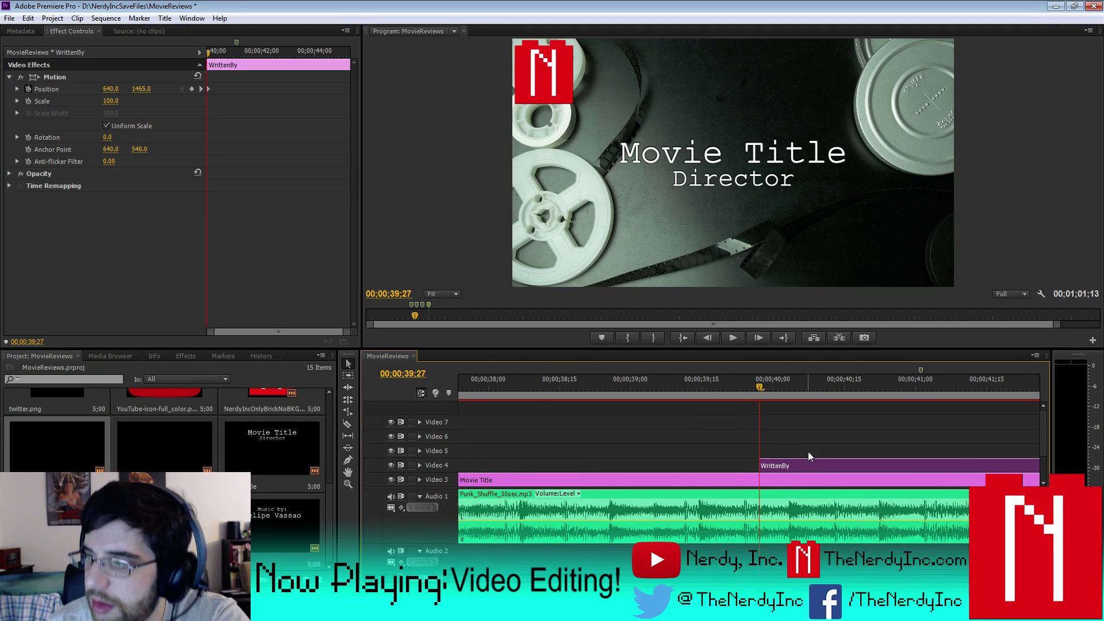
key("Left")
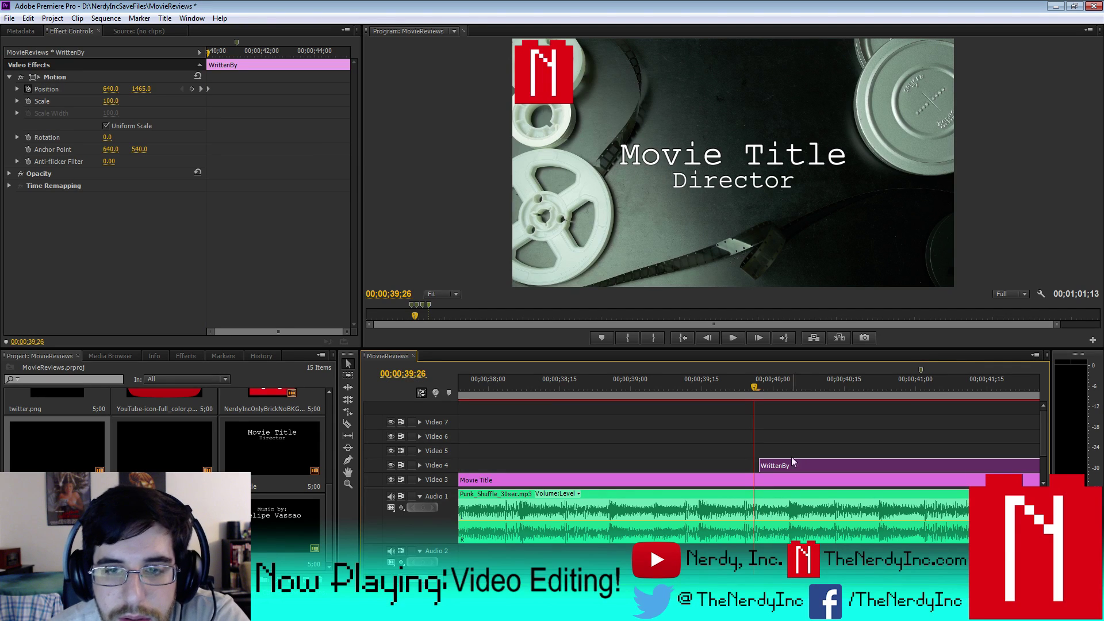
left_click_drag(780, 465, 774, 464)
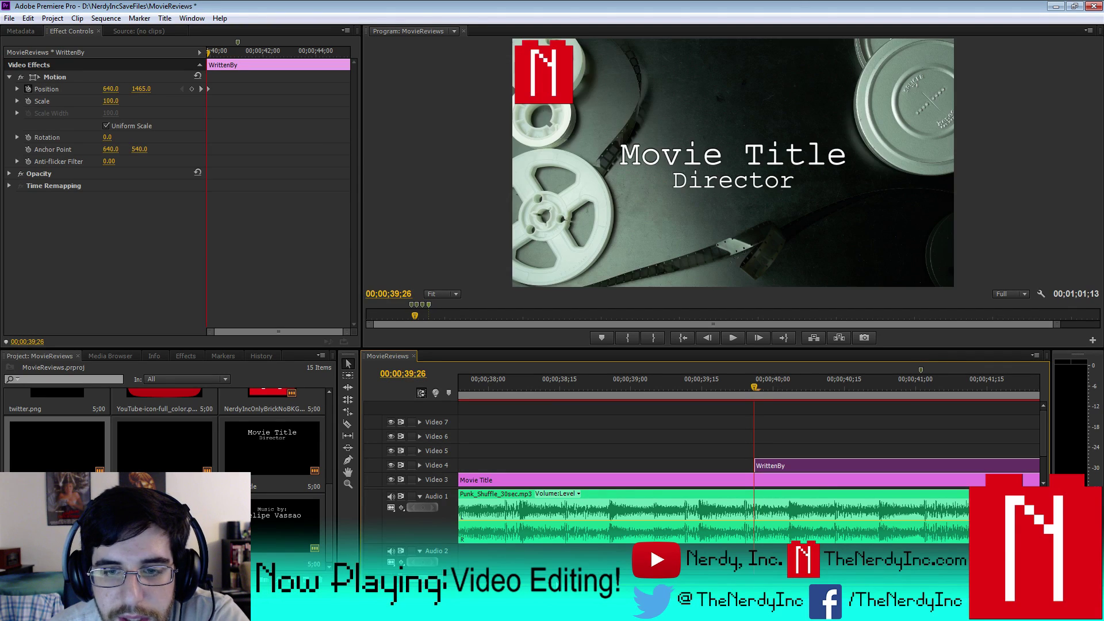
- Align EditedBy's start with the end of Movie Title at 42;21
key("minus")
key("minus")
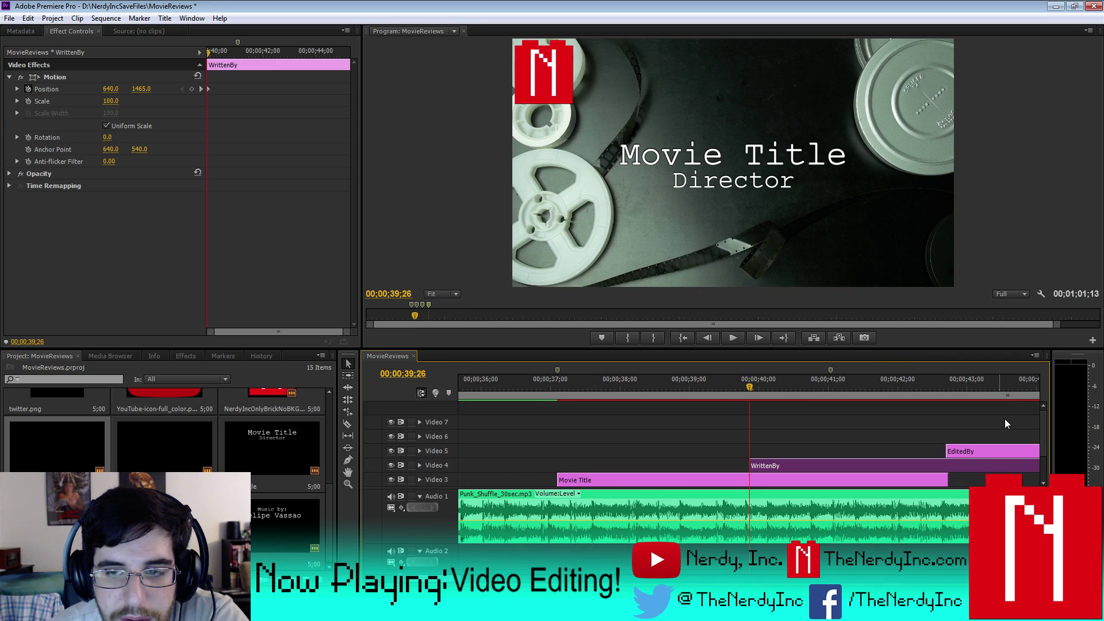
left_click(948, 381)
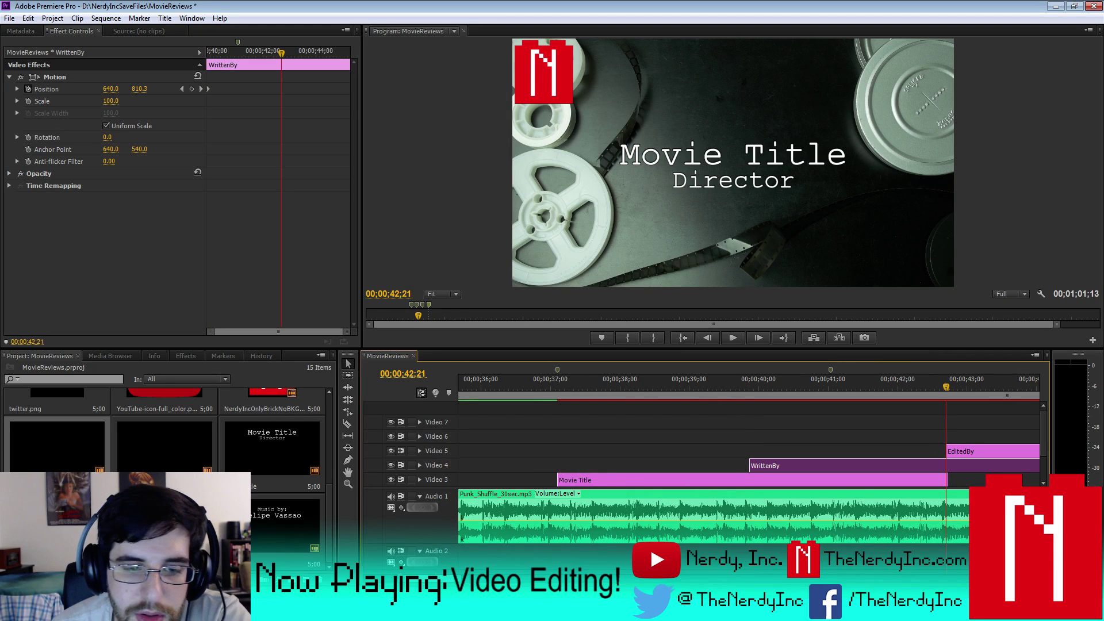
key("equal")
key("equal")
key("equal")
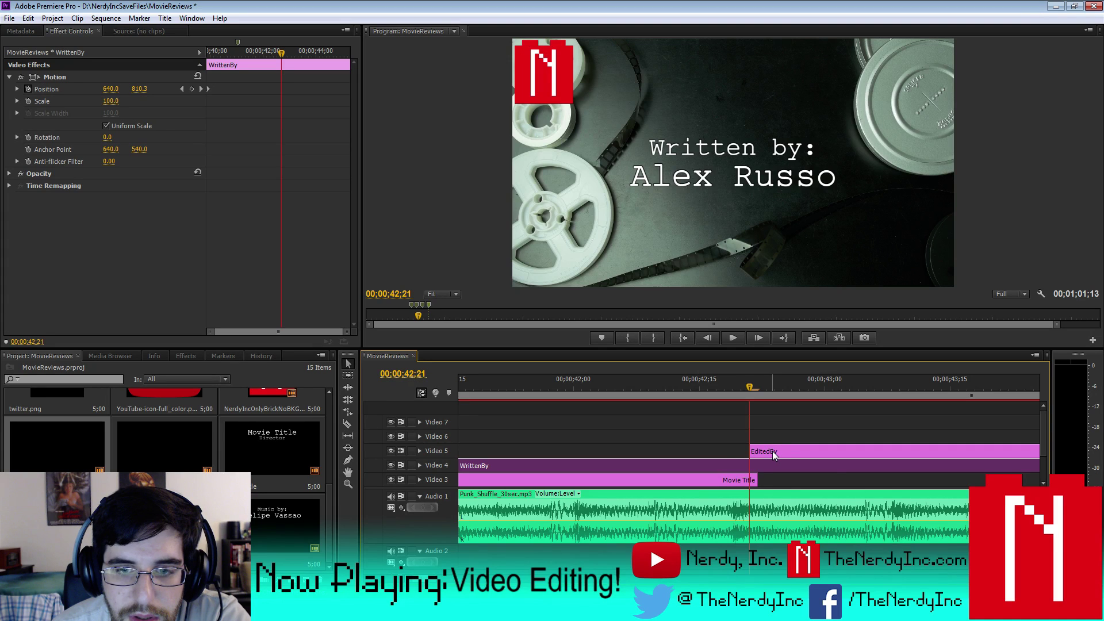
left_click_drag(772, 451, 777, 450)
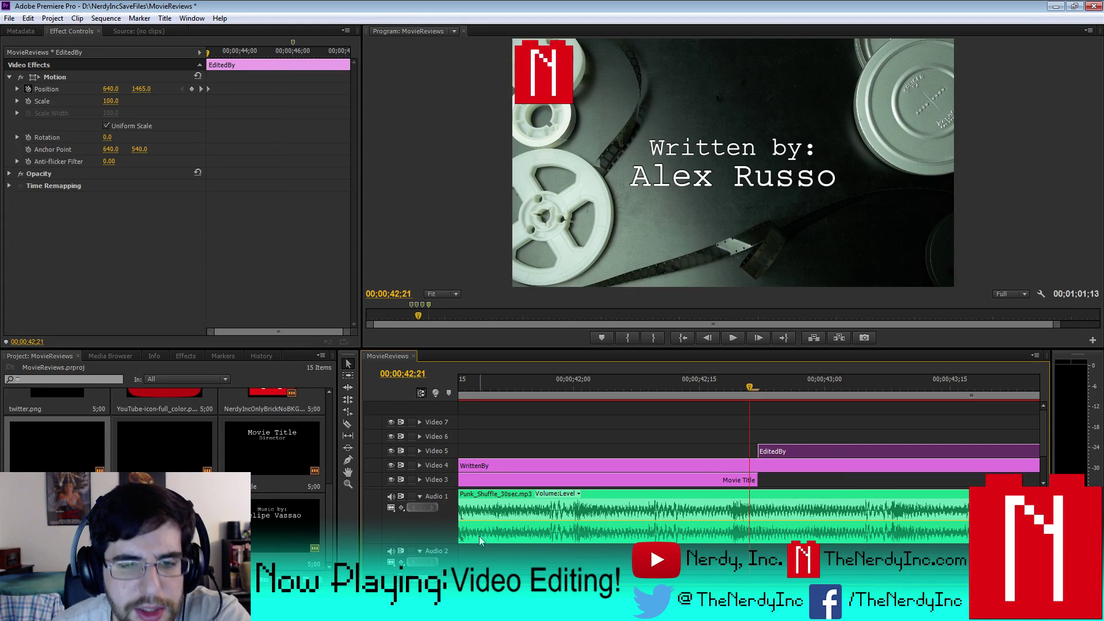
- Snap MusicBy to the end of WrittenBy and scrub ahead to check the Edited by credit
key("minus")
key("minus")
key("minus")
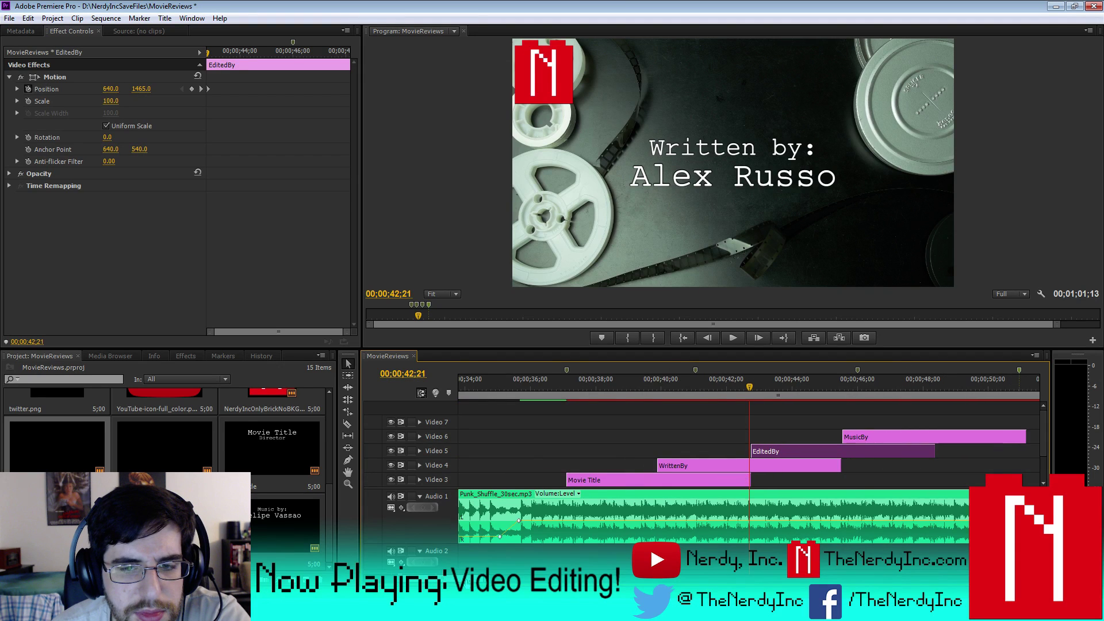
key("equal")
key("equal")
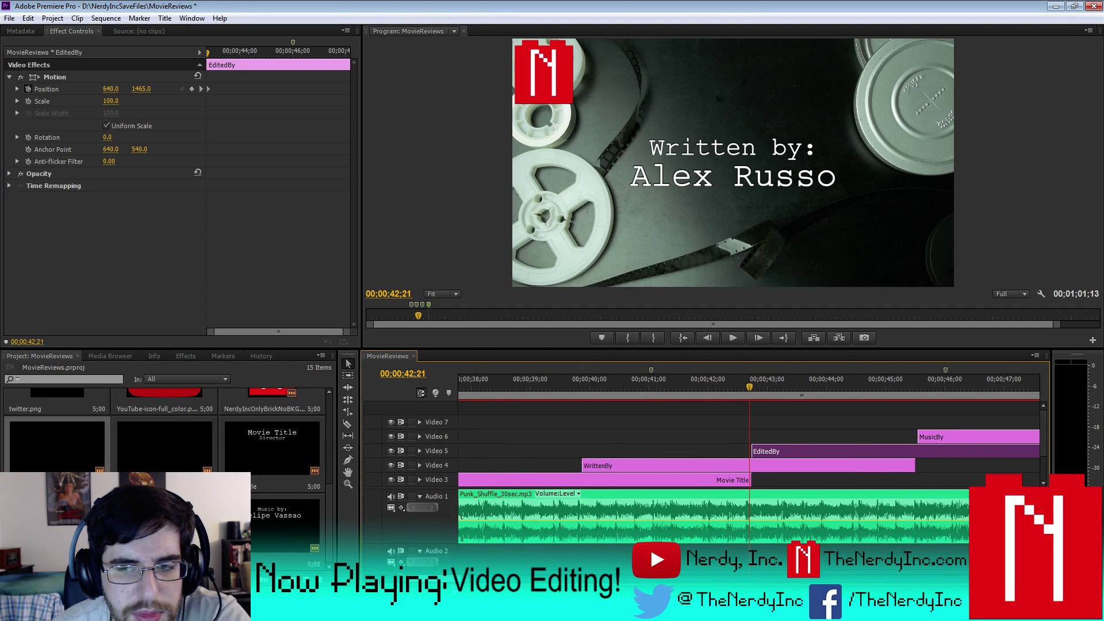
left_click_drag(921, 436, 919, 437)
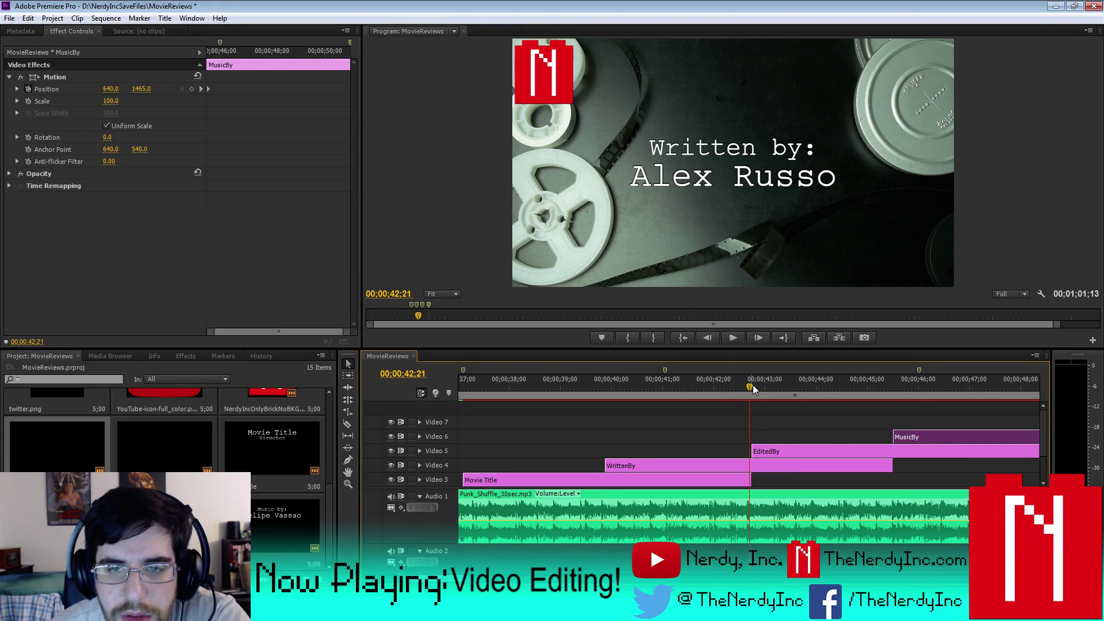
left_click_drag(749, 384, 883, 409)
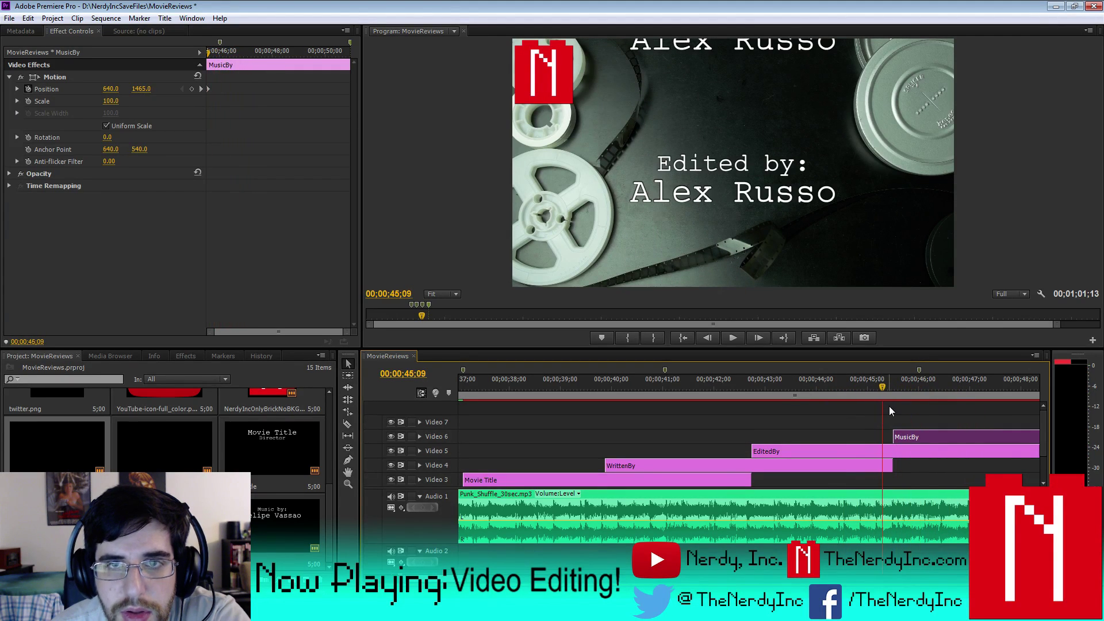
- Play the scrolling credits forward and in reverse, stopping at 44;01
key("Right")
key("Right")
key("Right")
key("Right")
key("Right")
key("Right")
key("Right")
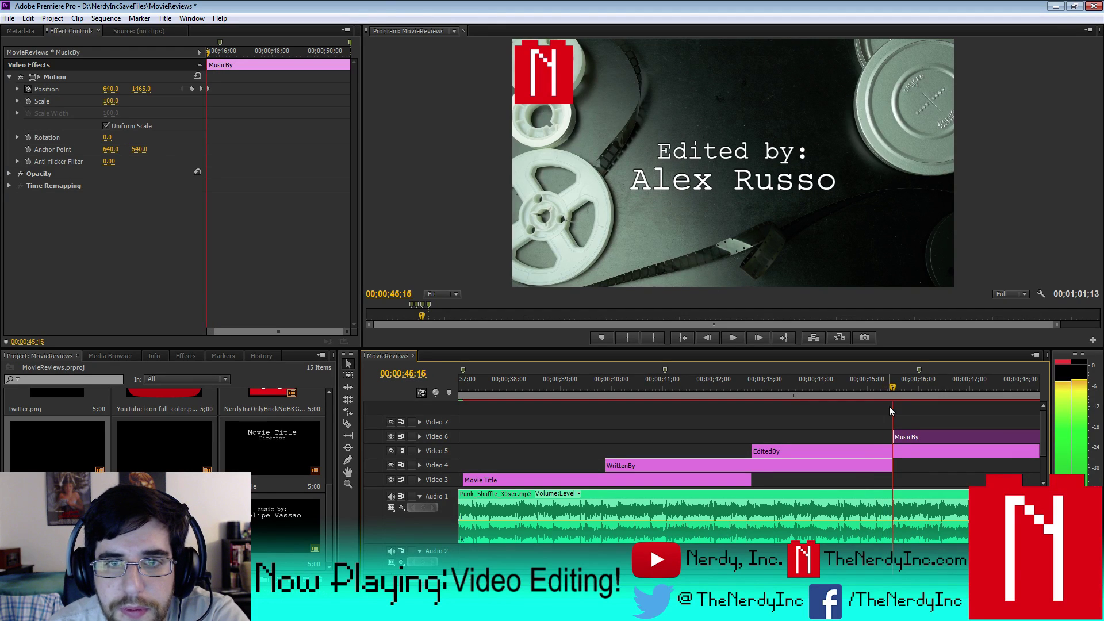
key("space")
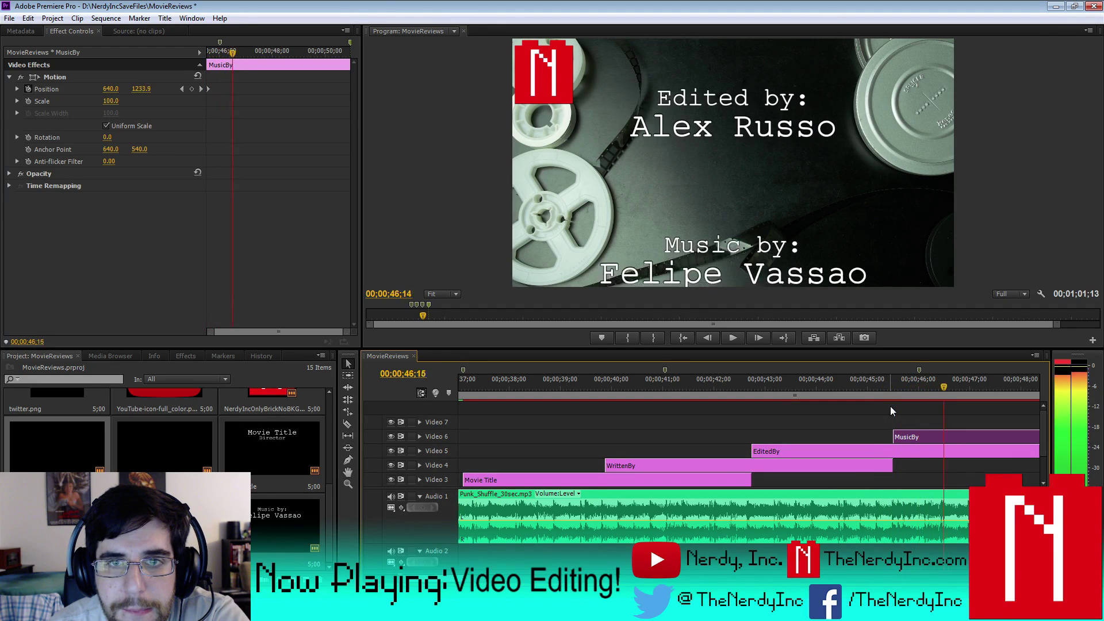
key("space")
key("Left")
key("Left")
key("Left")
key("Left")
key("Left")
key("Left")
key("Left")
key("Left")
key("Left")
key("Left")
key("Left")
key("Left")
key("Left")
key("Left")
key("Left")
key("Left")
key("Left")
key("Left")
key("Left")
key("Left")
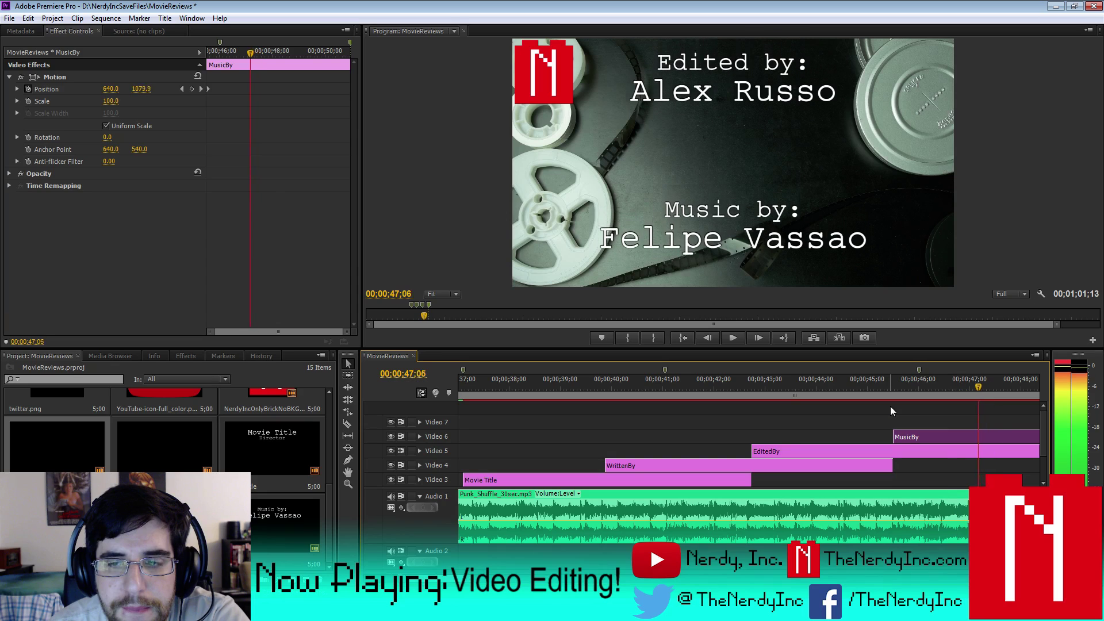
key("j")
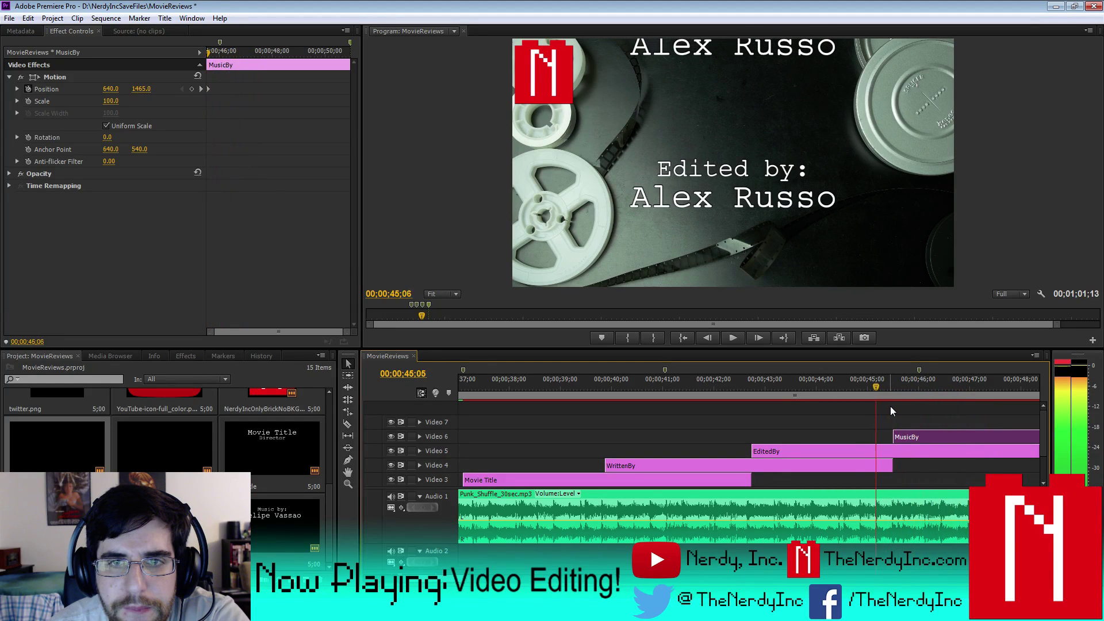
key("space")
key("Left")
key("Left")
key("Left")
key("Left")
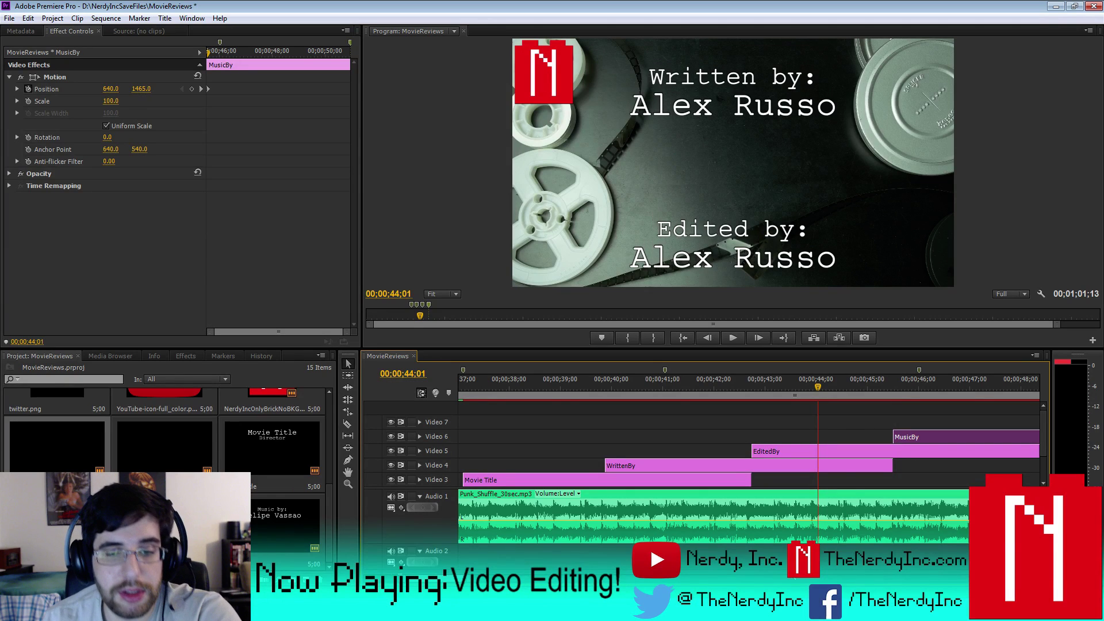
- Set the work area to span roughly 40 to 58 seconds around the credits
key("minus")
key("minus")
key("minus")
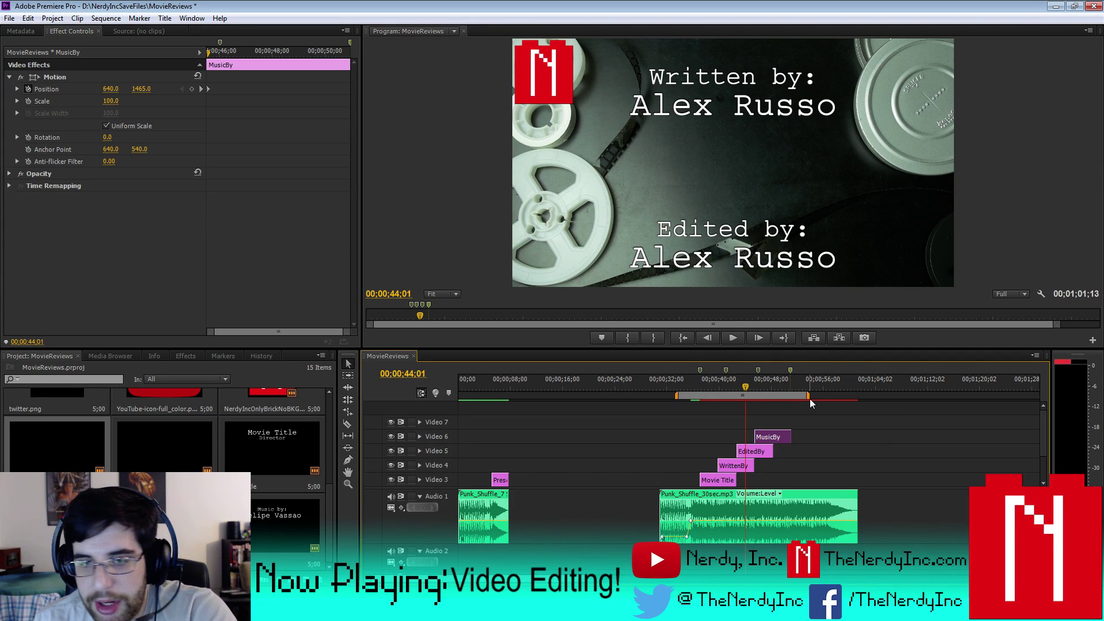
left_click_drag(676, 394, 698, 394)
left_click_drag(809, 395, 859, 396)
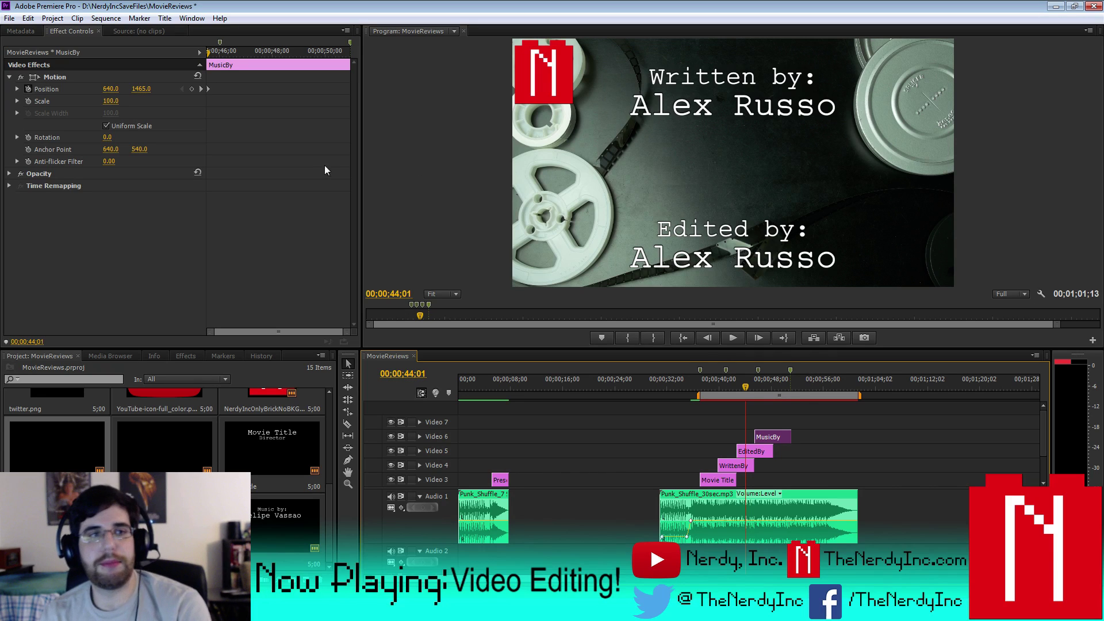
- Save the MovieReviews project and render the effects in the work area
left_click(9, 17)
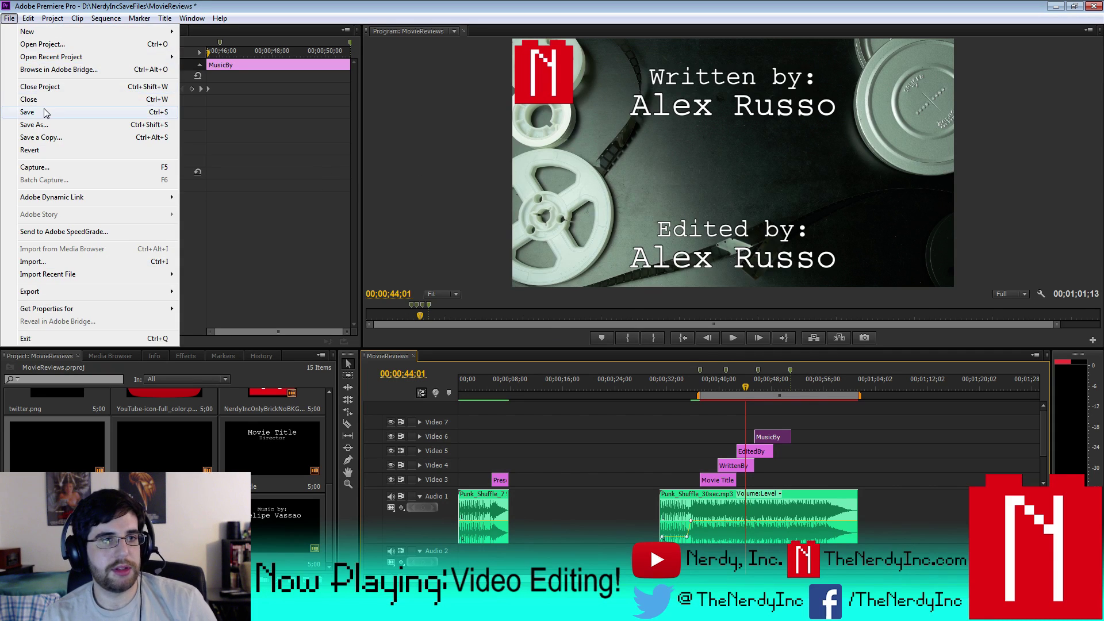
left_click(43, 109)
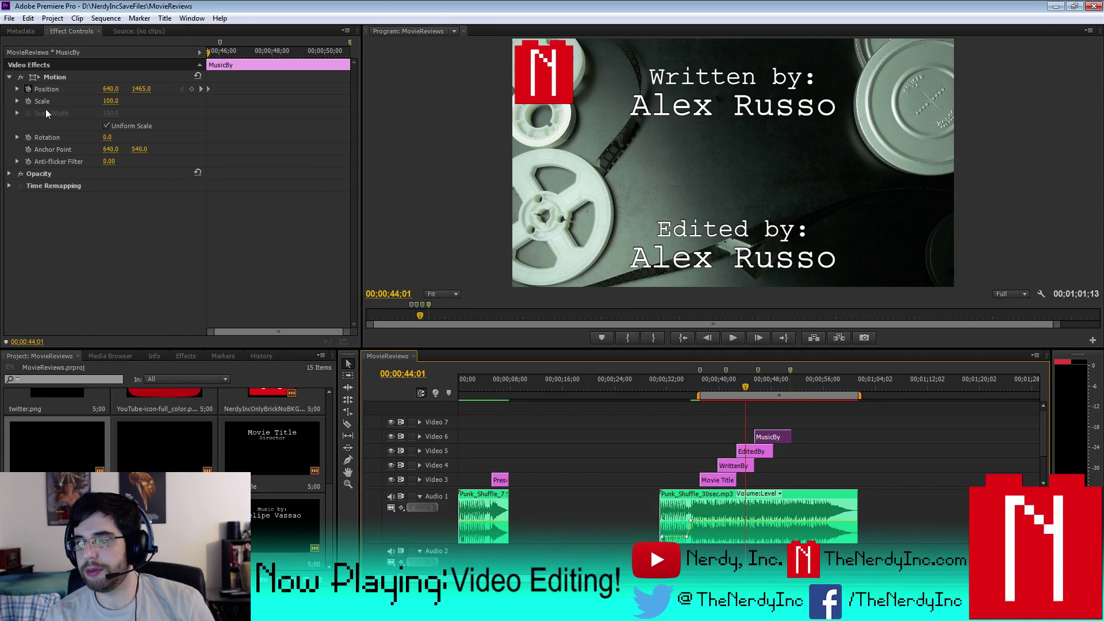
left_click(106, 18)
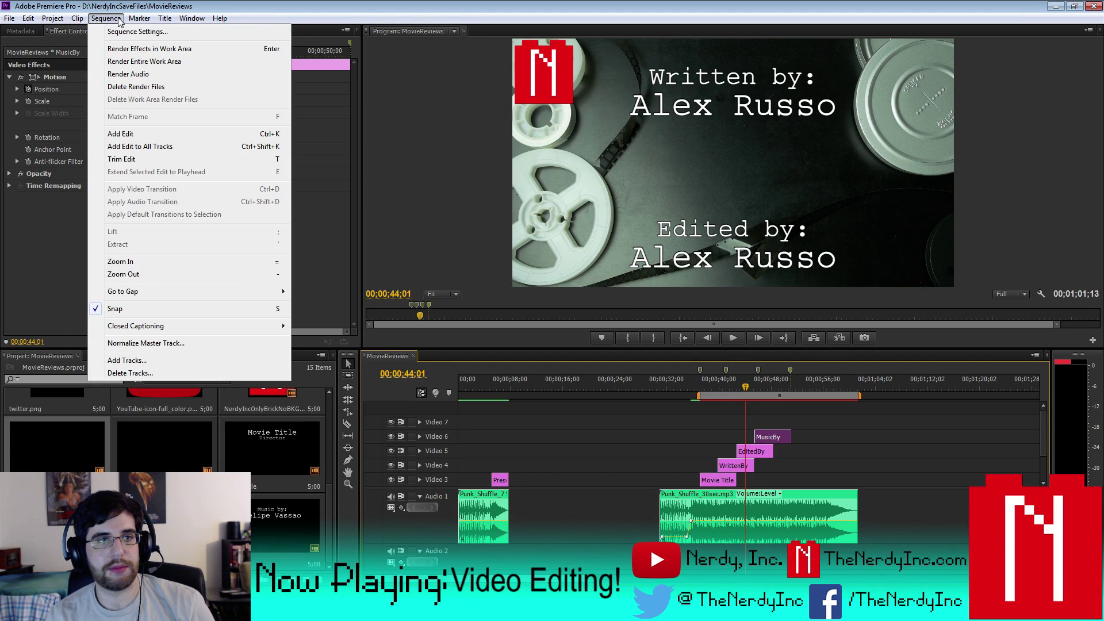
left_click(127, 57)
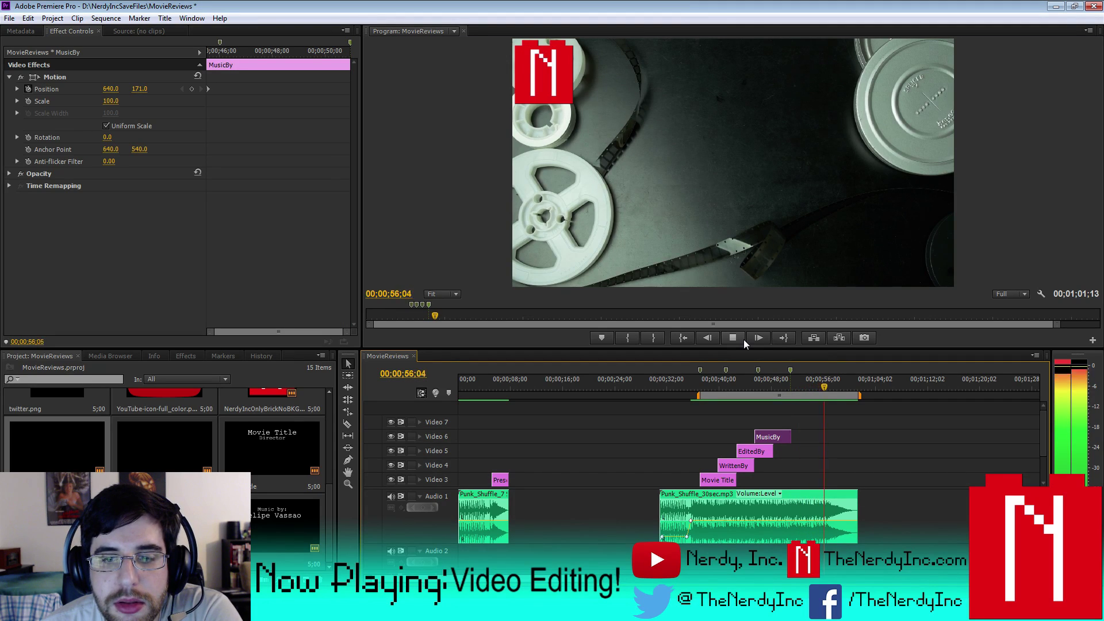
- Stop playback and add a marker at 00;00;57;00
left_click(743, 339)
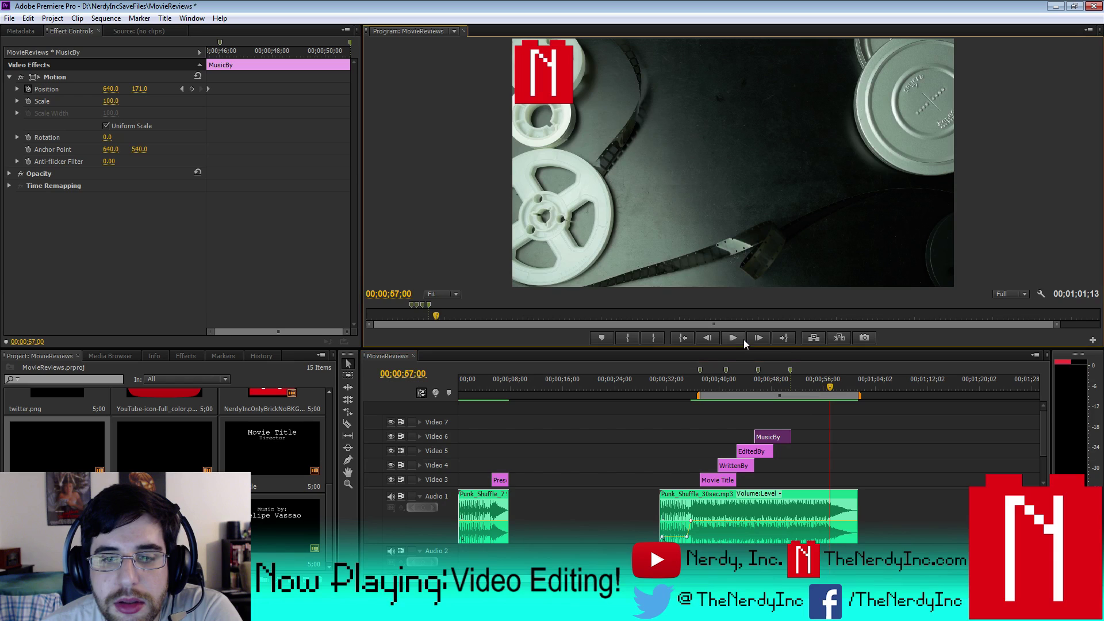
right_click(833, 390)
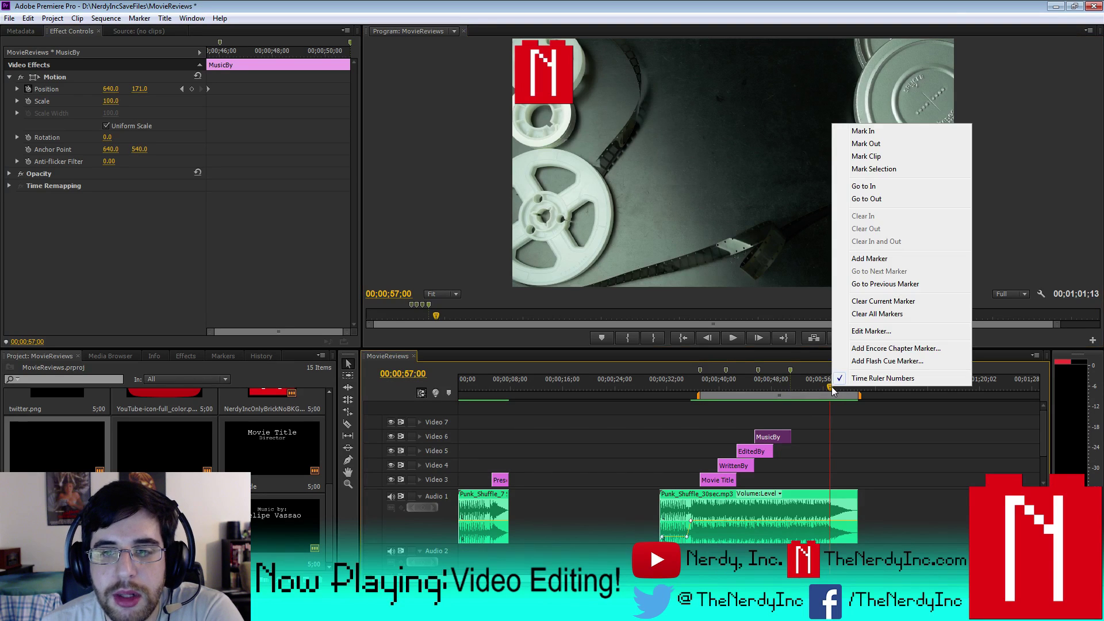
left_click(868, 258)
- Clear the markers at 00;00;50;28 and 00;00;46;00
left_click(791, 370)
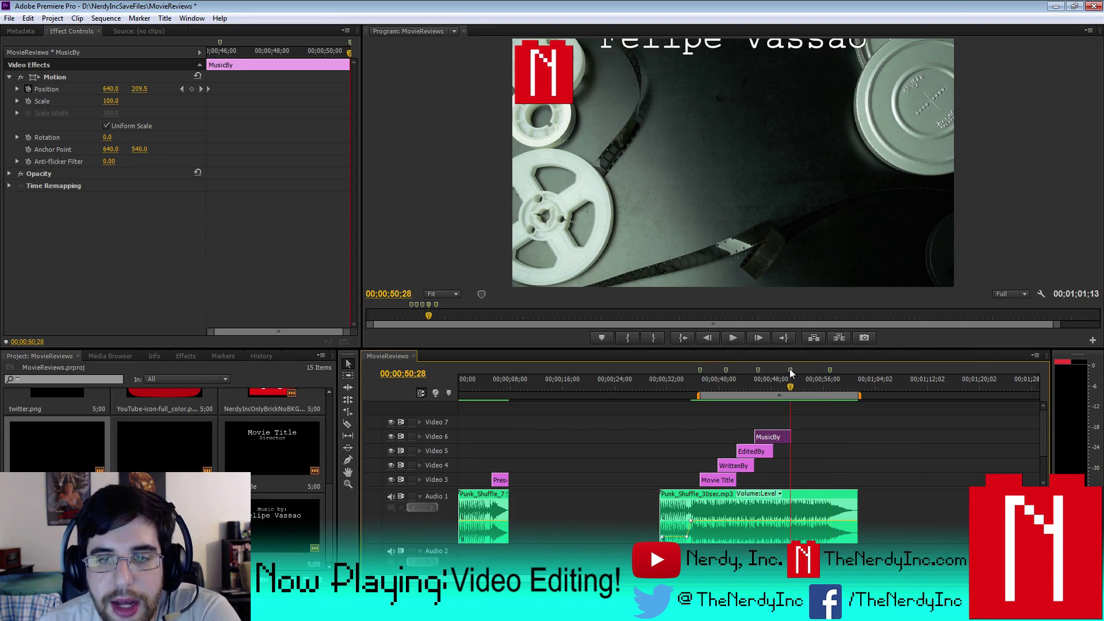
right_click(789, 367)
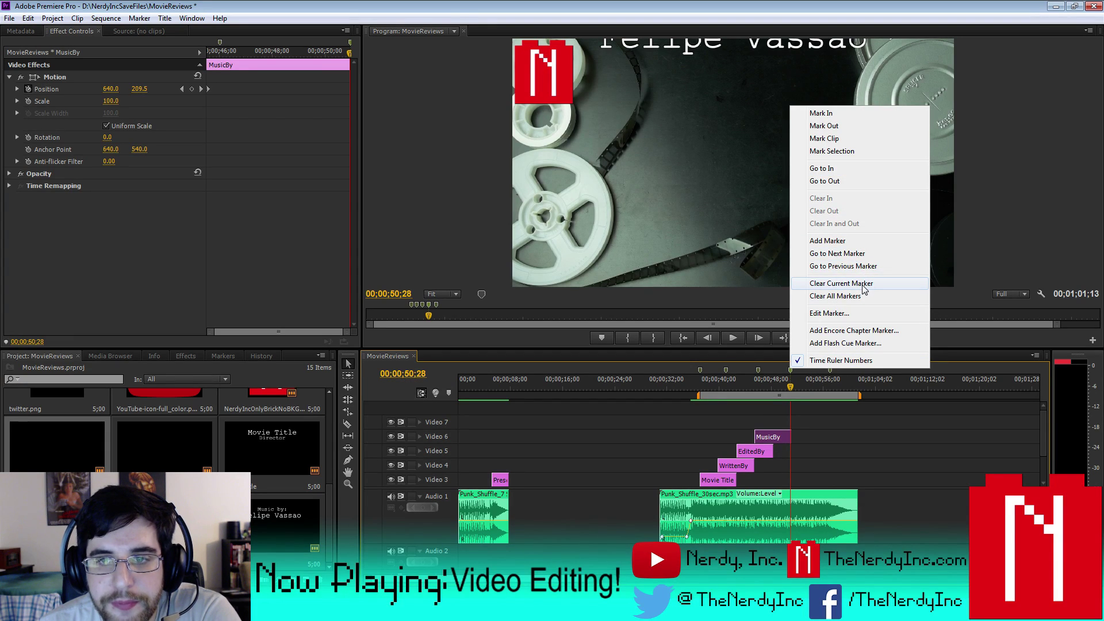
left_click(882, 283)
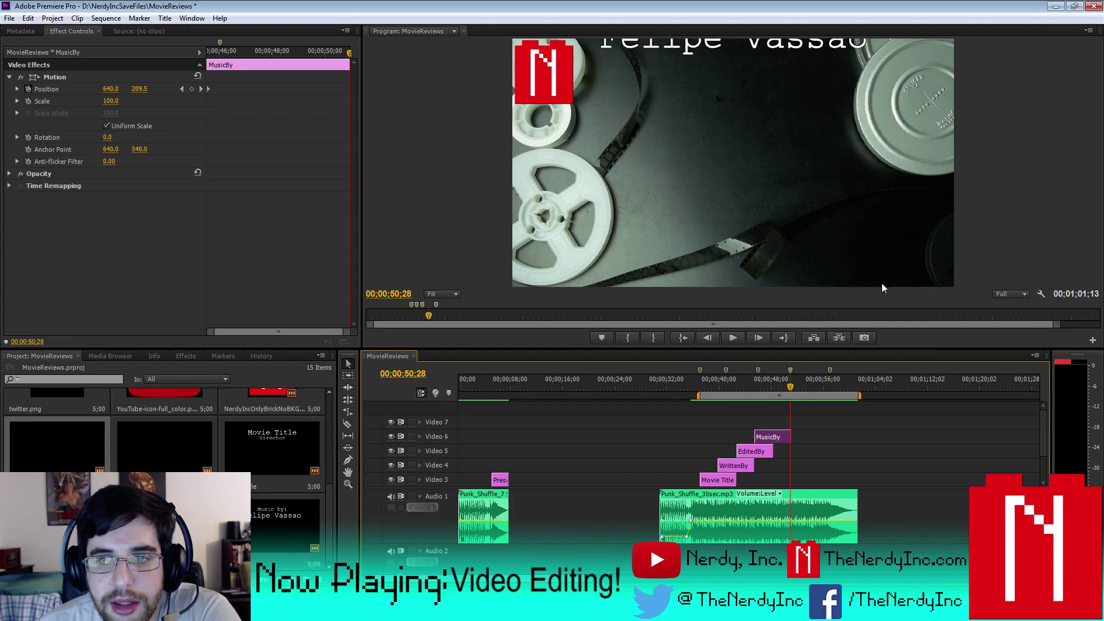
left_click(757, 372)
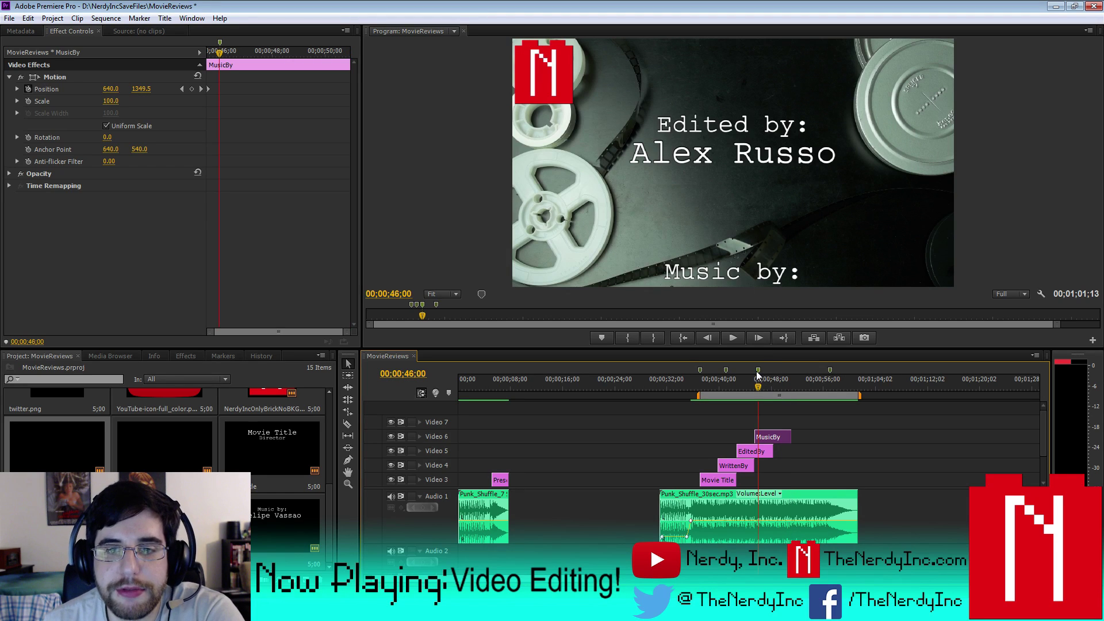
right_click(757, 371)
left_click(828, 287)
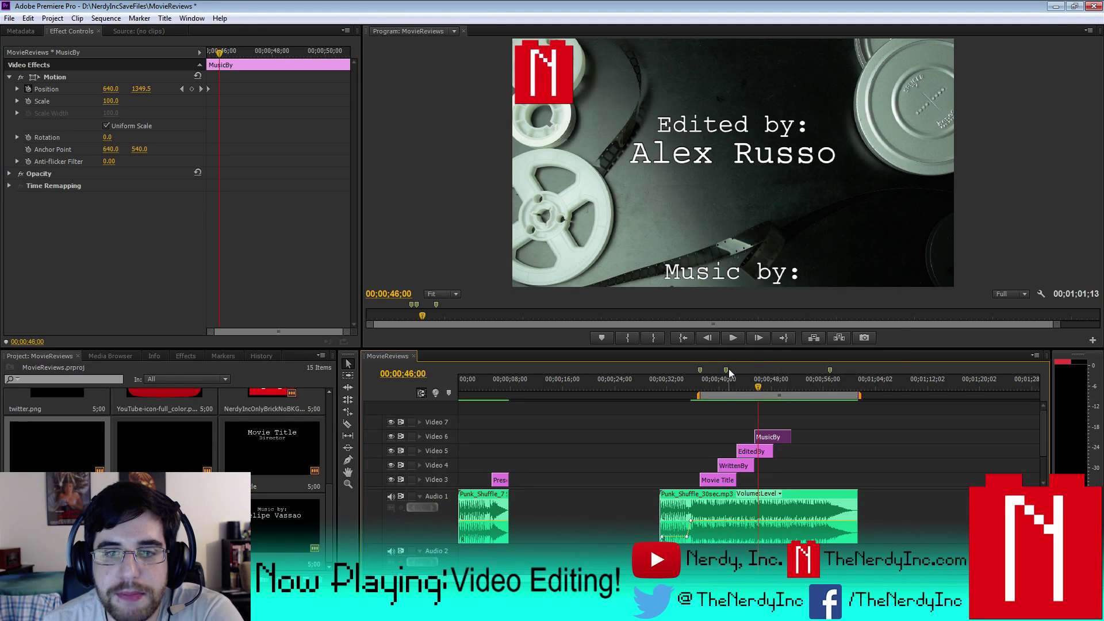
- Clear the markers near 40 and 37 seconds and extend the work area back to about 32 seconds
left_click(727, 370)
right_click(727, 370)
left_click(802, 287)
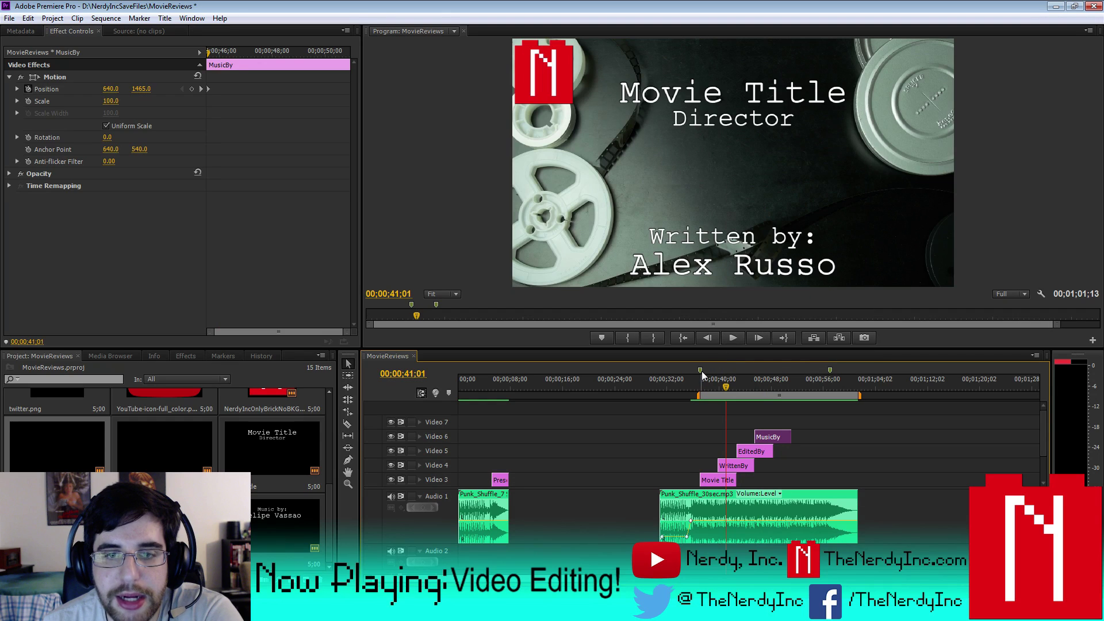
left_click(701, 371)
right_click(701, 371)
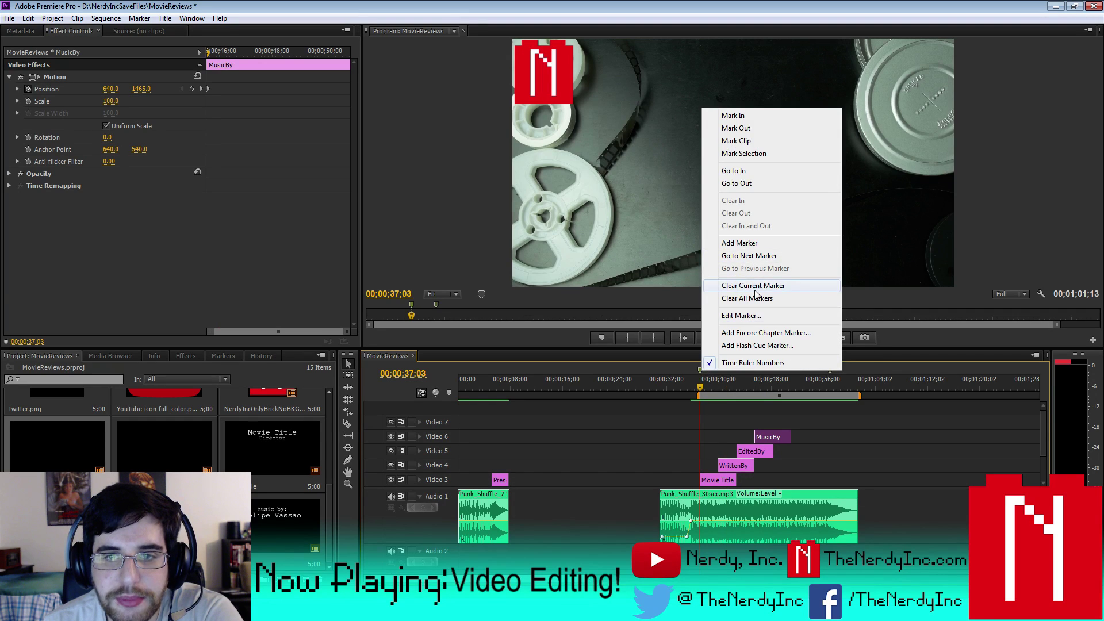
left_click(755, 288)
mouse_move(700, 395)
left_mouse_down()
mouse_move(647, 394)
mouse_move(675, 387)
left_mouse_up()
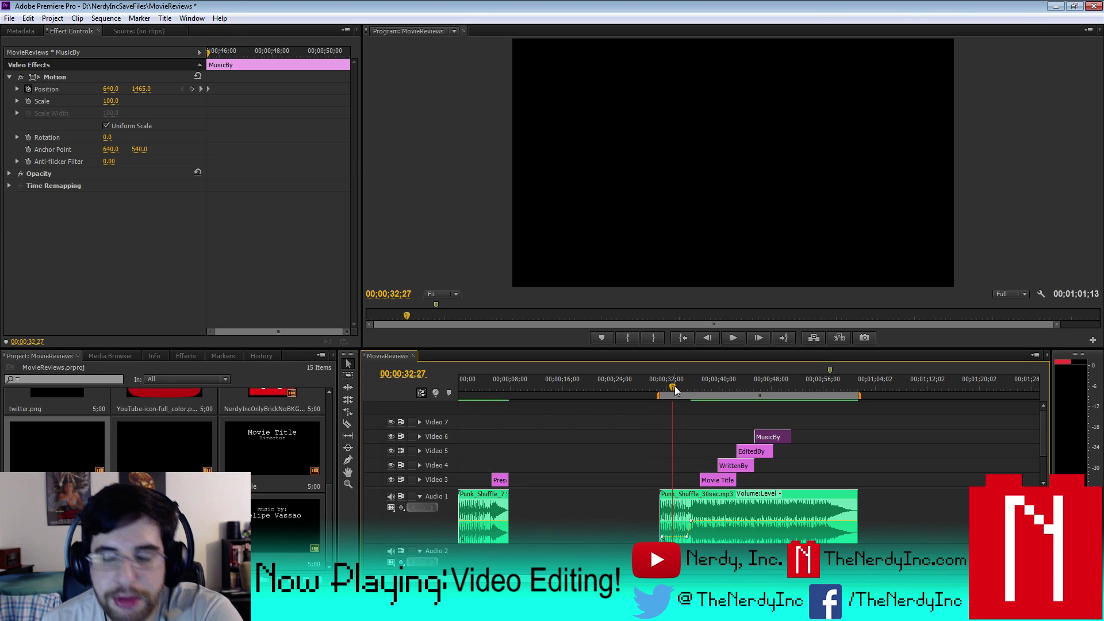
- Play the sequence from about 32 seconds to 00;01;00;18 to review the ending
left_click(738, 339)
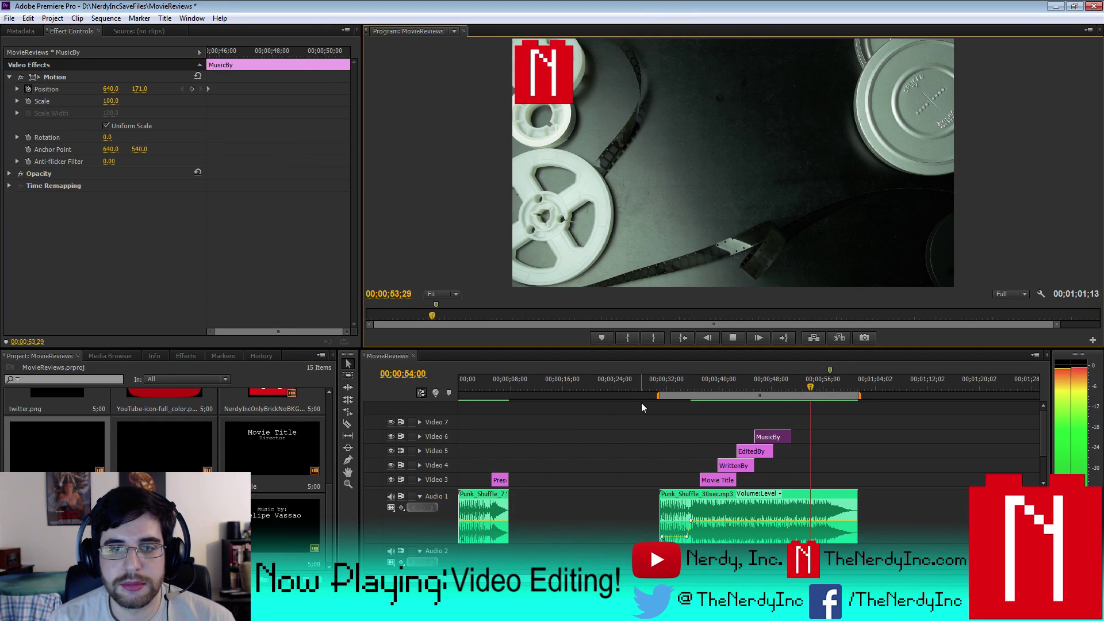
left_click(735, 343)
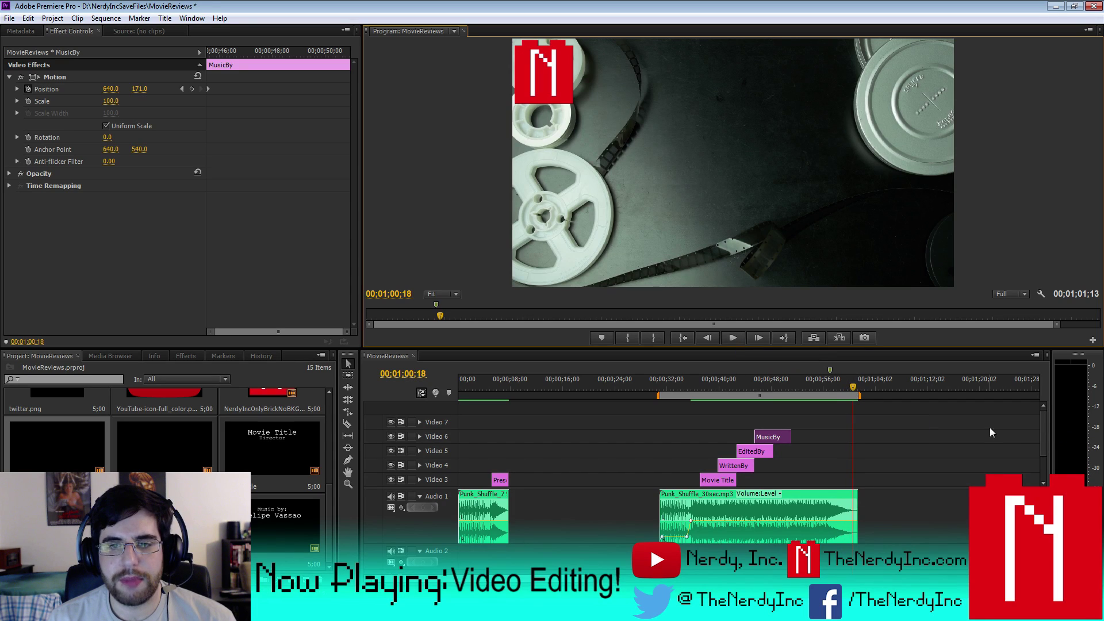
left_click(1045, 422)
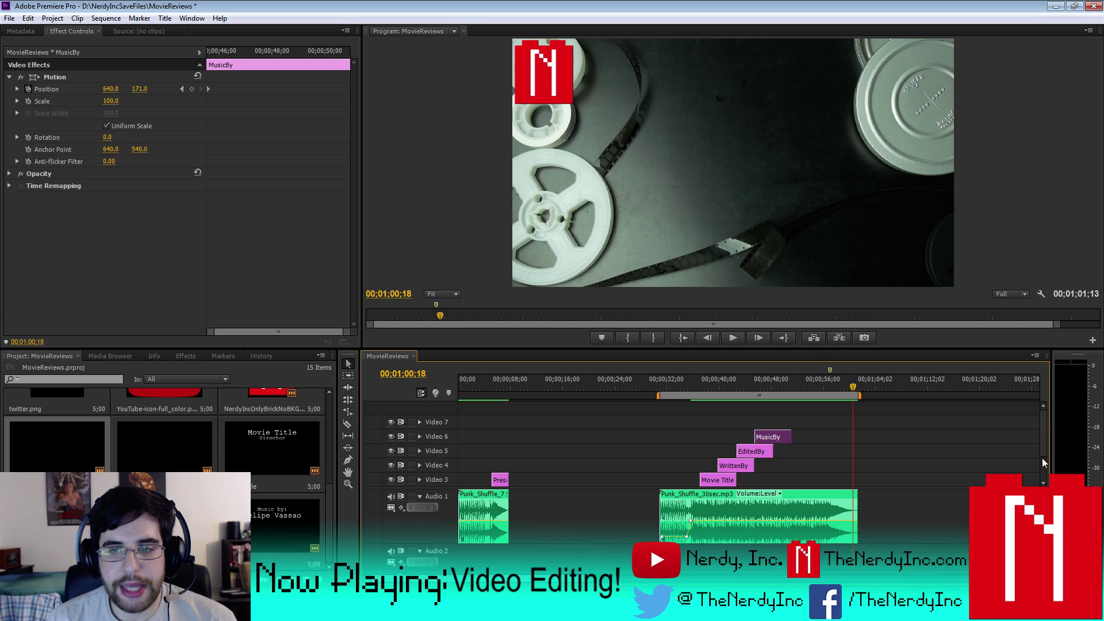
left_click_drag(1042, 451, 1045, 472)
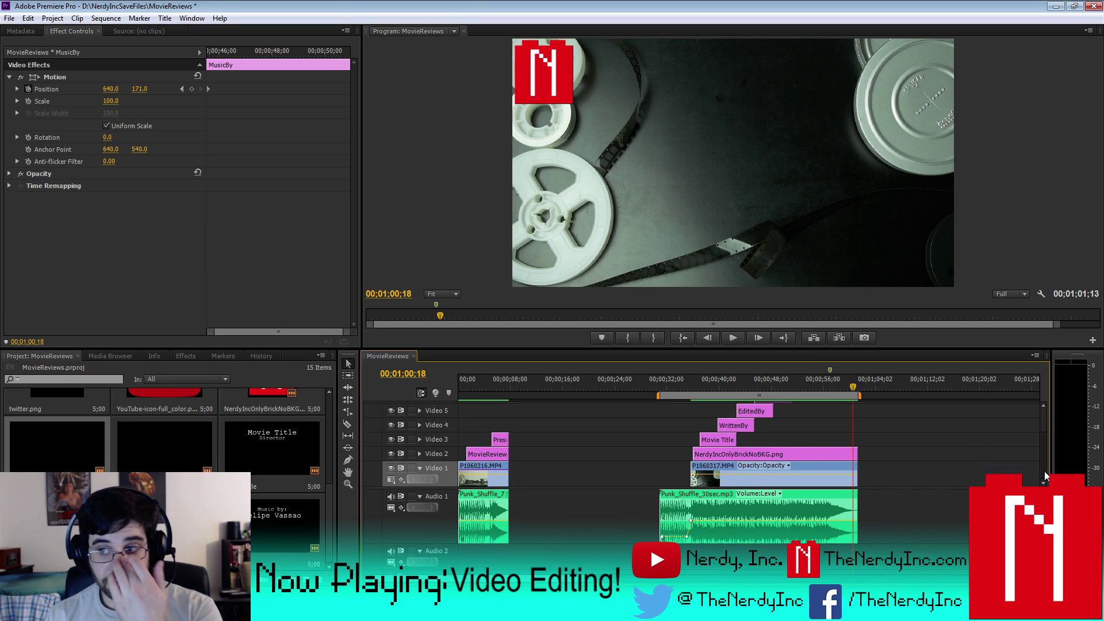
scroll(1045, 475, "up", 2)
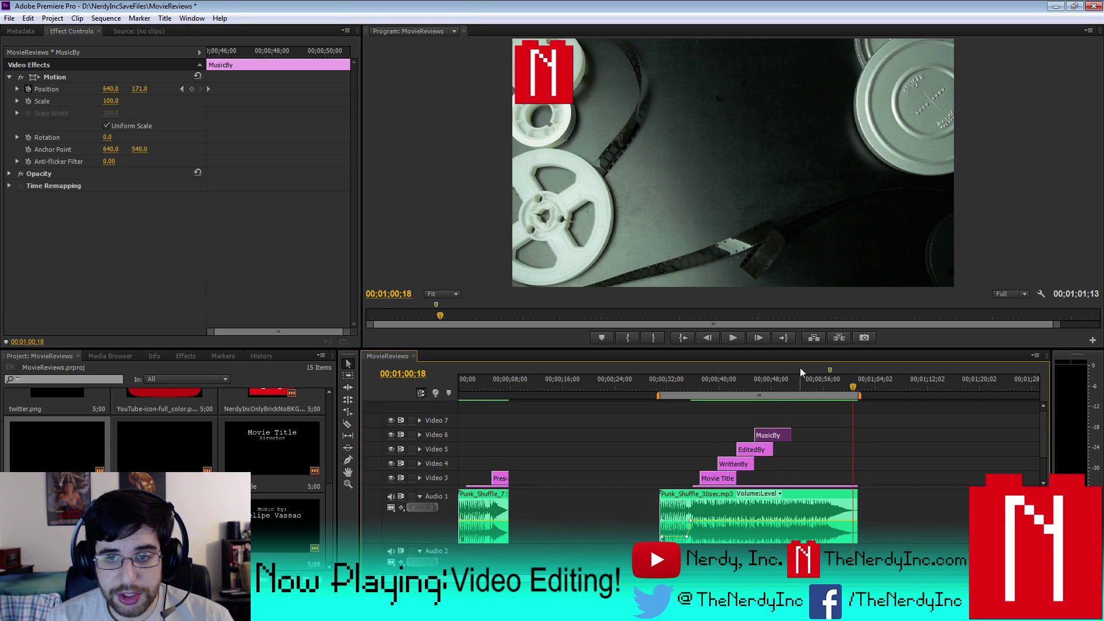
- Scrub to about 00;00;52;09 and drop facebook-transparent-logo onto Video 6 after MusicBy
left_click_drag(863, 395, 799, 399)
left_click_drag(323, 530, 324, 471)
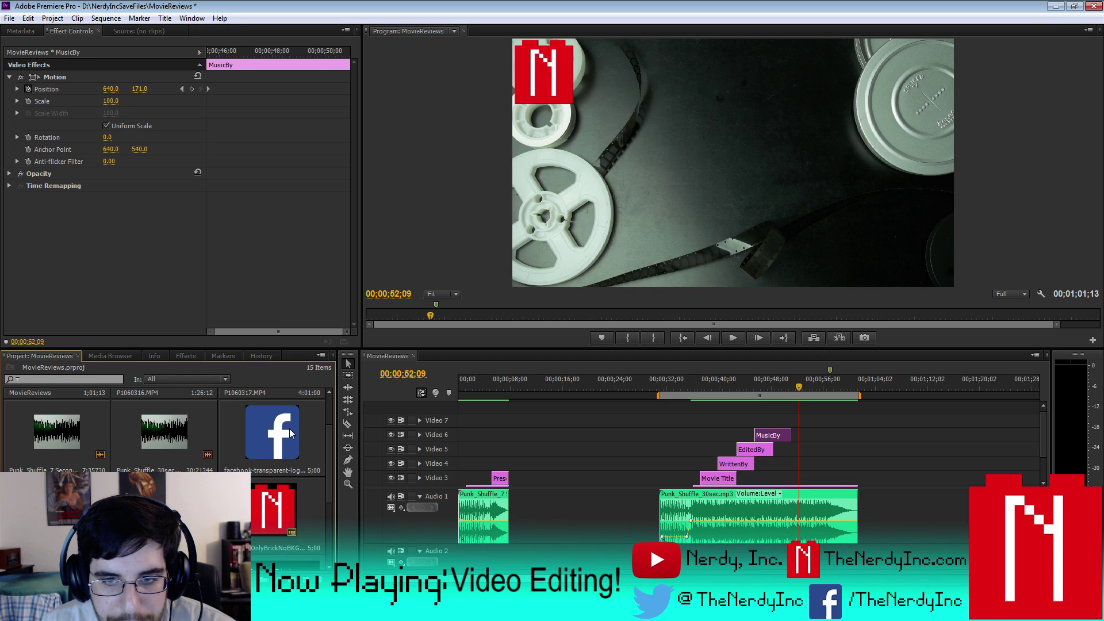
left_click_drag(270, 451, 799, 442)
- Put the playhead at 00;00;51;14, the frame where the music credit leaves
left_click(791, 379)
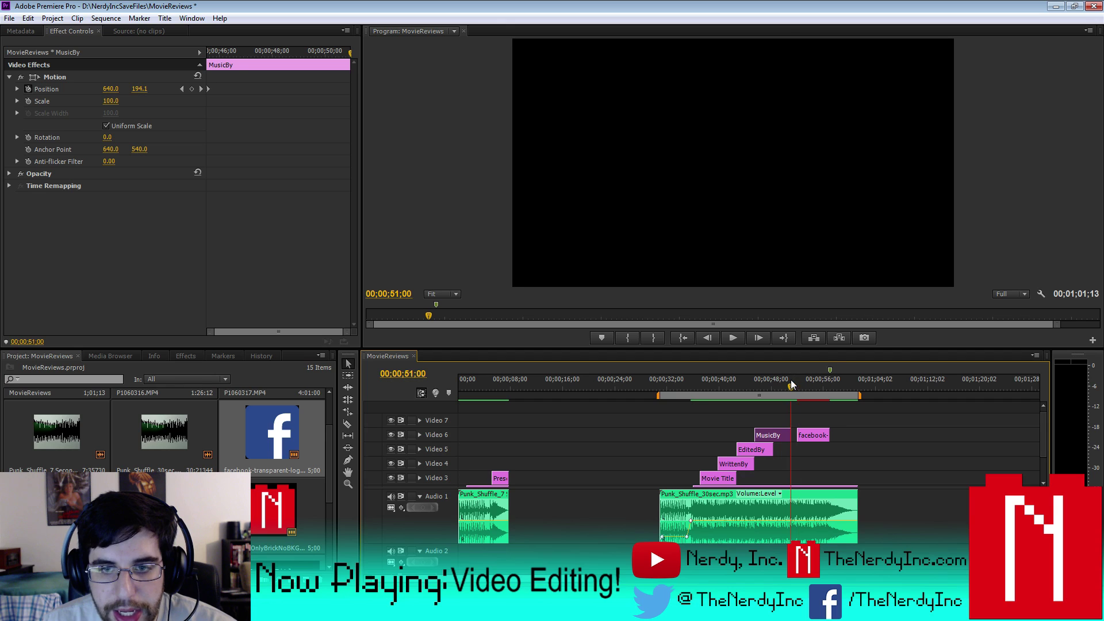
mouse_move(1048, 450)
left_mouse_down()
mouse_move(1043, 466)
mouse_move(1041, 452)
left_mouse_up()
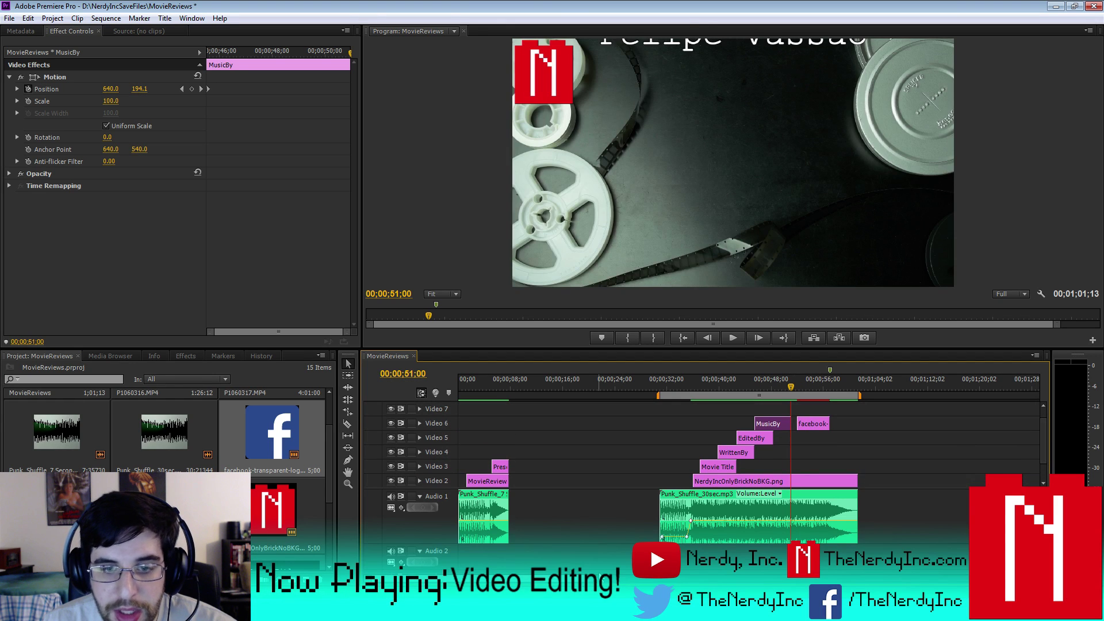
key("=")
key("=")
key("=")
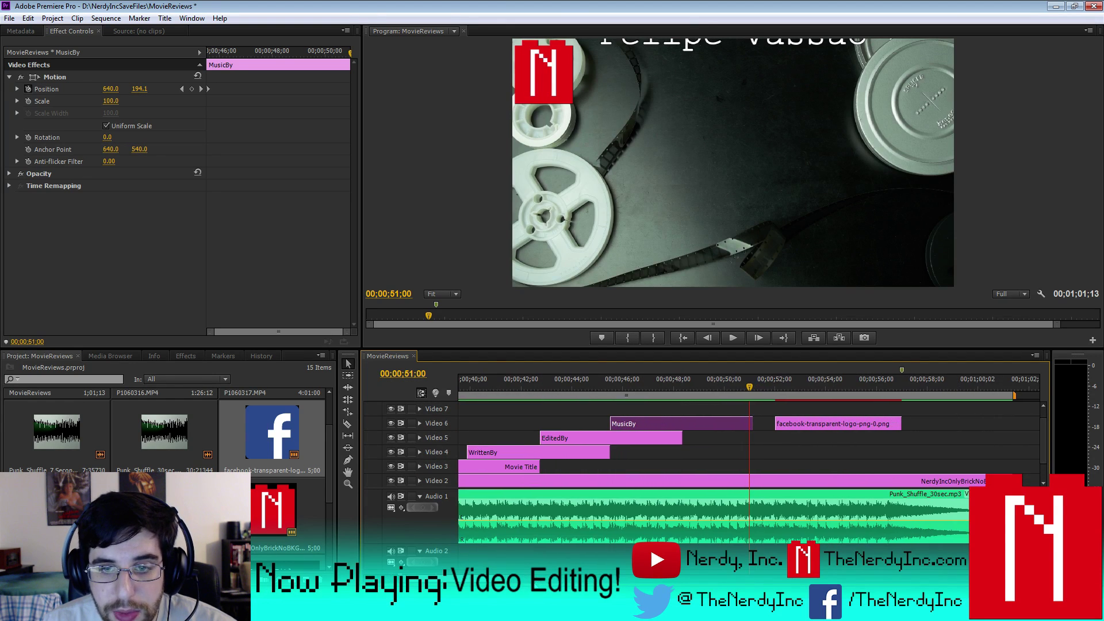
key("Right")
key("Right")
key("Right")
key("Right")
key("Right")
key("Right")
key("Right")
key("Right")
key("Right")
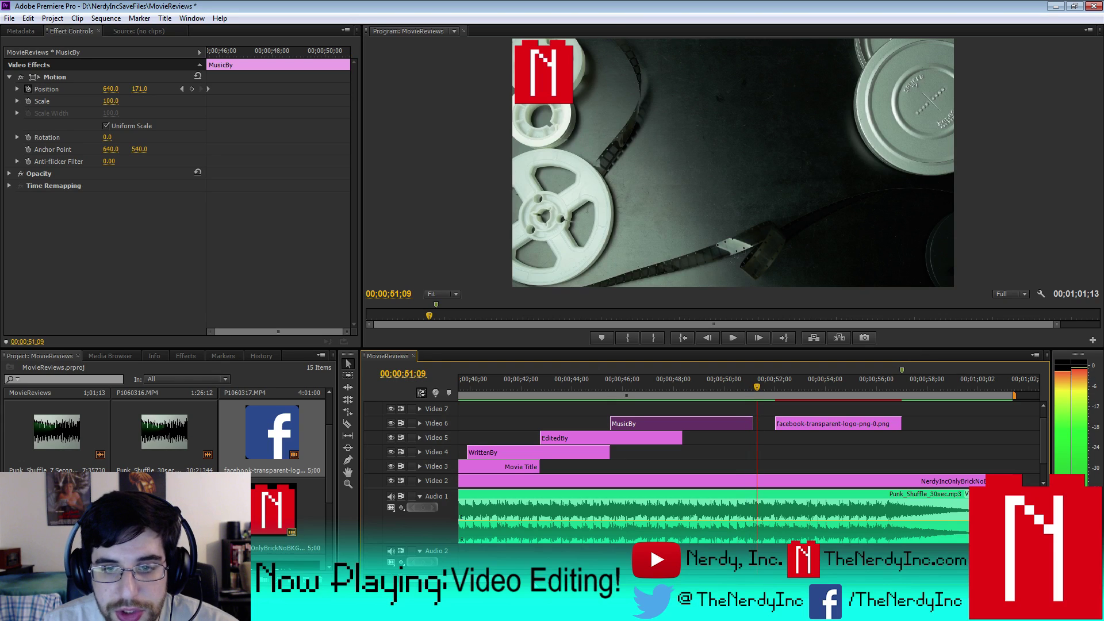
key("Right")
key("Right")
key("Right")
key("Right")
key("Right")
key("Right")
key("Right")
key("Right")
key("Right")
key("Right")
key("Right")
key("Right")
key("Right")
key("Right")
key("Right")
key("Right")
key("Right")
key("Right")
key("Right")
key("Right")
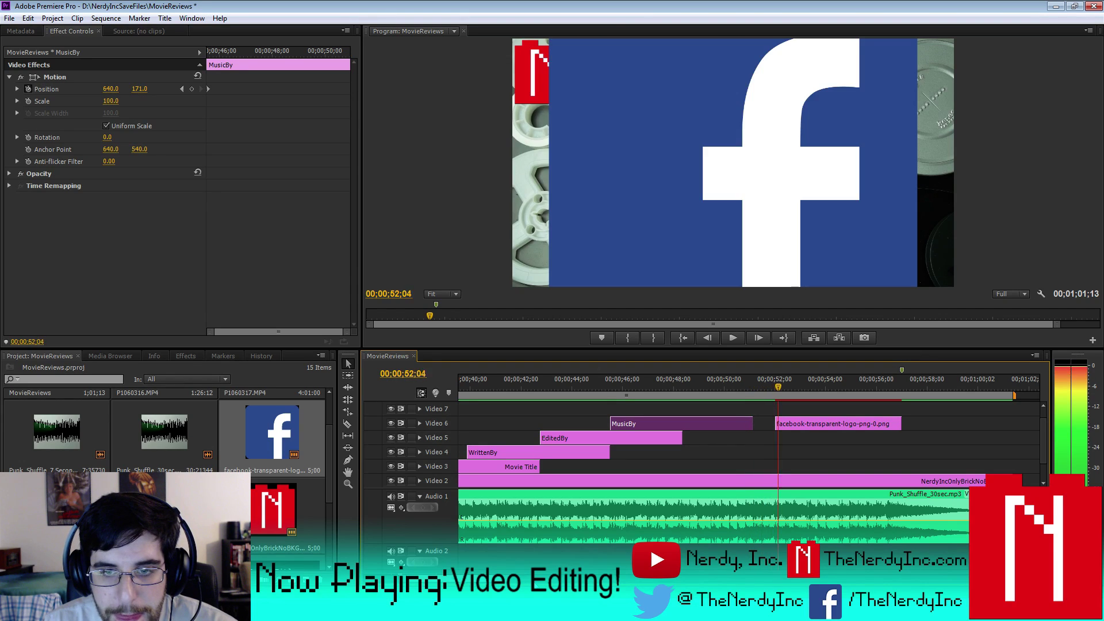
key("Left")
key("Left")
key("Left")
key("Left")
key("Left")
key("Left")
key("Left")
key("Left")
key("Left")
key("Left")
key("Left")
key("Left")
key("Left")
key("Left")
key("Left")
key("Left")
key("Left")
key("Left")
key("Left")
key("Left")
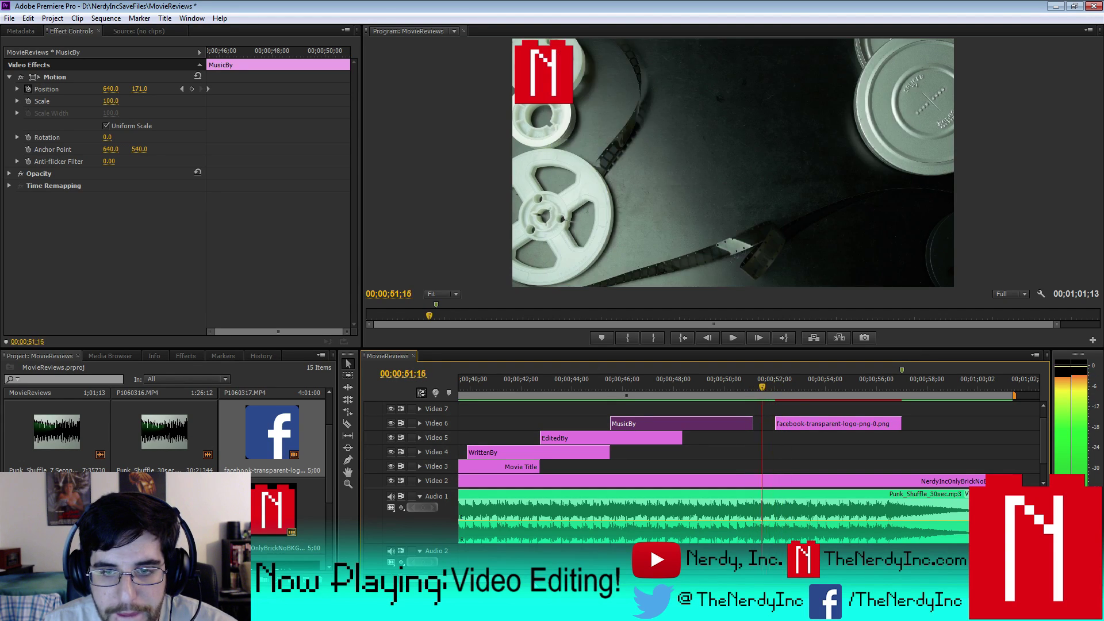
key("Left")
key("Right")
key("Right")
key("Right")
key("Right")
key("Right")
key("Right")
key("Right")
key("Right")
key("Right")
key("Right")
key("Right")
key("Right")
key("Right")
key("Right")
key("Right")
key("Right")
key("Right")
key("Right")
key("Right")
key("Right")
key("Left")
key("Left")
key("Left")
key("Left")
key("Left")
key("Left")
key("Left")
key("Left")
key("Left")
key("Left")
key("Left")
key("Left")
key("Left")
key("Left")
key("Left")
key("Left")
key("Left")
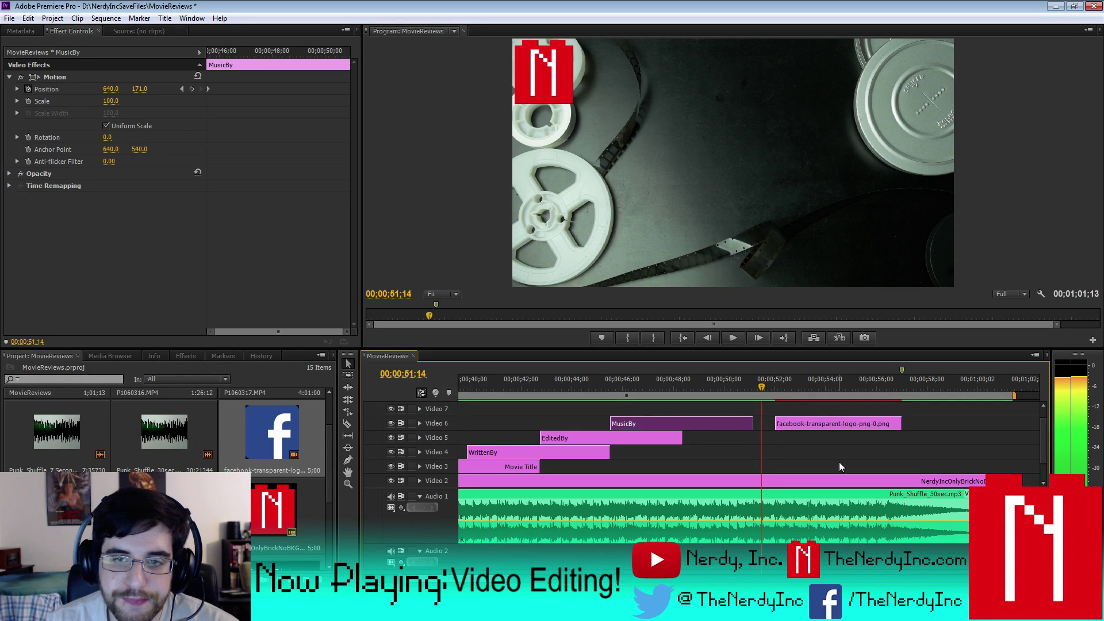
- Snap the Facebook clip's start to the playhead and lengthen it by 16 frames
left_click_drag(814, 425, 807, 418)
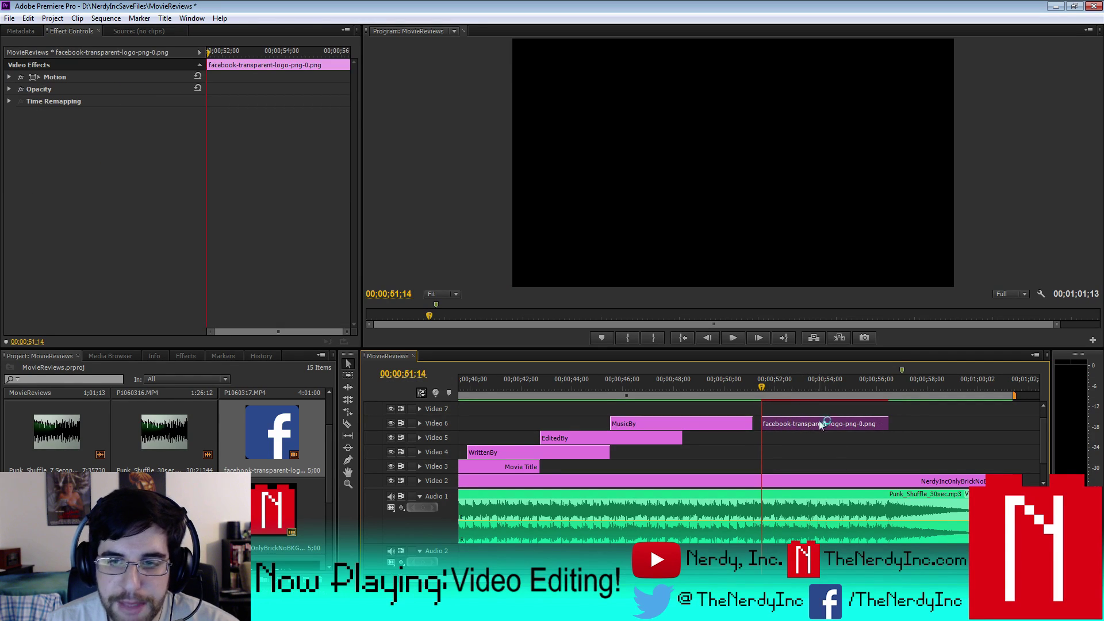
left_click_drag(888, 423, 903, 423)
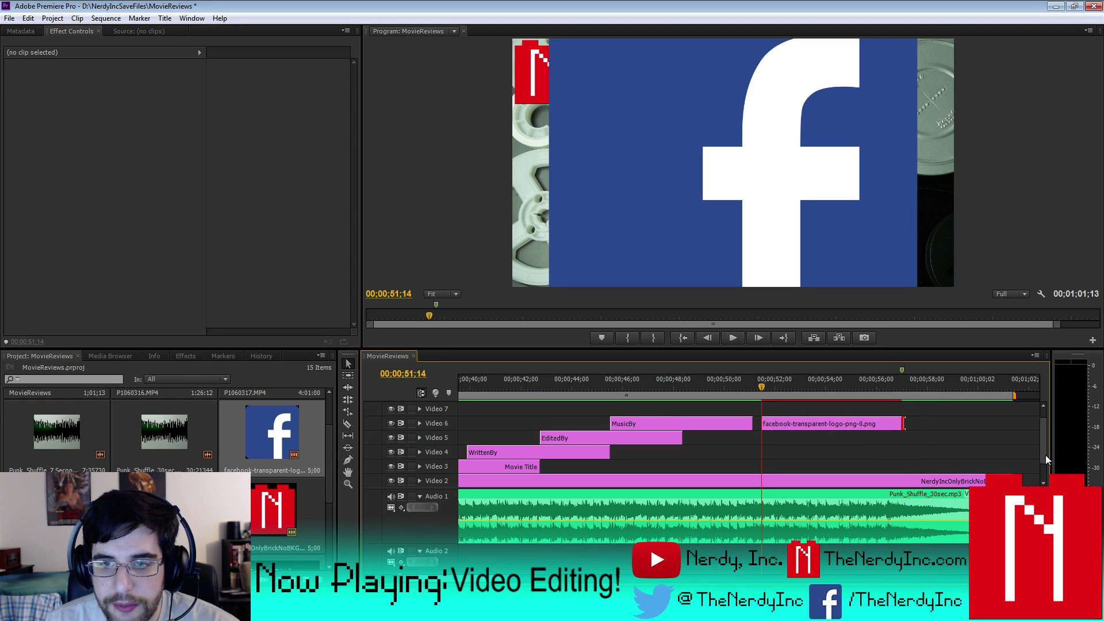
left_click(792, 422)
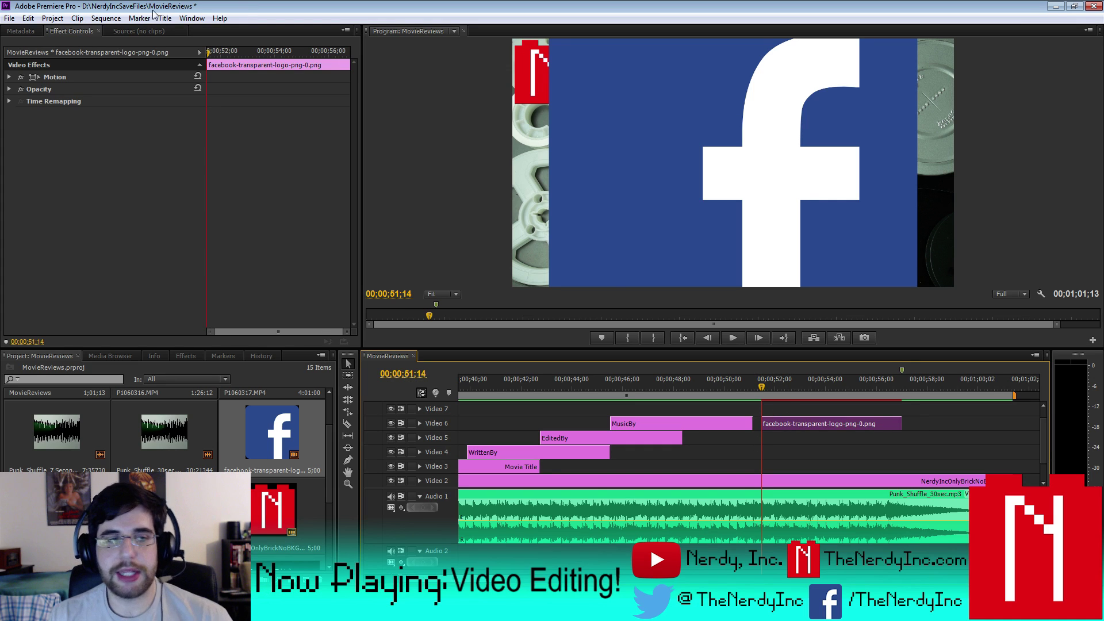
- Set the Facebook logo's Scale to 10 in Motion settings
left_click(9, 77)
left_click(111, 101)
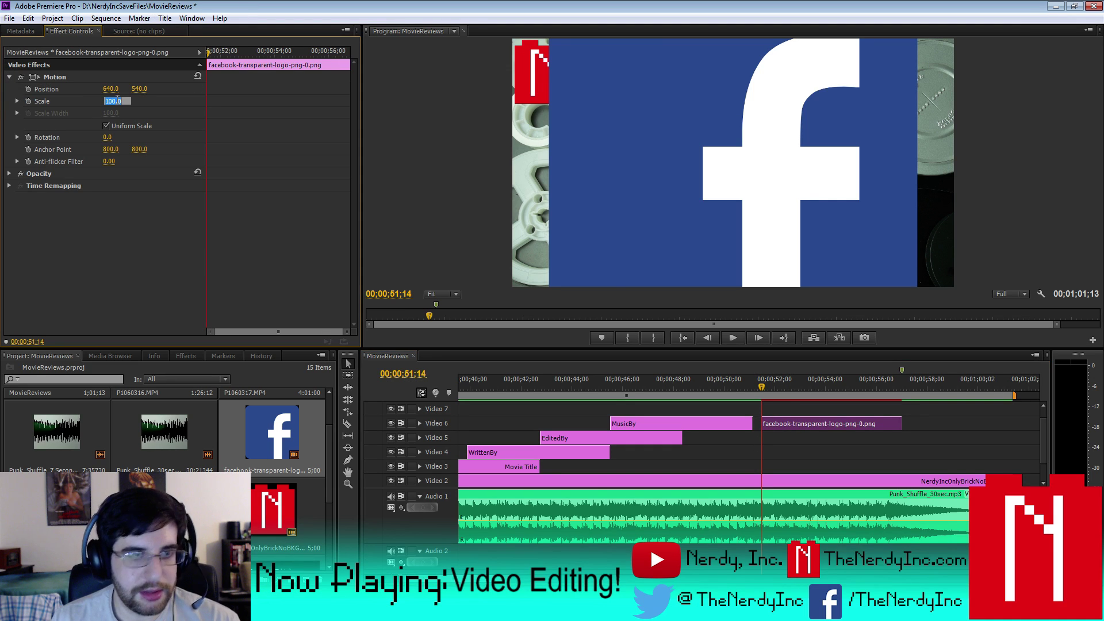
type("17")
key("Return")
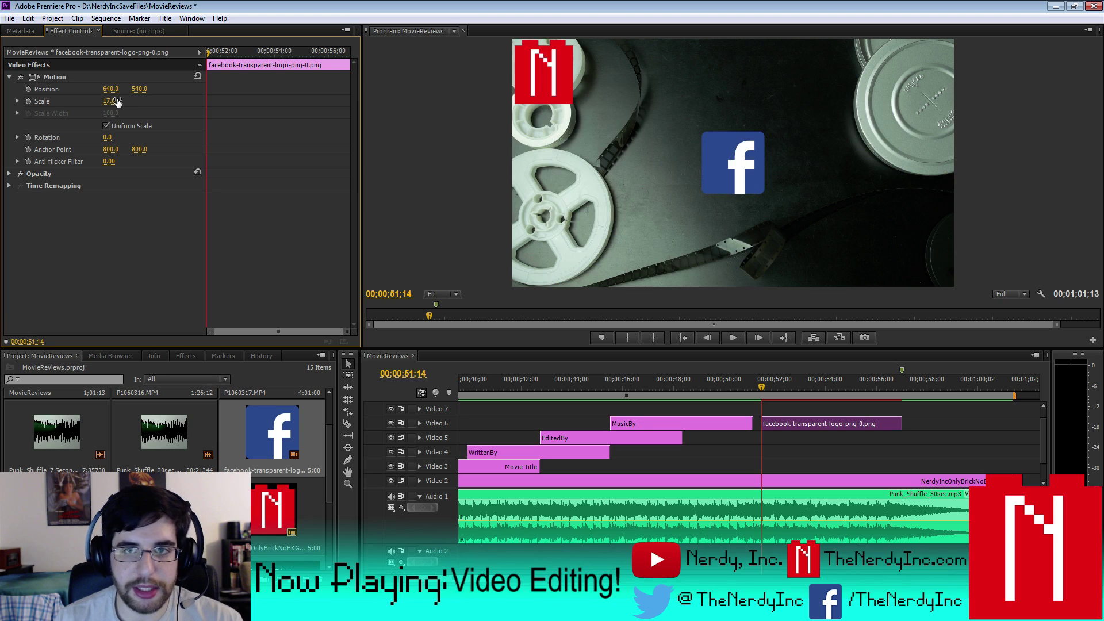
left_click(116, 99)
type("10")
key("Return")
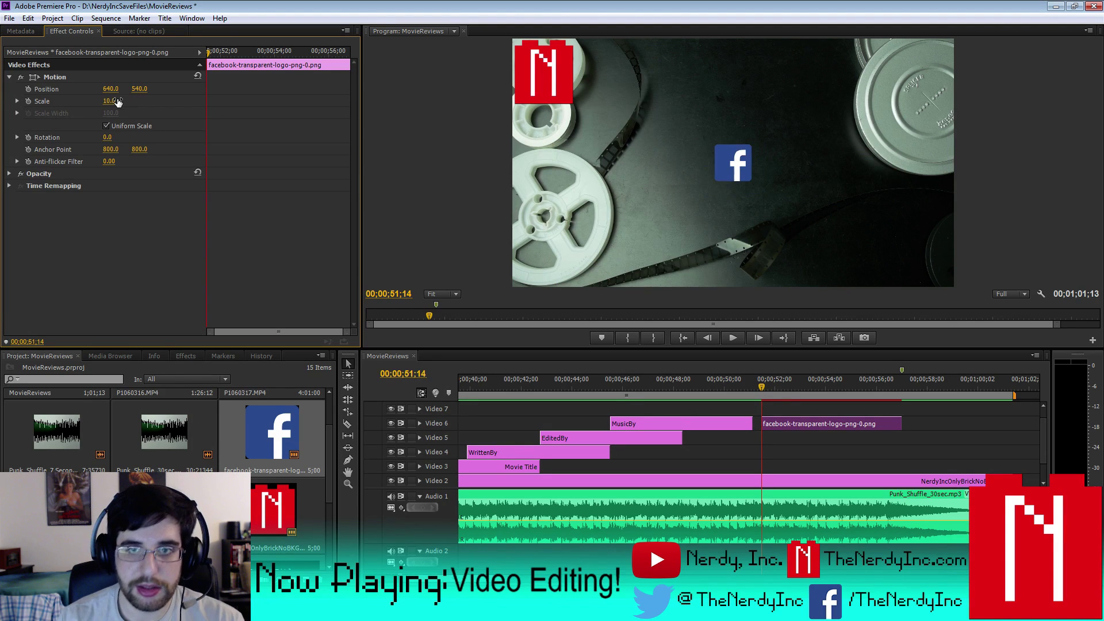
- Position the Facebook logo at 341, 698 lower left and move its clip to a higher track
left_click_drag(140, 89, 1, 89)
left_click_drag(140, 88, 115, 89)
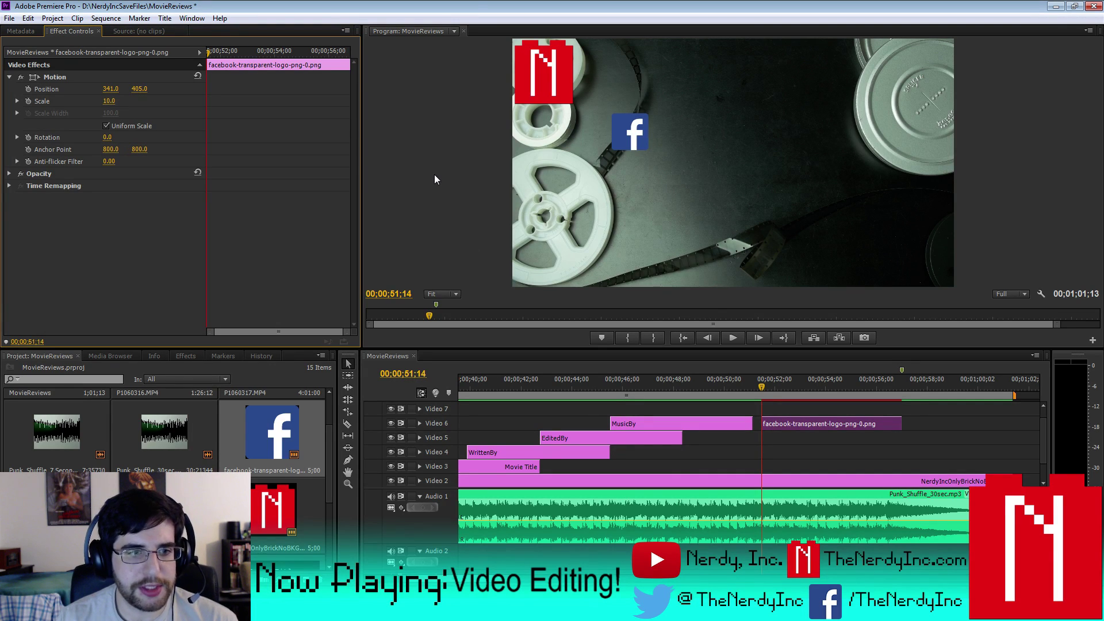
left_click_drag(142, 90, 311, 90)
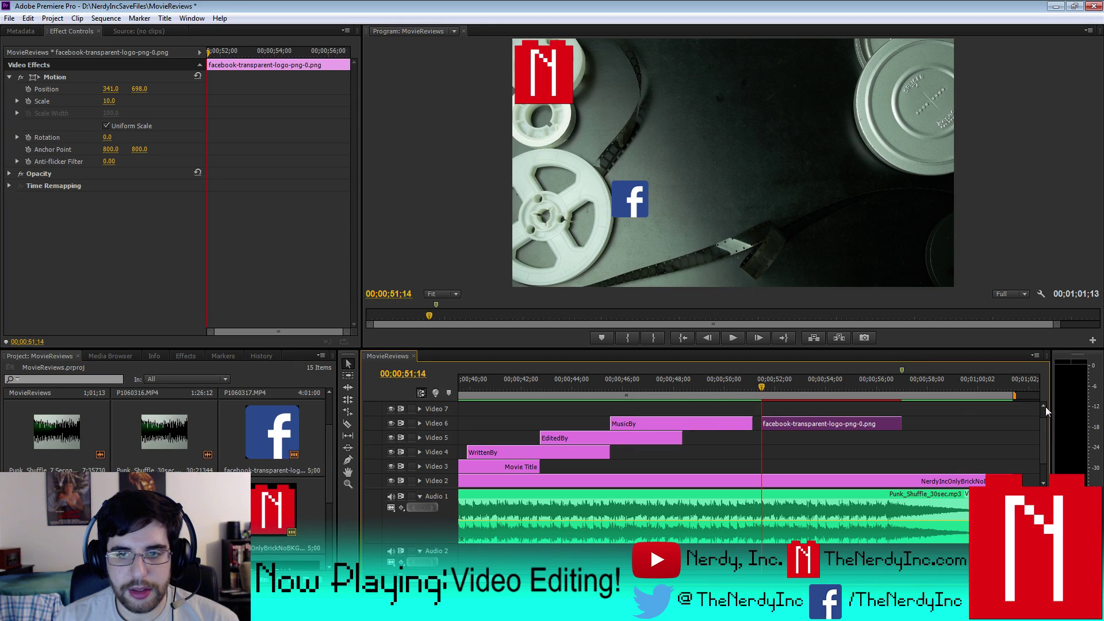
left_click_drag(791, 439, 773, 413)
scroll(1040, 439, "up", 1)
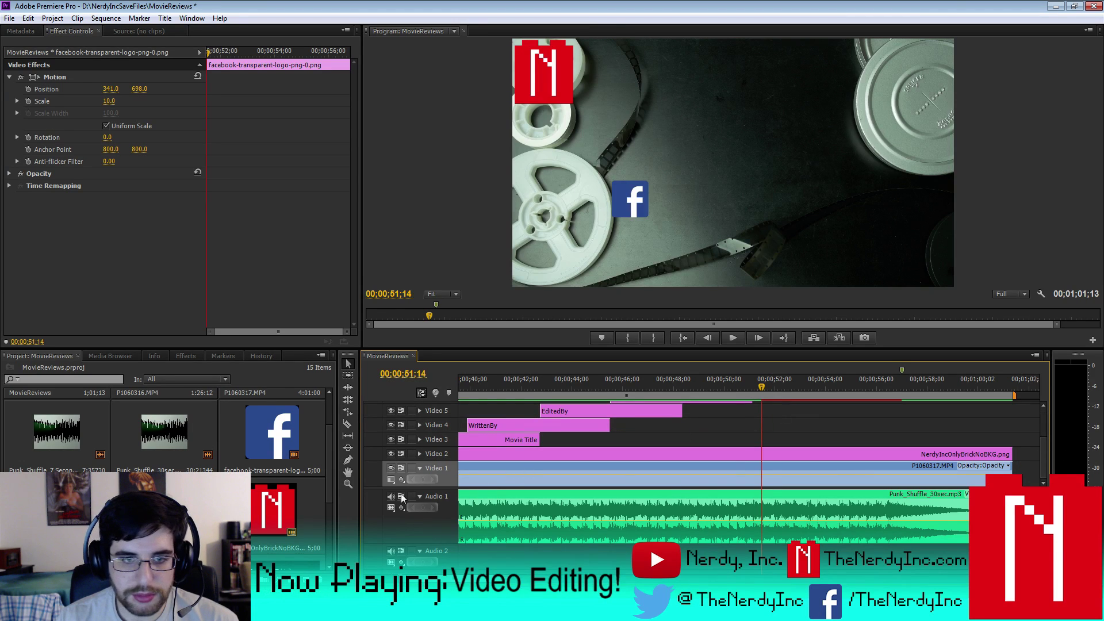
- Collapse Audio 1 and place the YouTube icon at the playhead, ending with the Facebook clip
left_click(420, 495)
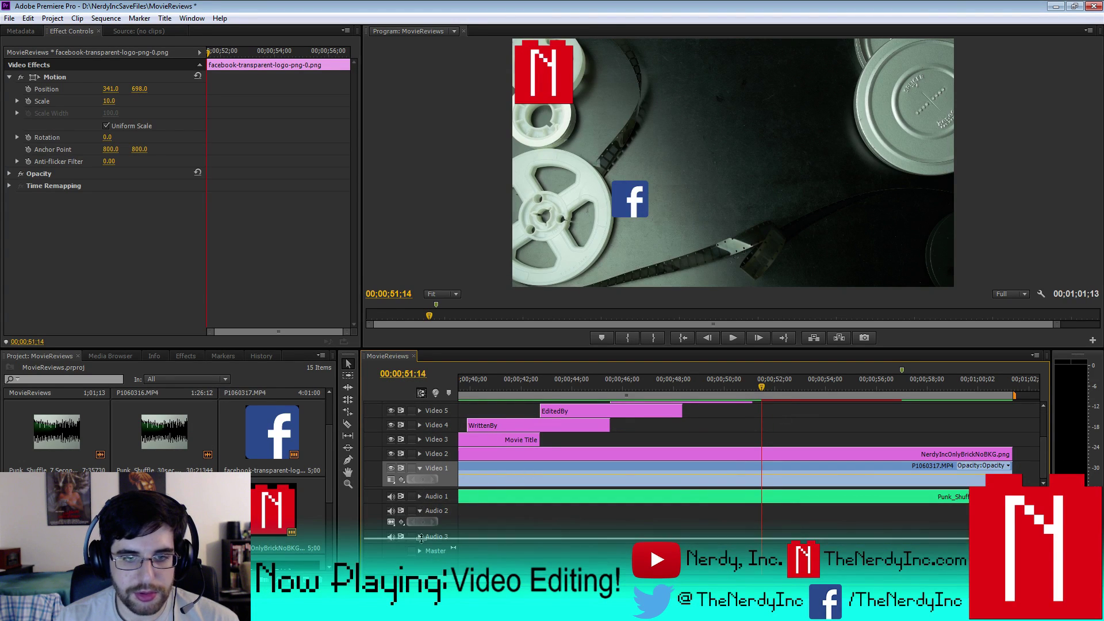
scroll(421, 538, "up", 4)
scroll(747, 477, "up", 1)
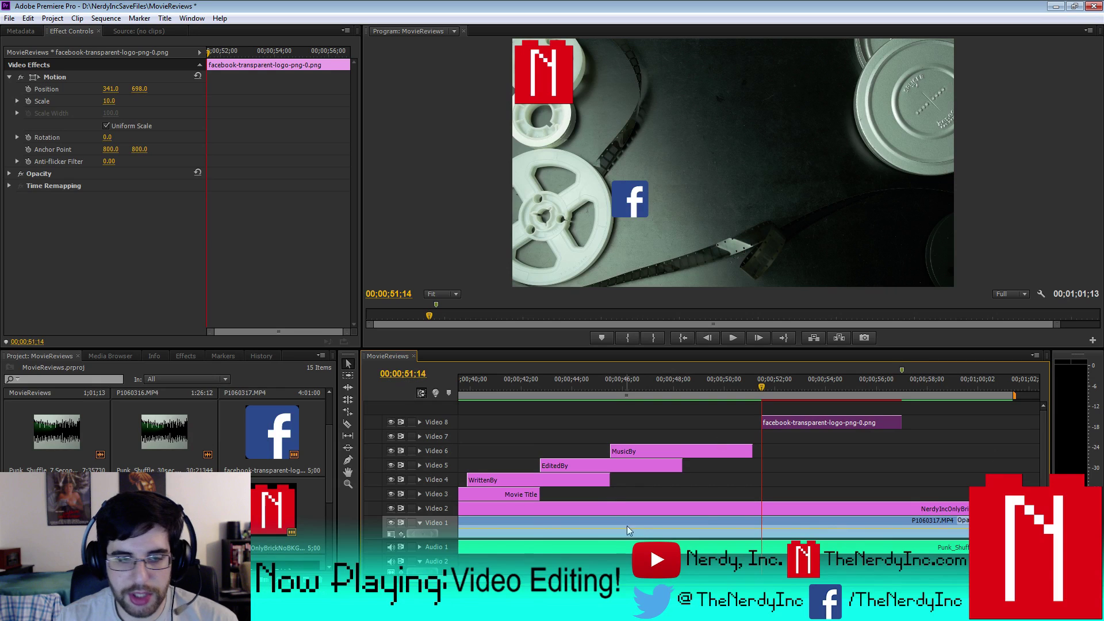
left_click_drag(851, 454, 763, 451)
left_click_drag(888, 451, 899, 451)
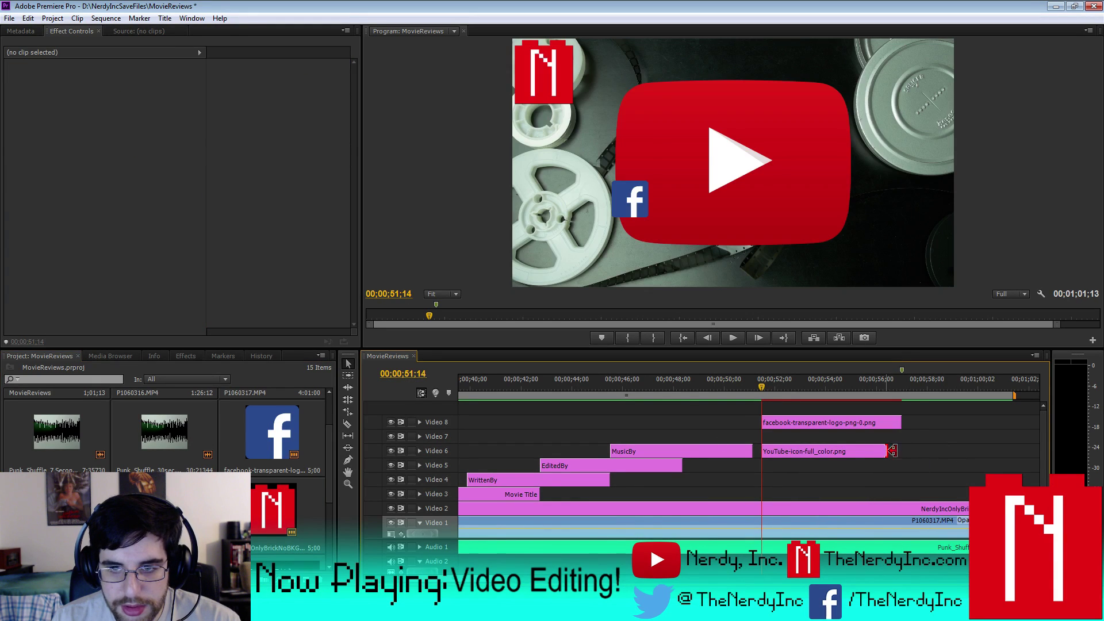
- Add twitter.png and the NerdyInc brick logo on higher tracks, both ending with the Facebook clip
left_click_drag(163, 506, 762, 437)
left_click_drag(879, 435, 892, 436)
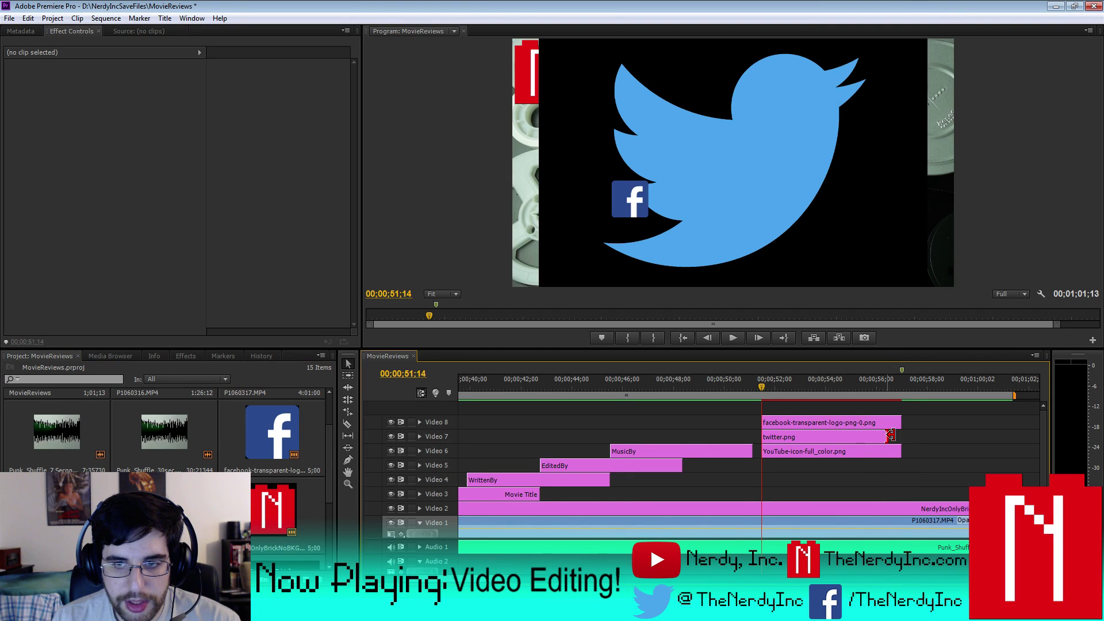
left_click_drag(259, 523, 773, 413)
left_click_drag(887, 406, 900, 405)
scroll(1045, 423, "up", 2)
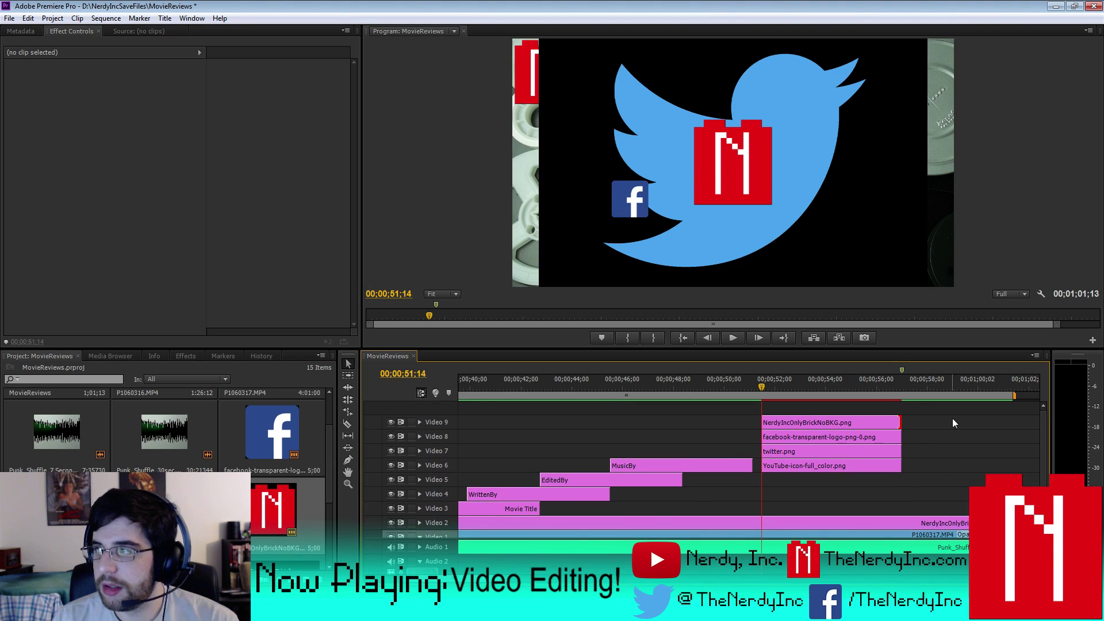
- Apply Chroma Key to twitter.png and sample its black background as the key colour
left_click(780, 466)
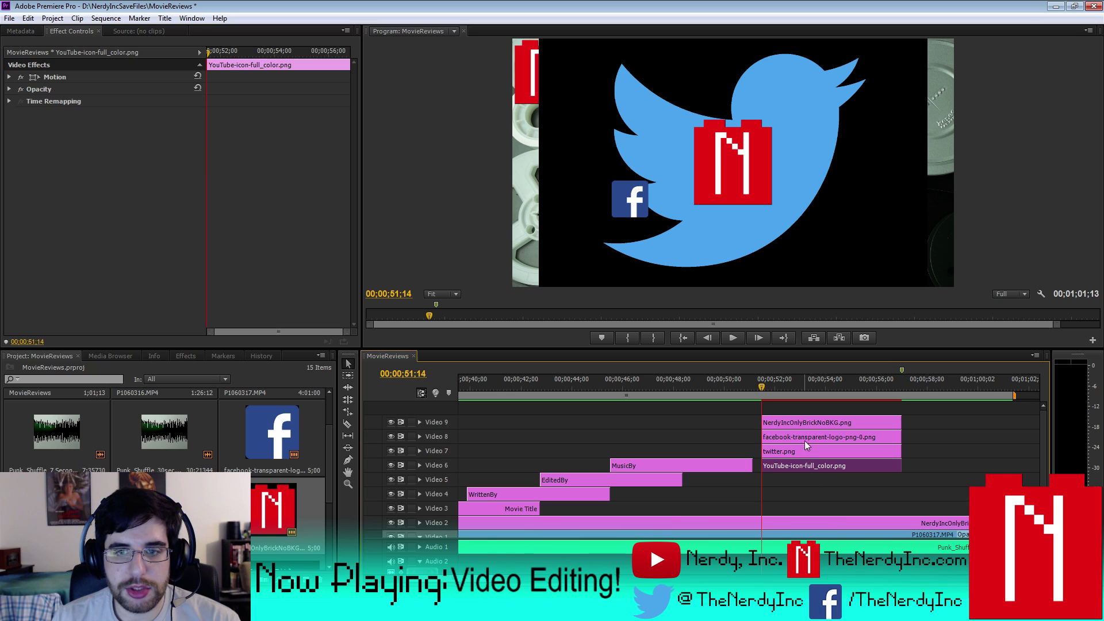
left_click(795, 446)
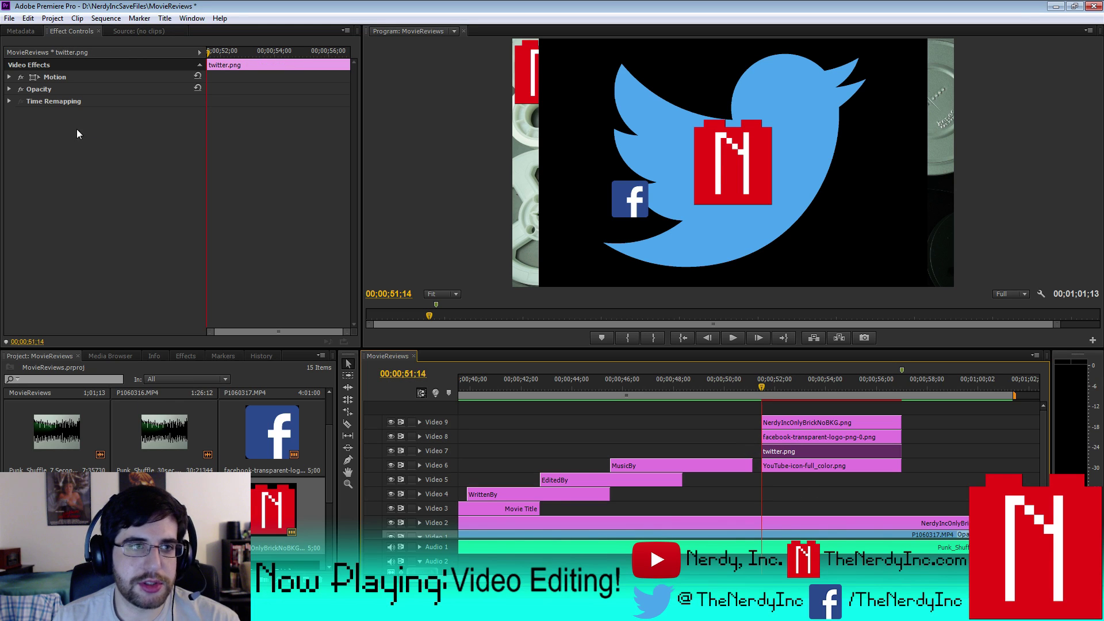
left_click(185, 355)
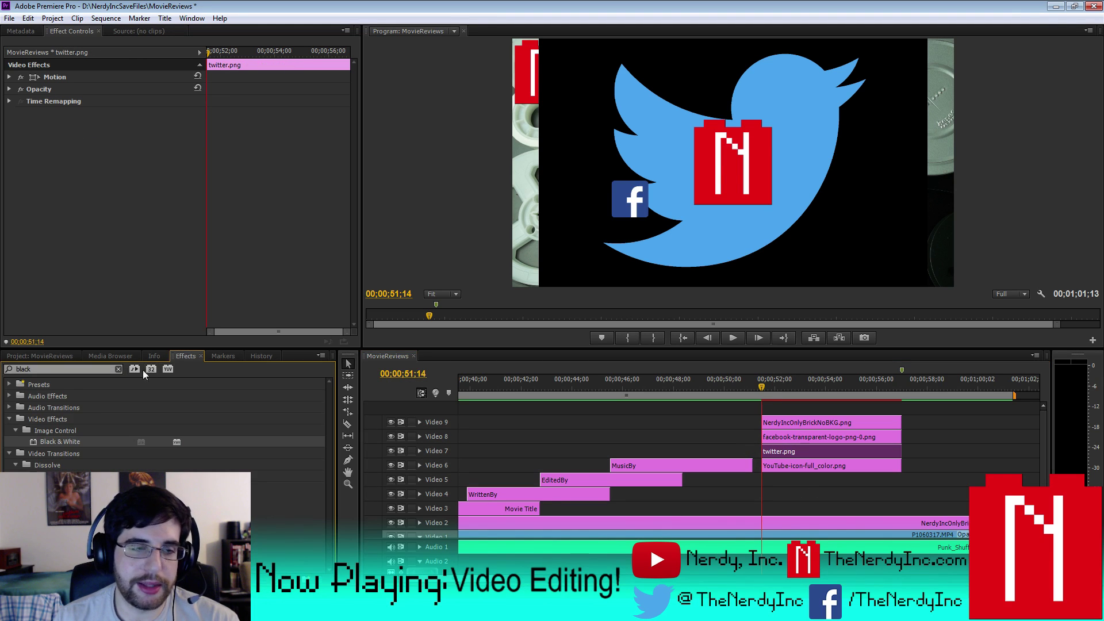
left_click(6, 369)
type("ch")
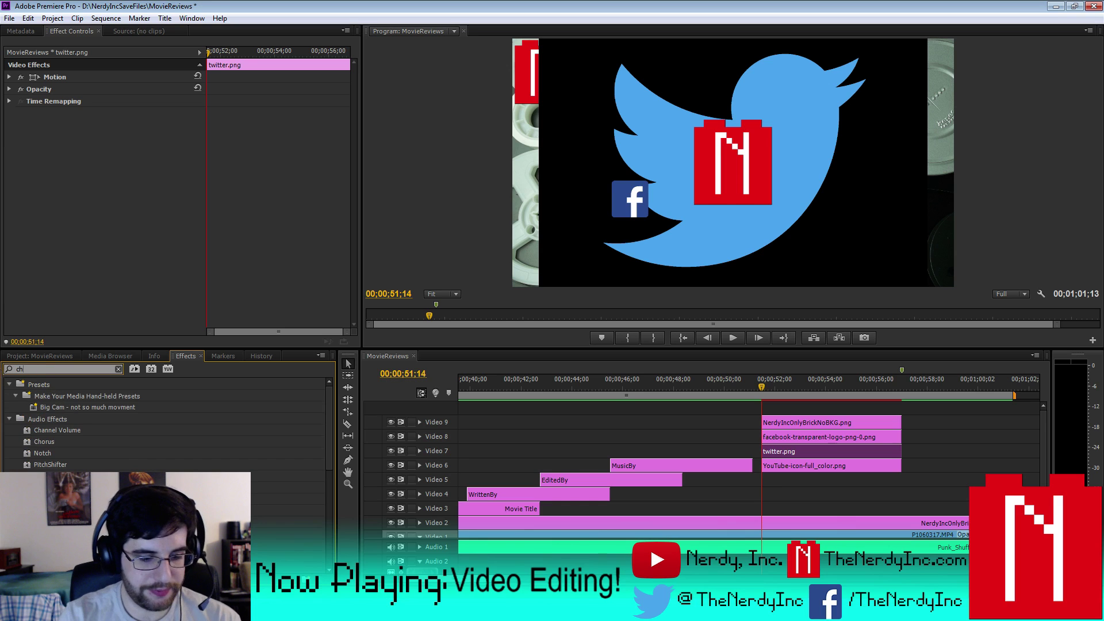
type("rom")
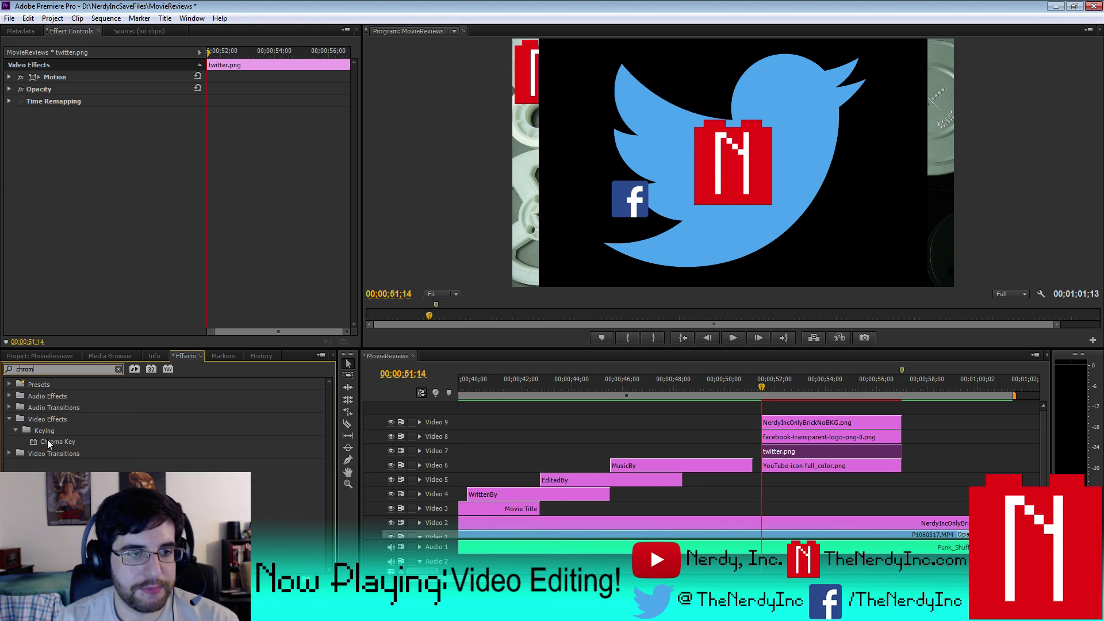
left_click_drag(472, 450, 816, 451)
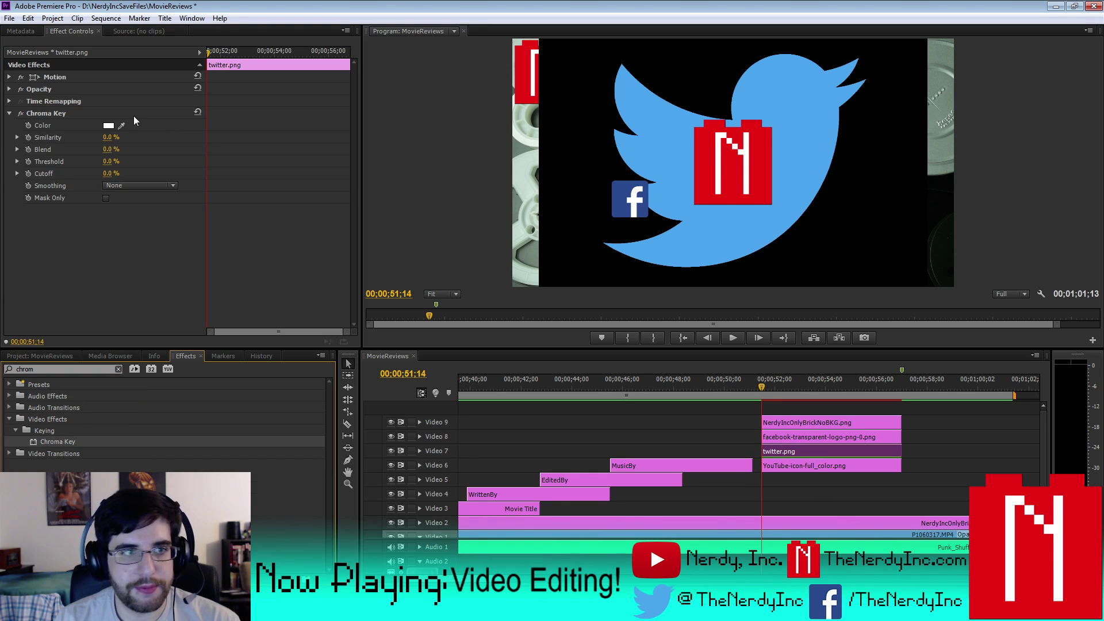
left_click_drag(124, 124, 583, 90)
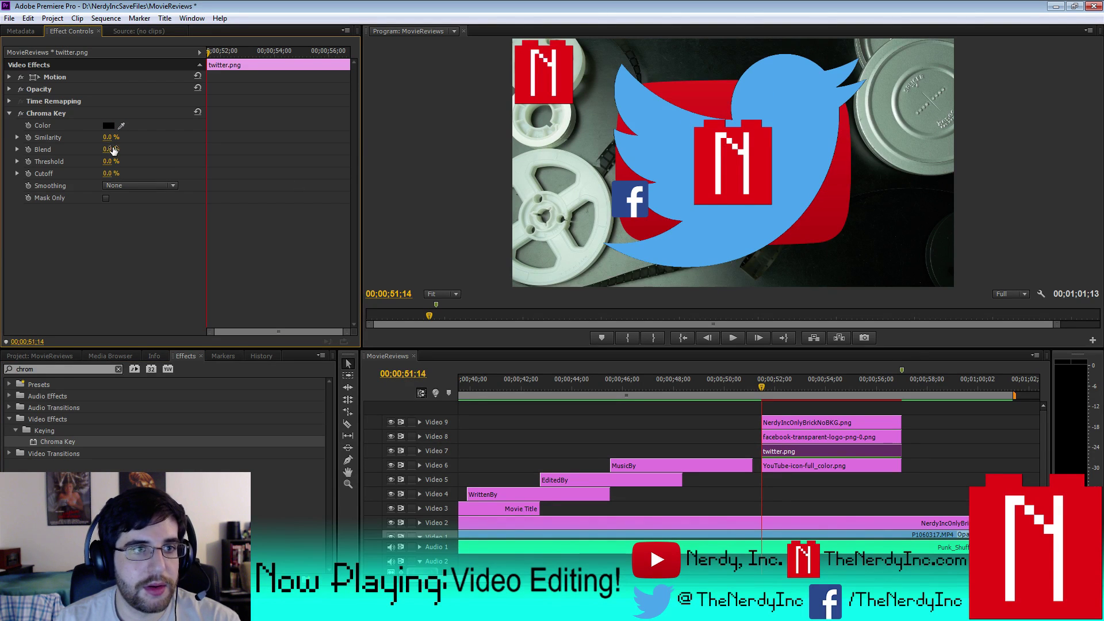
- Set the Chroma Key Similarity to 60% and Blend to 10%
left_click_drag(108, 136, 115, 137)
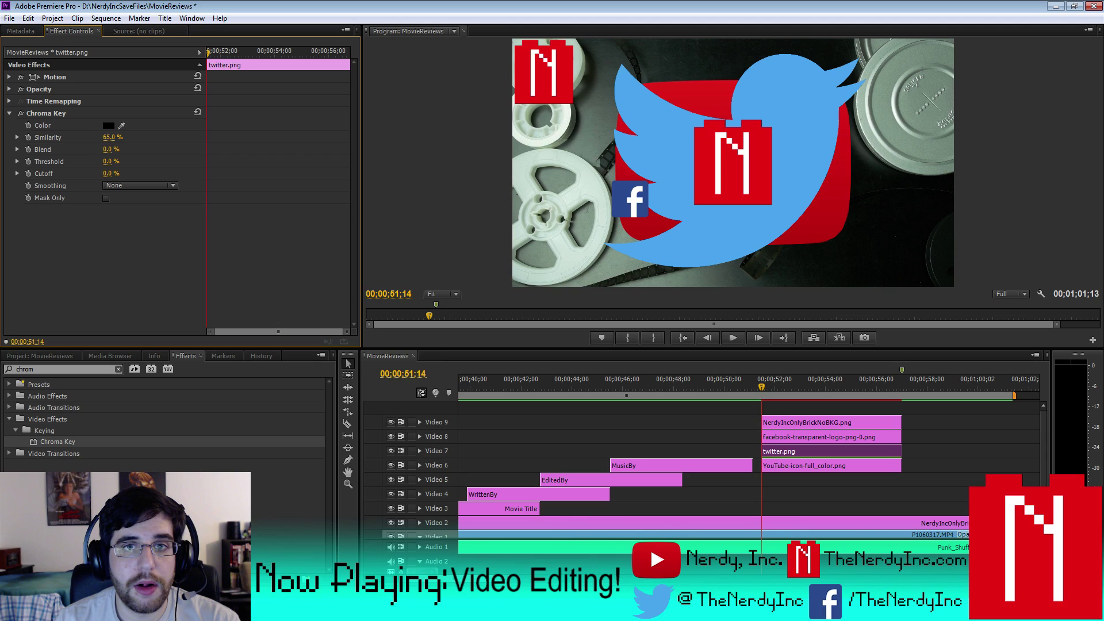
left_click(116, 136)
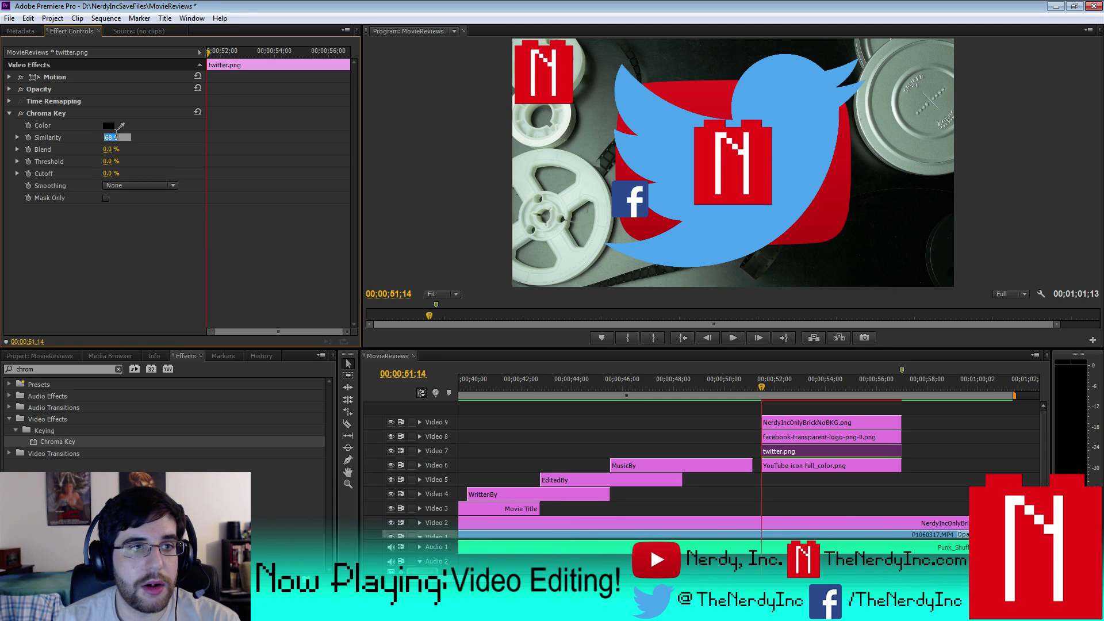
key("Return")
left_click(117, 149)
type("10")
key("Return")
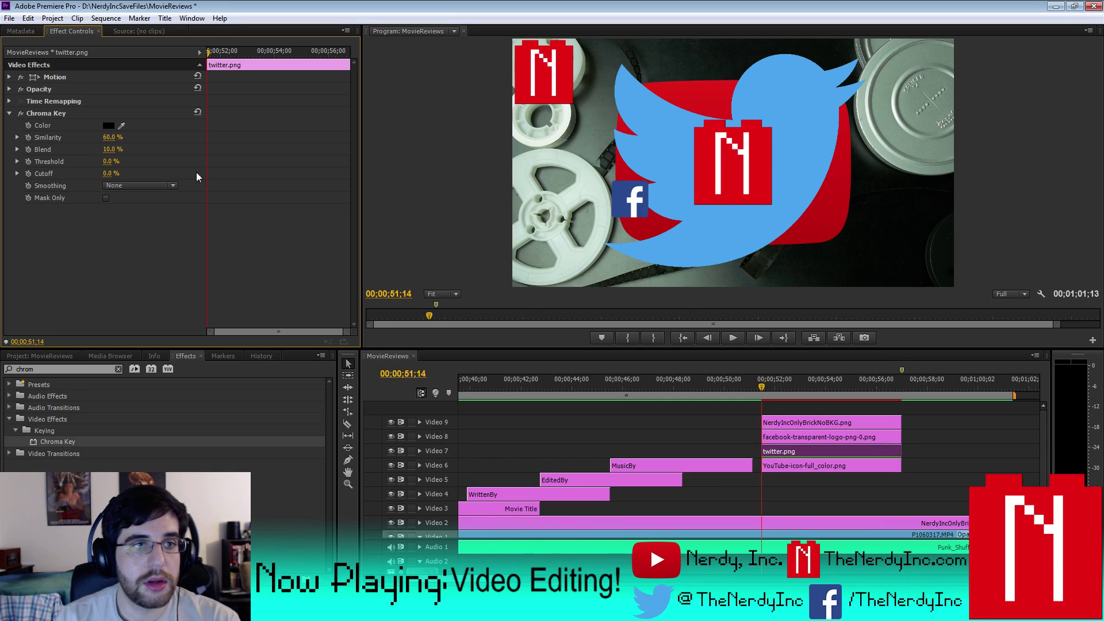
left_click(10, 115)
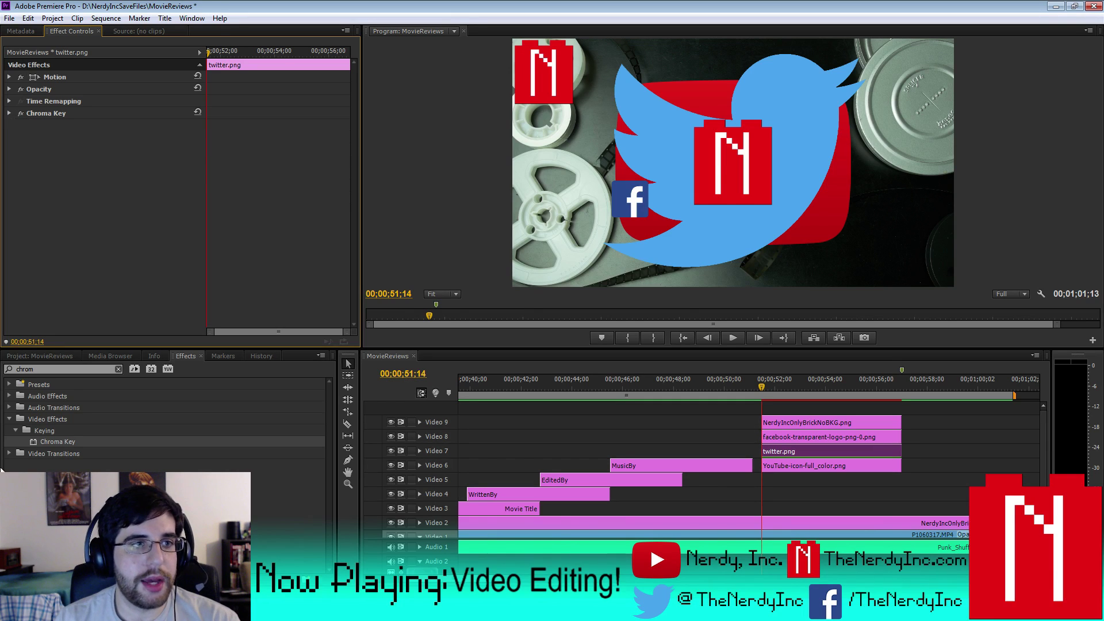
- Set the Twitter bird's Scale to 20 in its Motion settings
left_click(60, 355)
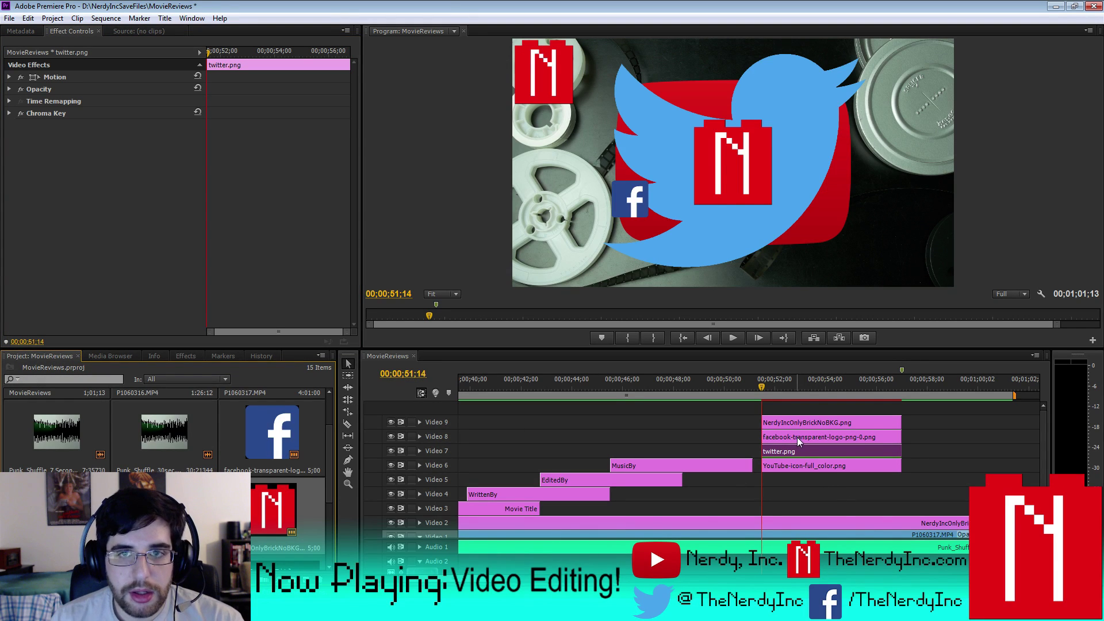
left_click(15, 91)
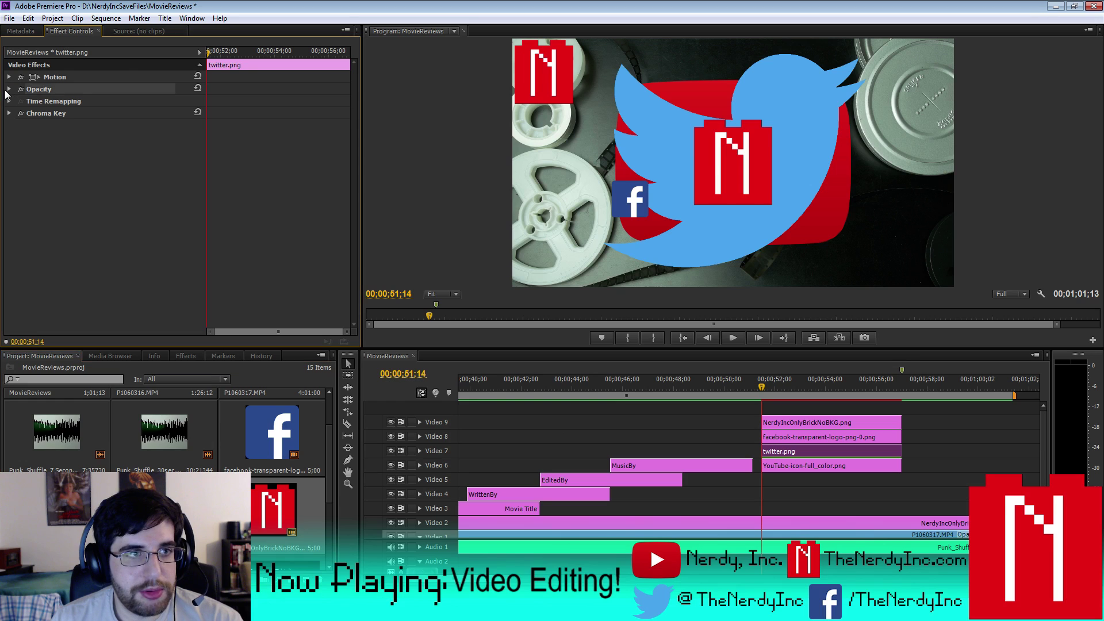
left_click(9, 90)
left_click(9, 89)
left_click(9, 77)
left_click(112, 101)
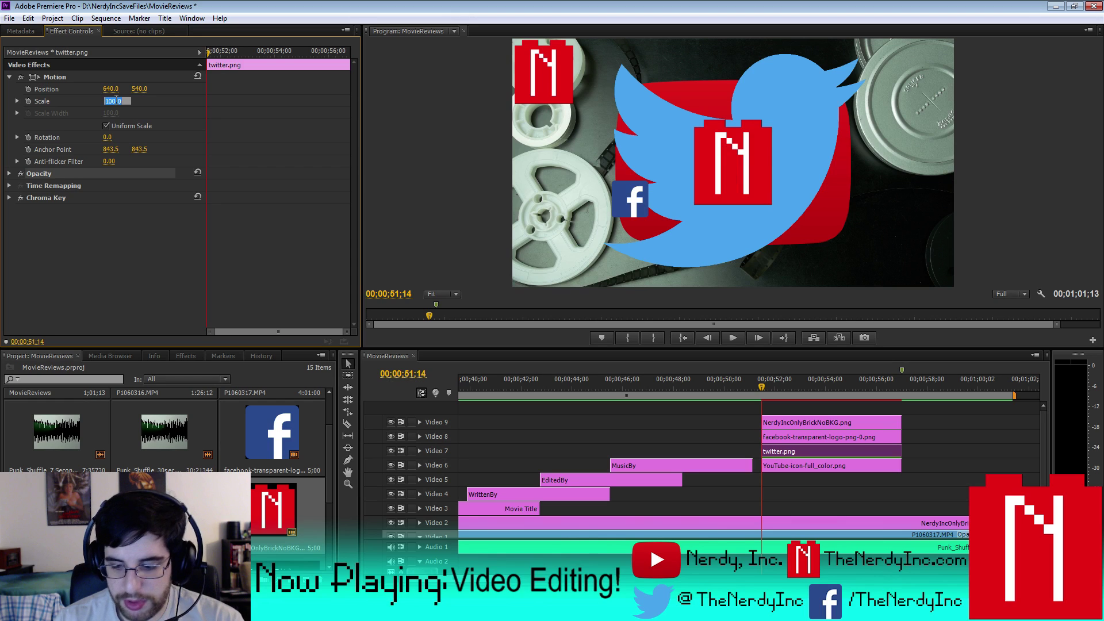
type("20")
key("Return")
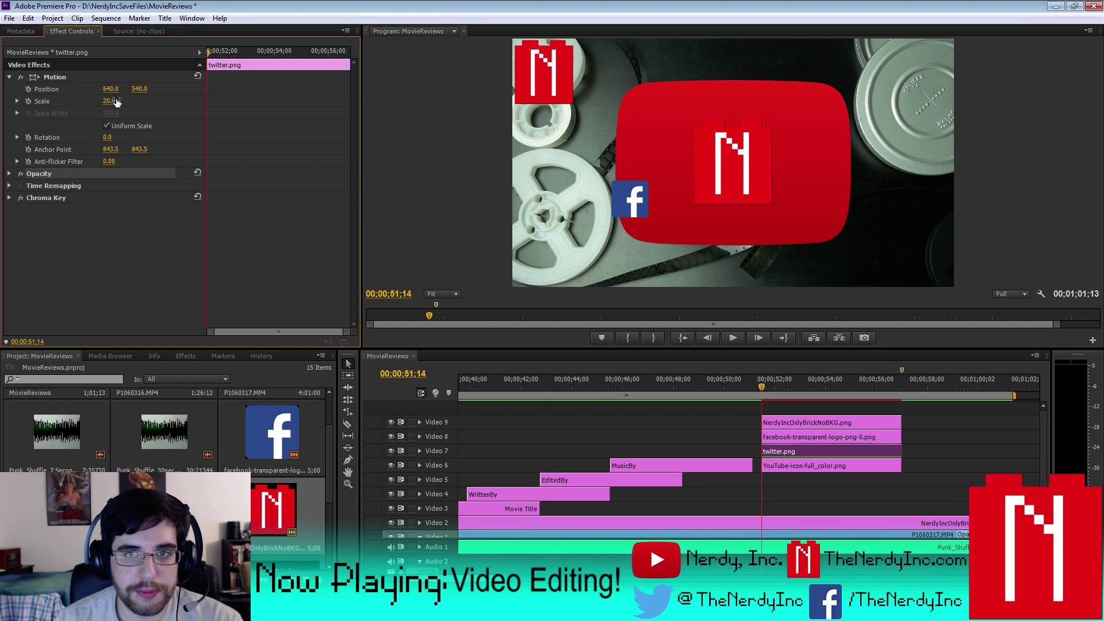
- Raise the Twitter bird in the frame and save the project
left_click_drag(139, 88, 59, 88)
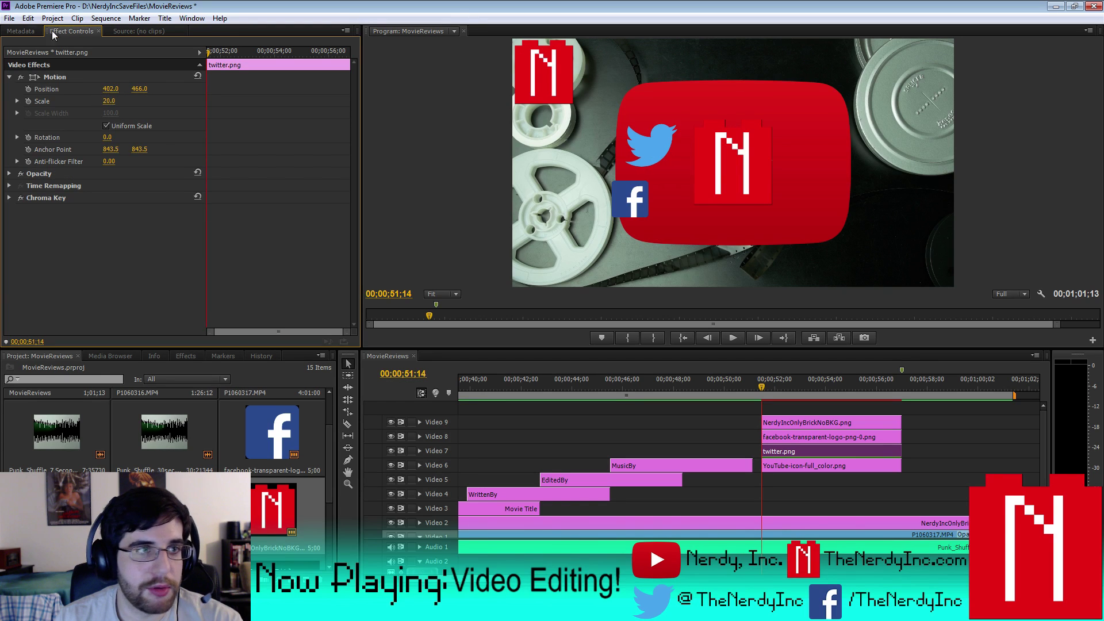
left_click(9, 18)
left_click(27, 112)
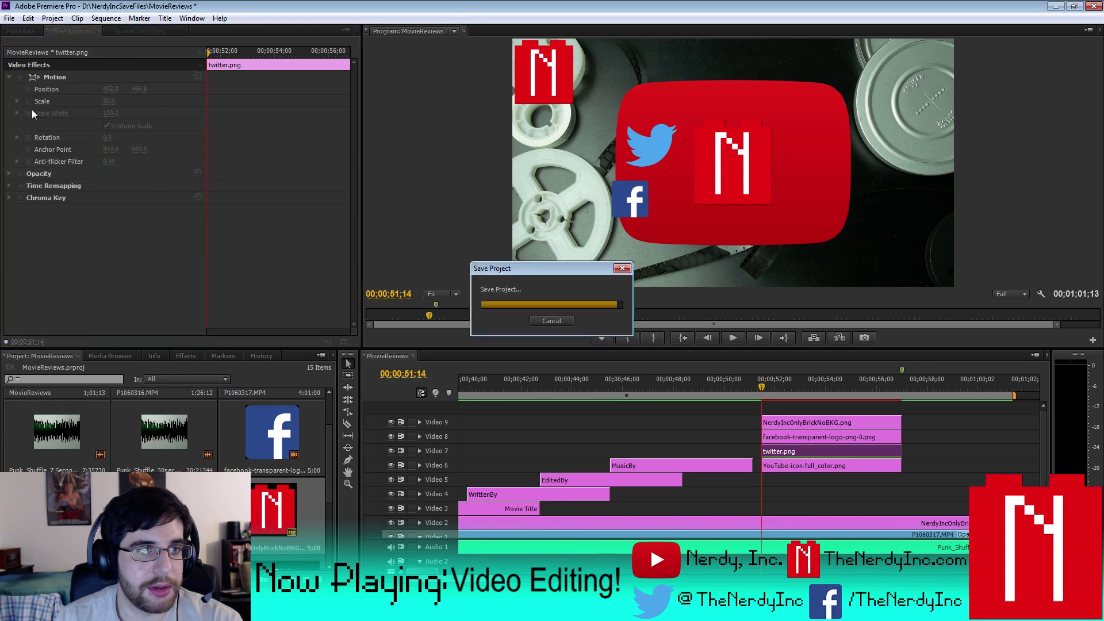
- Reduce the Twitter bird to scale 15 and position it at 340, 523 above the Facebook logo
left_click_drag(110, 89, 107, 89)
left_click(109, 100)
type("15")
key("Return")
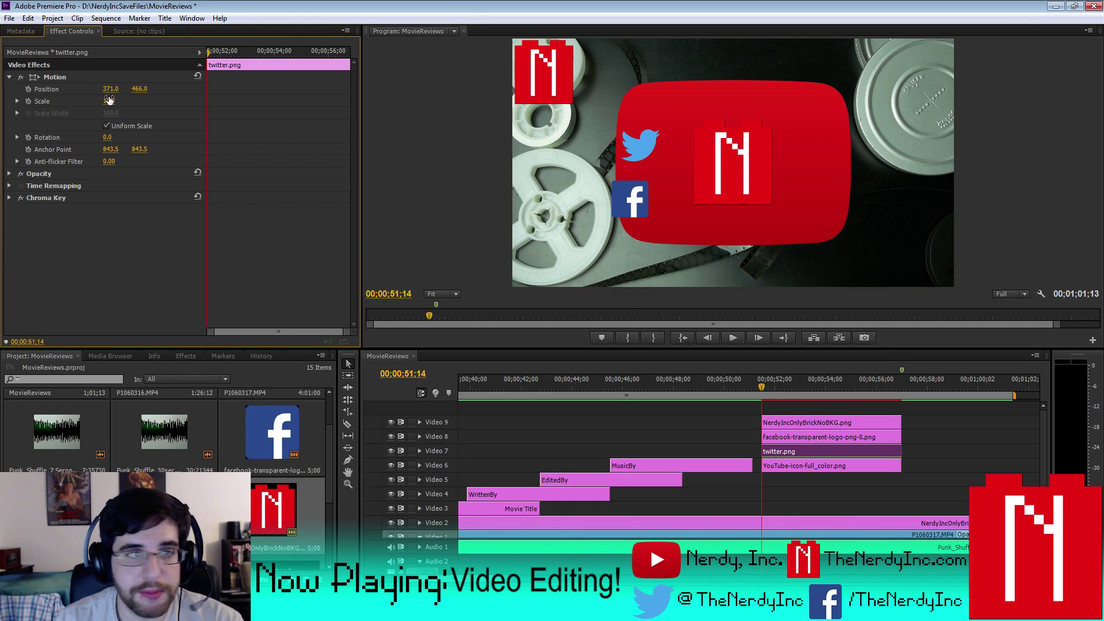
left_click_drag(110, 89, 143, 90)
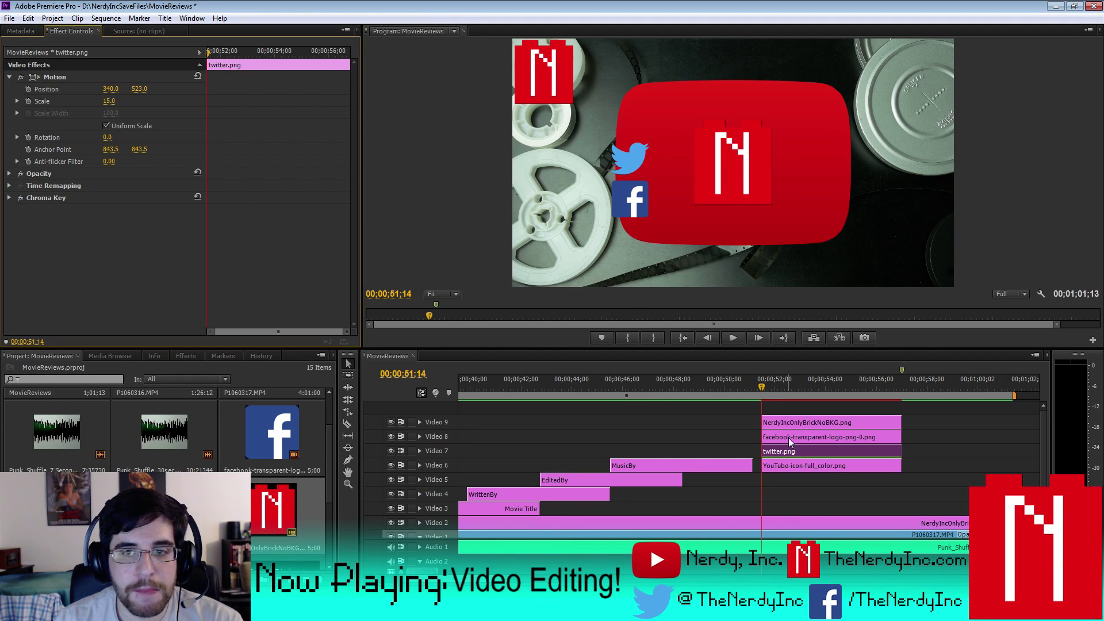
left_click(802, 422)
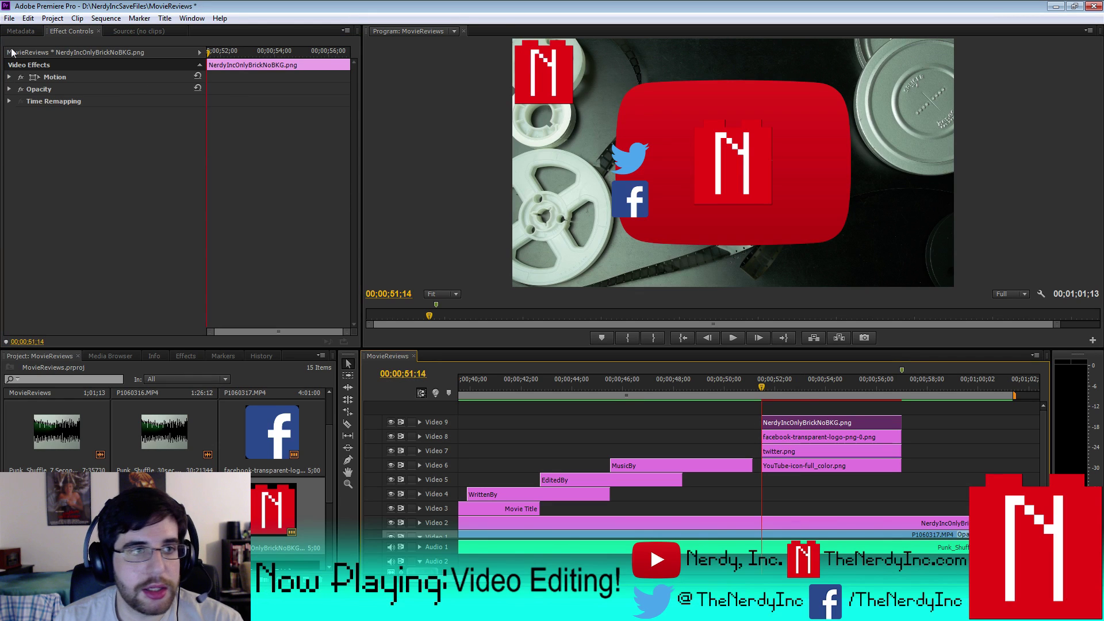
- Shrink the brick logo to about half size, then scale the YouTube logo on Video 6 to 25
left_click(8, 77)
left_click_drag(119, 94, 87, 88)
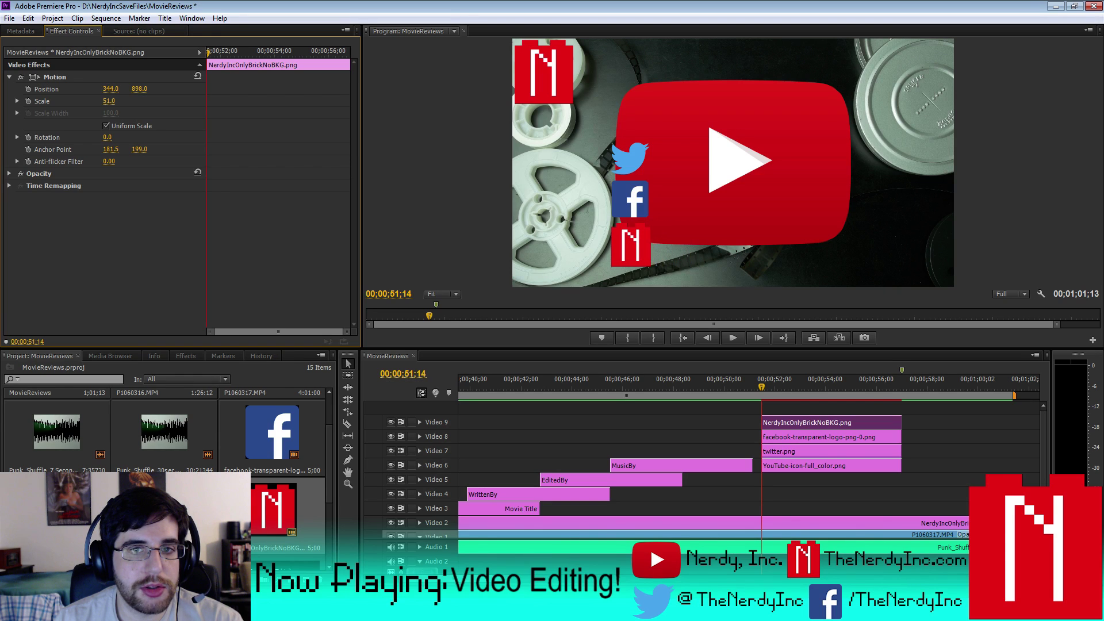
left_click(808, 467)
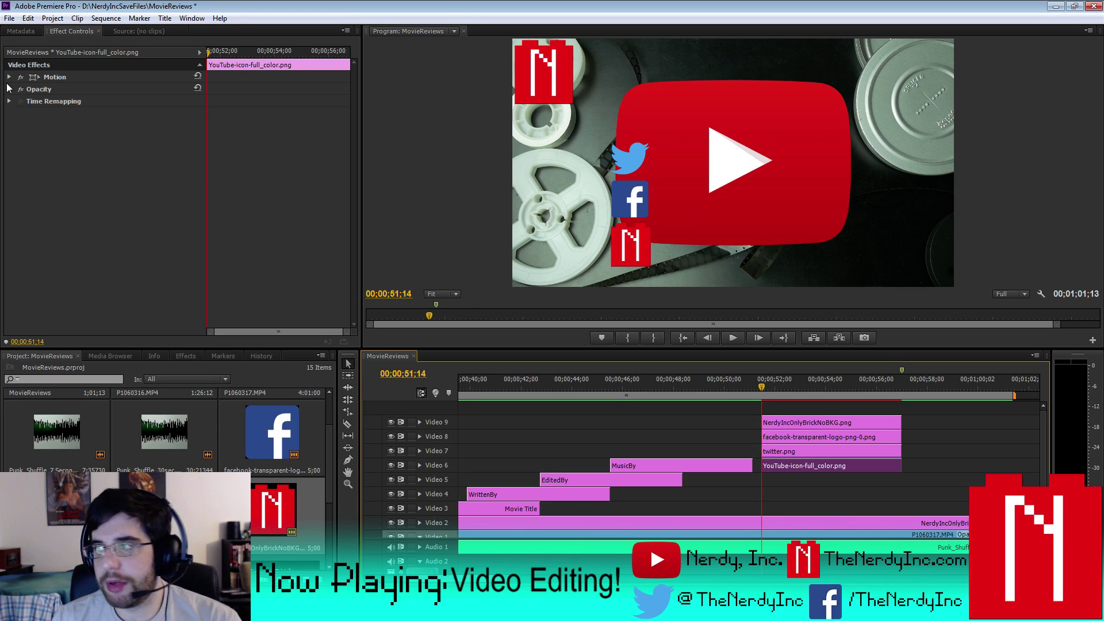
left_click(9, 77)
left_click_drag(109, 101, 25, 88)
- Move the YouTube logo up above the Twitter bird and set its scale to 17
left_click_drag(139, 89, 98, 89)
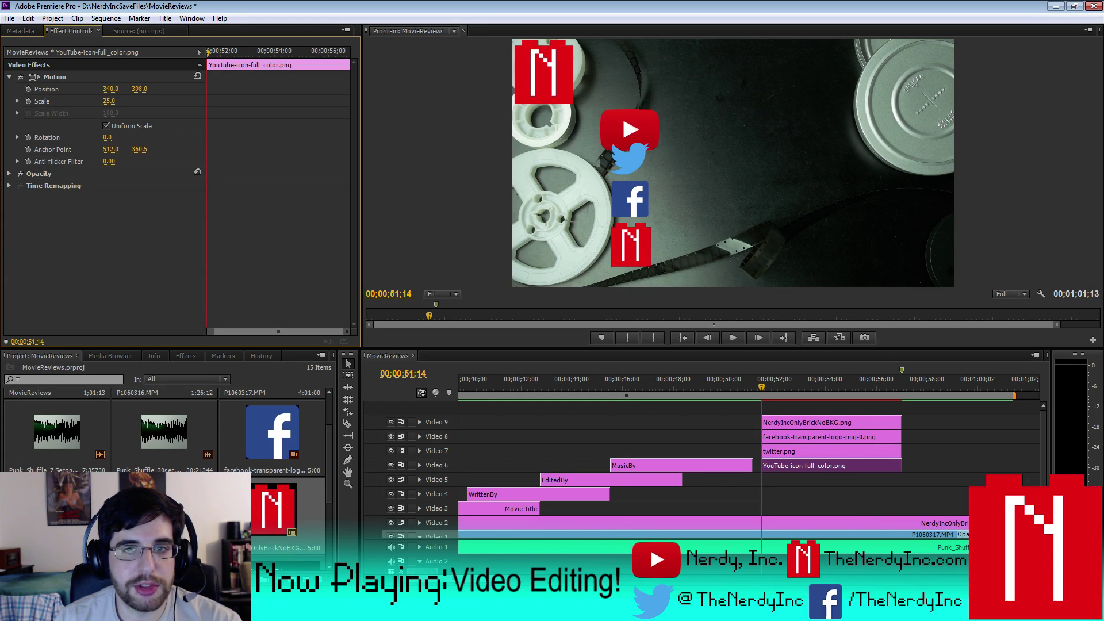
left_click(111, 100)
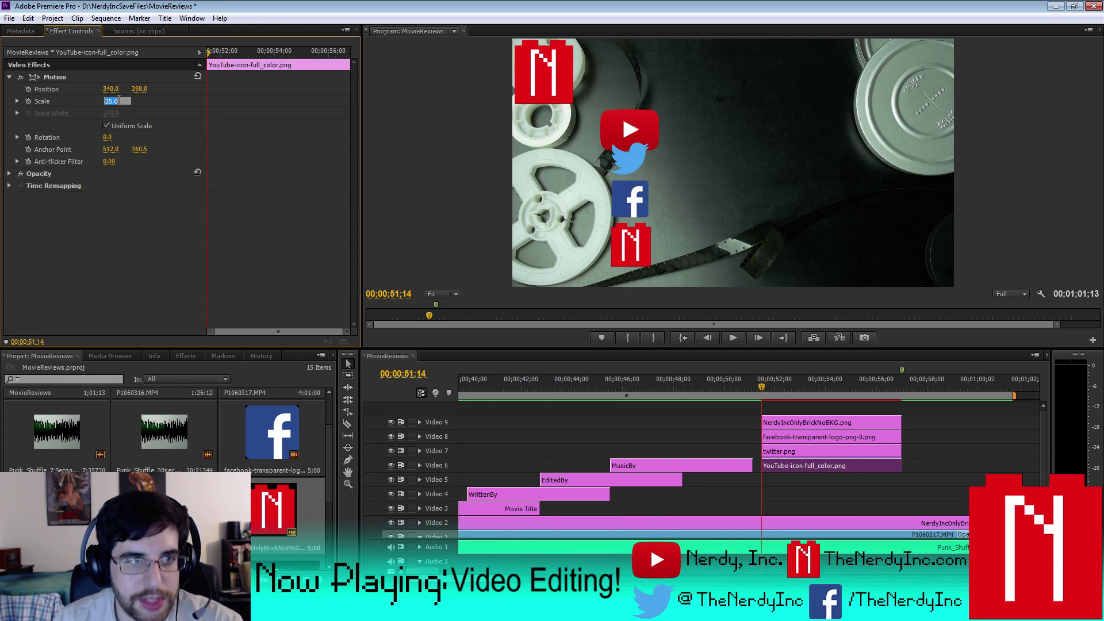
type("15")
key("Return")
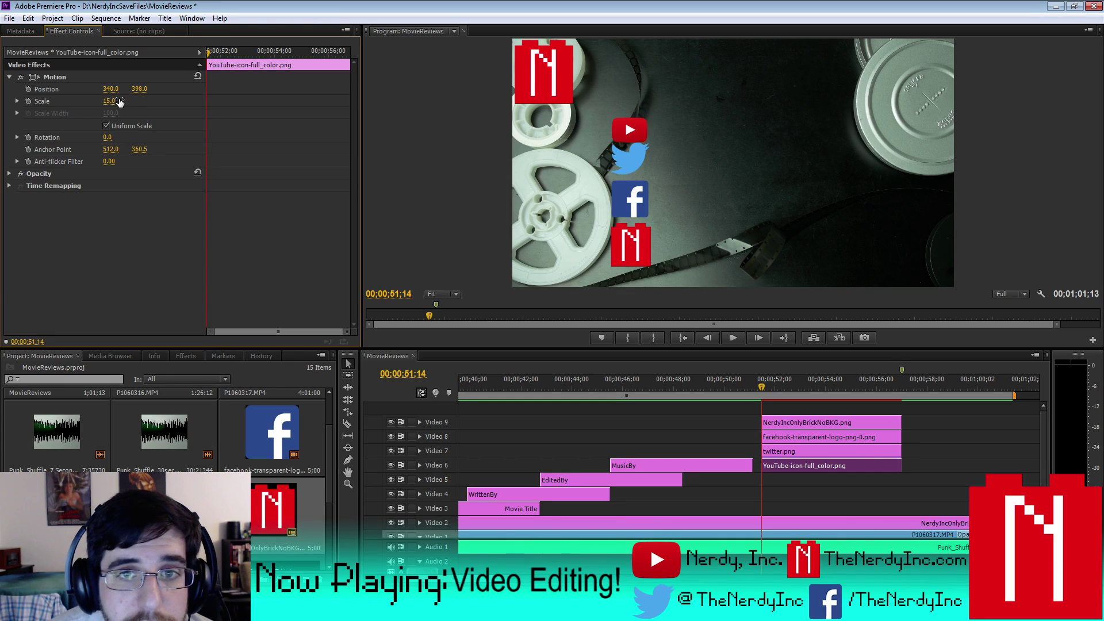
left_click(113, 101)
type("17")
key("Return")
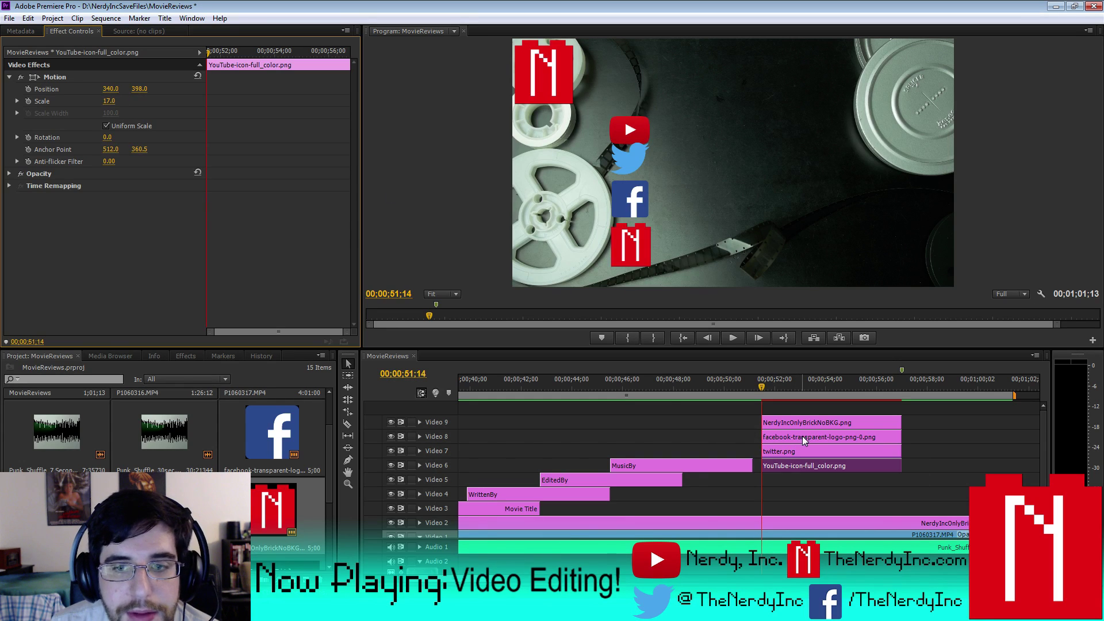
- Nudge the Twitter bird slightly down
left_click(793, 450)
left_click_drag(139, 89, 155, 89)
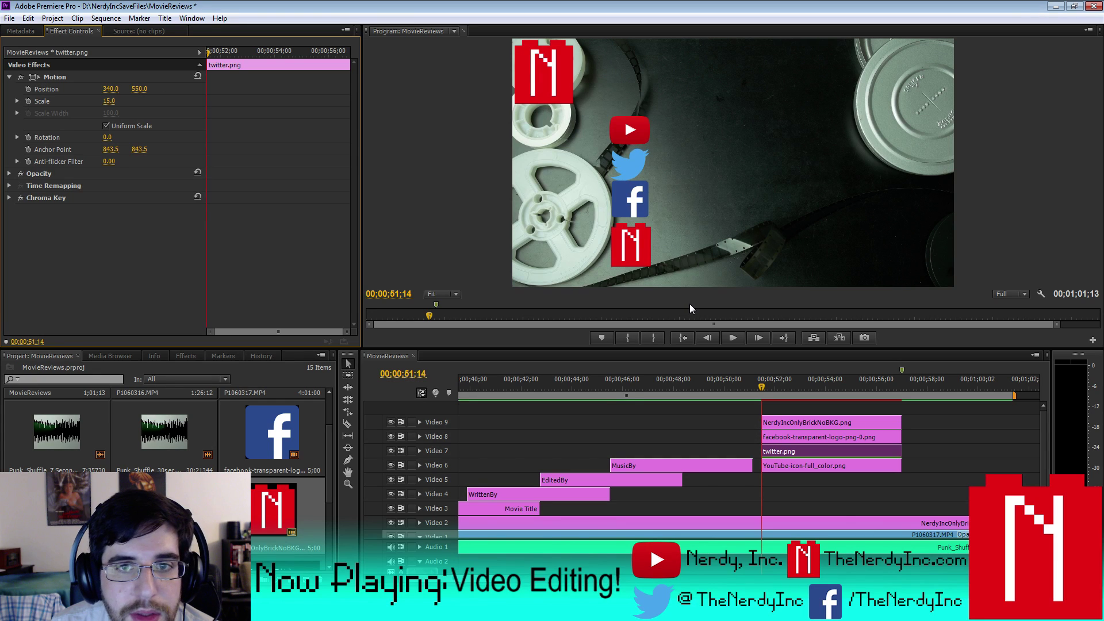
left_click(798, 427)
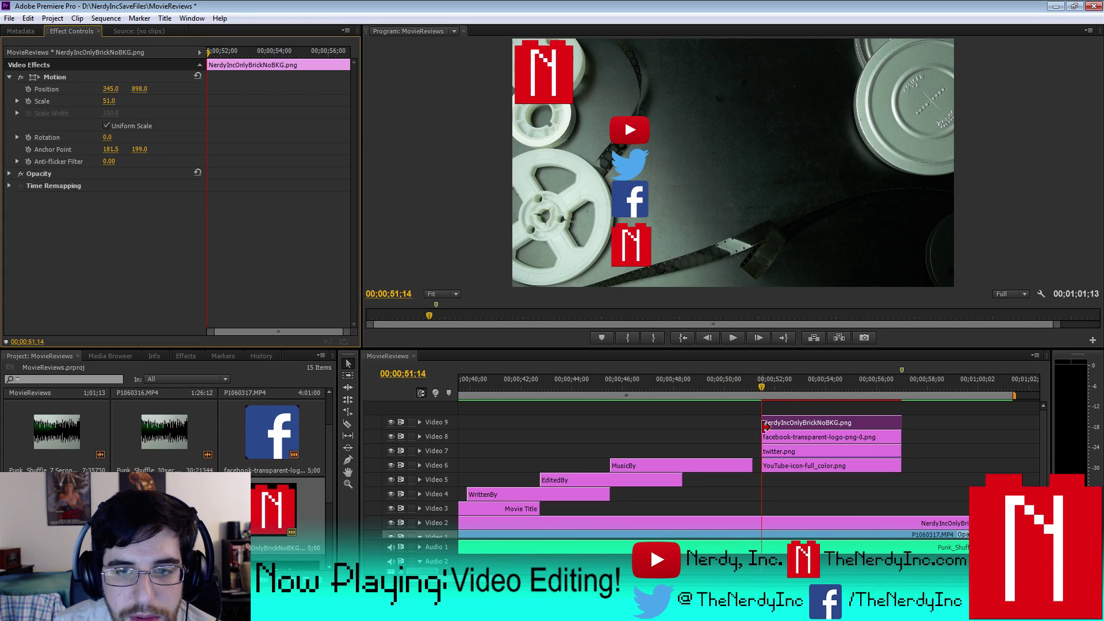
- Position the Facebook logo at horizontal 344 and vertical 717
left_click(783, 438)
left_click(112, 88)
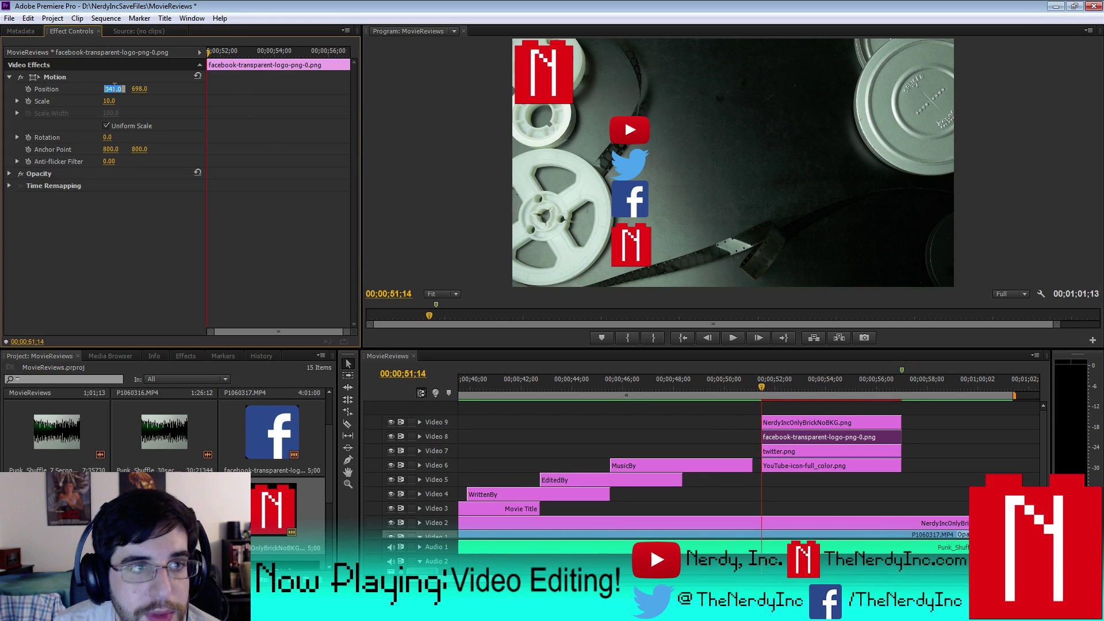
type("348")
key("Return")
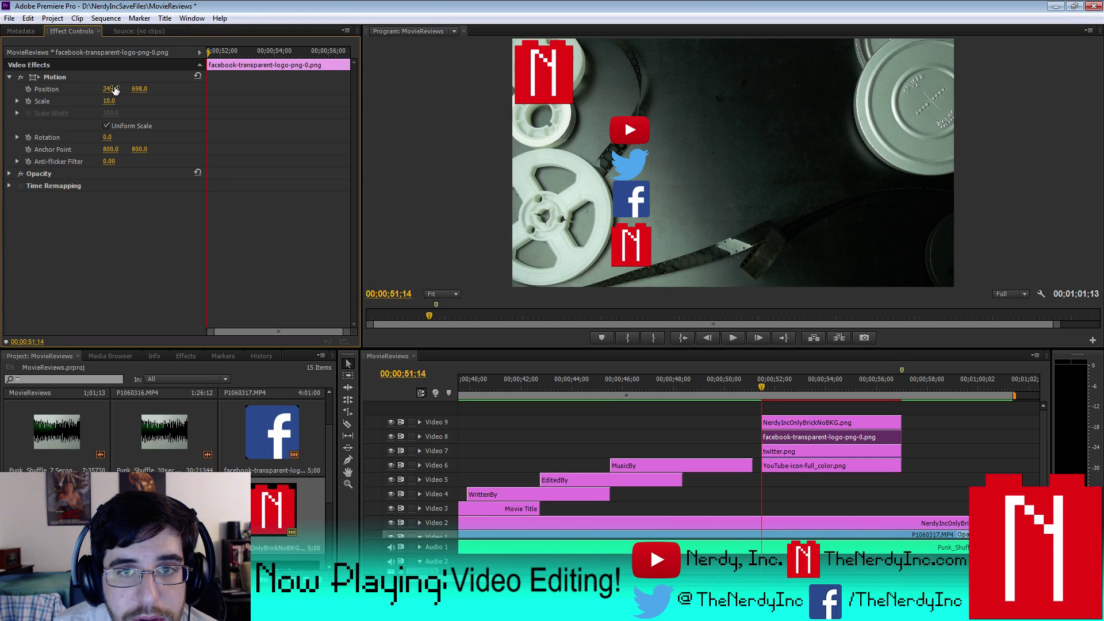
left_click(112, 89)
type("344")
key("Return")
key("Tab")
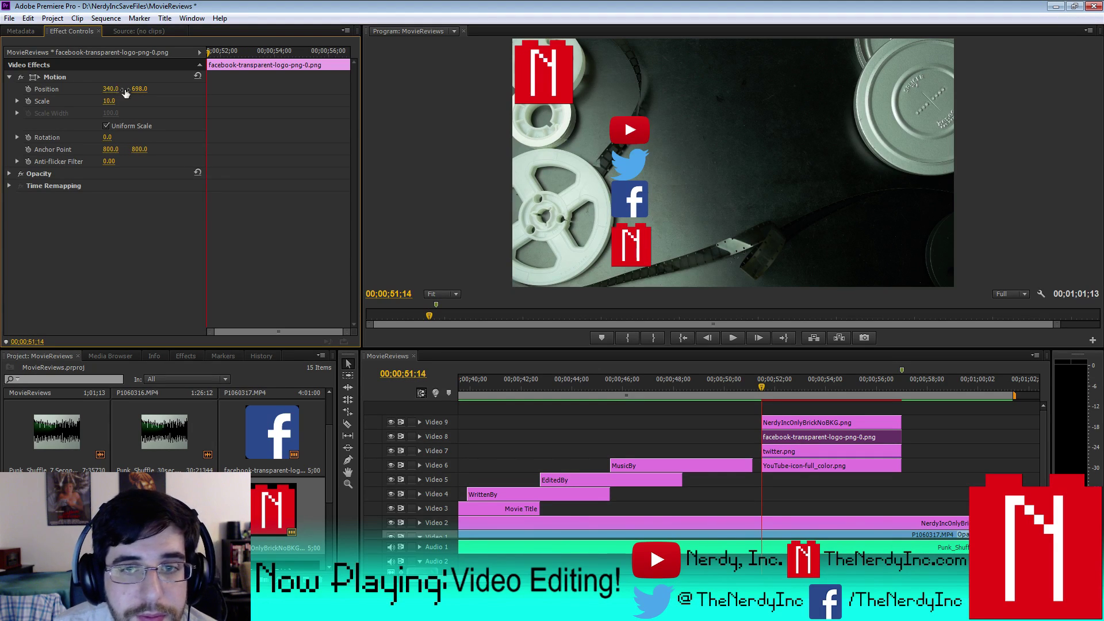
type("719")
key("Return")
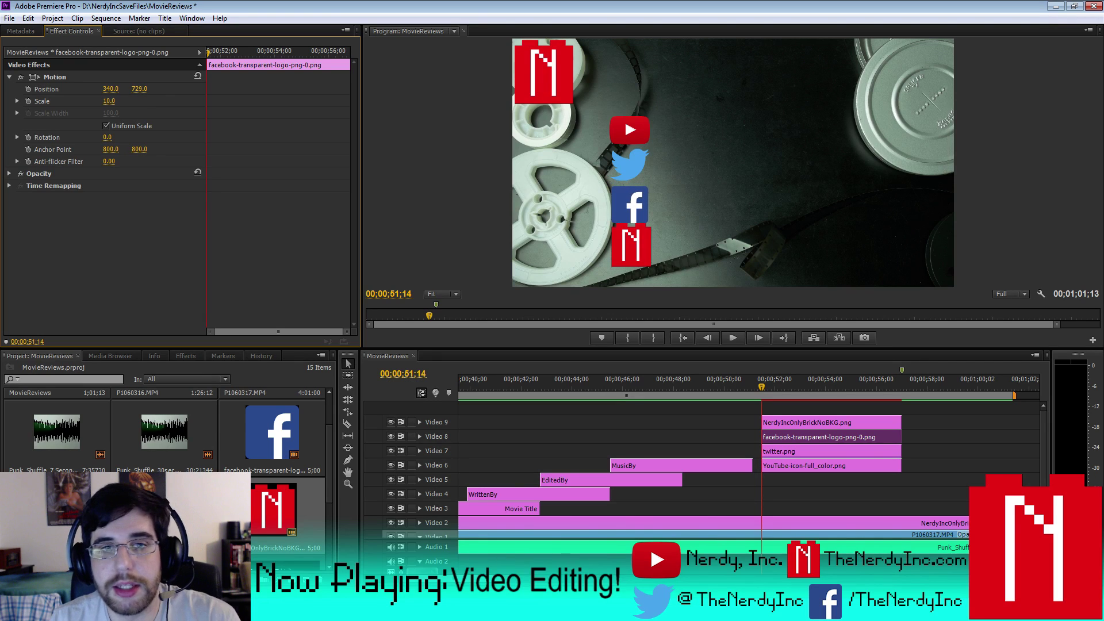
key("Down")
key("Down")
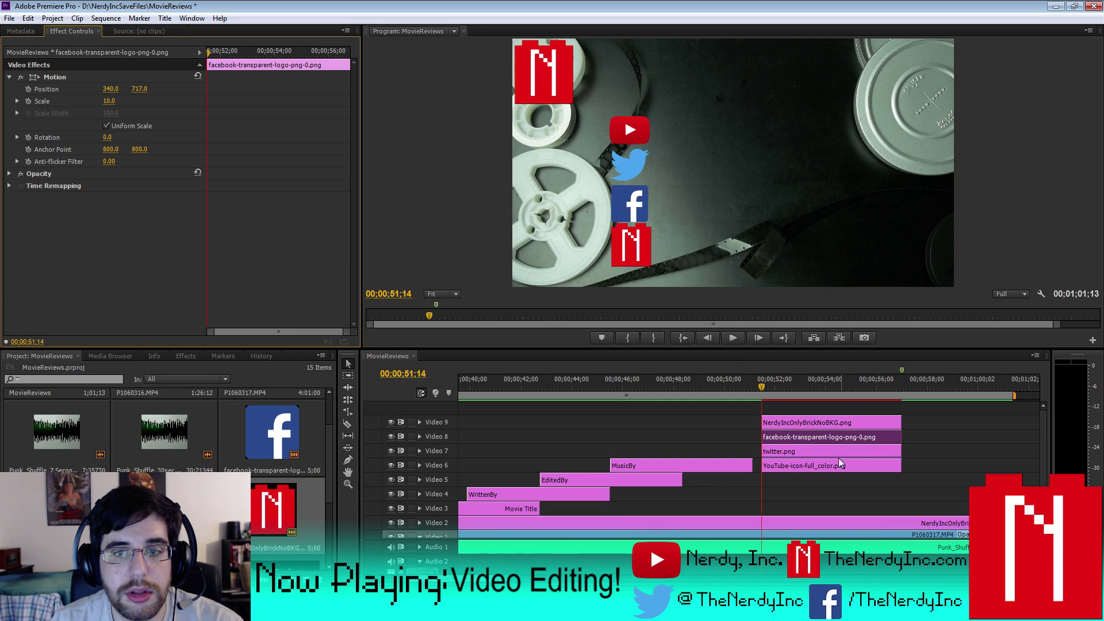
- Align the N brick logo at X 340 and scale it to 45
left_click(792, 422)
left_click(110, 89)
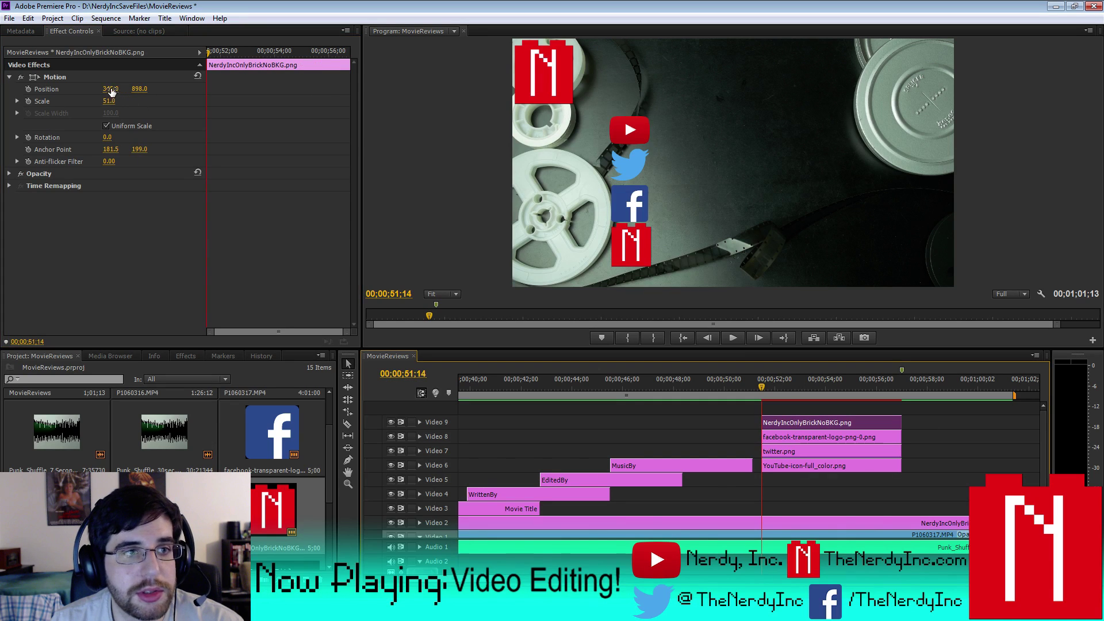
key("Return")
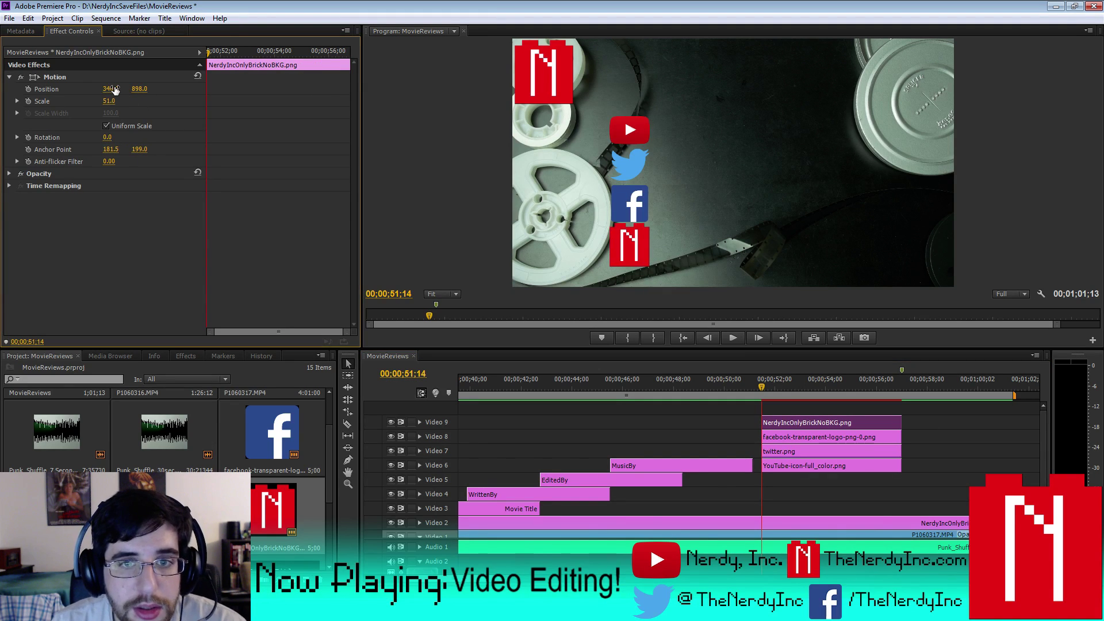
left_click(117, 100)
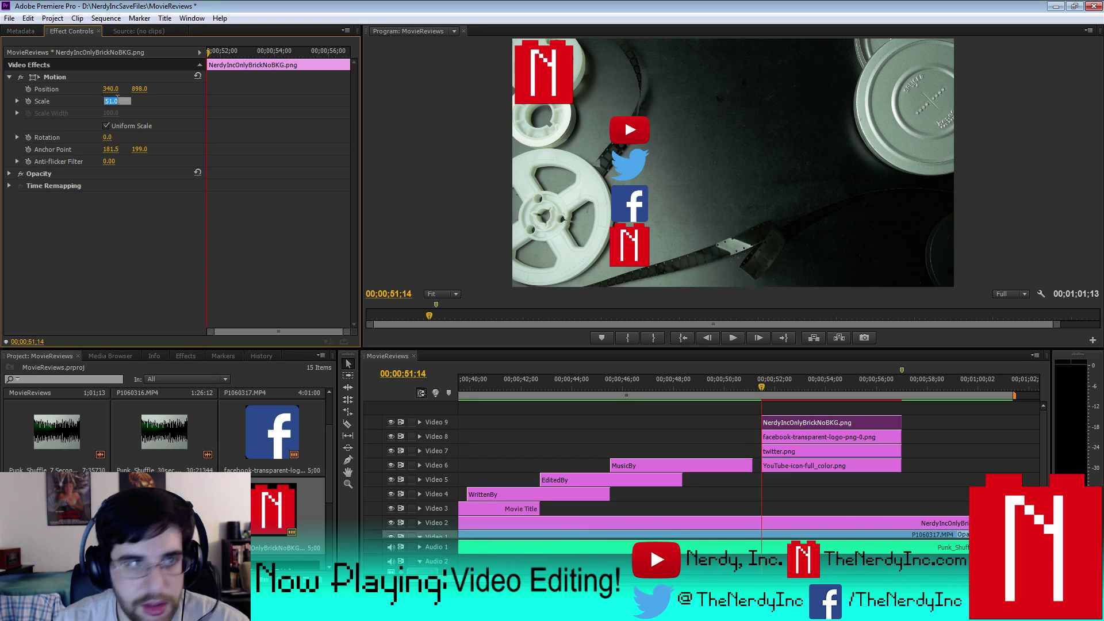
type("35")
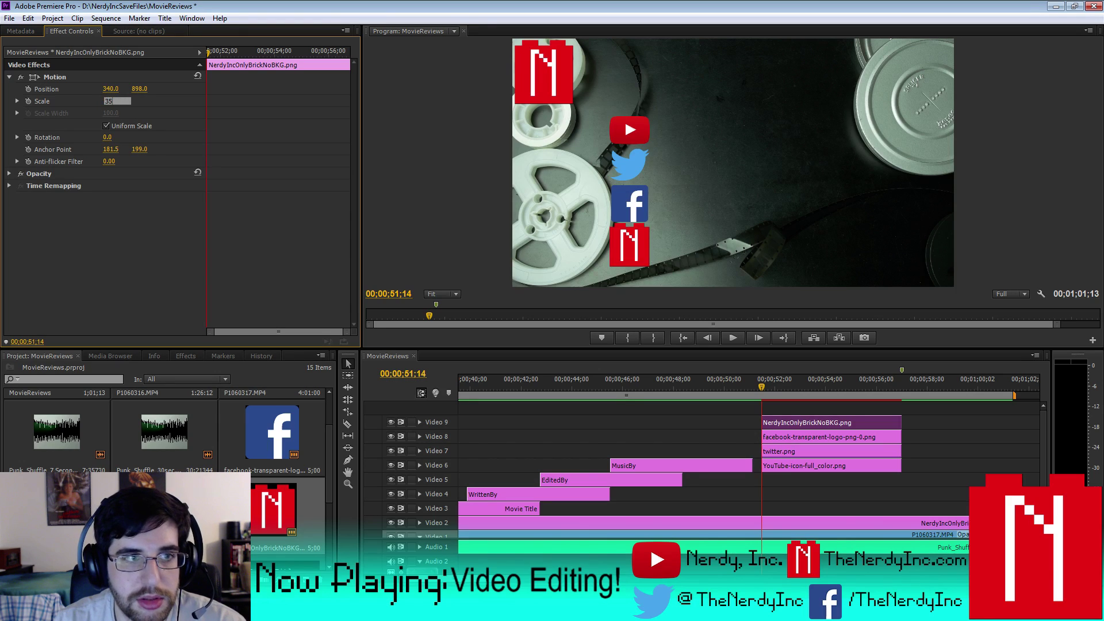
key("Return")
left_click(117, 100)
type("40")
key("Return")
left_click(117, 101)
type("45")
key("Return")
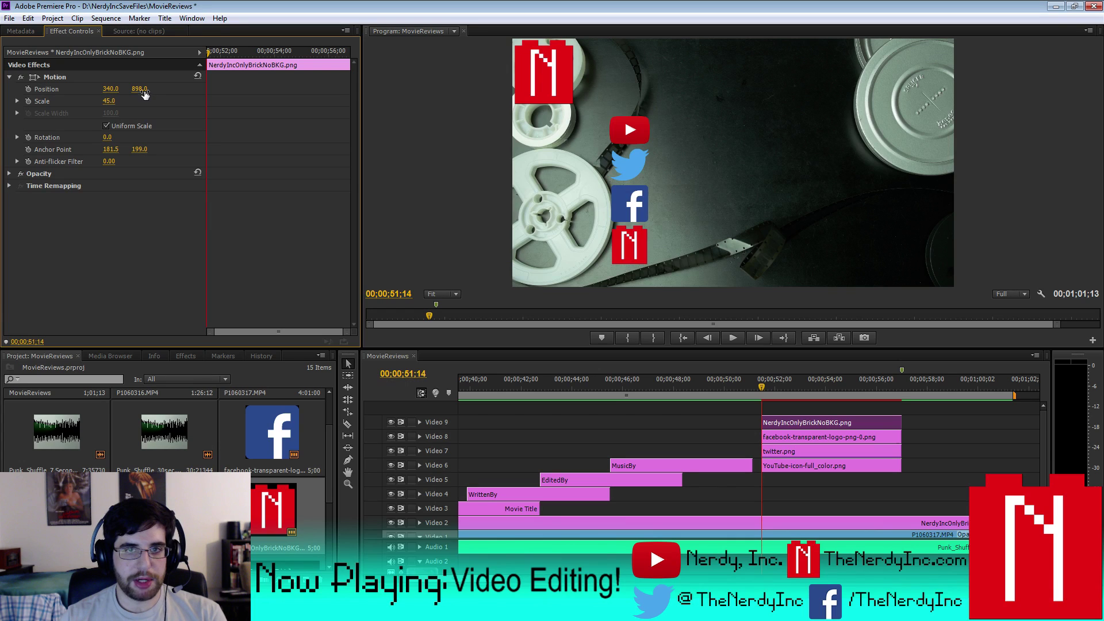
- Set the YouTube logo's vertical position to 380
left_click(796, 467)
left_click_drag(140, 89, 132, 89)
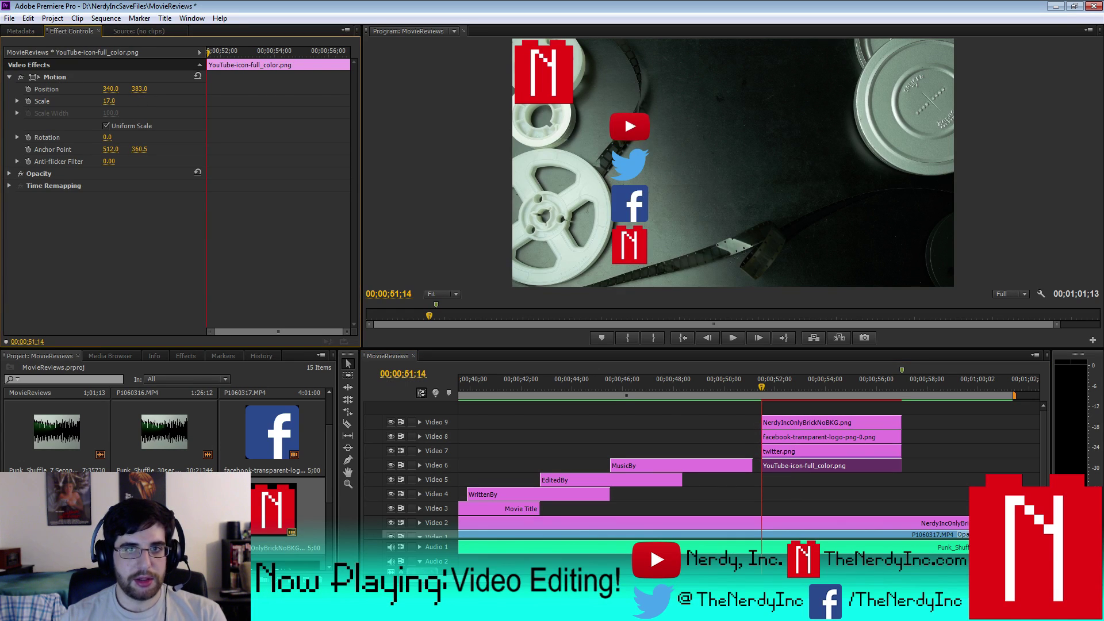
left_click(141, 89)
type("385")
key("Return")
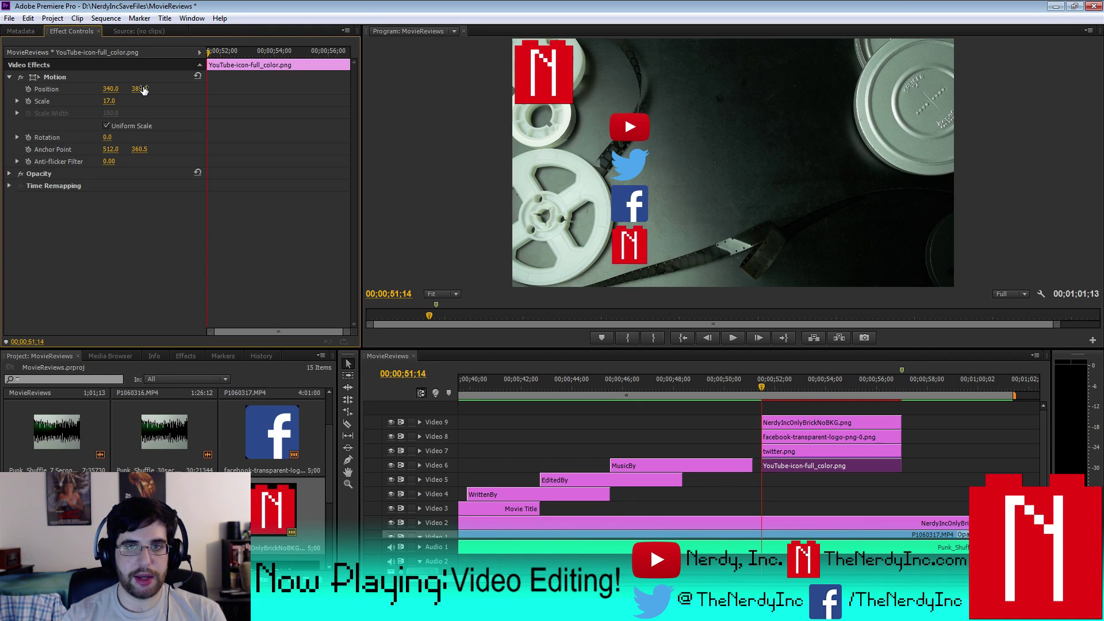
left_click(143, 88)
type("380")
key("Return")
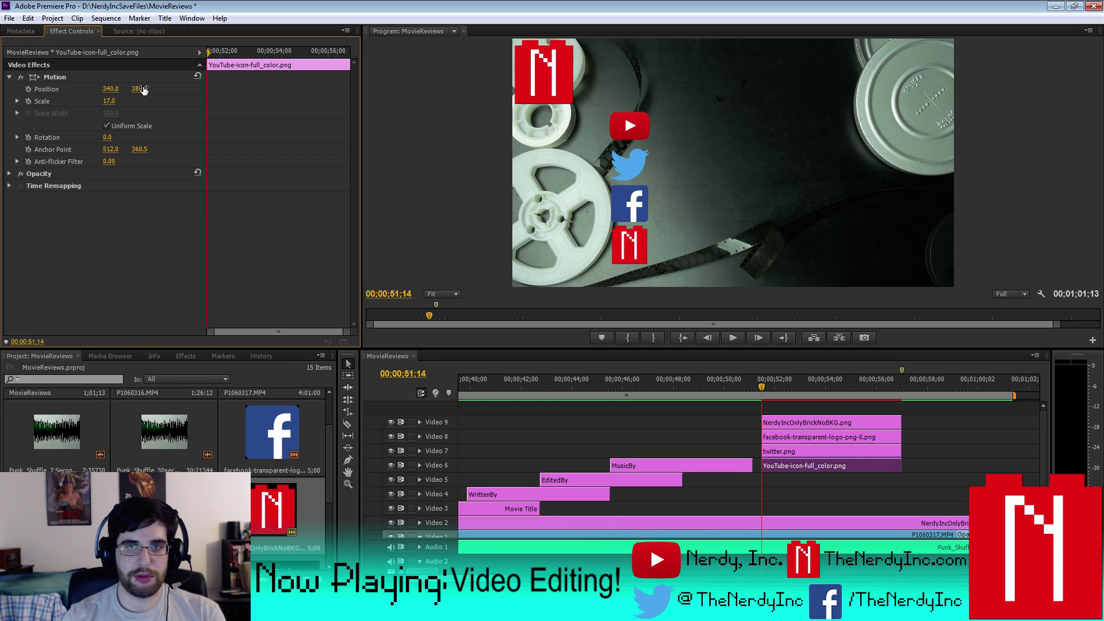
- Nudge the Twitter bird up and set the Facebook logo's horizontal position to 338
left_click(797, 451)
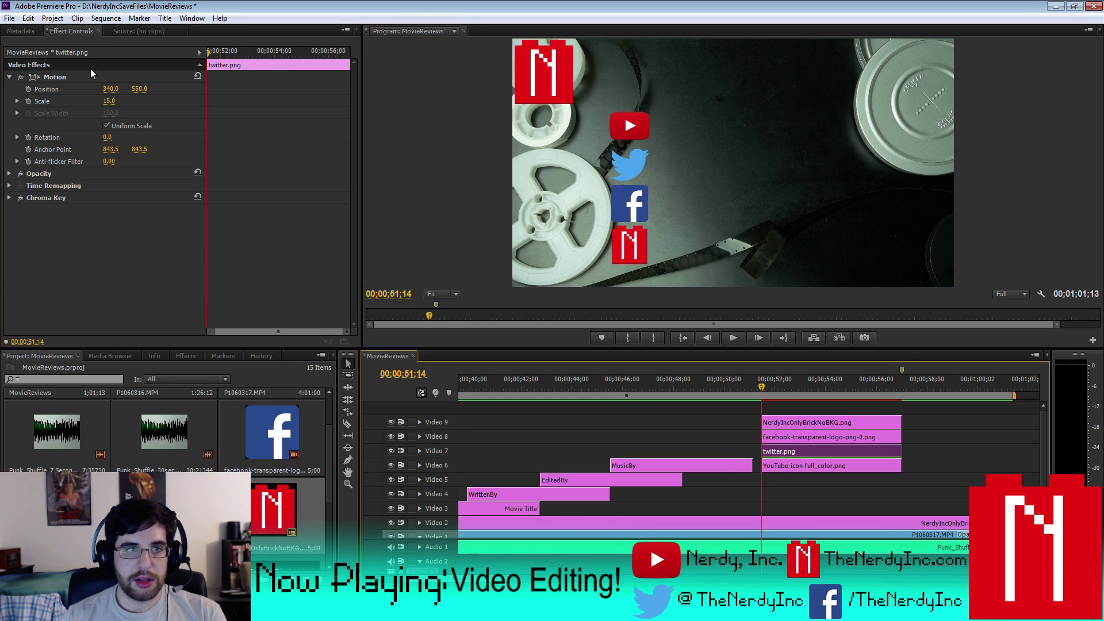
left_click_drag(139, 89, 133, 88)
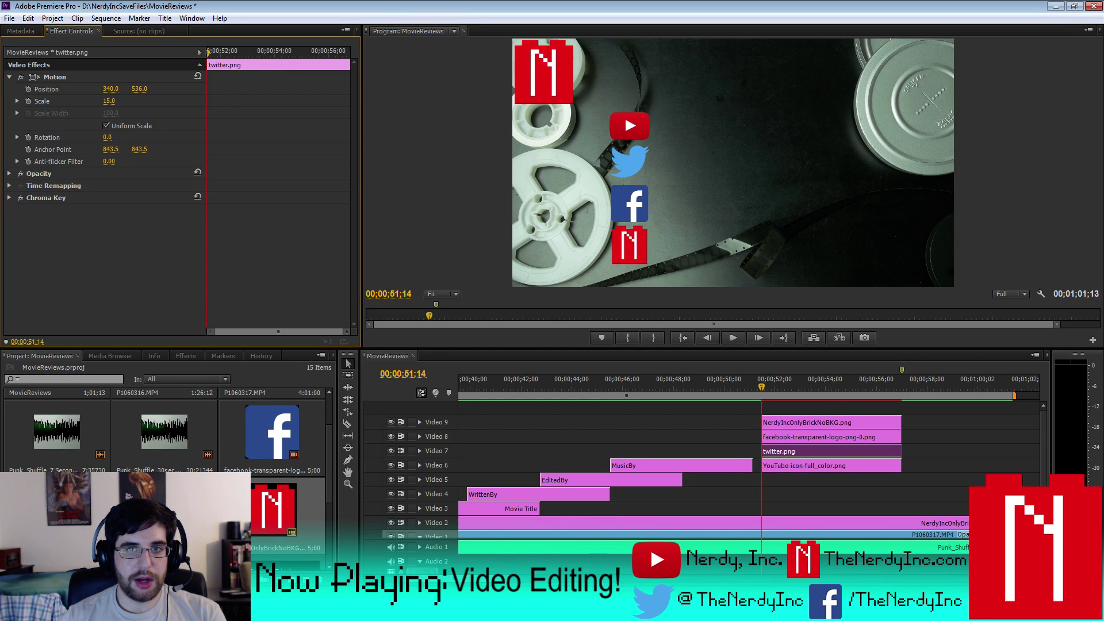
left_click(808, 437)
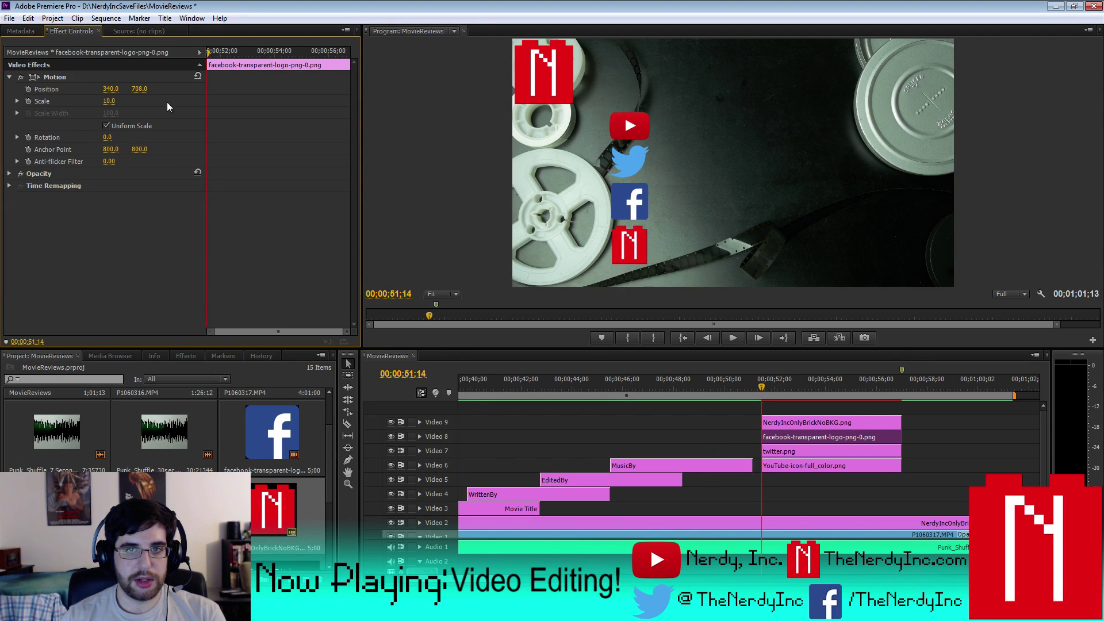
left_click_drag(118, 89, 114, 87)
left_click(114, 88)
key("Return")
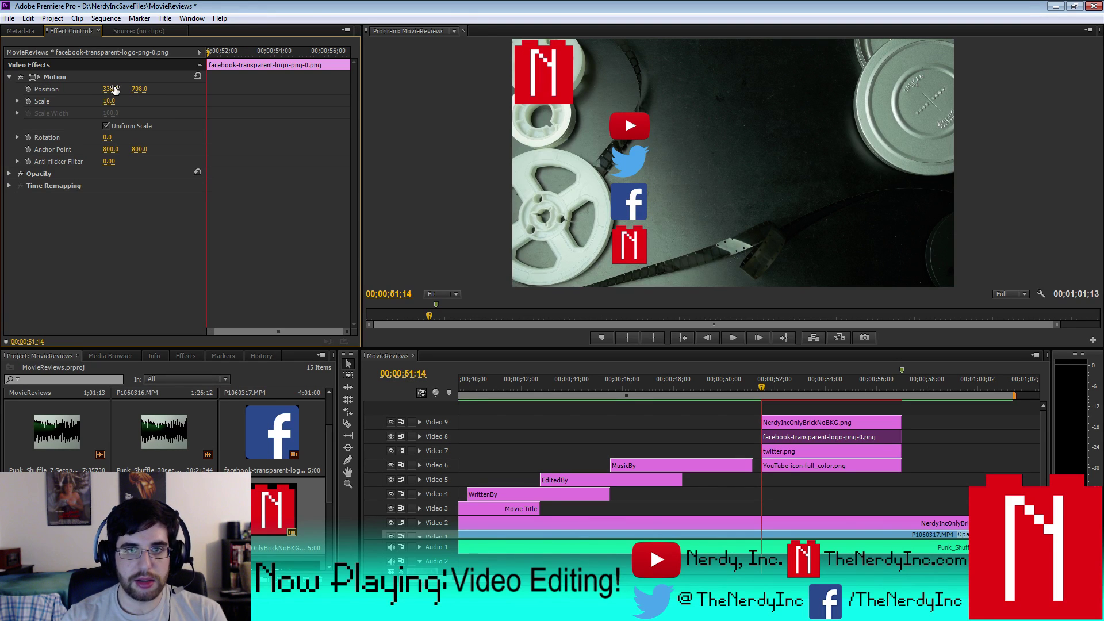
left_click(114, 88)
type("335")
key("Return")
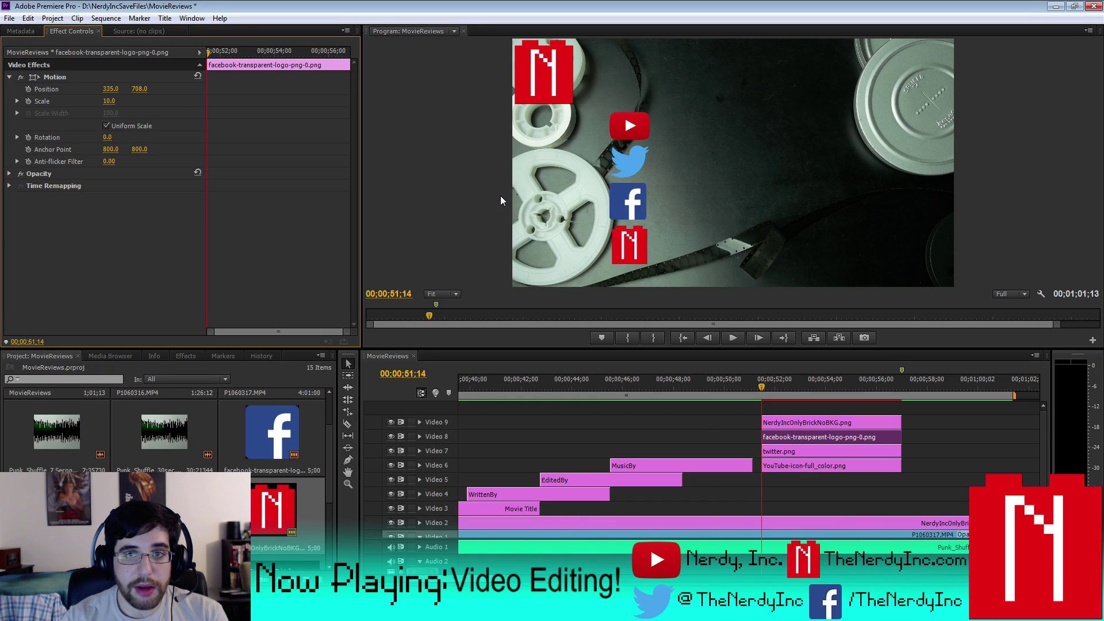
left_click(114, 88)
type("338")
key("Return")
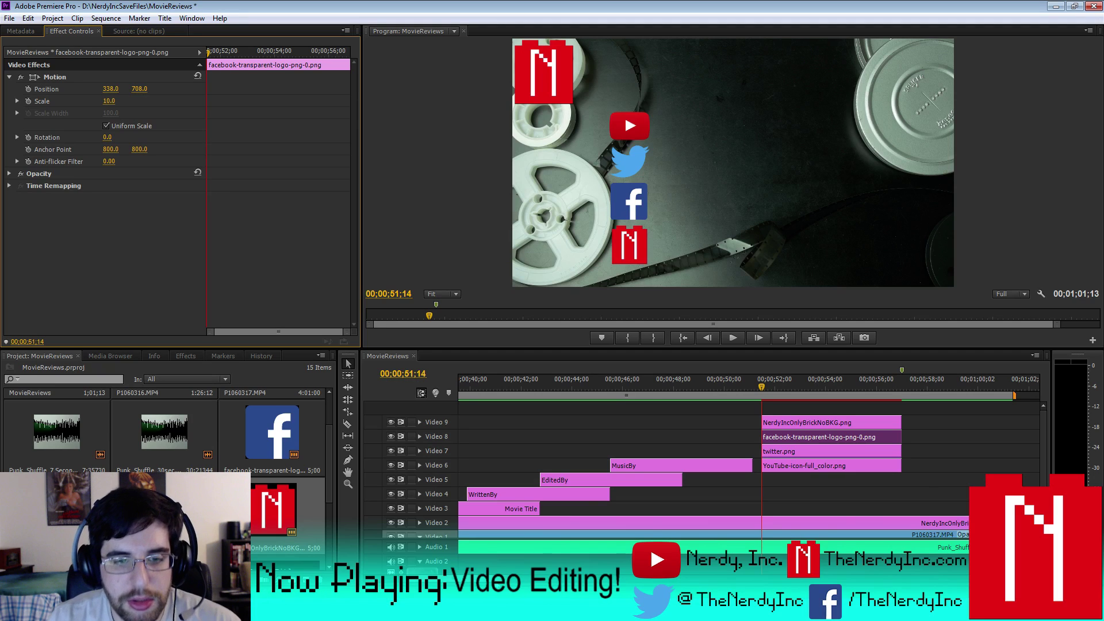
- Limit the work area to the logo ending, about 0:51 to 0:57
key("backslash")
left_click_drag(564, 396, 654, 396)
key("backslash")
- Render effects In to Out to preview the logo work area
key("minus")
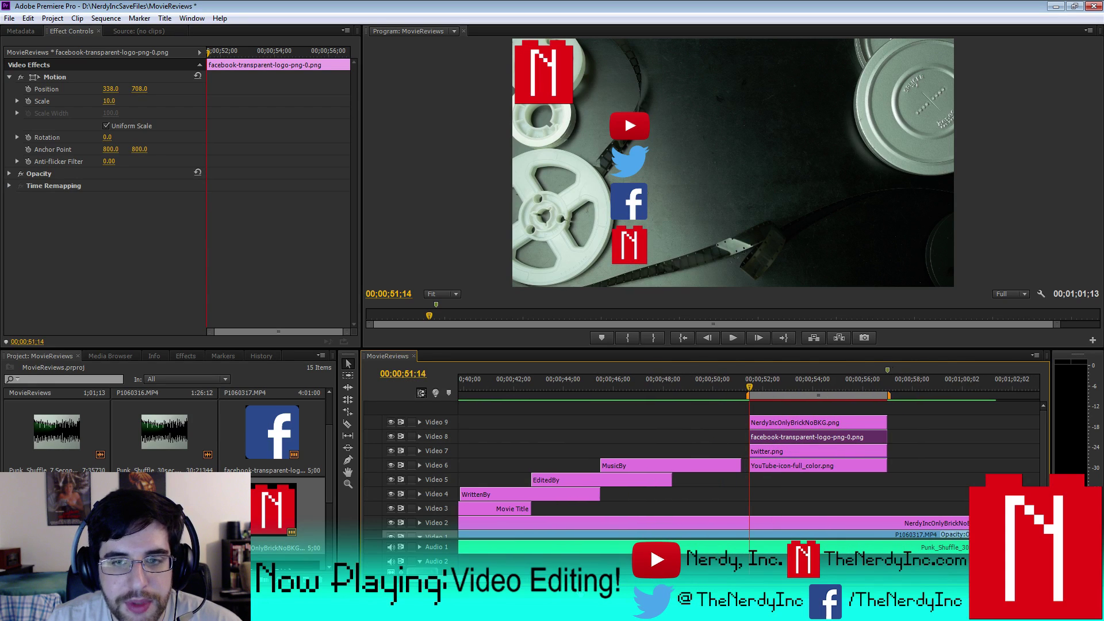
left_click(139, 18)
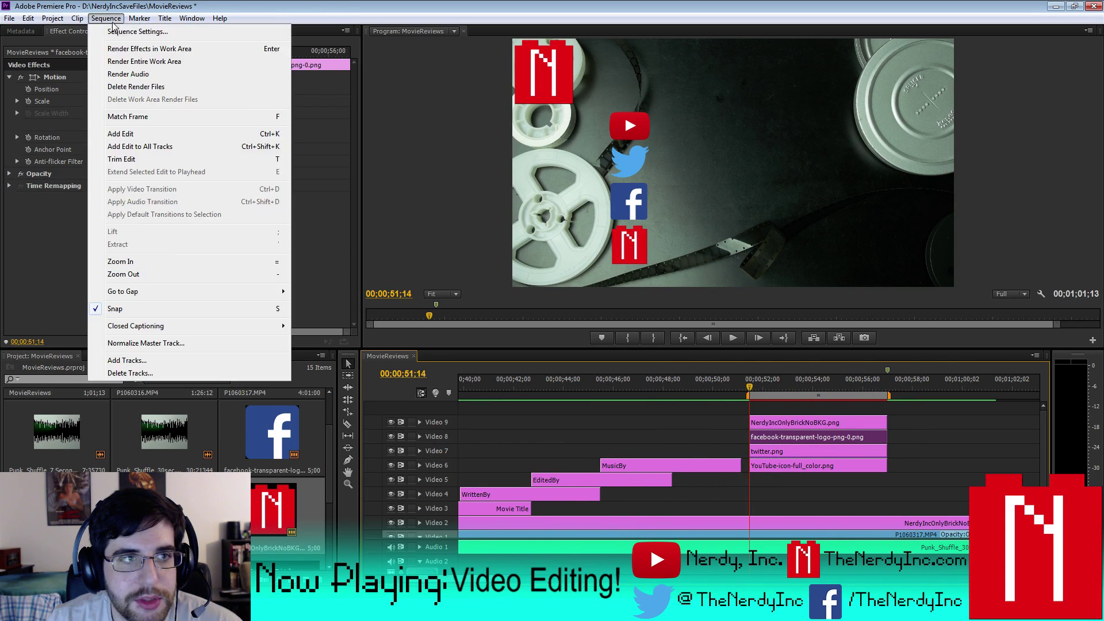
left_click(138, 60)
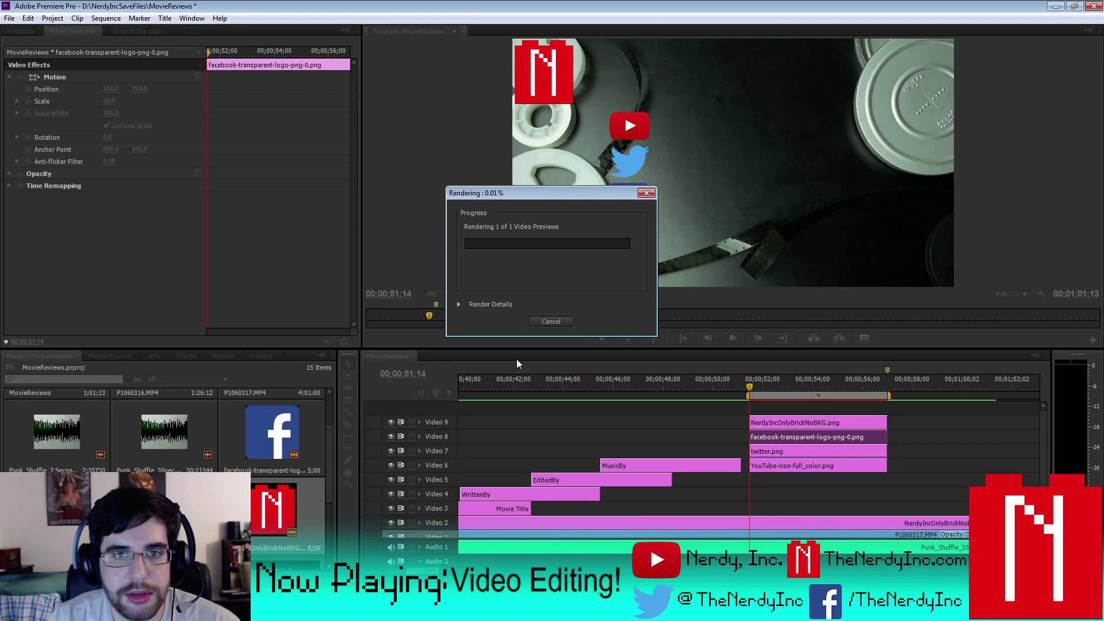
left_click(732, 338)
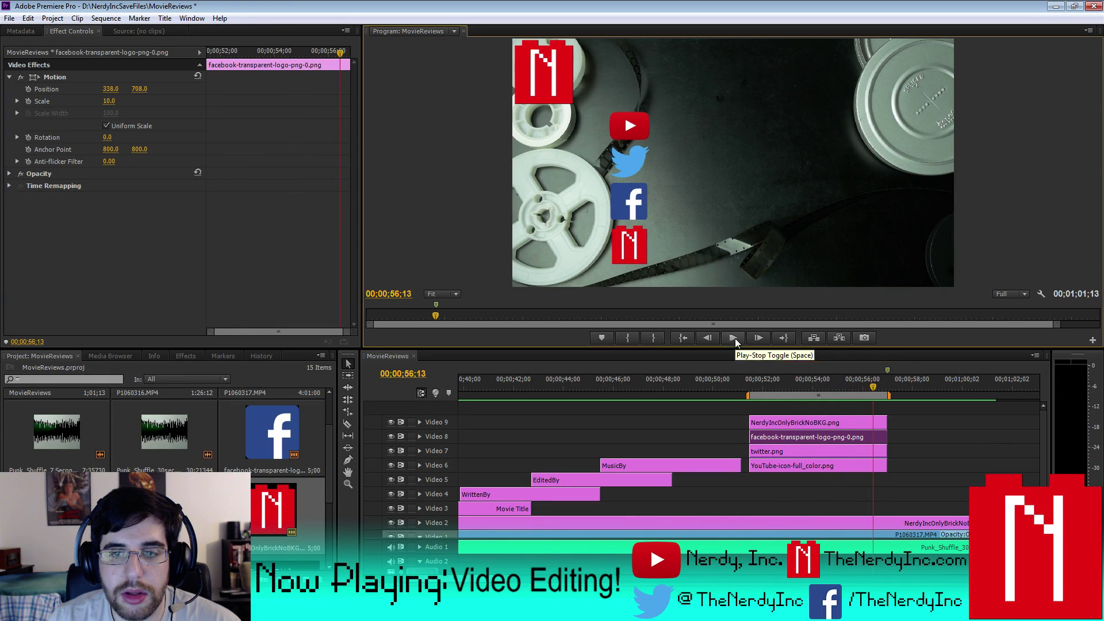
left_click_drag(874, 386, 747, 386)
left_click(731, 340)
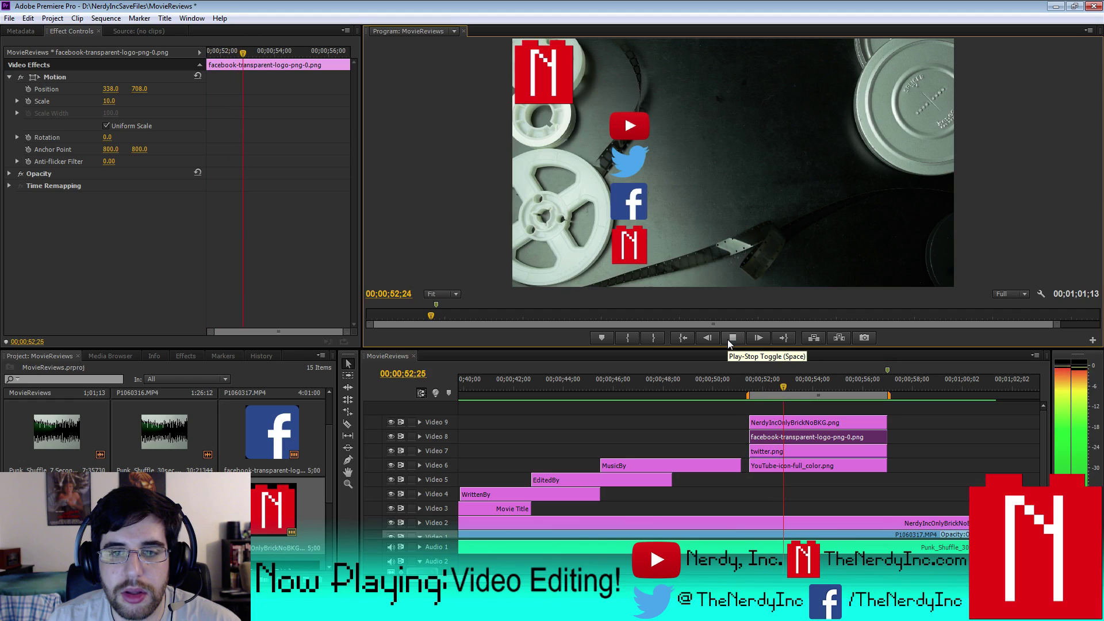
left_click(727, 339)
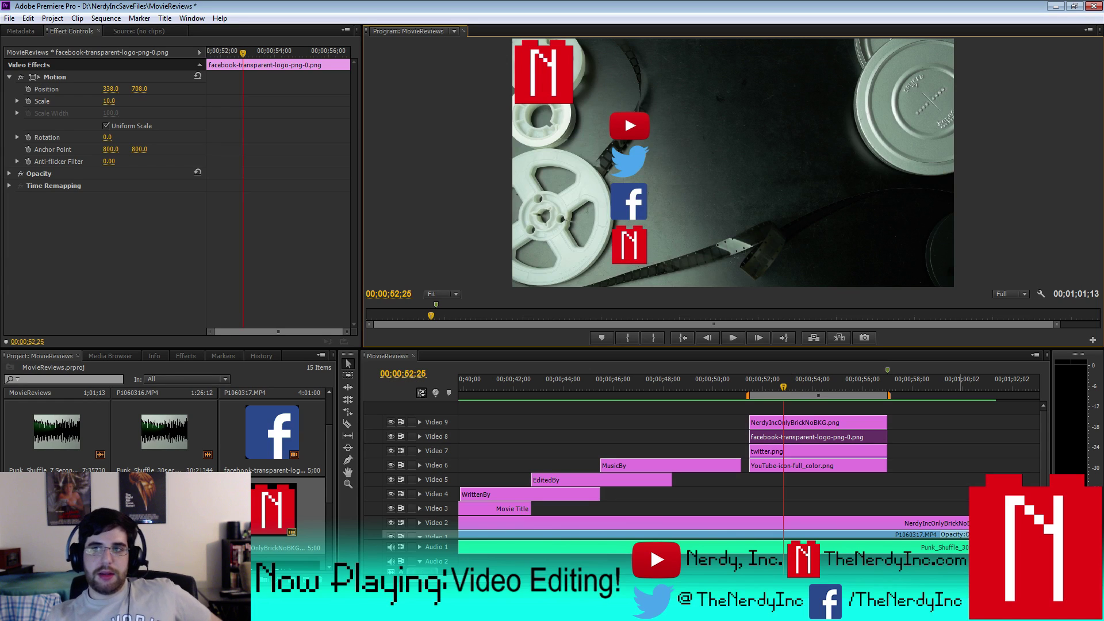
left_click_drag(782, 382, 737, 392)
key("space")
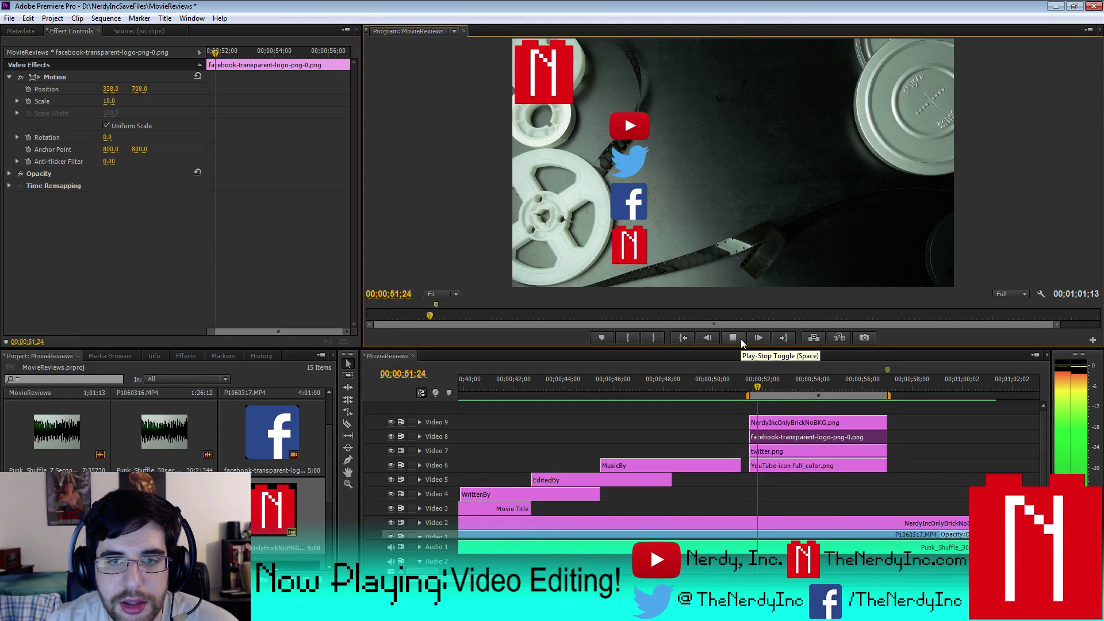
key("space")
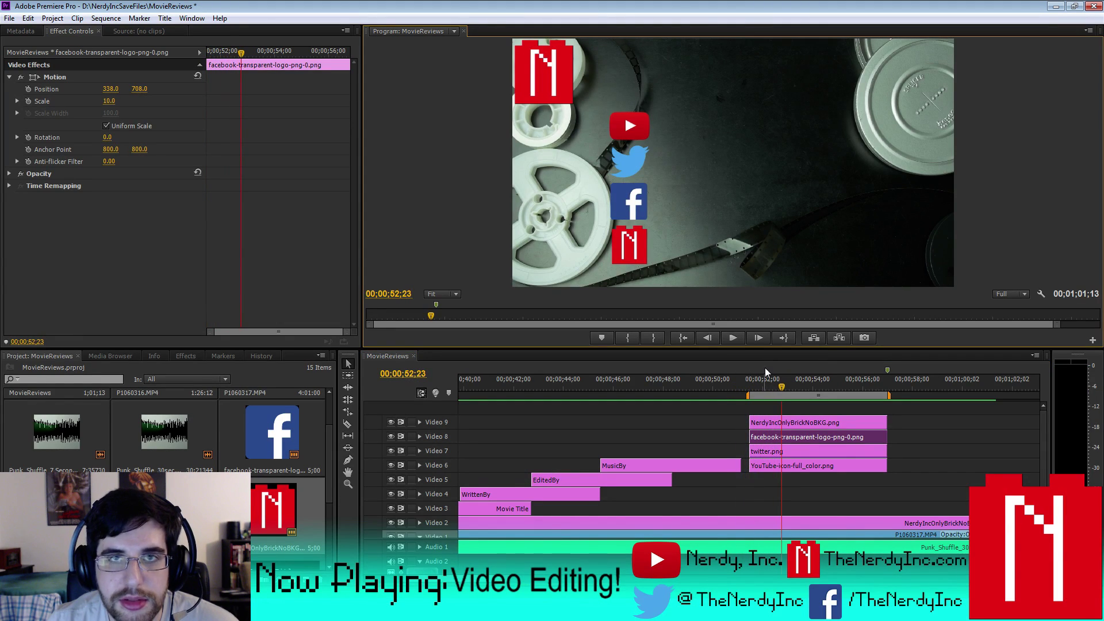
left_click(752, 386)
left_click(731, 338)
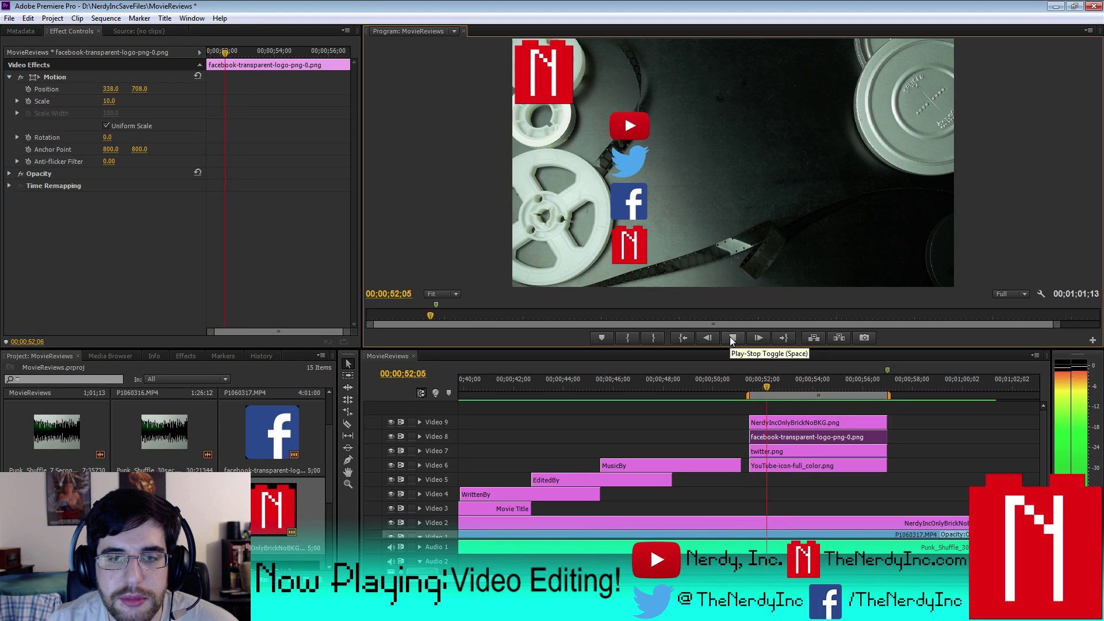
left_click(731, 337)
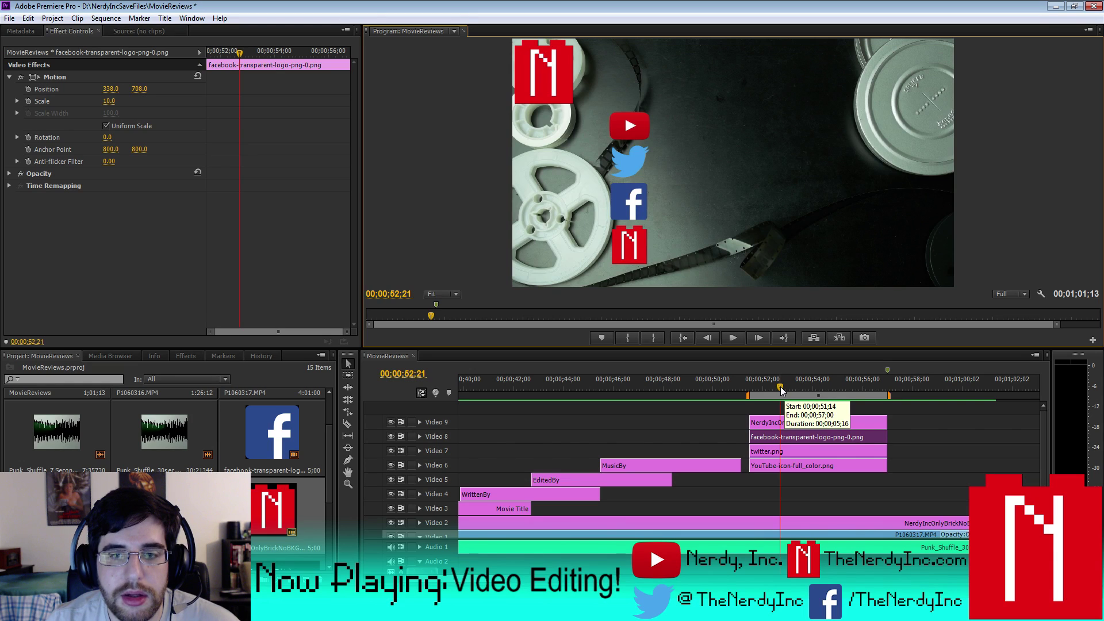
left_click(781, 387)
left_click(733, 337)
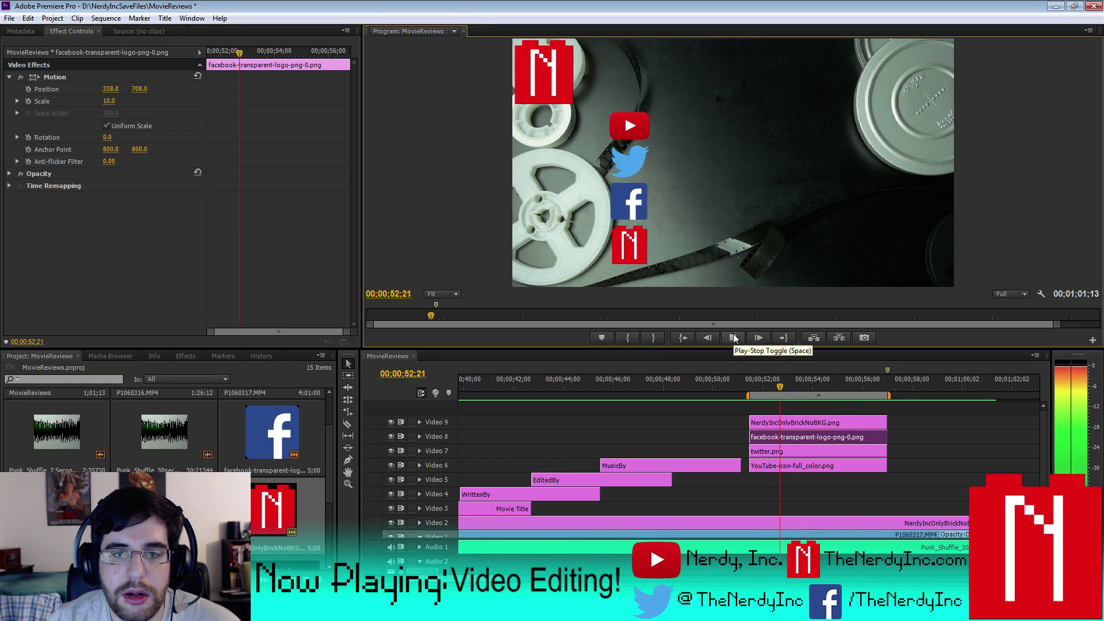
left_click(733, 338)
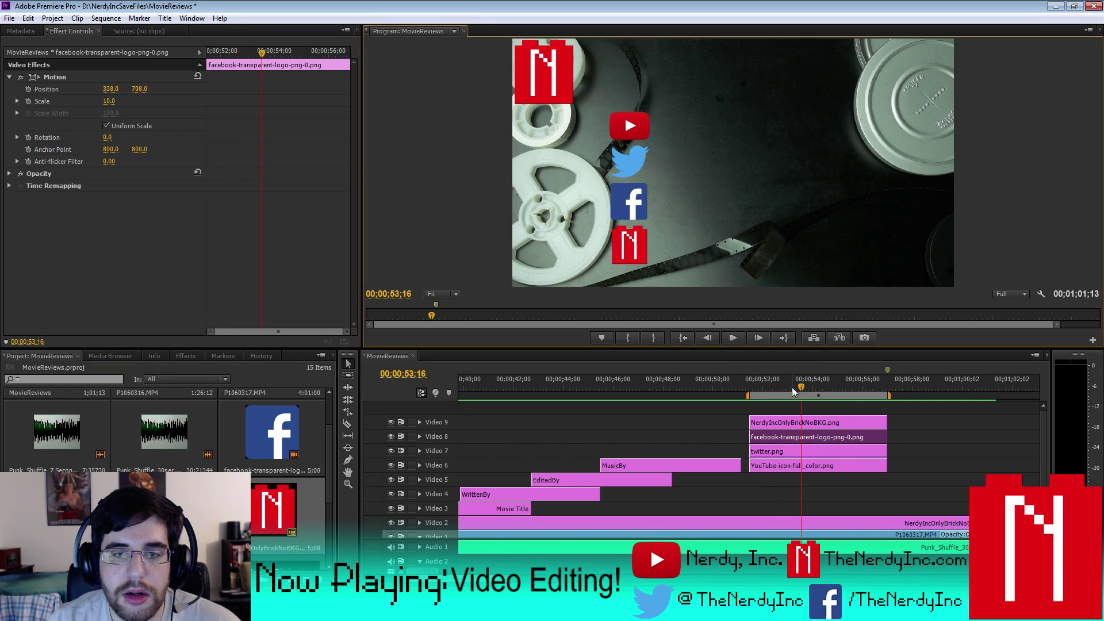
left_click(749, 386)
left_click(726, 339)
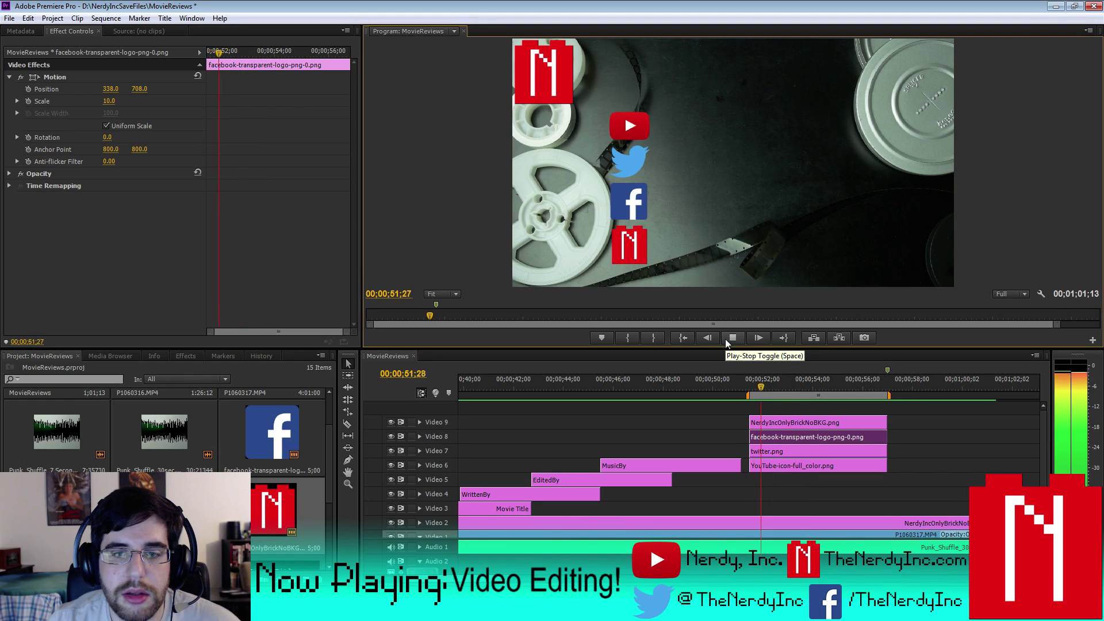
left_click(726, 339)
key("Left")
key("Left")
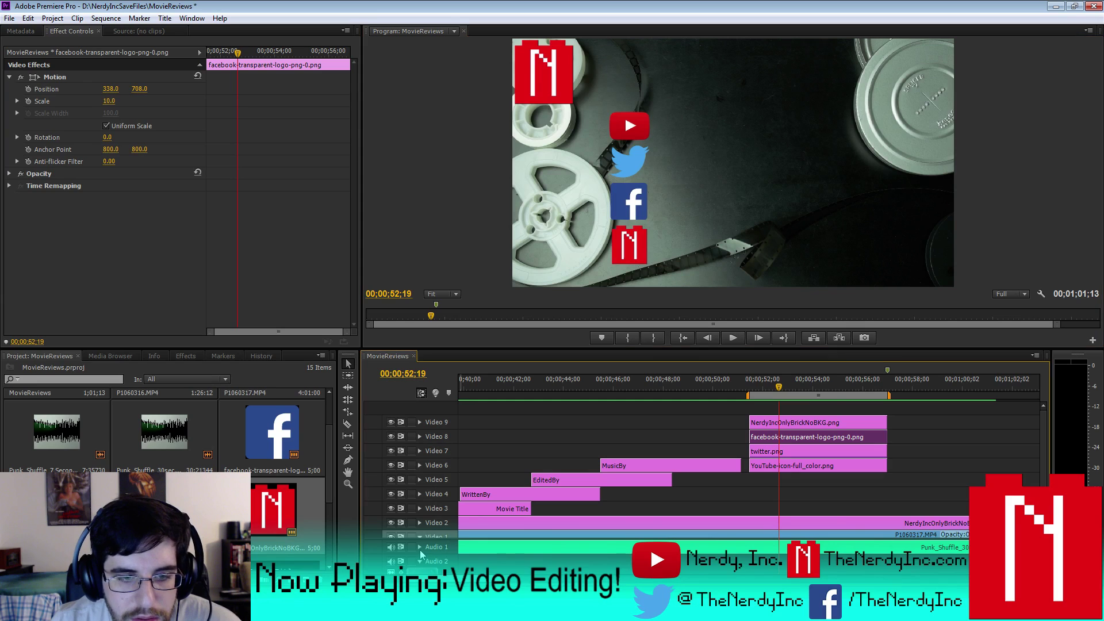
- Show the Audio 1 music waveform and add a ruler marker at 52;19
left_click(420, 547)
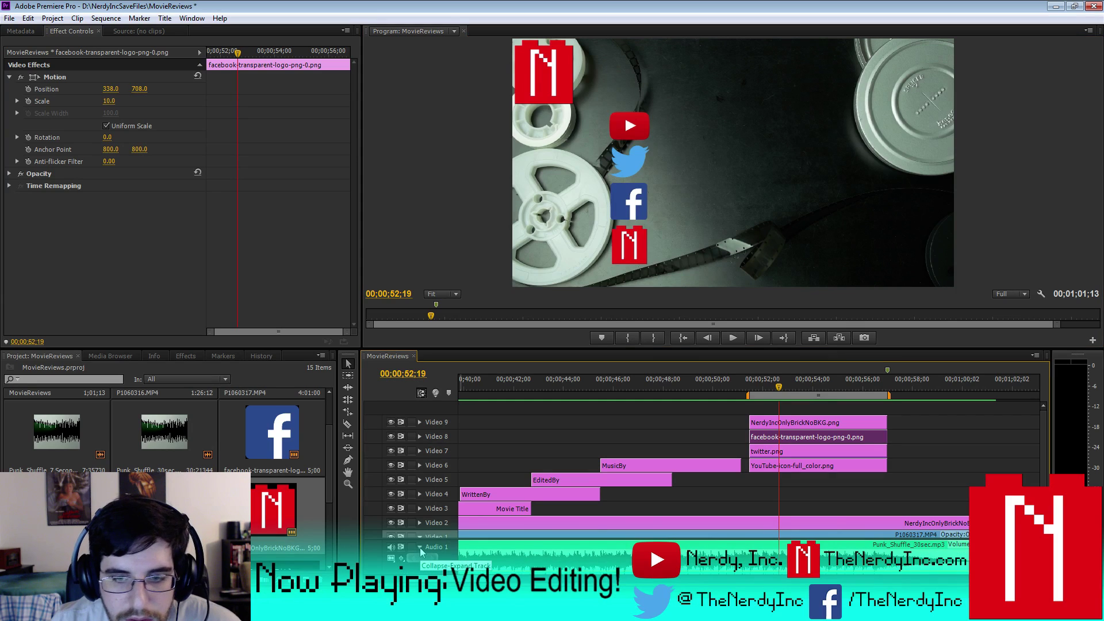
right_click(779, 385)
left_click(836, 258)
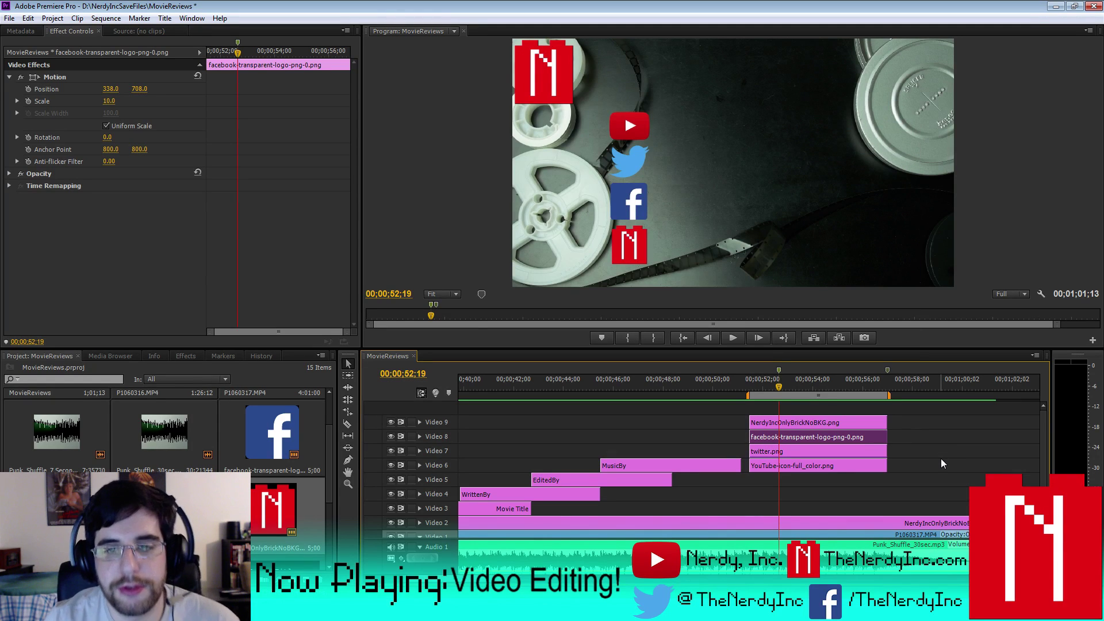
- Step back a few frames and play from just before the logos appear
key("Left")
key("Left")
key("Left")
key("Left")
key("Left")
key("Left")
key("Left")
key("Left")
key("Left")
key("Left")
key("Left")
key("Left")
key("Left")
key("Left")
key("Left")
key("Left")
key("Left")
key("Left")
key("Left")
key("Left")
key("Left")
key("Left")
key("Left")
key("Left")
key("Left")
key("Left")
key("Left")
key("Left")
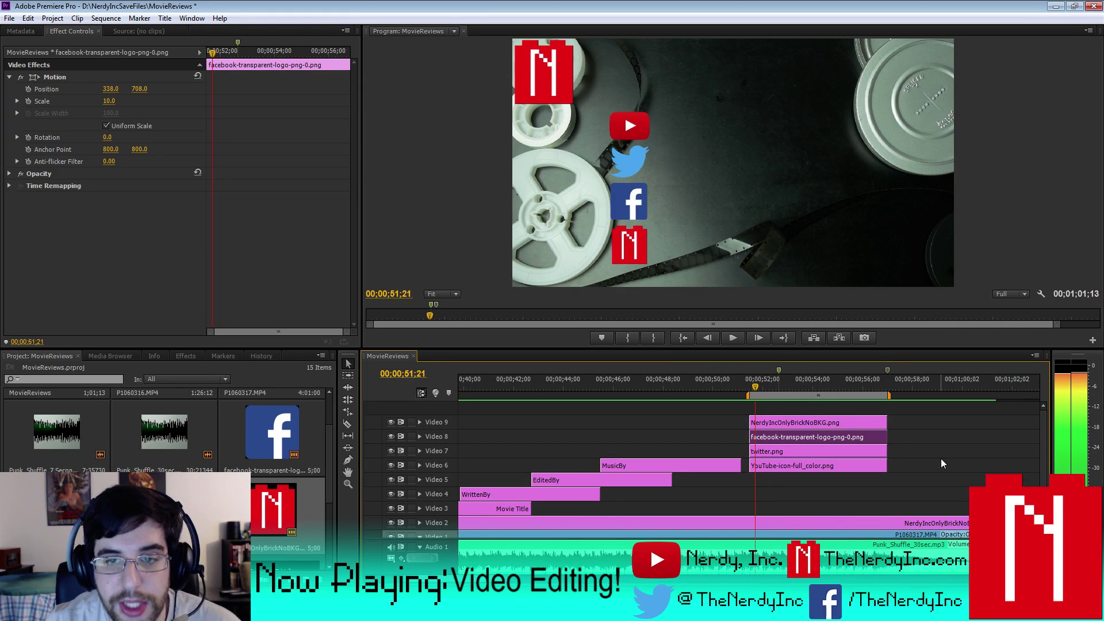
key("Left")
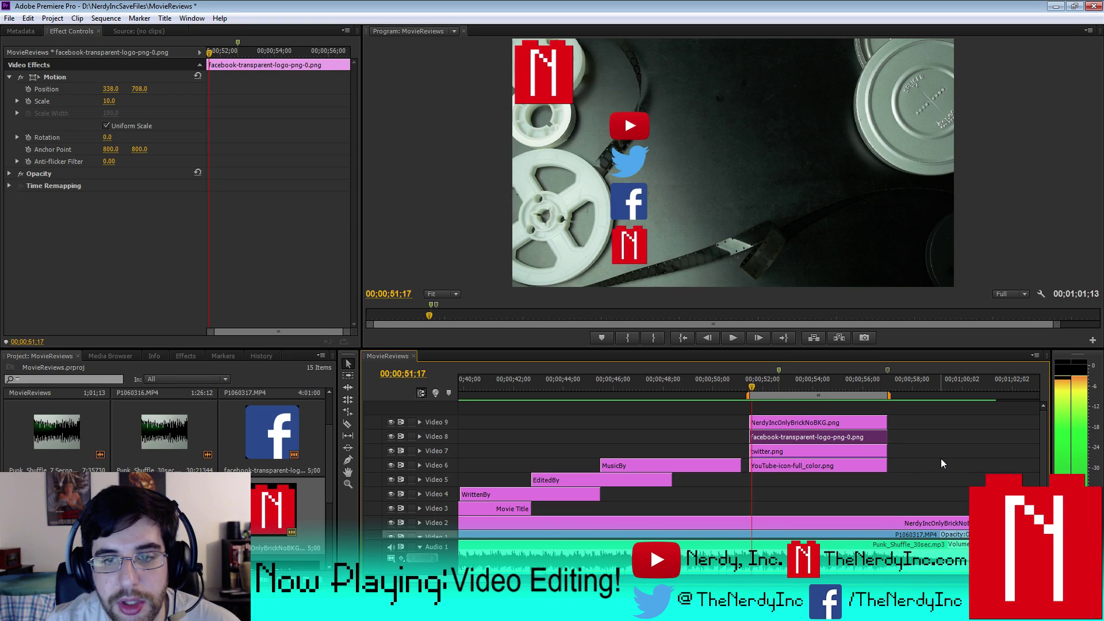
key("Left")
key("Left")
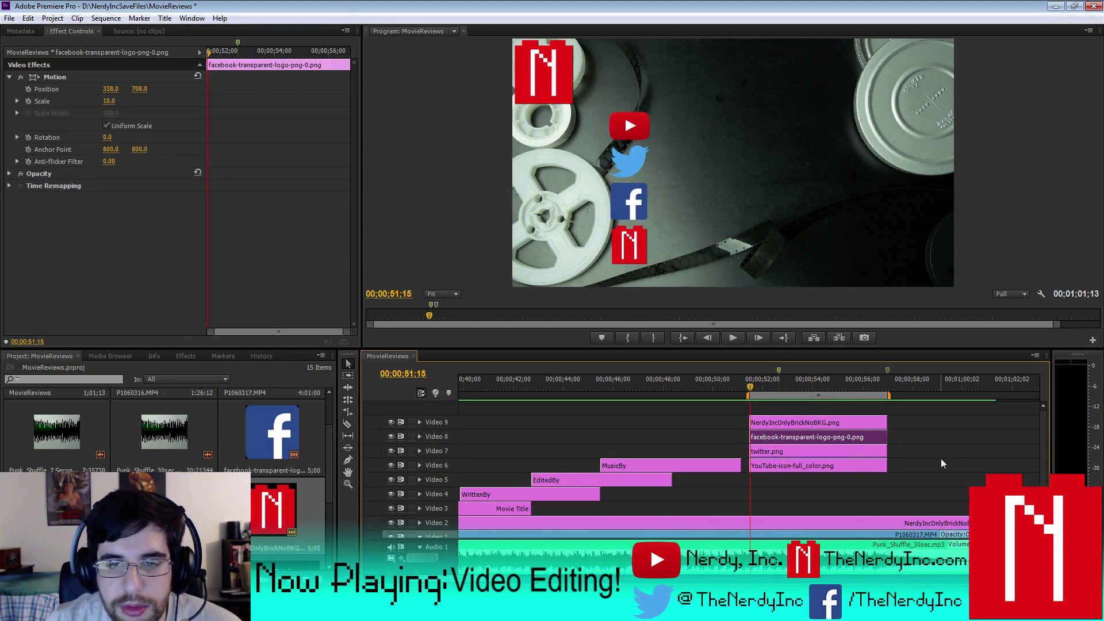
key("space")
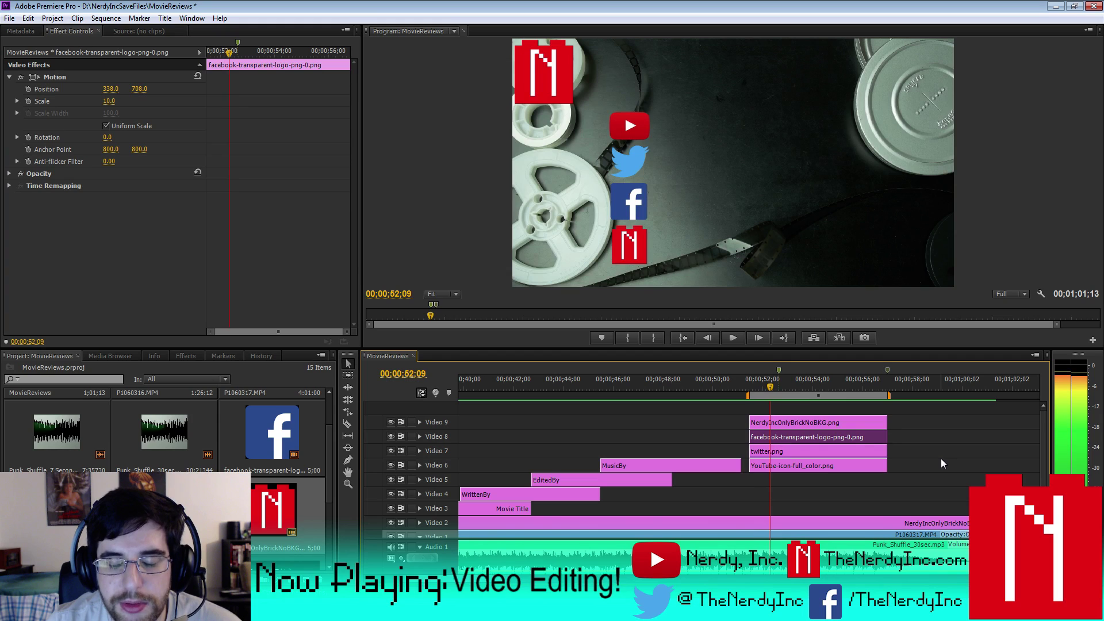
- Replay the logo entrance from the start of the logo clips
key("space")
left_click(778, 373)
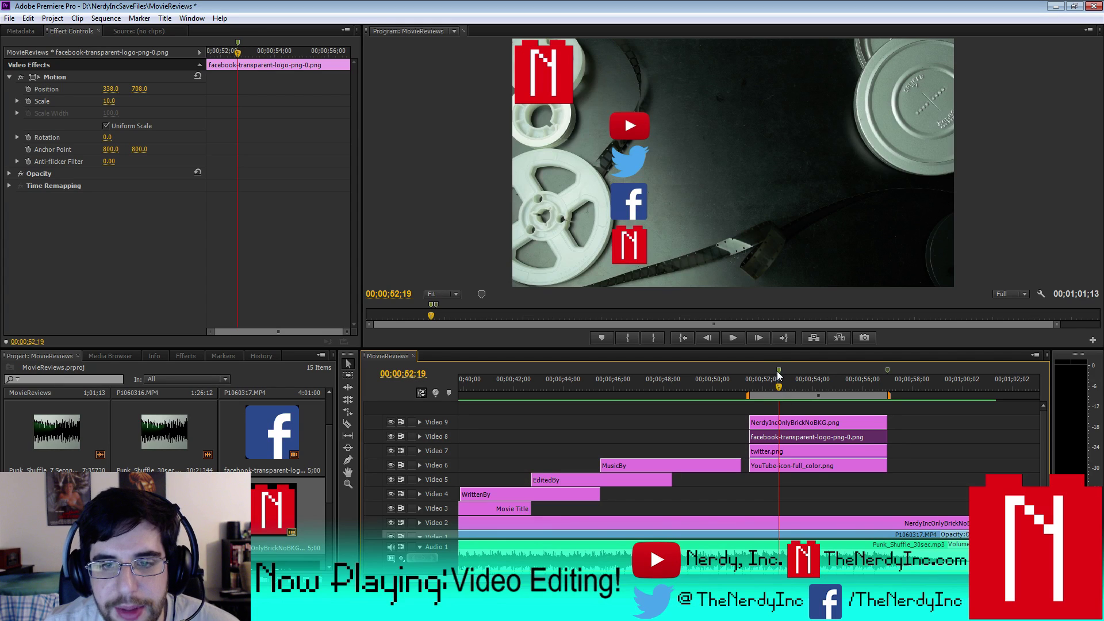
key("Up")
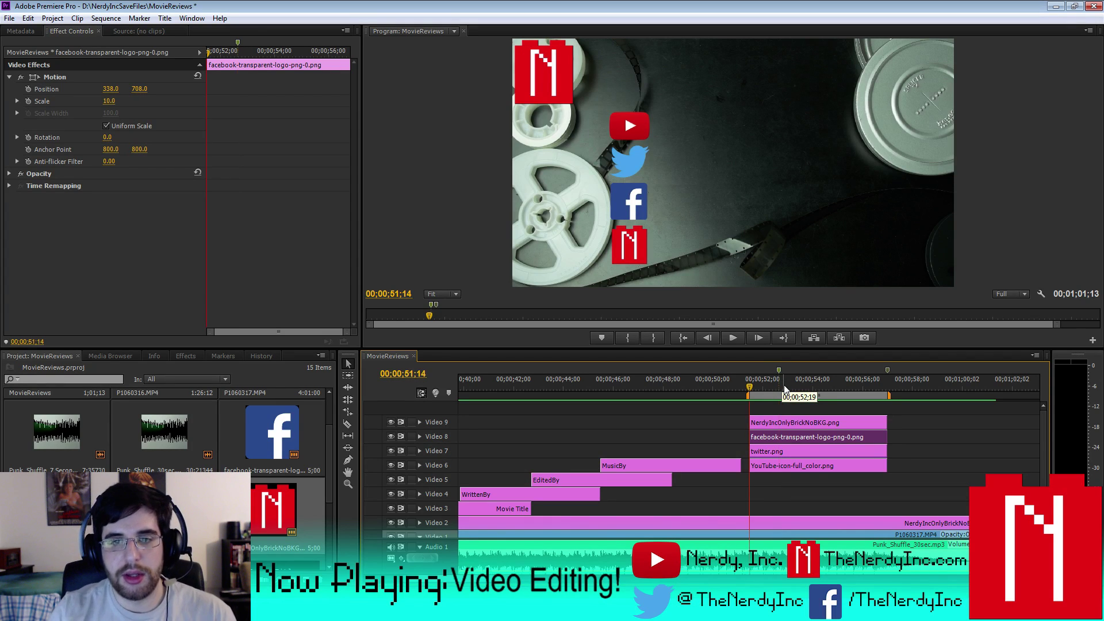
key("space")
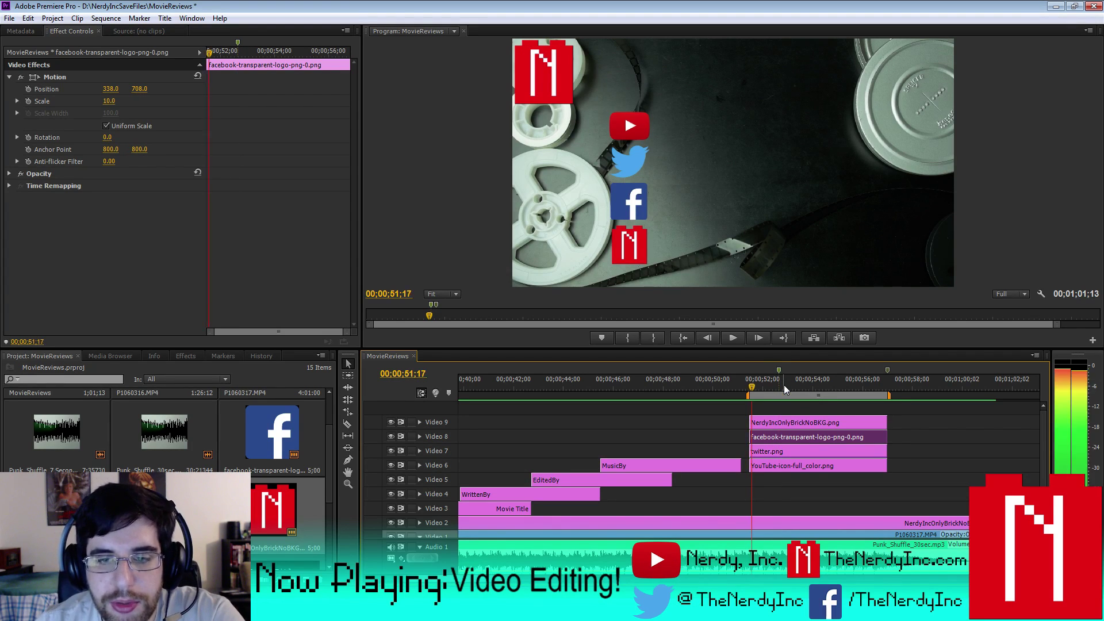
- Drag the Twitter, Facebook and NerdyInc clip in-points progressively later so they start one after another
left_click(756, 450)
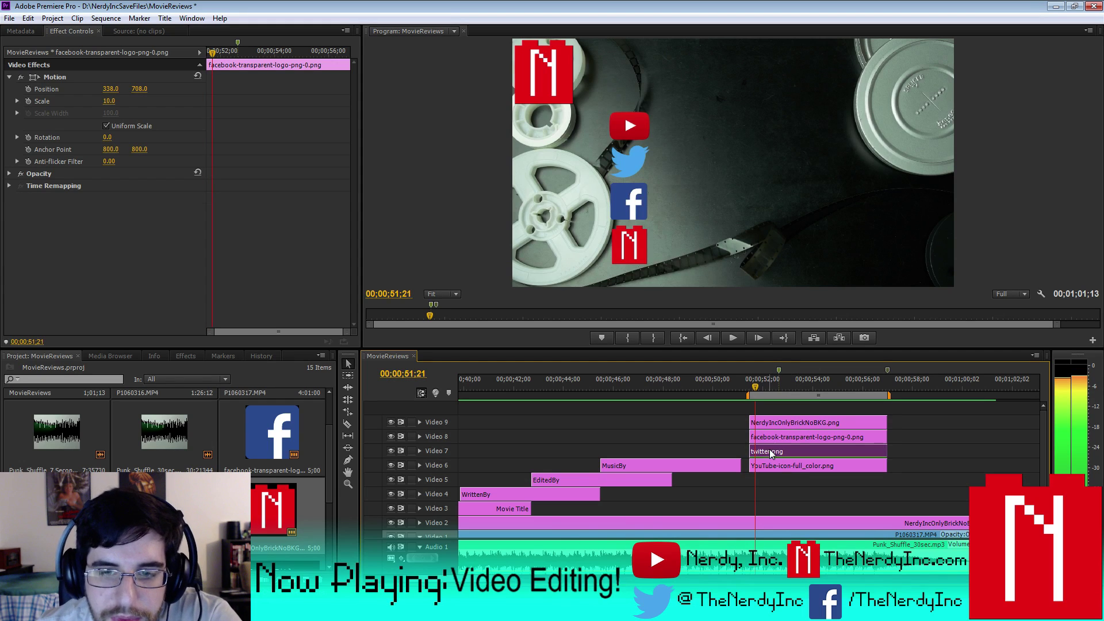
left_click_drag(753, 449, 758, 450)
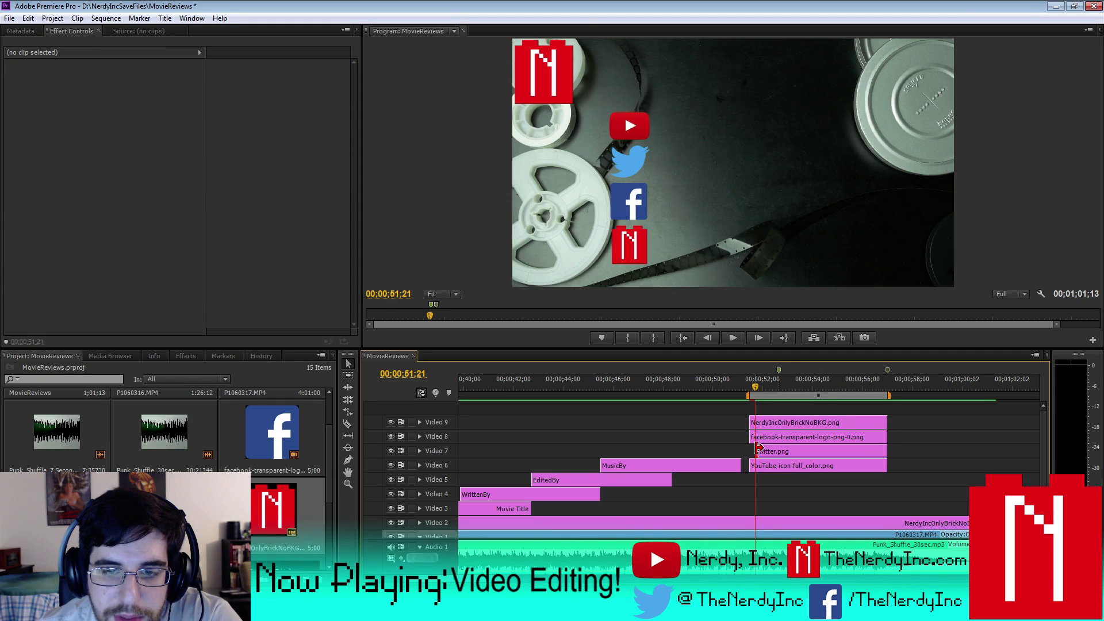
key("space")
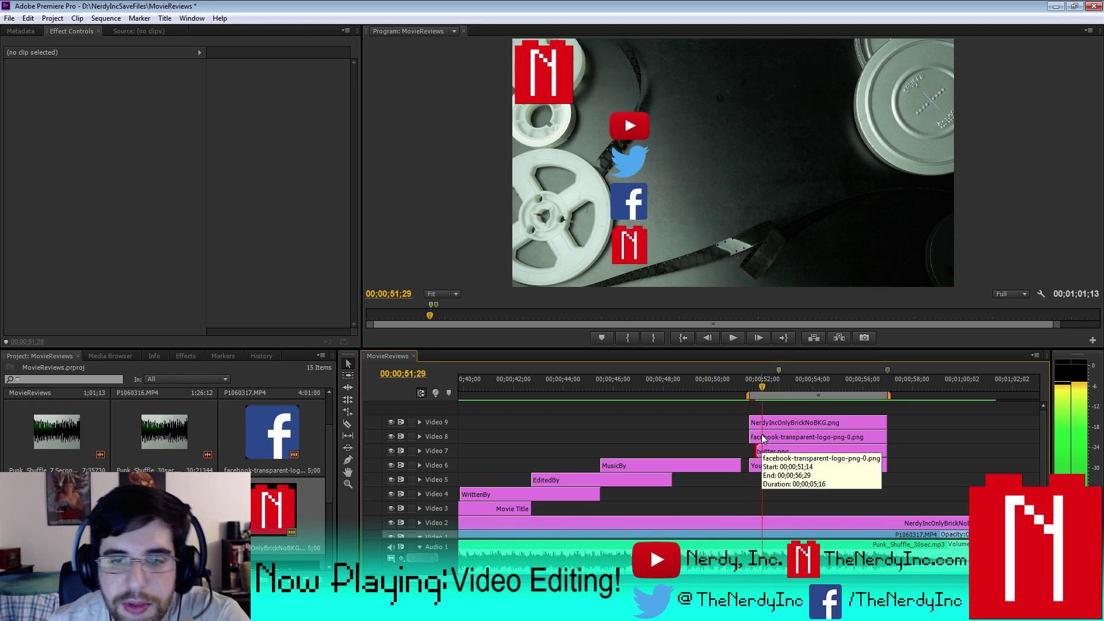
left_click(764, 439)
left_click_drag(751, 435, 764, 437)
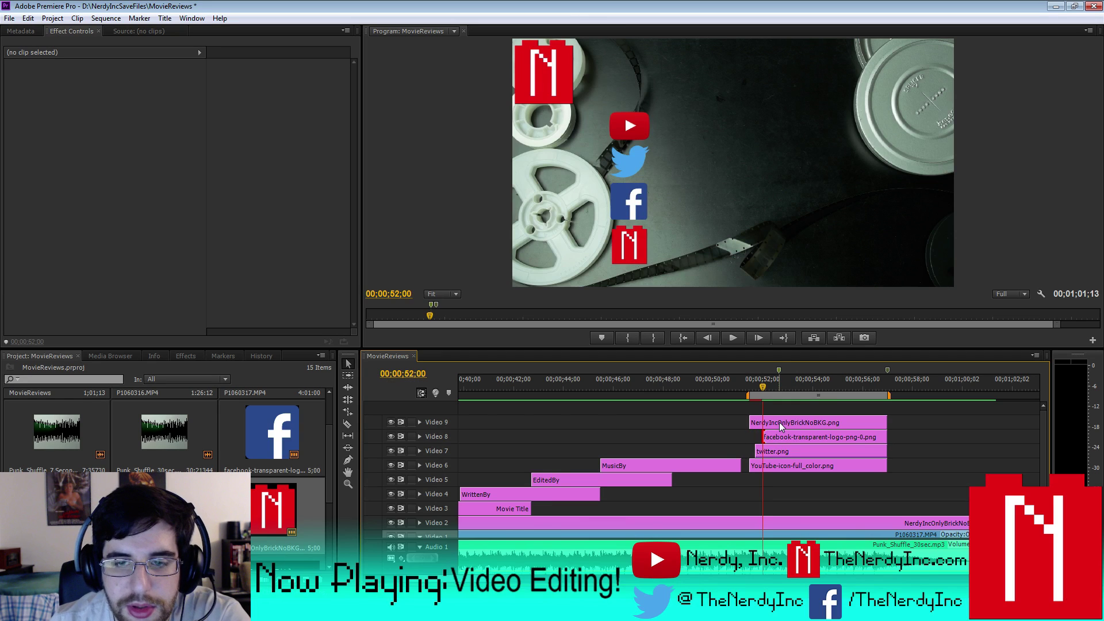
key("space")
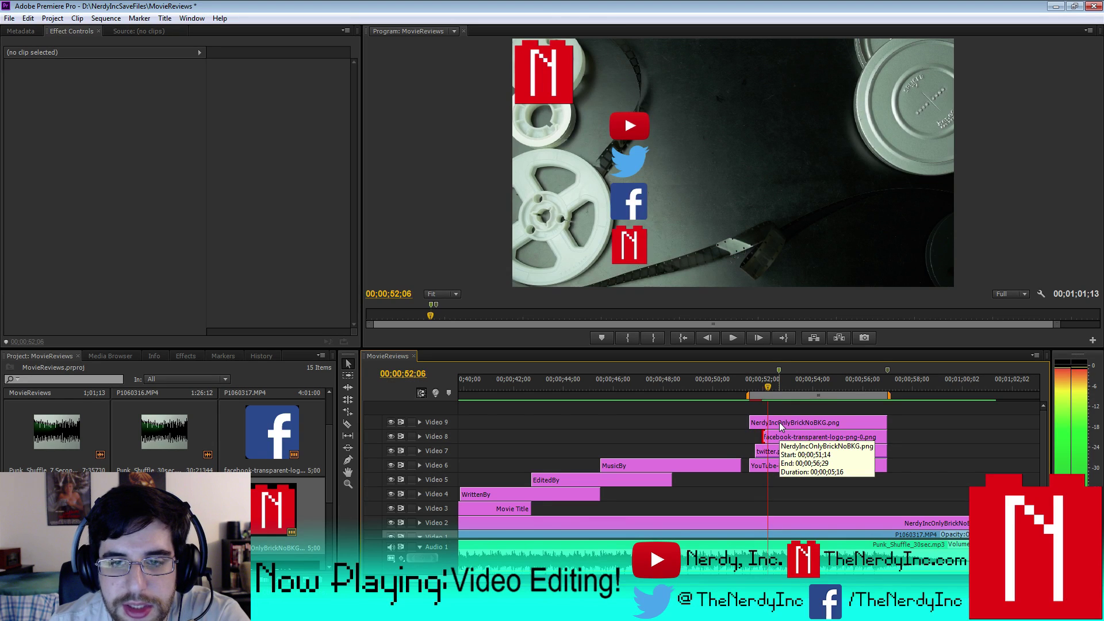
left_click(778, 422)
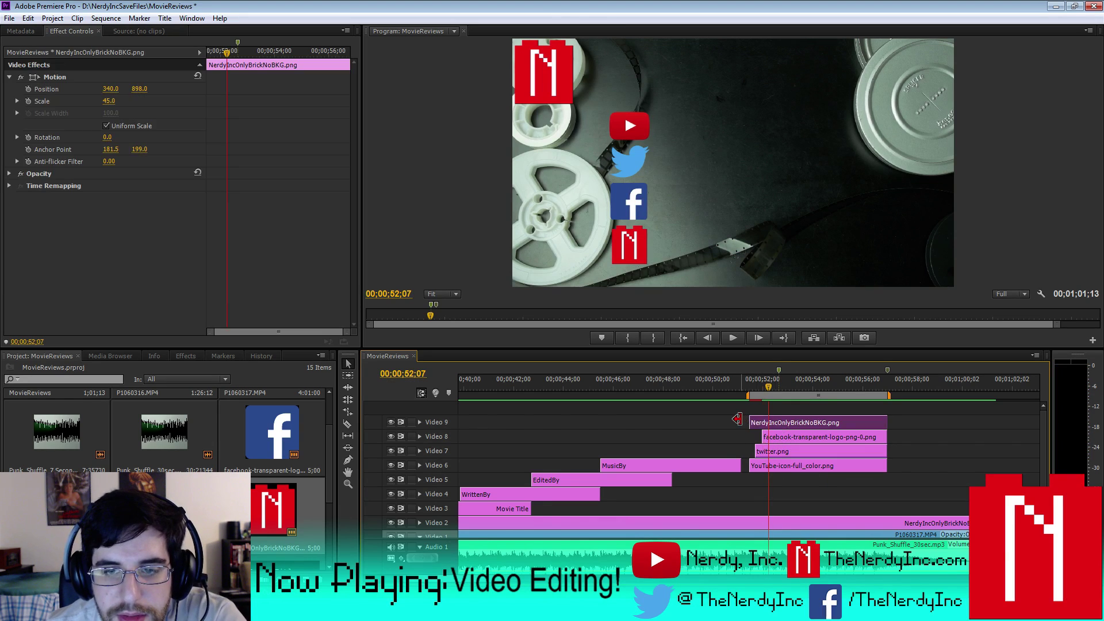
left_click_drag(748, 421, 769, 425)
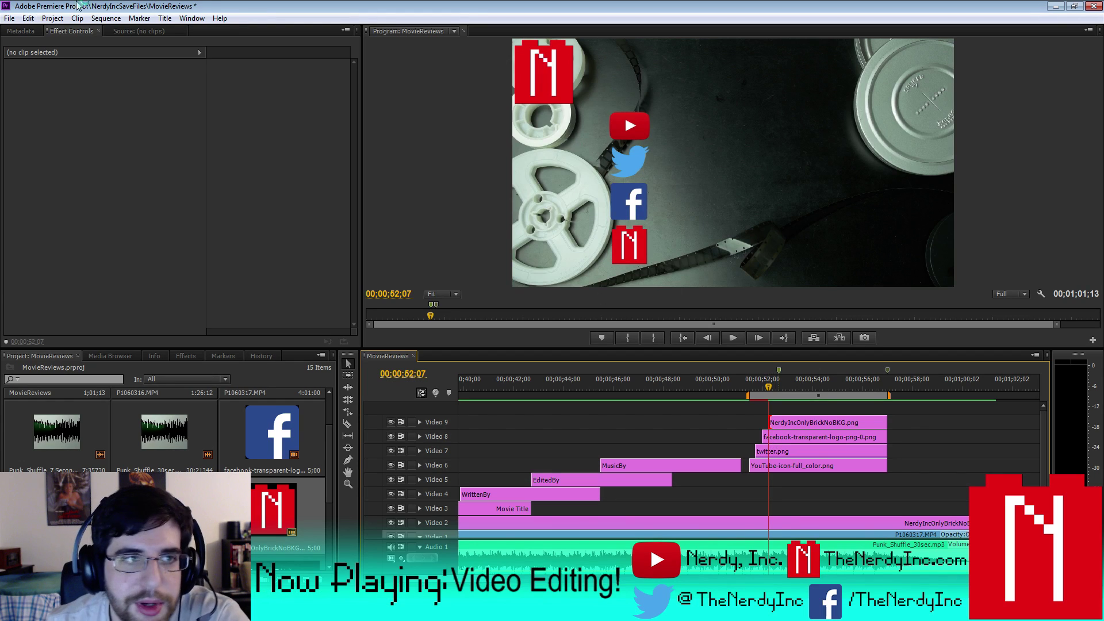
- Render the logo section, then play from the Music by title and stop at 53;08
left_click(100, 19)
left_click(132, 60)
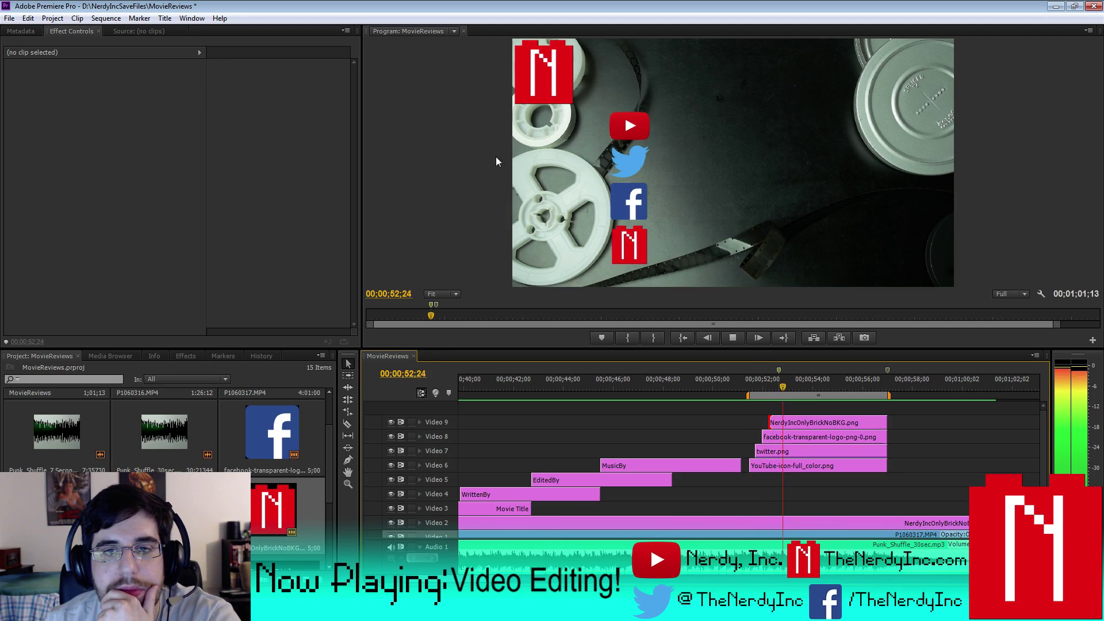
left_click_drag(809, 386, 674, 396)
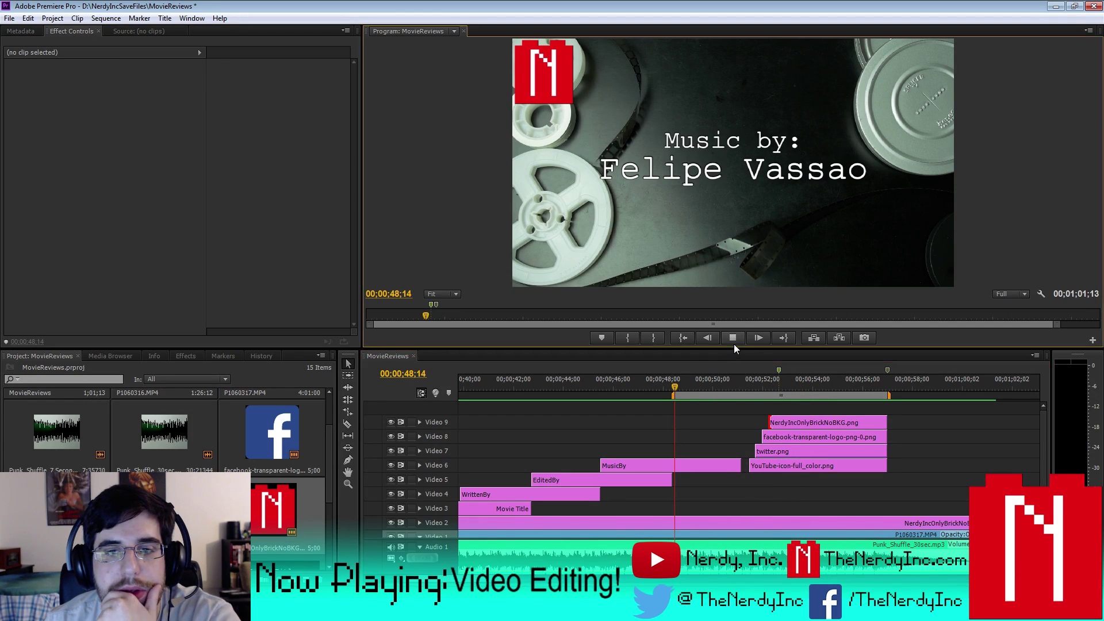
left_click(733, 341)
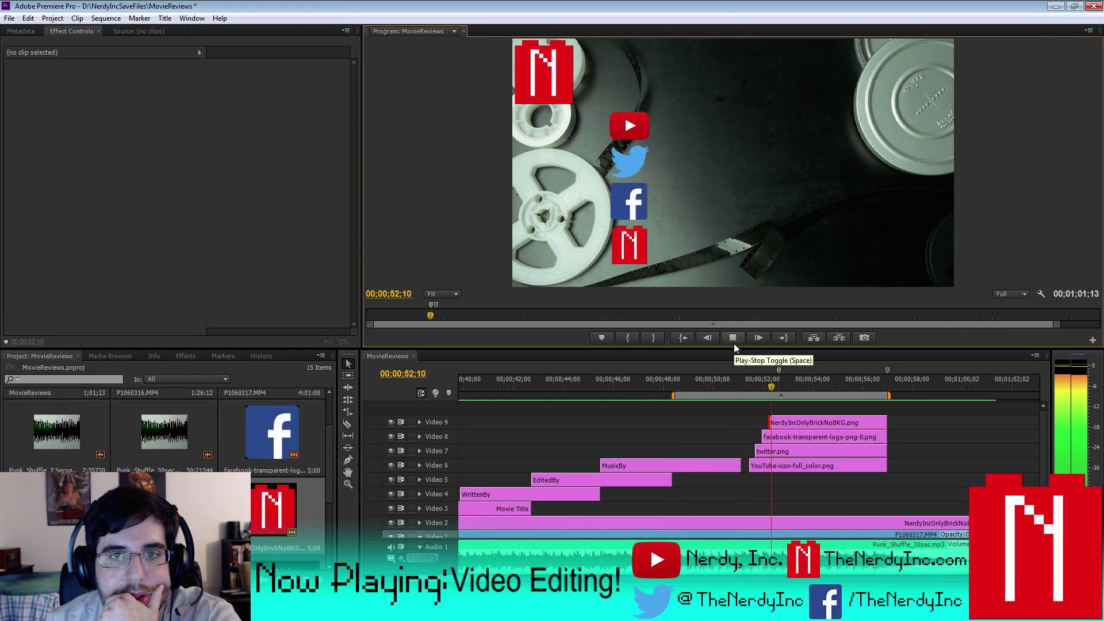
left_click(733, 338)
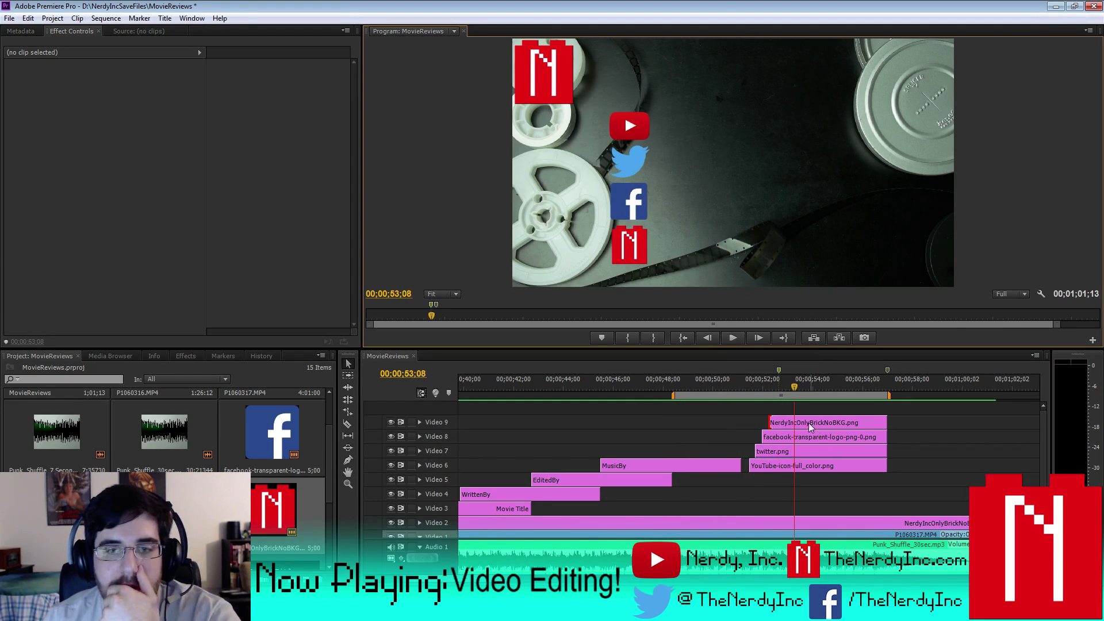
- Scrub back to 51;14, replay the logo pop-ins, and zoom the timeline out
left_click_drag(795, 387, 751, 391)
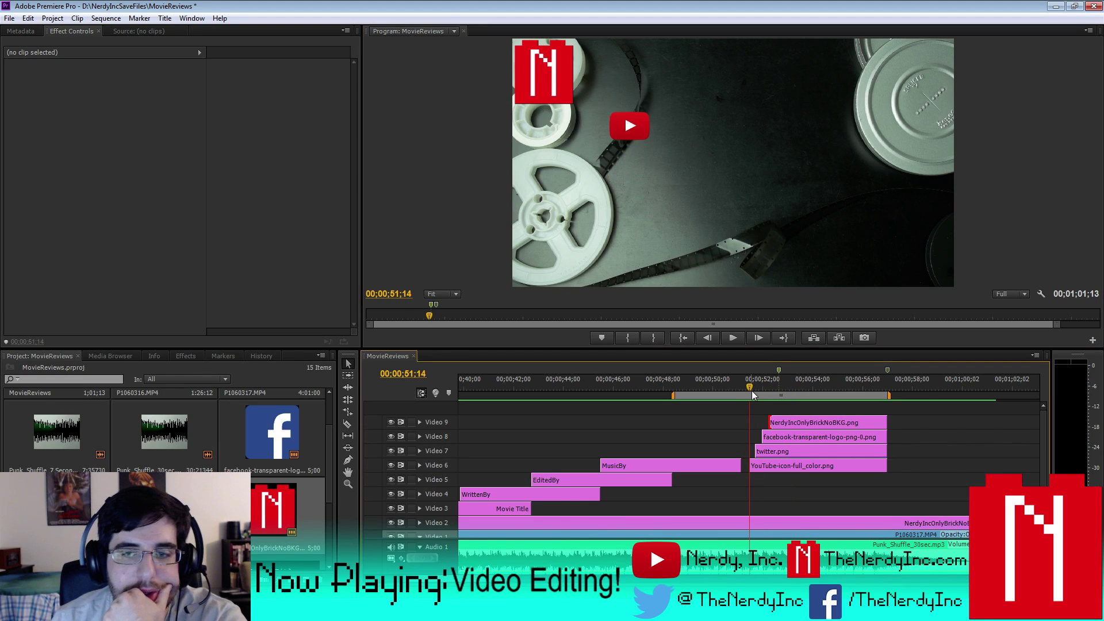
key("space")
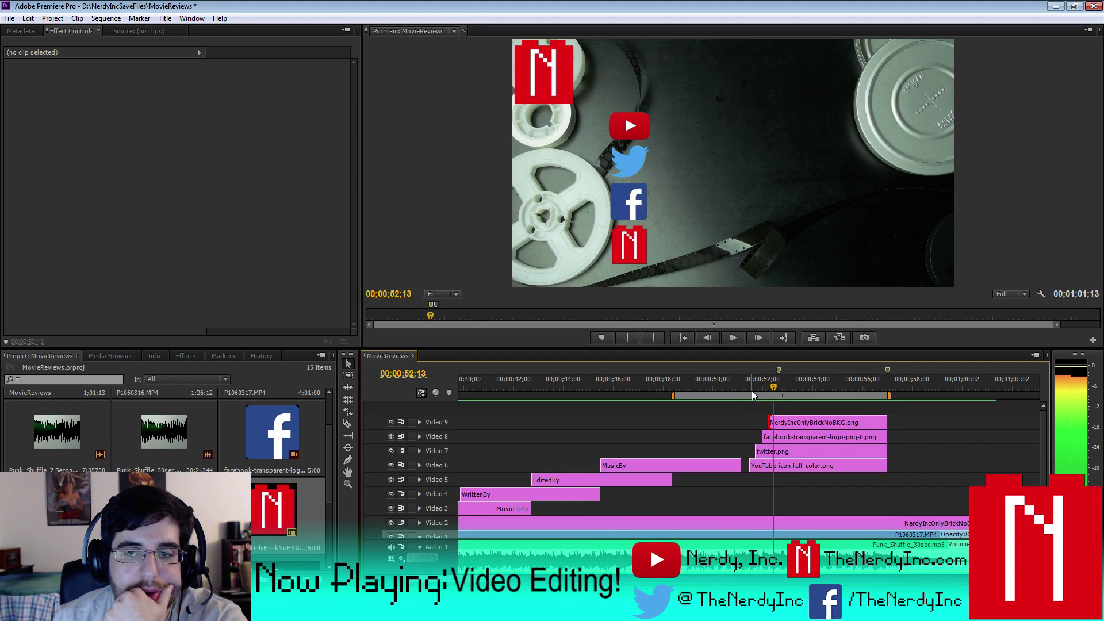
left_click(701, 380)
left_click(726, 340)
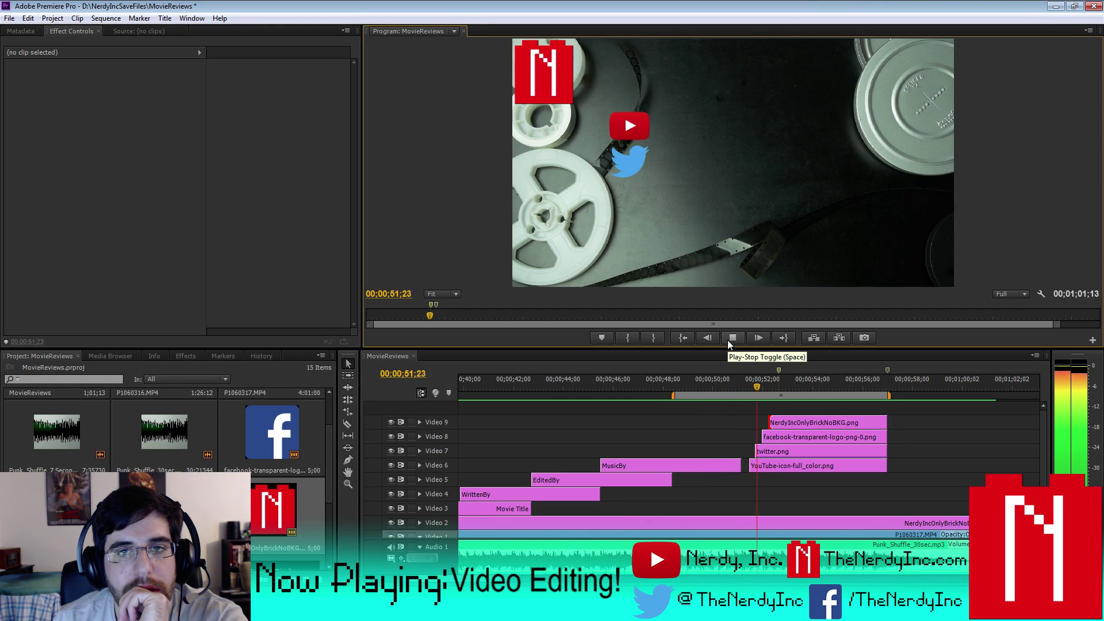
left_click(726, 340)
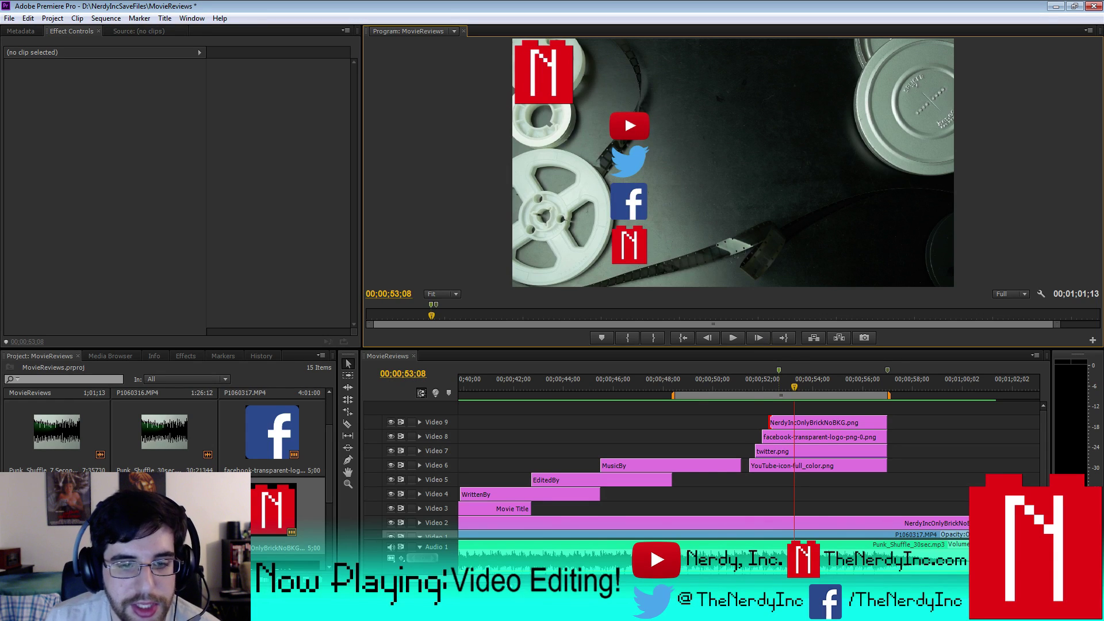
key("minus")
key("minus")
key("minus")
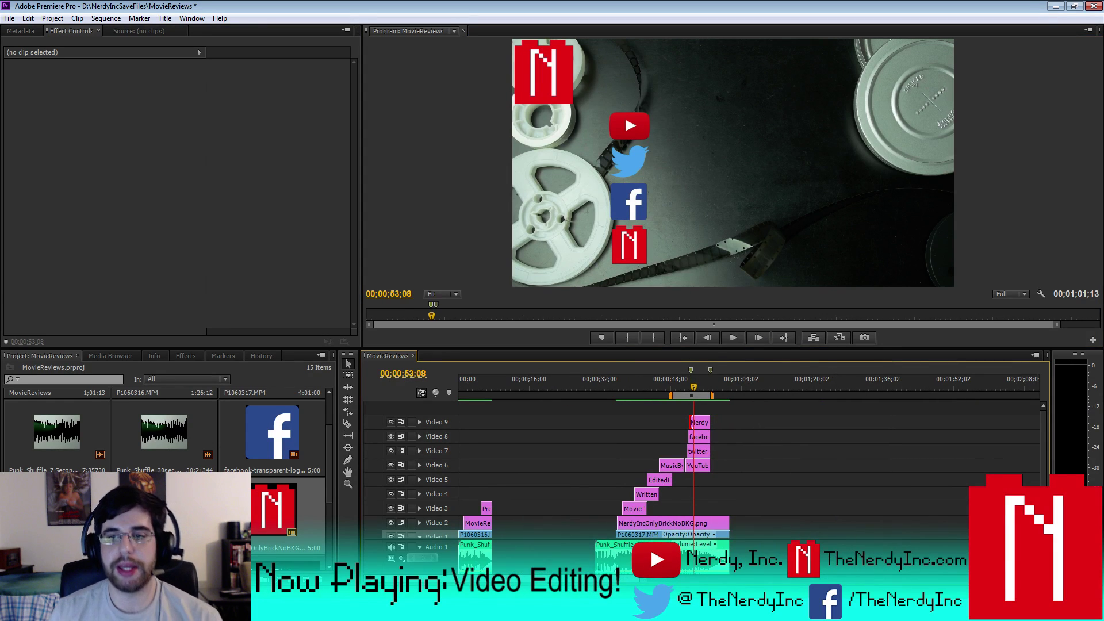
- Enlarge the audio tracks and play the sequence from the start, skipping ahead to 29;23
left_click_drag(370, 539, 378, 507)
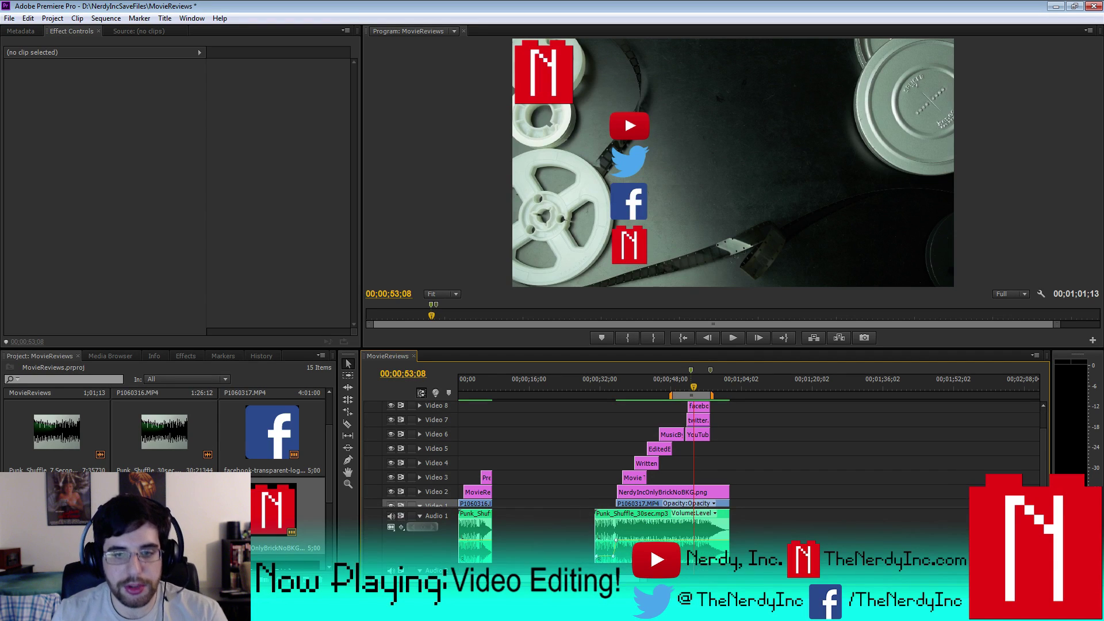
left_click_drag(697, 394, 328, 404)
key("Home")
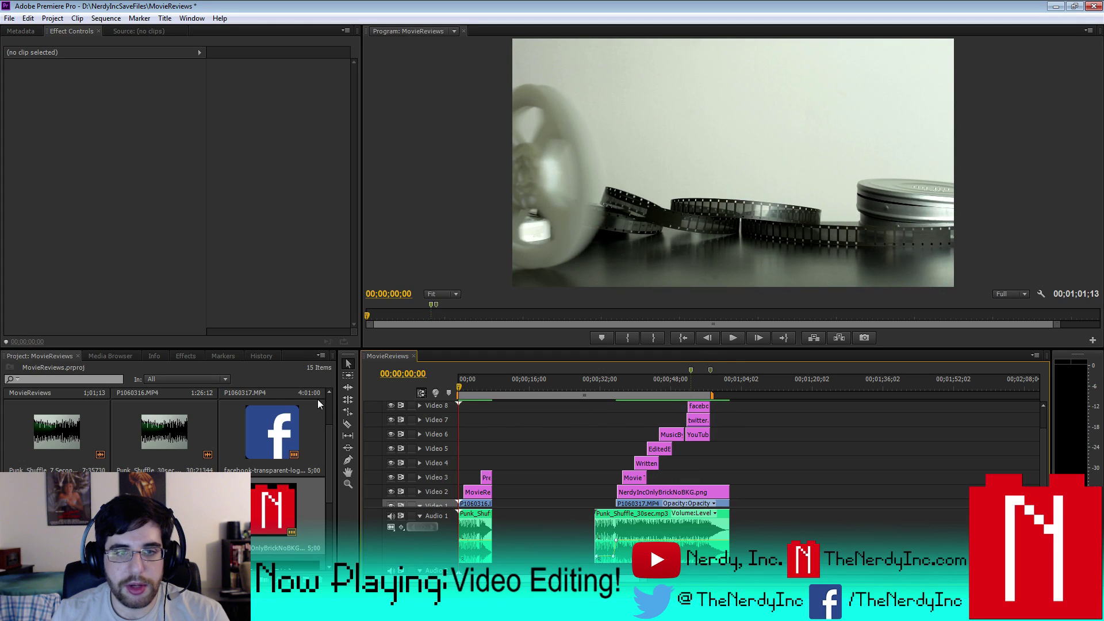
left_click(733, 338)
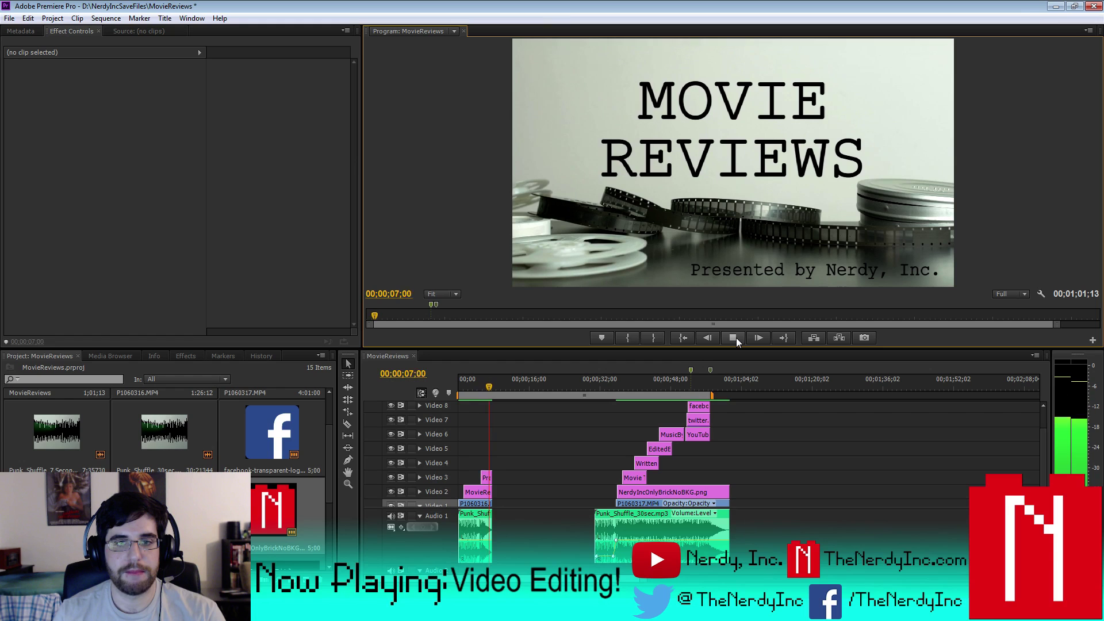
left_click(589, 384)
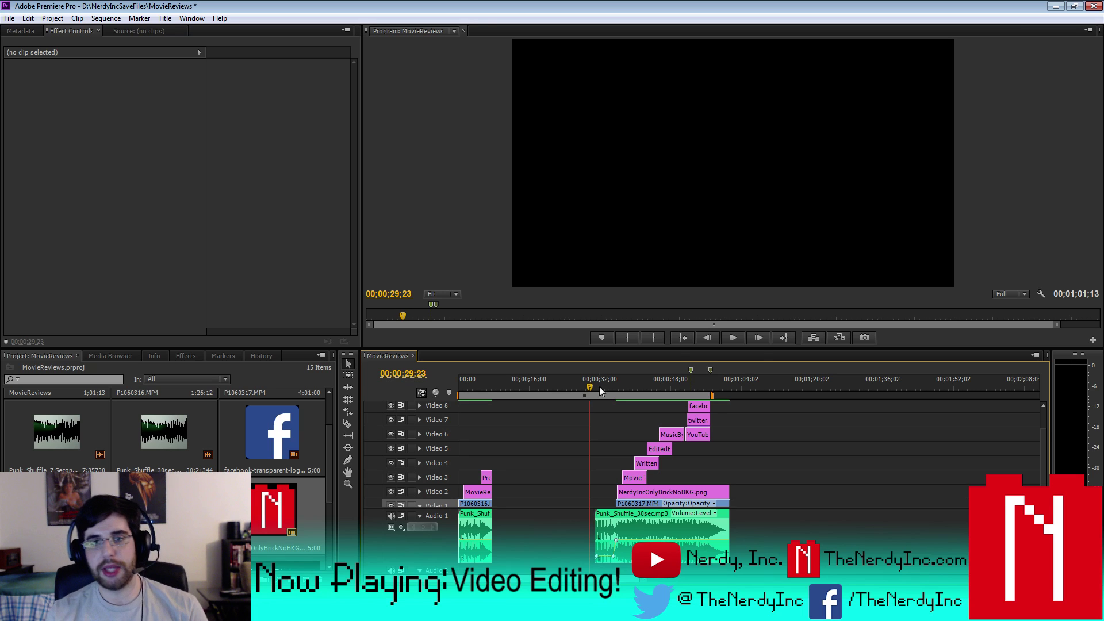
left_click(731, 340)
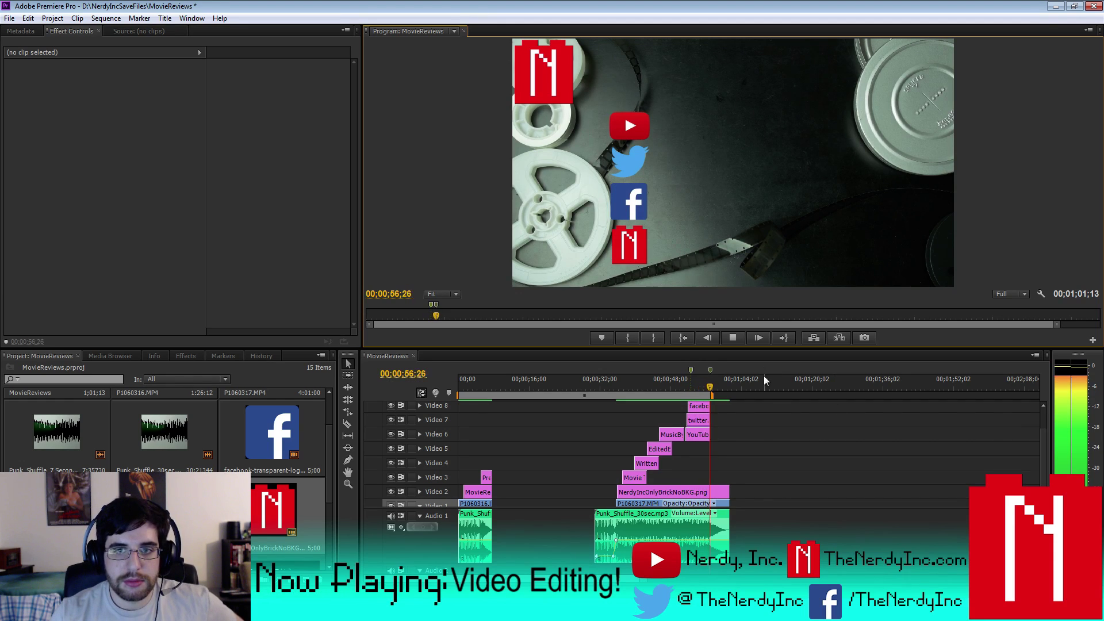
left_click(734, 337)
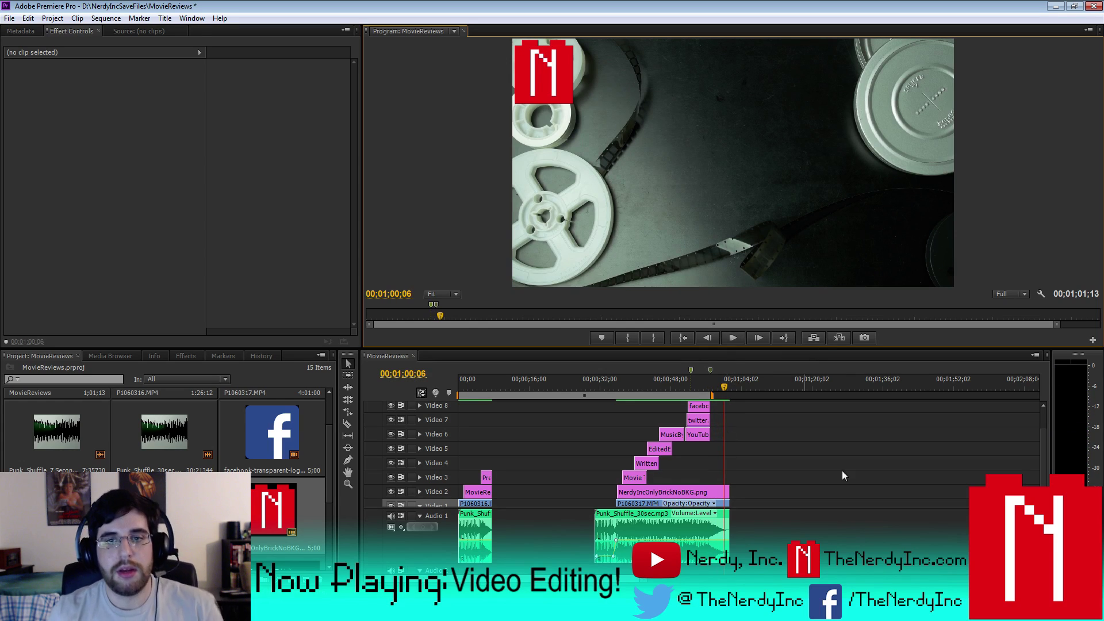
- Replay from the Music by title and move the work area start to about 00;00;50
scroll(1045, 466, "up", 2)
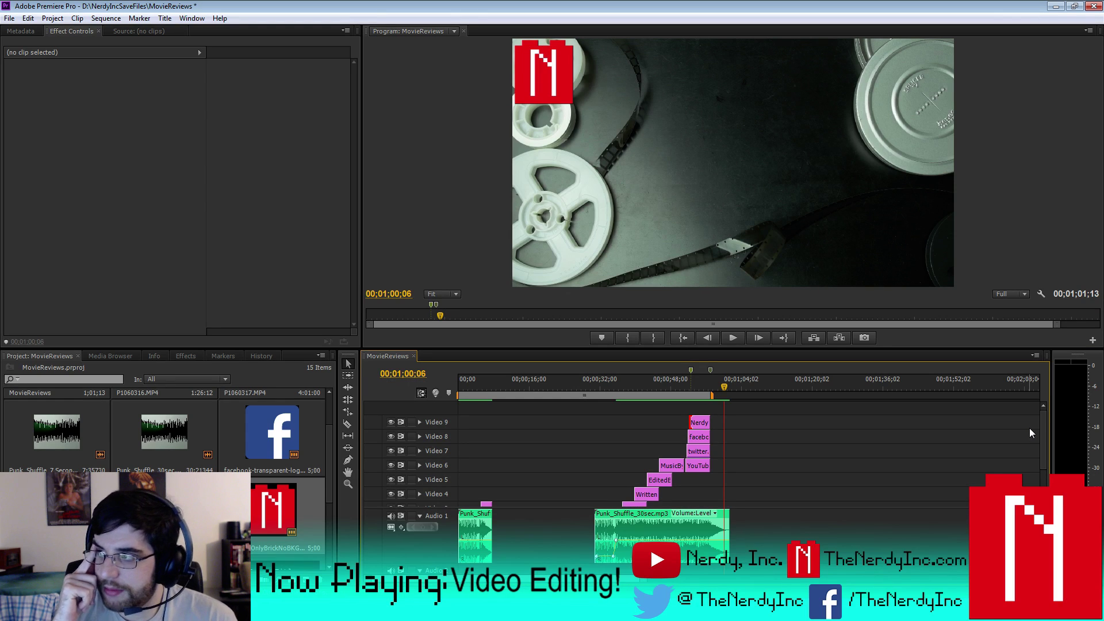
left_click_drag(727, 389, 681, 390)
left_click(738, 339)
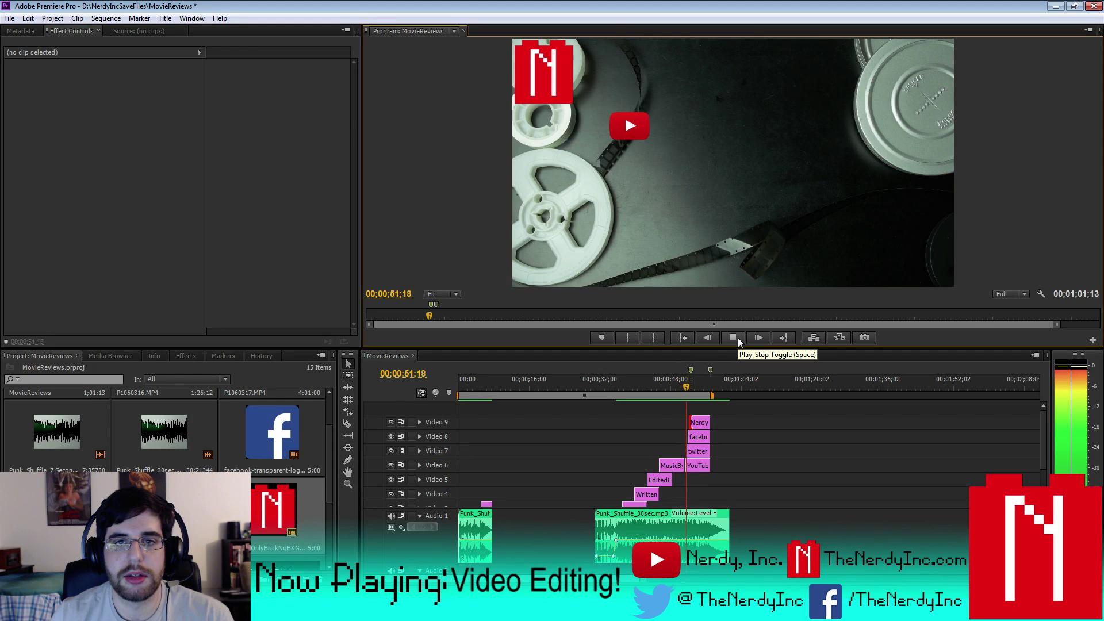
left_click(737, 337)
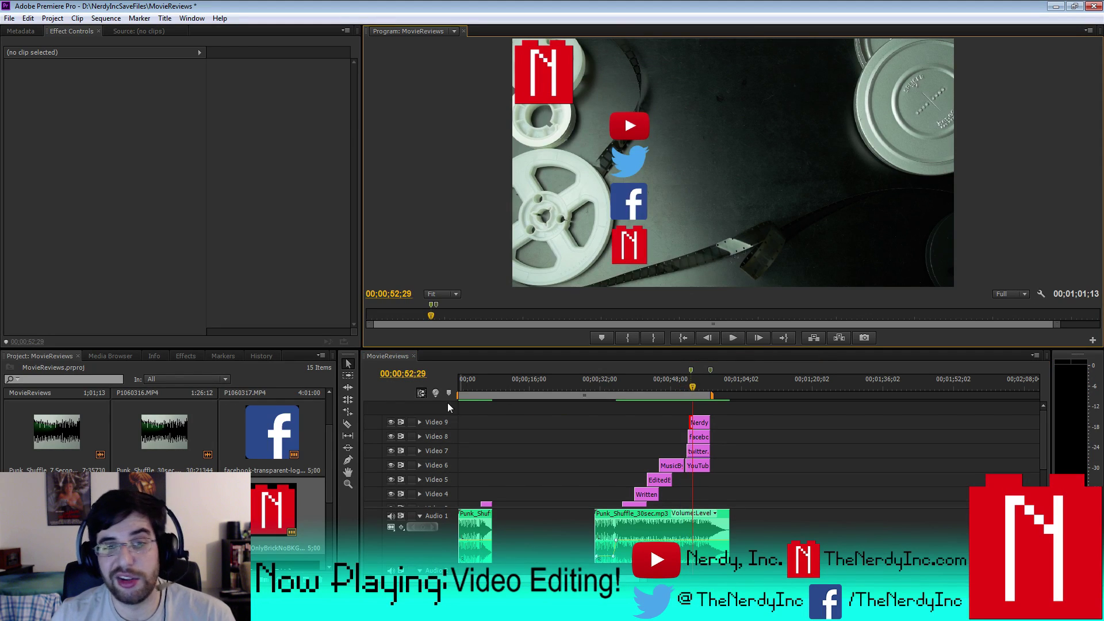
left_click_drag(455, 397, 684, 415)
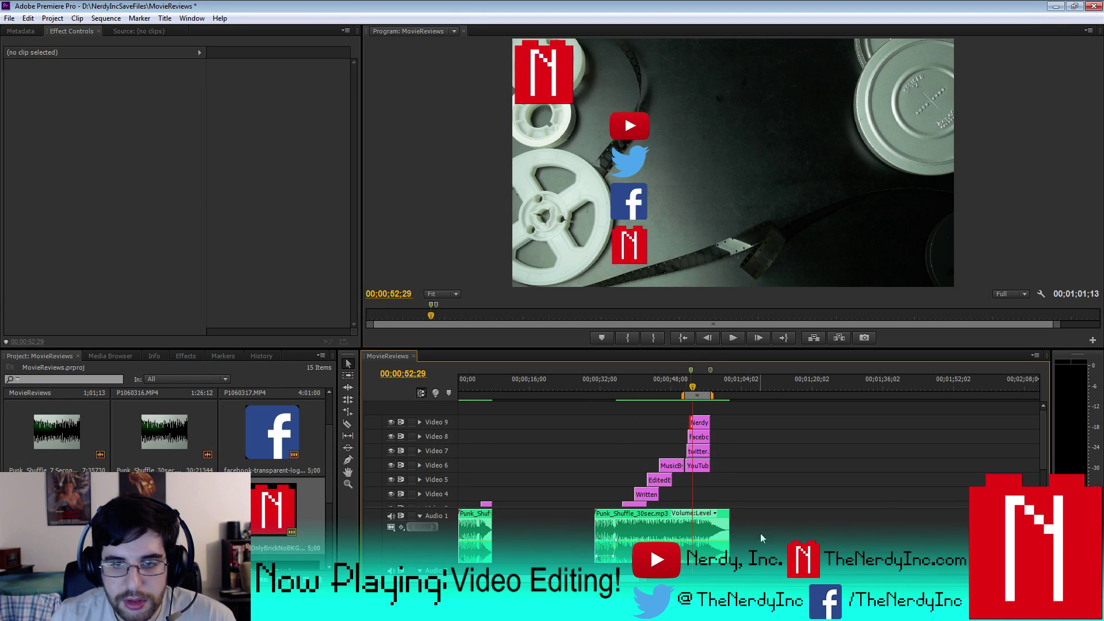
scroll(656, 411, "up", 8)
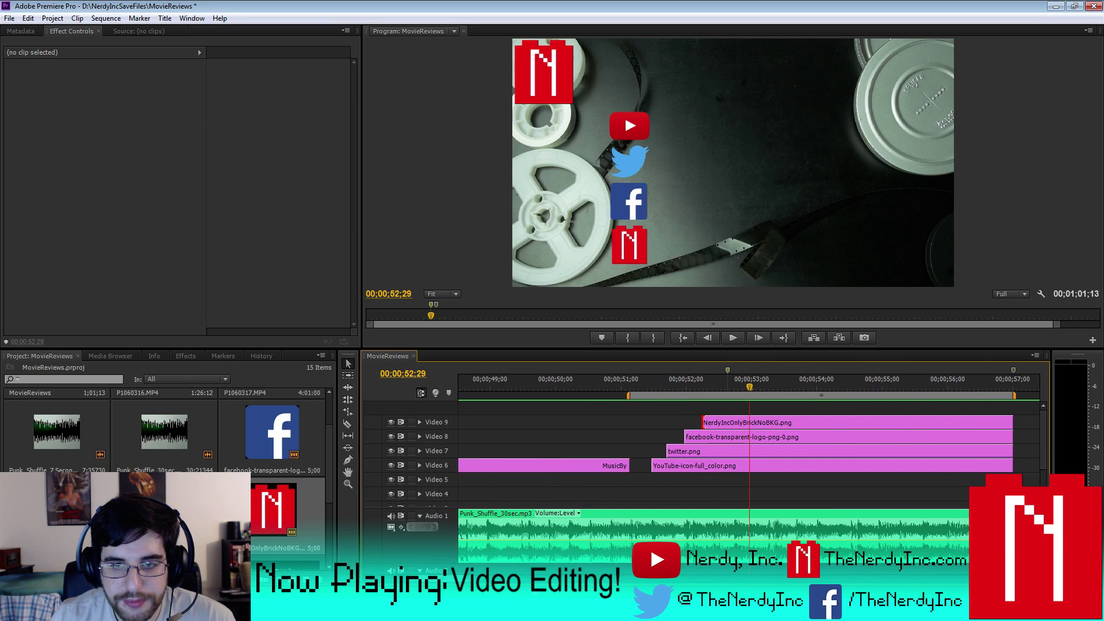
left_click(644, 383)
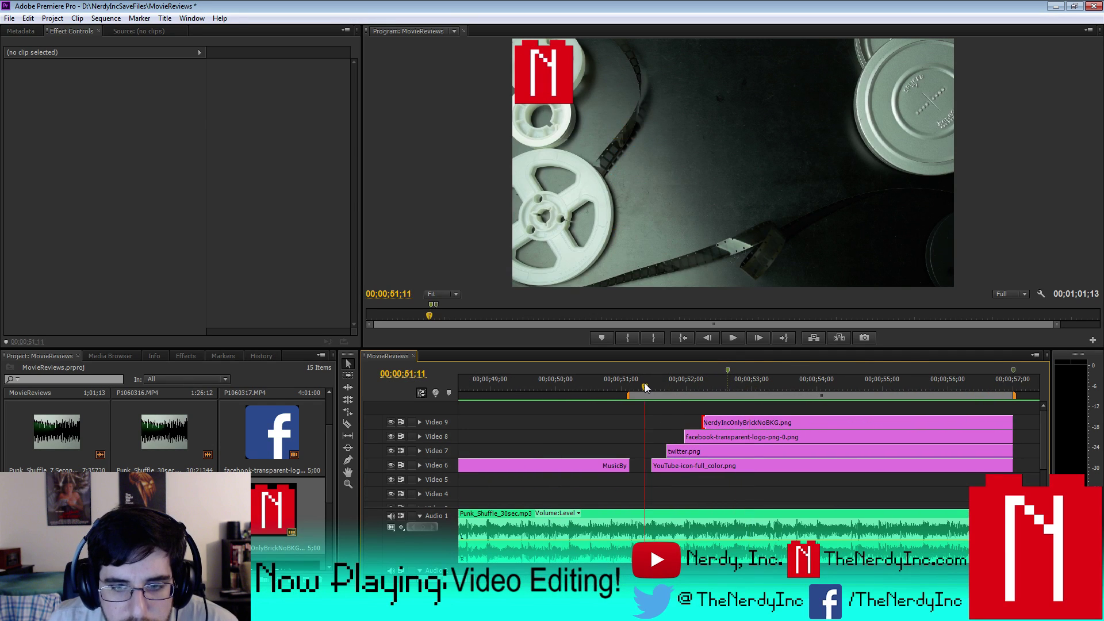
left_click(733, 339)
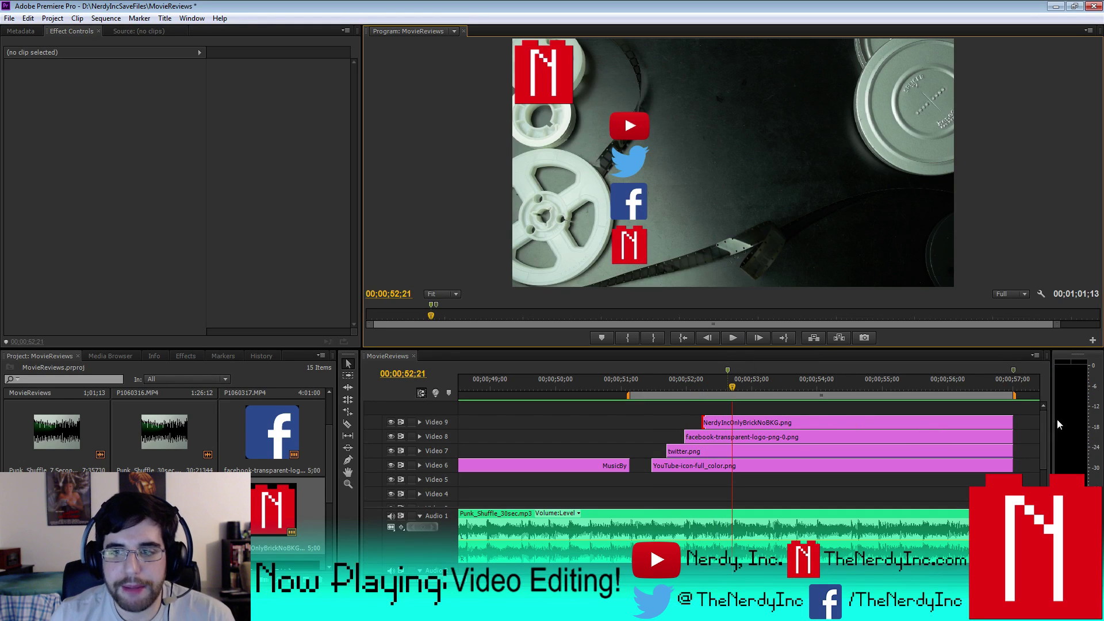
left_click(1043, 426)
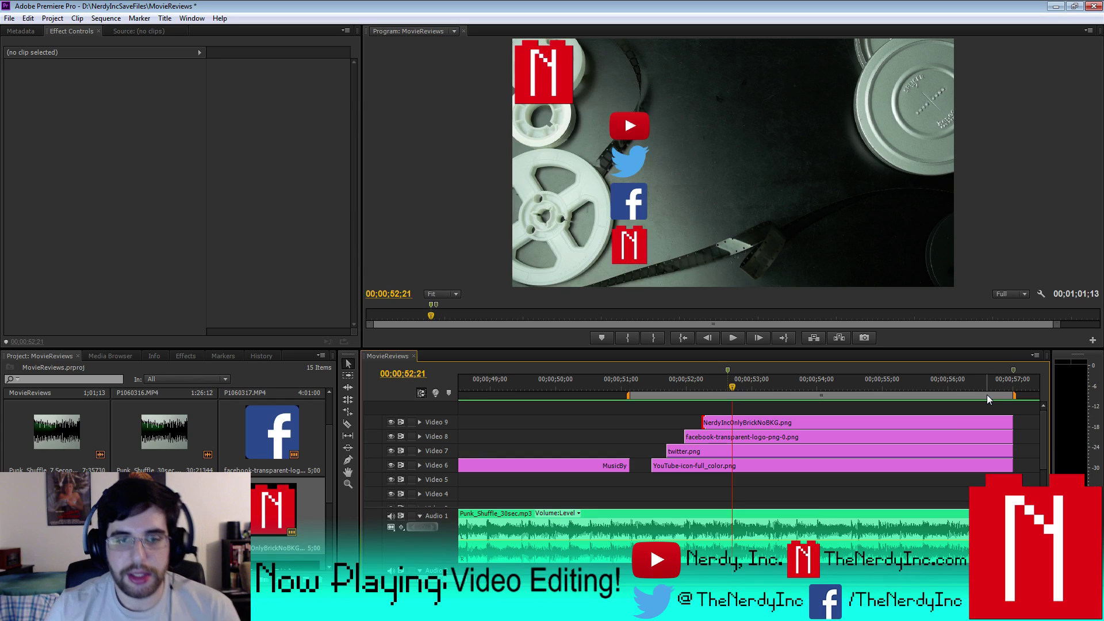
- Scroll the video tracks down and select the Movie Title and EditedBy clips to show their Effect Controls
key("minus")
key("minus")
key("minus")
key("minus")
key("minus")
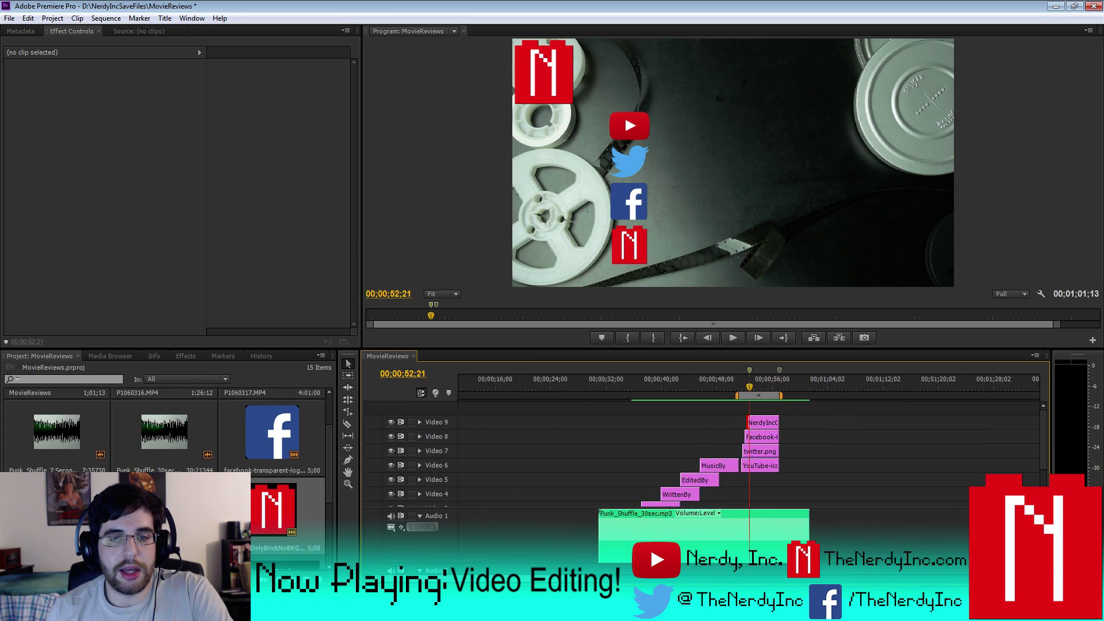
left_click_drag(1042, 434, 1040, 474)
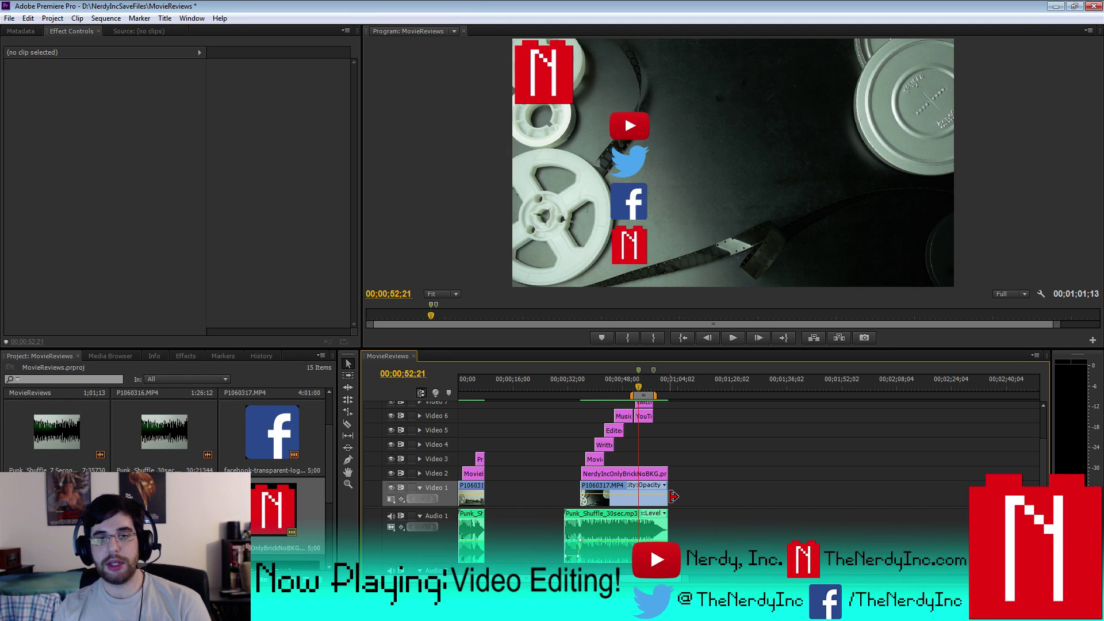
left_click(594, 458)
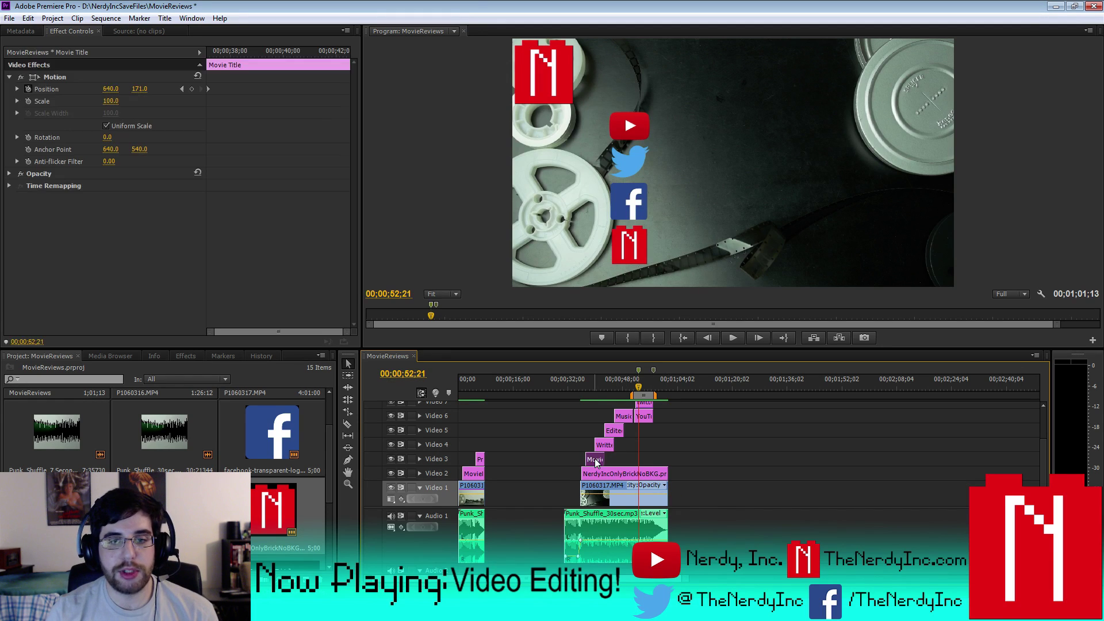
left_click(606, 446)
left_click(614, 431)
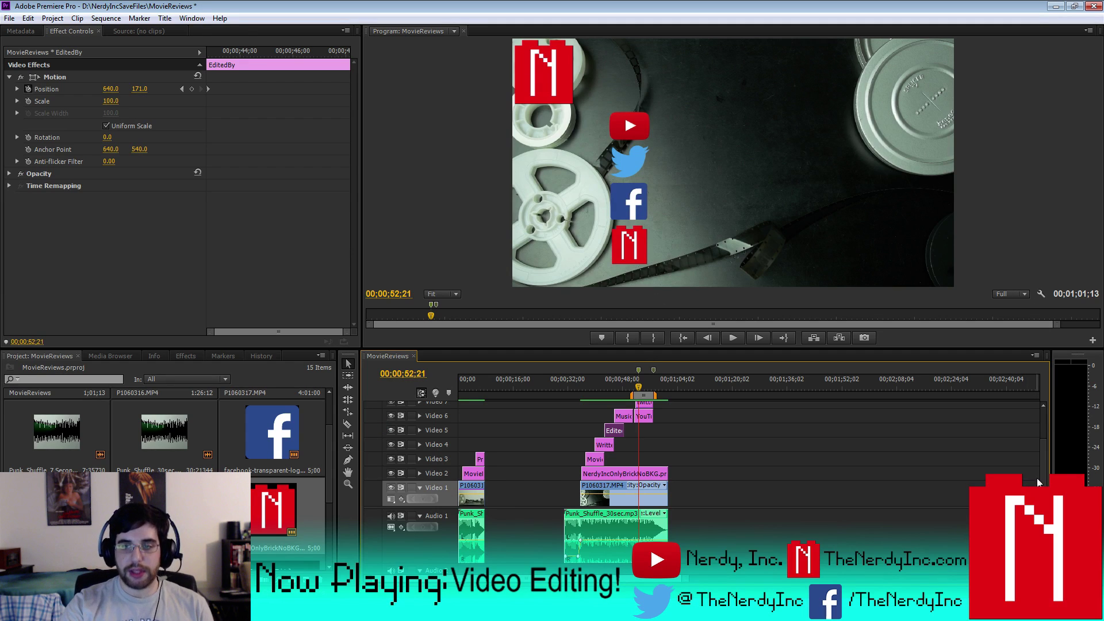
left_click_drag(1041, 470, 1043, 419)
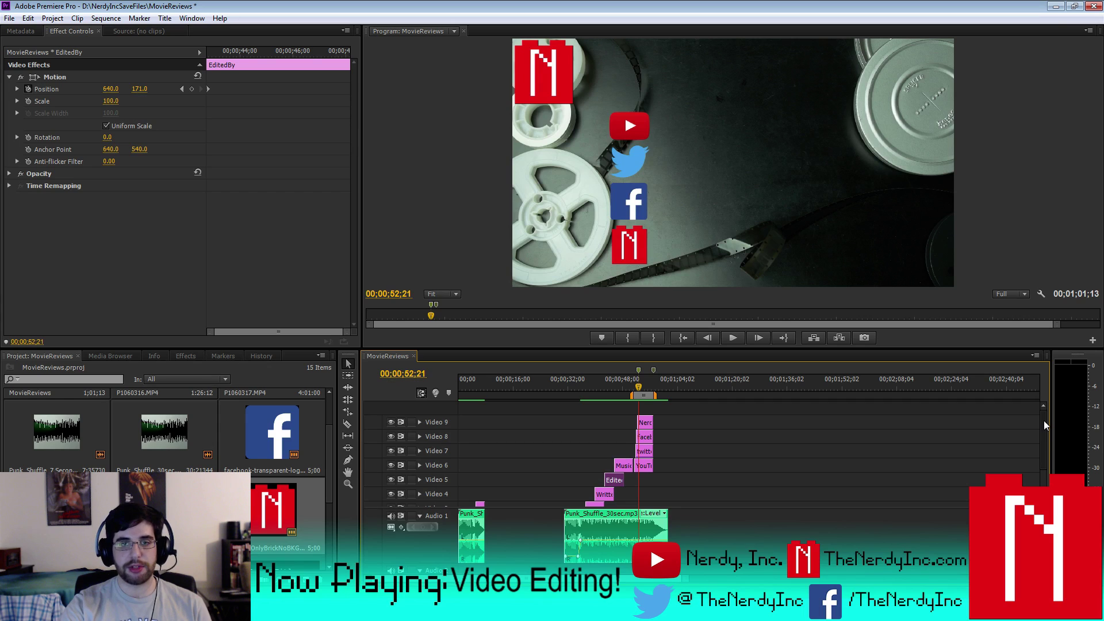
left_click_drag(1043, 419, 1044, 468)
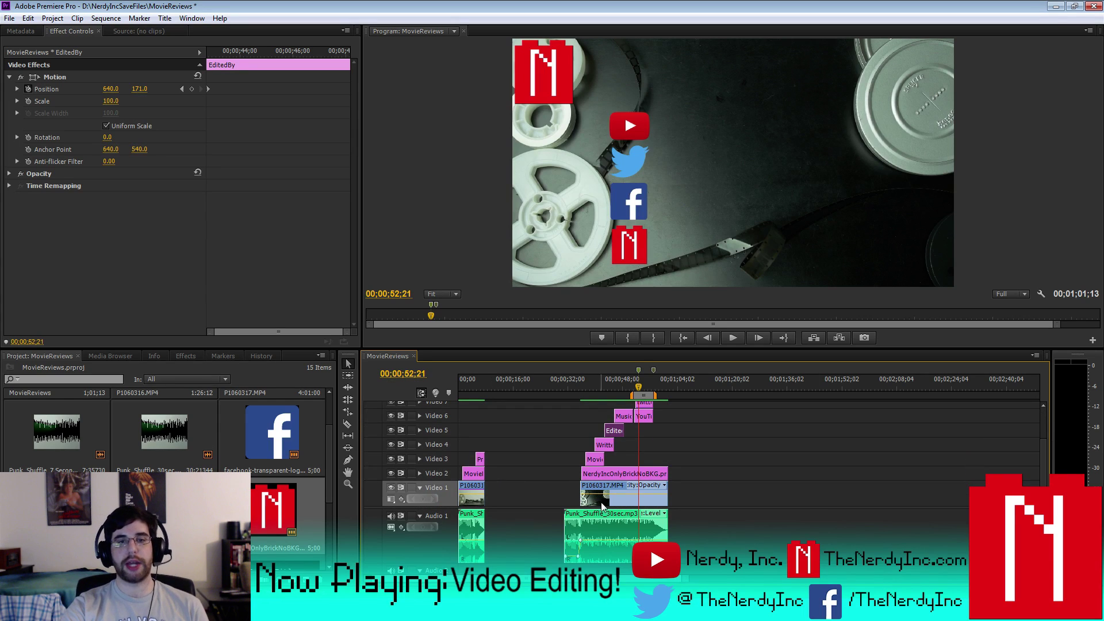
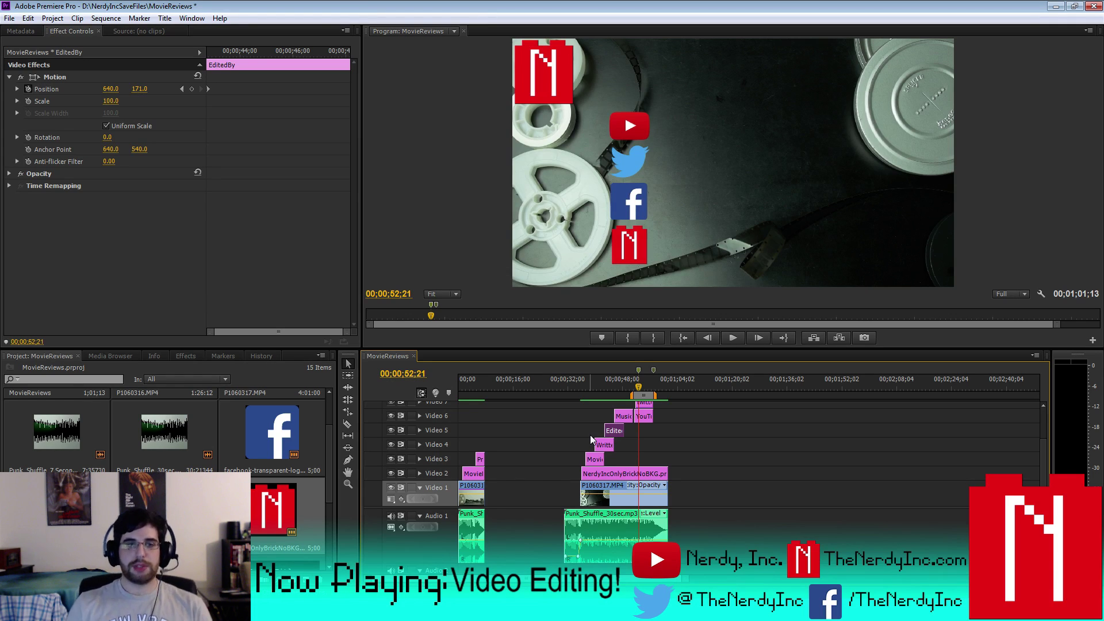
- Paste a copy of the Music by title card into the project, bringing it to 16 items
left_click_drag(1040, 447, 1033, 416)
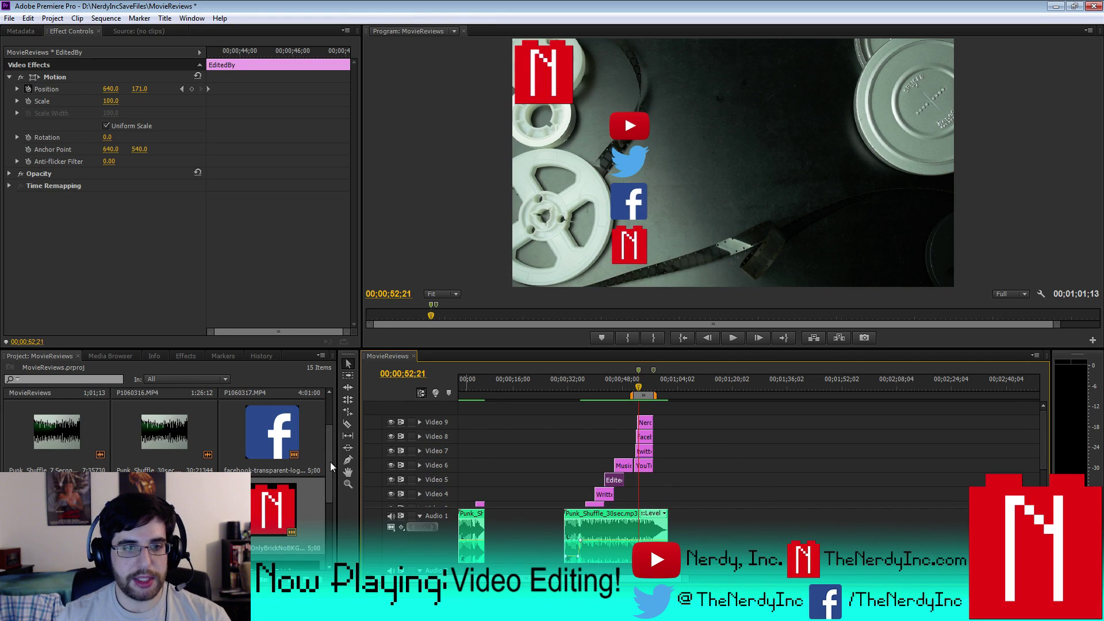
scroll(325, 440, "down", 2)
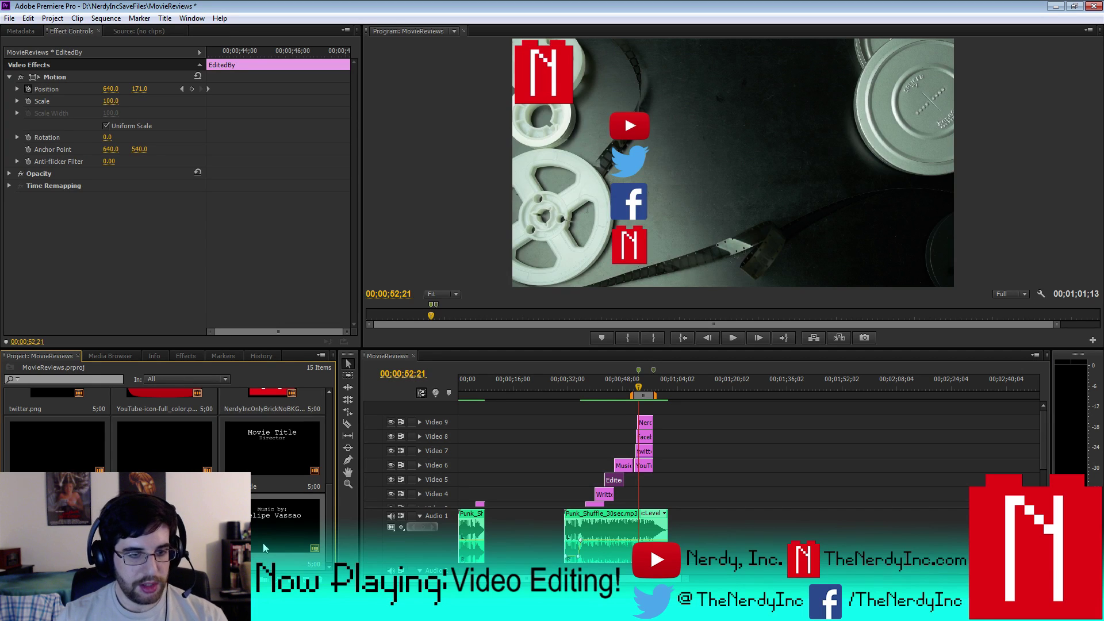
key("ctrl+v")
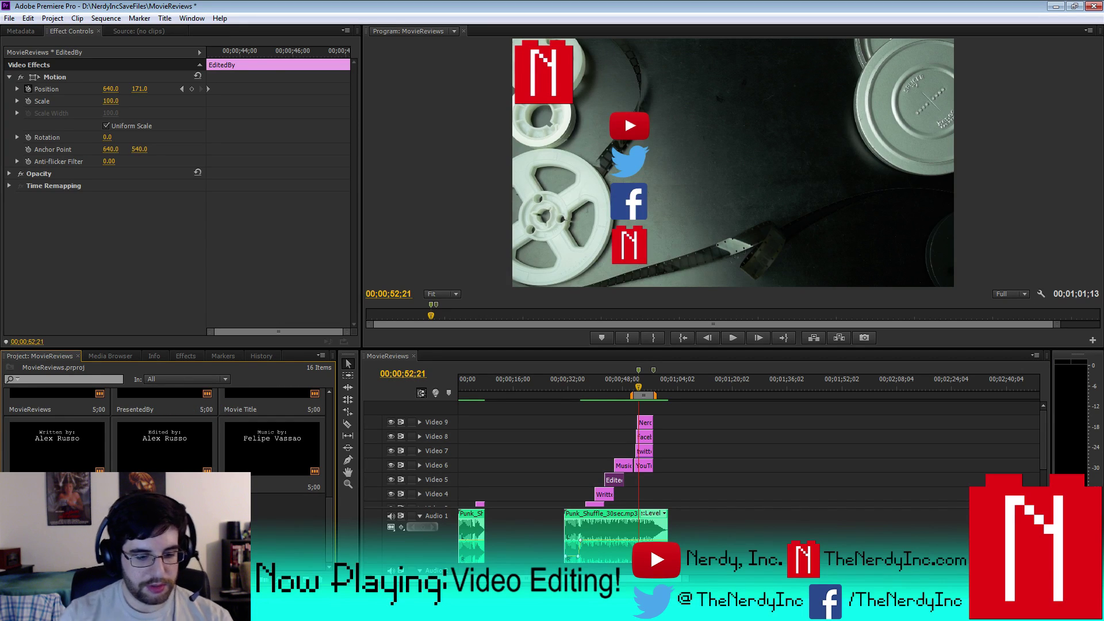
scroll(324, 436, "down", 2)
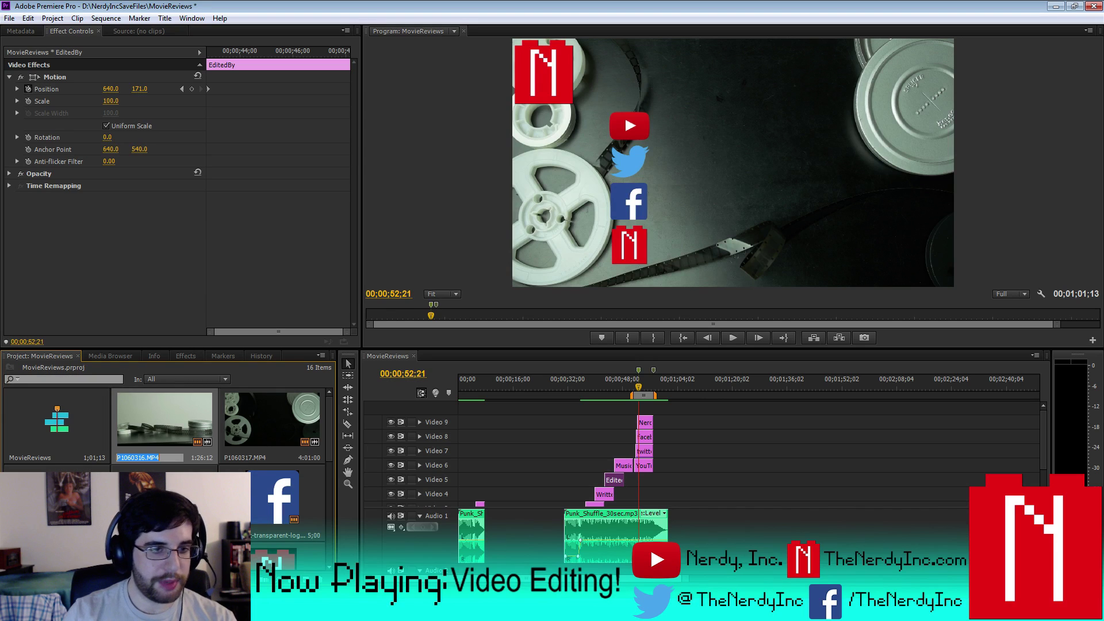
scroll(328, 548, "up", 2)
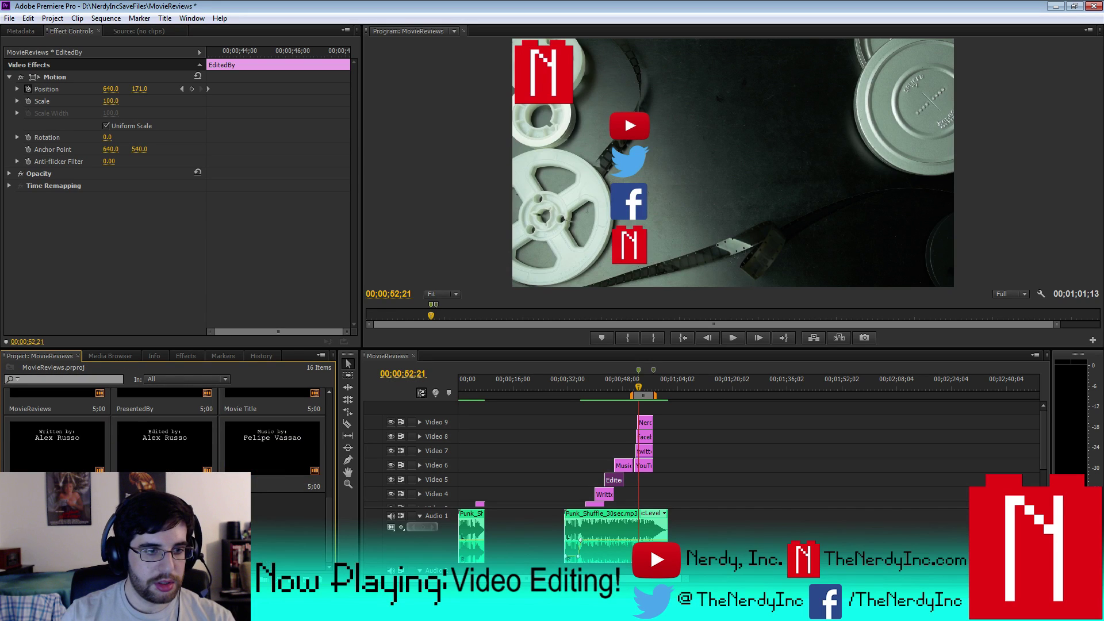
- Open the copied title and replace its text with 'Nerdy, Inc.'
double_click(271, 448)
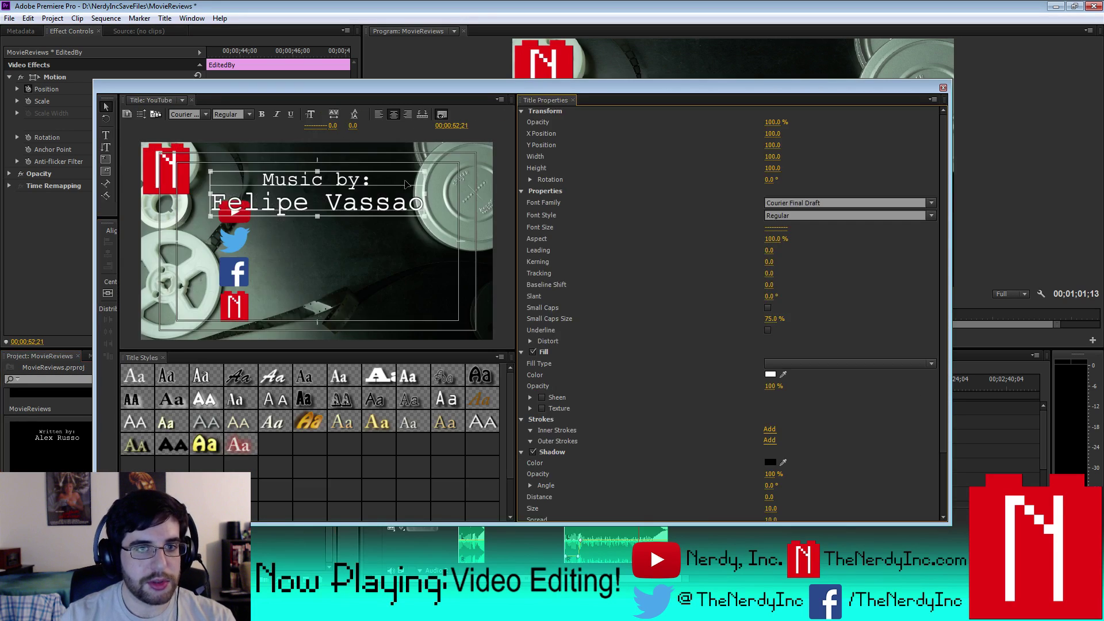
key("ctrl+a")
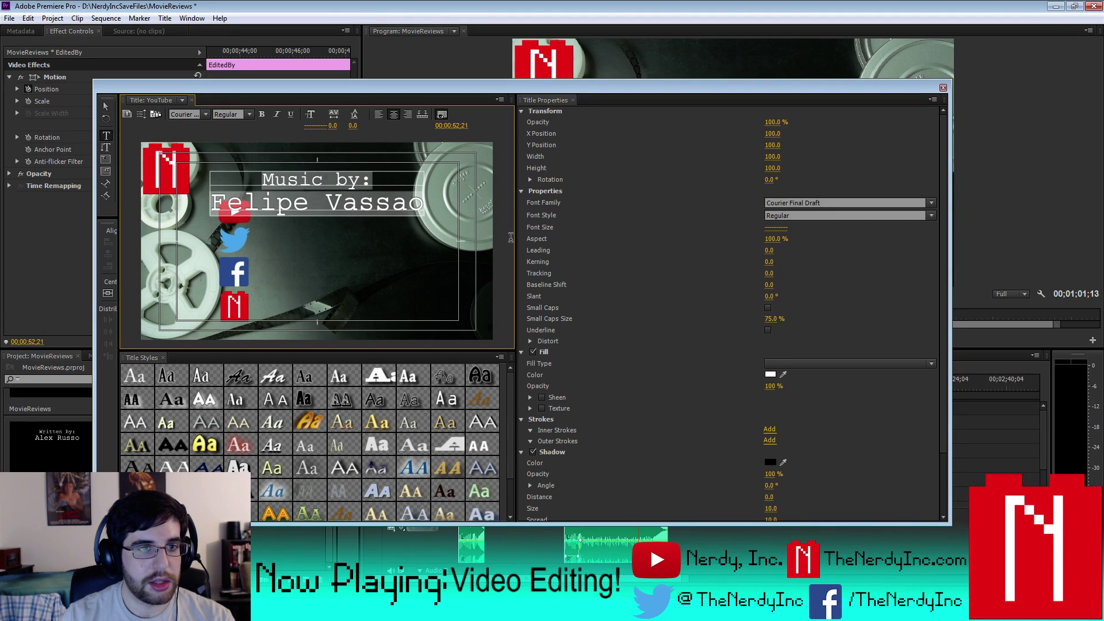
type("Nedr")
key("BackSpace")
key("BackSpace")
type("rdy, Inc.")
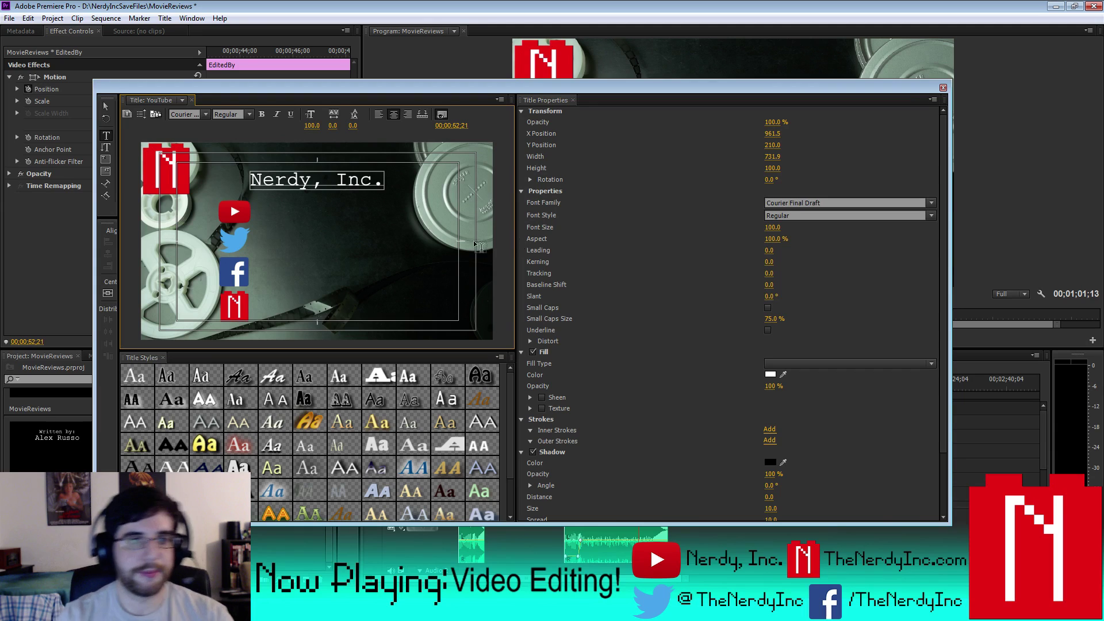
- Nudge the Nerdy, Inc. text down and right beside the YouTube logo, then close the Titler
left_click(107, 107)
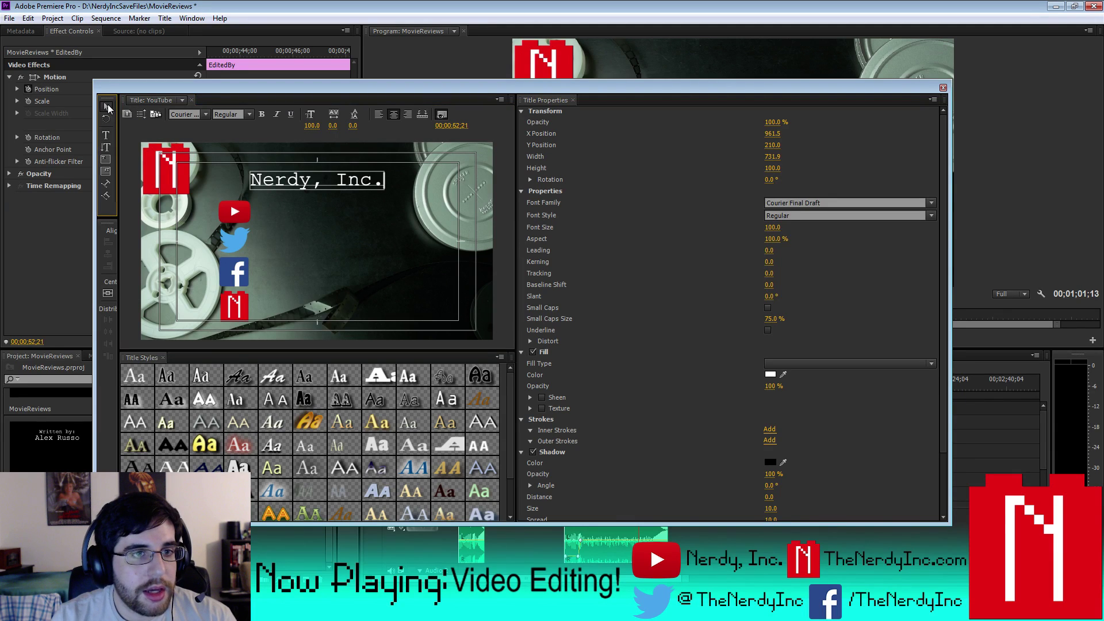
key("shift+Down")
key("shift+Down")
key("shift+Down")
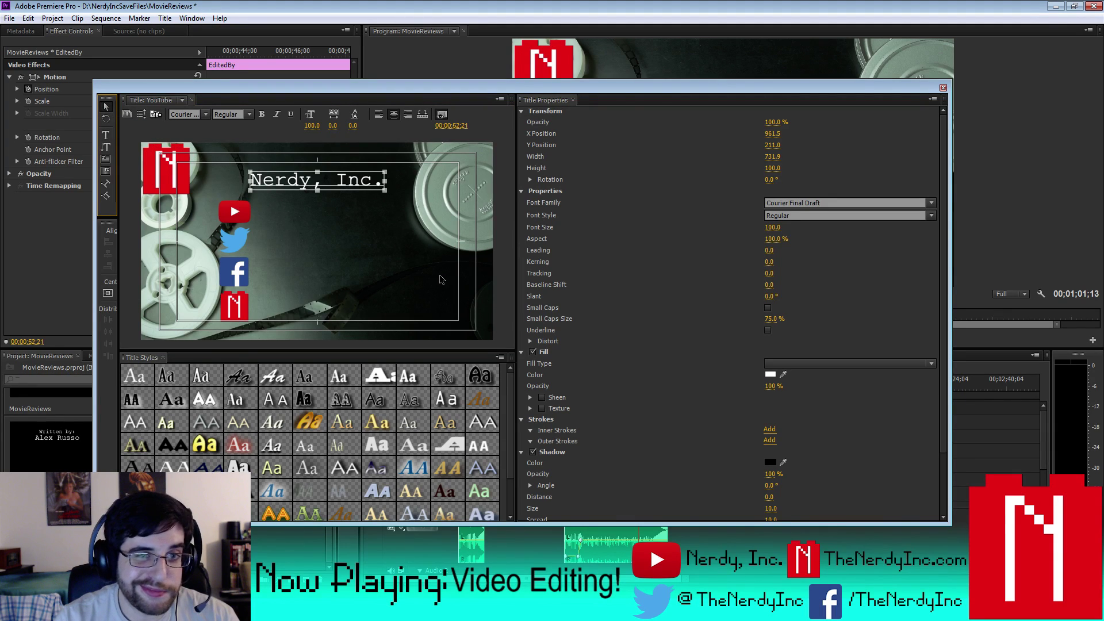
key("Right")
key("Right")
key("Right")
key("Right")
key("Right")
key("Right")
key("Right")
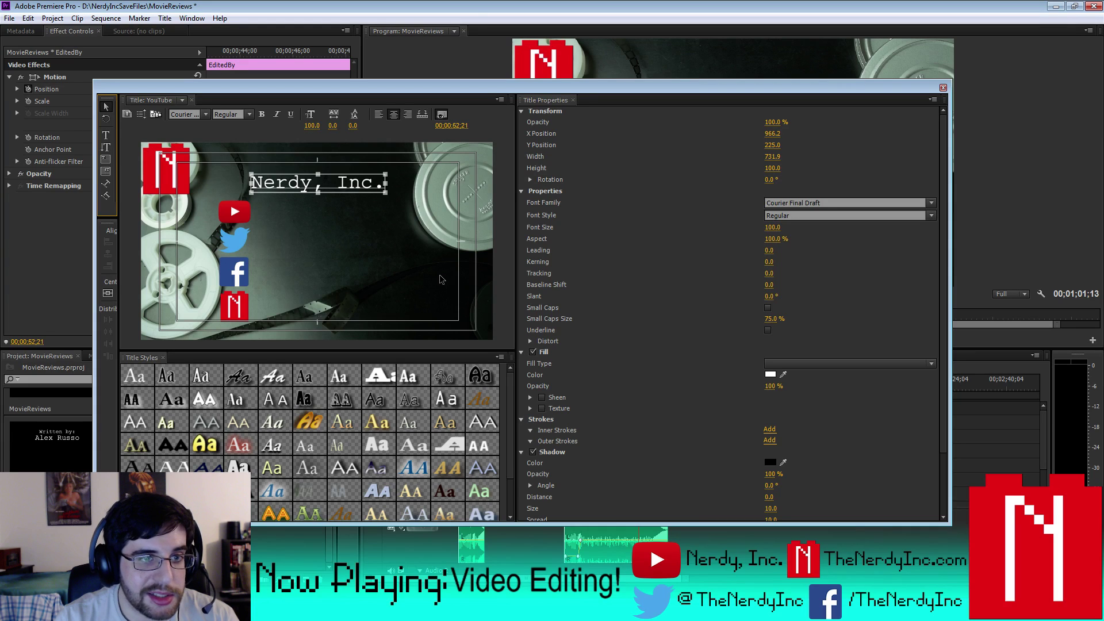
key("Down")
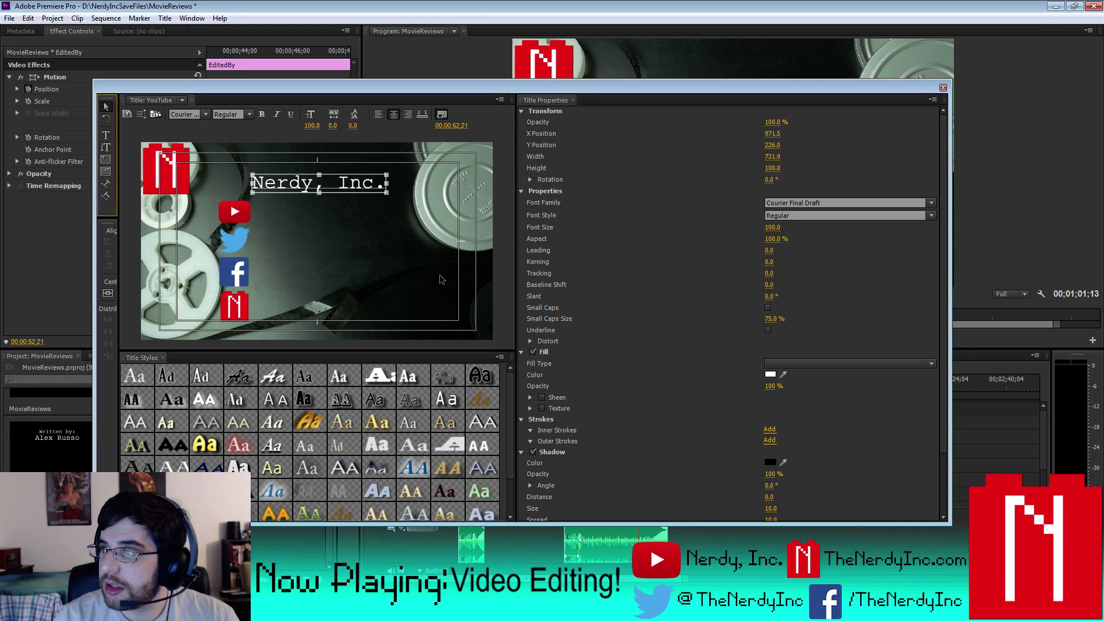
key("shift+Down")
key("shift+Down")
key("shift+Down")
key("shift+Down")
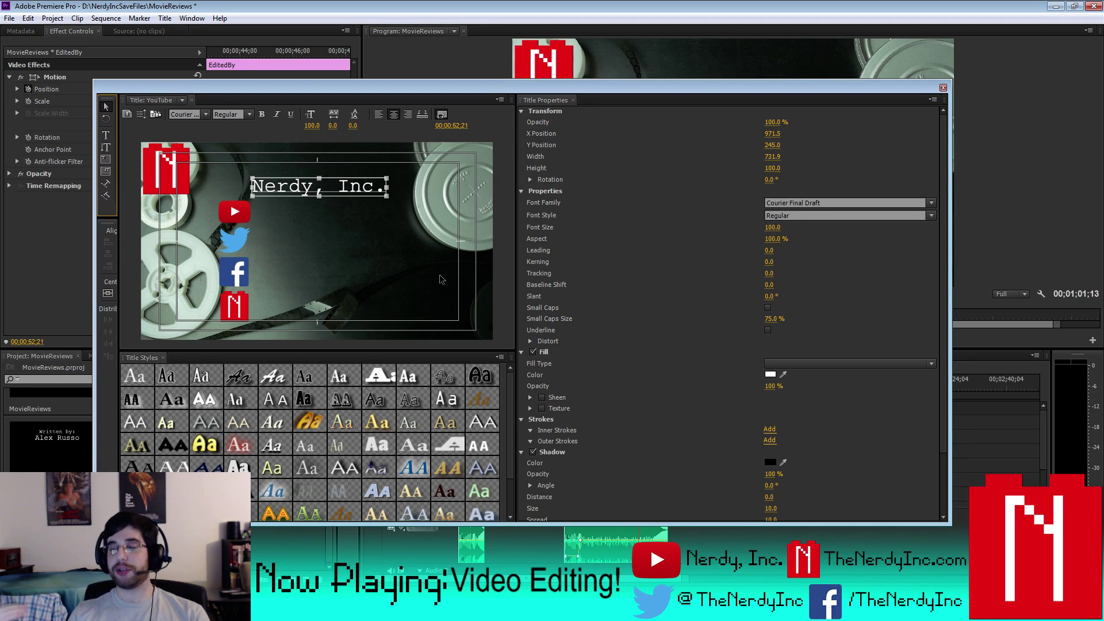
key("Down")
key("Down")
key("Down")
key("Down")
key("Down")
key("Down")
key("Down")
key("Down")
key("Down")
key("Down")
key("Down")
key("Down")
key("Down")
key("Down")
key("Down")
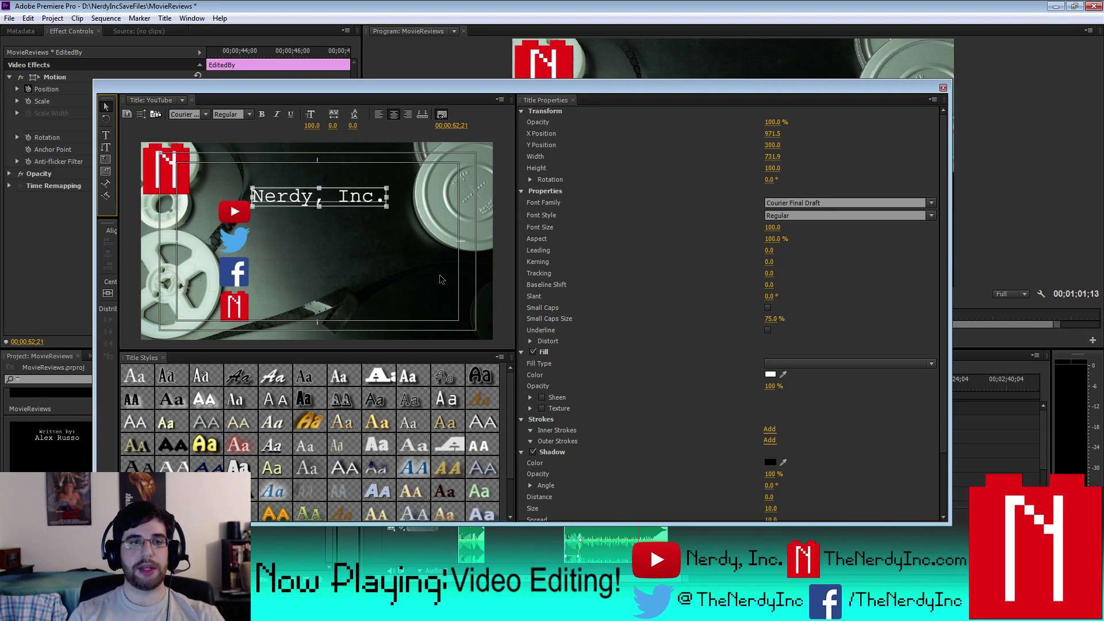
key("Right")
key("Right")
key("Right")
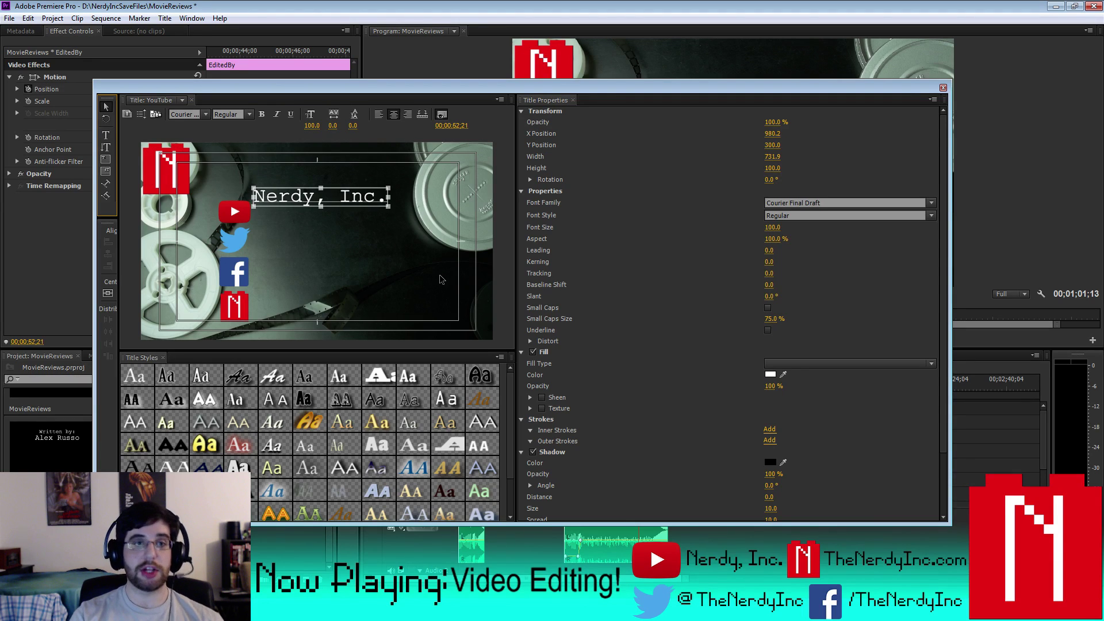
key("Right")
key("Right")
key("Right")
key("Right")
key("Down")
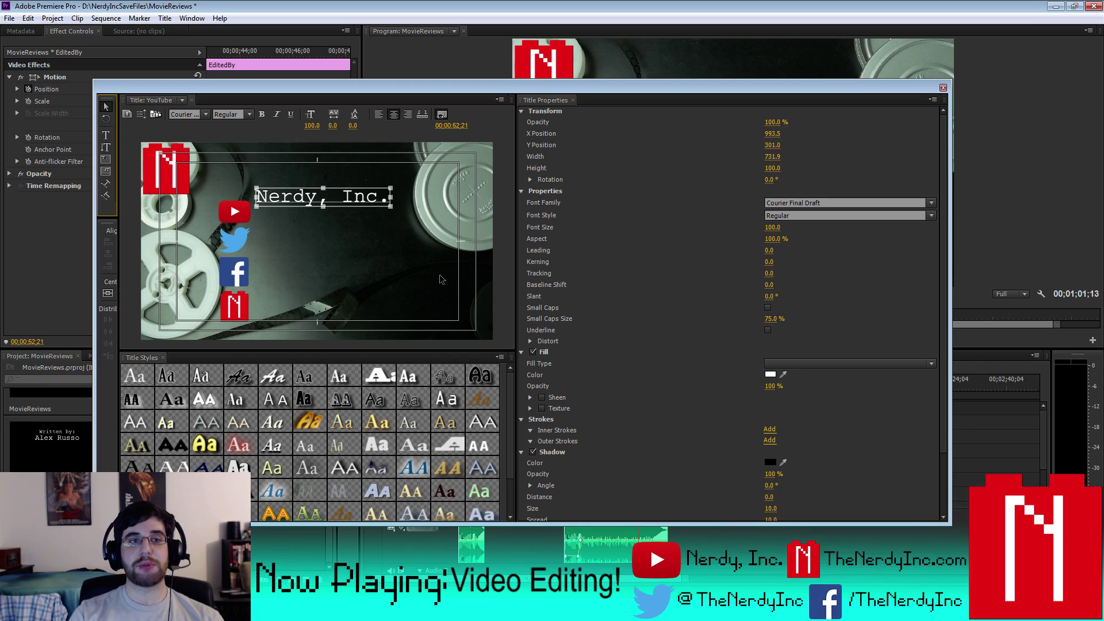
key("Down")
key("Down")
key("Down")
key("Down")
key("Down")
key("Down")
key("Down")
key("Down")
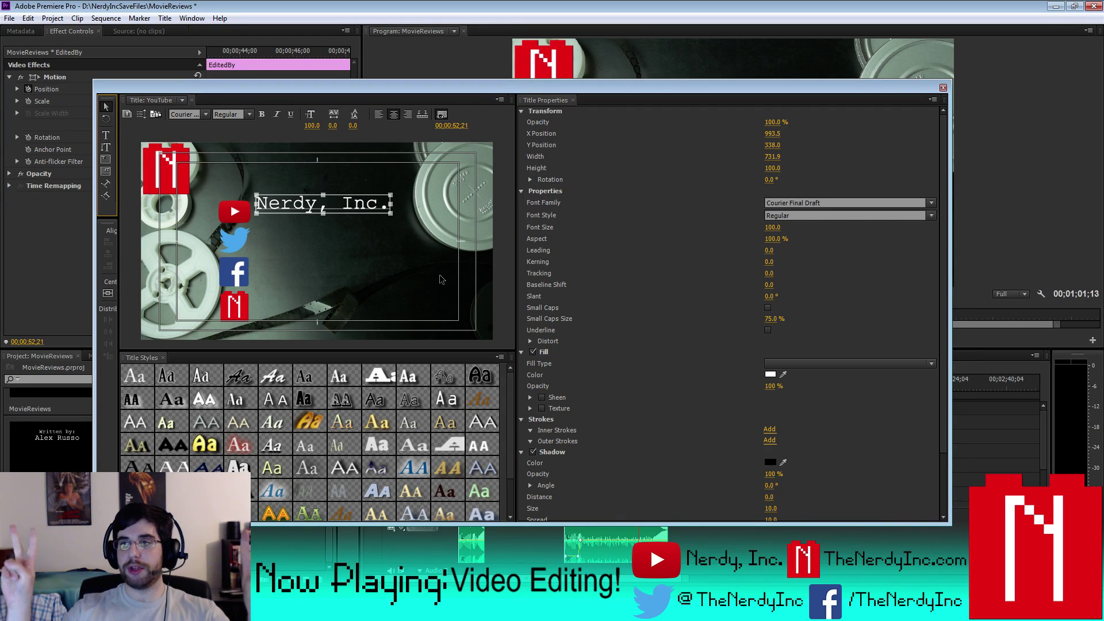
key("Down")
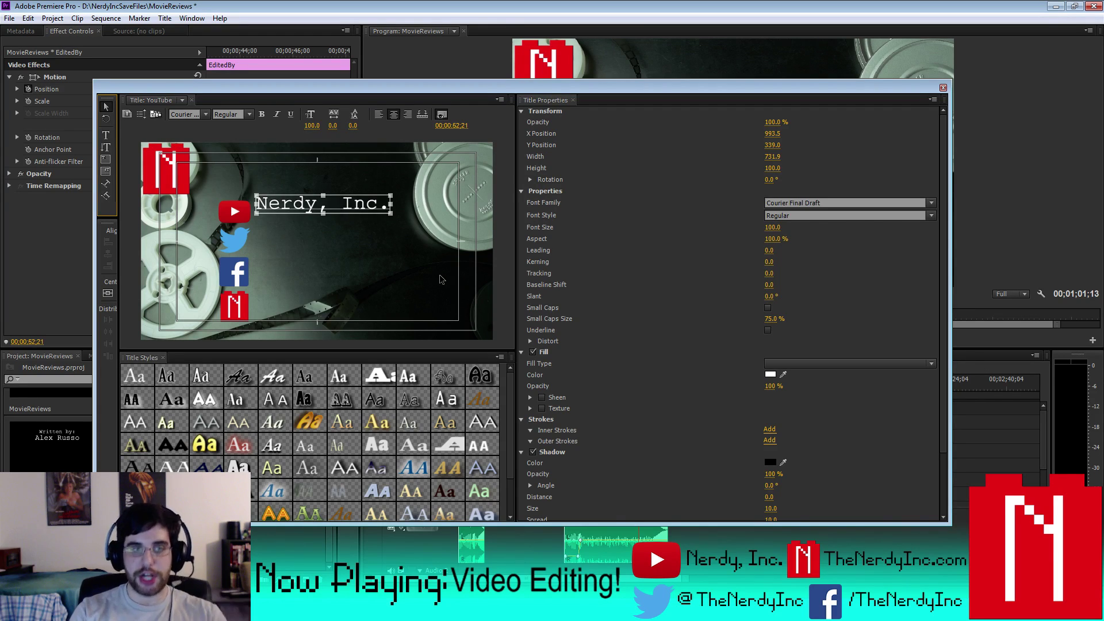
key("Down")
key("Down")
key("Down")
key("Down")
key("Down")
key("Down")
key("Down")
key("Down")
key("Down")
key("Down")
key("Down")
key("Down")
key("Down")
key("Down")
key("Down")
key("Down")
key("Down")
key("Down")
key("Down")
key("Down")
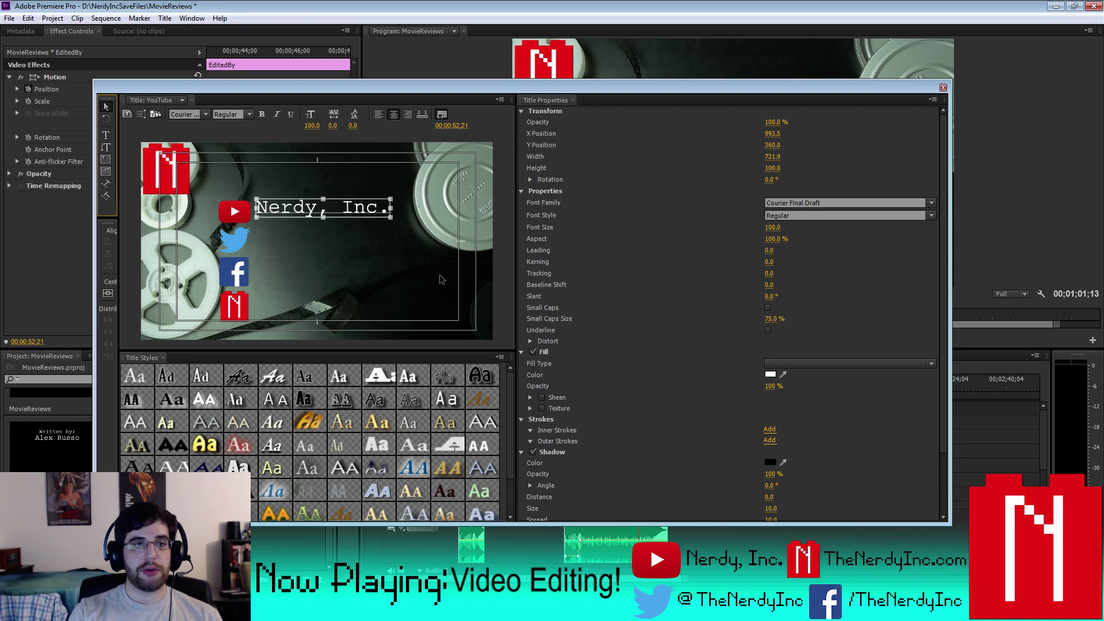
key("Down")
key("Down")
key("Down")
key("Down")
key("Down")
key("Down")
key("Down")
key("Down")
key("Down")
key("Down")
key("Down")
key("Down")
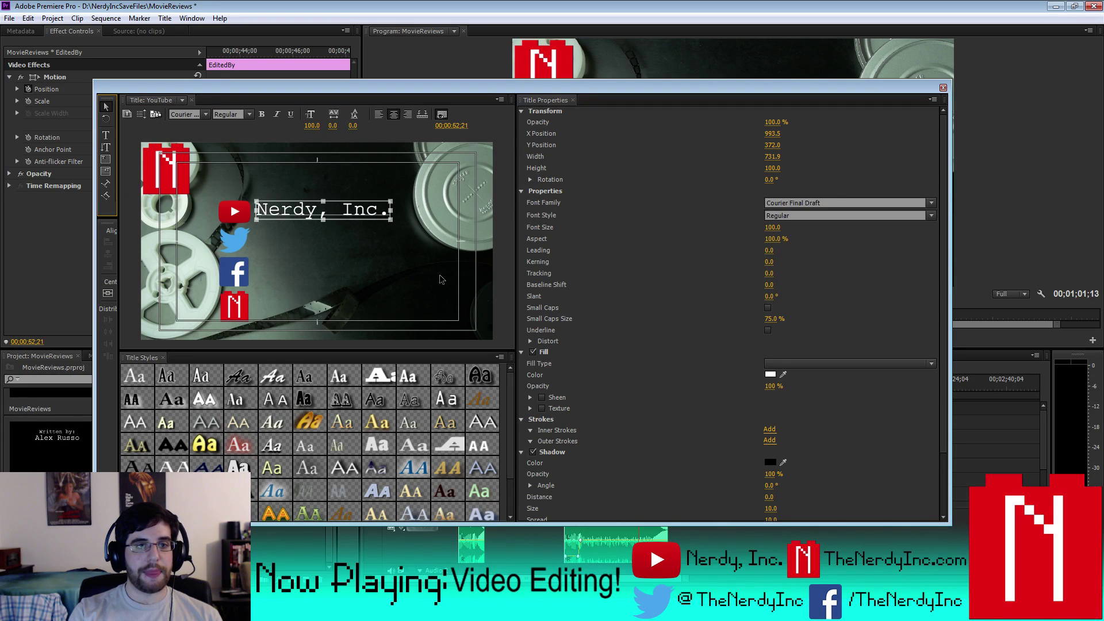
key("Down")
key("Down")
key("Down")
key("Down")
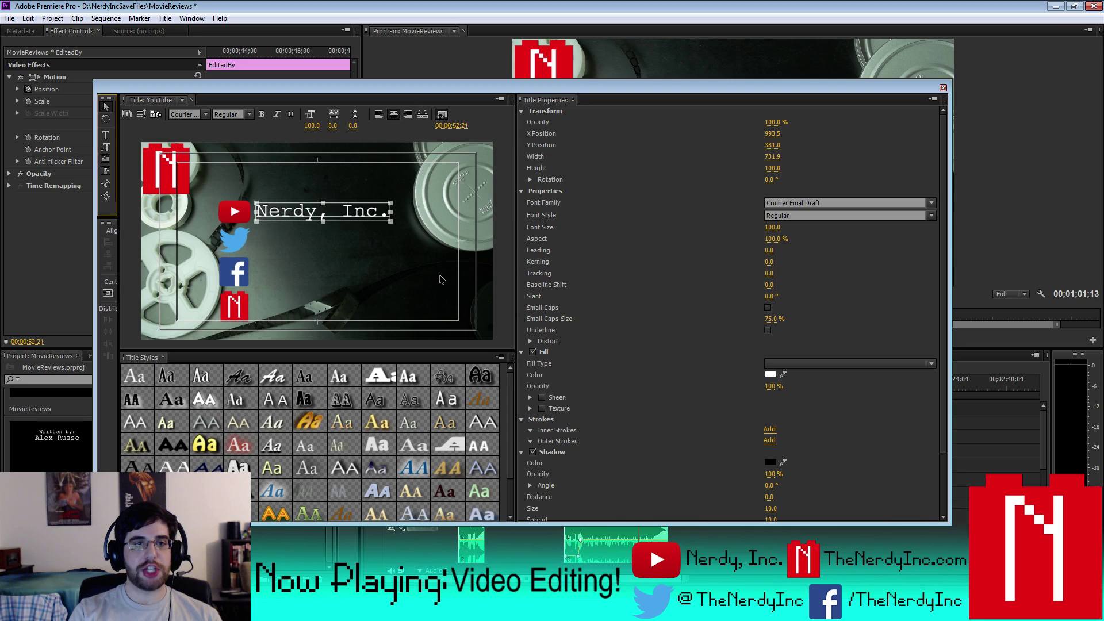
key("Down")
key("Down")
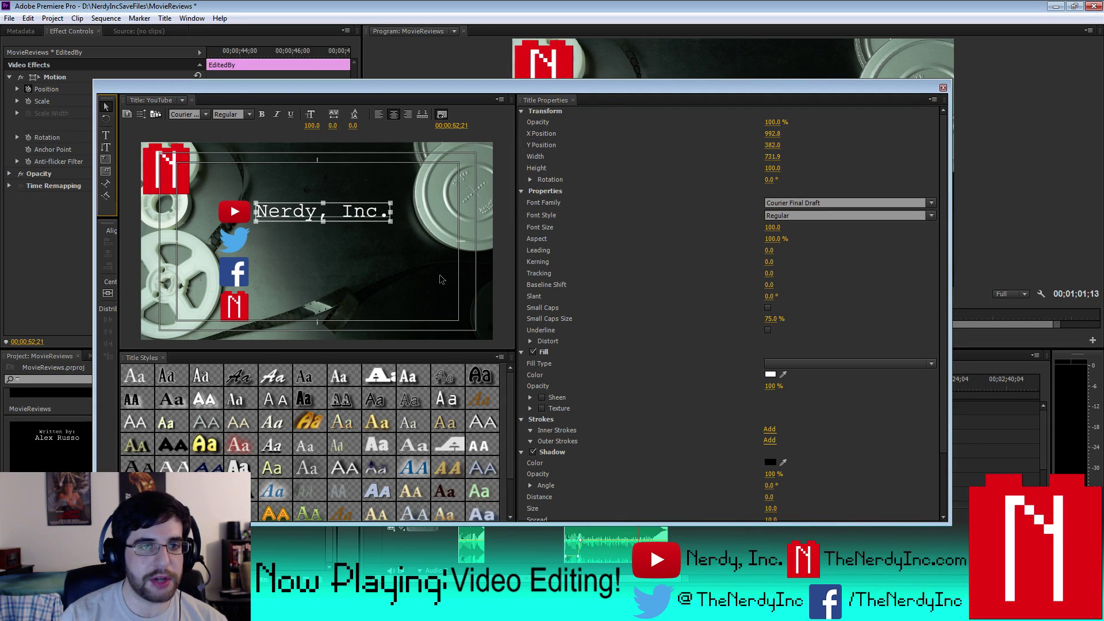
key("Up")
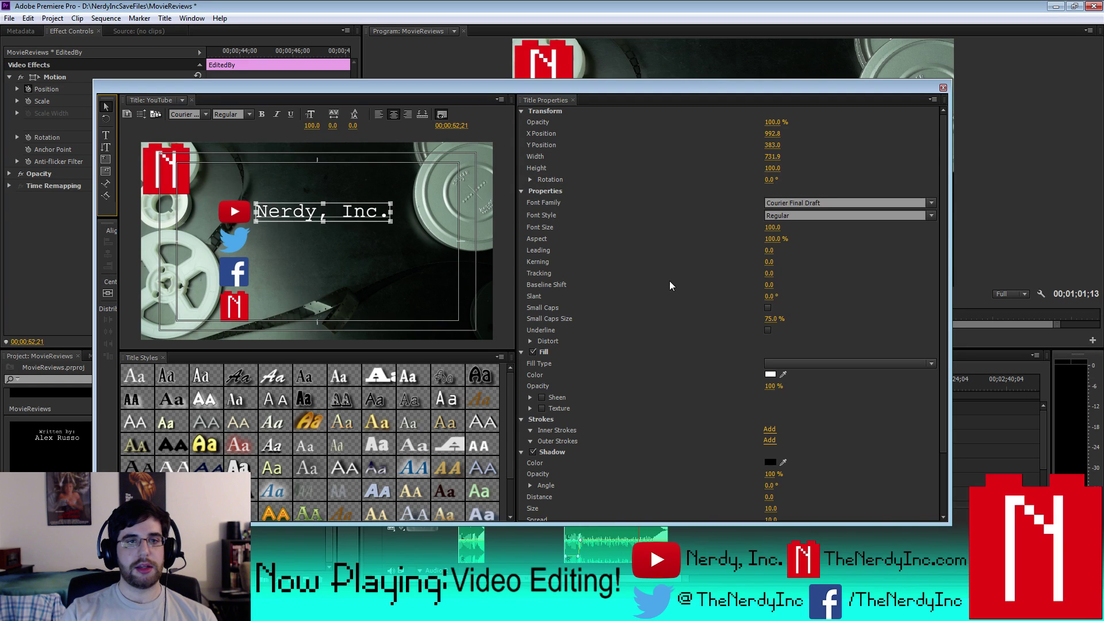
left_click(942, 88)
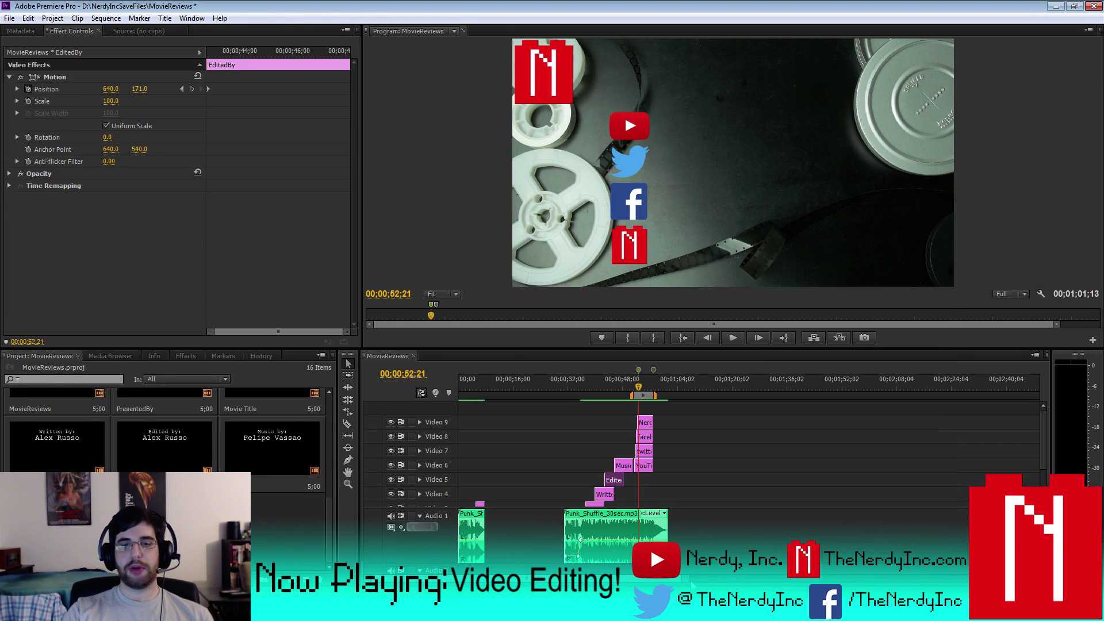
- Zoom the timeline in and park the playhead just after the NerdyIncOnlyBrickNoBKG clip's start
key("equal")
key("equal")
key("equal")
key("equal")
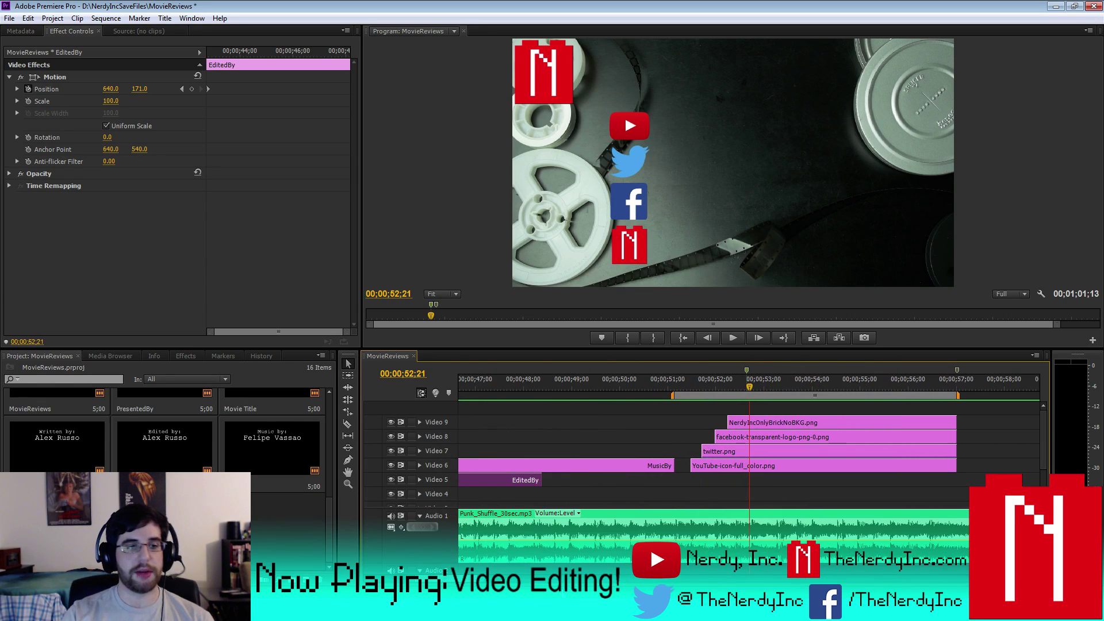
key("equal")
key("Left")
key("Left")
key("Up")
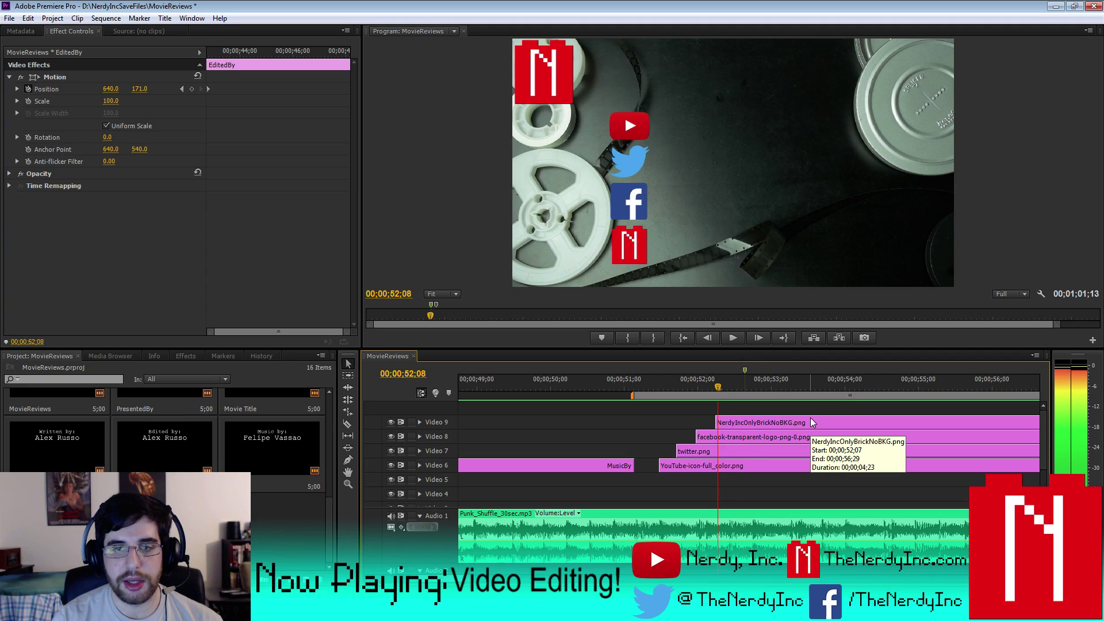
key("Right")
key("Right")
key("Right")
key("Right")
key("Right")
key("Right")
key("Right")
key("Right")
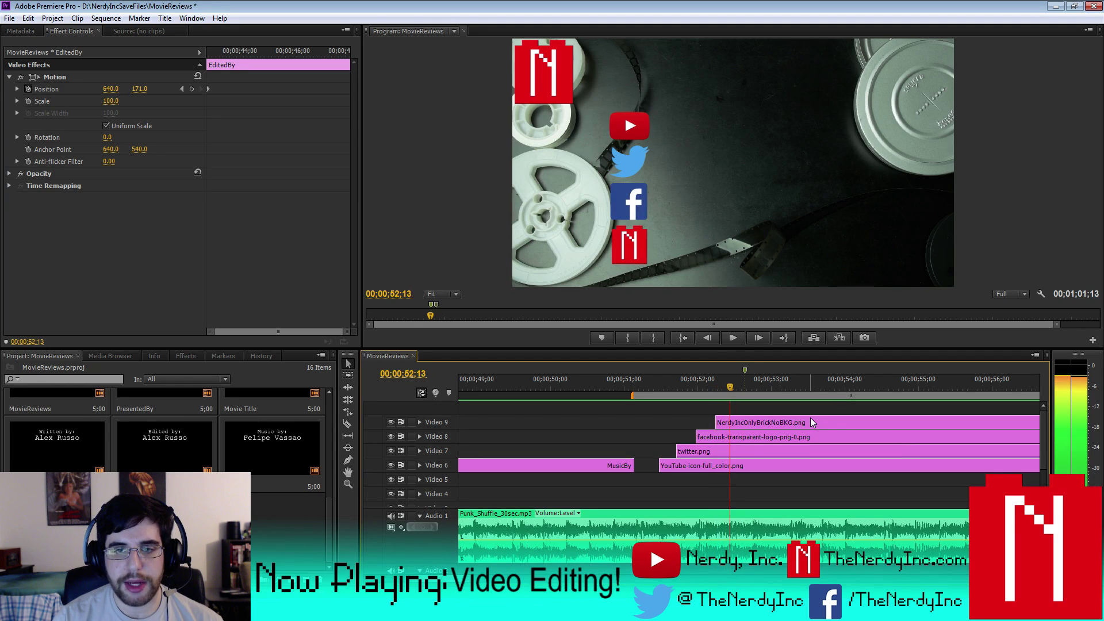
- Place the YouTube title on a new Video 10 track, trimmed to end with the logo clips
left_click_drag(272, 449, 754, 417)
scroll(741, 432, "down", 2)
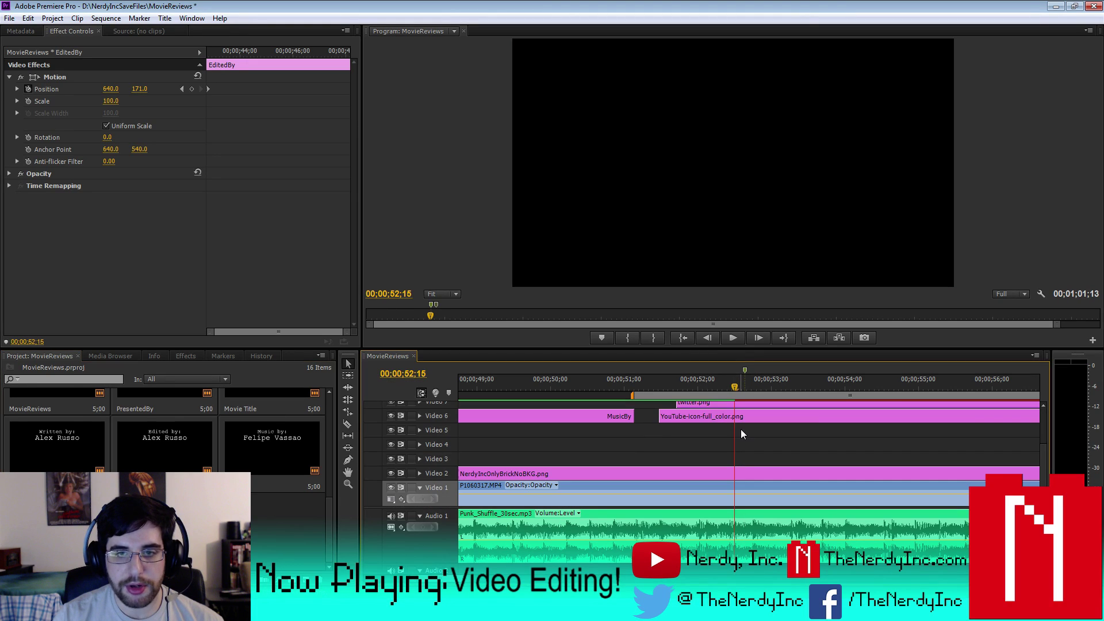
scroll(920, 449, "up", 3)
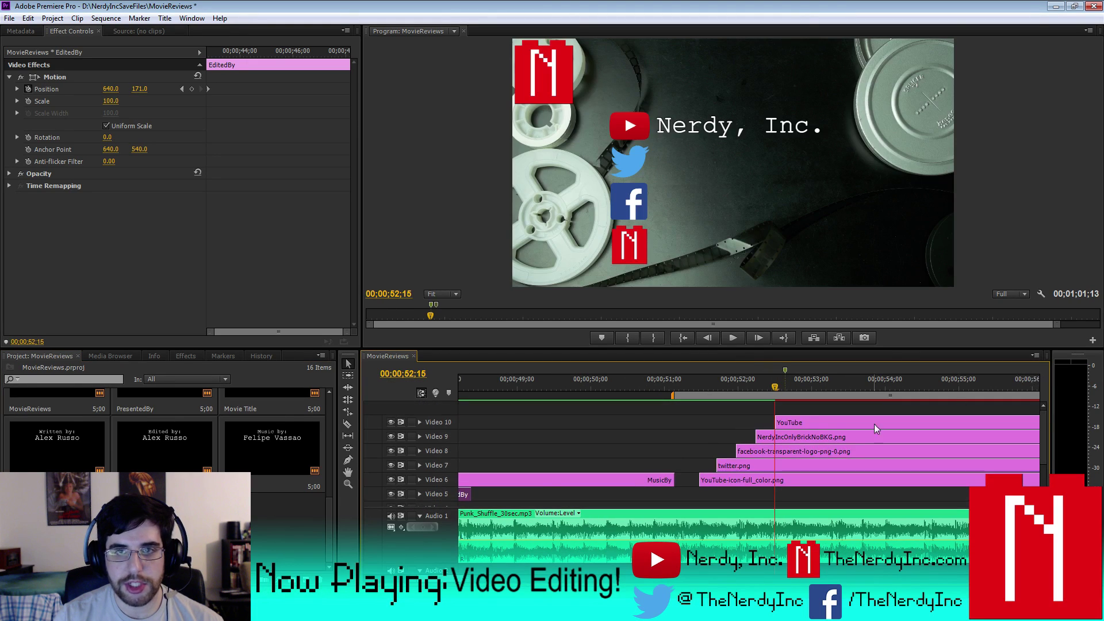
key("minus")
key("minus")
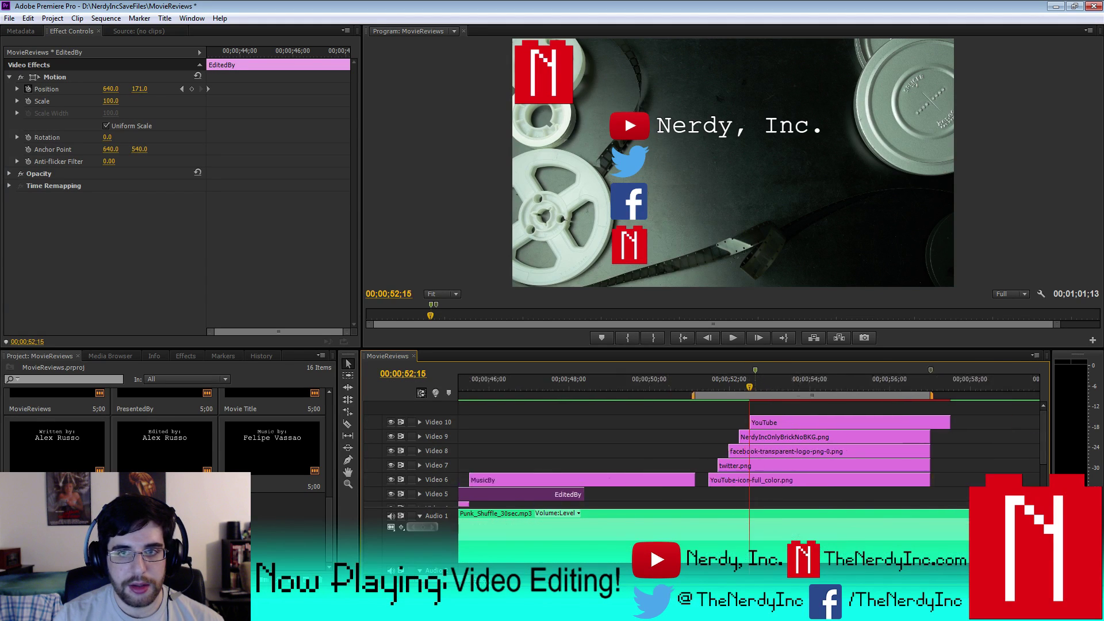
left_click_drag(847, 422, 841, 422)
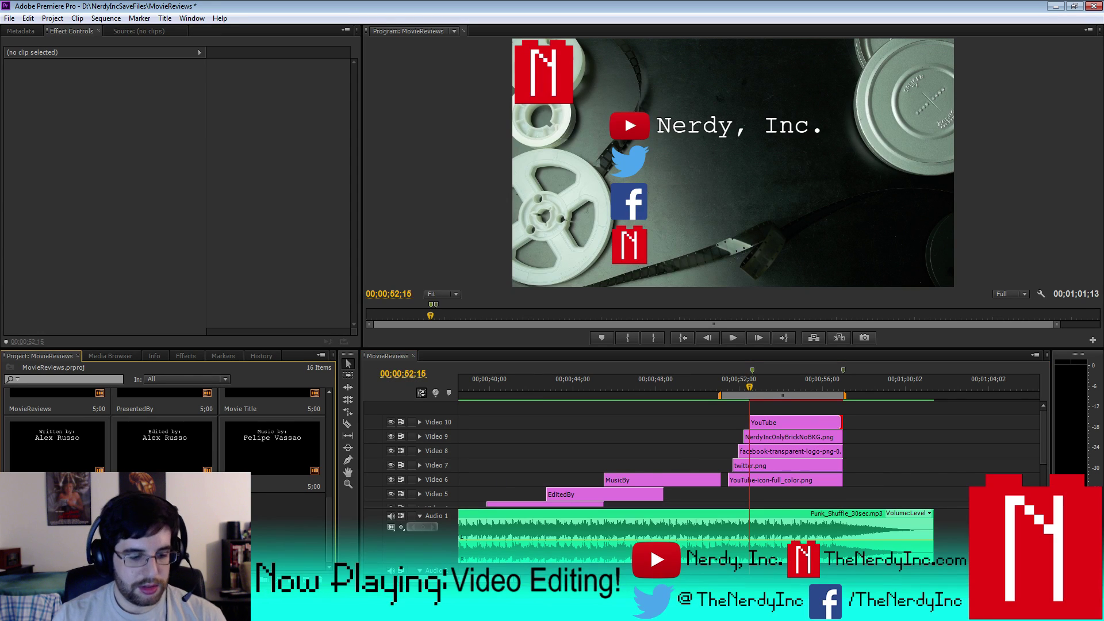
- Move the duplicate Nerdy, Inc. line down level with the Twitter logo
double_click(794, 422)
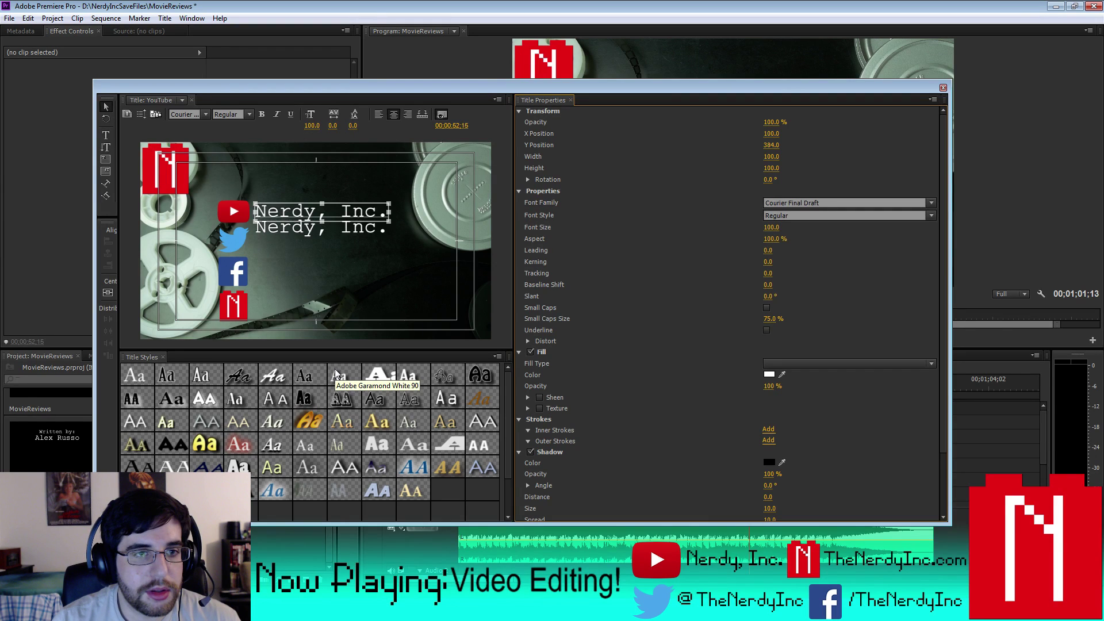
key("shift+Down")
key("shift+Down")
key("shift+Down")
key("shift+Down")
key("shift+Down")
key("shift+Down")
key("shift+Down")
key("shift+Down")
key("shift+Down")
key("shift+Down")
key("shift+Down")
key("shift+Down")
key("shift+Down")
key("shift+Down")
key("shift+Down")
key("shift+Down")
key("shift+Down")
key("shift+Down")
key("shift+Down")
key("shift+Down")
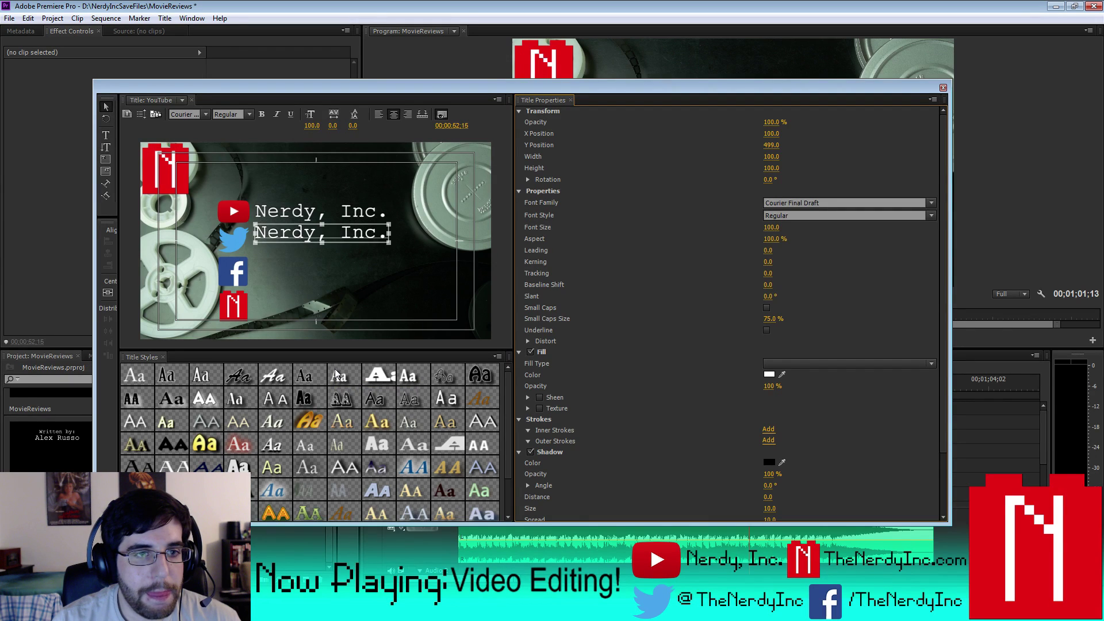
key("shift+Down")
key("shift+Down")
key("shift+Down")
key("Down")
key("Down")
key("Down")
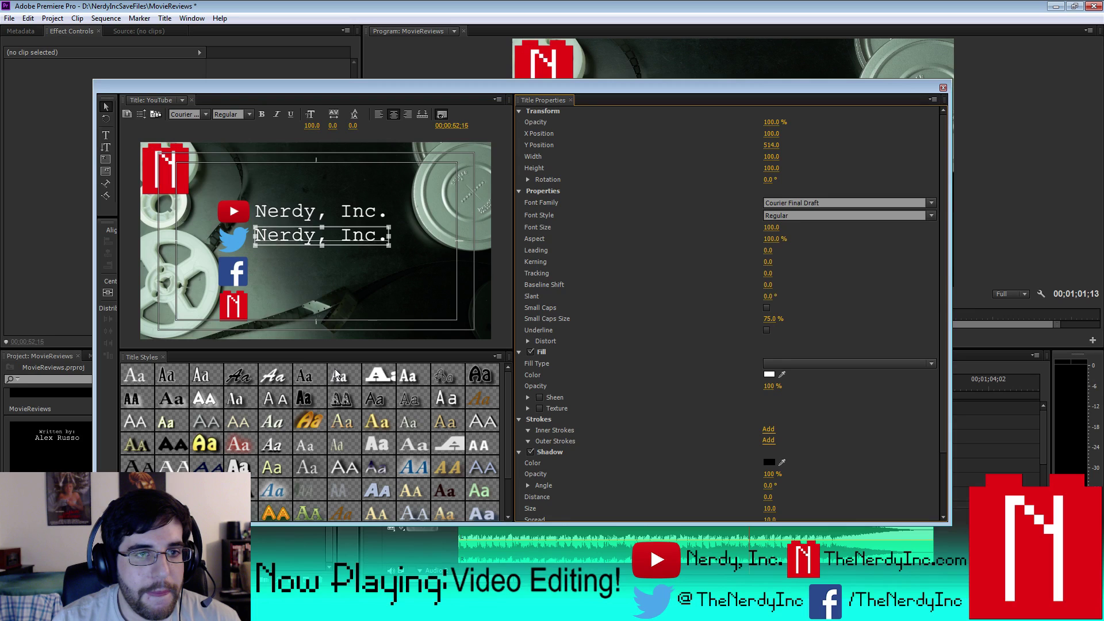
key("Down")
key("Down")
key("Down")
key("Down")
key("Down")
key("Down")
key("Down")
key("Down")
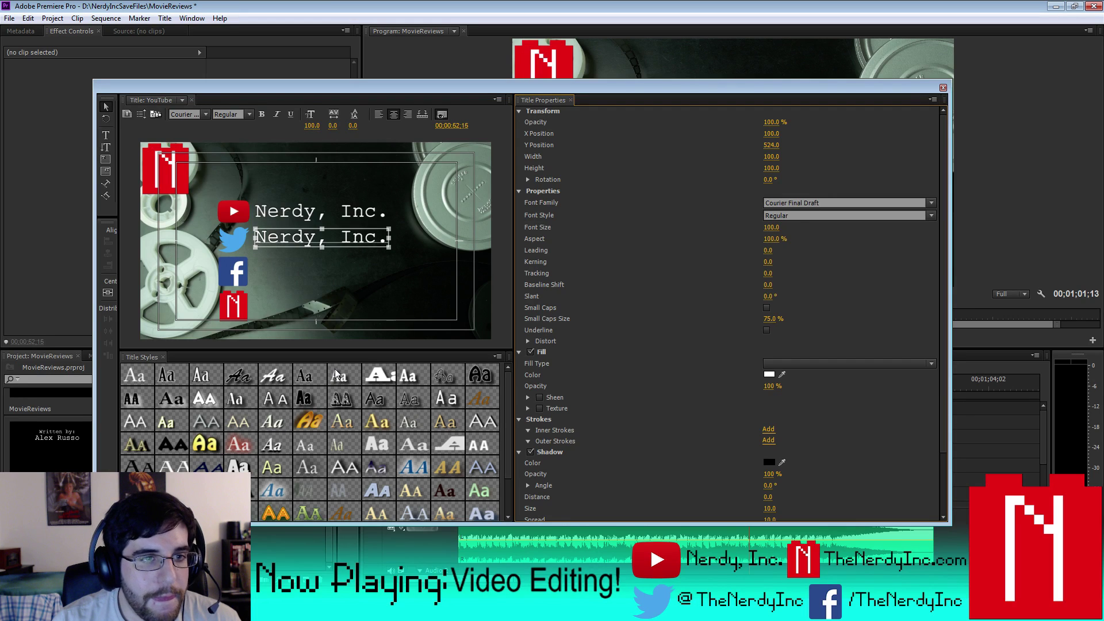
left_click(106, 135)
left_click(260, 238)
key("ctrl+a")
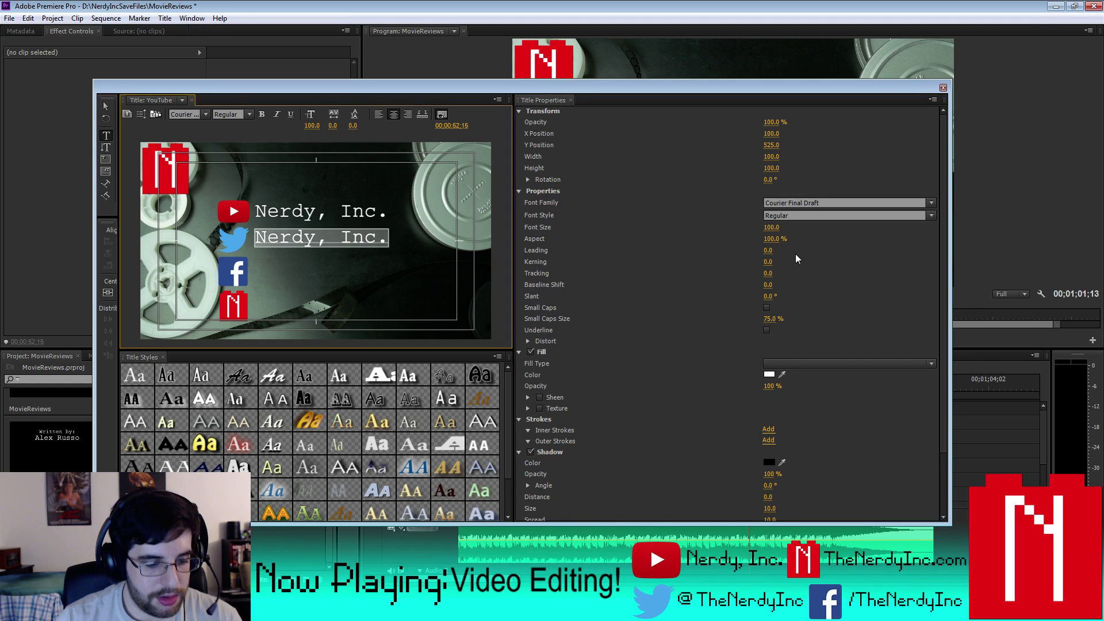
type("@TheNerdyINc")
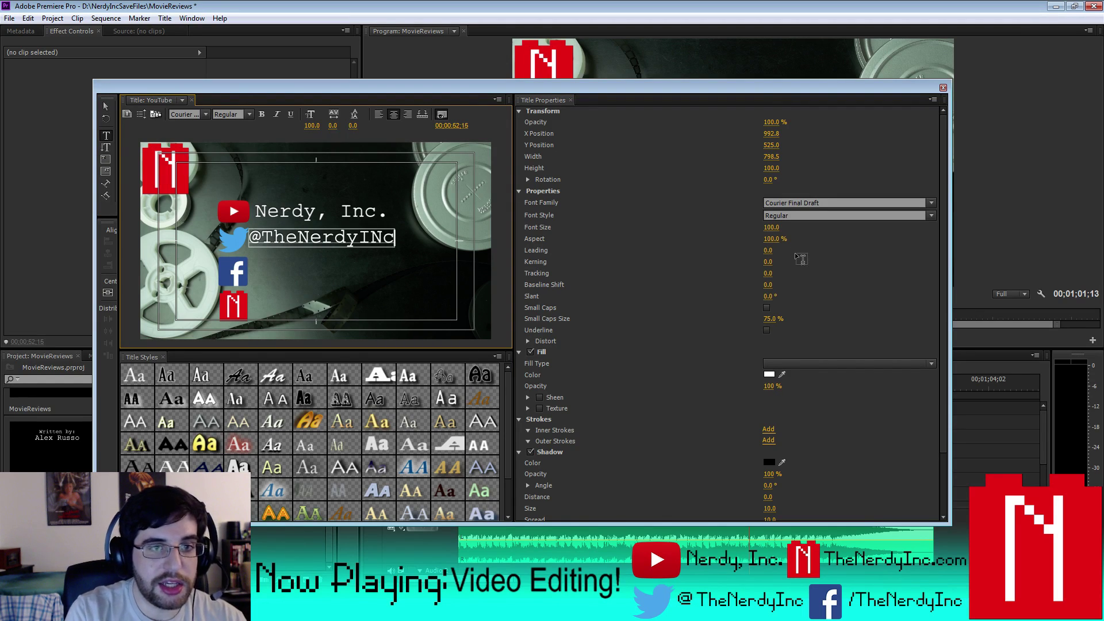
key("BackSpace")
key("BackSpace")
key("BackSpace")
type("Inc")
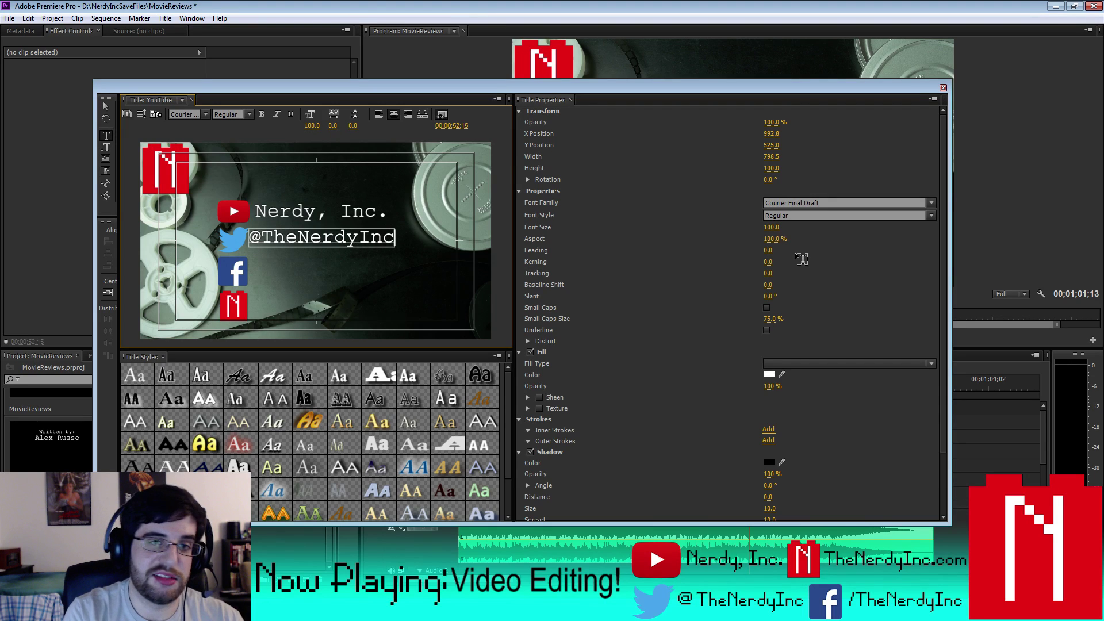
left_click(102, 107)
key("Right")
key("Right")
key("Right")
key("Right")
key("Right")
key("Right")
key("Right")
key("Right")
key("Right")
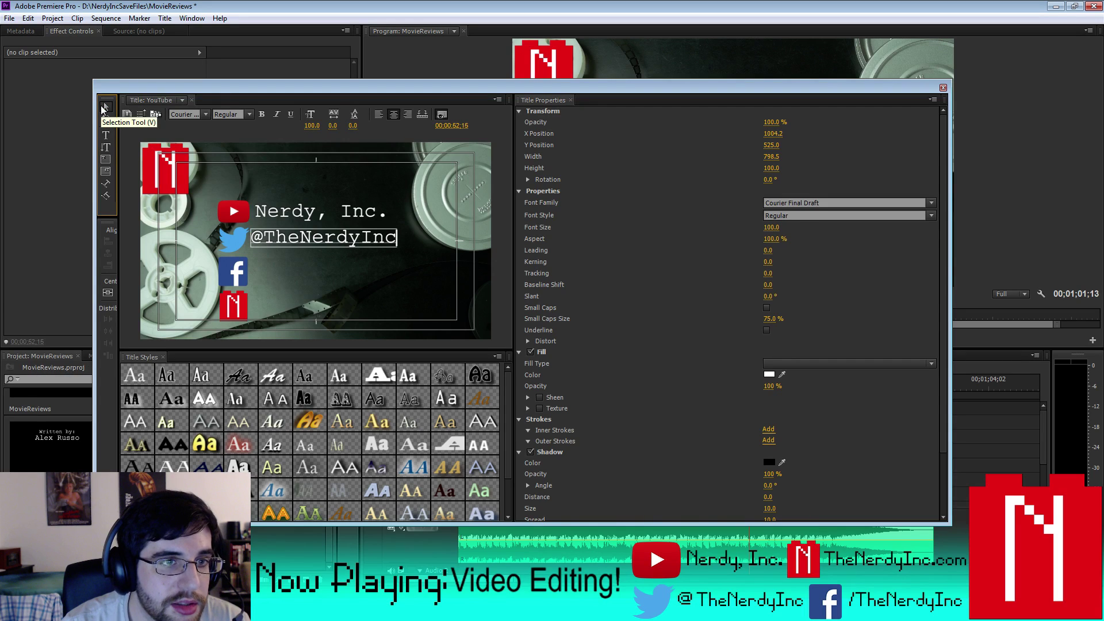
left_click(379, 116)
key("Right")
key("Right")
key("Right")
key("Right")
key("Right")
key("Right")
key("Right")
key("Right")
key("Right")
key("Right")
key("Right")
key("Right")
key("Right")
key("Right")
key("Right")
key("Right")
key("Right")
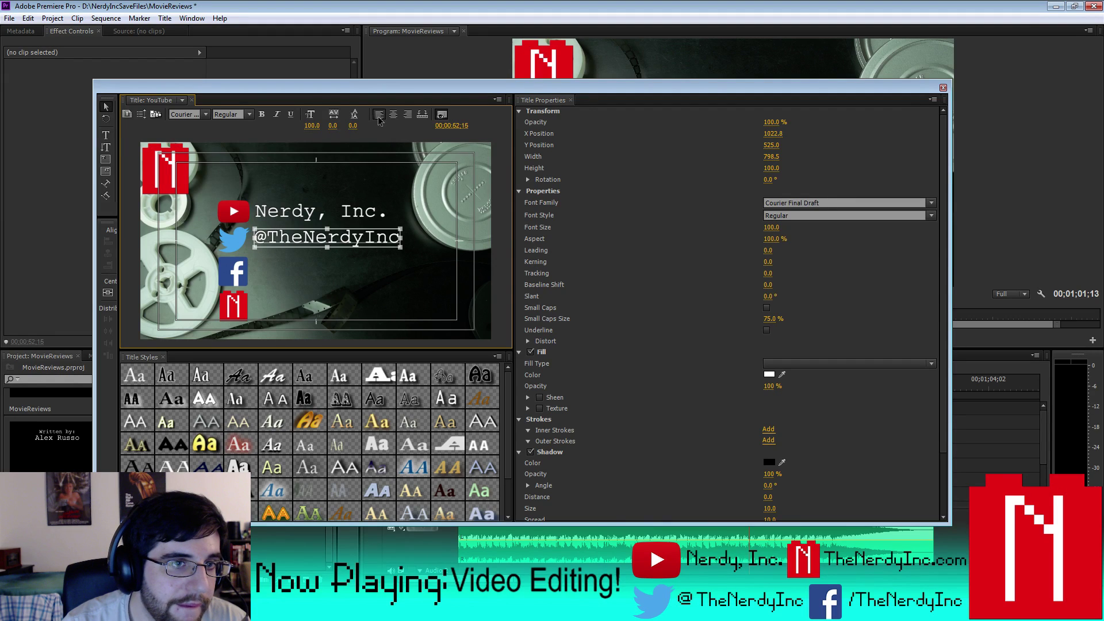
key("Down")
key("Down")
key("Down")
key("Down")
key("Down")
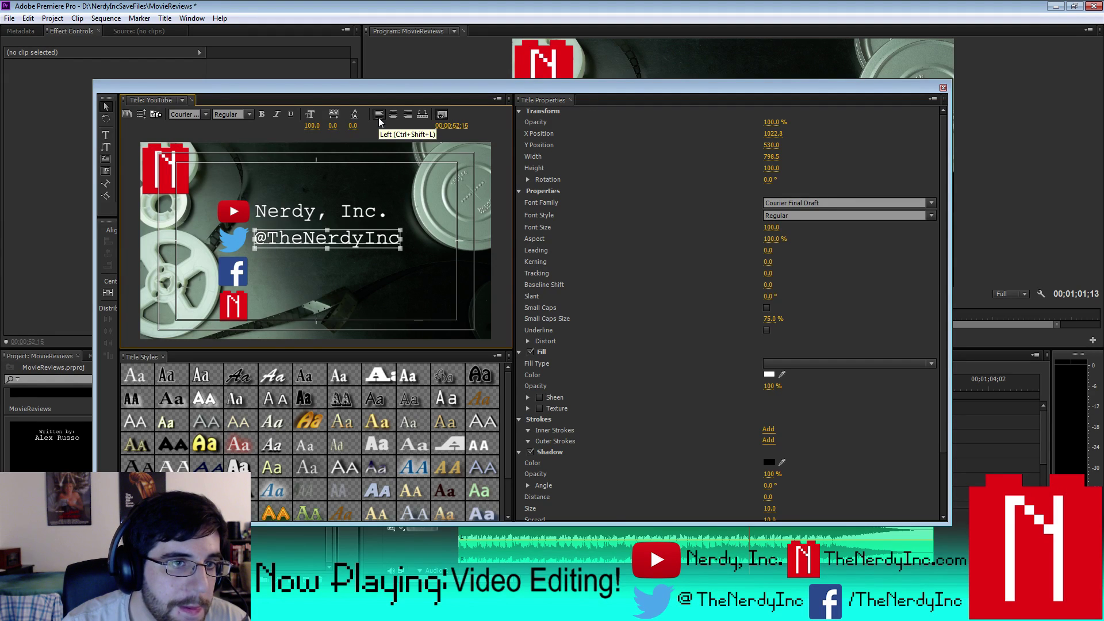
left_click(322, 300)
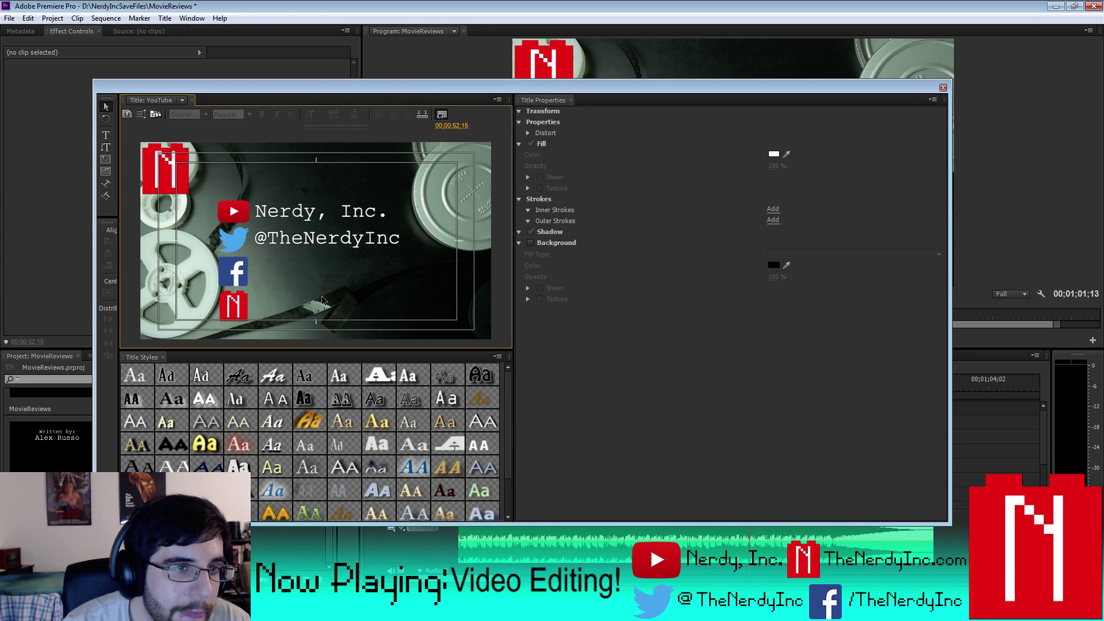
left_click(271, 229)
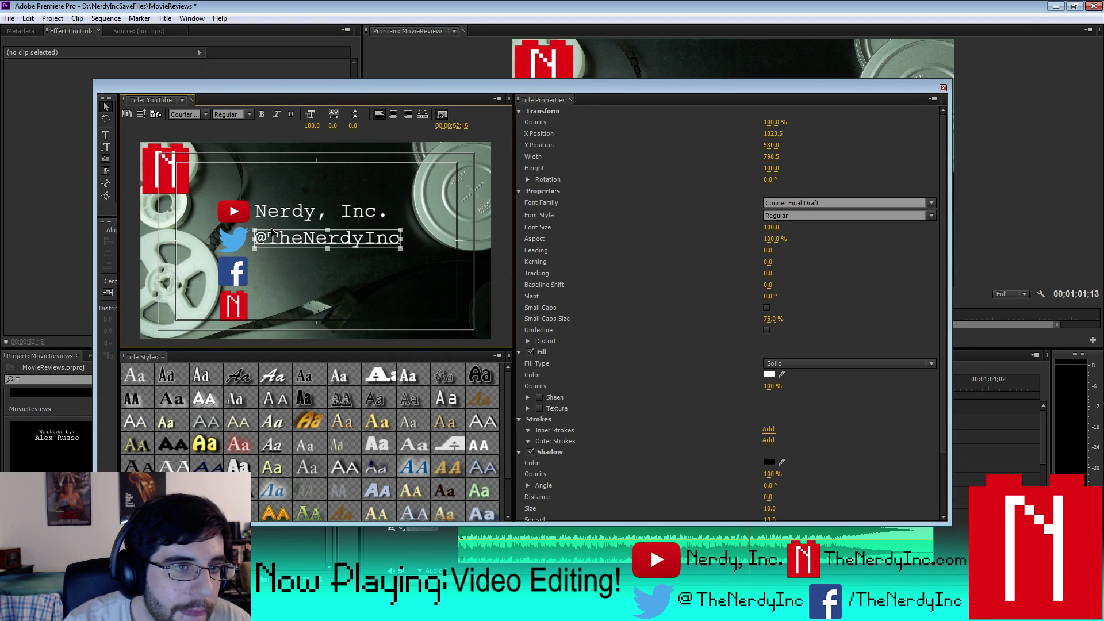
left_click(943, 88)
key("space")
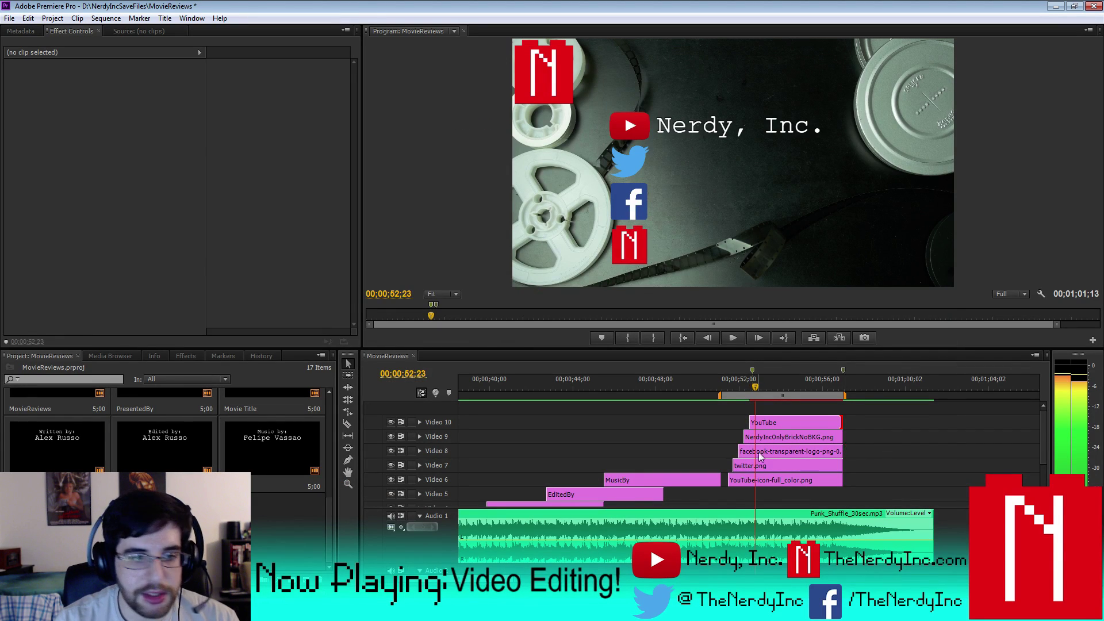
- Remove the extra YouTube title clip that landed on Video 11
mouse_move(756, 423)
left_mouse_down()
mouse_move(836, 419)
mouse_move(764, 408)
left_mouse_up()
scroll(954, 452, "left", 2)
left_click_drag(1044, 465, 1041, 394)
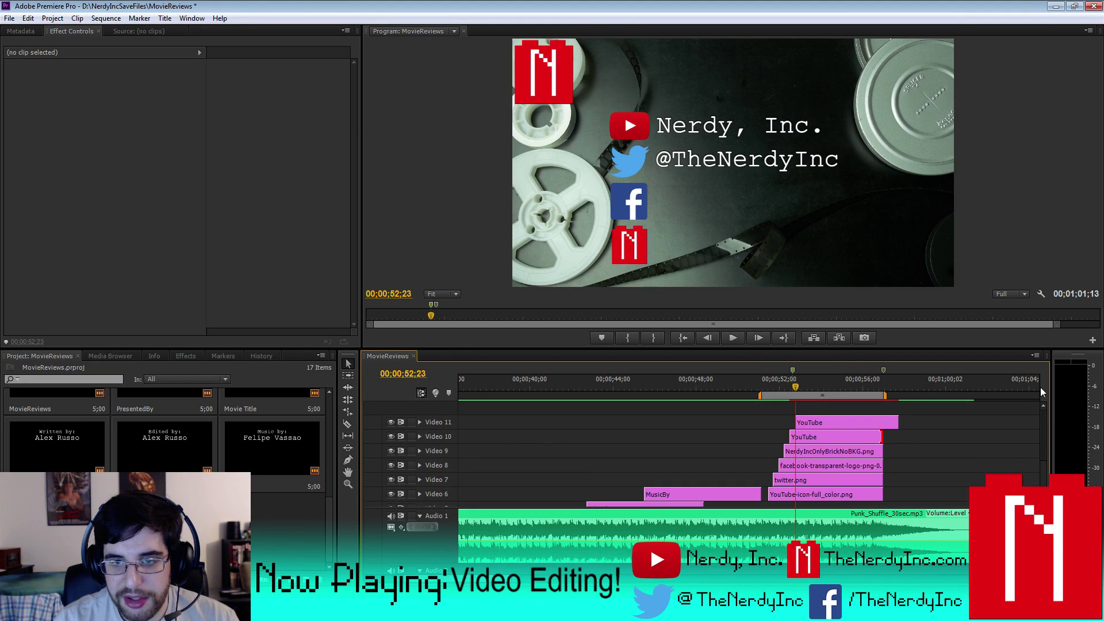
left_click(836, 421)
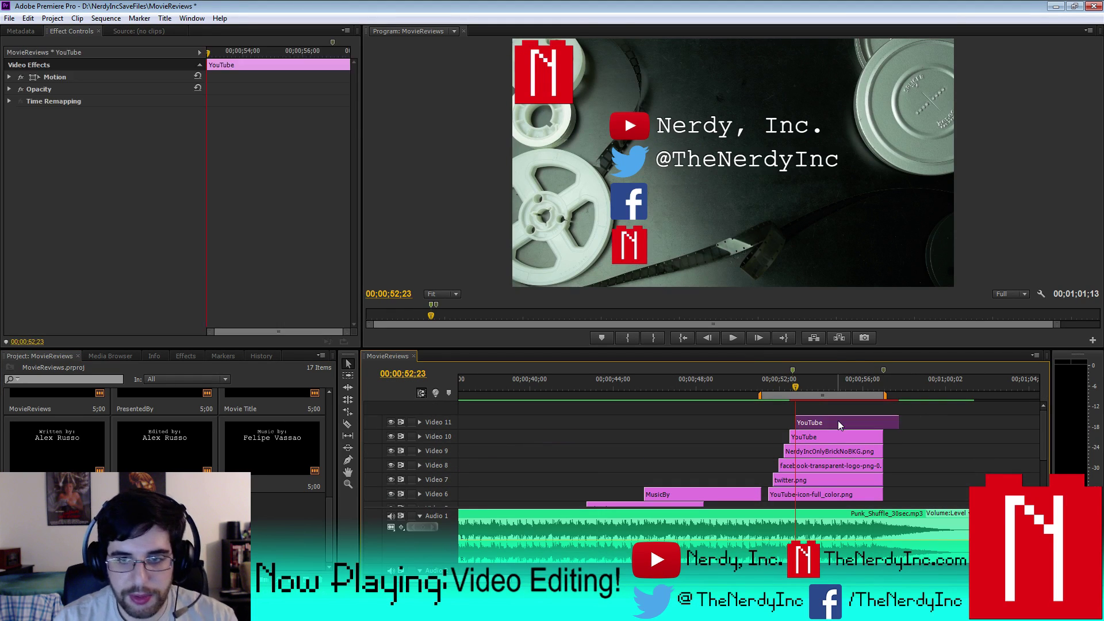
key("Delete")
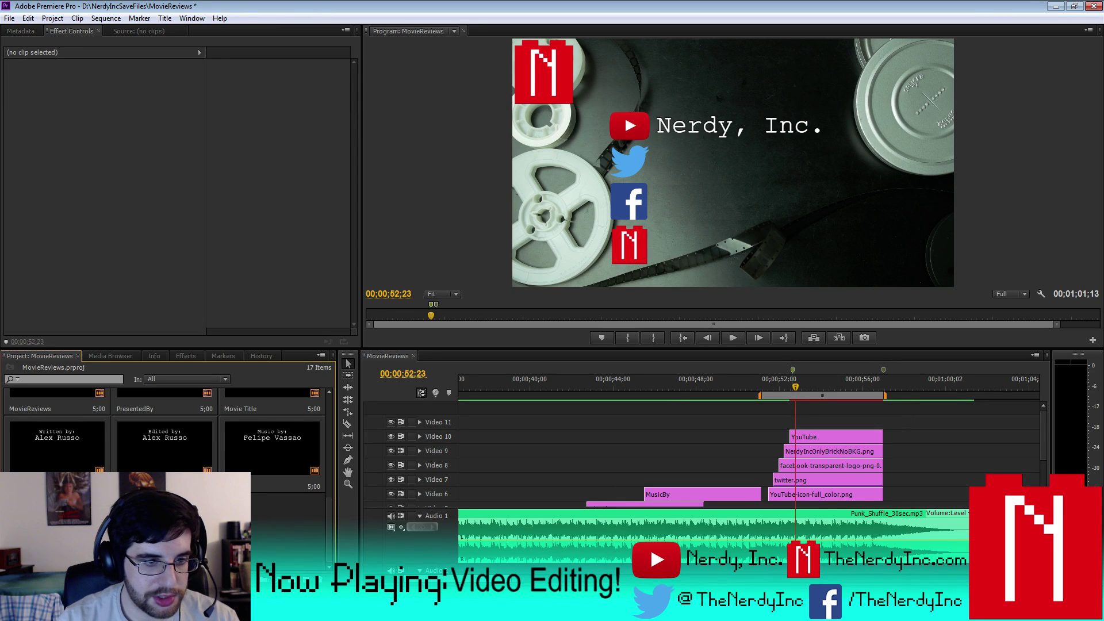
- Place the Twitter title on Video 11, trimmed to end with the clips below
scroll(322, 428, "up", 5)
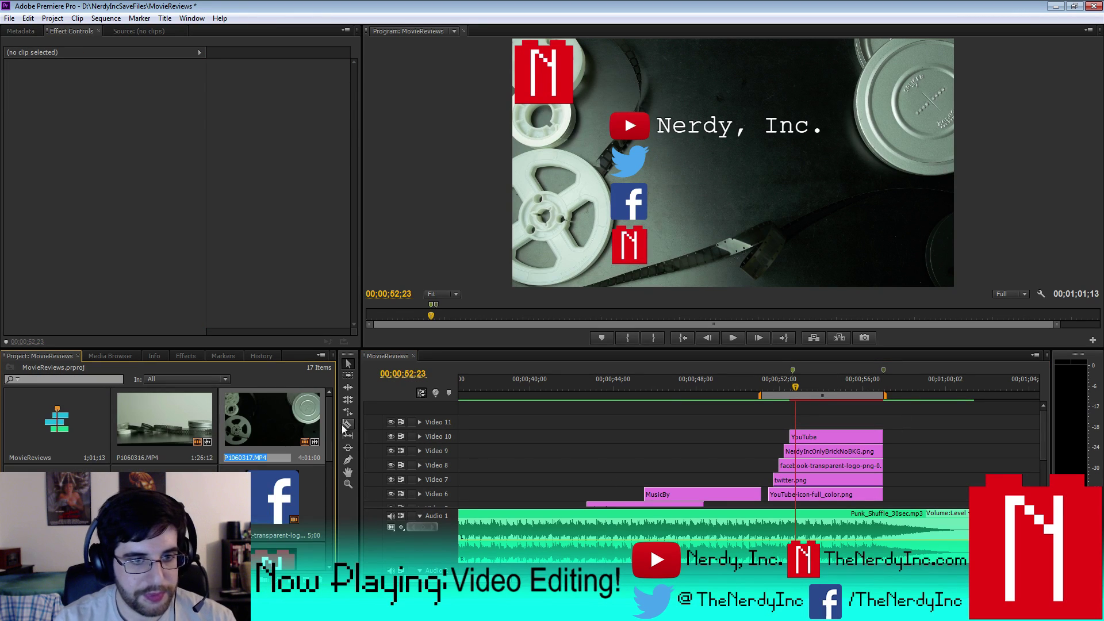
scroll(331, 428, "down", 5)
left_click_drag(164, 505, 799, 426)
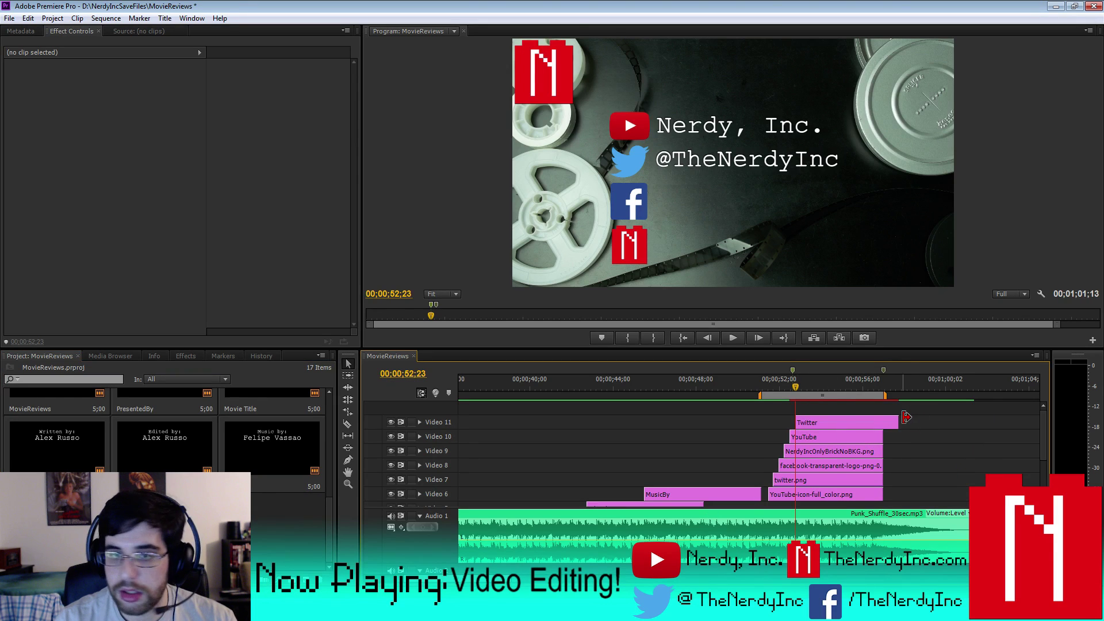
left_click_drag(889, 423, 878, 422)
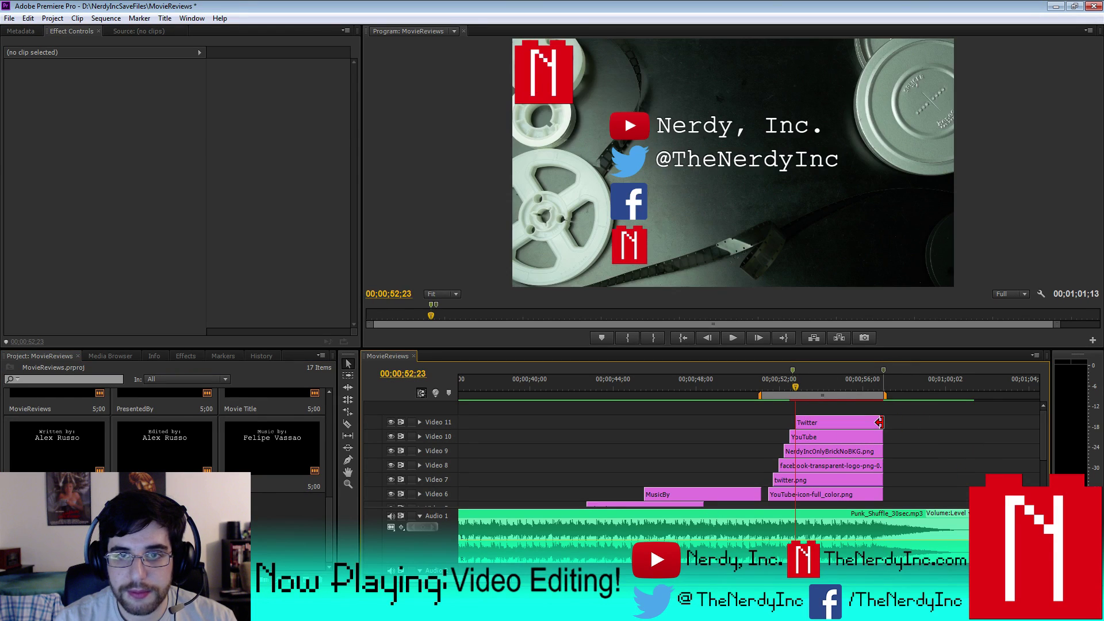
double_click(858, 423)
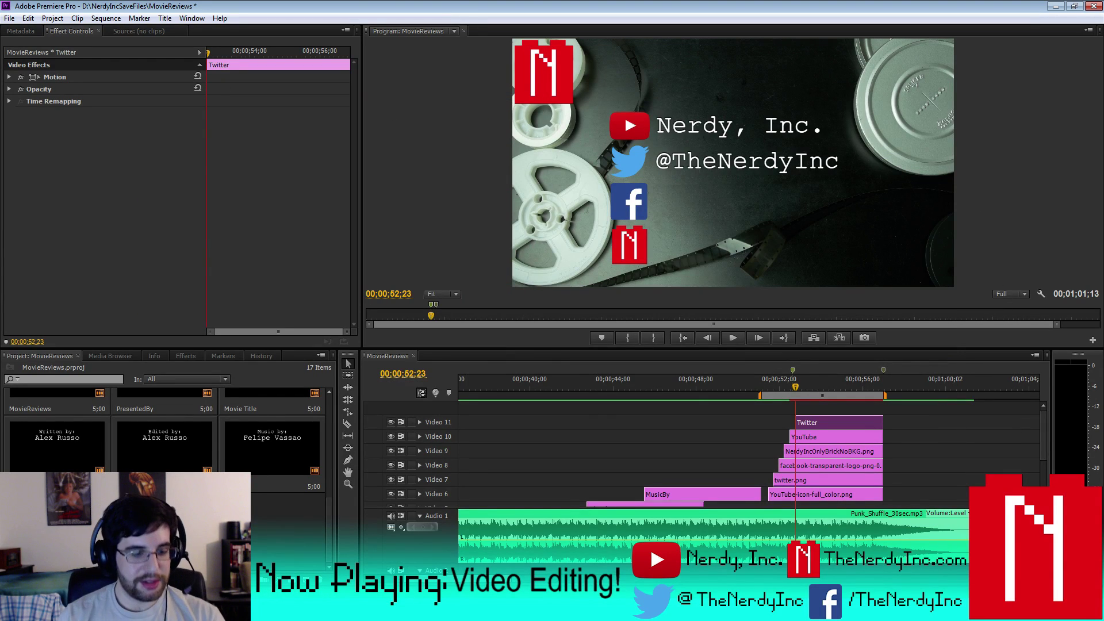
- Move the copied line beside the Facebook logo and change its @ to / so it reads /TheNerdyInc
double_click(276, 545)
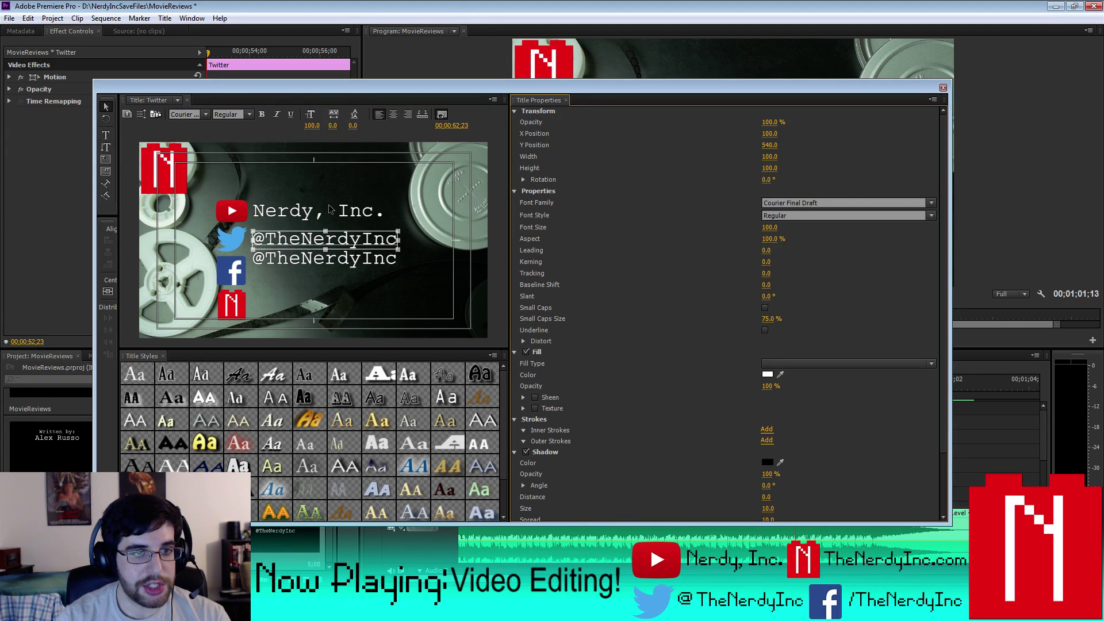
key("Down")
key("Down")
key("Down")
key("Down")
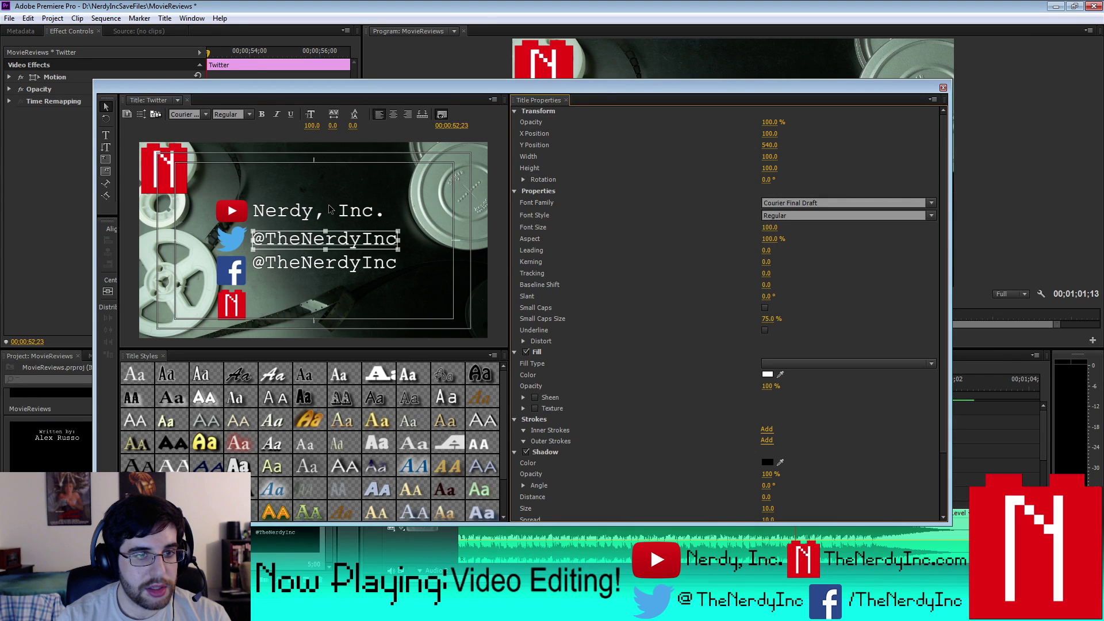
key("Down")
key("Down")
key("Down")
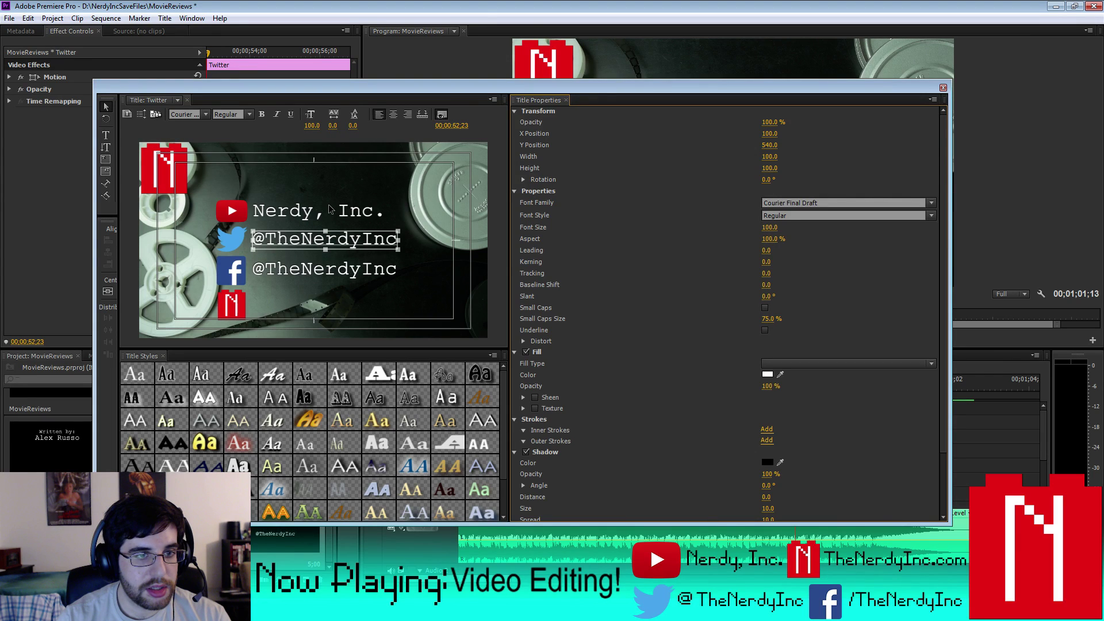
key("Down")
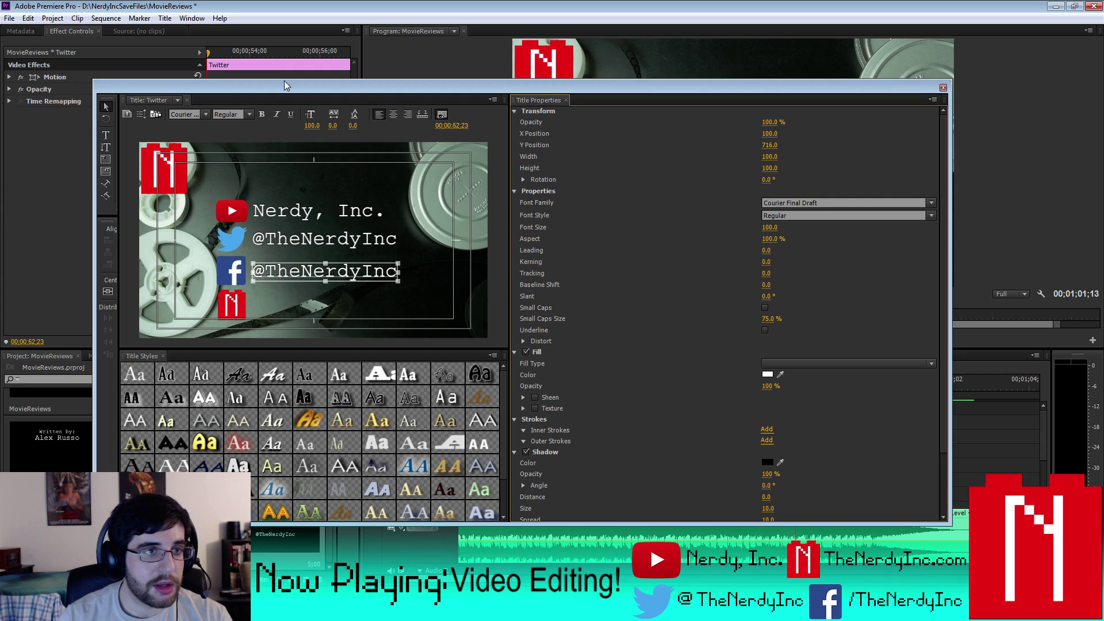
key("t")
left_click(256, 271)
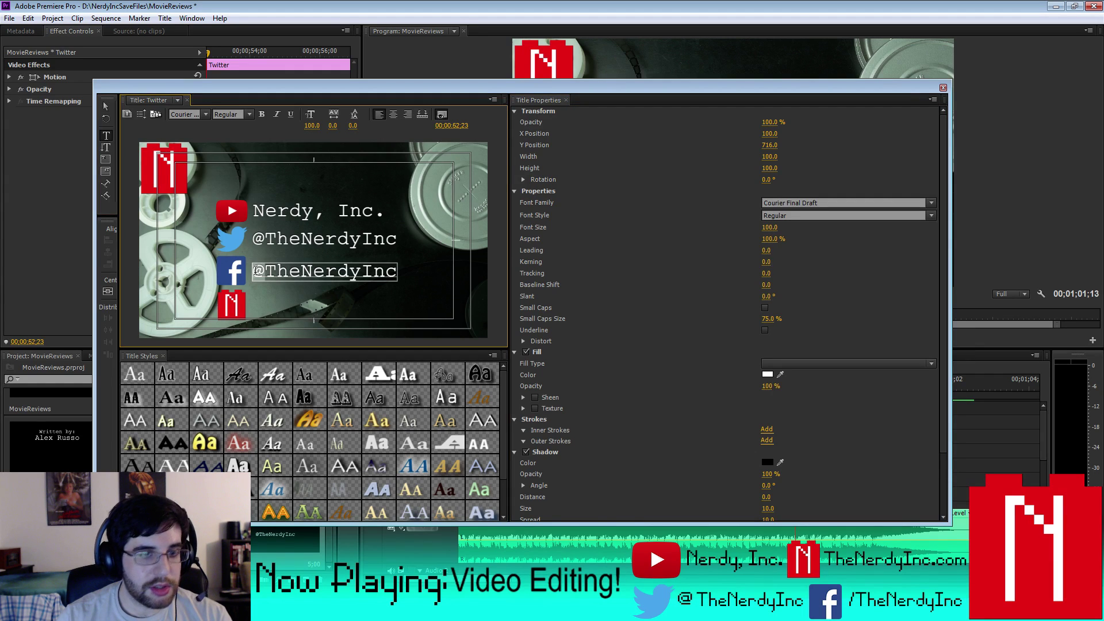
key("Delete")
type("/")
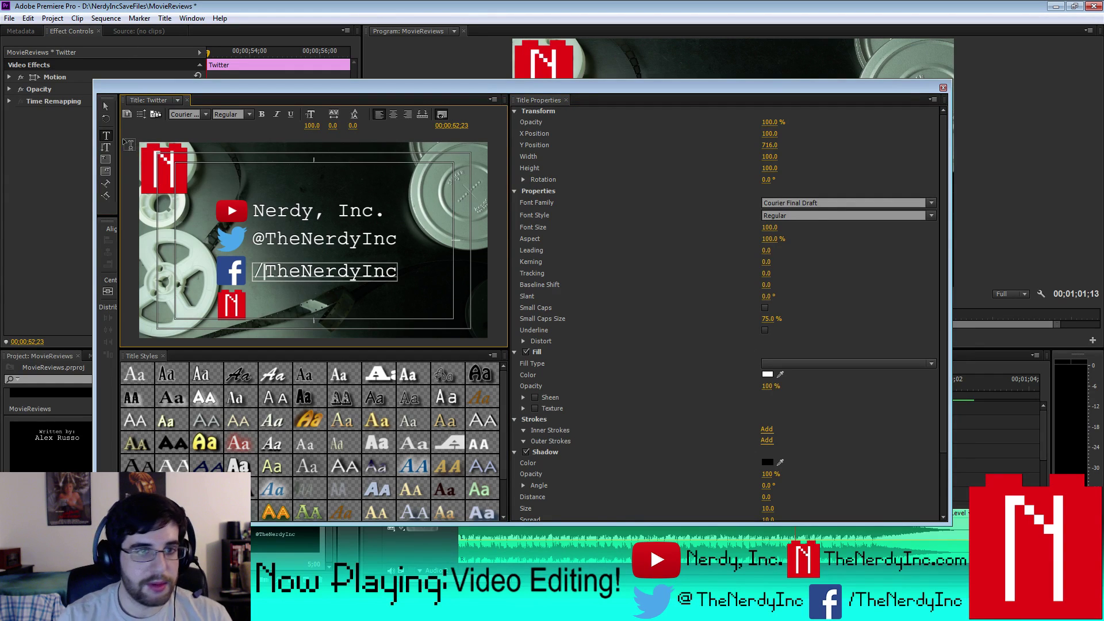
left_click(943, 88)
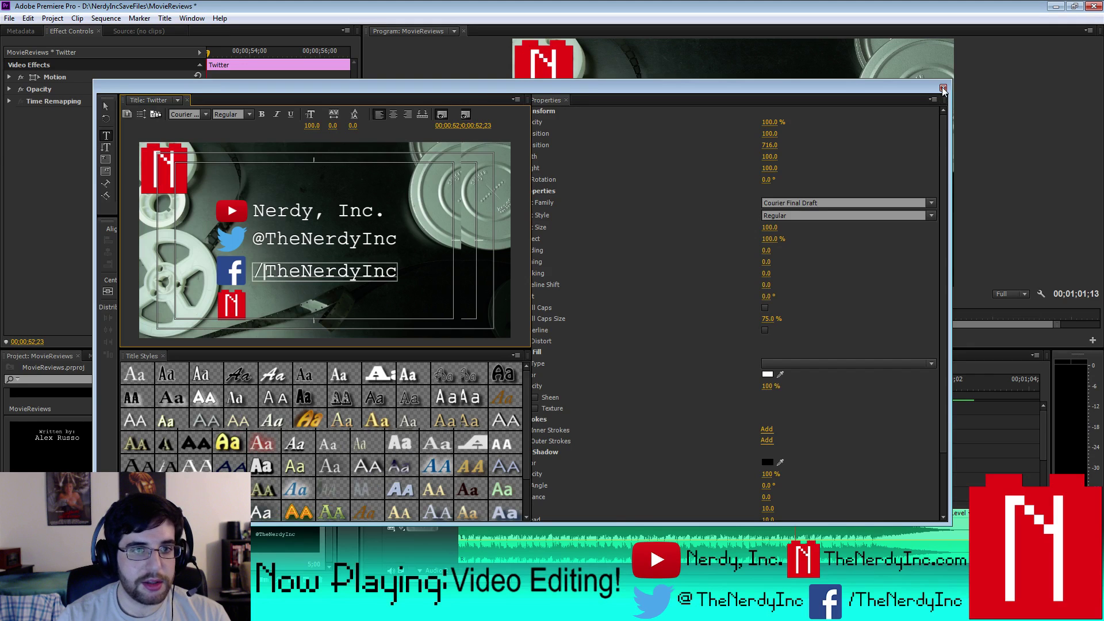
- Shorten the duplicate Twitter clip on Video 12 by 15 frames
key("Right")
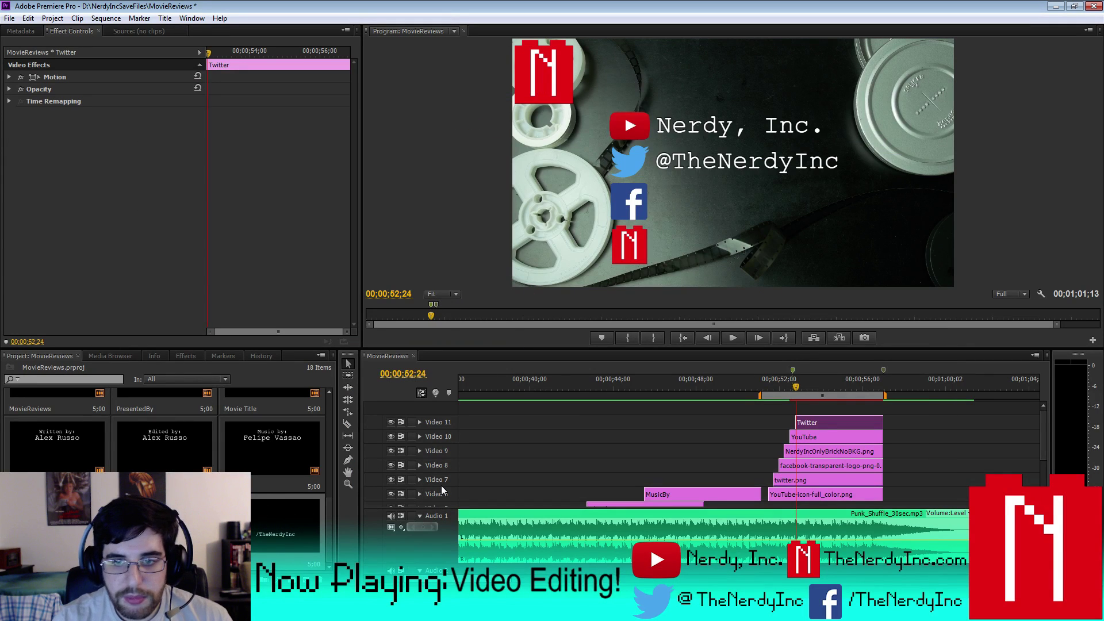
key("Right")
key("Right")
key("Right")
key("Right")
key("Right")
key("Right")
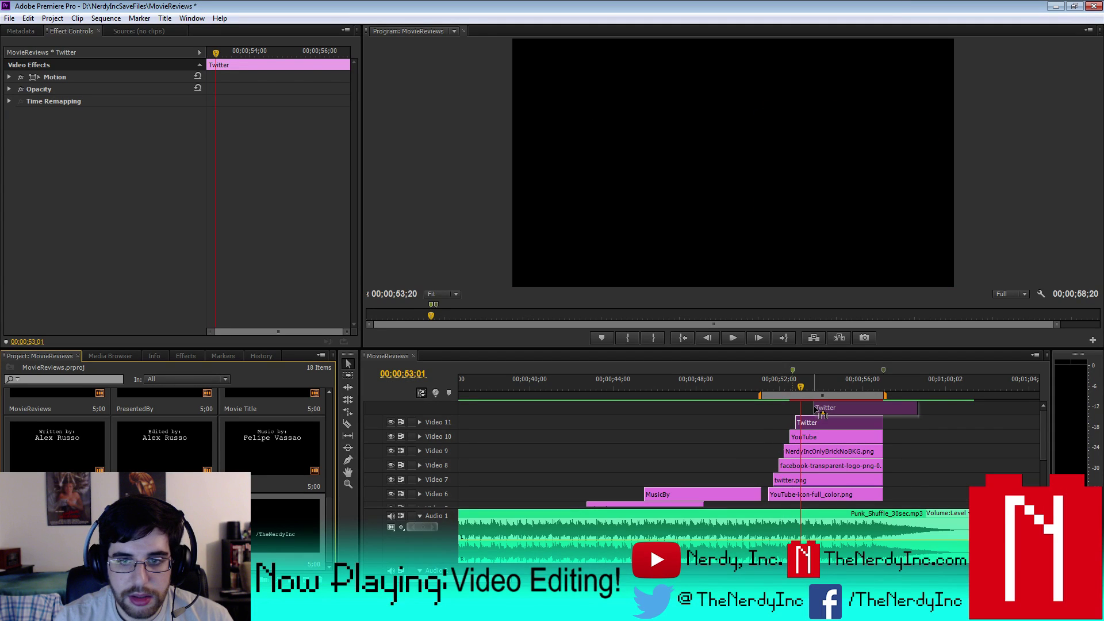
scroll(899, 409, "down", 3)
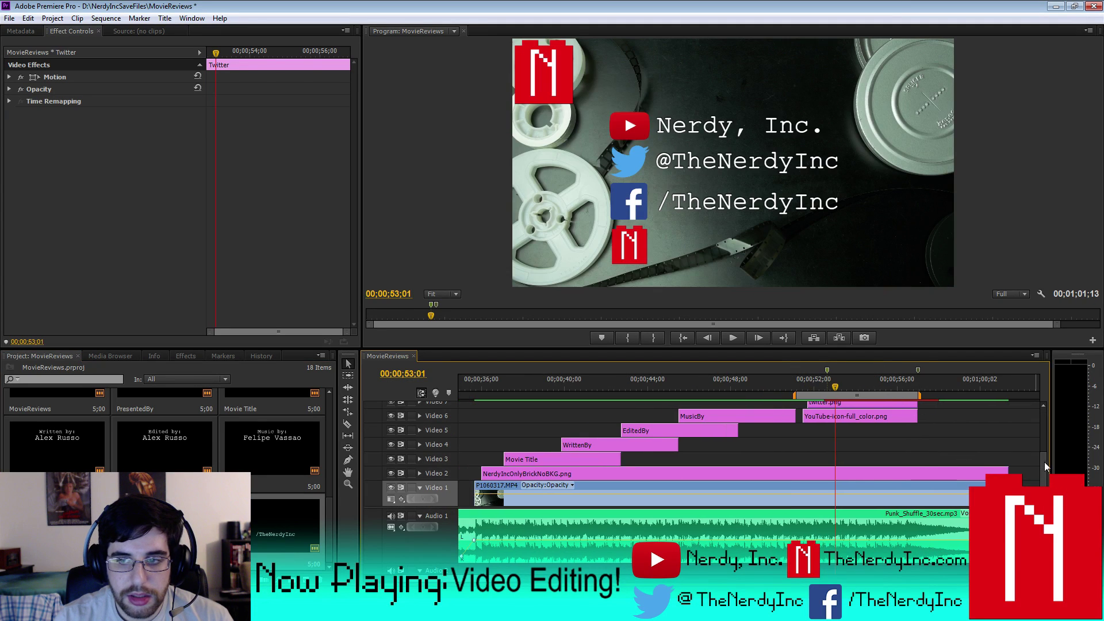
left_click_drag(1044, 461, 1043, 407)
left_click(932, 423)
left_click_drag(932, 422, 916, 423)
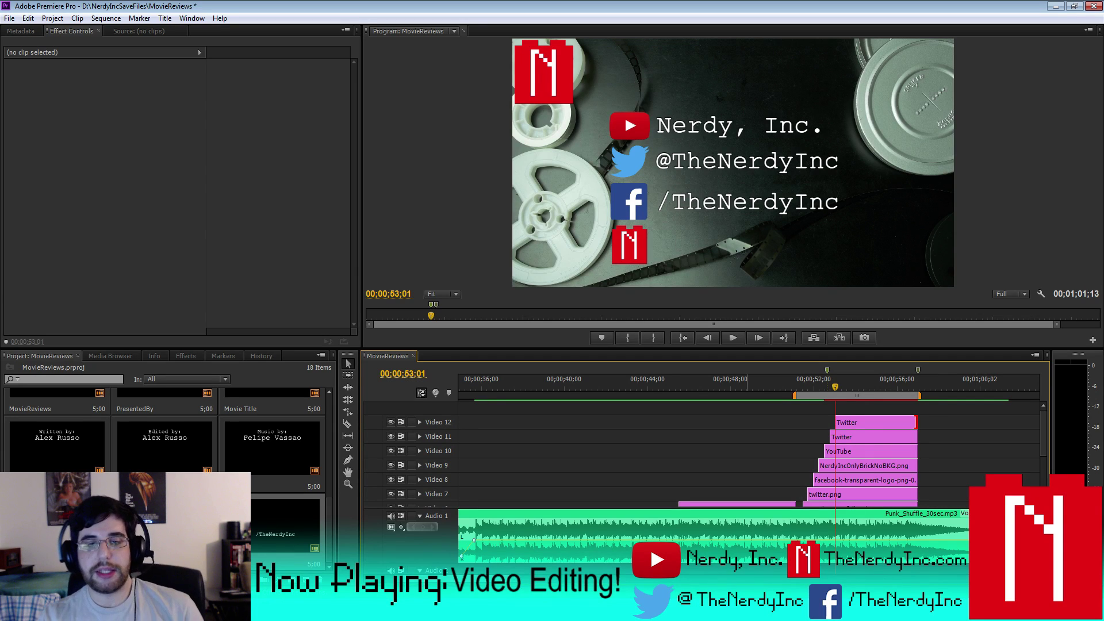
- Swap the duplicate Twitter clip for the Facebook /TheNerdyInc title, trimmed to end with the others
scroll(747, 454, "up", 5)
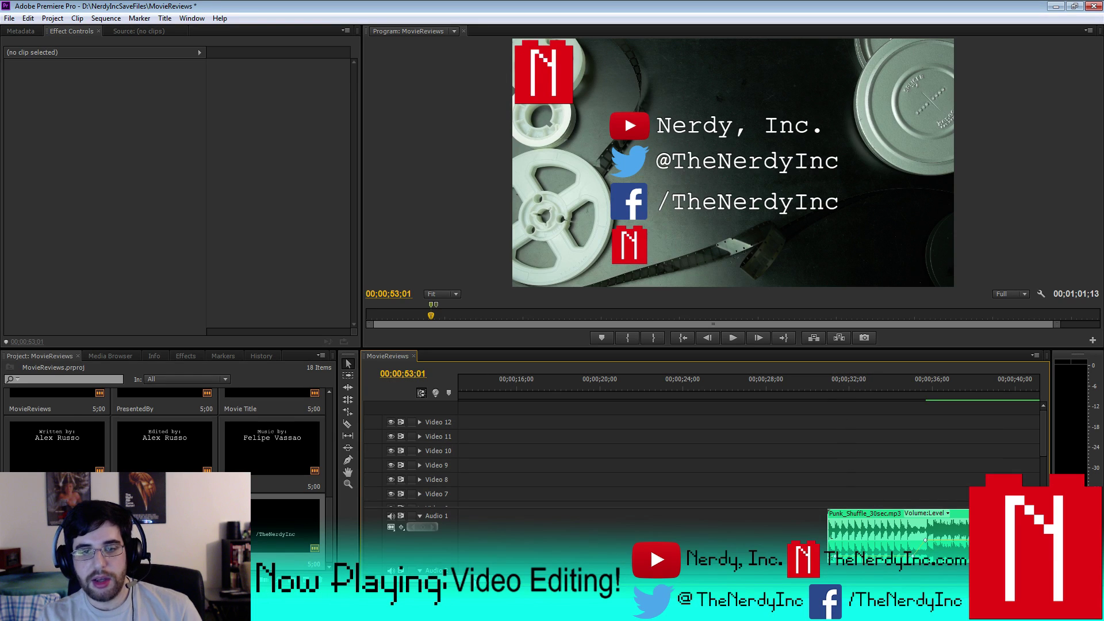
scroll(925, 539, "down", 7)
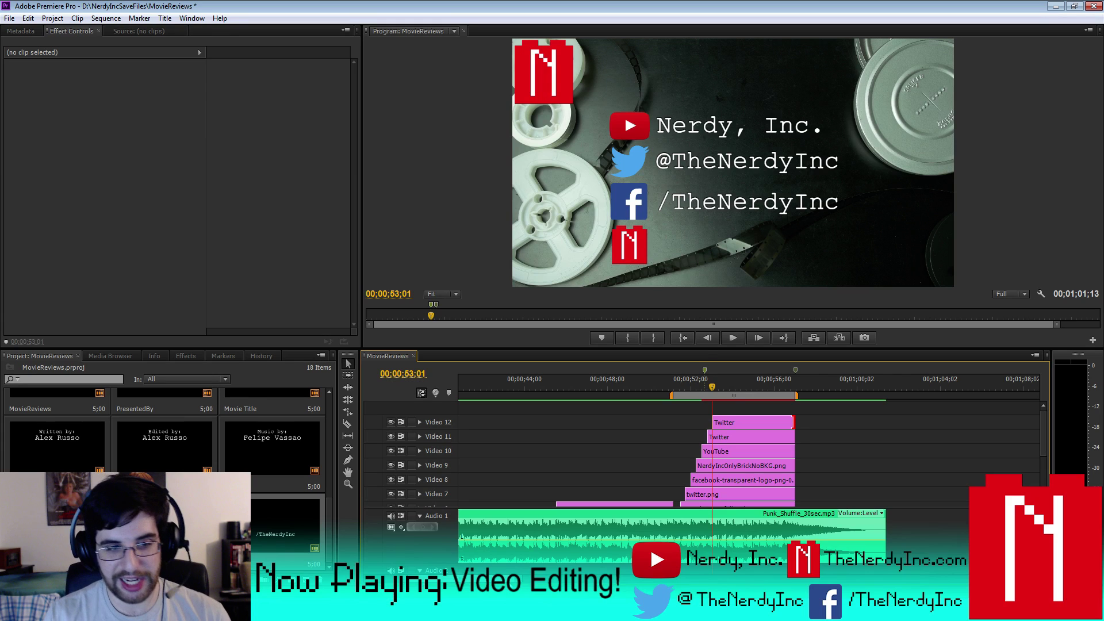
left_click(756, 421)
key("Delete")
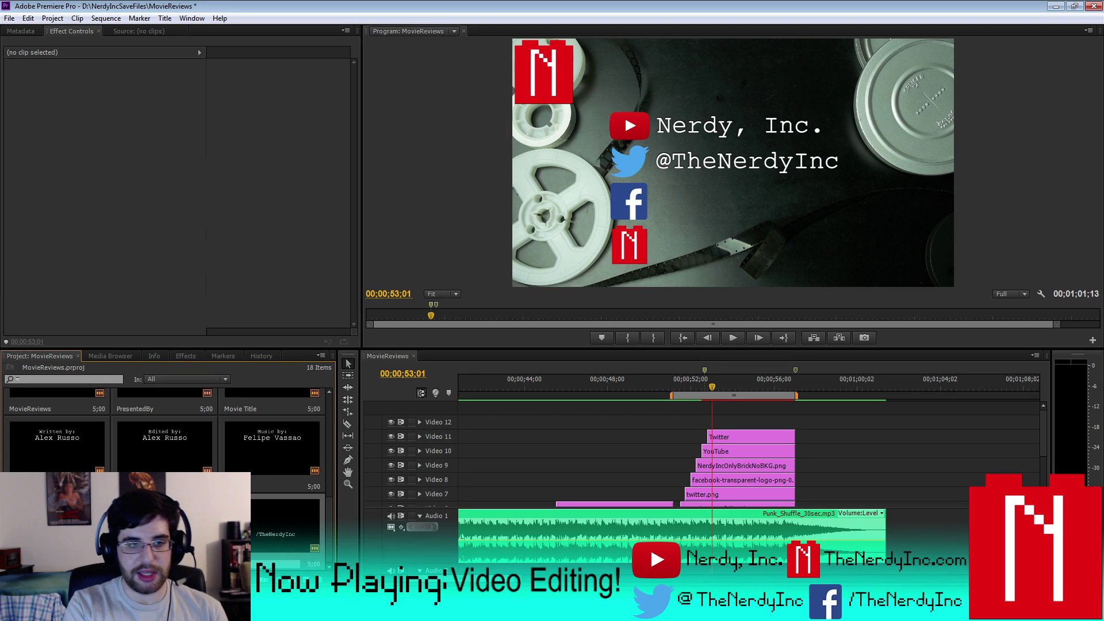
key("Return")
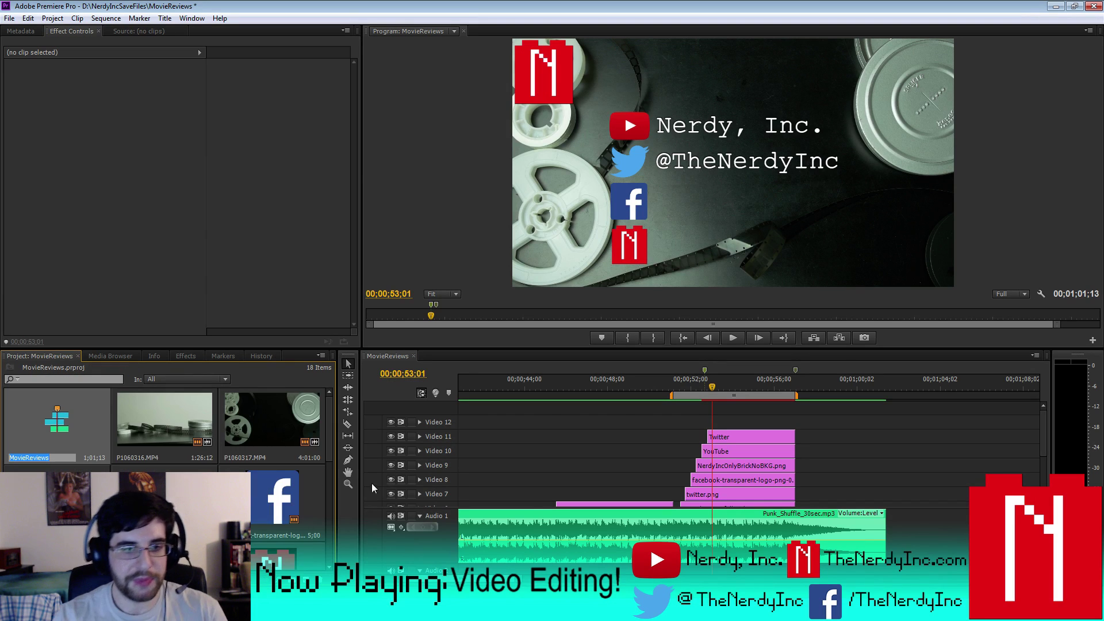
scroll(322, 526, "down", 3)
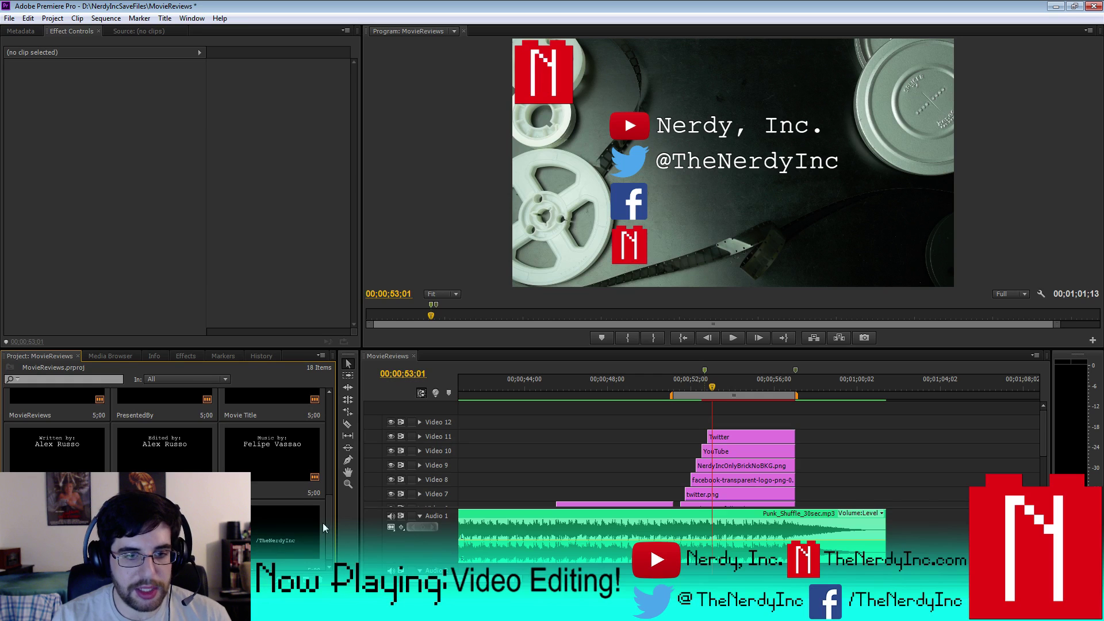
left_click_drag(296, 550, 721, 422)
left_click_drag(810, 422, 794, 423)
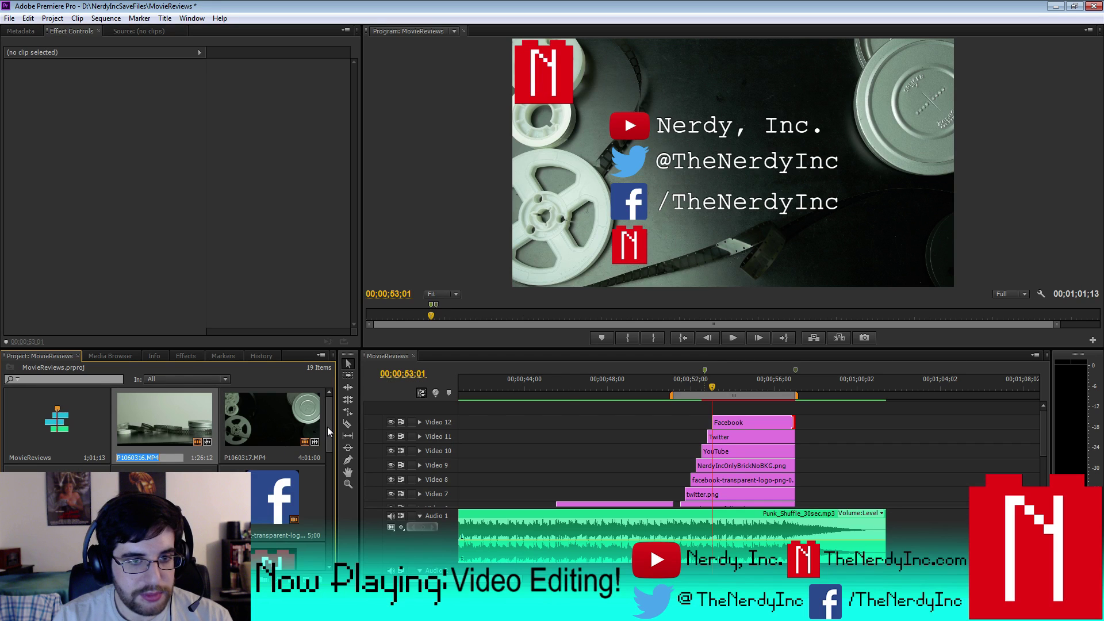
- Open the Website title and replace its text with TheNerdyInc.com
left_click_drag(329, 433, 329, 543)
double_click(272, 450)
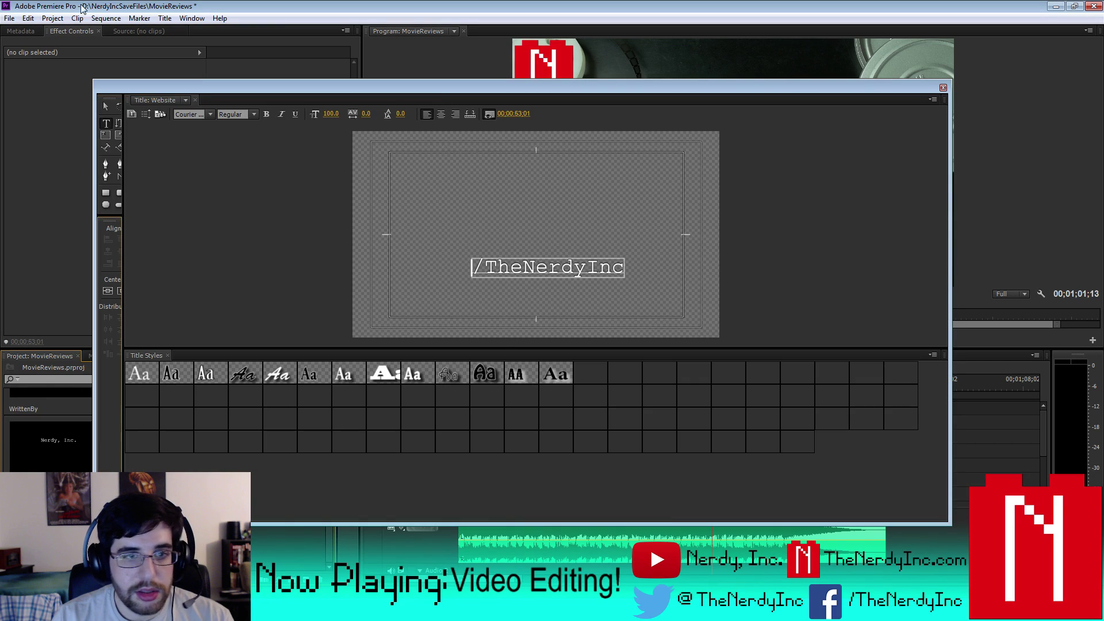
left_click_drag(257, 272, 467, 276)
type("Nerdy")
key("BackSpace")
key("BackSpace")
key("BackSpace")
key("BackSpace")
key("BackSpace")
type("/TheNerdy")
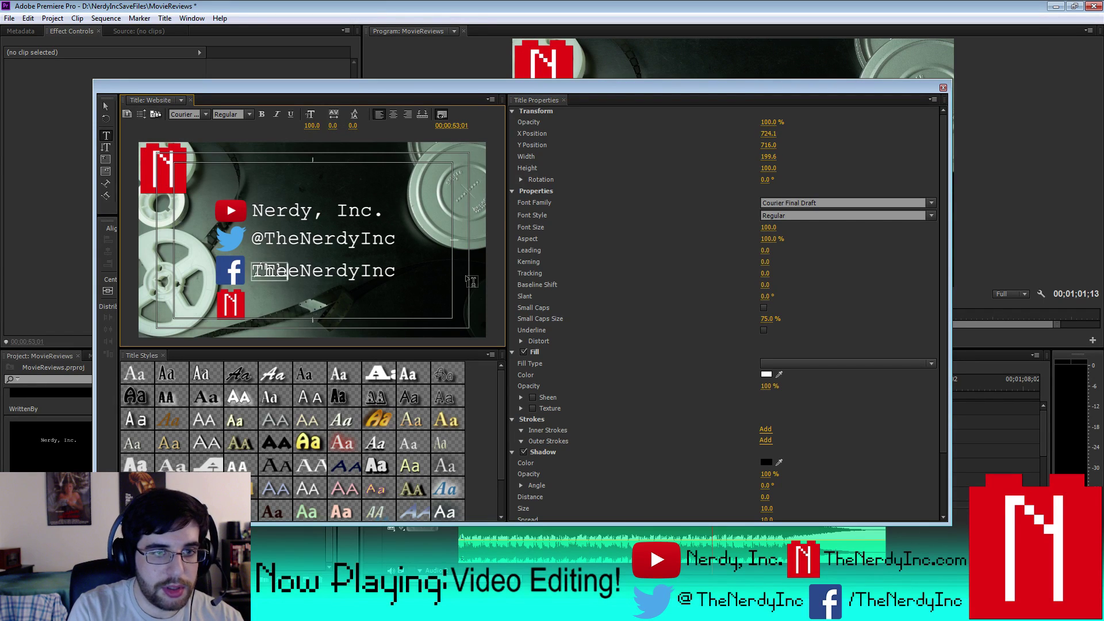
type("Inc.com")
- Move the TheNerdyInc.com line down beside the bottom Nerdy brick logo and close the Titler
left_click(110, 106)
key("Down")
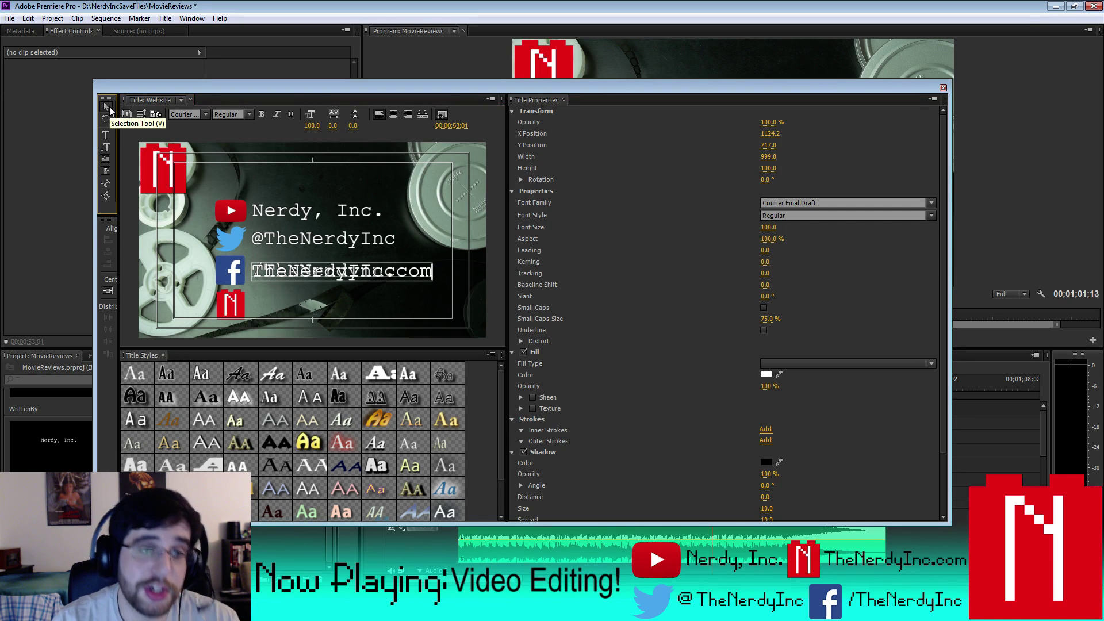
key("Down")
key("Down")
key("Down")
key("Down")
key("Down")
key("Down")
key("Down")
key("Down")
key("Down")
key("Down")
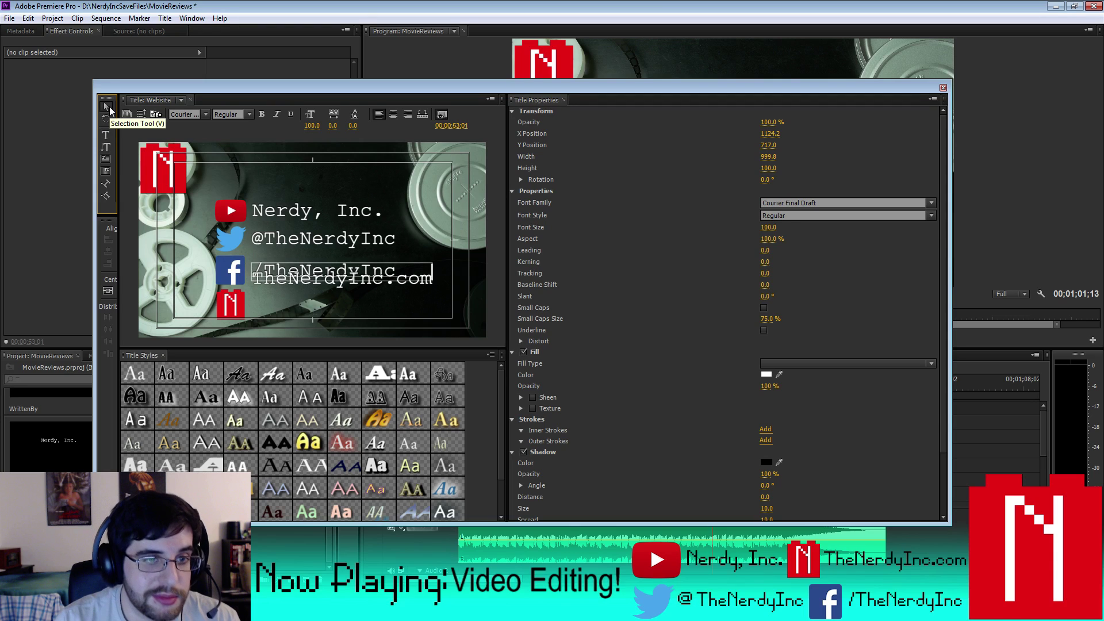
key("Down")
key("Down")
key("Down")
key("Down")
key("Down")
key("Down")
key("Down")
key("Down")
key("Down")
key("Down")
key("Down")
key("Down")
key("Down")
key("Down")
key("Down")
key("Down")
key("Down")
key("Down")
key("Down")
key("Down")
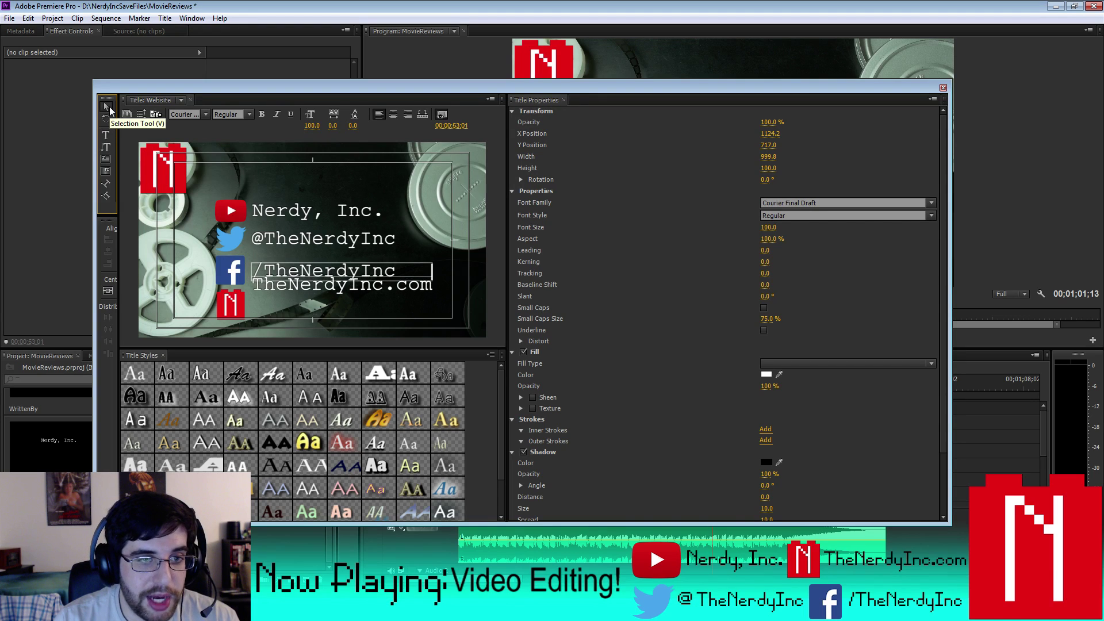
key("shift+Down")
key("shift+Down")
key("shift+Down")
key("shift+Down")
key("shift+Down")
key("shift+Down")
key("shift+Down")
key("shift+Down")
key("shift+Down")
key("shift+Down")
key("shift+Down")
key("shift+Down")
key("shift+Down")
key("shift+Down")
key("shift+Down")
key("shift+Down")
key("shift+Down")
key("shift+Down")
key("shift+Down")
key("shift+Down")
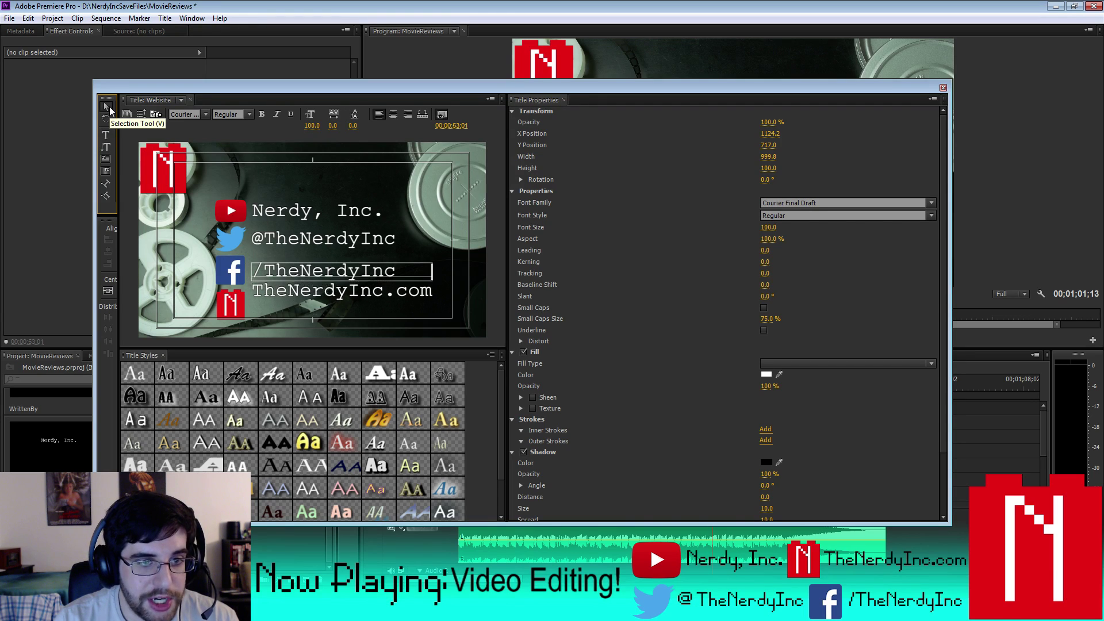
key("Down")
key("Down")
key("Down")
key("Down")
key("Down")
key("Down")
key("Down")
key("Down")
key("Down")
key("Down")
key("Down")
key("Down")
key("Down")
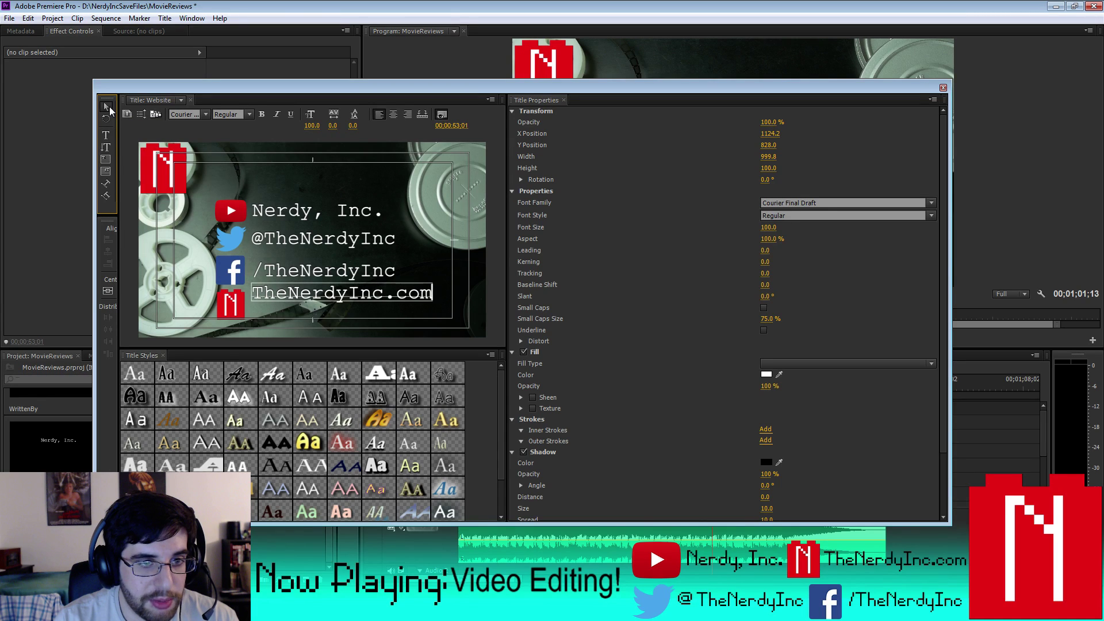
key("shift+Down")
key("shift+Down")
key("shift+Down")
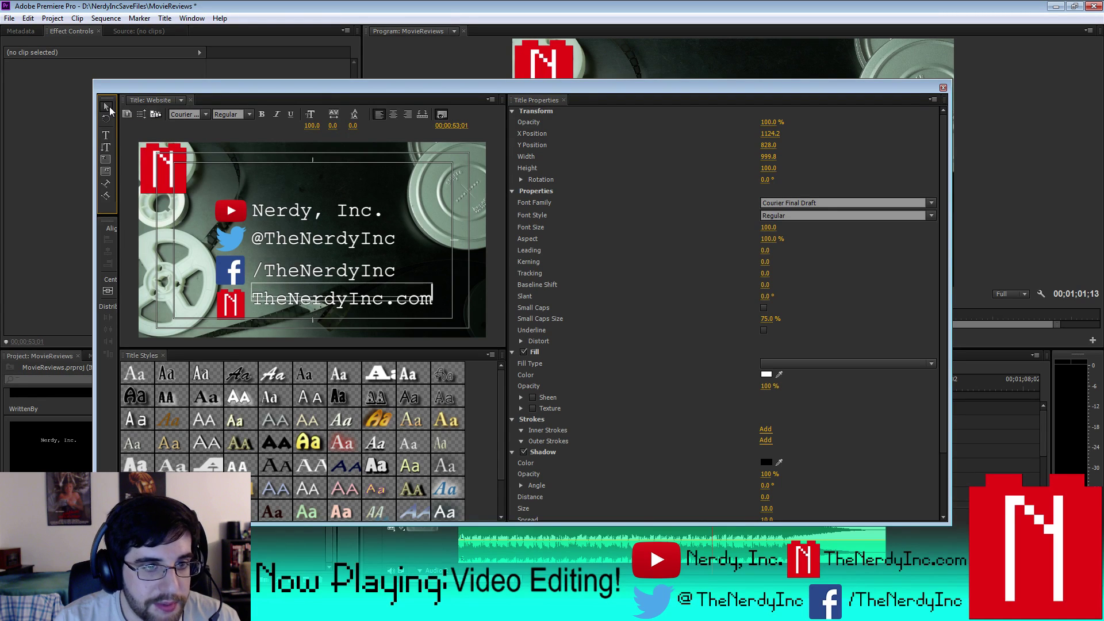
key("shift+Down")
key("shift+Down")
key("shift+Down")
key("shift+Down")
key("shift+Down")
key("shift+Down")
key("shift+Down")
key("shift+Down")
key("shift+Down")
key("shift+Down")
key("shift+Down")
key("shift+Down")
key("Down")
key("Down")
key("Down")
key("Down")
key("Down")
key("Down")
key("Down")
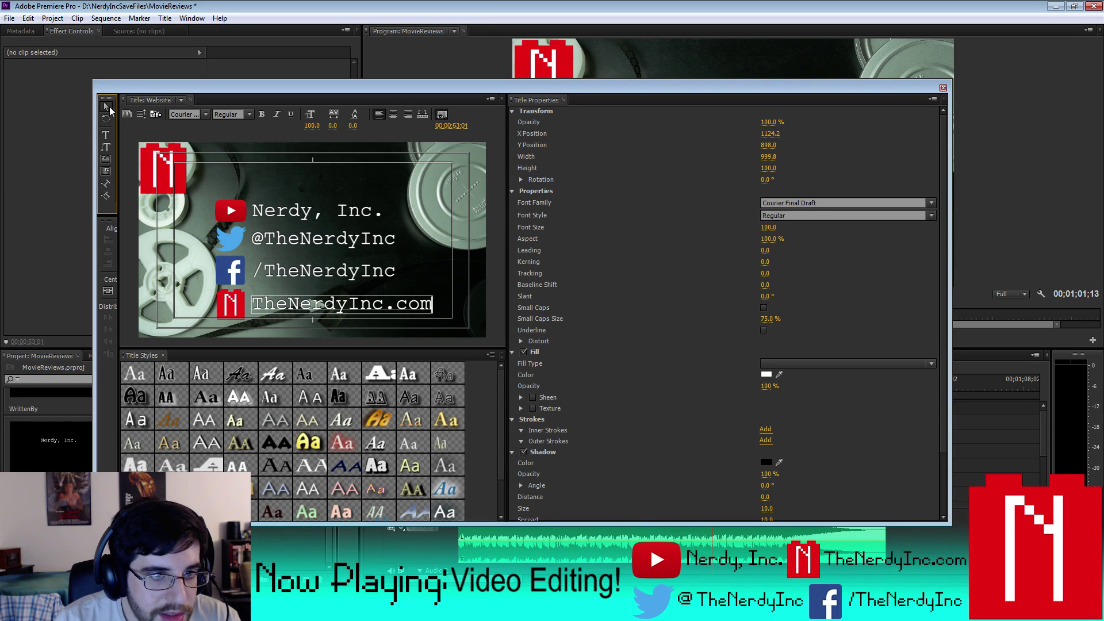
key("Down")
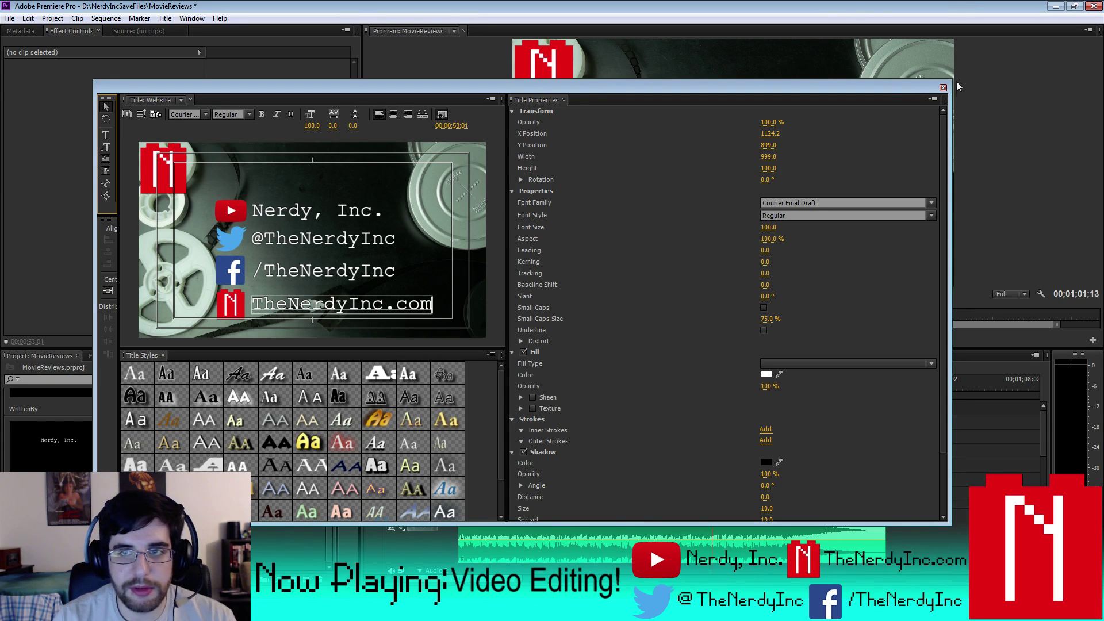
left_click(943, 88)
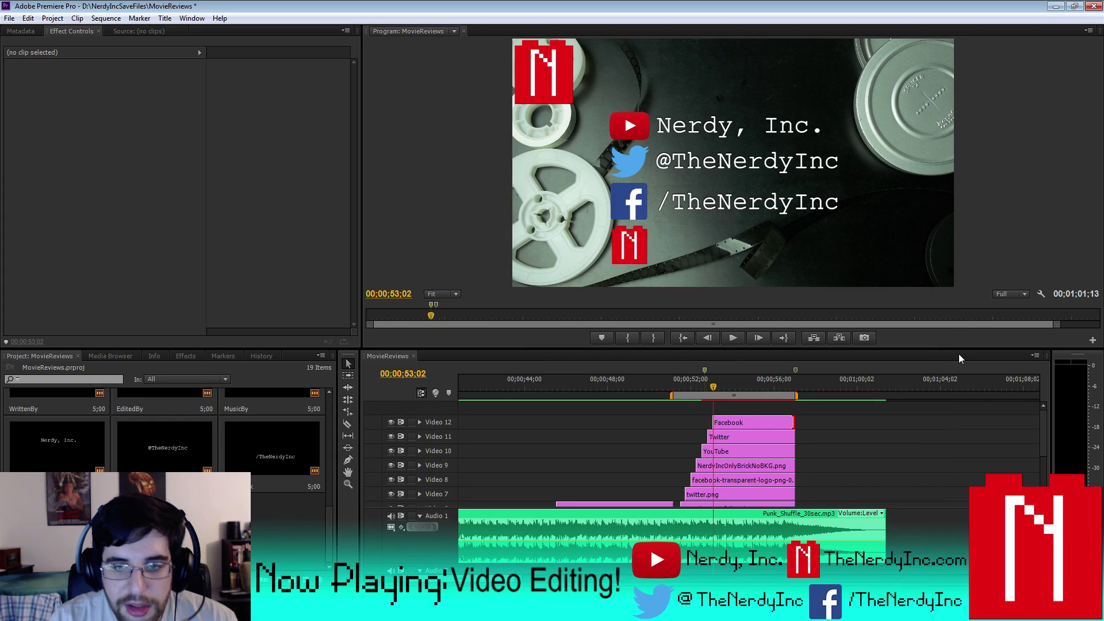
- Put the Website title on new track Video 13, trim it to match, and nudge its text to Y 902
key("space")
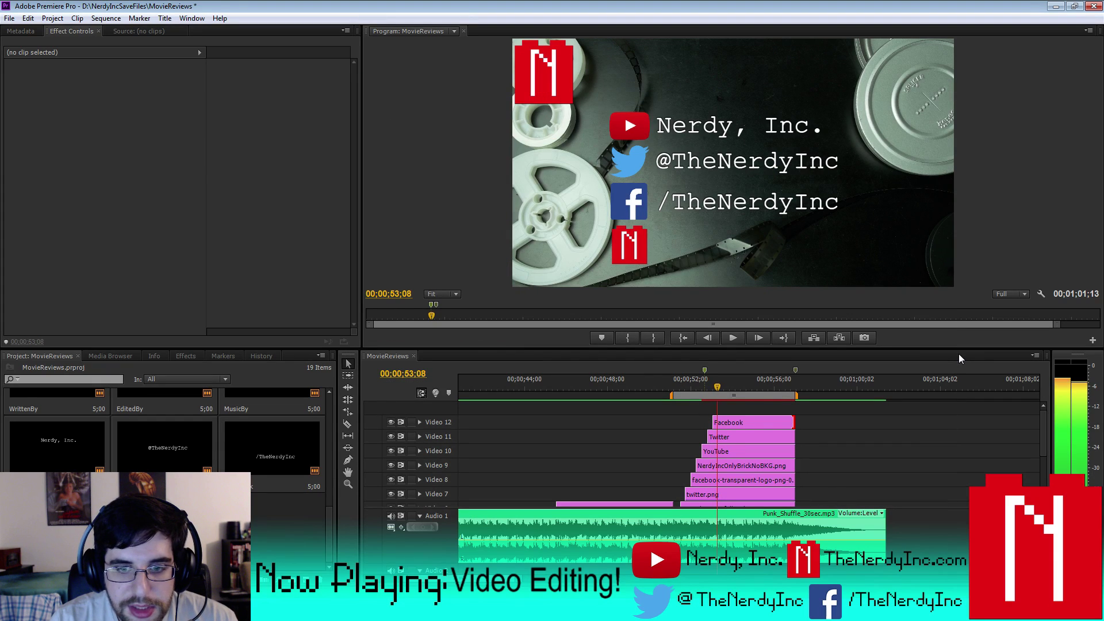
left_click_drag(276, 518, 727, 410)
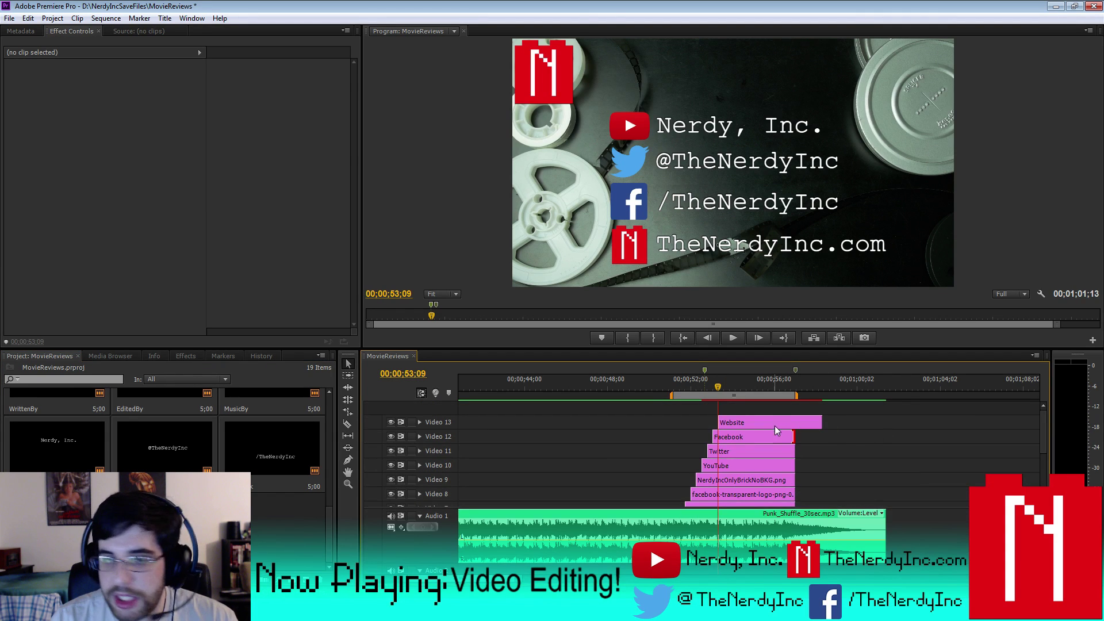
left_click(803, 423)
left_click_drag(825, 422, 790, 421)
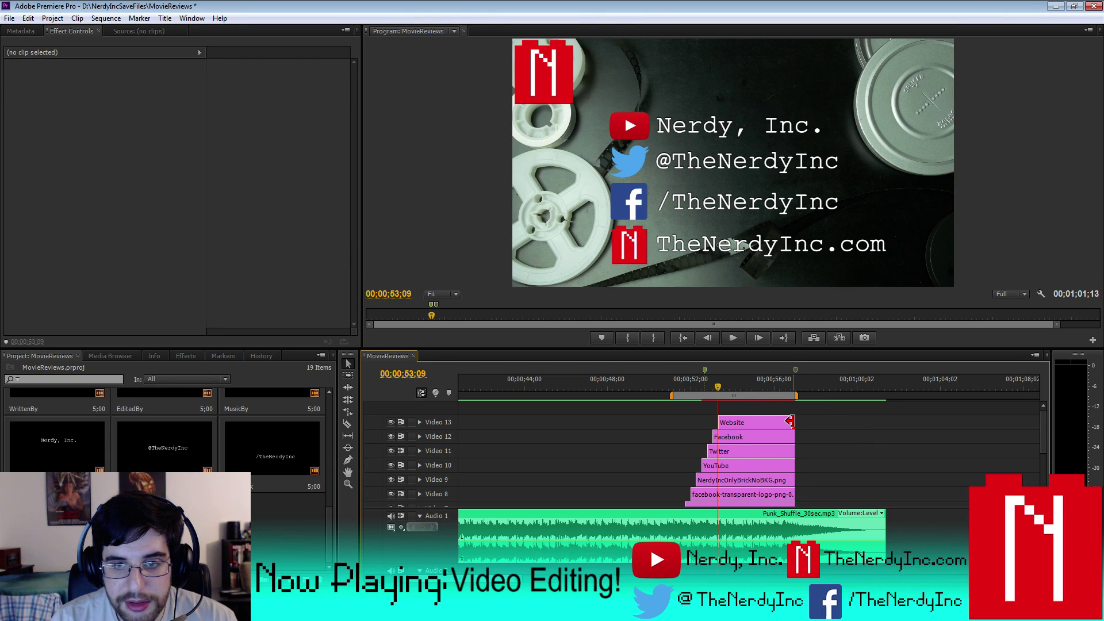
double_click(766, 423)
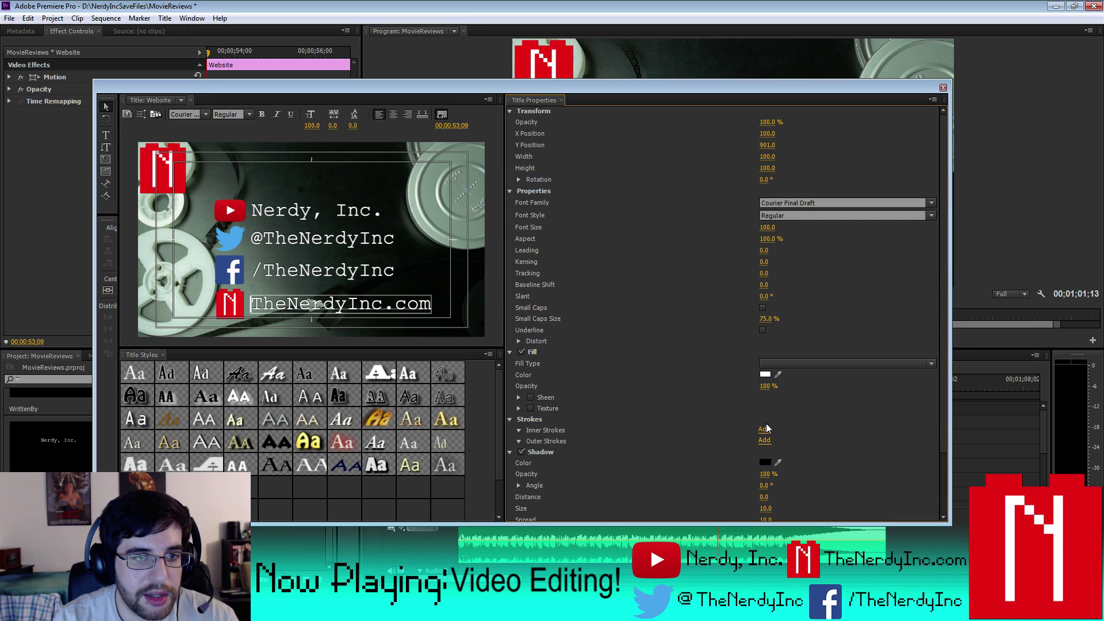
key("Down")
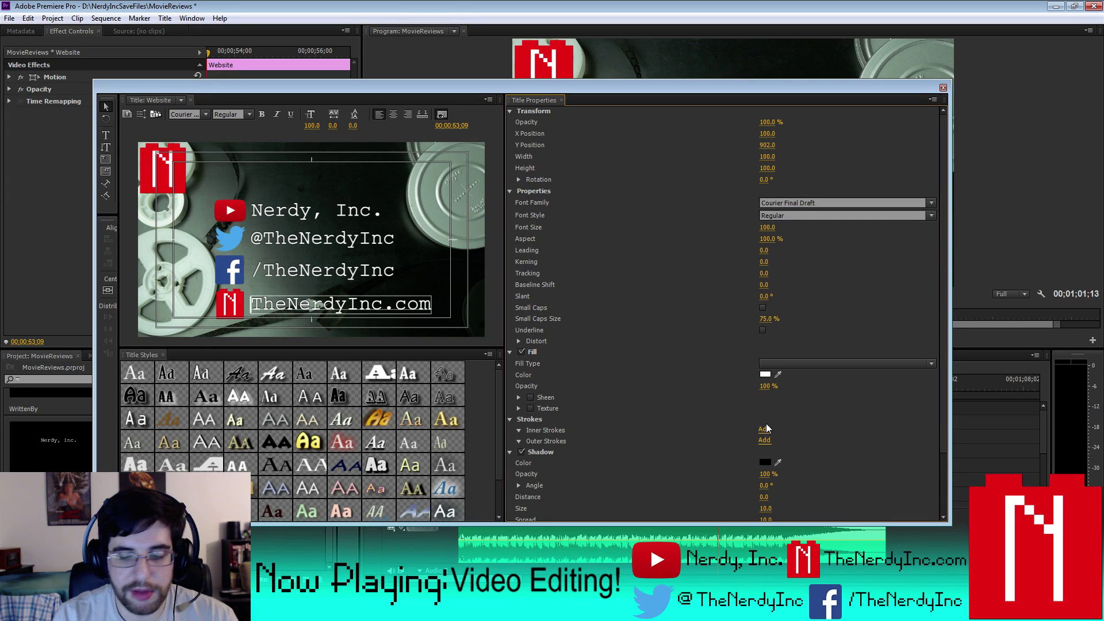
left_click(943, 88)
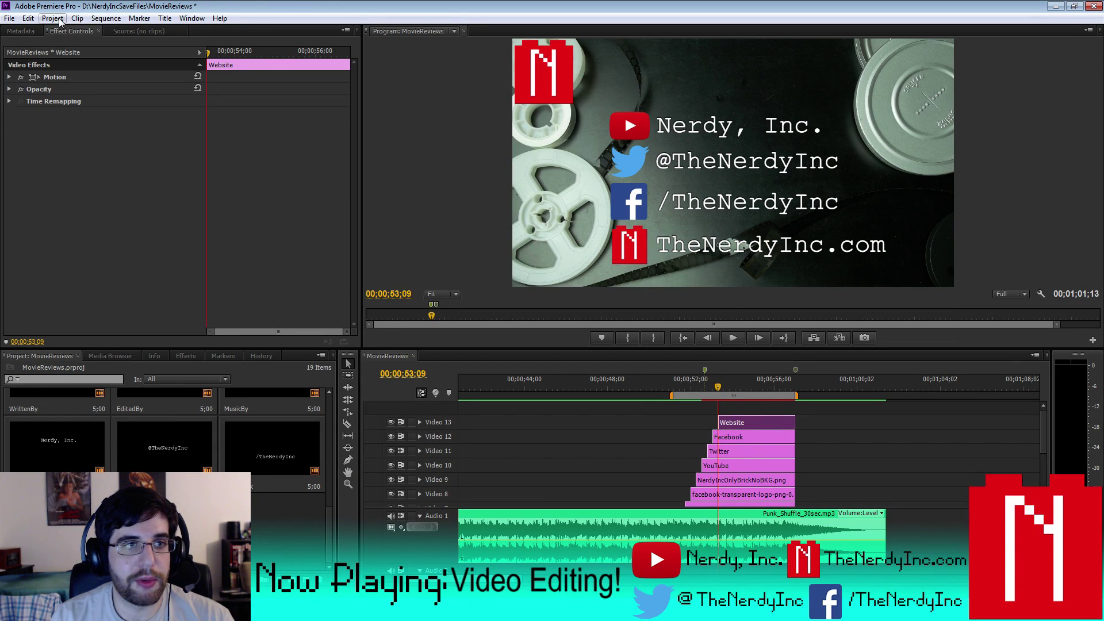
- Save the project, then render the entire work area
left_click(8, 18)
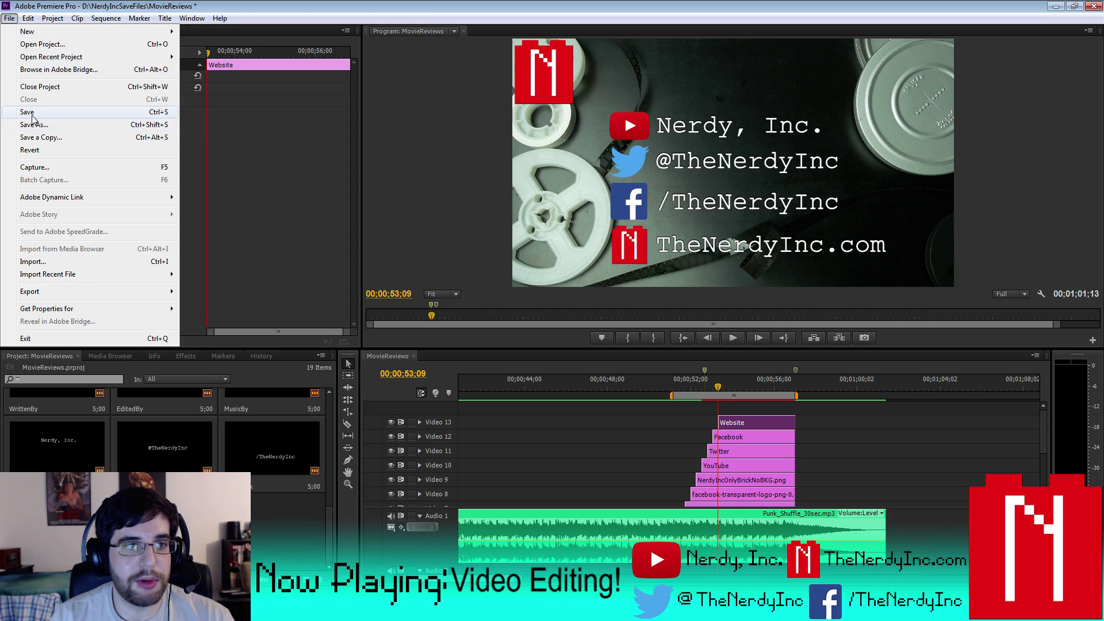
left_click(34, 111)
left_click(106, 18)
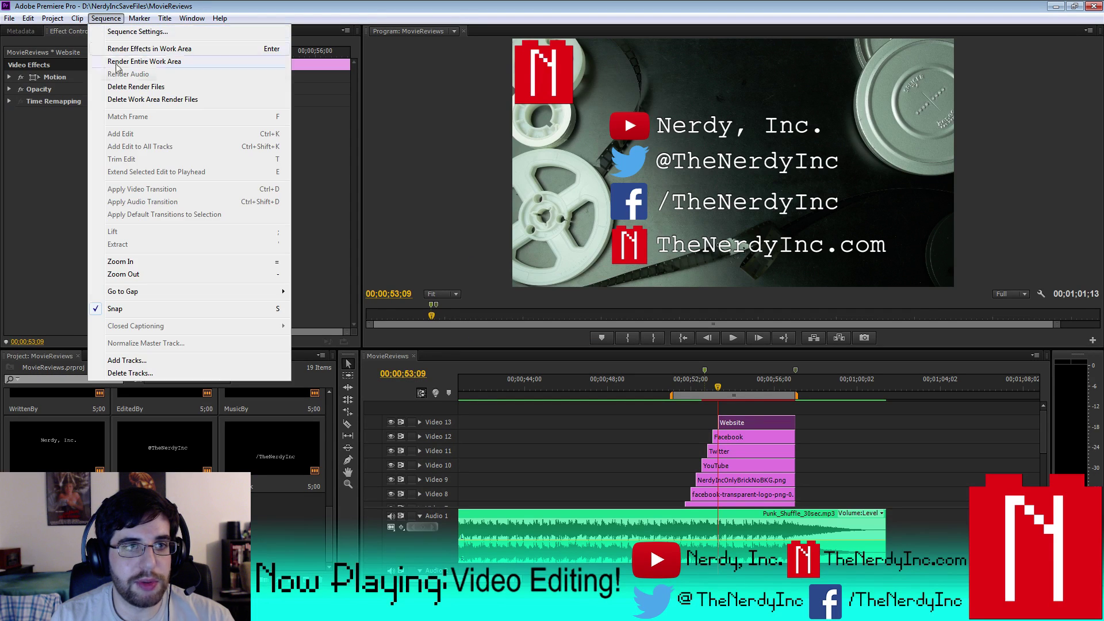
left_click(137, 58)
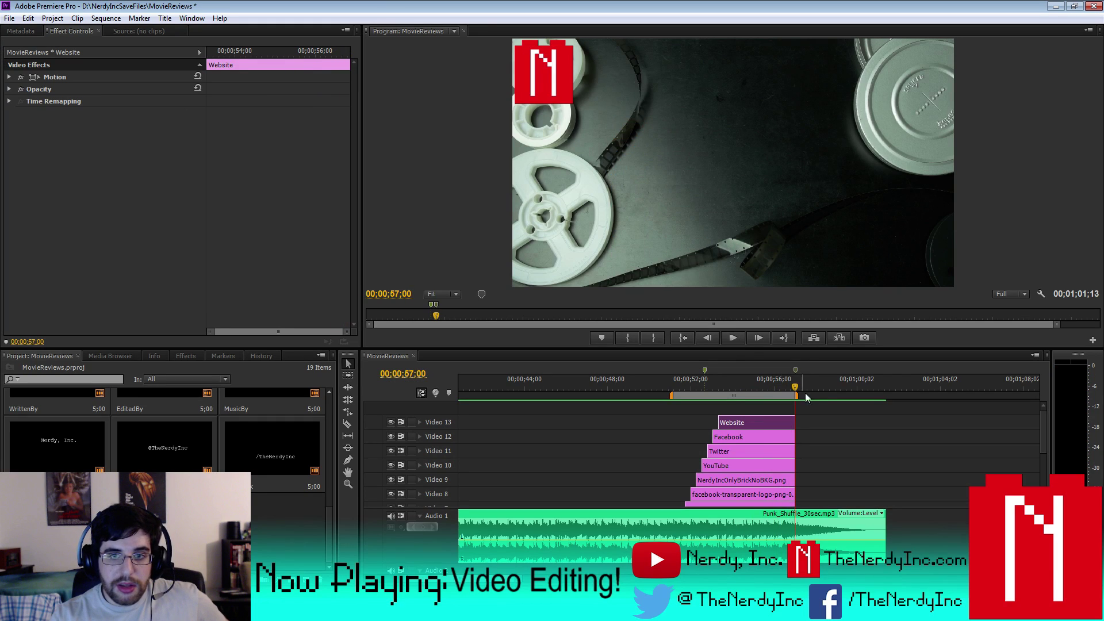
- Extend the work area bar from the credits through to the end of the sequence
left_click_drag(795, 395, 884, 400)
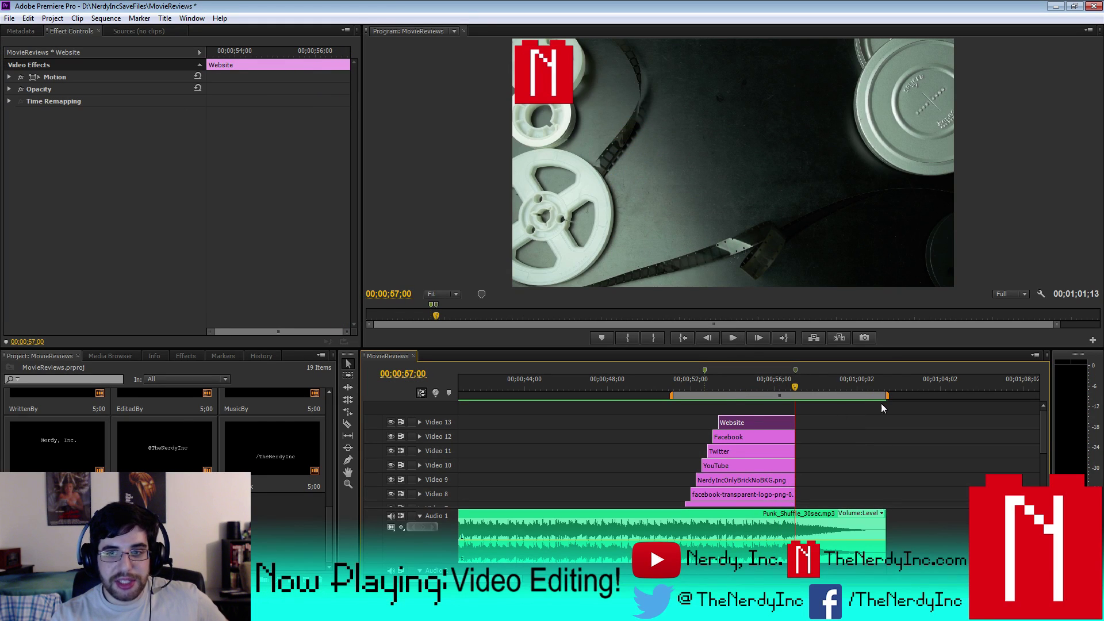
left_click_drag(1045, 433, 1042, 468)
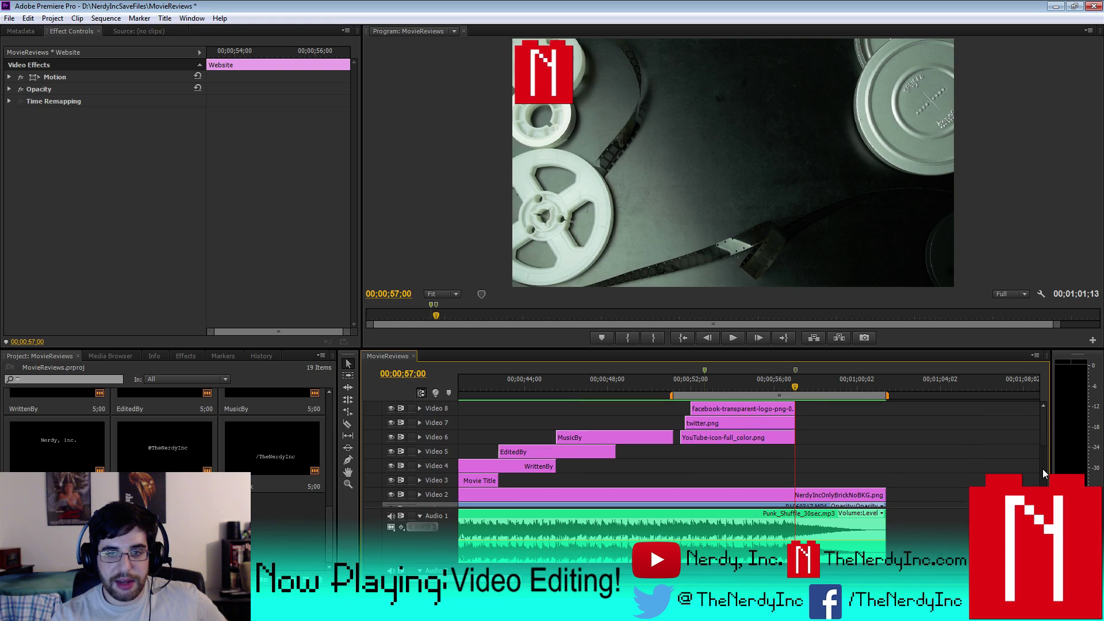
left_click_drag(671, 394, 567, 395)
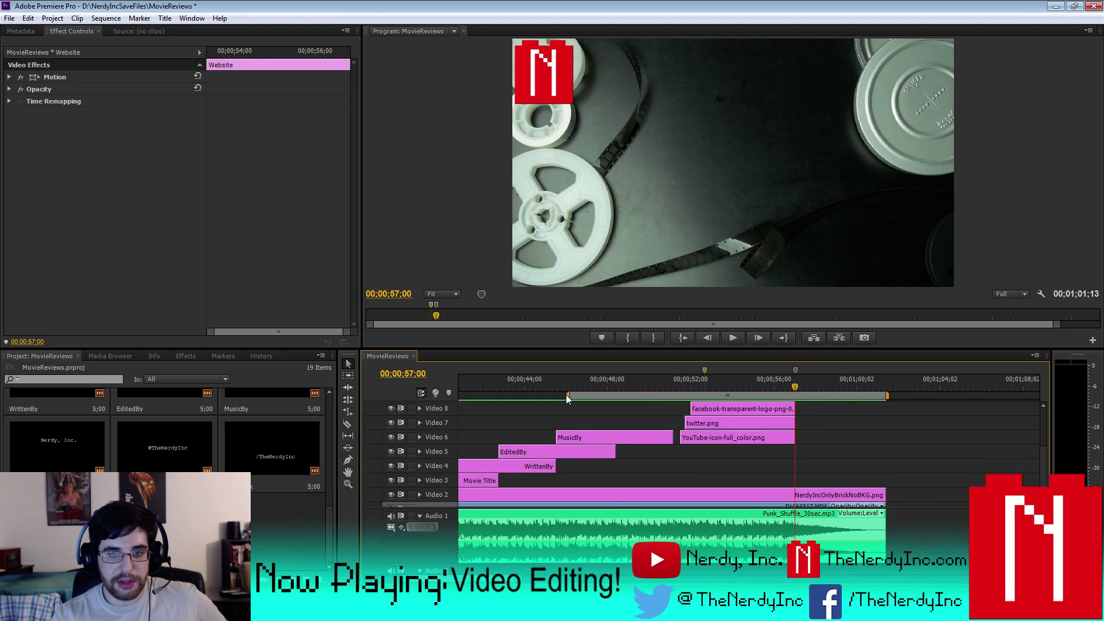
- Preview from the credits at 46;20, then replay the end card from about 50;25 and stop
left_click(580, 385)
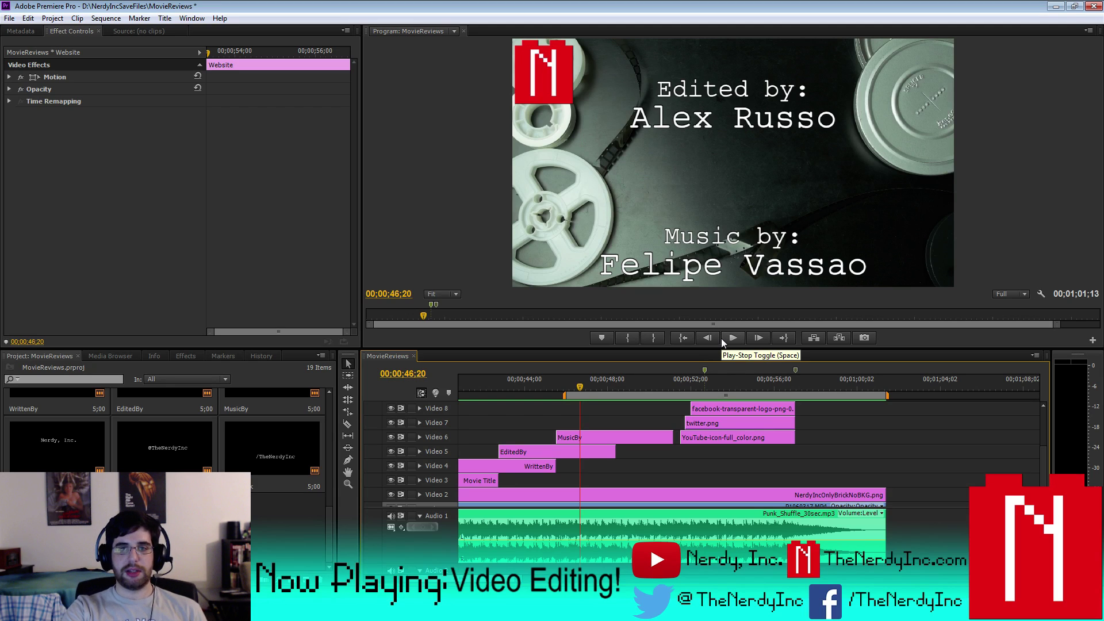
left_click(744, 339)
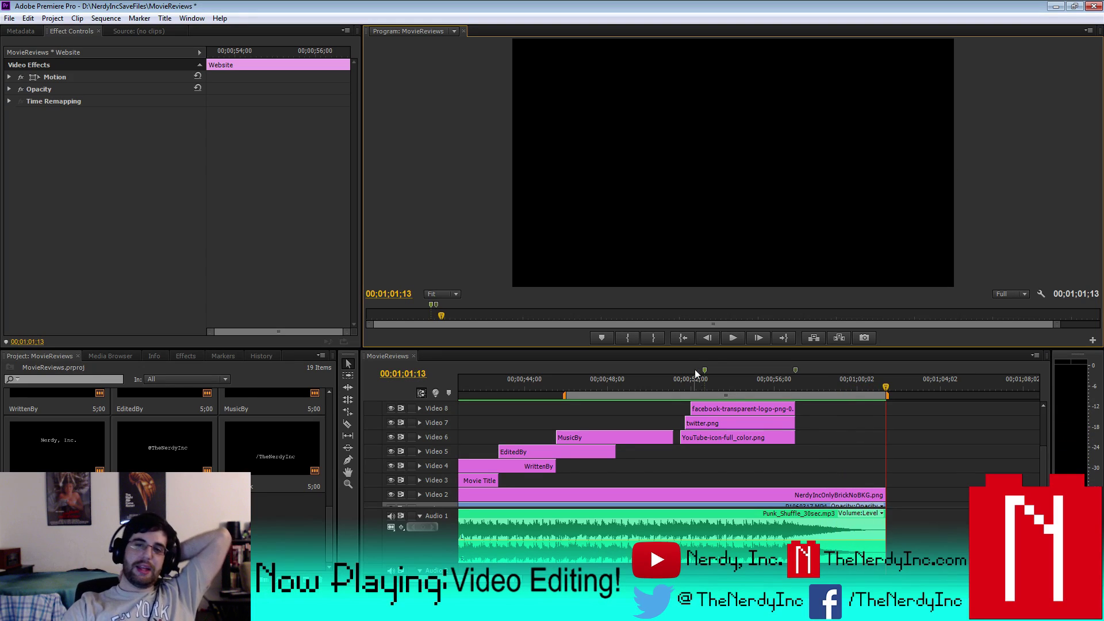
left_click(667, 383)
left_click(730, 342)
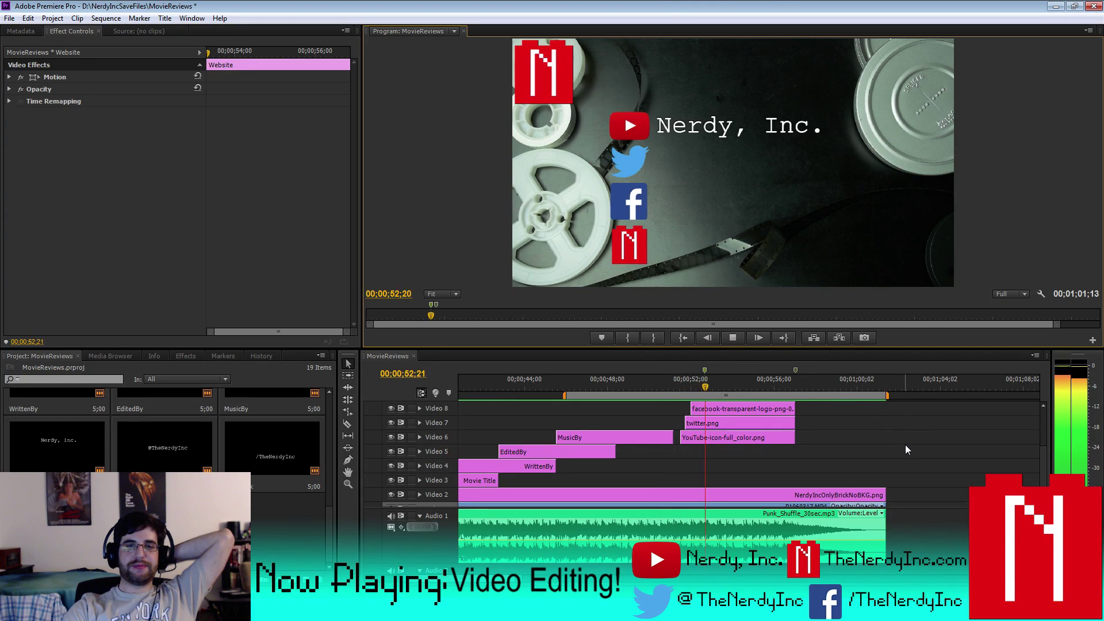
left_click(732, 338)
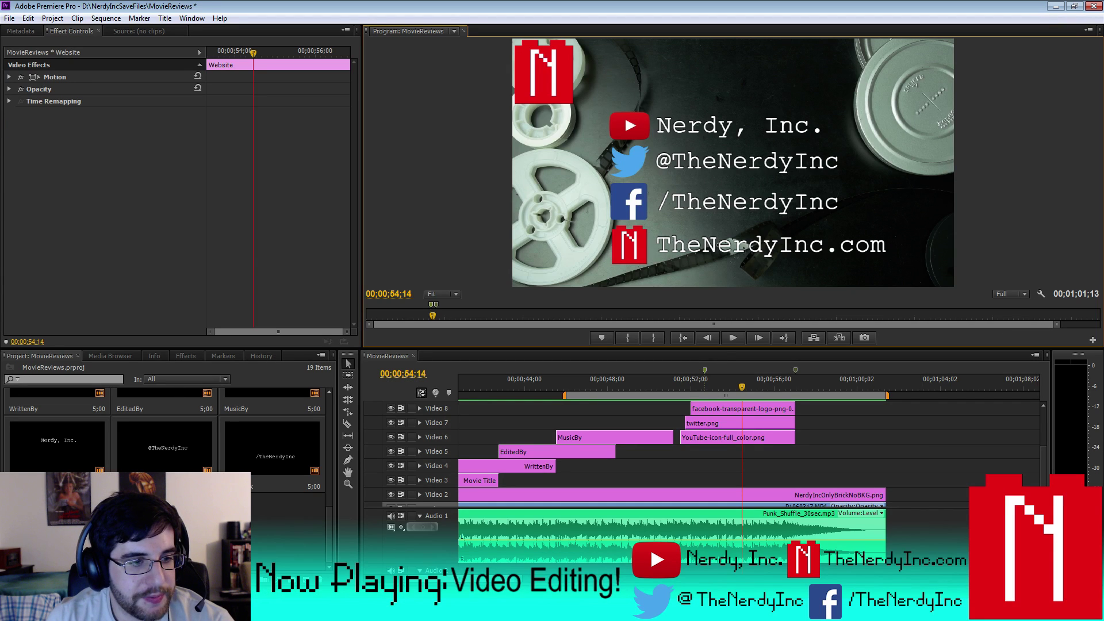
- Switch windows with Alt+Tab to begin stacking the four social logos and their label titles
key("alt+Tab")
key("alt+Tab")
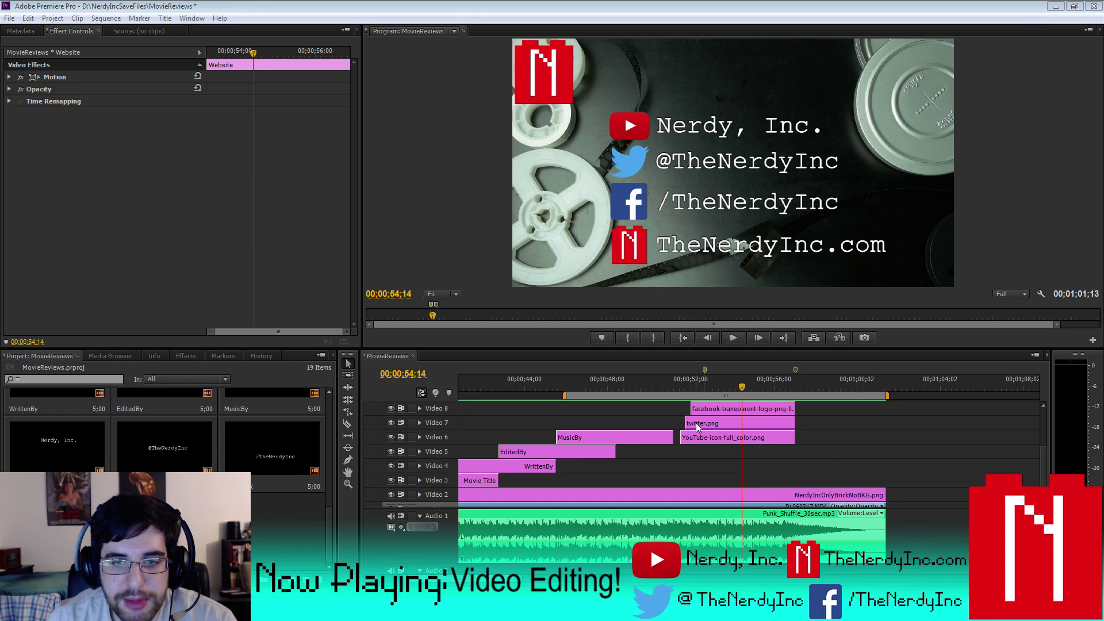
- Trim twitter.png's in-point to the frame where the bird should appear, then check the timing
left_click(684, 381)
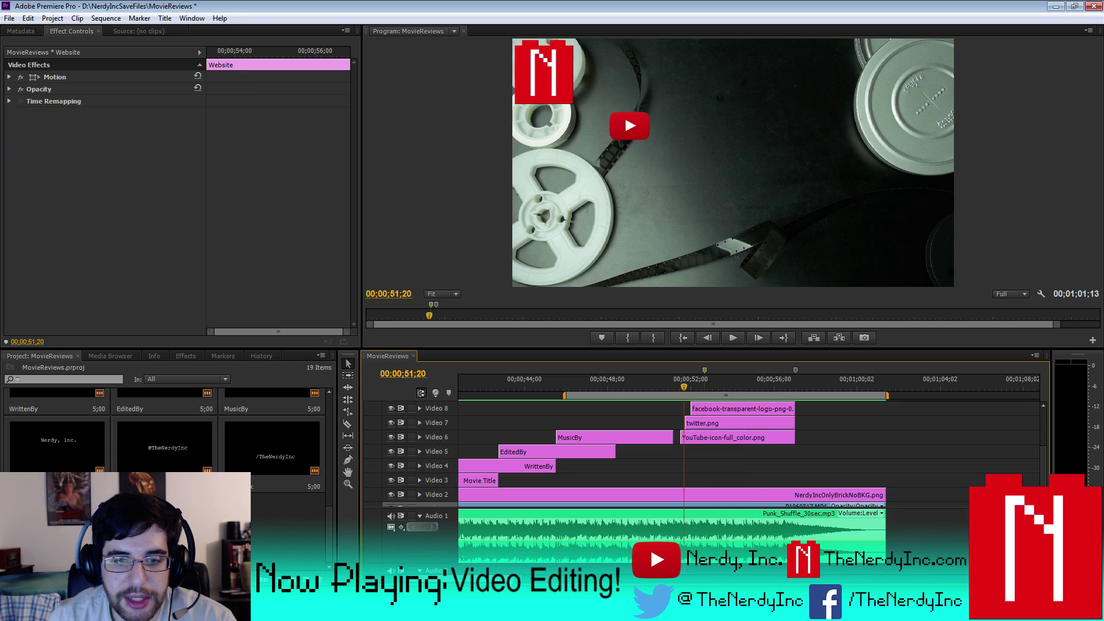
key("=")
key("=")
key("=")
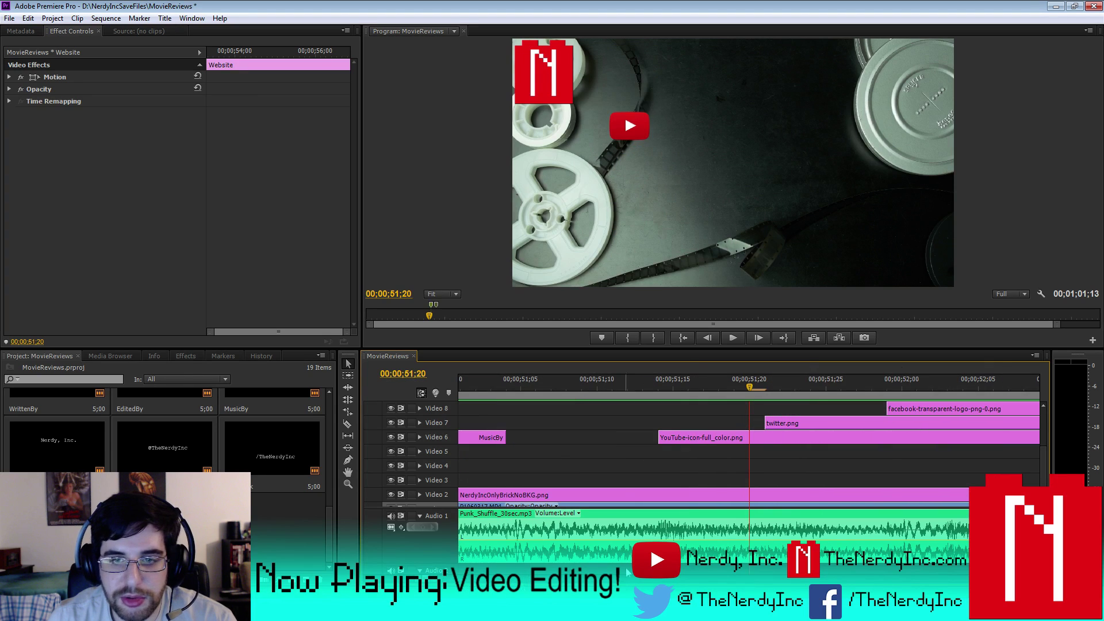
key("Right")
key("Right")
key("Right")
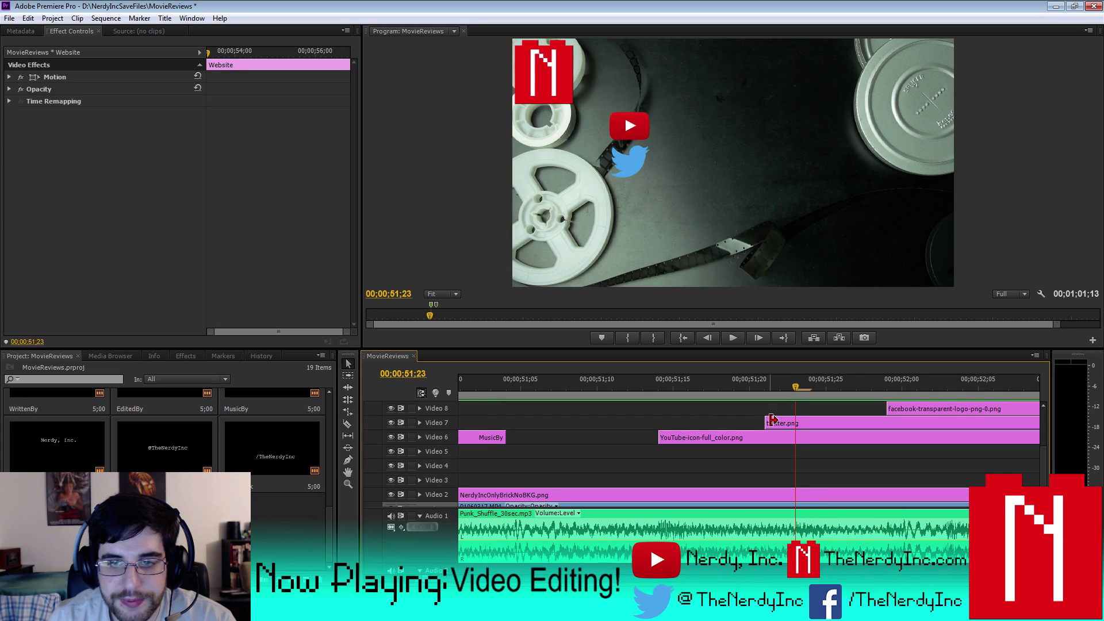
left_click_drag(769, 420, 797, 423)
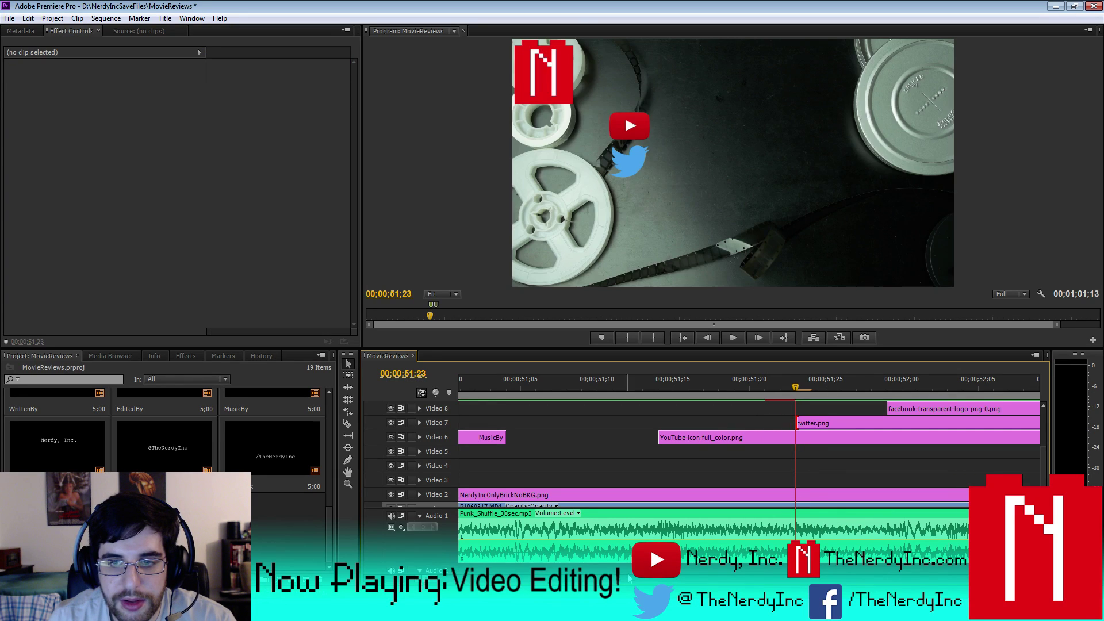
key("minus")
key("minus")
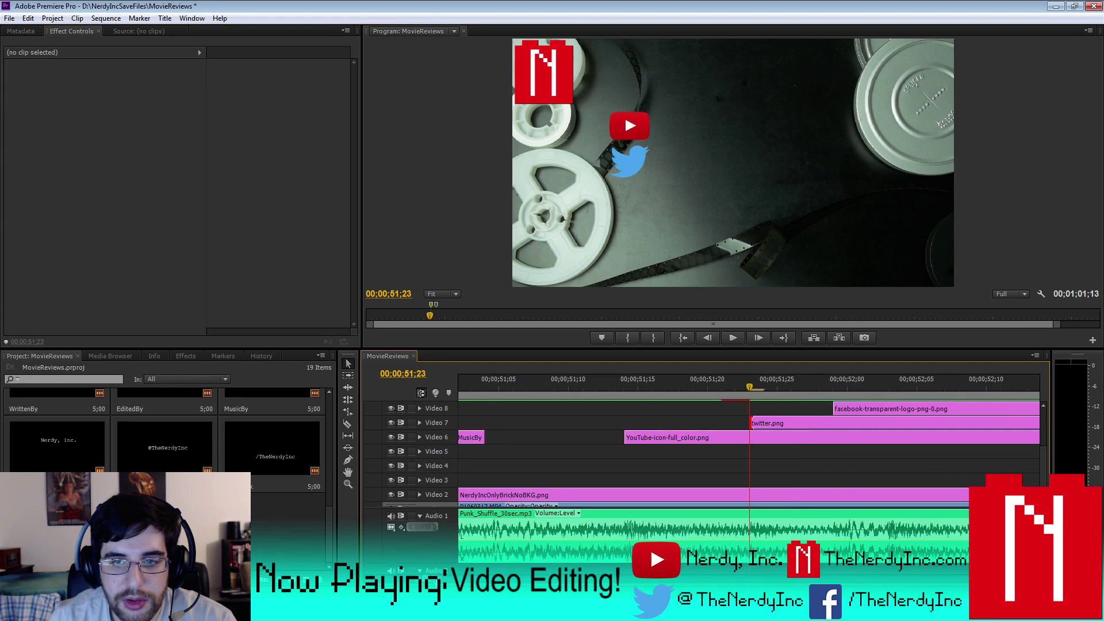
key("space")
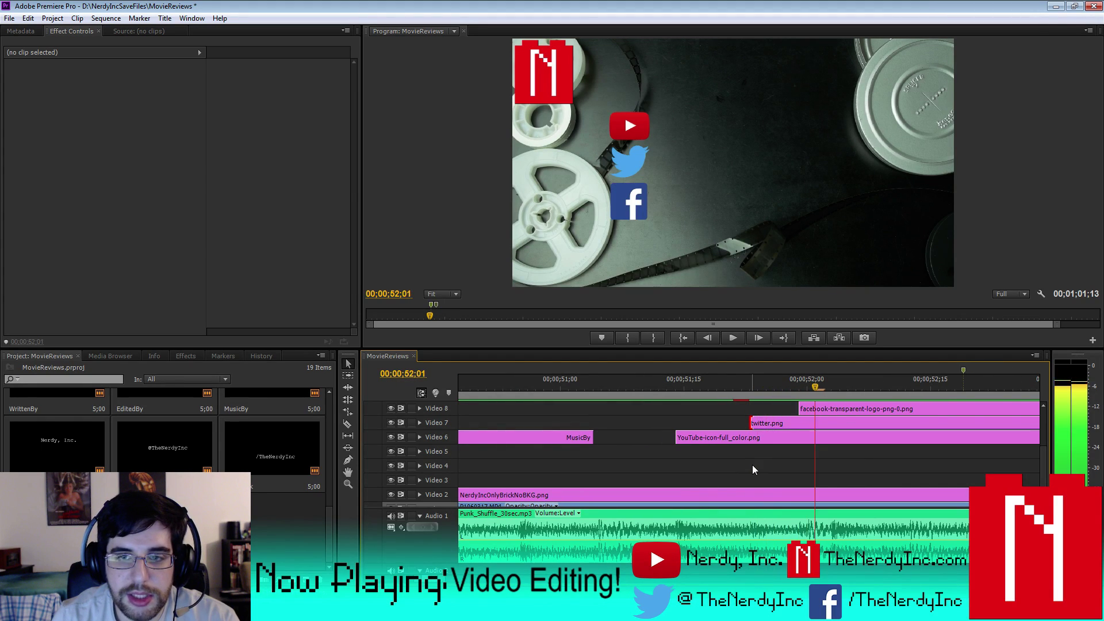
- Delay the facebook logo by three frames and start the brick logo at 52;07
left_click(804, 407)
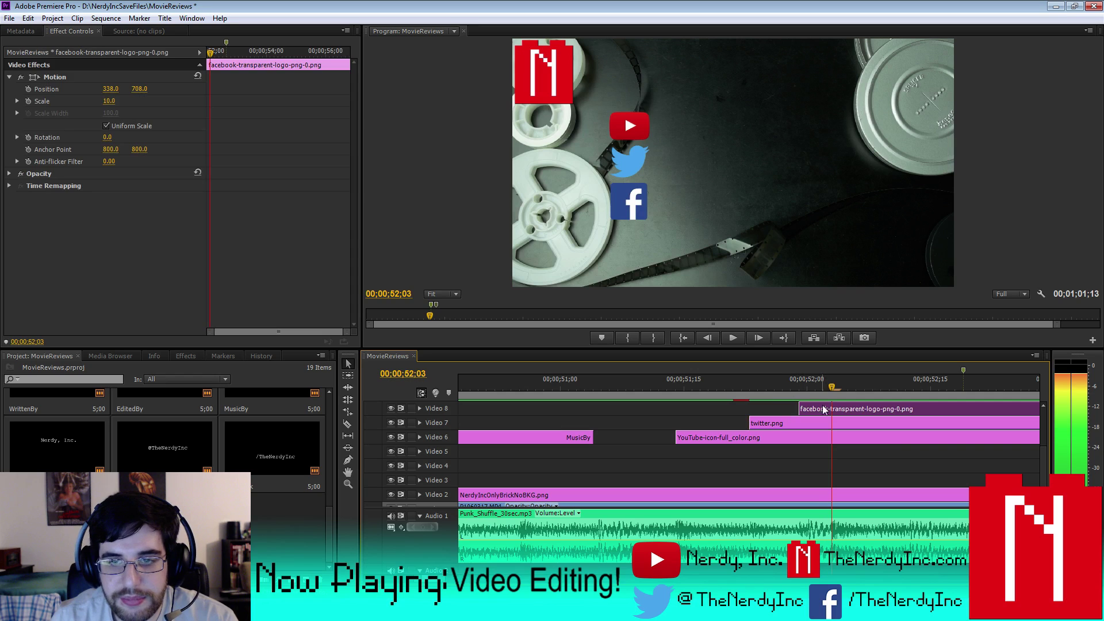
left_click_drag(800, 407, 833, 409)
scroll(1043, 471, "up", 3)
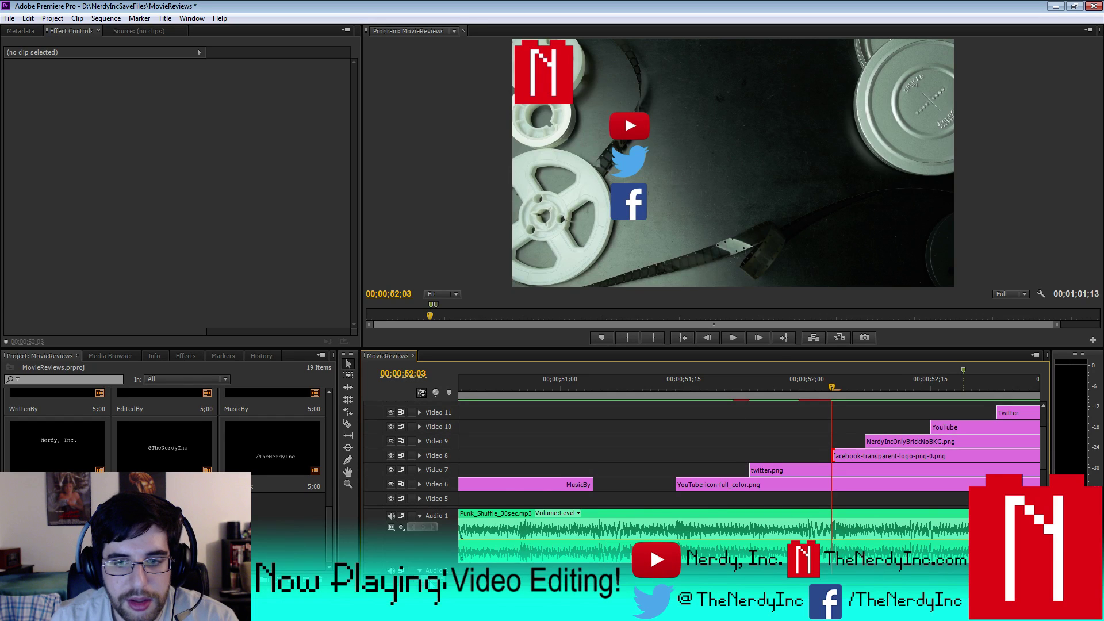
scroll(747, 448, "right", 5)
scroll(747, 448, "left", 5)
left_click_drag(686, 384, 769, 387)
left_click(746, 444)
left_click_drag(713, 440, 770, 441)
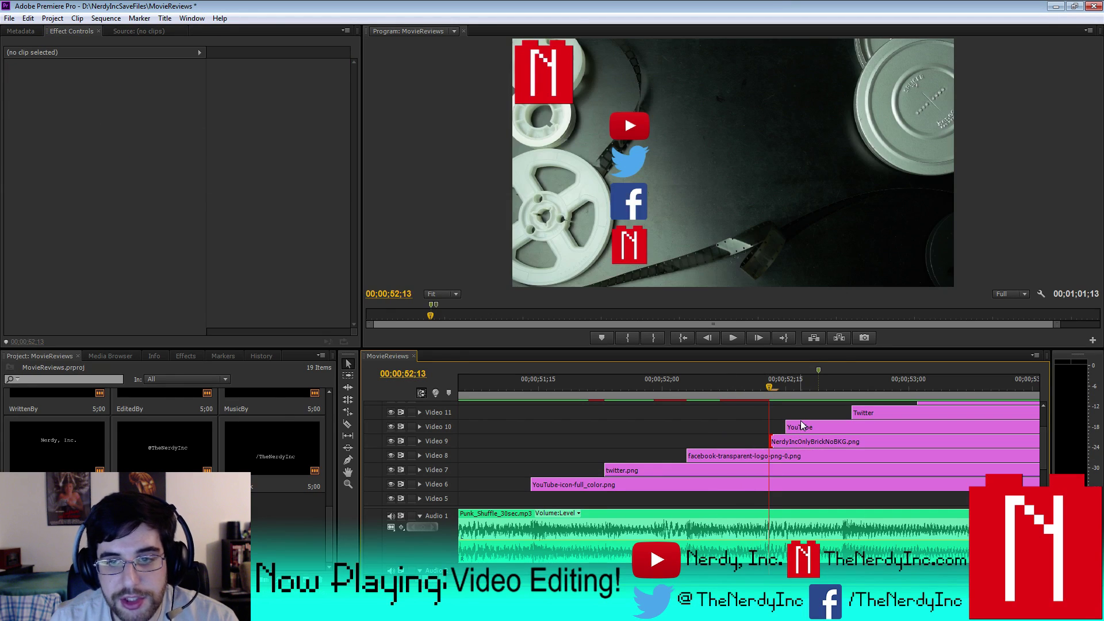
- Delay the Nerdy, Inc. YouTube label by six frames and start the Twitter label at the playhead
key("Down")
key("space")
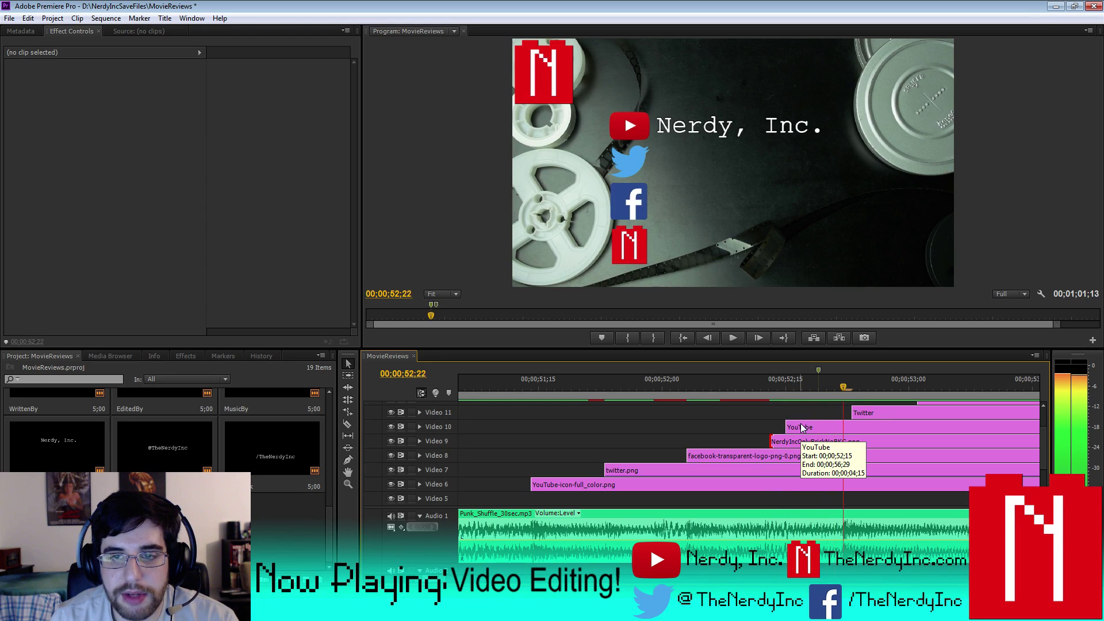
left_click(802, 427)
left_click_drag(786, 426, 853, 429)
key("space")
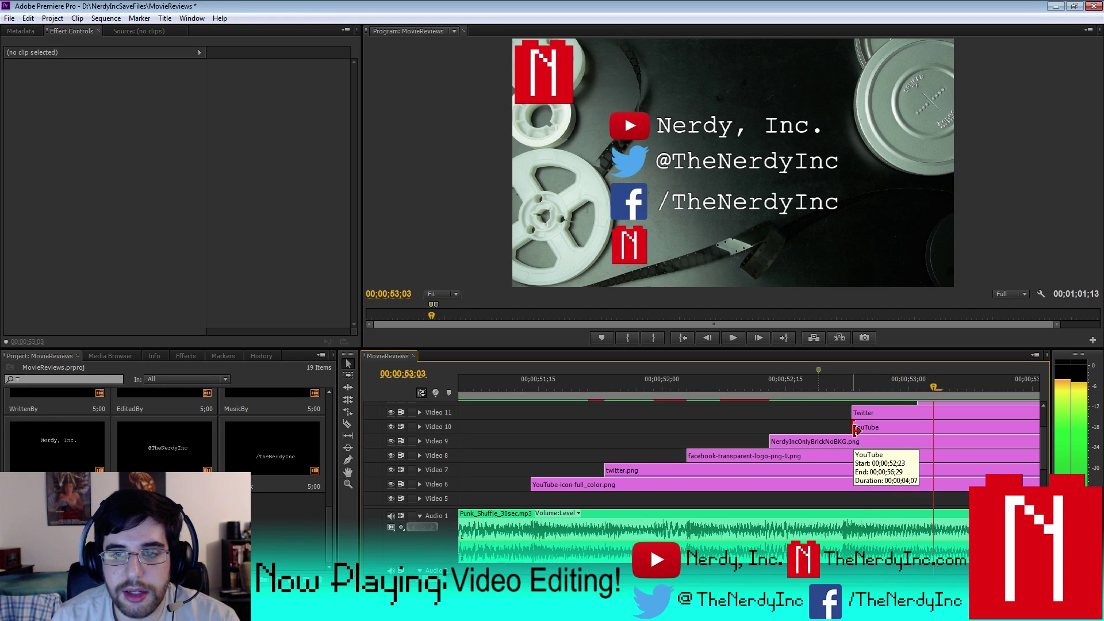
left_click(877, 412)
left_click_drag(853, 412, 937, 417)
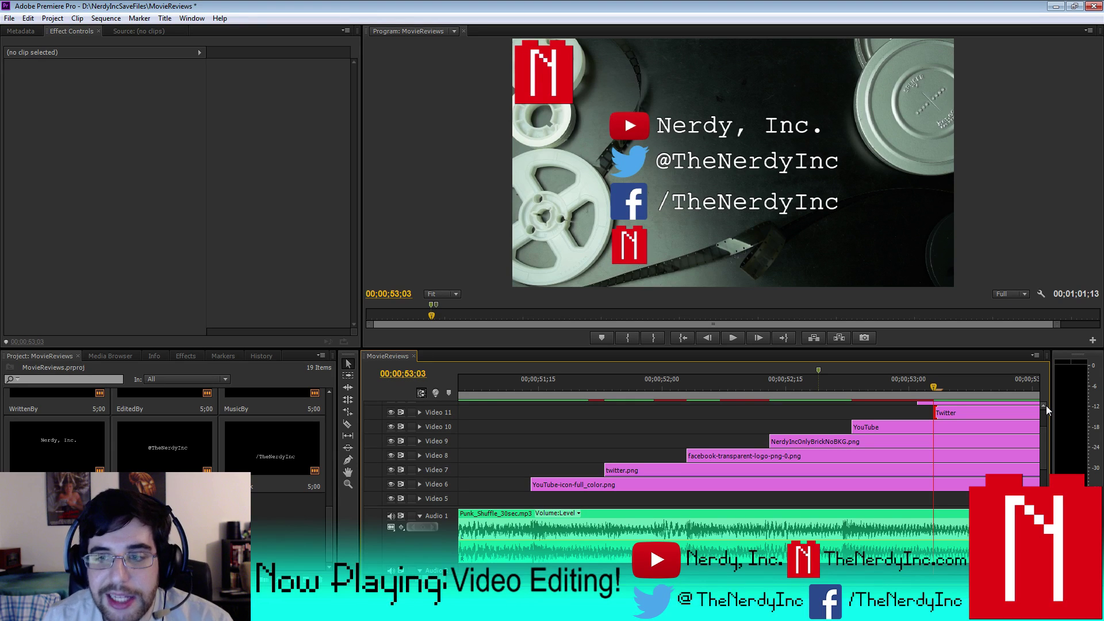
- Start the Facebook label on Video 12 at the playhead and push the Website label on Video 13 later
scroll(1046, 406, "up", 3)
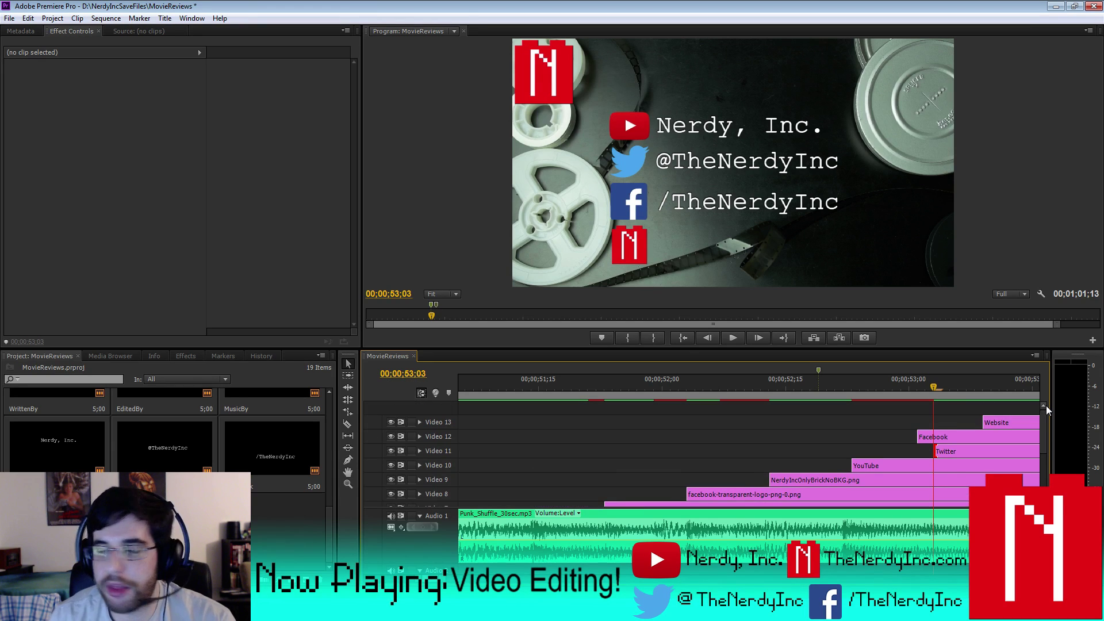
key("space")
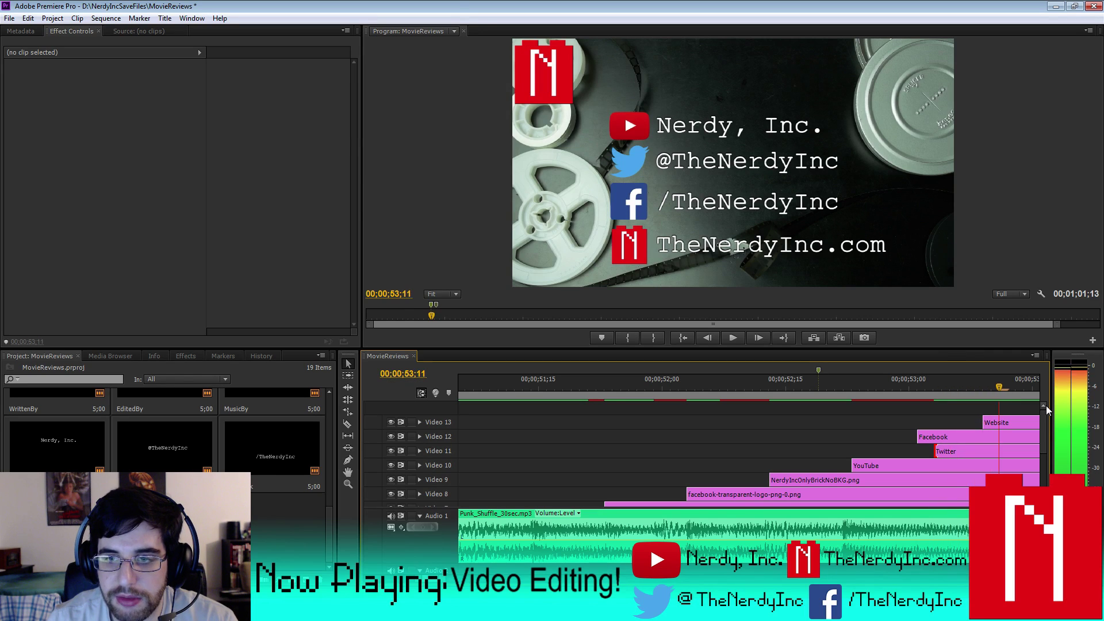
left_click(953, 437)
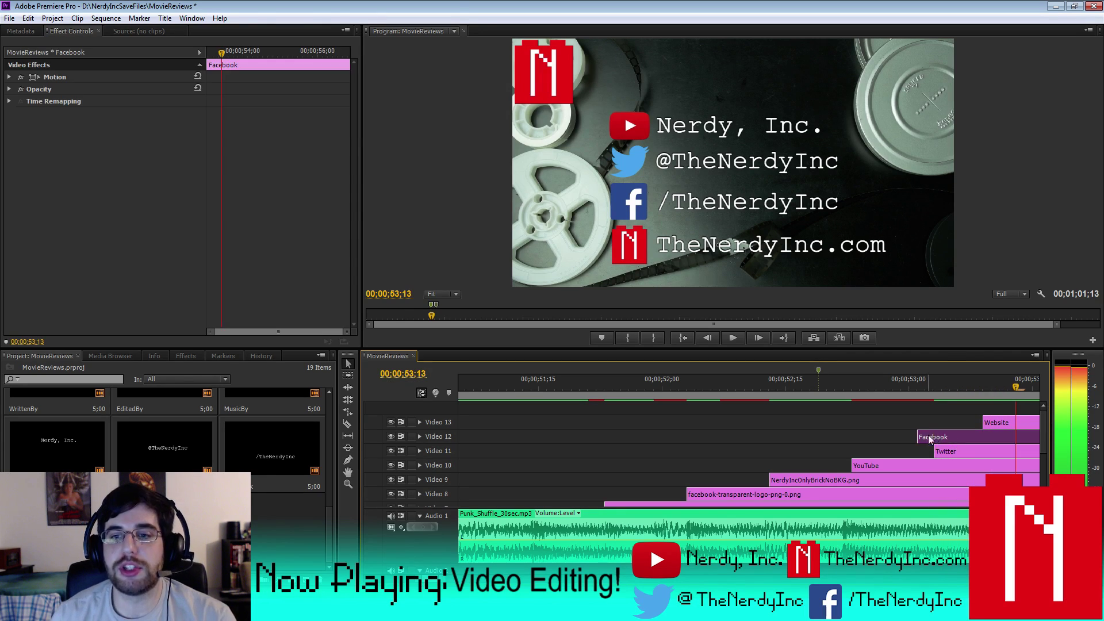
left_click_drag(918, 436, 1018, 437)
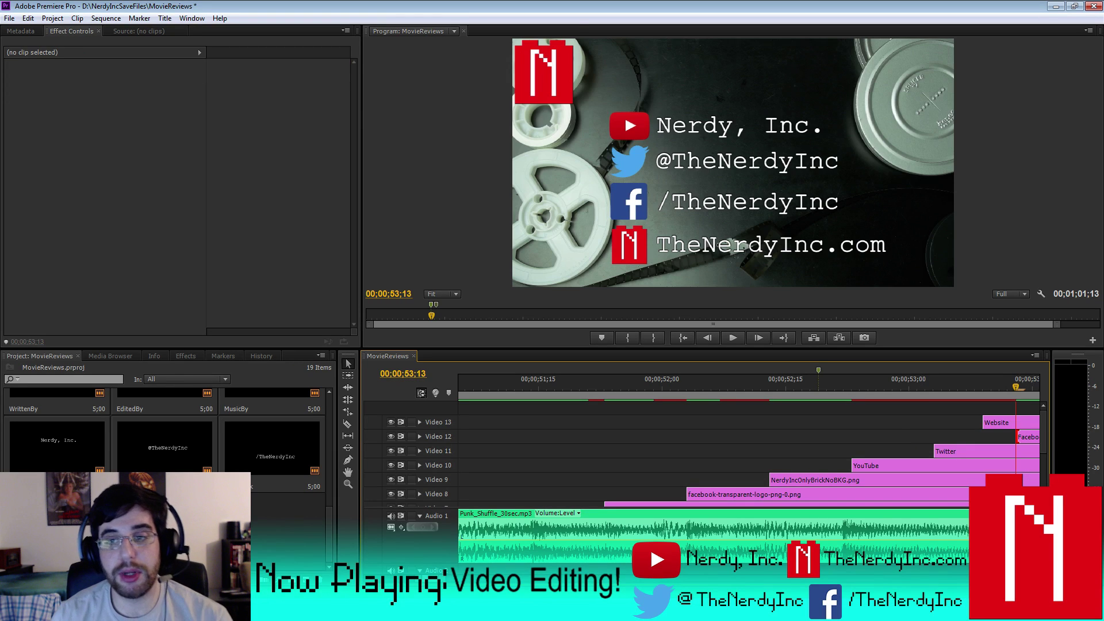
key("minus")
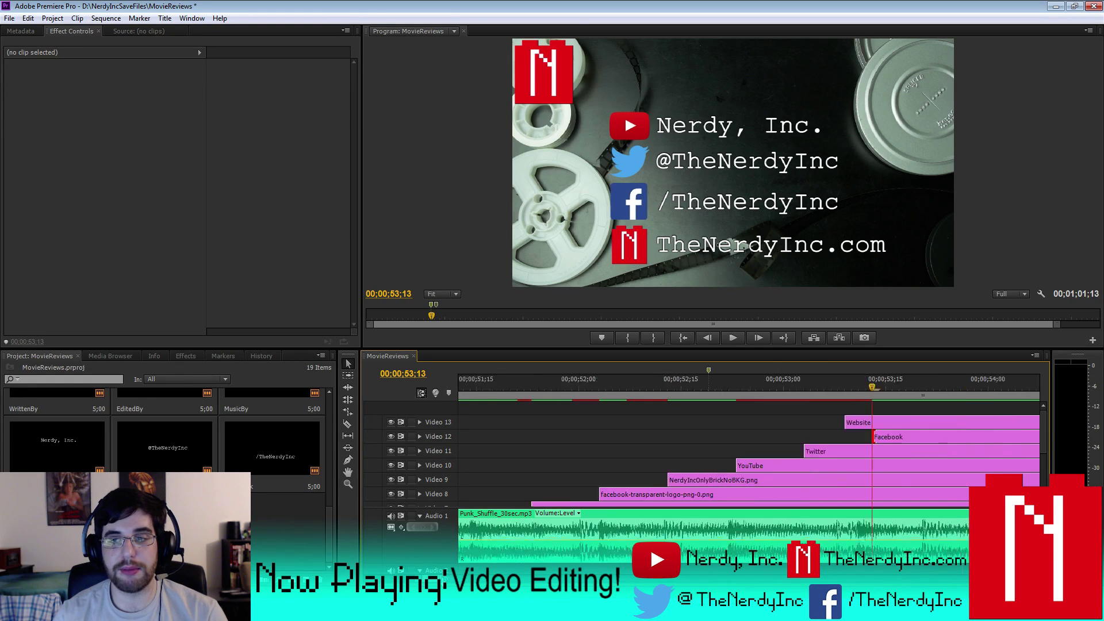
key("Right")
key("Right")
key("Right")
key("Right")
key("Right")
key("Right")
key("Right")
key("Right")
key("Right")
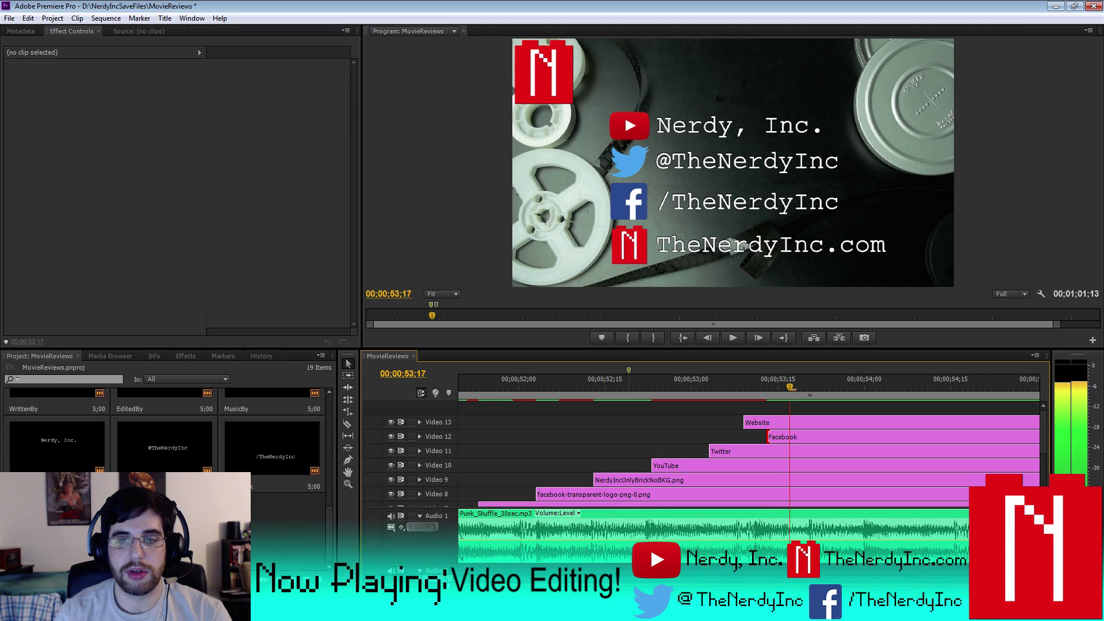
key("Right")
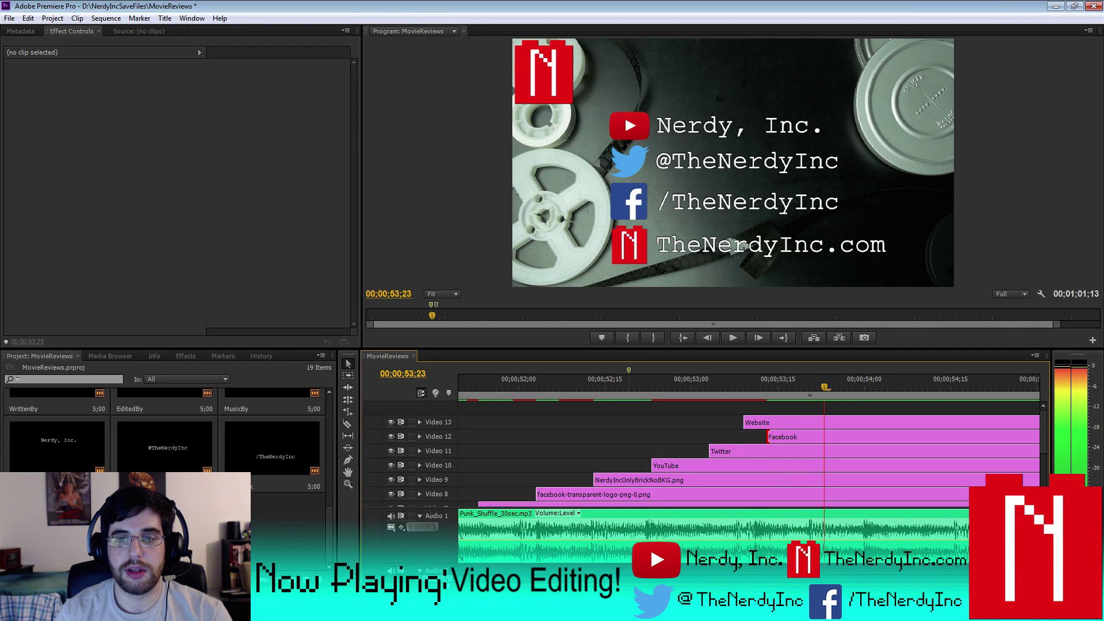
left_click(768, 419)
left_click_drag(746, 422, 826, 426)
key("minus")
key("minus")
key("equal")
key("equal")
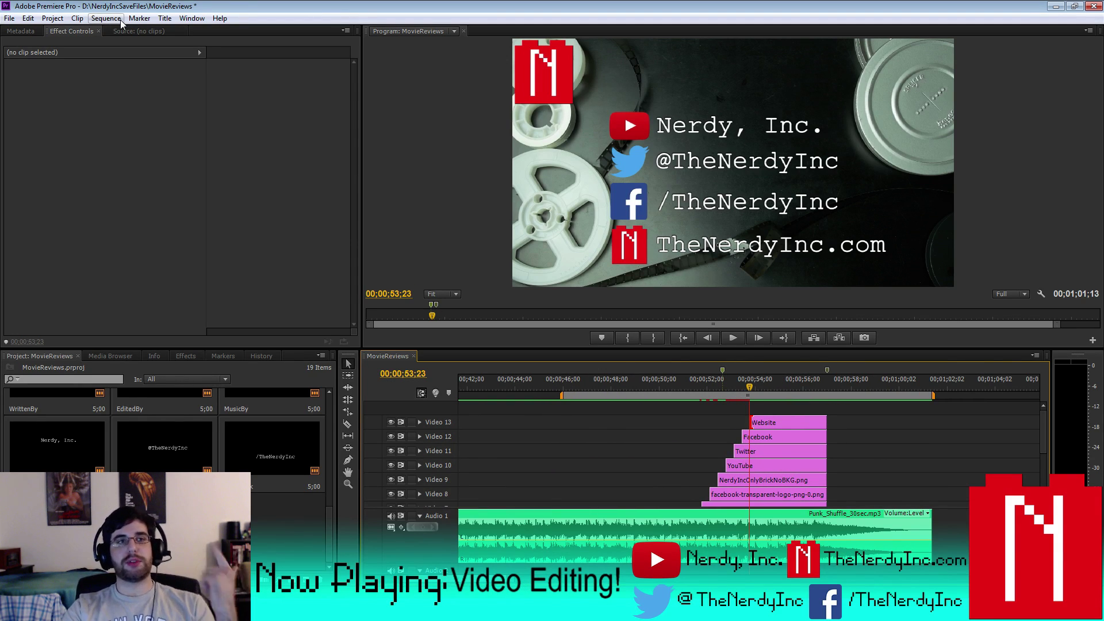
- Save the project and render the entire work area
left_click(106, 18)
left_click(139, 17)
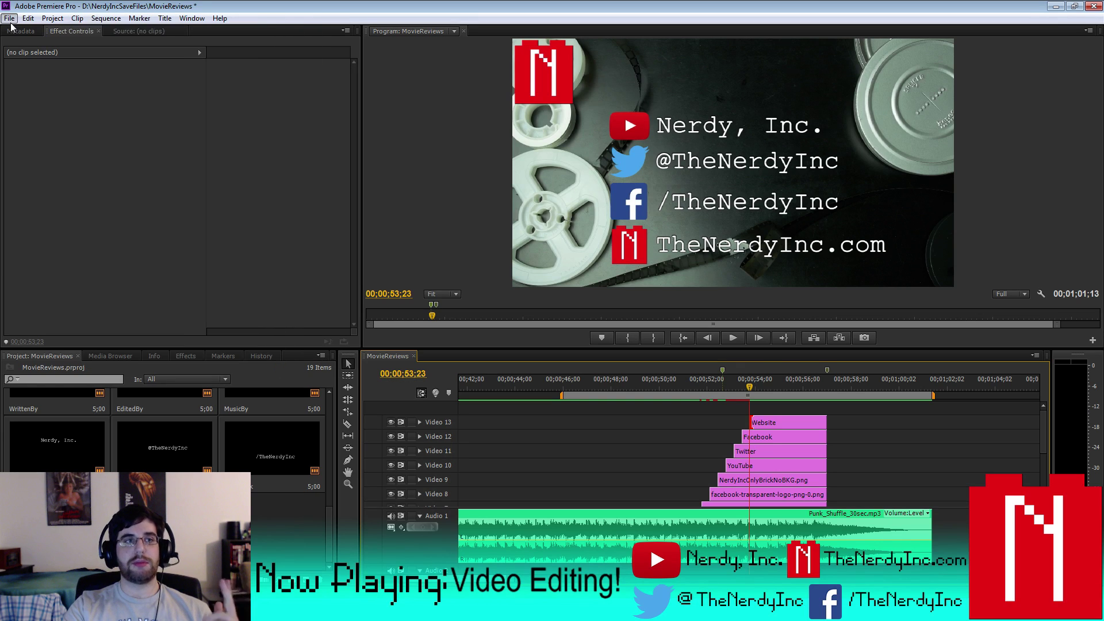
left_click(10, 18)
left_click(23, 118)
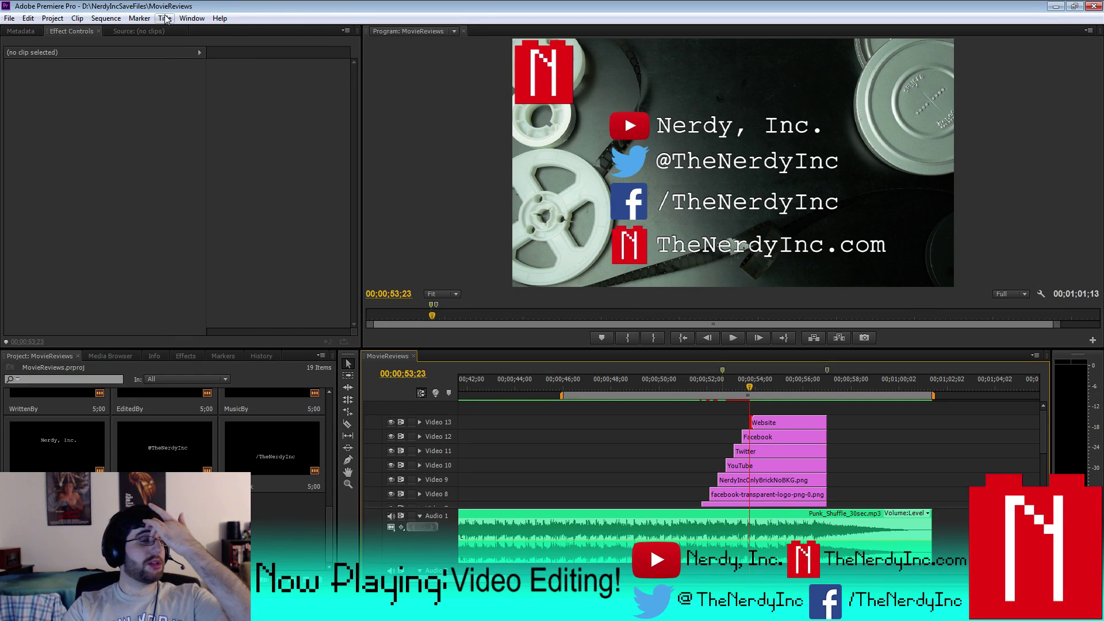
left_click(106, 18)
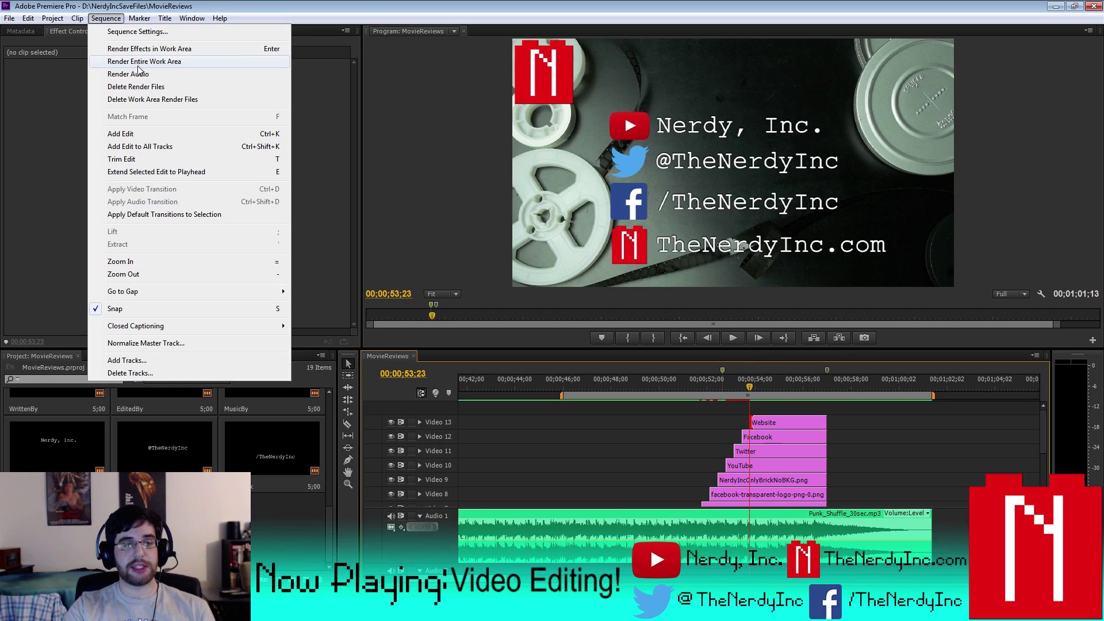
left_click(164, 65)
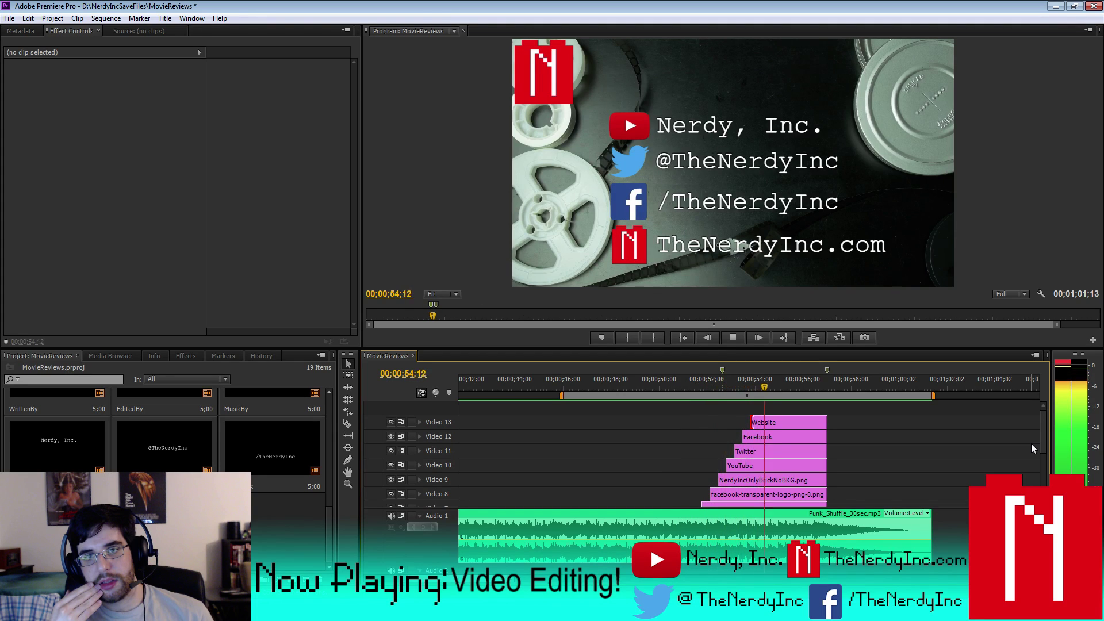
- Replay the end card from about 51;08 to watch the logos pop in
left_click(728, 334)
left_click(689, 377)
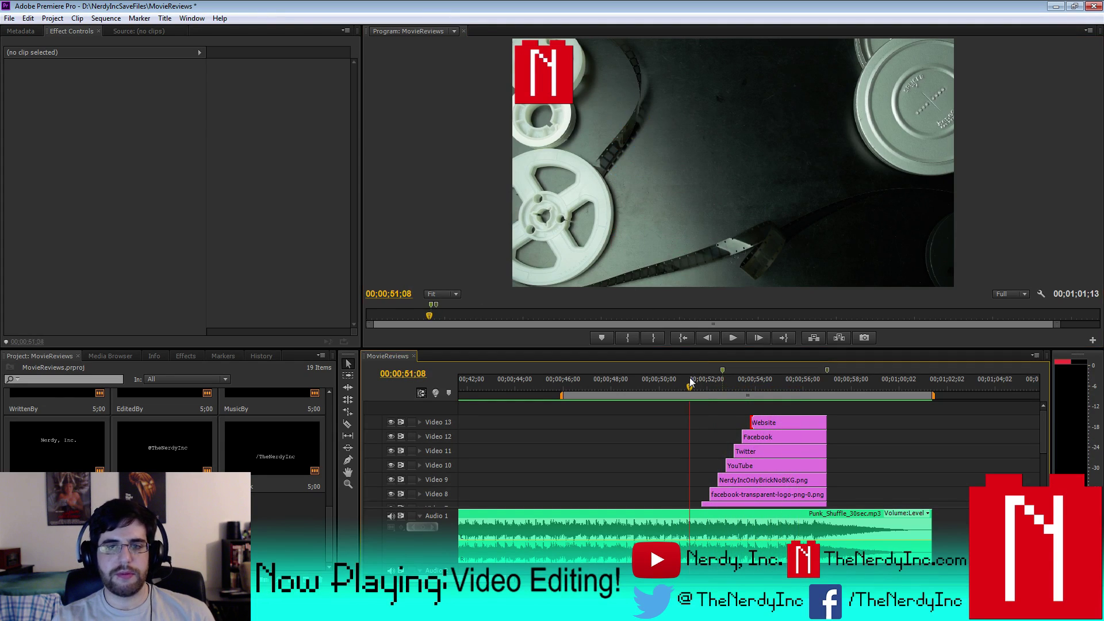
left_click(740, 337)
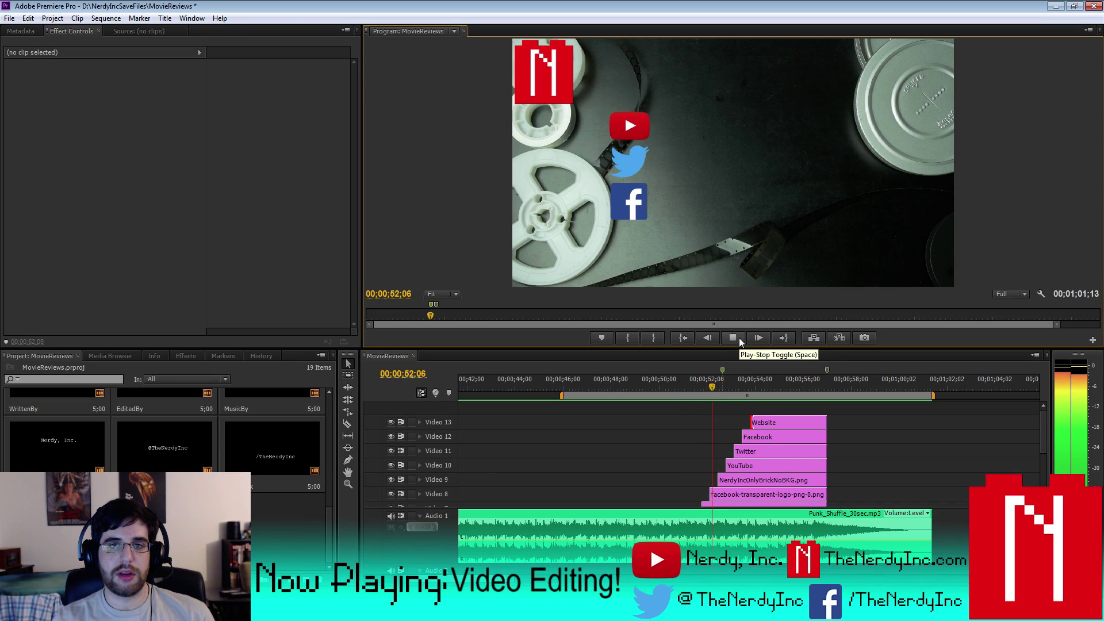
left_click(739, 337)
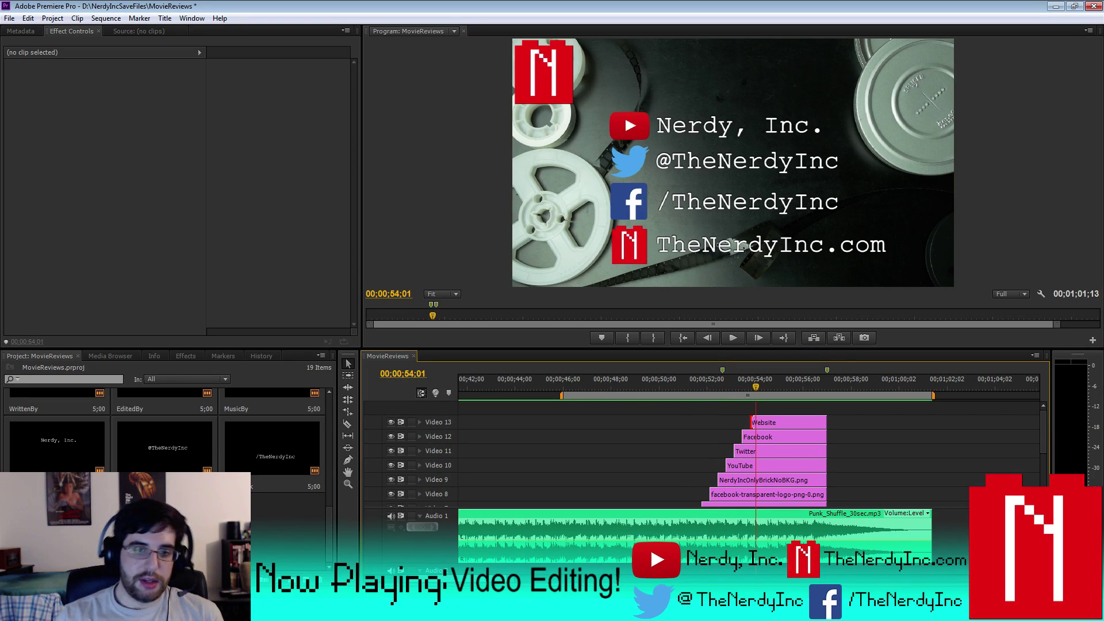
left_click(704, 382)
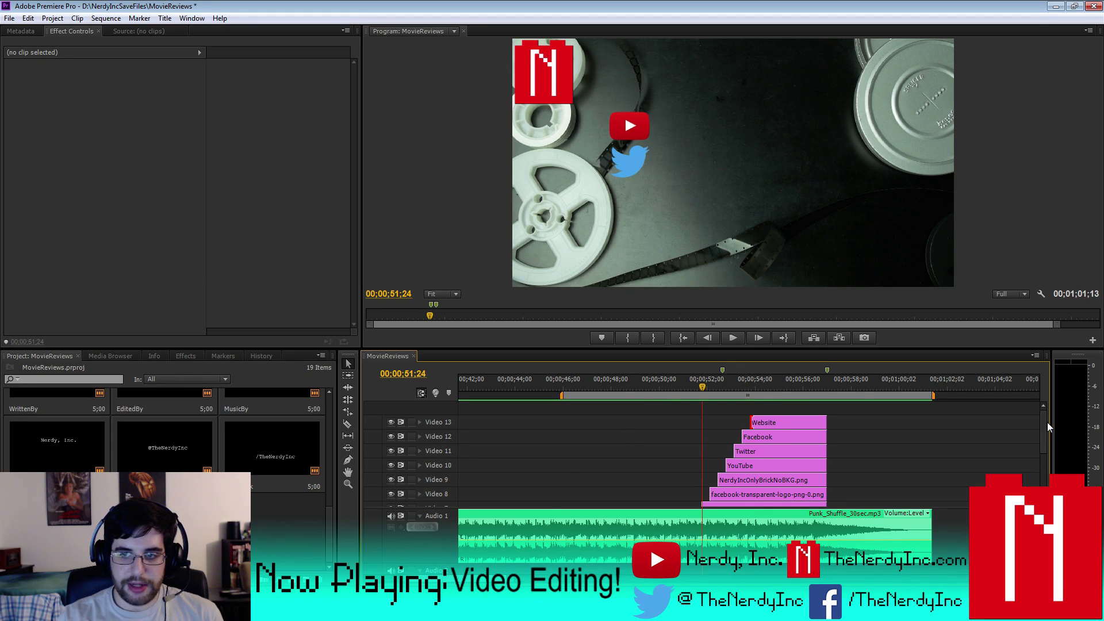
scroll(980, 470, "down", 3)
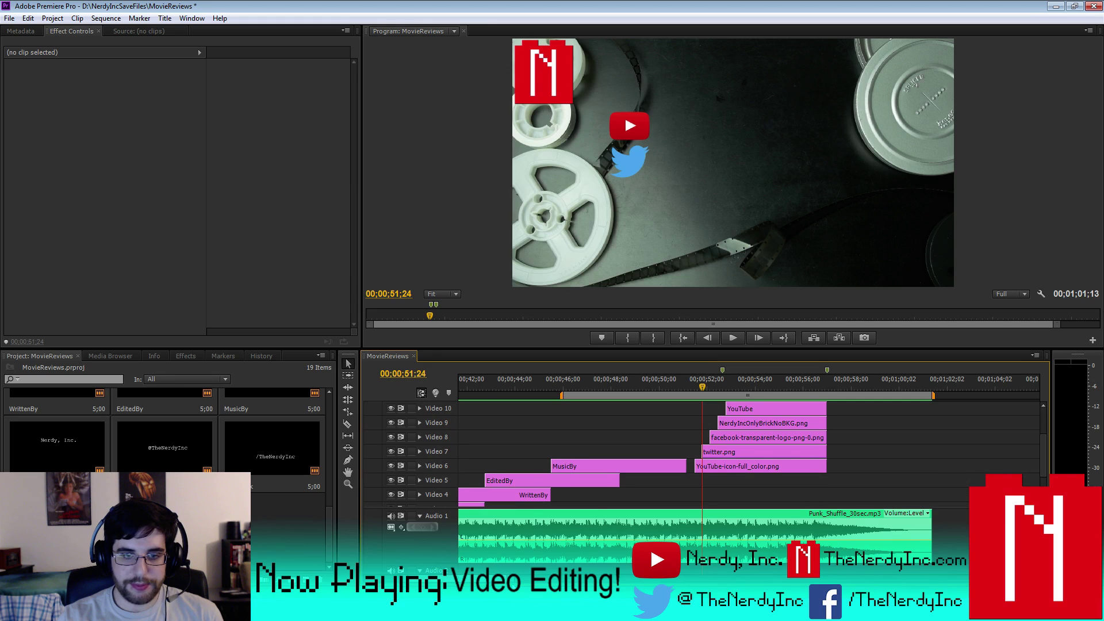
scroll(980, 470, "up", 8)
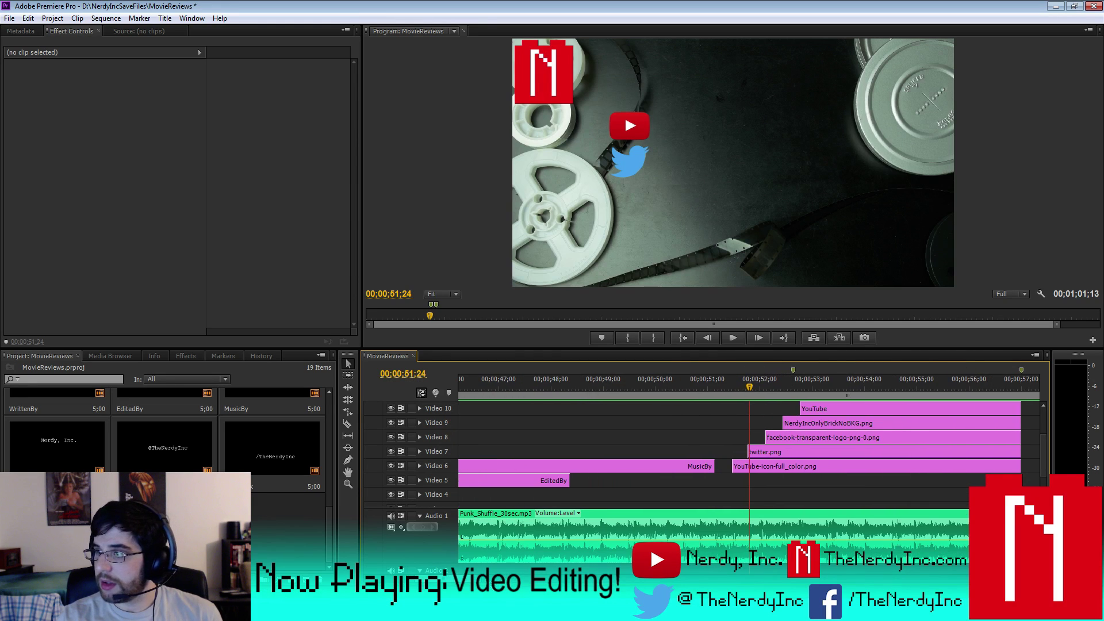
left_click(723, 377)
key("space")
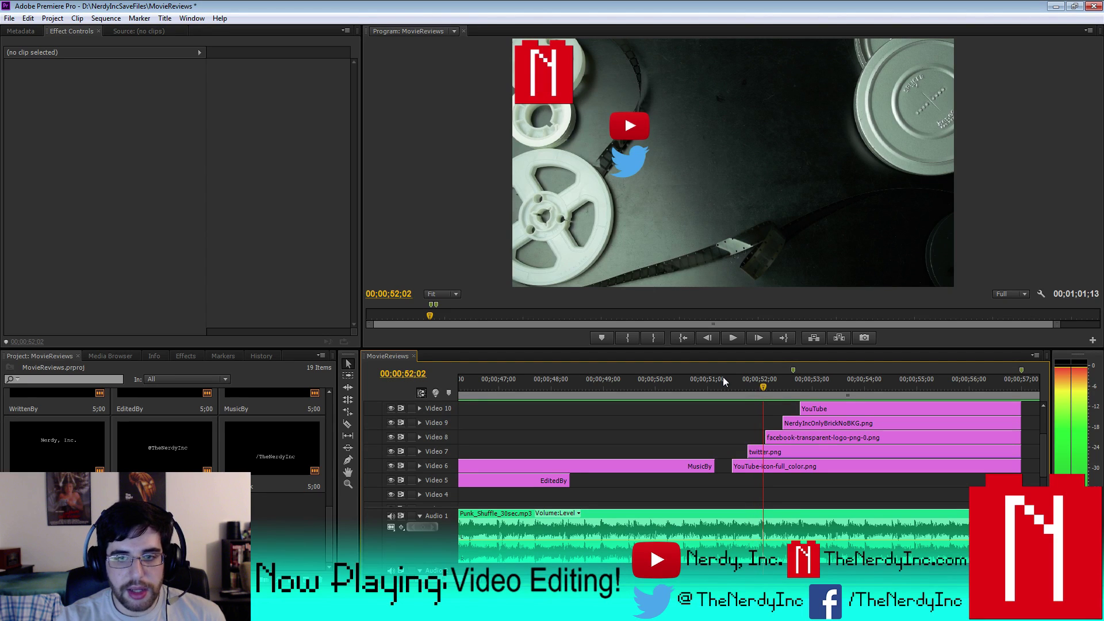
- Make the Facebook logo clip start at 52;03
key("=")
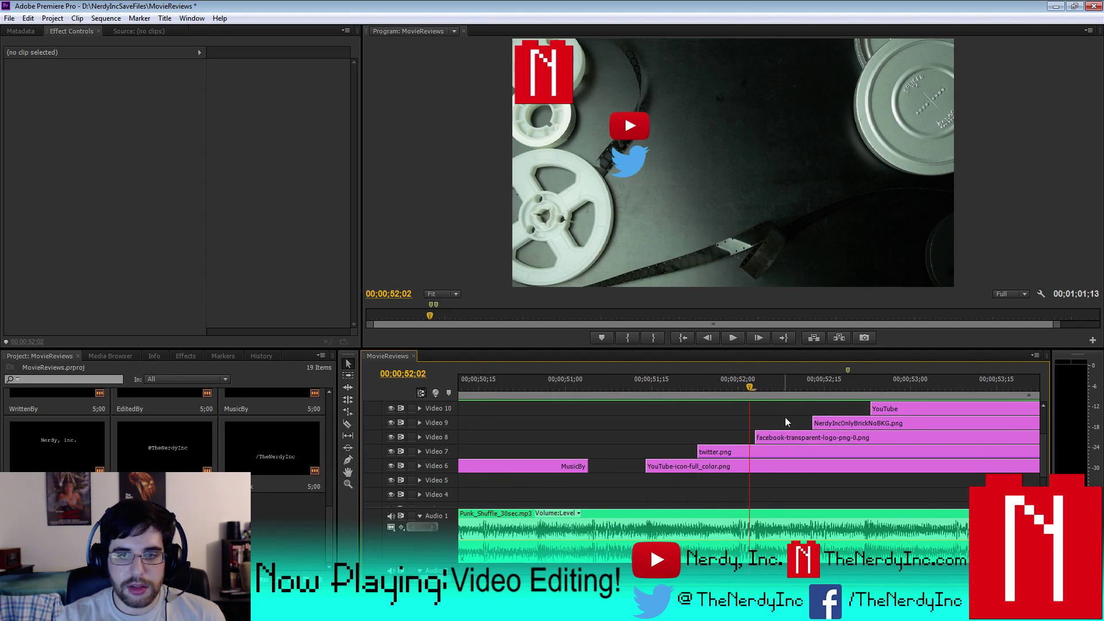
left_click(770, 438)
left_click_drag(758, 438, 751, 439)
key("space")
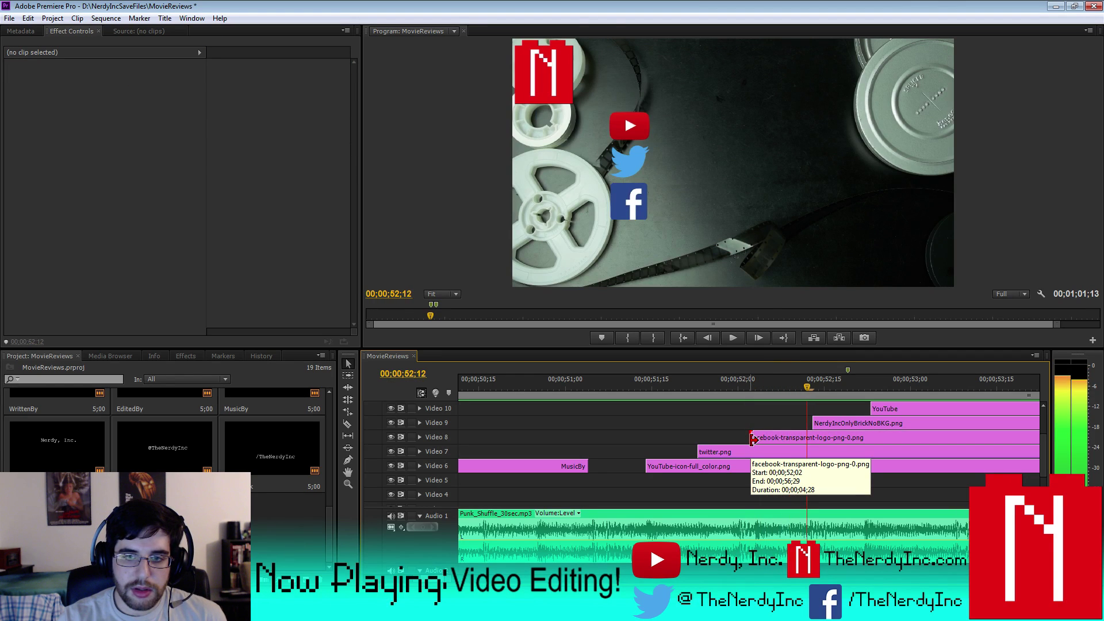
key("space")
key("Left")
key("Left")
key("Left")
key("Left")
key("Left")
key("Left")
key("Left")
key("Left")
key("Left")
key("Left")
key("Left")
key("Left")
key("Left")
key("Right")
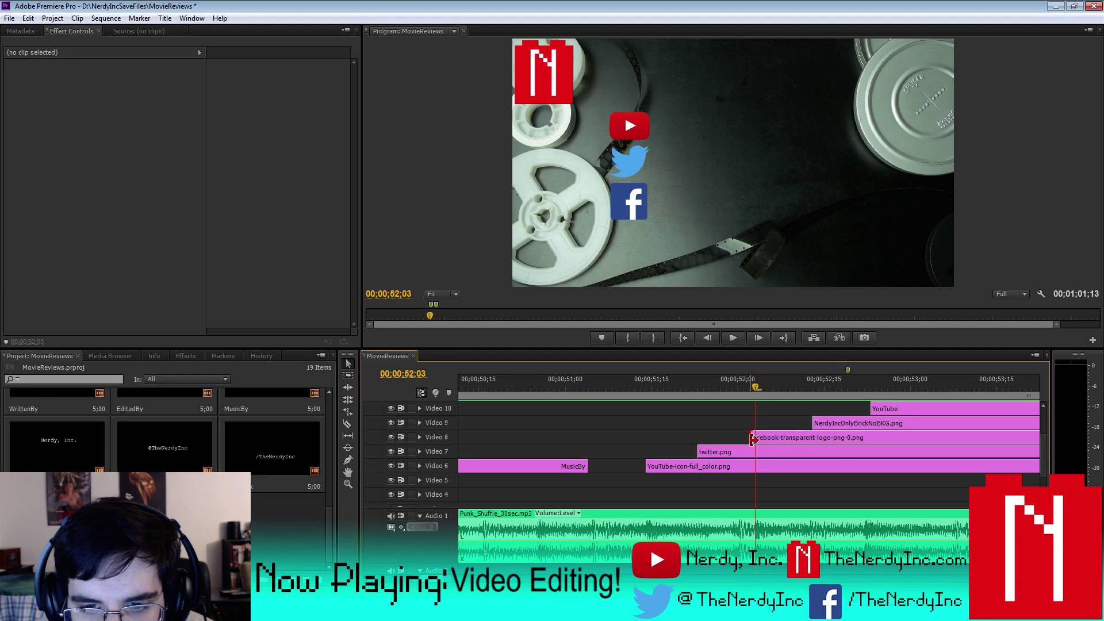
key("Left")
key("Right")
key("Left")
key("Right")
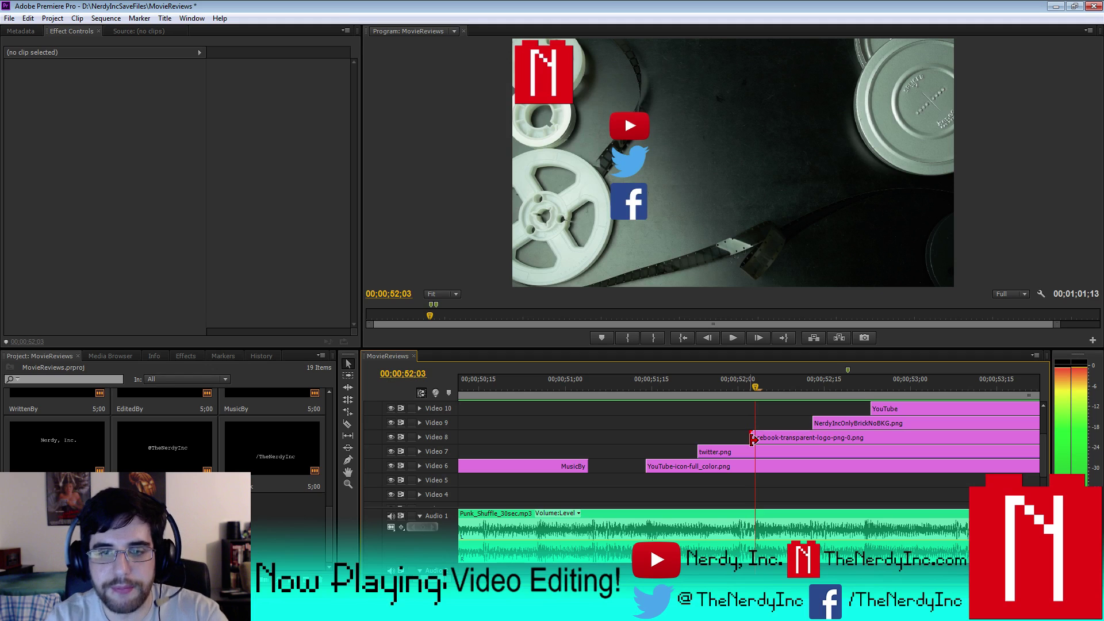
left_click_drag(753, 438, 756, 438)
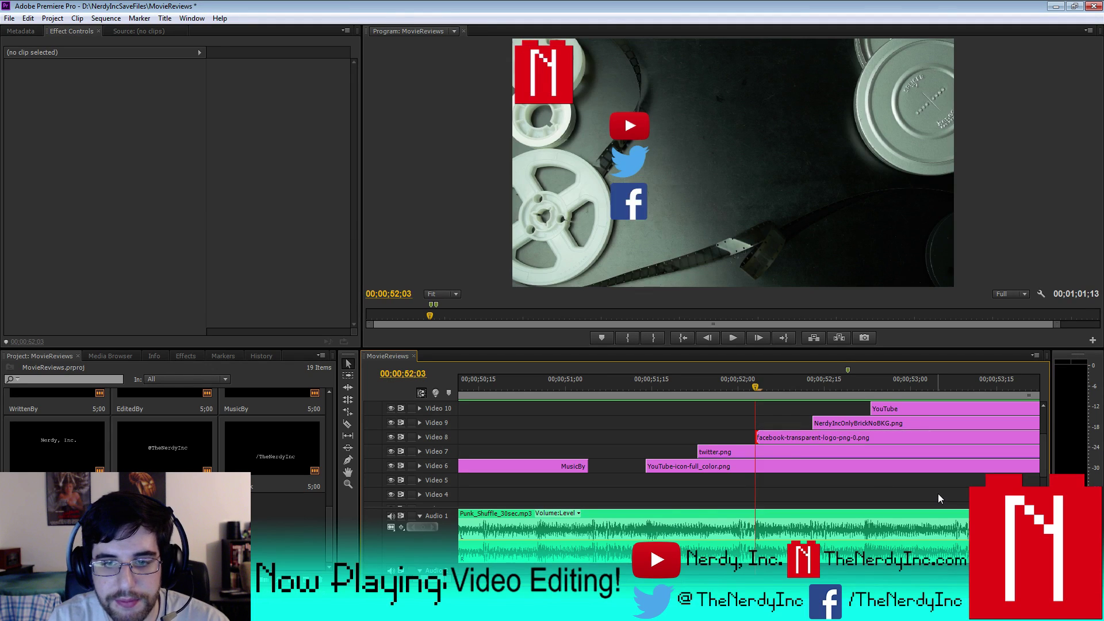
- Make the twitter.png logo start at 51;24
key("Left")
key("Left")
key("Left")
key("Left")
key("Left")
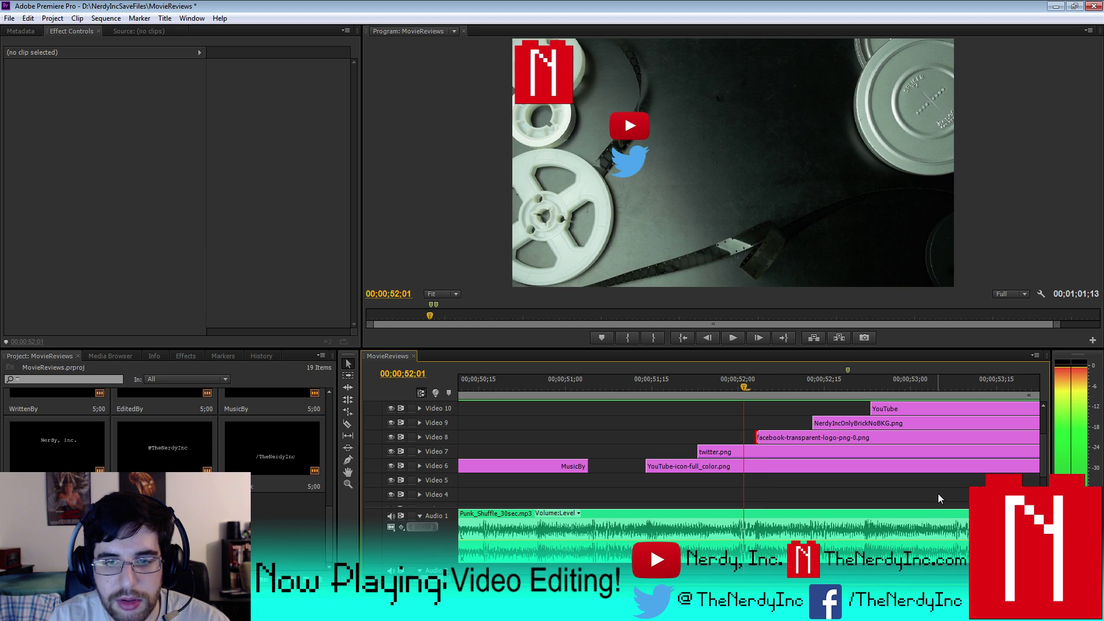
key("Left")
key("Left")
key("Left")
key("Left")
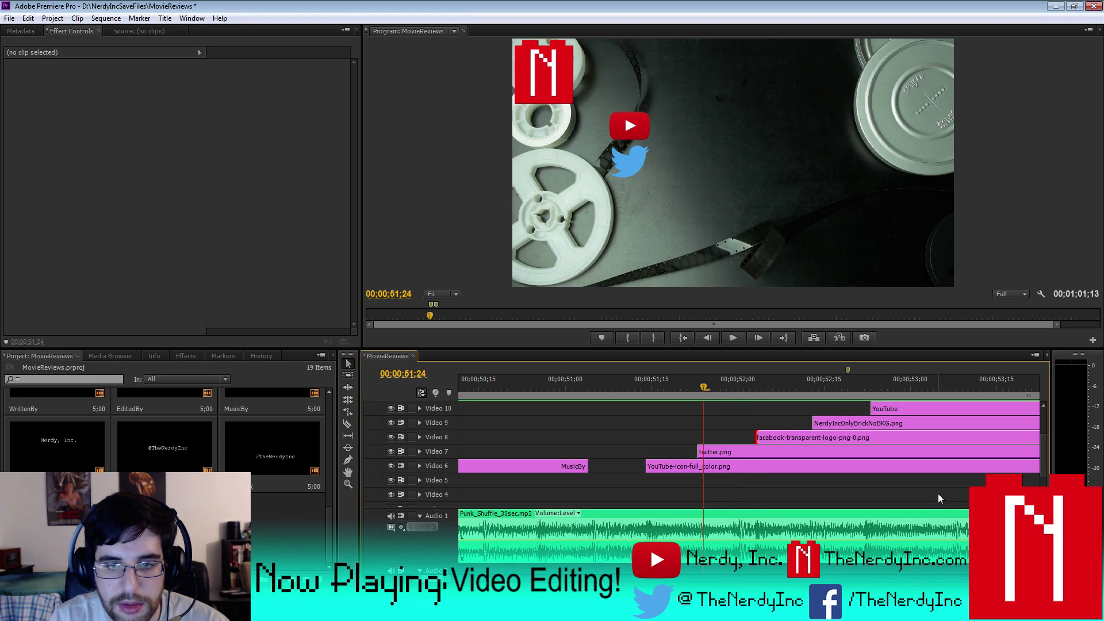
left_click(716, 452)
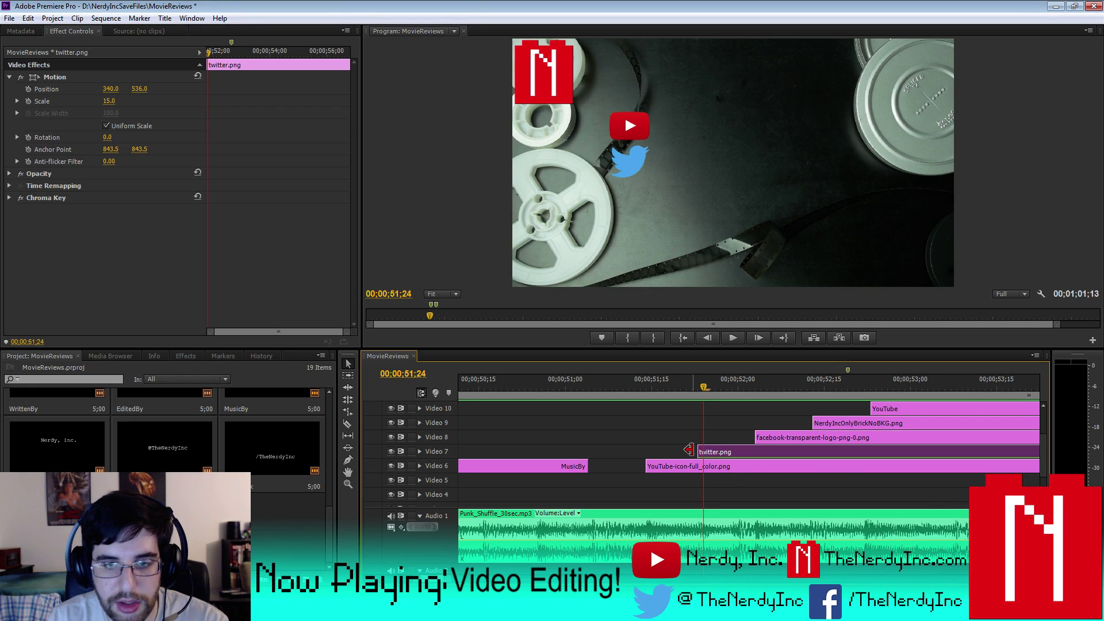
left_click_drag(693, 452, 705, 452)
- Make the YouTube logo start at 51;14
key("Left")
key("Left")
key("Left")
key("Left")
key("Left")
key("Left")
key("Left")
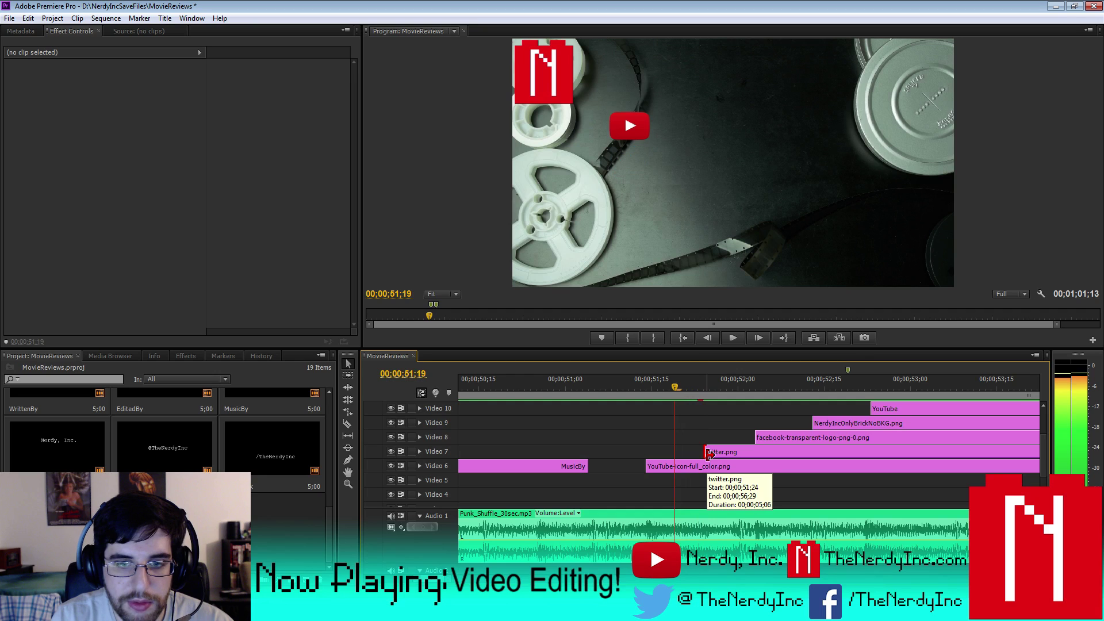
key("Left")
key("Left")
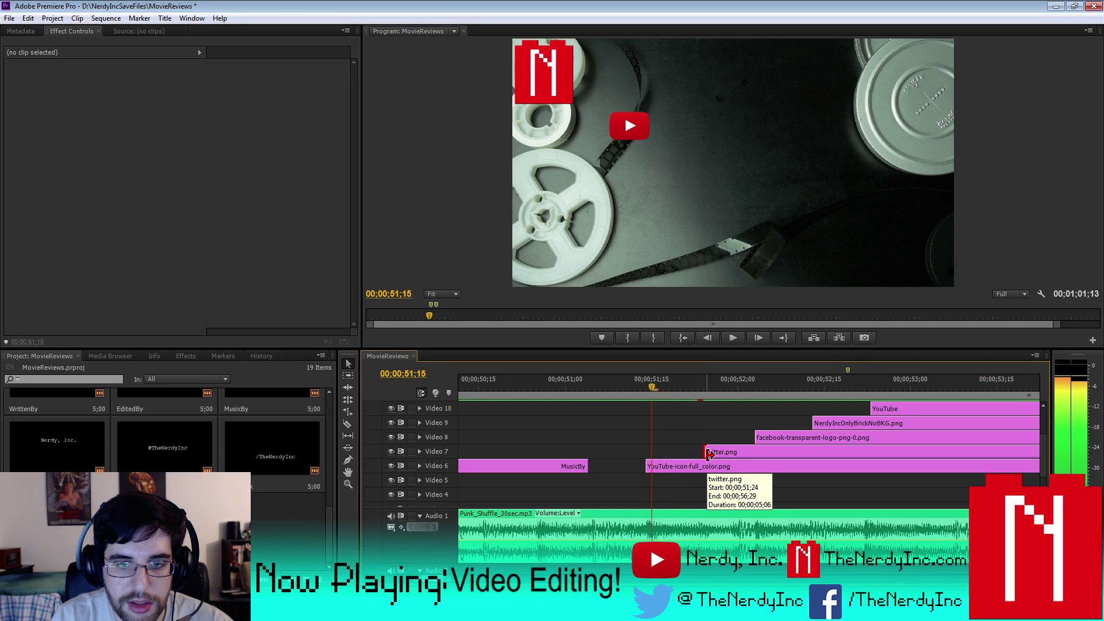
left_click_drag(650, 463, 654, 465)
key("Left")
key("Right")
key("Left")
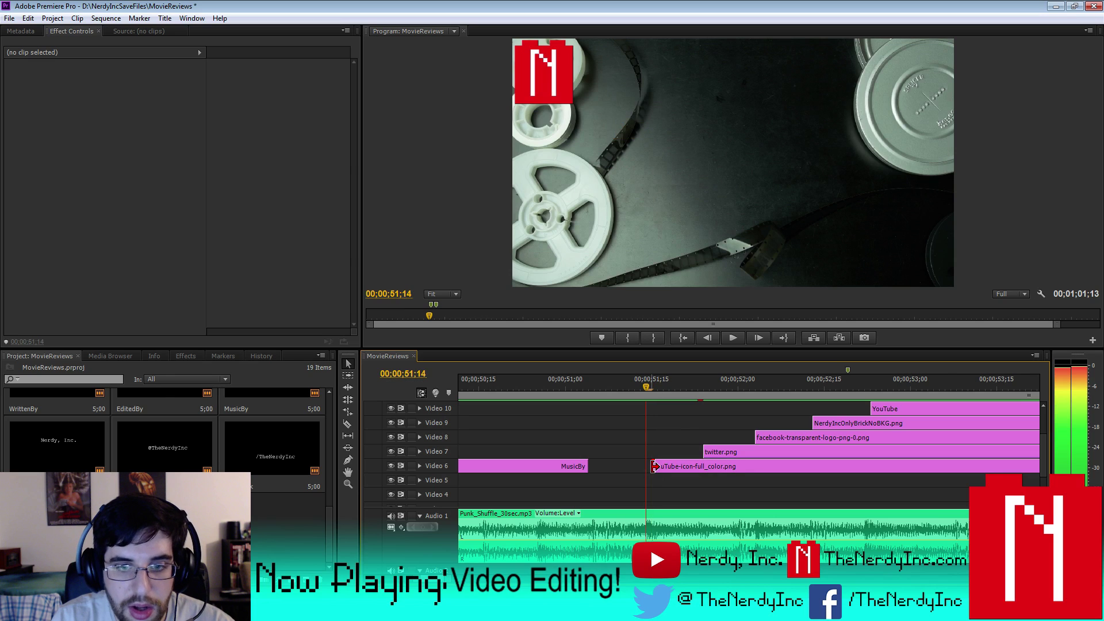
key("Right")
key("Left")
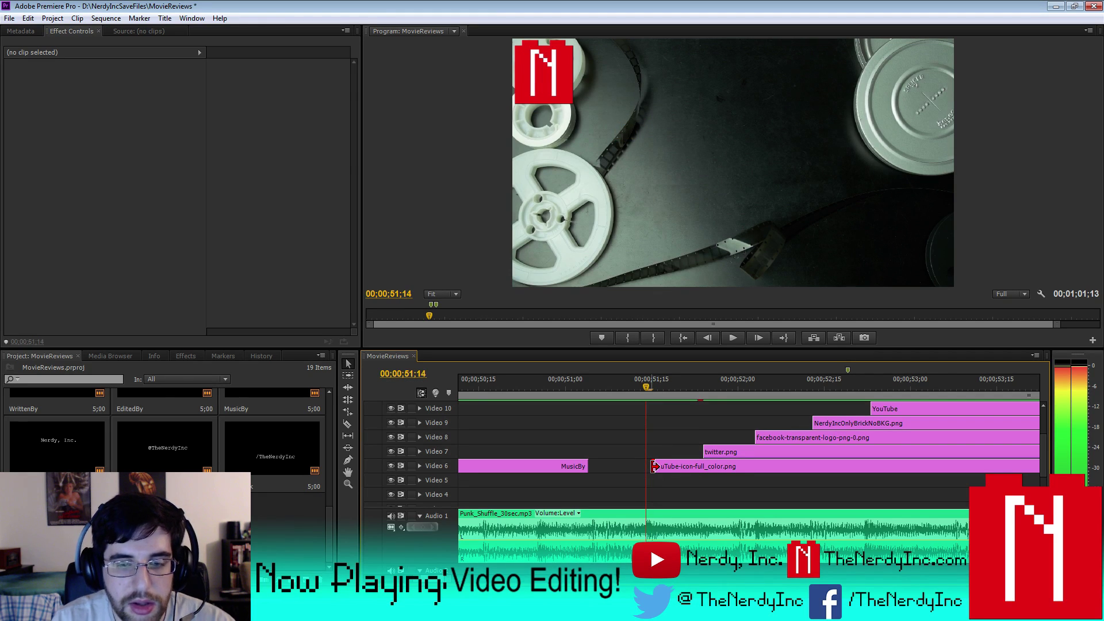
left_click_drag(654, 466, 648, 466)
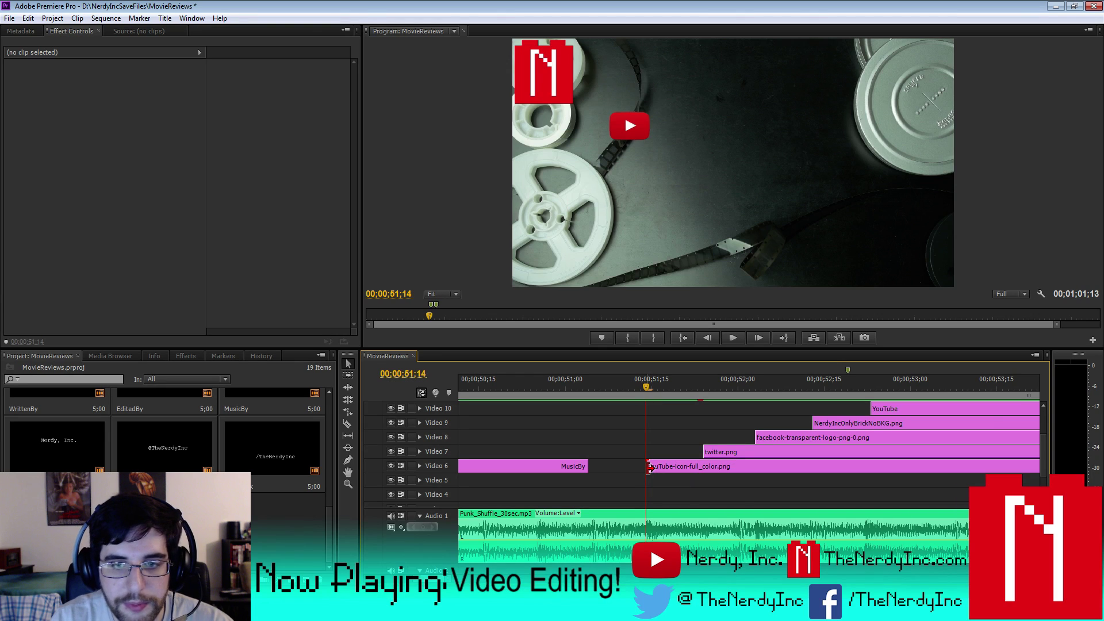
- Step through the logo entrances and start the Nerdy Inc brick logo at 52;12
key("Right")
key("Right")
key("Right")
key("Right")
key("Right")
key("Right")
key("Right")
key("Right")
key("Right")
key("Right")
key("Right")
key("Right")
key("Right")
key("Right")
key("Right")
key("Right")
key("Right")
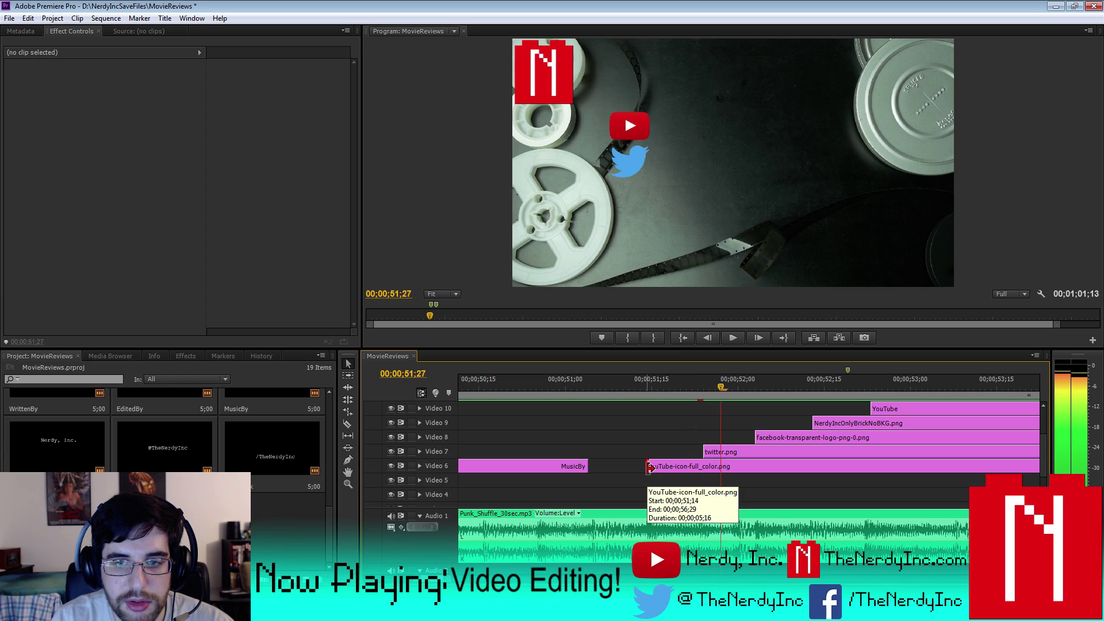
key("Right")
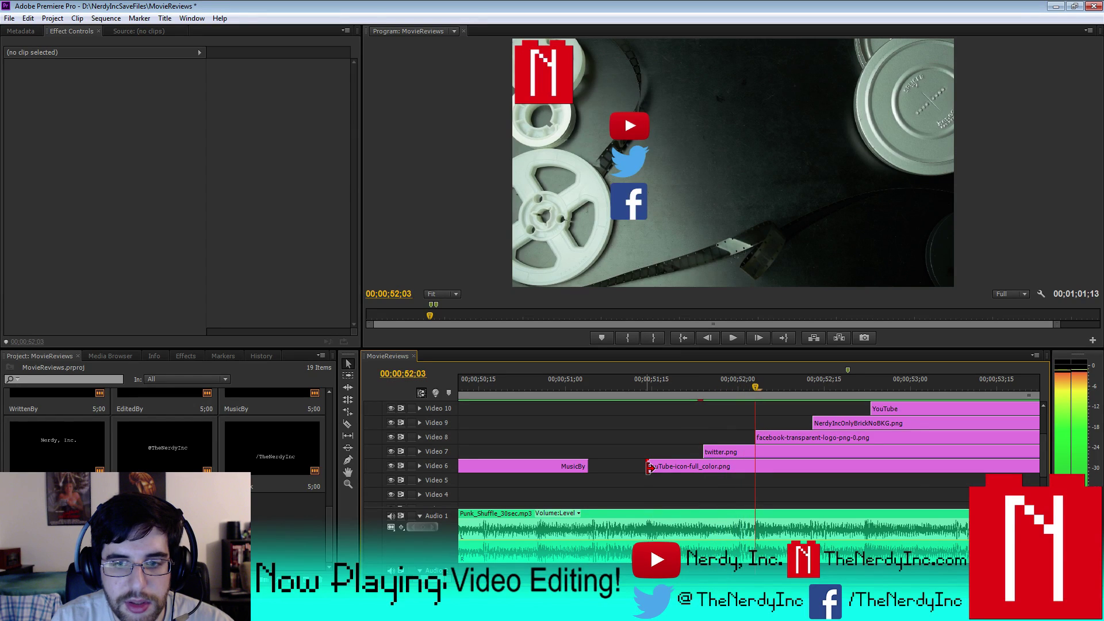
key("Left")
key("Left")
key("Left")
key("Left")
key("Left")
key("Left")
key("Left")
key("Left")
key("Left")
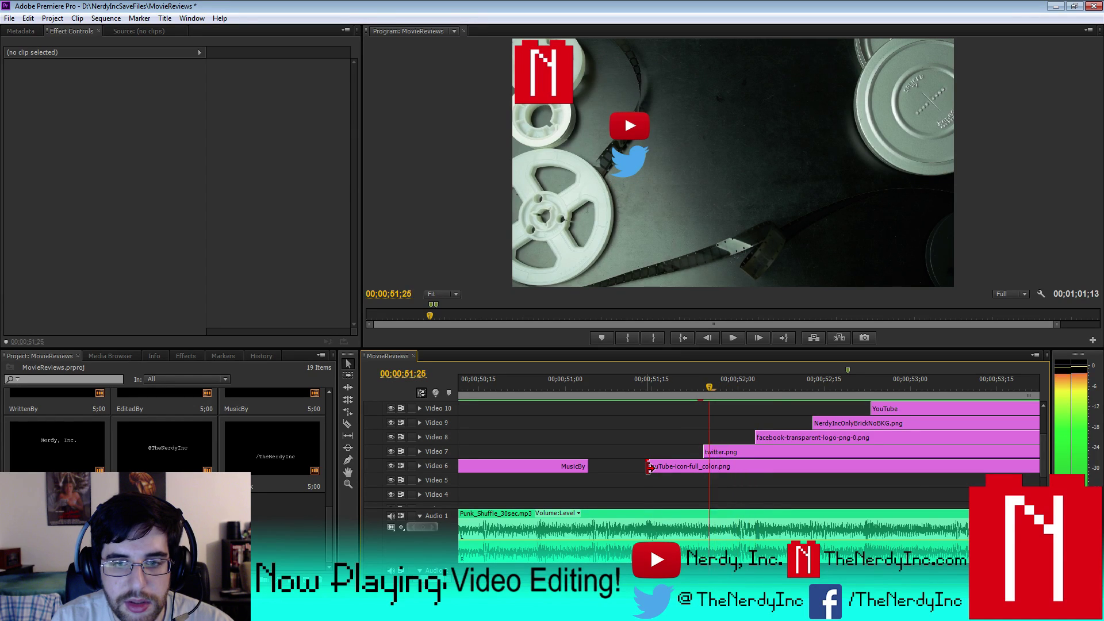
key("Left")
key("Left")
key("Left")
key("Left")
key("Left")
key("Left")
key("Left")
key("Left")
key("Left")
key("Left")
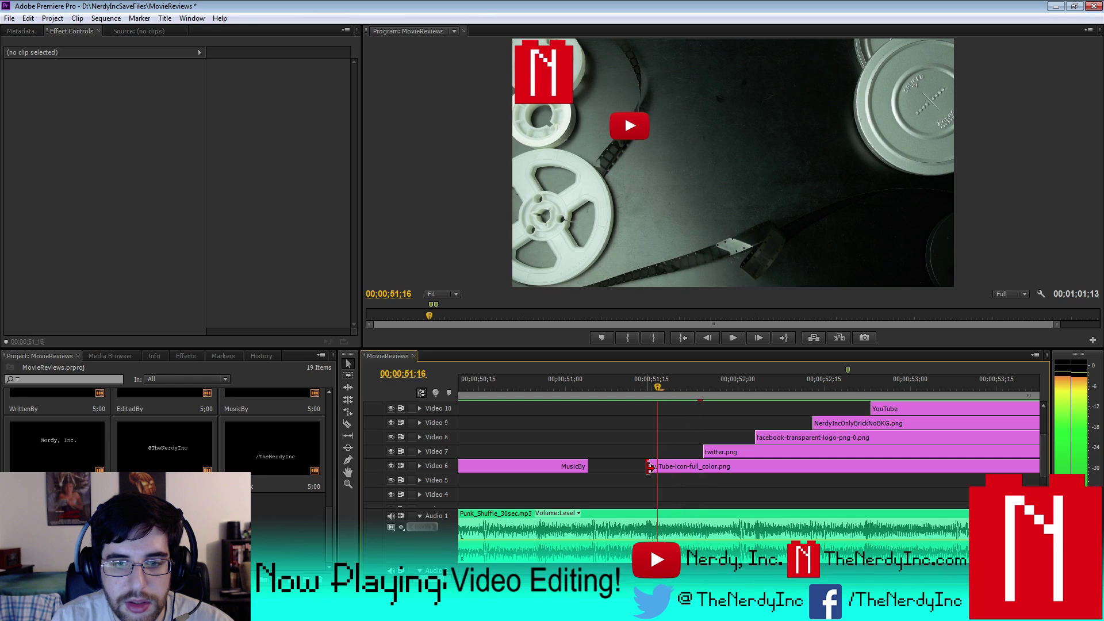
key("Right")
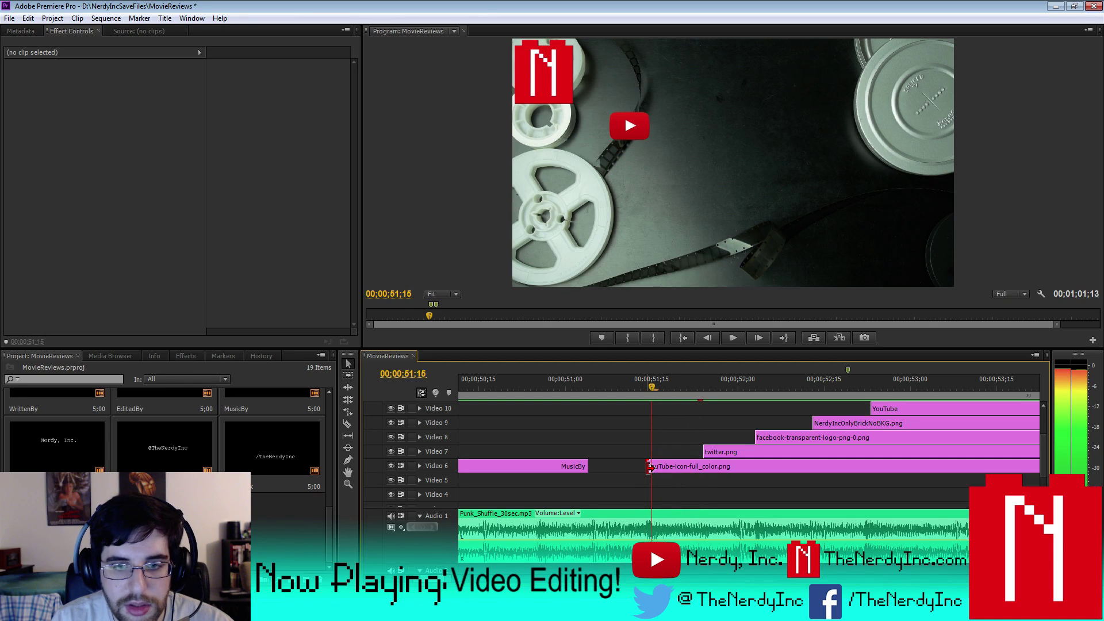
key("Right")
key("Right")
key("Right")
key("Right")
key("Right")
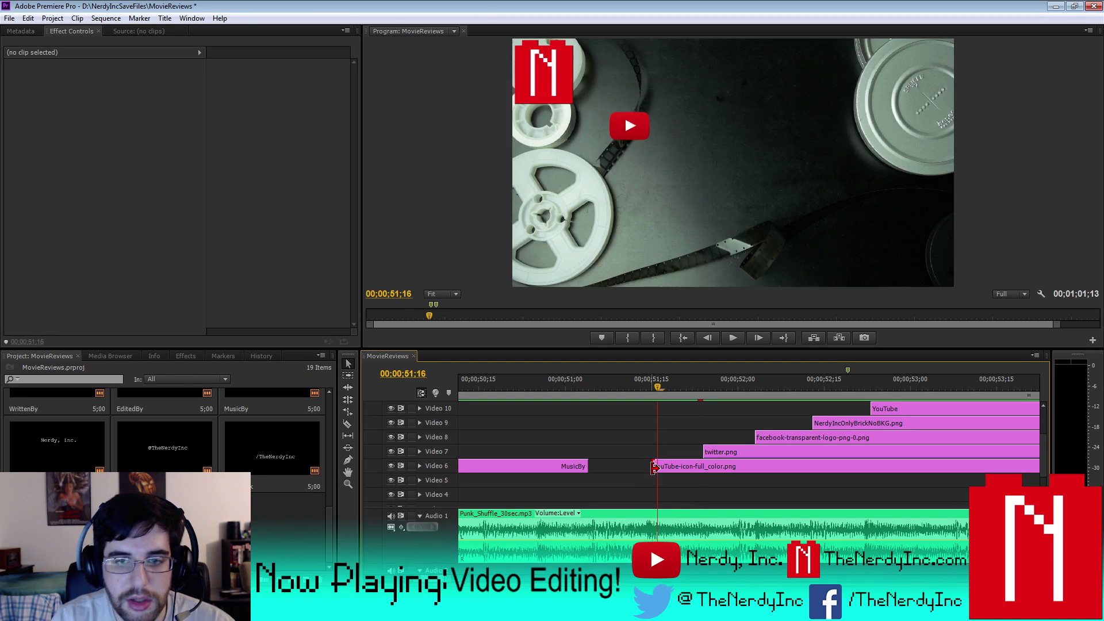
key("Right")
key("Right")
key("Right")
key("Right")
key("Right")
key("Right")
key("Right")
key("Right")
key("Right")
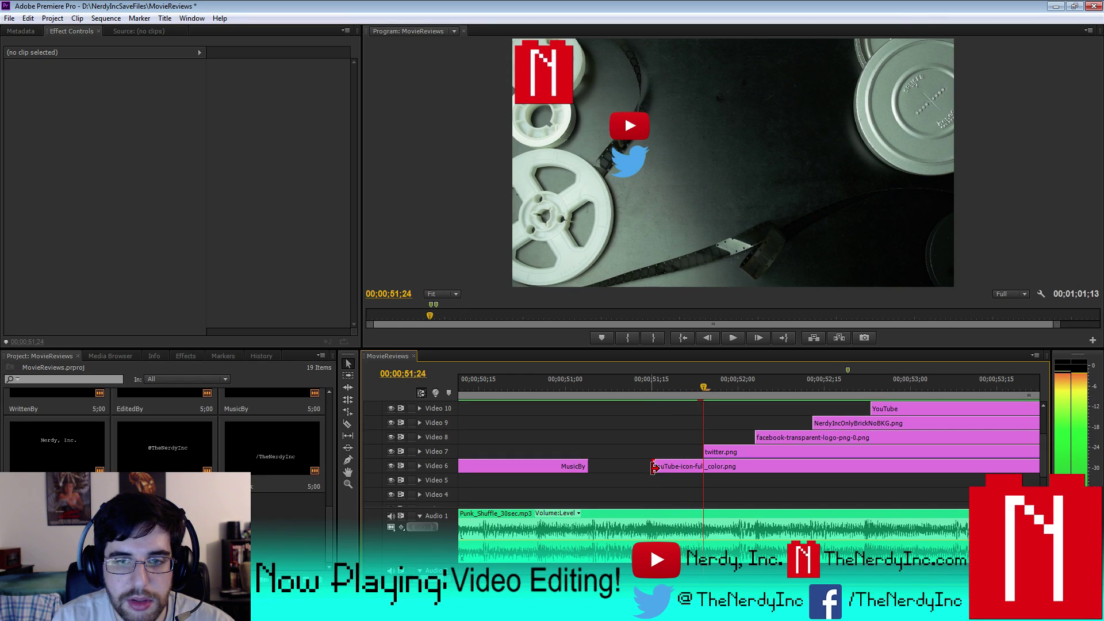
key("Right")
key("Right")
key("Right")
key("Right")
key("Right")
key("Right")
key("Right")
key("Right")
key("Right")
key("Right")
key("Right")
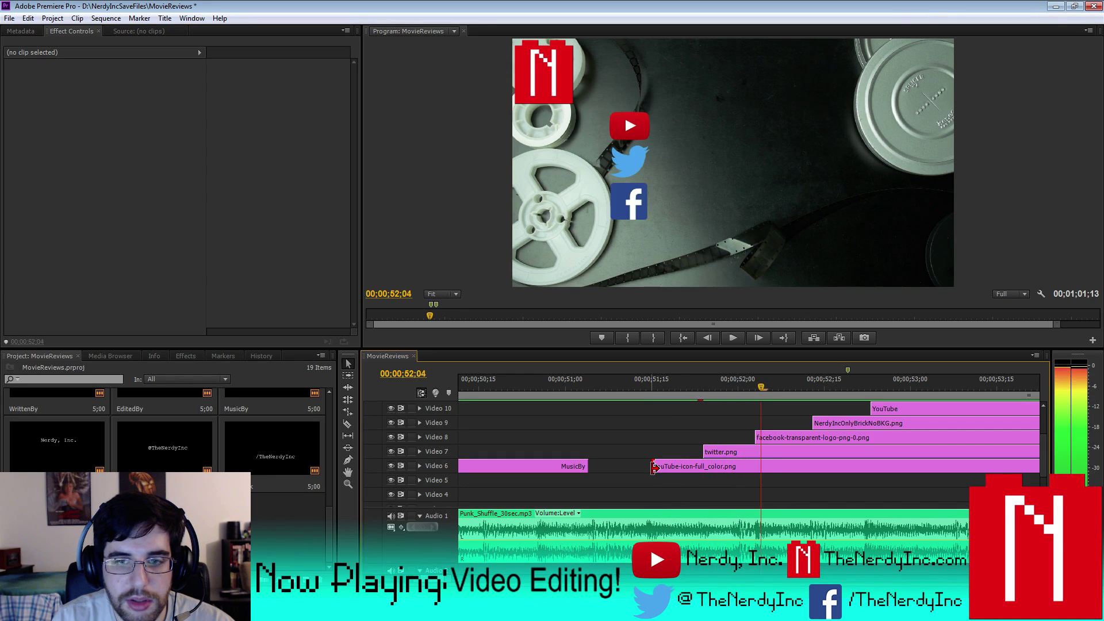
key("Right")
key("Right")
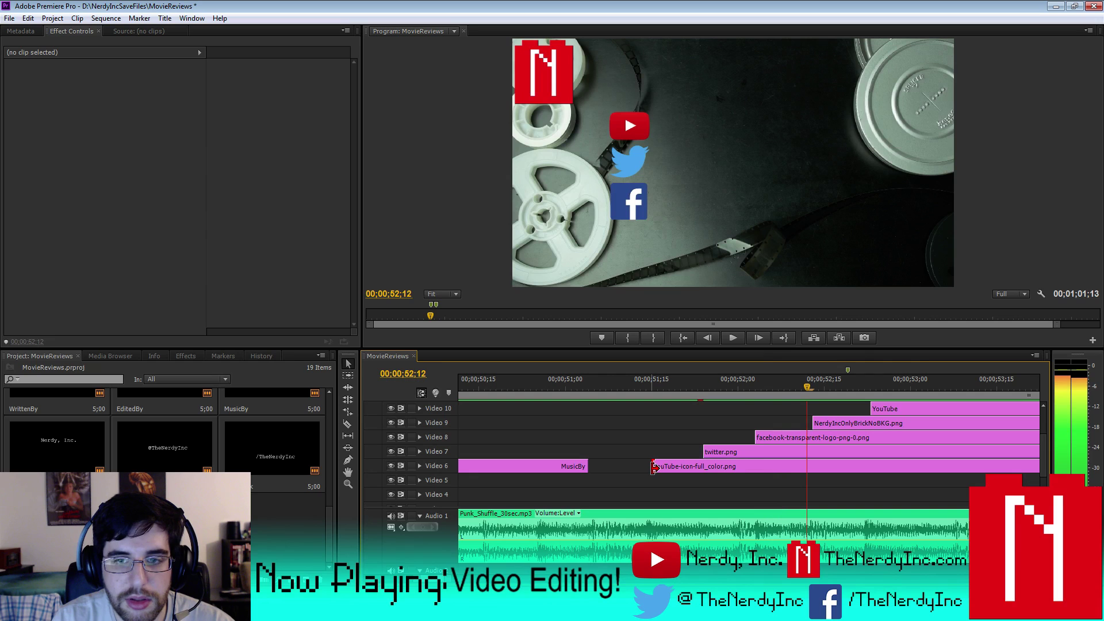
left_click_drag(815, 422, 812, 421)
- Start the Nerdy, Inc. label at the frame where the brick logo appears
key("Right")
key("Right")
key("Right")
key("Right")
key("Right")
key("Right")
key("Right")
key("Right")
key("Right")
key("Right")
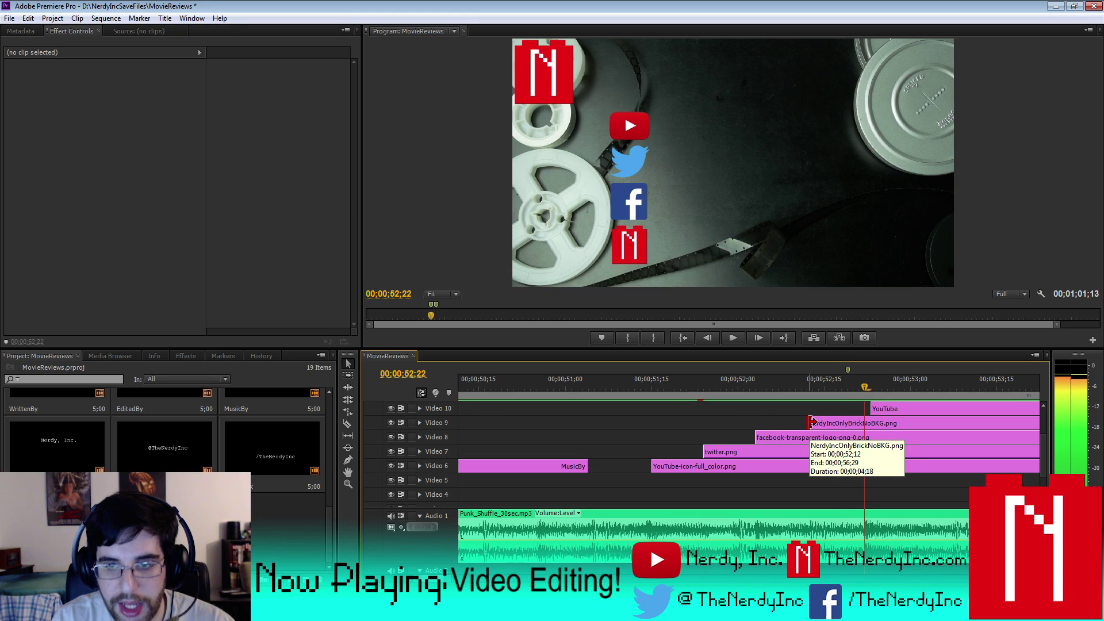
left_click_drag(874, 408, 866, 408)
scroll(1044, 407, "up", 2)
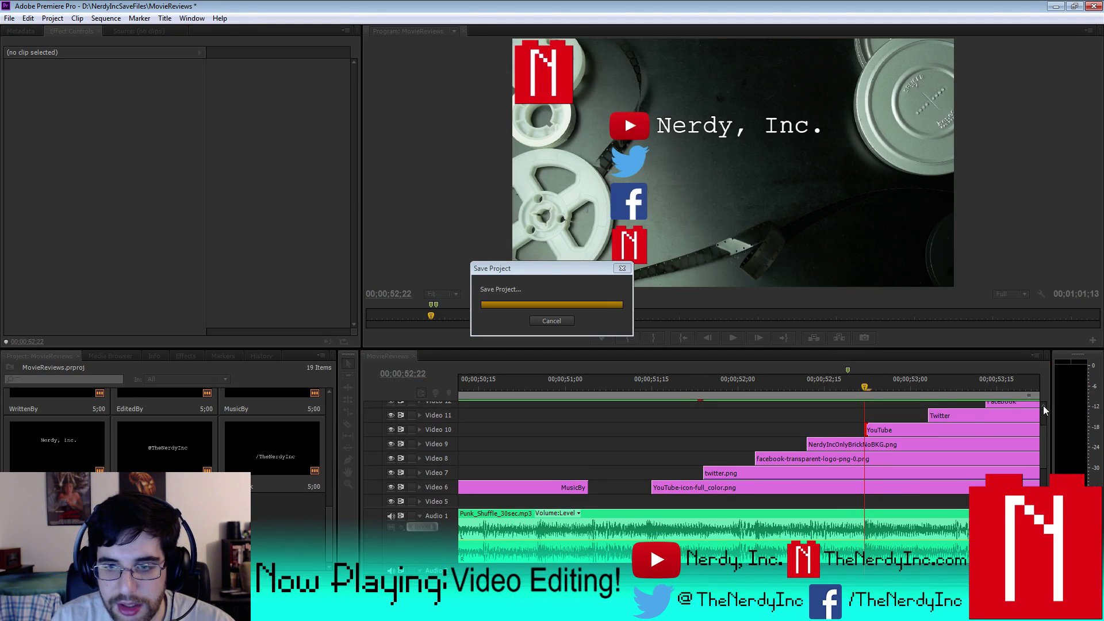
key("Right")
key("Right")
key("Right")
key("Right")
key("Right")
key("Right")
key("Right")
key("Right")
key("Right")
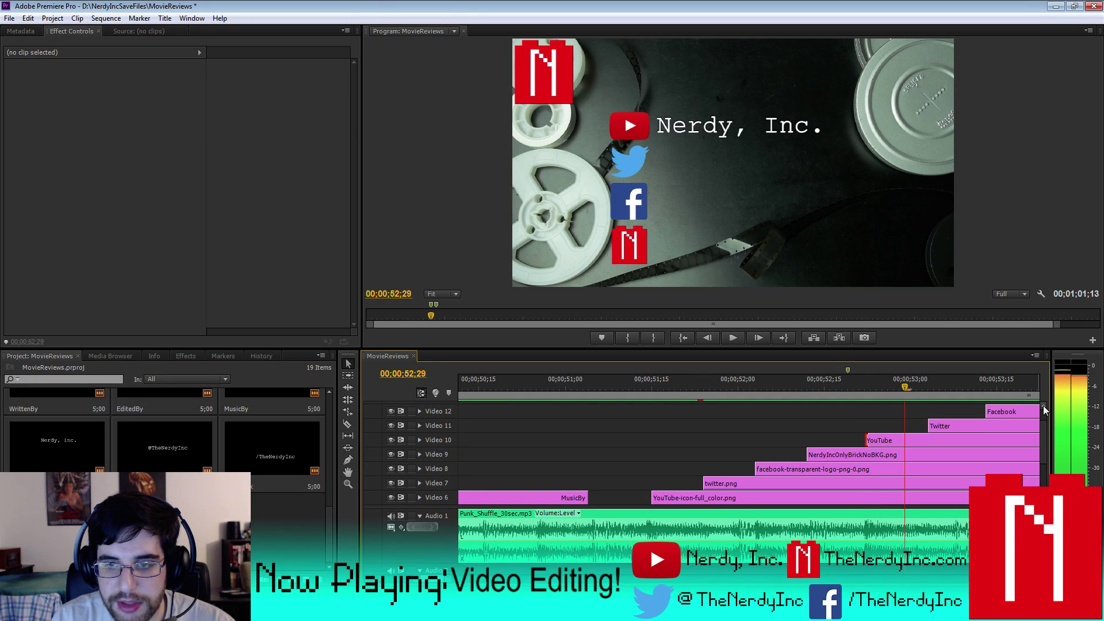
key("Right")
key("Left")
key("Left")
key("Left")
key("Left")
key("Left")
key("Left")
key("Left")
key("Left")
key("Left")
key("Left")
key("Right")
key("Right")
key("Right")
key("Right")
key("Right")
key("Right")
key("Right")
key("Right")
key("Right")
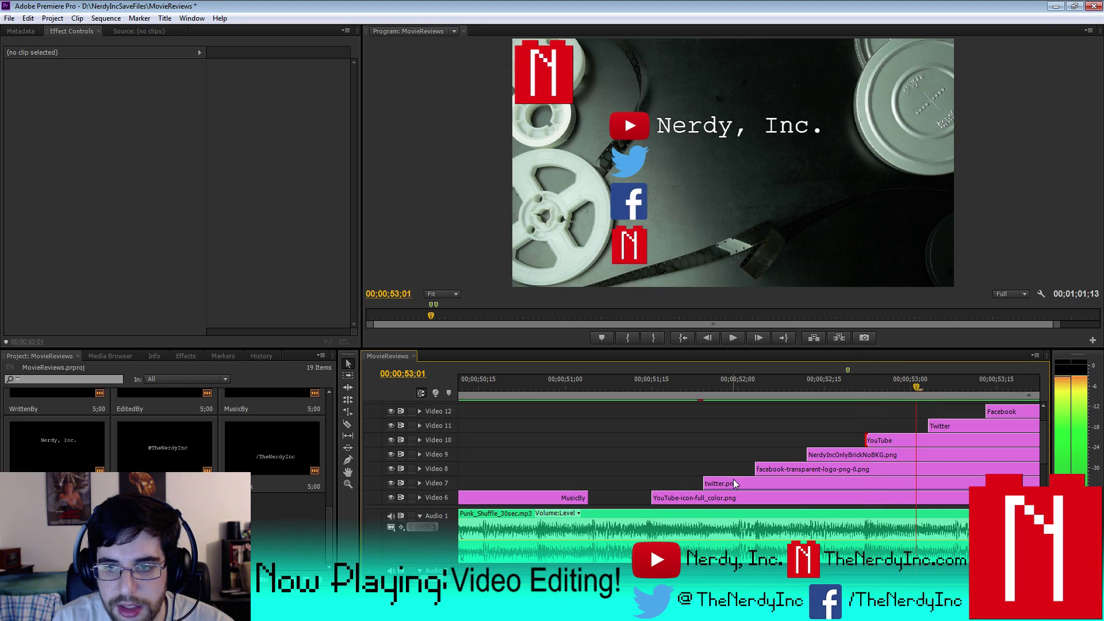
left_click_drag(928, 426, 923, 424)
key("space")
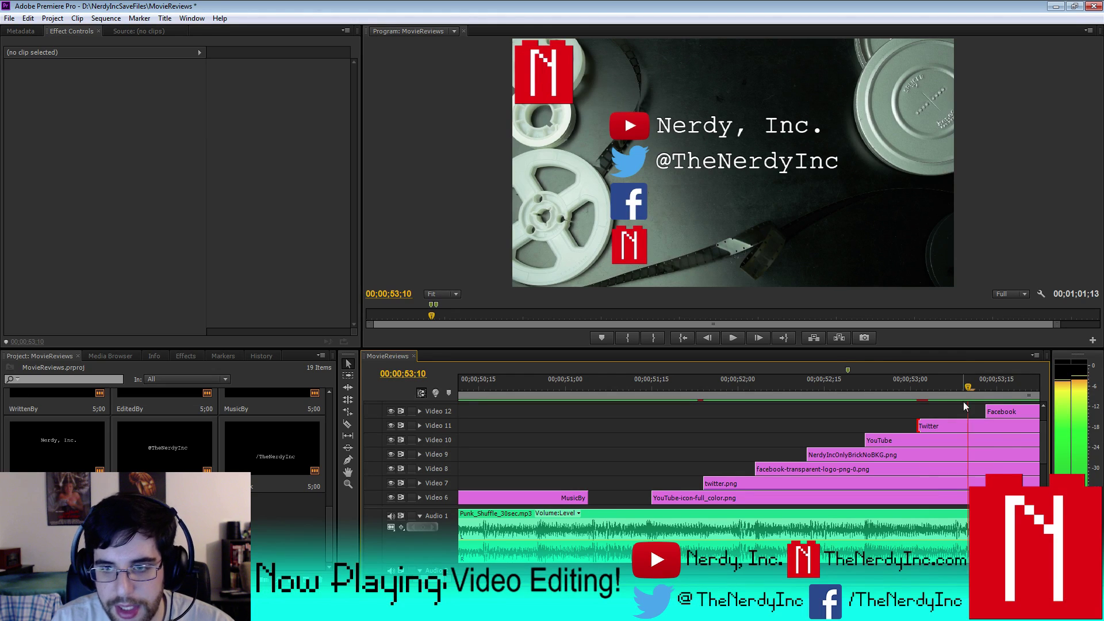
left_click_drag(985, 410, 971, 409)
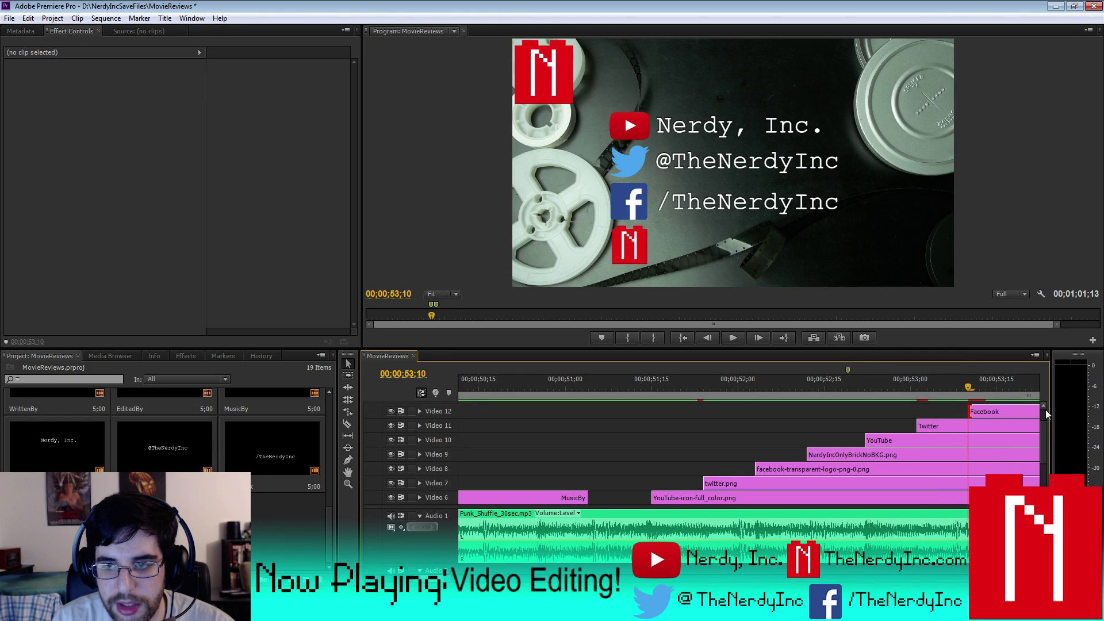
scroll(1045, 408, "up", 2)
key("space")
key("space")
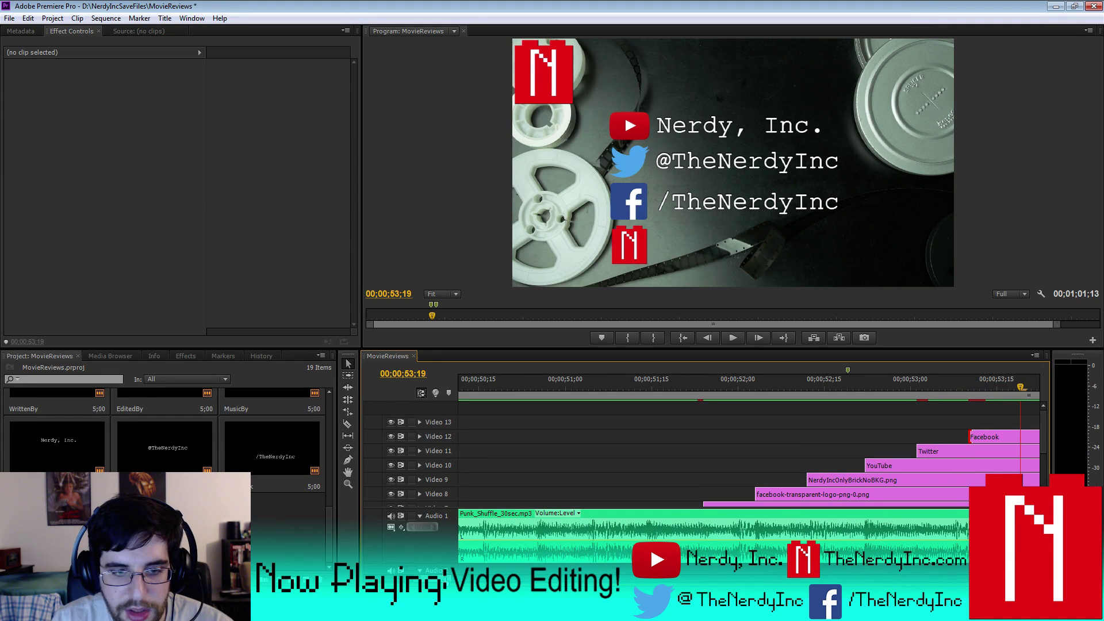
key("minus")
mouse_move(768, 424)
left_mouse_down()
mouse_move(805, 422)
mouse_move(771, 423)
left_mouse_up()
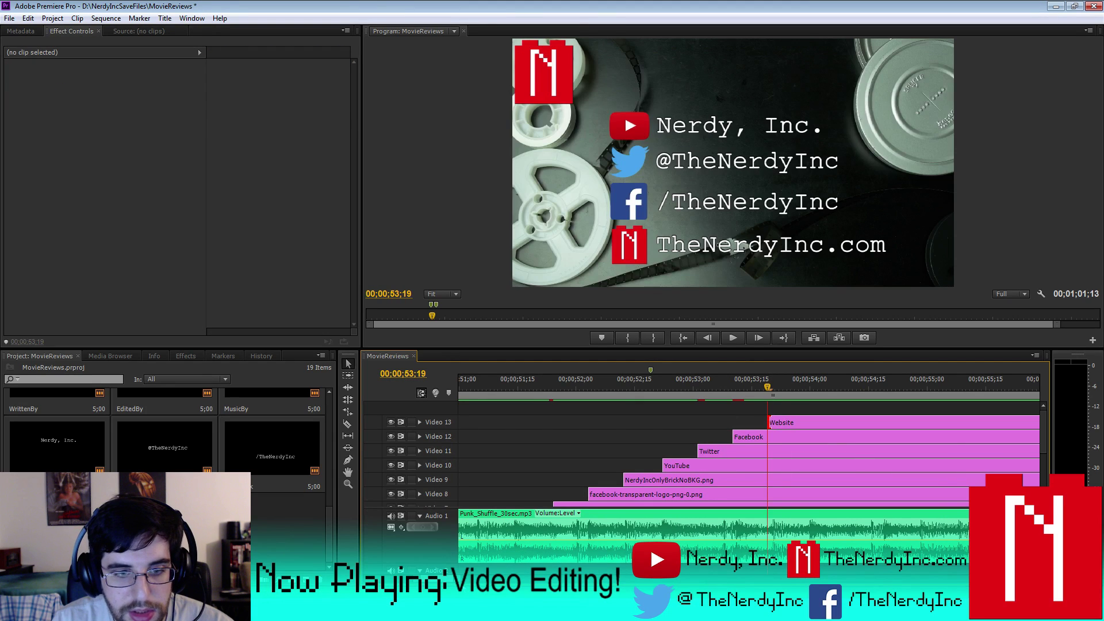
key("minus")
key("minus")
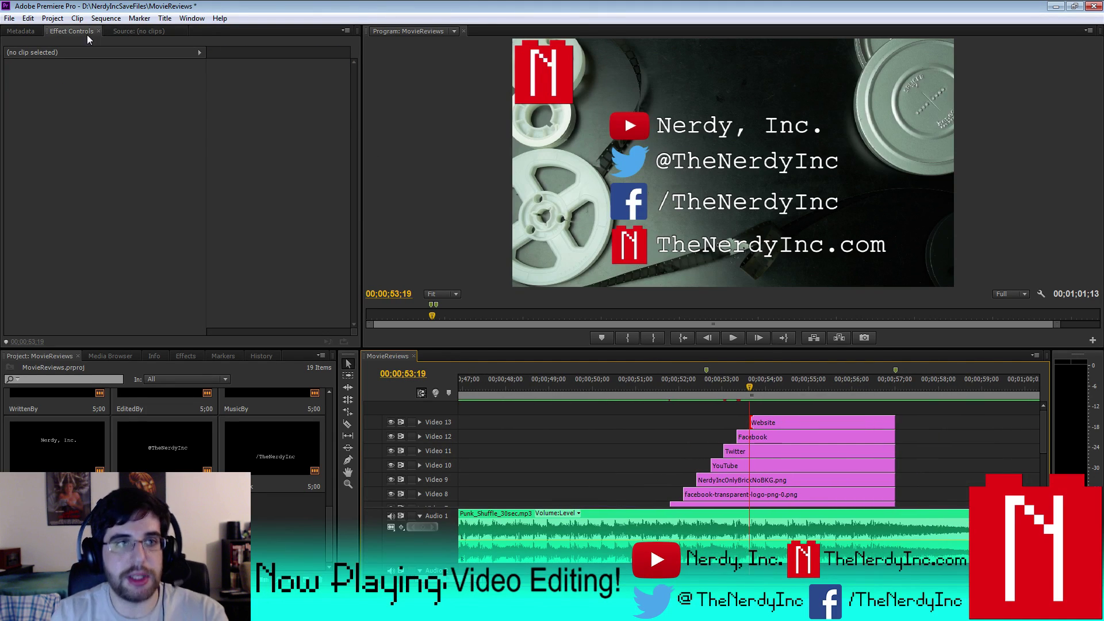
left_click(106, 18)
left_click(121, 56)
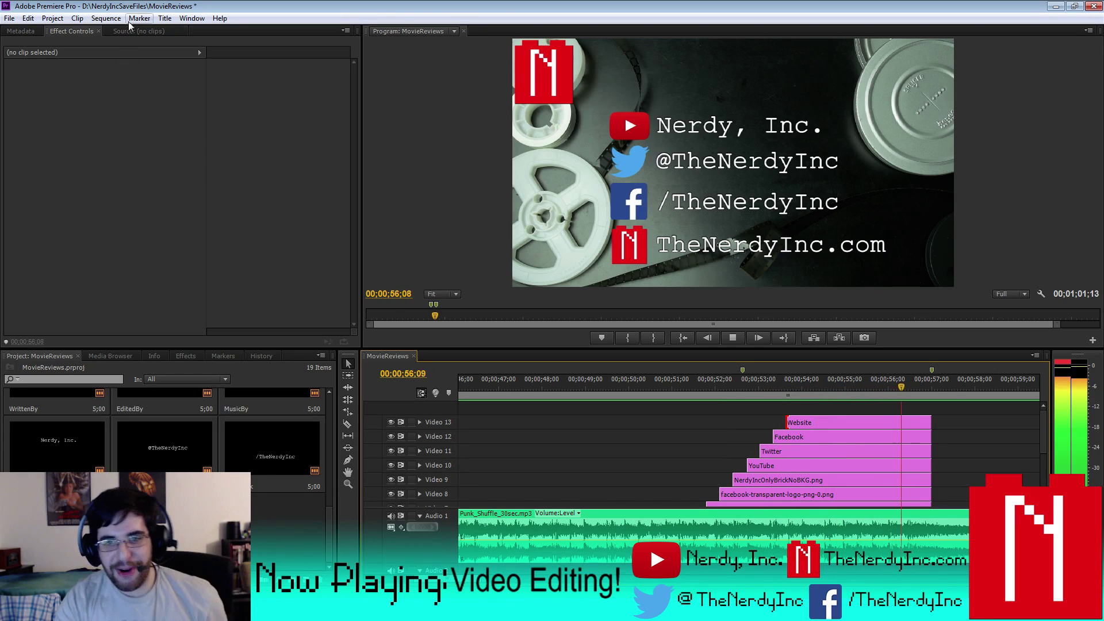
left_click(743, 338)
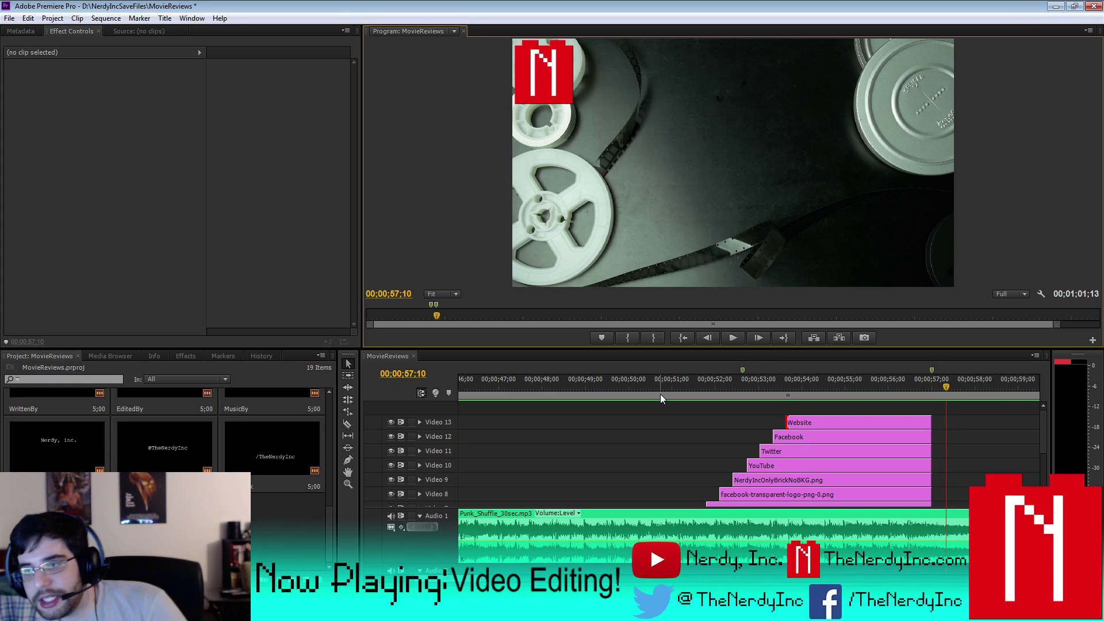
left_click(660, 390)
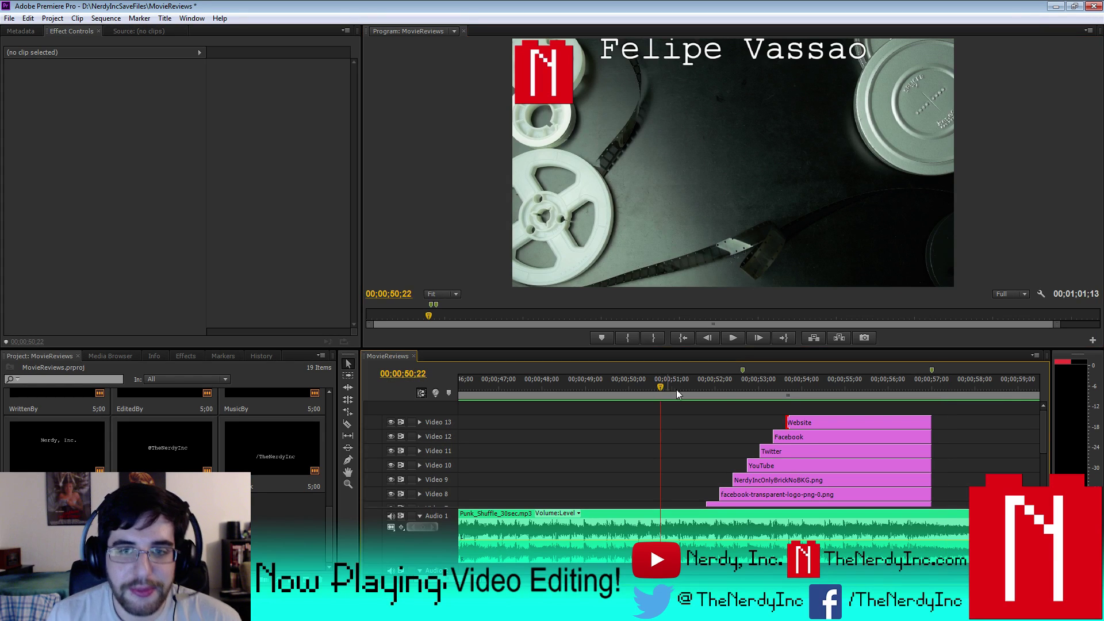
left_click(732, 338)
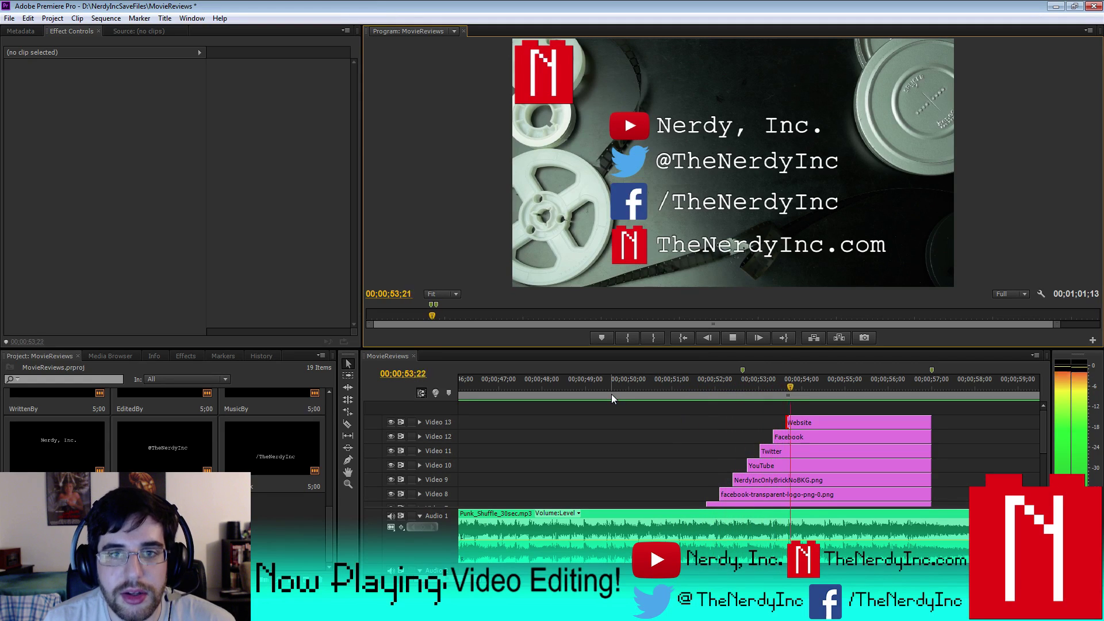
left_click(729, 342)
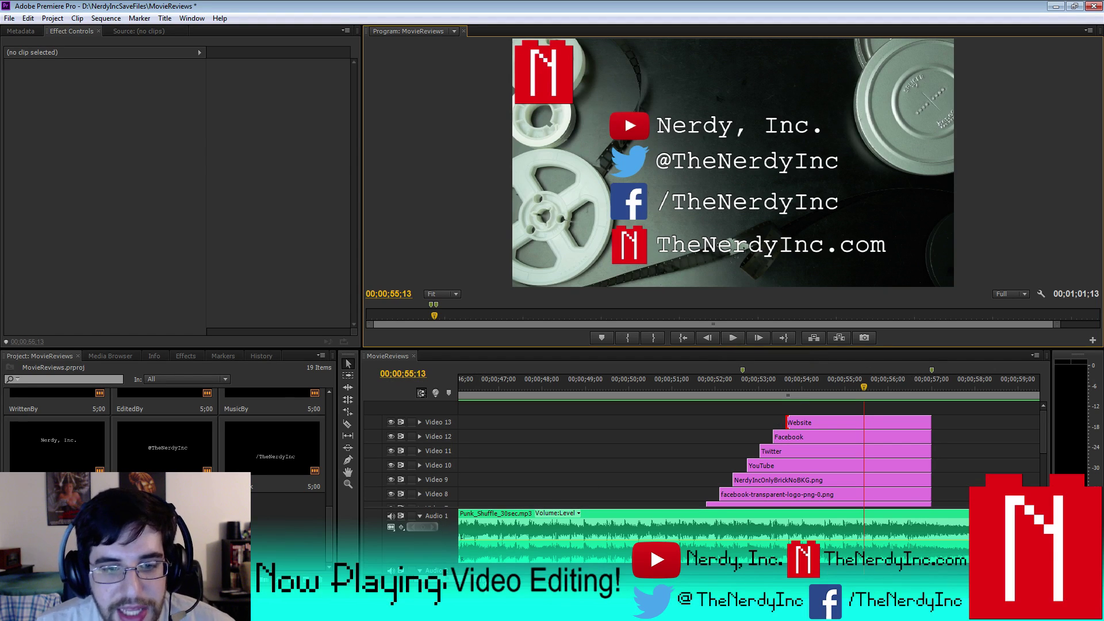
key("minus")
key("minus")
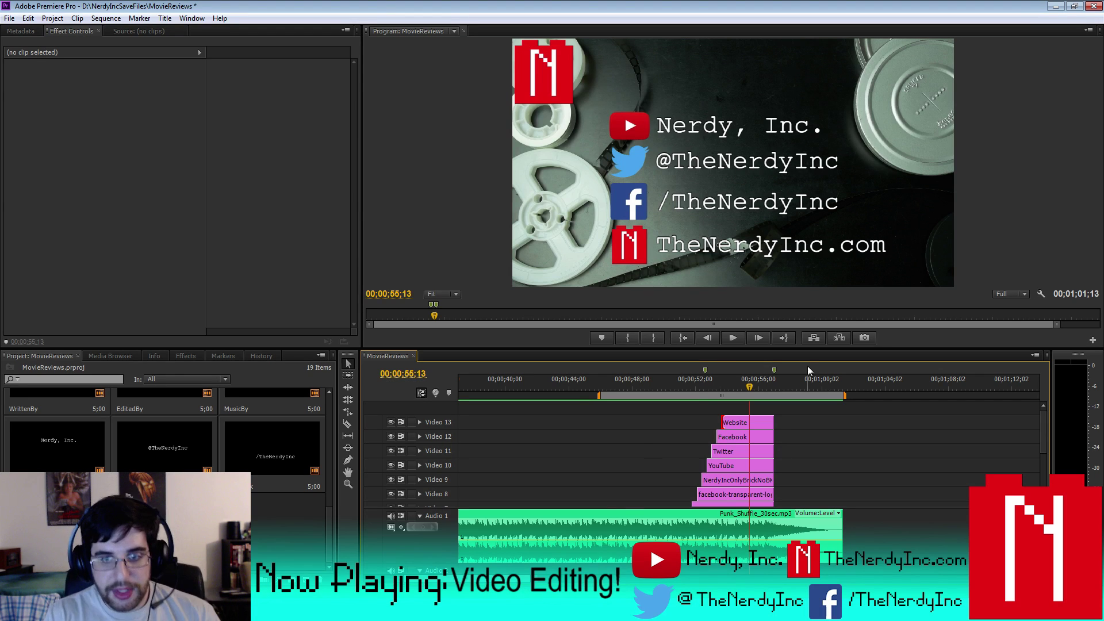
- Keyframe the logo's opacity on Video 2 and fade it to 0 by 59;26 at the sequence end
left_click_drag(749, 387, 773, 387)
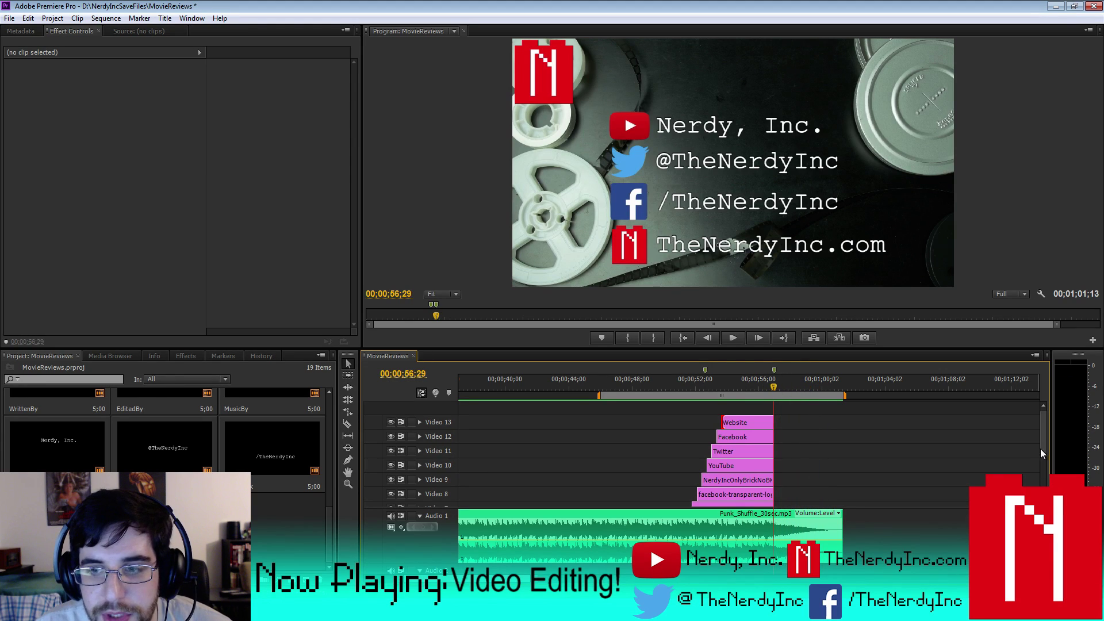
scroll(1036, 455, "down", 6)
left_click(802, 475)
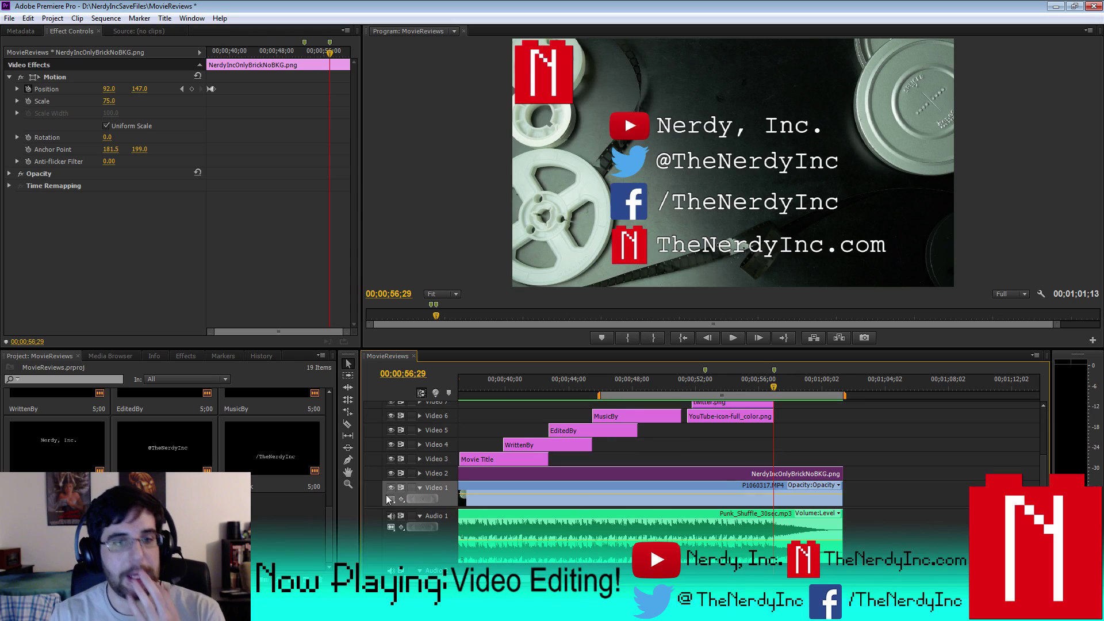
left_click(419, 473)
left_click(426, 473)
left_click(635, 485)
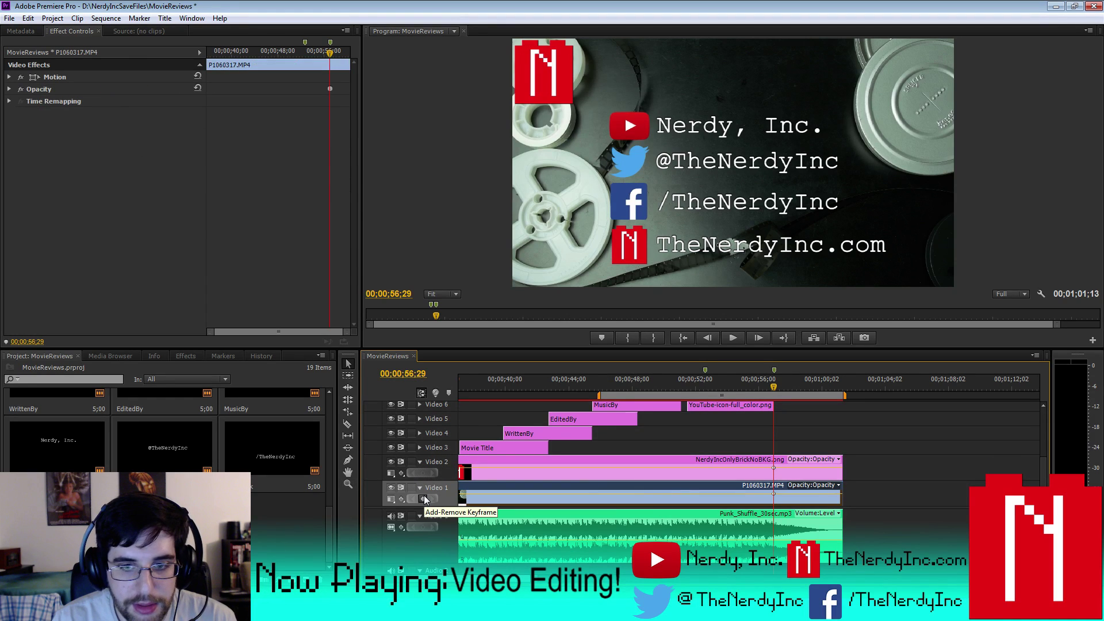
left_click(434, 473)
left_click(423, 473)
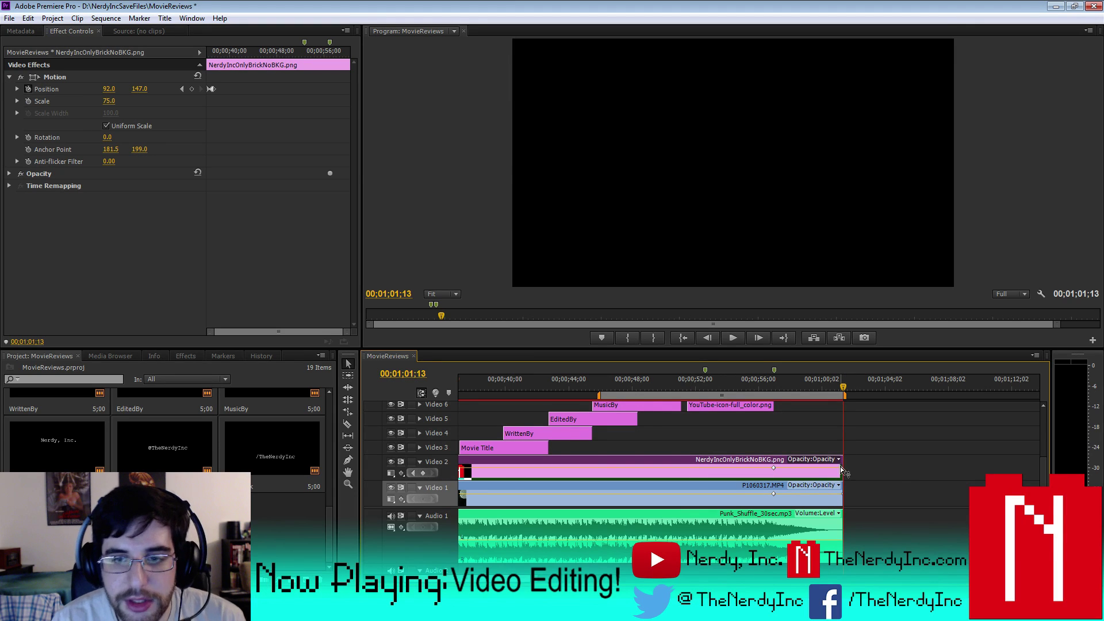
left_click_drag(843, 471, 830, 501)
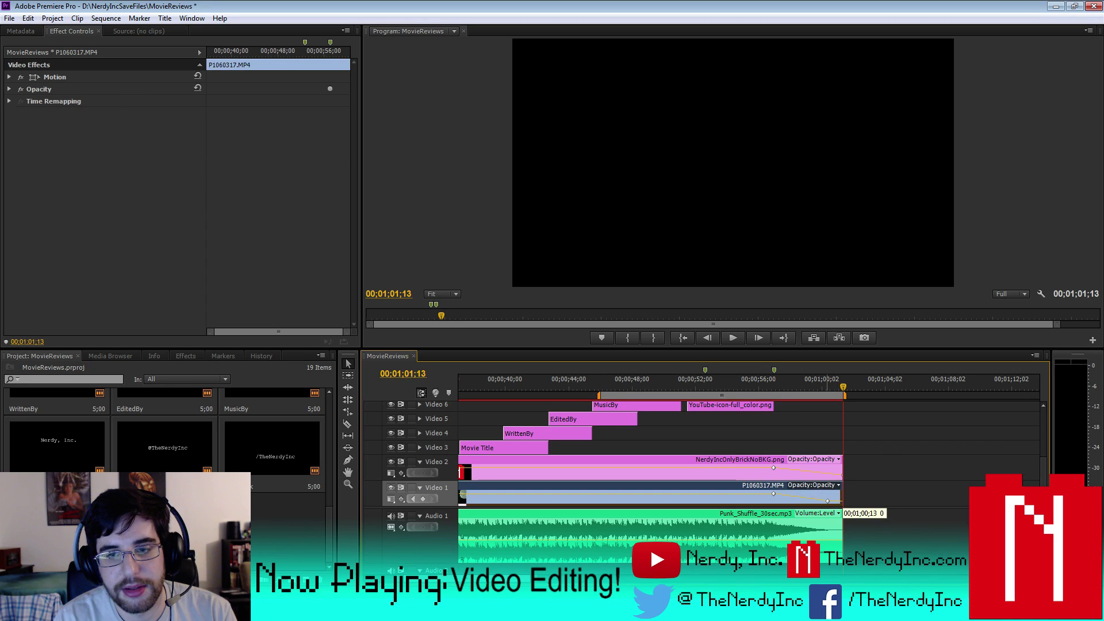
left_click(843, 477)
left_click_drag(843, 477, 816, 500)
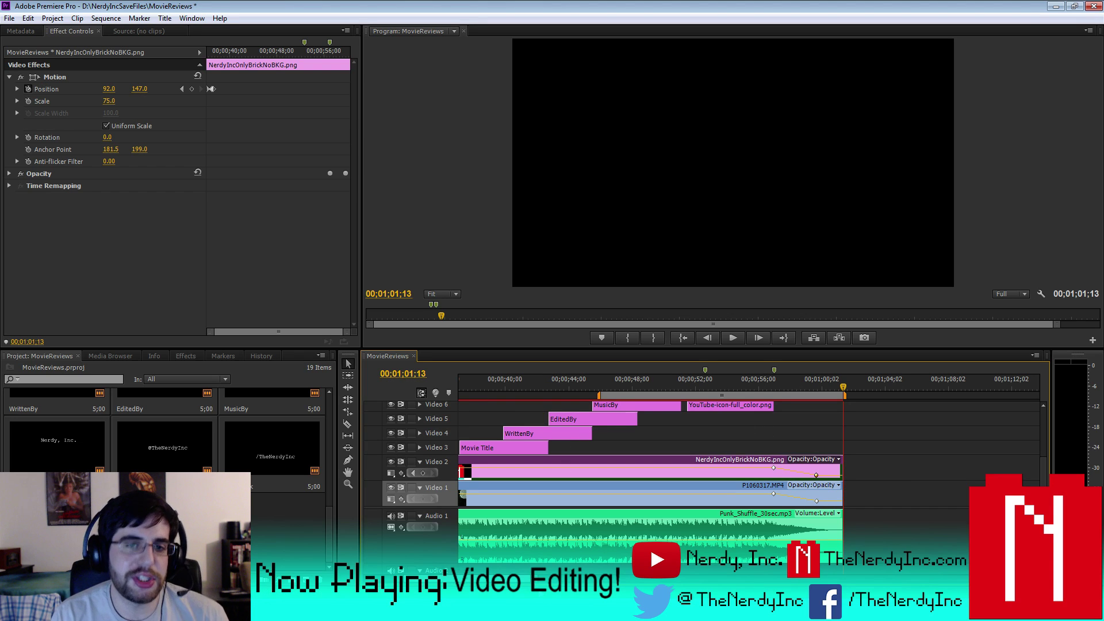
key("minus")
key("minus")
key("minus")
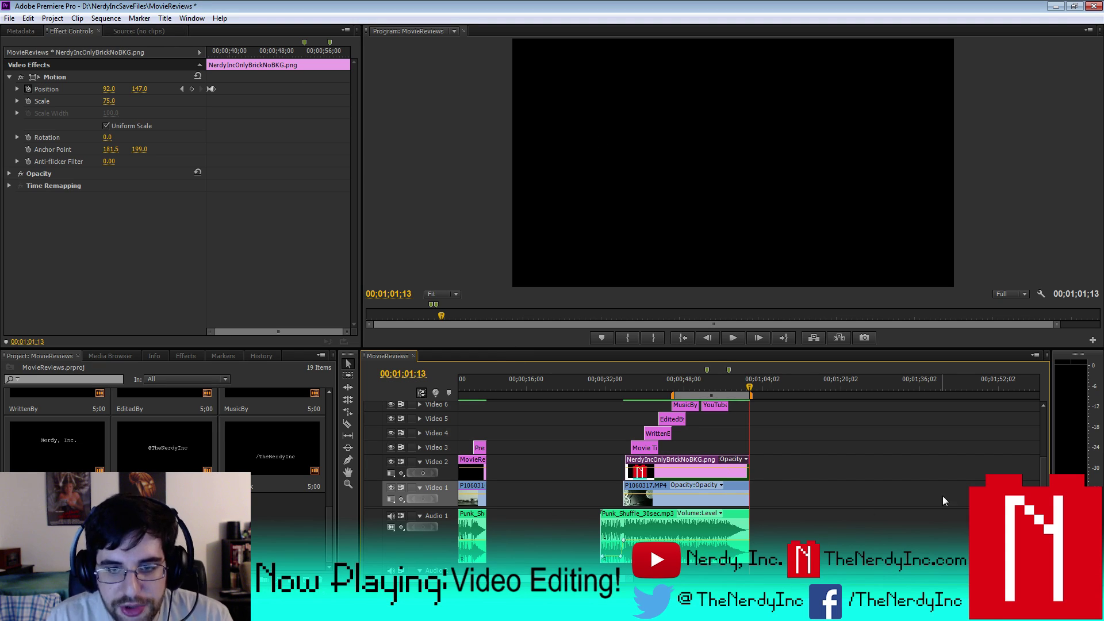
- Cut all tracks at 57;00
scroll(805, 468, "up", 3)
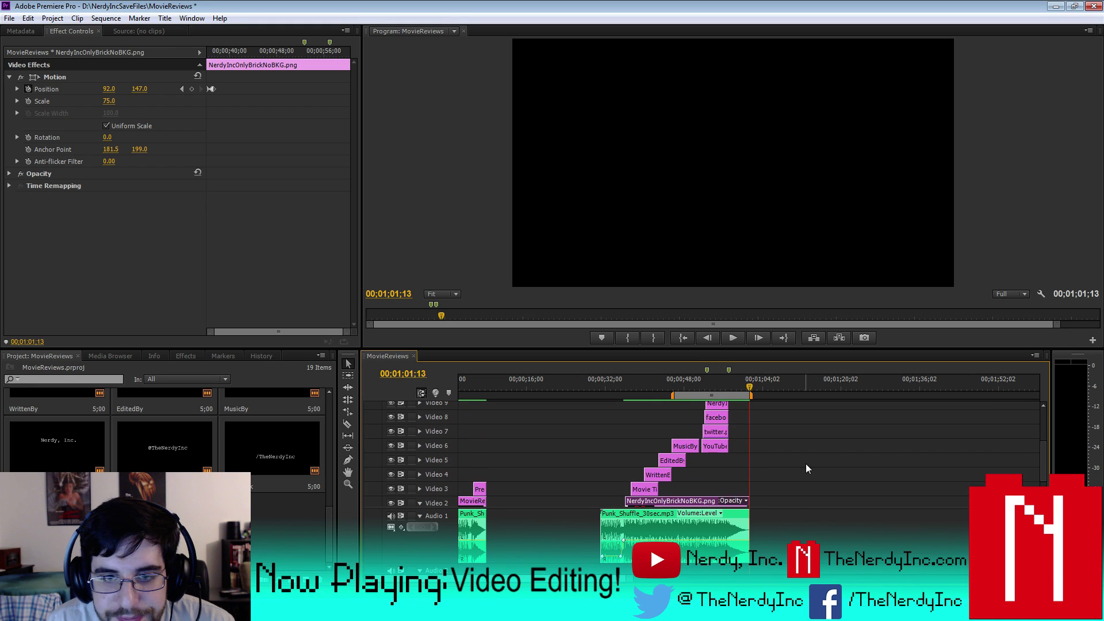
left_click(715, 446)
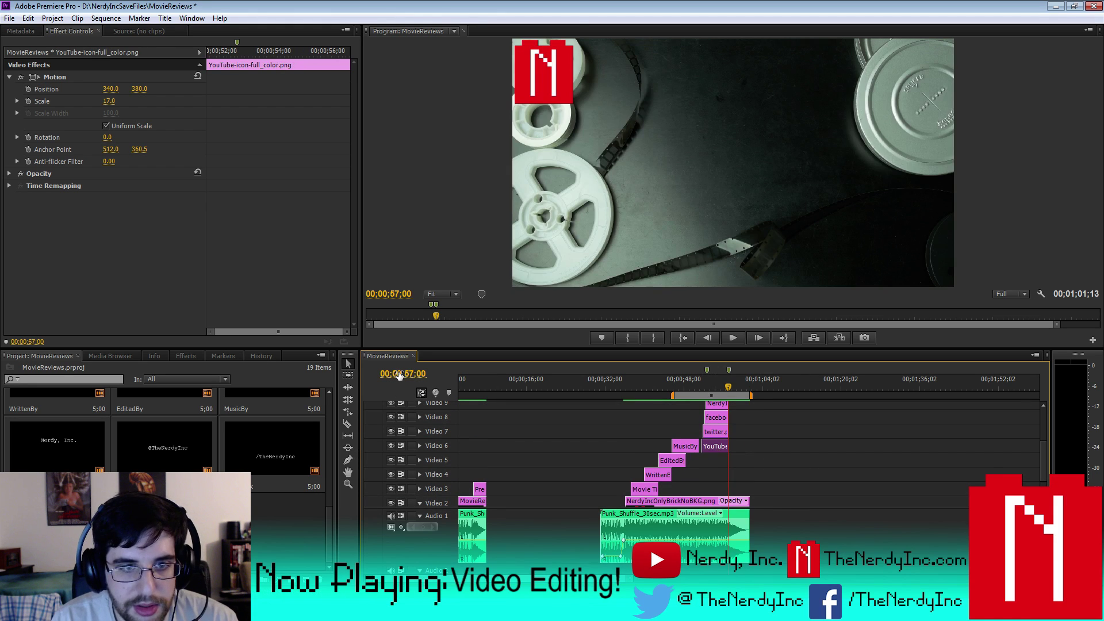
key("ctrl+k")
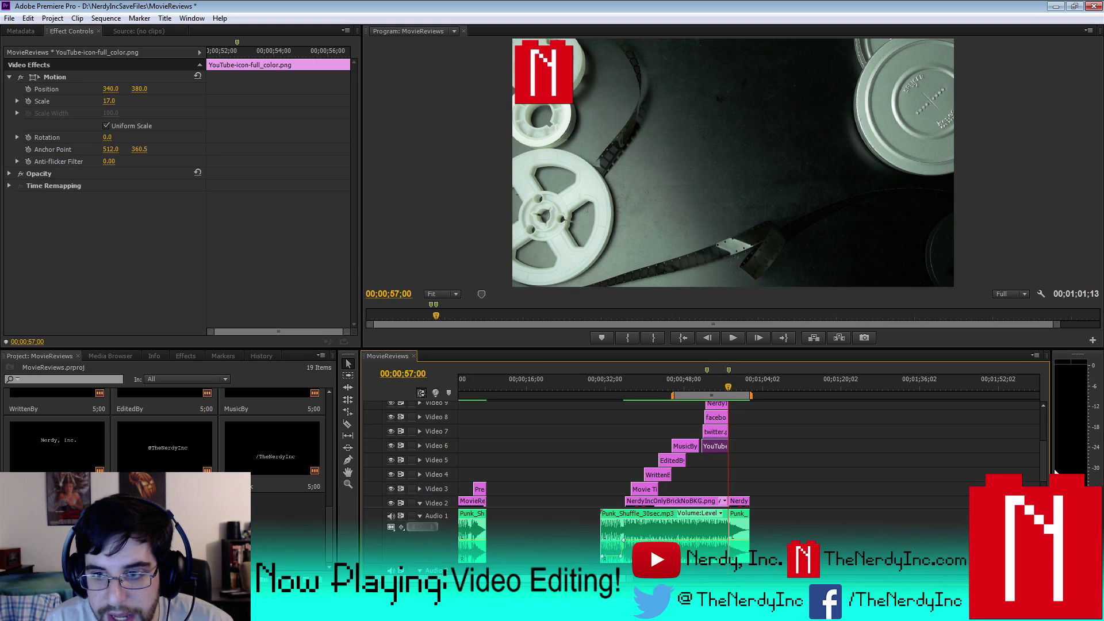
scroll(1043, 462, "down", 3)
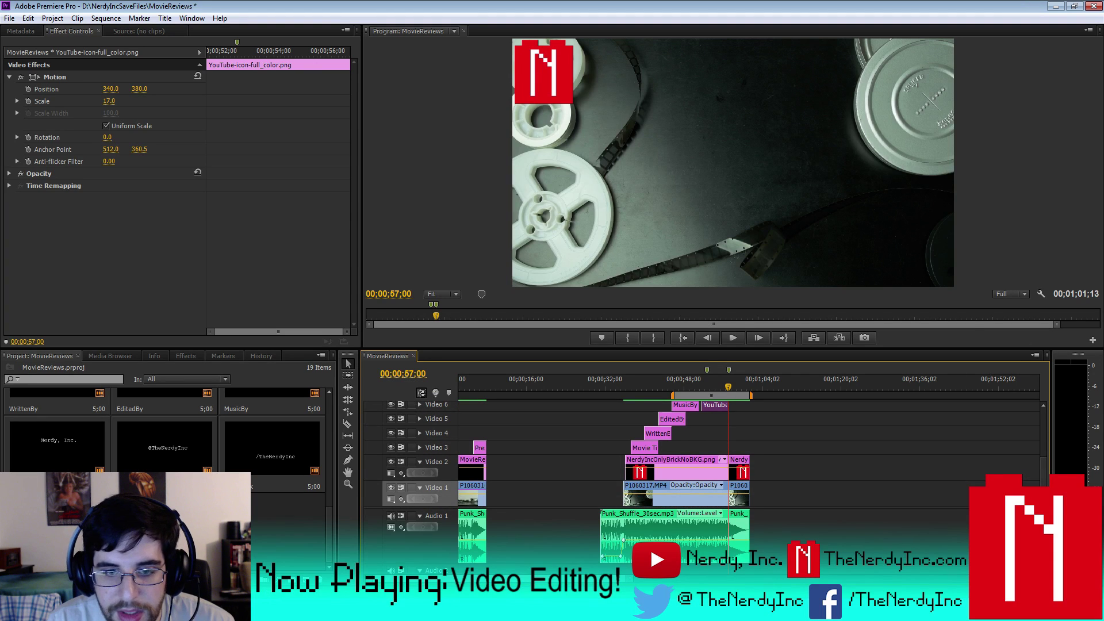
key("equal")
key("equal")
key("equal")
key("equal")
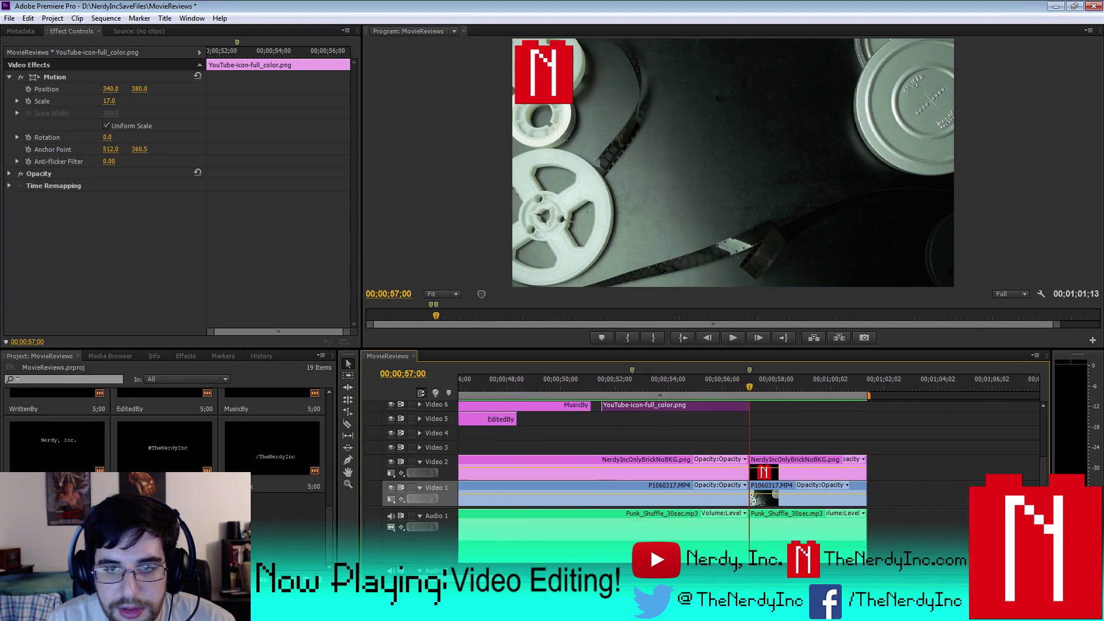
- Add opacity keyframes at 59;00 on the background and logo and pull them to 0
left_click(764, 461)
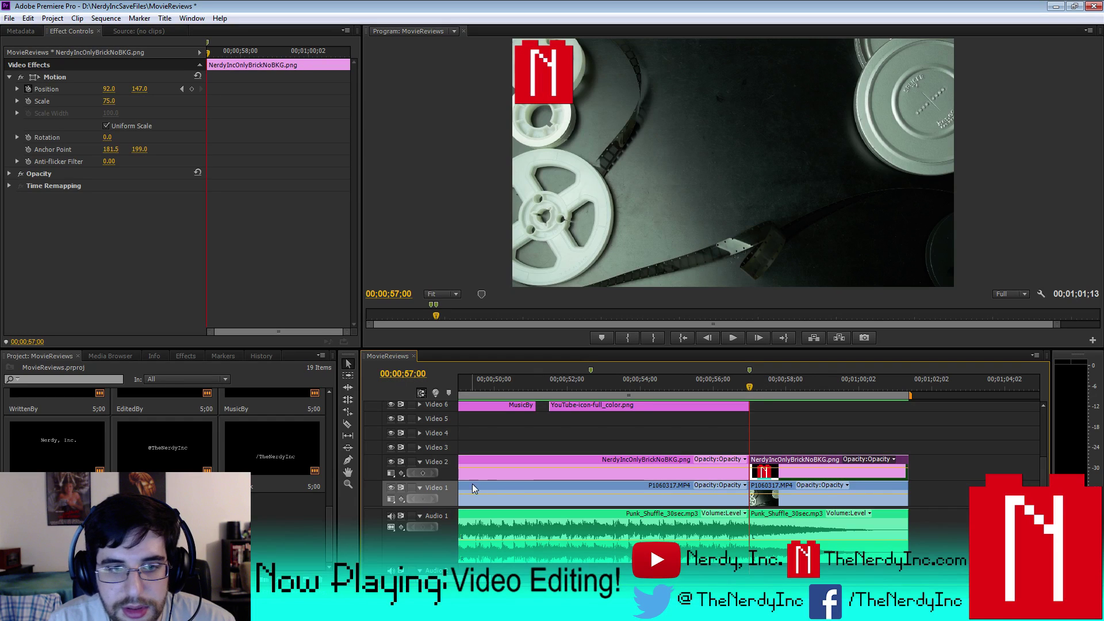
left_click(804, 489)
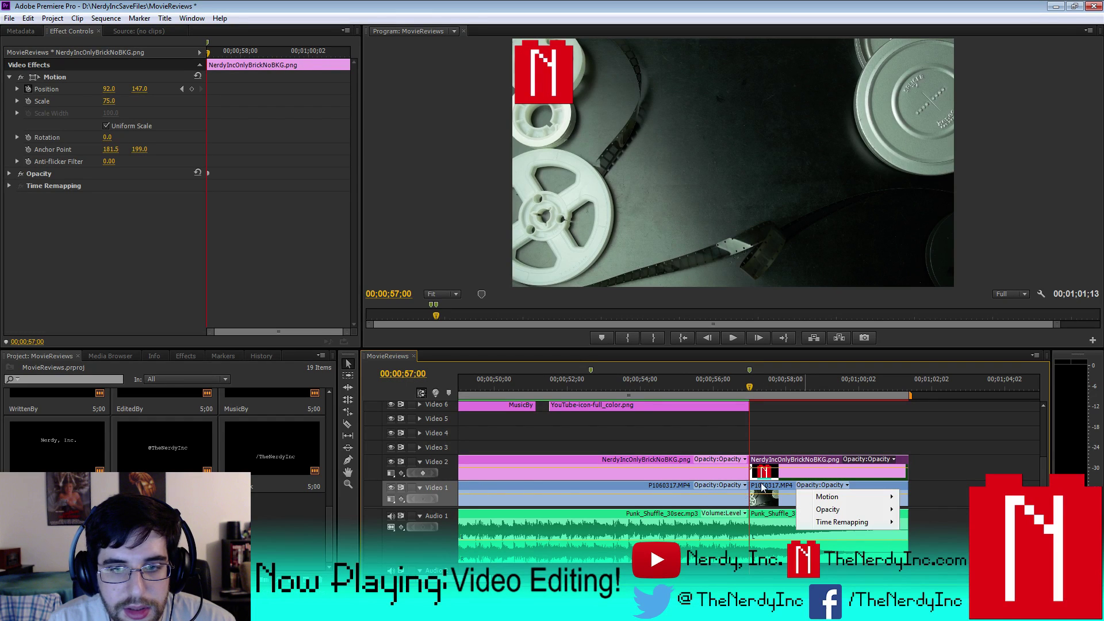
left_click(828, 508)
left_click_drag(762, 393, 822, 401)
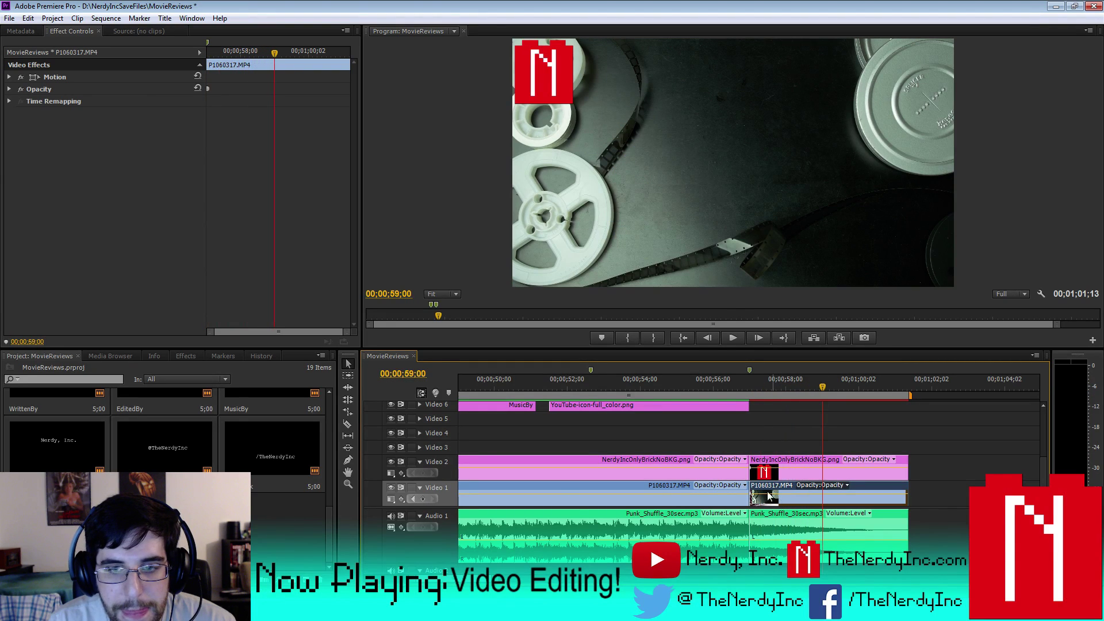
left_click(767, 471)
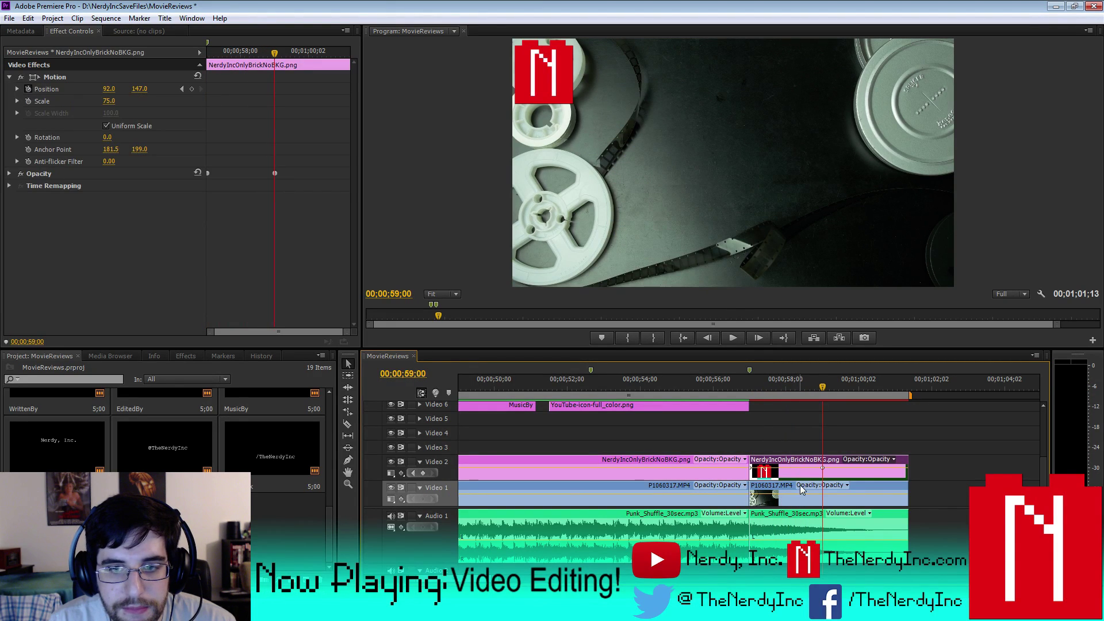
left_click(757, 496)
left_click(422, 499)
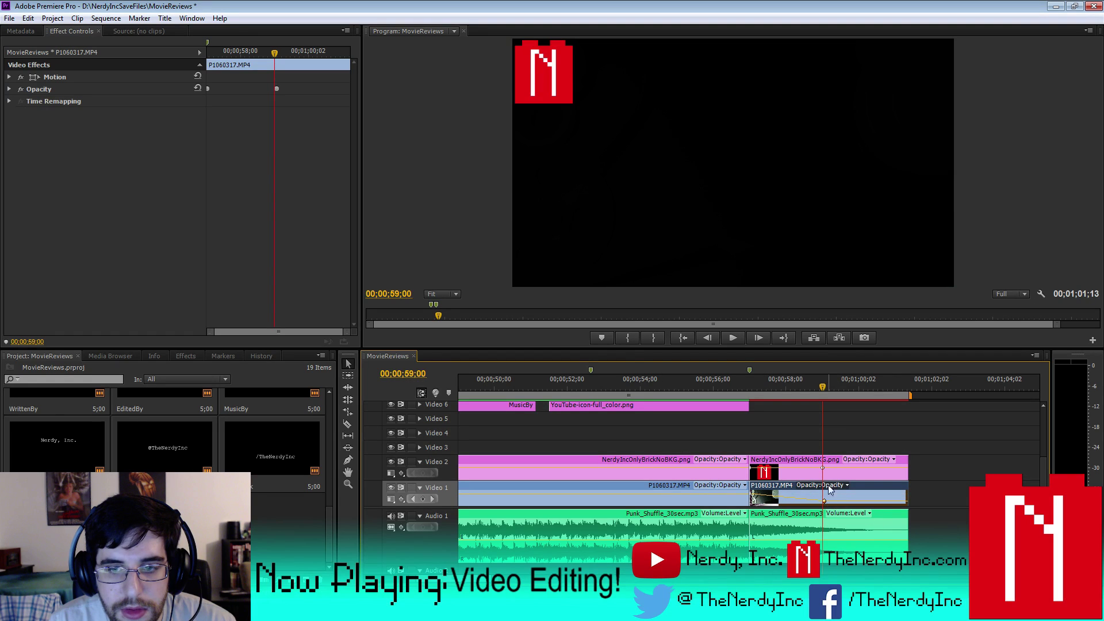
left_click_drag(823, 469, 826, 514)
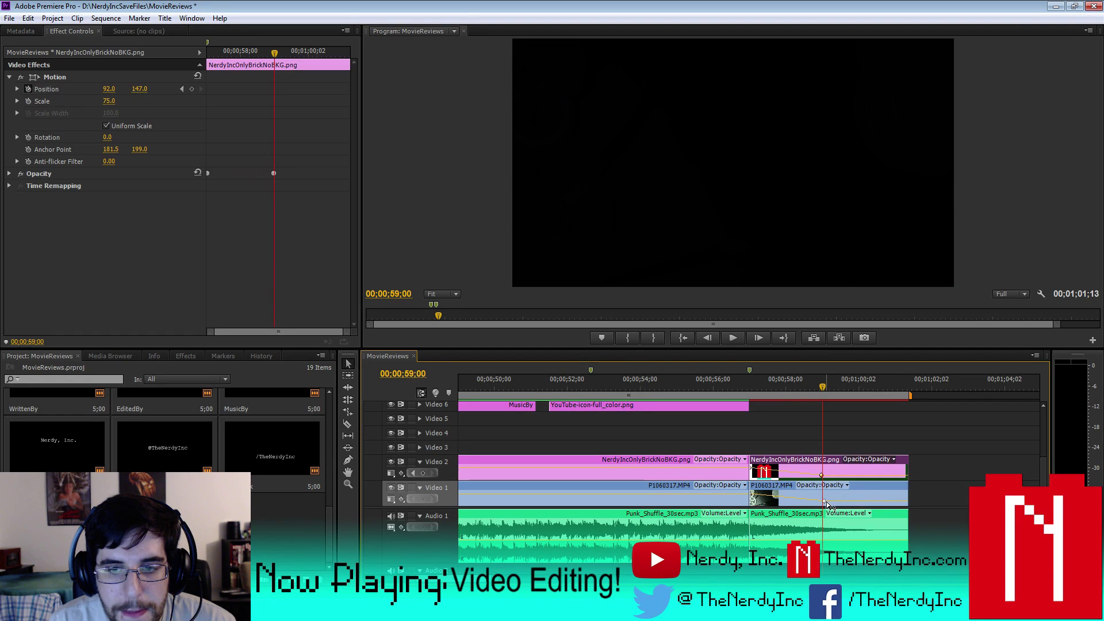
left_click(823, 501)
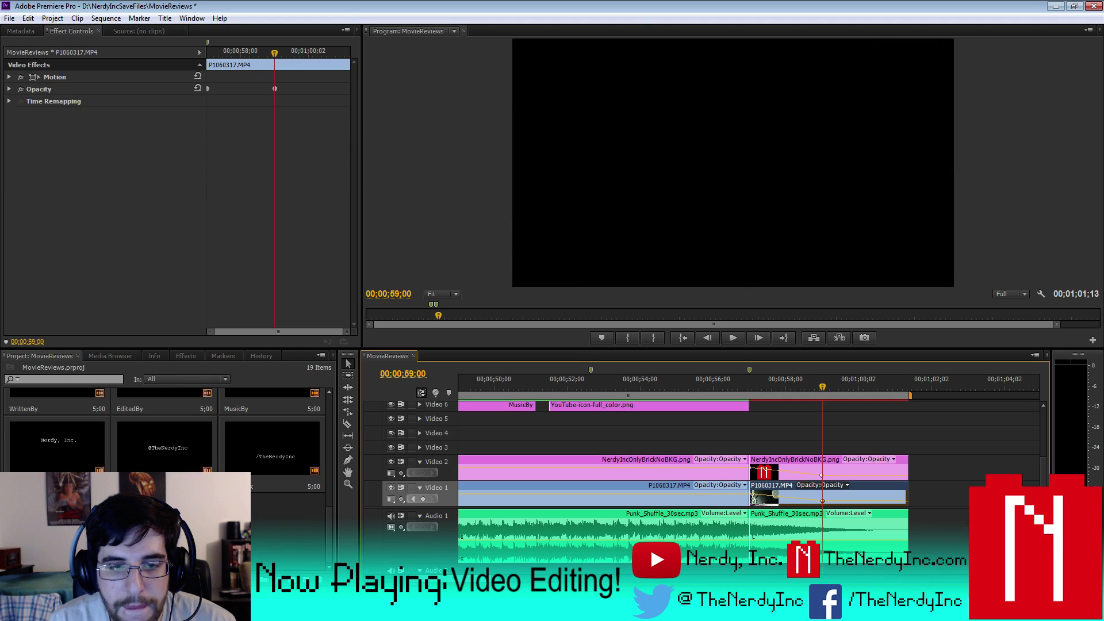
key("minus")
key("minus")
key("minus")
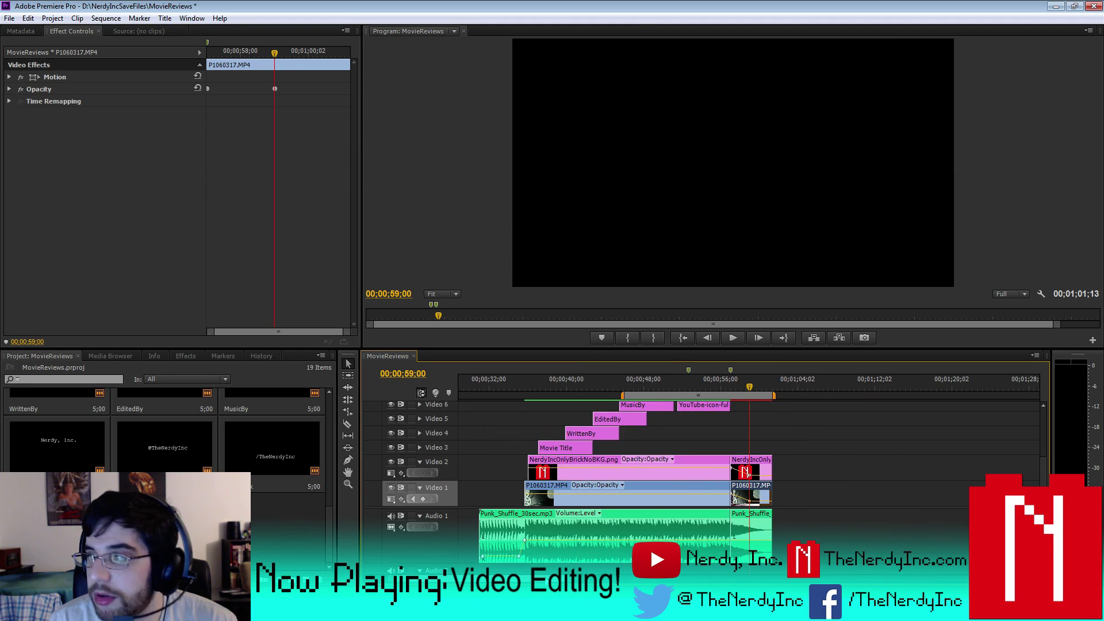
- Save the project and render the entire work area
left_click(9, 19)
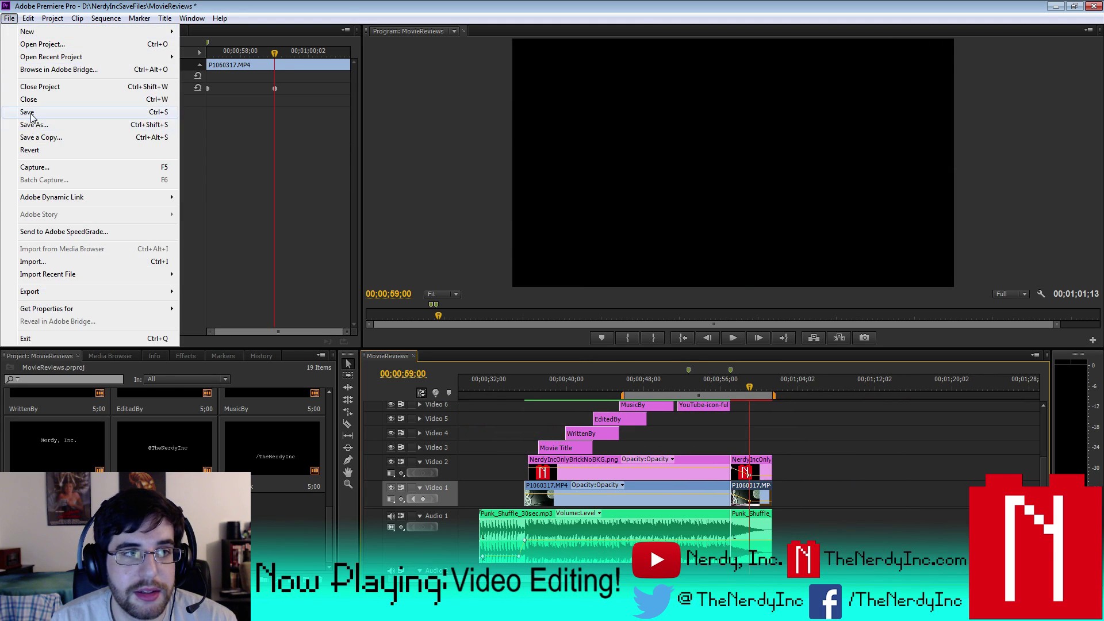
left_click(30, 111)
left_click(106, 19)
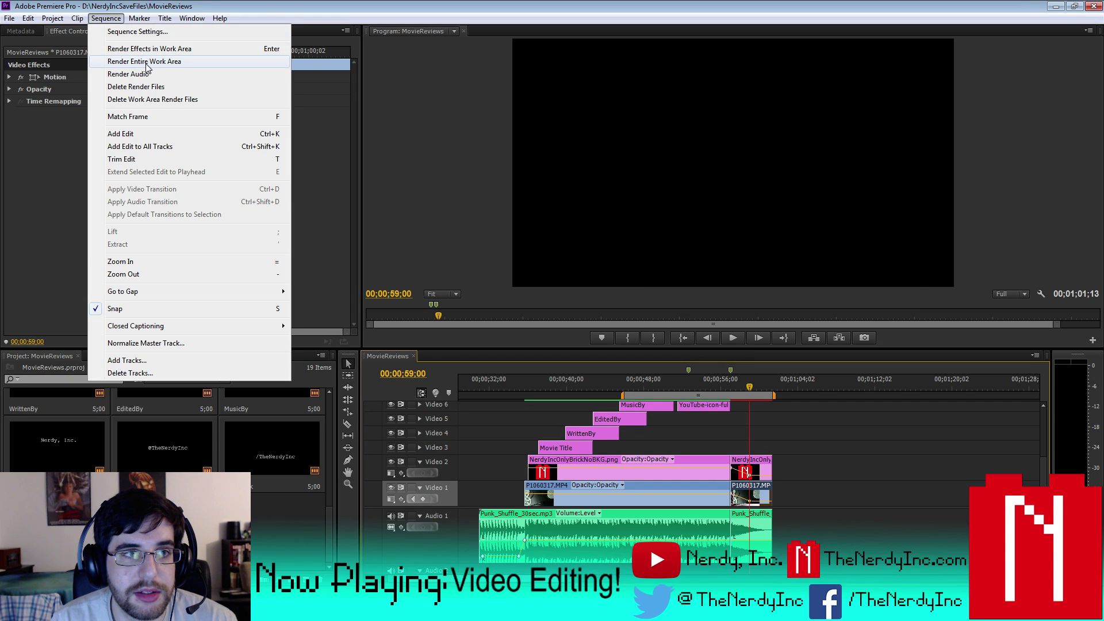
left_click(145, 62)
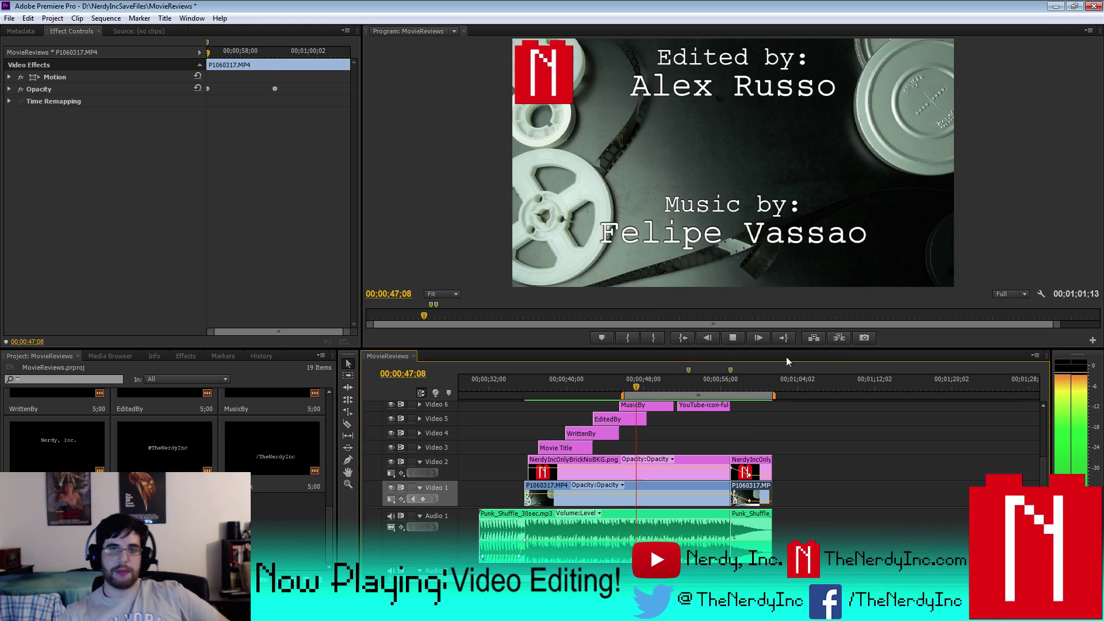
- Move the work area start nearer the end card and play through to the sequence end
left_click(731, 338)
left_click_drag(623, 396, 684, 403)
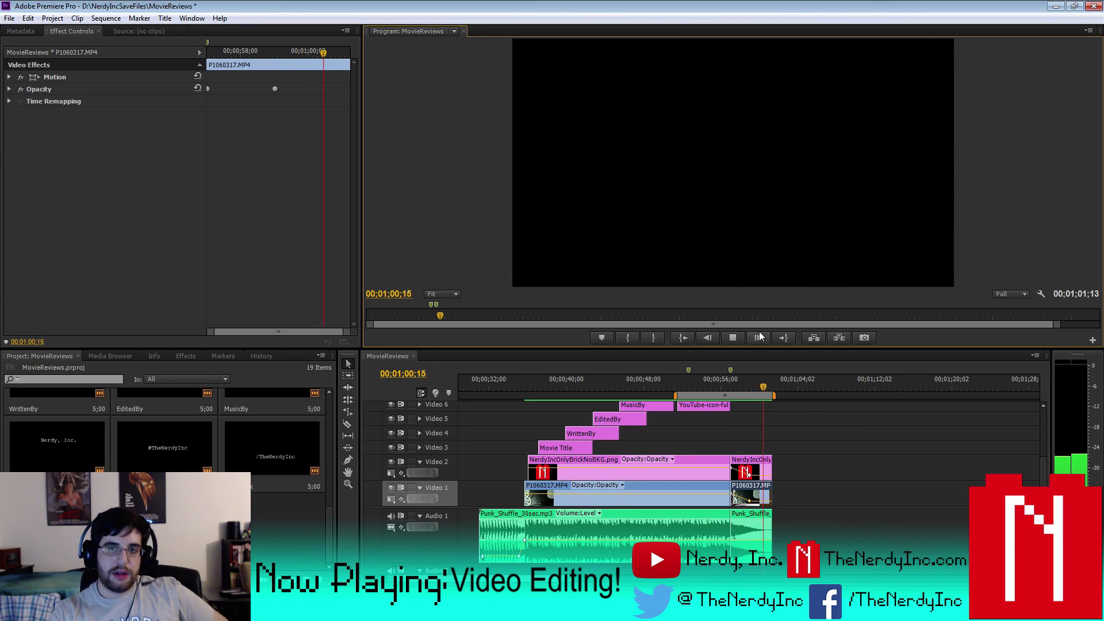
left_click(744, 332)
right_click(162, 439)
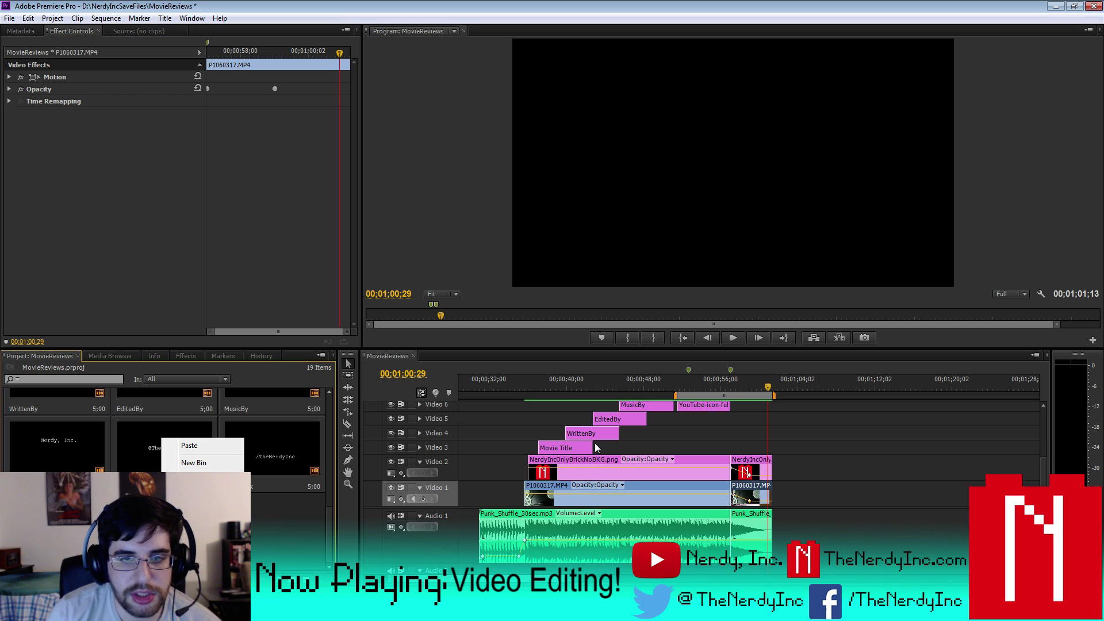
double_click(581, 432)
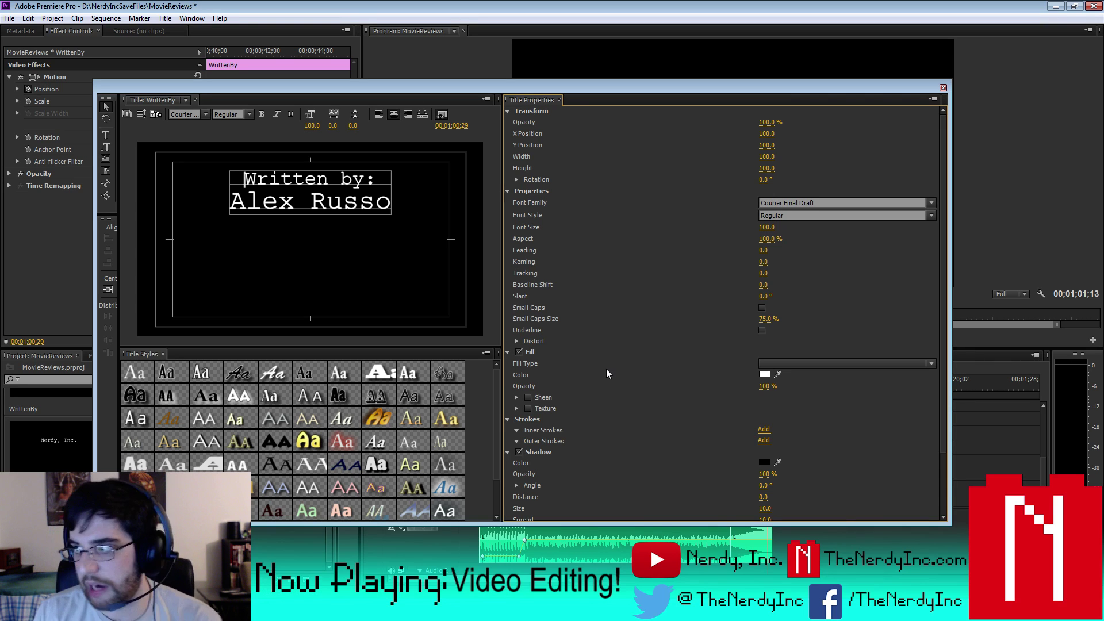
left_click(942, 88)
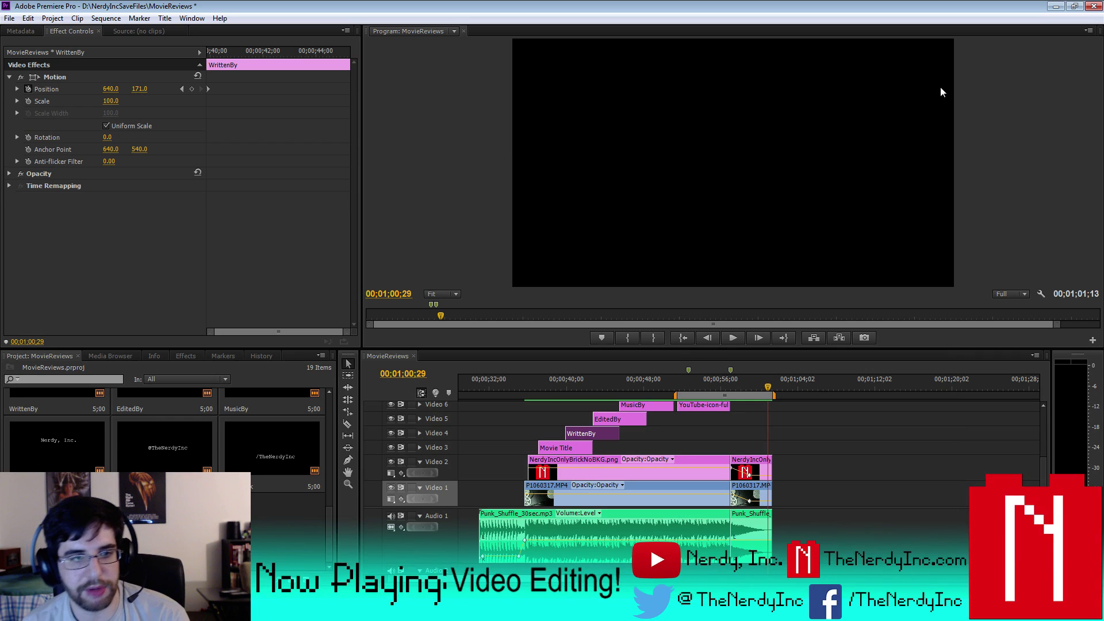
left_click(149, 454)
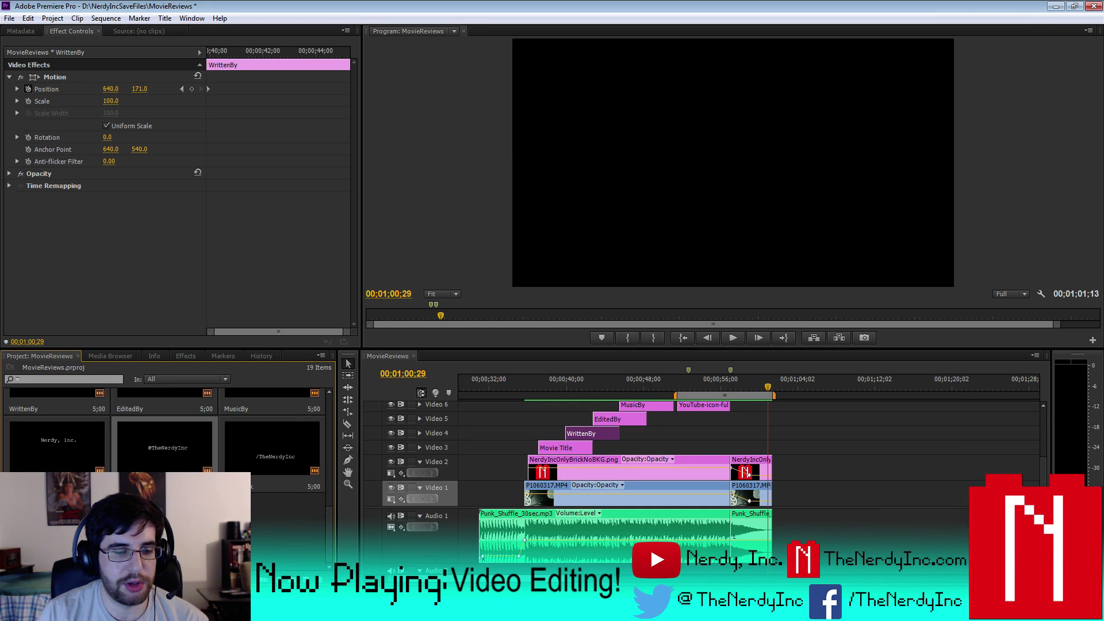
double_click(161, 440)
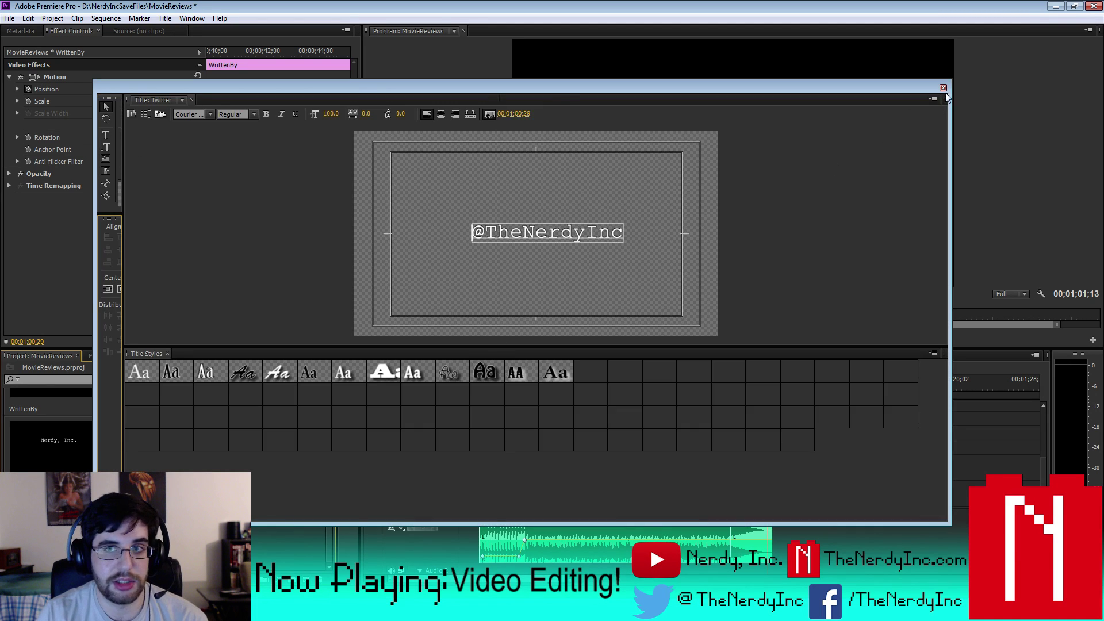
left_click(943, 87)
- Import a new file into the MovieReviews project from the Project panel
right_click(165, 446)
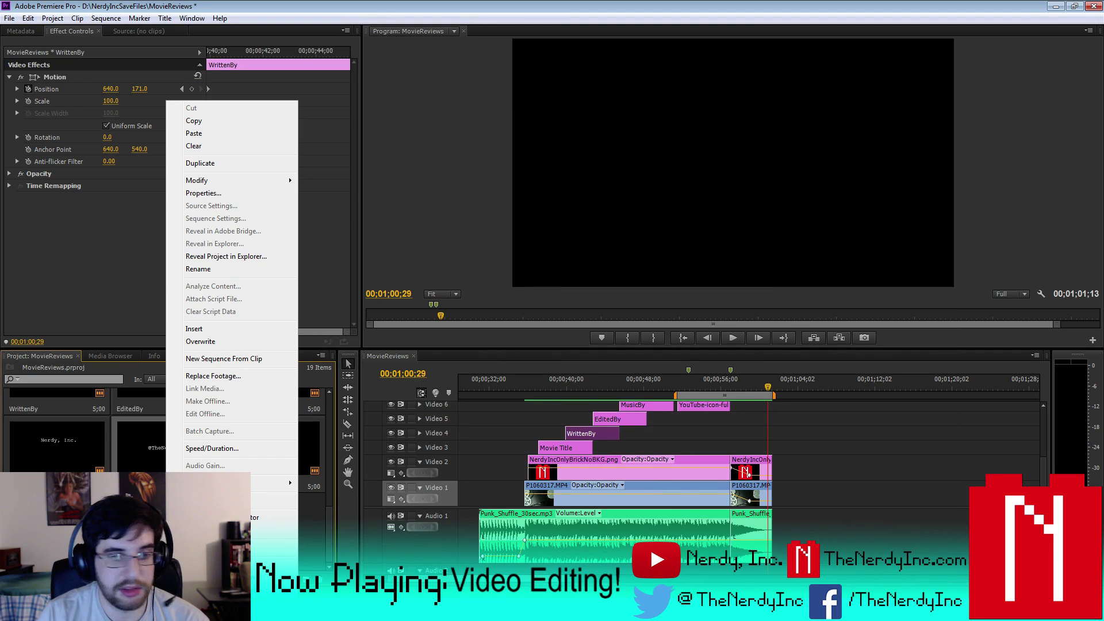
key("Escape")
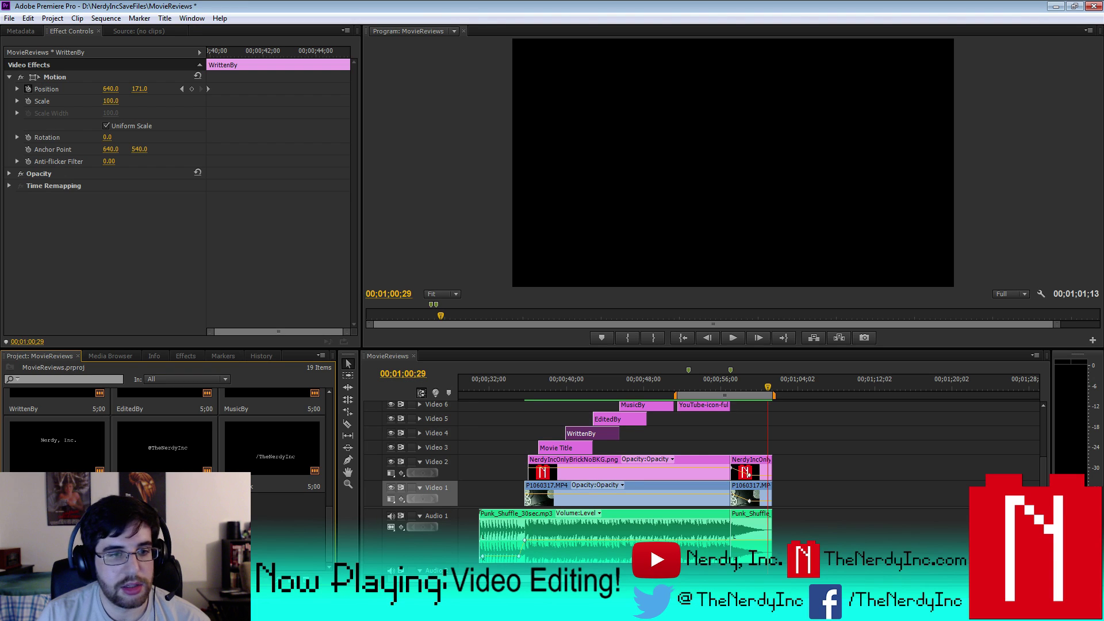
right_click(144, 423)
left_click(717, 67)
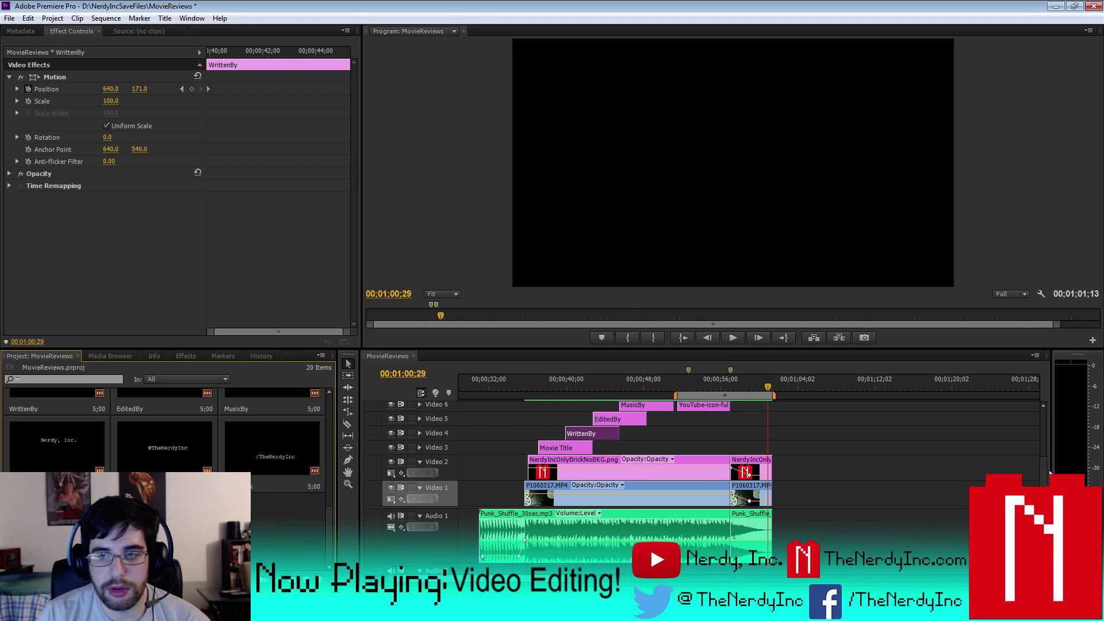
- Slide white.png on Video 14 left to about 00;00;56;28, near 00;00;57;00
scroll(1047, 415, "up", 5)
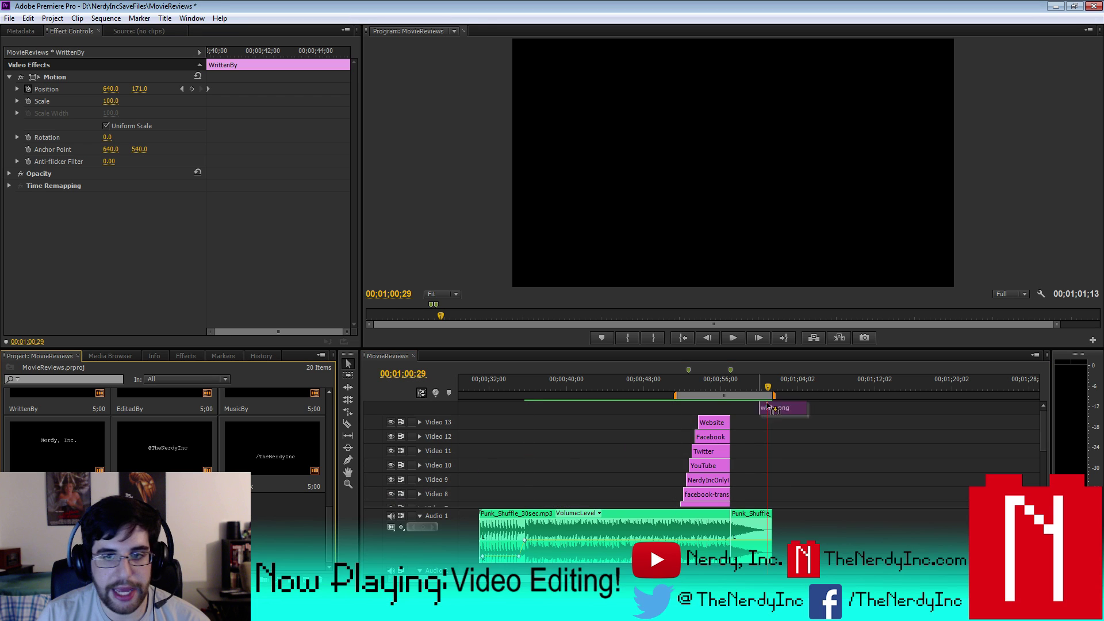
scroll(908, 448, "down", 5)
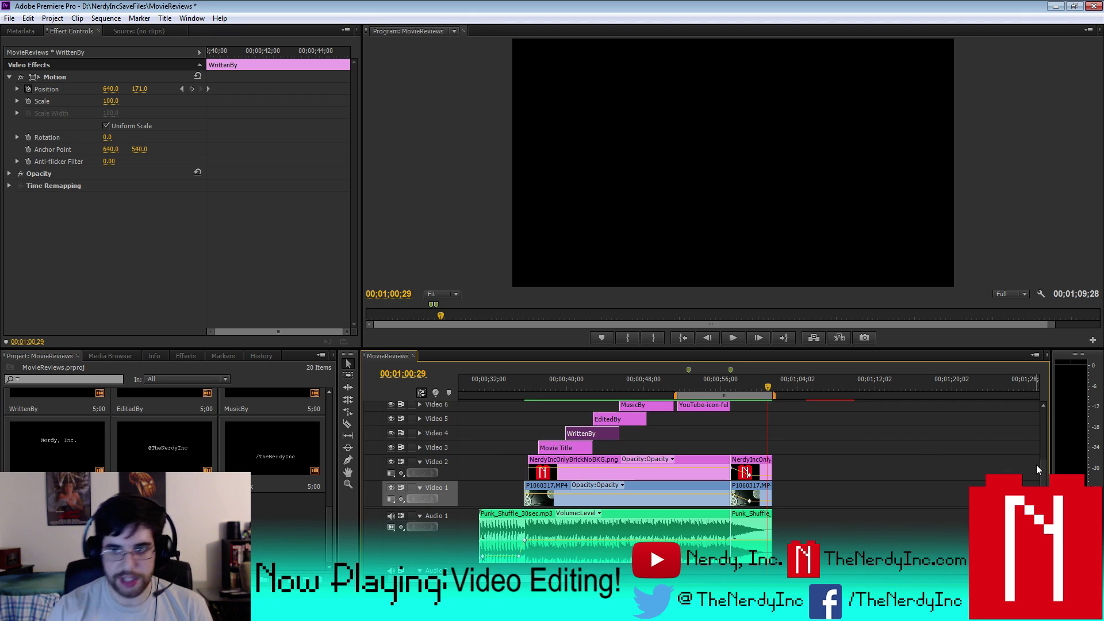
scroll(1043, 458, "up", 6)
left_click_drag(810, 428, 734, 429)
left_click(727, 387)
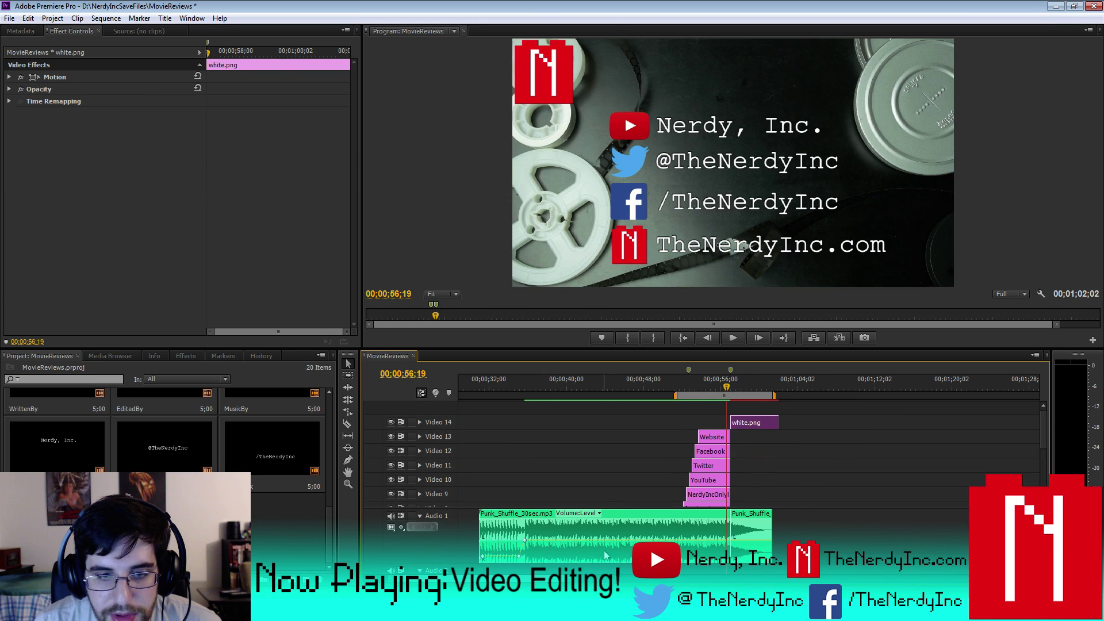
key("=")
key("=")
key("=")
key("=")
left_click_drag(836, 423, 810, 423)
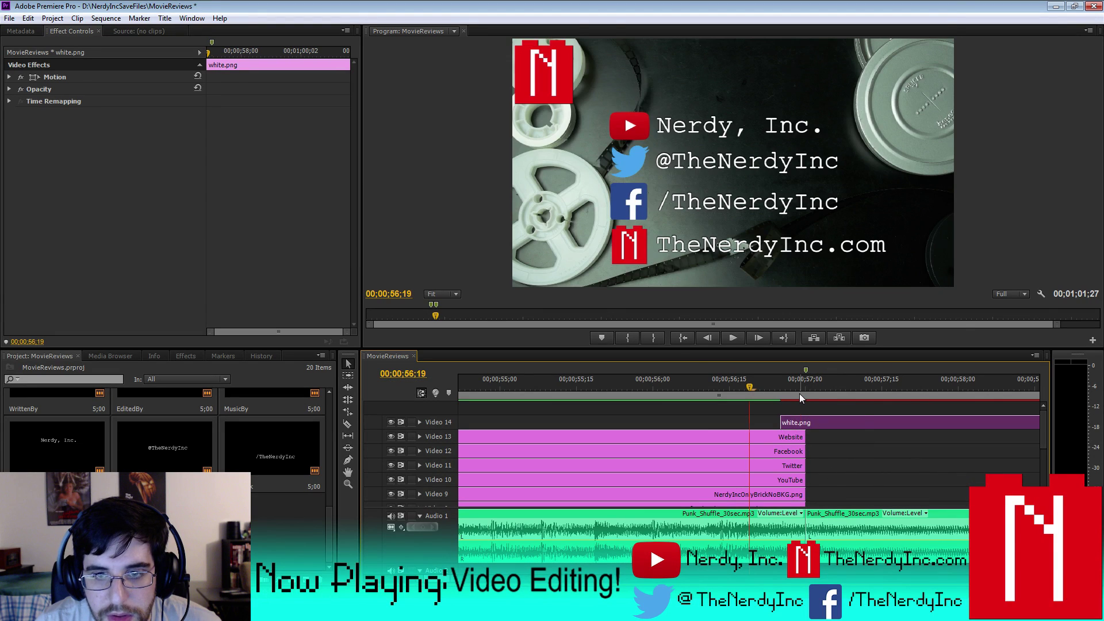
key("Right")
key("Right")
key("Right")
key("Right")
key("Right")
key("Right")
key("Right")
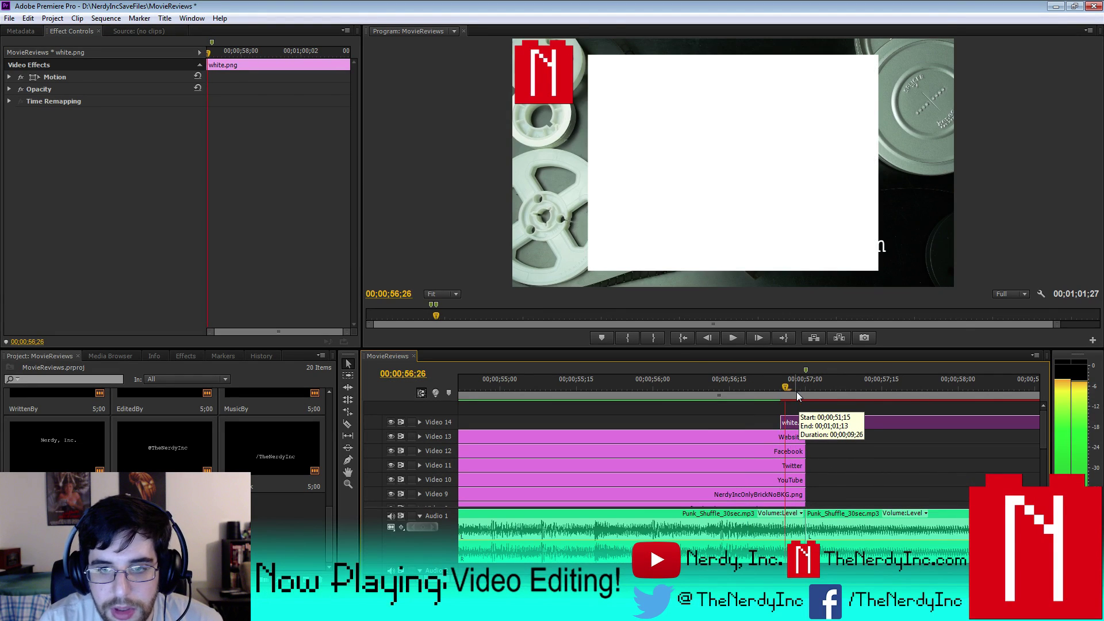
key("Right")
key("Right")
mouse_move(816, 423)
left_mouse_down()
mouse_move(826, 437)
mouse_move(809, 424)
left_mouse_up()
key("Right")
key("Right")
key("Right")
key("Right")
key("Right")
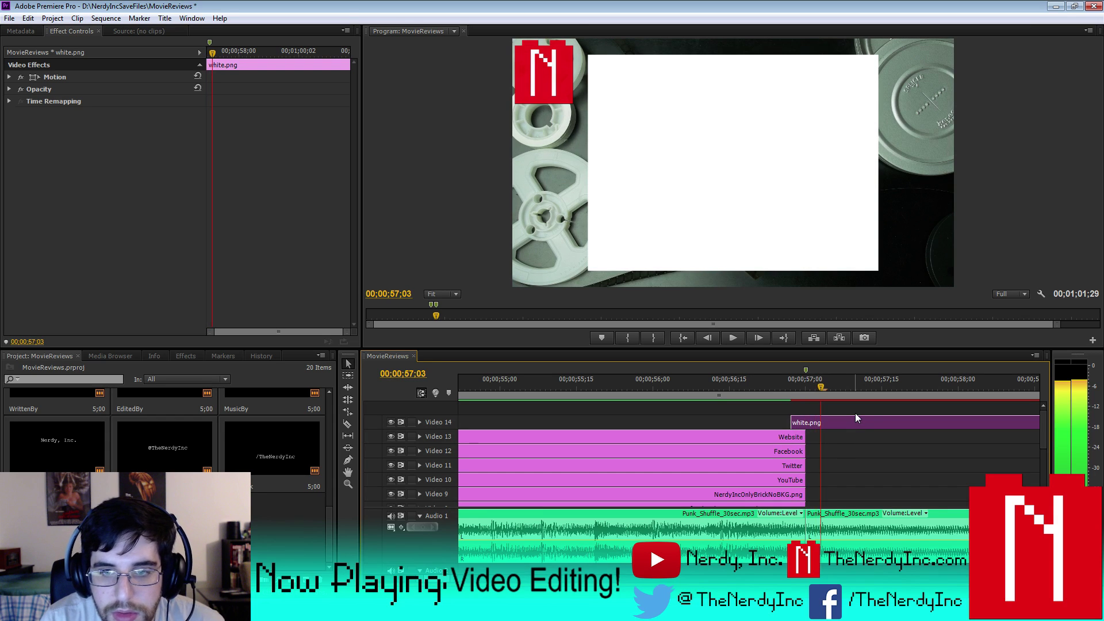
key("minus")
key("minus")
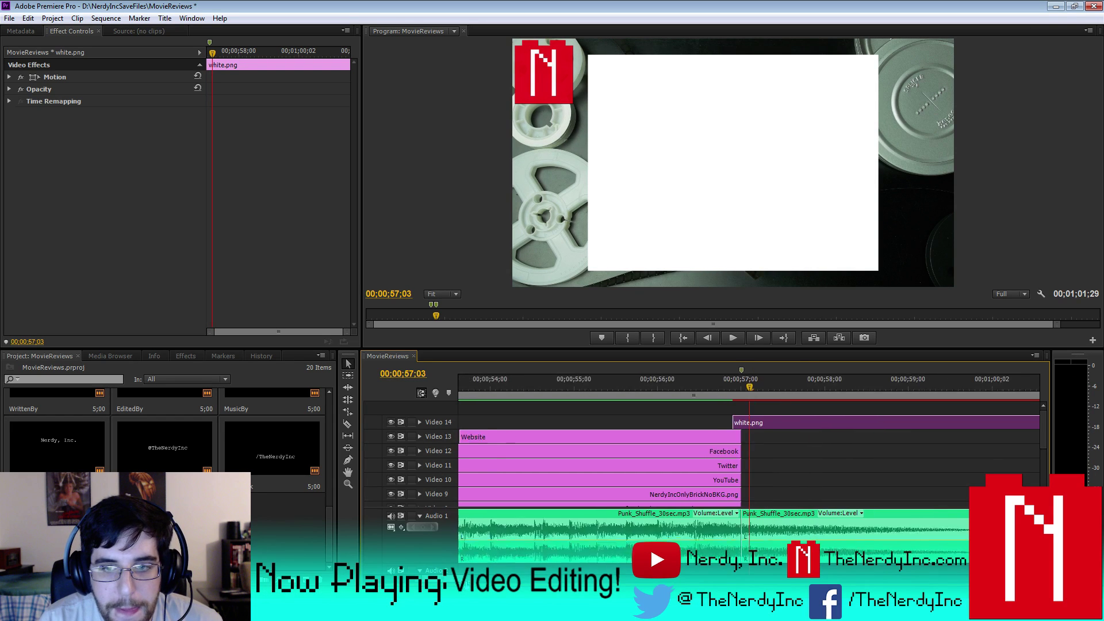
- Trim the end of white.png to shorten it and select the clip
left_click_drag(892, 420, 746, 432)
key("Left")
key("Left")
key("Left")
key("Left")
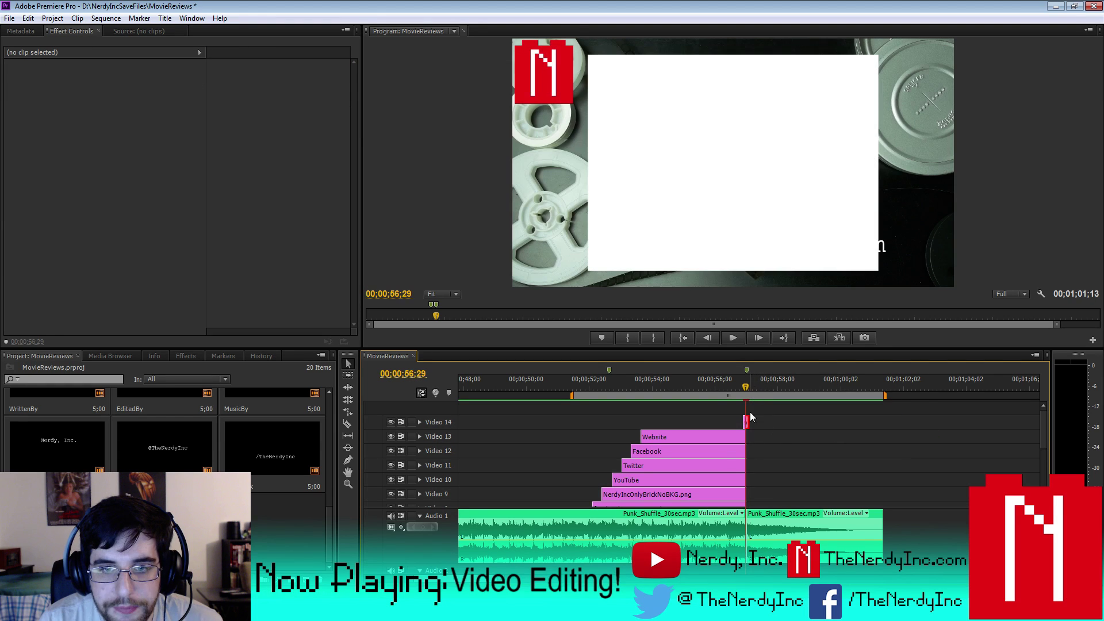
key("equal")
key("equal")
key("equal")
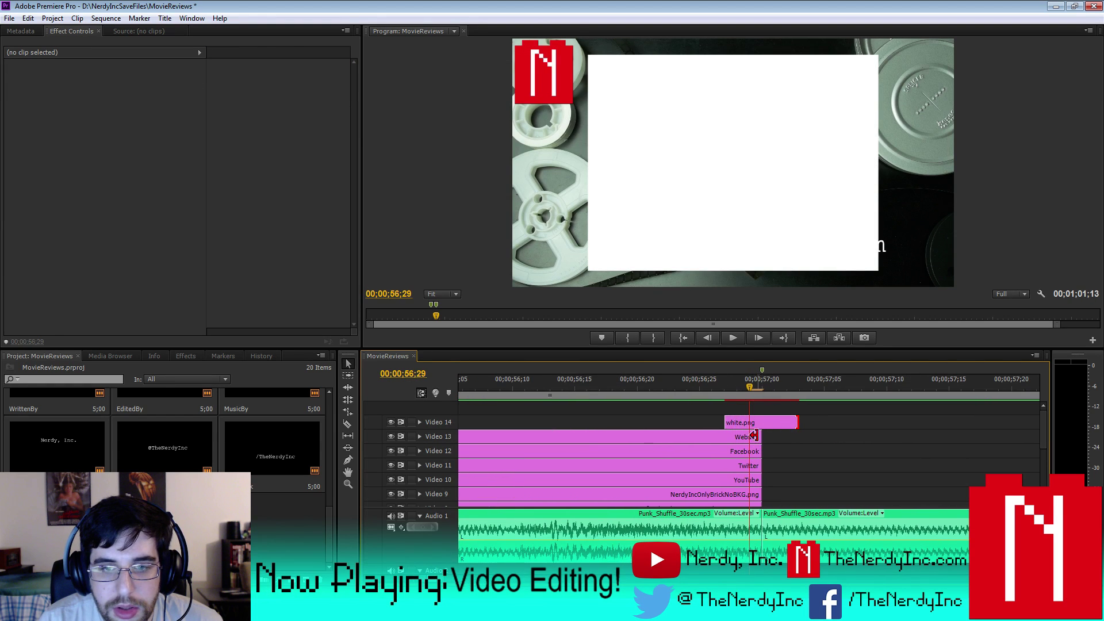
left_click(764, 427)
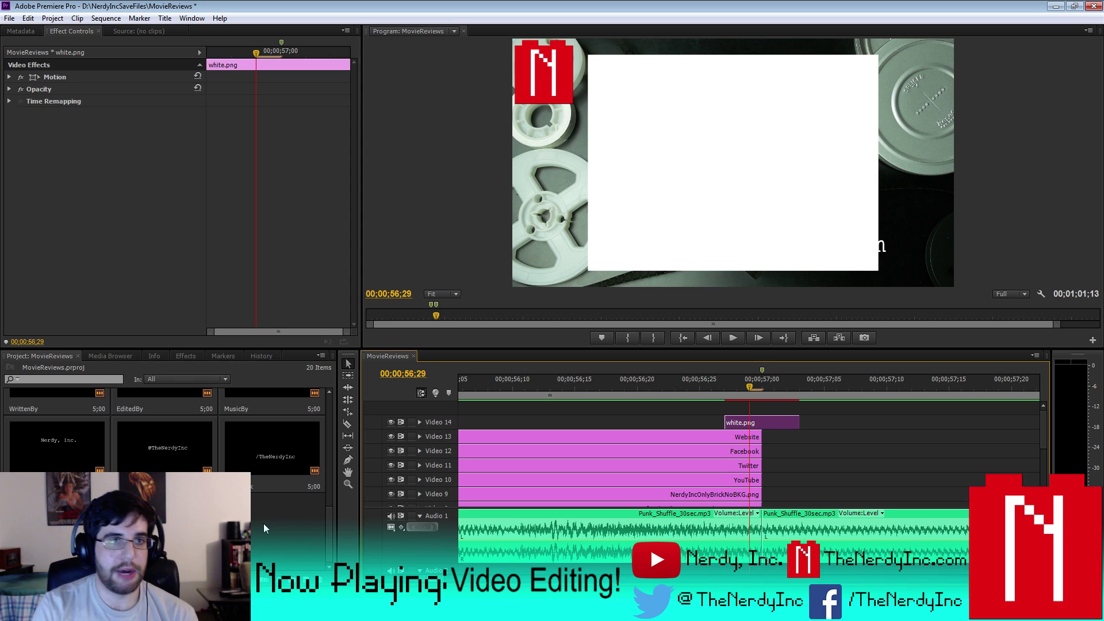
left_click(165, 18)
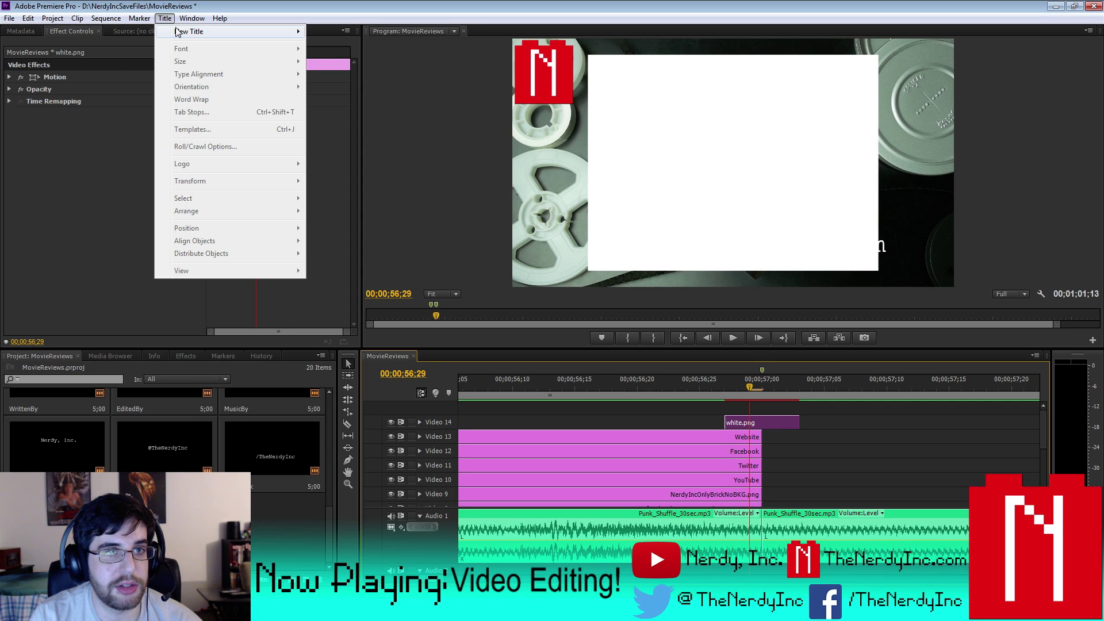
- Create a blank Default Still title, Title 02, and close the Titler
mouse_move(178, 31)
left_click(342, 32)
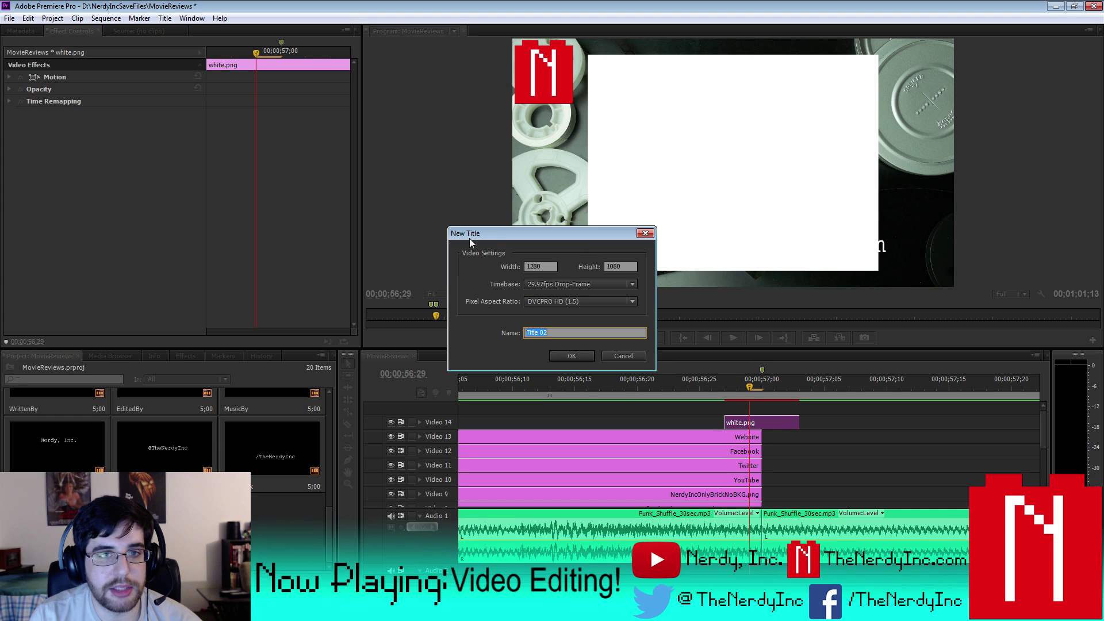
left_click(584, 357)
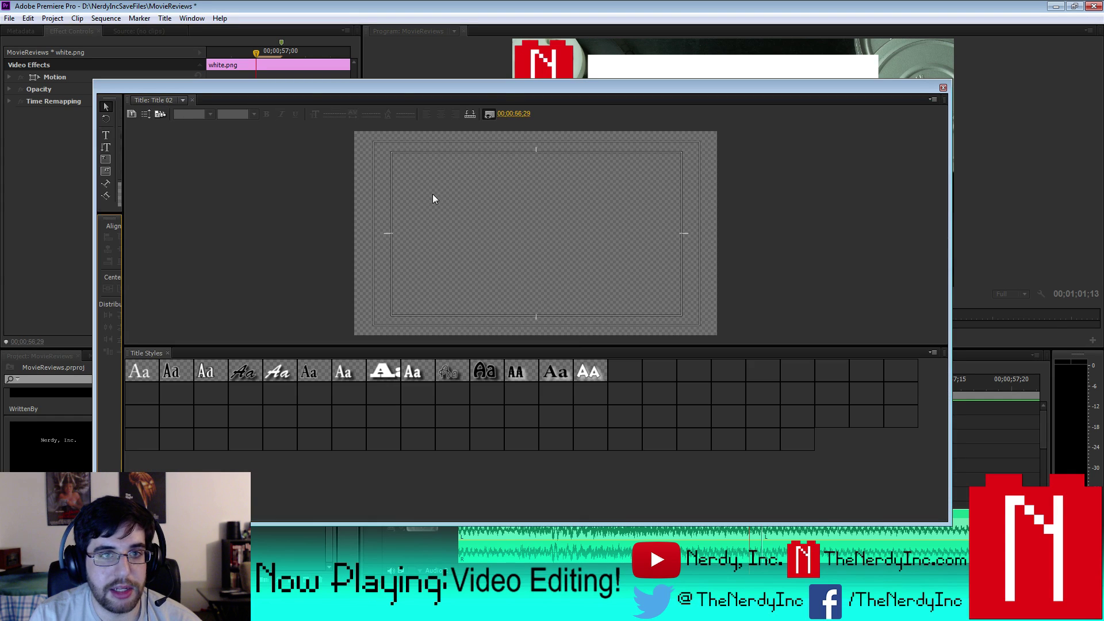
left_click(942, 88)
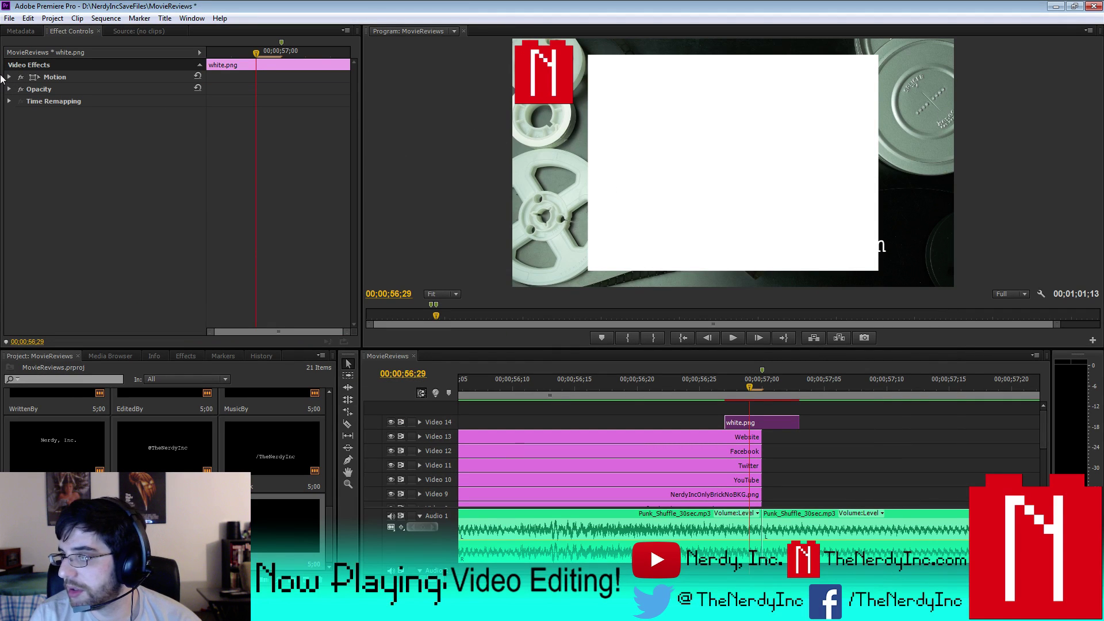
- Scale white.png to 173 to fill the frame and delete the empty Title 02
left_click(10, 77)
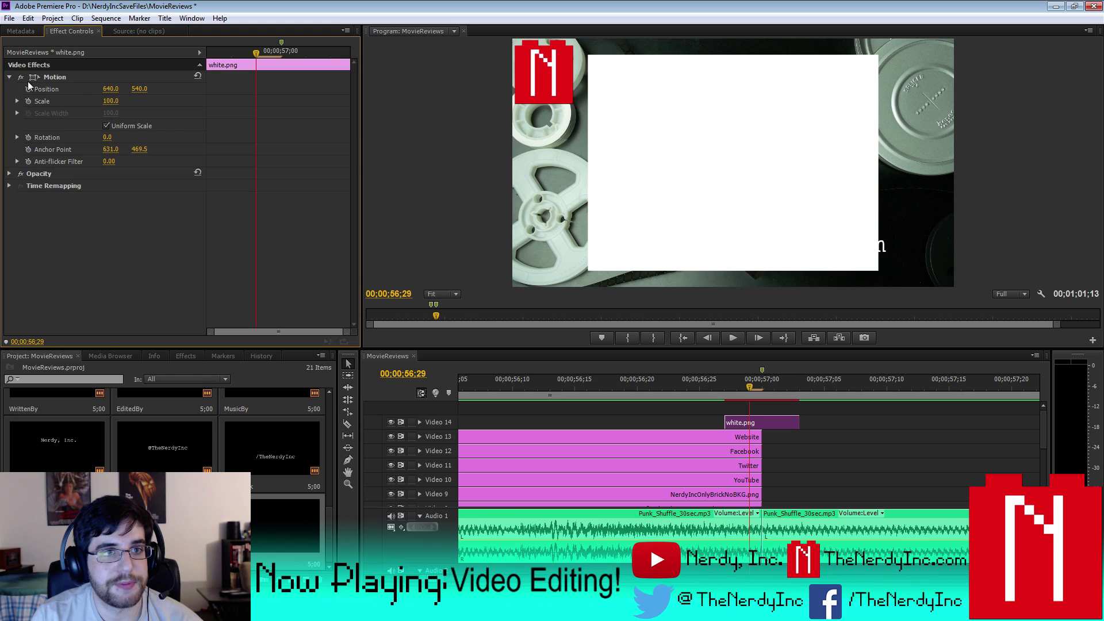
left_click_drag(110, 101, 128, 100)
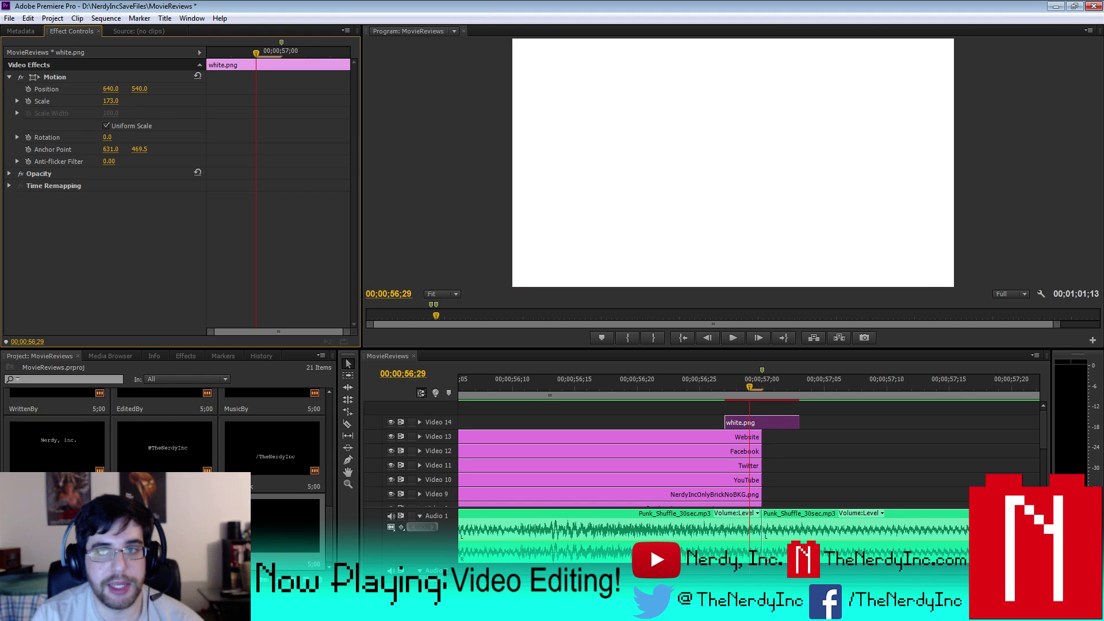
key("Delete")
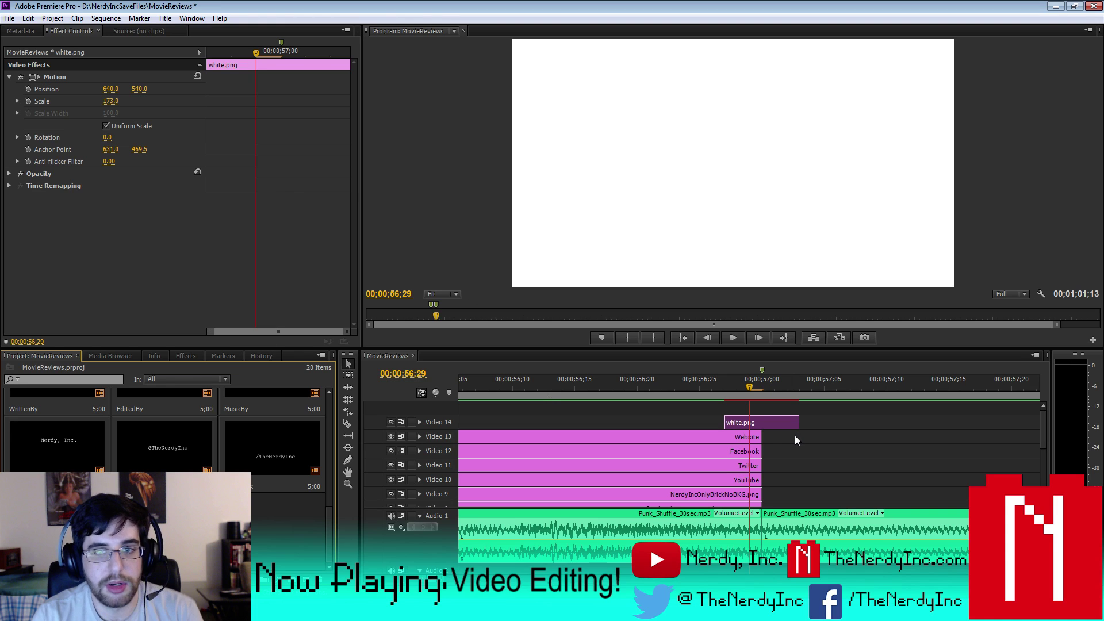
left_click(419, 423)
key("Right")
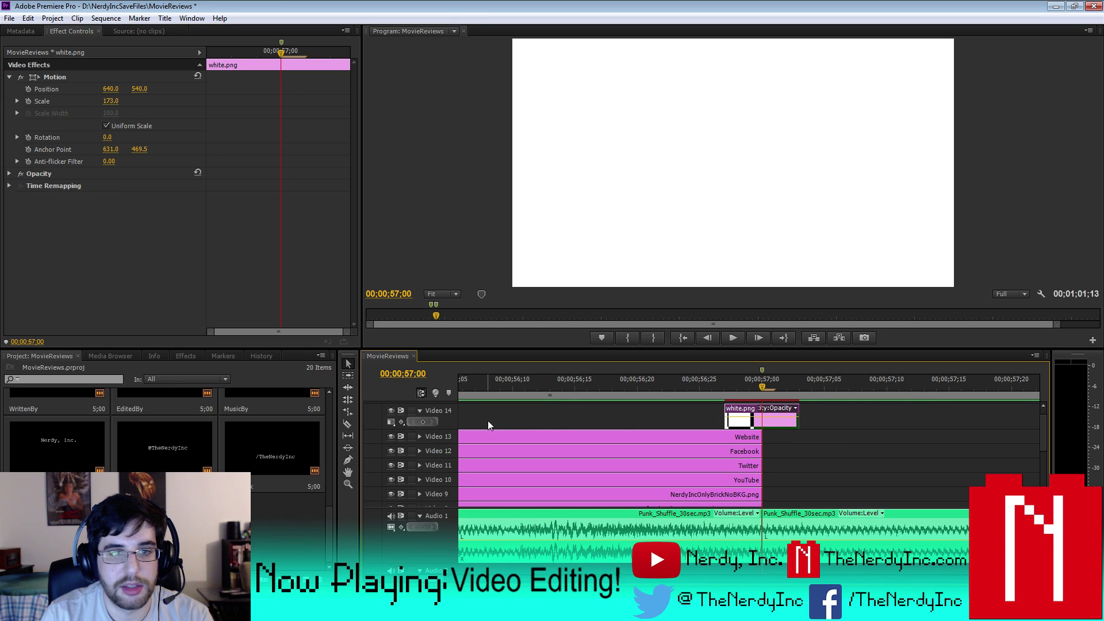
- Add an opacity keyframe to white.png at 00;00;57;00 on Video 14
left_click(423, 422)
key("Left")
key("Left")
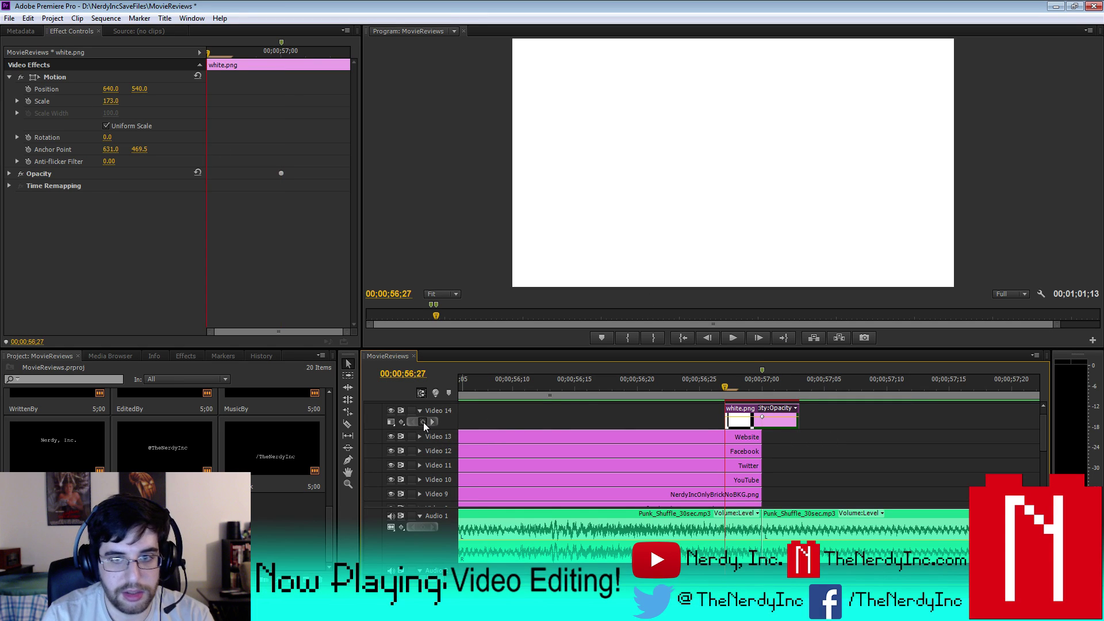
key("Right")
key("Right")
key("Right")
key("Right")
key("Right")
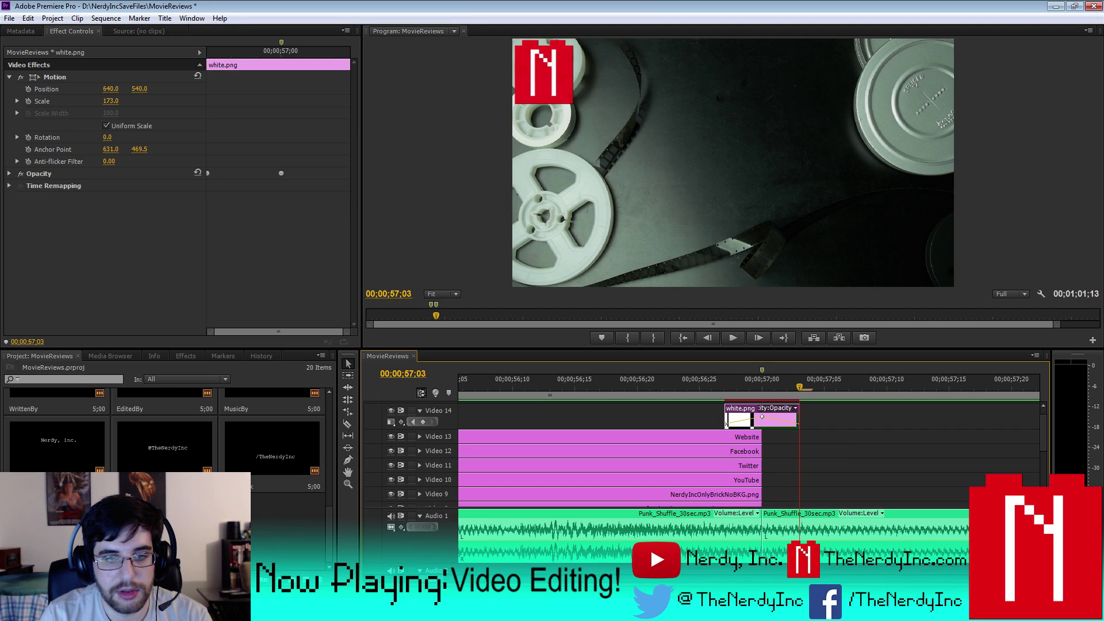
key("minus")
key("minus")
key("minus")
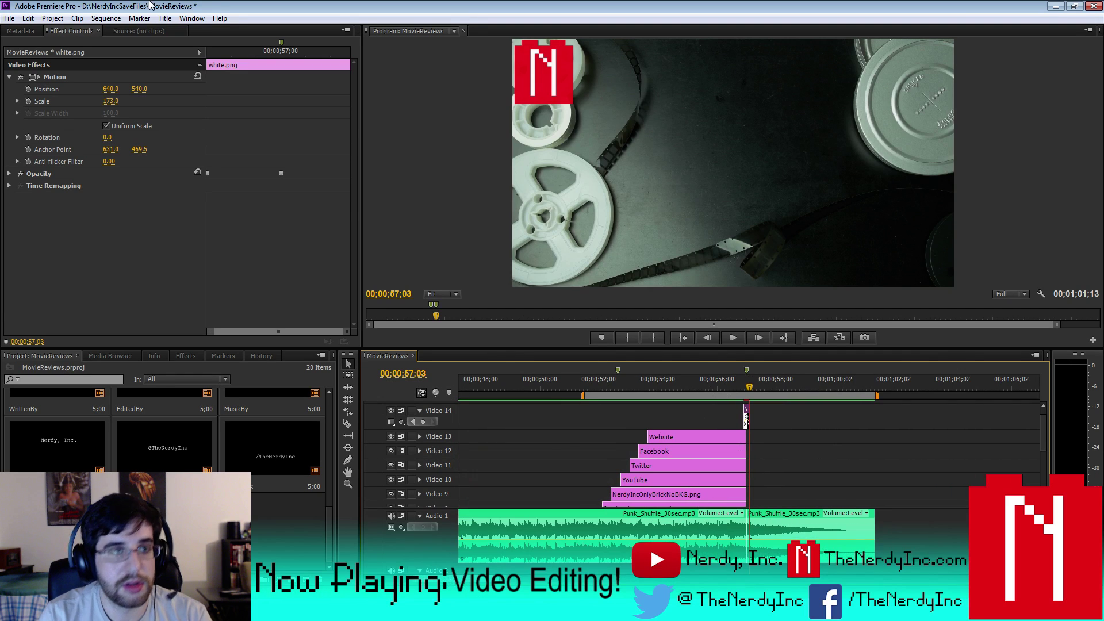
- Render a sequence preview and play back the white overlay transition
left_click(106, 18)
left_click(133, 63)
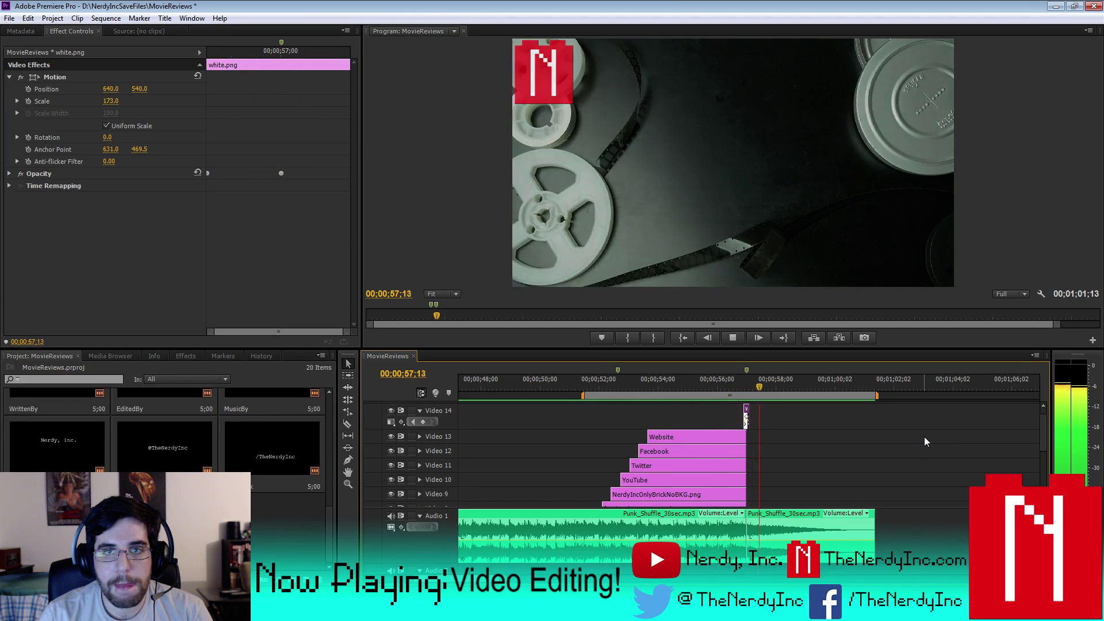
left_click(734, 339)
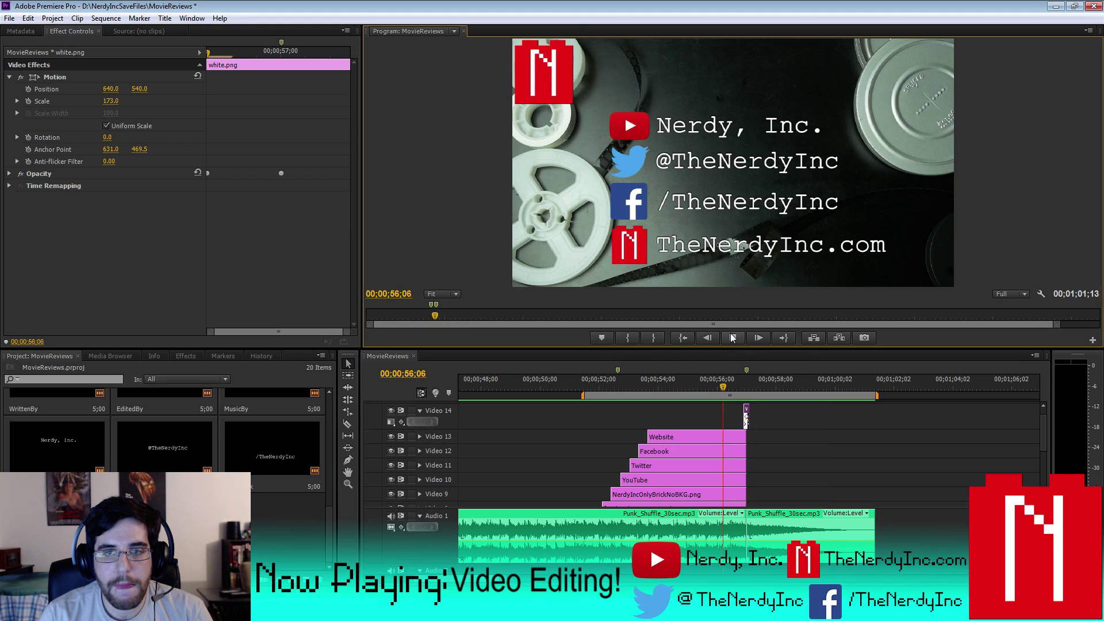
left_click(733, 339)
left_click(734, 339)
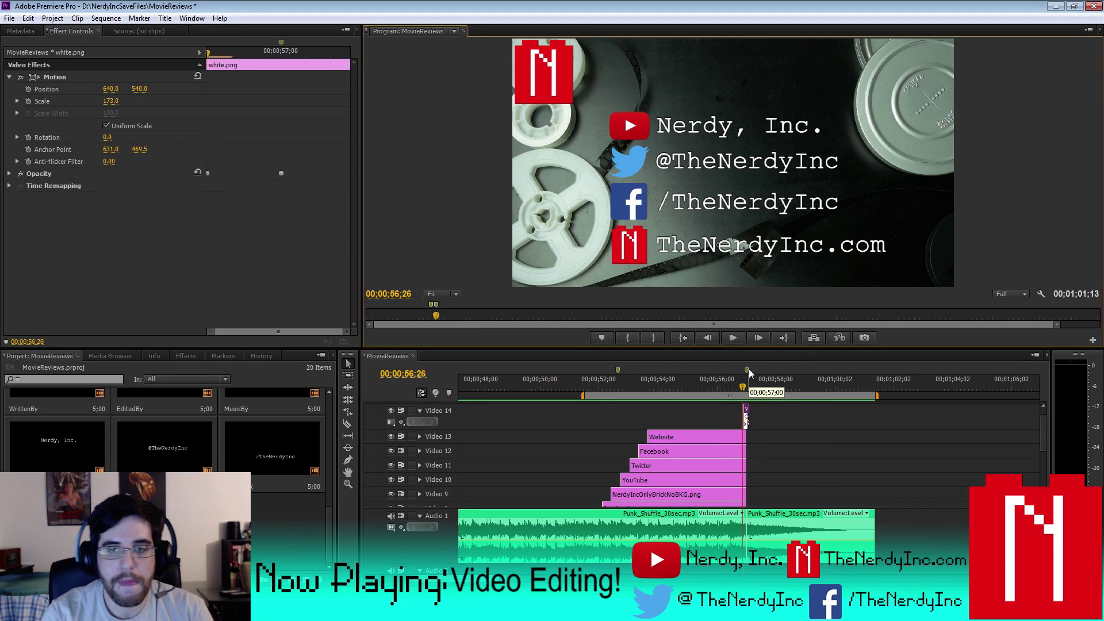
key("j")
key("k")
key("Right")
key("Right")
key("Right")
key("Right")
key("Right")
key("Right")
key("Right")
key("Right")
key("Right")
key("Right")
key("Right")
key("Right")
key("Right")
key("Right")
key("Left")
key("Left")
key("Left")
key("Left")
key("Left")
key("Left")
key("Left")
key("Left")
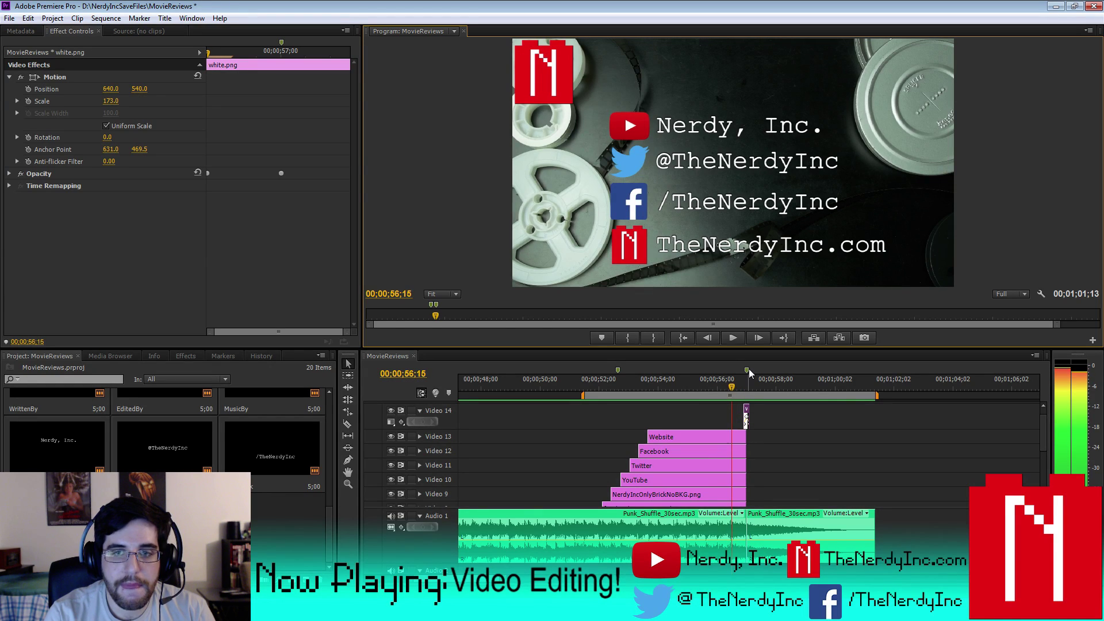
- Move white.png to the playhead at 00;00;56;15 and end the Website label there
left_click_drag(746, 413, 730, 418)
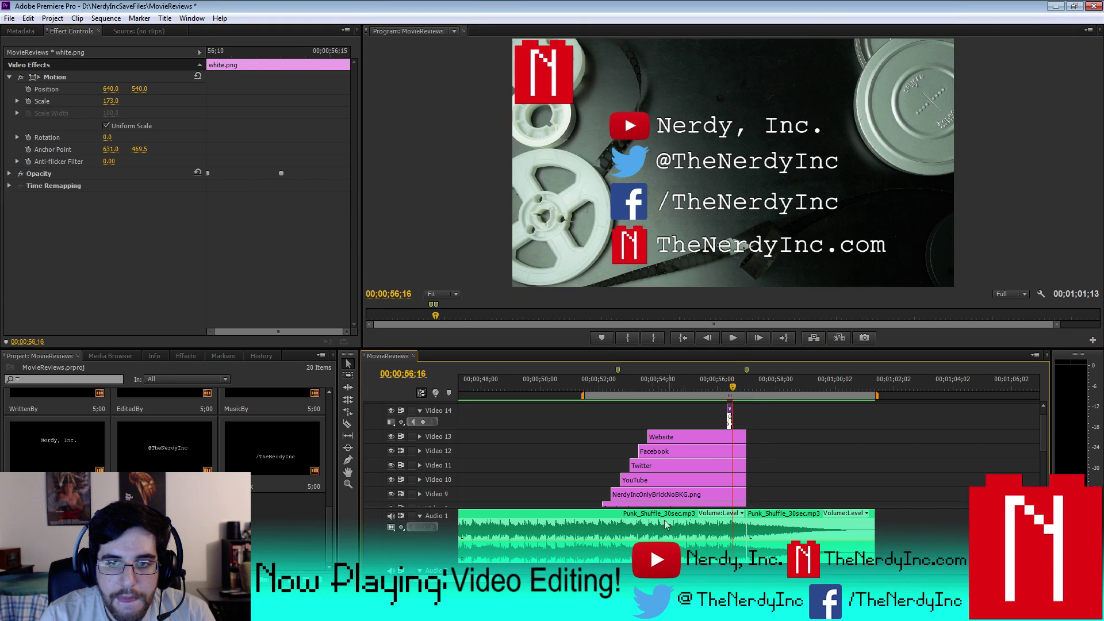
key("=")
key("=")
key("=")
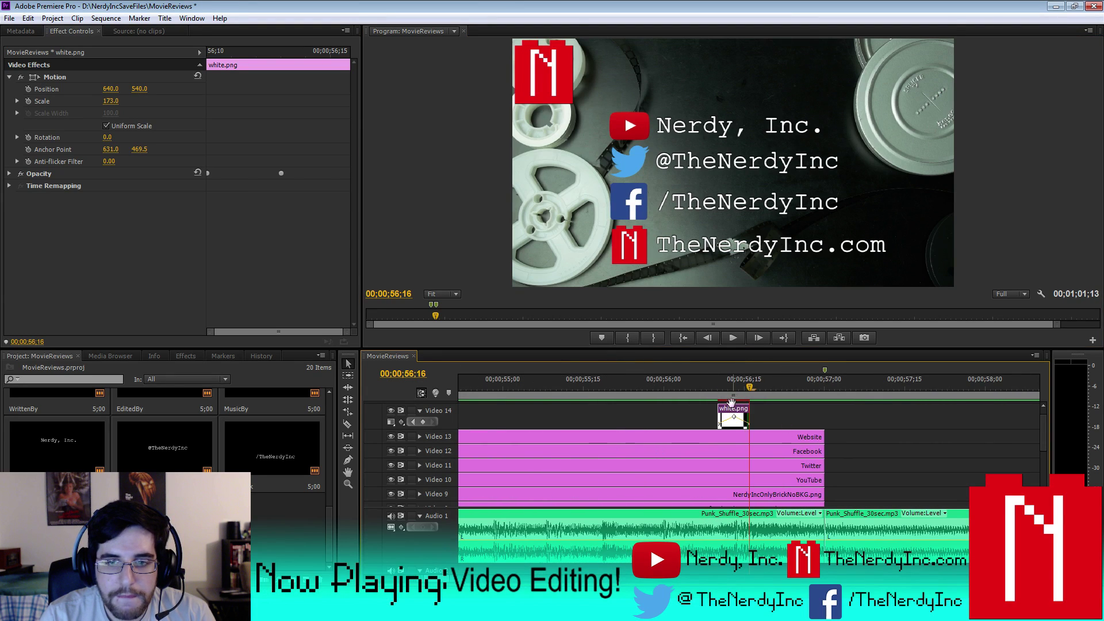
mouse_move(744, 412)
left_mouse_down()
mouse_move(755, 414)
mouse_move(702, 415)
mouse_move(735, 431)
left_mouse_up()
key("equal")
key("equal")
key("minus")
key("minus")
key("minus")
key("minus")
key("minus")
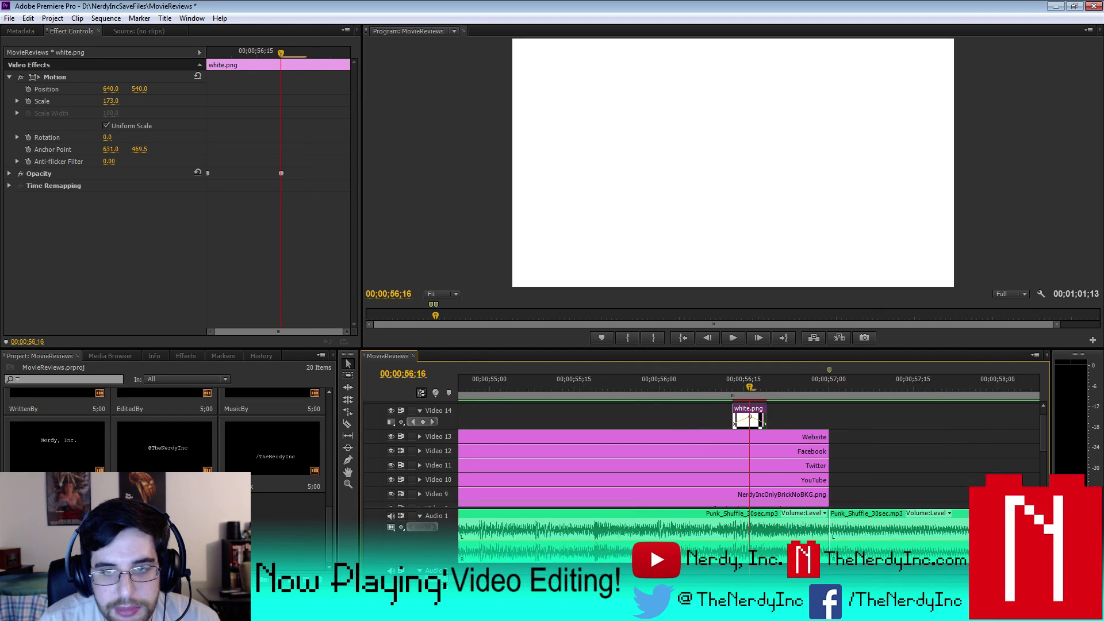
left_click(756, 438)
left_click_drag(766, 437, 748, 494)
left_click(759, 452)
- End the Facebook label and NerdyIncOnlyBrickNoBKG logo clips at the playhead
left_click_drag(1040, 433, 1039, 471)
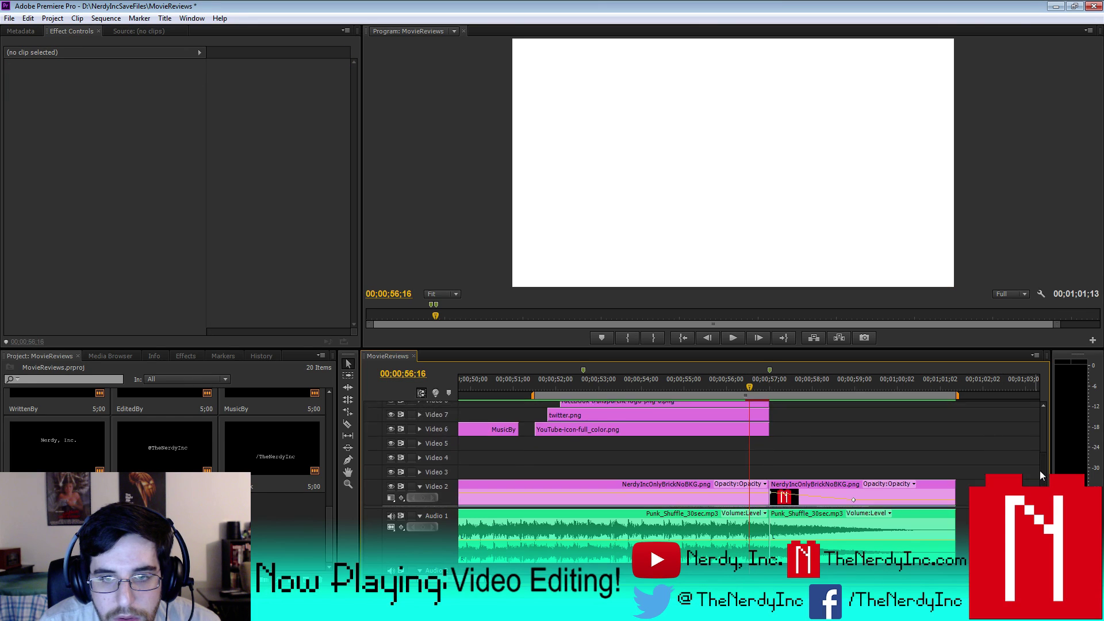
left_click_drag(766, 425, 747, 453)
scroll(1039, 447, "down", 3)
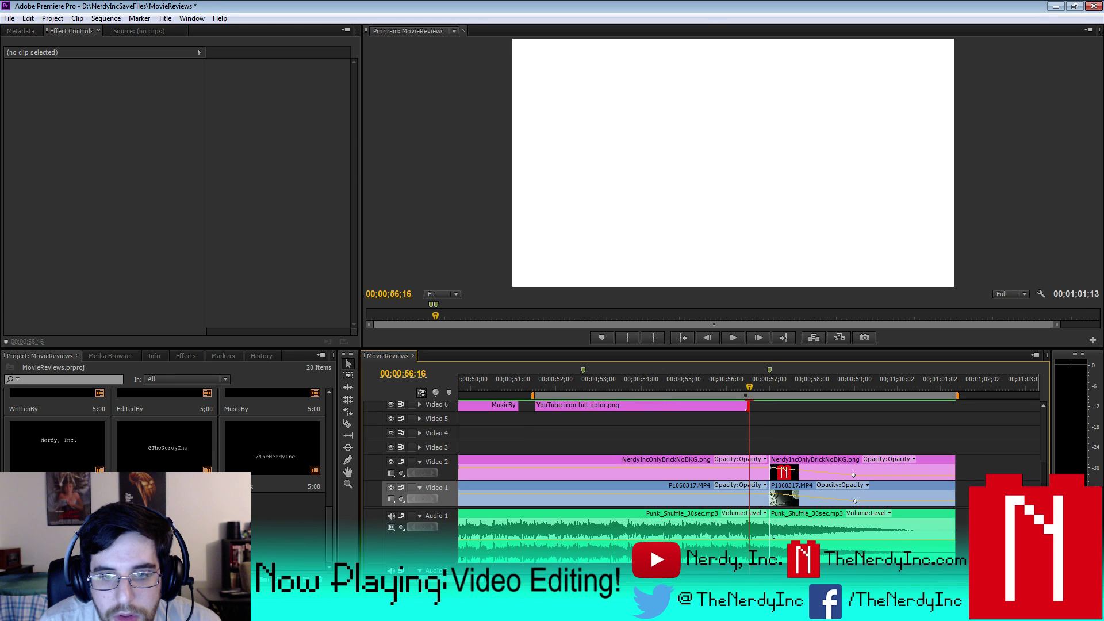
left_click(723, 464)
left_click(733, 468)
left_click_drag(763, 463, 747, 463)
- End the first P1060317.MP4 reel clip on Video 1 at the playhead
left_click(730, 487)
left_click(741, 507)
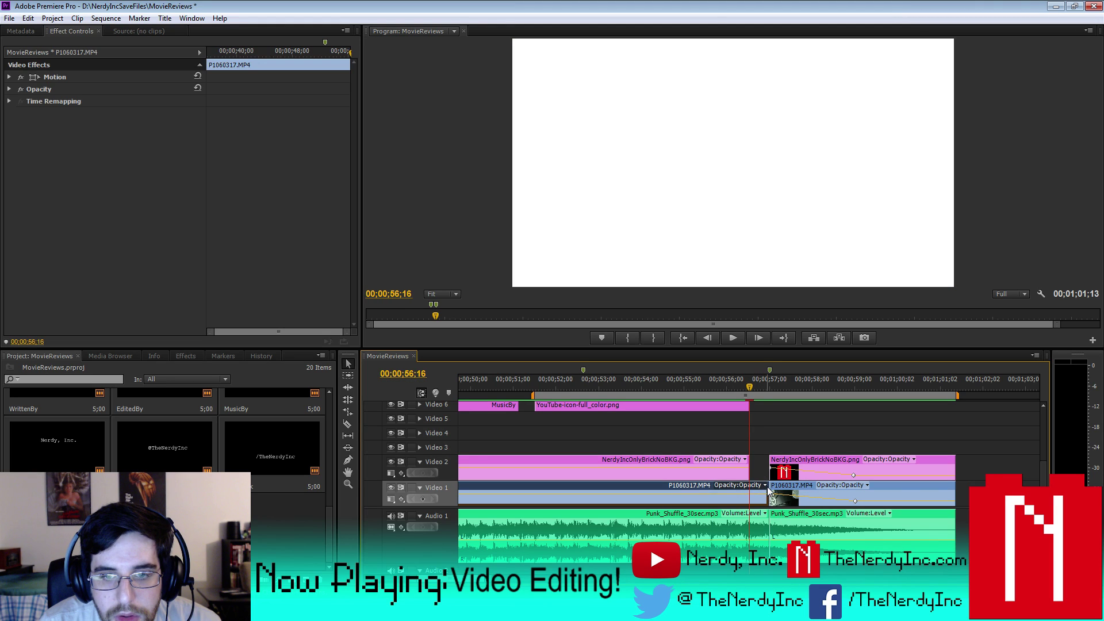
left_click_drag(767, 486, 751, 491)
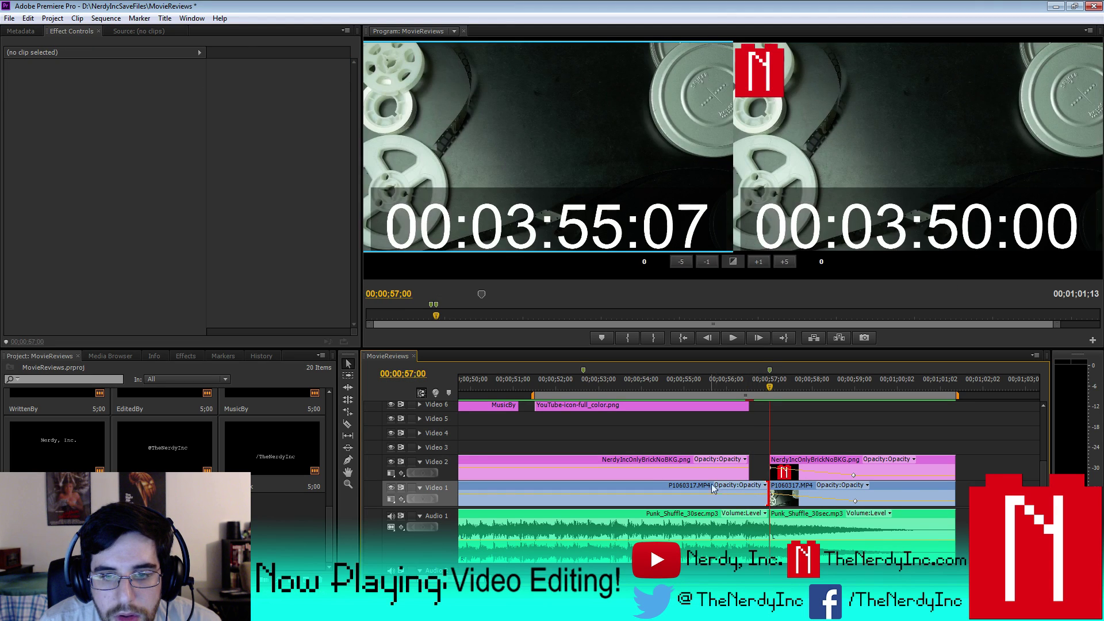
left_click(711, 484)
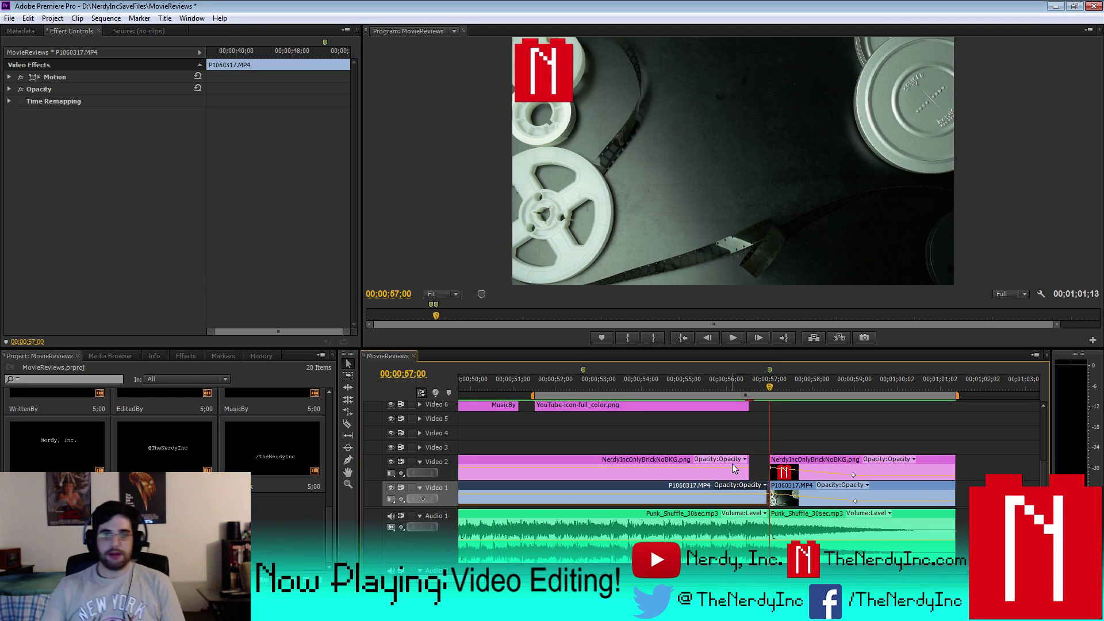
left_click_drag(765, 492, 750, 463)
- Start the second logo clip and second reel clip at the playhead
left_click(773, 466)
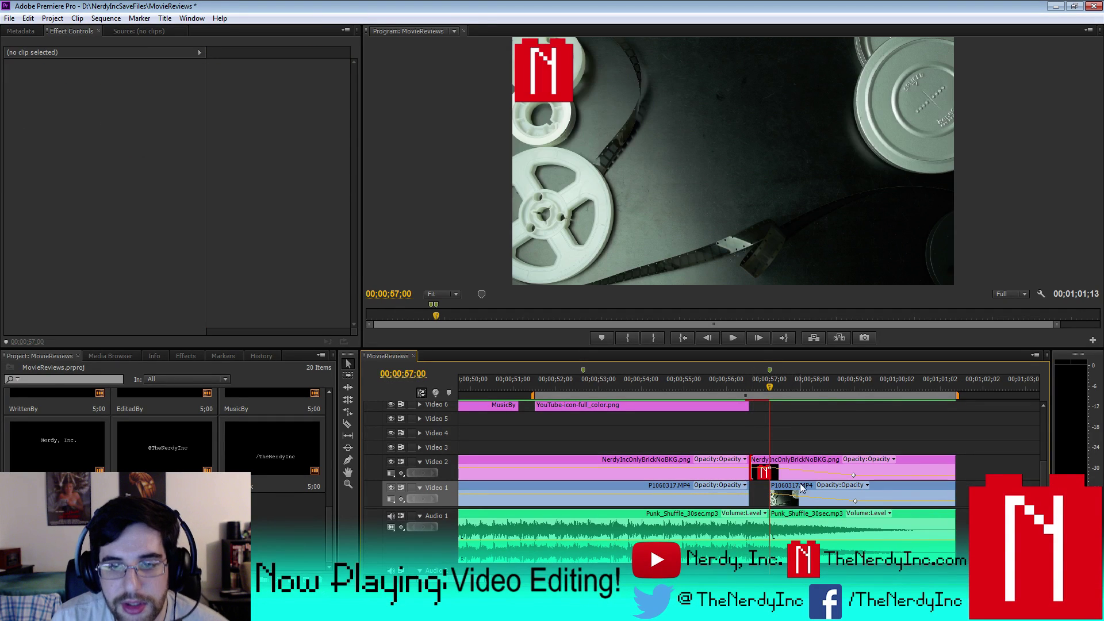
left_click(759, 469)
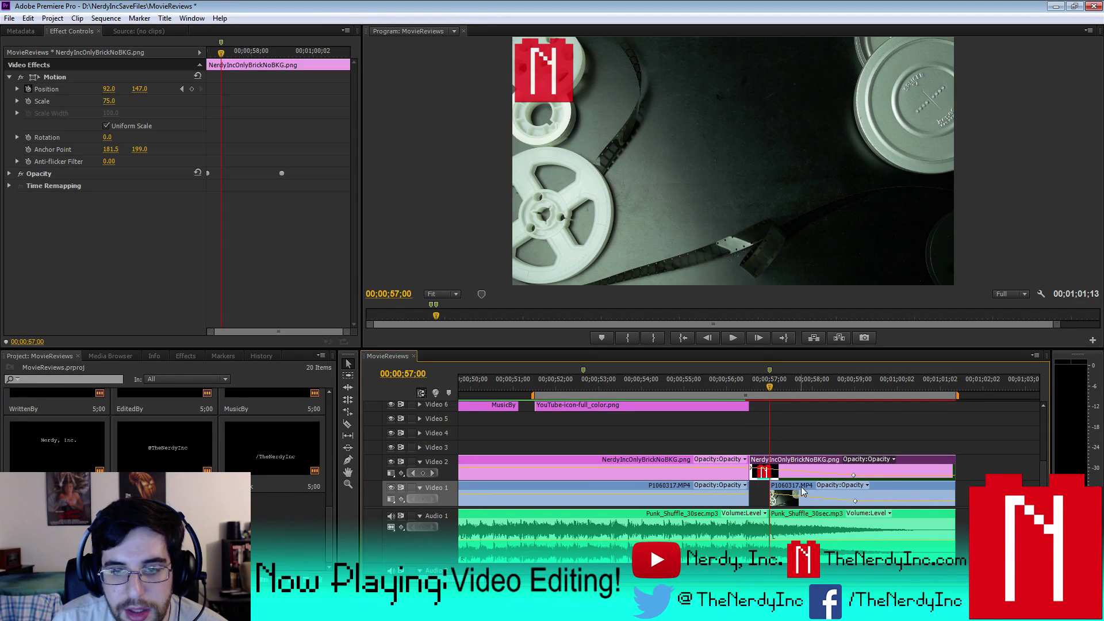
left_click(773, 492)
left_click_drag(770, 488, 737, 497)
left_click(774, 496)
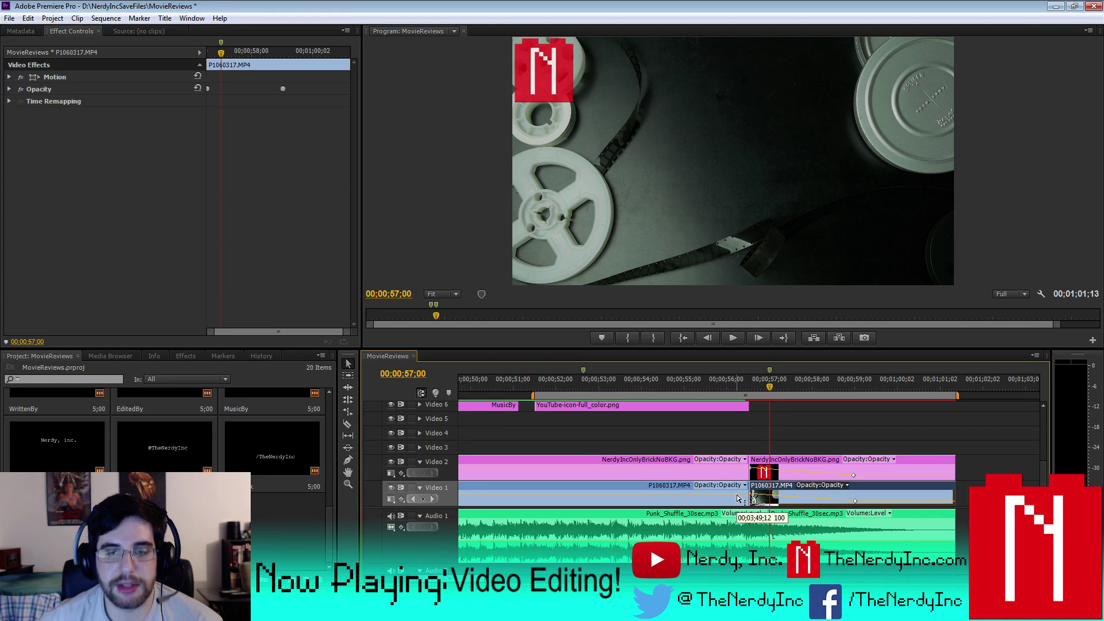
left_click_drag(1045, 477, 1047, 437)
- Render Effects In Work Area for the end card and watch the ending
key("minus")
key("minus")
left_click(106, 18)
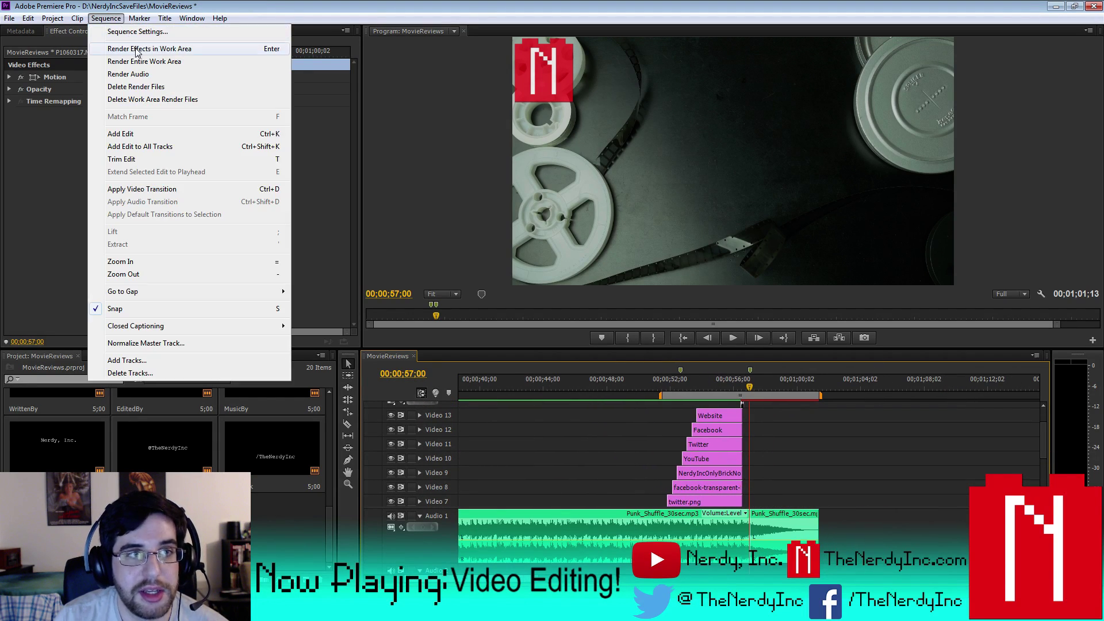
left_click(124, 44)
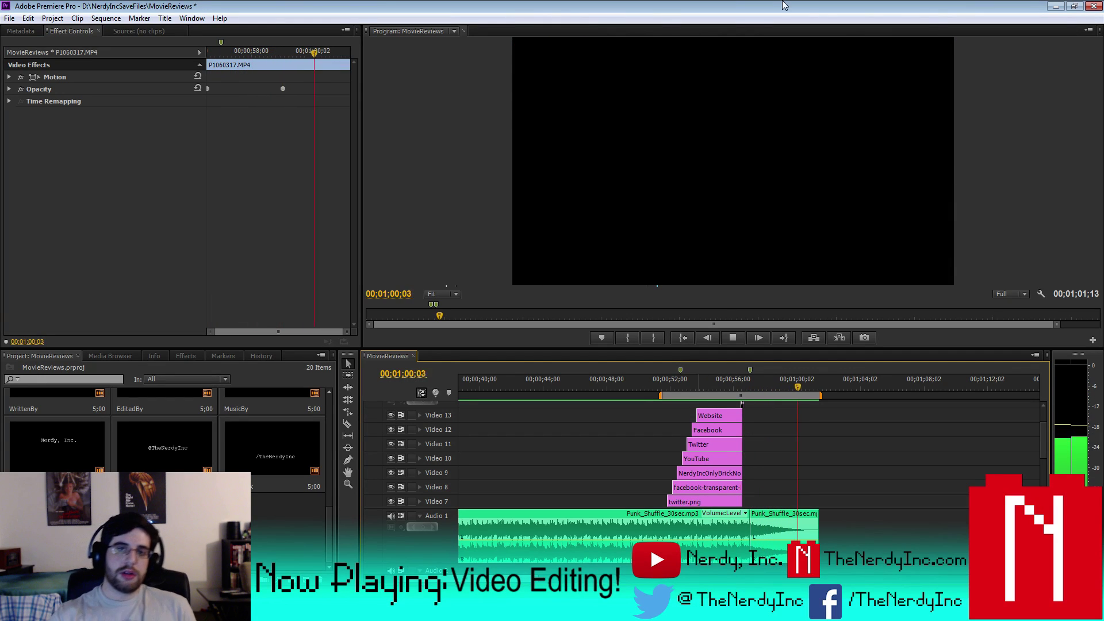
- Extend white.png's start earlier and end later around 56;18, then render the entire work area
left_click(733, 338)
left_click(740, 370)
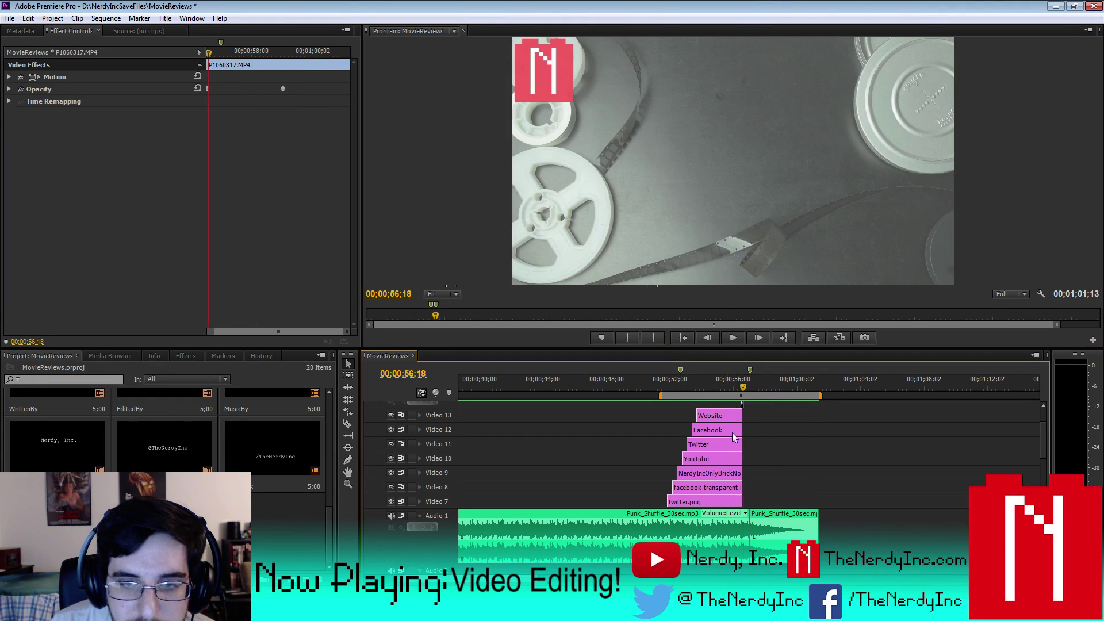
key("=")
key("=")
key("=")
key("=")
key("=")
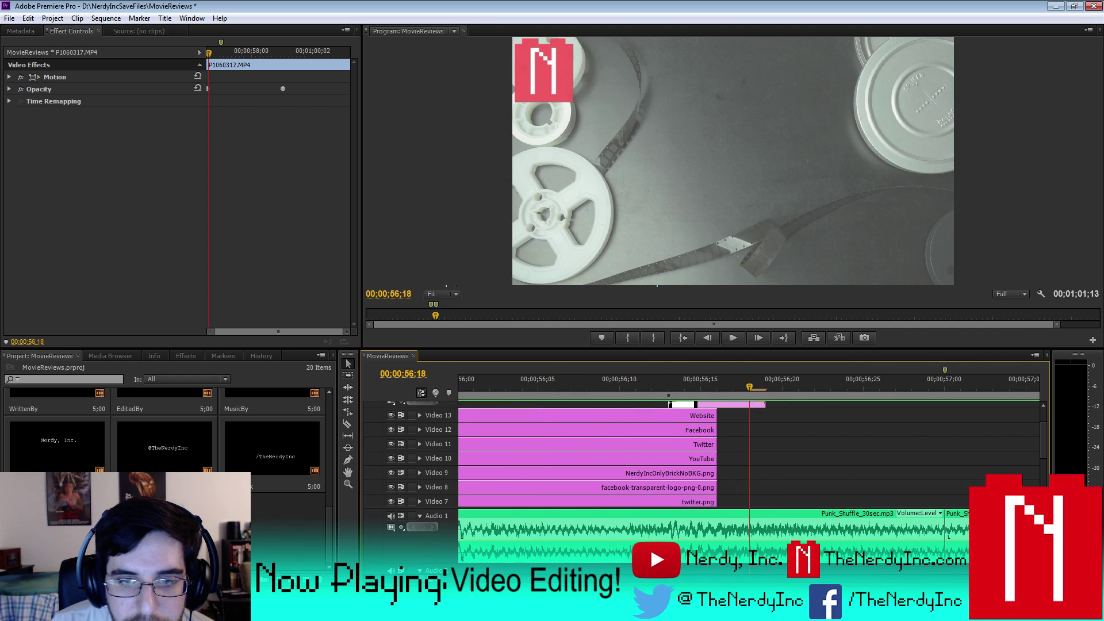
left_click(1044, 406)
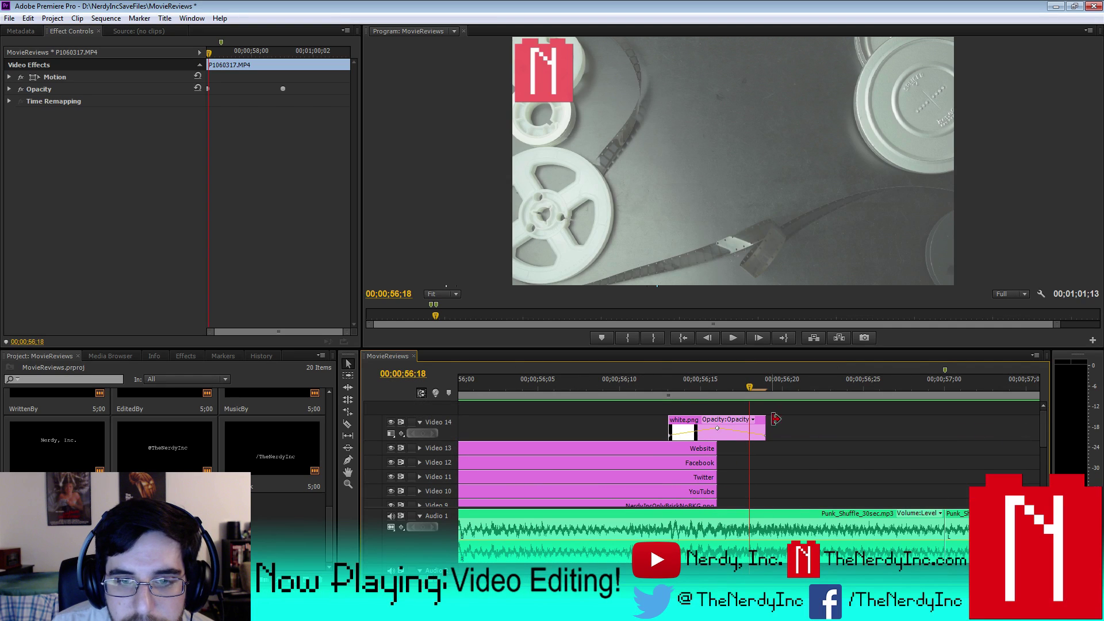
left_click_drag(662, 427, 636, 428)
left_click_drag(763, 428, 797, 429)
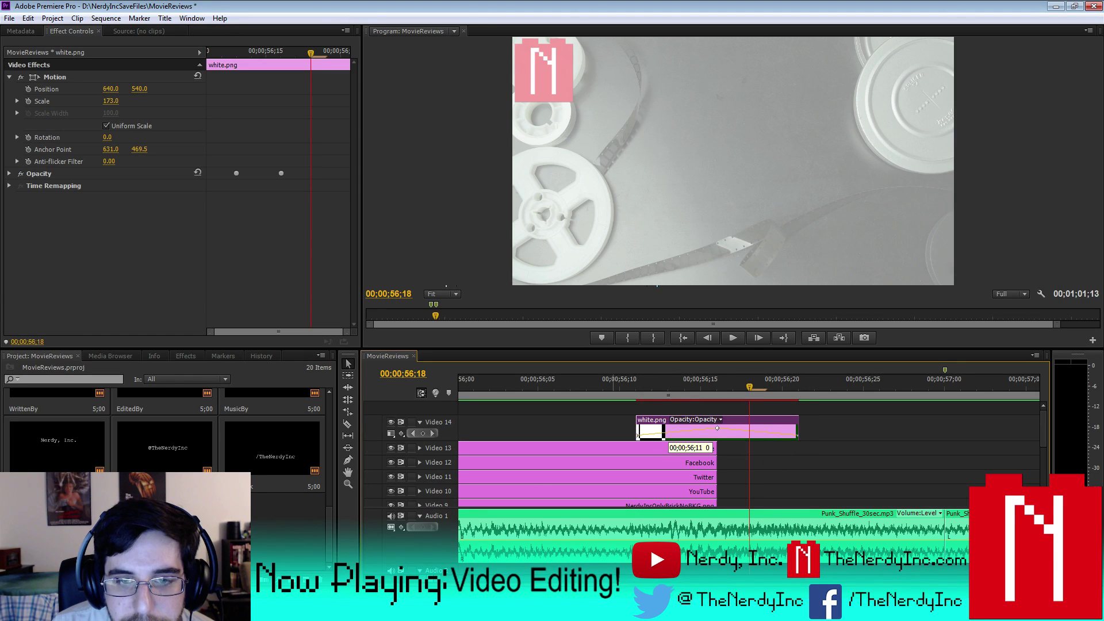
key("minus")
key("minus")
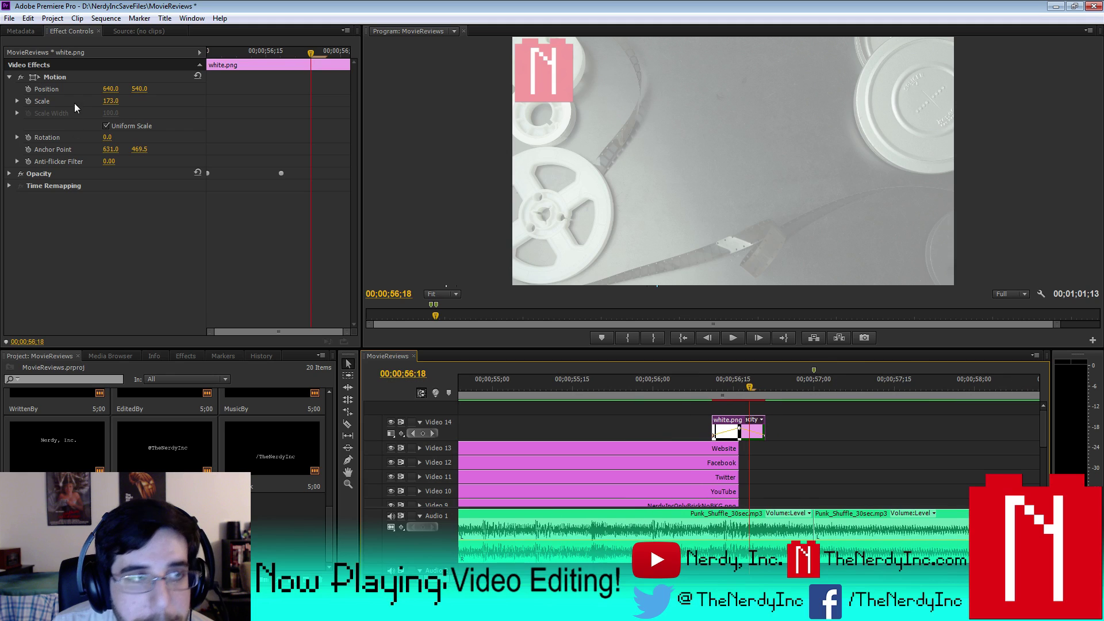
left_click(105, 18)
left_click(120, 61)
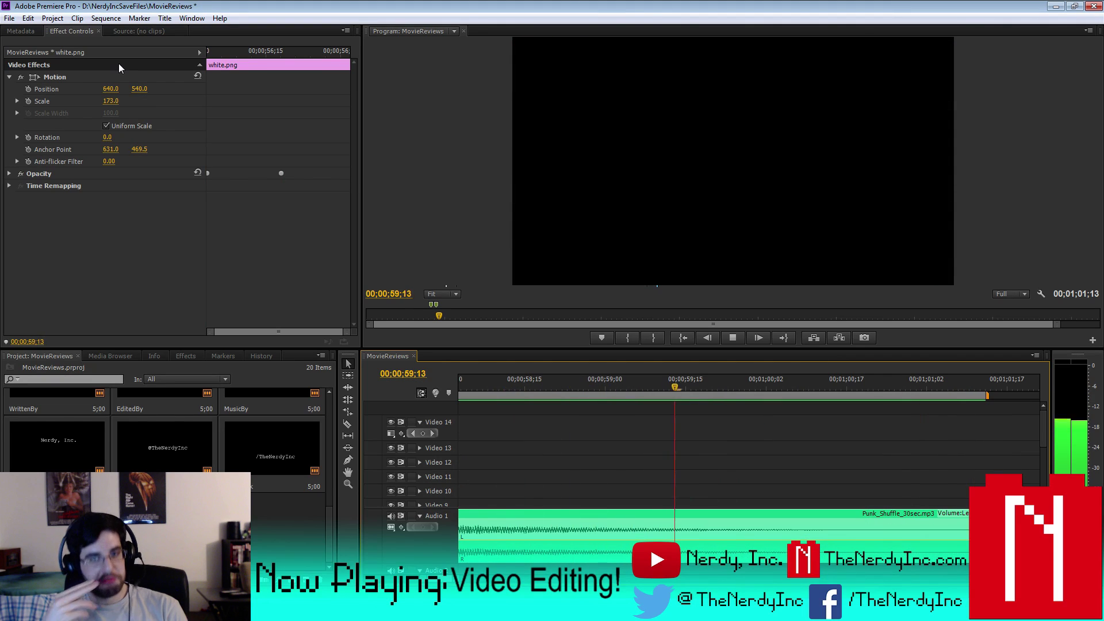
- Stop playback and save the MovieReviews project
left_click(729, 338)
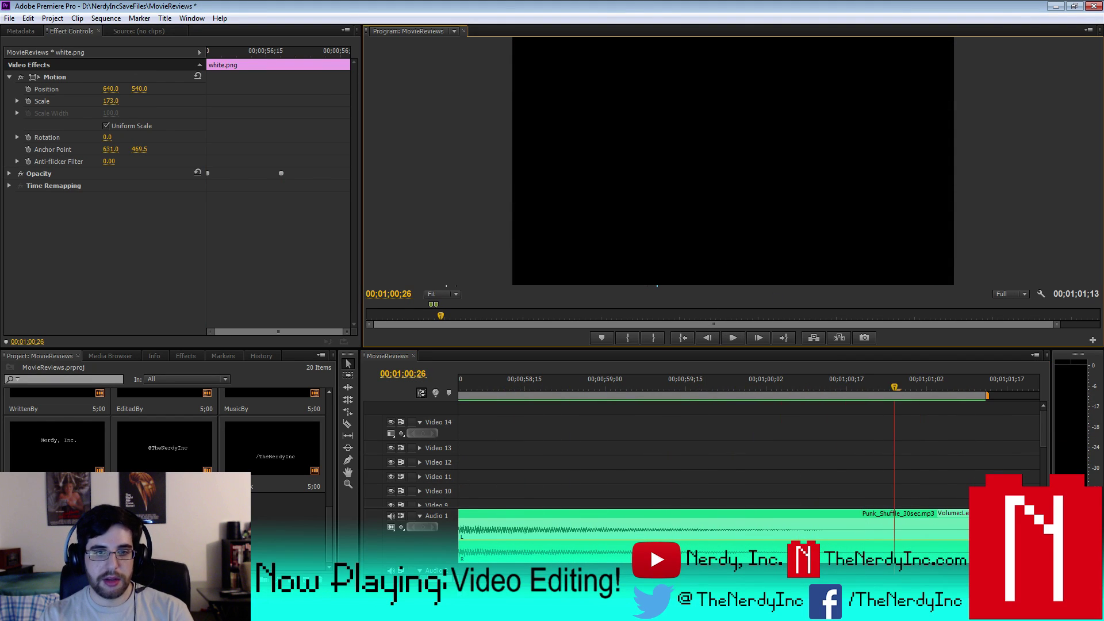
key("minus")
key("minus")
key("minus")
key("minus")
key("minus")
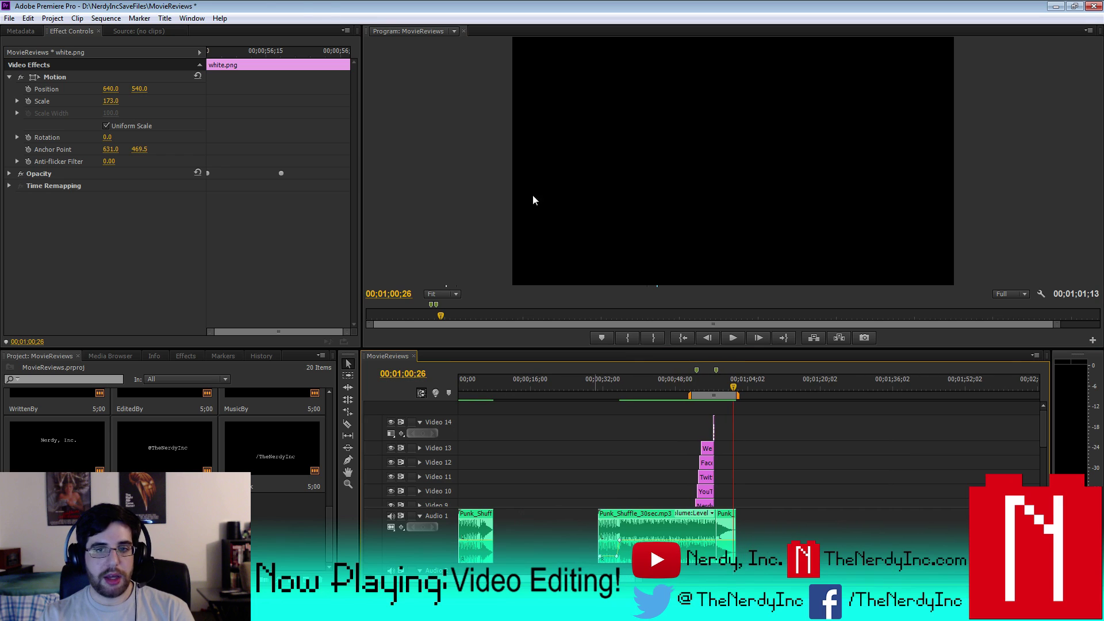
left_click(9, 18)
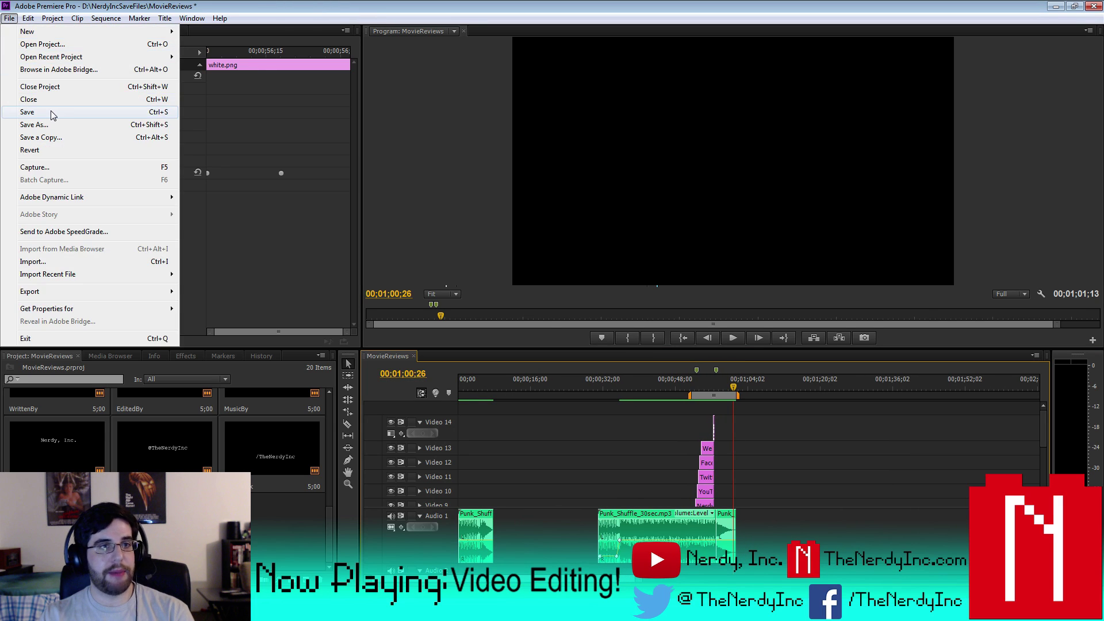
left_click(51, 114)
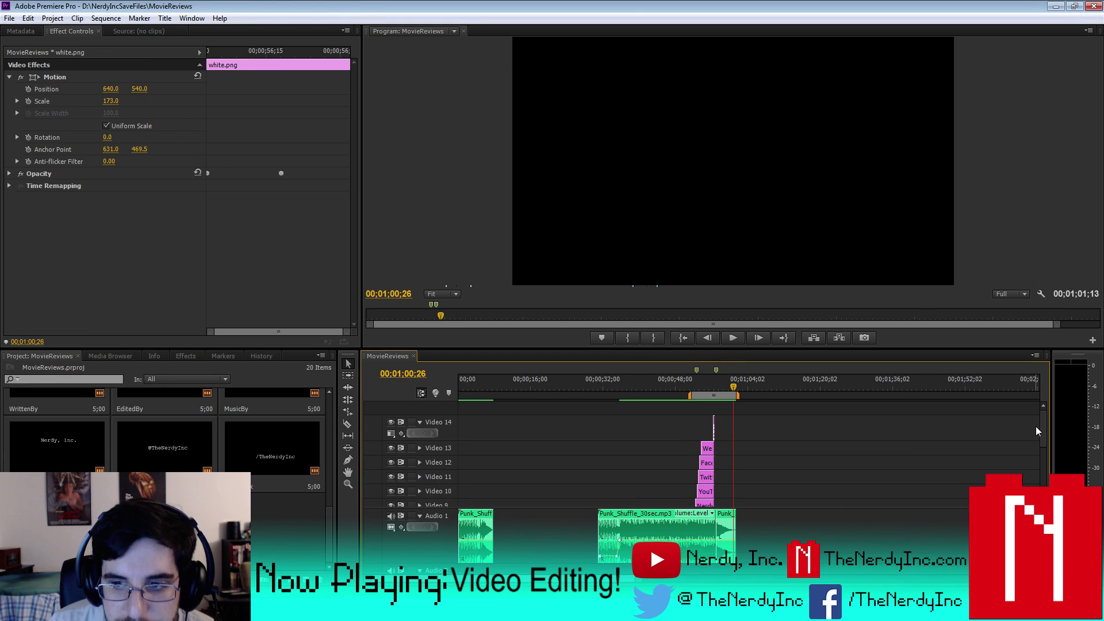
- Move the PresentedBy title clip up to Video 6 and save again
scroll(1038, 431, "down", 5)
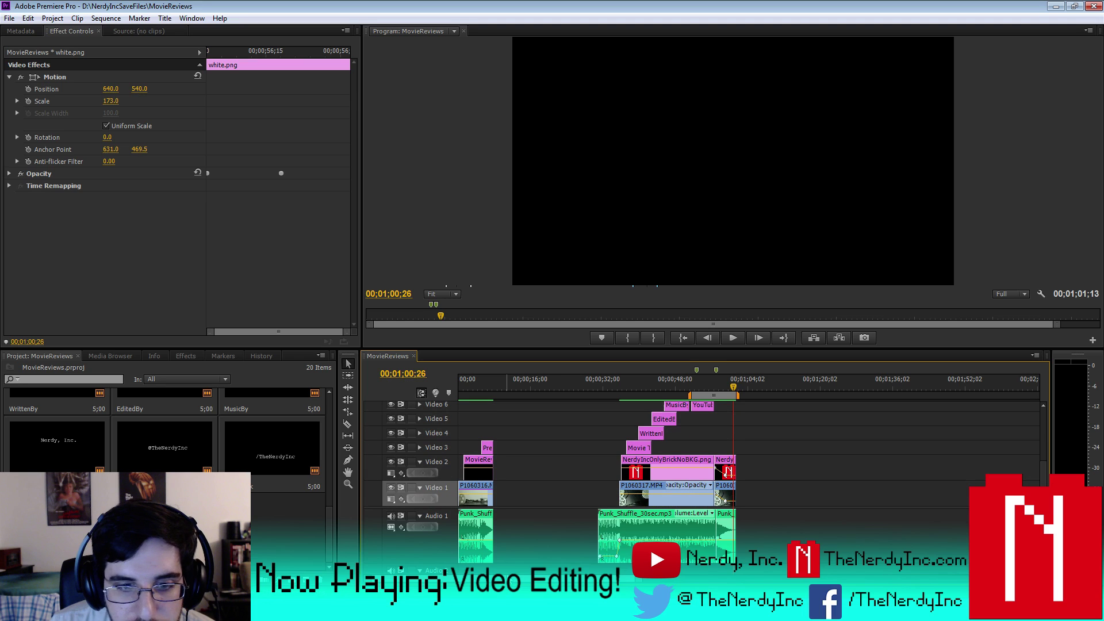
key("ctrl+shift+a")
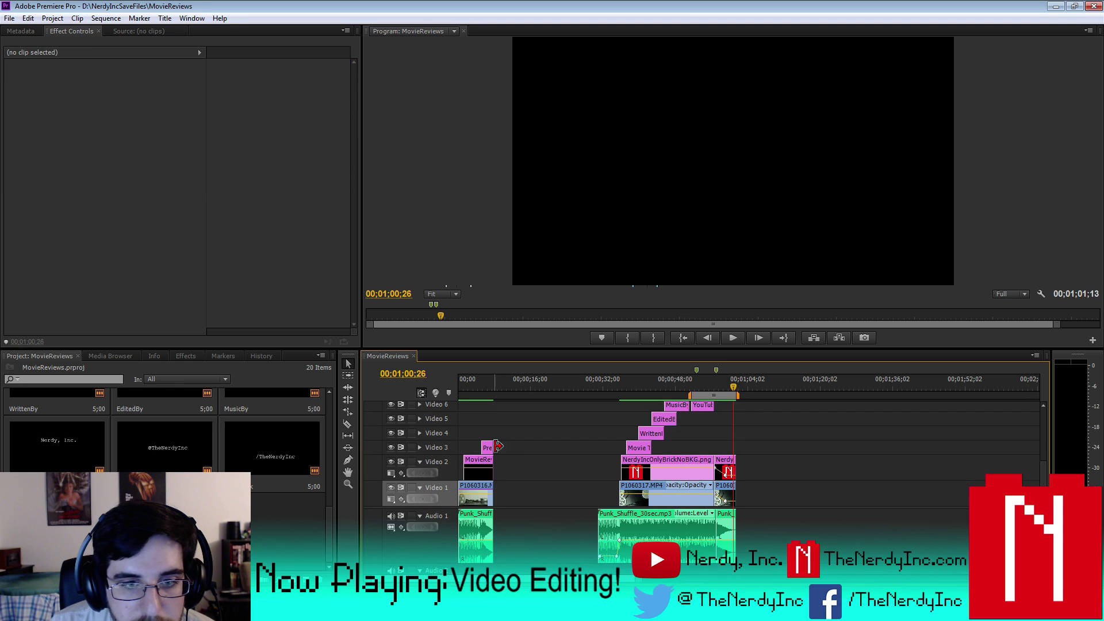
left_click_drag(488, 448, 490, 406)
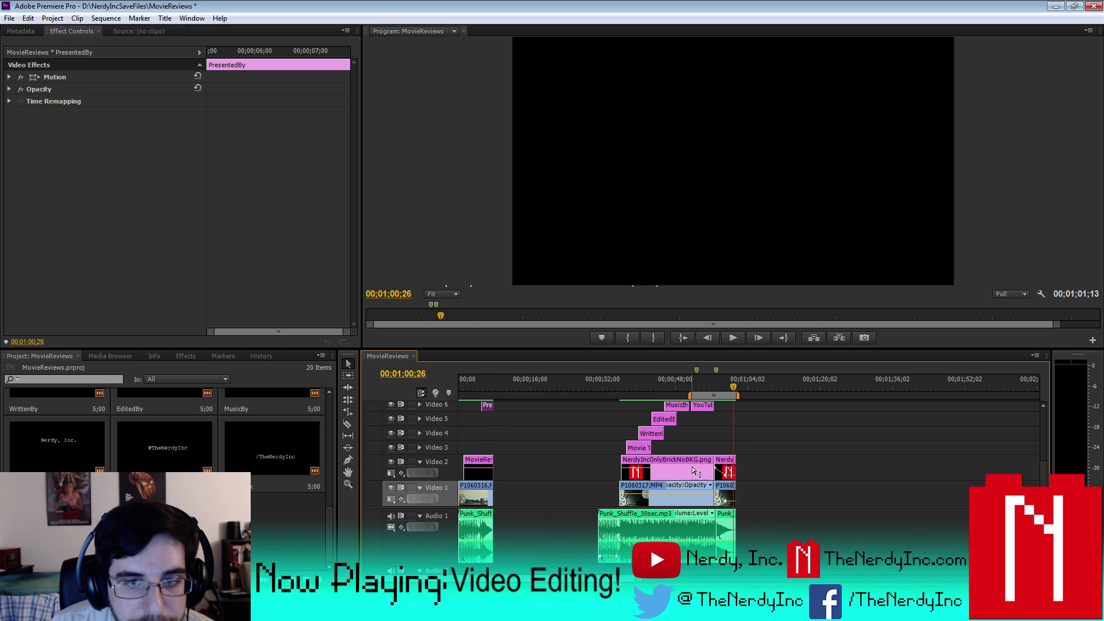
left_click(9, 18)
left_click(40, 114)
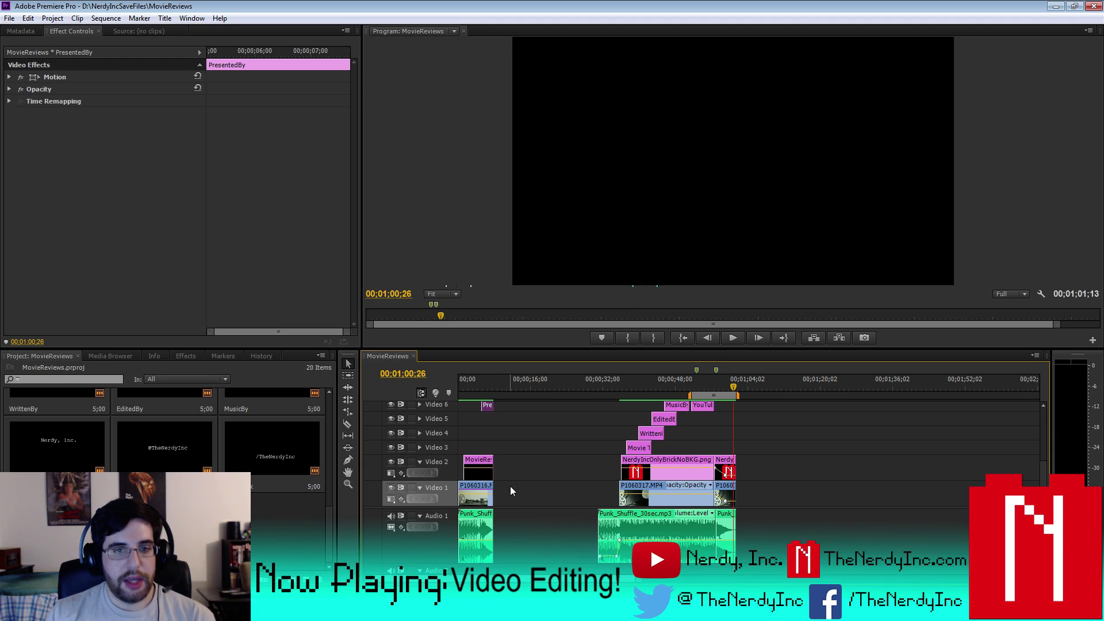
- Turn off output for Video 5, Video 4 and Video 3
left_click(391, 419)
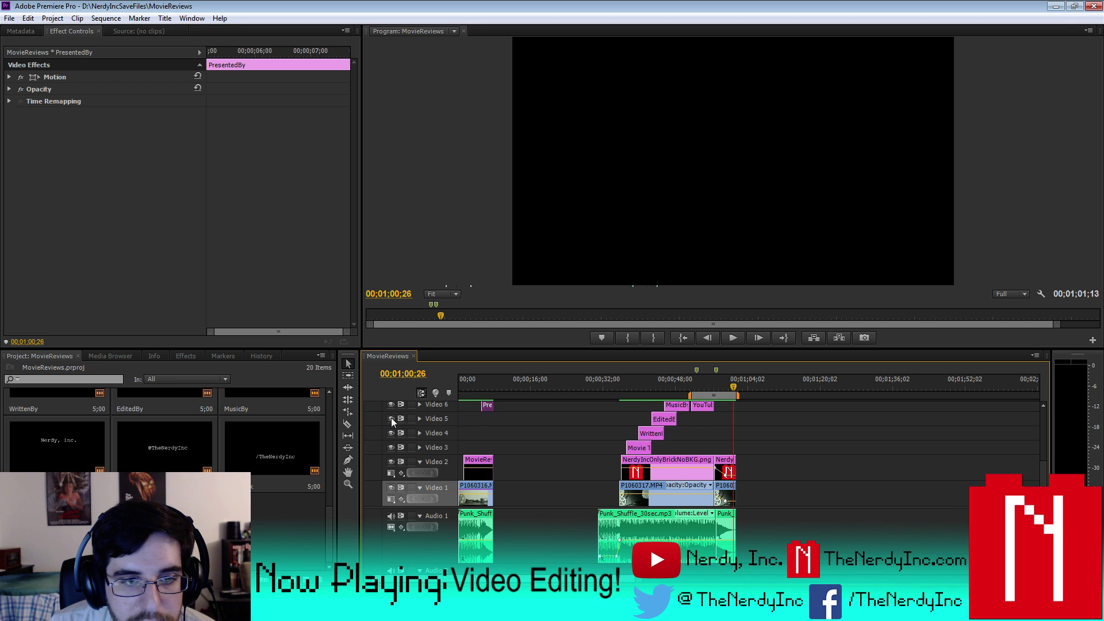
left_click(391, 433)
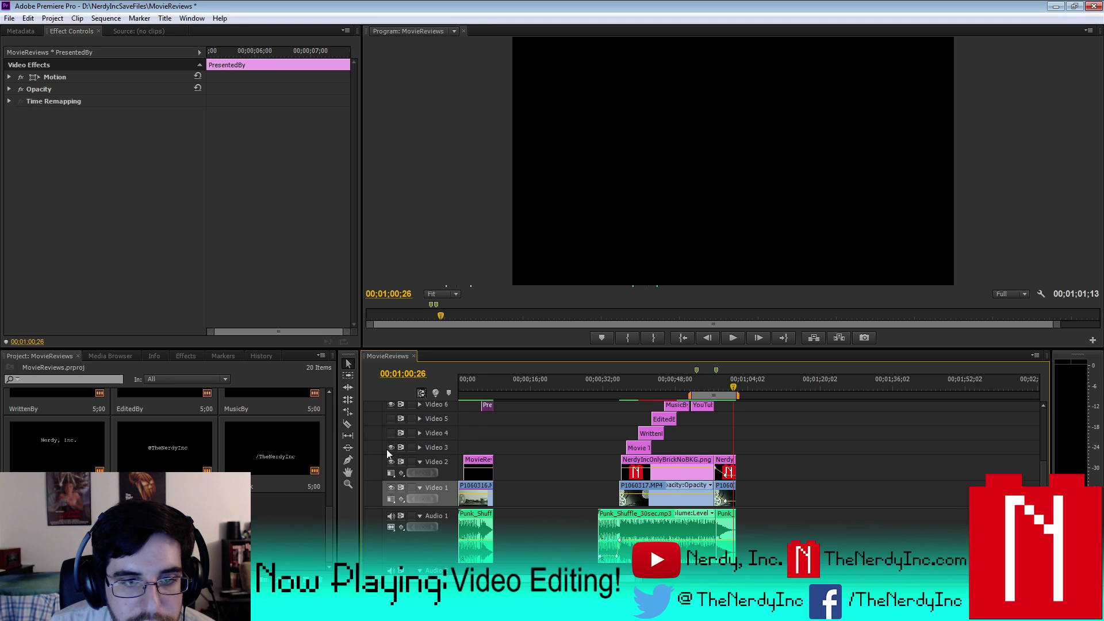
left_click(389, 448)
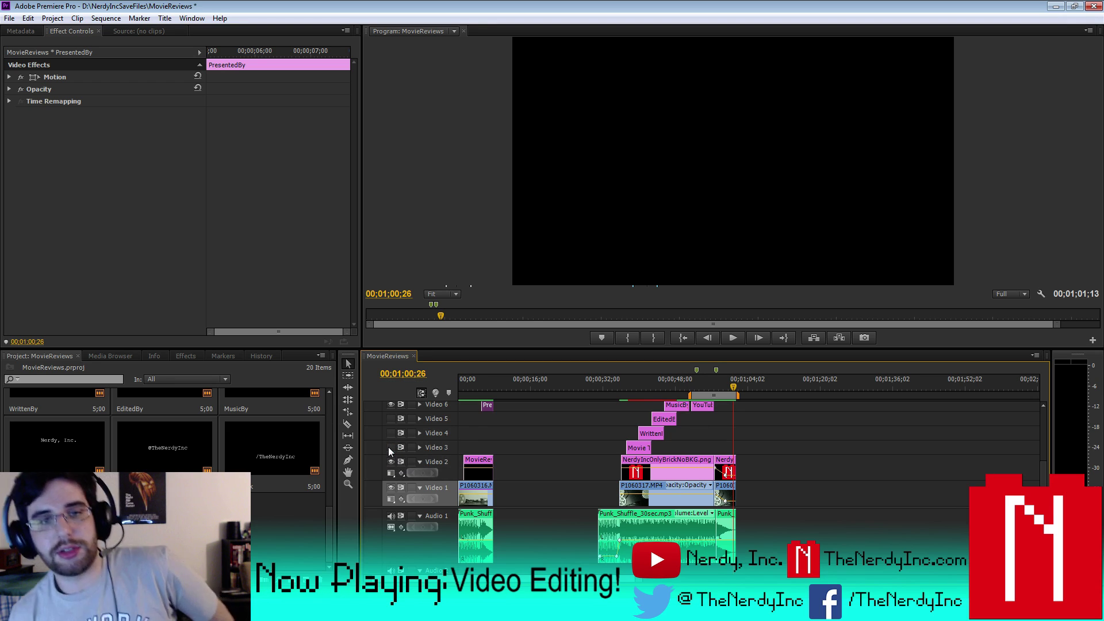
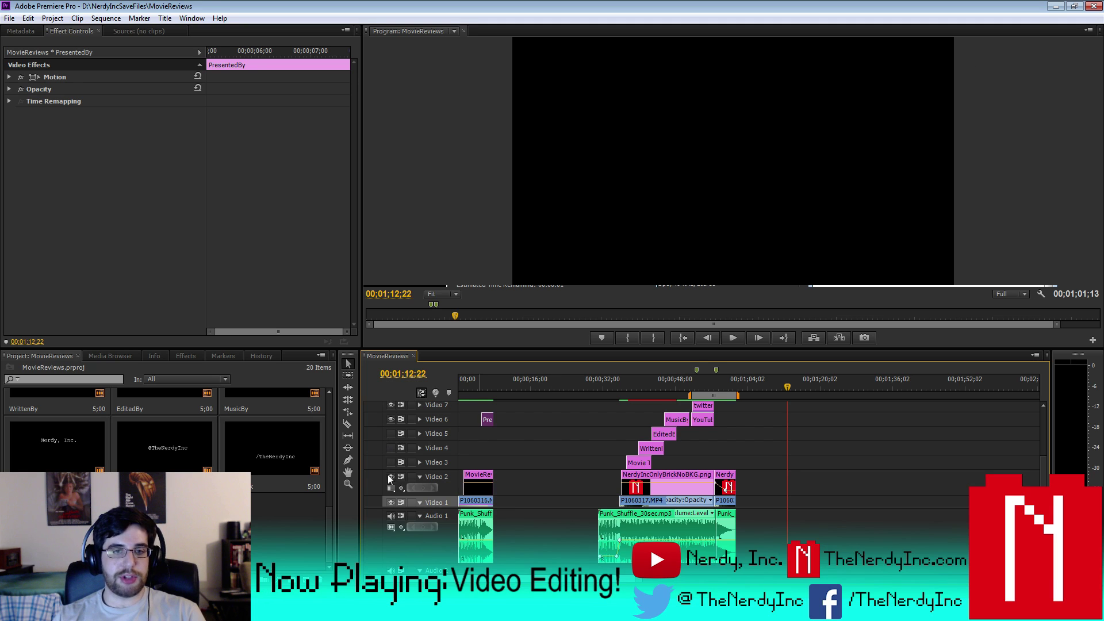
- Select the Movie Title, WrittenBy and EditedBy clips and turn output back on for Video 5, 4 and 3
left_click(631, 463)
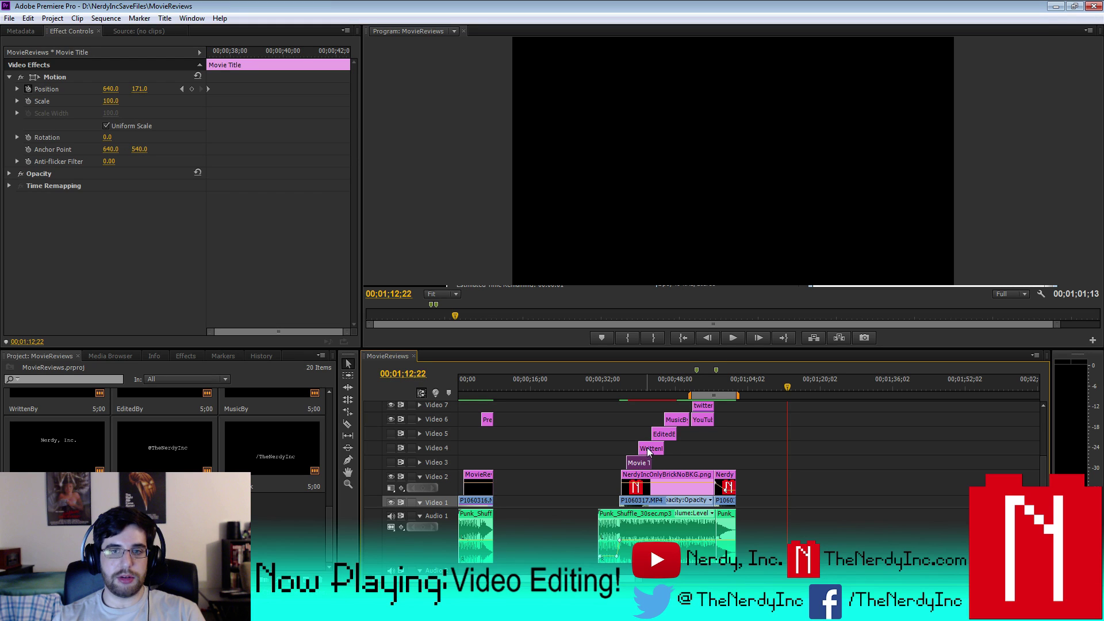
left_click(650, 448)
left_click(670, 433)
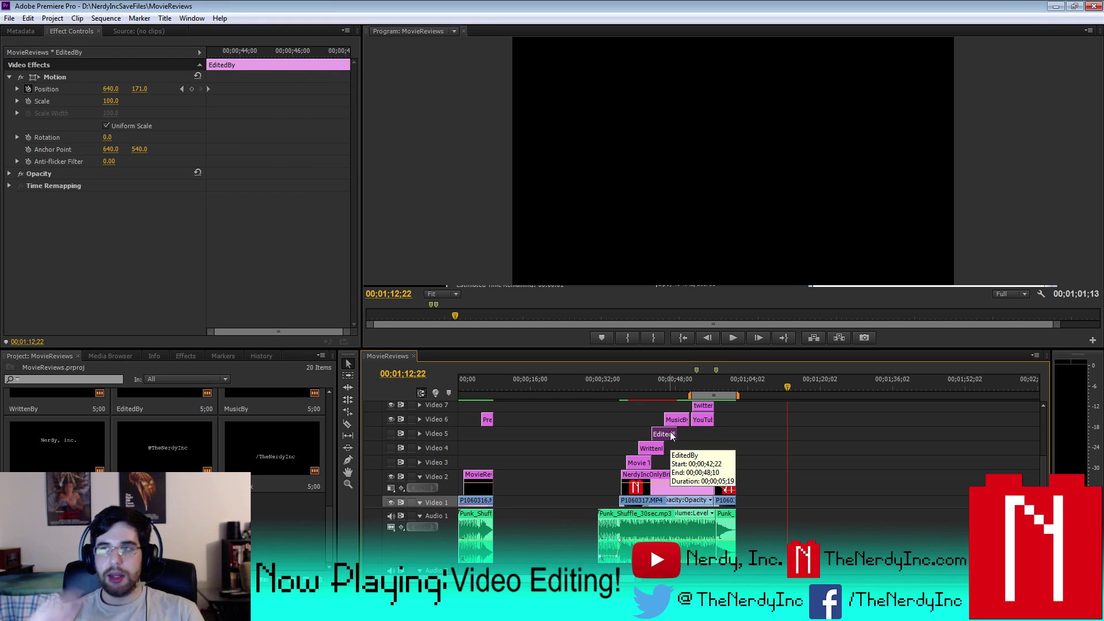
left_click(390, 435)
left_click(391, 449)
left_click(391, 462)
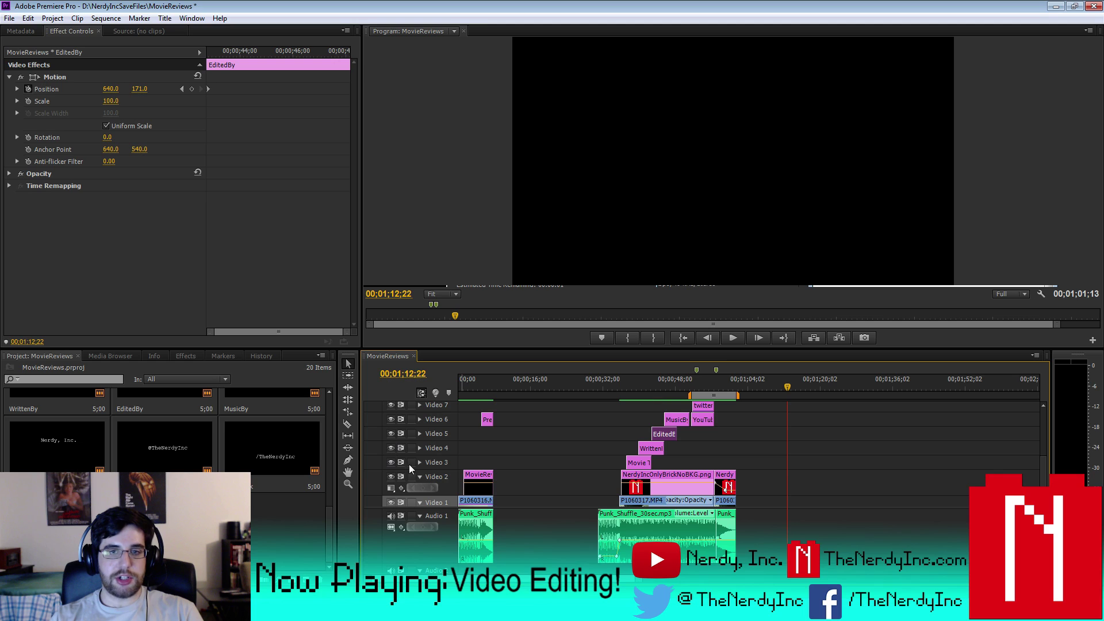
- Preview the sequence from 00;00;33;24 through 00;00;59;24
left_click(612, 390)
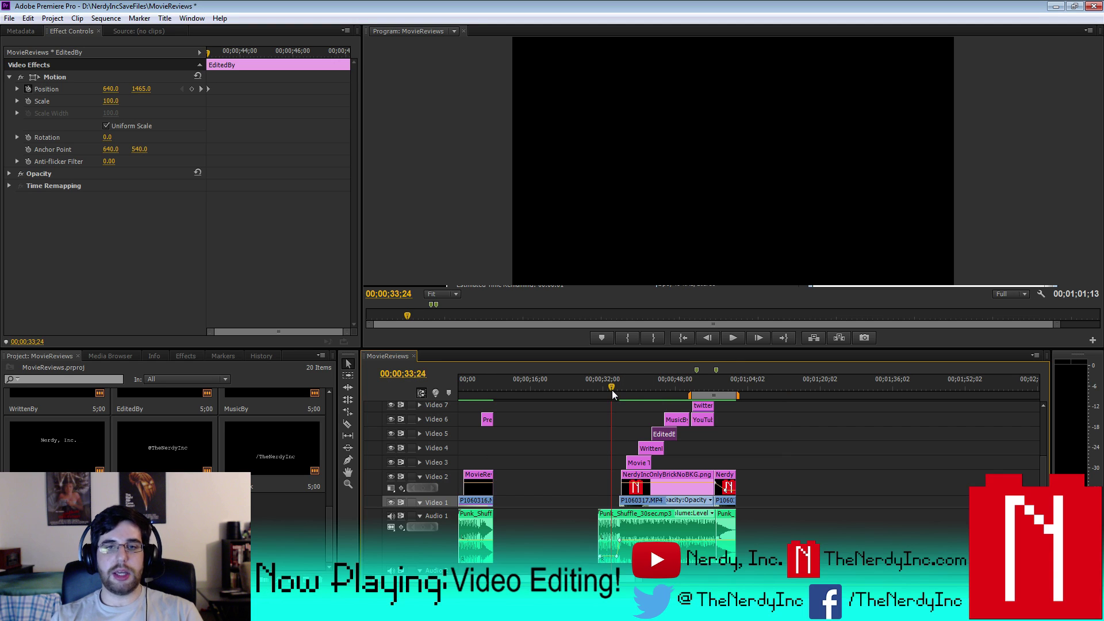
left_click(733, 337)
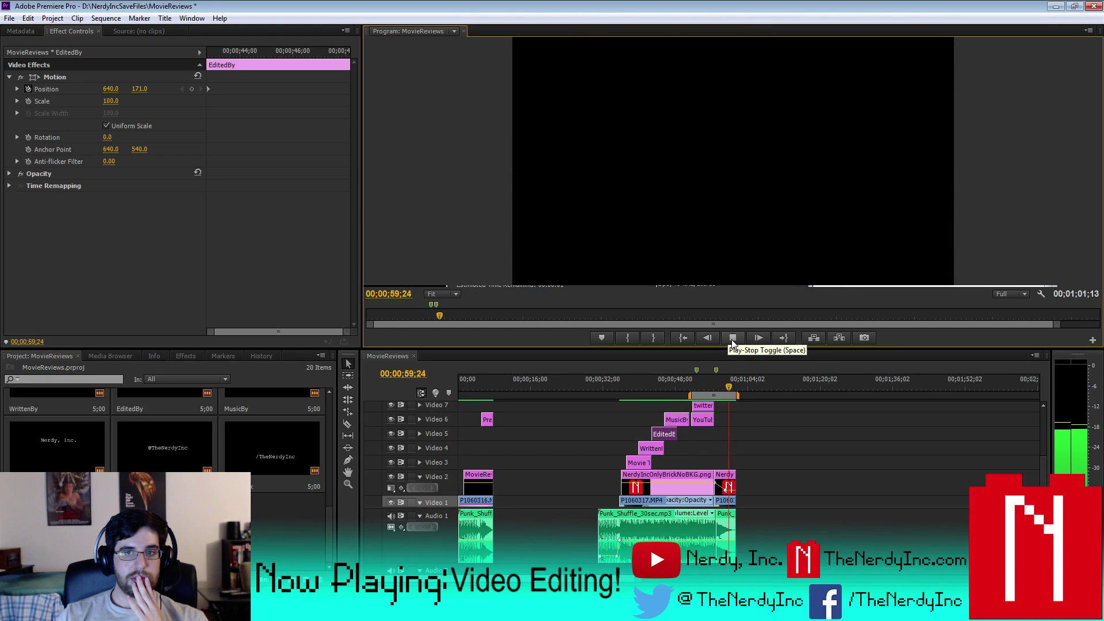
left_click(732, 338)
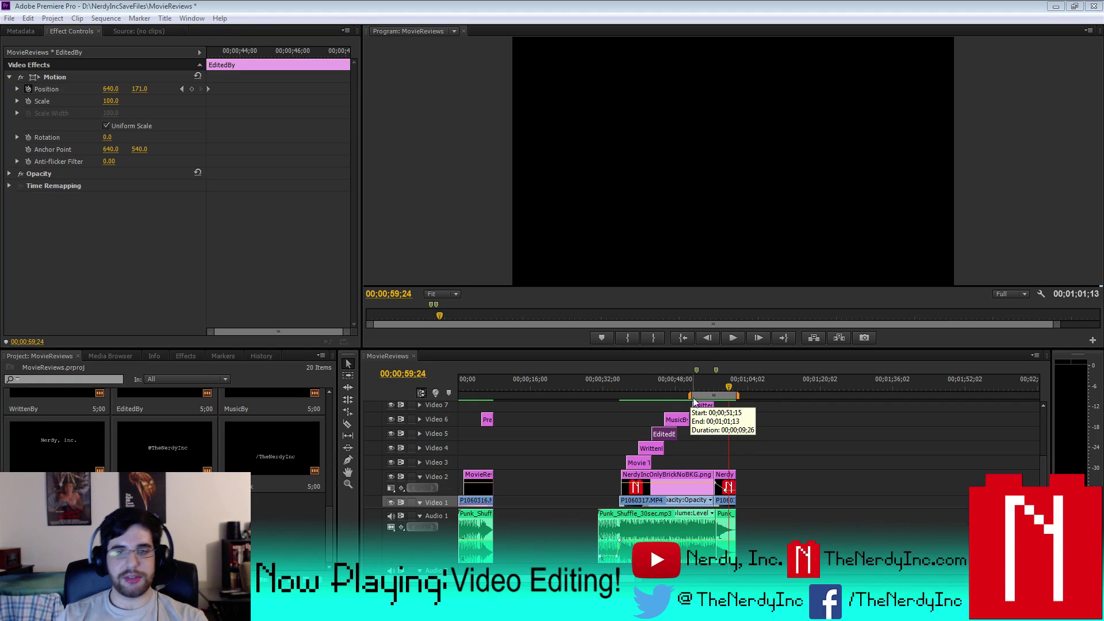
- Extend the work area back to the sequence start and save the project
left_click_drag(689, 395, 453, 403)
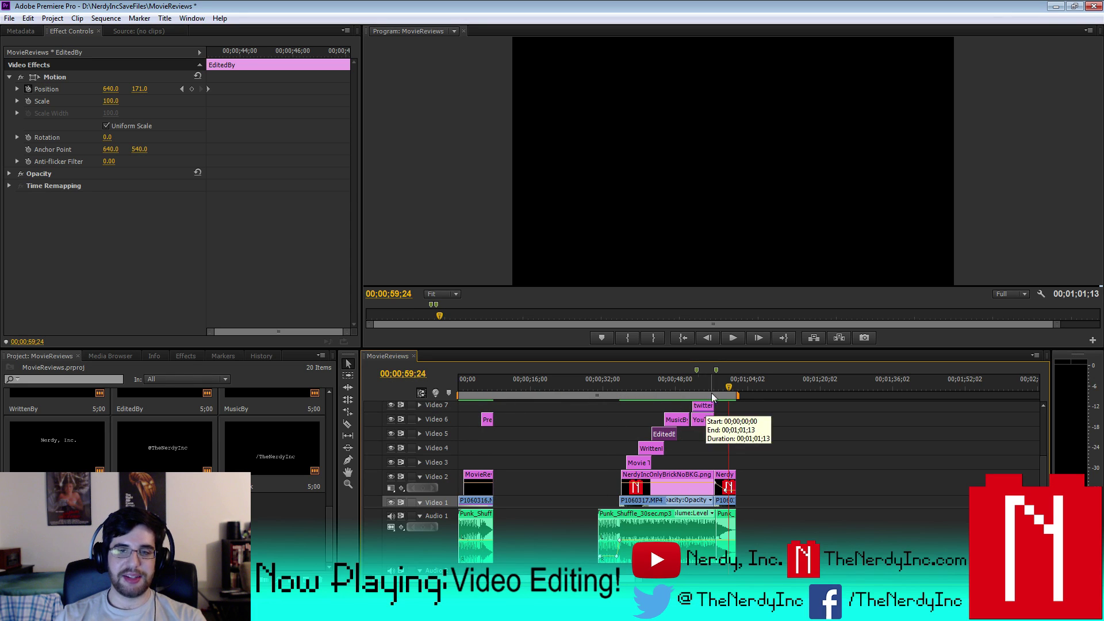
left_click(9, 17)
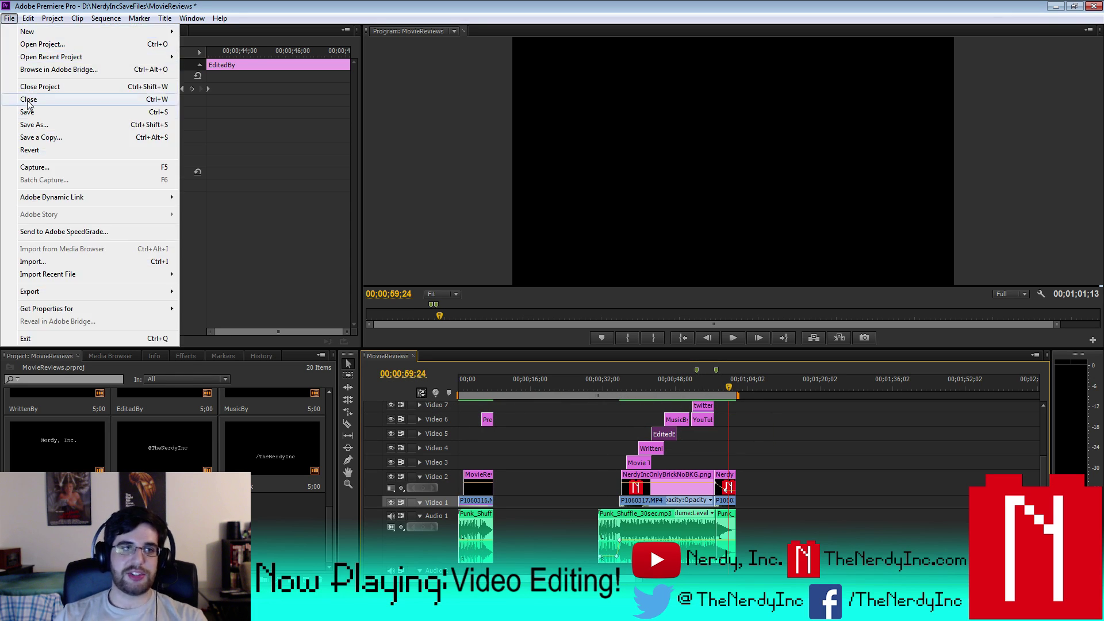
left_click(36, 116)
- Export the sequence as MovieReviewsGood.mp4
left_click(10, 18)
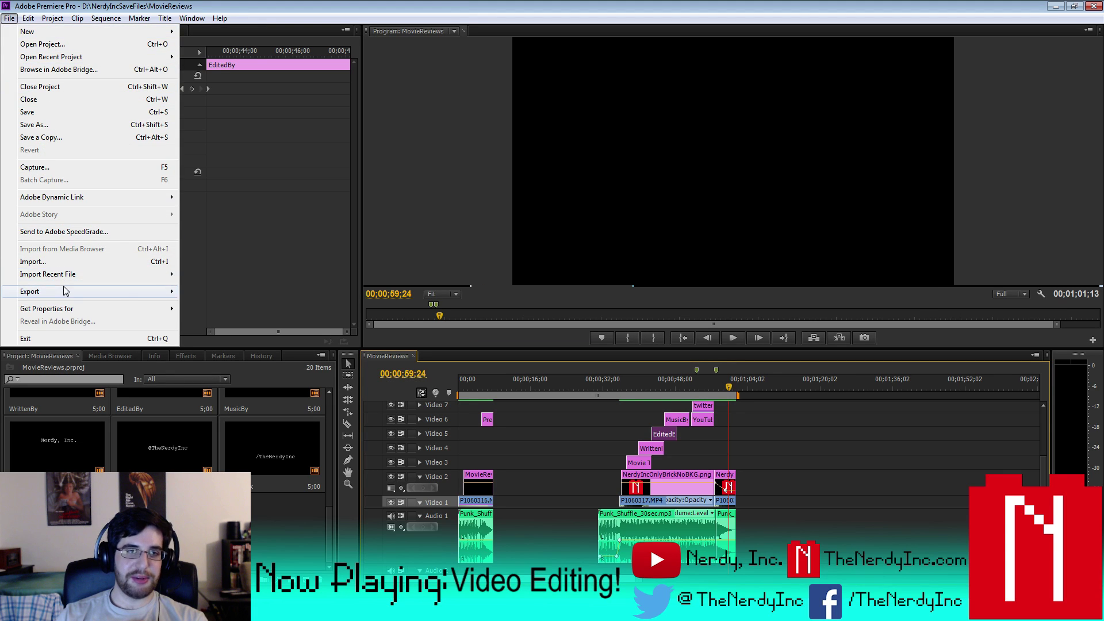
mouse_move(58, 291)
left_click(208, 291)
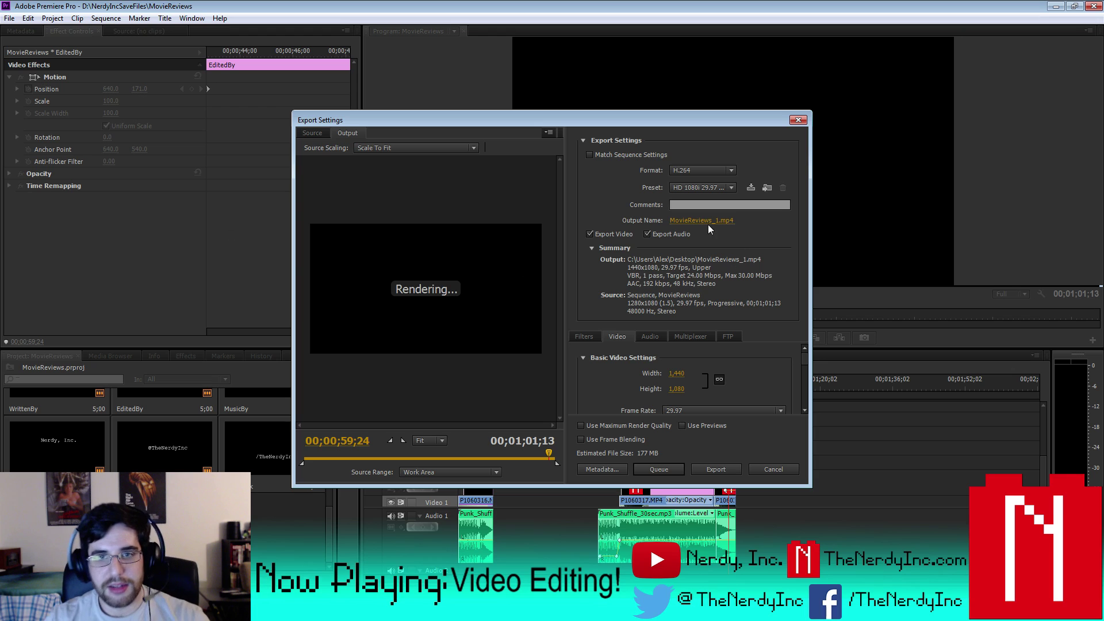
left_click(713, 220)
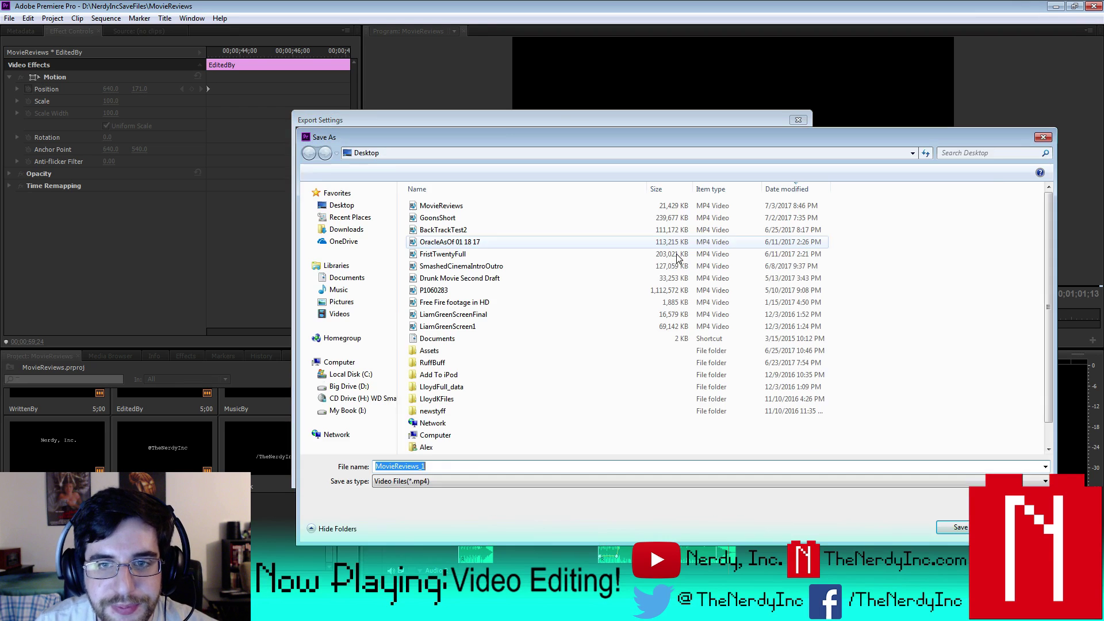
key("End")
key("BackSpace")
key("BackSpace")
type("Good")
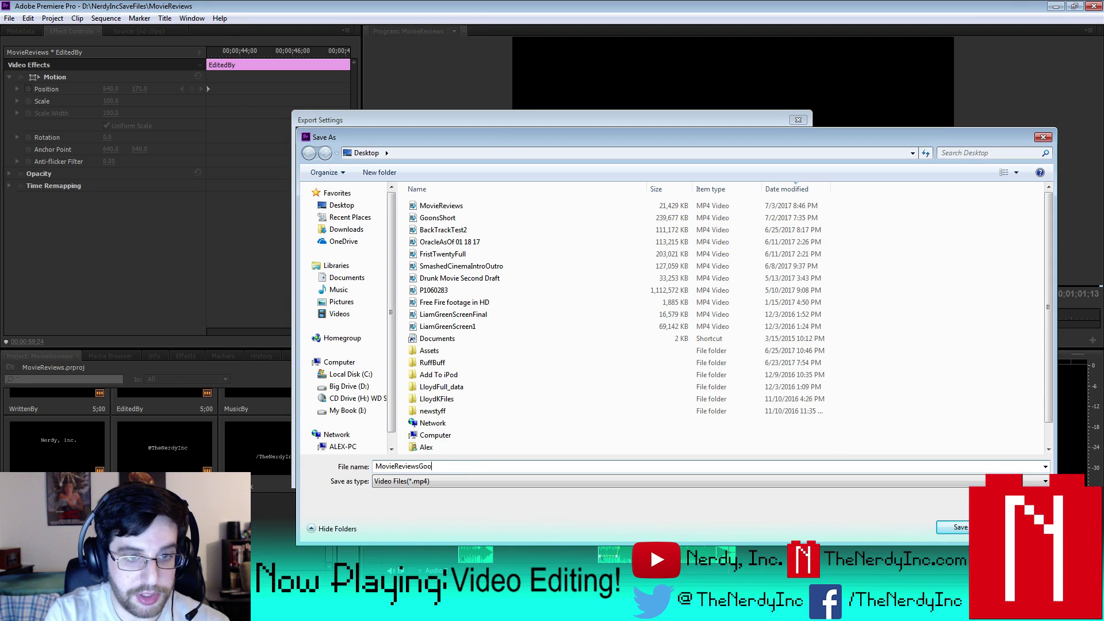
key("Return")
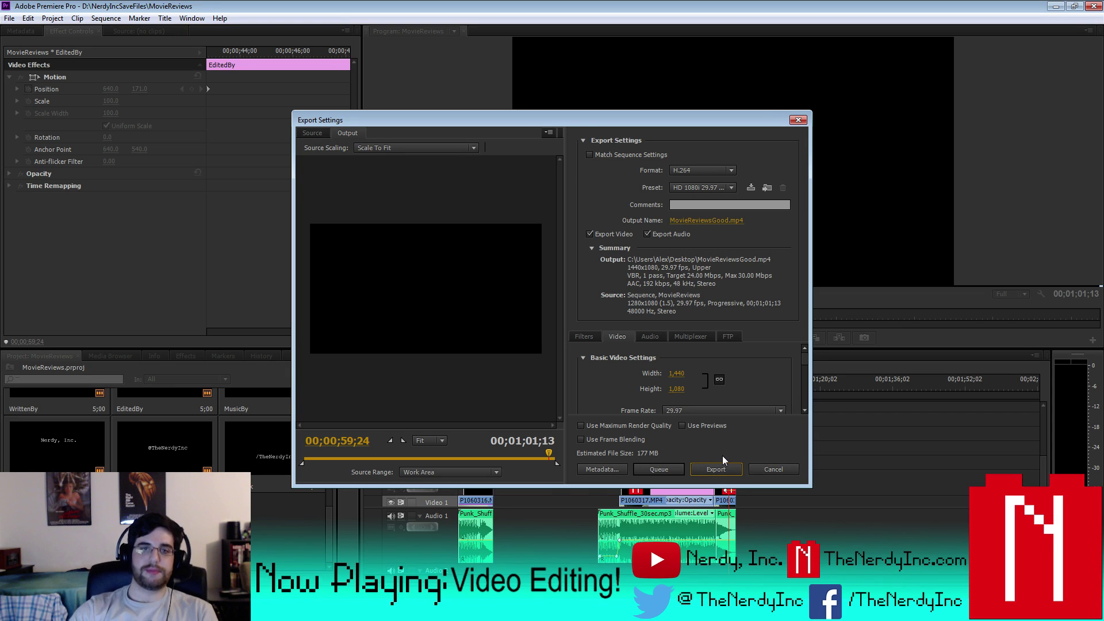
left_click(727, 464)
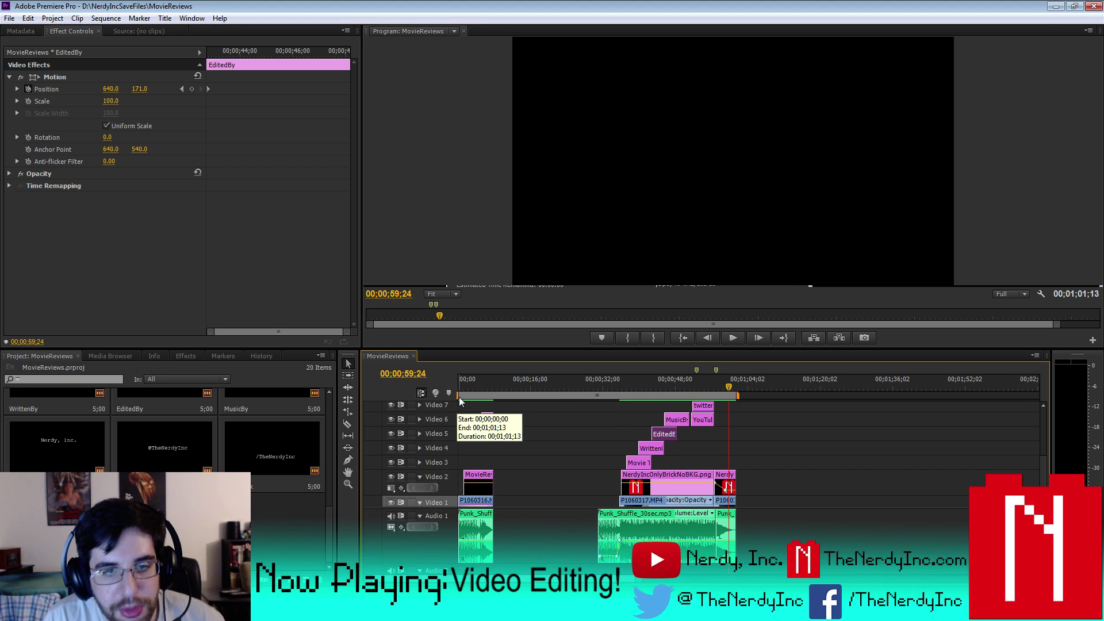
- Narrow the work area to the credits clips and hide output for Video 5, 4 and 3
left_click_drag(459, 397, 629, 397)
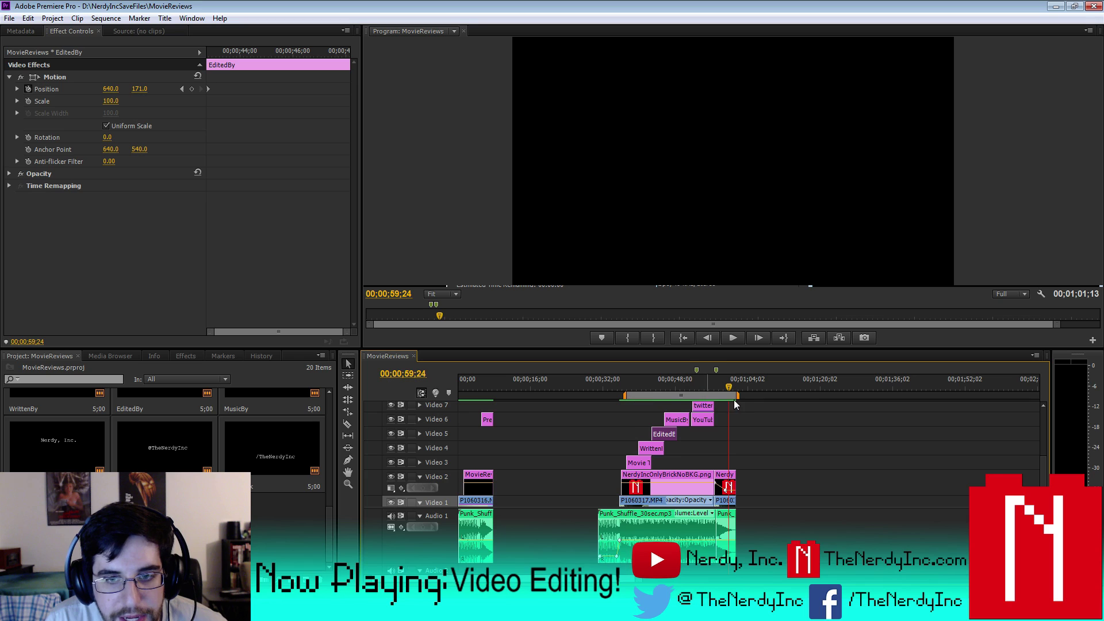
left_click_drag(738, 395, 678, 395)
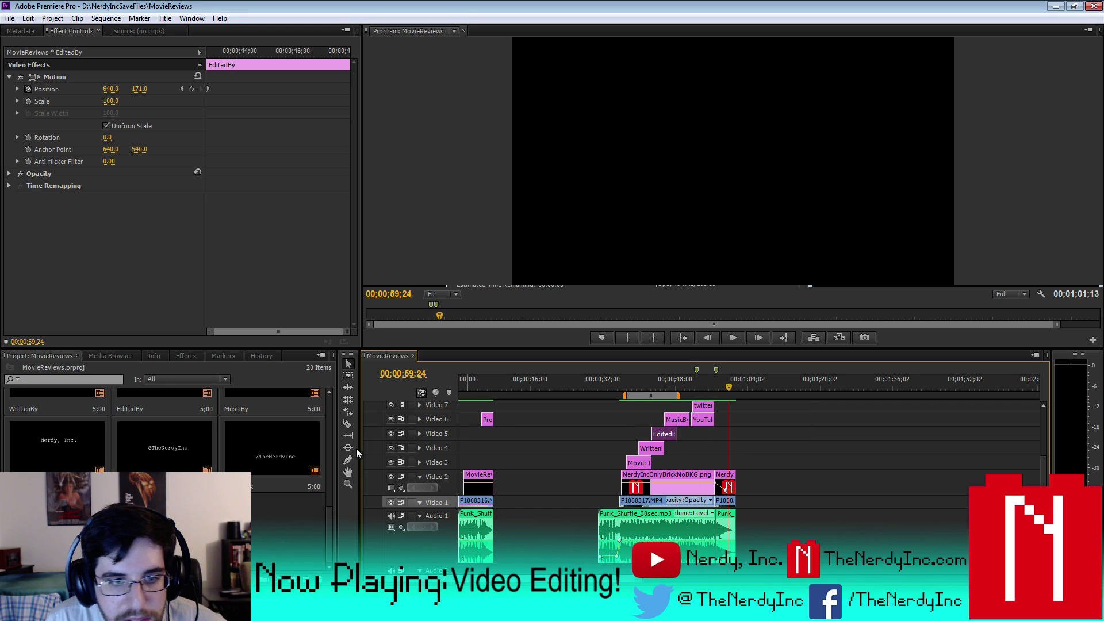
left_click(390, 434)
left_click(391, 447)
left_click(390, 462)
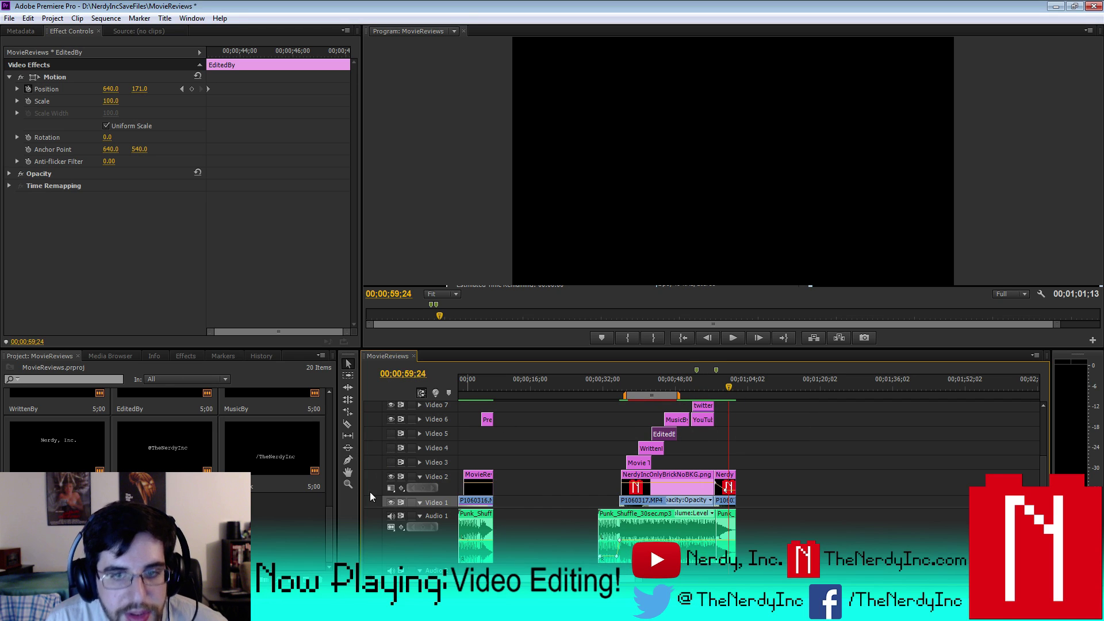
- Open Export Media and set the output name to MovieReviewsWithoutThings.mp4
left_click(9, 18)
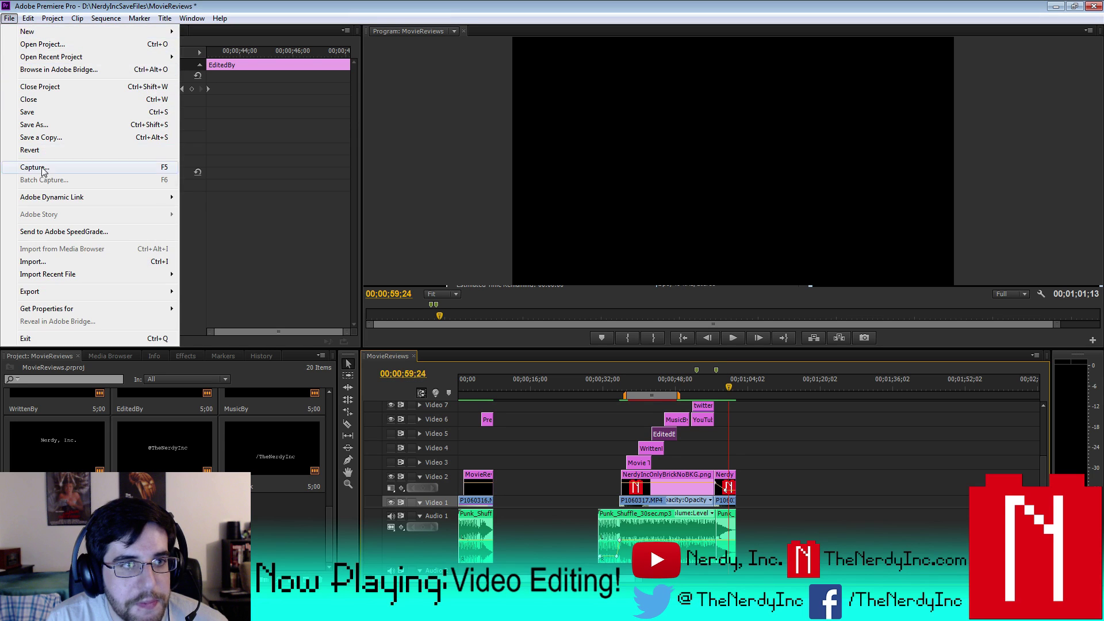
mouse_move(59, 293)
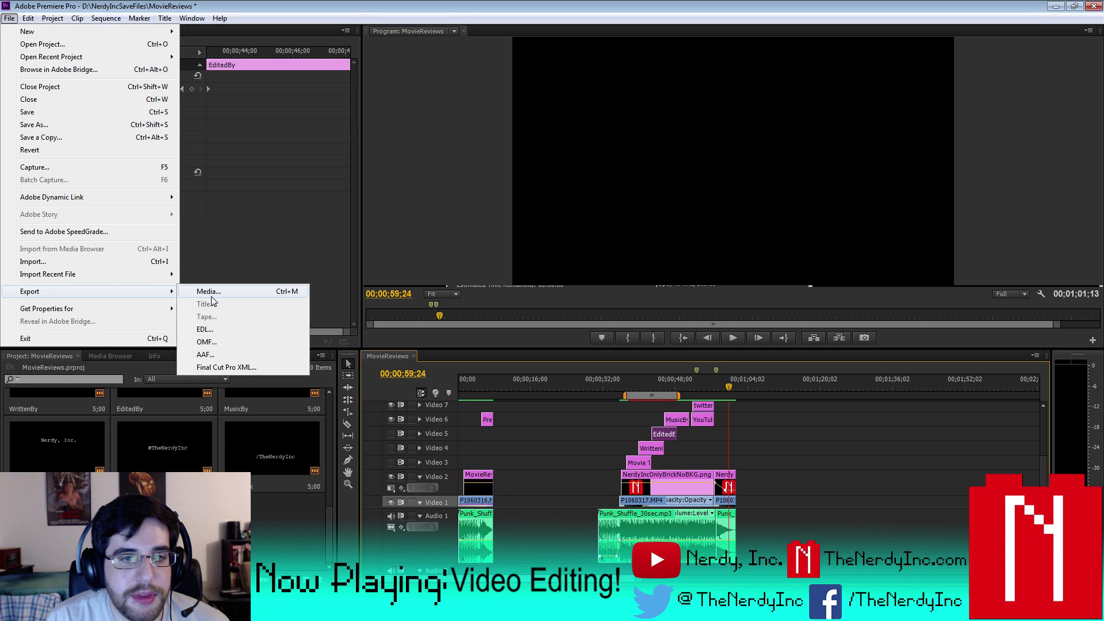
left_click(209, 292)
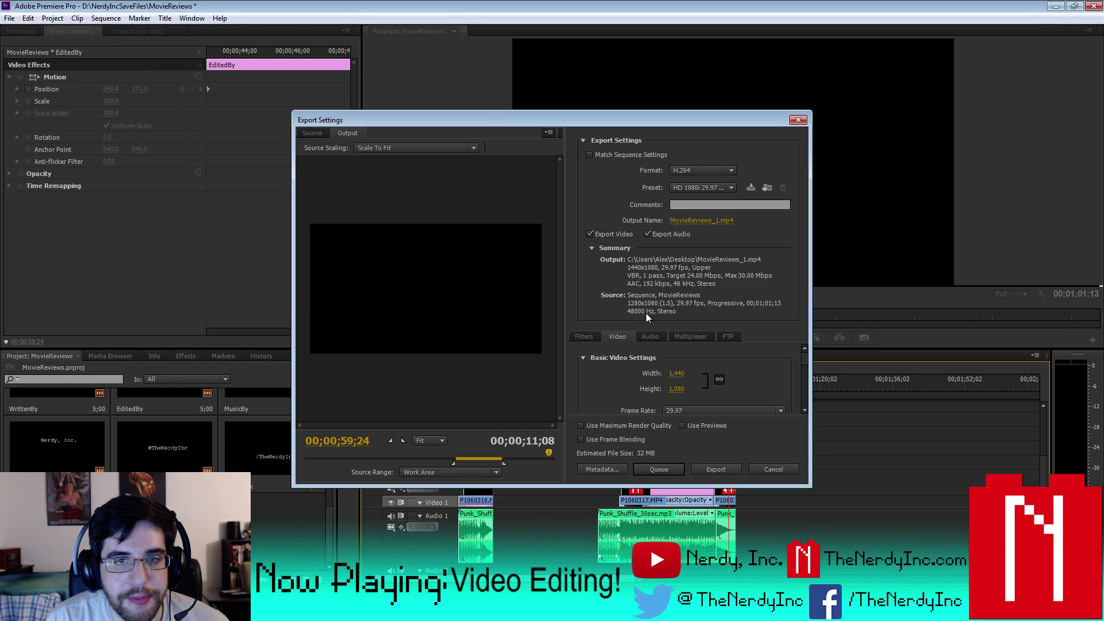
left_click(702, 220)
left_click(447, 466)
key("BackSpace")
key("BackSpace")
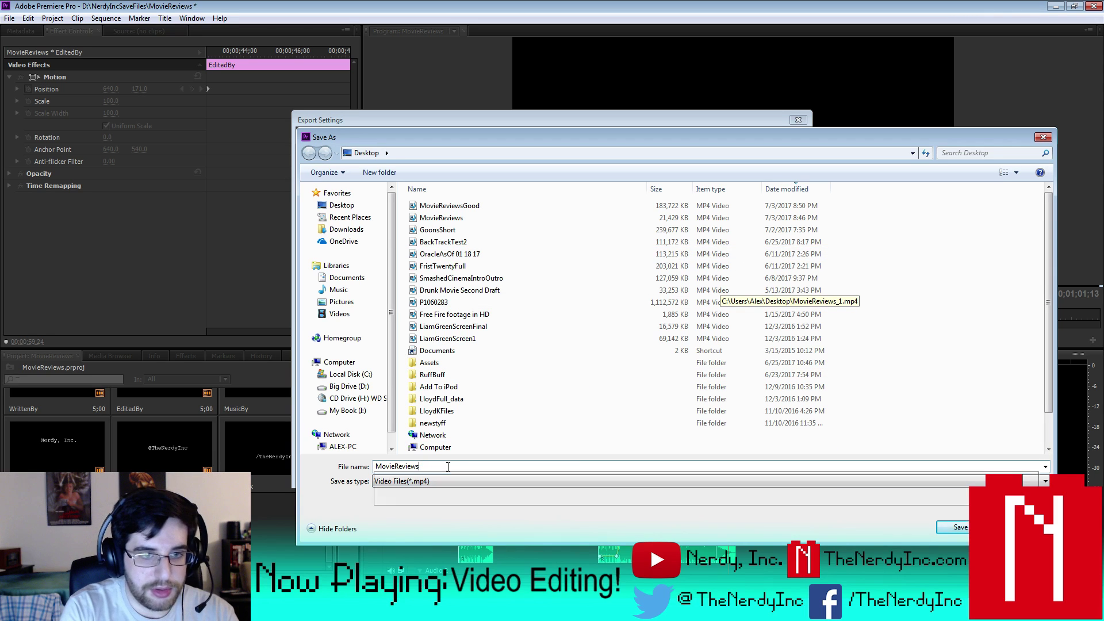
type("WithoutThings")
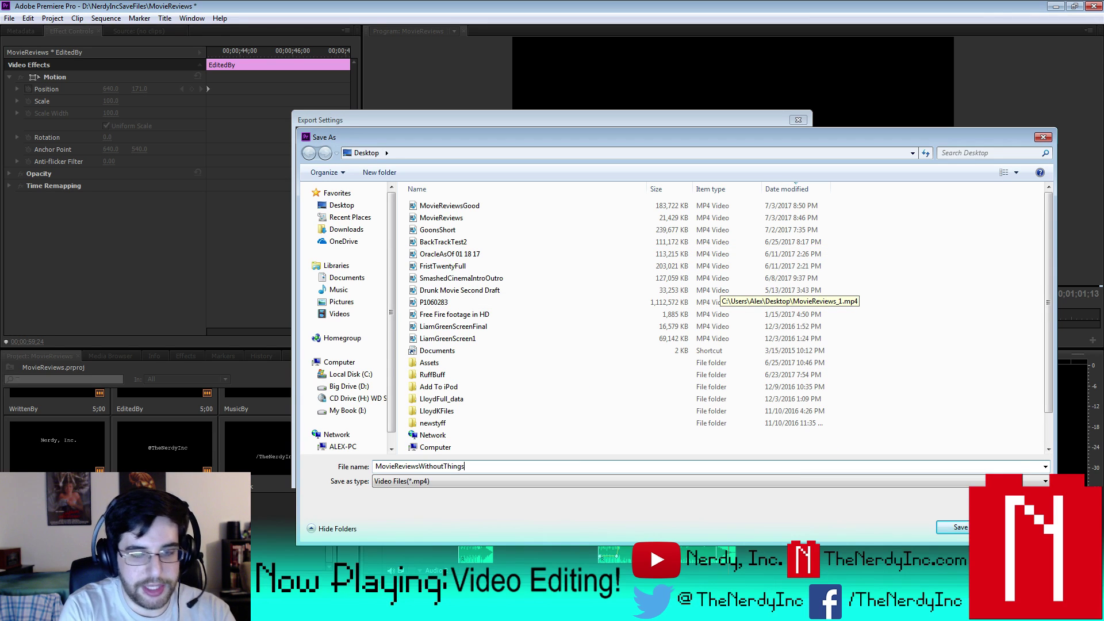
left_click(959, 528)
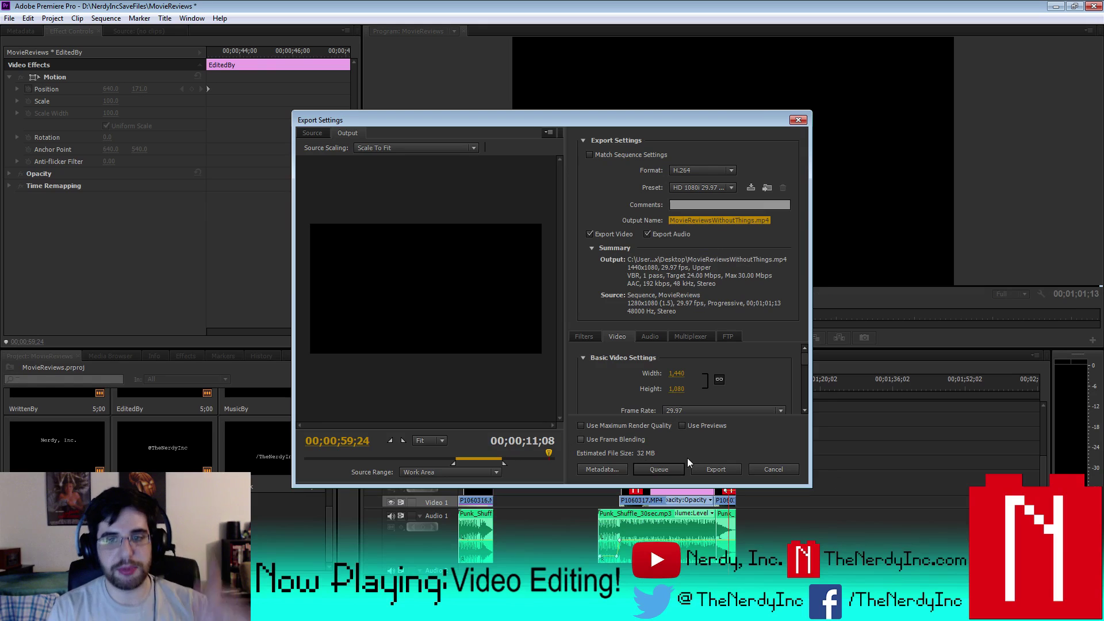
- Encode MovieReviewsWithoutThings.mp4, watch the result, then close the video player
left_click(707, 467)
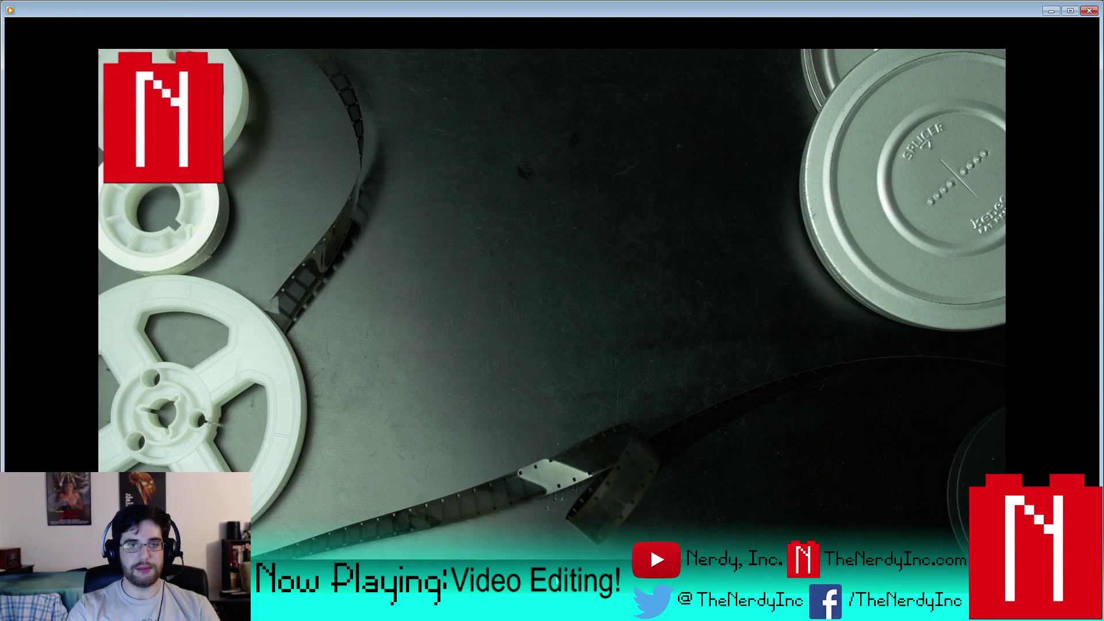
left_click(1088, 11)
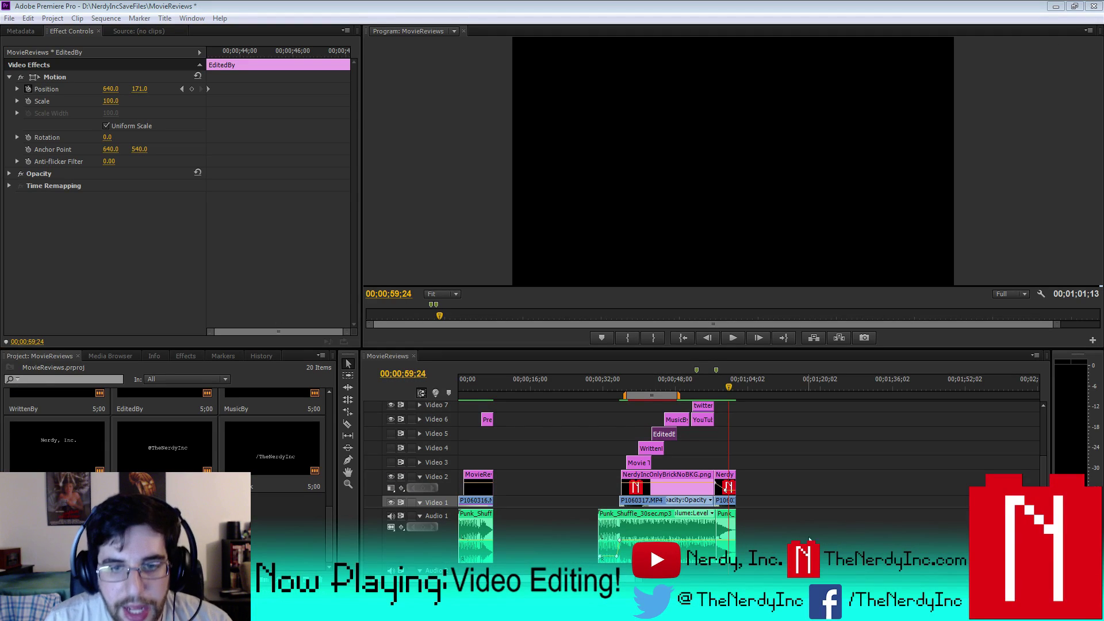
- Import MovieReviewsGood and MovieReviewsWithoutThings from the Desktop into the project bin
right_click(255, 524)
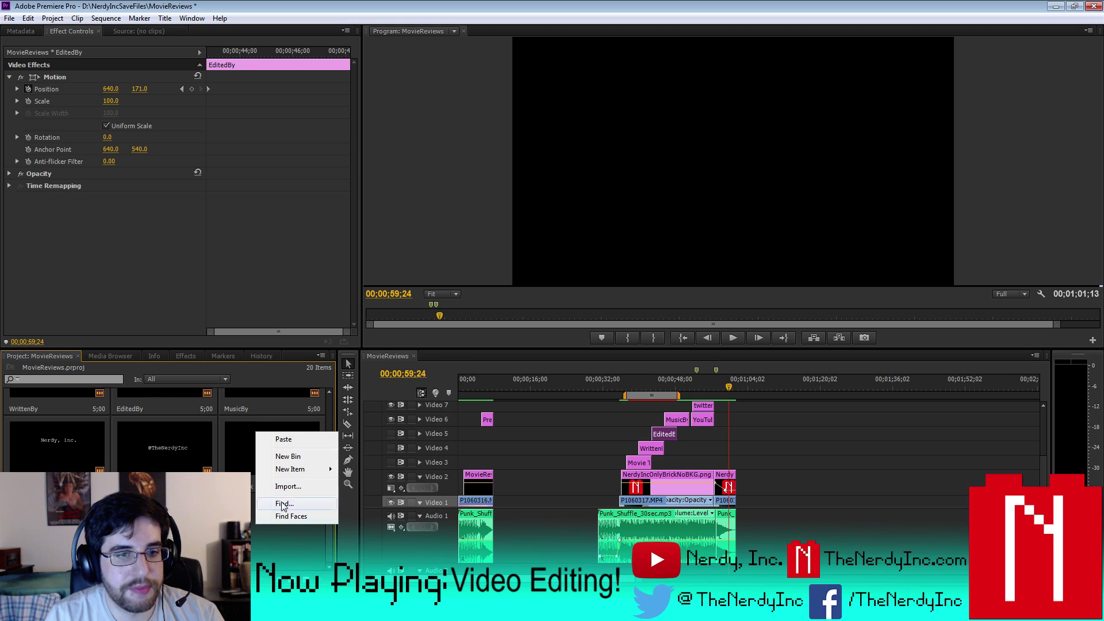
left_click(311, 488)
left_click(81, 141)
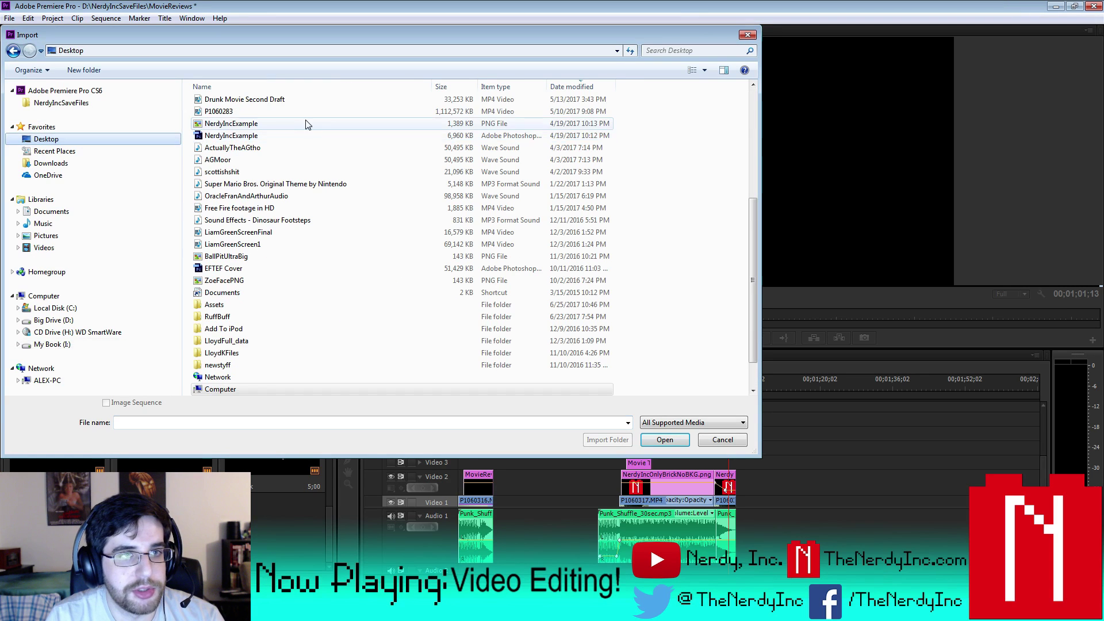
left_click(748, 119)
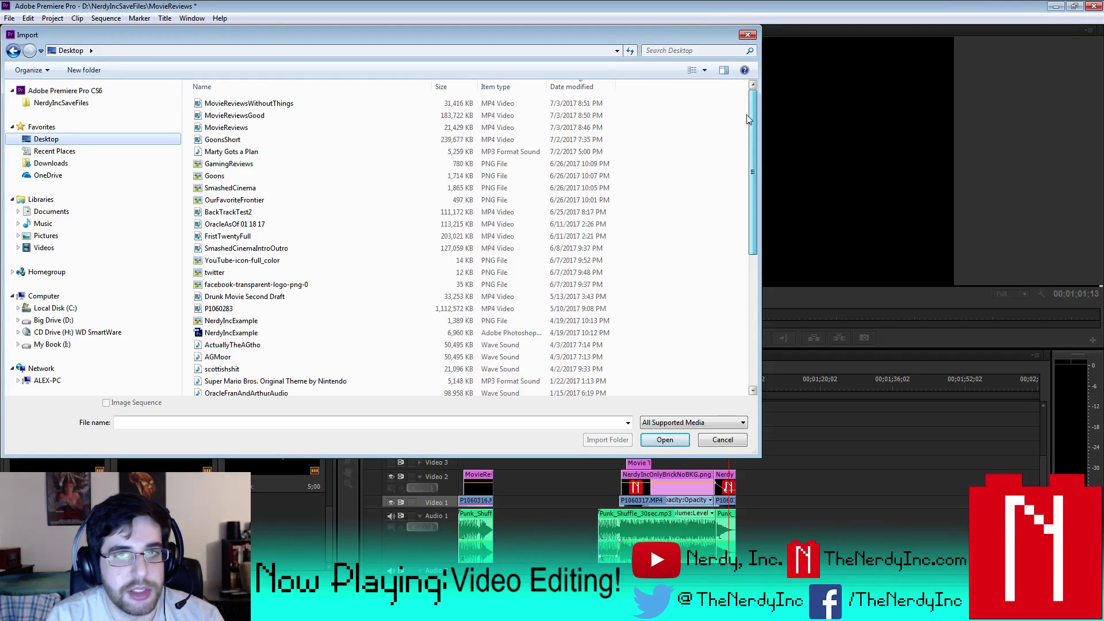
left_click(247, 103)
left_click(247, 115, "ctrl")
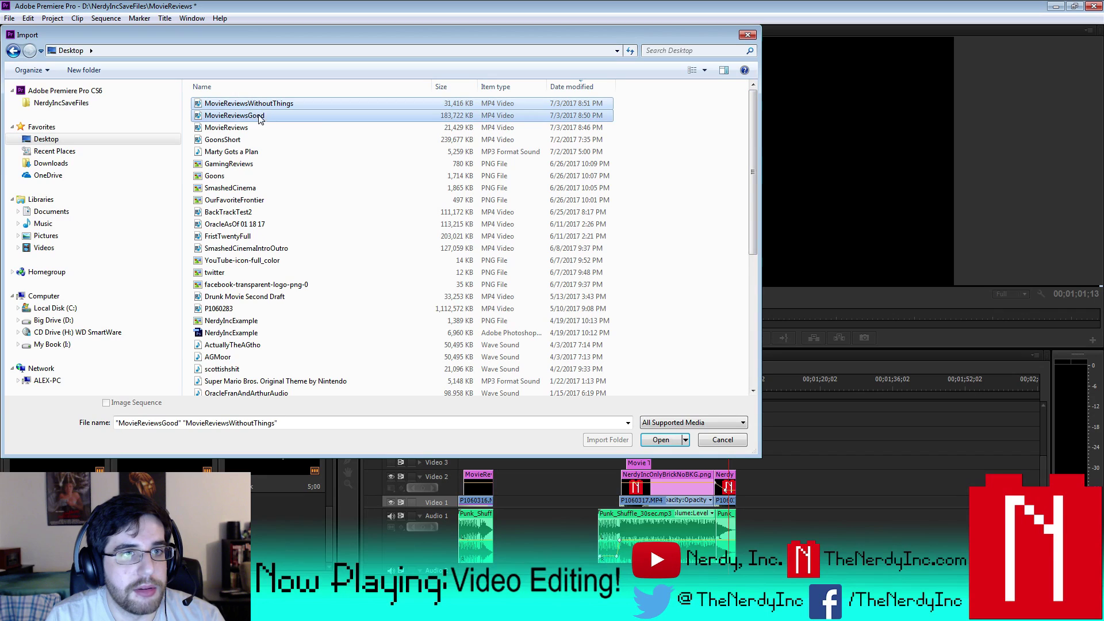
left_click(661, 444)
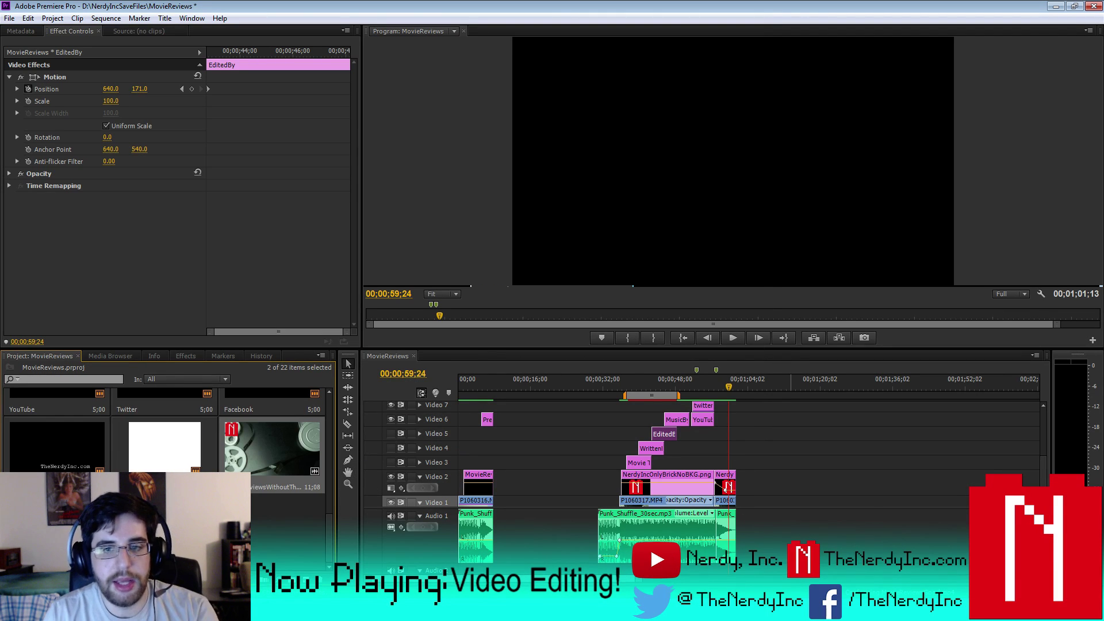
mouse_move(1042, 526)
left_mouse_down()
mouse_move(1042, 547)
mouse_move(1043, 532)
left_mouse_up()
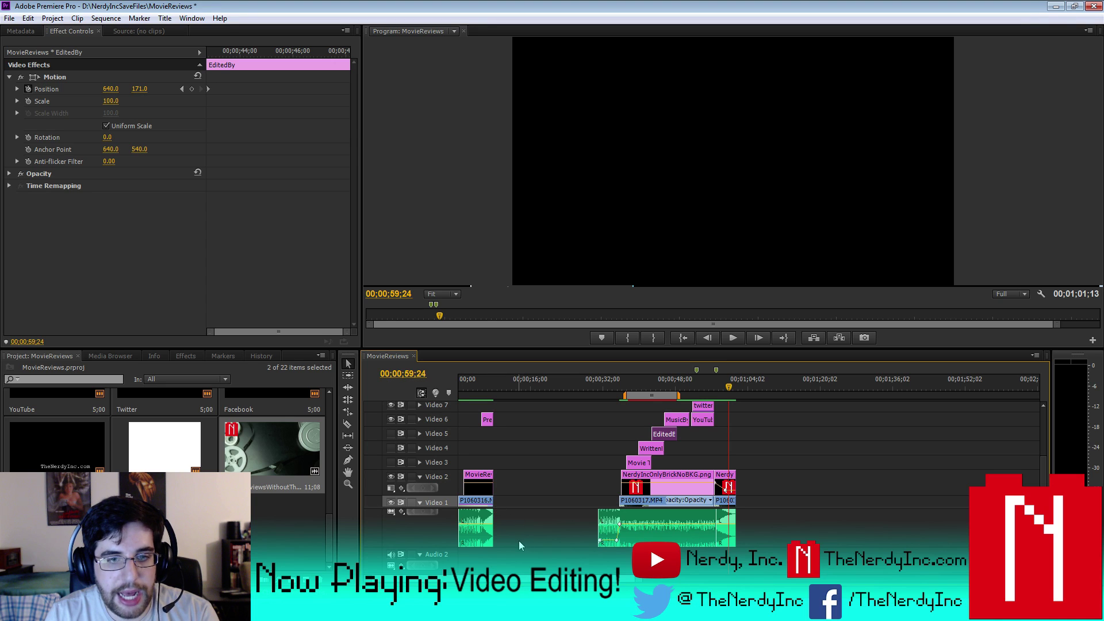
- Delete the old clips at the sequence start and around 00:00:48
left_click_drag(518, 540, 460, 409)
key("Delete")
left_click_drag(600, 538, 598, 477)
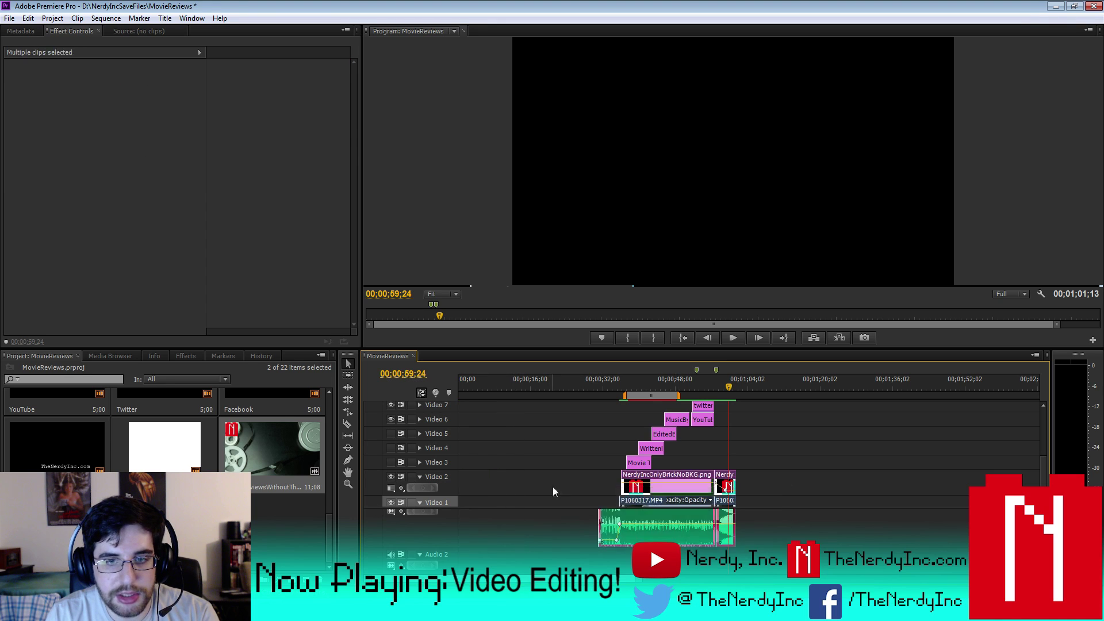
key("Delete")
- Delete the upper-track clips on Video 6–14 near 00:00:56 and clear all sequence markers
scroll(747, 437, "right", 1)
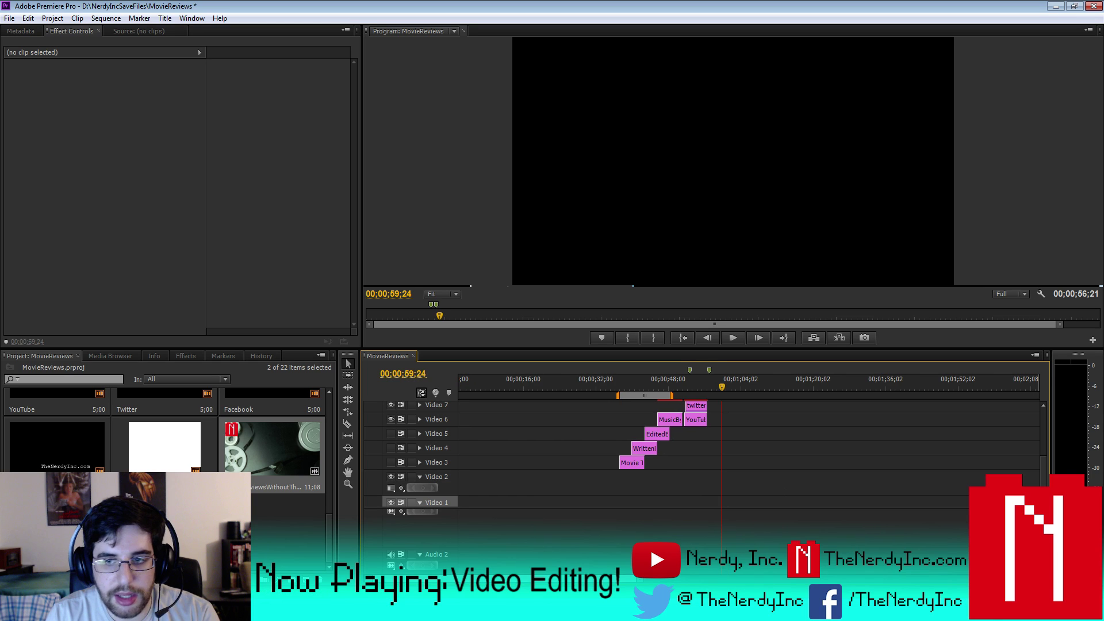
scroll(689, 534, "up", 2)
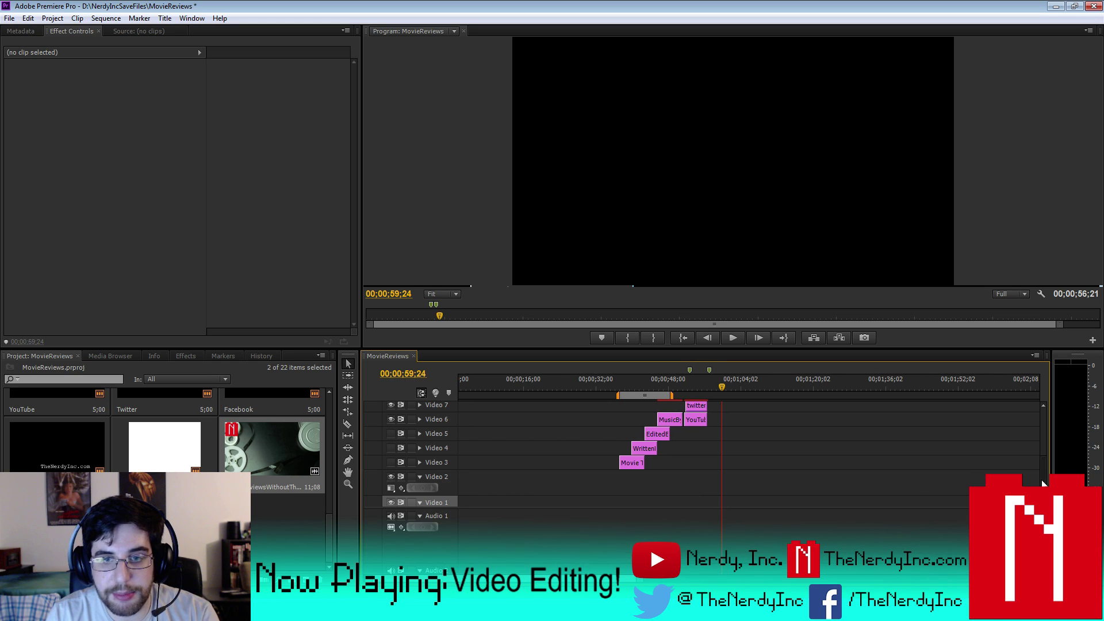
left_click_drag(1041, 480, 1045, 450)
left_click_drag(758, 463, 620, 406)
key("Delete")
left_click_drag(1047, 478, 1045, 428)
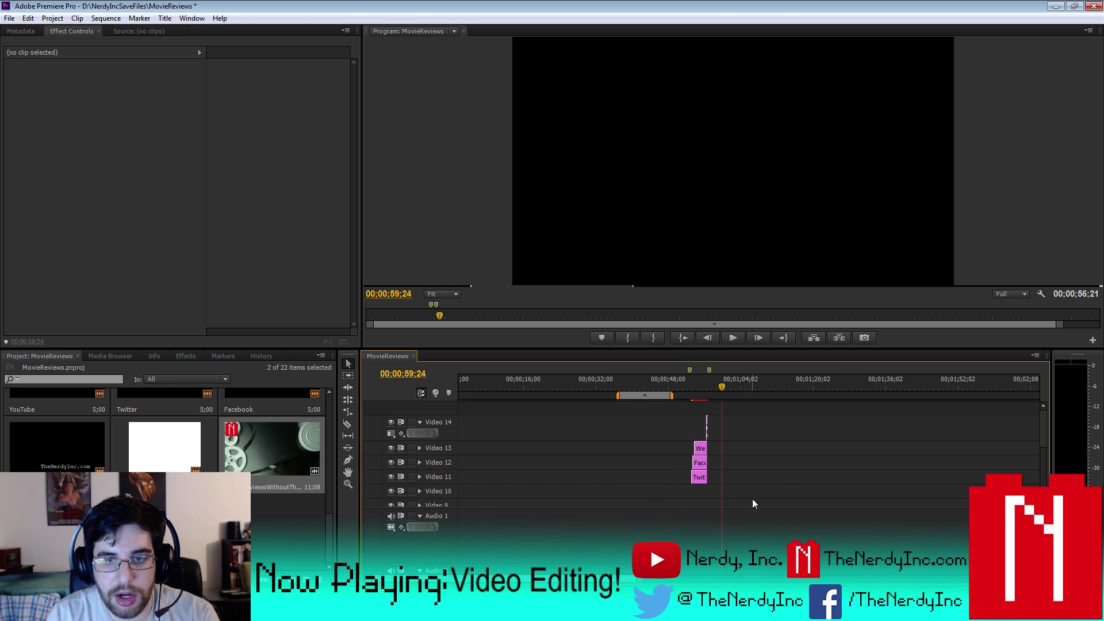
left_click_drag(747, 492, 678, 420)
key("Delete")
right_click(706, 383)
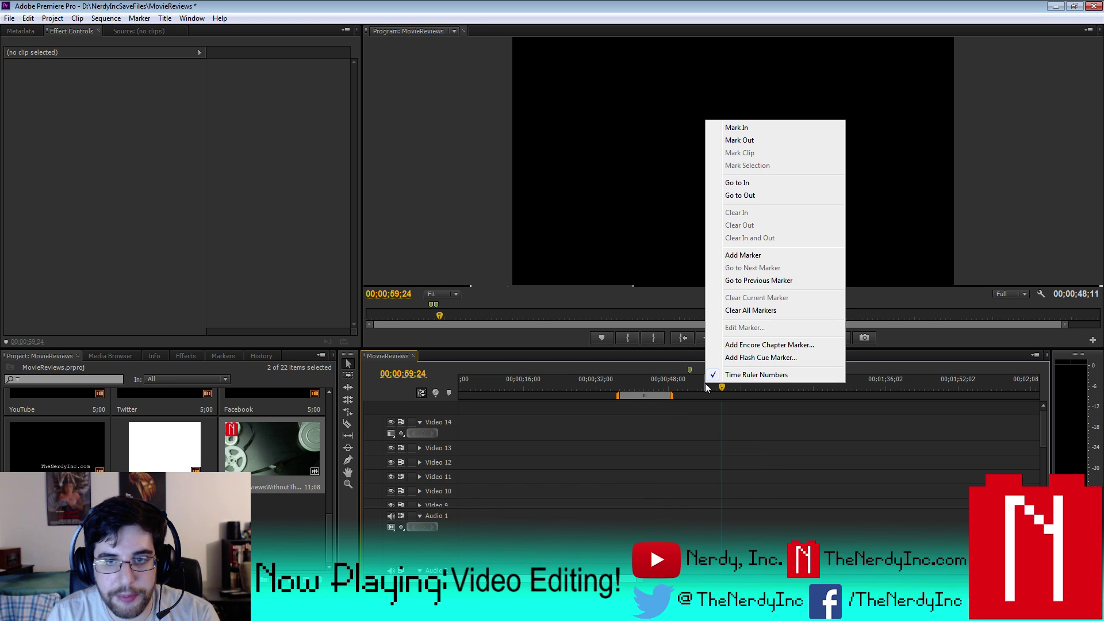
left_click(771, 311)
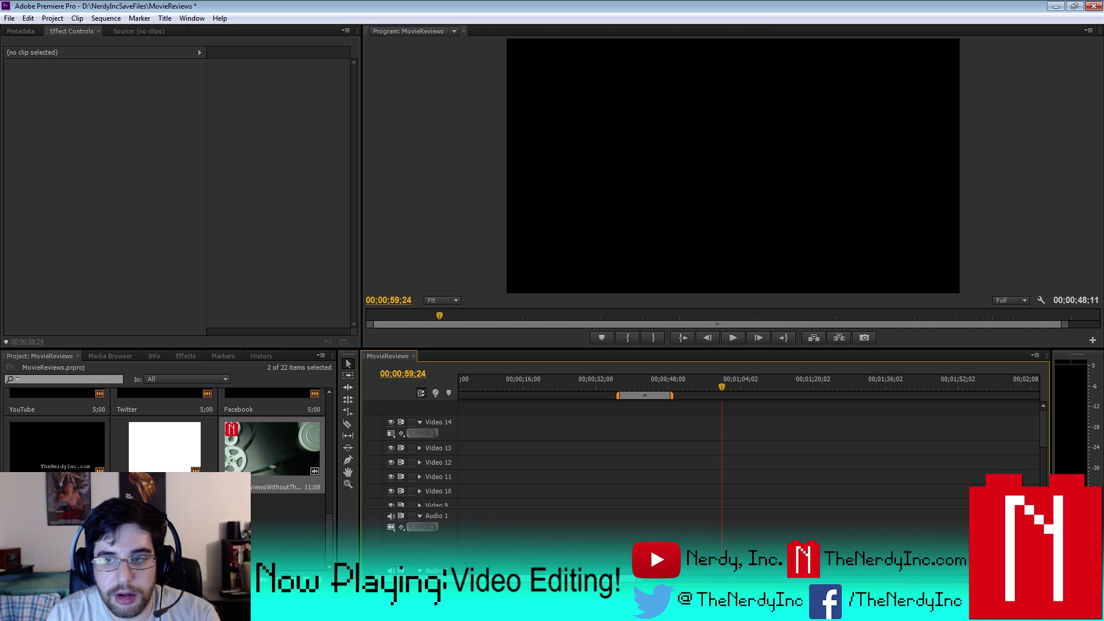
- Place MovieReviewsGood at the start of Video 1/Audio 1 and MovieReviewsWithoutThings near 01;36
left_click_drag(1041, 440, 1042, 497)
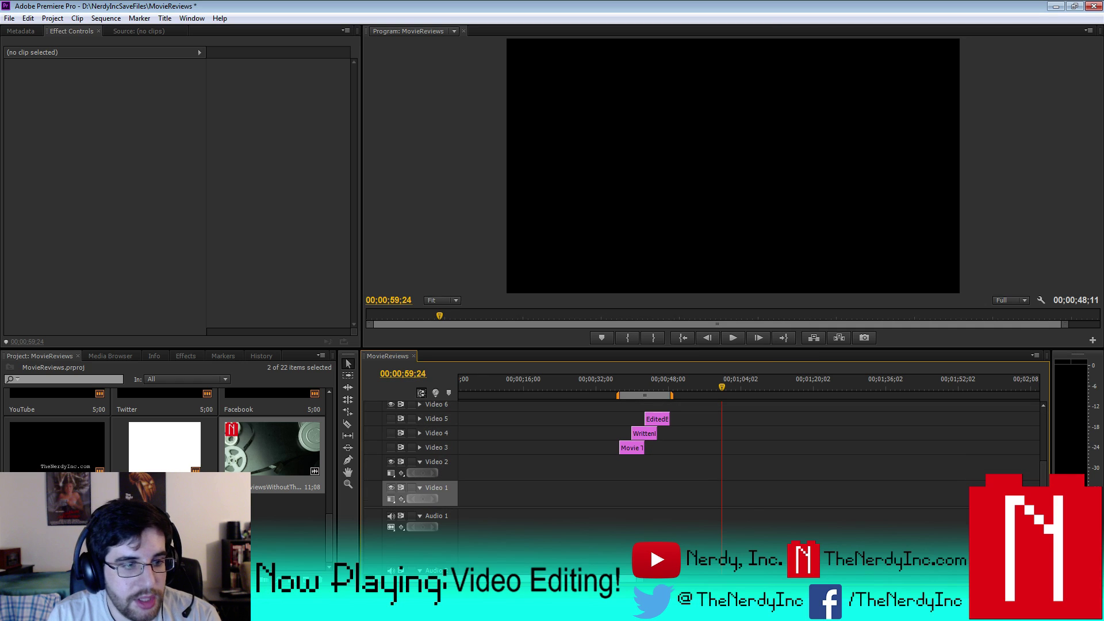
left_click_drag(271, 455, 450, 503)
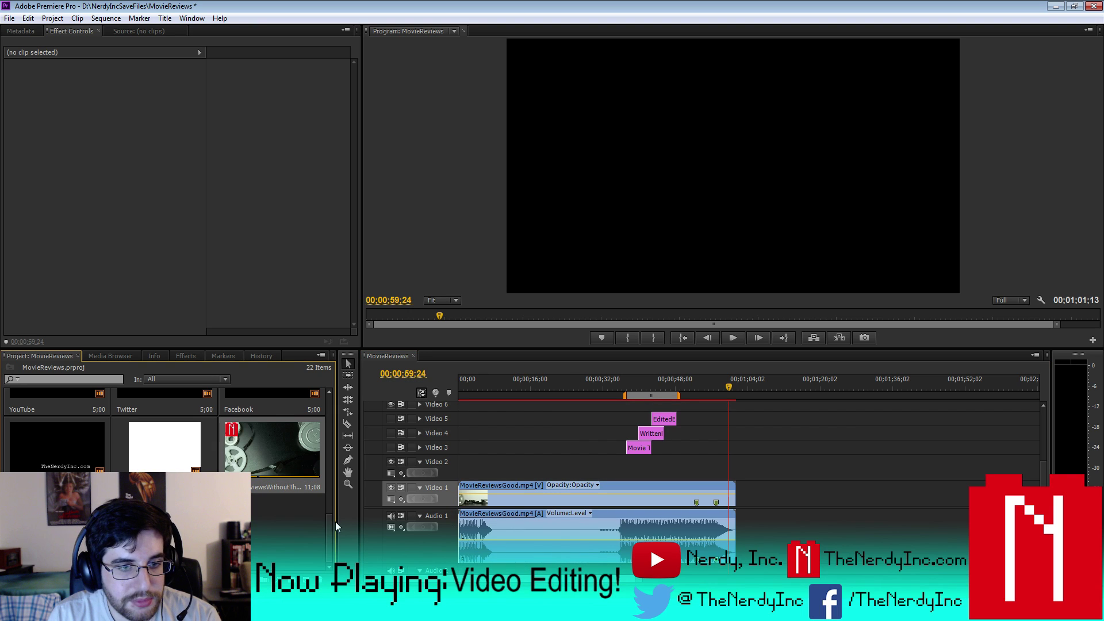
left_click_drag(285, 452, 631, 492)
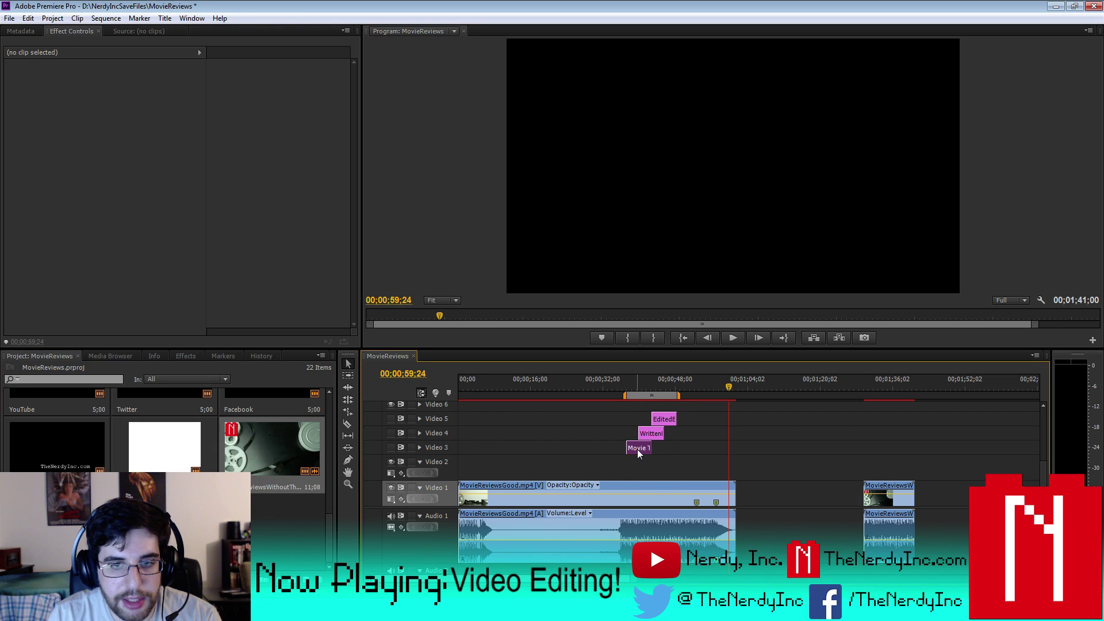
left_click(637, 450)
key("Up")
- Split the MovieReviewsGood footage at 00;00;37;03 and 00;00;48;11
left_click(655, 487)
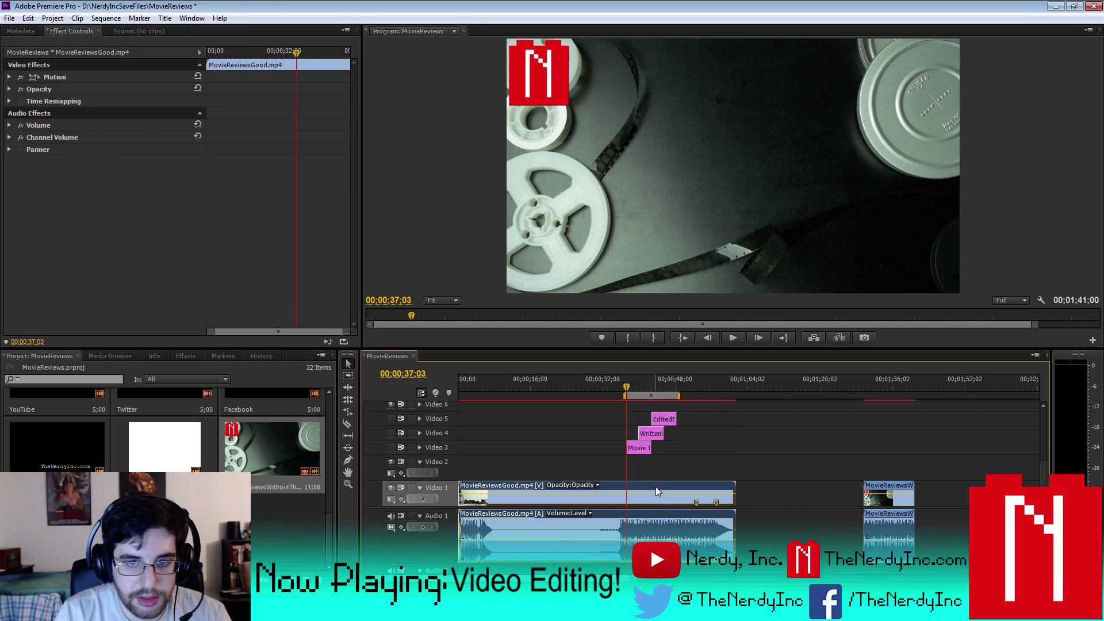
key("ctrl+k")
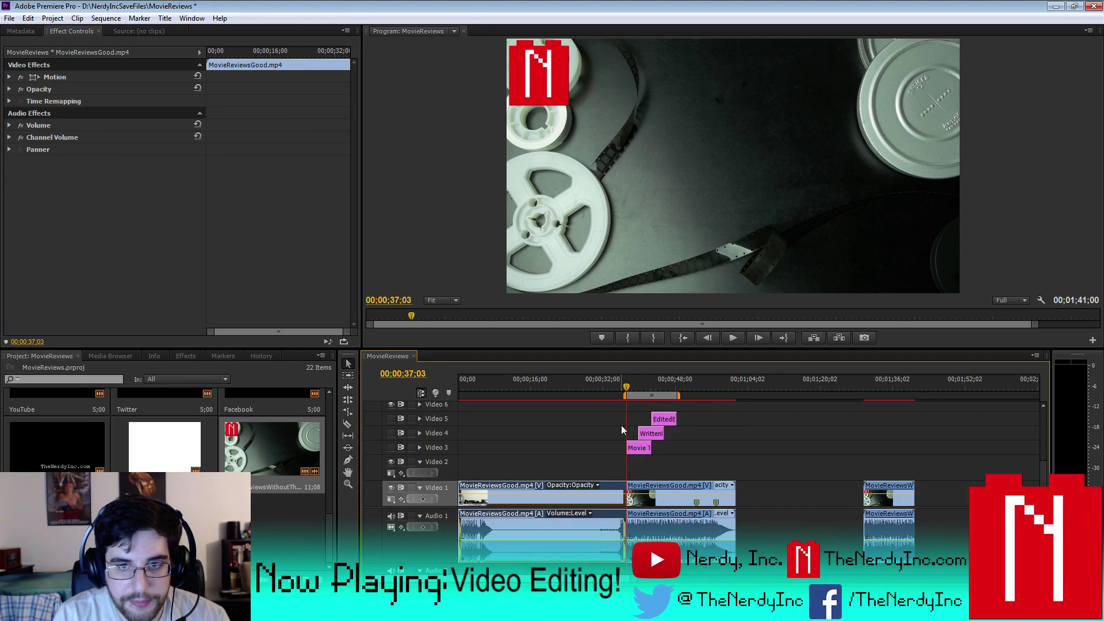
left_click(664, 420)
key("Down")
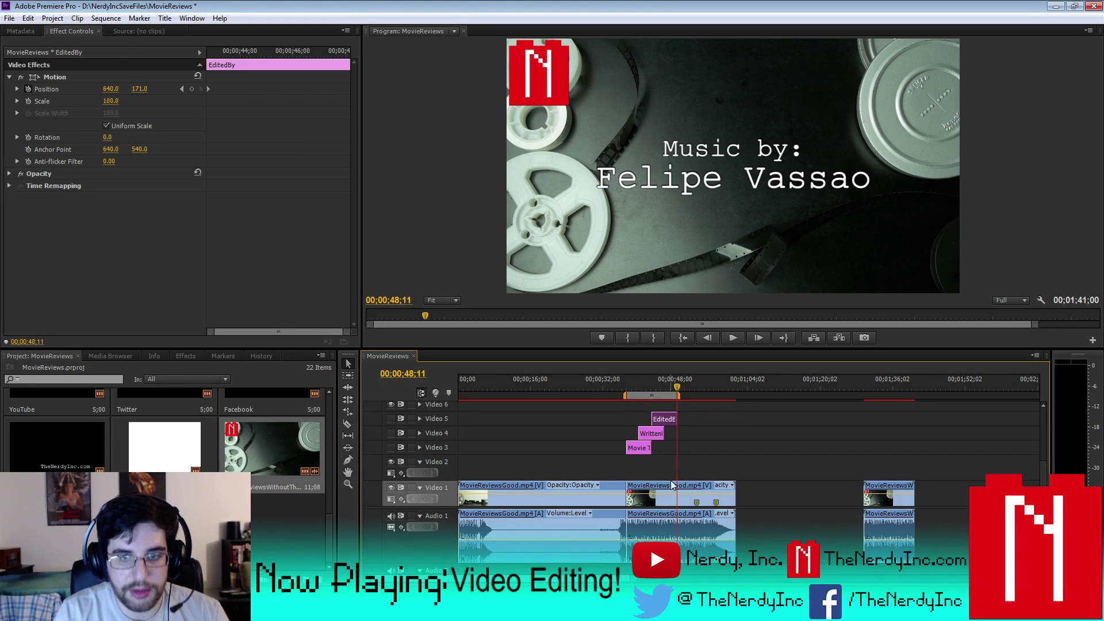
left_click(667, 477)
left_click(659, 487)
key("ctrl+k")
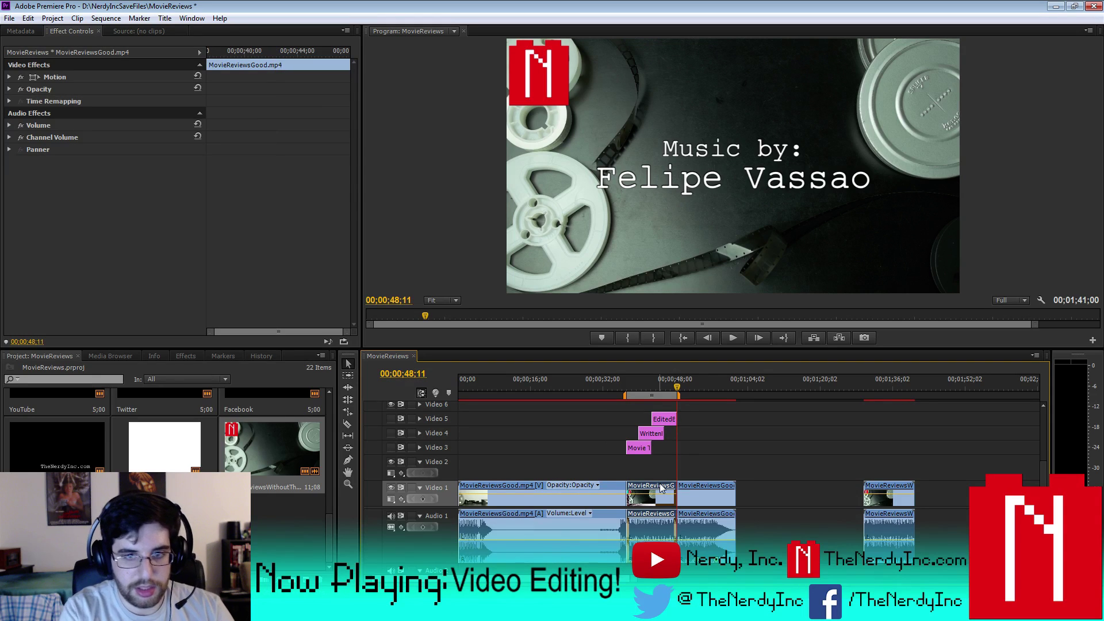
- Replace the middle piece with MovieReviewsWithoutThings and select the three title clips
key("Delete")
left_click_drag(887, 493, 651, 486)
left_click_drag(602, 406, 641, 463)
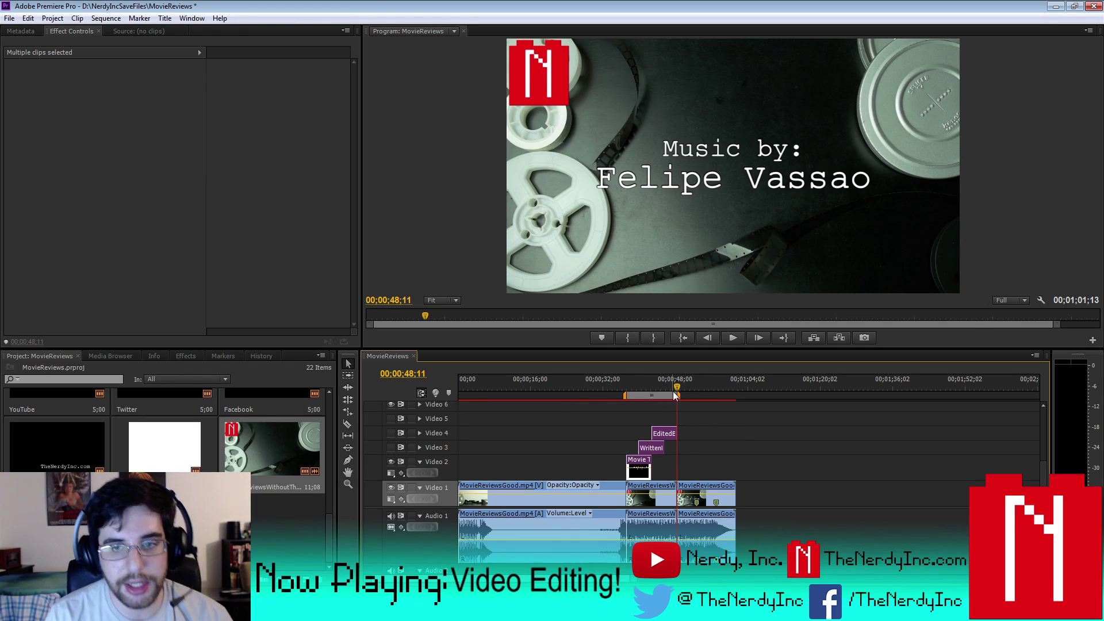
- Turn Video 3 output back on and scrub to check the Written by, Edited by and Music by credits
left_click_drag(675, 395, 658, 434)
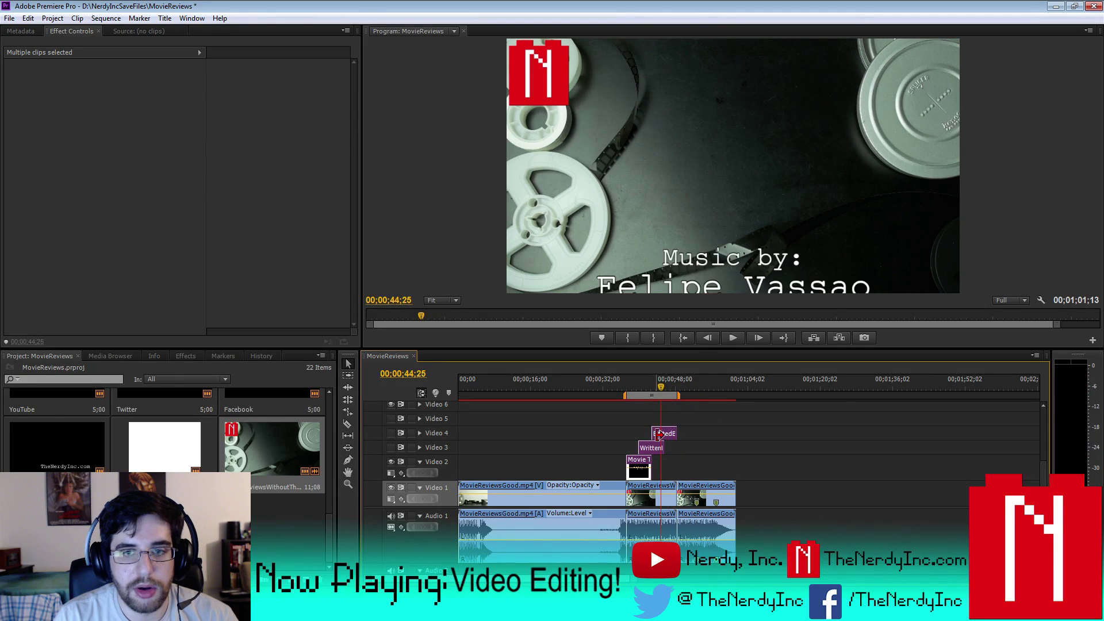
left_click(391, 447)
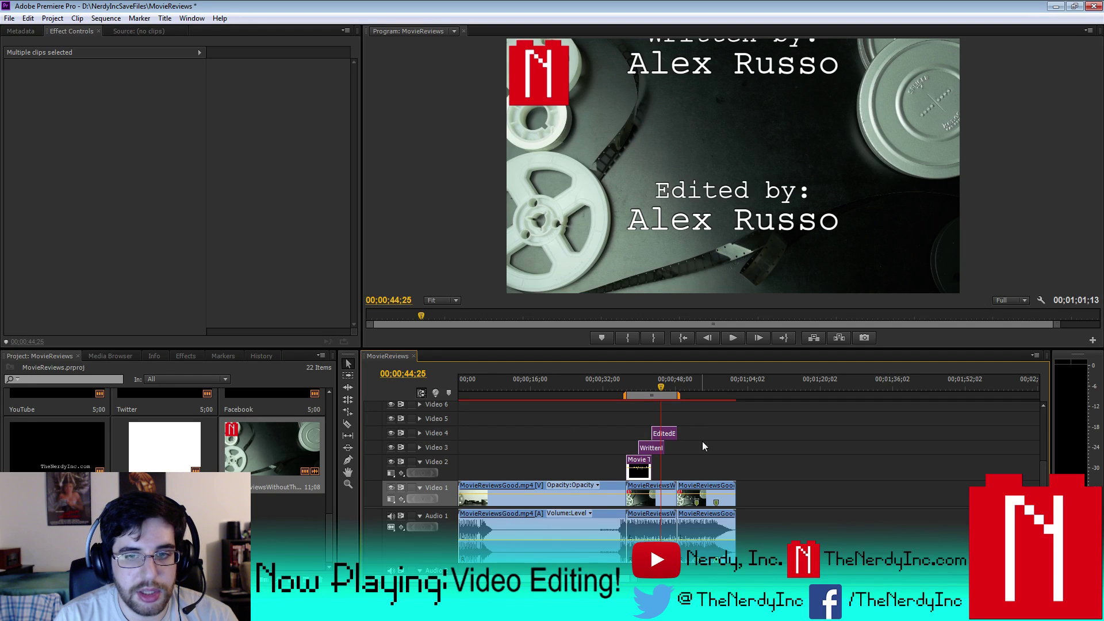
left_click_drag(660, 391, 699, 391)
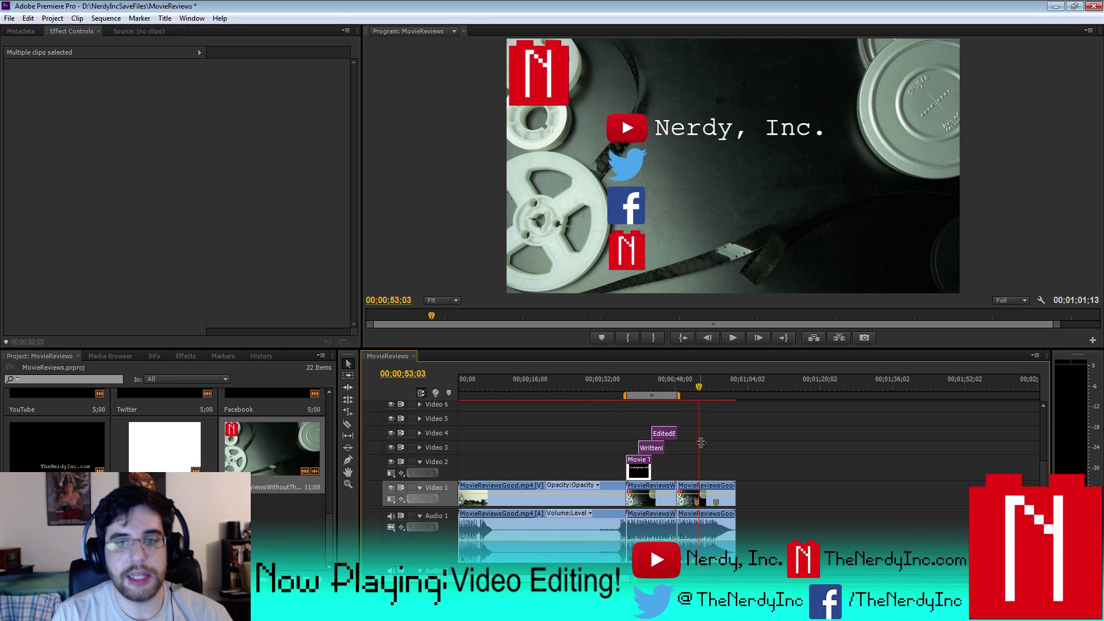
left_click(696, 501)
right_click(696, 502)
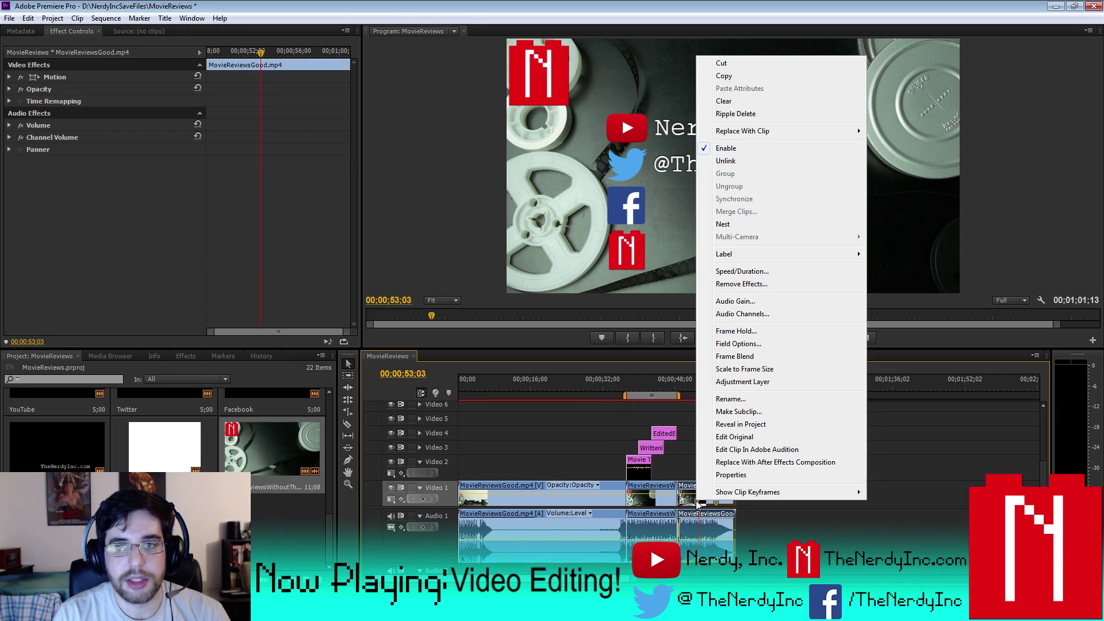
left_click(667, 383)
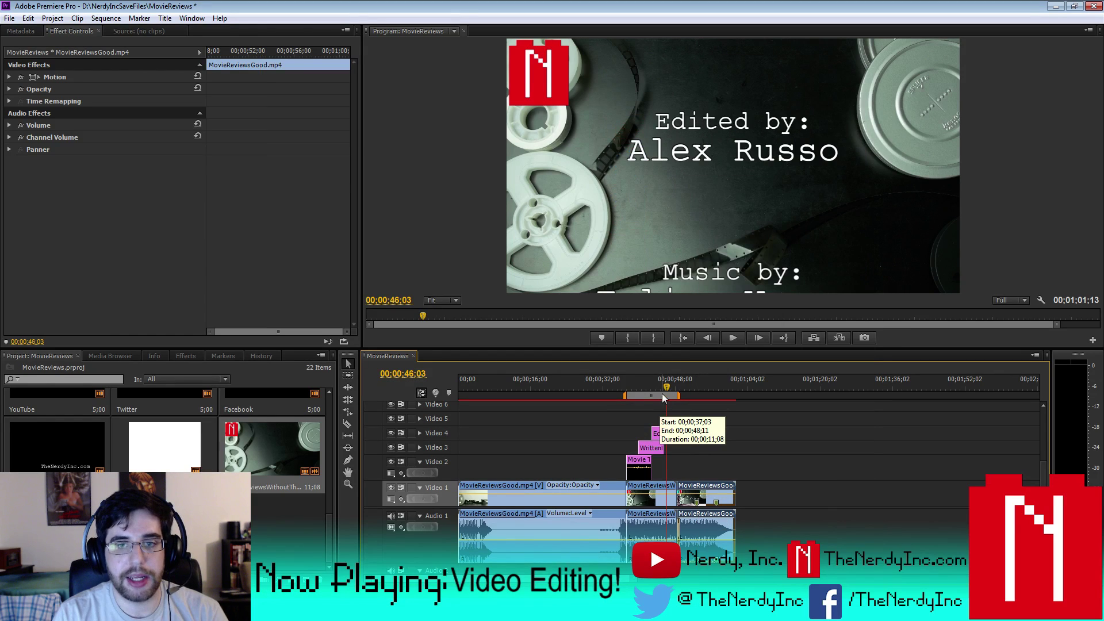
left_click_drag(666, 388, 697, 389)
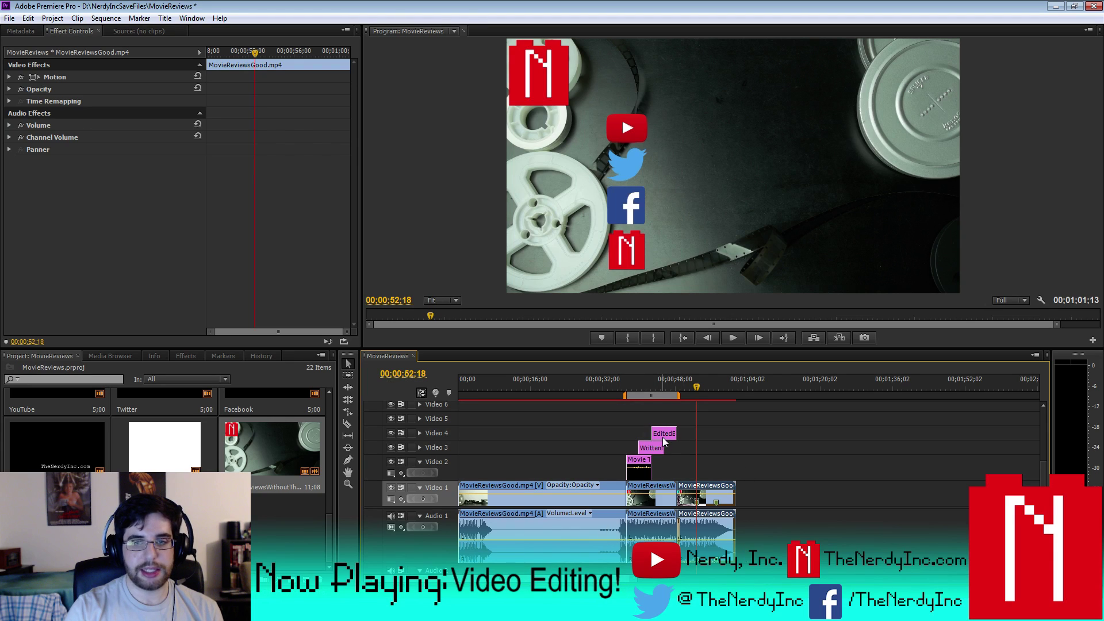
left_click_drag(696, 385, 705, 390)
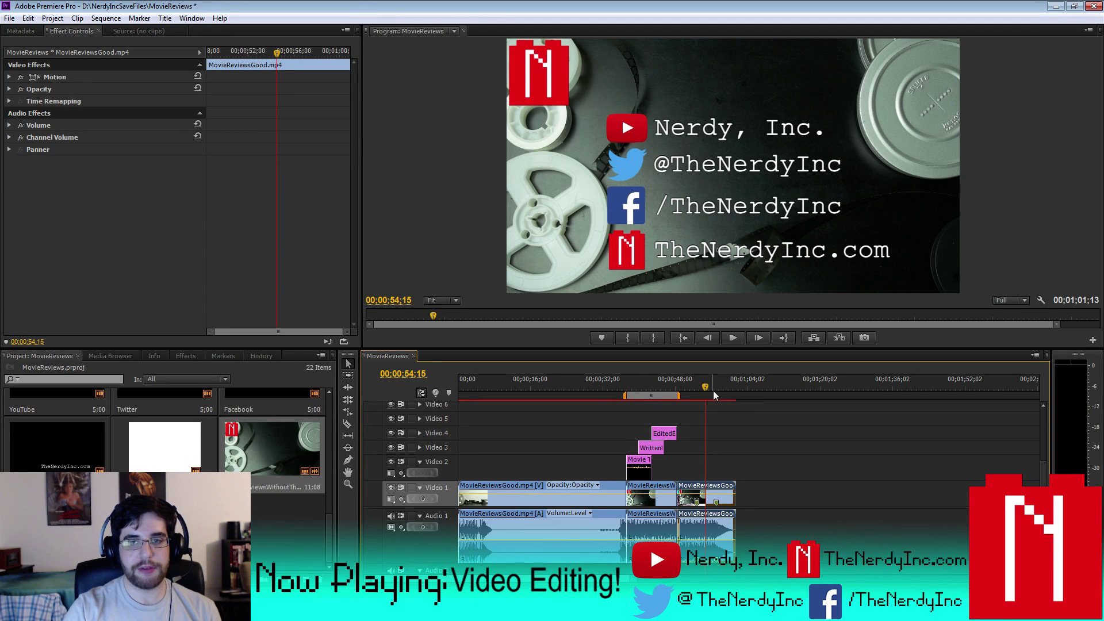
left_click_drag(707, 388, 643, 396)
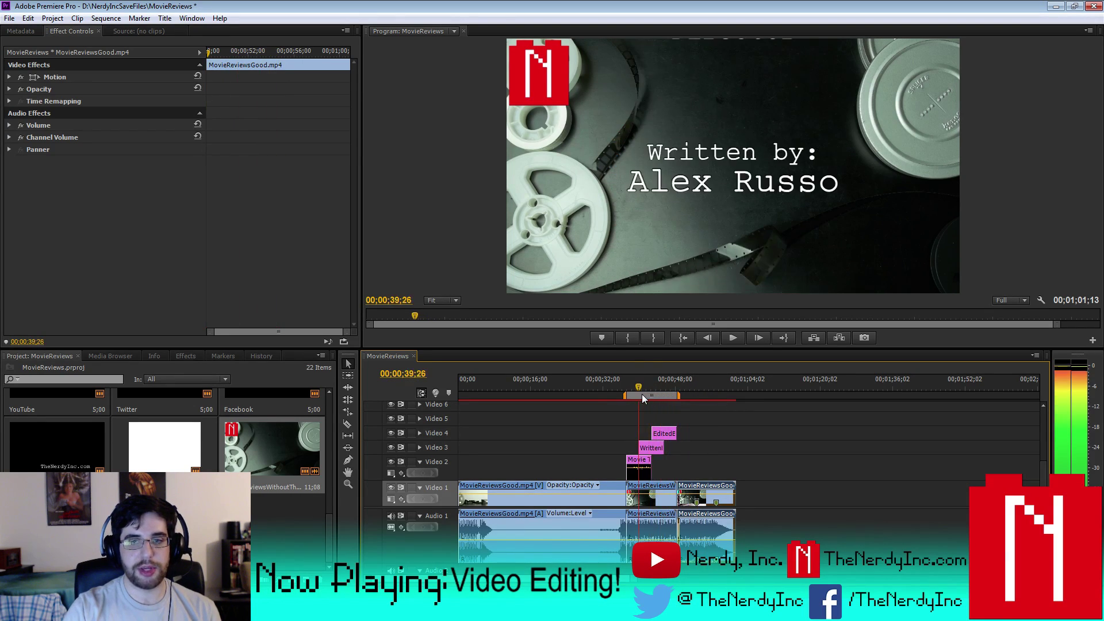
right_click(575, 499)
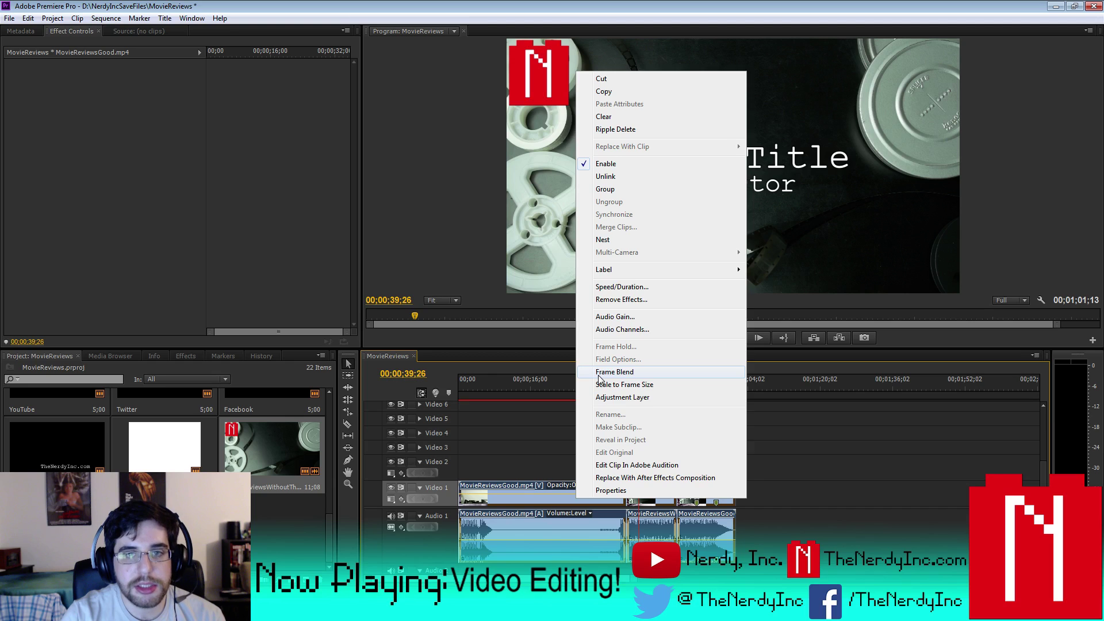
left_click(792, 526)
left_click(602, 386)
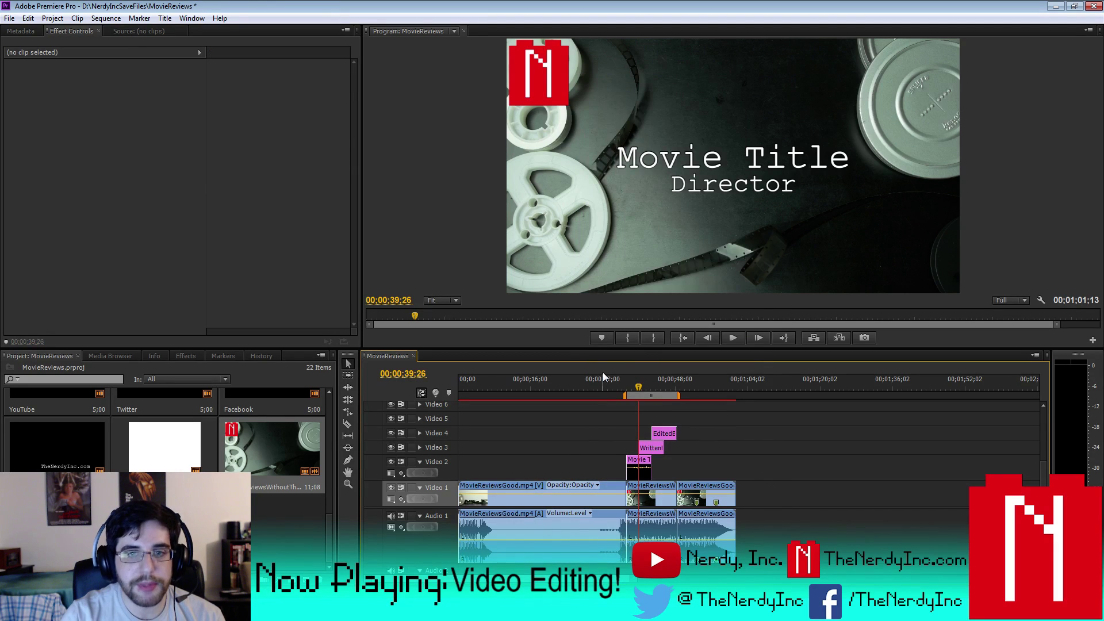
key("space")
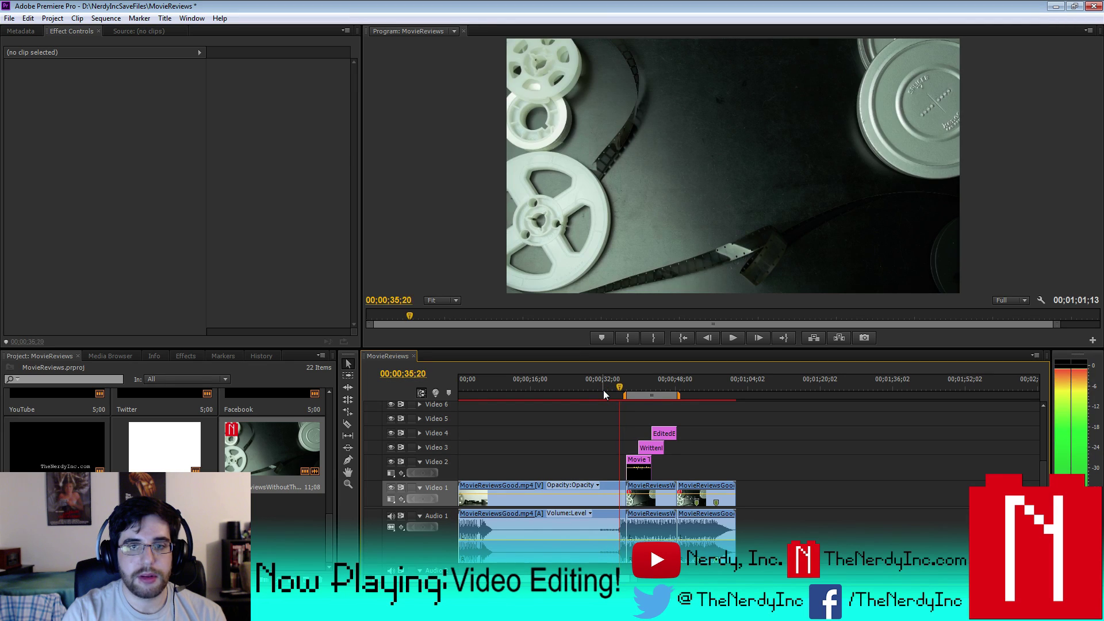
key("Left")
key("Right")
key("Left")
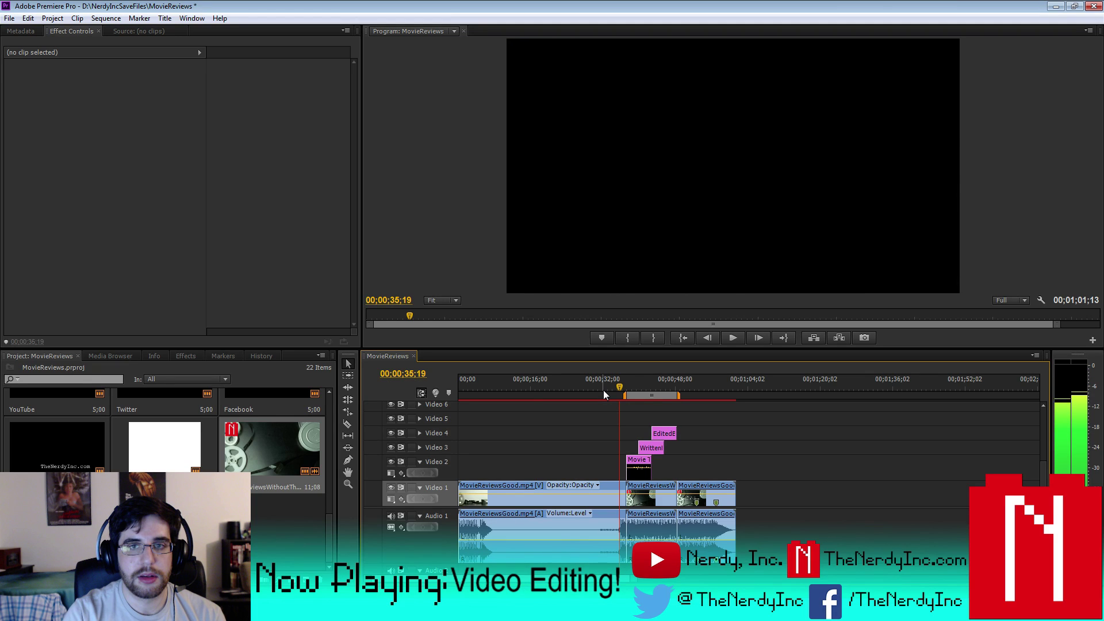
key("Right")
left_click(604, 498)
- Split the Video 1 clip at 31;06, unlink it, and delete the short video piece
key("ctrl+k")
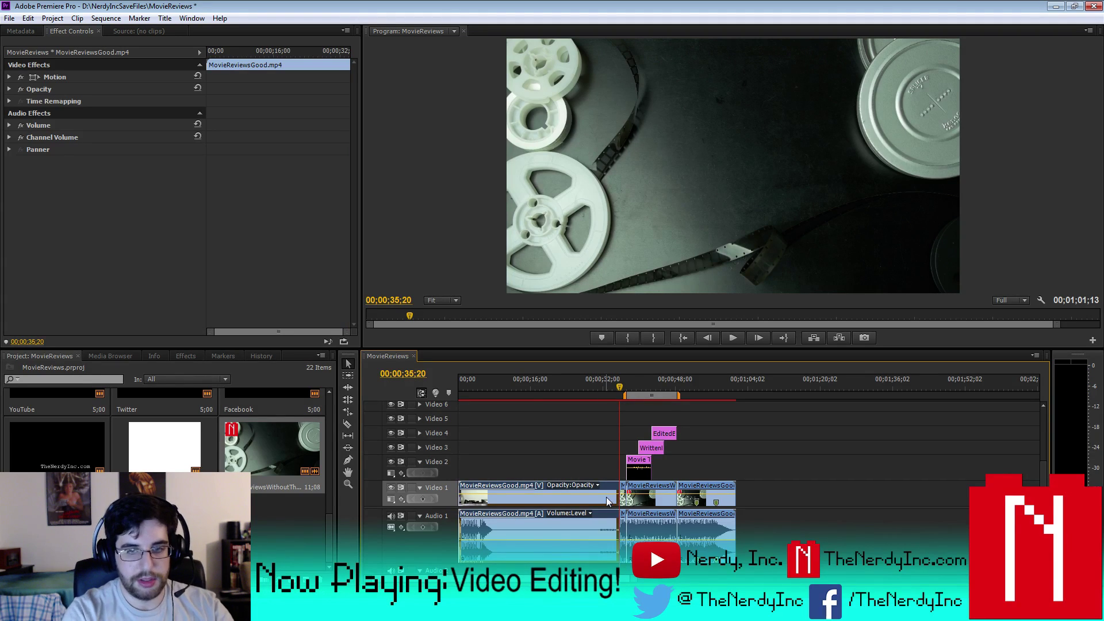
left_click_drag(620, 388, 597, 386)
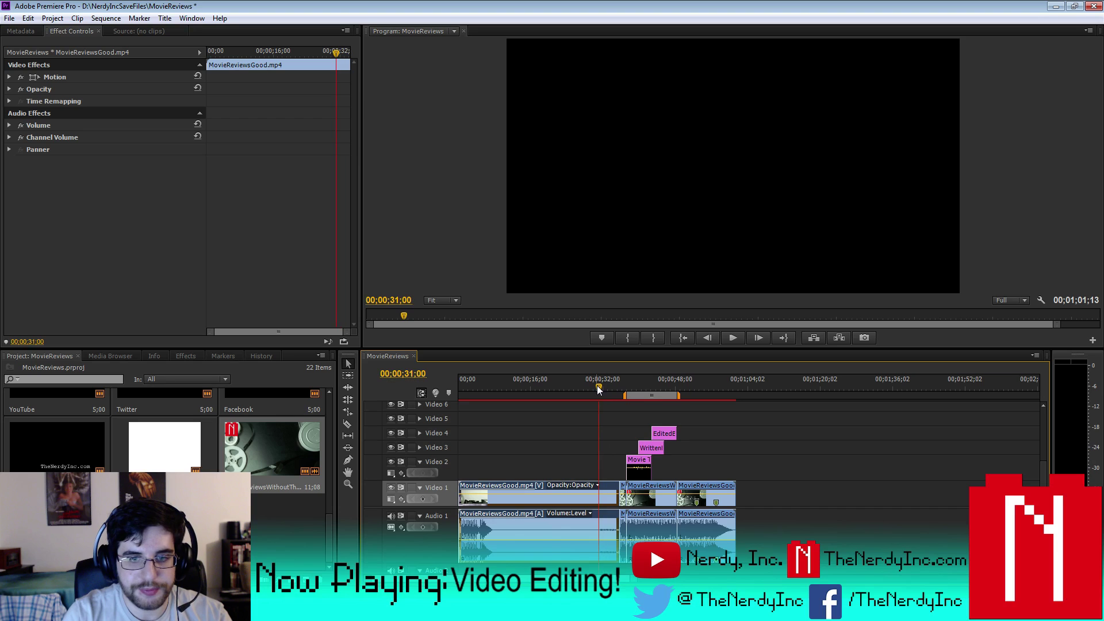
key("Right")
key("Right")
key("Right")
key("Right")
key("Right")
key("Right")
key("Right")
key("Right")
key("Right")
key("Right")
key("Right")
key("Right")
key("Right")
key("Right")
key("Right")
key("Right")
key("Right")
key("Right")
key("Right")
key("Right")
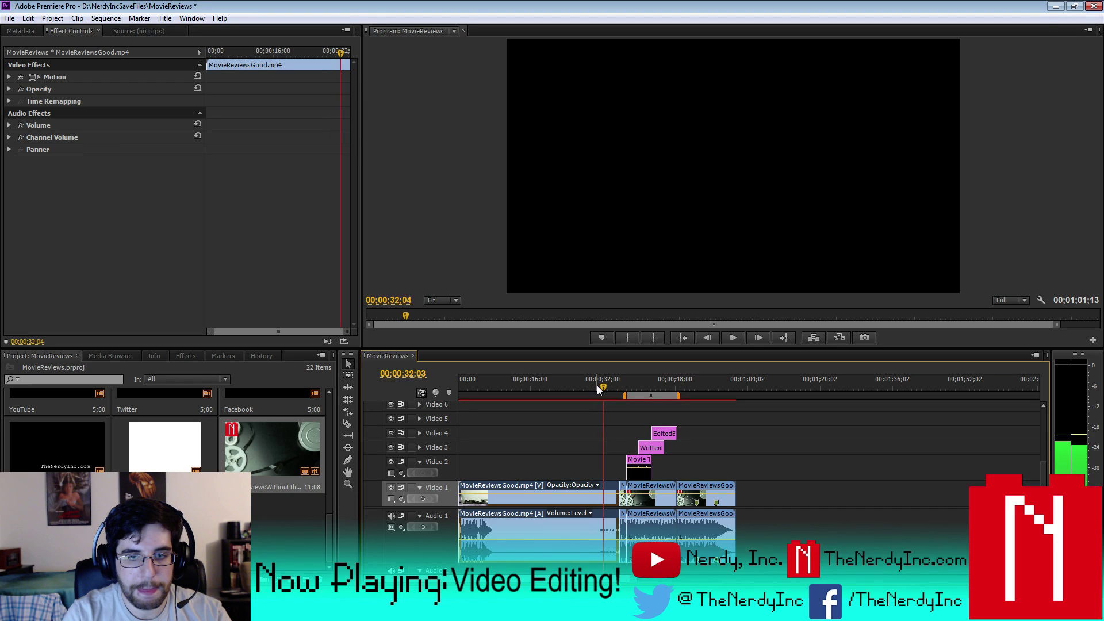
key("Left")
key("Left")
key("Left")
key("Left")
key("Left")
key("Left")
key("Left")
key("Left")
key("Left")
key("Left")
key("Left")
key("Left")
key("Left")
key("Left")
key("Left")
key("Left")
key("Left")
key("Left")
key("Left")
key("Left")
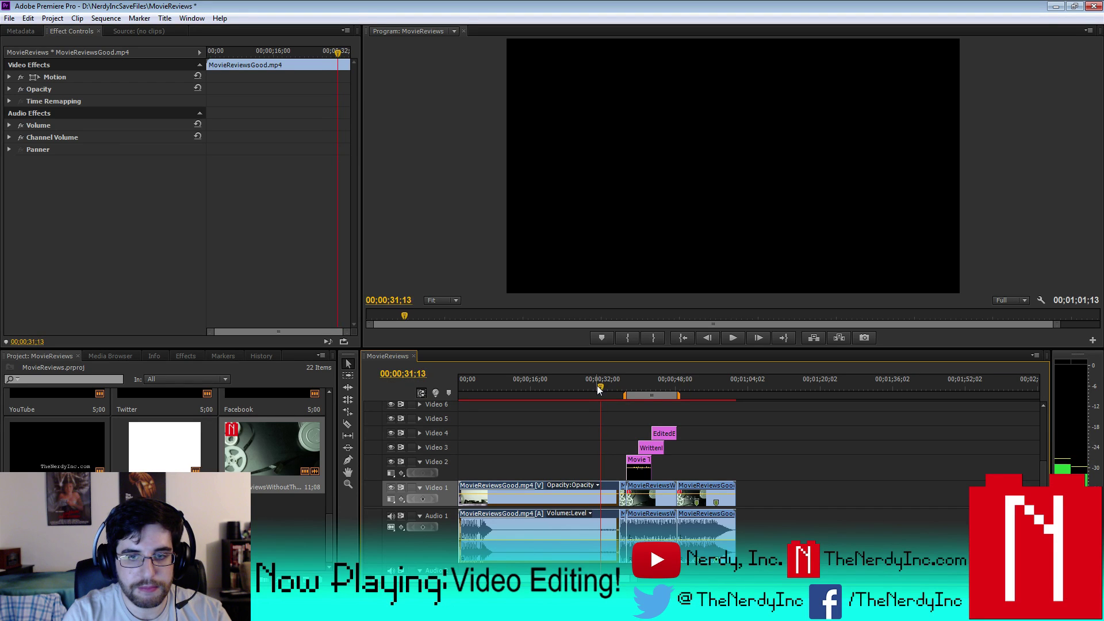
key("Left")
key("Left")
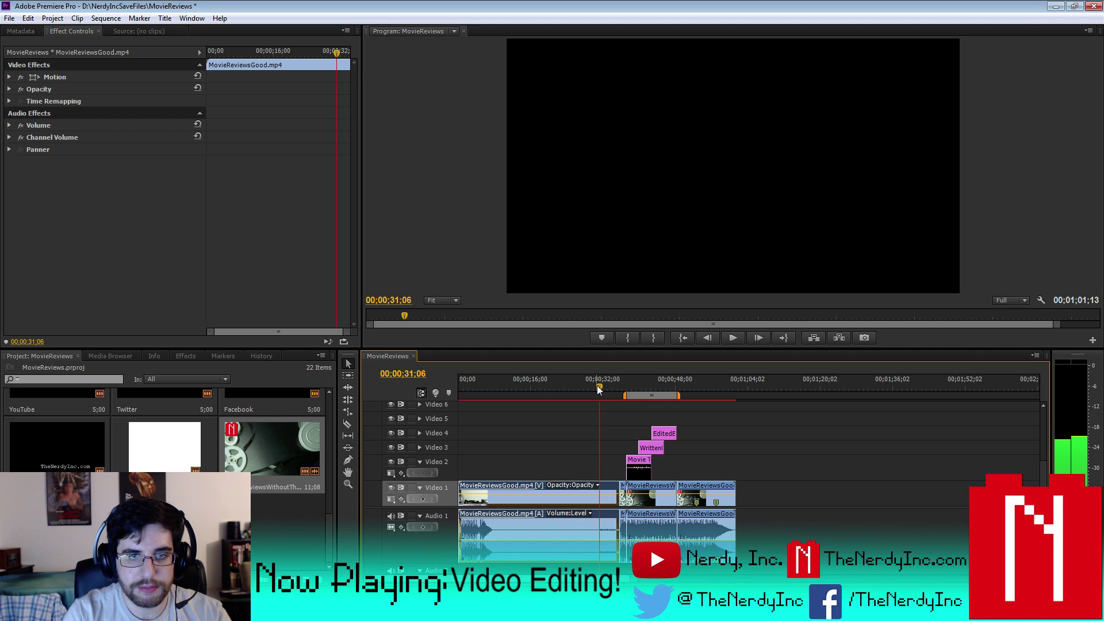
key("ctrl+k")
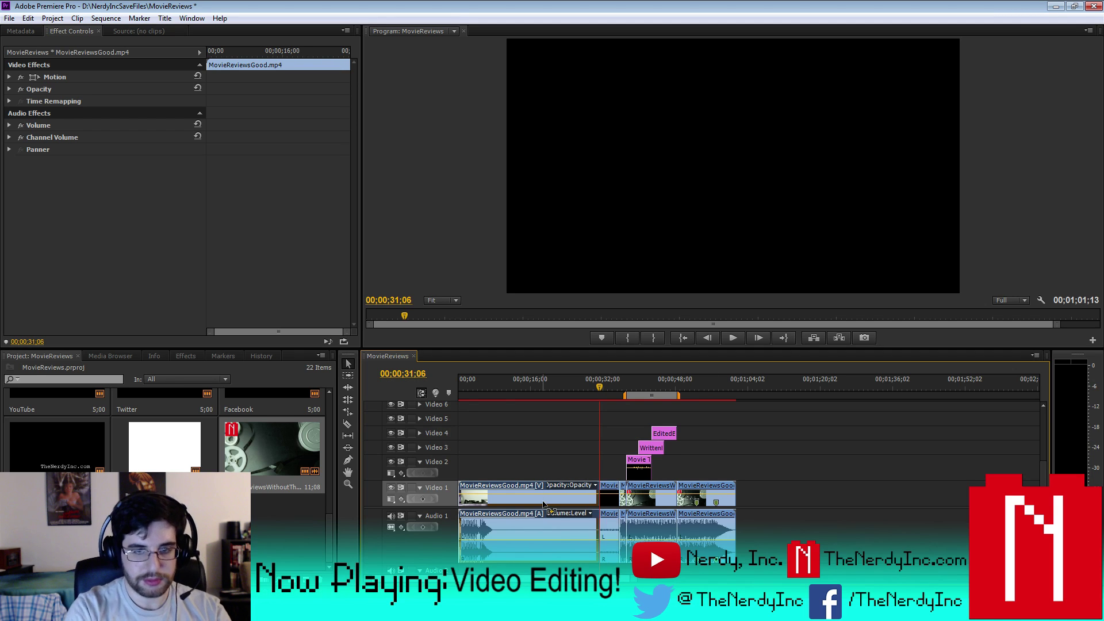
right_click(611, 502)
left_click(672, 161)
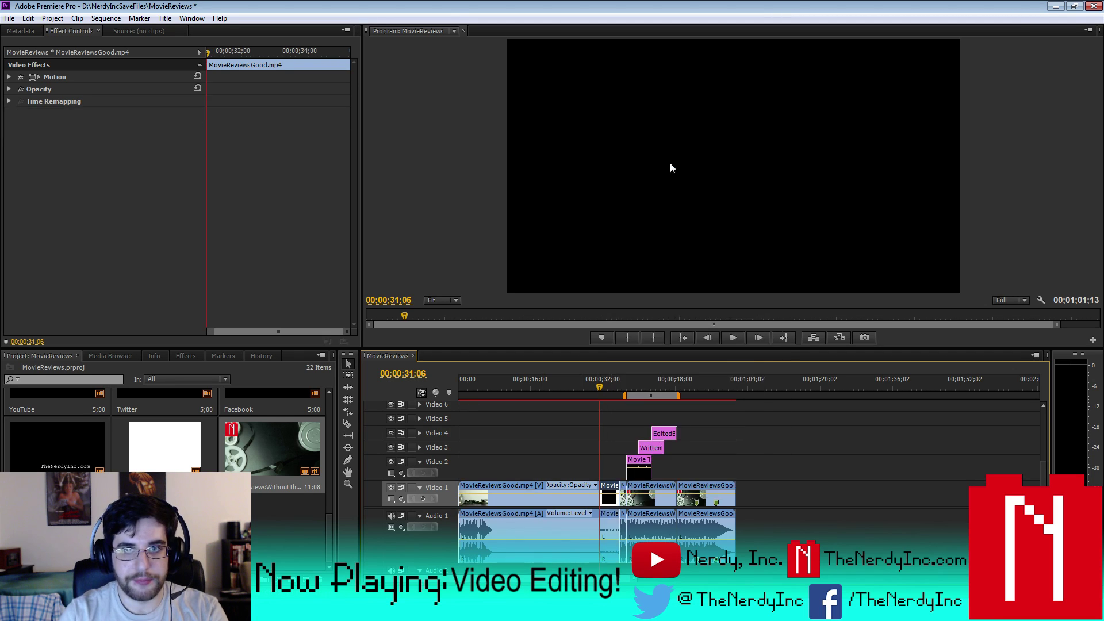
key("Delete")
- End the opening MovieReviewsGood clip at 07;24 by cutting and deleting the rest
left_click_drag(600, 385, 488, 390)
key("space")
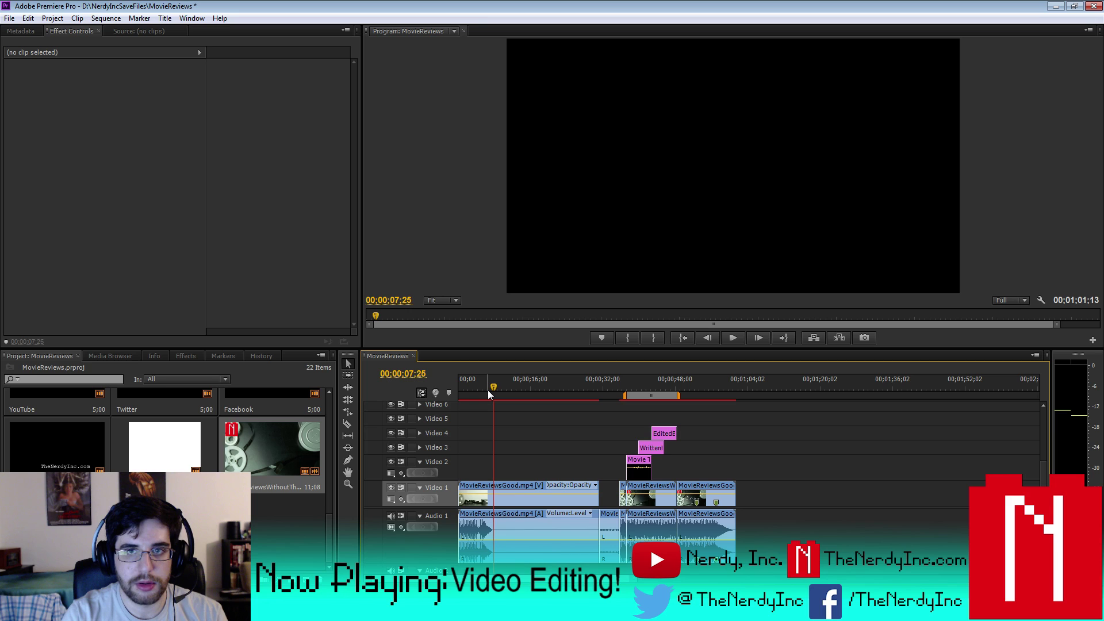
key("Left")
key("Left")
key("Right")
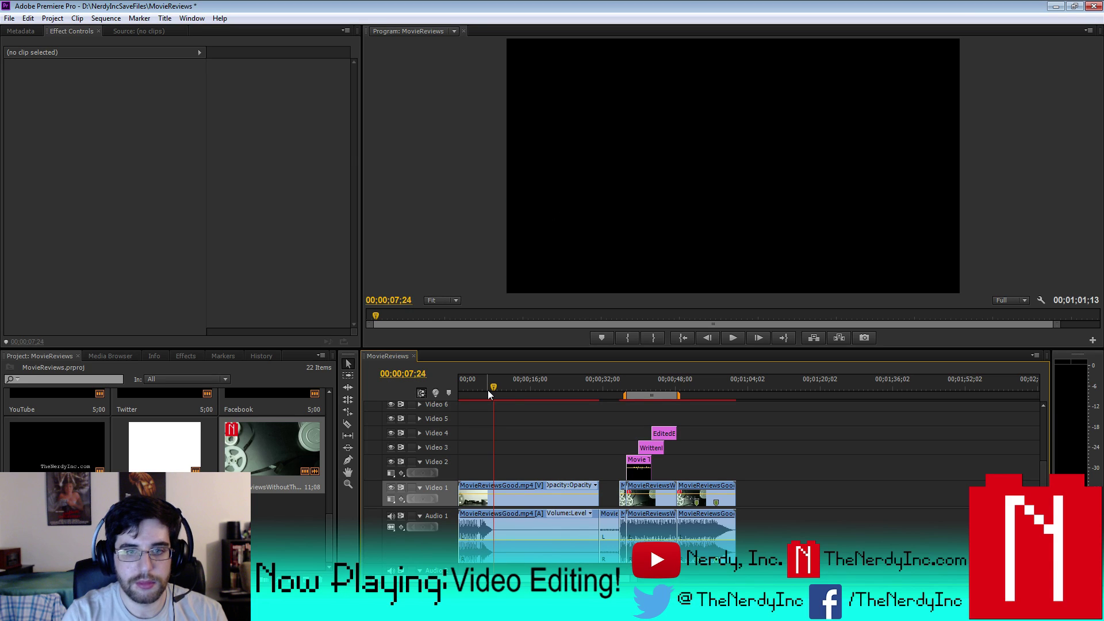
left_click(547, 524)
key("ctrl+k")
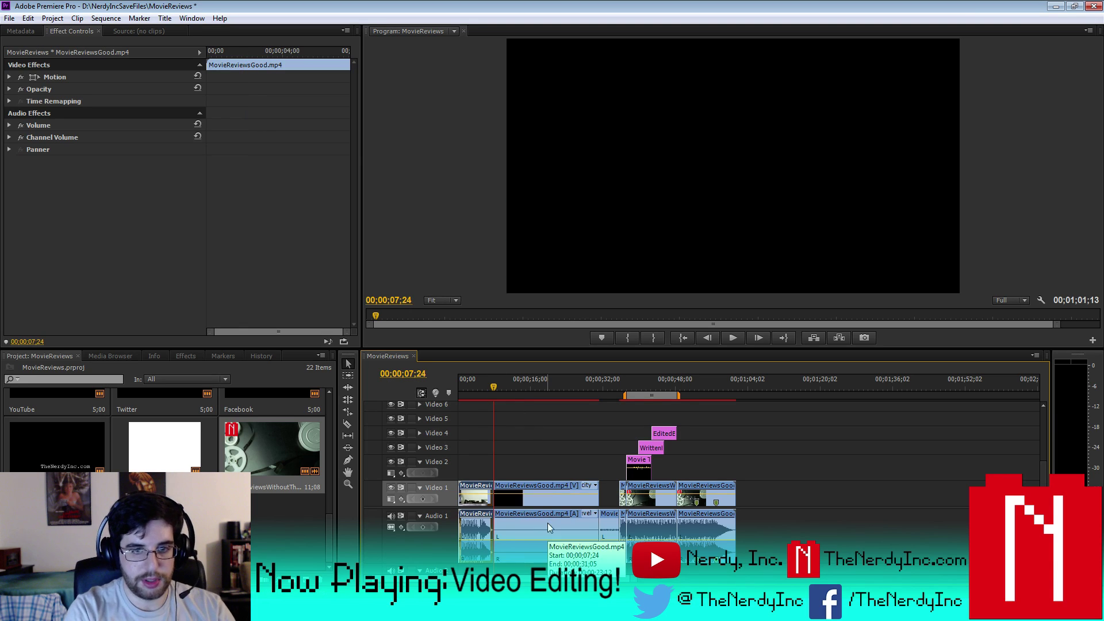
left_click(540, 541)
key("Delete")
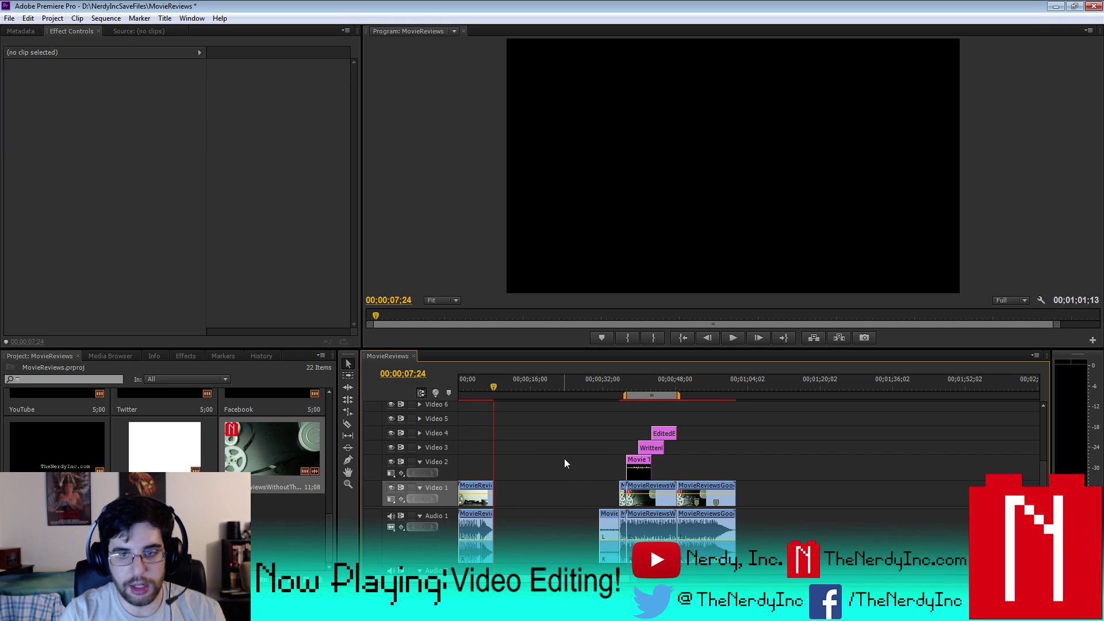
- Move the later clips to about 01;09, stretch the work area from 00;00 to 01;36, and render
left_click_drag(536, 406, 754, 555)
left_click_drag(653, 519, 826, 521)
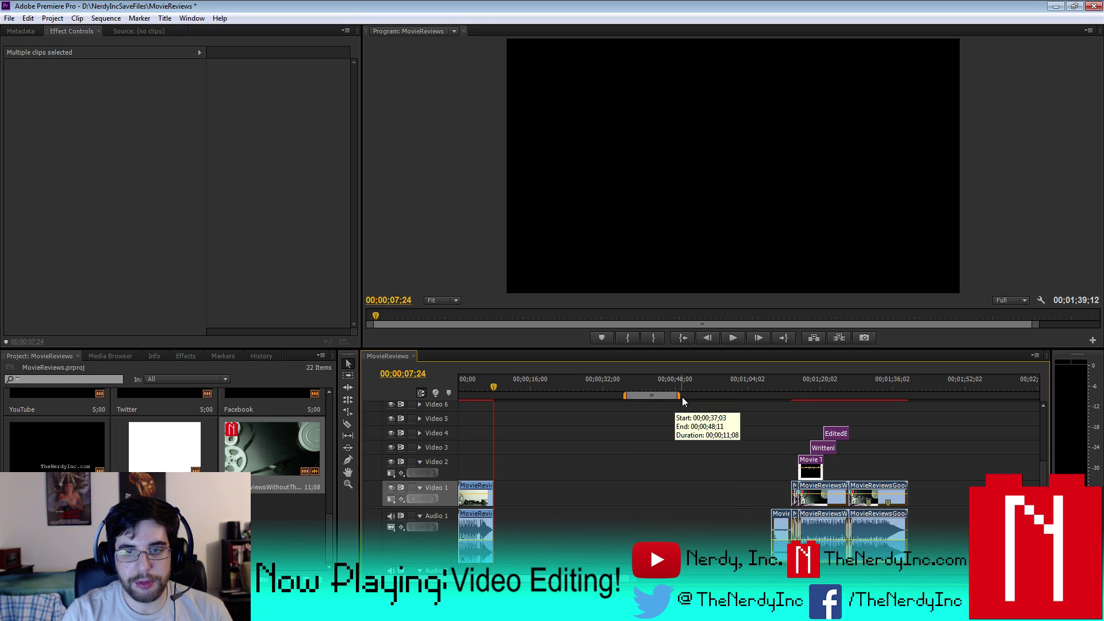
left_click_drag(681, 397, 910, 399)
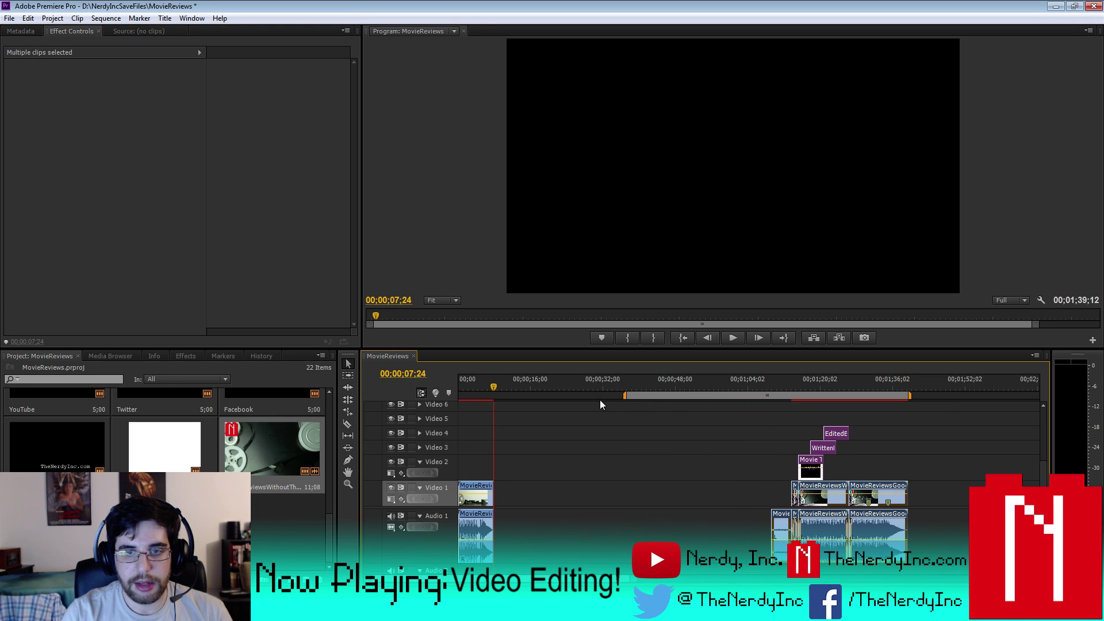
left_click_drag(625, 396, 442, 398)
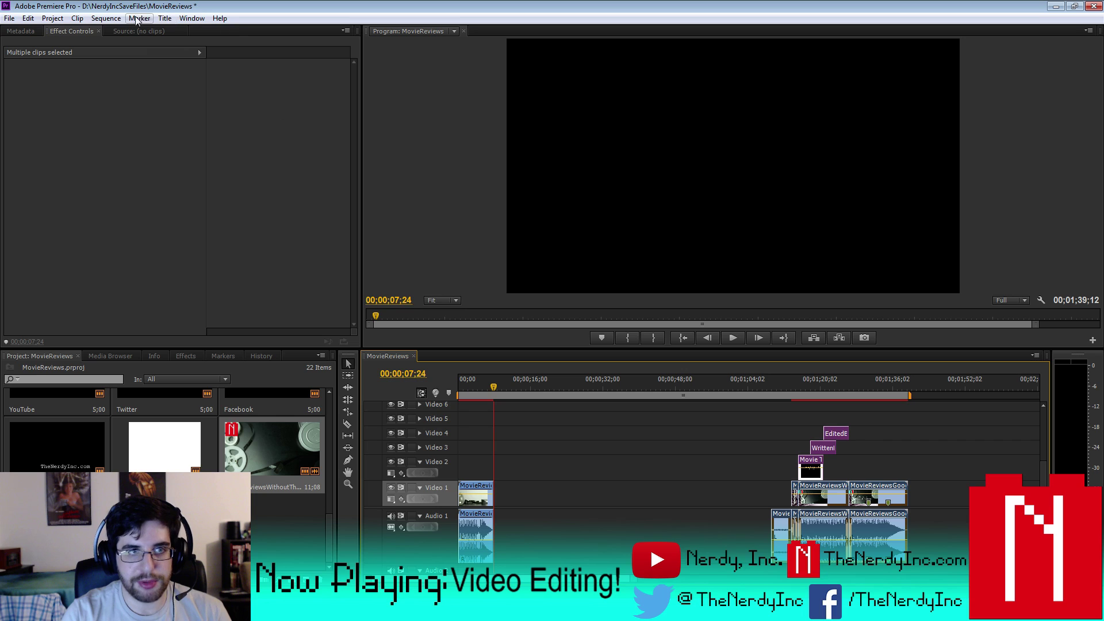
left_click(117, 19)
- Render the effects in the work area, then play the sequence back from about 01;06;19
left_click(134, 57)
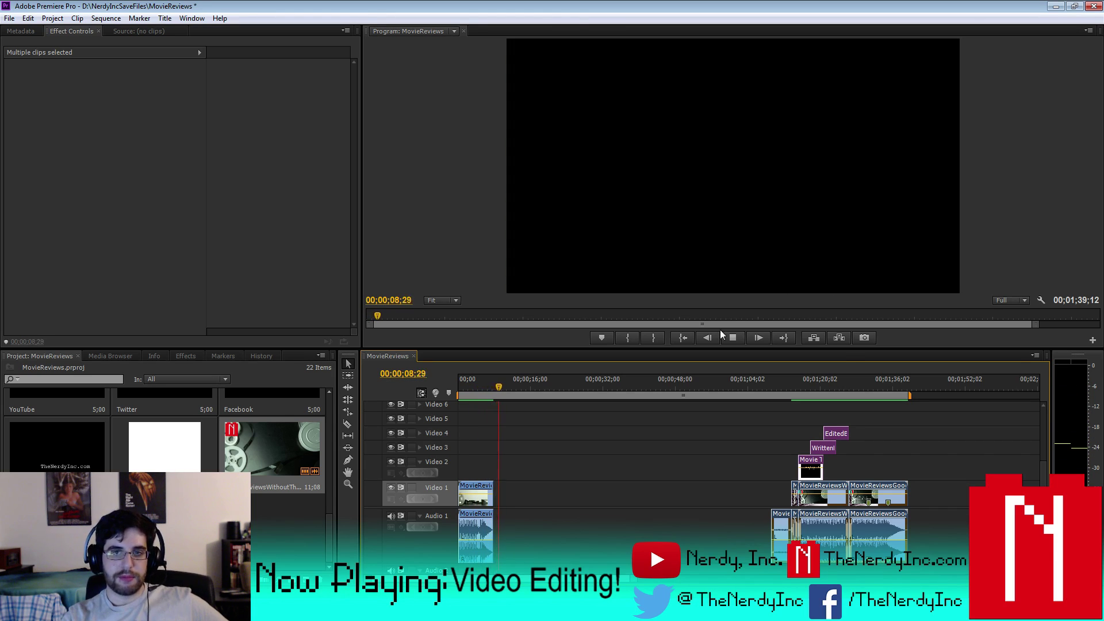
left_click(760, 385)
left_click(732, 338)
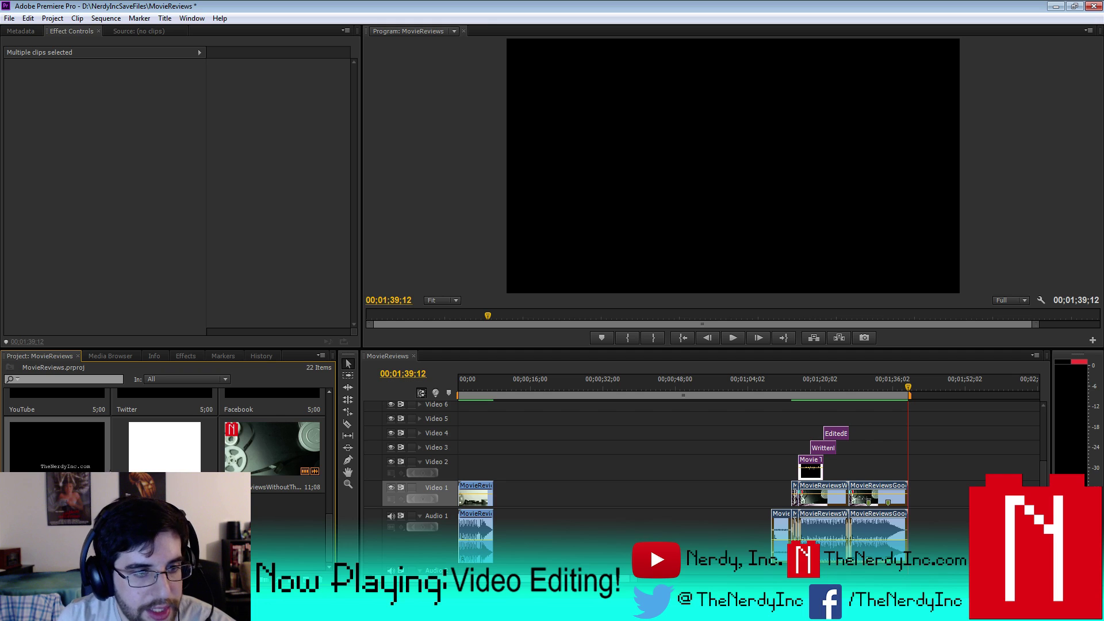
- Delete an unused item, the P1060317.MP4 footage and the Punk_Shuffle_30sec audio from the project
key("Delete")
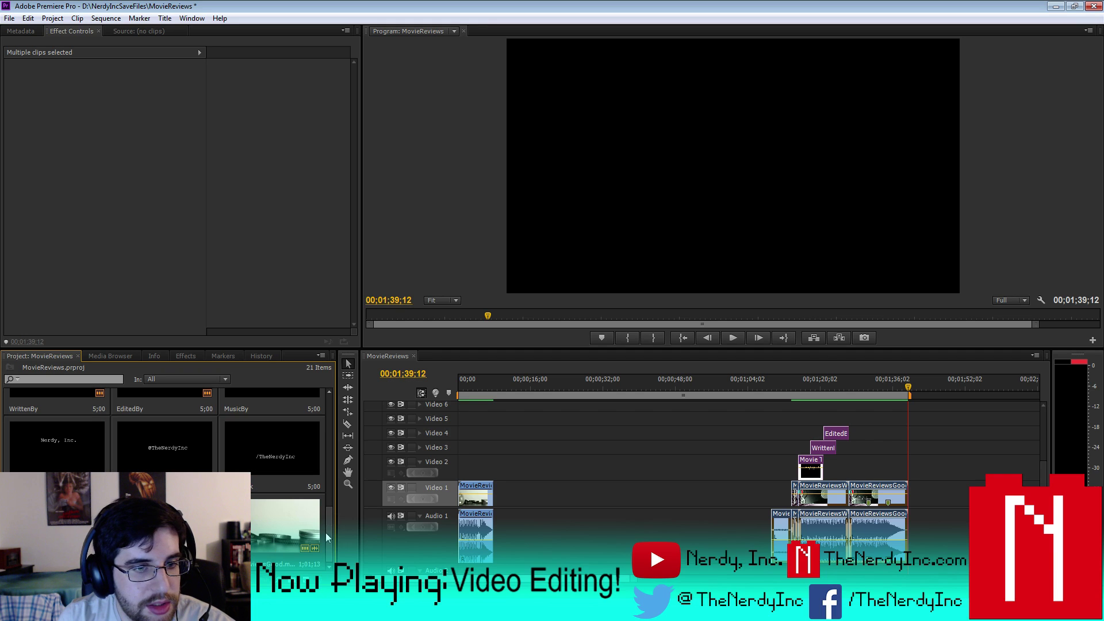
left_click_drag(328, 536, 323, 414)
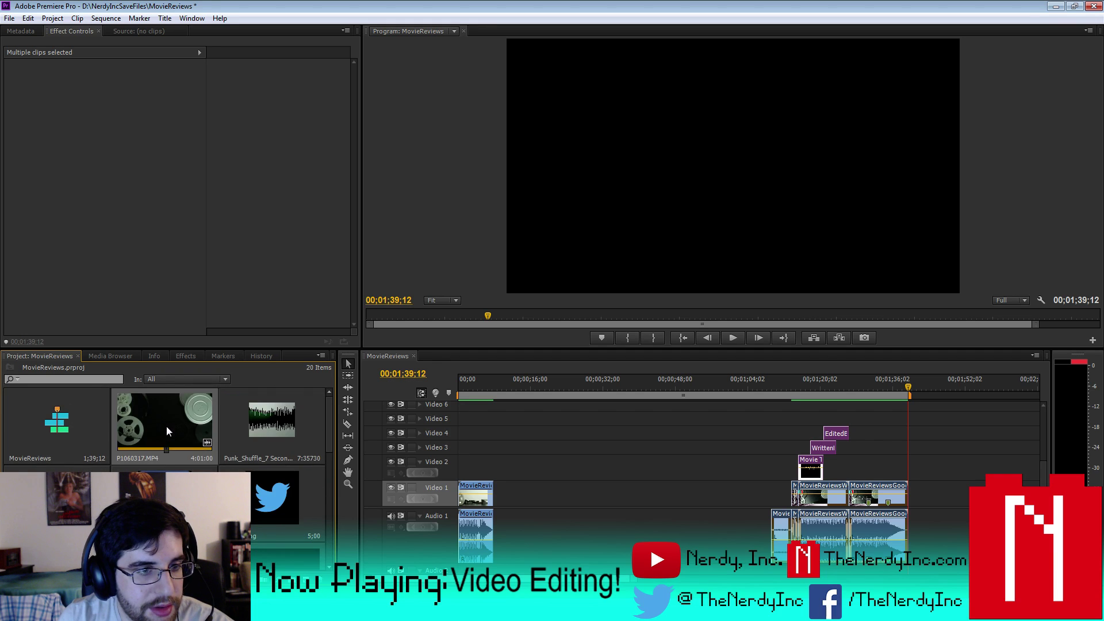
left_click(166, 426)
key("Delete")
key("Delete")
double_click(163, 426)
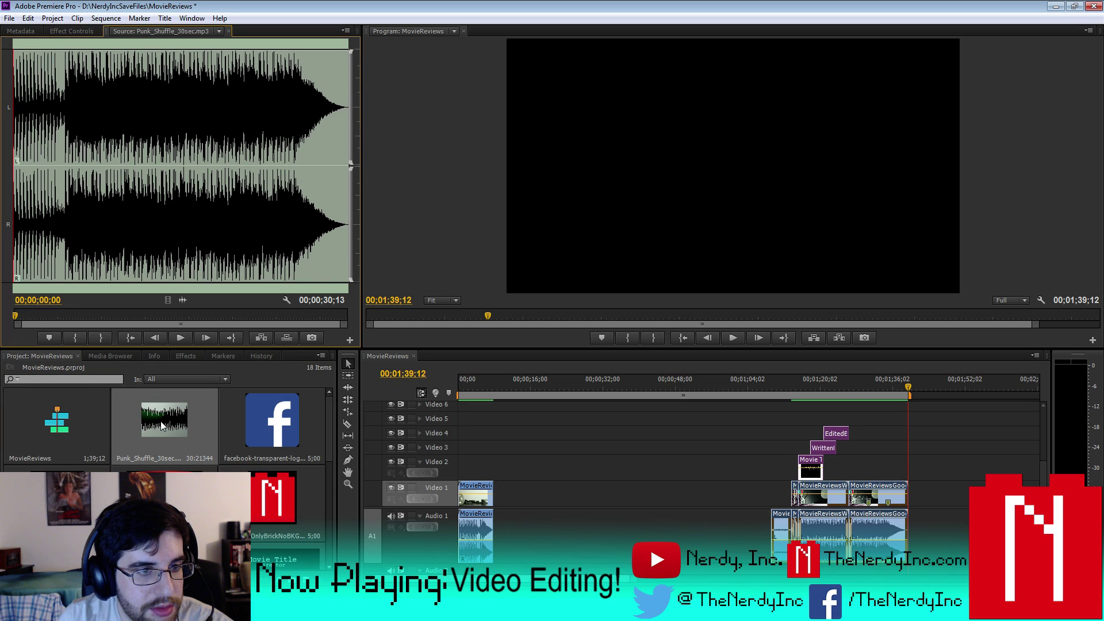
left_click(151, 430)
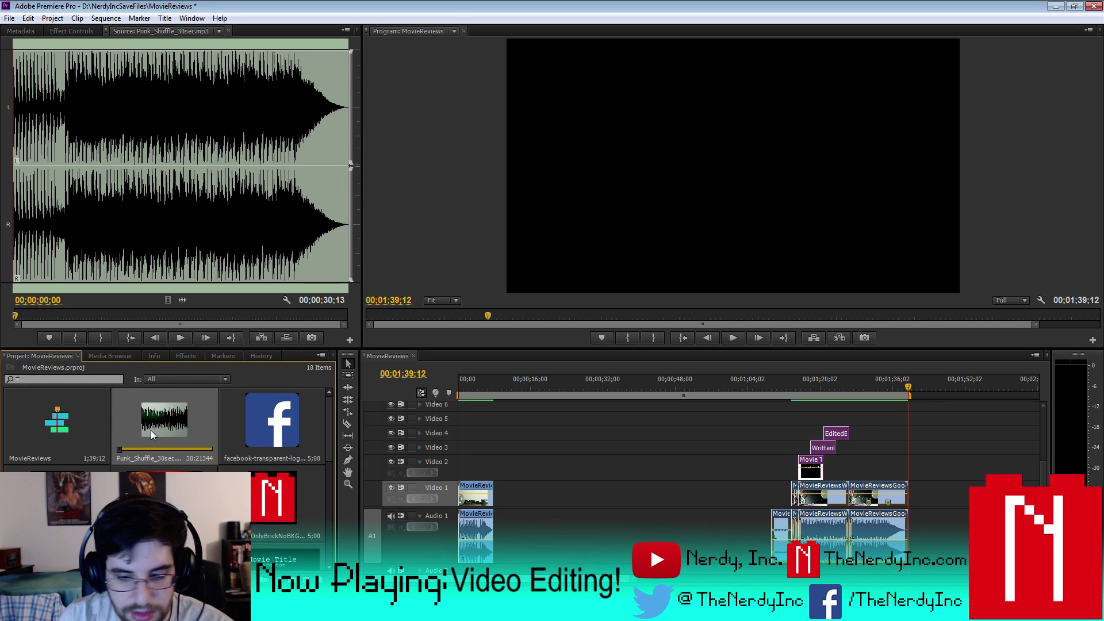
key("Delete")
- Remove the Facebook, twitter.png, YouTube and NerdyInc brick graphics, another graphic and the PresentedBy title
left_click(184, 428)
key("Delete")
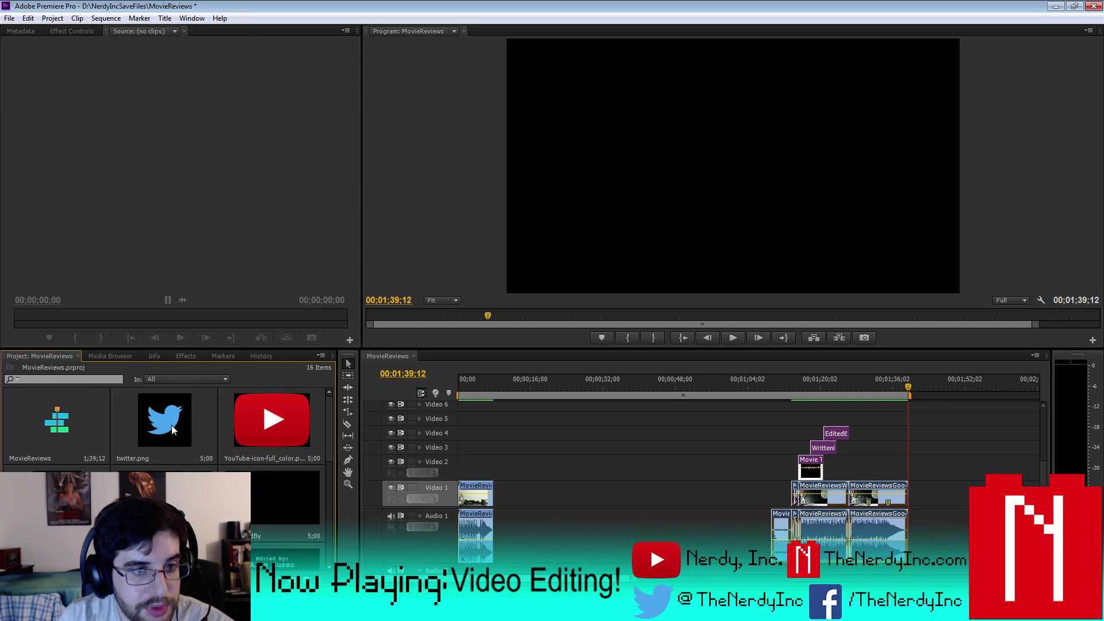
left_click(171, 425)
key("Delete")
left_click(170, 423)
key("Delete")
left_click(170, 423)
key("Delete")
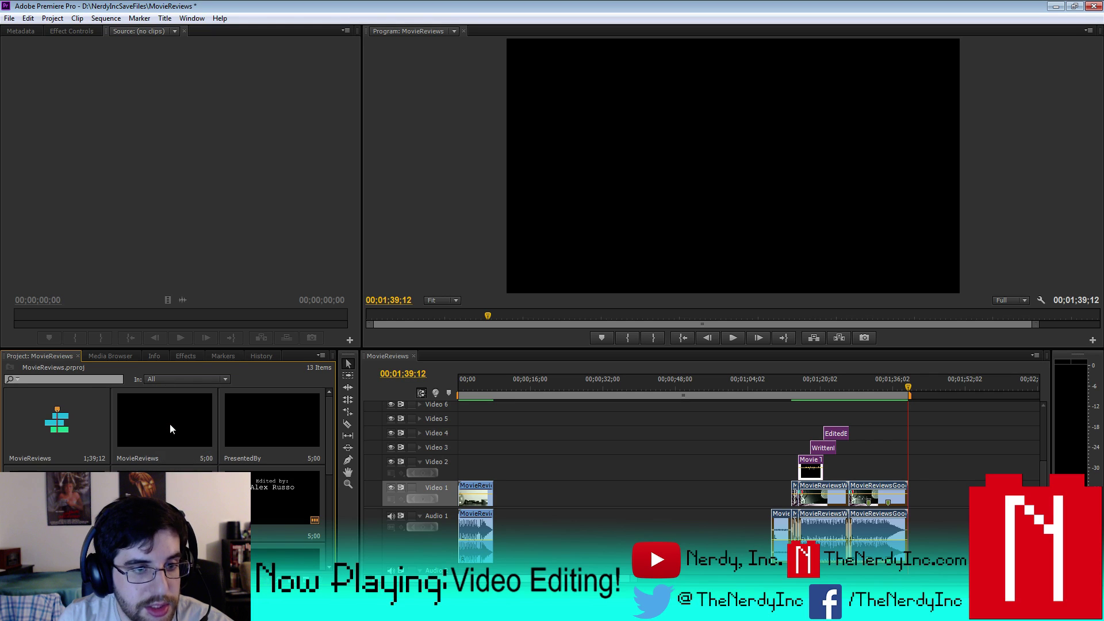
left_click(171, 423)
key("Delete")
left_click(170, 423)
key("Delete")
- Delete the remaining unused titles and items, leaving 7 in the project bin
left_click(260, 483)
key("Delete")
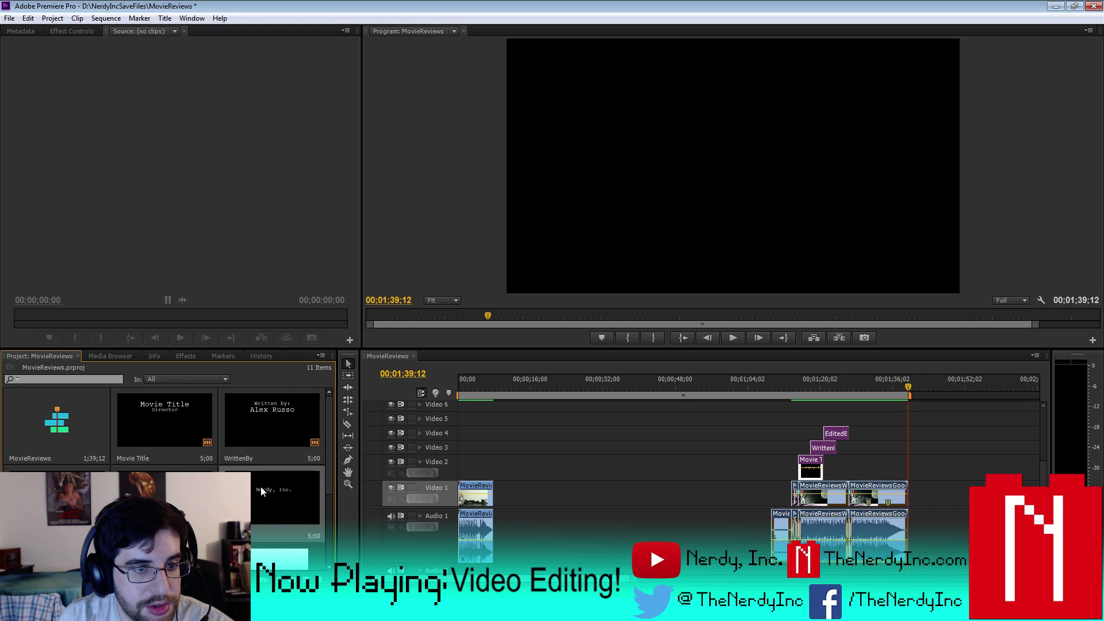
left_click(279, 499)
key("Delete")
left_click(278, 498)
key("Delete")
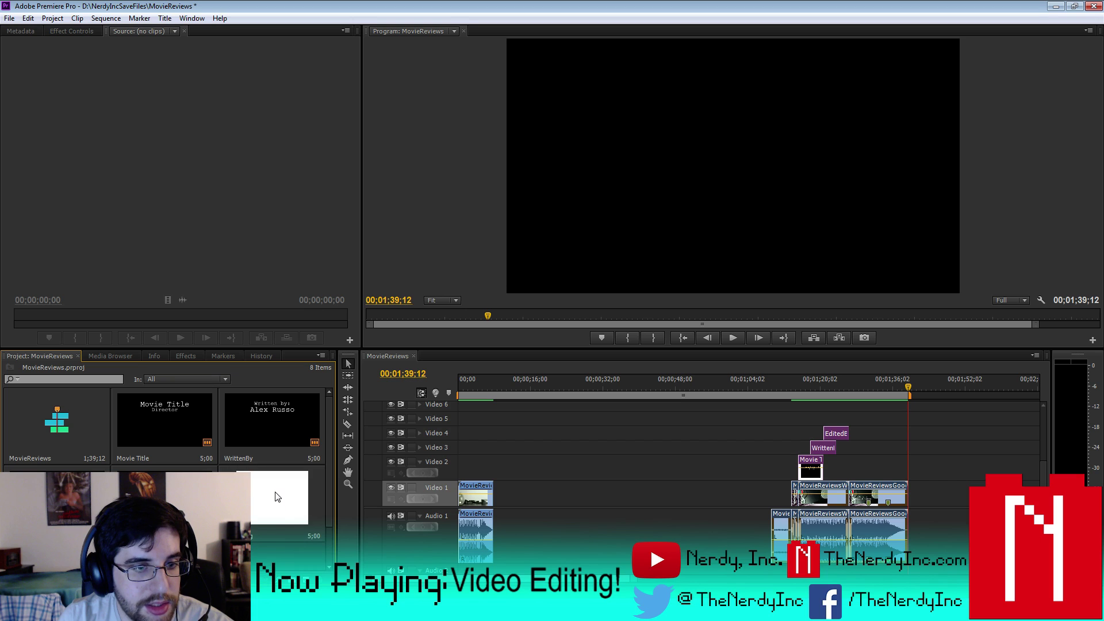
left_click(275, 492)
key("Delete")
- Dismiss the import window and paste a copied item into the project bin
key("ctrl+i")
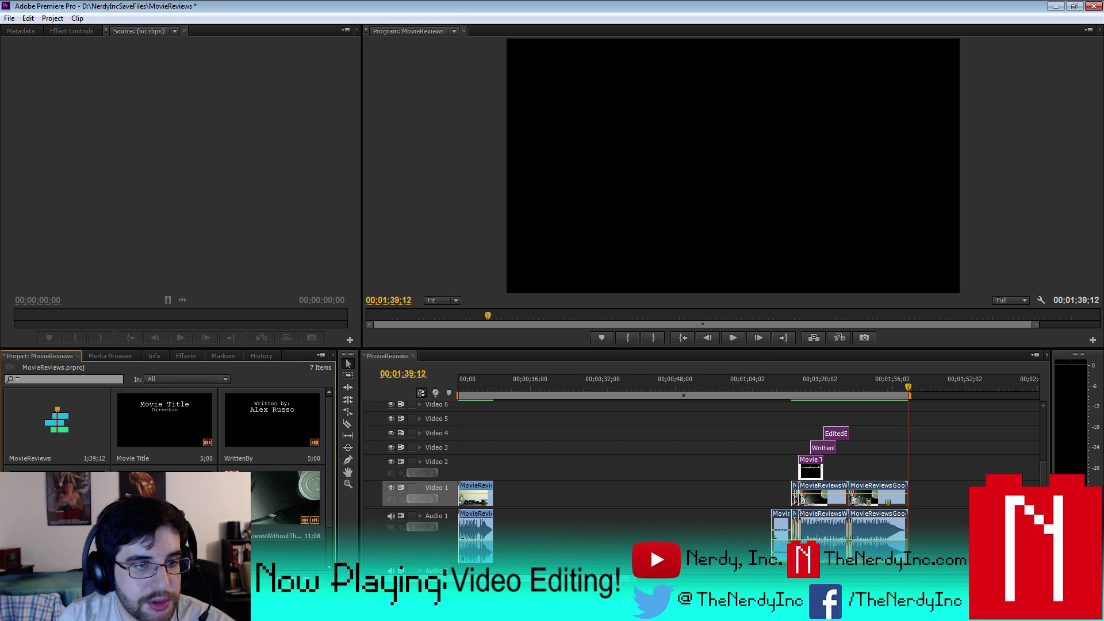
left_click(746, 34)
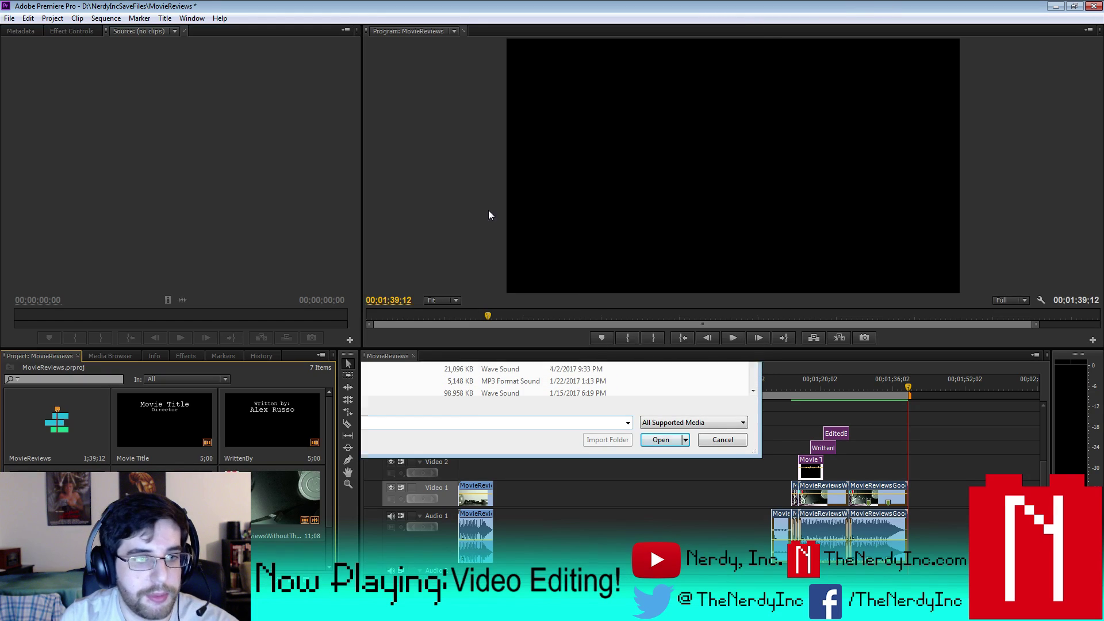
right_click(148, 464)
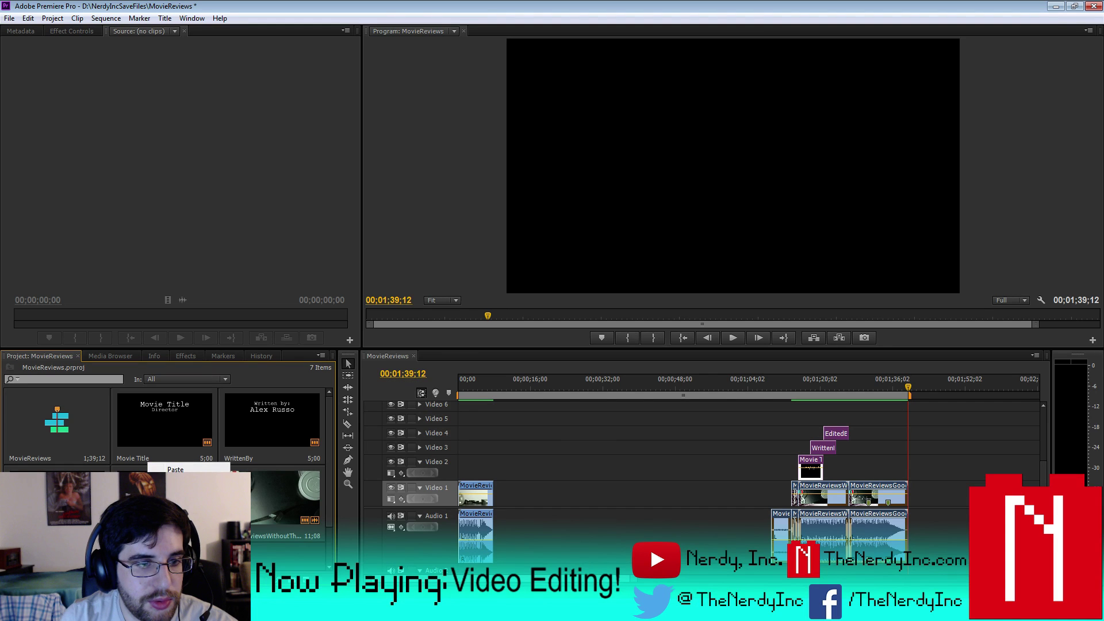
left_click(175, 469)
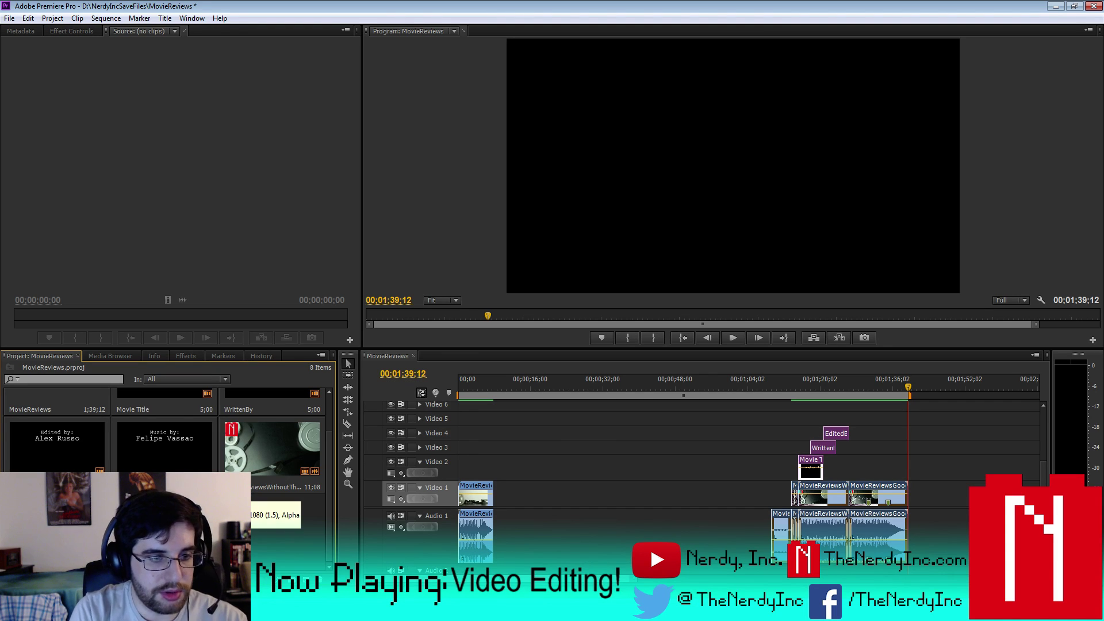
- Delete the Edited by and Music by titles and the reel footage from the project
left_click(46, 456)
left_click(165, 448, "ctrl")
left_click(285, 457, "ctrl")
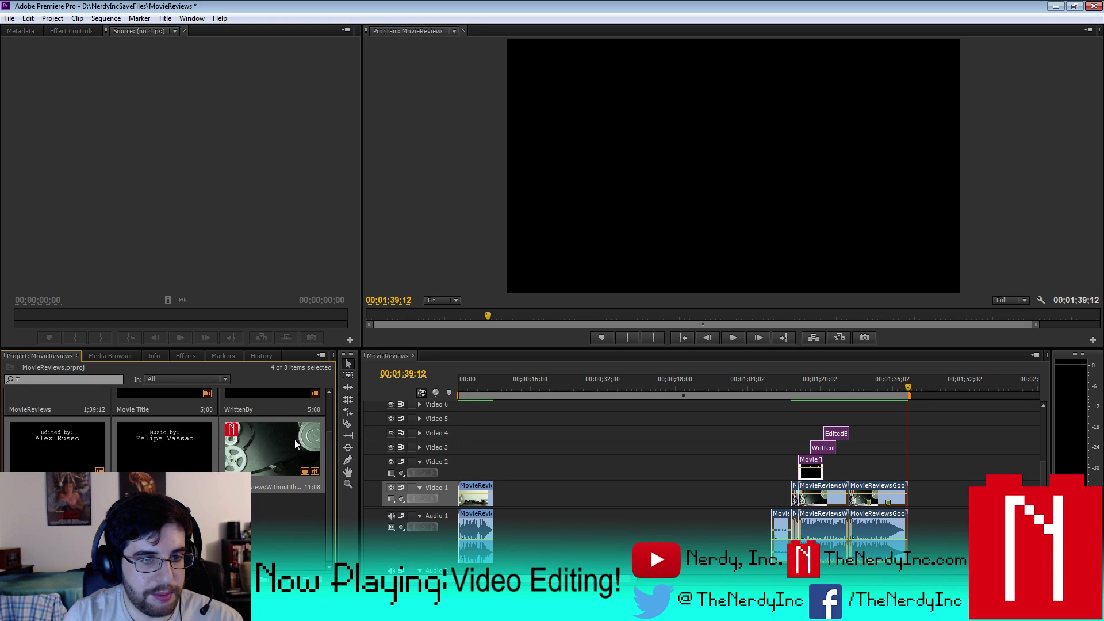
key("Delete")
- Move the Movie Title and WrittenBy clips into the IntroOutroAssets bin
left_click(197, 443)
left_click(225, 421, "ctrl")
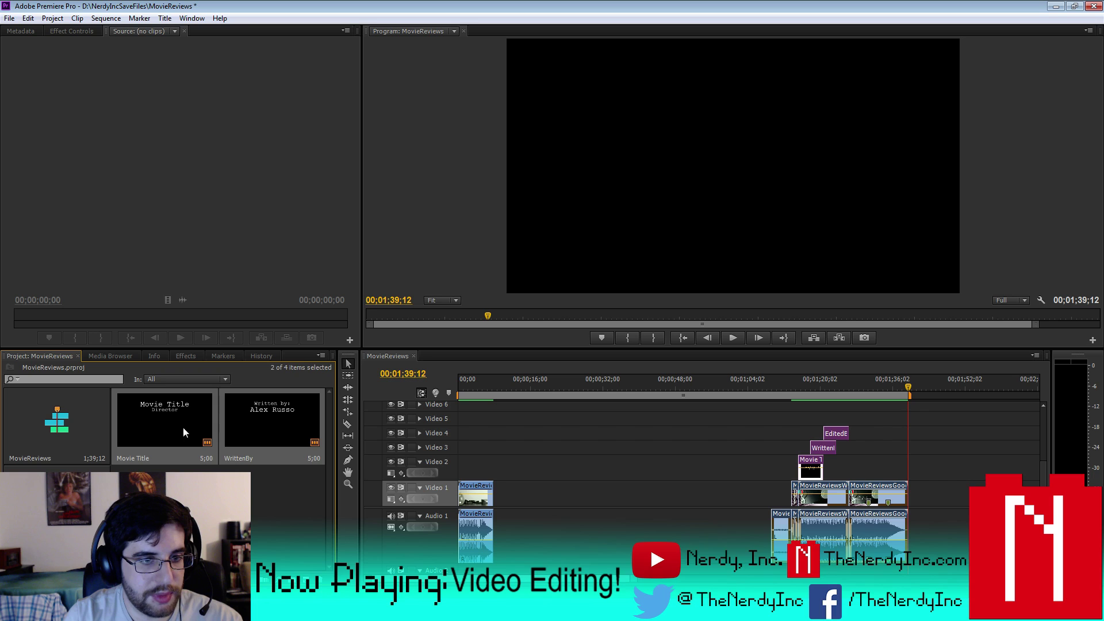
left_click_drag(110, 496, 66, 500)
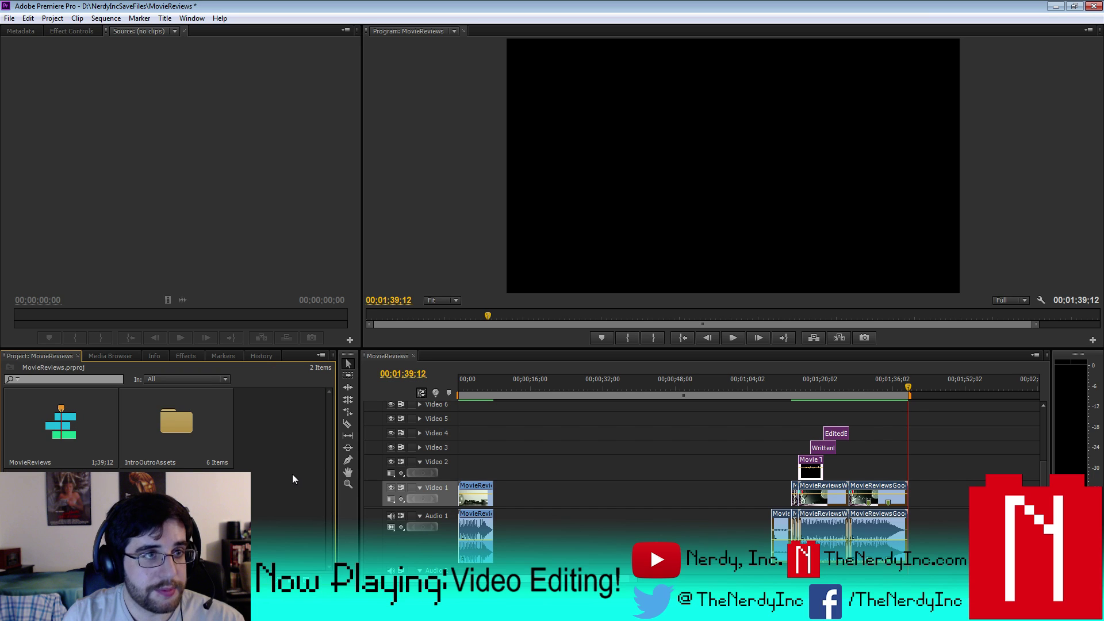
left_click(7, 20)
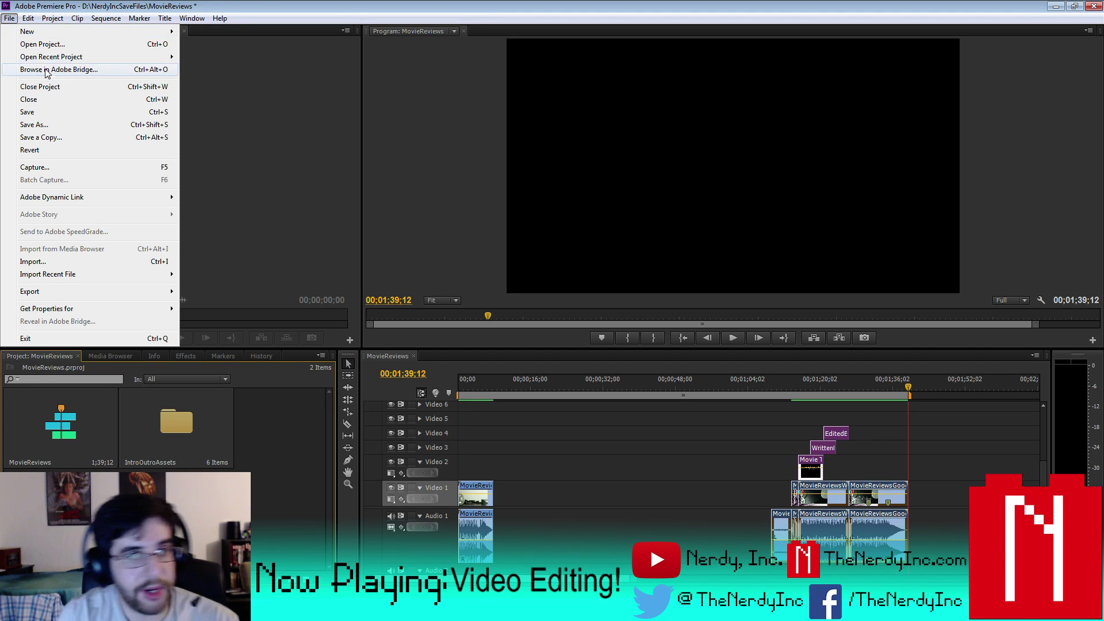
- Save the project, zoom the timeline out, and collapse Audio 1 to reveal Audio 2, 3 and Master
left_click(46, 115)
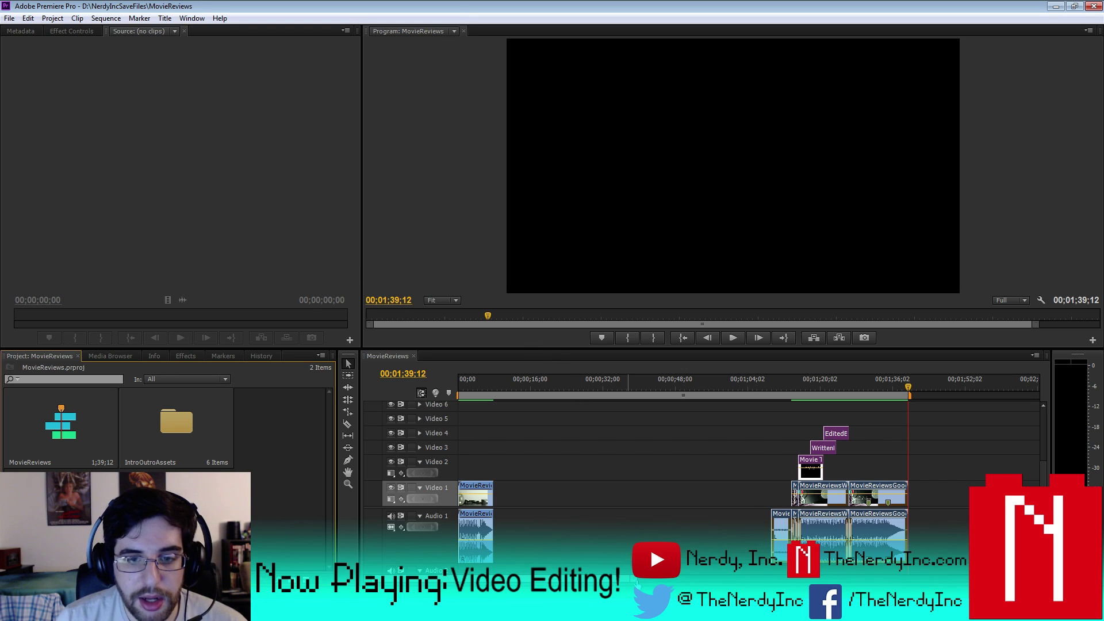
key("minus")
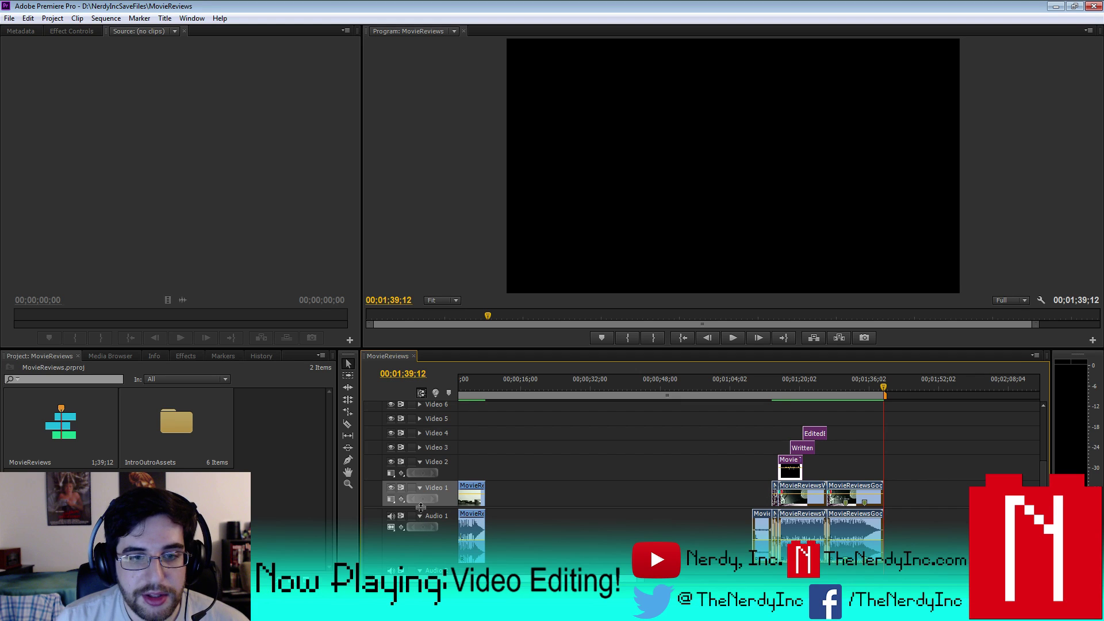
left_click_drag(419, 510, 427, 481)
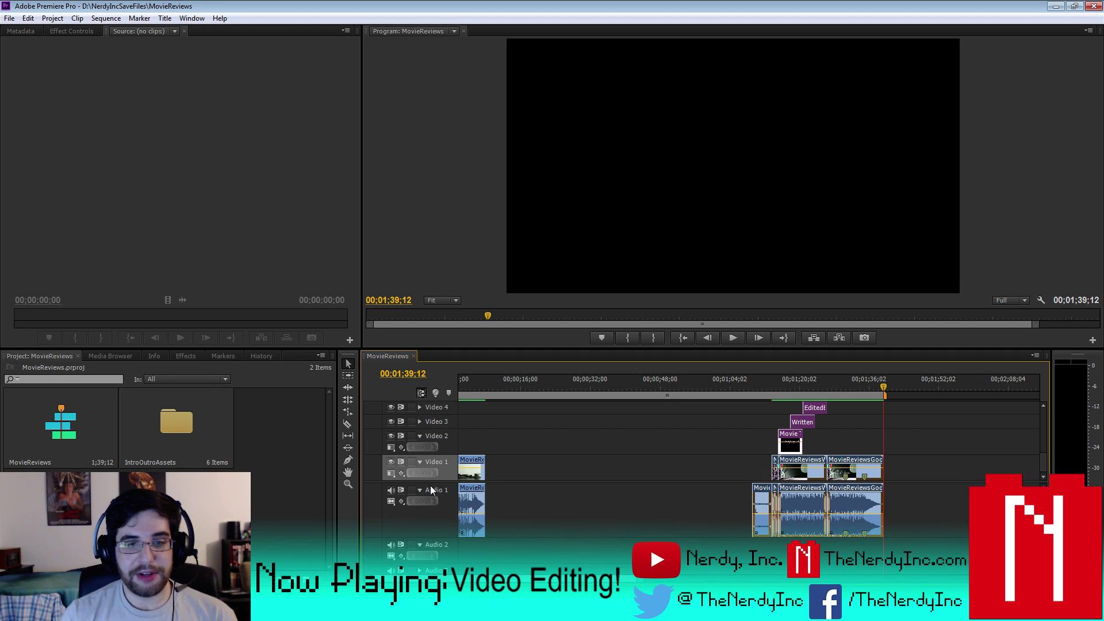
scroll(428, 490, "up", 1)
left_click(418, 499)
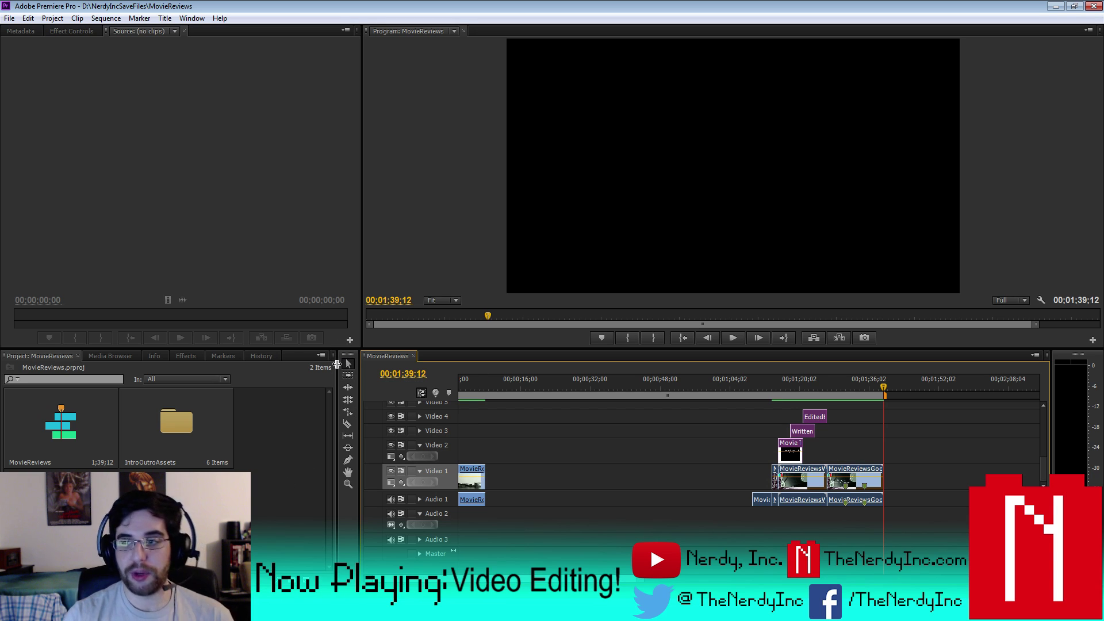
- Import '52 - Wonder Woman - Movie Review' from the My Book drive's TV & Movie Reviews folder
right_click(263, 416)
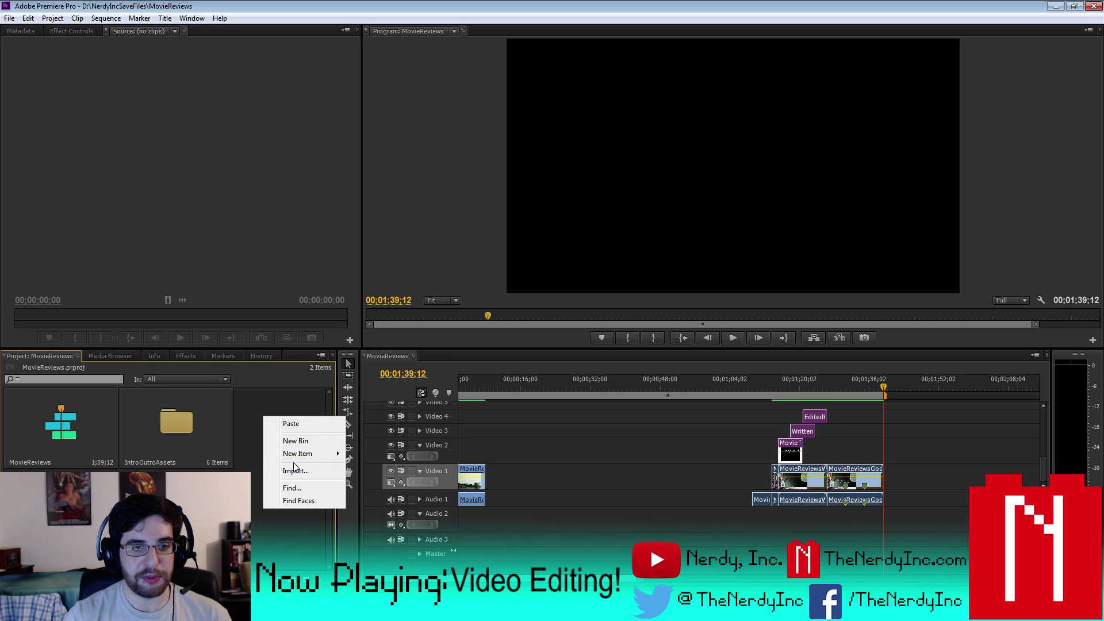
left_click(295, 470)
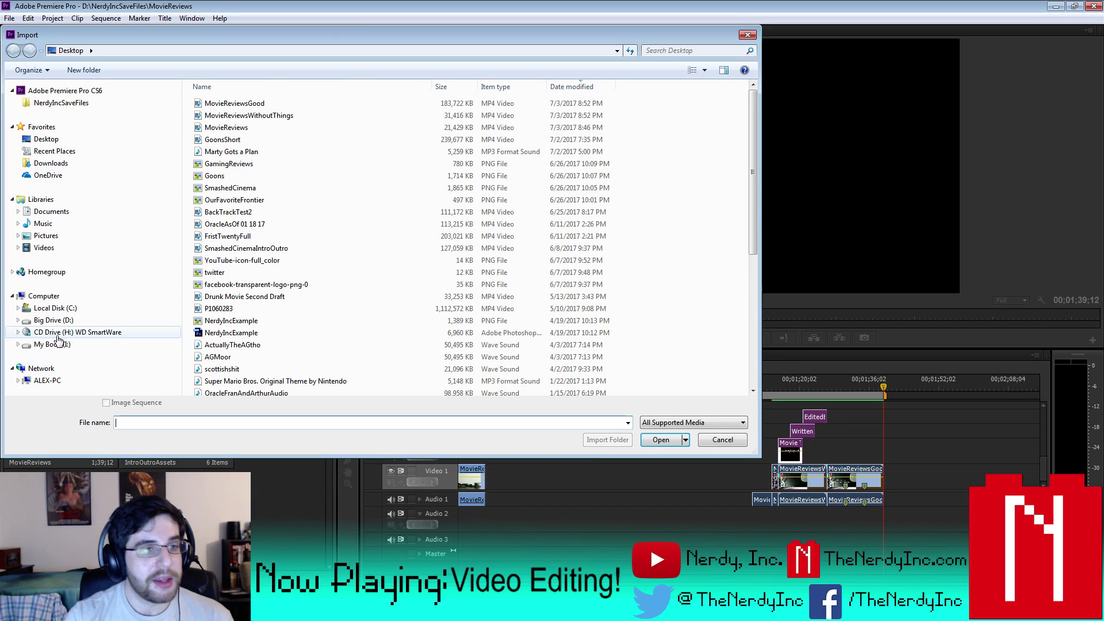
left_click(58, 343)
double_click(236, 192)
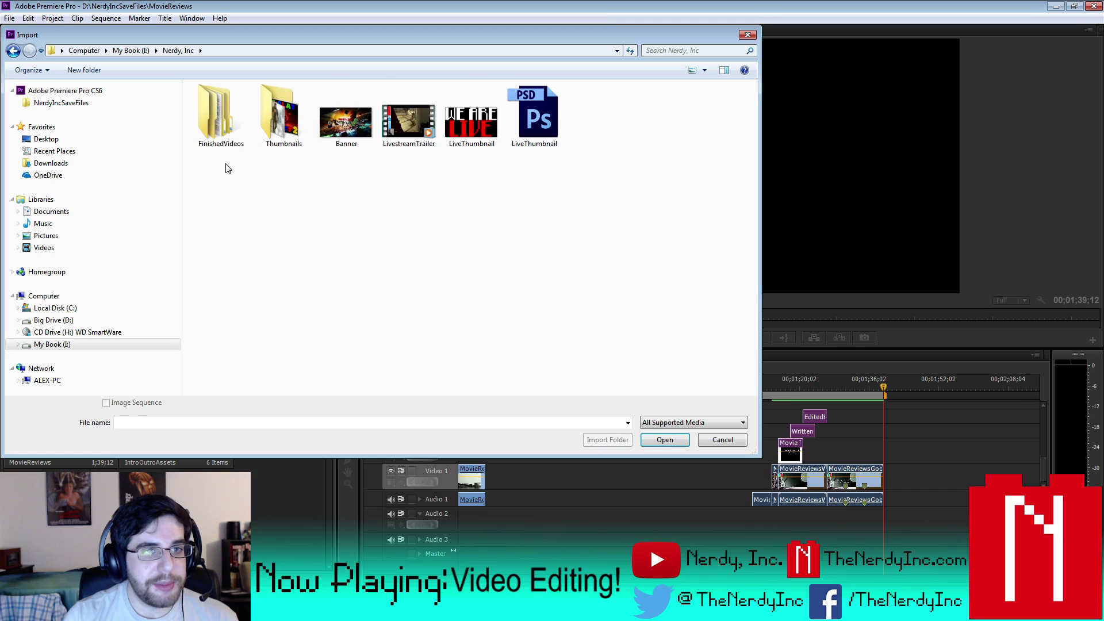
double_click(220, 124)
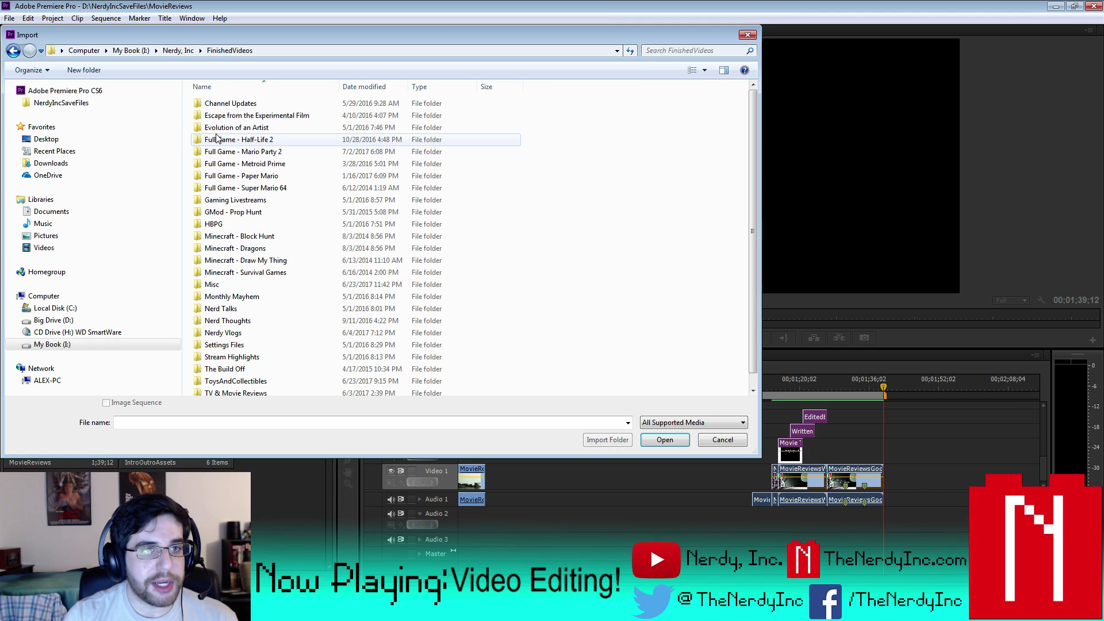
left_click(295, 276)
scroll(296, 276, "down", 1)
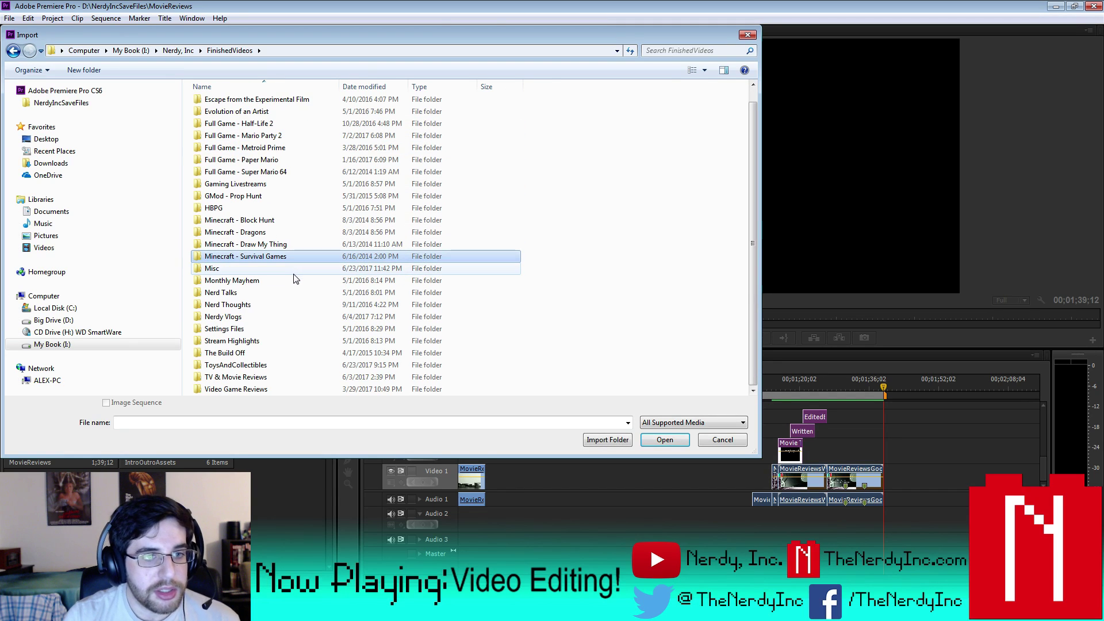
double_click(260, 380)
scroll(472, 266, "down", 3)
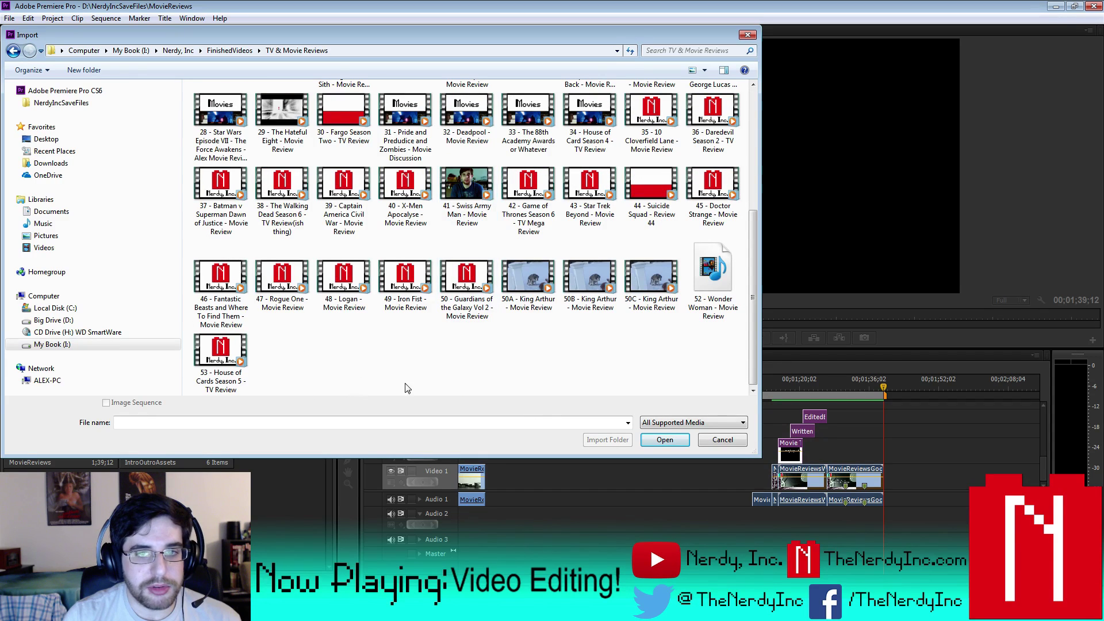
left_click(686, 271)
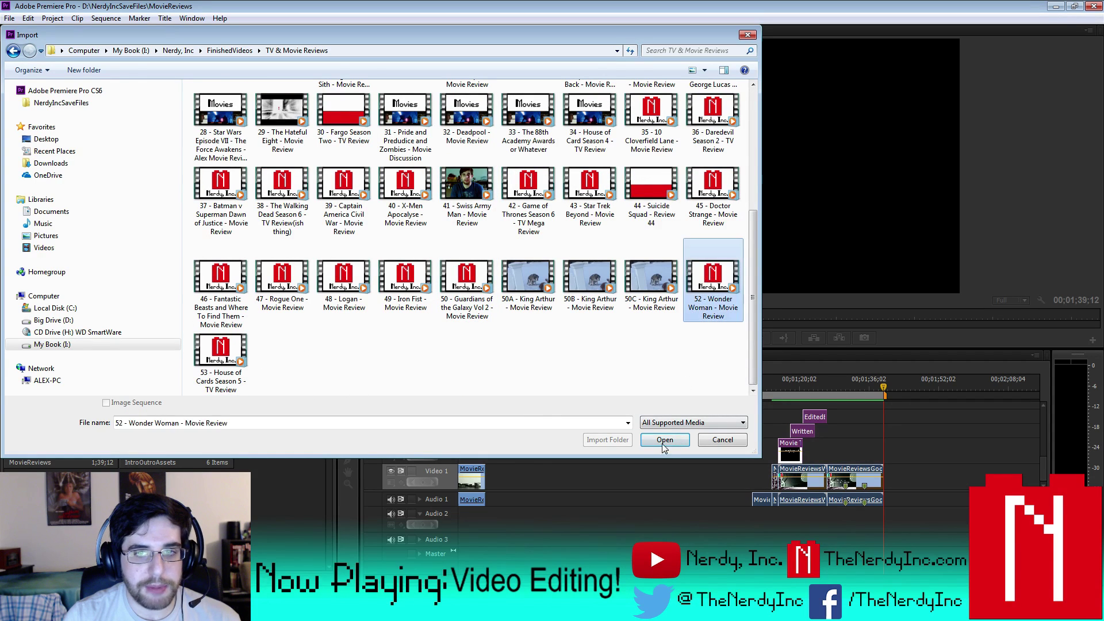
left_click(664, 440)
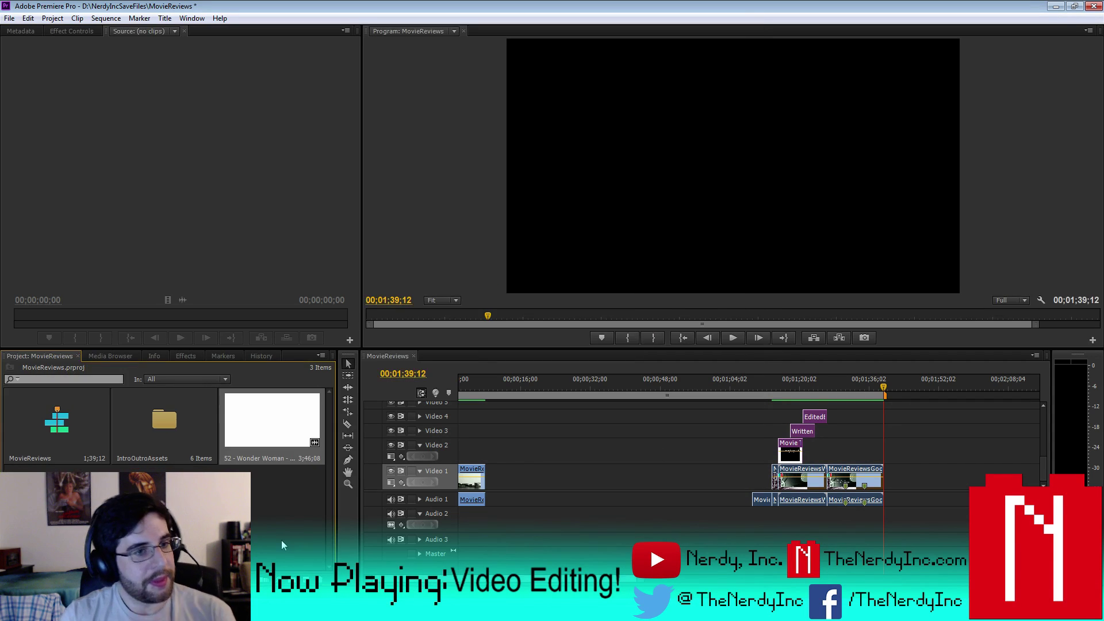
- Place the Wonder Woman clip on Video 1 at about 2;29
key("minus")
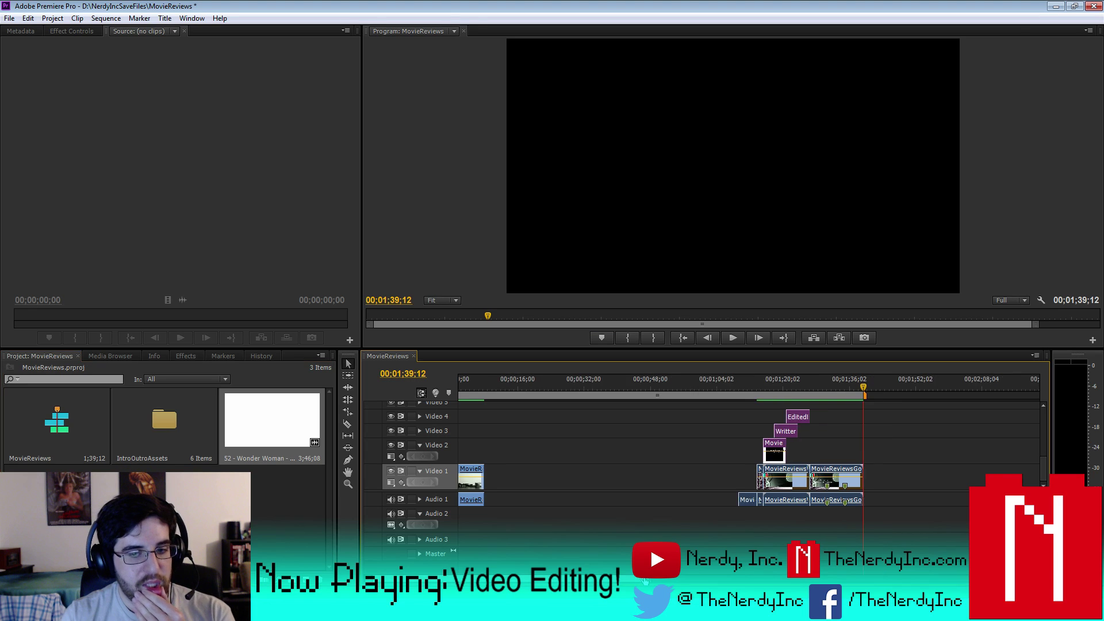
key("minus")
key("minus")
left_click_drag(271, 419, 712, 482)
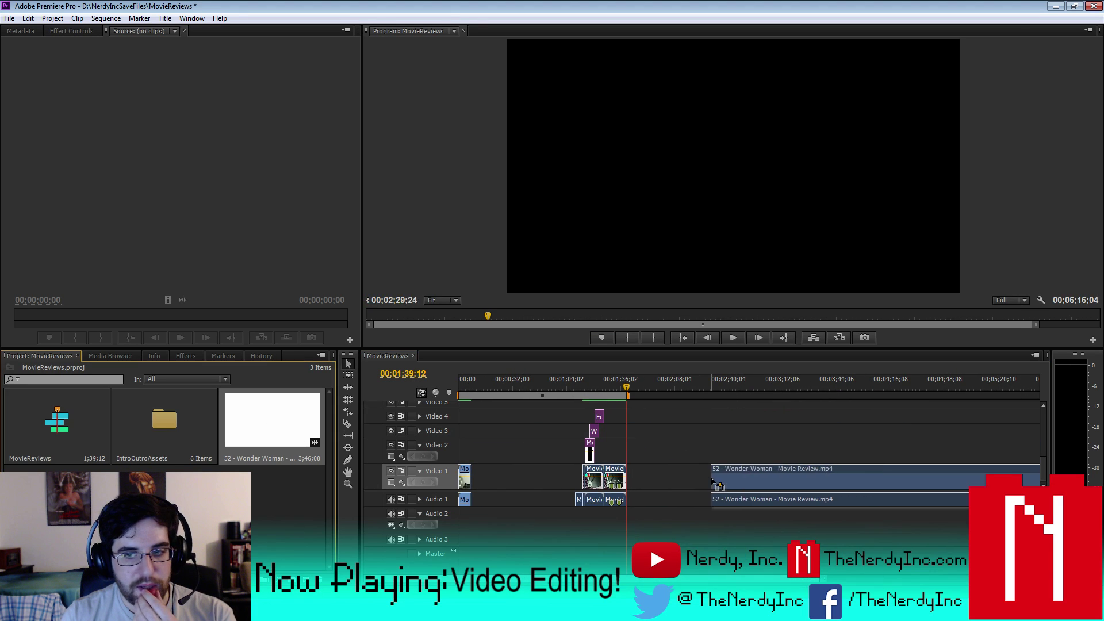
left_click(739, 379)
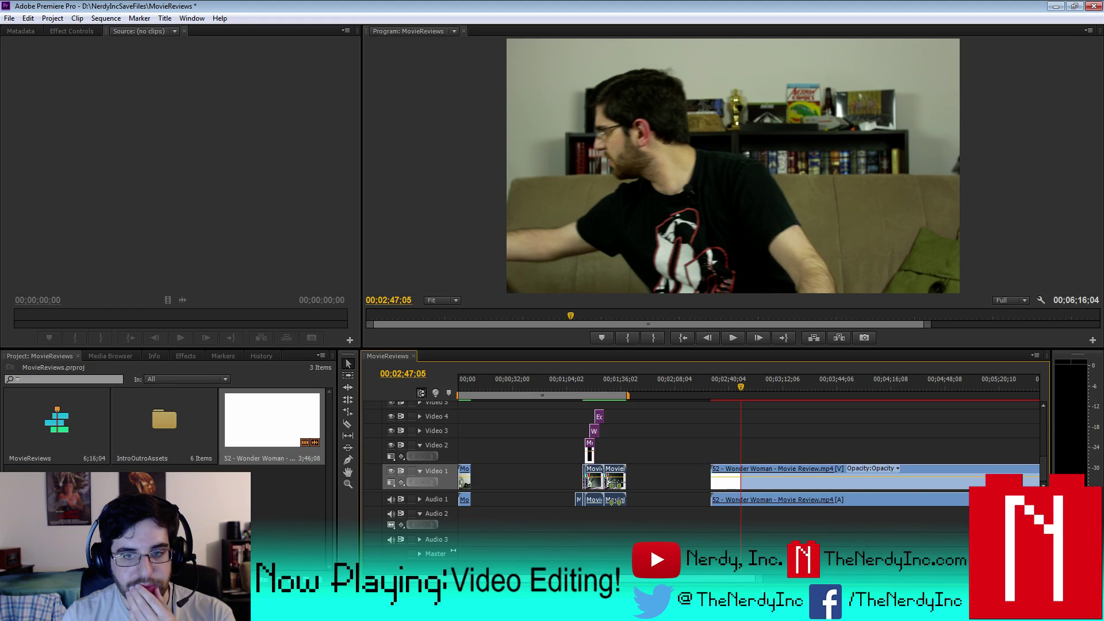
- Cut the Wonder Woman clip at 5;49;00 and delete the leftover tail
key("minus")
key("minus")
left_click_drag(627, 386, 809, 404)
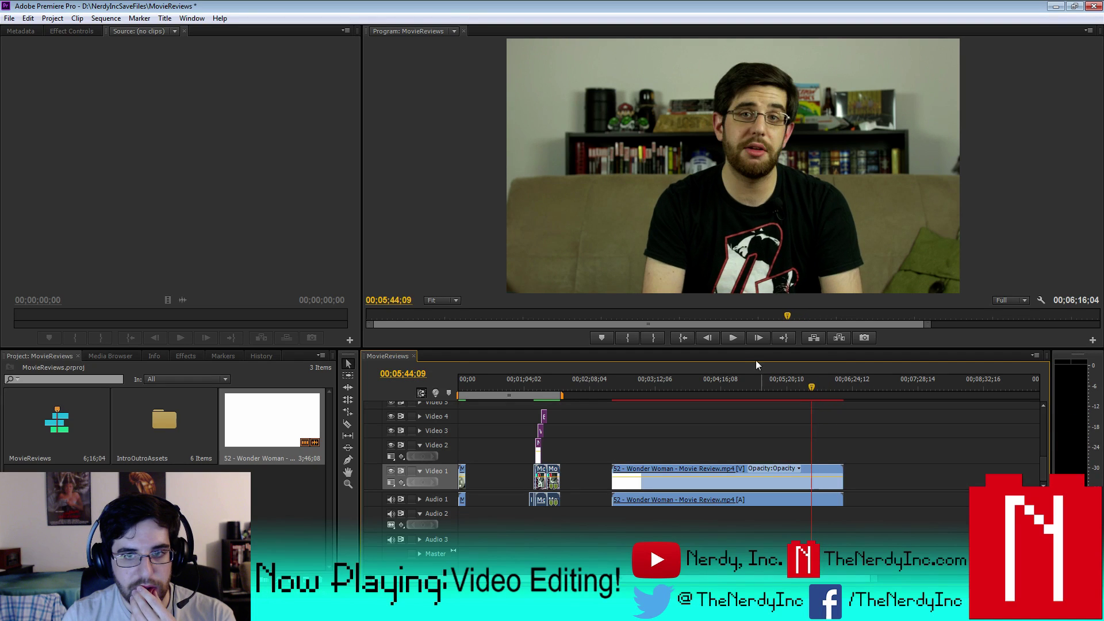
left_click(742, 341)
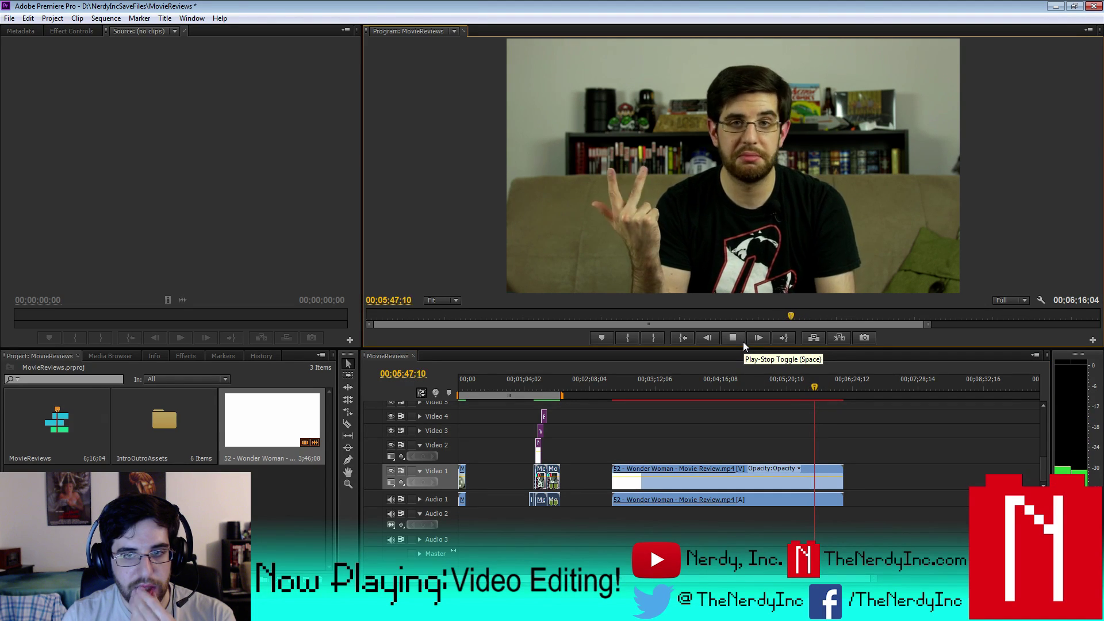
left_click(742, 342)
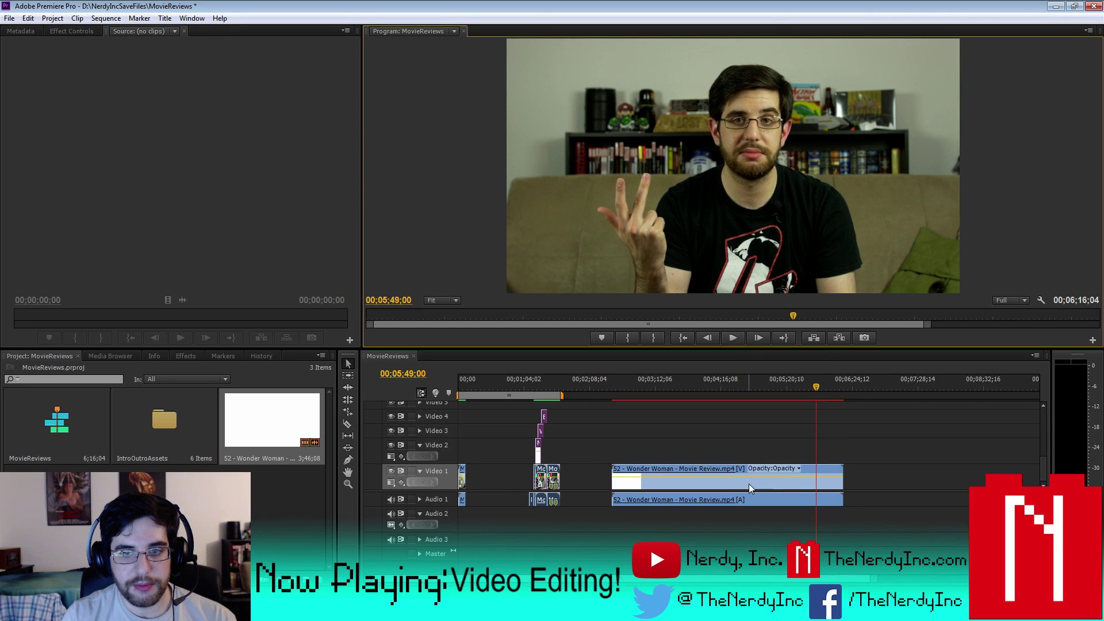
key("ctrl+k")
left_click(832, 479)
key("Delete")
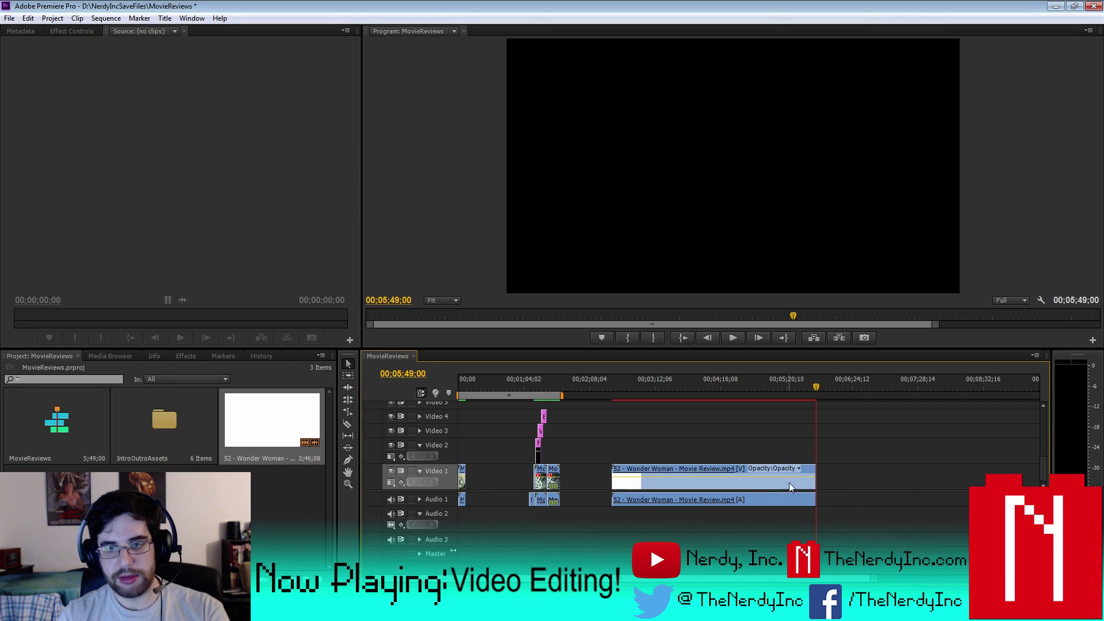
- Select the intro clips across all tracks and move them to just after the Wonder Woman clip
left_click_drag(566, 534, 500, 396)
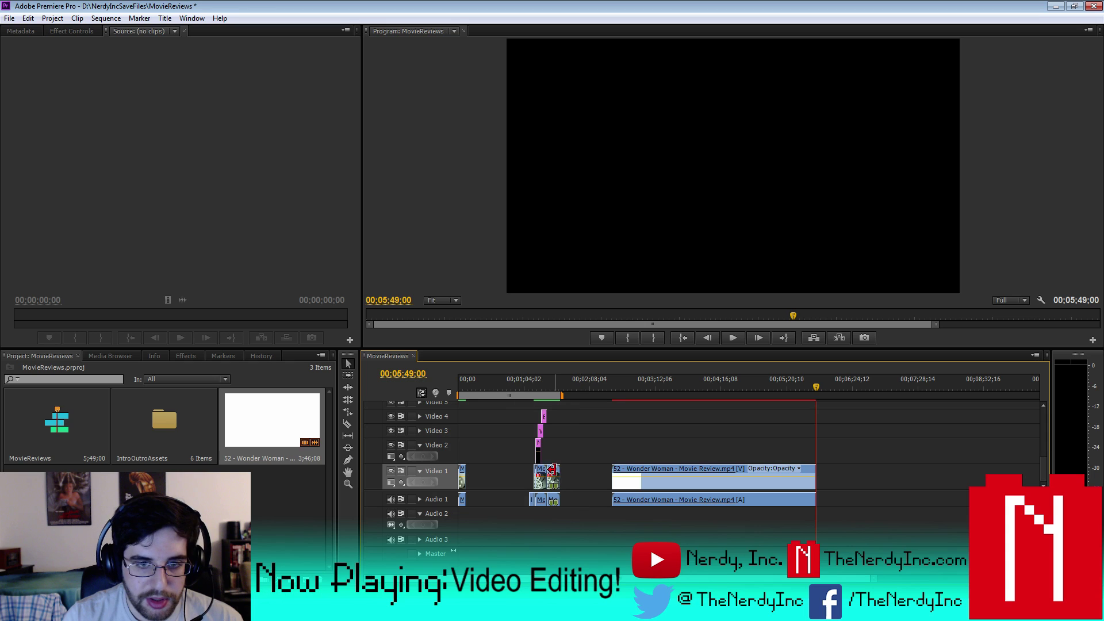
left_click_drag(556, 471, 560, 470)
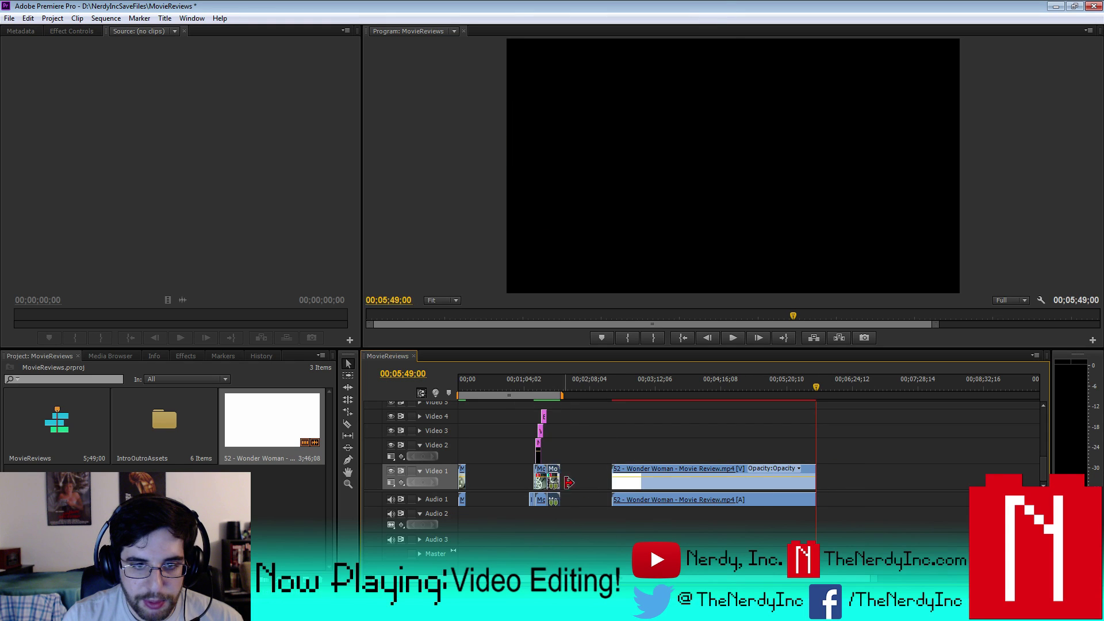
left_click_drag(595, 547, 519, 401)
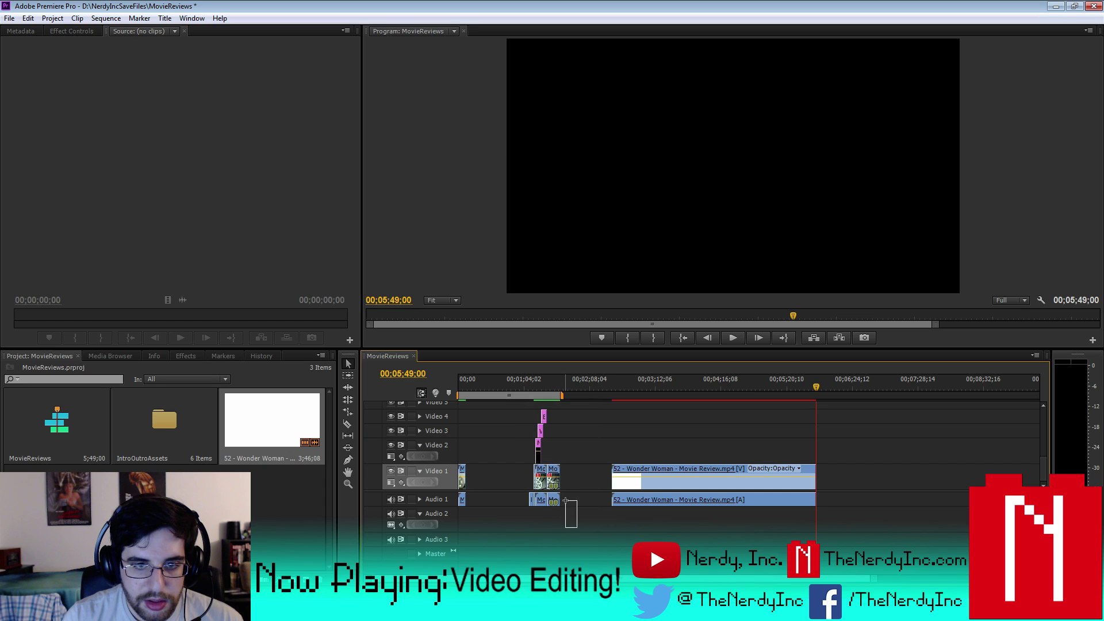
left_click_drag(565, 500, 518, 408)
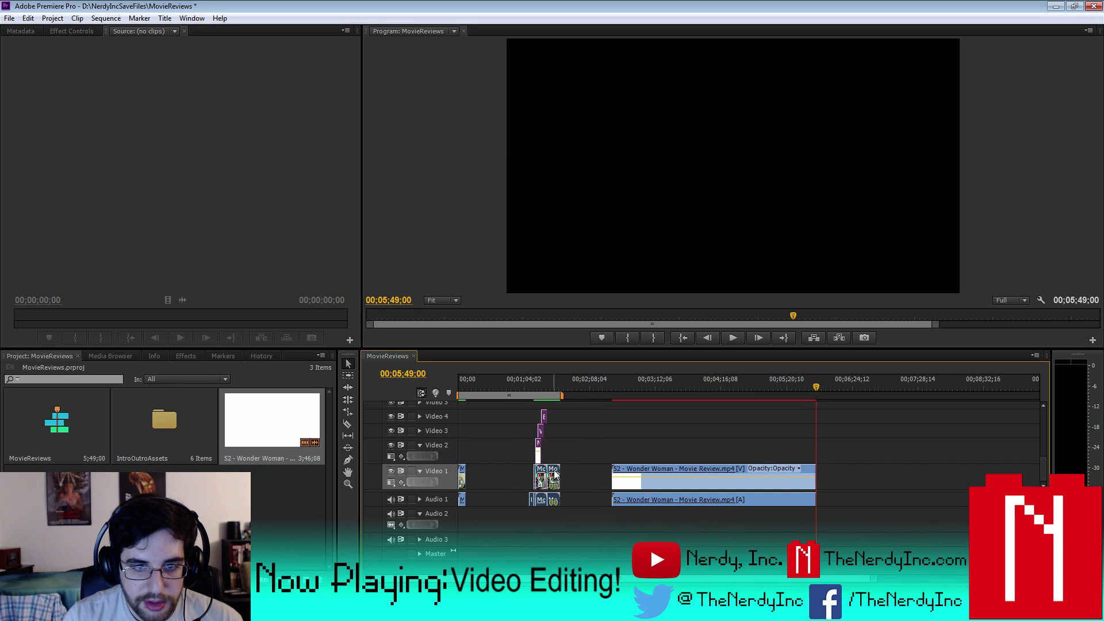
left_click_drag(555, 473, 848, 474)
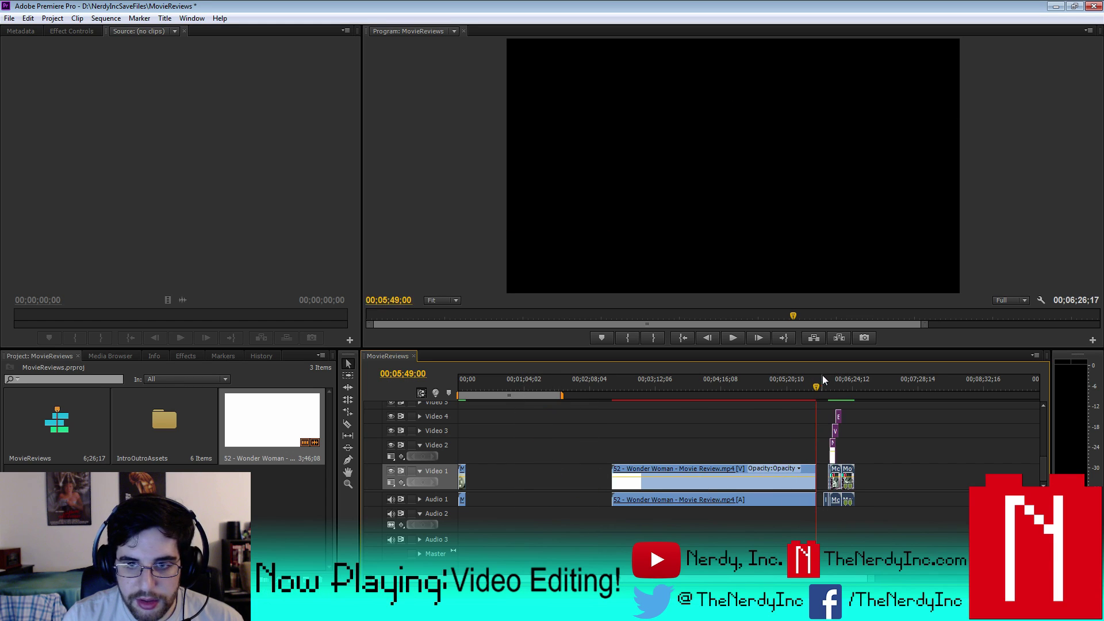
left_click_drag(822, 381, 829, 382)
key("=")
key("=")
key("=")
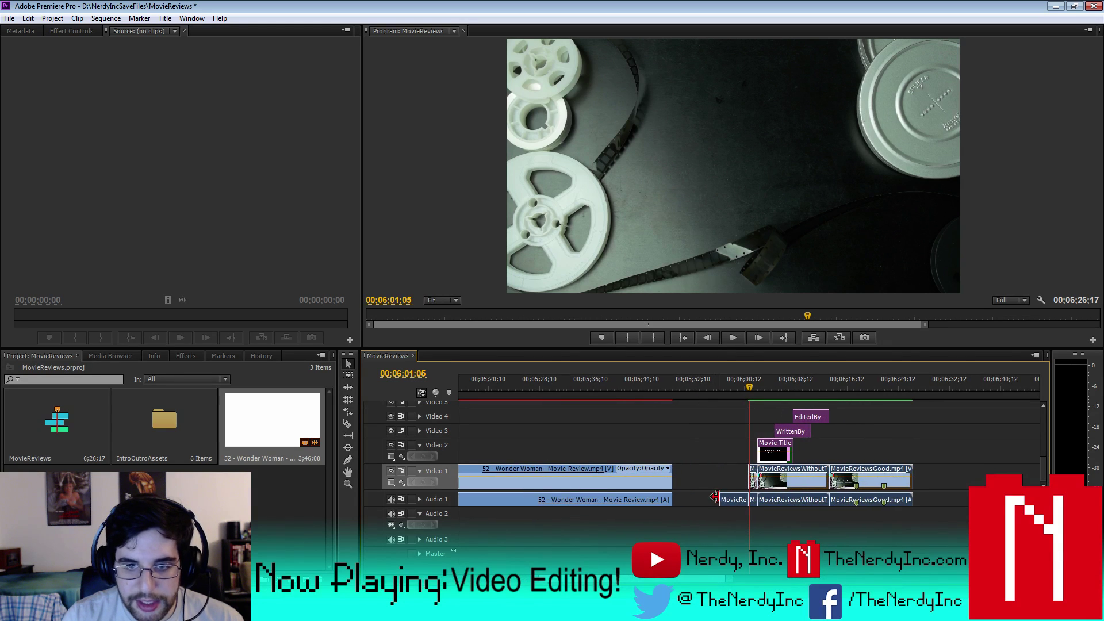
- Move the intro audio onto Audio 2 and put the playhead at 00;05;44;09
left_click_drag(730, 499, 735, 514)
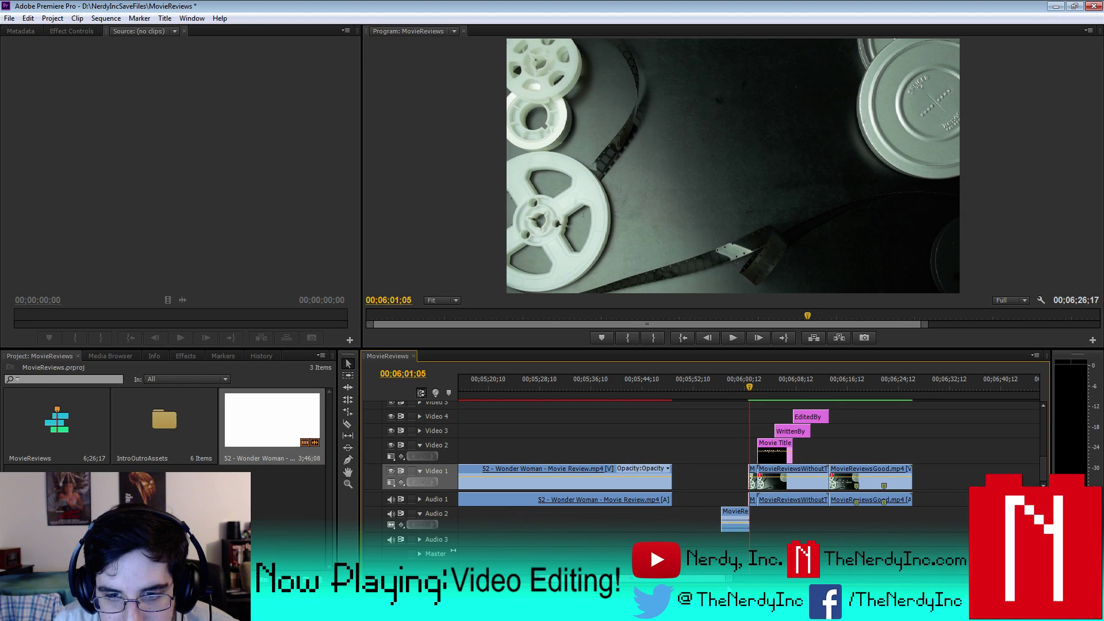
key("=")
key("=")
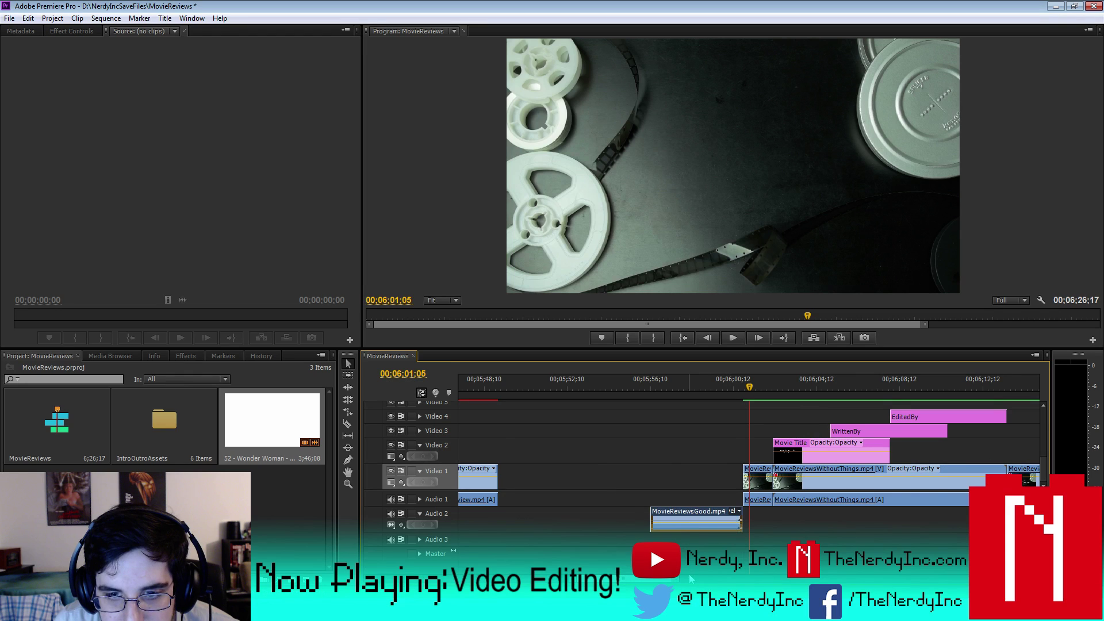
key("minus")
key("minus")
left_click_drag(900, 553, 725, 480)
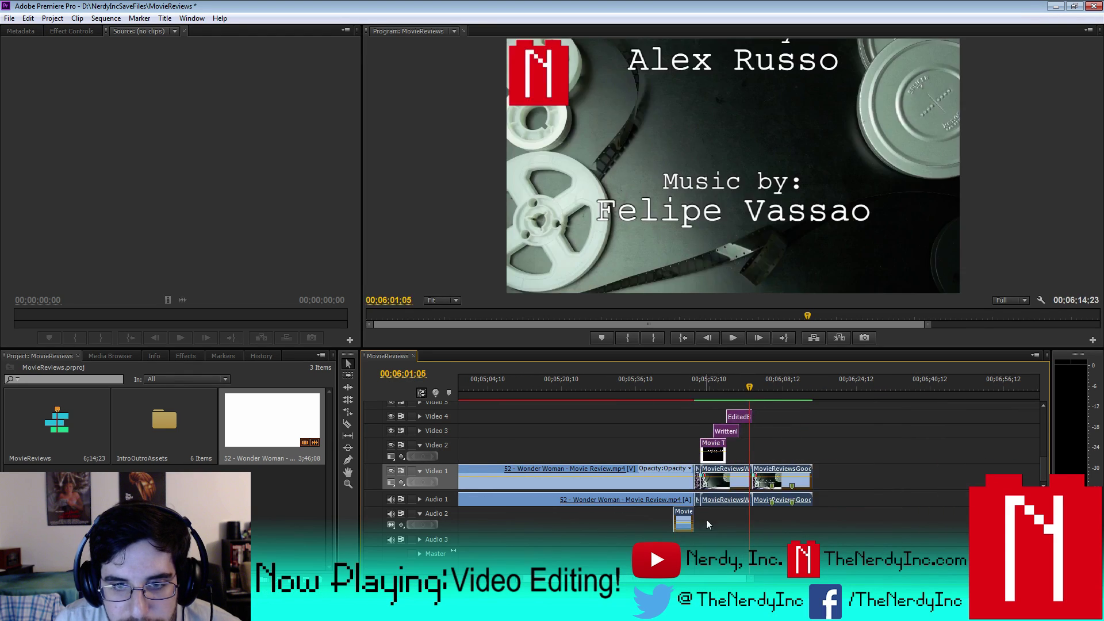
left_click(672, 386)
- Set the work area from the review's end through the sequence end and render it
key("minus")
key("minus")
key("minus")
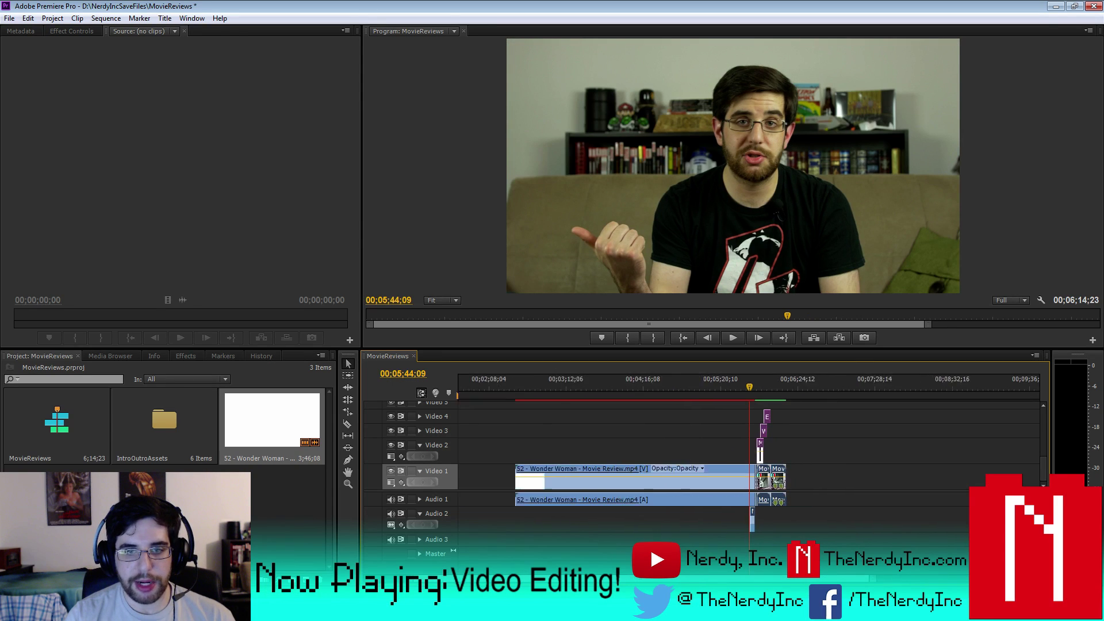
left_click_drag(519, 396, 813, 399)
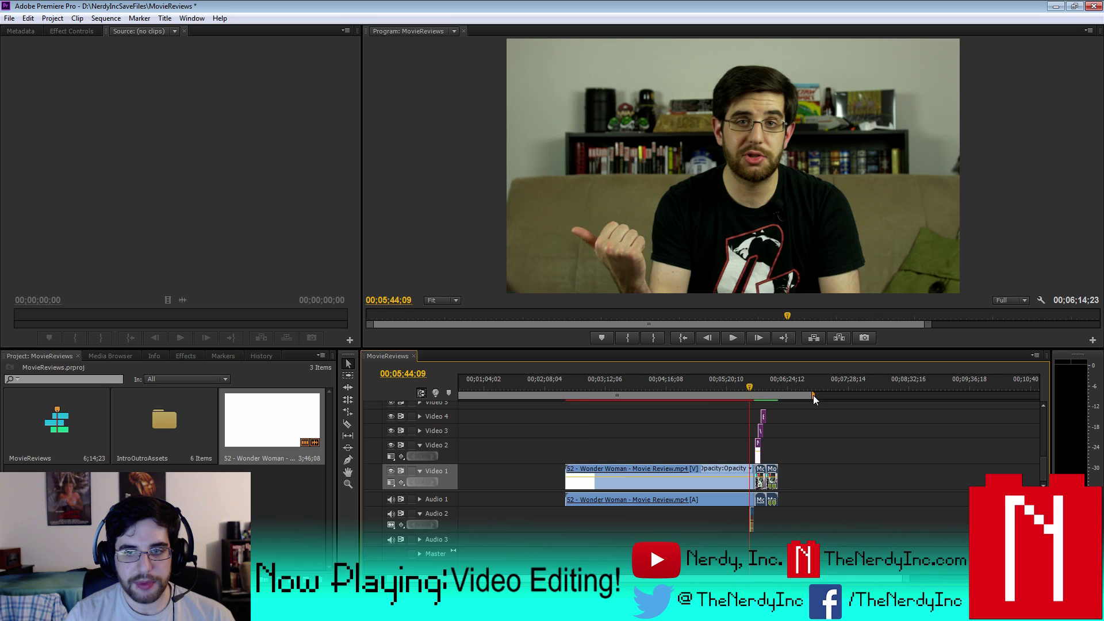
scroll(747, 460, "left", 2)
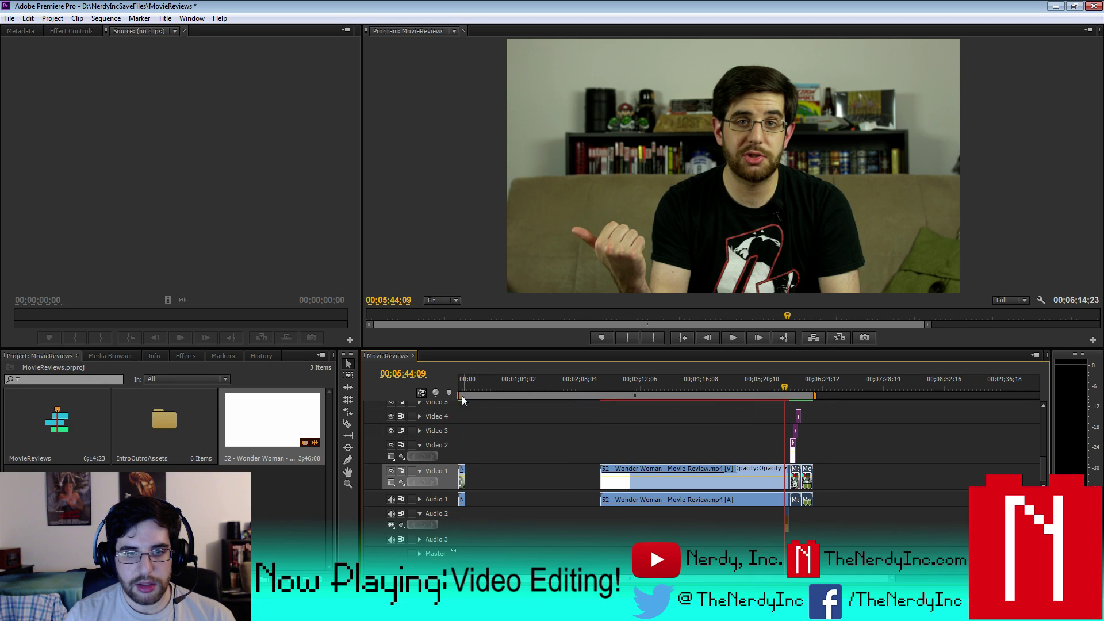
left_click_drag(462, 396, 724, 397)
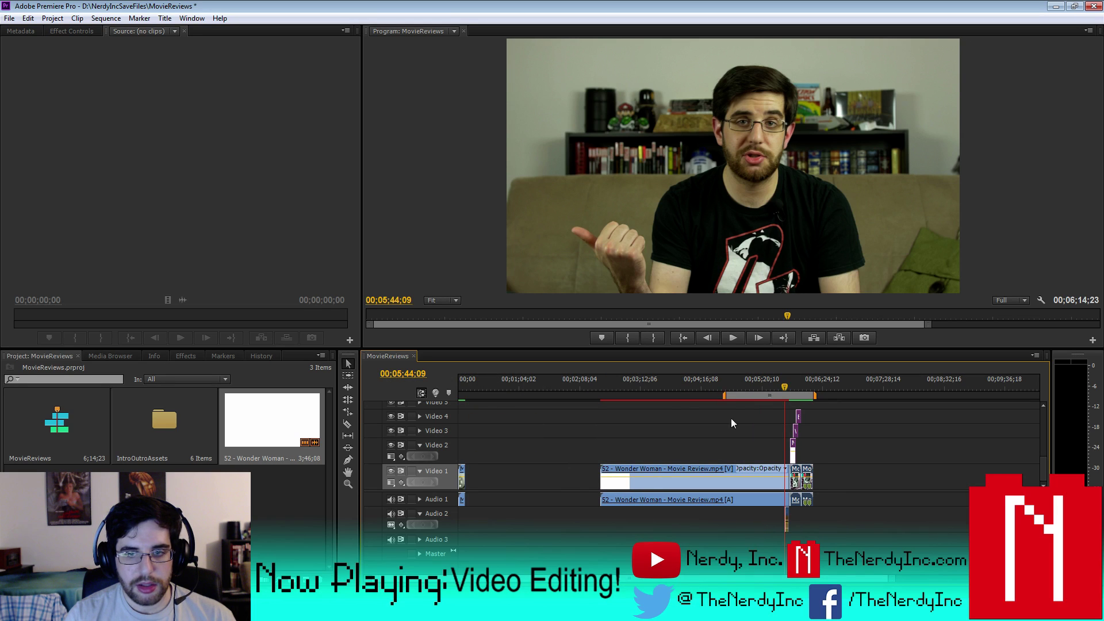
left_click(119, 19)
left_click(128, 65)
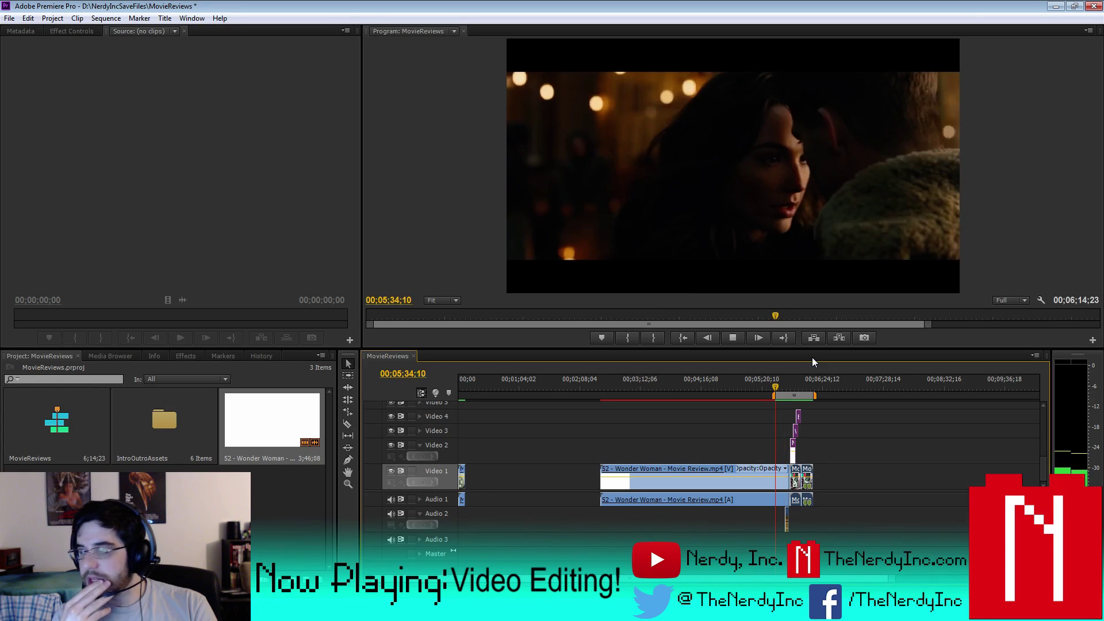
- Stop the preview, scrub back to 00;05;37;07, and select the title clips on Video 2, 3 and 4
left_click(733, 338)
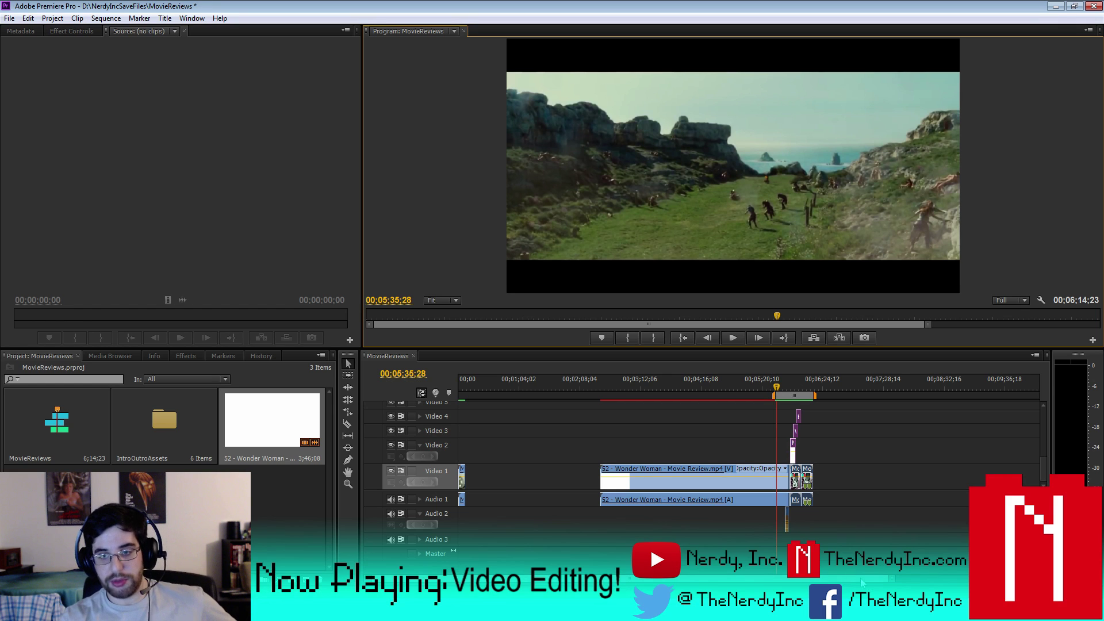
key("=")
key("=")
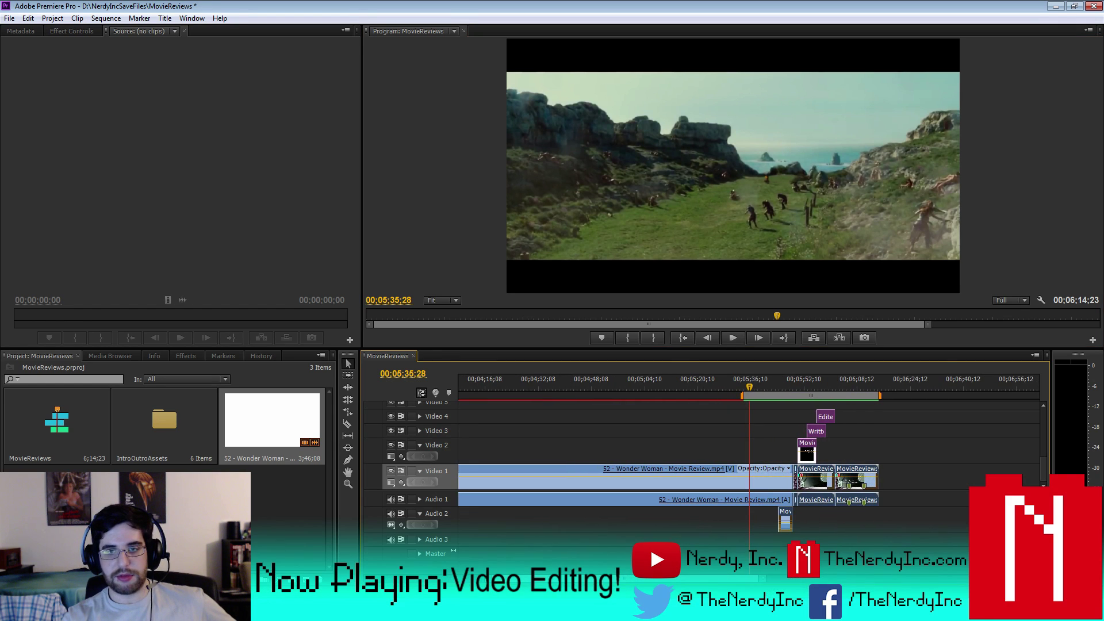
left_click(771, 384)
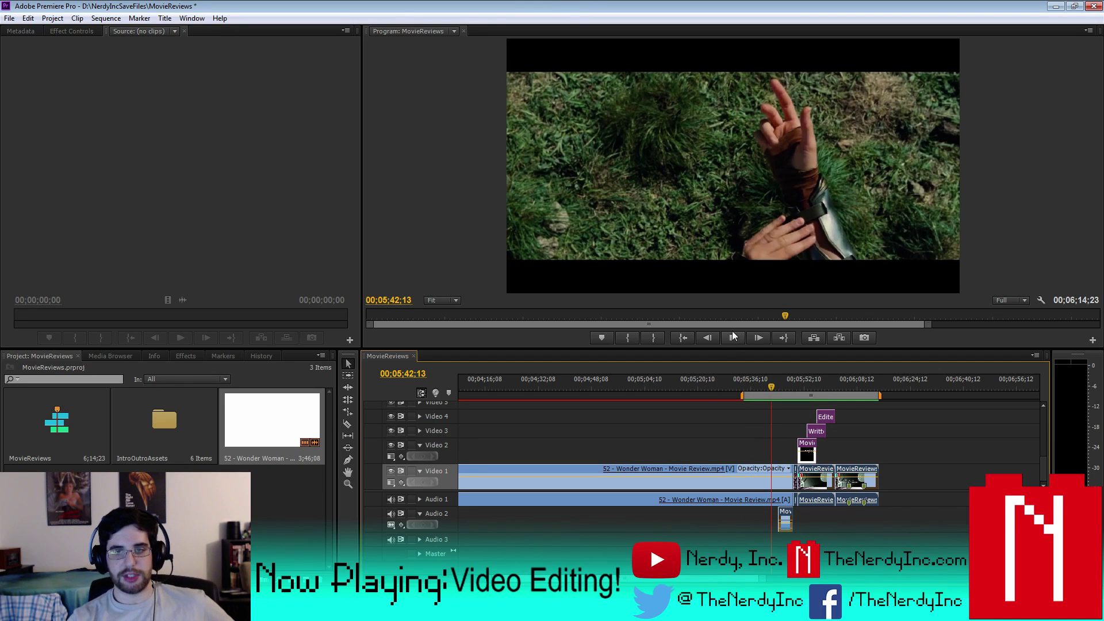
left_click(764, 393)
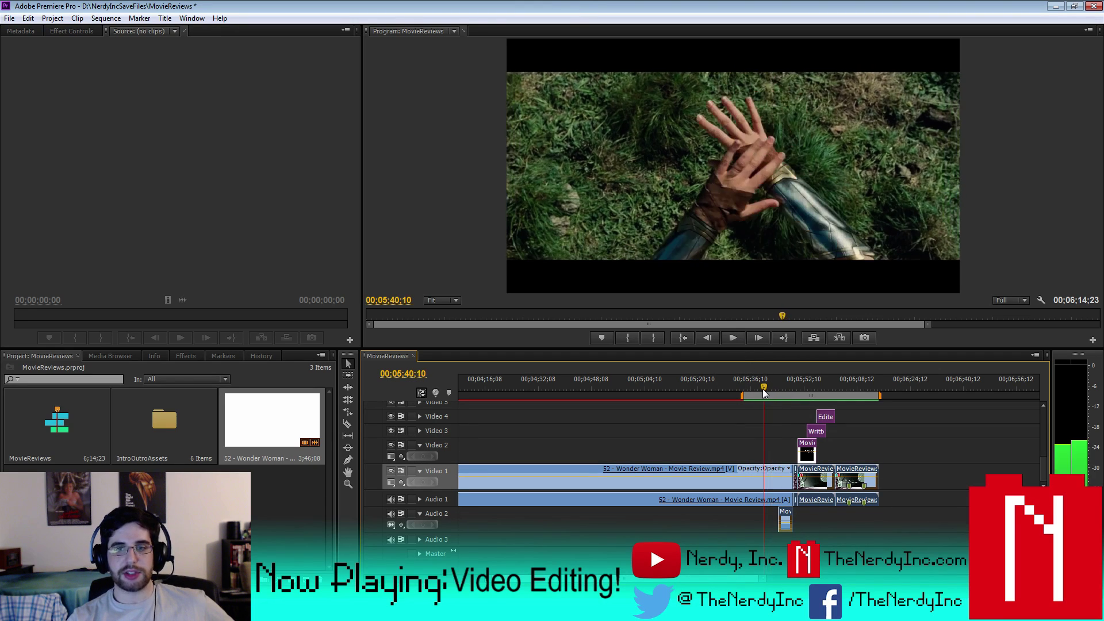
left_click_drag(764, 393, 754, 392)
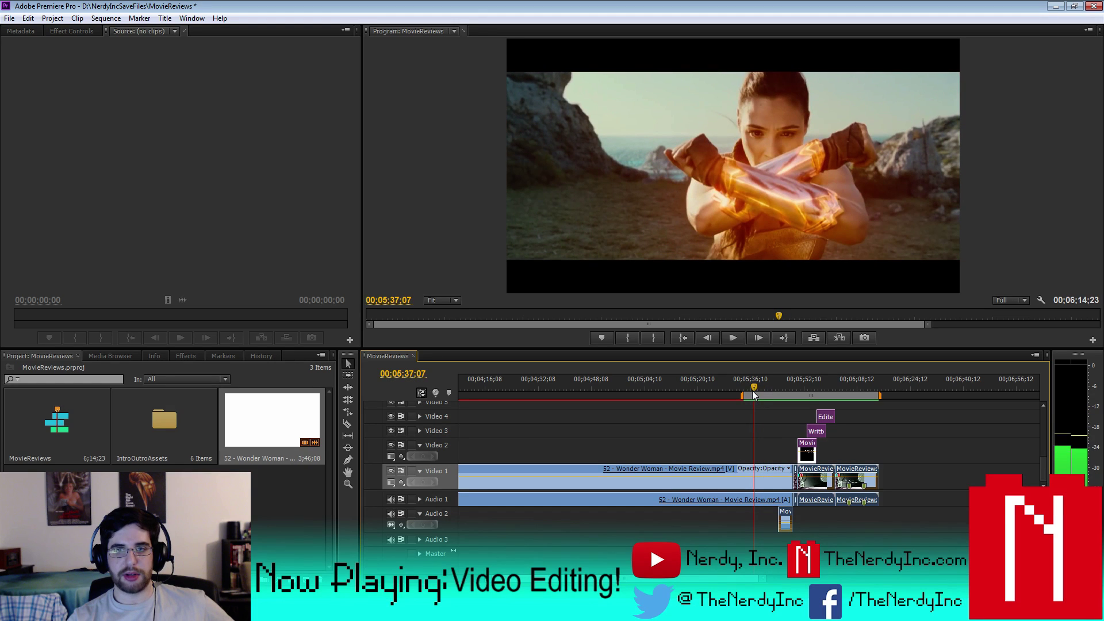
left_click_drag(839, 409, 828, 454)
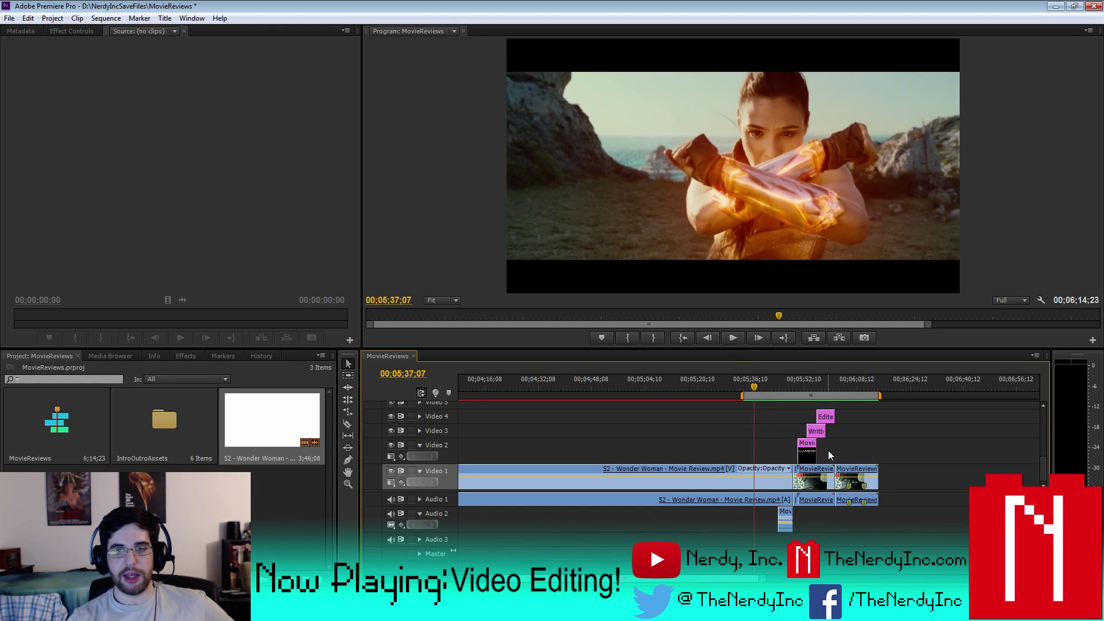
left_click(808, 384)
- Remove the duplicated placeholder lines from the Movie Title card
double_click(807, 449)
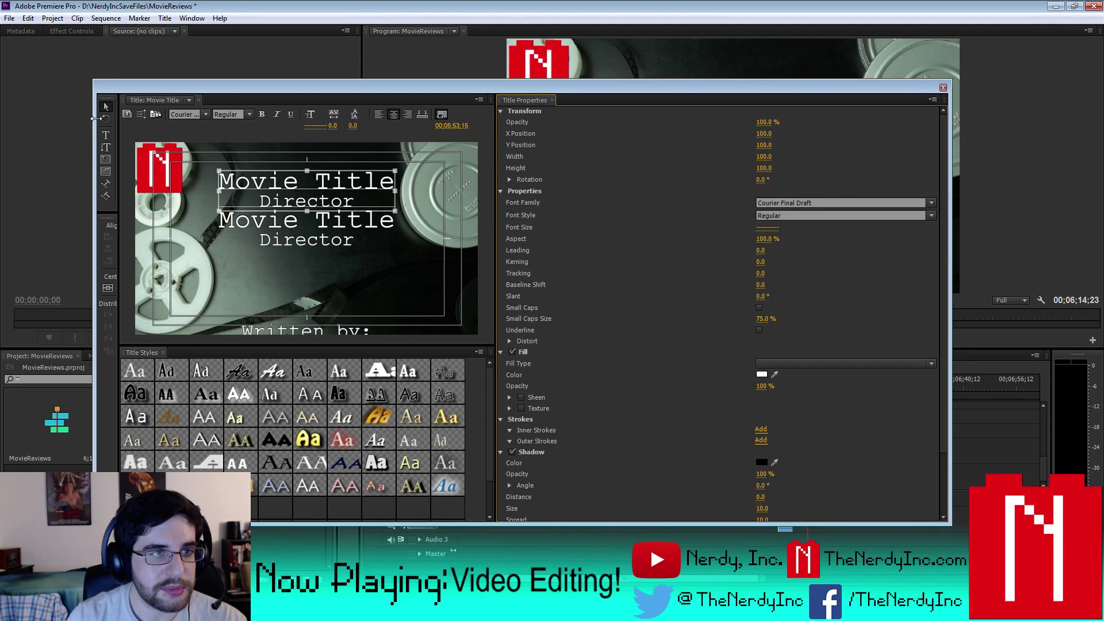
left_click_drag(225, 180, 499, 205)
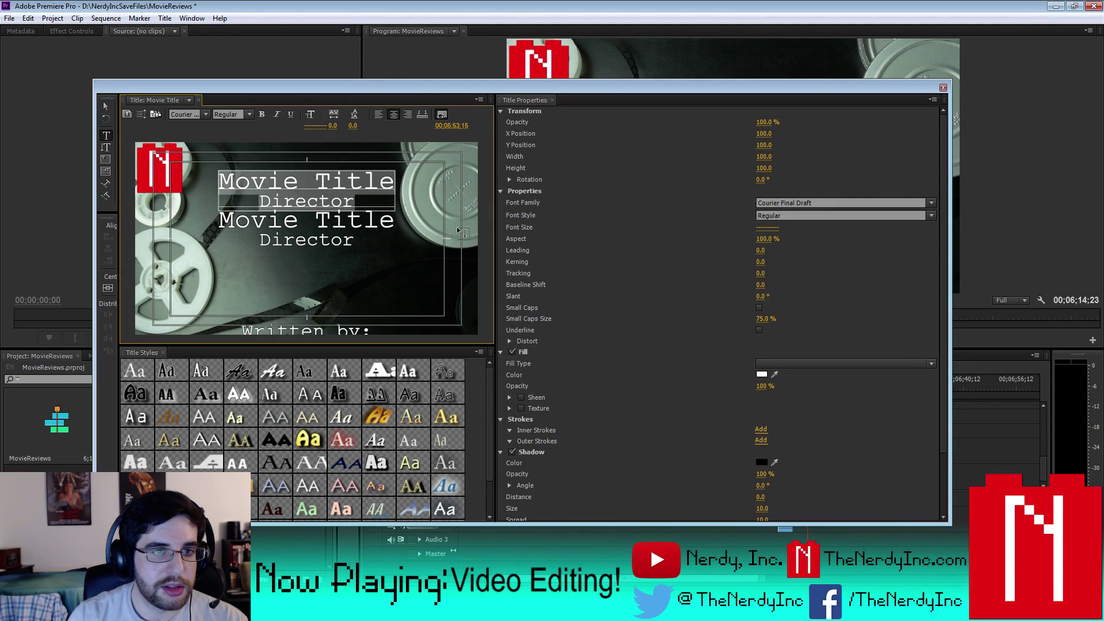
key("ctrl+z")
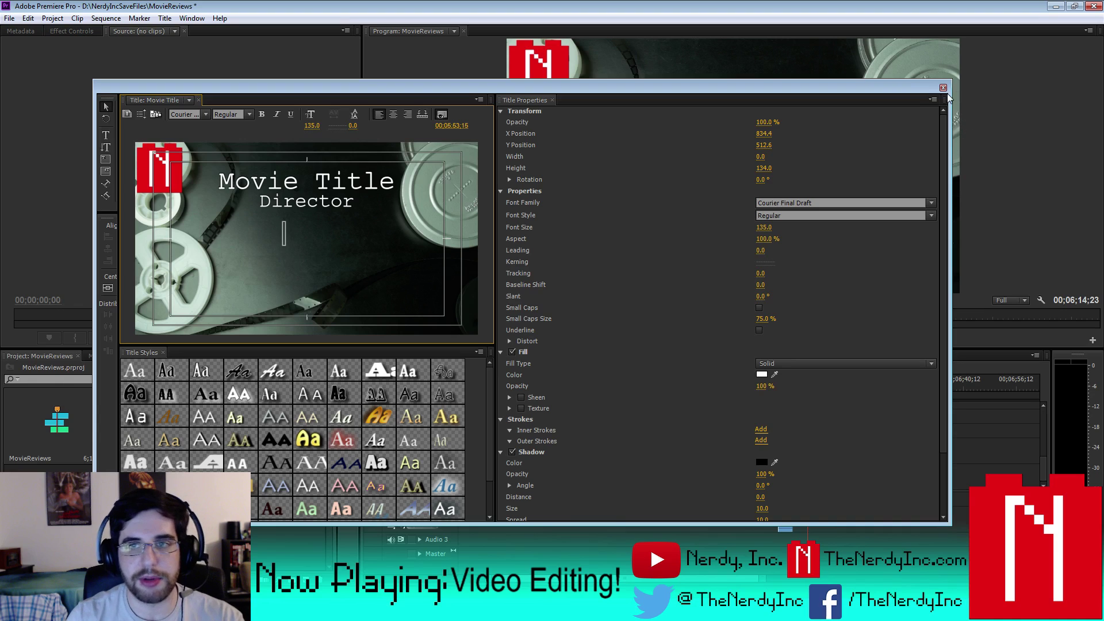
left_click(943, 88)
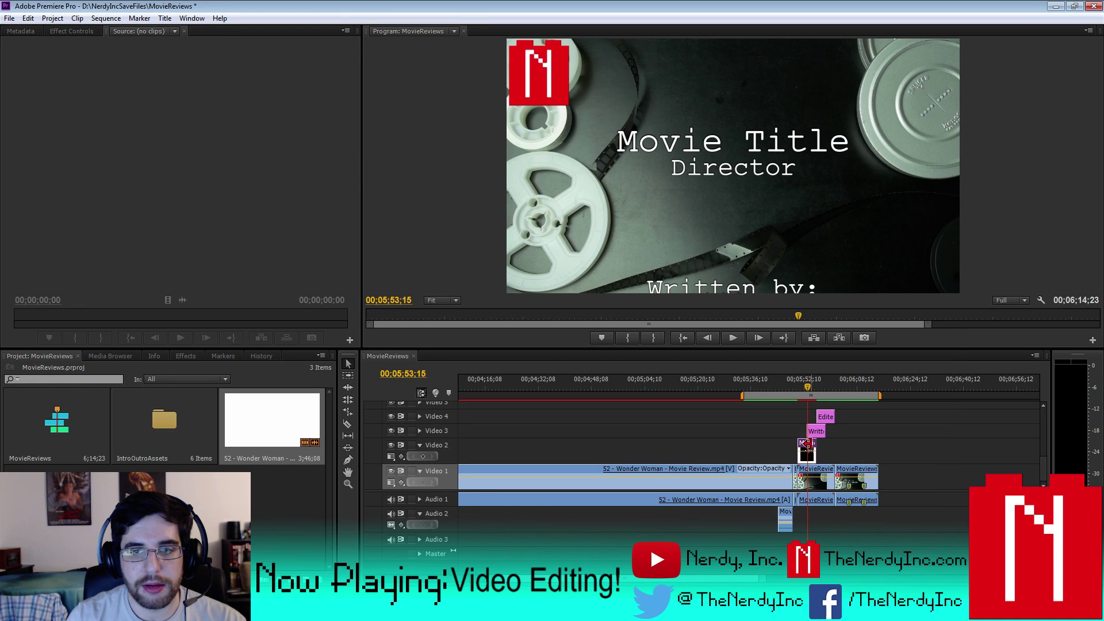
- Retitle the card 'Wonder Woman' and enter the director's name on the Director line
double_click(806, 443)
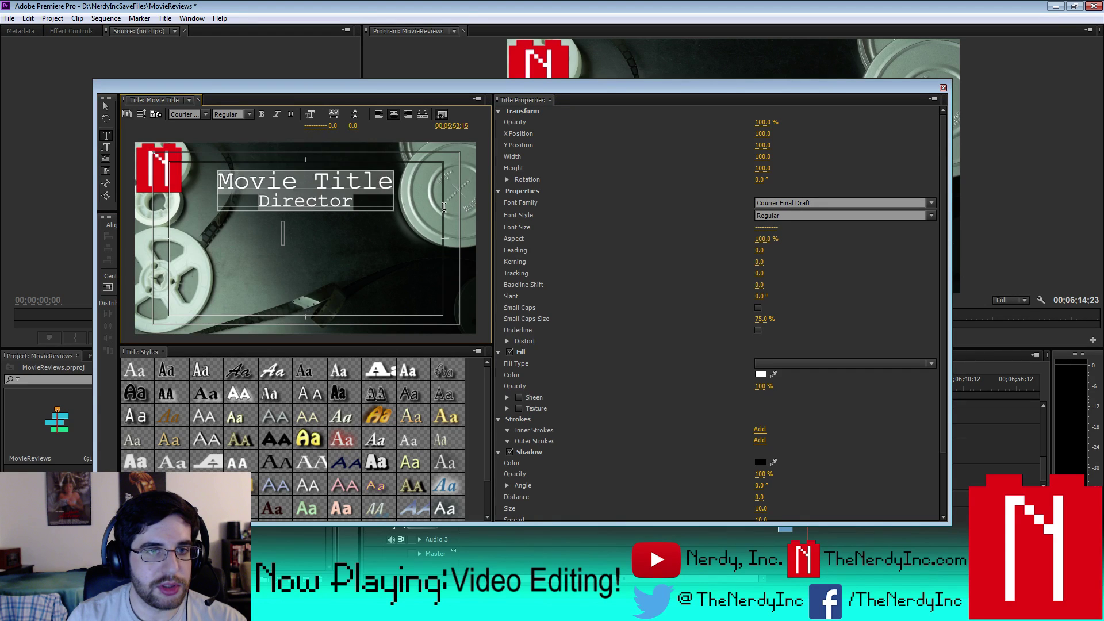
type("QW")
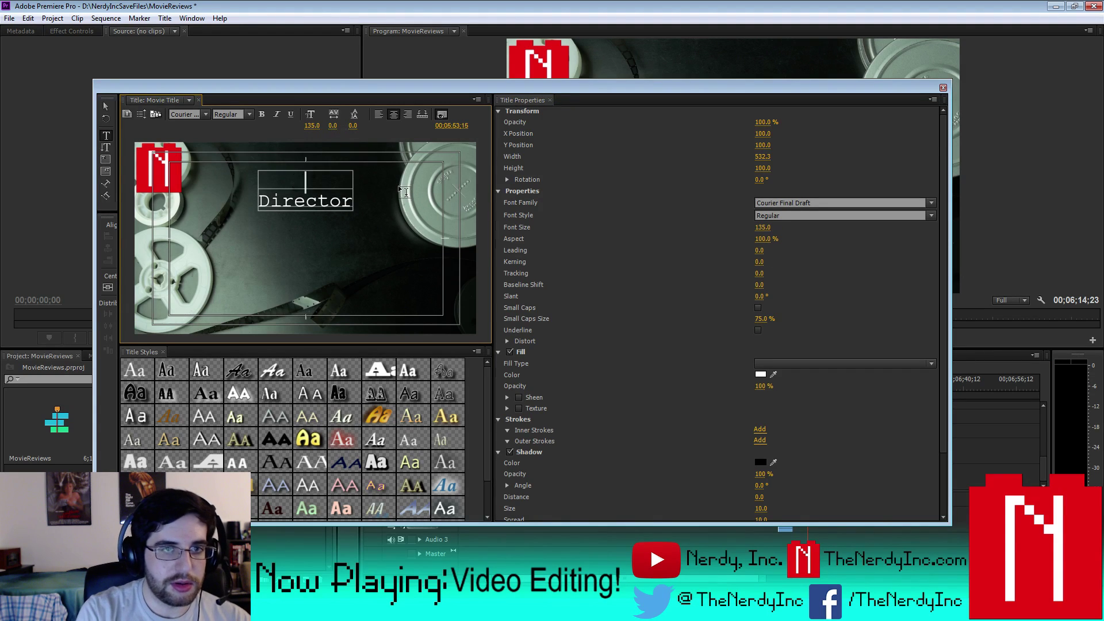
type("Wonder Wom")
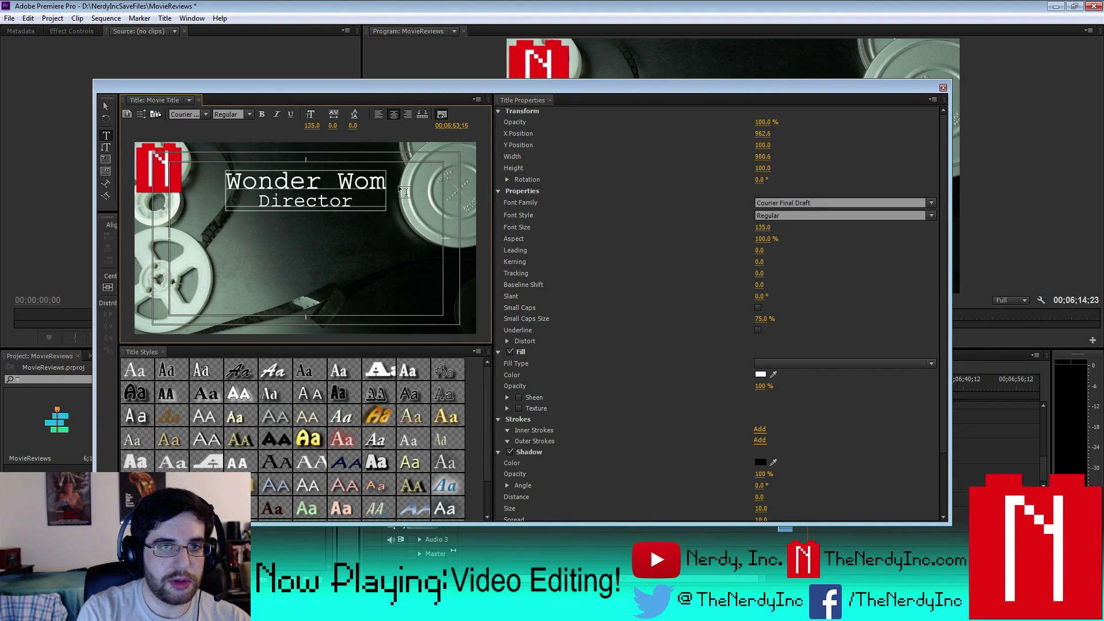
type("an")
left_click_drag(353, 199, 286, 204)
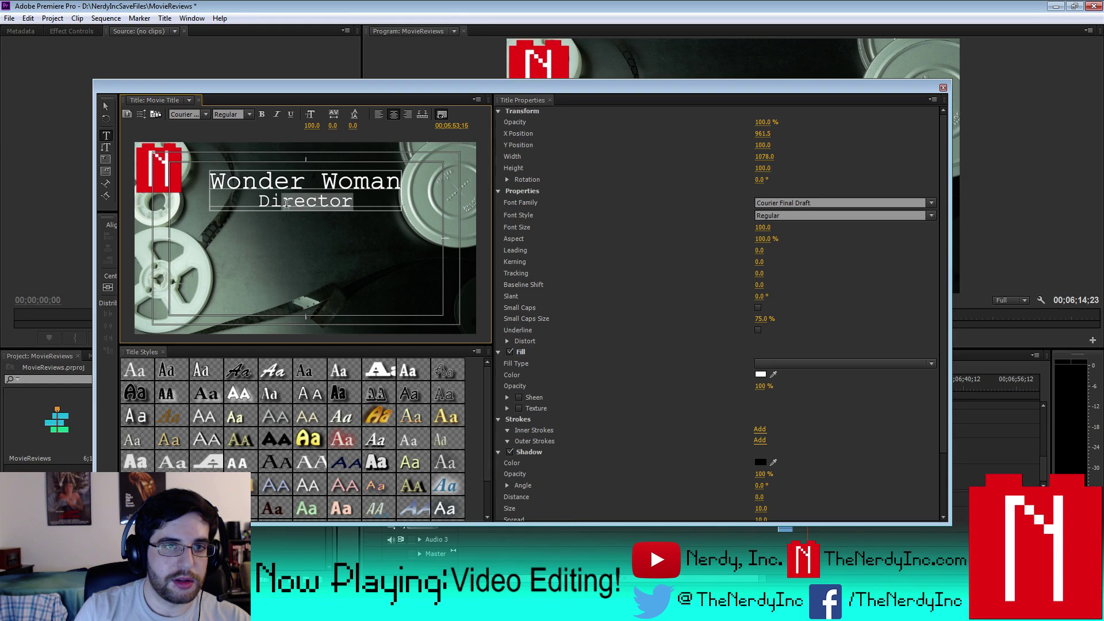
type(". Pa")
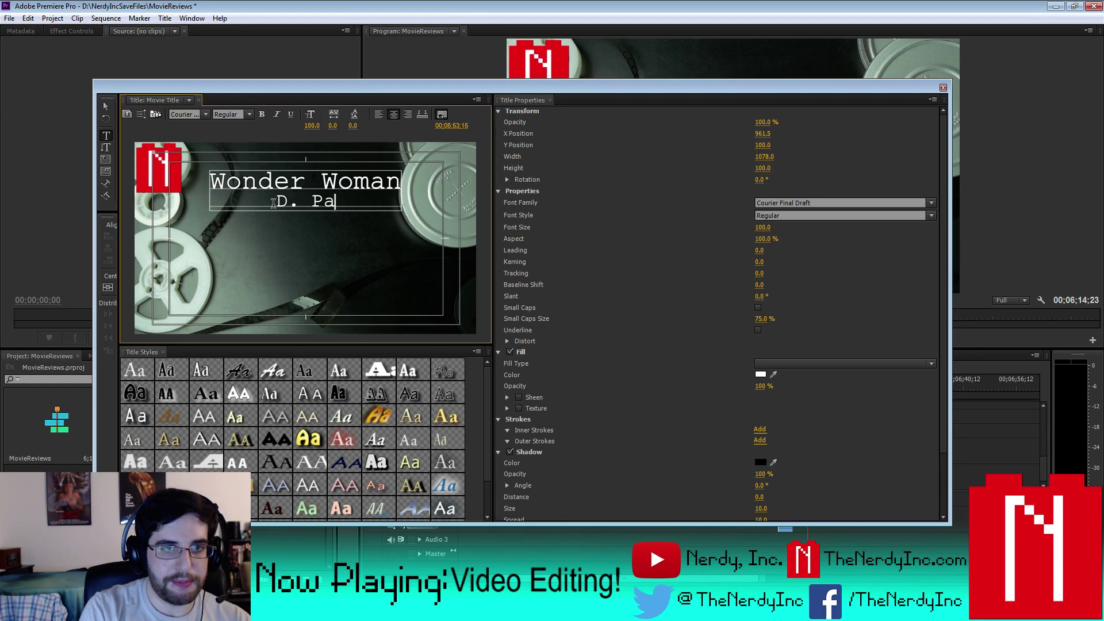
type("tty Je")
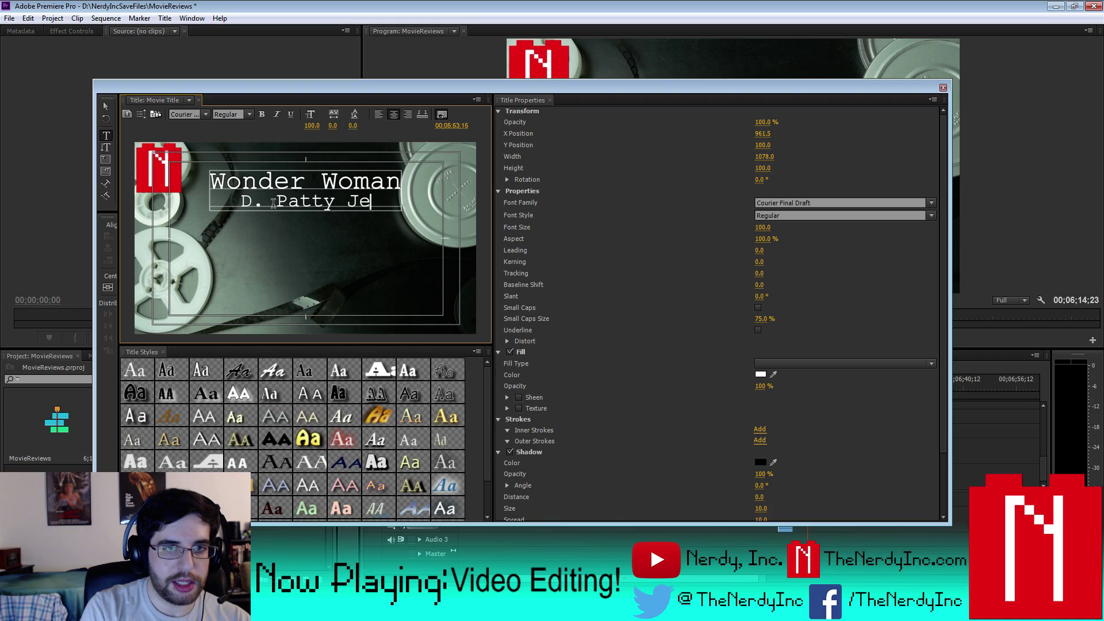
type("nkins")
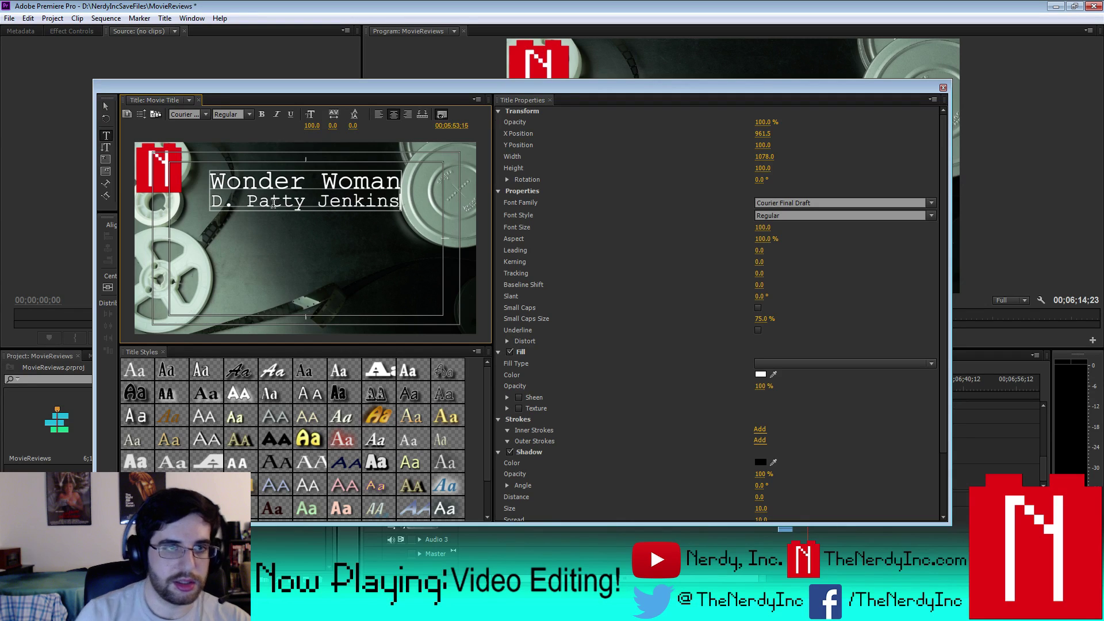
left_click(105, 106)
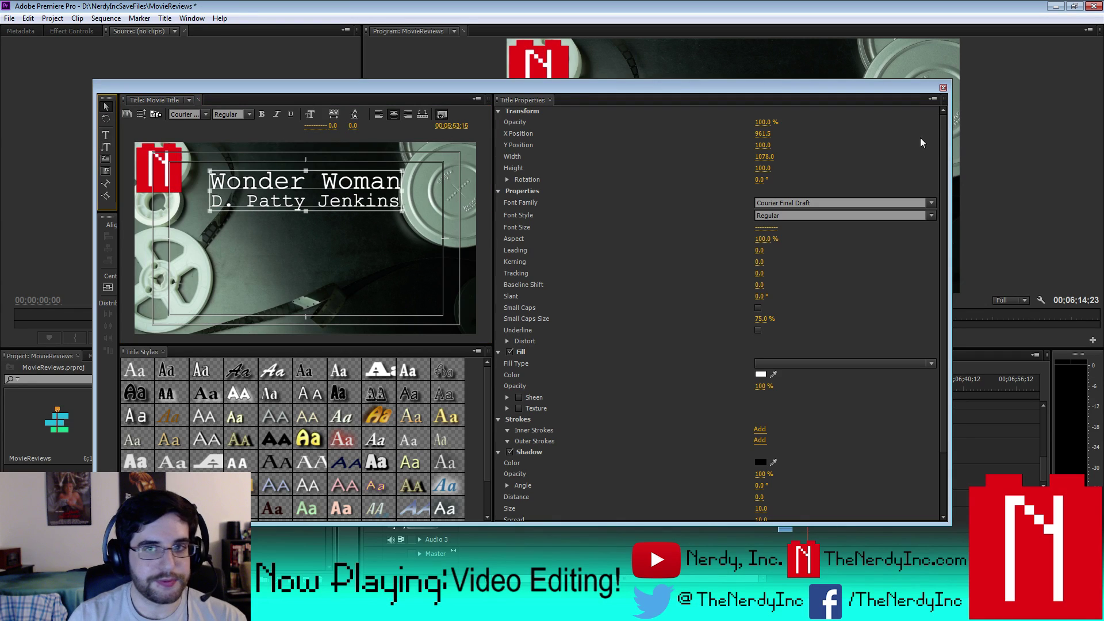
left_click(942, 88)
- Render the entire work area again to preview the updated Wonder Woman title
left_click(105, 22)
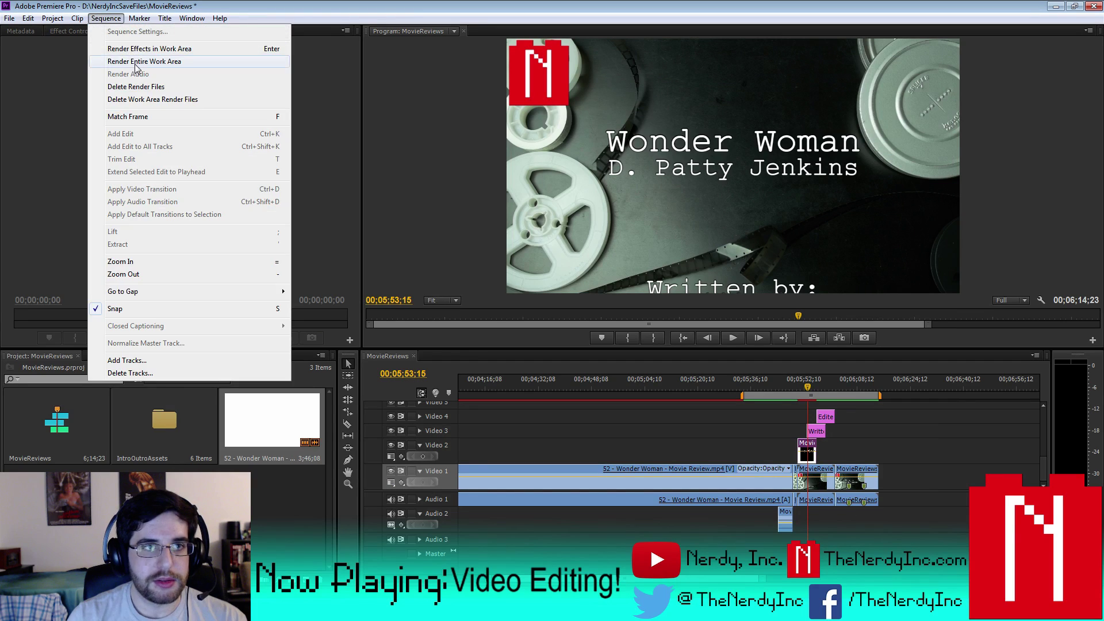
left_click(136, 67)
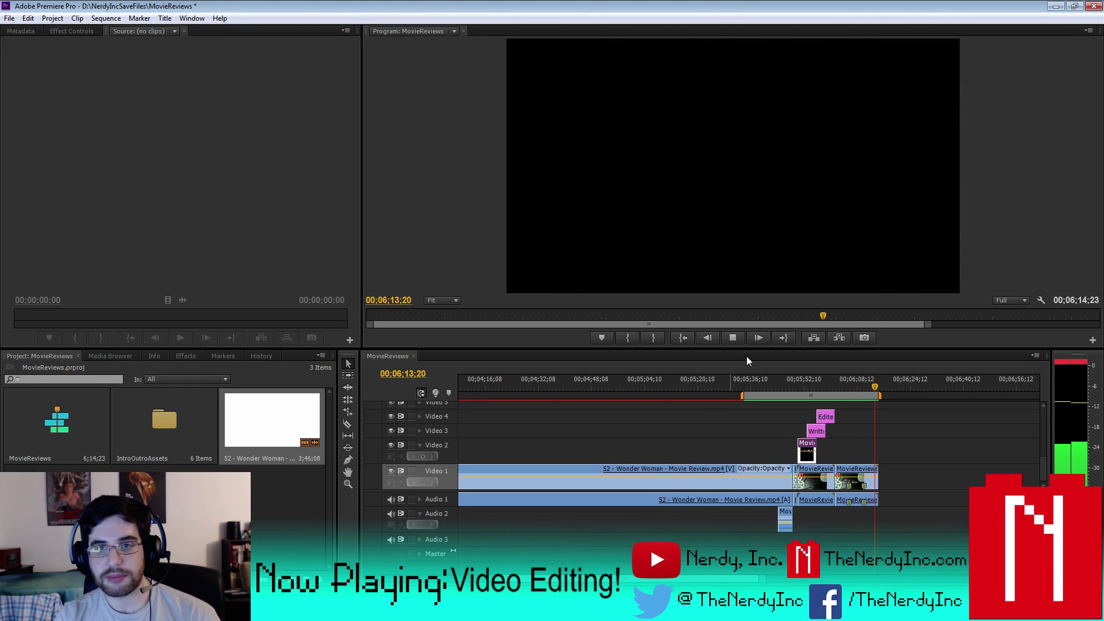
- Delete the Wonder Woman clip and slide the remaining clips left to close the gap on Video 1
left_click(738, 339)
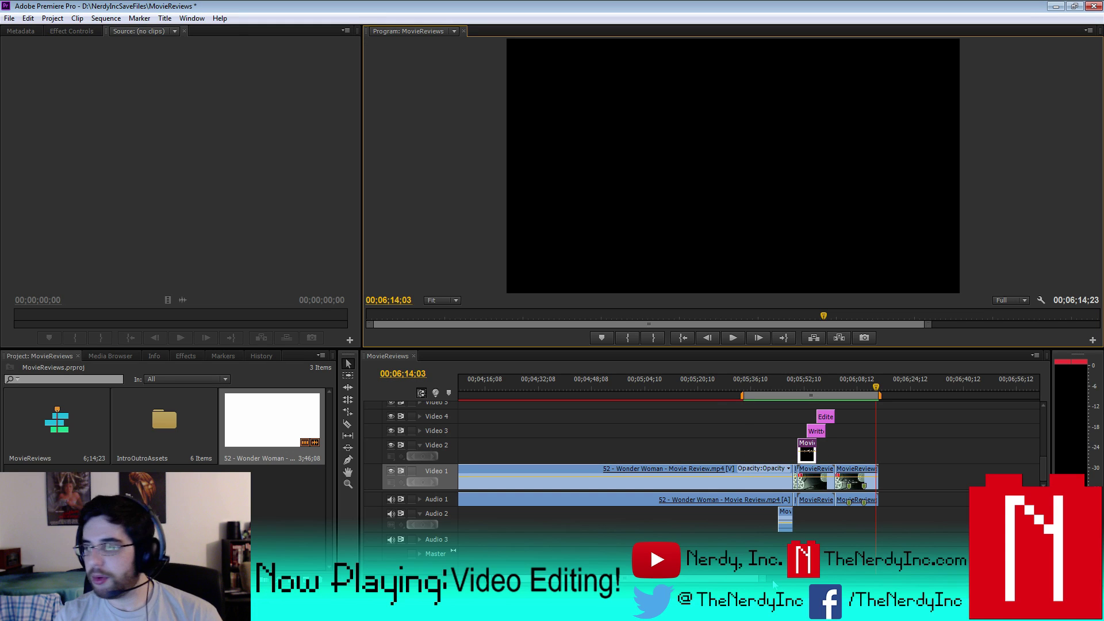
key("minus")
key("minus")
key("minus")
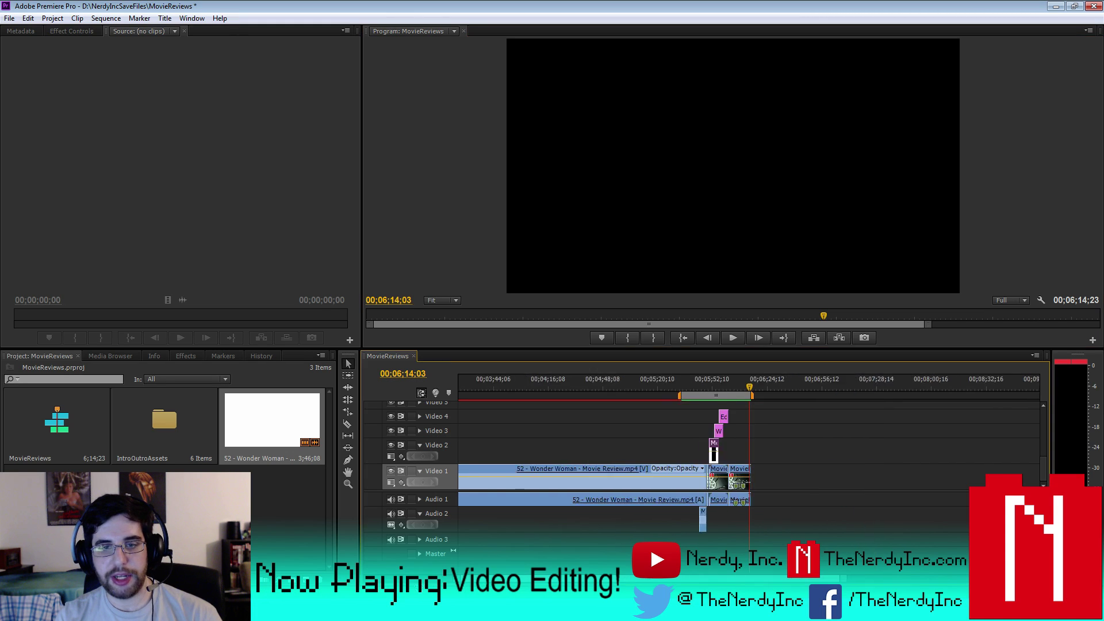
key("Delete")
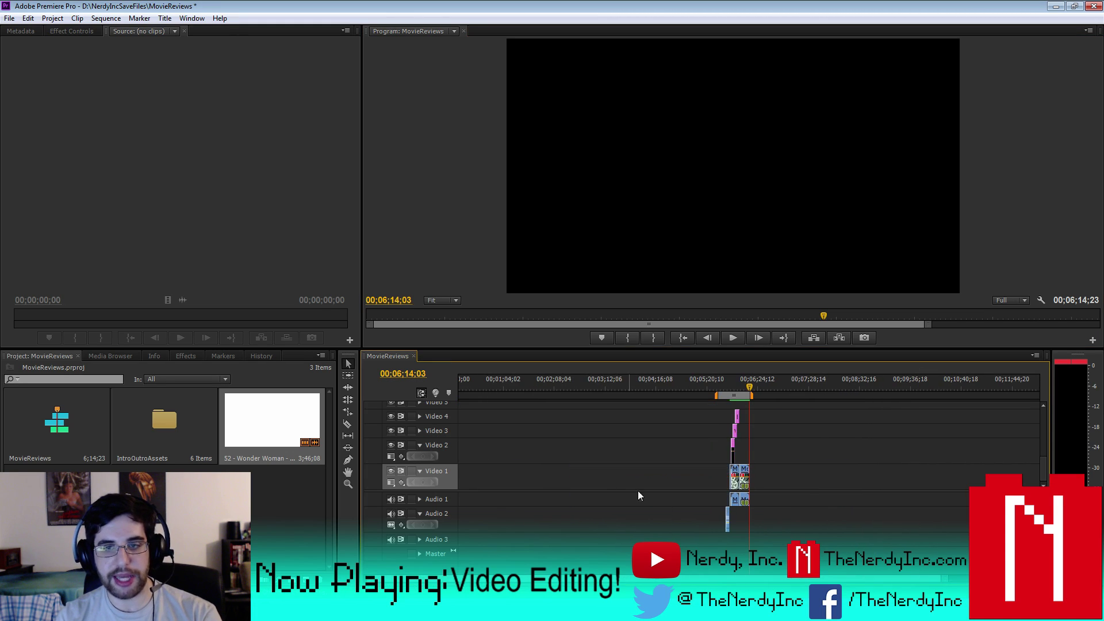
left_click(732, 378)
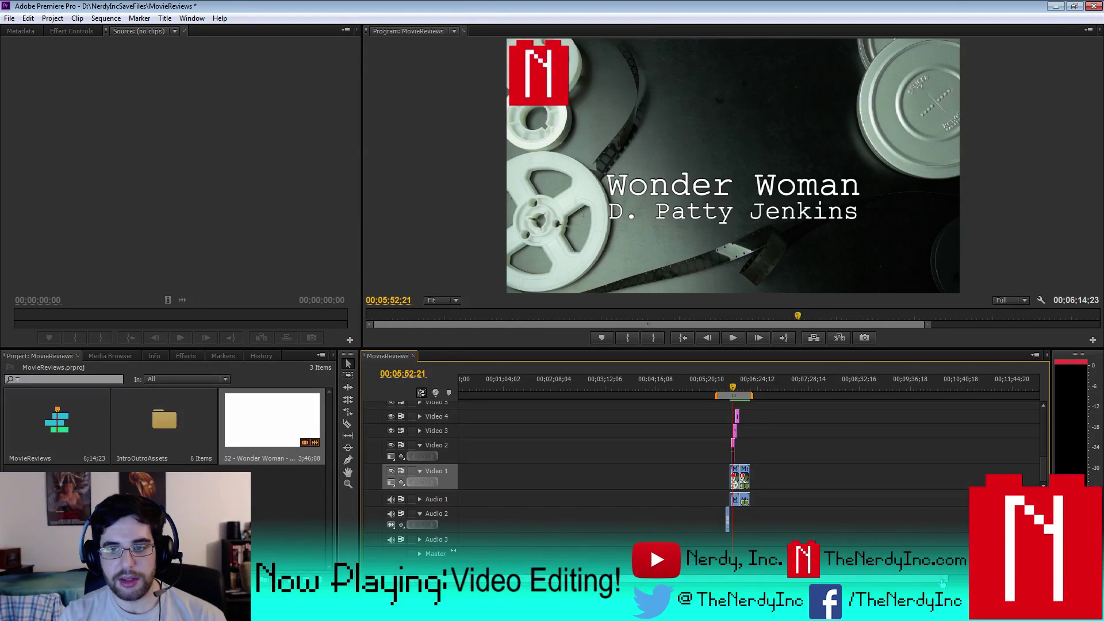
key("equal")
key("equal")
key("equal")
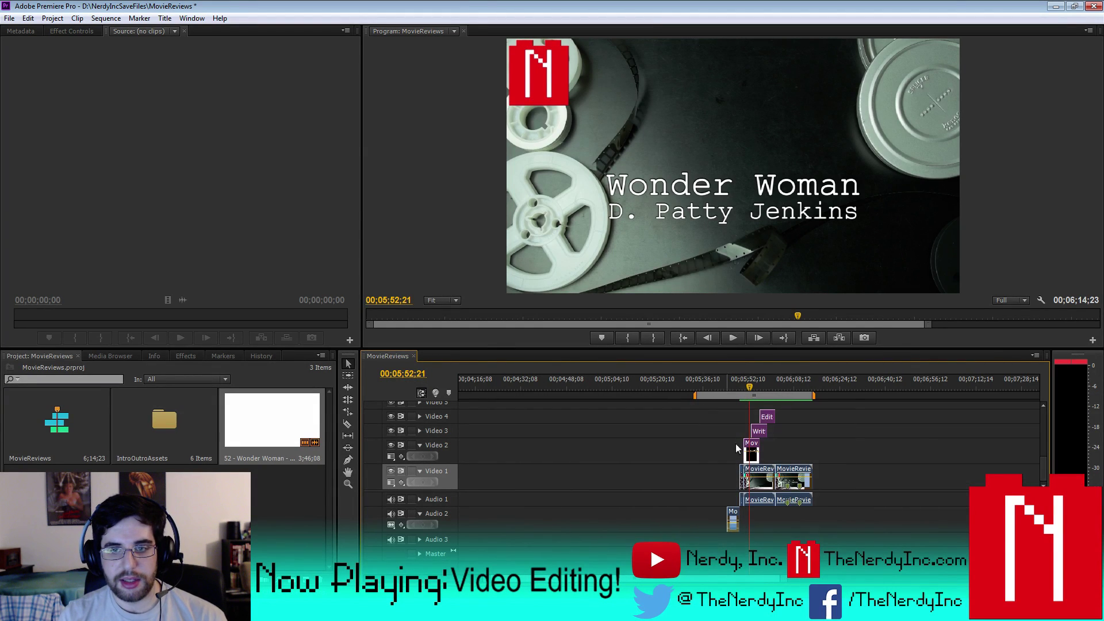
left_click_drag(763, 477, 730, 409)
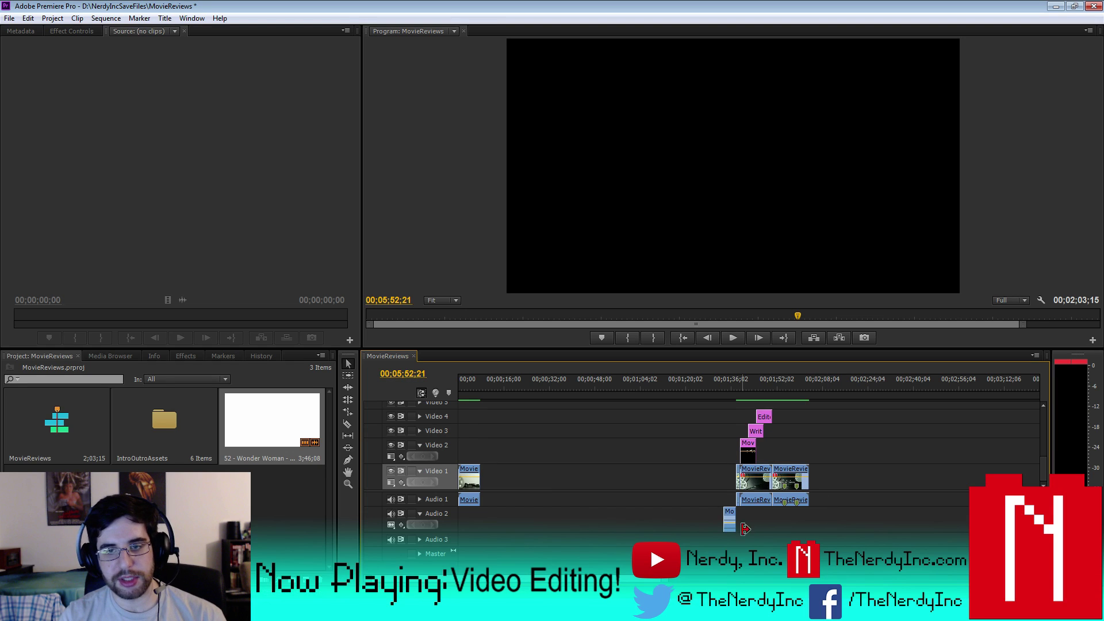
- Set the work area to run from the sequence start to the end of the remaining clips, then begin saving
key("minus")
key("minus")
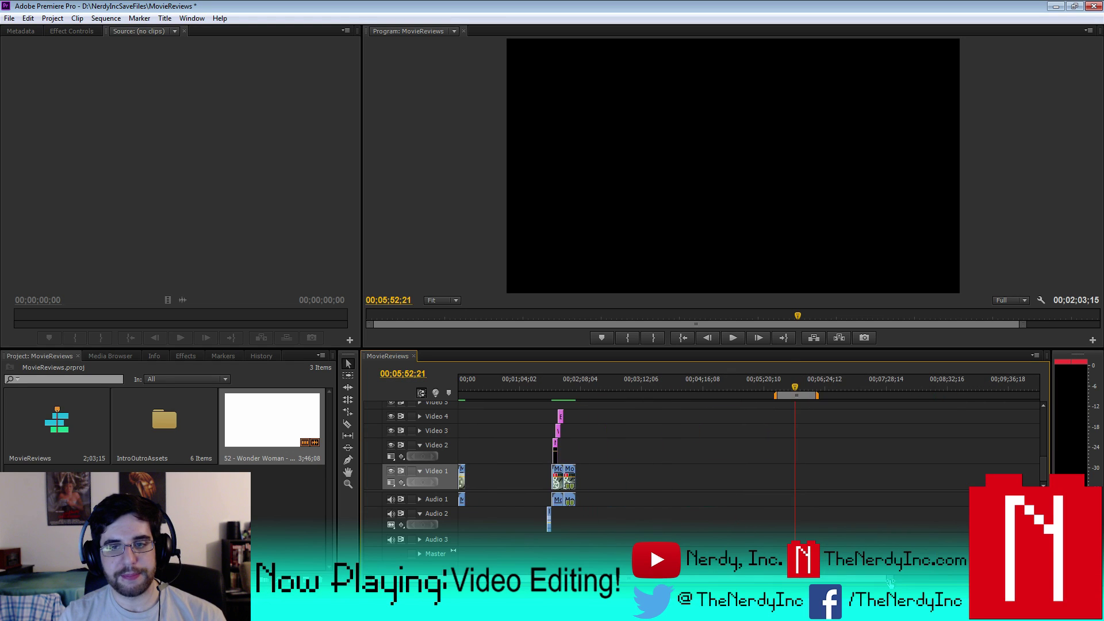
left_click_drag(774, 395, 449, 400)
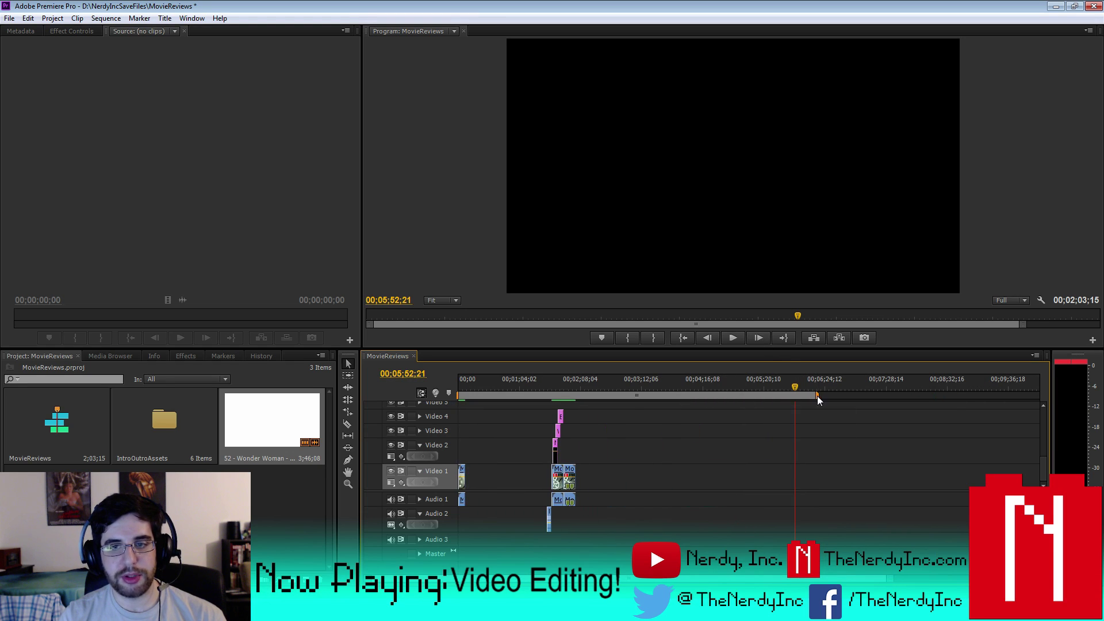
left_click_drag(816, 395, 575, 398)
left_click(550, 392)
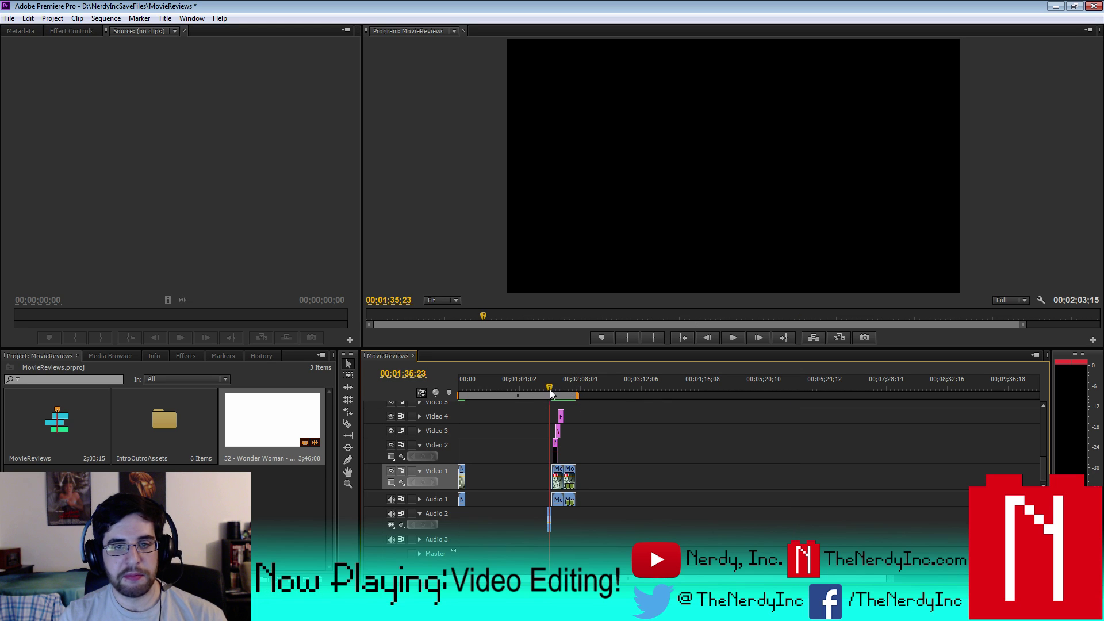
left_click(9, 18)
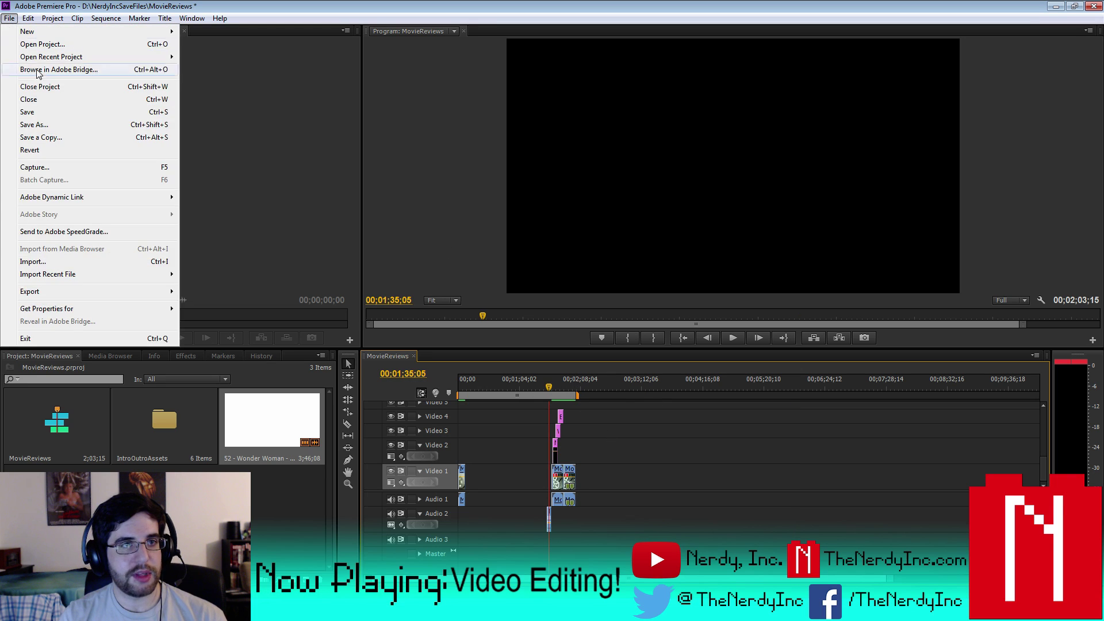
- Save MovieReviews, then load VideoGameReviews from File > Open Recent Project
left_click(40, 113)
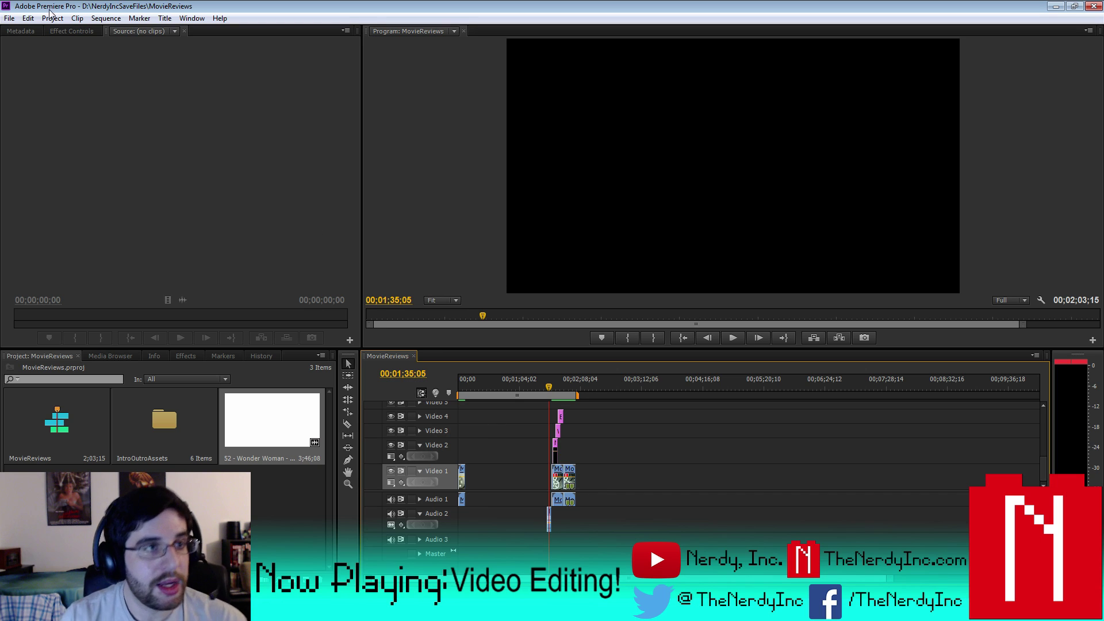
left_click(9, 18)
mouse_move(18, 32)
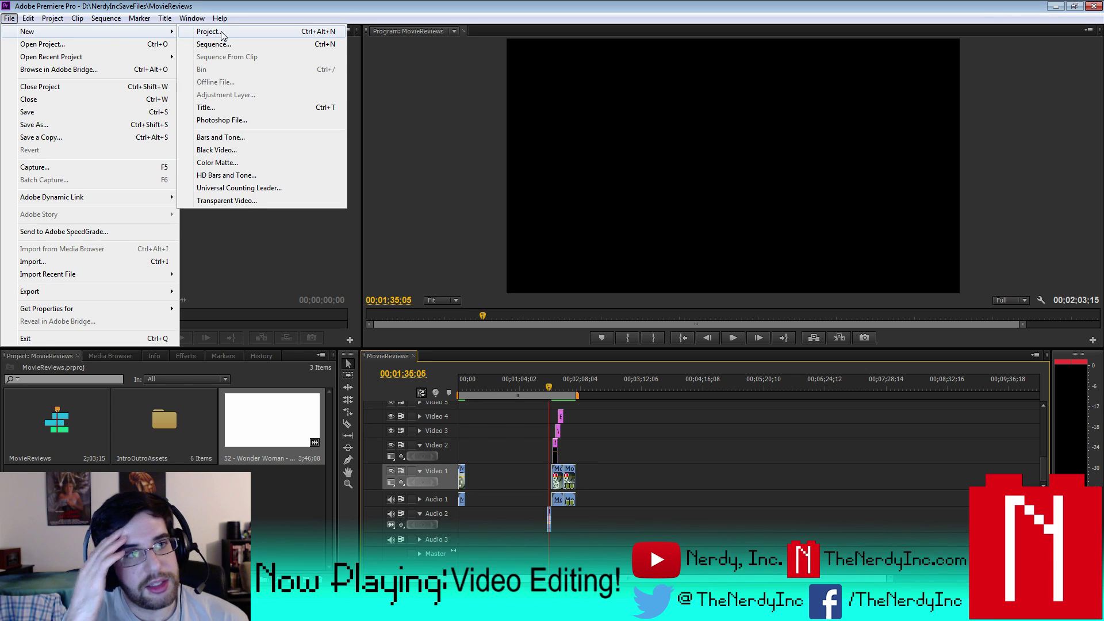
mouse_move(102, 63)
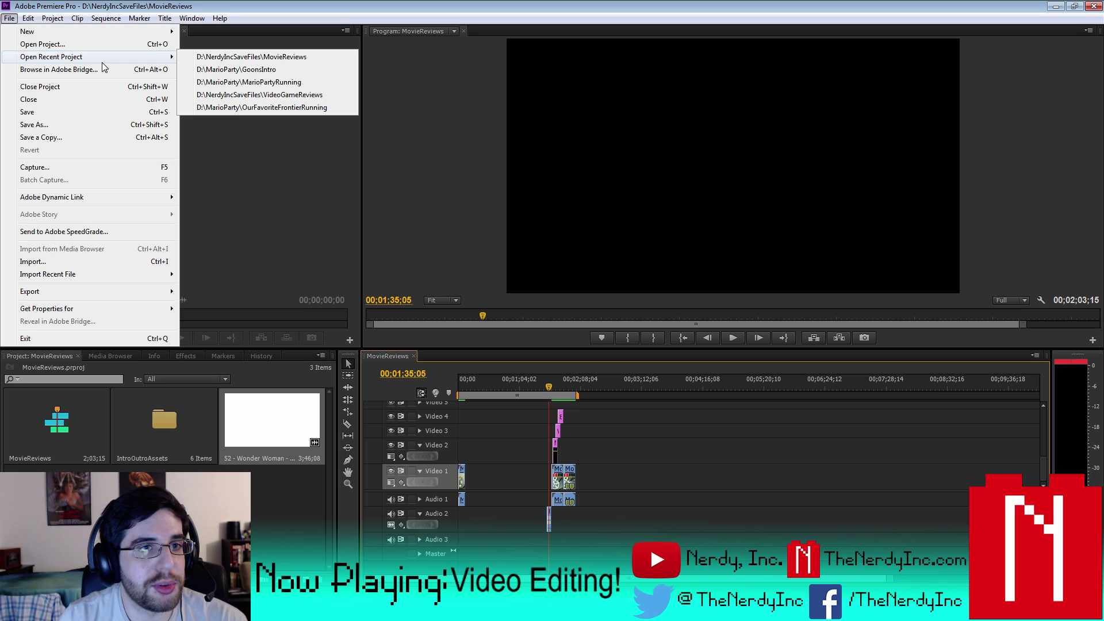
left_click(299, 98)
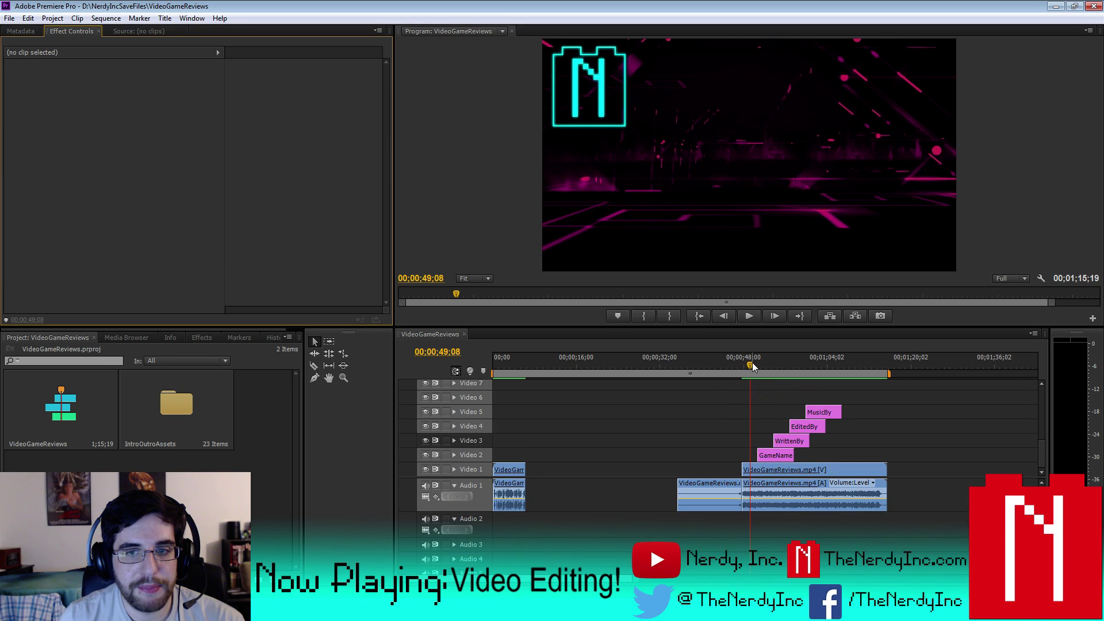
- Rewind to the sequence start, enlarge the Program monitor, and play the Gaming Reviews intro
left_click_drag(752, 362, 456, 363)
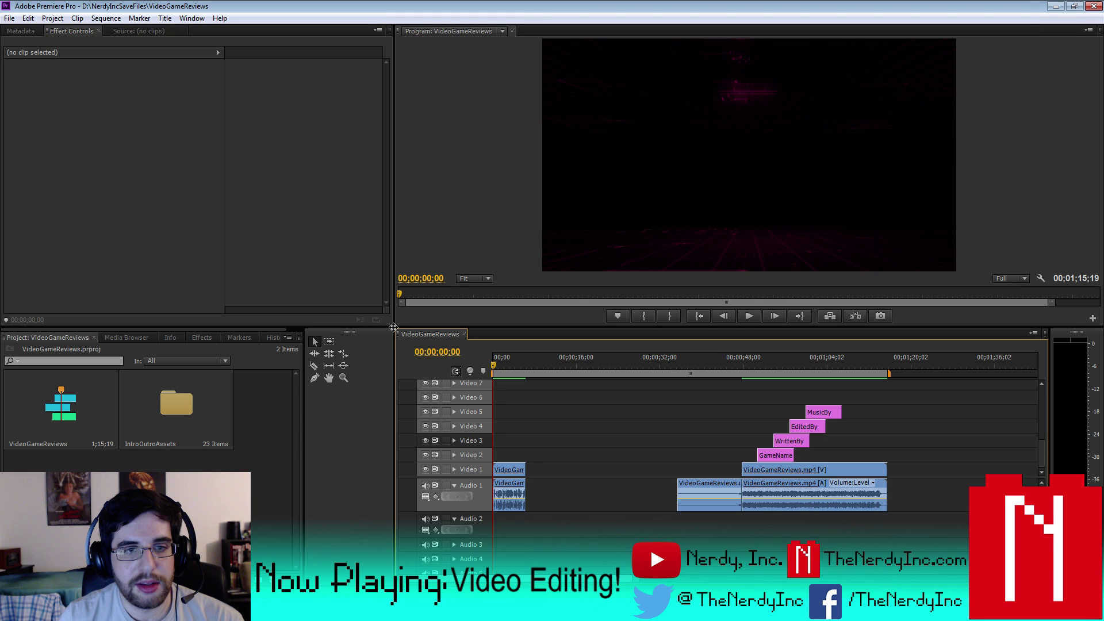
left_click_drag(393, 327, 133, 379)
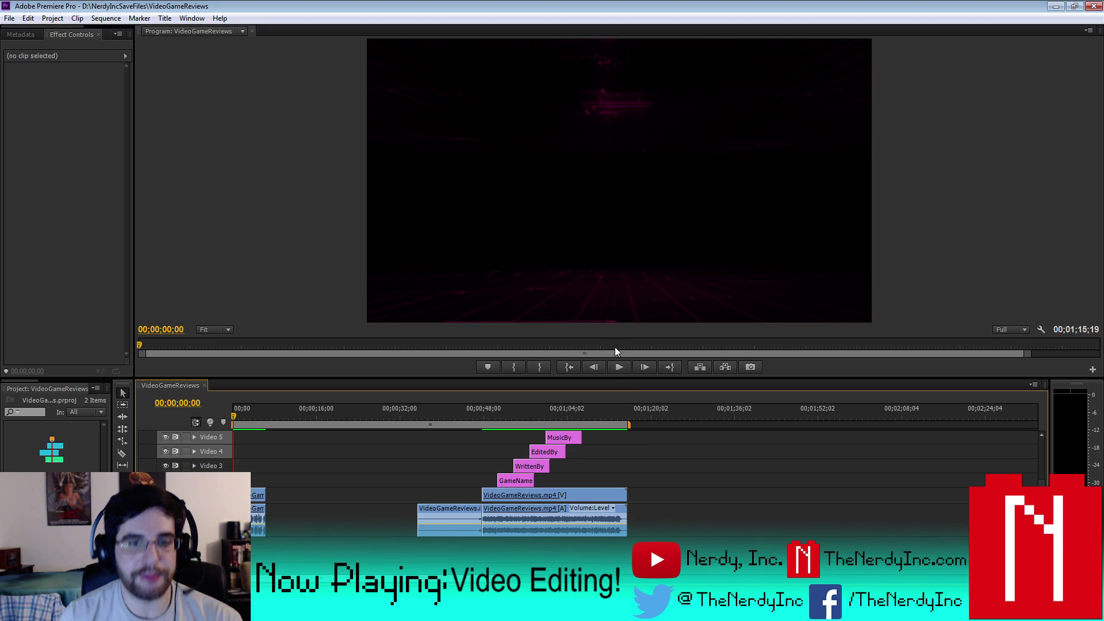
key("space")
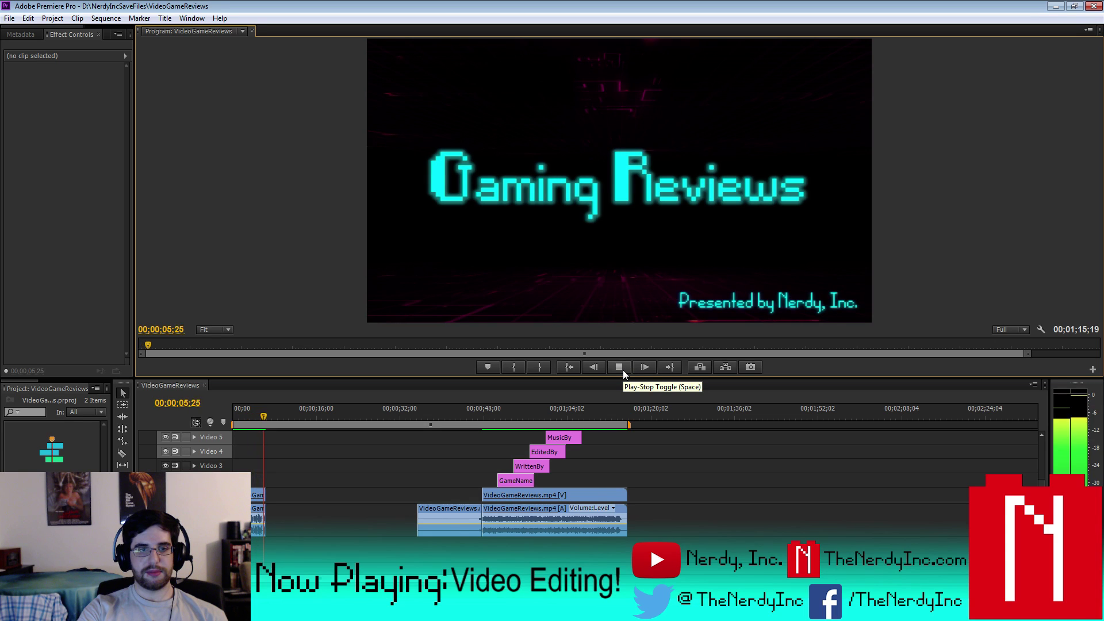
- Play from 35 seconds through the outro, stop on the social-media end card at 00;00;50;29, and resize the panels
left_click(623, 372)
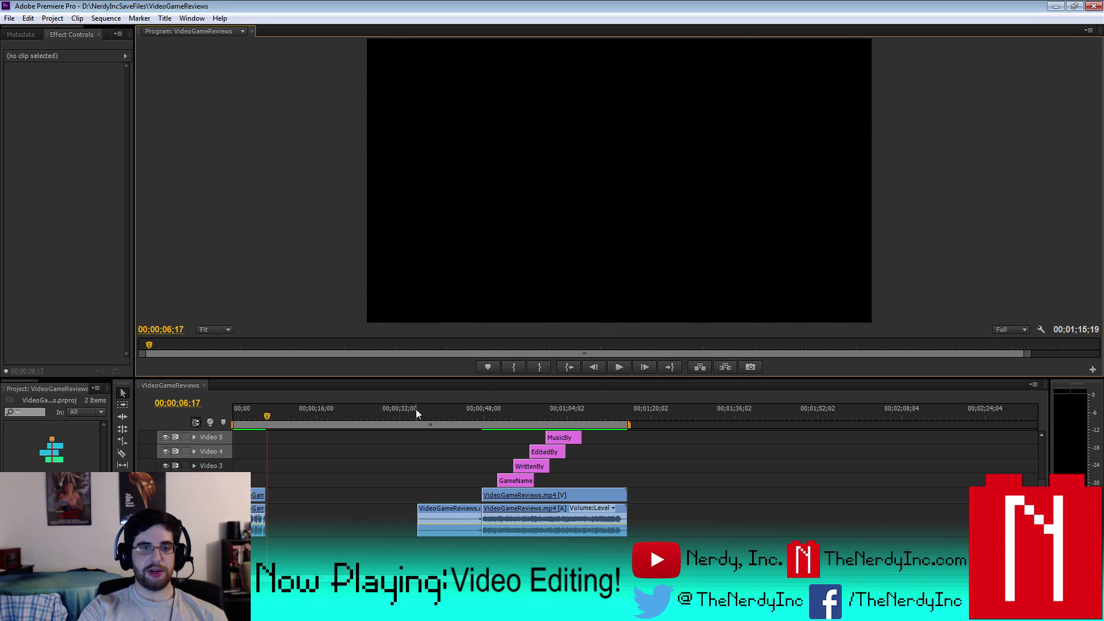
left_click(416, 409)
left_click(626, 371)
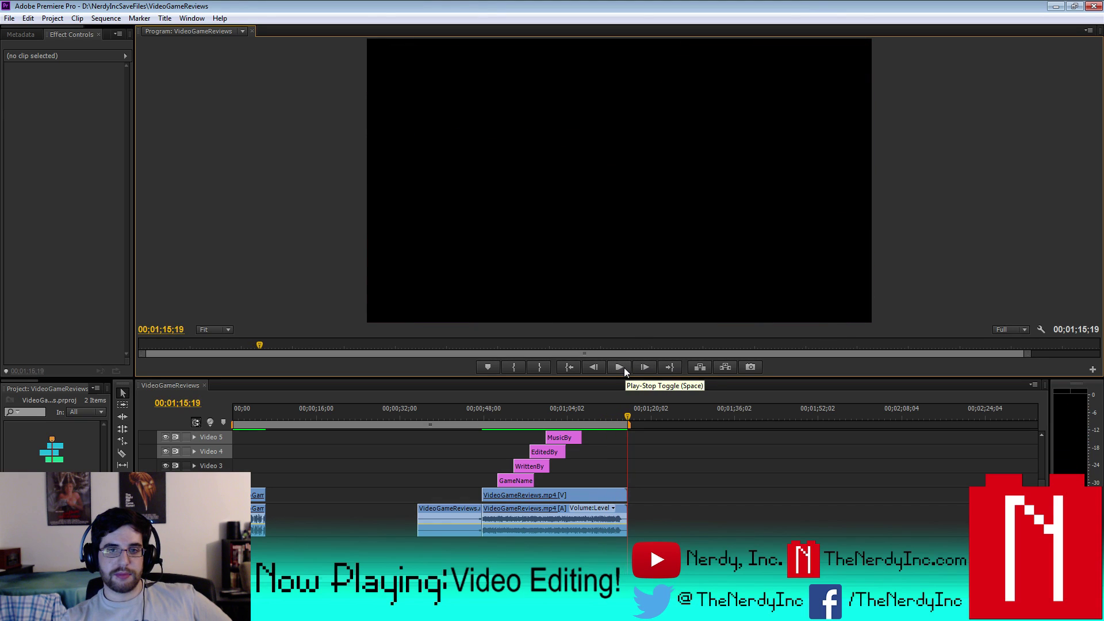
left_click_drag(628, 418, 455, 431)
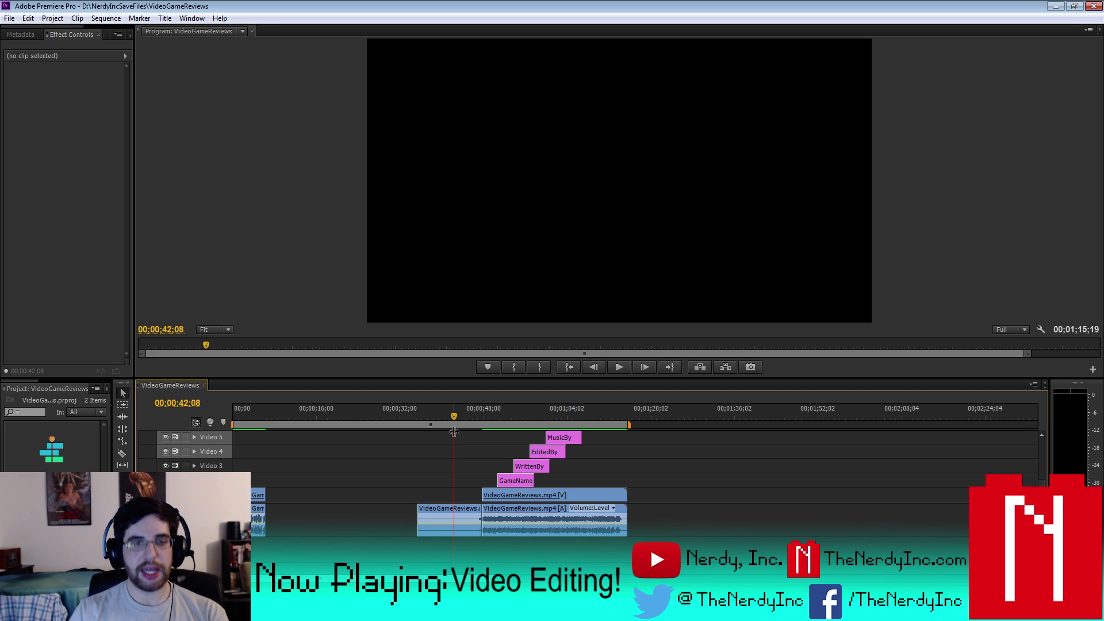
left_click(480, 413)
left_click(626, 368)
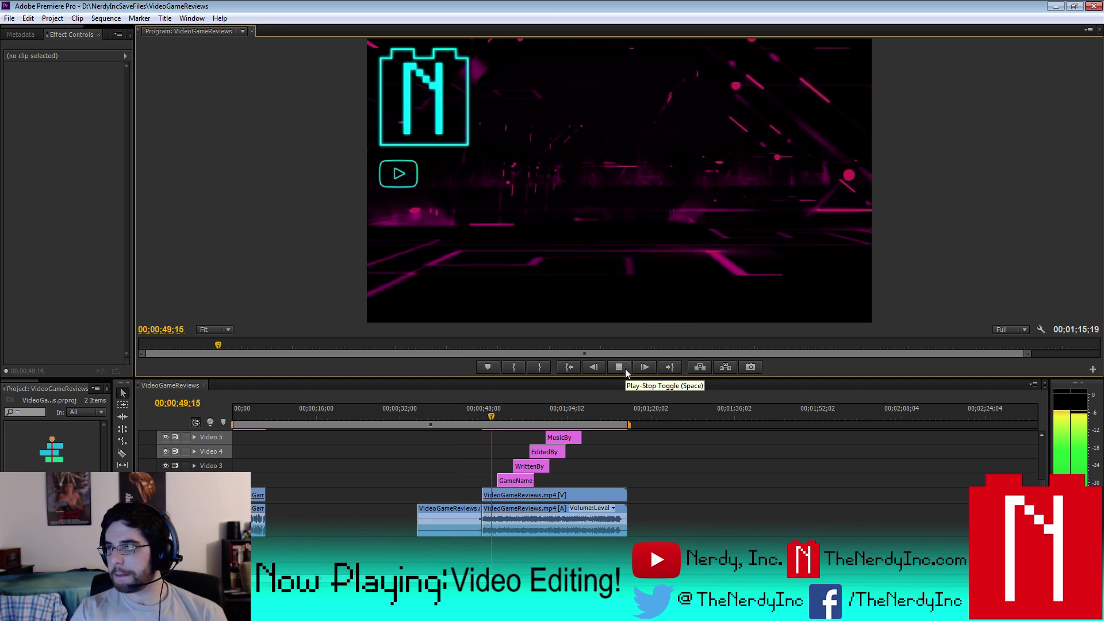
left_click(626, 370)
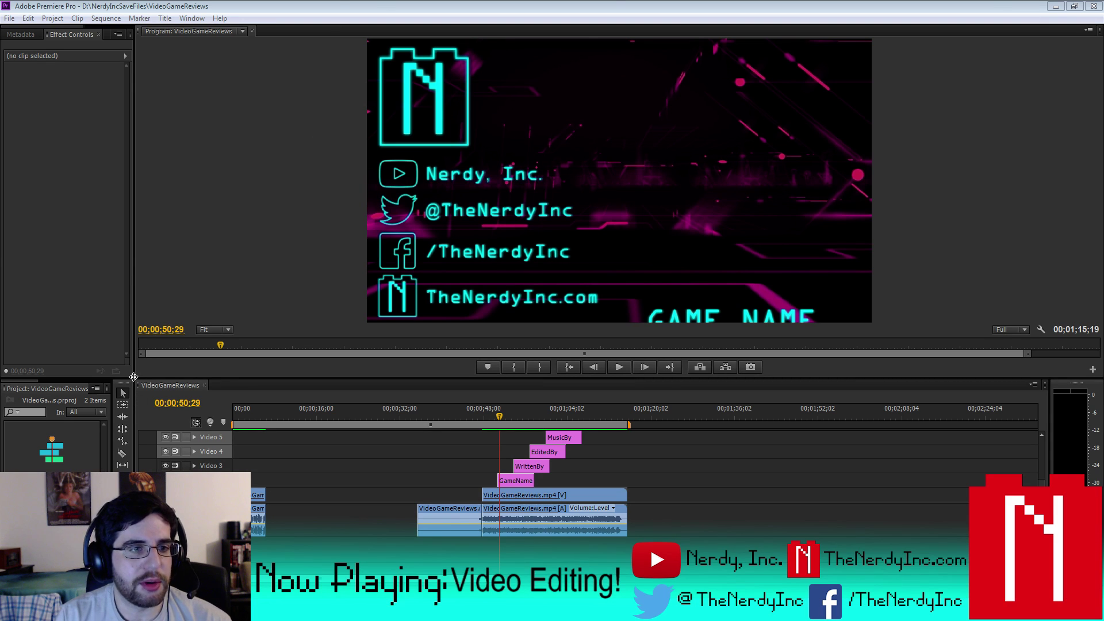
left_click_drag(134, 377, 249, 362)
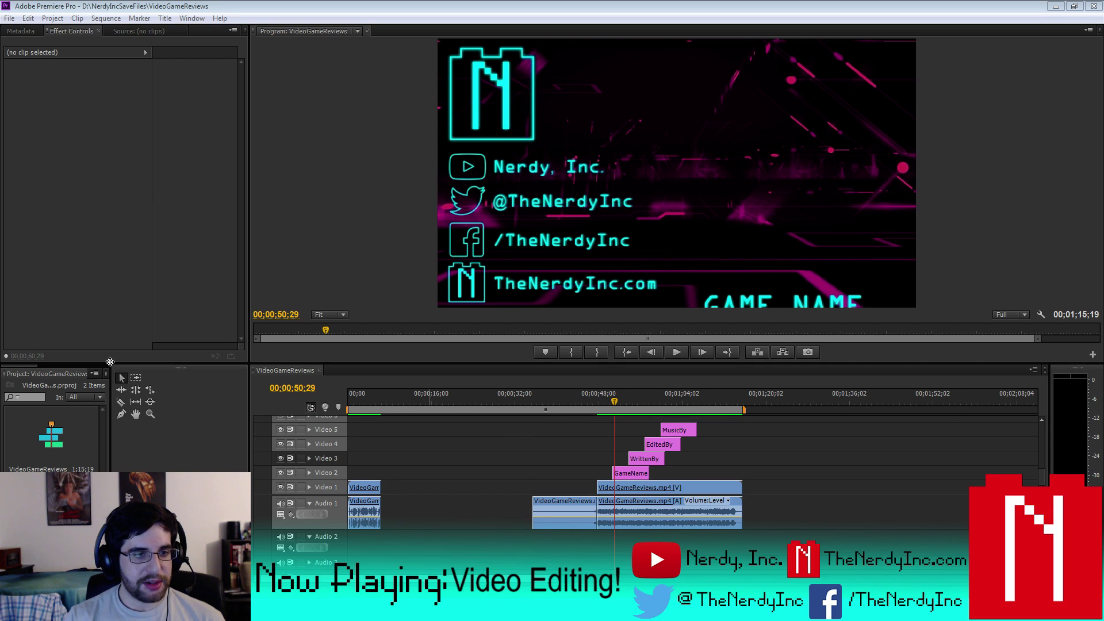
- Widen the Project and Effect Controls panels and save the VideoGameReviews project
left_click_drag(110, 361, 347, 382)
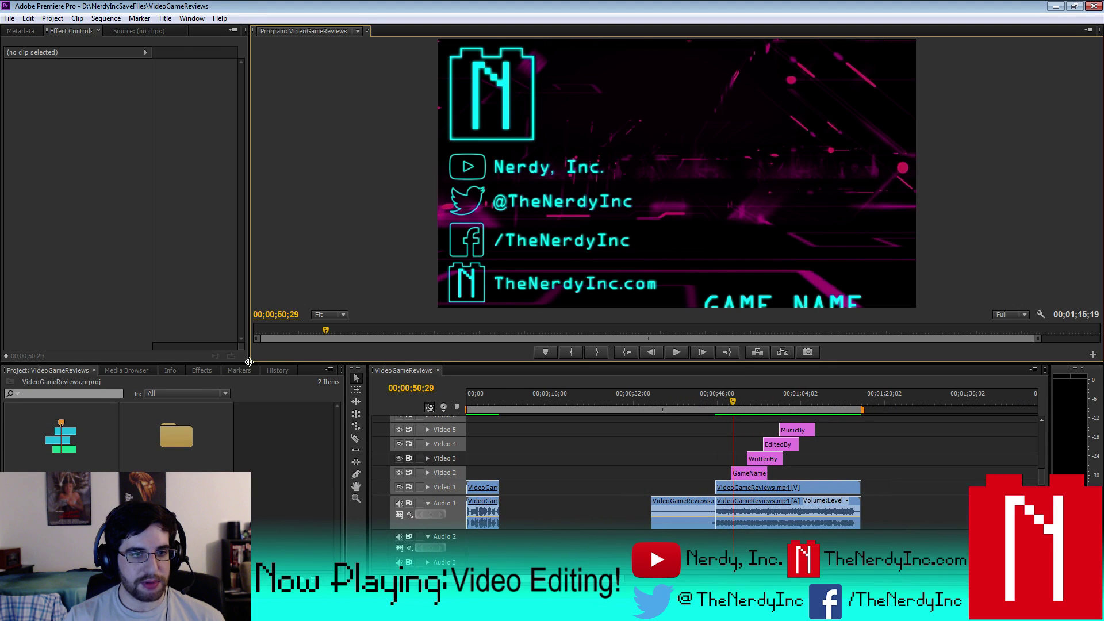
left_click_drag(249, 361, 349, 371)
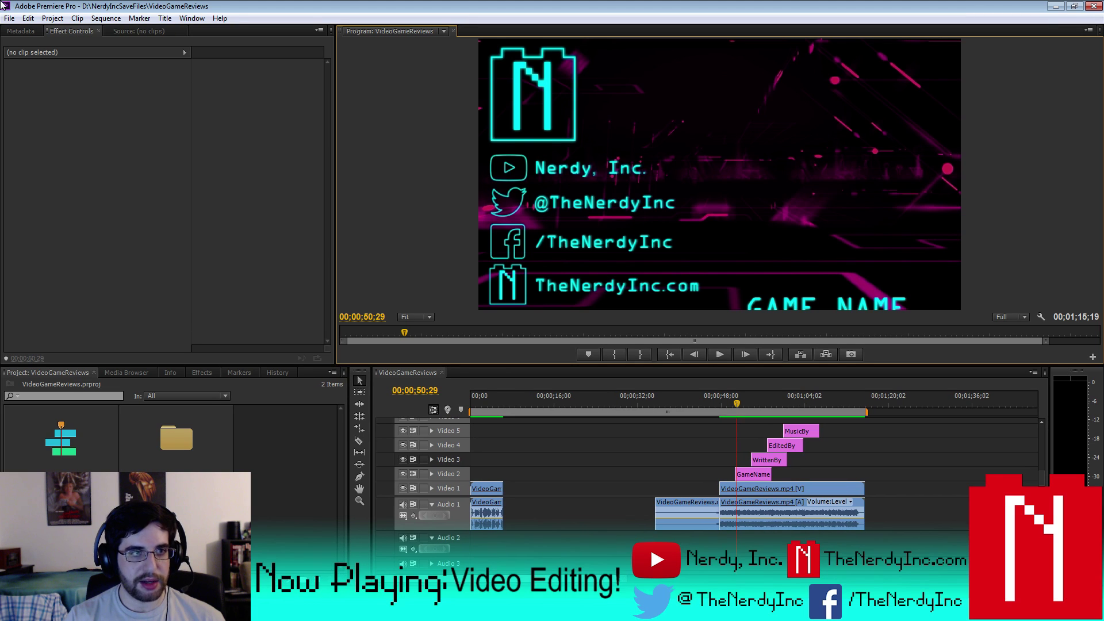
left_click(9, 20)
left_click(29, 114)
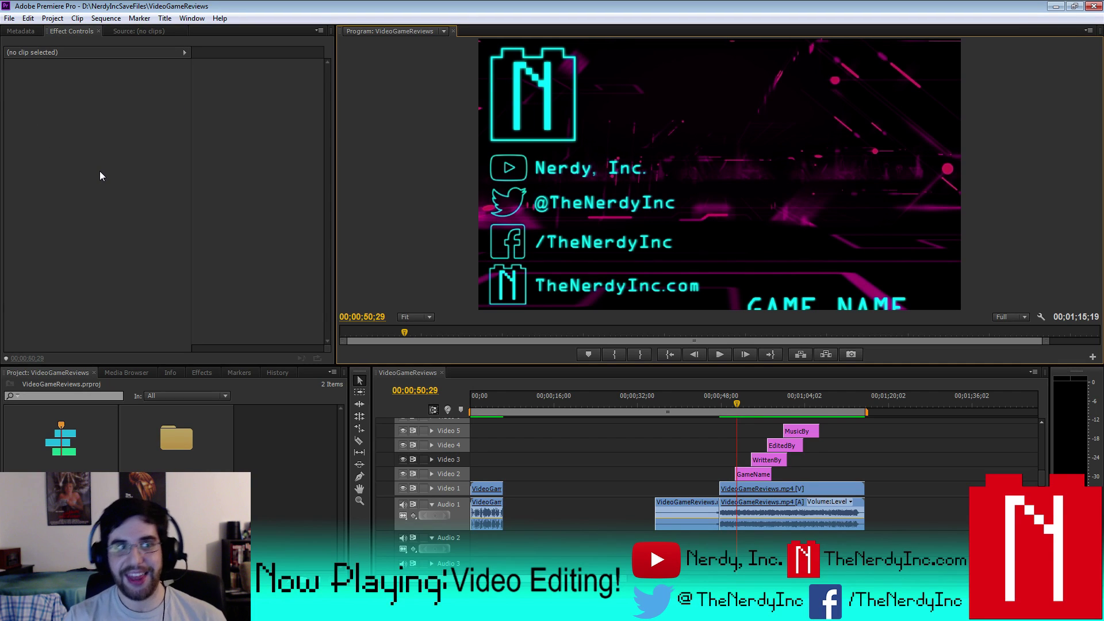
- Create a new Premiere project named LootCrate
left_click(10, 19)
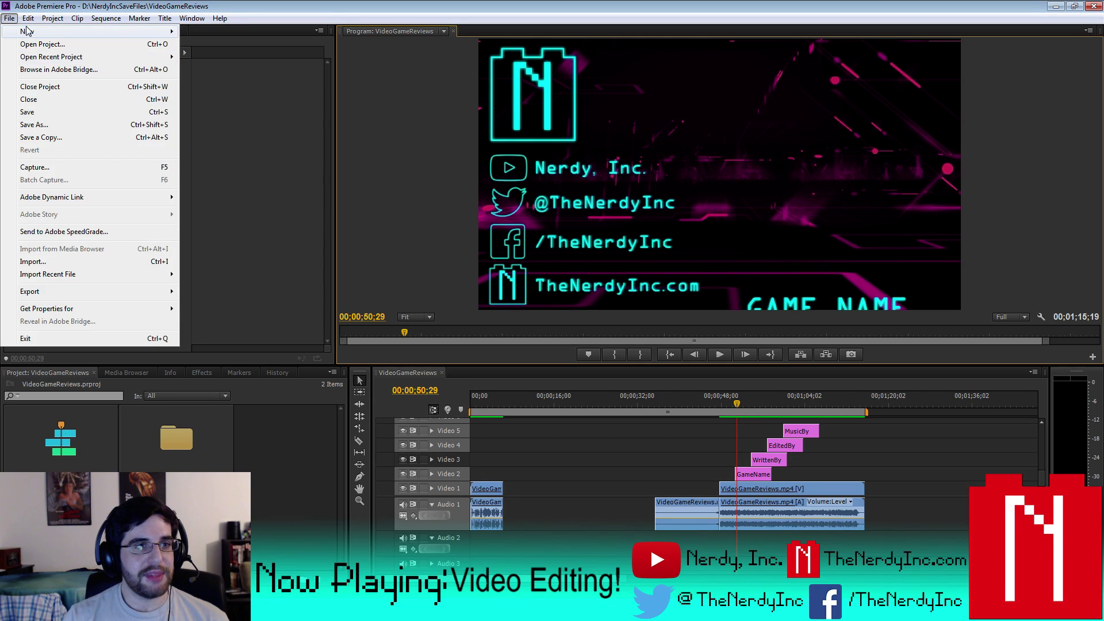
mouse_move(87, 32)
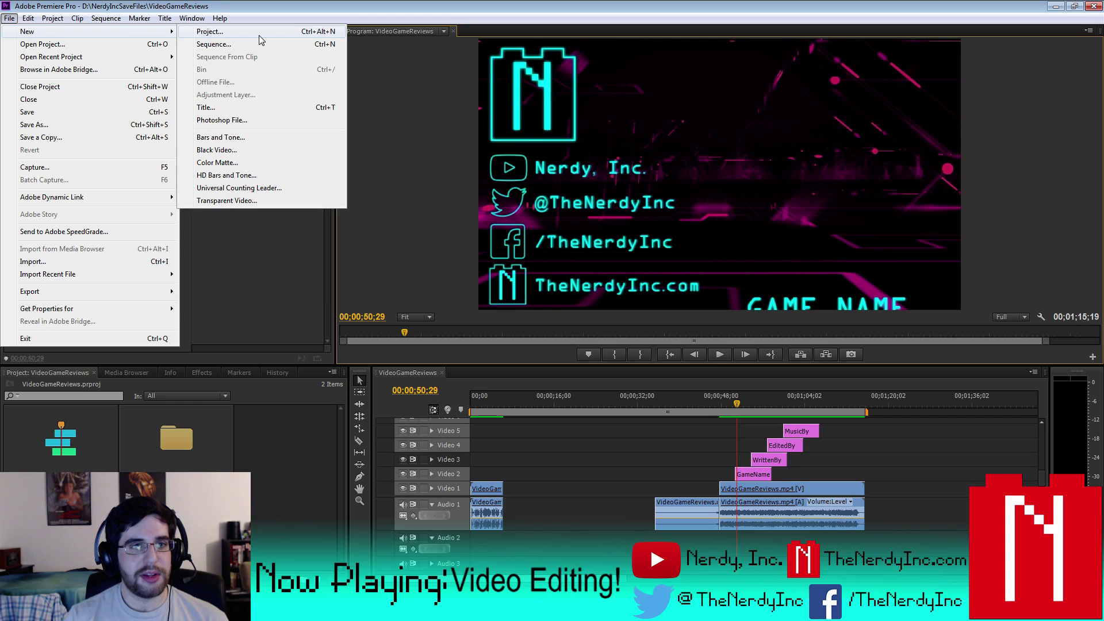
left_click(259, 36)
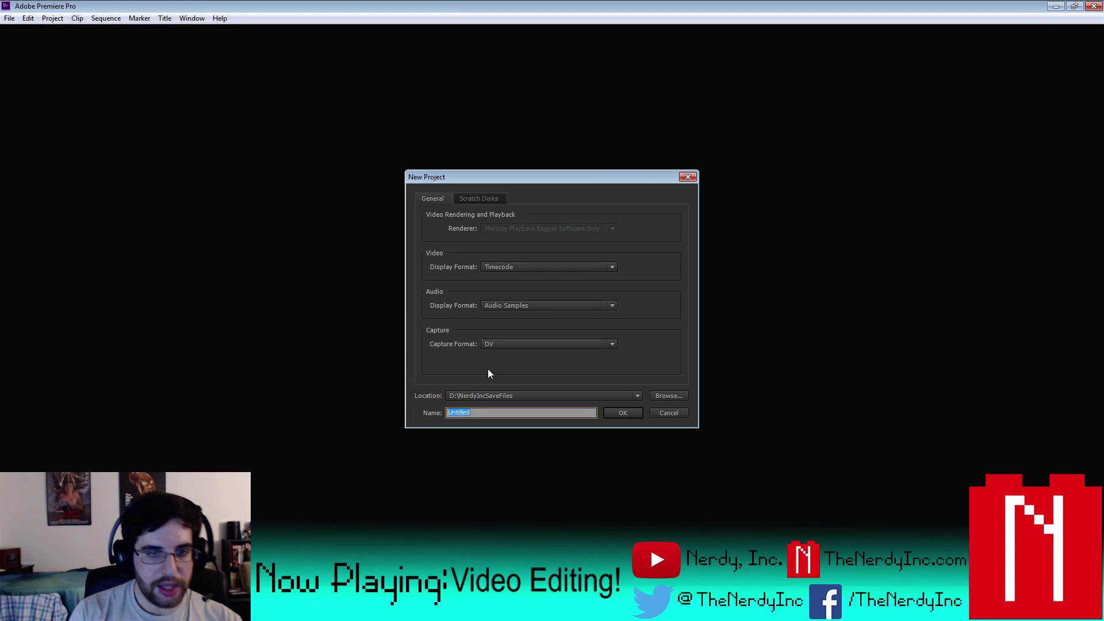
type("LootC")
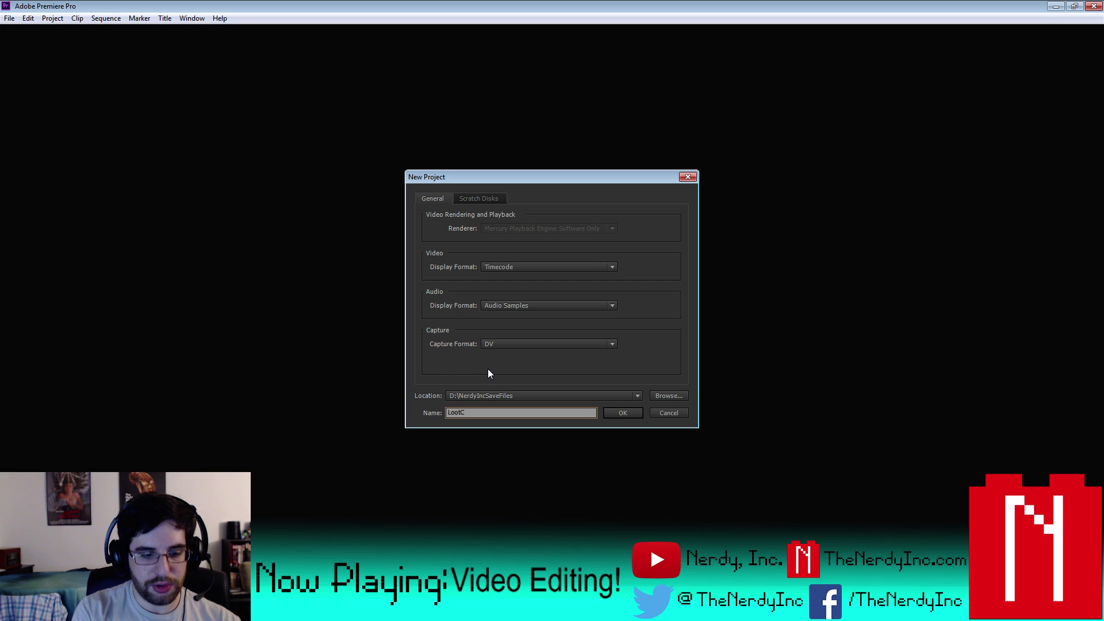
type("rate")
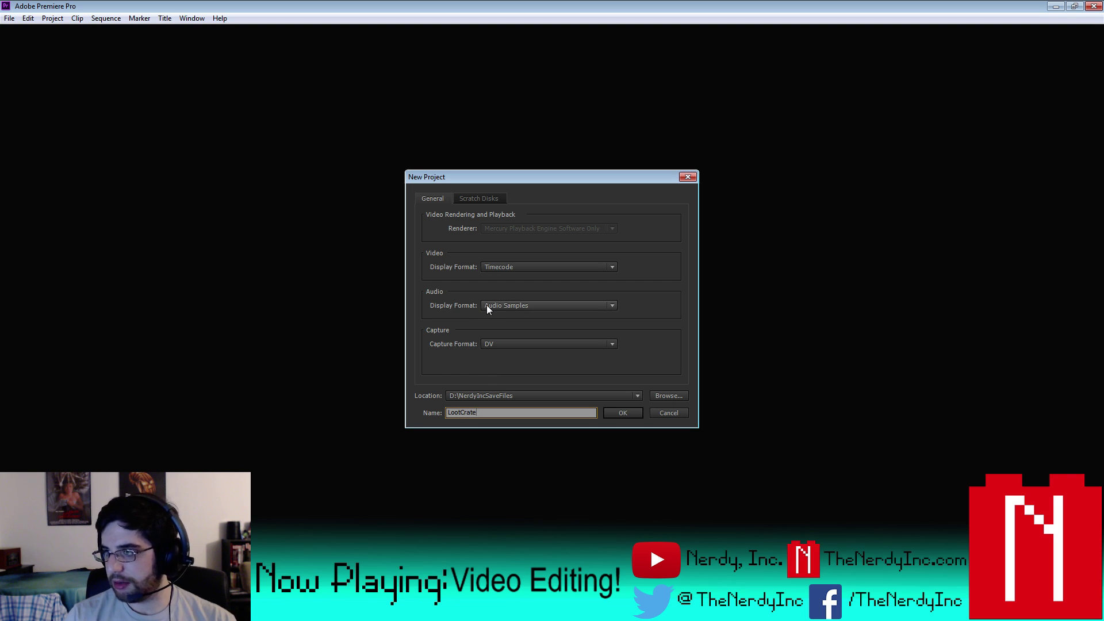
left_click(620, 412)
- Give the new sequence the P2 1080i/1080p 60Hz DVCPROHD editing mode and name it LootCrate
left_click(448, 124)
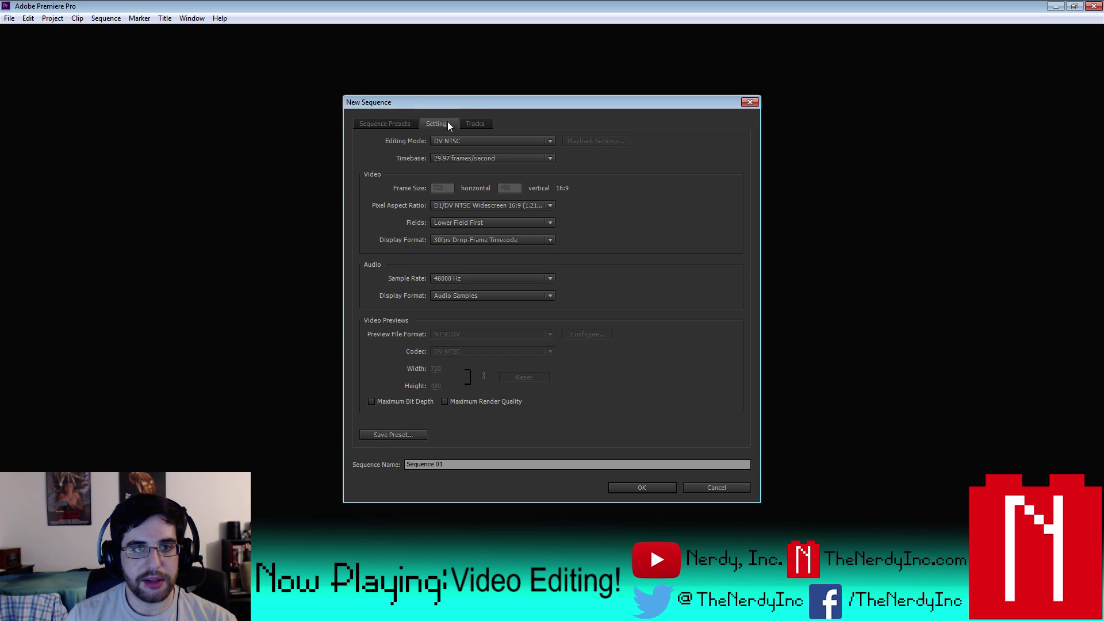
left_click(547, 143)
left_click(499, 217)
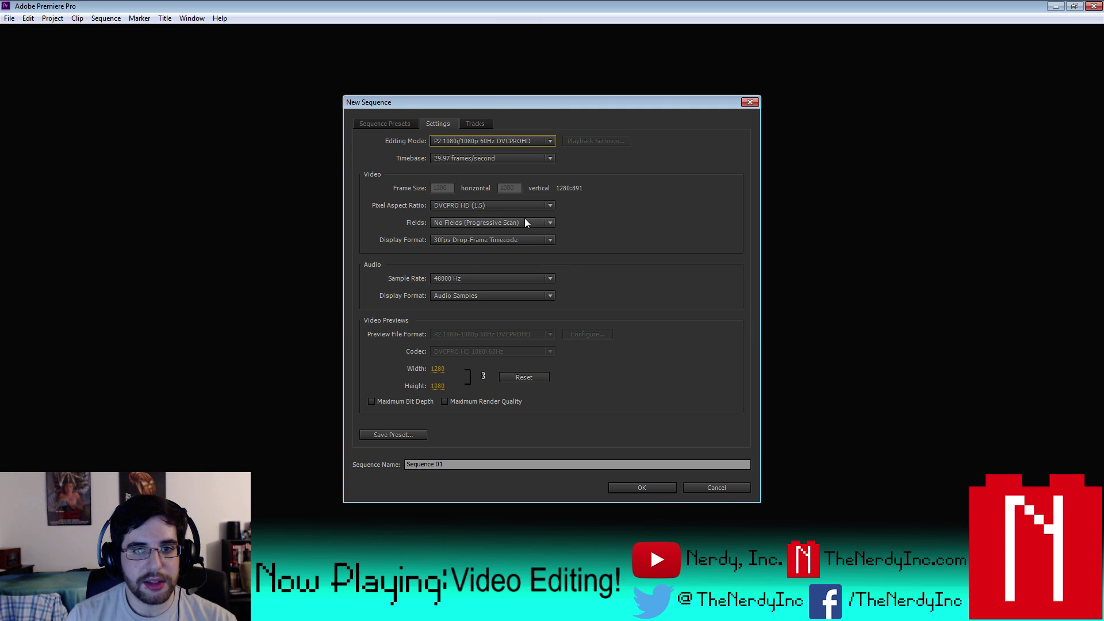
left_click(518, 464)
type("LootCrate")
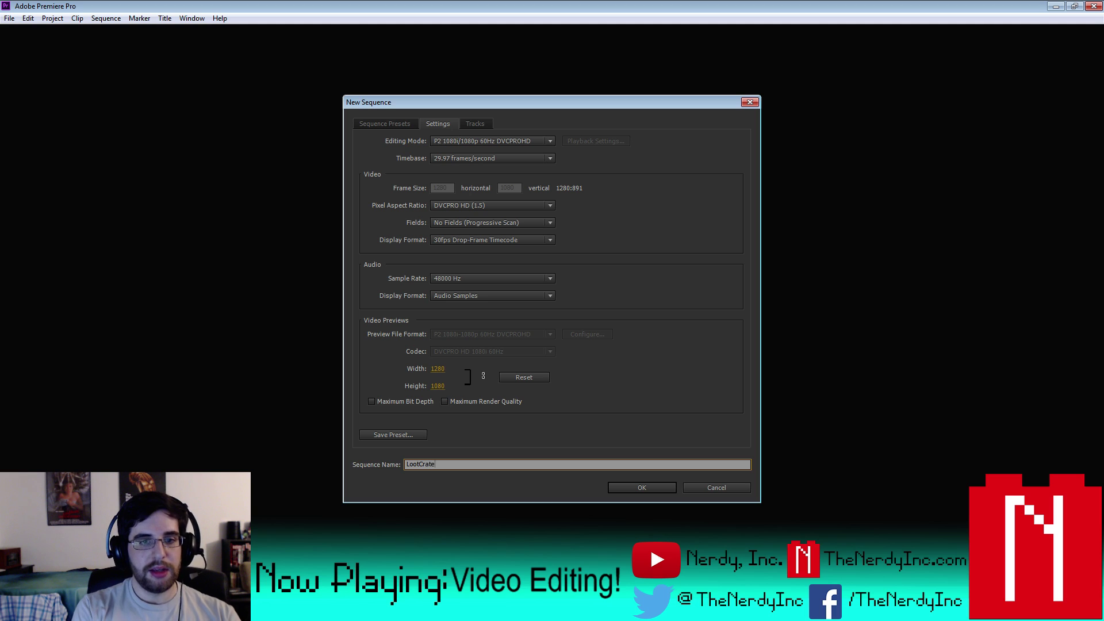
key("Return")
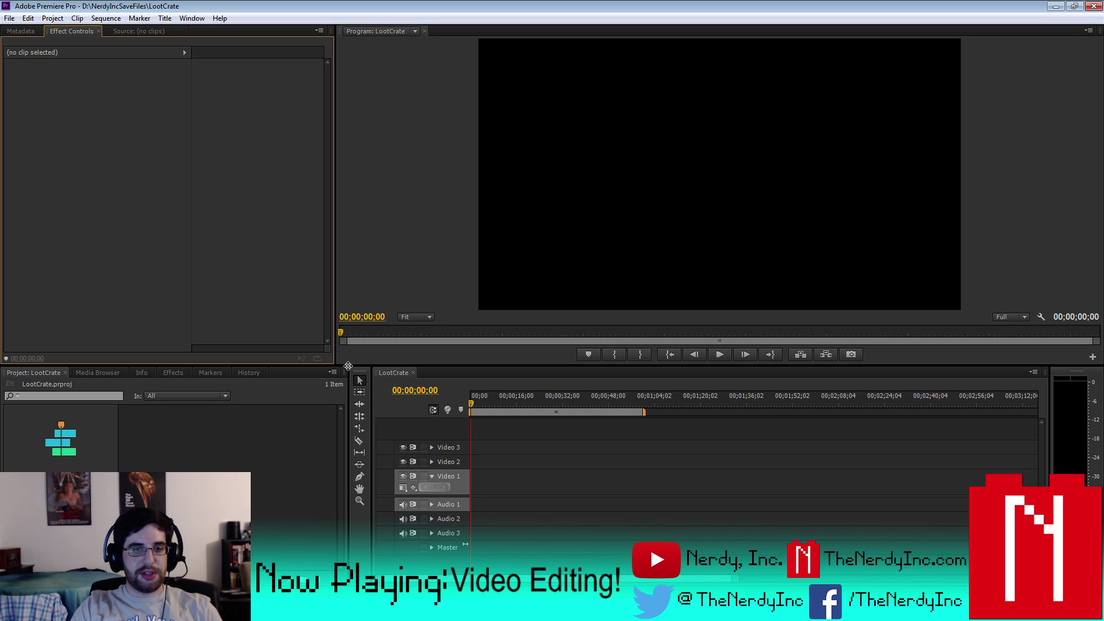
- Widen the tools area and bring up the Import window for the unboxing MP4 clips
left_click_drag(346, 366, 334, 366)
right_click(220, 417)
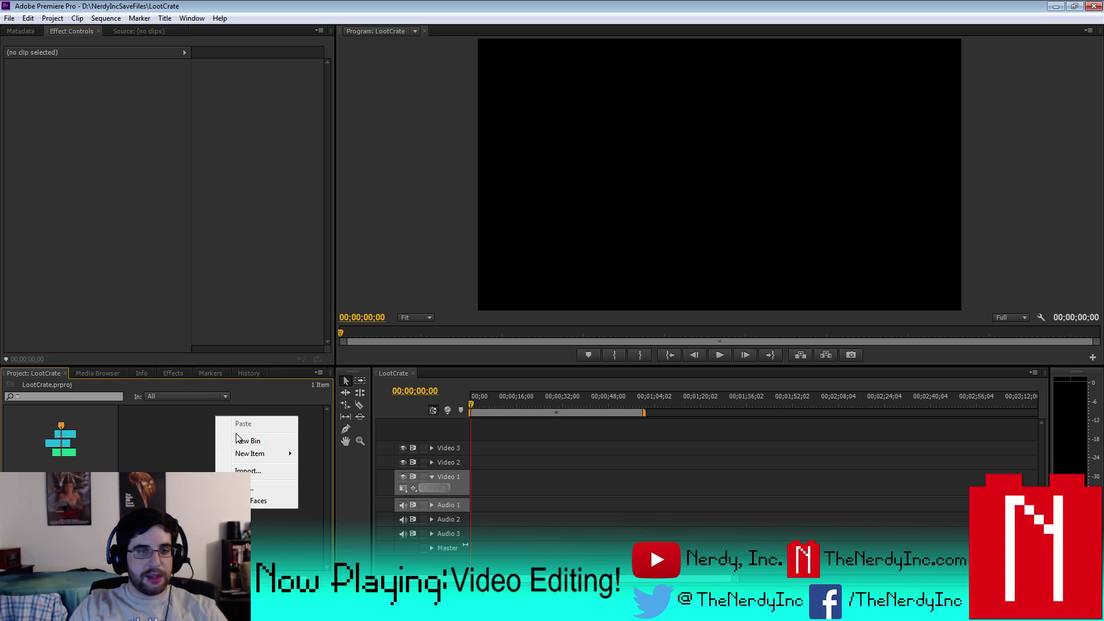
left_click(253, 471)
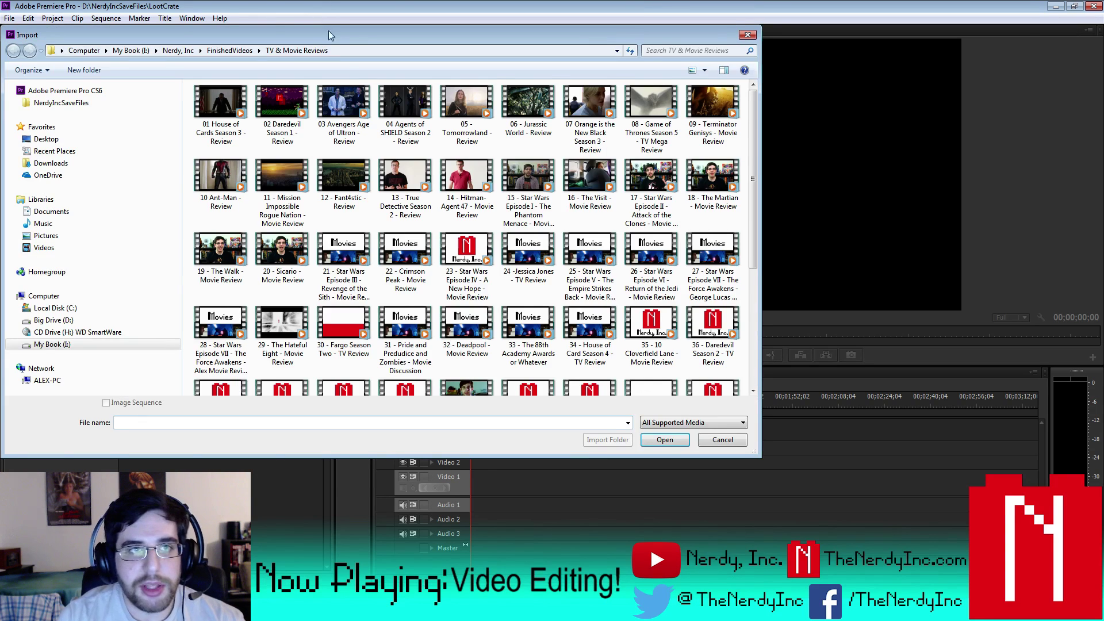
left_click_drag(331, 35, 1103, 37)
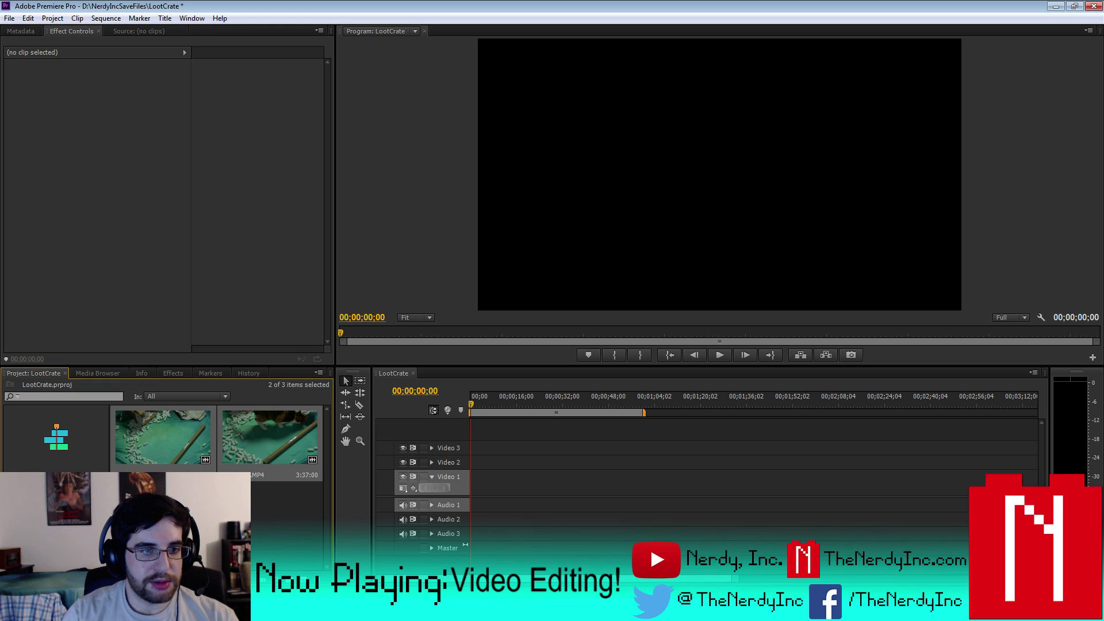
- Place P1060314.MP4 at the start of Video 1, scale it to frame size, and delete its audio
left_click_drag(180, 446, 468, 485)
left_click(619, 325)
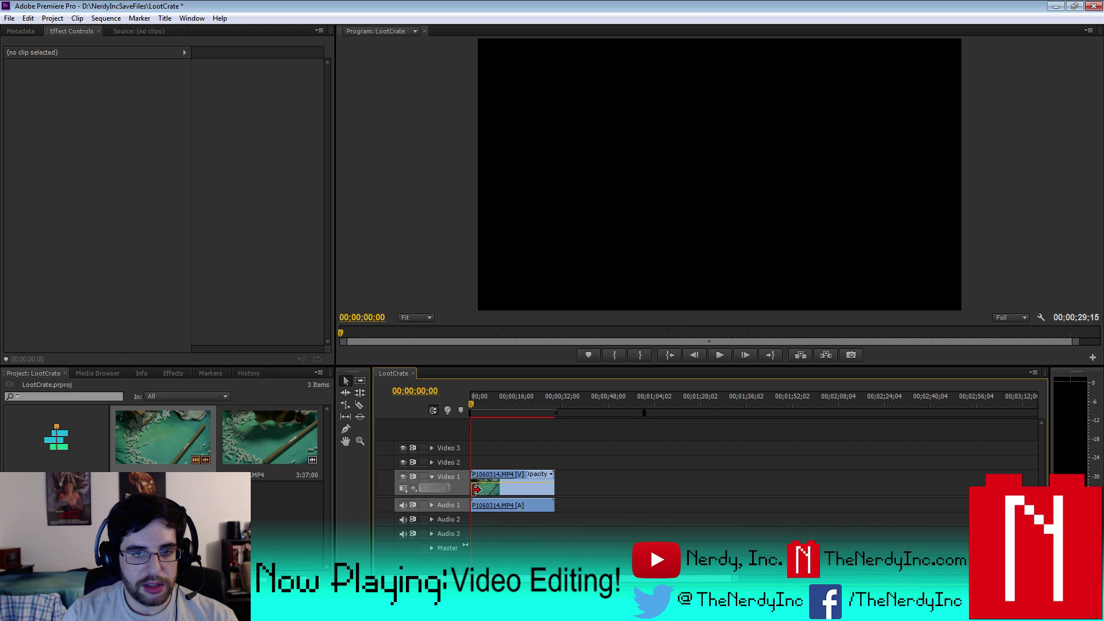
left_click(510, 404)
right_click(525, 487)
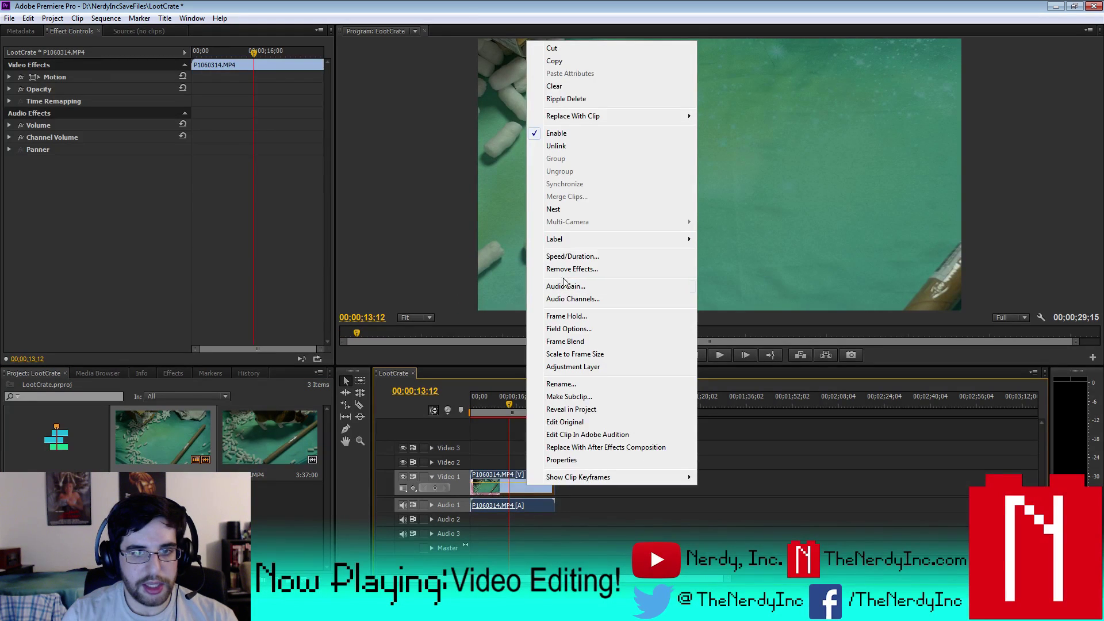
left_click(598, 354)
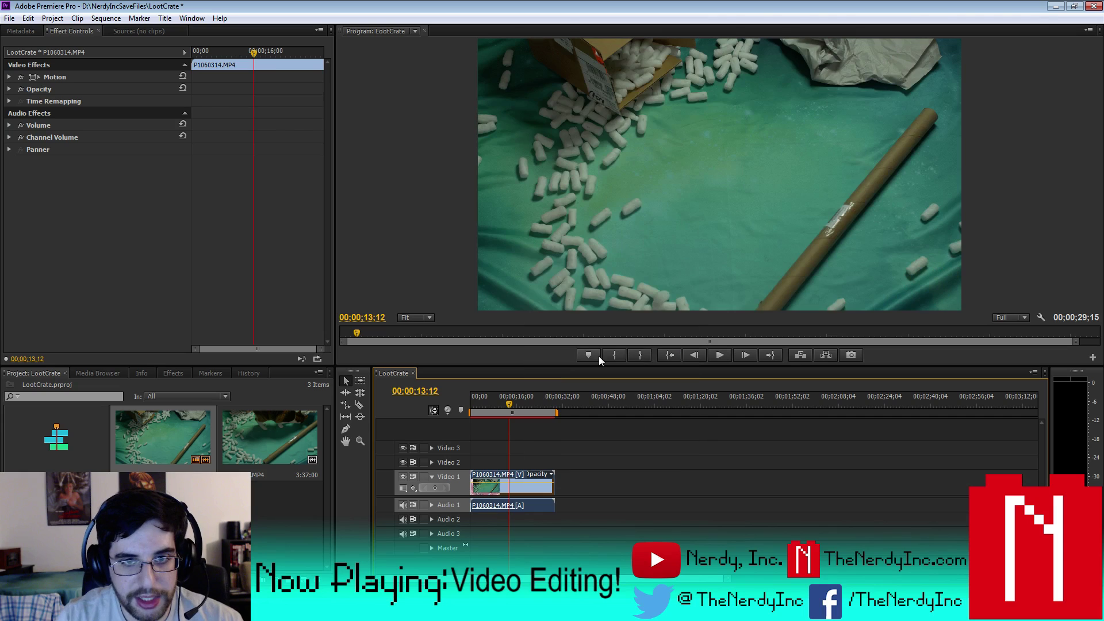
right_click(519, 488)
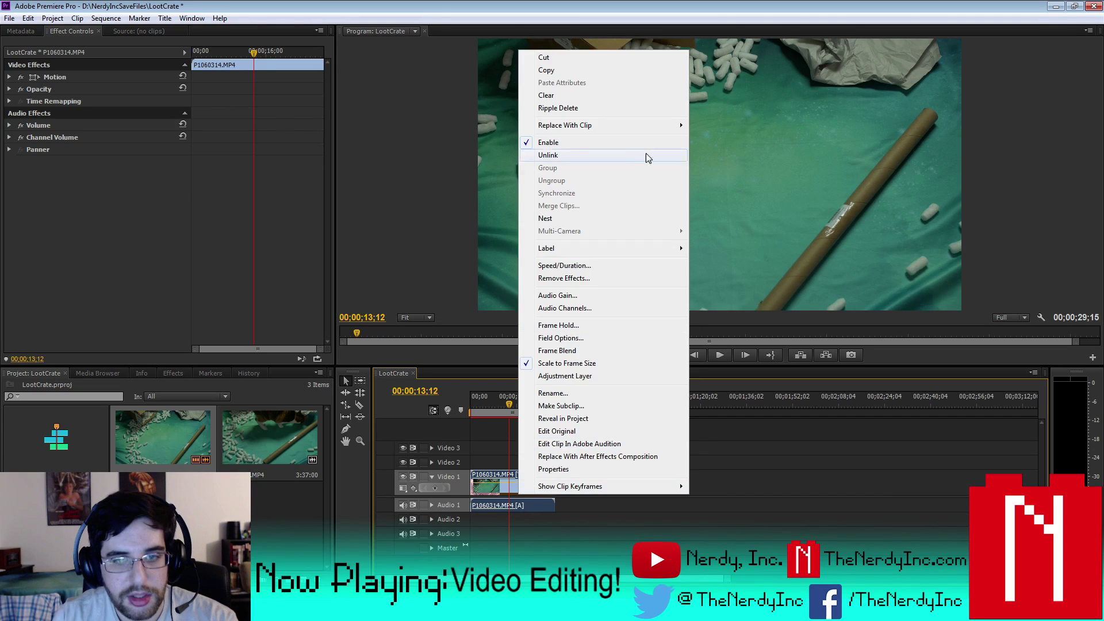
left_click(595, 155)
left_click(524, 505)
key("Delete")
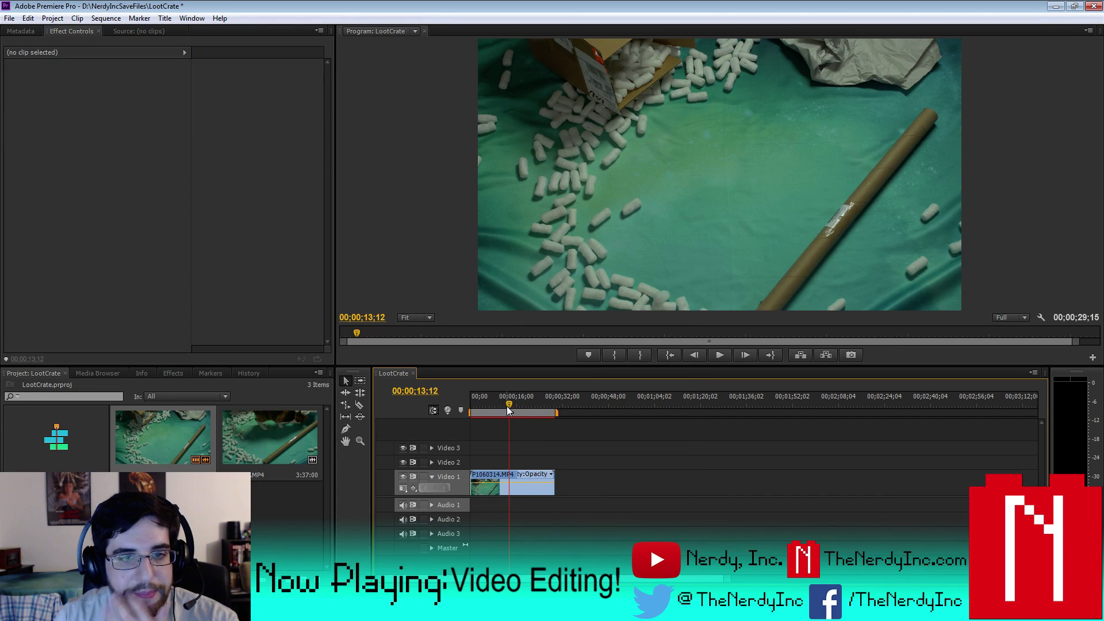
mouse_move(508, 402)
left_mouse_down()
mouse_move(544, 405)
mouse_move(500, 405)
left_mouse_up()
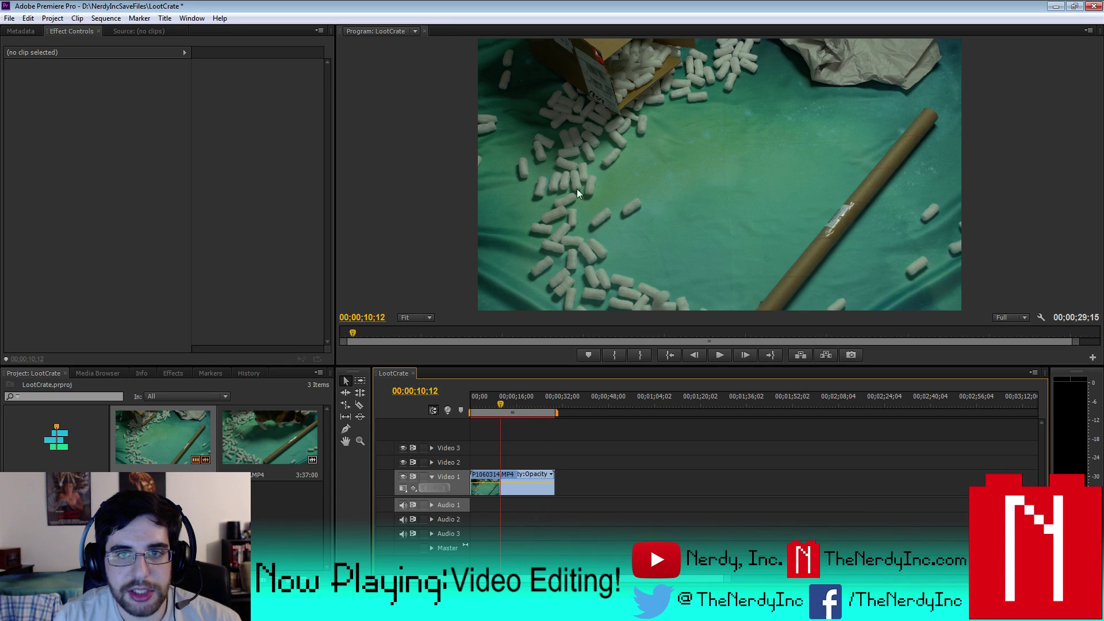
- Add P1060315.MP4 after it, delete its unlinked audio, and scale it to frame size
left_click_drag(270, 431, 636, 494)
right_click(637, 494)
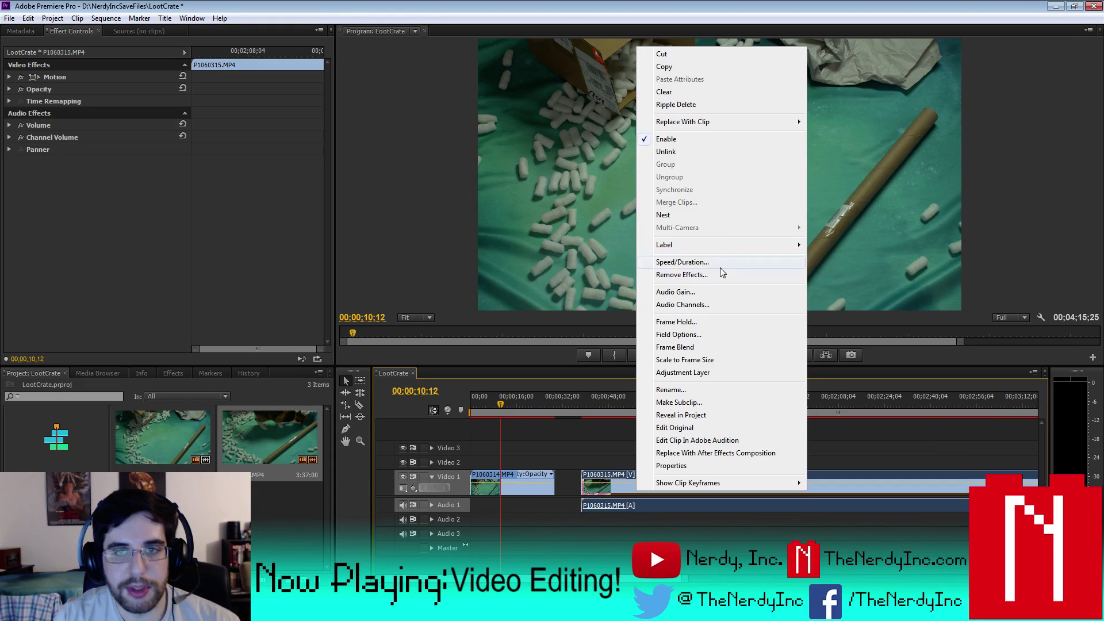
left_click(690, 153)
left_click(644, 507)
key("Delete")
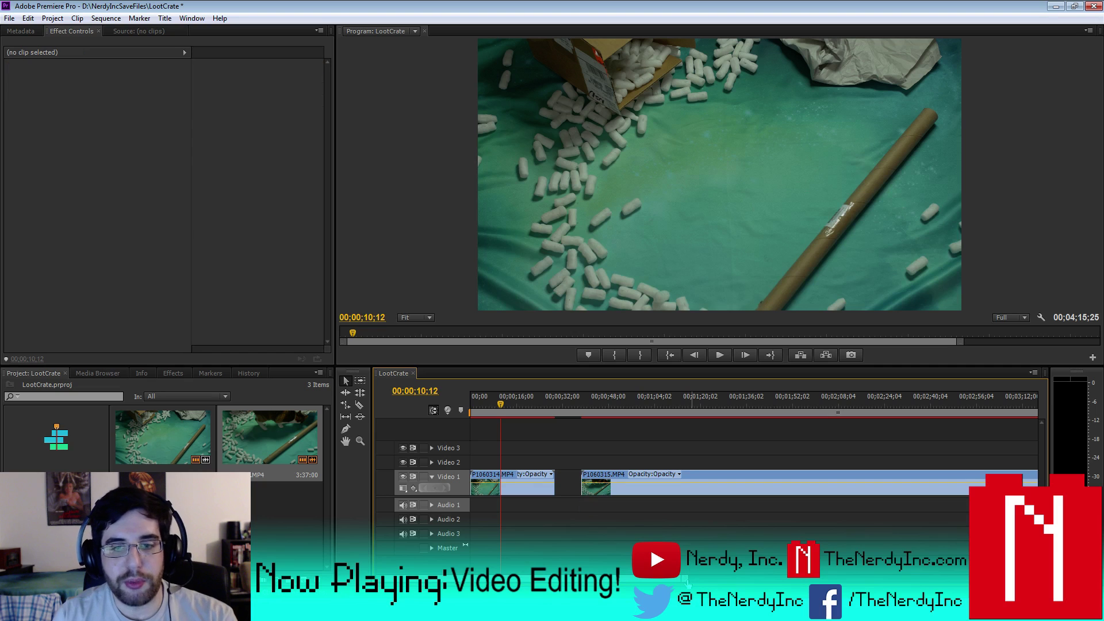
scroll(719, 485, "down", 3)
left_click(671, 403)
left_click(678, 487)
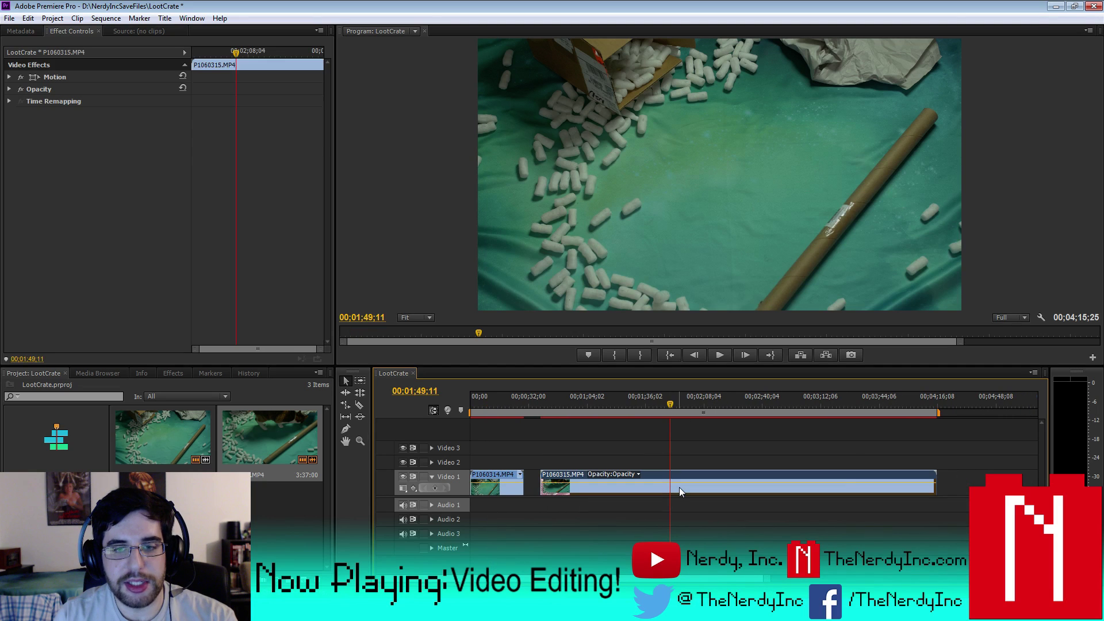
right_click(678, 488)
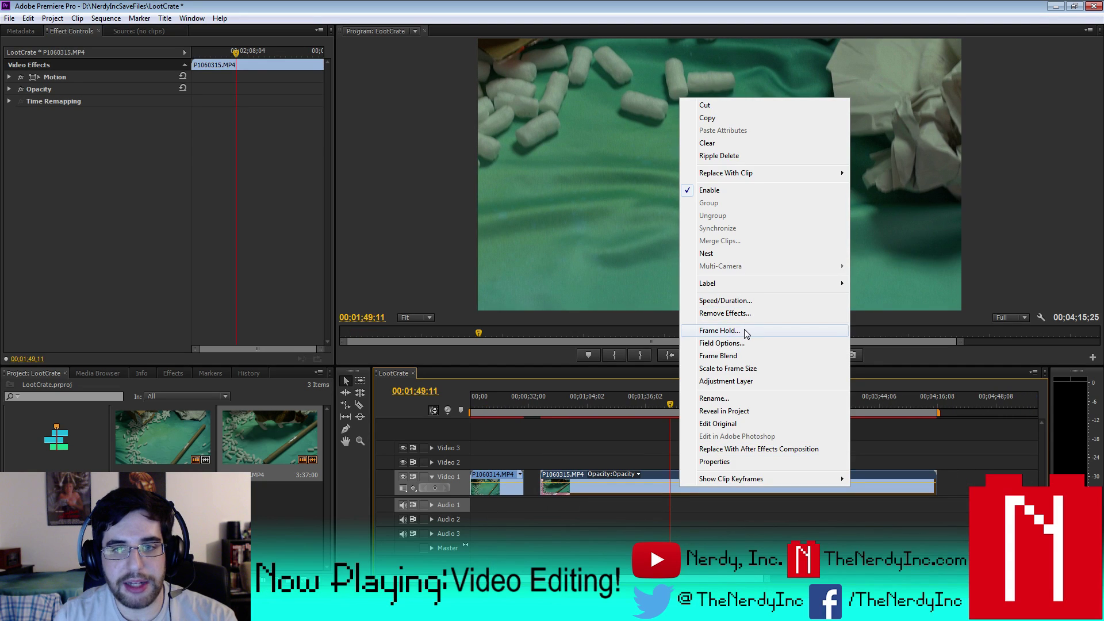
left_click(738, 368)
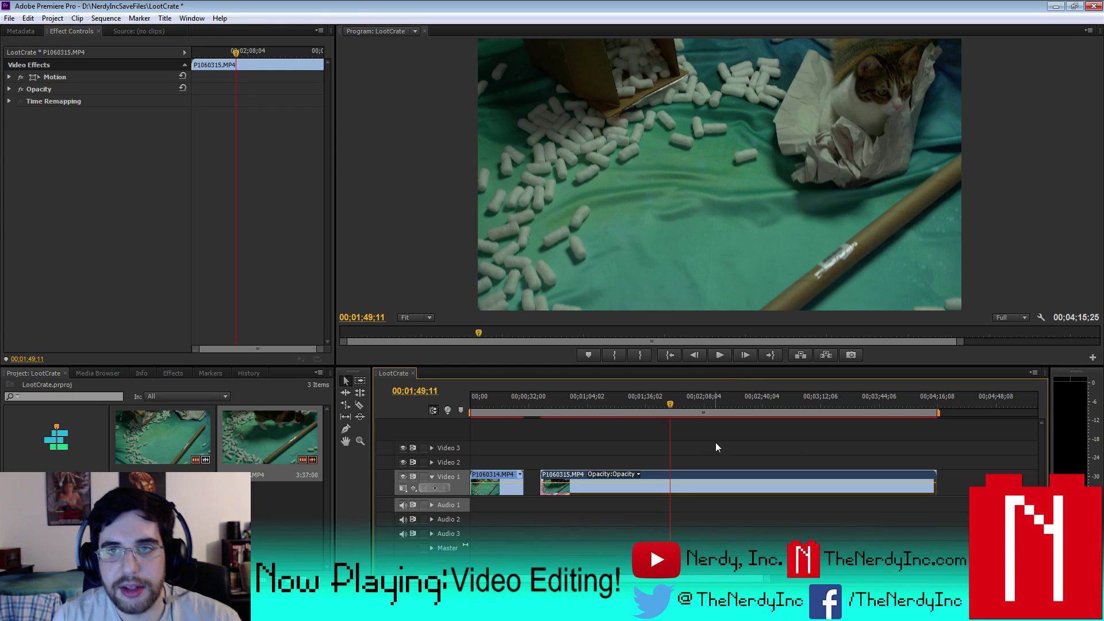
- Narrow the work area to a short span starting at 00;02;44;13
left_click_drag(674, 405, 784, 418)
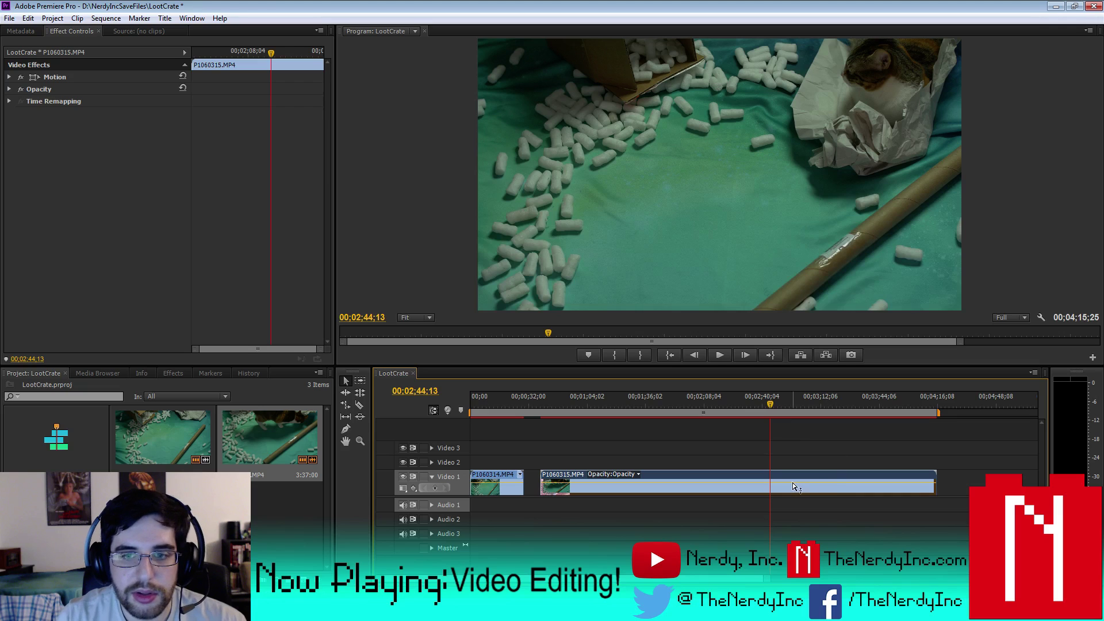
left_click_drag(470, 413, 769, 413)
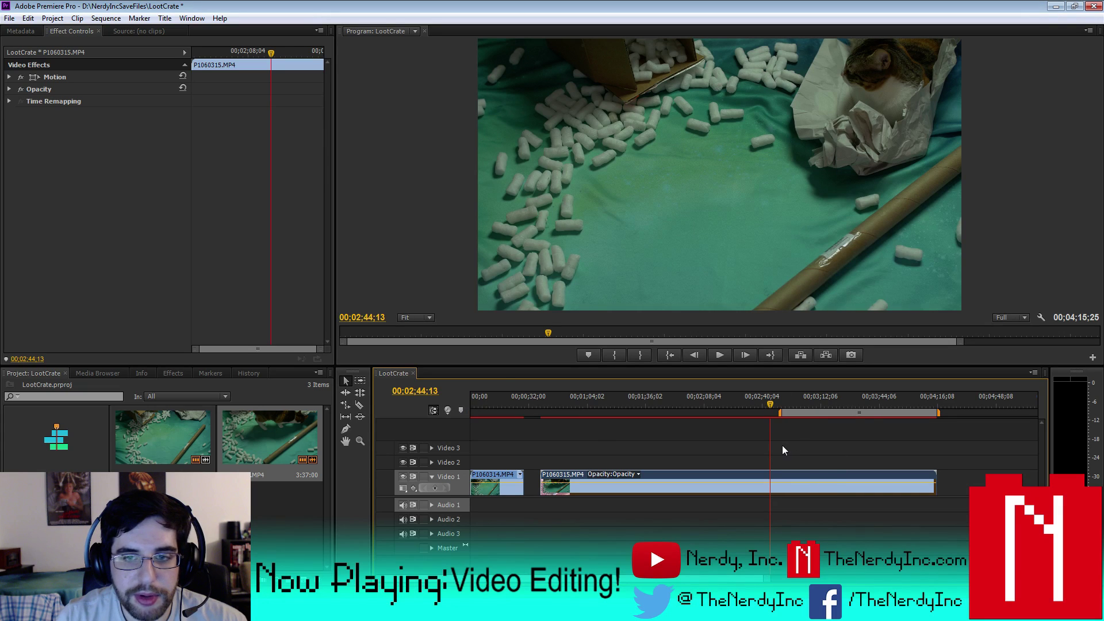
left_click_drag(938, 412, 803, 419)
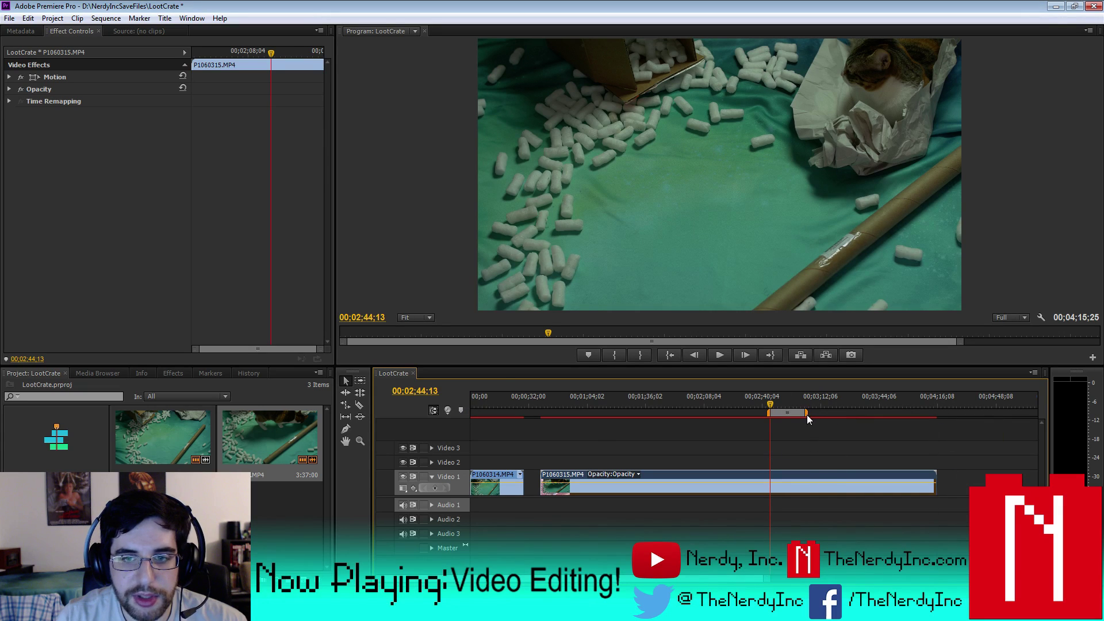
- Call up the import window to bring more media into the project
right_click(120, 545)
key("Escape")
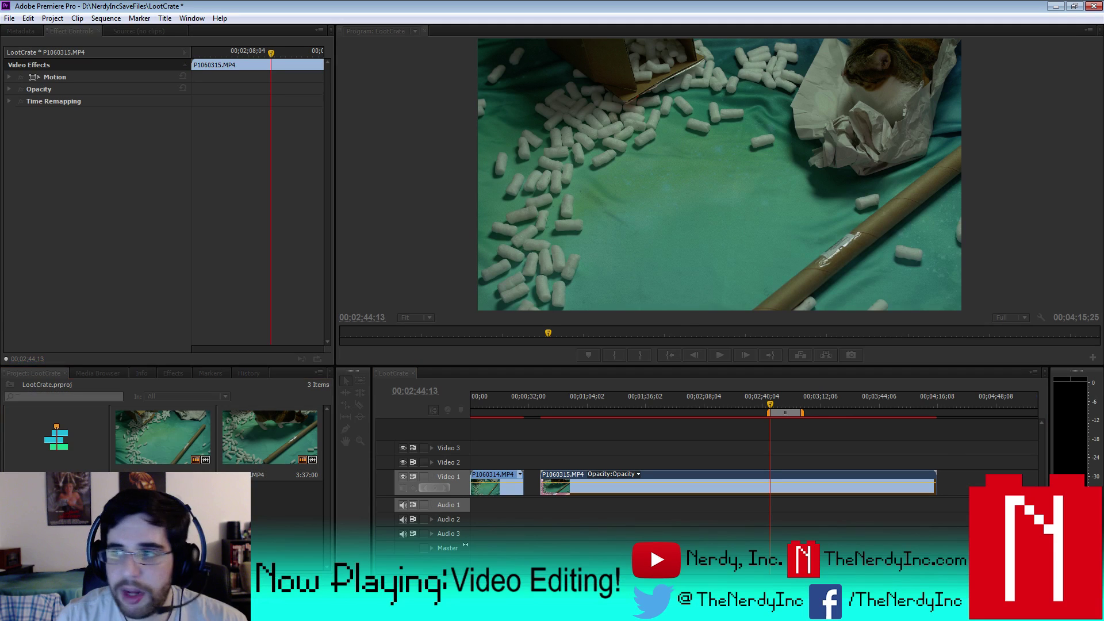
key("ctrl+m")
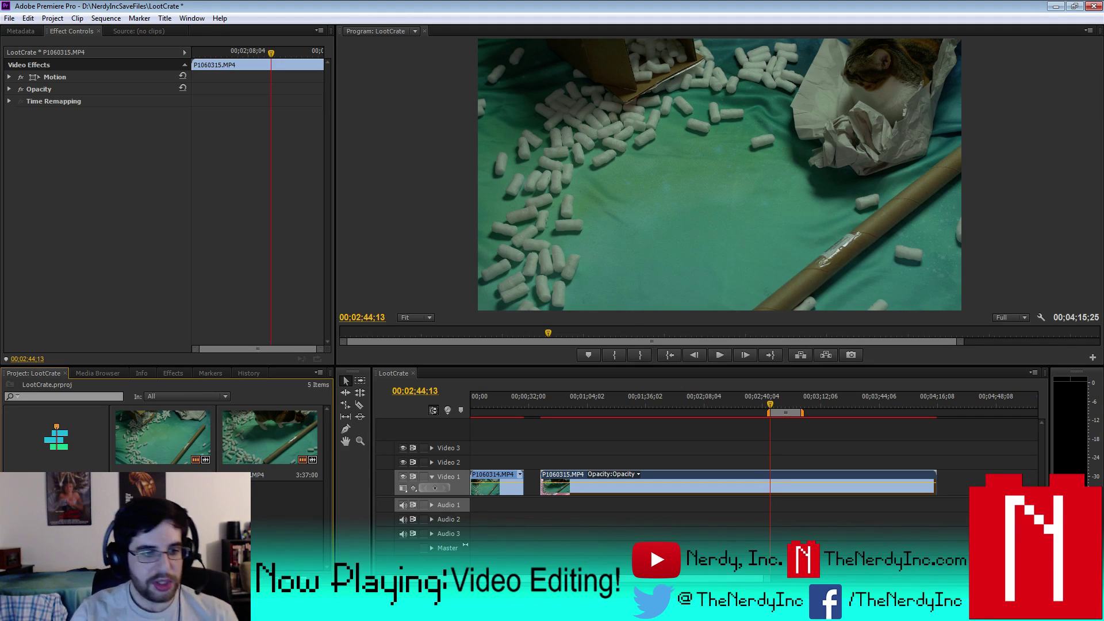
- Extend the work area end slightly, remove the test Blip Stream Long.wav clip, and render the entire work area
left_click_drag(779, 498, 779, 506)
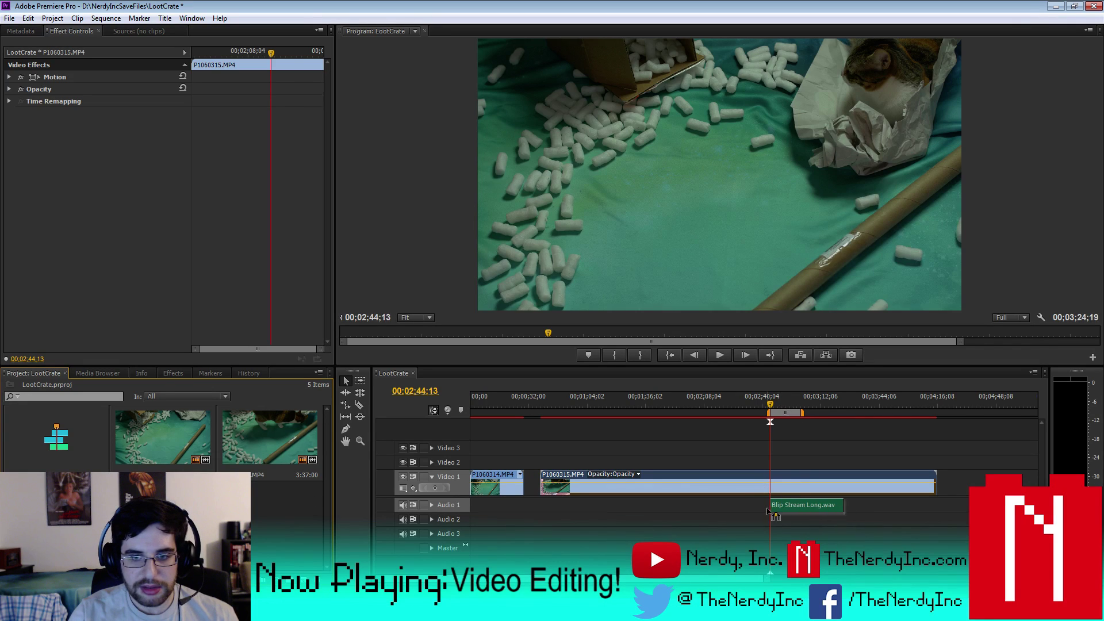
left_click_drag(803, 413, 845, 415)
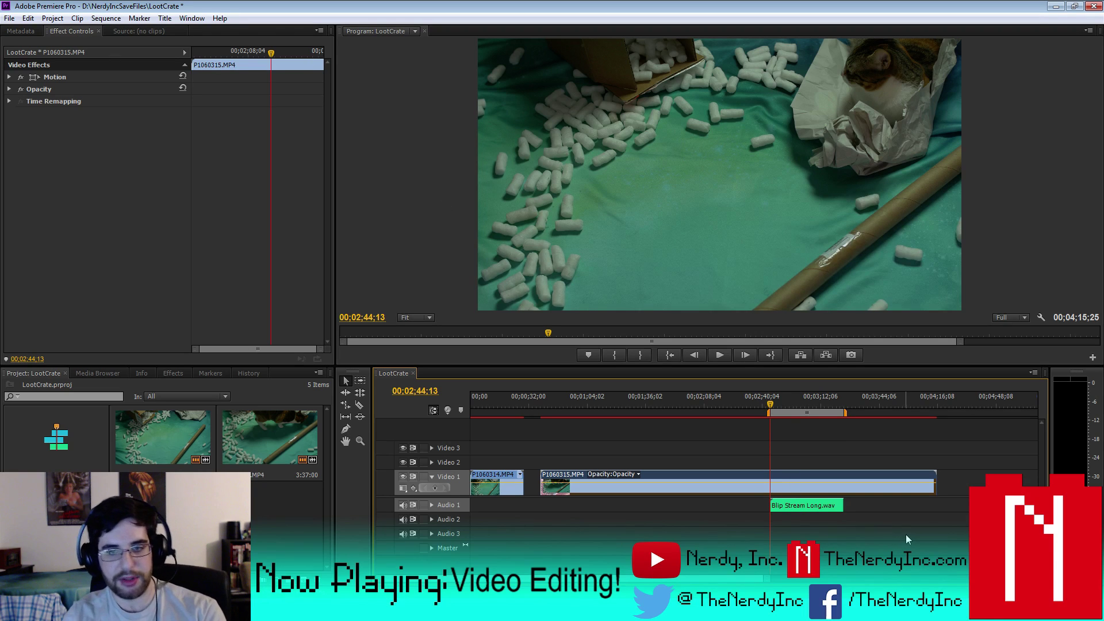
left_click(807, 505)
key("Delete")
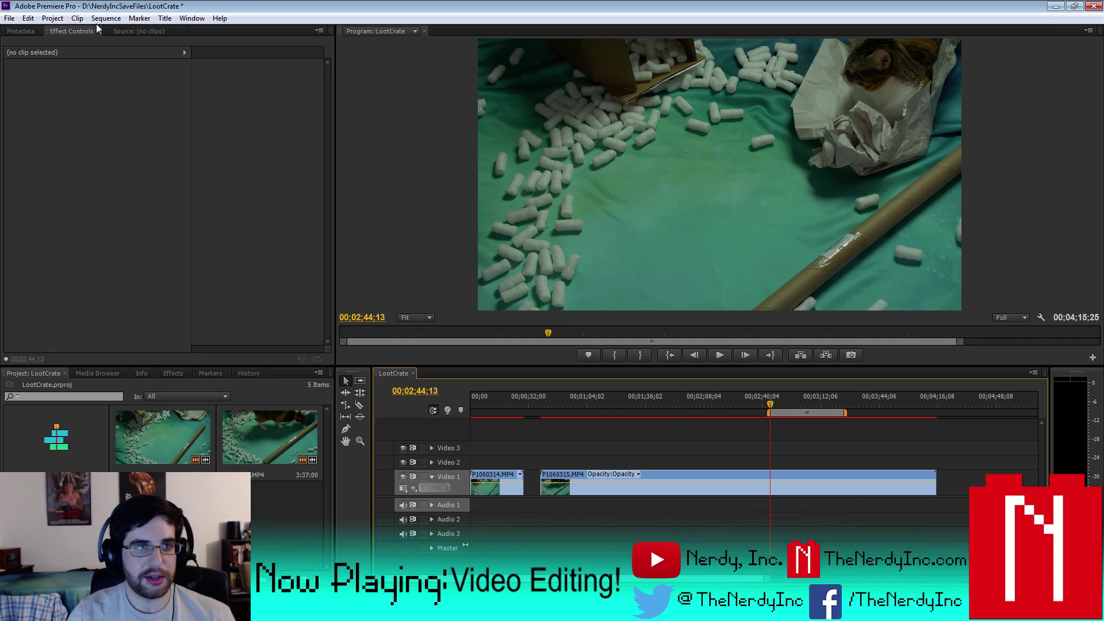
left_click(105, 18)
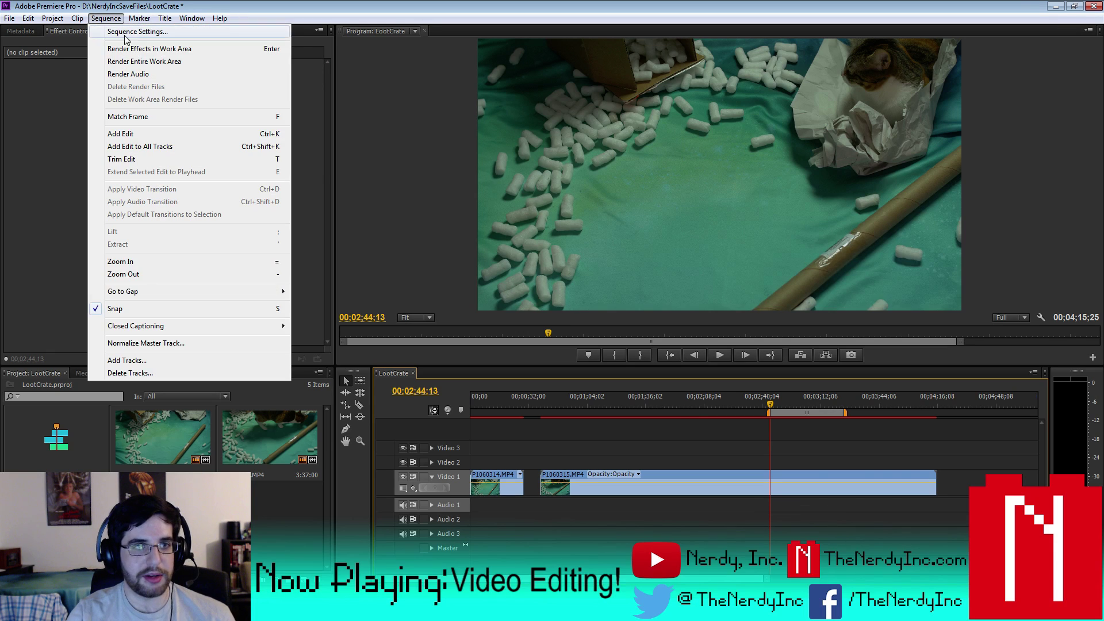
left_click(150, 61)
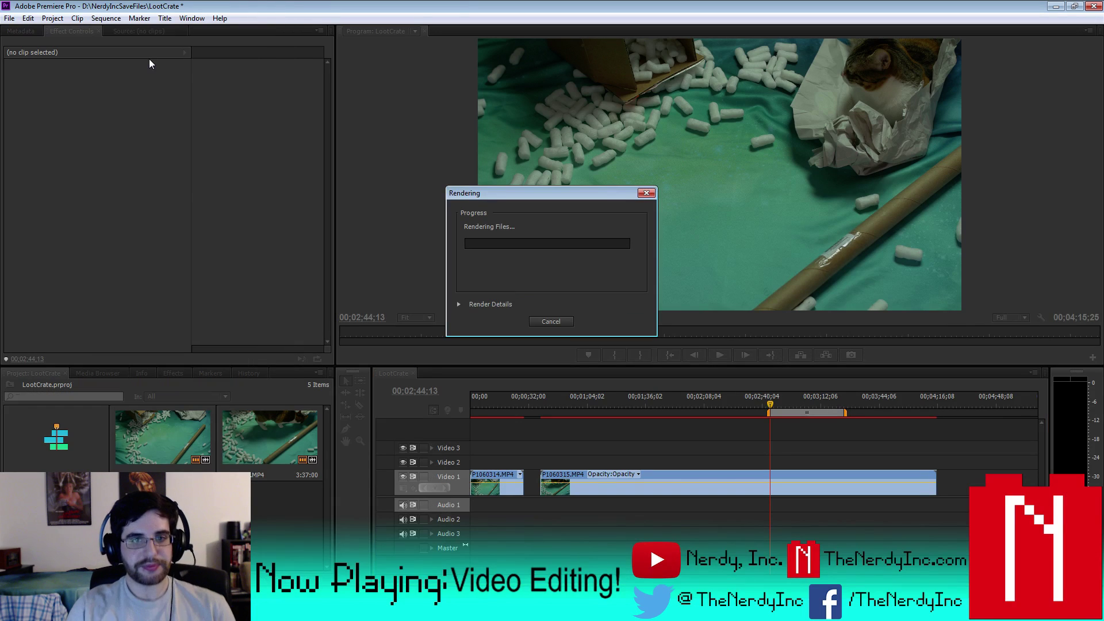
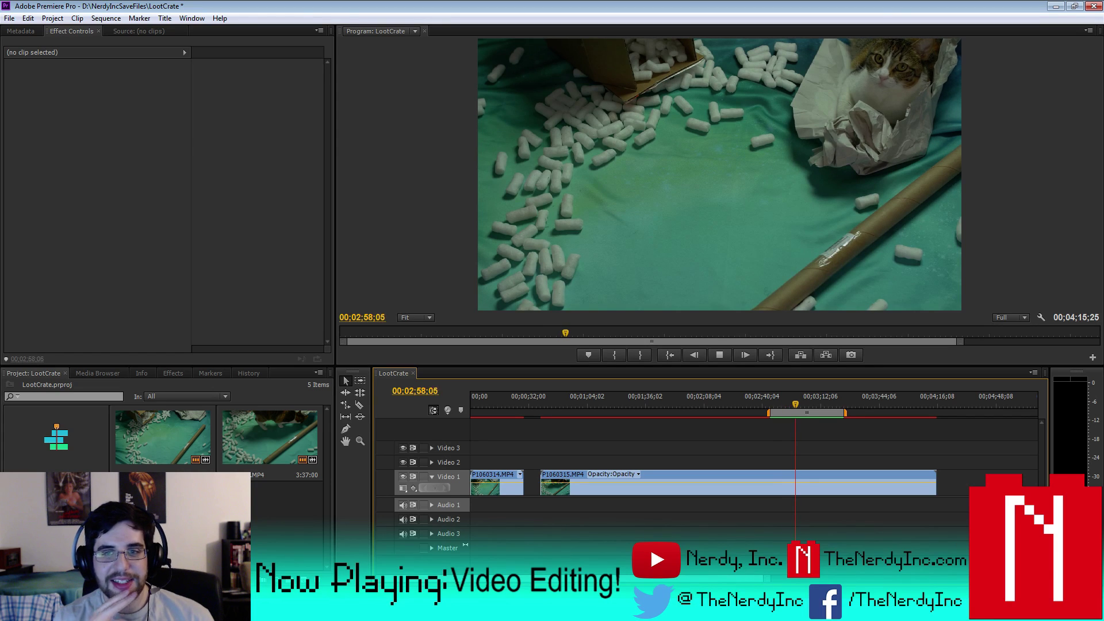
- Stop the cat footage playback, save the LootCrate project, and park the playhead at 03;24;09
left_click(885, 426)
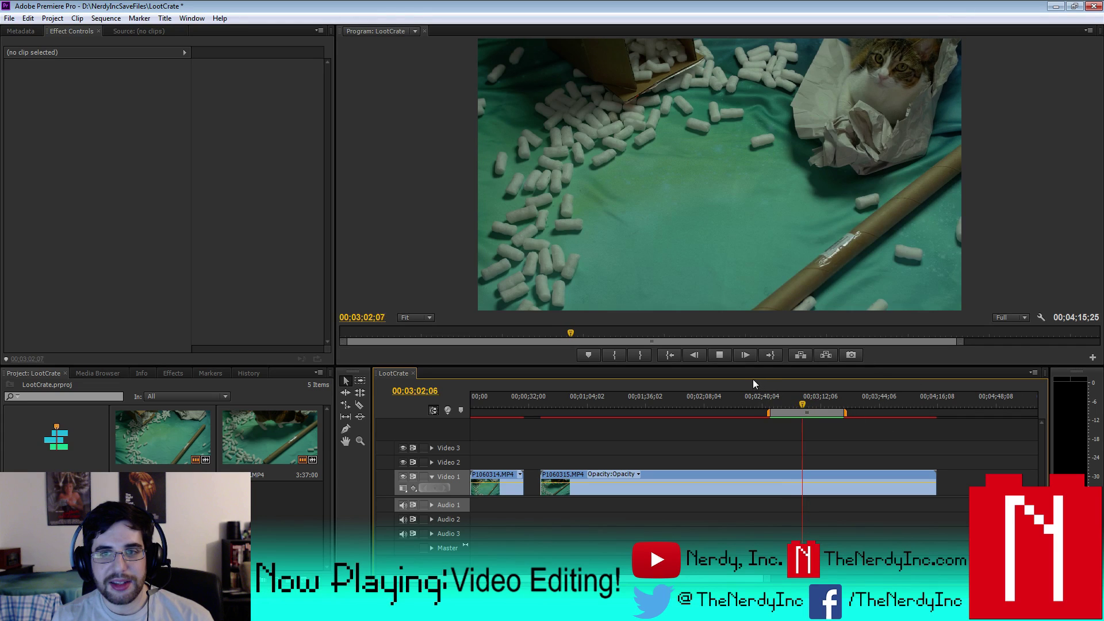
left_click(723, 354)
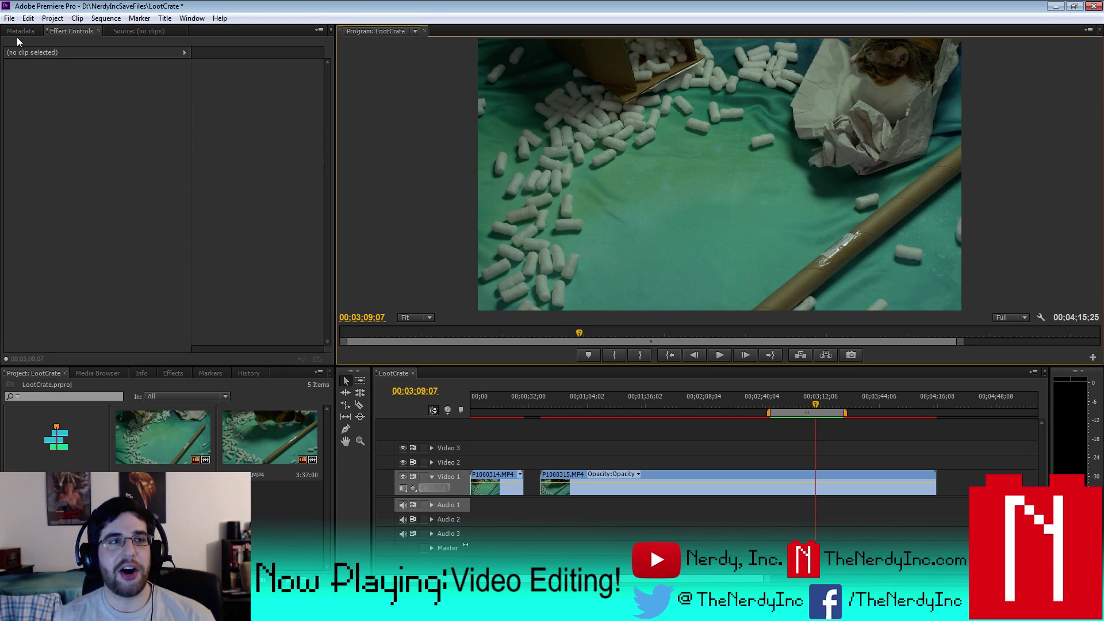
left_click(10, 18)
left_click(27, 112)
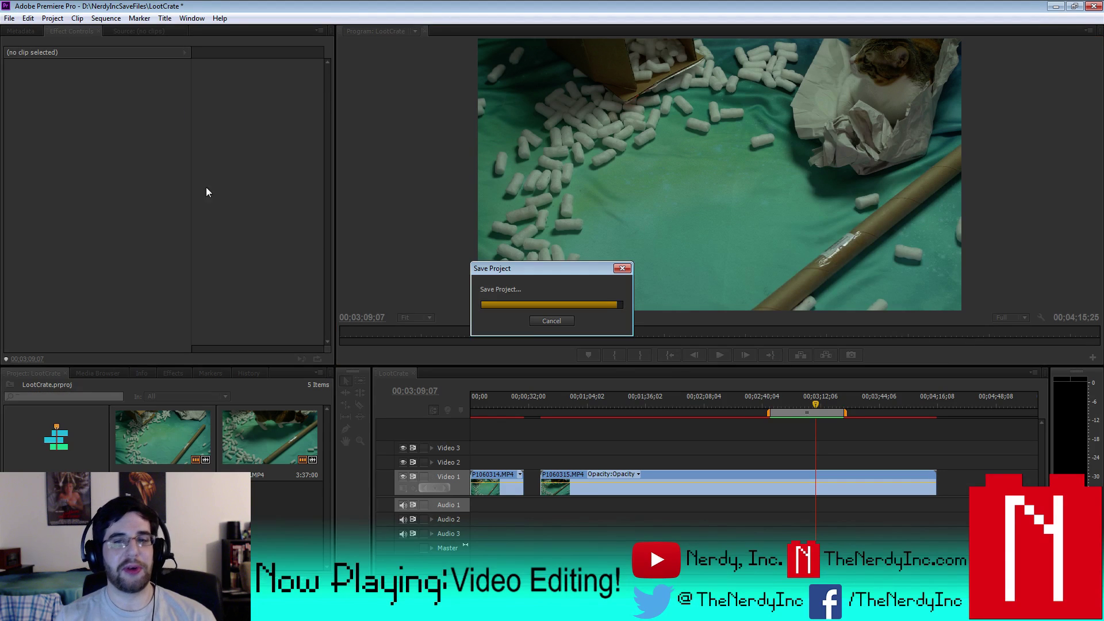
left_click_drag(814, 410, 847, 406)
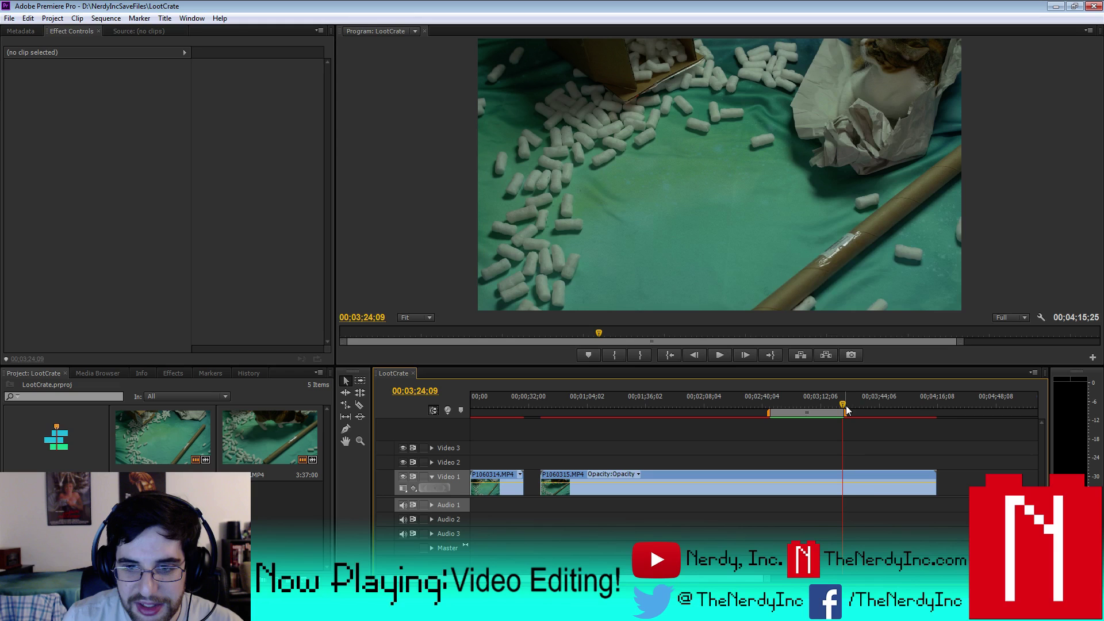
left_click(866, 479)
- Trim P1060315.MP4 to its 02;44;07–03;24;09 stretch with Ctrl+K cuts, deleting both ends
key("ctrl+k")
left_click(865, 478)
key("Delete")
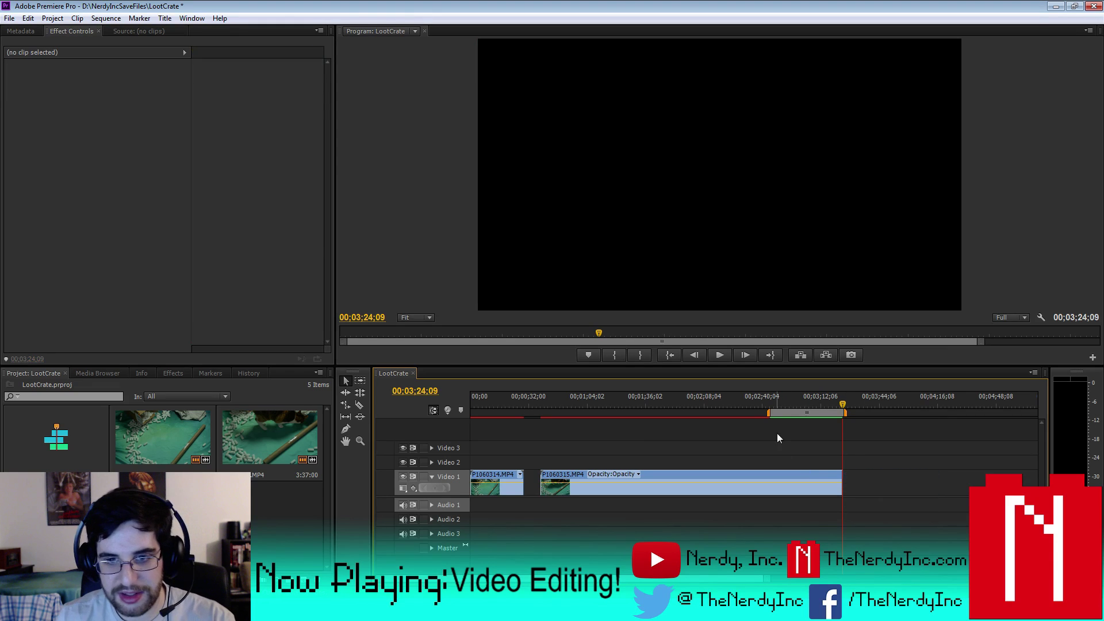
left_click(777, 402)
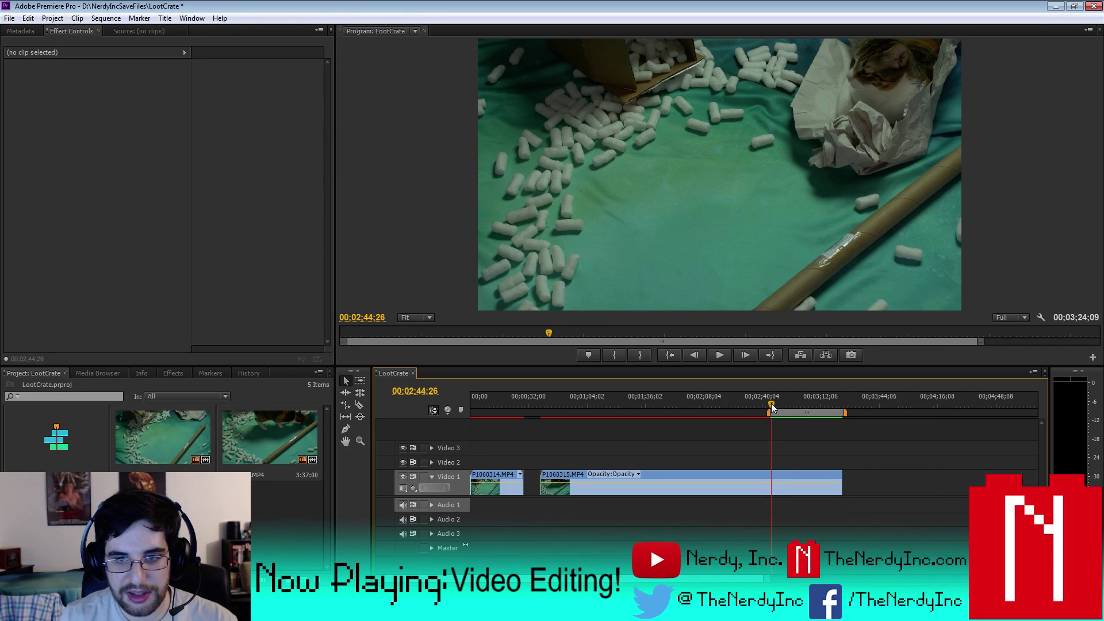
left_click(770, 402)
left_click(728, 474)
key("ctrl+k")
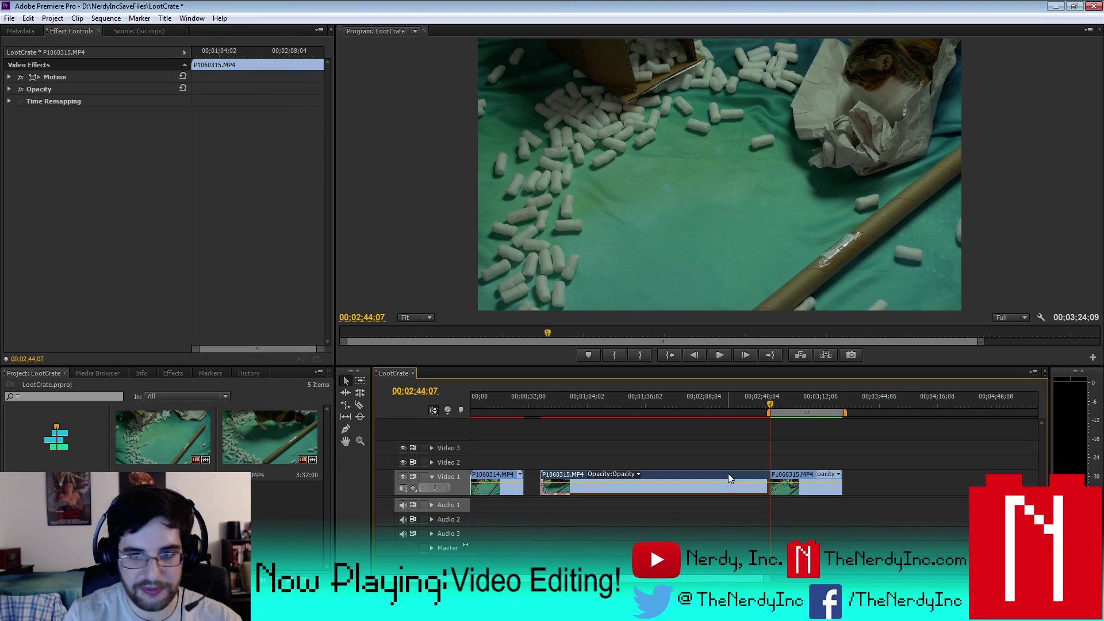
key("Delete")
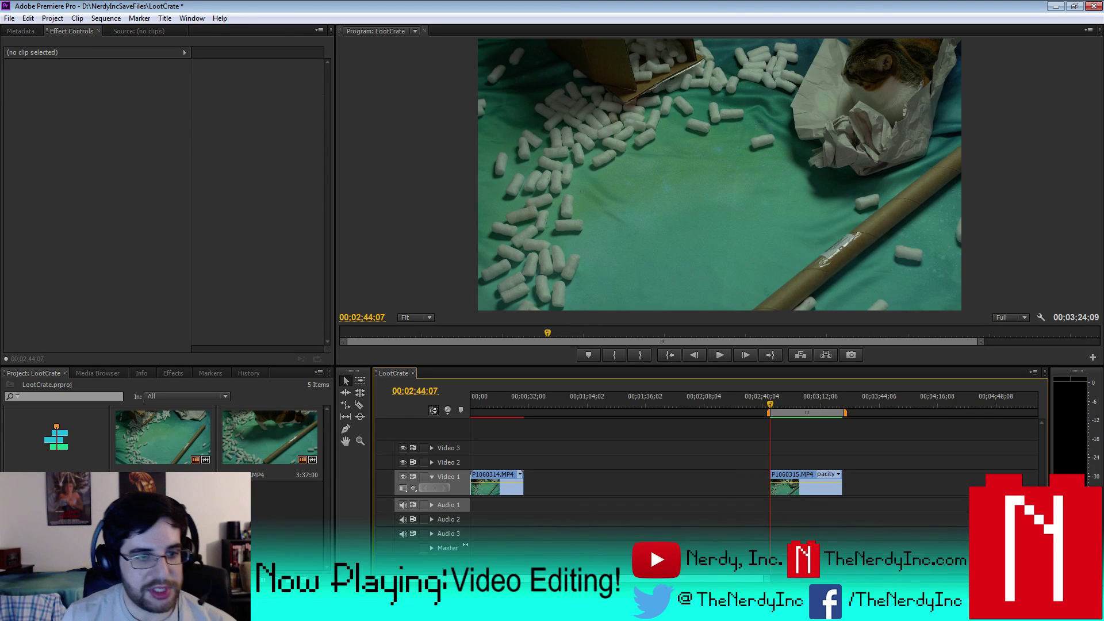
- Select the audio files in the project bin and drop Go CartLong.wav onto Audio 2
left_click_drag(163, 518, 276, 517)
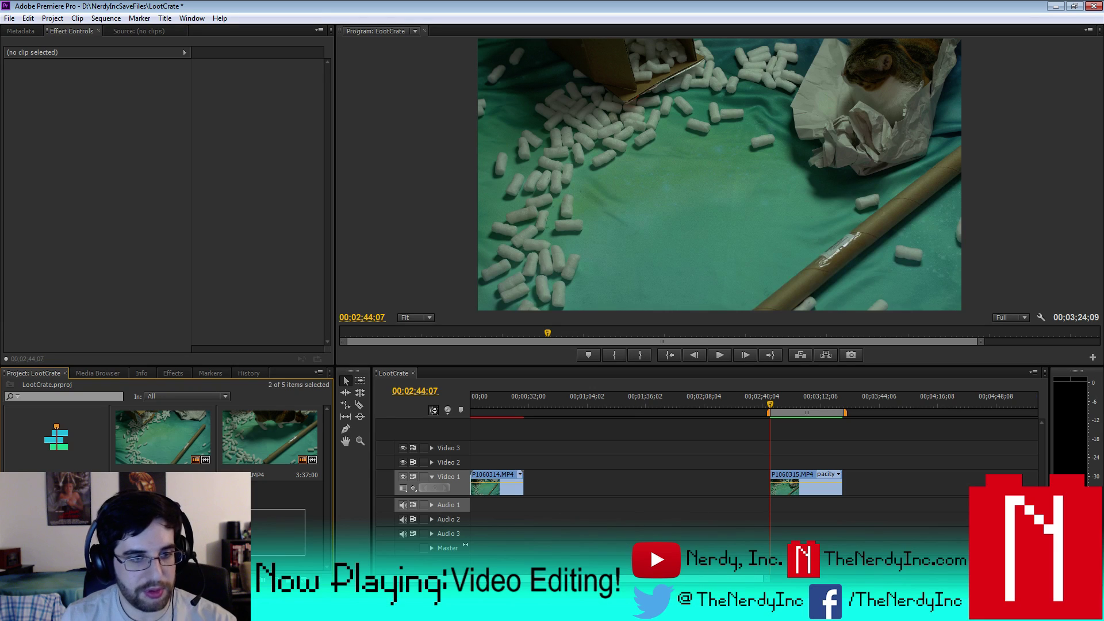
right_click(63, 419)
left_click(80, 462)
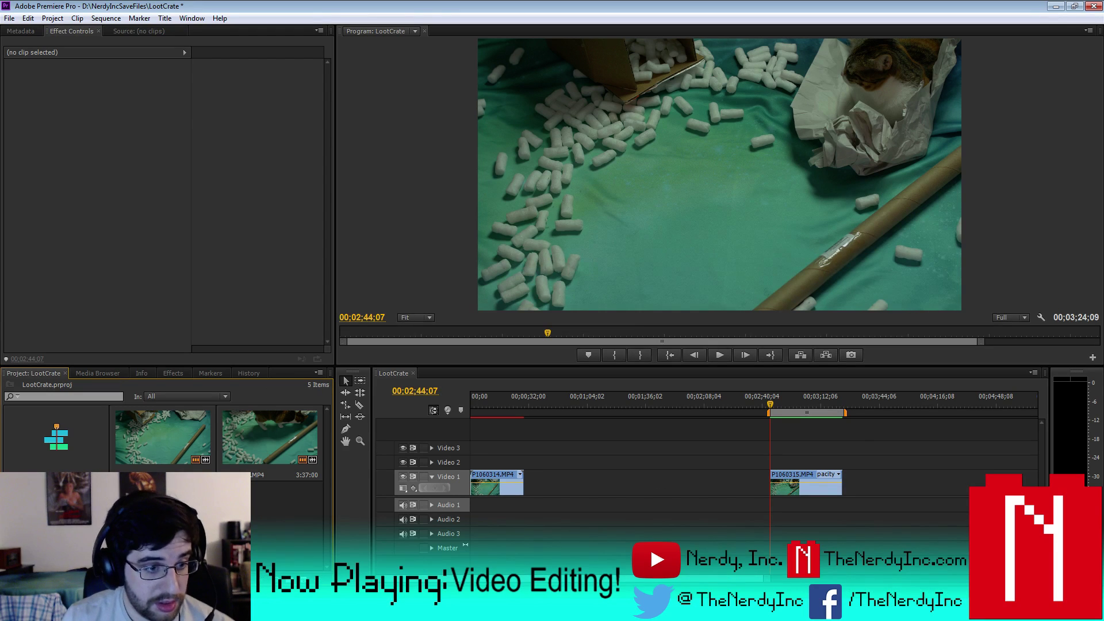
left_click_drag(163, 506, 581, 526)
- Play the Go CartLong.wav music from 01;09;12 with Audio 2 expanded to show its volume
left_click(596, 406)
left_click(719, 355)
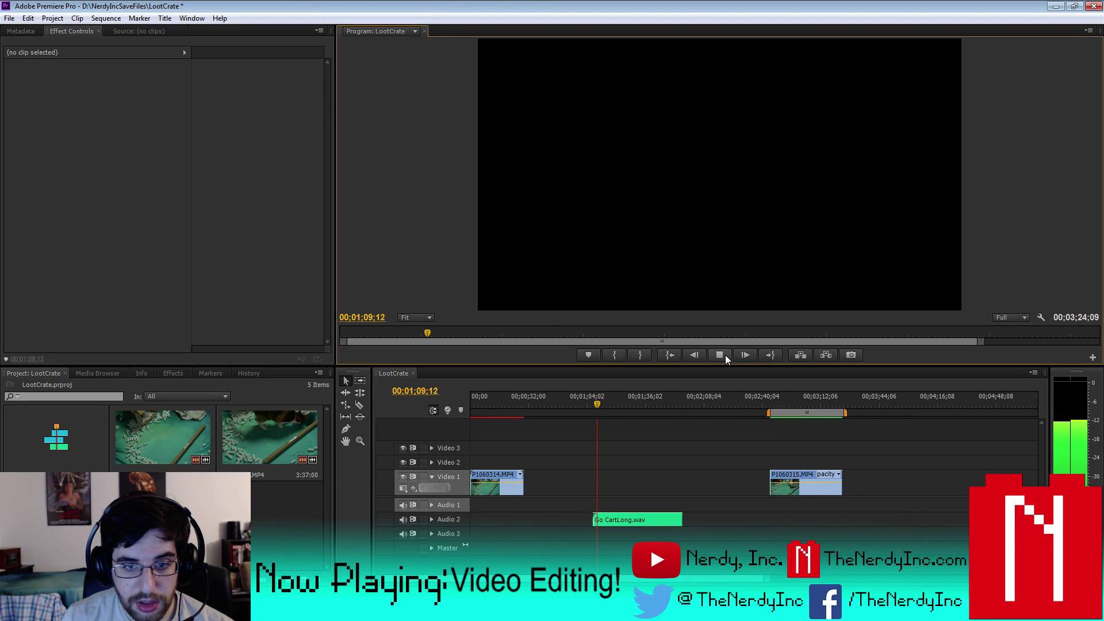
left_click(432, 519)
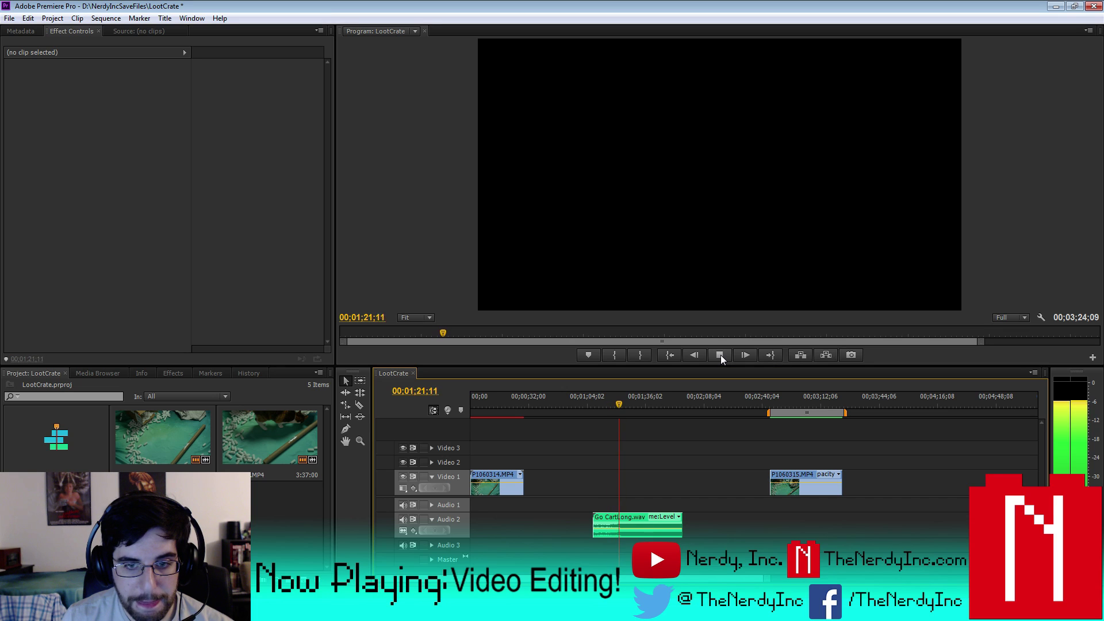
left_click(720, 354)
- Slide Go CartLong.wav beneath the trimmed P1060315.MP4 clip and preview it up to 02;51;00
left_click_drag(638, 525, 799, 523)
left_click(773, 397)
left_click(719, 355)
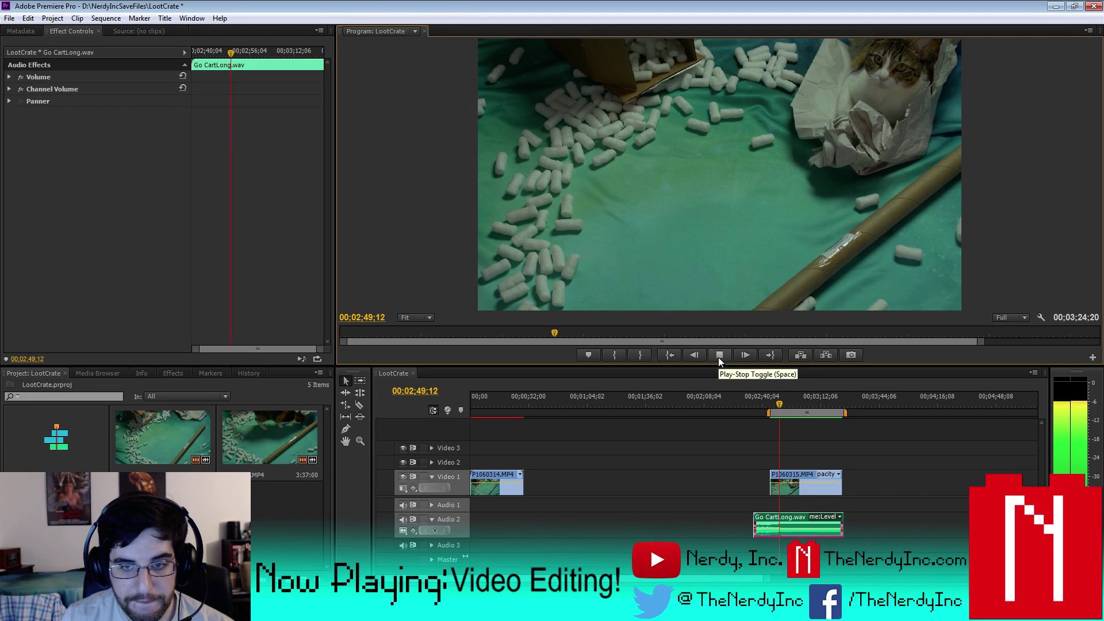
left_click(718, 357)
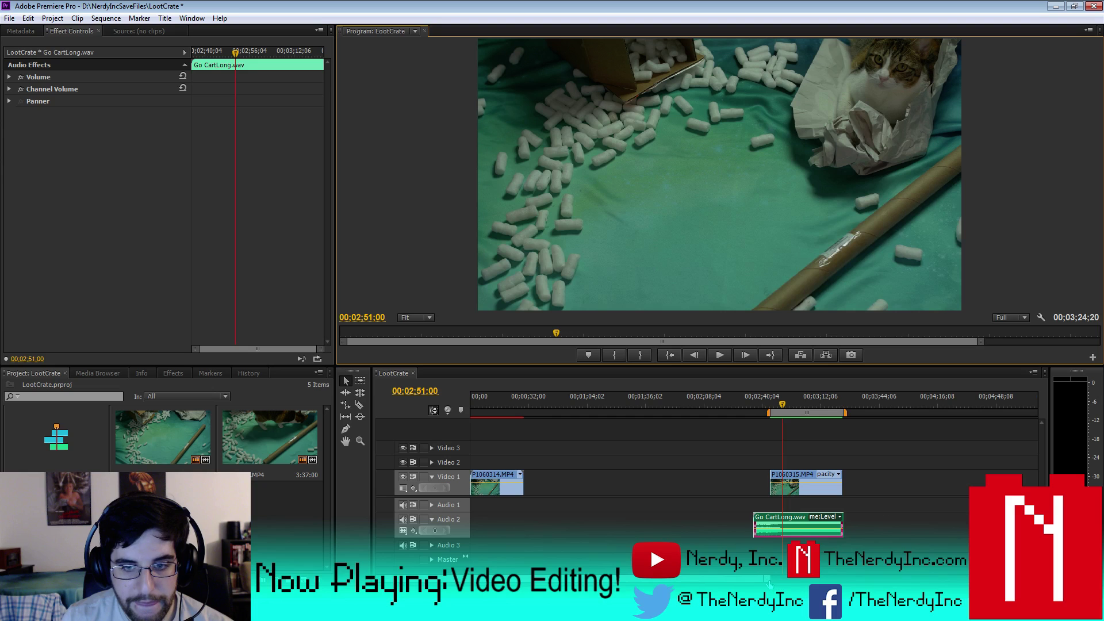
key("equal")
key("equal")
key("equal")
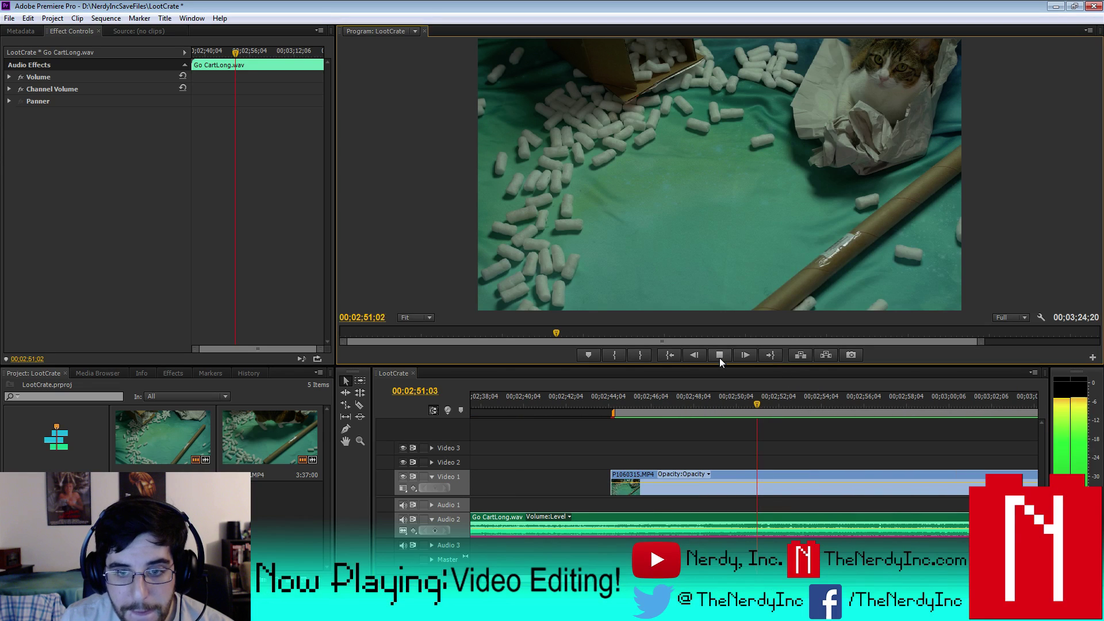
- Move P1060315.MP4 so it starts at the 02;51;00 playhead, then play it back
key("Right")
key("Right")
key("Right")
key("Right")
key("Right")
key("Right")
key("Right")
key("Right")
key("Right")
key("Right")
key("Right")
left_click_drag(760, 402, 753, 405)
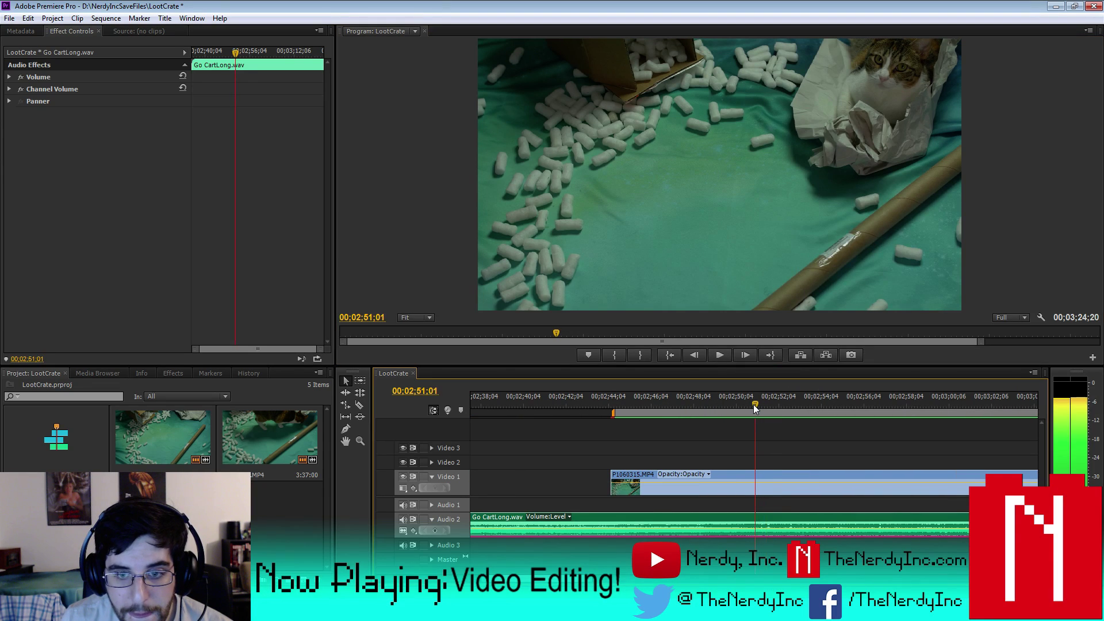
left_click(681, 479)
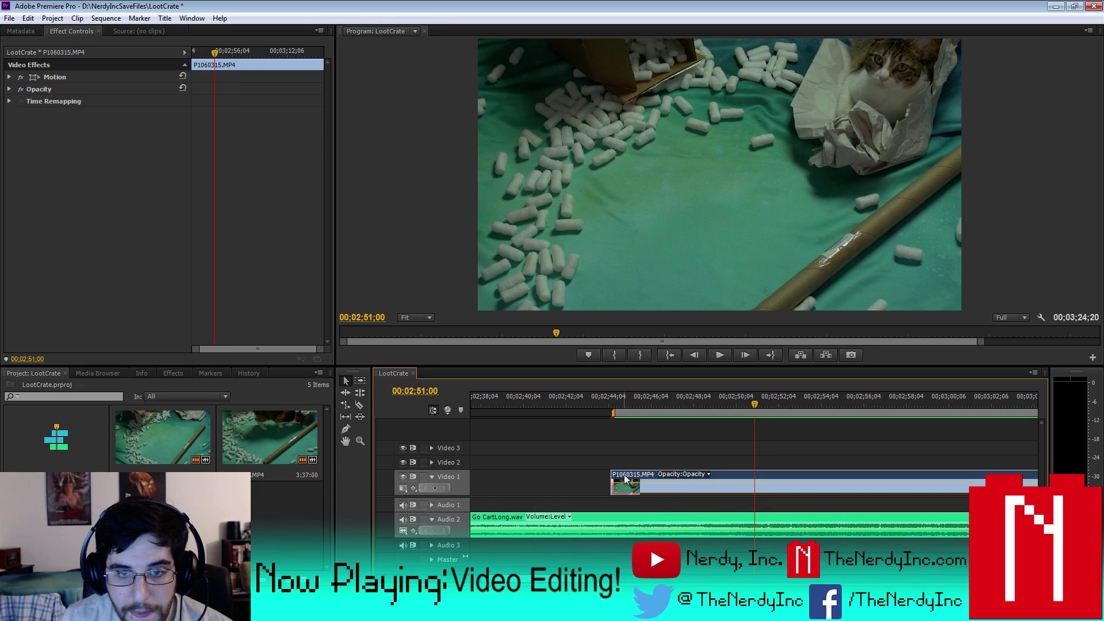
left_click_drag(624, 479, 770, 479)
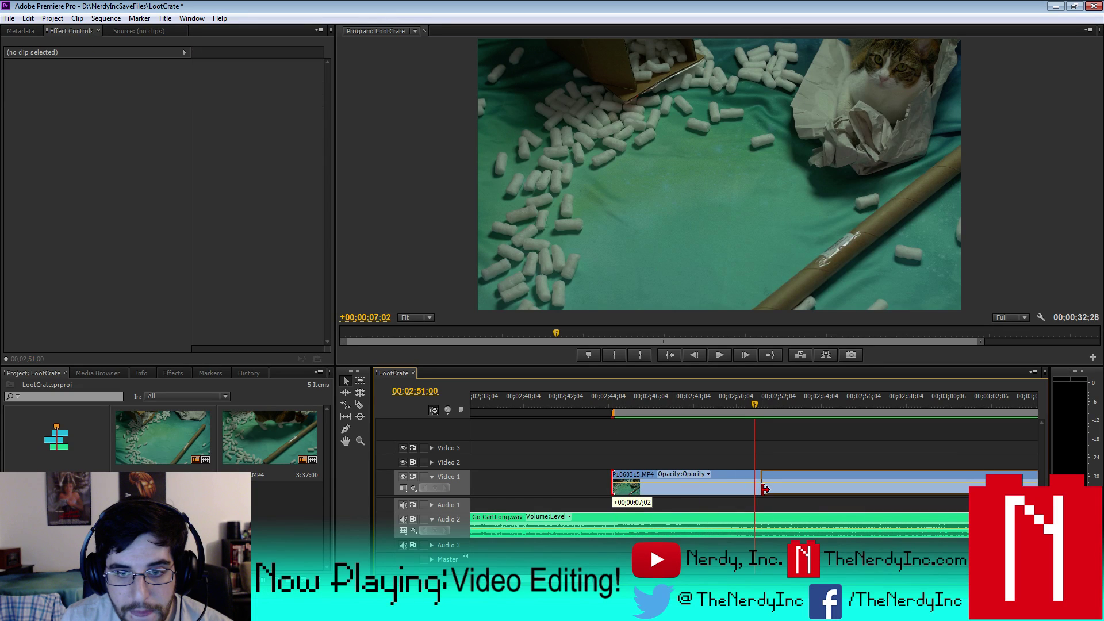
left_click(723, 354)
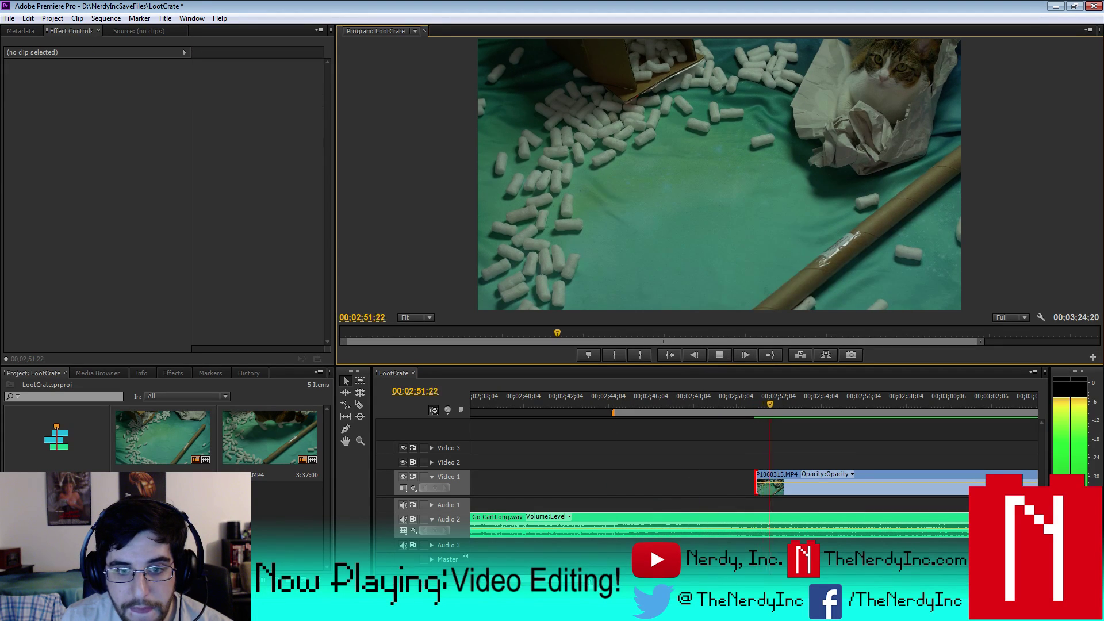
key("minus")
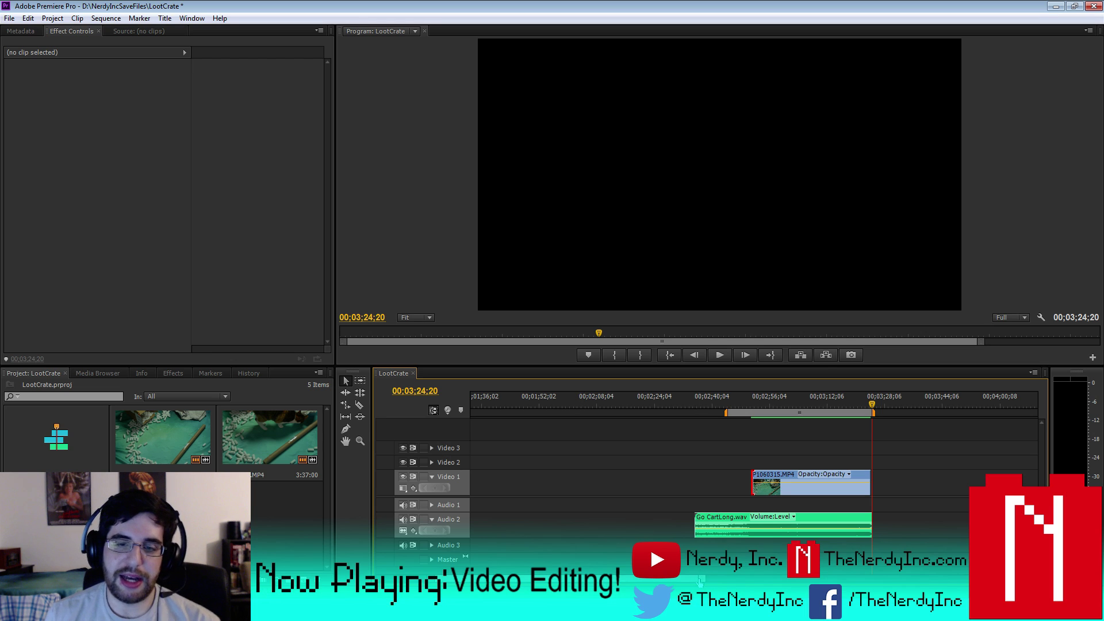
- Set the work area from the sequence start to the end of the opening P1060314.MP4 clip
key("minus")
key("minus")
key("minus")
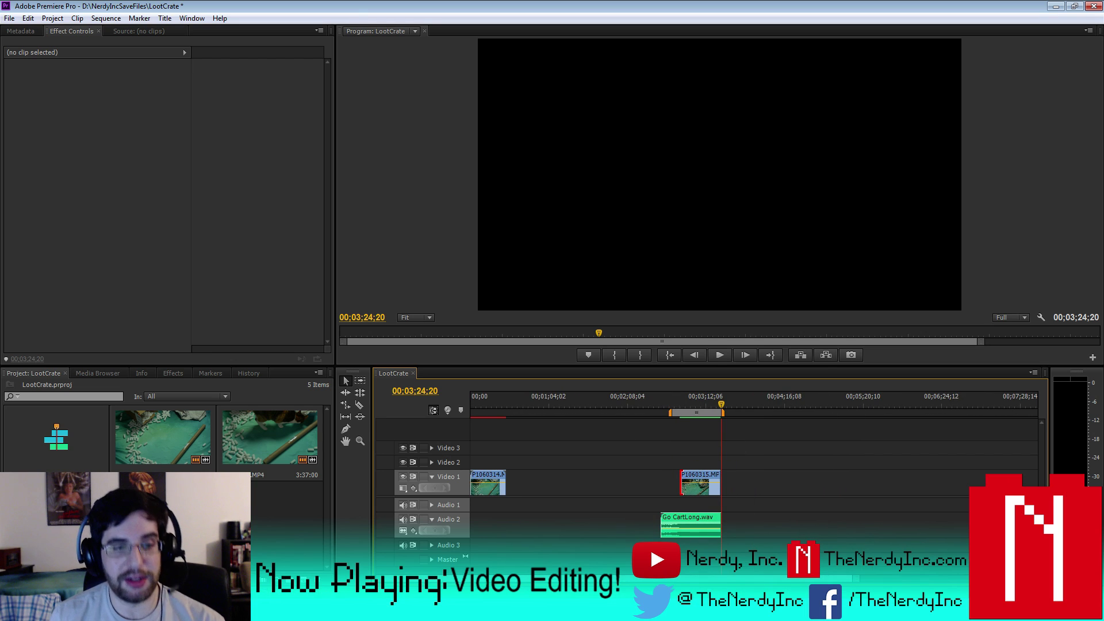
key("shift+1")
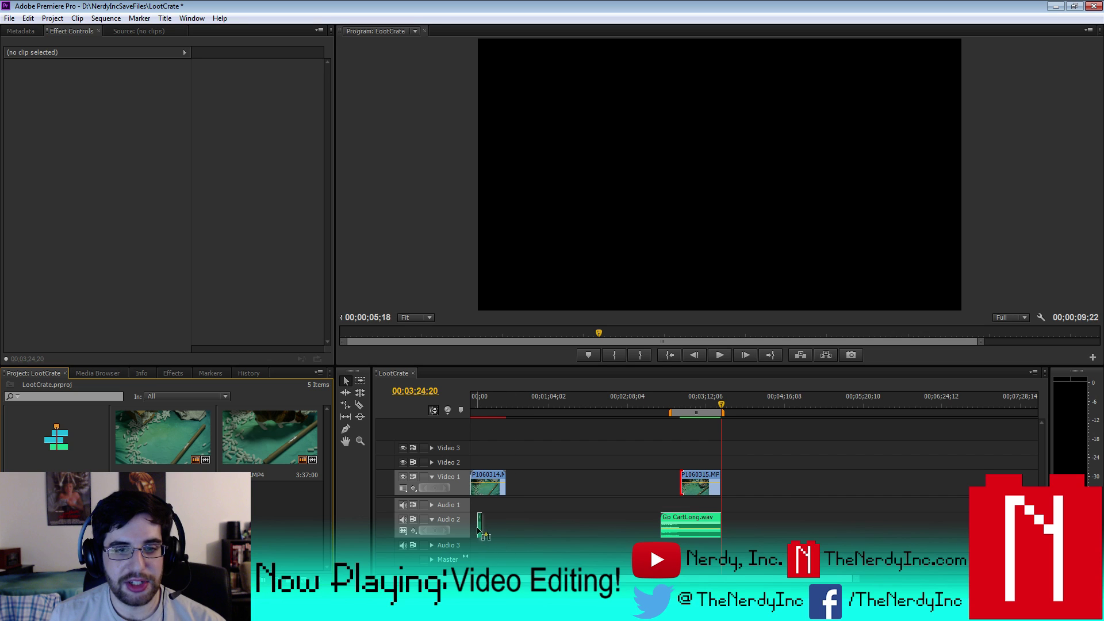
left_click(471, 402)
key("Home")
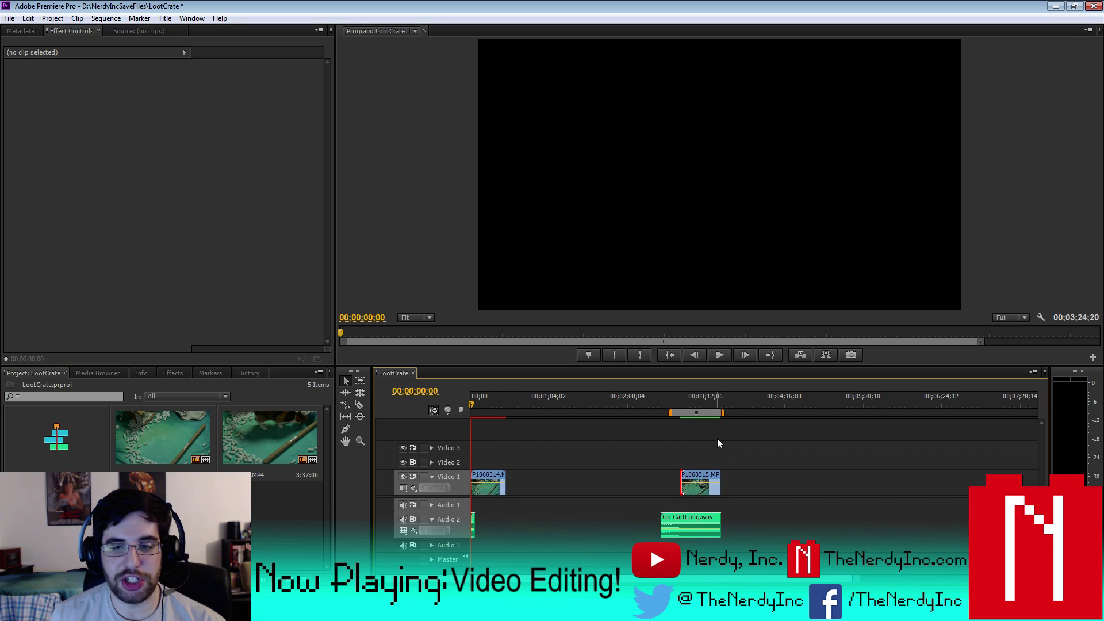
left_click_drag(670, 416, 407, 411)
left_click_drag(722, 413, 505, 432)
key("equal")
key("equal")
key("equal")
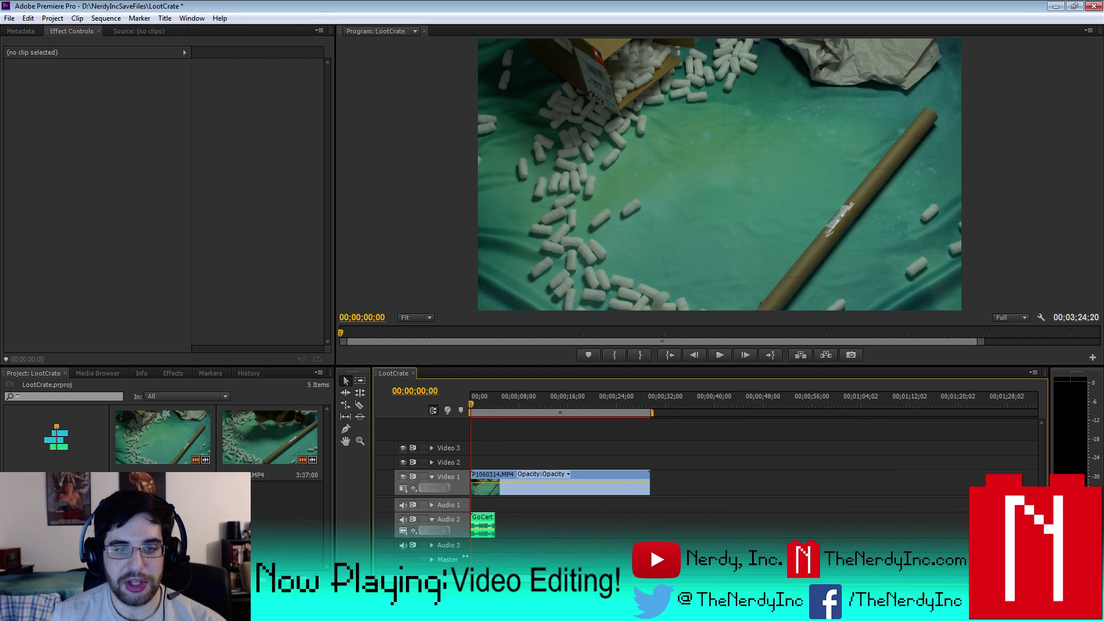
left_click_drag(469, 400, 454, 433)
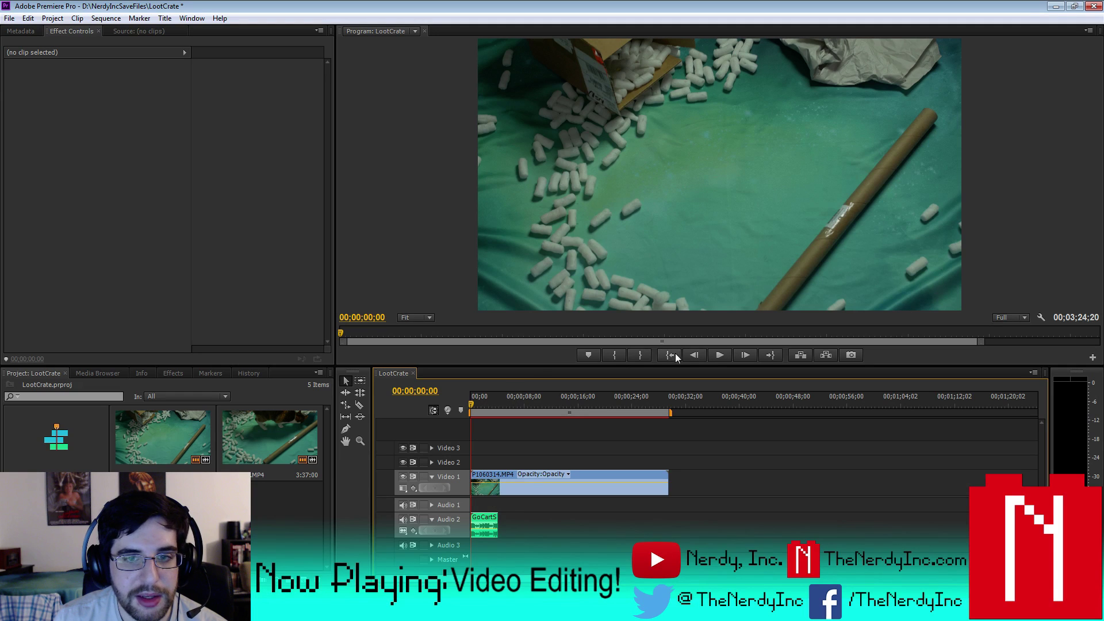
- Preview the opening and slide the GoCartShort.wav clip to the 00;00;04;07 playhead
left_click(718, 354)
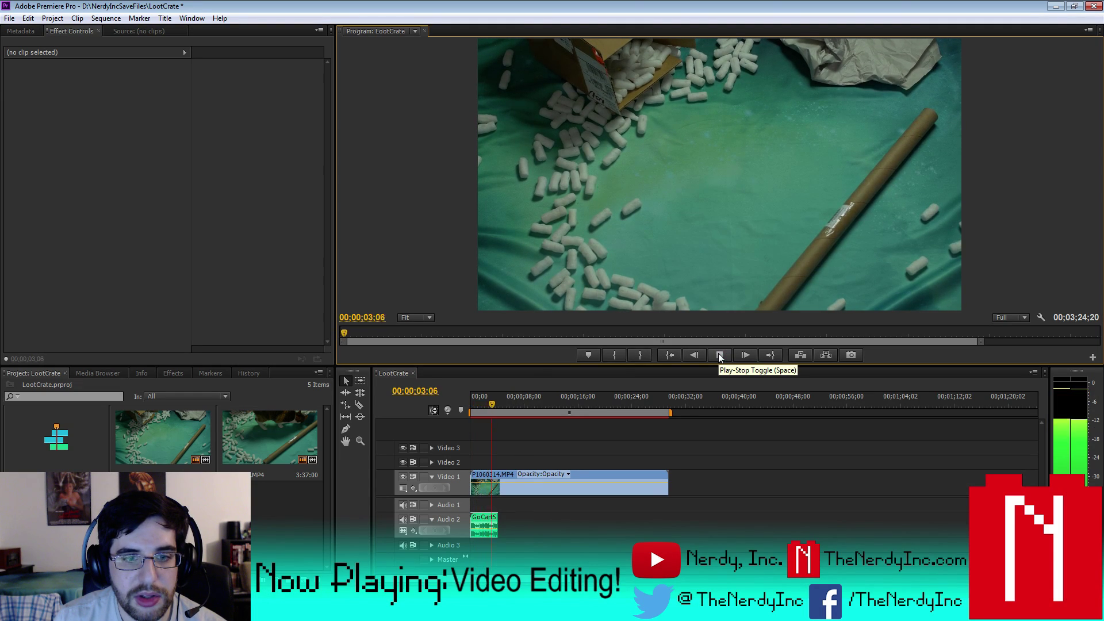
left_click(718, 353)
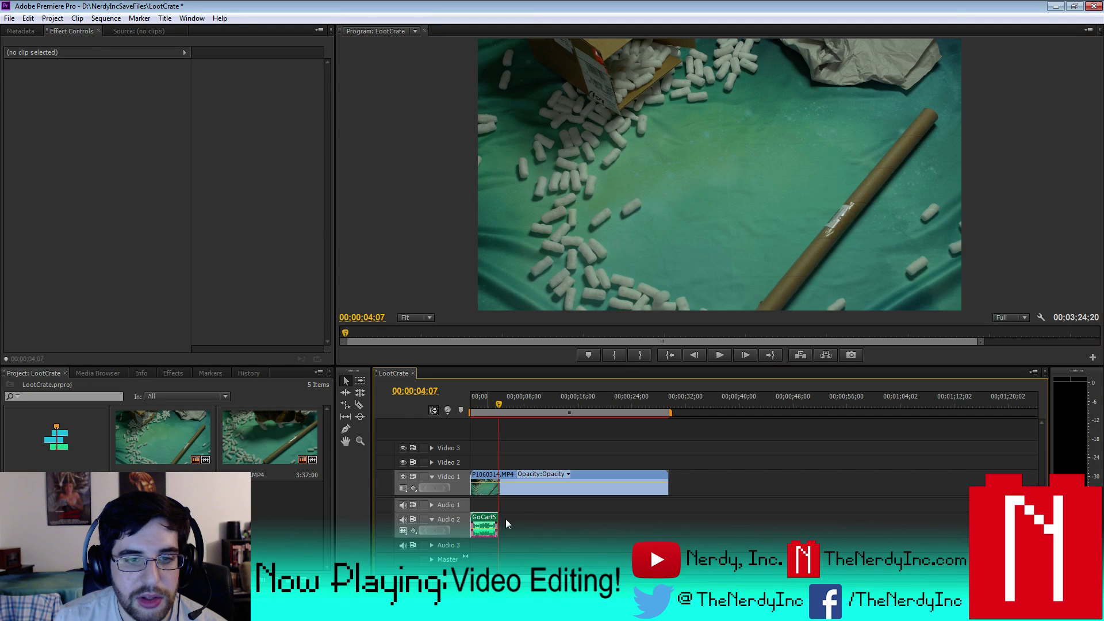
left_click_drag(489, 524, 516, 524)
left_click(515, 489)
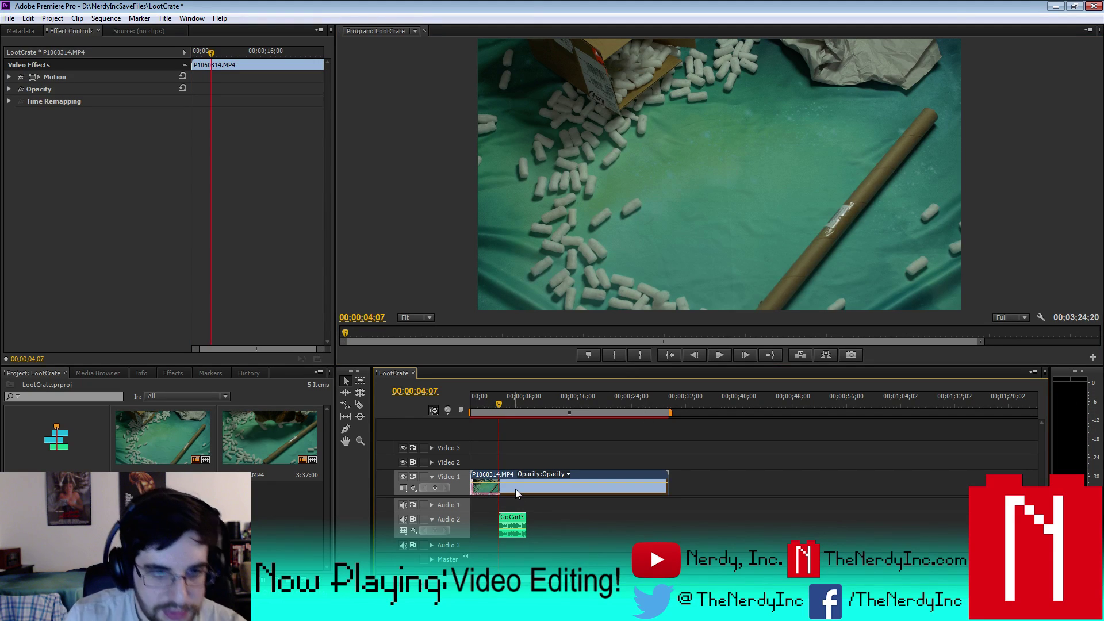
left_click(508, 522)
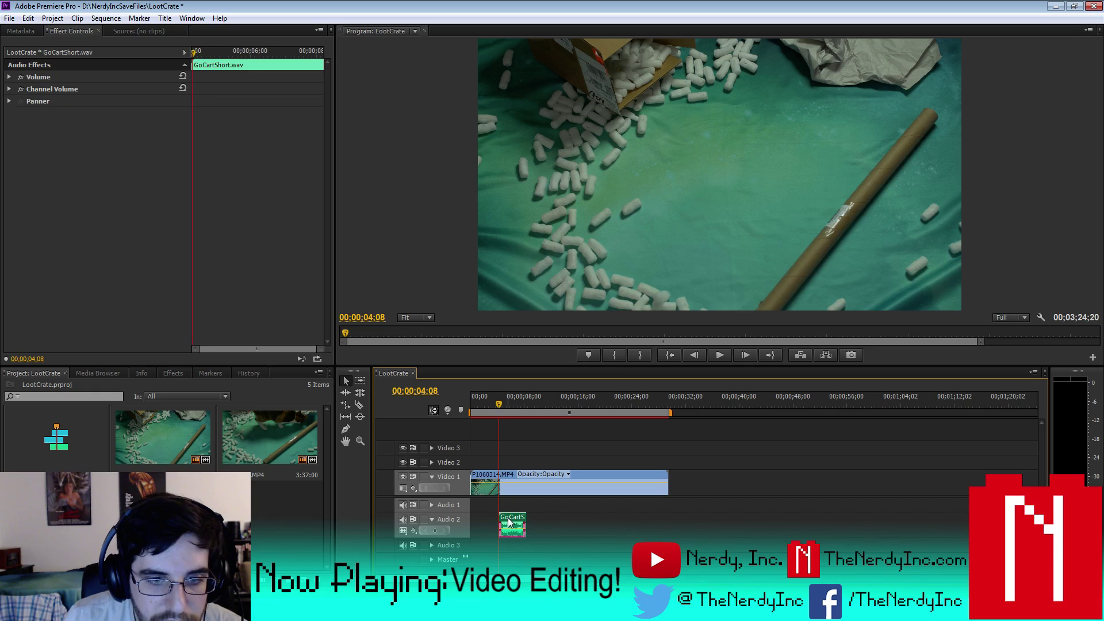
- Cut P1060314.MP4 to the GoCartShort.wav length and delete the leftover video pieces
key("Down")
key("ctrl+k")
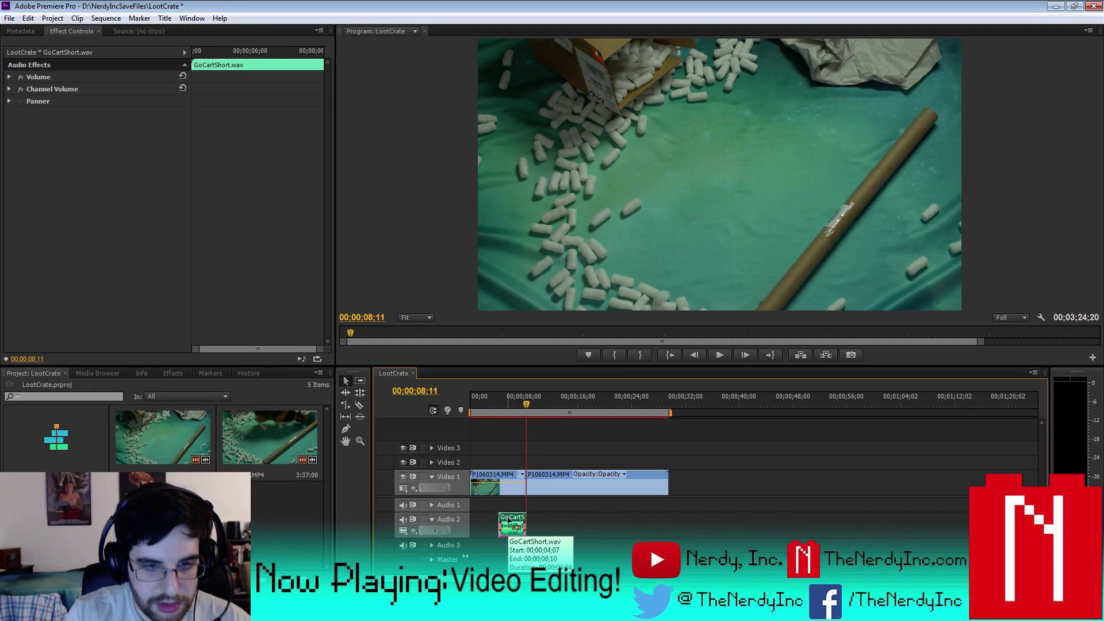
key("Up")
left_click(484, 483)
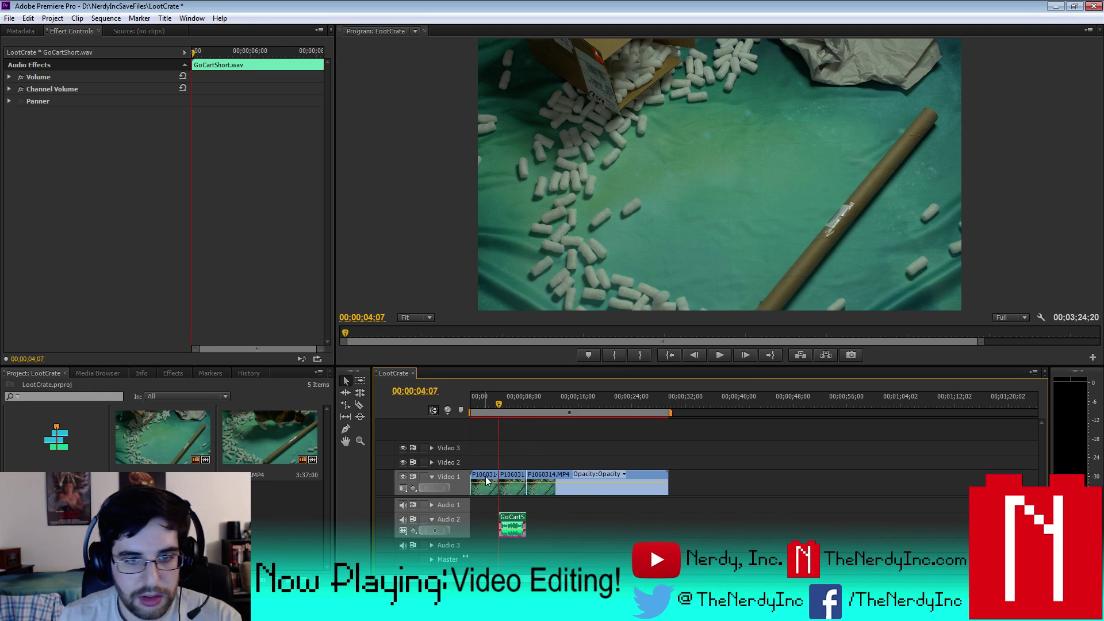
key("Delete")
left_click(592, 485)
key("Delete")
- Move both clips to 00;00, shorten the work area to about four seconds, and render it
left_click_drag(568, 545, 492, 443)
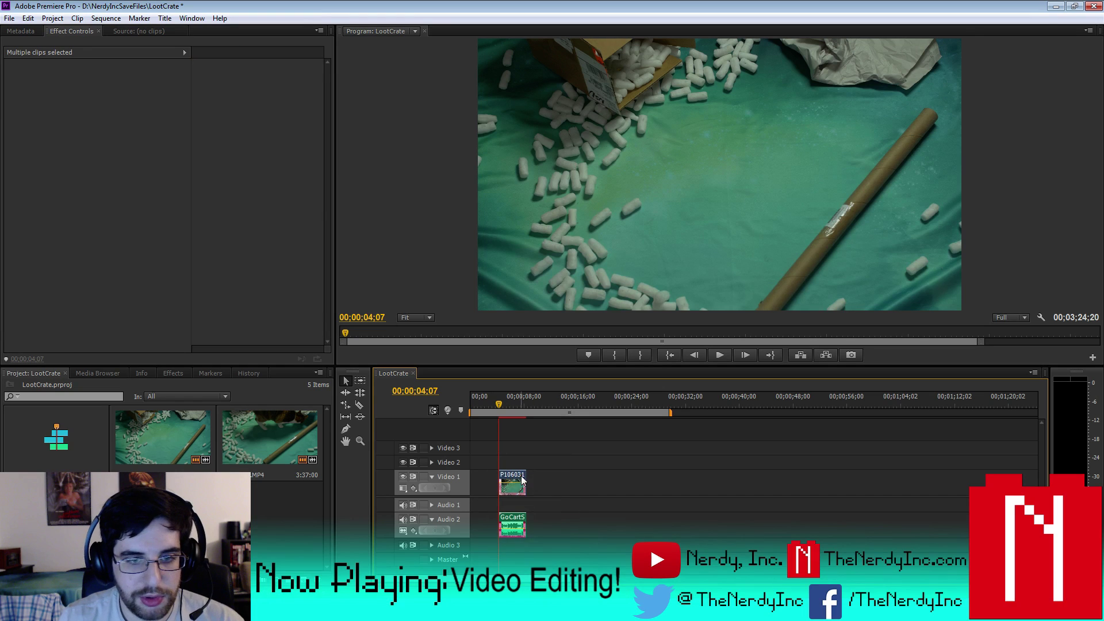
left_click_drag(506, 483, 465, 472)
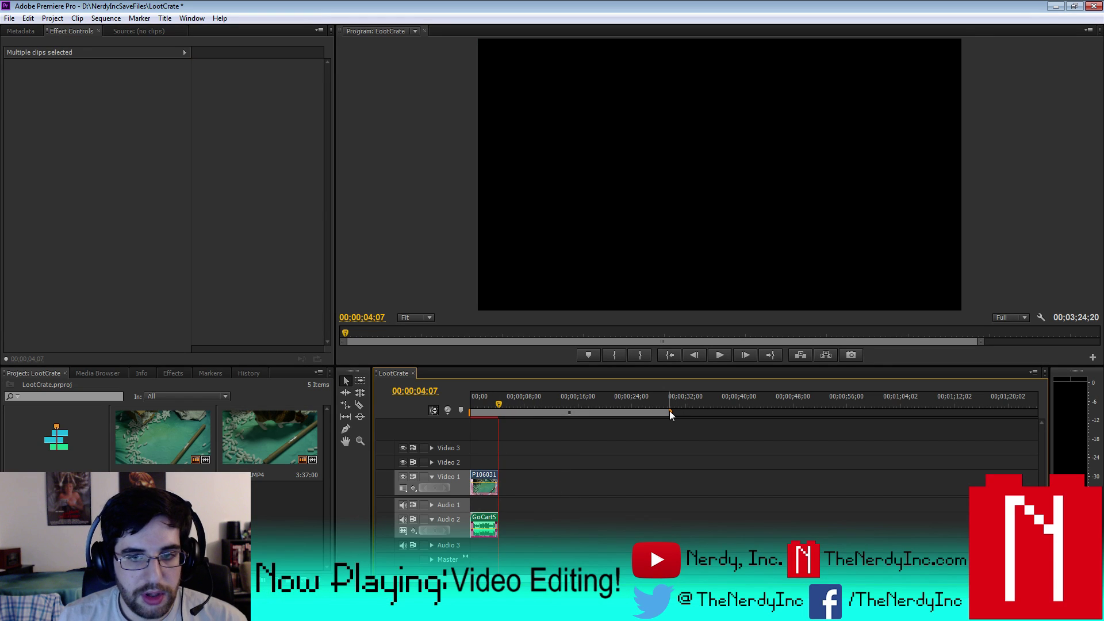
left_click_drag(669, 414, 501, 414)
key("Home")
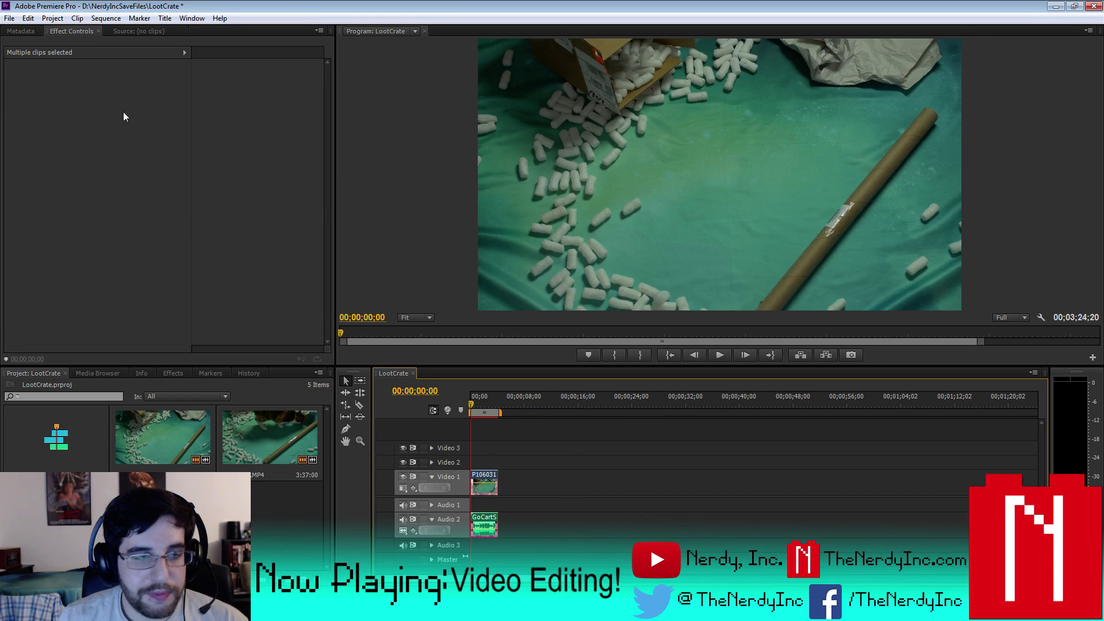
left_click(106, 19)
left_click(138, 56)
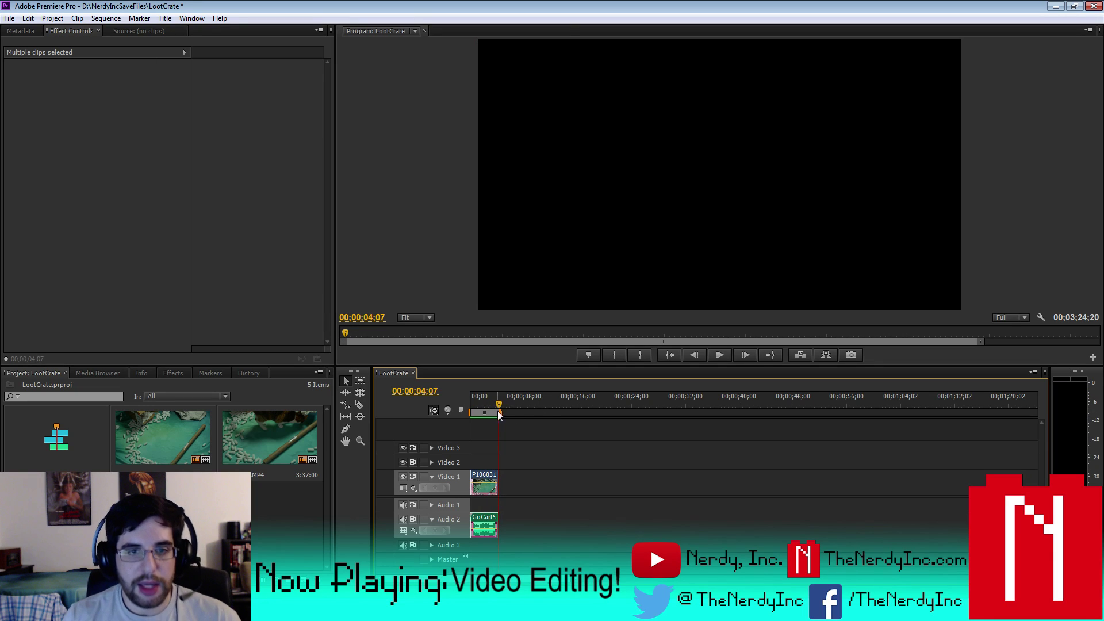
- Stop the rendered preview and scale the opening clip to the frame size
left_click(481, 402)
right_click(493, 481)
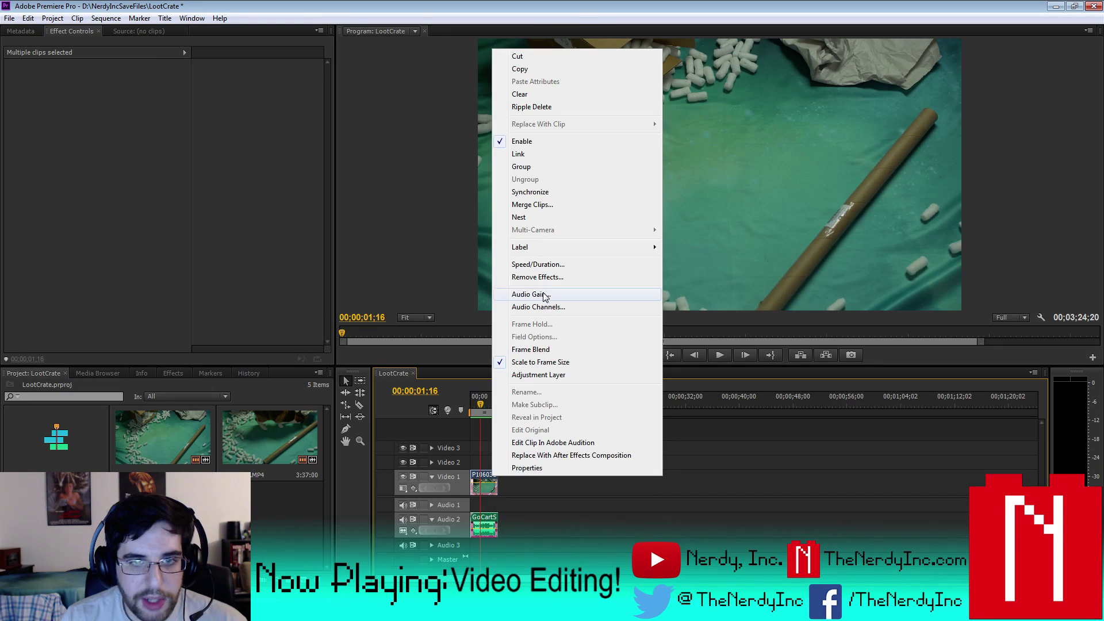
left_click(551, 368)
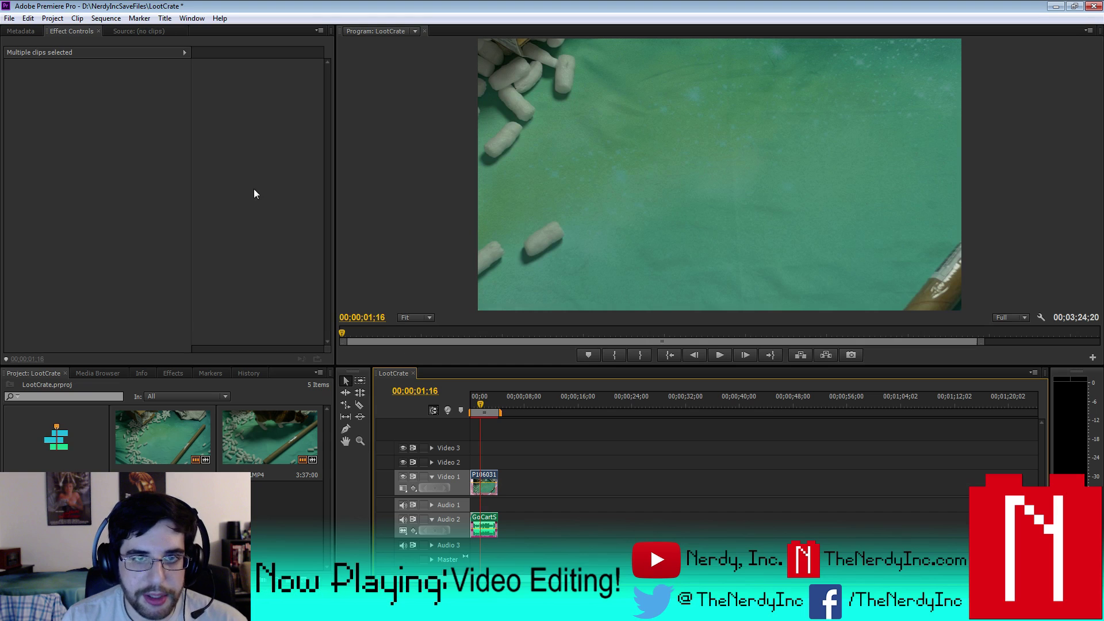
- Set the opening clip's Motion Scale to 60 and Position Y to 590
left_click(484, 486)
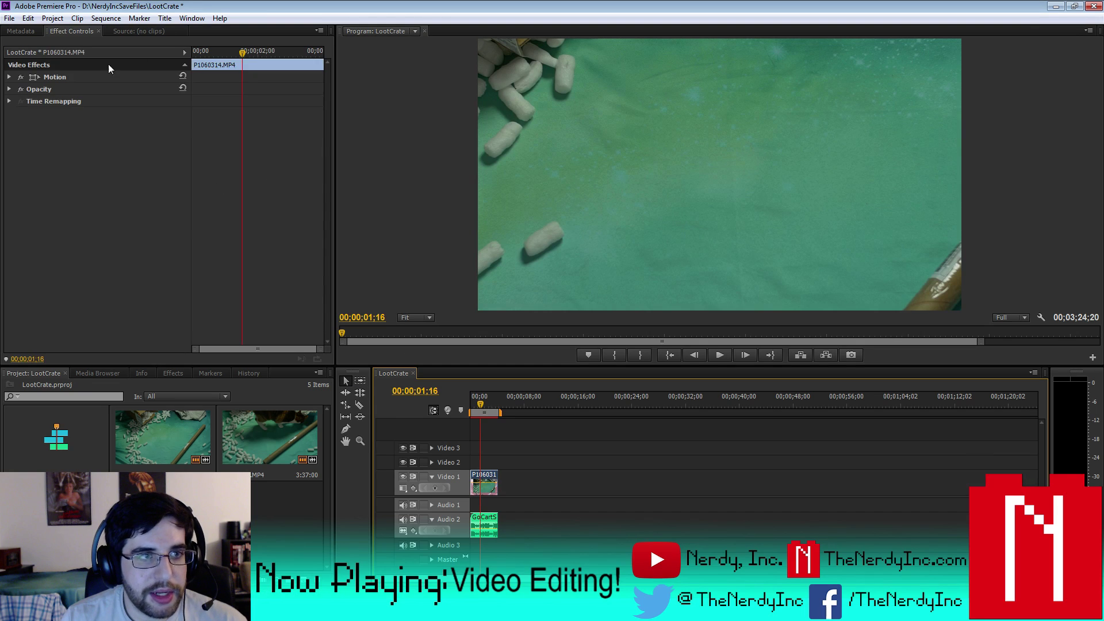
left_click(8, 77)
left_click_drag(101, 101, 171, 89)
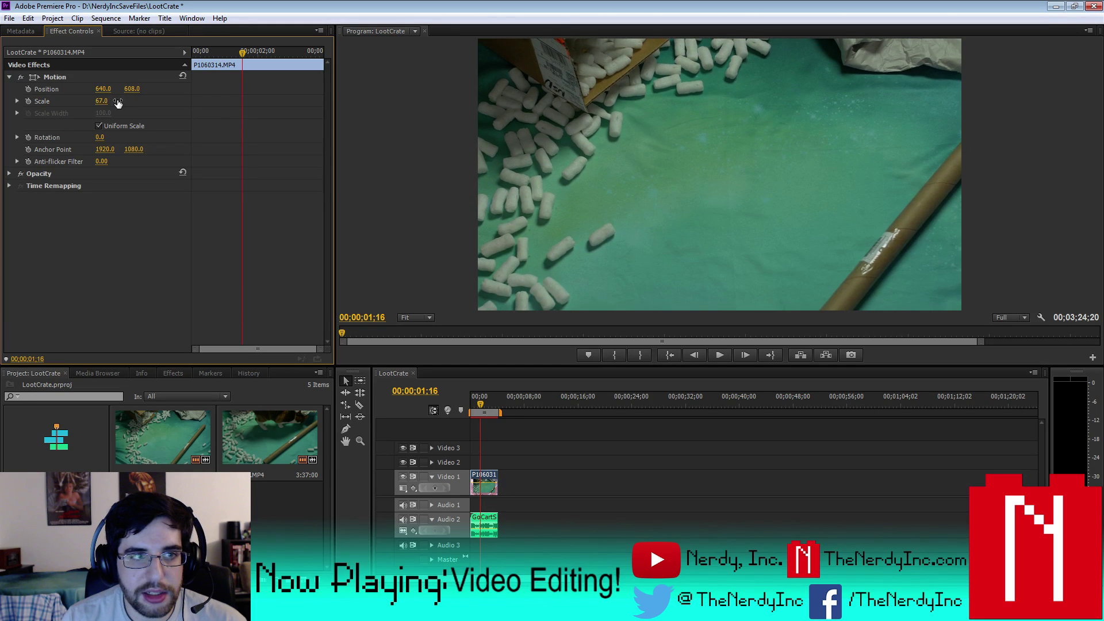
left_click(104, 101)
type("60")
key("Return")
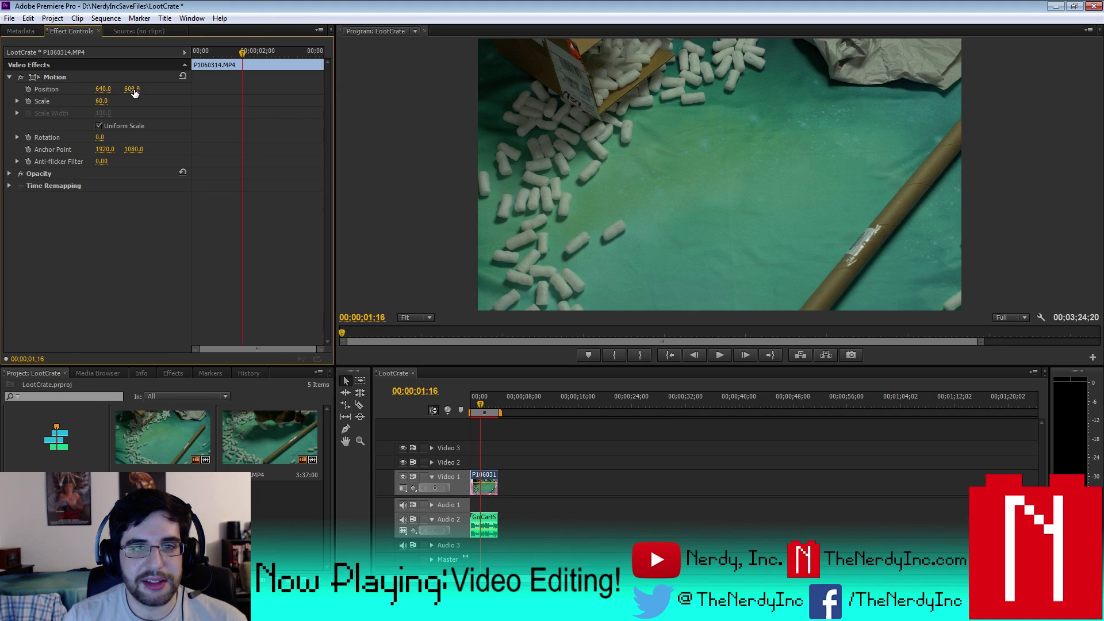
left_click_drag(131, 89, 108, 88)
left_click(268, 516)
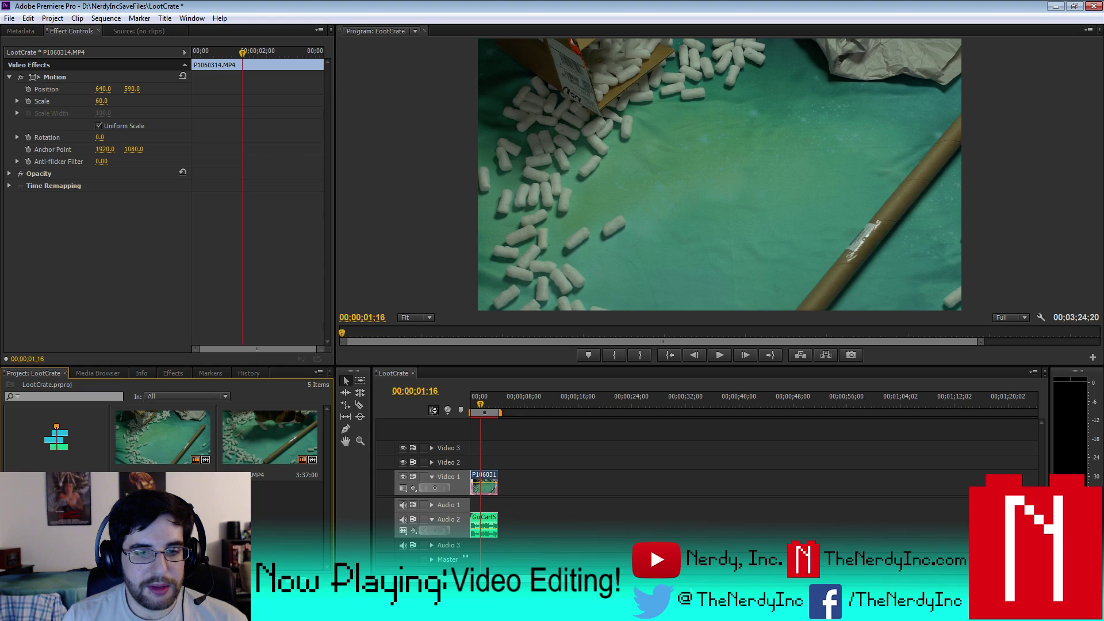
- Select P1060315.MP4 and Go CartLong.wav and move them earlier to about 00:00:30
left_click_drag(546, 578, 771, 578)
left_click_drag(702, 566, 906, 451)
left_click_drag(791, 480, 559, 480)
- Render the work area and preview the moved cat footage from 00;00;37;14 to 00;00;46;15
left_click(538, 405)
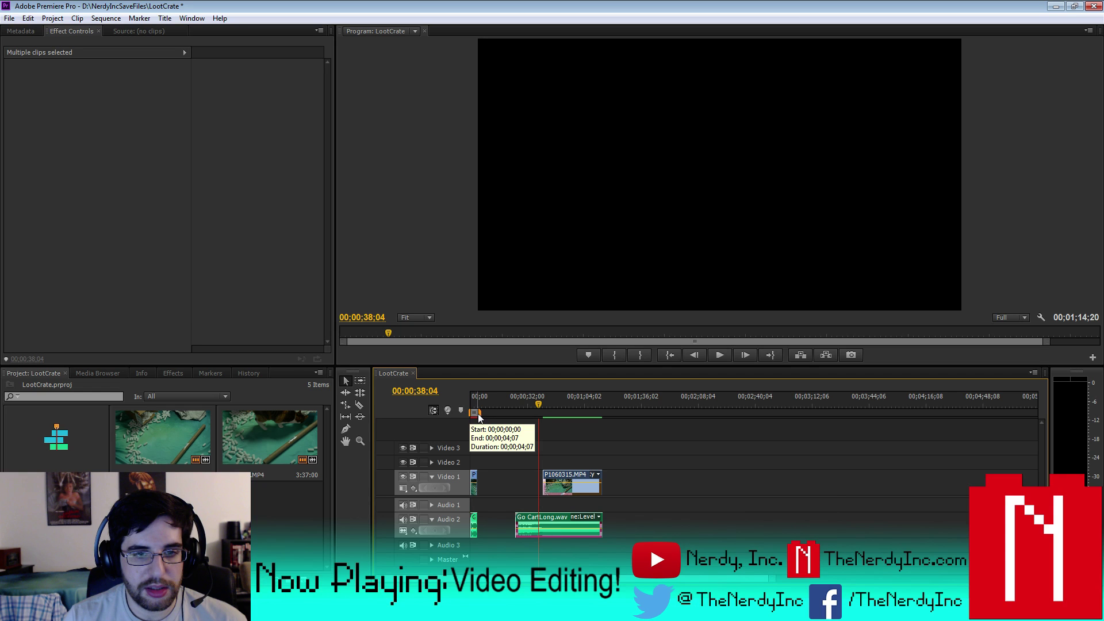
left_click(106, 17)
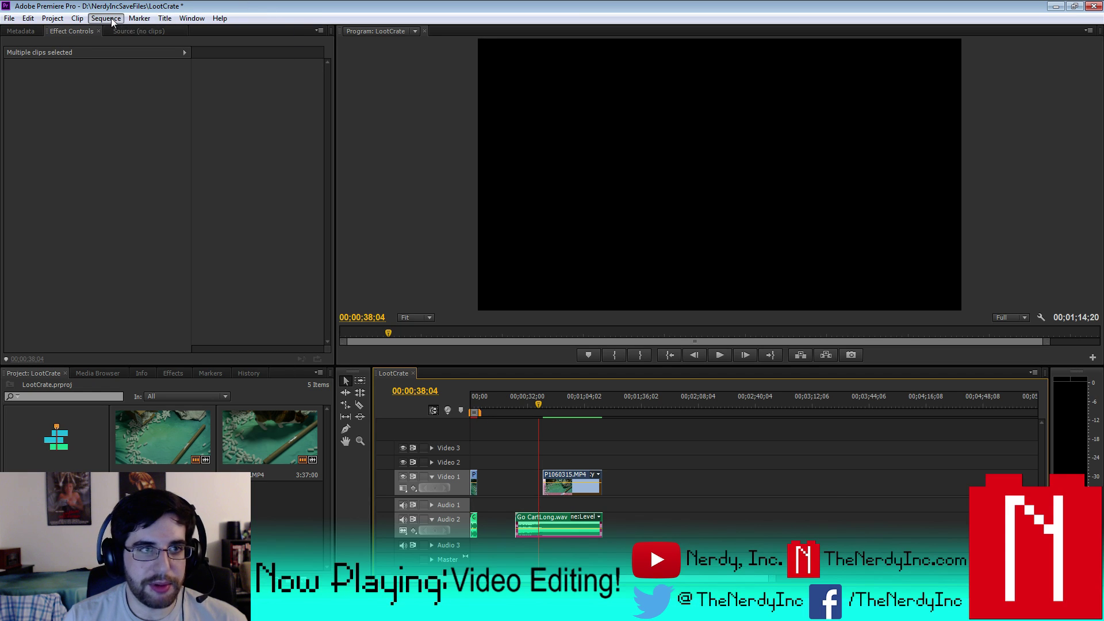
left_click(130, 63)
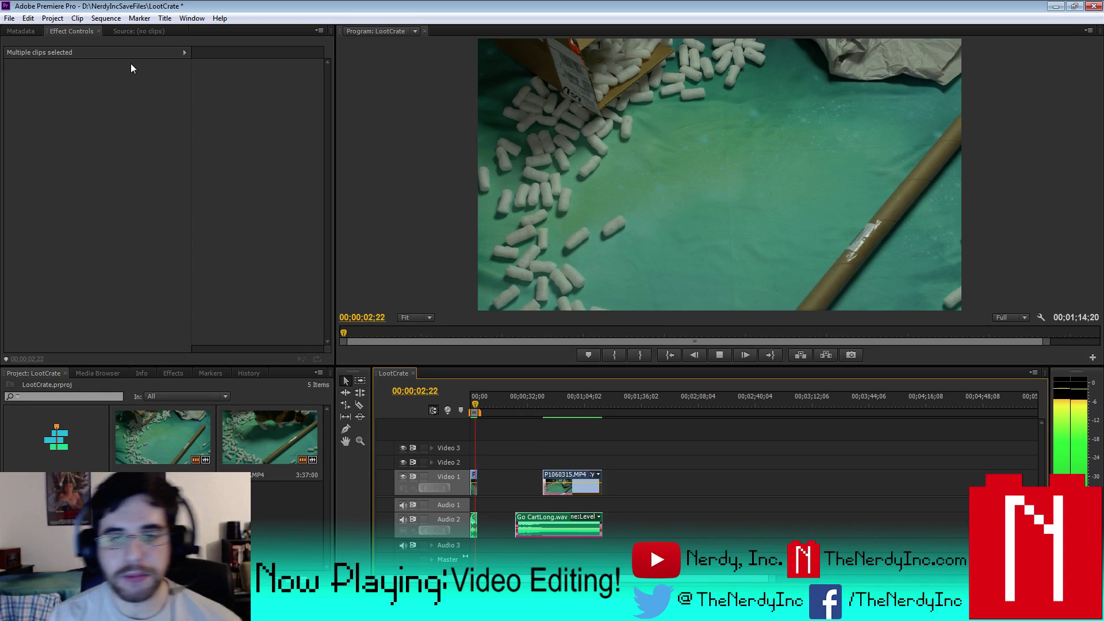
left_click(718, 355)
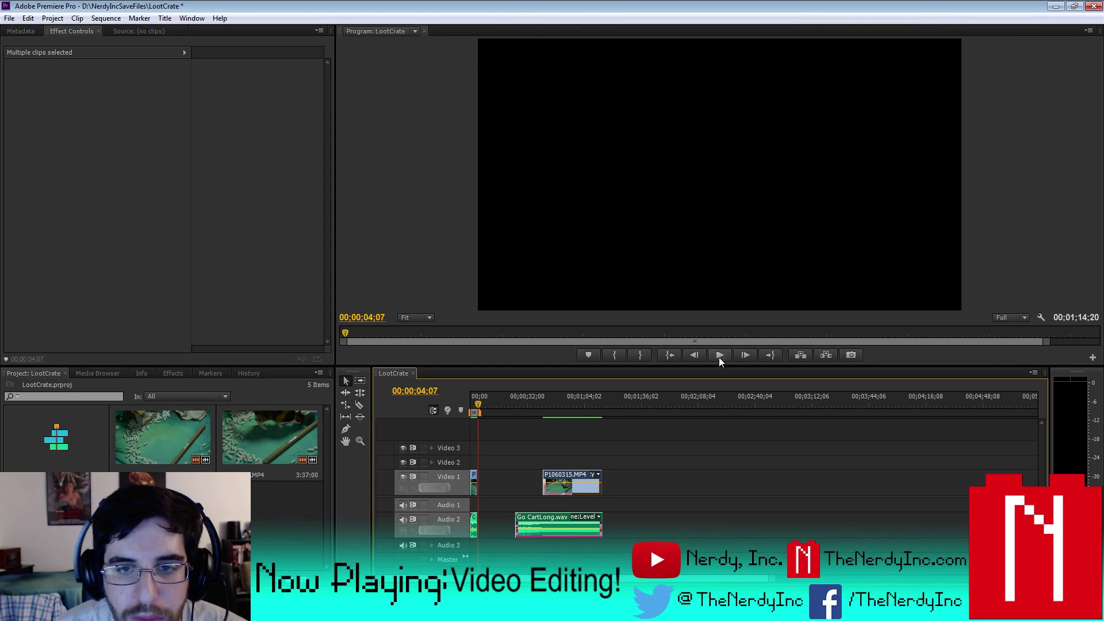
left_click(538, 407)
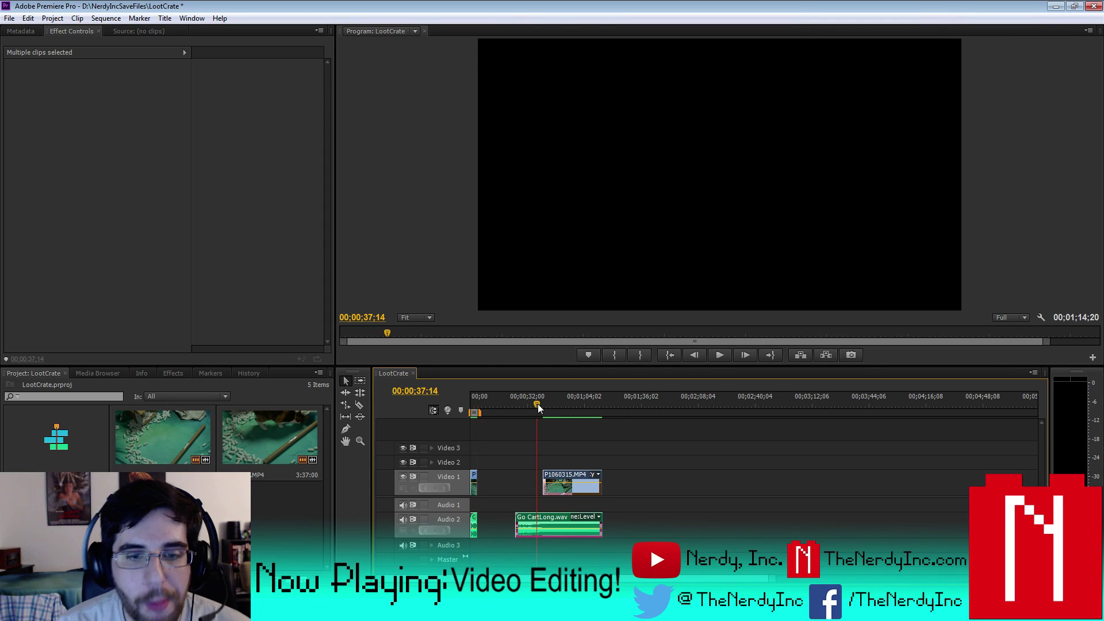
left_click(710, 357)
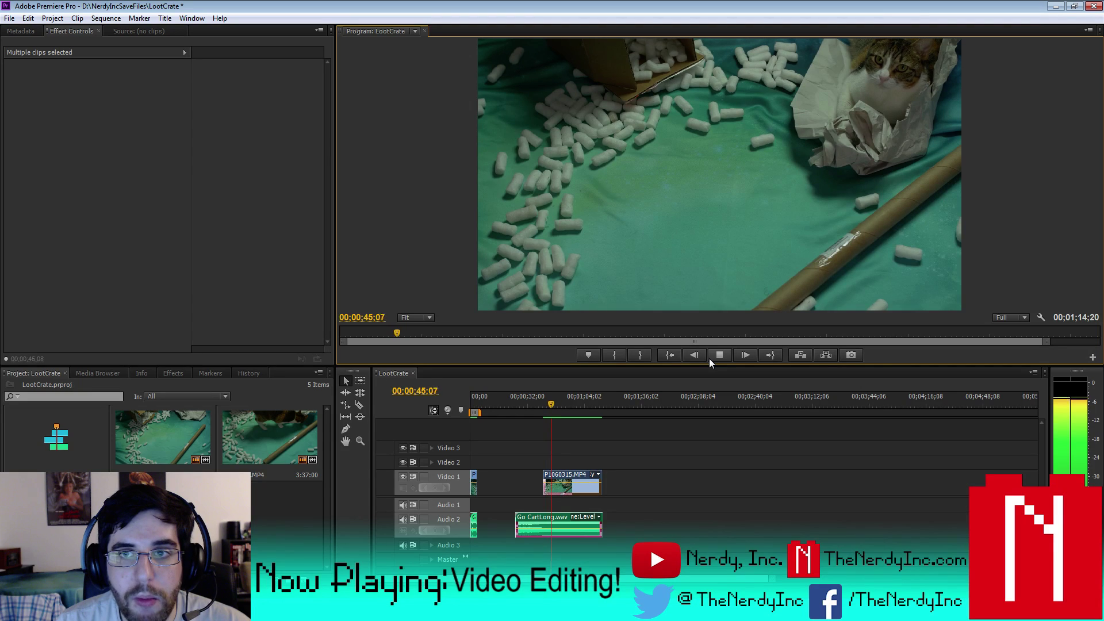
left_click(723, 358)
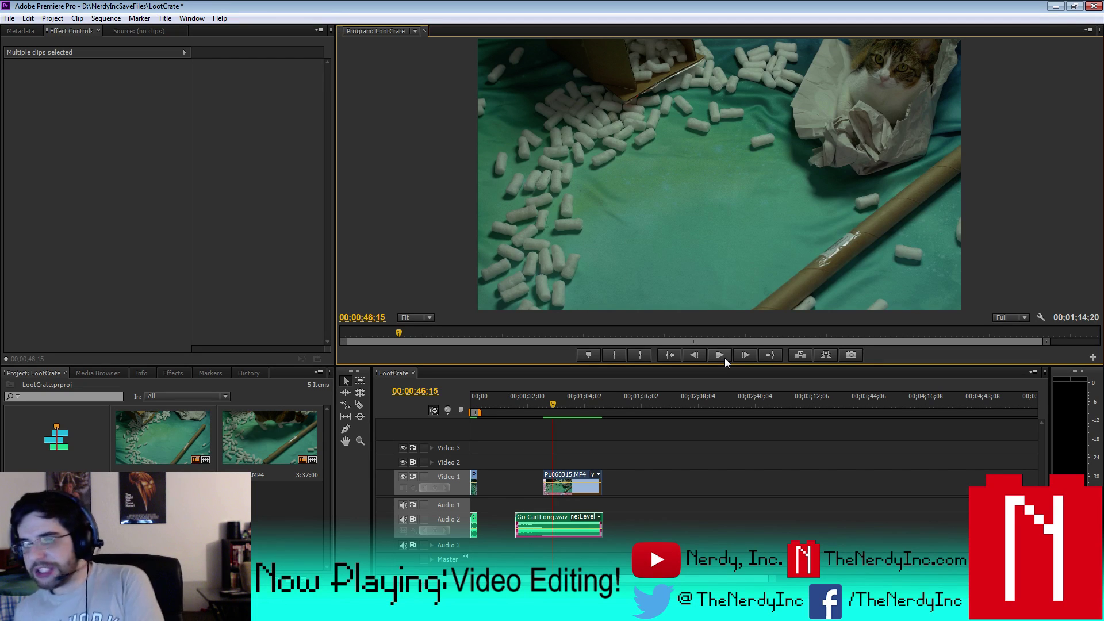
- Save the LootCrate project and drag the playhead back to 00;00;00;00
left_click(10, 18)
left_click(51, 113)
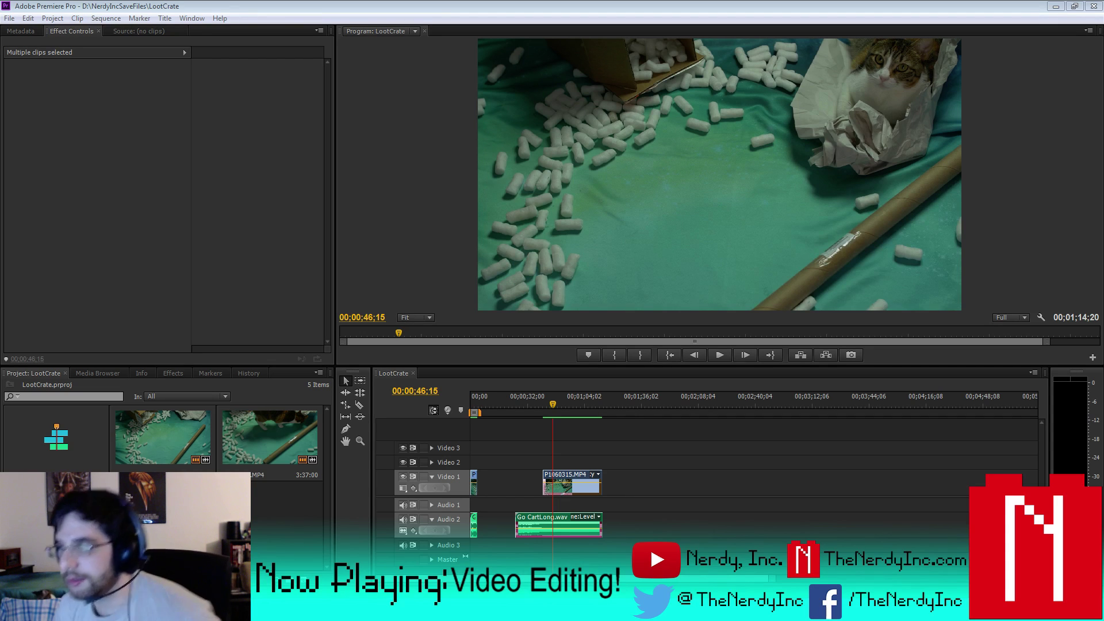
right_click(284, 491)
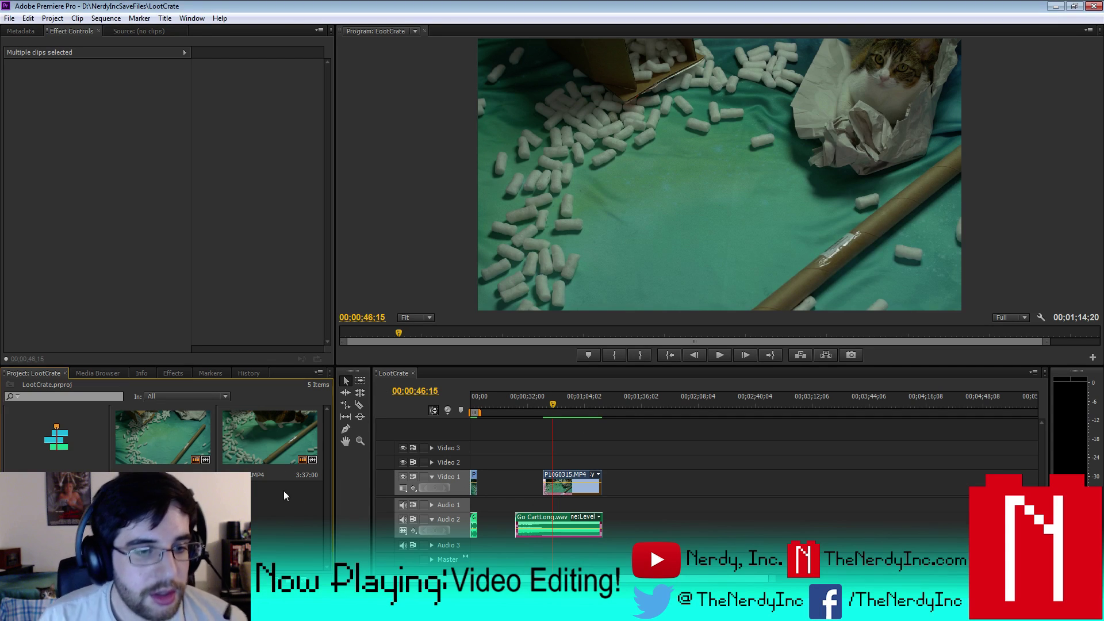
left_click_drag(486, 402, 471, 407)
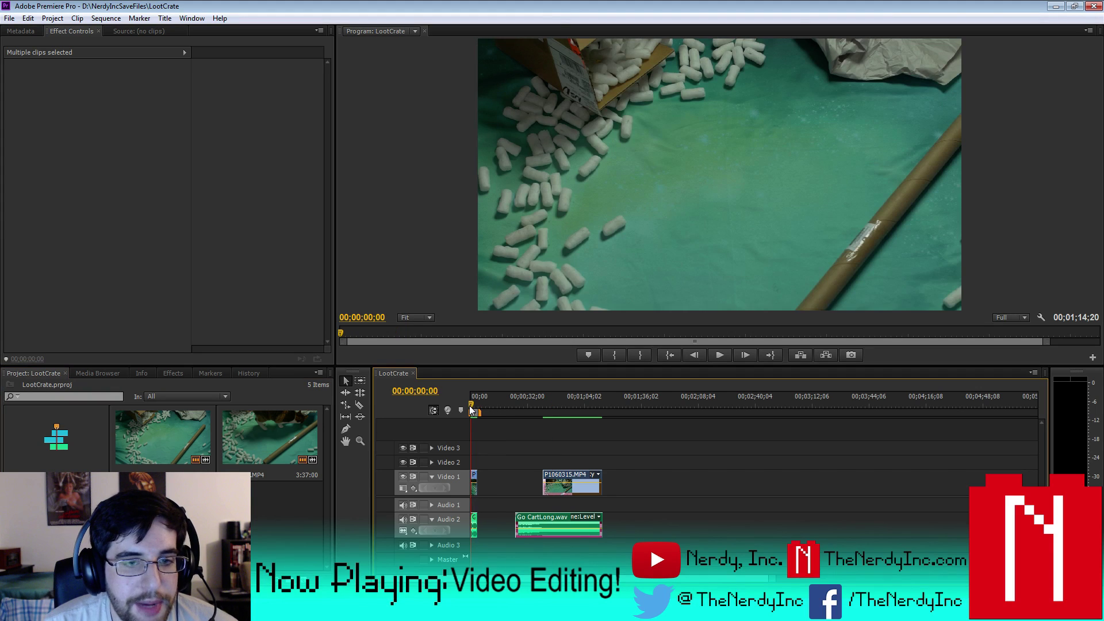
right_click(279, 505)
left_click(313, 470)
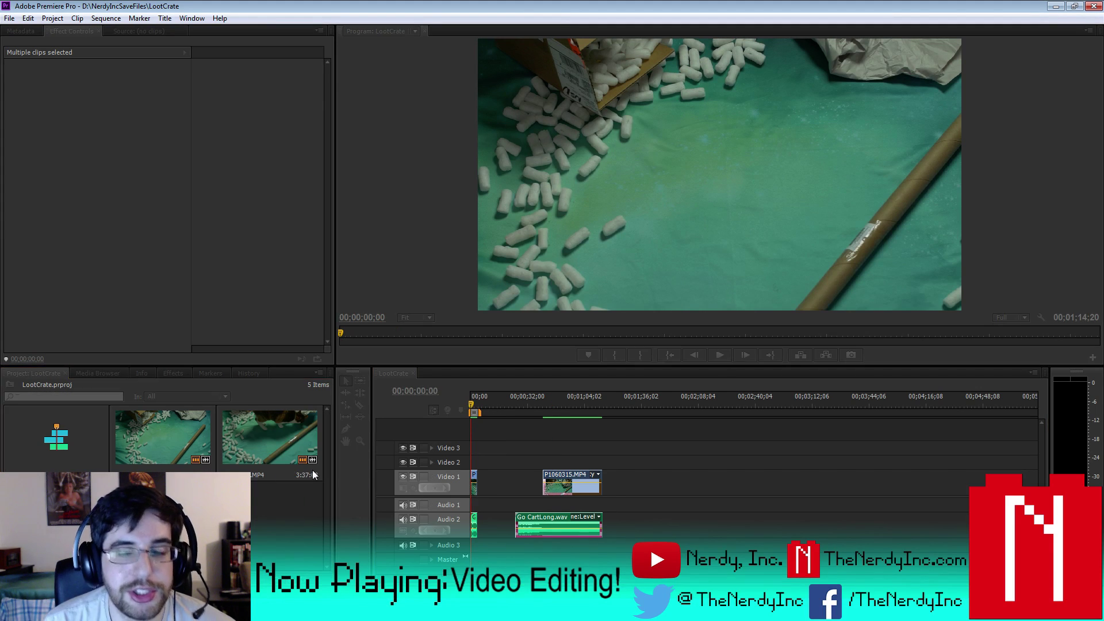
- Create a new default still title named Title 01 and start a text box in it
left_click(165, 17)
mouse_move(177, 33)
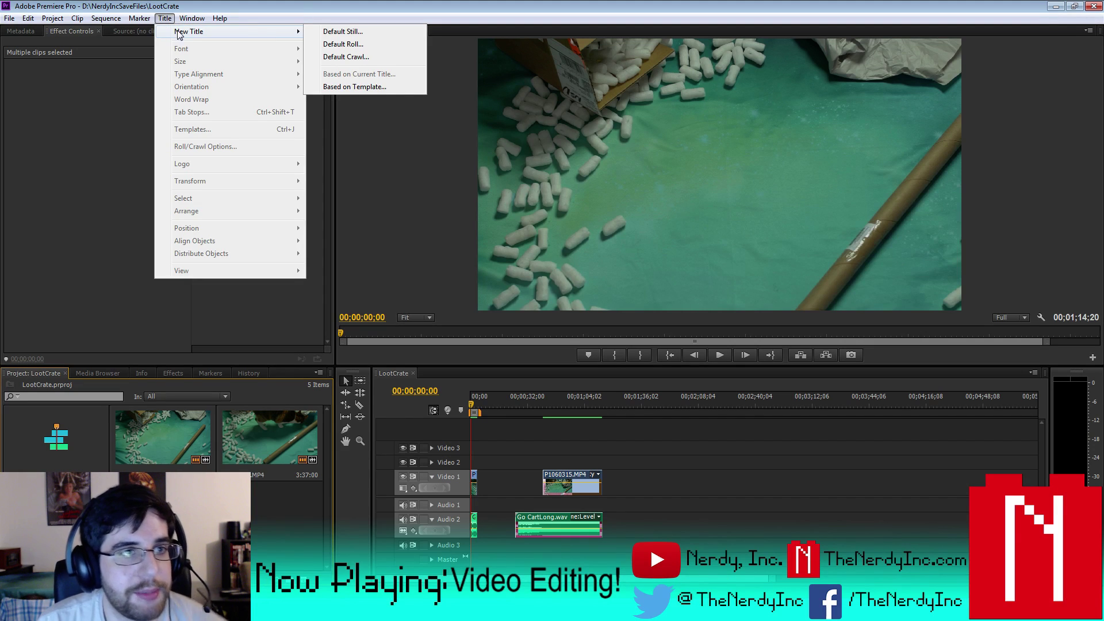
left_click(382, 33)
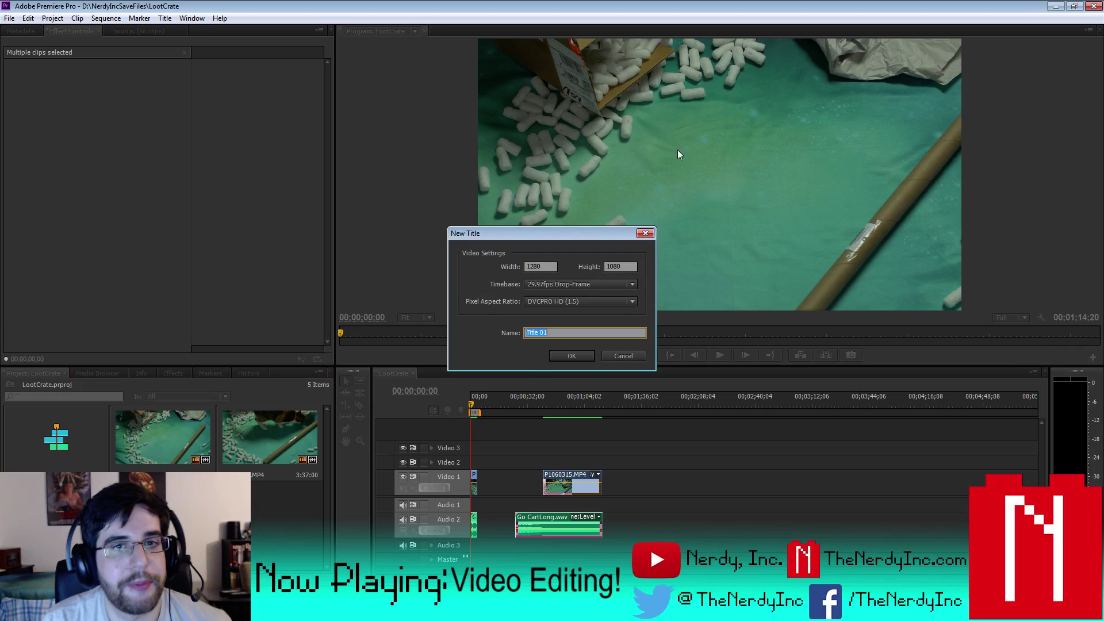
left_click(569, 356)
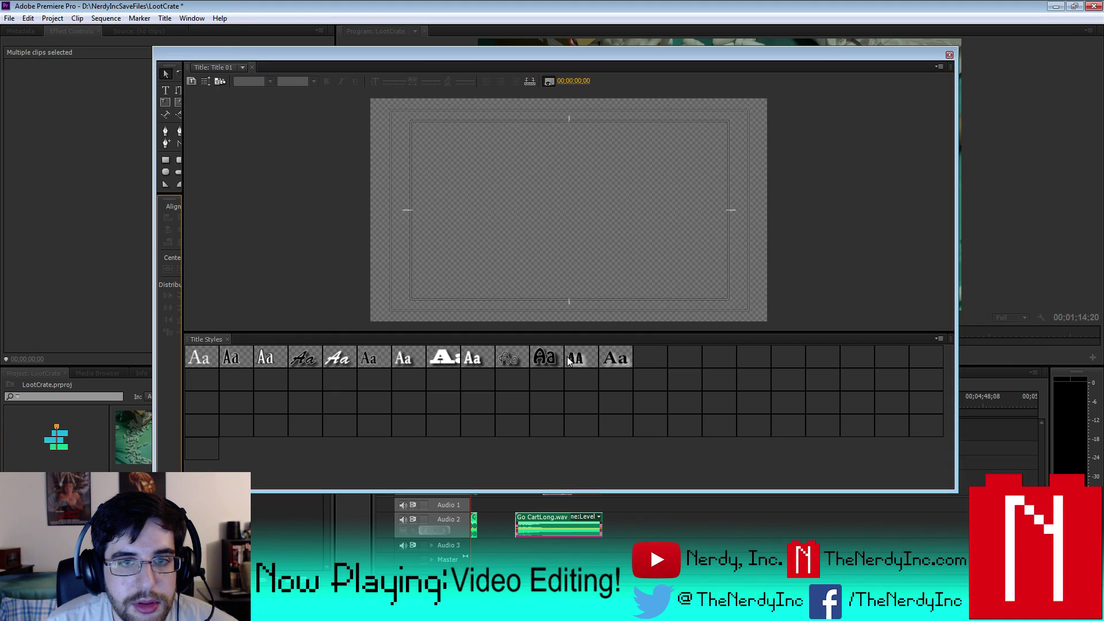
left_click(302, 192)
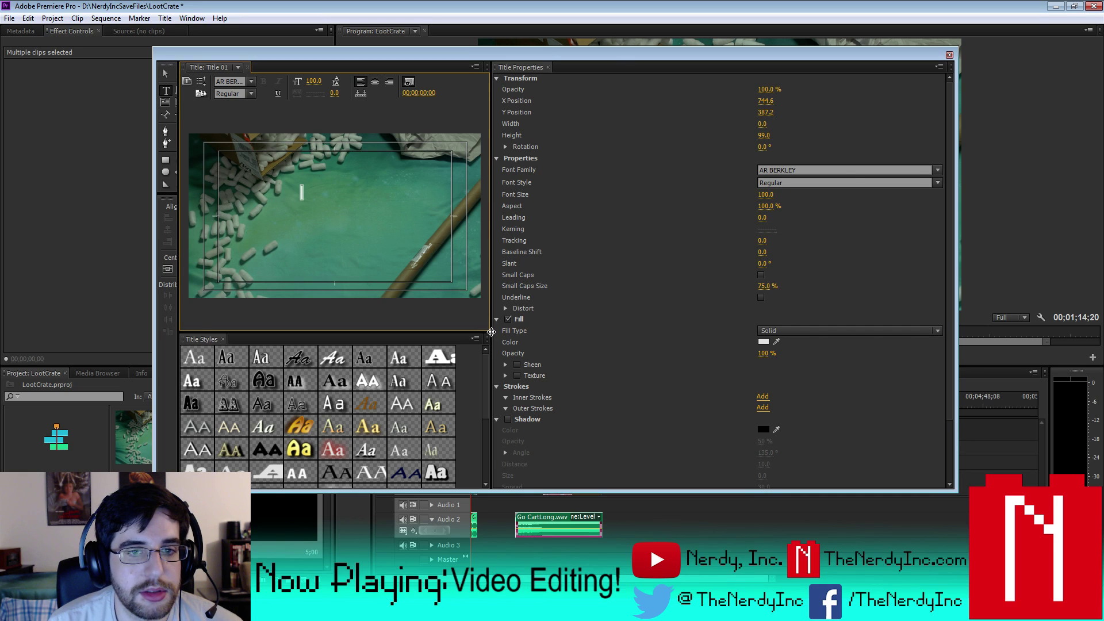
left_click_drag(483, 339, 647, 333)
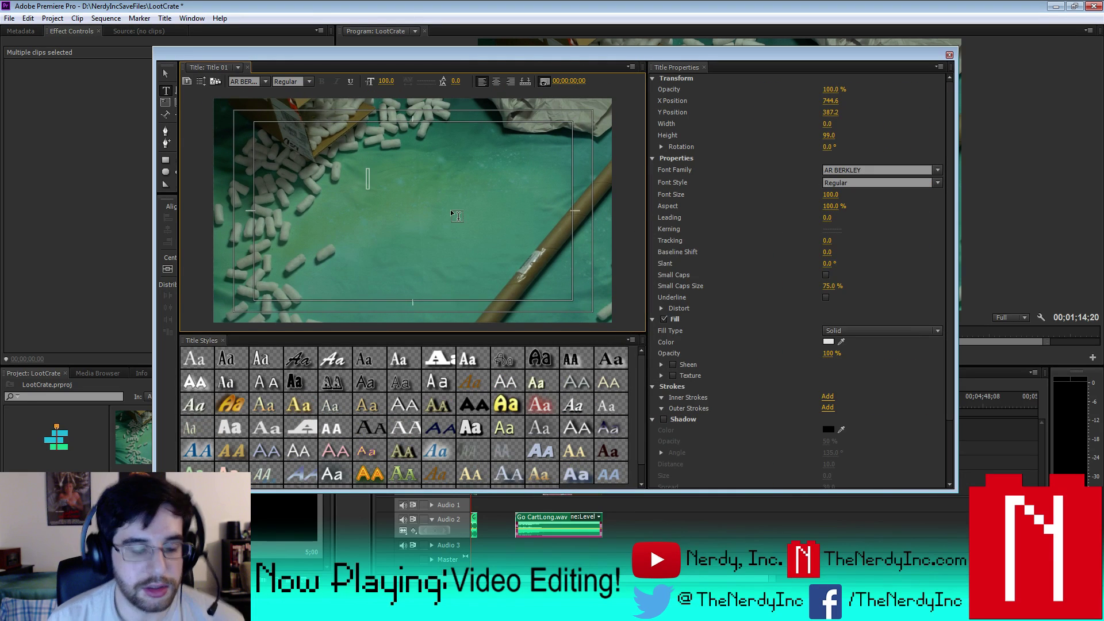
- Type 'Nerd' and 'Stuff' on two centred lines and set the font size to 287
type("Nerd")
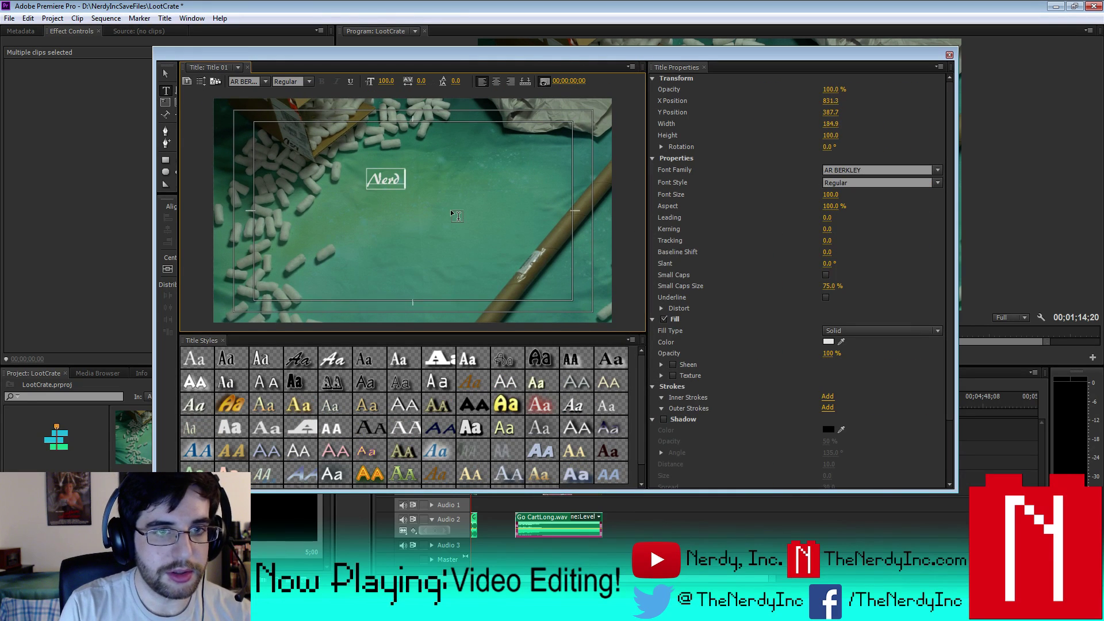
key("Return")
type("Stuff")
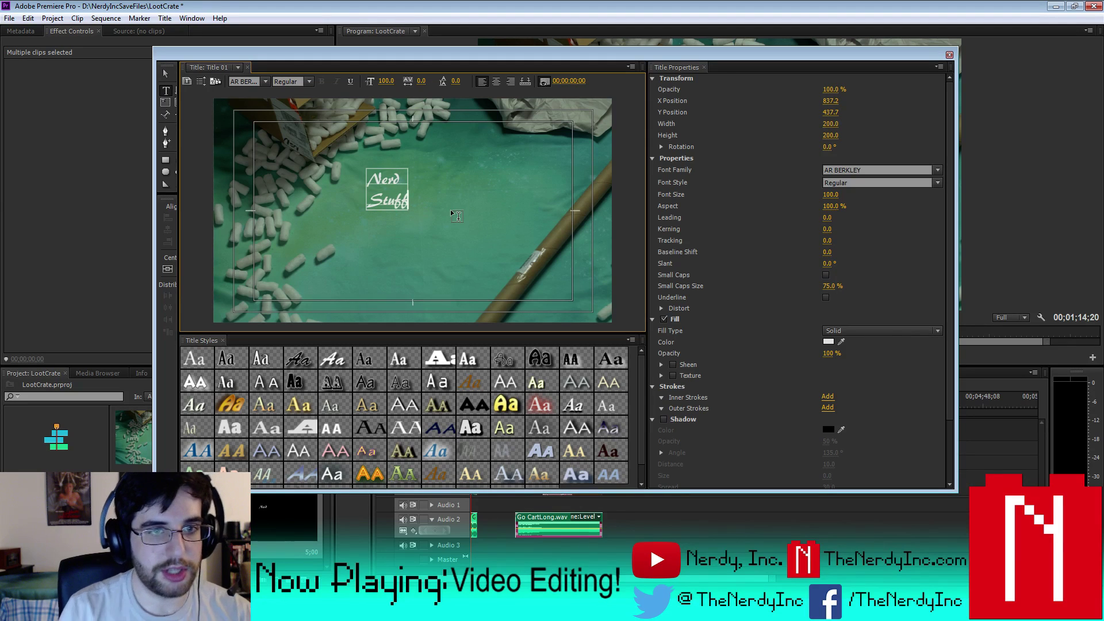
left_click(496, 81)
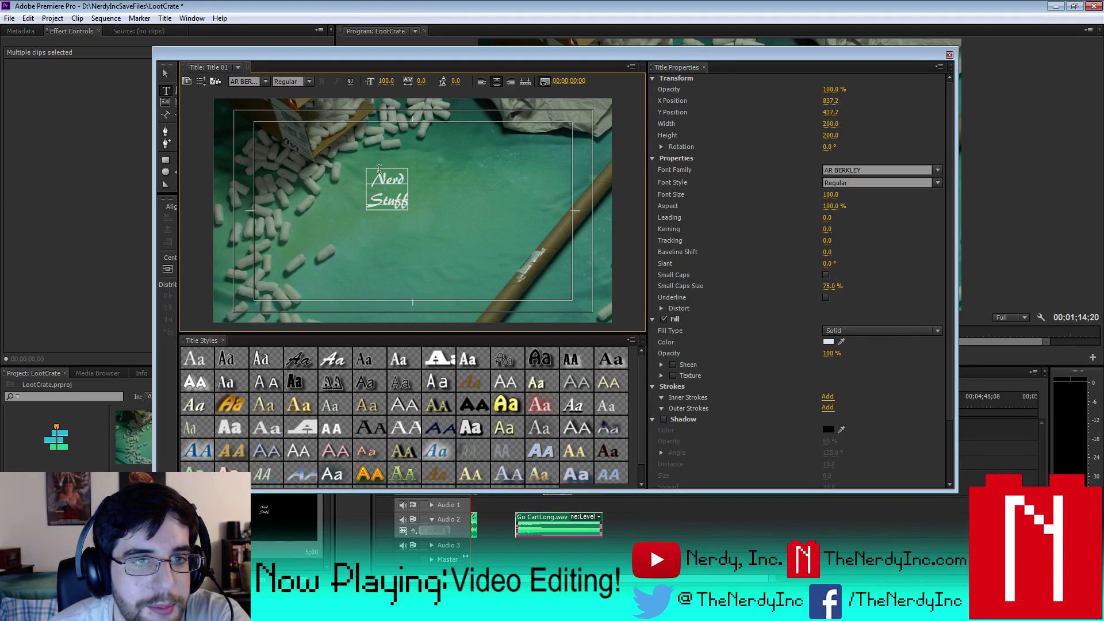
left_click_drag(371, 171, 449, 223)
left_click_drag(835, 198, 957, 240)
left_click(933, 170)
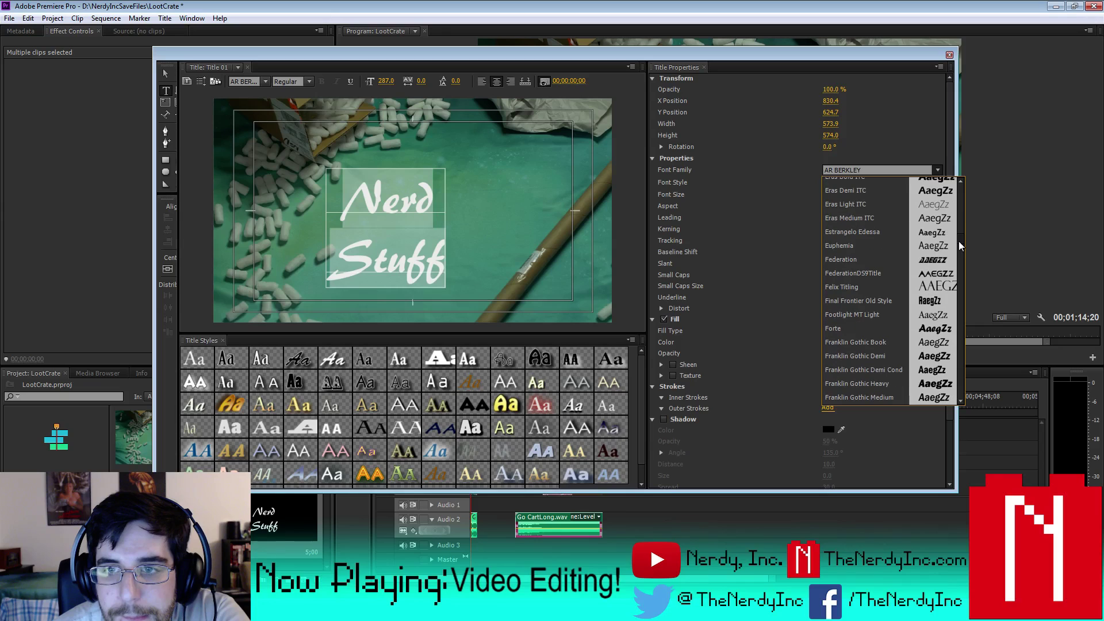
- Apply the FederationDS9Title font to the title text
left_click(931, 301)
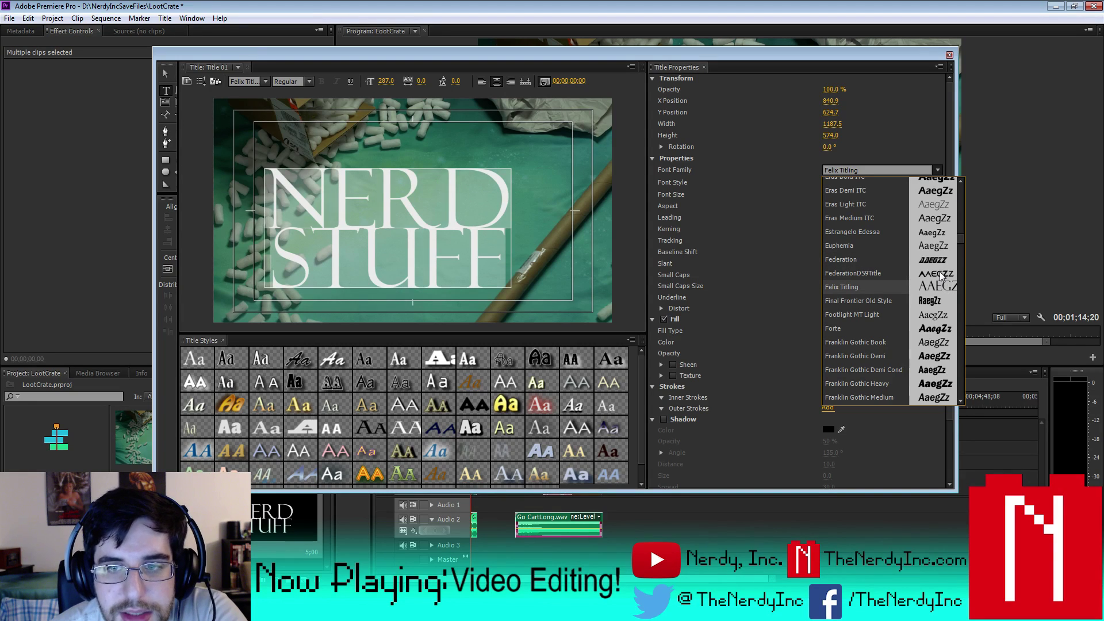
left_click_drag(961, 240, 974, 380)
left_click(536, 121)
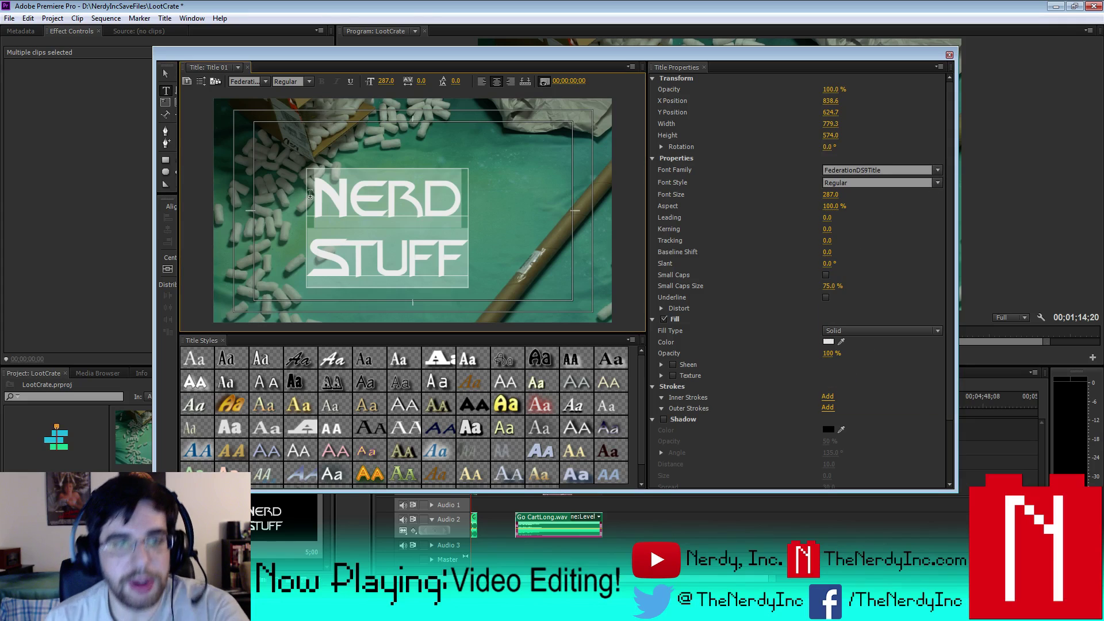
- Retype the N of NERD and S of STUFF as capitals, then select all the title text
left_click_drag(348, 194, 323, 195)
type("N")
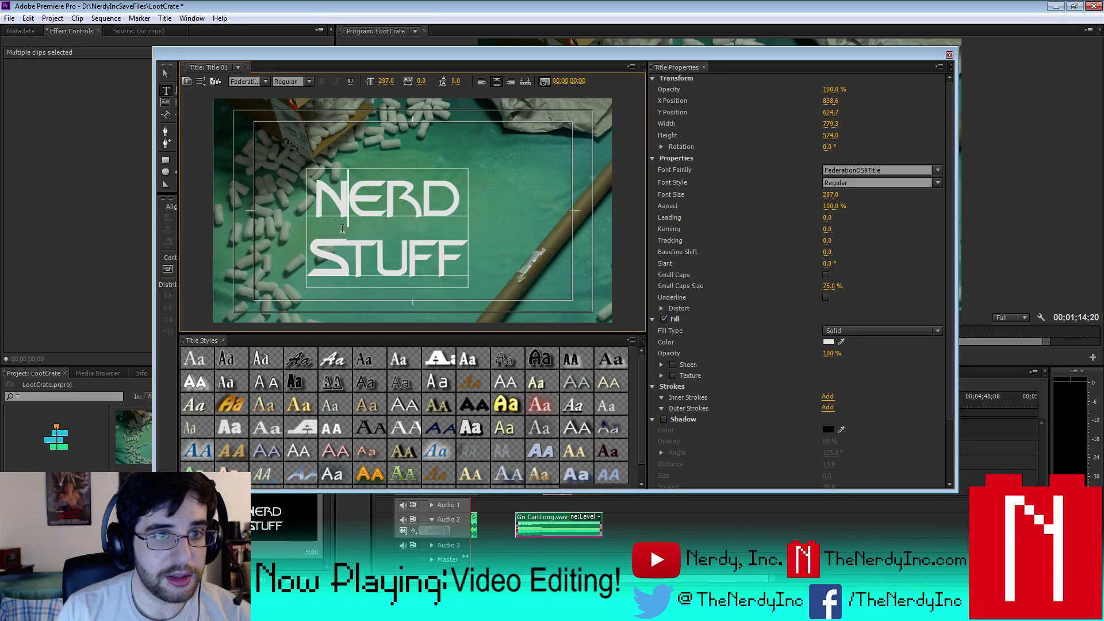
left_click_drag(349, 256, 323, 256)
type("S")
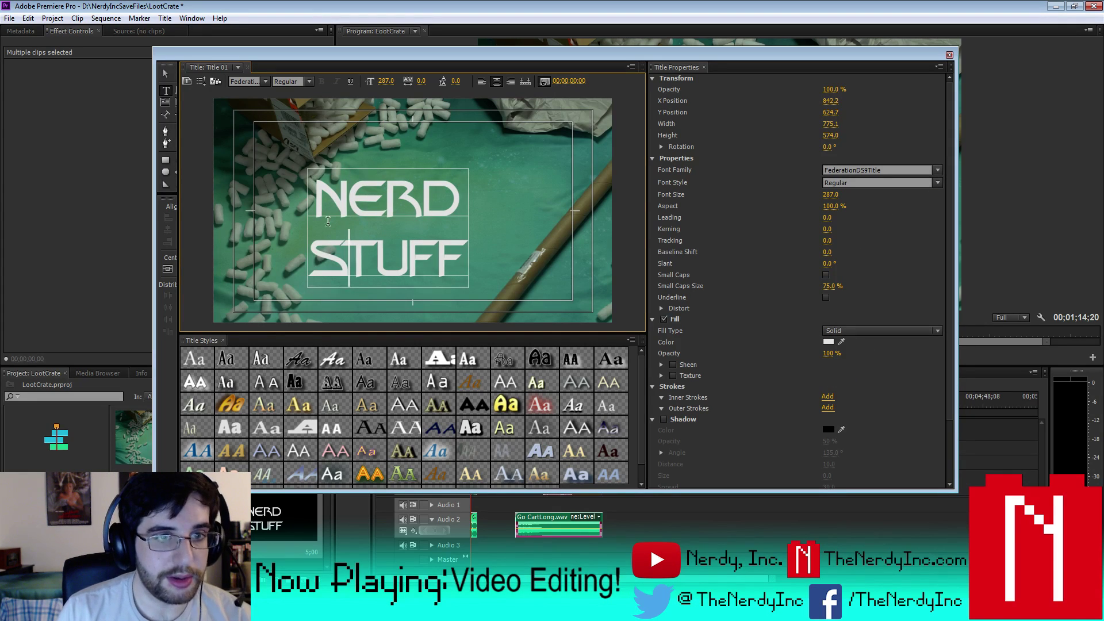
left_click(328, 217)
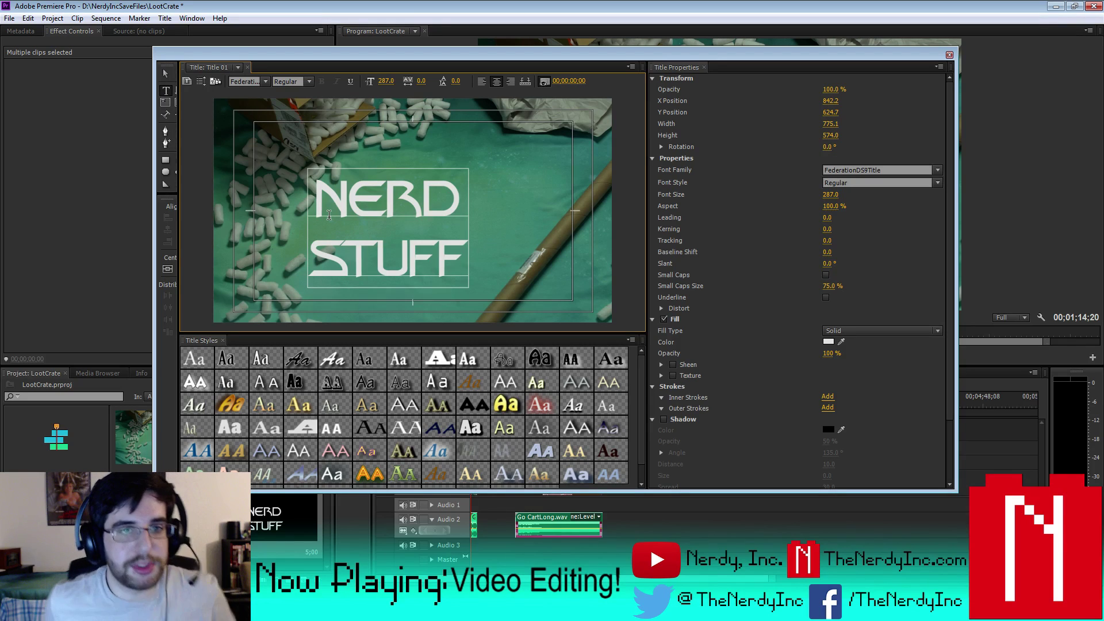
key("ctrl+a")
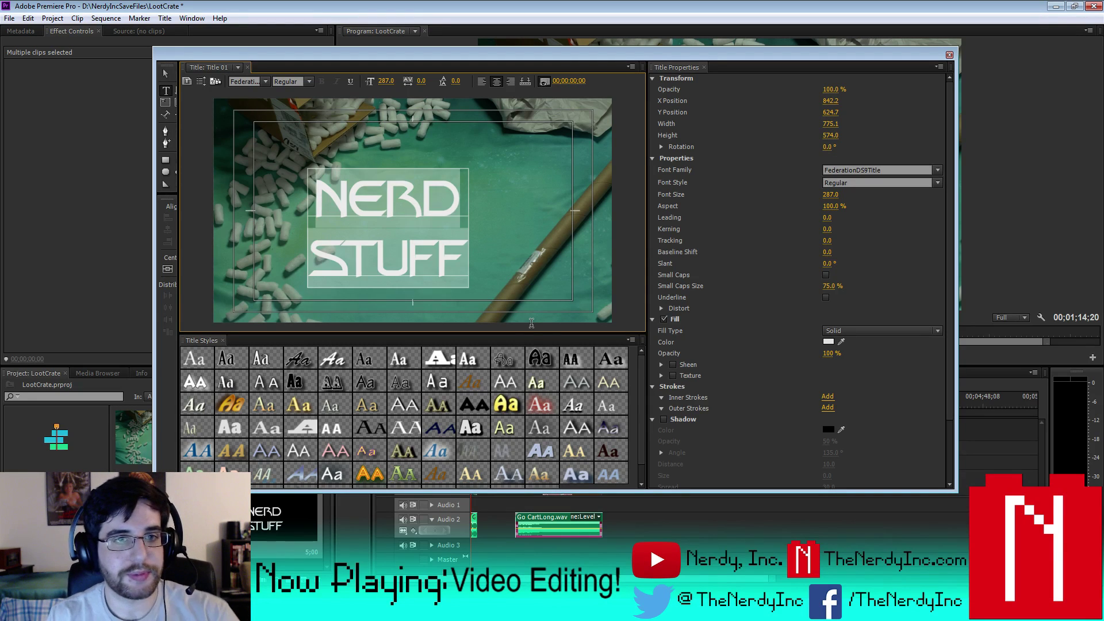
- Try a bright yellow fill colour on the title text
left_click(828, 341)
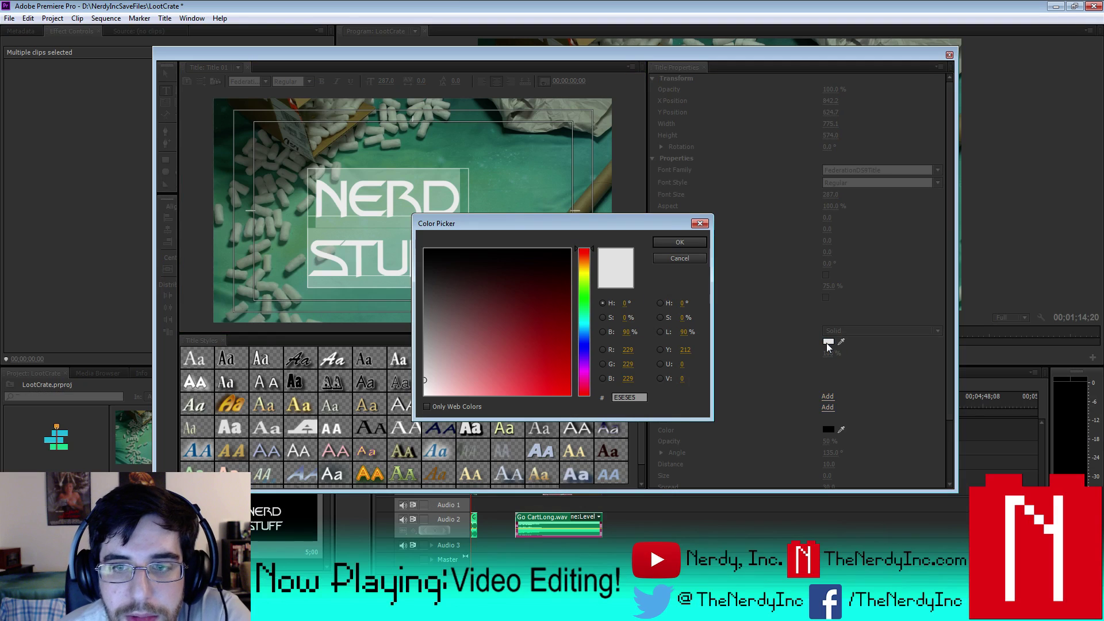
left_click(588, 270)
left_click_drag(545, 278, 589, 397)
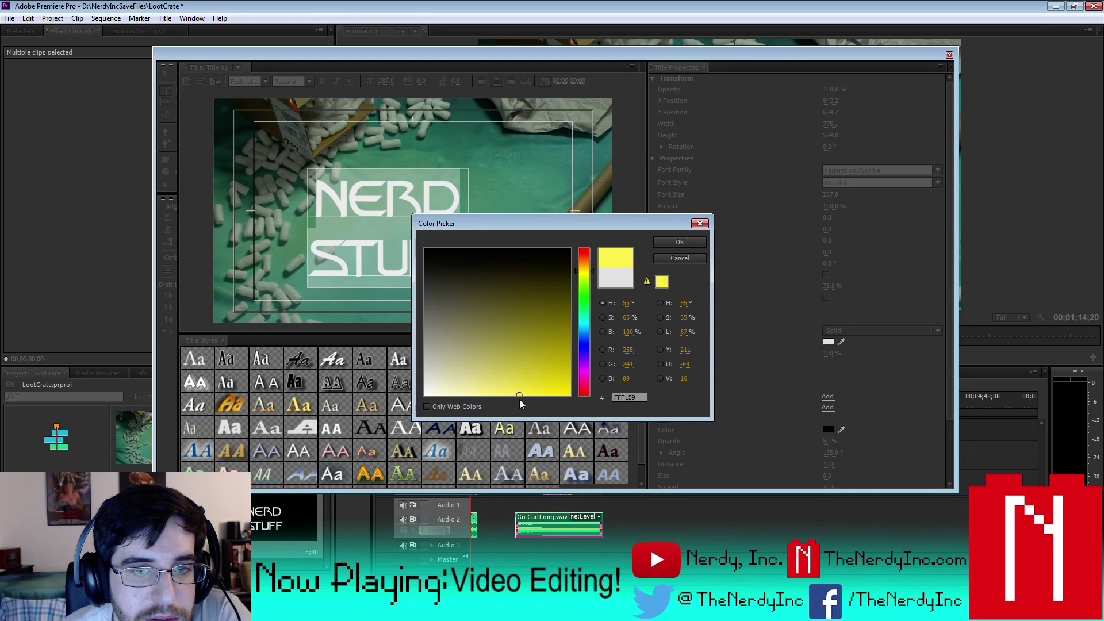
left_click(672, 245)
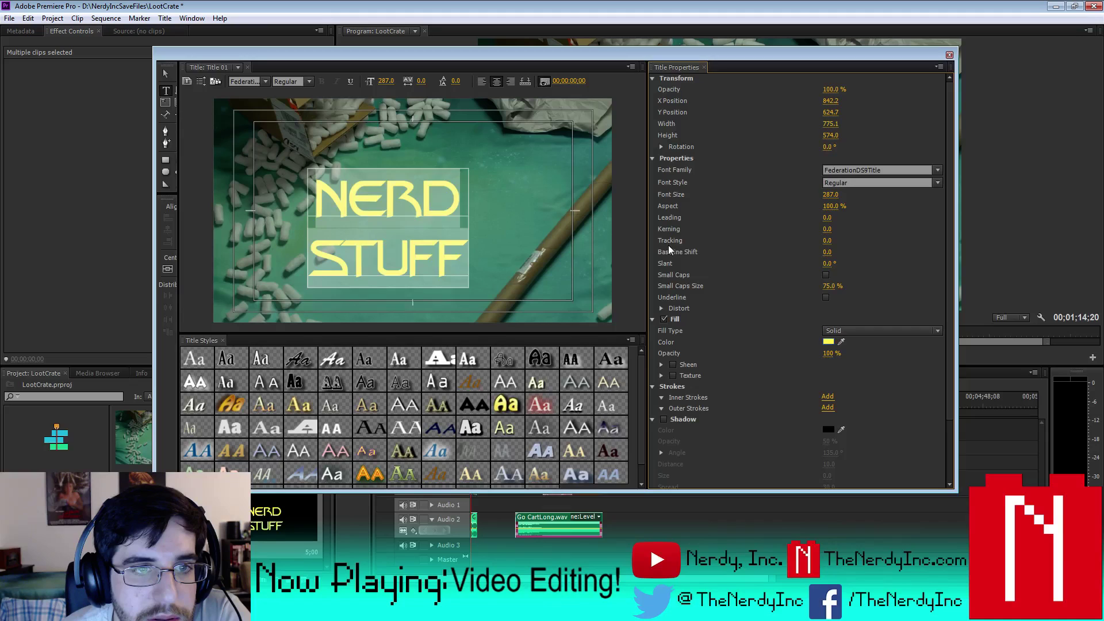
left_click(551, 257)
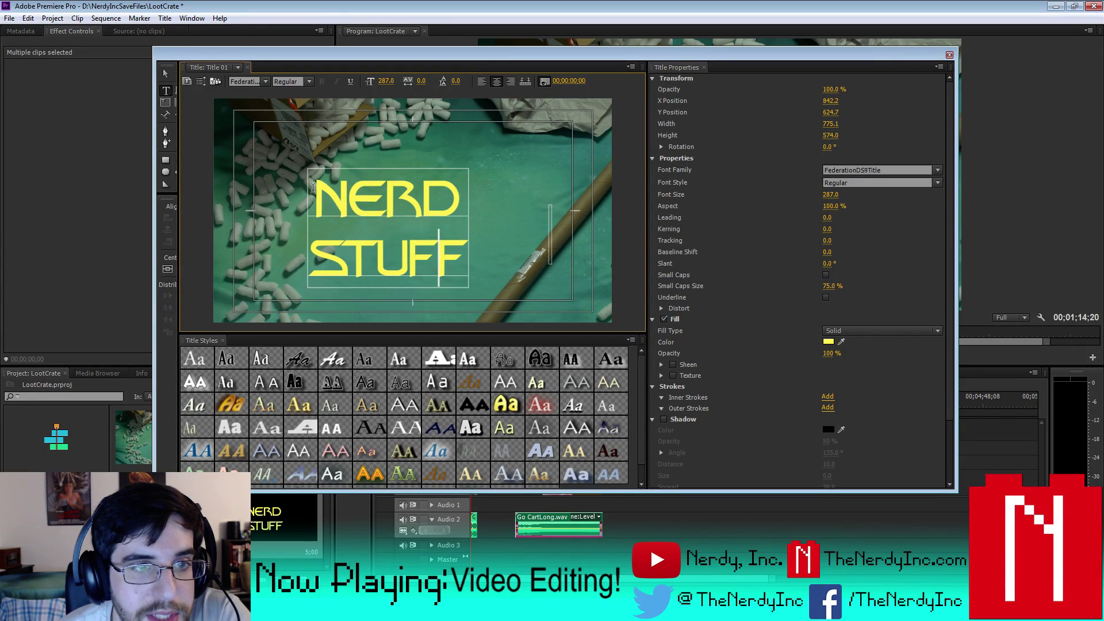
- Set the NERD STUFF text to font size 300
left_click_drag(307, 192, 517, 285)
left_click(831, 194)
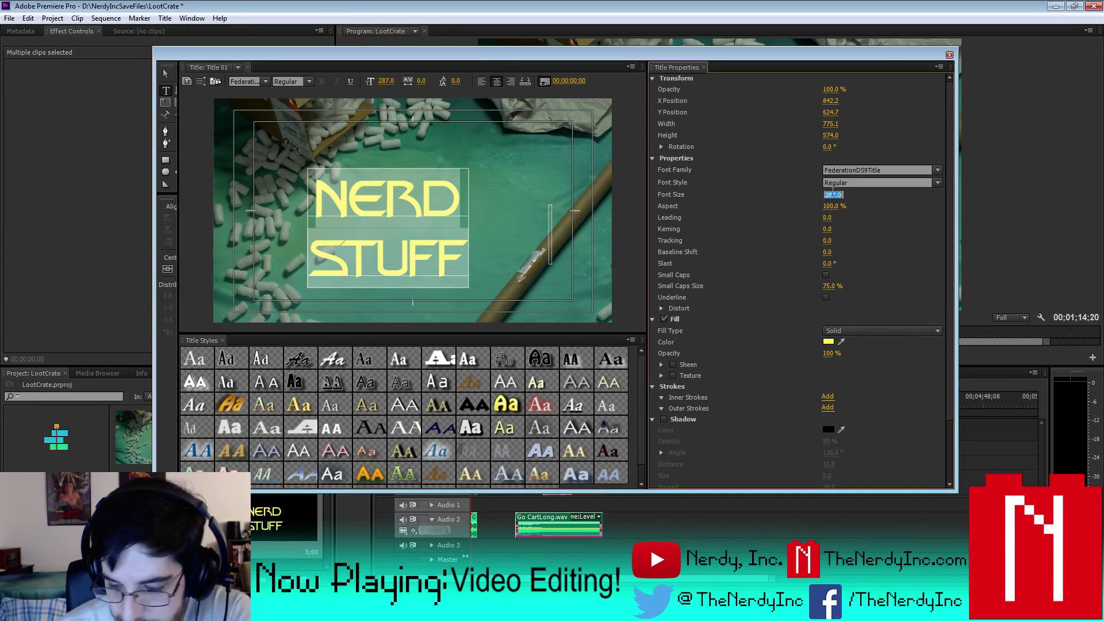
type("300")
key("Return")
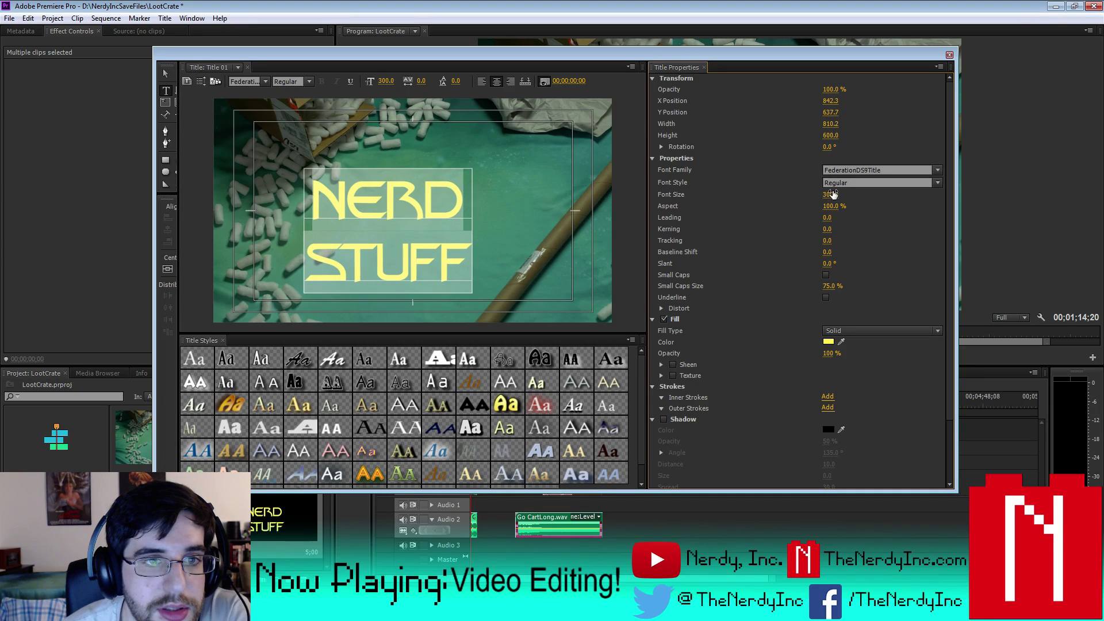
- Try grey and then bright orange as the text fill colour
left_click(840, 341)
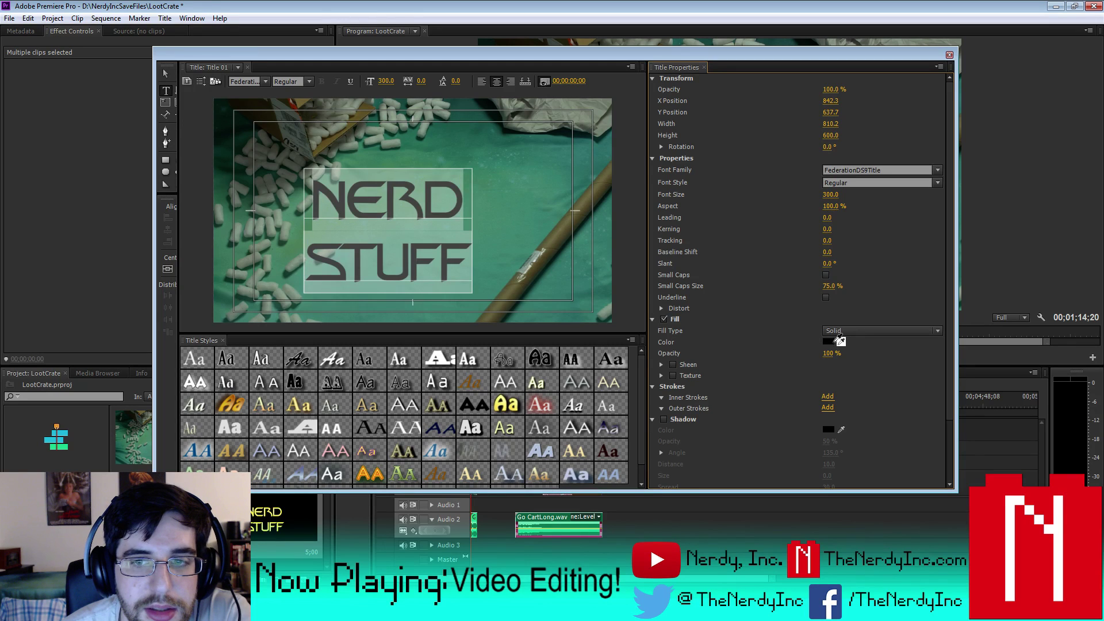
left_click(828, 342)
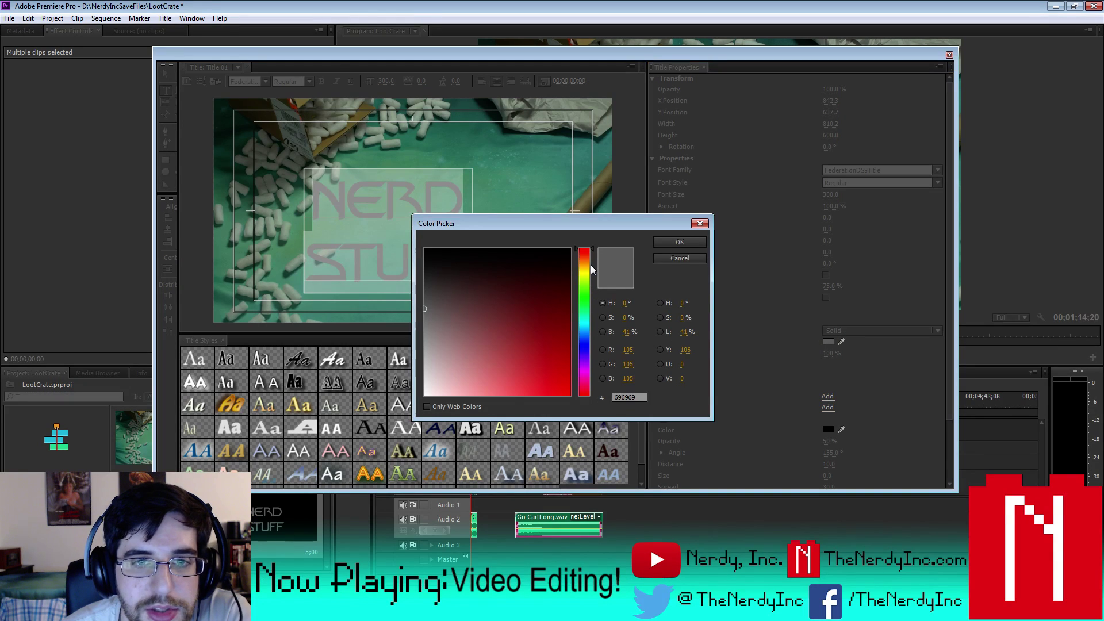
left_click(590, 264)
left_click(569, 394)
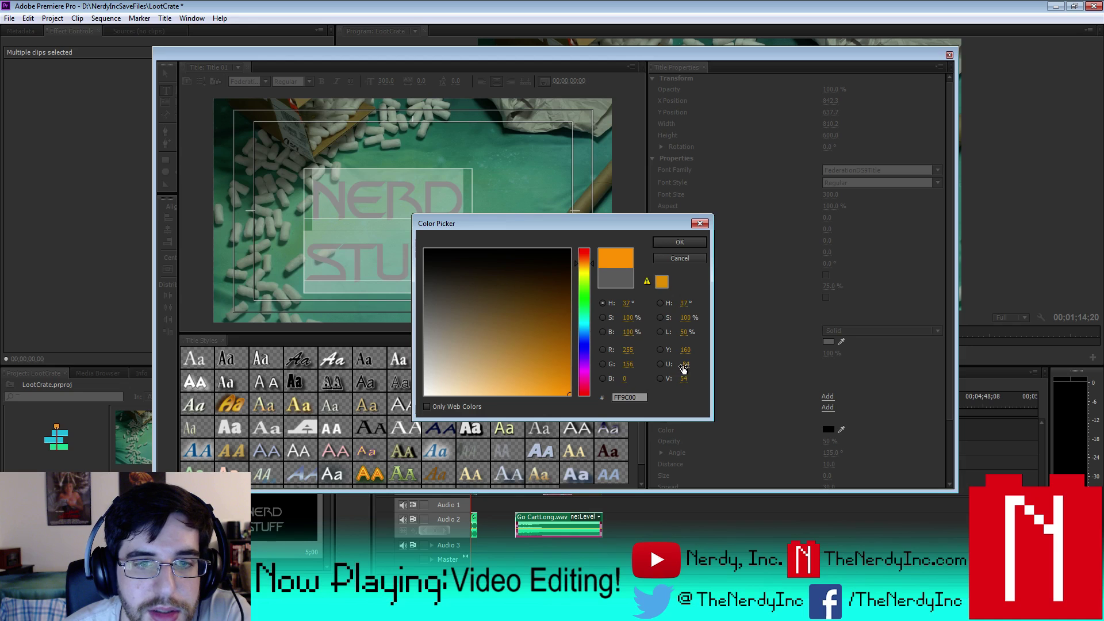
left_click(679, 241)
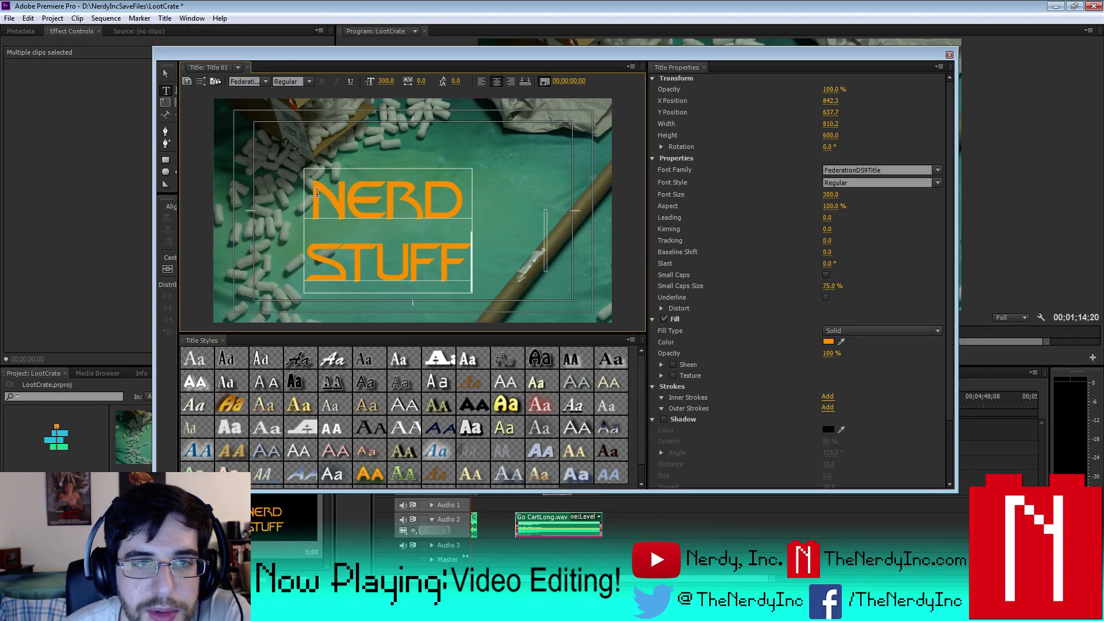
- Change the text fill to lime yellow-green #B4FF00
left_click_drag(316, 192, 546, 303)
left_click(828, 341)
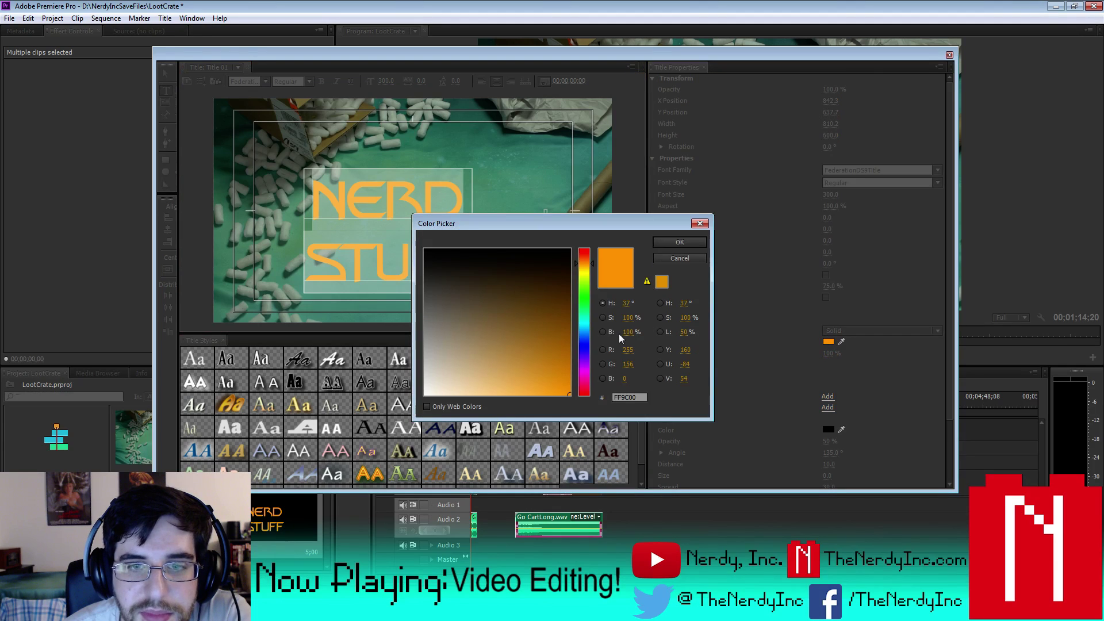
left_click(588, 275)
left_click_drag(537, 355, 513, 400)
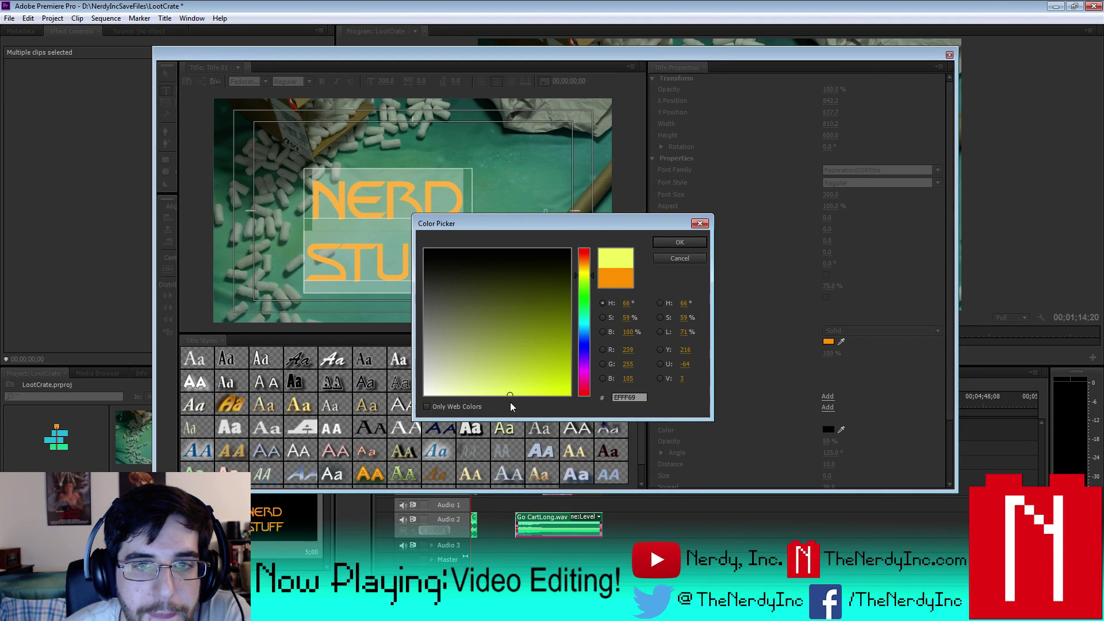
left_click(588, 280)
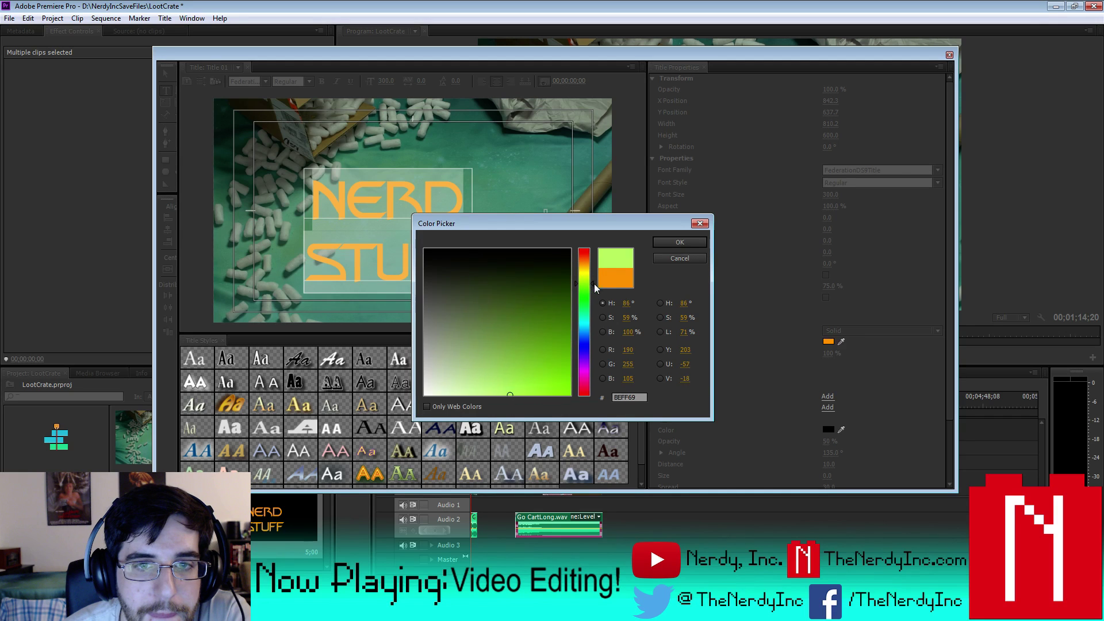
left_click(569, 394)
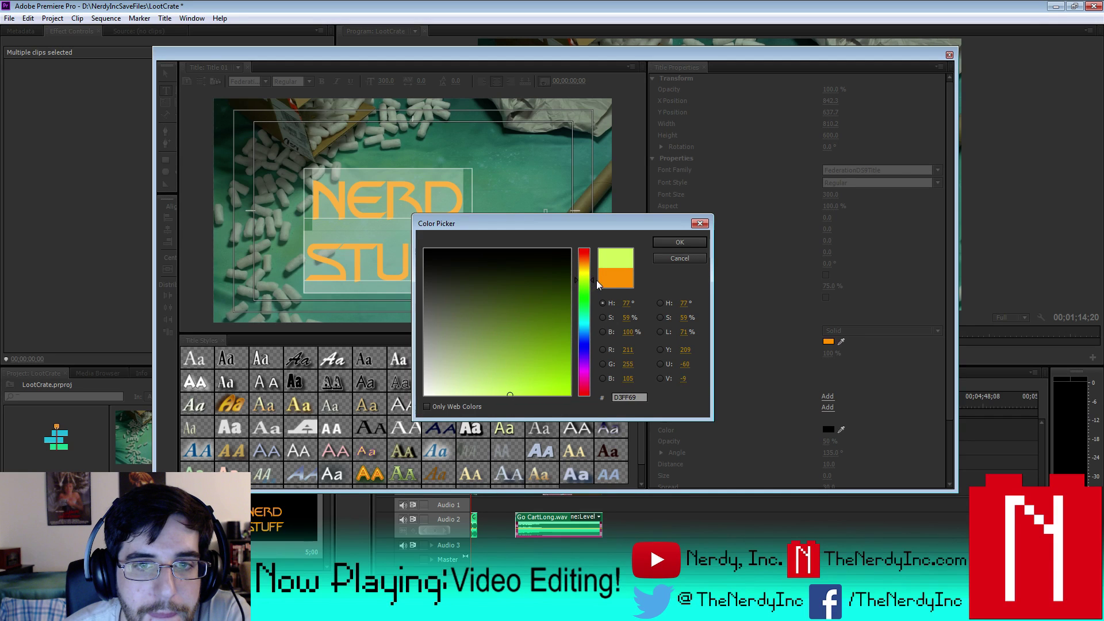
left_click(680, 242)
- Reselect the NERD STUFF text box and select all its text
left_click(165, 73)
left_click(345, 212)
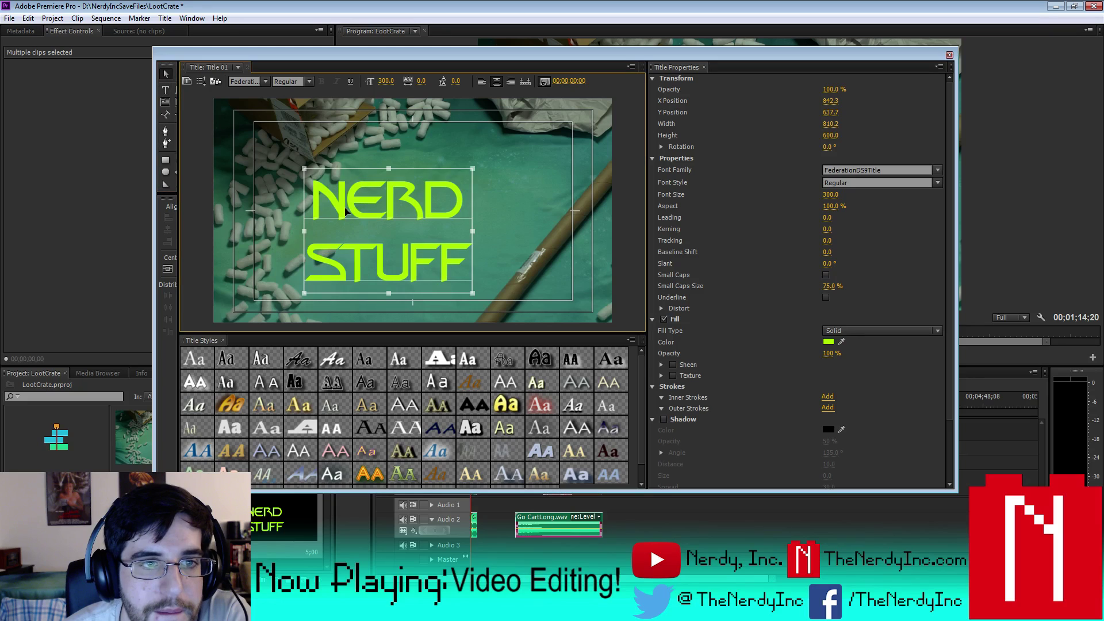
double_click(347, 201)
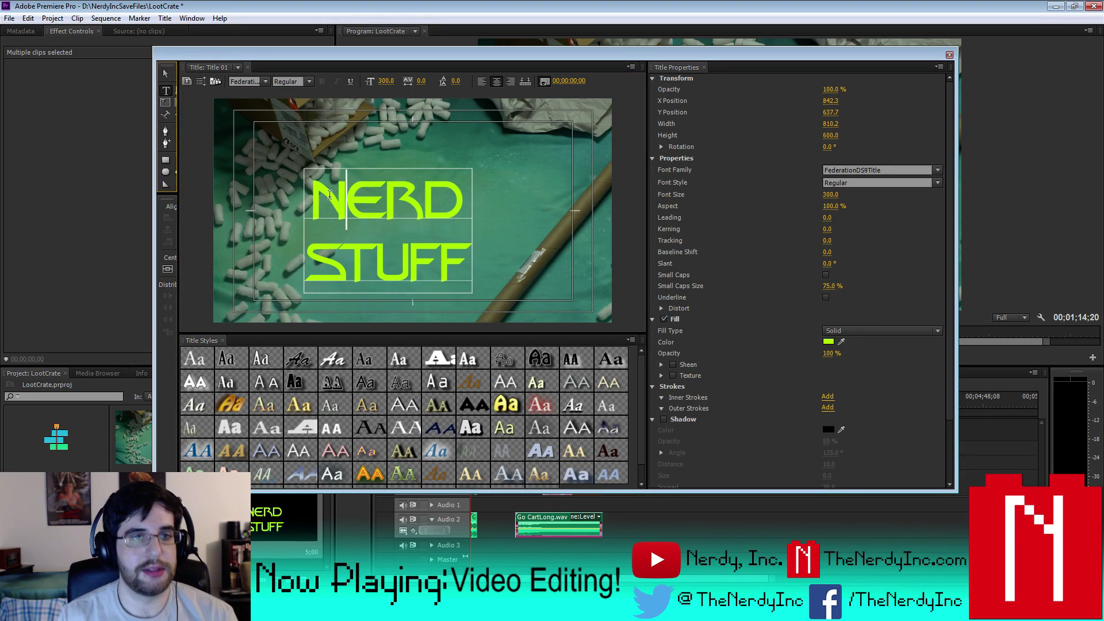
key("ctrl+a")
- Enlarge the title to font size 360 and centre it vertically and horizontally
left_click(832, 194)
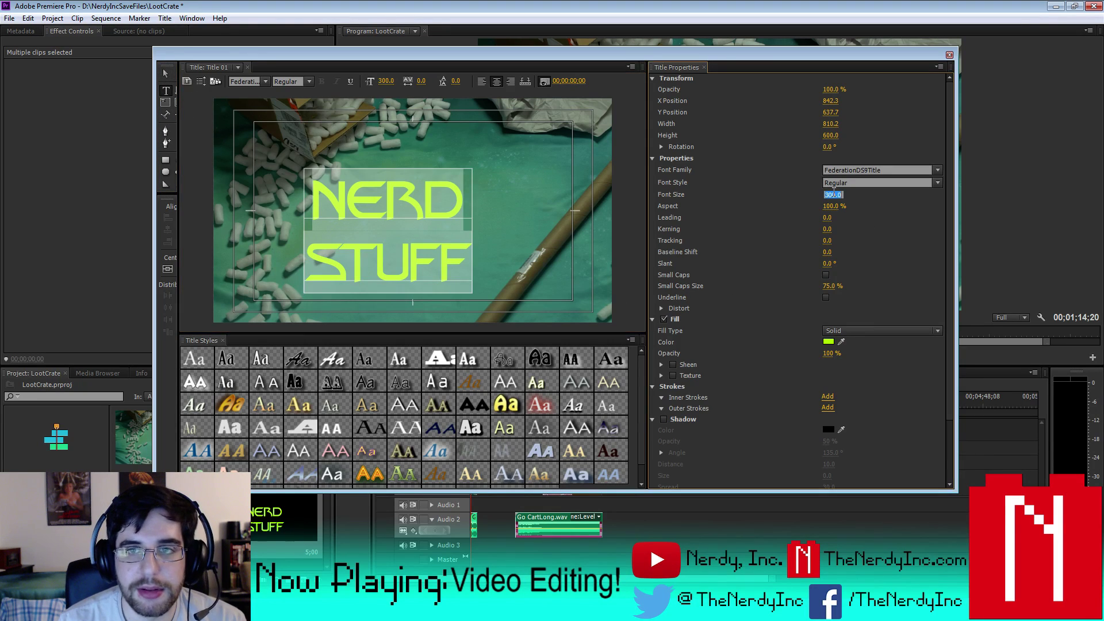
type("360")
key("Return")
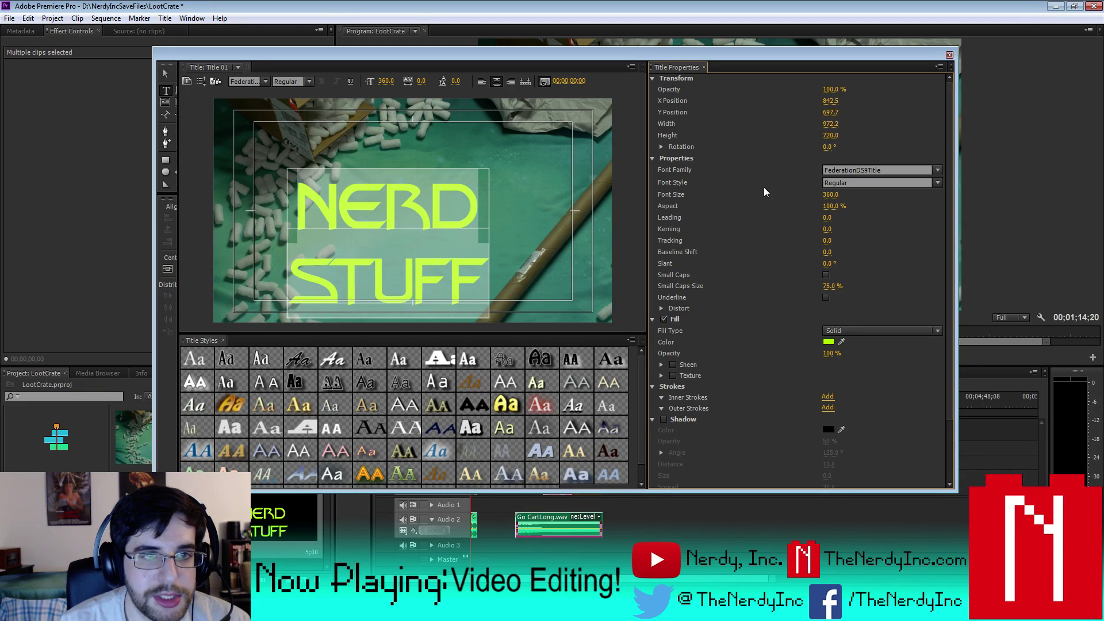
left_click(167, 268)
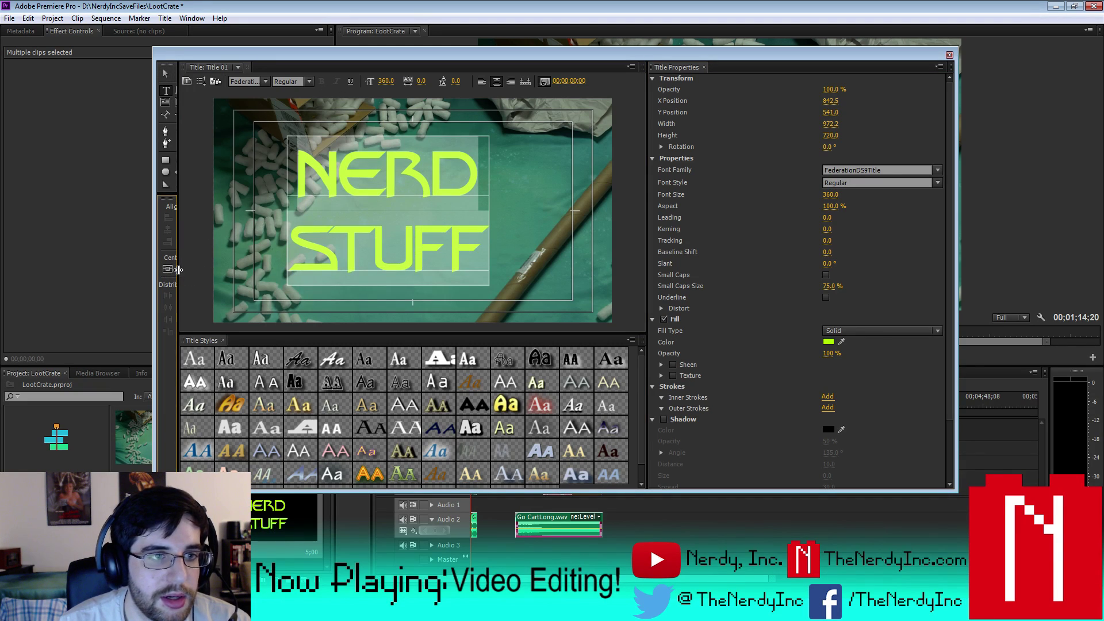
left_click_drag(180, 272, 195, 271)
left_click(180, 271)
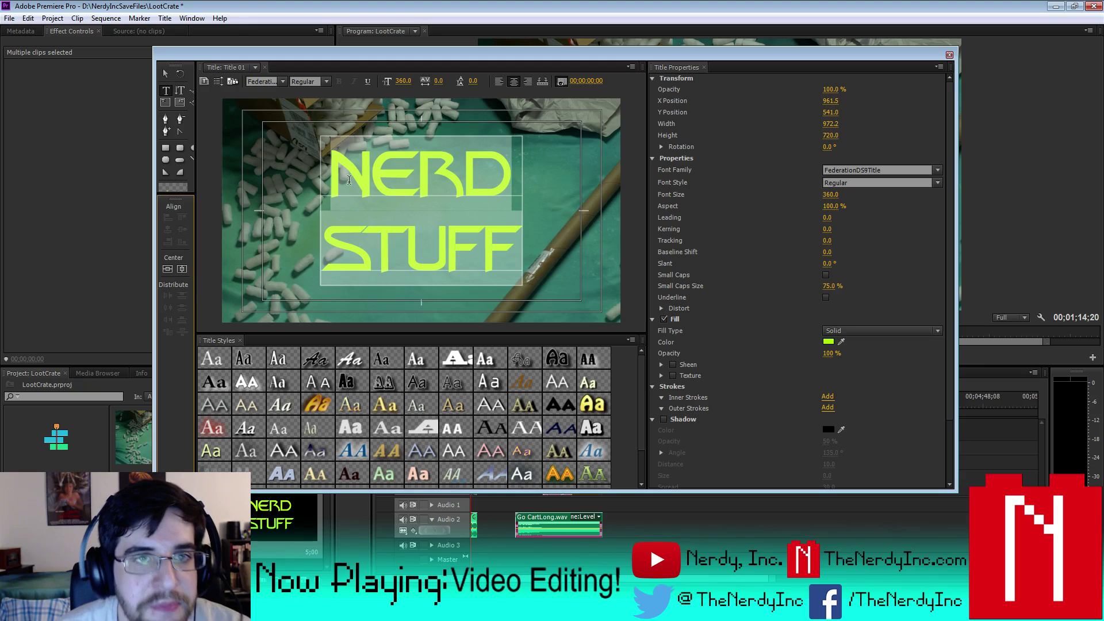
- Tighten the line spacing to -76 leading, re-centre vertically, and close the title editor
left_click_drag(472, 85, 429, 85)
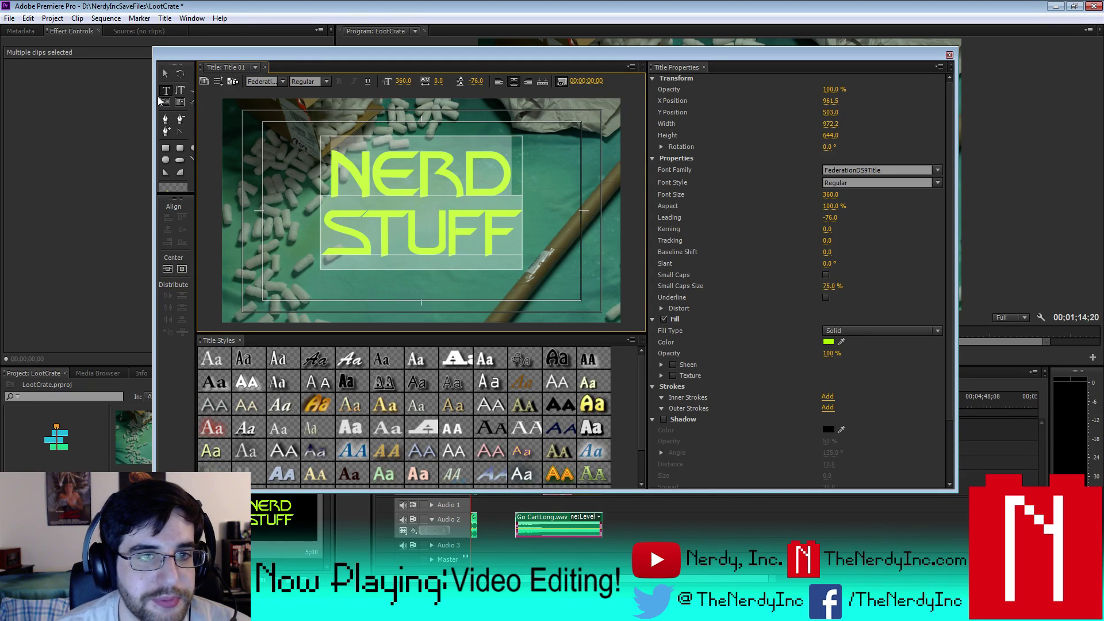
left_click(182, 269)
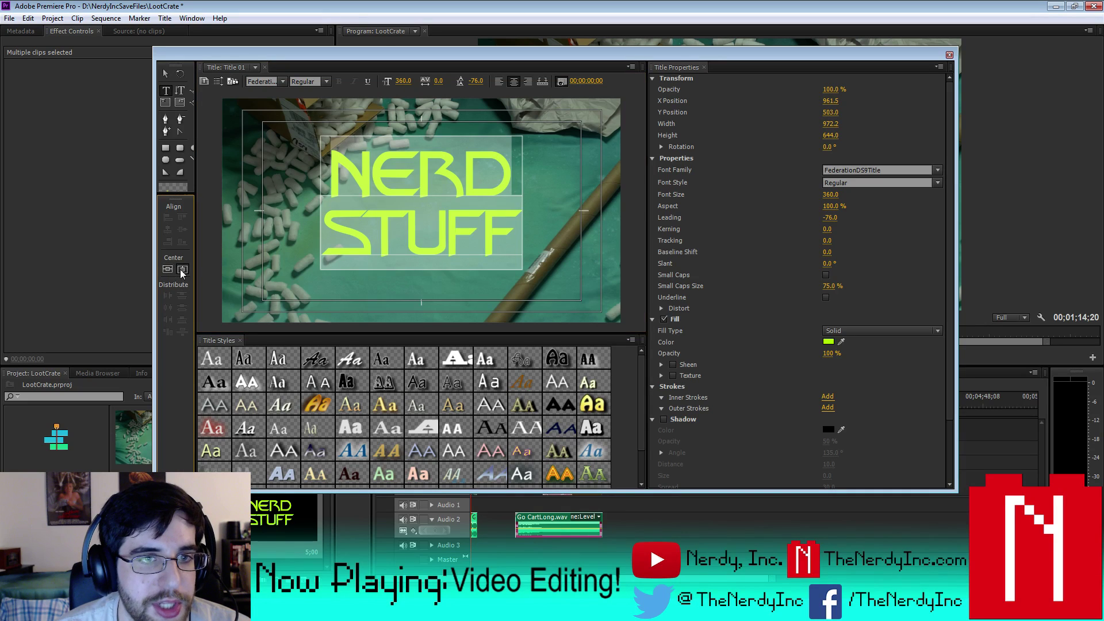
left_click(180, 269)
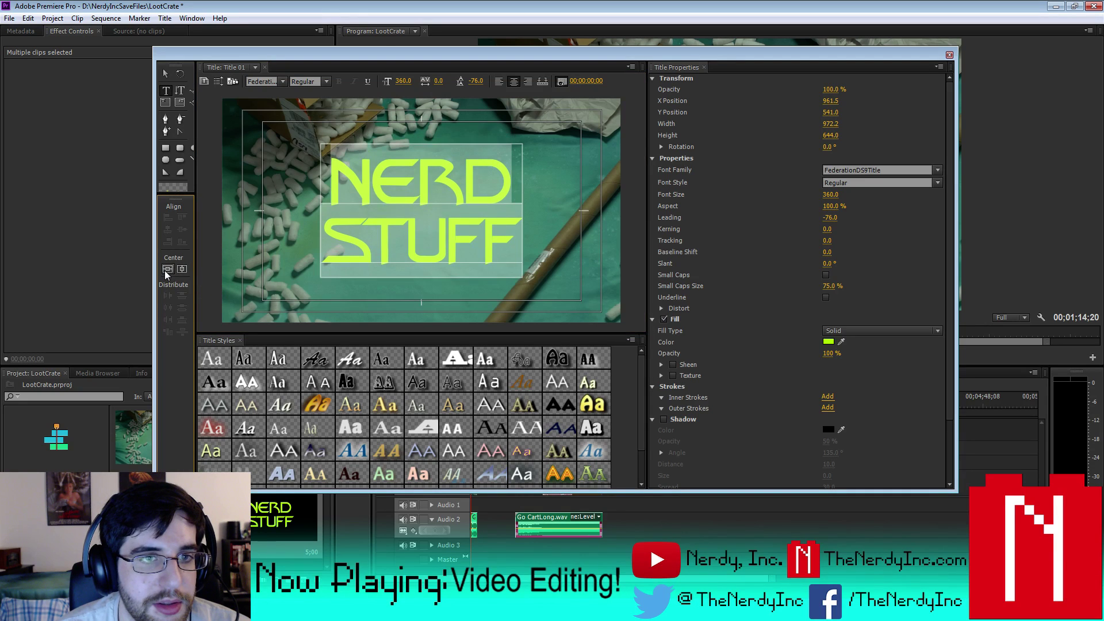
left_click(182, 270)
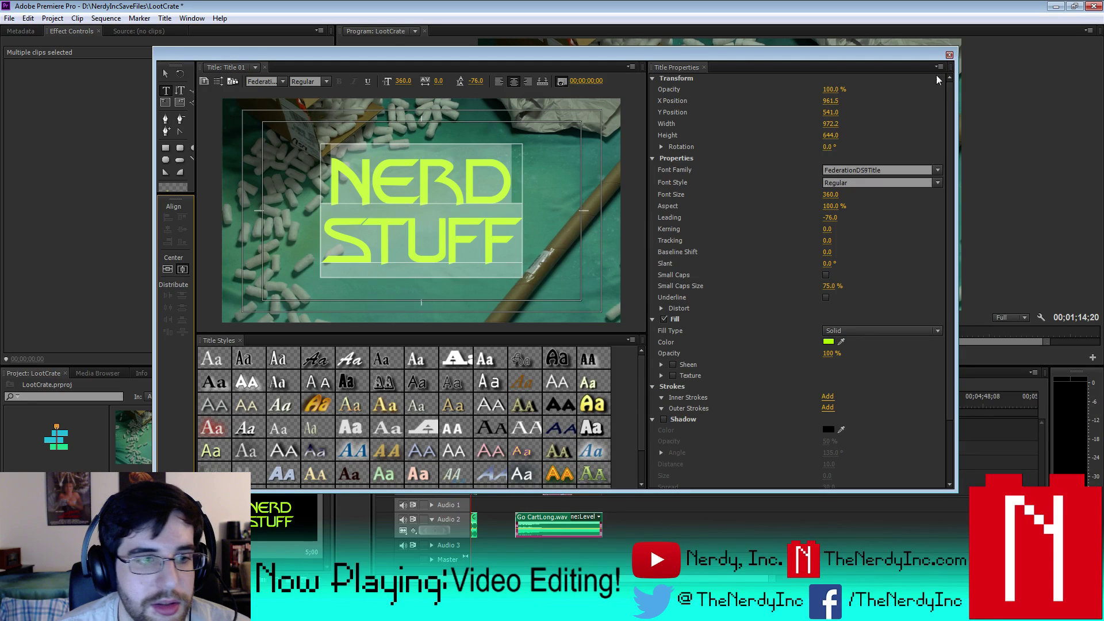
left_click(949, 54)
- Rename the title item to 'Nerd Stuff' in the Project panel
left_click(238, 552)
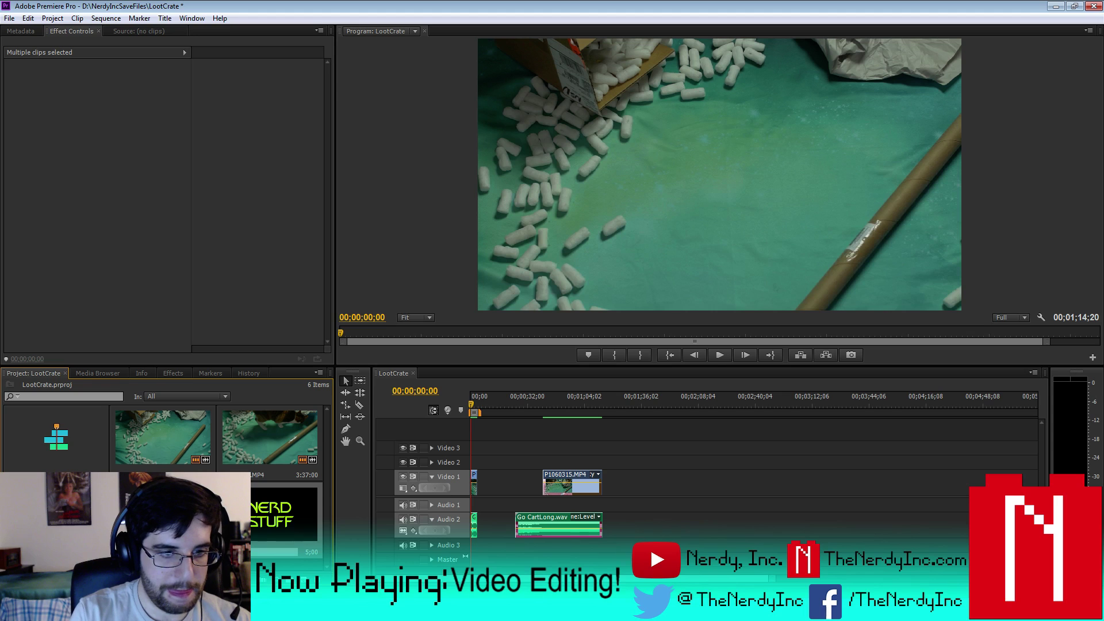
type("Nerd Stuff")
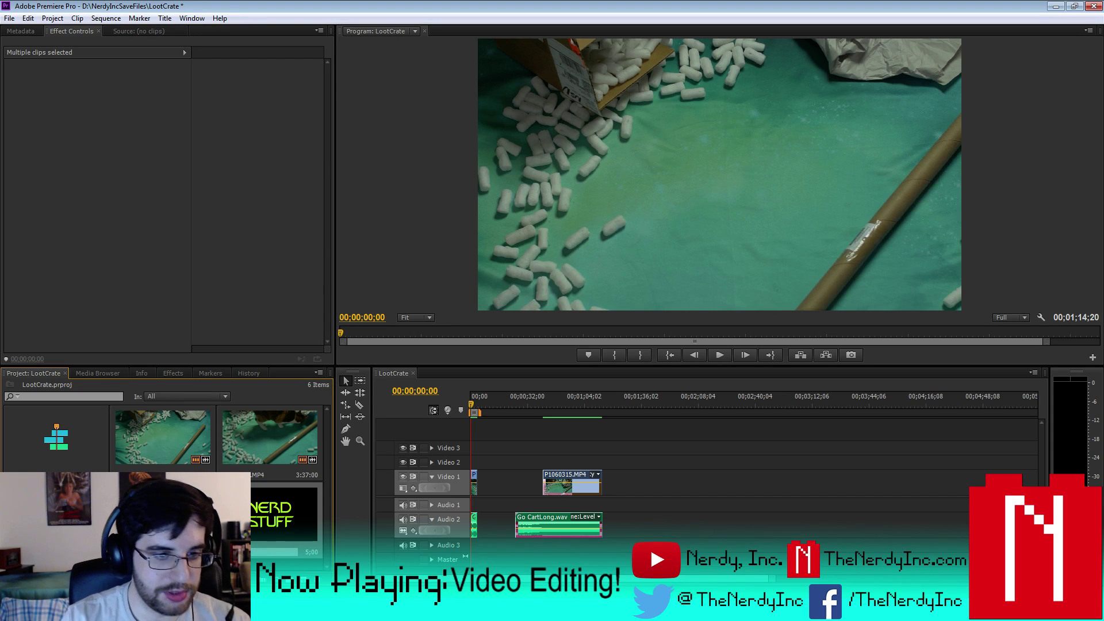
key("Return")
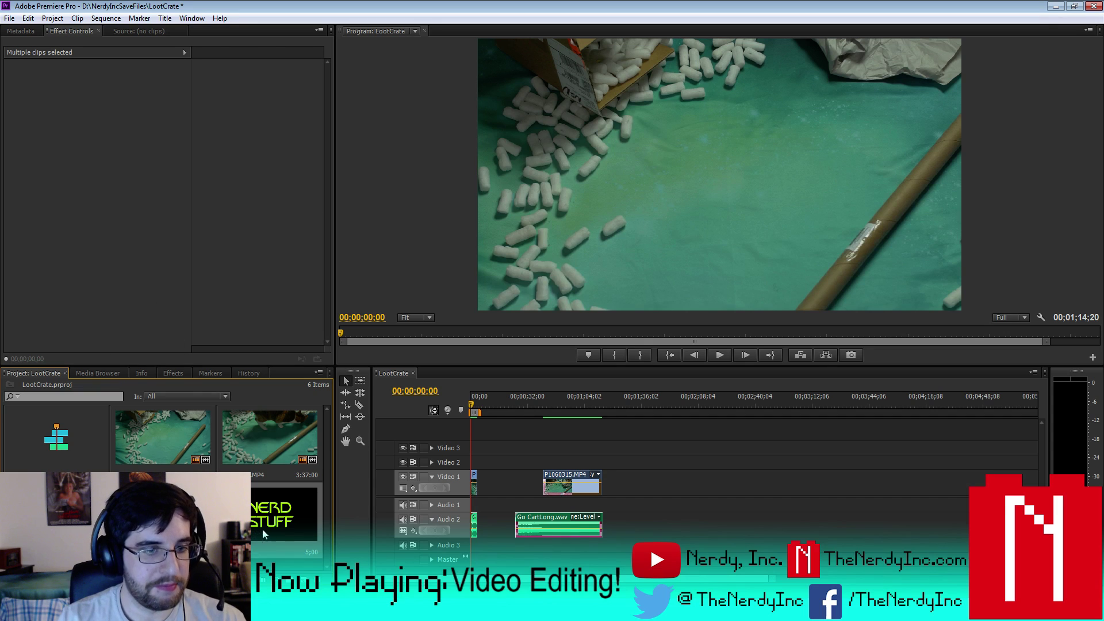
- Zoom the timeline in and play back the sequence's opening seconds
key("=")
key("=")
key("=")
key("=")
key("=")
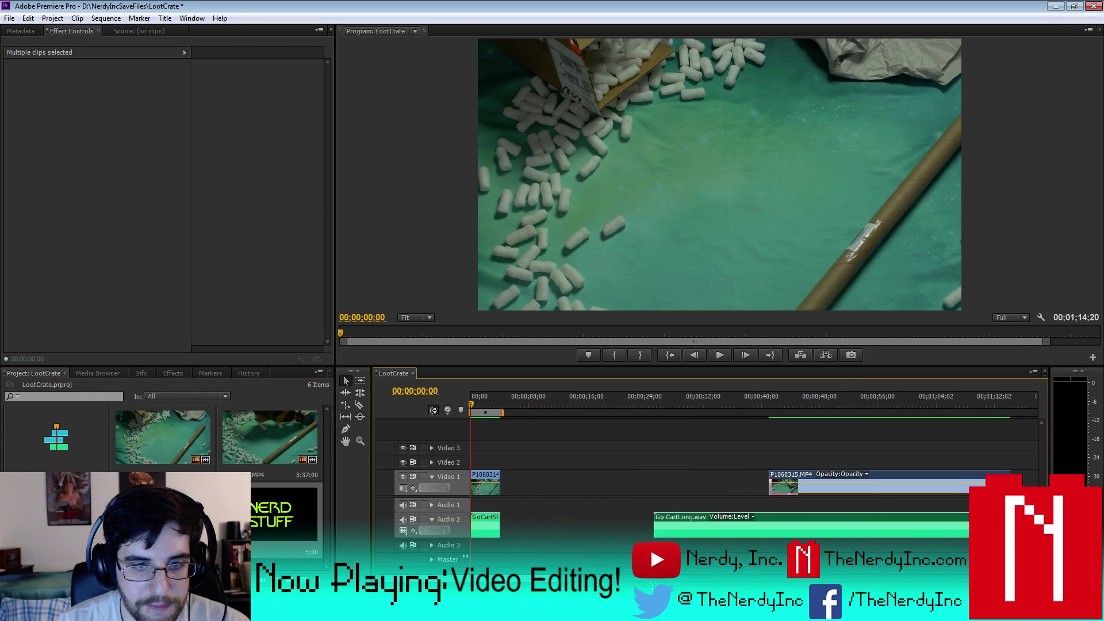
left_click(719, 355)
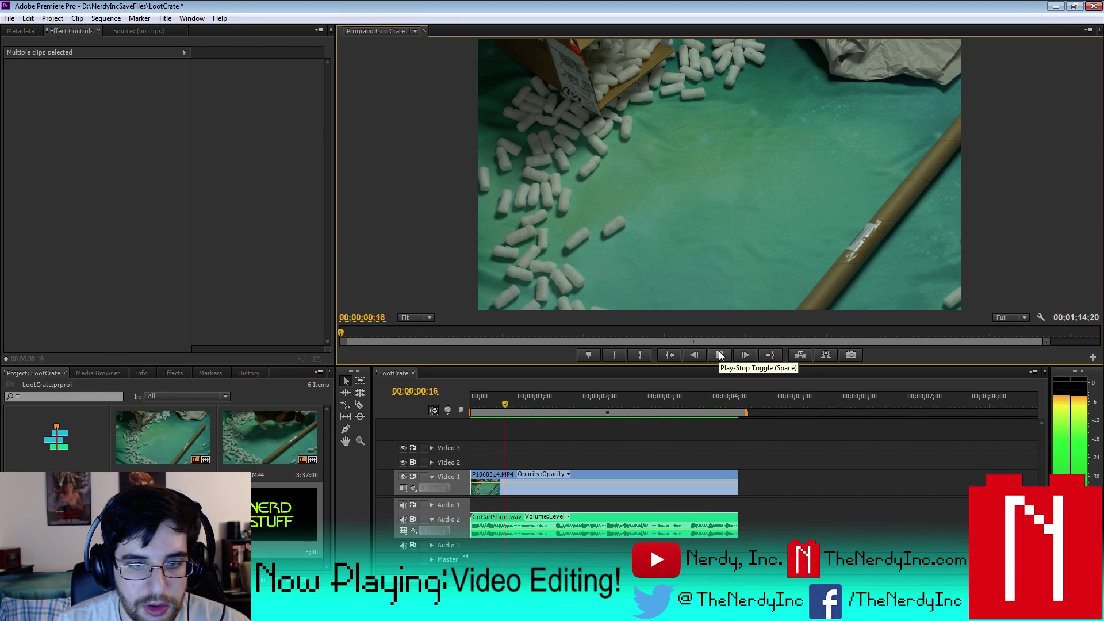
left_click(719, 355)
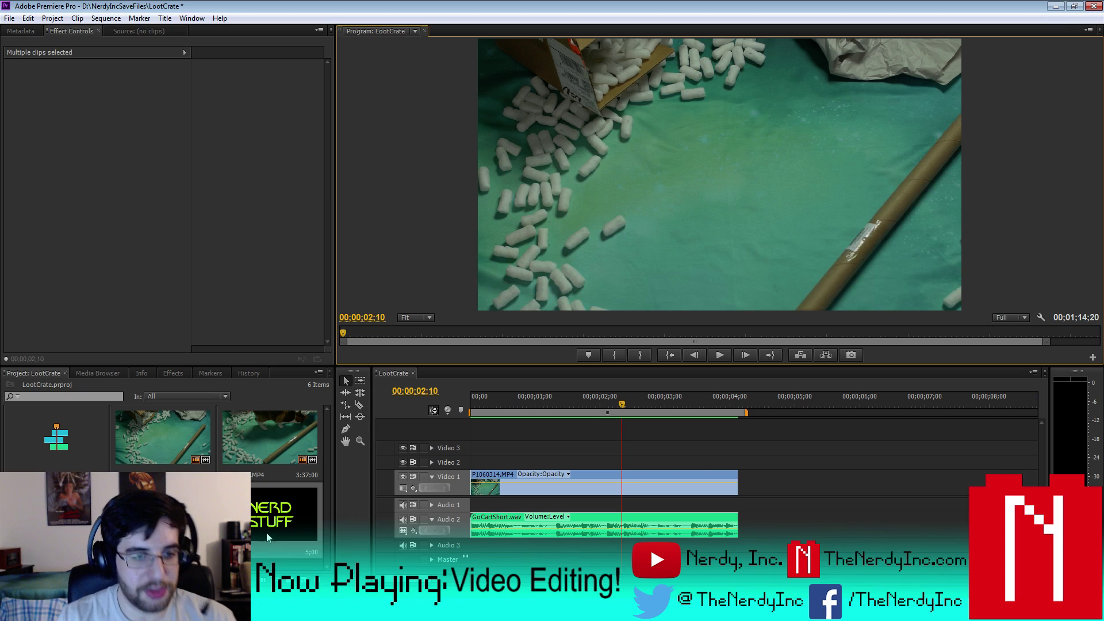
- Edit the Stuff title so it keeps only the word STUFF
double_click(278, 513)
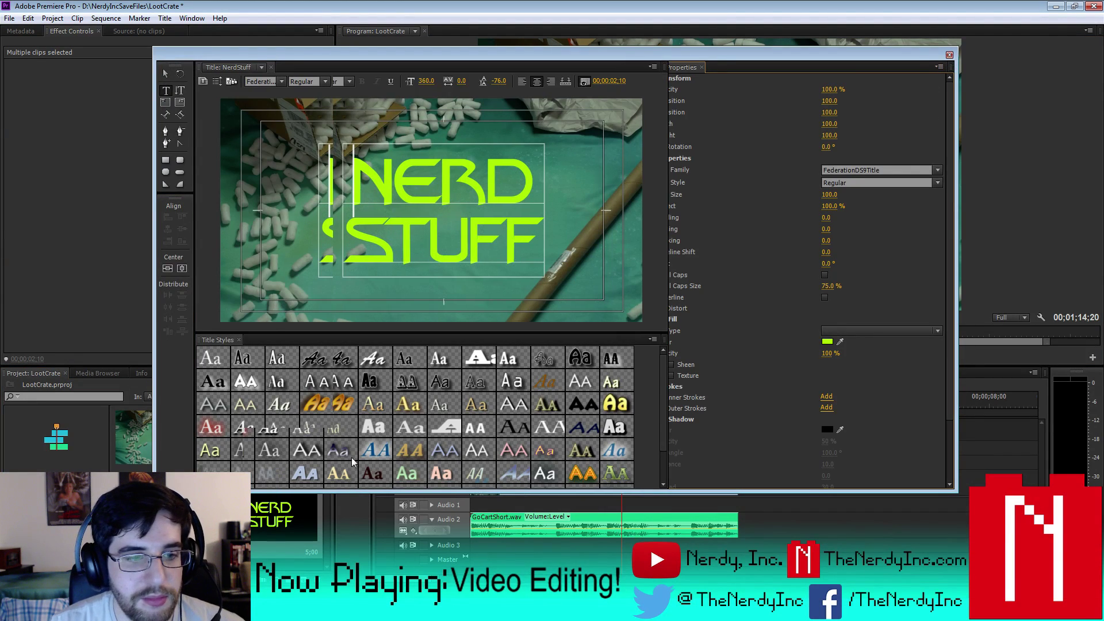
left_click(949, 55)
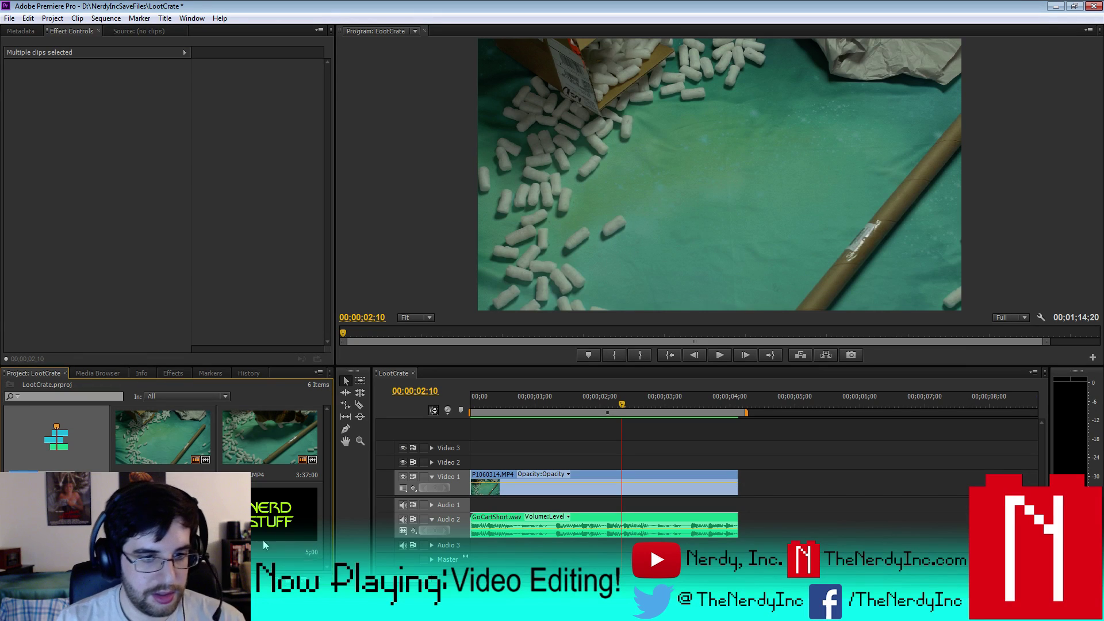
scroll(264, 540, "down", 1)
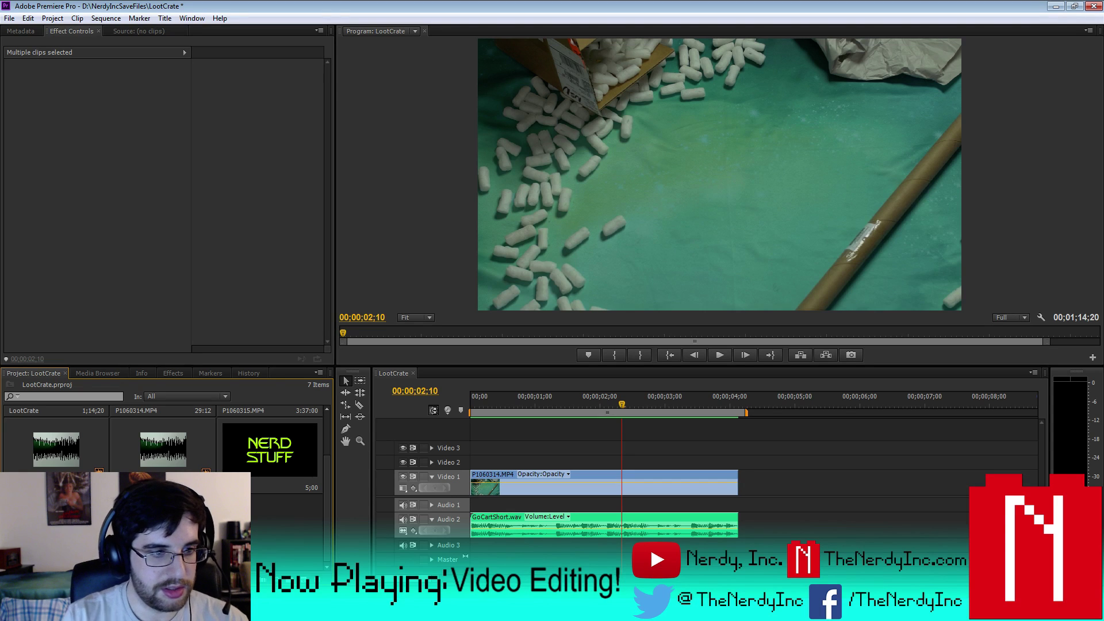
double_click(264, 540)
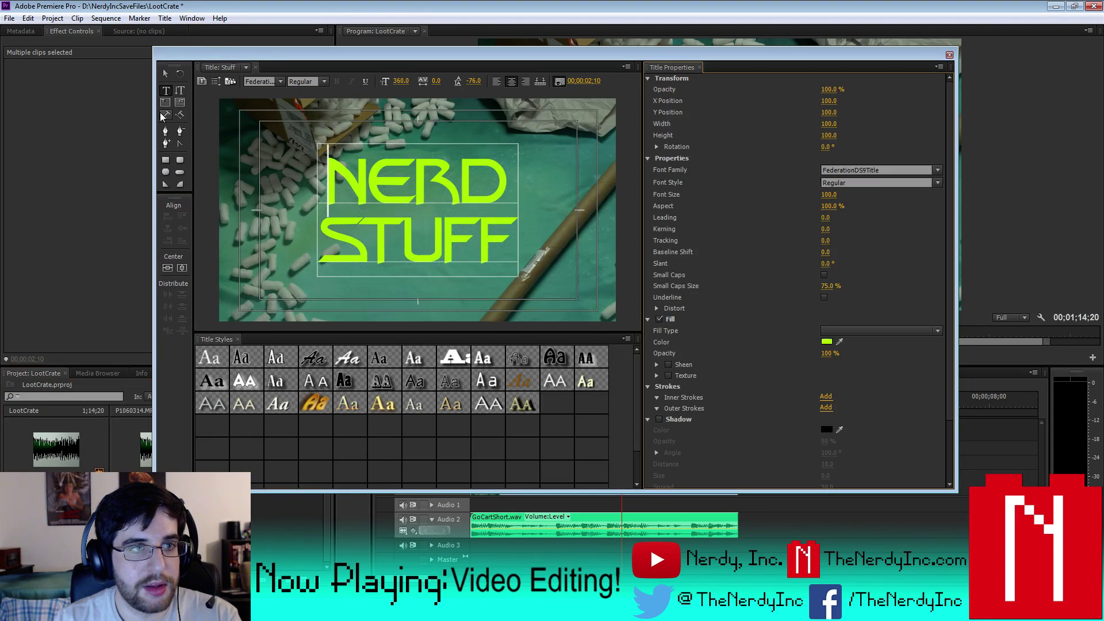
double_click(495, 190)
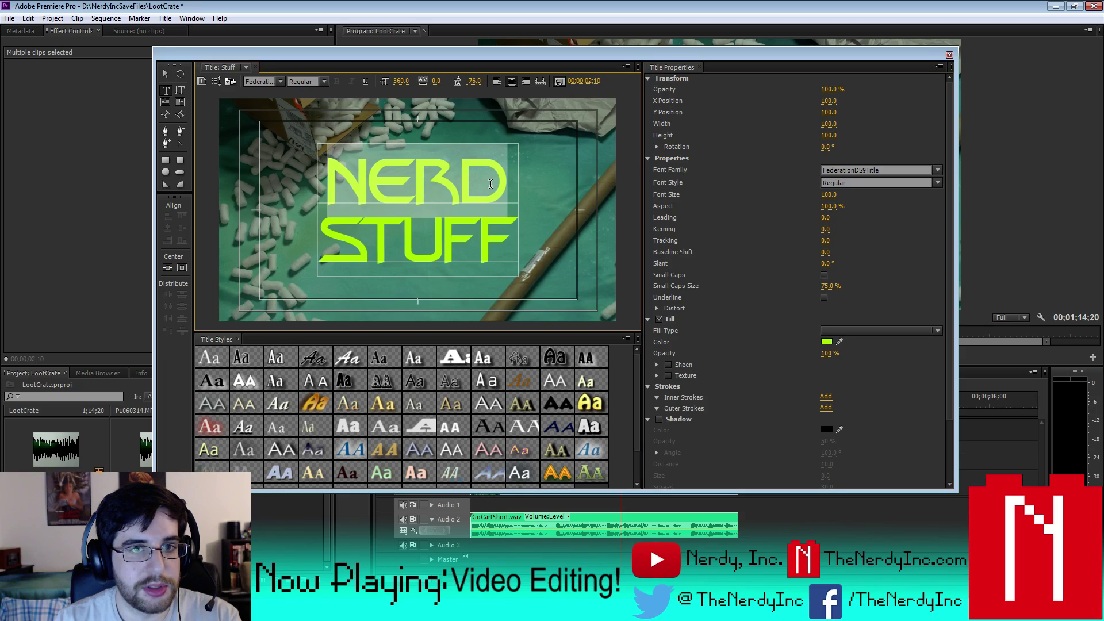
key("BackSpace")
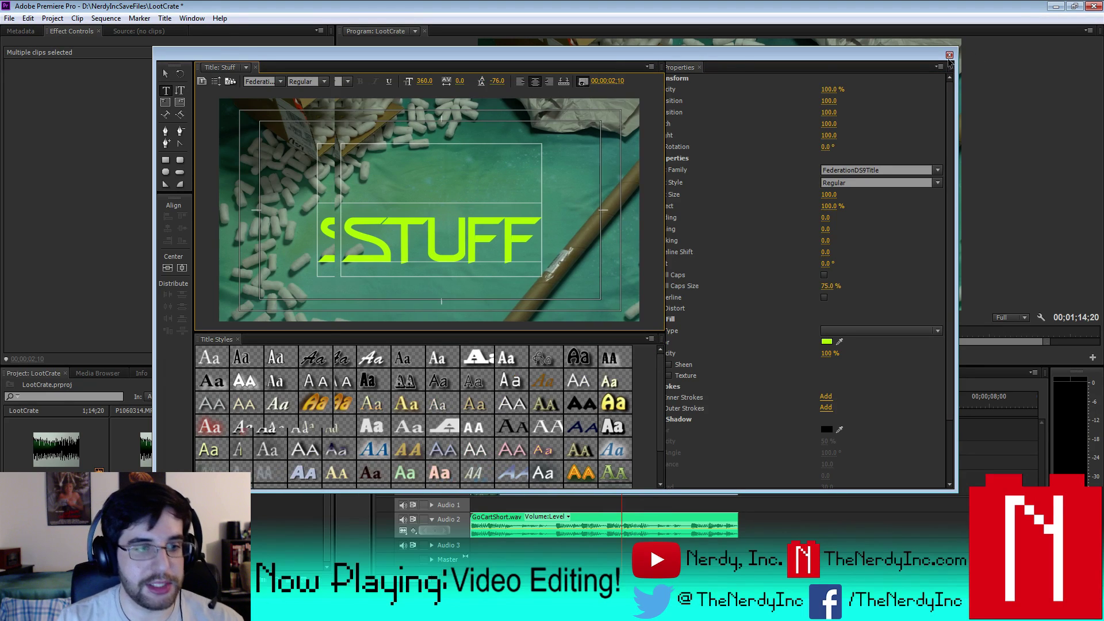
left_click(949, 56)
- Edit the Nerd title so it keeps only the word NERD
double_click(269, 450)
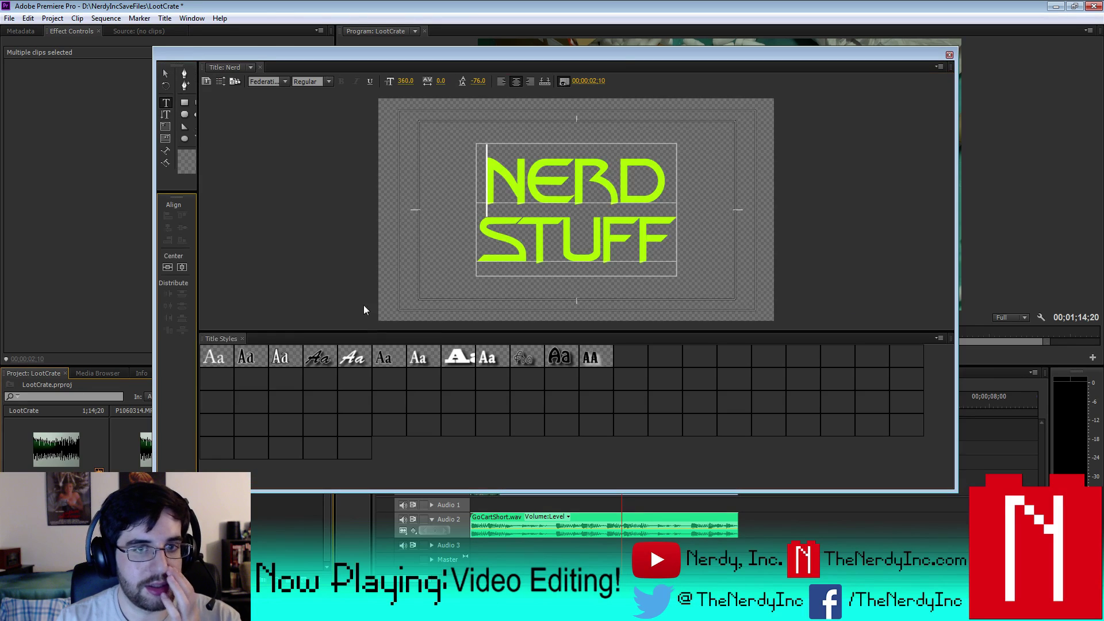
left_click_drag(320, 242, 501, 262)
key("BackSpace")
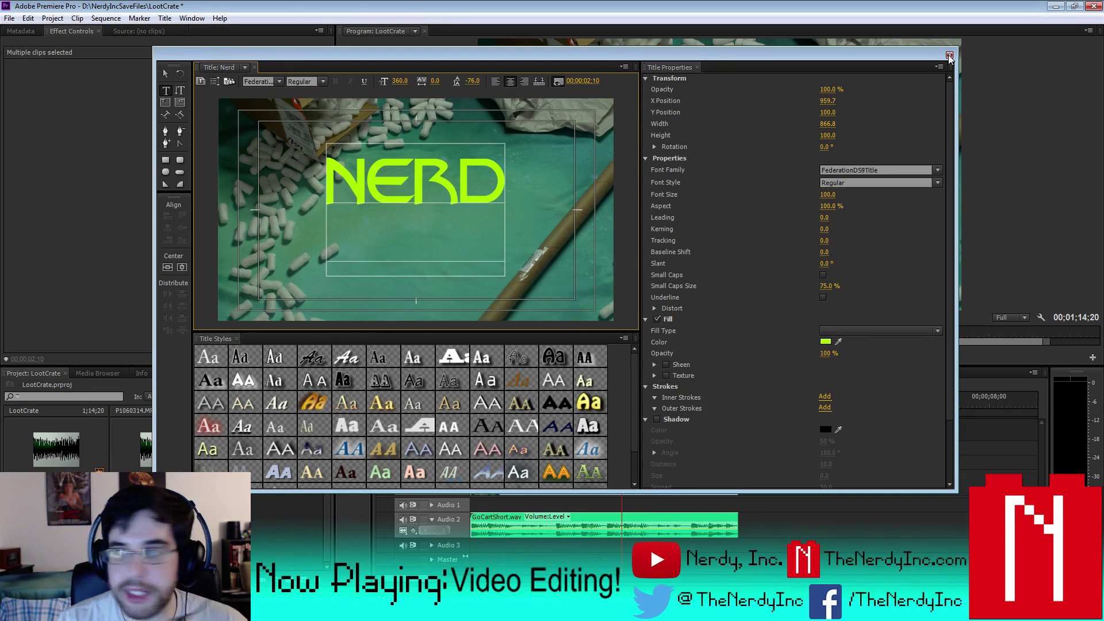
left_click(949, 55)
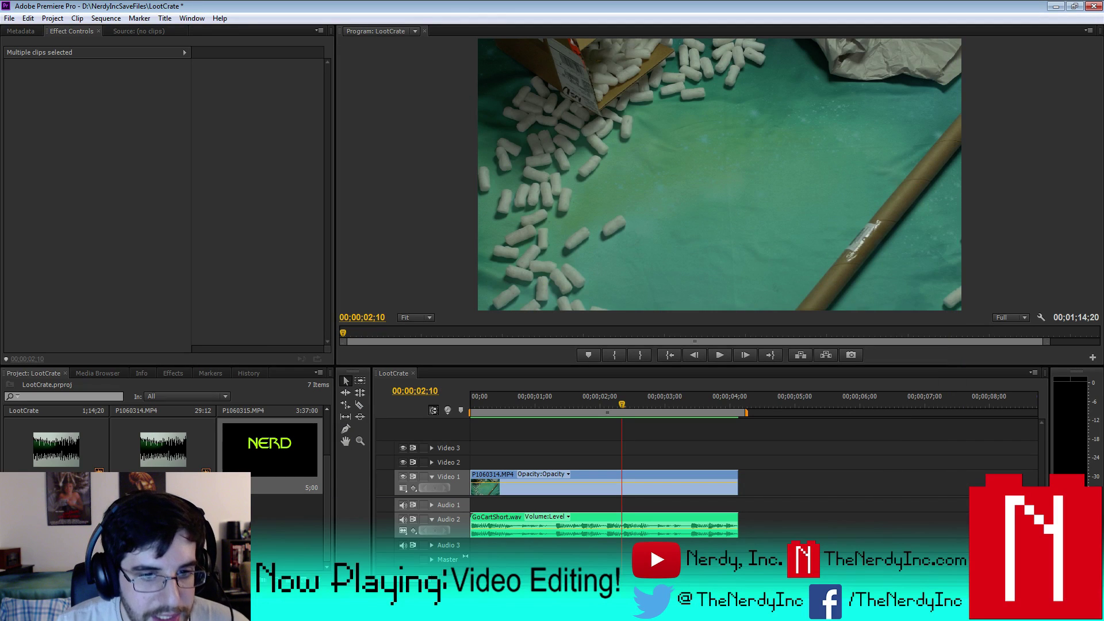
- Place Nerd on Video 2 and Stuff on Video 3, trimmed to end with the video clip
left_click_drag(309, 454, 471, 465)
left_click_drag(794, 462, 737, 463)
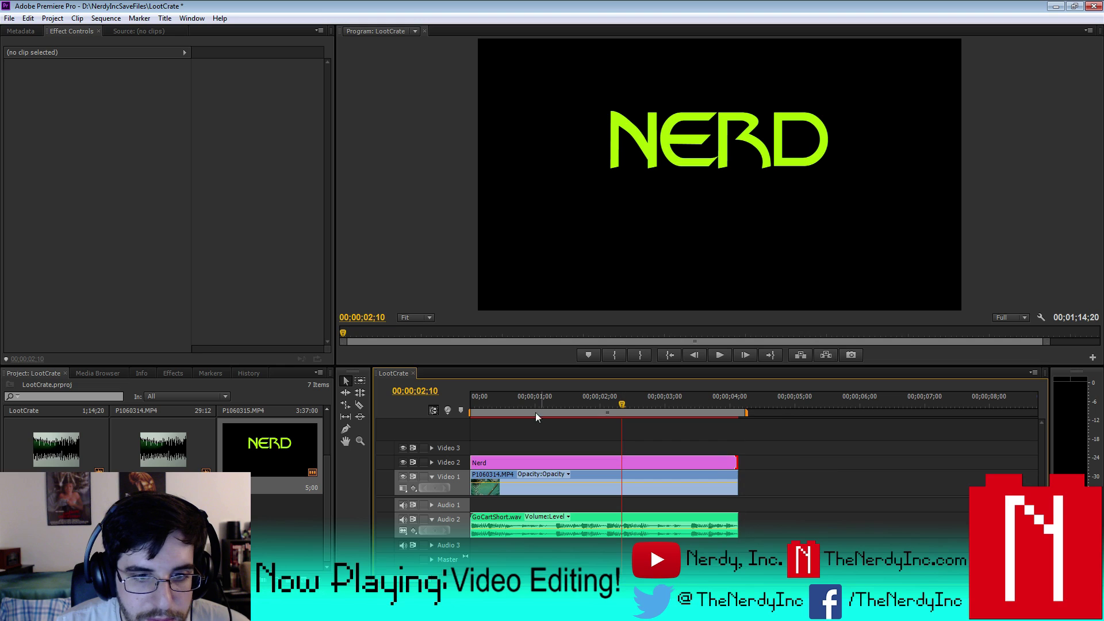
left_click_drag(500, 407, 440, 402)
key("space")
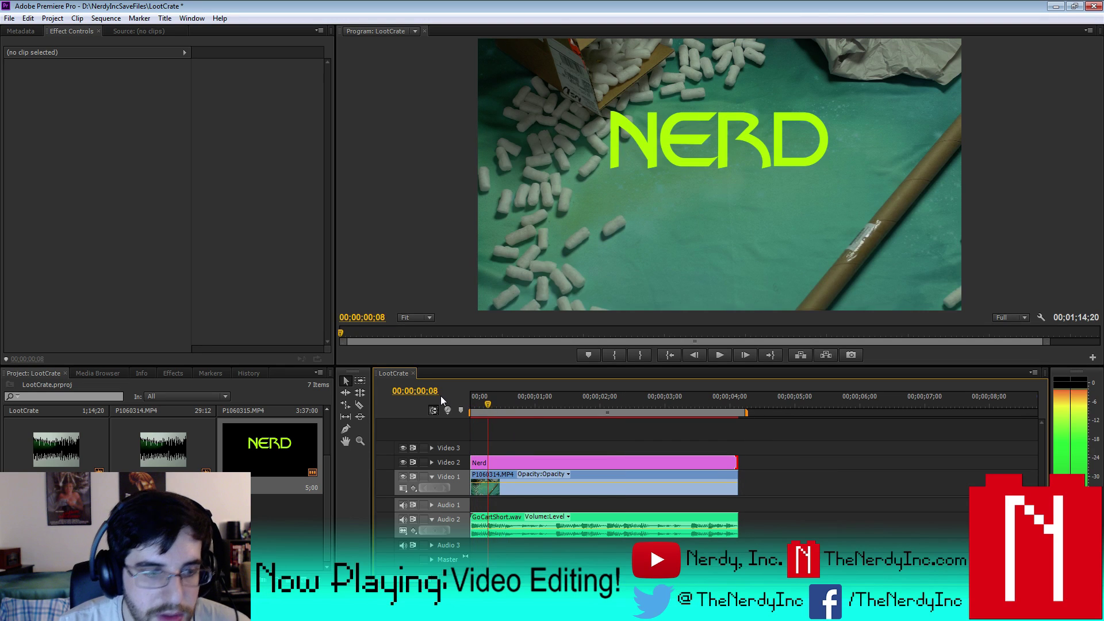
left_click_drag(56, 526, 487, 448)
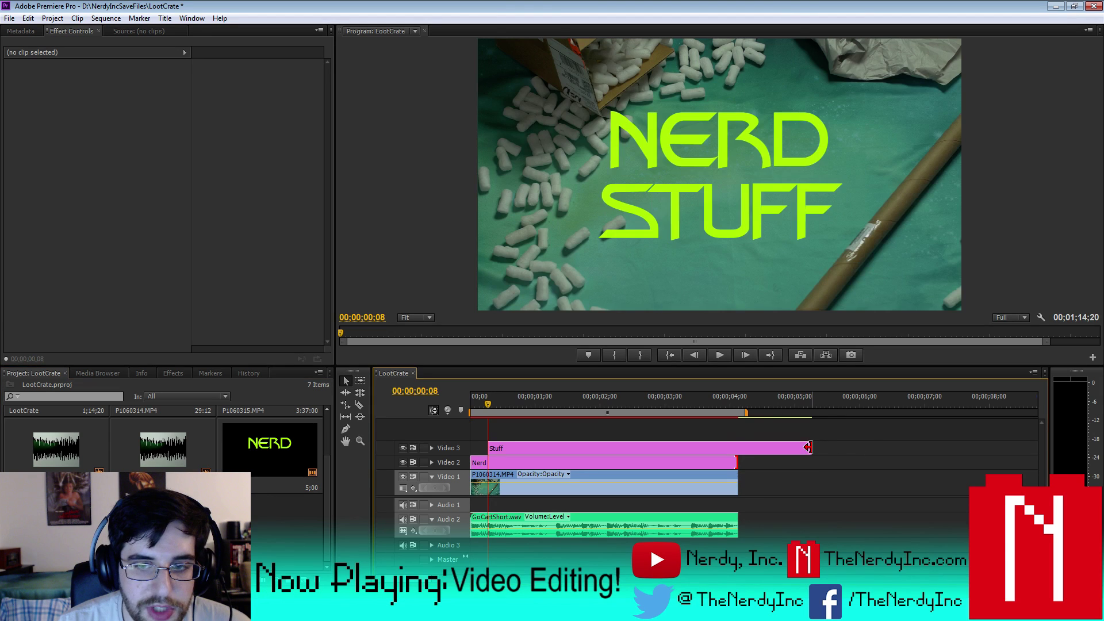
left_click_drag(807, 447, 735, 449)
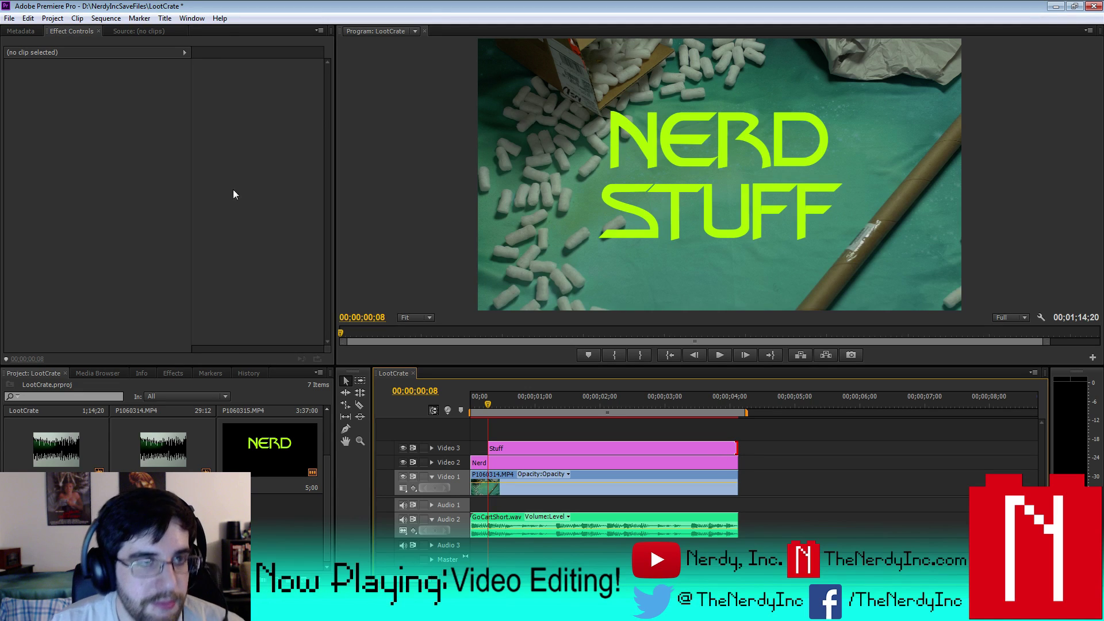
- Render the entire work area and return to the sequence start
left_click(107, 17)
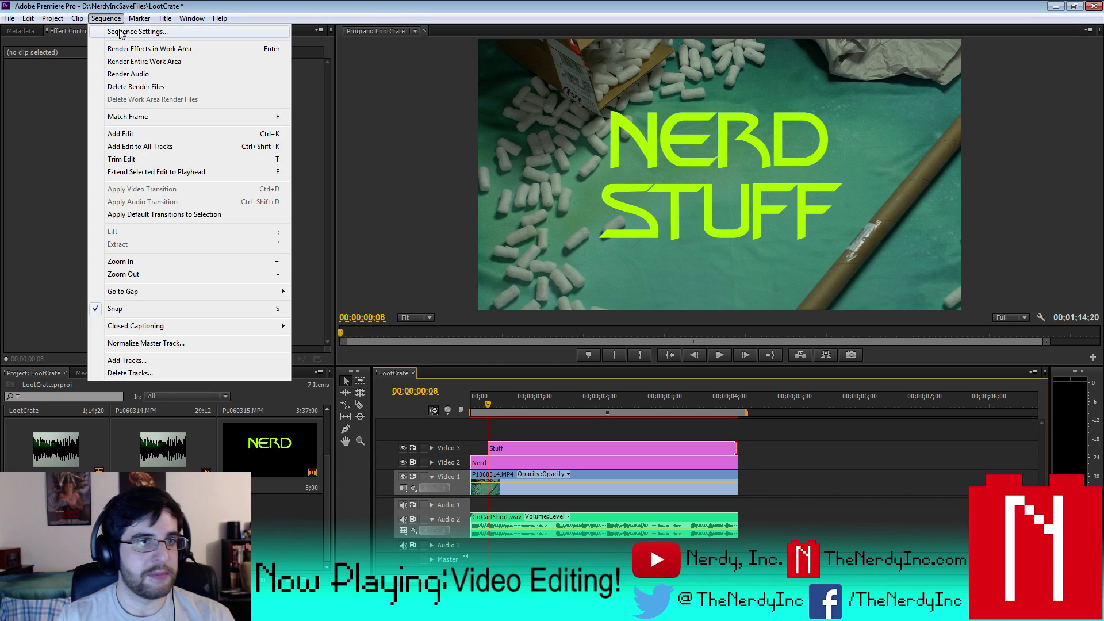
left_click(129, 63)
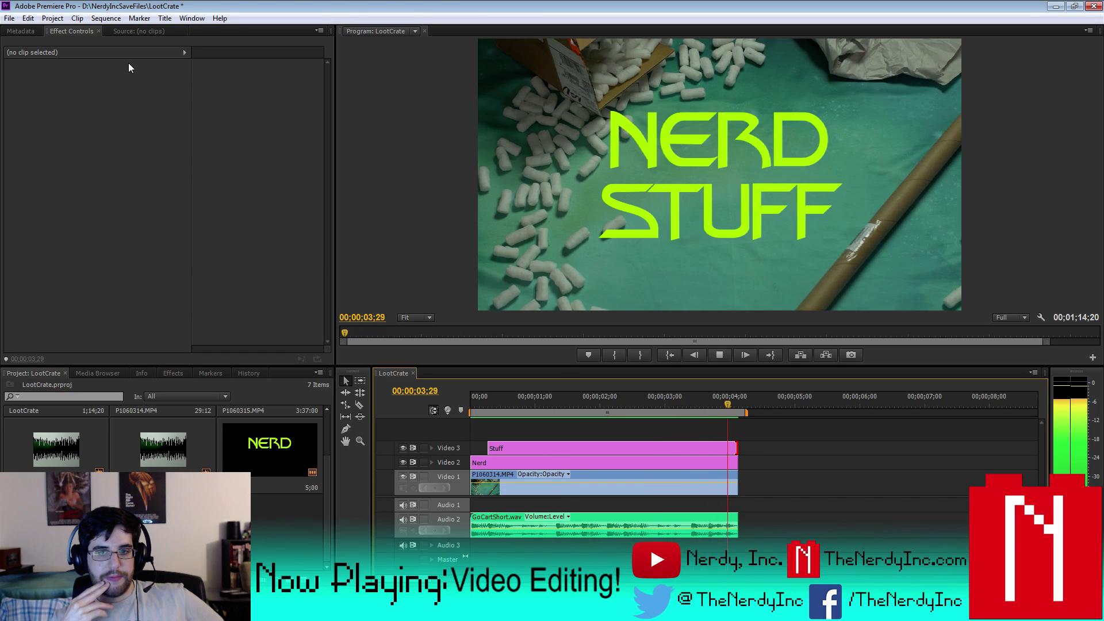
key("Home")
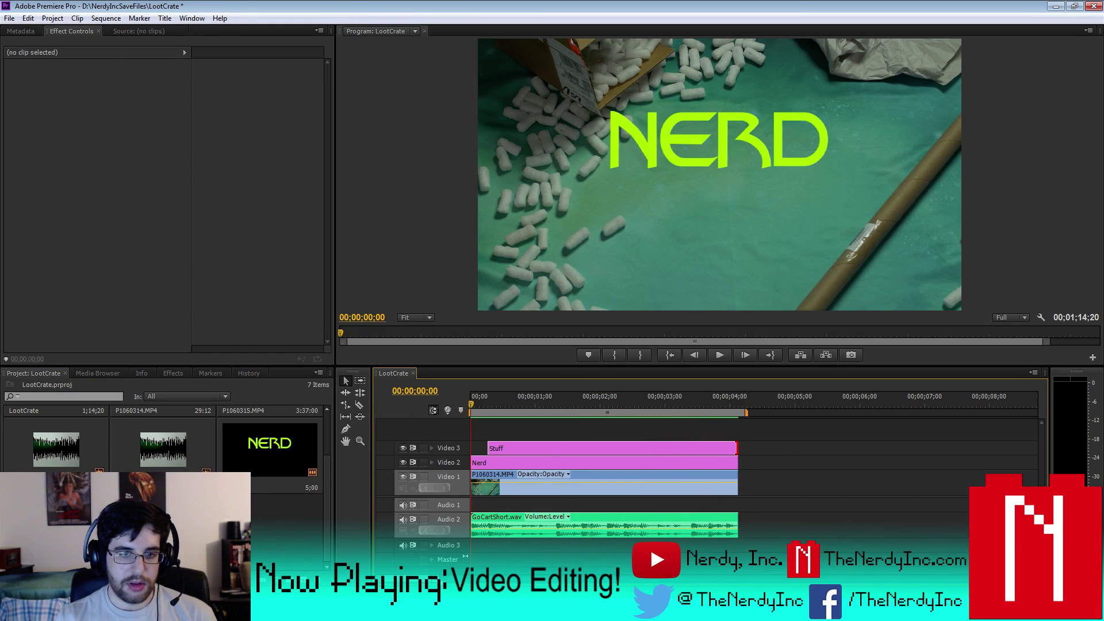
- Trim one frame off the start of the Nerd title clip
key("=")
key("=")
key("=")
left_click(480, 466)
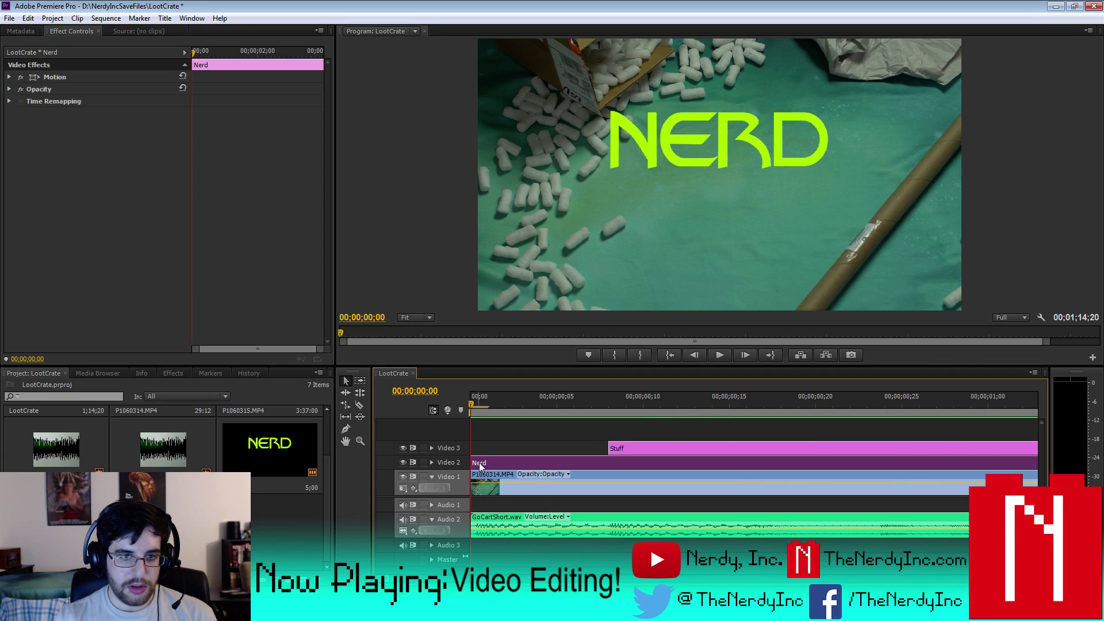
left_click_drag(480, 464, 487, 465)
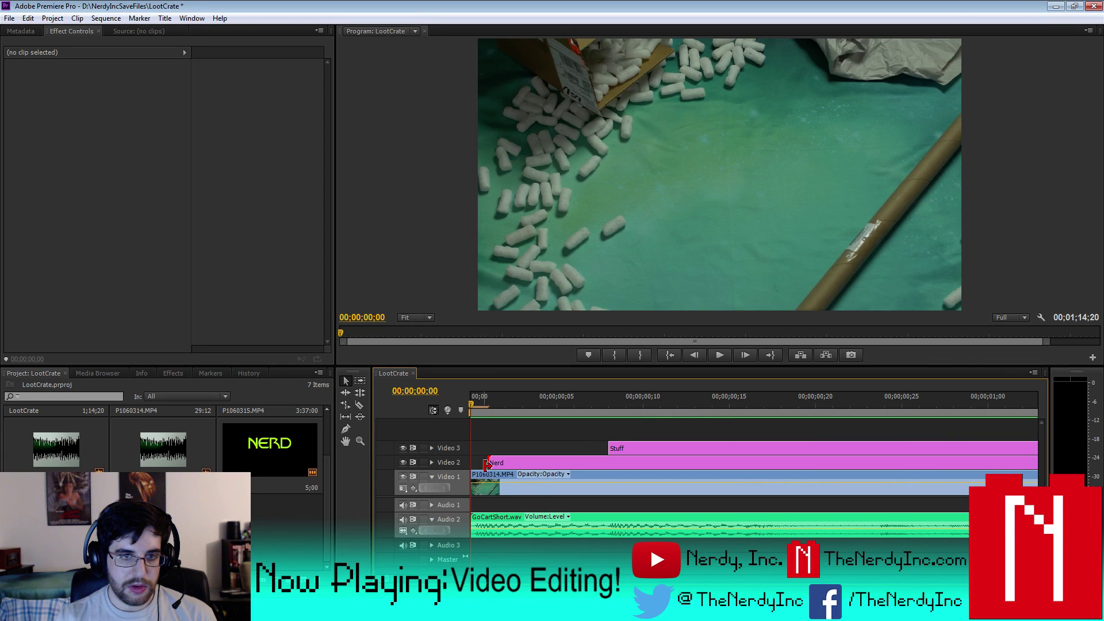
key("-")
key("-")
key("-")
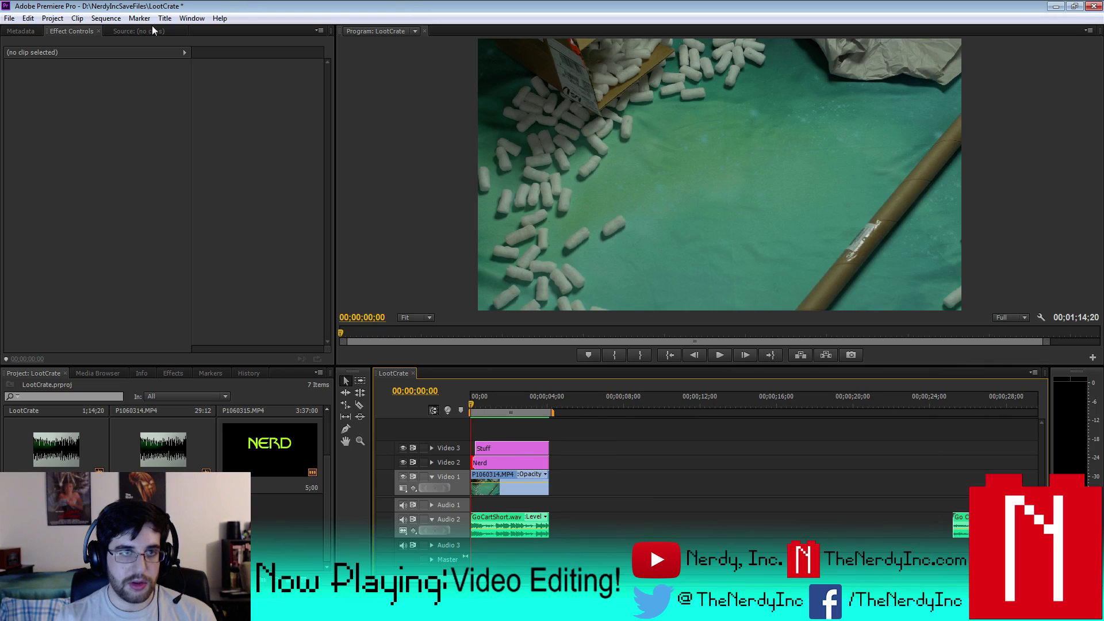
- Preview the sequence's opening titles from the start several times
left_click(106, 18)
left_click(128, 59)
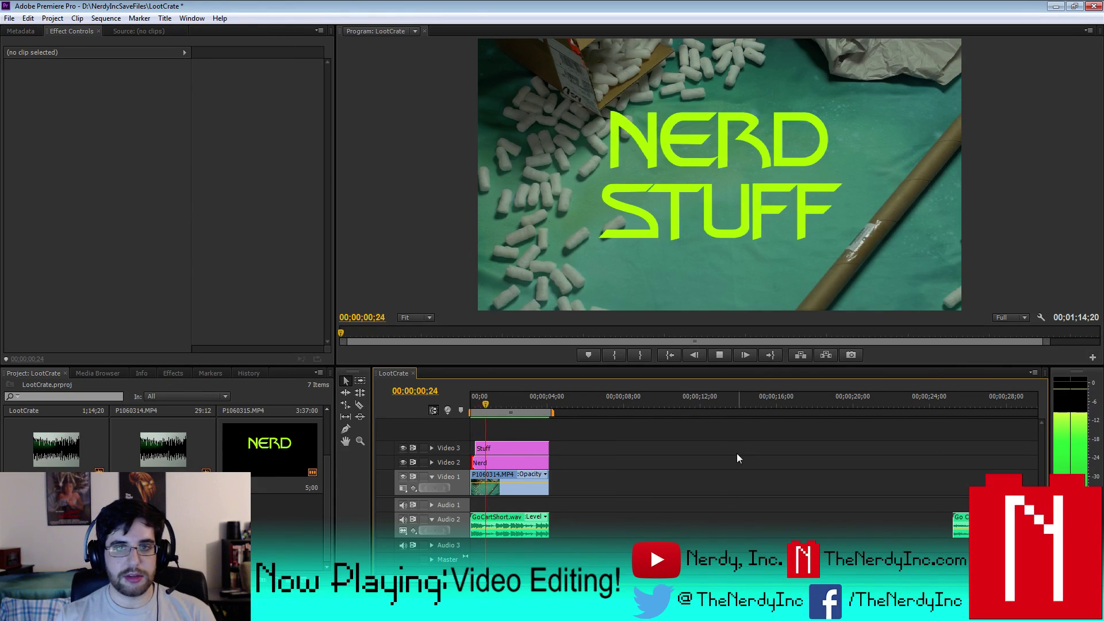
key("space")
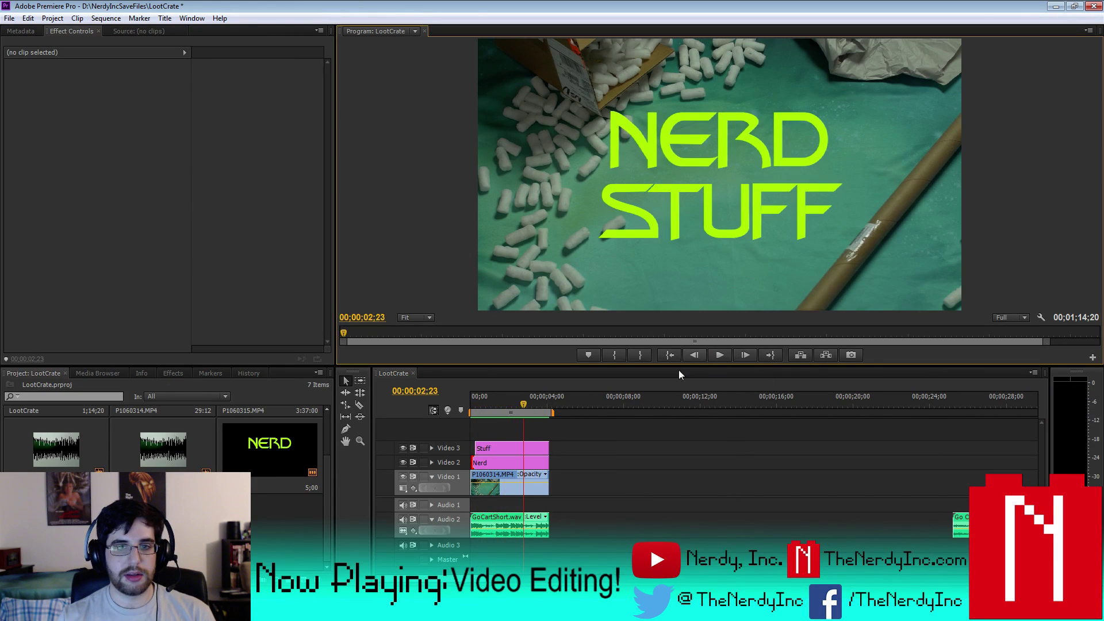
key("Home")
key("space")
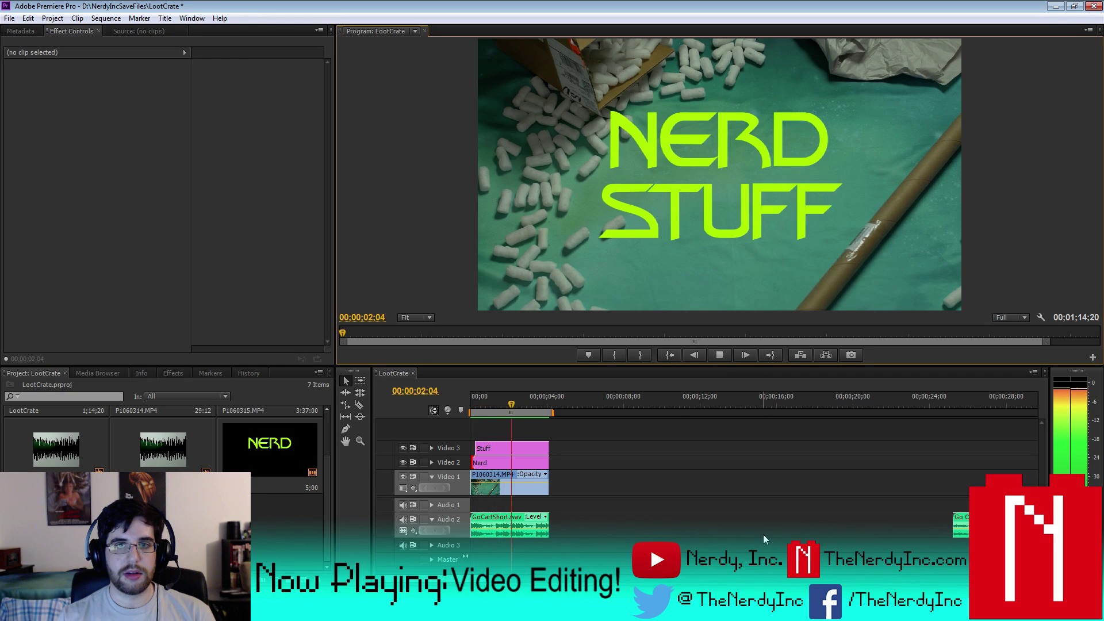
left_click(720, 354)
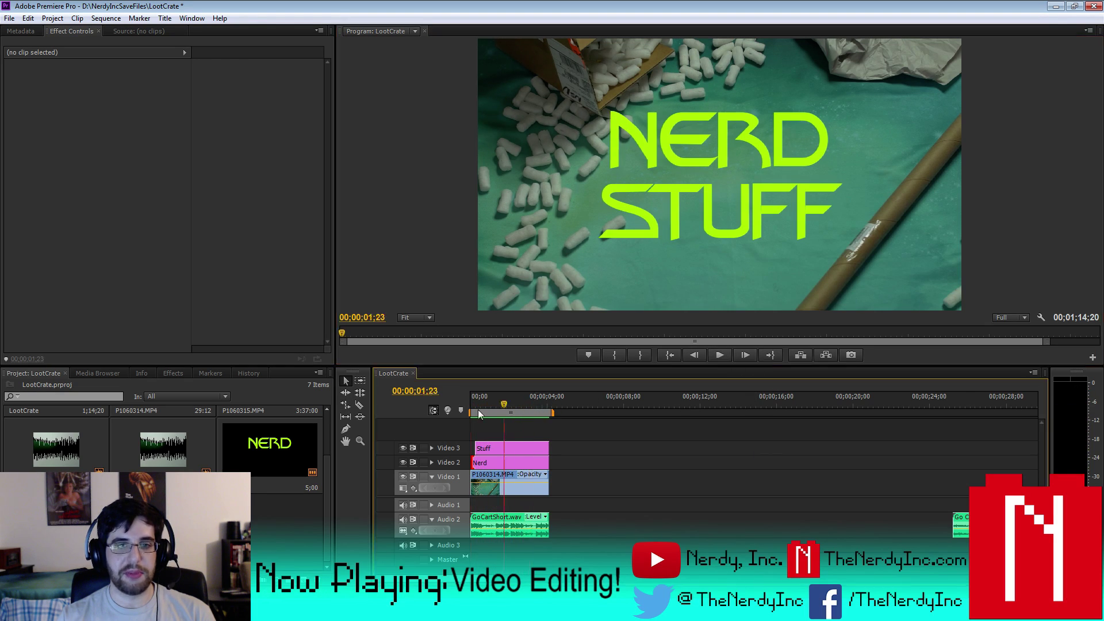
key("Home")
left_click(720, 355)
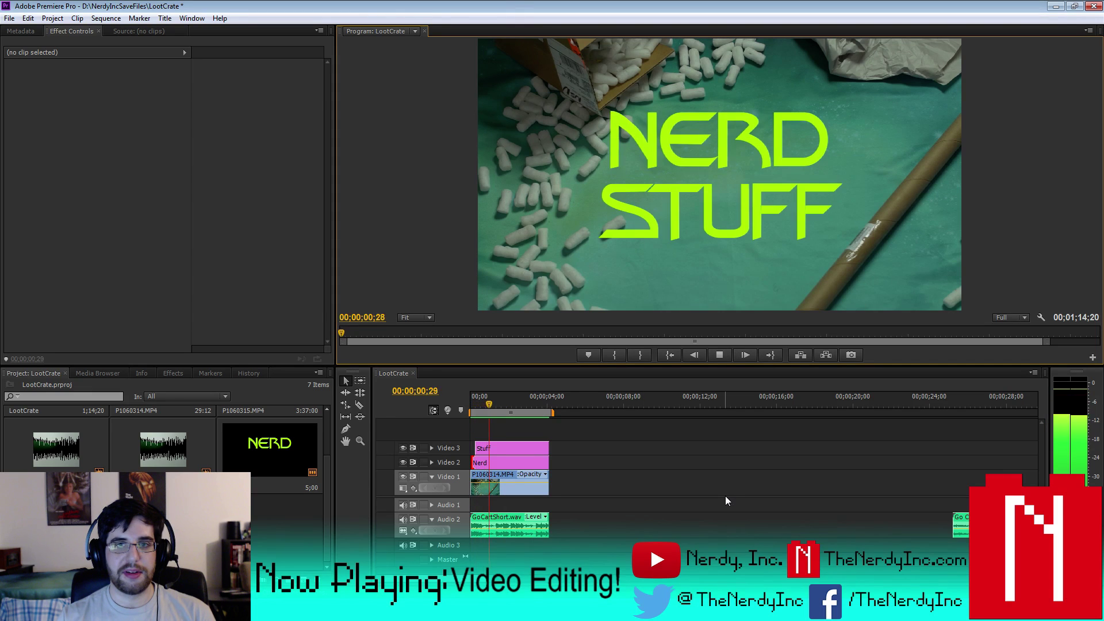
left_click(725, 357)
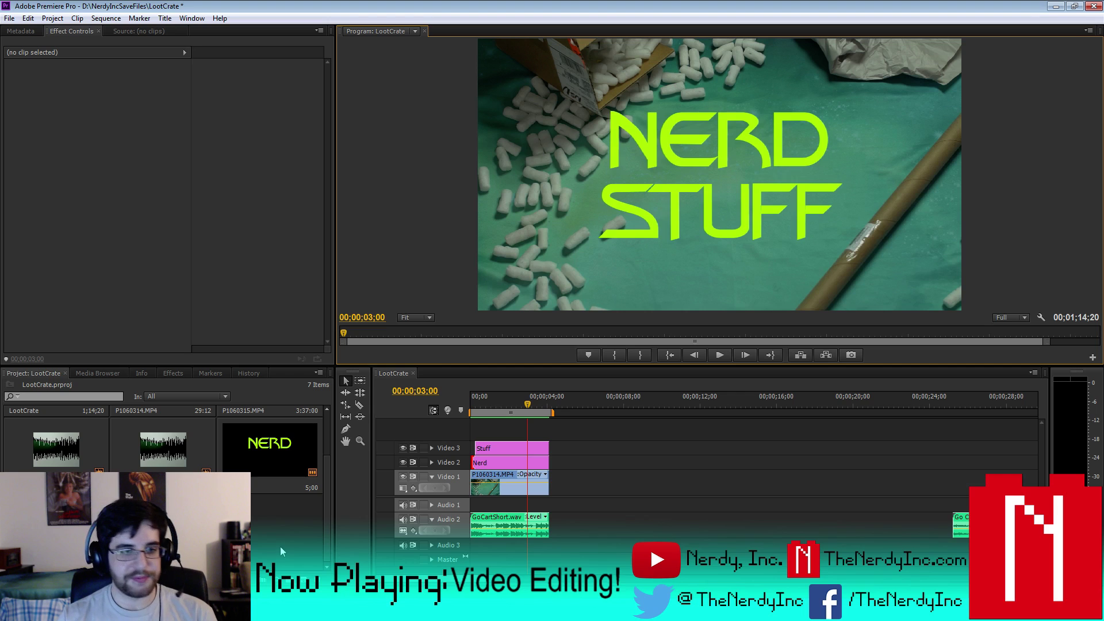
- Create a new bin and delete P1060315.MP4 and two audio clips from the project list
right_click(224, 418)
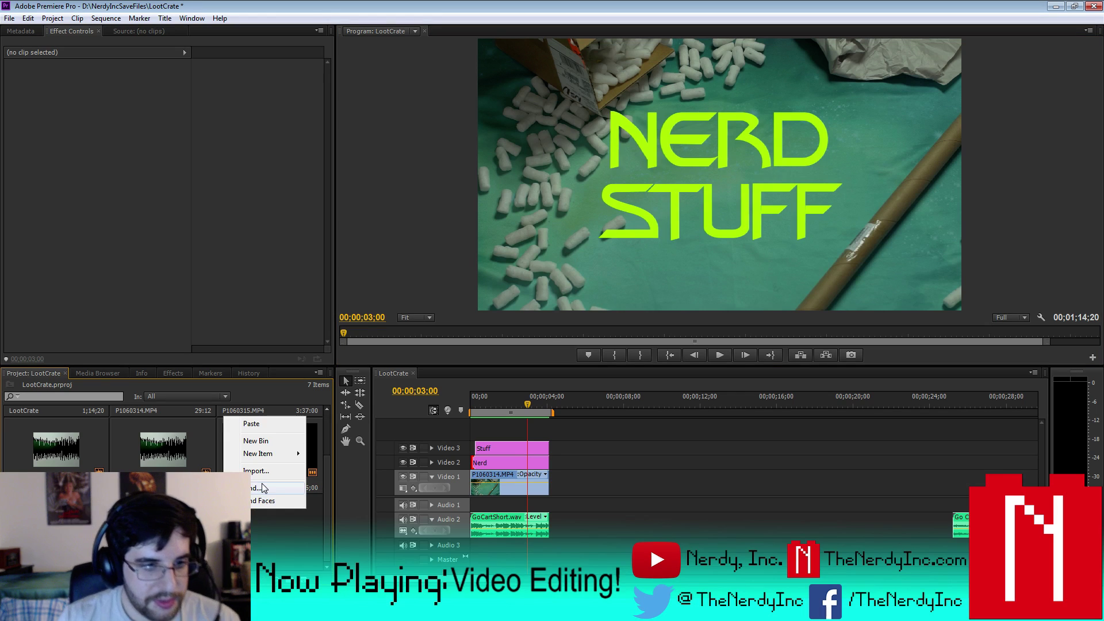
left_click(263, 440)
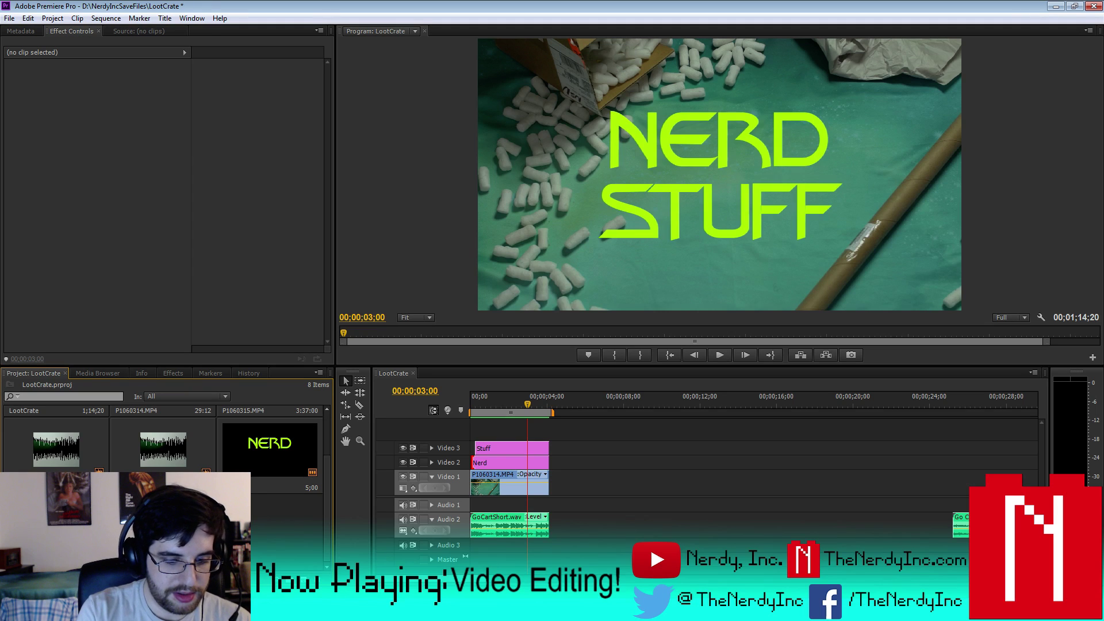
scroll(175, 447, "up", 1)
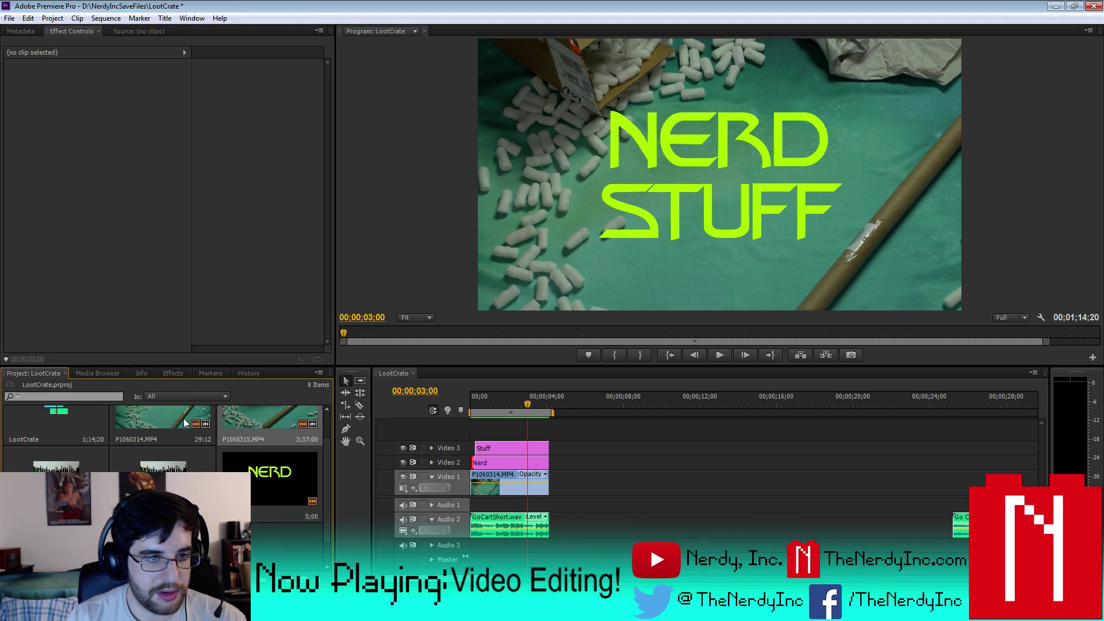
scroll(247, 448, "down", 1)
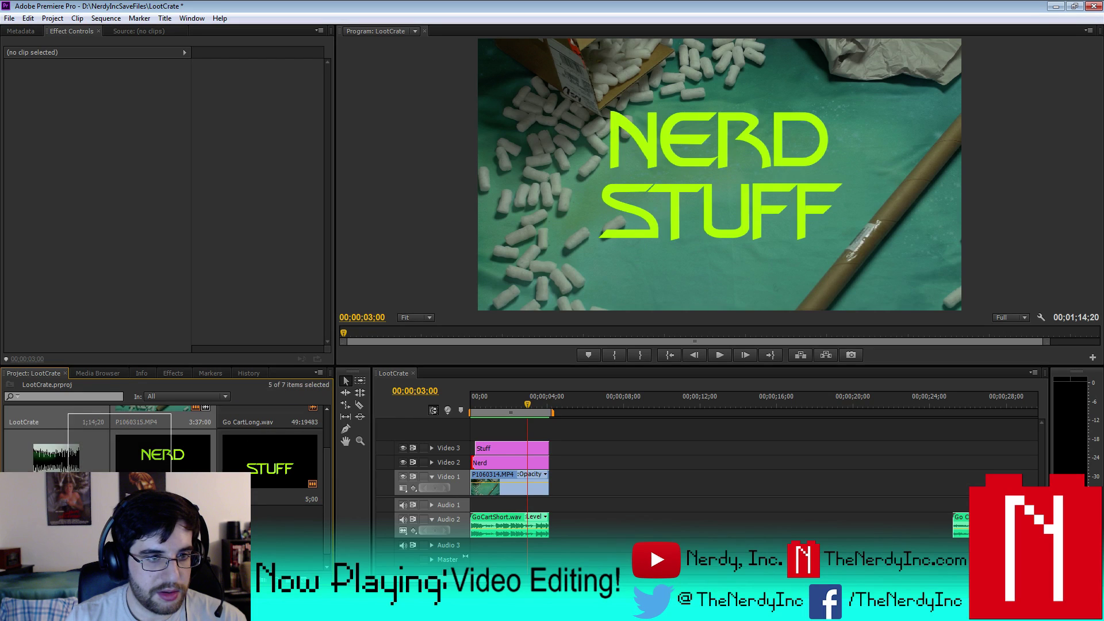
scroll(164, 428, "up", 1)
double_click(153, 435)
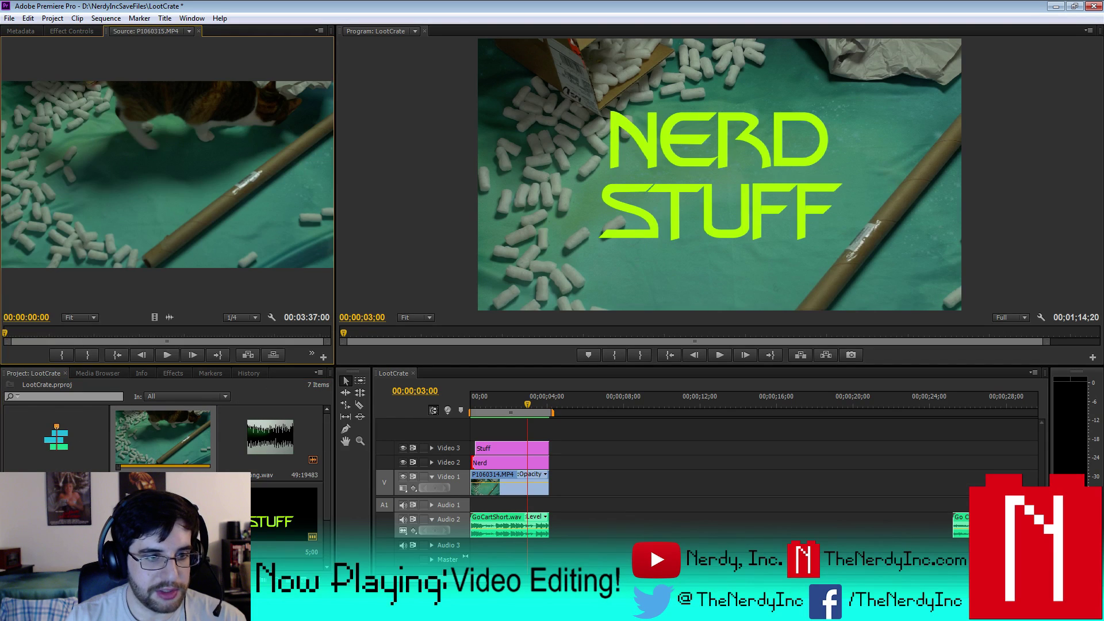
scroll(315, 457, "down", 1)
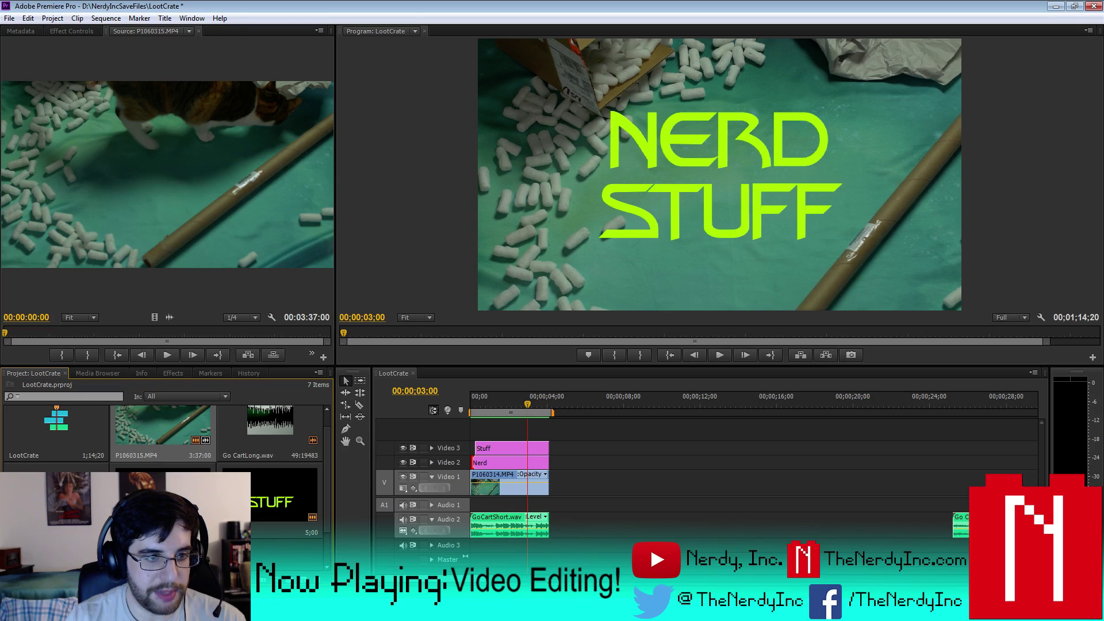
key("Delete")
left_click(163, 441)
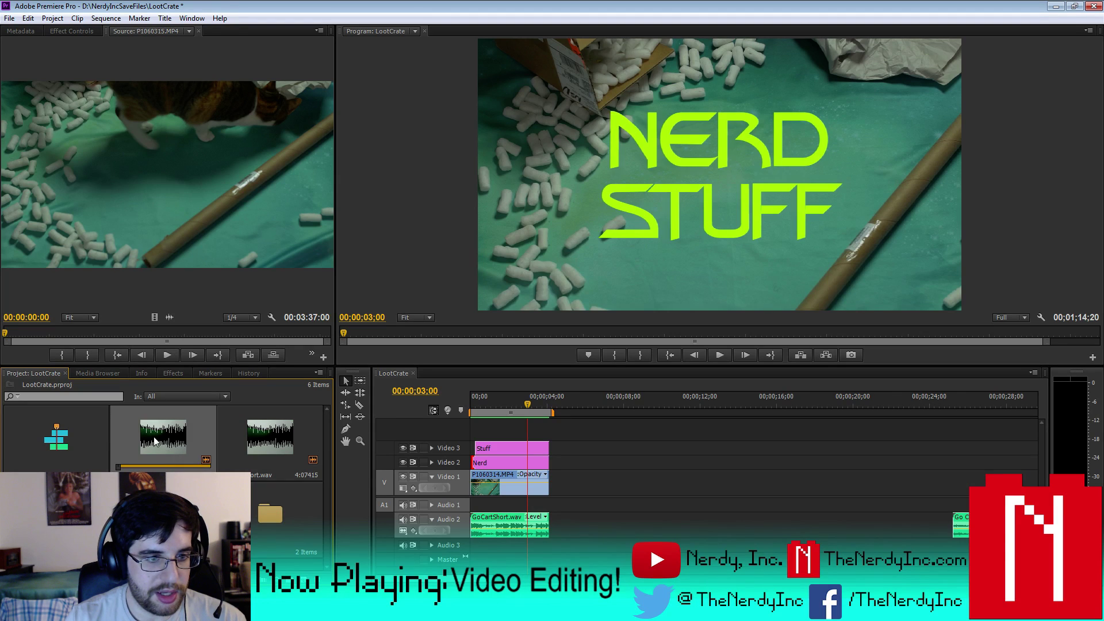
key("Delete")
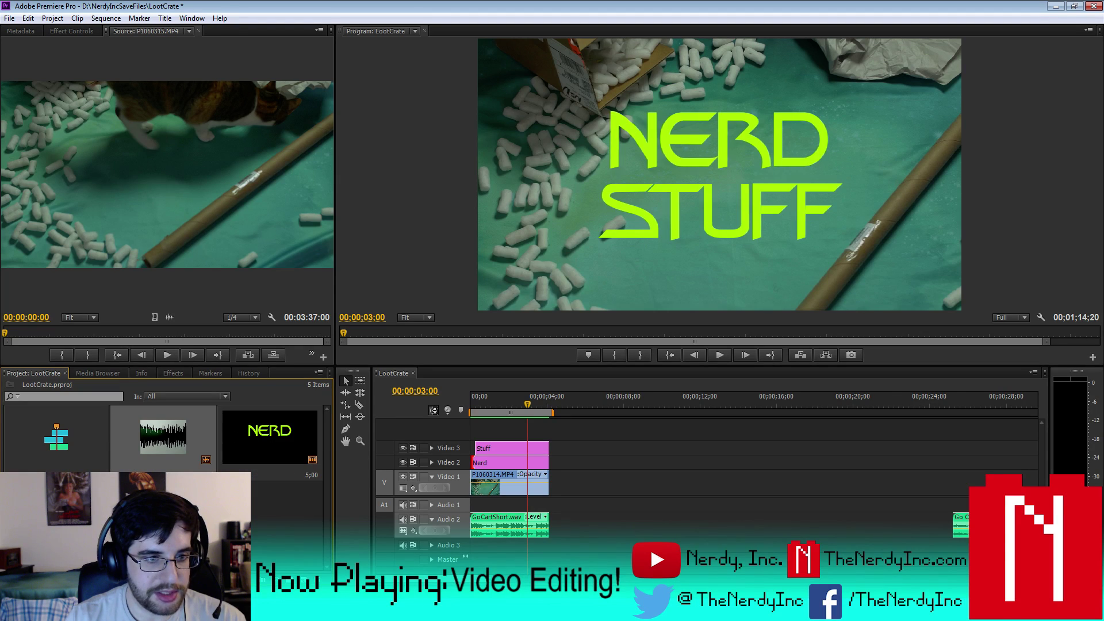
key("Delete")
left_click(289, 451)
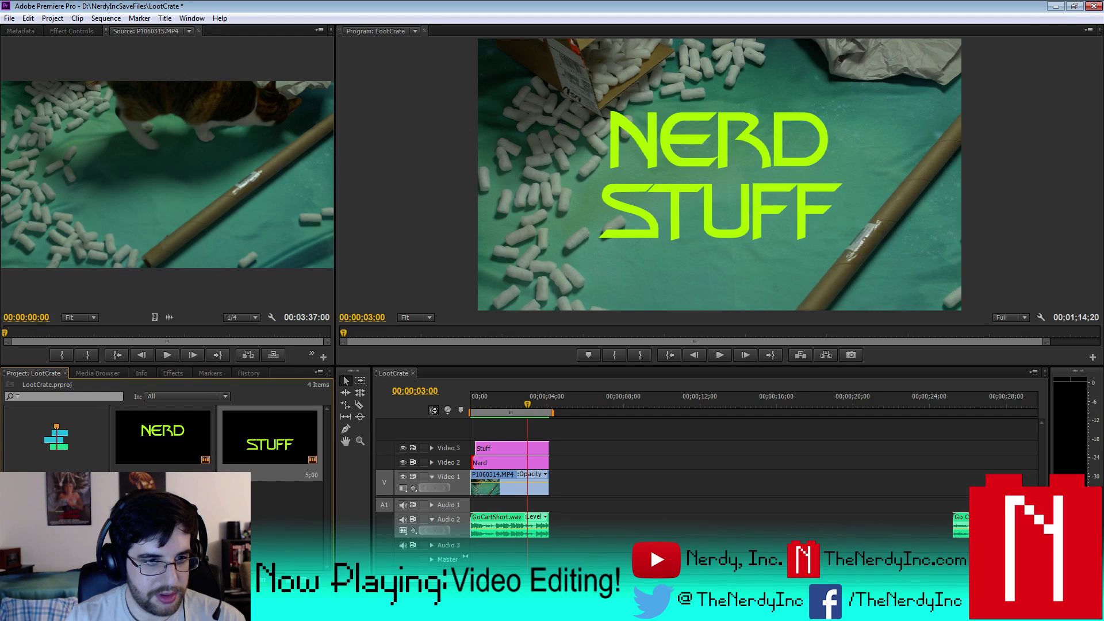
key("ctrl+v")
- Add a new 'PRESENTED BY NERD, IN' text line to the Stuff title
double_click(57, 511)
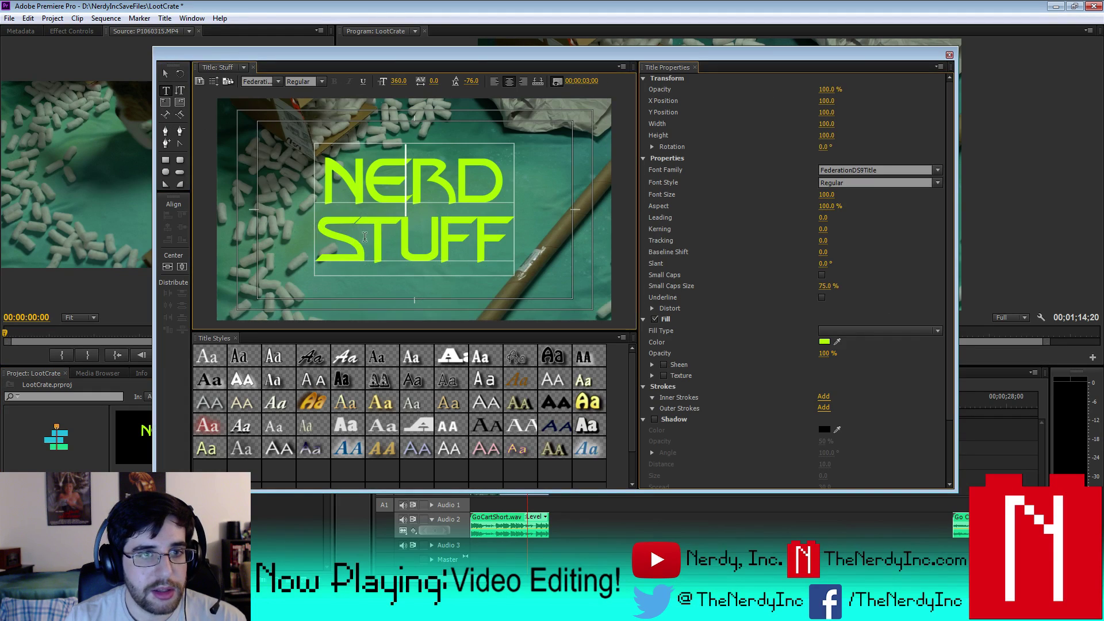
left_click_drag(313, 233, 402, 238)
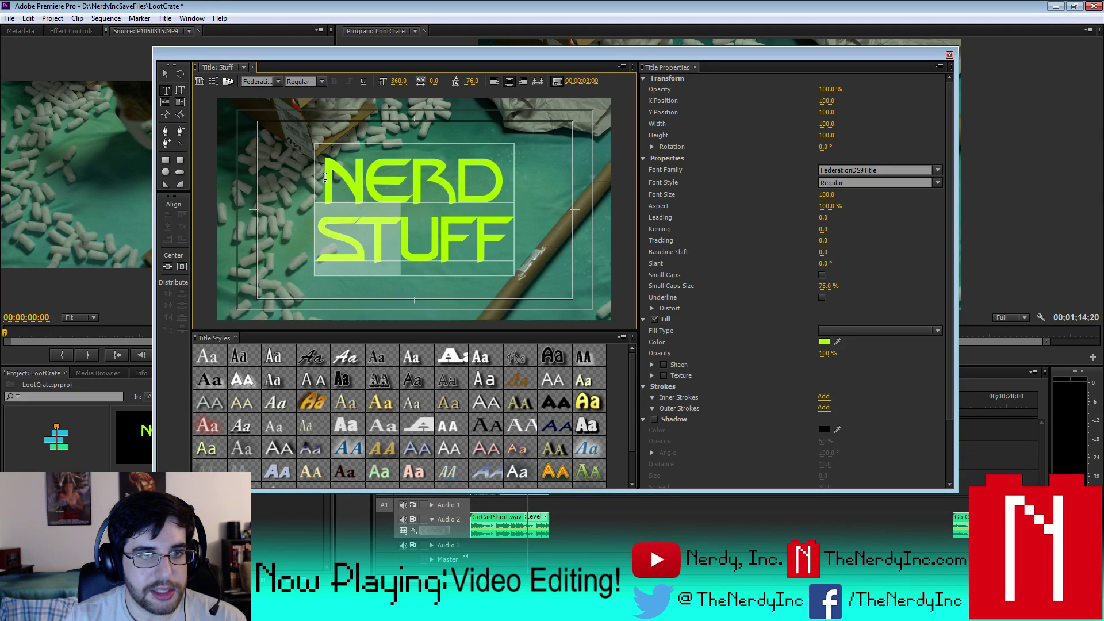
key("ctrl+a")
key("Escape")
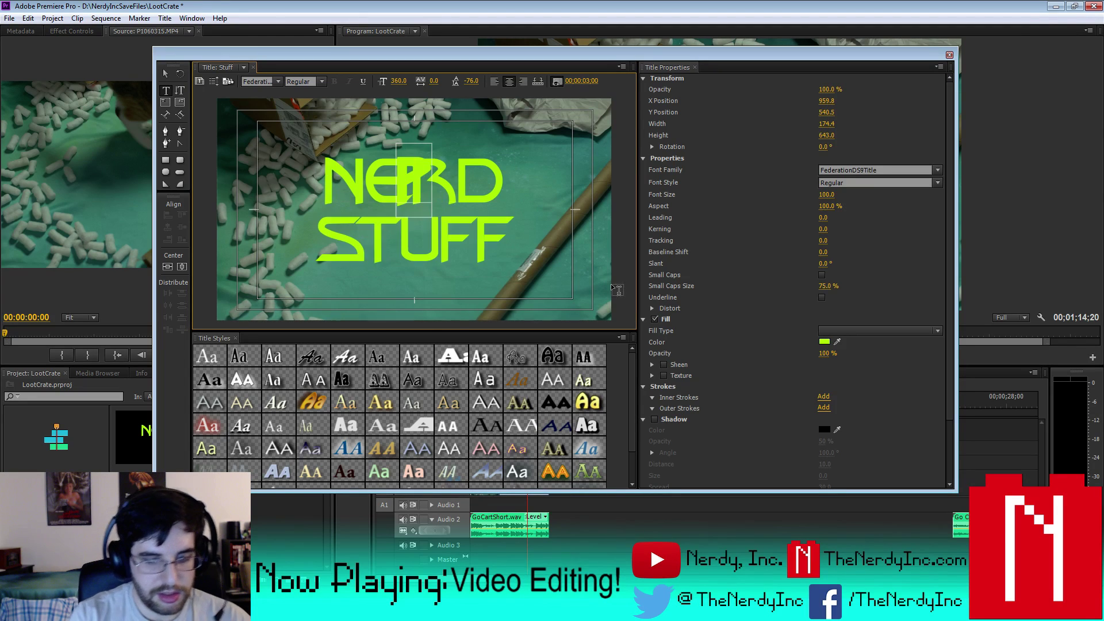
key("Left")
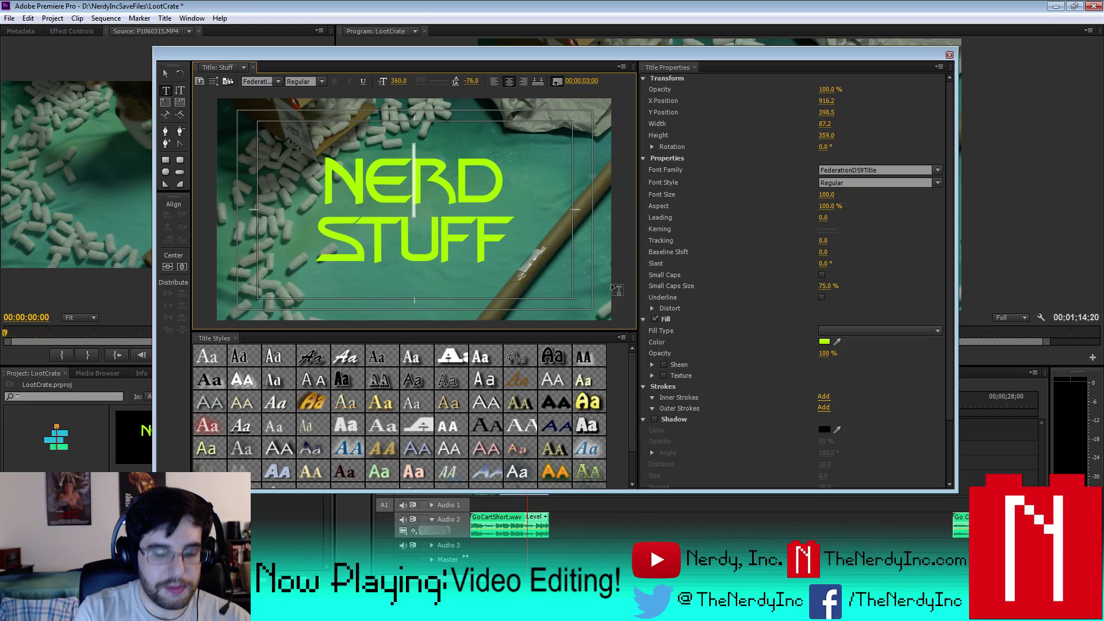
type("PRESENTE")
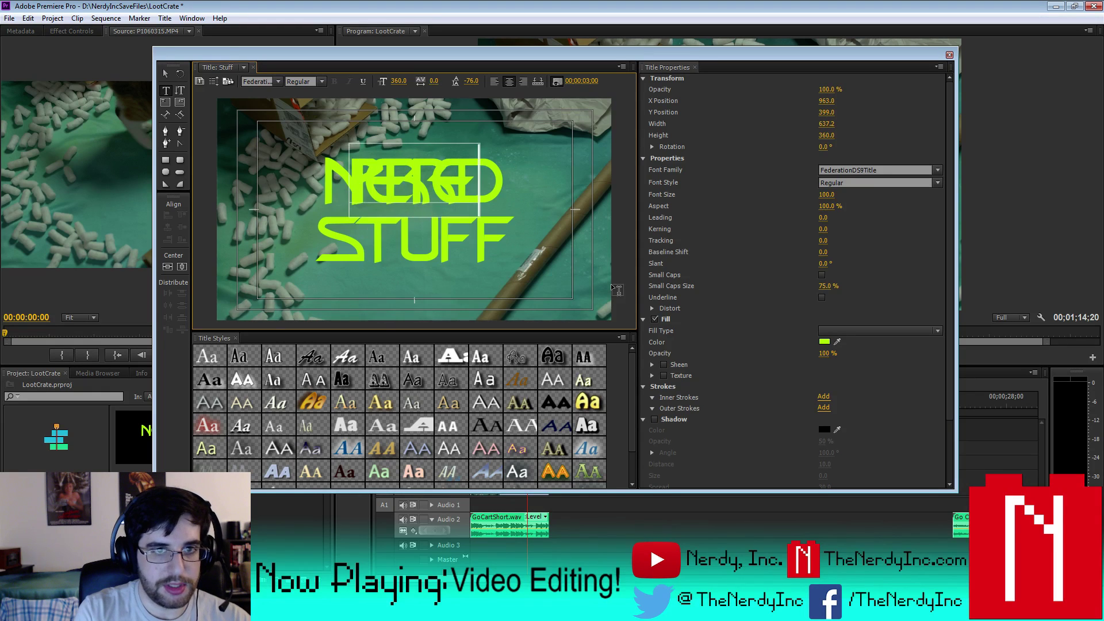
type("D BY")
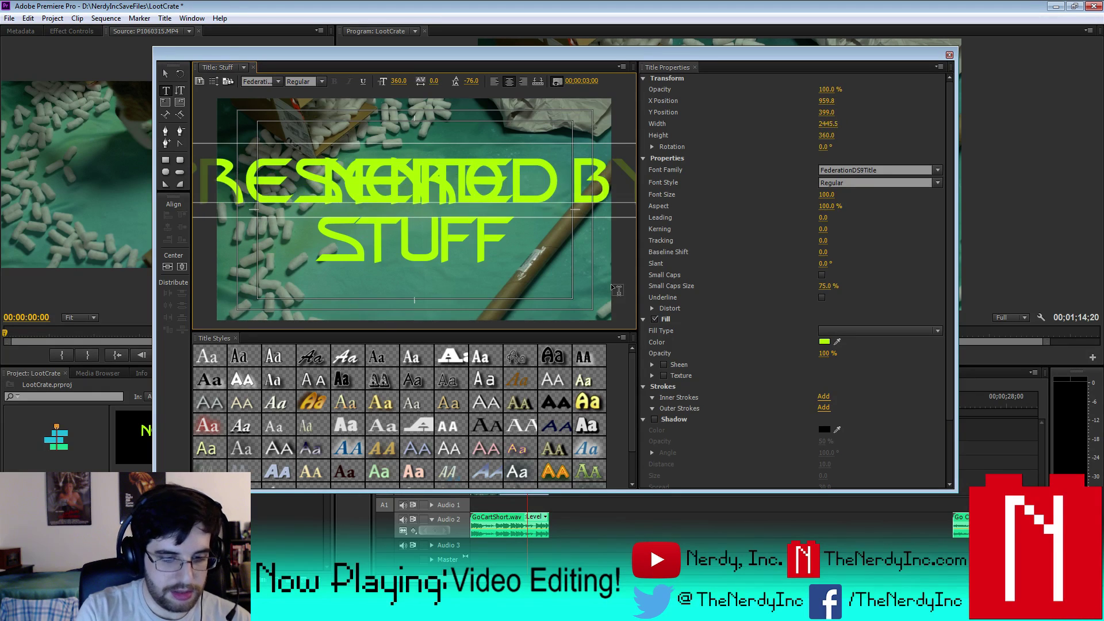
type(" NERD,")
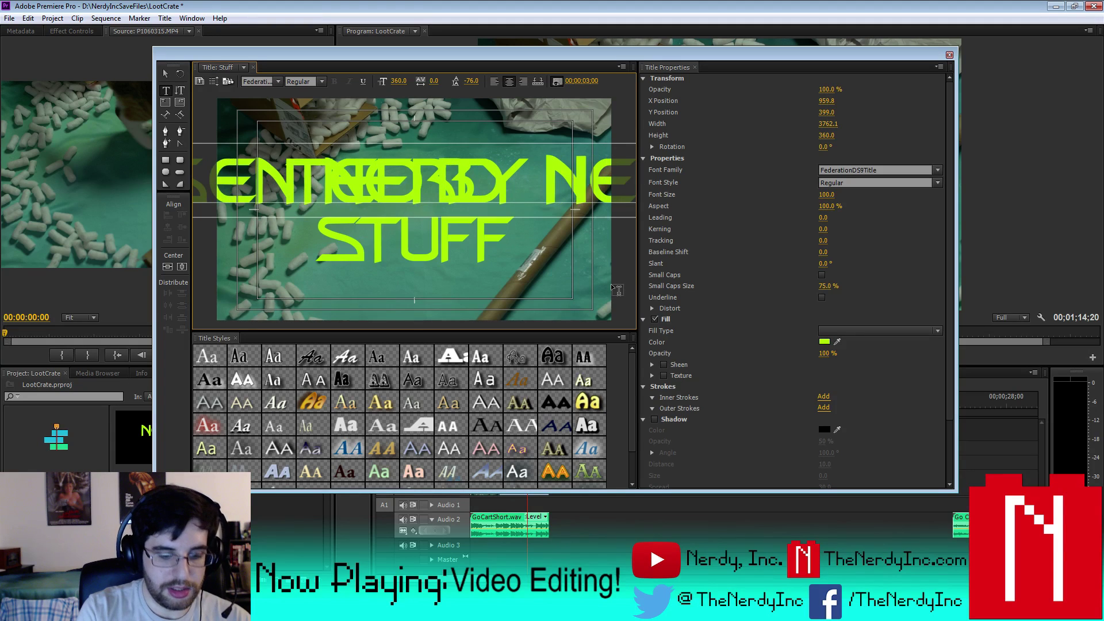
type(" IN")
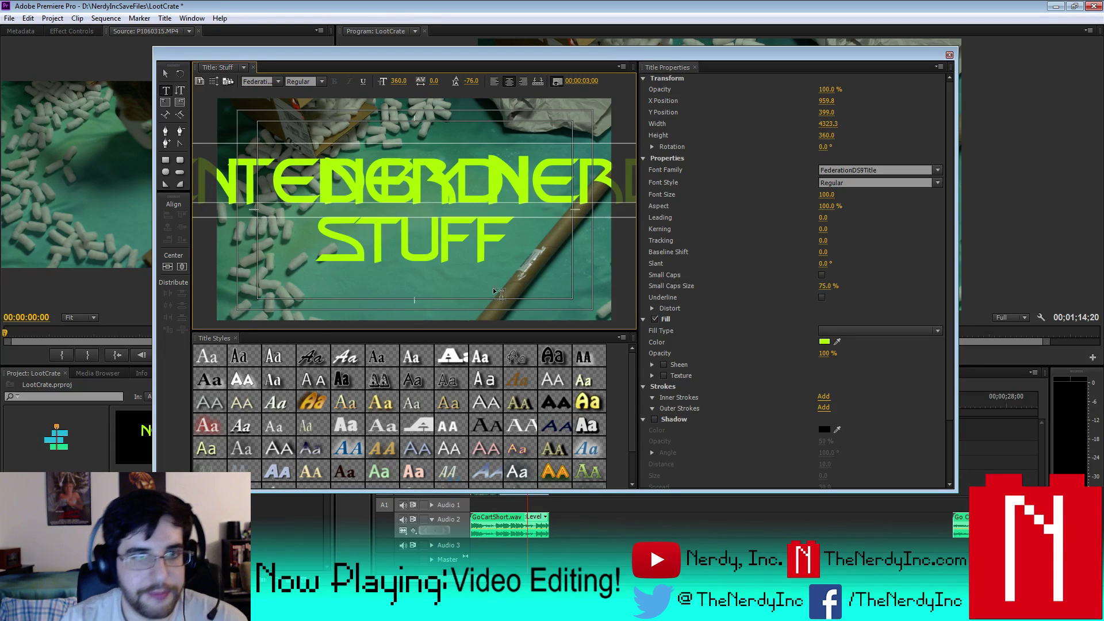
- Set the credit line's font size to 15
left_click_drag(255, 173, 758, 194)
left_click(826, 196)
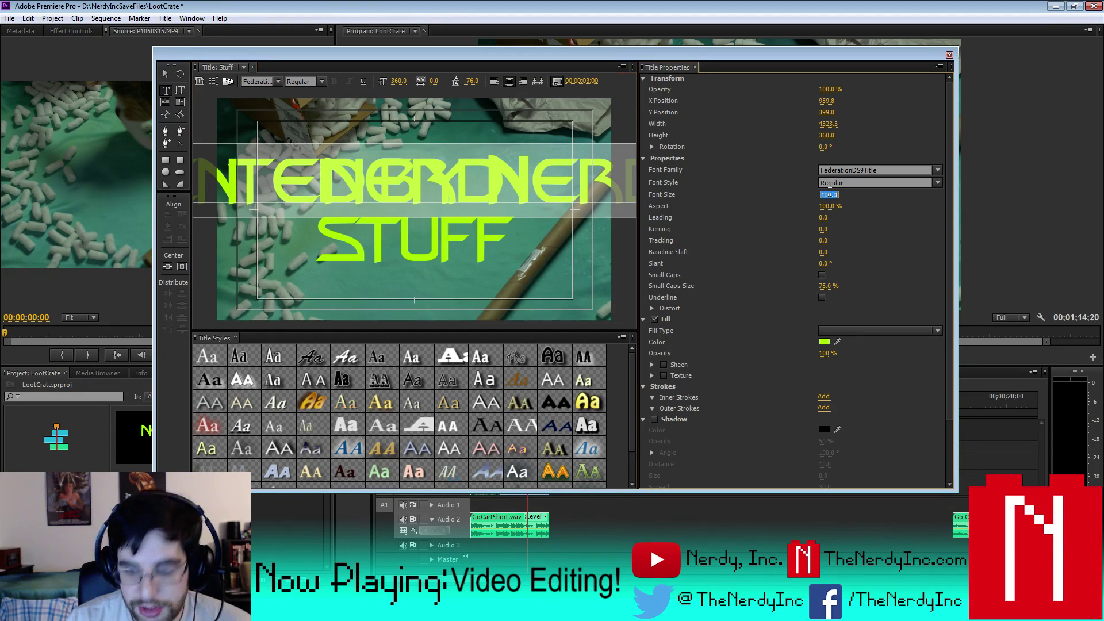
type("10")
key("Return")
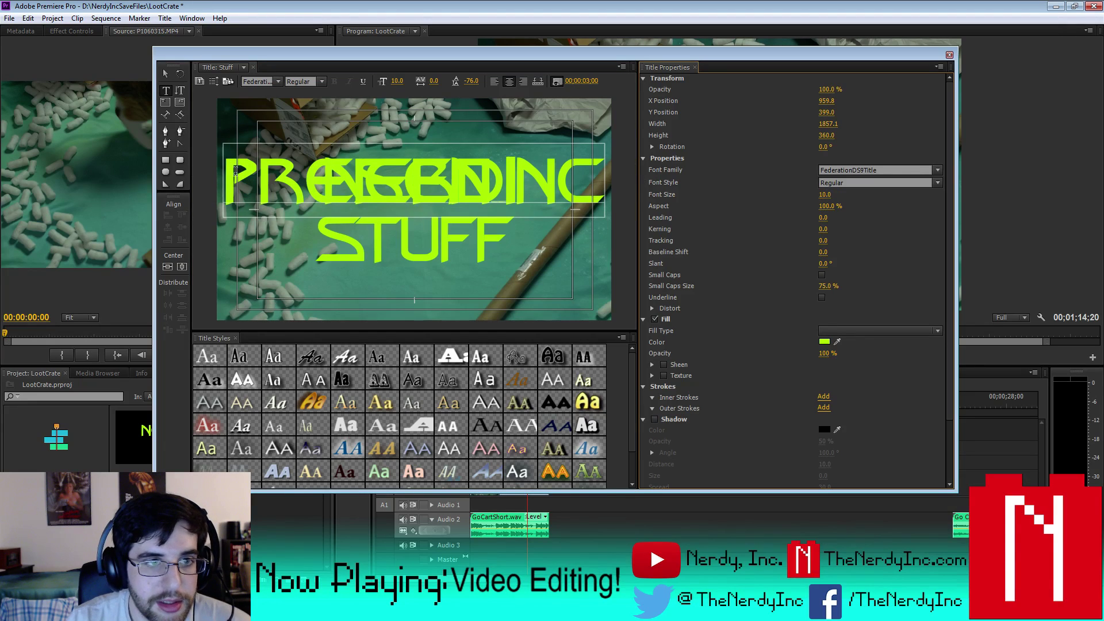
left_click_drag(235, 171, 745, 178)
left_click(831, 194)
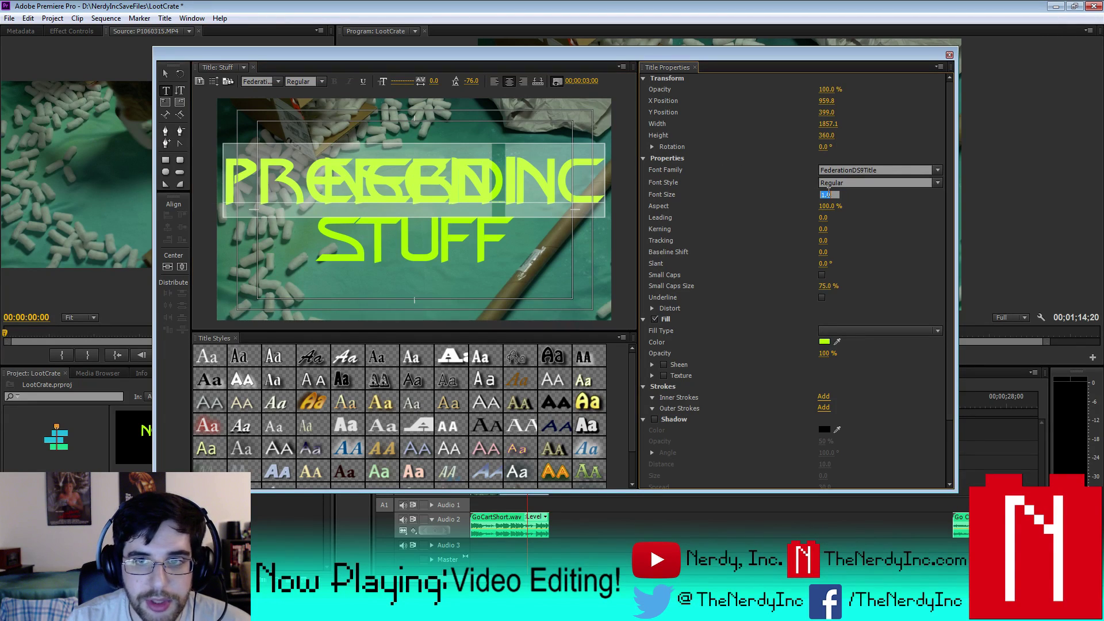
type("15")
key("Return")
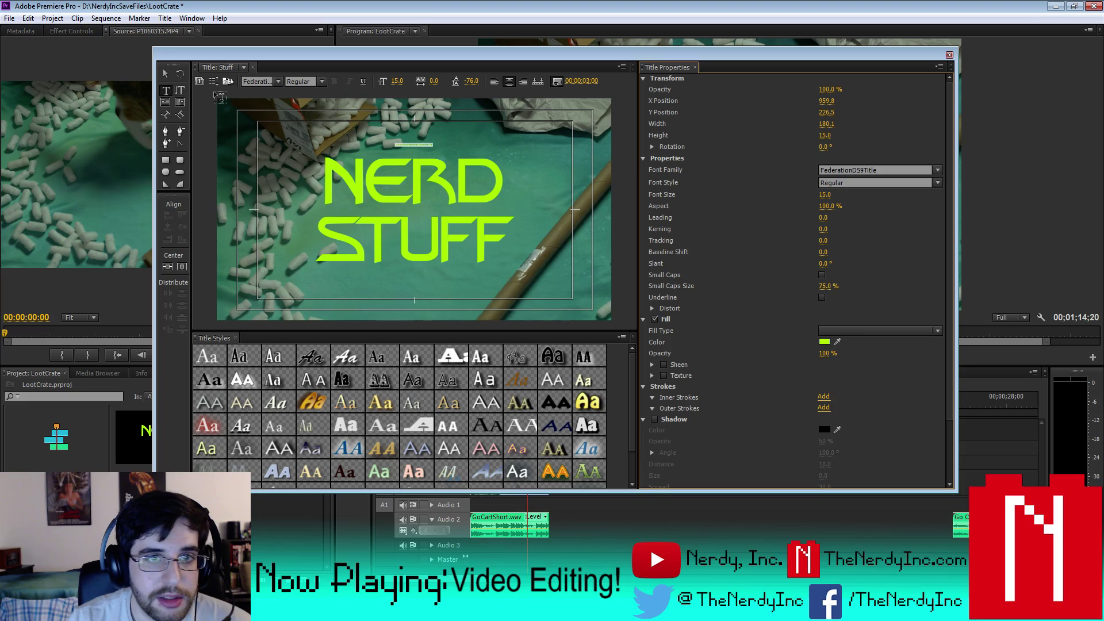
- Move the credit line to the frame's bottom right and enlarge it to size 50
left_click(166, 73)
left_click(423, 148)
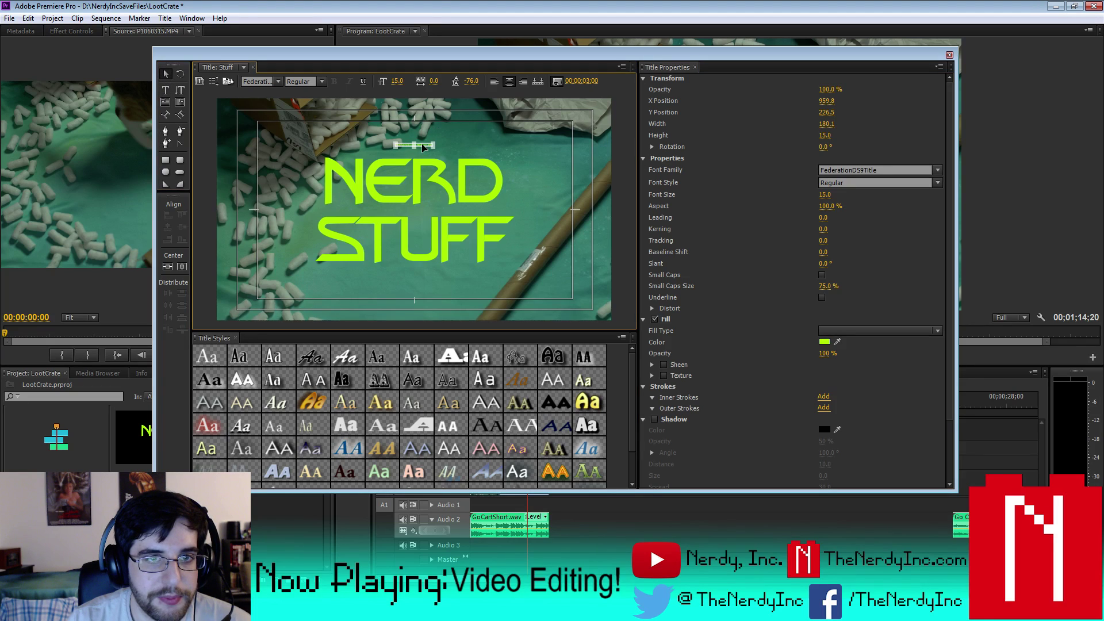
left_click_drag(488, 252, 543, 309)
left_click(165, 90)
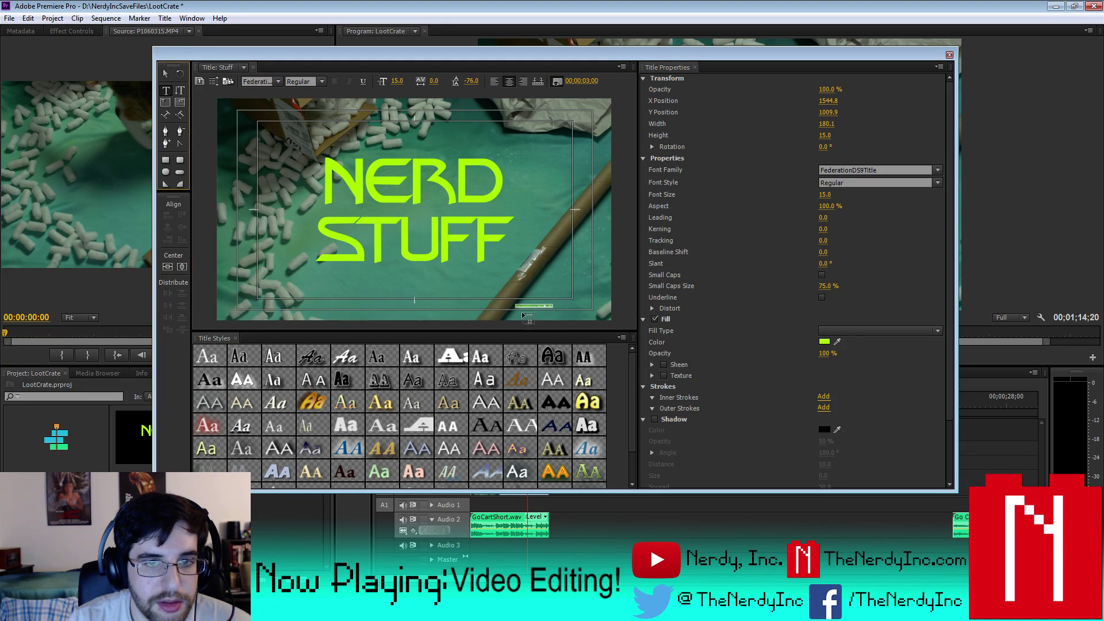
left_click_drag(518, 305, 561, 308)
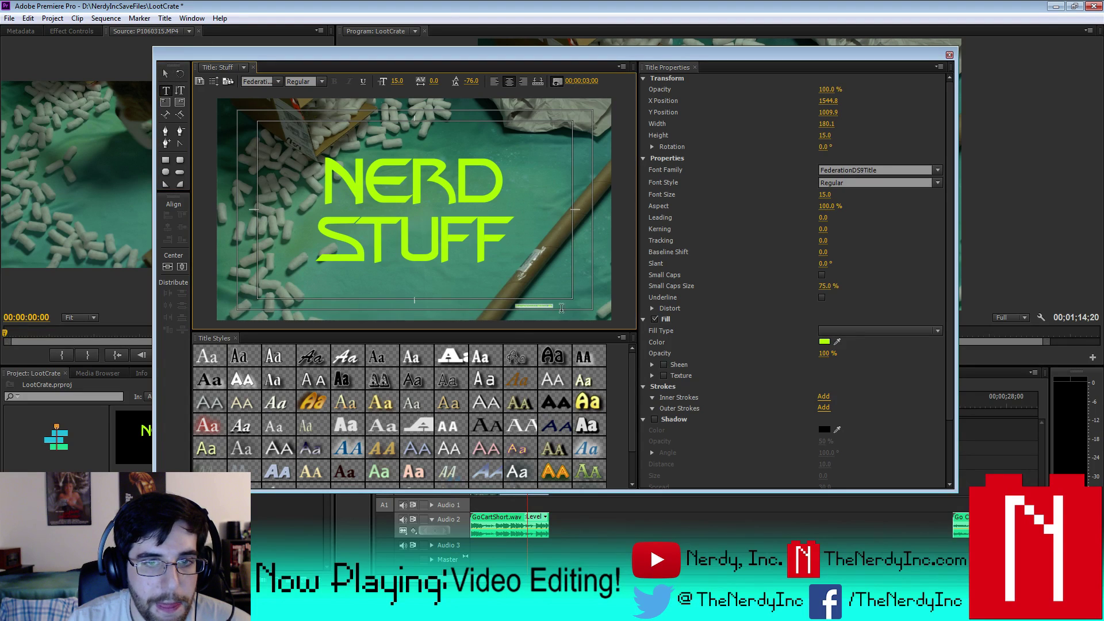
left_click(827, 194)
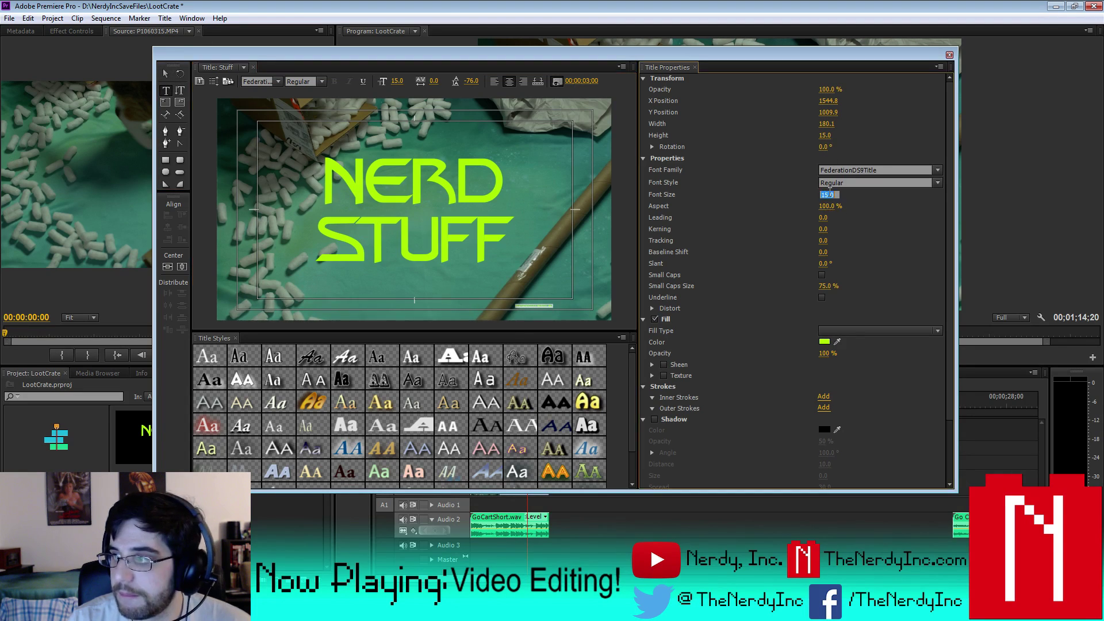
key("Return")
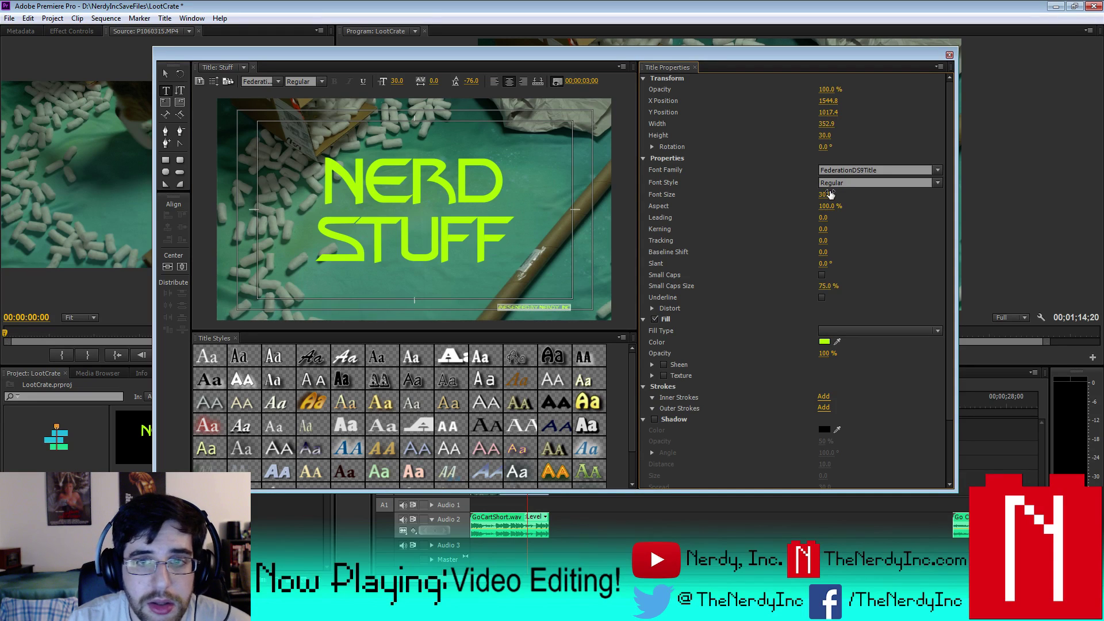
left_click(828, 194)
type("50")
key("Return")
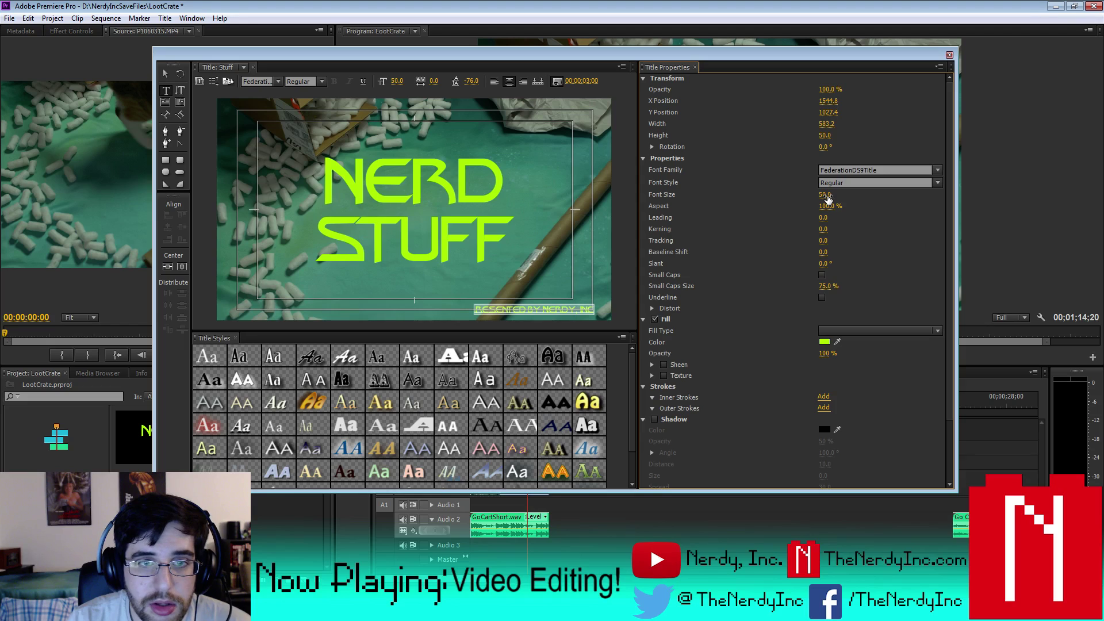
- Enlarge the credit to font size 75 and shift it left and up
left_click(826, 196)
left_click(503, 311)
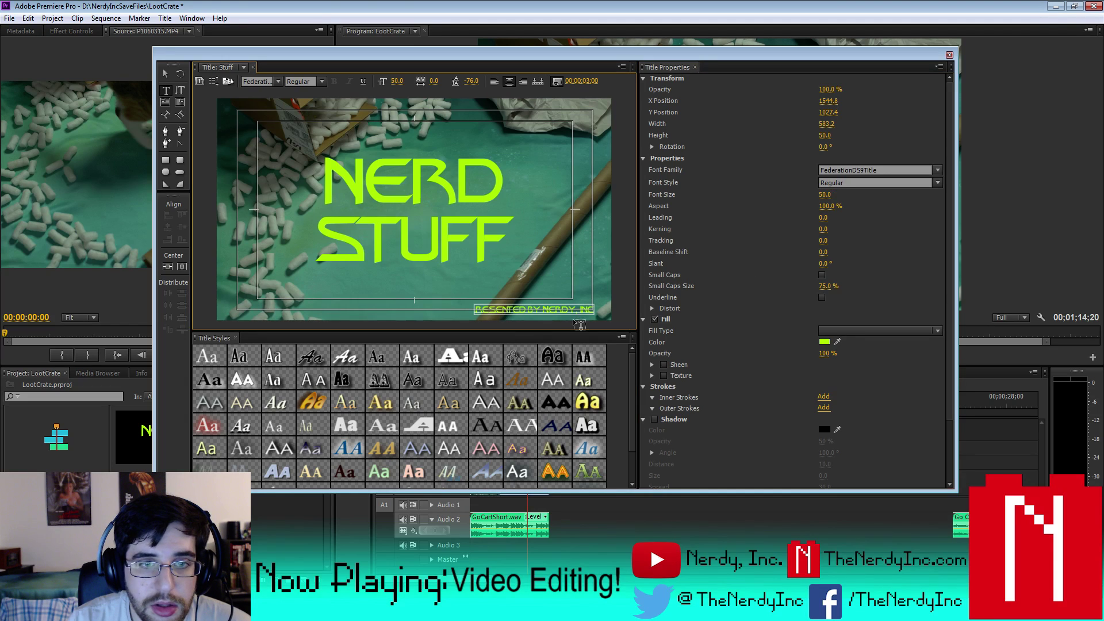
key("ctrl+a")
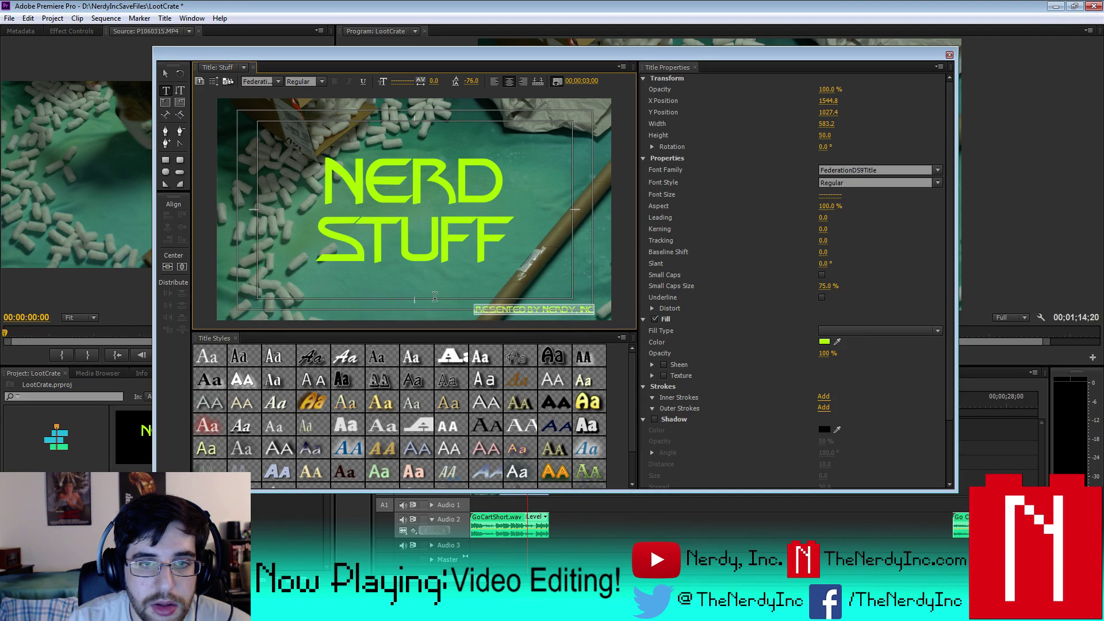
left_click(829, 195)
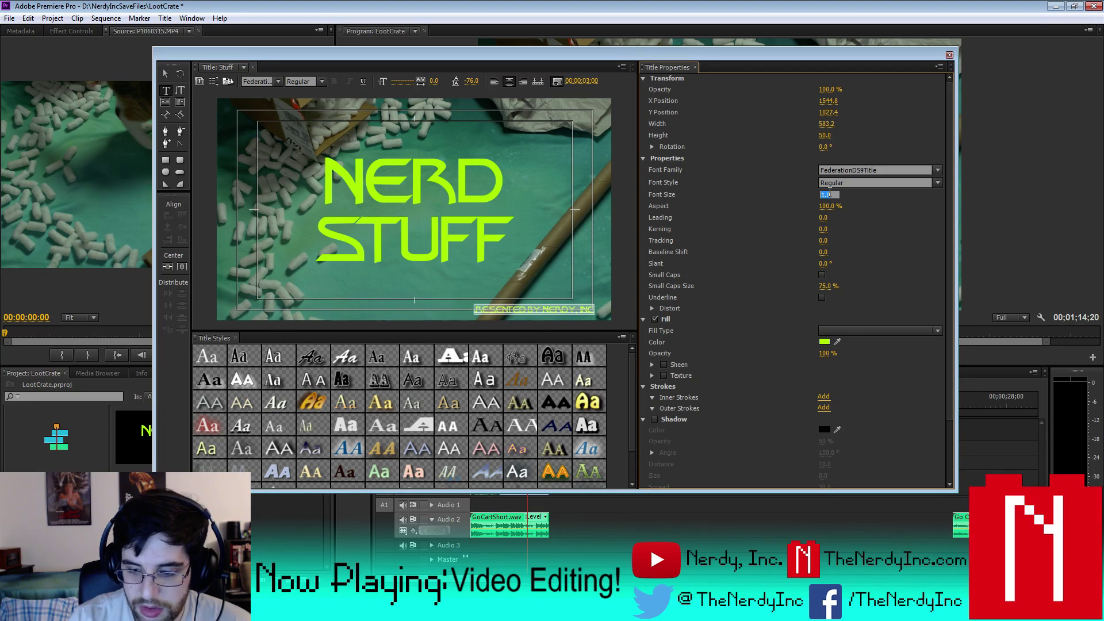
type("75")
key("Return")
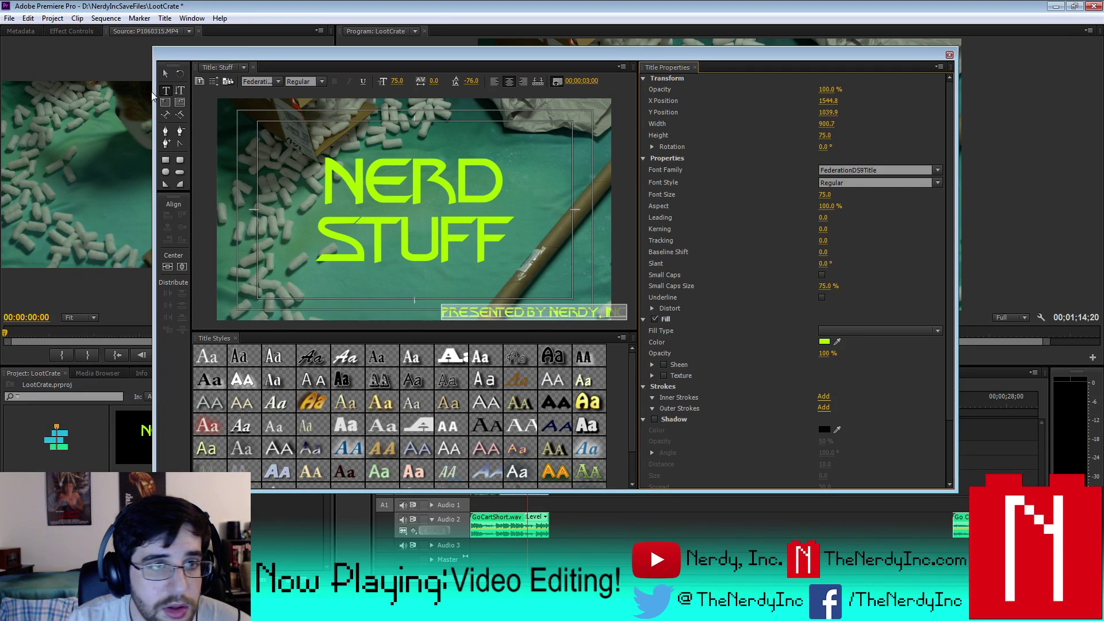
left_click(165, 74)
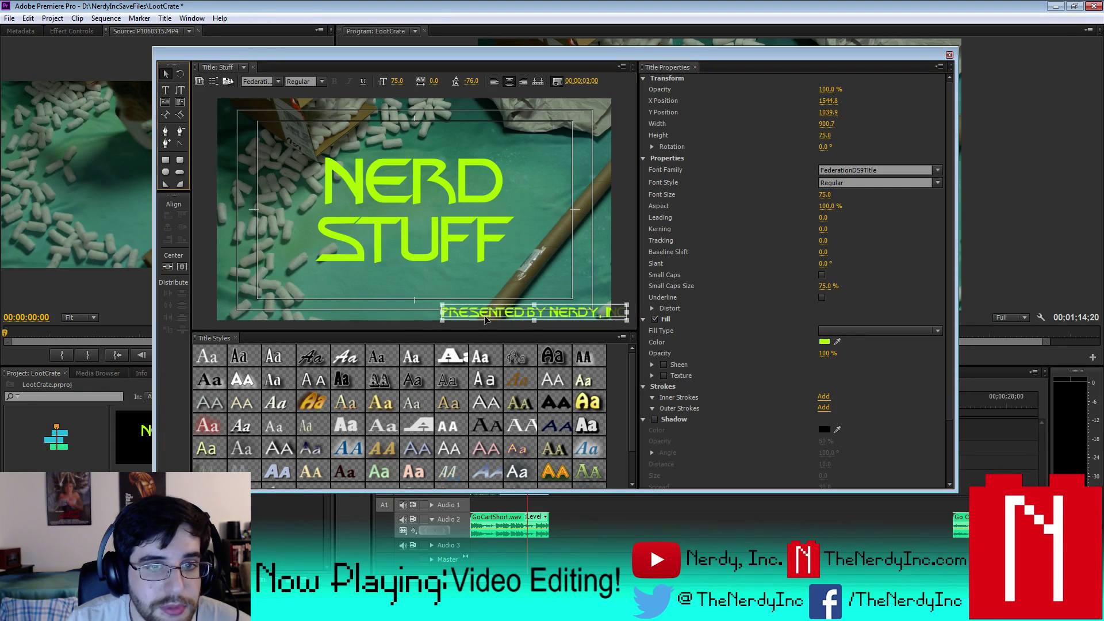
left_click_drag(486, 320, 445, 310)
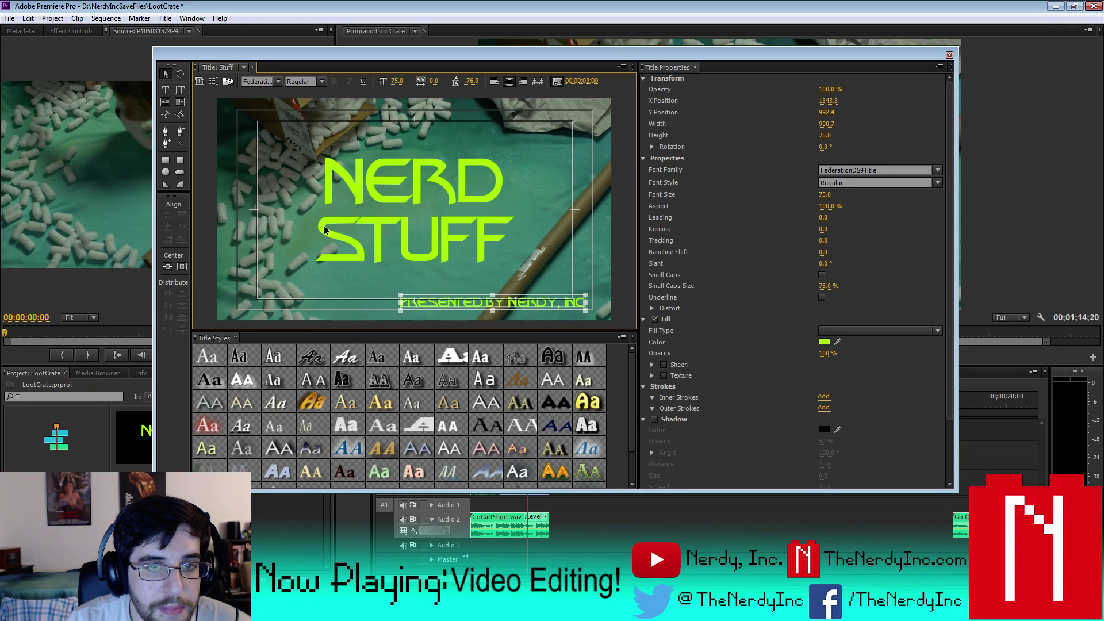
key("t")
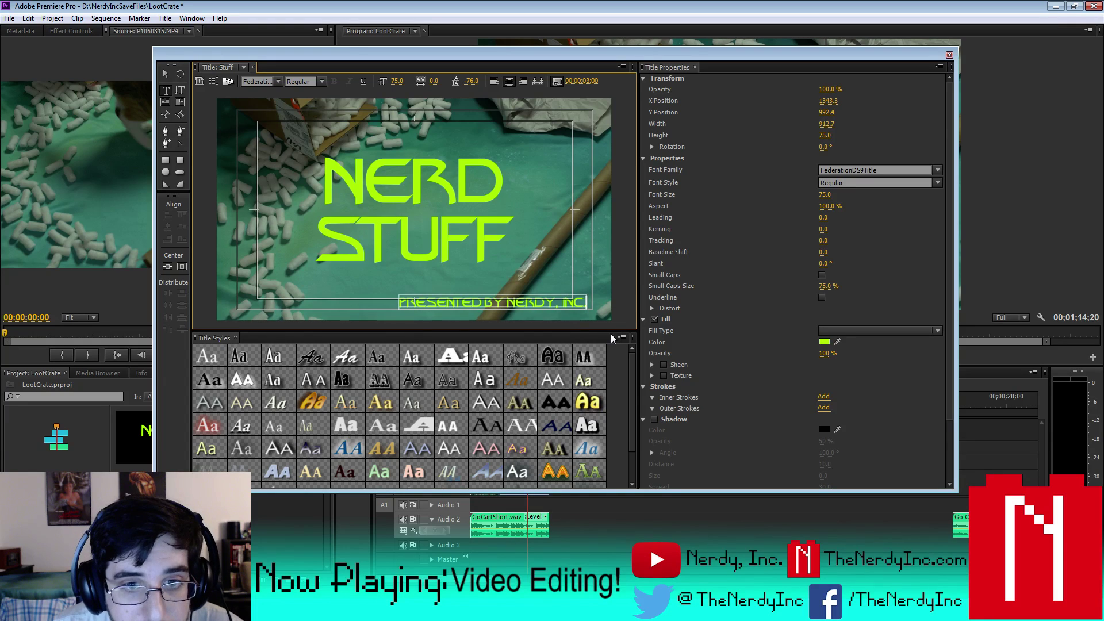
- Nudge the credit down and right, then rotate it diagonally to 310.3° in the lower right
left_click(166, 75)
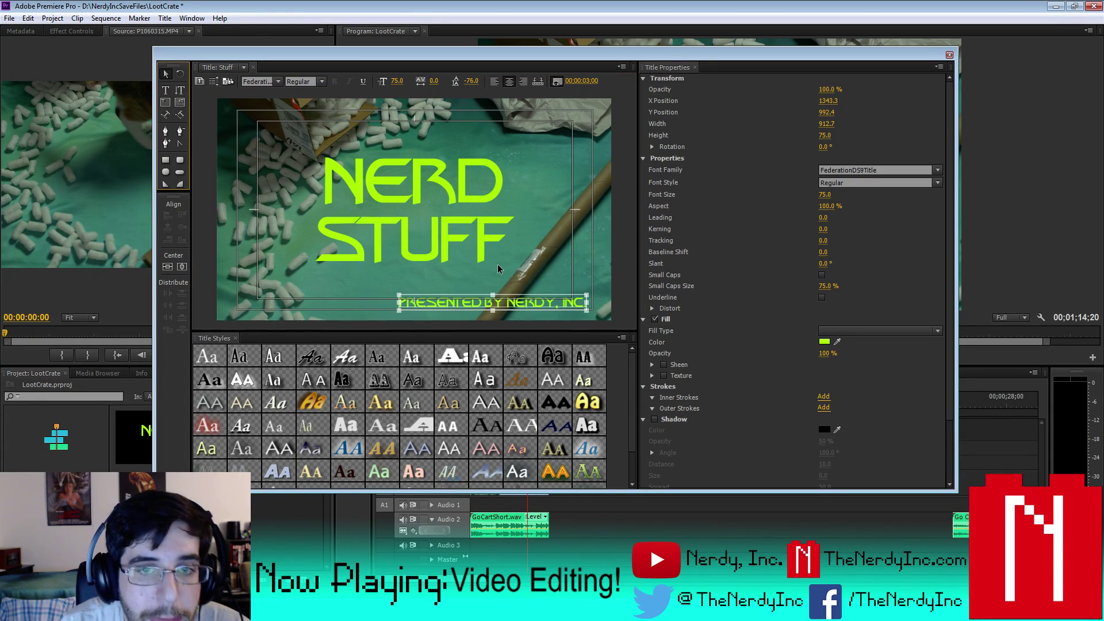
key("Right")
key("Right")
key("Right")
key("Right")
key("Right")
key("Right")
key("Right")
key("Right")
key("Right")
key("Right")
key("Down")
key("Down")
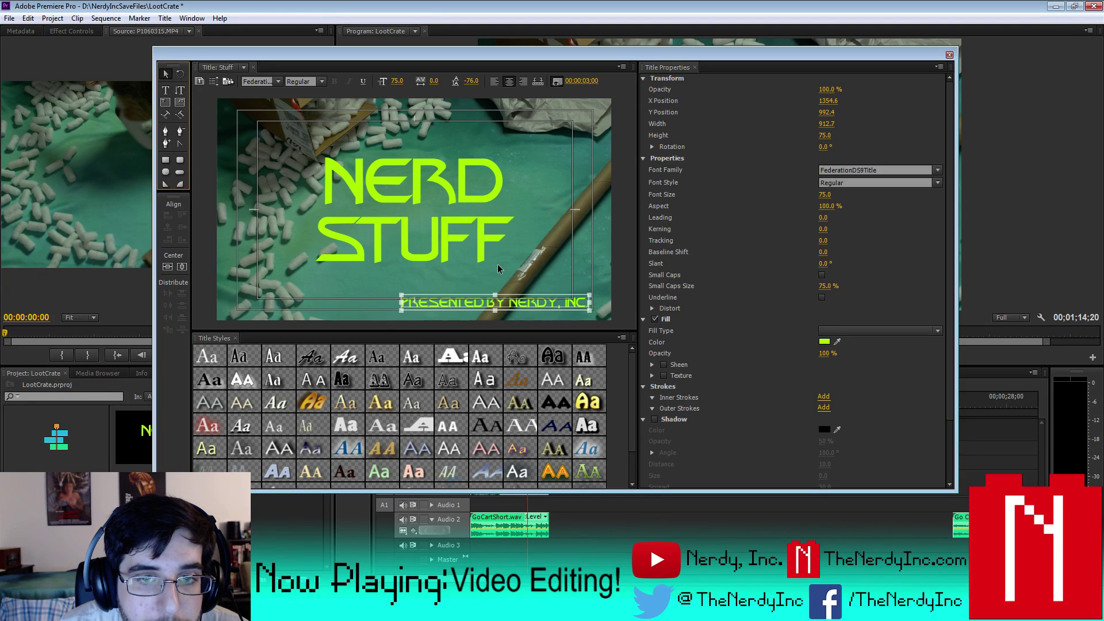
key("Down")
key("Down")
key("Down")
key("Down")
key("Down")
key("Right")
key("Right")
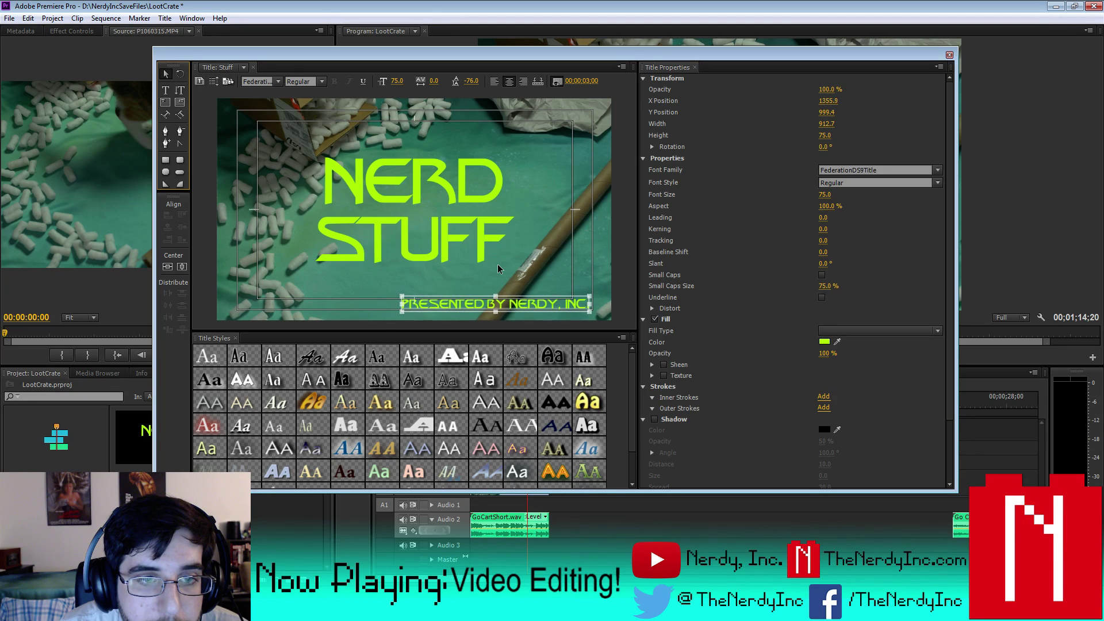
key("Right")
key("Right")
key("Right")
key("Right")
key("Right")
key("Right")
key("Right")
key("Right")
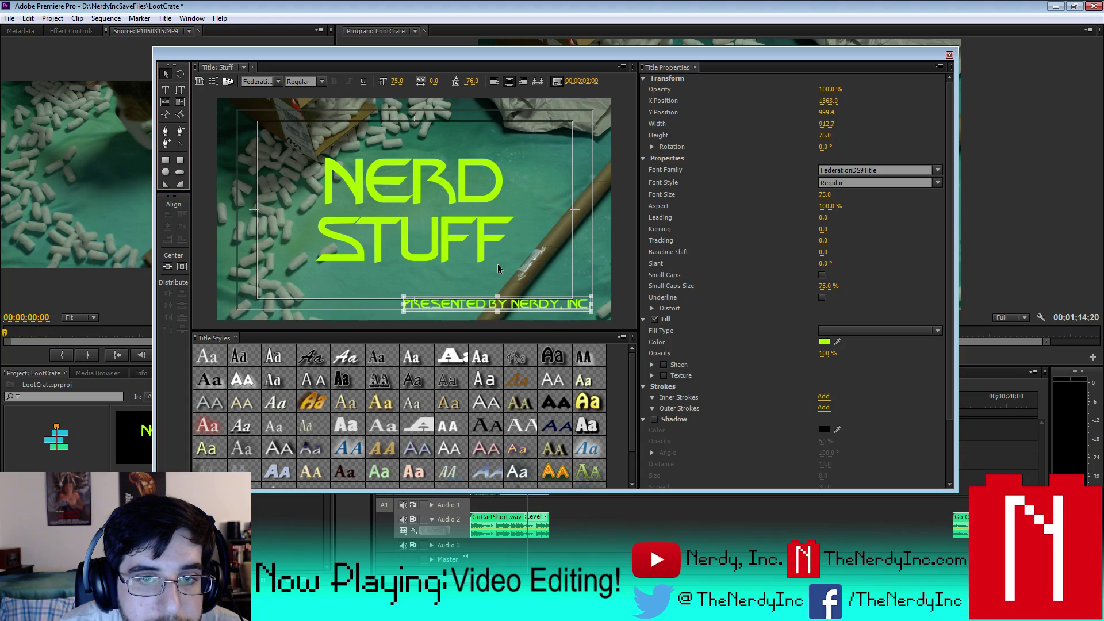
key("Right")
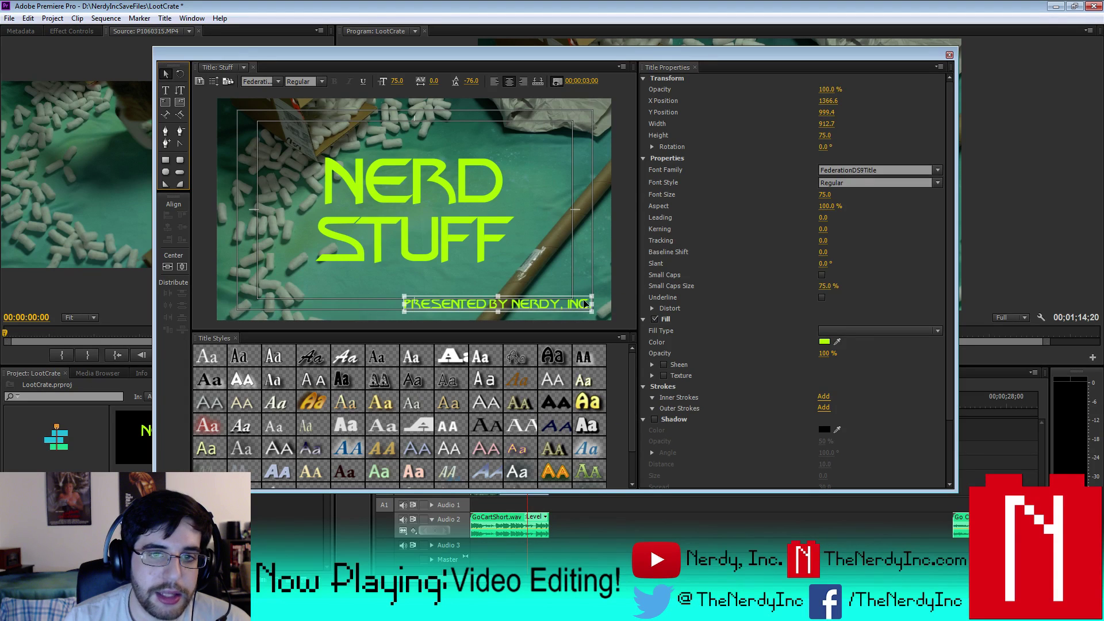
mouse_move(585, 304)
left_mouse_down()
mouse_move(607, 262)
mouse_move(592, 300)
left_mouse_up()
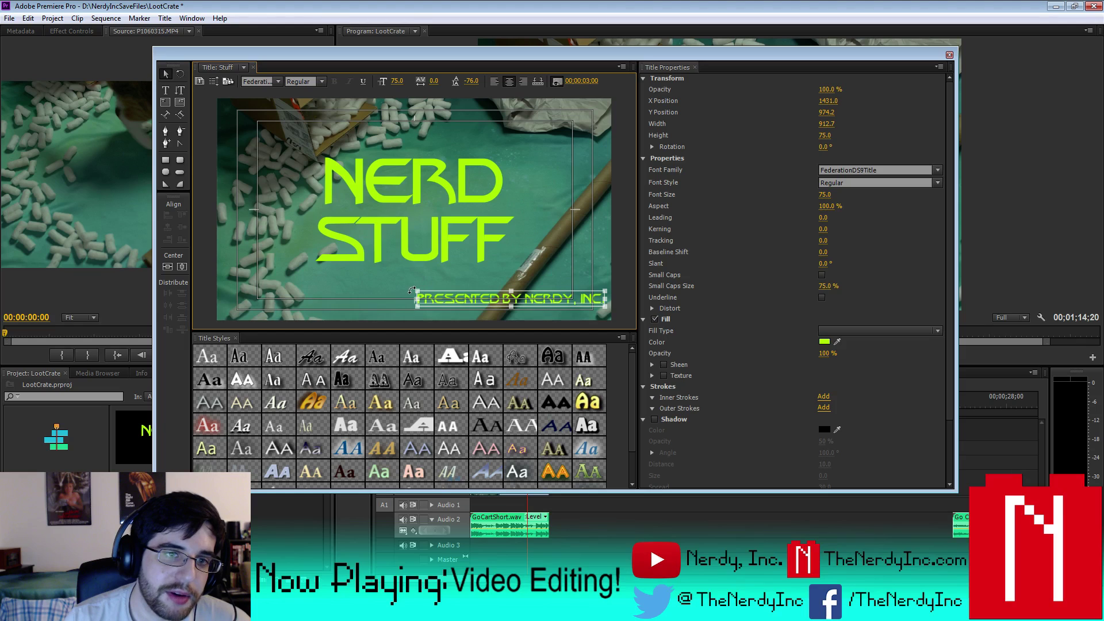
left_click_drag(412, 290, 440, 372)
- Rotate the credit to 310.3° along the tube and set its font size to 73
left_click_drag(543, 283, 565, 228)
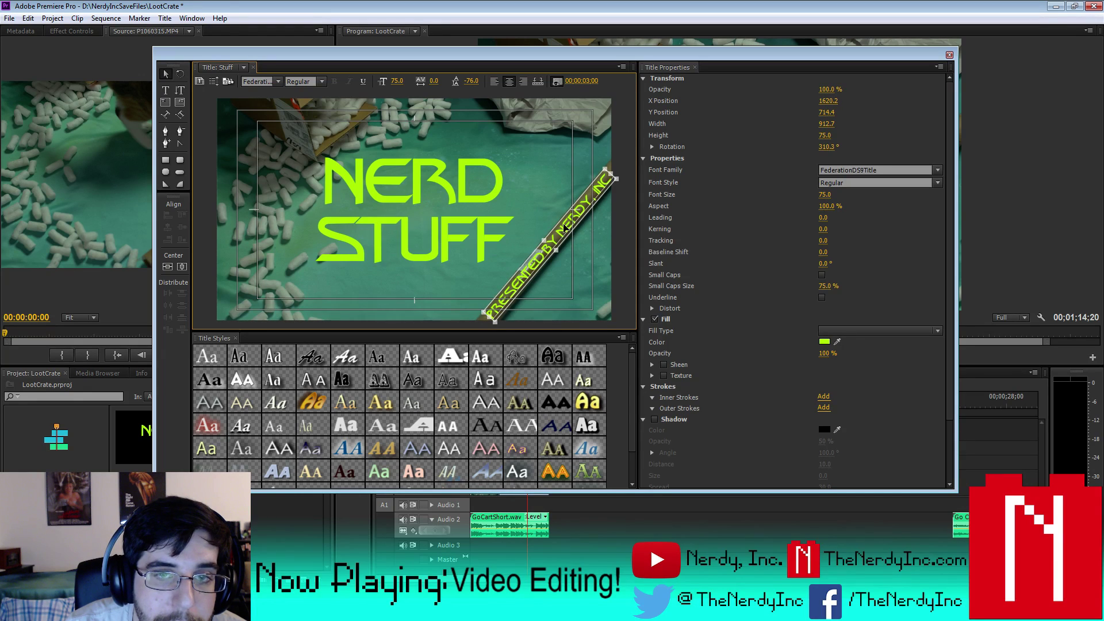
left_click_drag(565, 228, 564, 228)
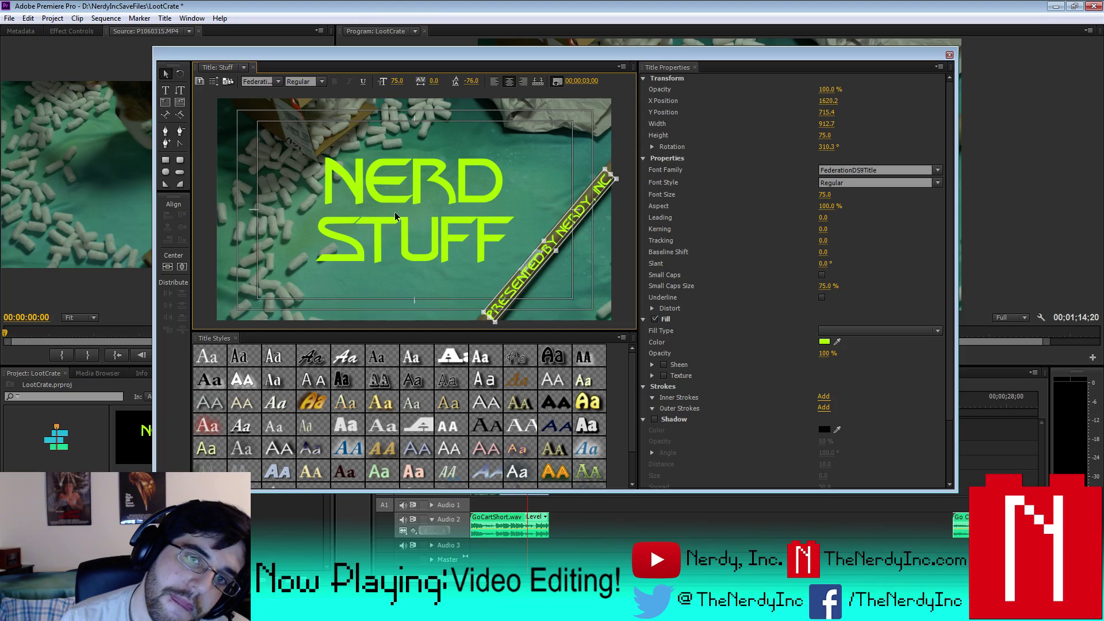
left_click(165, 90)
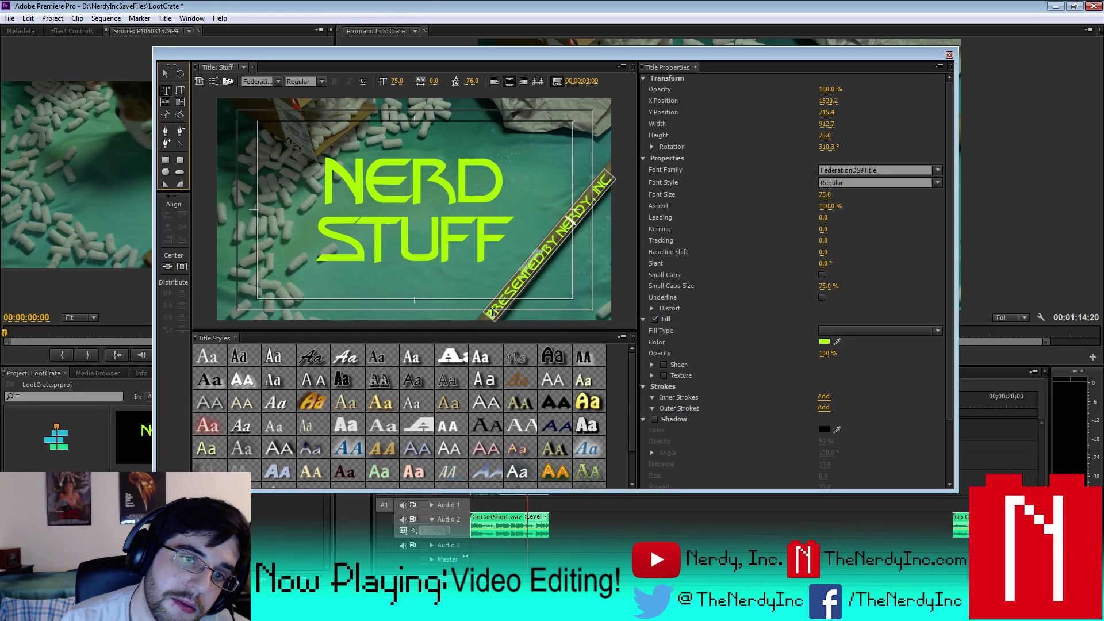
left_click_drag(537, 279, 618, 212)
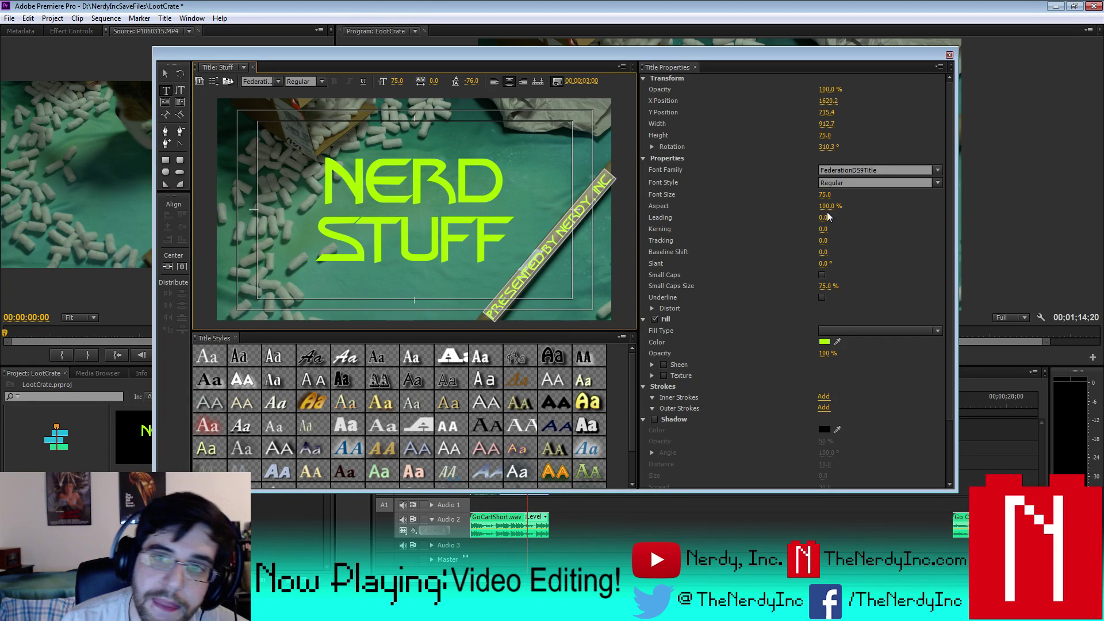
left_click(829, 195)
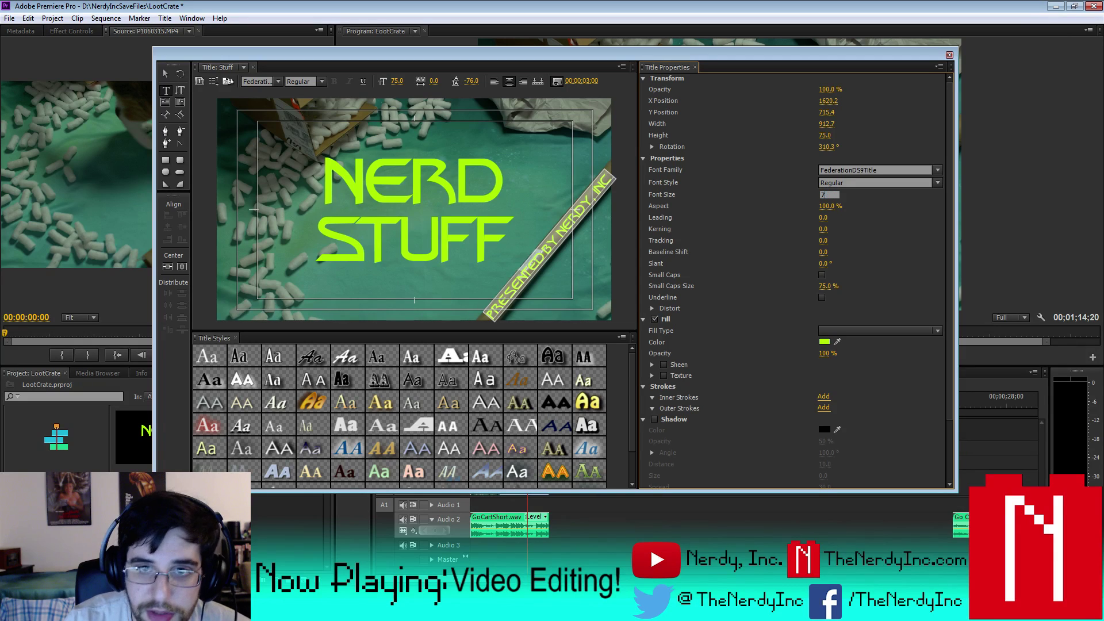
type("73")
key("Return")
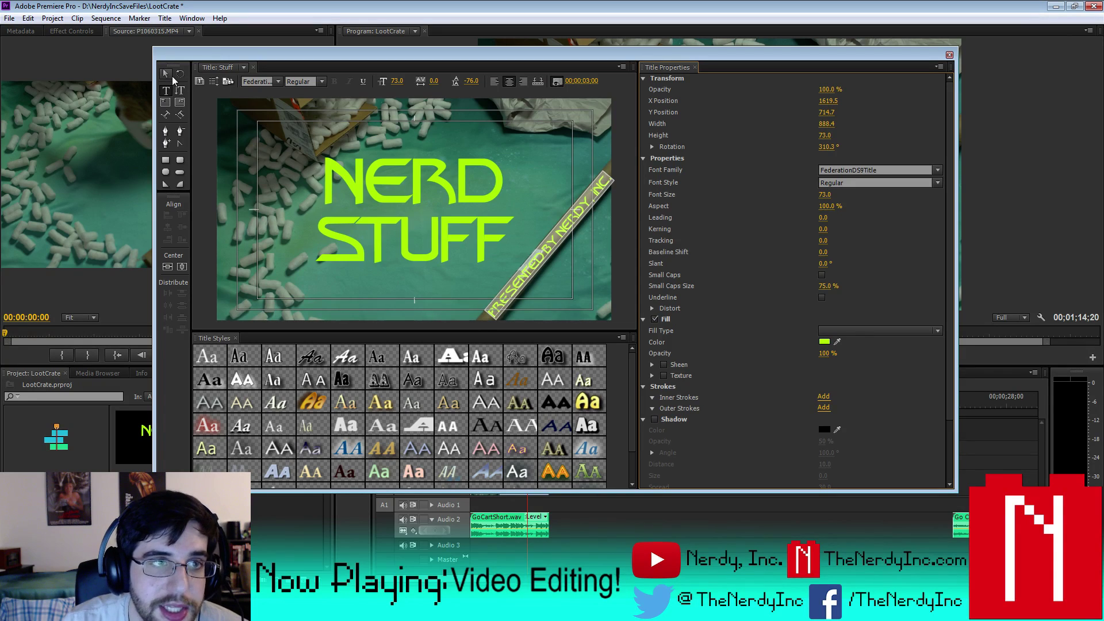
- Nudge the credit to X 1622.1, Y 716.7 and close the title editor
left_click(166, 75)
left_click(560, 228)
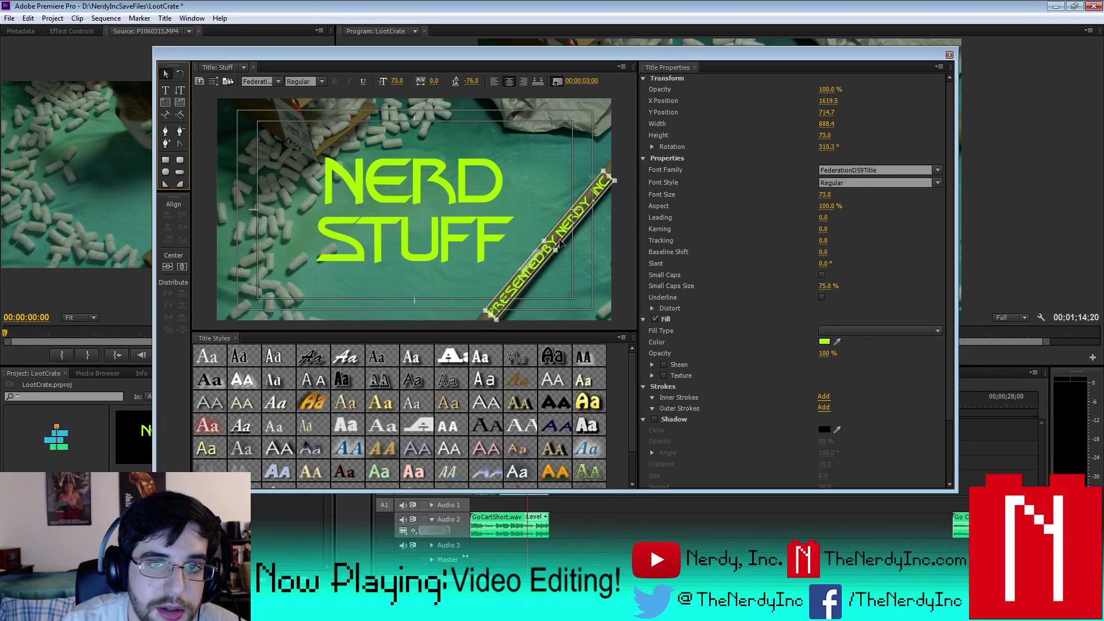
left_click_drag(561, 242, 562, 243)
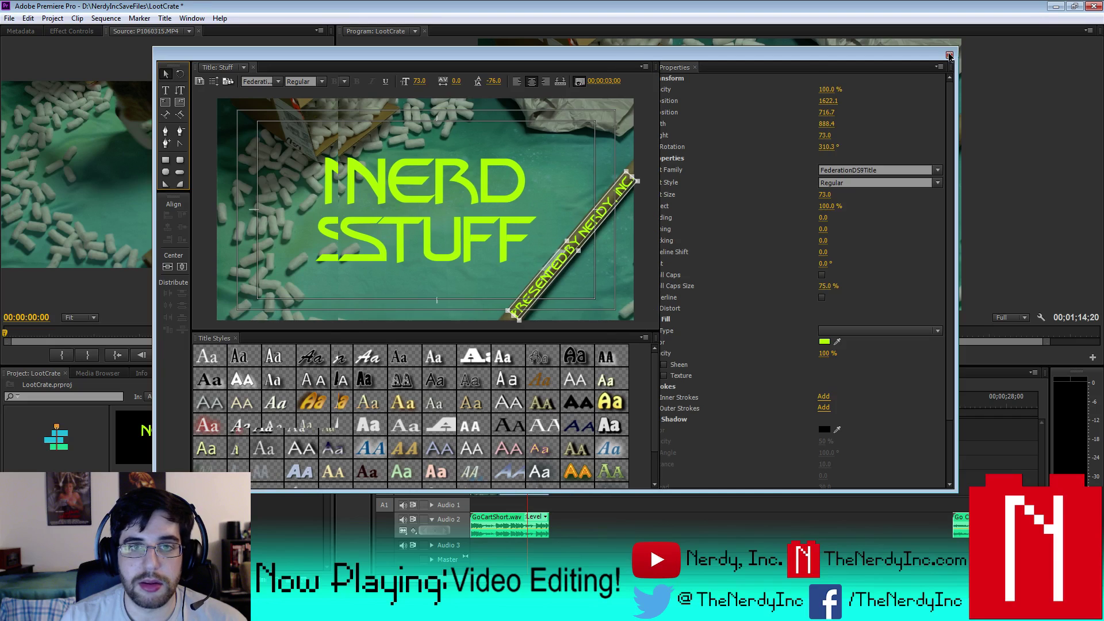
left_click(949, 56)
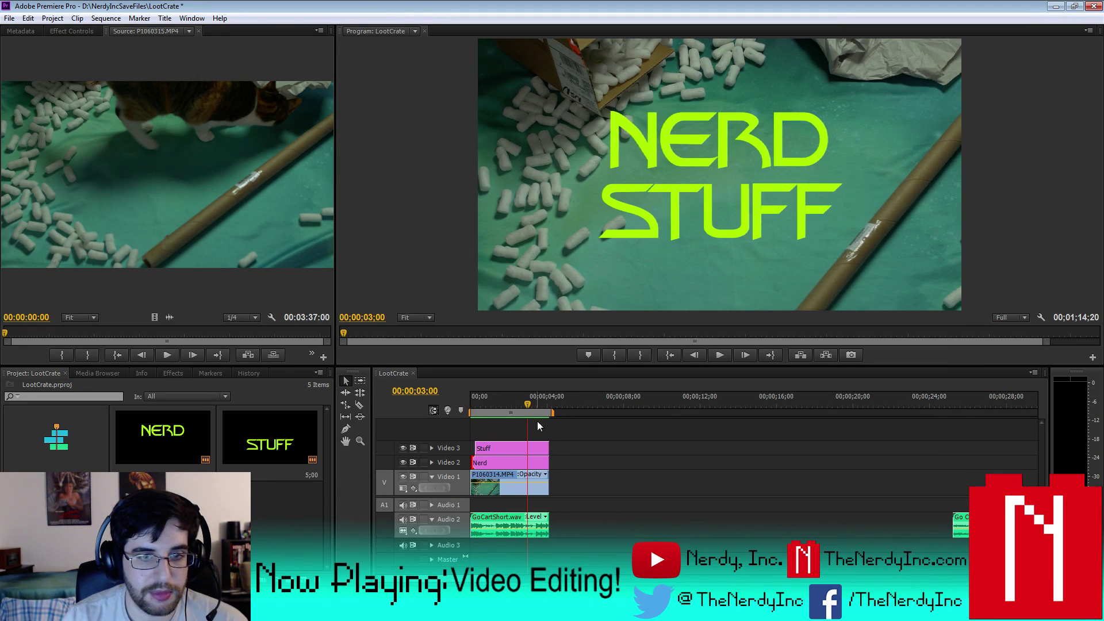
left_click_drag(527, 404, 473, 404)
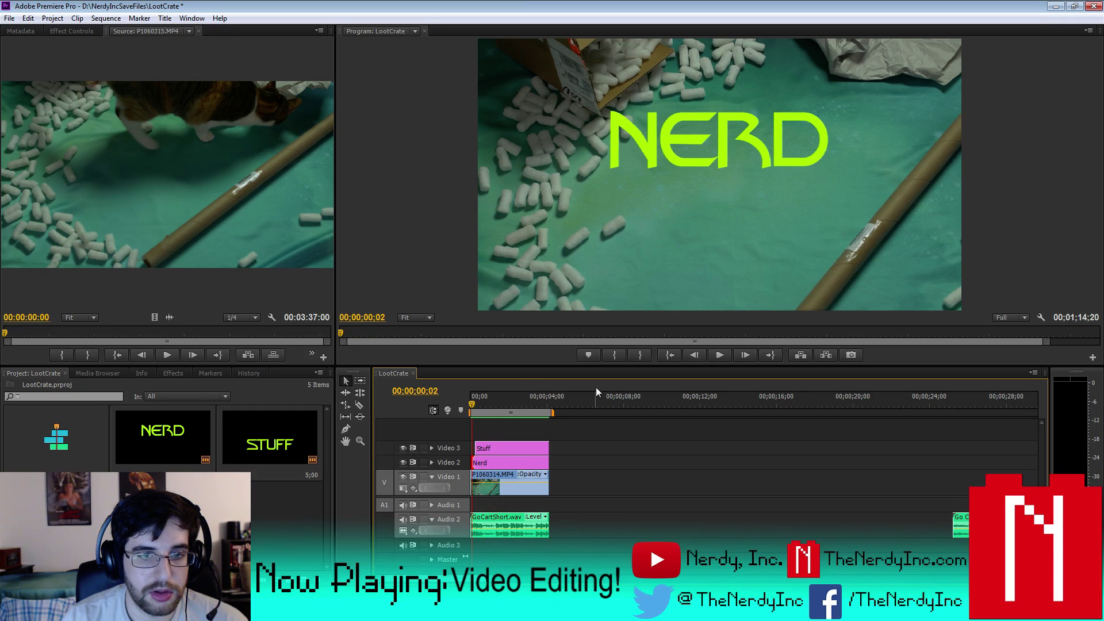
left_click(719, 354)
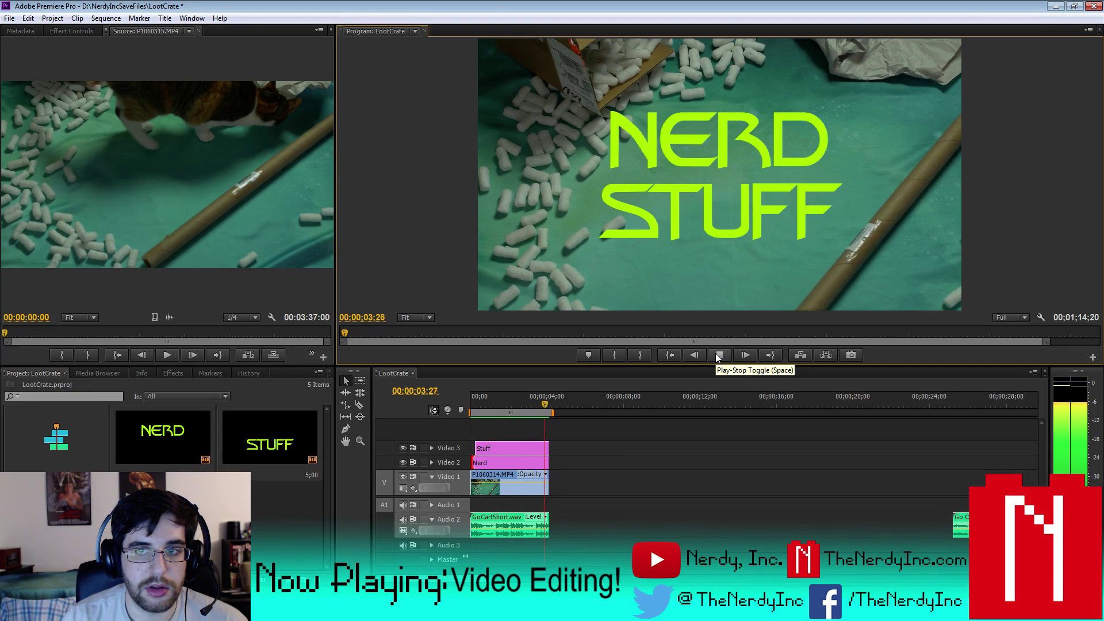
left_click(716, 354)
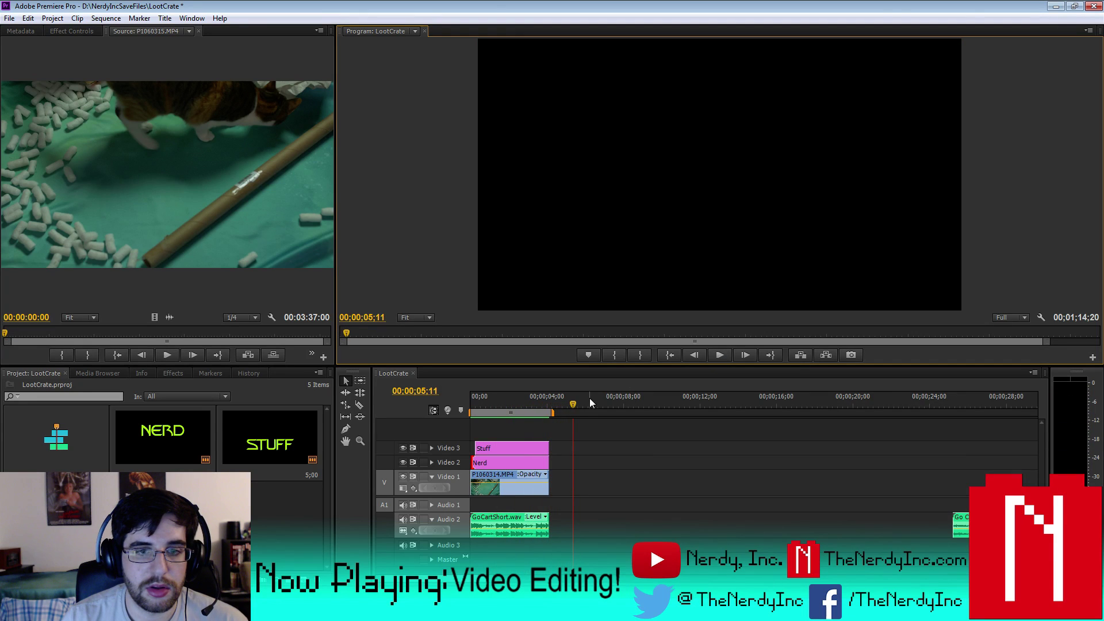
key("Home")
key("space")
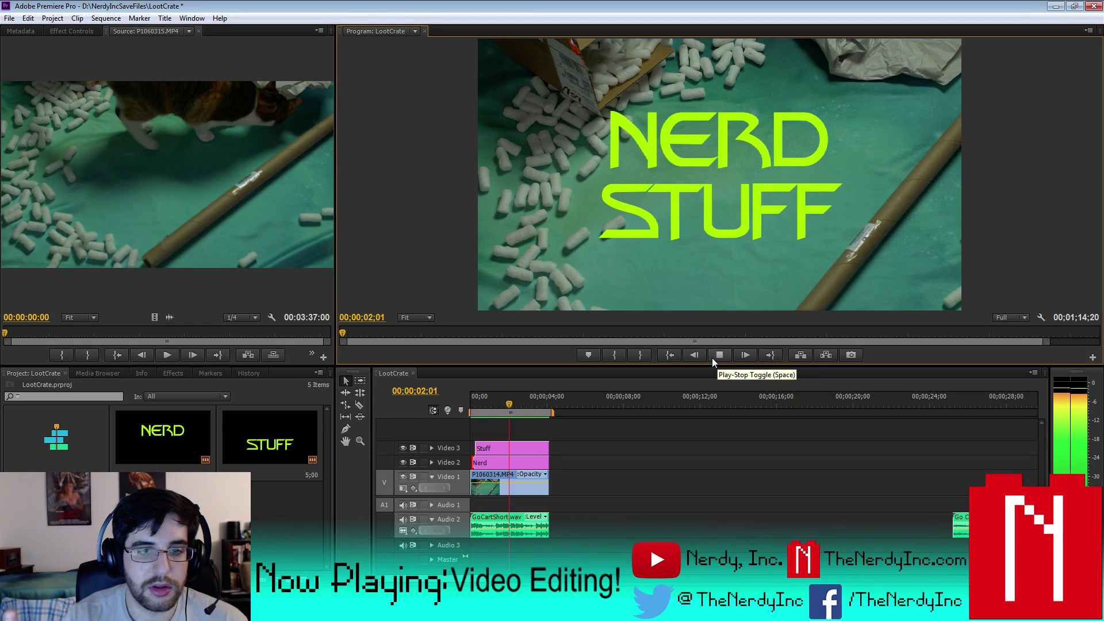
key("space")
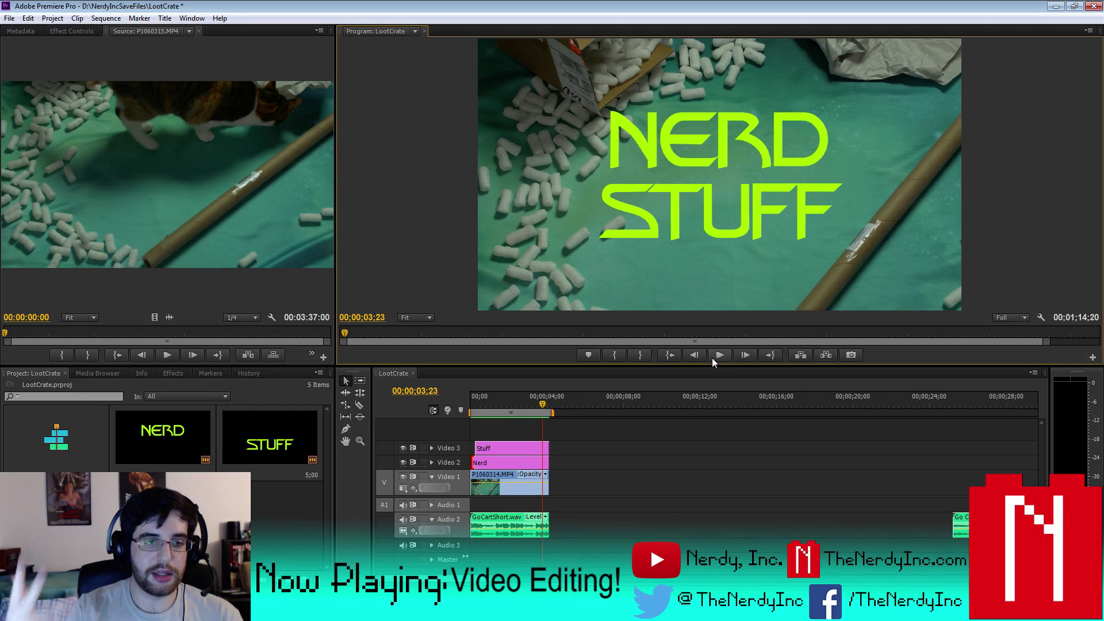
- Delete and restore the diagonal credit title, then select the Stuff title in the Project panel
left_click(270, 442)
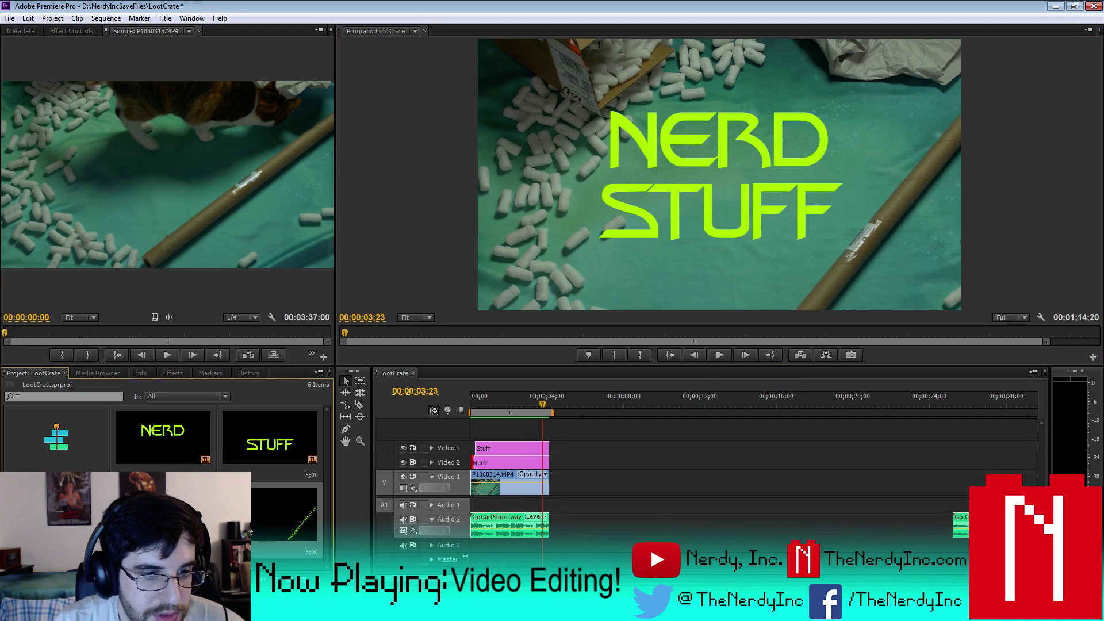
key("Delete")
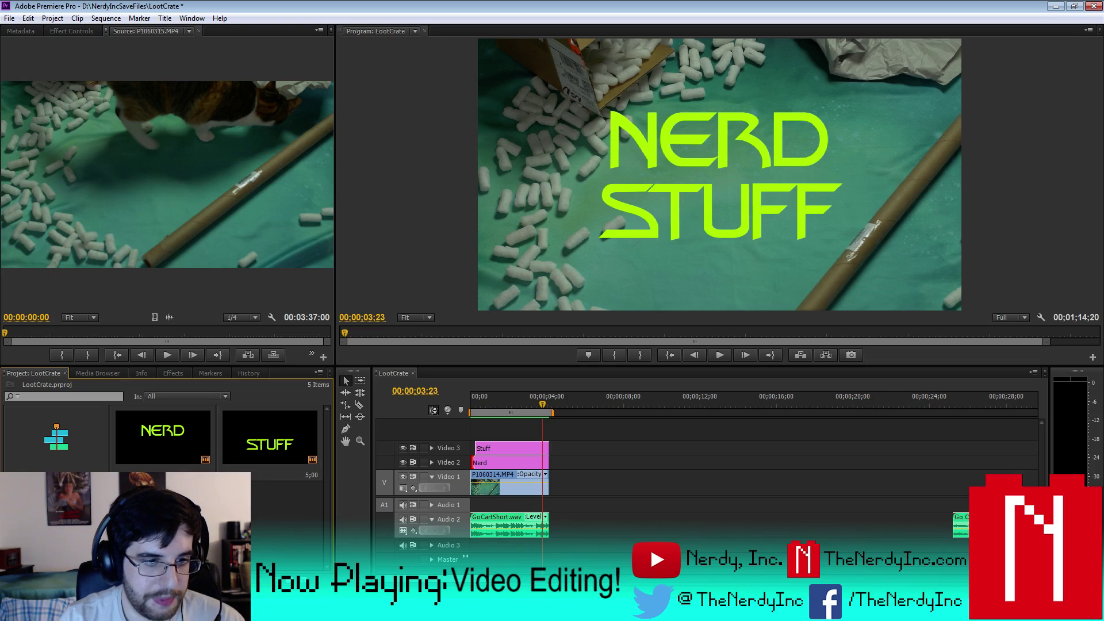
key("ctrl+z")
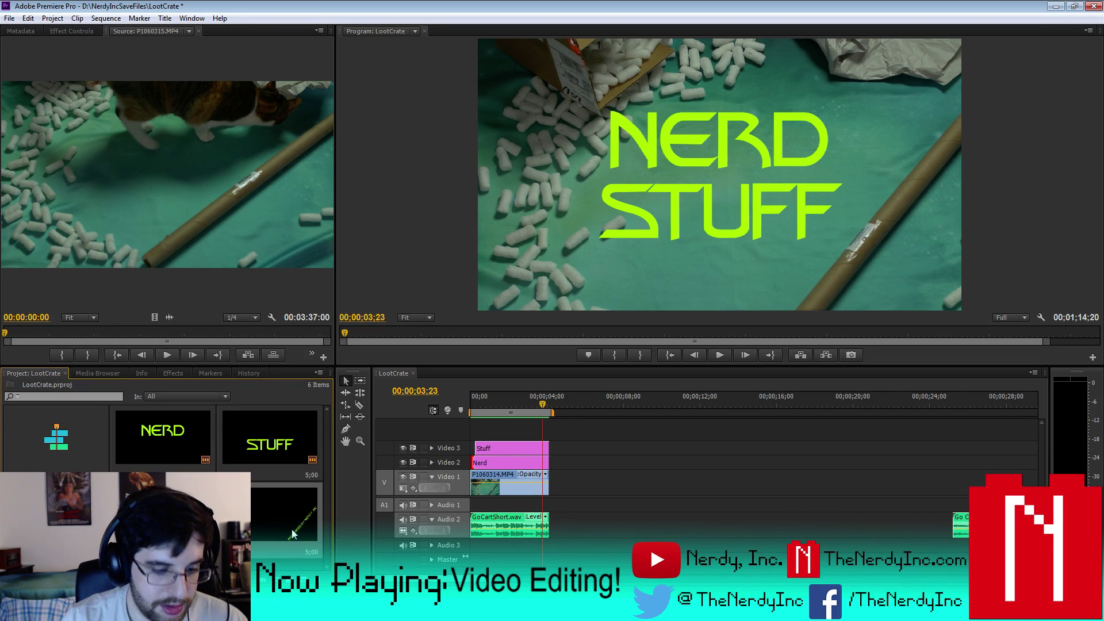
key("ctrl+z")
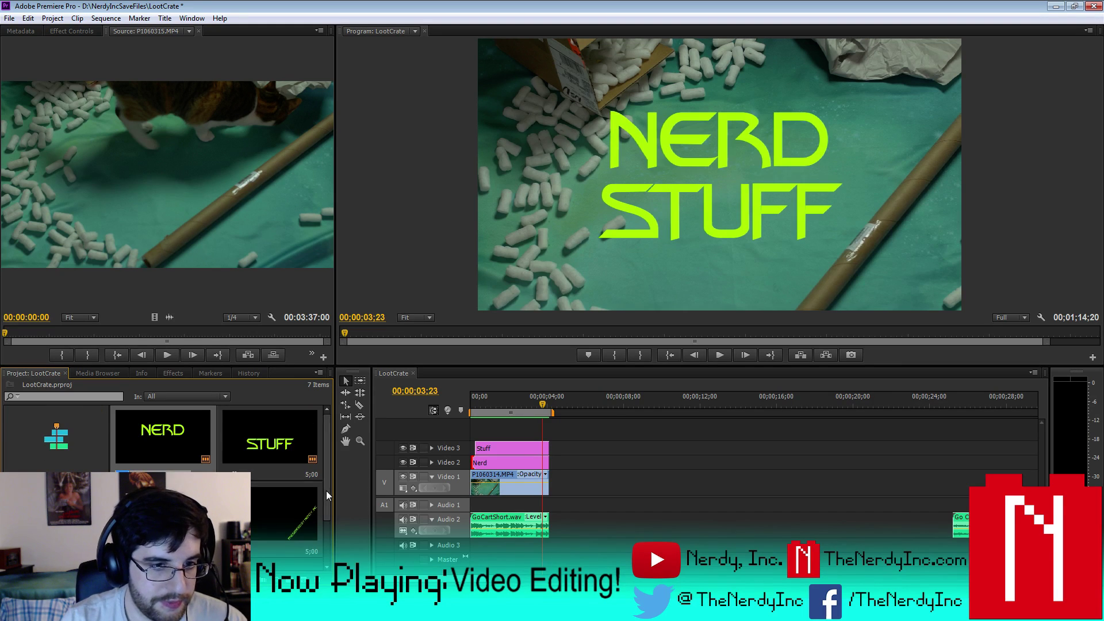
scroll(310, 513, "up", 2)
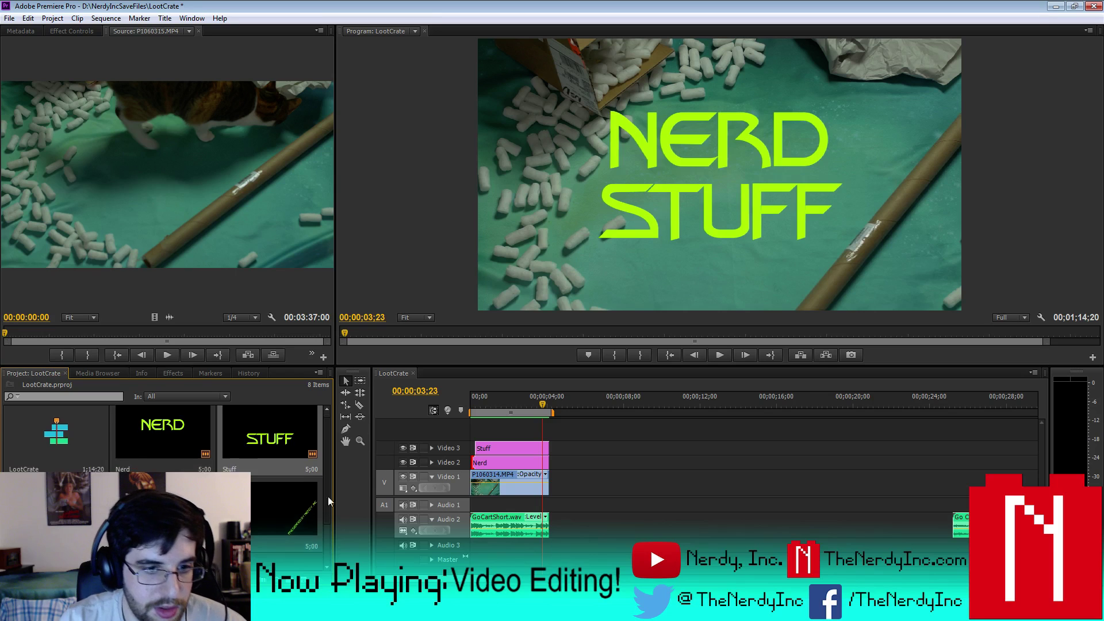
left_click(276, 469)
double_click(152, 454)
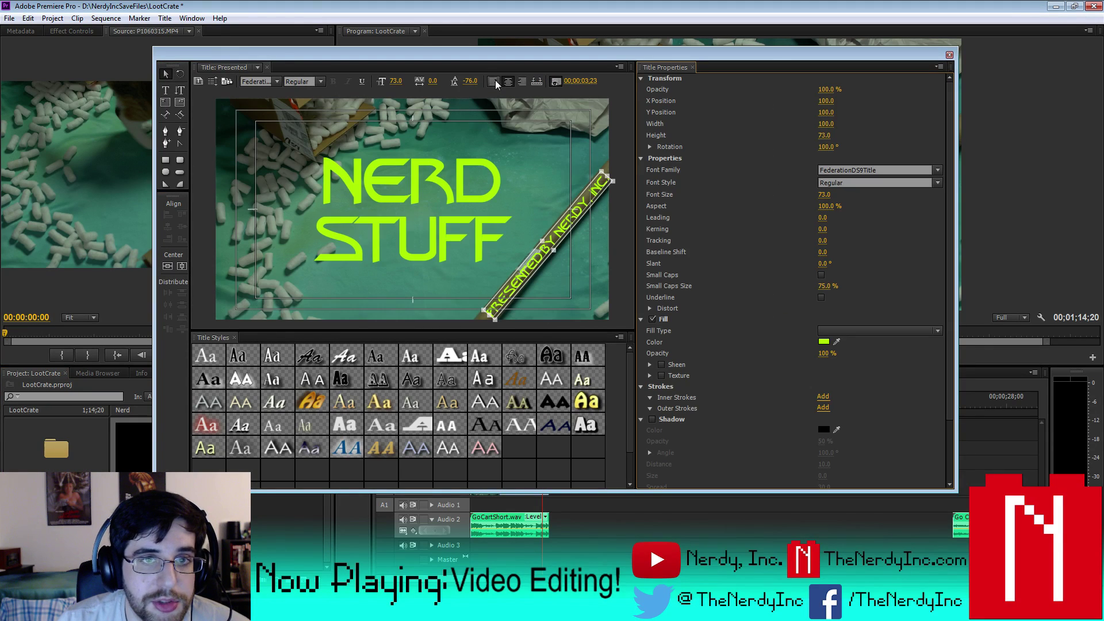
left_click(949, 55)
double_click(265, 457)
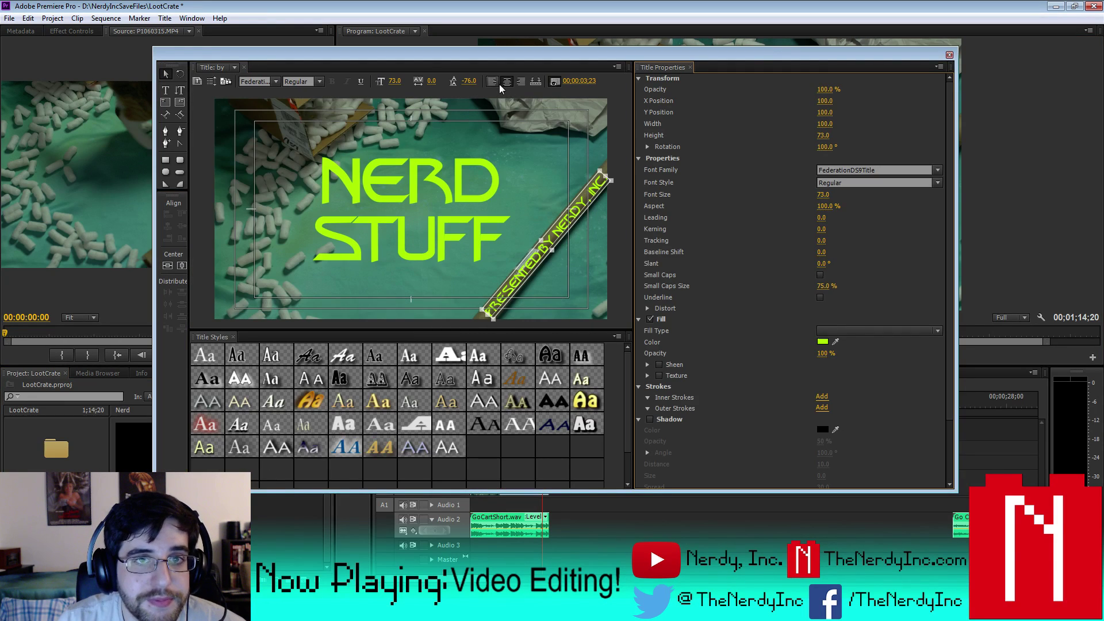
left_click(949, 55)
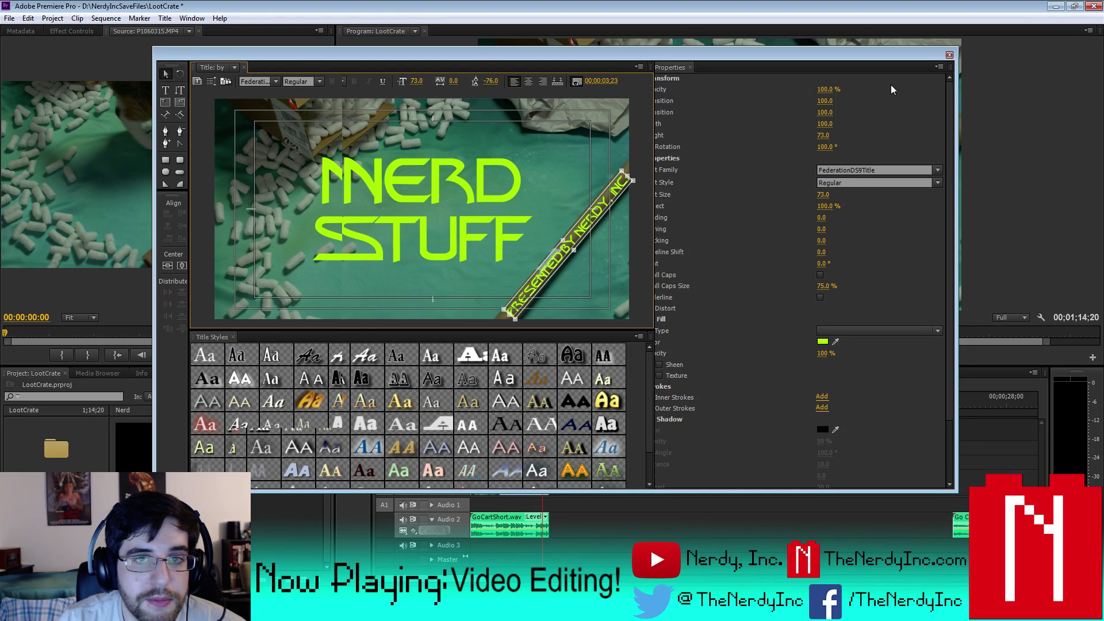
double_click(266, 457)
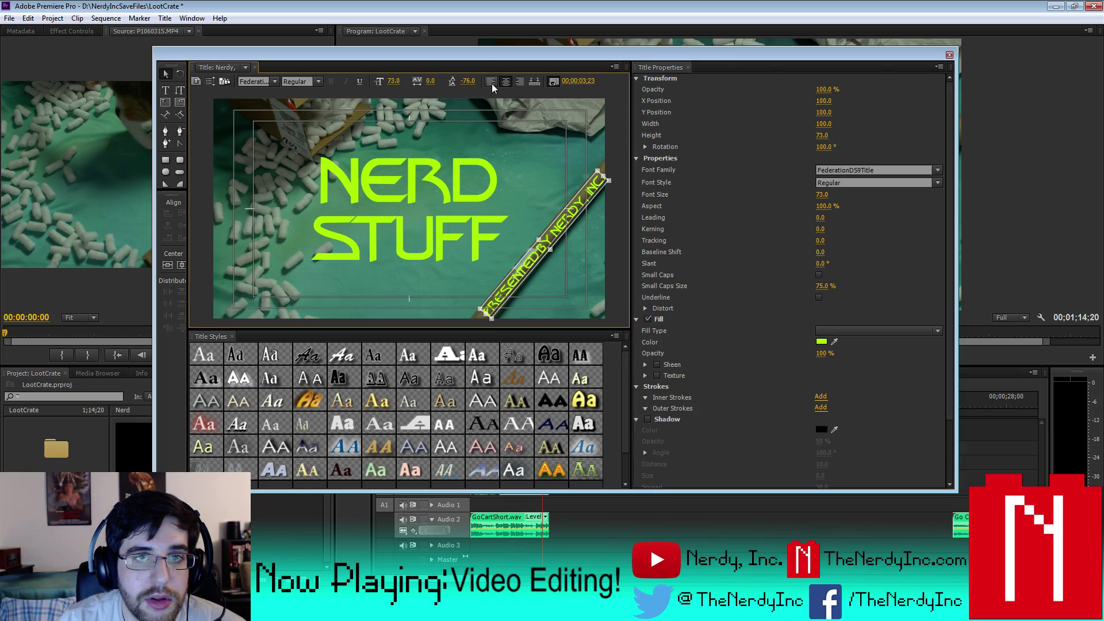
left_click(949, 55)
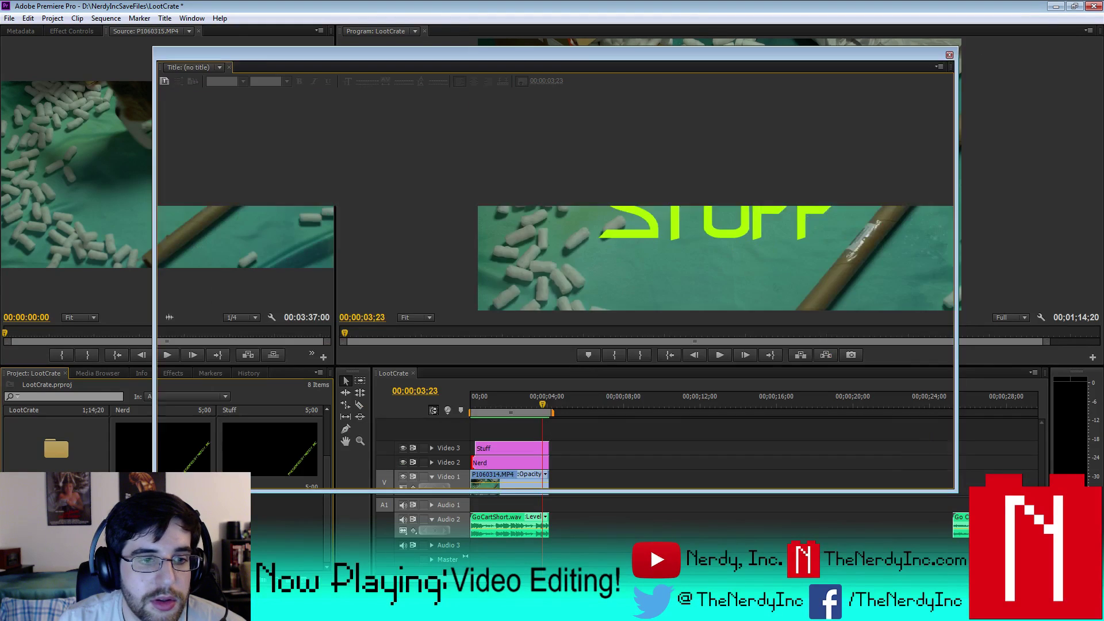
double_click(356, 454)
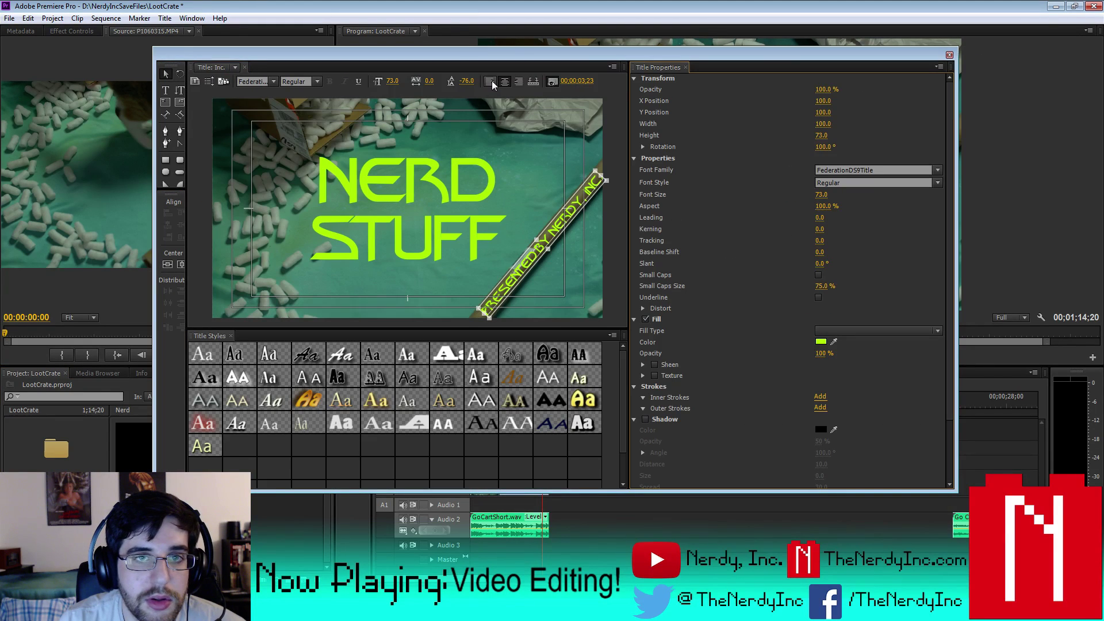
left_click(949, 54)
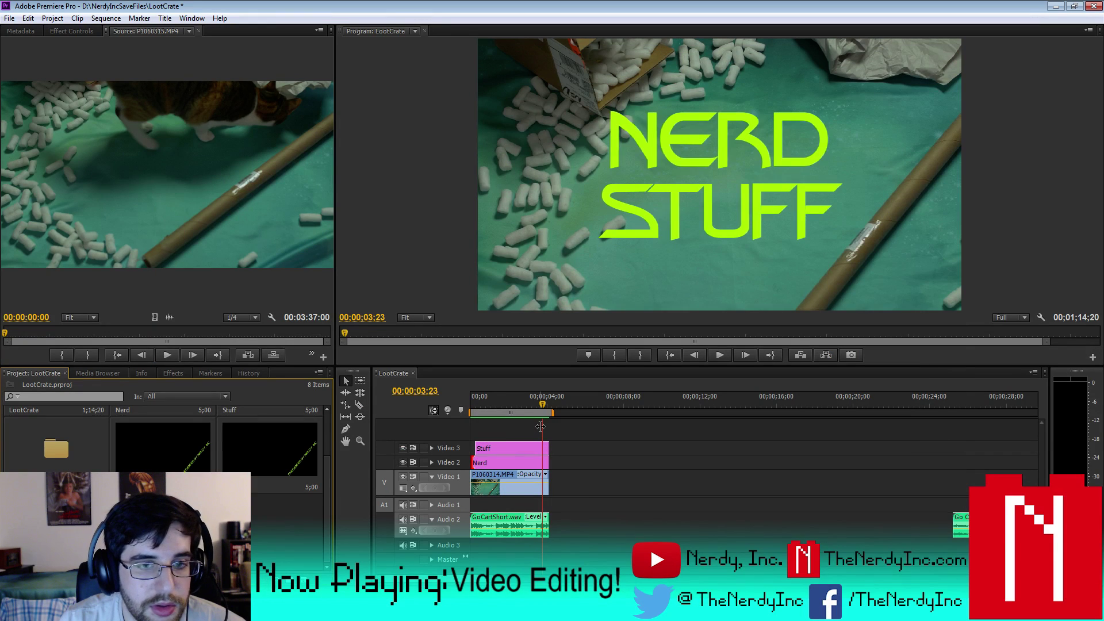
- Place the Presented title above Stuff at 00:00:01:09 and preview it
left_click_drag(540, 403, 492, 402)
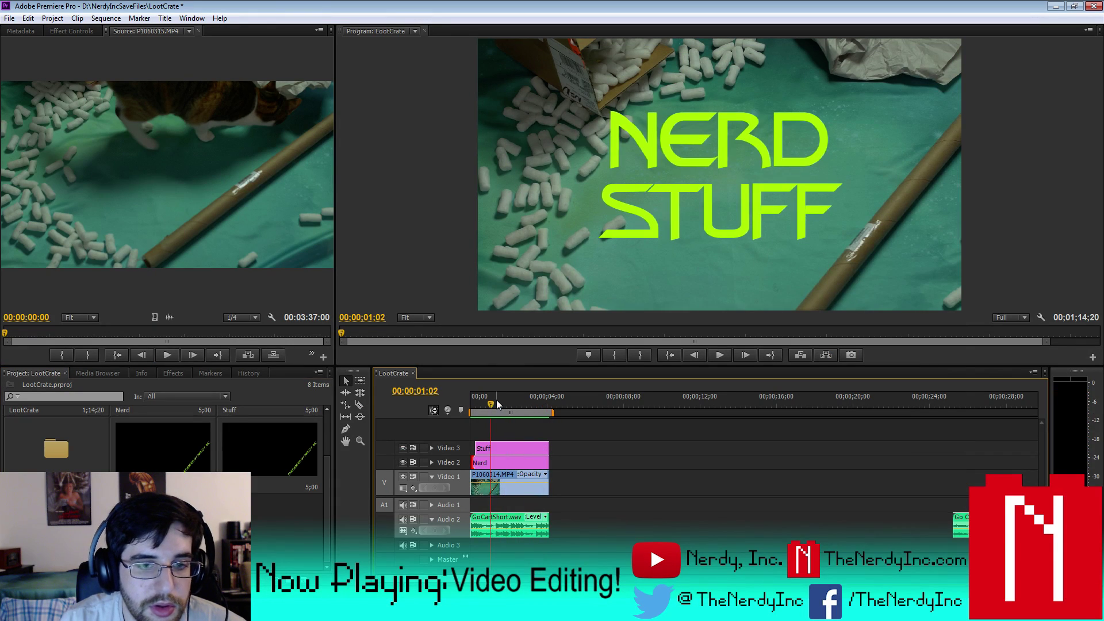
left_click(496, 402)
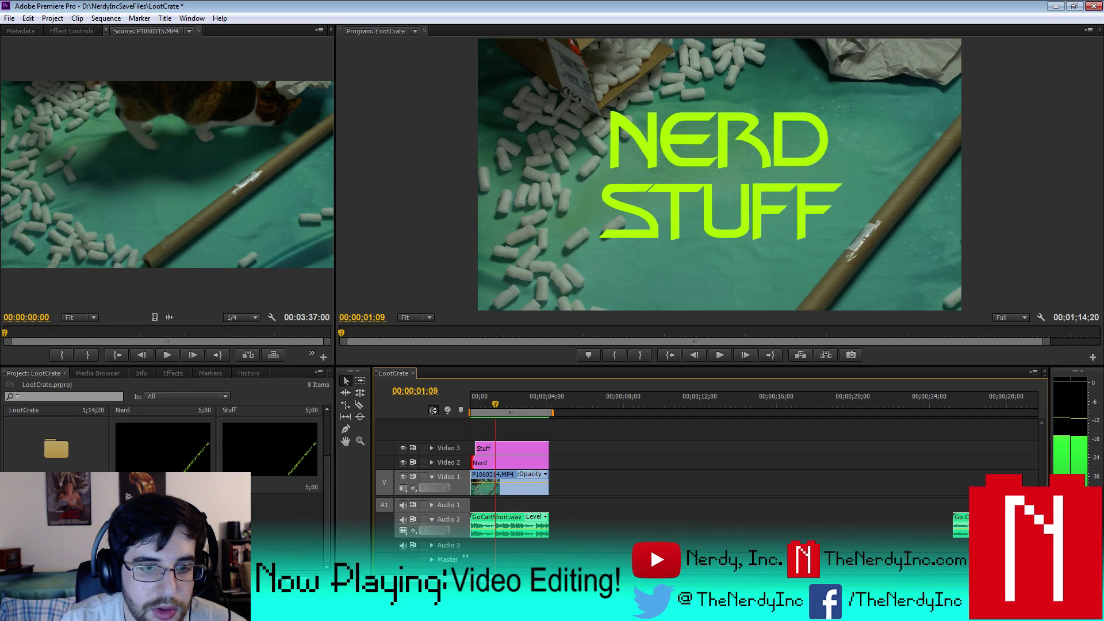
key("backslash")
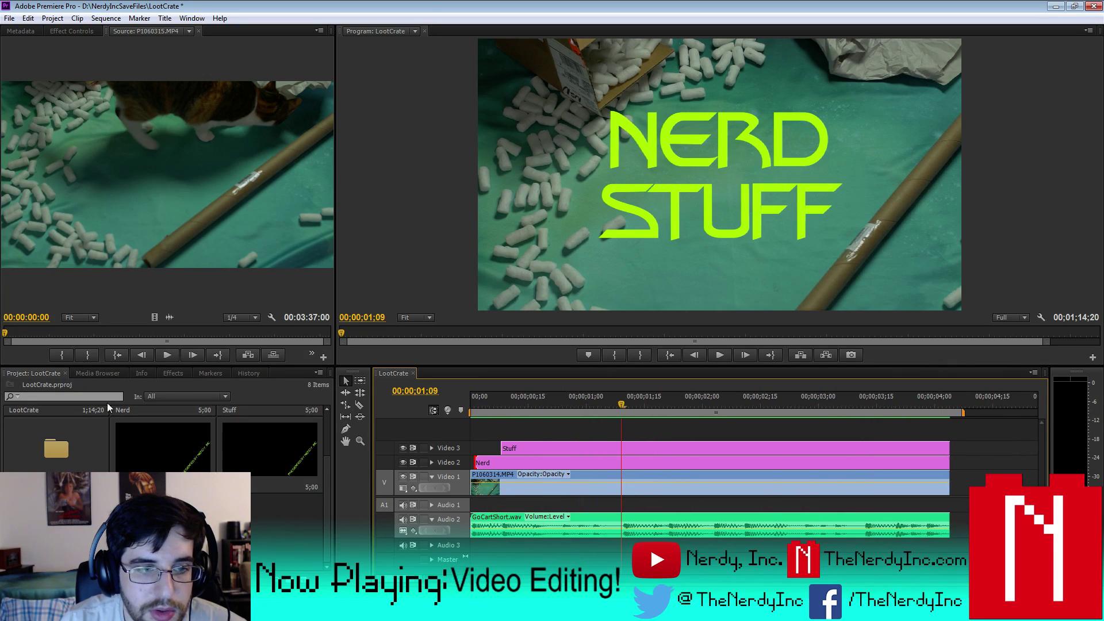
left_click_drag(162, 506, 630, 453)
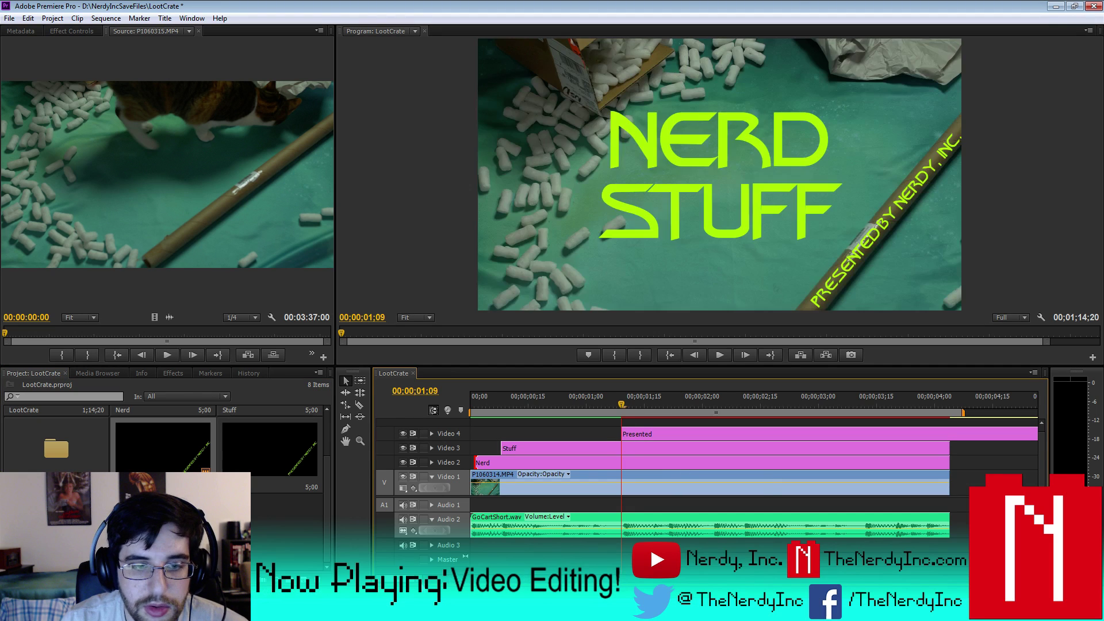
key("minus")
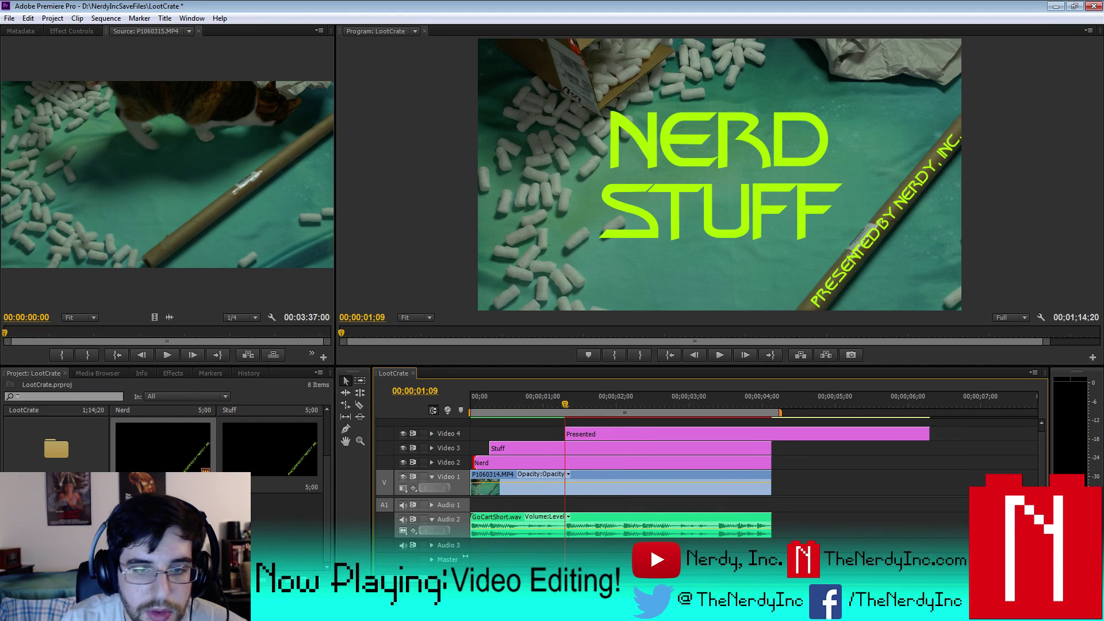
key("space")
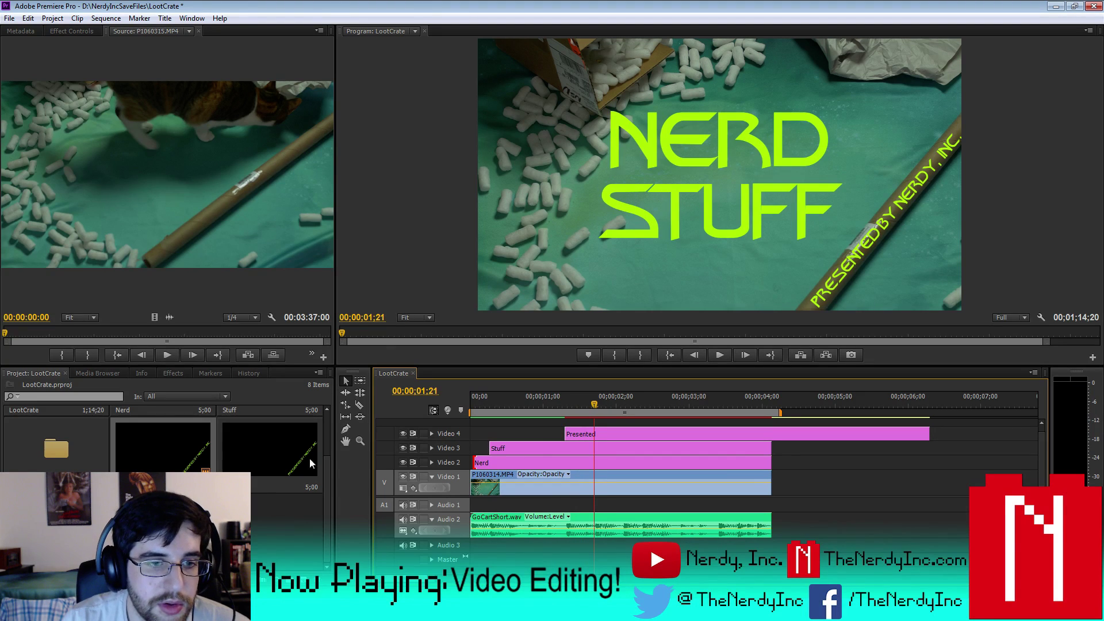
- Stack the by, Nerdy, and Inc. titles on higher tracks at staggered start points
left_click_drag(571, 434, 600, 423)
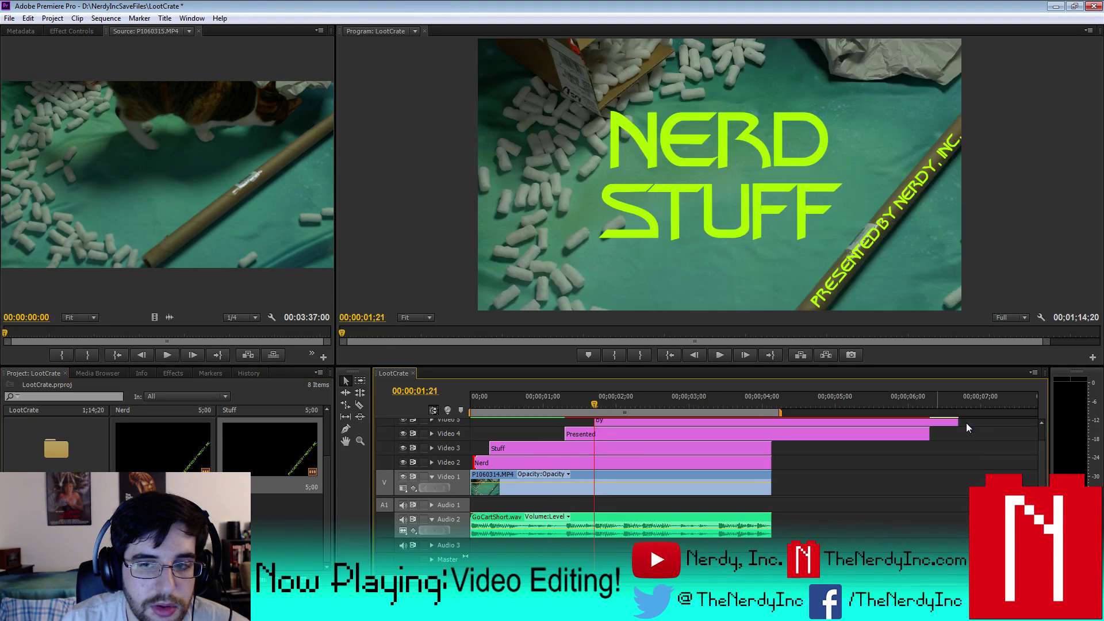
left_click_drag(1042, 456, 1044, 415)
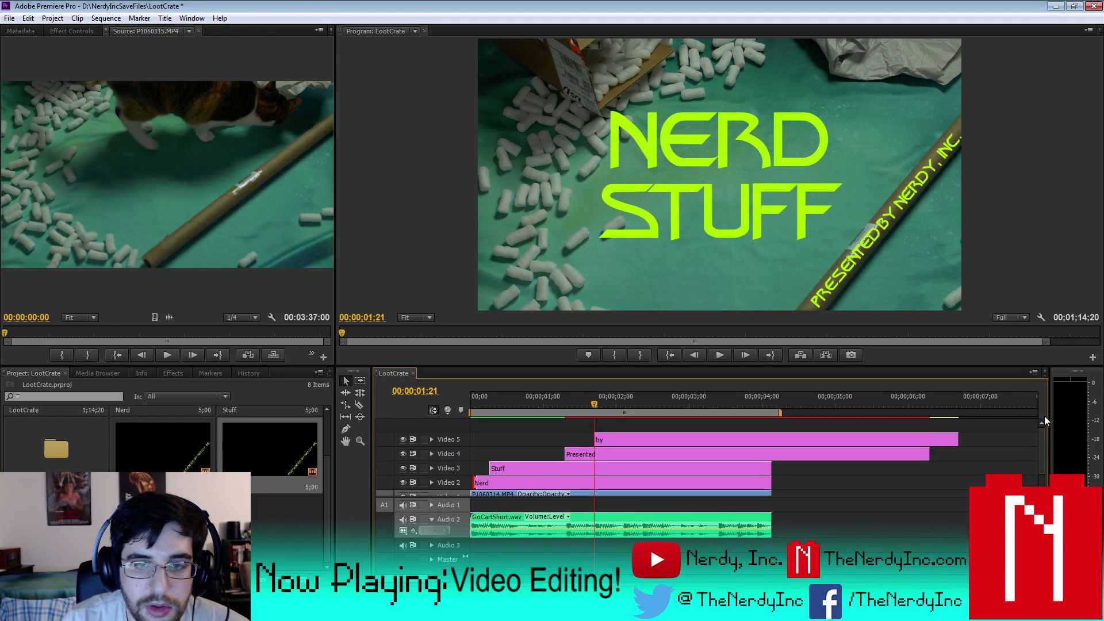
key("space")
key("space")
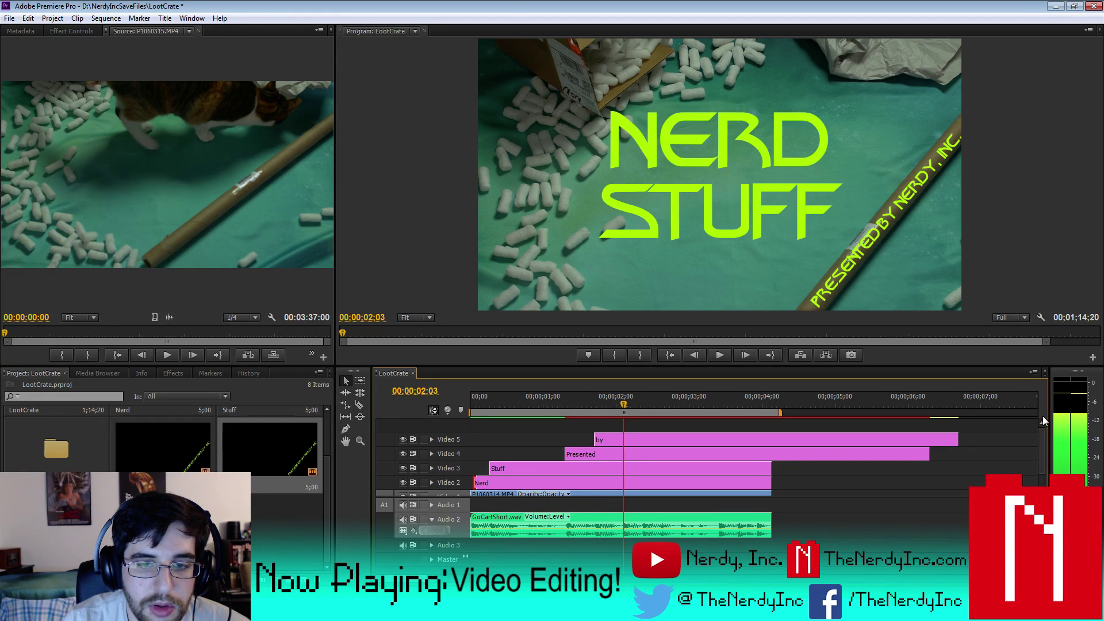
key("Right")
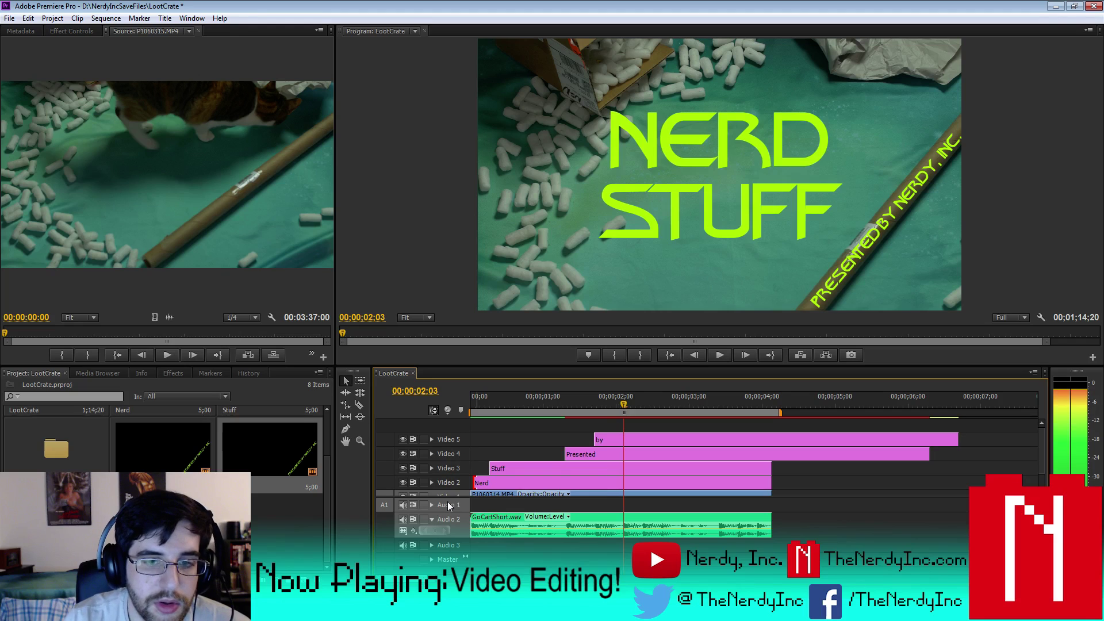
scroll(632, 454, "down", 1)
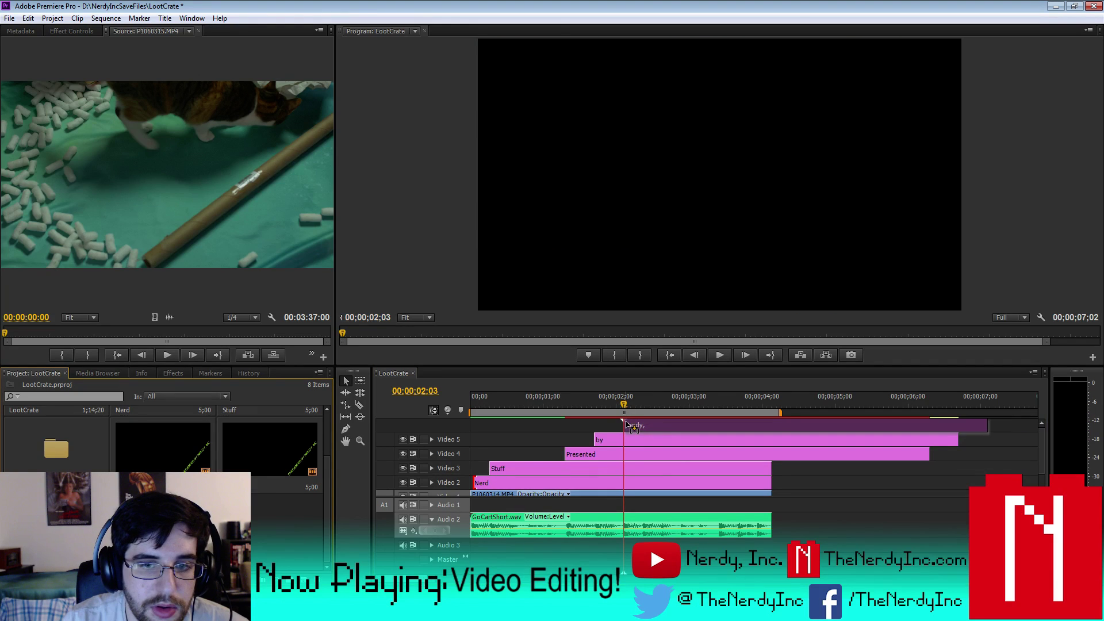
scroll(1044, 423, "up", 2)
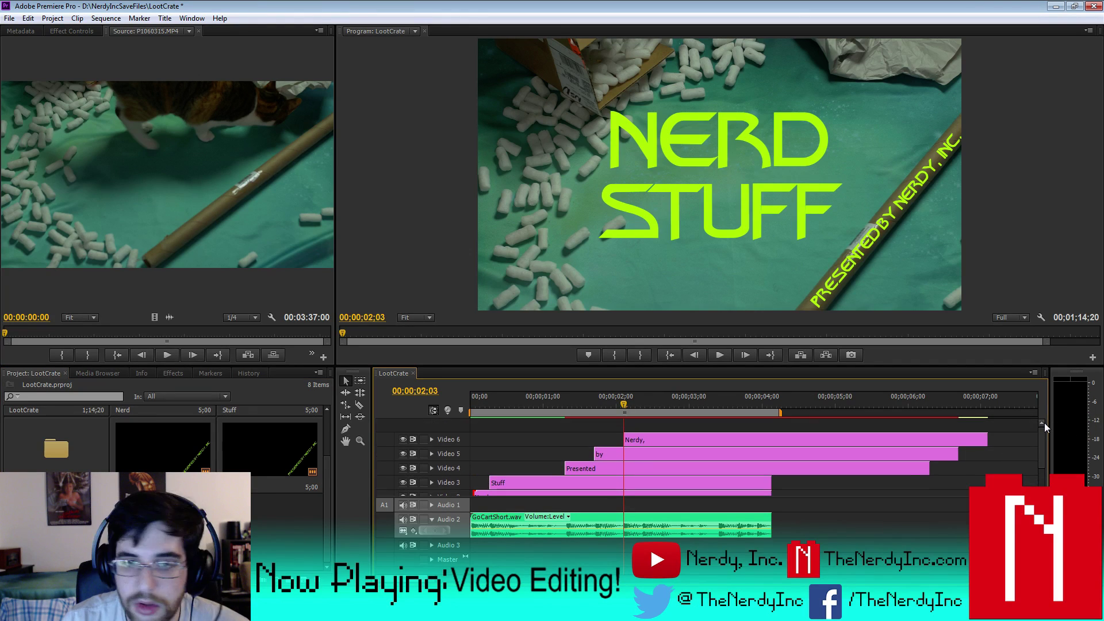
left_click_drag(690, 482, 668, 427)
key("space")
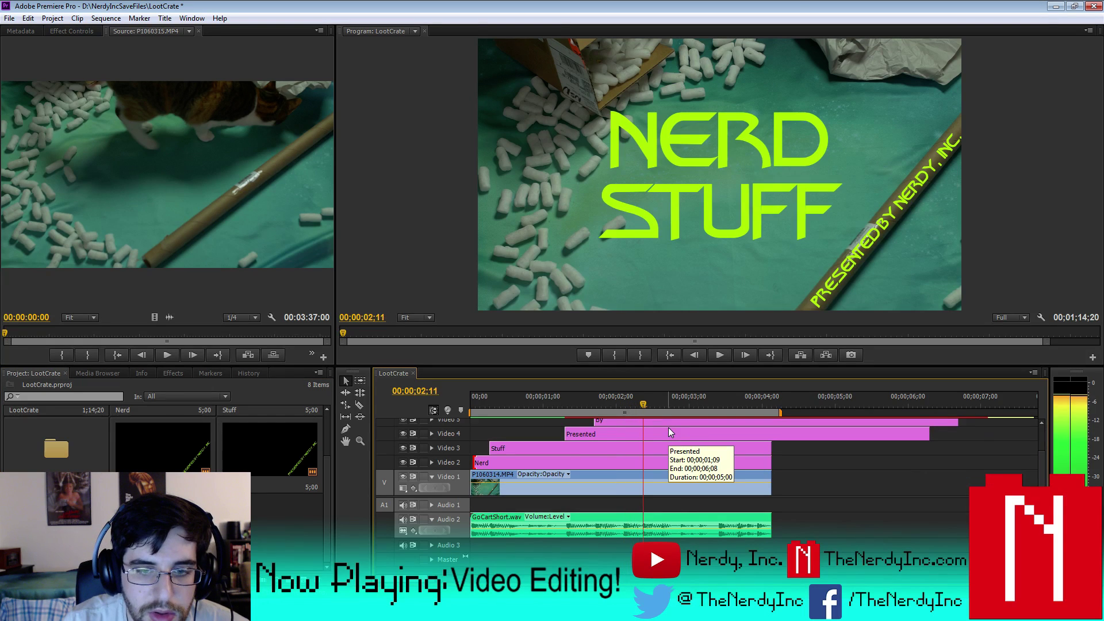
scroll(1047, 419, "up", 2)
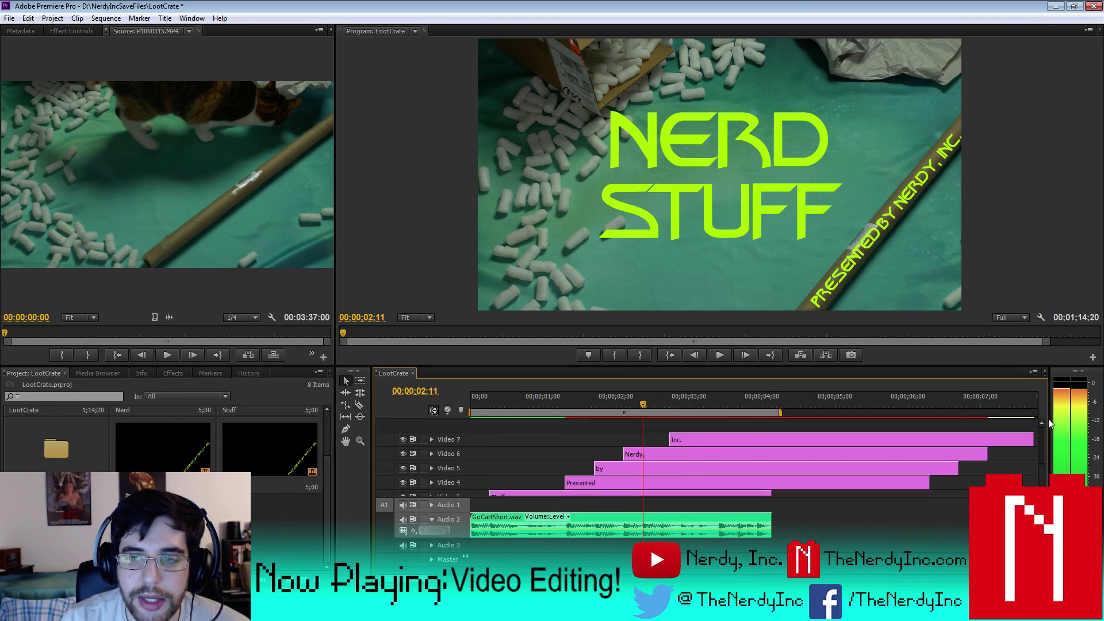
left_click_drag(677, 433, 650, 437)
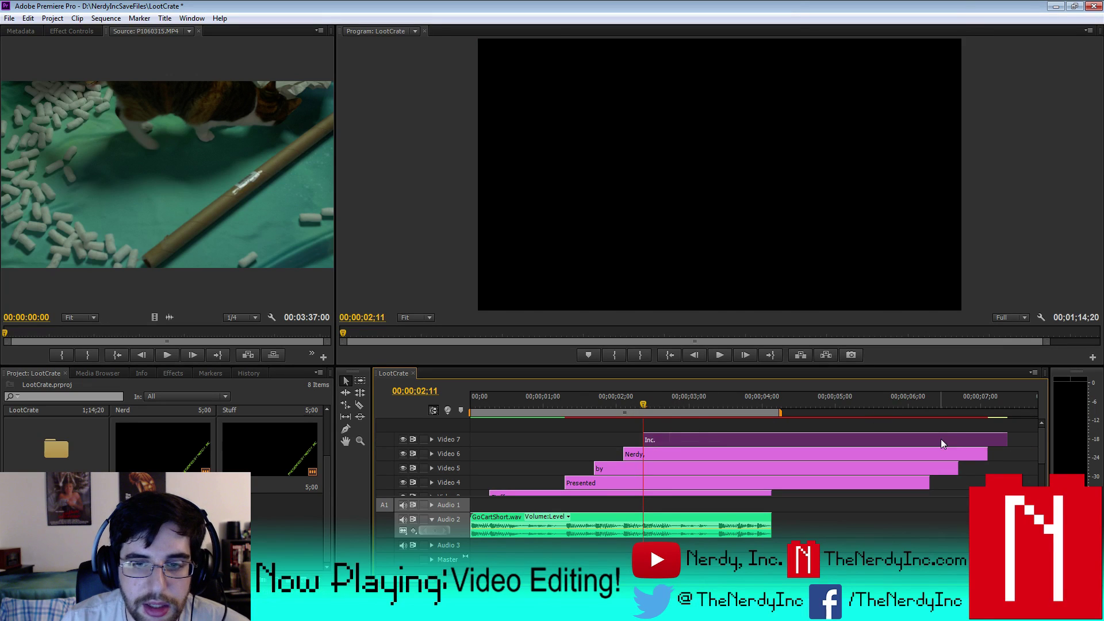
- Trim the Inc., Nerdy, by, and Presented clips to end at 00:00:04:03
left_click_drag(1004, 439, 771, 439)
left_click(831, 458)
left_click_drag(984, 451, 770, 460)
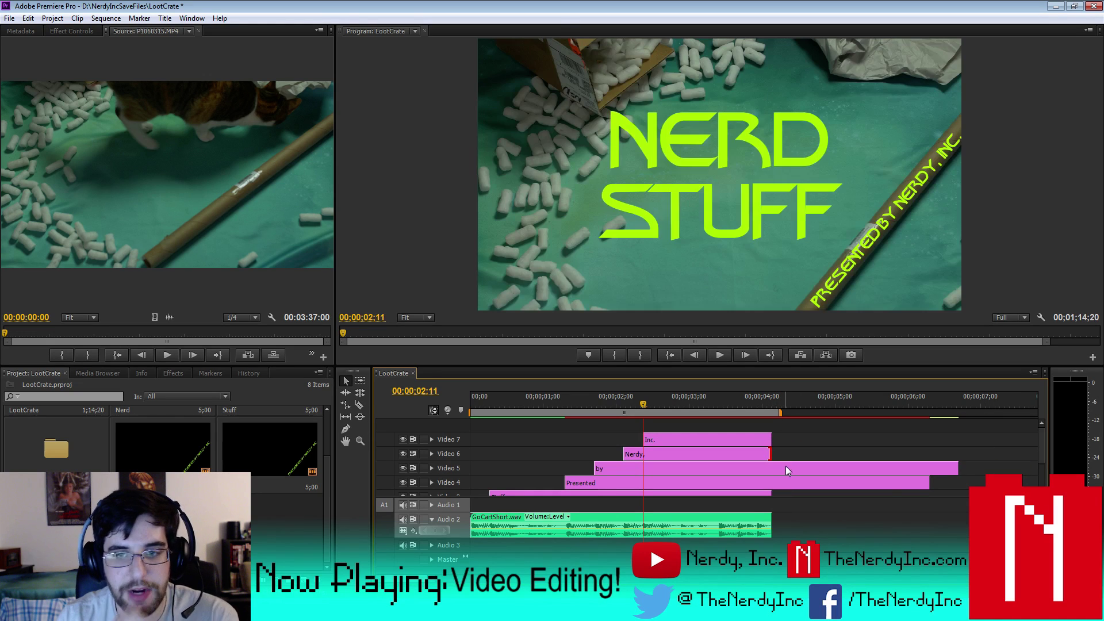
left_click(786, 469)
left_click_drag(956, 468, 771, 477)
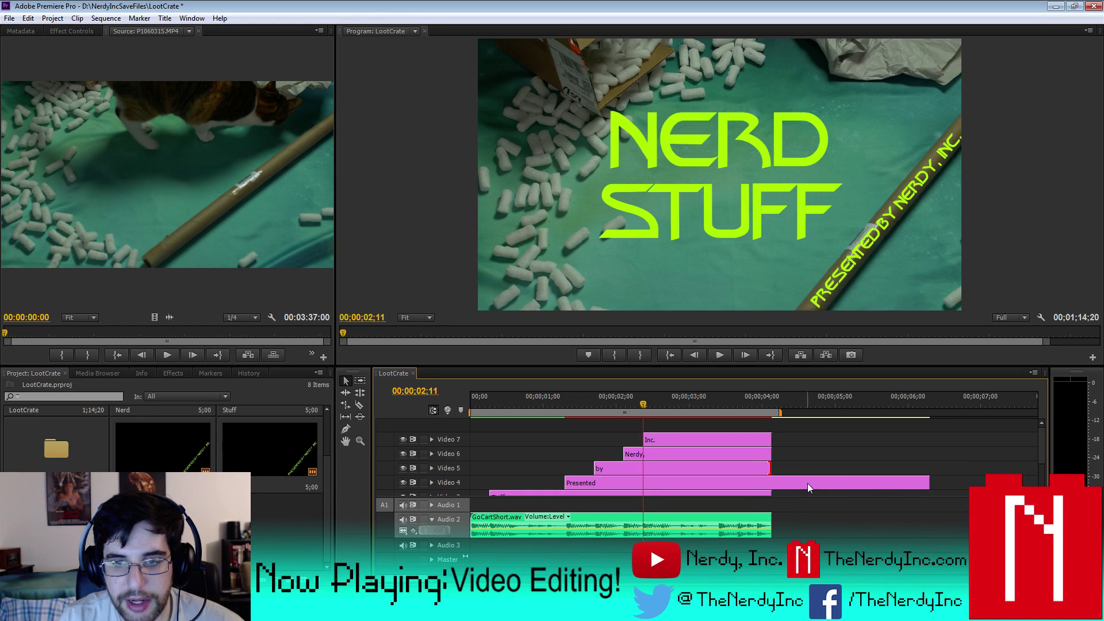
left_click(816, 483)
left_click_drag(922, 483, 770, 484)
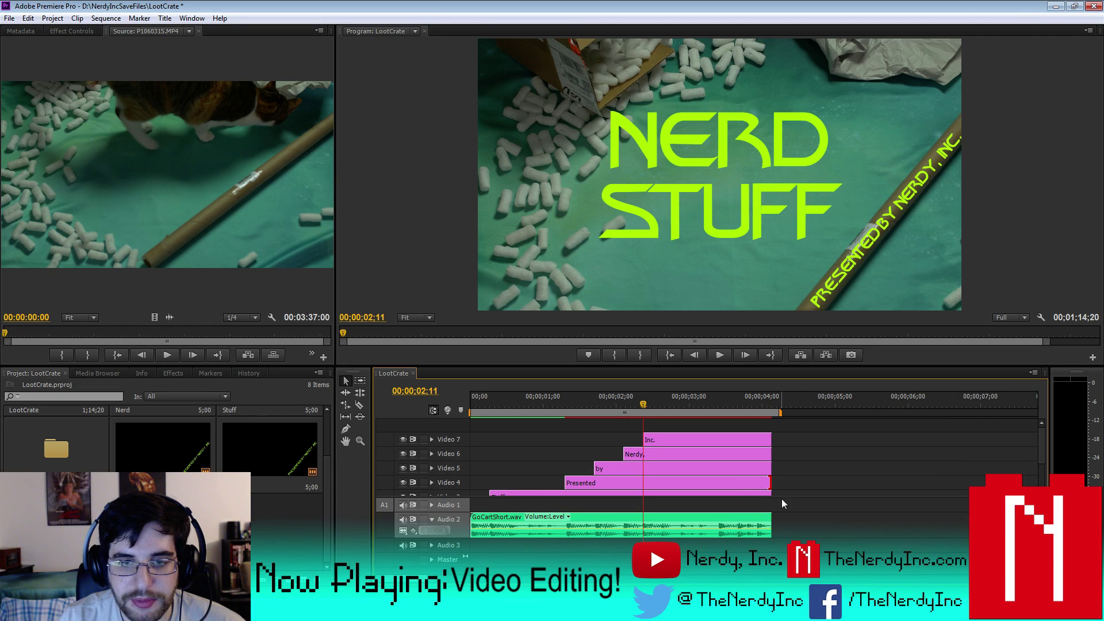
- Open the Presented and Inc. titles in the title editor to check them, closing each
double_click(622, 484)
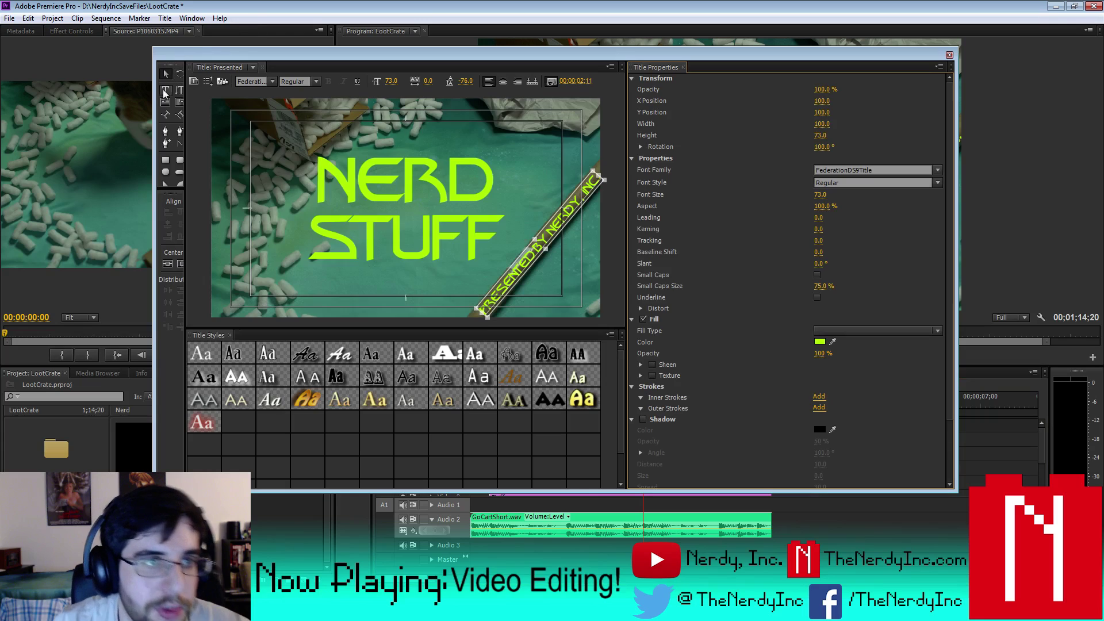
left_click(166, 91)
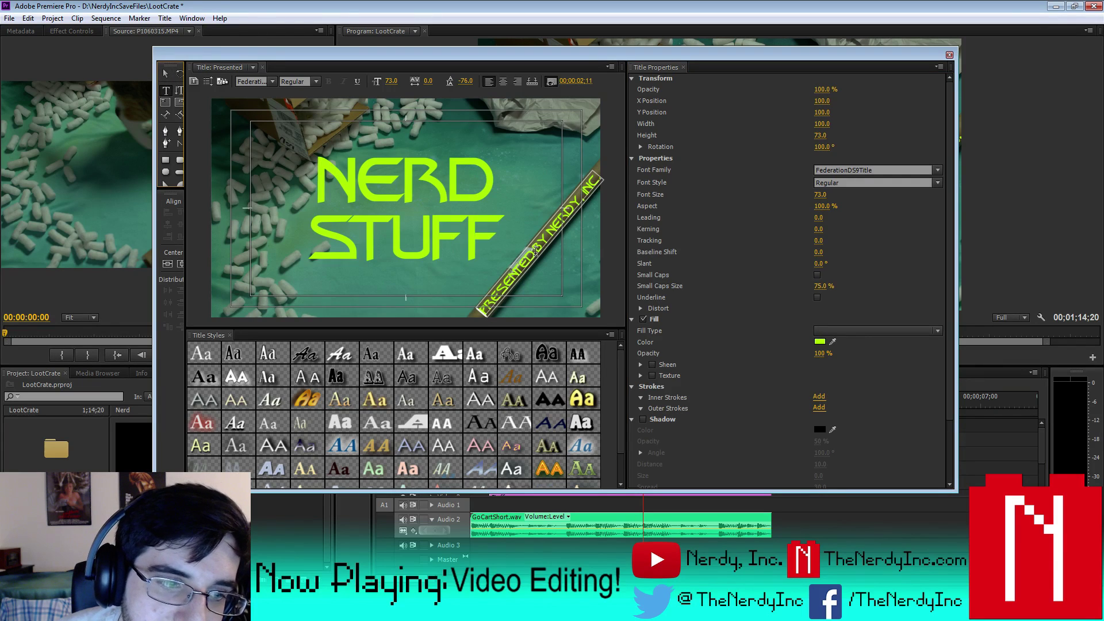
left_click(949, 55)
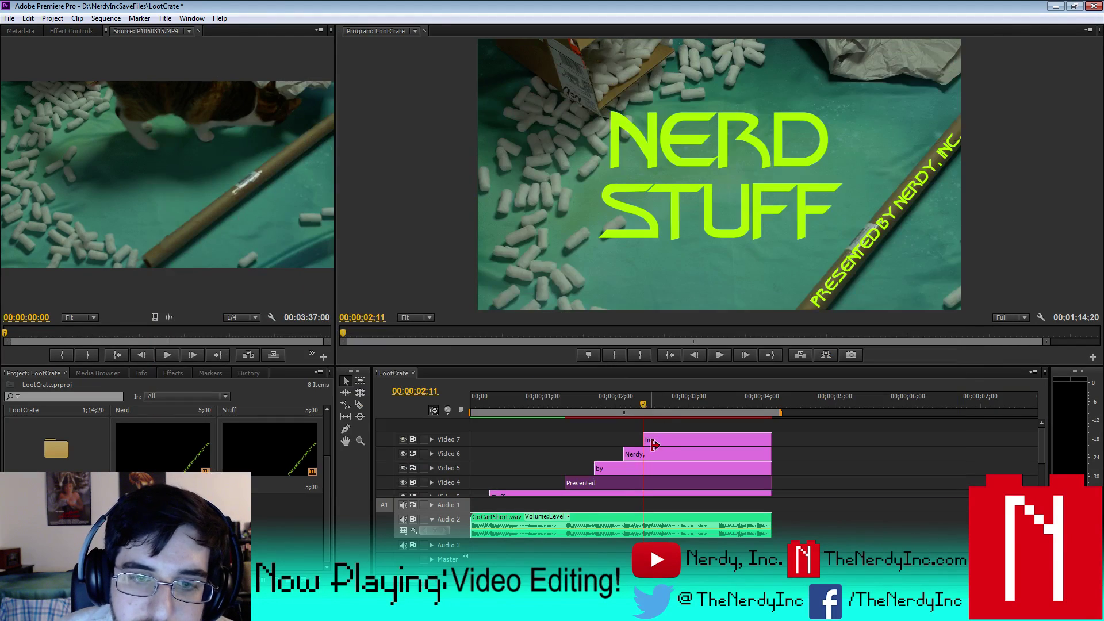
double_click(617, 483)
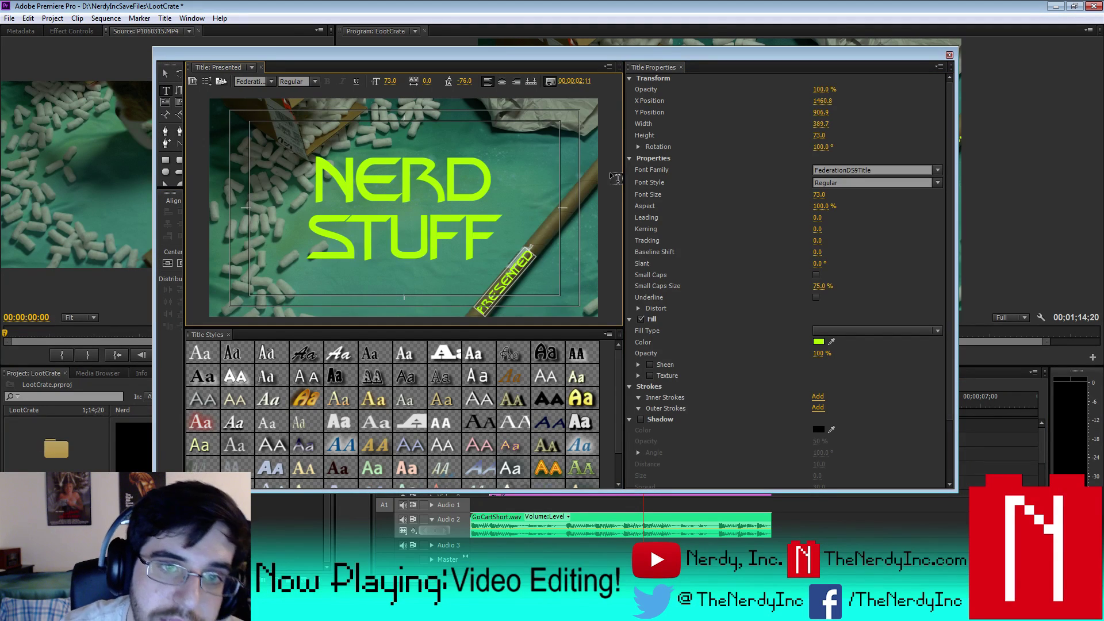
left_click(166, 75)
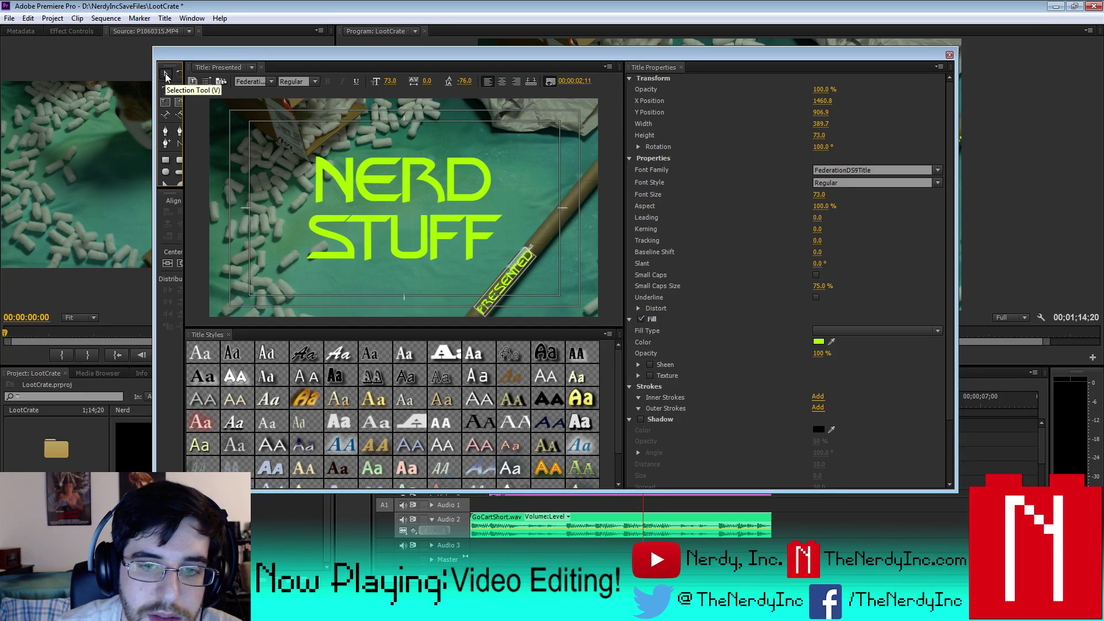
left_click(949, 55)
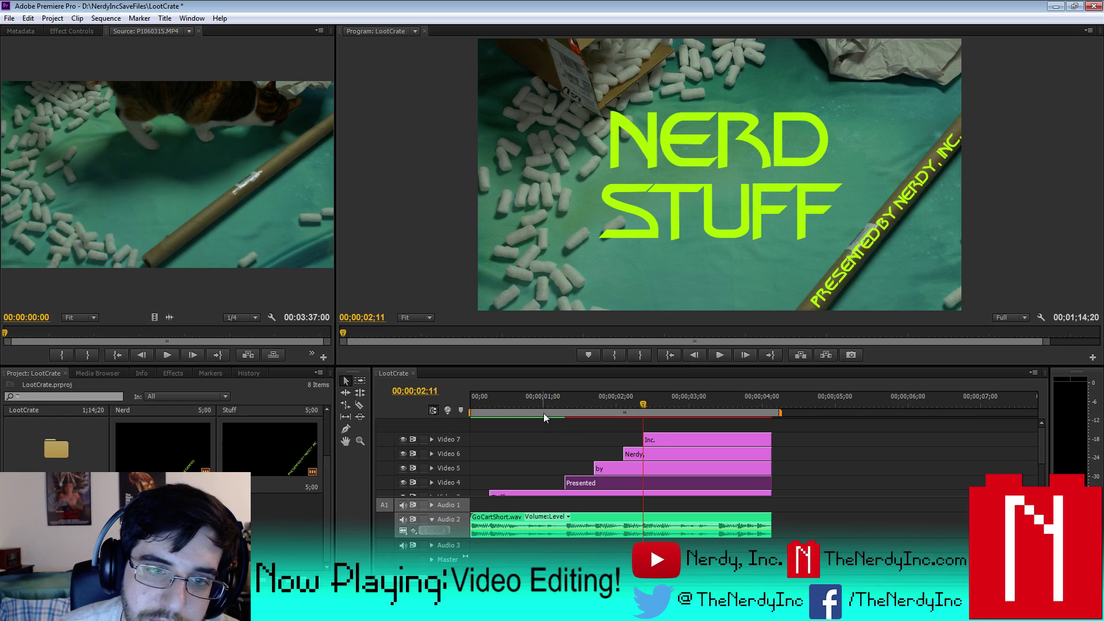
- Preview the credit and stop on the frame where 'by' appears
left_click(558, 398)
key("space")
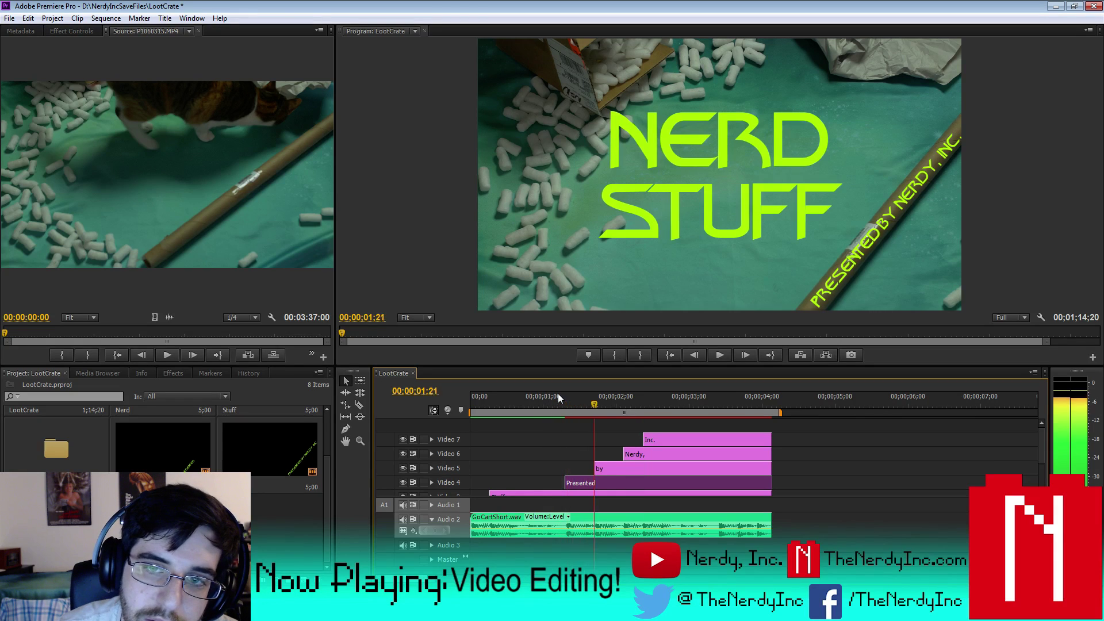
key("space")
key("Left")
key("Left")
key("Left")
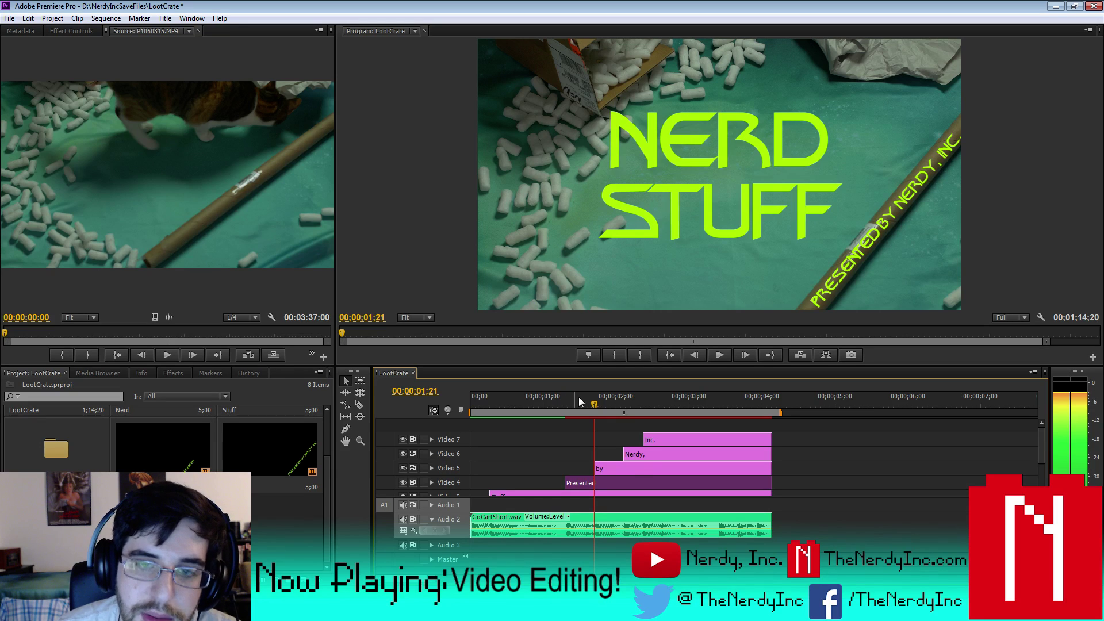
- Retype the by title as 'PRESENTED BY' and save the project
double_click(628, 467)
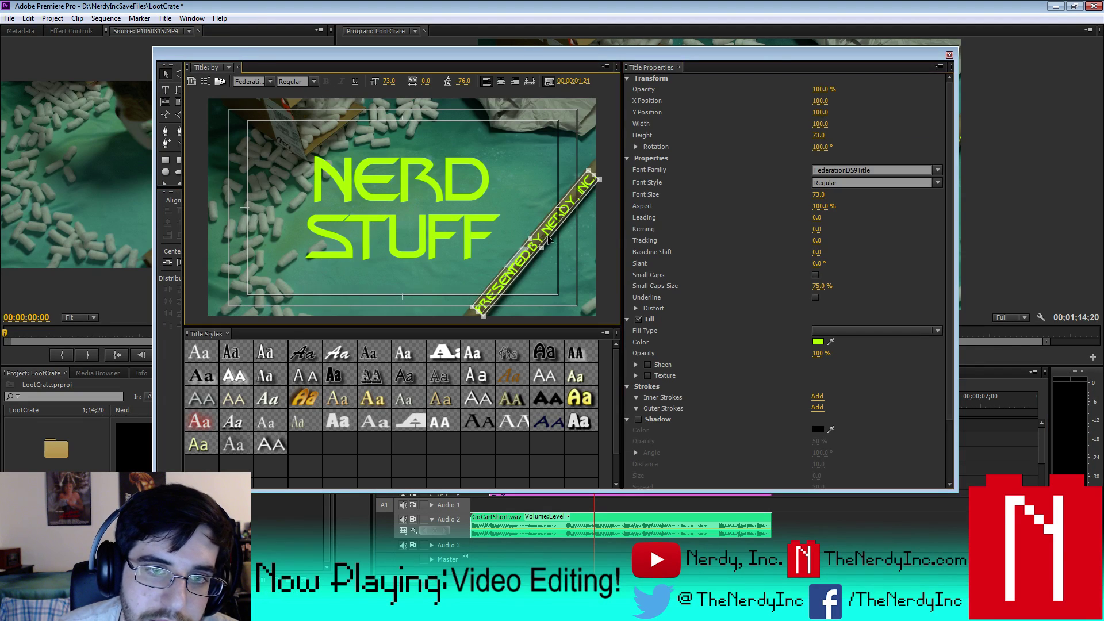
left_click(165, 90)
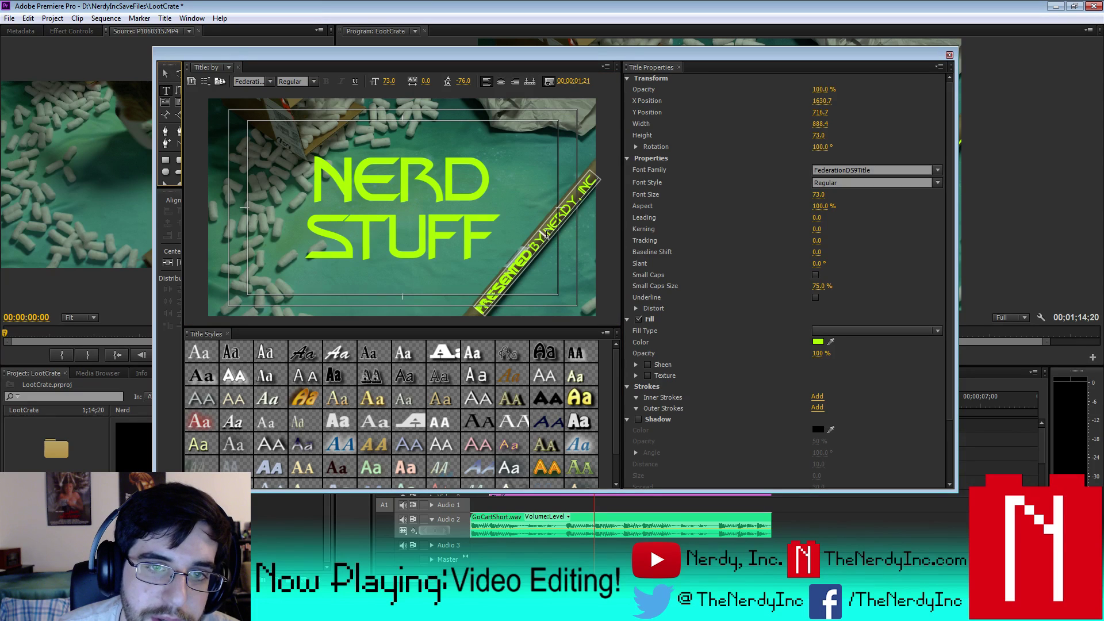
key("BackSpace")
key("BackSpace")
key("BackSpace")
key("BackSpace")
key("BackSpace")
key("BackSpace")
key("BackSpace")
key("BackSpace")
key("BackSpace")
key("BackSpace")
key("BackSpace")
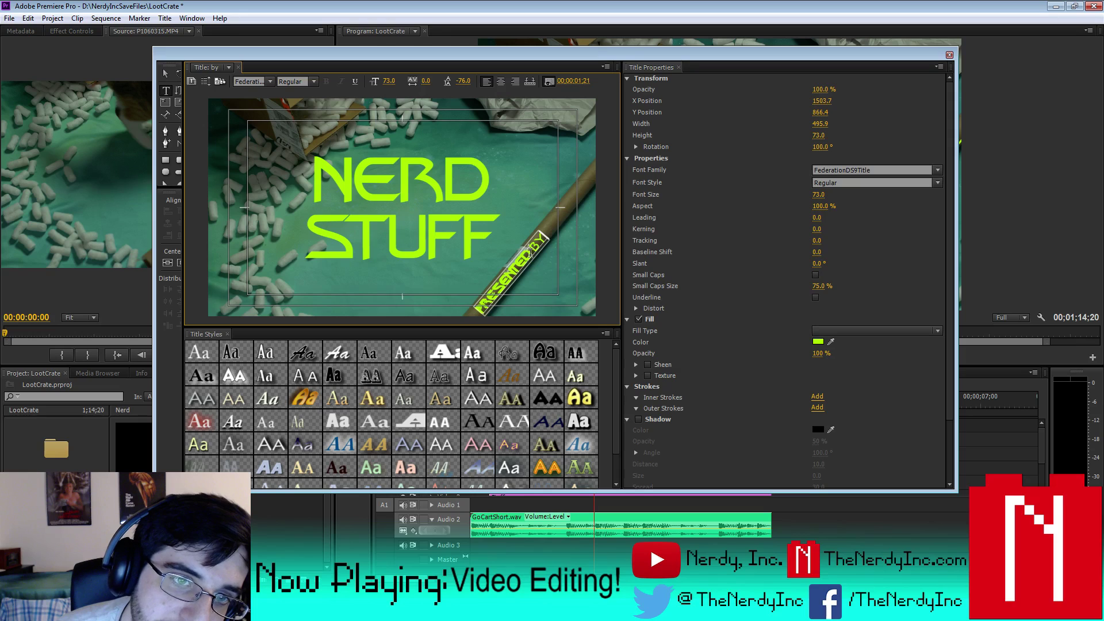
key("BackSpace")
key("BackSpace")
key("BackSpace")
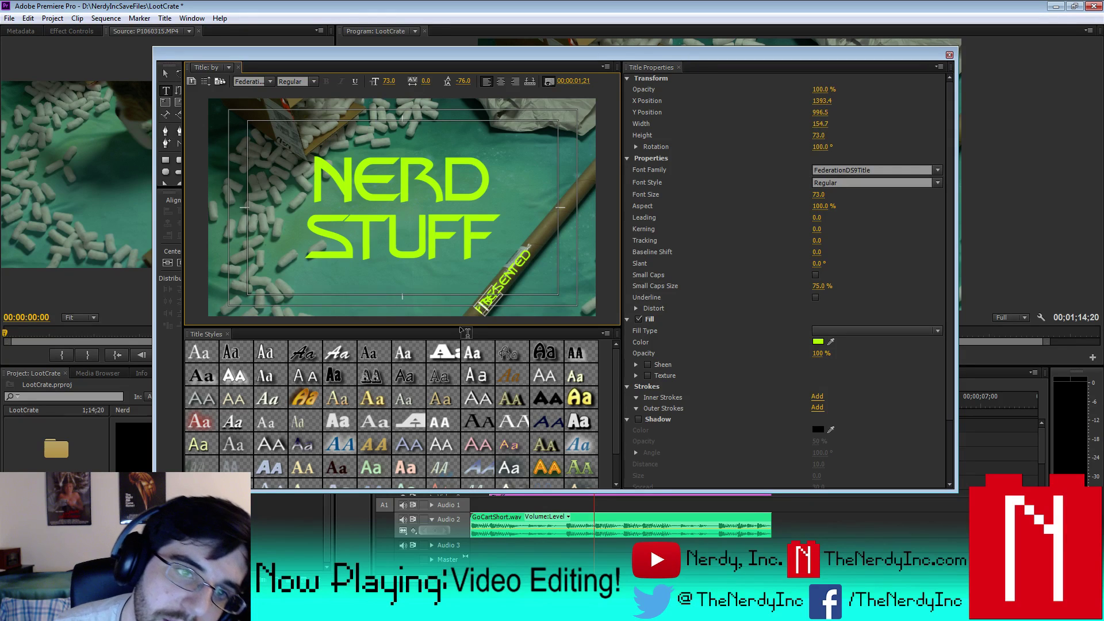
type("ENTED")
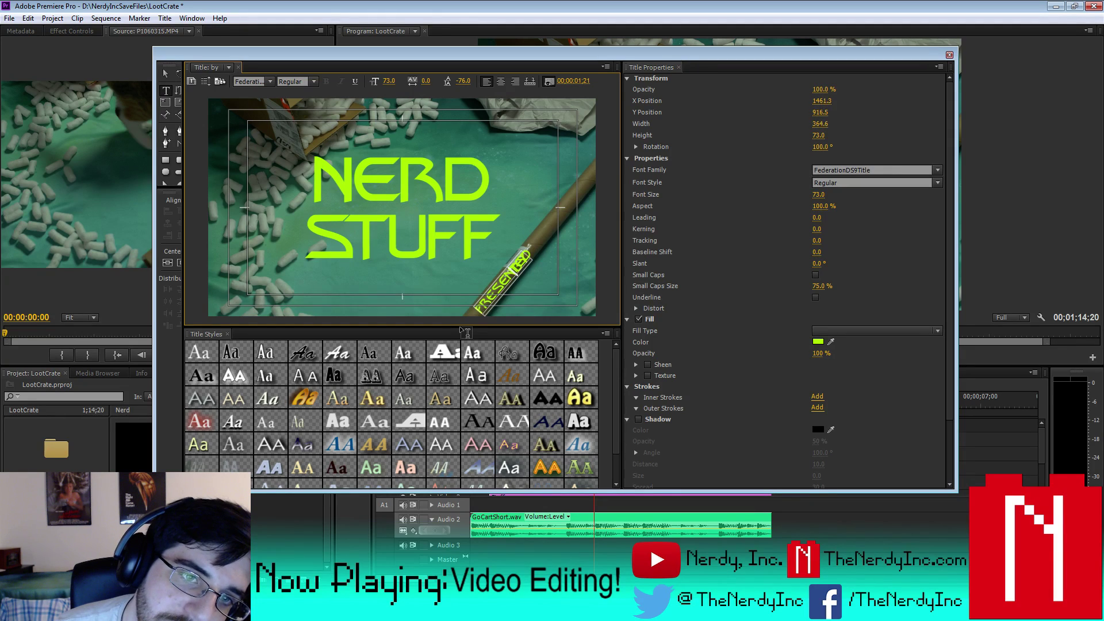
type("BY")
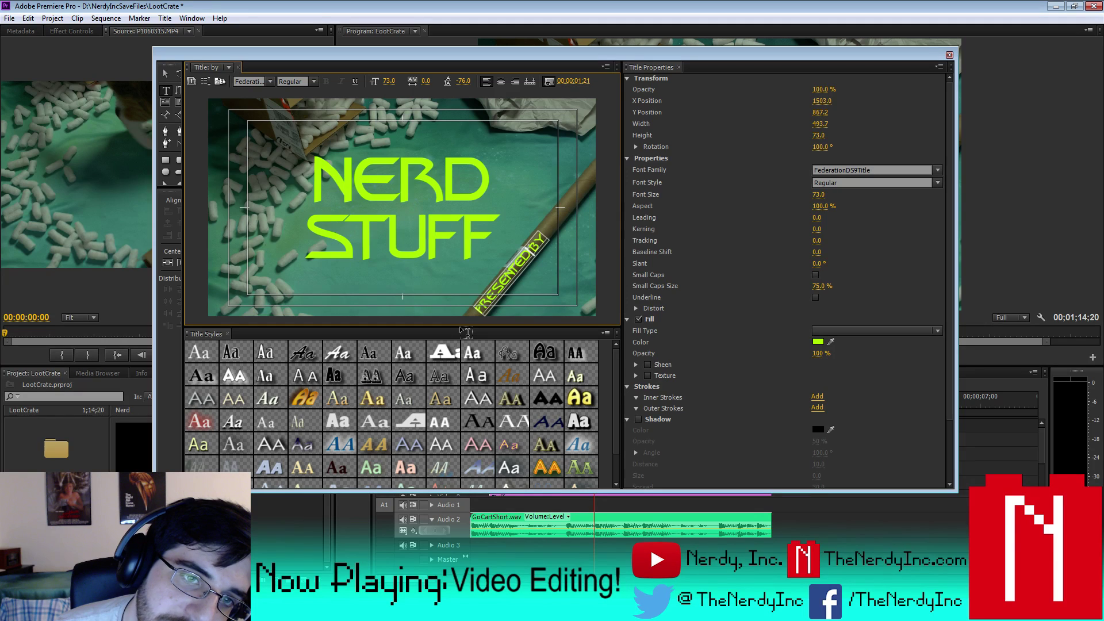
key("Left")
key("Left")
key("ctrl+s")
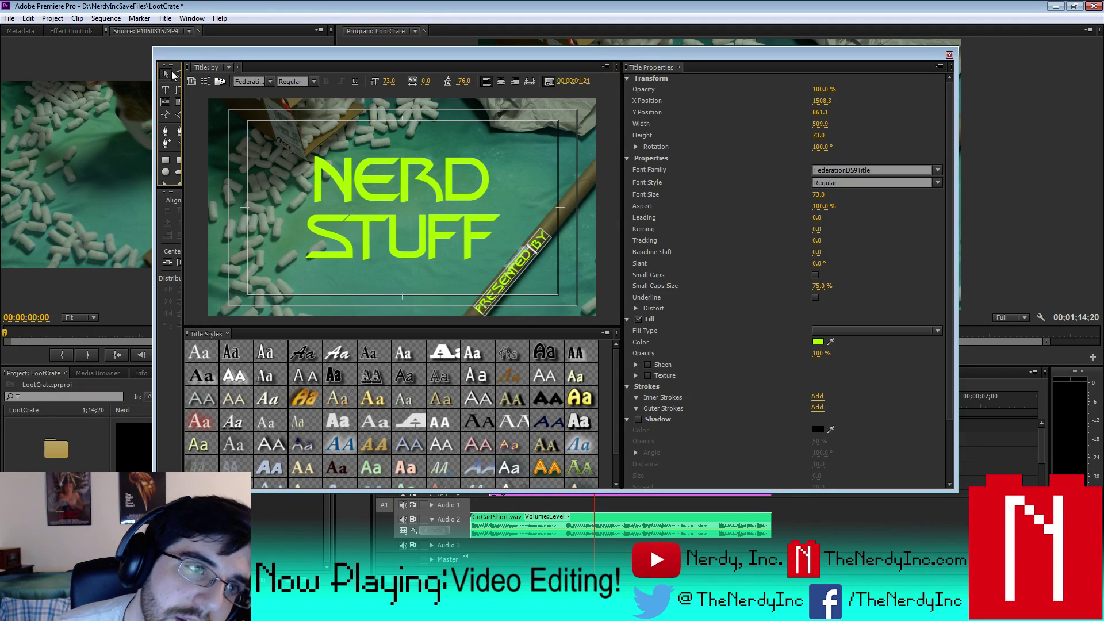
- Nudge PRESENTED BY onto the tube at X 1502.3, Y 861.1 and close the editor
left_click(171, 74)
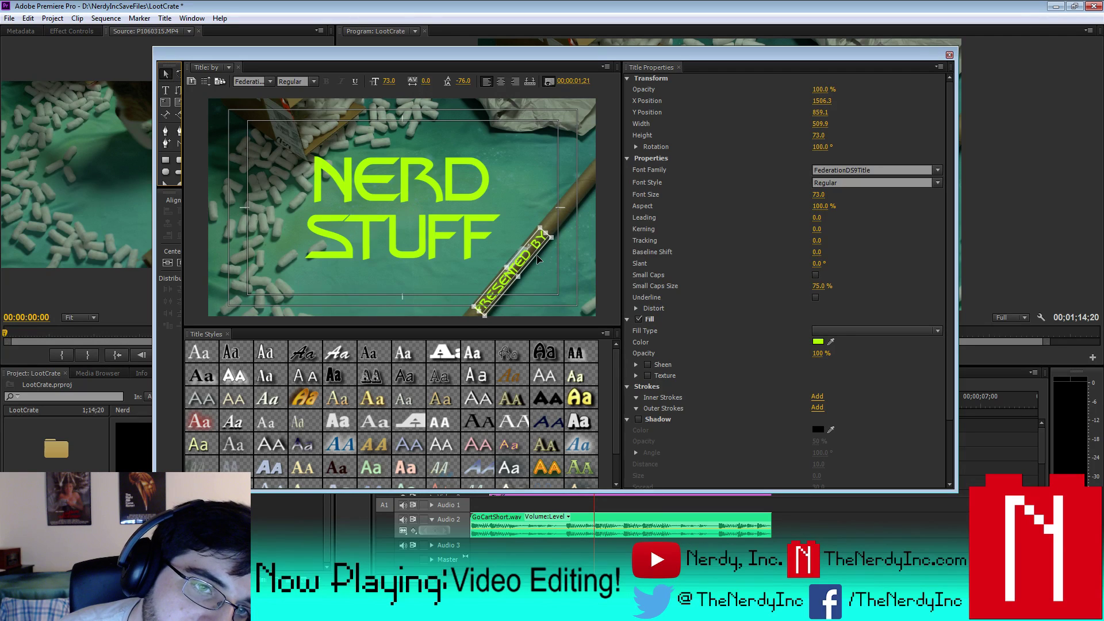
left_click_drag(538, 260, 536, 259)
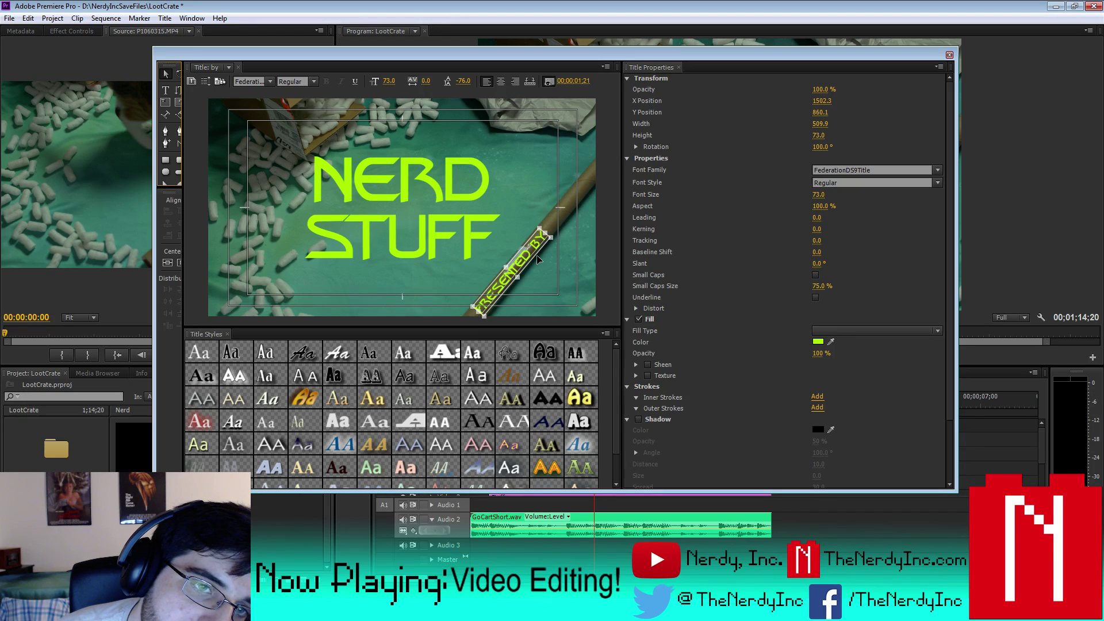
left_click(949, 54)
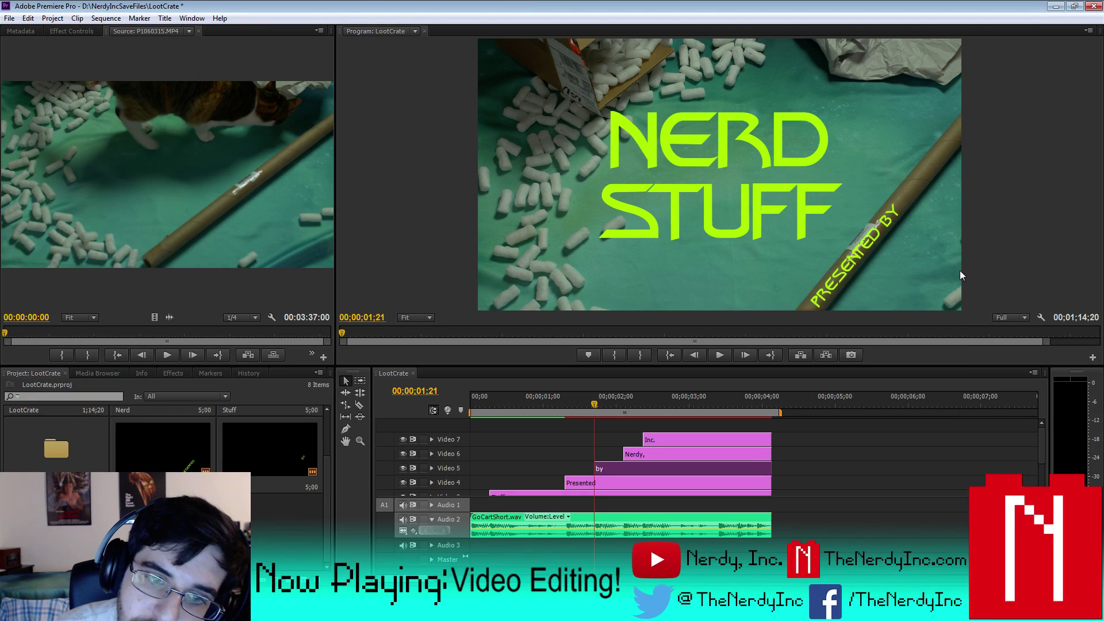
- Open the Nerdy, title and delete 'PRESENTED BY' so only NERDY, remains after spaces
left_click(611, 401)
key("space")
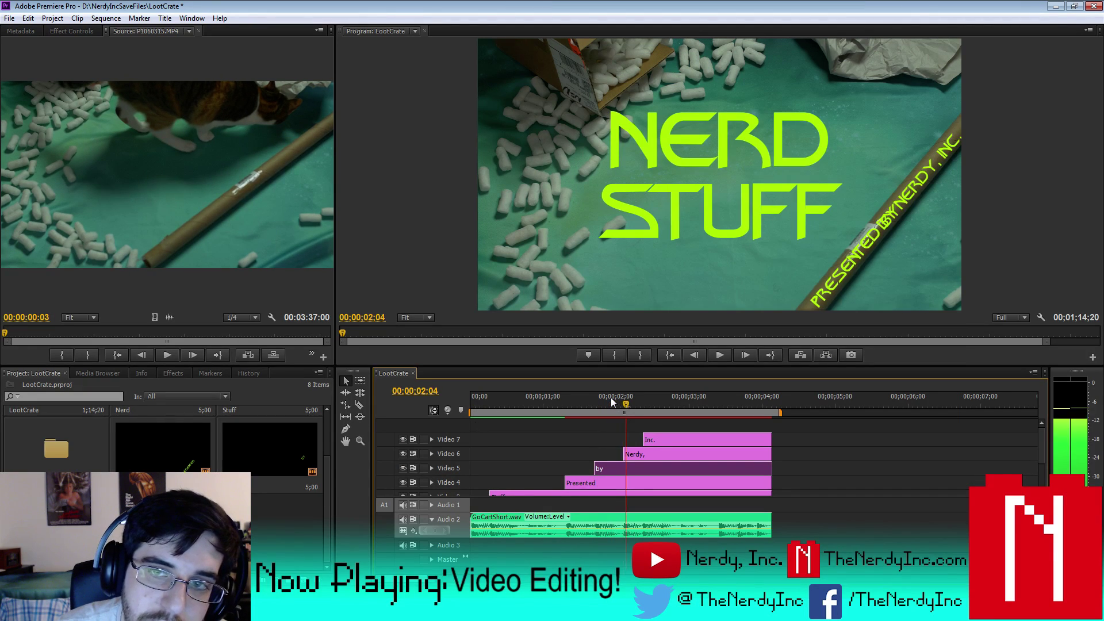
double_click(635, 454)
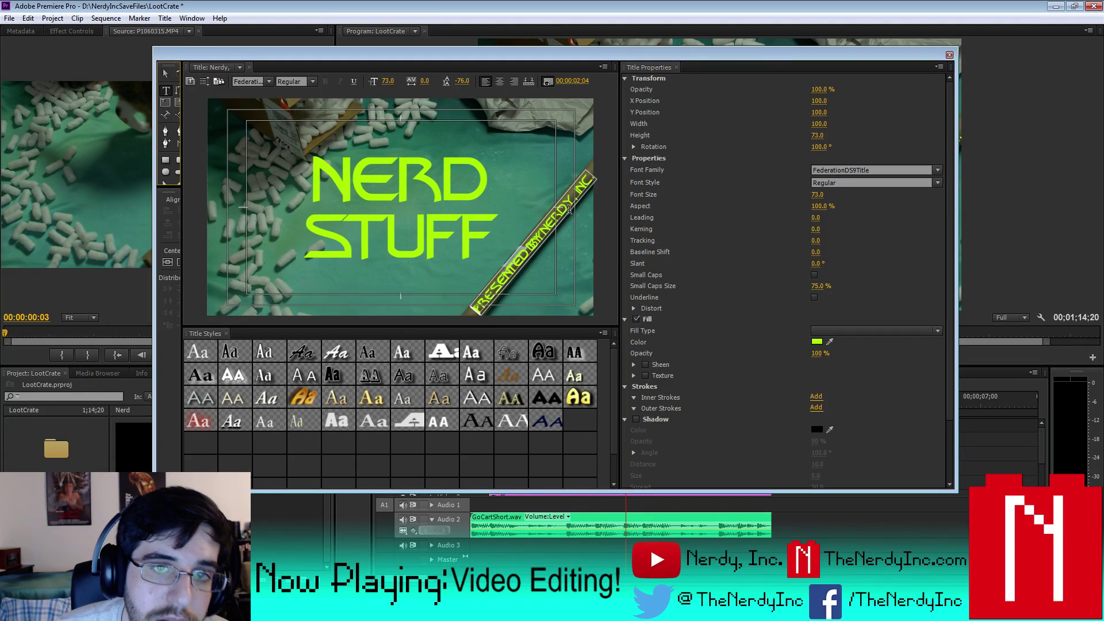
left_click(610, 195)
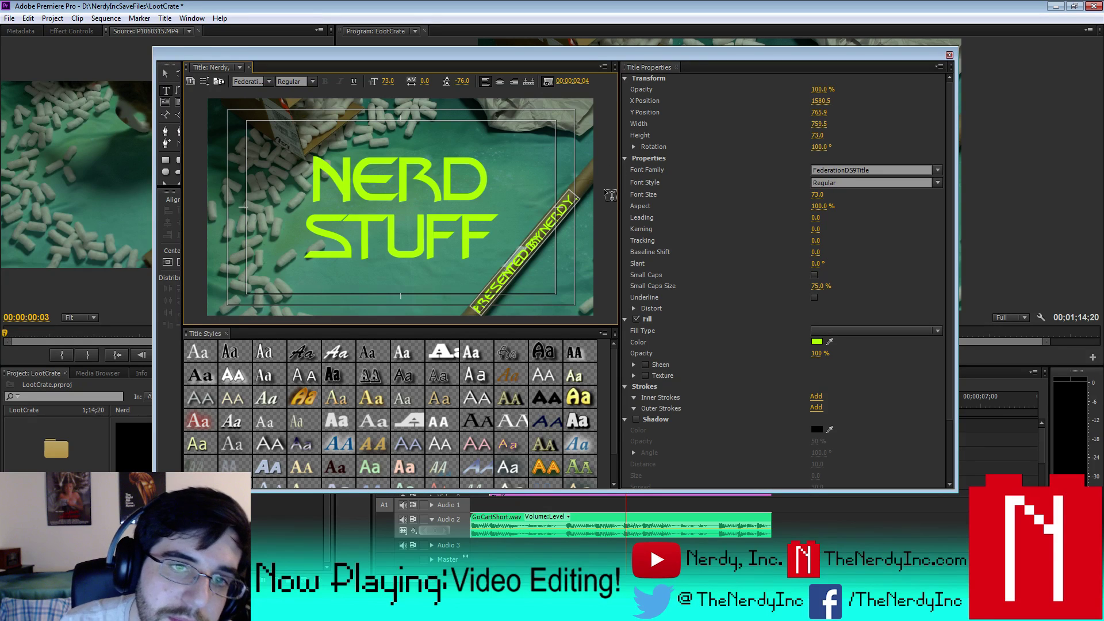
left_click_drag(519, 260, 434, 331)
key("BackSpace")
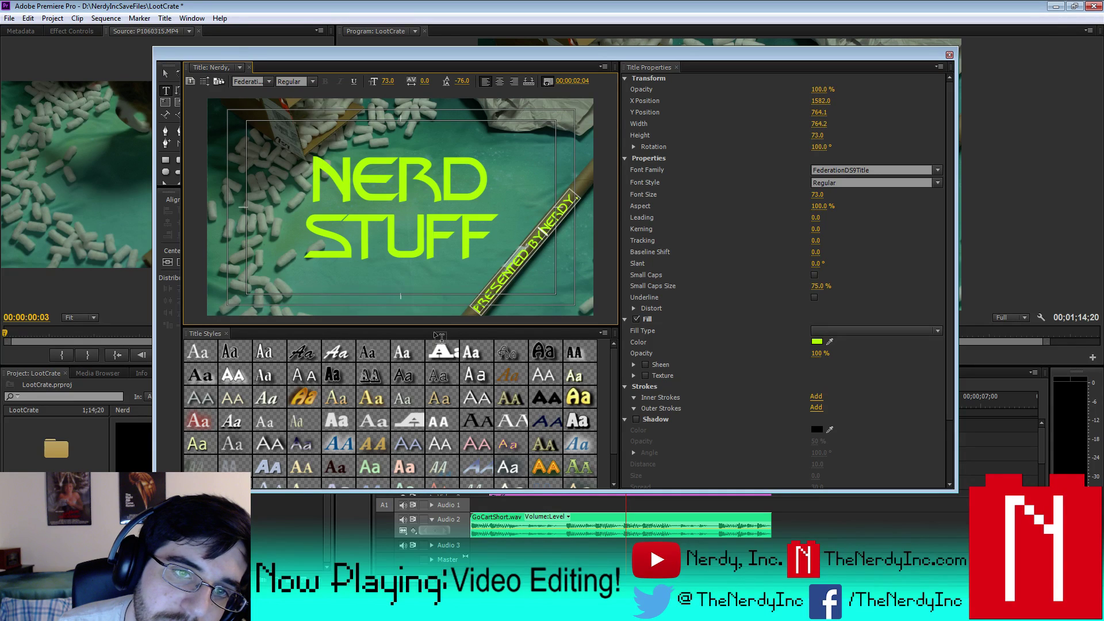
- Leave NERDY, at X 1587.2, Y 797.0, close the editor, and scrub to where Inc. appears
left_click(165, 75)
left_click(507, 252)
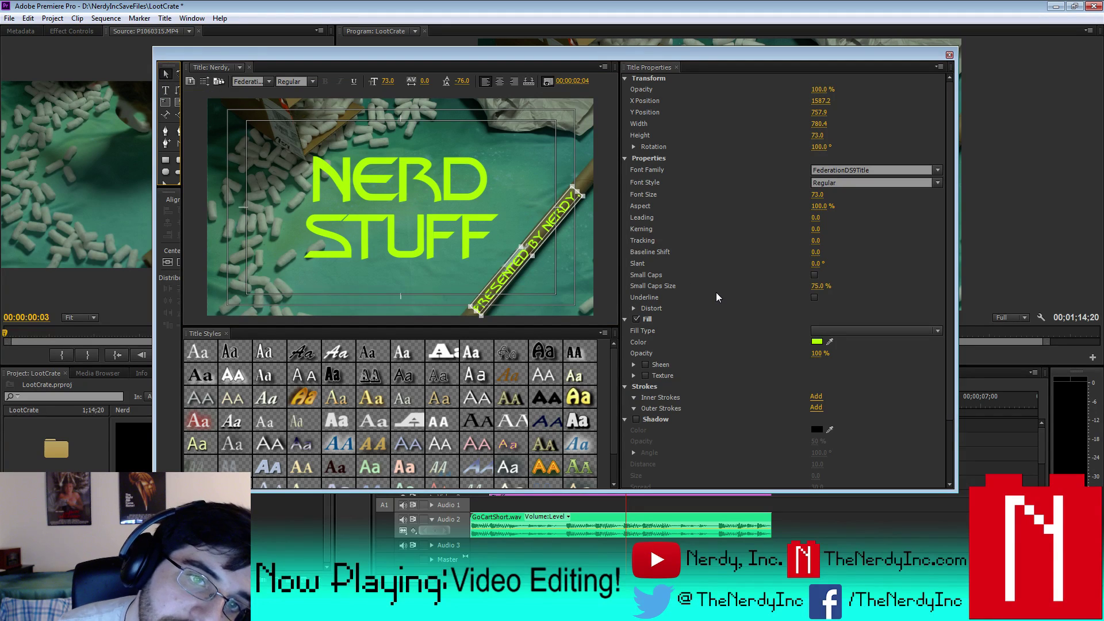
left_click(949, 55)
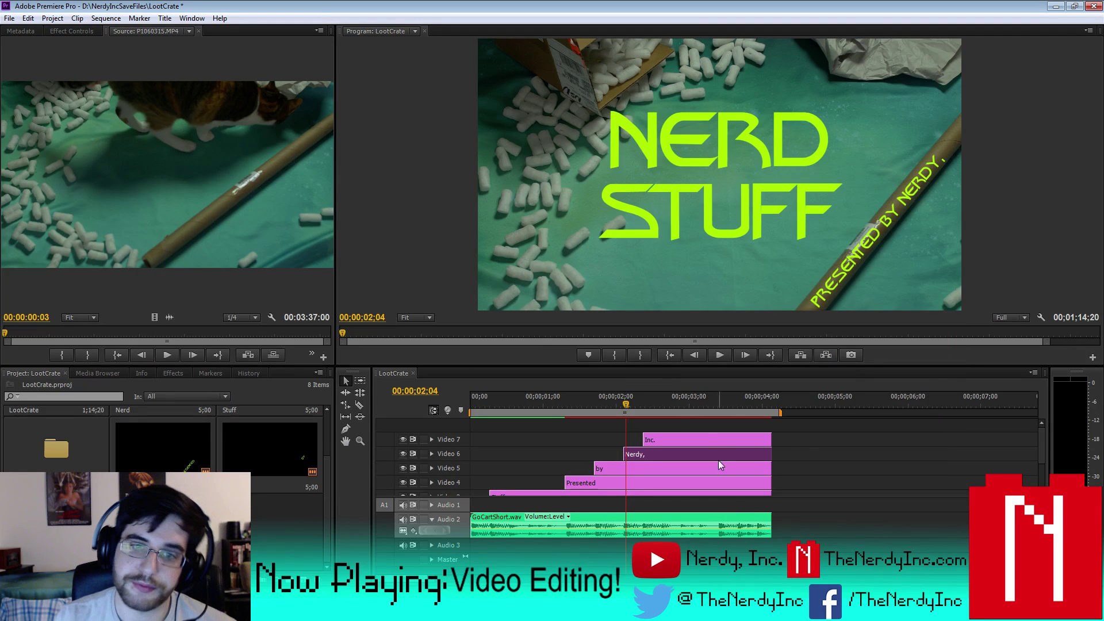
left_click_drag(625, 407, 643, 407)
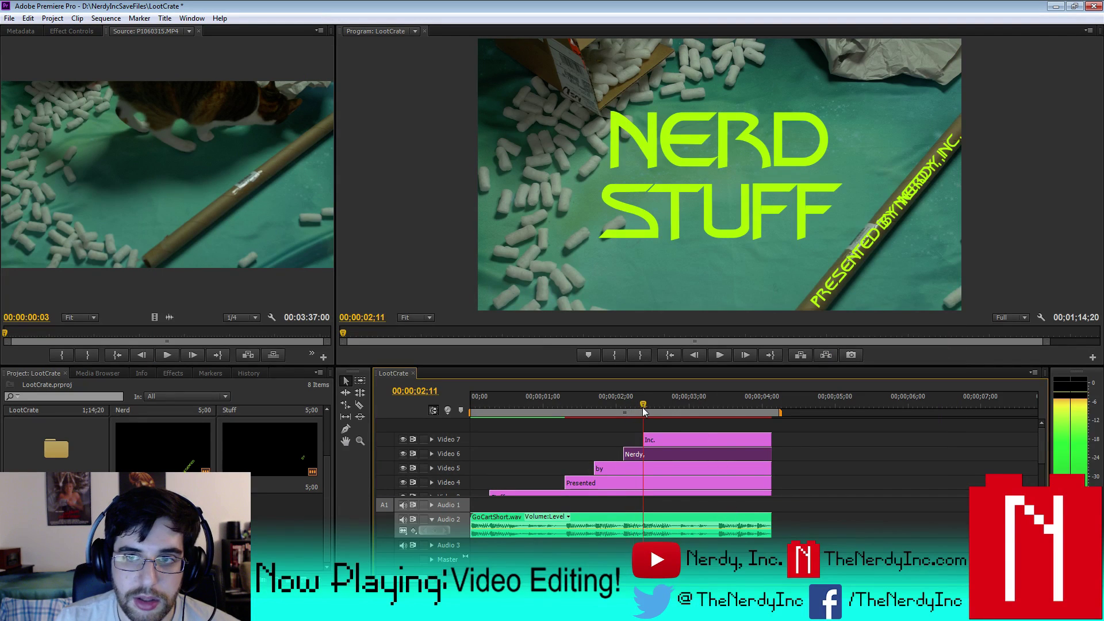
- Add two Tab spaces before INC so it follows NERDY, at X 1627.2, Y 710.8
left_click(666, 441)
double_click(666, 441)
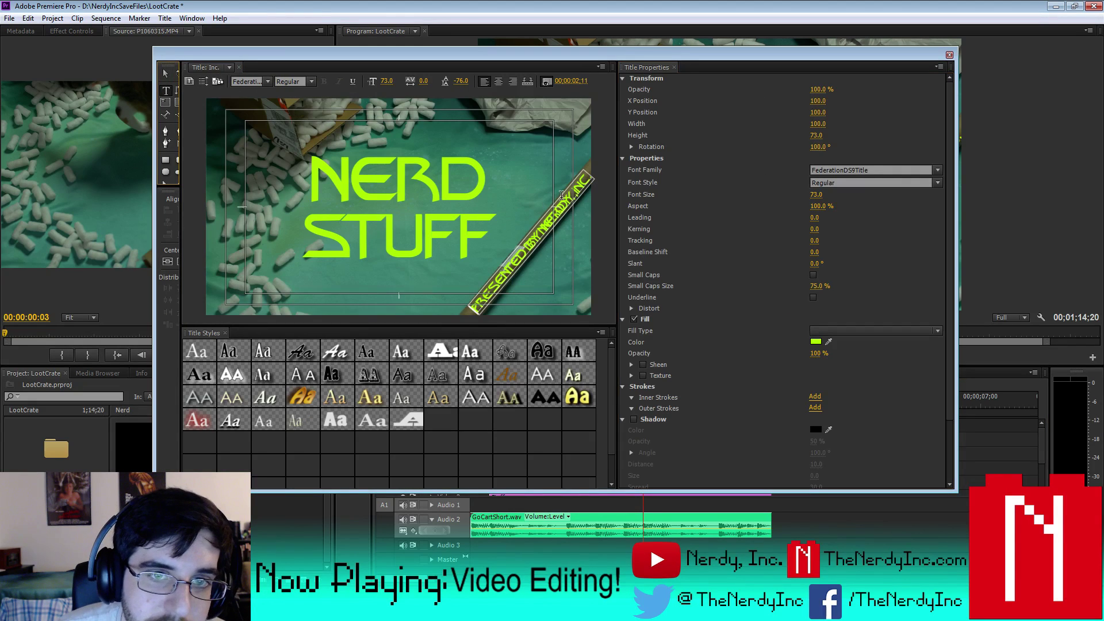
left_click(167, 91)
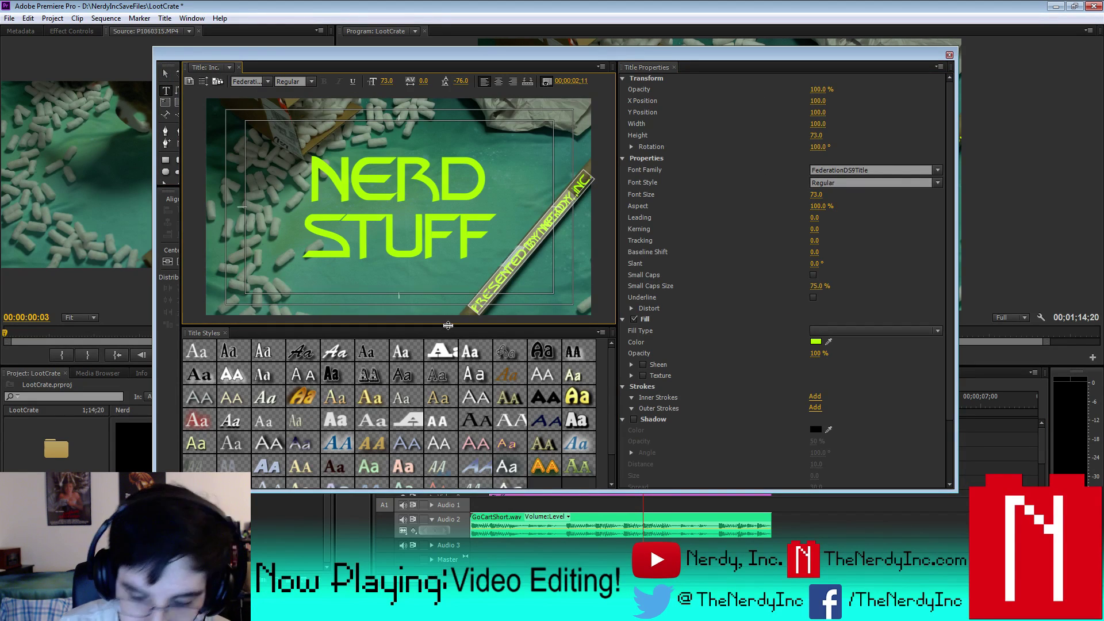
left_click(471, 318)
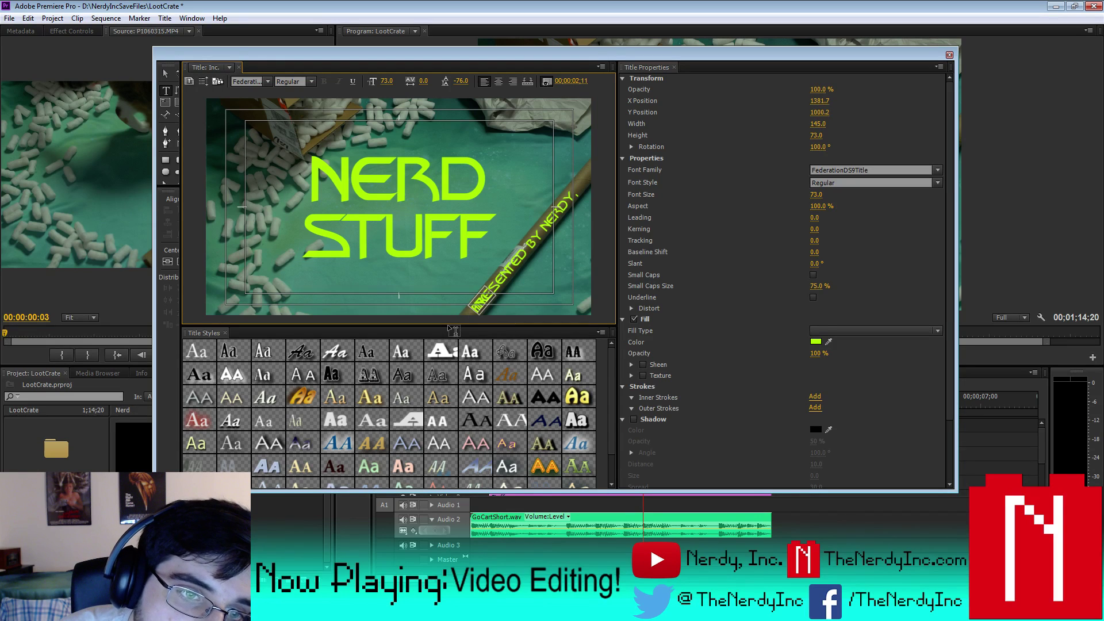
key("Tab")
key("Tab")
key("Tab")
key("Tab")
key("Tab")
key("Tab")
key("Tab")
key("Tab")
key("Tab")
key("Tab")
key("Tab")
key("Tab")
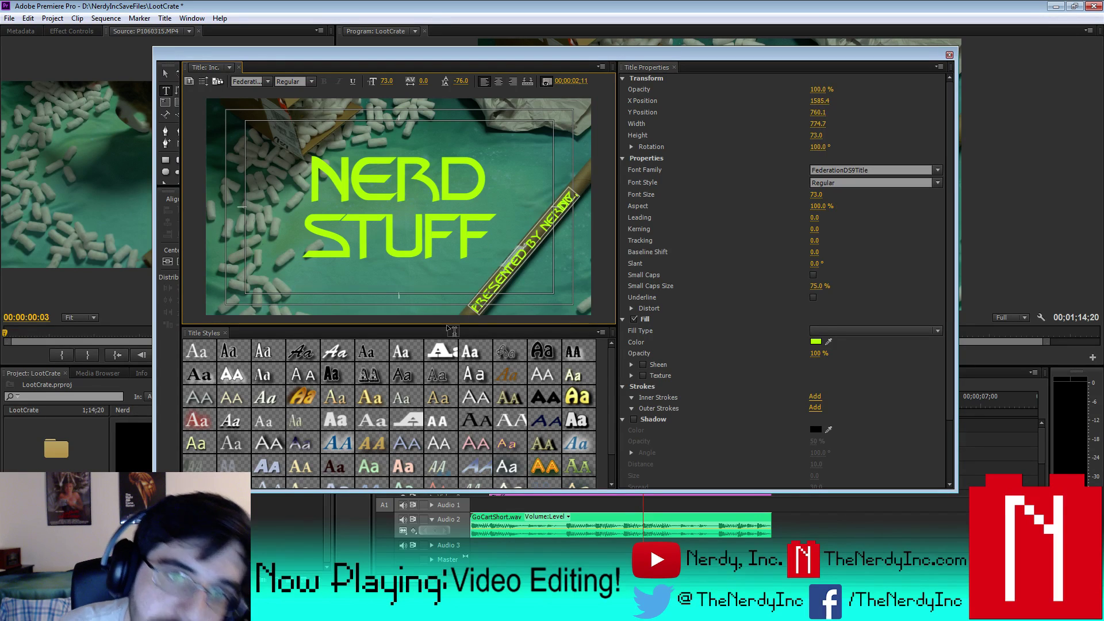
key("Tab")
key("Tab")
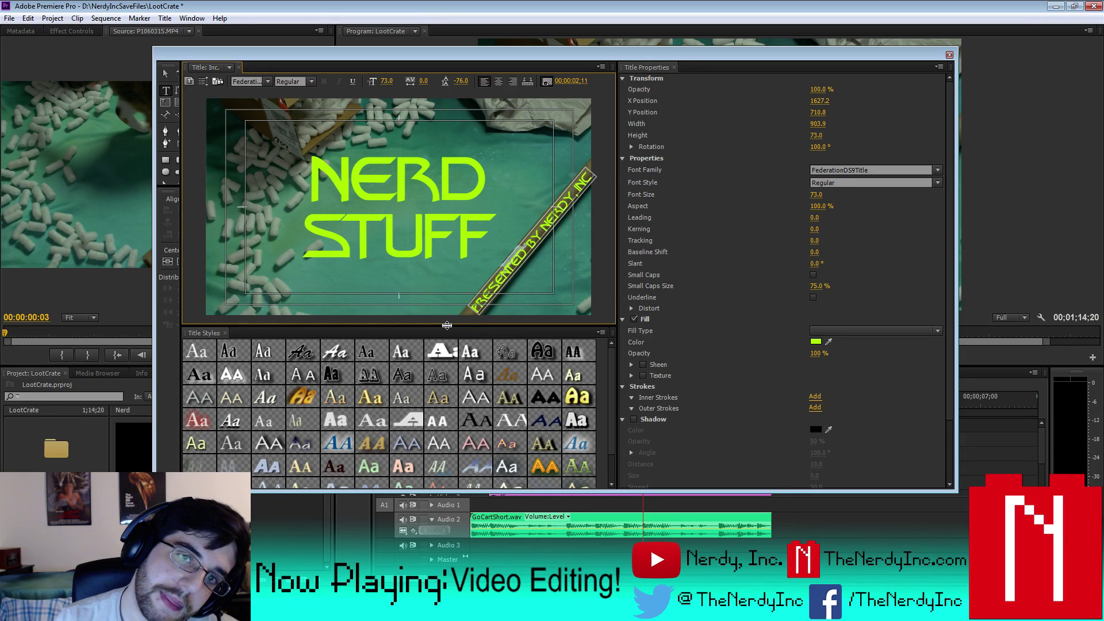
left_click(166, 74)
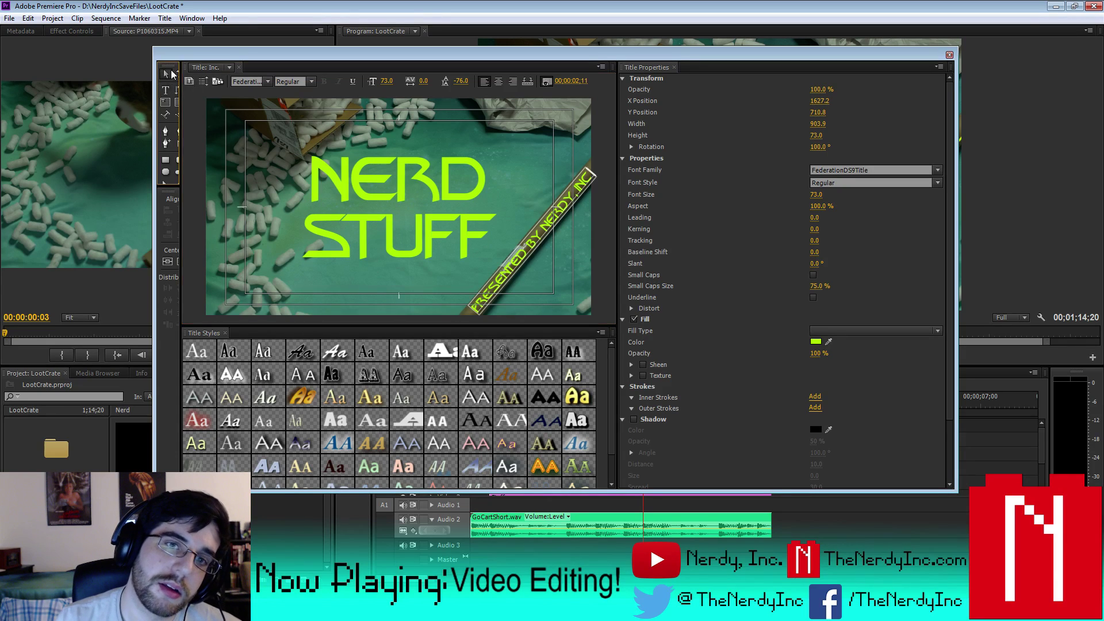
left_click(948, 56)
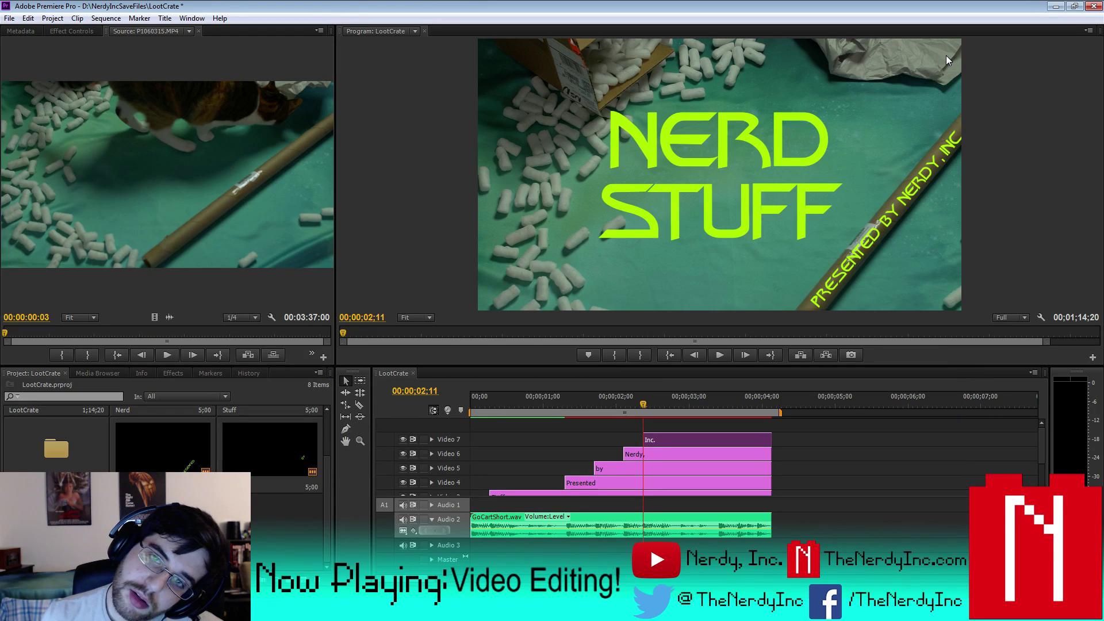
- Check the Presented title, then nudge the by text down one step with the arrow key
double_click(595, 483)
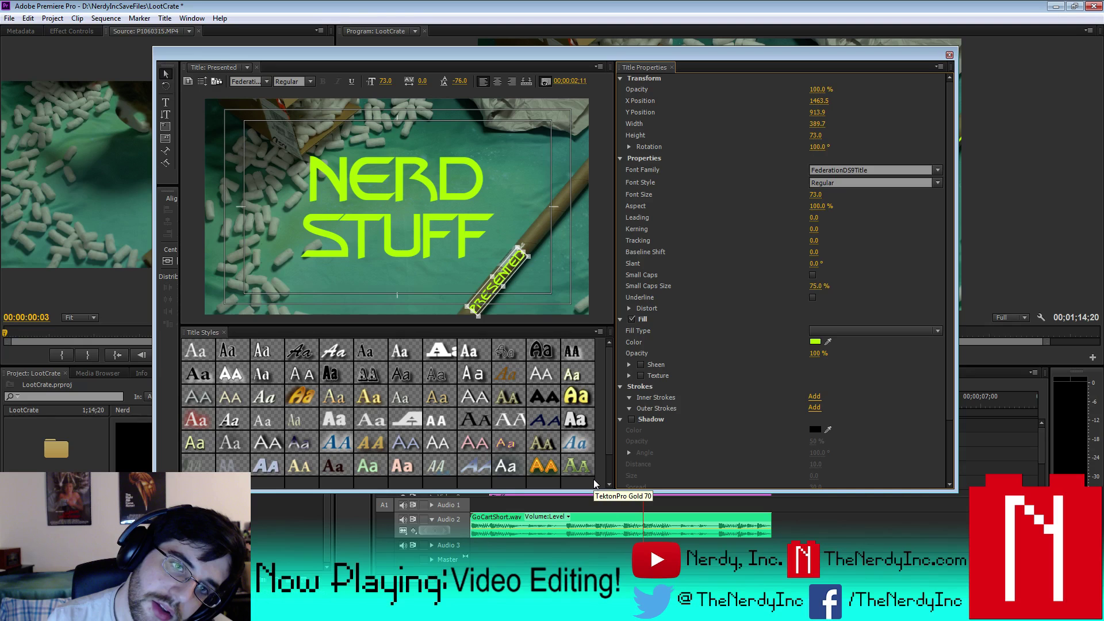
left_click(949, 55)
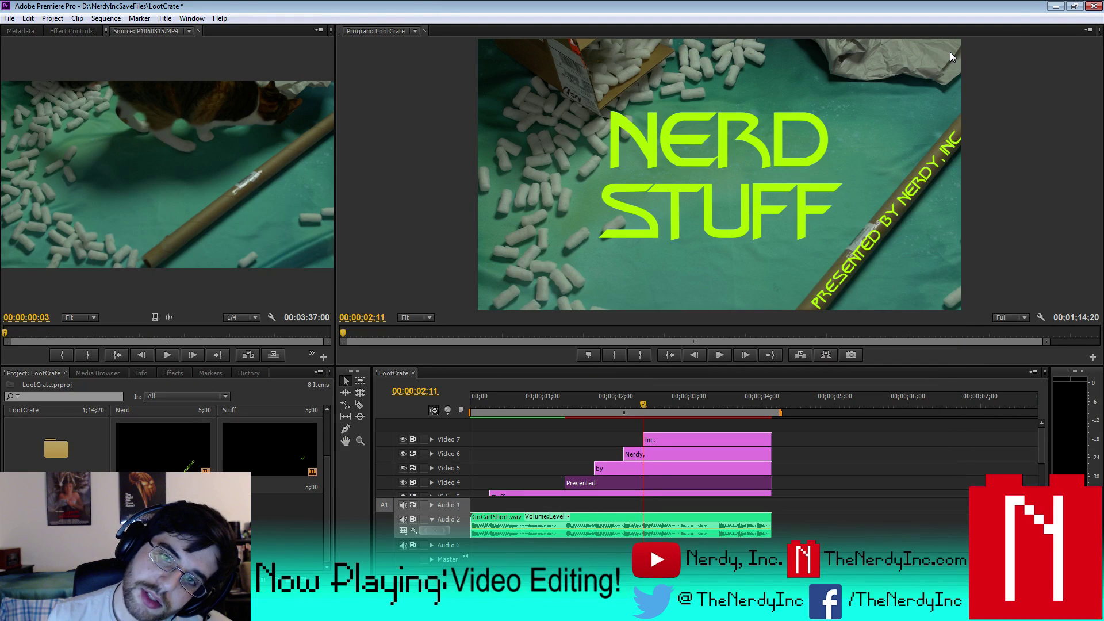
double_click(636, 467)
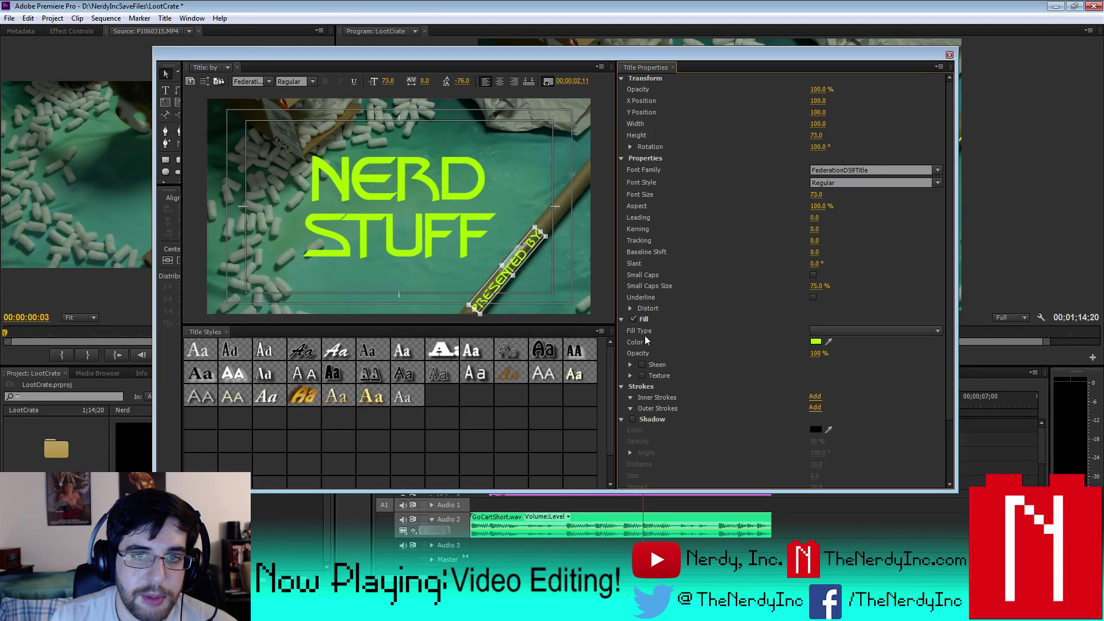
left_click_drag(755, 343, 905, 382)
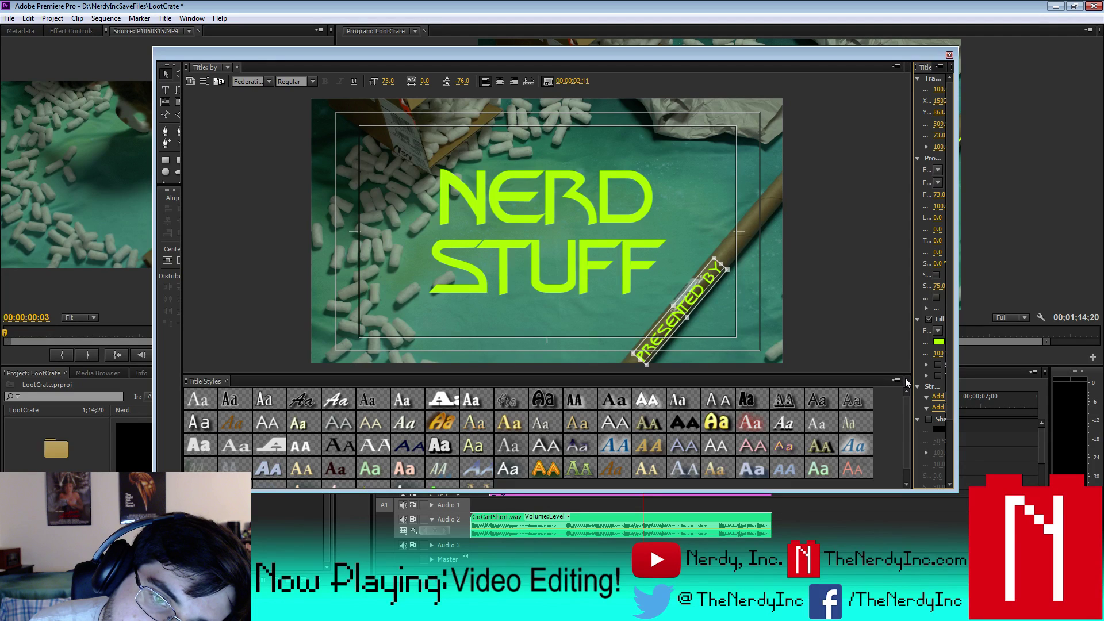
key("Down")
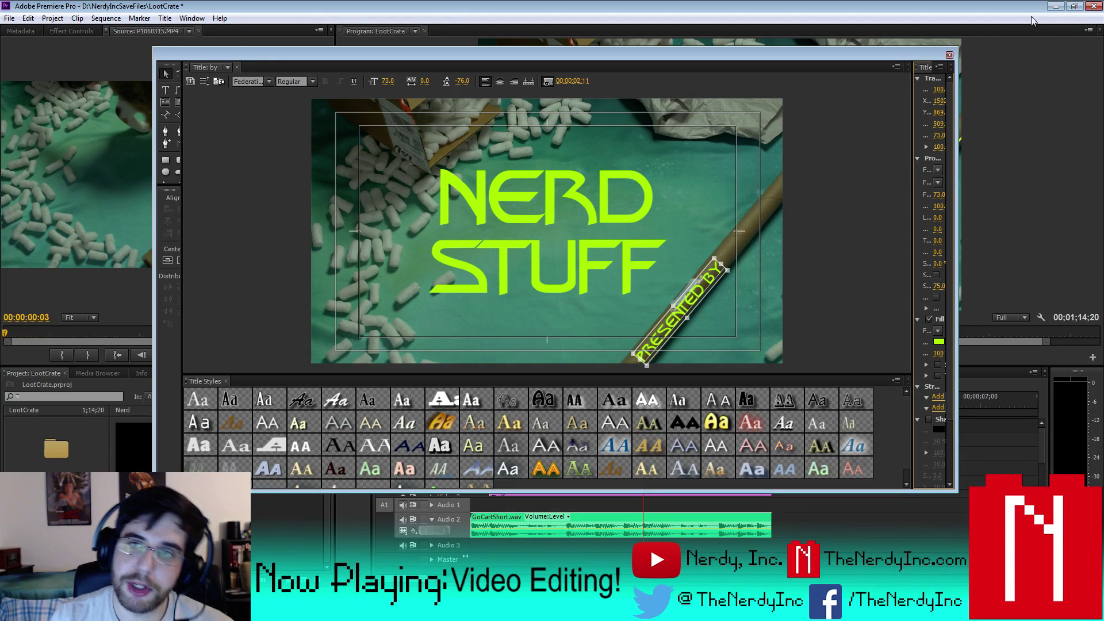
left_click(949, 55)
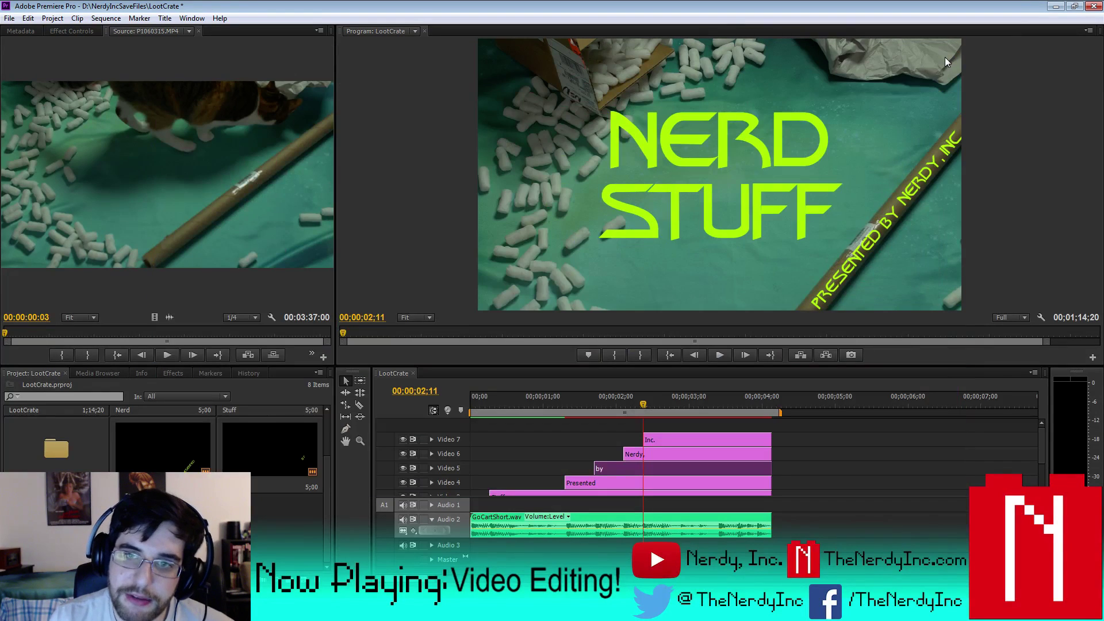
- Review the Nerdy, and Inc. titles in the title editor, closing each
double_click(664, 454)
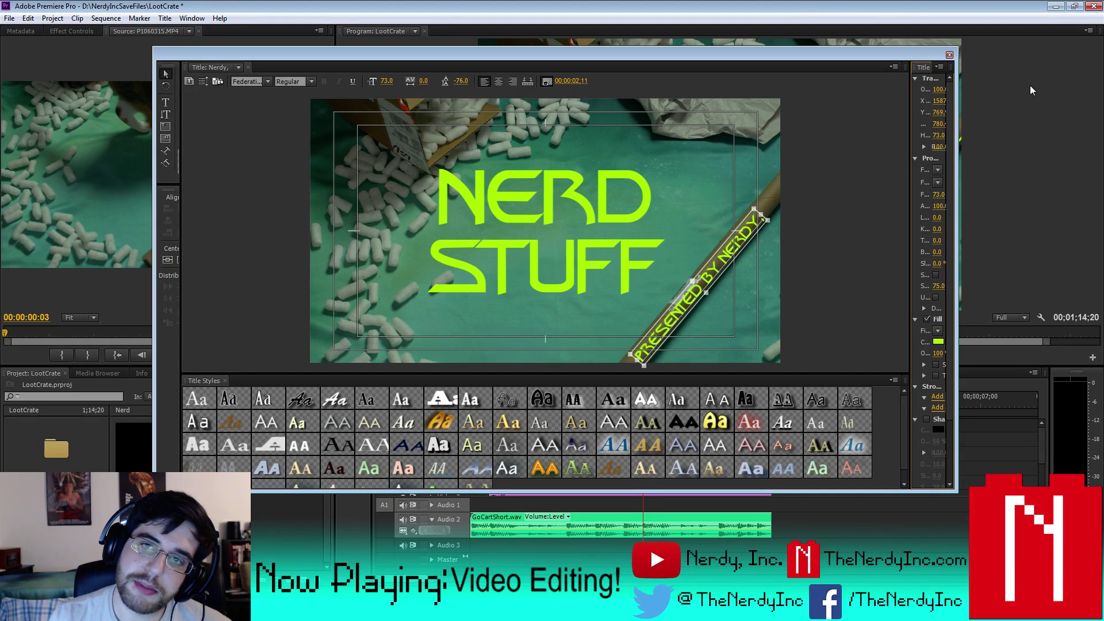
left_click(949, 55)
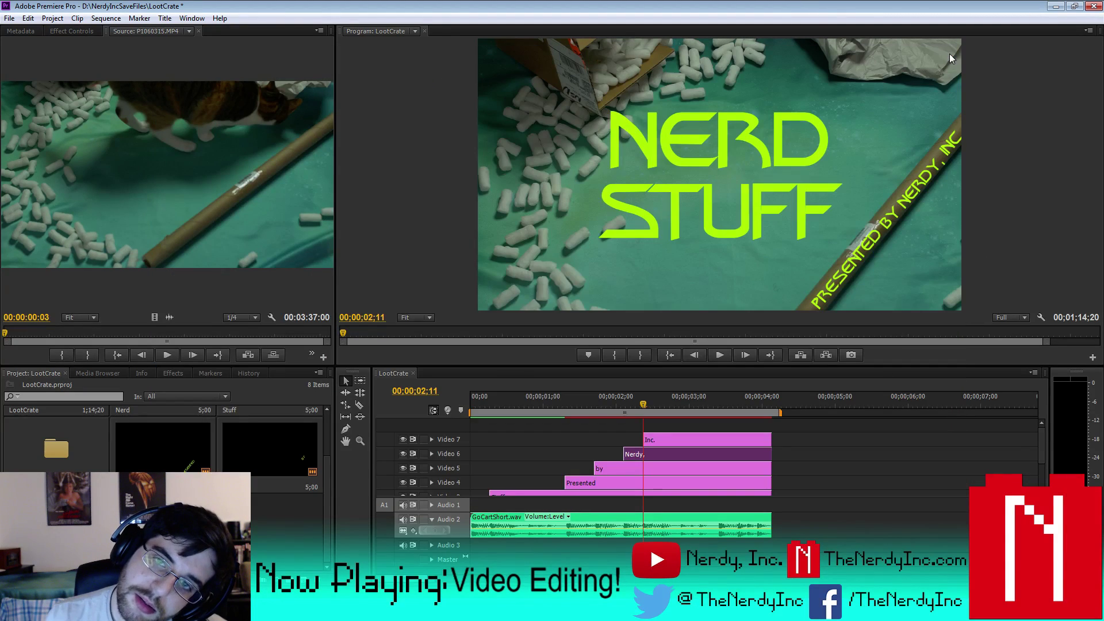
double_click(669, 443)
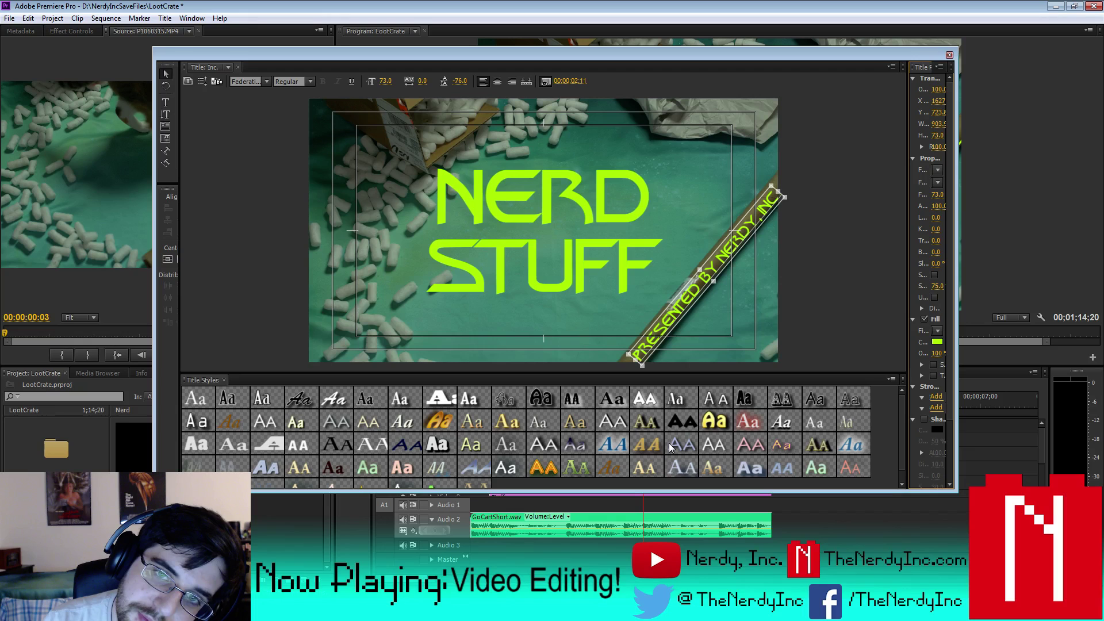
left_click(949, 55)
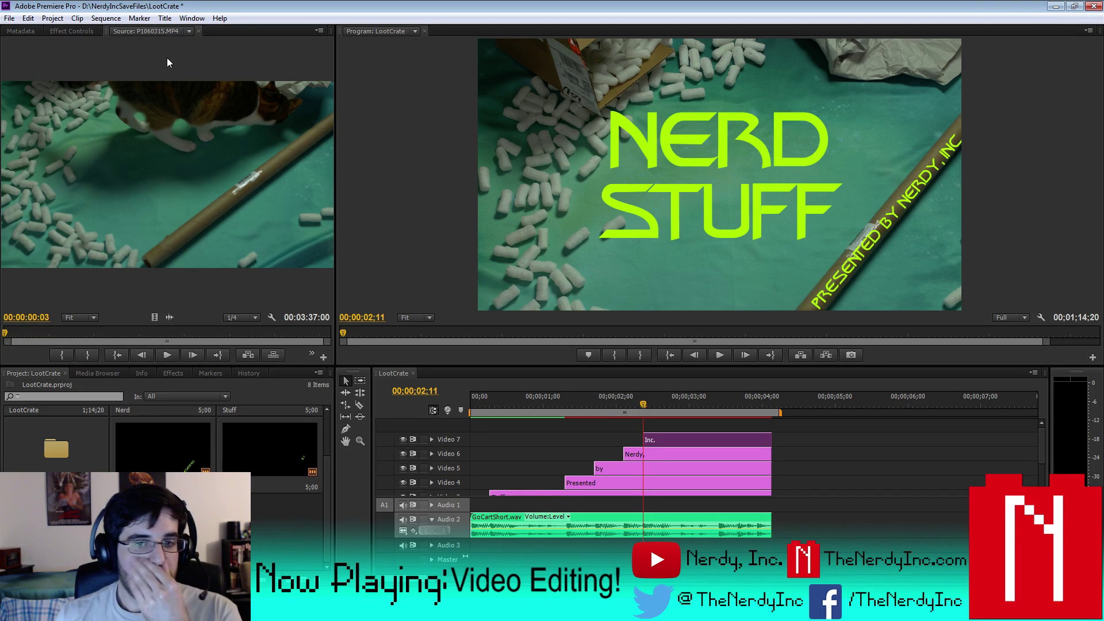
- Render the entire work area, scrub back to NERD STUFF, and open the Presented clip on Video 4
left_click(105, 18)
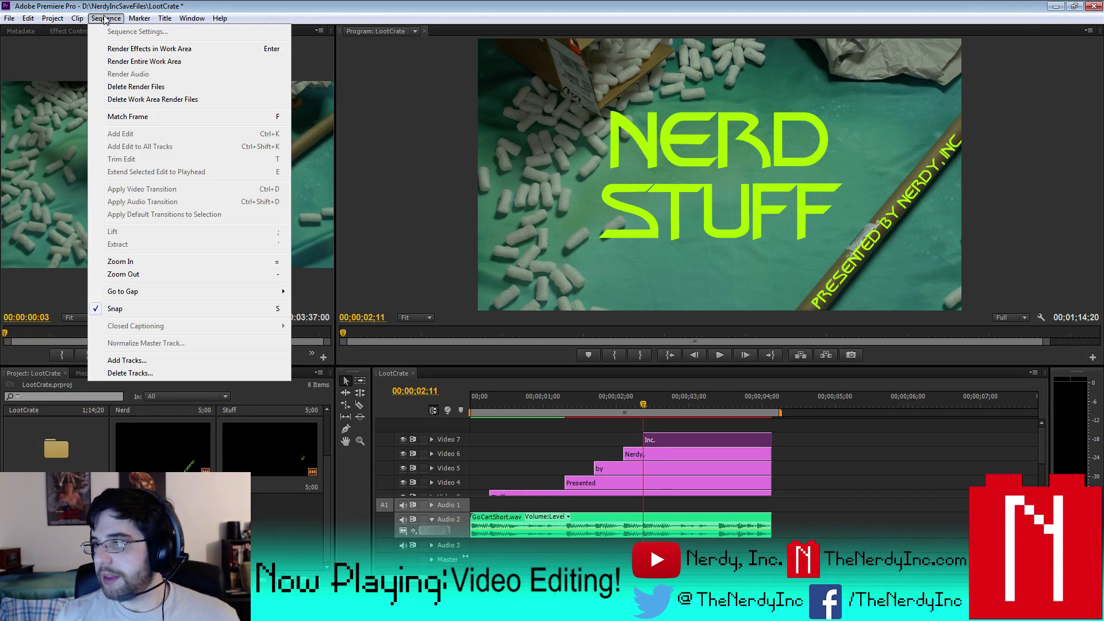
left_click(137, 60)
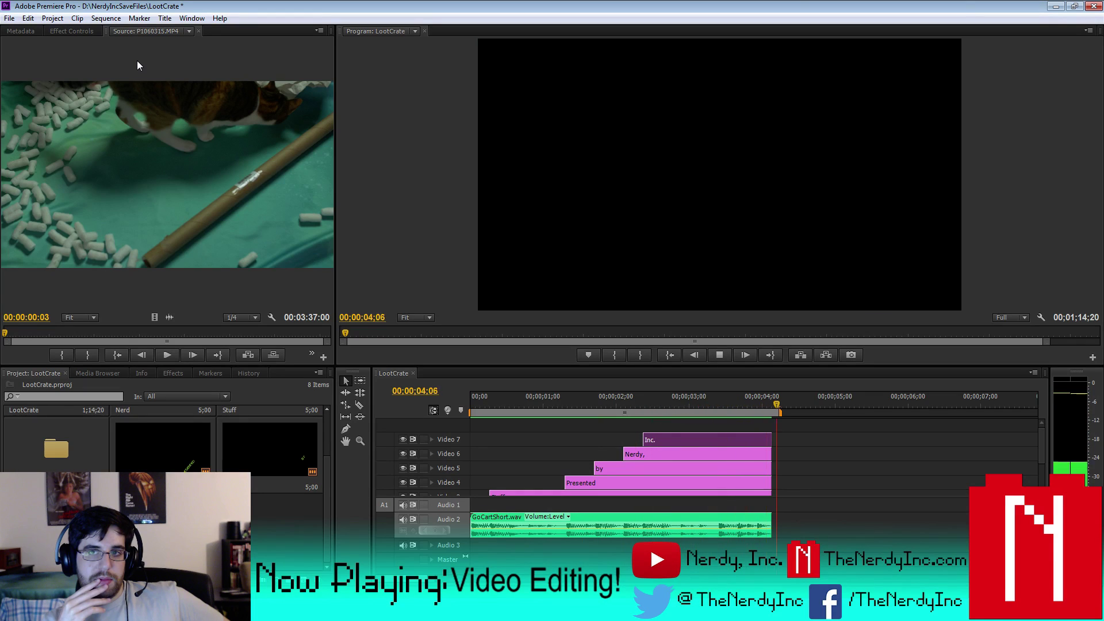
left_click_drag(780, 408, 722, 404)
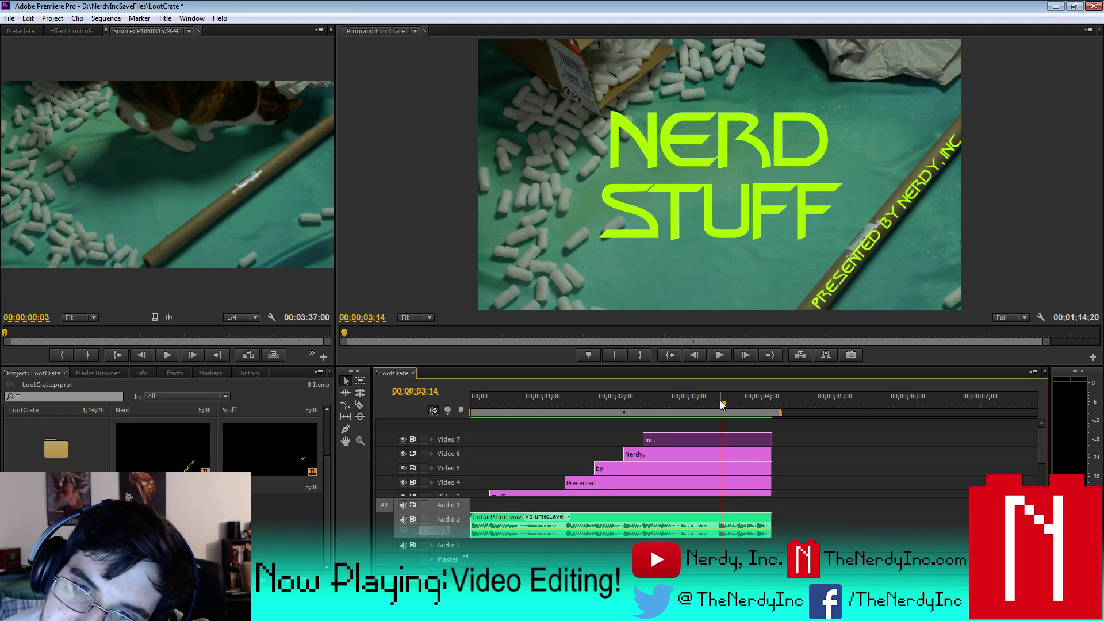
double_click(681, 482)
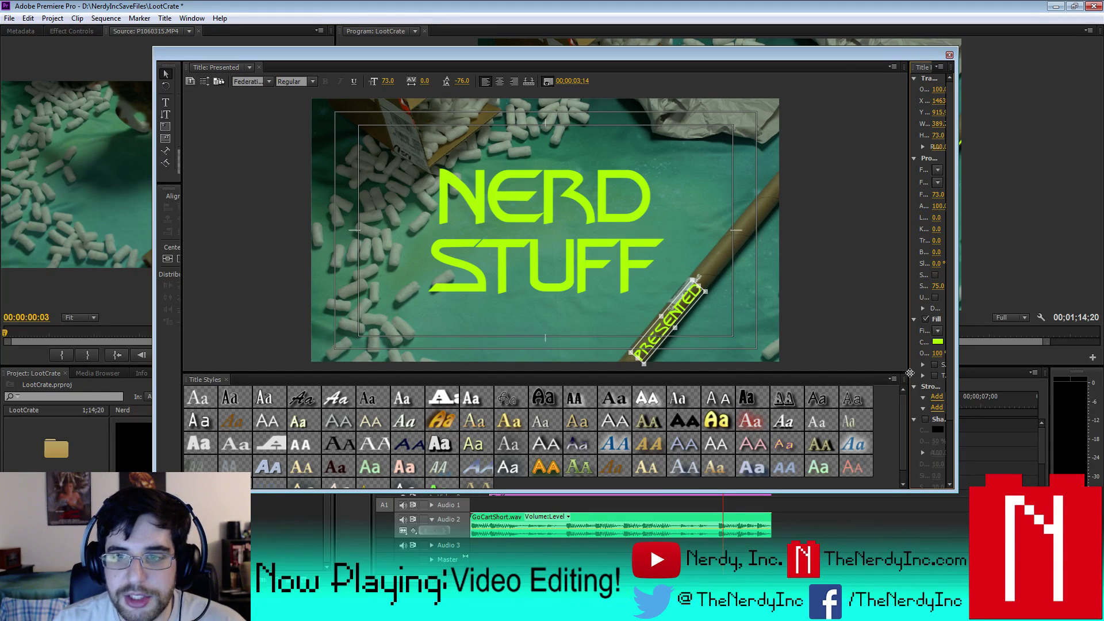
- Enable a drop shadow on PRESENTED angled at -32° and close the title editor
left_click_drag(909, 373, 707, 368)
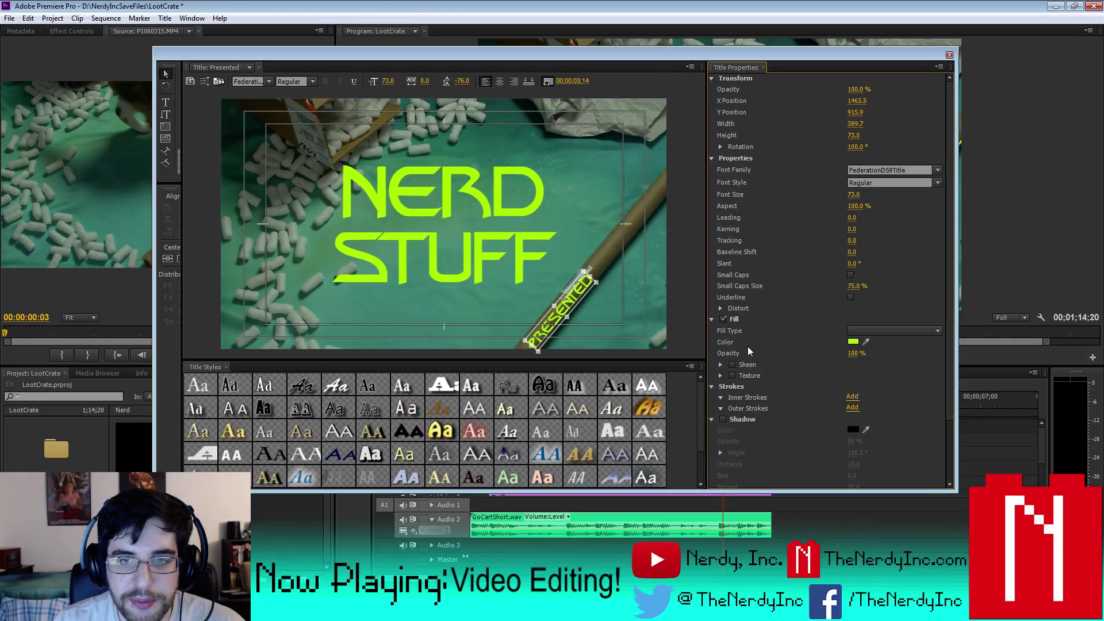
left_click(723, 419)
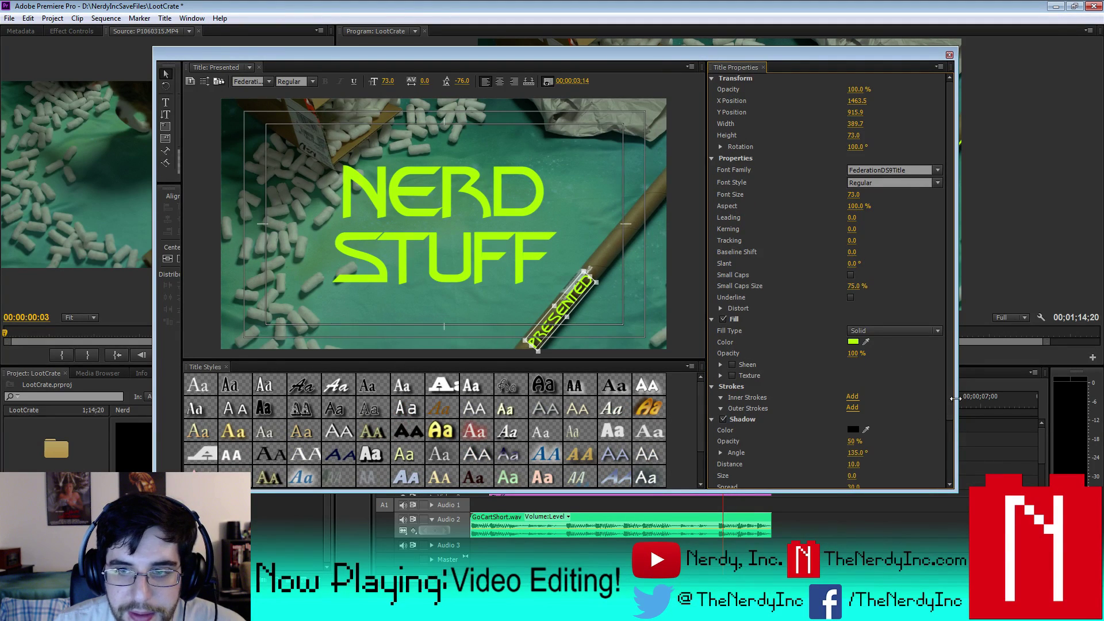
left_click_drag(955, 398, 944, 482)
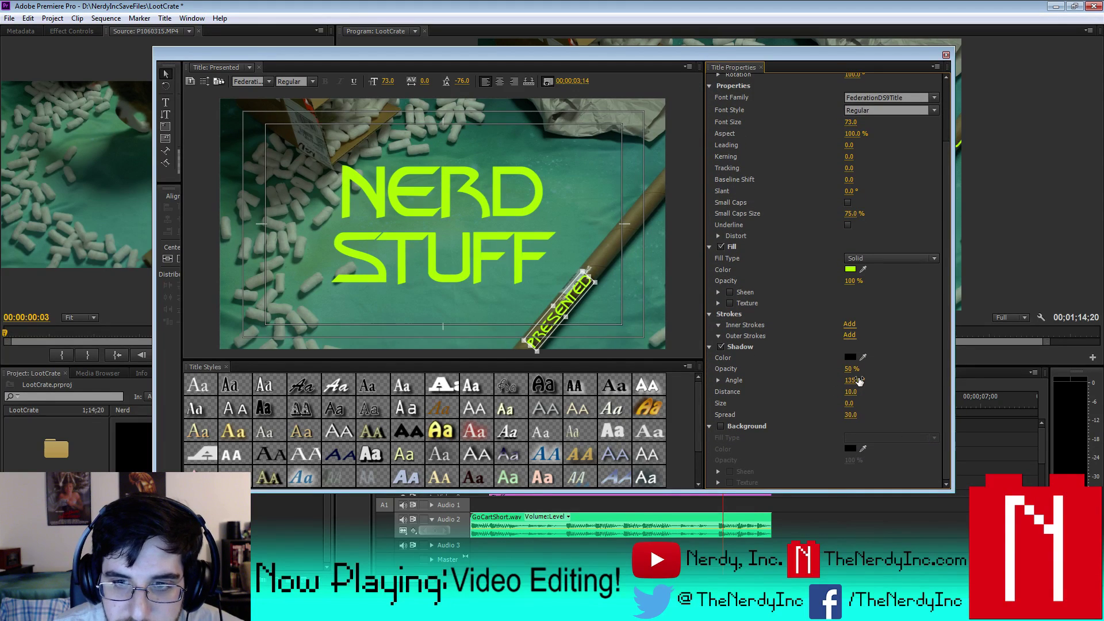
left_click(719, 384)
left_click_drag(859, 397, 842, 391)
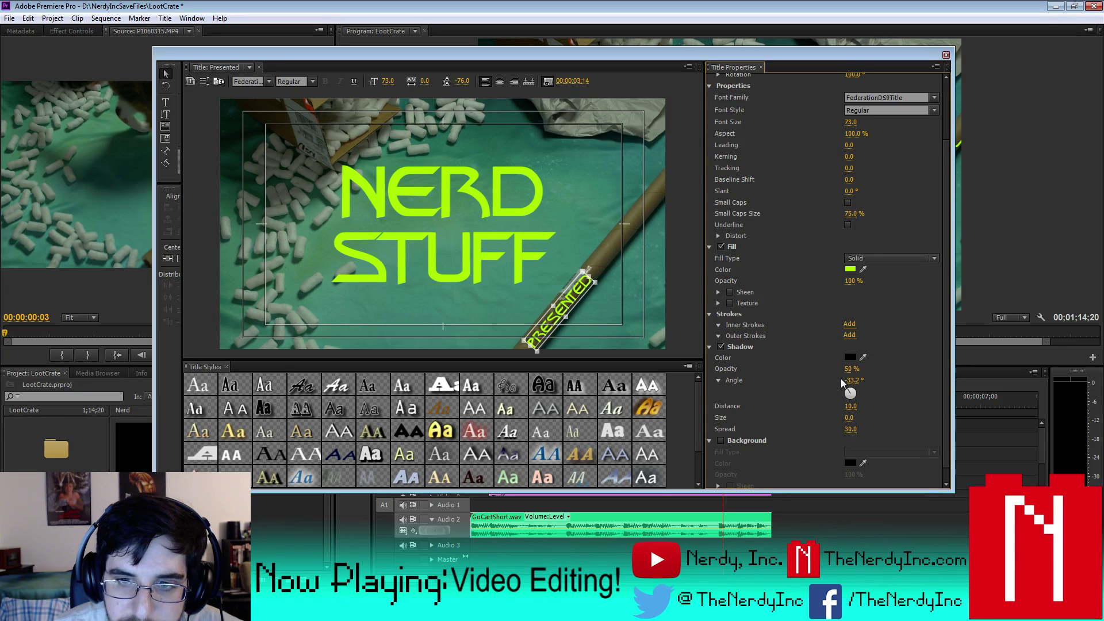
left_click(852, 380)
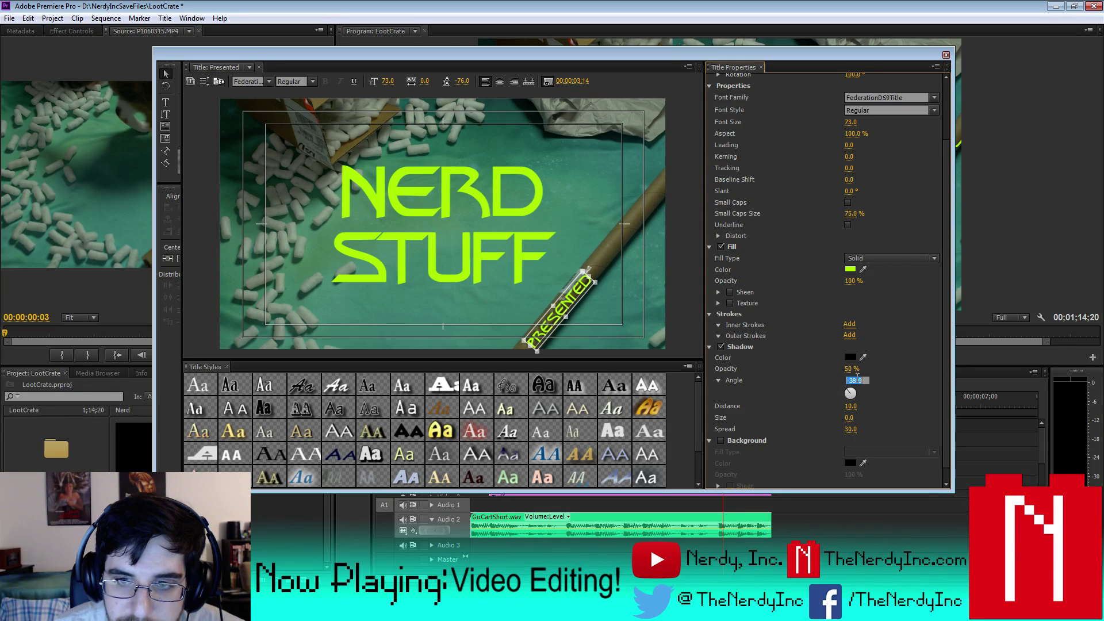
key("Return")
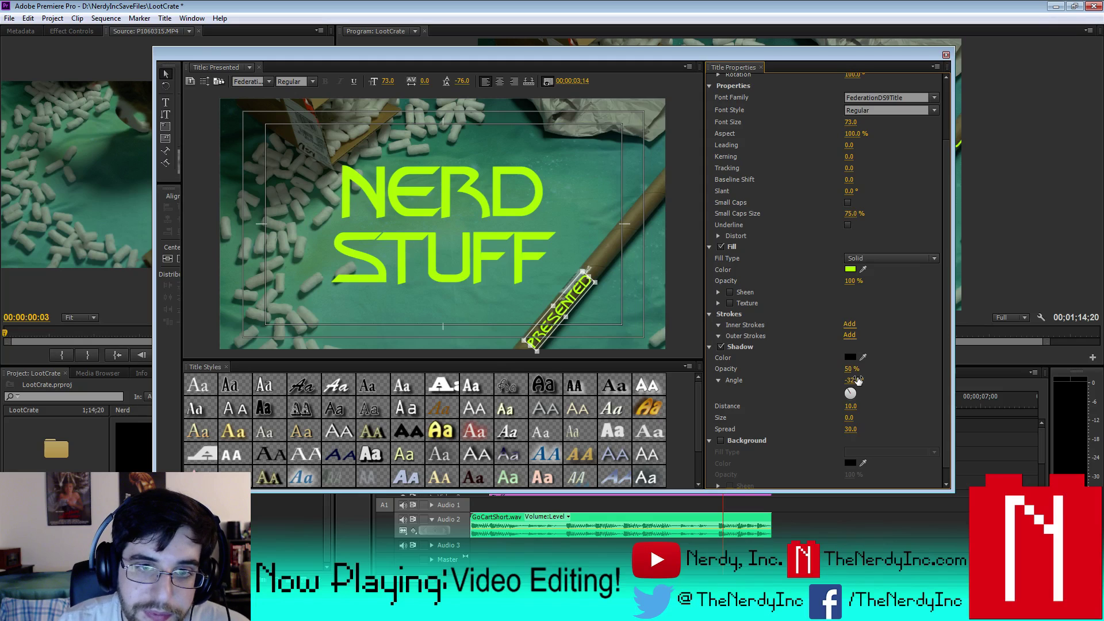
left_click(945, 56)
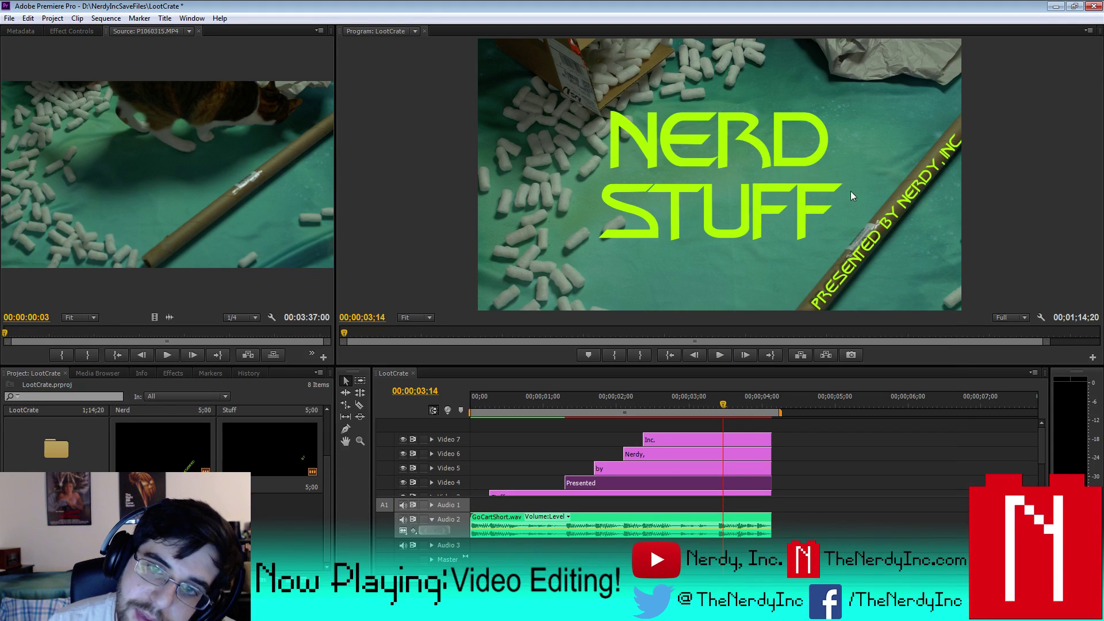
- Give the 'by' credit title a drop shadow angled at -32°
double_click(650, 470)
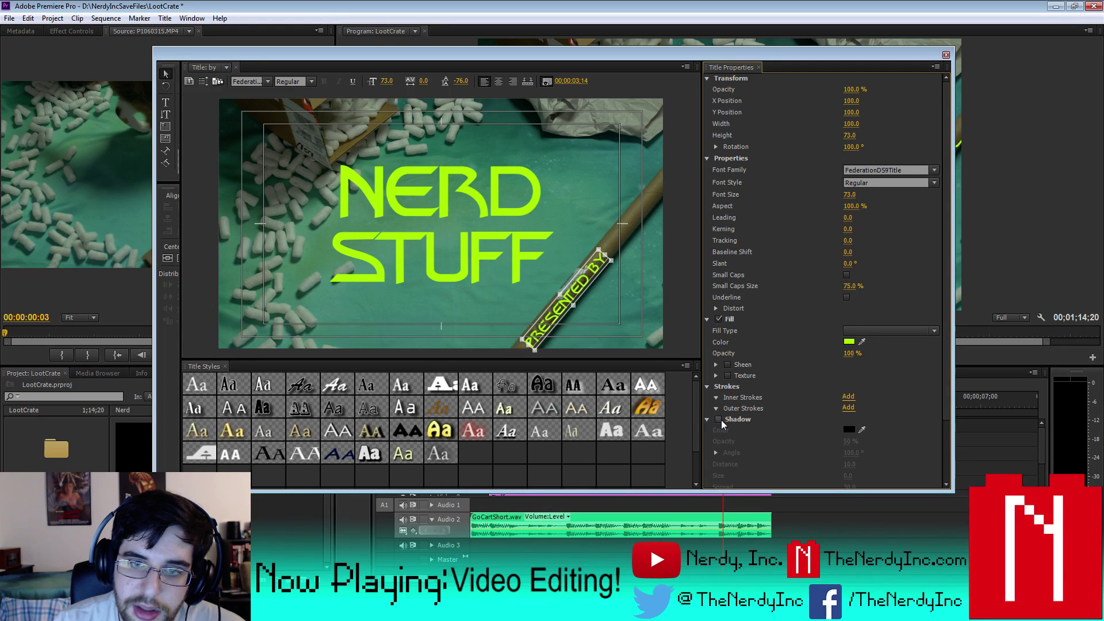
left_click(718, 419)
left_click(851, 452)
type("-3")
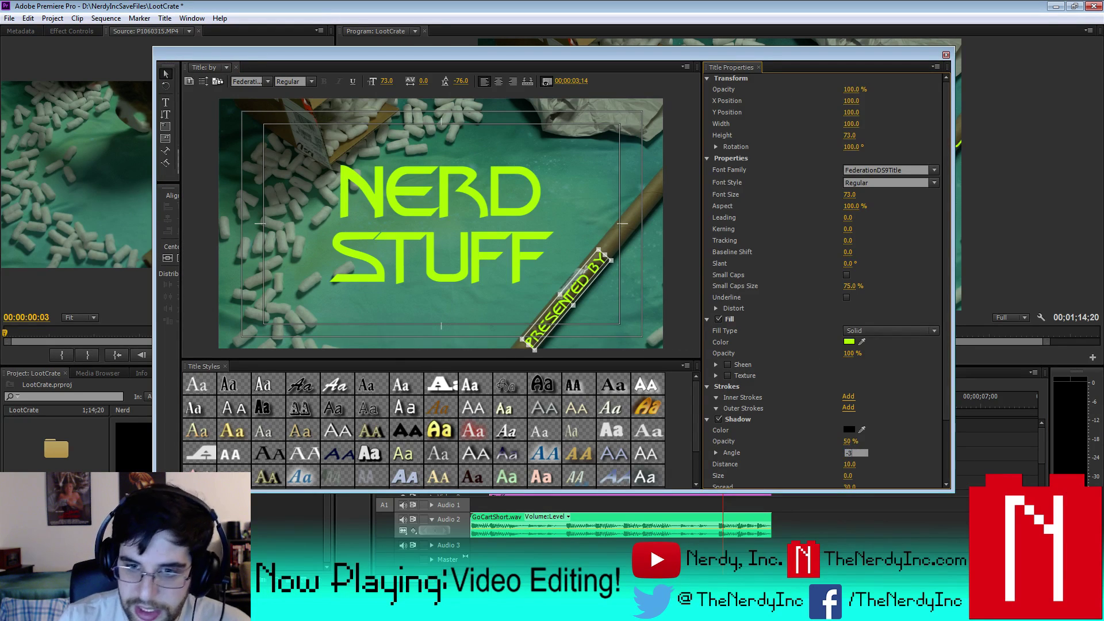
type("2")
key("Return")
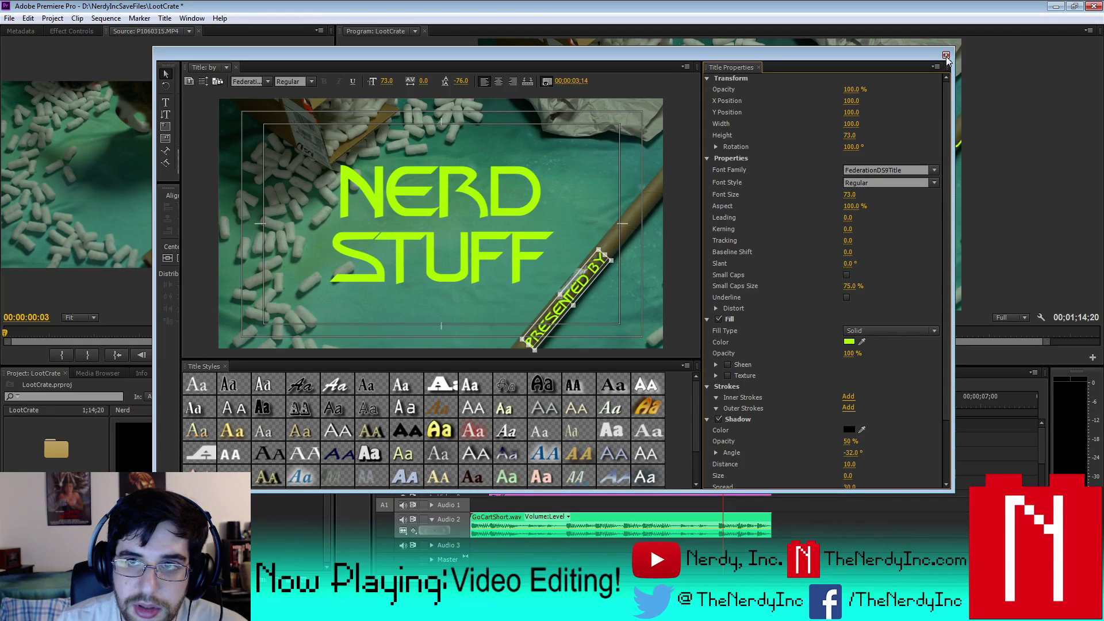
left_click(945, 56)
- Give the 'Nerdy,' credit title a drop shadow angled at -32°
double_click(677, 454)
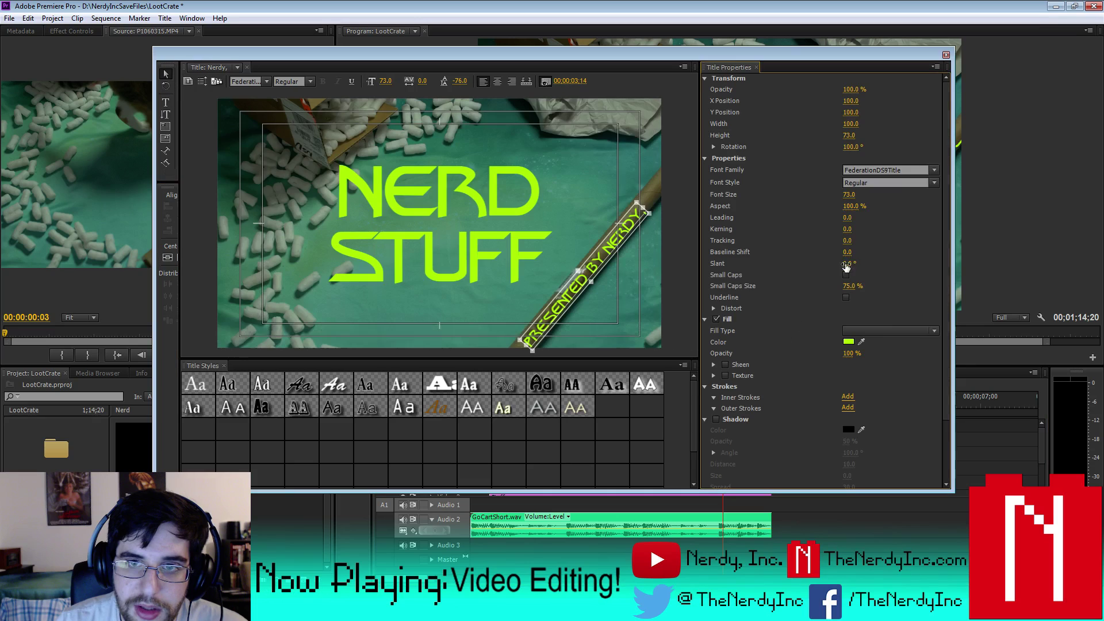
left_click(715, 419)
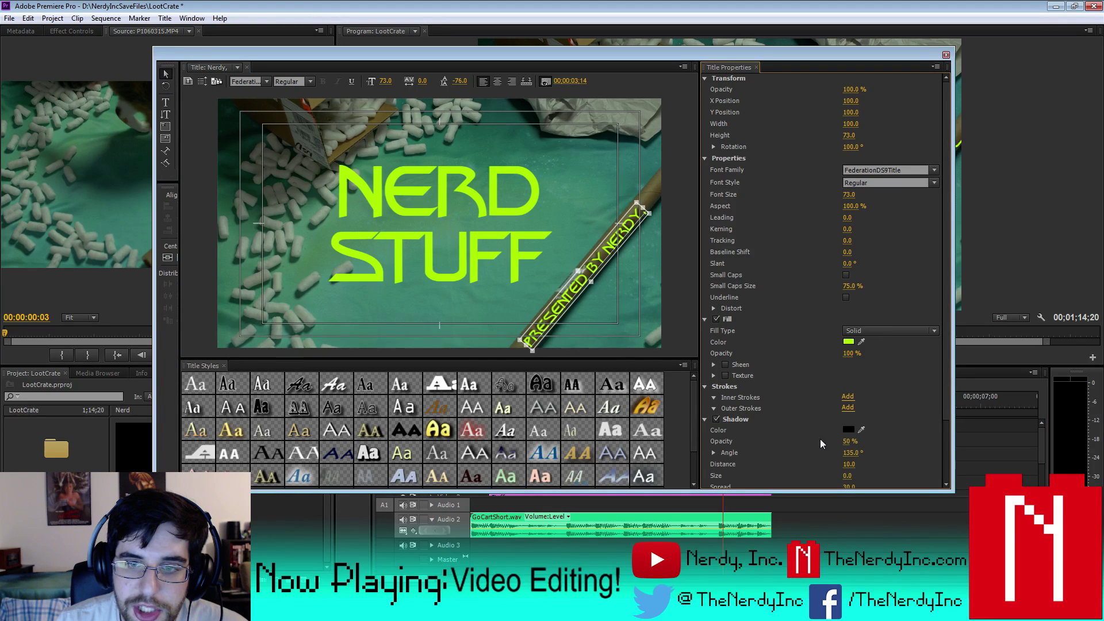
left_click(854, 453)
type("-32")
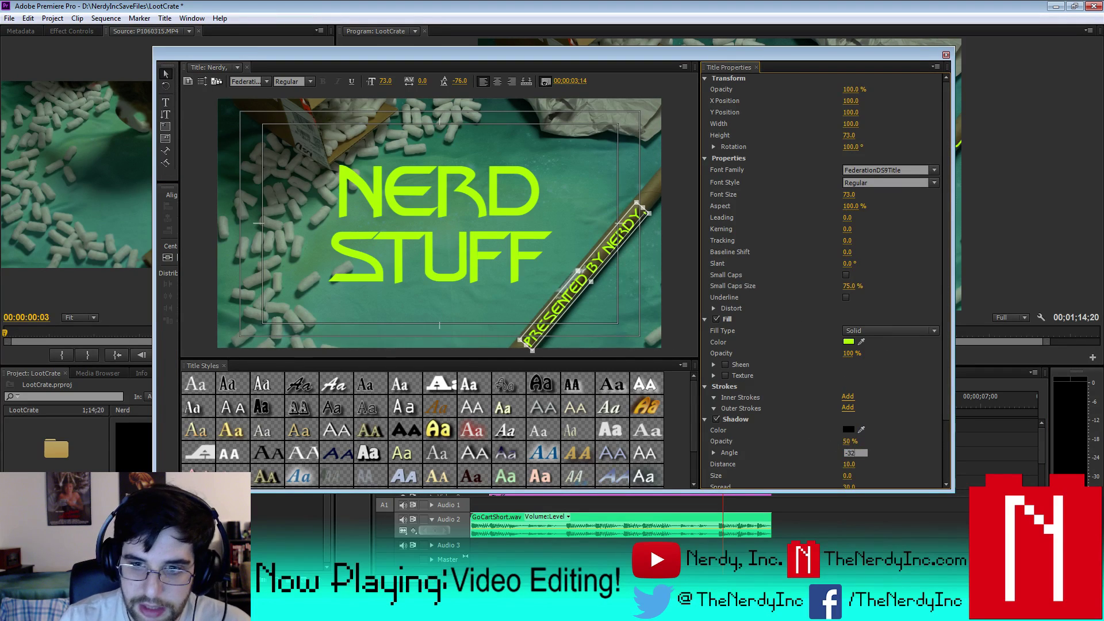
key("Return")
left_click(945, 55)
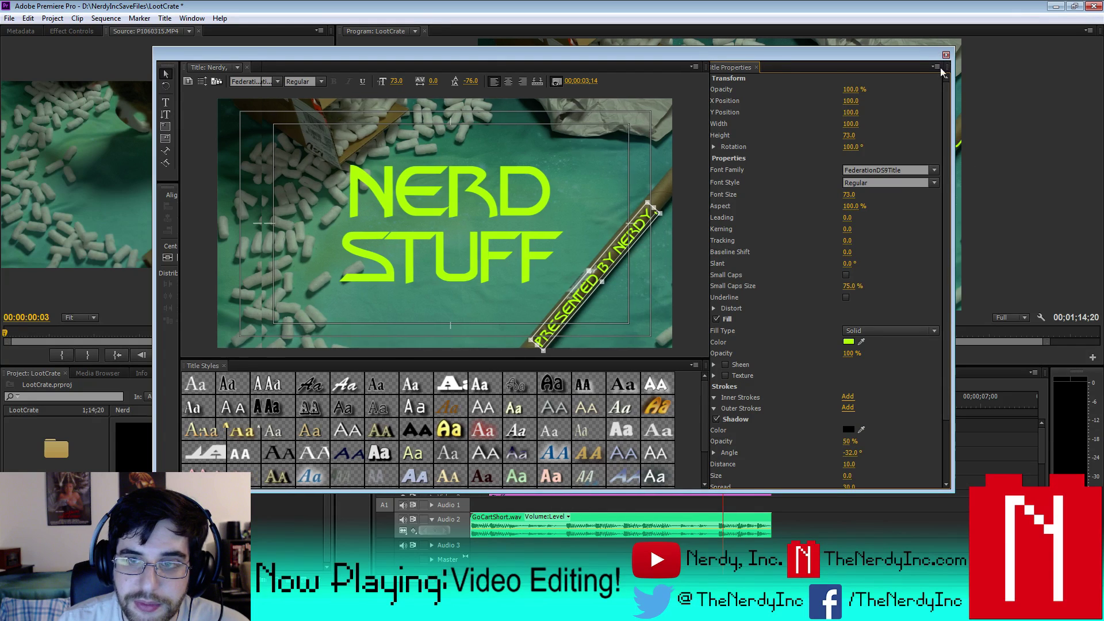
- Confirm the -32° shadow angle on the 'Inc.' credit title
double_click(740, 438)
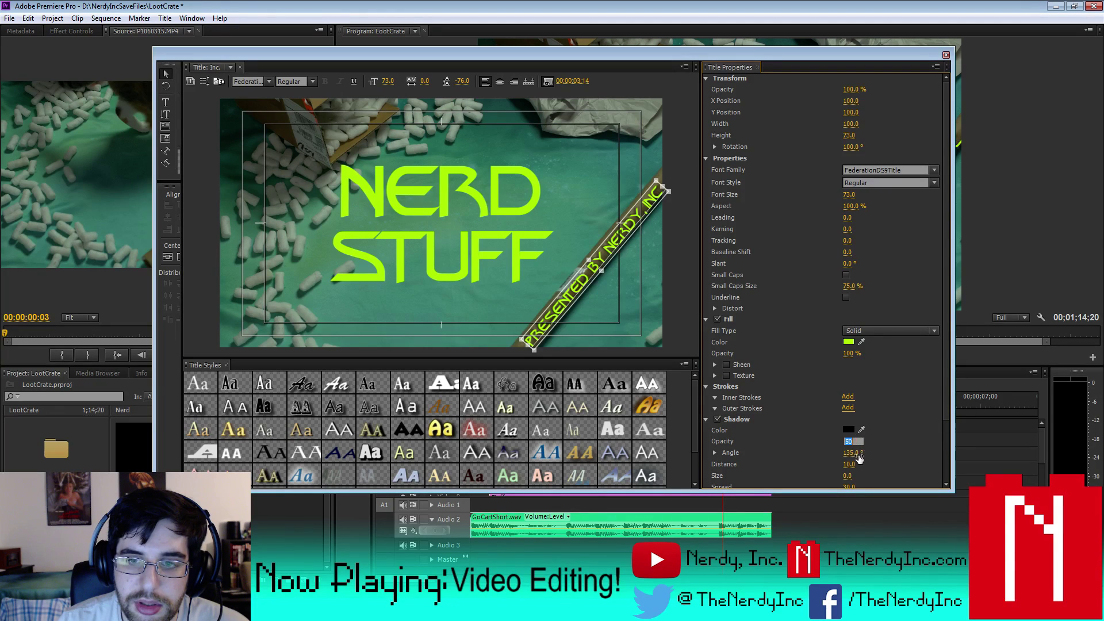
left_click(852, 452)
key("Return")
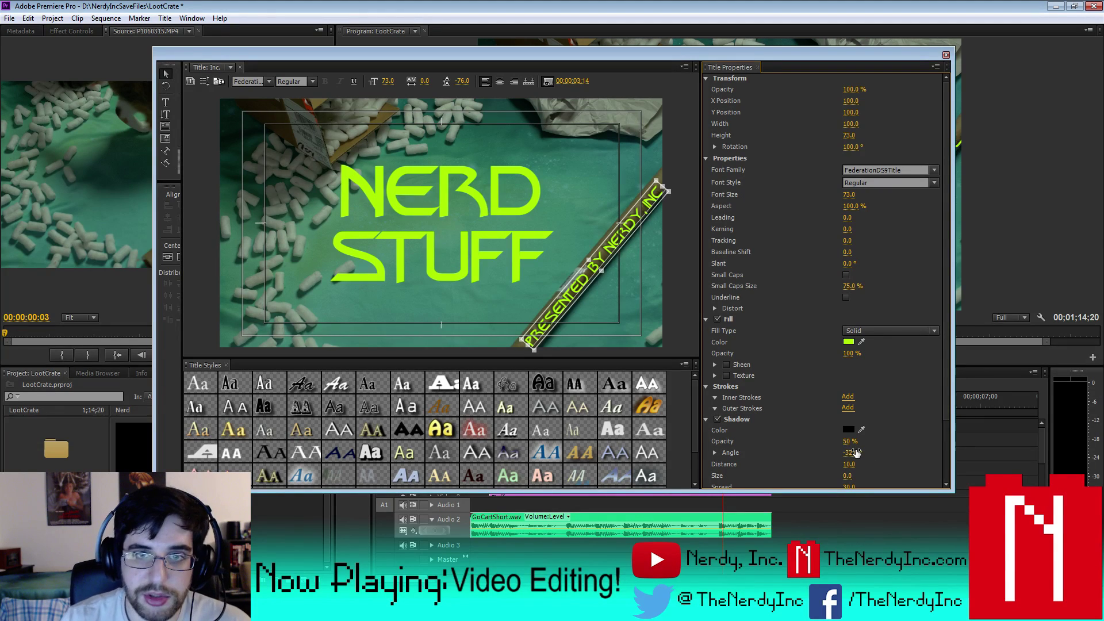
left_click(945, 55)
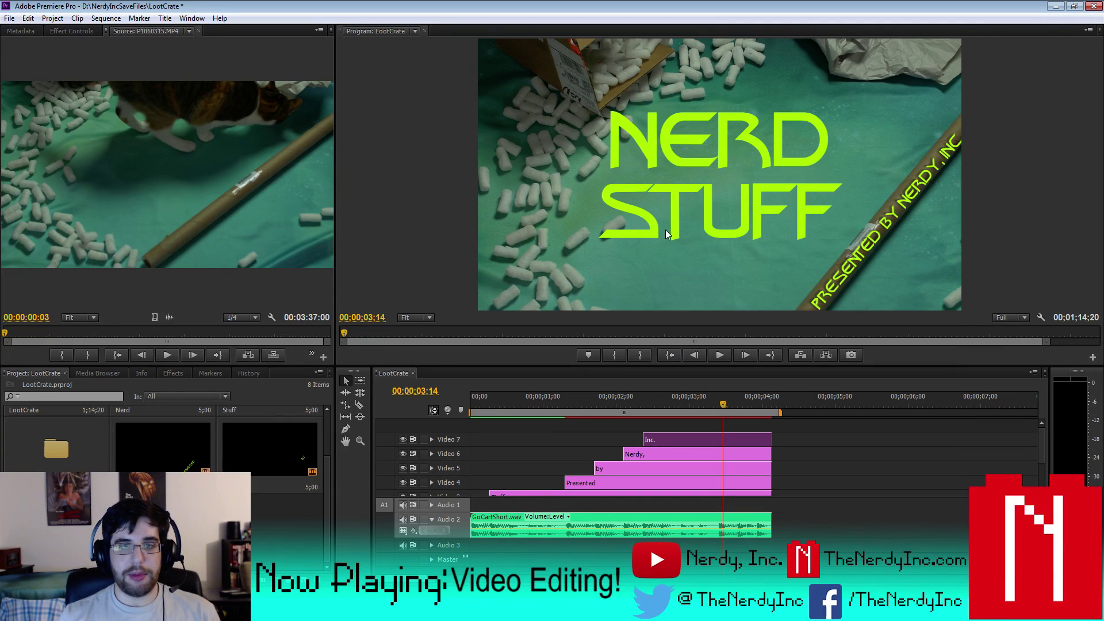
- Turn on a drop shadow for the NERD title and angle it at -150°
left_click(1048, 463)
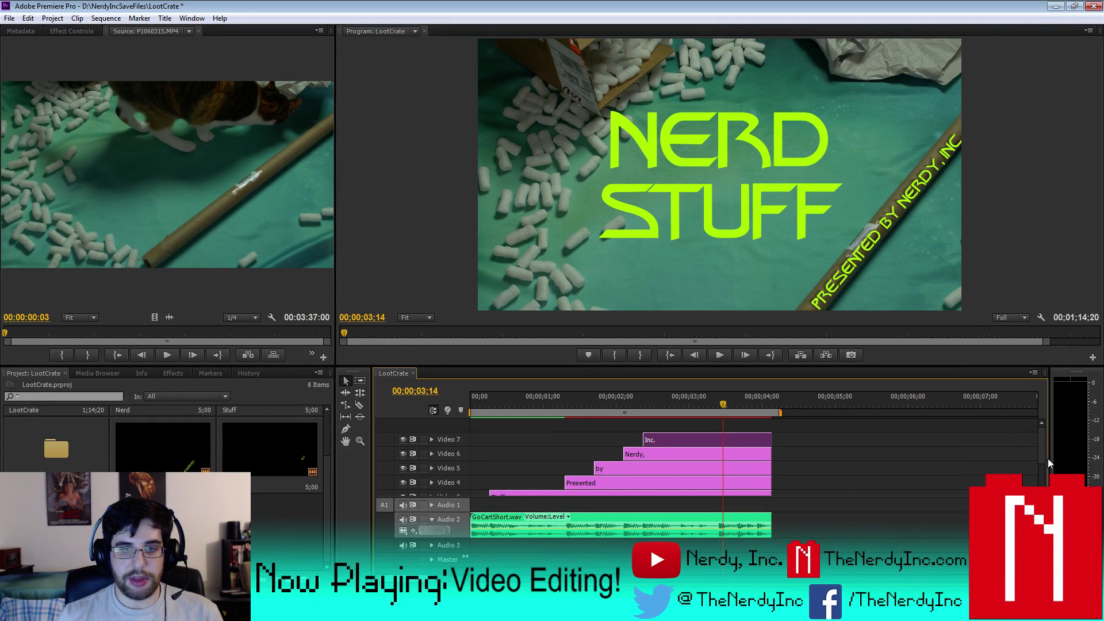
scroll(543, 465, "down", 2)
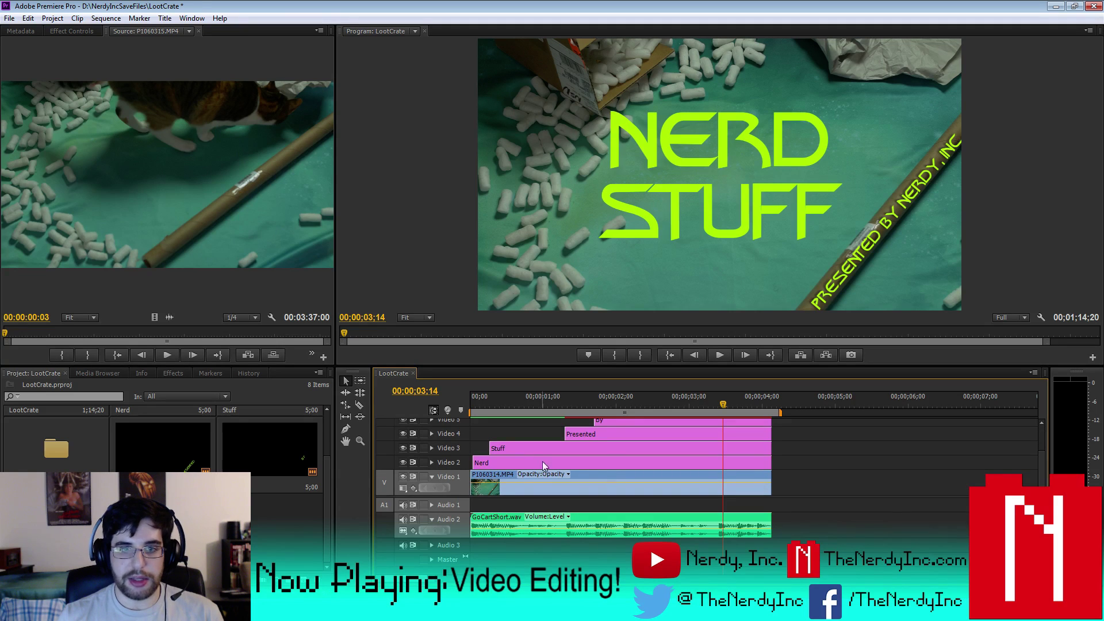
double_click(509, 460)
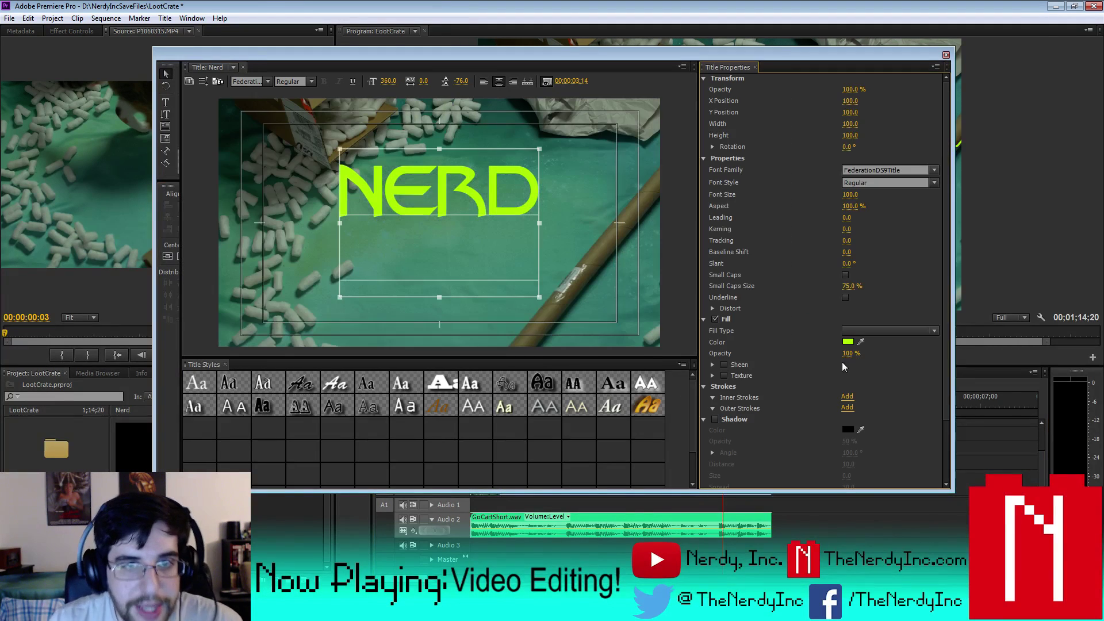
left_click(714, 419)
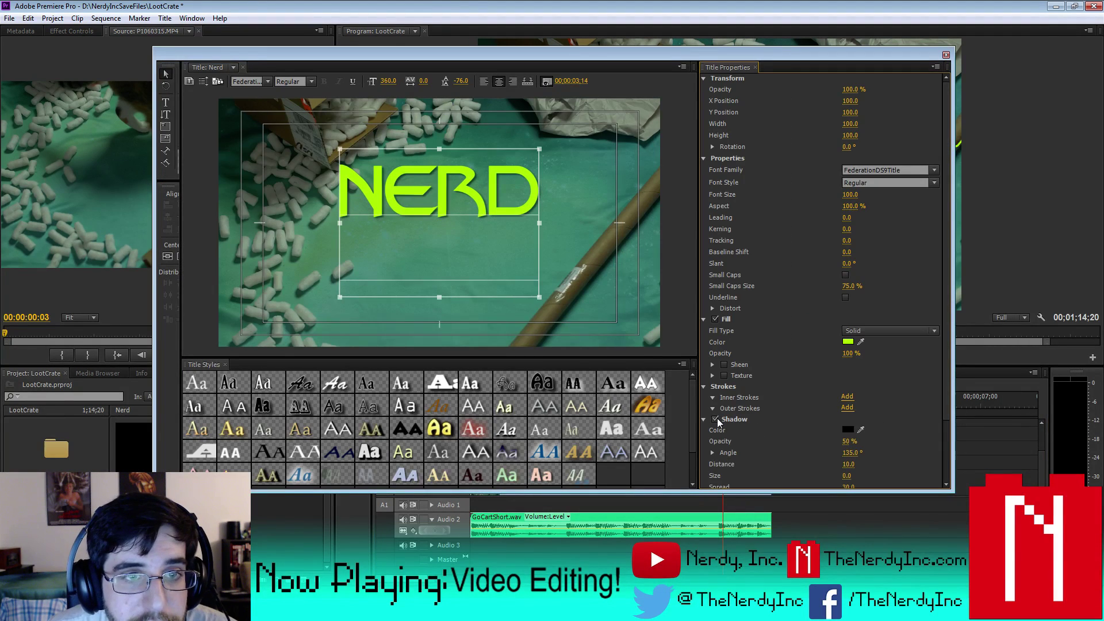
left_click_drag(946, 370, 945, 426)
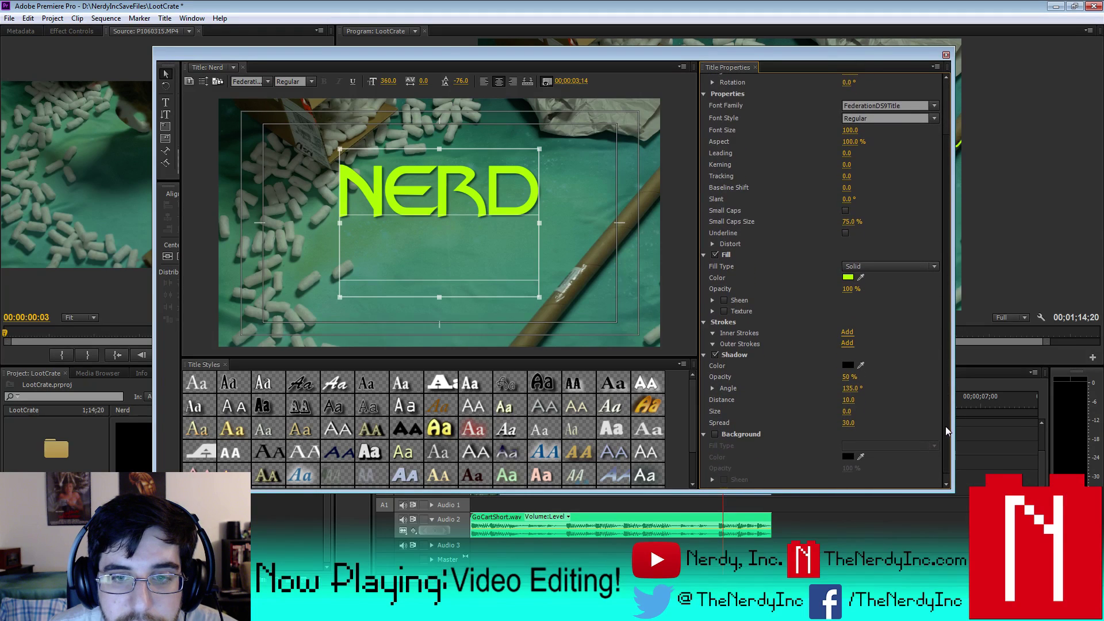
left_click(850, 388)
type("-32")
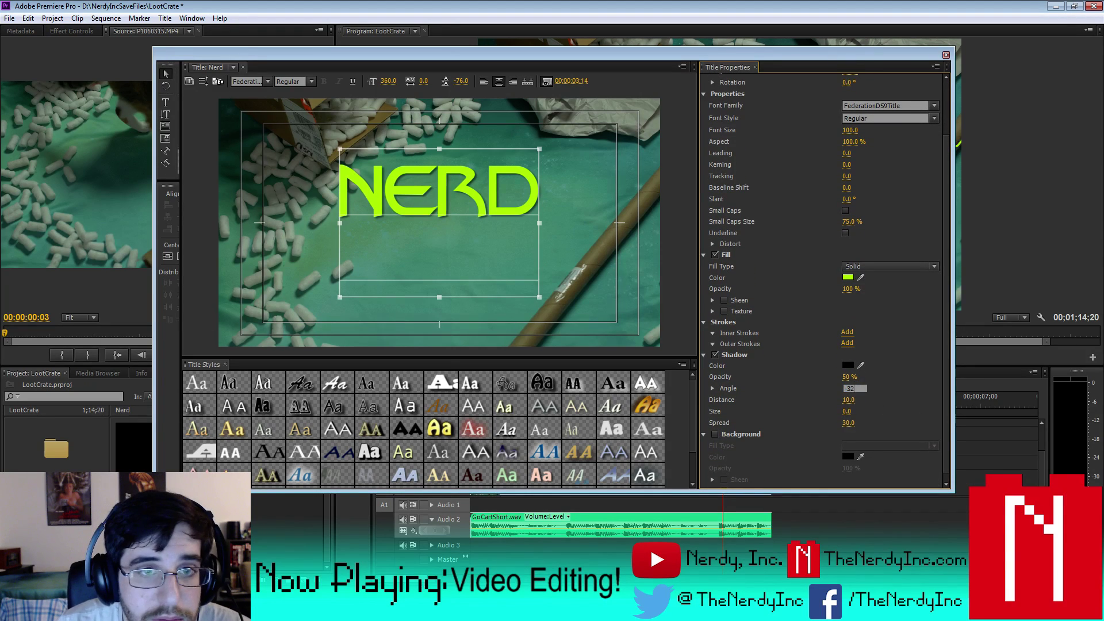
key("Return")
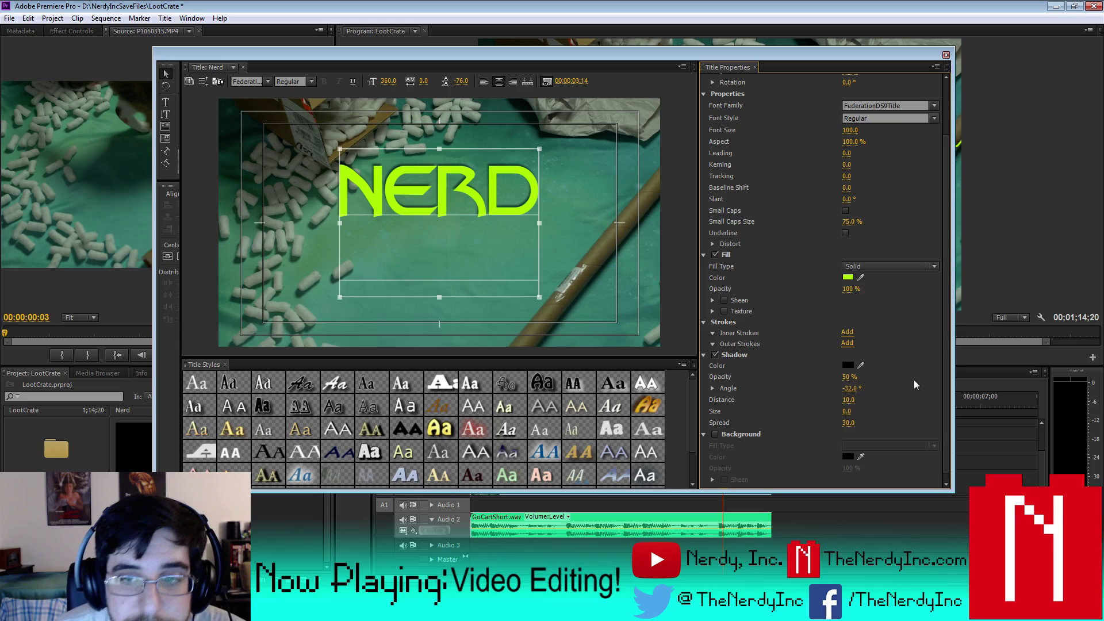
left_click(853, 388)
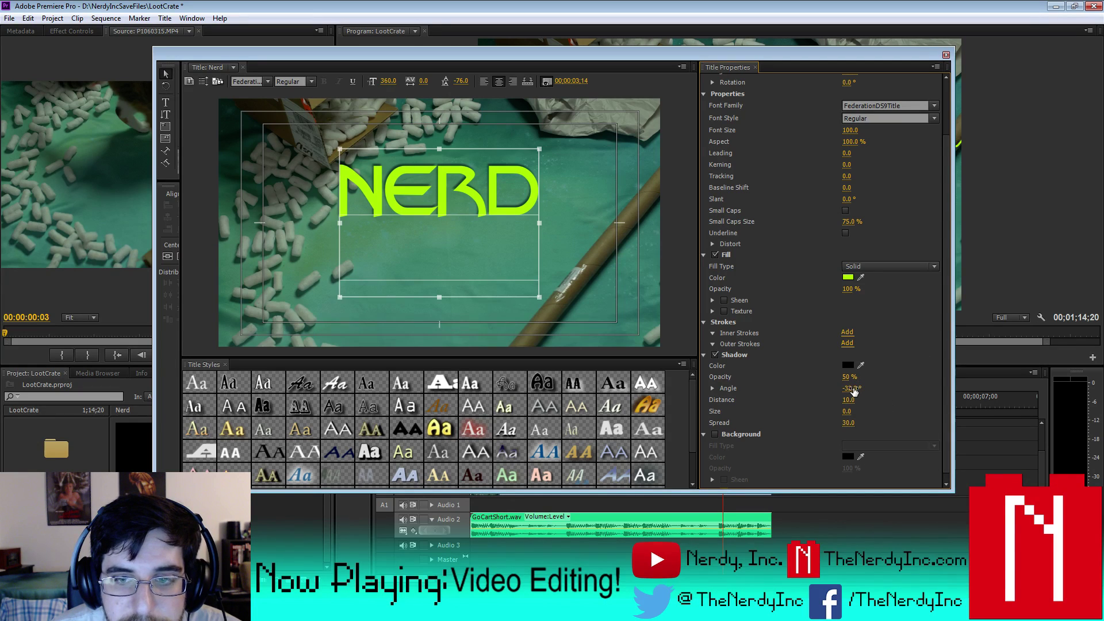
left_click(712, 388)
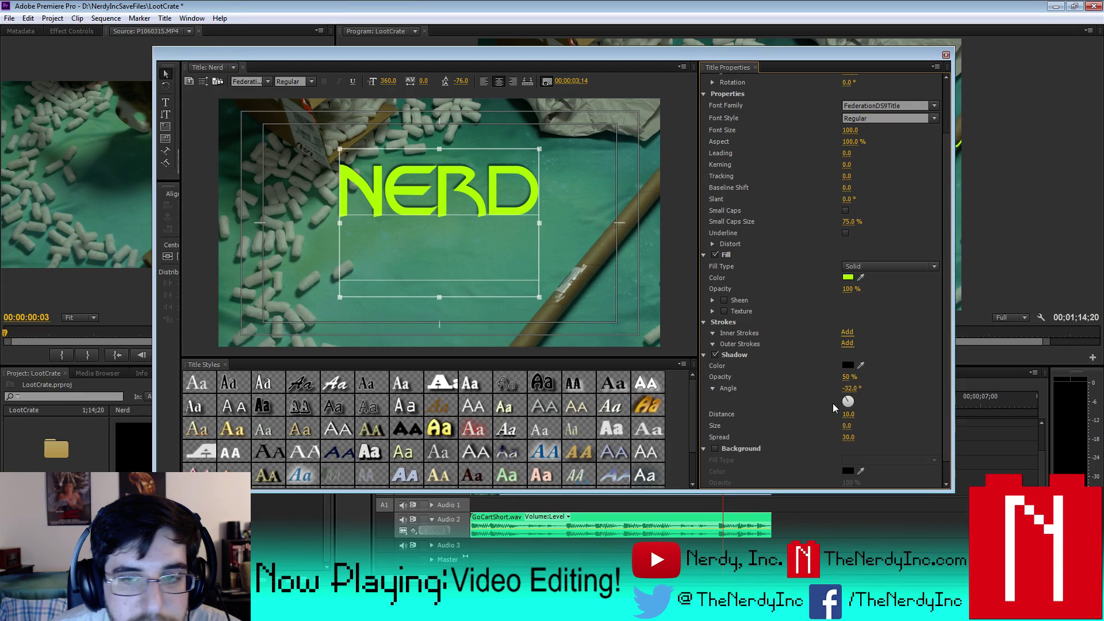
left_click_drag(848, 400, 846, 440)
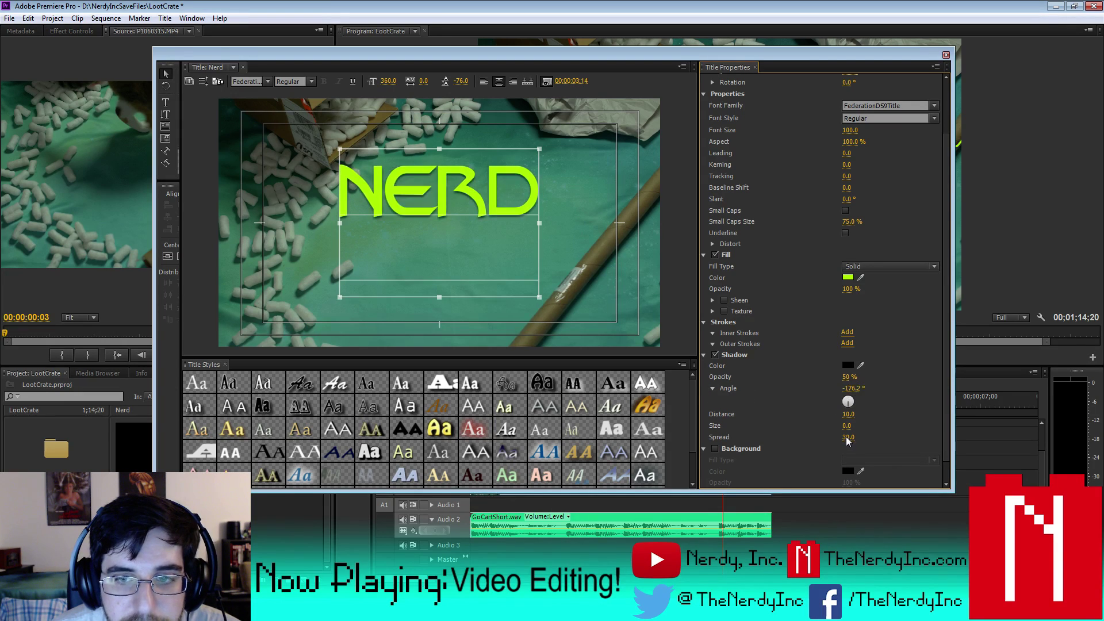
left_click(854, 388)
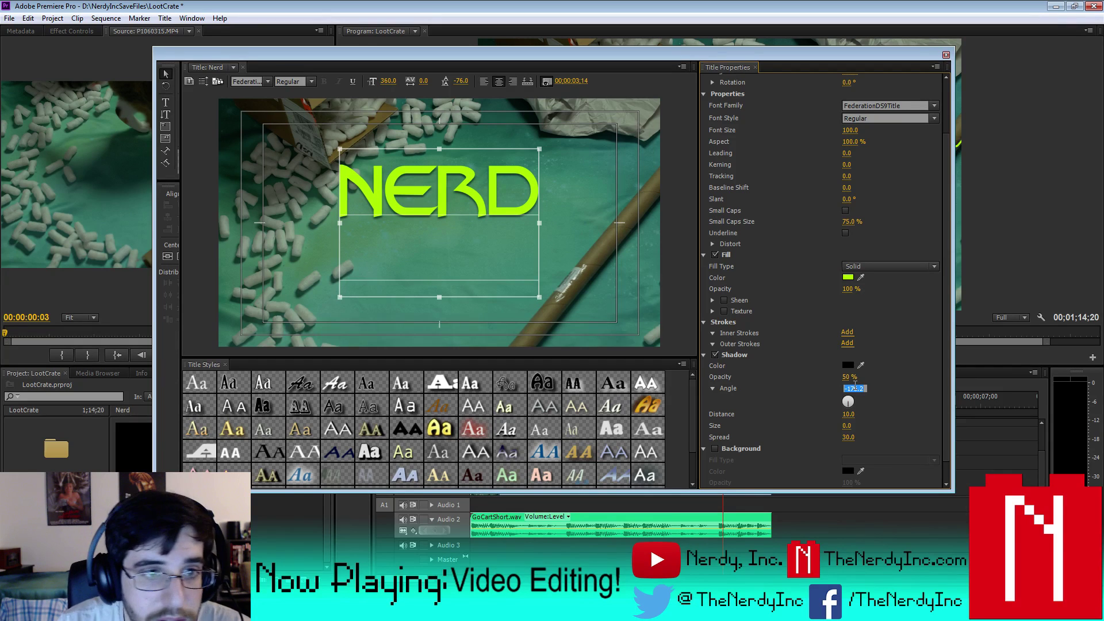
type("-15")
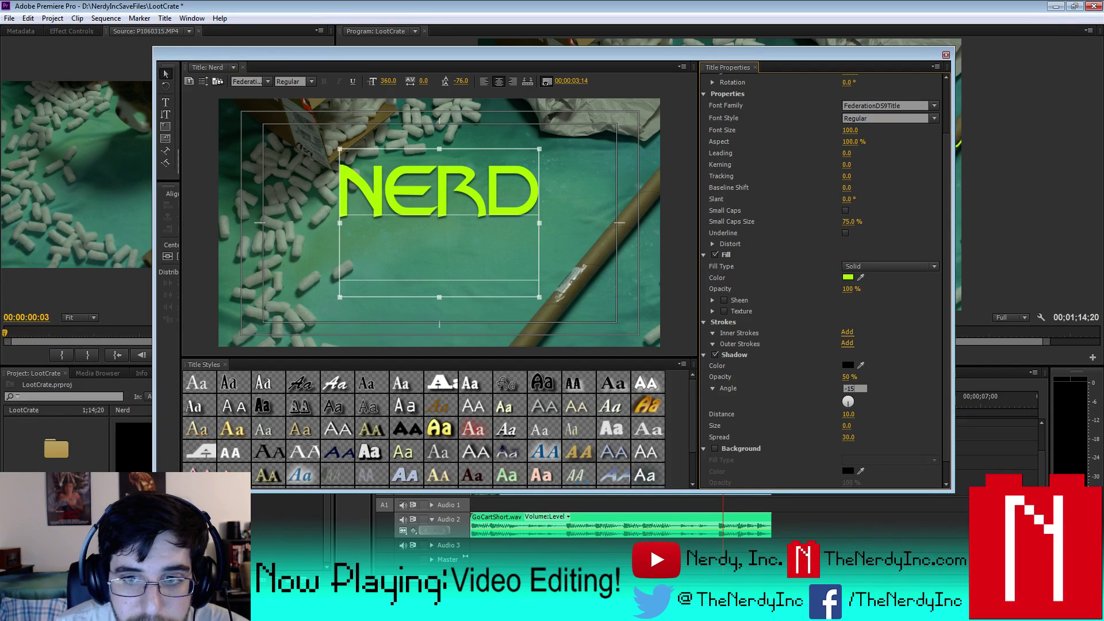
key("Return")
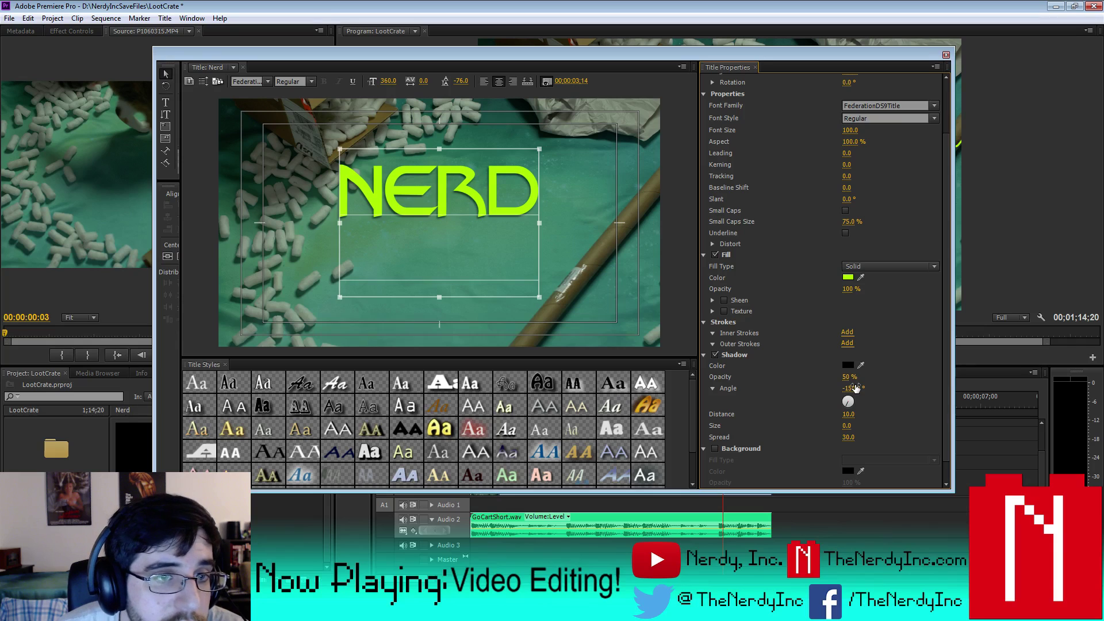
- Set the NERD shadow distance to 36
left_click(847, 414)
type("38")
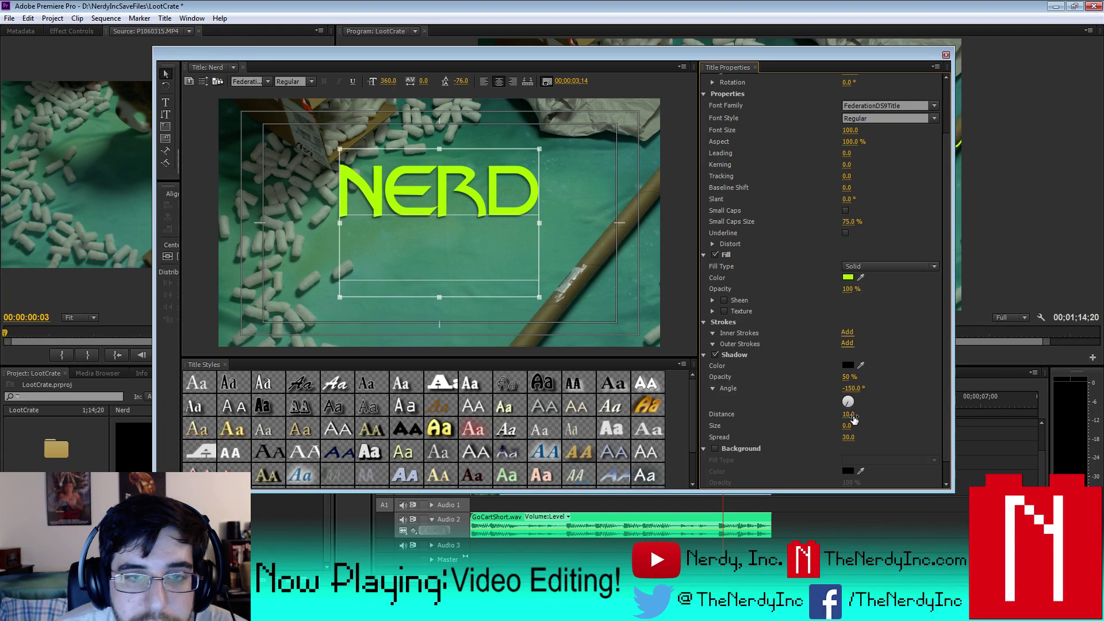
key("Return")
left_click_drag(848, 414, 847, 414)
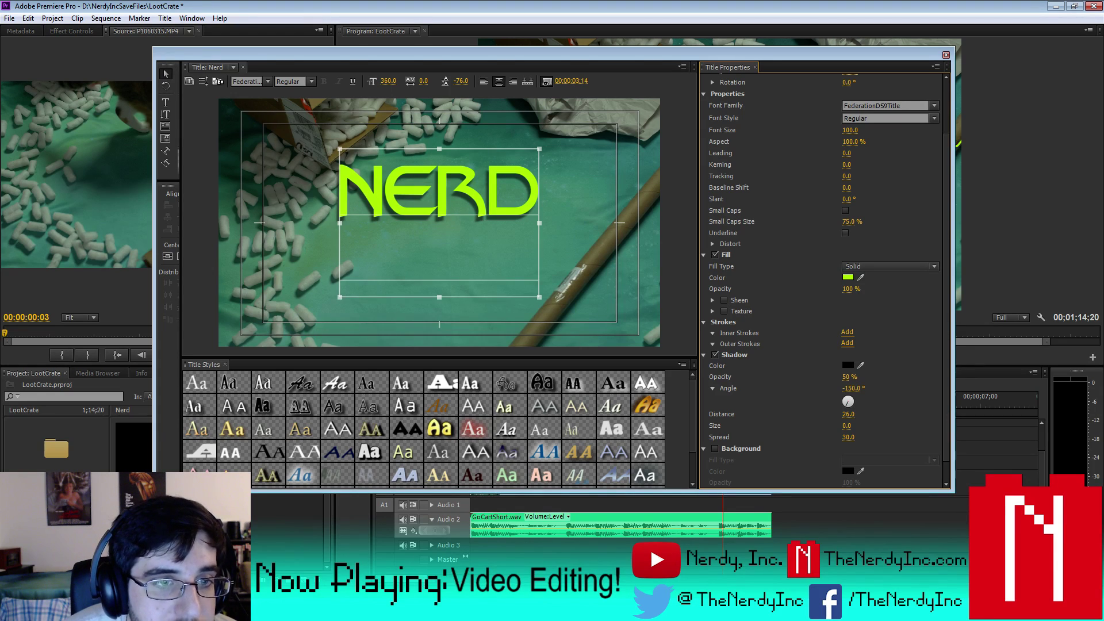
left_click_drag(848, 414, 852, 414)
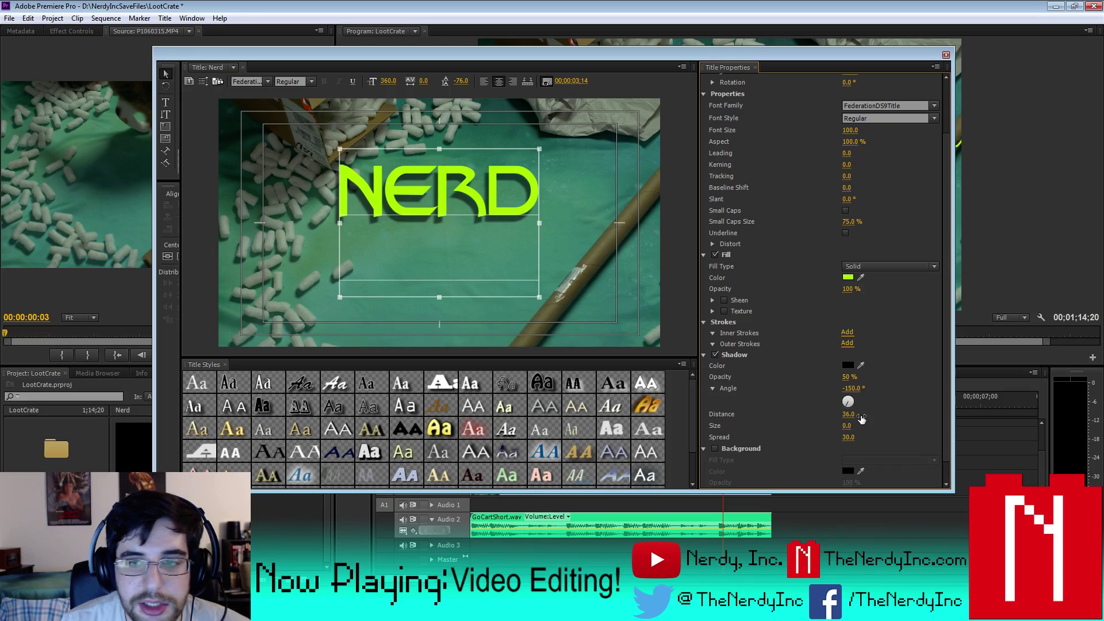
left_click(946, 56)
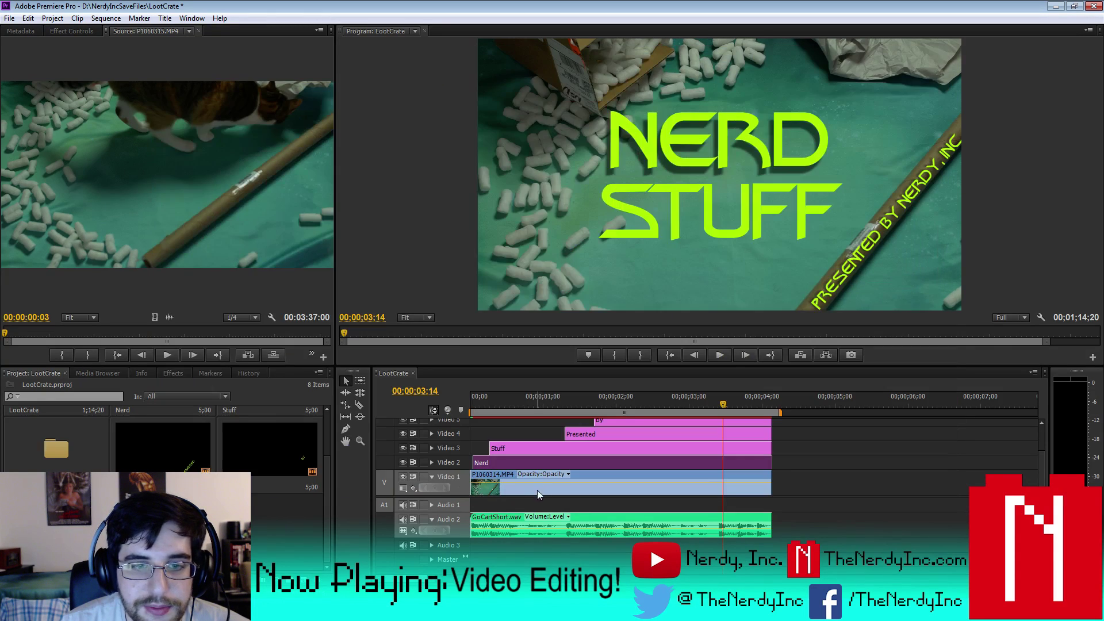
- Give the STUFF title a matching -150° shadow at distance 36
double_click(524, 446)
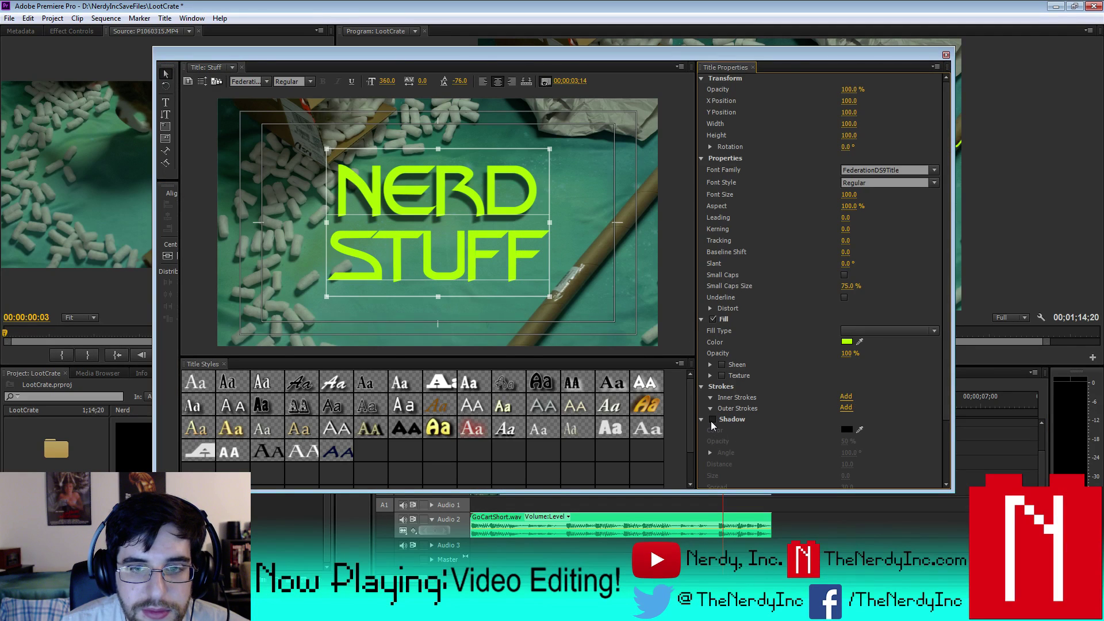
left_click_drag(847, 456, 855, 453)
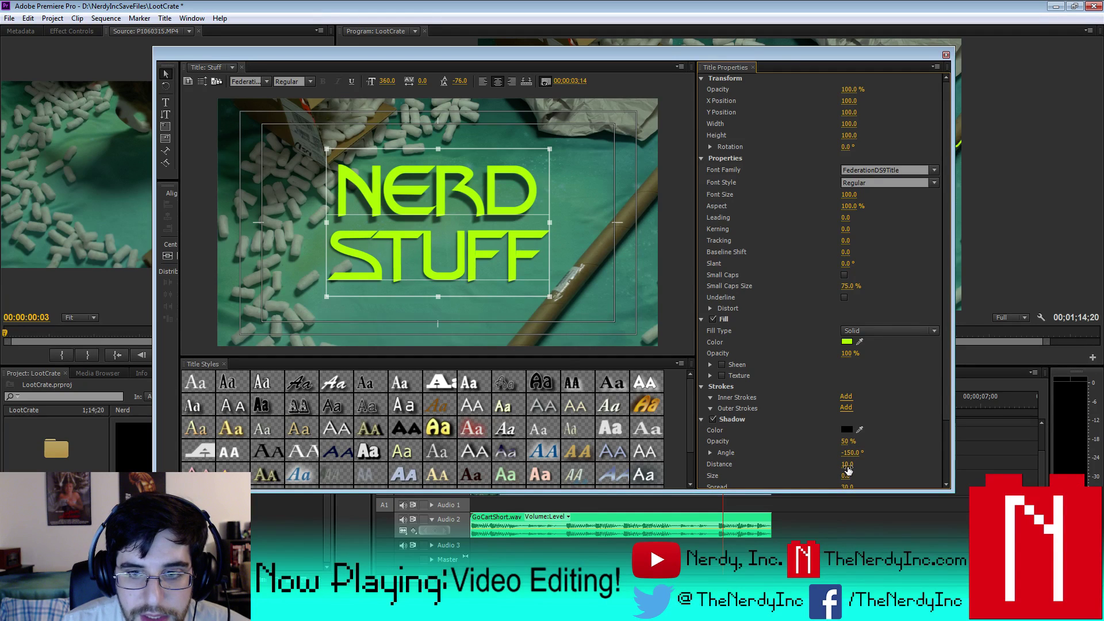
left_click_drag(847, 465, 863, 463)
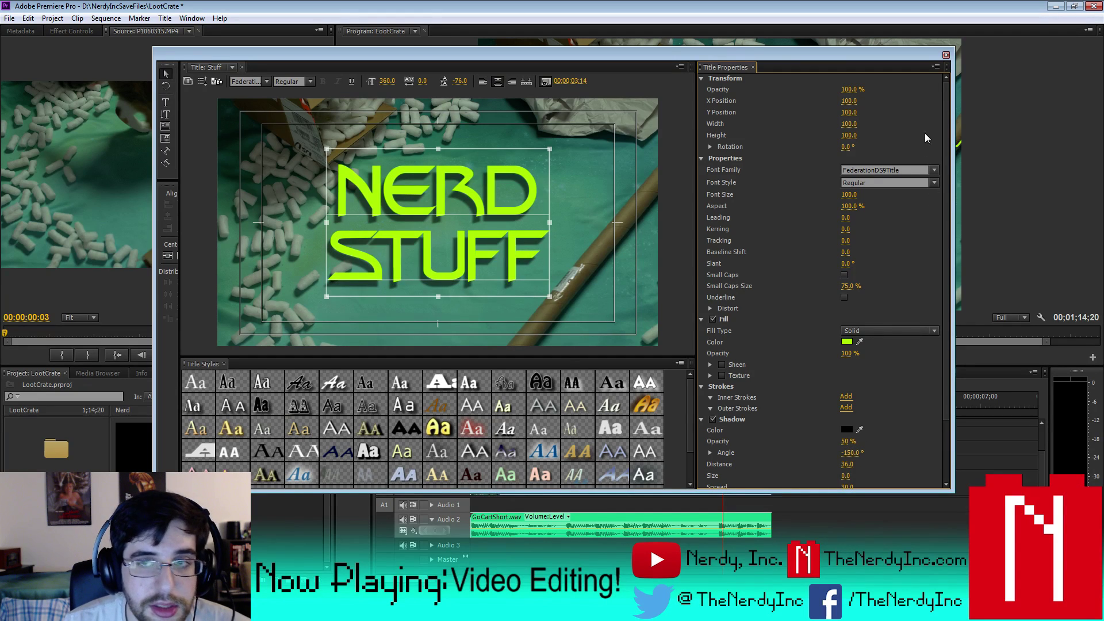
- Close the STUFF title, save the LootCrate project and render the entire work area
left_click(946, 55)
left_click(9, 18)
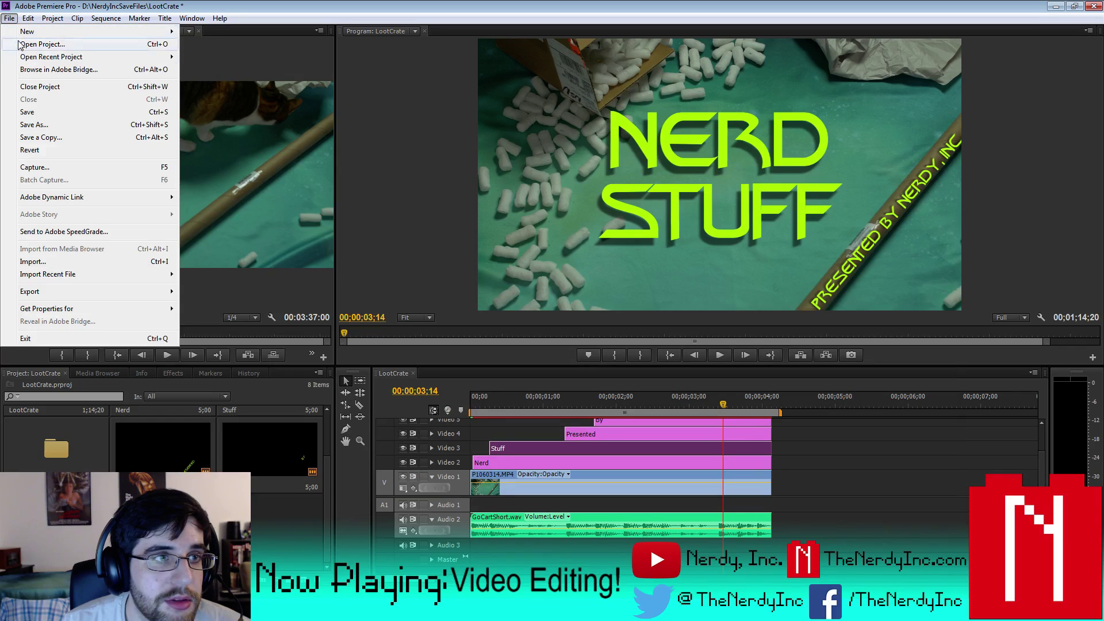
left_click(34, 111)
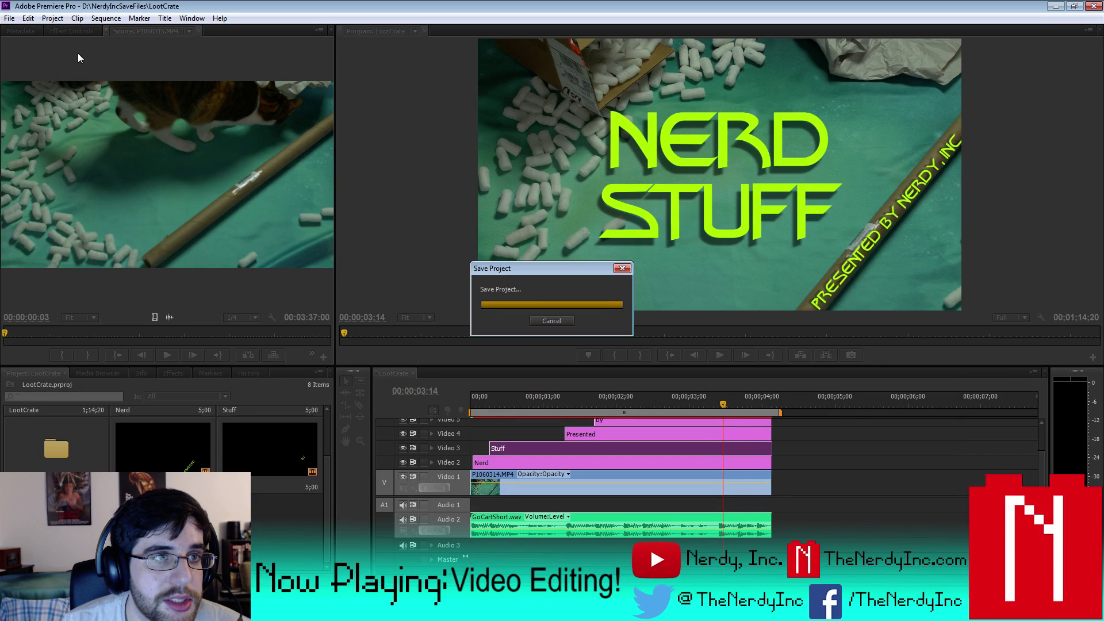
left_click(109, 18)
left_click(141, 62)
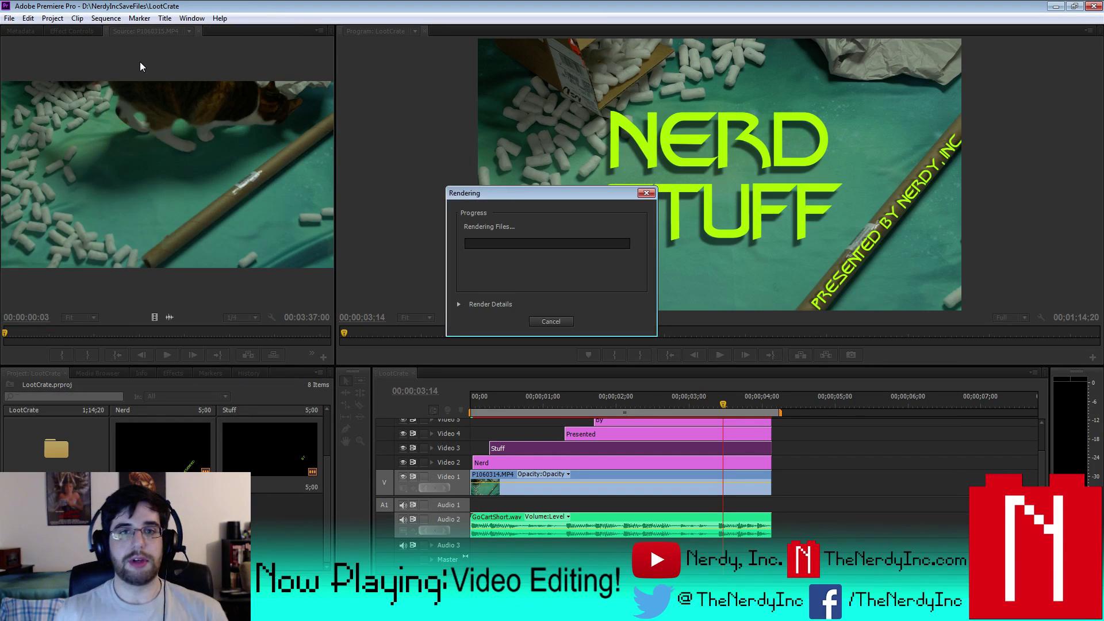
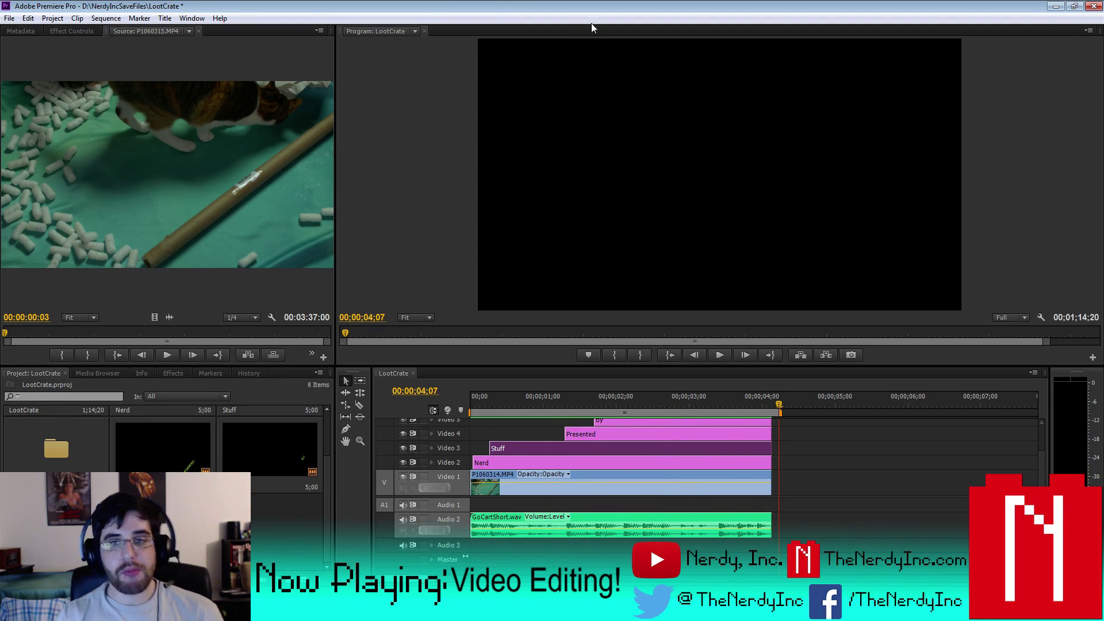
- Play back the opening titles from the start of the sequence
left_click_drag(787, 409, 425, 405)
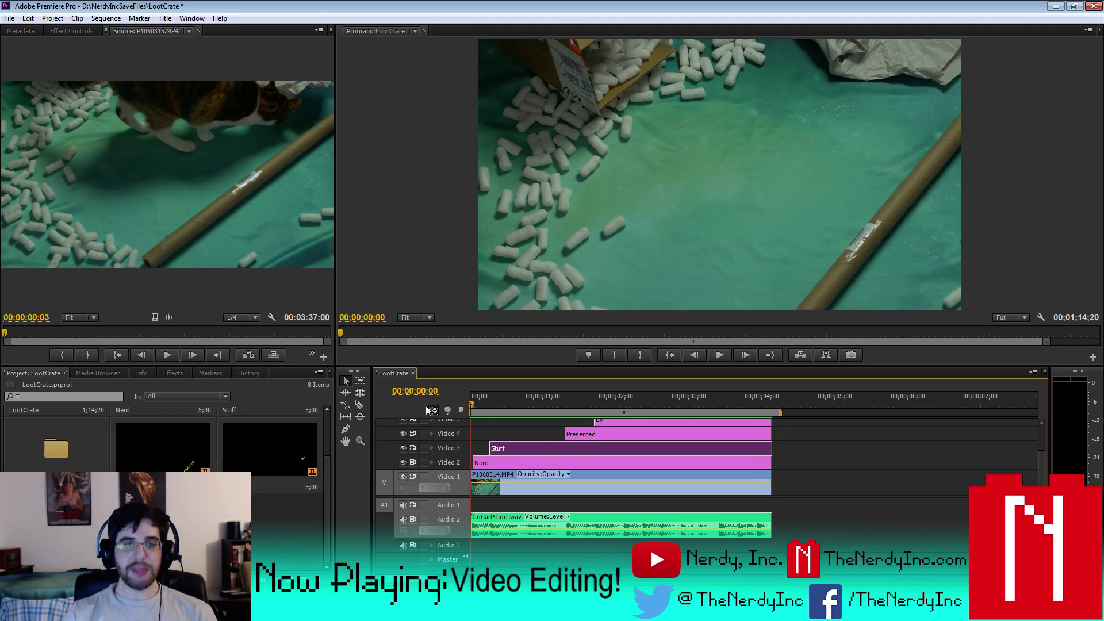
key("space")
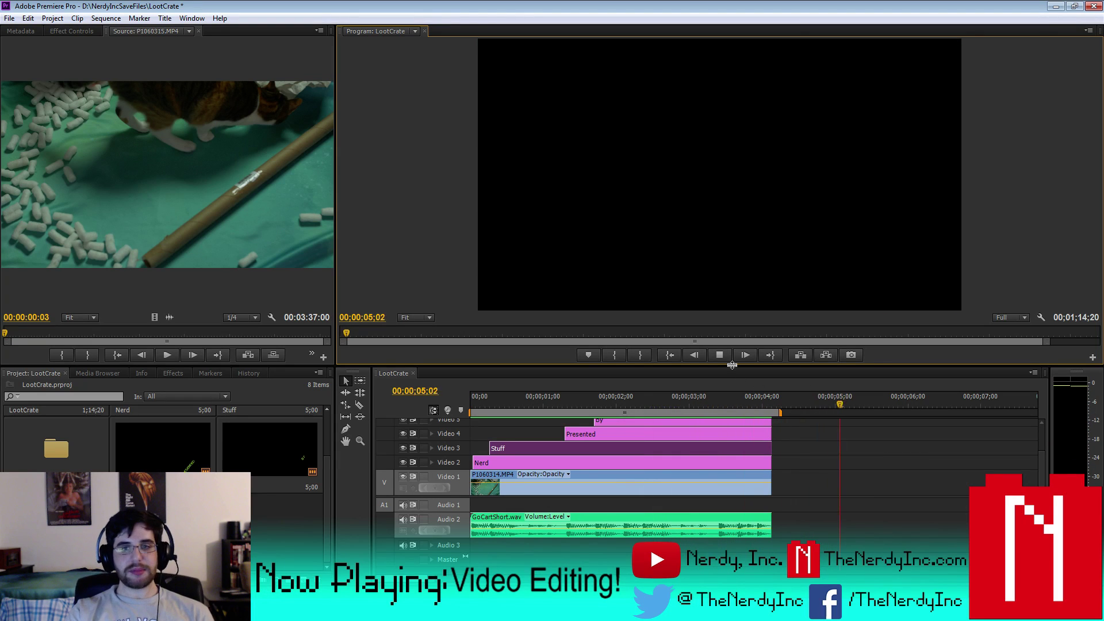
left_click(719, 355)
left_click_drag(885, 402, 448, 406)
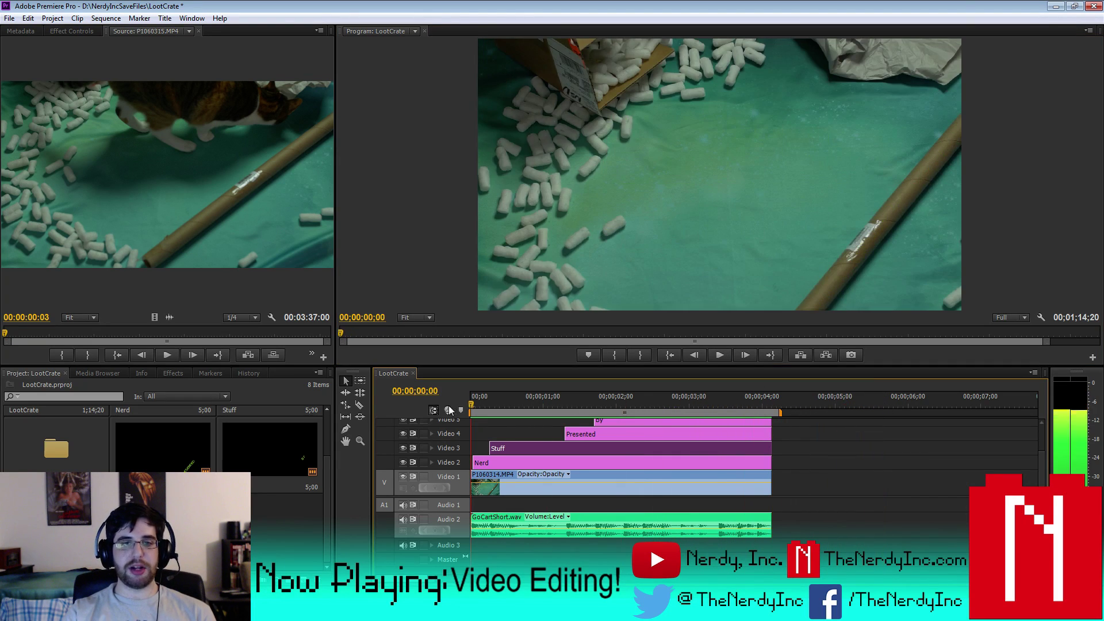
left_click(719, 359)
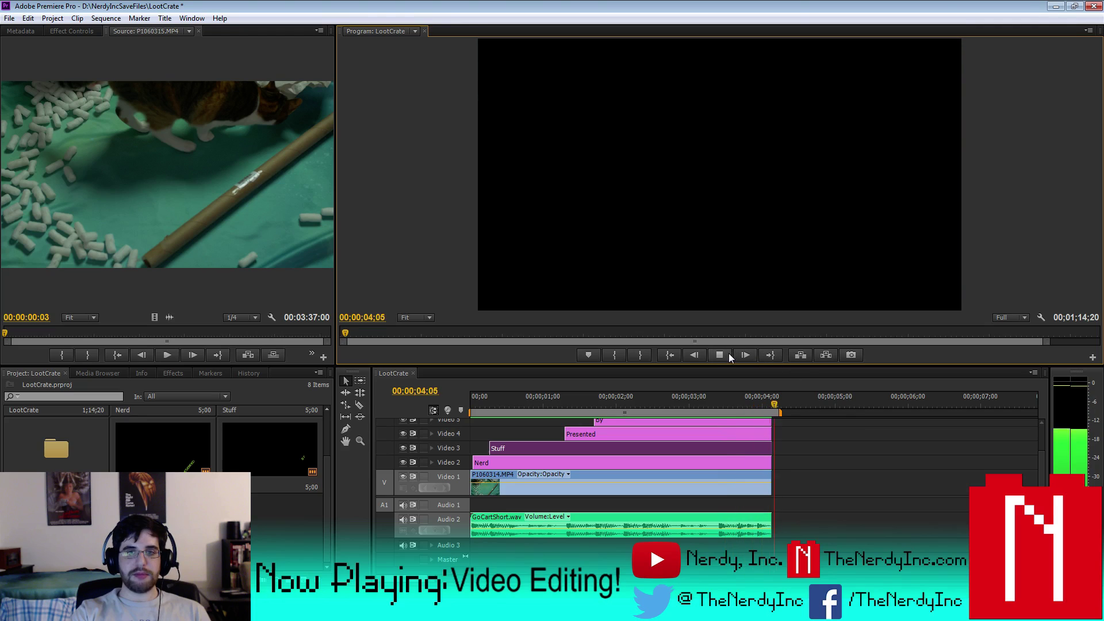
left_click(725, 353)
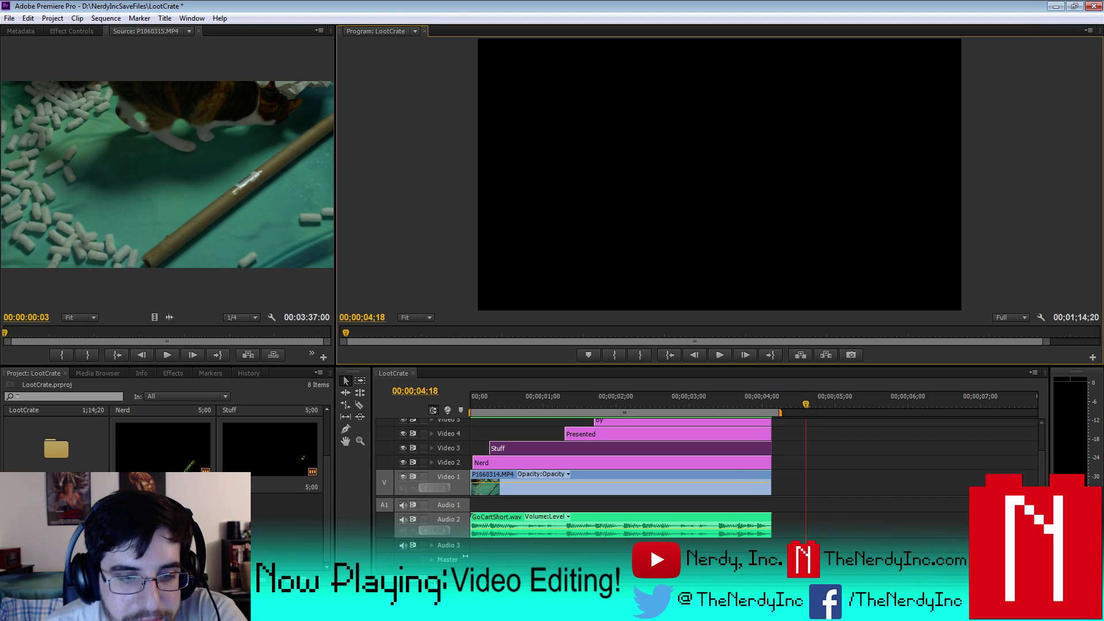
- Move P1060315.MP4 and Go CartLong.wav about 15 seconds earlier and review the change
key("minus")
key("minus")
key("minus")
key("minus")
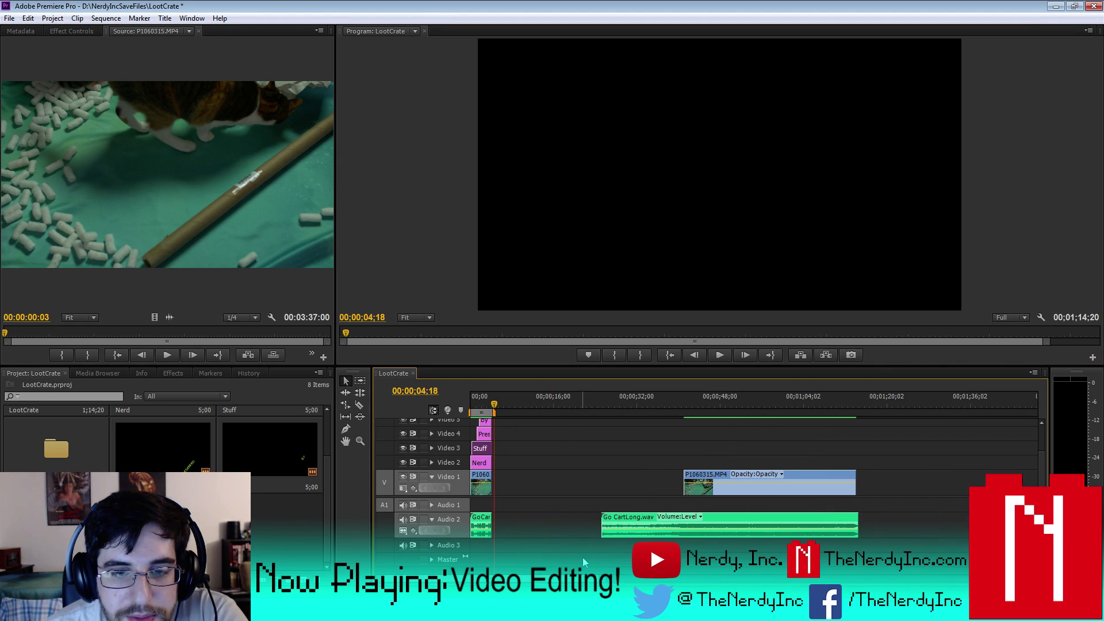
left_click_drag(581, 557, 862, 447)
left_click_drag(708, 489, 637, 492)
left_click(533, 404)
left_click(713, 354)
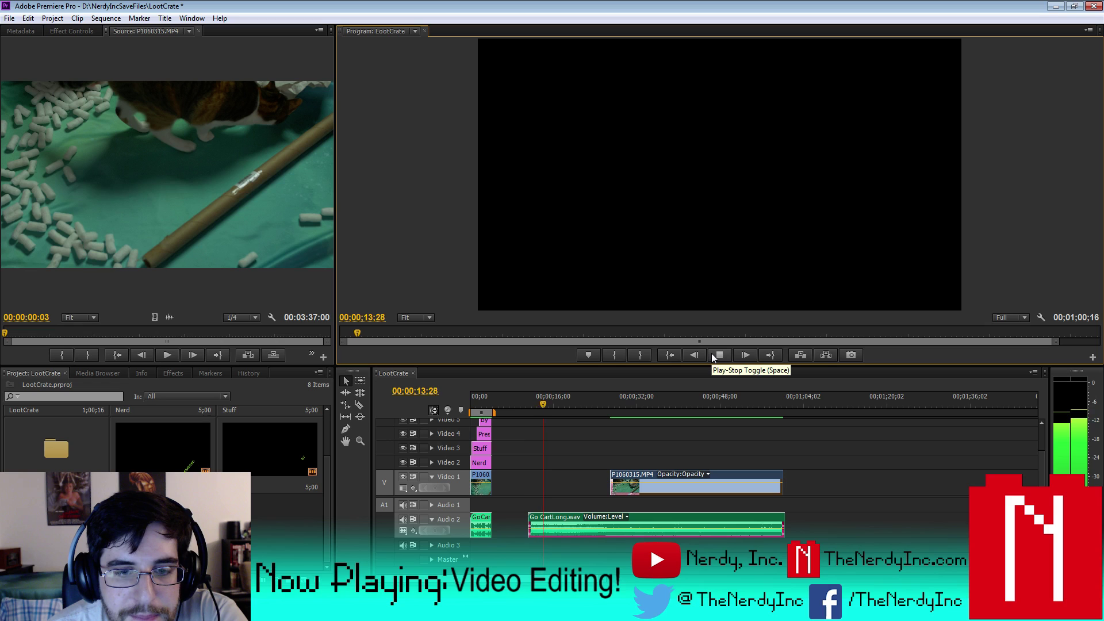
left_click(713, 354)
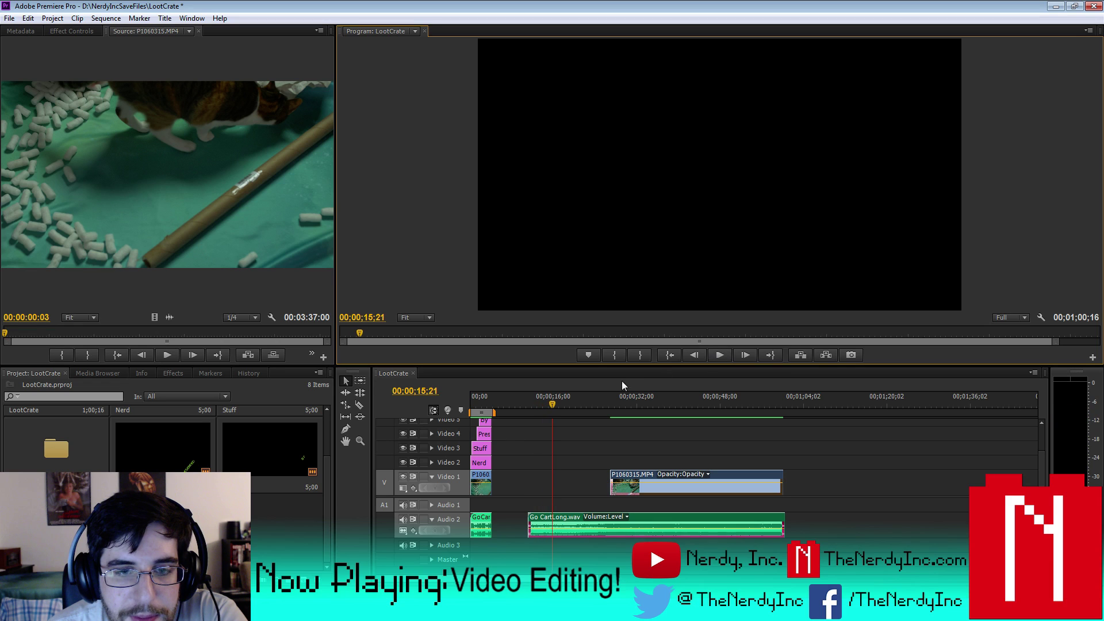
left_click_drag(554, 403, 548, 405)
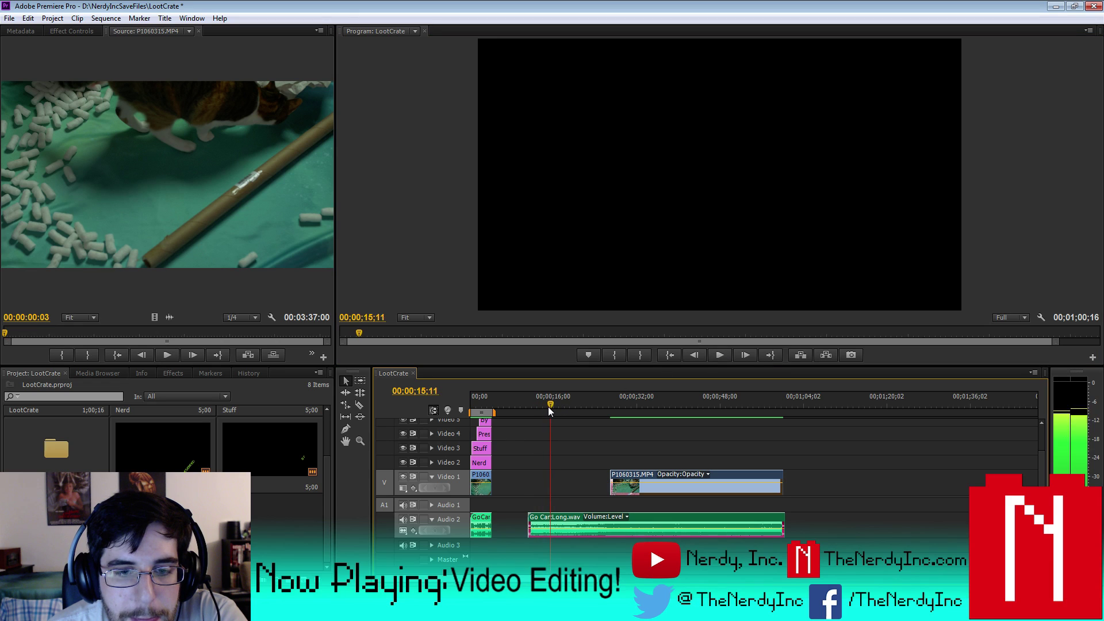
left_click(723, 357)
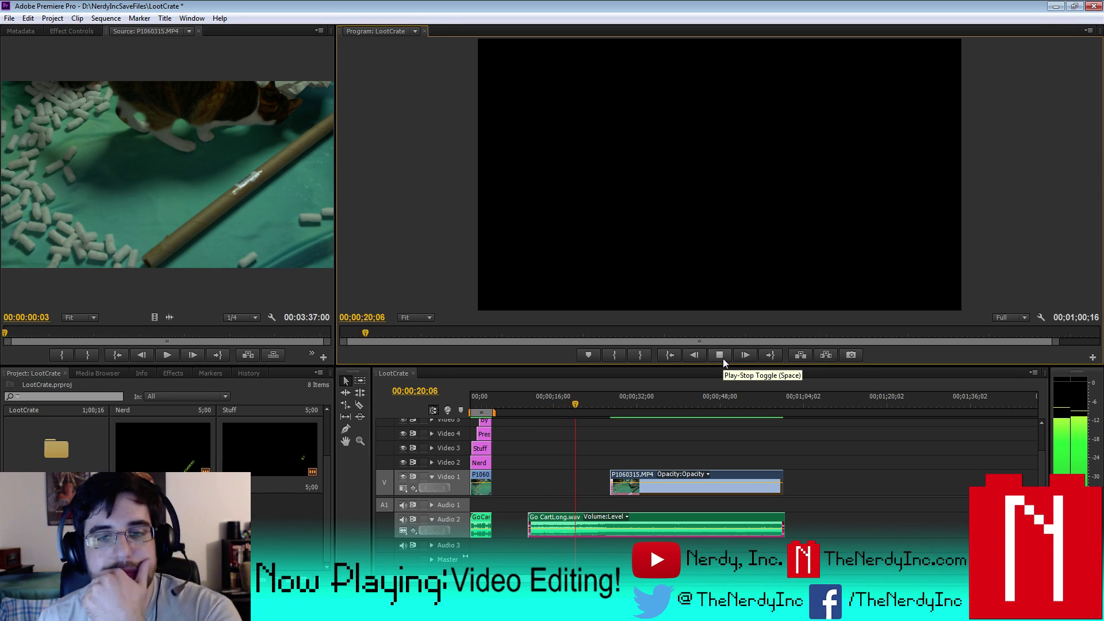
left_click(722, 357)
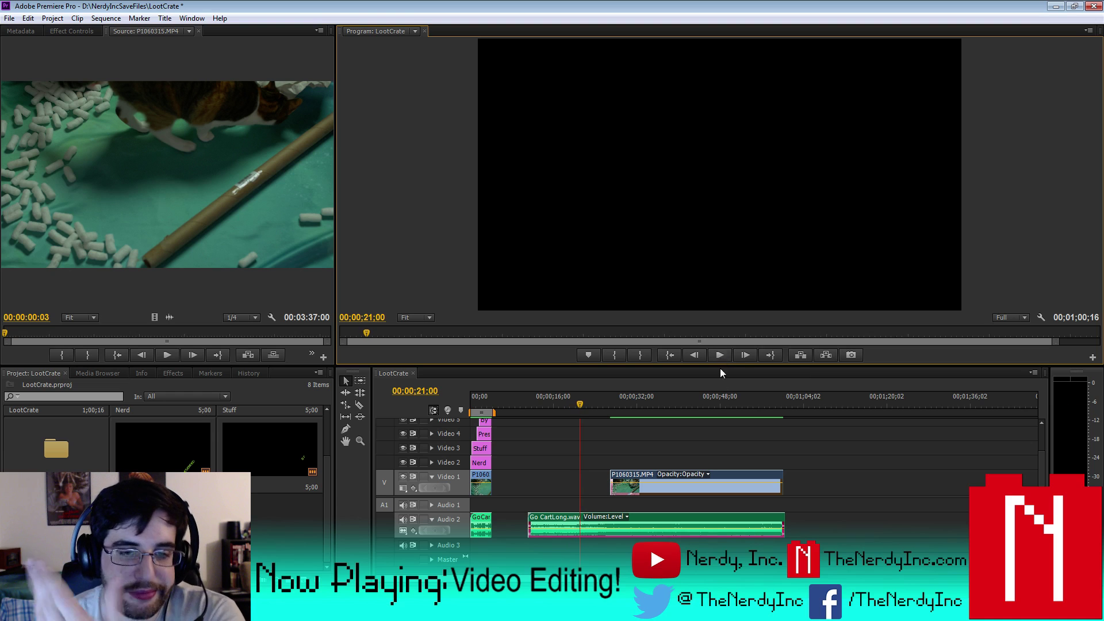
- Put the GoCartShort and Go CartLong.wav clips together on Audio 1 and play around 25 seconds
left_click(483, 520)
left_click_drag(483, 521, 482, 506)
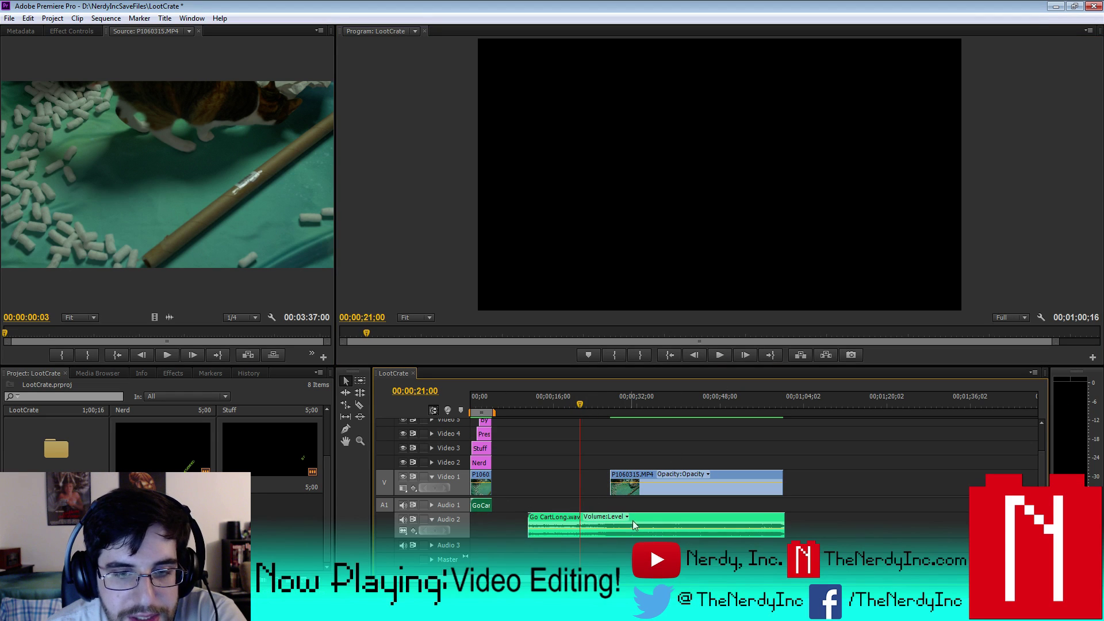
left_click_drag(636, 518, 639, 510)
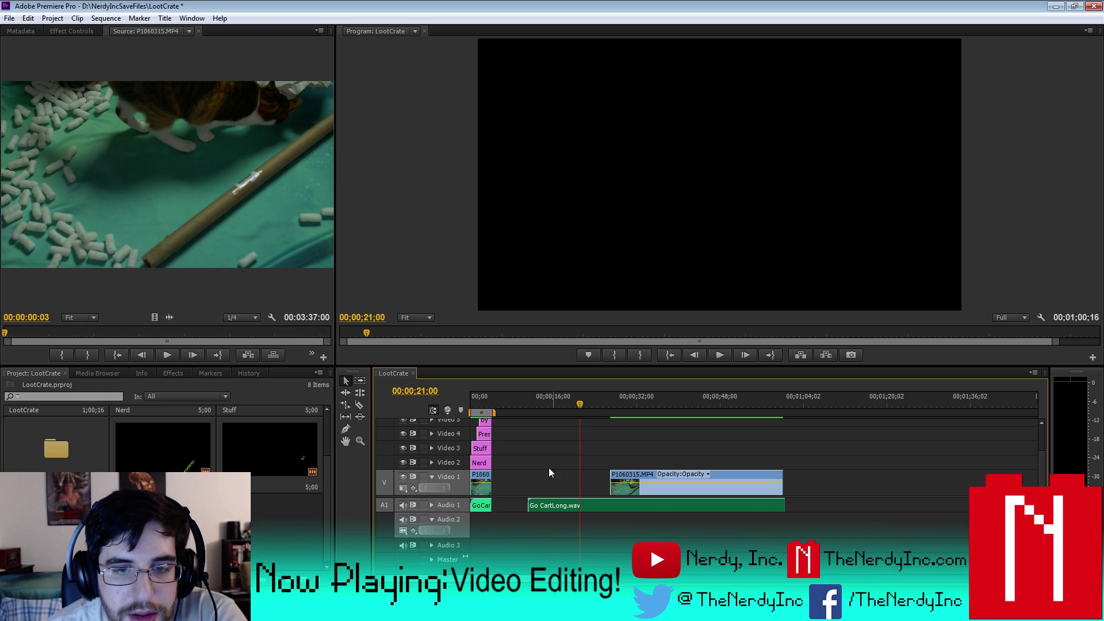
left_click(432, 505)
left_click_drag(571, 406, 601, 405)
left_click(720, 355)
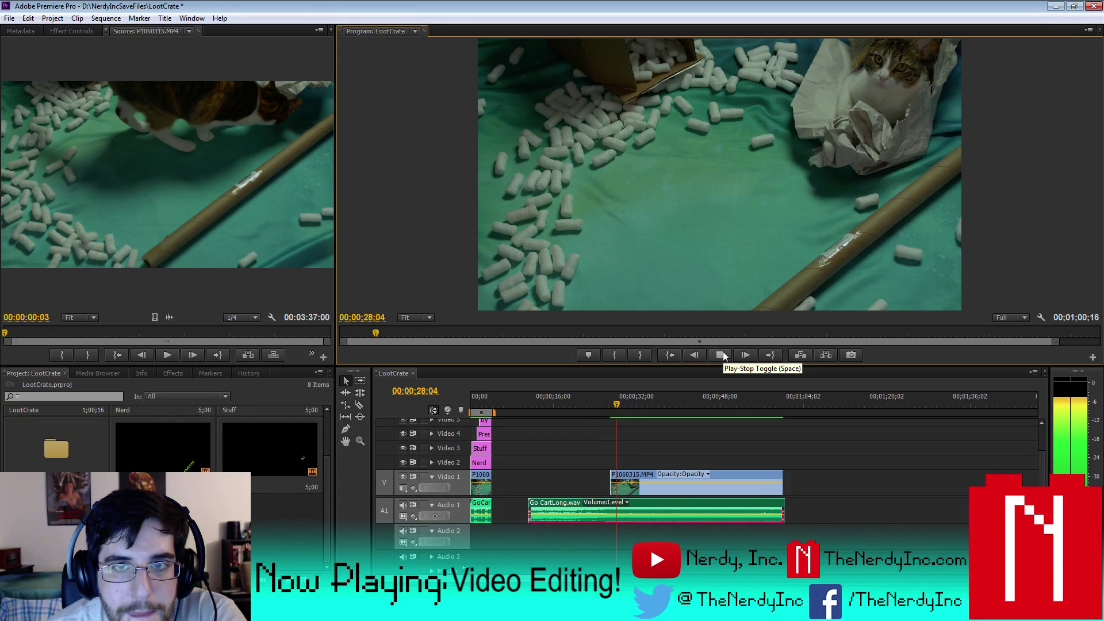
left_click(722, 353)
left_click_drag(265, 518, 267, 453)
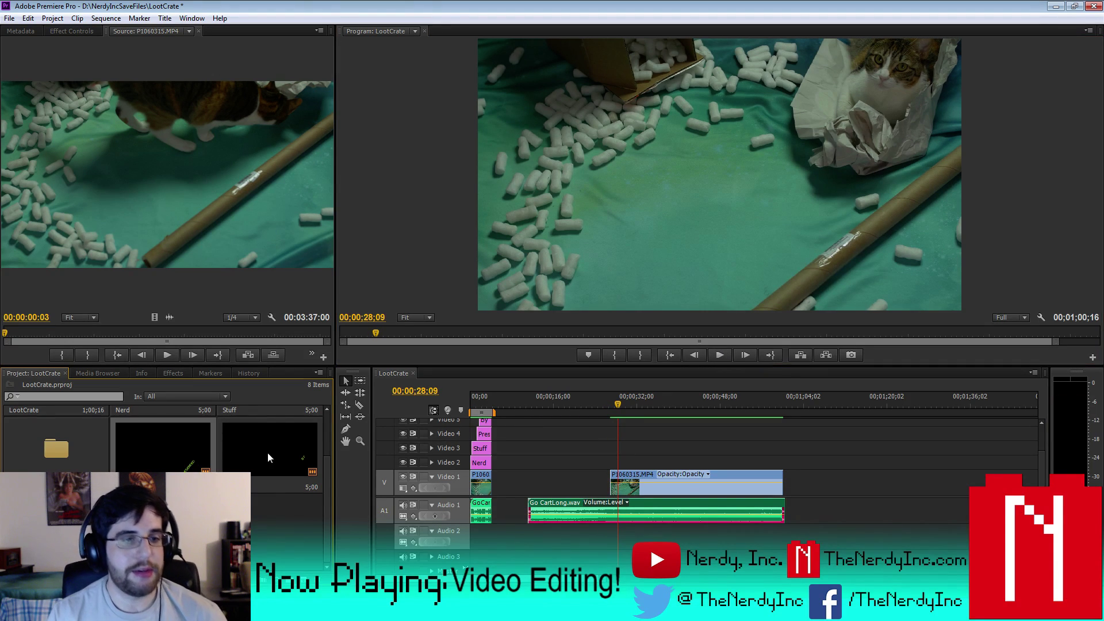
- Import the glowing N logo and Facebook logo PNG files into the titles bin
double_click(64, 457)
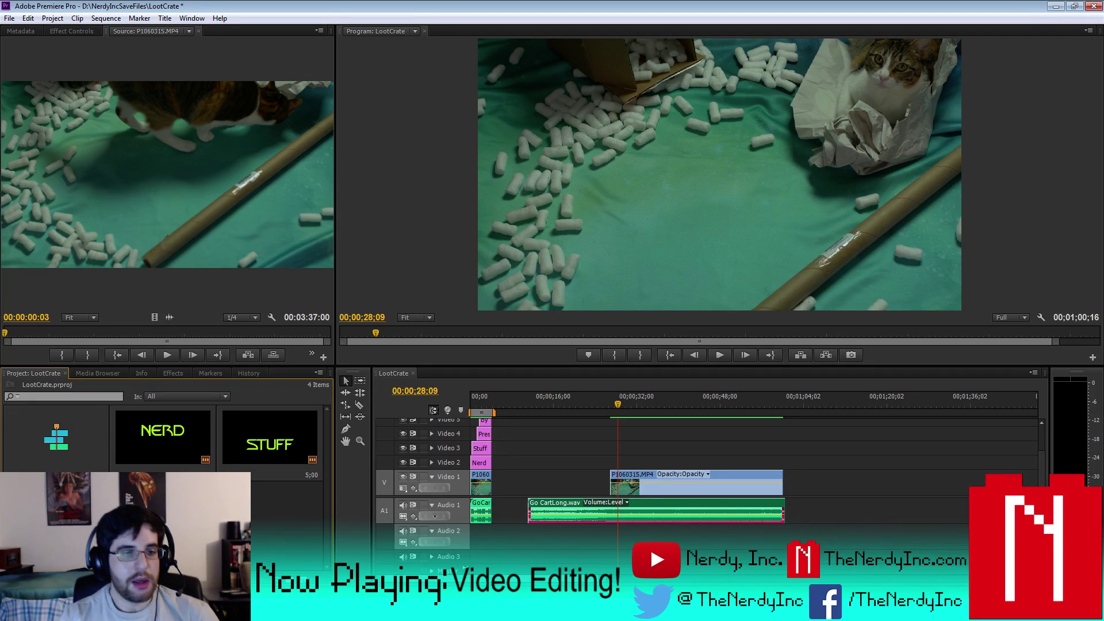
right_click(165, 429)
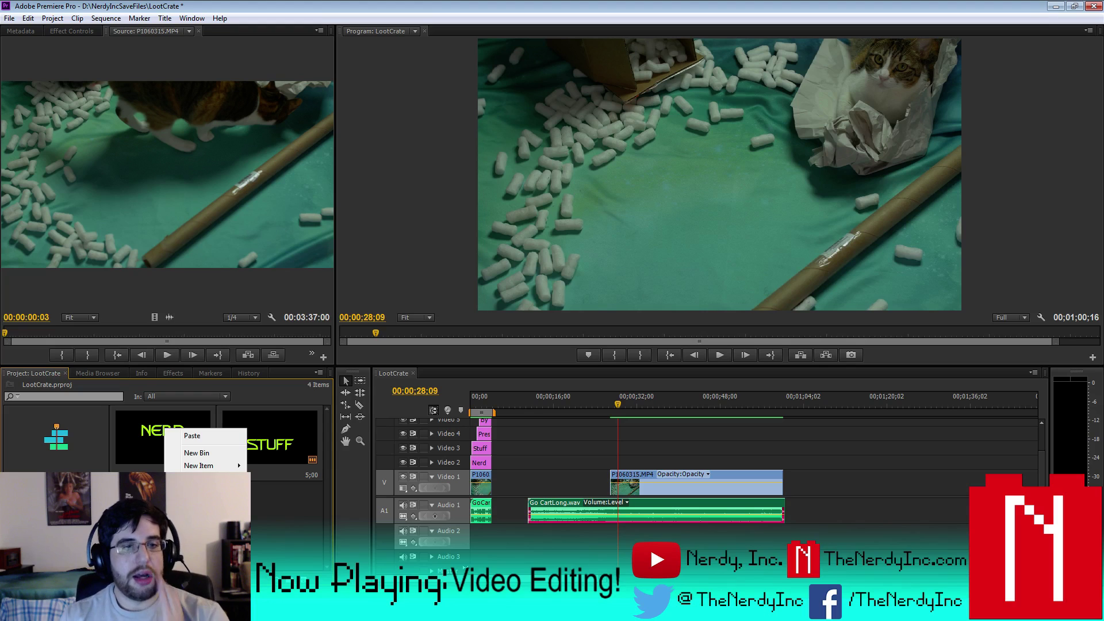
left_click(196, 495)
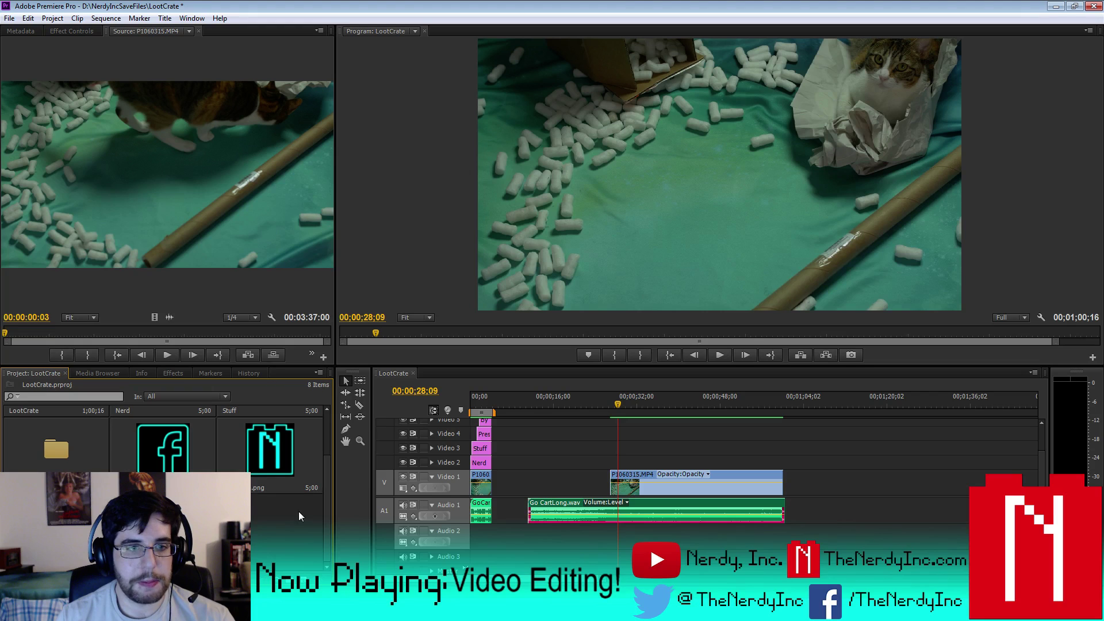
- Place GlowingN.png on Video 2 at the start of the cat footage and preview it
left_click_drag(270, 448, 614, 463)
left_click(612, 405)
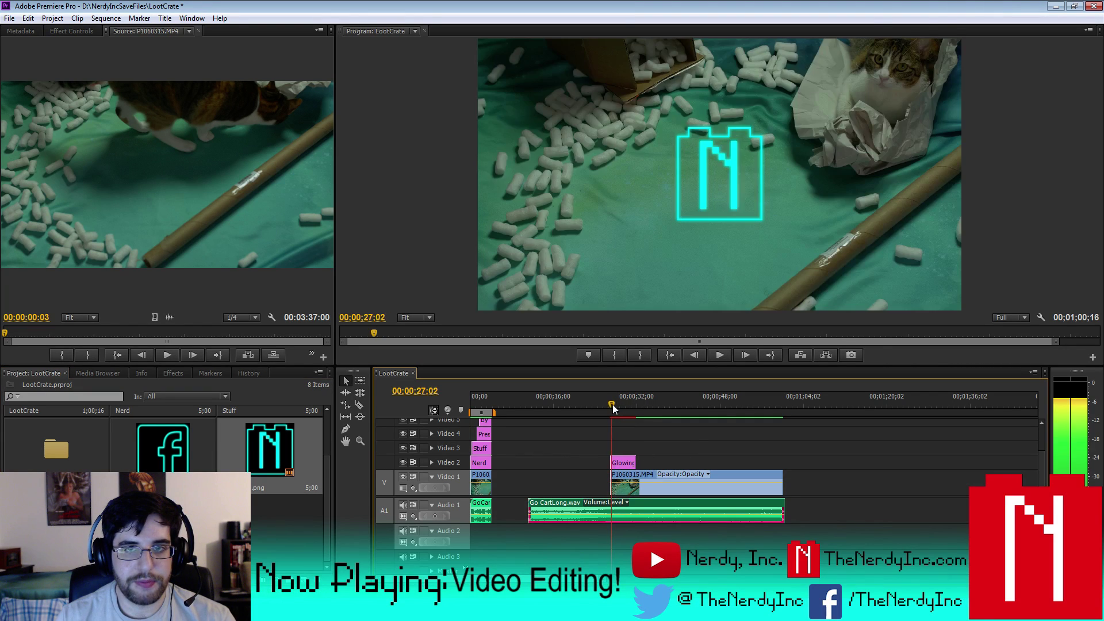
left_click_drag(612, 405, 612, 404)
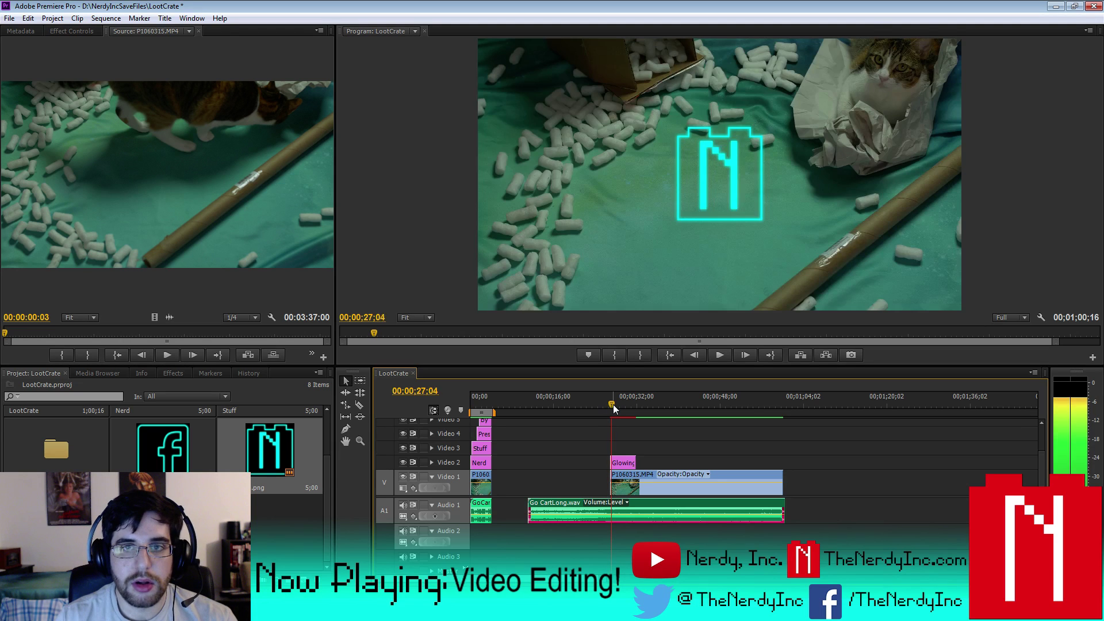
key("space")
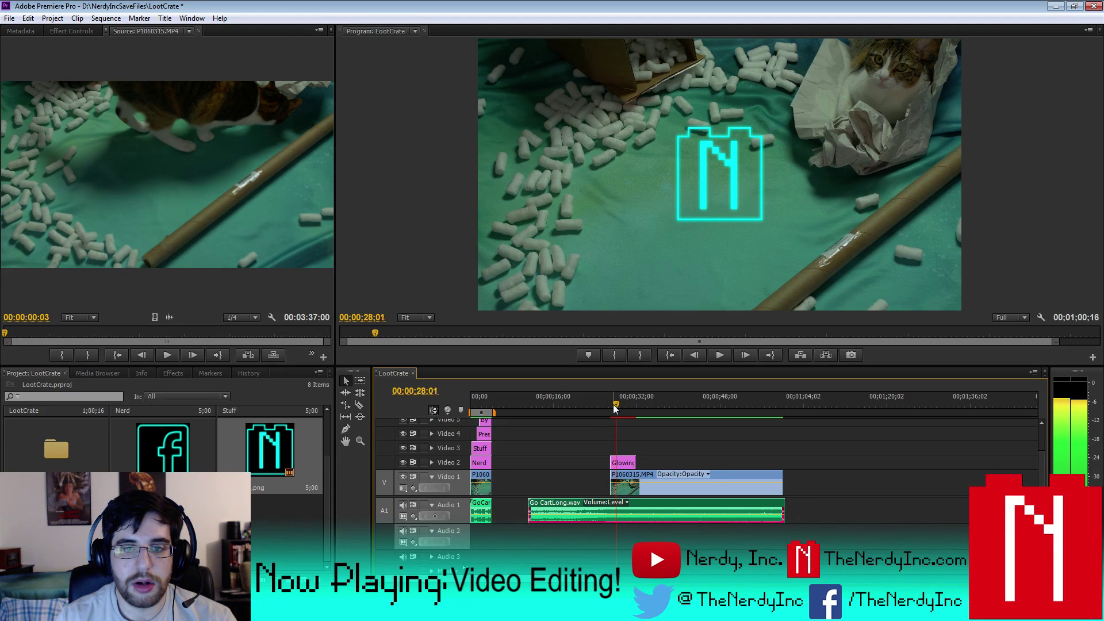
key("j")
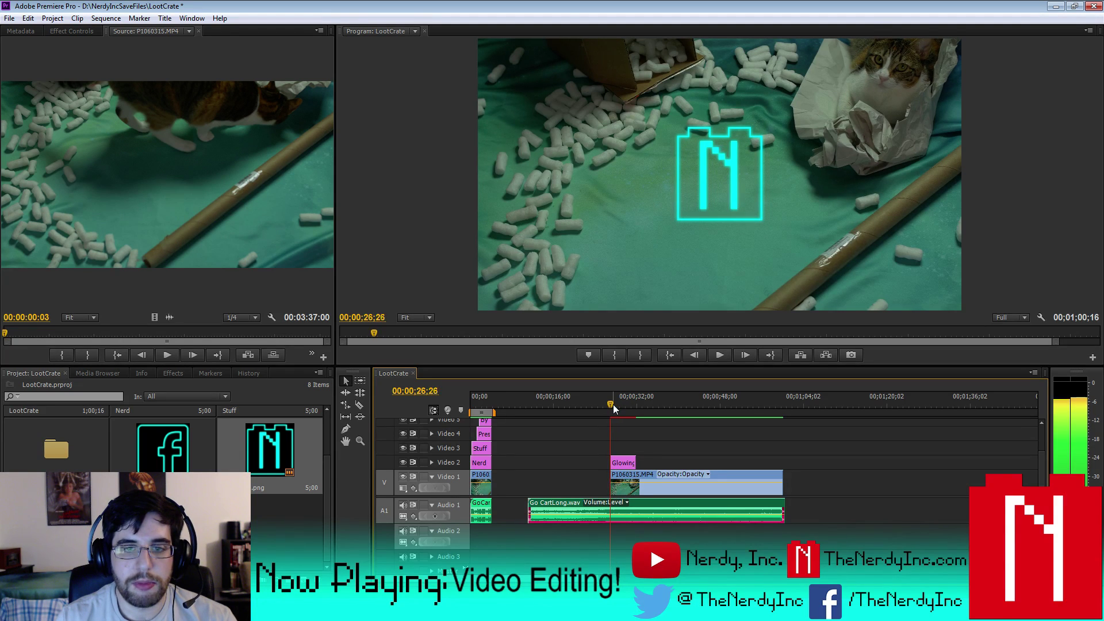
key("l")
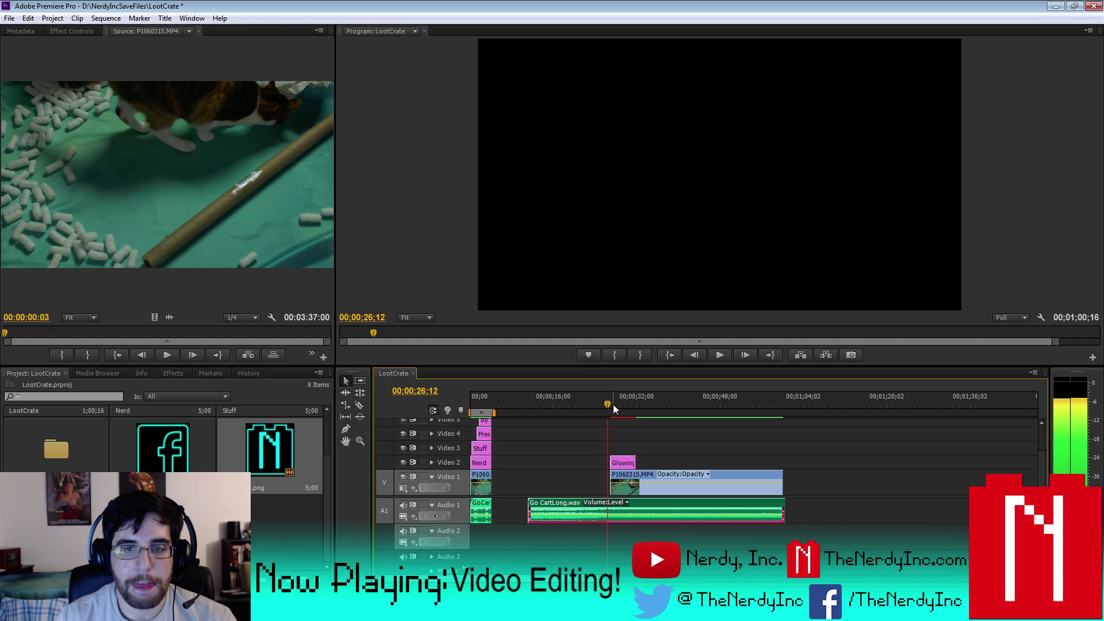
- Trim the logo's start a few frames later and review up to 00;00;28;15
left_click(613, 405)
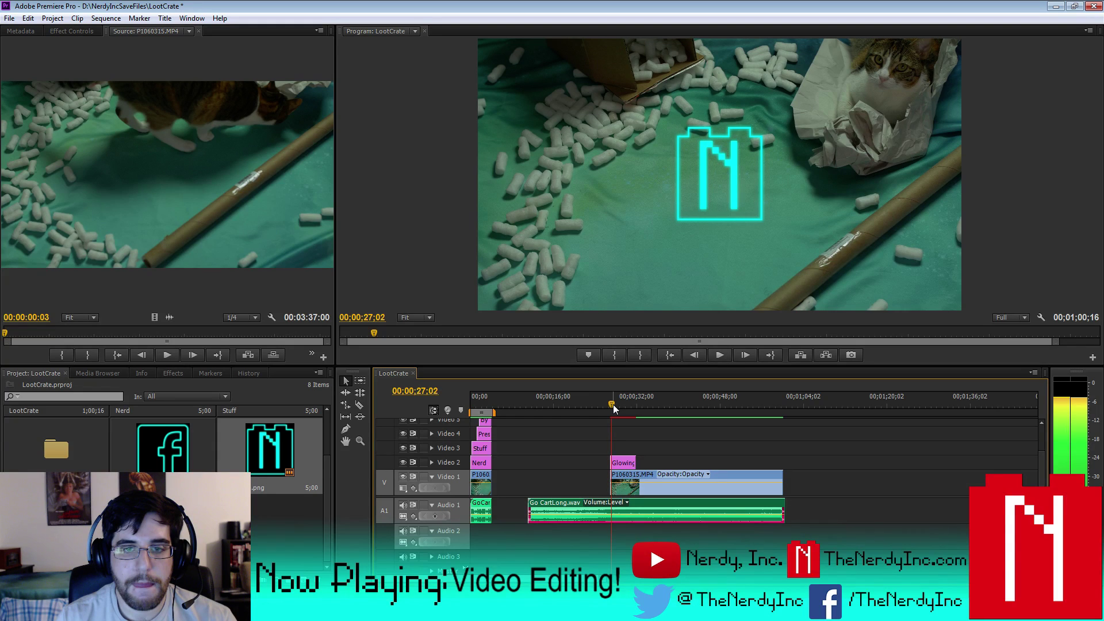
key("equal")
key("equal")
key("equal")
key("equal")
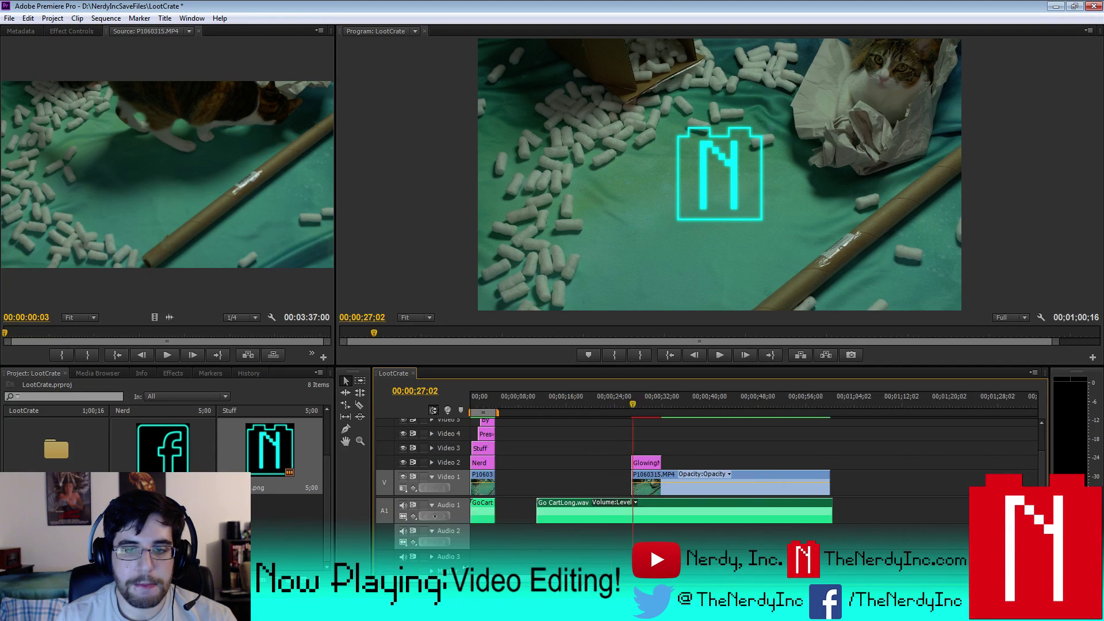
left_click_drag(747, 463, 755, 463)
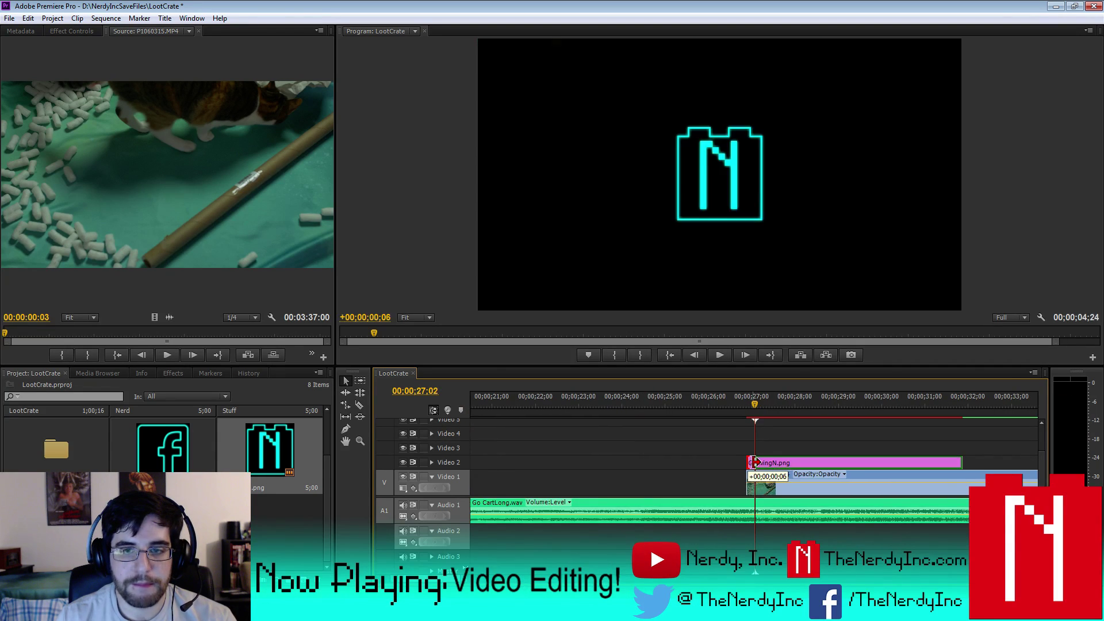
key("space")
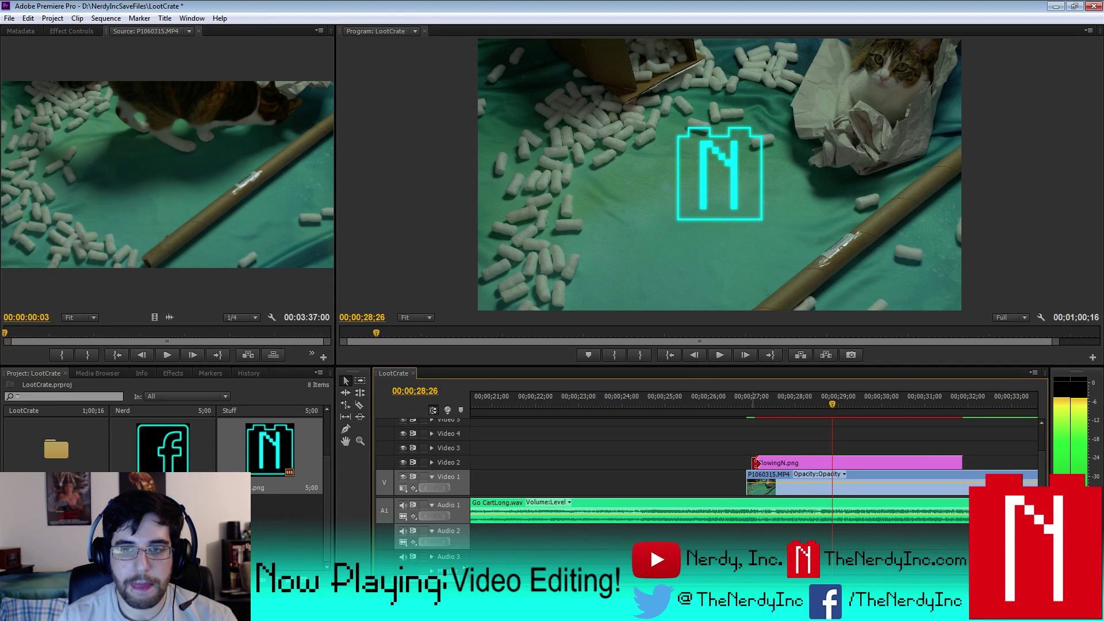
key("Left")
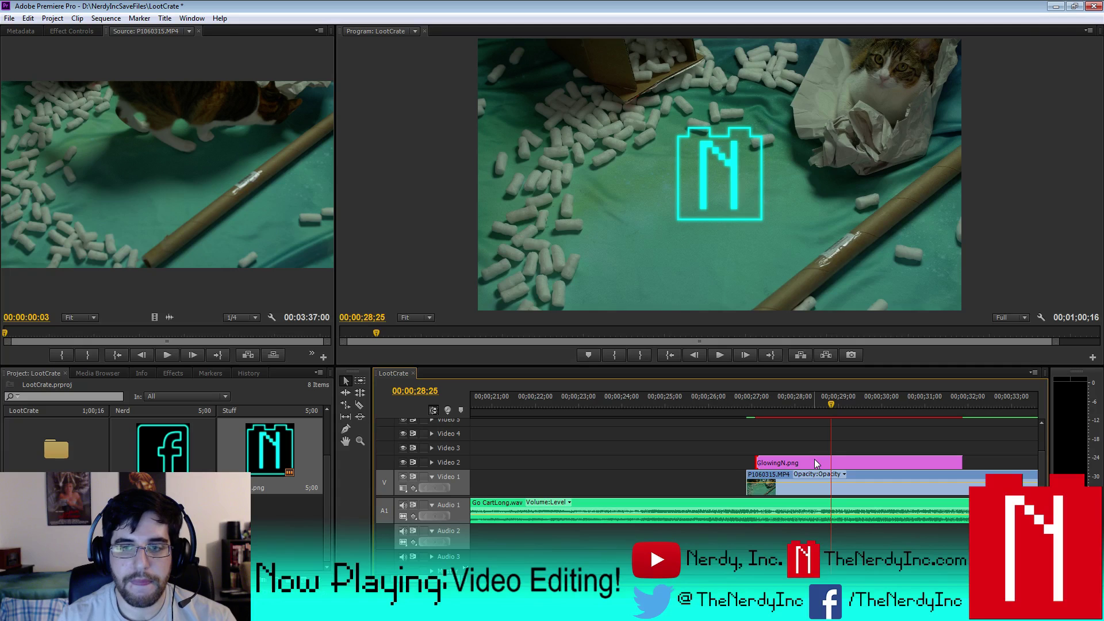
key("shift+Left")
key("shift+Left")
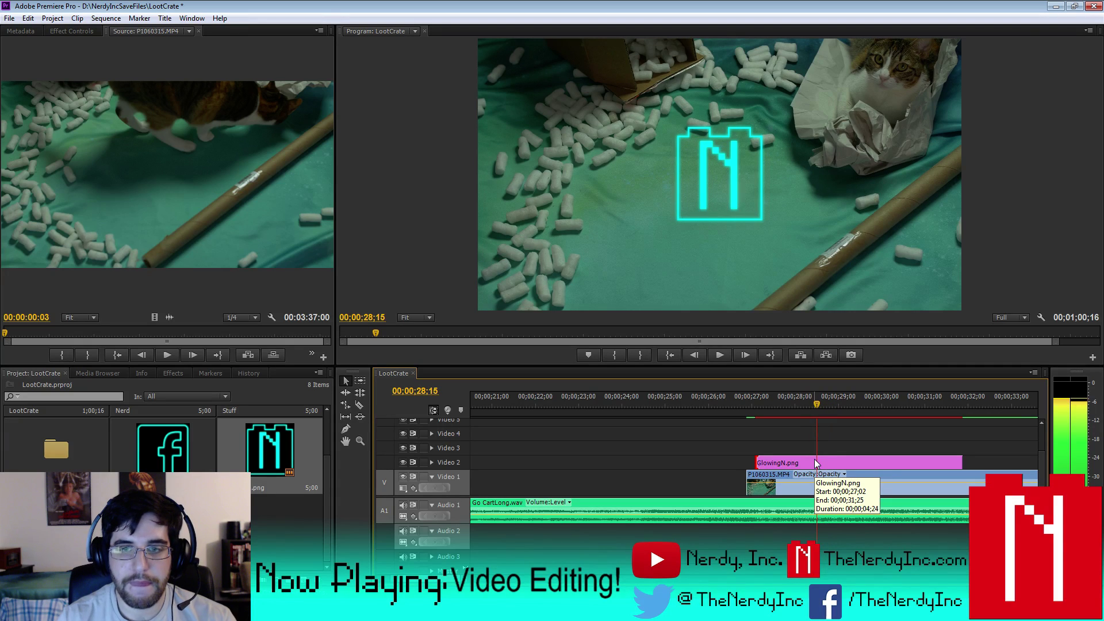
key("ctrl+shift+a")
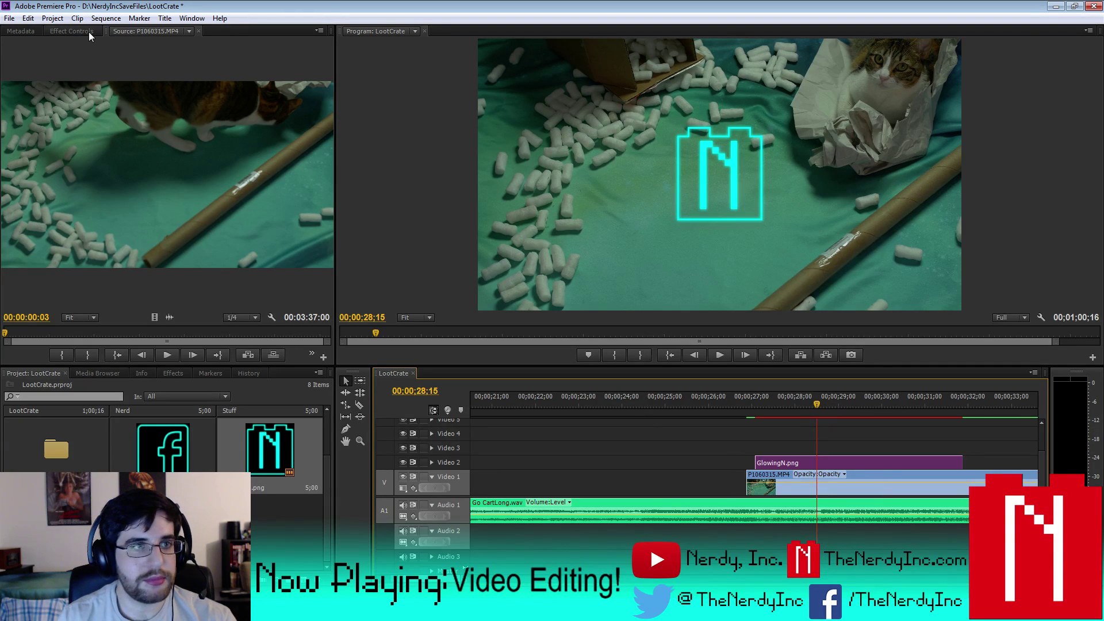
- Add Position keyframes so the N logo starts centred and slides upward
left_click(89, 32)
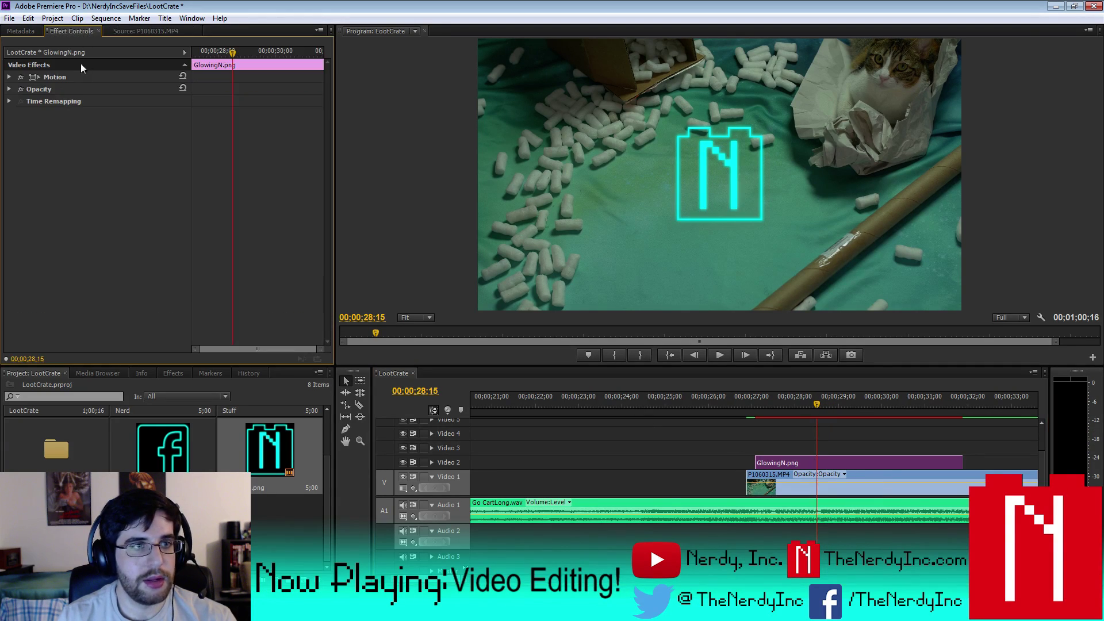
left_click(8, 77)
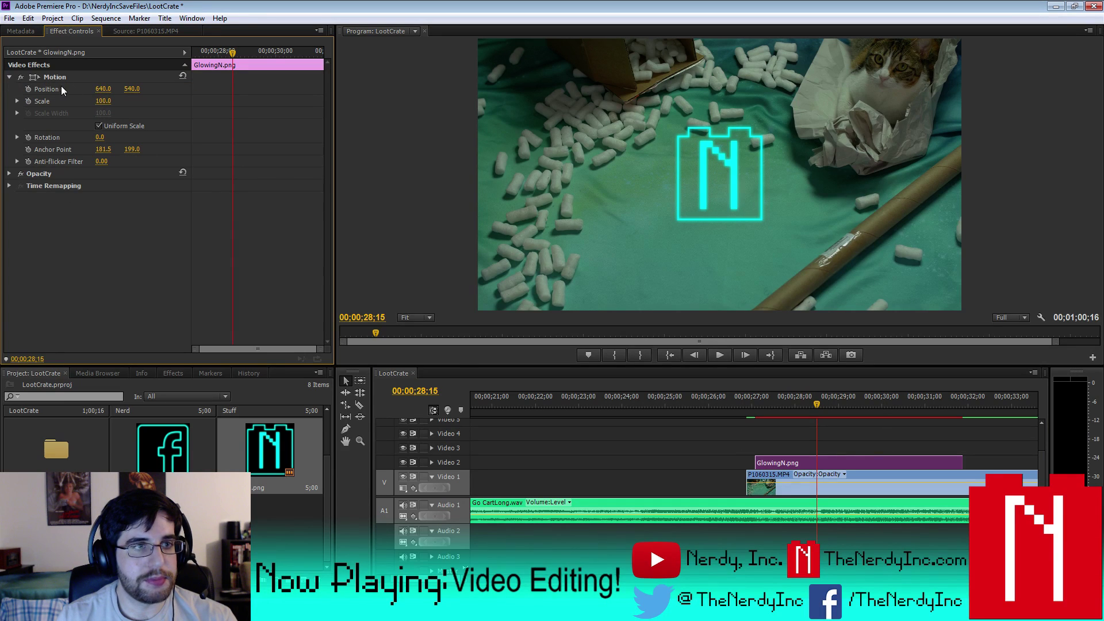
left_click(29, 90)
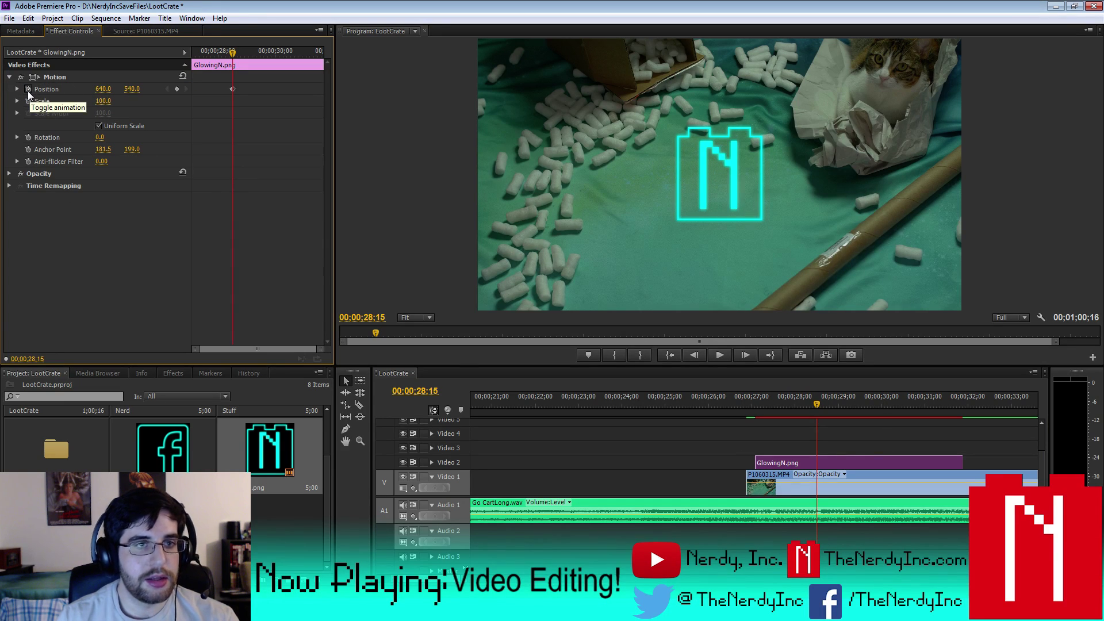
key("Left")
key("Left")
key("Left")
key("Left")
key("Left")
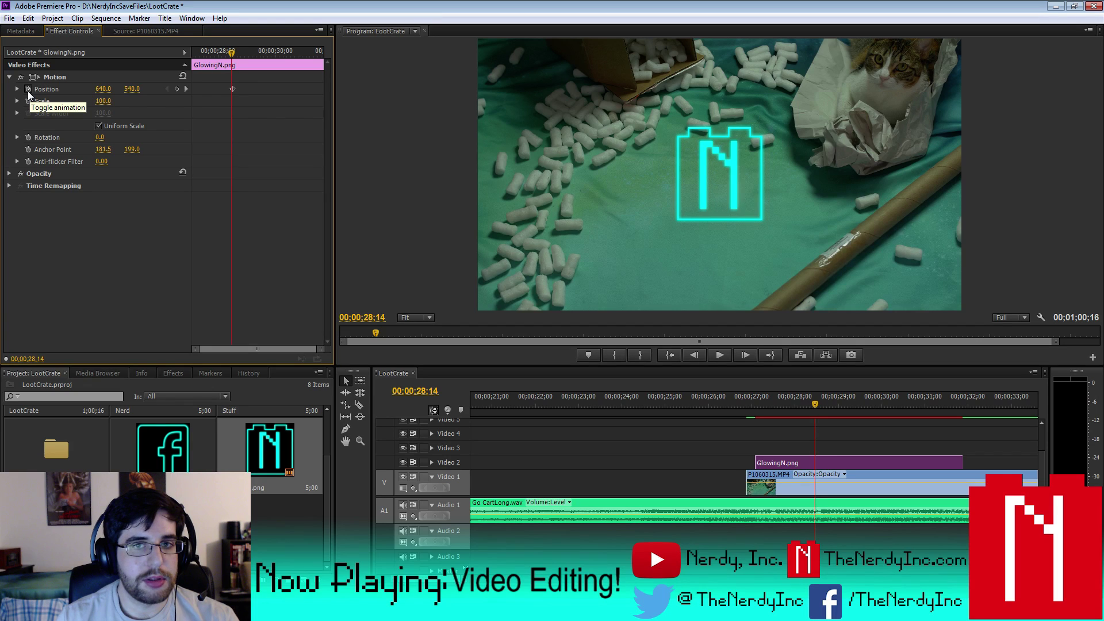
key("Left")
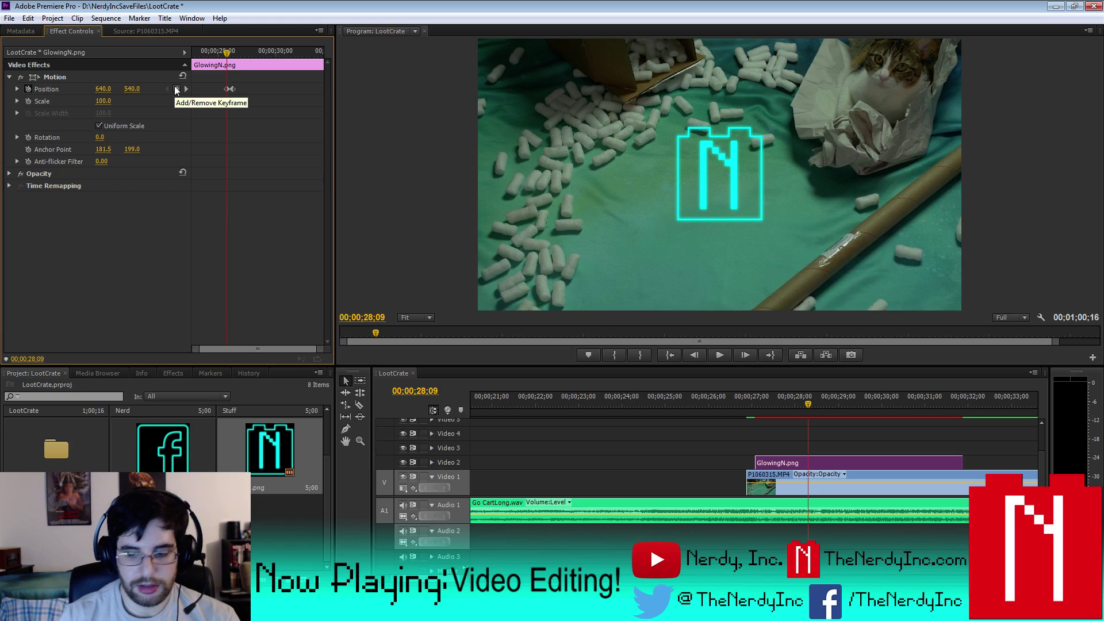
key("Up")
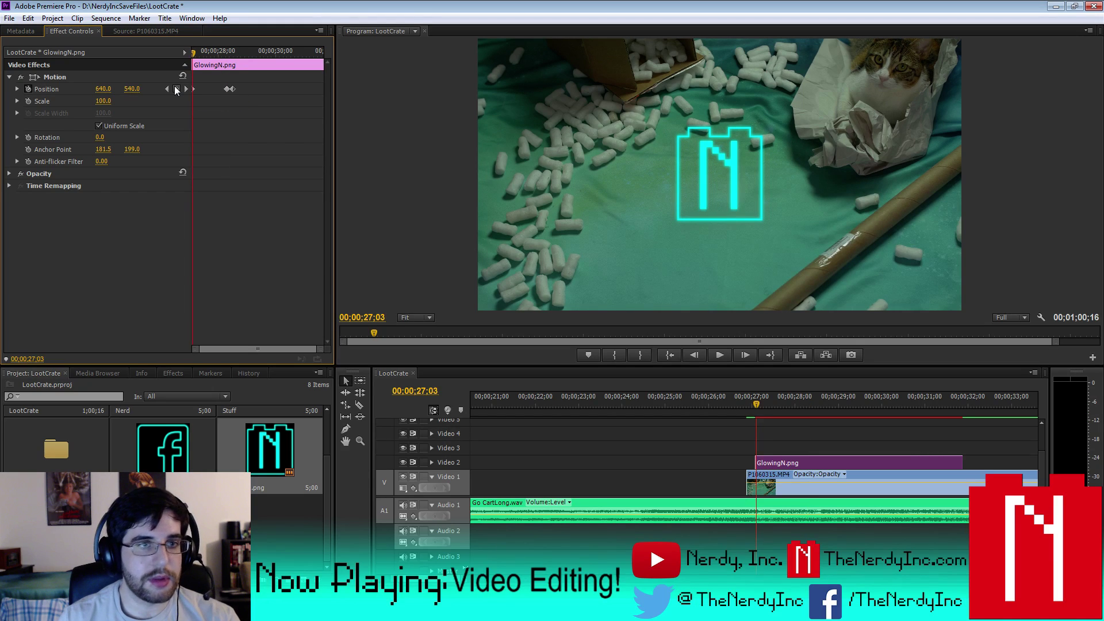
left_click(187, 89)
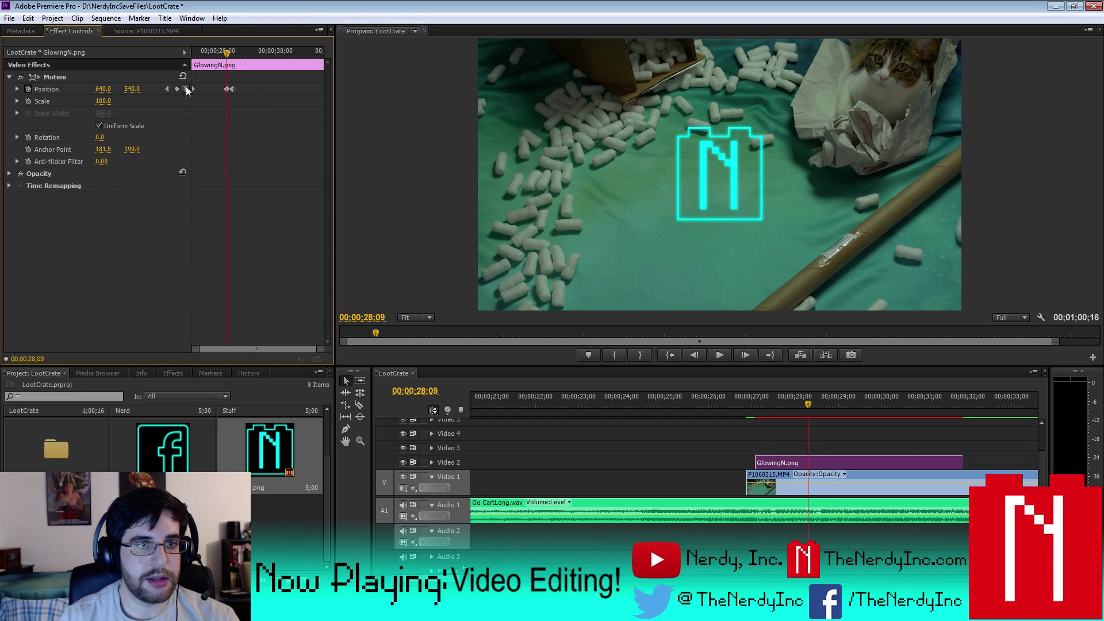
left_click(187, 89)
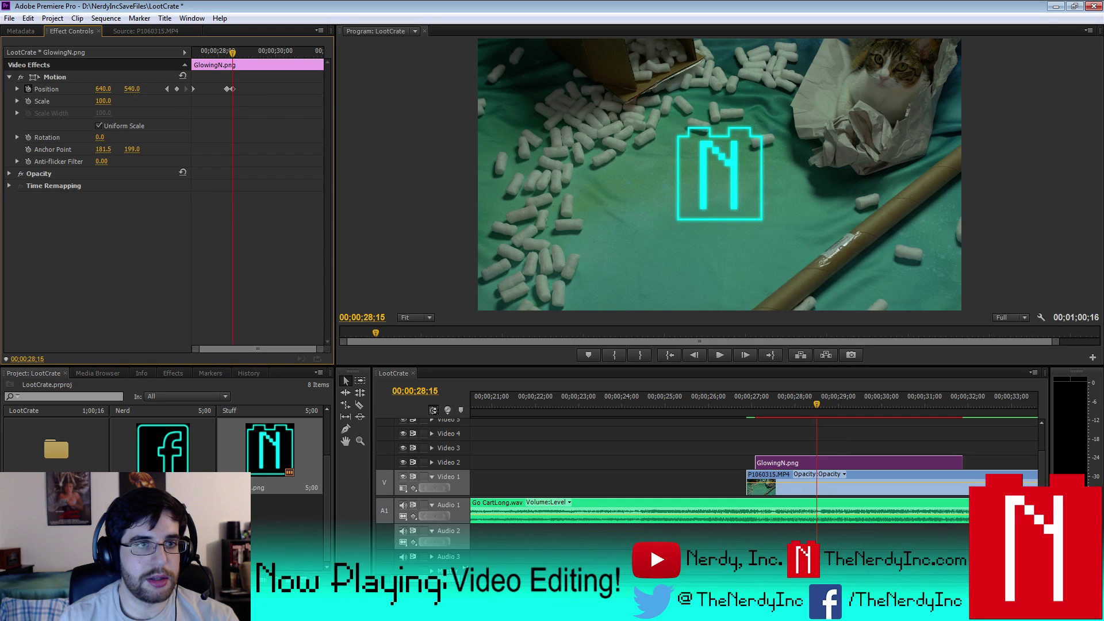
left_click_drag(141, 90, 77, 90)
- Scale the logo to 75 and move it into the top-left corner at 96, 159
left_click(104, 100)
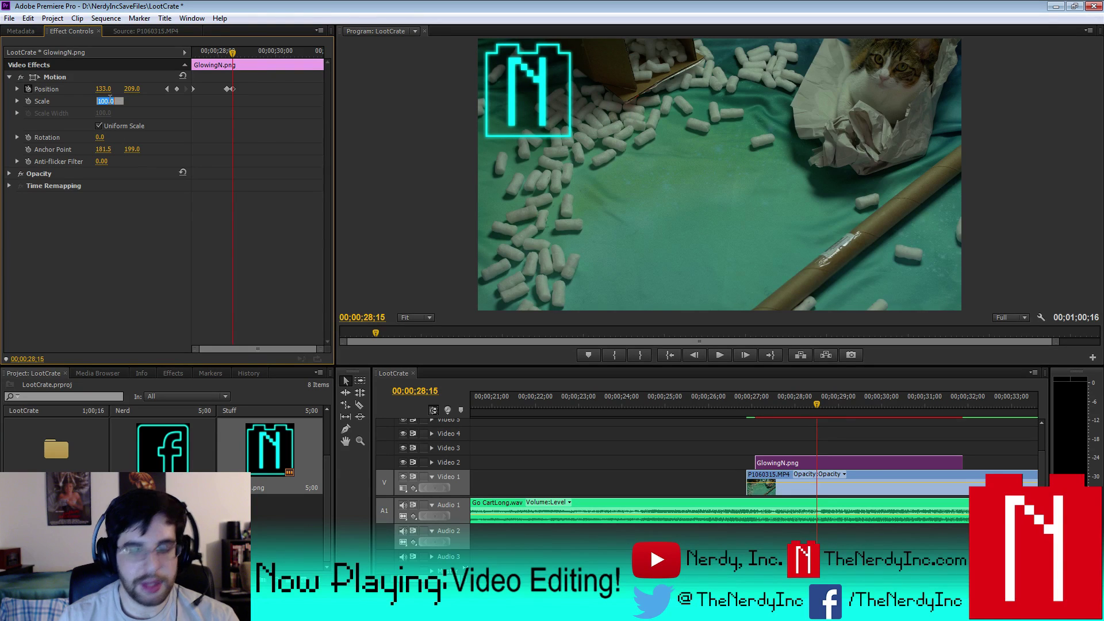
type("75")
key("Return")
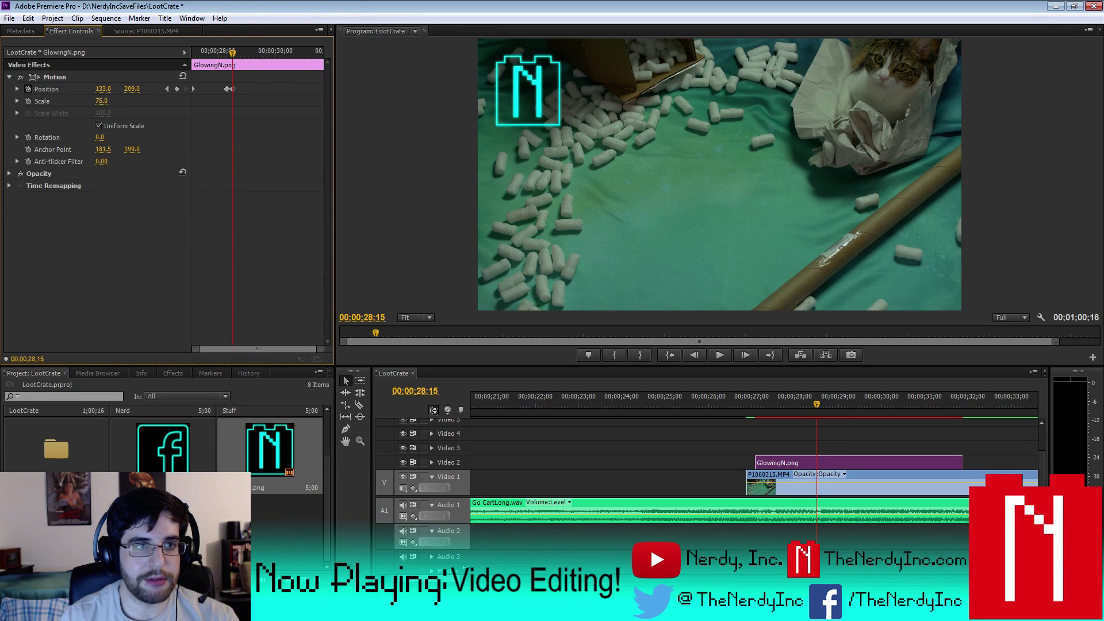
left_click_drag(131, 89, 94, 89)
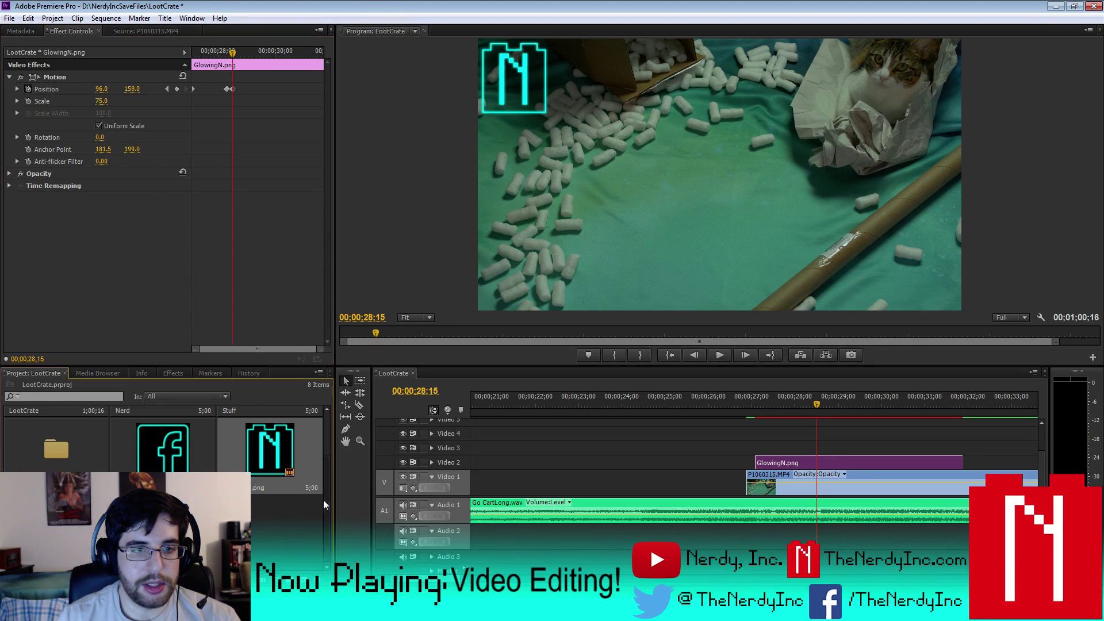
scroll(323, 437, "up", 2)
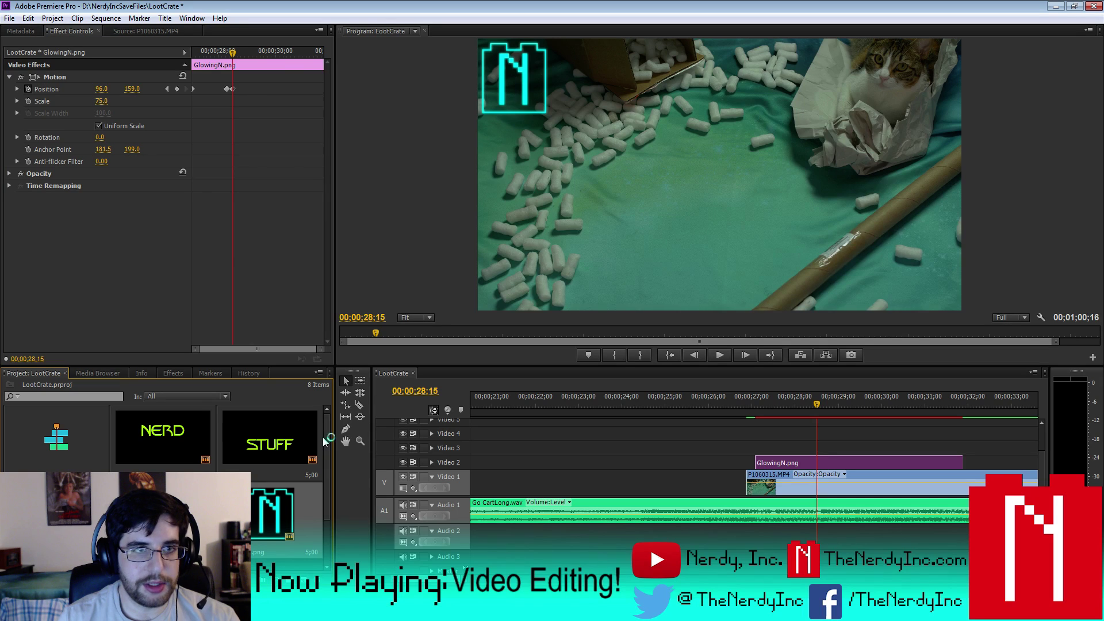
- Apply the Change to Color effect to the GlowingN.png clip
left_click(10, 76)
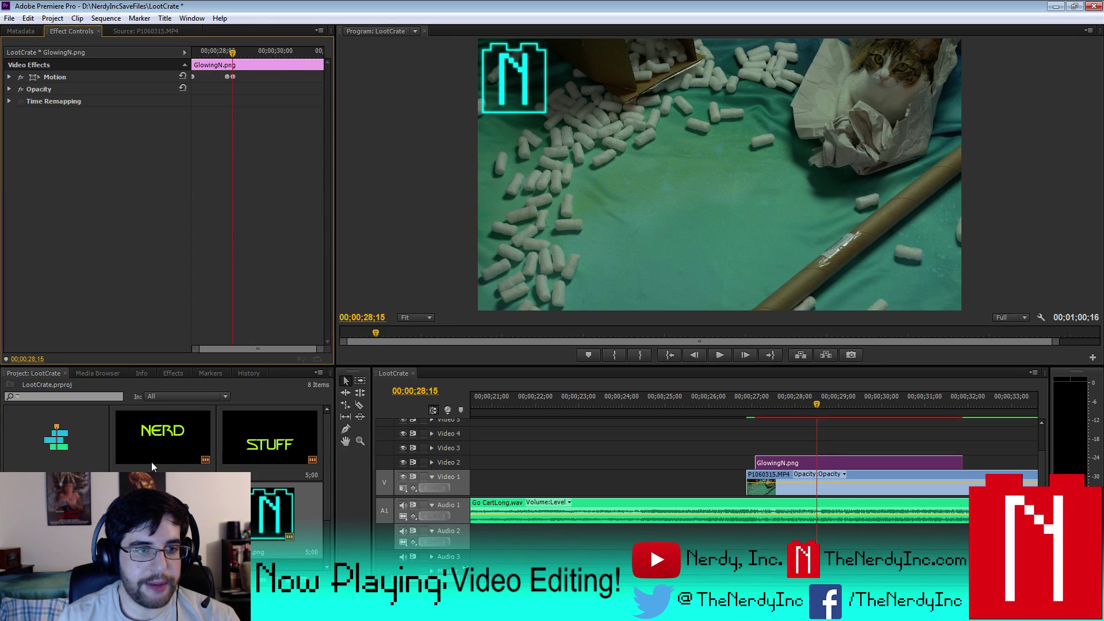
left_click(172, 372)
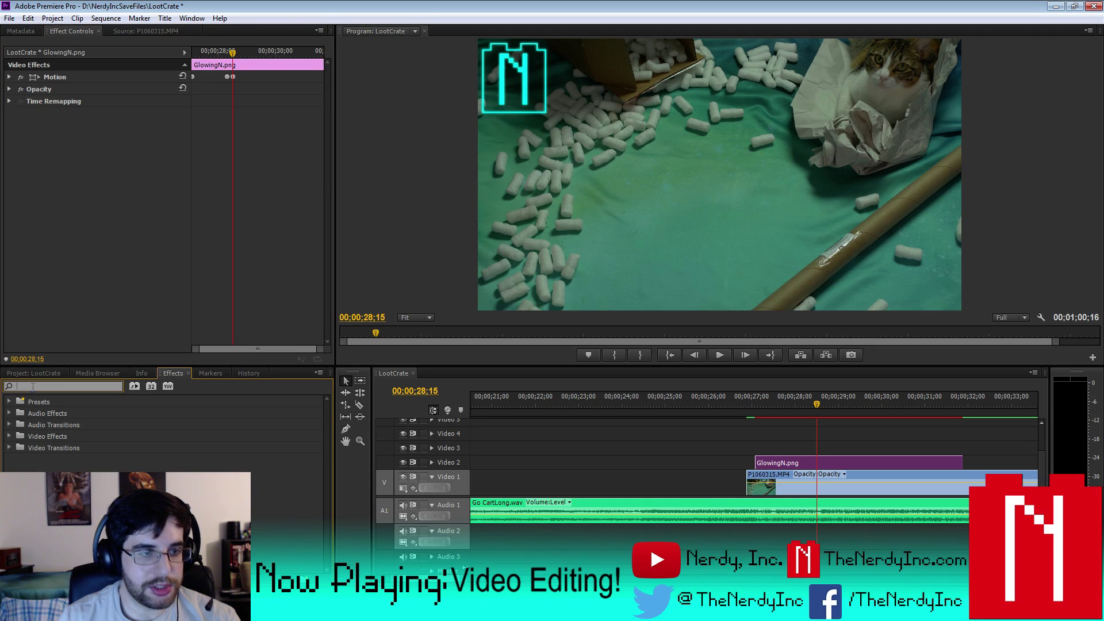
type("color")
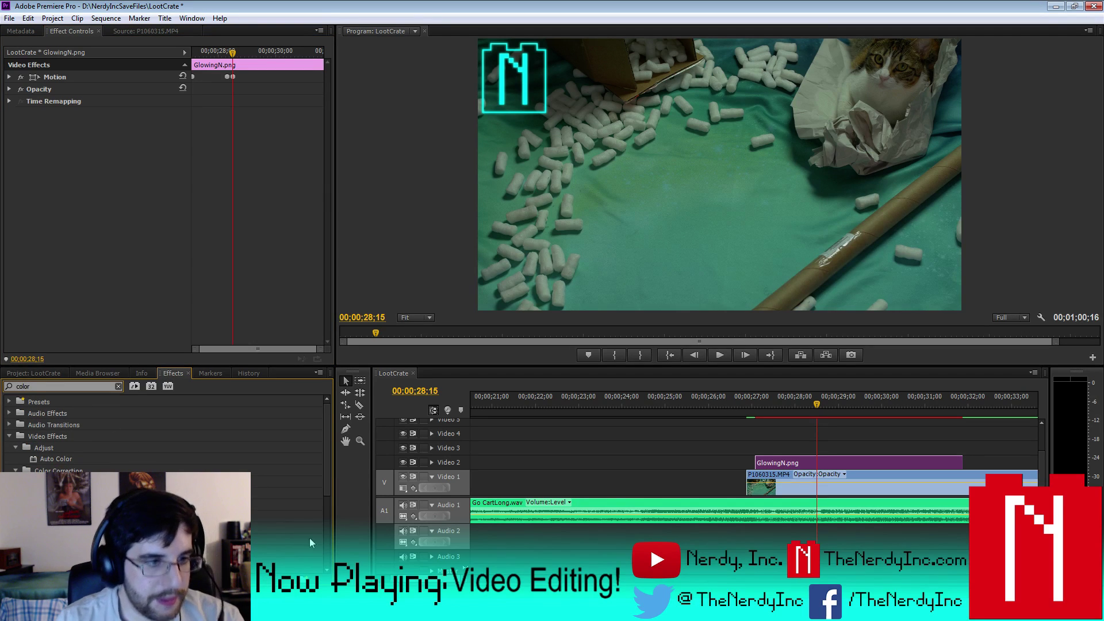
left_click_drag(58, 504, 837, 463)
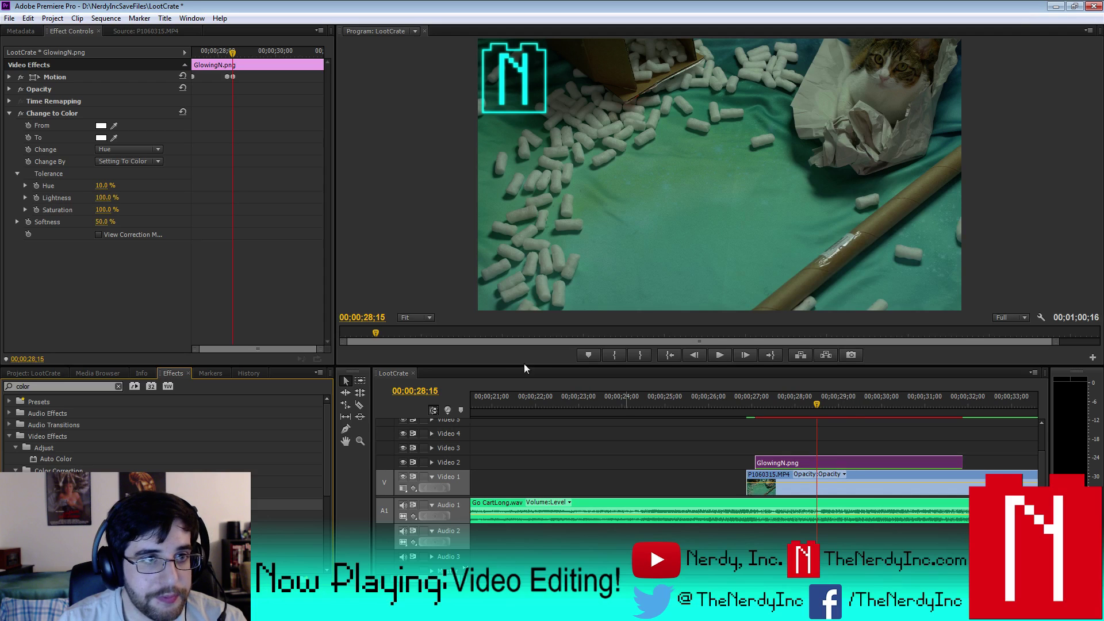
- Set Change to Color's From to the logo's cyan and To to the NERD title's lime green
left_click(114, 125)
left_click(505, 51)
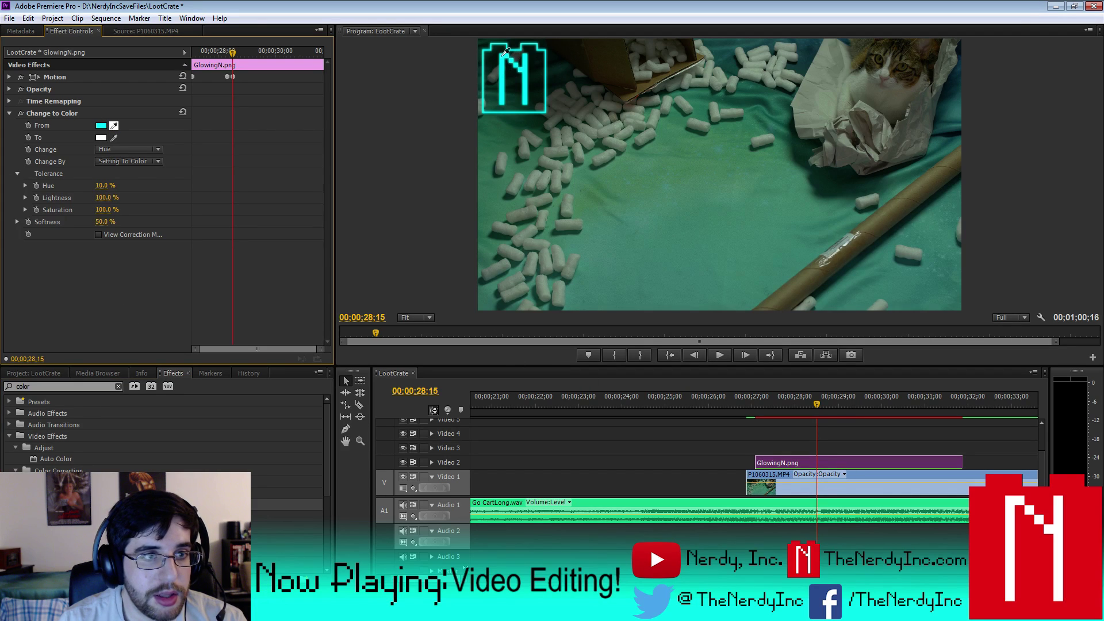
left_click(58, 372)
double_click(160, 432)
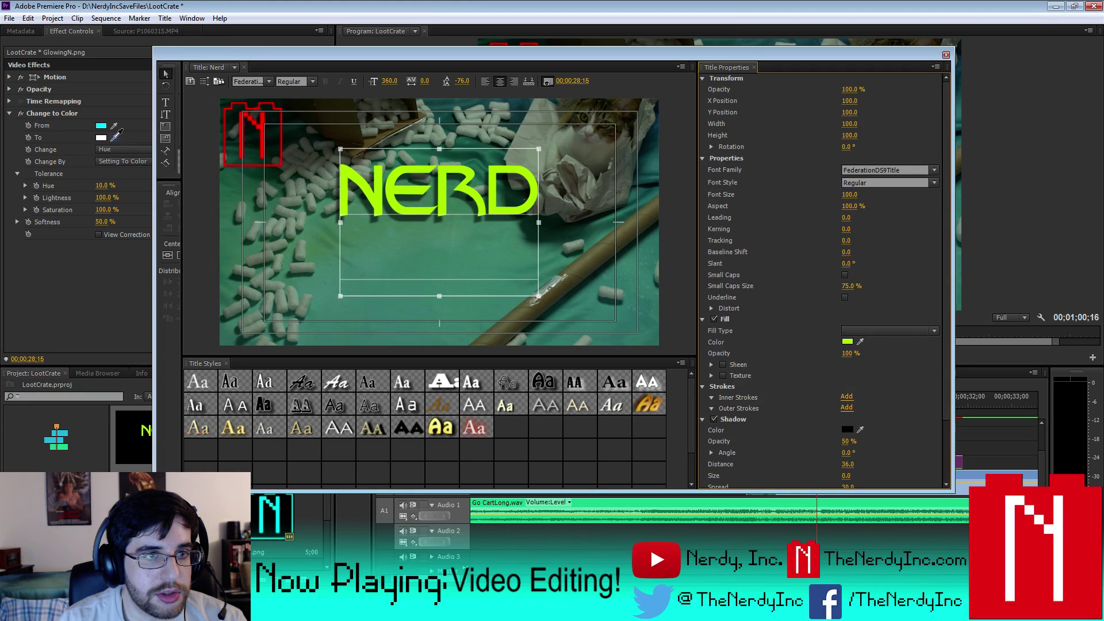
left_click(115, 136)
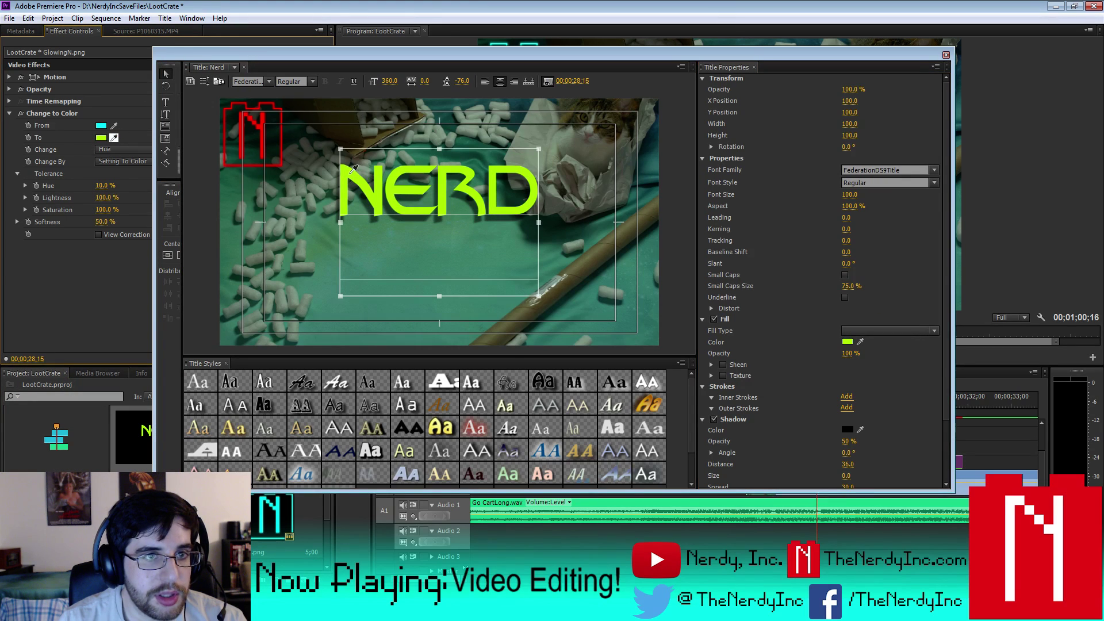
left_click(351, 172)
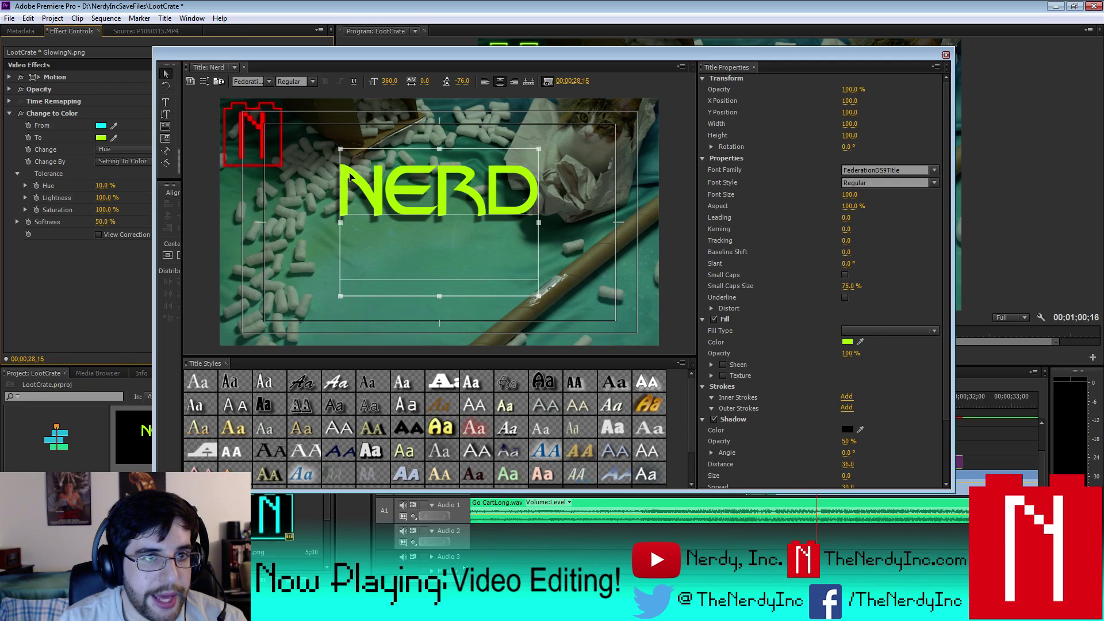
left_click(945, 56)
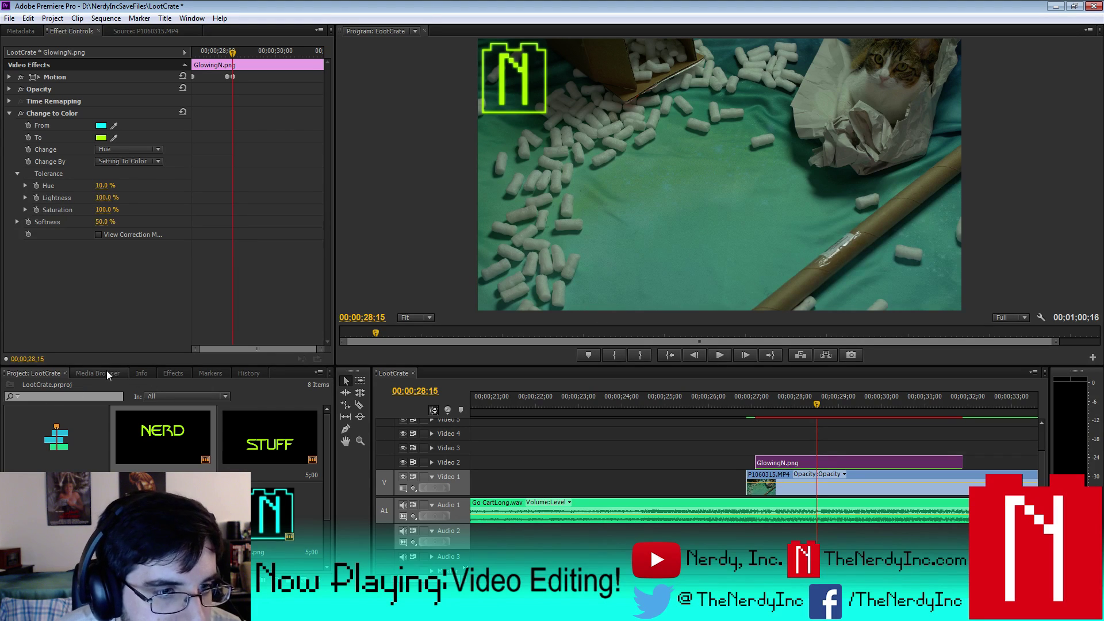
key("shift+7")
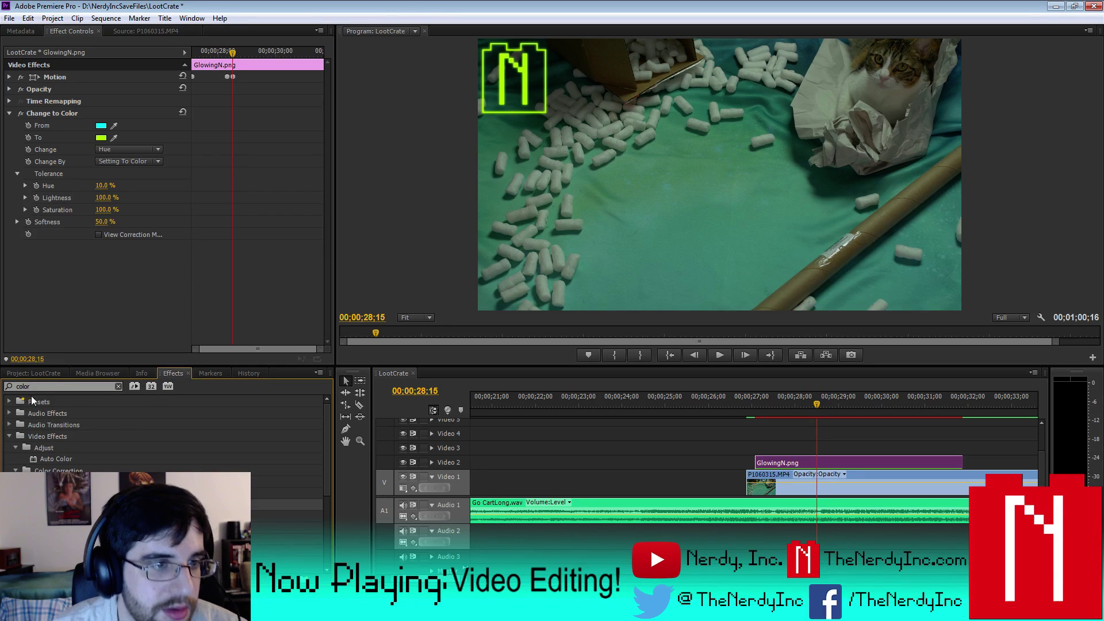
- Apply Drop Shadow to GlowingN.png with a -150° direction
left_click_drag(77, 388, 2, 388)
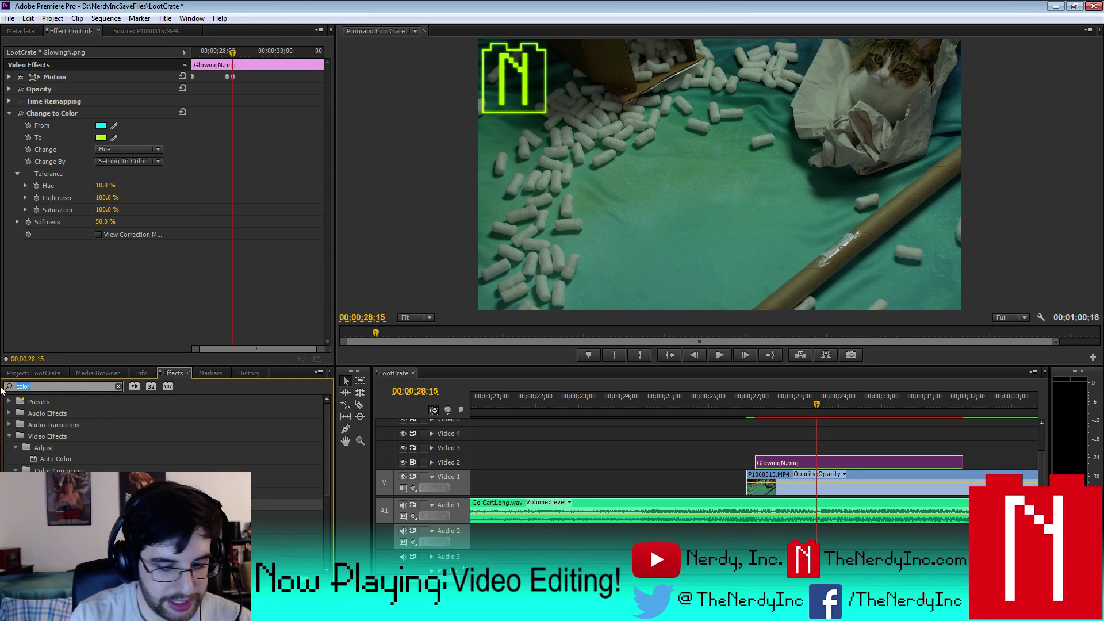
type("drop")
left_click_drag(63, 481, 836, 464)
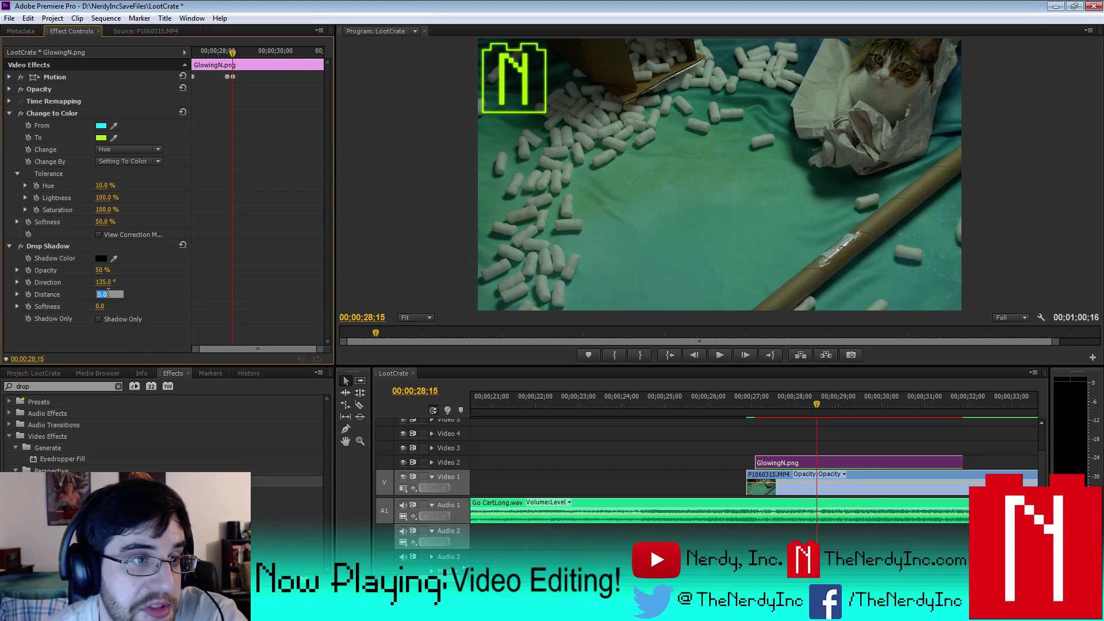
left_click_drag(106, 296, 108, 293)
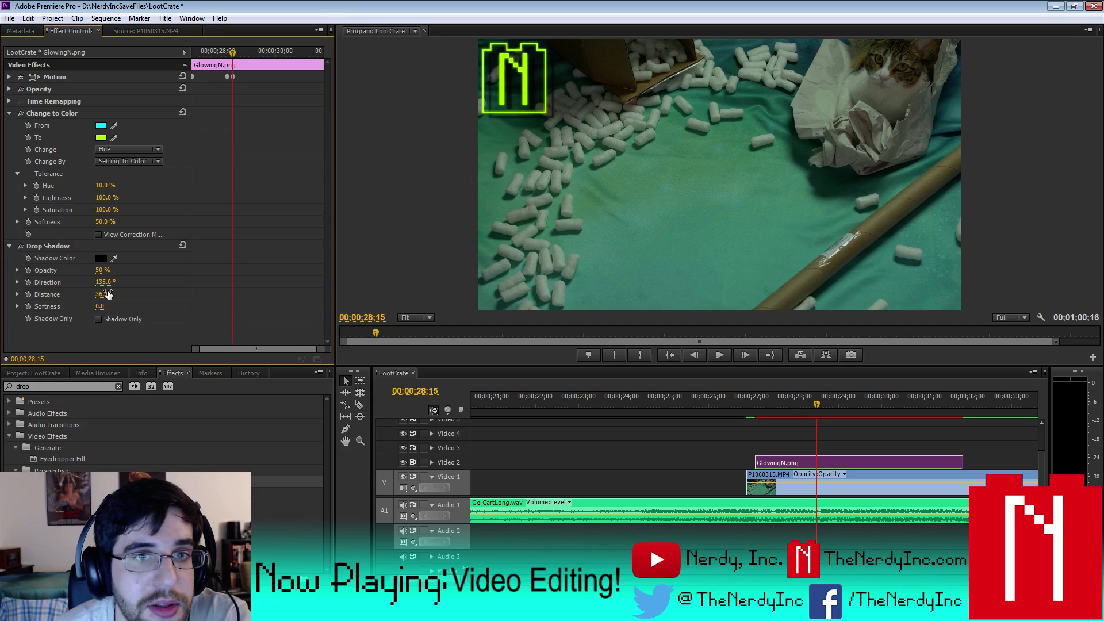
left_click(114, 281)
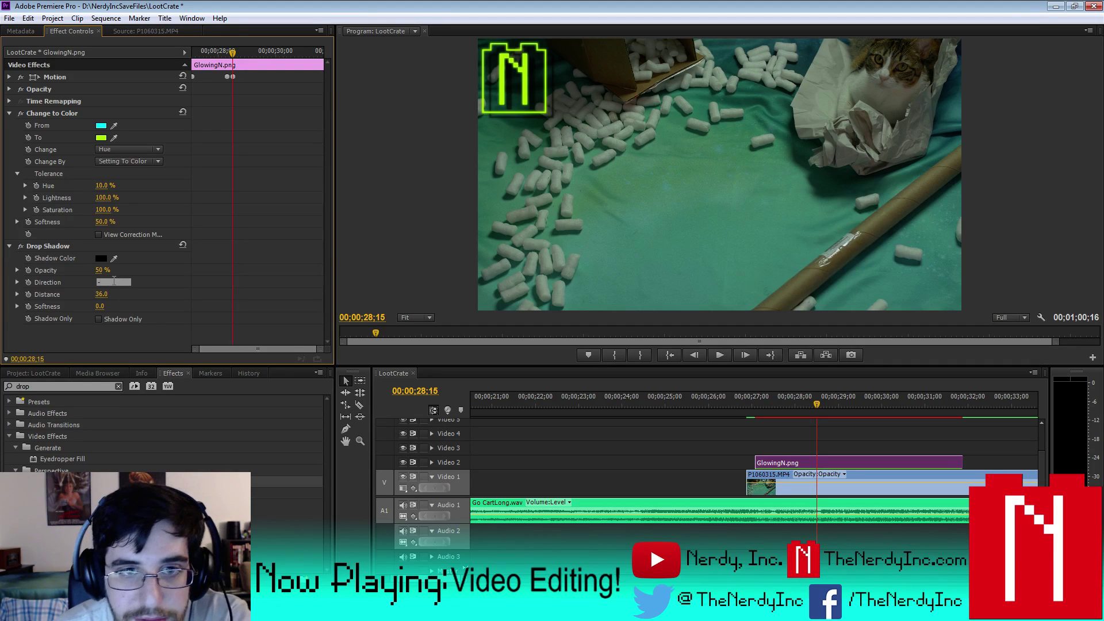
key("Return")
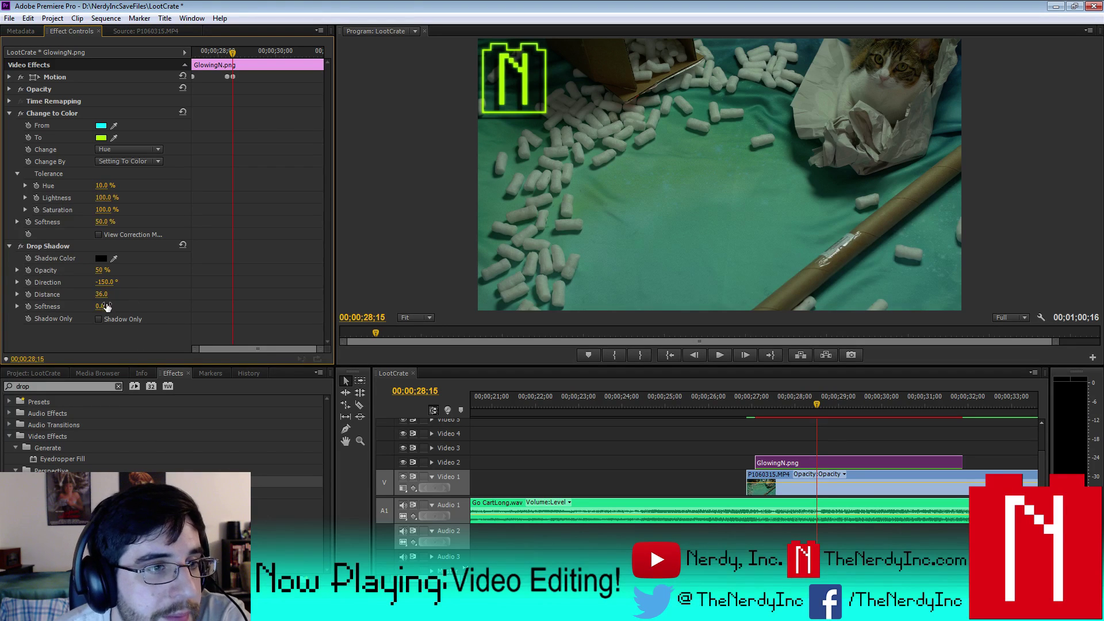
- Set the shadow softness to 10 while trying distances of 36 and 25
left_click_drag(104, 297, 113, 271)
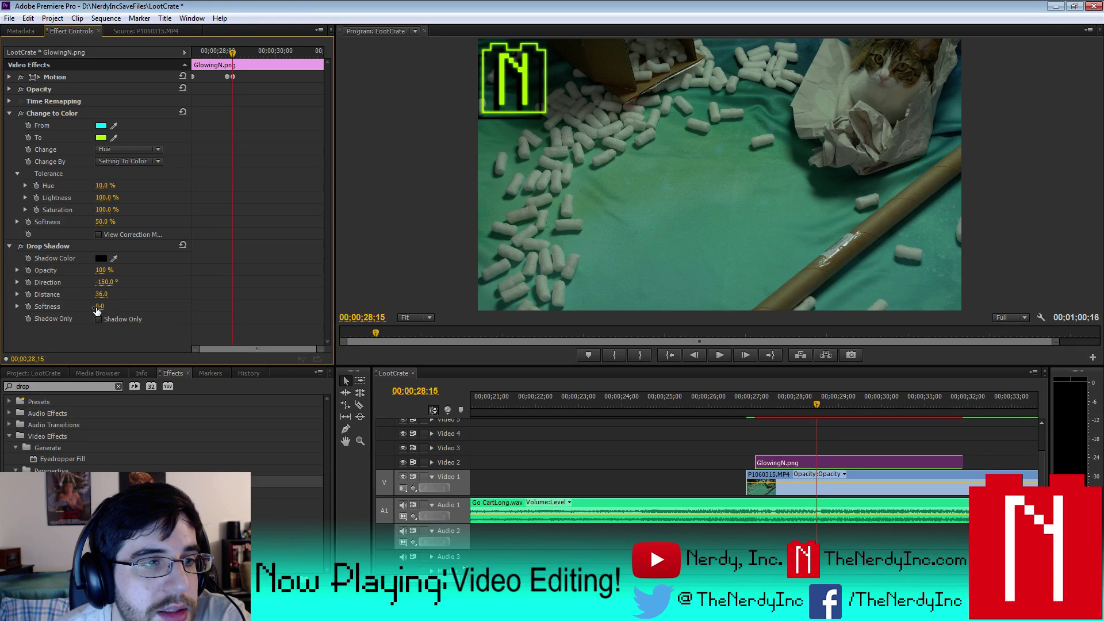
left_click_drag(102, 306, 111, 307)
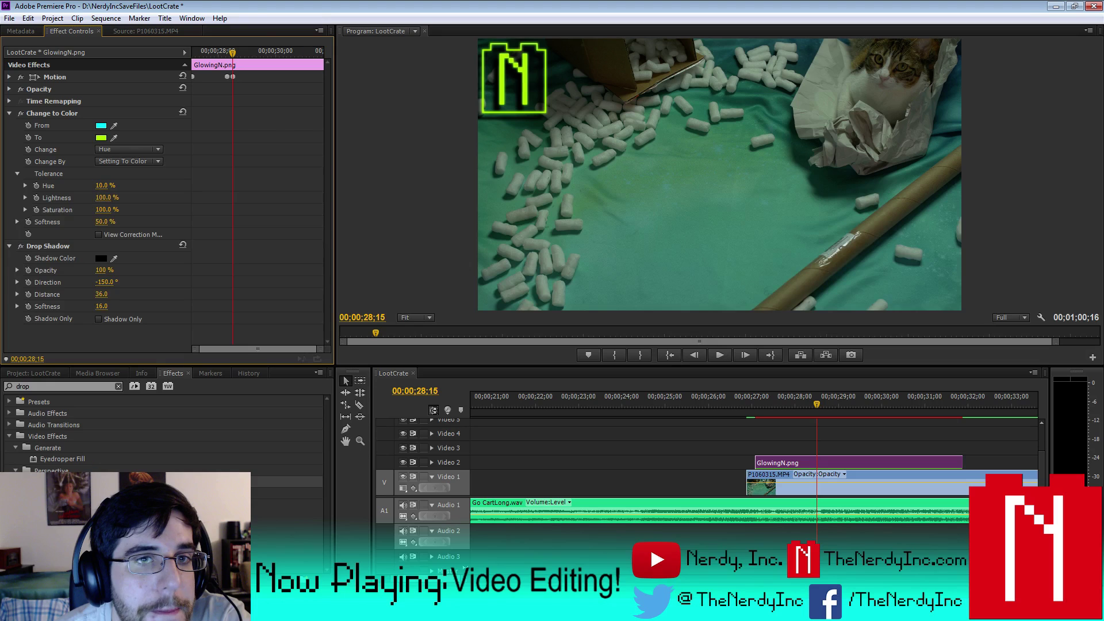
left_click(109, 306)
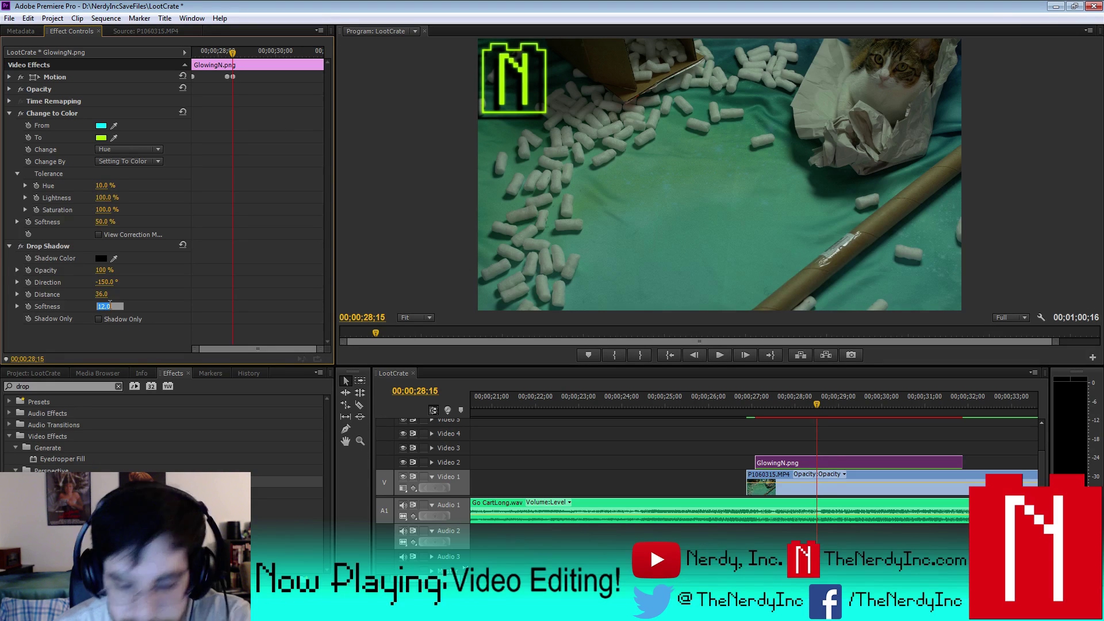
type("10")
key("Return")
left_click(108, 293)
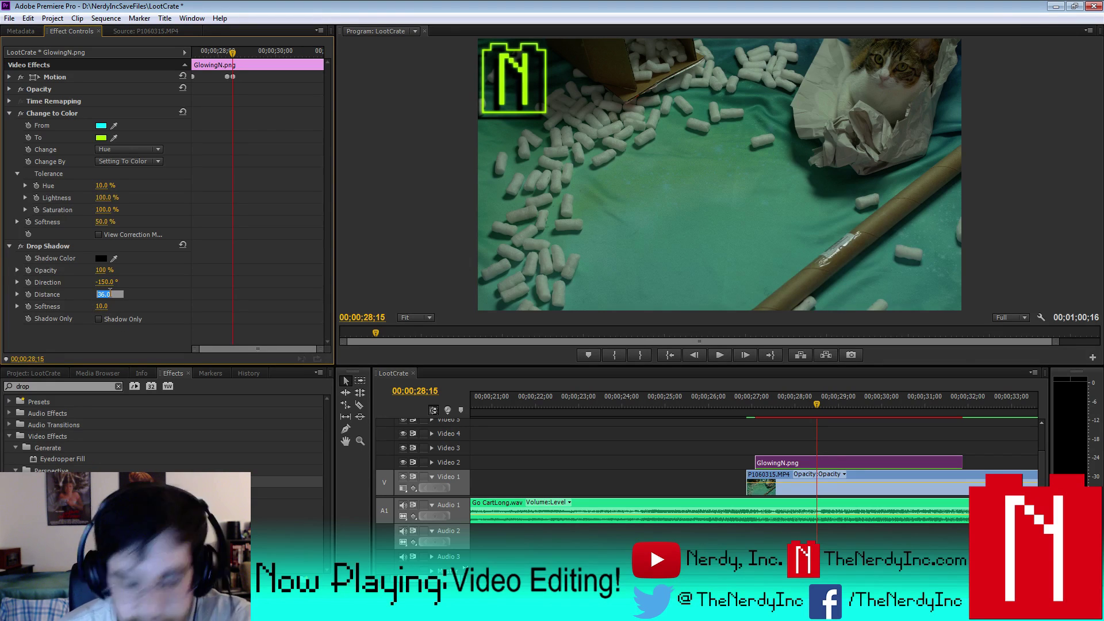
key("Return")
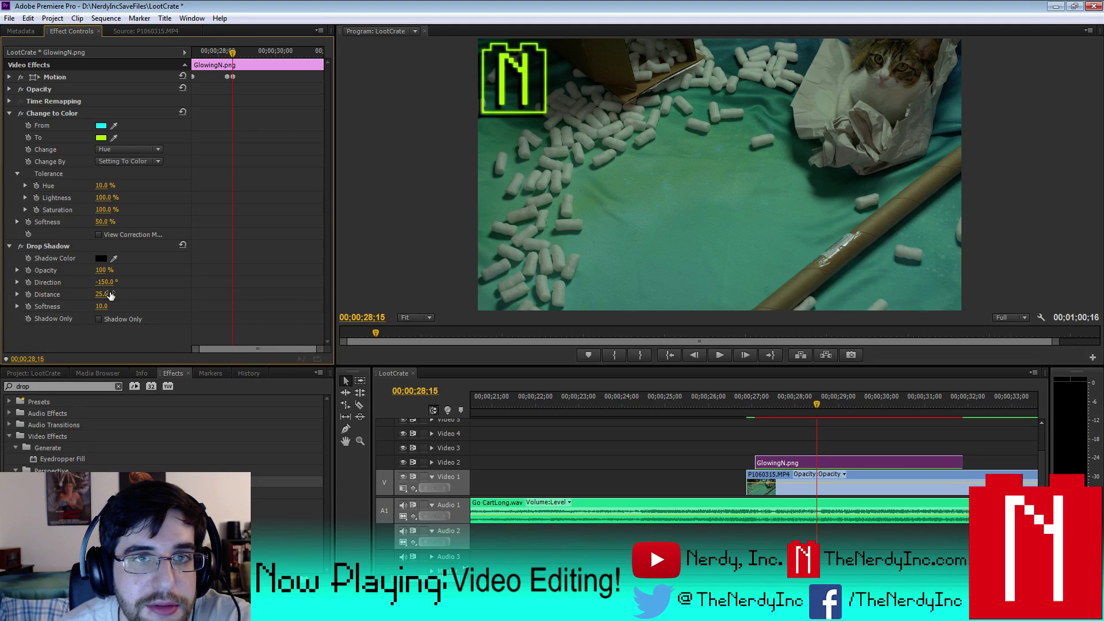
- Settle the shadow distance at 20 and zoom the timeline out
left_click(104, 294)
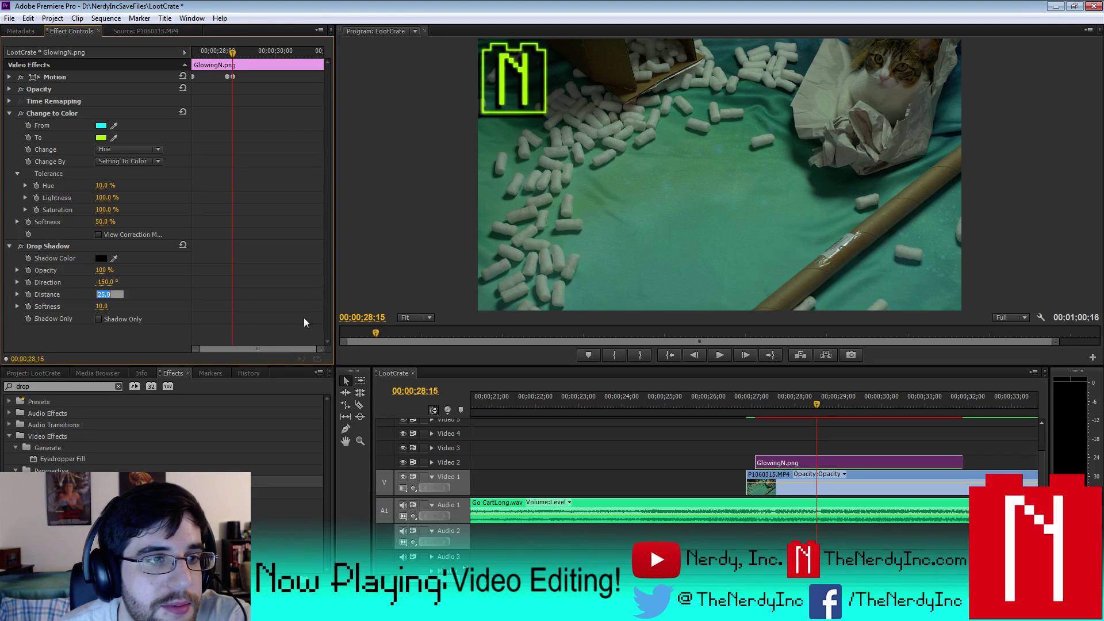
type("20")
key("Return")
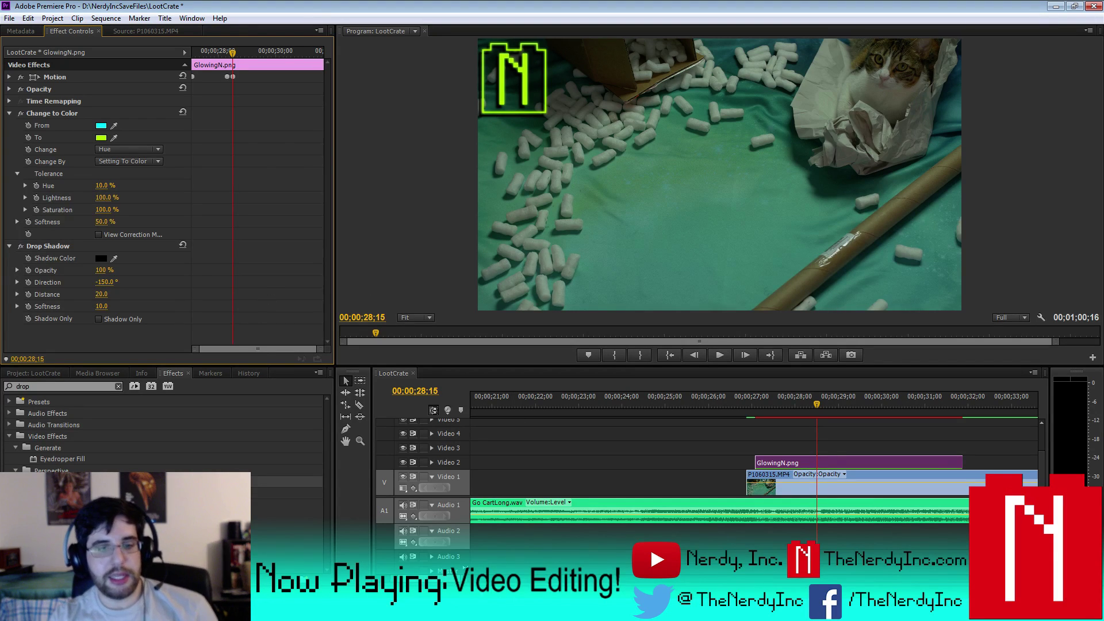
scroll(753, 448, "down", 3)
key("backslash")
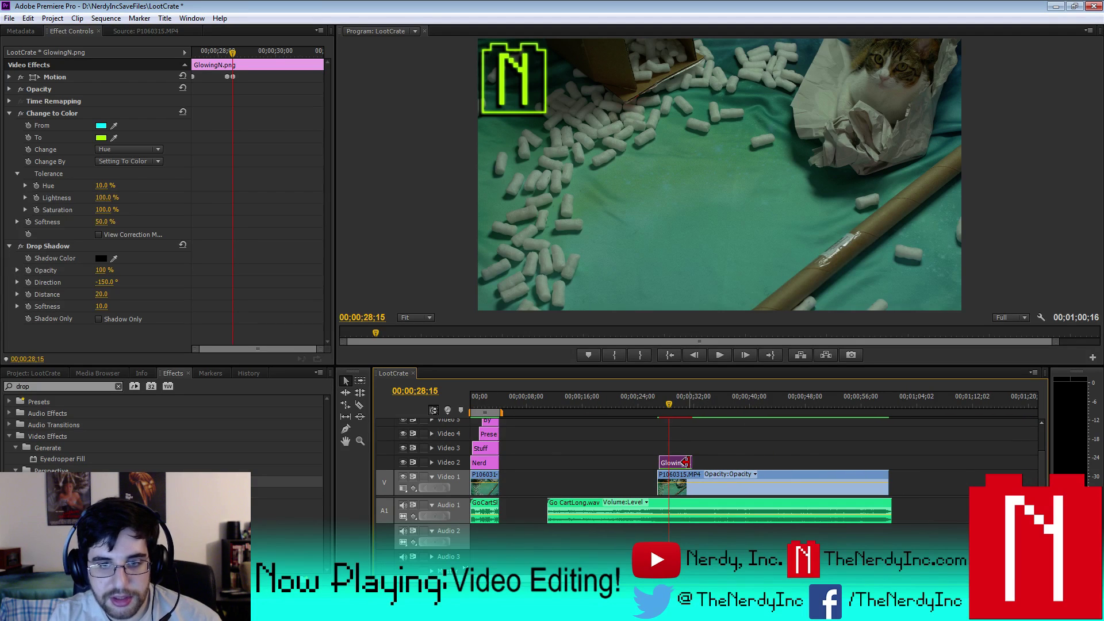
- Extend the GlowingN clip to the end of the cat footage and play the sequence
left_click_drag(686, 462, 887, 469)
left_click(106, 18)
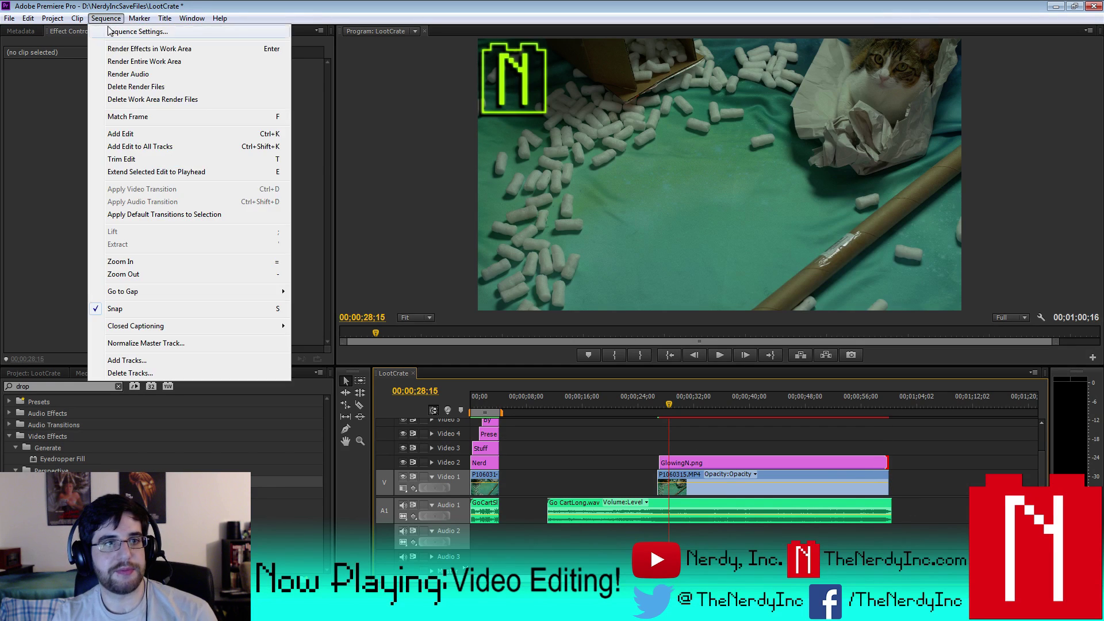
left_click(130, 60)
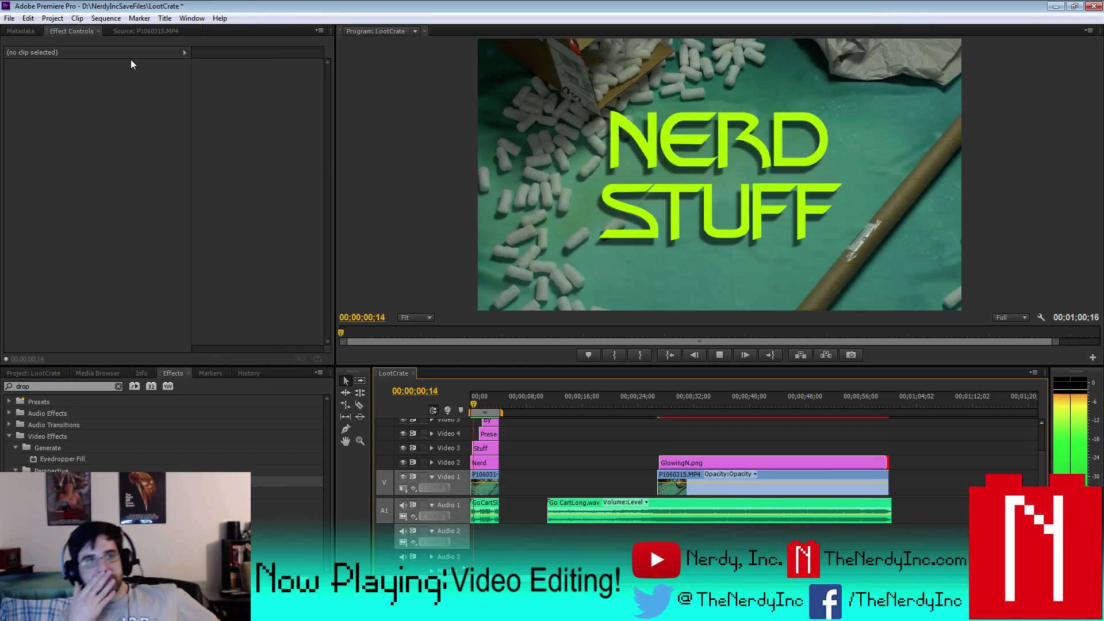
left_click(720, 355)
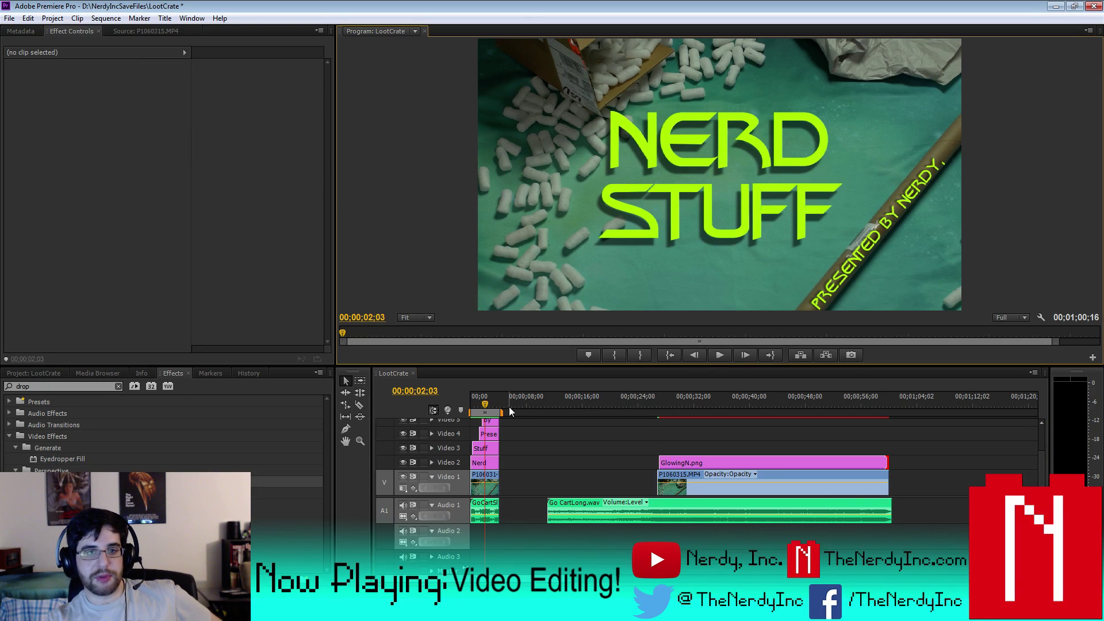
- Set the work area around the logo's start, save the project and render the work area
left_click_drag(501, 410, 920, 444)
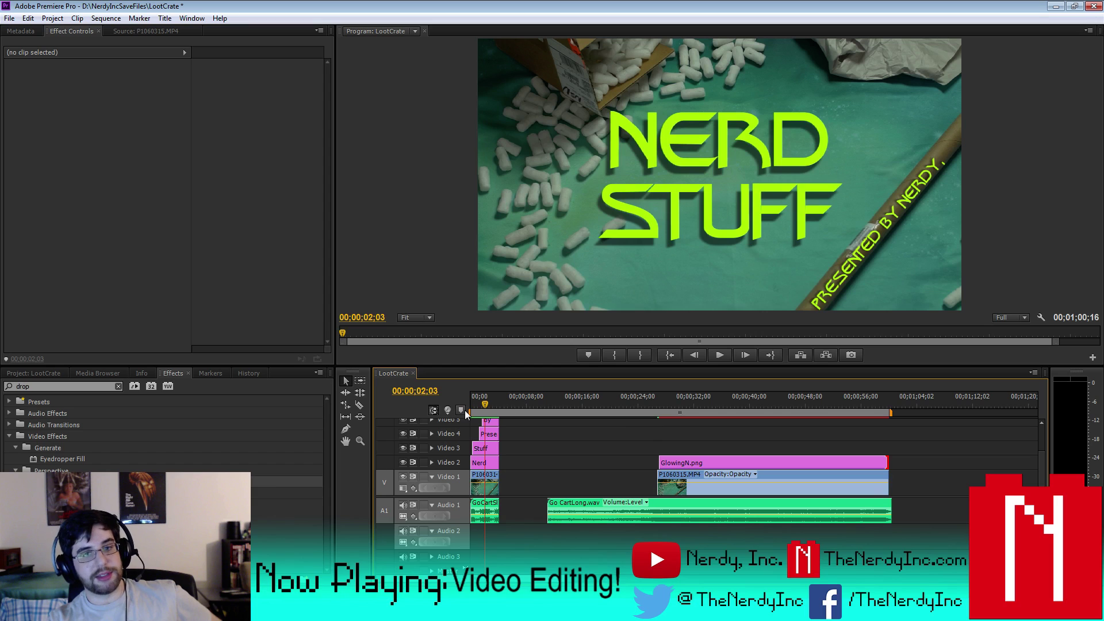
left_click_drag(470, 416, 658, 434)
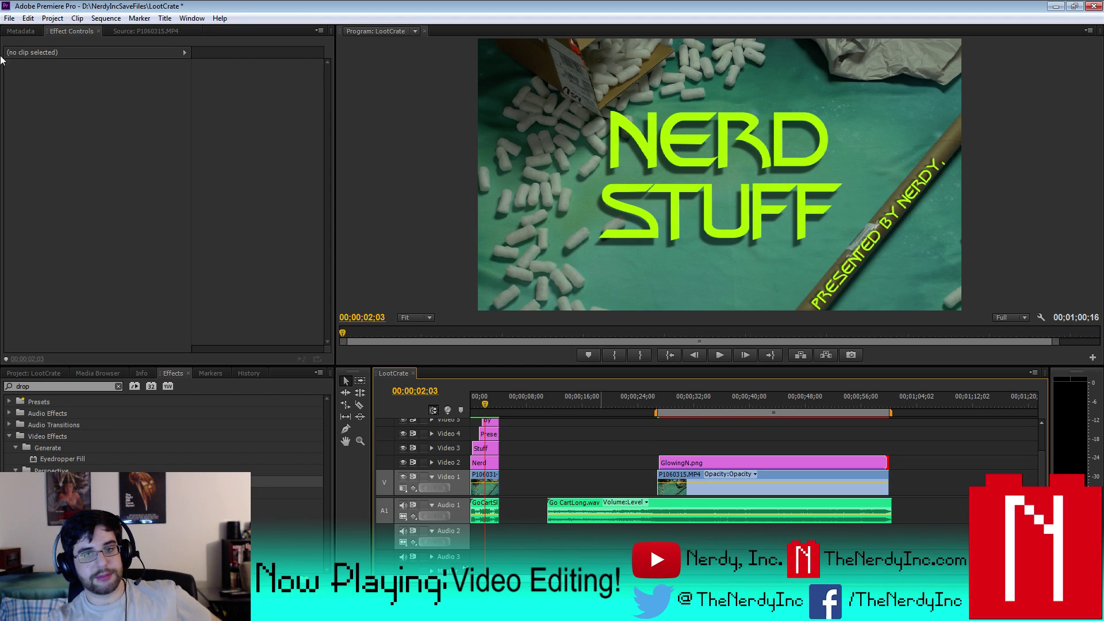
left_click(10, 17)
left_click(34, 122)
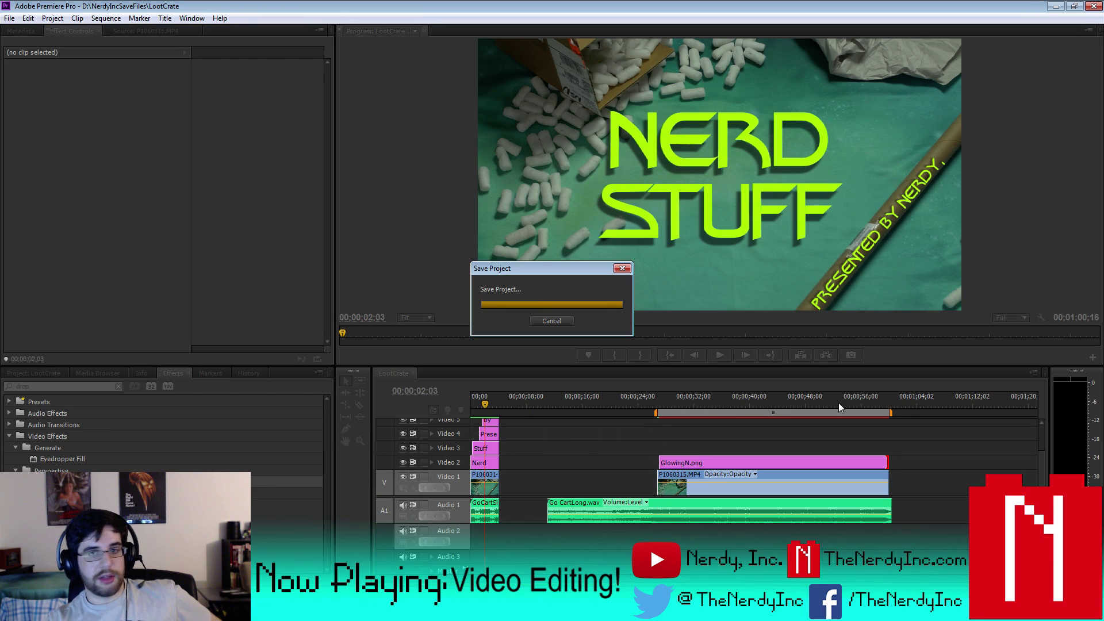
left_click_drag(891, 413, 688, 429)
left_click(106, 18)
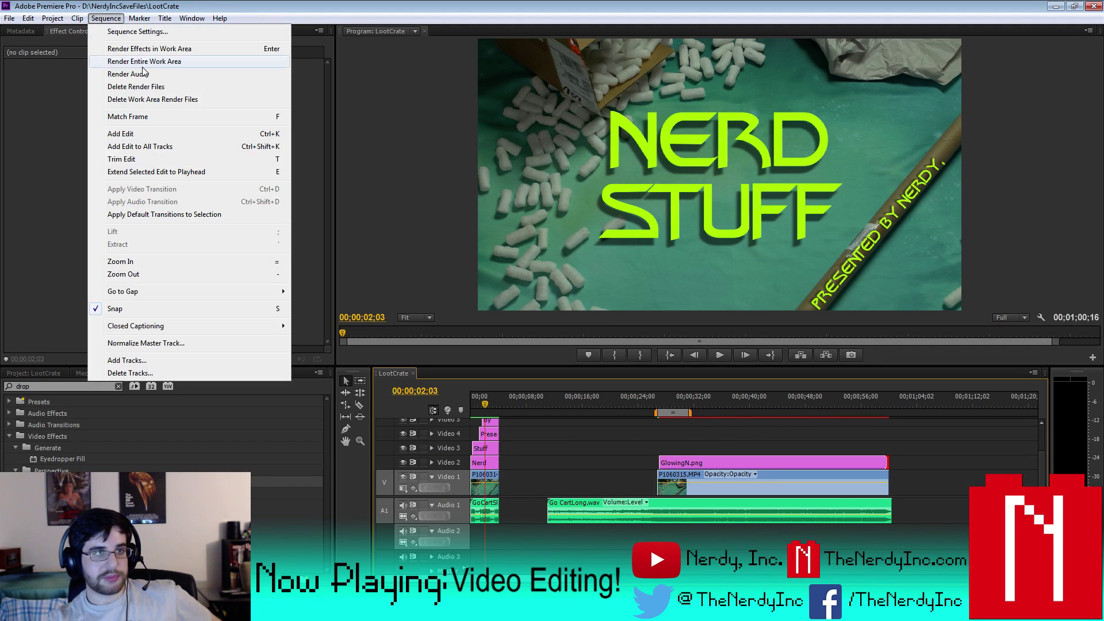
left_click(143, 66)
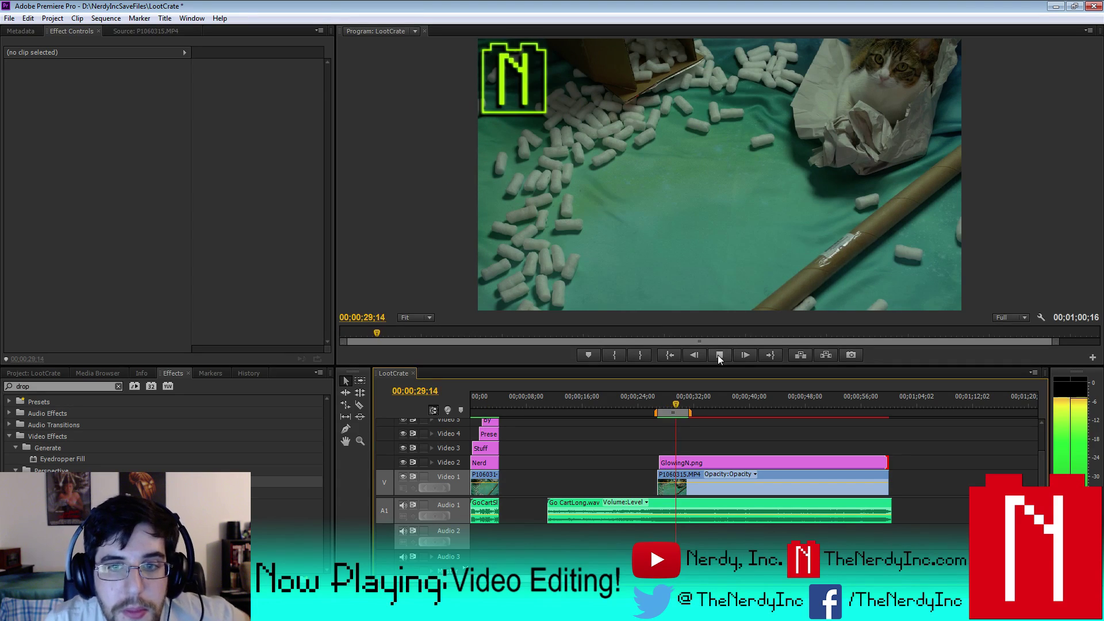
- Review the rendered section from 00;00;25;22 and select the GlowingN clip
left_click(719, 355)
left_click(650, 412)
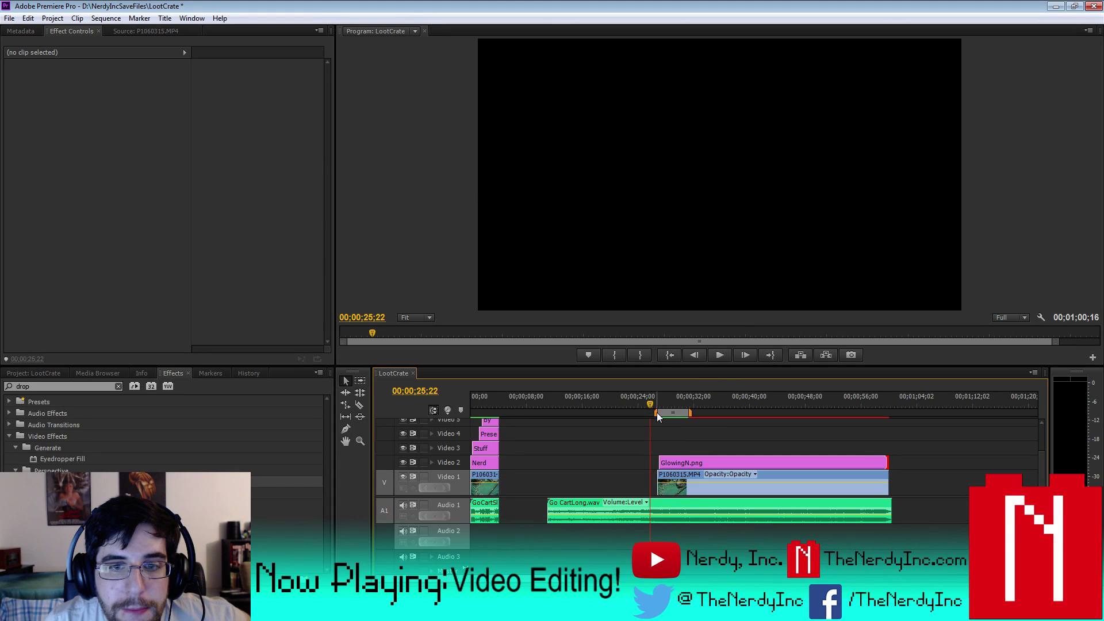
left_click(719, 355)
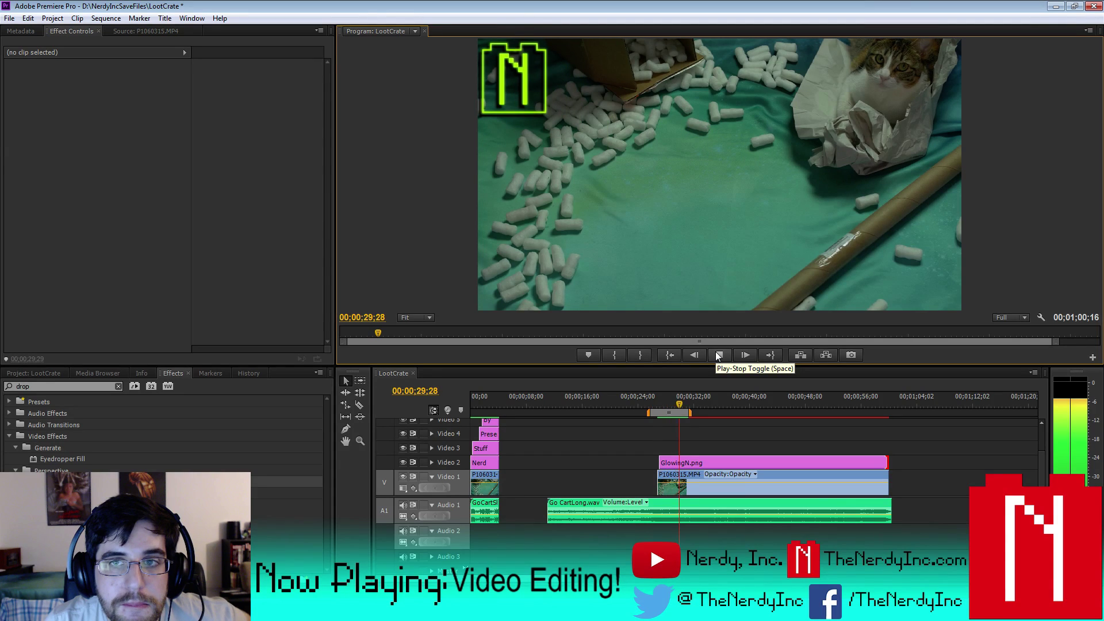
left_click(718, 355)
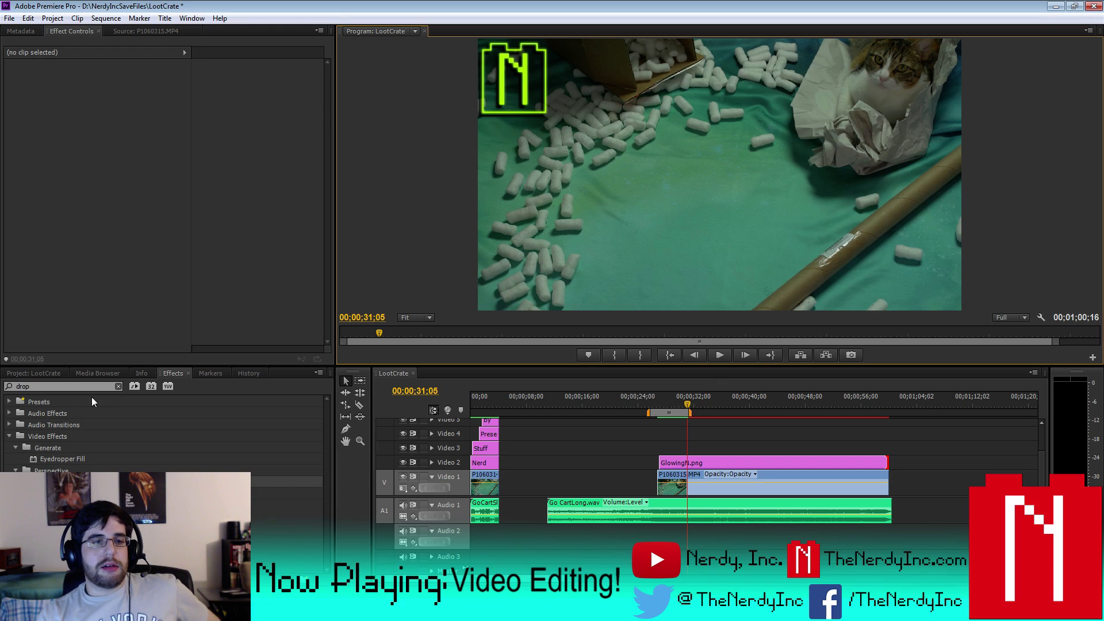
left_click(34, 372)
left_click(708, 466)
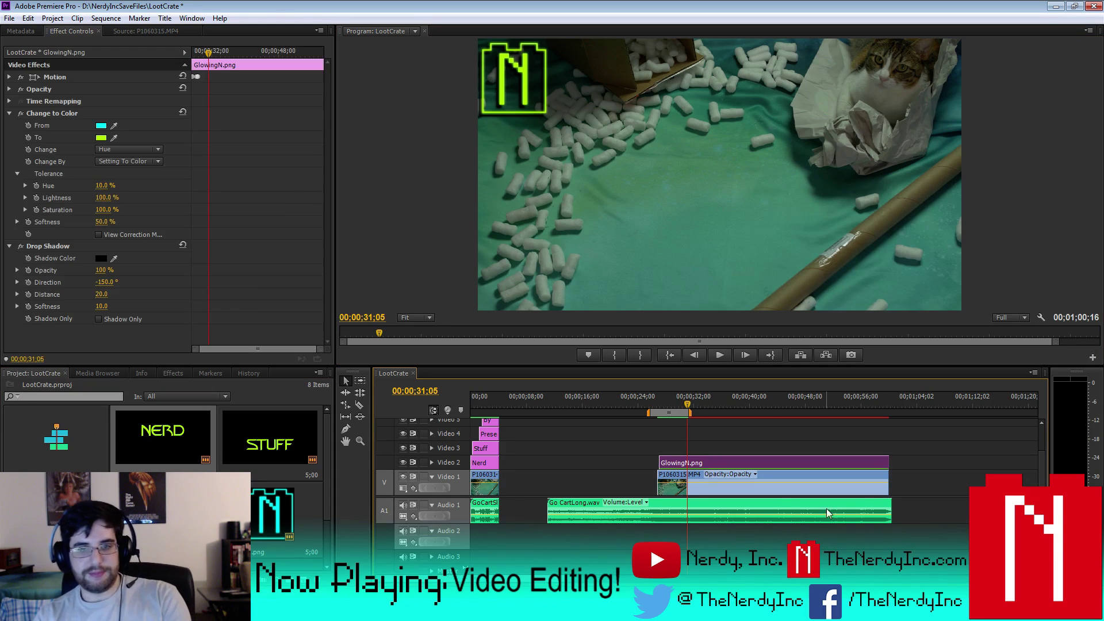
- Delete the GlowingN clip and remove the GlowingTwitter and YouTube neon images from the project
key("Delete")
double_click(271, 506)
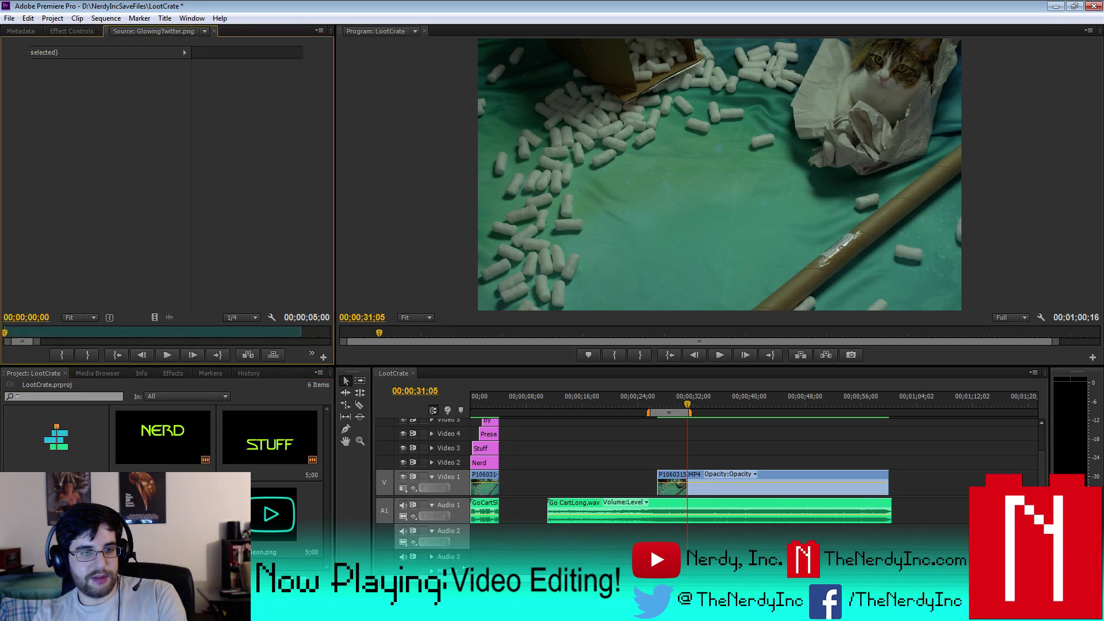
key("Delete")
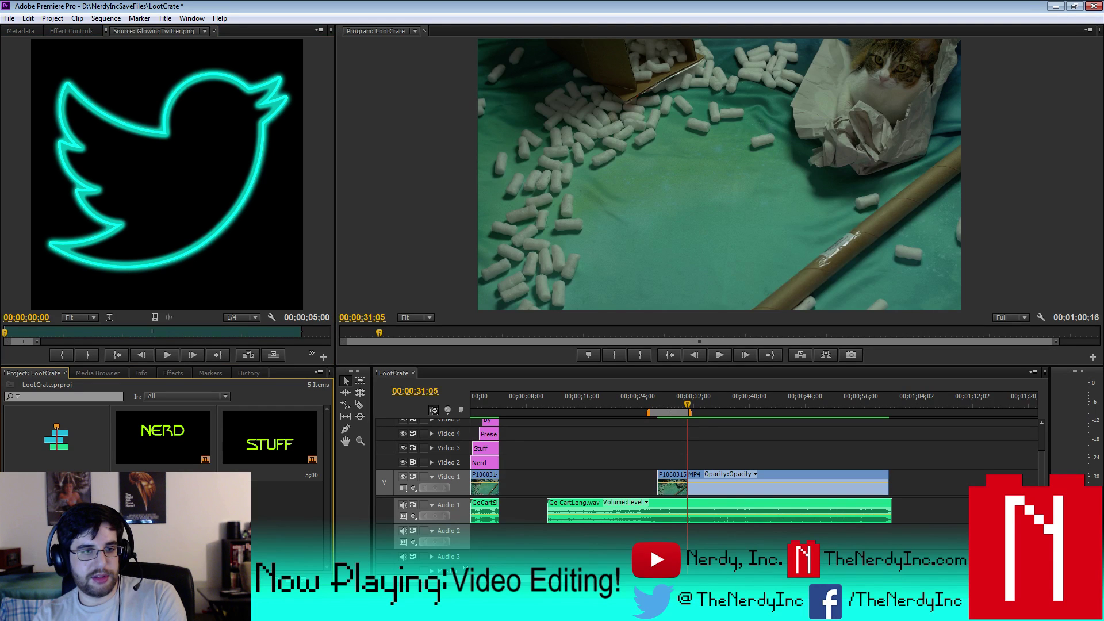
key("Delete")
right_click(195, 421)
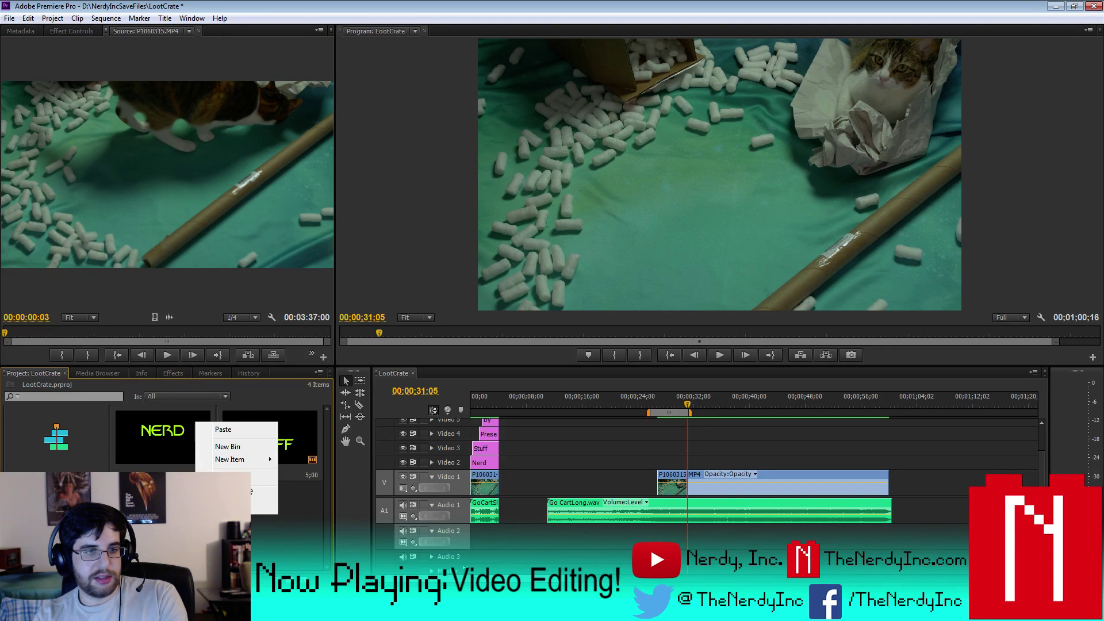
key("Escape")
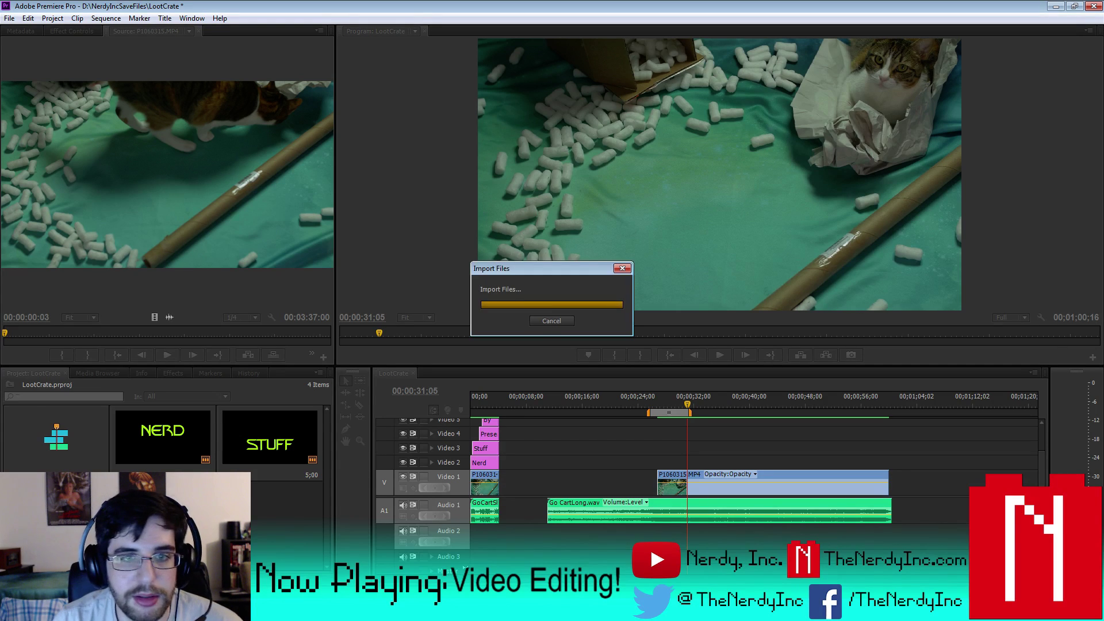
- Import new logo files, including NerdyIncOnlyBrickNoBKG.png, into the project
left_click(143, 525)
right_click(143, 526)
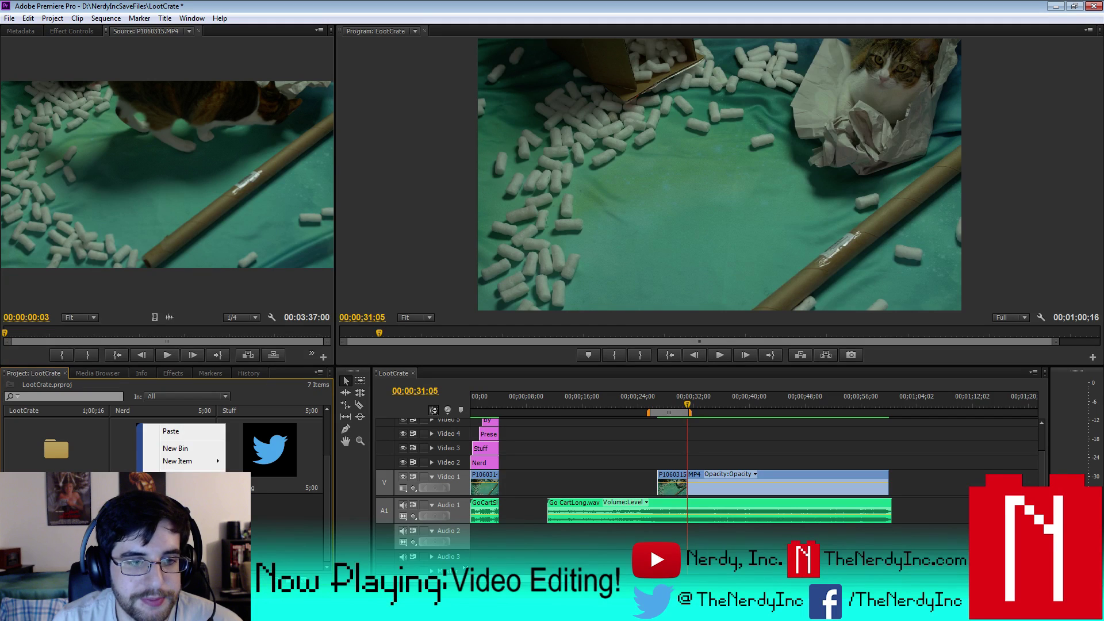
left_click(166, 495)
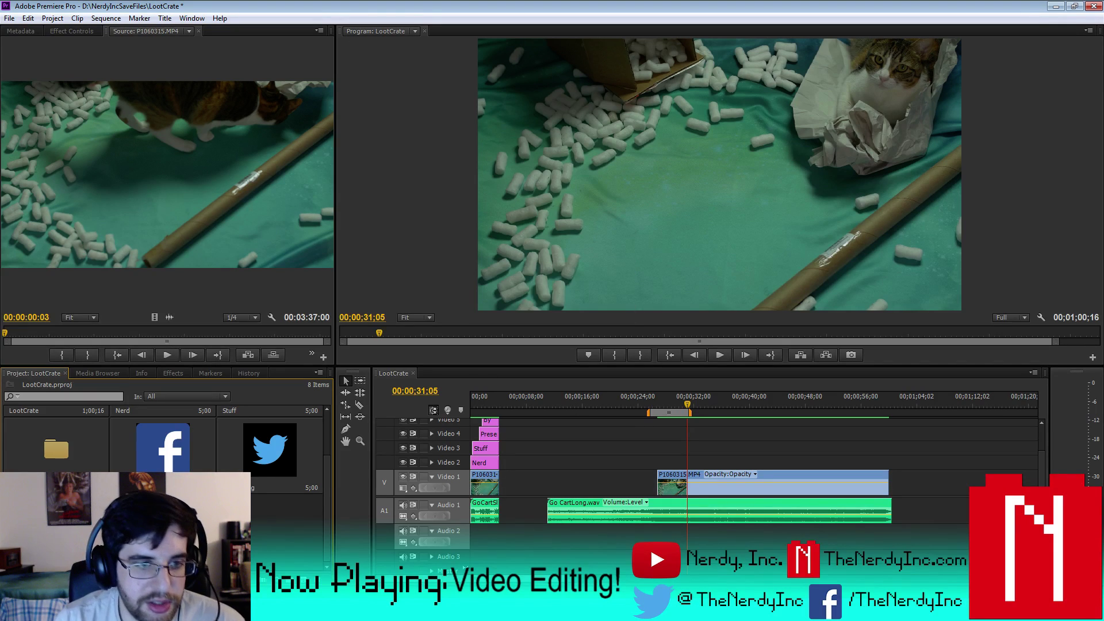
right_click(183, 447)
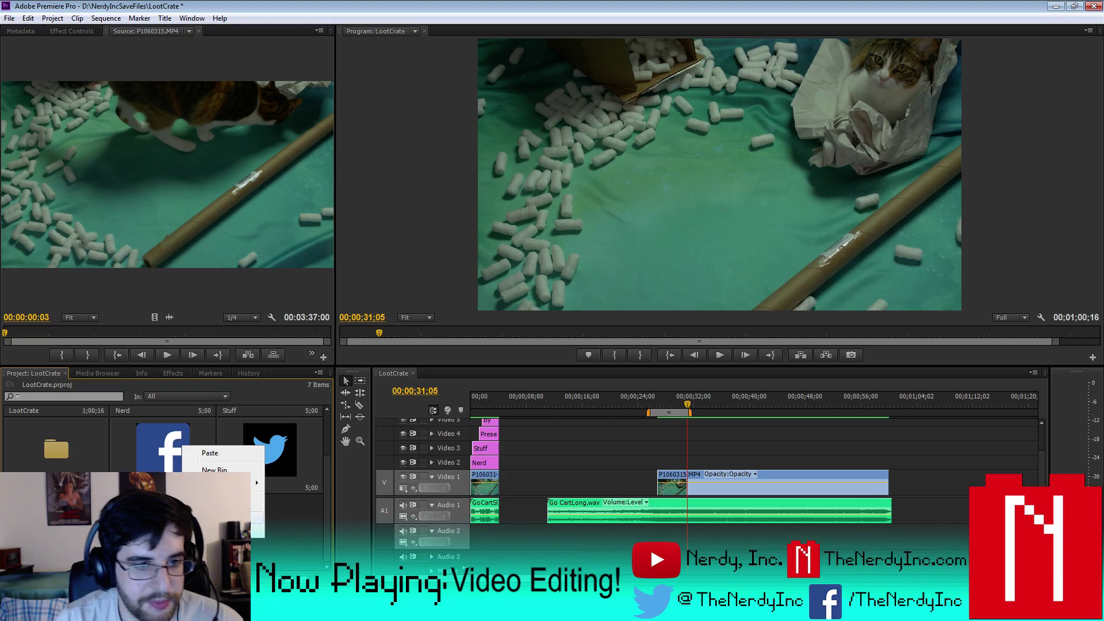
left_click(221, 517)
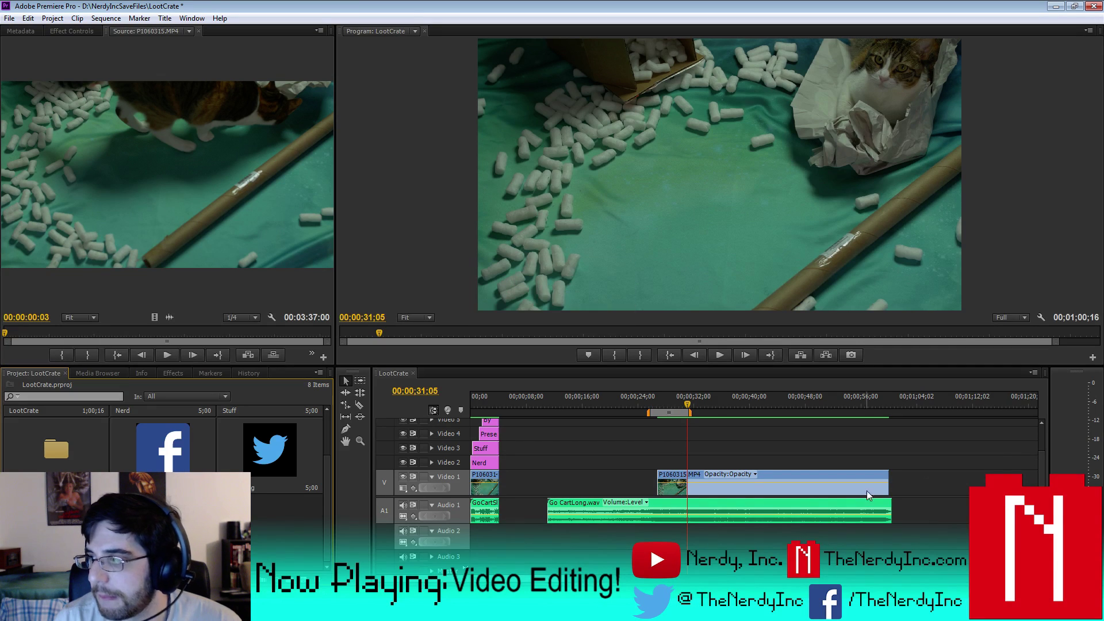
- Place the NerdyInc logo on Video 2 at 00;00;26;28 and locate 00;00;27;02
left_click_drag(309, 575, 659, 466)
left_click(658, 402)
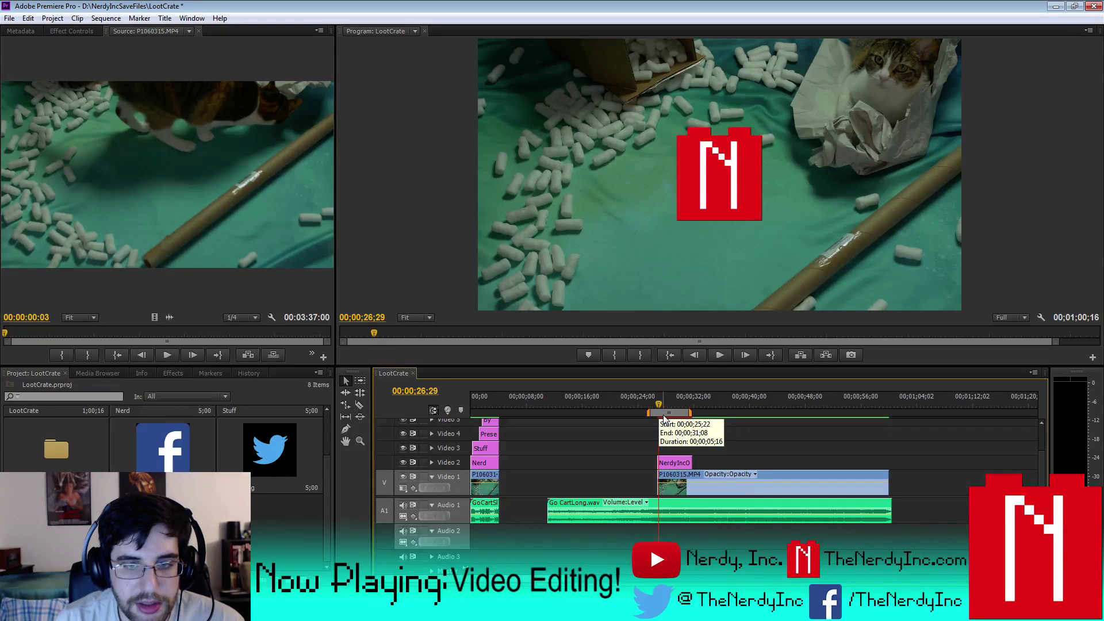
key("space")
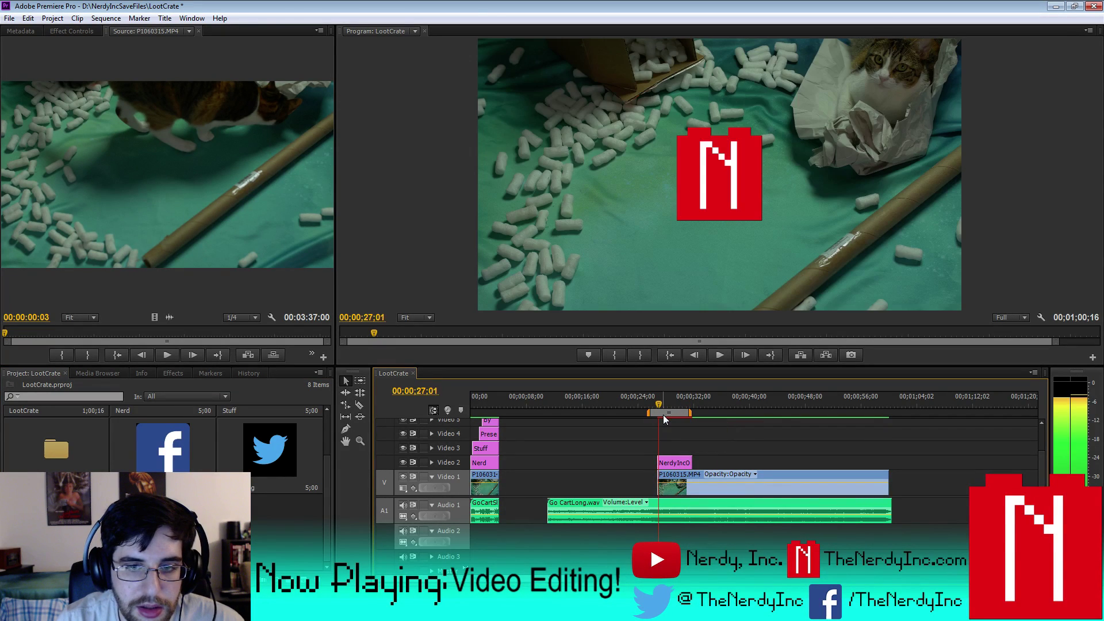
key("space")
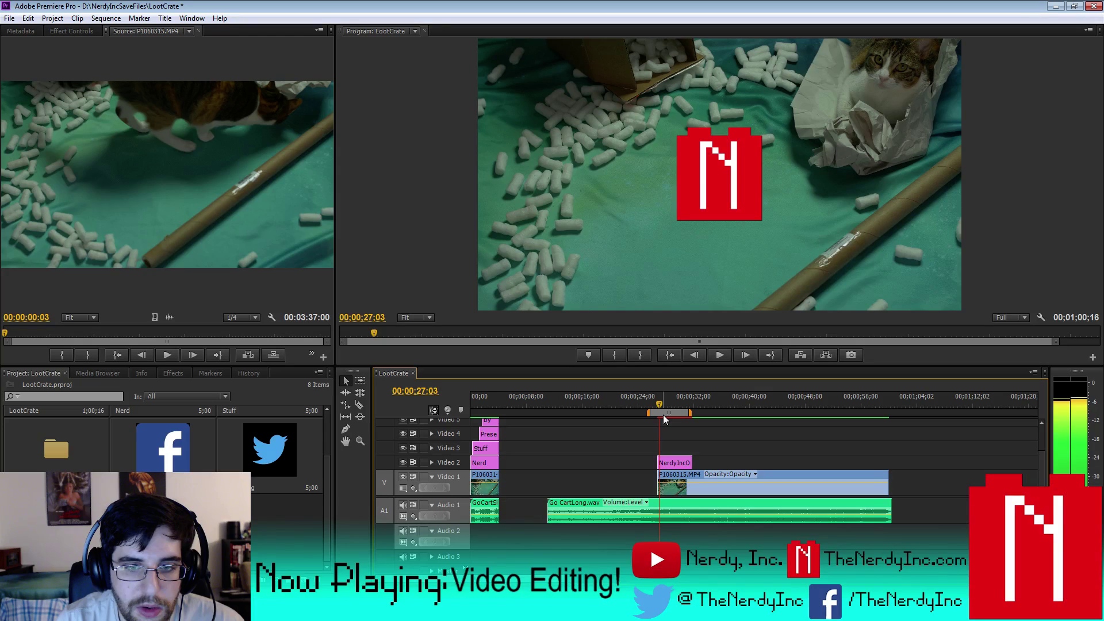
key("Left")
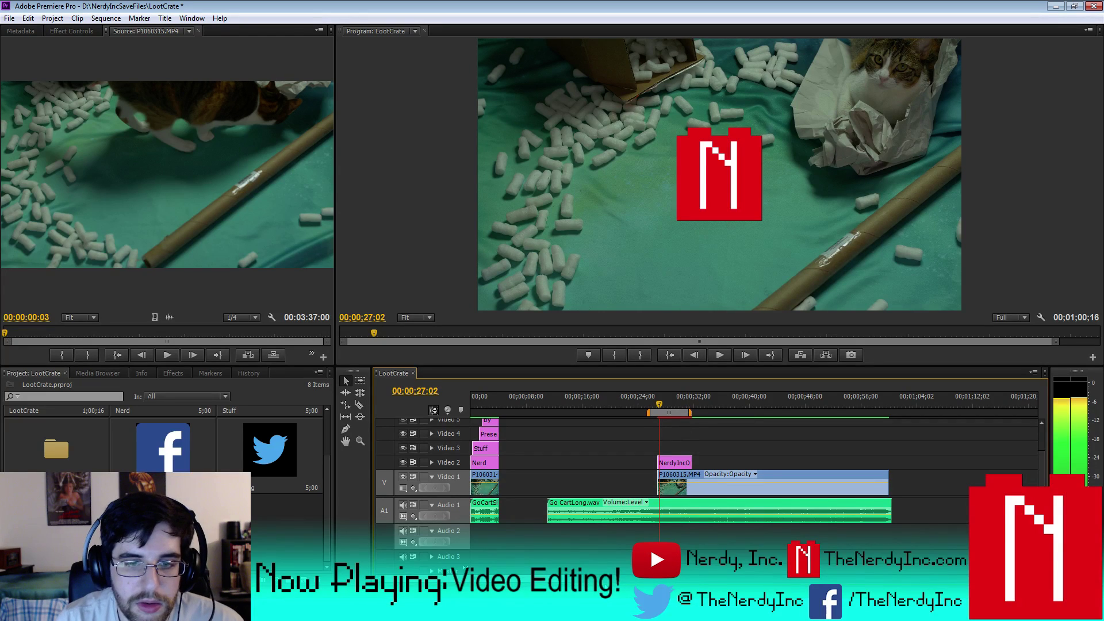
- Trim the logo clip to start at 00;00;27;02, then bring up its Effect Controls
key("equal")
key("equal")
key("equal")
key("equal")
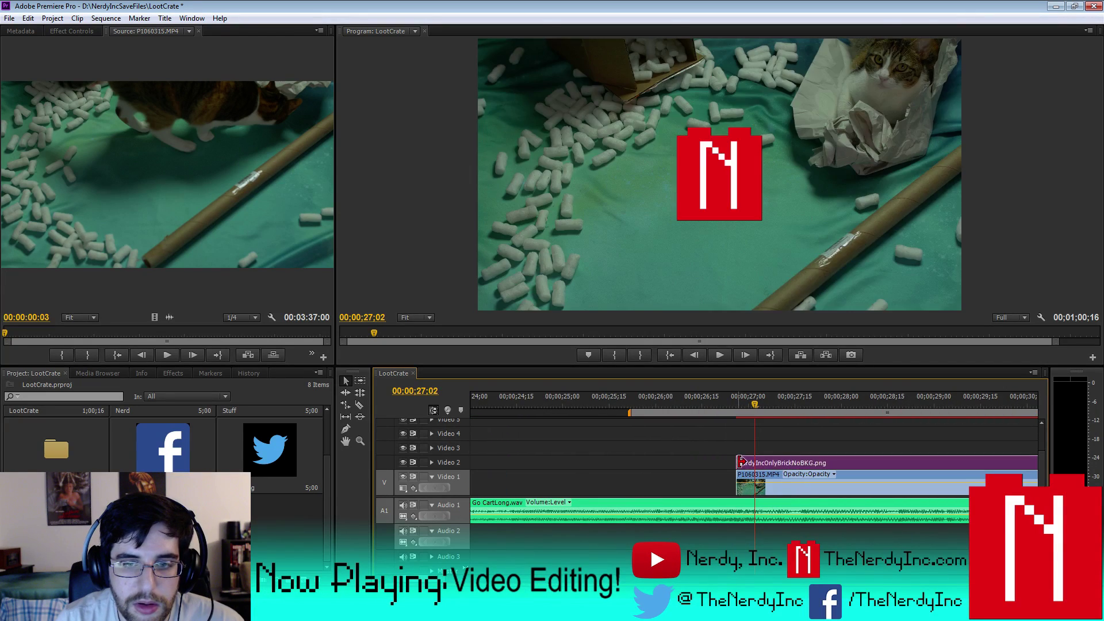
left_click_drag(747, 462, 756, 462)
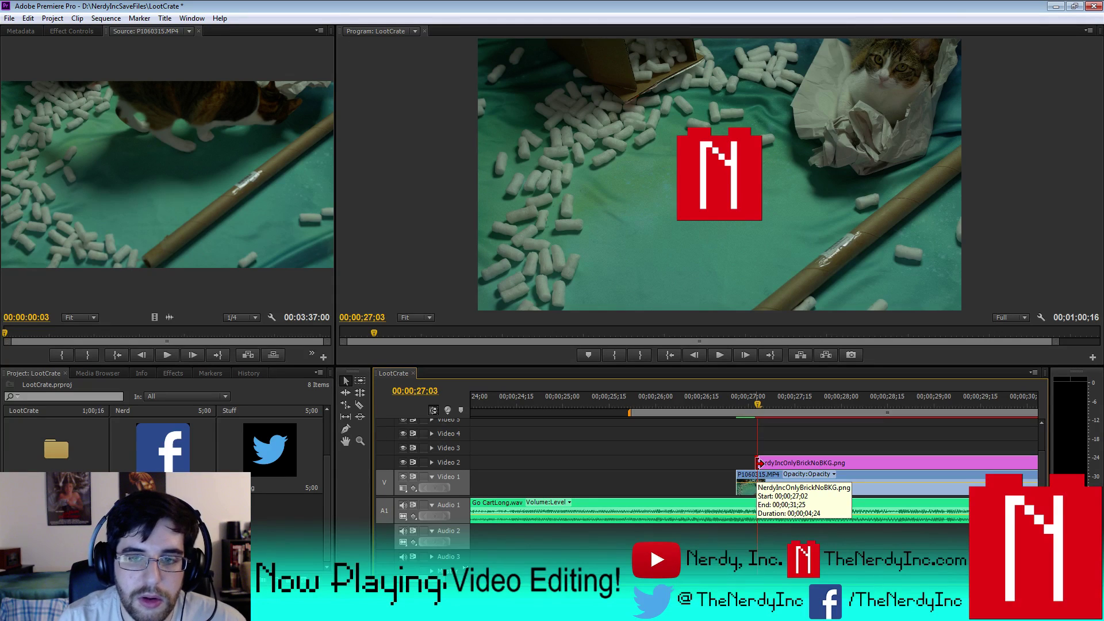
key("space")
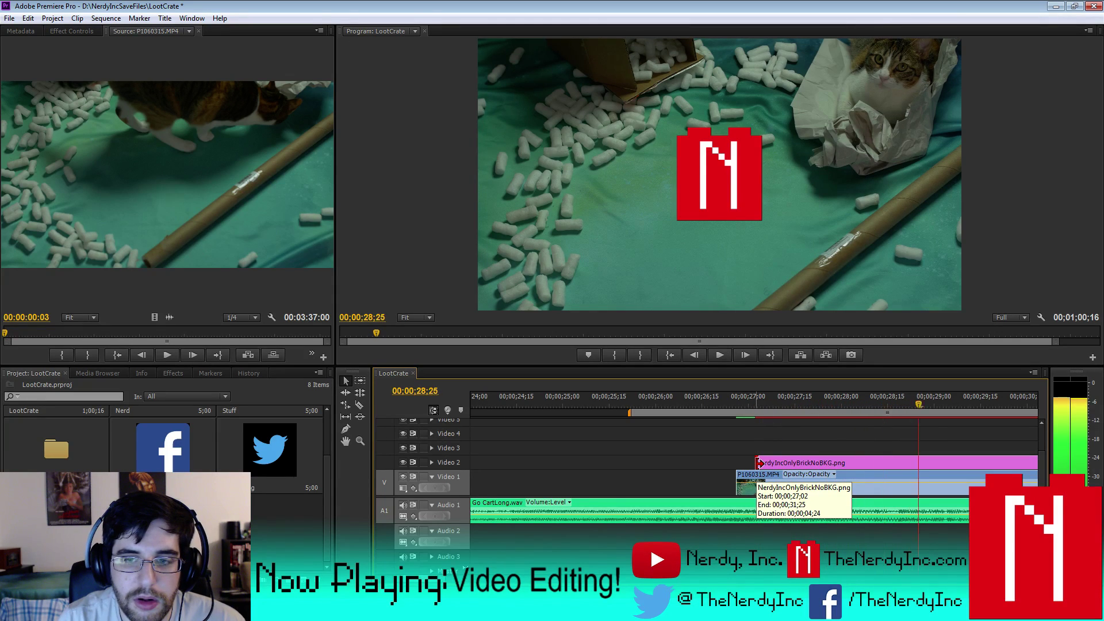
key("Left")
key("Left")
key("Left")
key("Left")
key("Left")
key("Left")
key("Left")
key("Left")
key("Left")
key("Left")
key("Left")
key("Left")
key("Left")
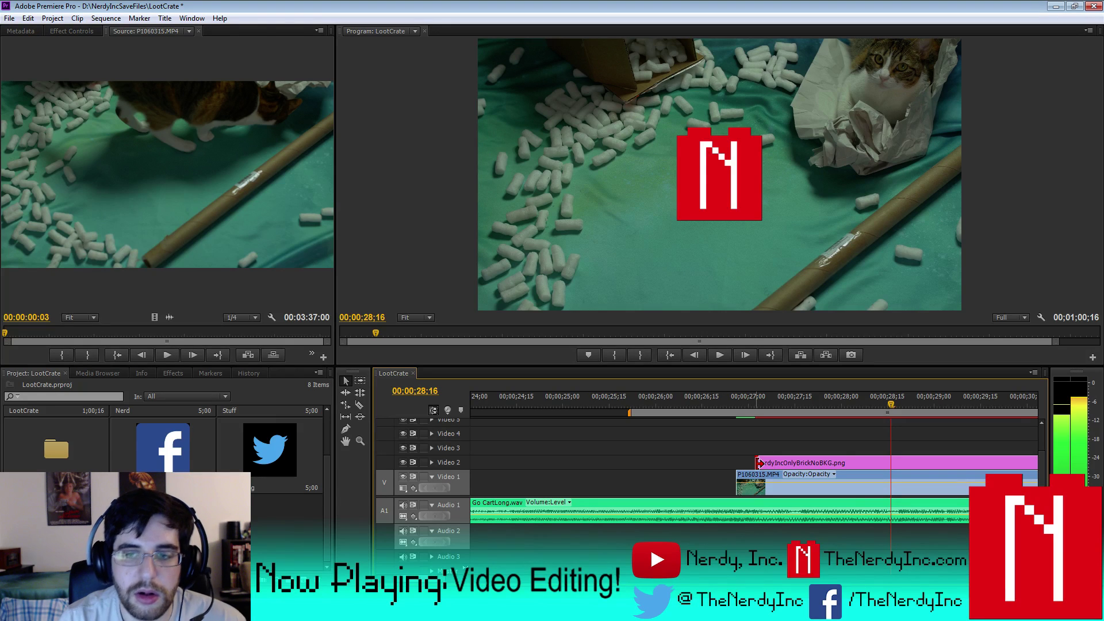
left_click(877, 464)
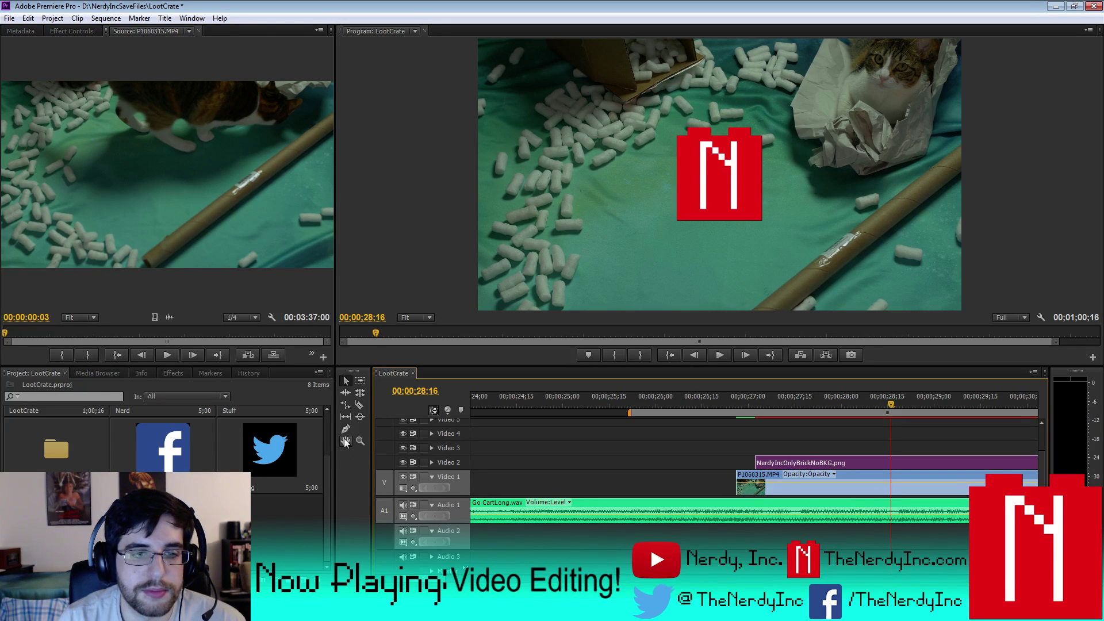
left_click(71, 31)
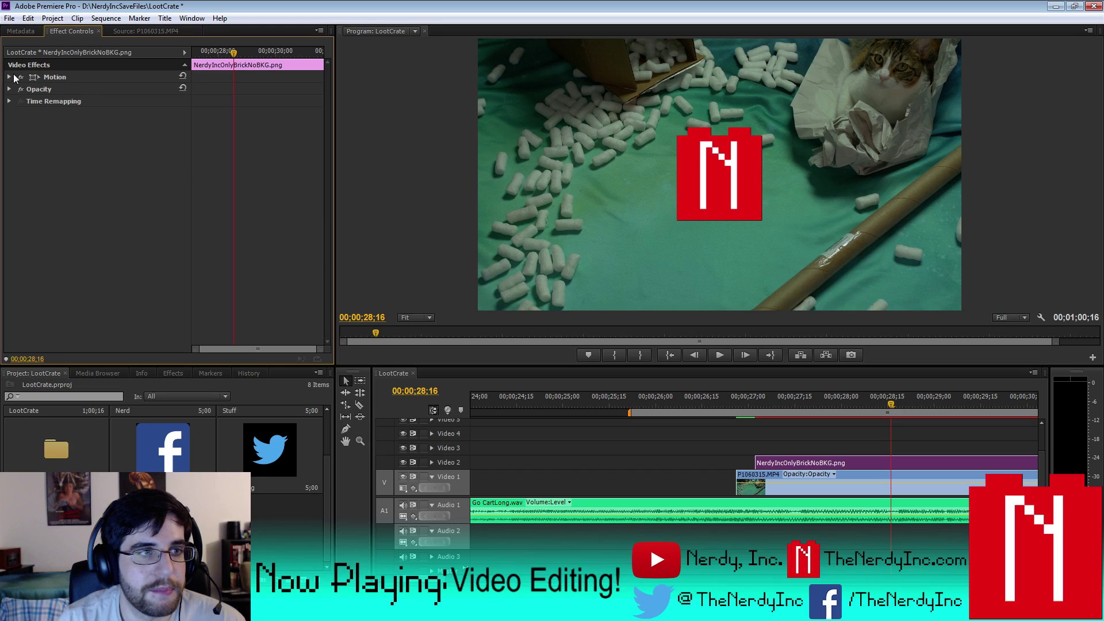
- Set the NerdyInc logo's Scale to 75
left_click(9, 77)
left_click(101, 101)
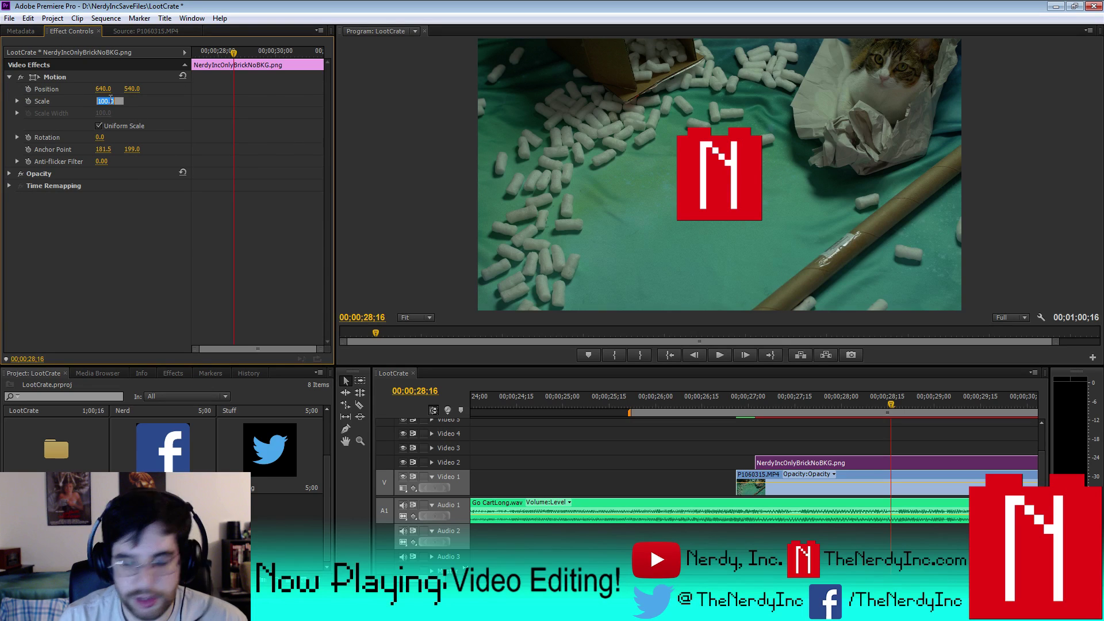
type("75")
key("Return")
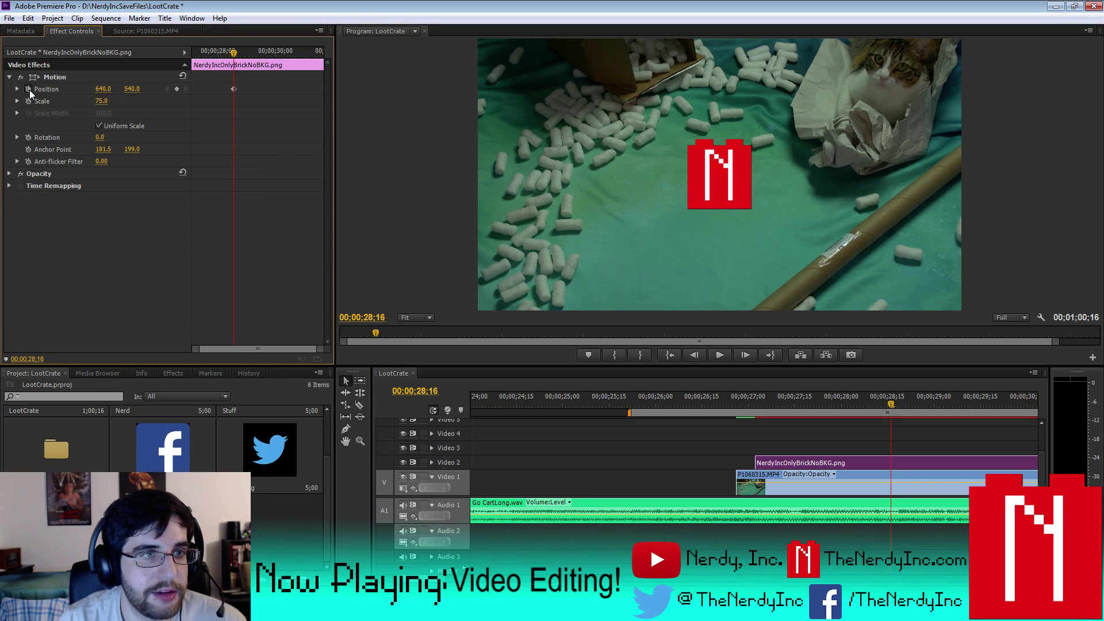
- Keyframe the logo's Position to slide from centre to 100, 152 in the top-left corner
left_click(28, 89)
key("Left")
key("Left")
key("Left")
key("Left")
key("Left")
key("Left")
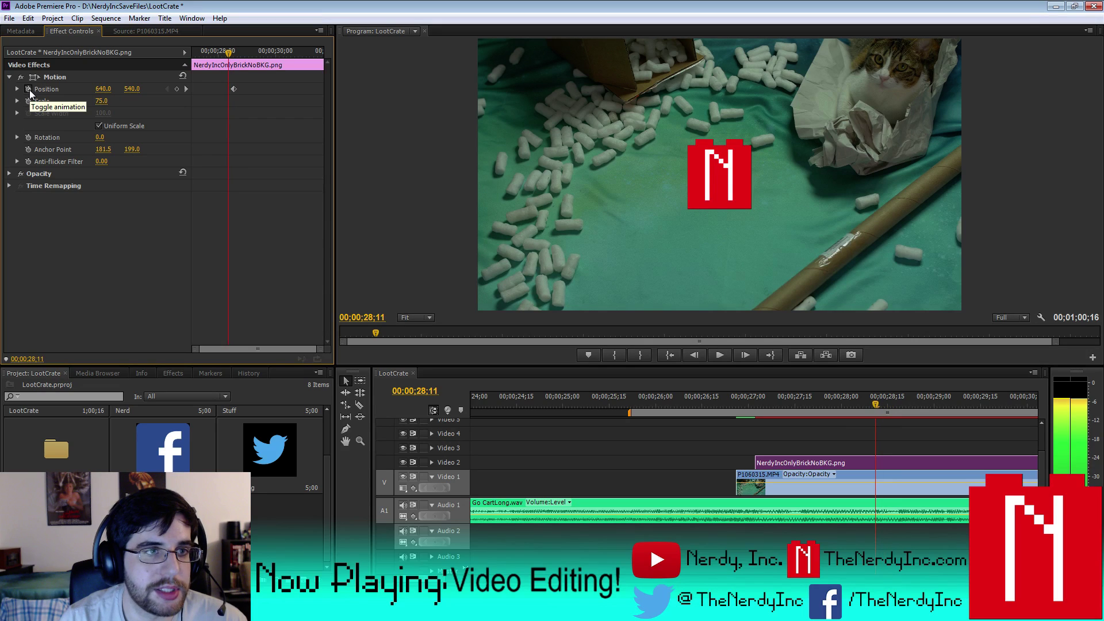
left_click(176, 89)
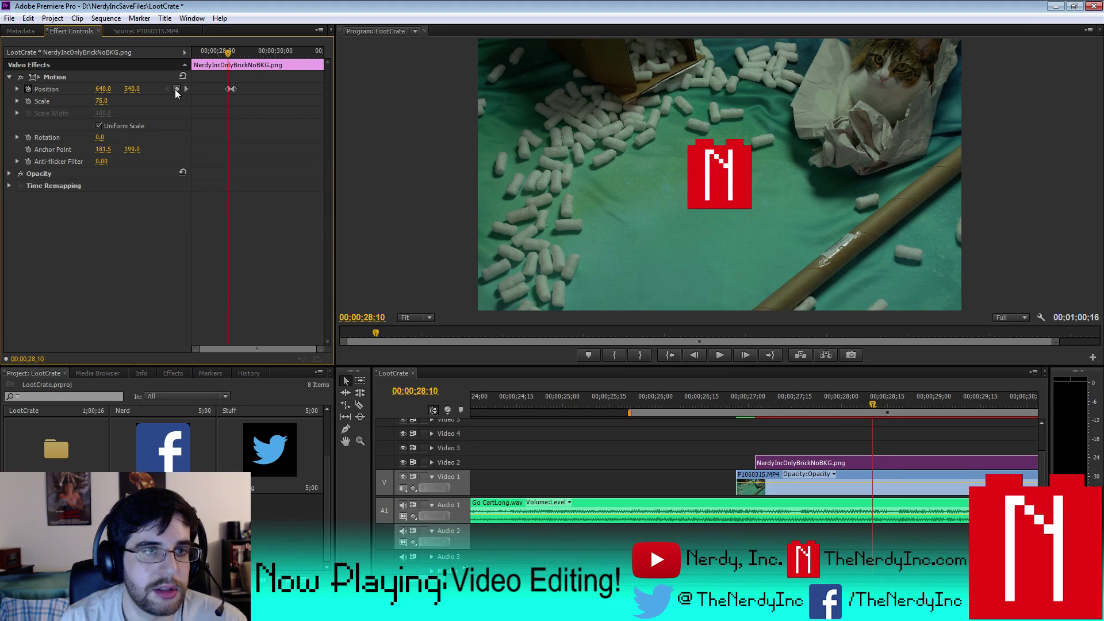
key("Up")
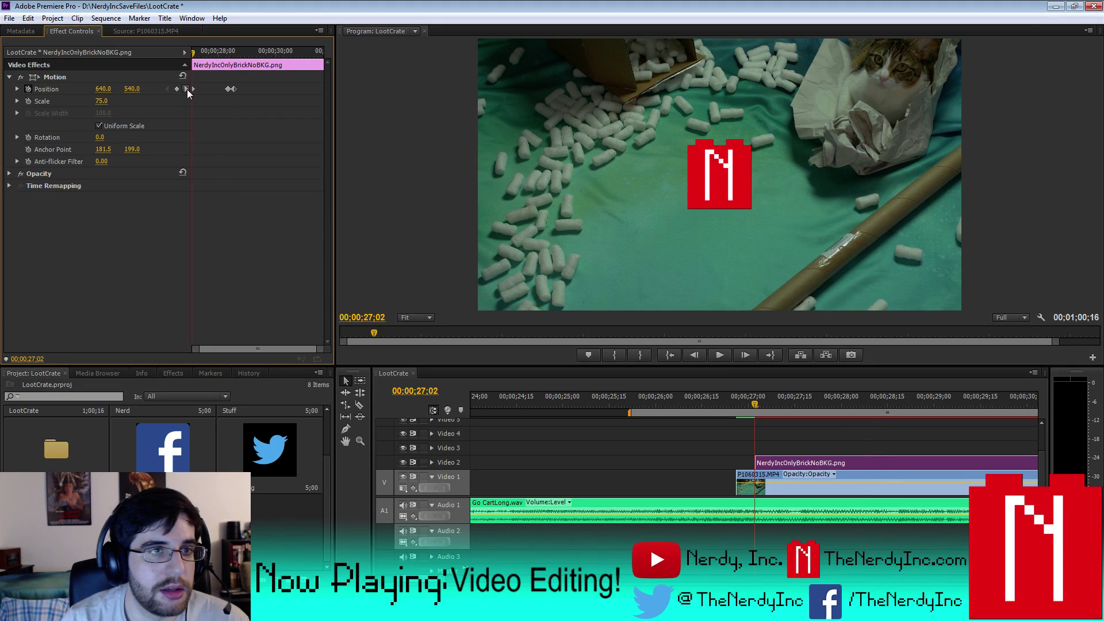
left_click(186, 88)
left_click(186, 89)
left_click(131, 89)
type("280")
key("Return")
left_click_drag(132, 88, 26, 92)
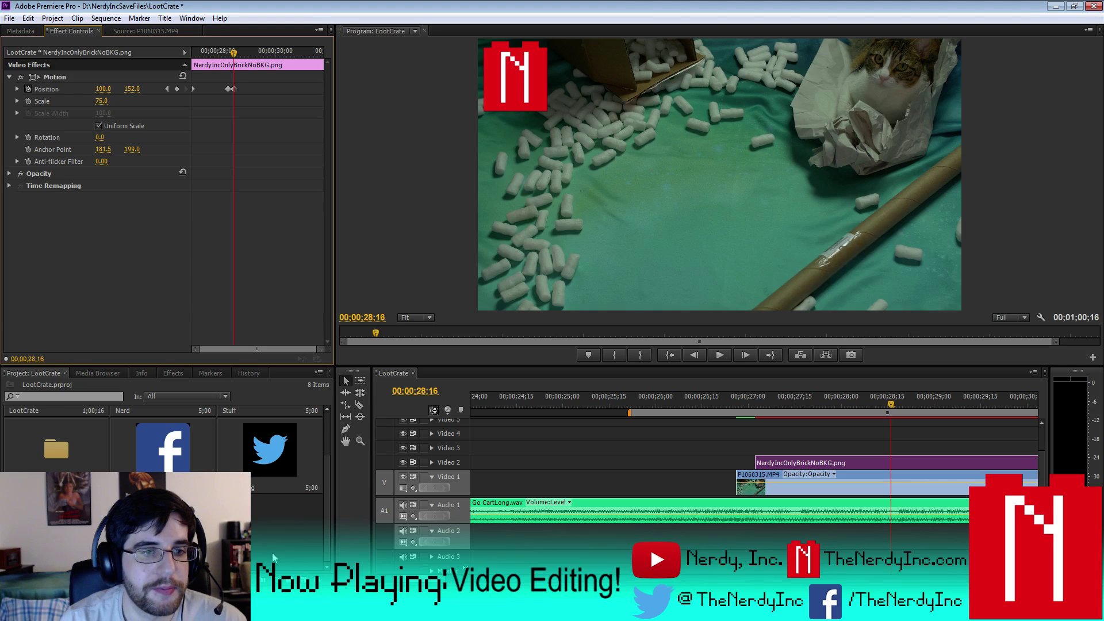
left_click(173, 373)
left_click(76, 386)
- Search the Effects panel for Change to Color and apply it to the N logo clip
type("drop")
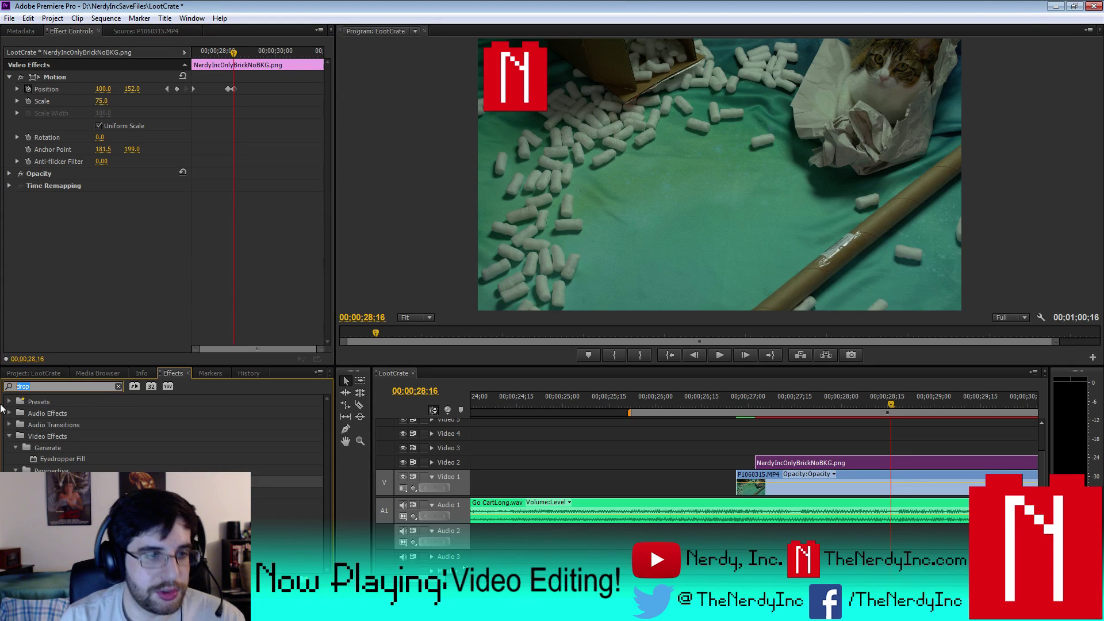
key("BackSpace")
key("BackSpace")
key("BackSpace")
key("BackSpace")
type("chan")
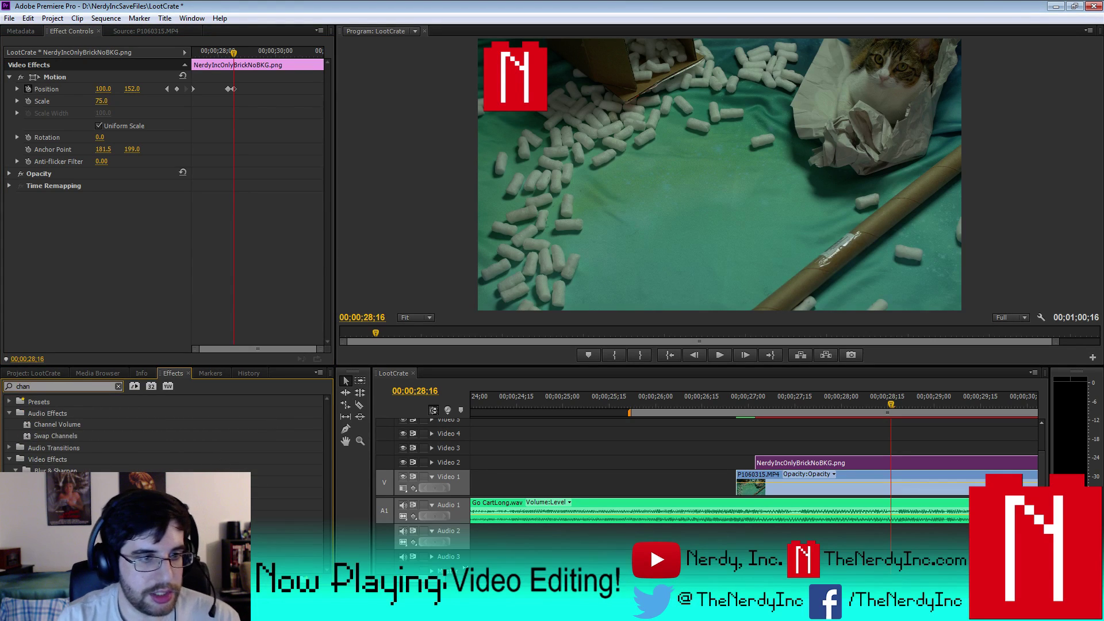
left_click_drag(69, 516, 845, 467)
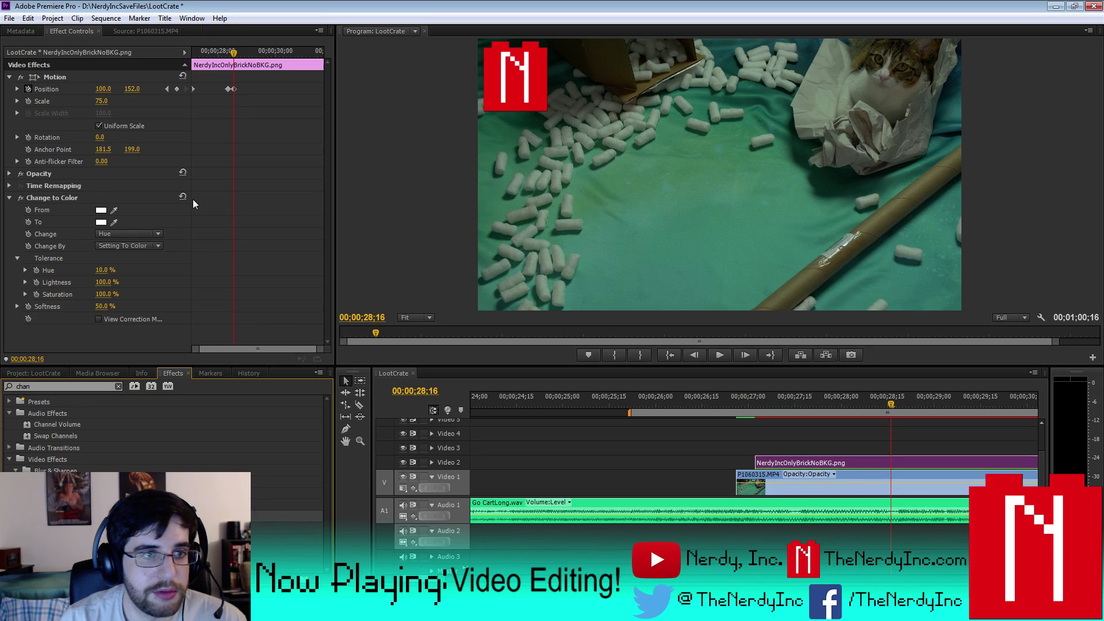
- Eyedrop the From colour from the red logo and the To colour from the green NERD title
left_click(114, 209)
left_click(499, 68)
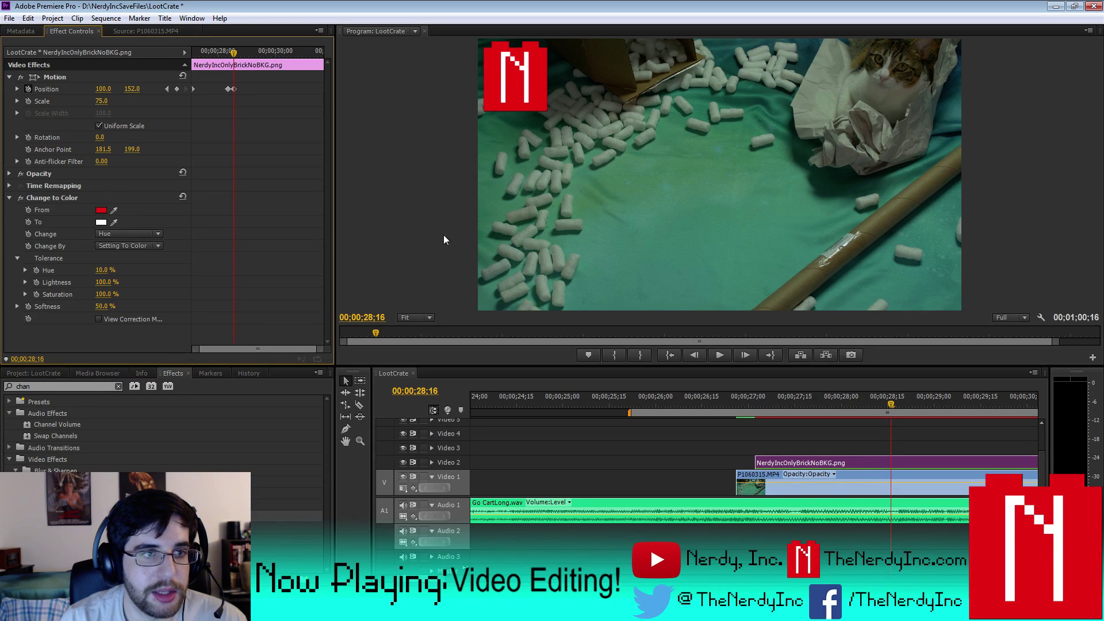
left_click(33, 372)
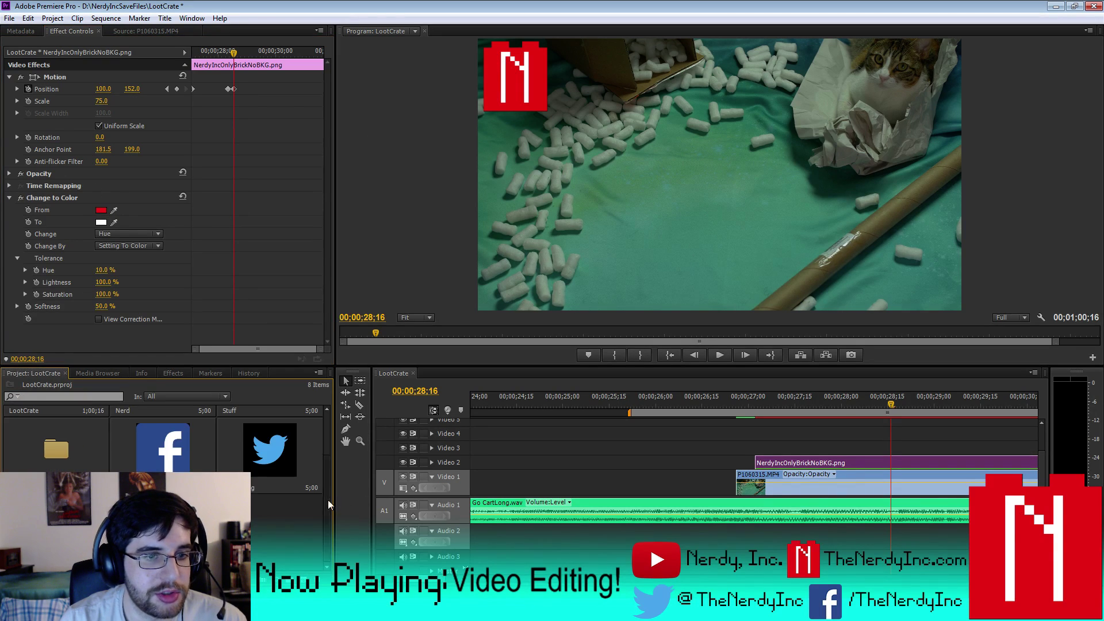
scroll(328, 499, "up", 3)
double_click(160, 442)
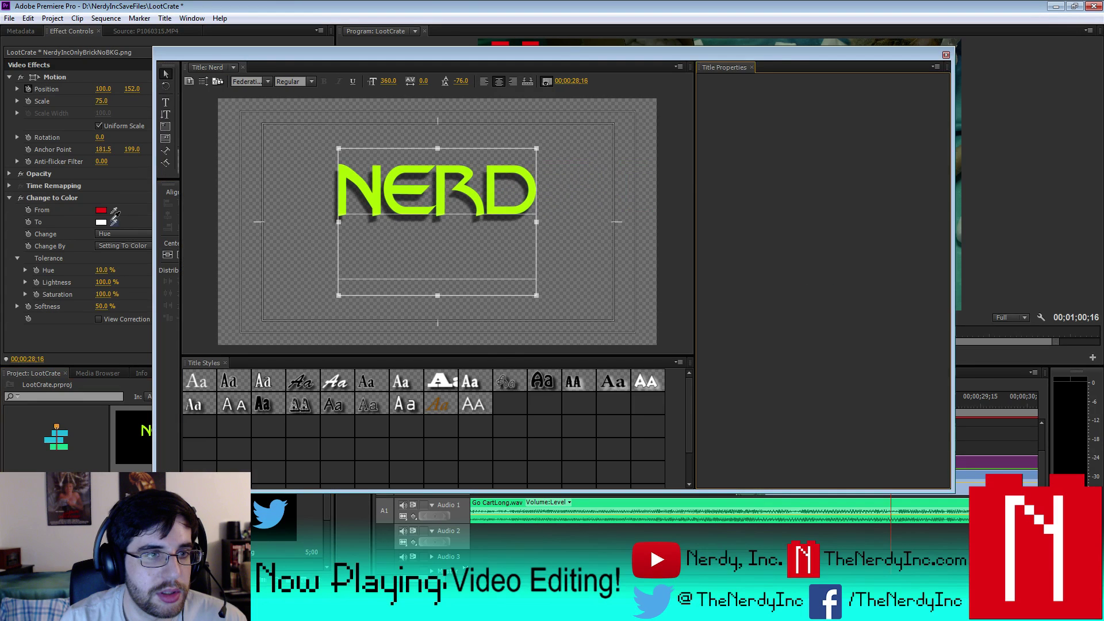
left_click(114, 222)
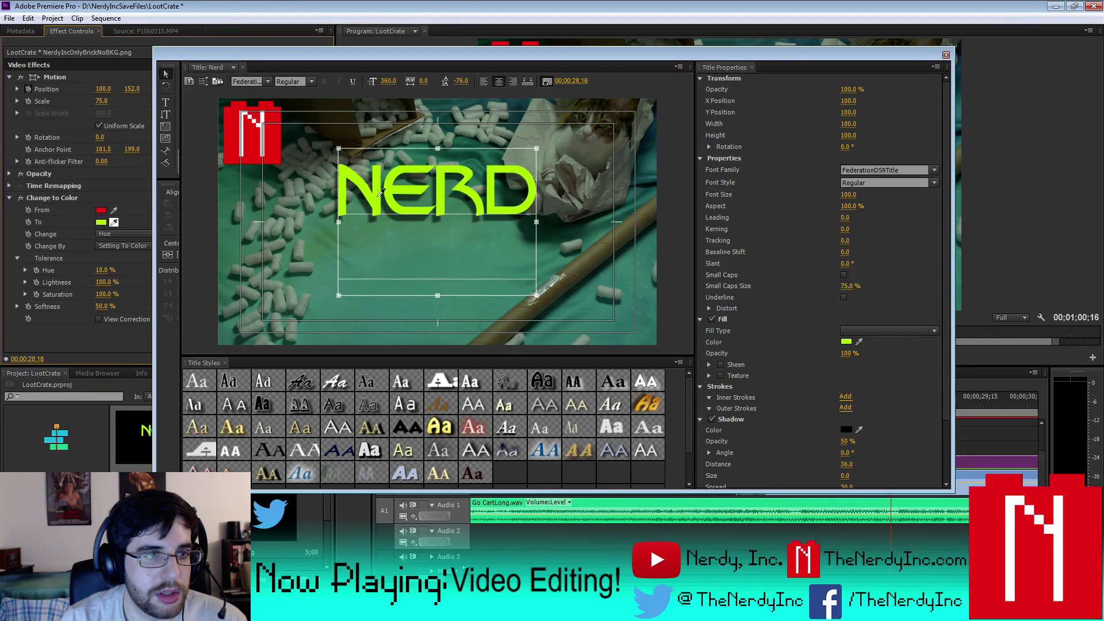
left_click(383, 189)
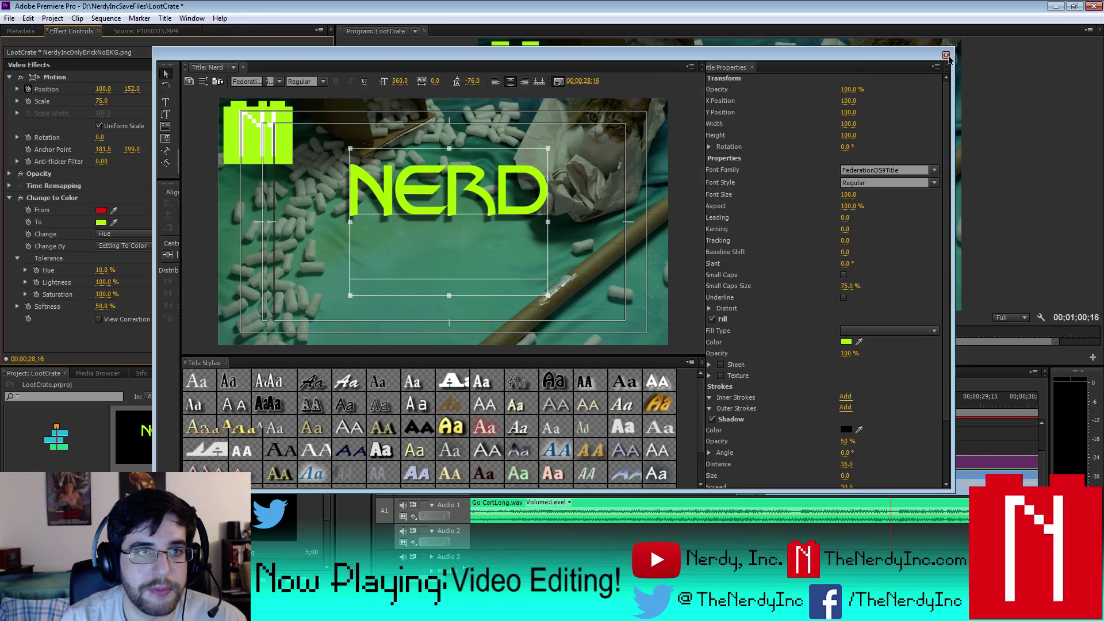
left_click(945, 56)
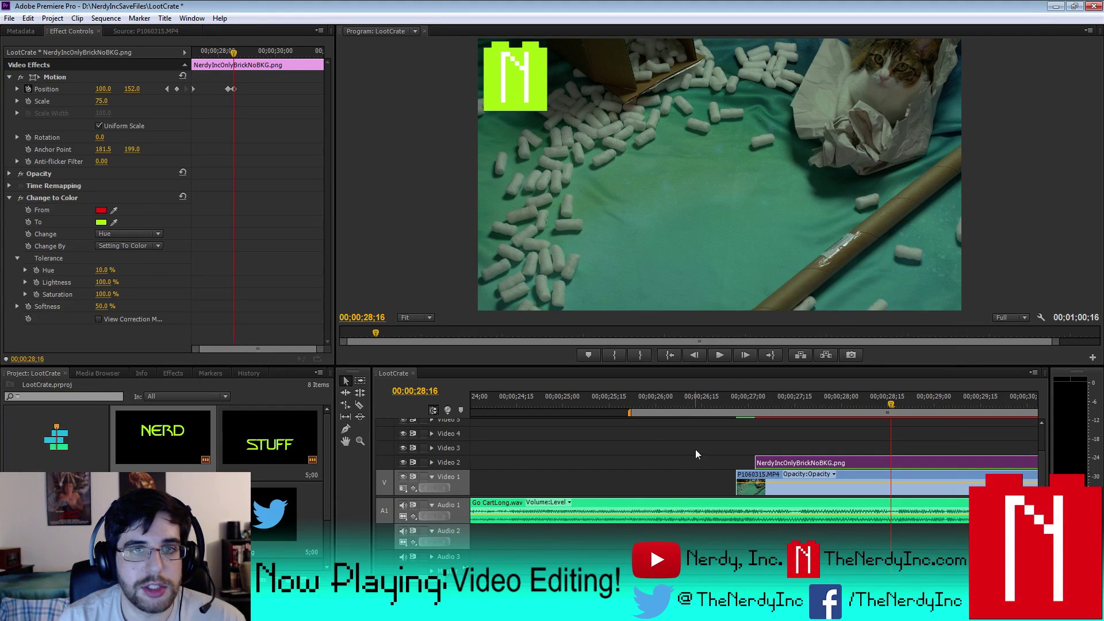
- Collapse the Change to Color settings and clear the Effects search field
left_click(10, 200)
left_click(11, 199)
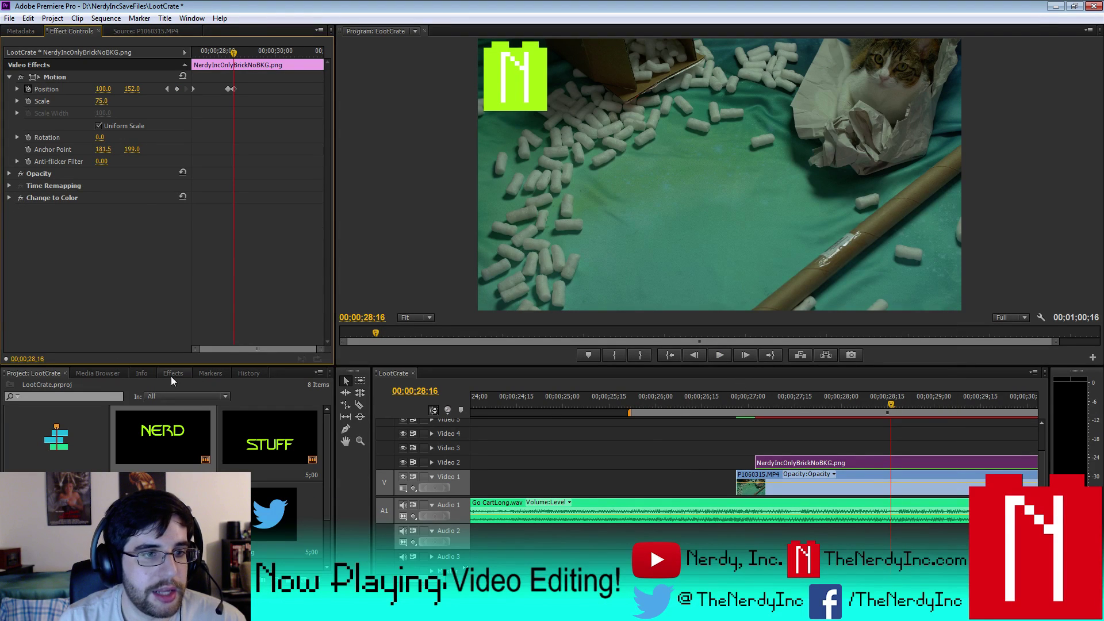
left_click(172, 373)
left_click(86, 385)
type("cha")
key("BackSpace")
key("BackSpace")
key("BackSpace")
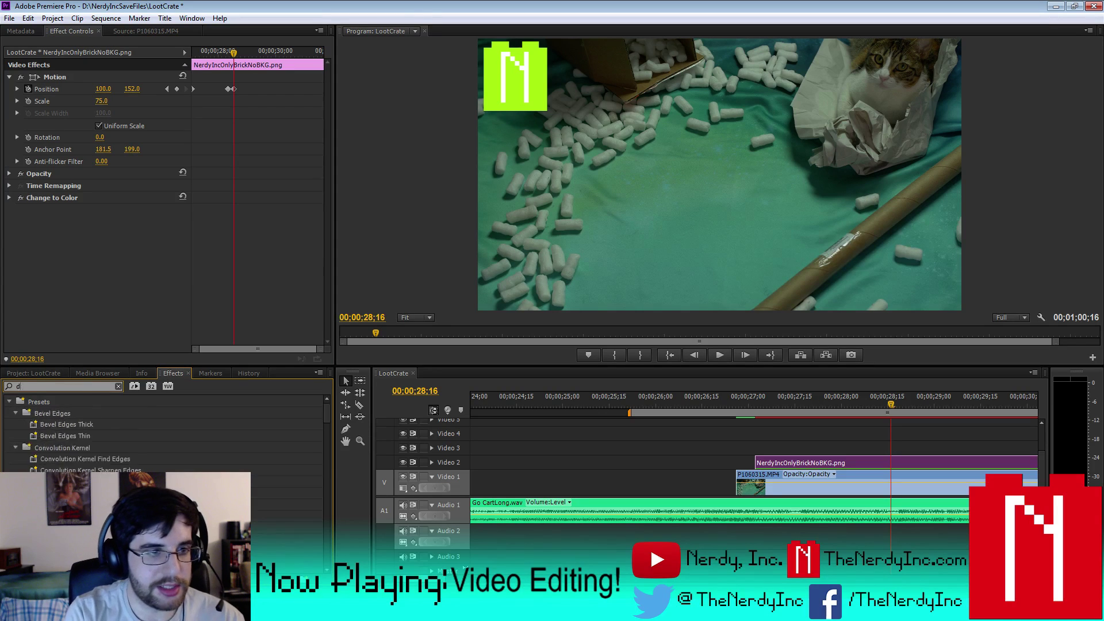
- Apply Drop Shadow to the logo clip with distance 36 and direction -150°
type("drop")
left_click_drag(57, 482, 819, 463)
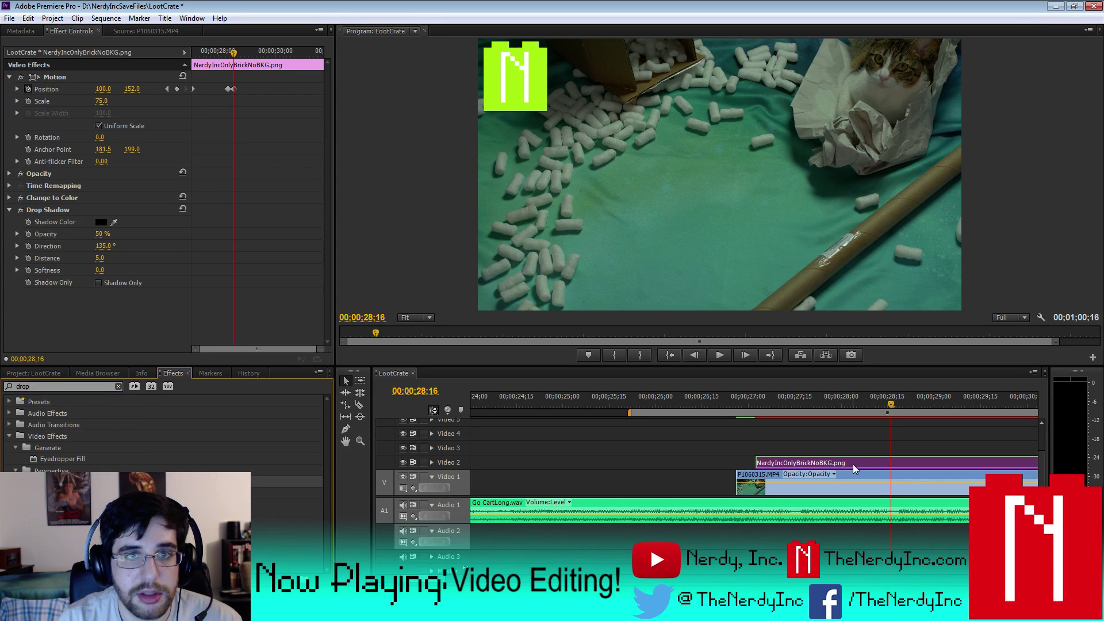
left_click(101, 257)
type("36")
key("Return")
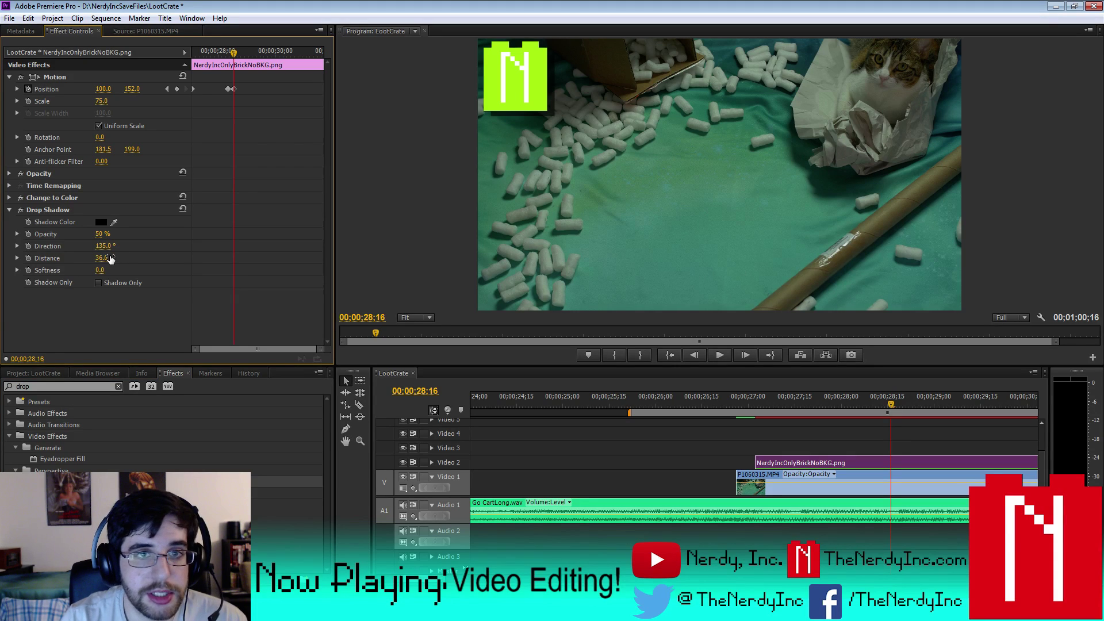
left_click(113, 244)
type("-150")
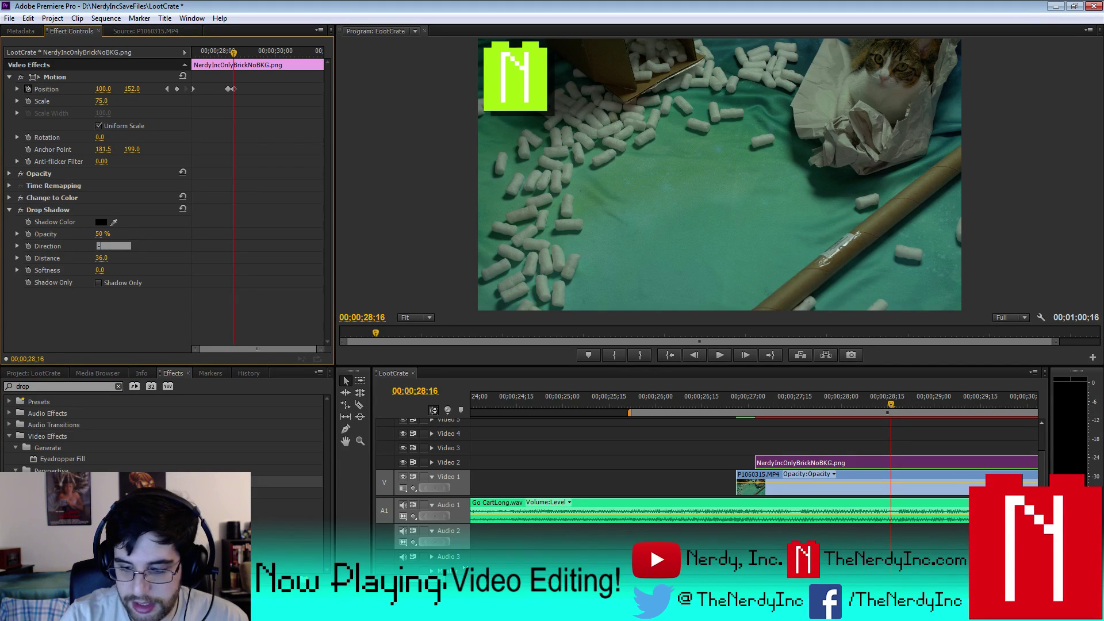
key("Return")
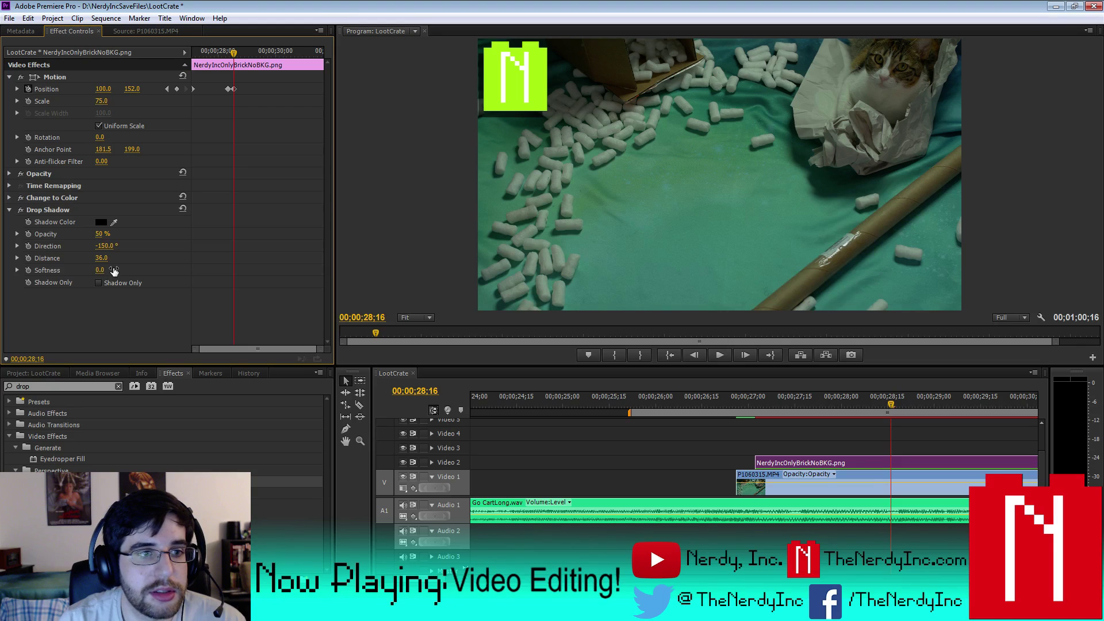
- Set the shadow opacity to 75%, then preview the logo animation on a zoomed-out timeline
left_click_drag(101, 233, 110, 235)
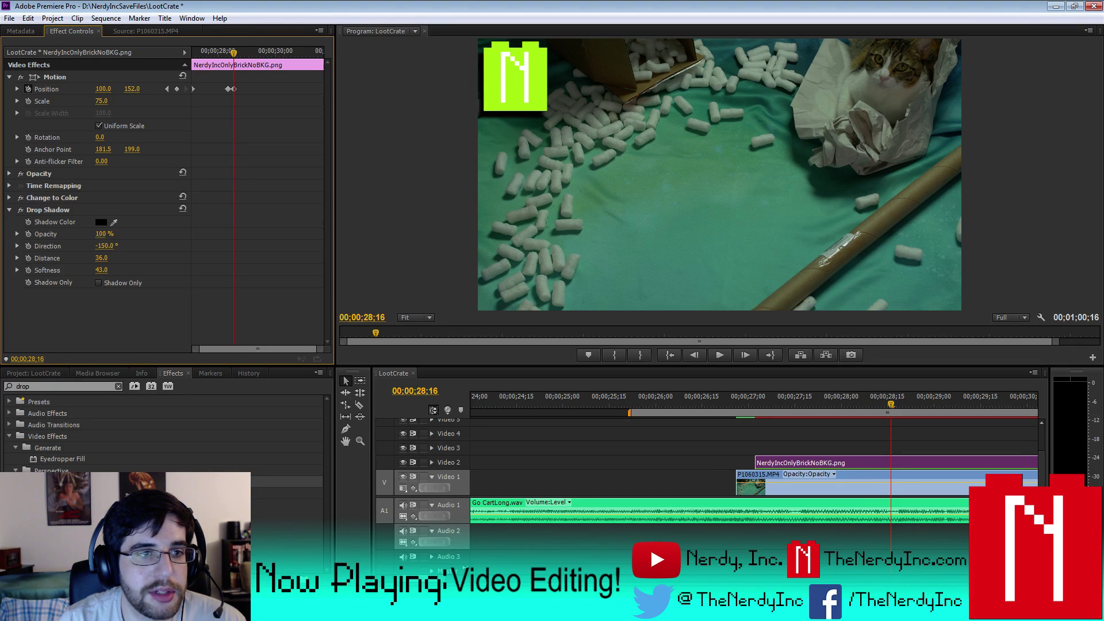
left_click_drag(101, 233, 110, 234)
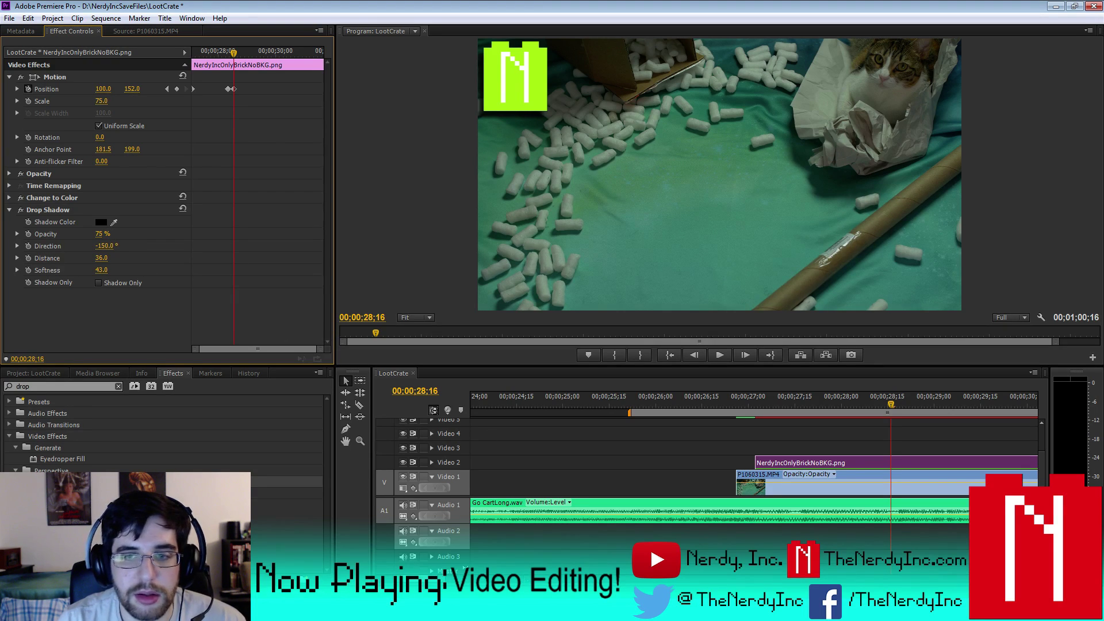
key("minus")
key("minus")
key("minus")
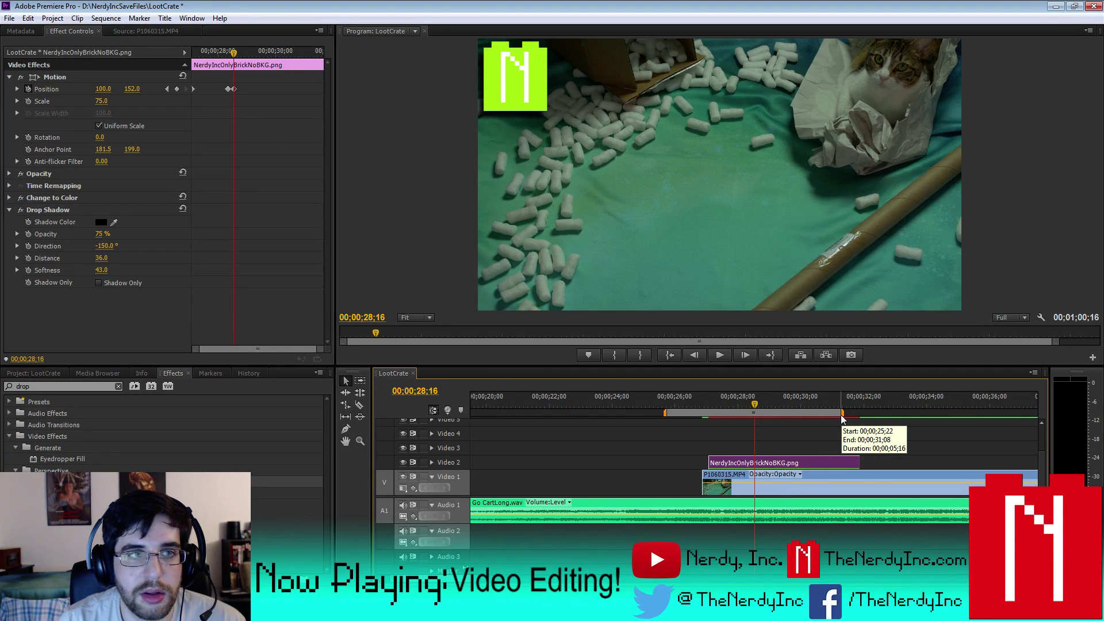
key("space")
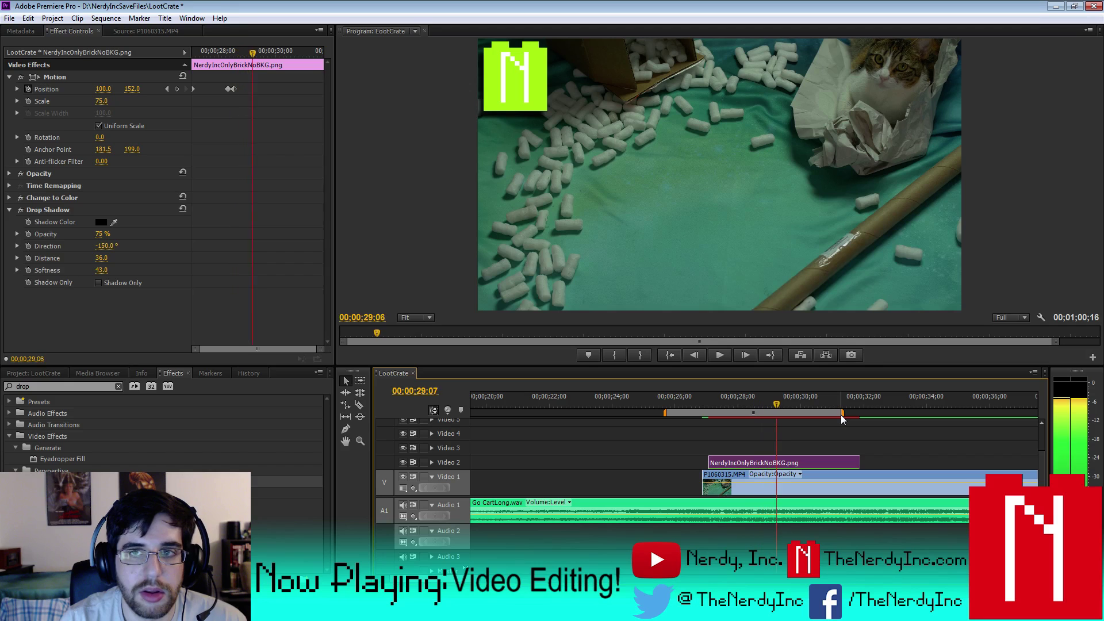
- Extend the work area past the logo clip's end, save the project, and render the entire work area
left_click_drag(842, 413, 861, 413)
left_click(9, 18)
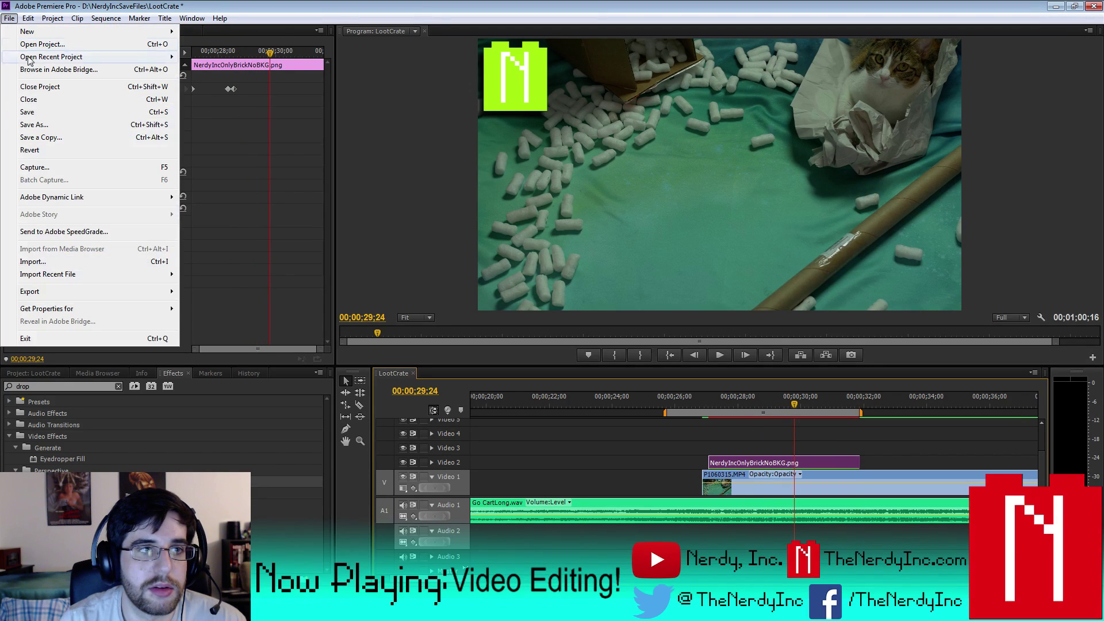
left_click(46, 113)
left_click(106, 18)
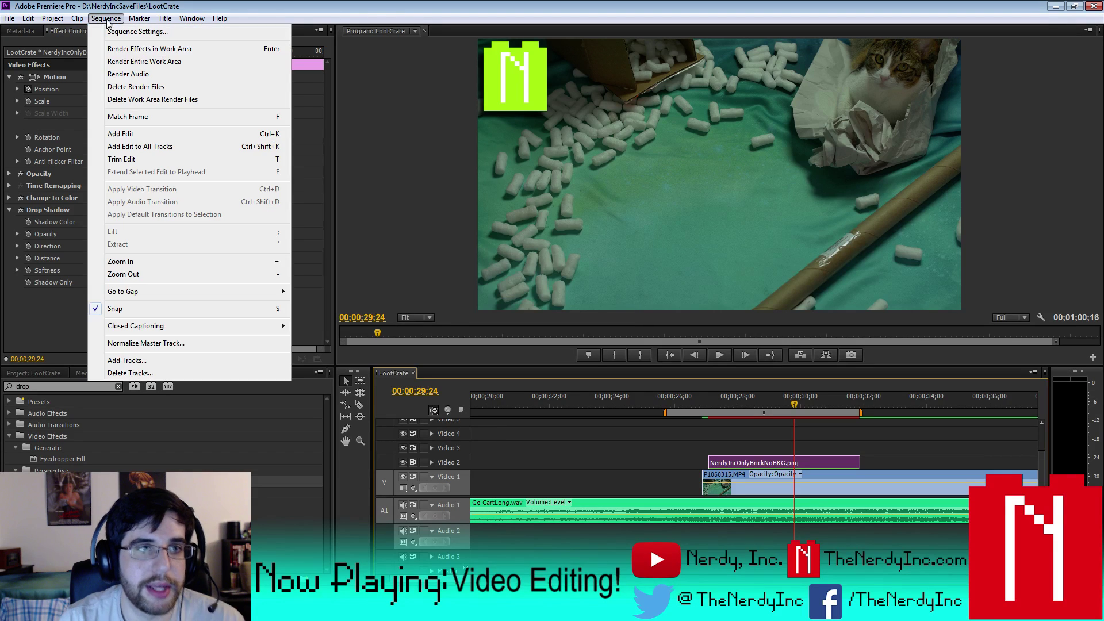
left_click(133, 62)
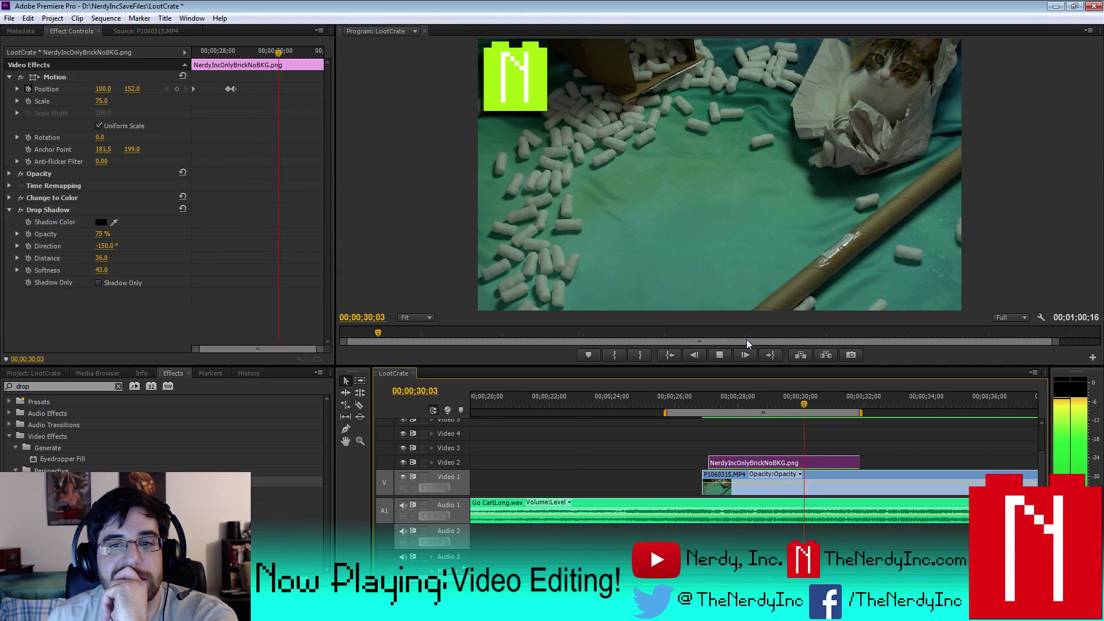
- Stop playback at 00;00;31;18 and adjust the timeline zoom around the playhead
left_click(722, 353)
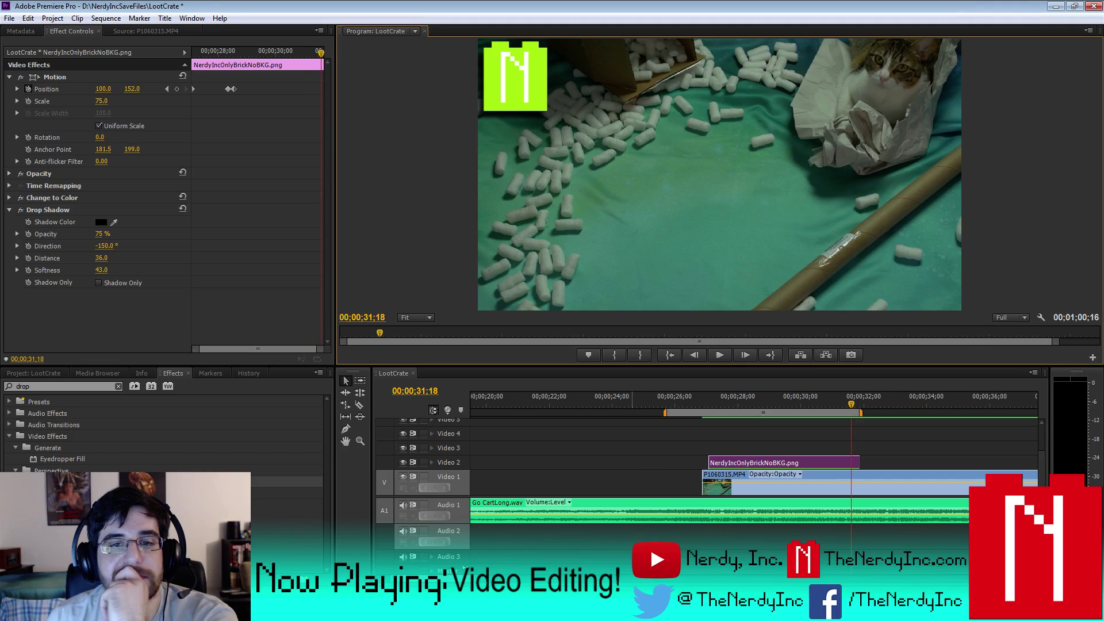
key("minus")
key("minus")
key("minus")
key("minus")
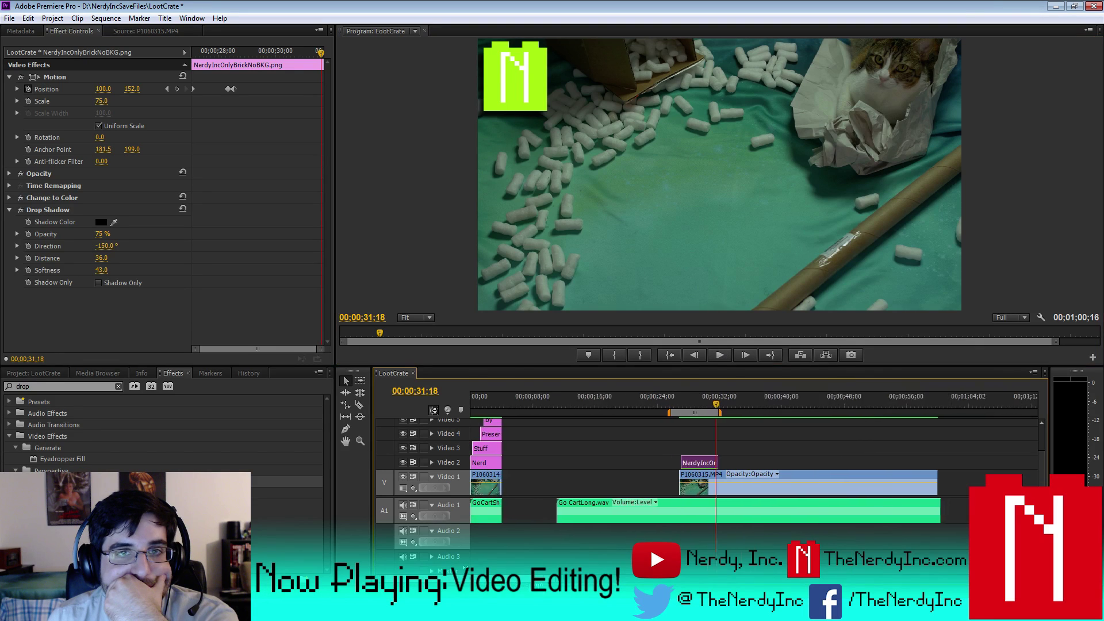
key("equal")
key("equal")
key("equal")
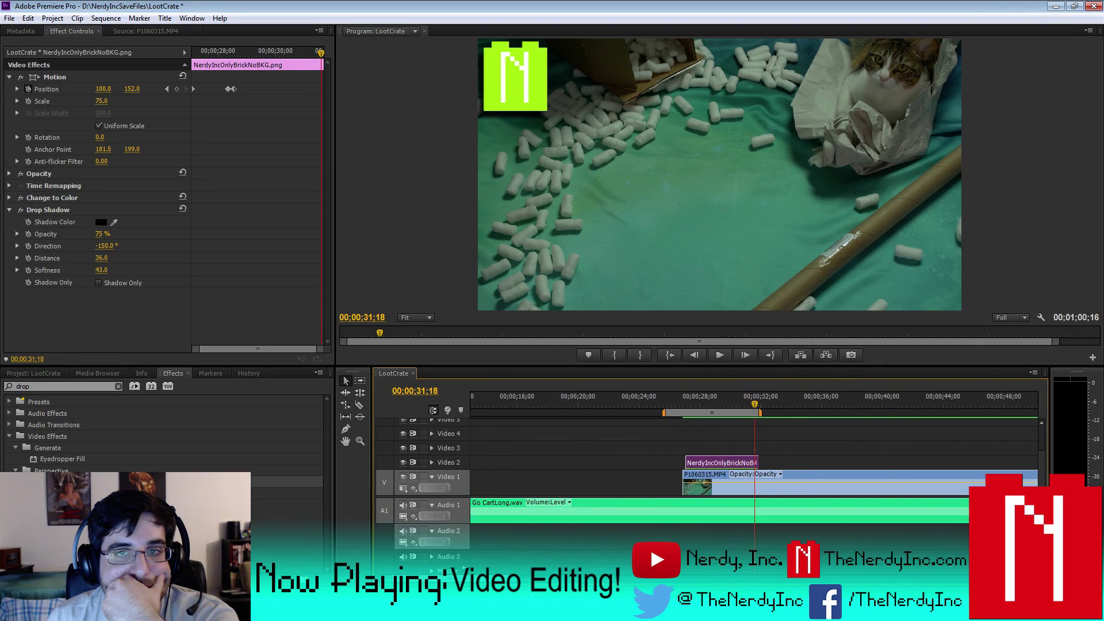
key("minus")
key("minus")
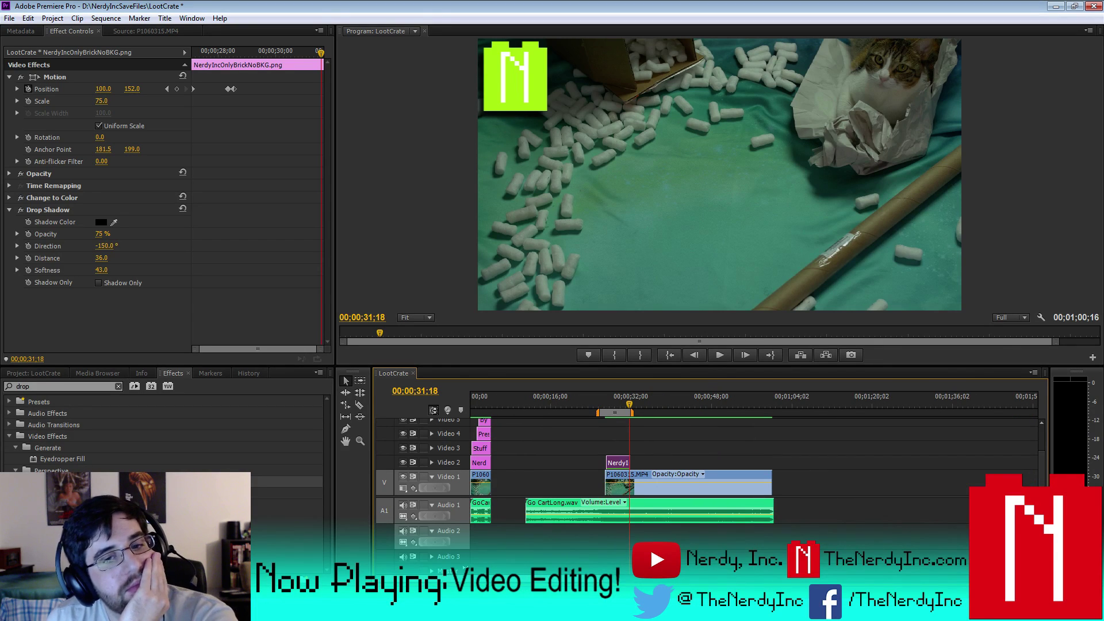
key("equal")
key("equal")
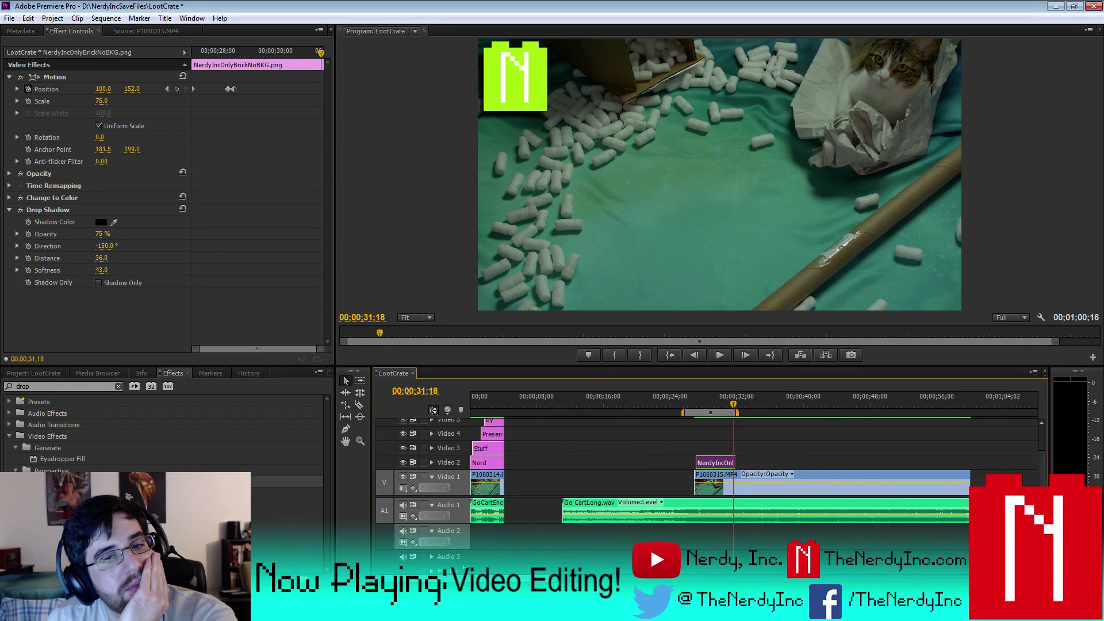
- Switch to the Project panel, find the Stuff title in the bin, and open it briefly in the Titler
left_click(46, 372)
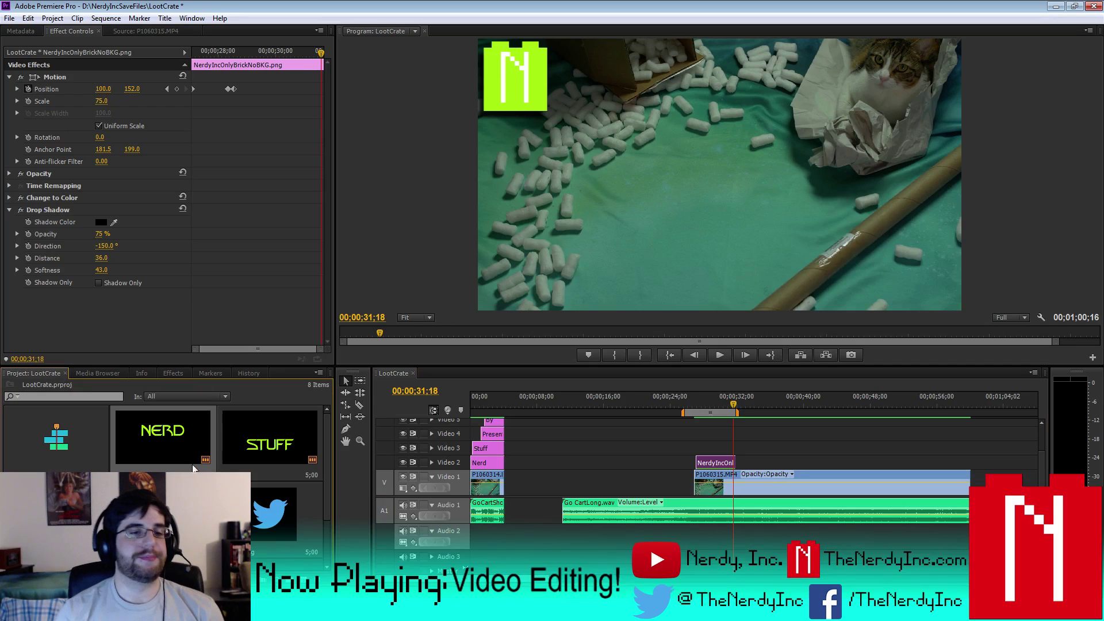
scroll(331, 489, "down", 2)
scroll(332, 511, "up", 2)
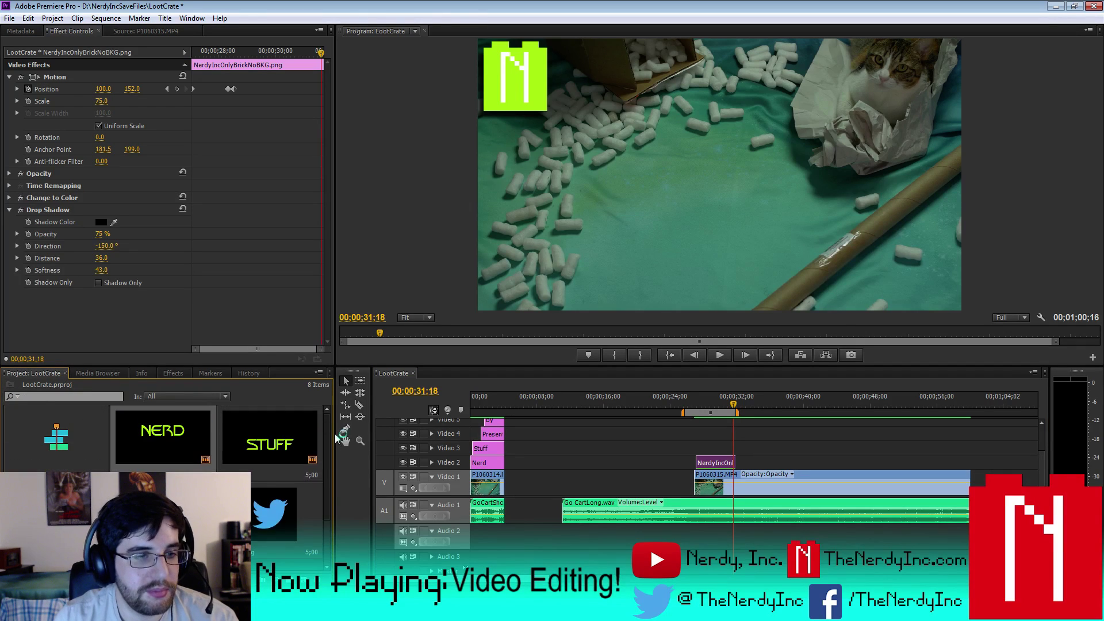
scroll(333, 506, "down", 2)
scroll(335, 494, "up", 3)
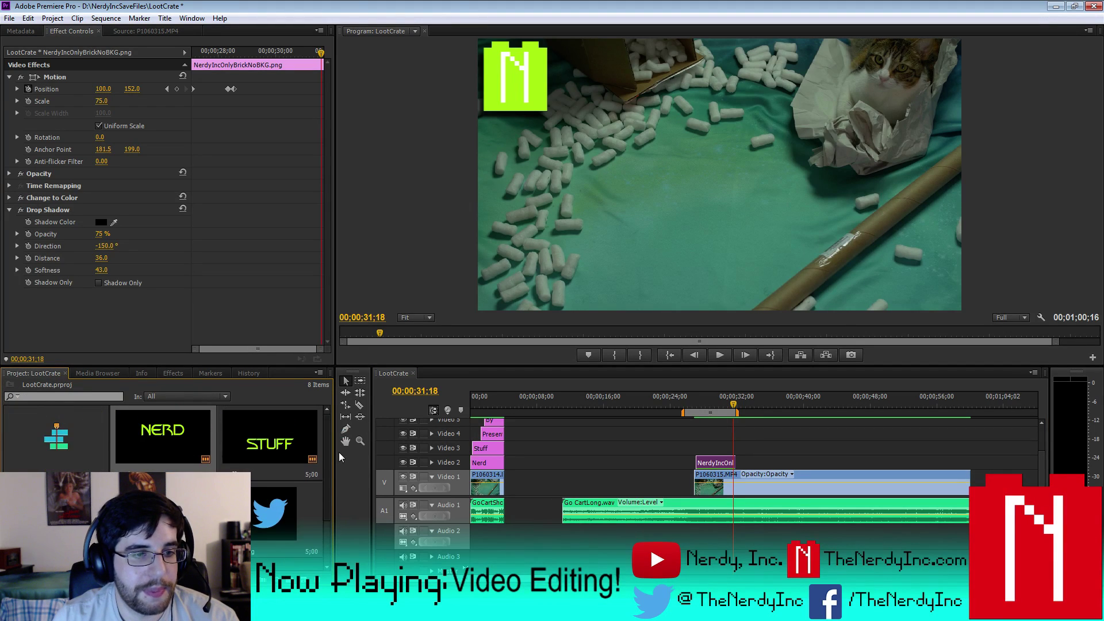
scroll(339, 469, "down", 2)
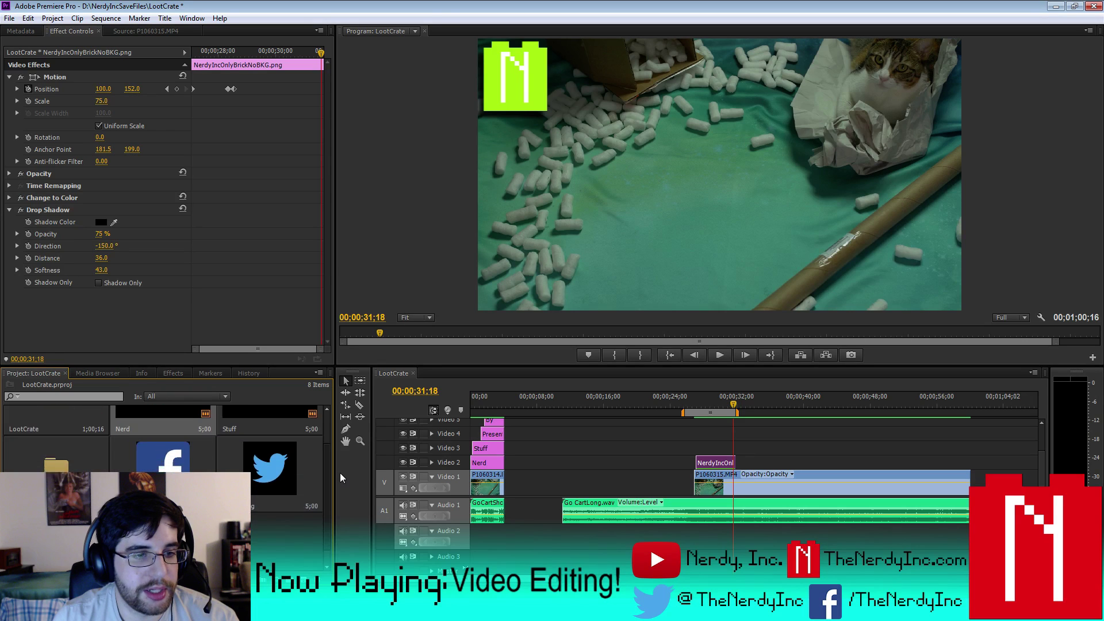
scroll(339, 472, "up", 2)
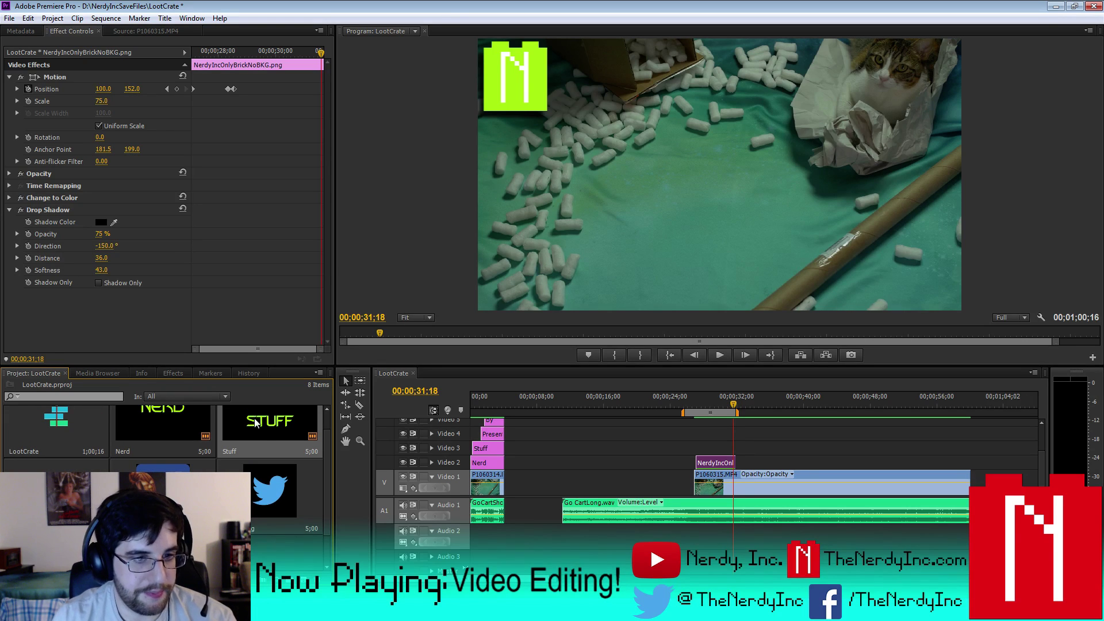
scroll(254, 437, "down", 1)
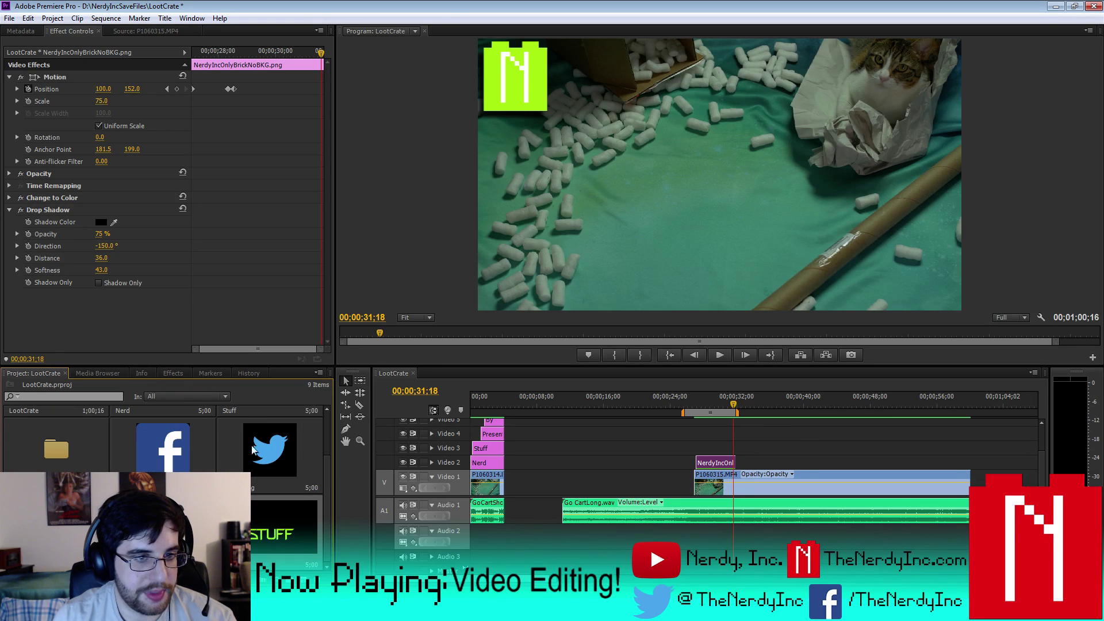
double_click(263, 537)
left_click(945, 56)
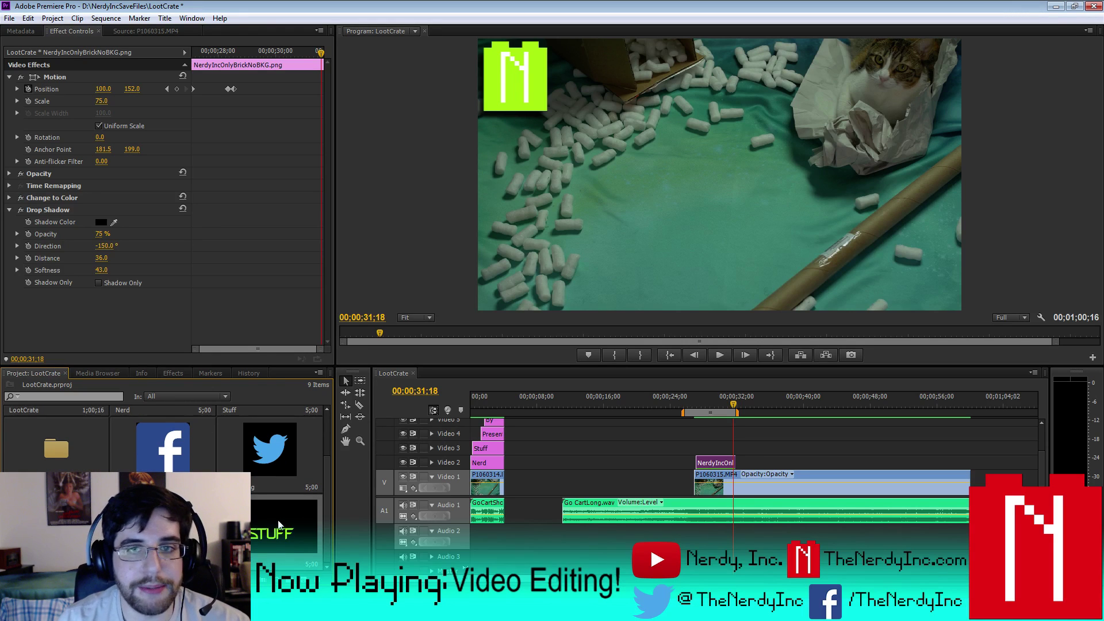
- Open the title and replace its text with ITEM on one line and MANUFACTURE below
double_click(267, 535)
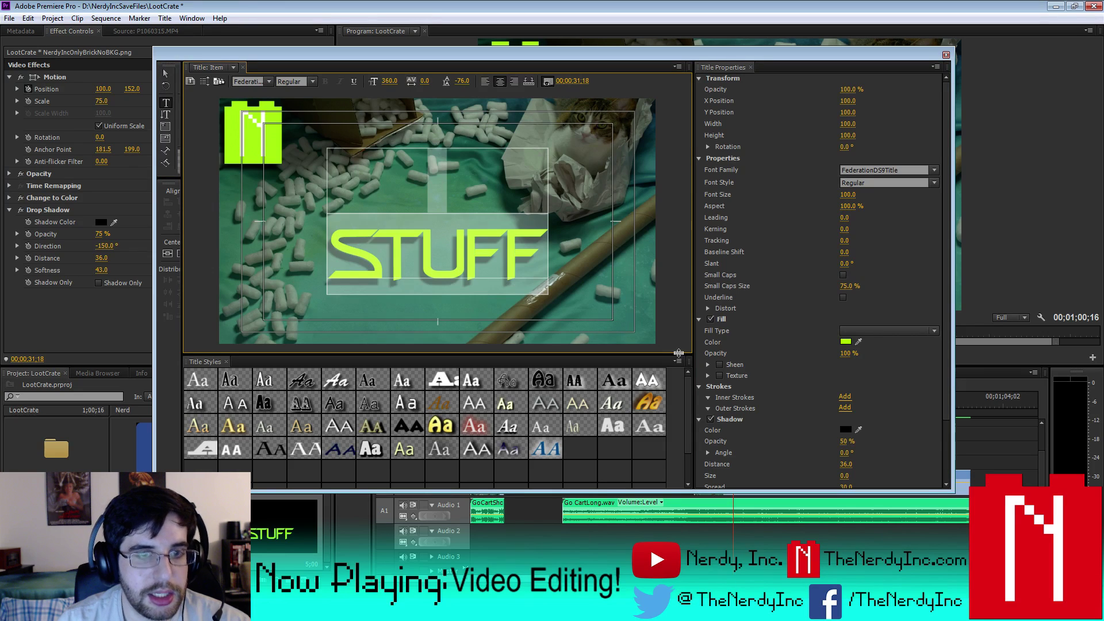
key("ctrl+a")
type("LOO")
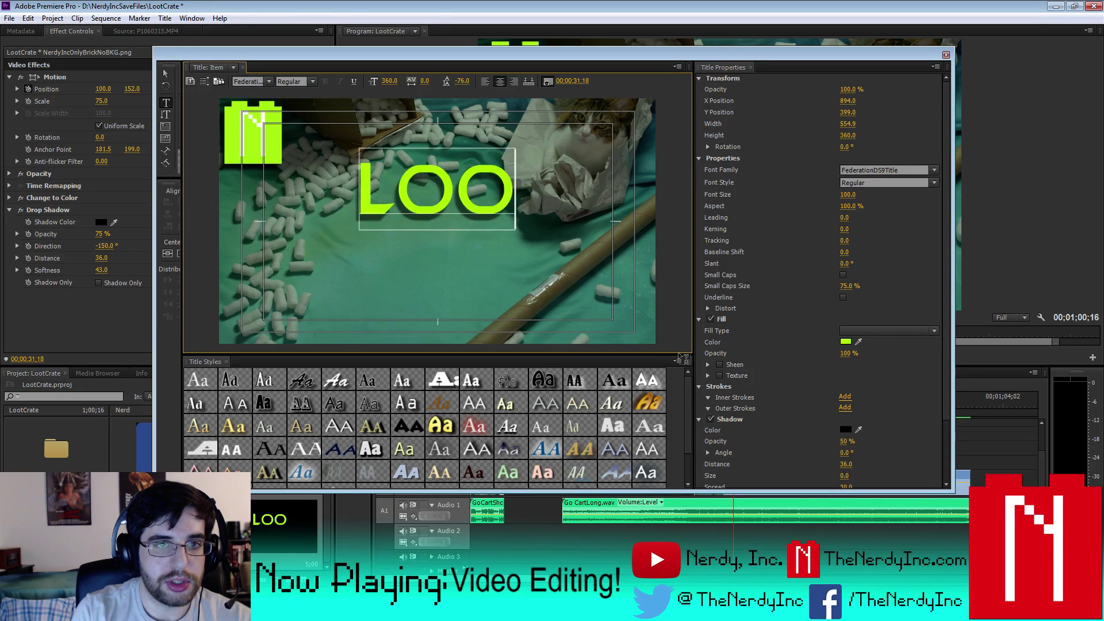
type("T CRATE")
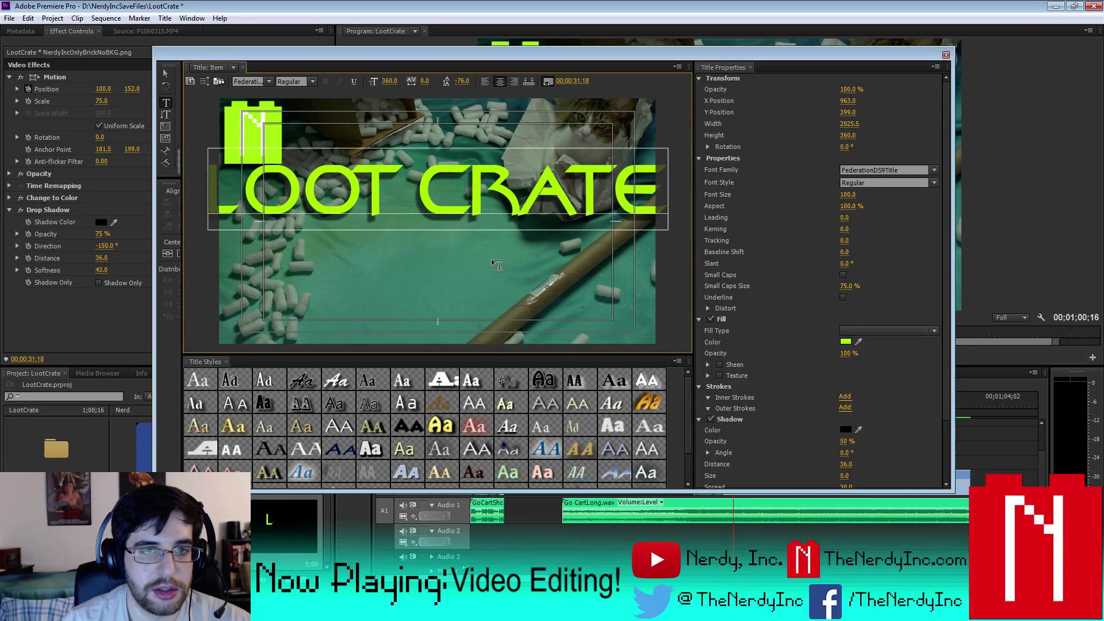
key("BackSpace")
key("BackSpace")
key("BackSpace")
key("BackSpace")
key("BackSpace")
key("BackSpace")
key("BackSpace")
key("BackSpace")
key("BackSpace")
key("BackSpace")
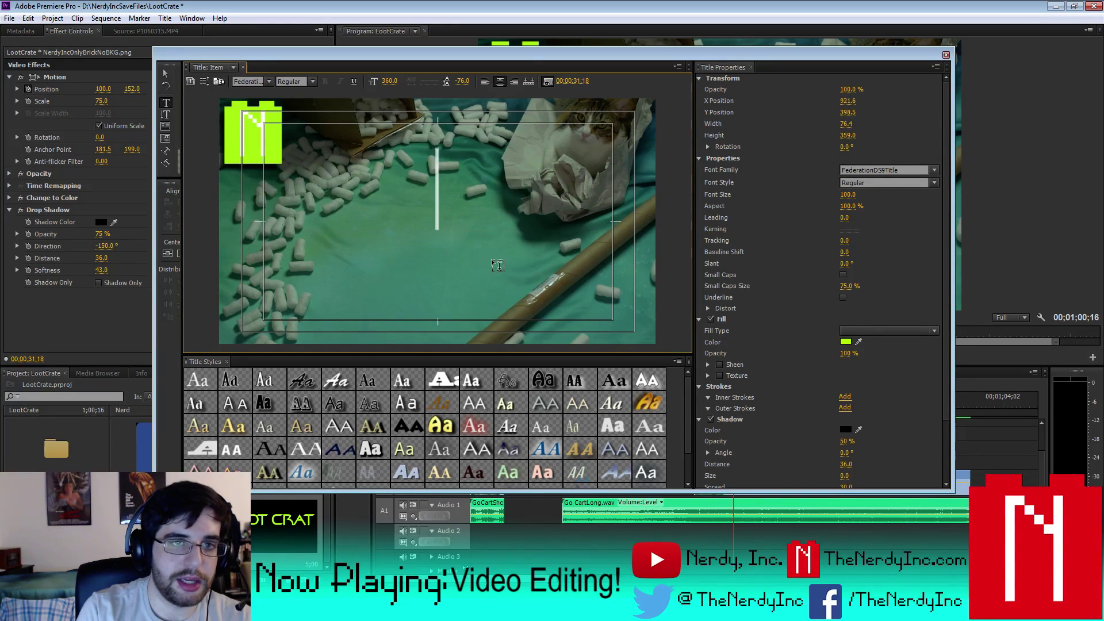
type("ITEM")
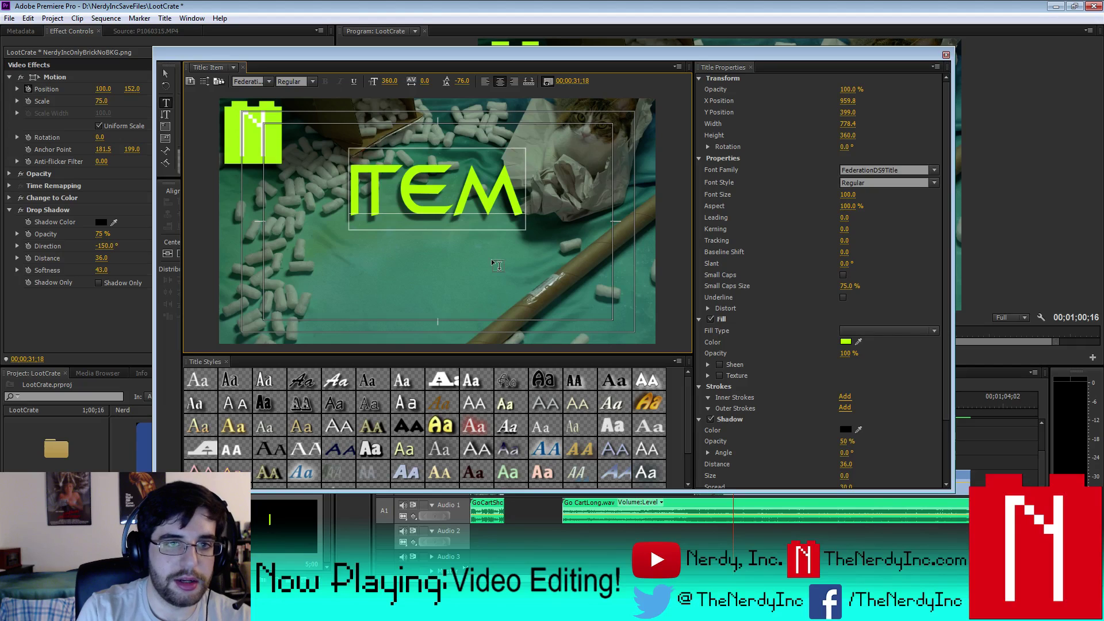
key("Return")
type("MAN")
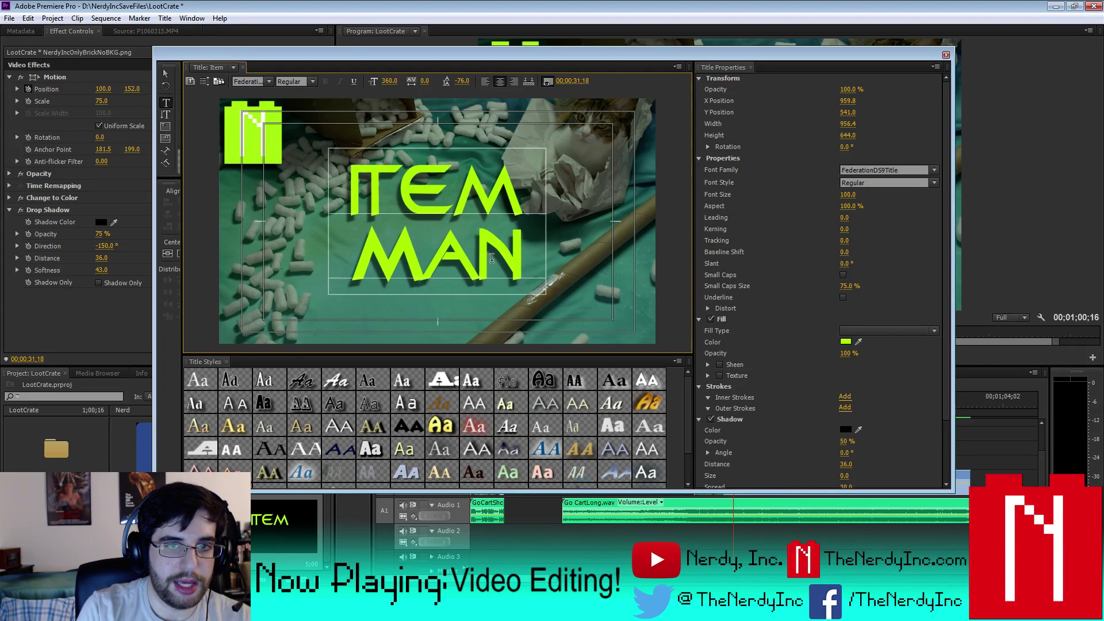
type("UFACTURE")
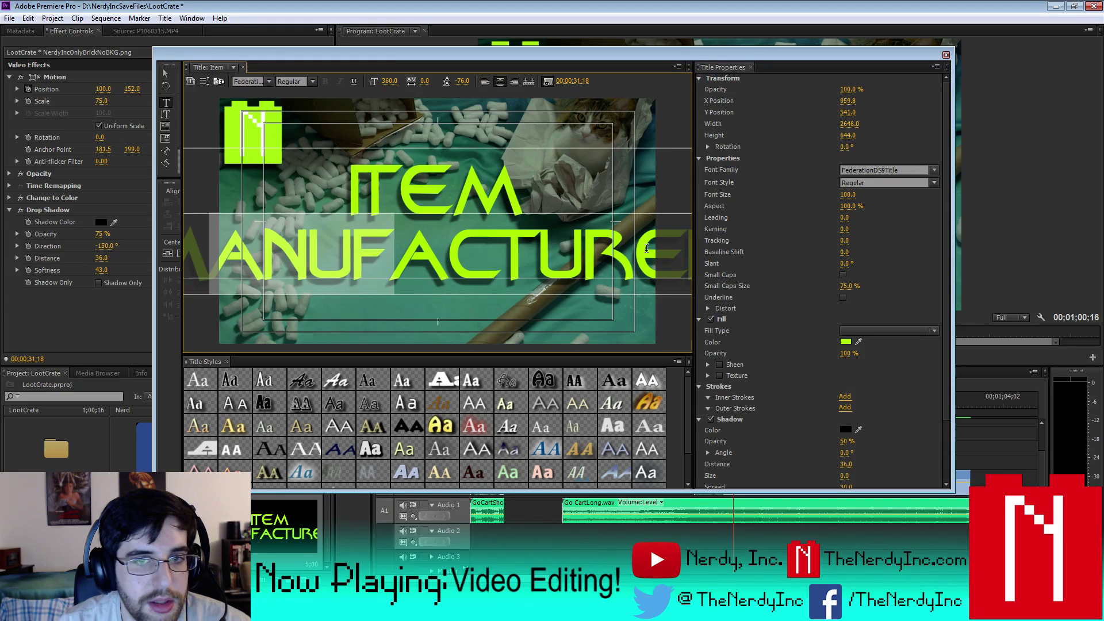
- Give both title lines font size 100 and leading 0
key("shift+Home")
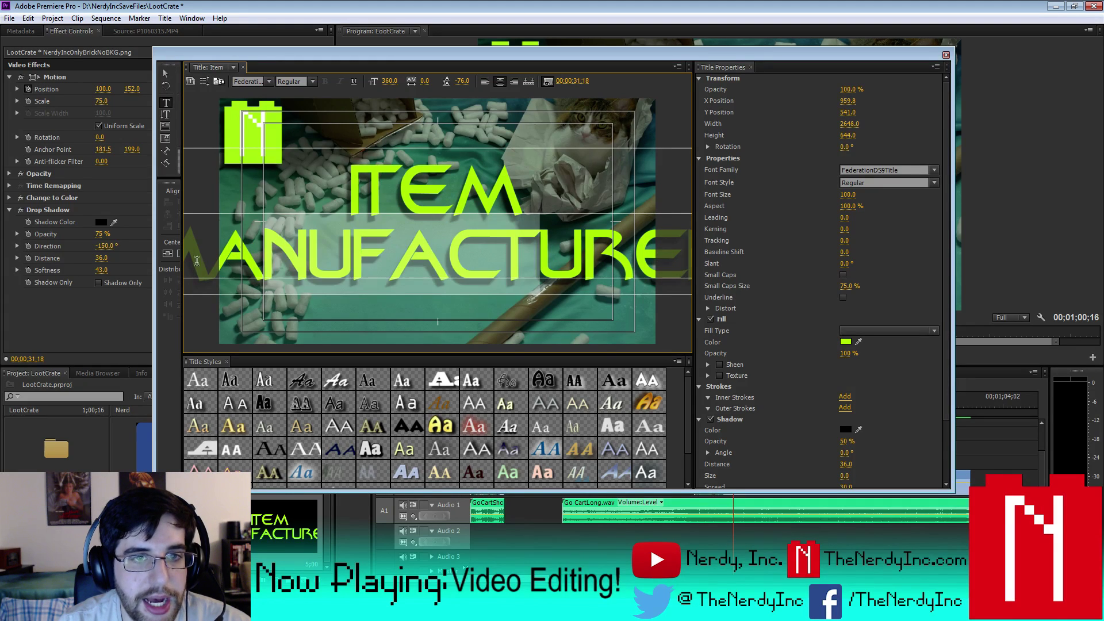
key("ctrl+a")
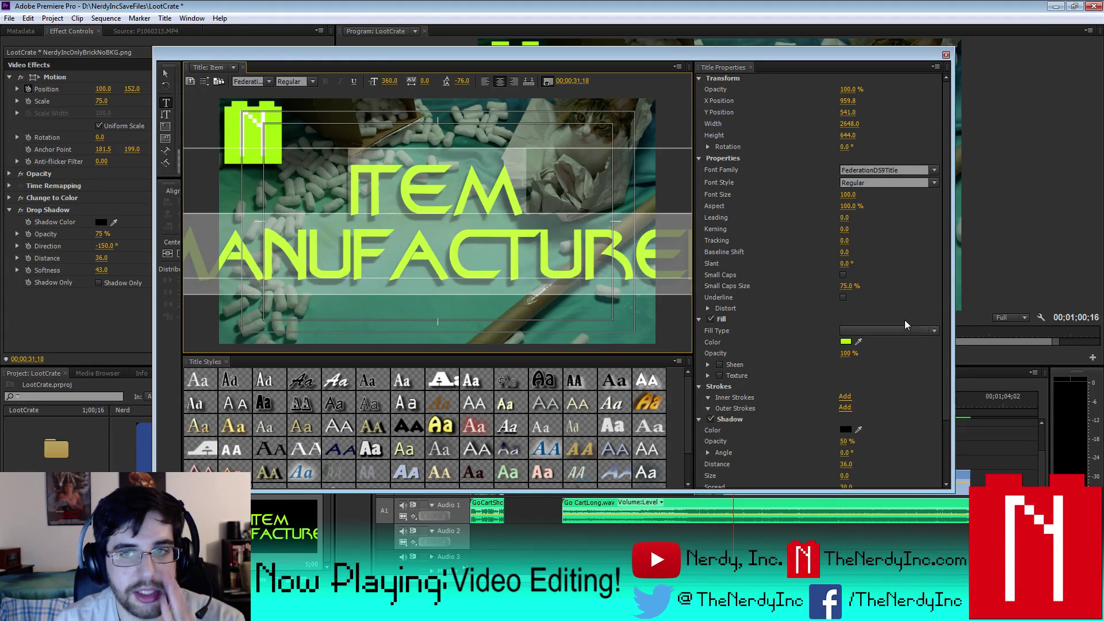
left_click(848, 194)
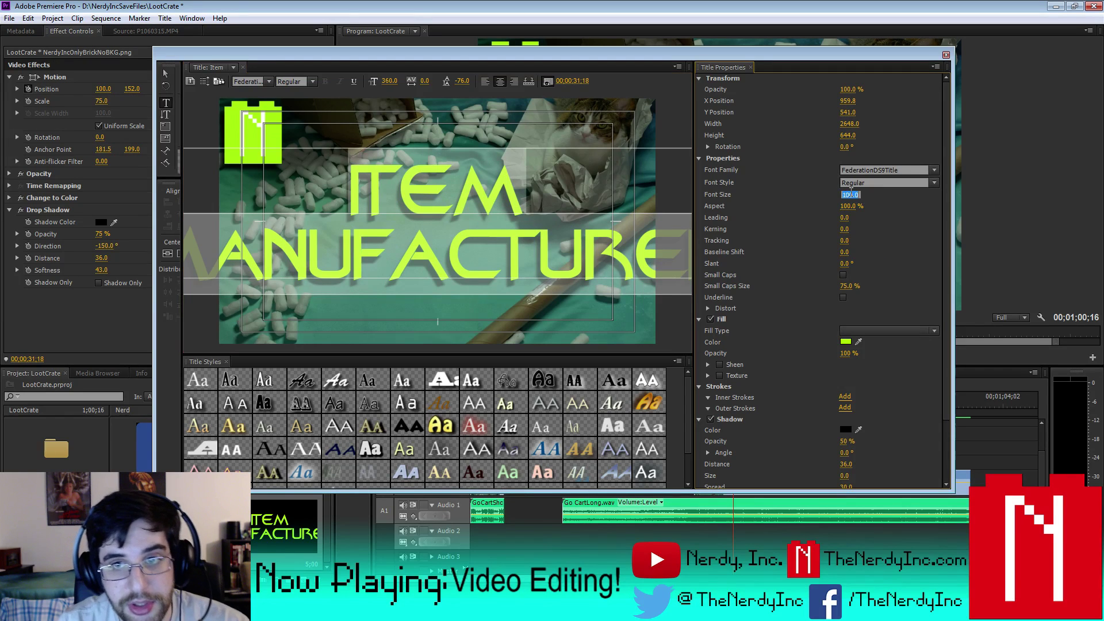
type("100")
key("Return")
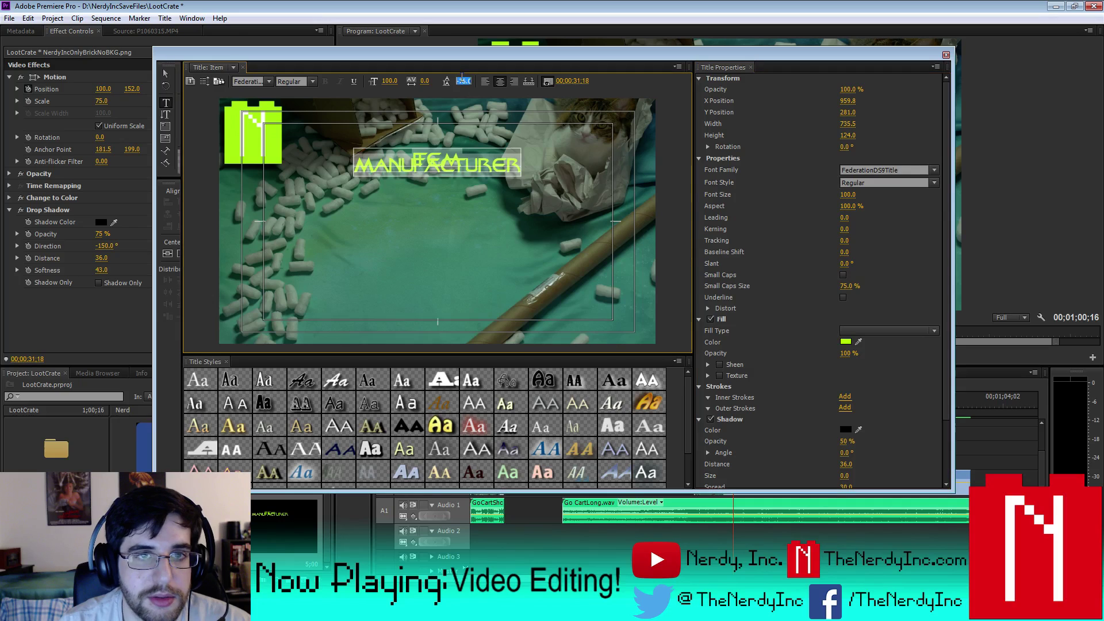
left_click(463, 81)
type("0")
key("Return")
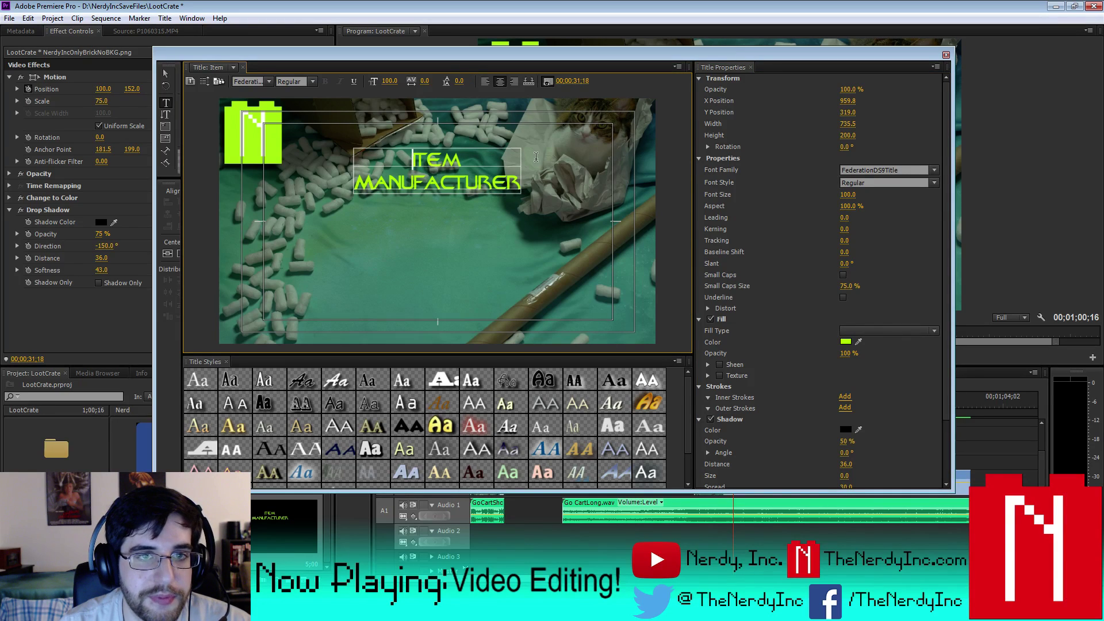
- Replace the word ITEM with LOOT CRATE and select that line to resize it
double_click(421, 161)
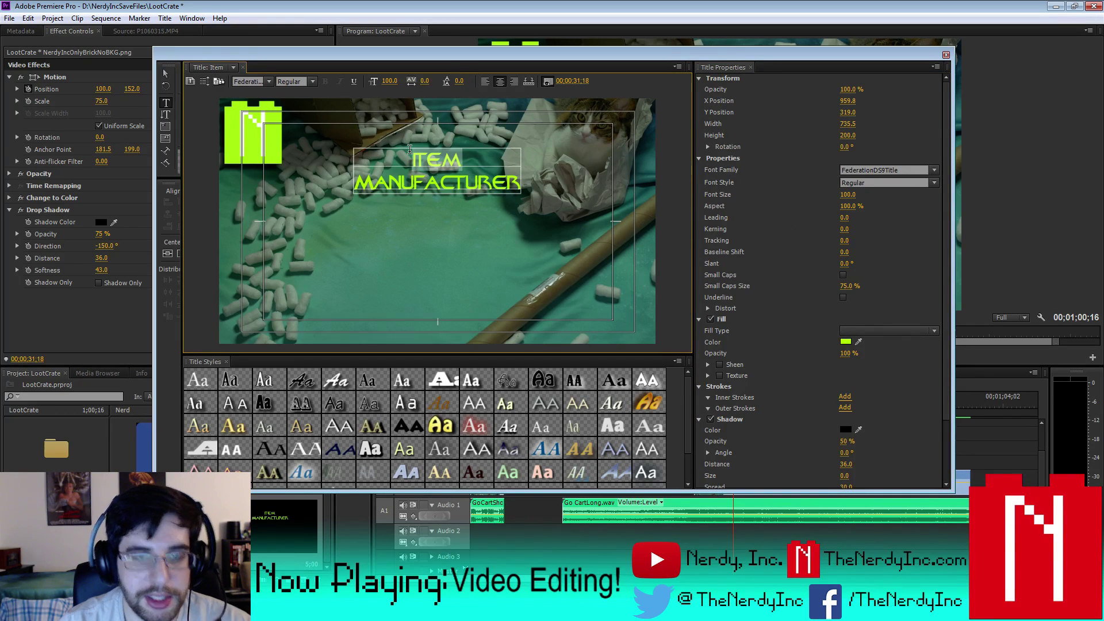
type("LOO")
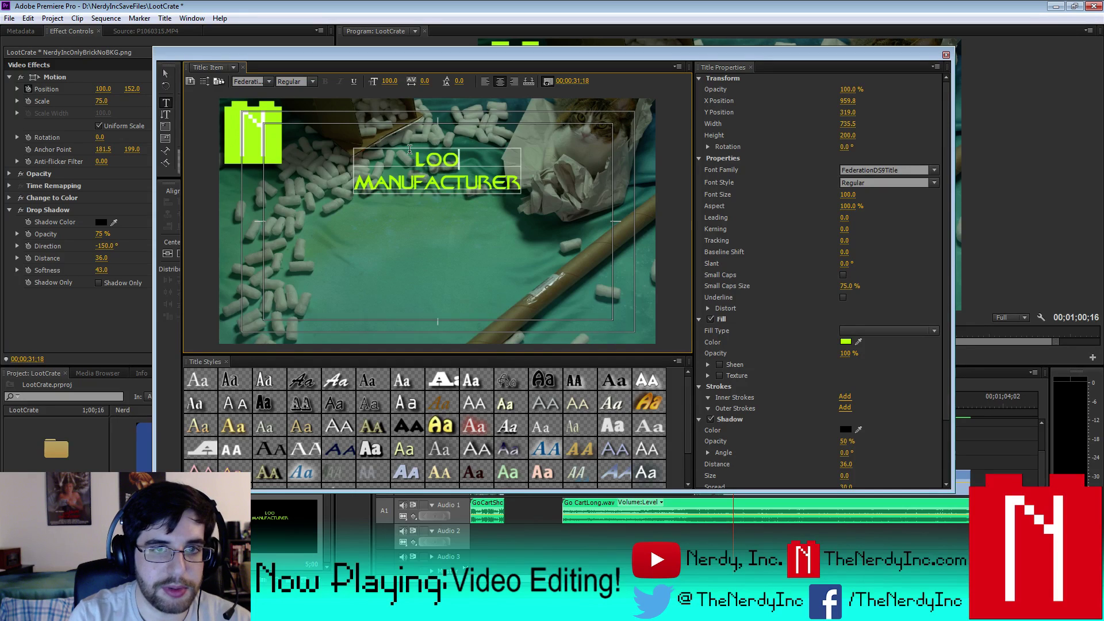
type("T CRATE")
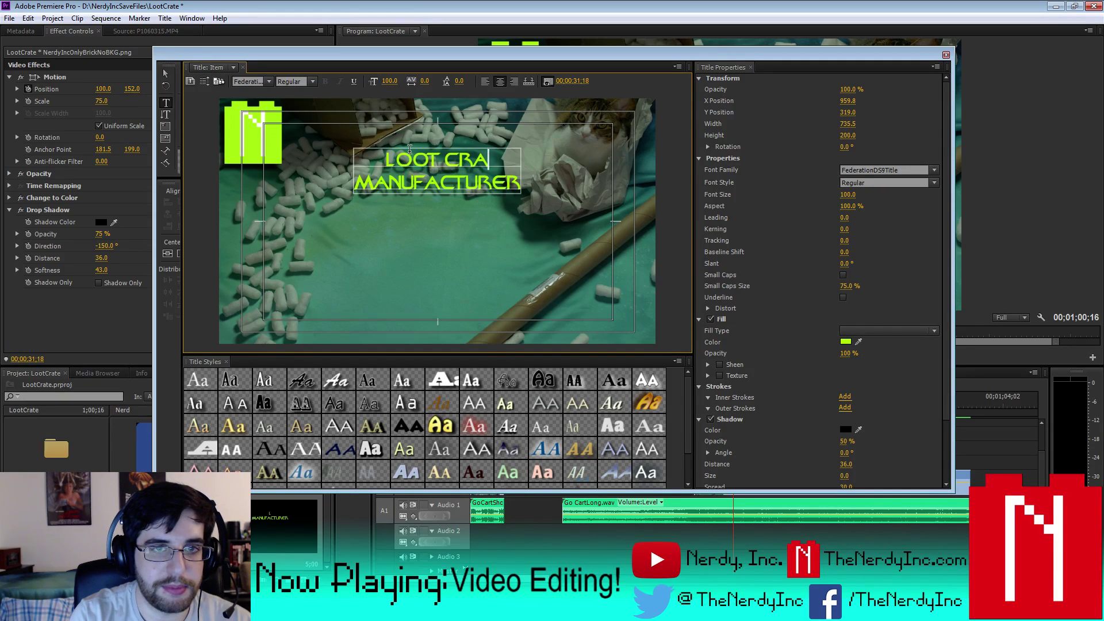
left_click(552, 184)
left_click(375, 158)
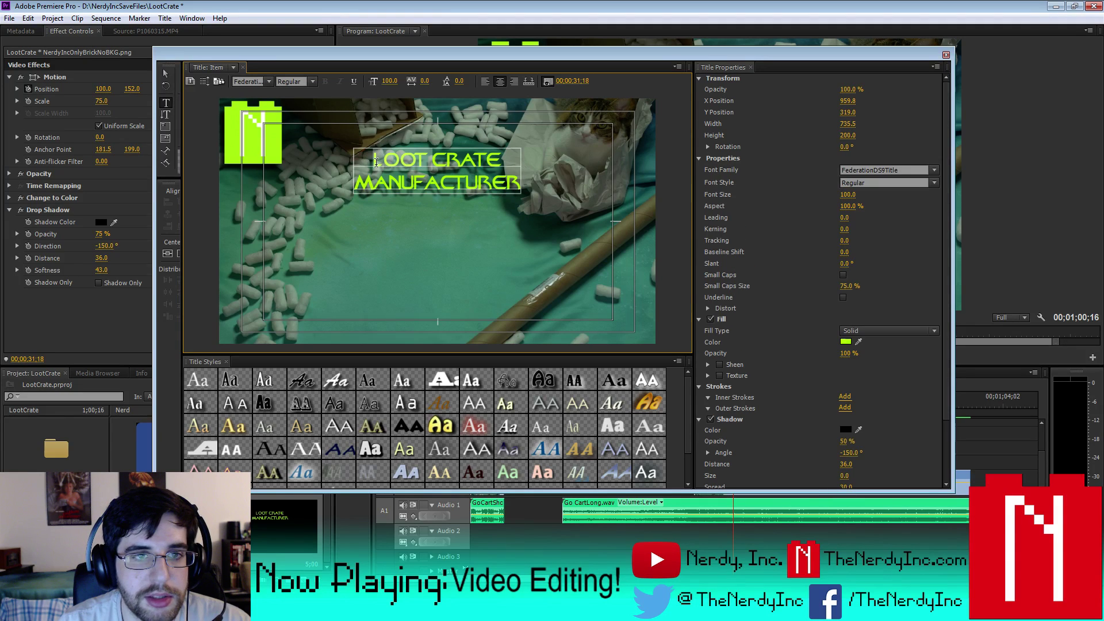
left_click(498, 161, "shift")
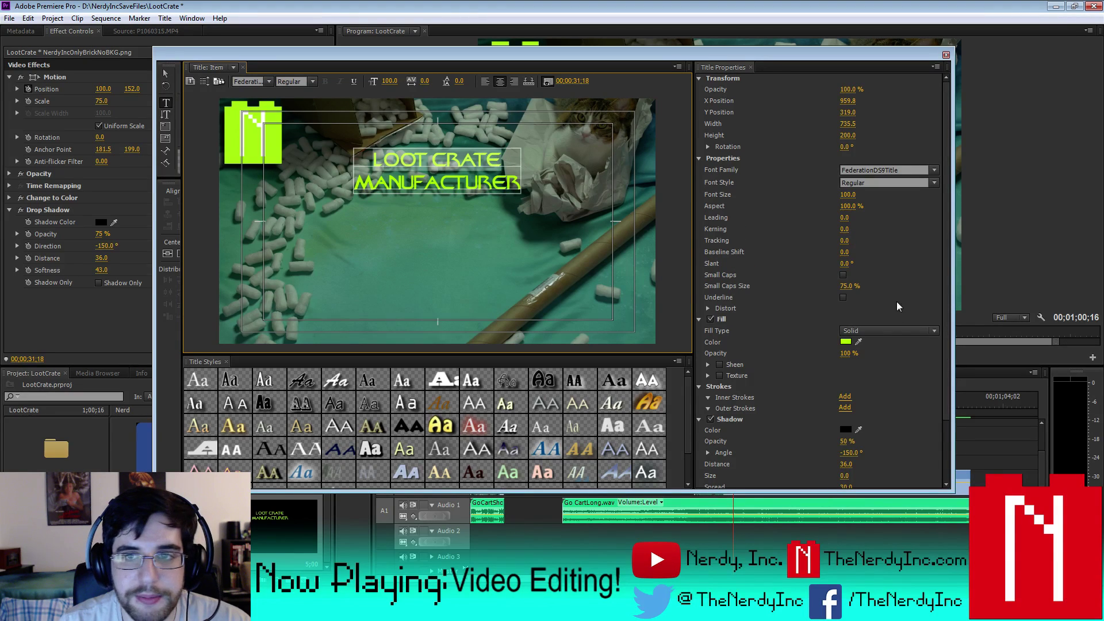
left_click(847, 194)
- Enlarge the LOOT CRATE line to font size 200 and centre the title vertically
type("150")
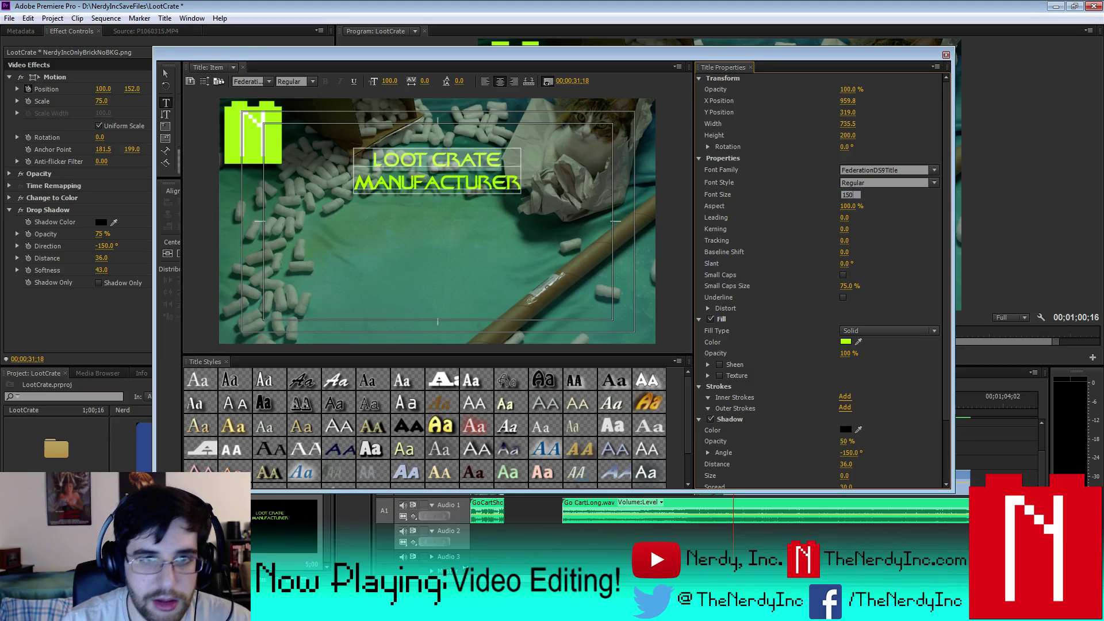
key("Return")
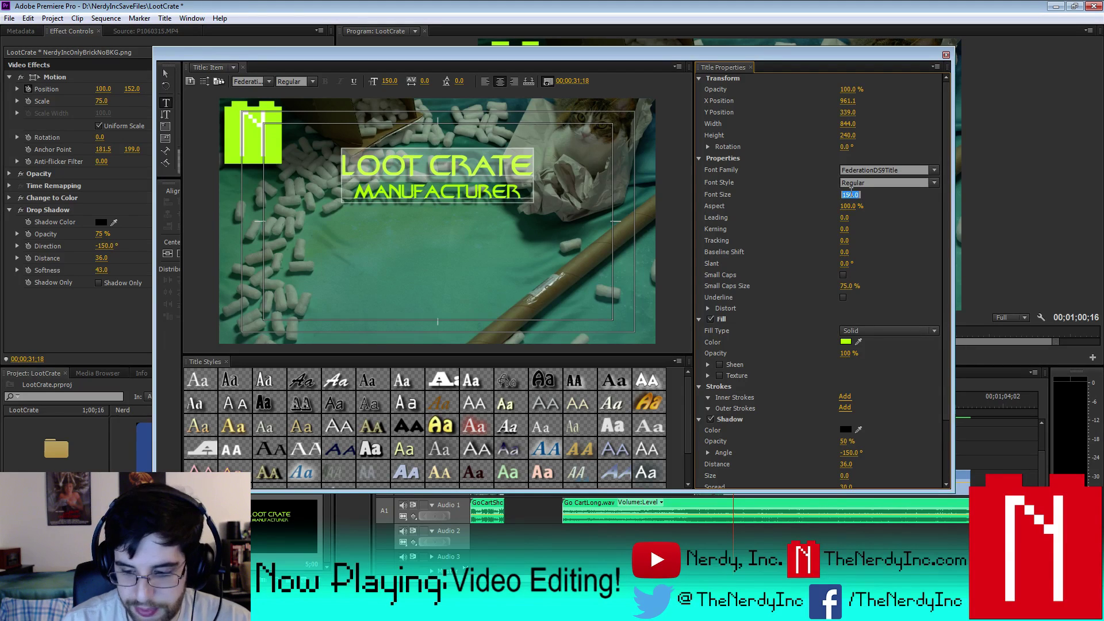
type("200")
key("Return")
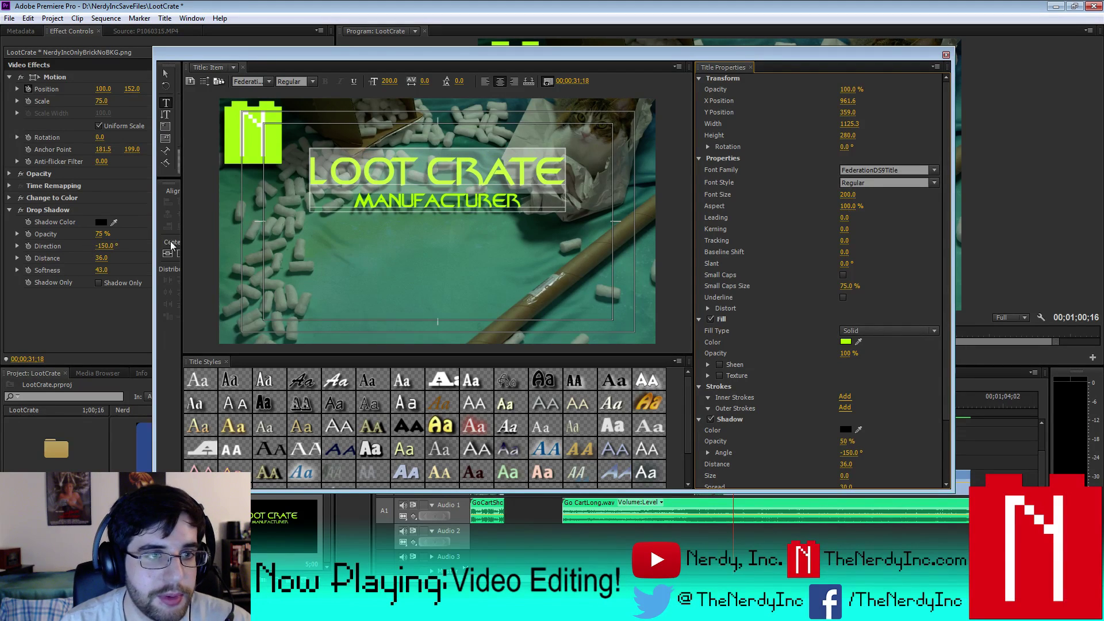
left_click(168, 256)
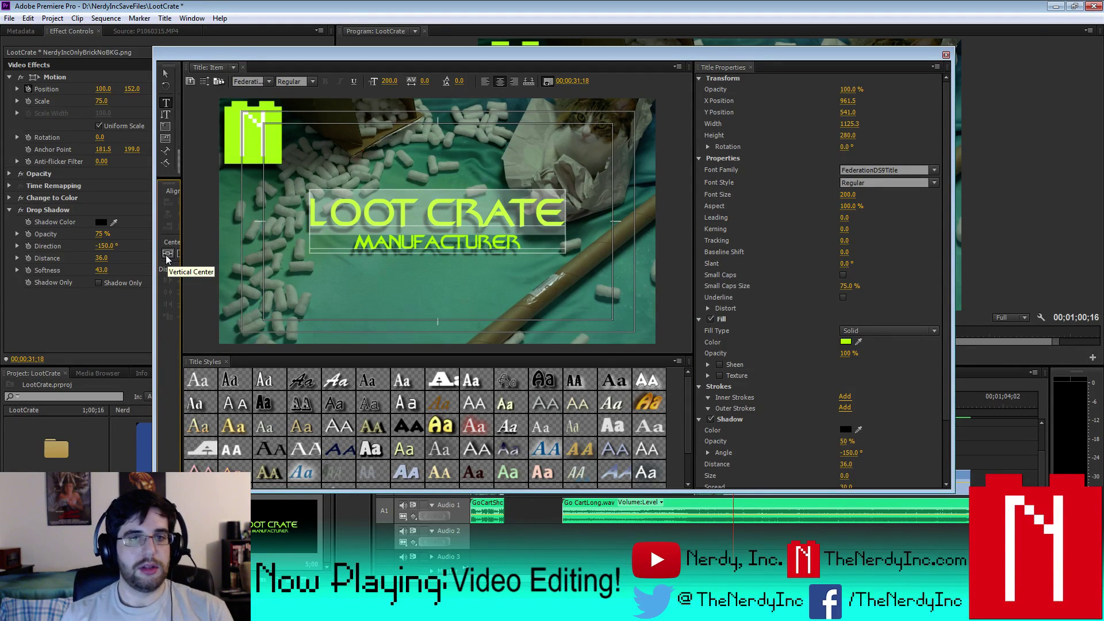
- Replace LOOT CRATE with ITEM NAME and switch back to the Selection tool
left_click_drag(353, 241, 535, 259)
left_click(529, 243)
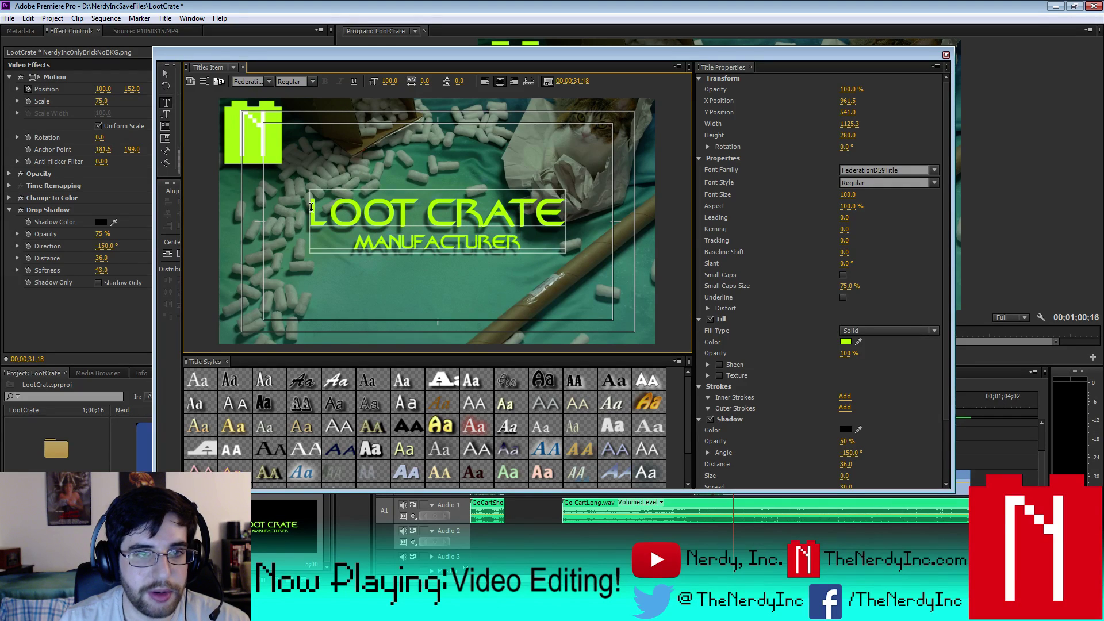
left_click_drag(311, 208, 553, 217)
type("ITEM NAME")
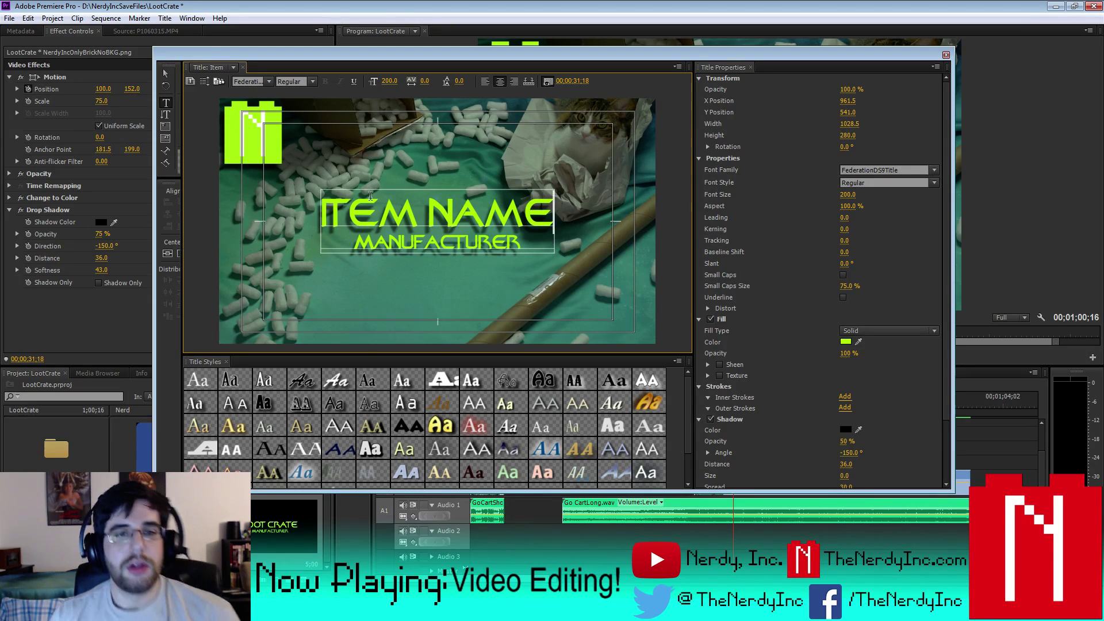
left_click(166, 74)
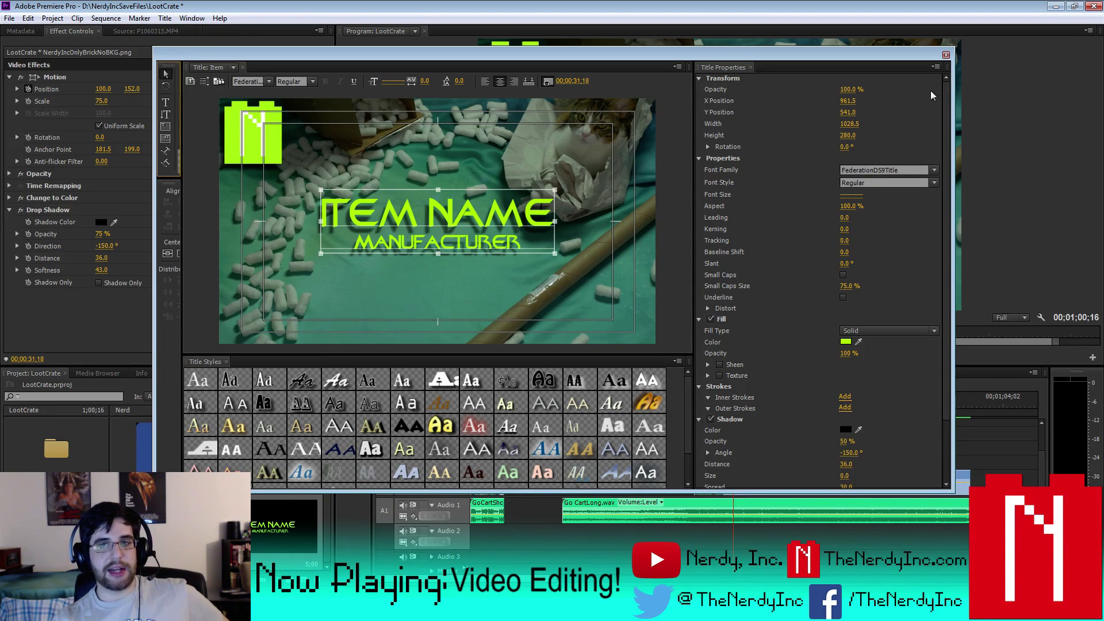
- Open the Item title and change the MANUFACTURER line to FEATURING
left_click(946, 55)
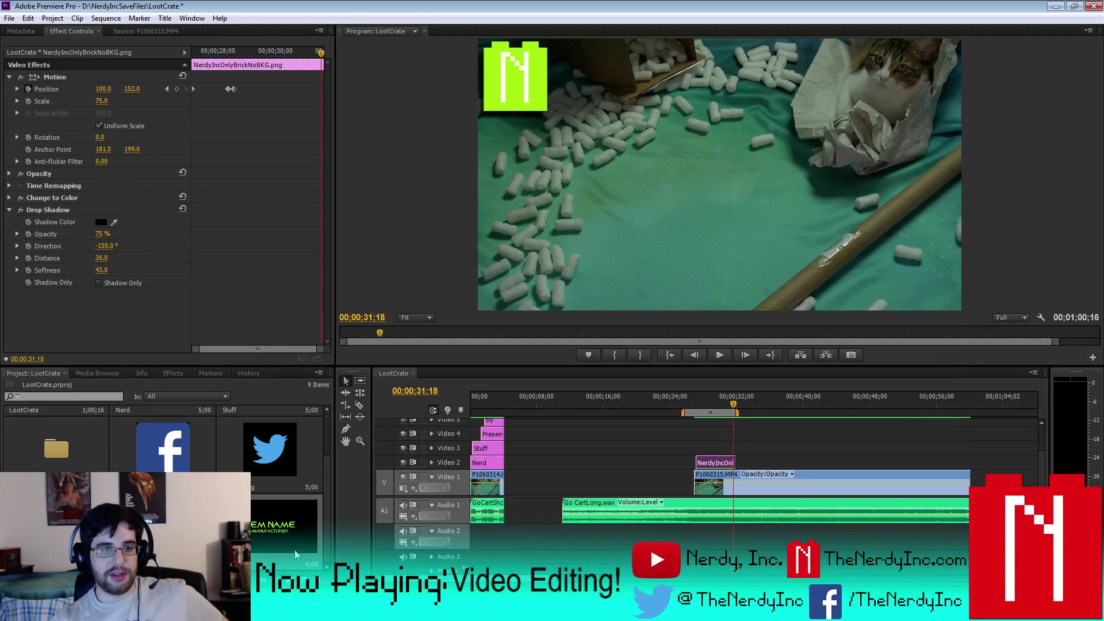
scroll(172, 448, "down", 2)
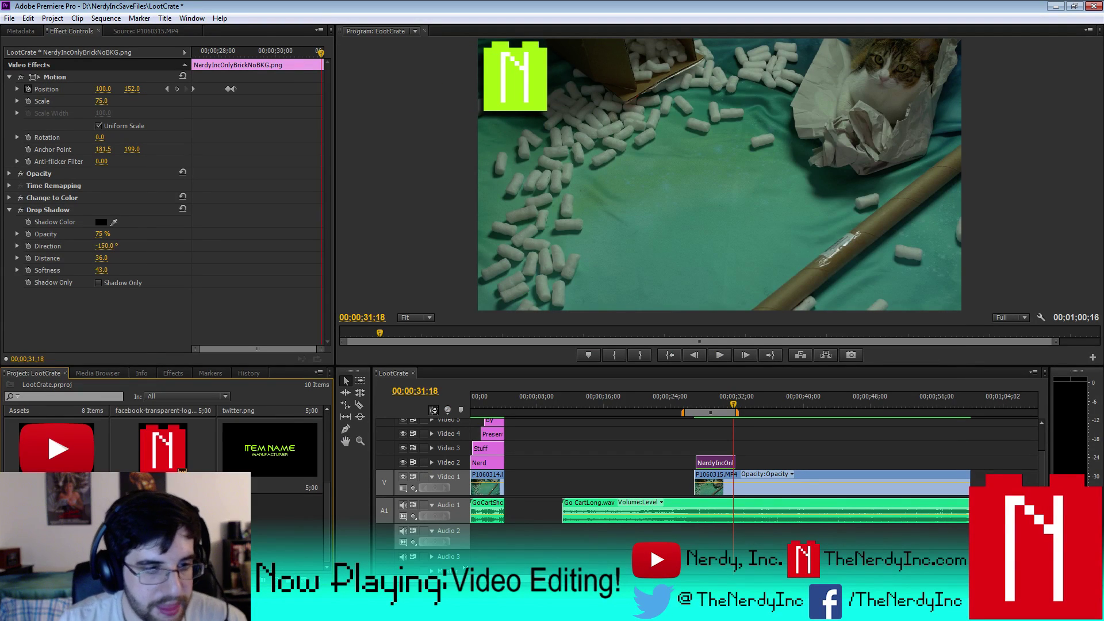
double_click(270, 451)
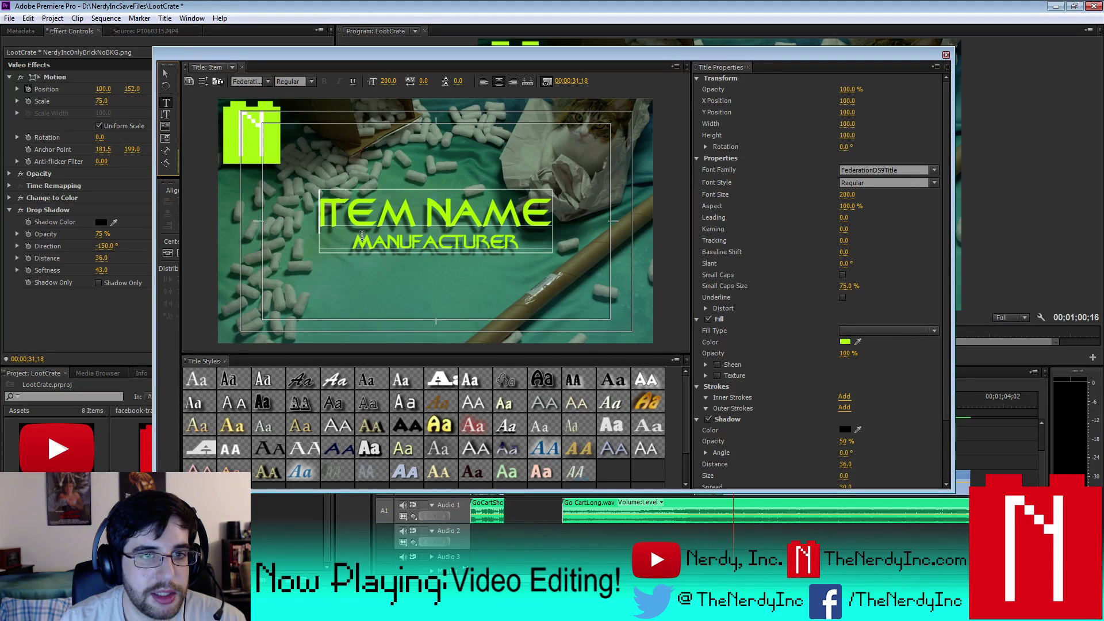
left_click_drag(354, 241, 515, 246)
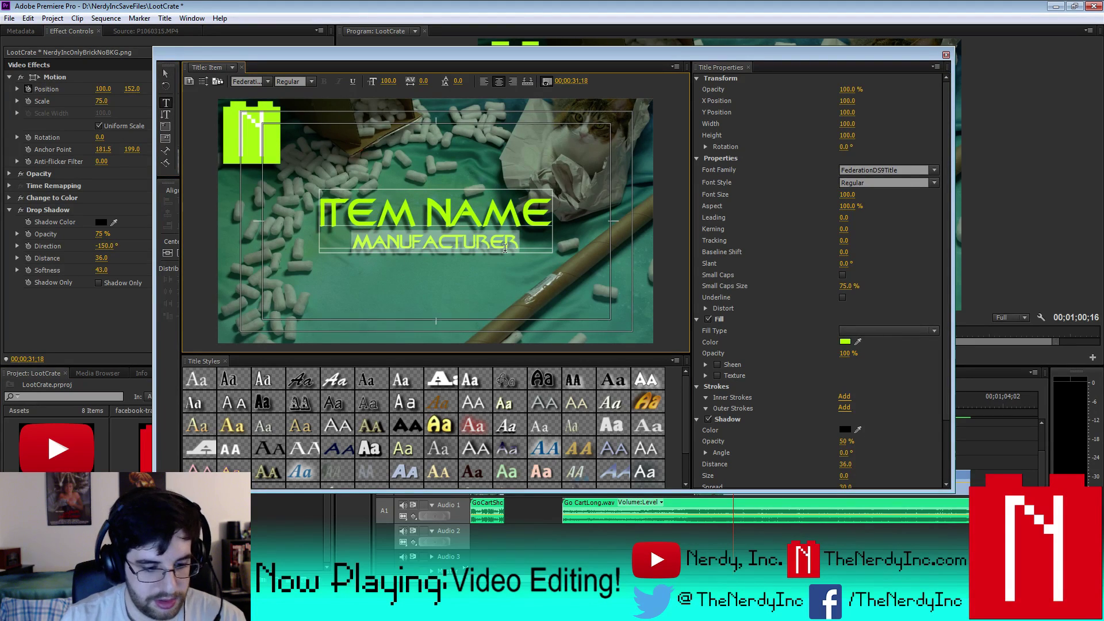
type("FEAT")
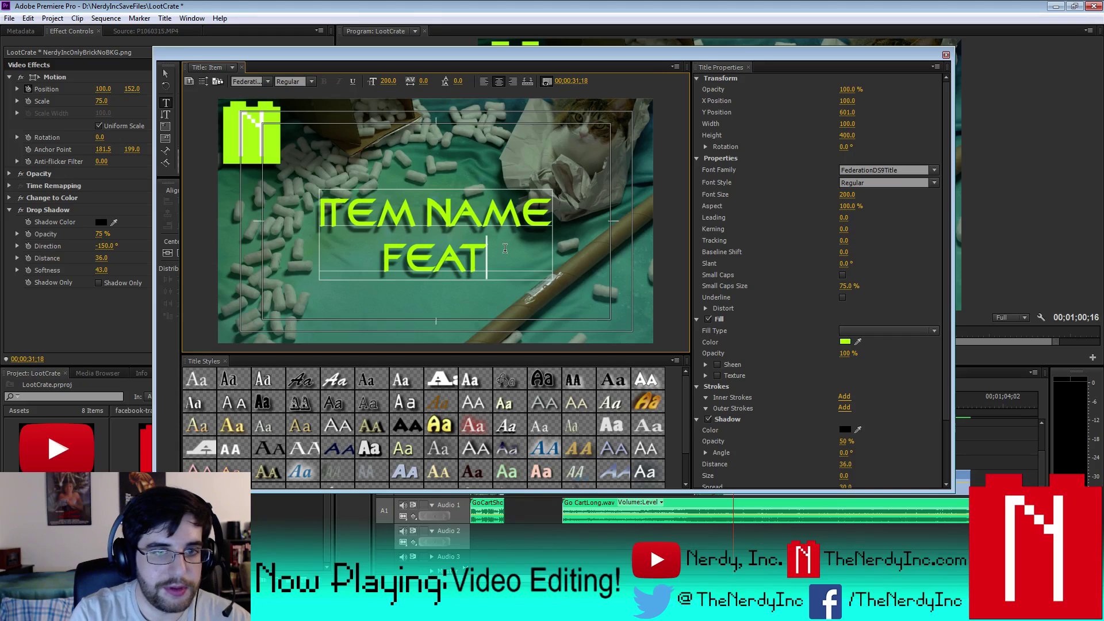
key("BackSpace")
key("BackSpace")
key("BackSpace")
key("BackSpace")
type("FEA")
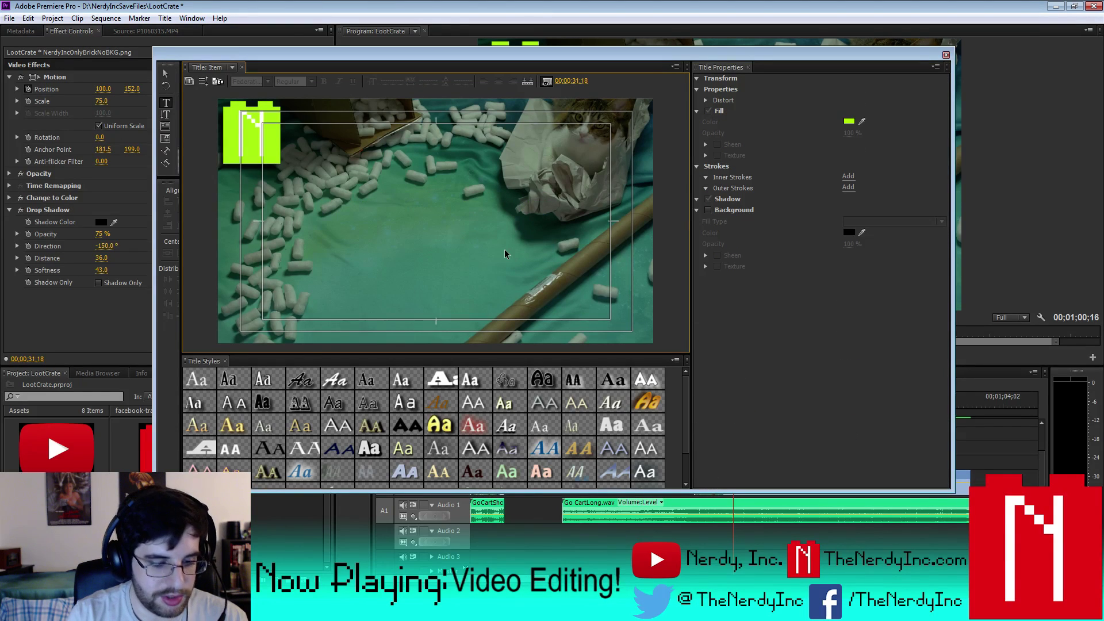
key("ctrl+z")
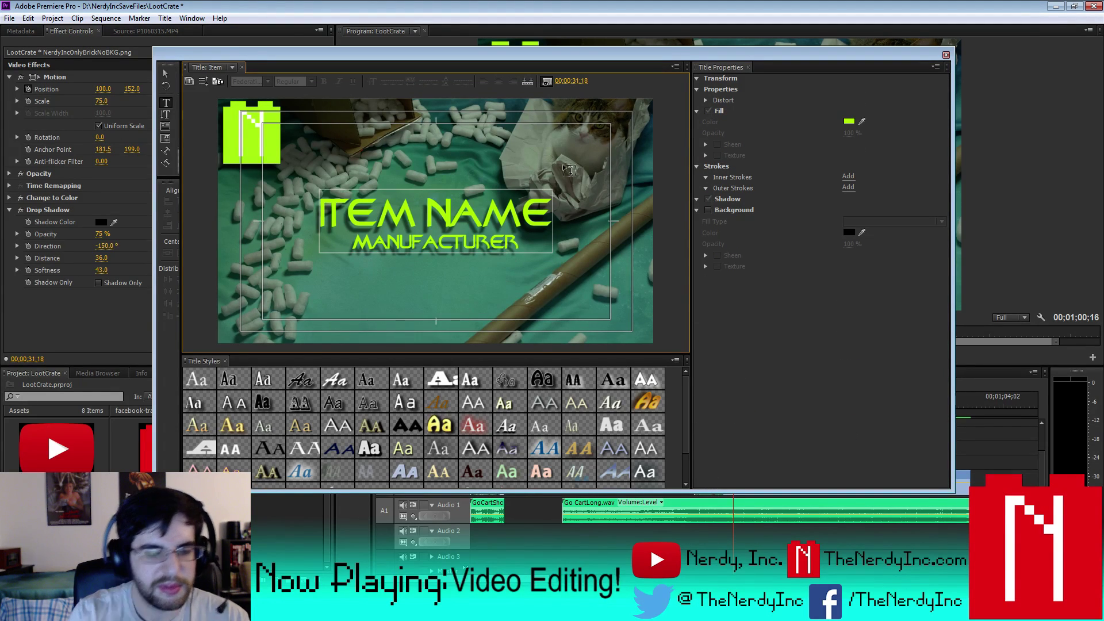
left_click(431, 238)
type("EATUR")
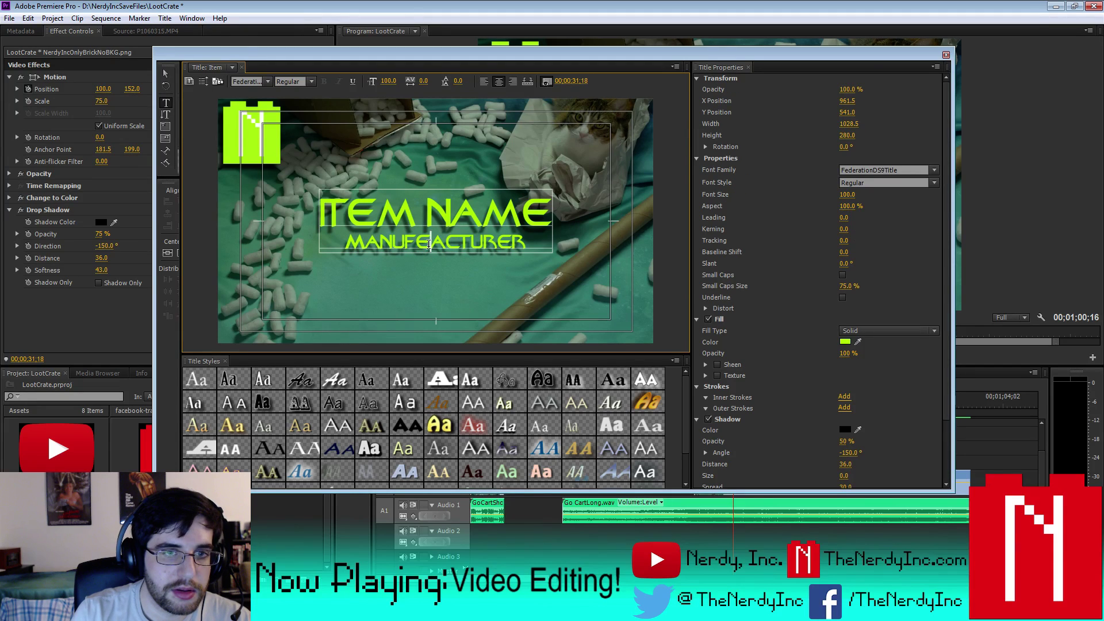
type("ING")
key("Delete")
key("Delete")
key("Delete")
key("Delete")
key("Delete")
key("Delete")
key("Delete")
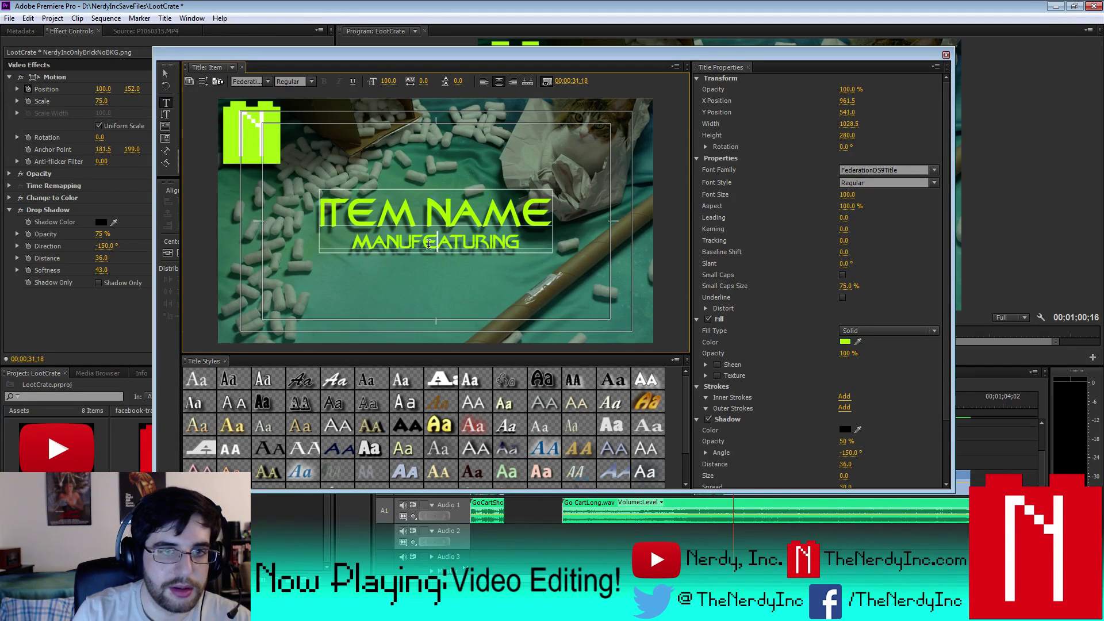
key("BackSpace")
key("BackSpace")
key("BackSpace")
key("BackSpace")
key("BackSpace")
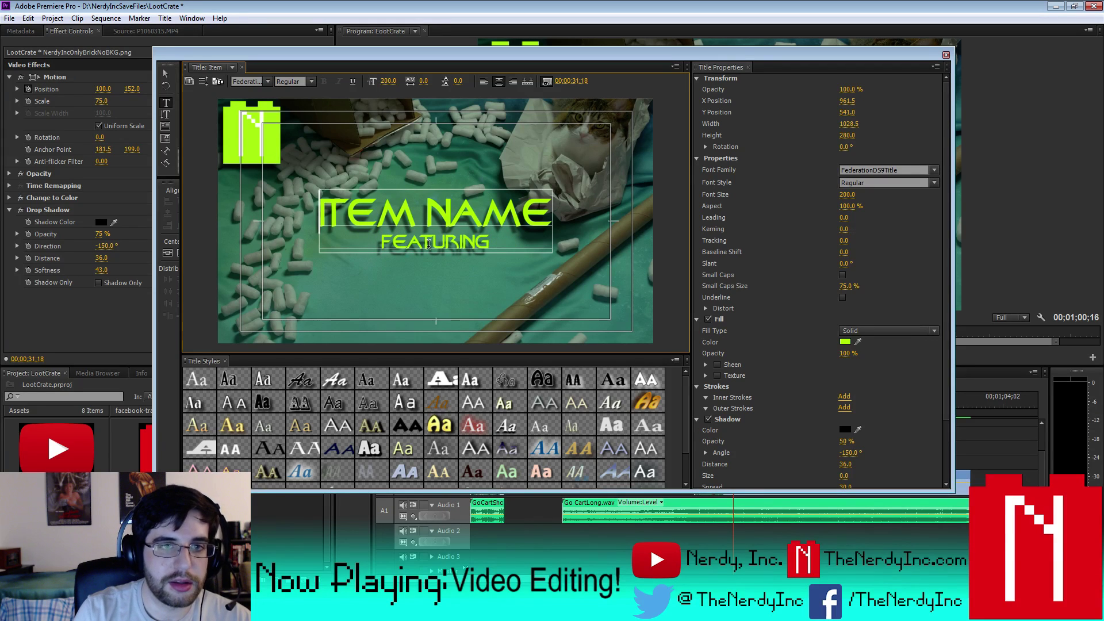
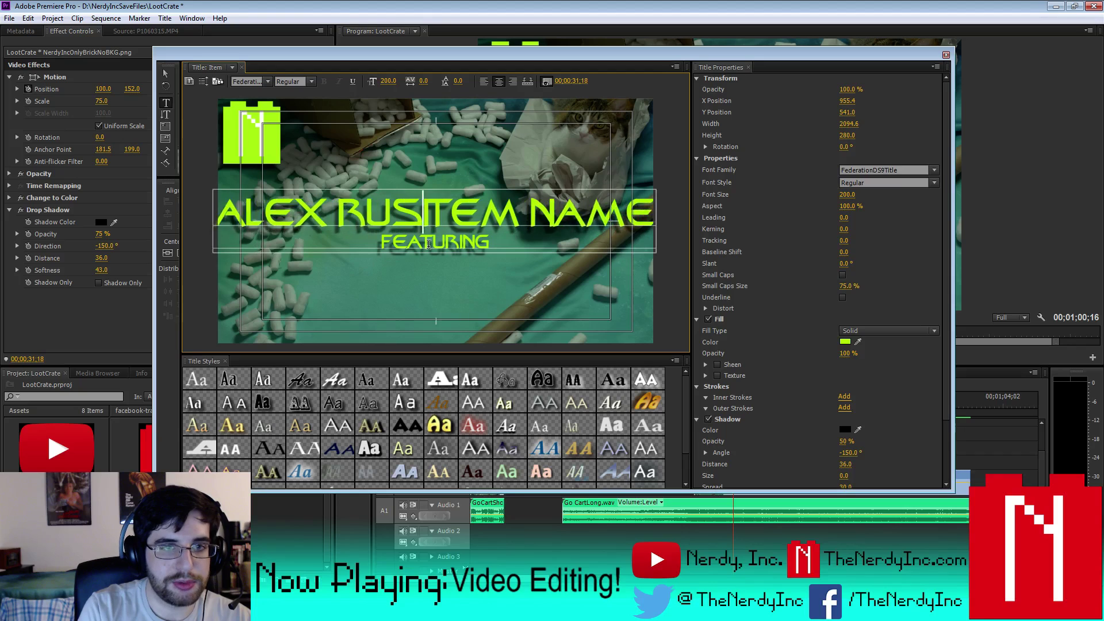
- Replace ITEM NAME with the featured guest's name
key("Delete")
key("Delete")
key("Delete")
key("Delete")
key("Delete")
key("Delete")
key("Delete")
key("Delete")
key("Delete")
key("Delete")
key("Delete")
key("Delete")
key("Delete")
key("Delete")
key("Delete")
key("Delete")
key("Delete")
key("Delete")
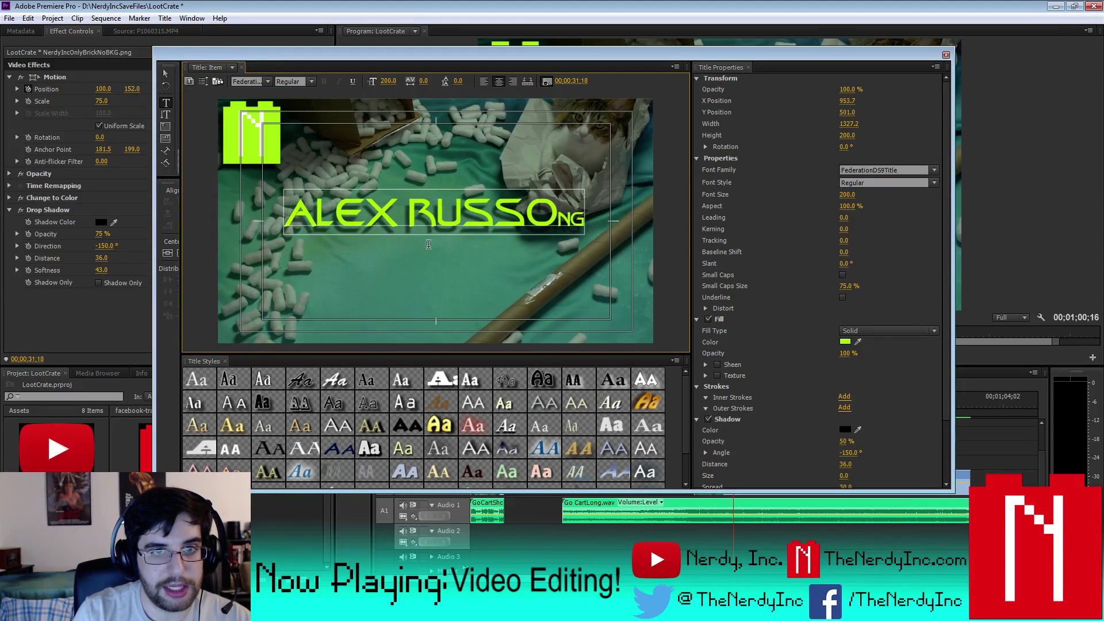
key("ctrl+z")
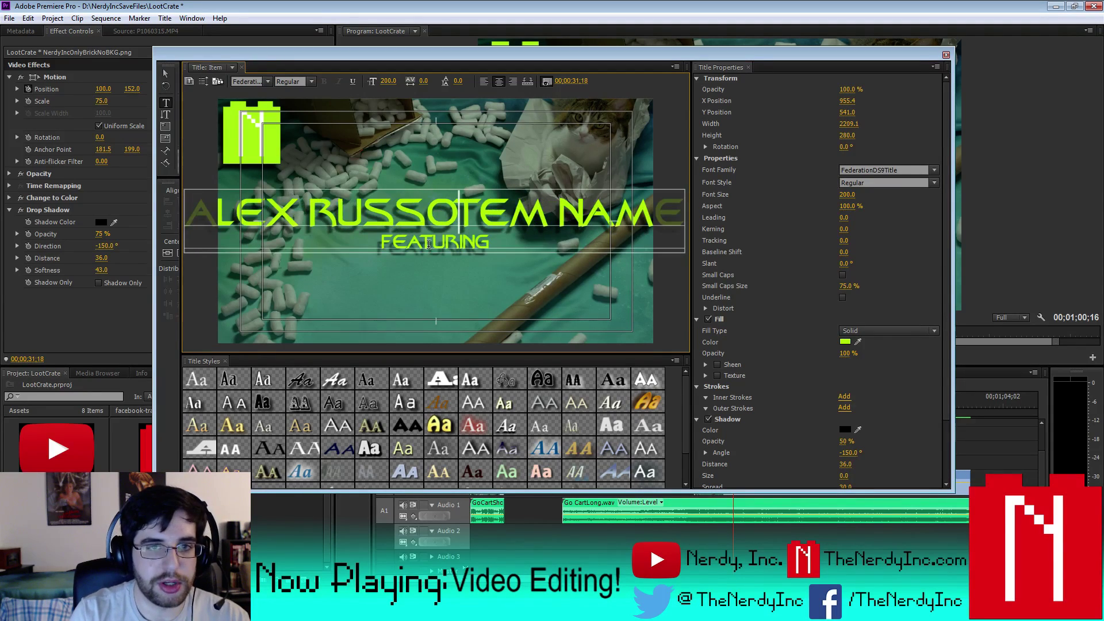
key("Delete")
key("Delete")
key("Delete")
key("Delete")
key("Delete")
key("Delete")
key("Delete")
key("Delete")
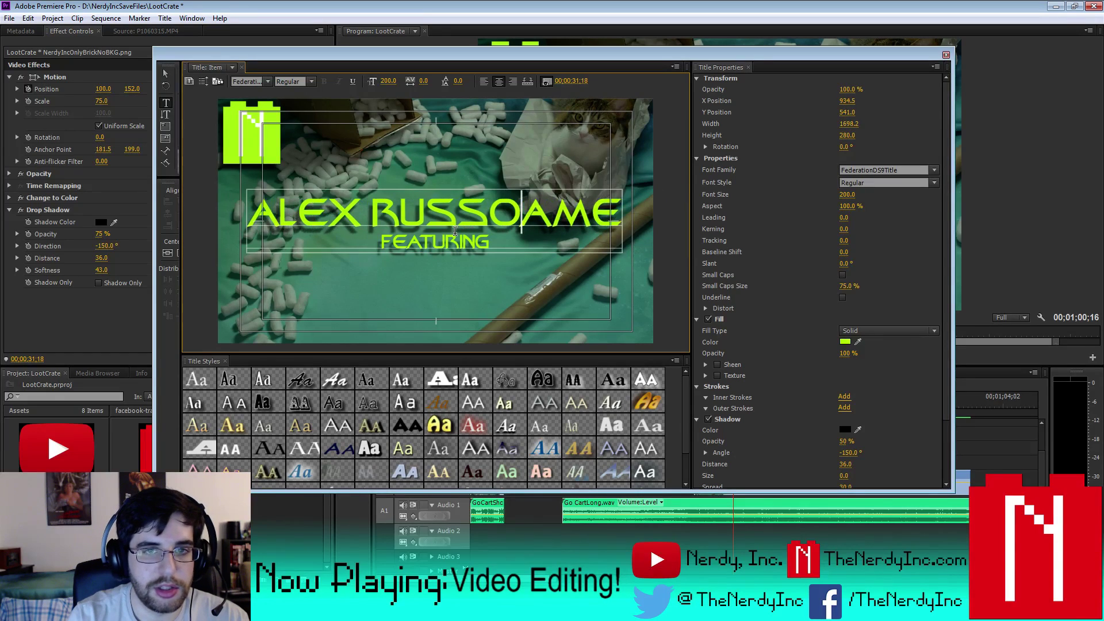
- Move FEATURING onto its own line above the name and remove the empty third line
left_click_drag(488, 241, 382, 244)
key("ctrl+x")
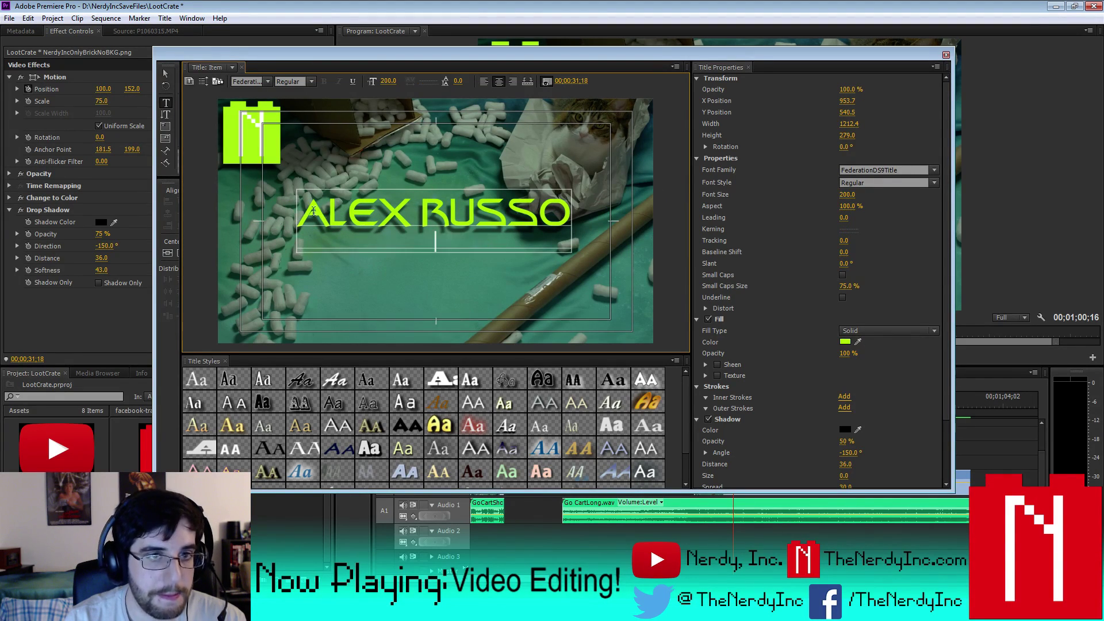
left_click(301, 212)
key("ctrl+v")
key("Return")
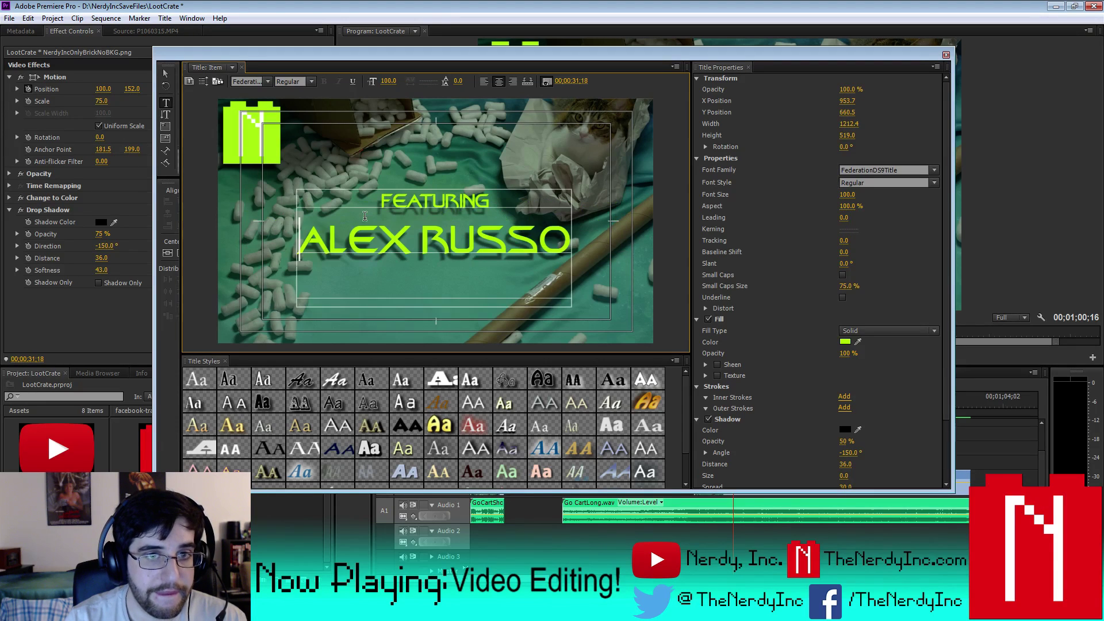
left_click(426, 272)
key("BackSpace")
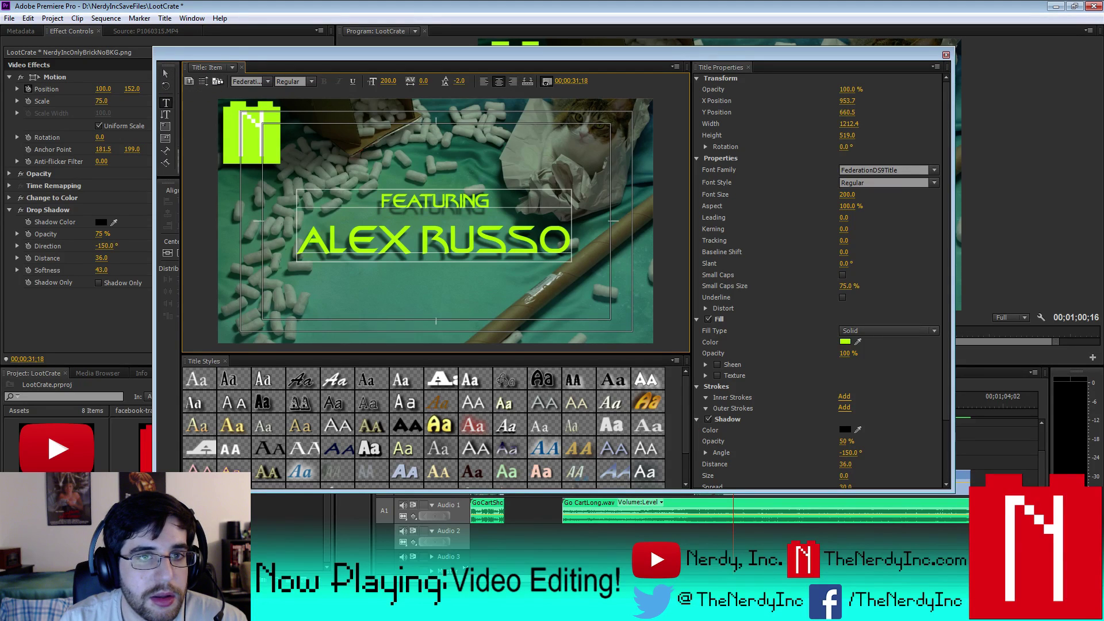
- Tighten the leading to -54, shorten the shadow distance, and close the Titler
left_click_drag(459, 80, 424, 80)
left_click(846, 463)
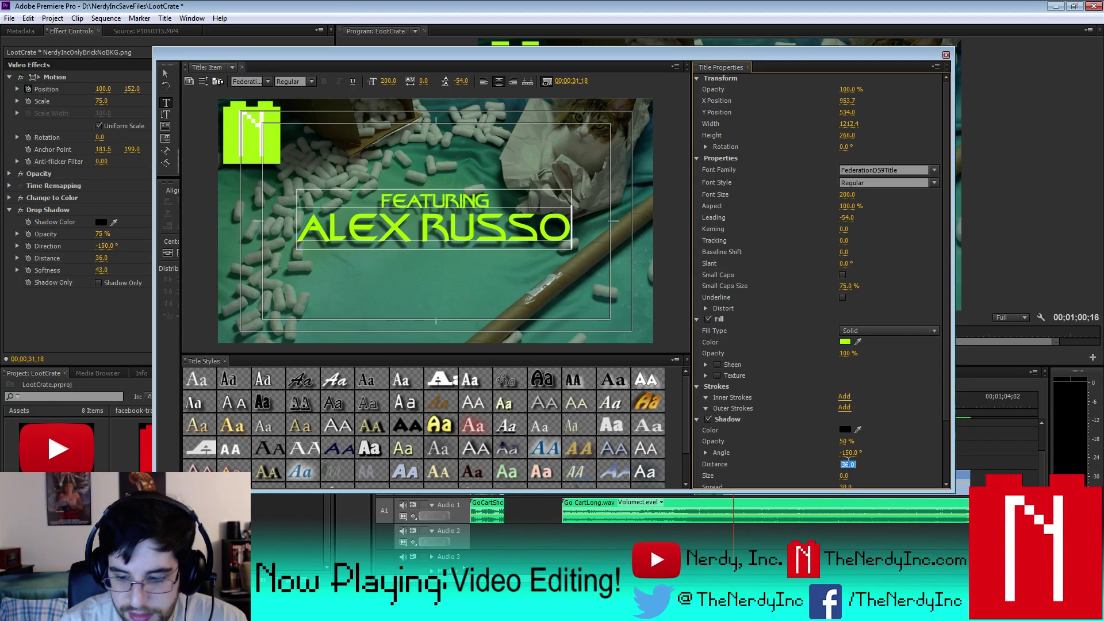
type("20")
key("Return")
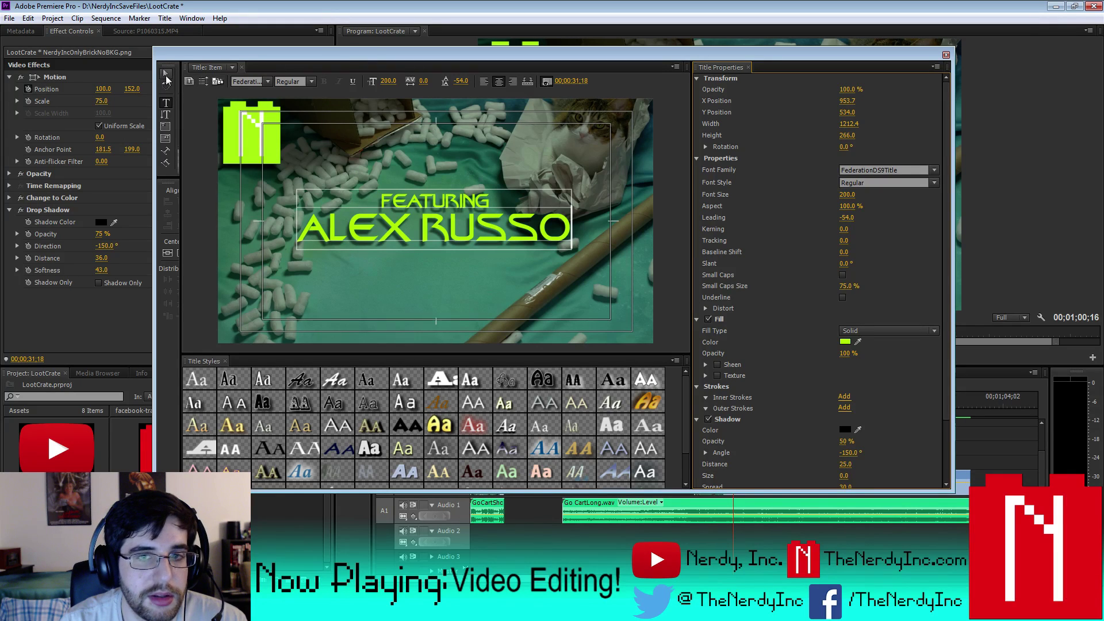
left_click(165, 75)
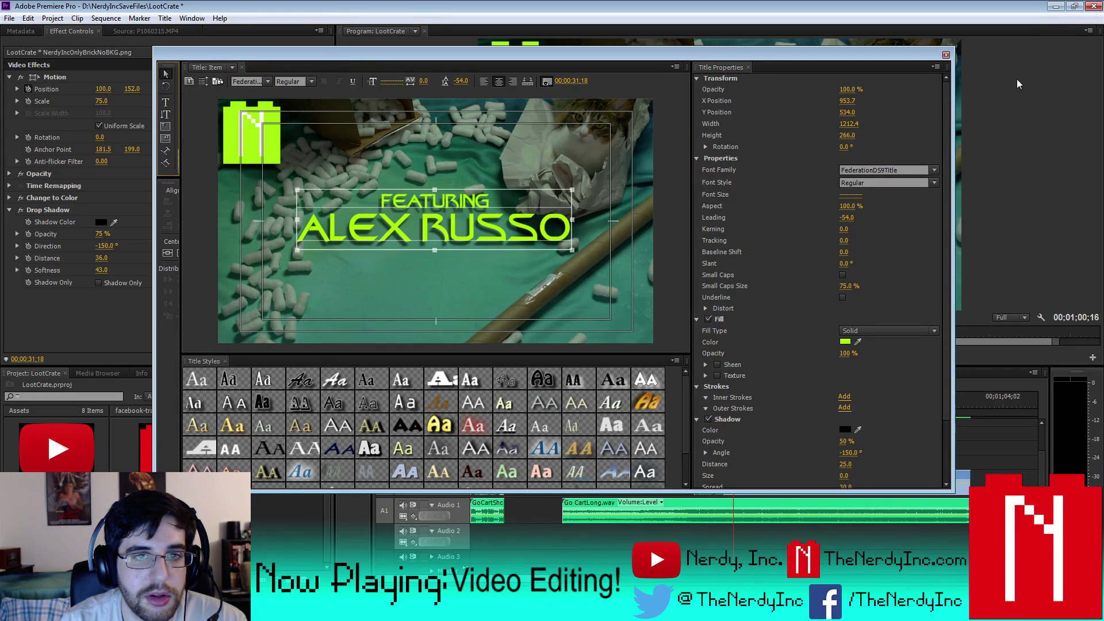
left_click(945, 54)
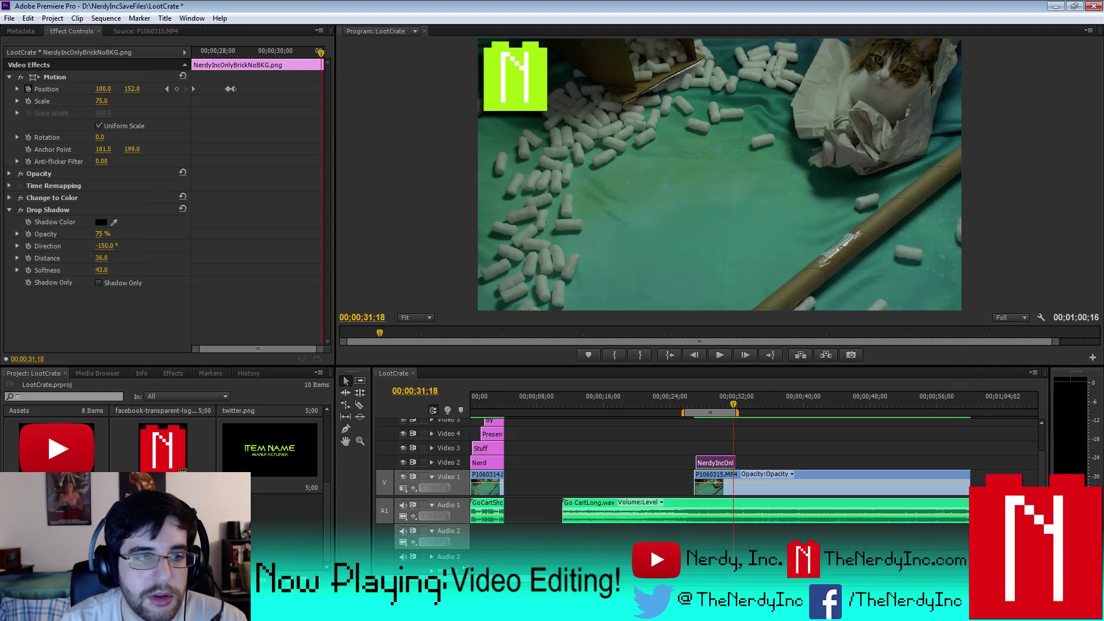
- Reopen the ITEM NAME / MANUFACTURER title and cut its shadow distance to 25
double_click(273, 458)
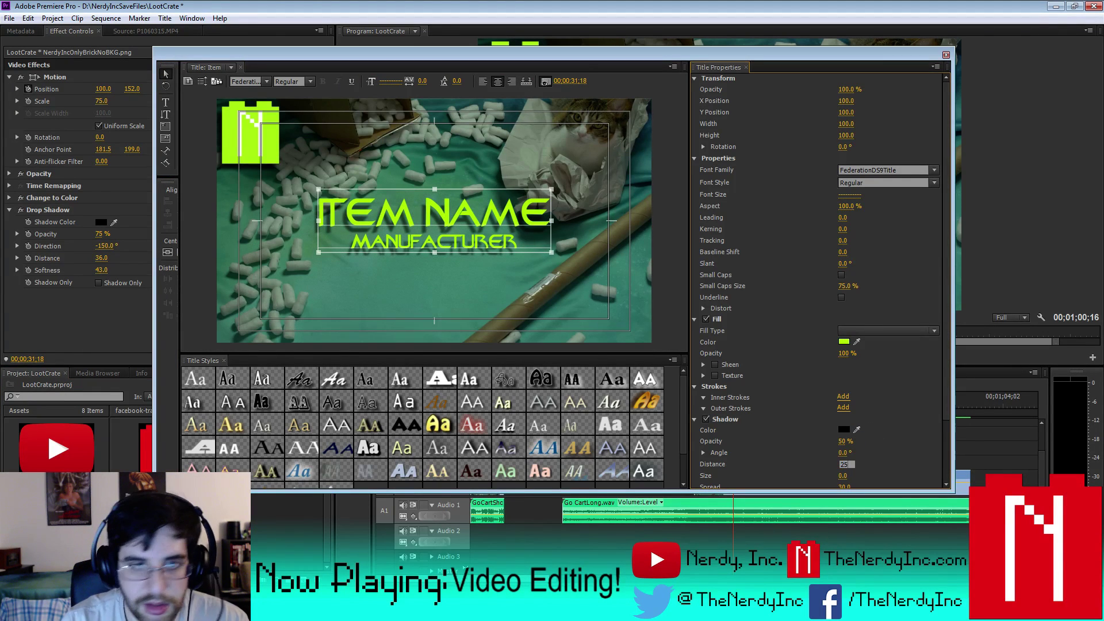
left_click_drag(846, 463, 846, 463)
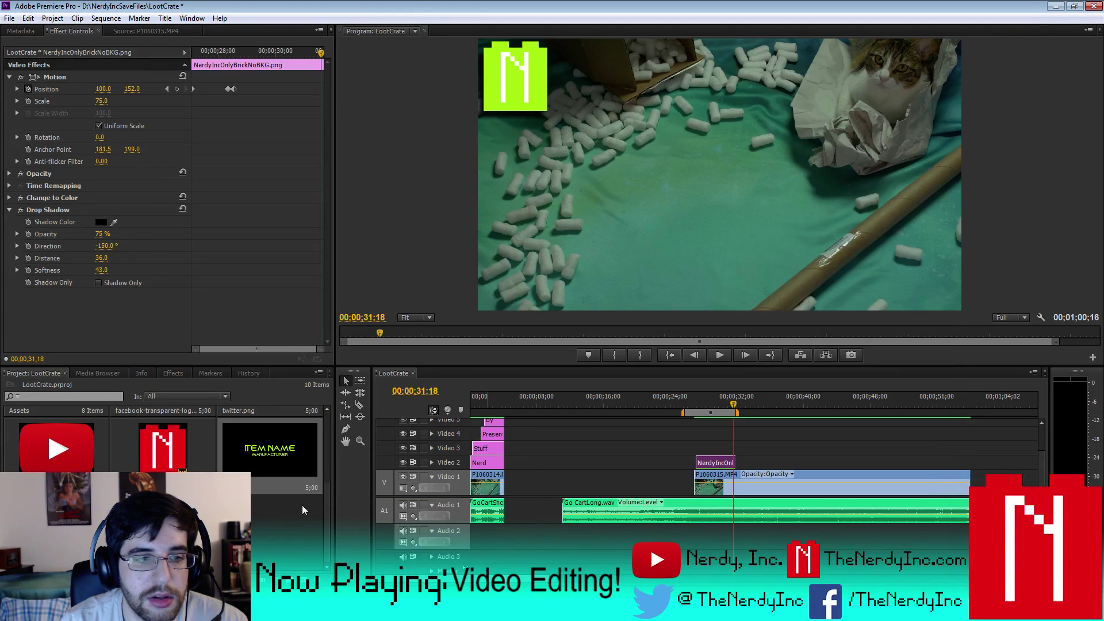
double_click(285, 456)
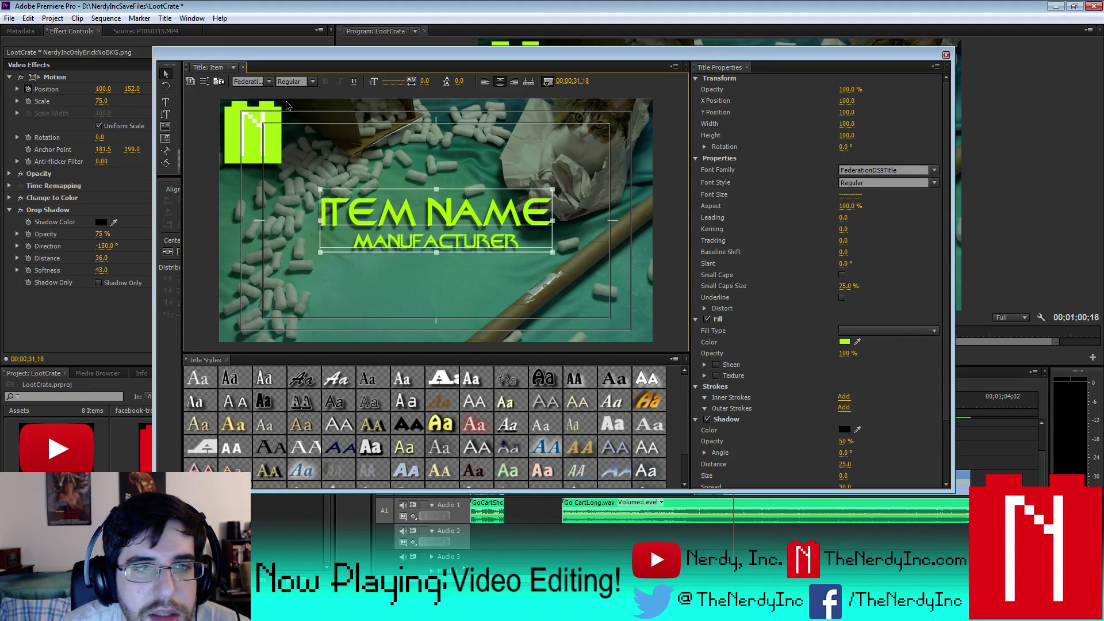
- Set the ITEM NAME line's kerning to 14 and close the Titler
left_click(165, 104)
left_click(342, 211)
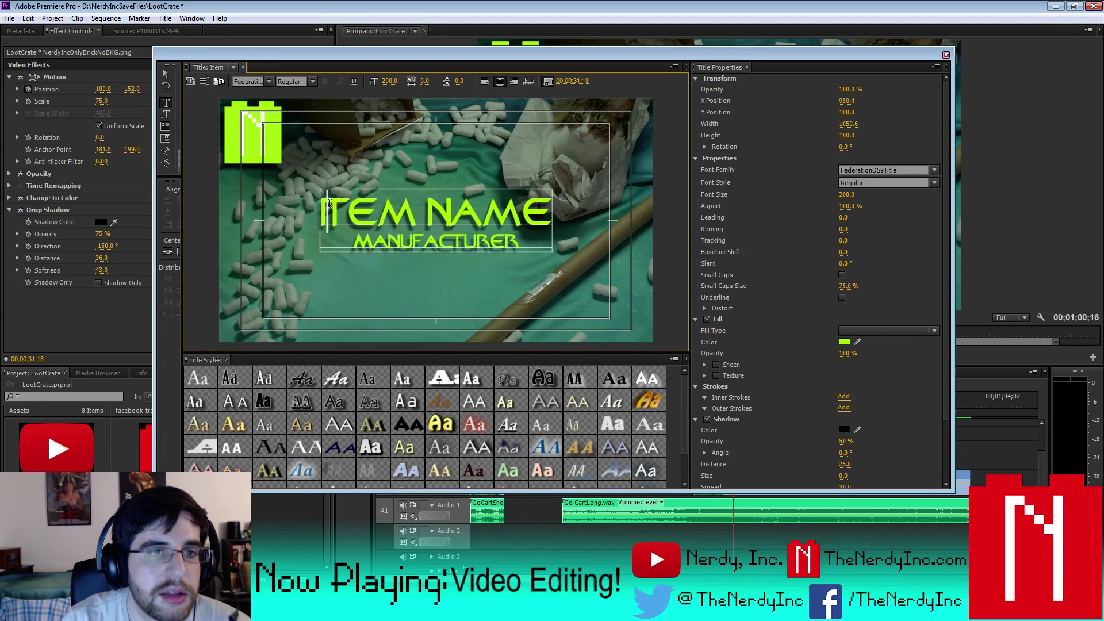
left_click(316, 201)
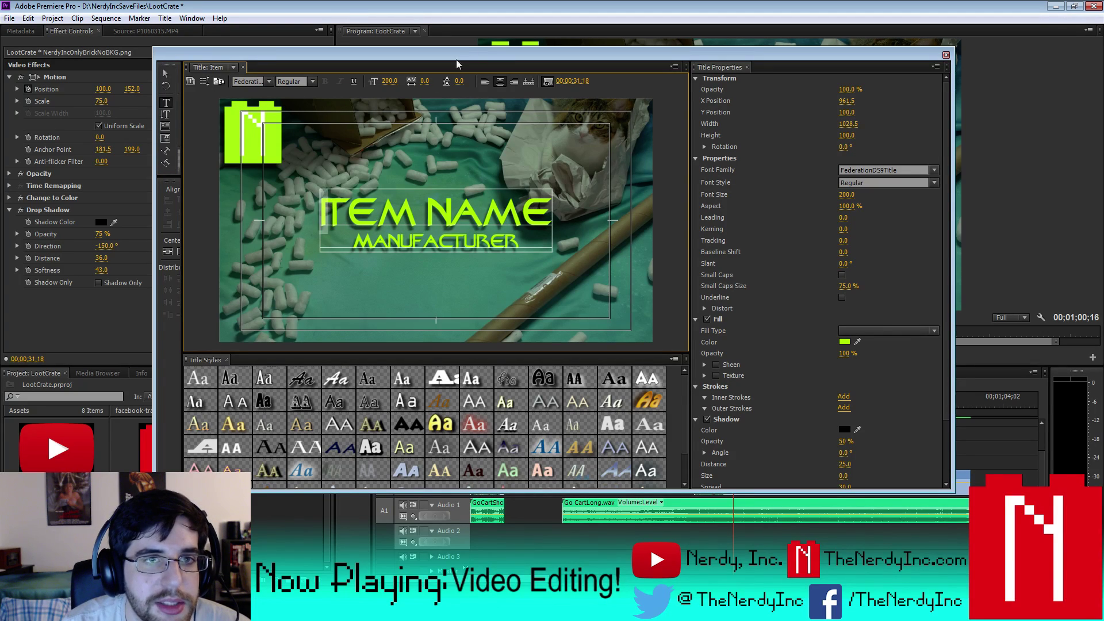
left_click_drag(426, 83, 431, 82)
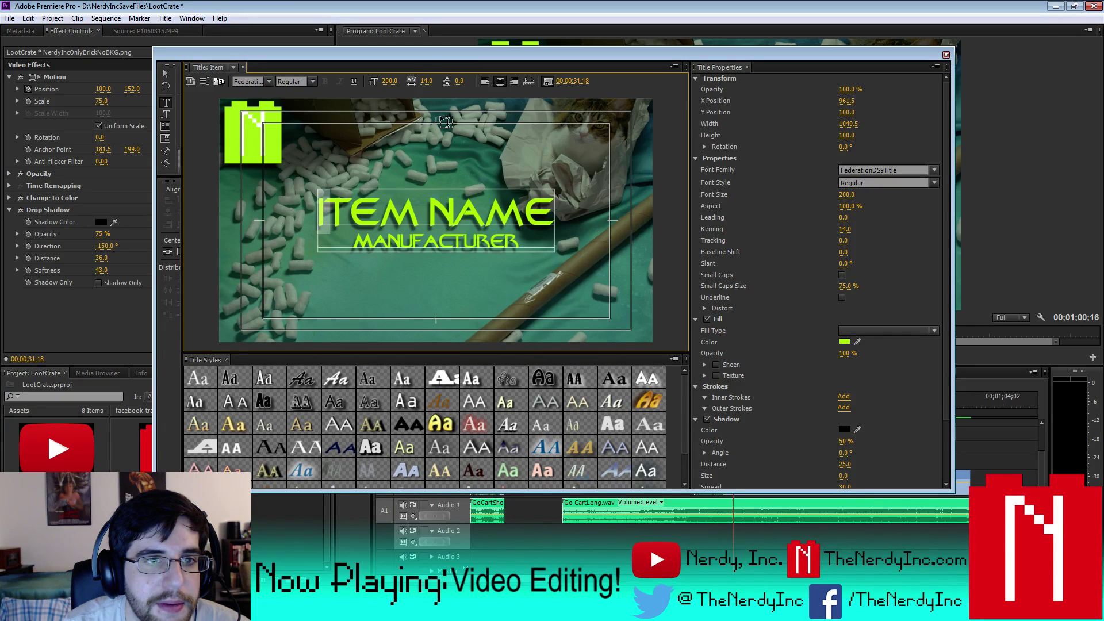
left_click(166, 75)
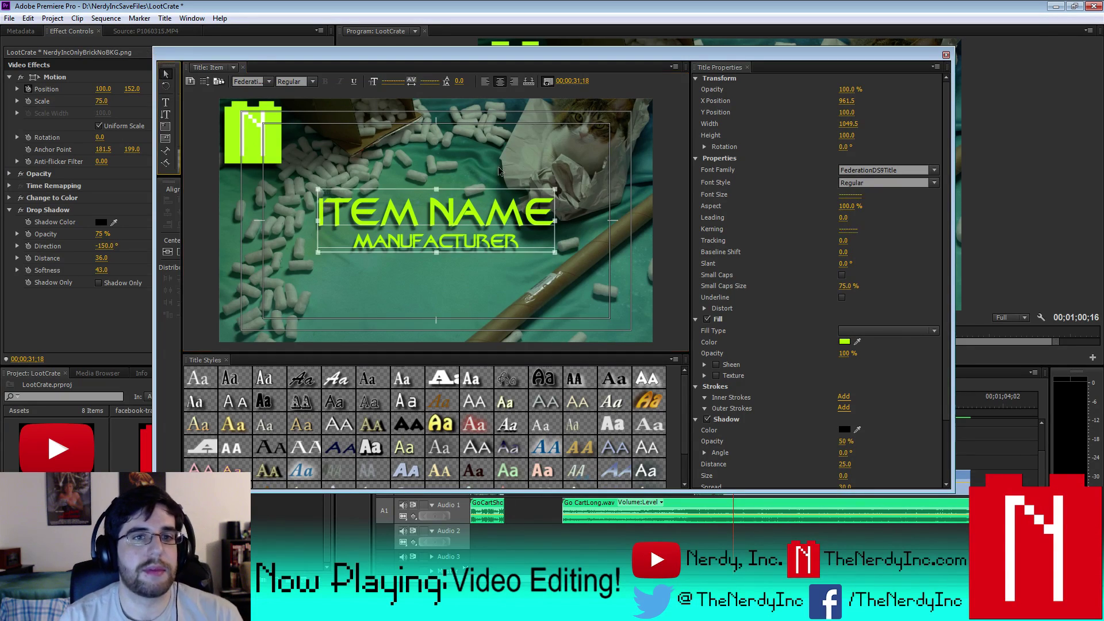
left_click(946, 56)
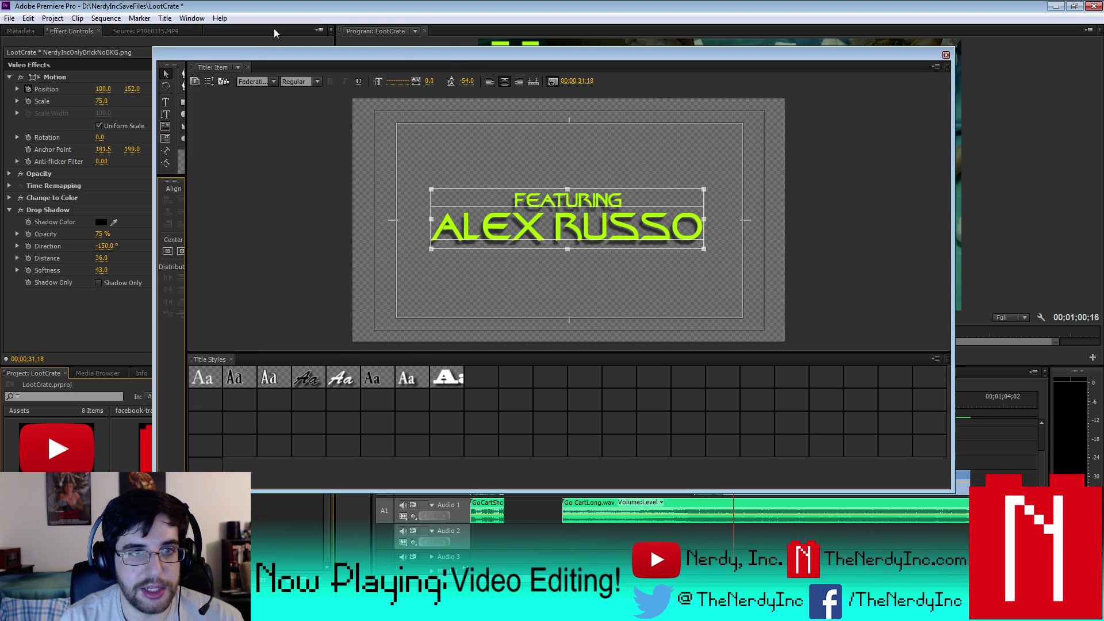
- Replace FEATURING with EDITED BY in the credit title and close the Titler
left_click_drag(380, 200, 480, 200)
type("EDITED BY")
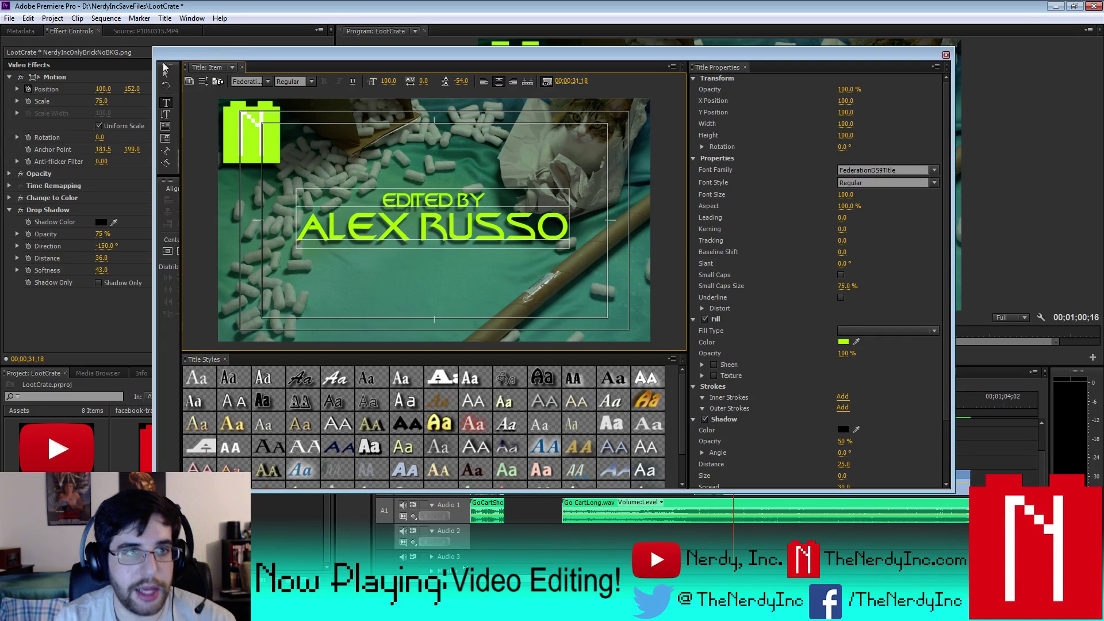
left_click(165, 71)
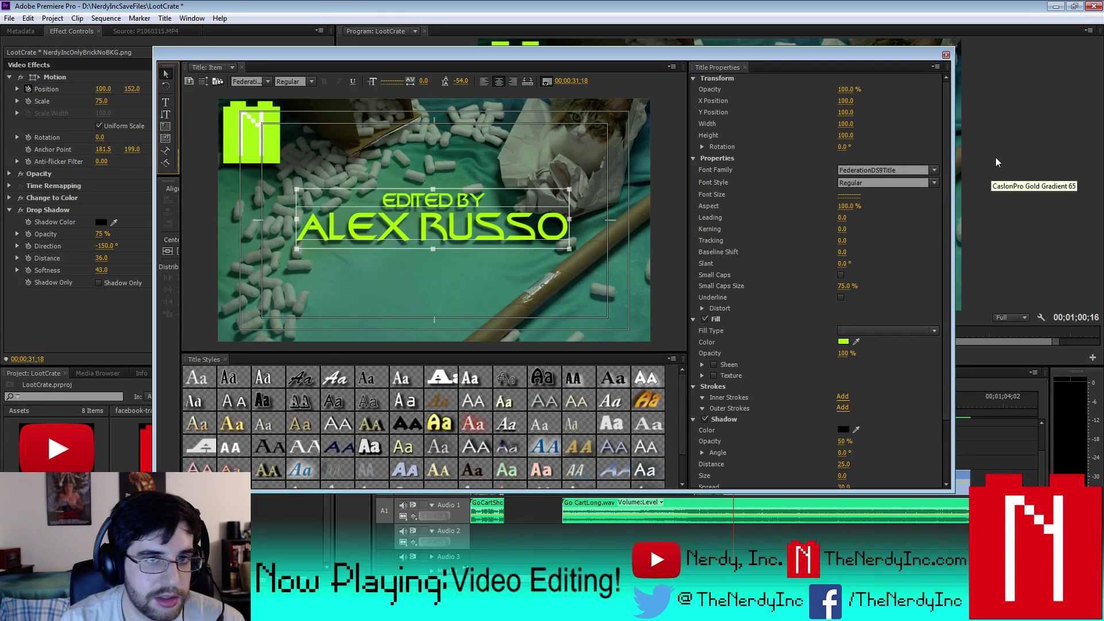
left_click(946, 55)
- Check the credit title again and paste a copy of it into the Project panel
double_click(269, 449)
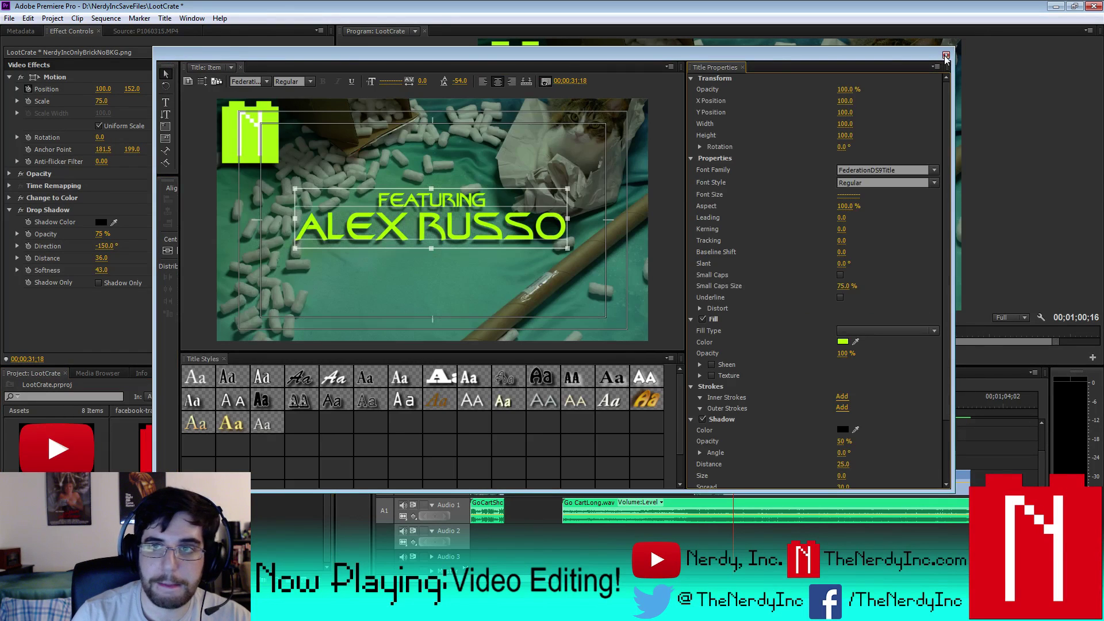
left_click(946, 55)
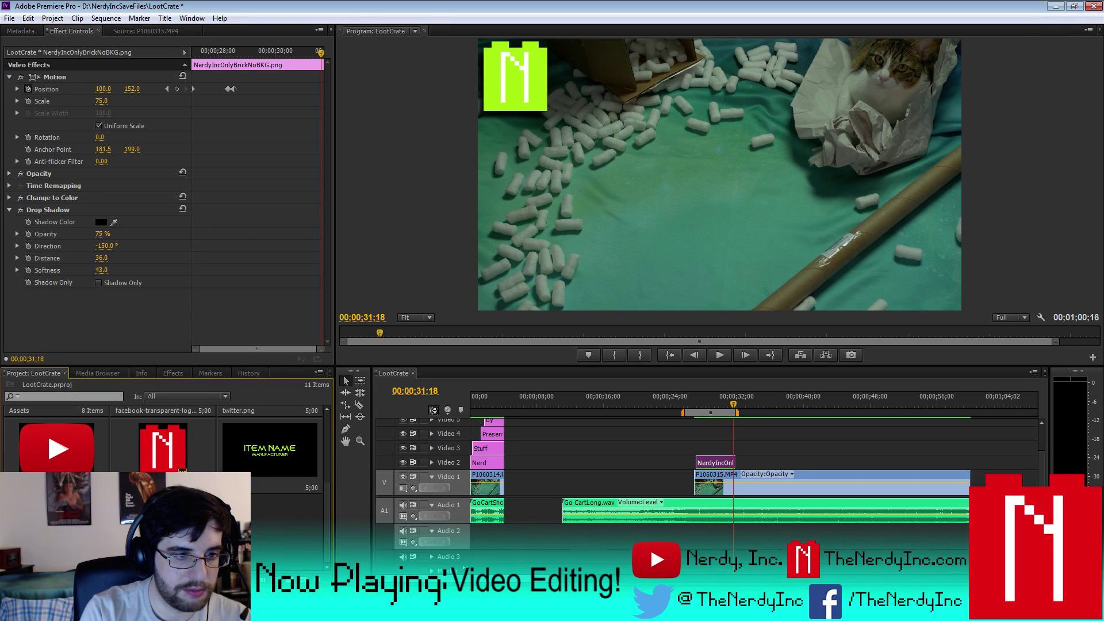
scroll(334, 421, "down", 2)
scroll(333, 421, "up", 2)
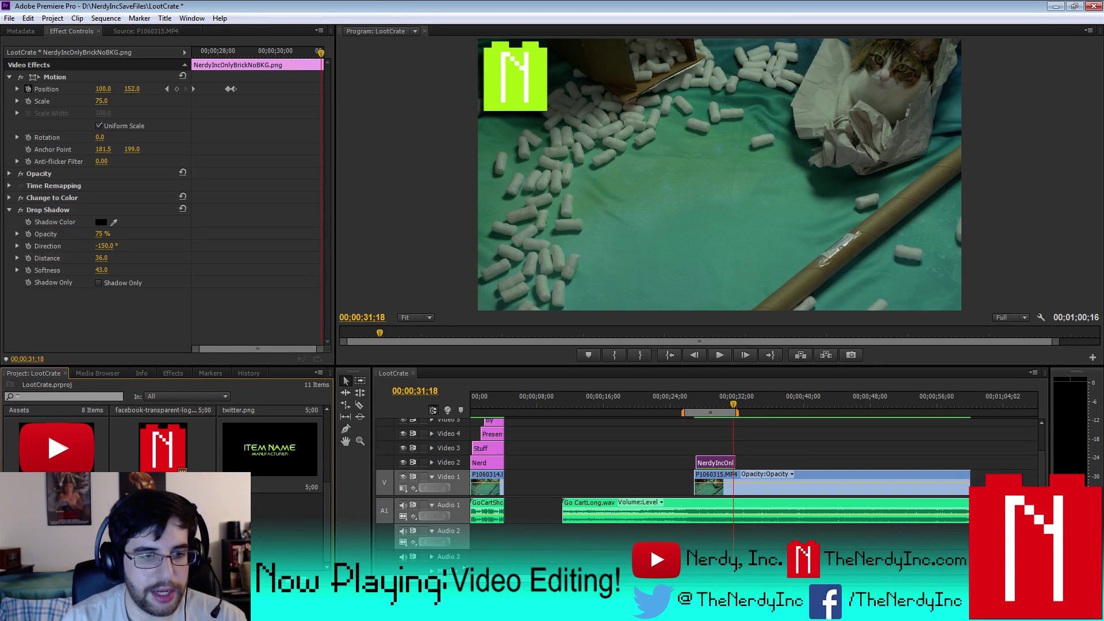
key("ctrl+v")
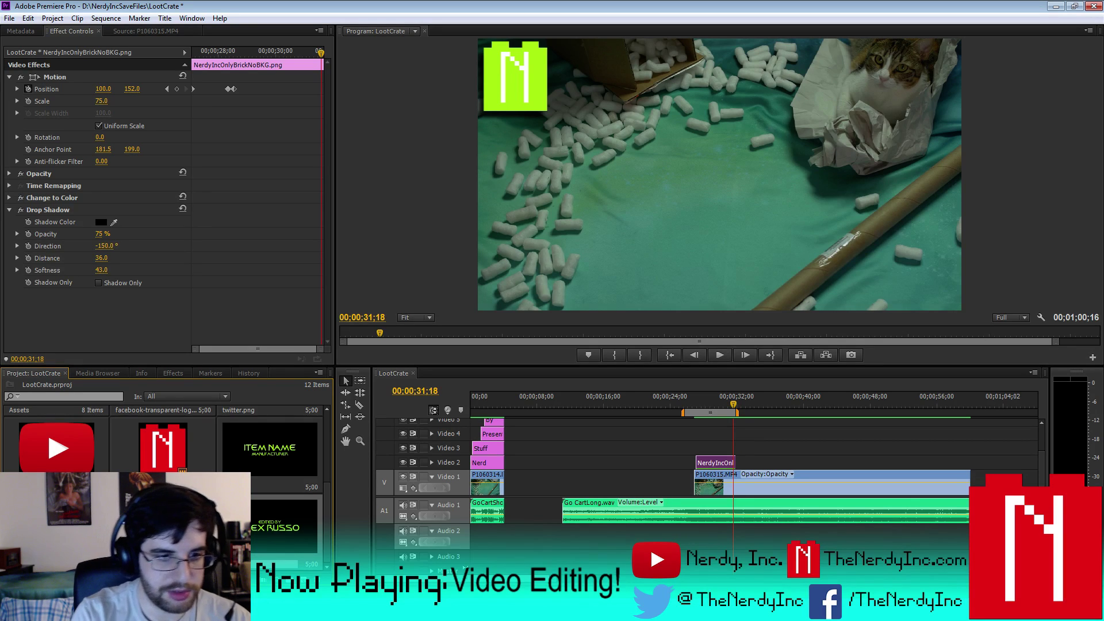
- Open the copied credit title and retype EDITED as MUSIC
double_click(276, 510)
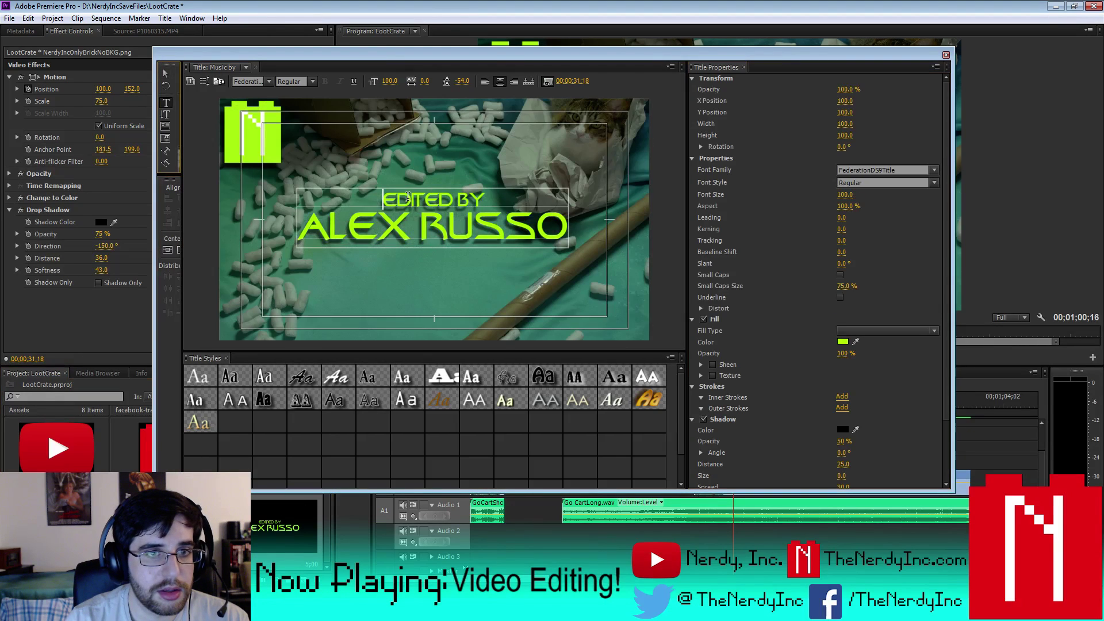
left_click_drag(385, 200, 444, 200)
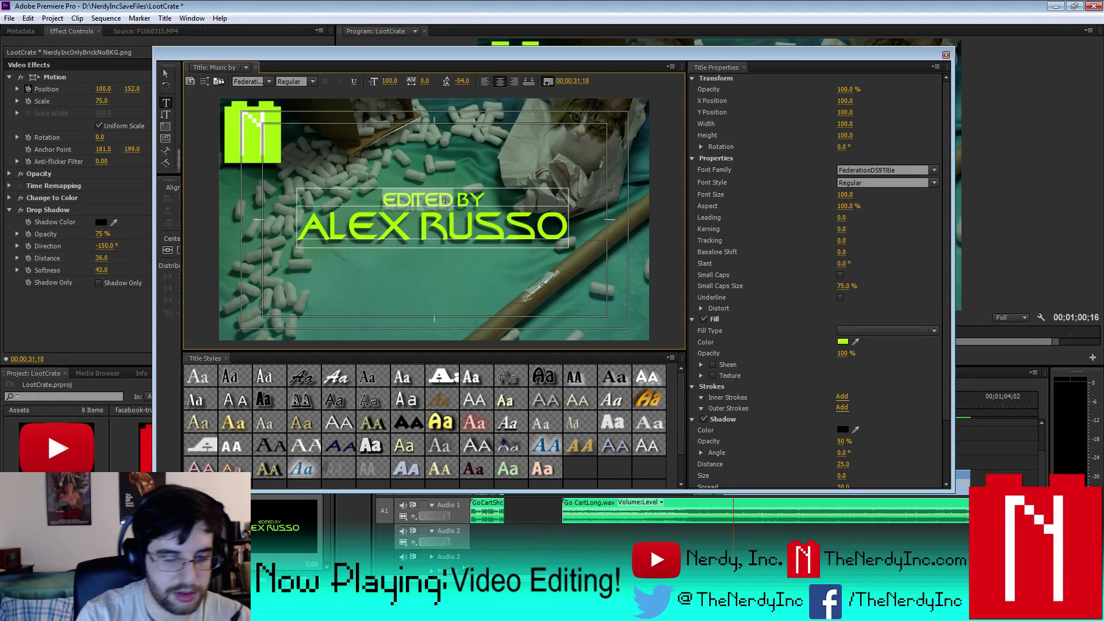
type("MUSIC")
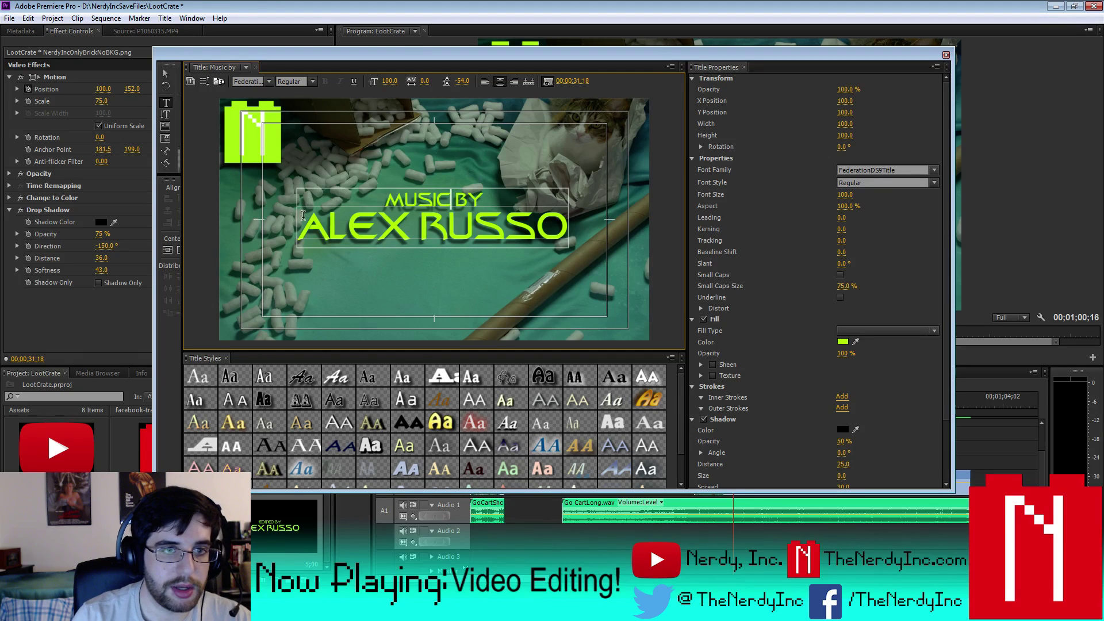
- Replace the name line with the composer's name and close the title editor
left_click(568, 240)
key("shift+Home")
type("KEVI")
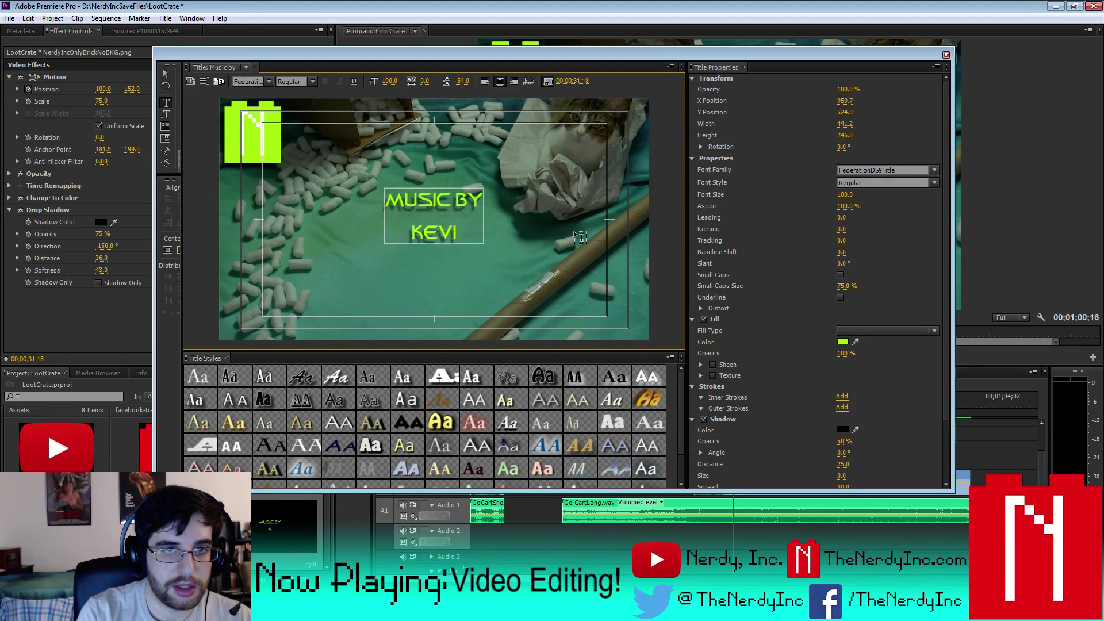
key("BackSpace")
key("BackSpace")
key("ctrl+z")
key("ctrl+z")
key("ctrl+z")
key("ctrl+z")
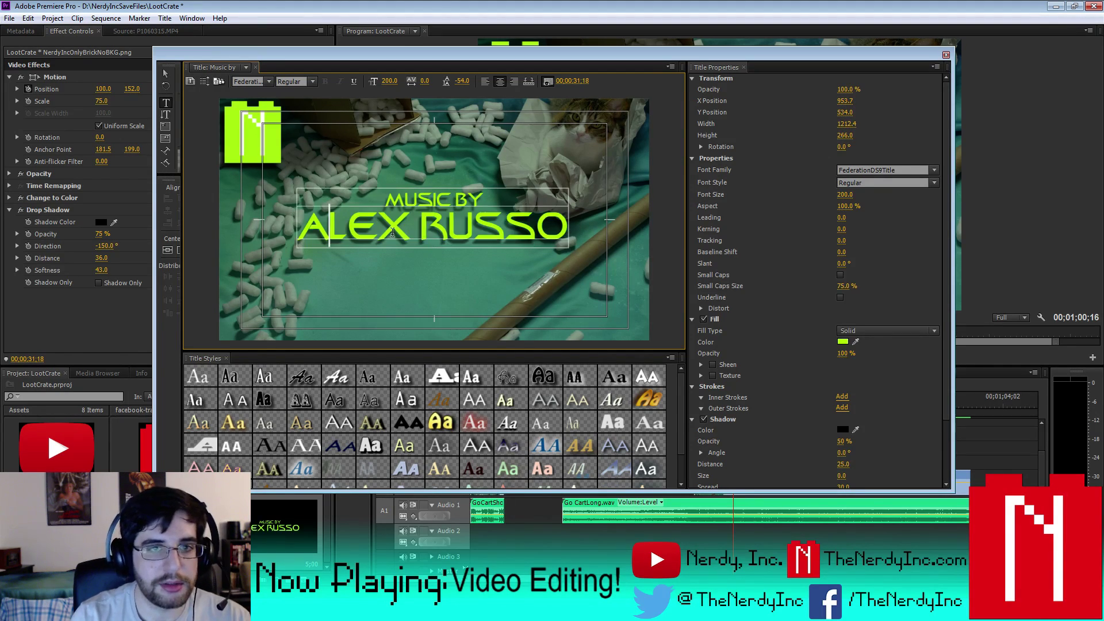
left_click(392, 232)
type("KEVIN ")
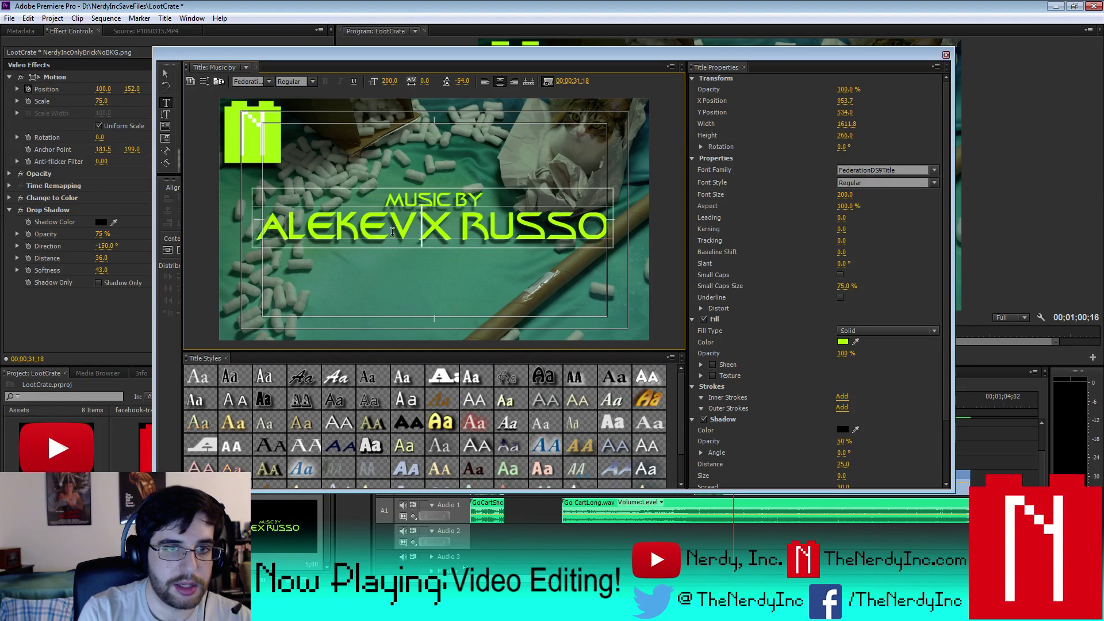
type("MACLEO")
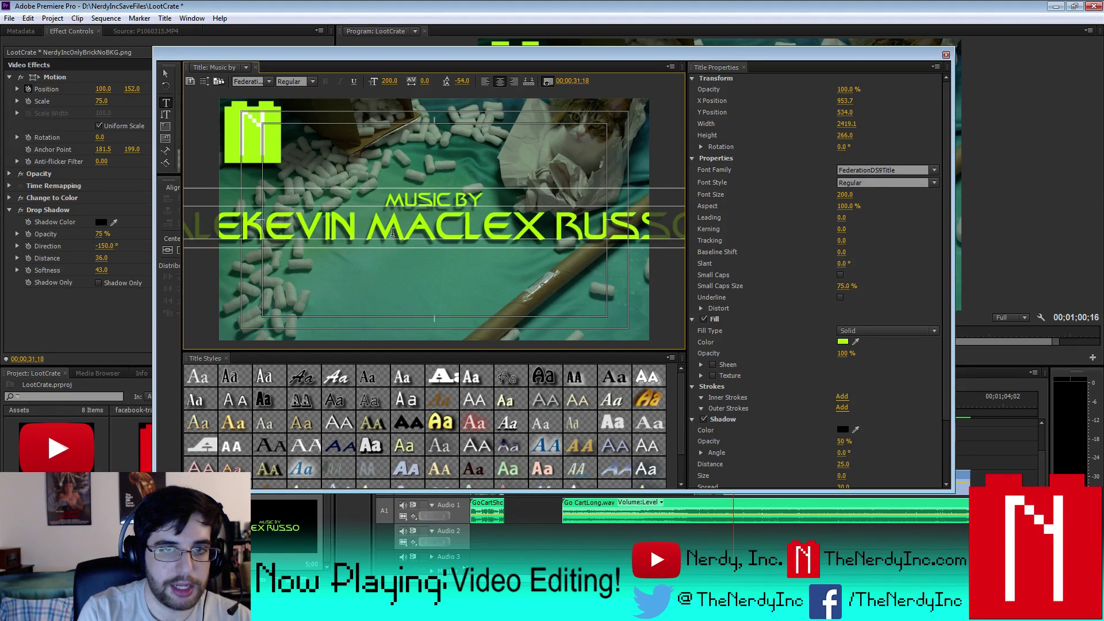
type("D")
key("Delete")
key("Delete")
key("Delete")
key("Delete")
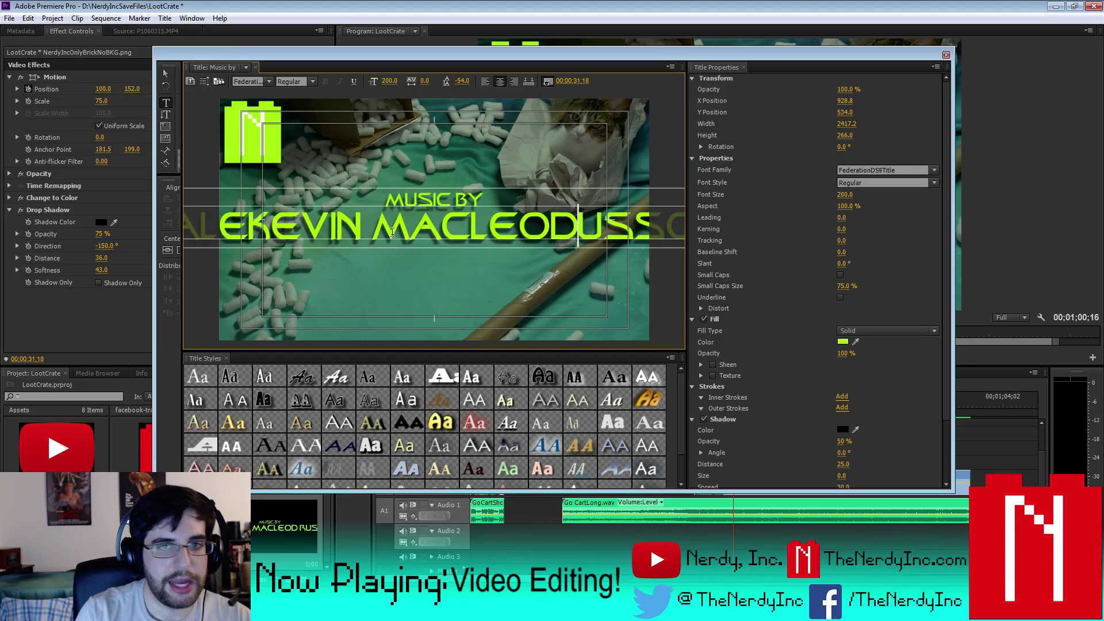
key("Delete")
key("Delete")
key("Delete")
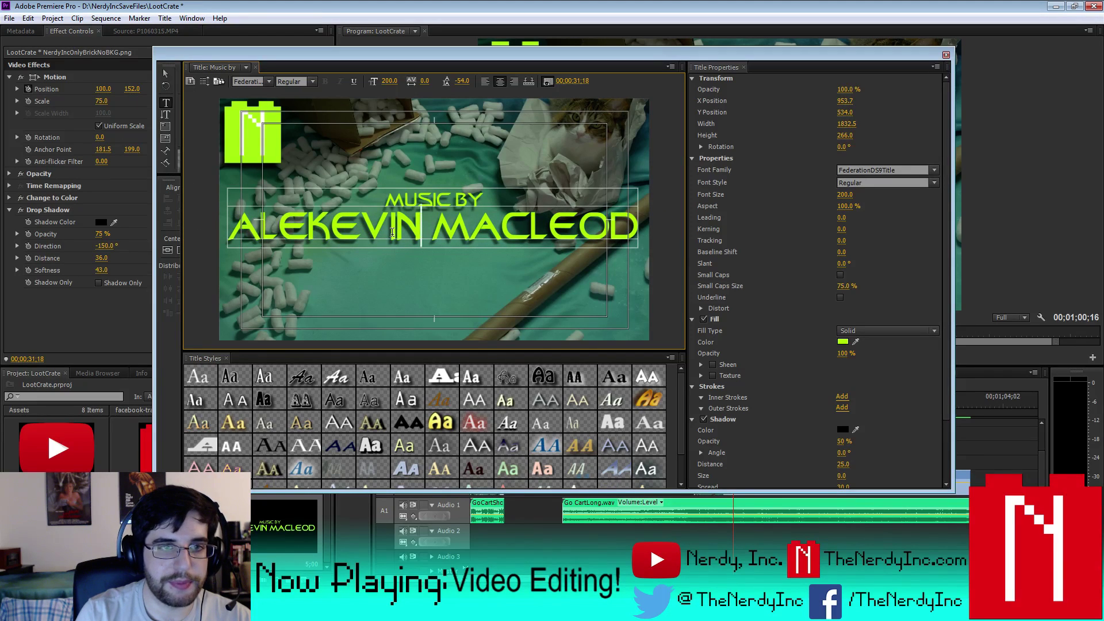
key("BackSpace")
key("BackSpace")
key("BackSpace")
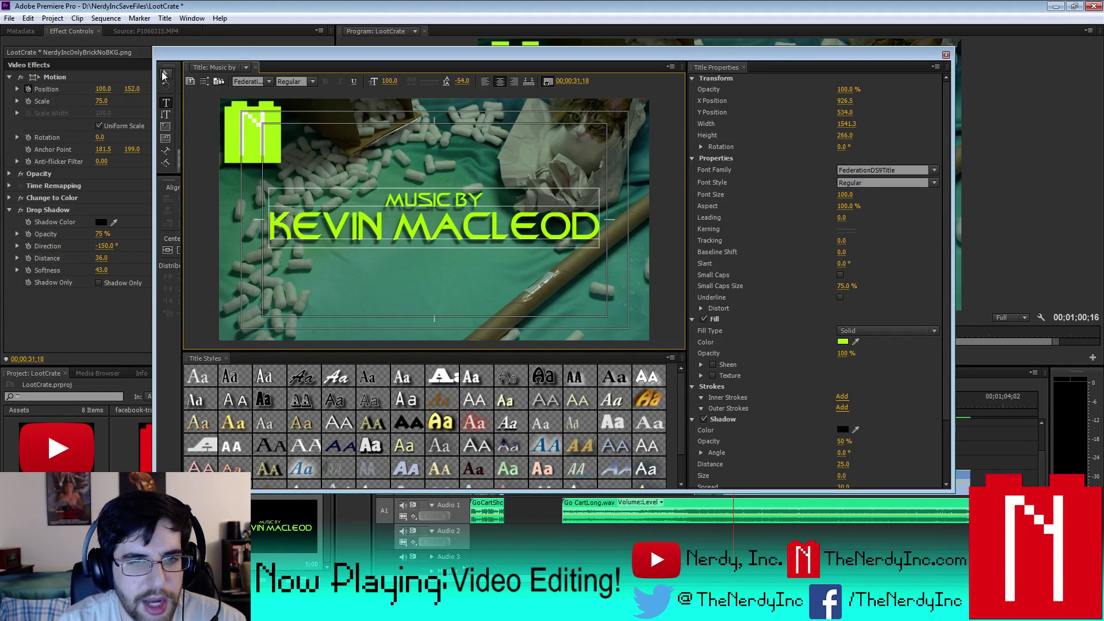
left_click(163, 73)
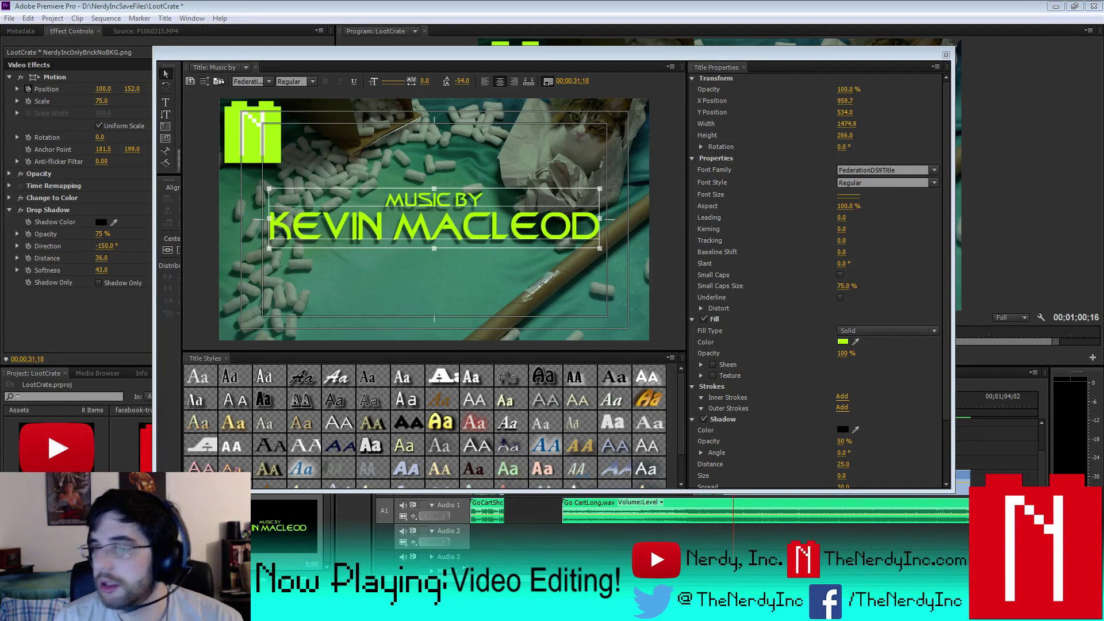
left_click(946, 56)
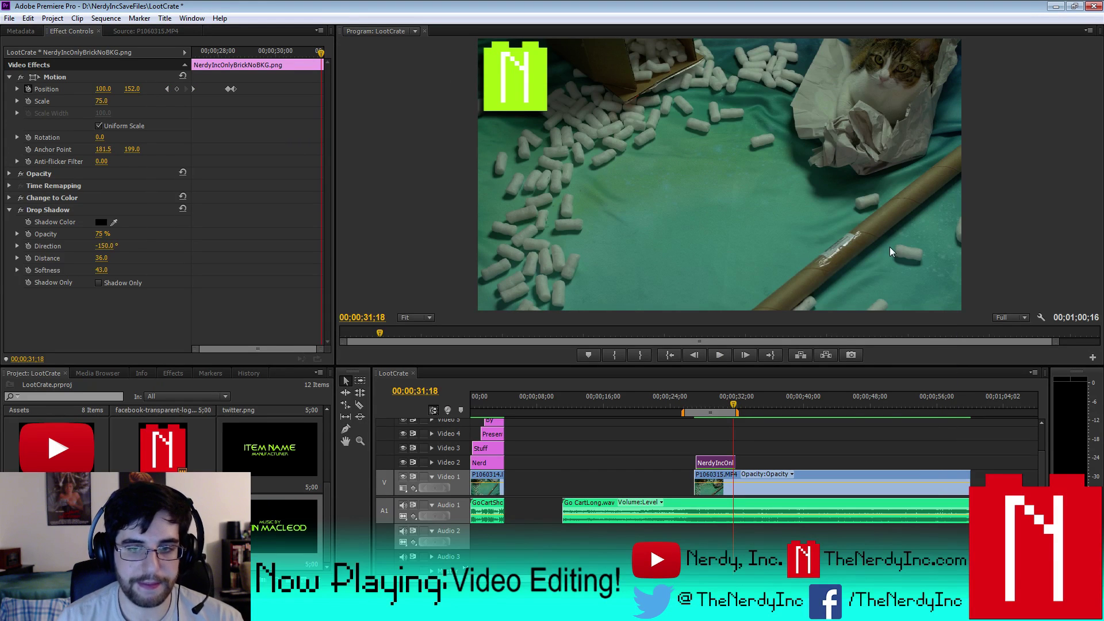
- Review the footage with playback and J/K/L shuttling to around 00;00;43;19
left_click(717, 356)
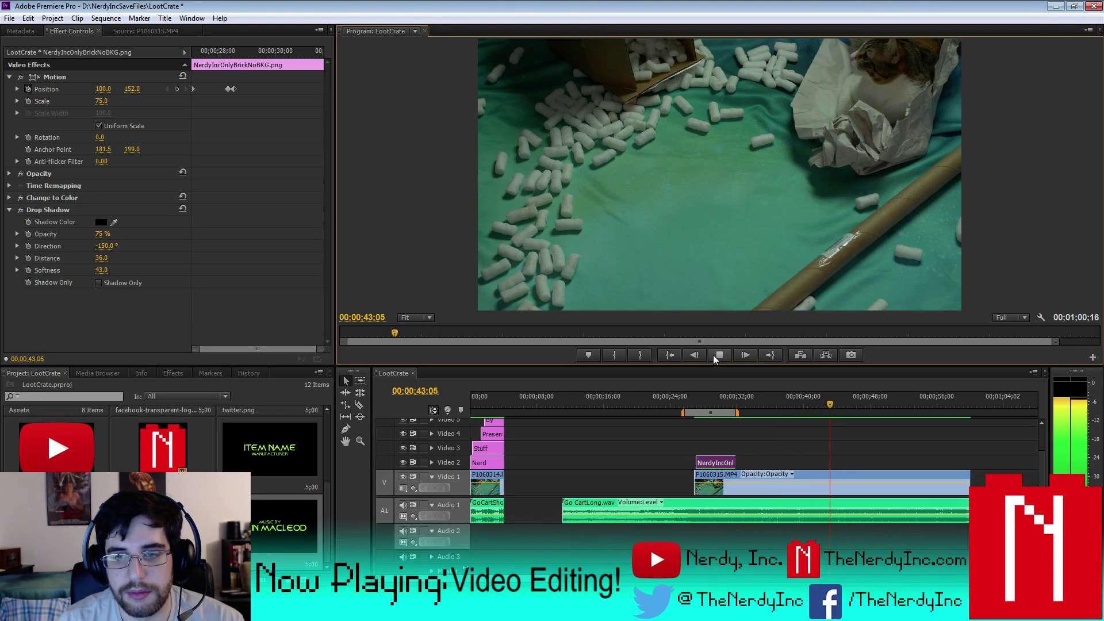
left_click(713, 356)
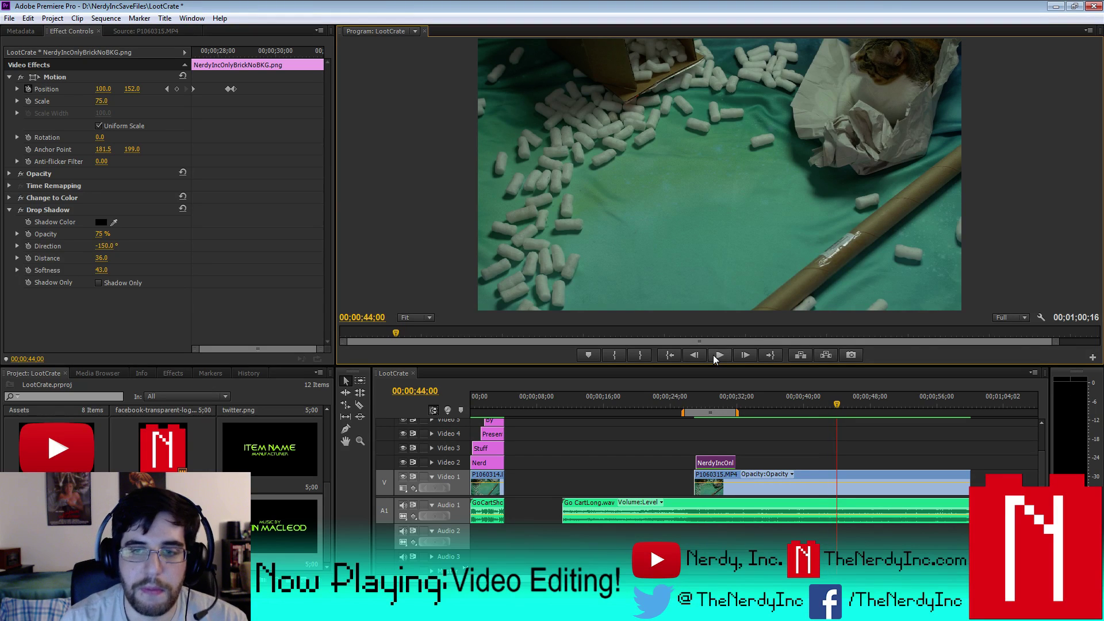
key("j")
key("k")
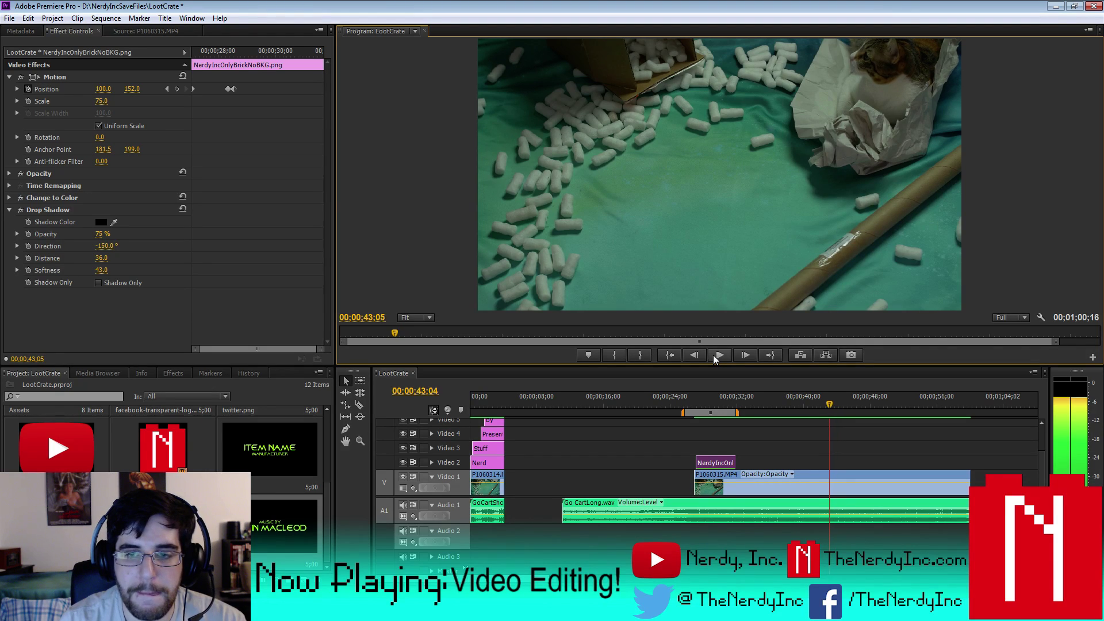
key("l")
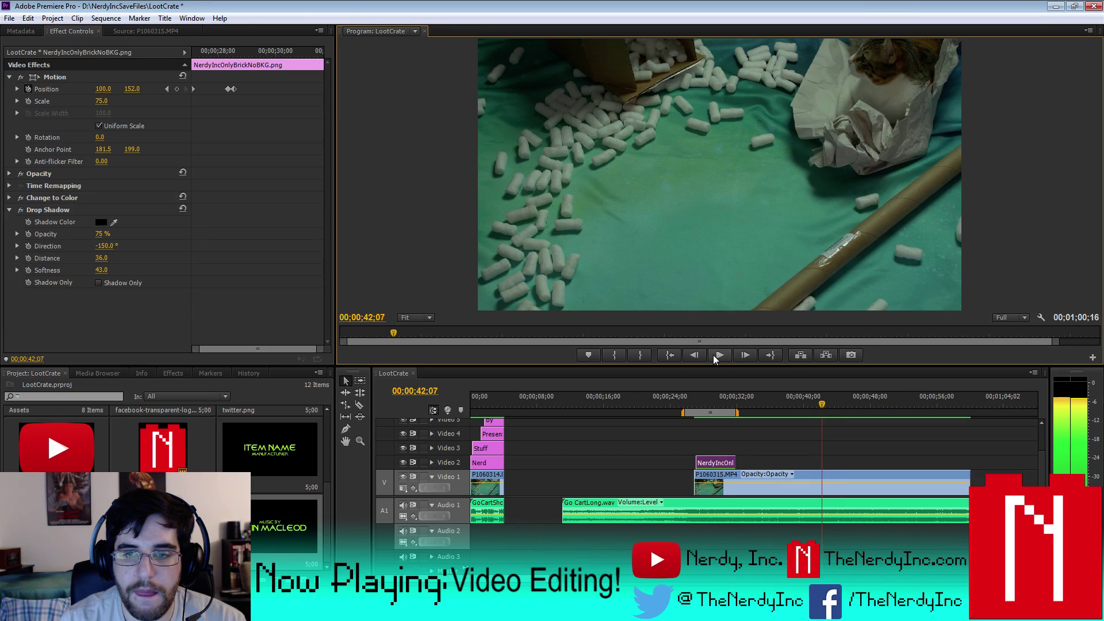
key("l")
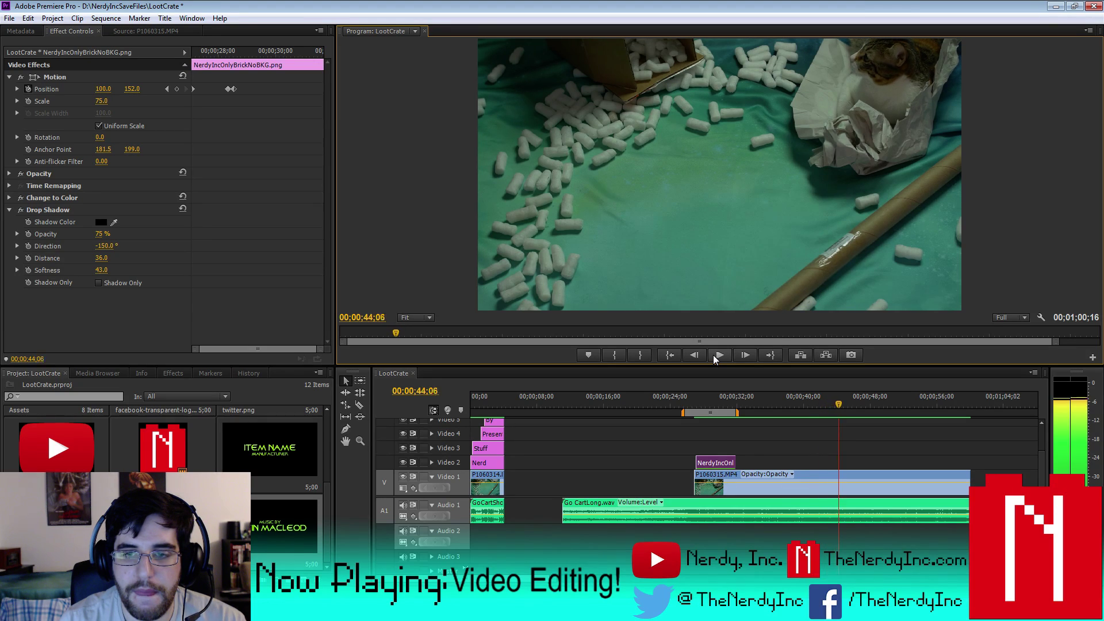
key("j")
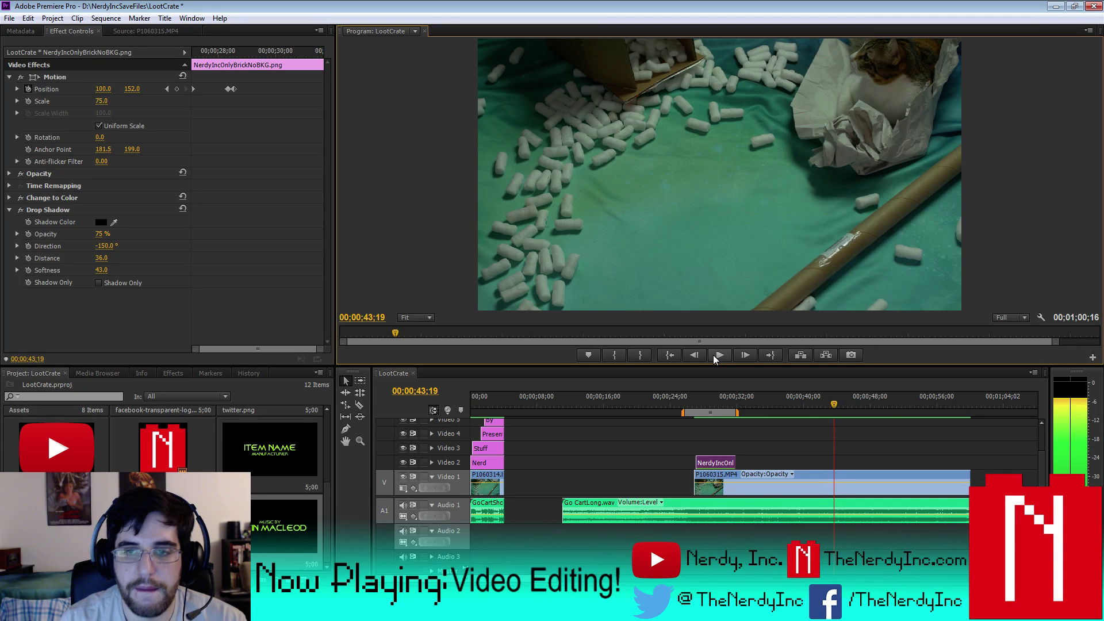
- Add a sequence marker at 00;00;43;19 and play on from it
right_click(833, 399)
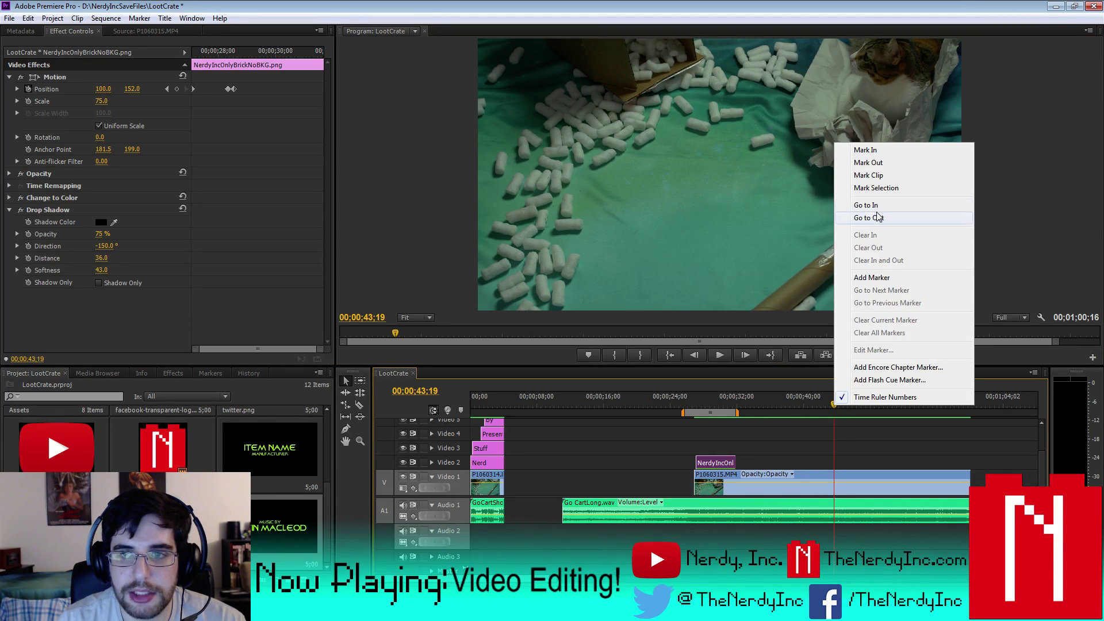
left_click(887, 279)
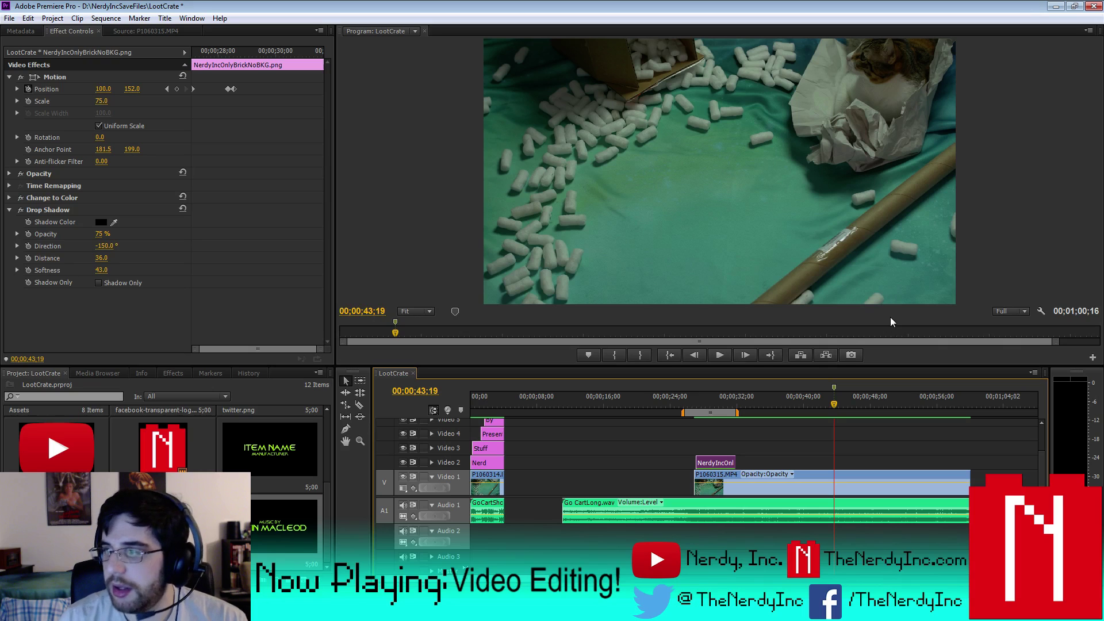
key("space")
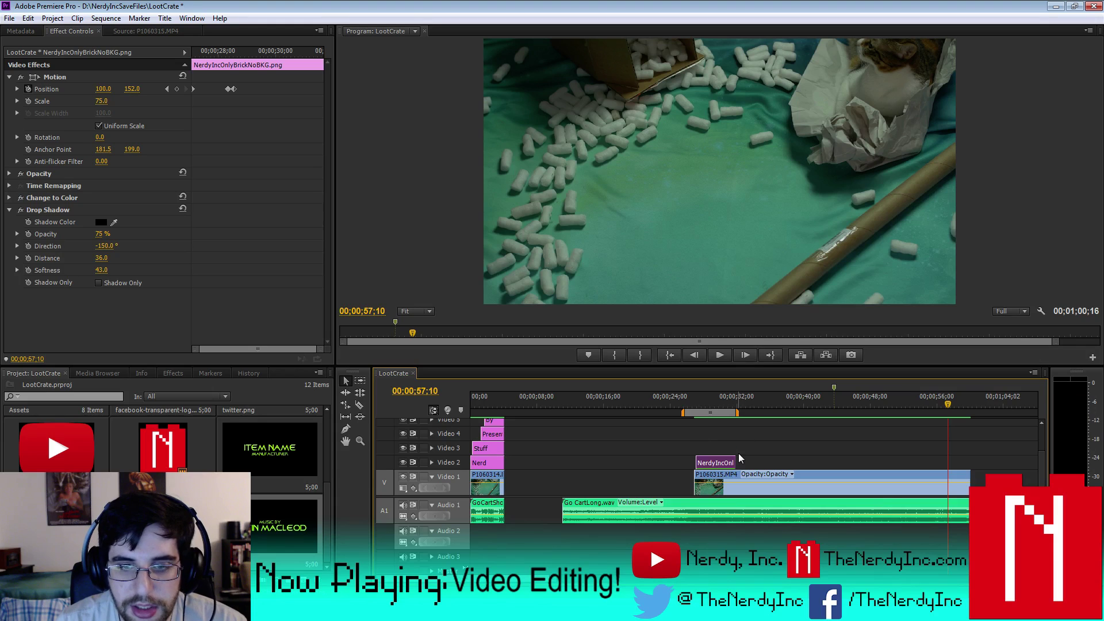
- Extend the work area to about 41 seconds and add the ITEM NAME title to Video 3
left_click(739, 396)
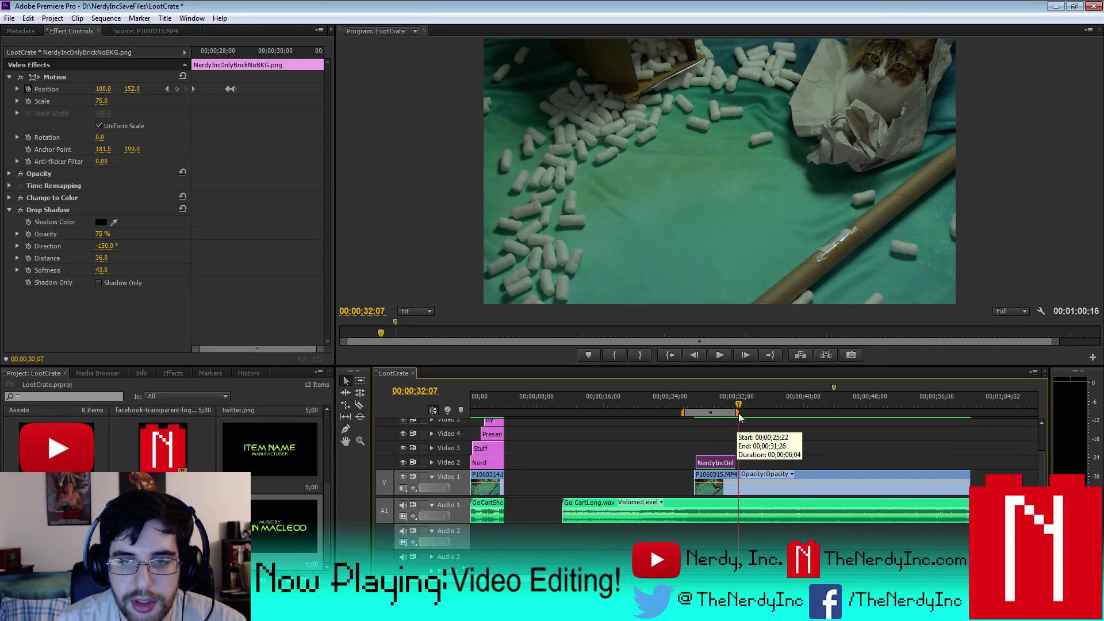
left_click_drag(736, 413, 809, 413)
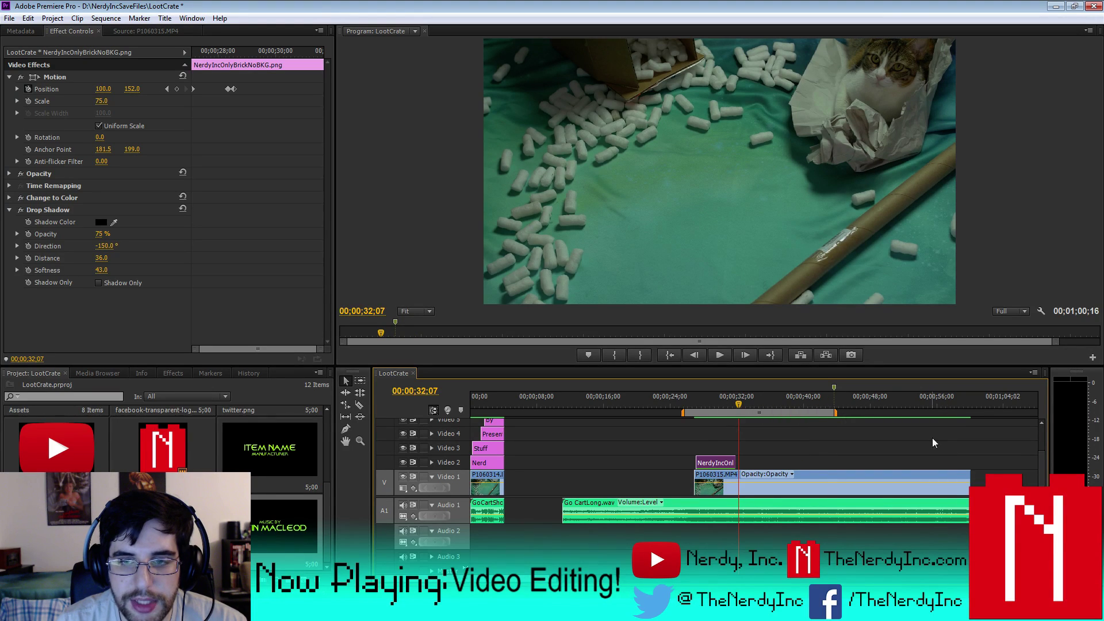
mouse_move(1040, 467)
left_mouse_down()
mouse_move(1040, 435)
mouse_move(1044, 466)
left_mouse_up()
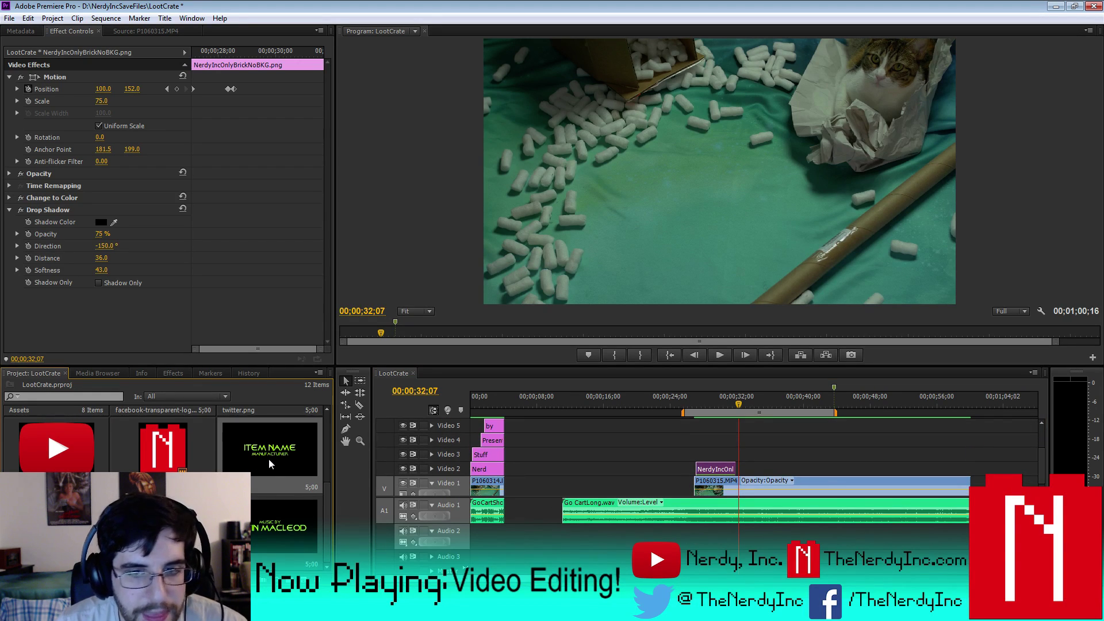
left_click_drag(267, 458, 706, 458)
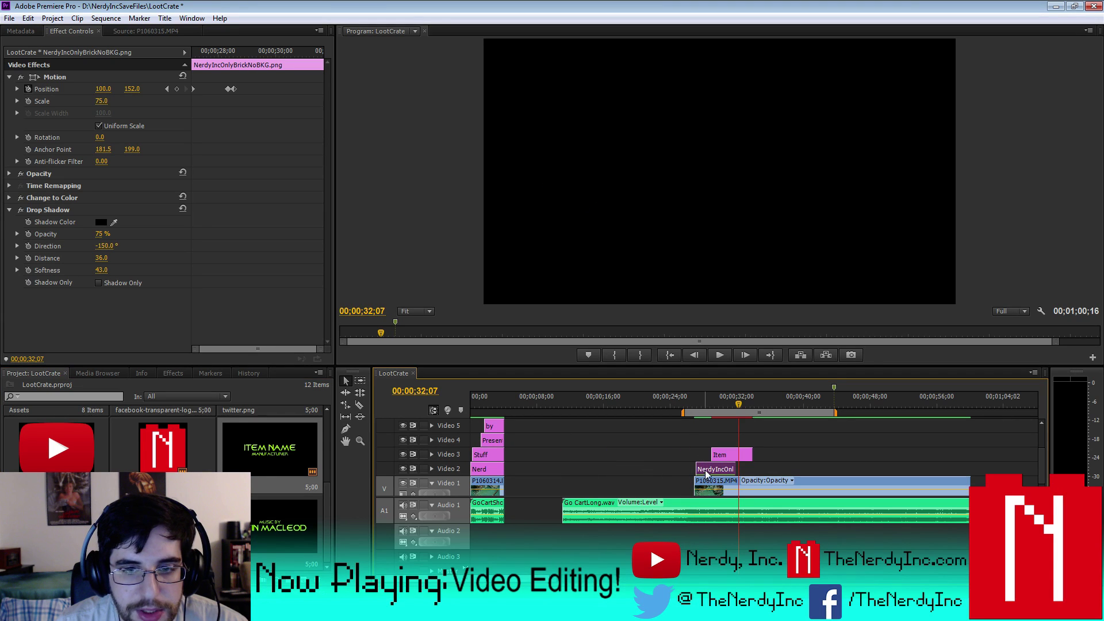
- Make the Item clip start at 28;19, just after the logo's position keyframe
left_click(169, 90)
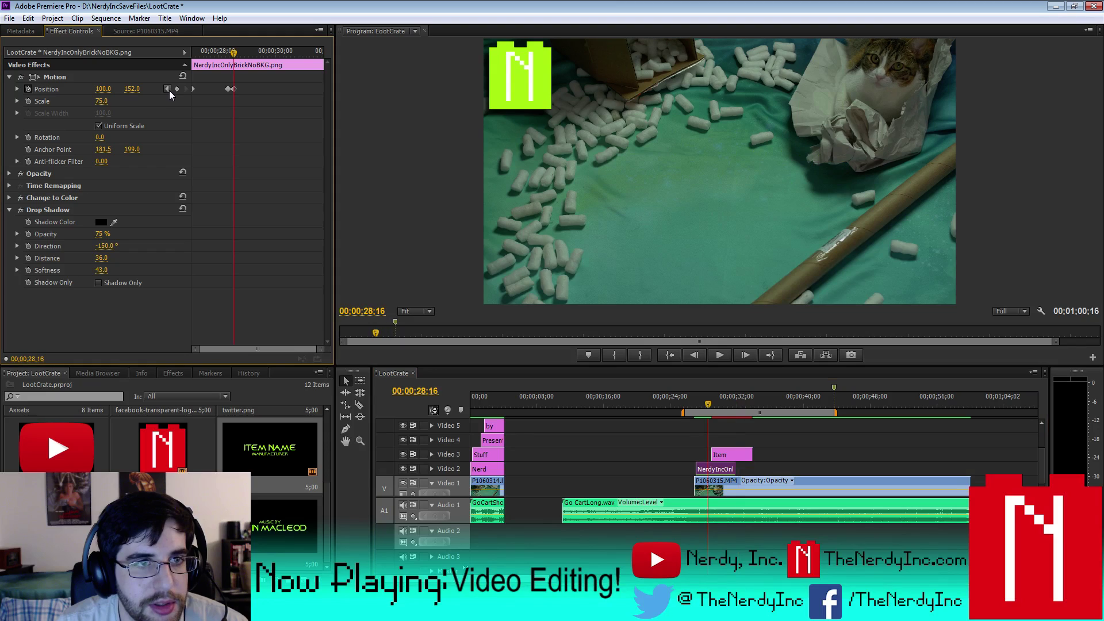
key("=")
key("=")
key("=")
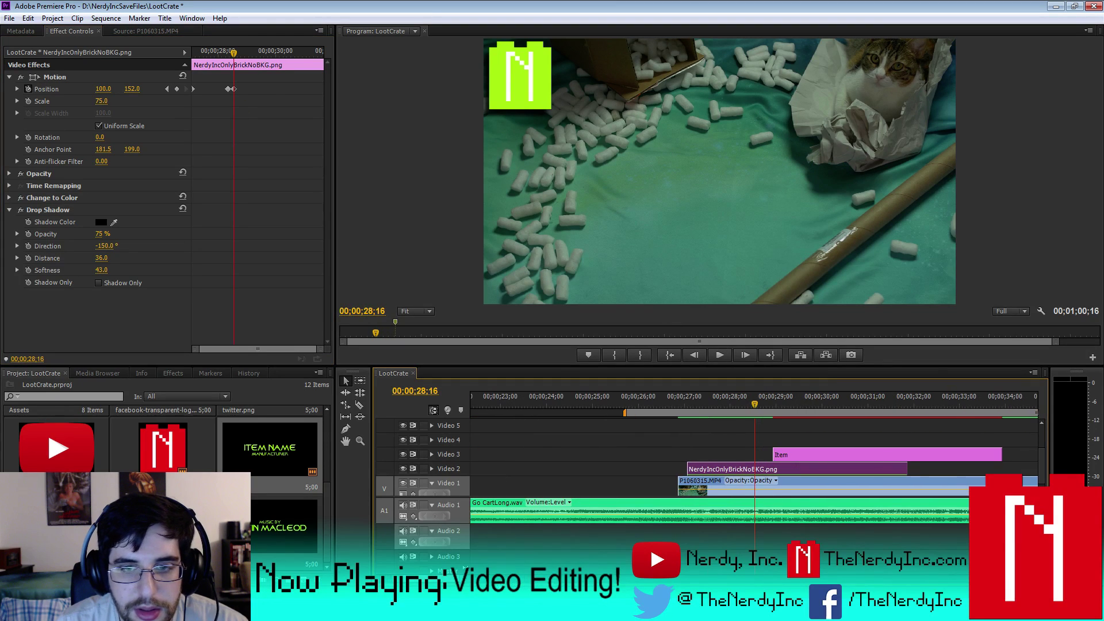
key("Right")
key("Right")
key("Right")
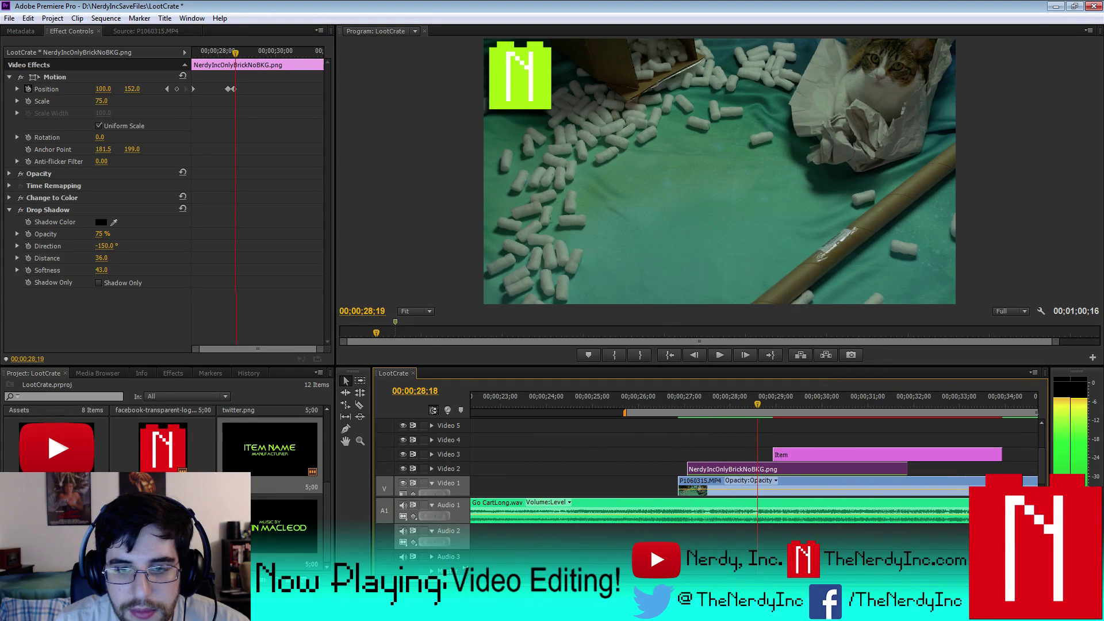
key("Right")
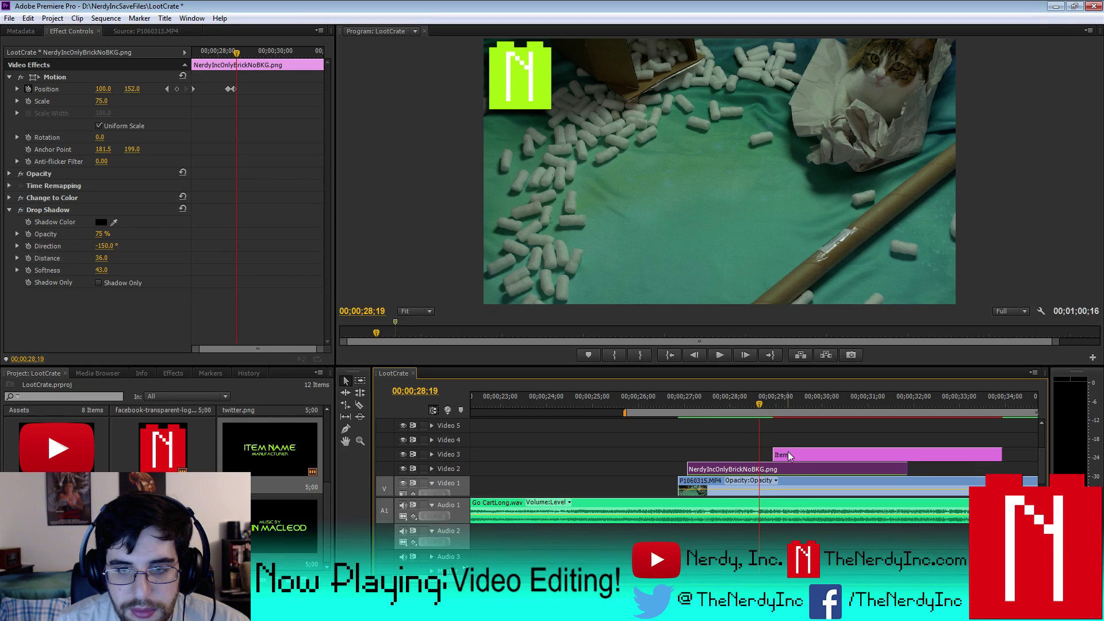
left_click_drag(787, 454, 774, 455)
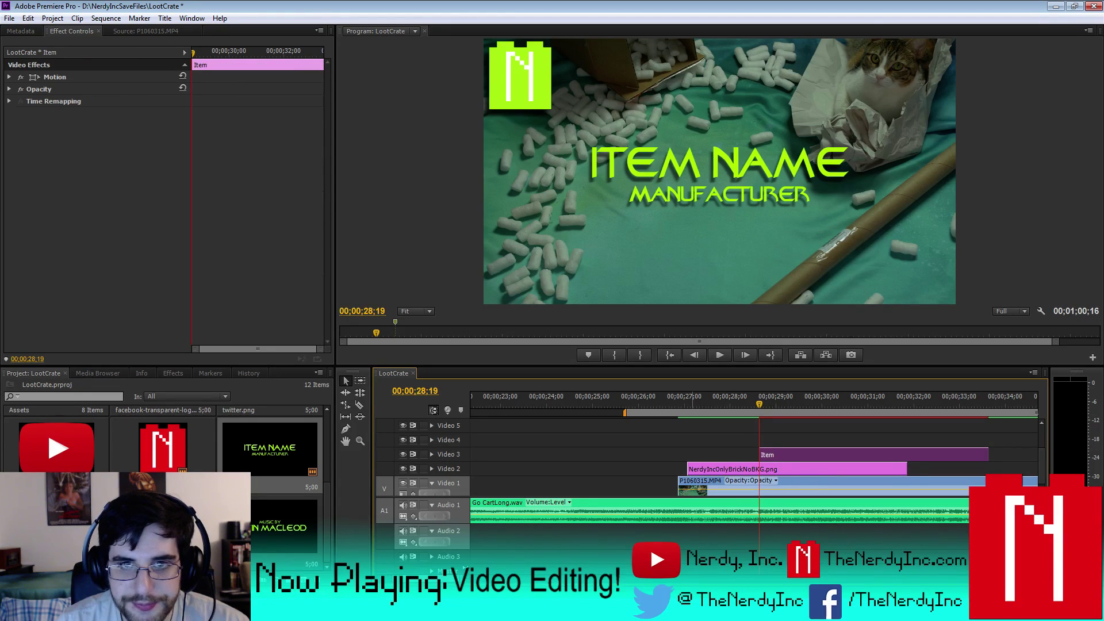
- Preview the Item title and trim it to end at 31;02
key("minus")
key("minus")
key("minus")
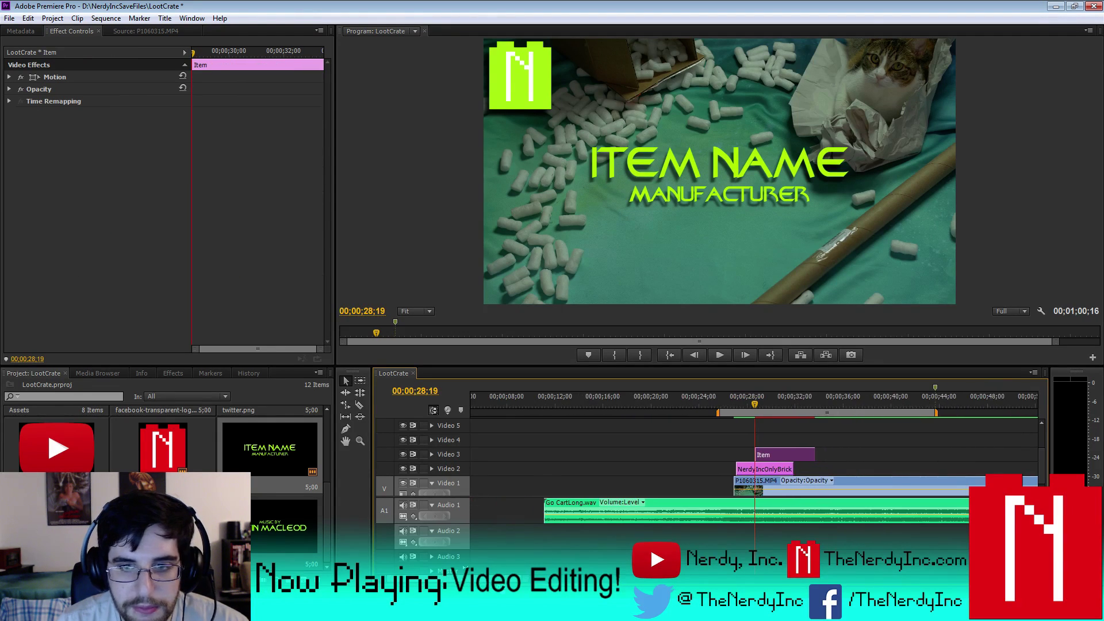
key("equal")
key("equal")
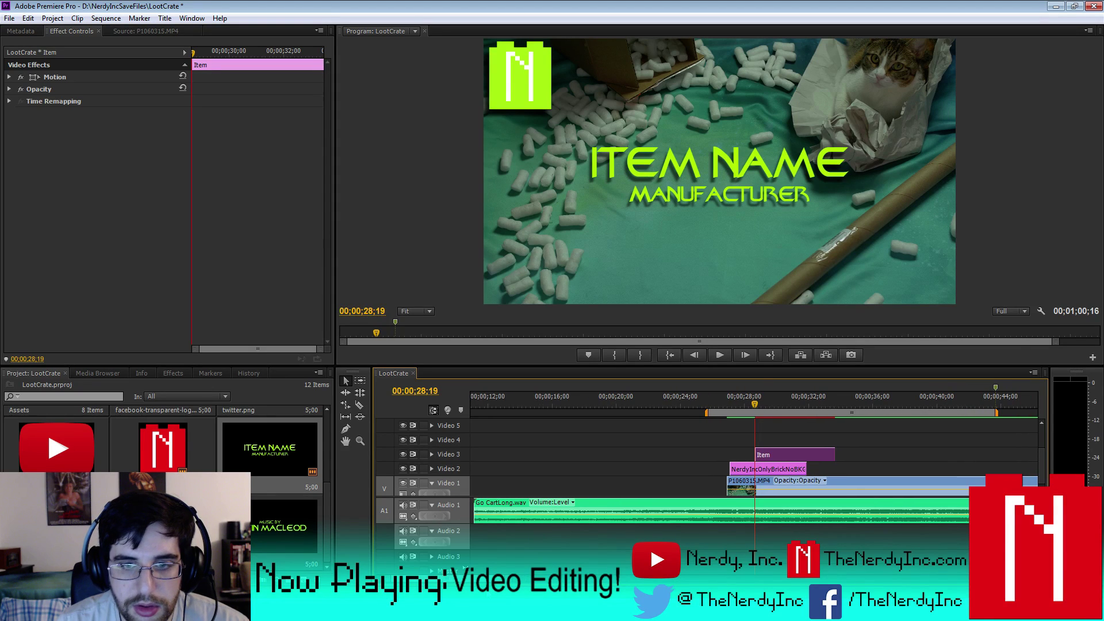
key("Right")
key("Right")
key("Right")
key("Right")
key("Right")
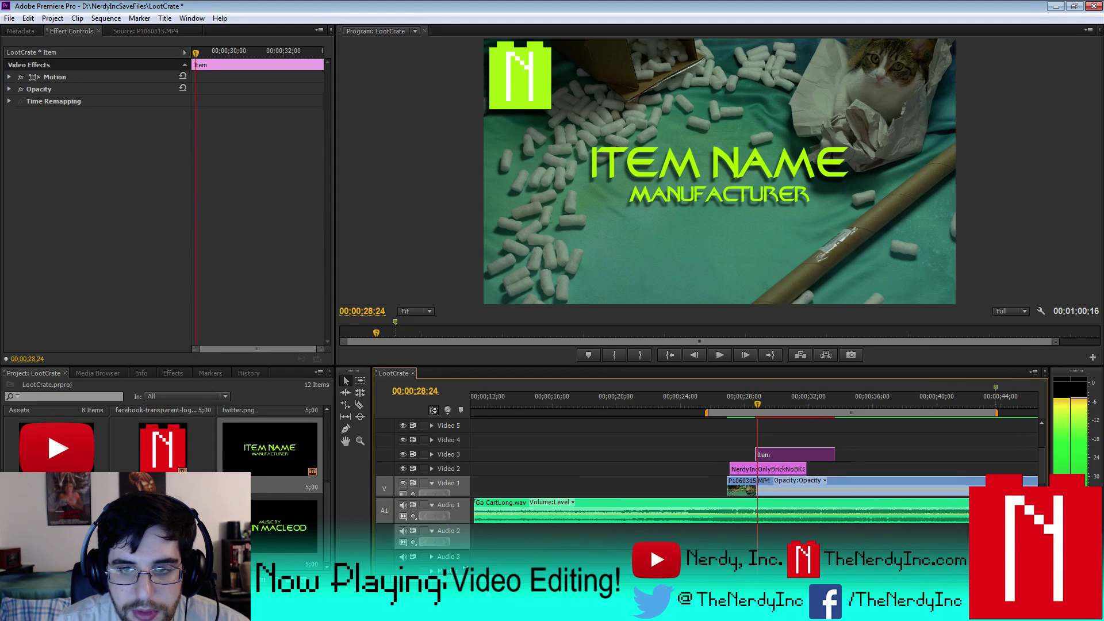
key("space")
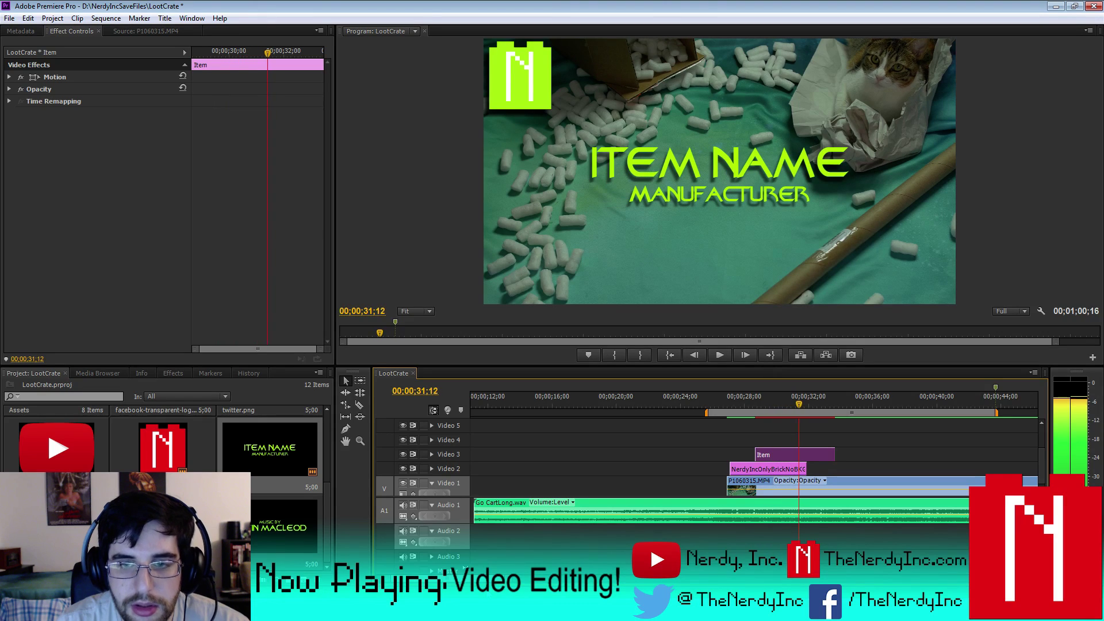
key("space")
key("Left")
key("Left")
key("Left")
key("Left")
key("Left")
key("Left")
key("Left")
key("Left")
key("Left")
key("Left")
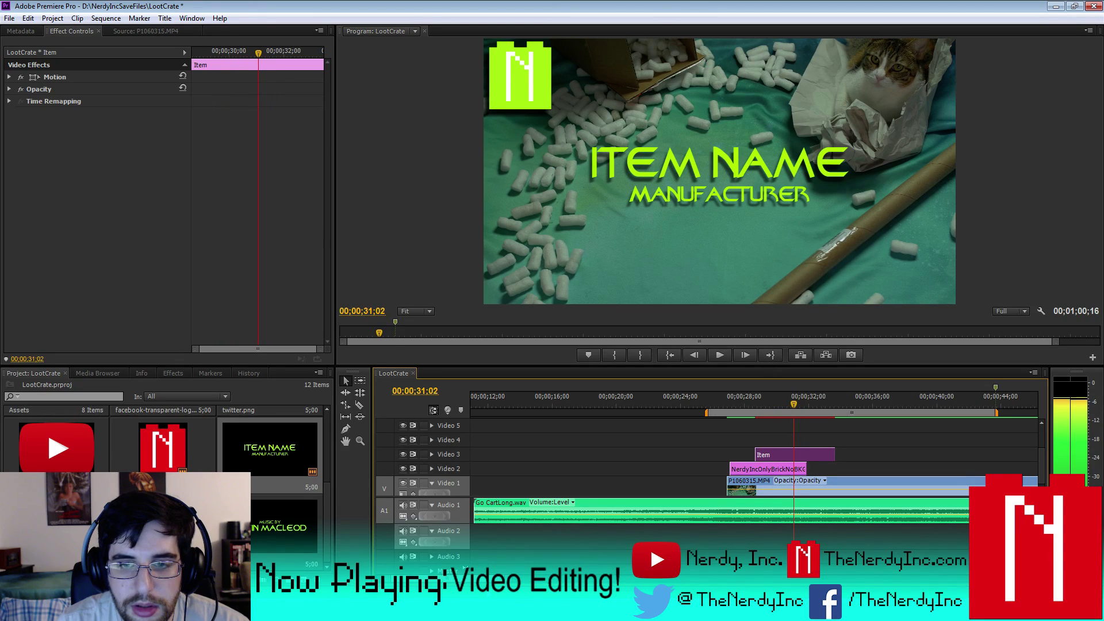
left_click_drag(829, 451, 794, 452)
- Add the Featuring, Edited by and Music by titles back to back, trimming each
left_click_drag(270, 448, 755, 442)
mouse_move(824, 444)
left_mouse_down()
mouse_move(794, 443)
mouse_move(832, 453)
mouse_move(810, 454)
left_mouse_up()
left_click_drag(161, 517, 803, 445)
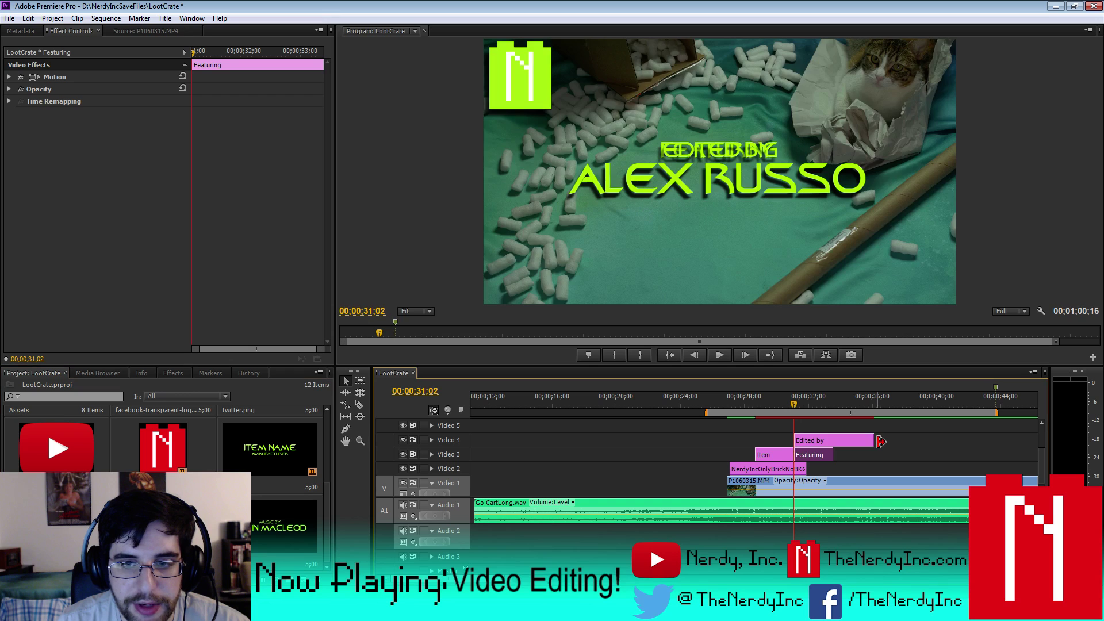
mouse_move(873, 440)
left_mouse_down()
mouse_move(822, 443)
mouse_move(885, 455)
mouse_move(861, 455)
left_mouse_up()
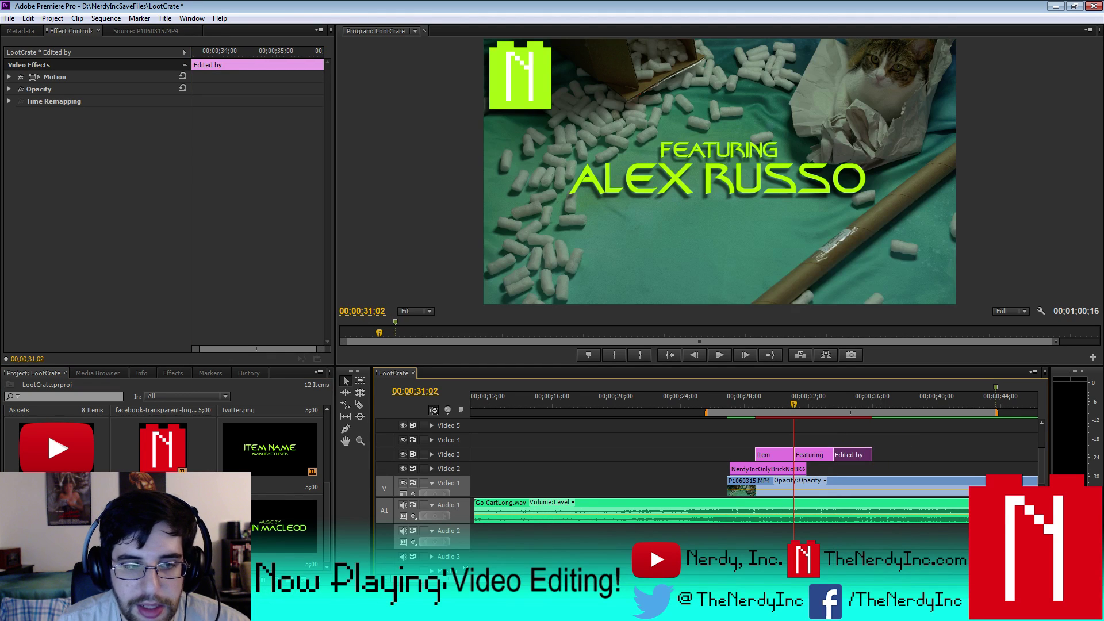
left_click_drag(285, 532, 835, 441)
left_click_drag(913, 441, 890, 455)
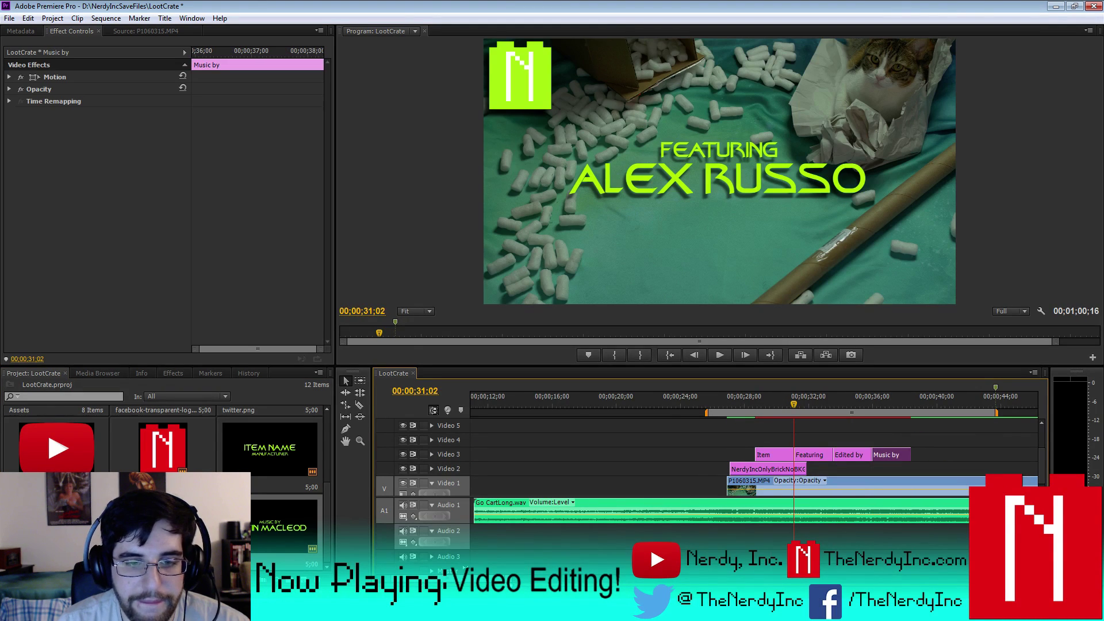
key("equal")
key("equal")
key("minus")
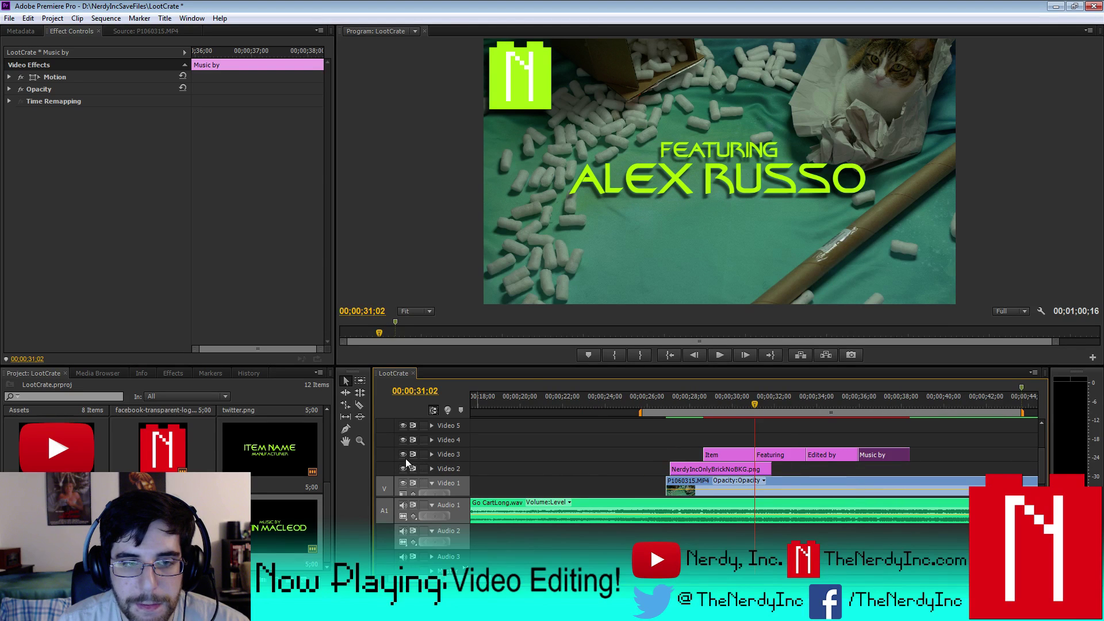
- Hide Video 3's output and play the sequence from about 29;24 to 34;28
left_click(403, 454)
left_click(726, 401)
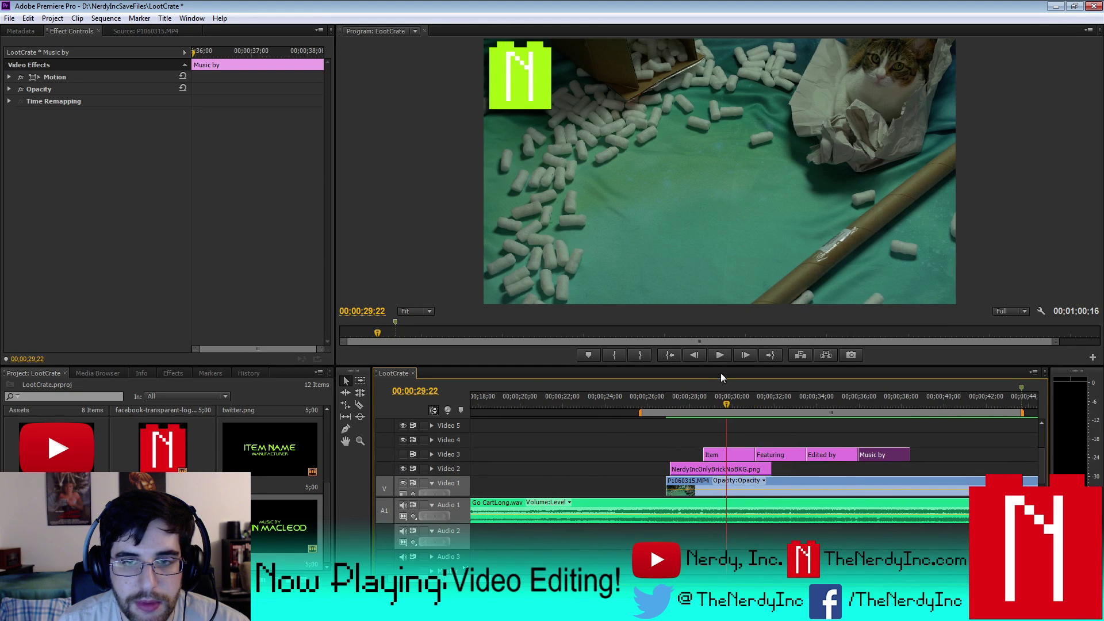
left_click(720, 355)
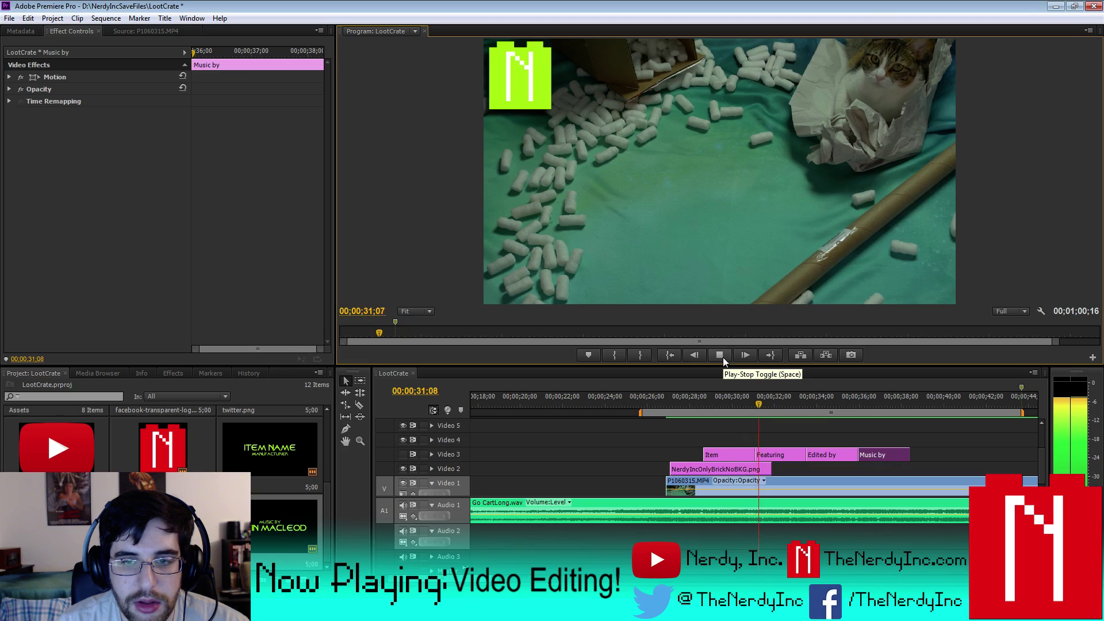
left_click(722, 357)
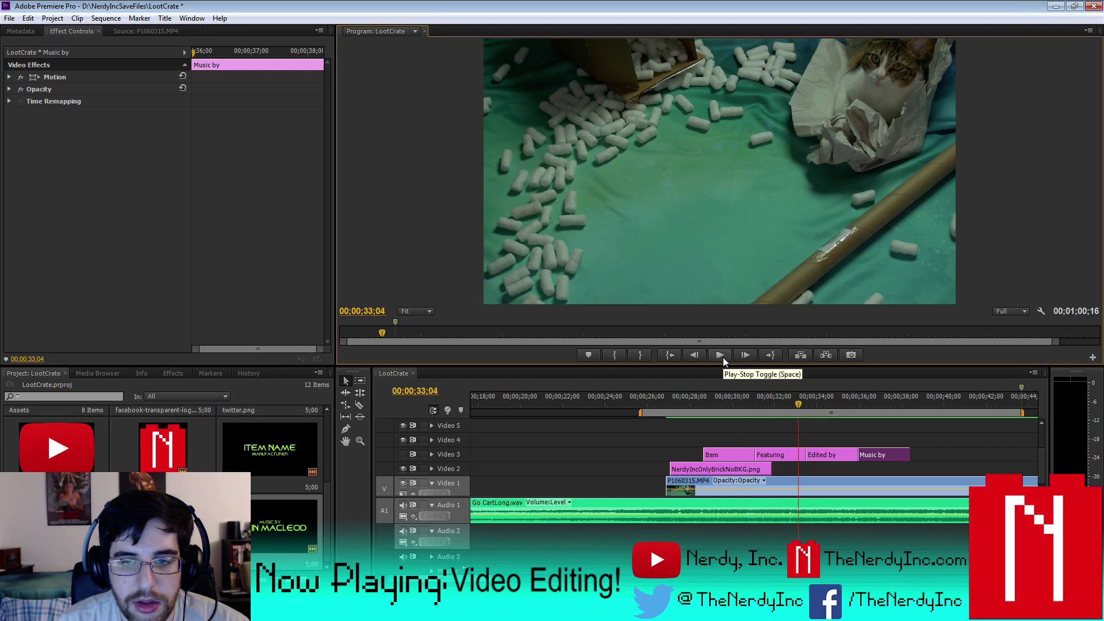
left_click(723, 357)
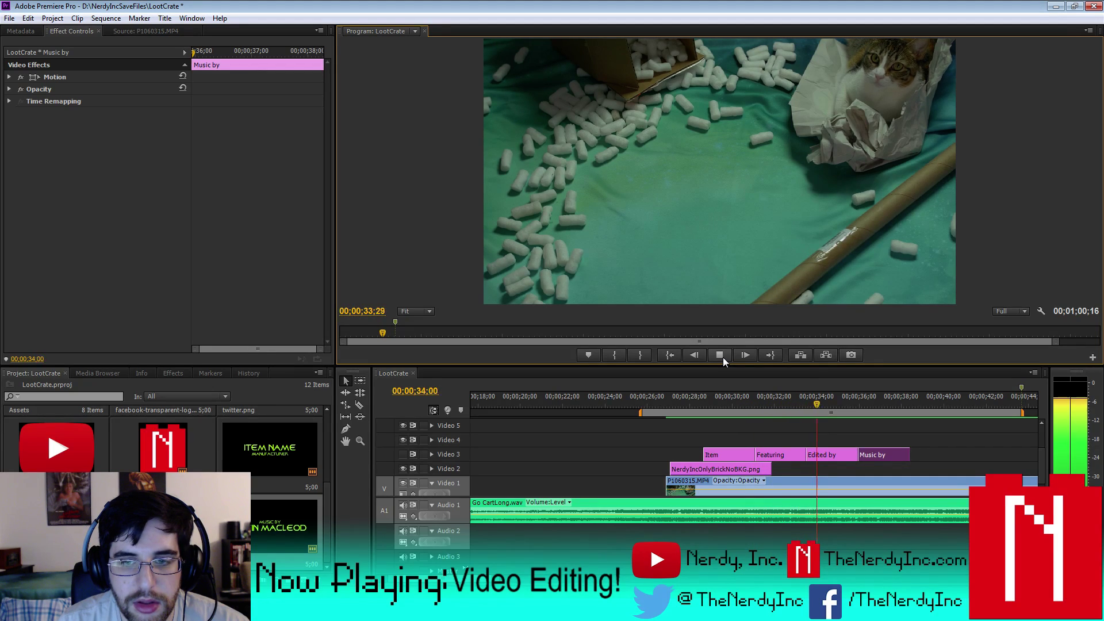
left_click(722, 357)
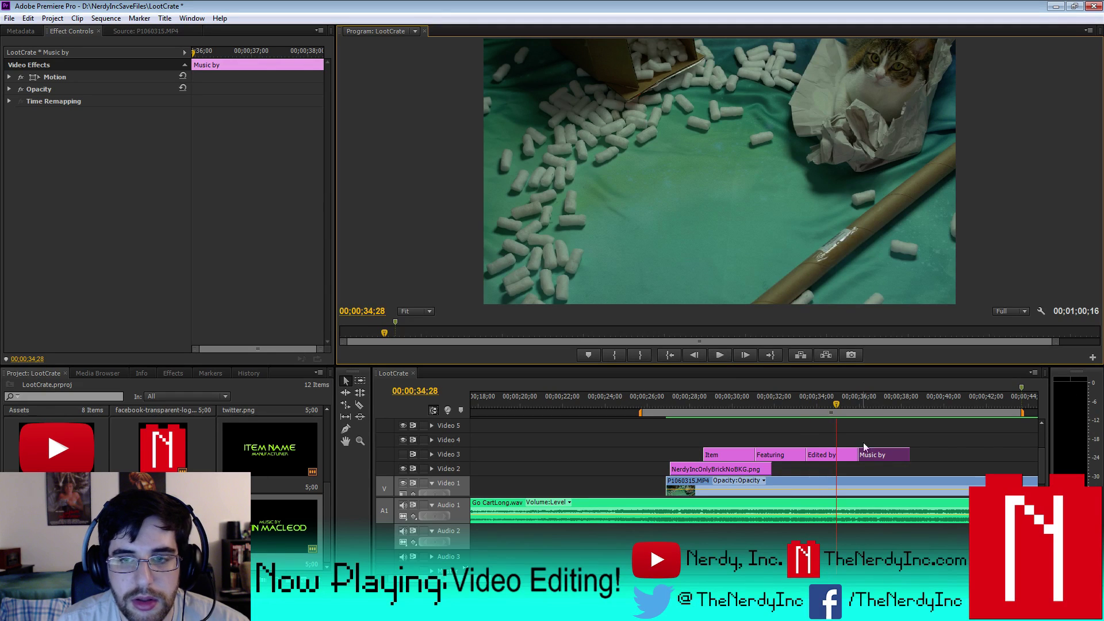
- Move the Music by and Edited by clips later, then play through to about 43;19
left_click_drag(884, 464, 965, 462)
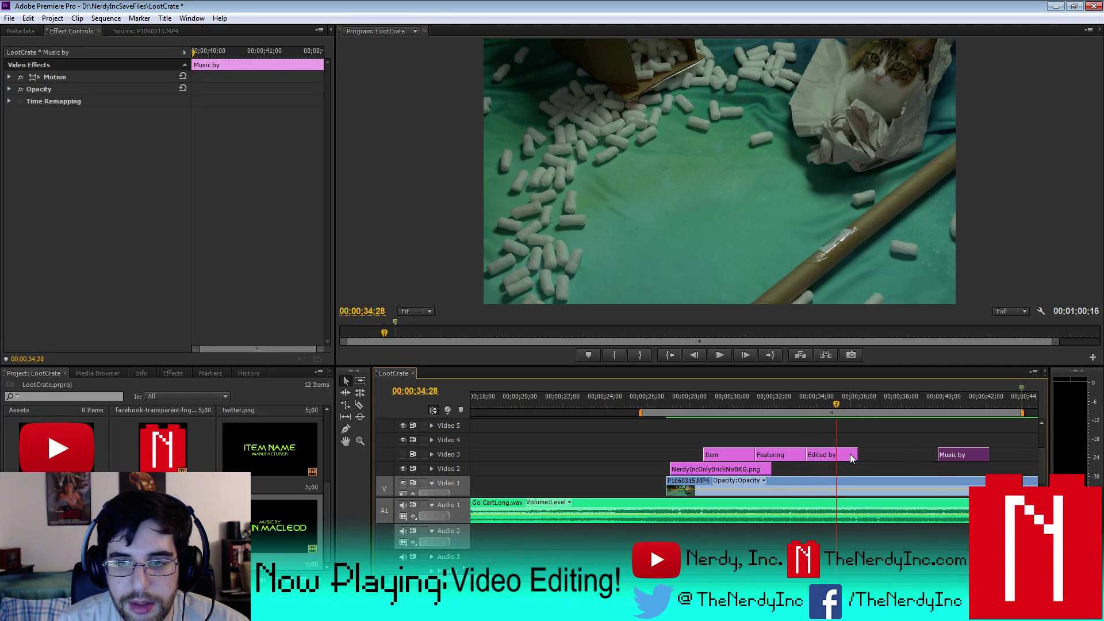
left_click_drag(850, 455, 878, 461)
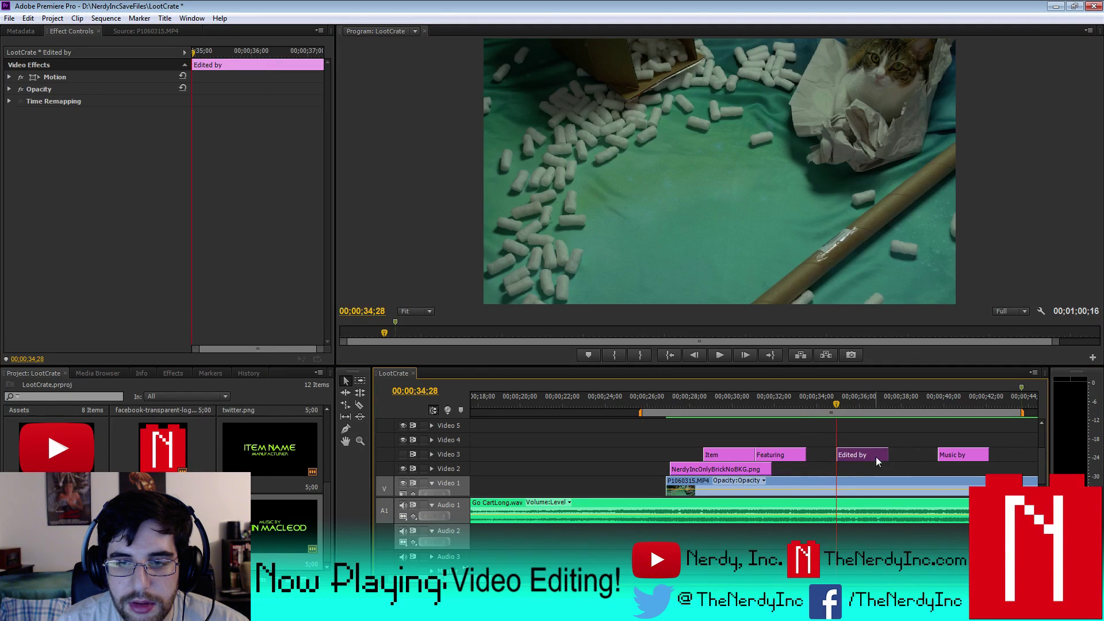
left_click(719, 357)
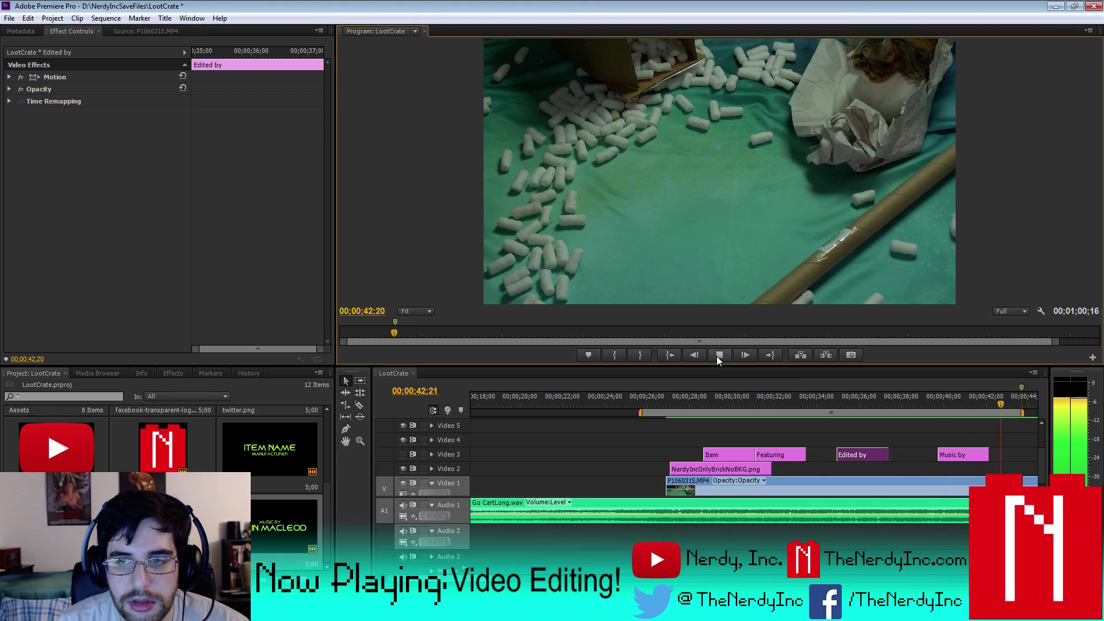
left_click(719, 355)
- Trim the Music by clip to end at 43;14 and play to check it
scroll(604, 454, "up", 5)
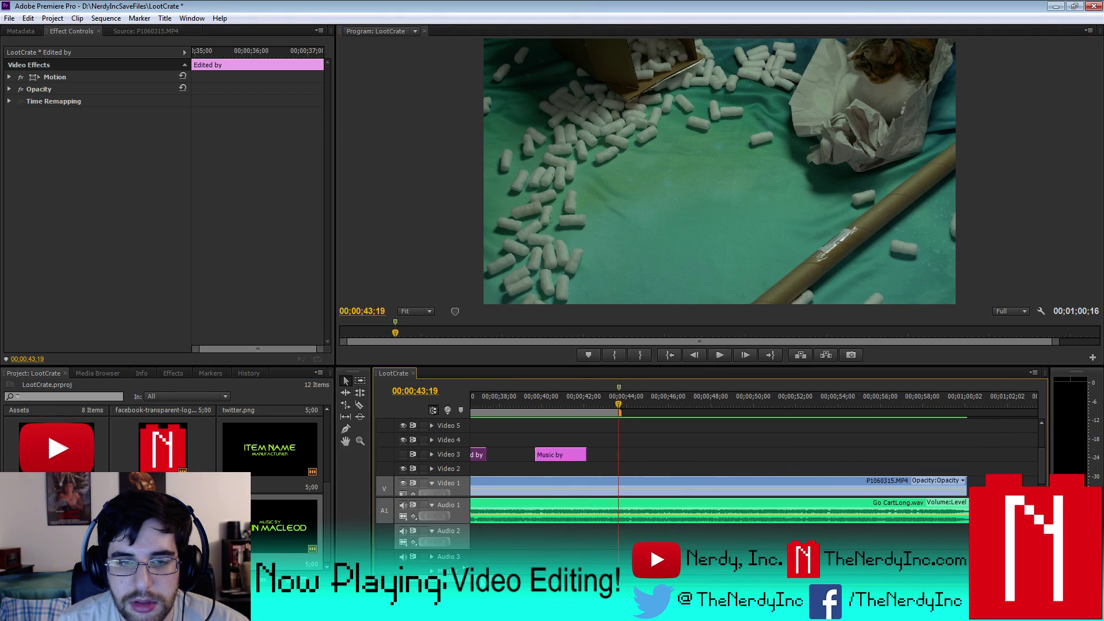
left_click_drag(602, 454, 635, 459)
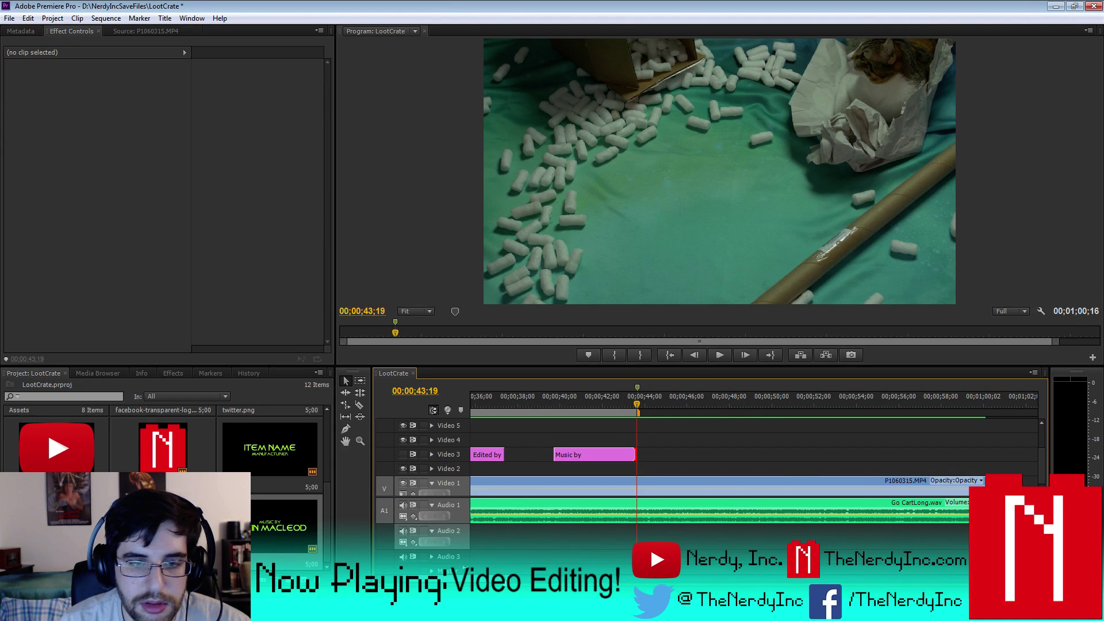
key("equal")
key("equal")
key("equal")
key("Left")
key("Left")
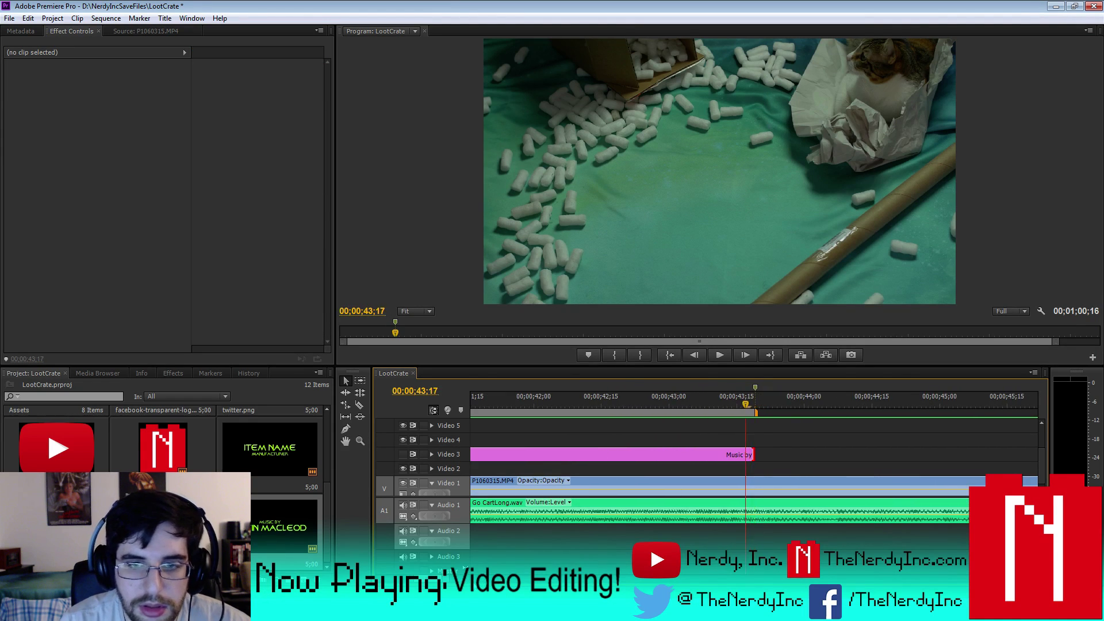
key("Left")
key("Left")
key("Left")
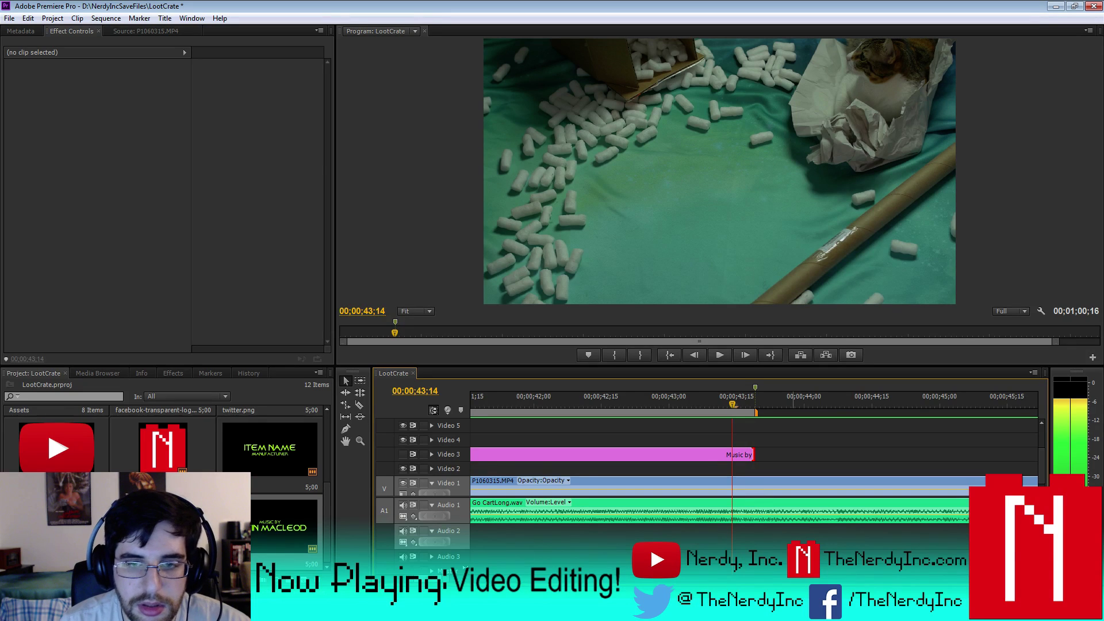
left_click_drag(751, 454, 727, 456)
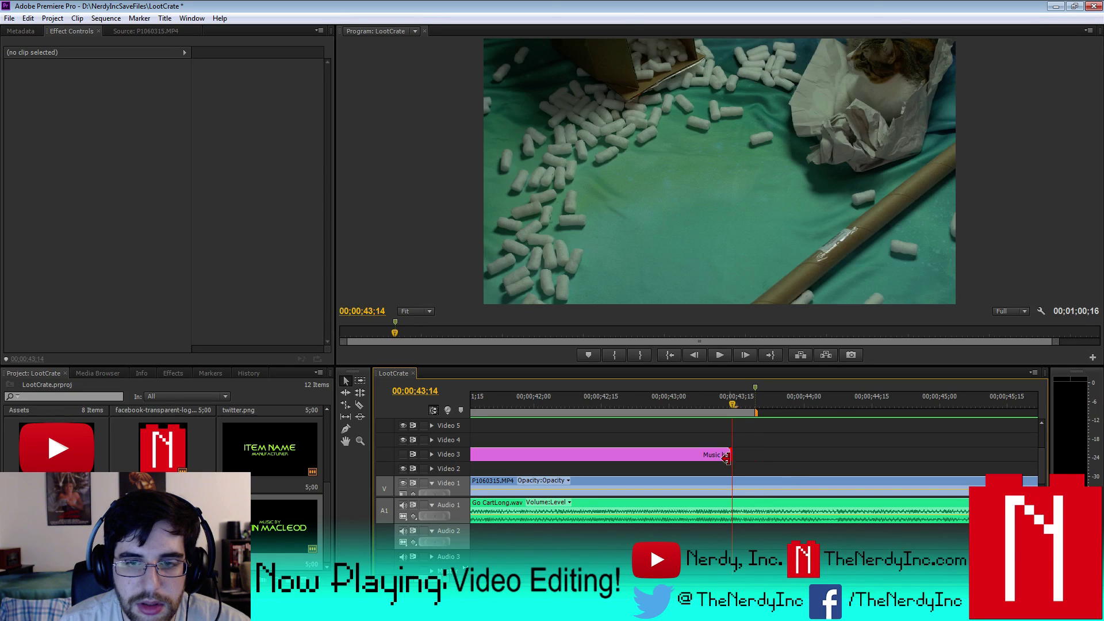
key("minus")
key("minus")
key("minus")
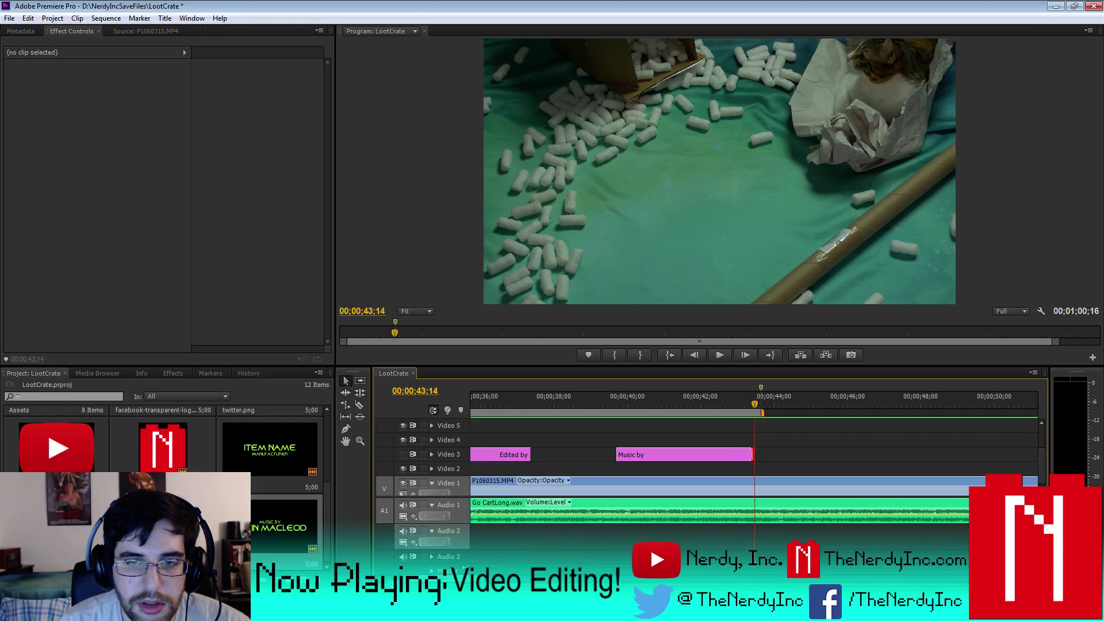
key("space")
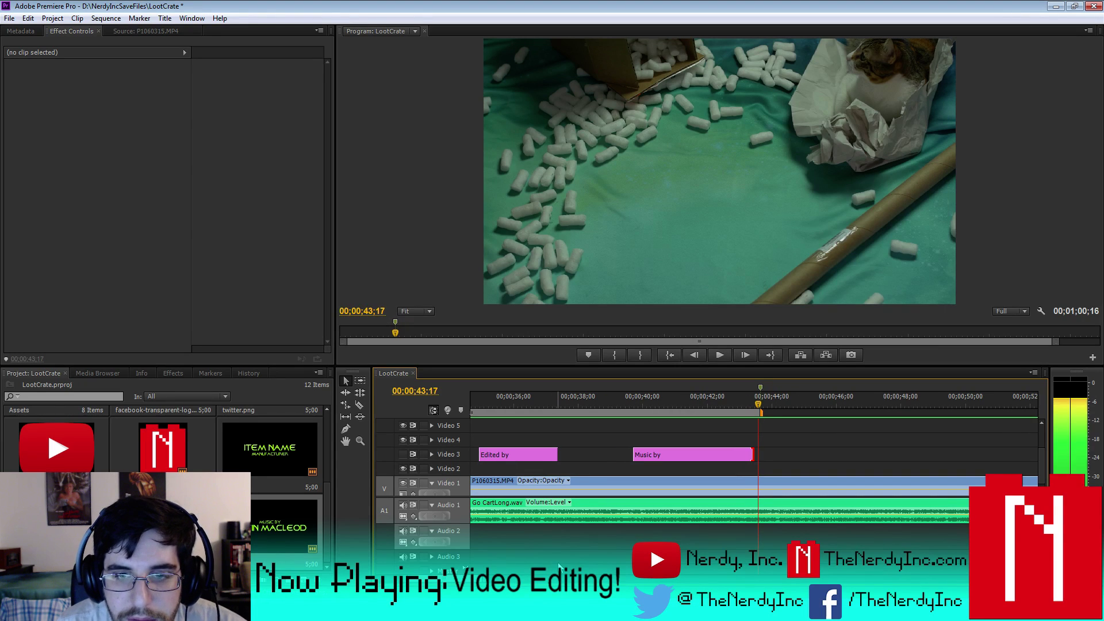
key("Left")
key("Left")
key("Left")
key("Left")
key("Left")
key("Left")
key("Left")
key("Left")
key("Left")
key("Left")
key("Left")
key("Left")
key("Left")
key("Left")
key("Left")
key("Left")
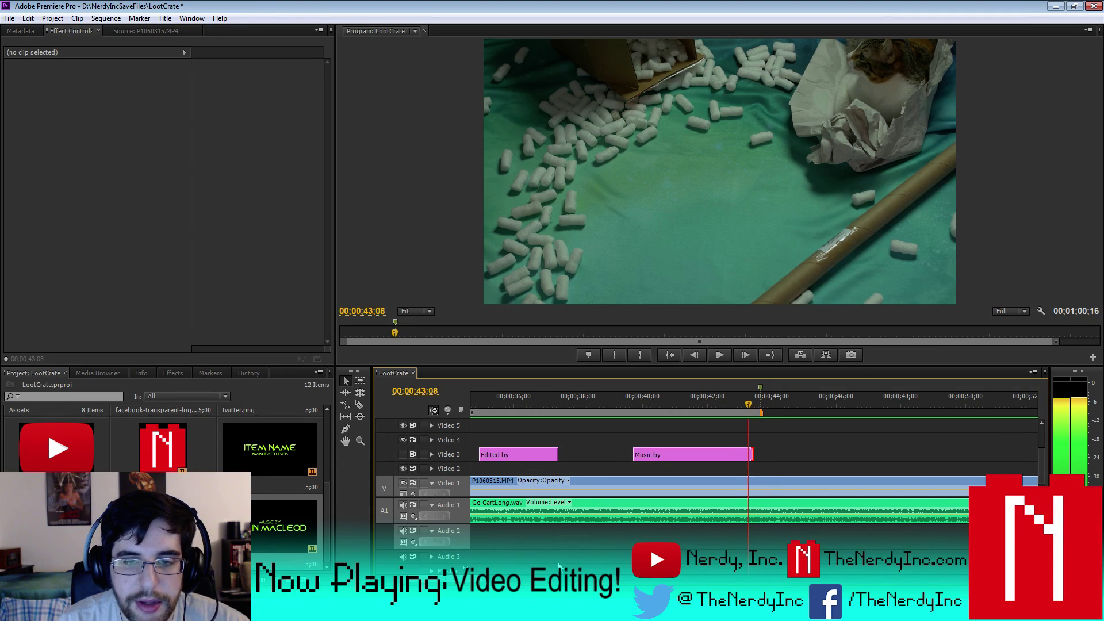
- Extend the Edited by title's end right up to the start of Music by
left_click(695, 455)
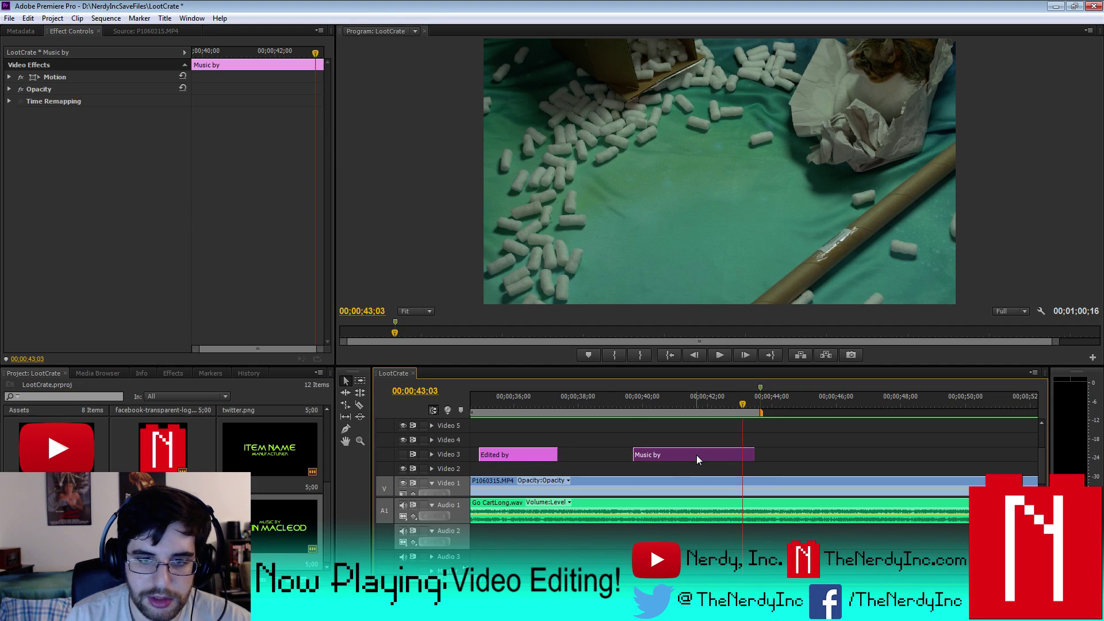
key("Up")
key("Left")
key("Left")
key("Left")
key("Left")
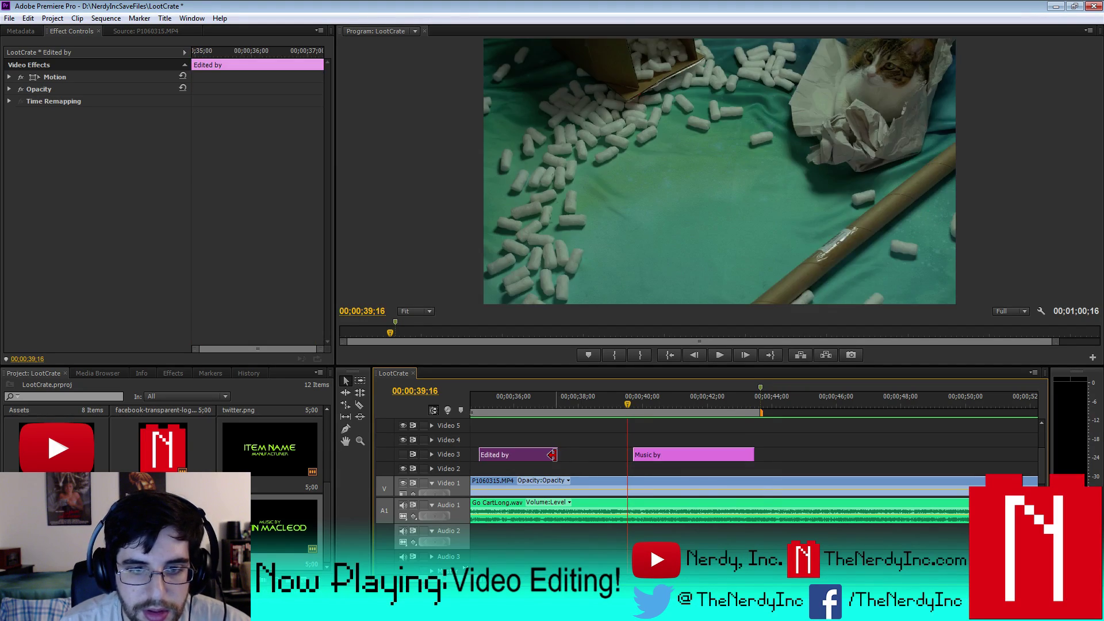
left_click_drag(557, 454, 613, 455)
left_click(613, 456)
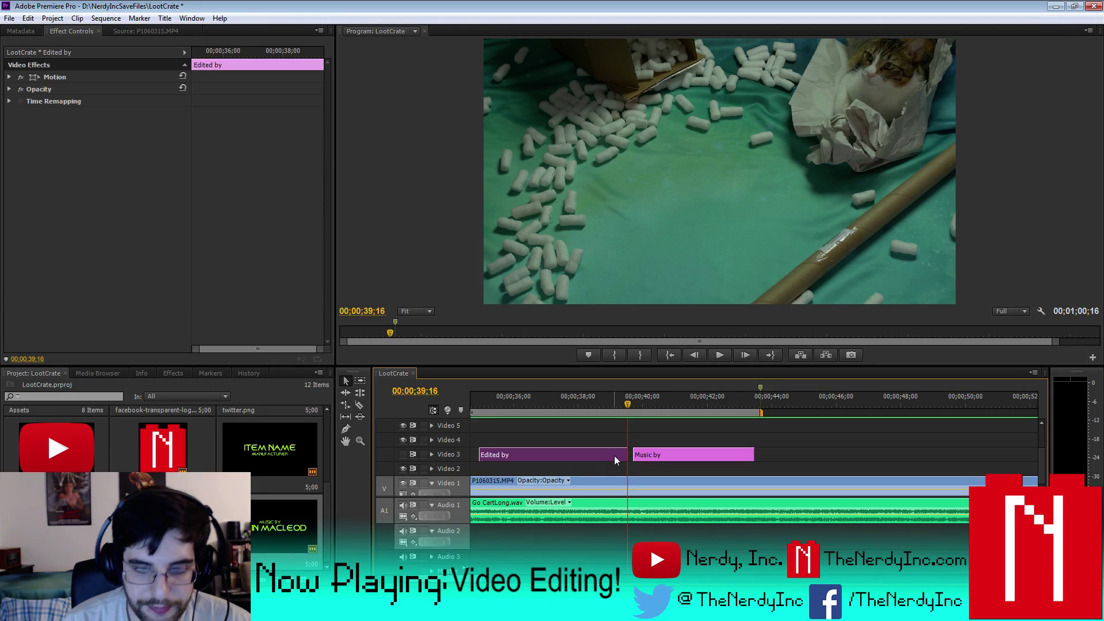
key("Up")
scroll(753, 460, "up", 5)
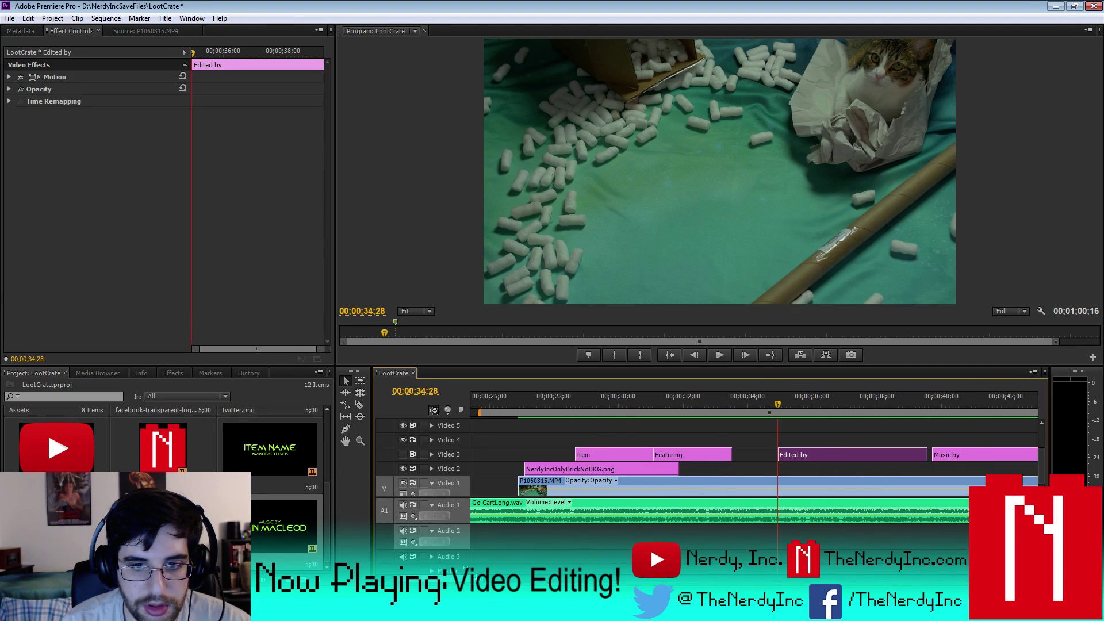
- Extend Featuring to meet Edited by, shorten the Item title, and return Featuring to Video 3
key("Left")
key("Left")
key("Left")
key("Left")
key("Left")
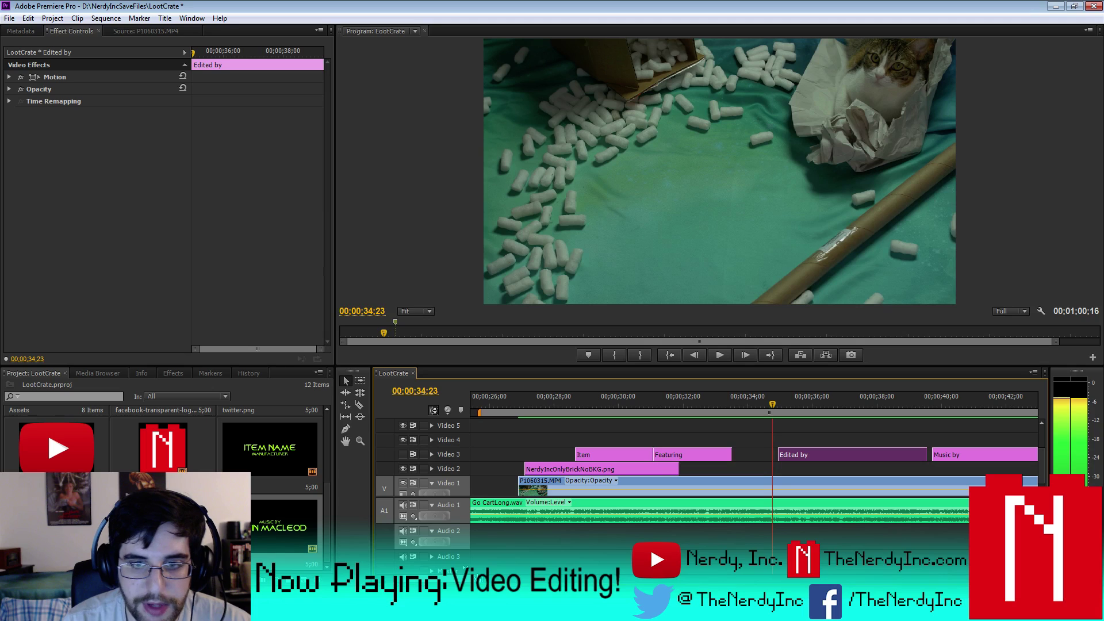
left_click(738, 455)
left_click_drag(726, 455, 763, 460)
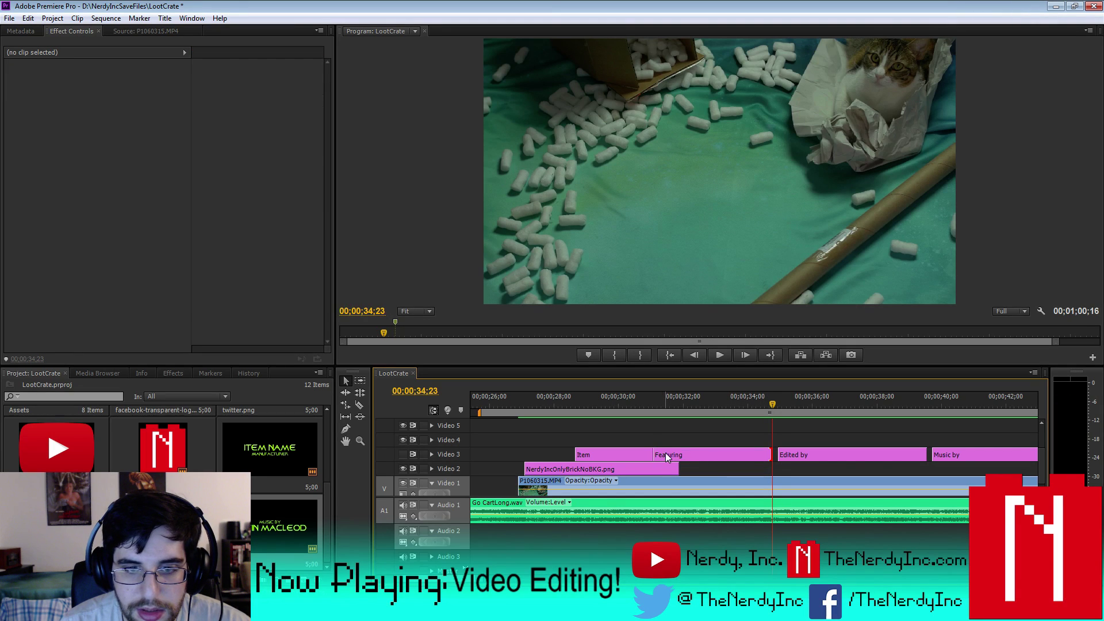
left_click_drag(696, 455, 751, 445)
left_click(619, 452)
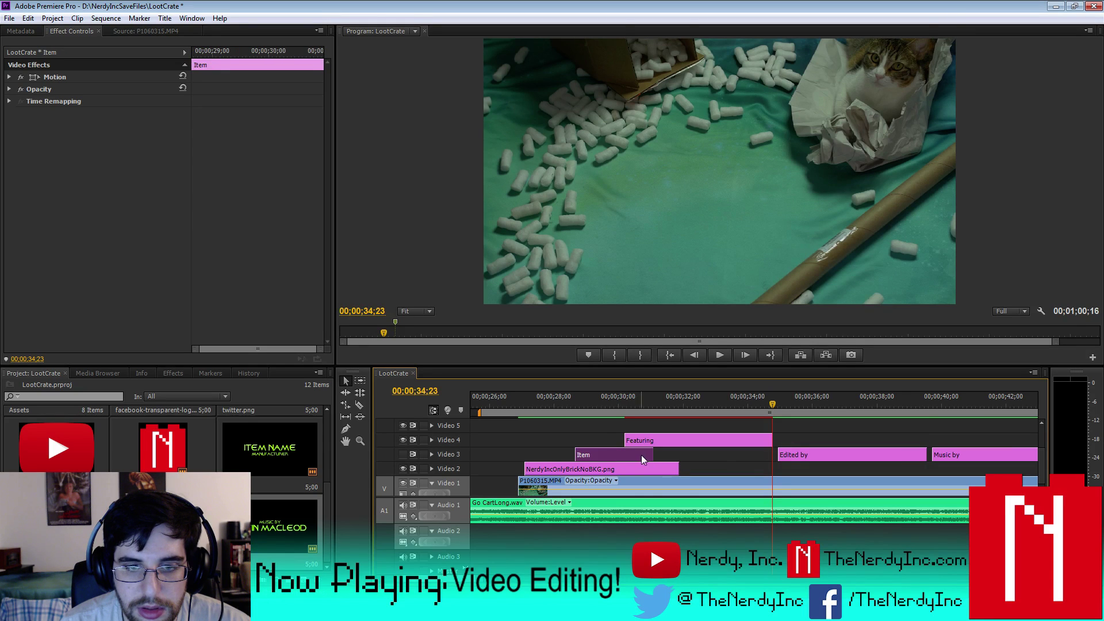
left_click_drag(653, 454, 609, 454)
left_click_drag(681, 441, 681, 455)
- Preview the logo animation from 00;00;27;21, stepping frame by frame
left_click(592, 450)
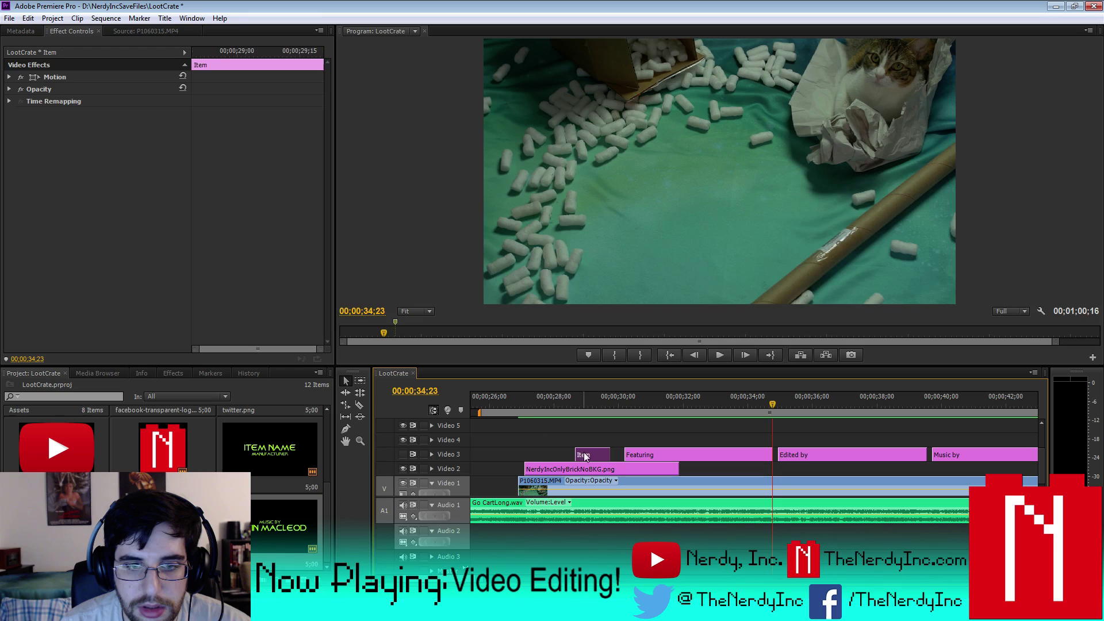
left_click(544, 408)
key("space")
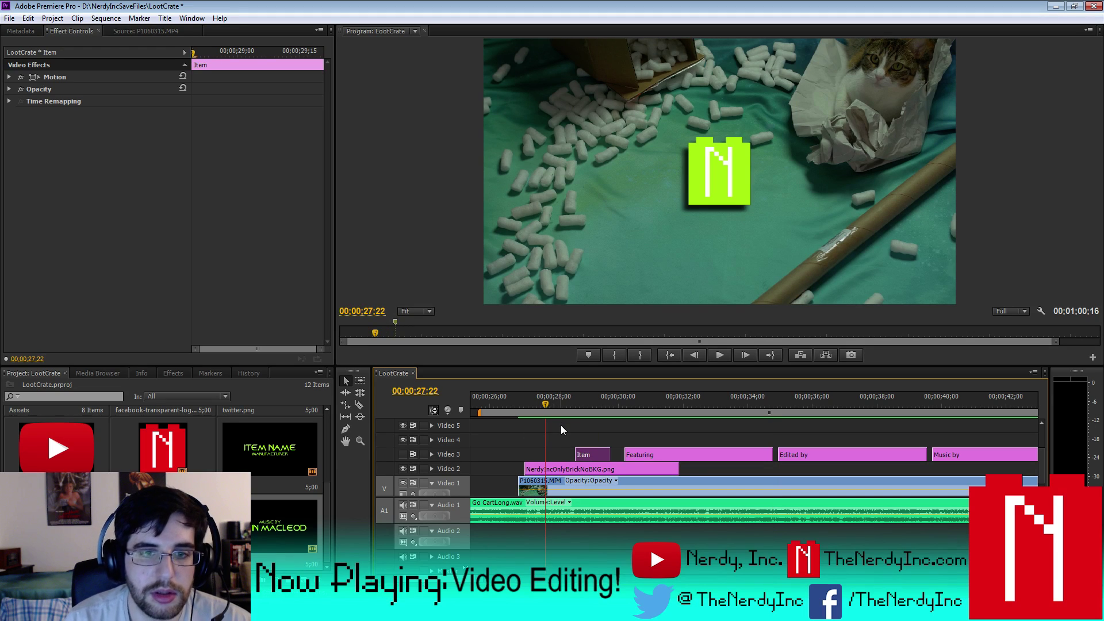
key("Right")
key("Right")
key("Right")
key("Right")
key("Right")
key("Right")
key("Right")
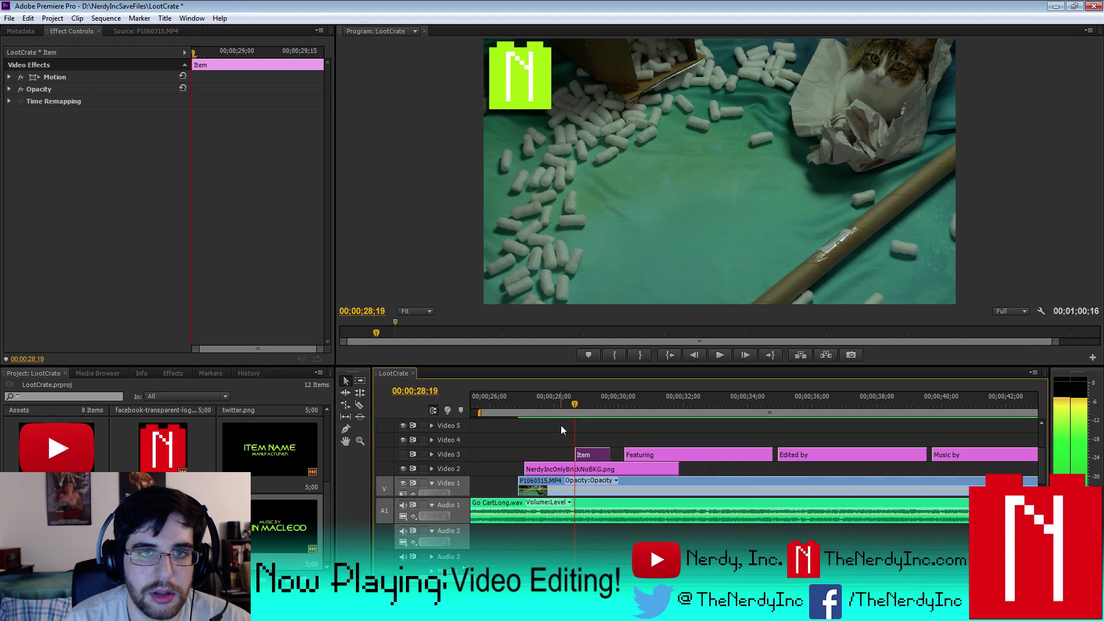
key("Left")
key("Left")
key("Left")
key("Left")
key("Left")
key("Left")
key("Left")
key("Left")
key("Left")
key("Left")
key("Left")
key("Left")
key("Left")
key("Left")
key("Left")
key("Left")
key("Left")
key("Left")
key("Left")
key("Left")
key("Right")
key("Right")
key("Right")
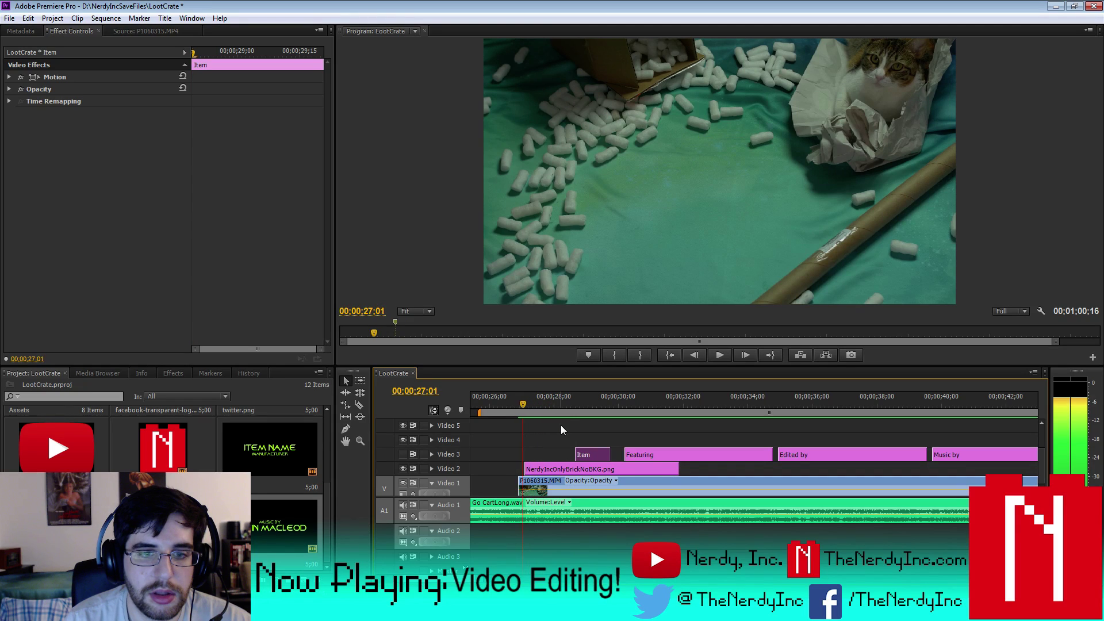
- Move the N logo's Position keyframes earlier to the playhead in Effect Controls
left_click(567, 469)
left_click_drag(226, 90, 213, 90)
key("Right")
key("Right")
key("Right")
key("Right")
key("Right")
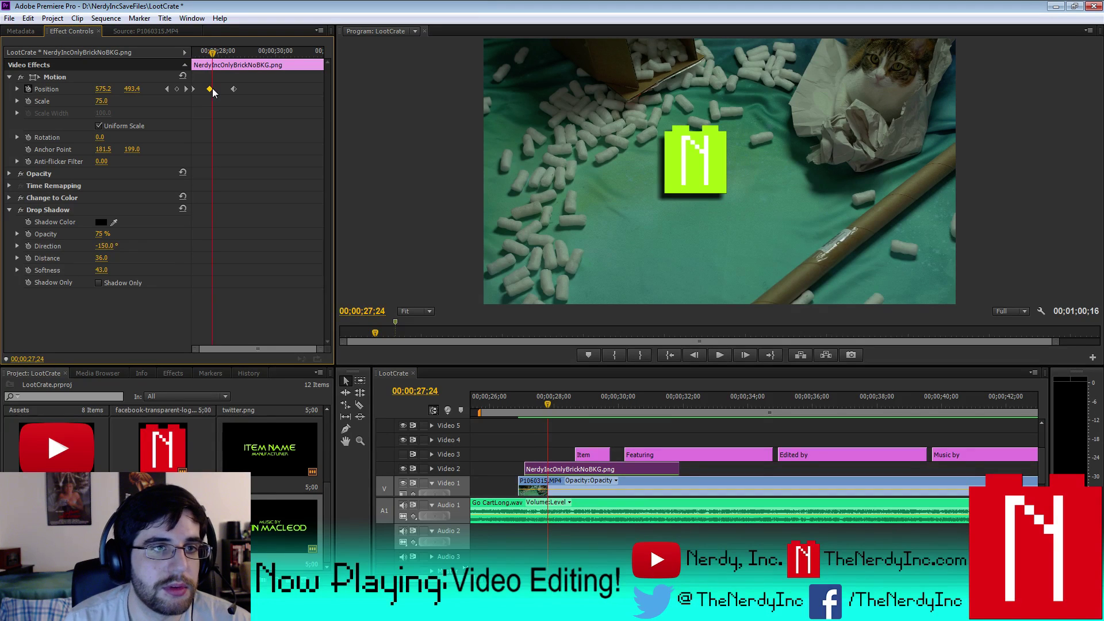
left_click_drag(233, 88, 216, 90)
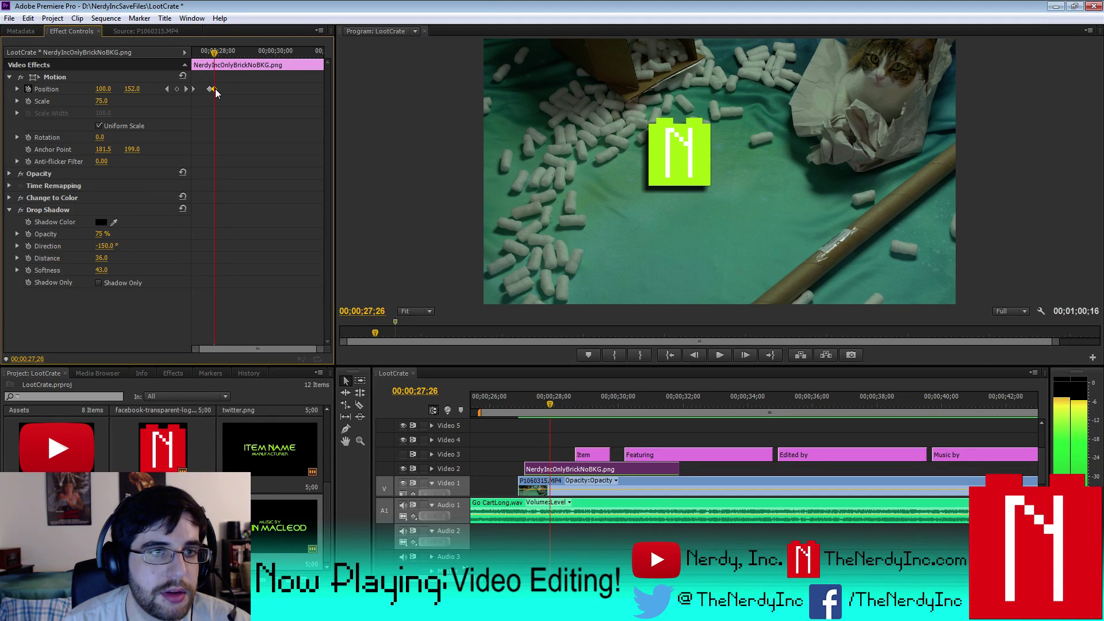
key("Right")
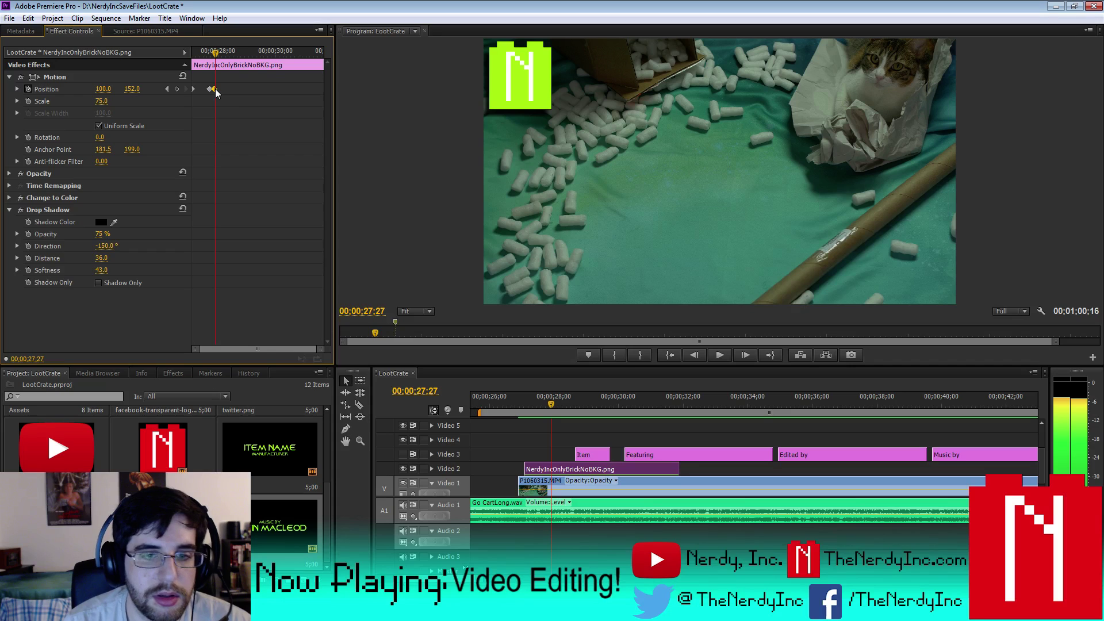
- Extend the Item title to start earlier and end at 00;00;30;00, just before Featuring
left_click(583, 455)
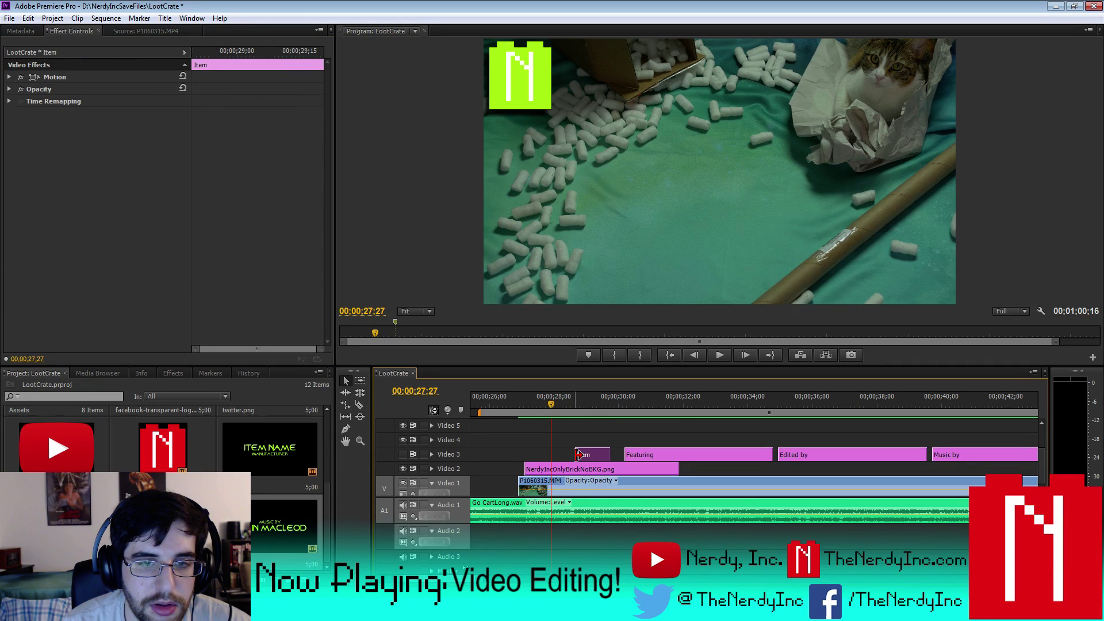
left_click_drag(578, 455, 552, 455)
left_click(635, 455)
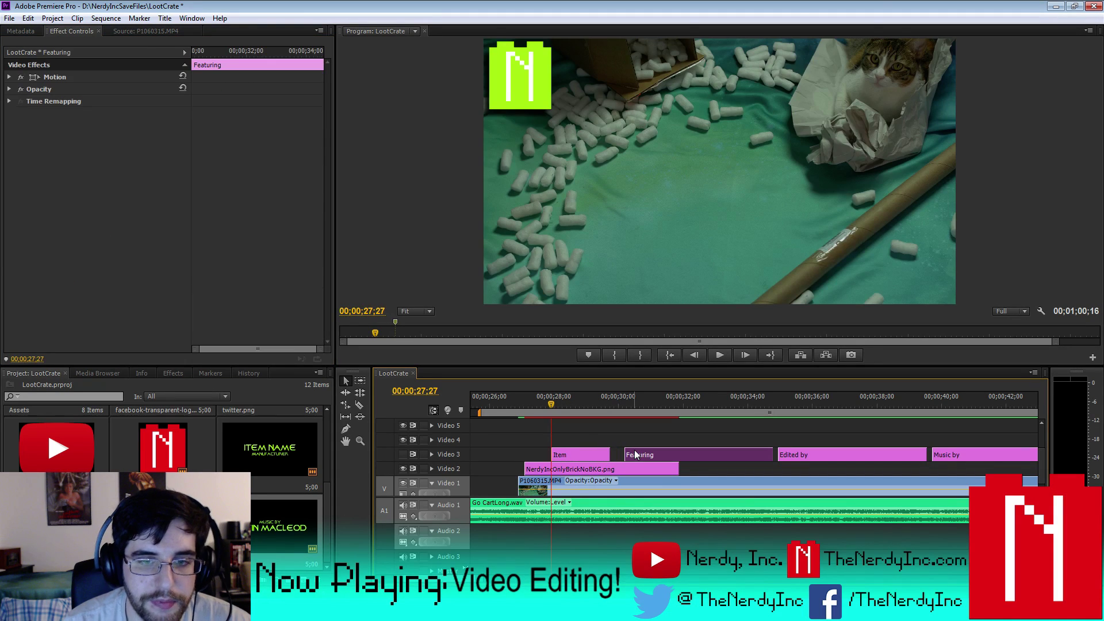
key("Down")
key("Left")
key("Left")
key("Left")
key("Left")
key("Left")
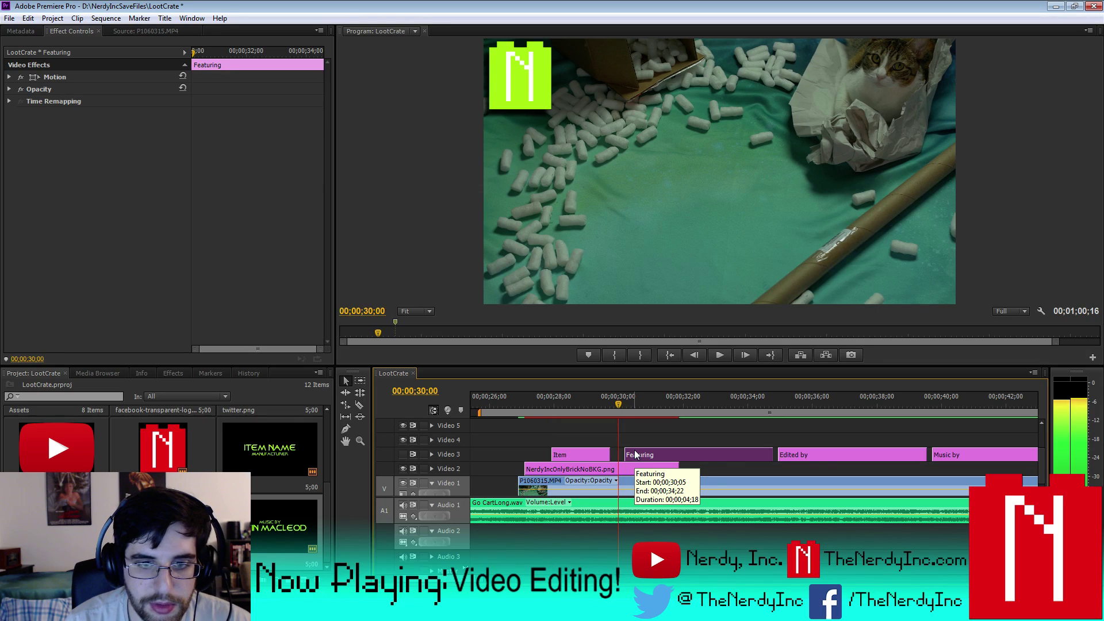
left_click(616, 454)
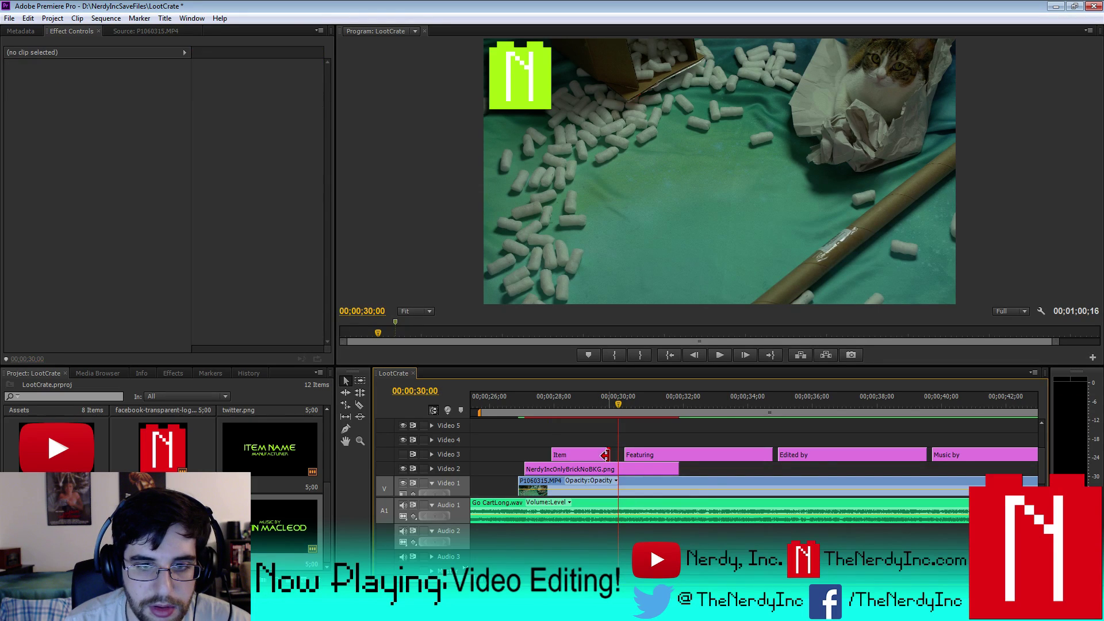
left_click_drag(605, 455, 616, 454)
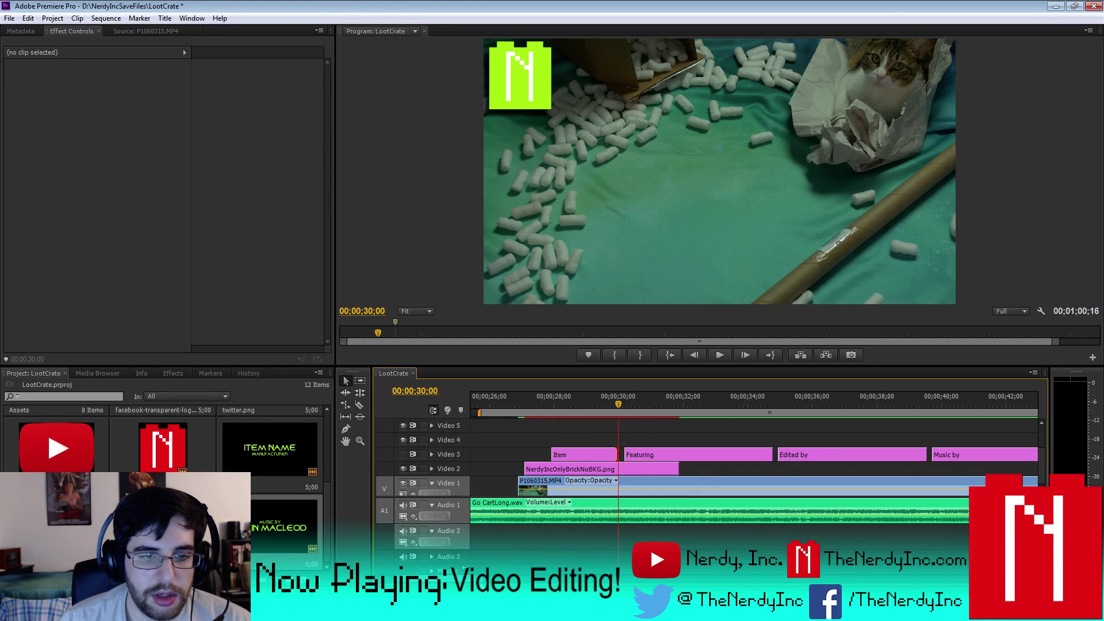
key("minus")
key("minus")
- Turn Video 3's output back on and save the project
left_click(403, 454)
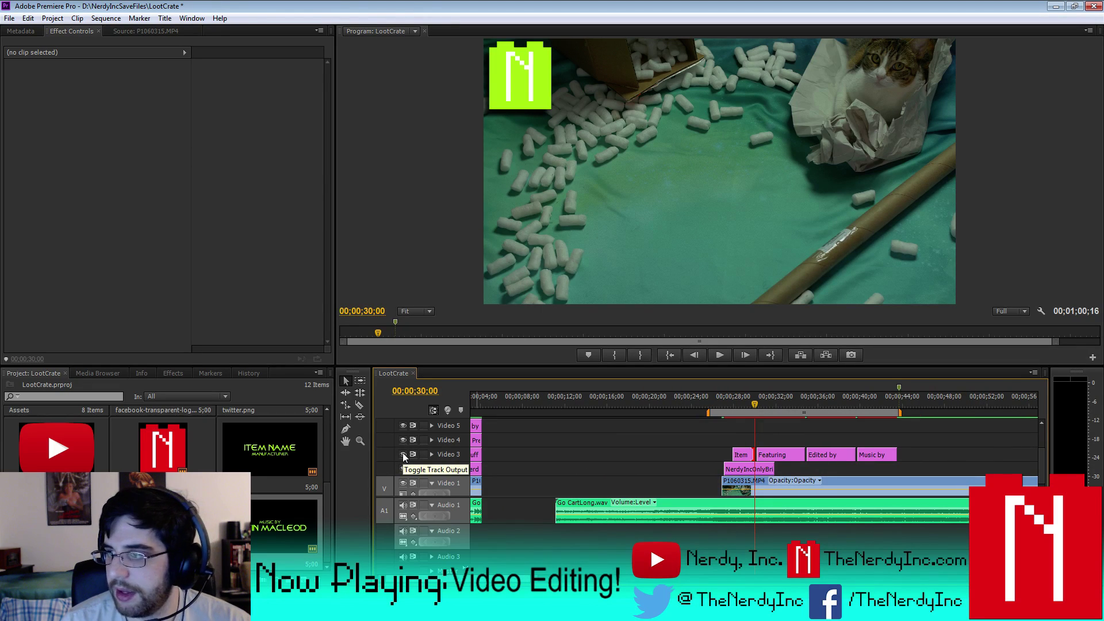
left_click(9, 18)
left_click(39, 115)
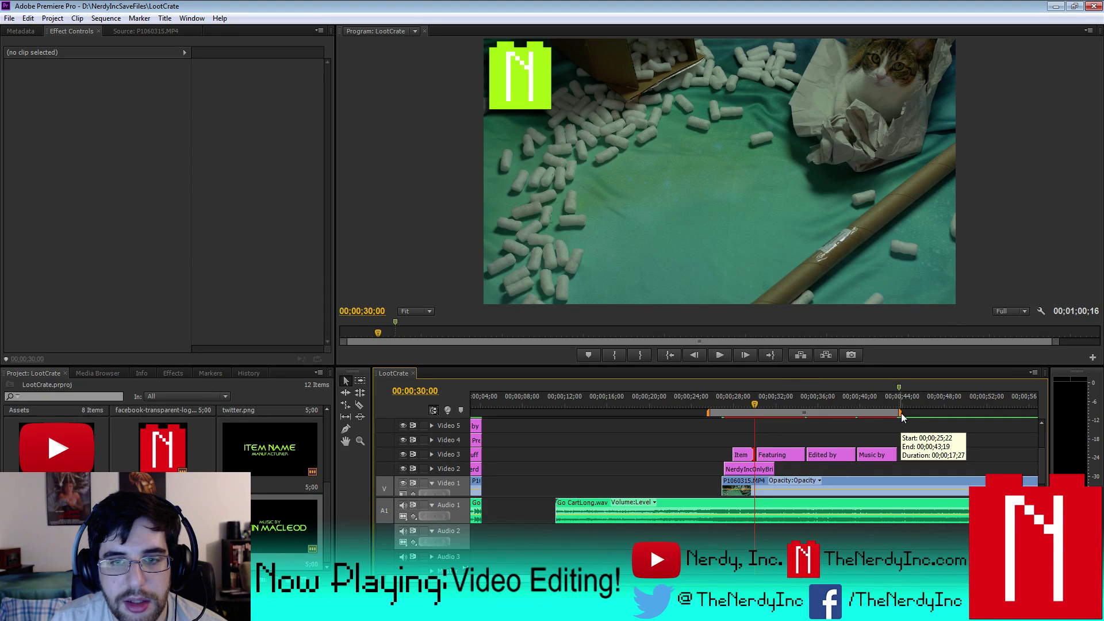
- Adjust the work area end and render the entire work area
left_click_drag(901, 416, 898, 423)
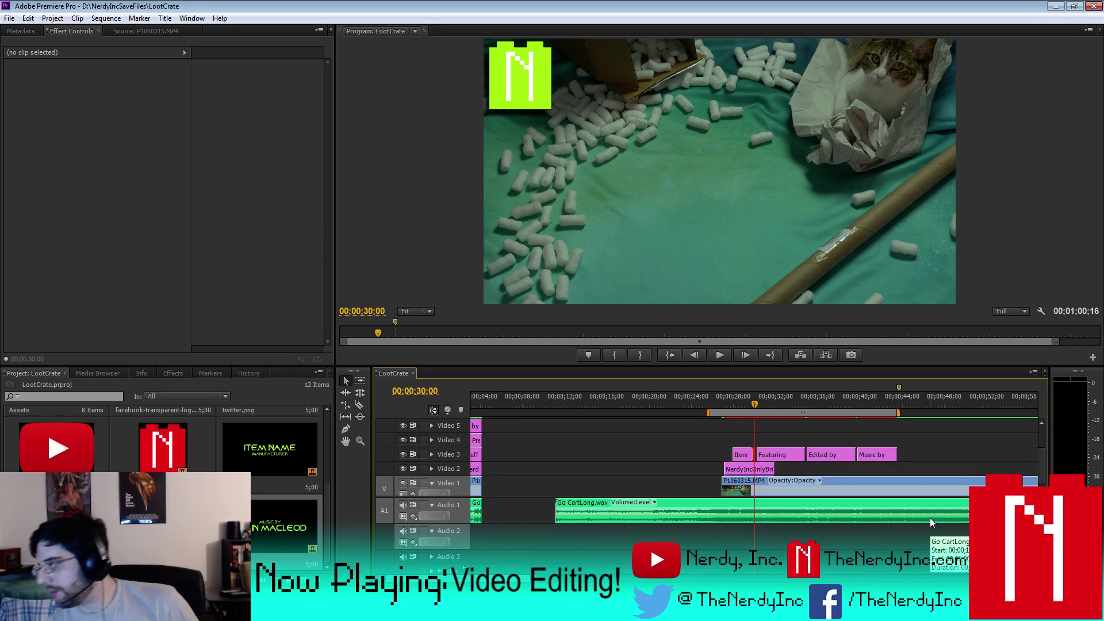
left_click(104, 18)
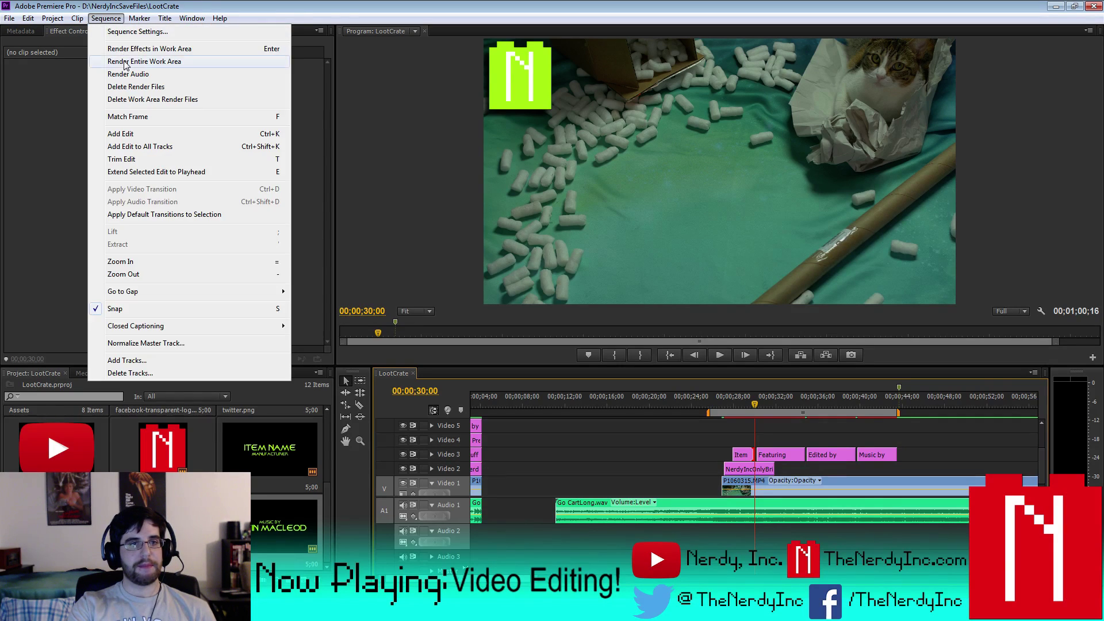
left_click(123, 58)
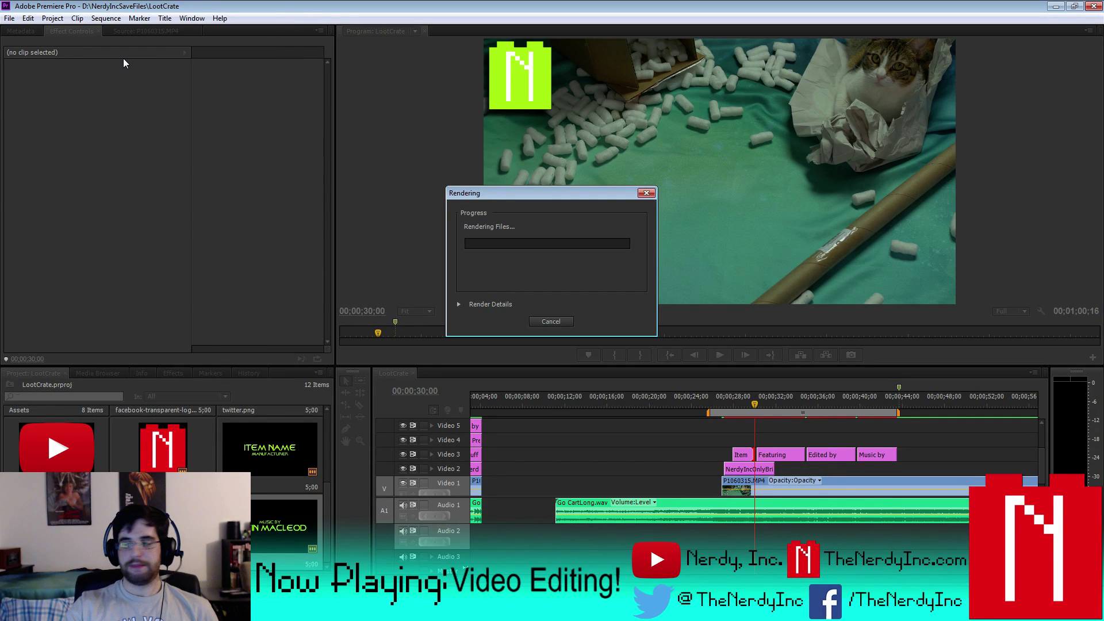
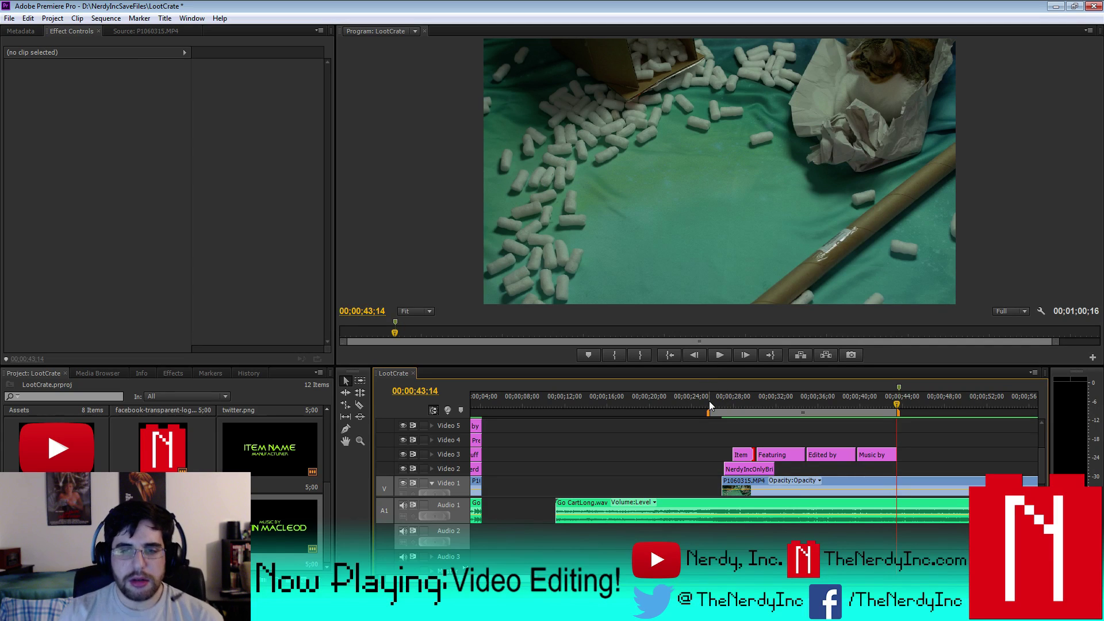
- Preview the ending titles, then zoom the timeline in around 30;07 where Featuring begins
left_click(723, 352)
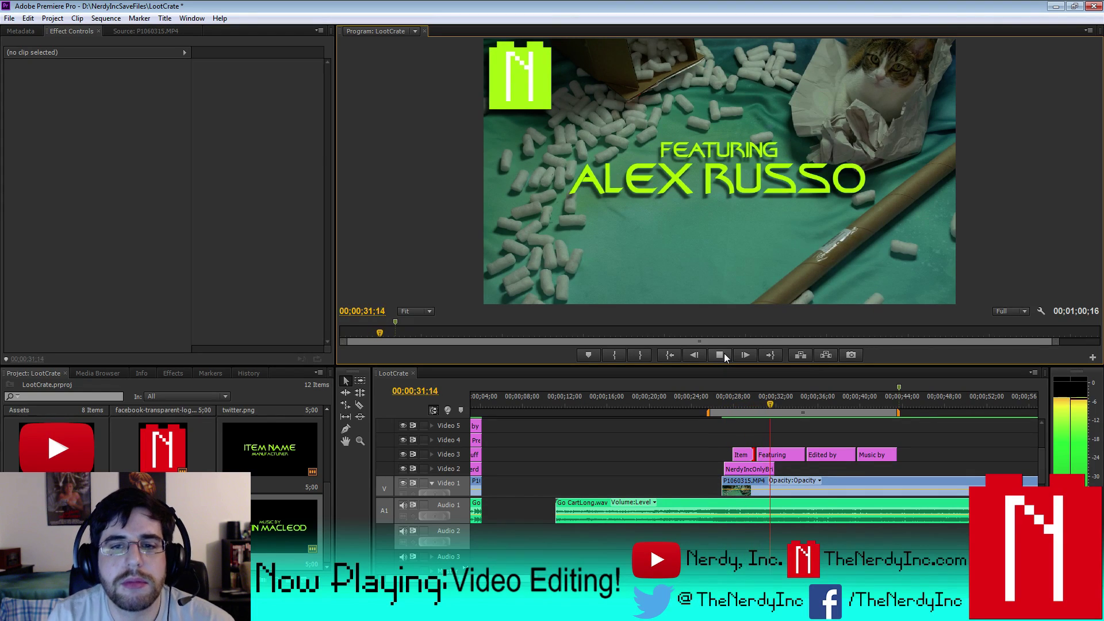
left_click(723, 353)
left_click_drag(774, 406, 759, 404)
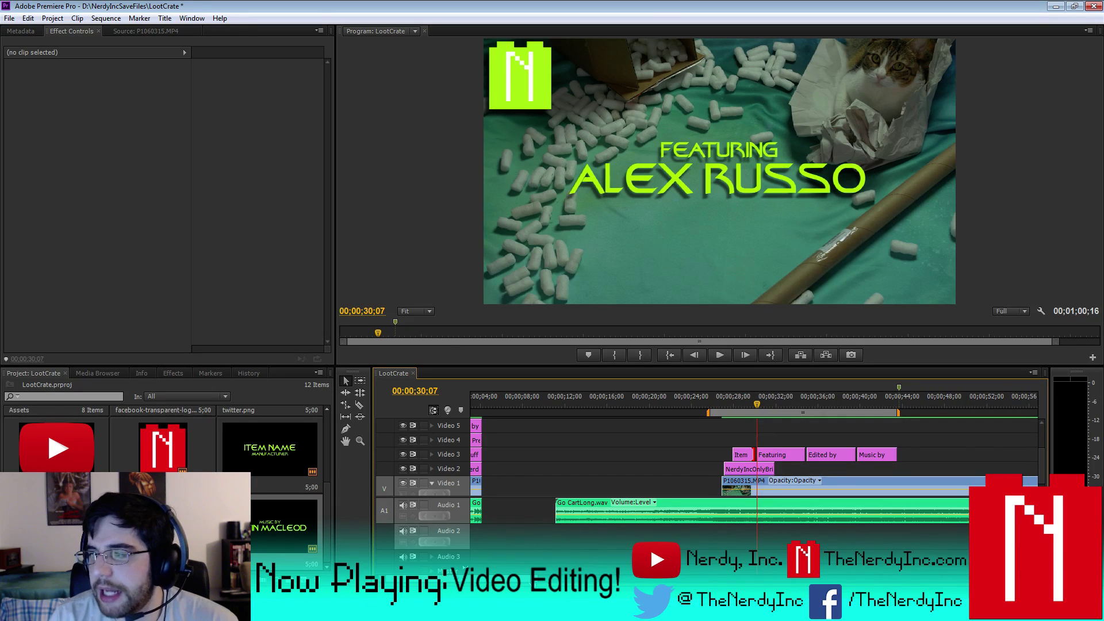
key("equal")
key("equal")
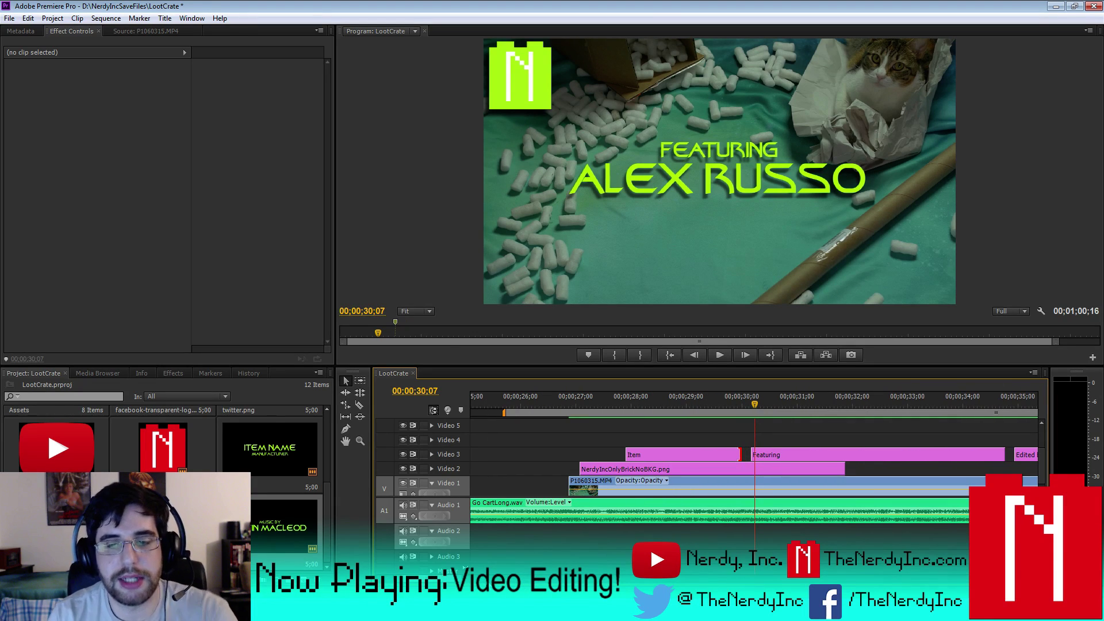
- Trim the Featuring title's in-point later, to the frame where it should appear
key("space")
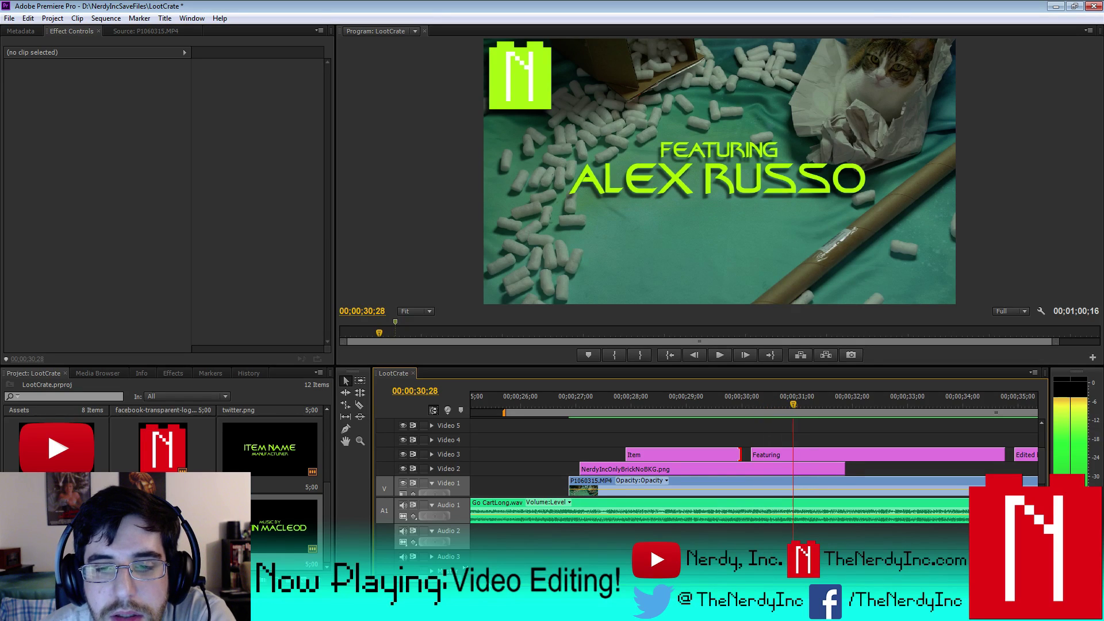
key("Right")
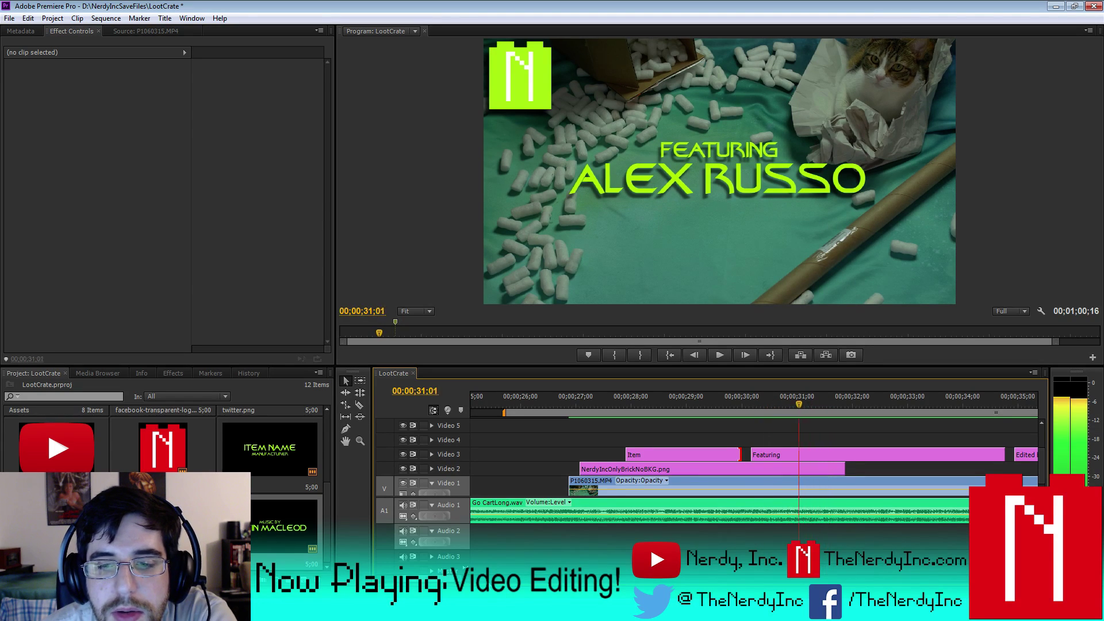
key("Left")
key("Left")
key("Left")
key("Left")
key("Left")
key("Right")
key("Right")
key("Right")
key("Right")
key("Right")
key("Right")
key("Right")
key("Right")
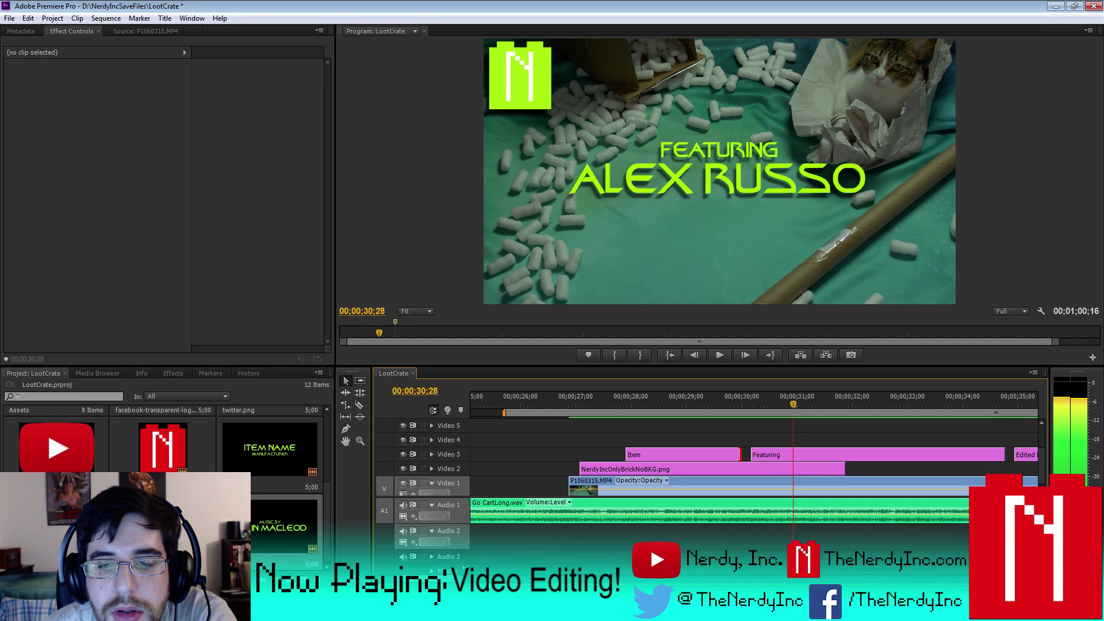
key("Right")
key("Right")
left_click(753, 454)
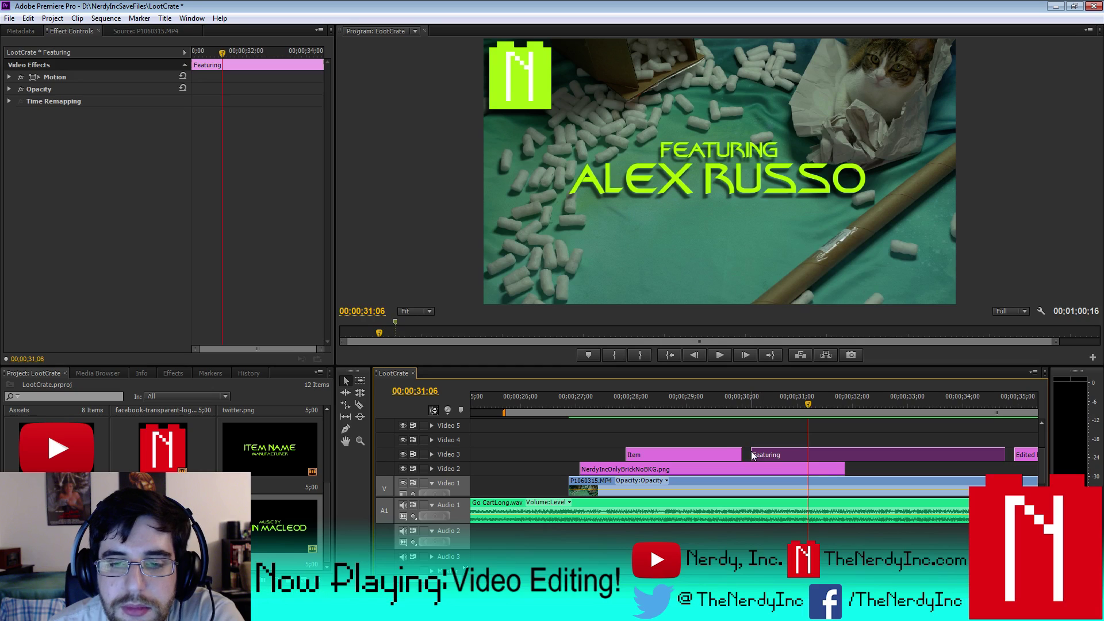
left_click_drag(758, 453, 808, 456)
- Extend the Item title's out-point by 15 frames so it meets the Featuring title
key("shift+Left")
key("shift+Left")
key("shift+Left")
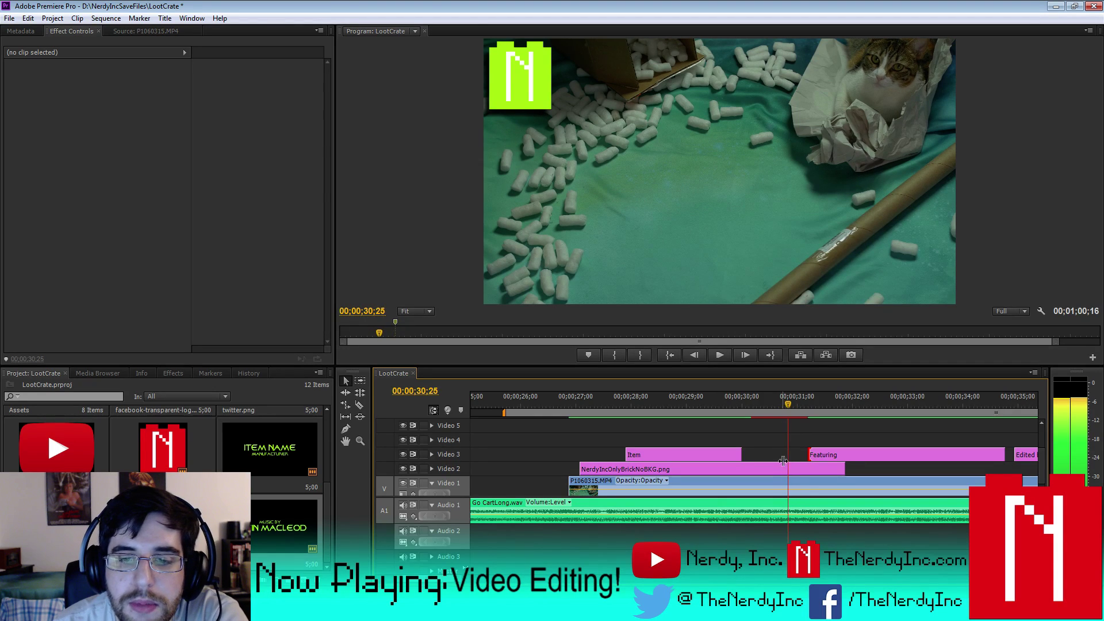
key("Right")
key("Right")
key("Right")
key("Right")
key("Right")
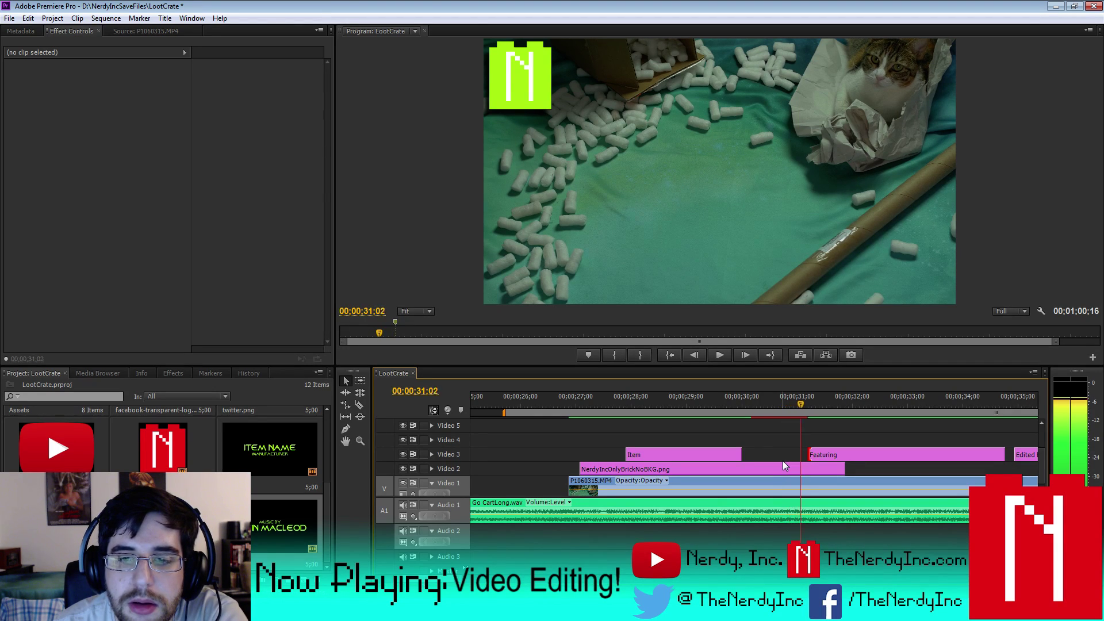
key("Right")
key("Right")
key("Right")
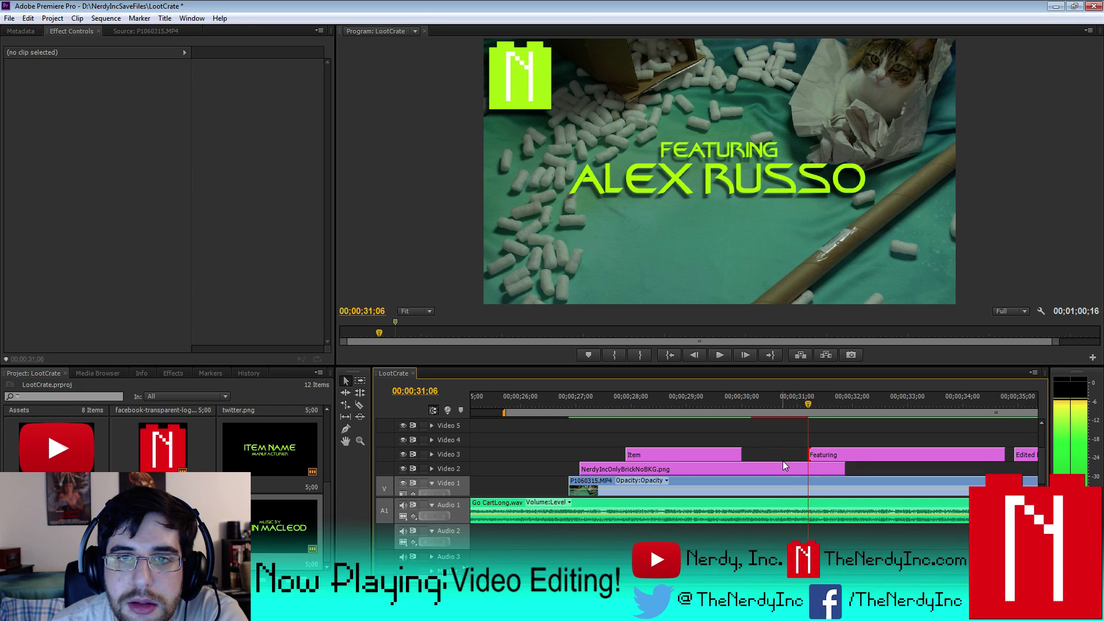
key("Left")
key("Left")
key("Left")
key("Left")
key("Left")
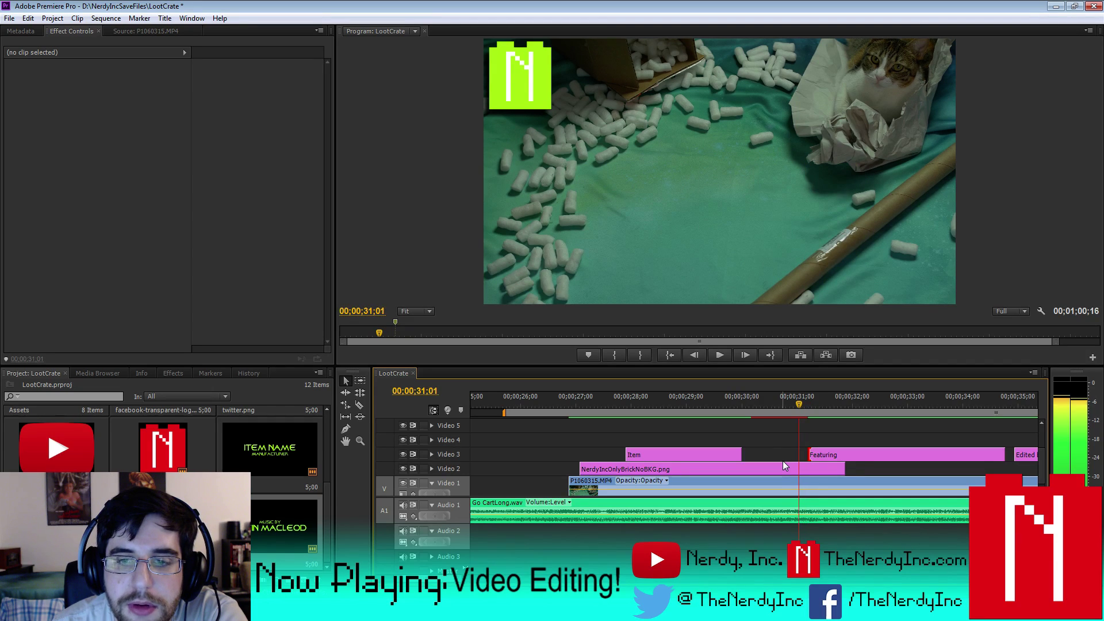
key("Left")
key("Left")
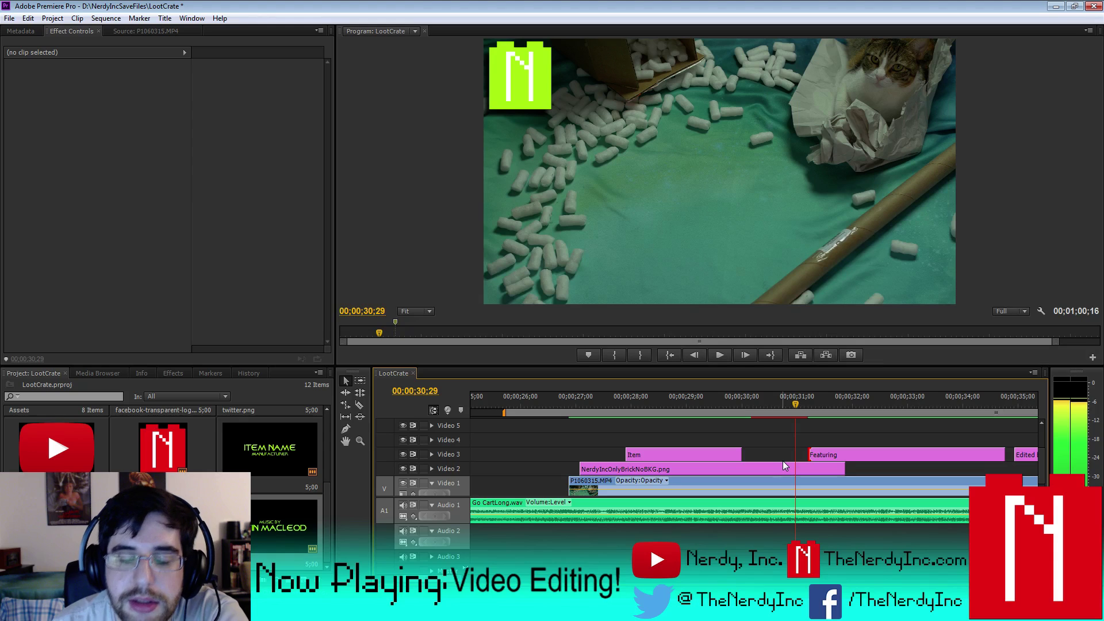
left_click_drag(738, 455, 787, 460)
left_click(638, 457)
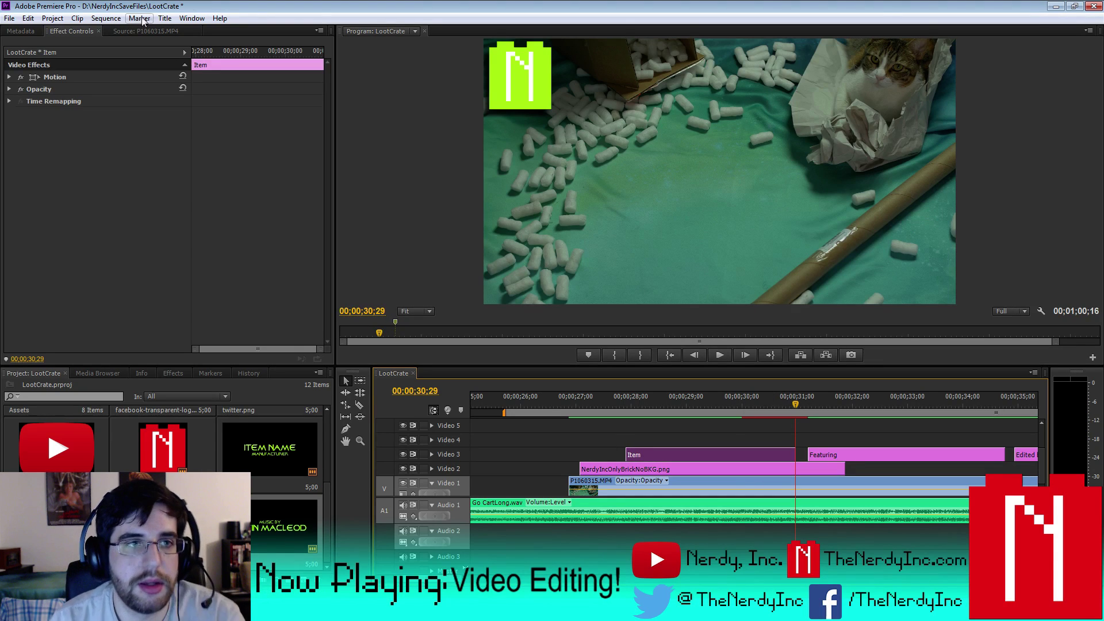
- Trim the Item title to start at 00;00;28;03, after the N logo's keyframe, and play back
left_click(637, 470)
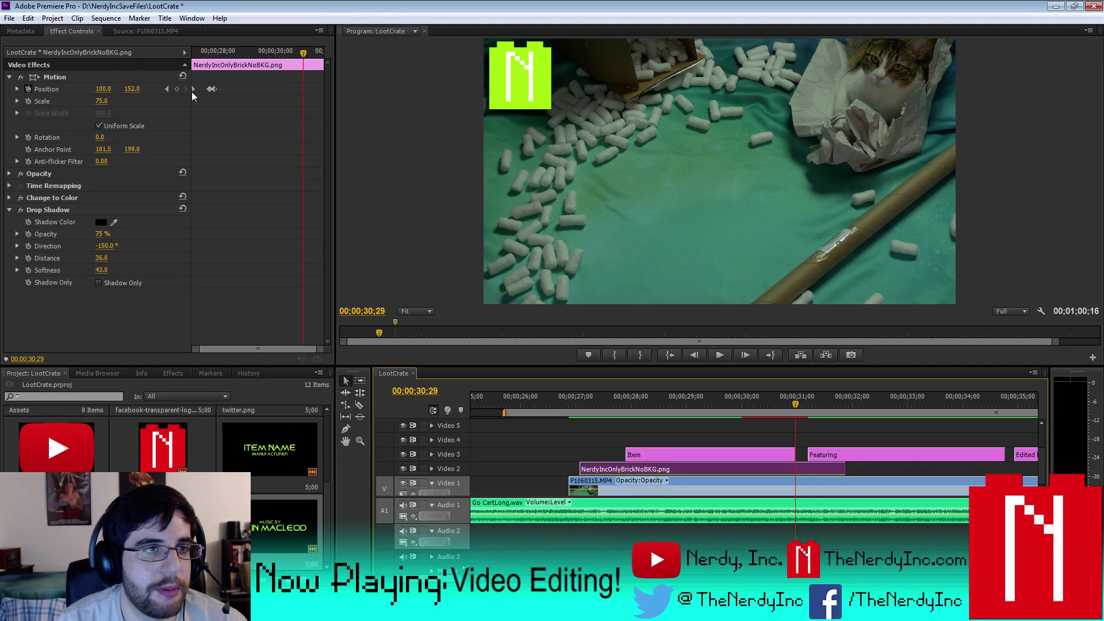
left_click(167, 88)
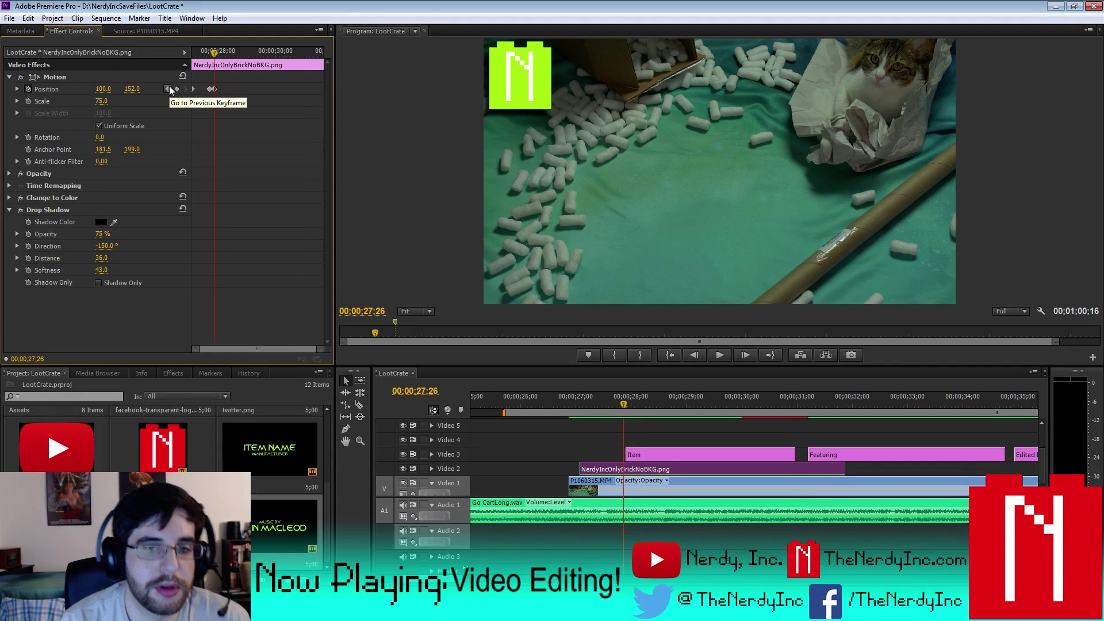
key("space")
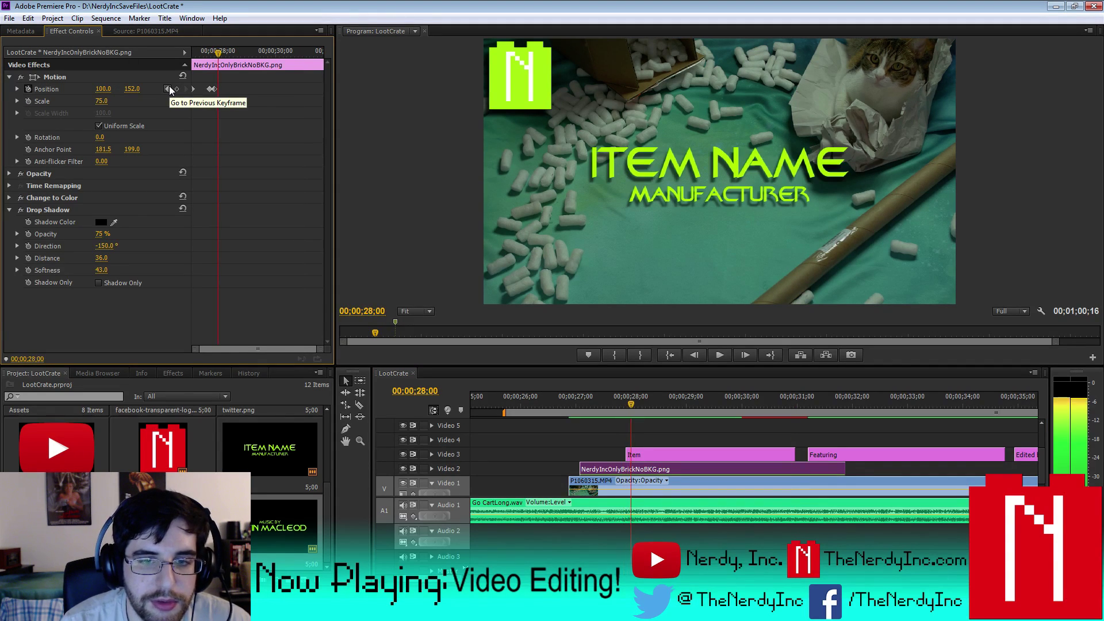
left_click(664, 462)
left_click_drag(633, 454, 639, 455)
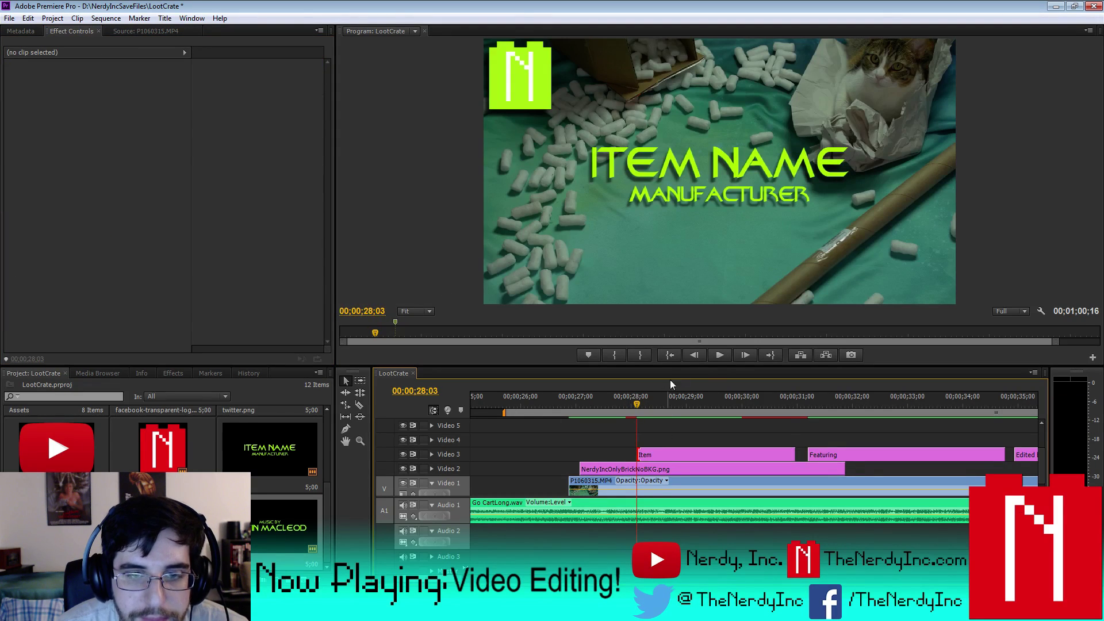
left_click(727, 357)
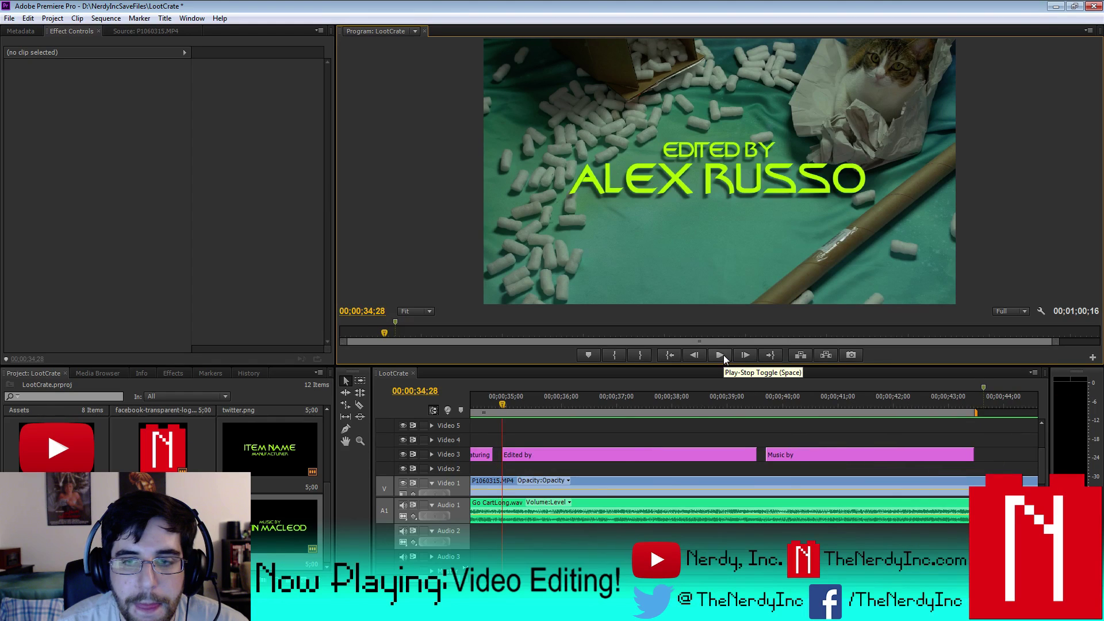
- Trim the Edited by title's in-point later so it follows the Featuring fade-out
left_click(720, 356)
key("Left")
key("Left")
key("Left")
key("Left")
key("Left")
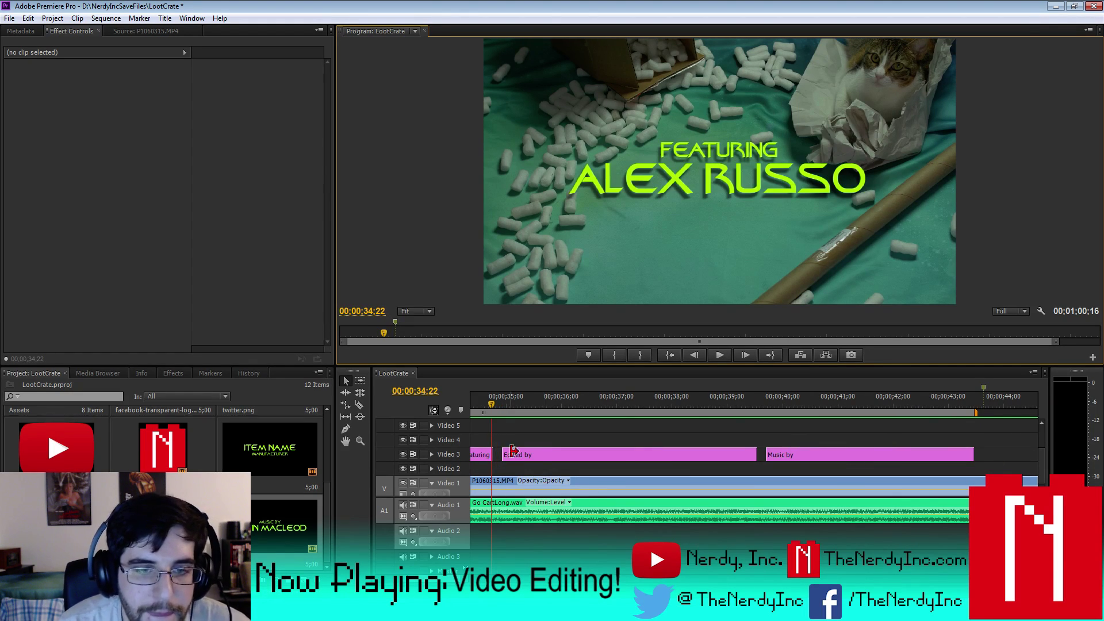
key("Right")
key("Right")
key("Right")
key("Right")
key("Right")
key("Right")
key("Right")
key("Right")
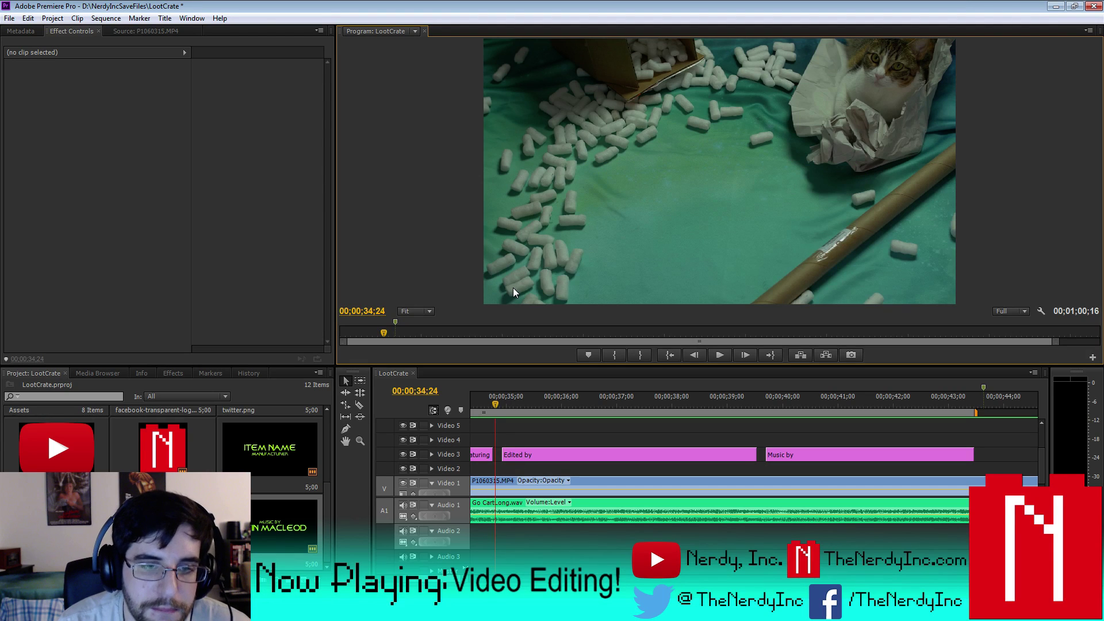
key("Right")
key("Right")
key("Right")
key("Right")
key("Right")
key("Right")
key("Right")
key("Right")
key("Right")
key("Right")
key("Right")
key("Right")
key("Right")
key("Right")
key("Right")
key("Right")
key("Right")
key("Right")
key("Right")
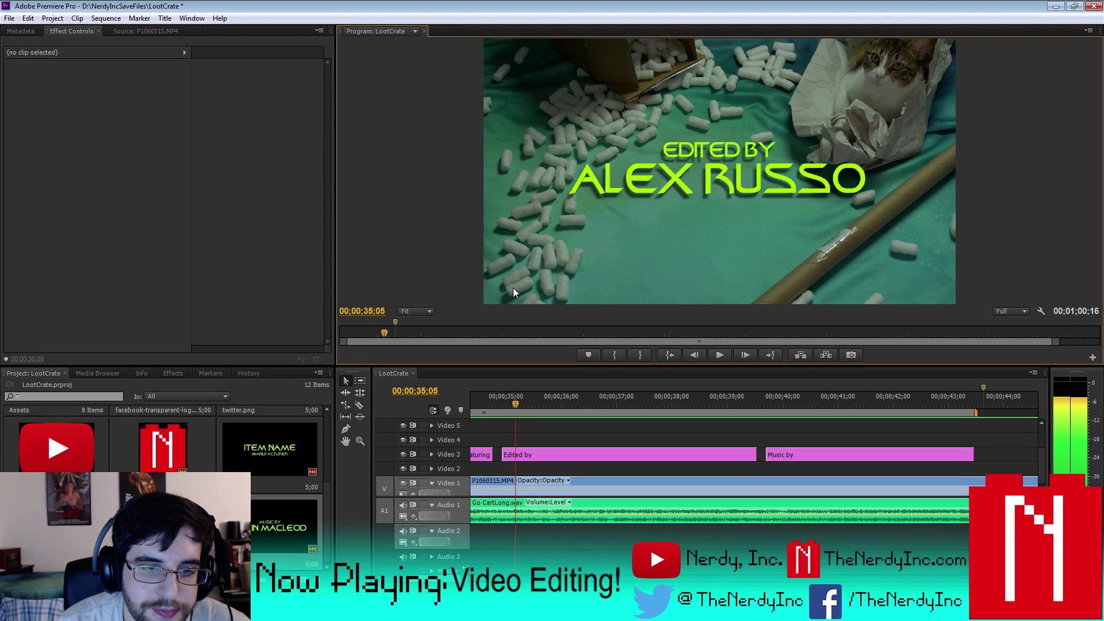
key("Right")
key("Right")
key("Right")
key("Right")
key("Right")
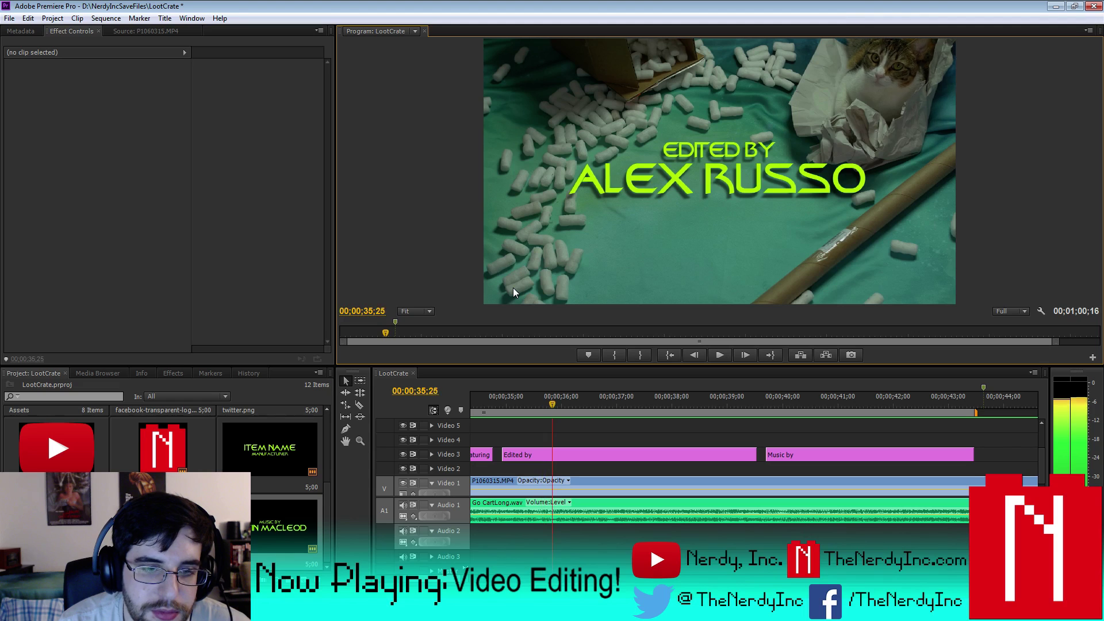
key("Left")
key("Left")
key("Left")
key("Left")
key("Left")
key("Left")
key("Left")
key("Left")
key("Left")
key("Left")
key("Left")
key("Left")
key("Left")
key("Left")
key("Left")
key("Left")
key("Left")
key("Left")
key("Left")
key("Left")
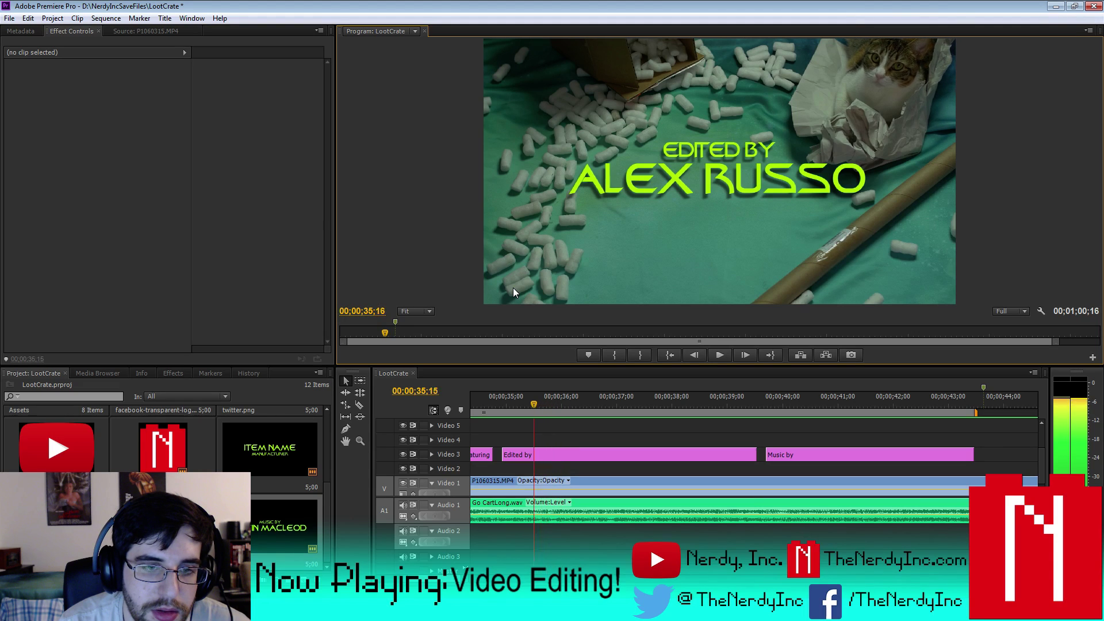
key("Right")
key("Right")
key("Right")
key("Right")
key("Right")
key("Right")
key("Right")
key("Right")
key("Right")
key("Right")
key("Right")
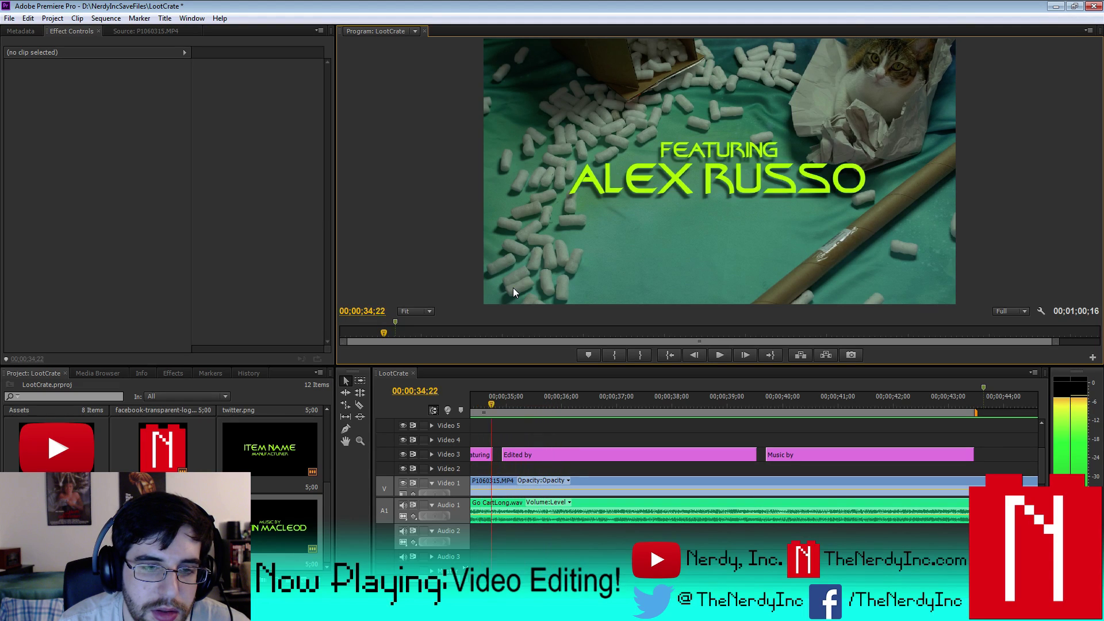
key("Right")
key("Right")
key("space")
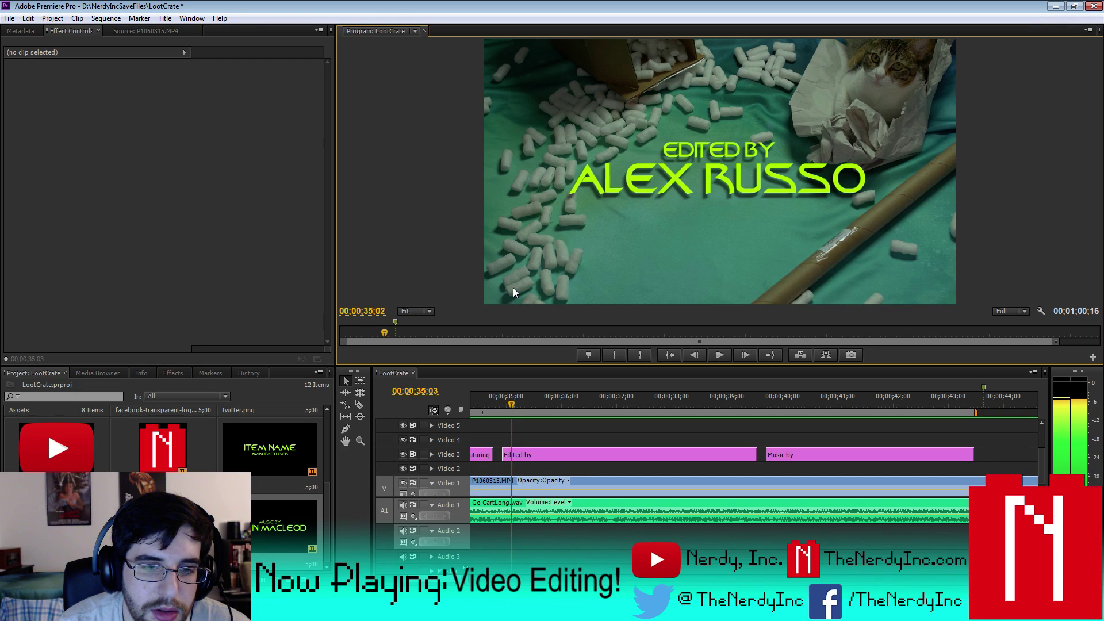
key("Left")
key("Left")
key("Left")
key("Left")
key("Left")
key("Left")
key("Left")
key("Left")
key("Left")
key("Left")
key("Left")
key("Left")
key("Left")
key("Left")
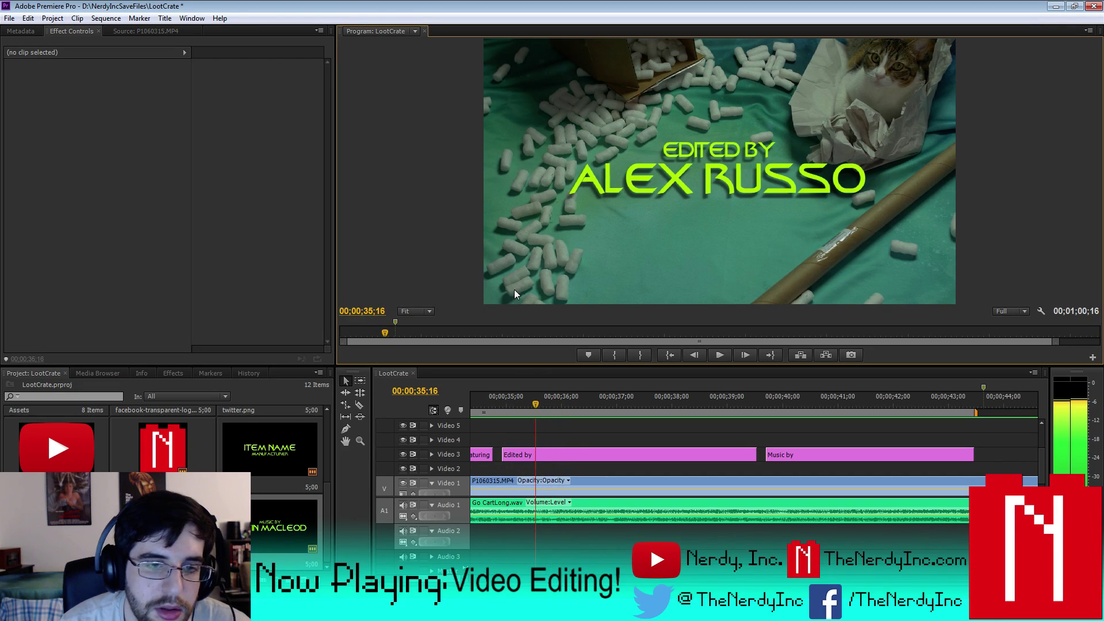
left_click(503, 454)
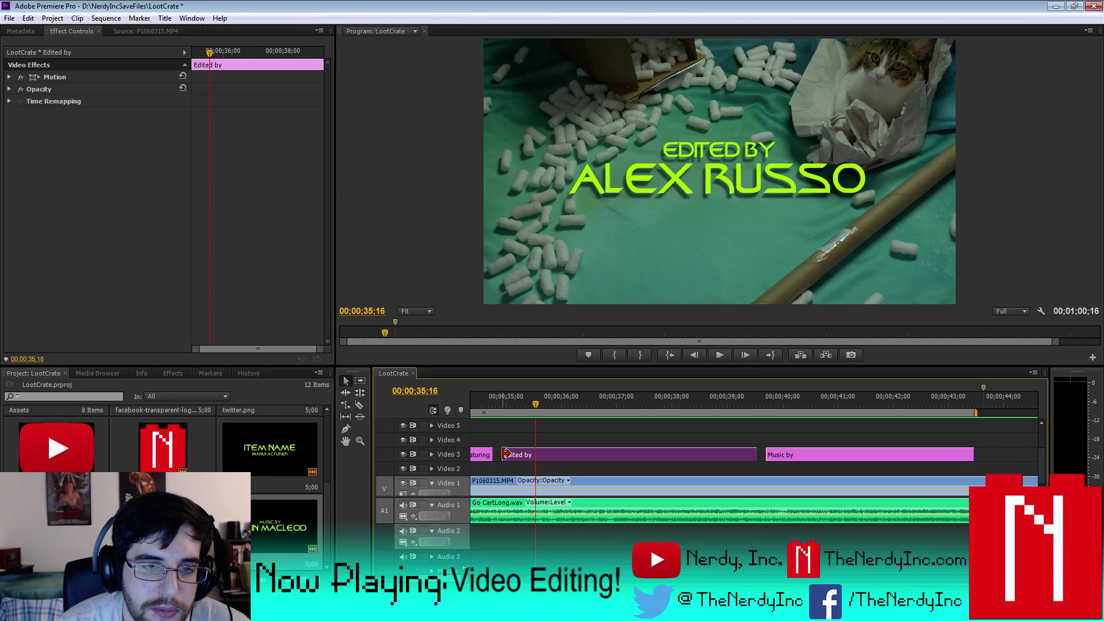
left_click_drag(504, 454, 536, 460)
- Lengthen the Featuring title's end so it meets the Edited by clip
key("Left")
key("Left")
key("Left")
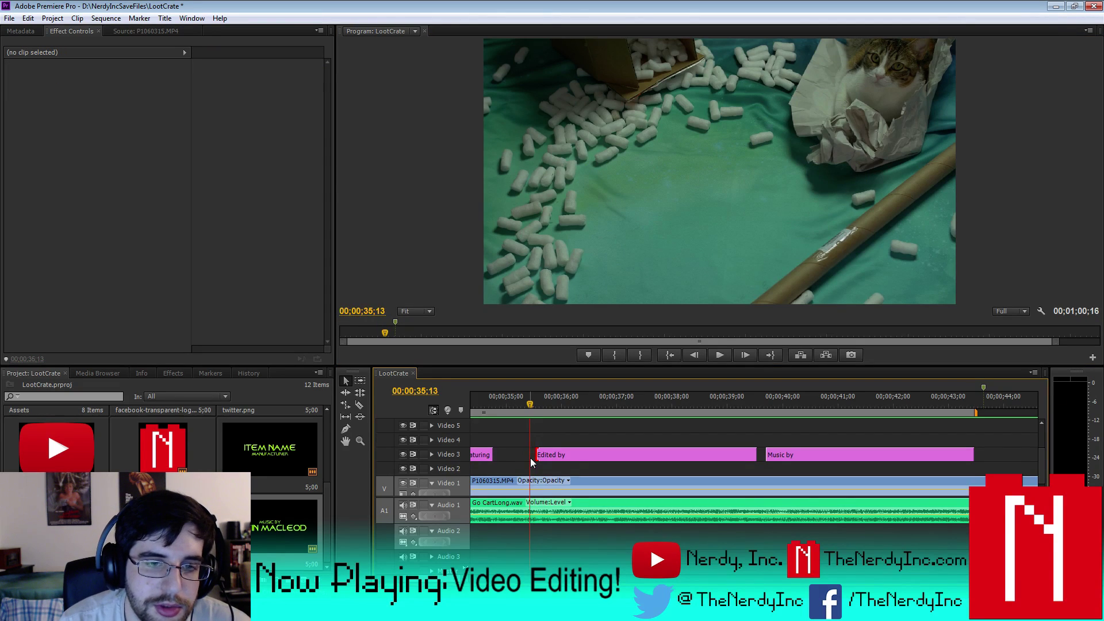
key("Left")
key("Left")
key("Left")
key("Left")
key("Left")
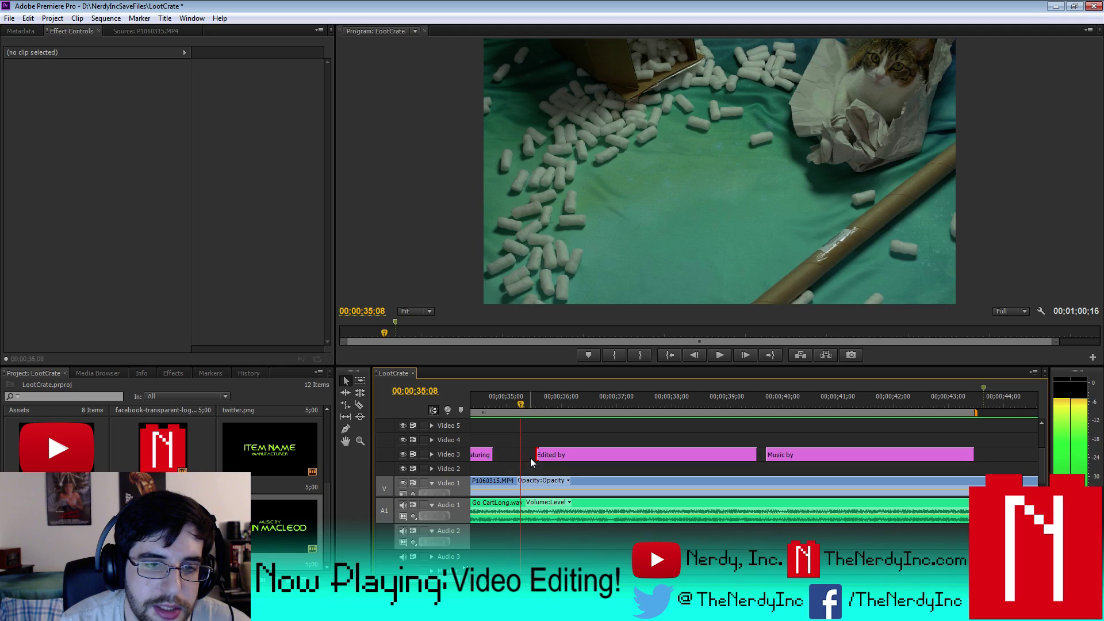
key("Left")
left_click(485, 454)
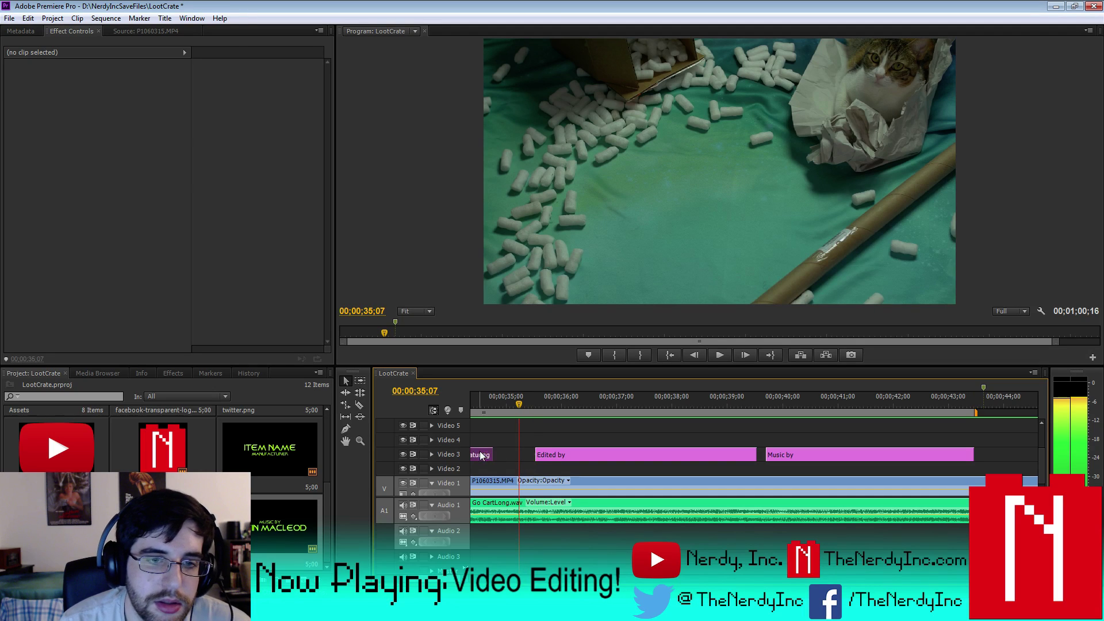
left_click_drag(493, 454, 512, 456)
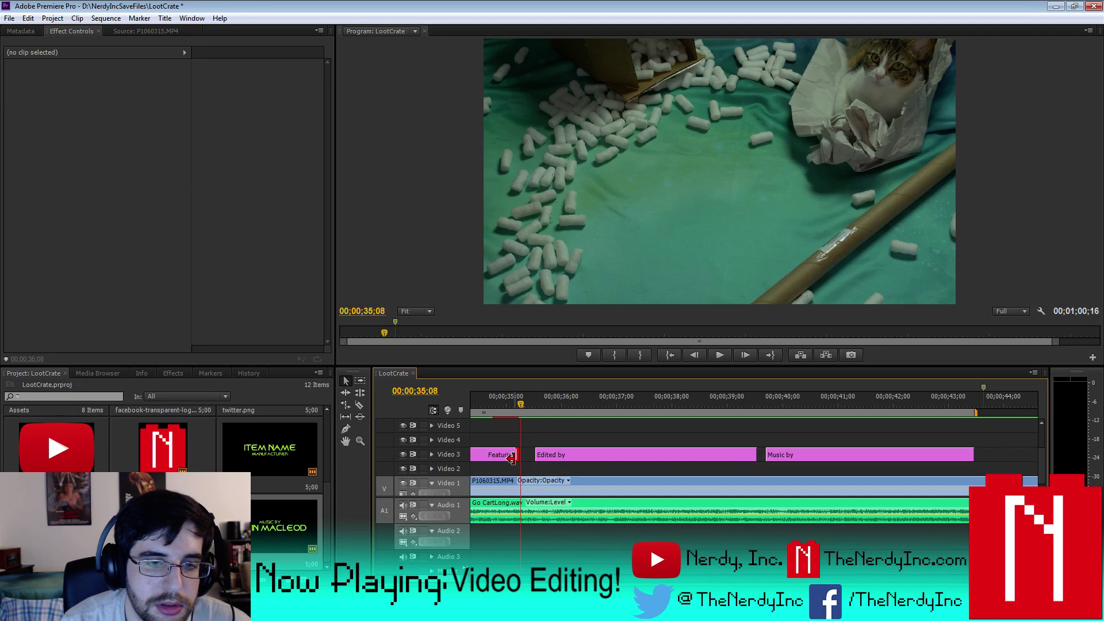
key("Right")
key("Right")
key("Right")
key("Right")
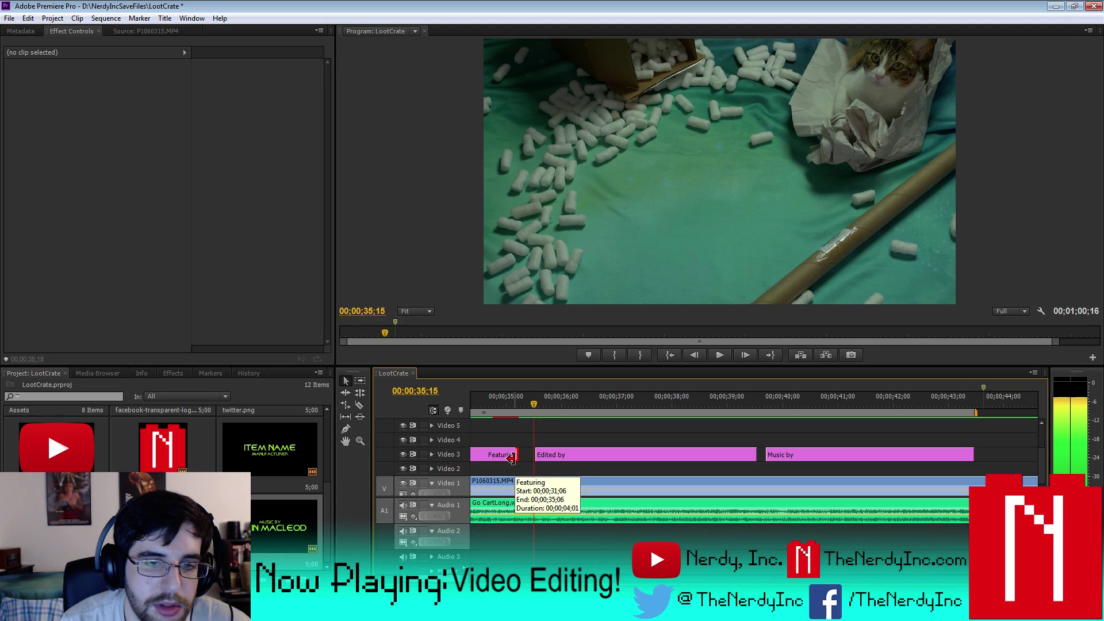
key("Right")
key("Left")
key("Left")
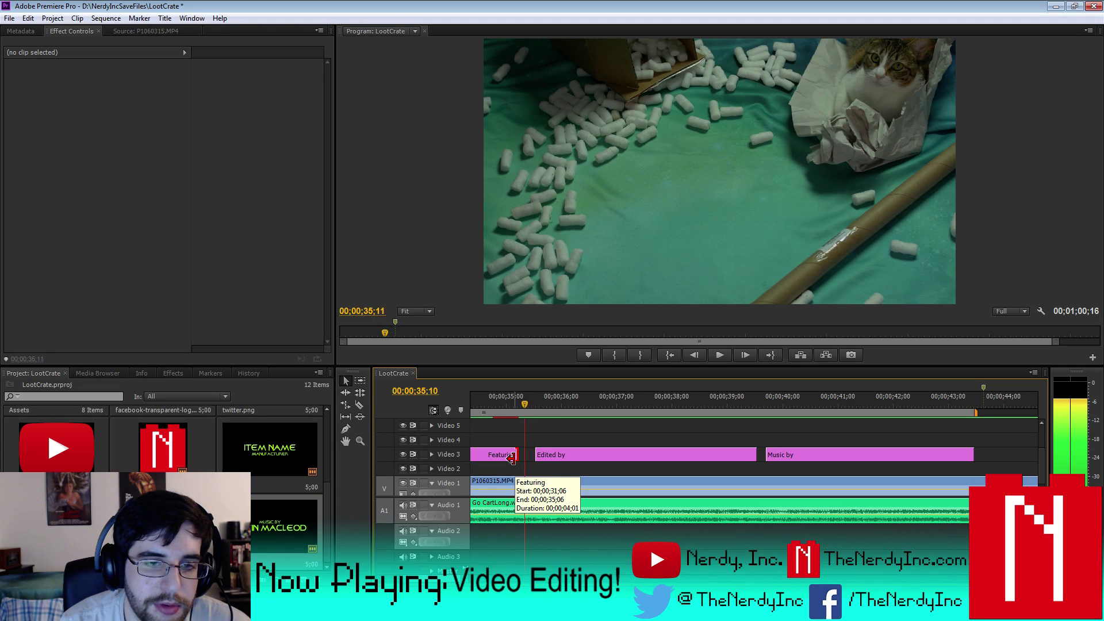
key("Left")
left_click_drag(512, 454, 519, 454)
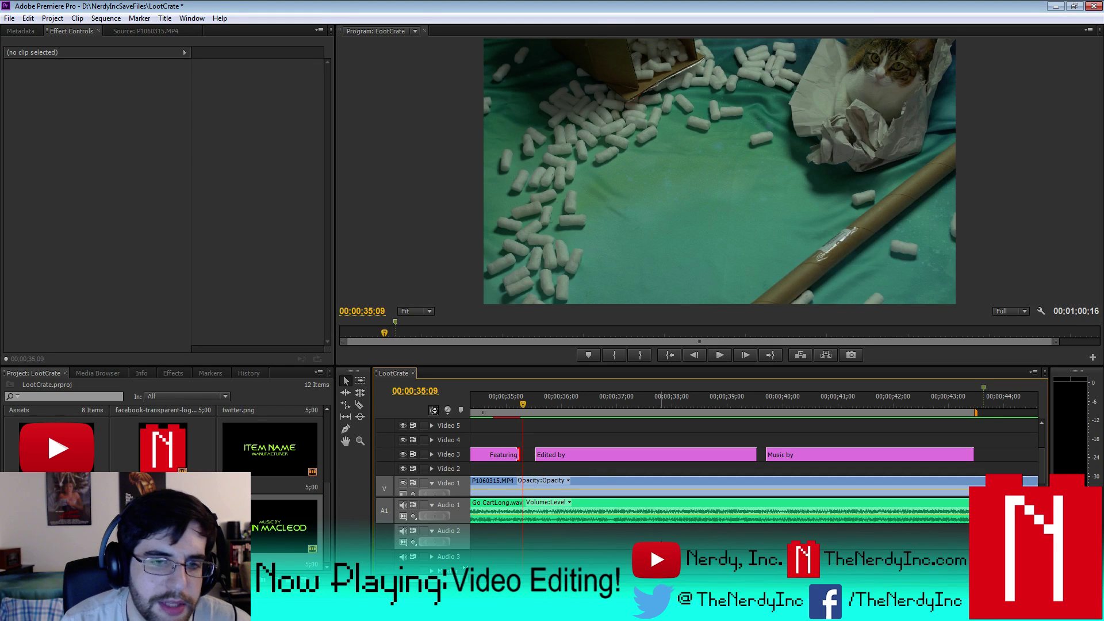
left_click_drag(515, 454, 519, 454)
- Shorten the end of the Edited by title clip
key("Right")
key("Right")
key("Right")
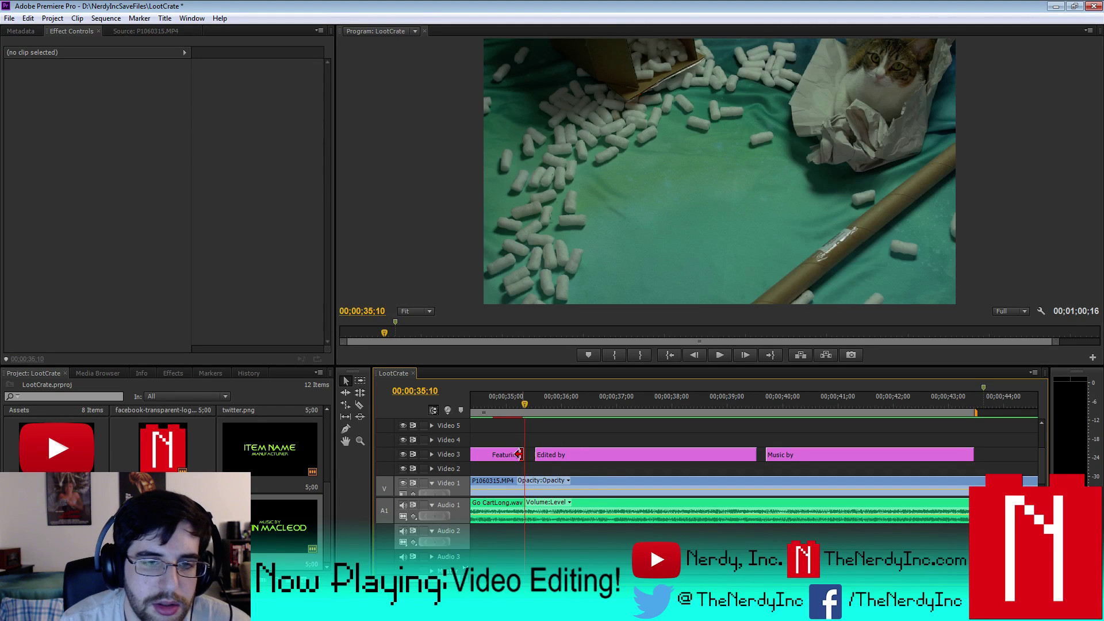
key("Right")
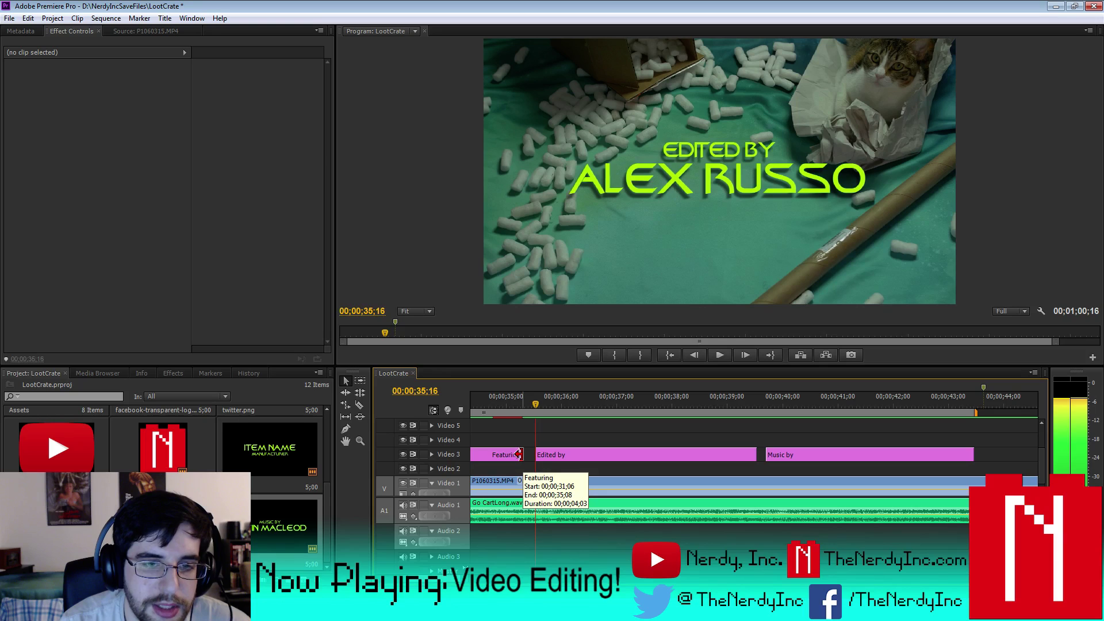
key("Right")
key("Right")
key("Right")
key("Right")
key("Right")
key("Right")
key("Right")
key("Right")
key("Right")
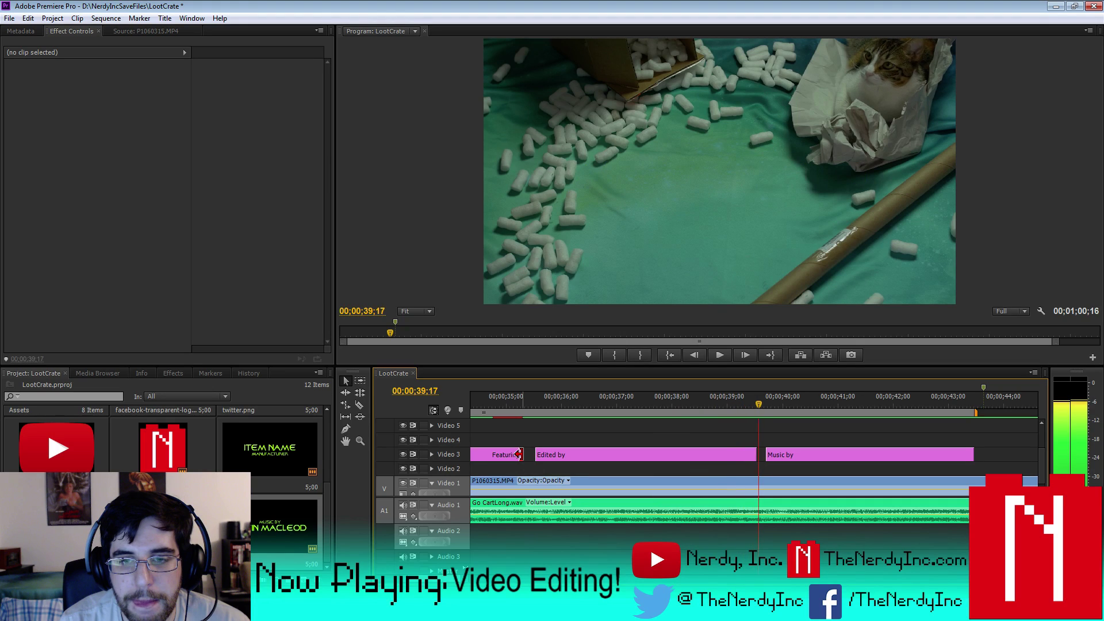
key("Right")
key("Right")
key("Right")
key("Right")
key("Right")
key("Left")
key("Left")
key("Left")
key("Left")
key("Left")
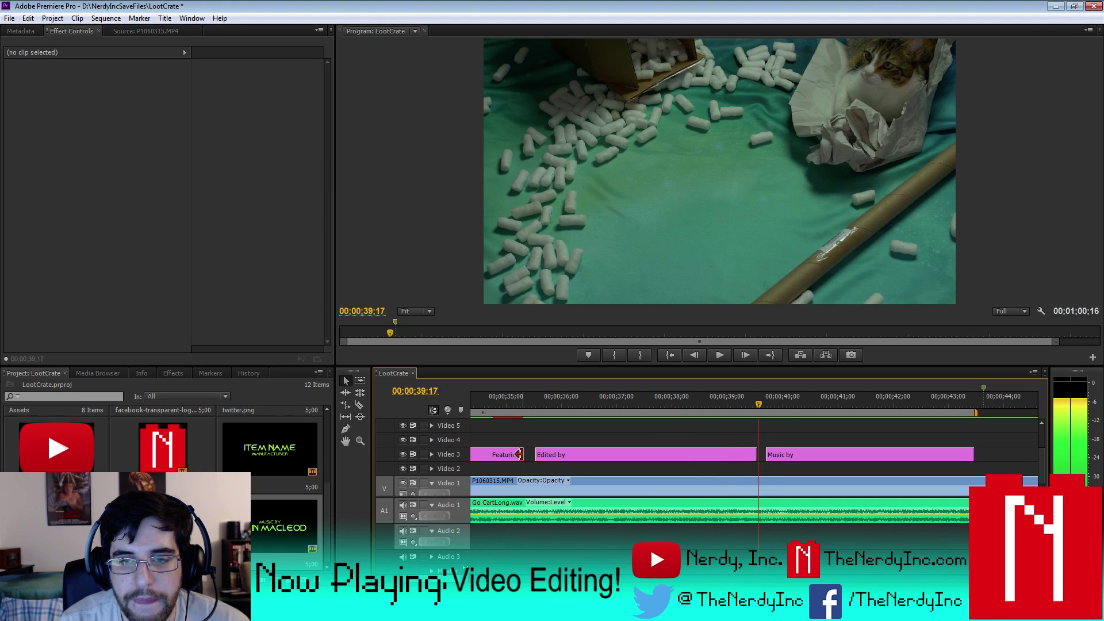
key("Left")
key("Left")
key("Left")
key("Left")
key("Left")
key("Left")
key("Left")
key("Left")
key("Left")
key("Left")
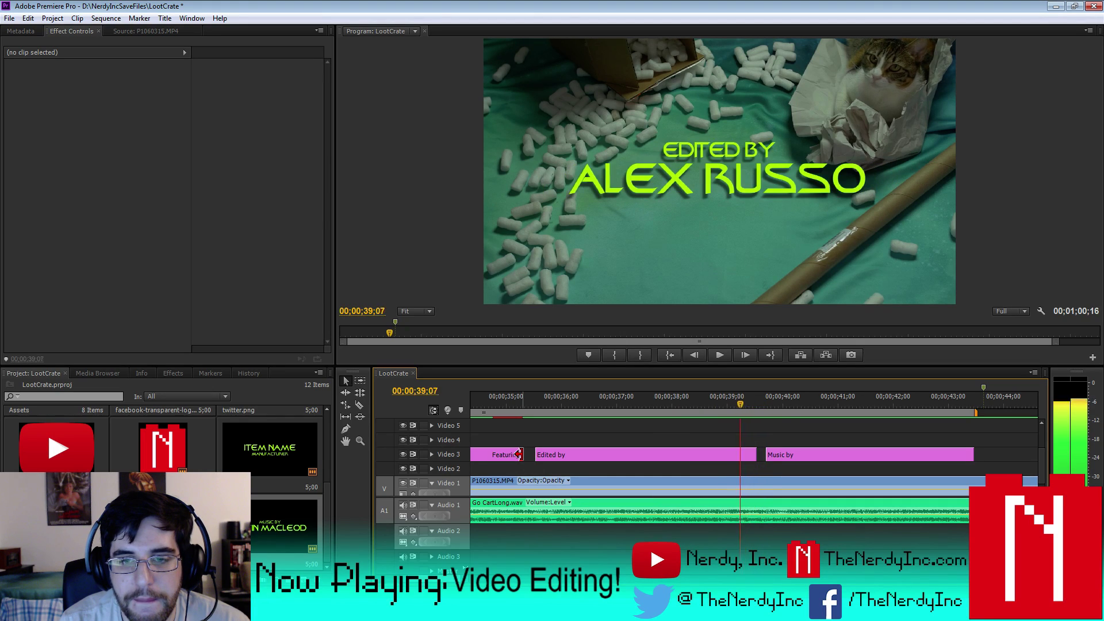
key("Left")
left_click_drag(751, 450, 737, 452)
- Move the Music by title's start earlier, extend Edited by to meet it, and zoom out
key("Right")
key("Right")
key("Right")
key("Right")
key("Right")
key("Right")
key("Right")
key("Right")
key("Right")
key("Right")
key("Right")
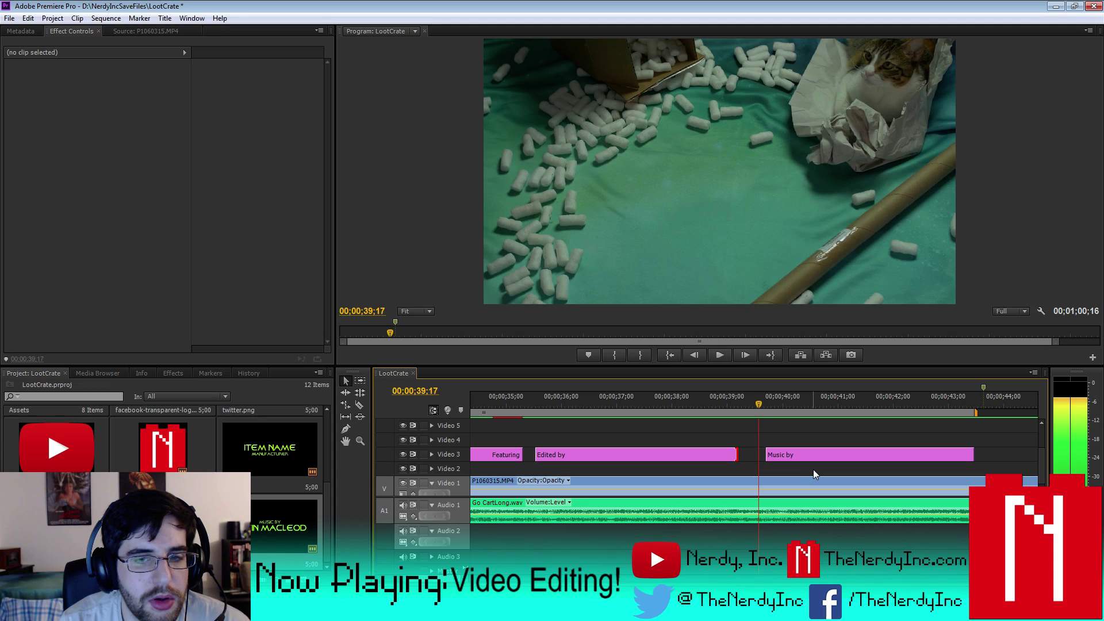
left_click(792, 454)
left_click(762, 453)
left_click_drag(763, 454, 758, 453)
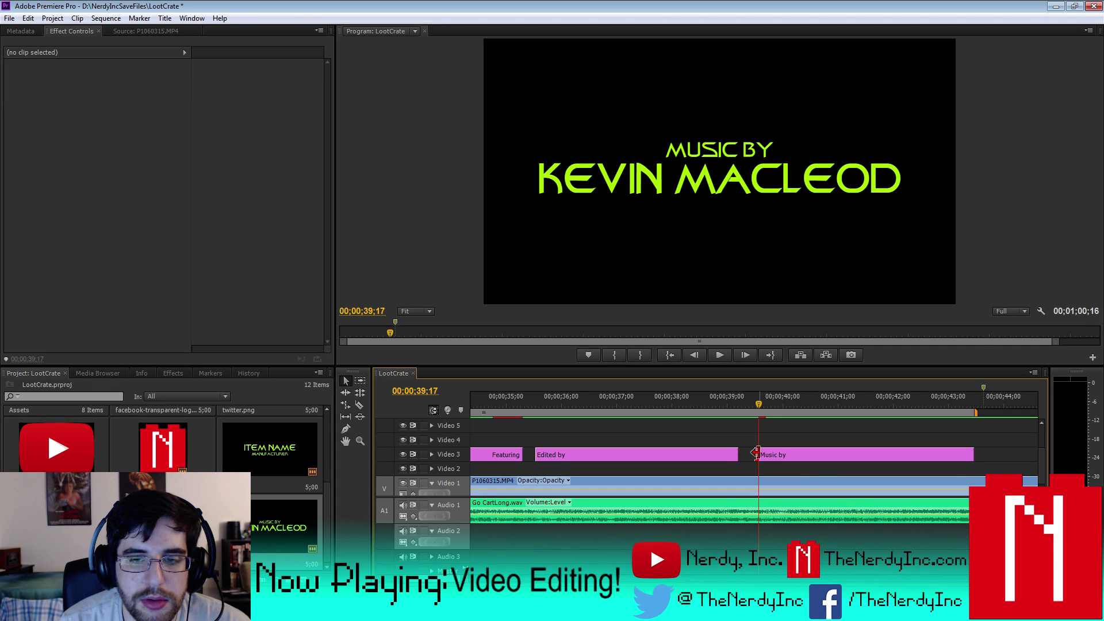
key("Left")
key("Left")
key("Left")
key("Left")
key("Left")
key("Left")
key("Left")
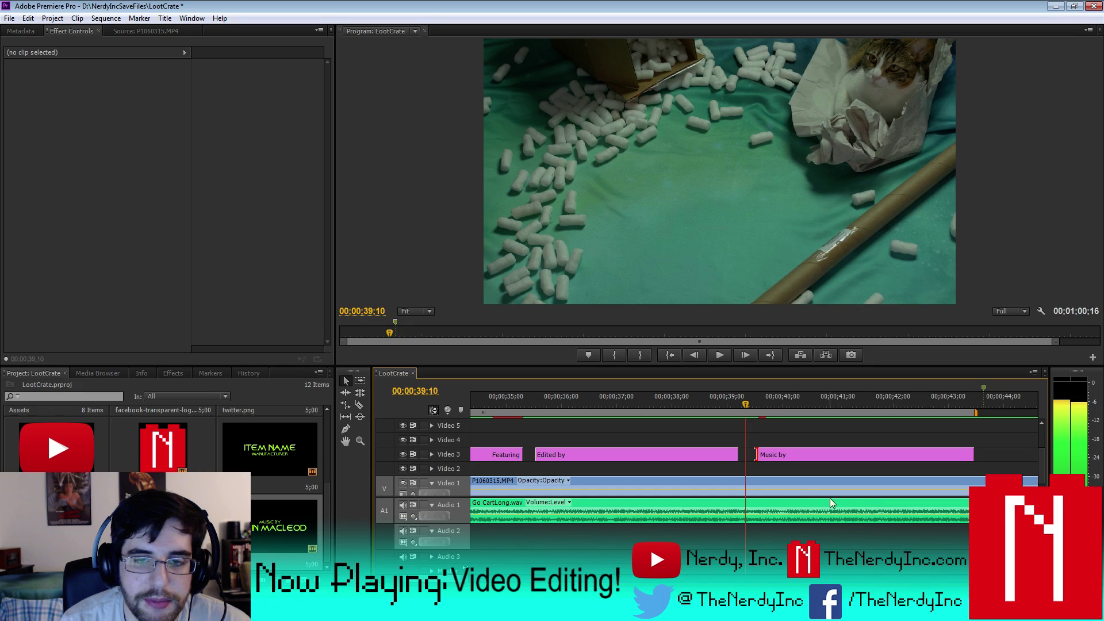
left_click_drag(728, 455, 743, 454)
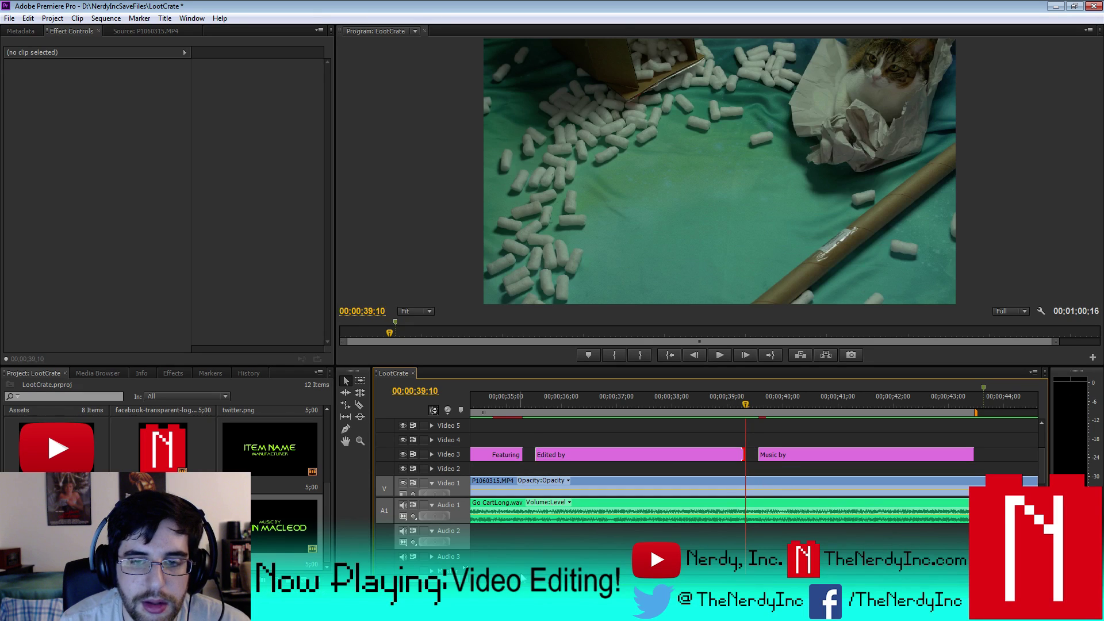
key("minus")
key("minus")
key("minus")
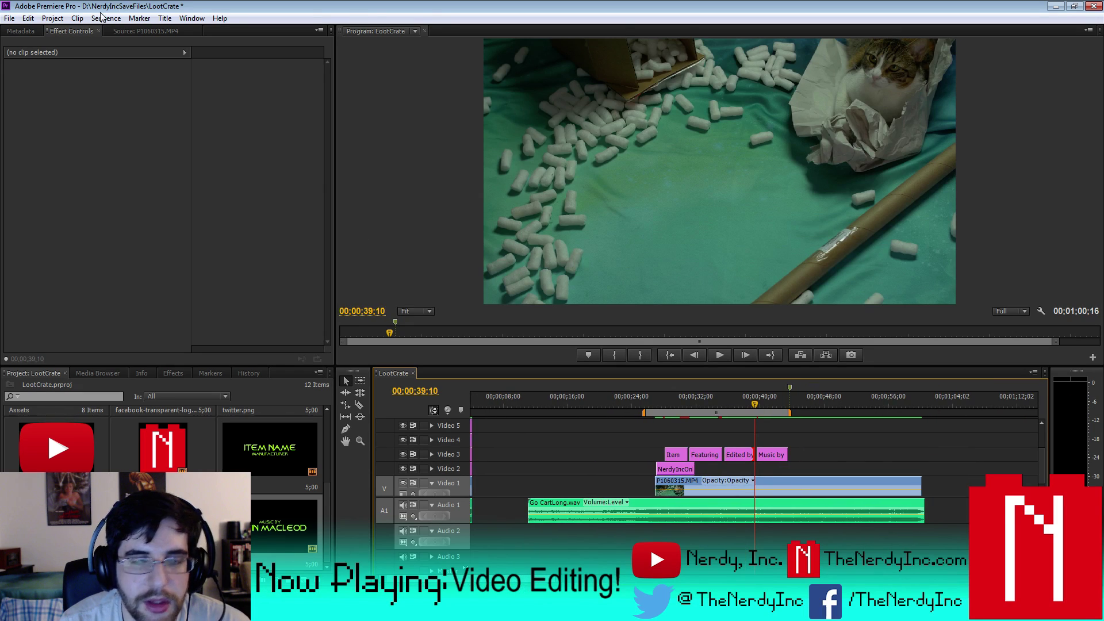
- Render effects in the work area and play the ending section
left_click(104, 18)
left_click(140, 65)
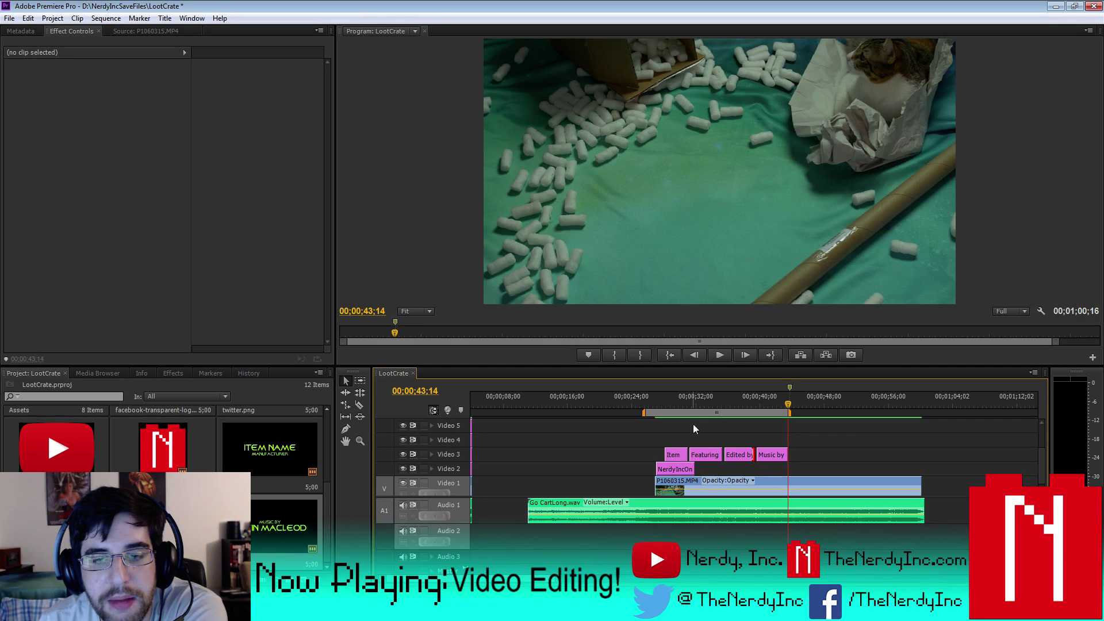
left_click(654, 404)
left_click(719, 353)
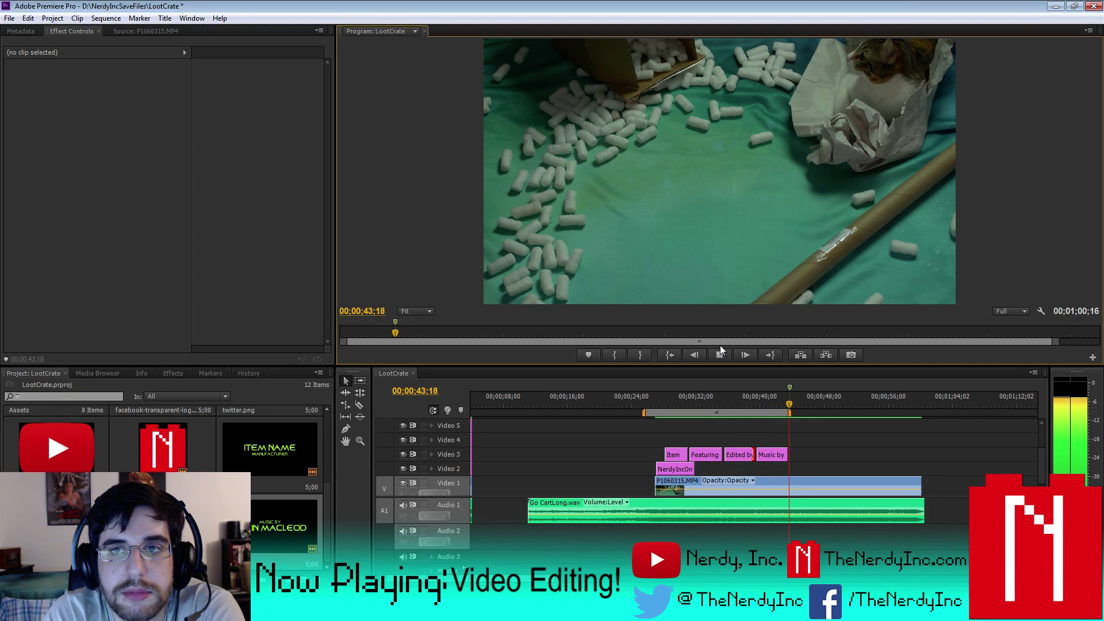
left_click(719, 357)
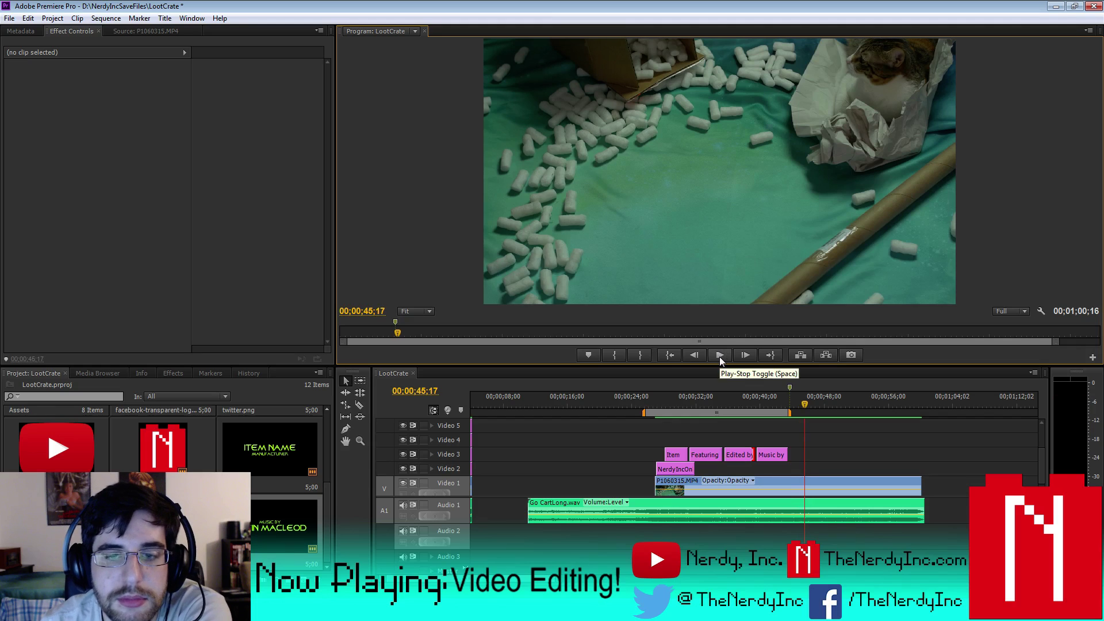
- Replay the sequence from the start and from 24 seconds, then extend the work area to the sequence end
scroll(523, 402, "up", 2)
left_click_drag(525, 399, 440, 415)
left_click(718, 356)
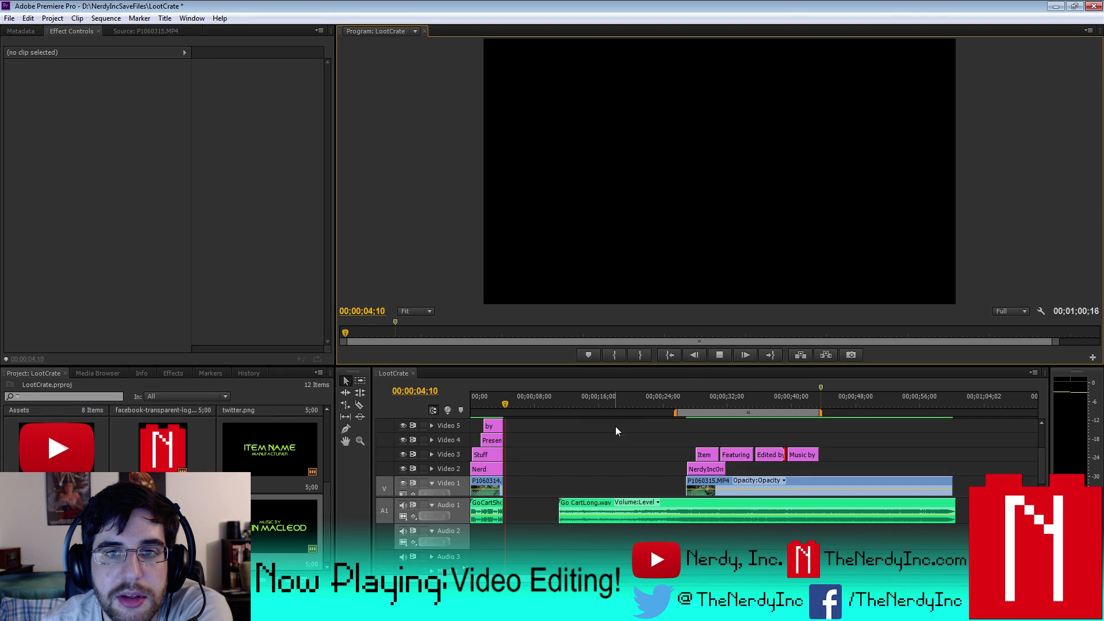
left_click(669, 395)
left_click(718, 355)
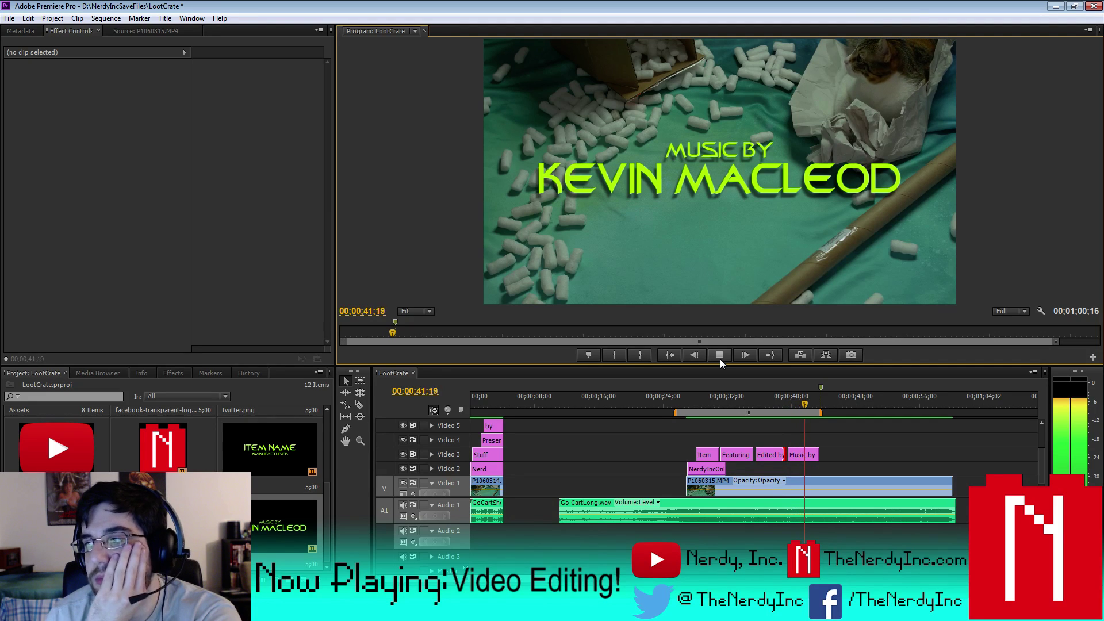
left_click(714, 400)
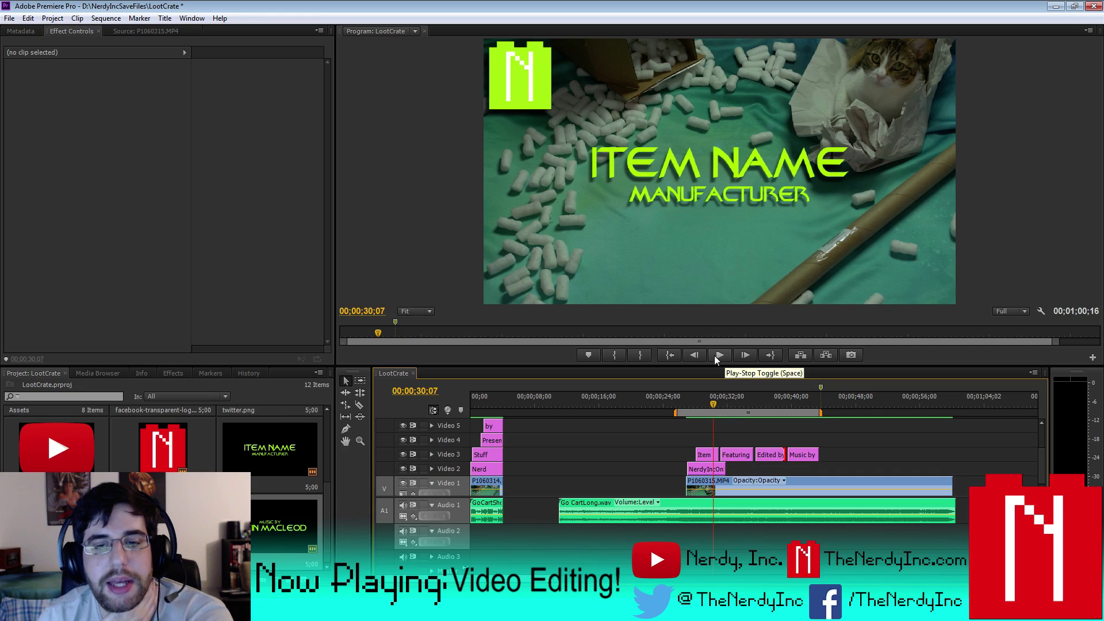
left_click(719, 355)
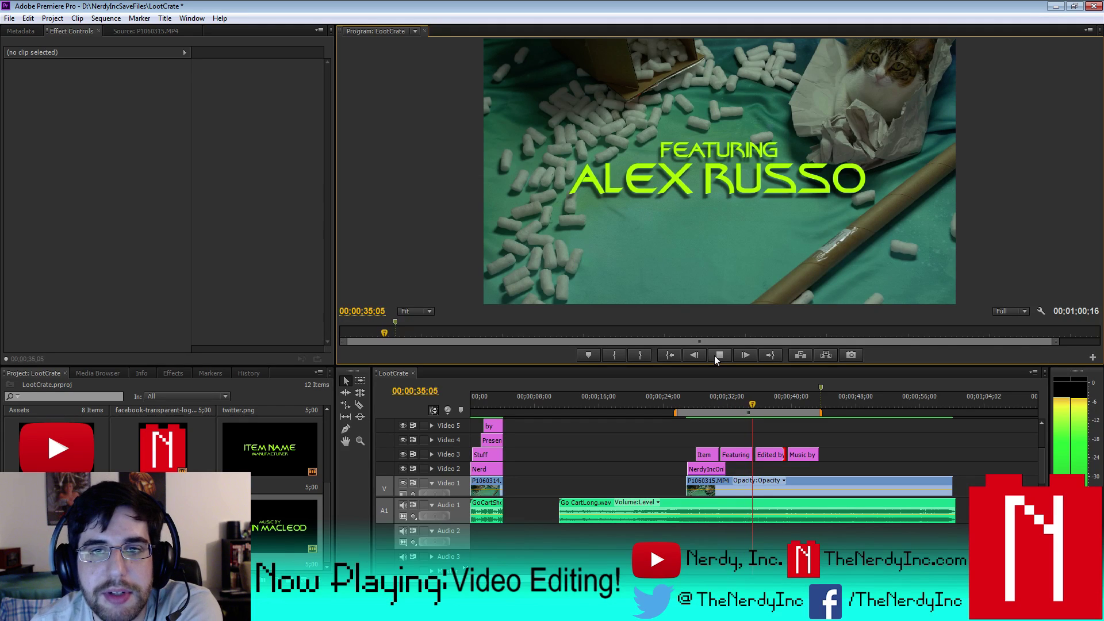
left_click(715, 356)
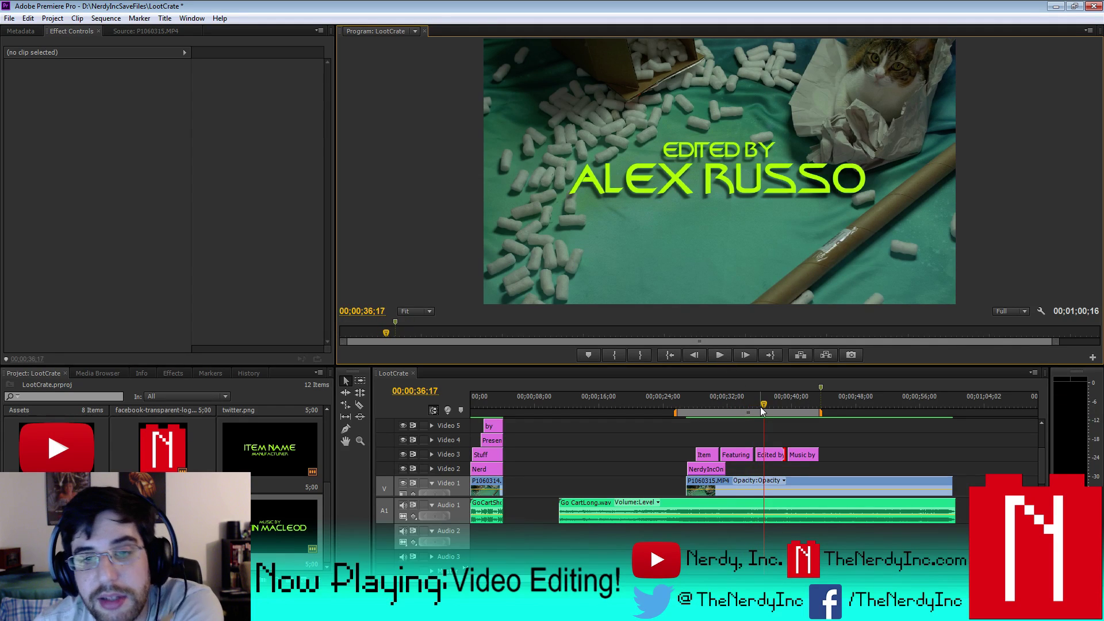
left_click_drag(760, 406, 852, 412)
left_click_drag(955, 410, 956, 410)
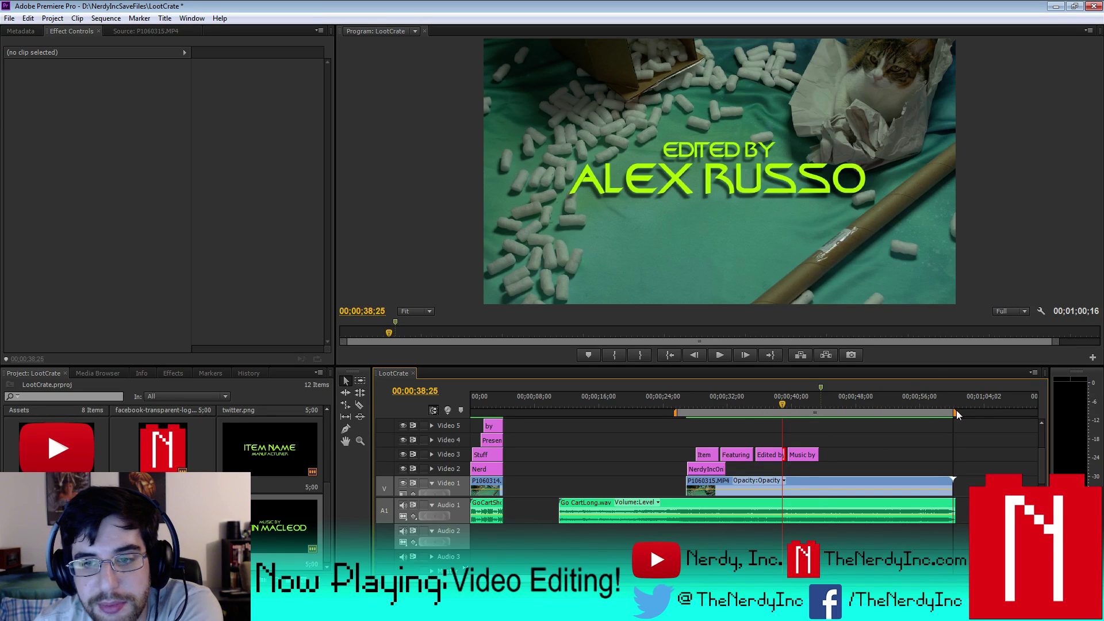
- Clear the existing ruler marker, play the end credits, and zoom in near the Music by title
right_click(822, 388)
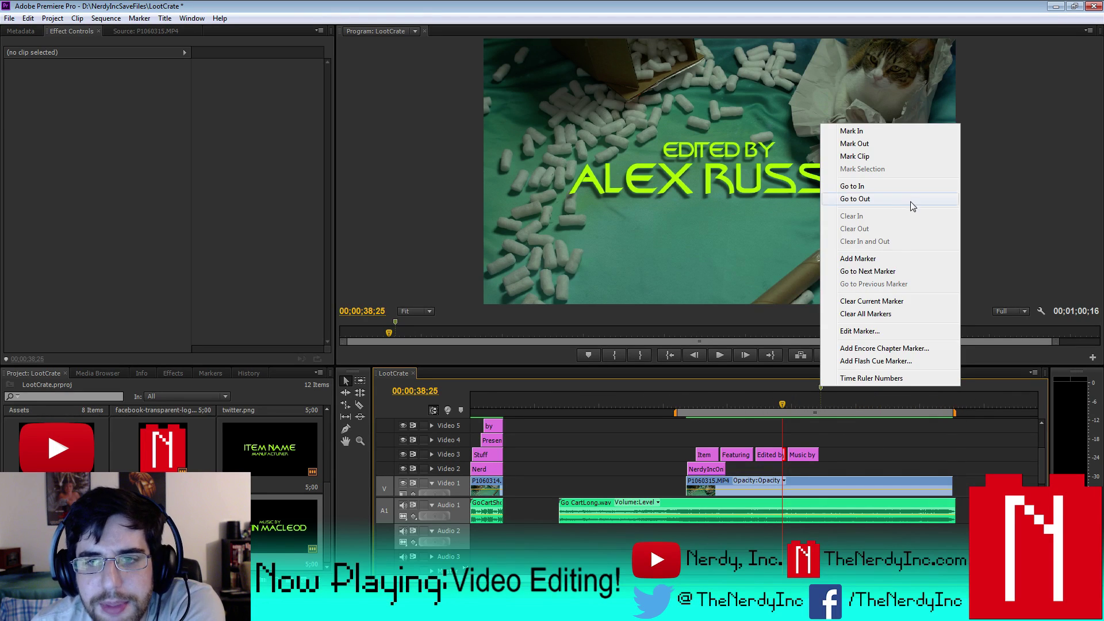
left_click(895, 302)
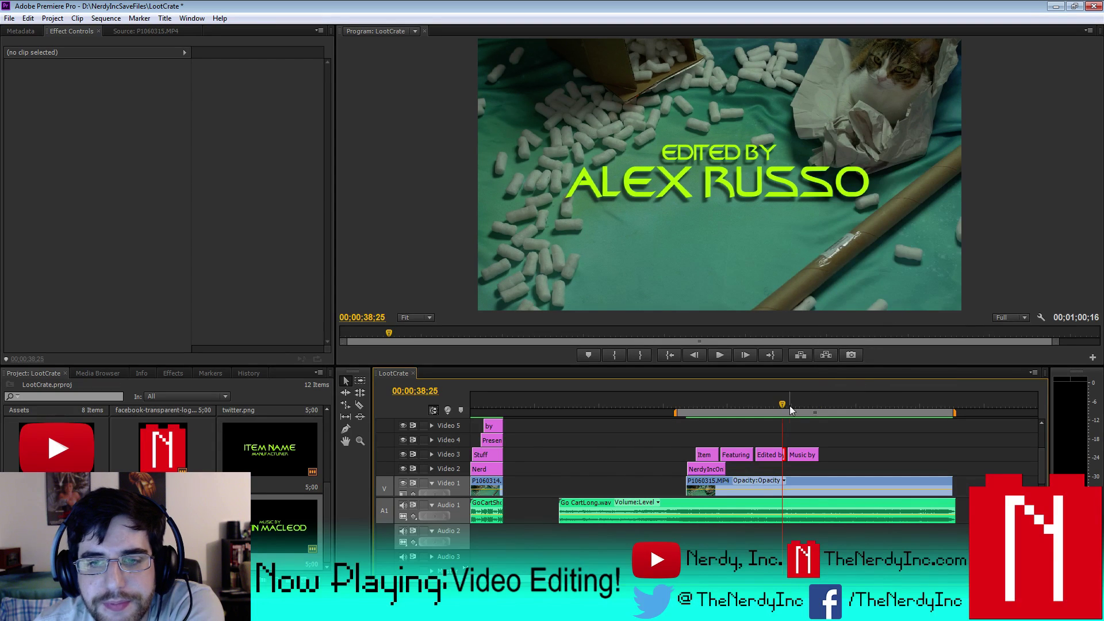
left_click(712, 354)
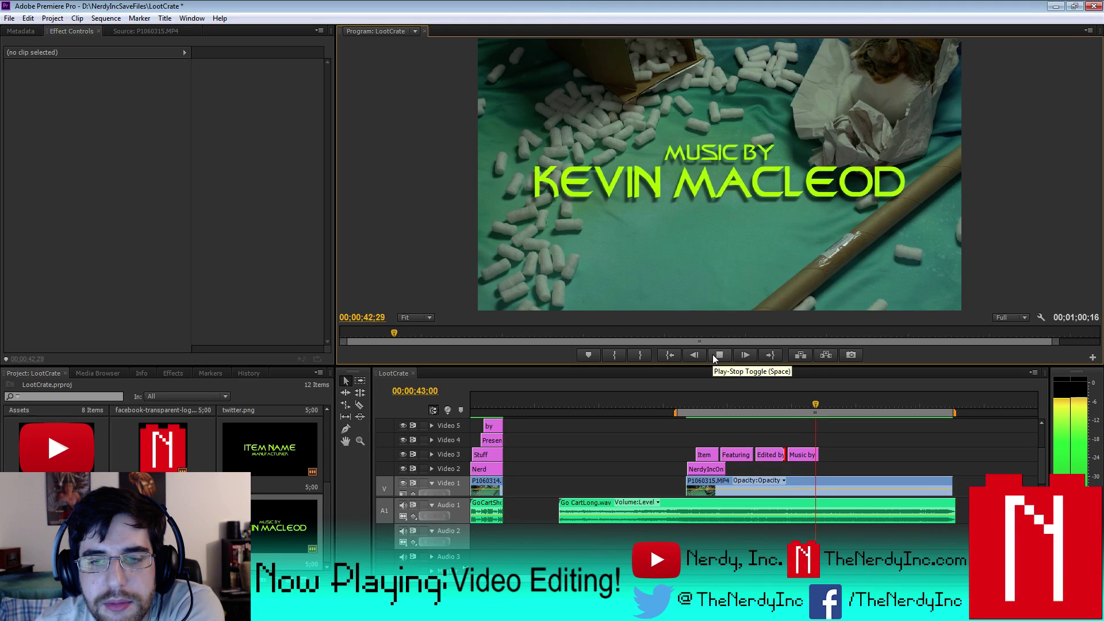
left_click(712, 354)
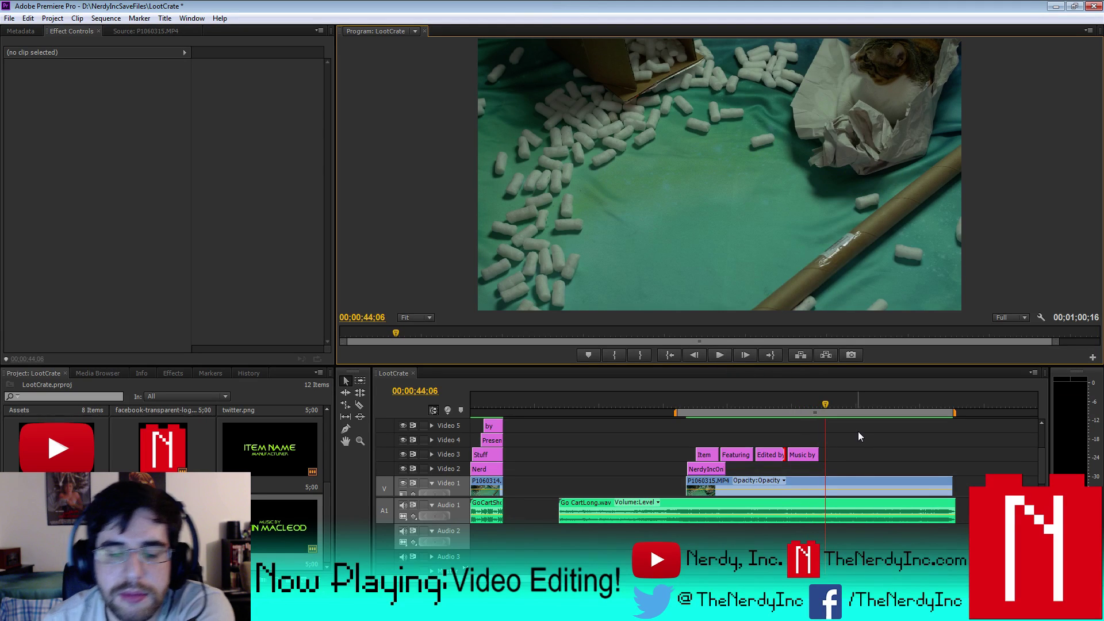
key("equal")
key("equal")
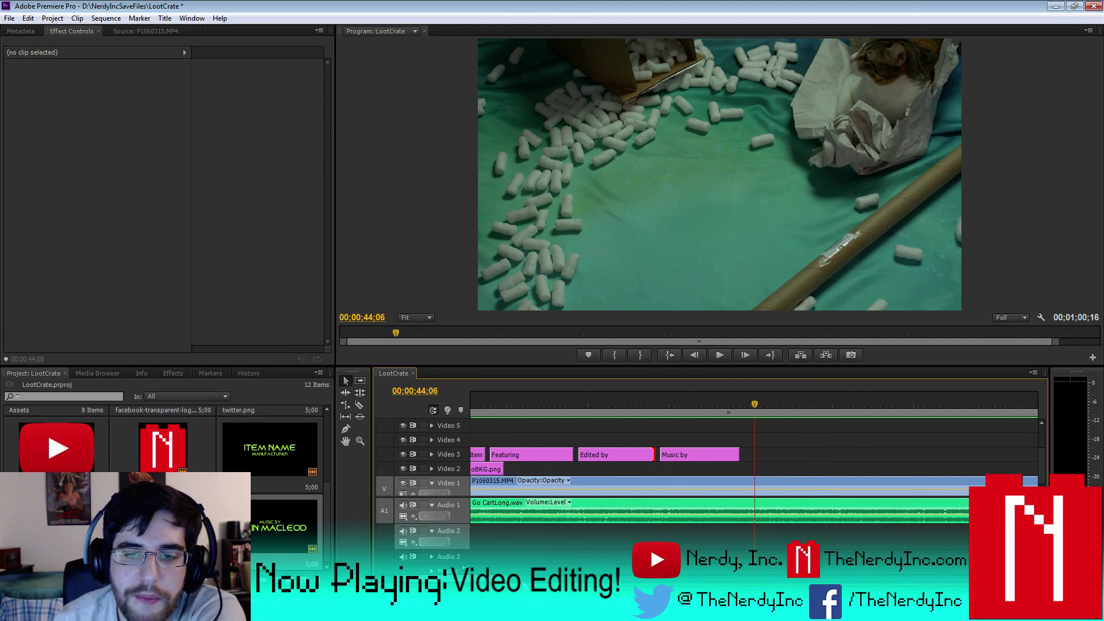
key("j")
key("k")
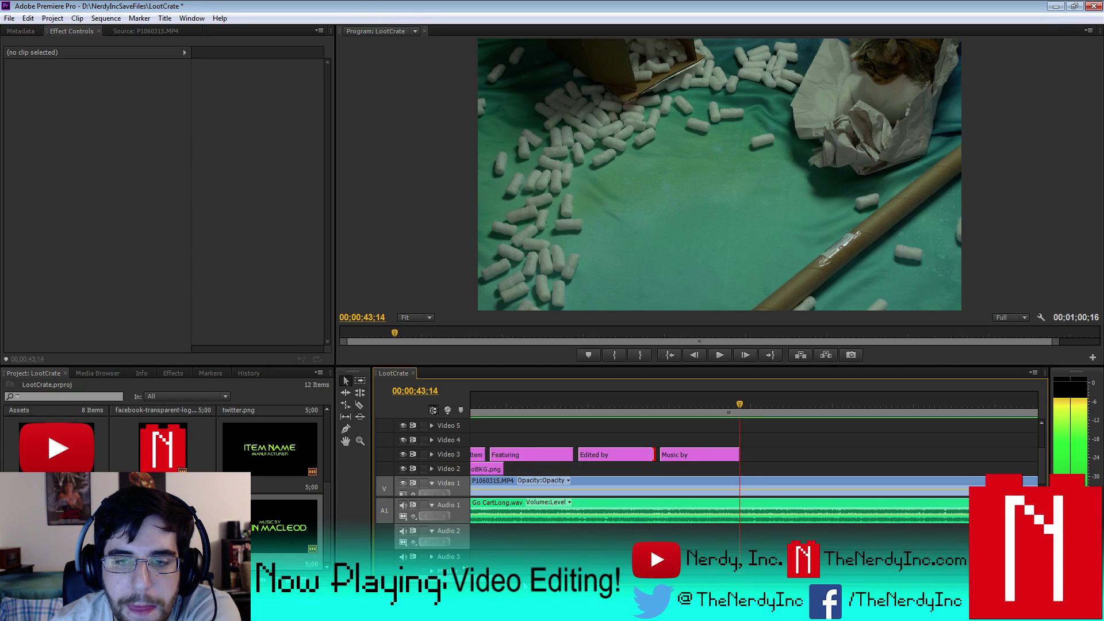
key("Left")
key("Left")
key("Left")
key("Left")
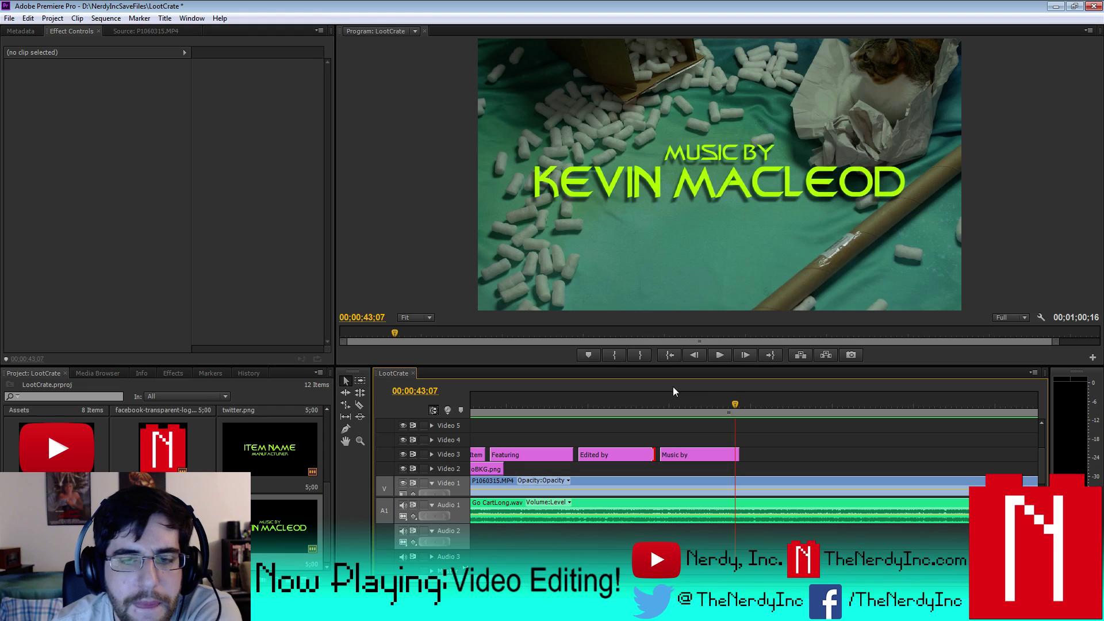
- Add a marker on the time ruler at 00:00:43;22
left_click(718, 355)
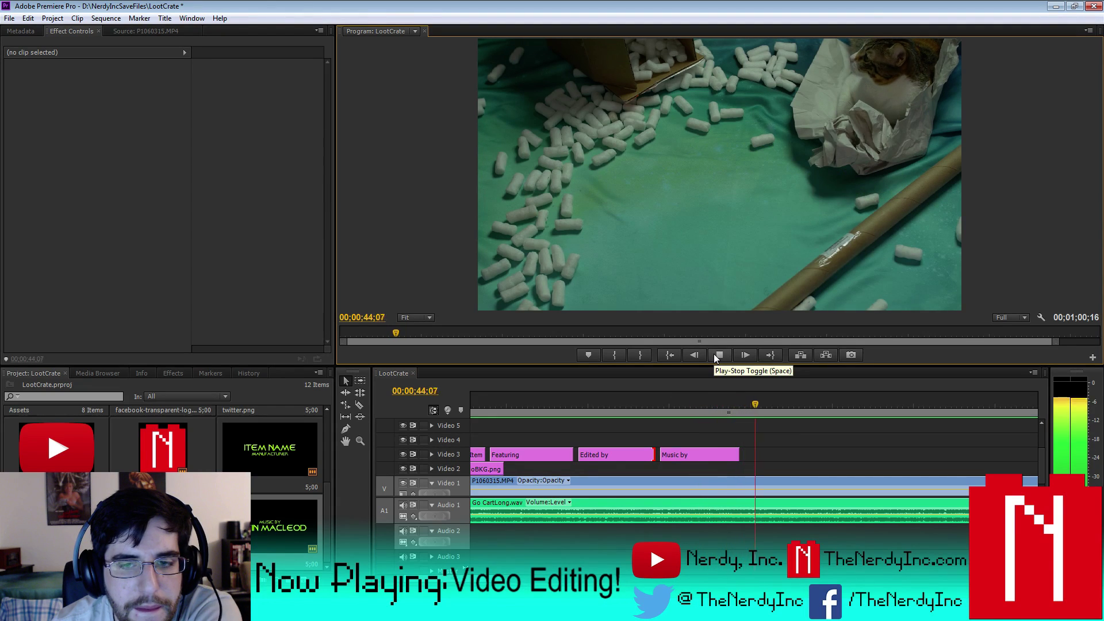
left_click(714, 356)
left_click(714, 356)
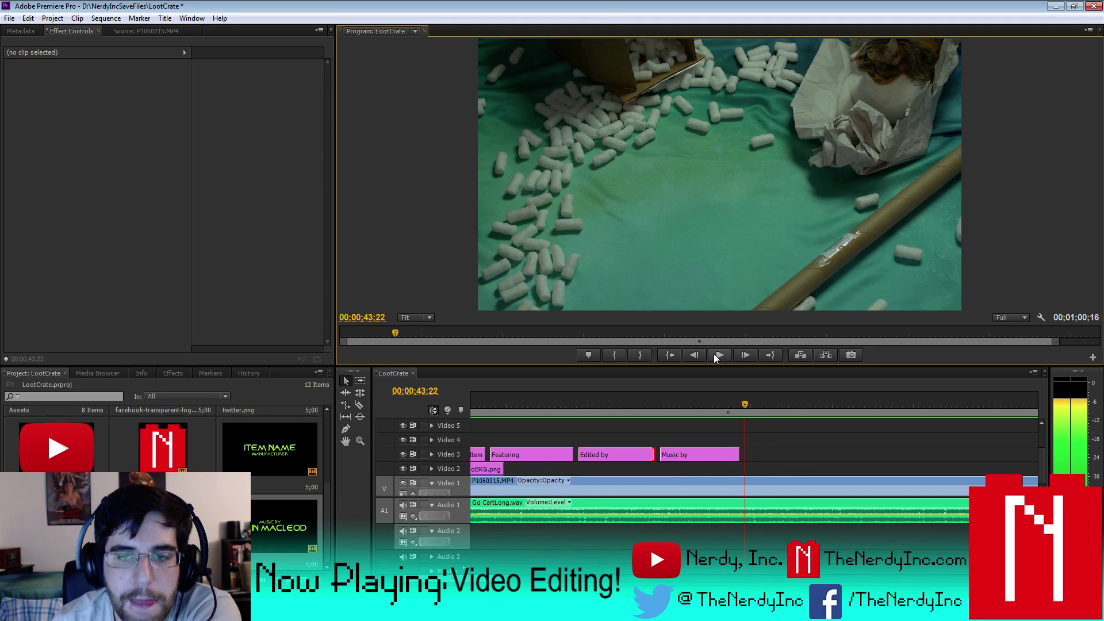
right_click(745, 404)
left_click(781, 275)
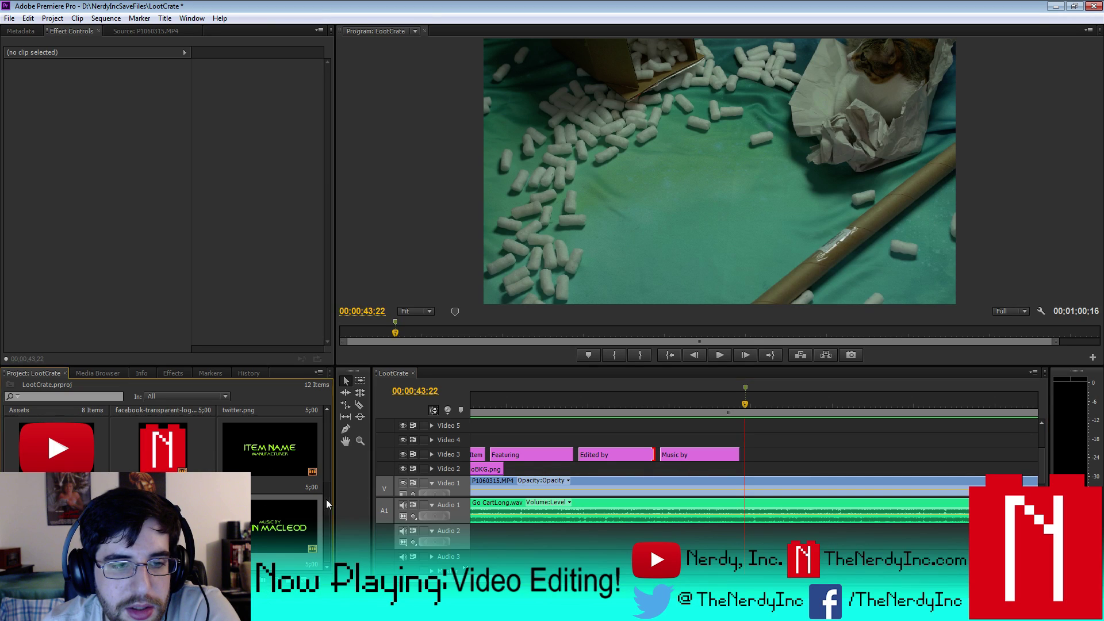
- Place the YouTube, Twitter, Facebook and N logos on Video 4–7 at the marker
left_click_drag(326, 498, 322, 472)
left_click_drag(57, 518, 751, 443)
scroll(1040, 454, "up", 3)
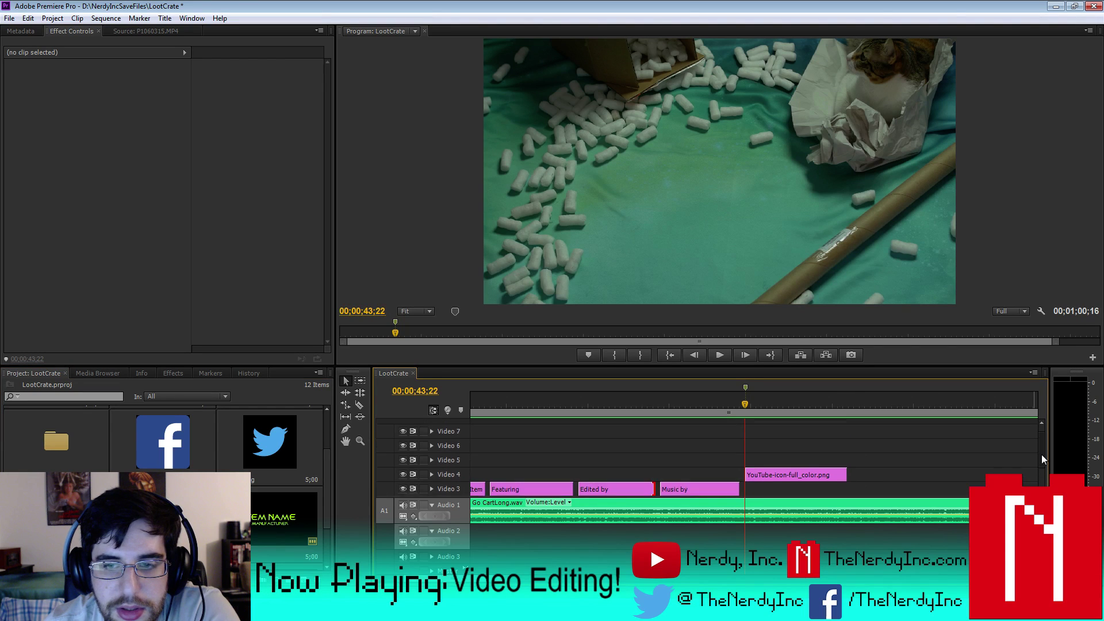
left_click_drag(300, 443, 758, 468)
left_click_drag(184, 448, 765, 454)
left_click_drag(713, 504, 765, 439)
- Trim the Twitter, Facebook and N logo clips to start progressively later, Twitter by 16 frames
key("minus")
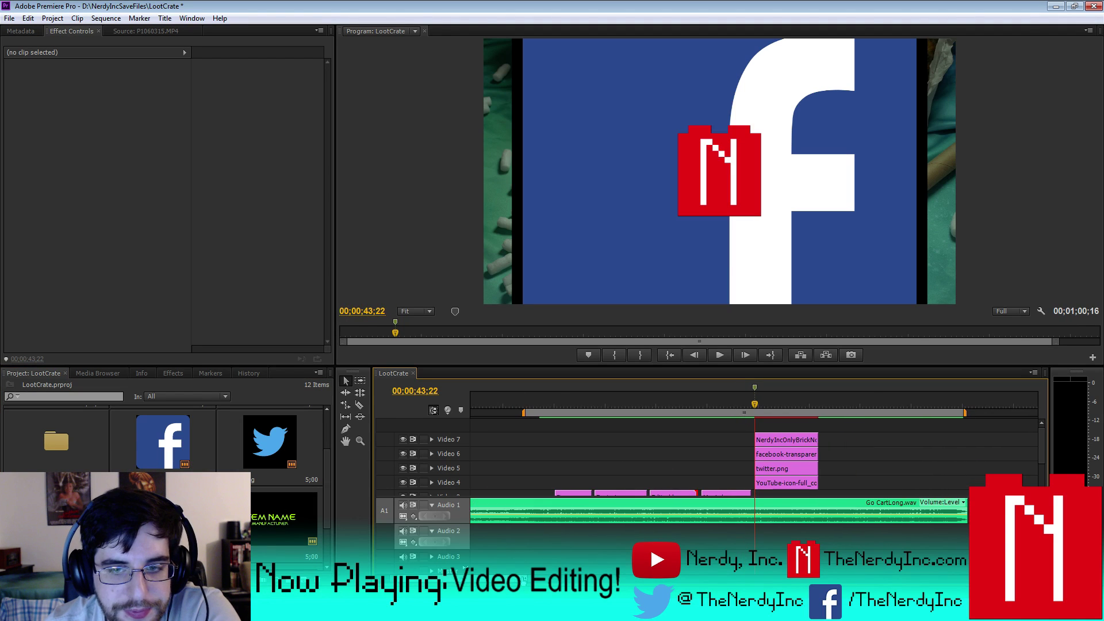
key("equal")
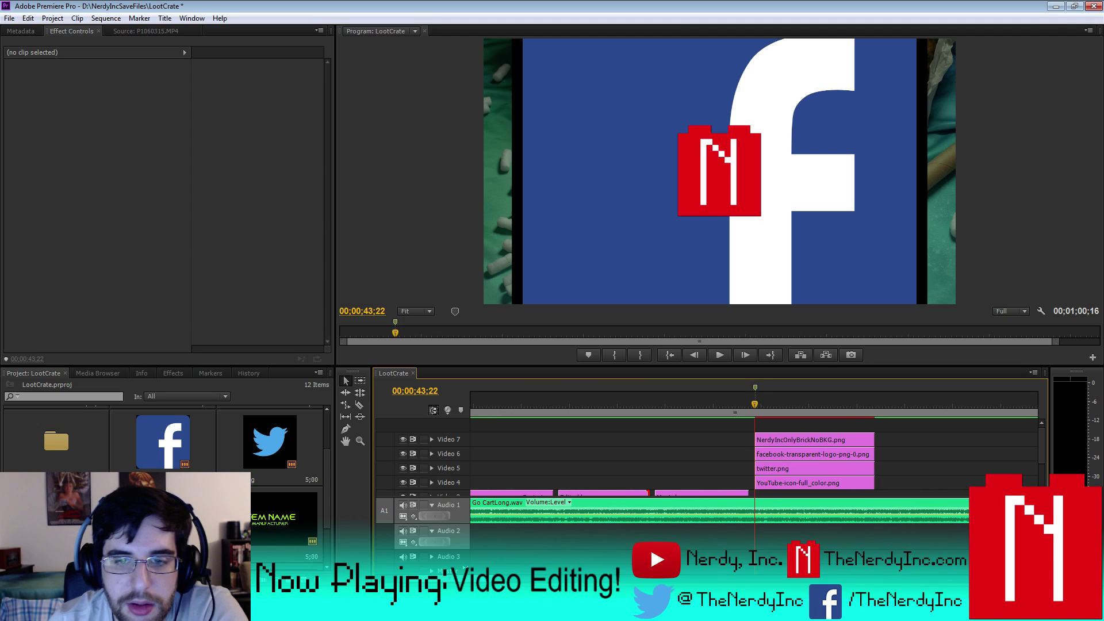
key("Right")
key("space")
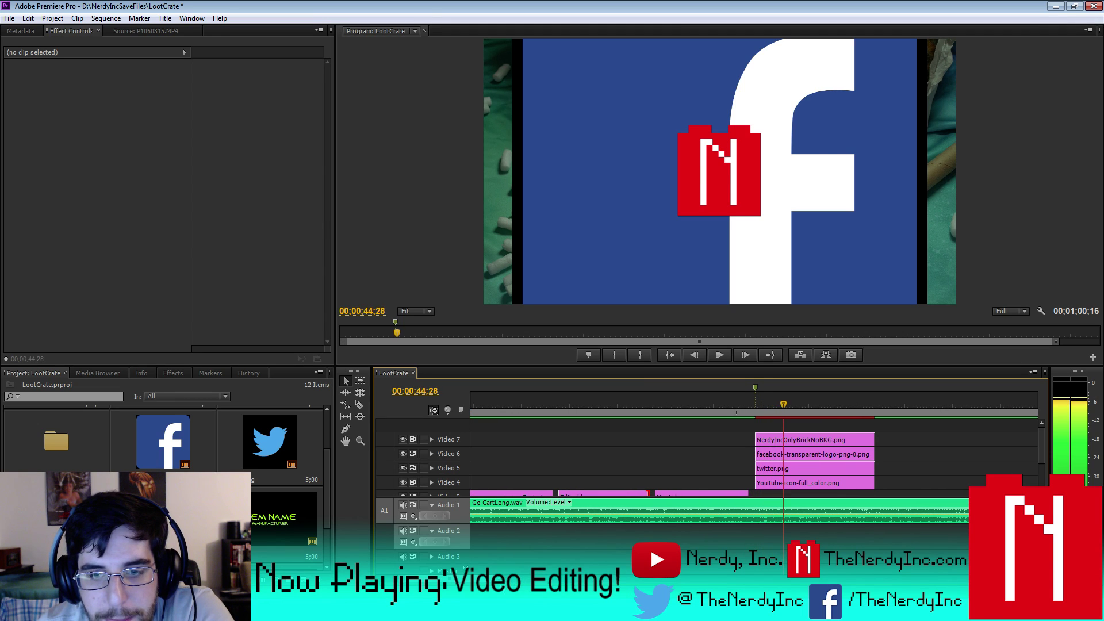
key("j")
key("k")
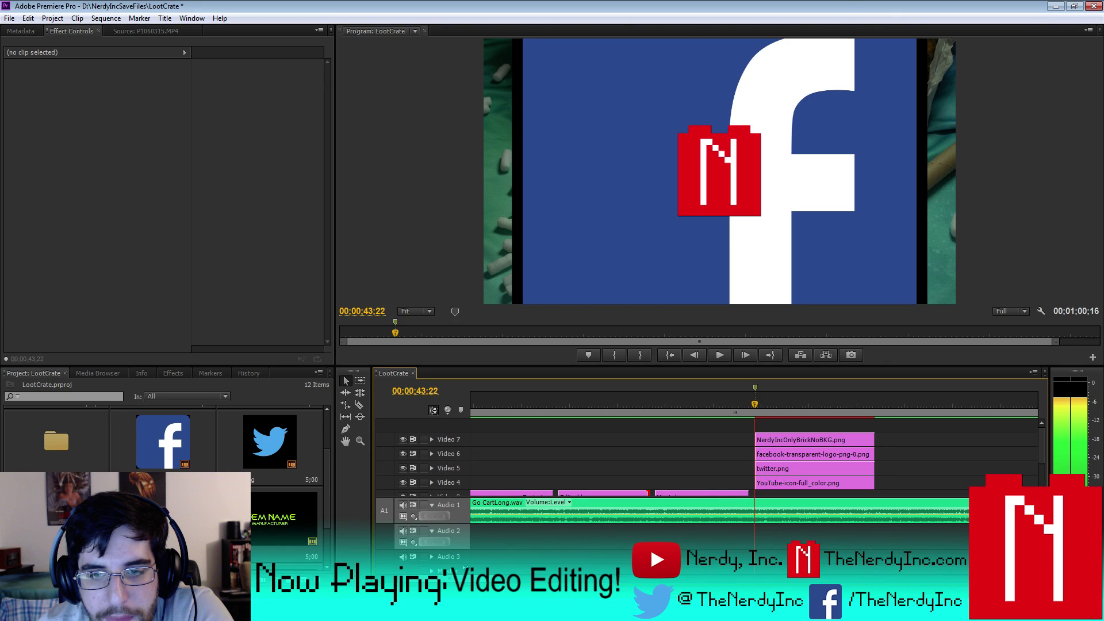
key("l")
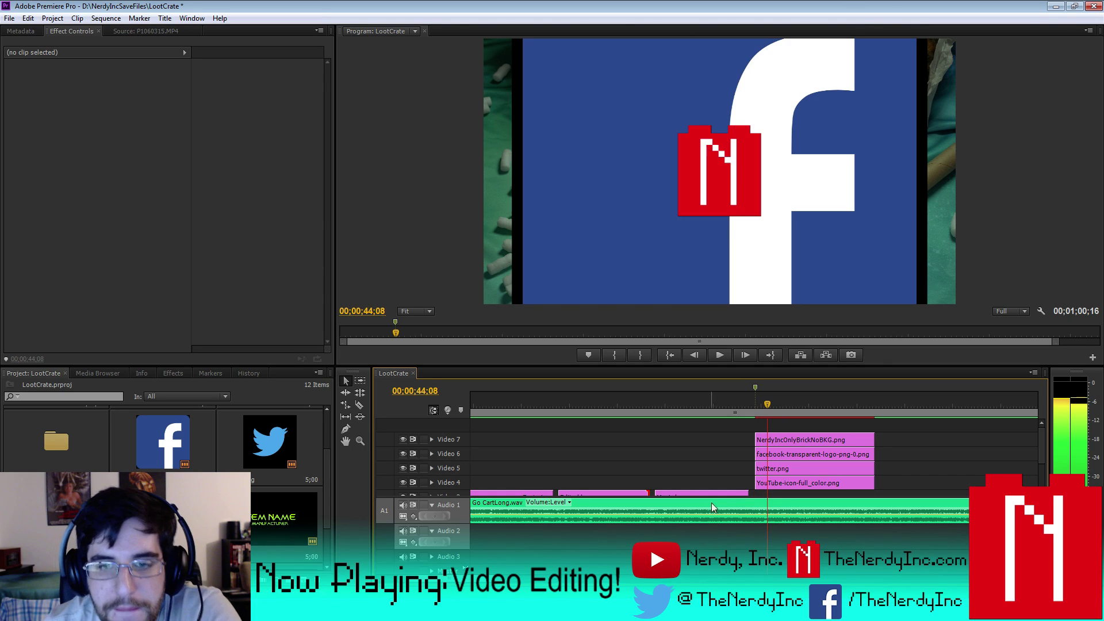
left_click_drag(758, 468, 769, 468)
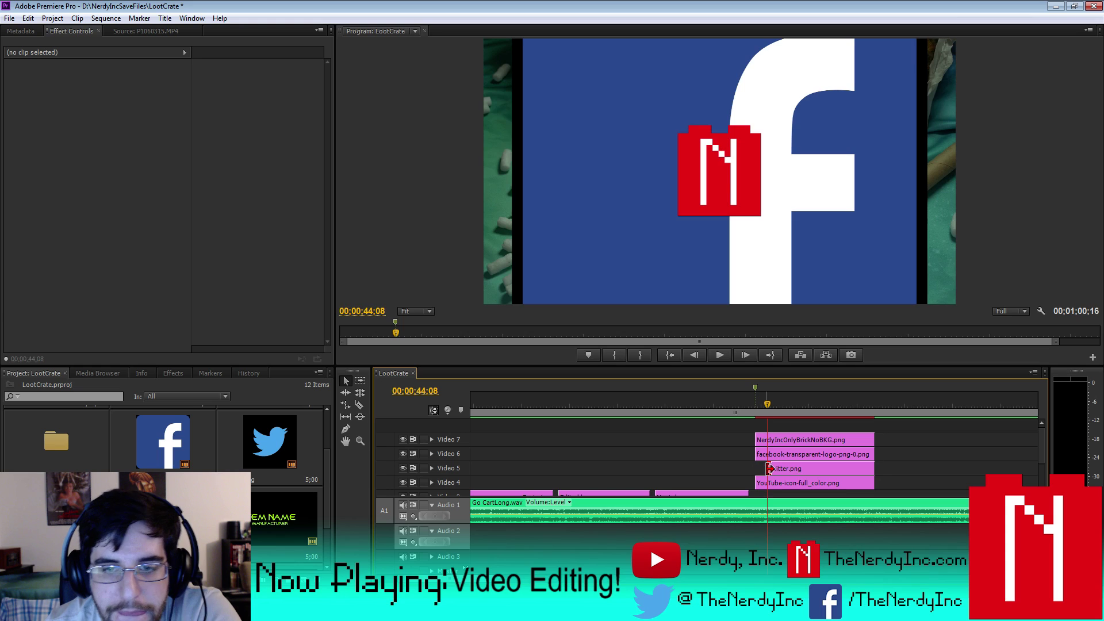
key("l")
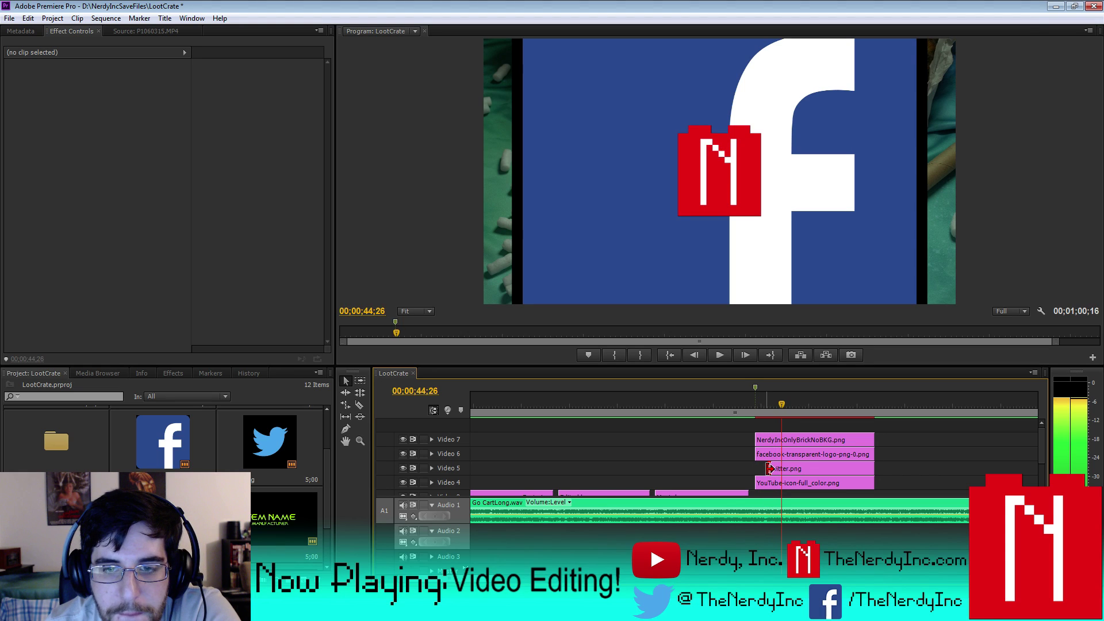
left_click_drag(758, 453, 783, 454)
key("l")
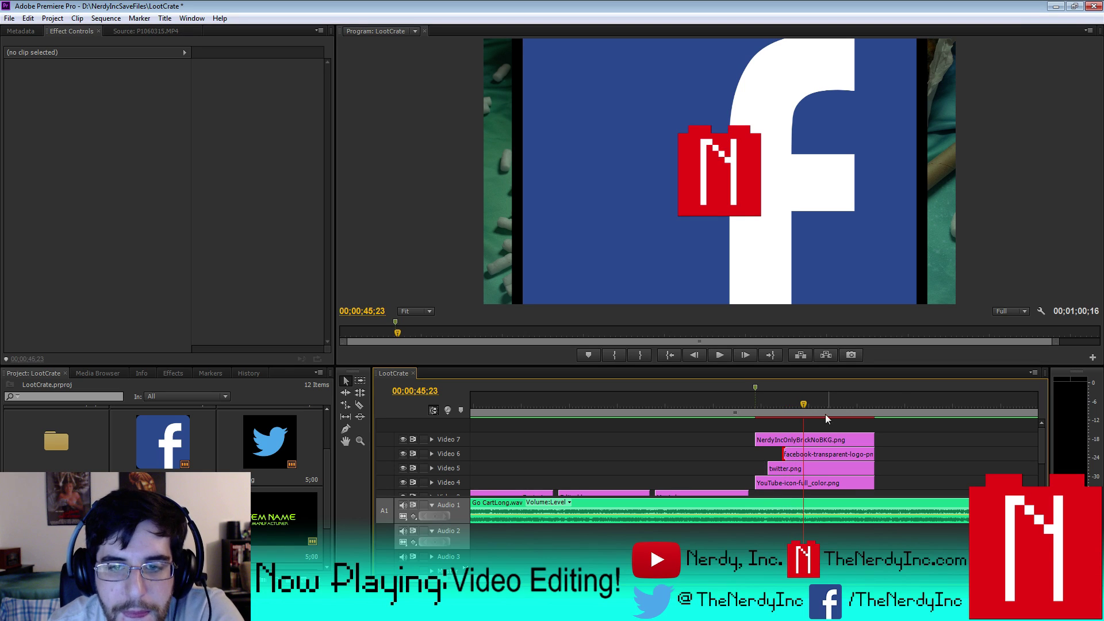
left_click_drag(756, 438, 804, 439)
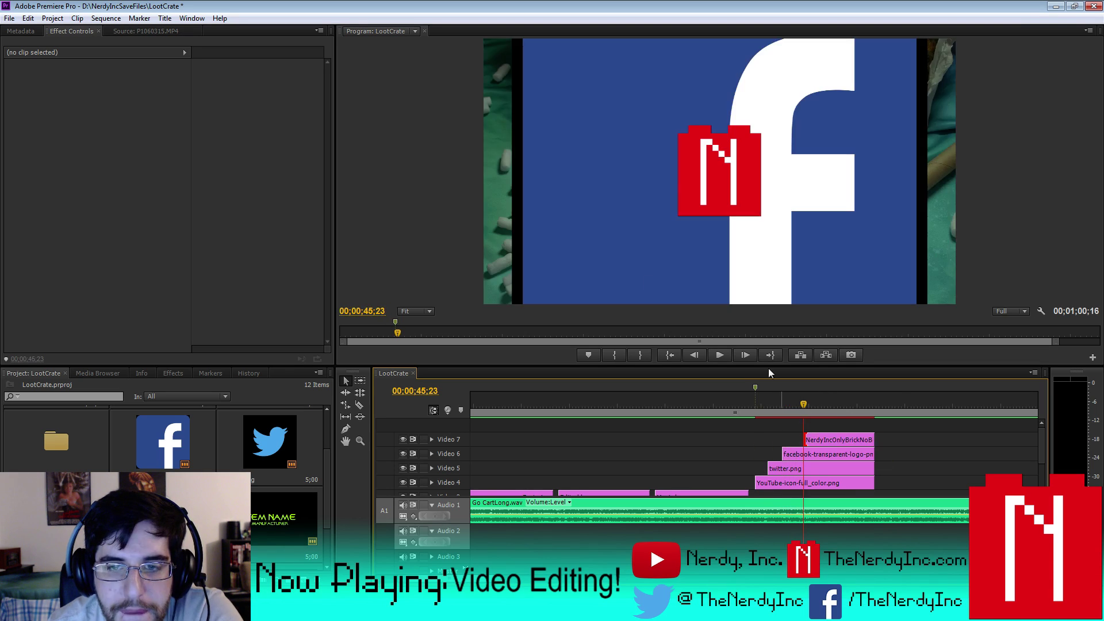
left_click(106, 18)
- Render the logo section previews, move the work area start near the logos, and play the ending
left_click(129, 66)
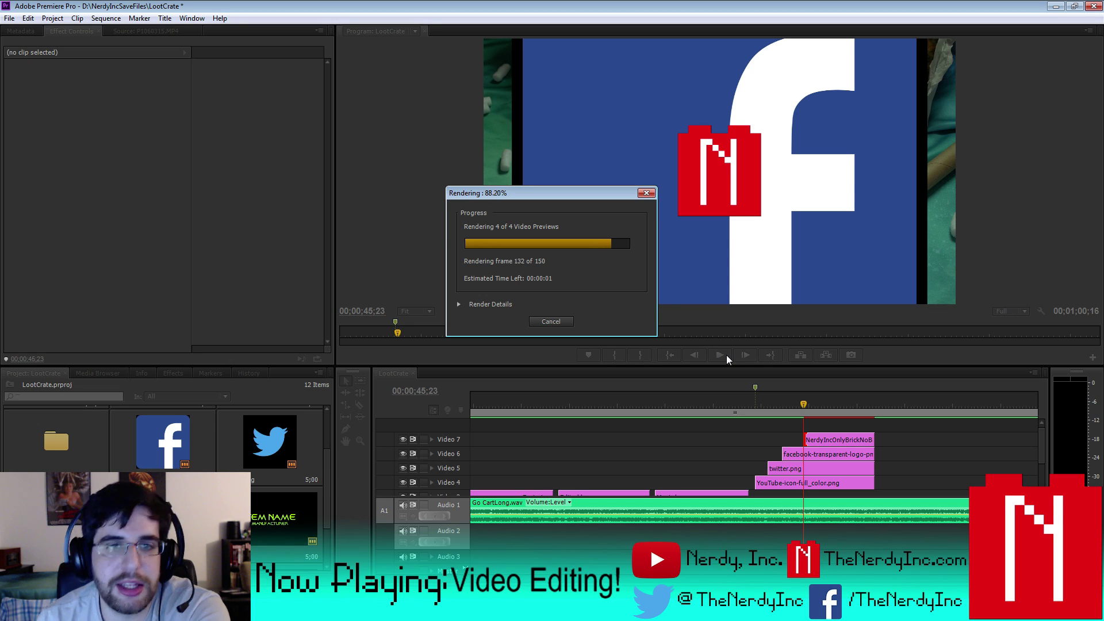
key("backslash")
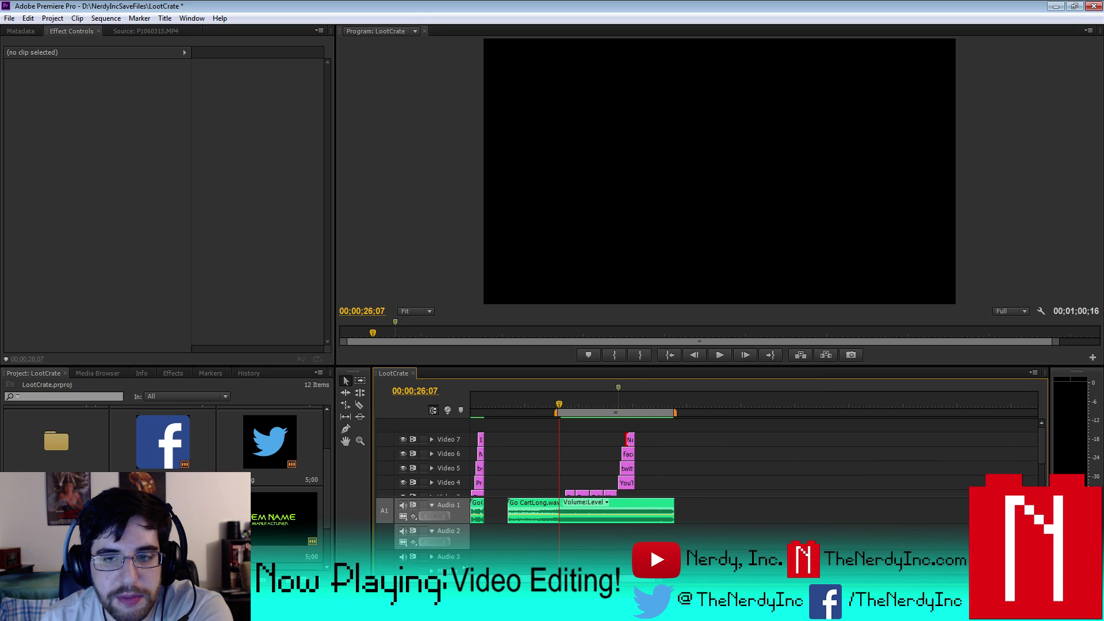
left_click_drag(558, 413, 602, 418)
key("equal")
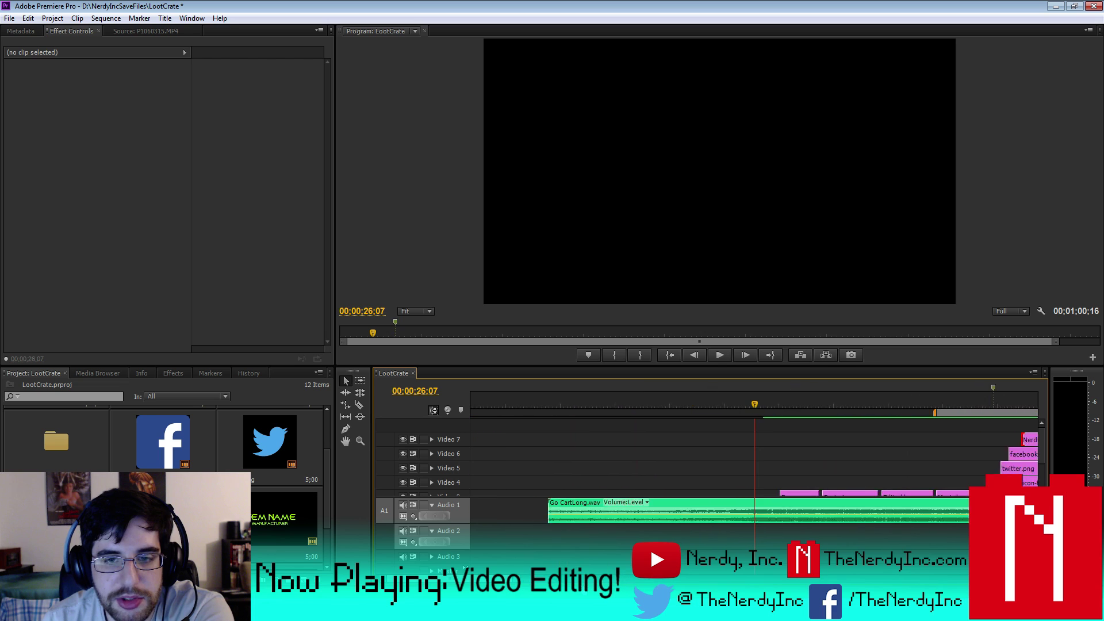
scroll(747, 460, "down", 3)
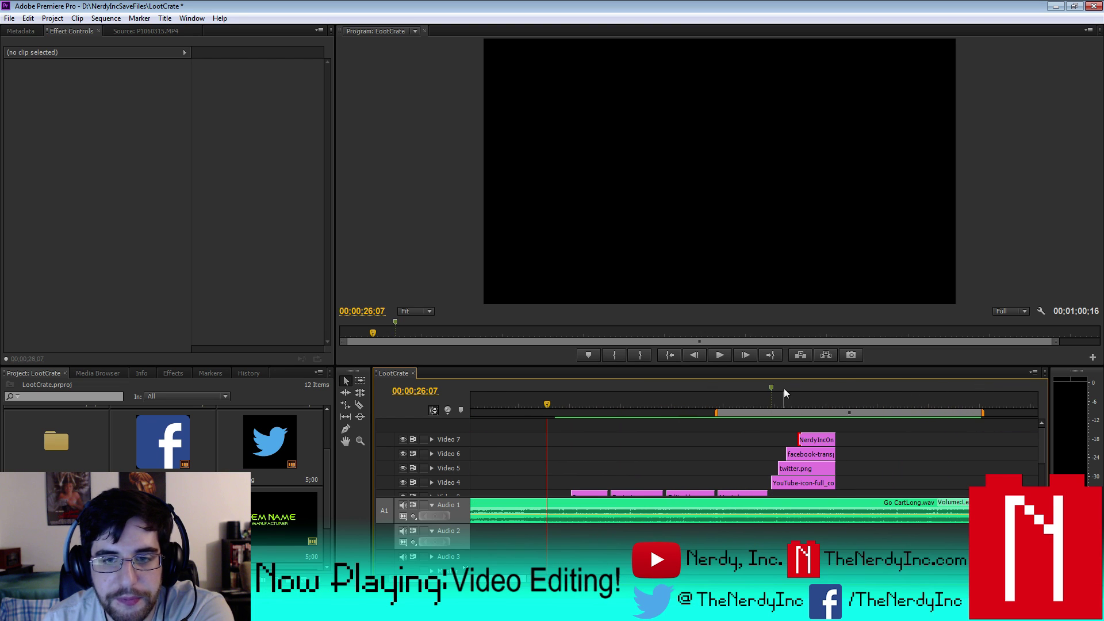
left_click(722, 354)
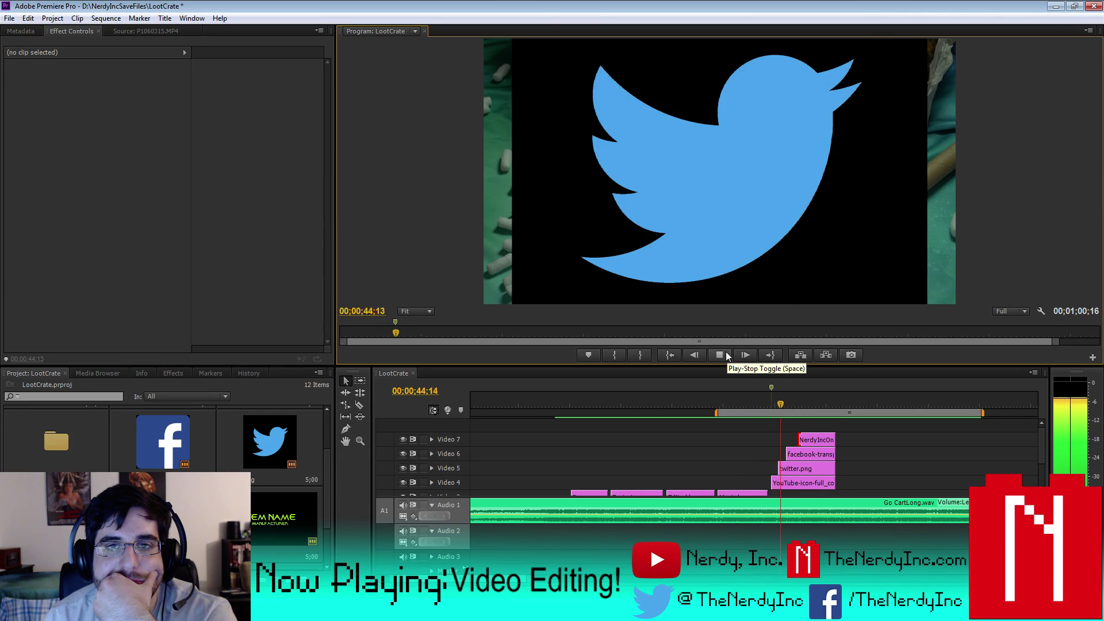
left_click(720, 355)
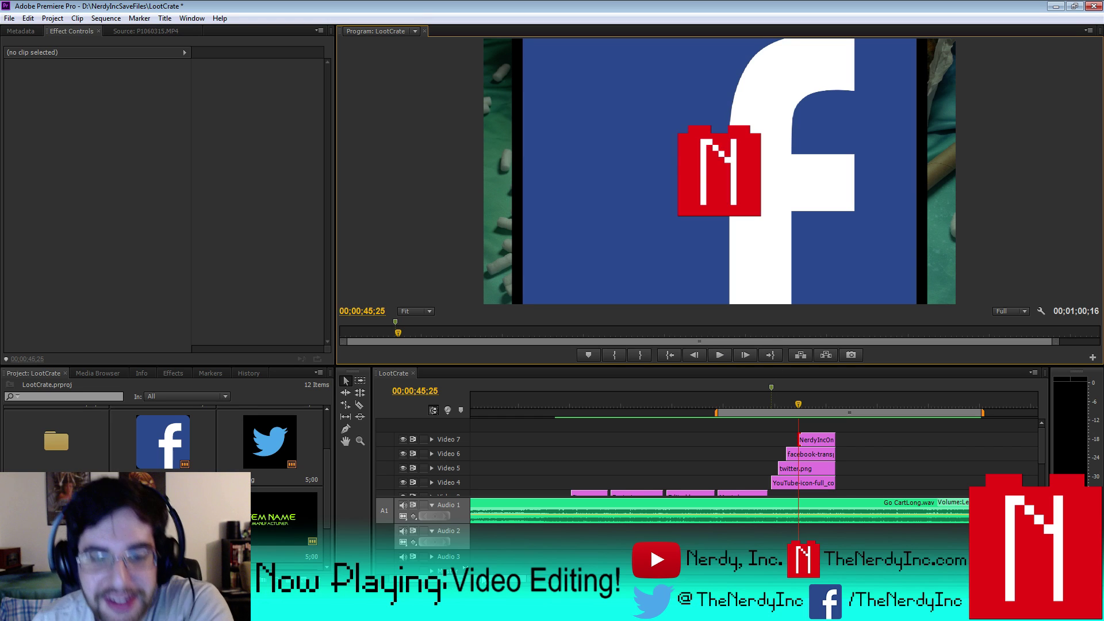
- Move the Facebook clip's start earlier to 00;00;44;21 and the N logo's to 00;00;45;07
left_click_drag(528, 579, 480, 580)
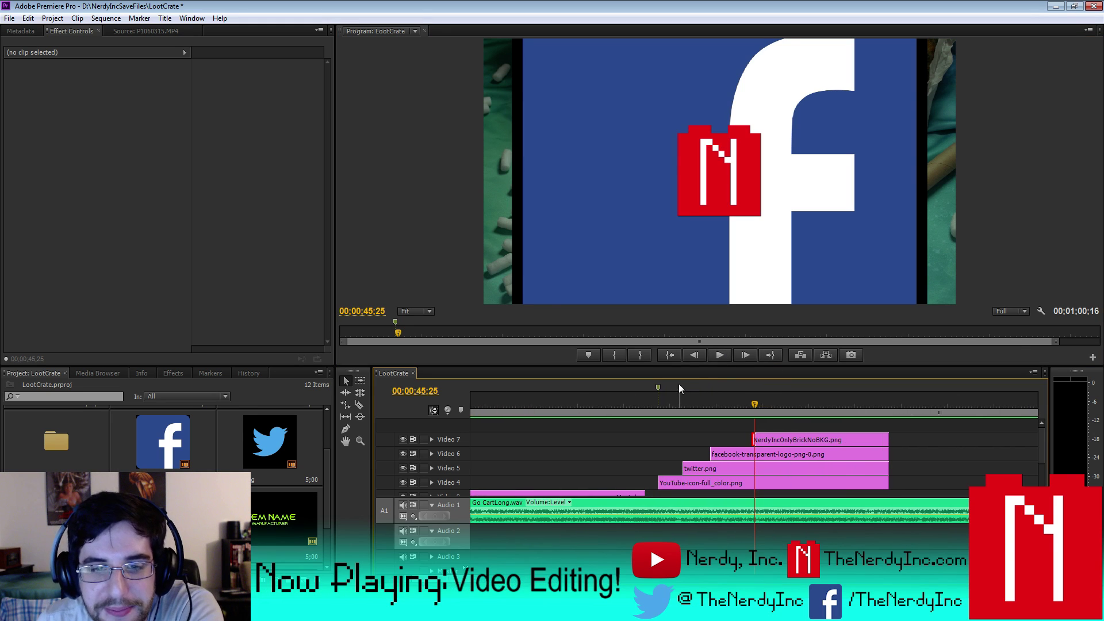
left_click(651, 396)
left_click(718, 354)
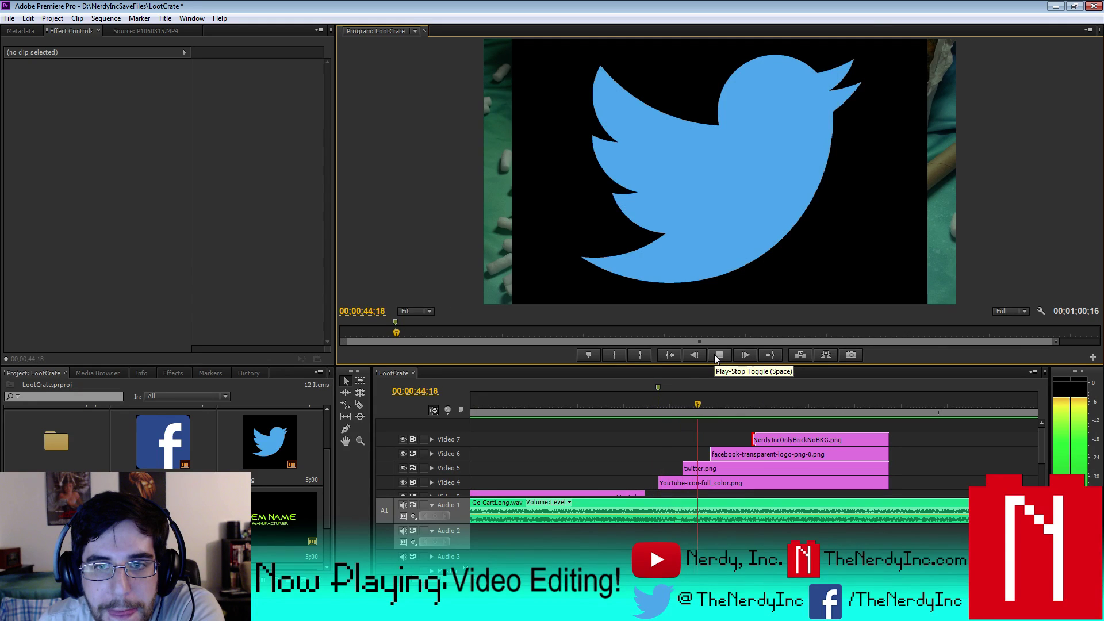
key("j")
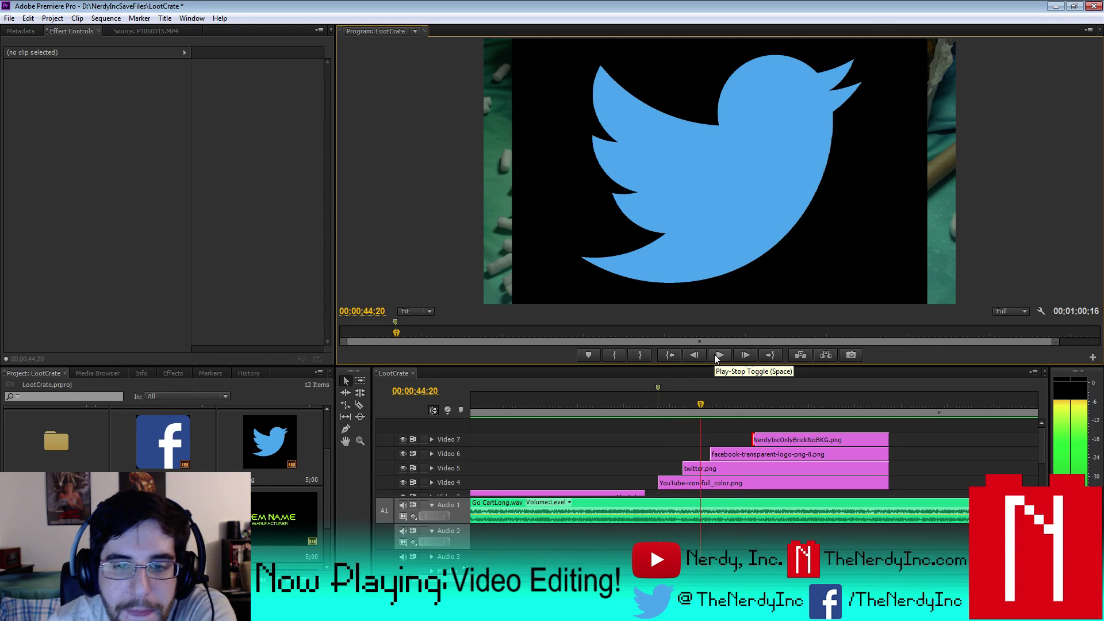
key("l")
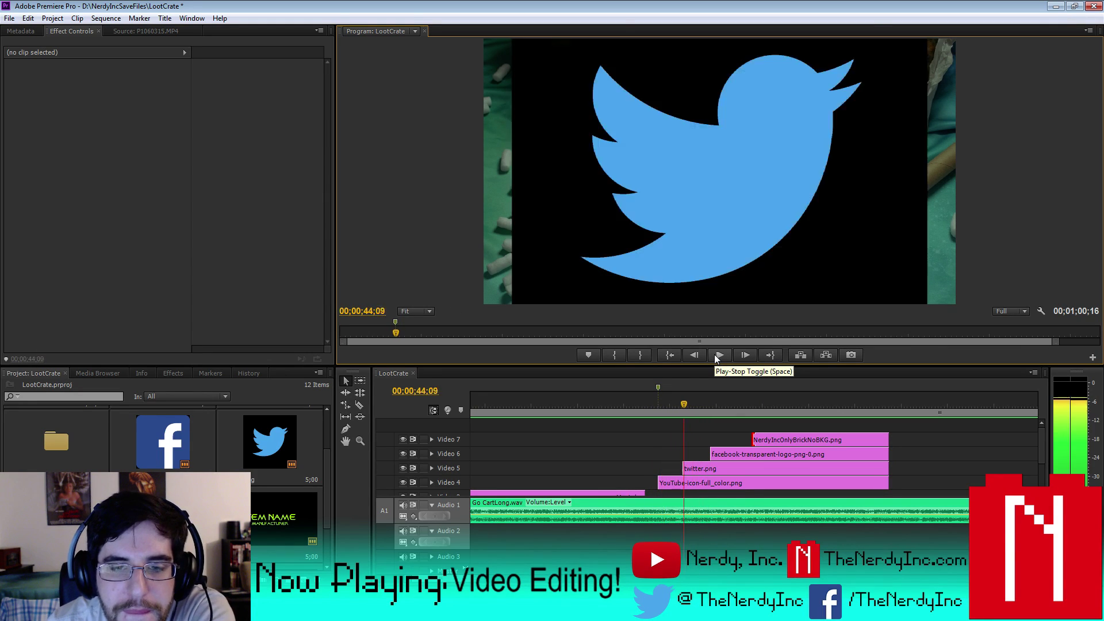
key("Left")
key("Left")
key("Left")
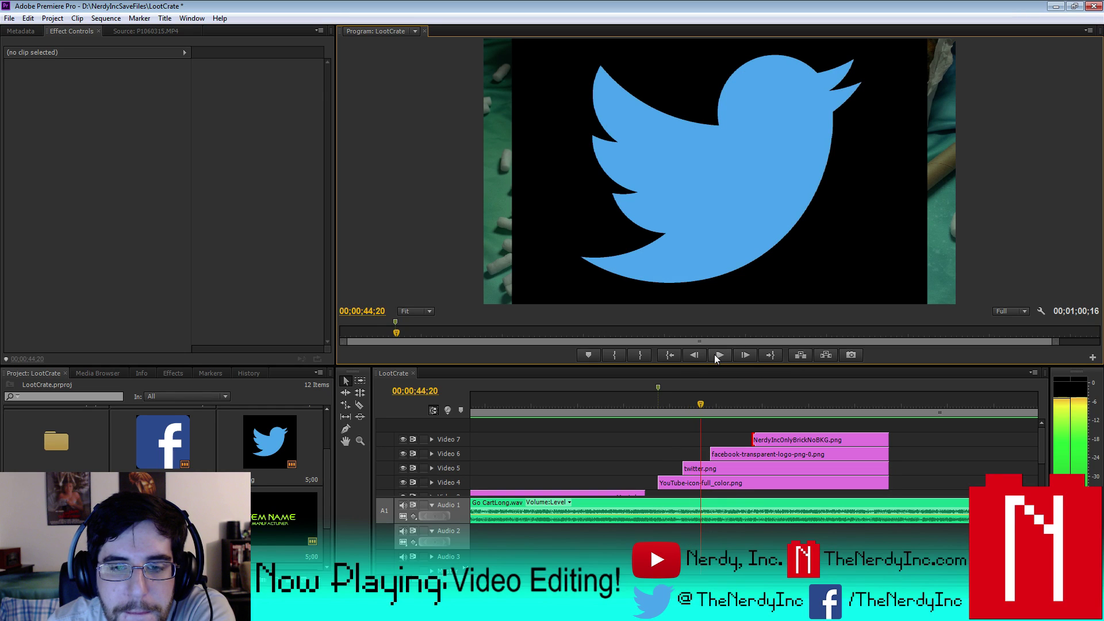
left_click_drag(711, 453, 704, 454)
key("space")
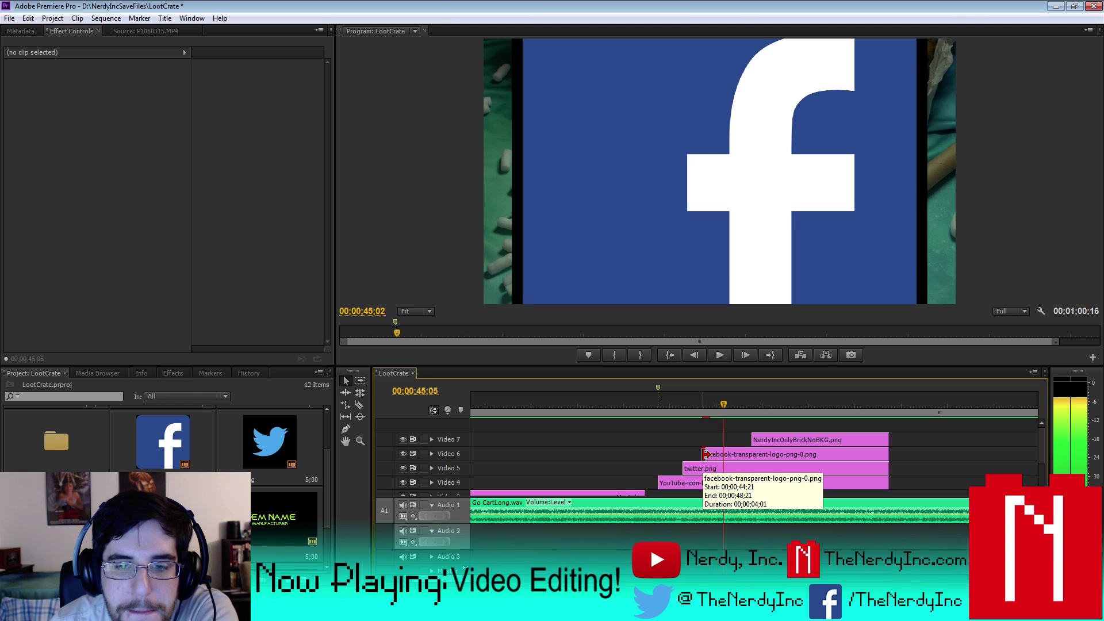
left_click_drag(753, 440, 671, 406)
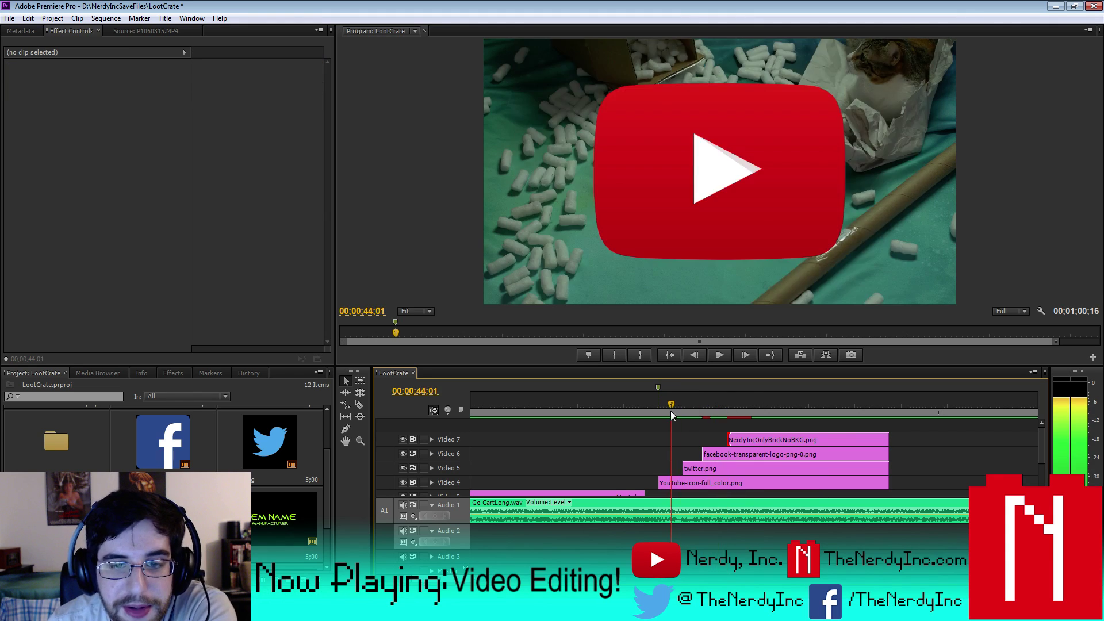
- Set the YouTube logo's Motion scale to 22 in Effect Controls
left_click(716, 485)
left_click(9, 77)
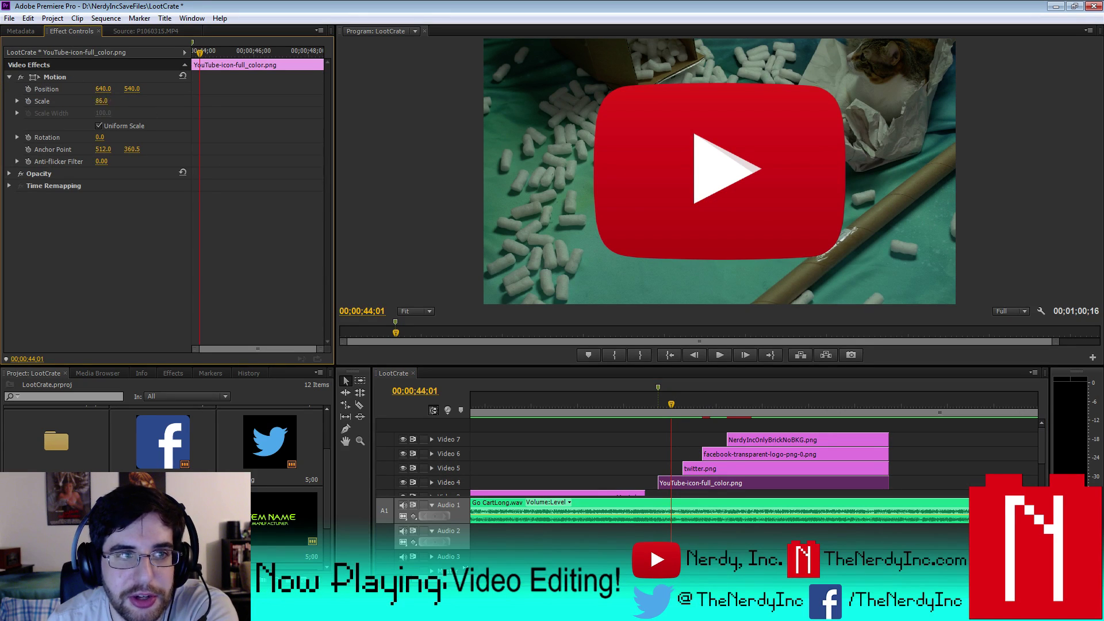
left_click_drag(101, 101, 3, 88)
left_click(102, 100)
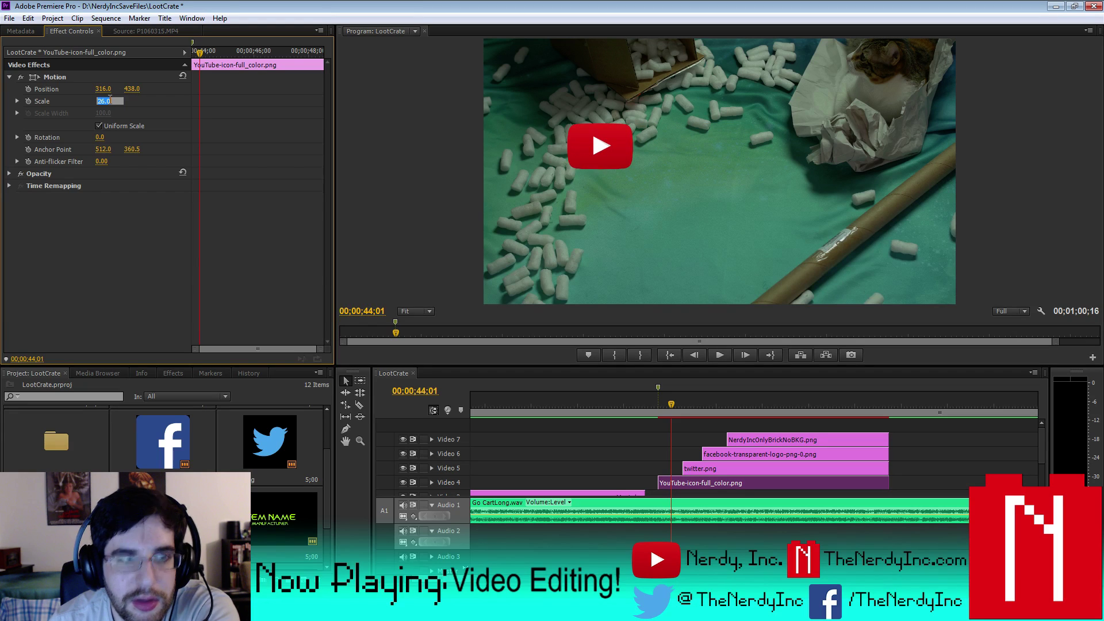
type("22")
key("Return")
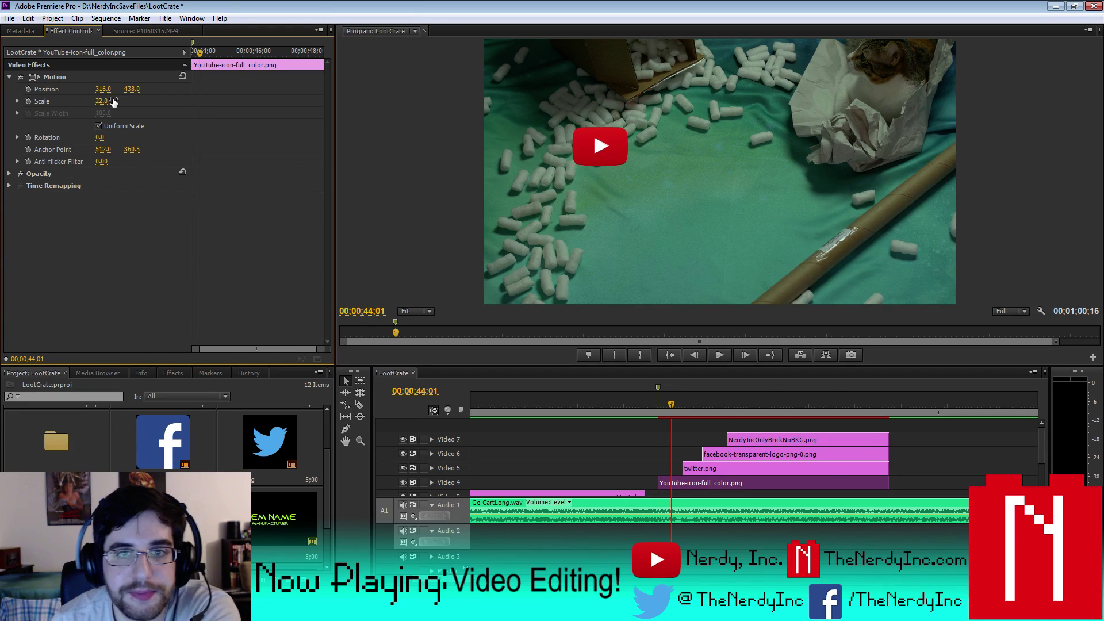
left_click_drag(671, 407, 689, 414)
left_click(702, 468)
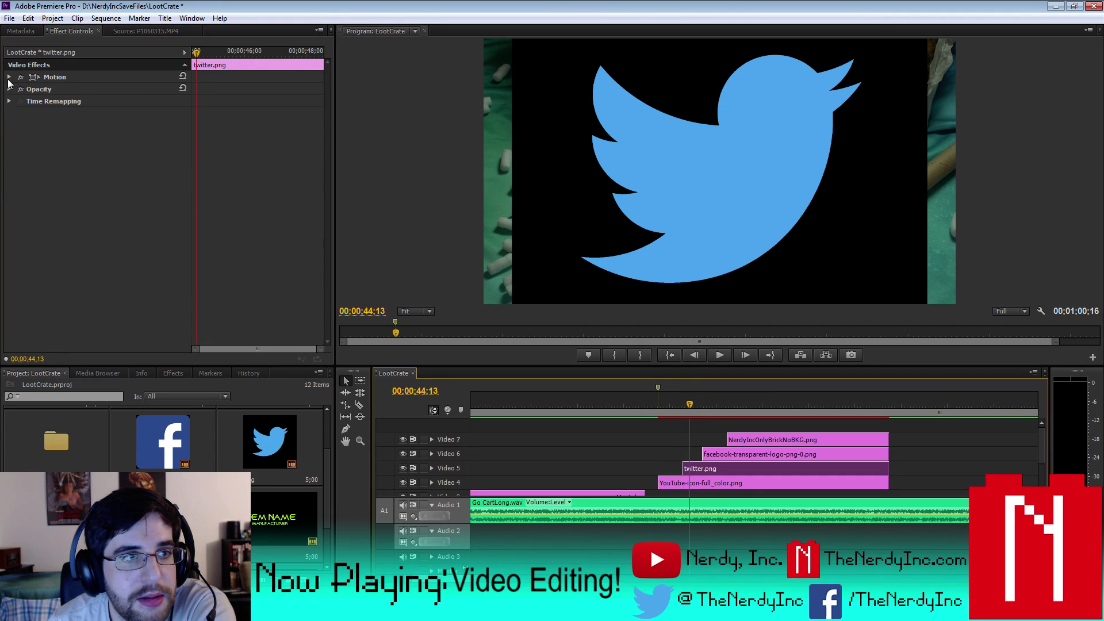
- Search the effects for 'chro' and apply Chroma Key to the twitter.png clip
left_click(183, 373)
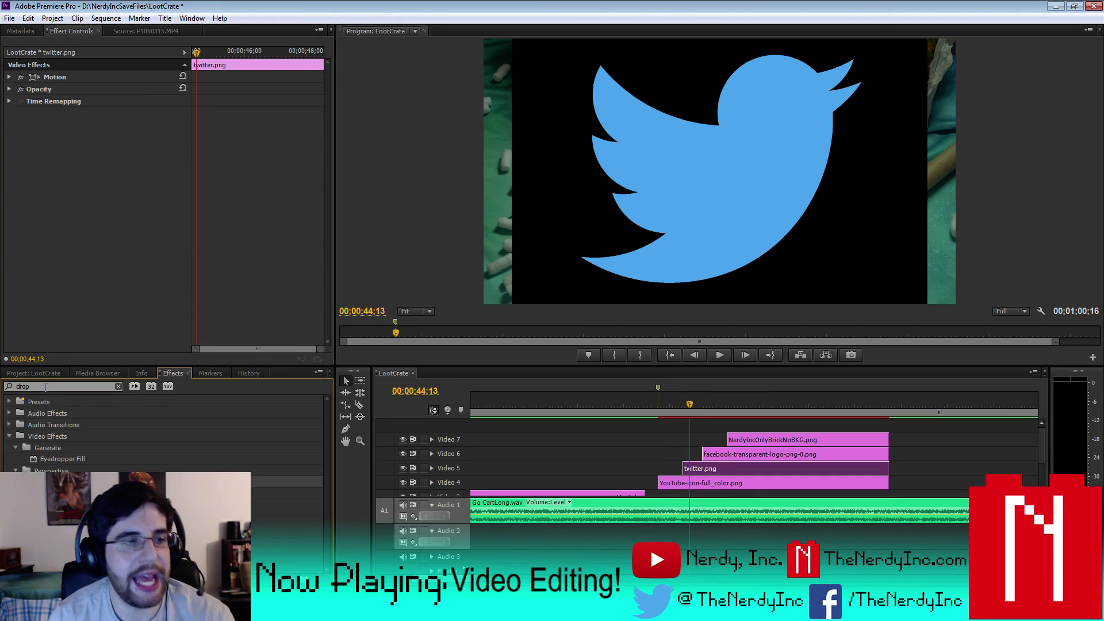
left_click_drag(46, 386, 3, 387)
type("opa")
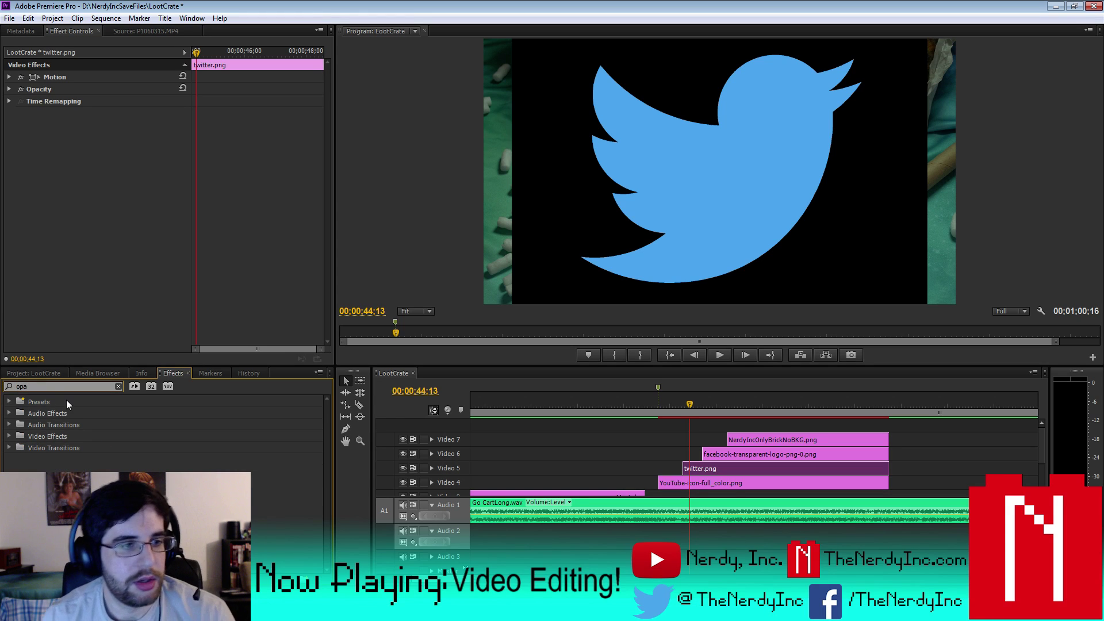
key("BackSpace")
key("BackSpace")
key("BackSpace")
type("chro")
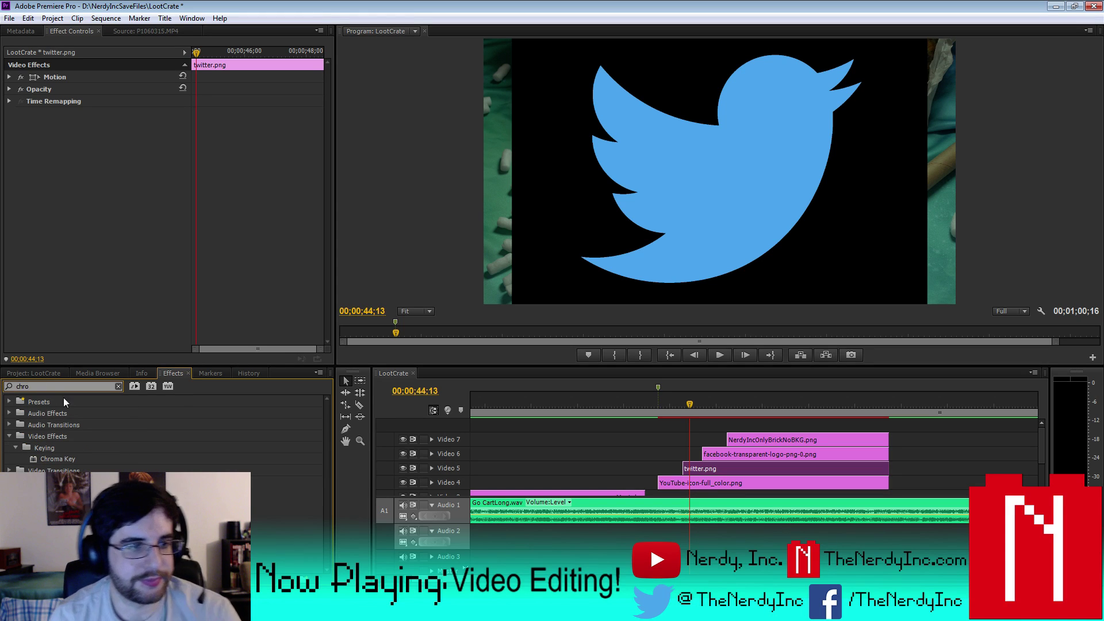
left_click_drag(105, 462, 827, 391)
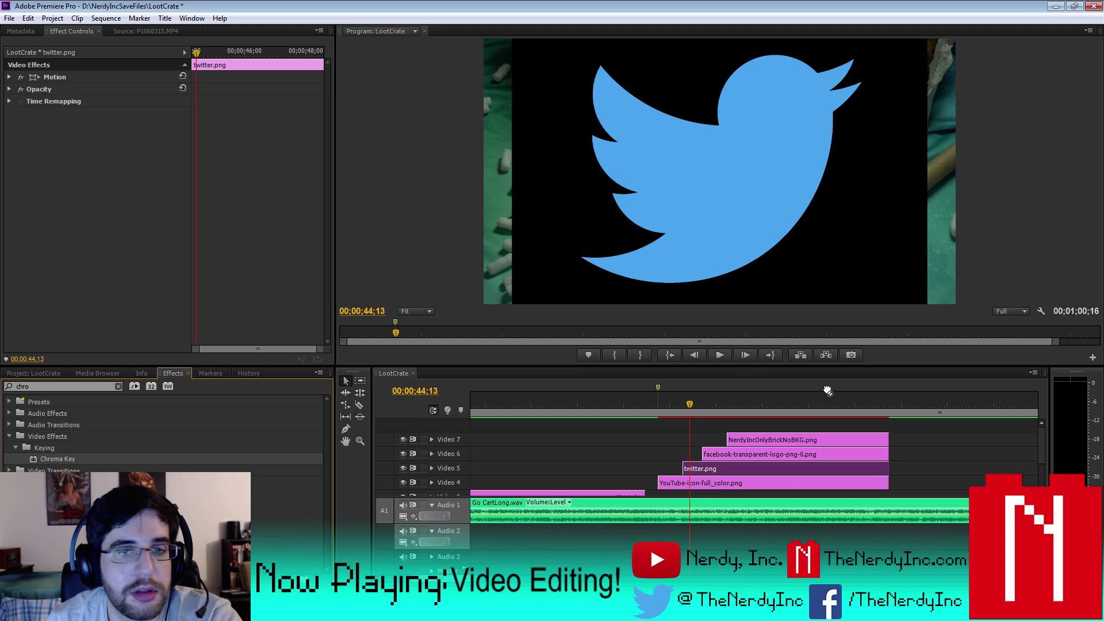
left_click_drag(742, 502, 734, 468)
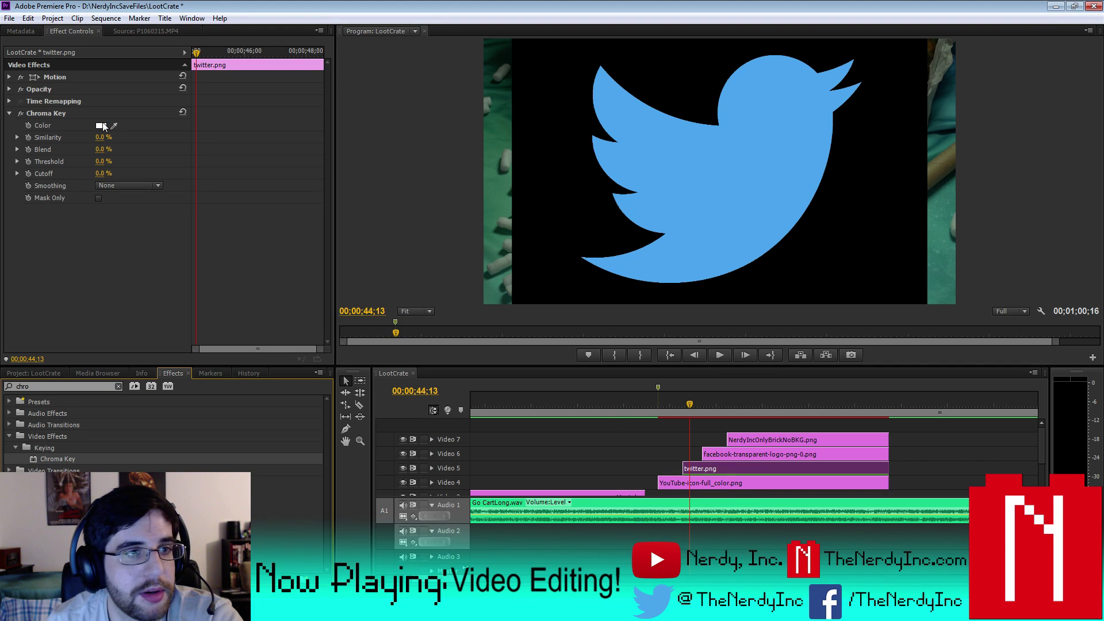
- Sample the black background as the key colour with Similarity 60% and Blend 3%
left_click_drag(113, 127, 574, 162)
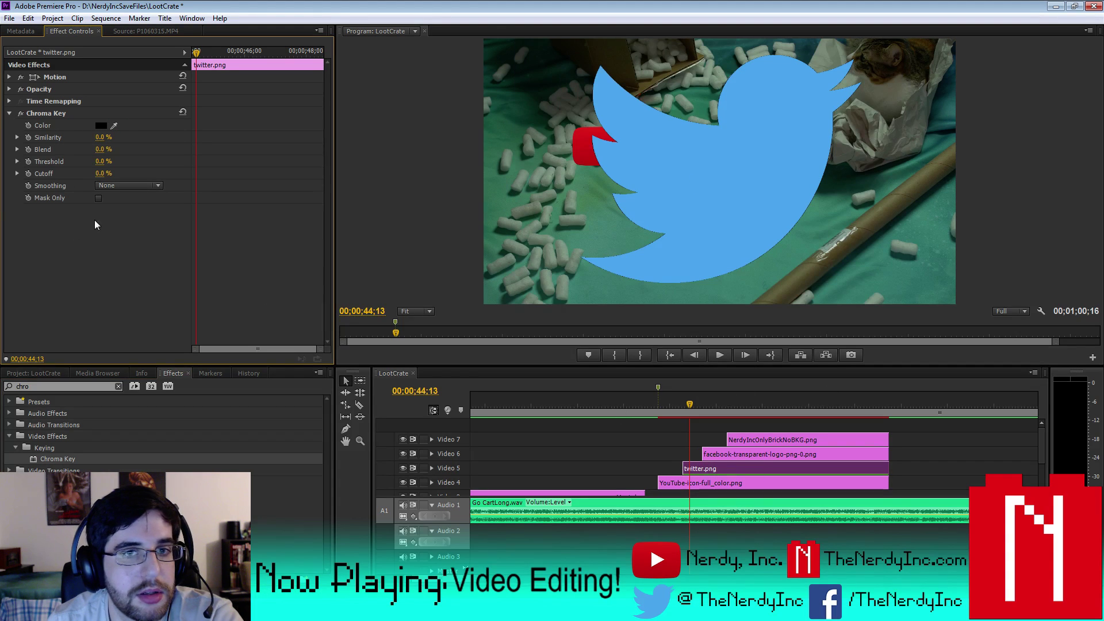
left_click_drag(103, 138, 110, 138)
left_click(102, 150)
type("30")
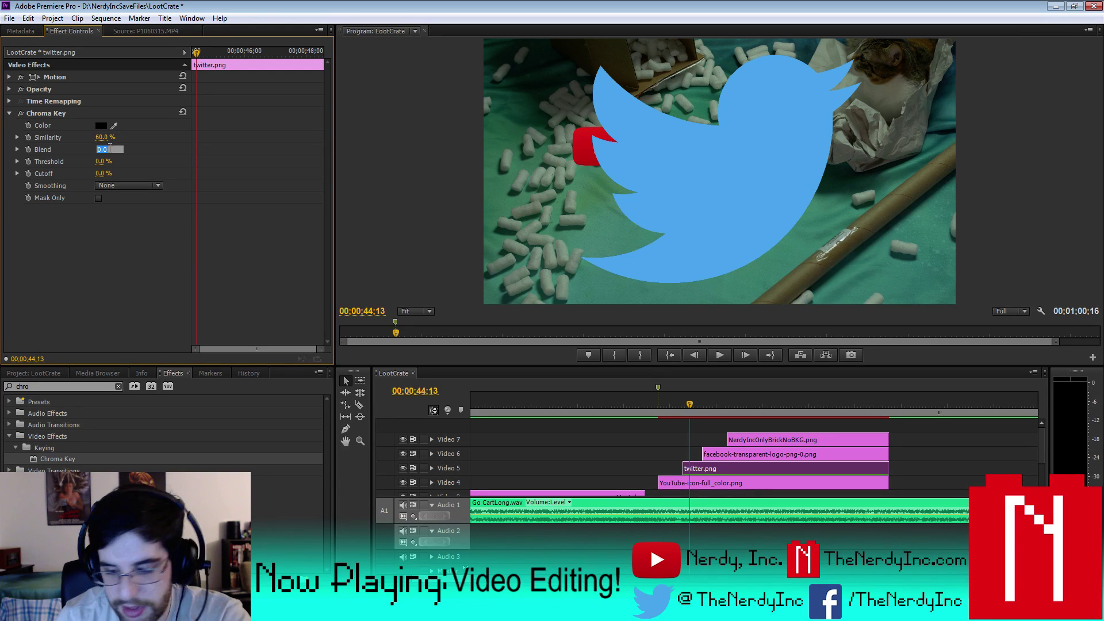
key("Return")
left_click(104, 149)
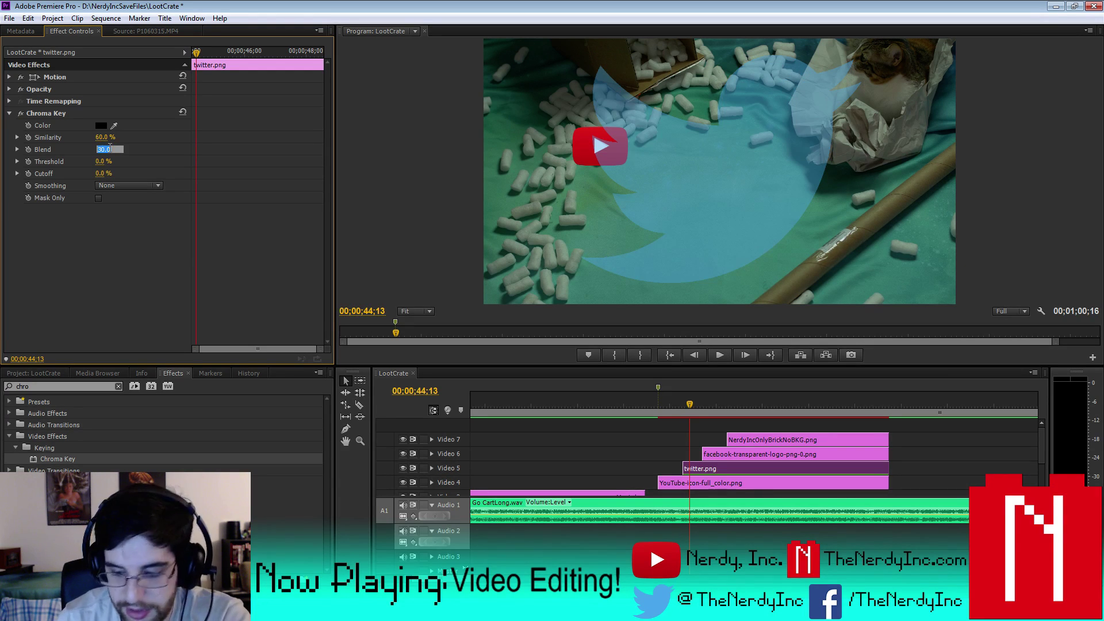
type("3")
key("Return")
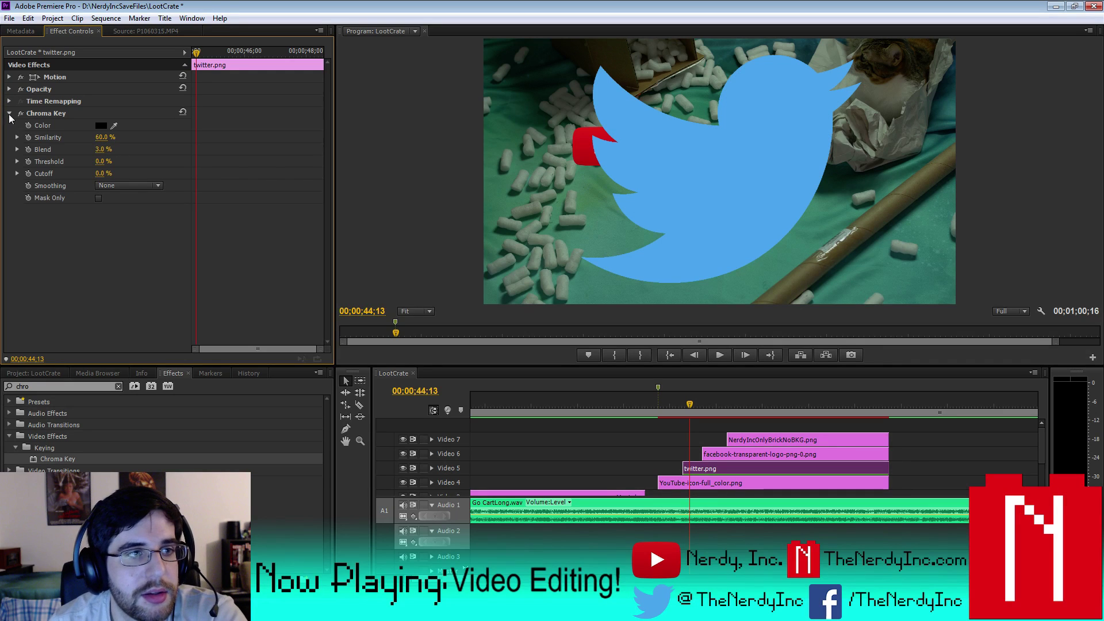
left_click(10, 114)
left_click(33, 373)
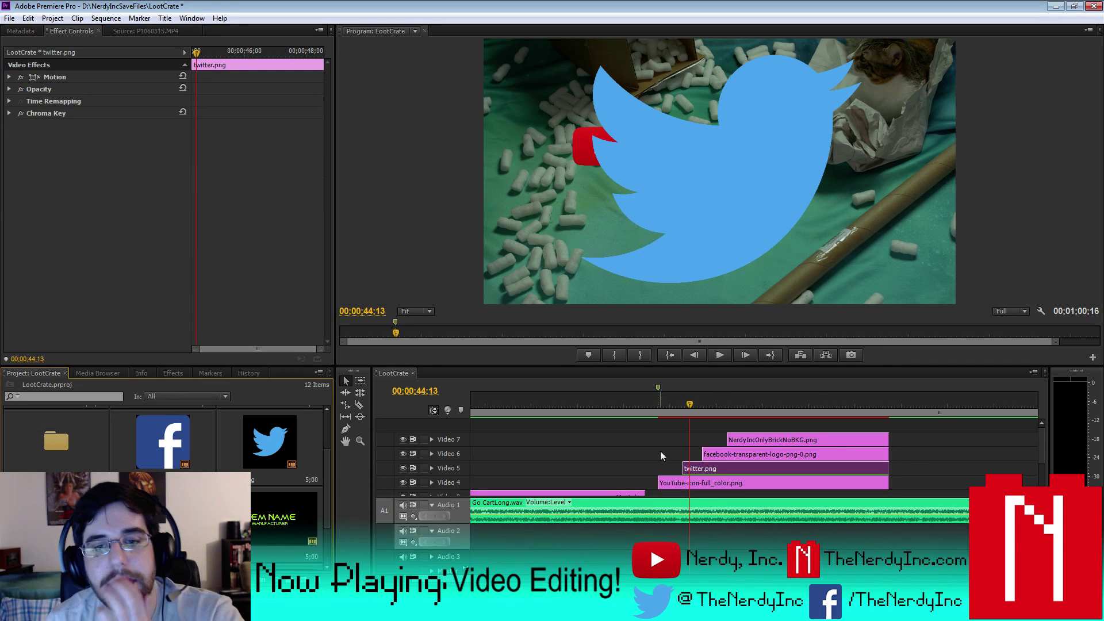
- Scale the Twitter logo to 20% and move it down beneath the YouTube logo
left_click(9, 77)
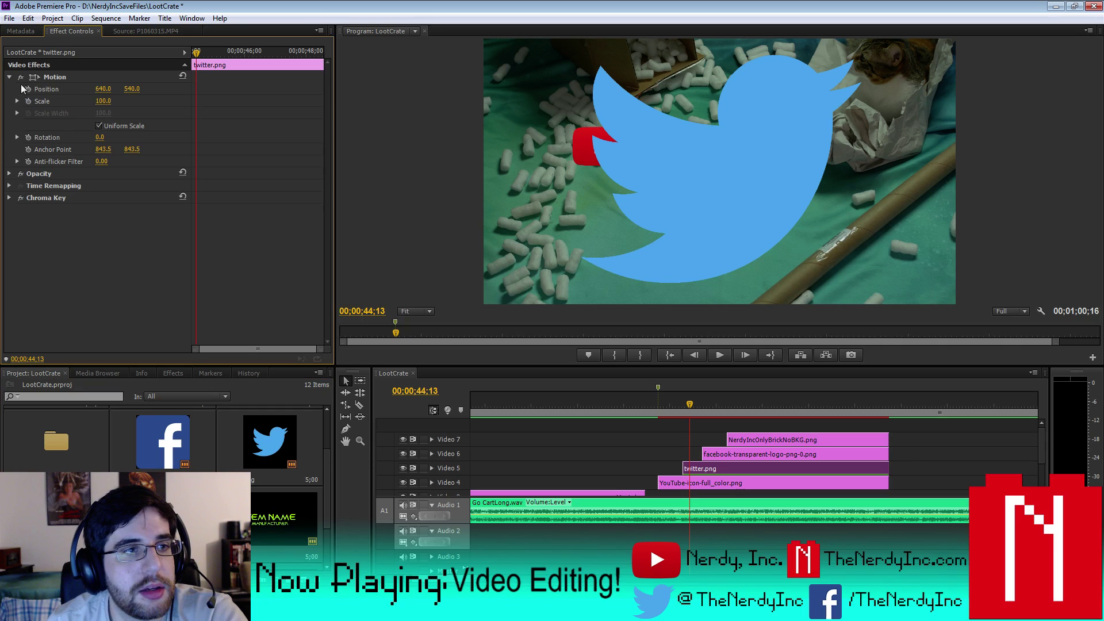
left_click_drag(109, 104, 113, 101)
left_click(110, 101)
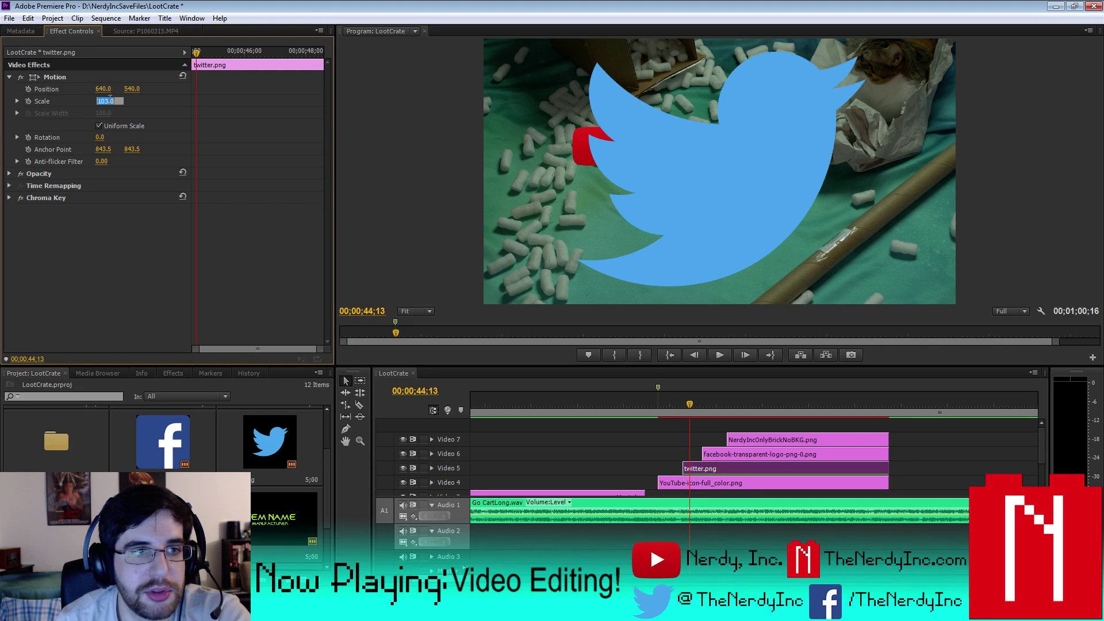
key("Return")
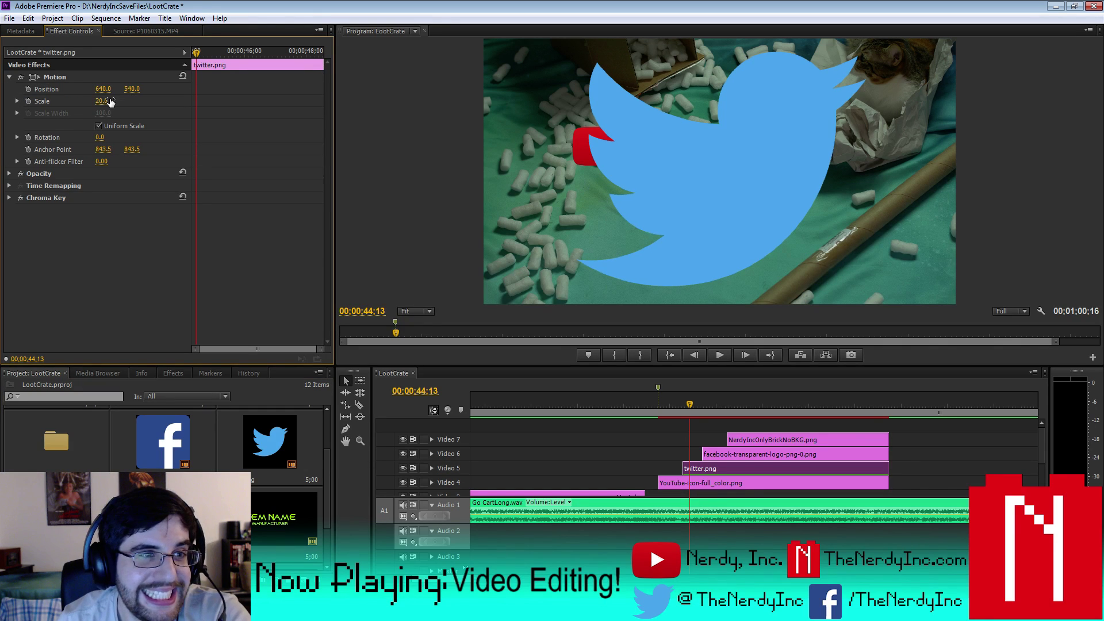
left_click_drag(131, 88, 3, 89)
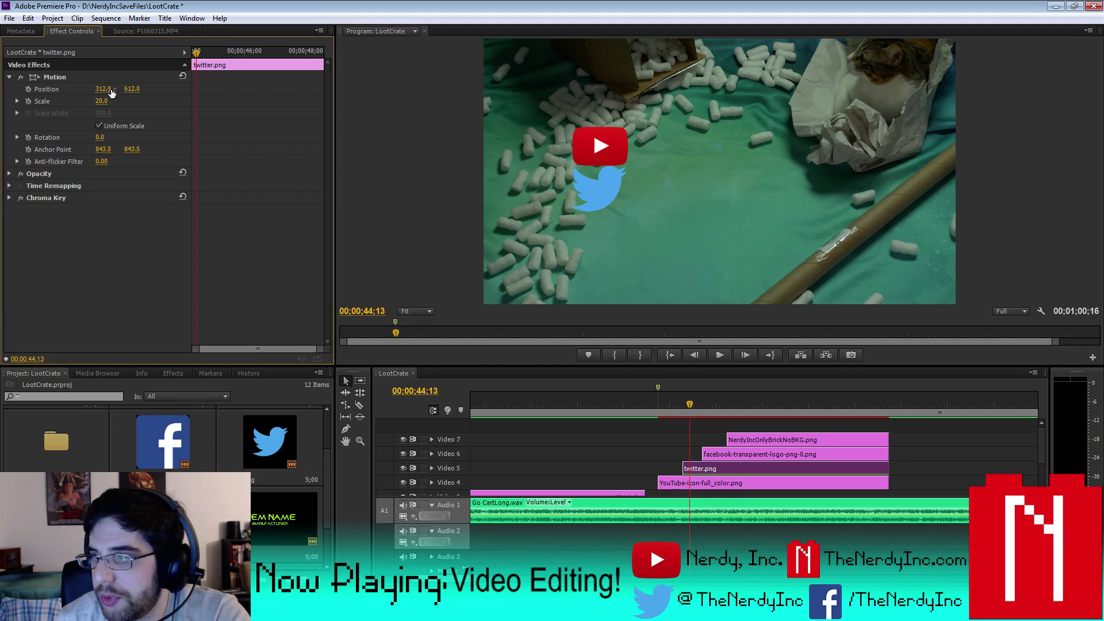
- Scale the Facebook logo to 12% and position it below the Twitter bird
left_click(708, 405)
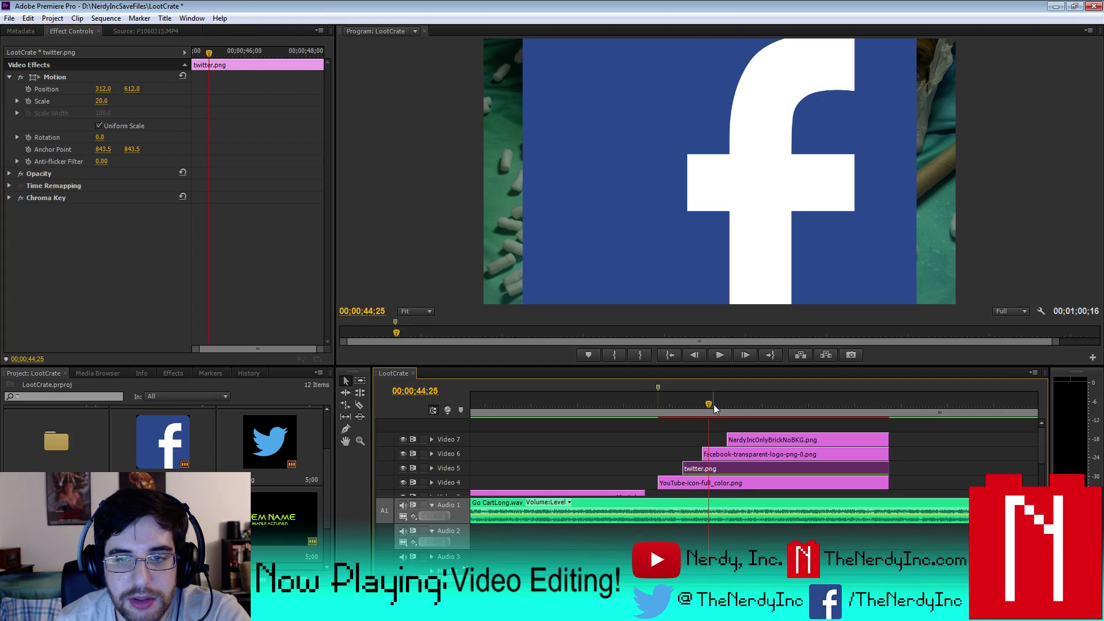
left_click(735, 454)
left_click(9, 77)
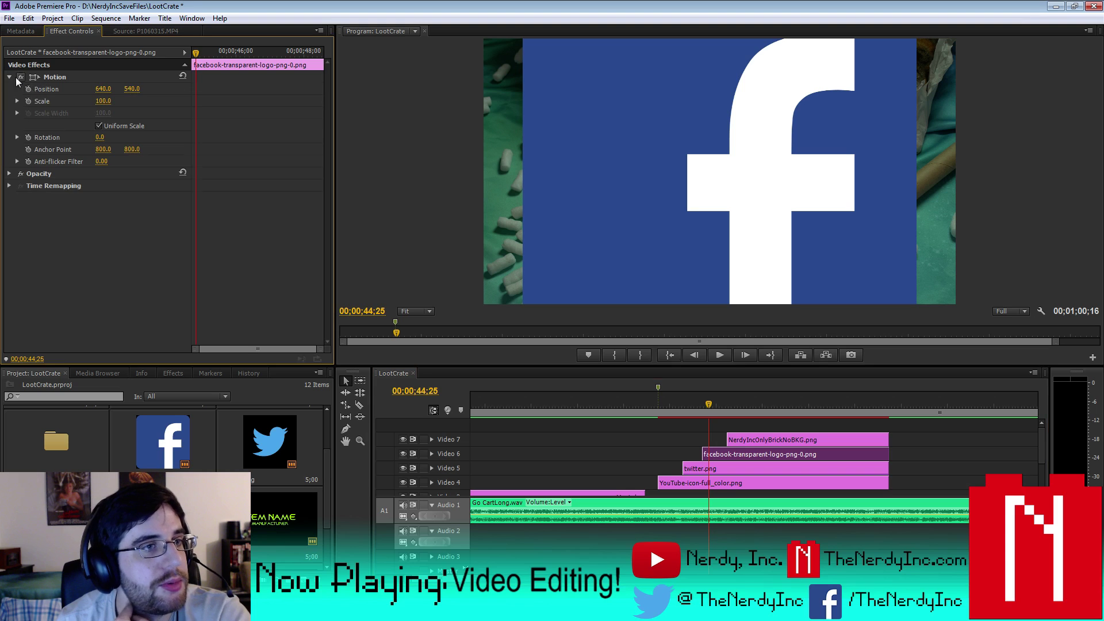
left_click(103, 100)
type("10")
key("Return")
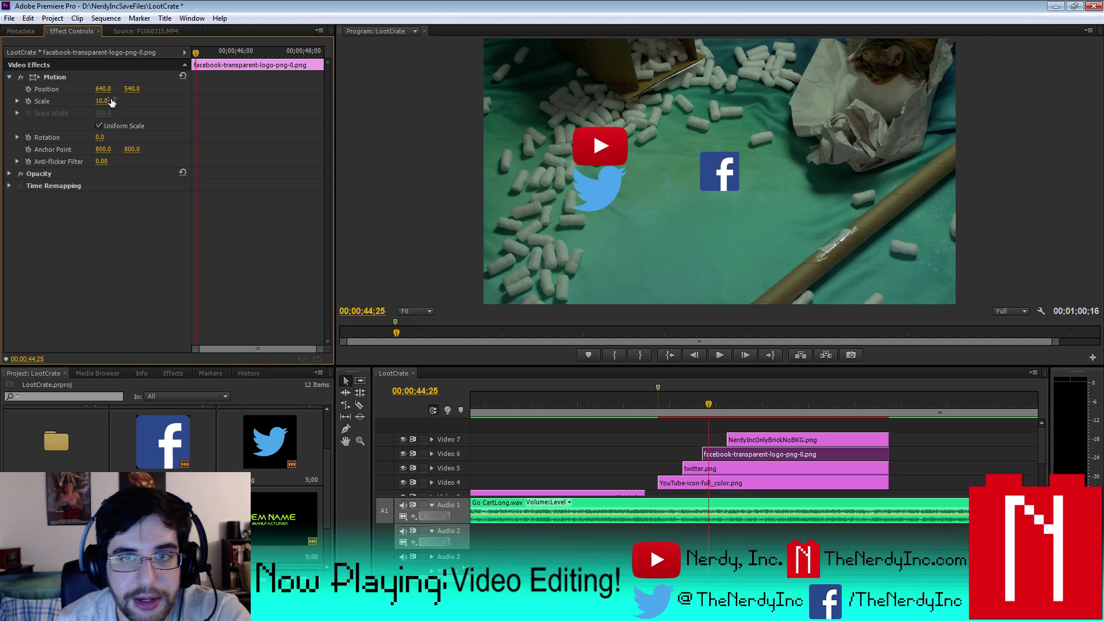
left_click(102, 100)
type("12")
key("Return")
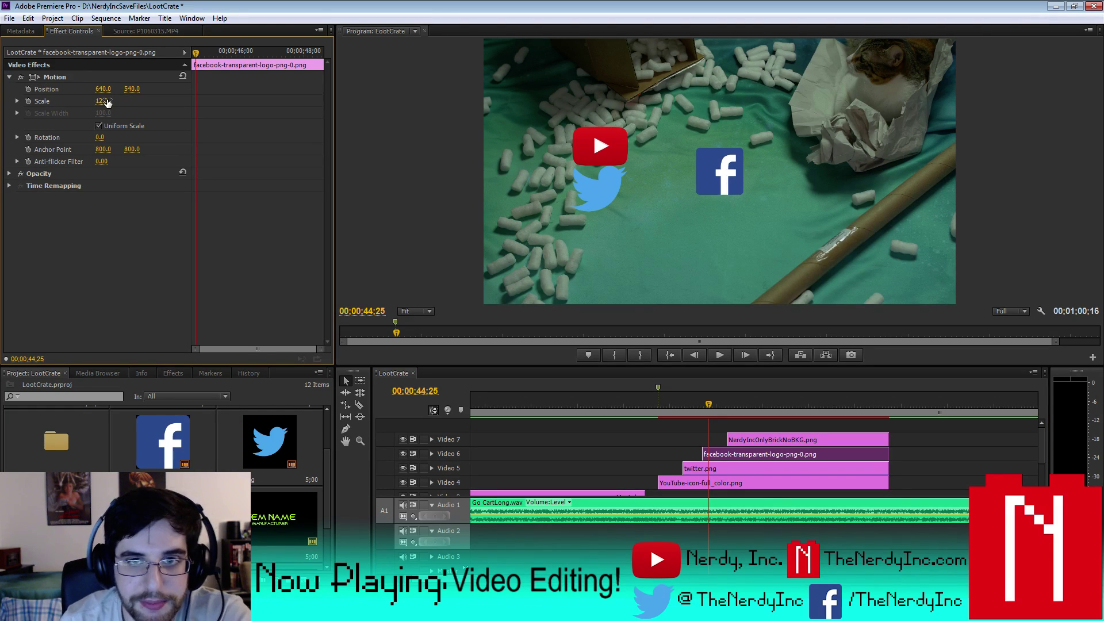
left_click_drag(138, 92, 15, 89)
left_click_drag(131, 89, 236, 89)
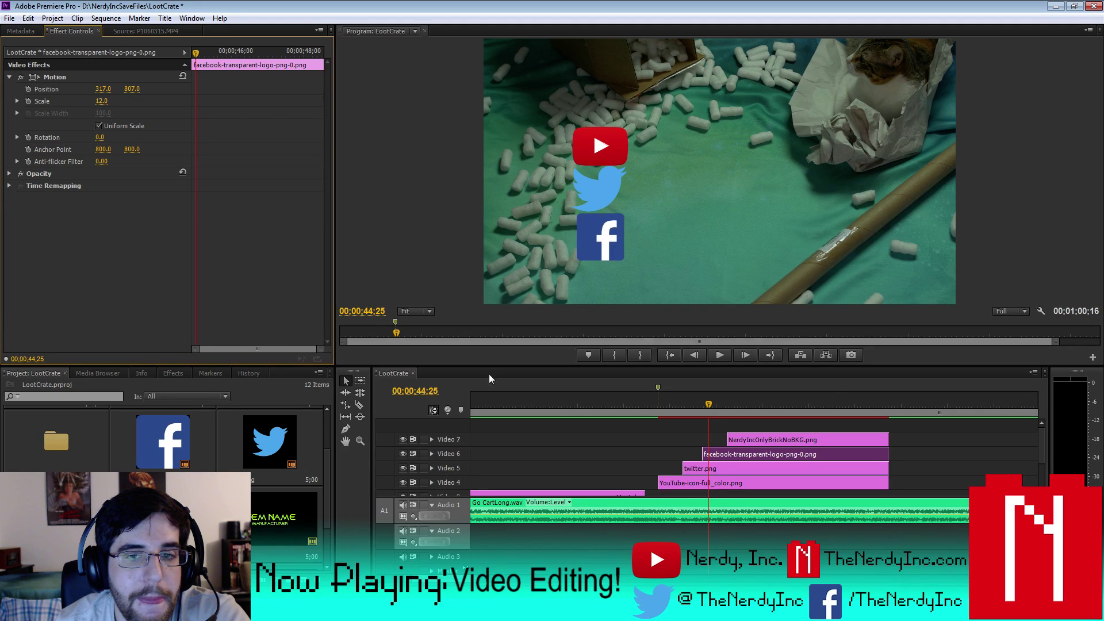
- Scale the N logo to 64% and line it up with the logo column
left_click_drag(712, 404, 735, 405)
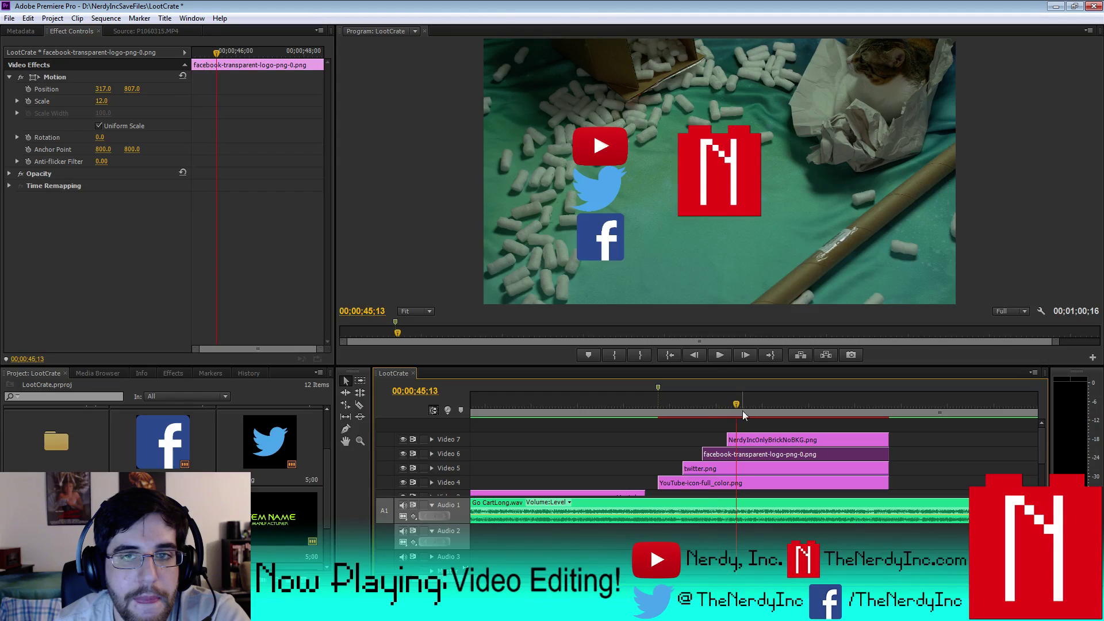
left_click(770, 443)
left_click(10, 88)
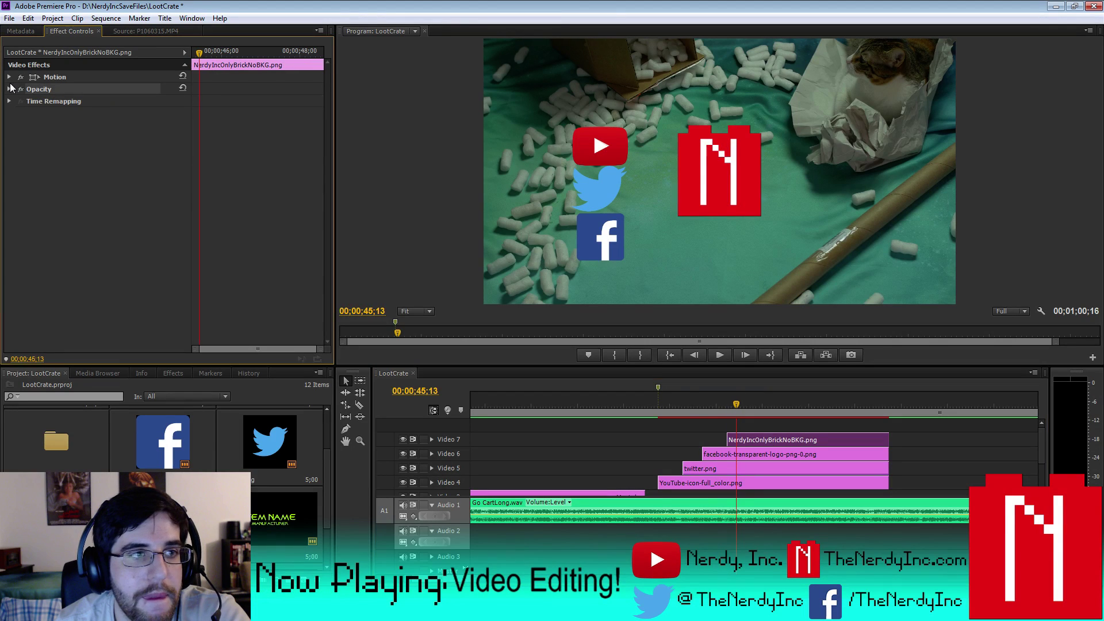
left_click(9, 76)
left_click_drag(103, 89, 81, 102)
left_click(108, 101)
type("30")
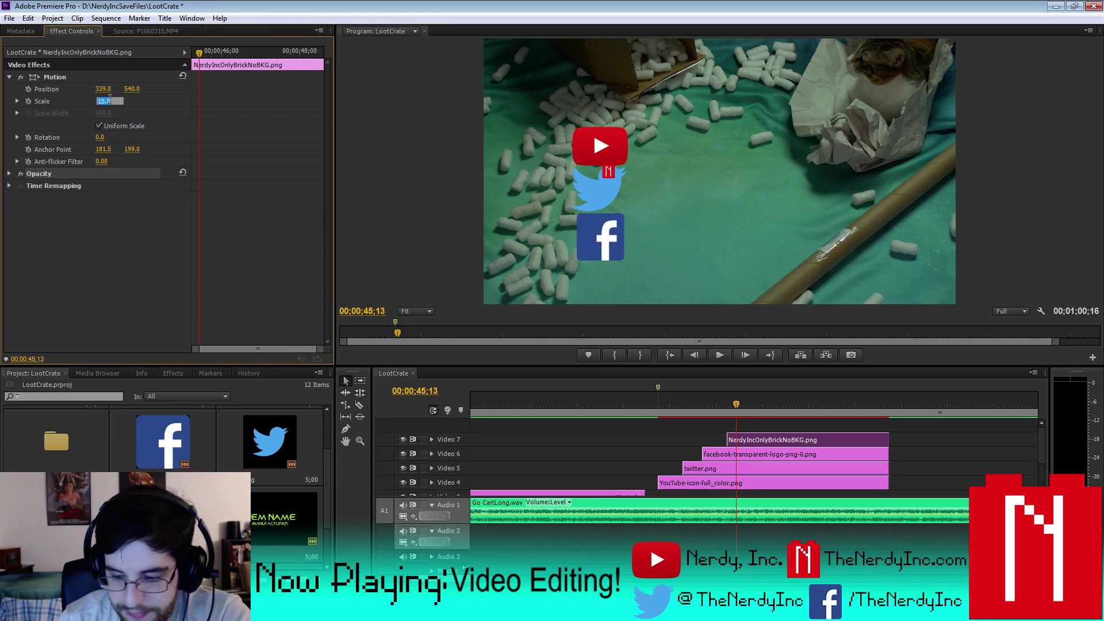
key("Return")
left_click(107, 101)
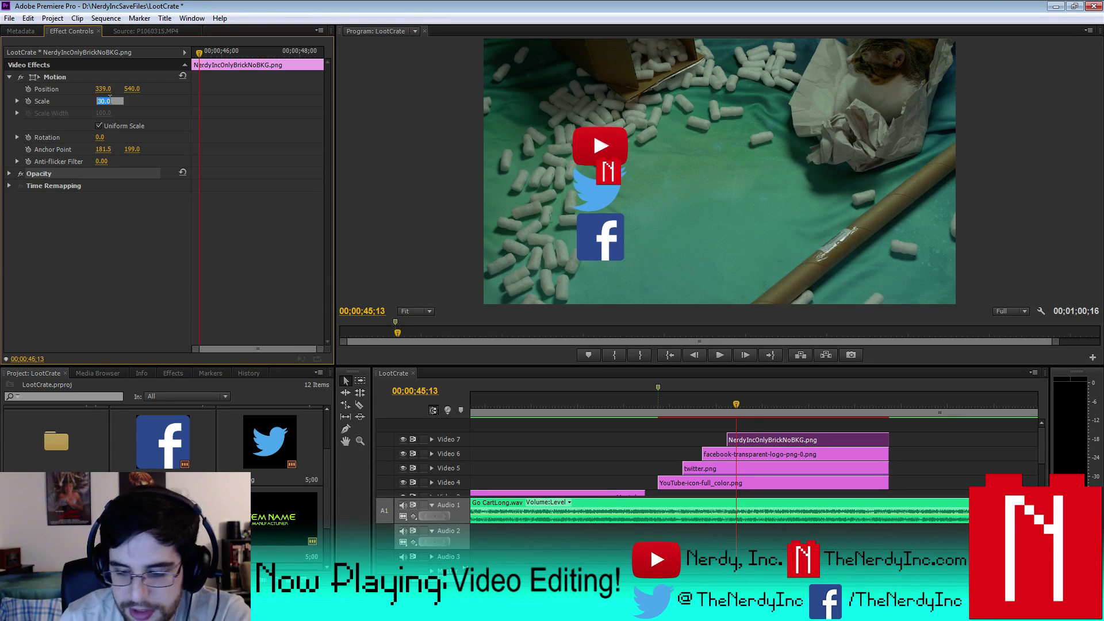
key("Return")
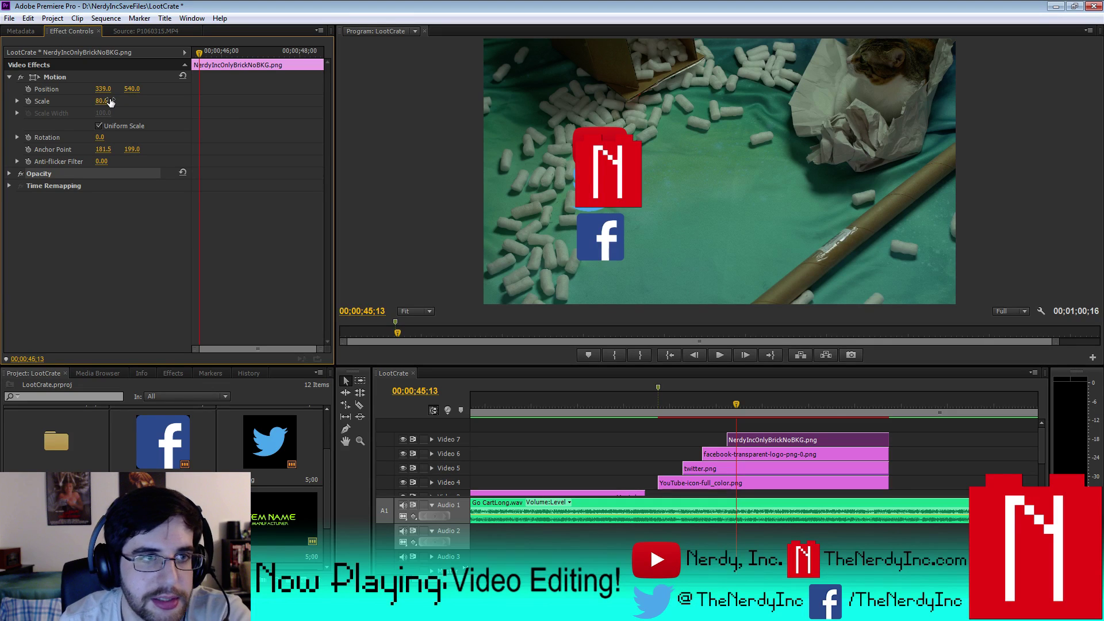
left_click(110, 101)
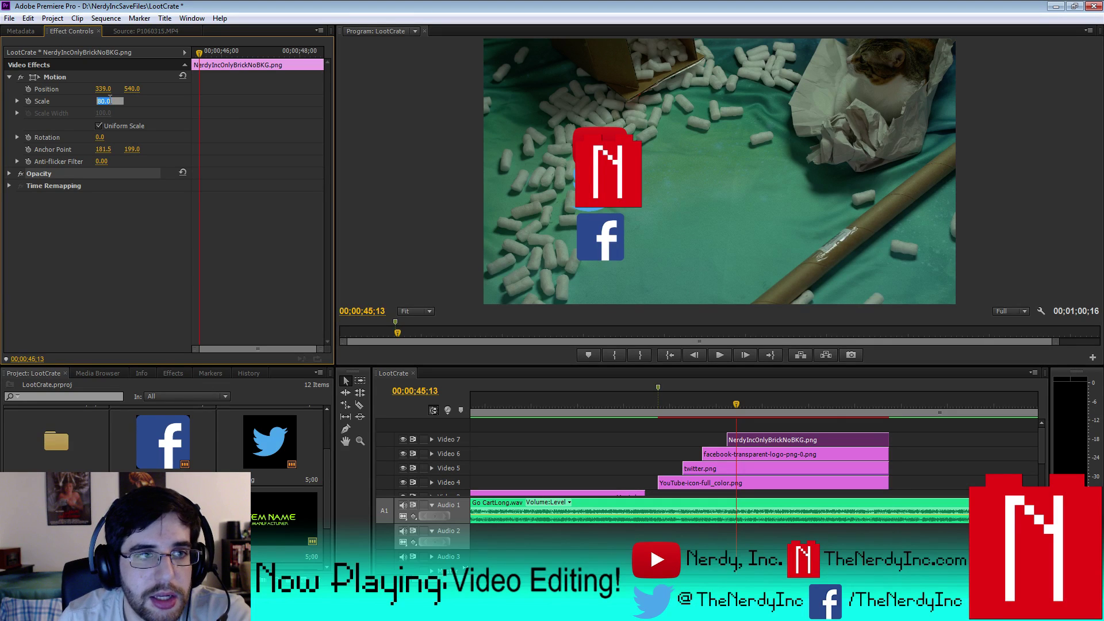
type("64")
key("Return")
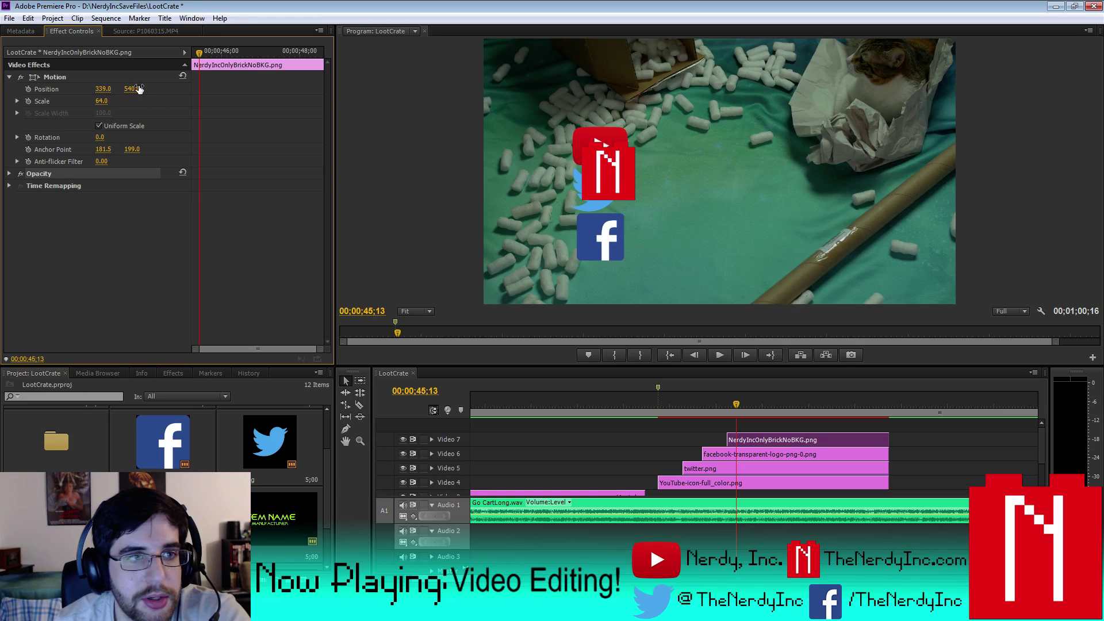
left_click_drag(103, 89, 157, 91)
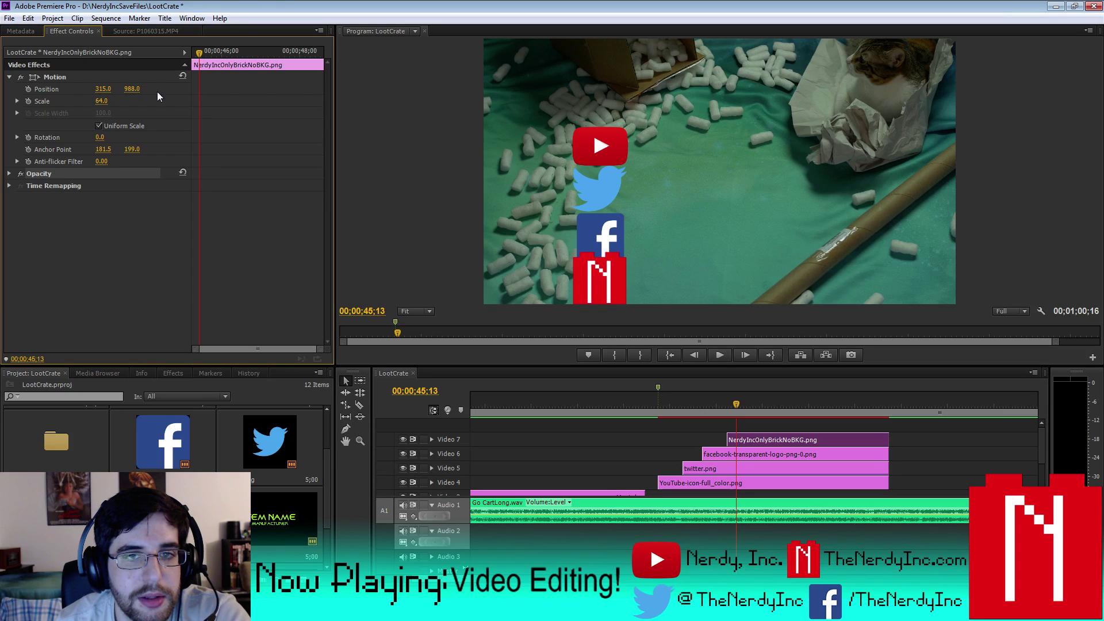
left_click(106, 18)
- Render the work area, play the ending through the N logo's arrival, then show the Markers list
left_click(129, 61)
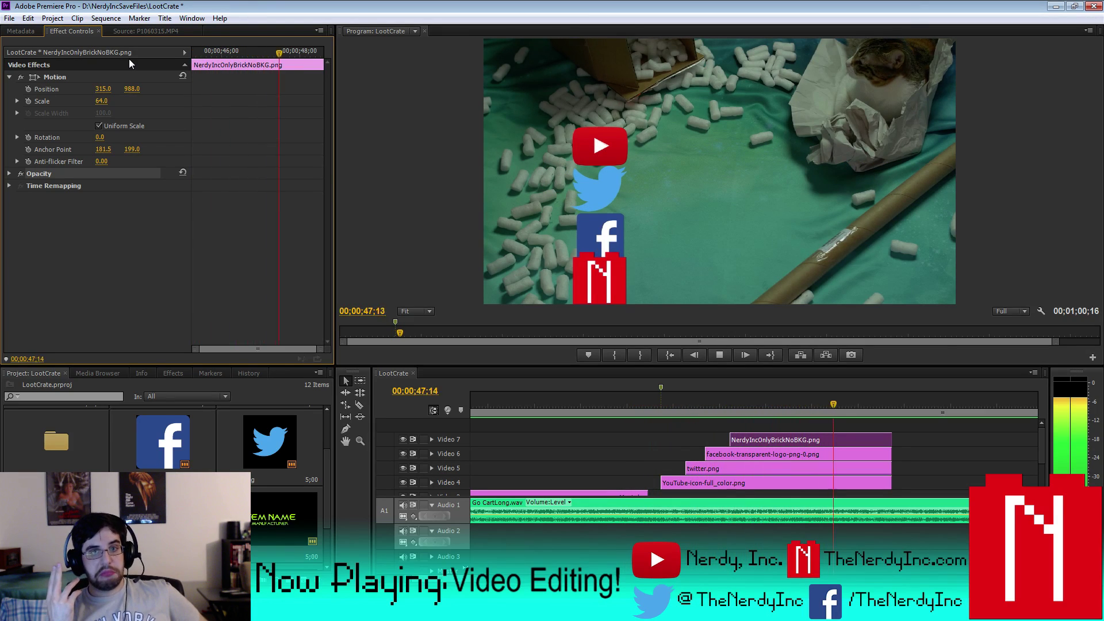
left_click(719, 355)
left_click(647, 395)
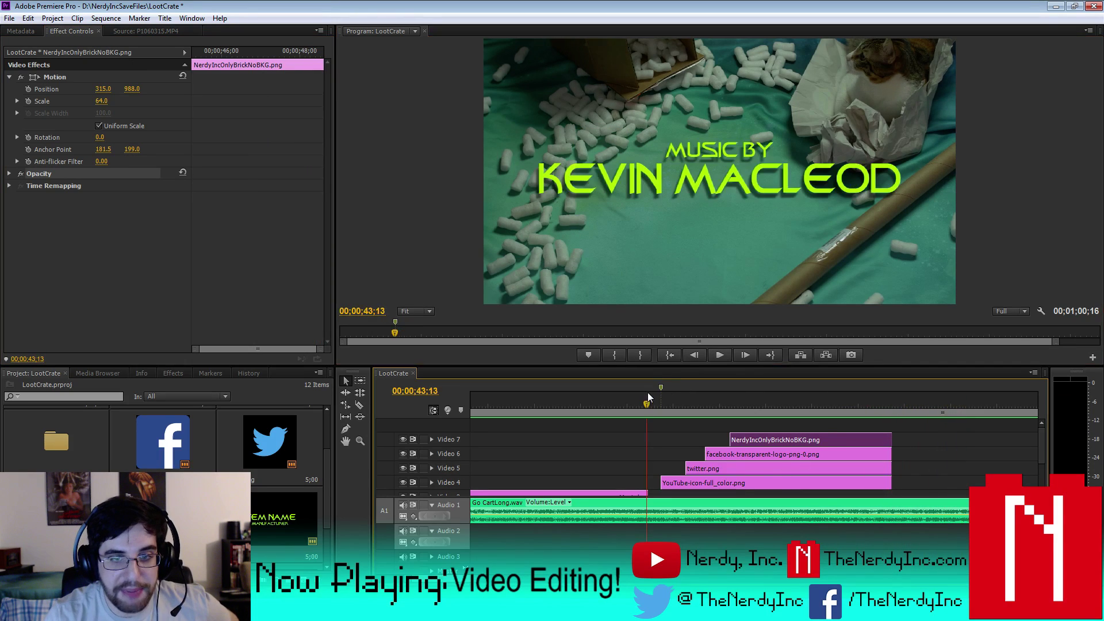
left_click(726, 357)
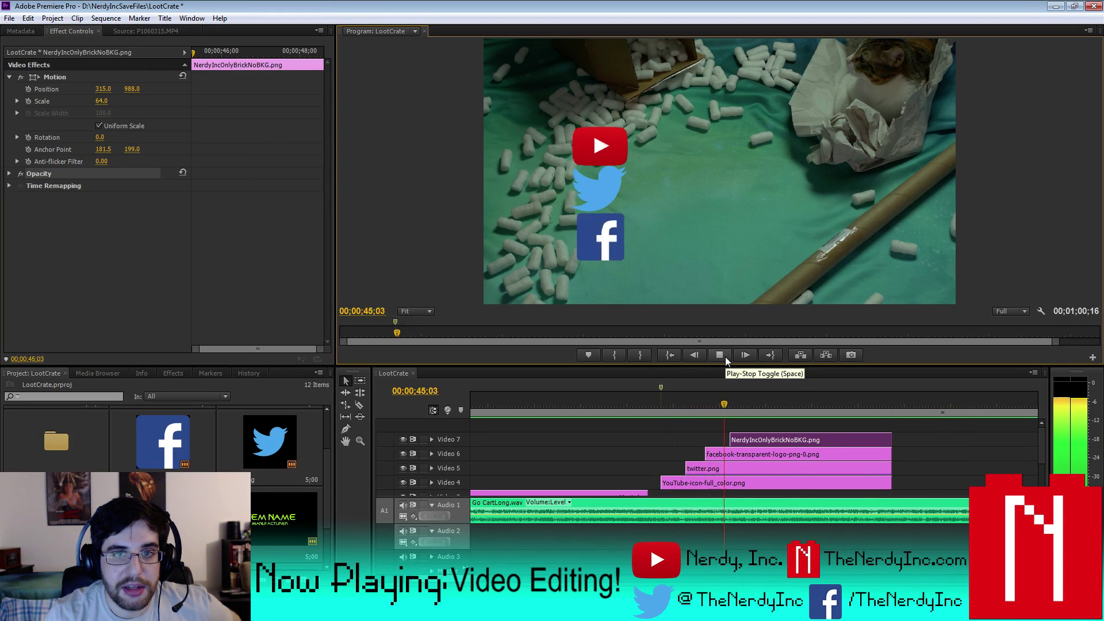
left_click(726, 357)
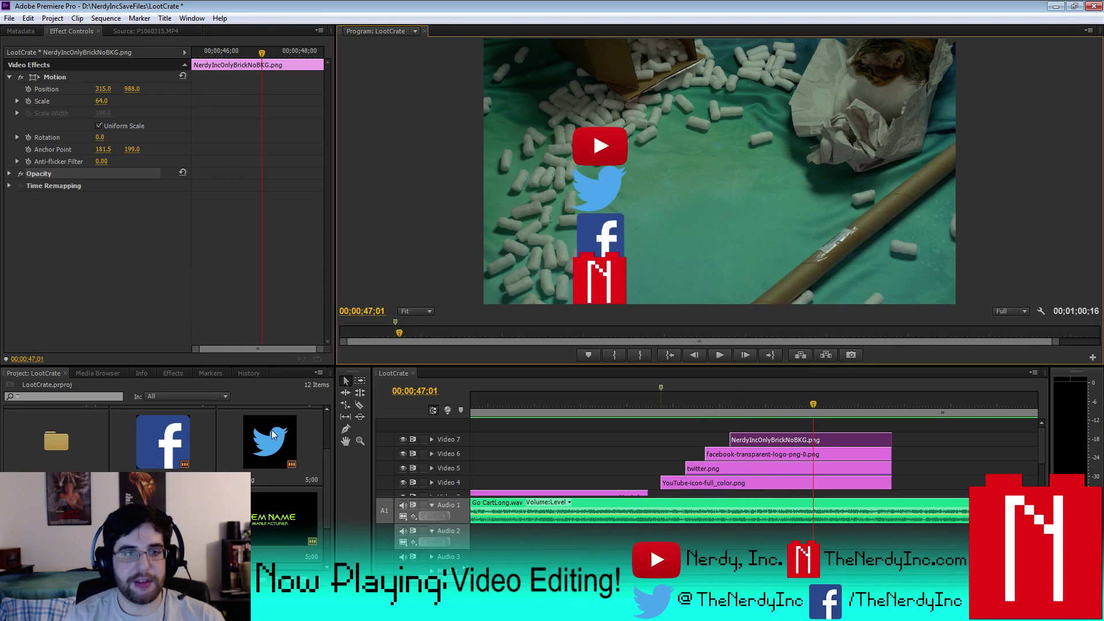
left_click(199, 378)
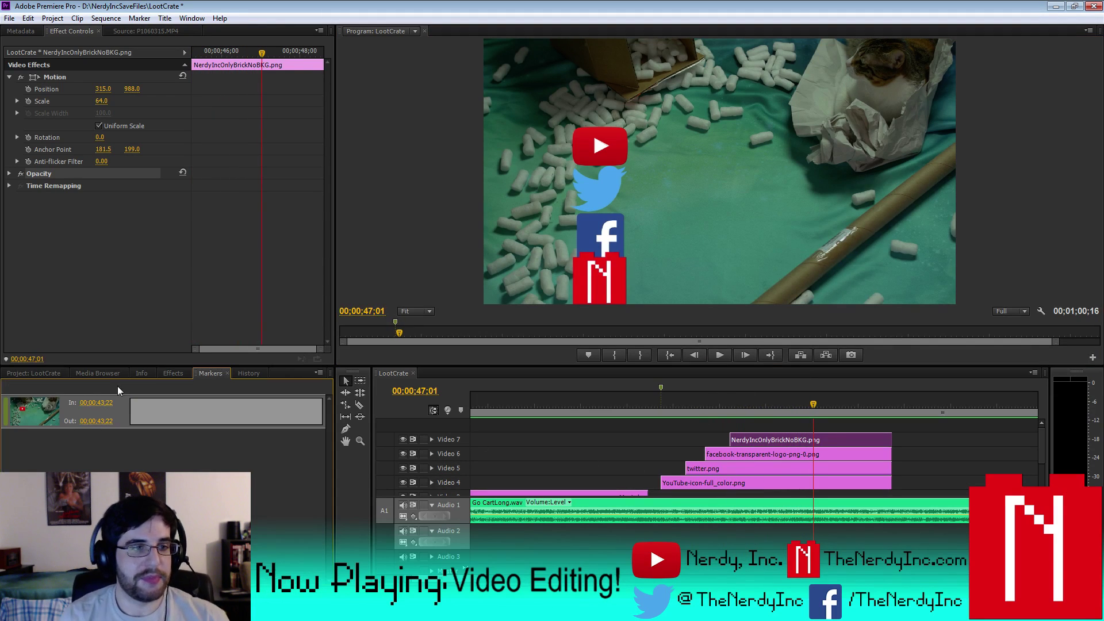
- Apply Change to Color to the YouTube logo, turning its red into the title's lime green
left_click(41, 371)
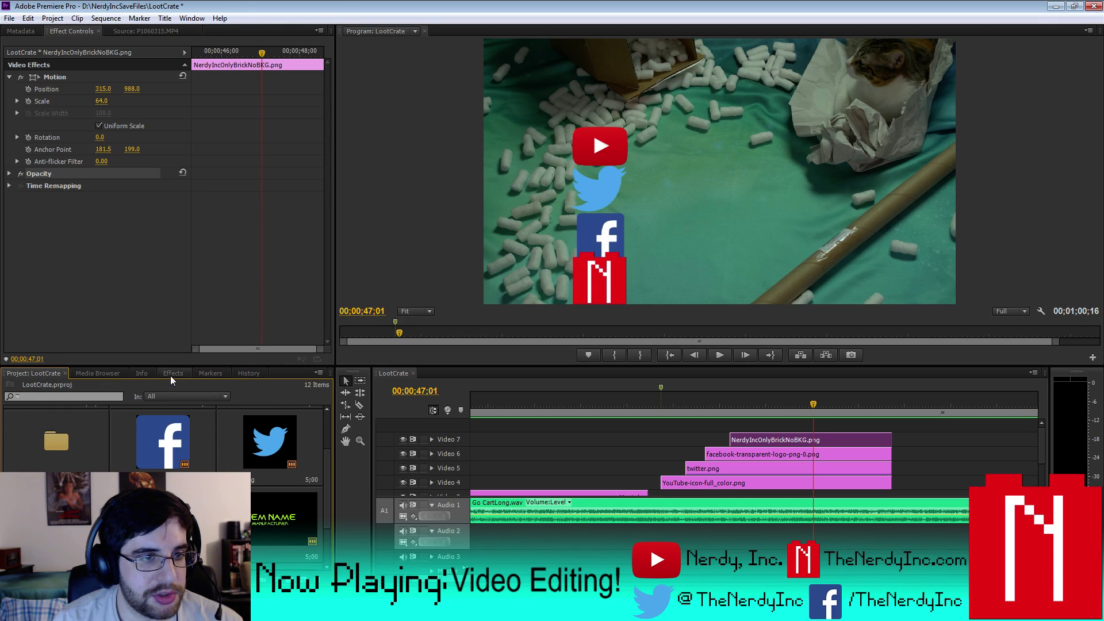
left_click(173, 374)
double_click(35, 386)
type("change")
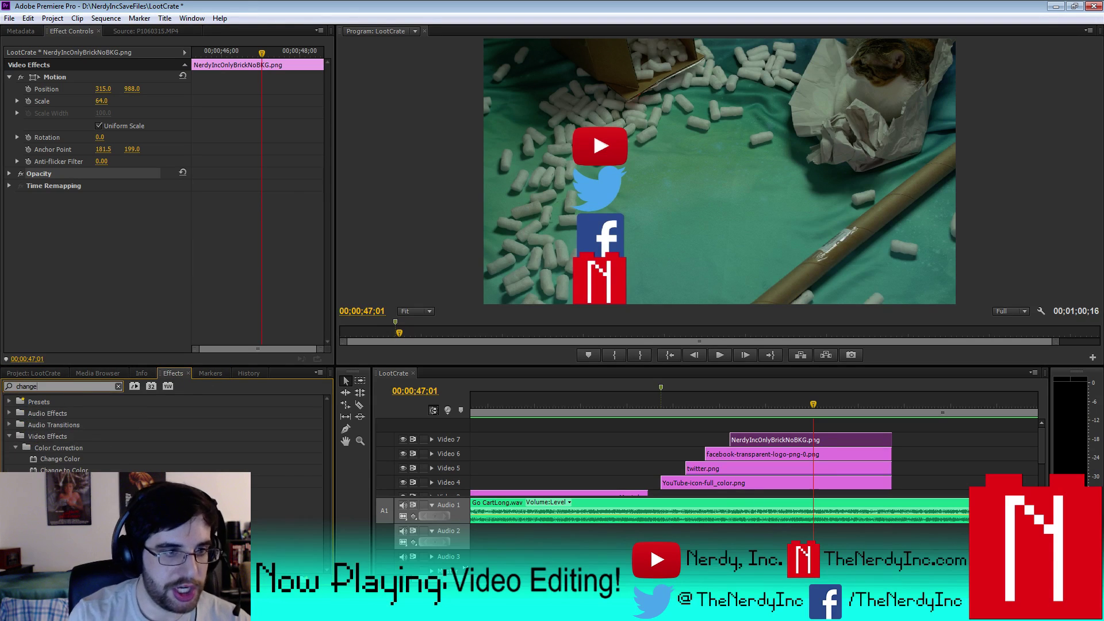
left_click_drag(58, 469, 738, 483)
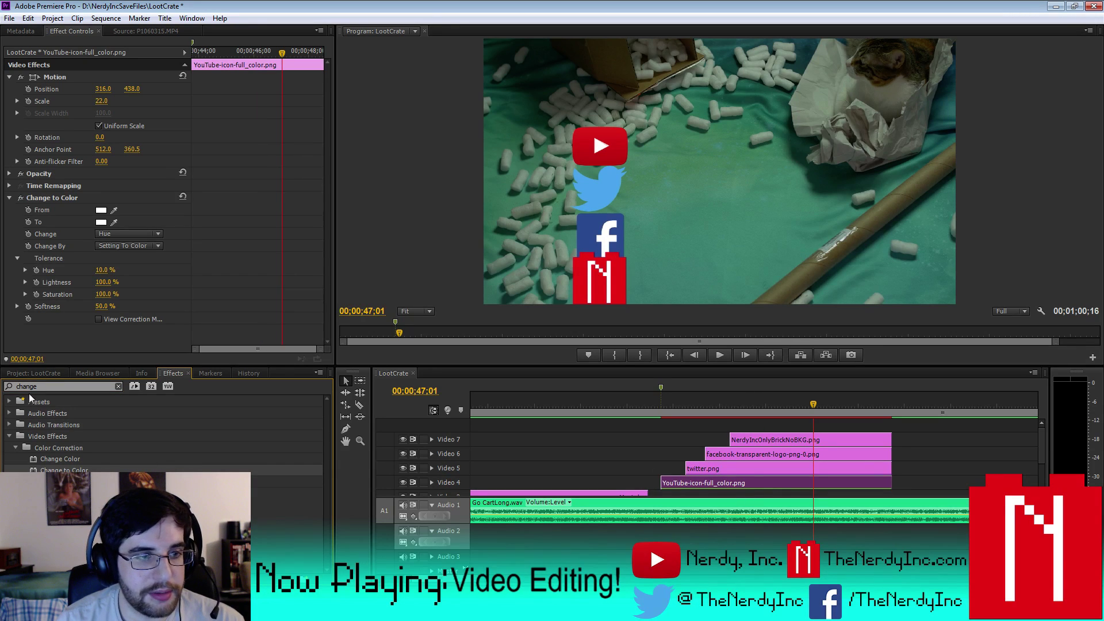
left_click(33, 372)
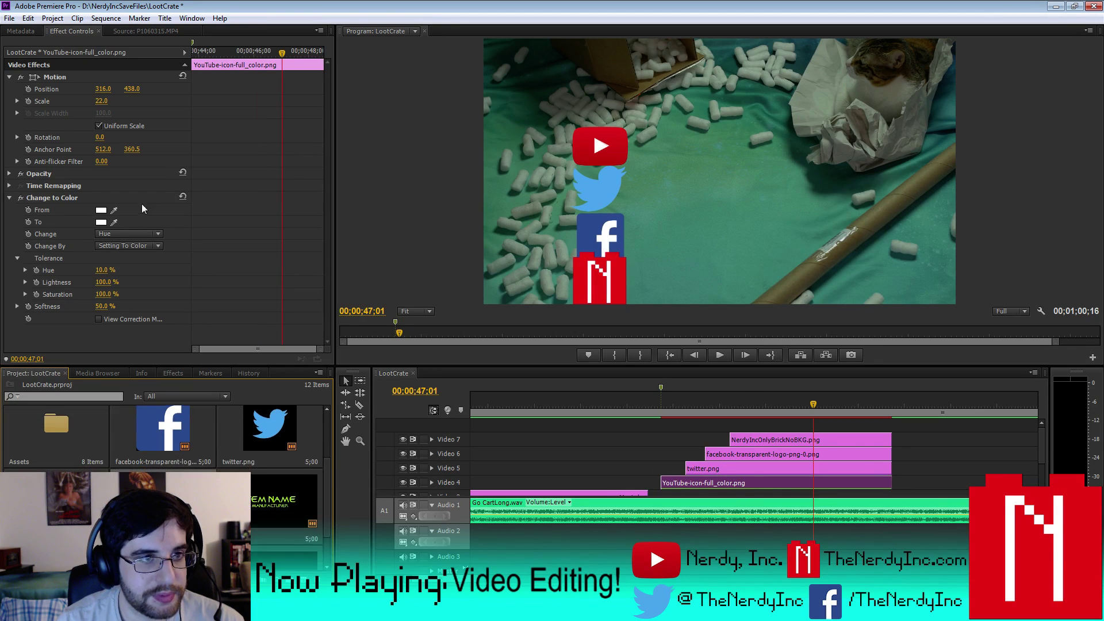
left_click(114, 209)
left_click(593, 139)
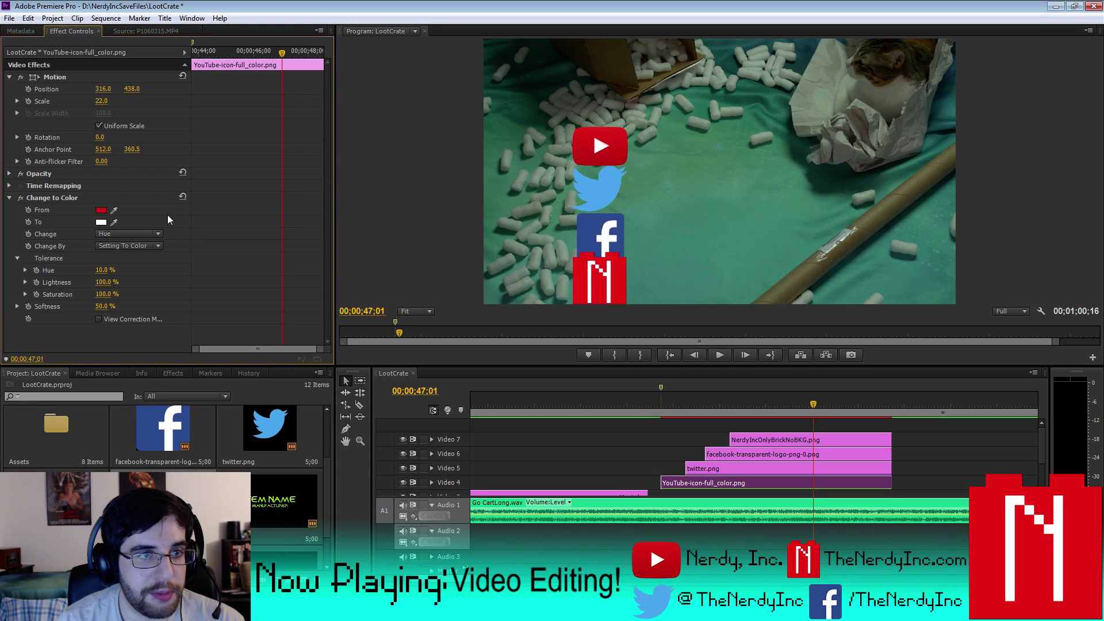
left_click(119, 219)
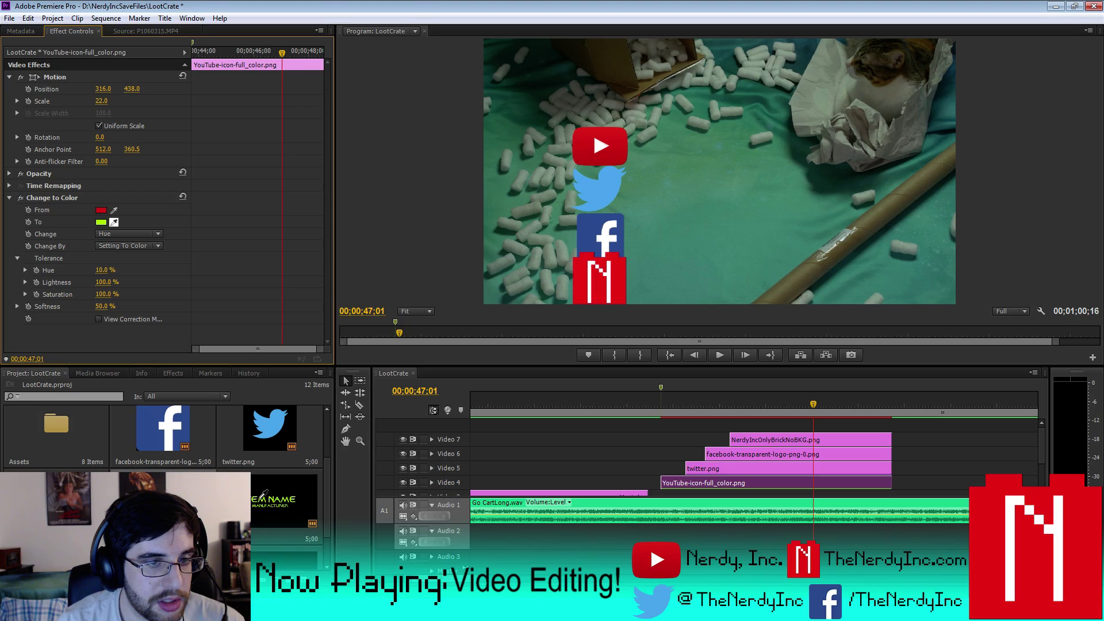
left_click(261, 495)
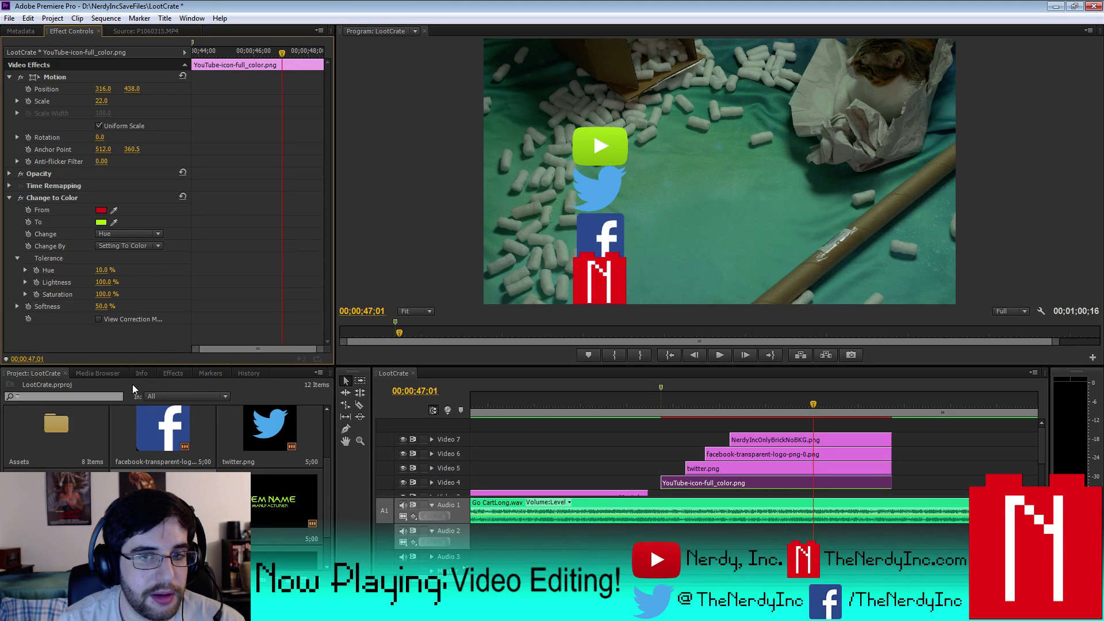
- Apply Change to Color to the Twitter logo, replacing its blue with the ITEM NAME title's green
left_click(709, 471)
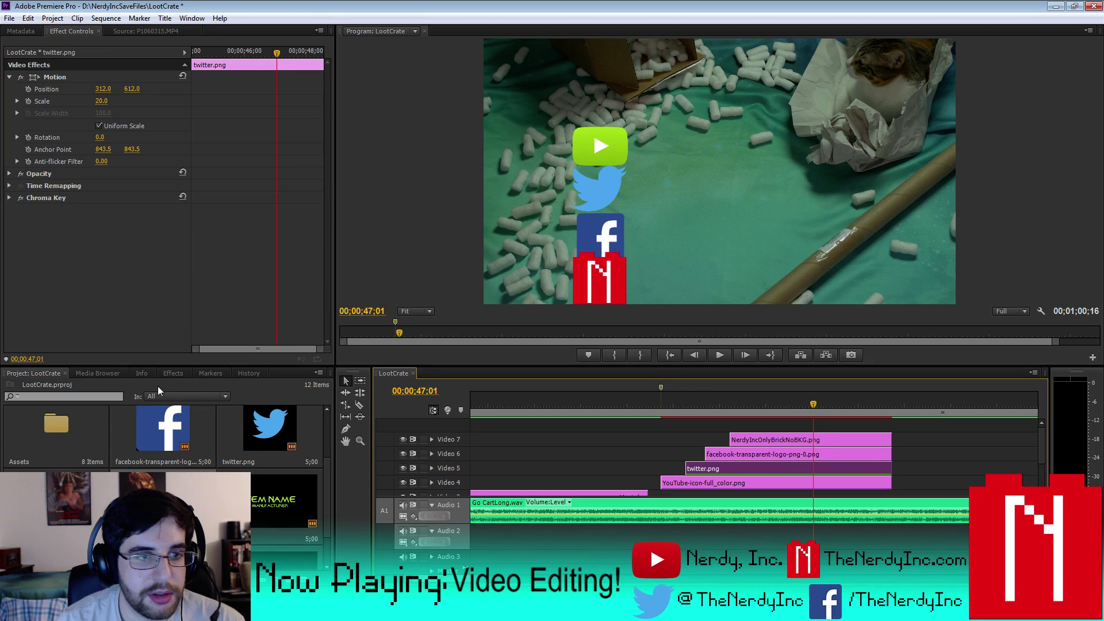
left_click(173, 373)
left_click_drag(64, 470, 793, 468)
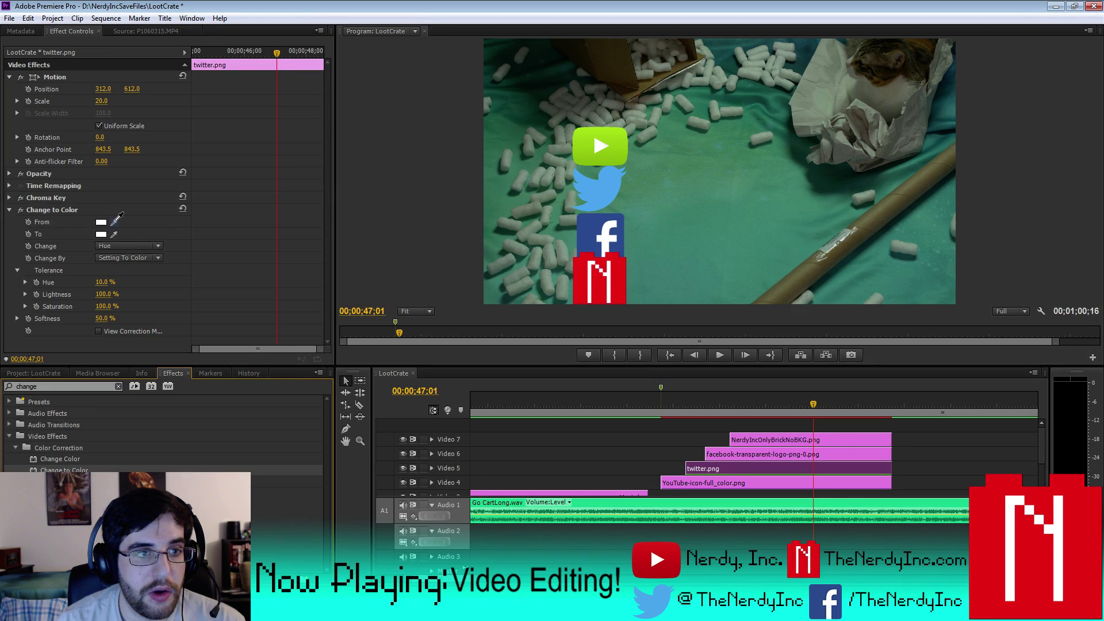
left_click_drag(118, 219, 612, 182)
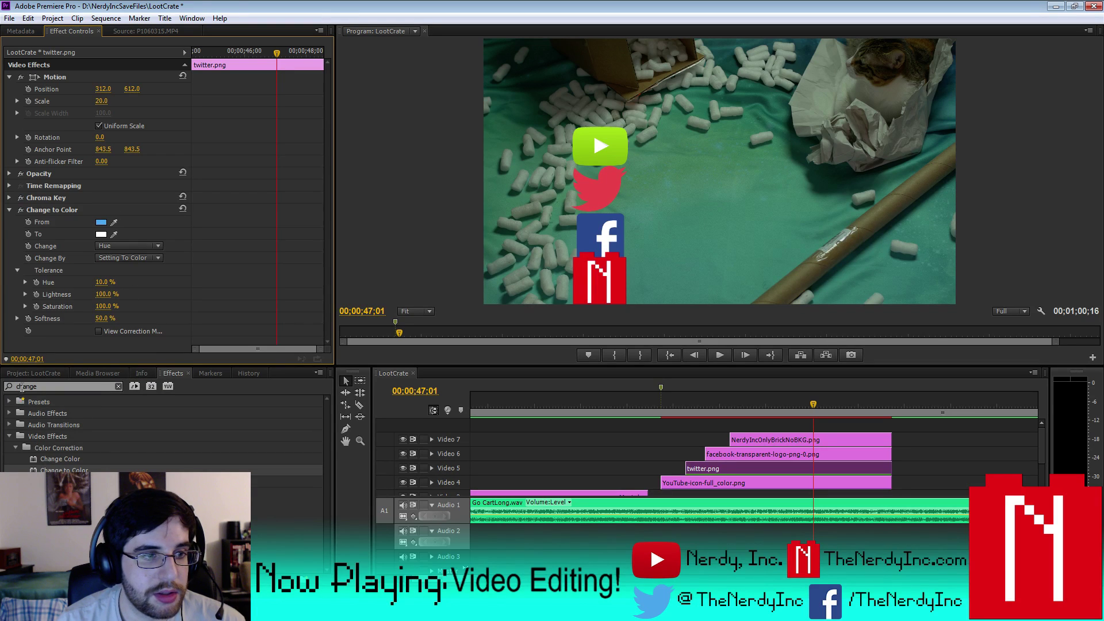
key("shift+1")
double_click(286, 498)
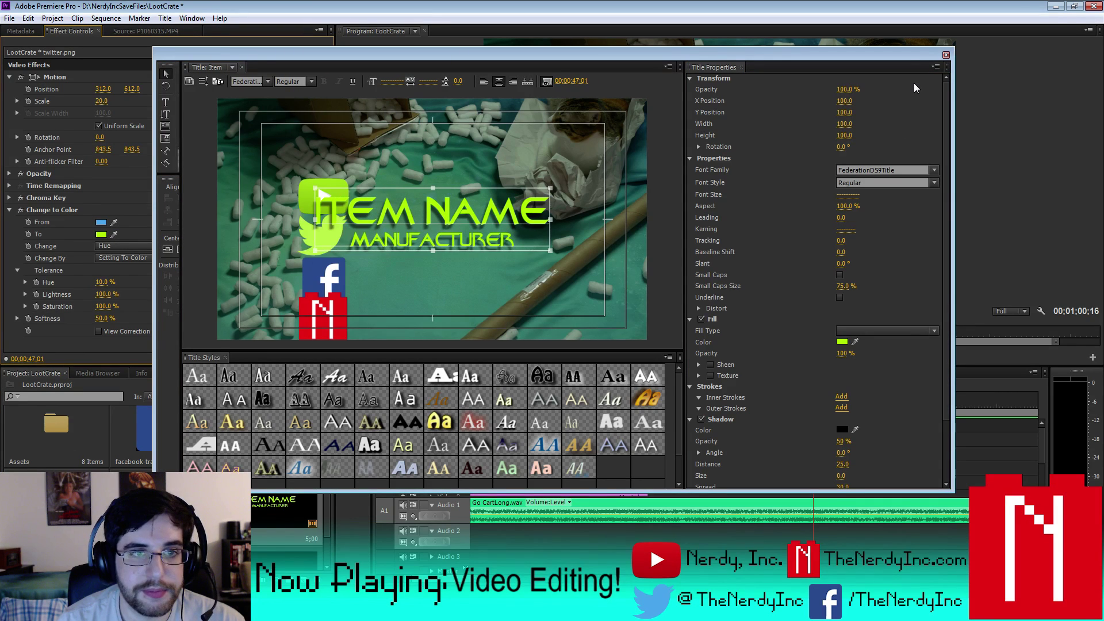
left_click(946, 55)
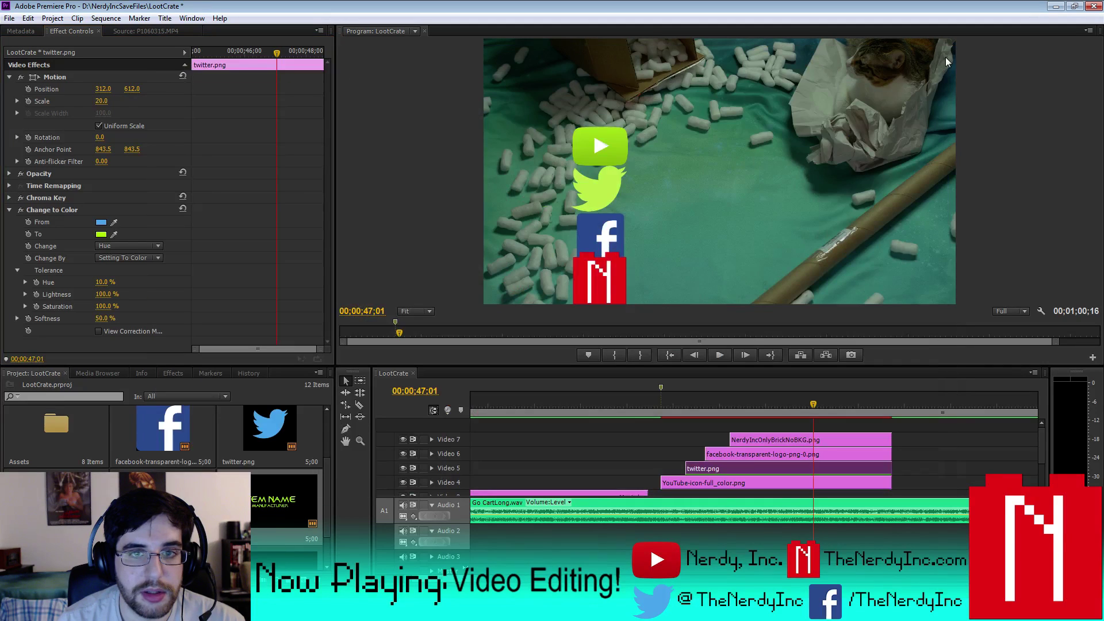
- Apply Change to Color to the Facebook logo, replacing its blue with the Twitter bird's green
left_click(747, 455)
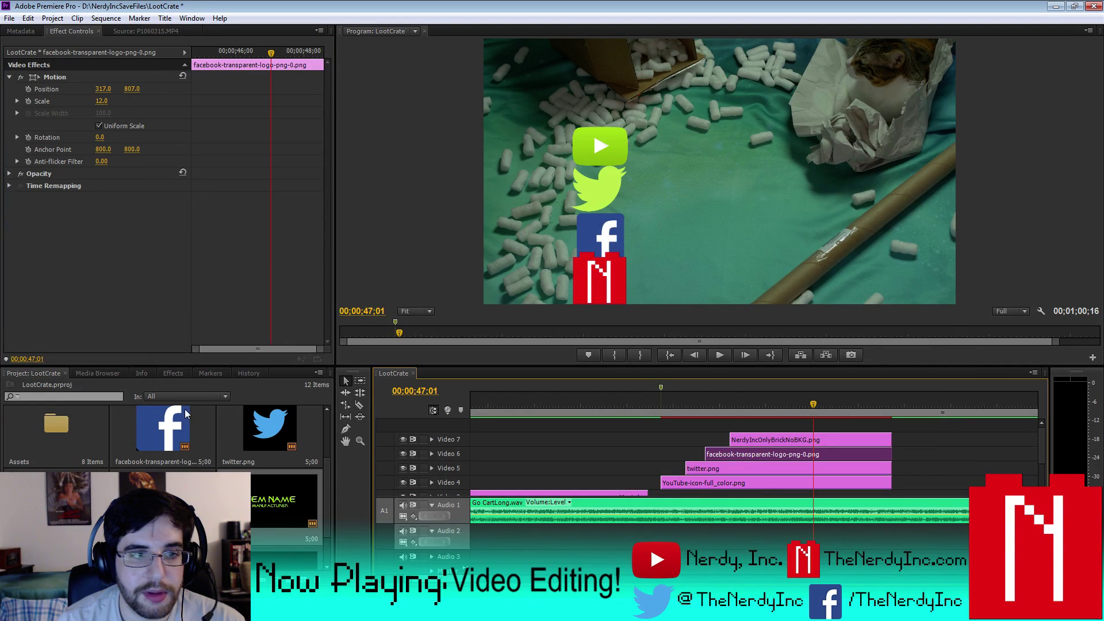
left_click(174, 373)
left_click_drag(64, 469, 765, 459)
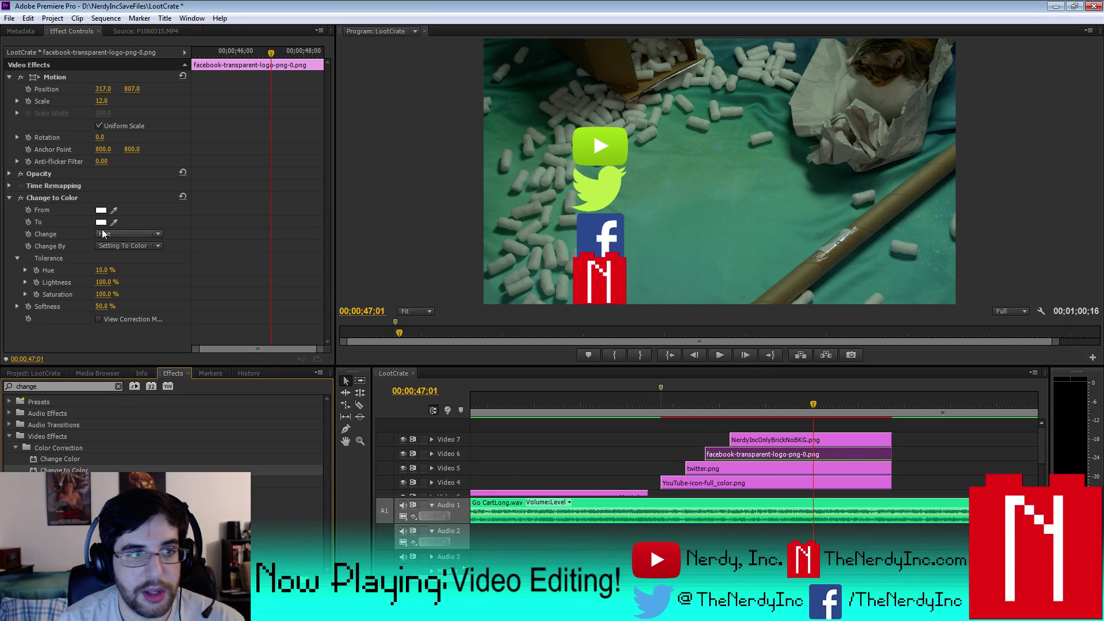
left_click(114, 209)
left_click(595, 221)
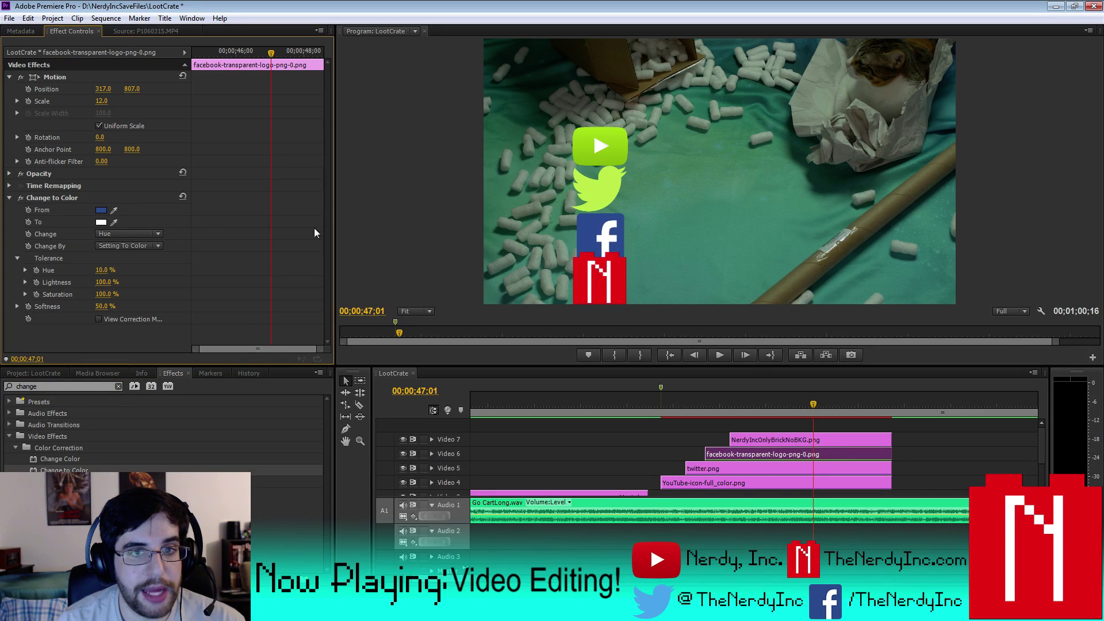
left_click(115, 222)
left_click(601, 195)
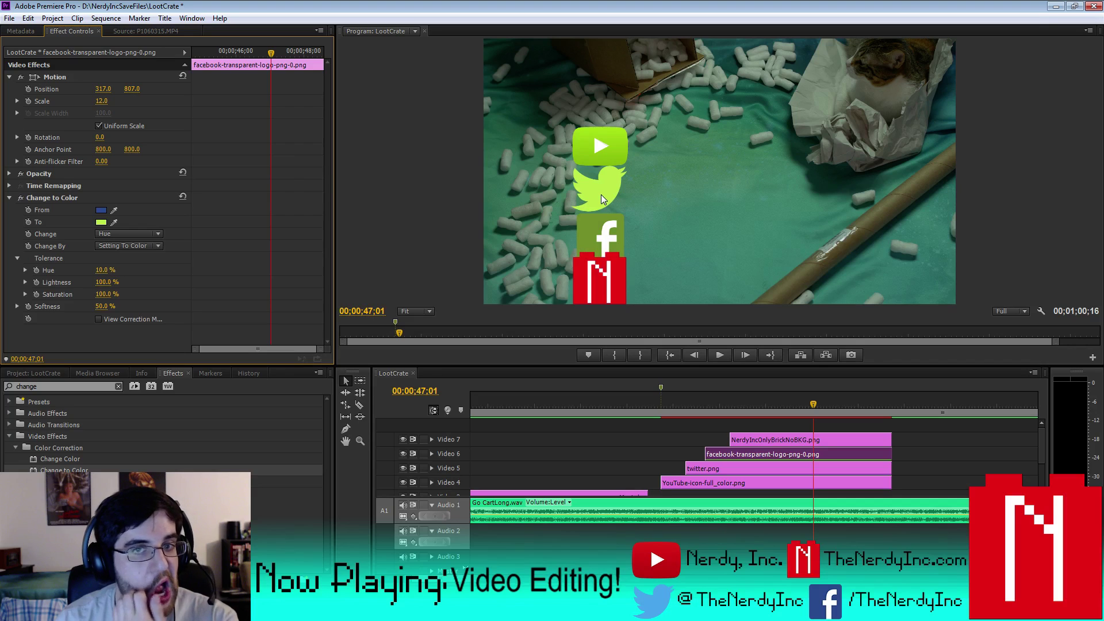
left_click(114, 223)
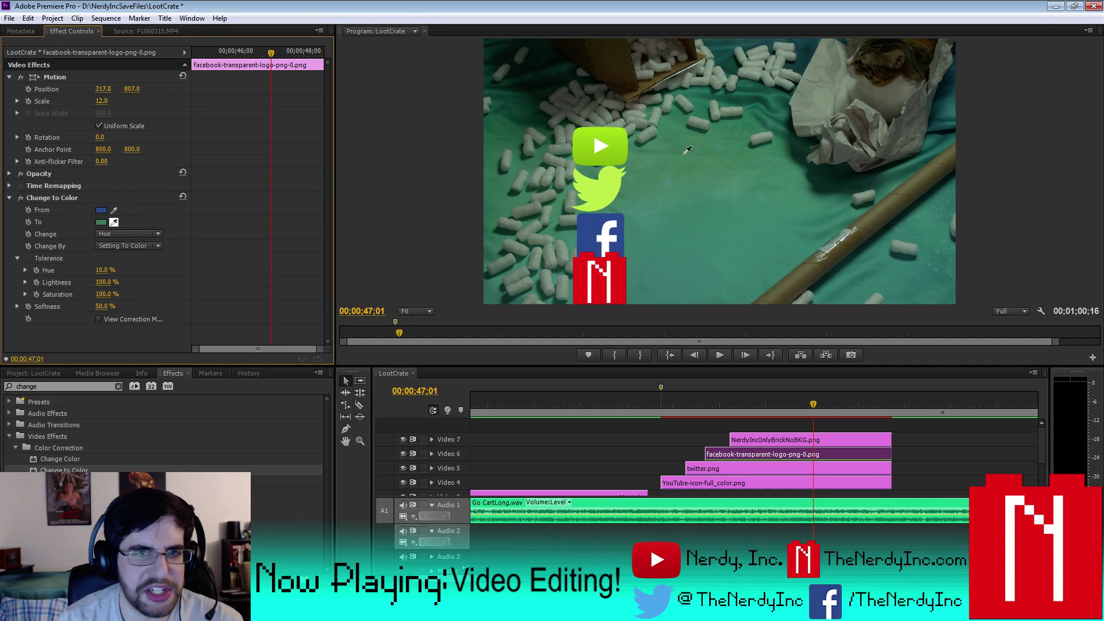
left_click(624, 146)
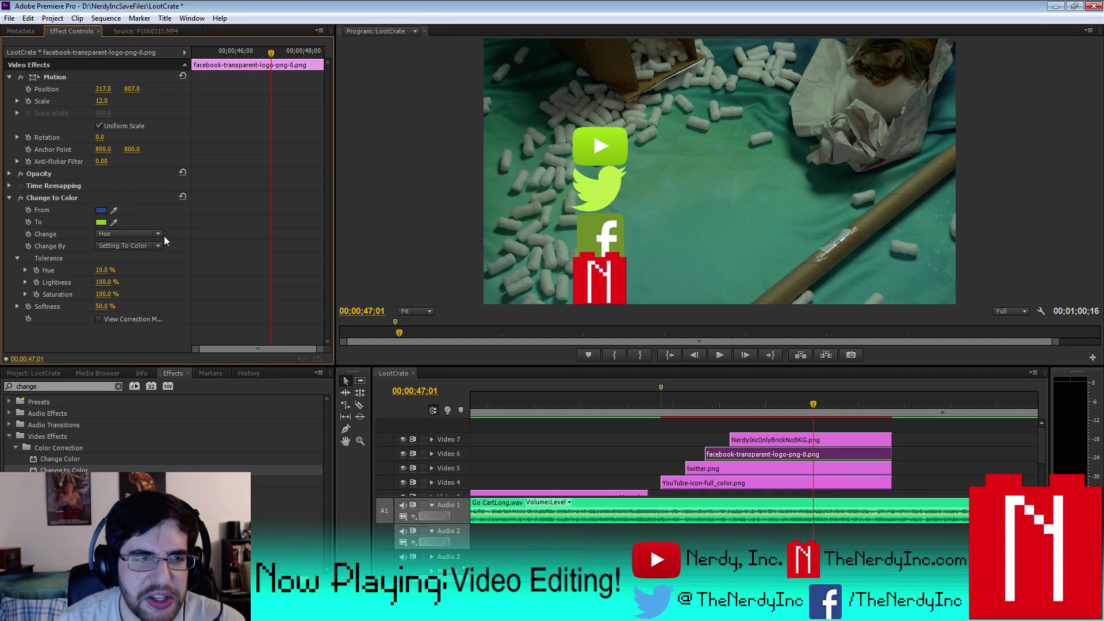
left_click(115, 221)
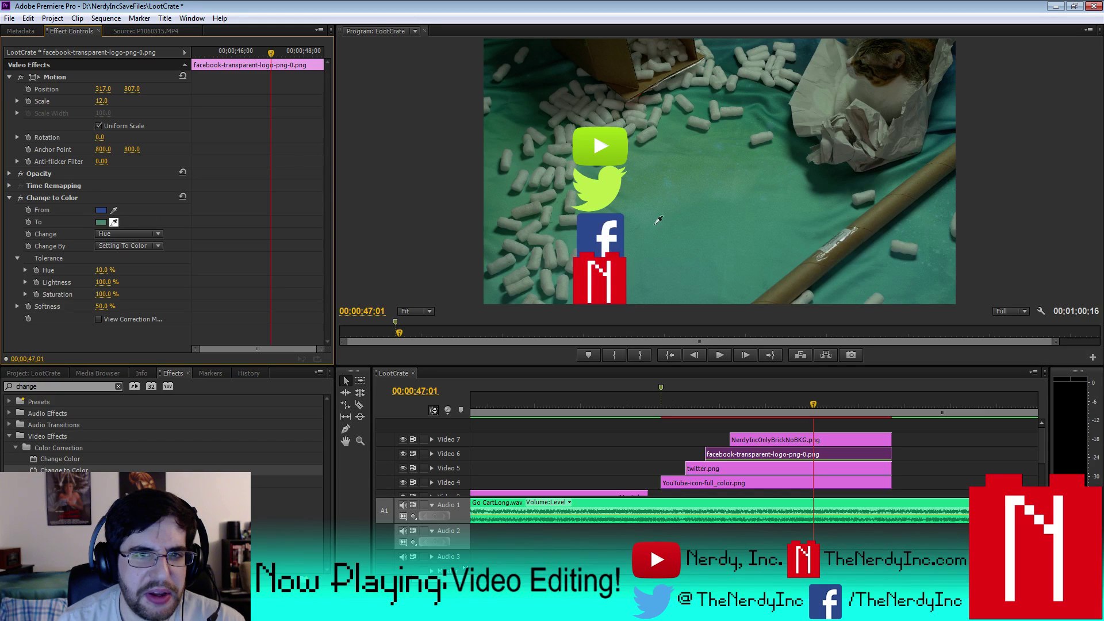
left_click(590, 185)
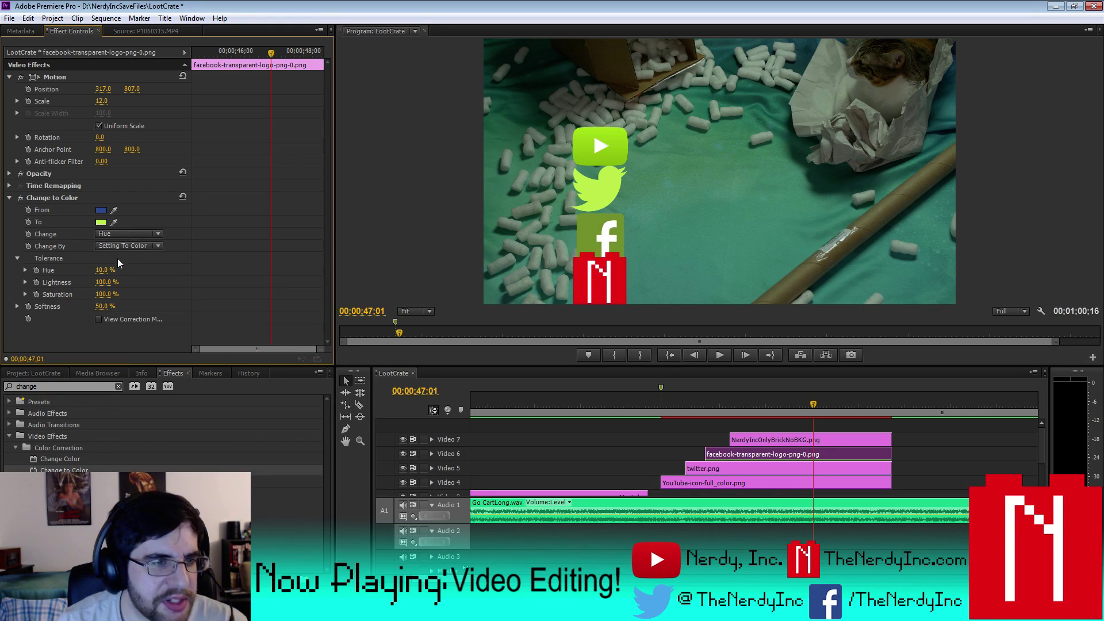
- Switch the Facebook recolour to transform to colour on hue and lightness, with a brighter green
left_click_drag(107, 269, 153, 269)
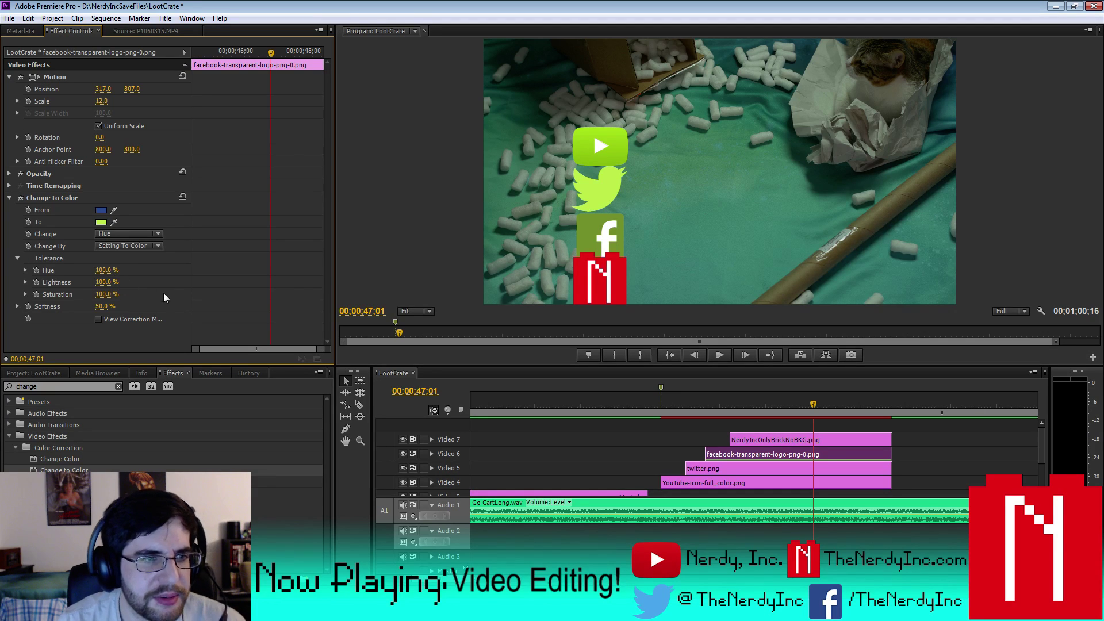
left_click_drag(103, 270, 52, 269)
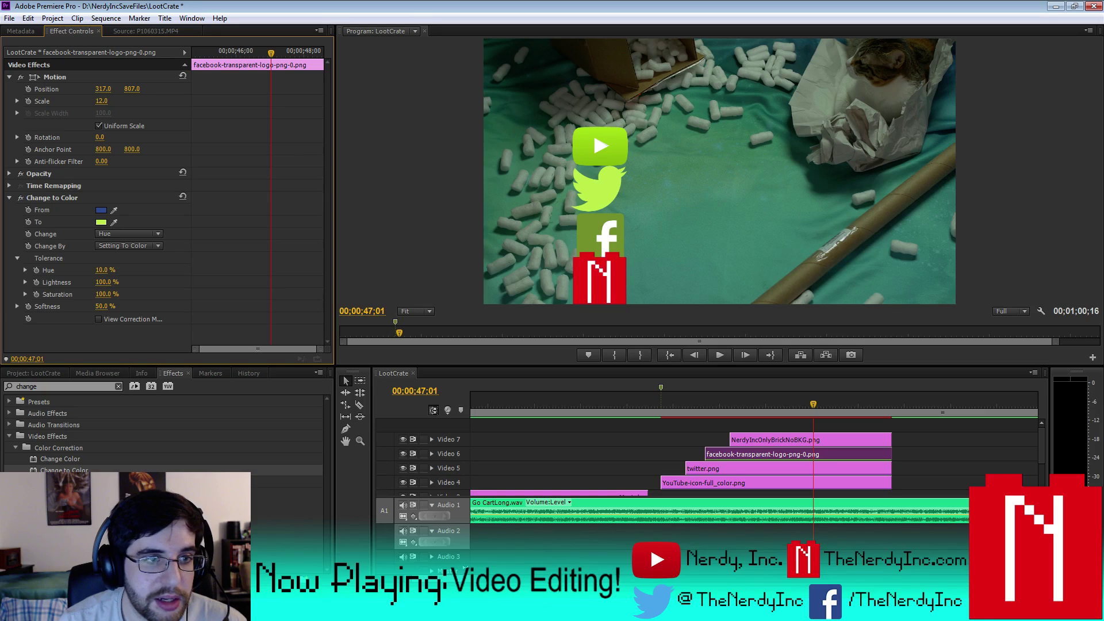
left_click(158, 246)
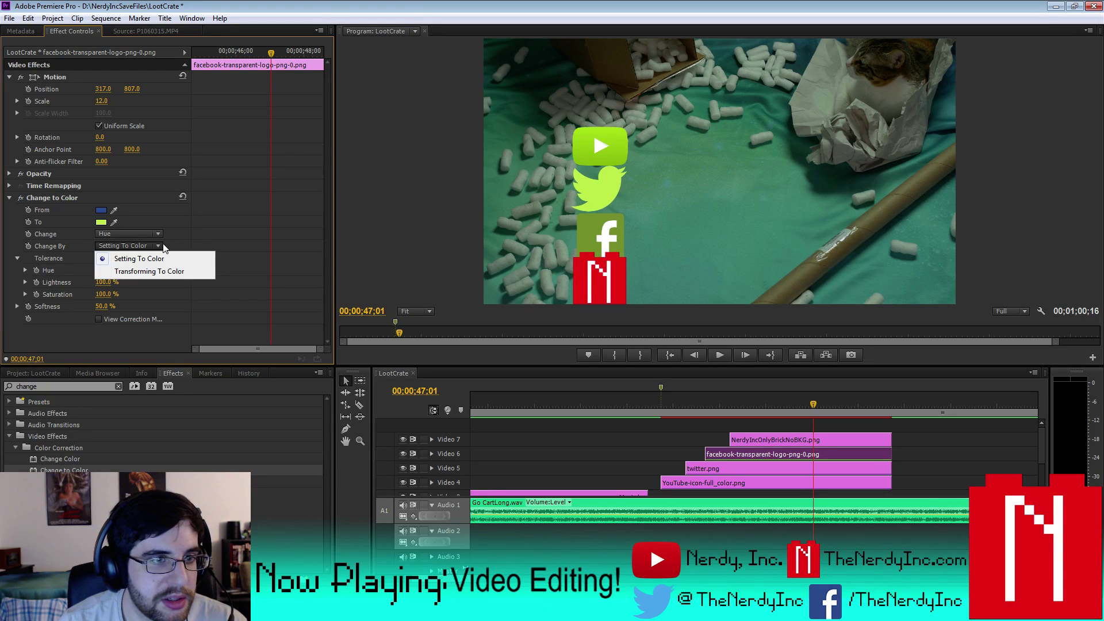
left_click(159, 270)
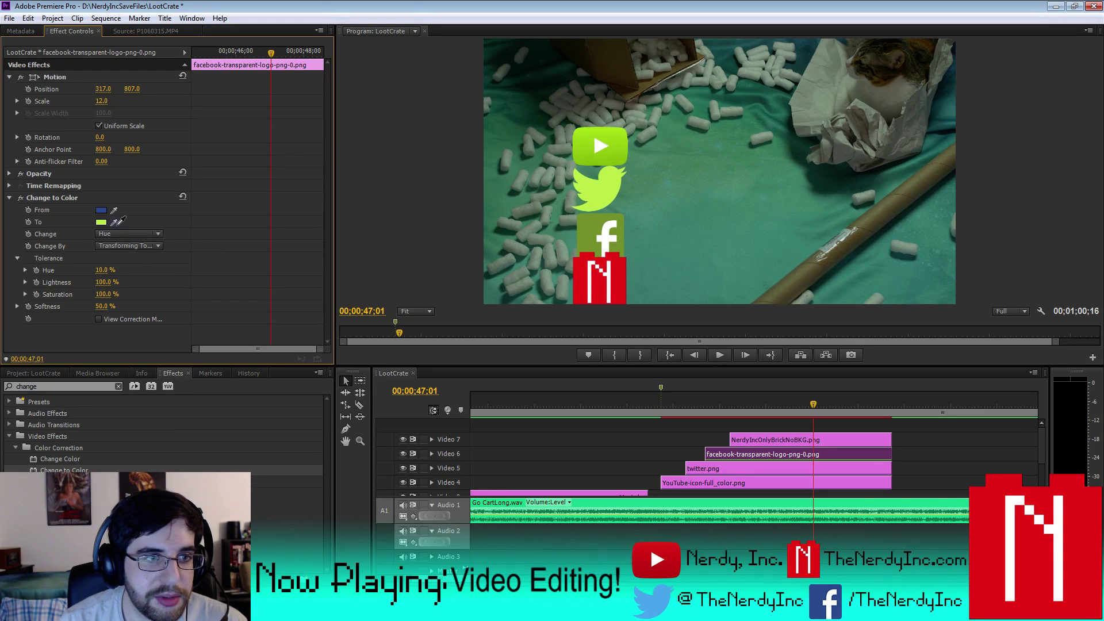
left_click_drag(121, 221, 600, 188)
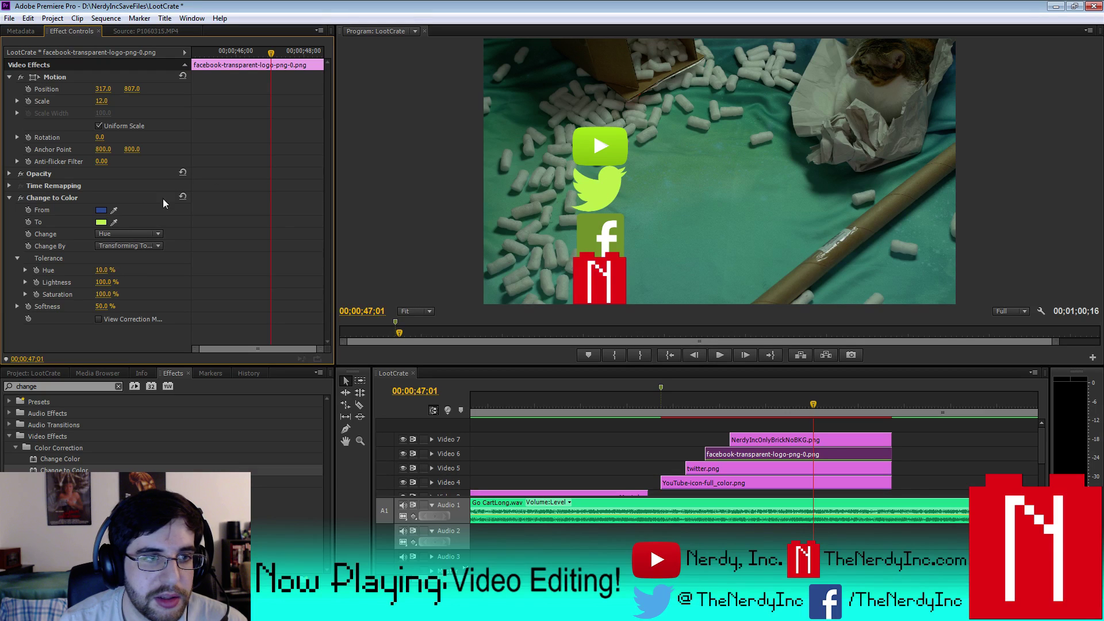
left_click(108, 234)
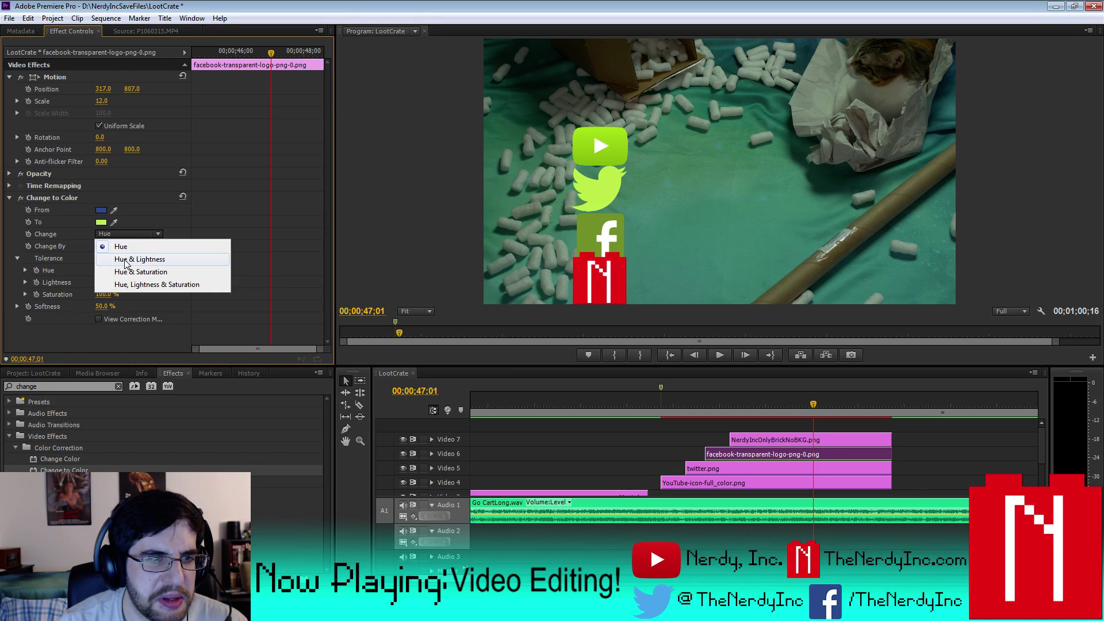
left_click(115, 258)
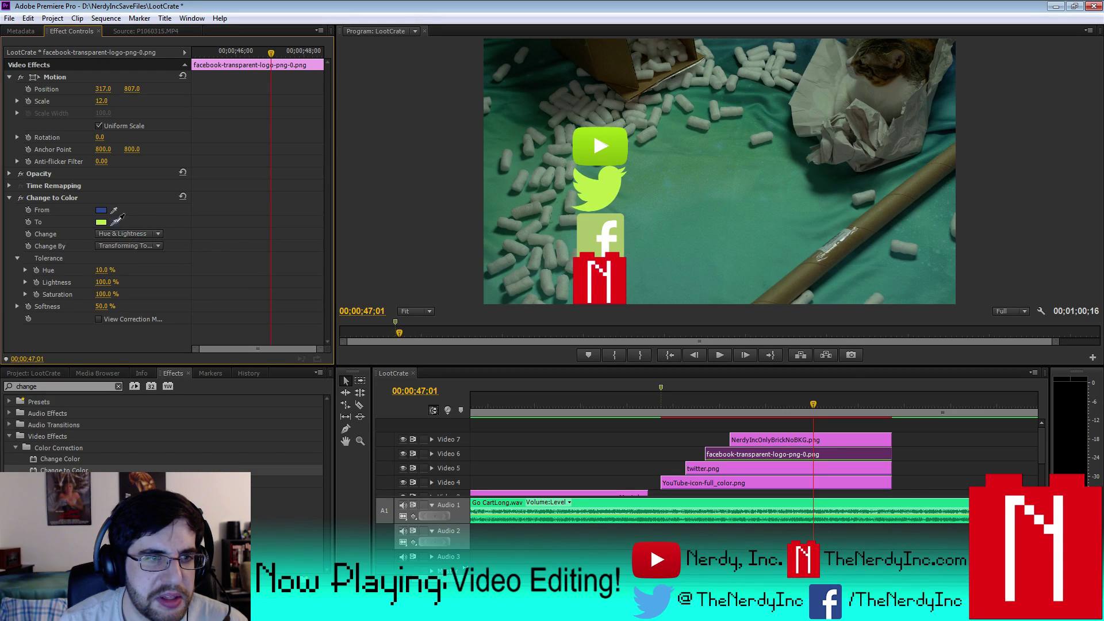
left_click_drag(114, 222, 617, 143)
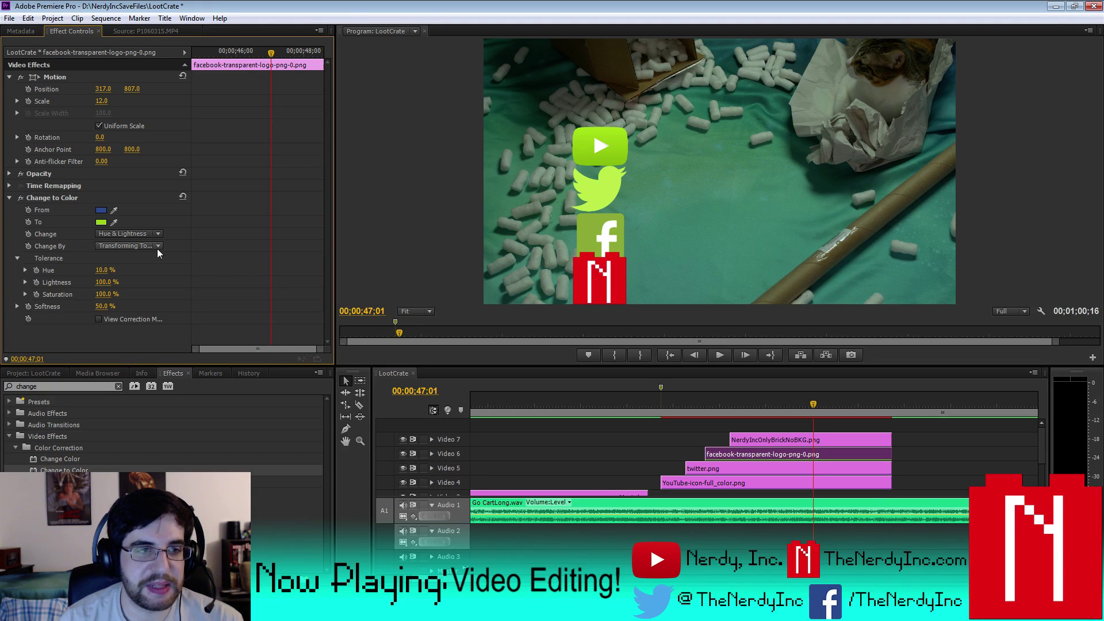
- Set the Facebook Hue tolerance to 10%, keeping Softness at 50%
left_click_drag(103, 272, 110, 272)
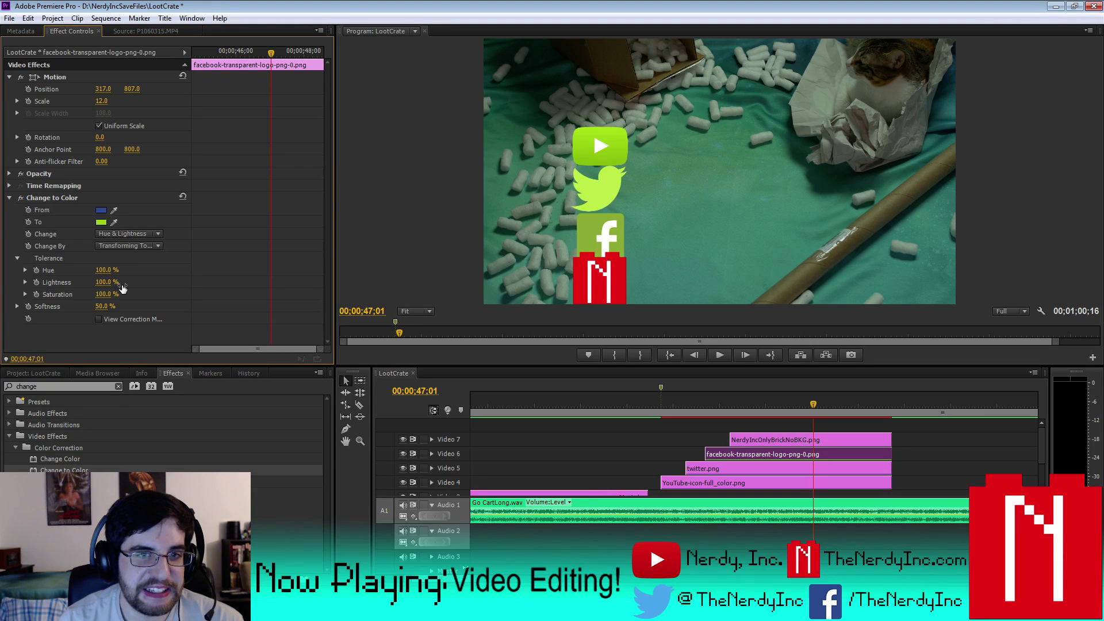
left_click(105, 272)
type("10")
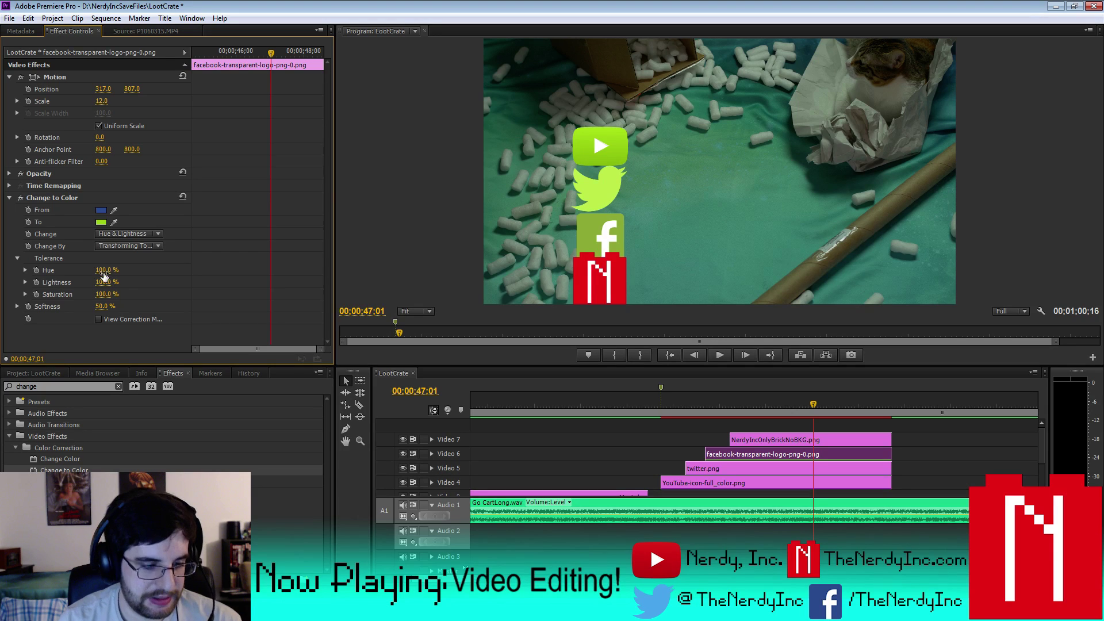
left_click(104, 306)
type("100")
key("Return")
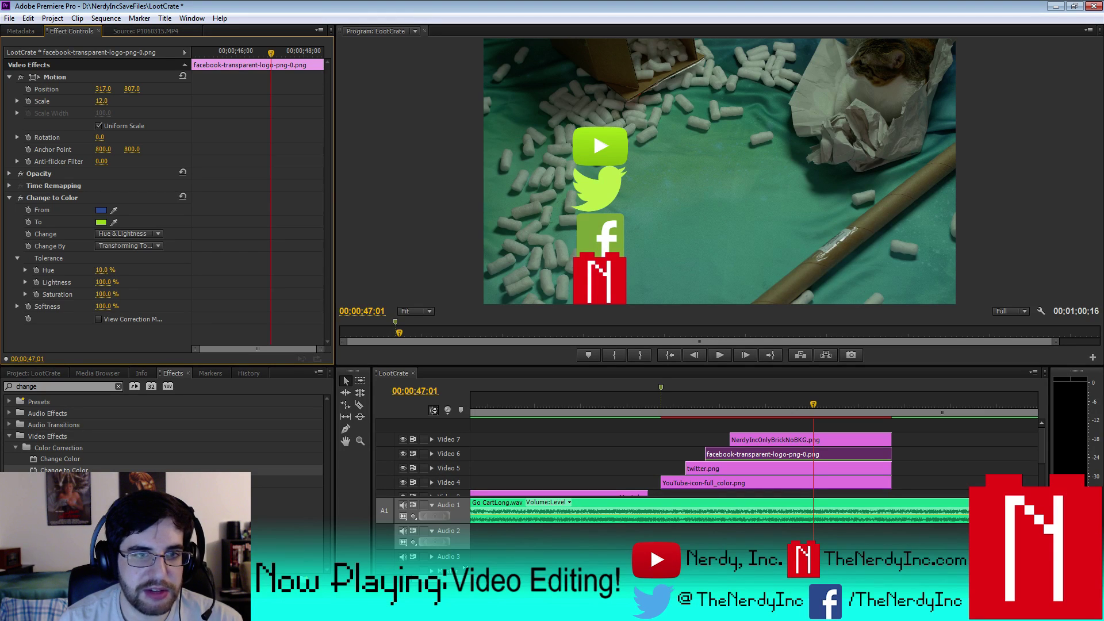
key("ctrl+z")
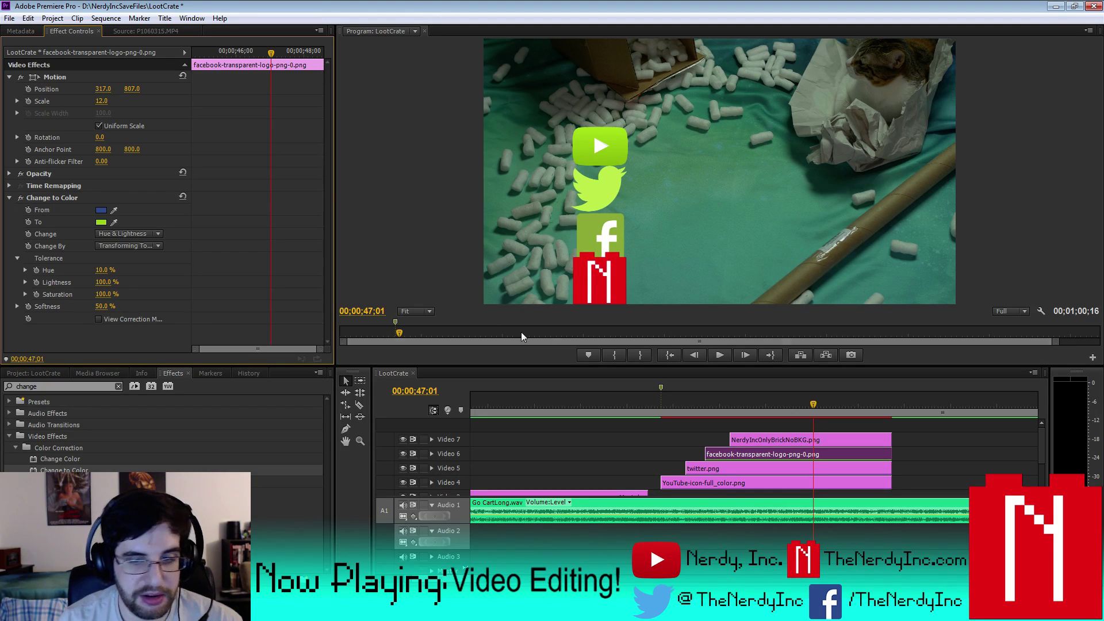
- Apply Change to Color to the NerdyInc N clip, turning its red into the Item title's lime green
left_click(745, 448)
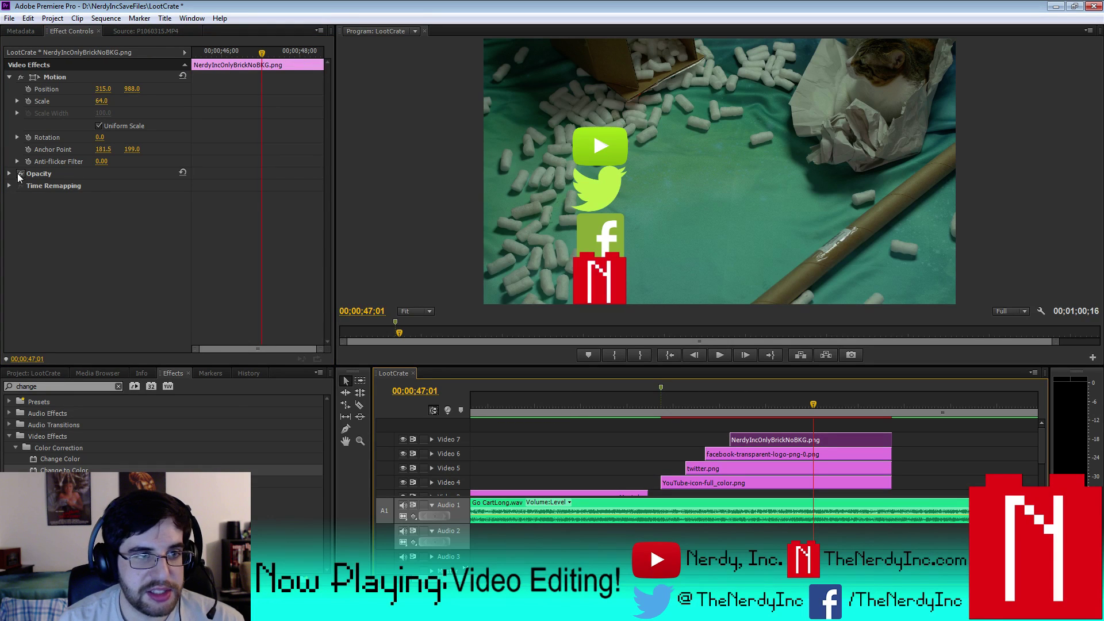
left_click_drag(59, 467, 795, 444)
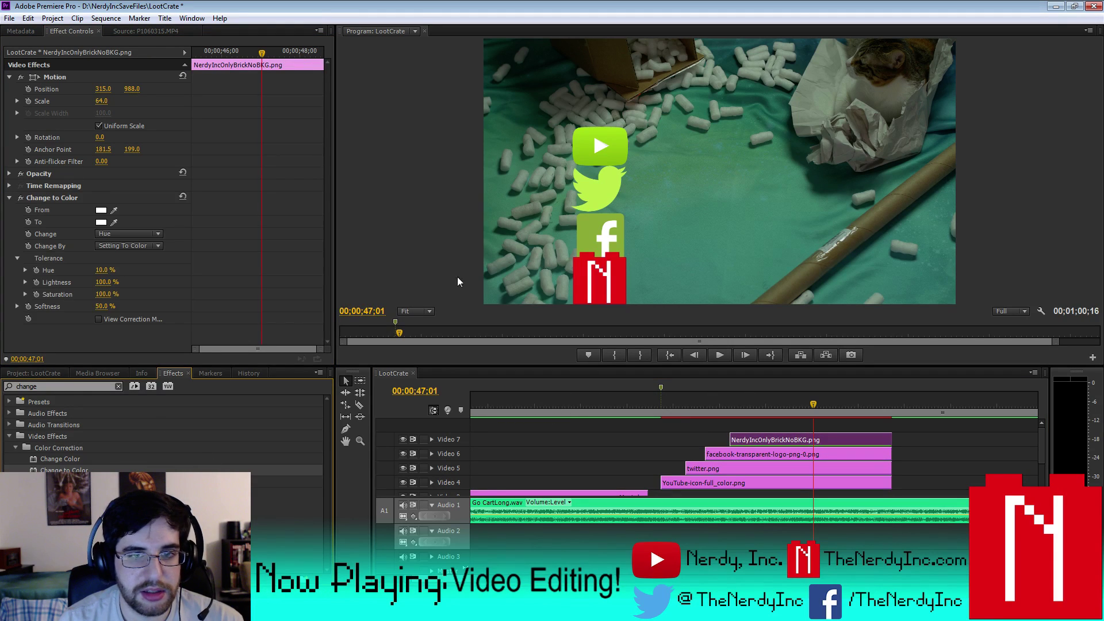
left_click_drag(113, 212, 586, 271)
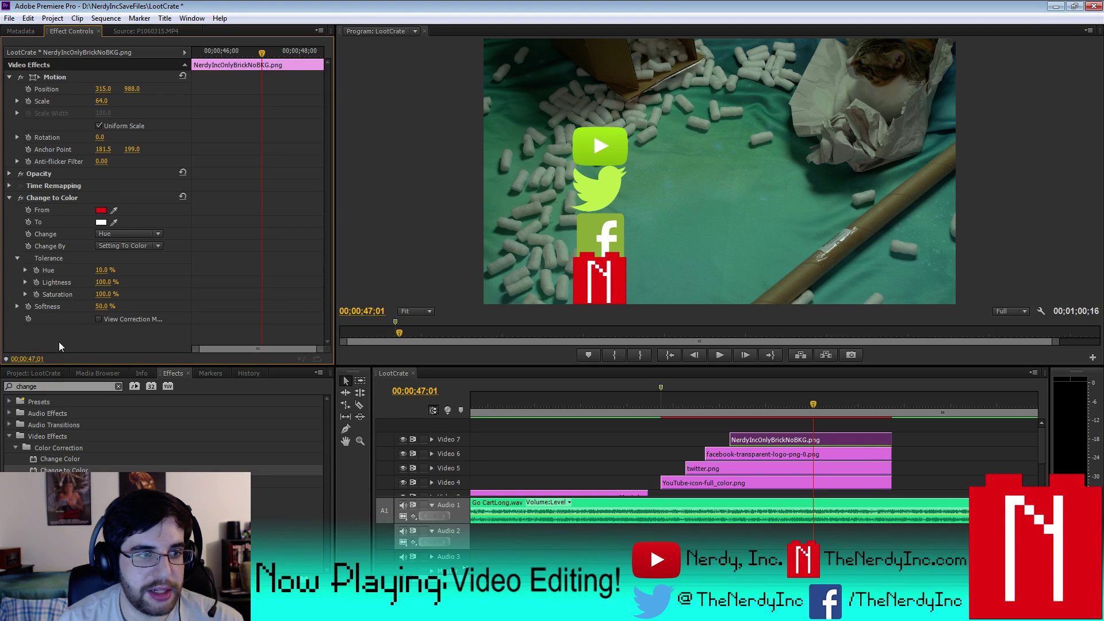
left_click(43, 373)
double_click(261, 506)
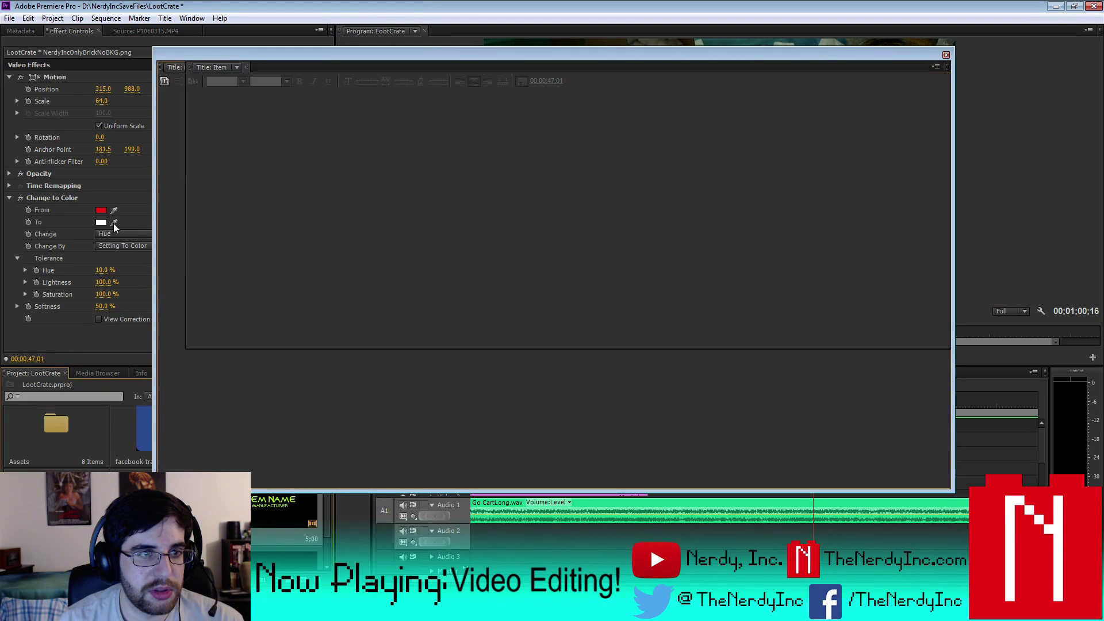
left_click_drag(319, 194, 321, 195)
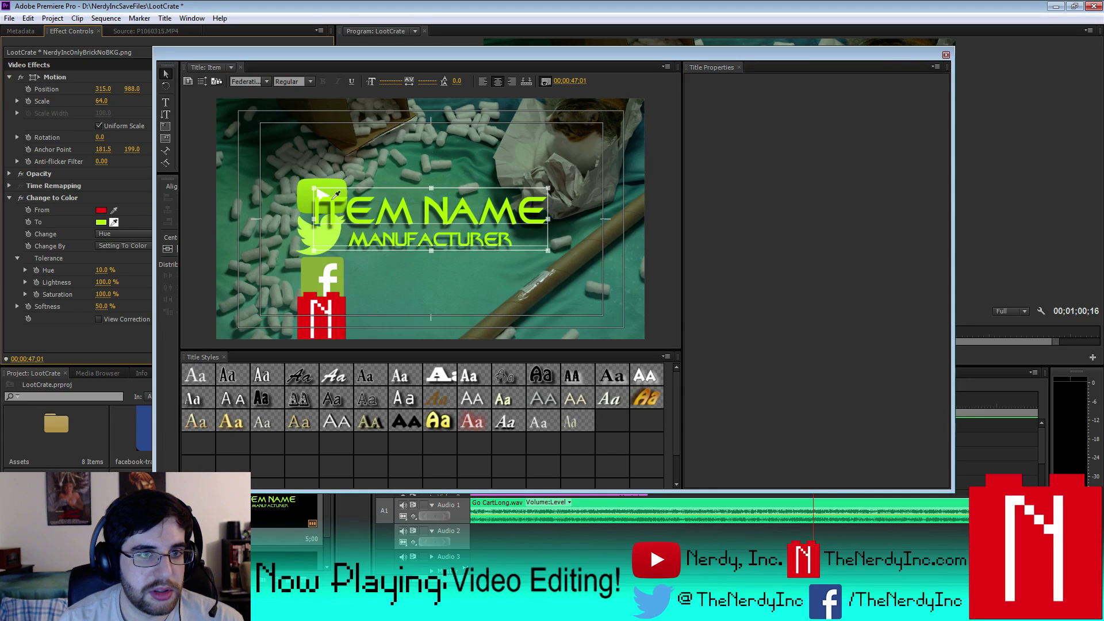
left_click(945, 54)
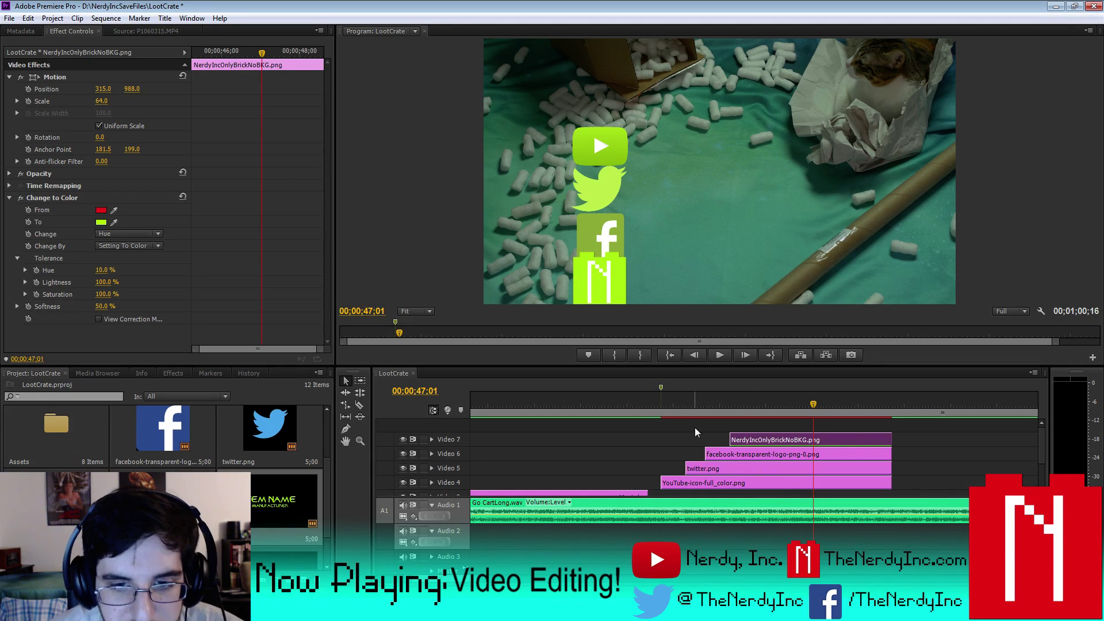
left_click(677, 402)
- Search the effects for 'drop' and apply Drop Shadow to the YouTube logo clip
left_click(691, 483)
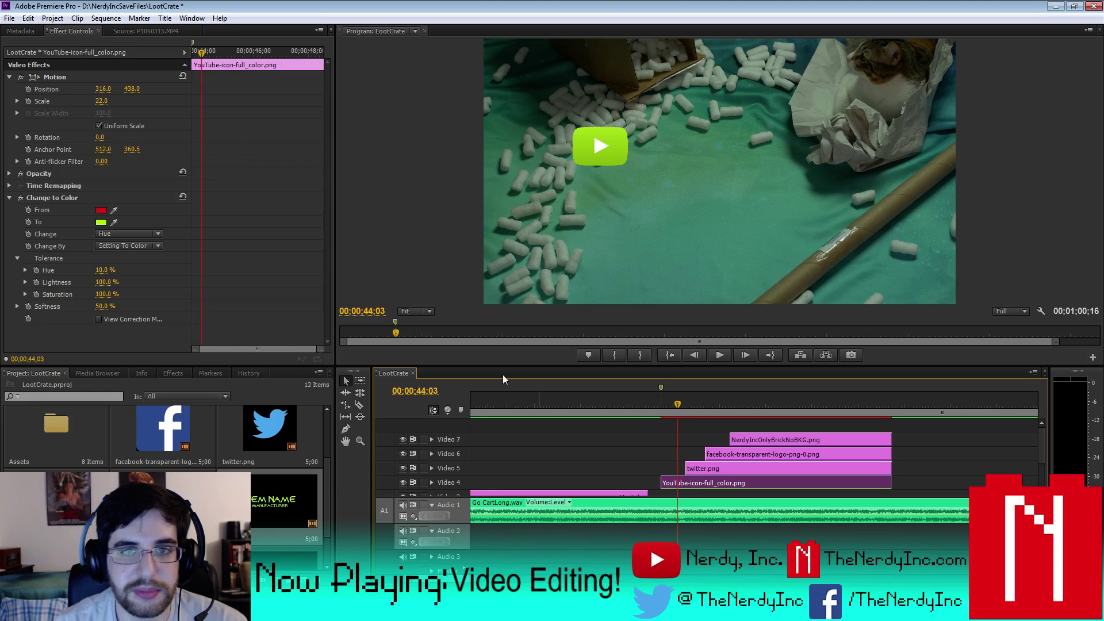
left_click(177, 374)
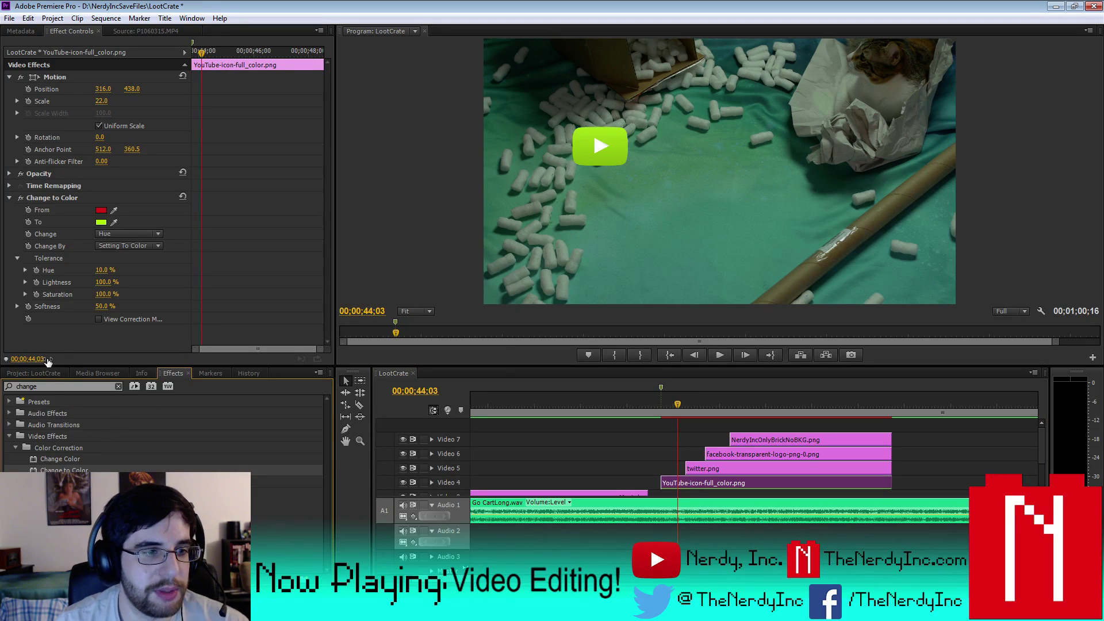
left_click_drag(52, 384, 3, 394)
type("drop")
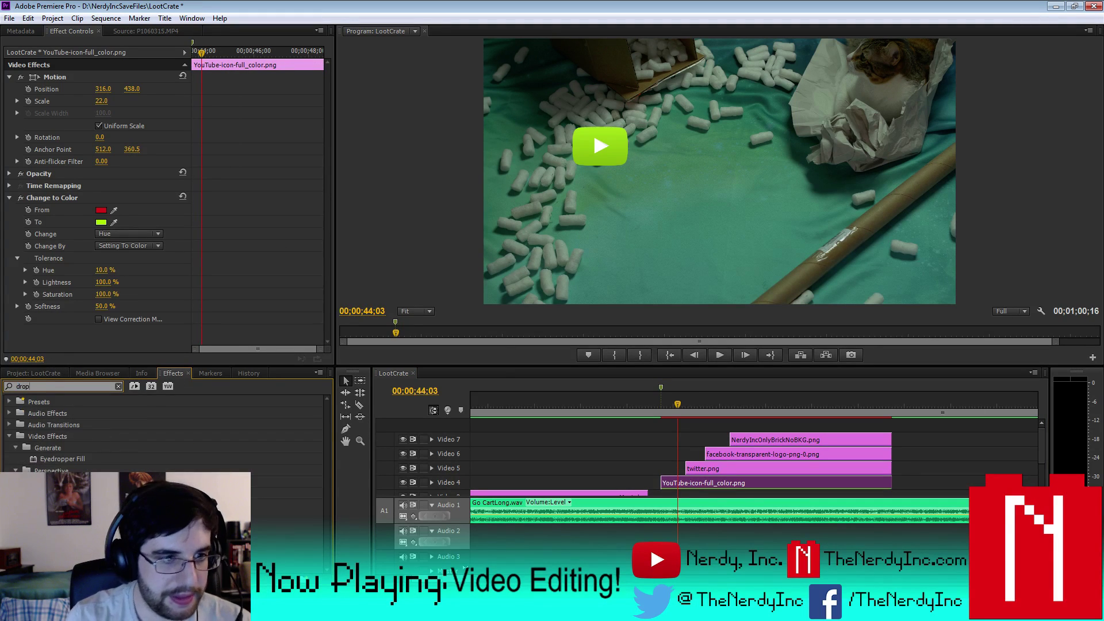
left_click_drag(60, 458, 691, 484)
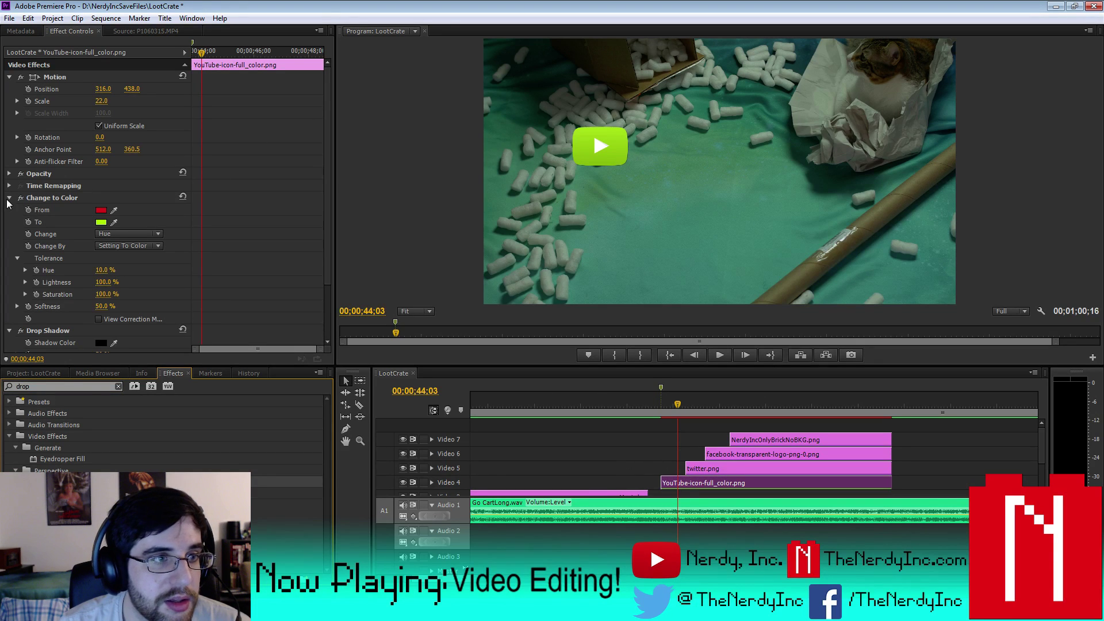
- Set the shadow direction to -150° and try distances from 25 up to 75
left_click(9, 197)
left_click(113, 246)
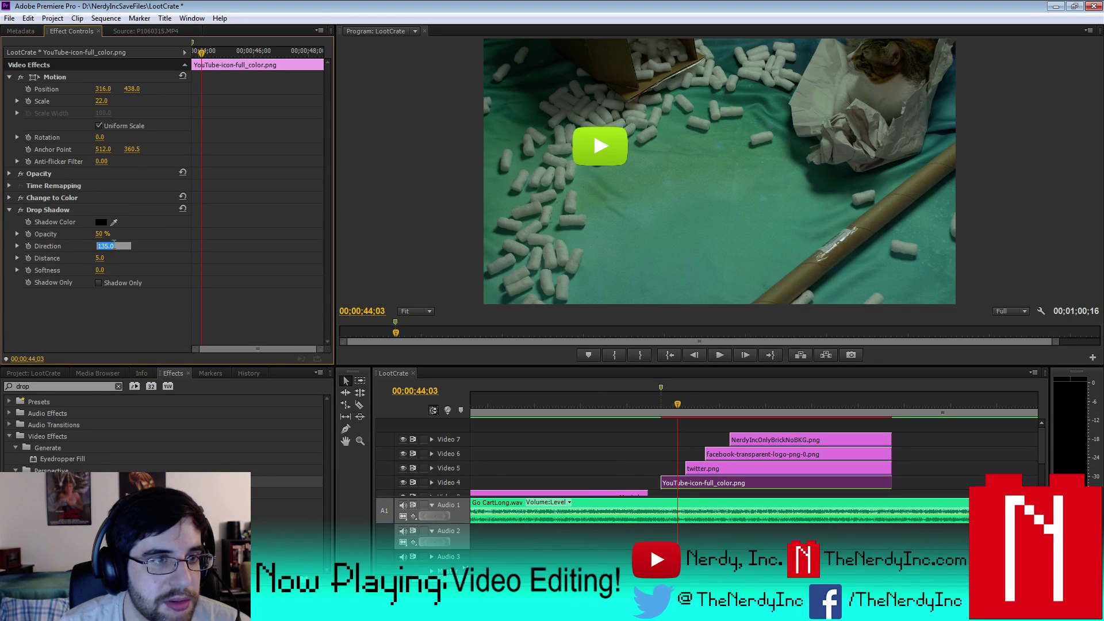
type("-150")
key("Return")
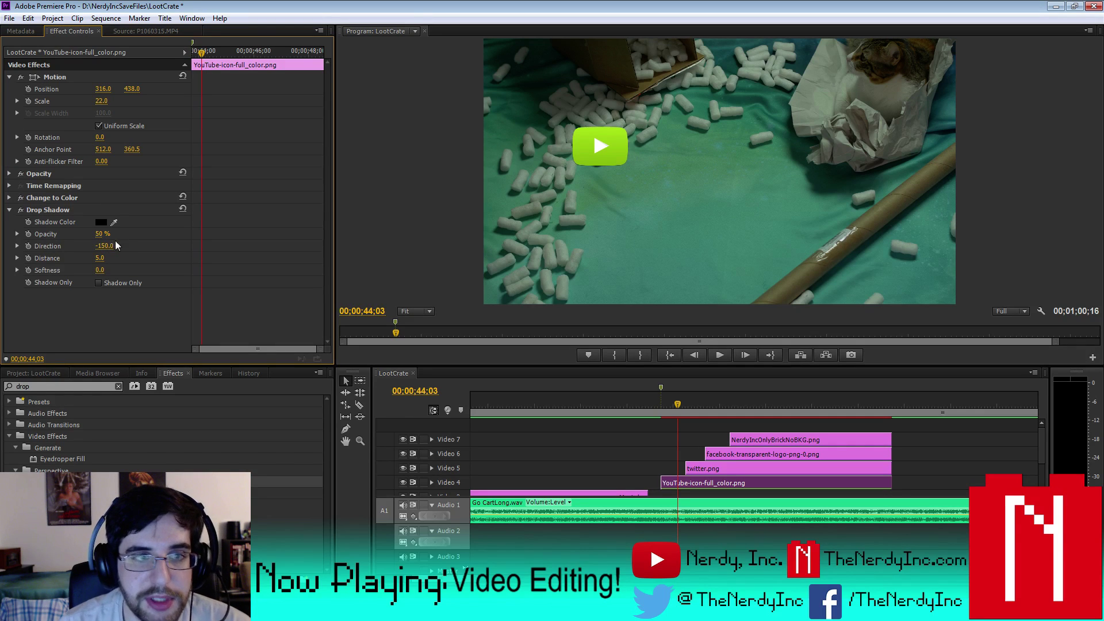
left_click(103, 258)
type("25")
key("Return")
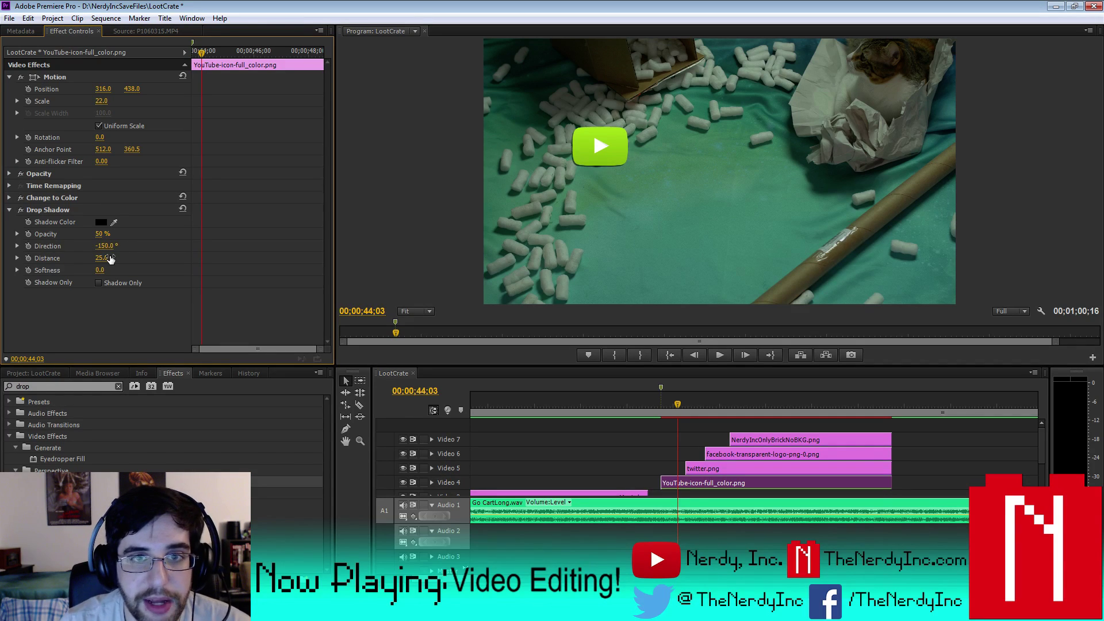
left_click(110, 258)
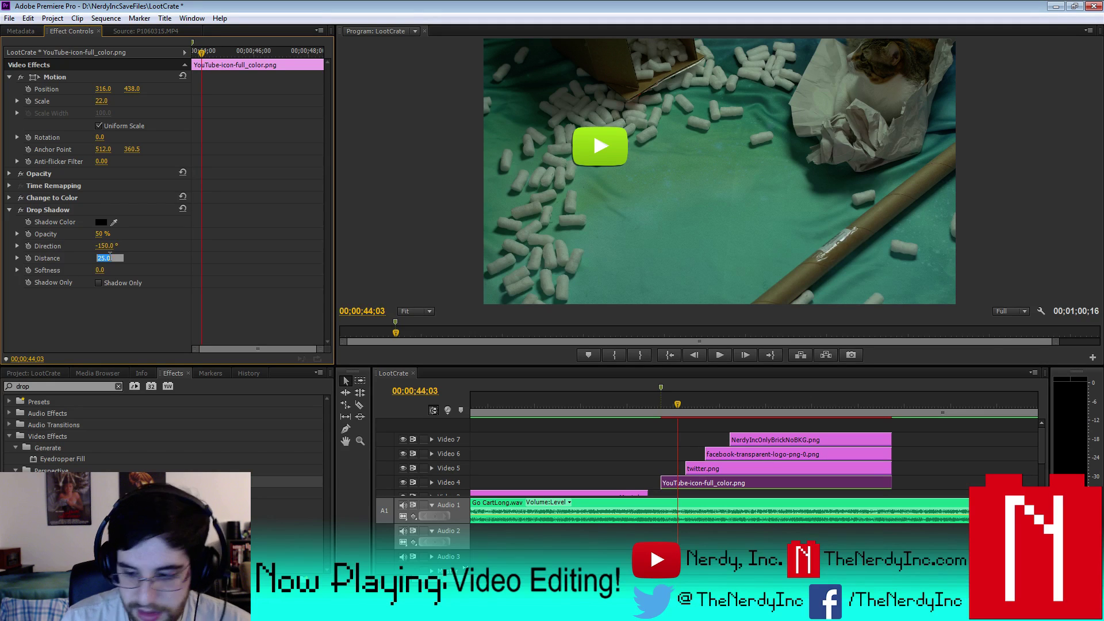
type("36")
key("Return")
left_click(110, 257)
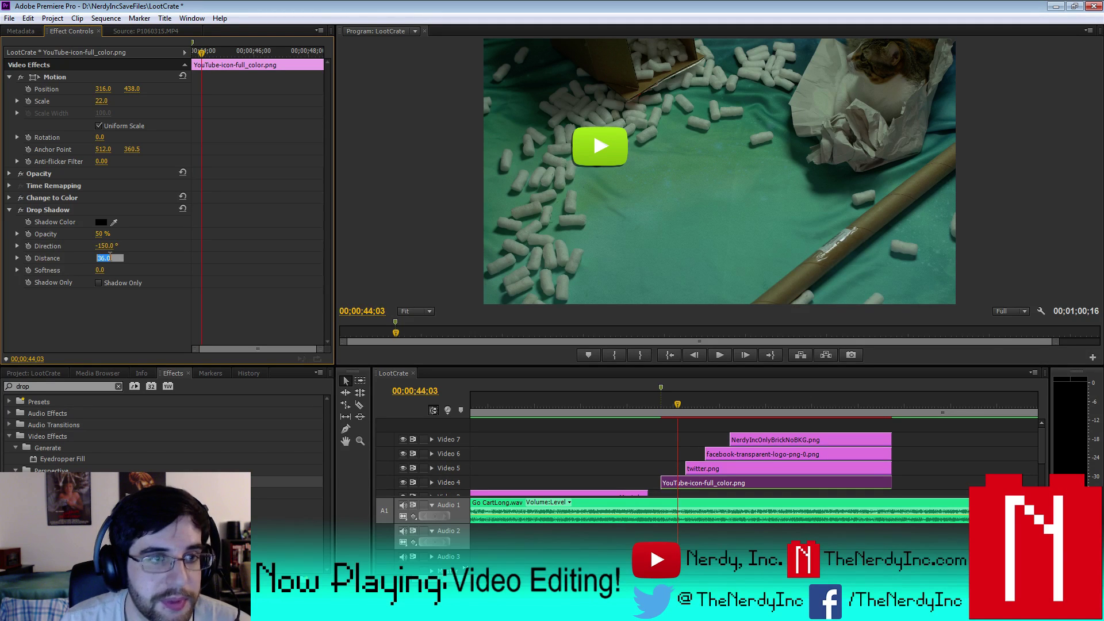
type("45")
key("Return")
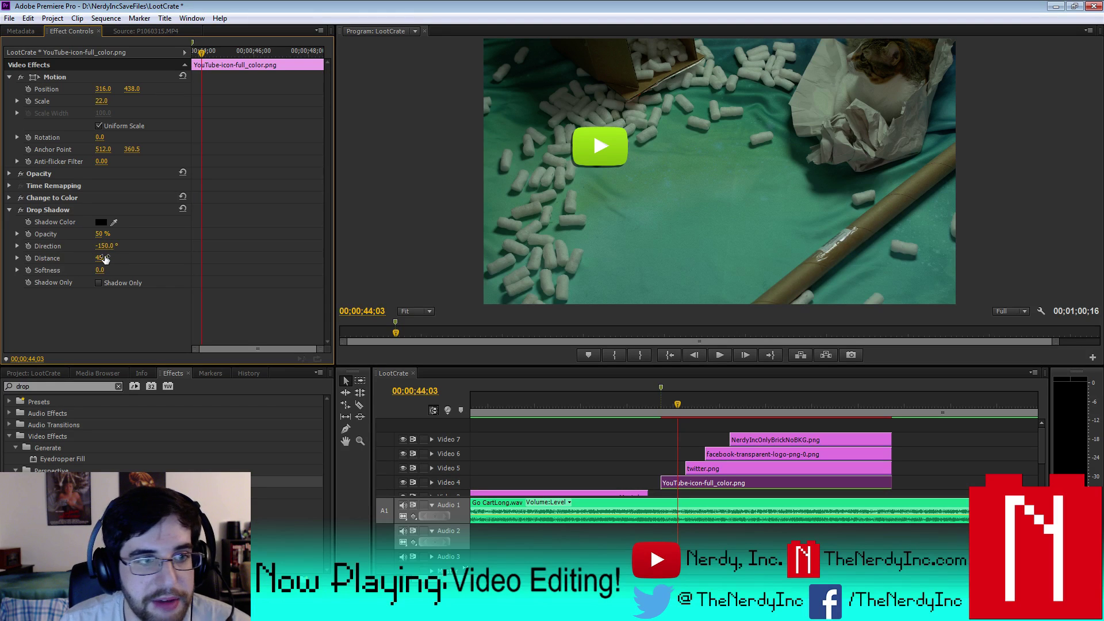
left_click(109, 258)
type("5")
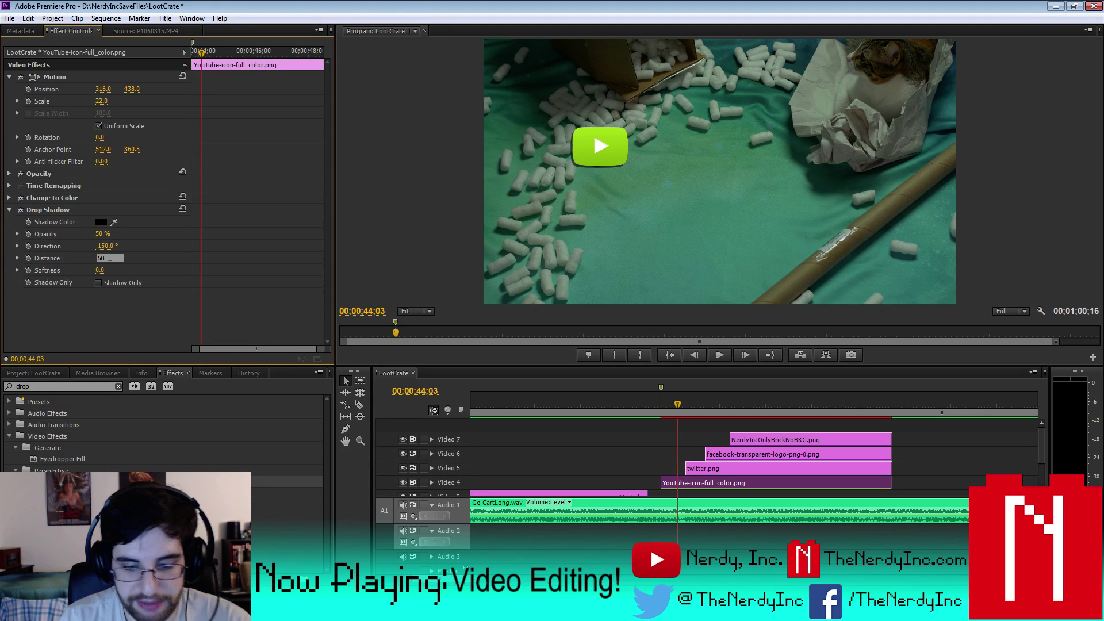
type("5")
key("Return")
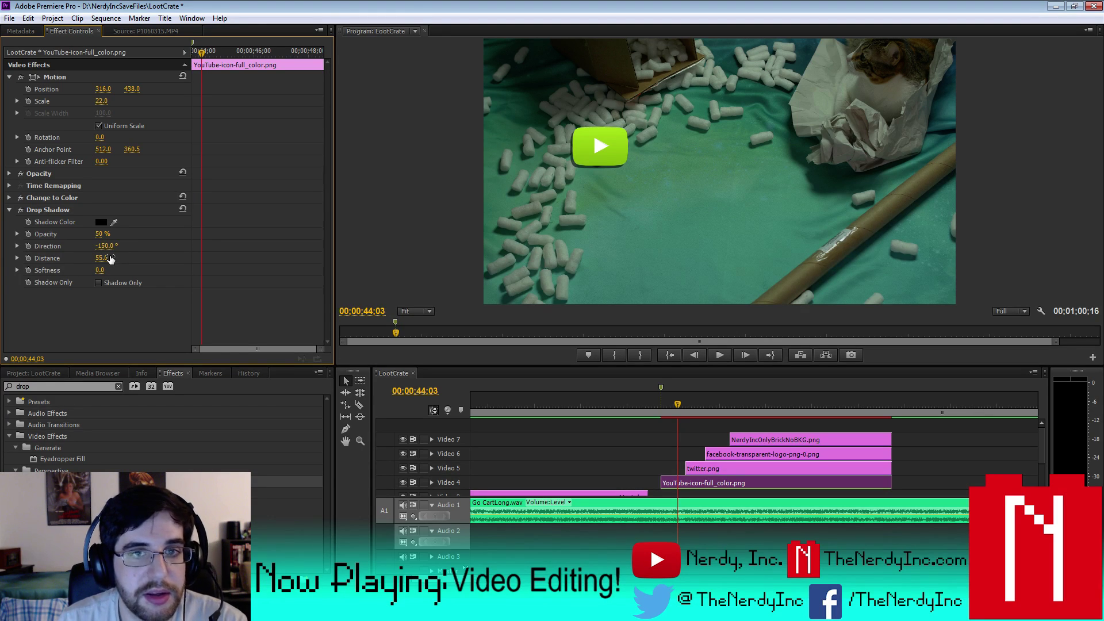
left_click(109, 258)
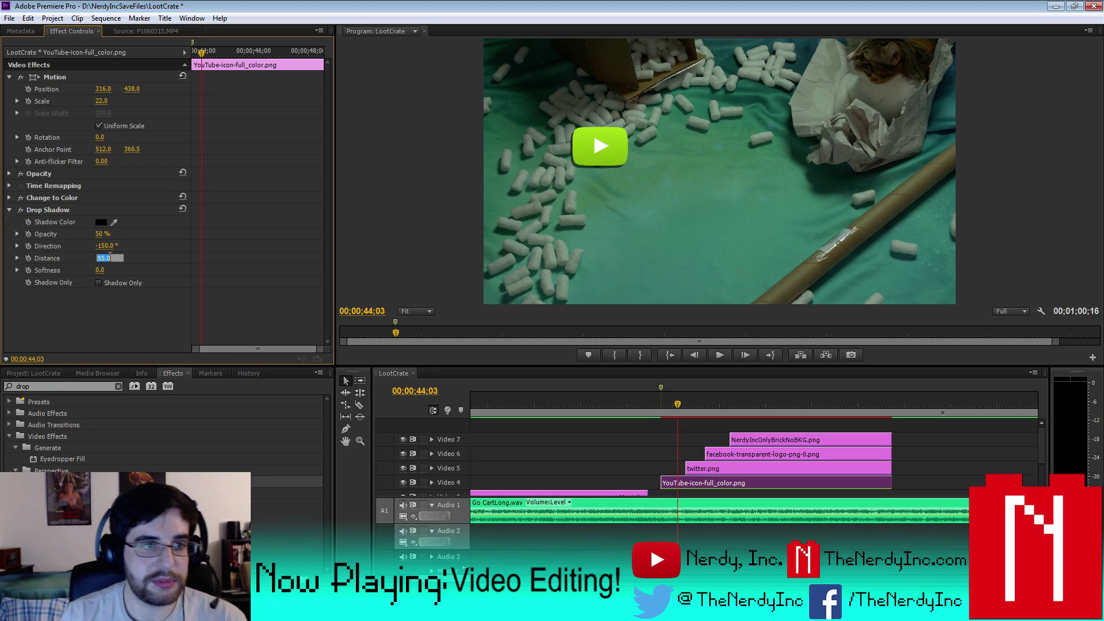
type("75")
key("Return")
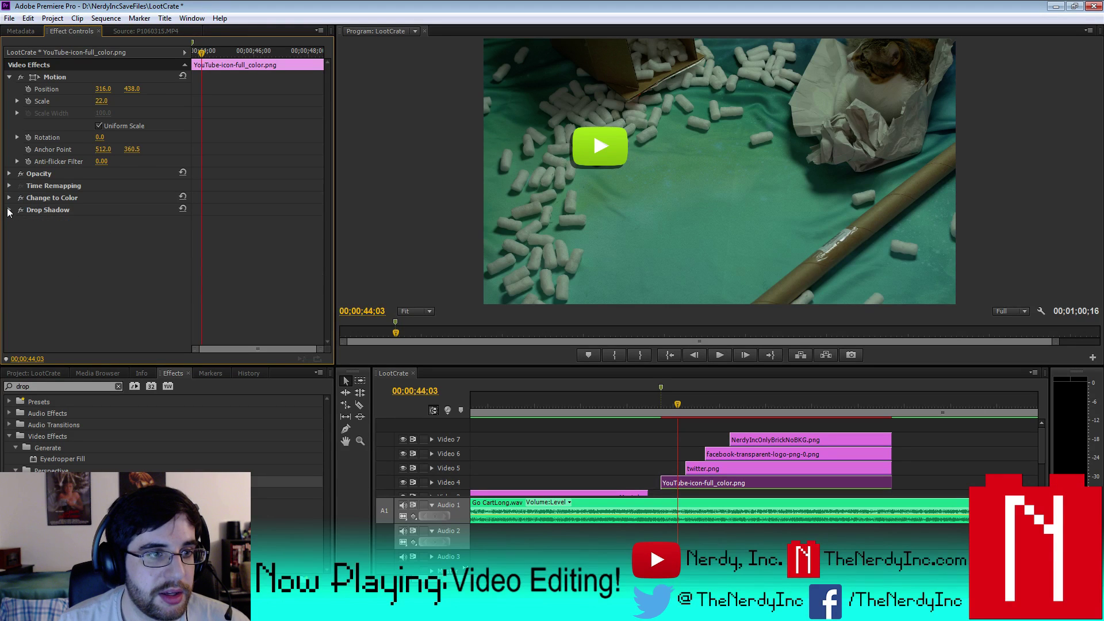
- Soften the shadow to 57 and settle its distance at 95
left_click_drag(100, 270, 113, 270)
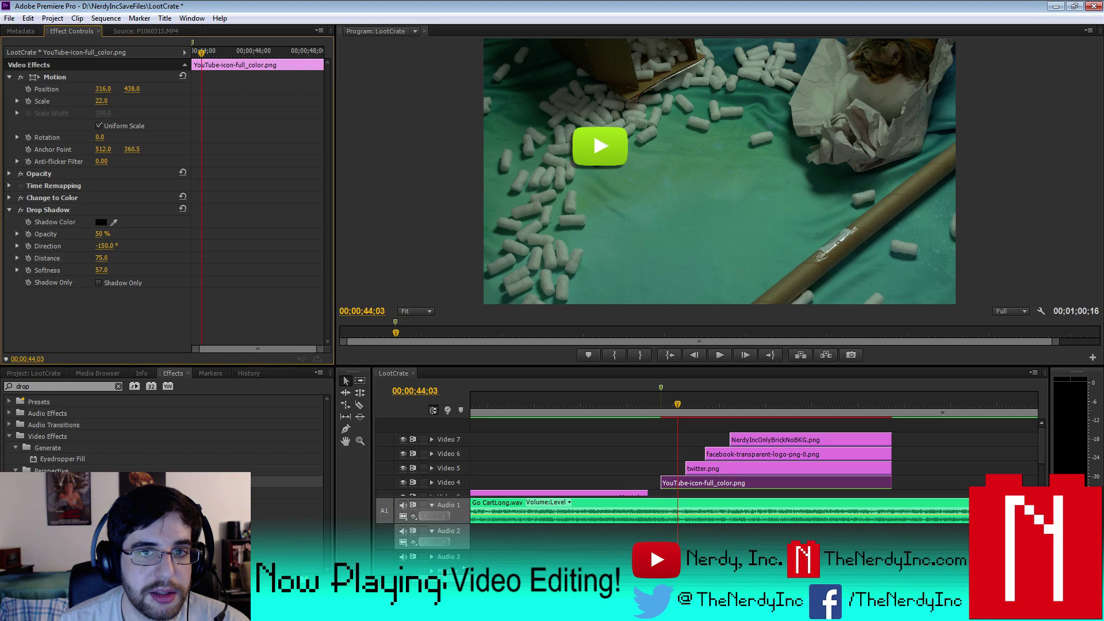
left_click(103, 257)
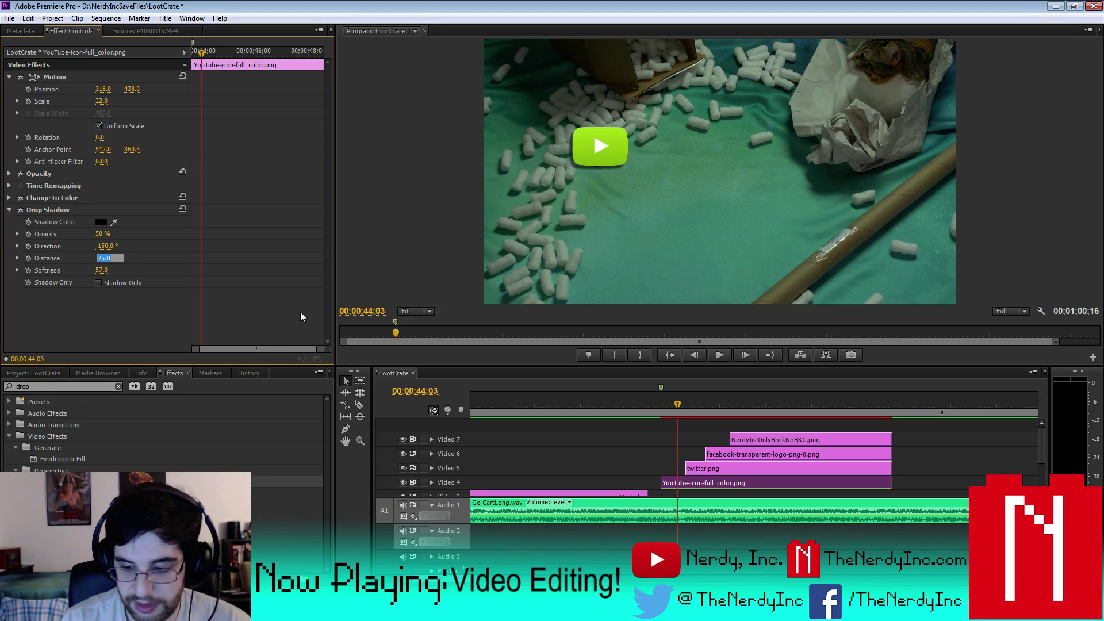
type("95")
key("Return")
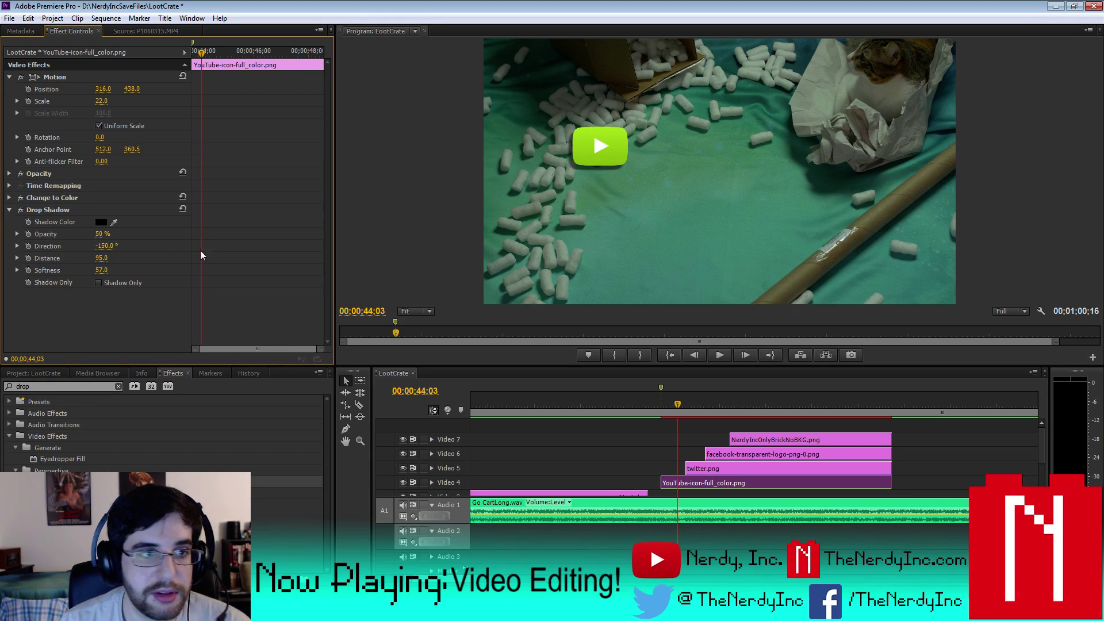
left_click(49, 213)
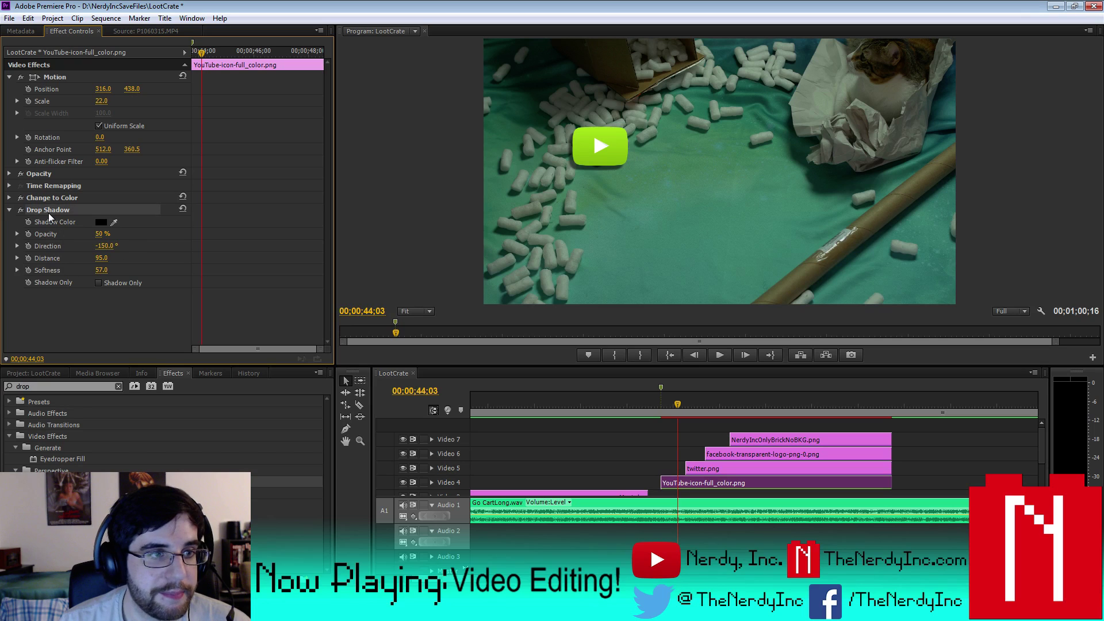
left_click(734, 469)
- Paste the copied drop shadow onto the Twitter, Facebook and N logo clips
left_click(777, 403)
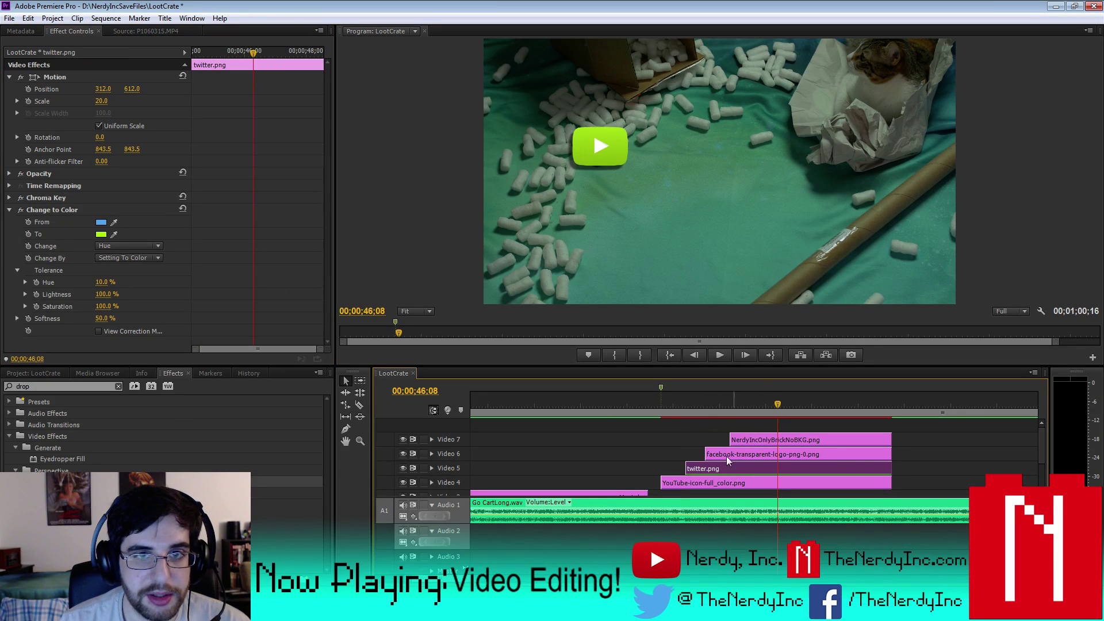
left_click(16, 210)
key("ctrl+v")
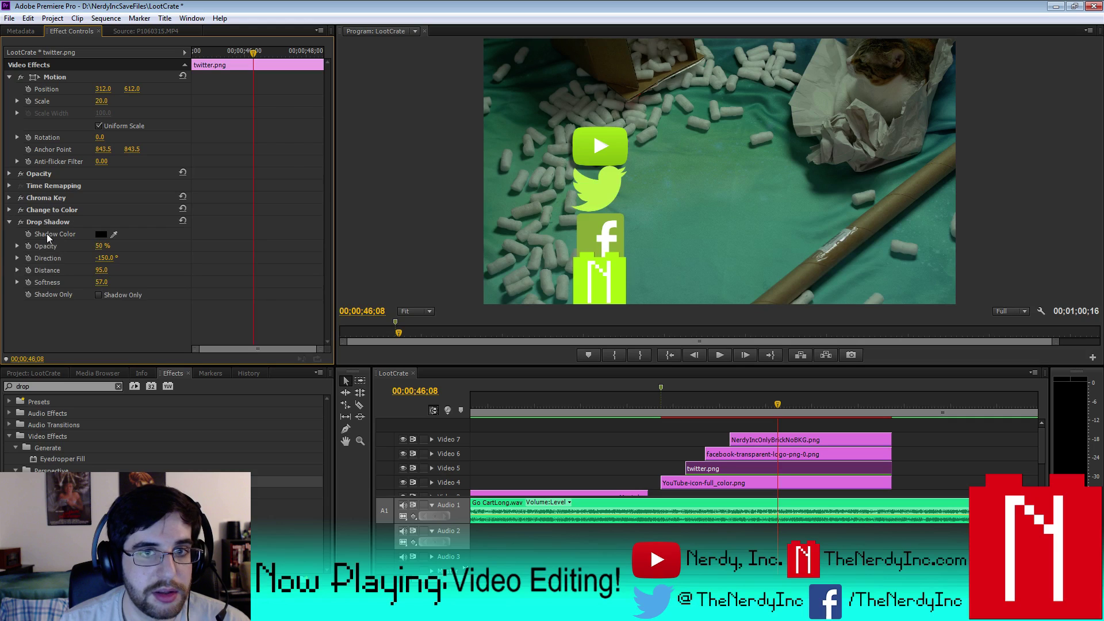
left_click(746, 454)
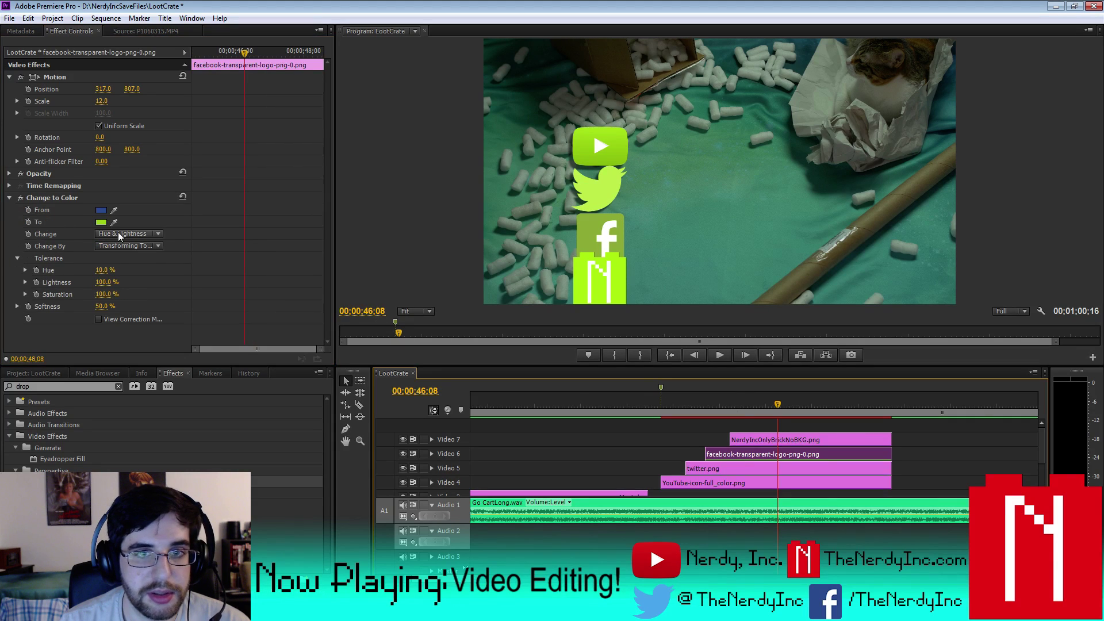
left_click(15, 199)
key("ctrl+v")
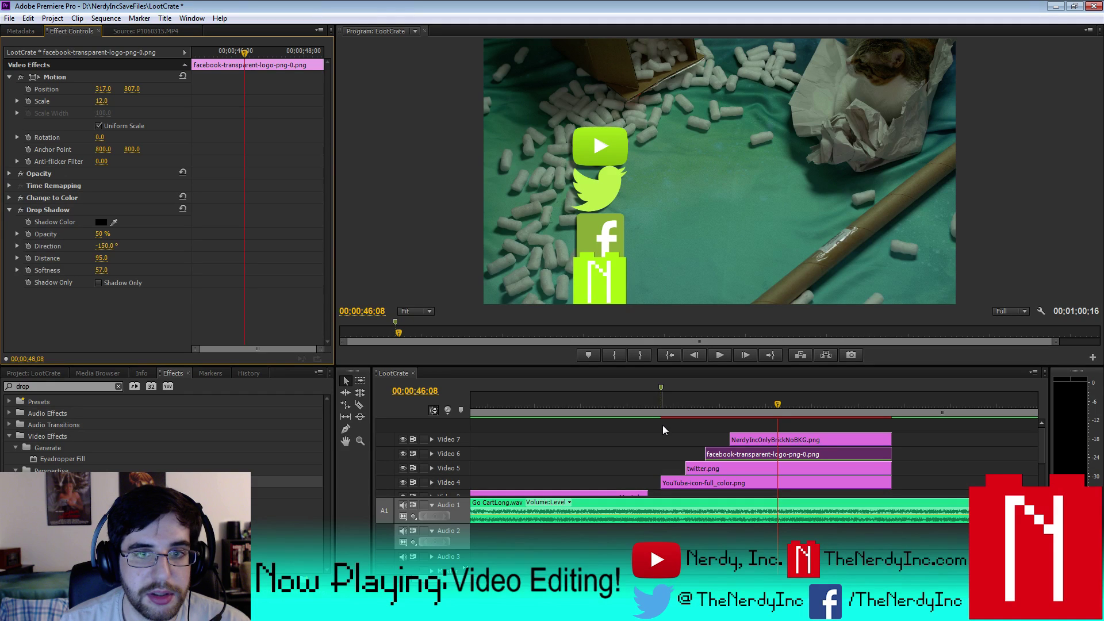
left_click(765, 441)
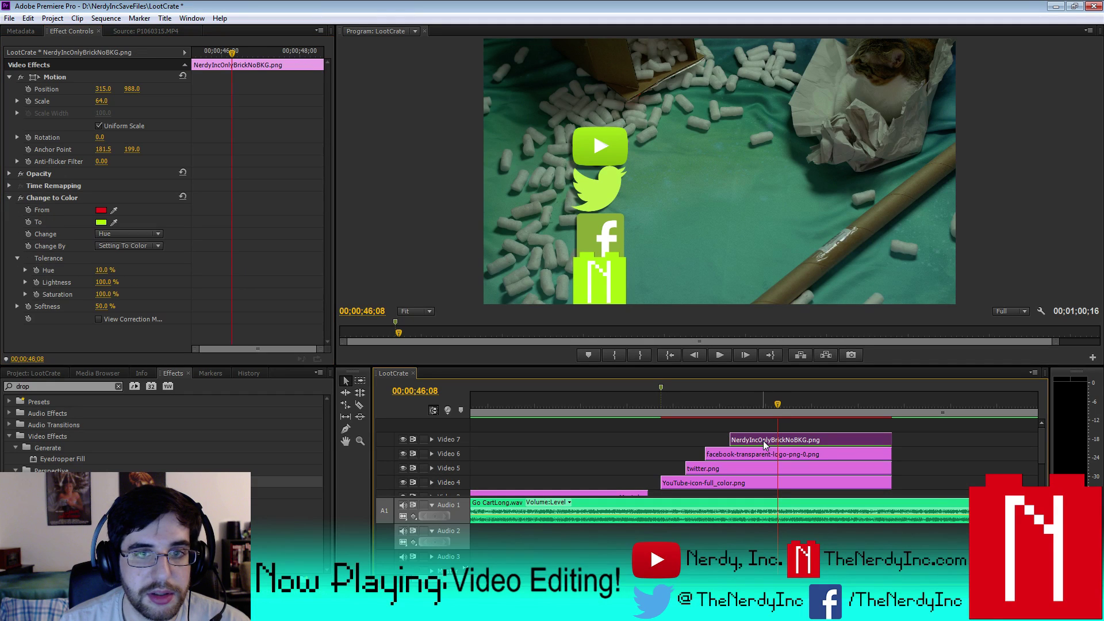
left_click(10, 199)
key("ctrl+v")
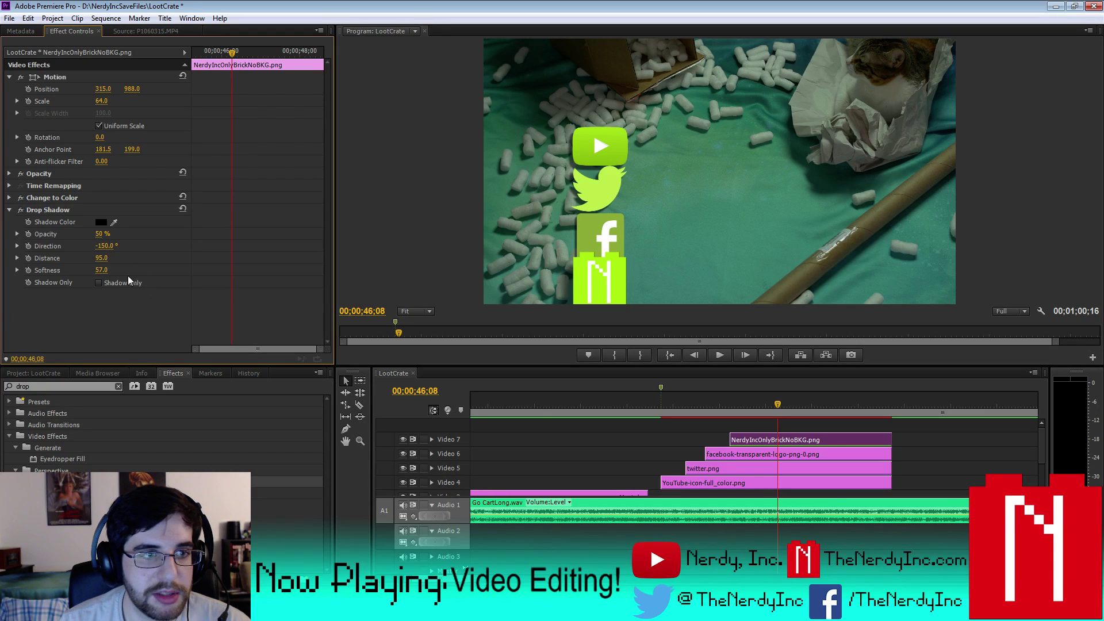
- Set the N logo's drop shadow distance to 35
left_click_drag(101, 258, 97, 257)
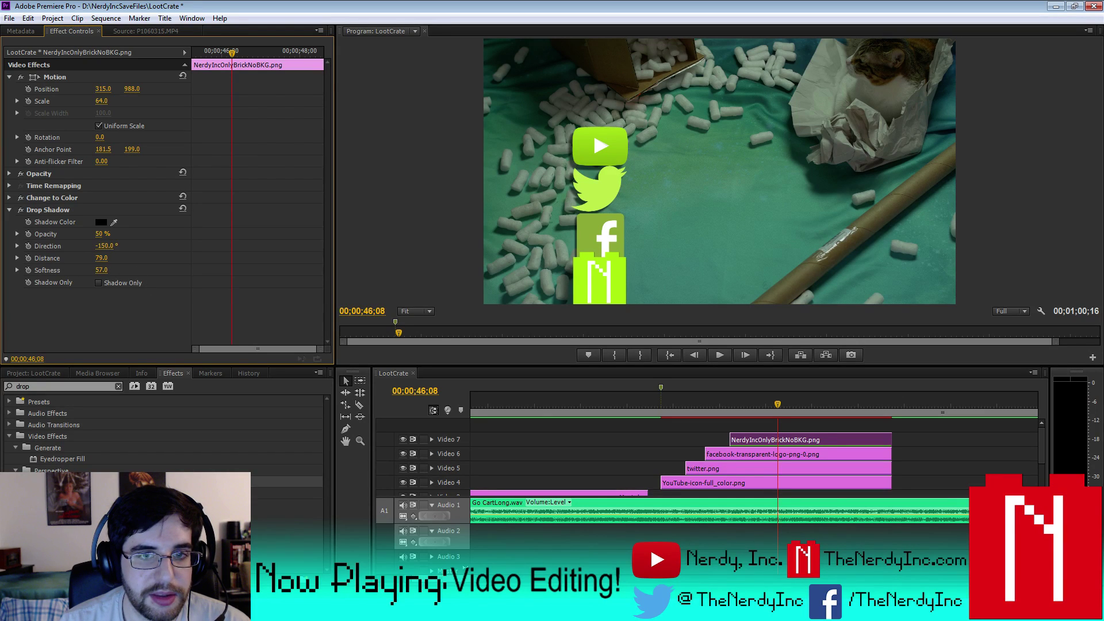
left_click(101, 258)
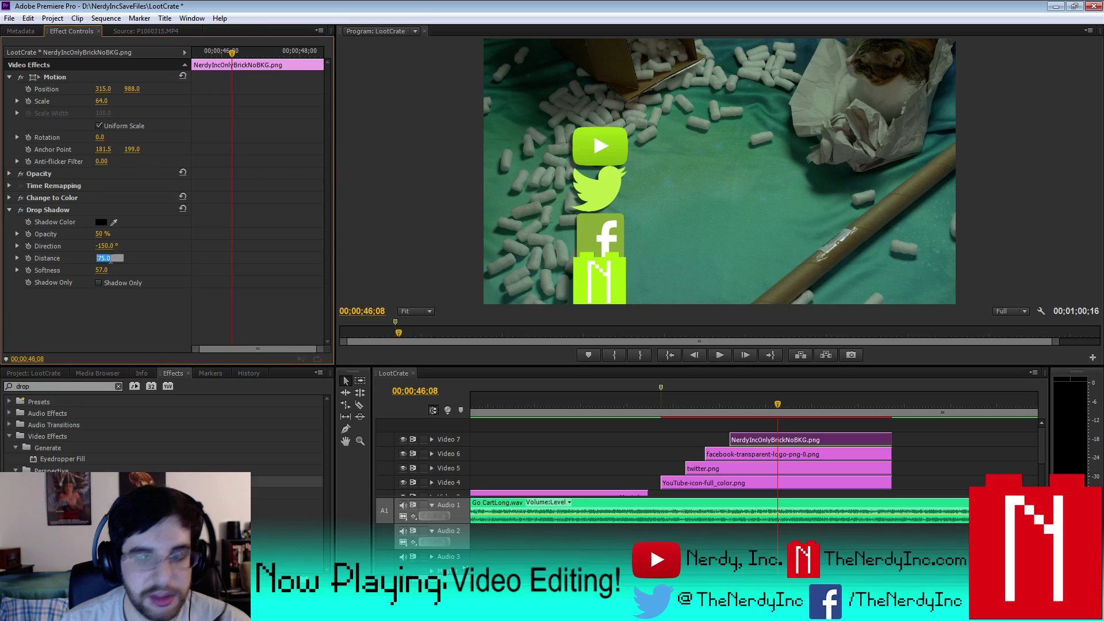
type("55")
key("Return")
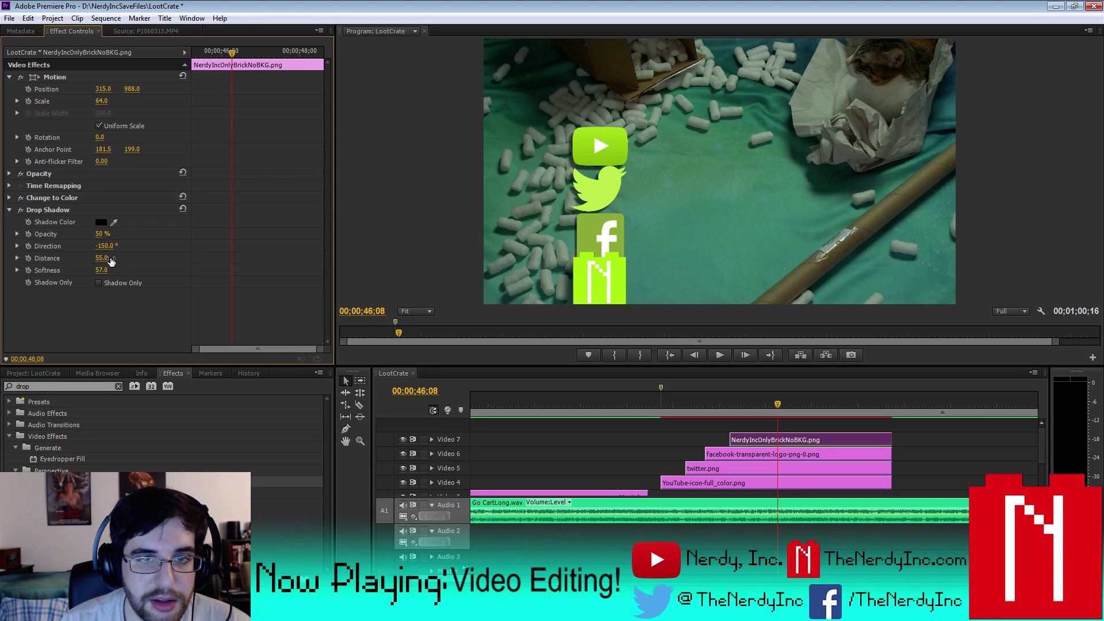
left_click(109, 257)
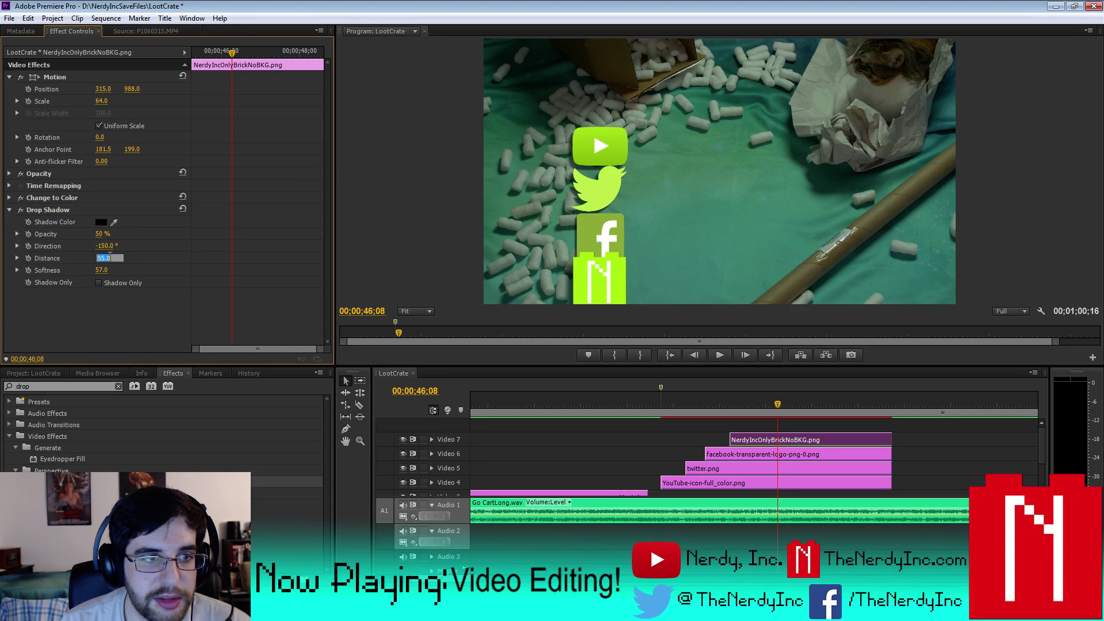
type("35")
key("Return")
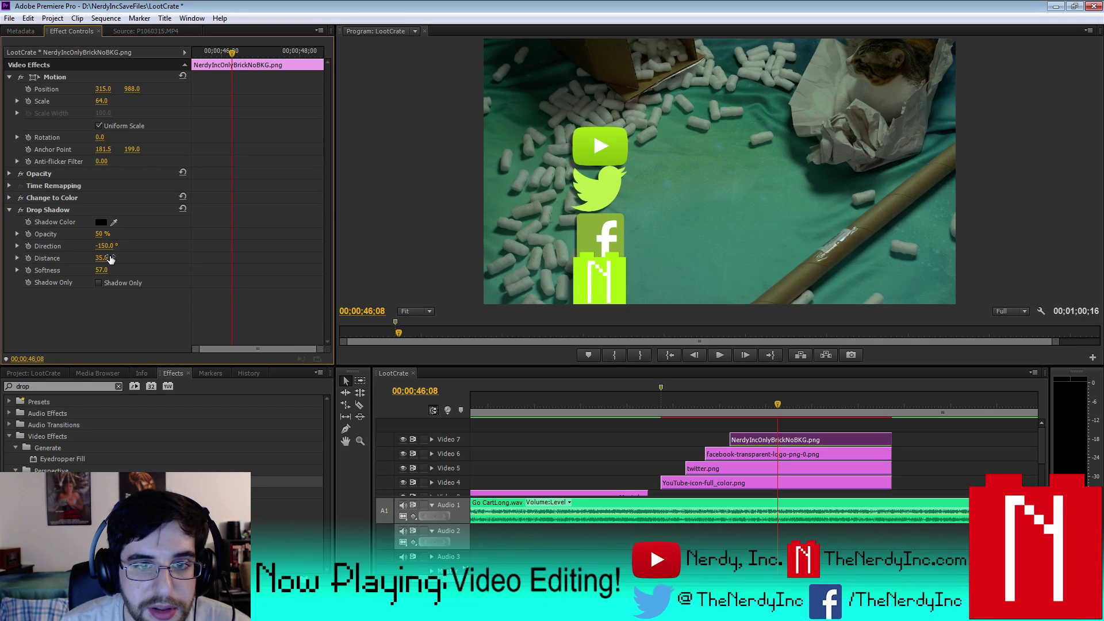
- Give the Facebook logo's drop shadow a distance of 150 and a softer edge
left_click(747, 454)
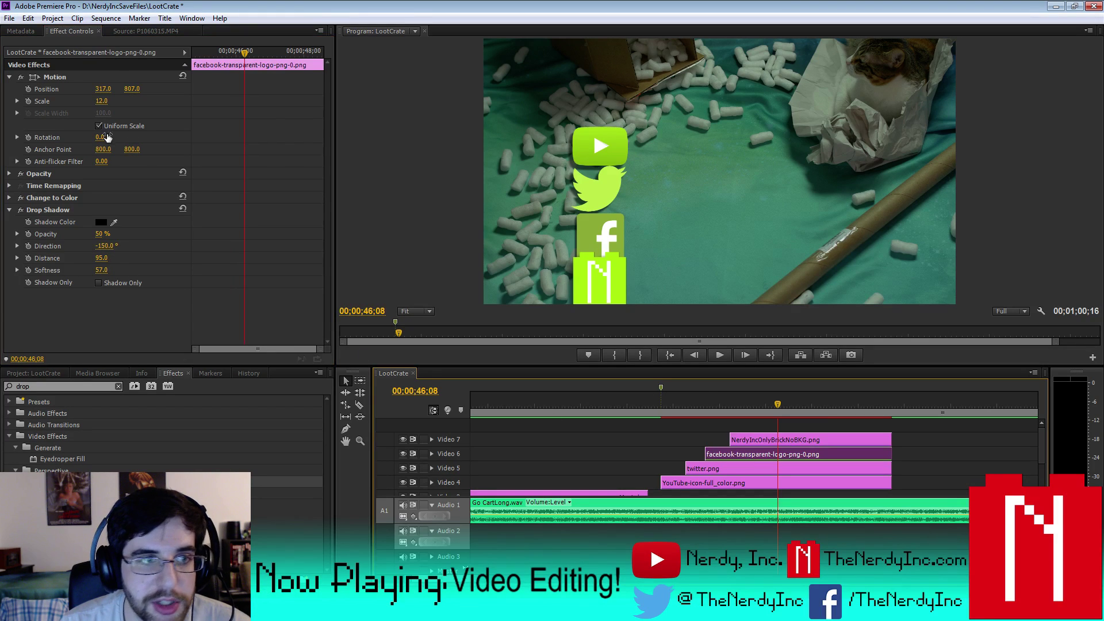
left_click(104, 258)
type("25")
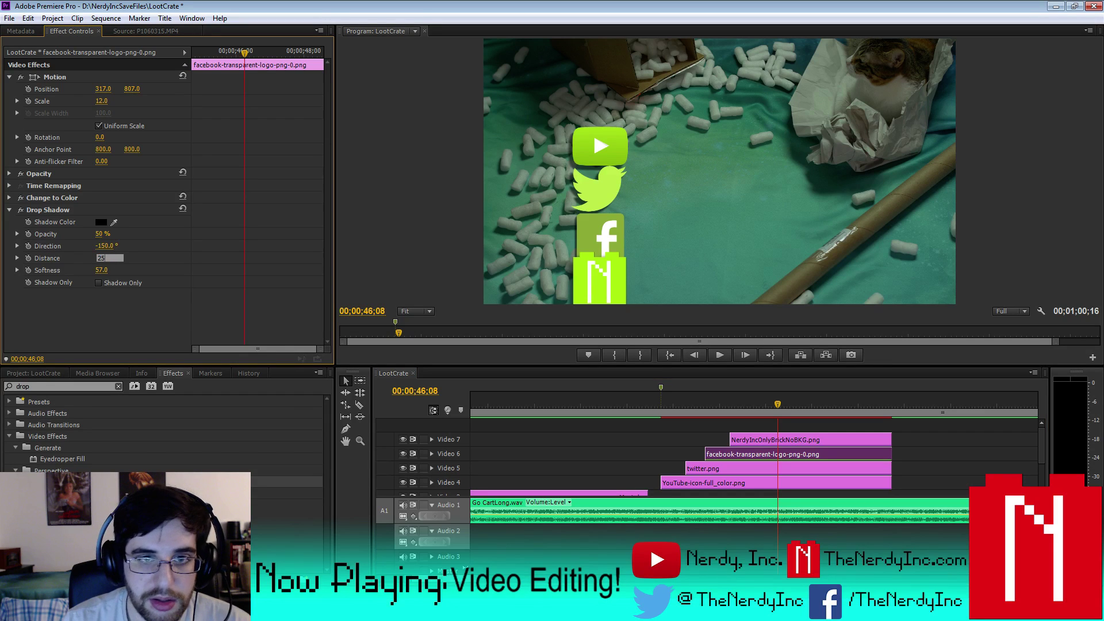
key("BackSpace")
key("BackSpace")
type("150")
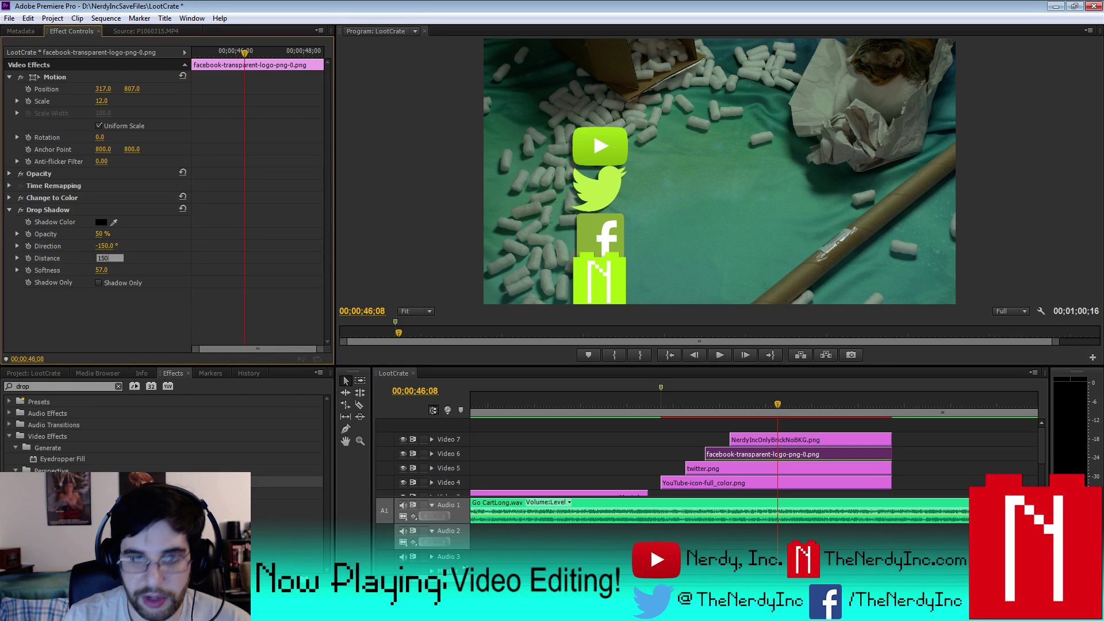
key("Return")
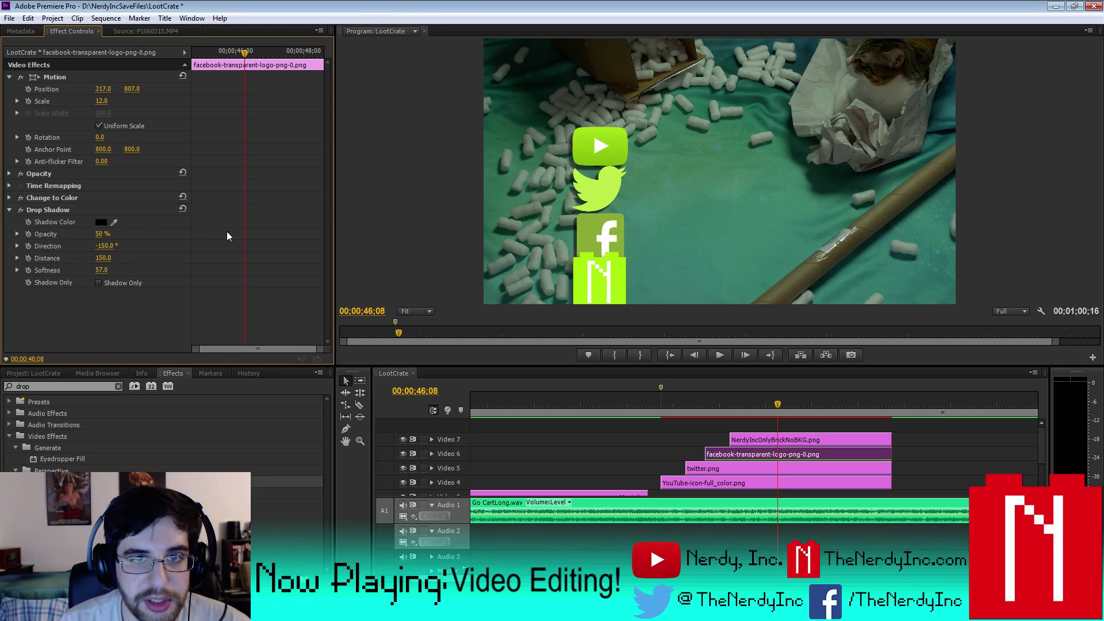
mouse_move(103, 272)
left_mouse_down()
mouse_move(113, 272)
mouse_move(103, 272)
left_mouse_up()
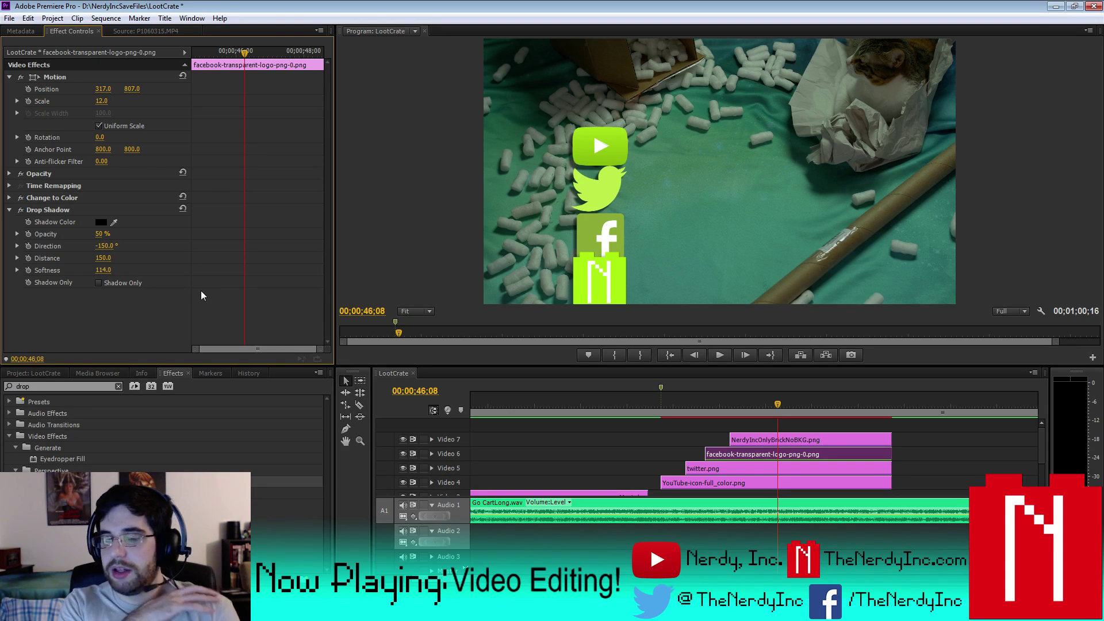
left_click(766, 484)
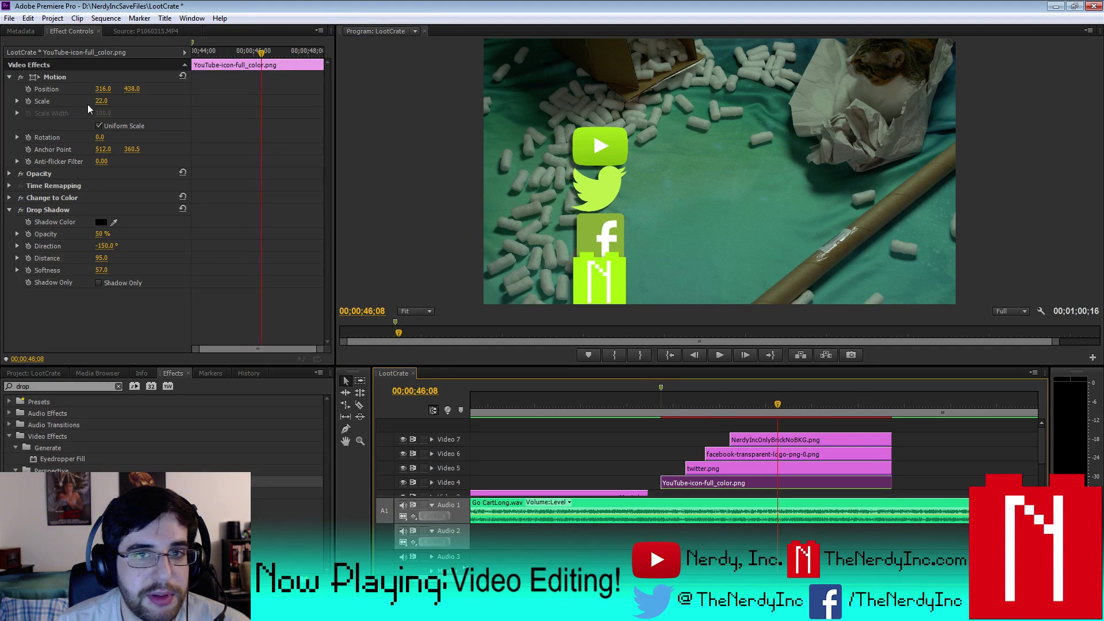
- Scale the YouTube logo to 17 and set its vertical position to 400
left_click(104, 101)
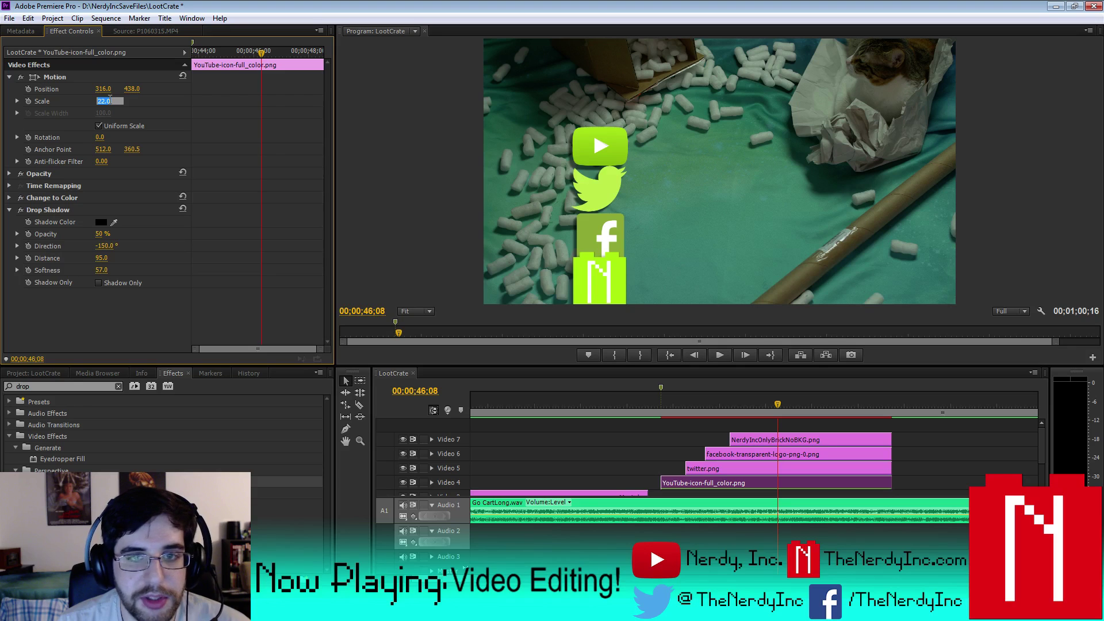
type("15")
key("Return")
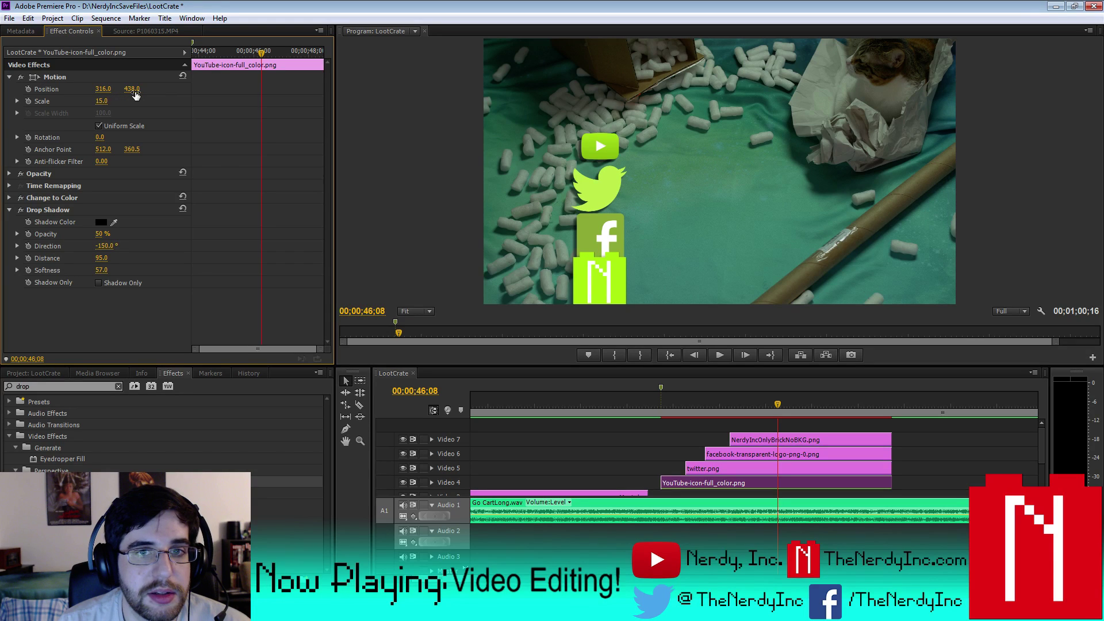
left_click(104, 101)
type("17")
key("Return")
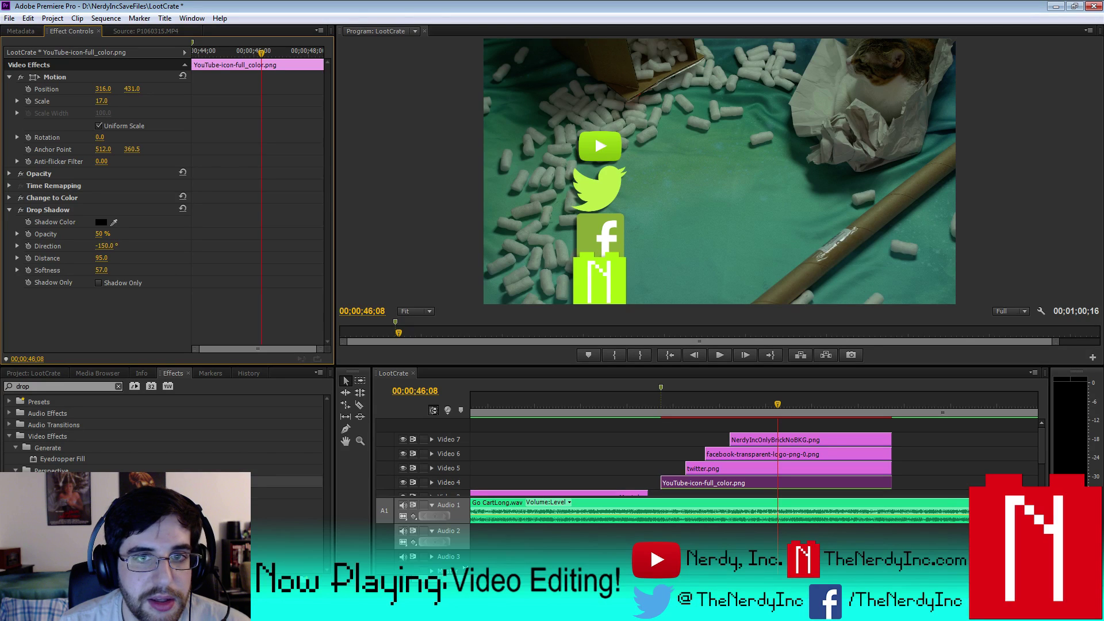
left_click_drag(132, 89, 128, 89)
left_click(132, 89)
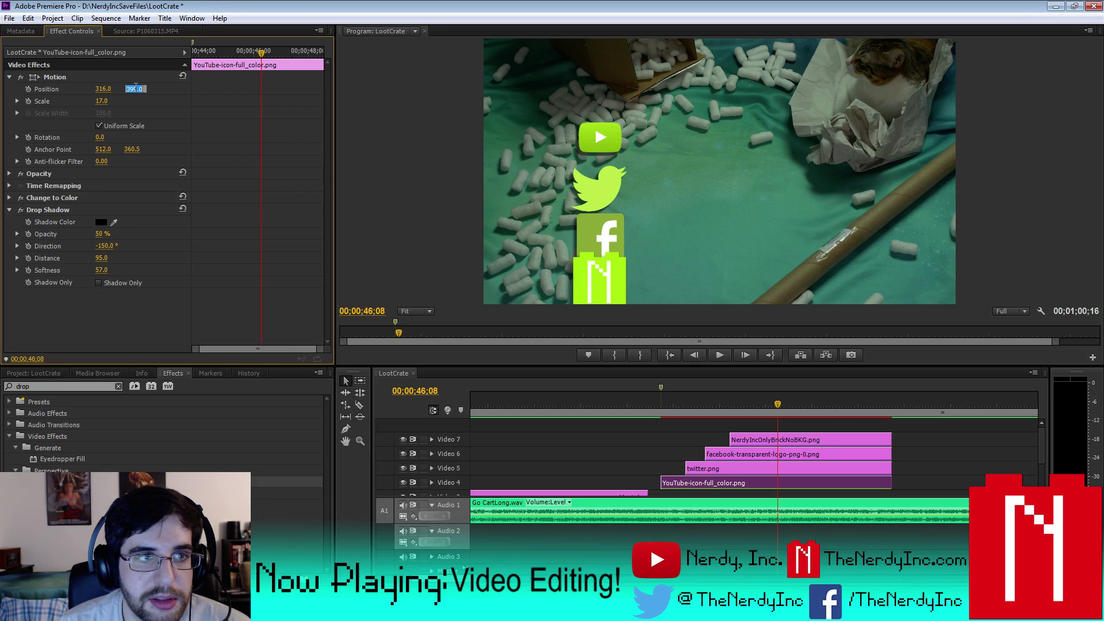
type("400")
key("Return")
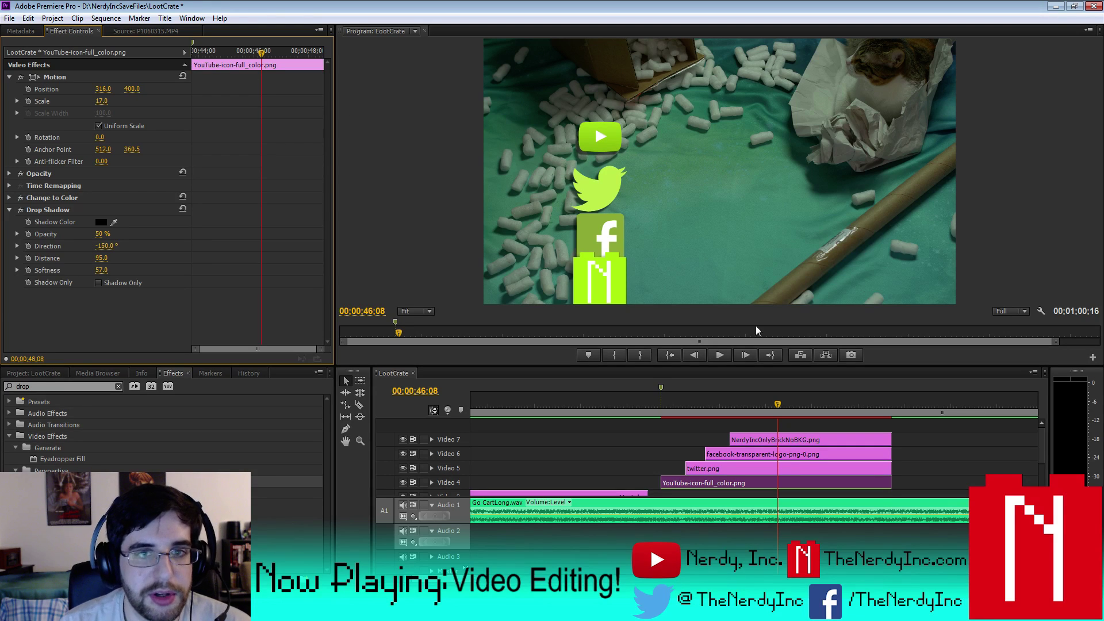
- Set the Twitter logo's scale to 15
left_click(740, 470)
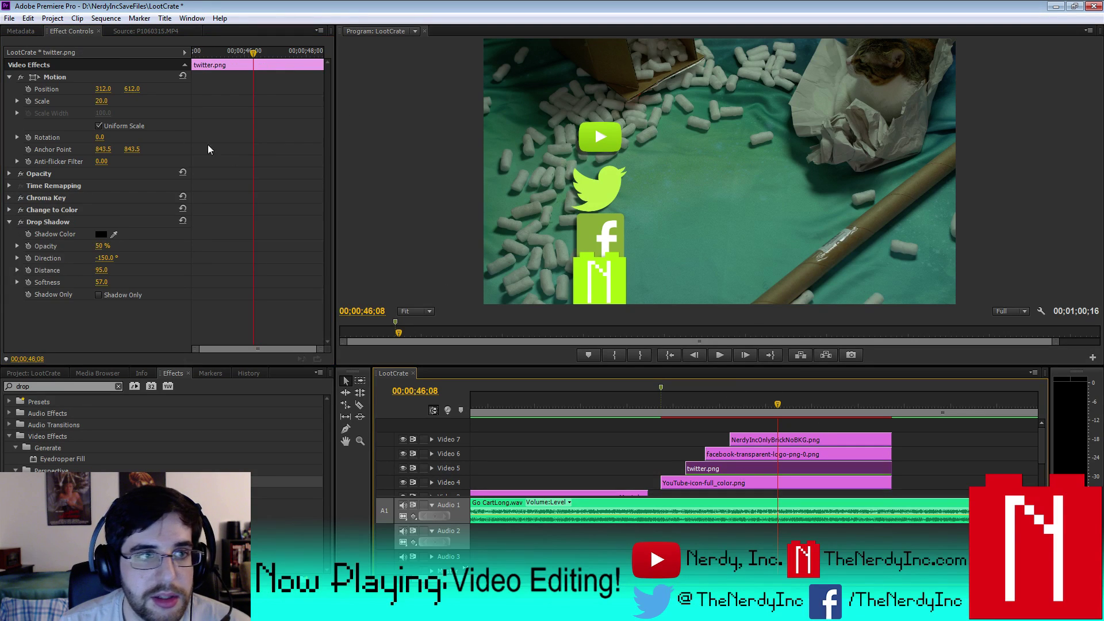
left_click(103, 101)
type("17")
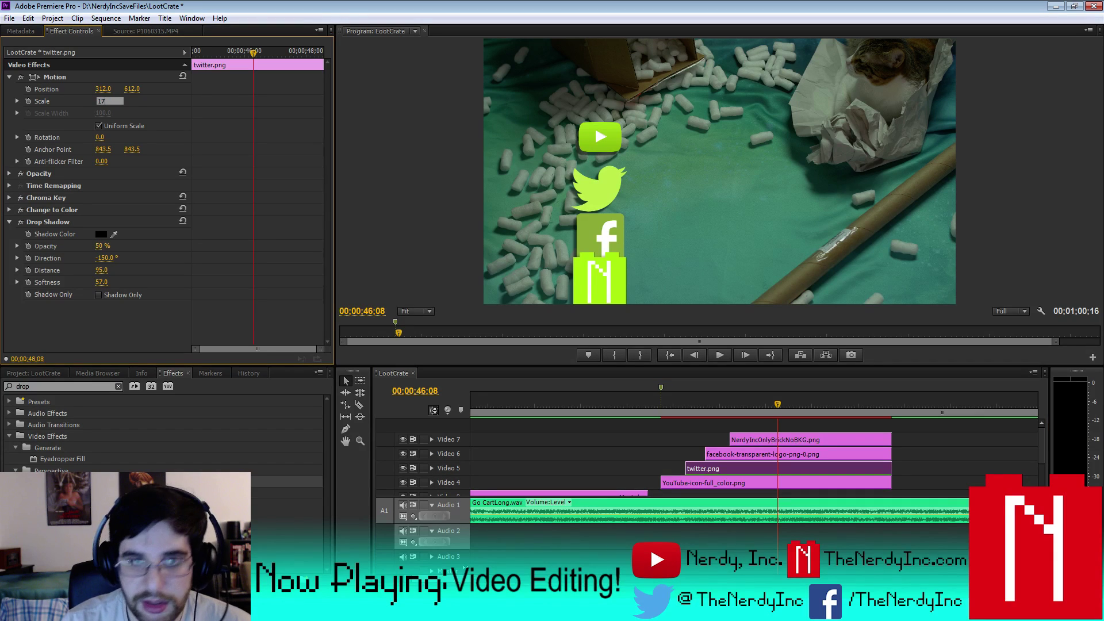
key("Return")
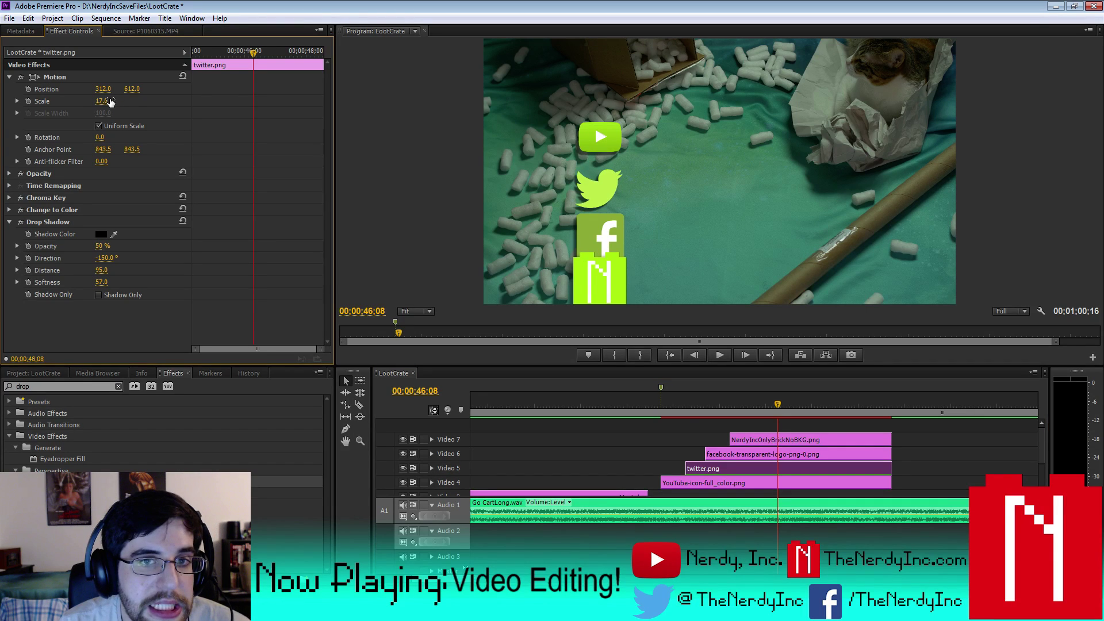
left_click(103, 101)
type("15")
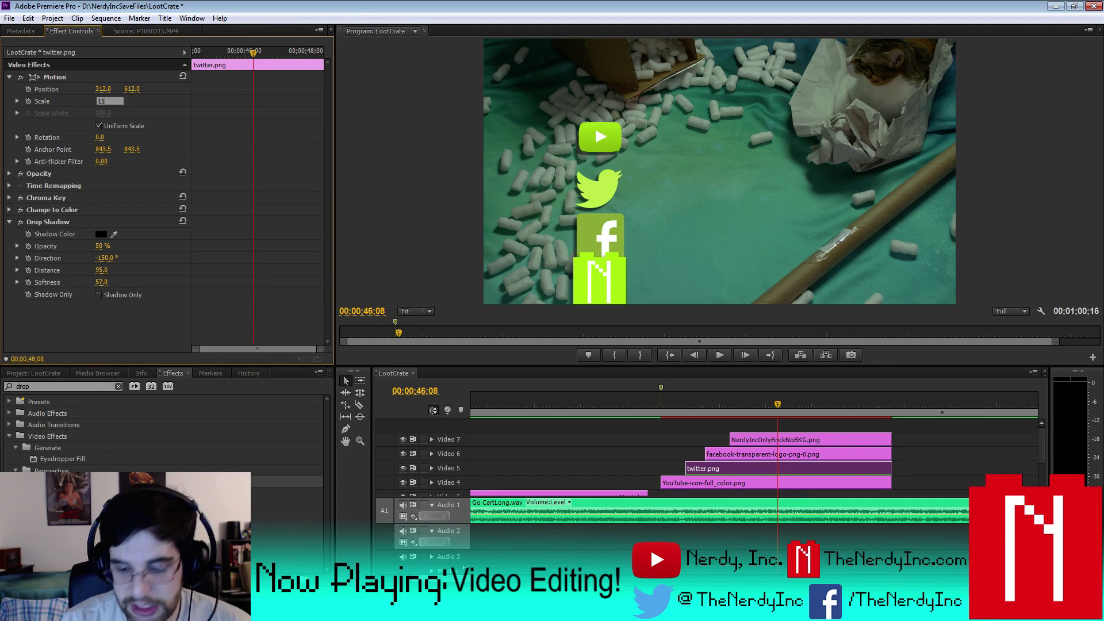
key("Return")
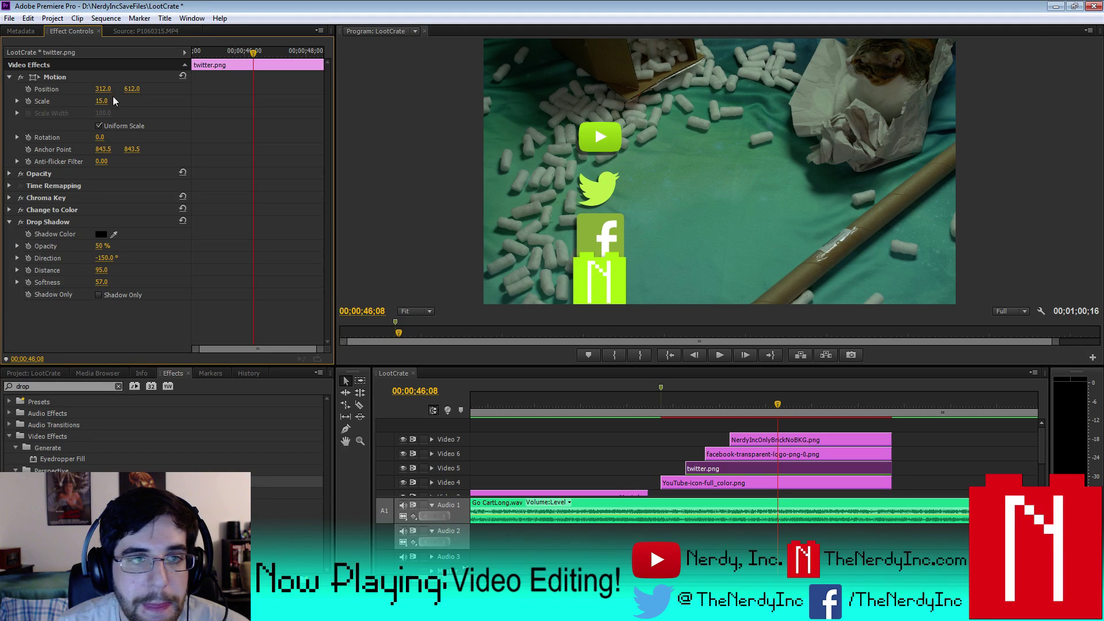
- Position the Twitter logo at 315, 565, between the YouTube and Facebook logos
mouse_move(132, 89)
left_mouse_down()
mouse_move(91, 89)
mouse_move(133, 89)
left_mouse_up()
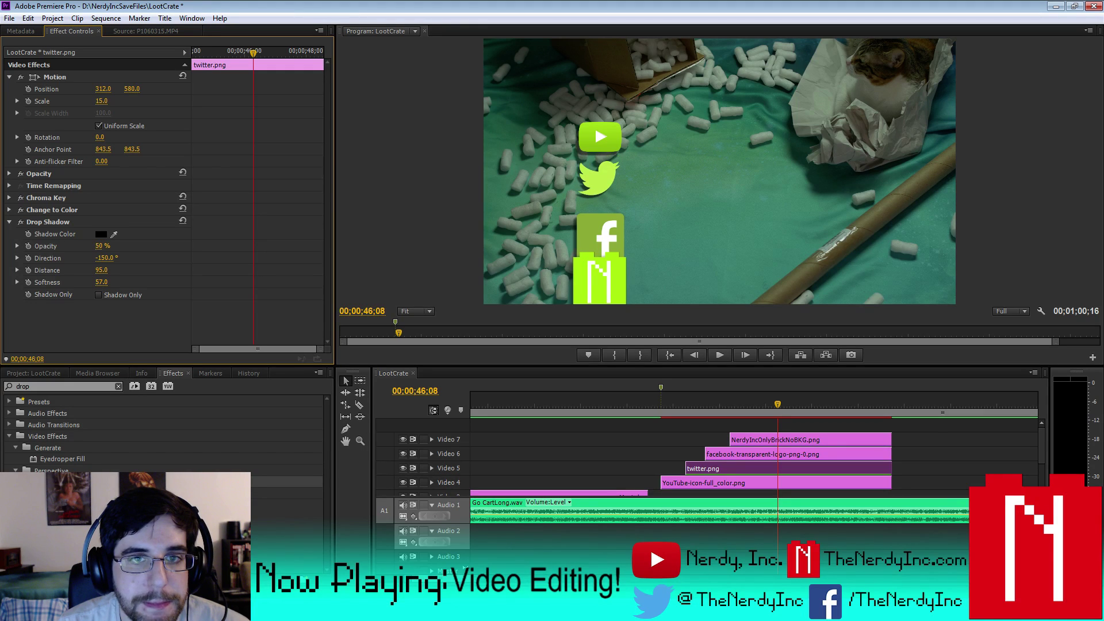
left_click(132, 89)
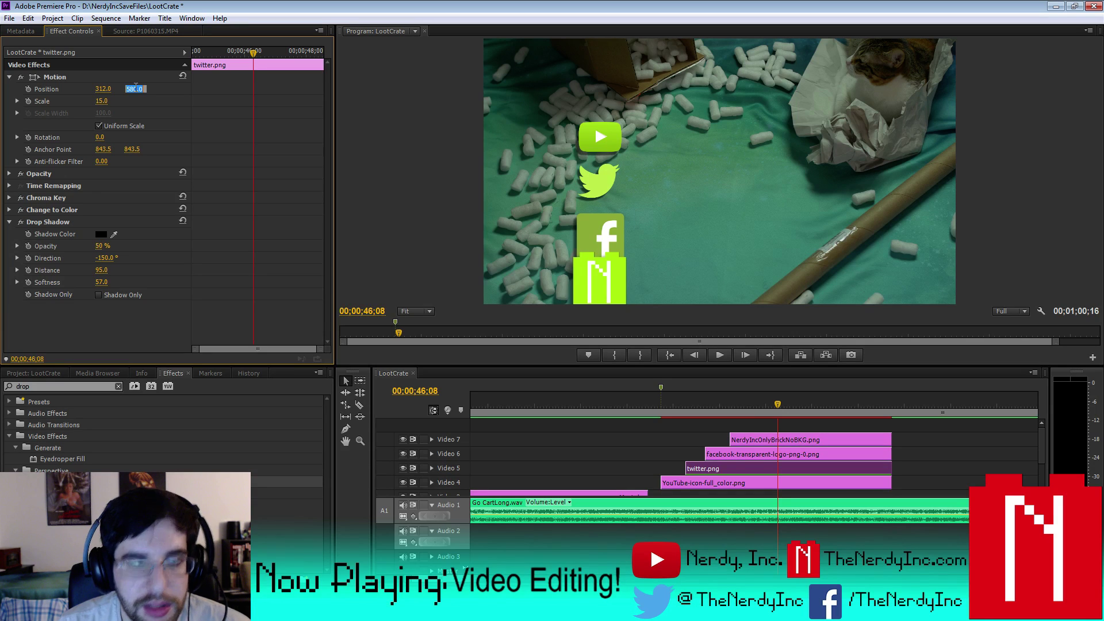
type("55")
key("Return")
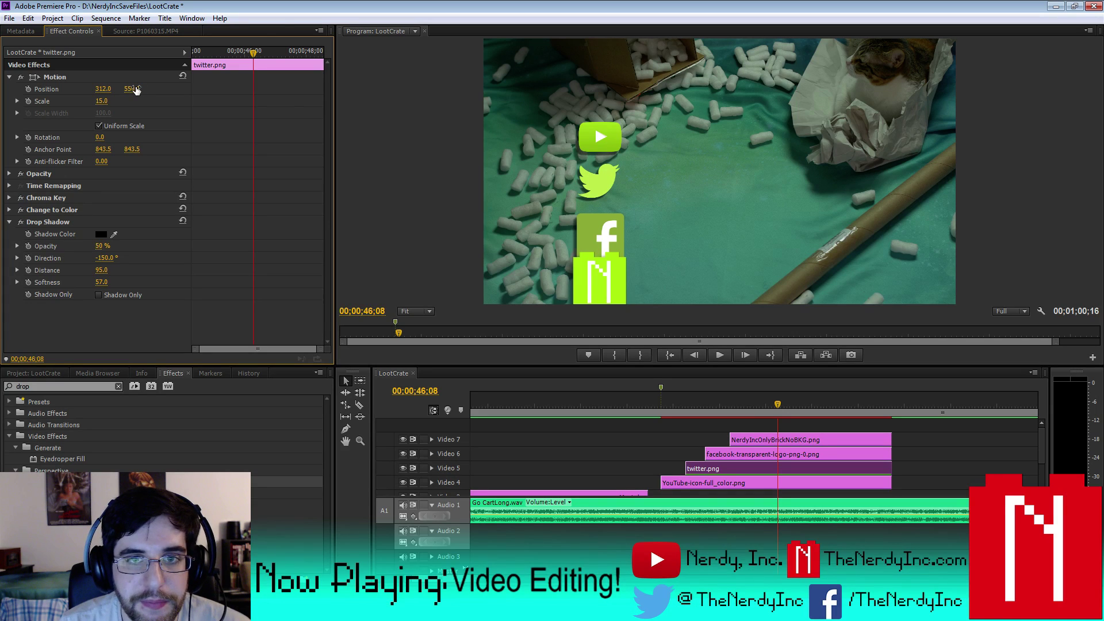
left_click(136, 90)
type("570")
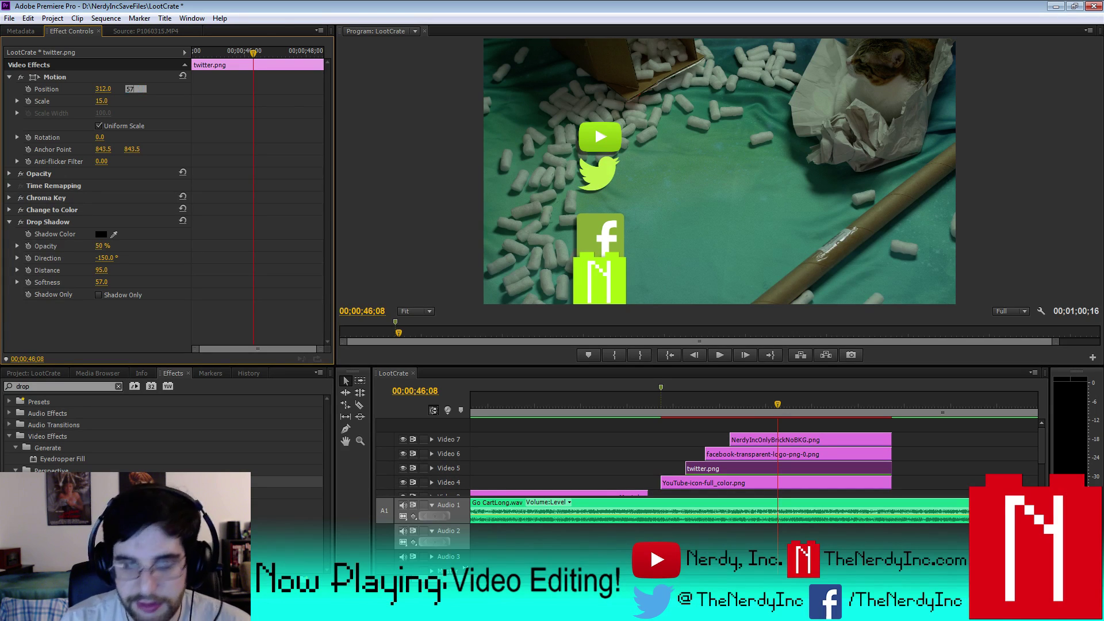
key("Return")
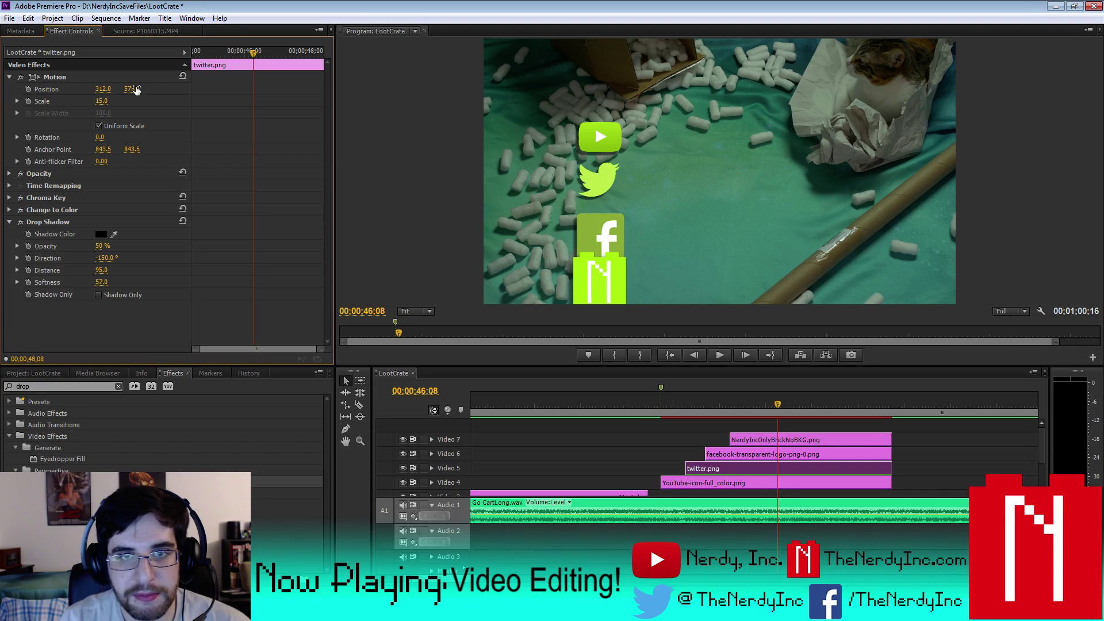
left_click(134, 89)
type("65")
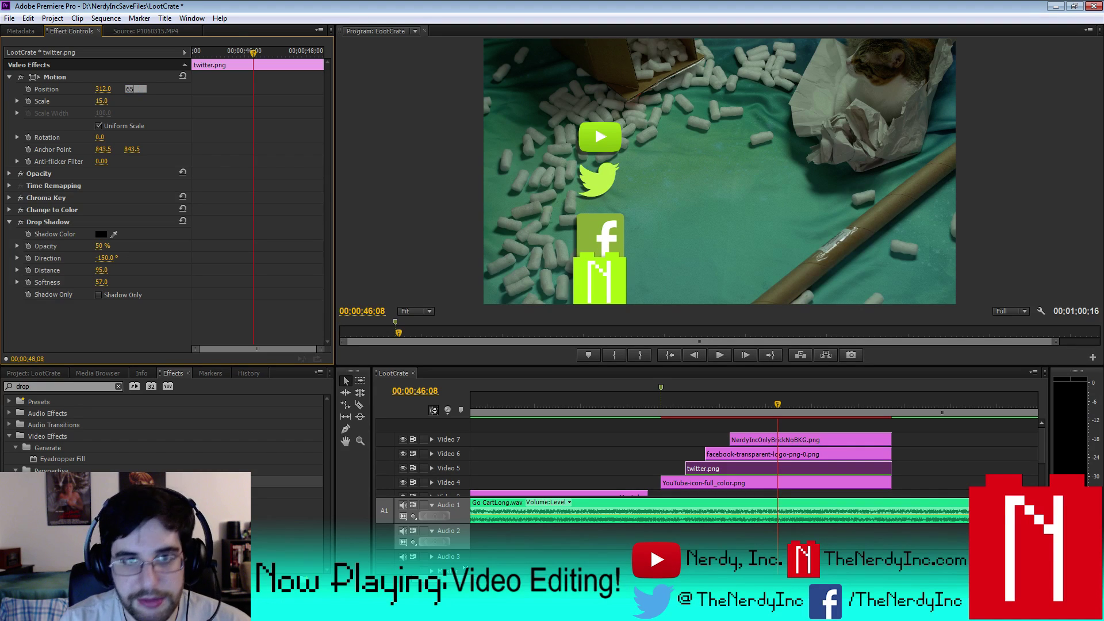
key("BackSpace")
key("BackSpace")
type("560")
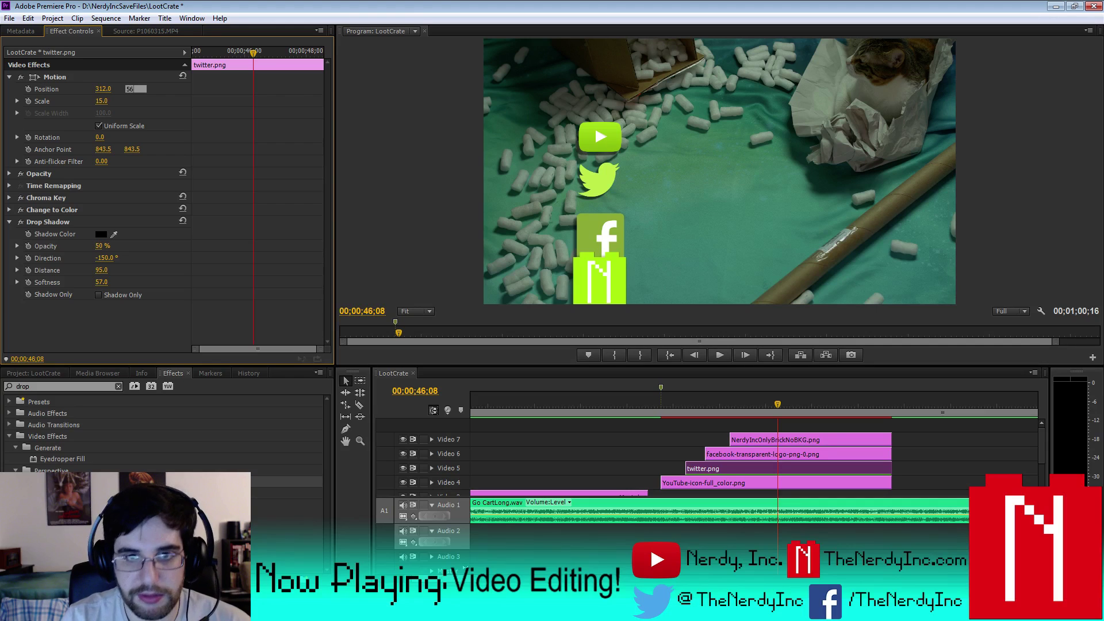
key("Return")
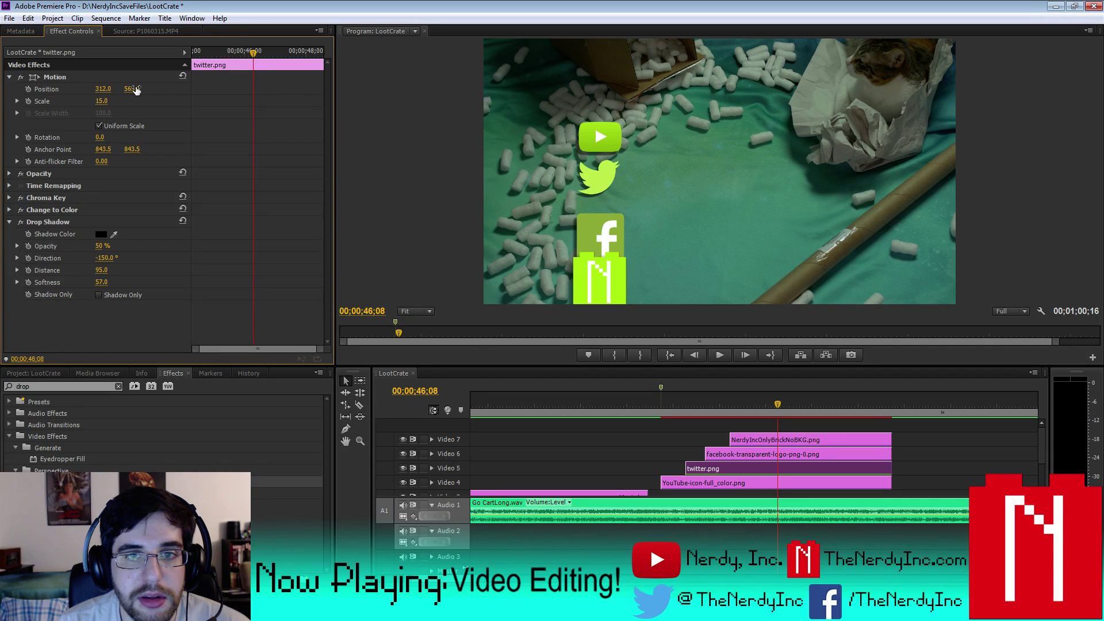
left_click(105, 88)
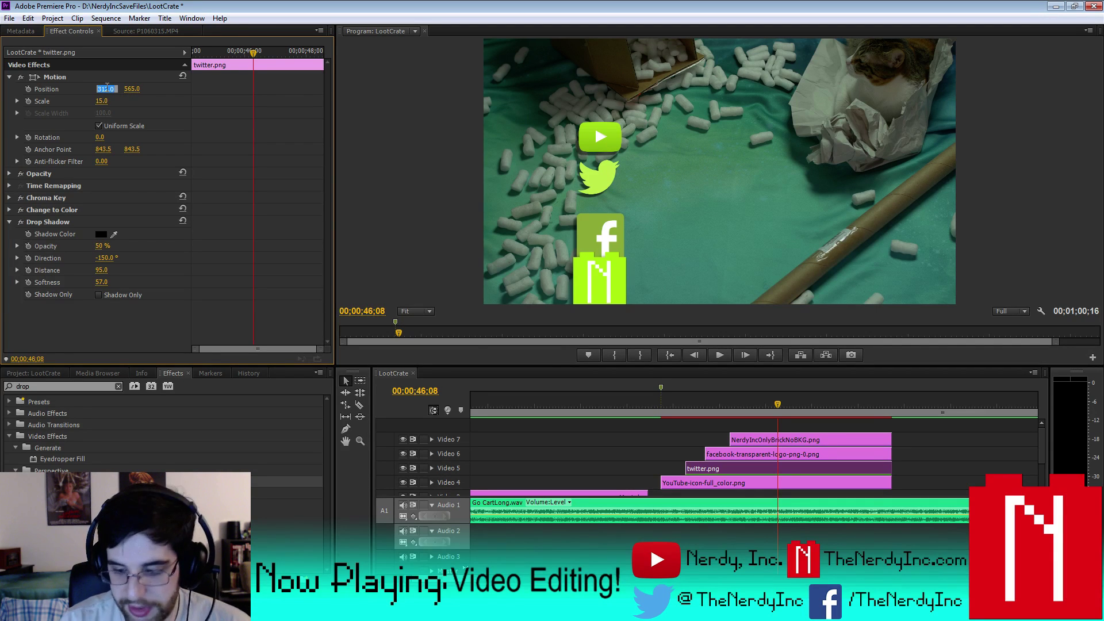
type("315")
key("Return")
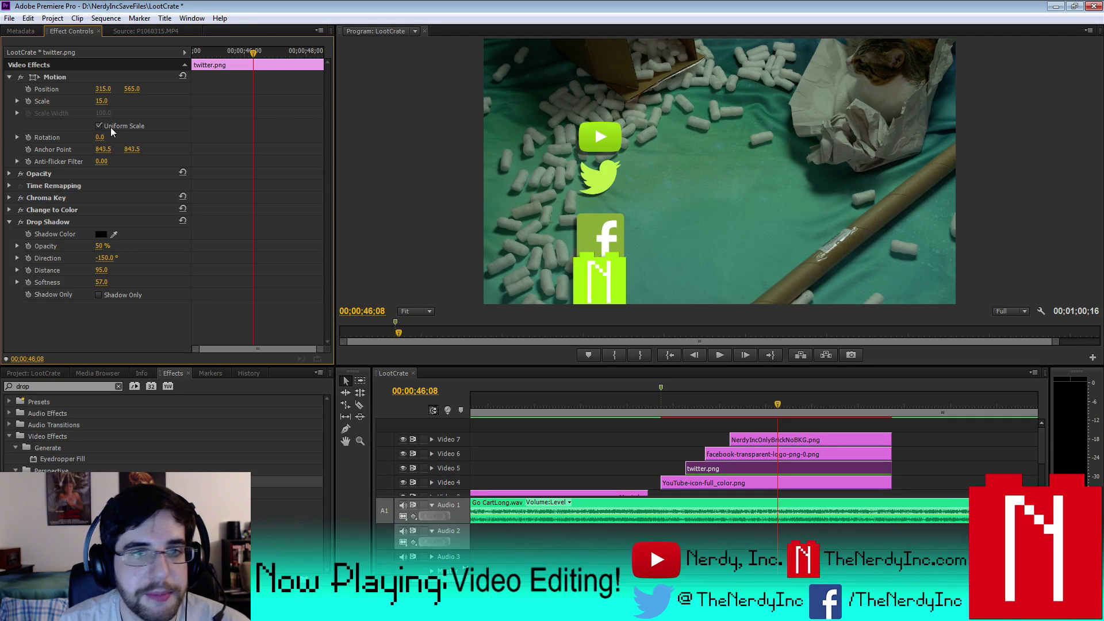
- Scale the Facebook logo to 10 and move it to vertical position 750
left_click(807, 456)
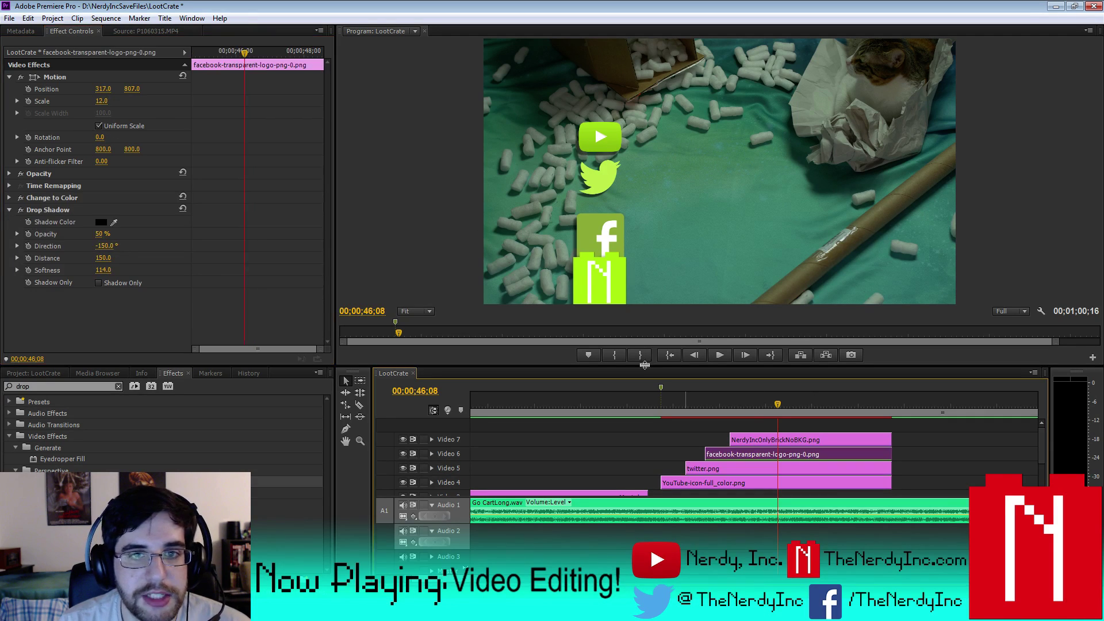
left_click(104, 101)
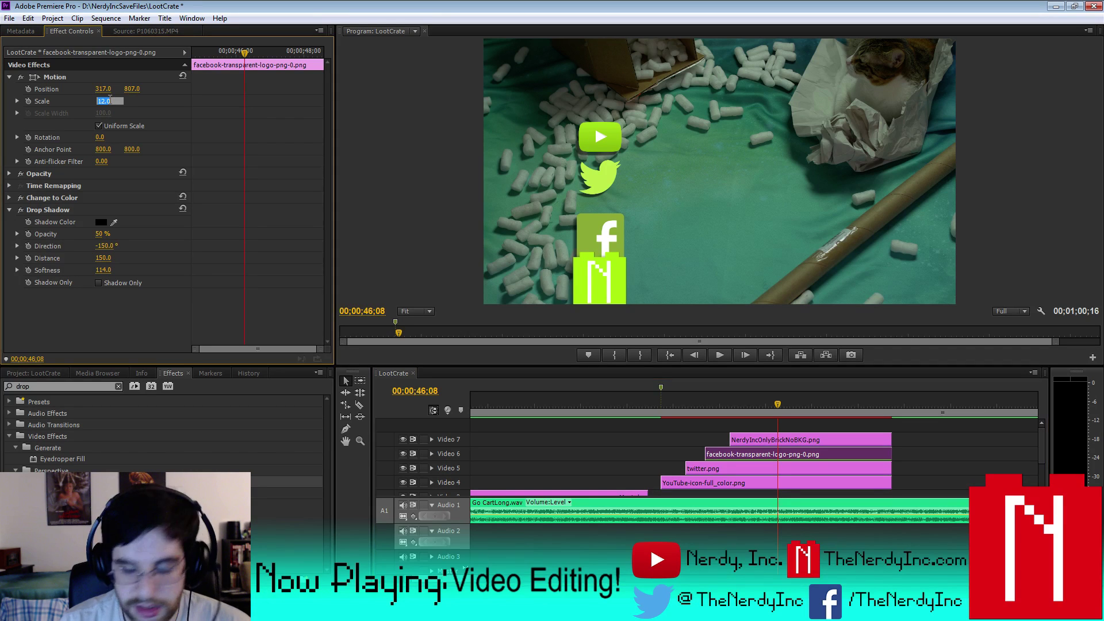
type("8")
key("Return")
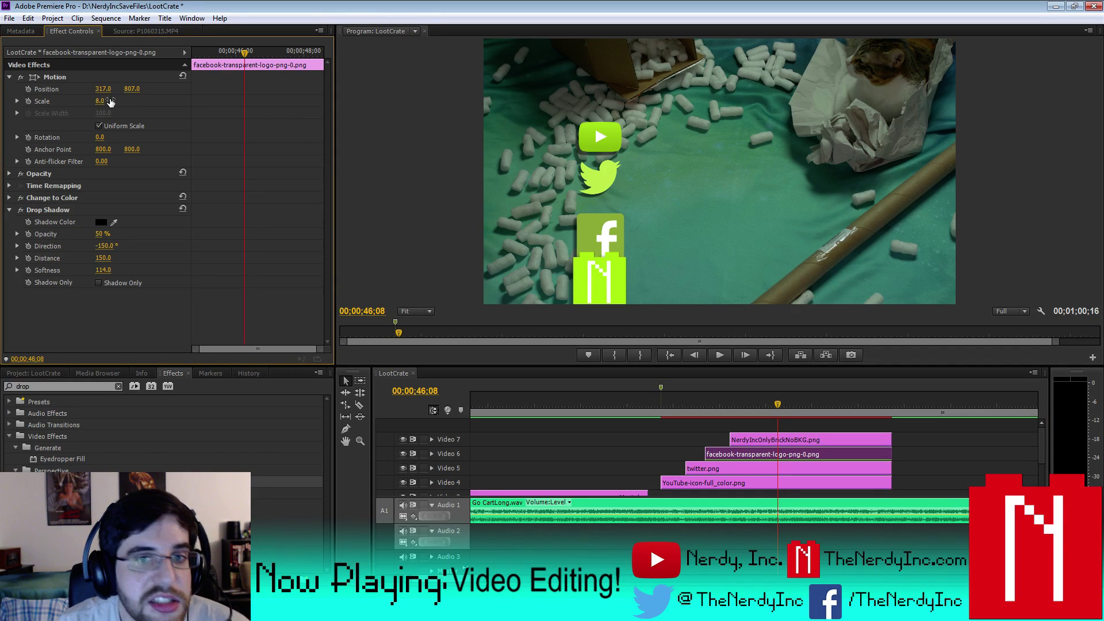
left_click(110, 101)
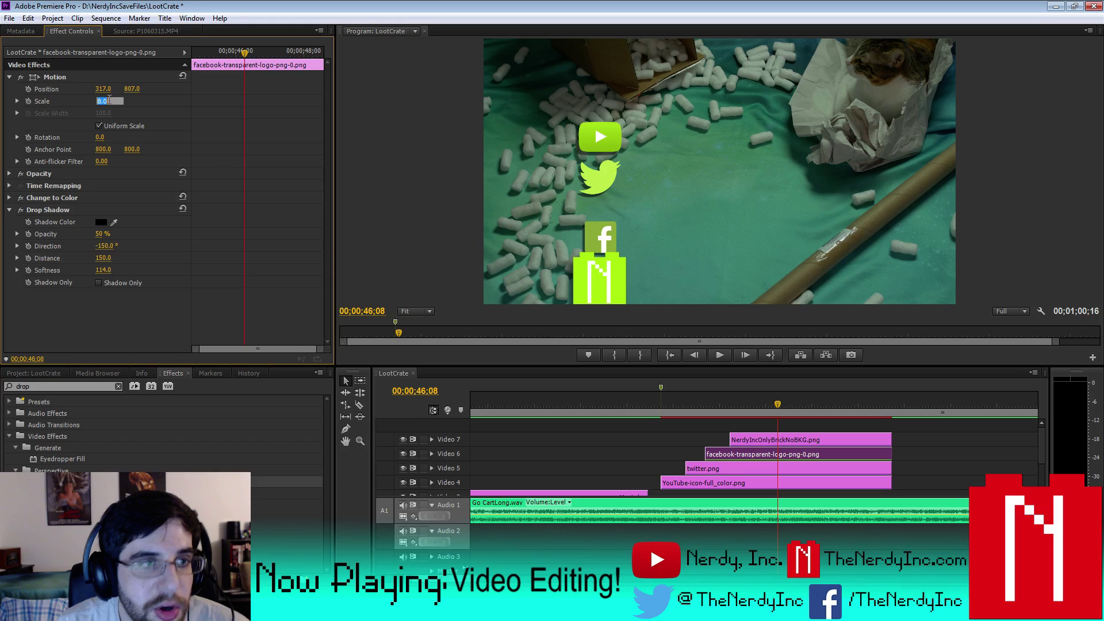
type("10")
key("Return")
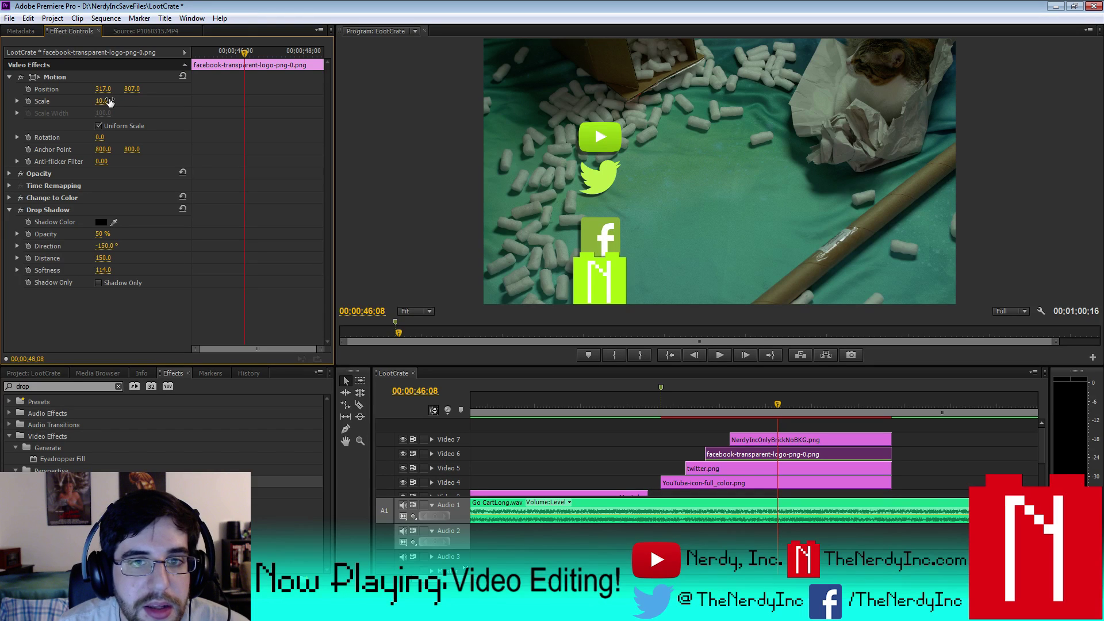
left_click(131, 90)
type("750")
key("Return")
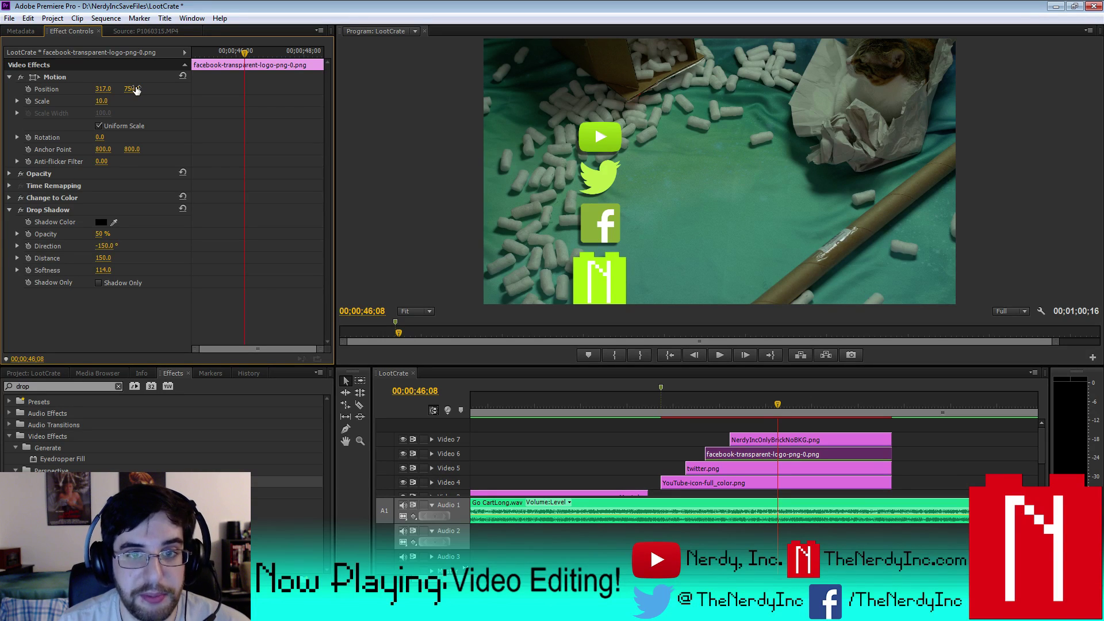
left_click(106, 88)
key("Return")
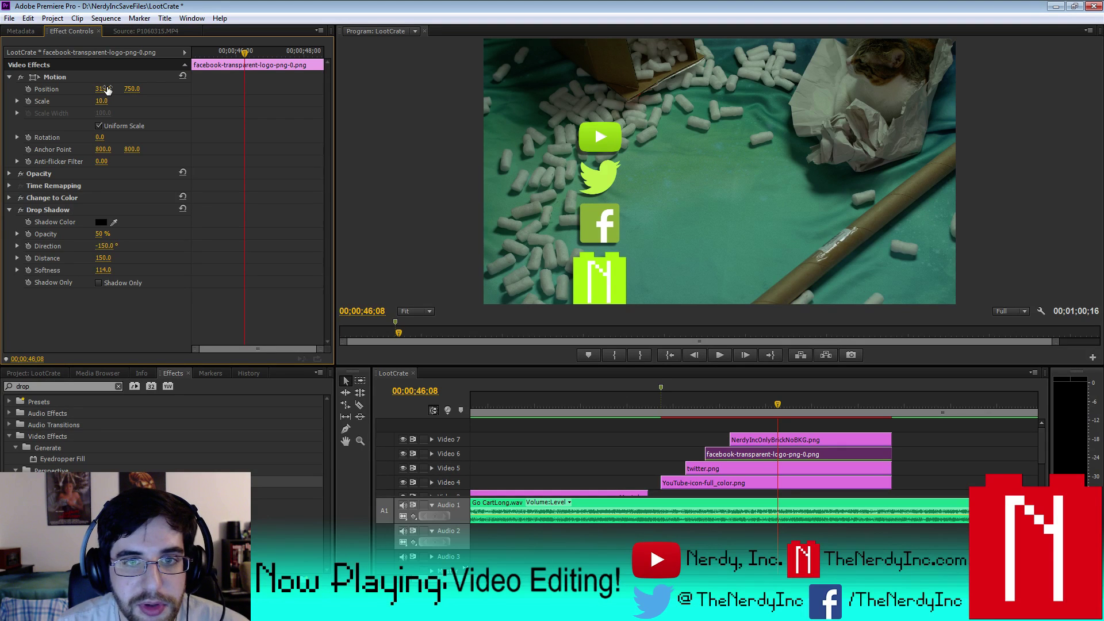
- Scale the N logo to 47 and move it to vertical position 950
left_click(764, 439)
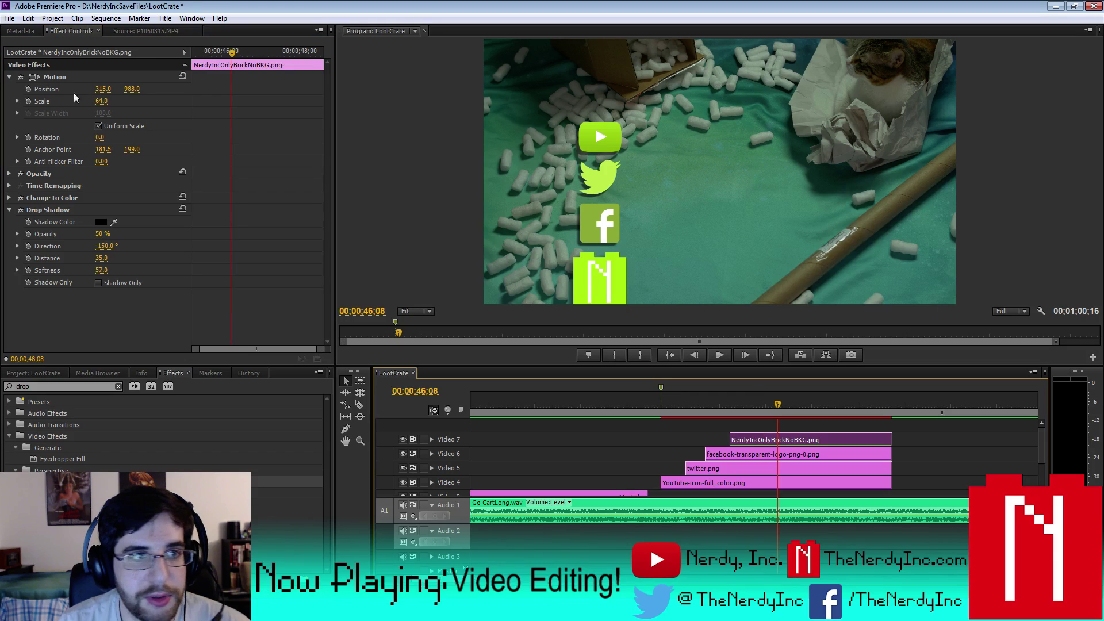
left_click(101, 101)
type("50")
key("Return")
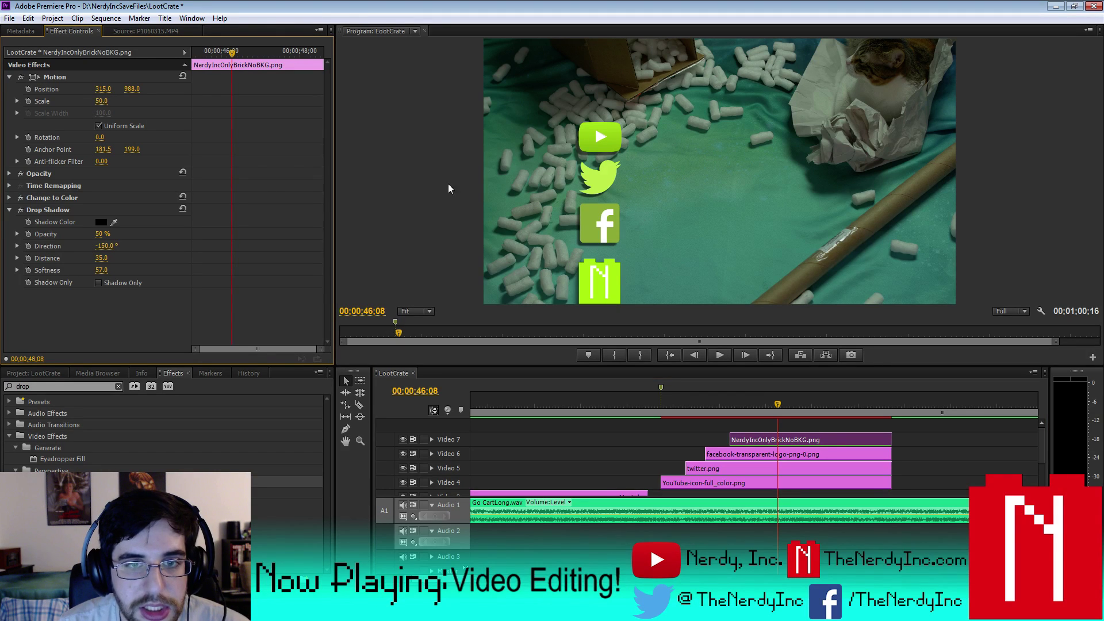
left_click(132, 89)
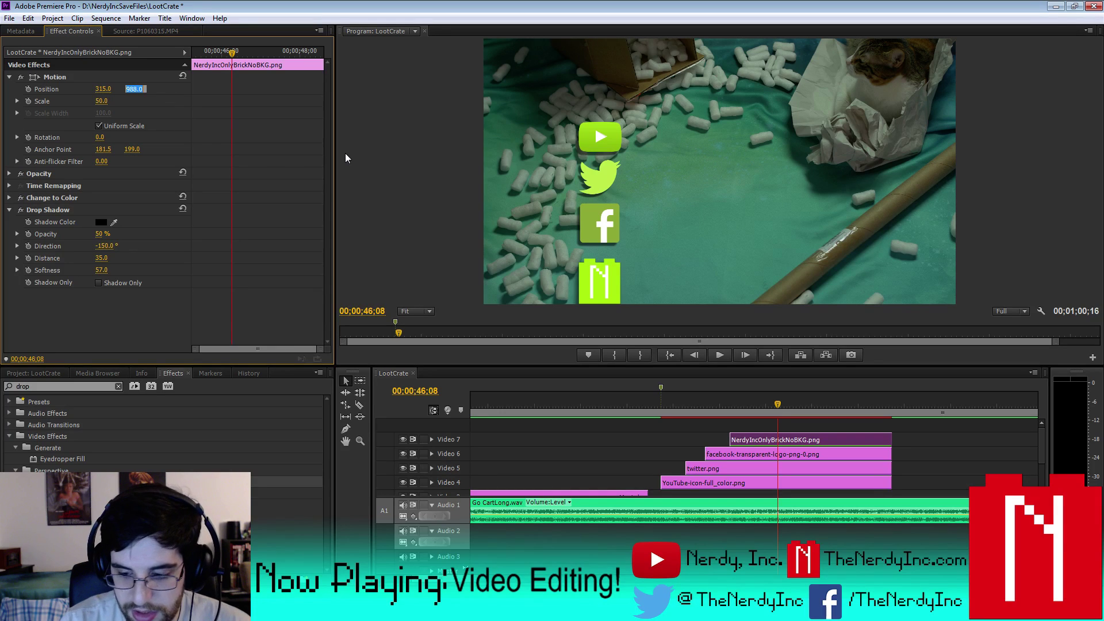
type("950")
key("Return")
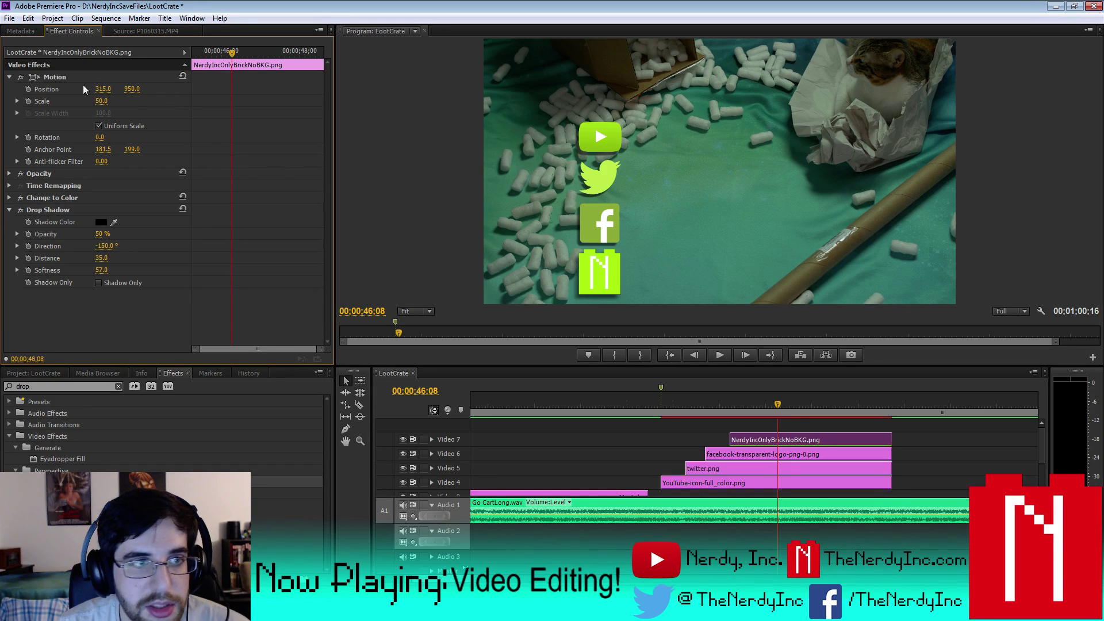
left_click(107, 101)
type("45")
key("Return")
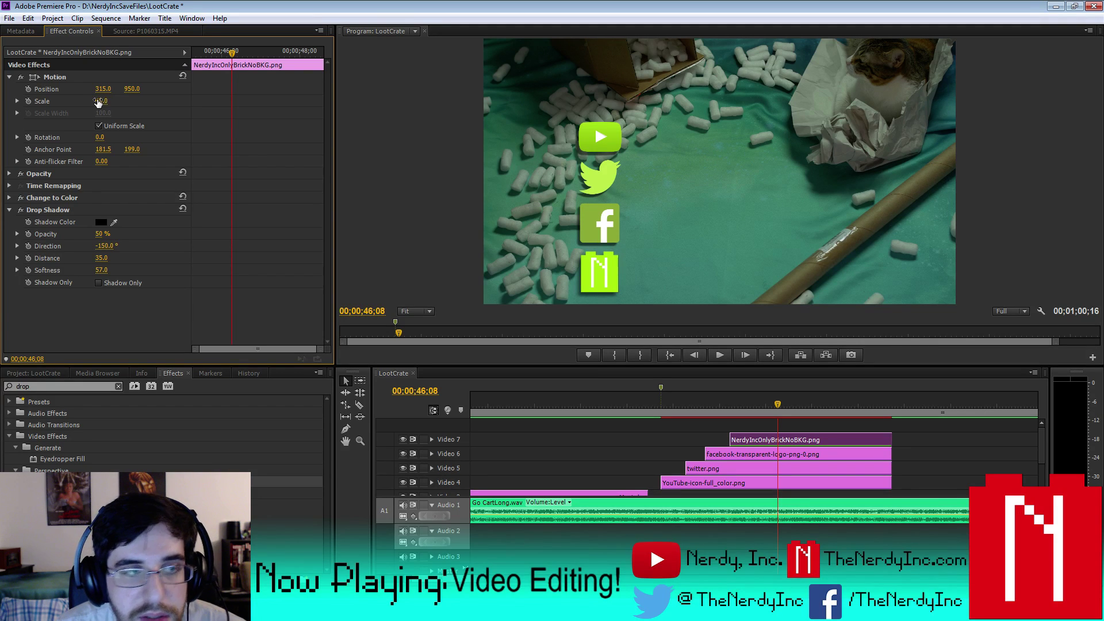
left_click(110, 100)
type("47")
key("Return")
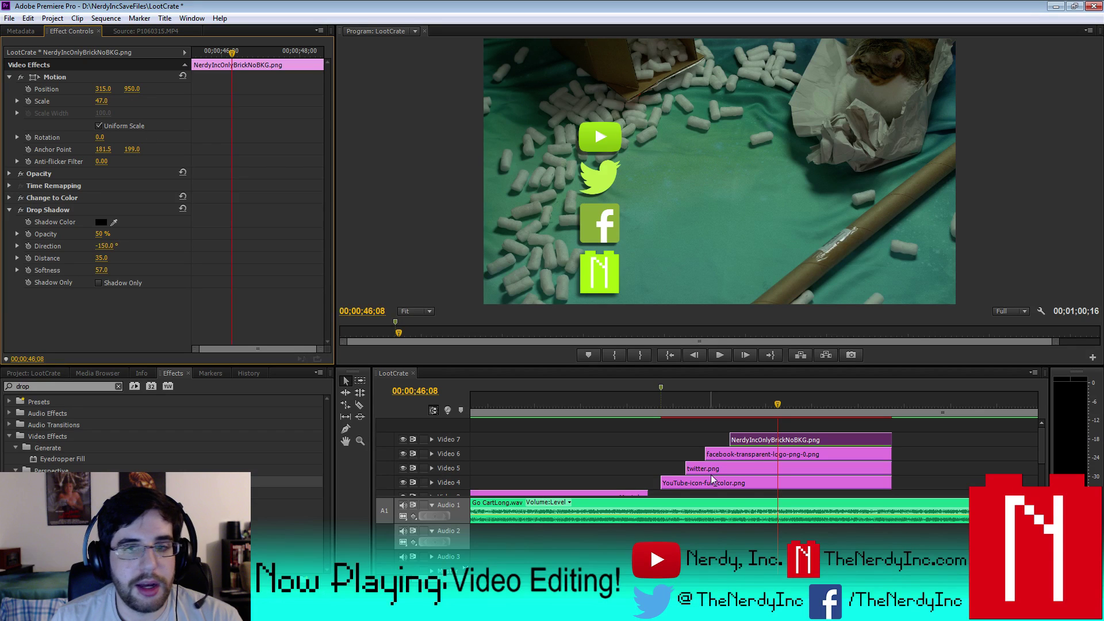
- Nudge the Facebook logo to vertical position 745, then render effects in to out
left_click(736, 456)
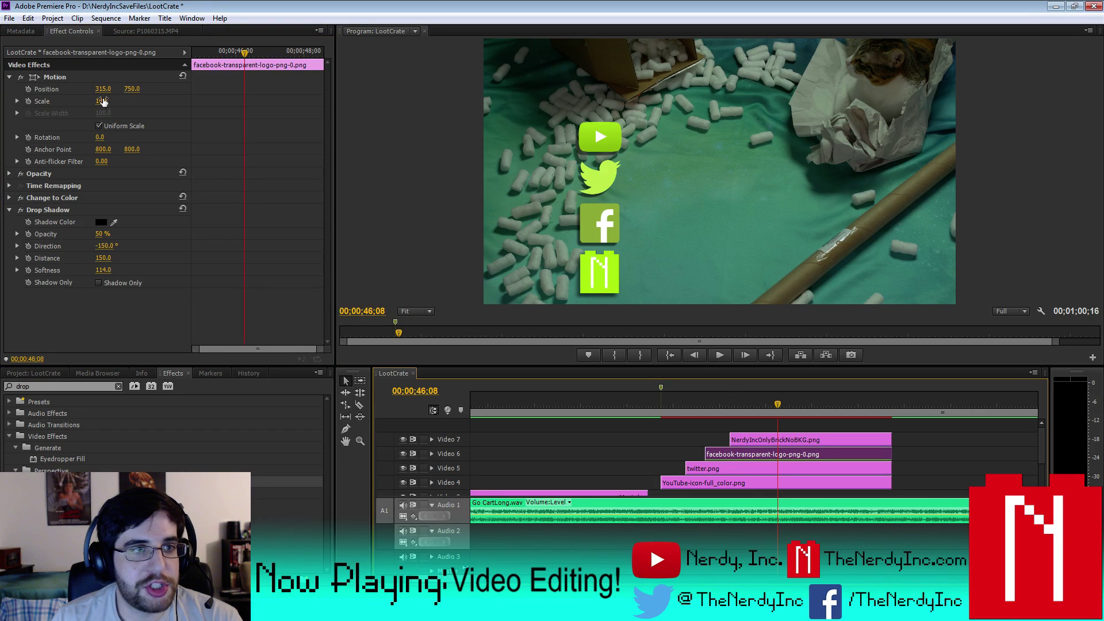
left_click(132, 88)
type("745")
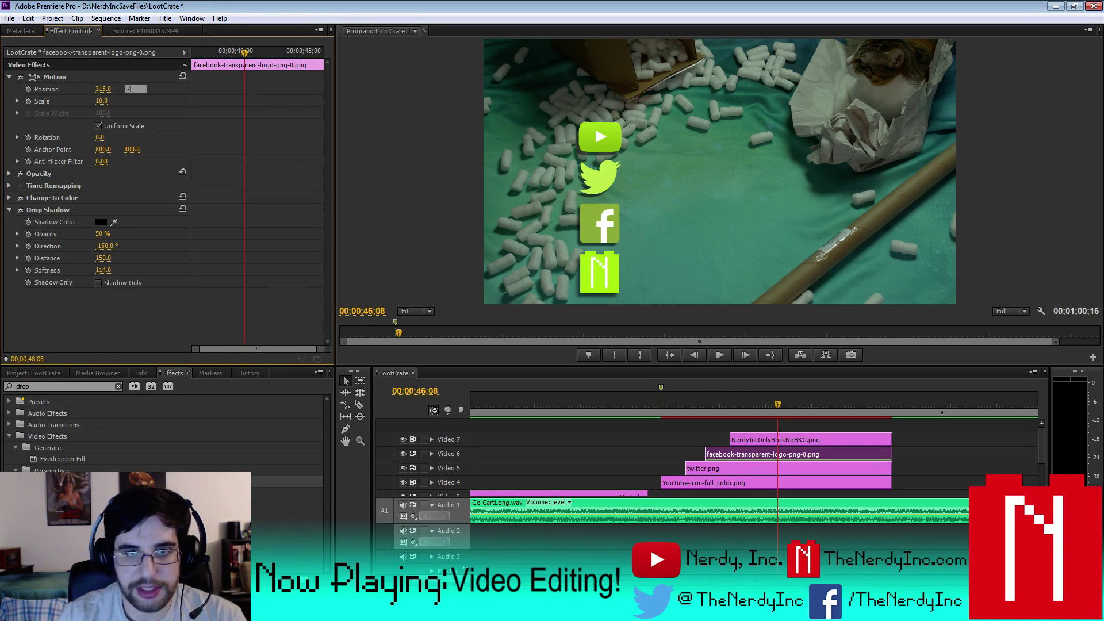
key("Return")
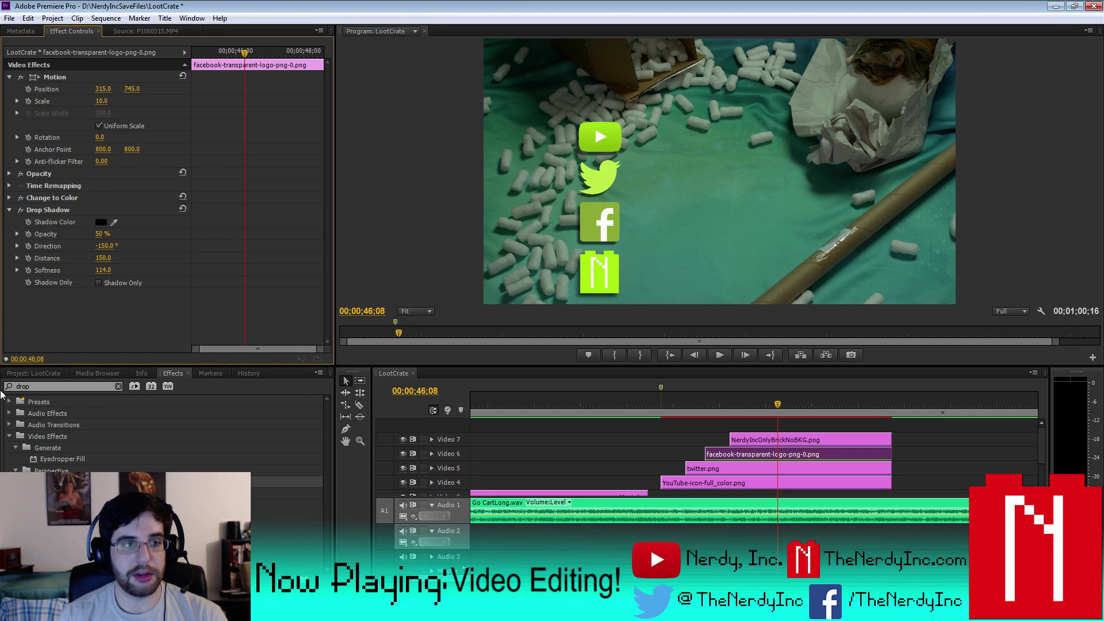
left_click(105, 18)
left_click(123, 59)
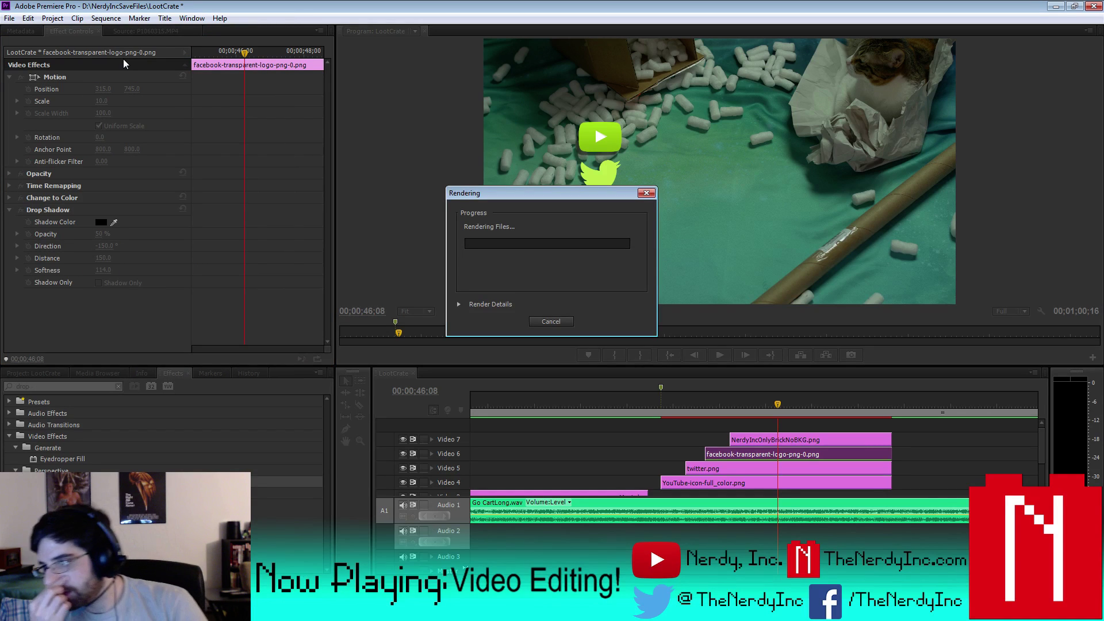
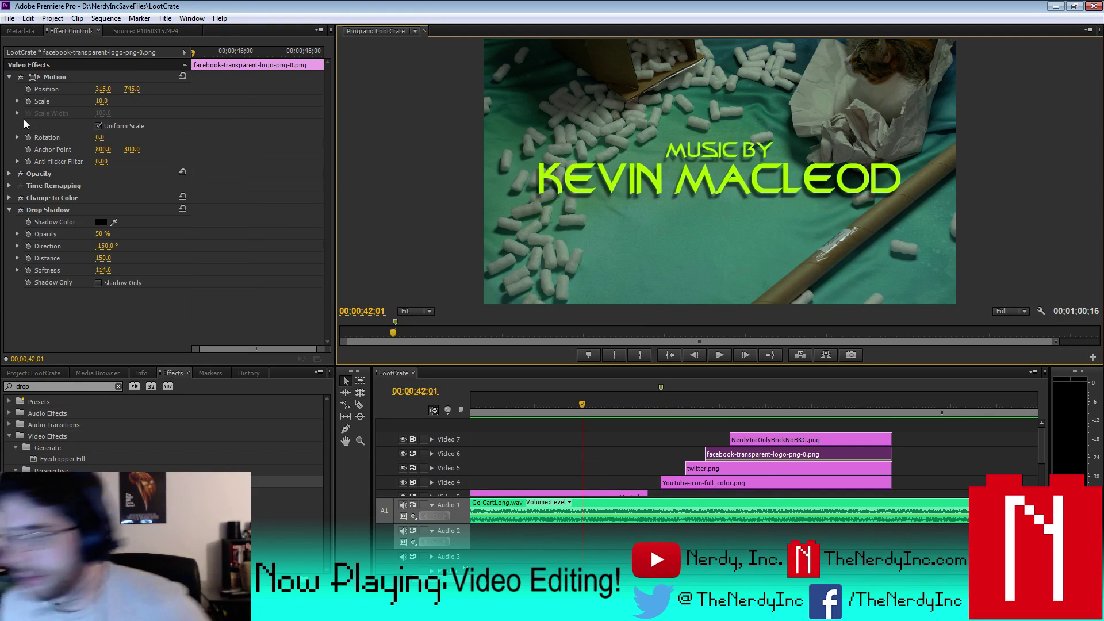
- Play the sequence to the social-logo end card at 48;00, then bring up the LootCrate project bin
left_click(721, 354)
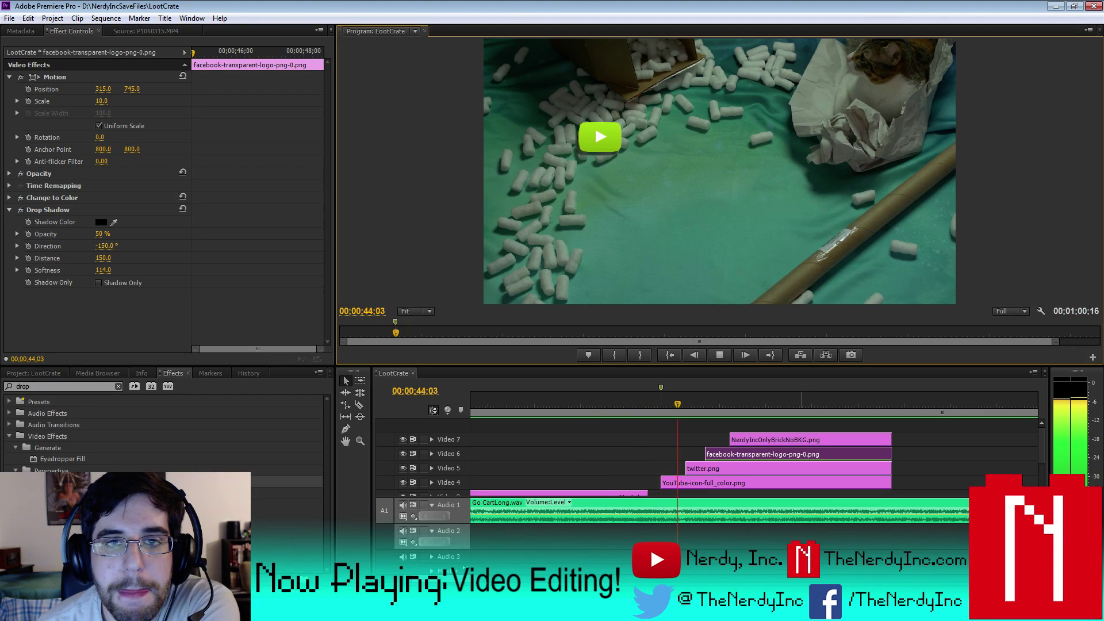
left_click(720, 355)
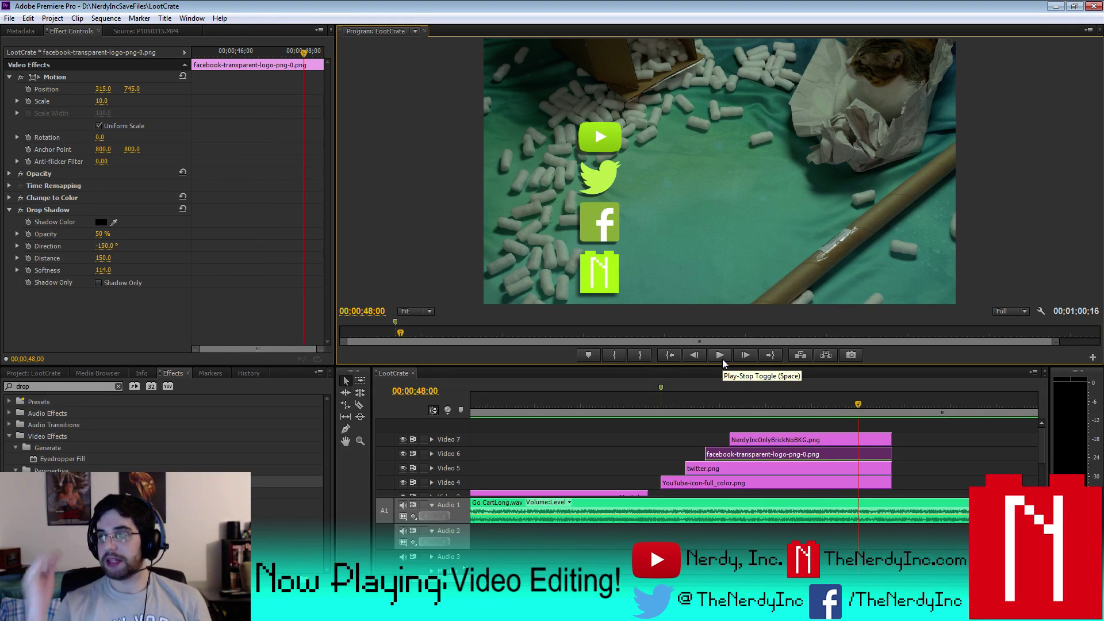
left_click(50, 375)
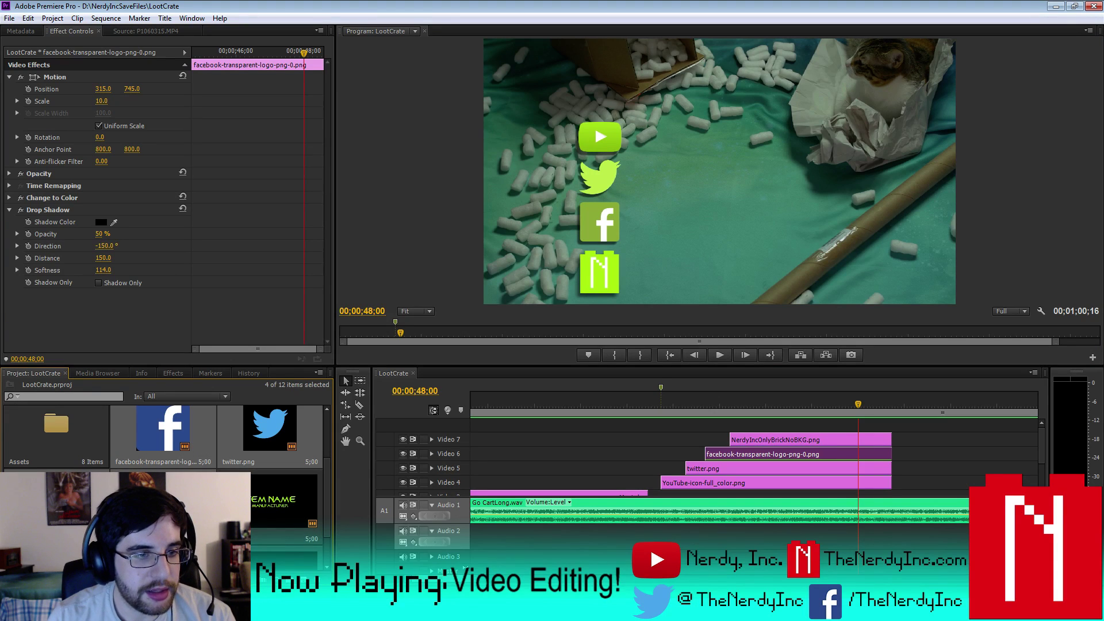
- In the Assets bin, group the NERD and STUFF titles into a new bin
double_click(64, 443)
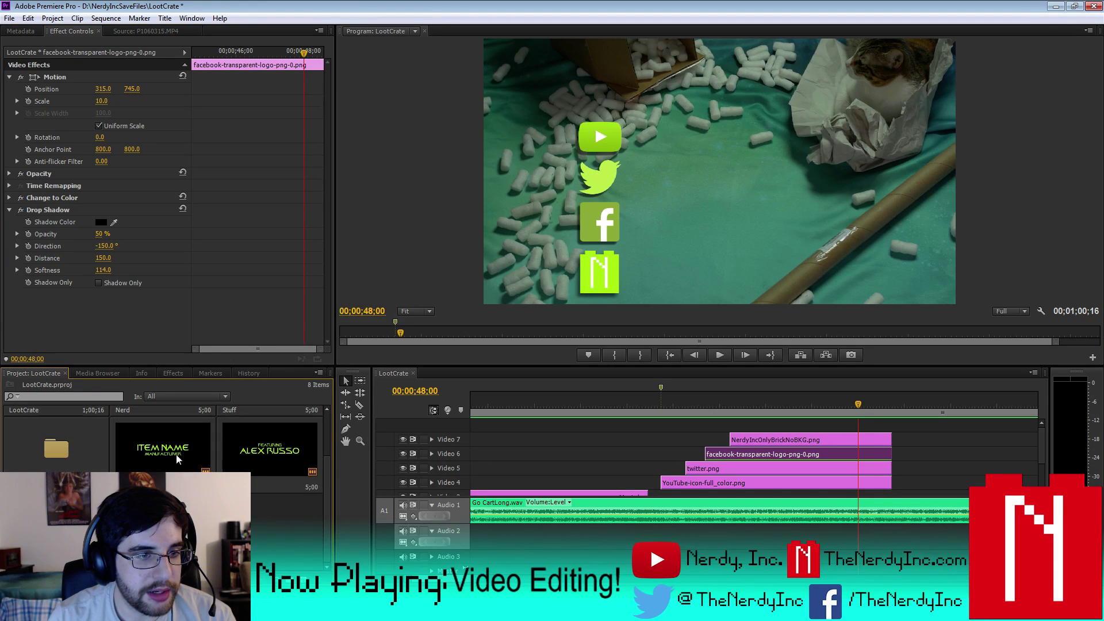
scroll(323, 474, "down", 1)
left_click(154, 434)
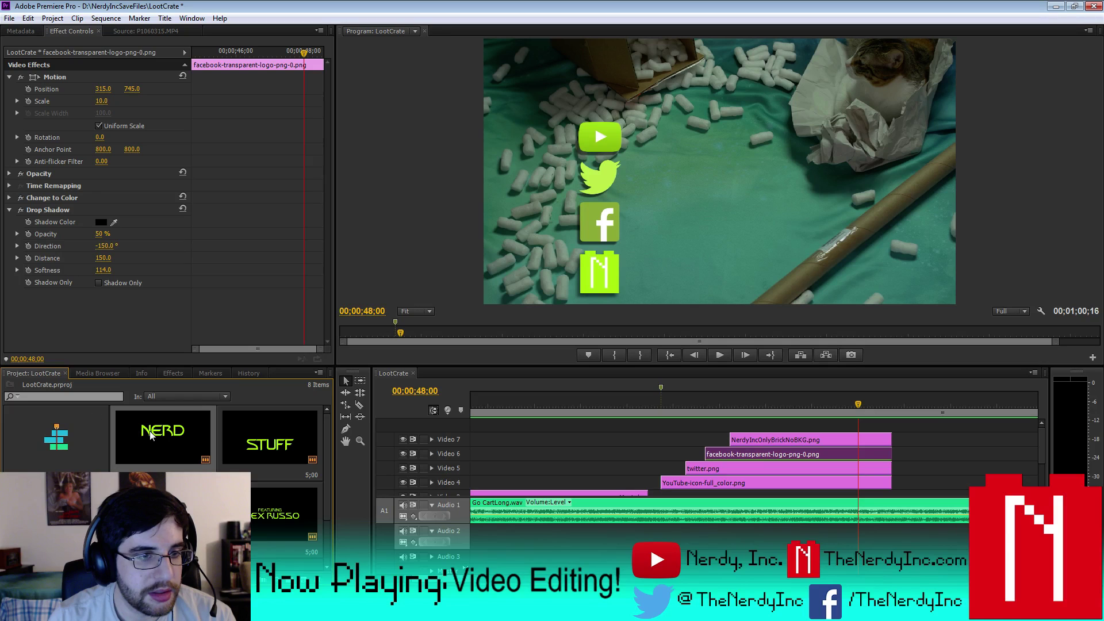
left_click(276, 447, "ctrl")
key("ctrl+b")
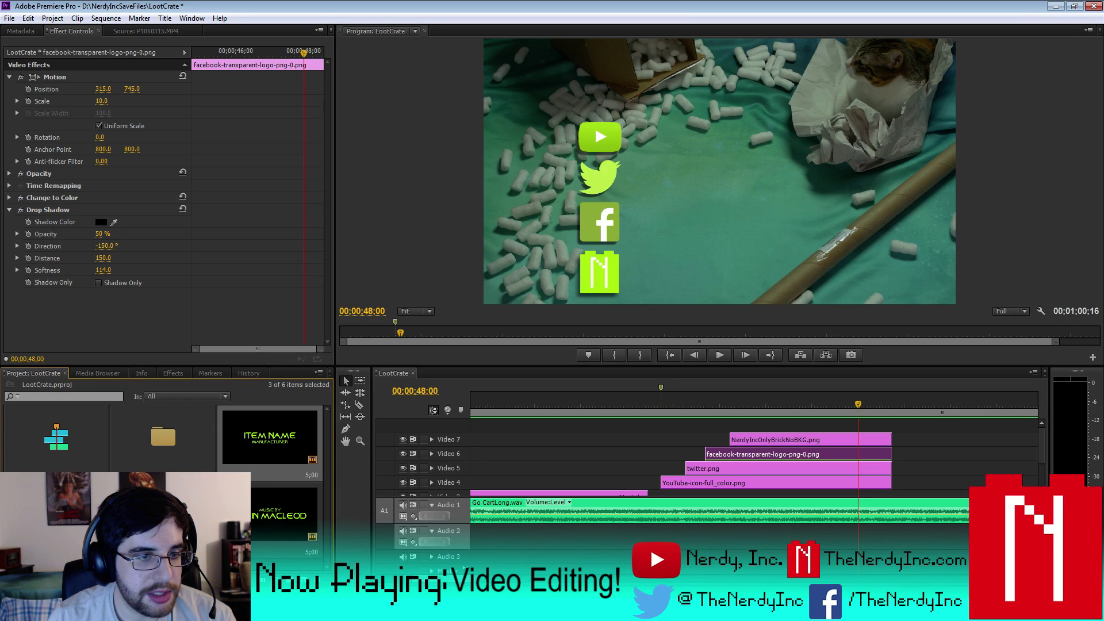
- Move more title clips into the new bin and open the Youtube title for editing
left_click(174, 455)
left_click_drag(174, 455, 167, 445)
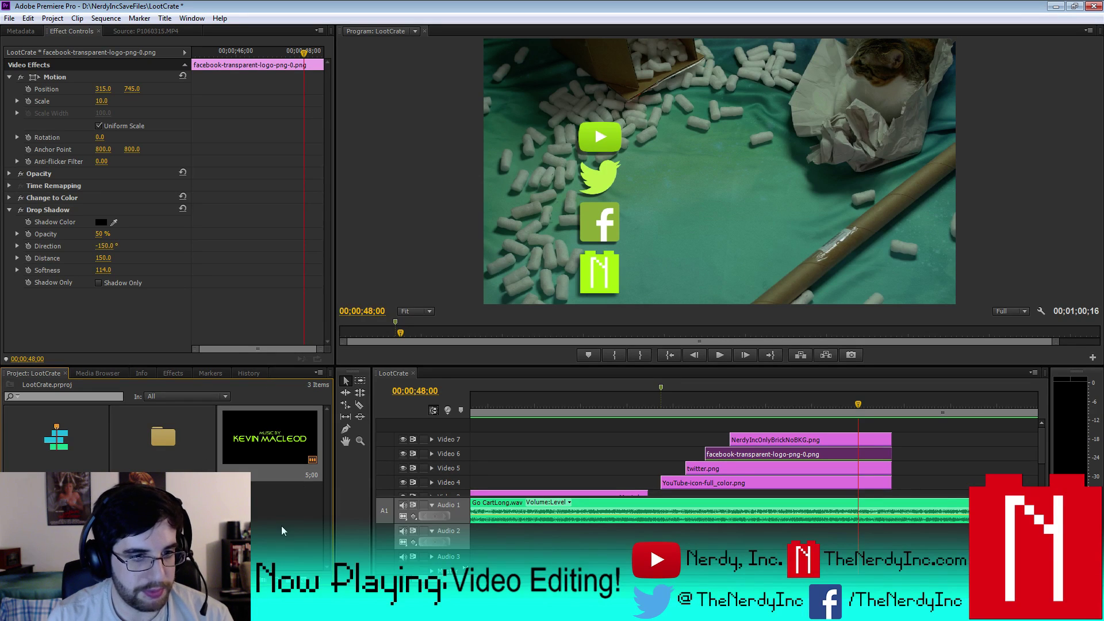
key("ctrl+a")
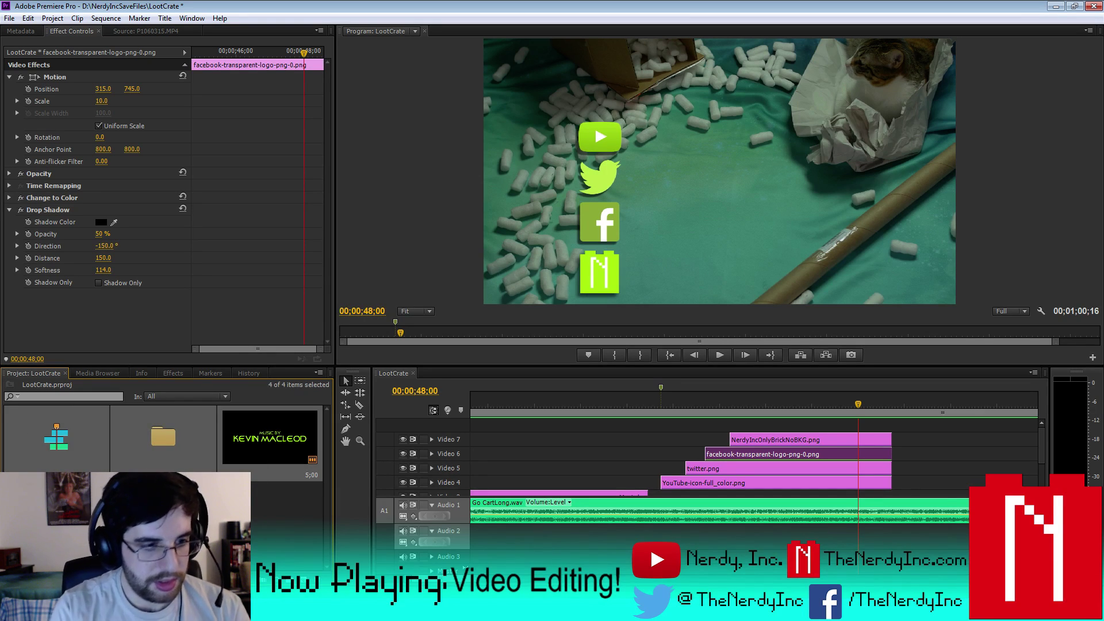
key("Return")
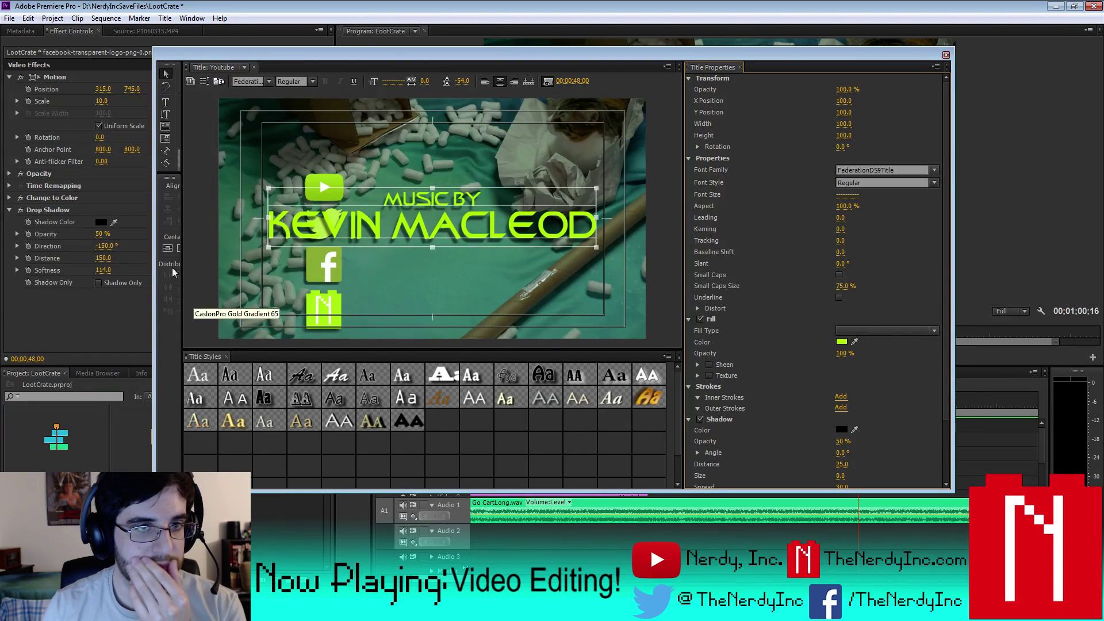
- Delete the composer name line and retype MUSIC BY as 'NERDY, INC.'
left_click(166, 103)
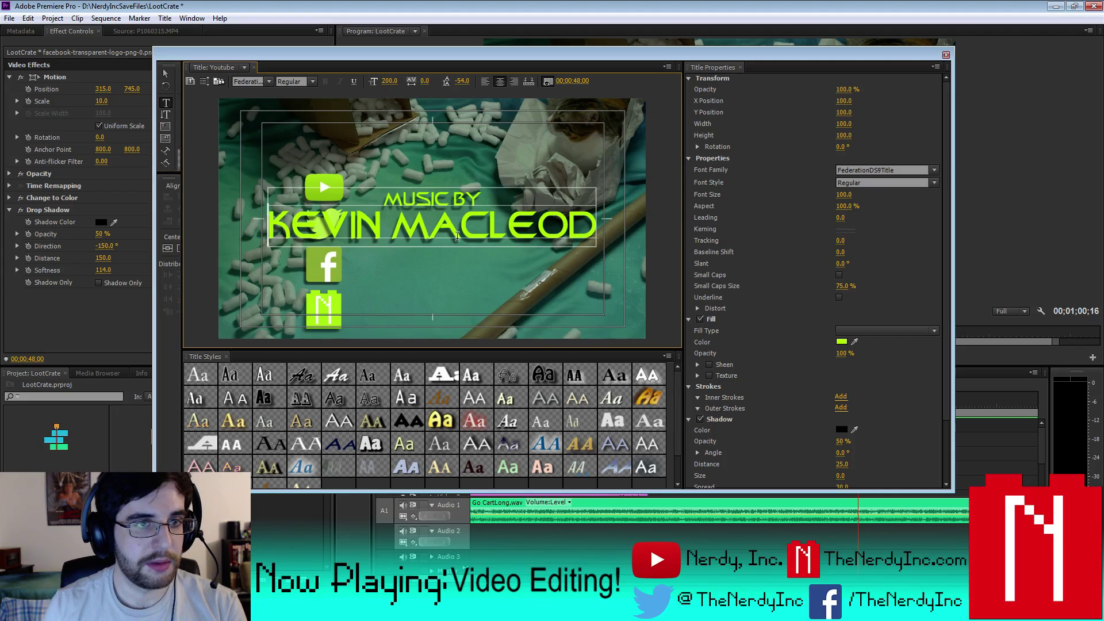
left_click(584, 242)
key("ctrl+a")
key("BackSpace")
left_click(419, 201)
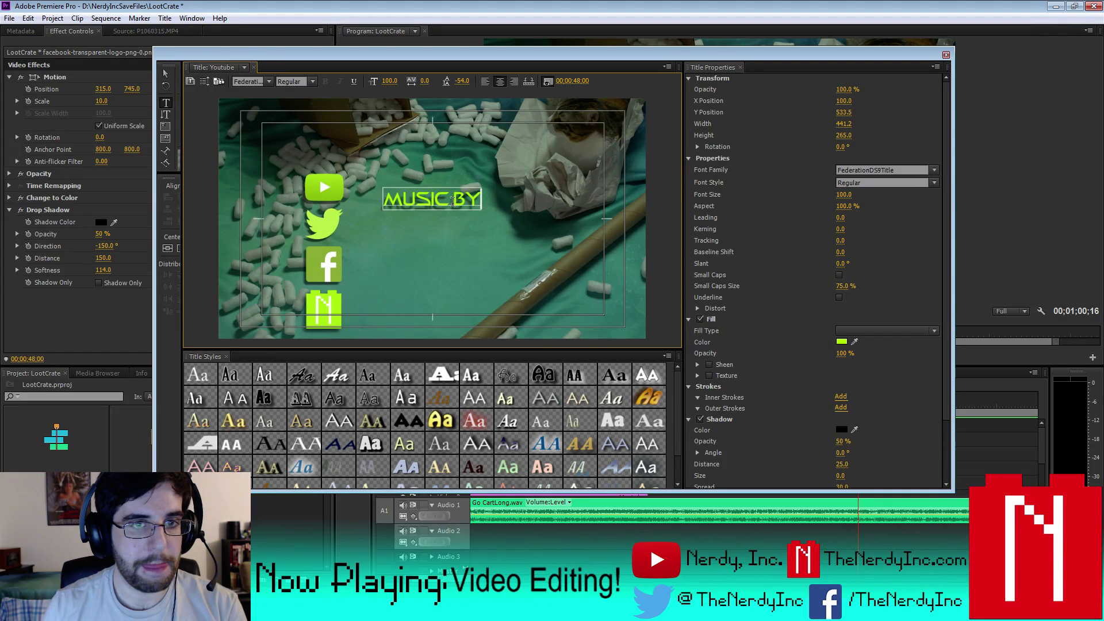
type("NERDY")
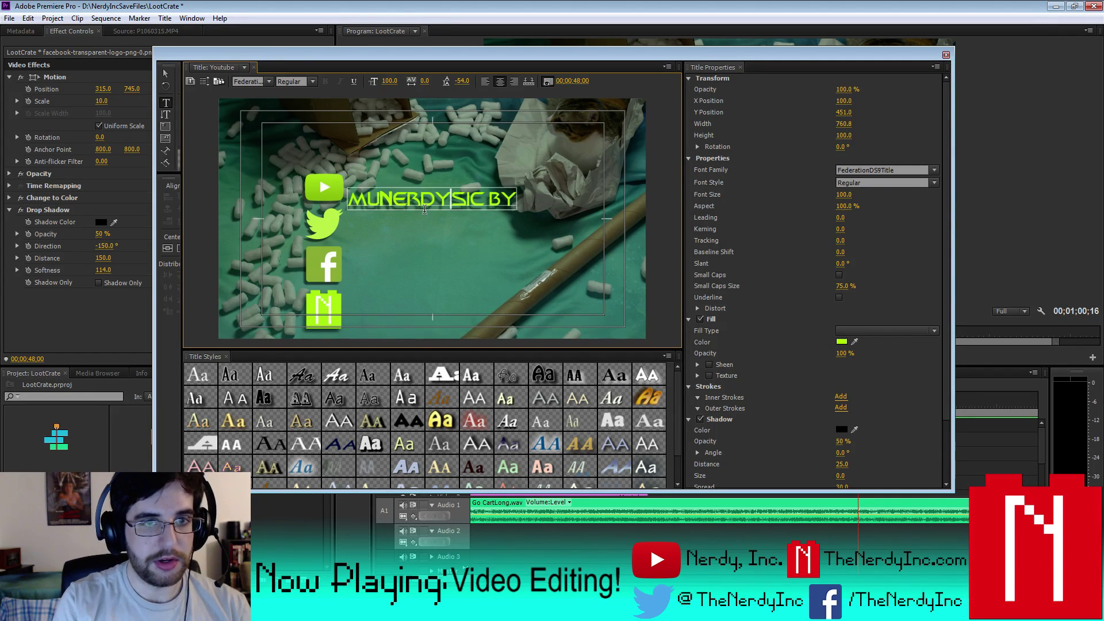
key("BackSpace")
key("BackSpace")
key("BackSpace")
key("BackSpace")
type("ERDY, CIN")
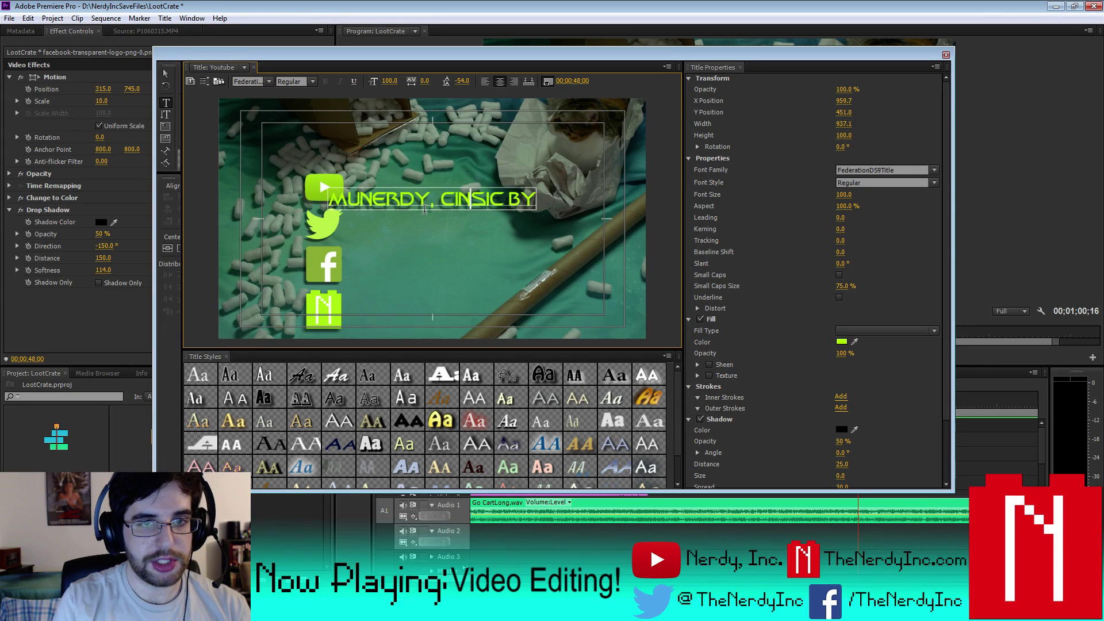
key("BackSpace")
type("INC")
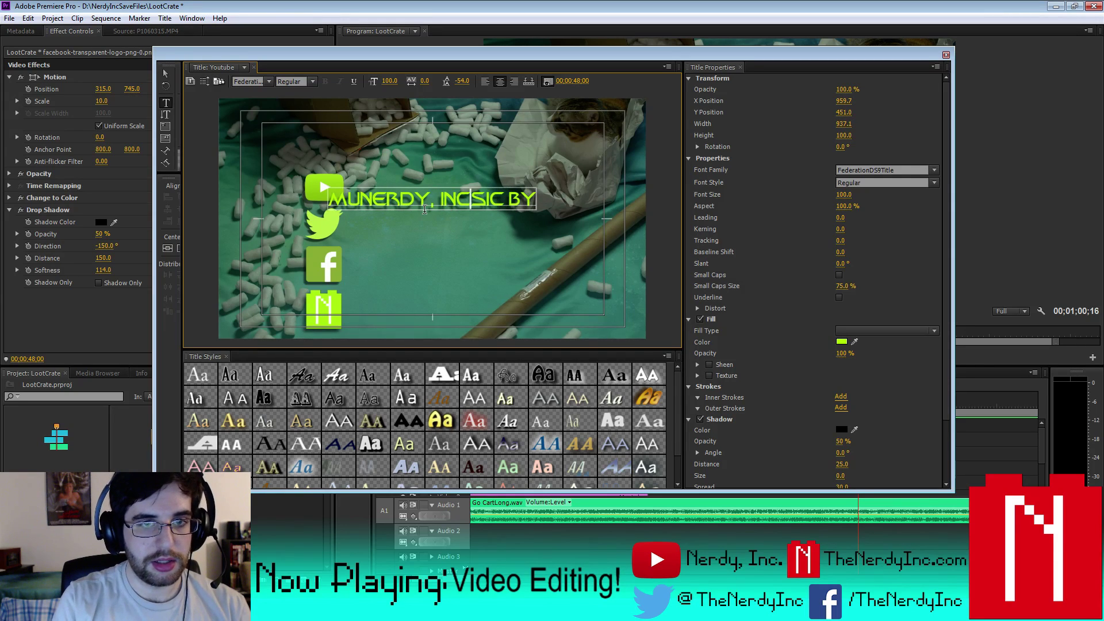
key("Delete")
key("Delete")
key("Delete")
key("Delete")
key("Delete")
key("Delete")
type(".")
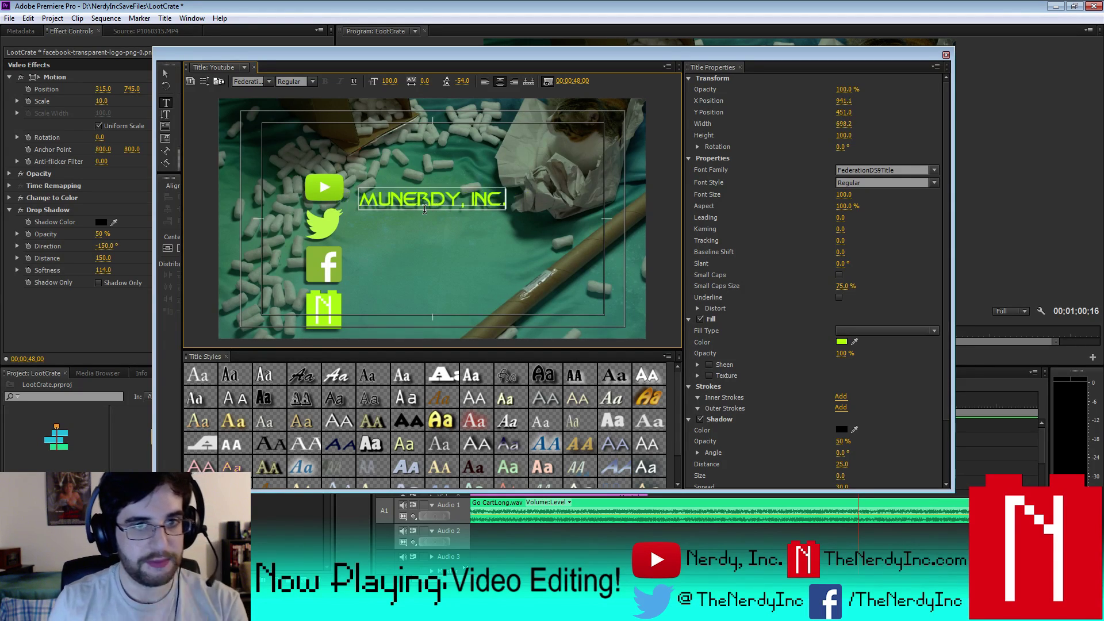
left_click(392, 198)
key("BackSpace")
key("BackSpace")
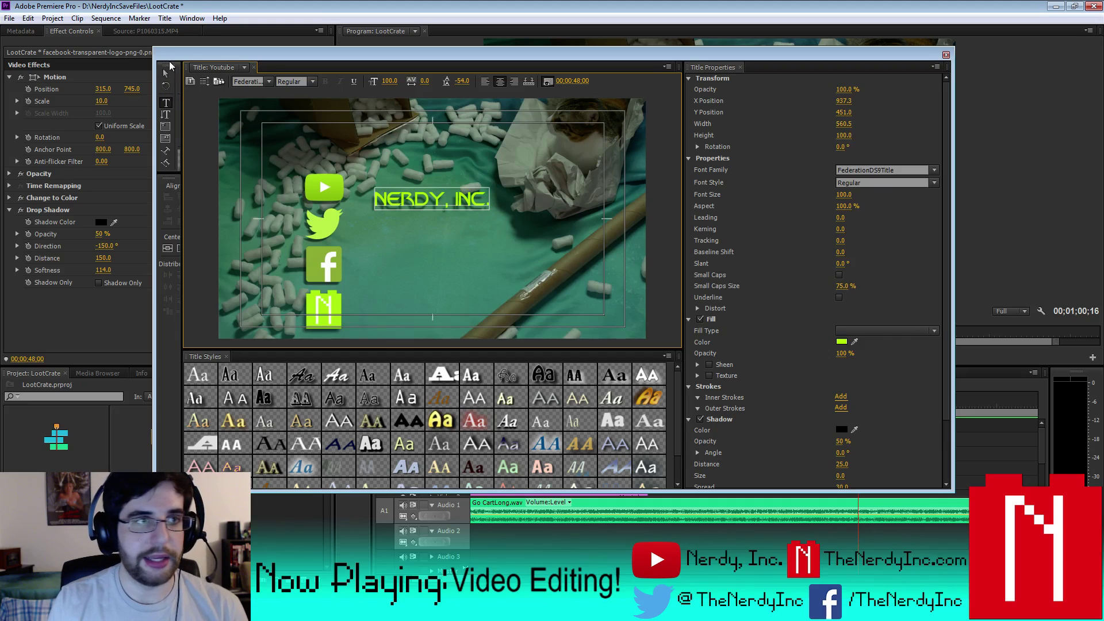
- Nudge and stretch the NERDY, INC. text beside the YouTube icon, then close the Titler
left_click(166, 74)
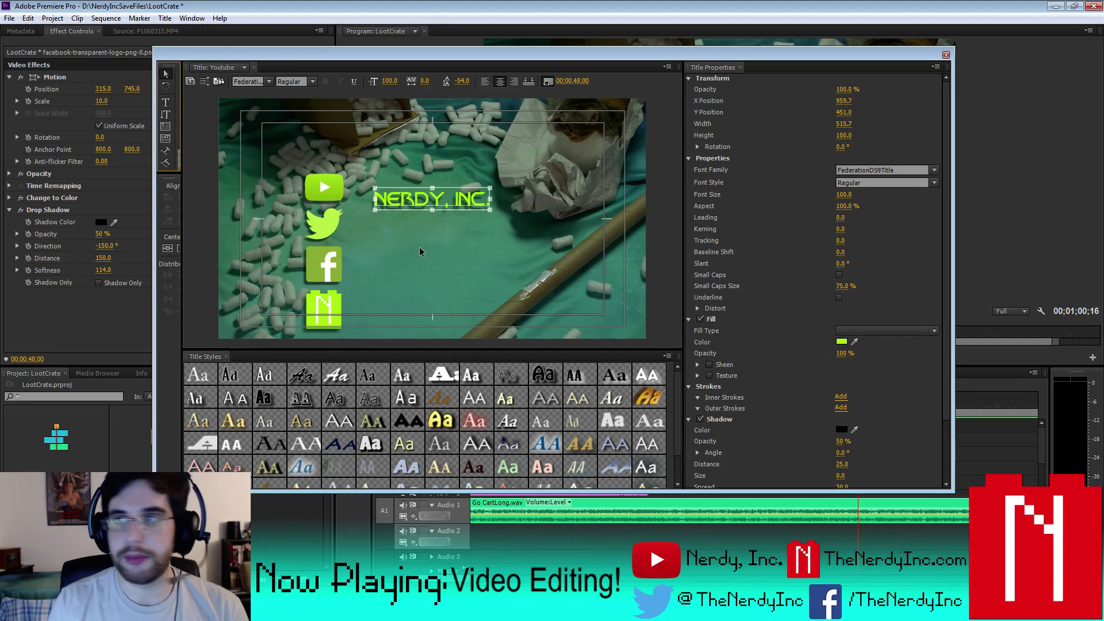
key("Up")
key("Up")
key("Up")
key("Up")
key("Up")
key("Up")
key("Up")
key("Up")
key("Up")
key("Up")
key("Up")
key("Up")
key("Up")
key("Up")
key("Up")
key("Up")
key("Up")
key("Up")
key("Up")
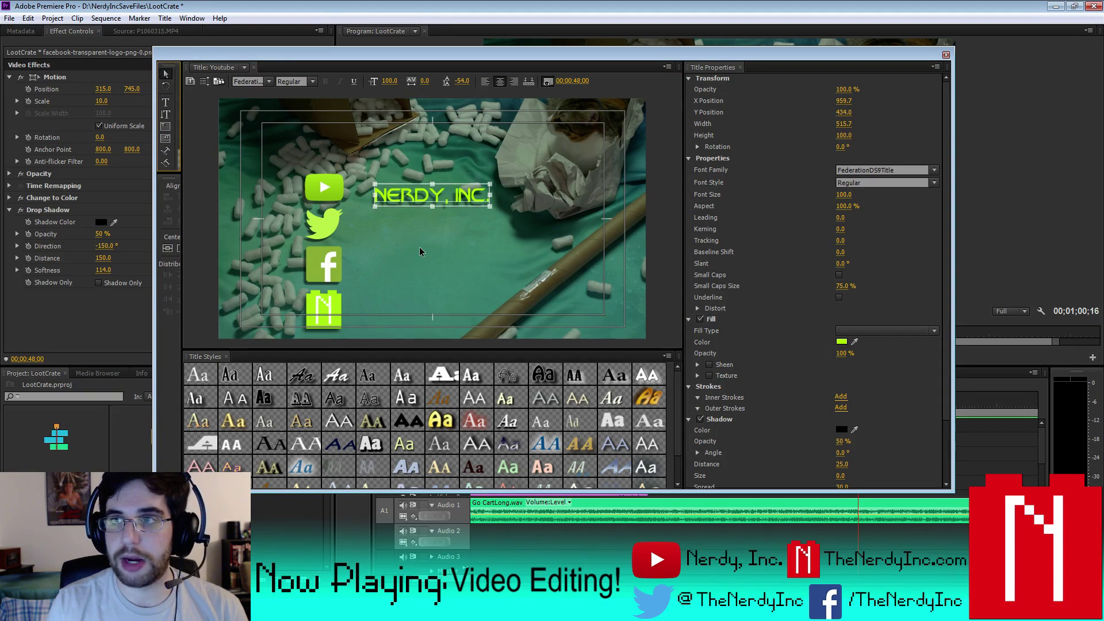
key("Up")
key("Up")
key("Up")
key("Up")
key("Up")
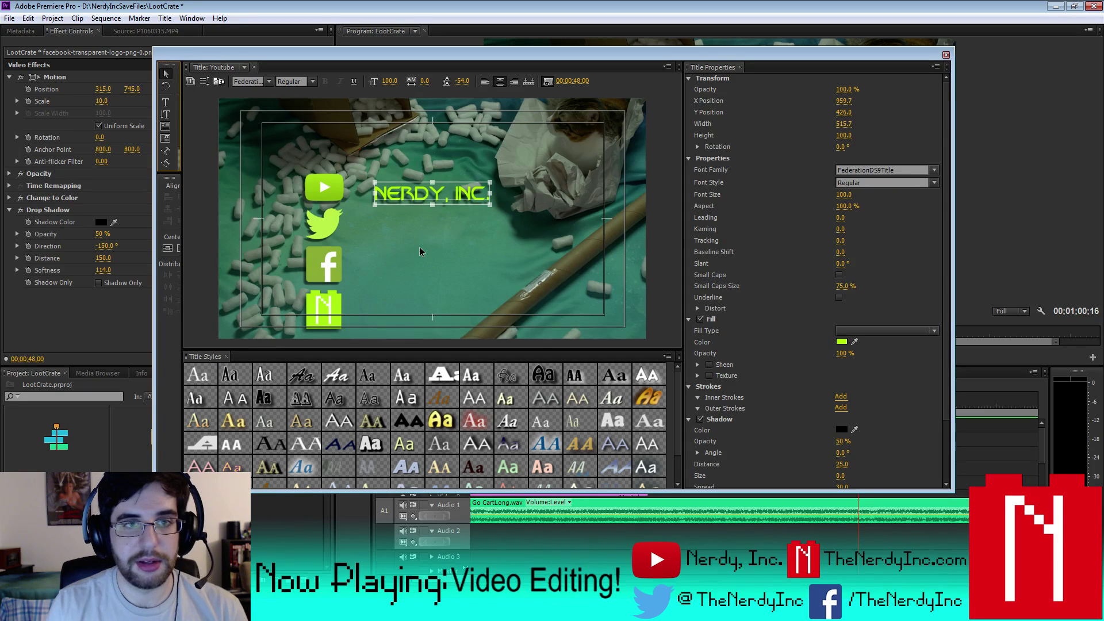
key("Up")
key("Up")
key("Up")
key("Up")
key("Up")
key("Up")
key("Up")
key("Up")
key("Up")
key("Up")
key("Up")
key("Up")
key("Up")
key("Up")
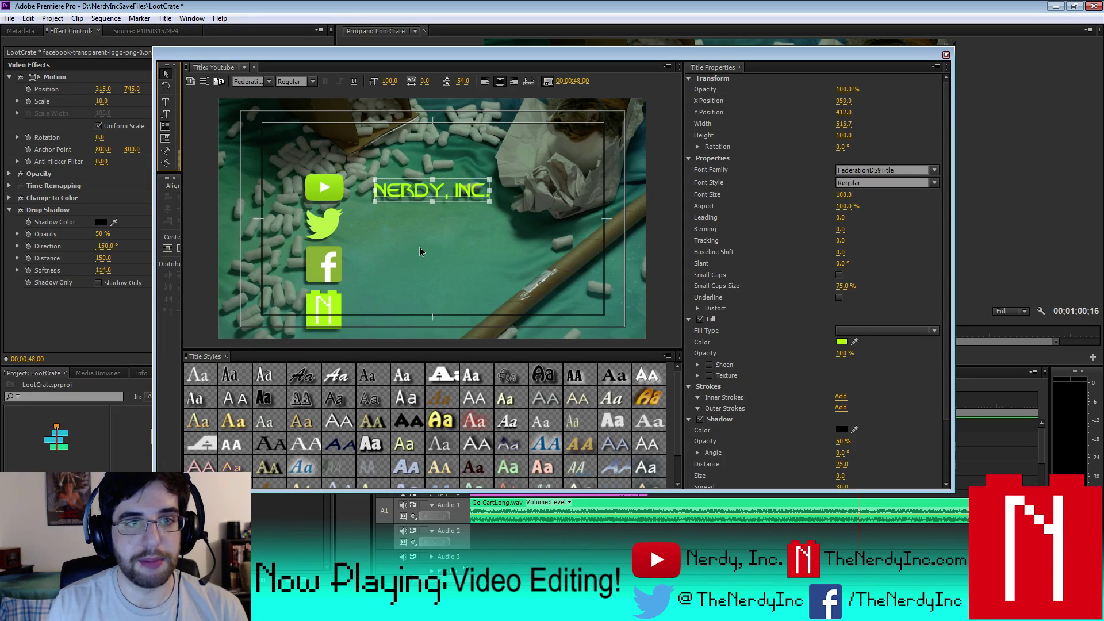
key("Left")
key("Left")
key("Left")
key("Left")
key("Left")
key("Left")
key("Left")
key("Left")
key("Left")
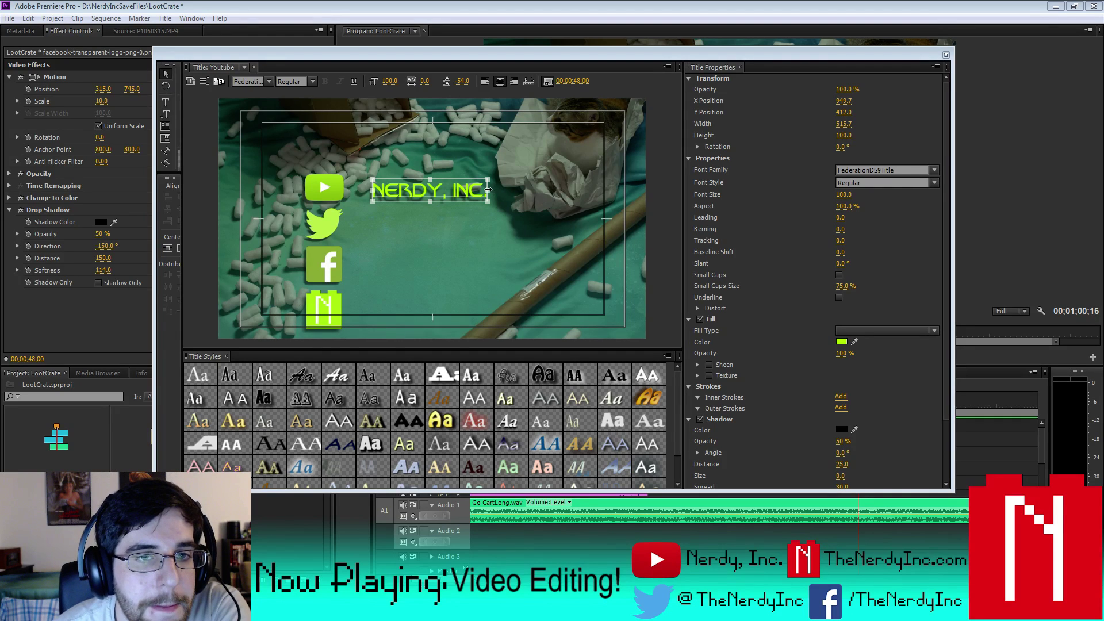
left_click_drag(488, 189, 506, 189)
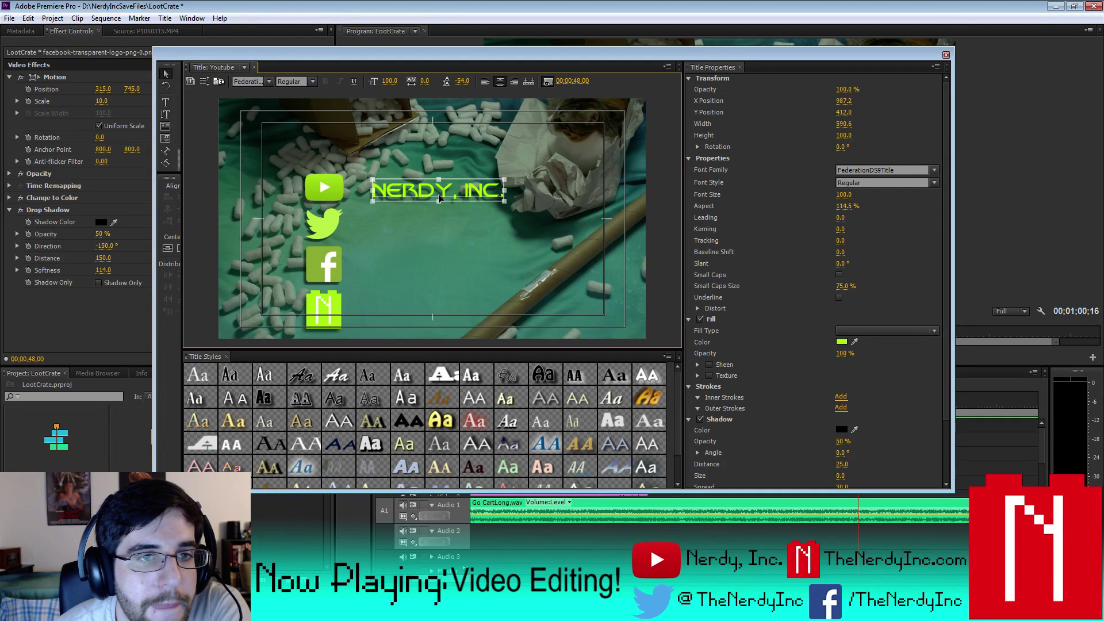
left_click_drag(438, 199, 417, 194)
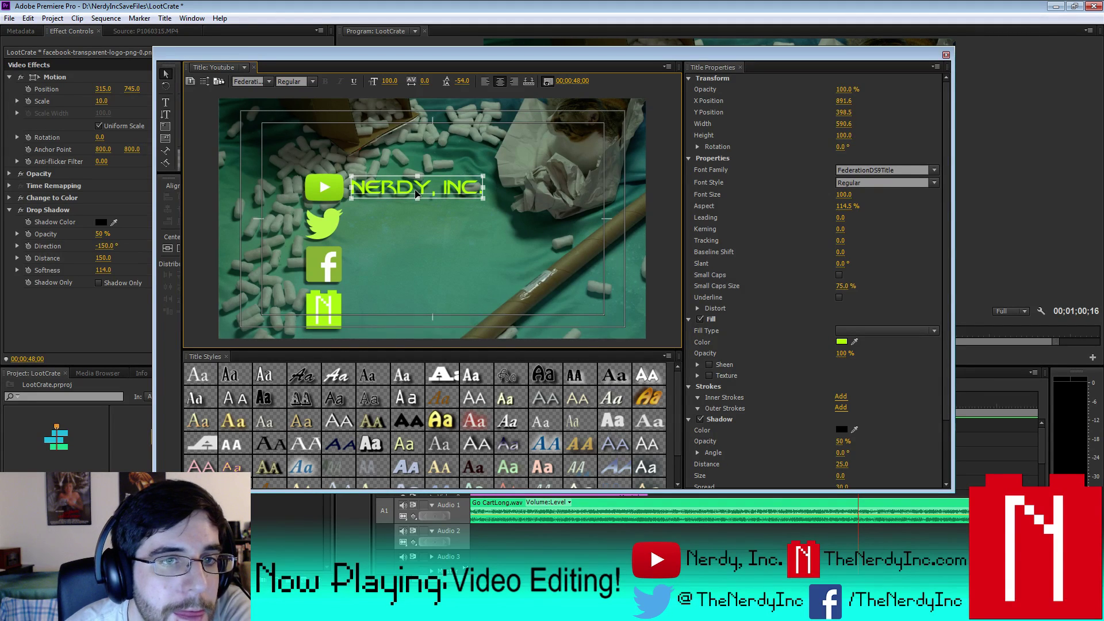
left_click(945, 55)
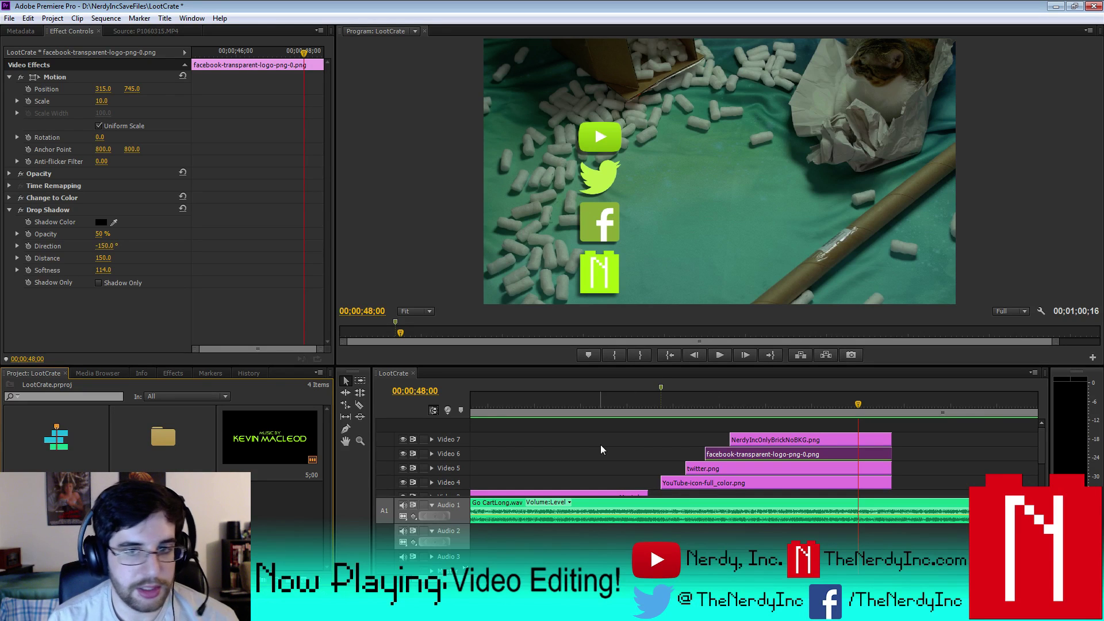
double_click(162, 513)
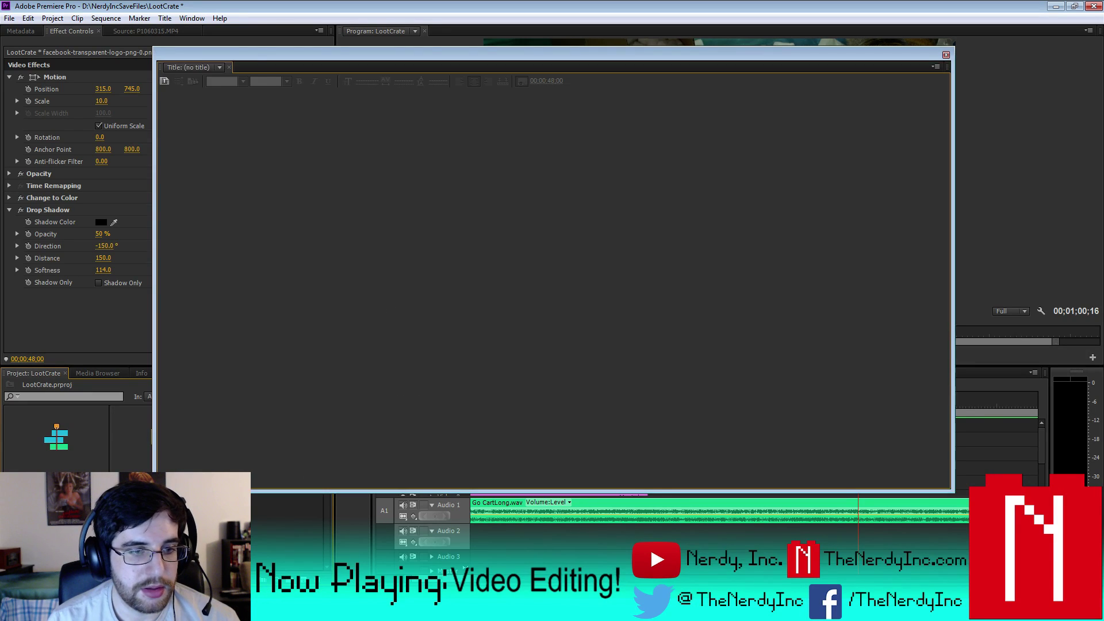
key("ctrl+w")
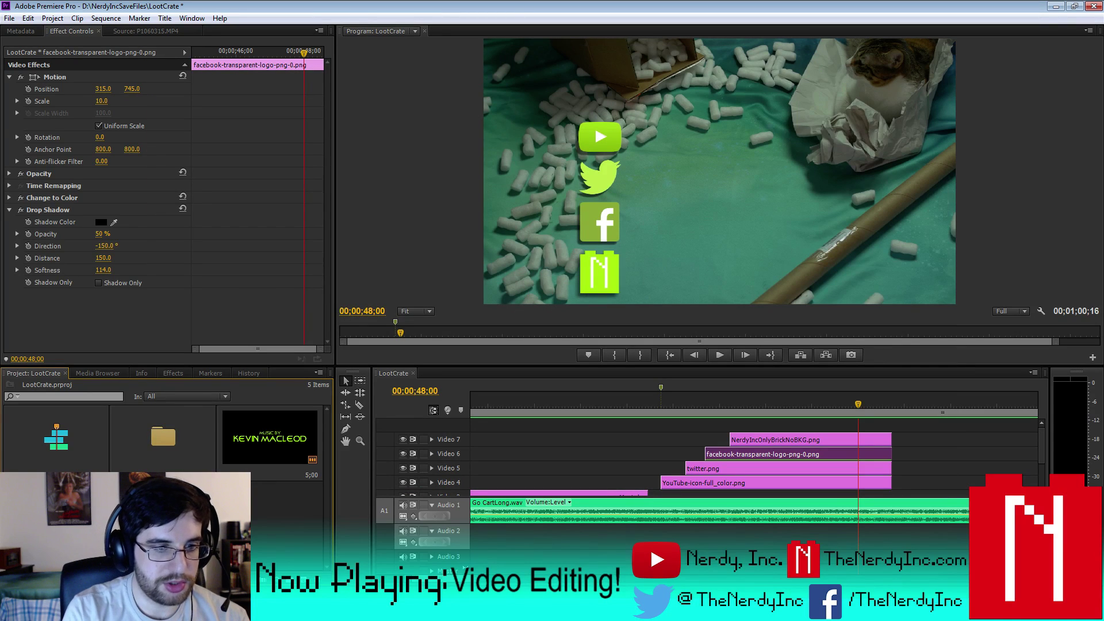
double_click(270, 437)
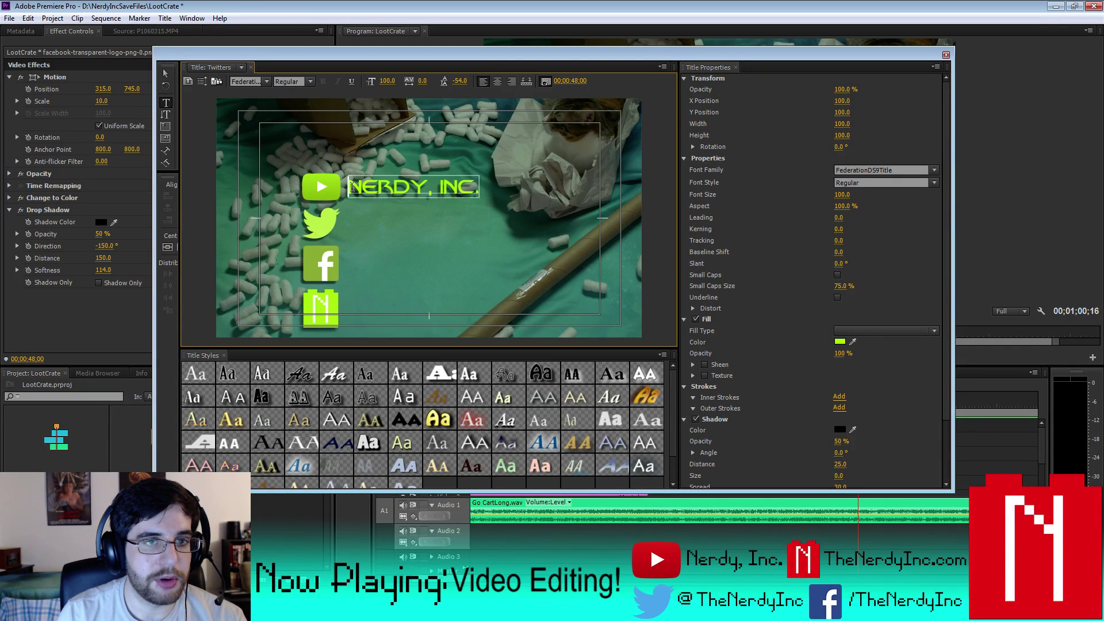
type("@")
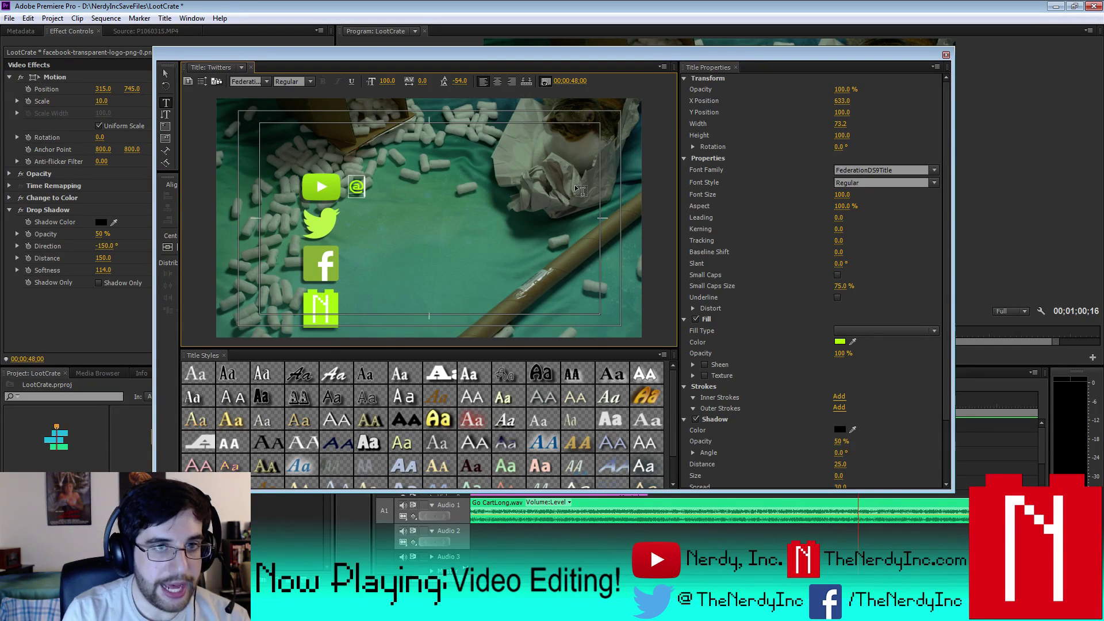
type("THE")
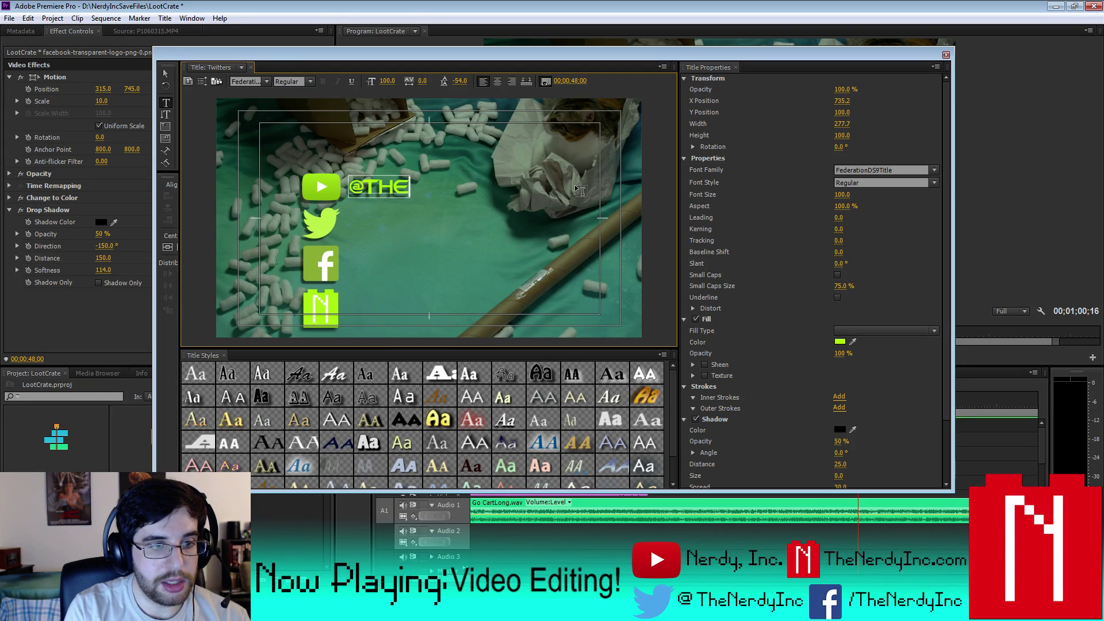
key("BackSpace")
key("BackSpace")
type("HENERDYINC")
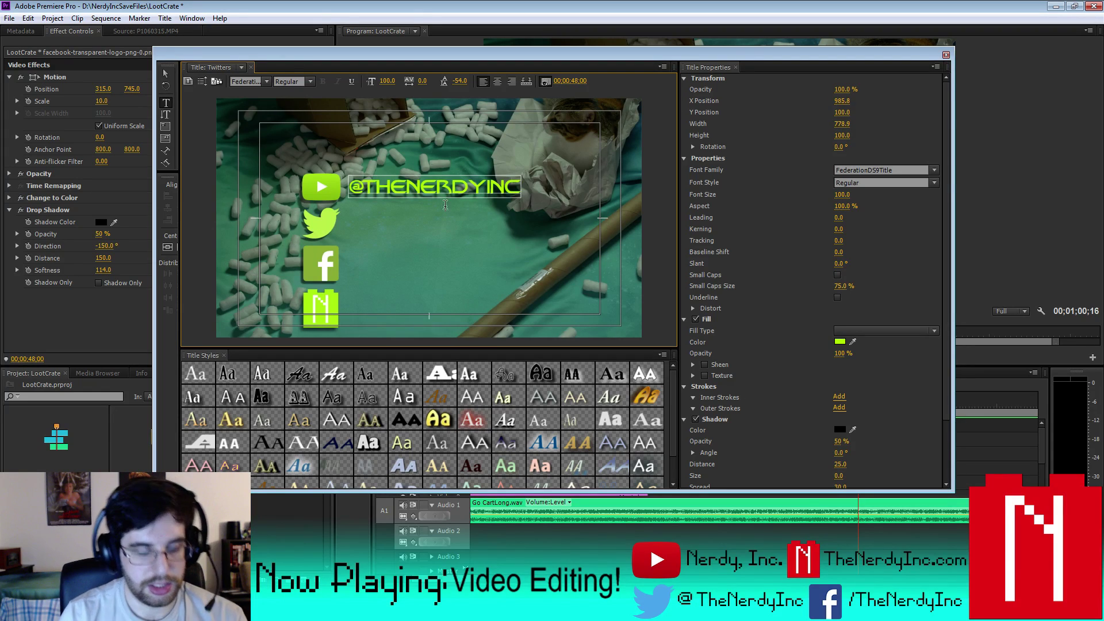
left_click(166, 73)
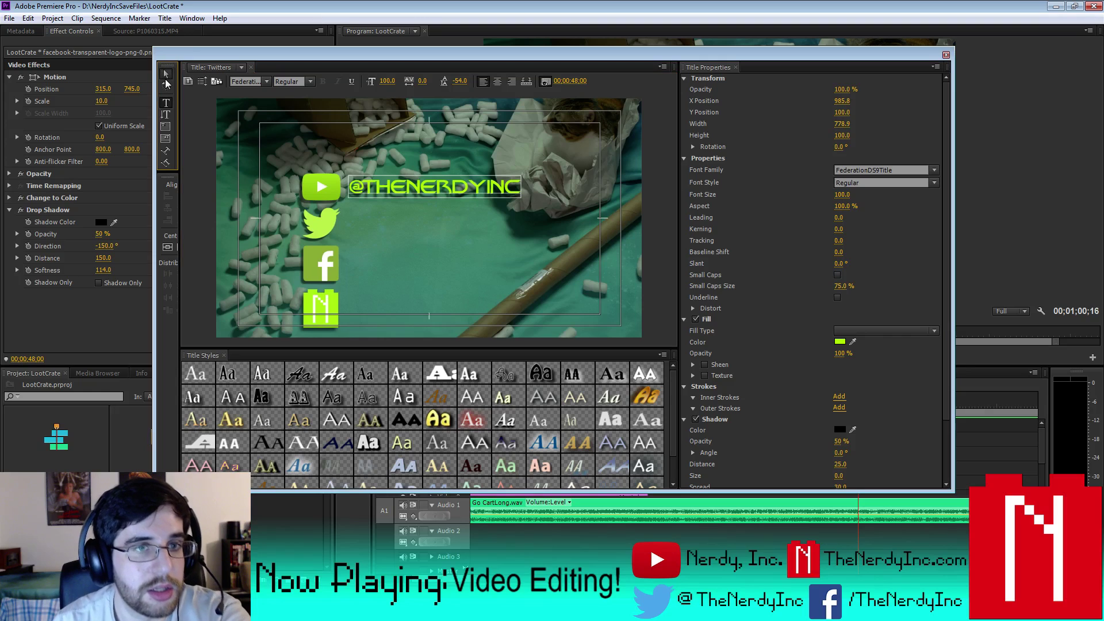
key("Down")
key("Down")
key("Down")
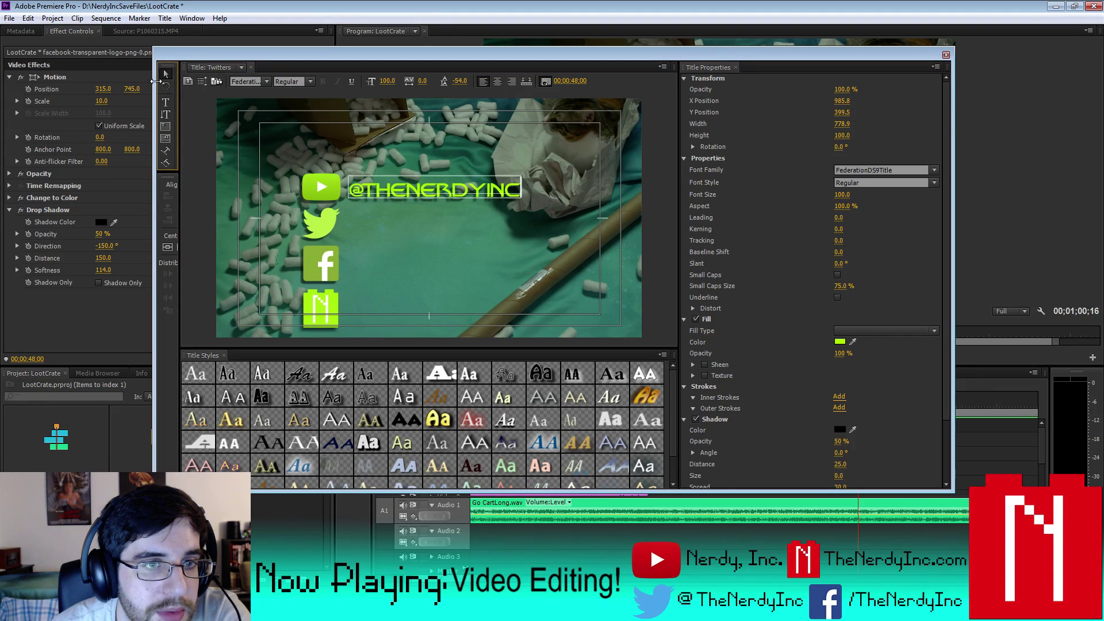
key("Down")
key("Down")
key("Down")
key("Down")
key("Down")
key("Down")
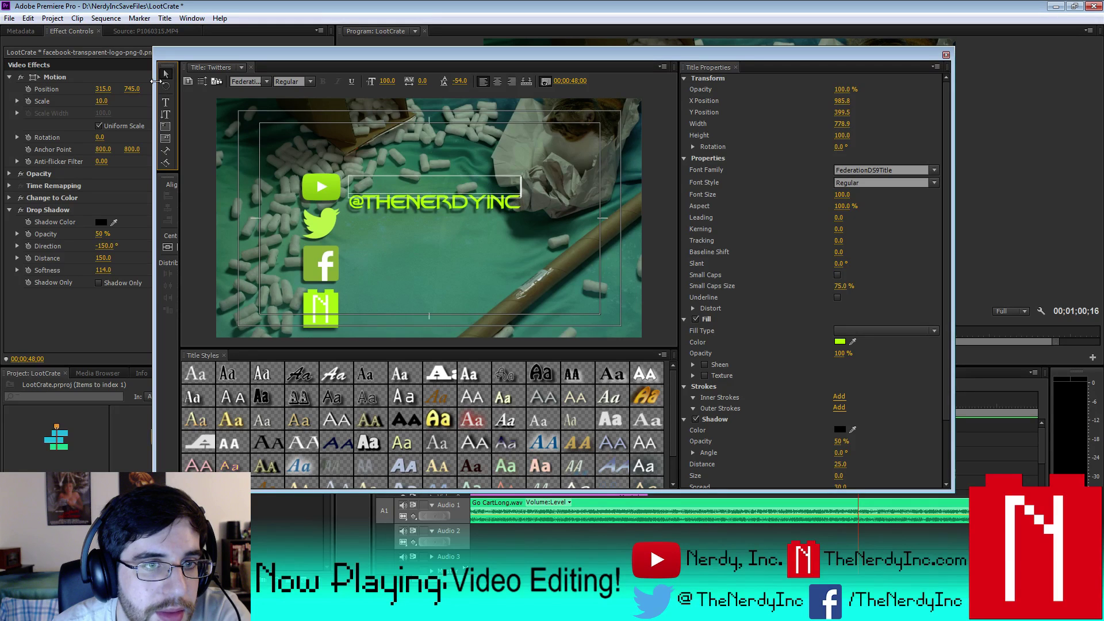
key("Down")
key("Down")
key("Down")
key("Down")
key("Down")
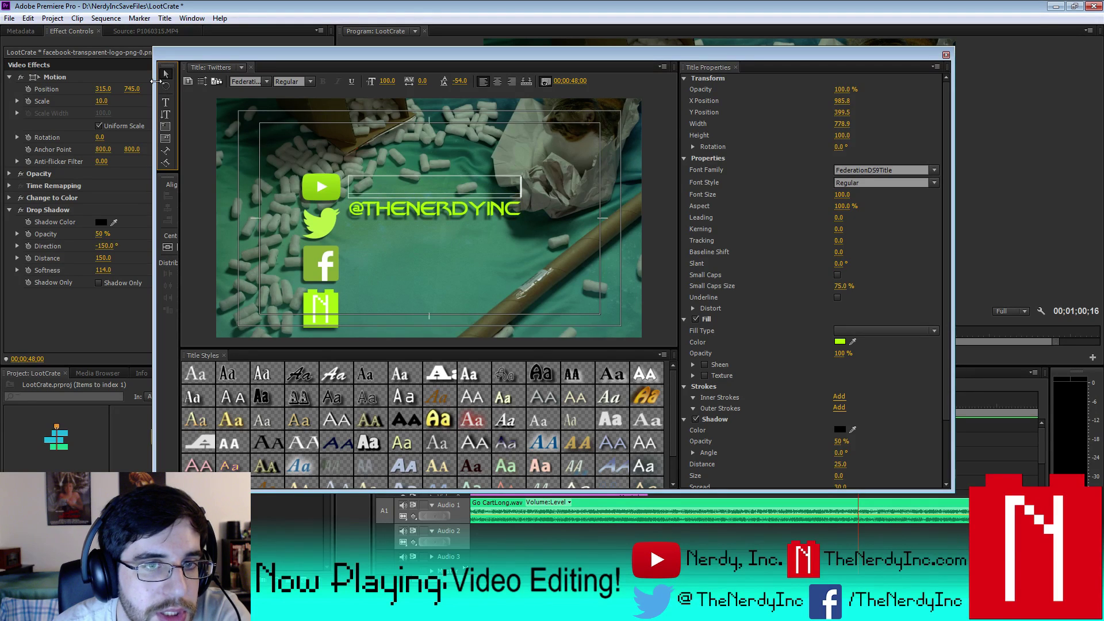
key("Down")
key("Down")
key("Down")
key("Down")
key("Down")
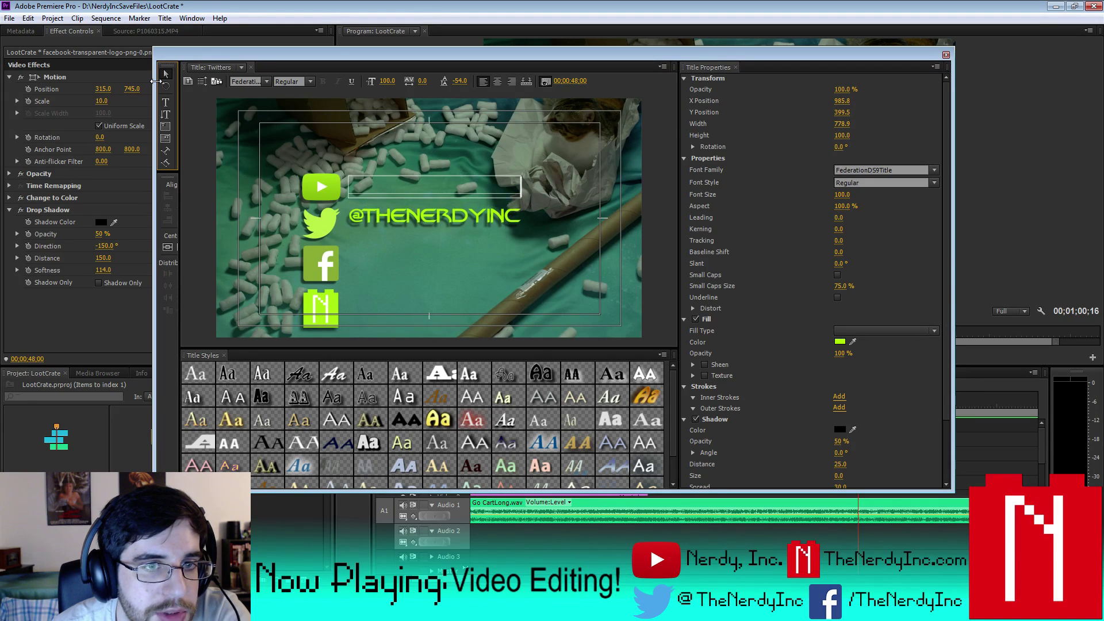
key("Down")
key("Down")
key("Down")
key("Down")
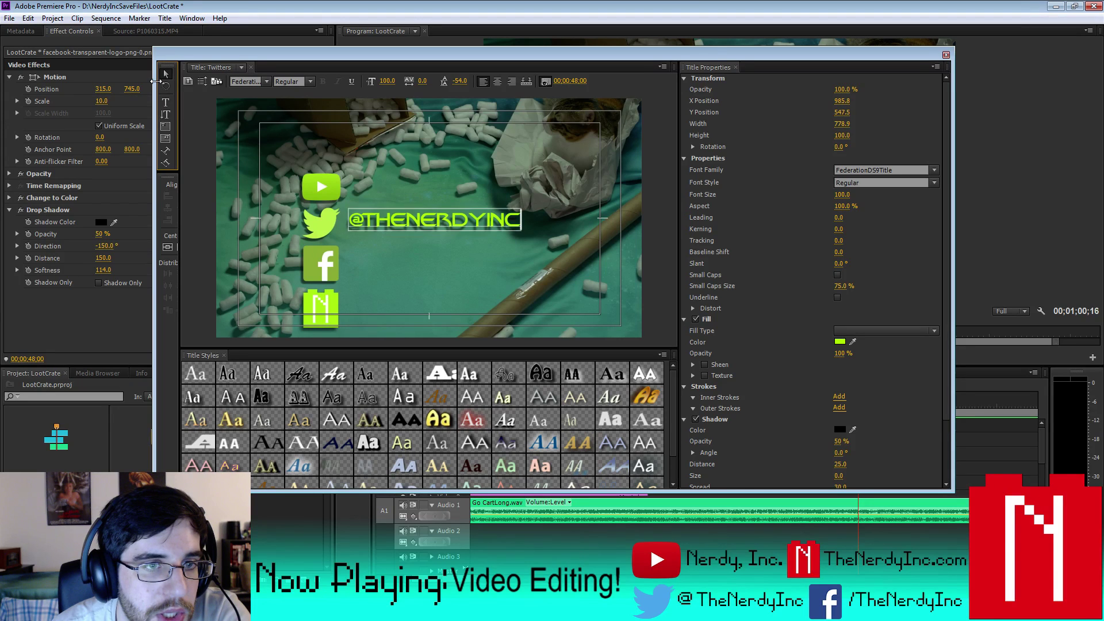
key("Down")
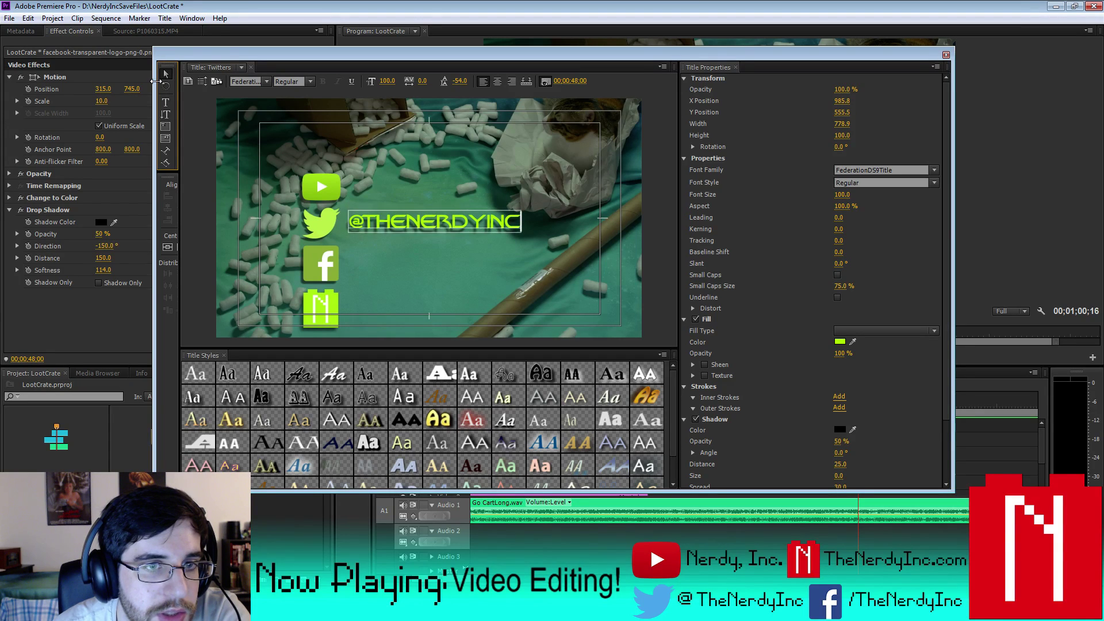
key("Down")
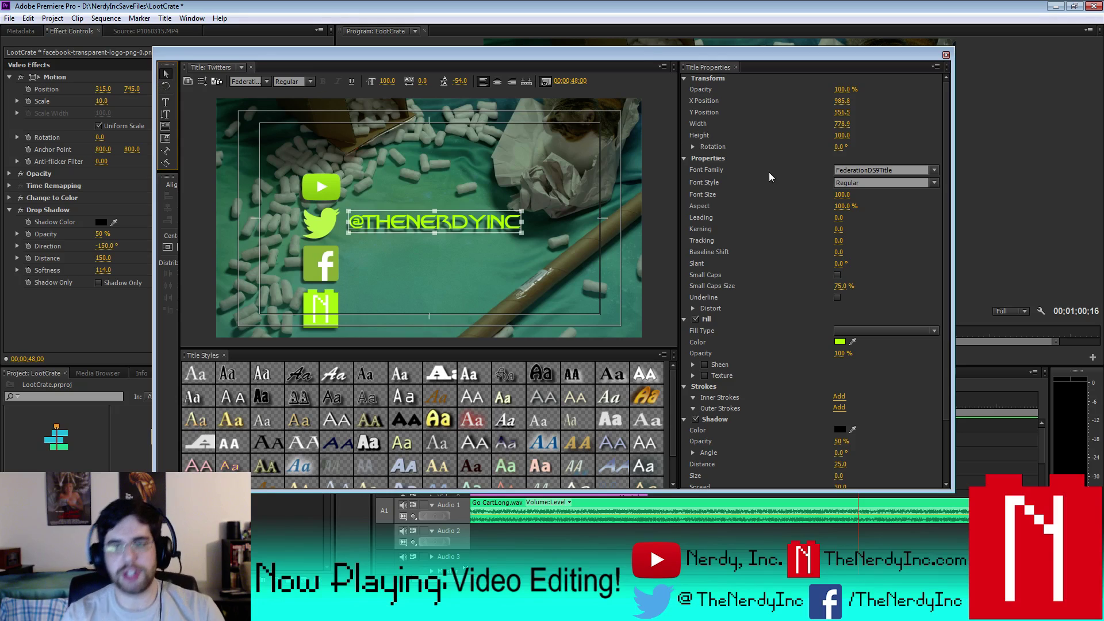
- Set the title's shadow distance to 15
left_click(840, 464)
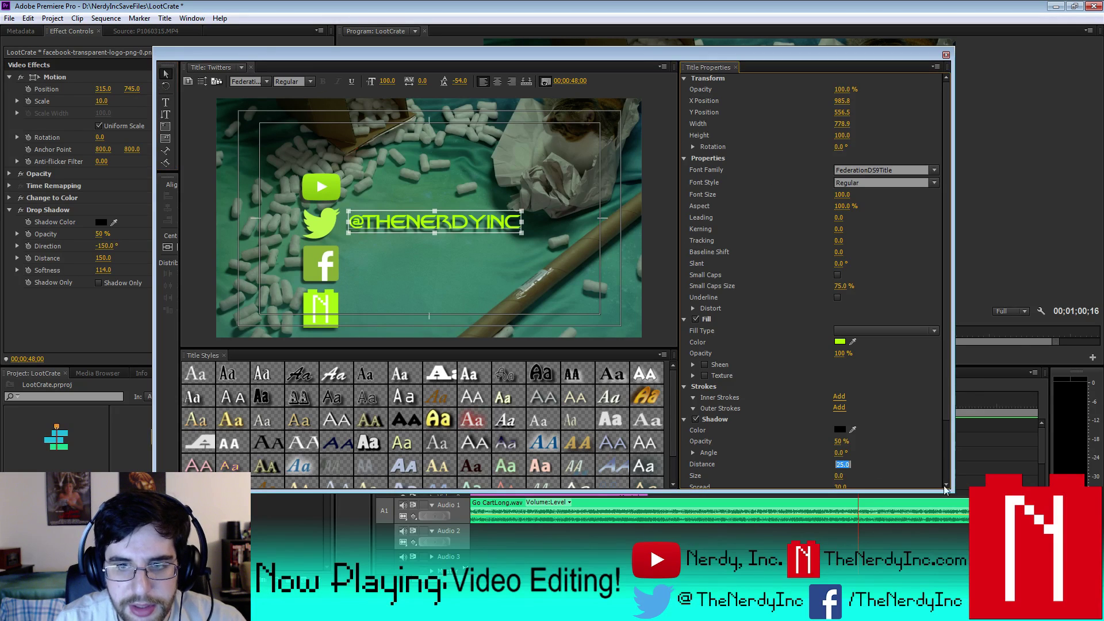
type("15")
key("Return")
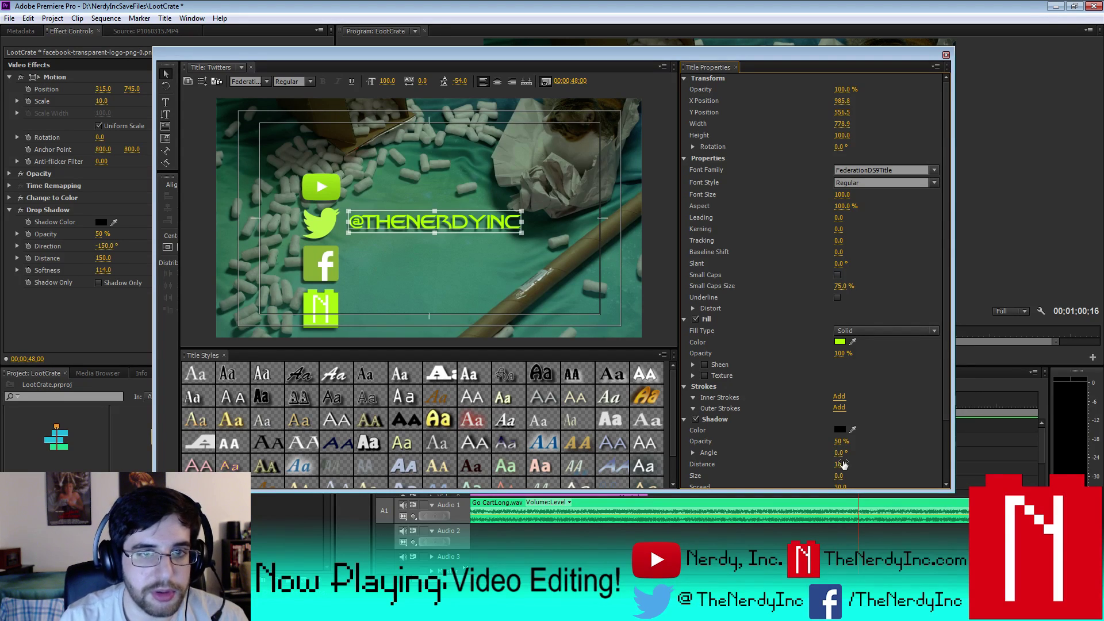
- Close the Twitters title, then open and close the Youtube title to inspect it
left_click(946, 55)
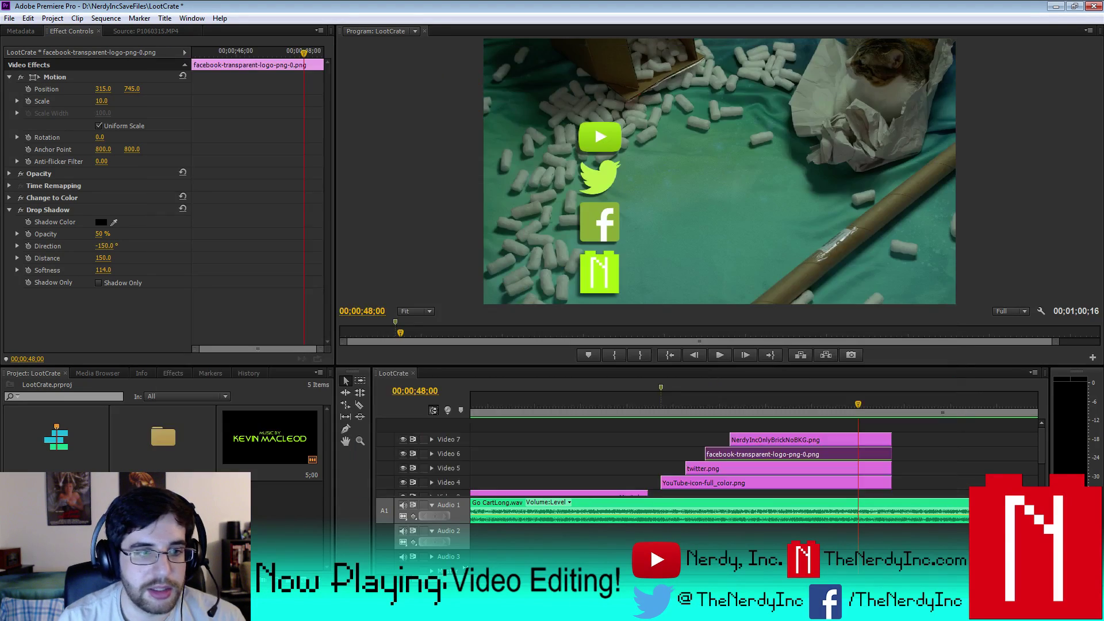
double_click(269, 440)
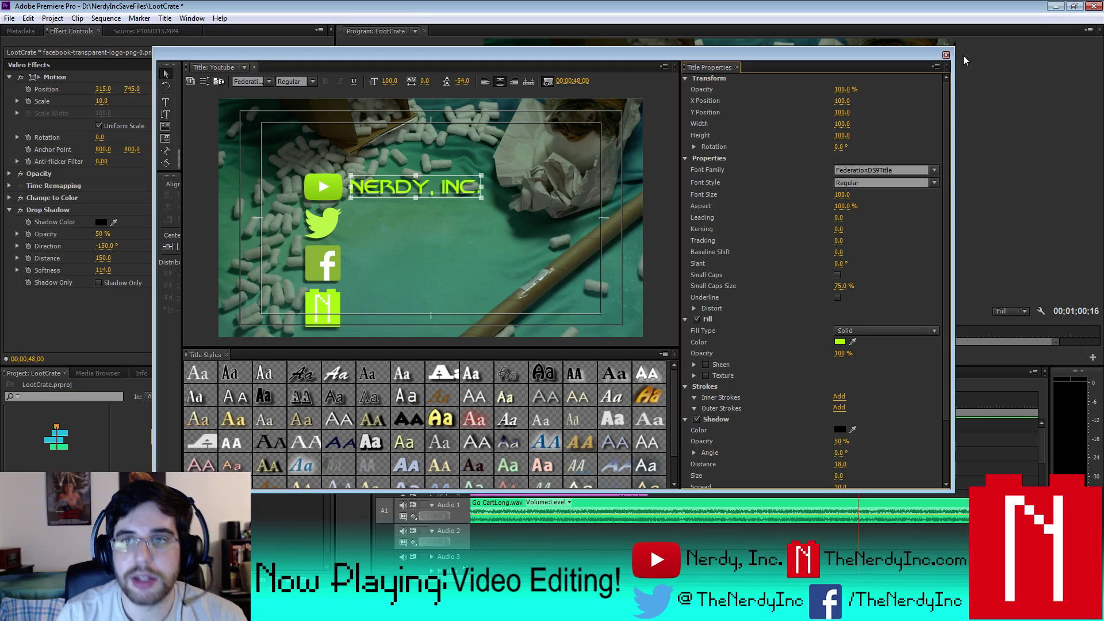
left_click(945, 55)
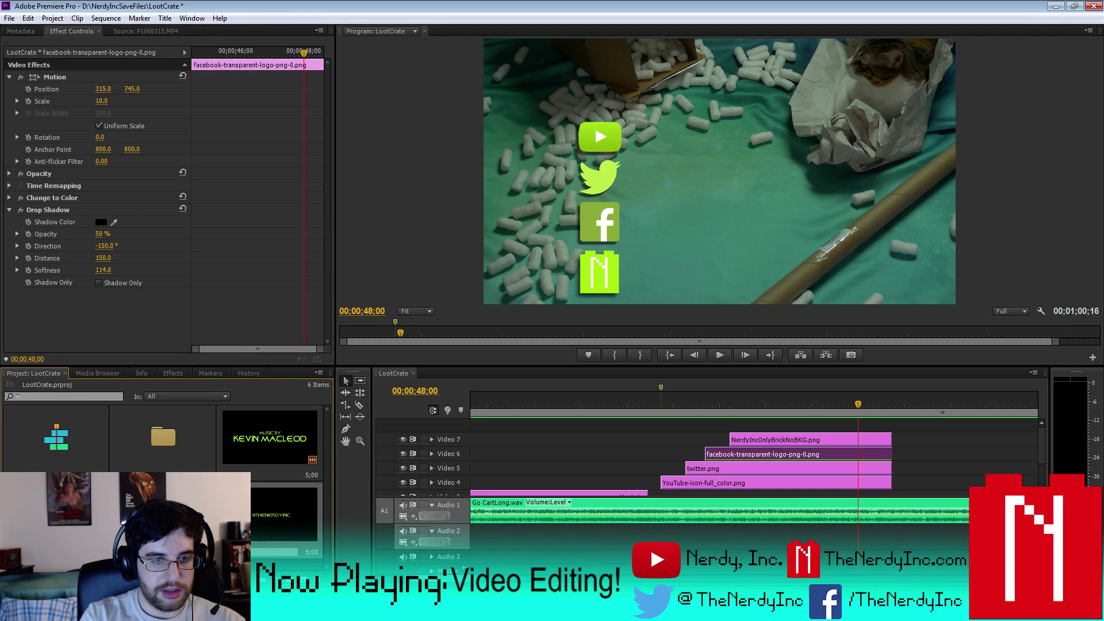
- Open the new title and replace the leading @ with / so it reads /THENERDYINC
double_click(253, 529)
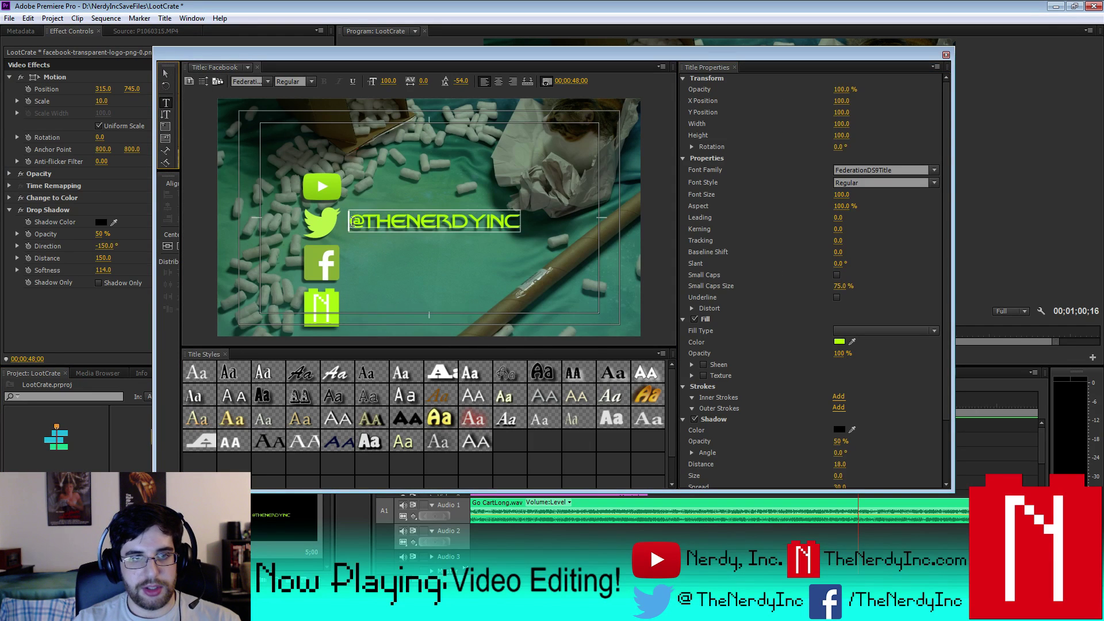
left_click(361, 223)
key("BackSpace")
type("/")
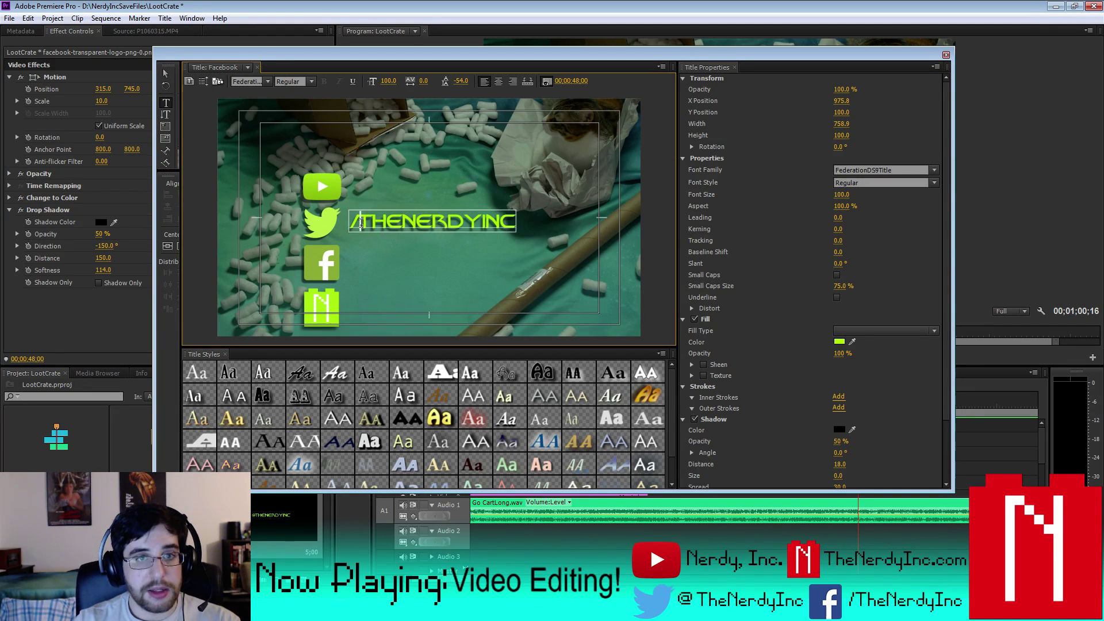
left_click(169, 74)
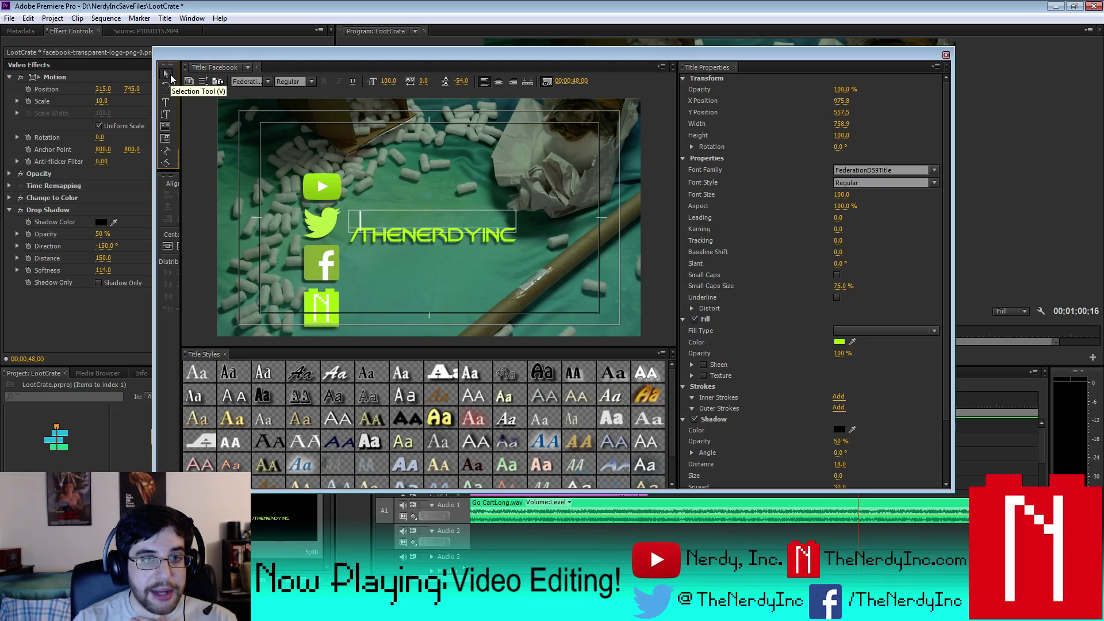
- Nudge the /THENERDYINC text down eight steps beside the Facebook logo and close the Titler
key("Down")
key("Down")
key("Down")
key("Down")
key("Down")
key("Down")
key("Down")
key("Down")
key("Down")
key("Down")
key("Down")
key("Down")
key("Down")
key("Down")
key("Down")
key("Down")
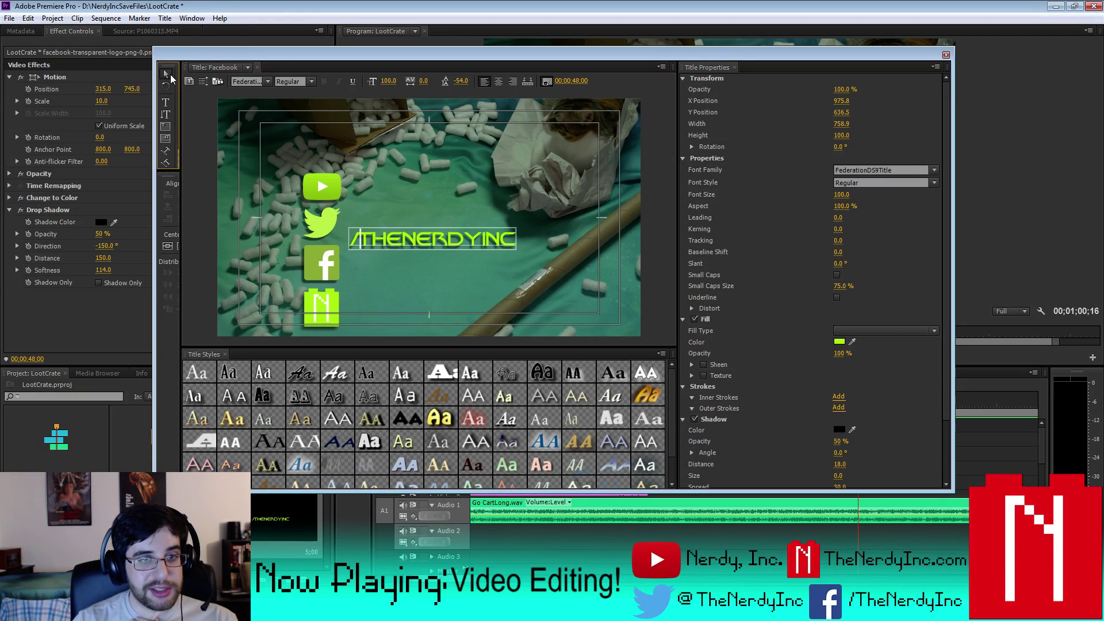
key("Down")
key("Down")
key("Down")
key("Down")
key("Down")
key("Down")
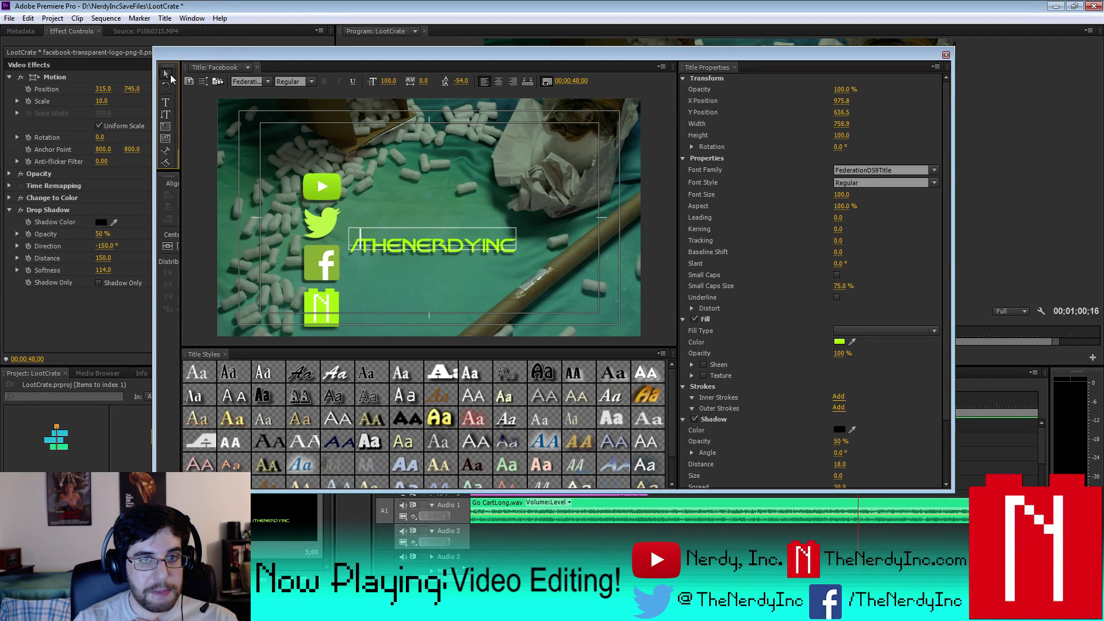
key("Down")
key("Down")
key("Down")
key("Down")
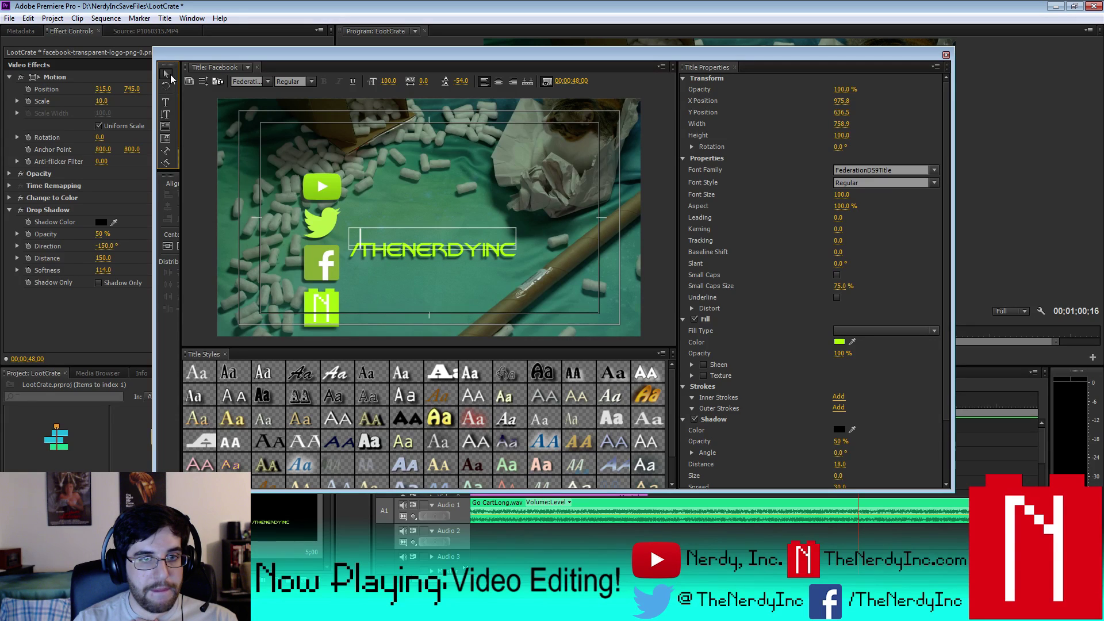
key("Down")
key("Down")
key("Down")
key("Down")
key("Down")
key("Down")
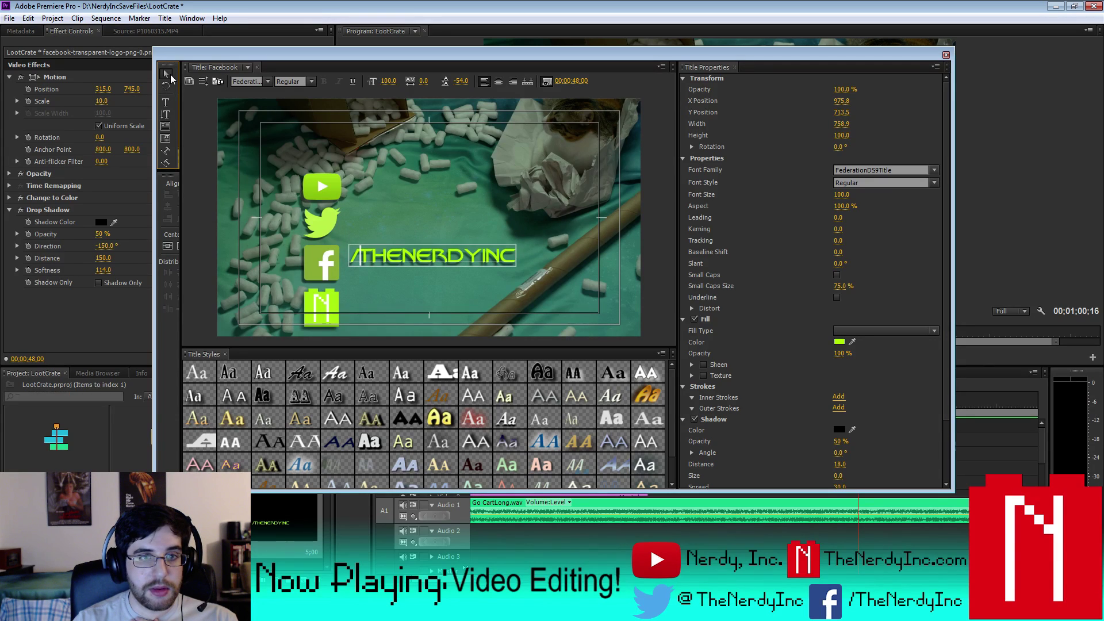
key("Down")
key("Down")
key("Down")
key("Down")
key("Down")
key("Down")
key("Down")
key("Down")
key("Down")
key("Down")
key("Down")
key("Down")
key("Down")
key("Down")
key("Down")
key("Down")
key("Down")
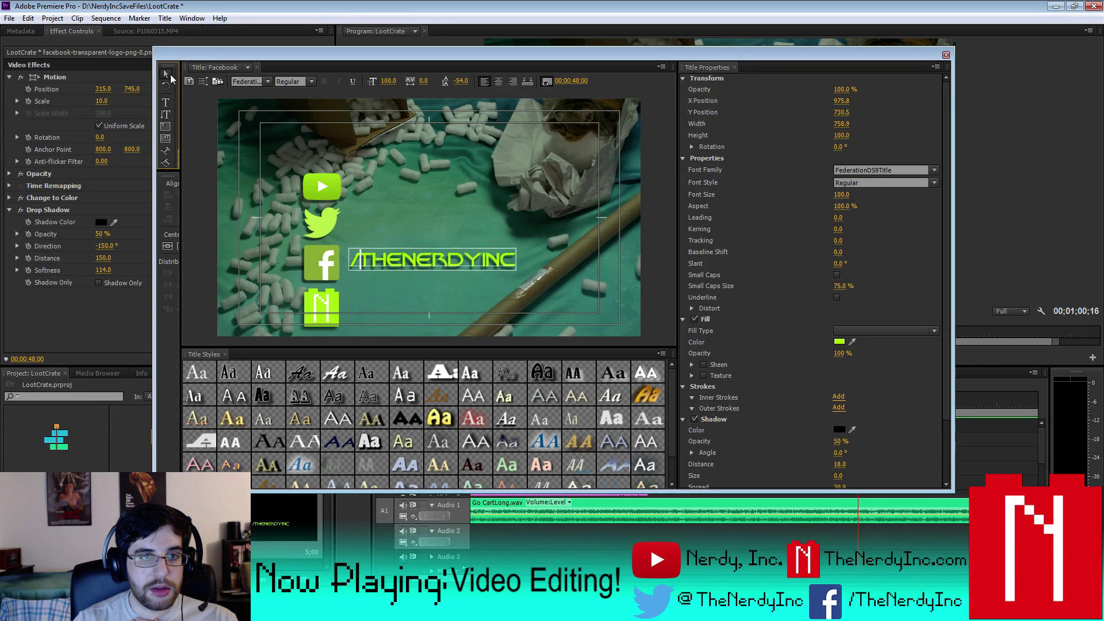
key("Down")
key("Down")
key("Down")
key("Down")
key("Down")
key("Down")
key("Down")
key("Down")
key("Down")
key("Down")
key("Down")
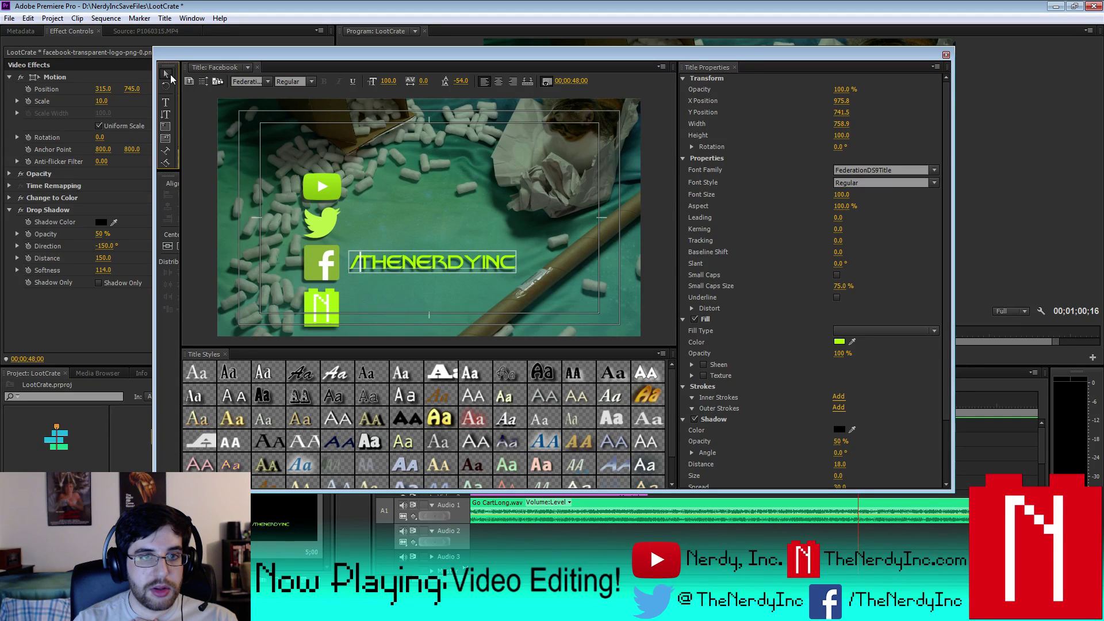
key("Down")
key("Down")
key("Down")
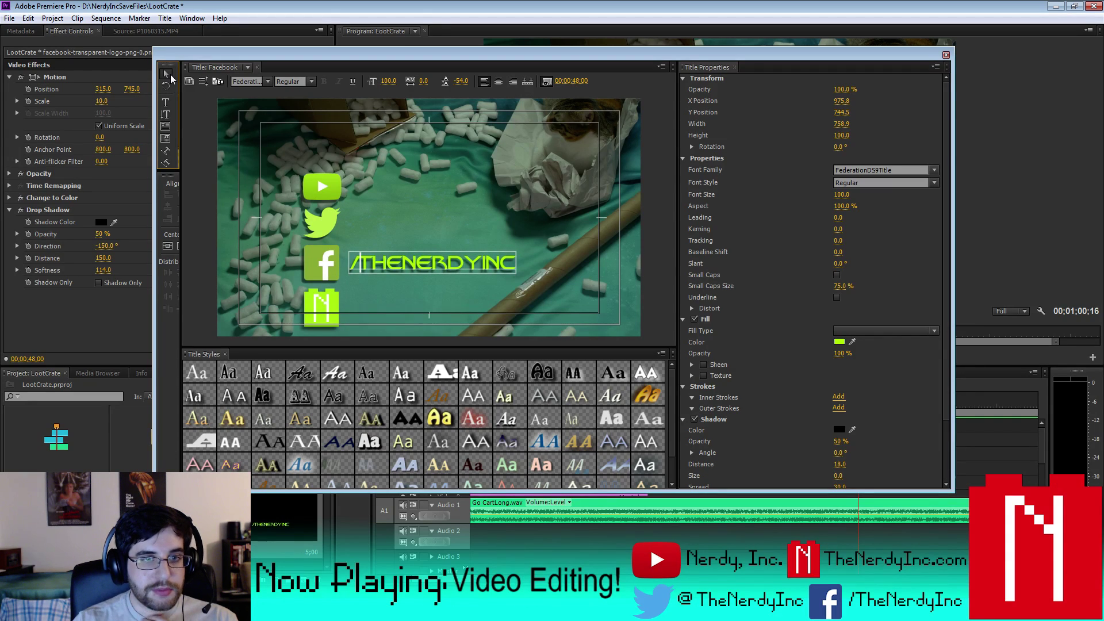
key("Down")
key("Down")
key("Down")
key("Down")
key("Down")
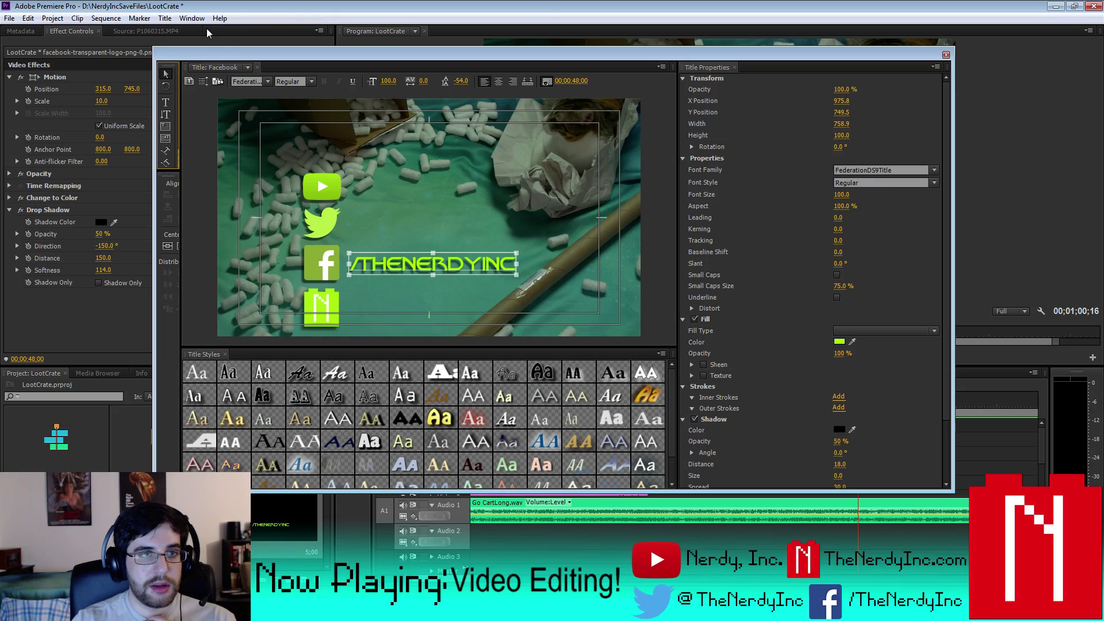
left_click(945, 55)
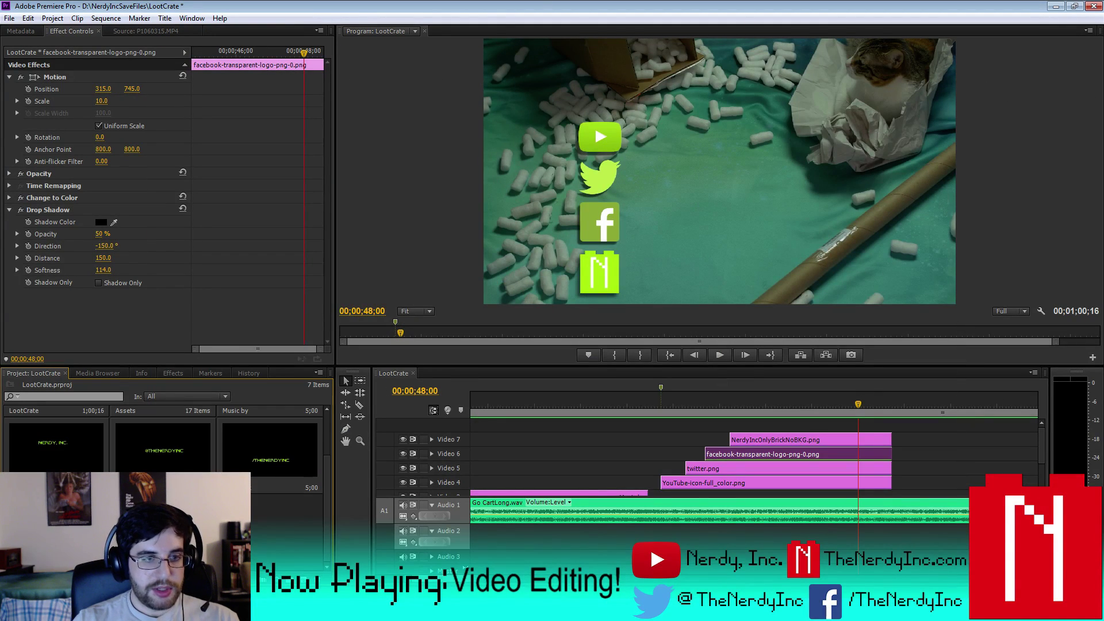
- Reopen the title and change its text to THENERDYINC.COM by removing the slash and adding '.com'
double_click(270, 454)
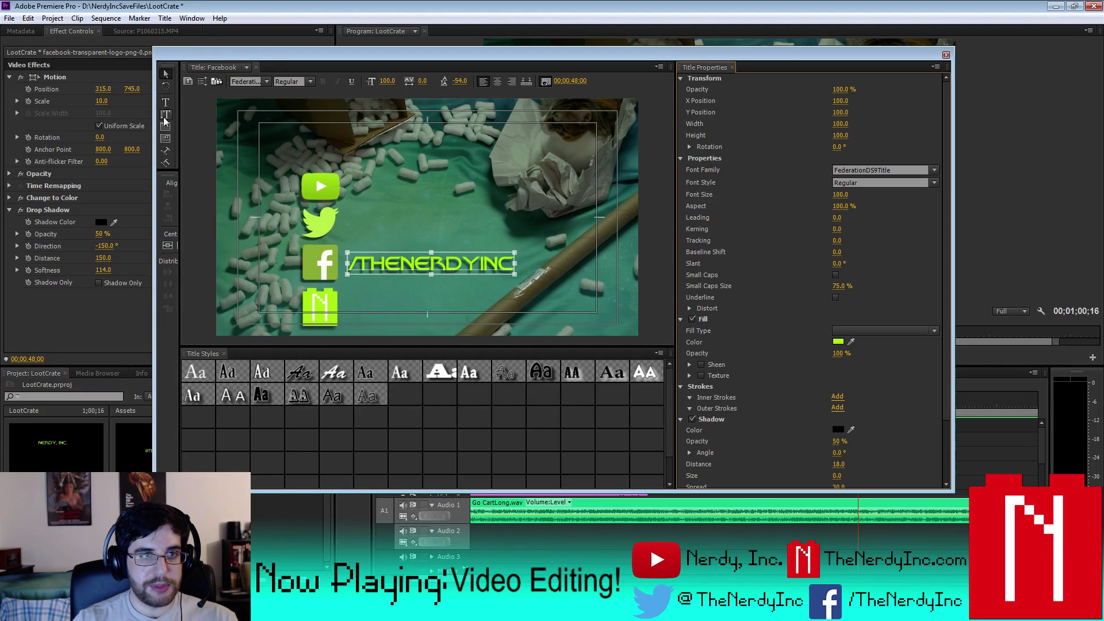
left_click(167, 103)
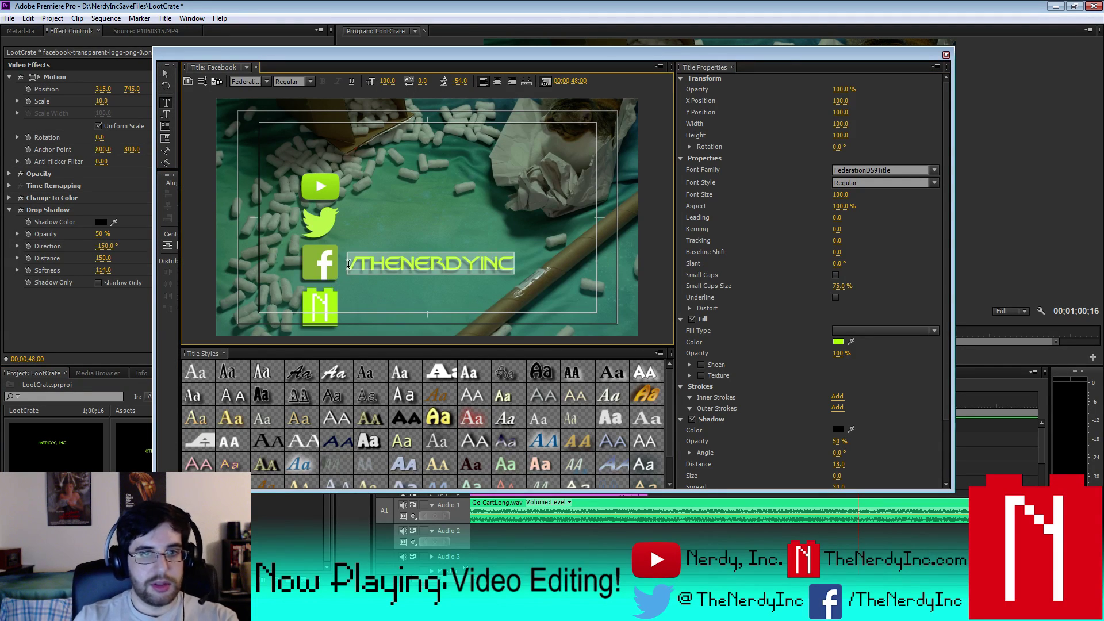
left_click(503, 262)
key("Home")
key("Delete")
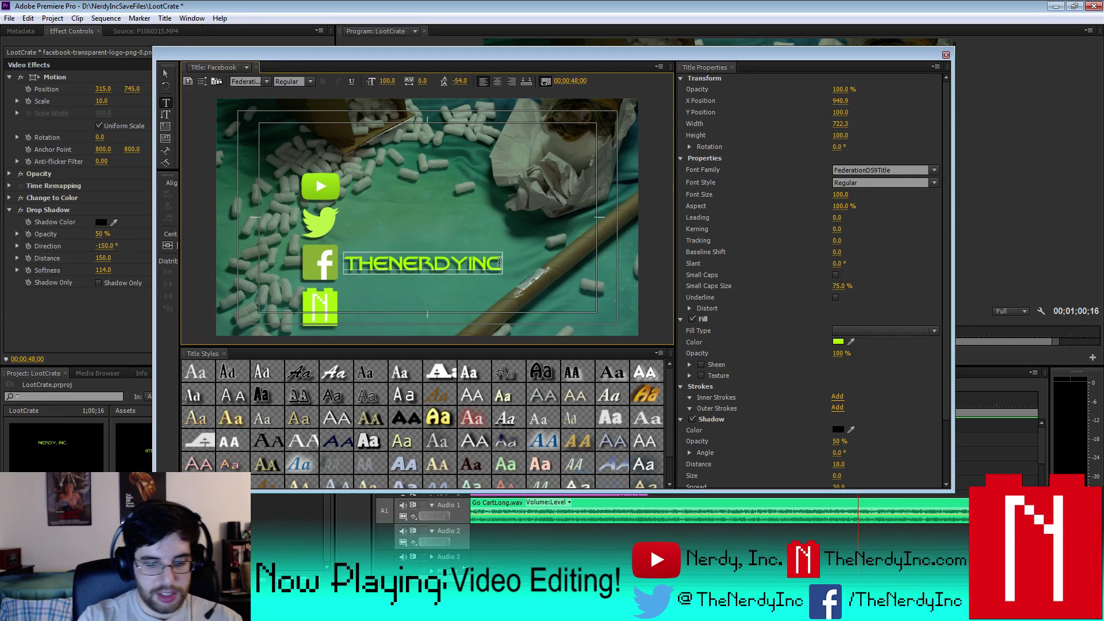
type(".com")
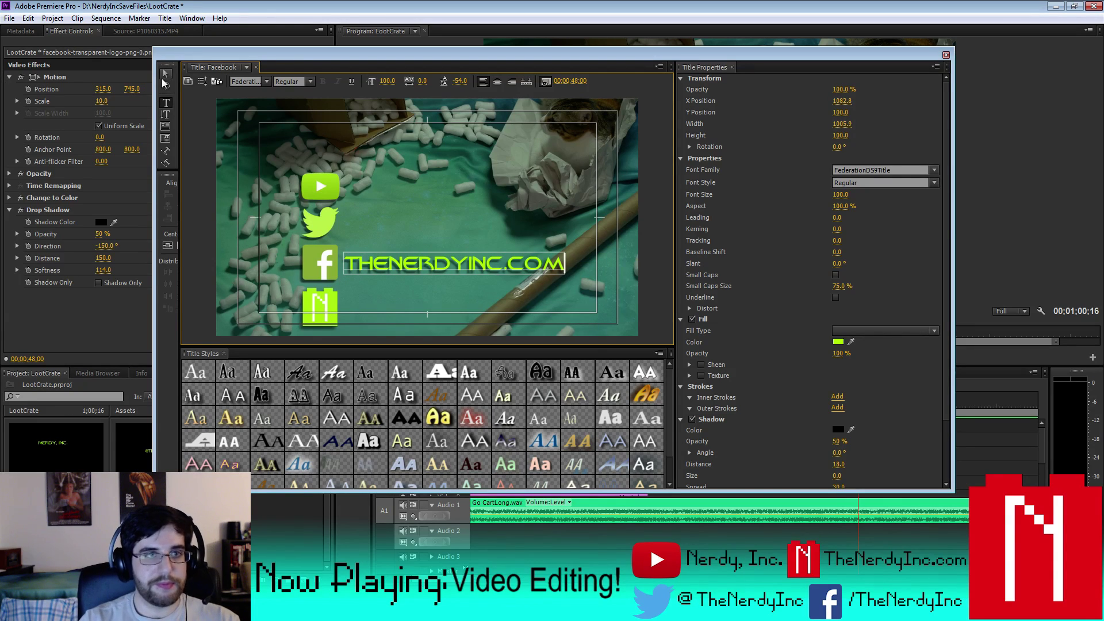
- Lower THENERDYINC.COM from Y 951.5 to 954.5 beside the bottom logo and close the editor
left_click(165, 77)
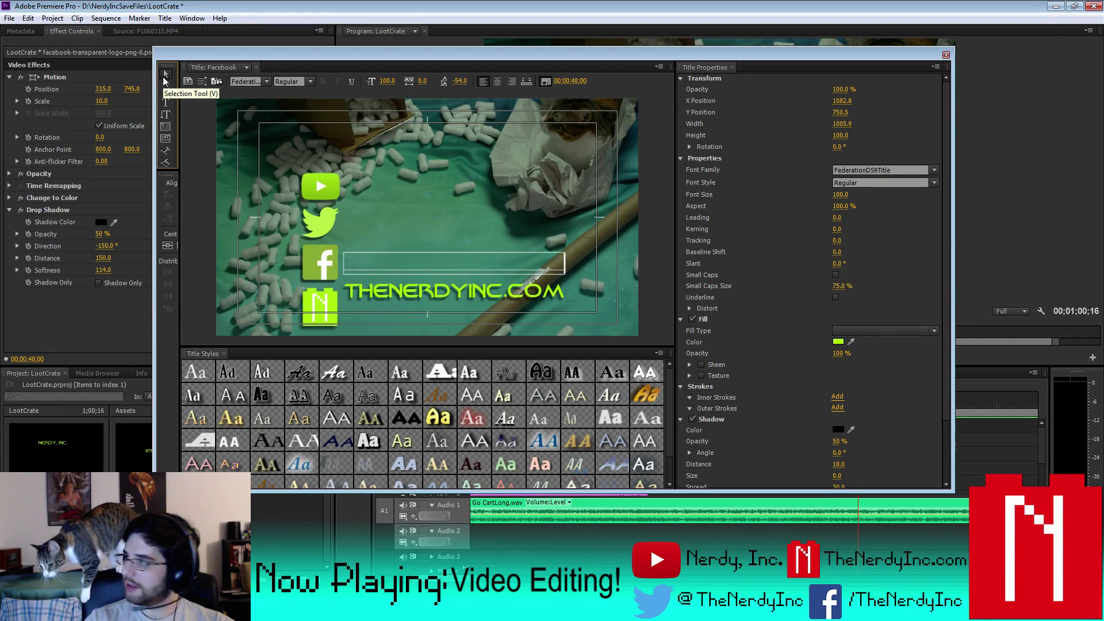
key("Down")
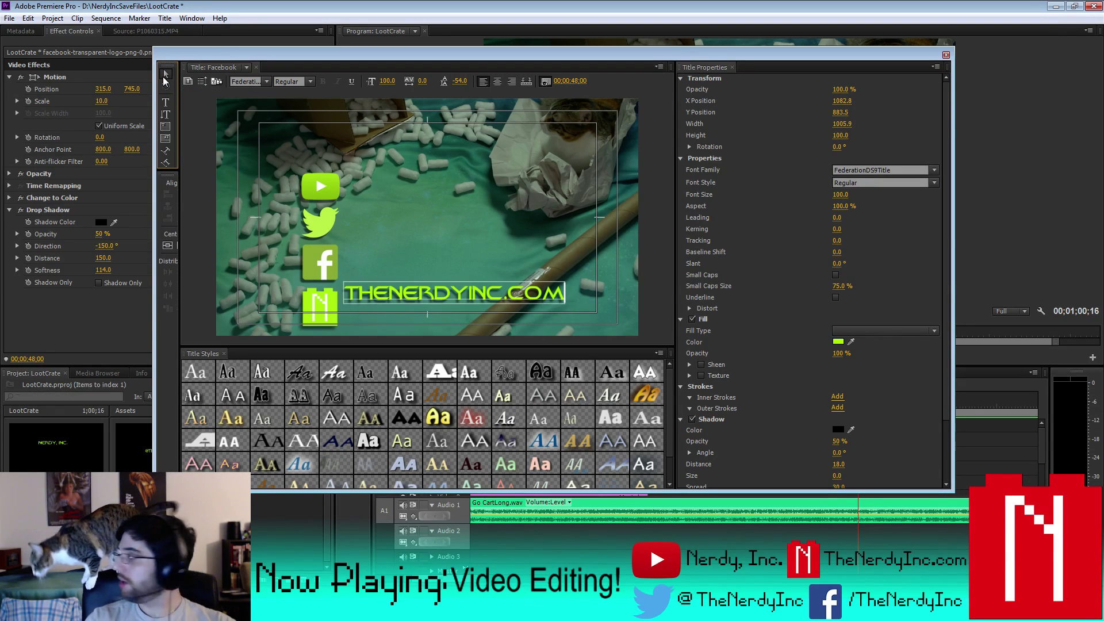
key("Down")
key("Down")
key("Down")
key("Down")
key("Down")
key("Down")
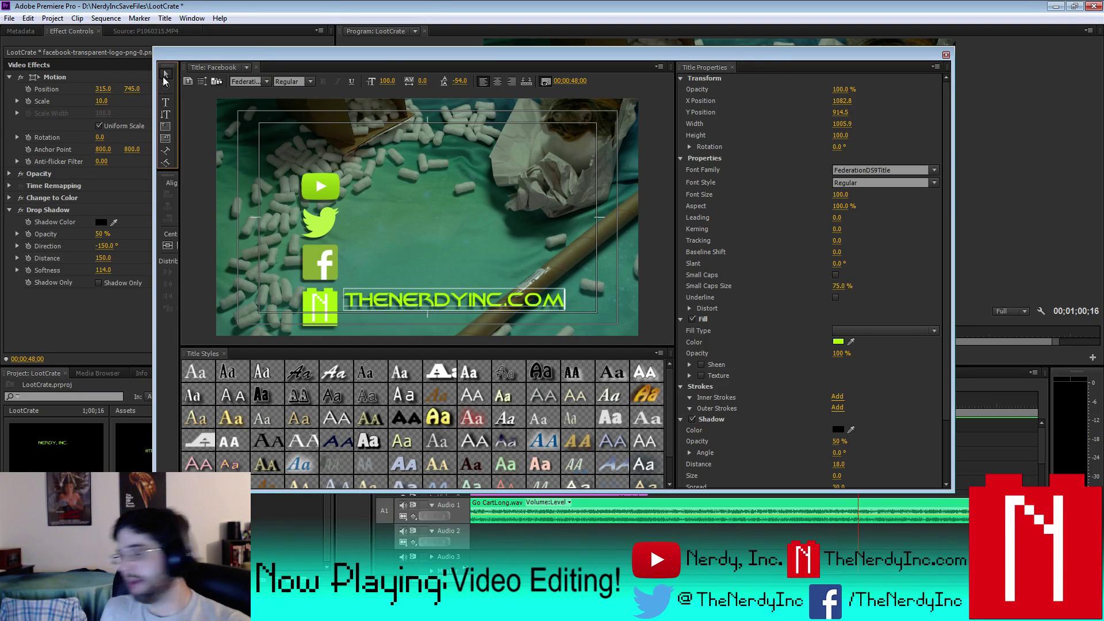
key("Down")
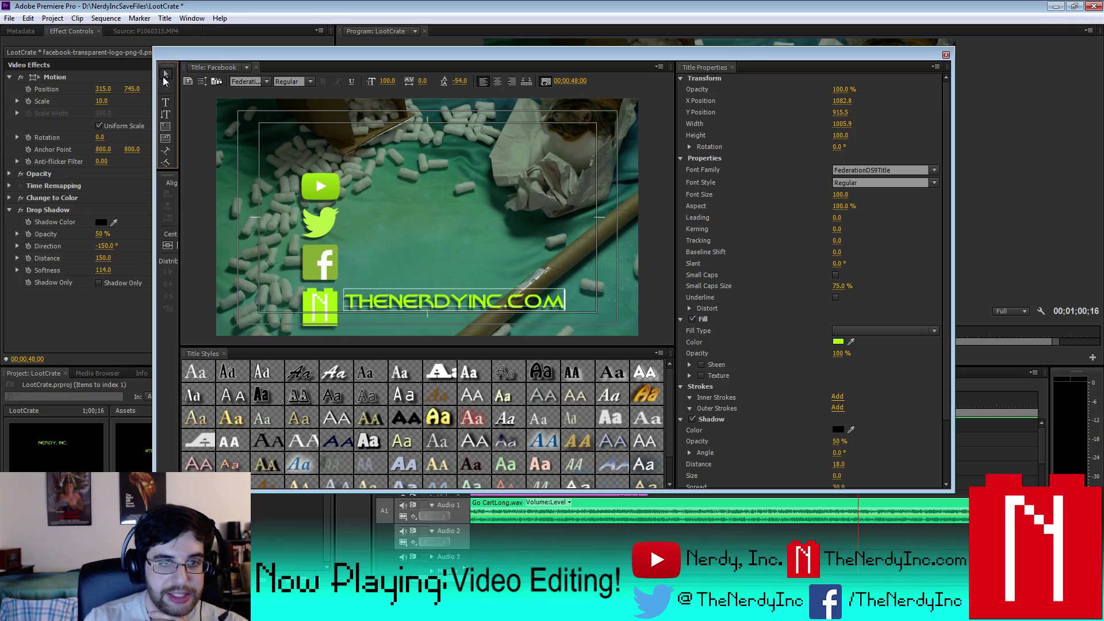
key("Down")
key("Down")
key("Down")
key("Down")
key("Down")
key("Down")
key("Down")
key("Down")
key("Down")
key("Down")
key("Down")
key("Down")
key("Down")
key("Down")
key("Down")
key("Down")
key("Down")
key("Down")
key("Down")
key("Down")
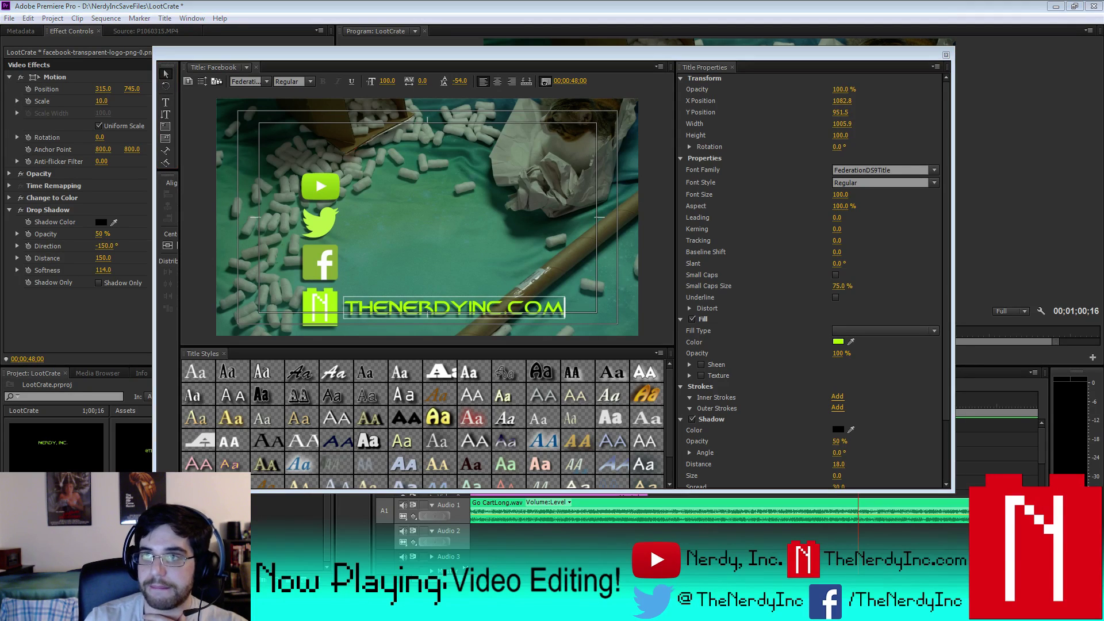
key("Down")
key("Down")
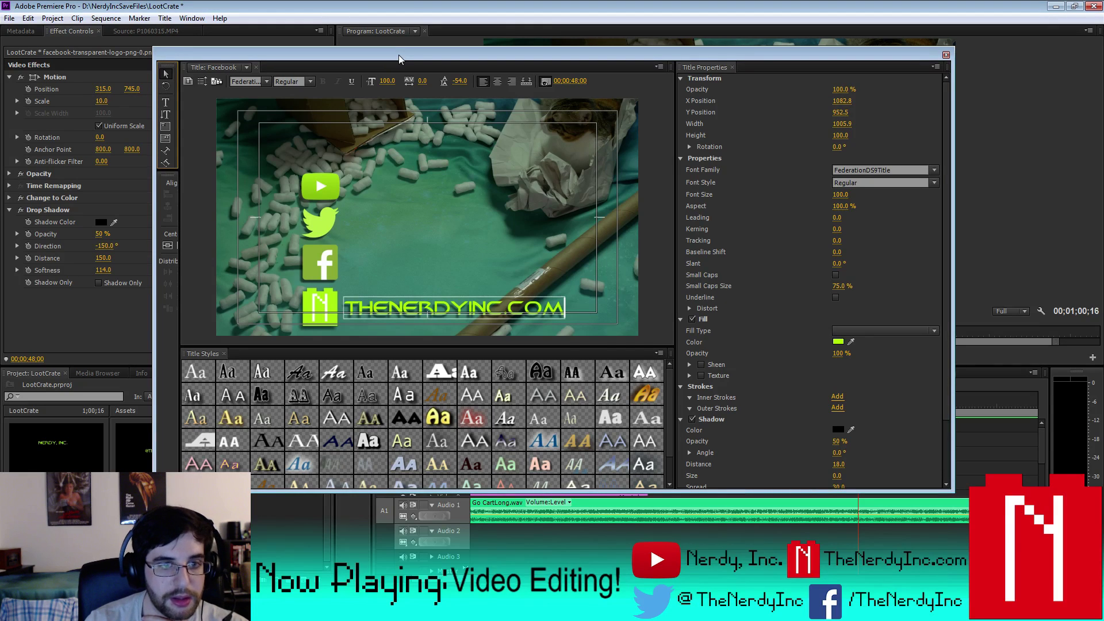
key("Down")
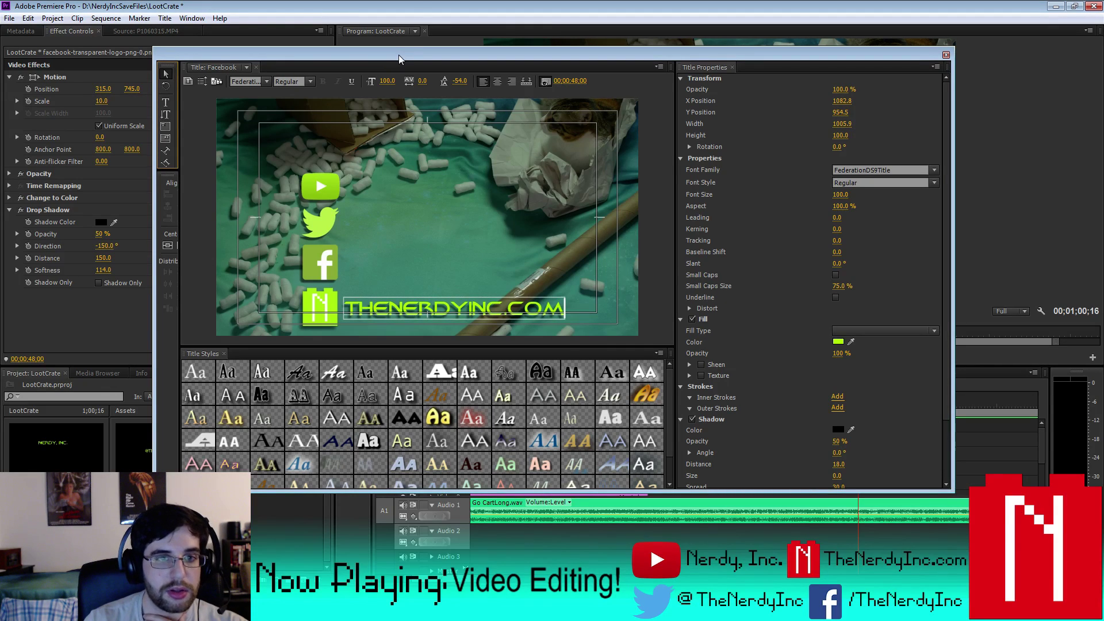
left_click(946, 55)
left_click(731, 403)
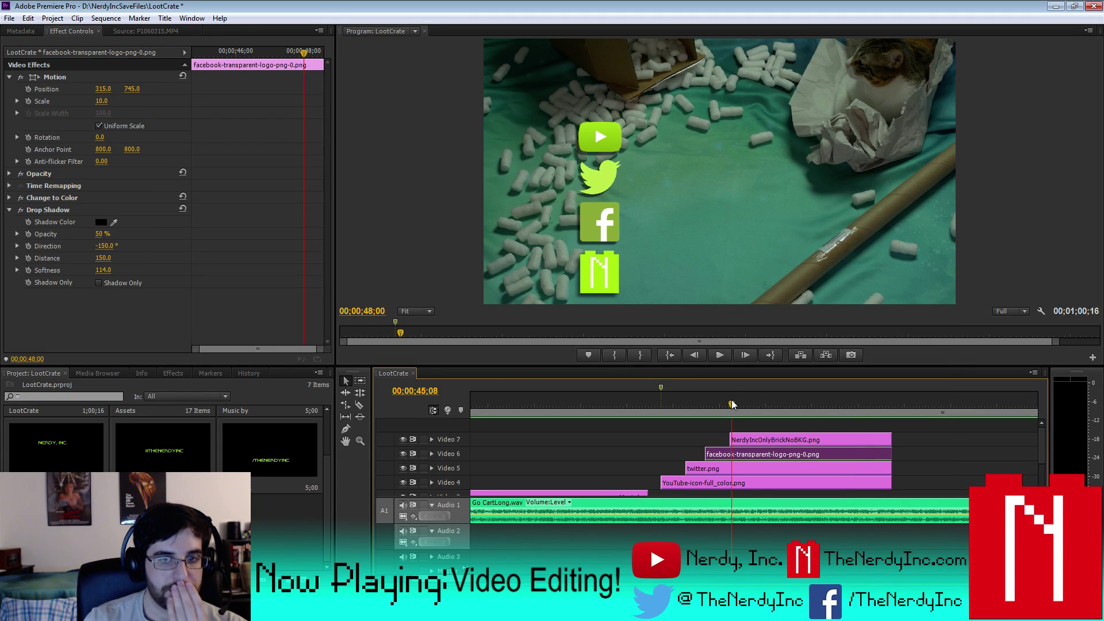
key("space")
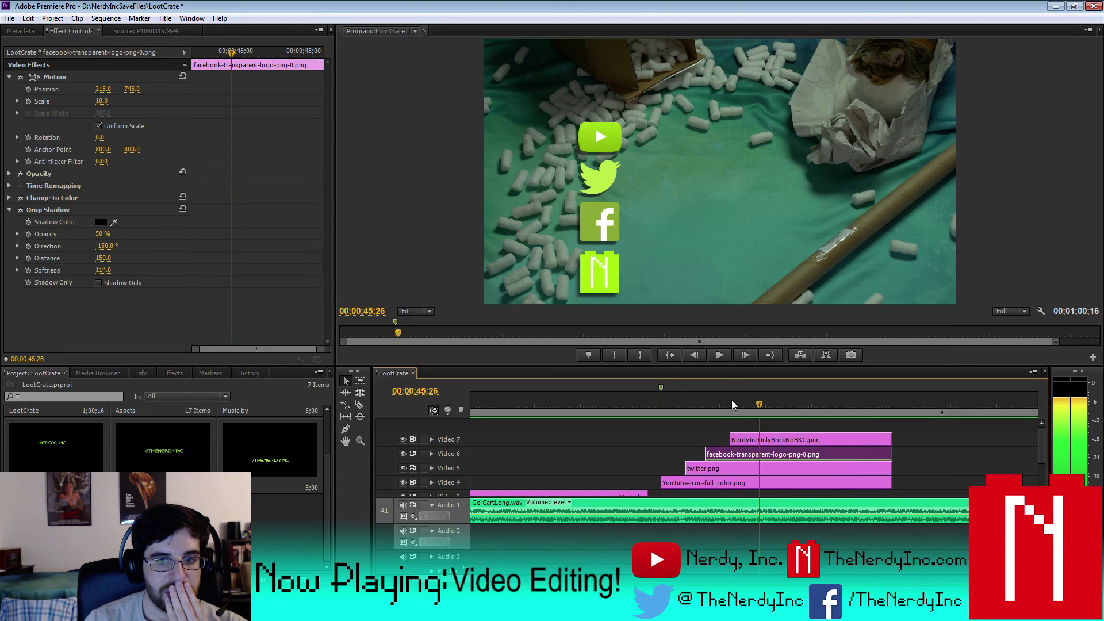
left_click(712, 353)
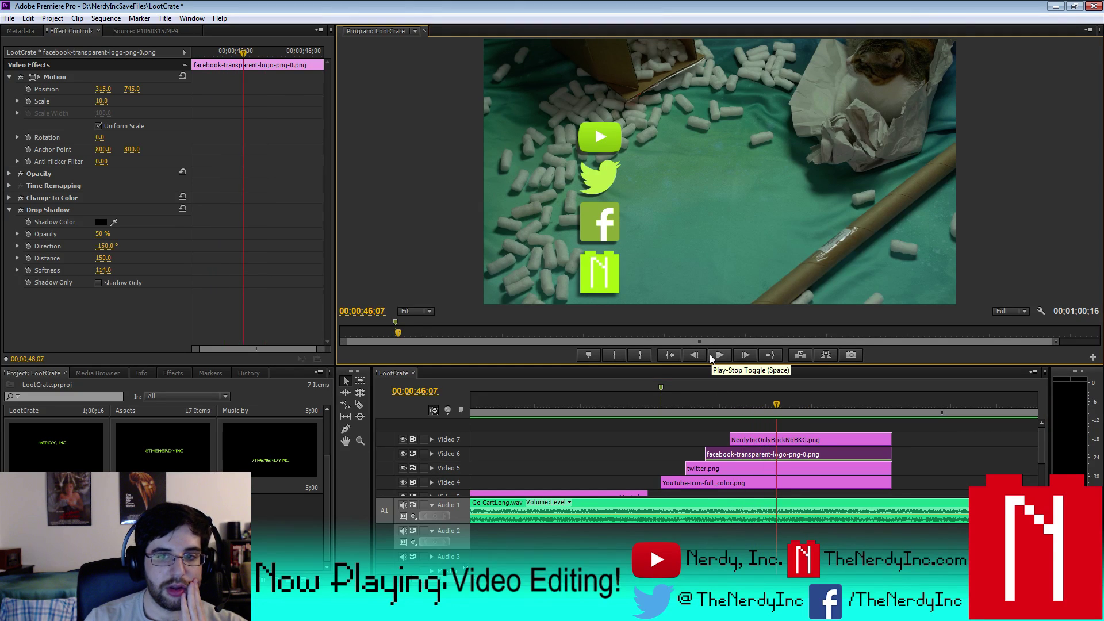
key("Down")
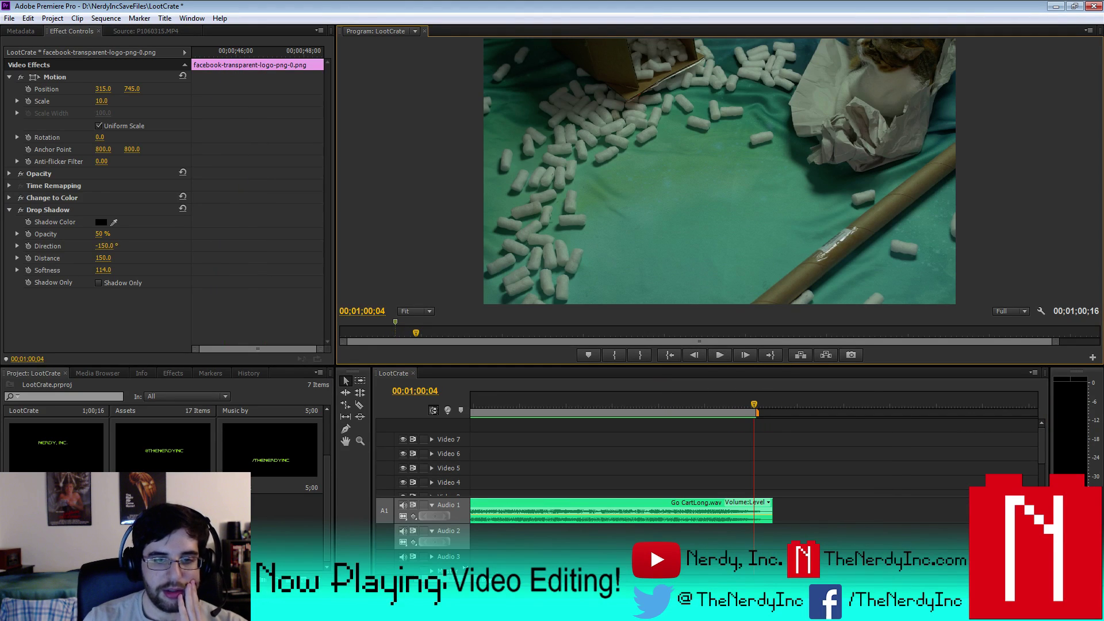
key("minus")
key("Up")
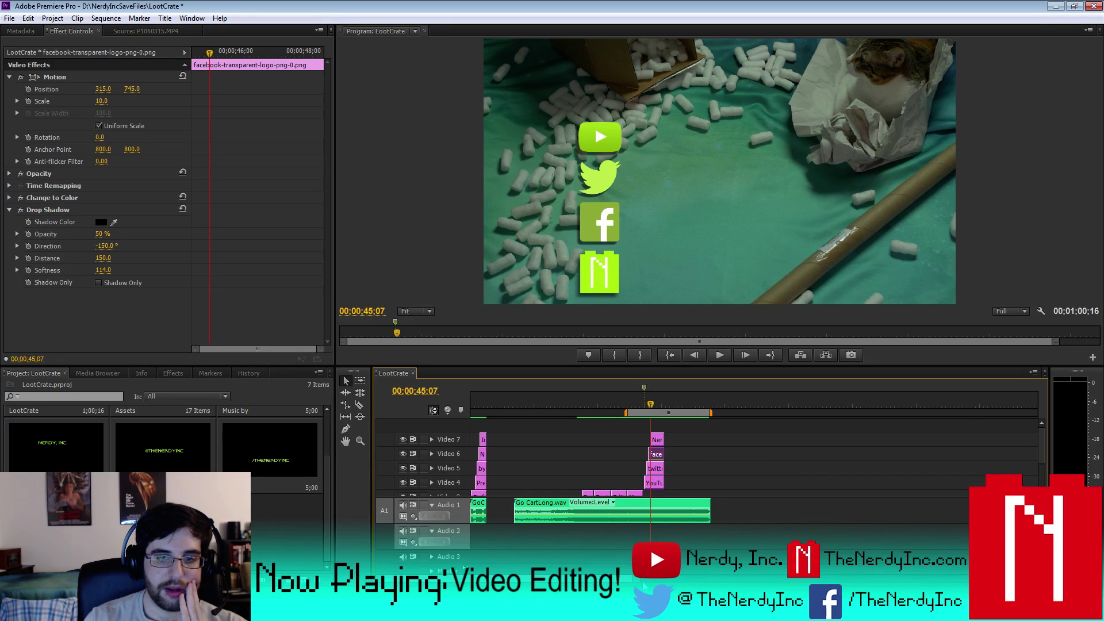
key("equal")
key("equal")
key("equal")
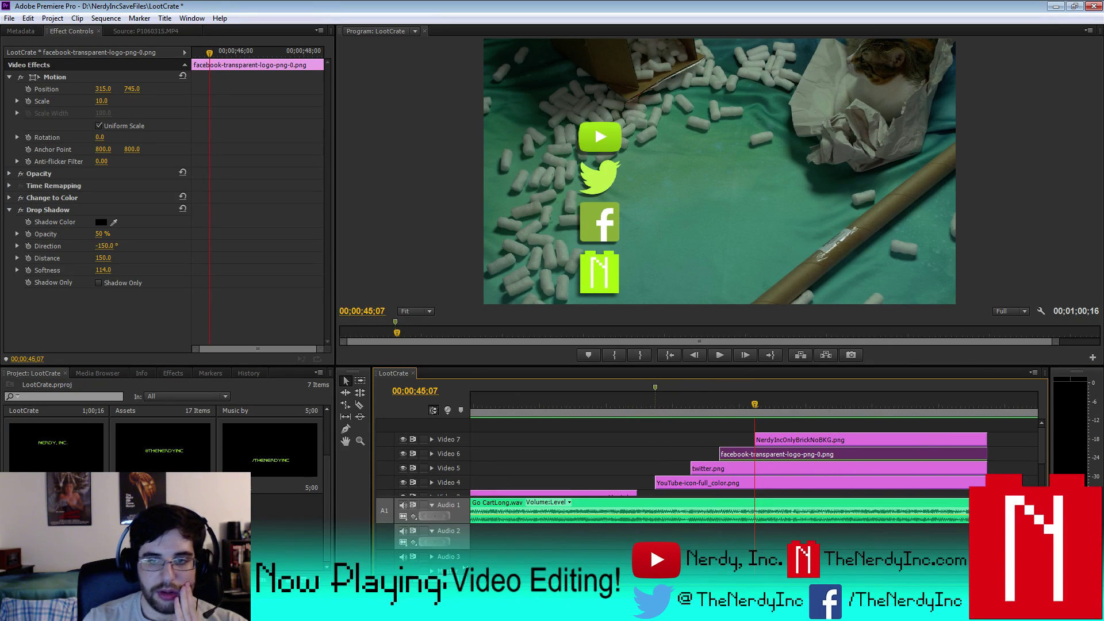
key("space")
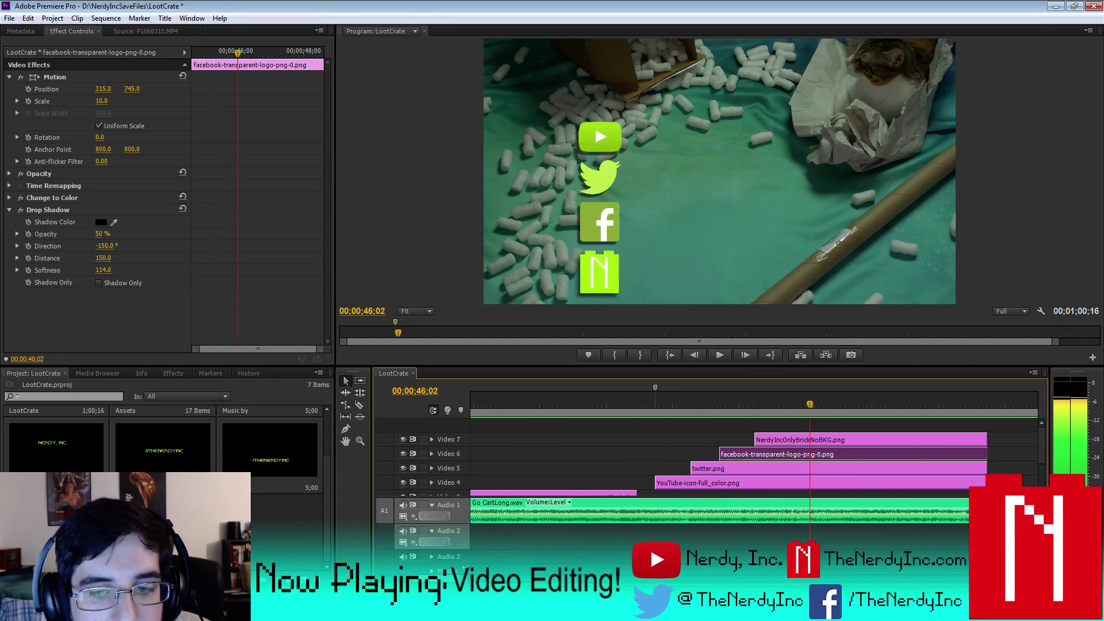
key("Left")
key("Left")
key("Left")
key("Left")
key("Left")
key("Left")
key("Left")
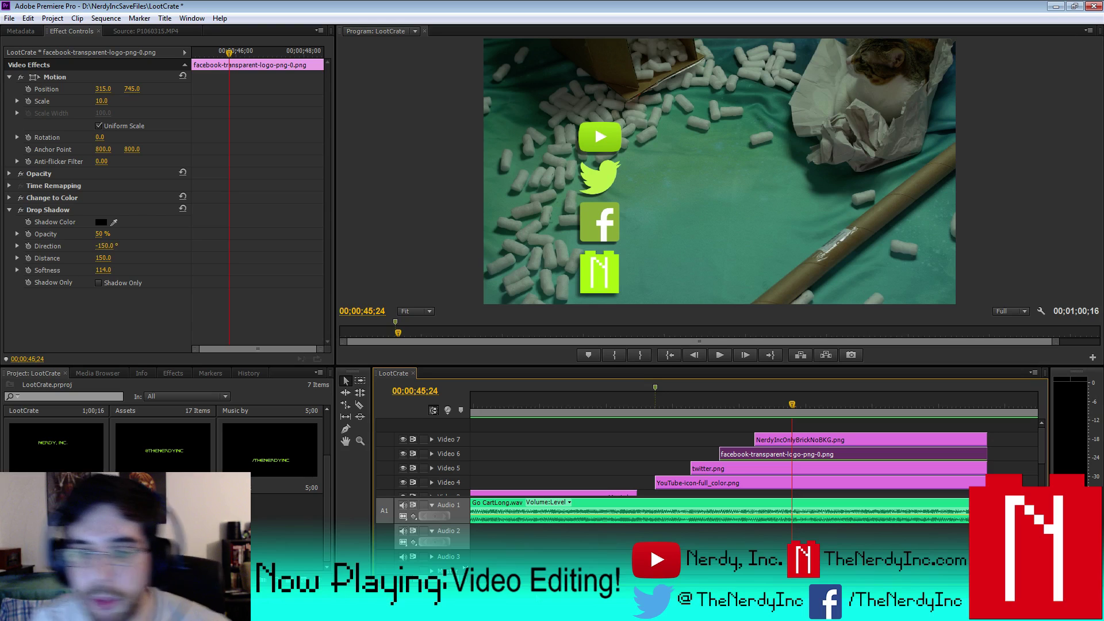
- Drag the Youtube title above Video 7 onto a new Video 8 track and shorten its end
left_click_drag(57, 512, 799, 431)
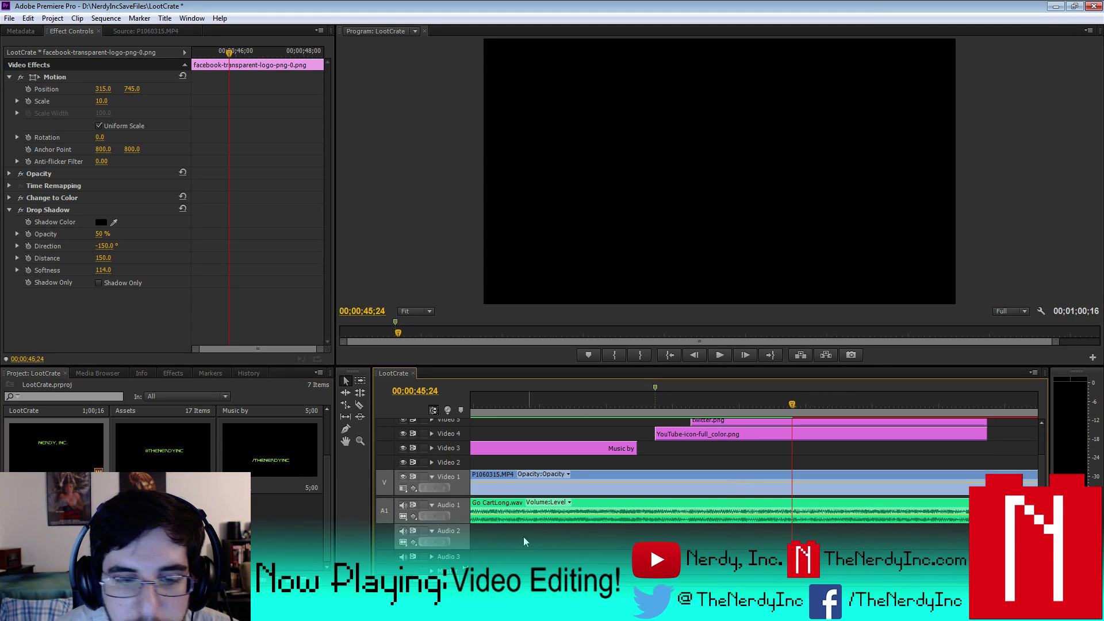
key("minus")
key("minus")
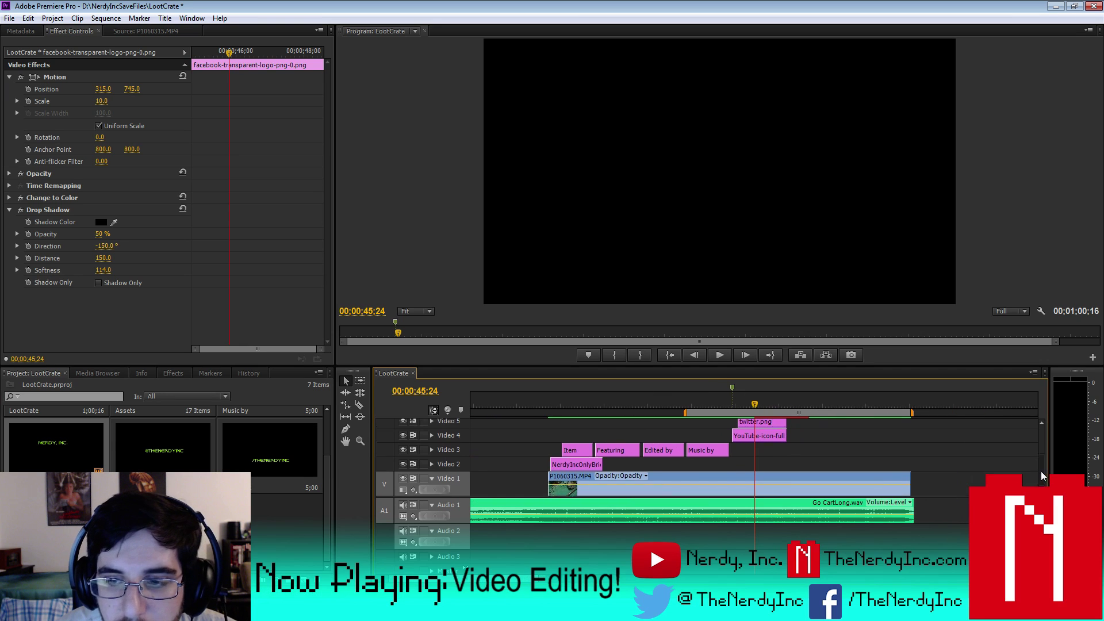
left_click_drag(1041, 470, 1036, 437)
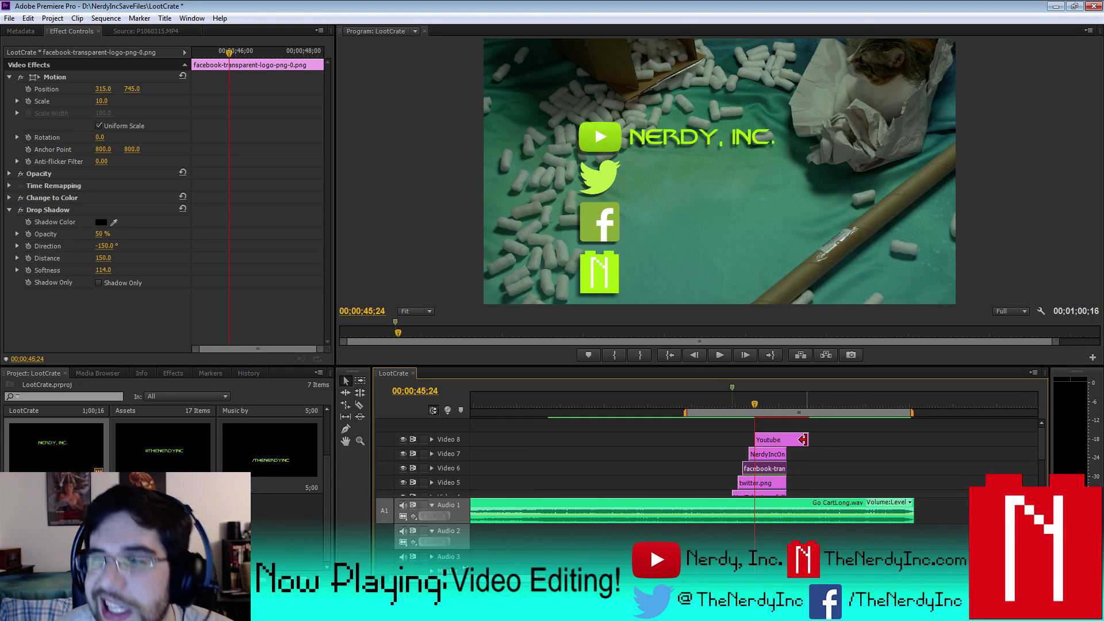
left_click_drag(802, 439, 784, 439)
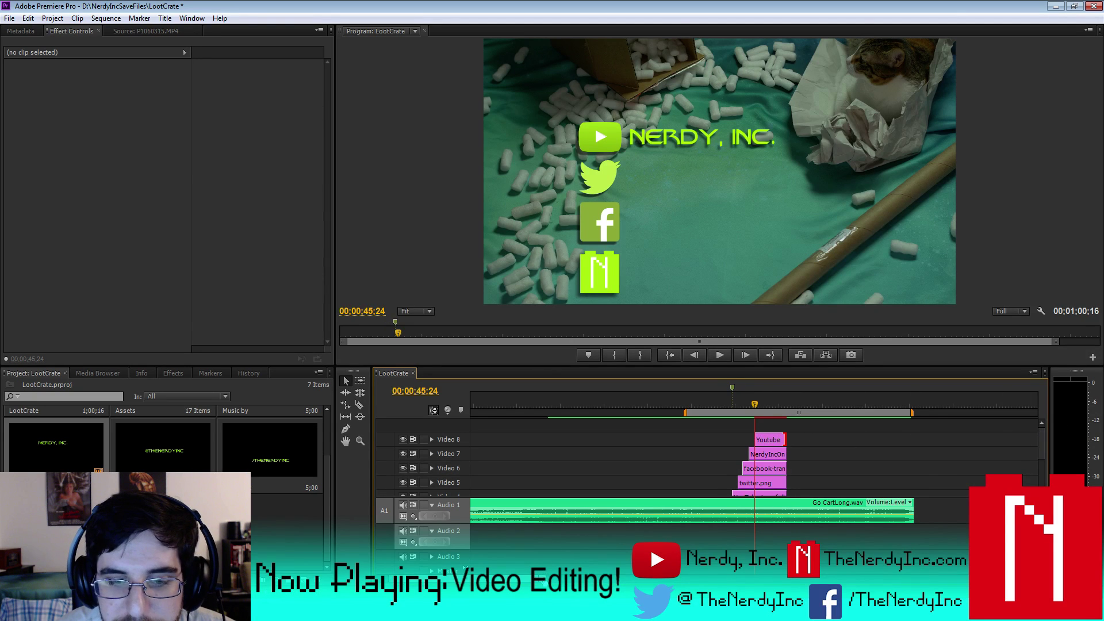
key("=")
key("=")
key("=")
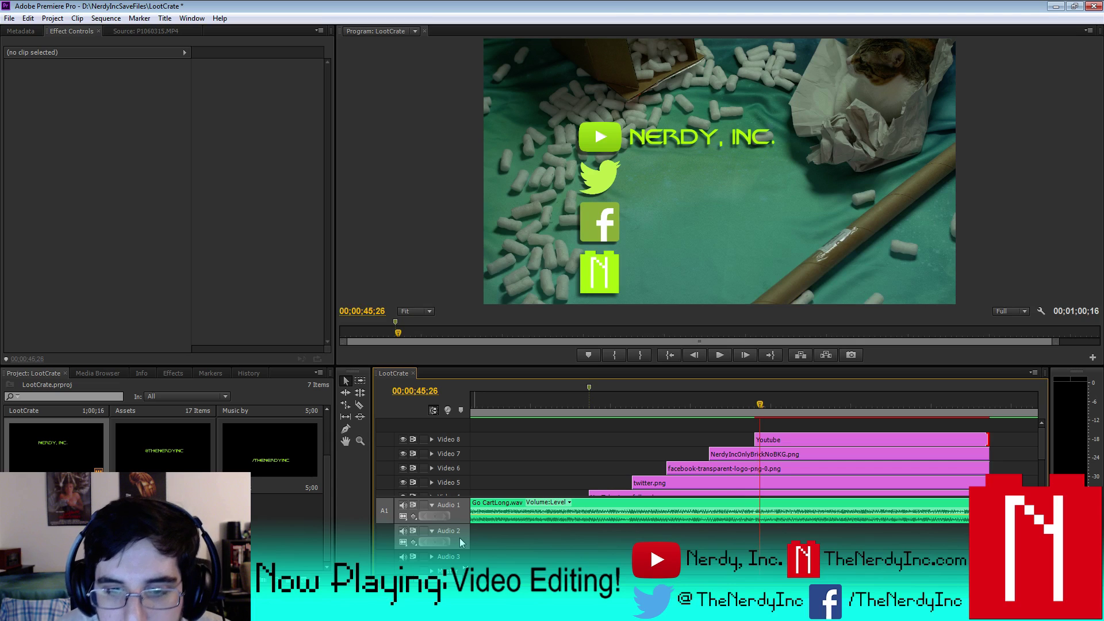
- Replay from around 45;00 and extend the Youtube clip's start back to 45;14
key("space")
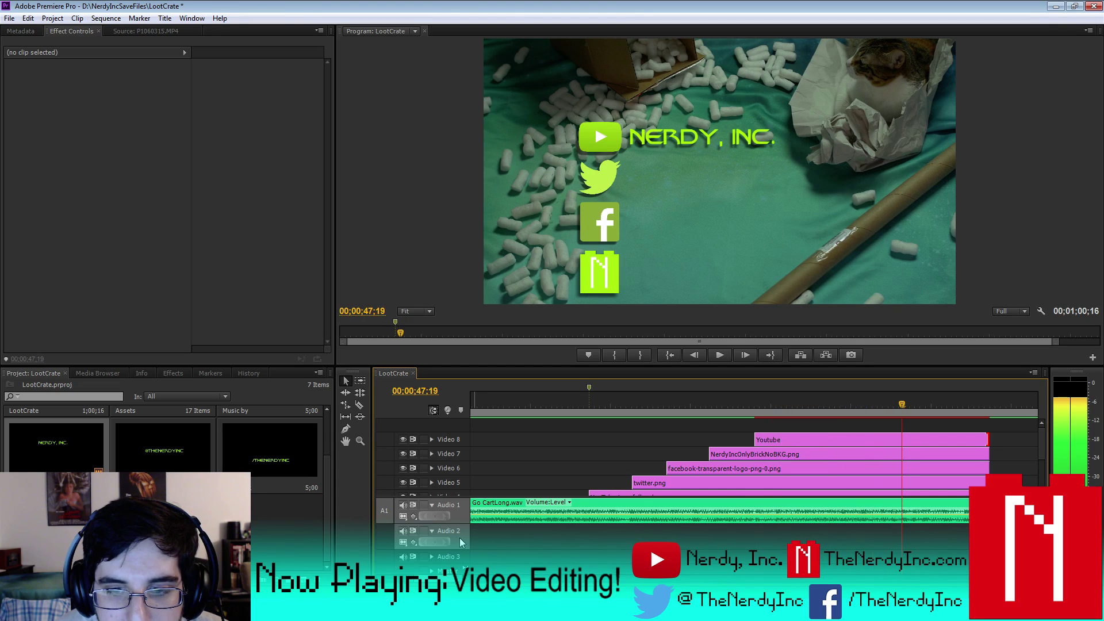
left_click(698, 397)
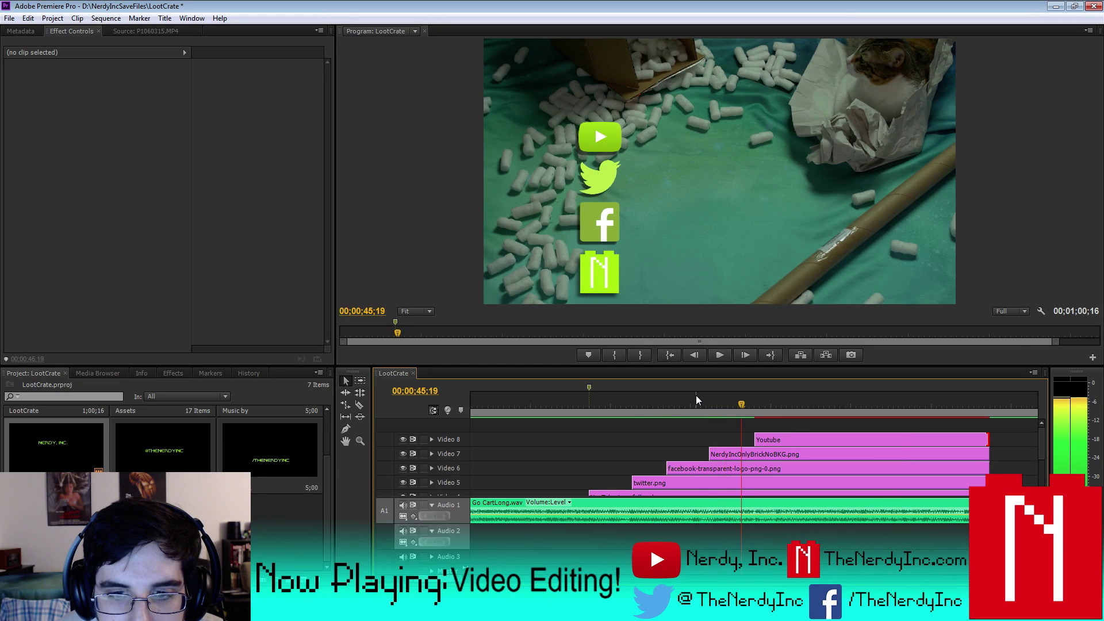
key("Left")
key("Left")
key("Left")
key("Left")
key("Left")
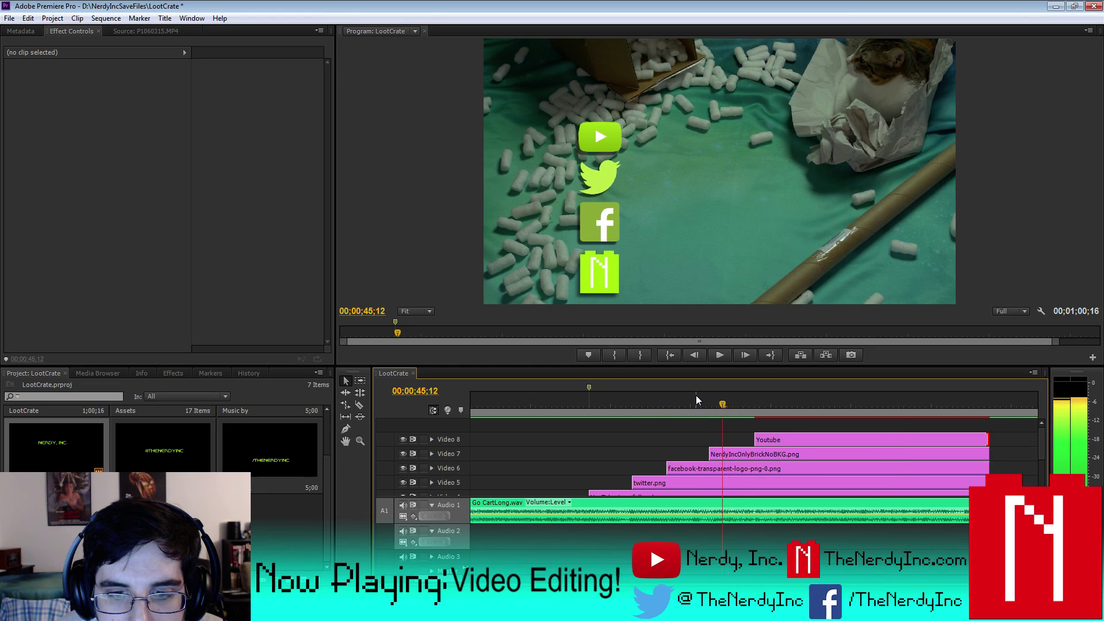
key("Right")
key("Right")
key("Right")
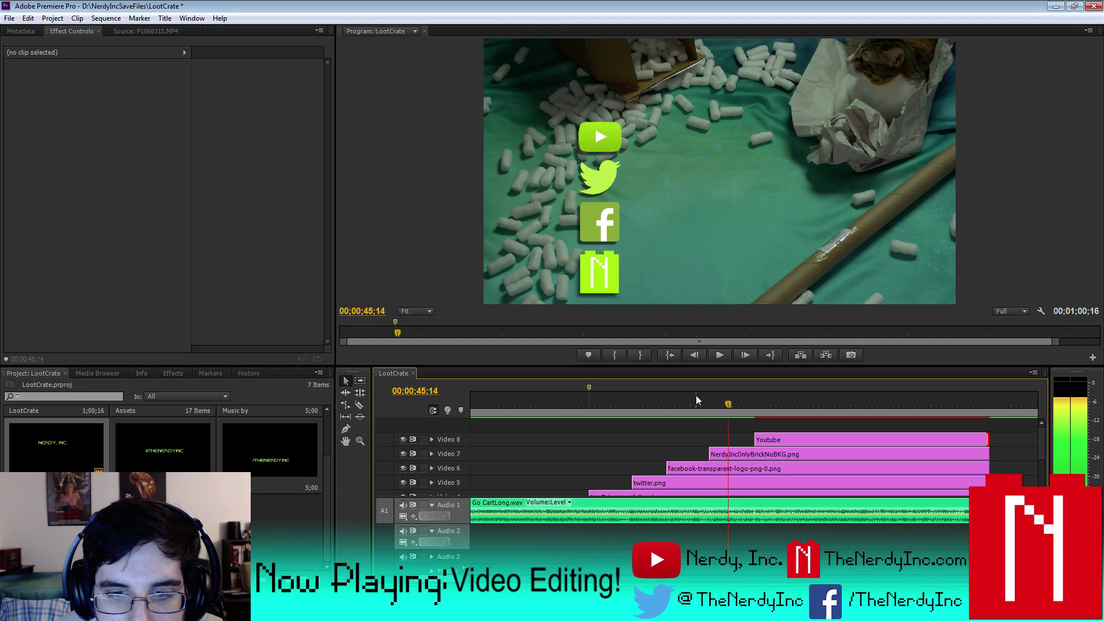
left_click(769, 438)
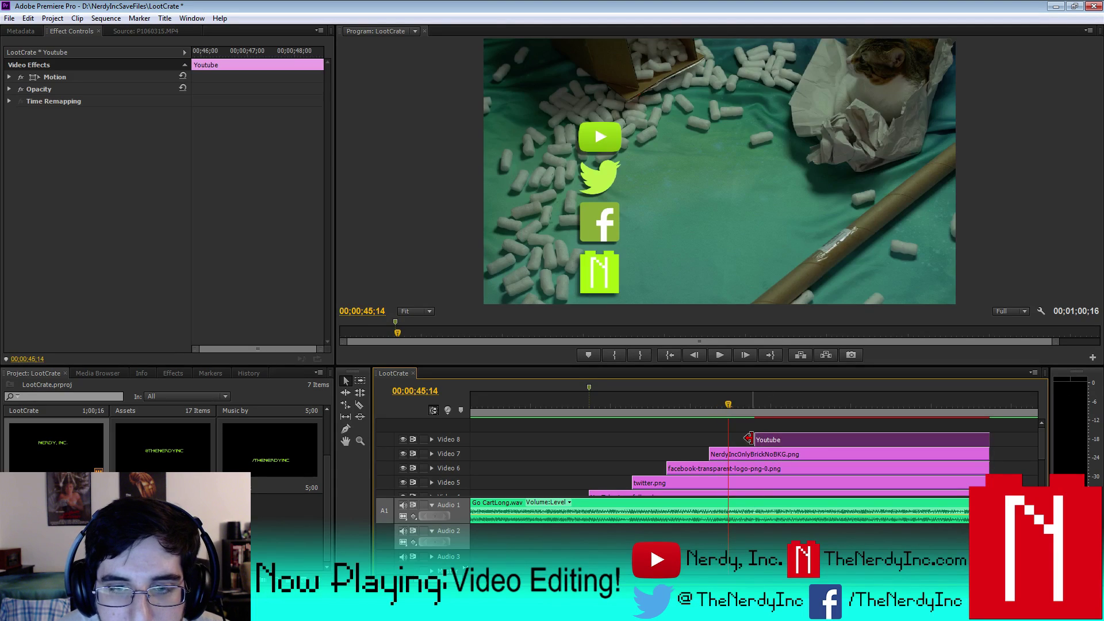
left_click(756, 439)
left_click_drag(757, 438, 729, 438)
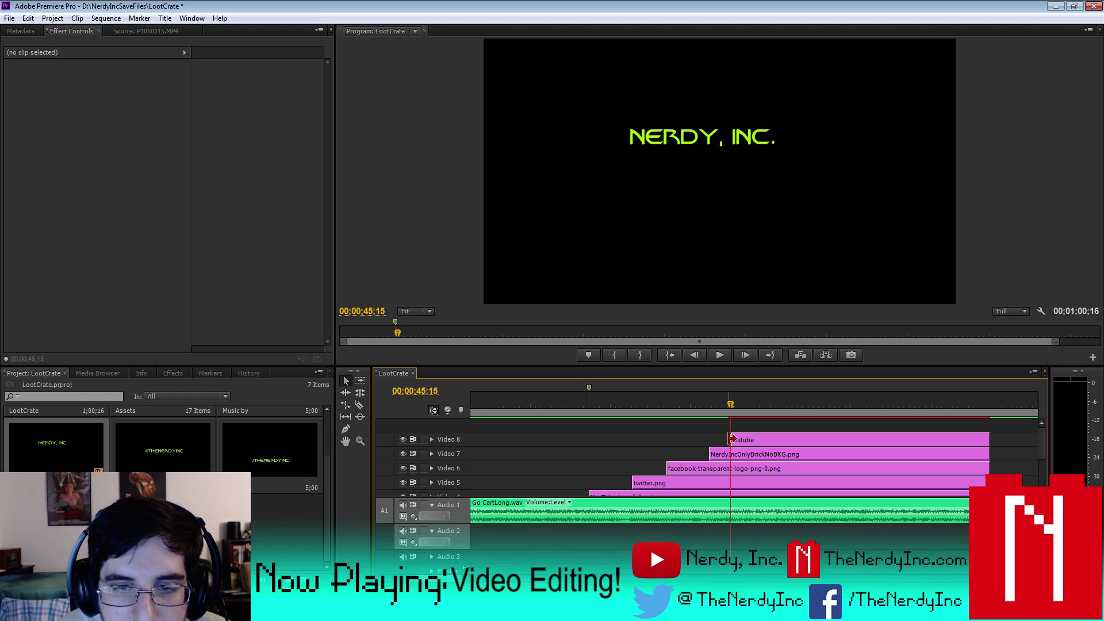
- Step frame by frame through the end card to check when NERDY, INC. appears
key("space")
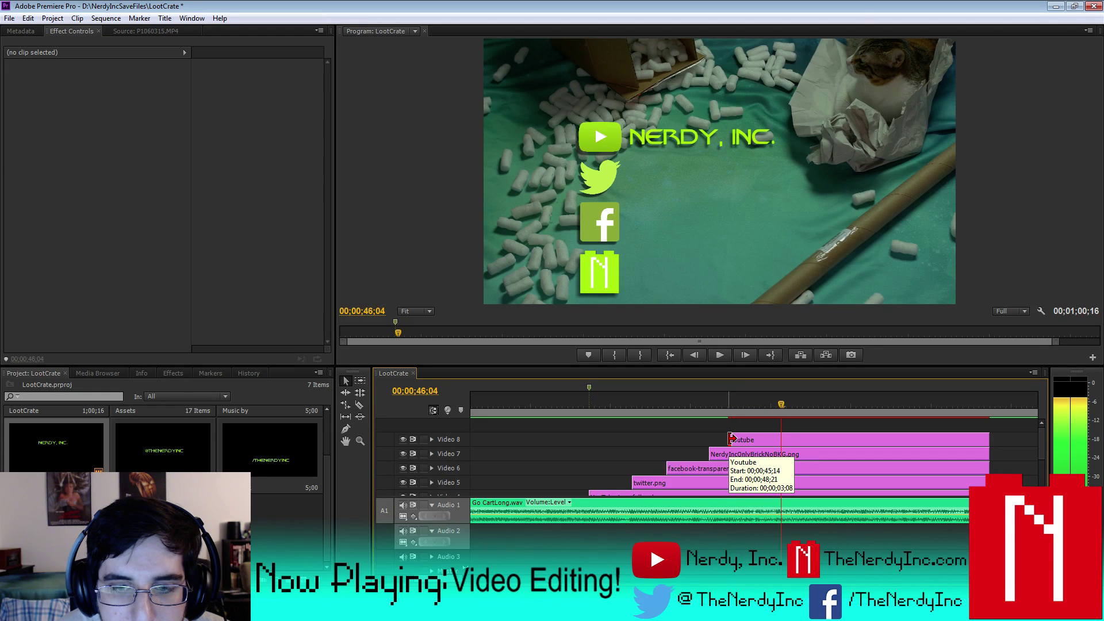
key("Left")
key("Left")
key("Left")
key("Left")
key("Left")
key("Left")
key("Left")
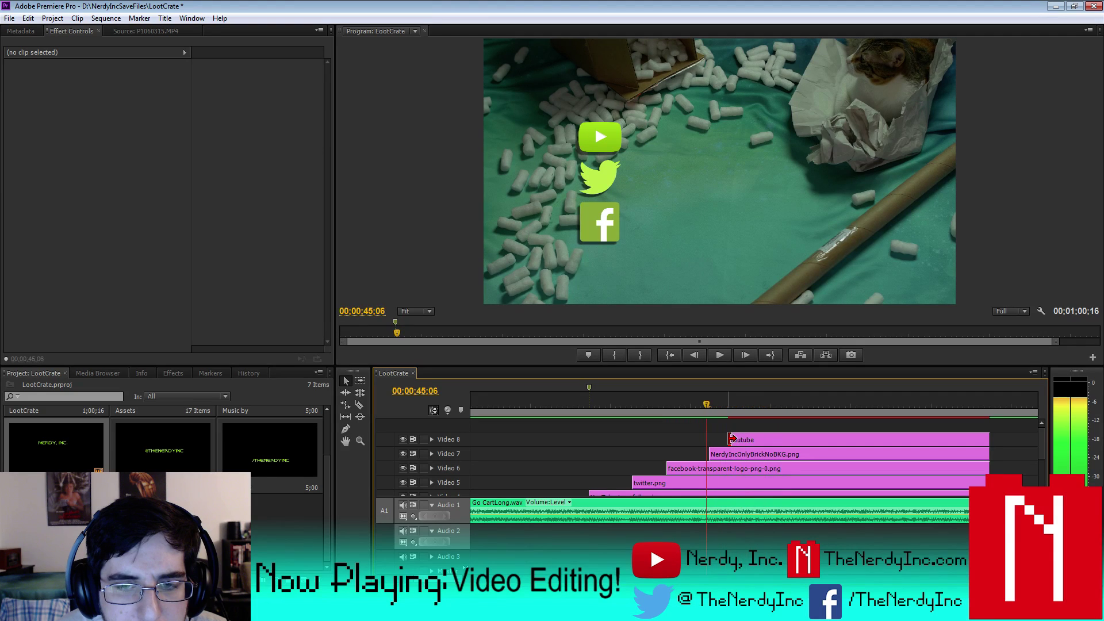
key("Right")
key("Right")
key("Right")
key("Right")
key("Right")
key("Right")
key("Left")
key("Left")
key("Left")
key("Left")
key("Left")
key("Left")
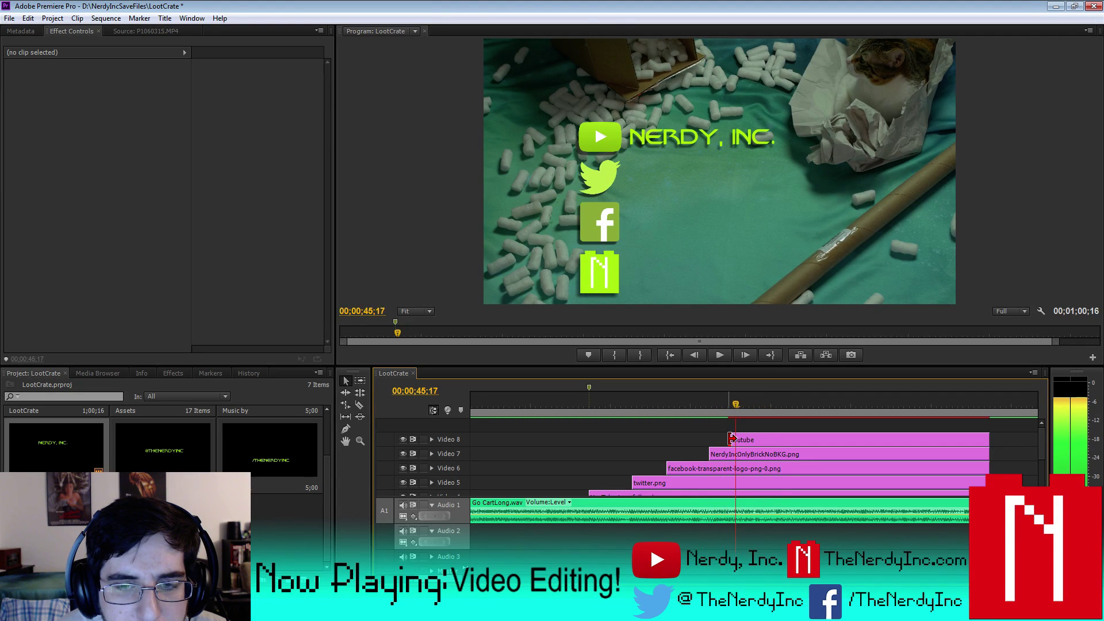
key("Right")
key("Right")
key("Right")
key("Right")
key("Right")
key("Right")
key("Right")
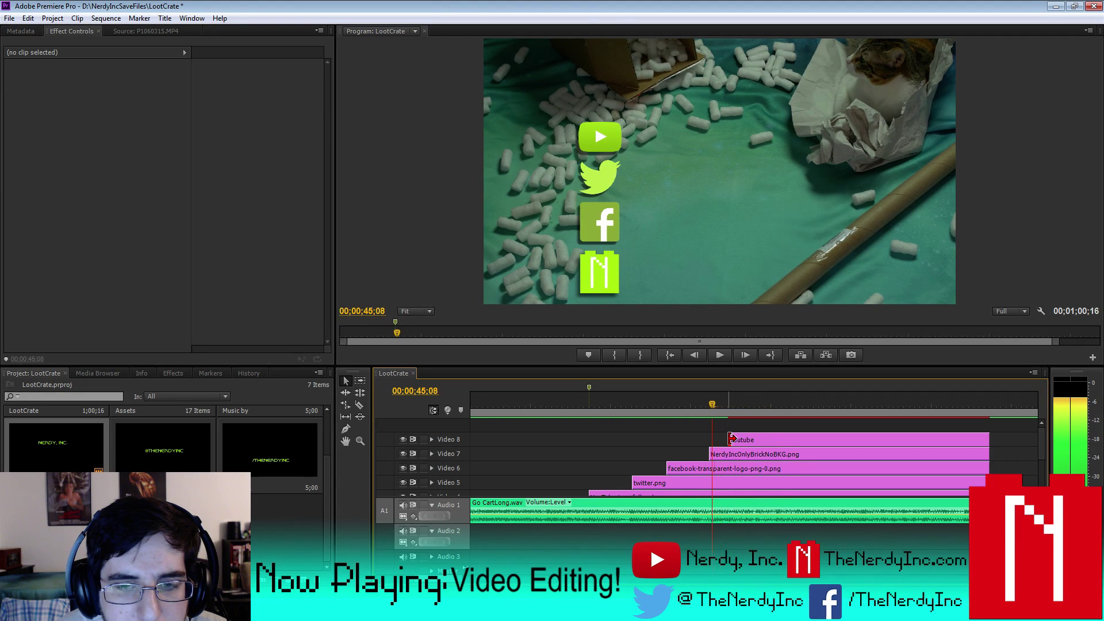
key("Right")
key("Right")
key("Right")
key("Right")
key("Right")
key("Right")
key("Right")
key("Right")
key("Right")
key("Right")
key("Right")
key("Right")
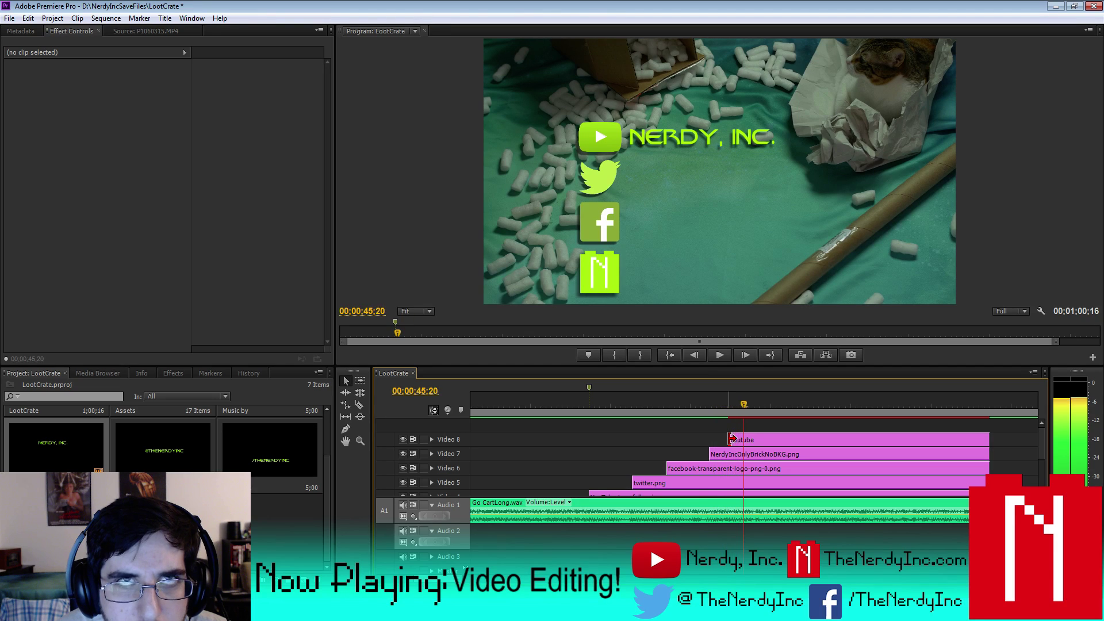
key("Right")
key("Right")
key("Right")
key("Right")
key("Right")
key("Right")
key("Right")
key("Right")
key("Right")
key("Right")
key("Right")
key("Right")
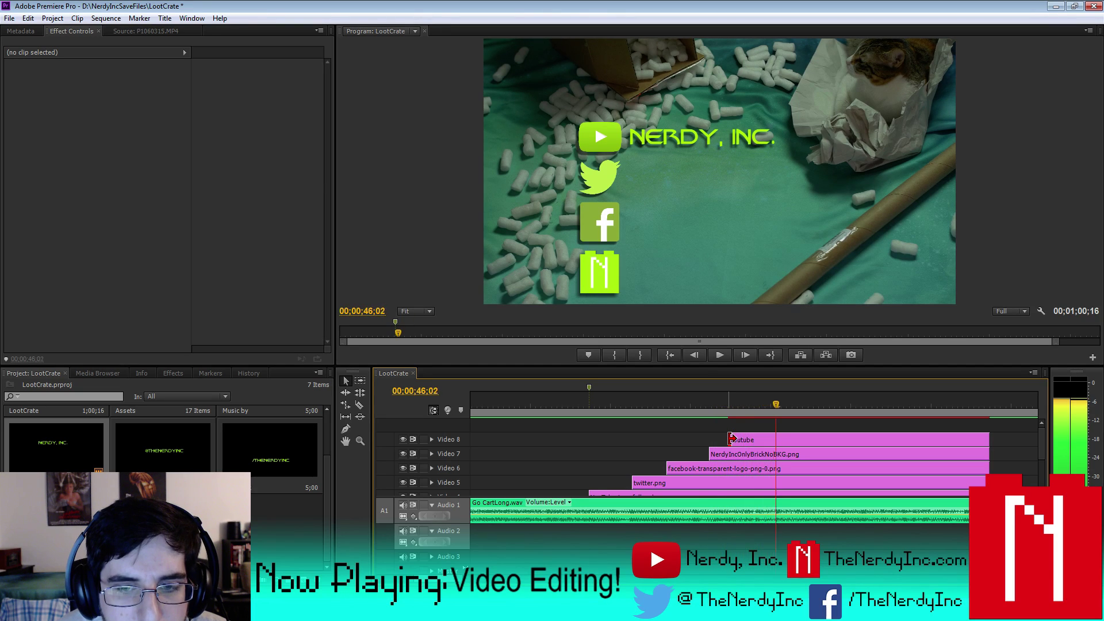
key("Right")
key("Right")
key("Right")
key("Right")
key("Right")
key("Right")
key("Right")
key("Right")
key("Right")
key("Right")
key("Right")
key("Right")
key("Right")
key("Right")
key("Right")
key("Right")
key("Right")
key("Right")
key("Right")
key("Right")
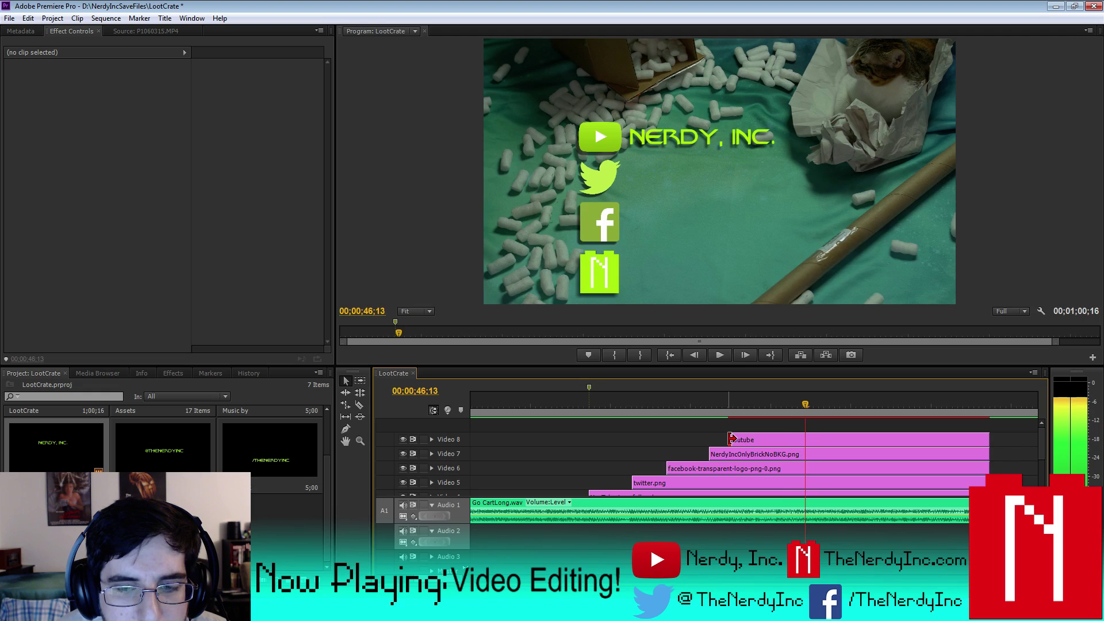
key("Right")
key("Right")
key("Right")
key("Right")
key("Right")
key("Right")
key("Right")
key("Right")
key("Right")
key("Right")
key("Right")
key("Right")
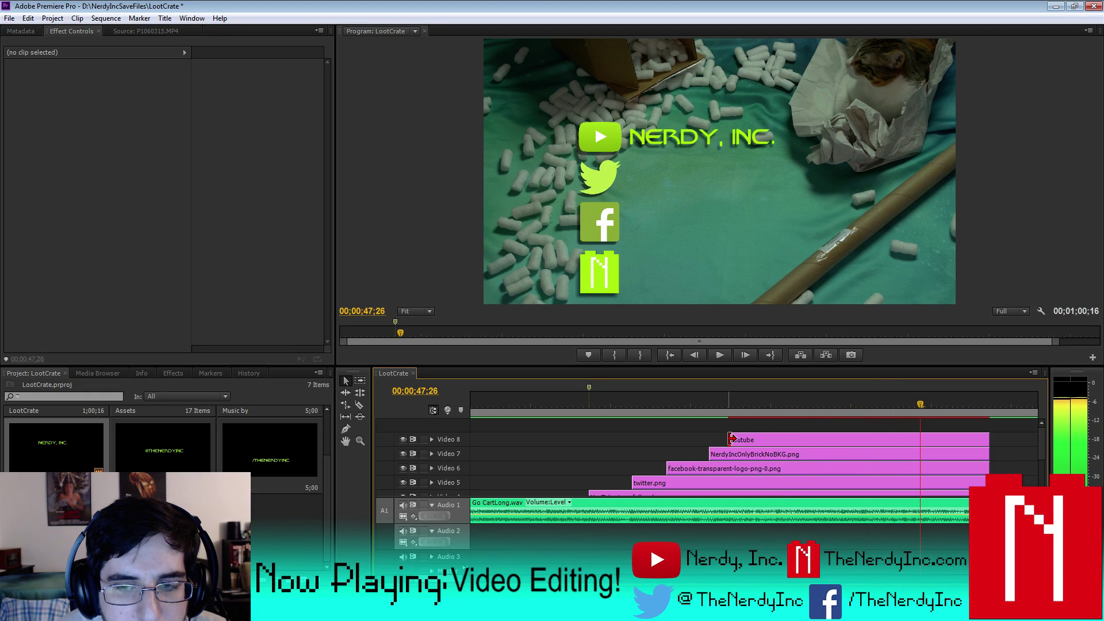
key("Left")
key("Left")
key("Left")
key("Left")
key("Left")
key("Left")
key("Left")
key("Left")
key("Left")
key("Left")
key("Left")
key("Left")
key("Left")
key("Left")
key("Left")
key("Left")
key("Left")
key("Left")
key("Left")
key("Left")
key("Left")
key("Left")
key("Left")
key("Left")
key("Left")
key("Left")
key("Left")
key("Left")
key("Left")
key("Left")
key("Left")
key("Left")
key("Left")
key("Left")
key("Left")
key("Left")
key("Left")
key("Left")
key("Left")
key("Left")
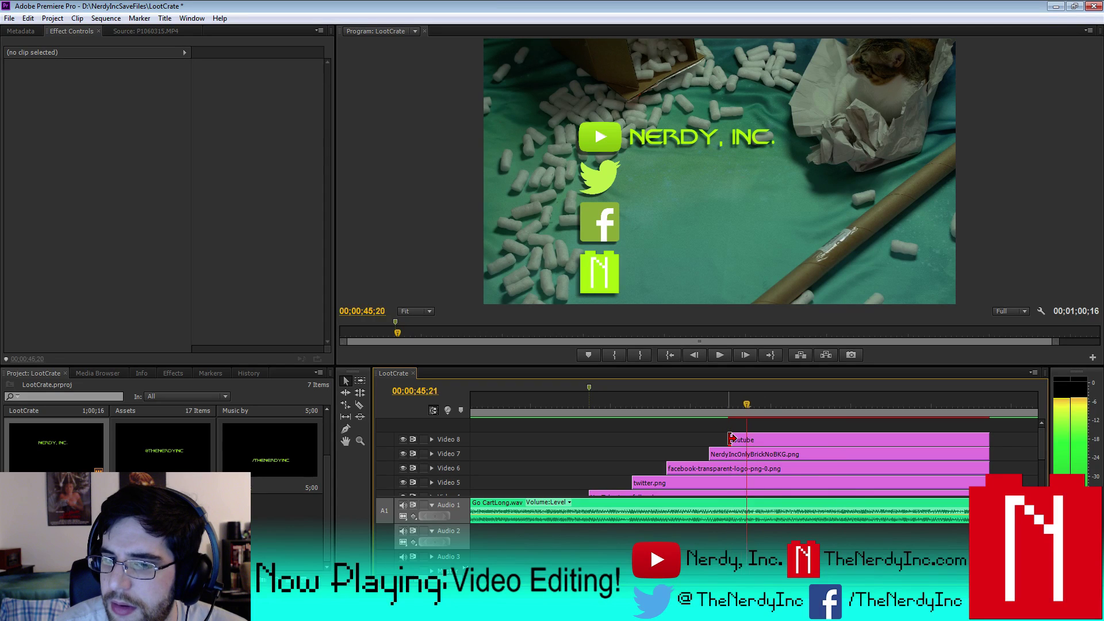
key("Right")
key("Right")
key("Right")
key("Right")
key("Right")
key("Right")
key("Right")
key("Right")
key("Right")
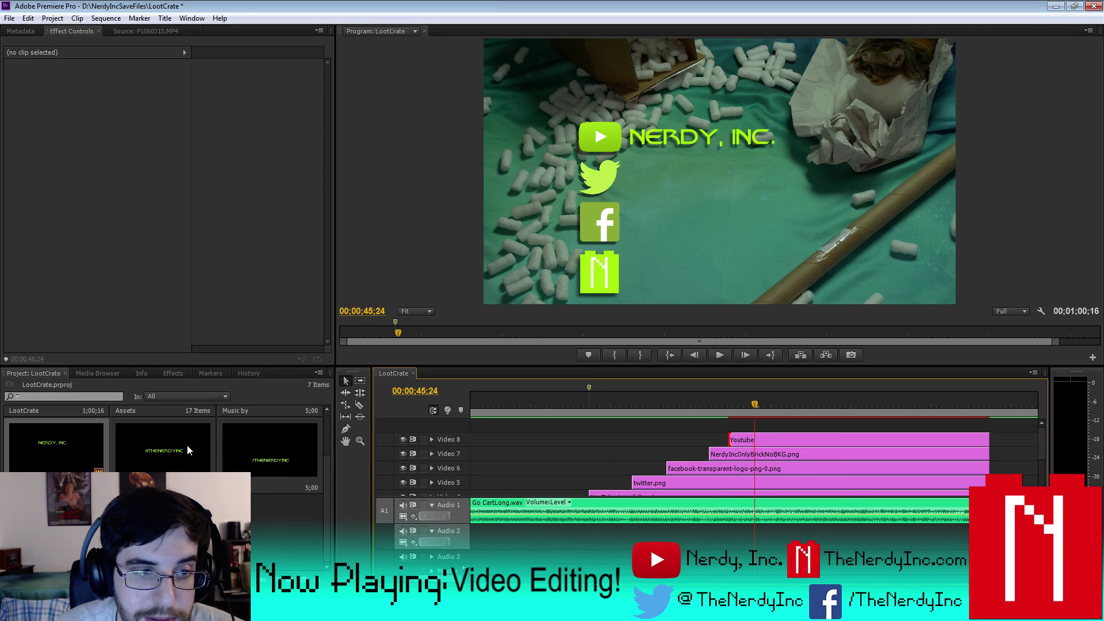
- Preview the end card, then drag the Facebook title onto Video 10
scroll(437, 460, "down", 3)
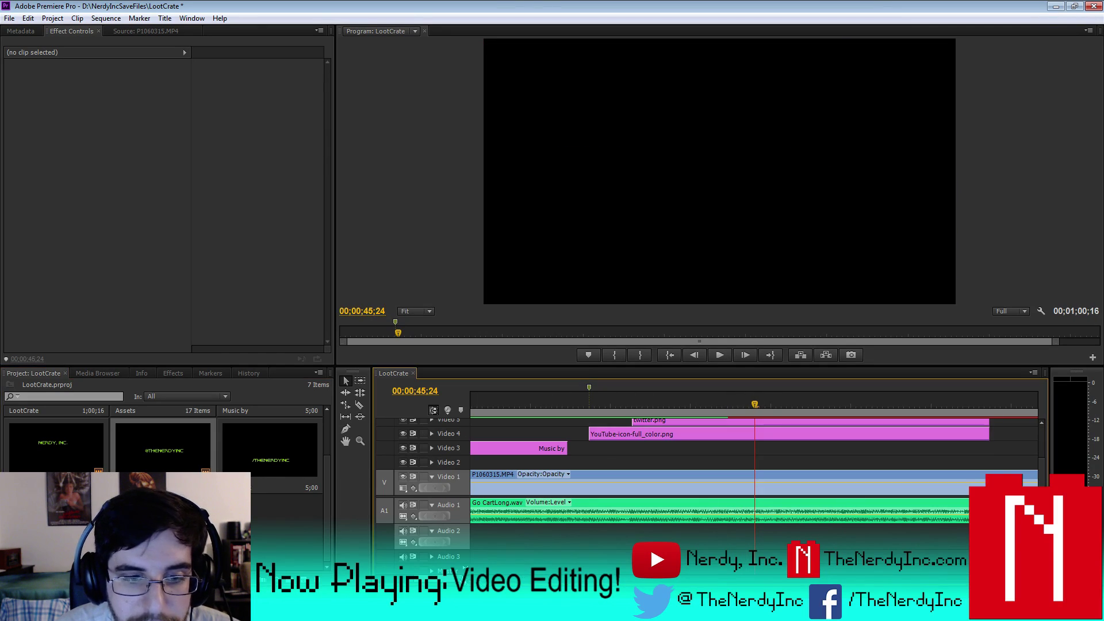
scroll(1045, 437, "up", 3)
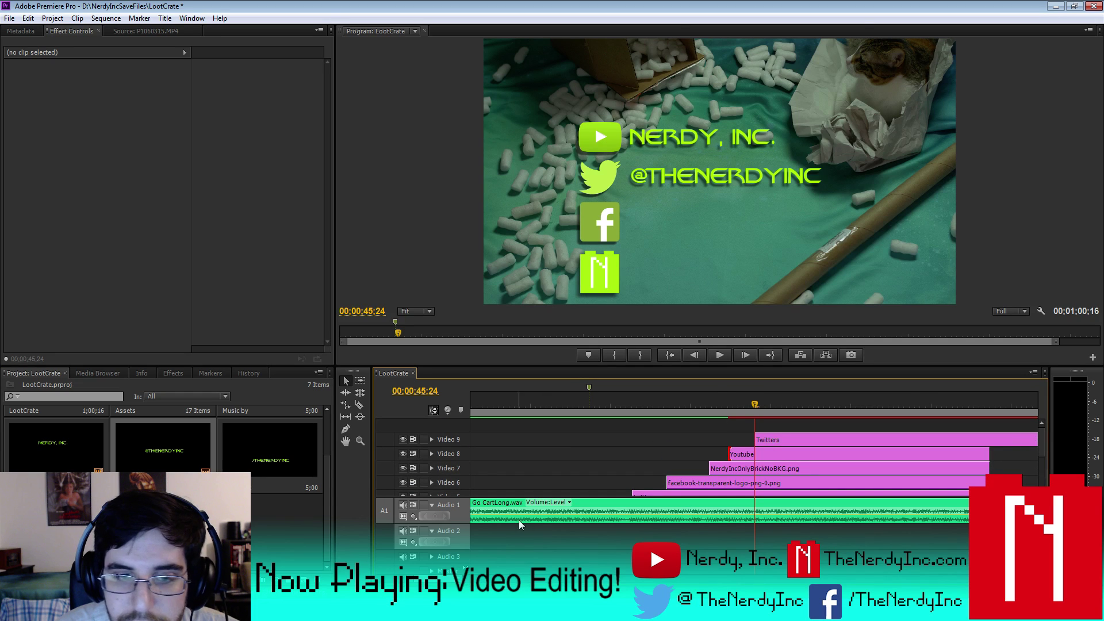
key("Right")
key("Right")
key("Right")
key("Right")
key("Right")
key("Right")
key("Right")
key("Right")
key("Right")
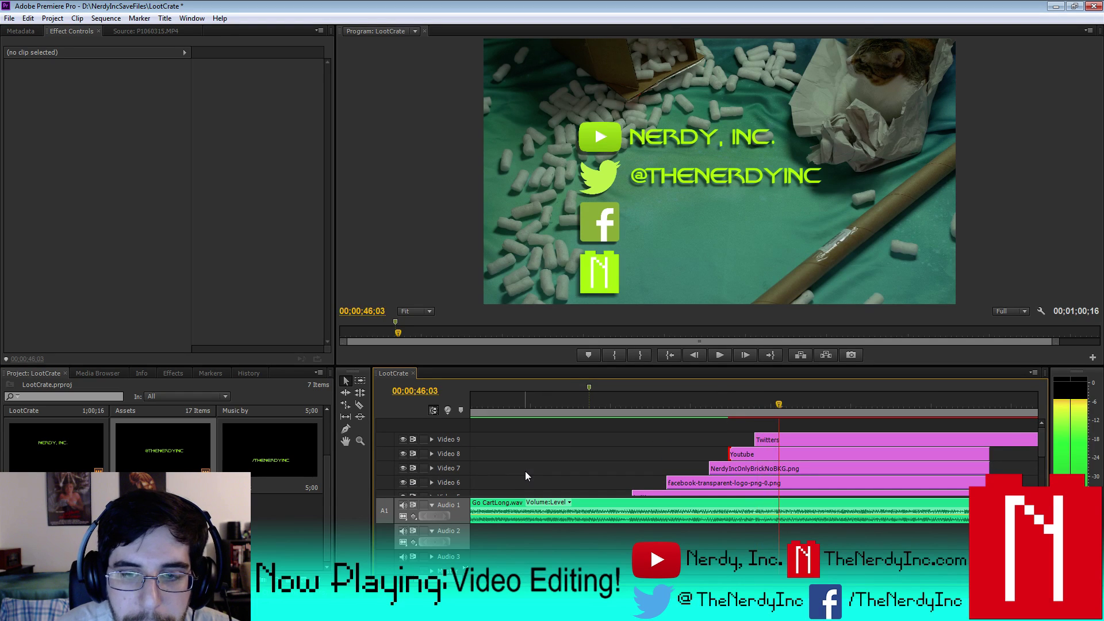
key("Right")
key("Right")
key("Right")
key("Right")
key("Right")
key("Right")
key("Right")
key("Right")
key("Right")
key("Right")
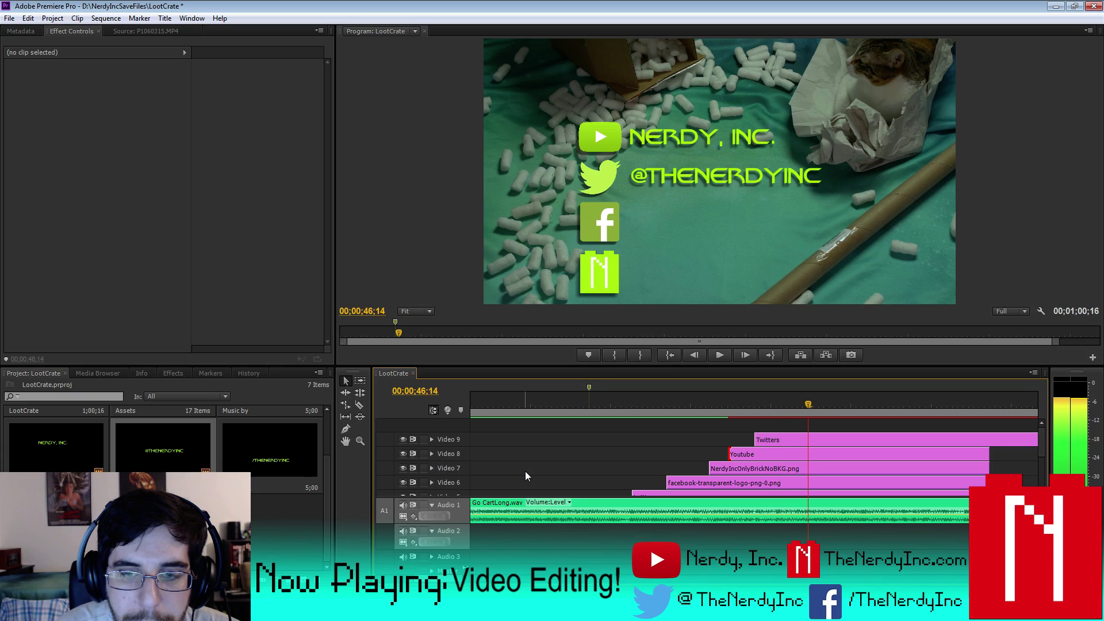
key("Left")
key("Left")
key("Left")
key("Left")
key("Left")
key("Left")
key("Left")
key("Left")
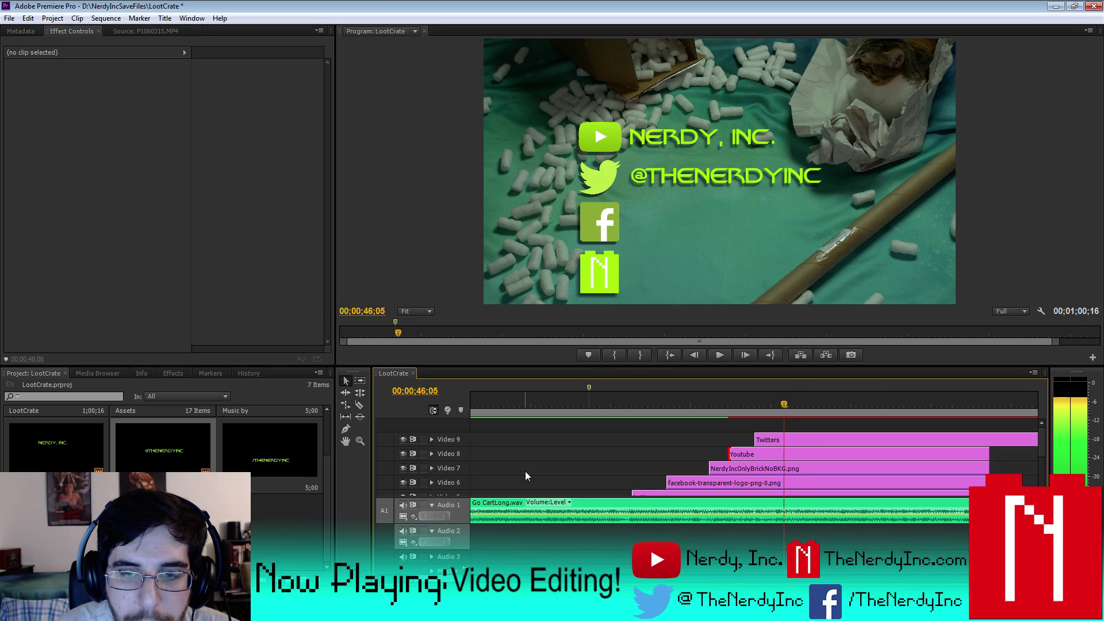
left_click_drag(281, 458, 549, 458)
- Replay the end card and place the Site title on a new Video 11 track
scroll(787, 432, "down", 3)
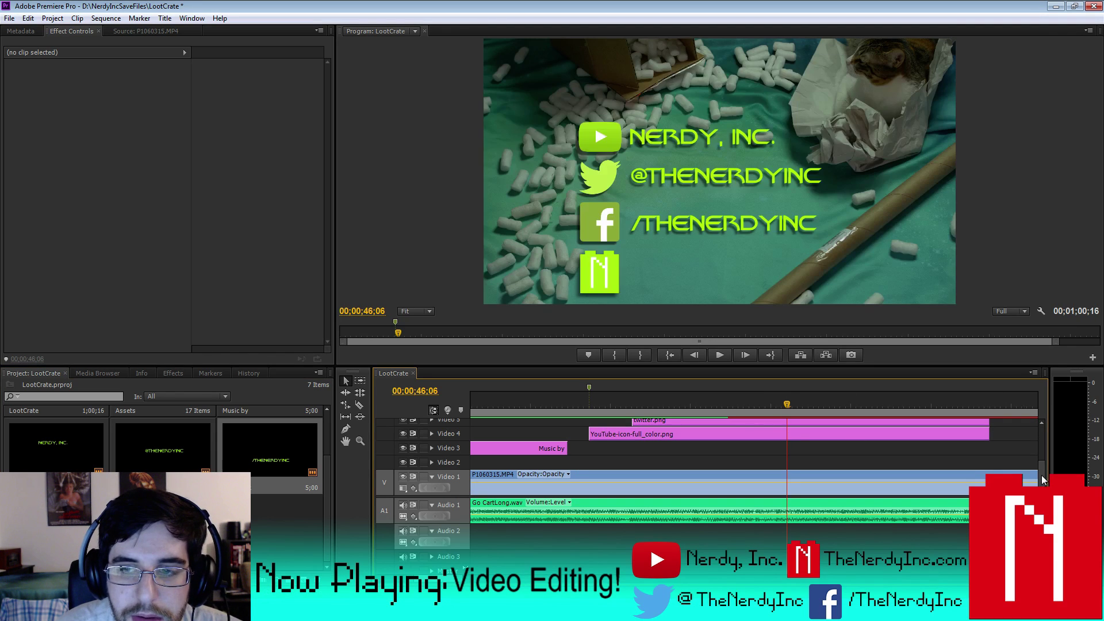
scroll(1040, 475, "up", 3)
key("space")
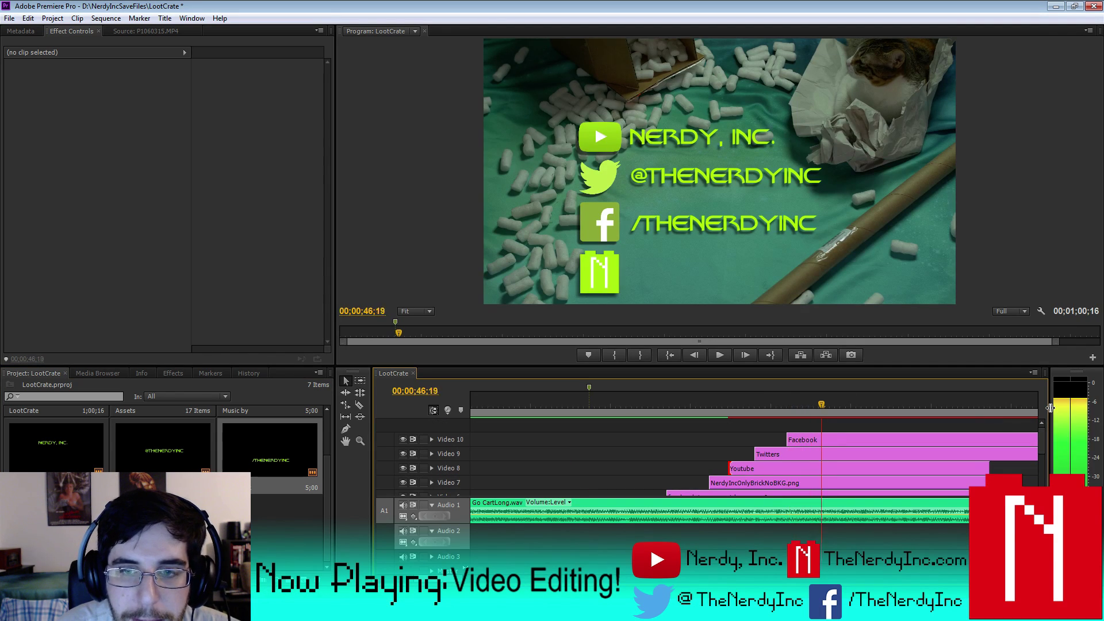
key("space")
key("Left")
key("Left")
key("Left")
key("Left")
key("Left")
key("Left")
key("Left")
key("Left")
key("Left")
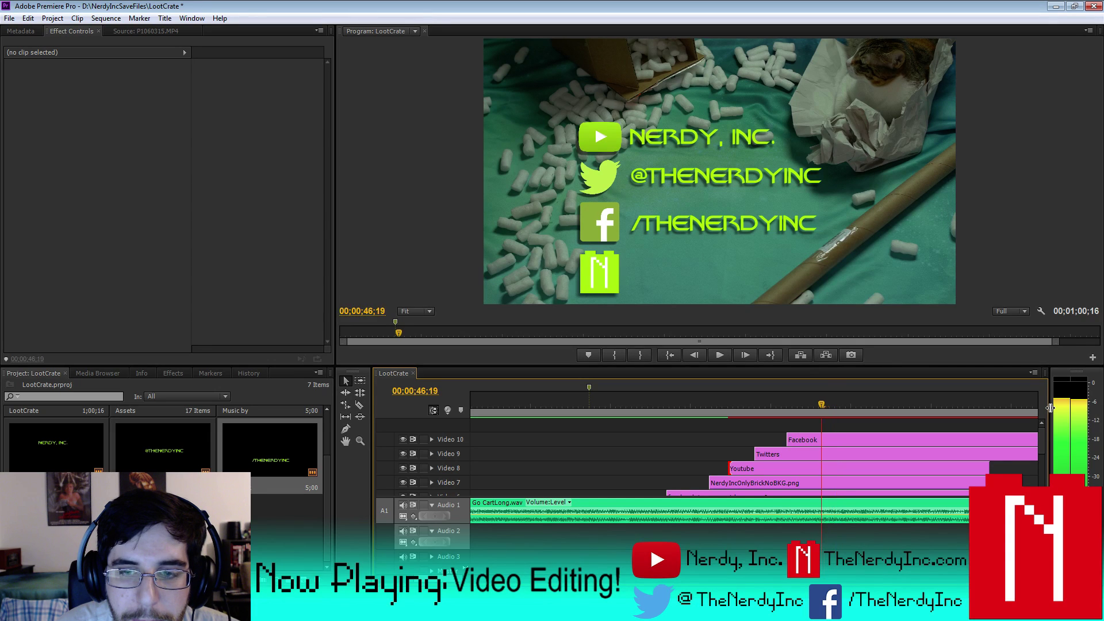
key("Right")
key("Right")
key("Right")
key("Right")
key("Right")
key("Right")
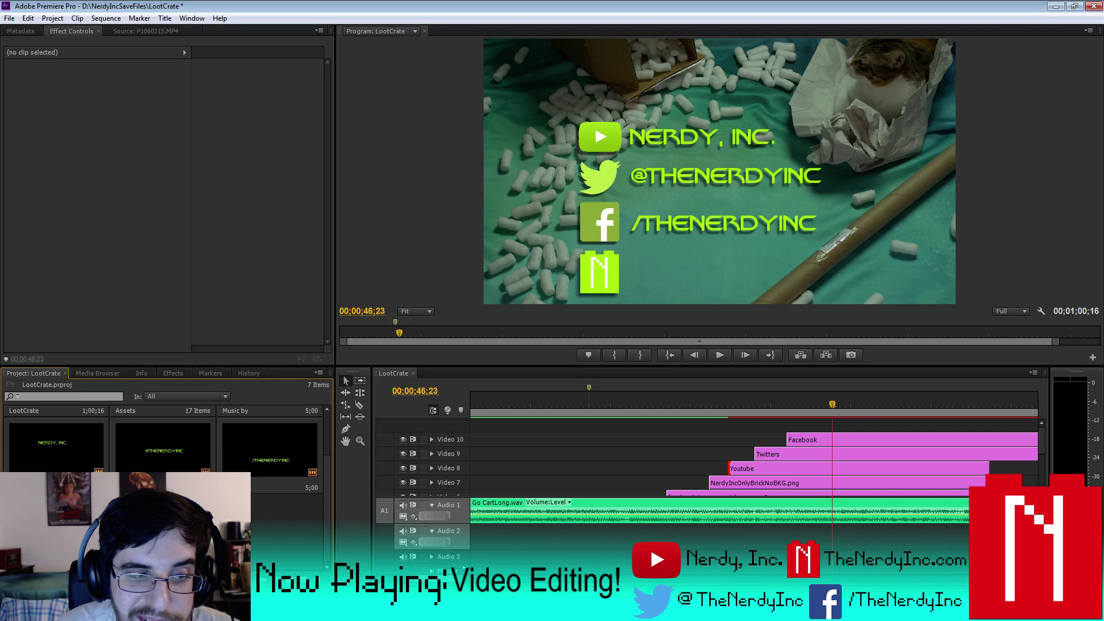
left_click_drag(805, 440, 728, 551)
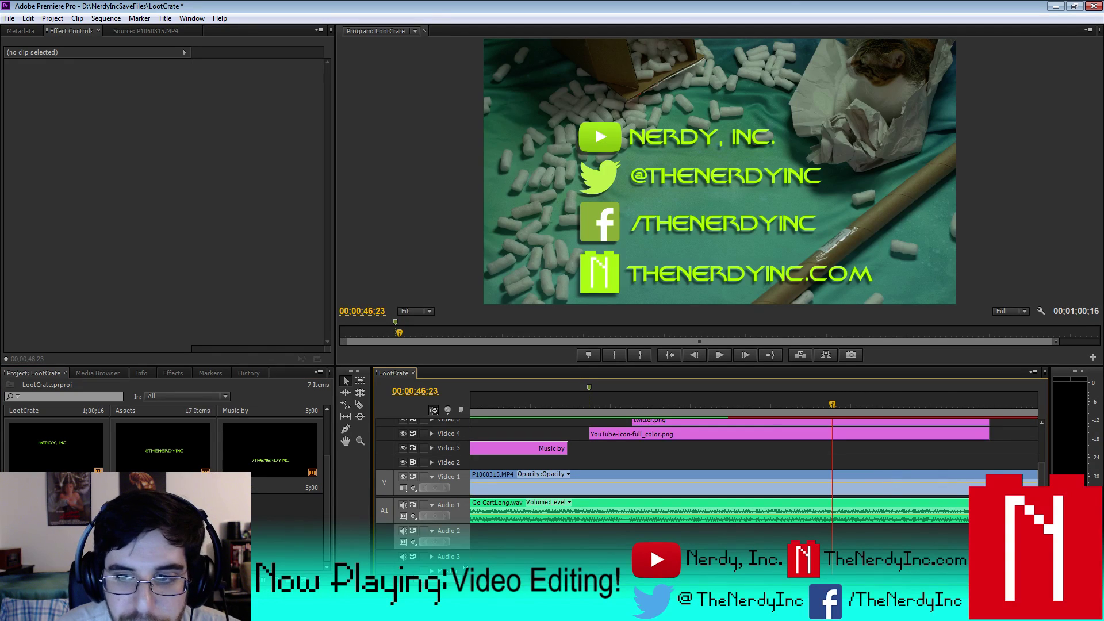
- Marquee the title clips' out points and drag Site, Facebook and Twitters ends left to match Youtube
scroll(1042, 470, "up", 3)
left_click(862, 443)
key("Delete")
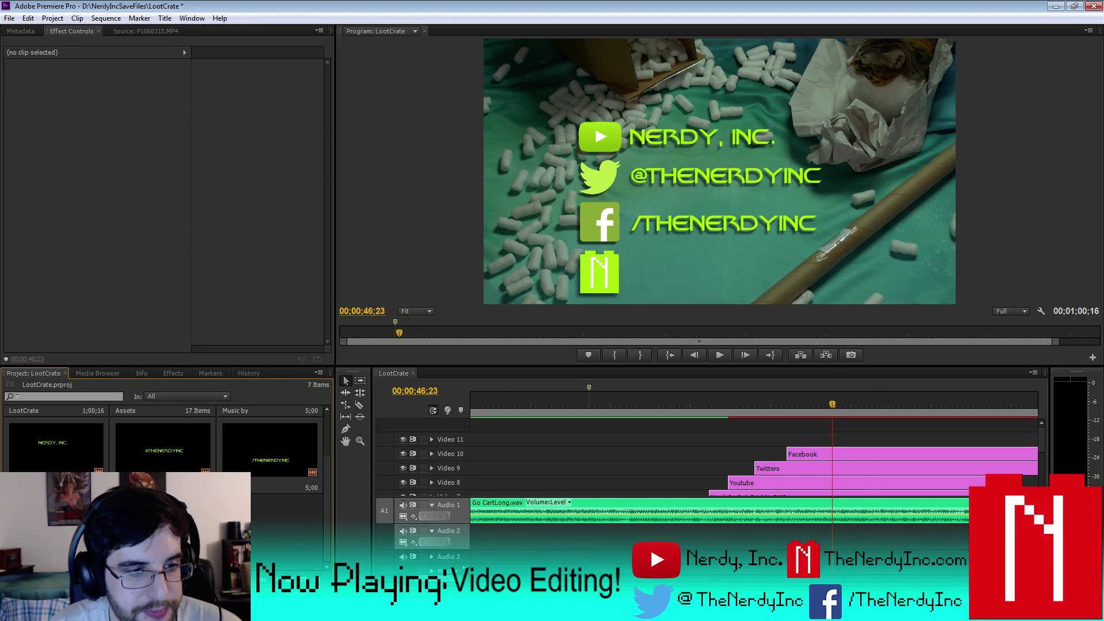
key("ctrl+z")
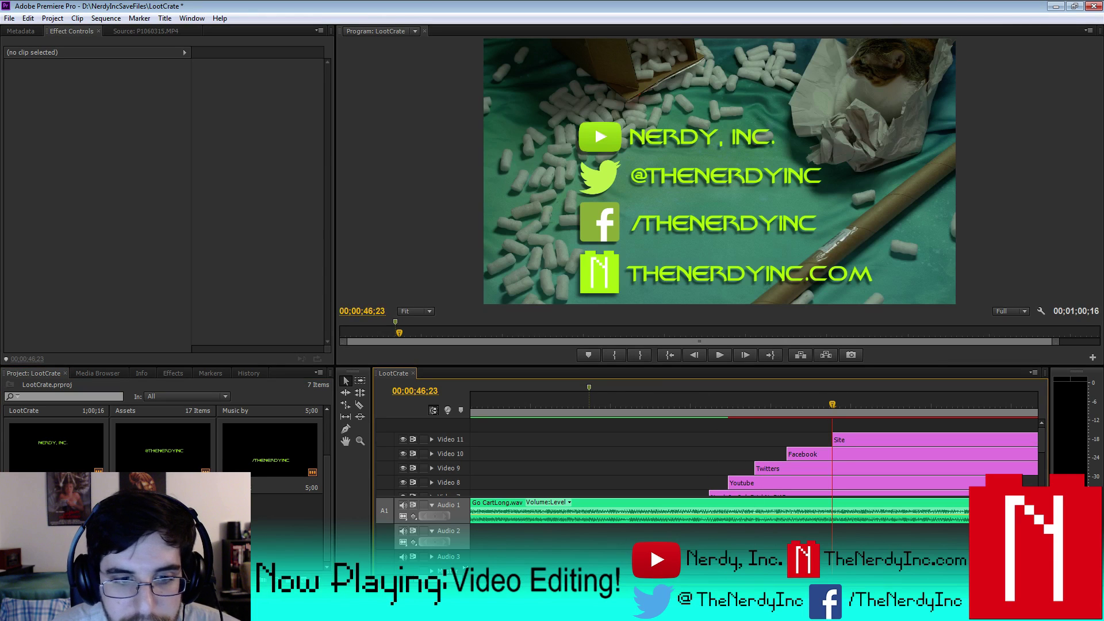
key("minus")
key("minus")
left_click_drag(893, 484, 805, 451)
left_click(803, 454)
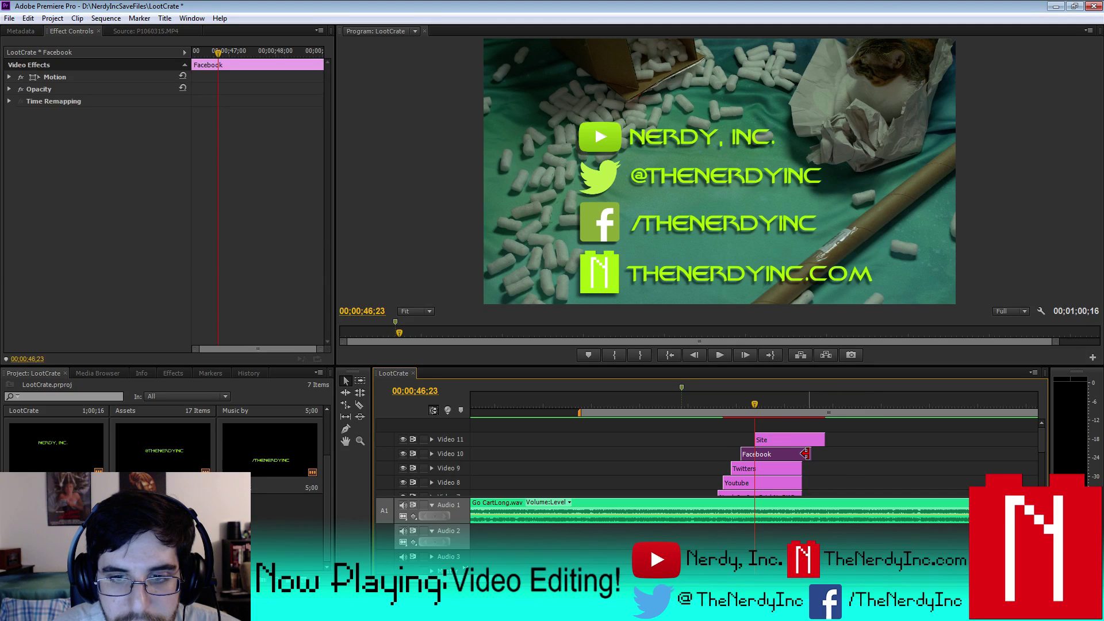
left_click(804, 453)
left_click_drag(823, 439, 800, 440)
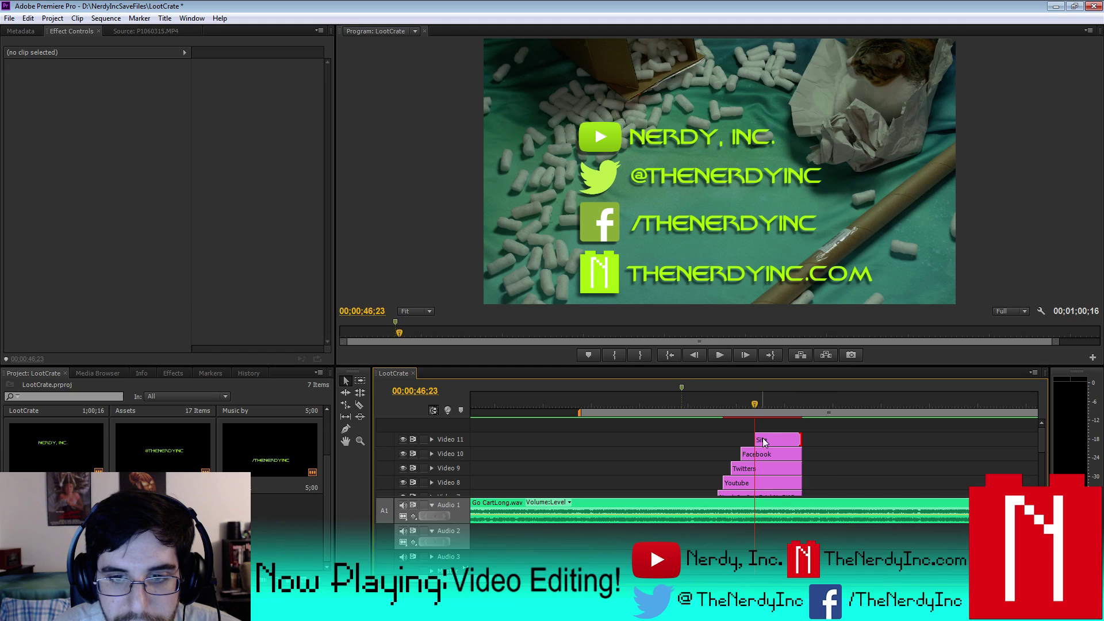
- Save the LootCrate project, then render effects In to Out for the end card
left_click(103, 18)
mouse_move(20, 21)
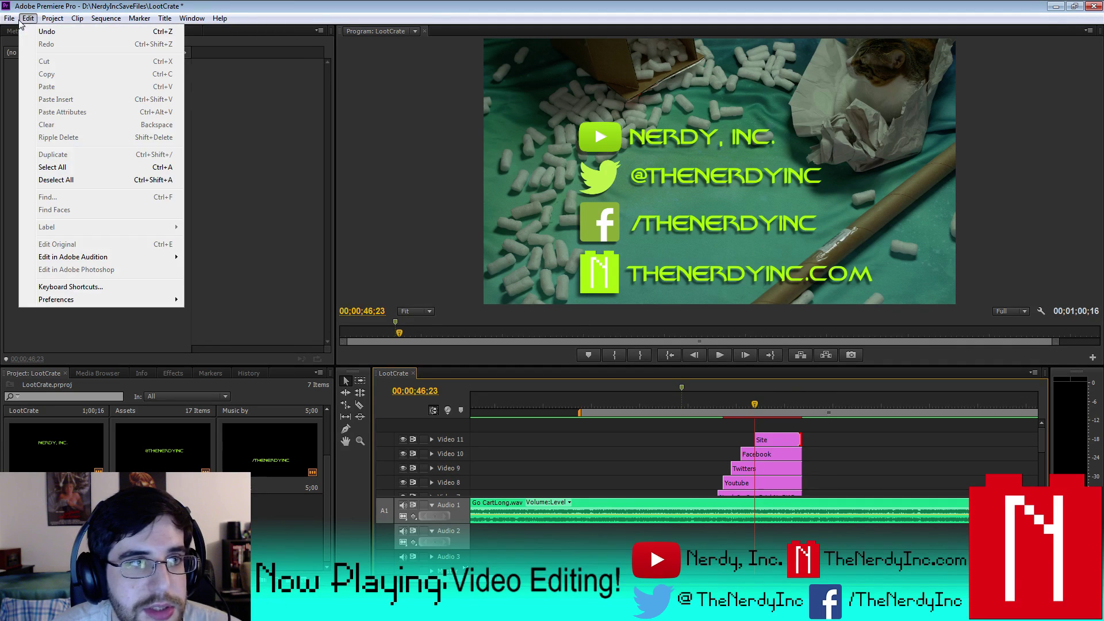
left_click(28, 112)
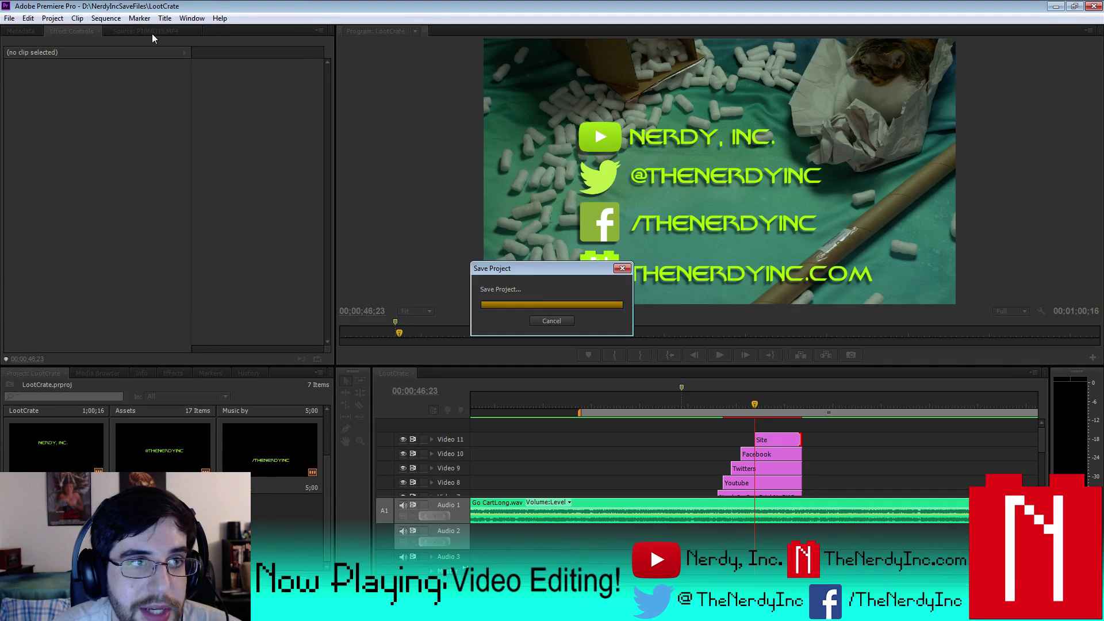
left_click(106, 18)
left_click(132, 59)
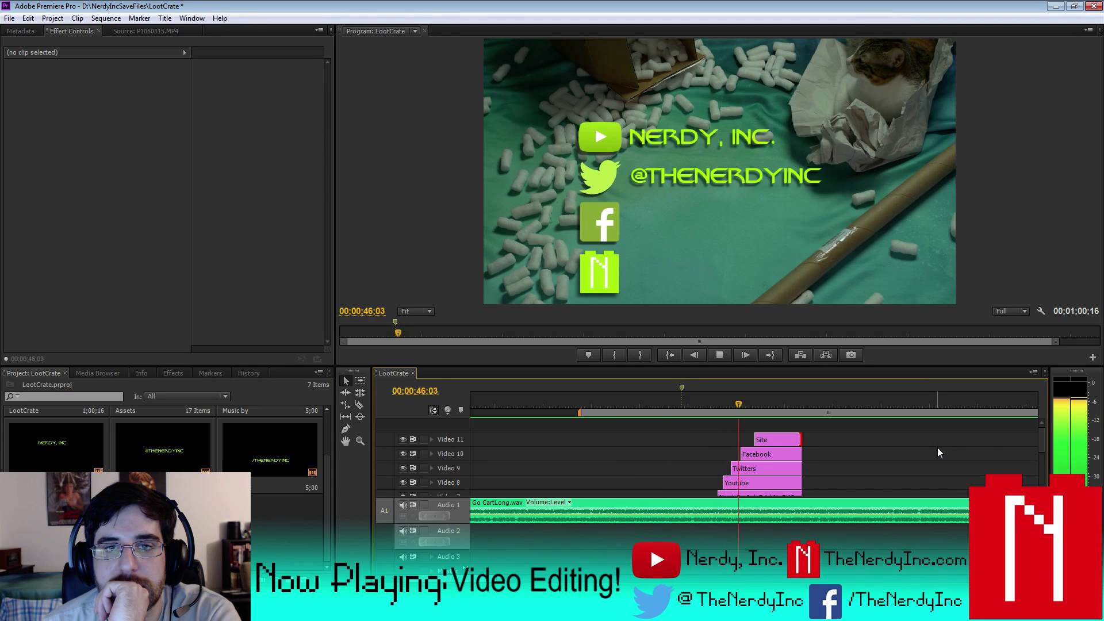
left_click(718, 356)
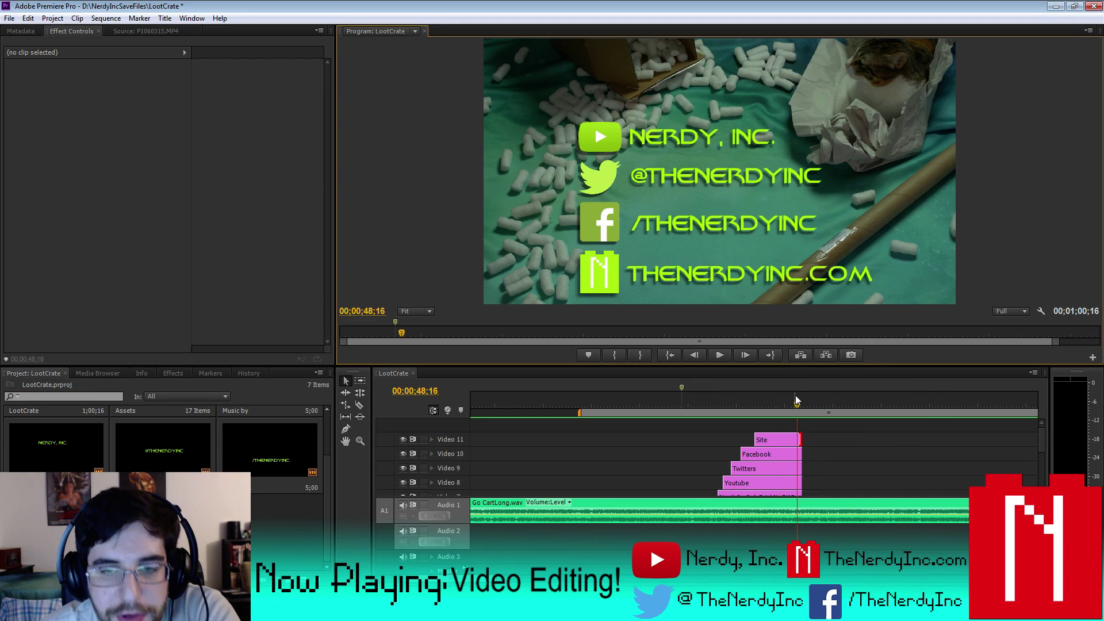
left_click_drag(795, 396, 699, 410)
left_click(710, 360)
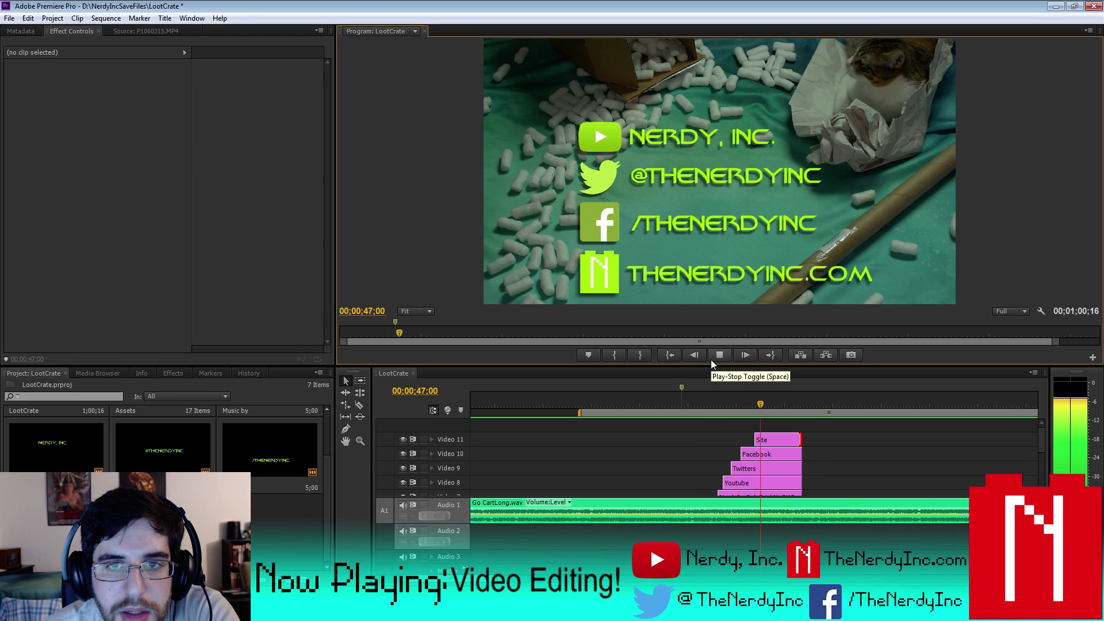
left_click(710, 359)
left_click(693, 411)
left_click(720, 357)
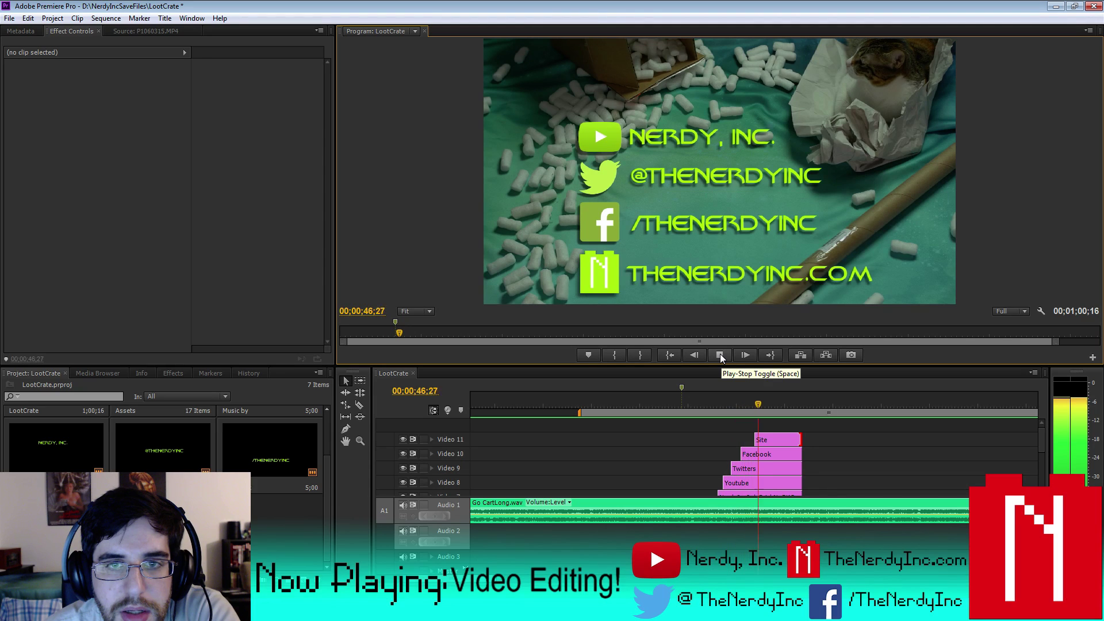
left_click(720, 354)
left_click(695, 391)
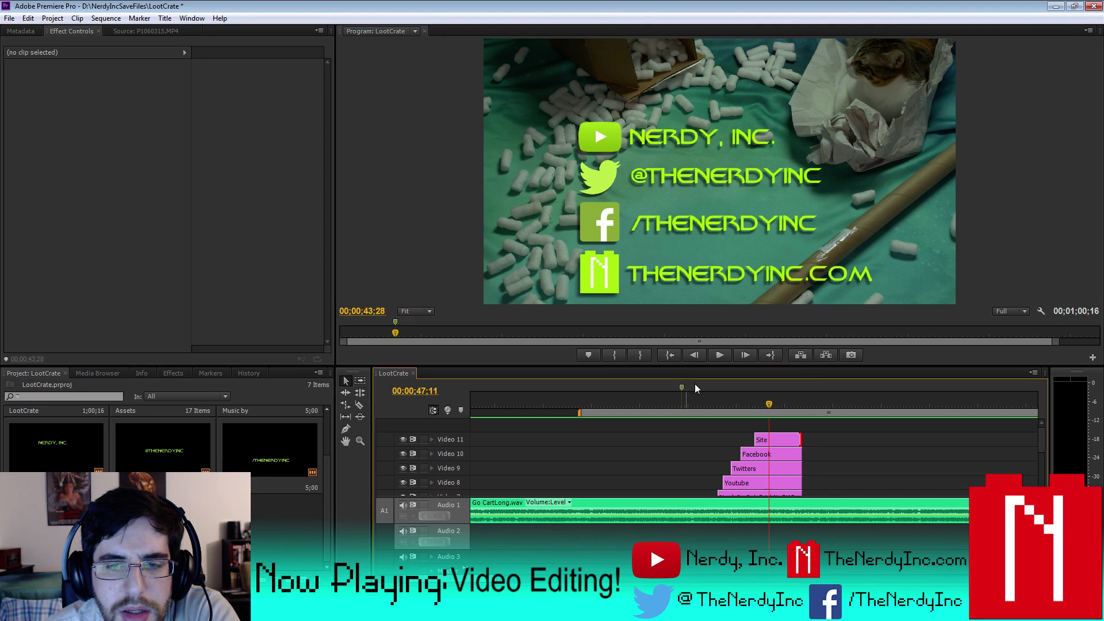
left_click(710, 357)
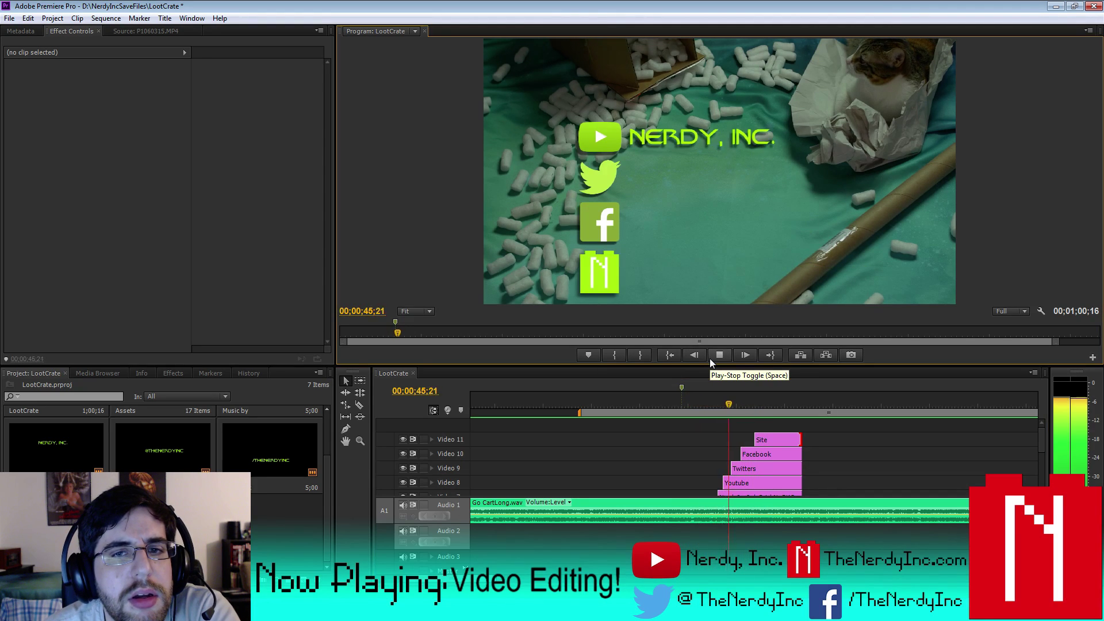
left_click(709, 358)
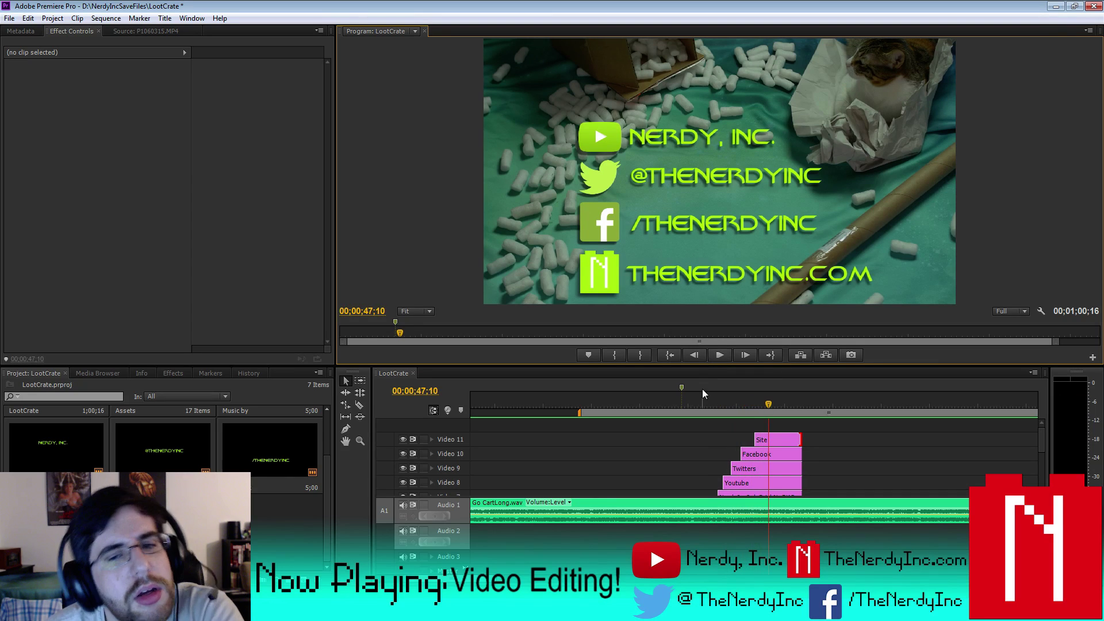
left_click(684, 406)
left_click(717, 356)
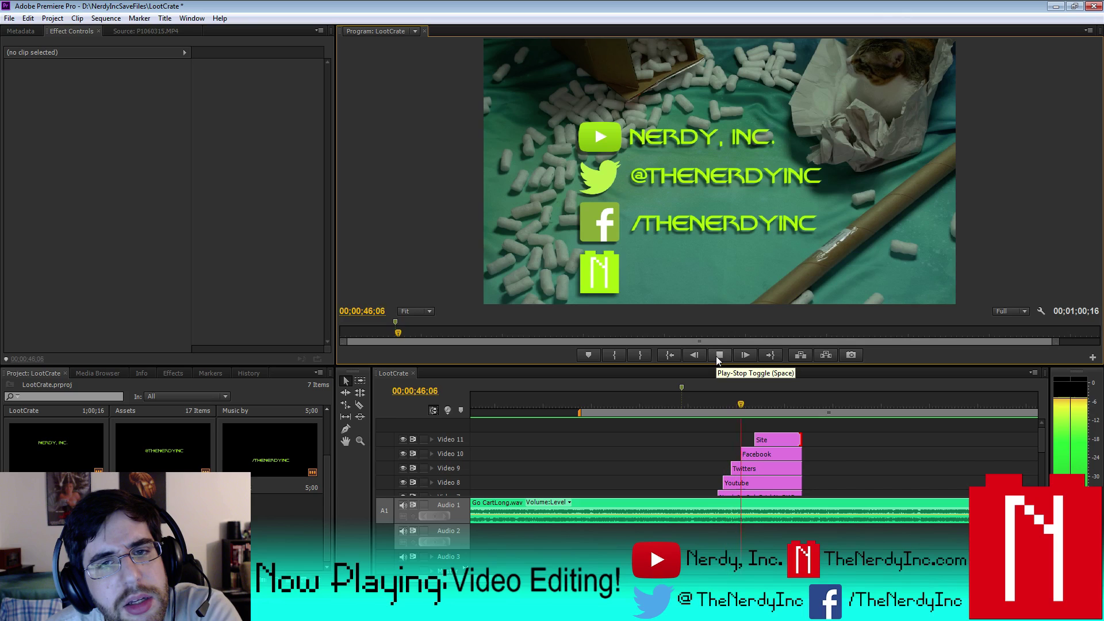
left_click(716, 356)
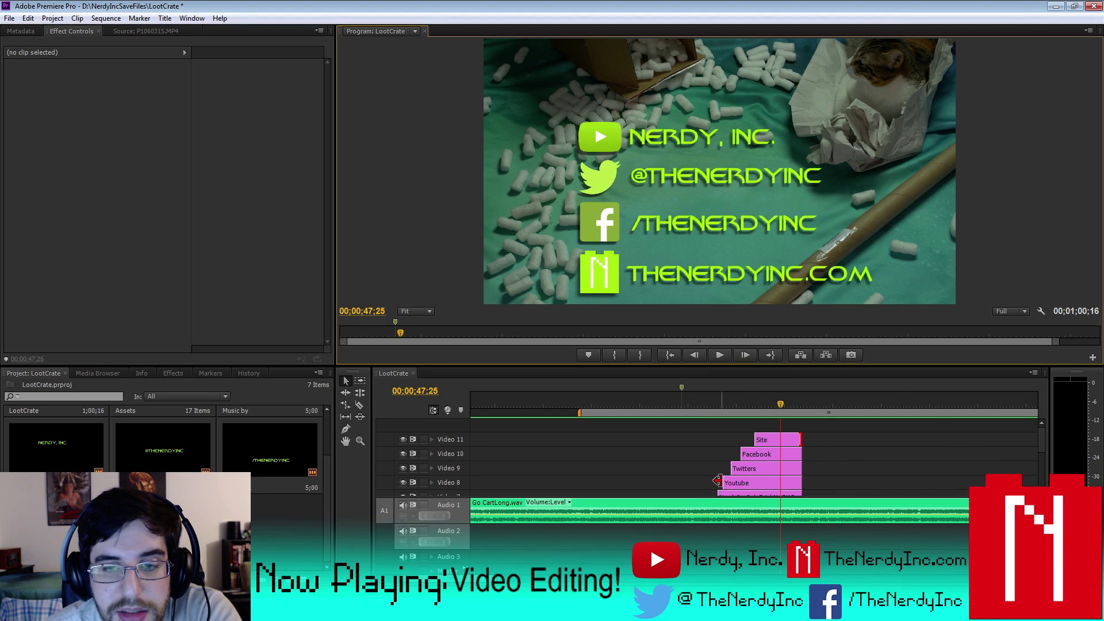
left_click(750, 467)
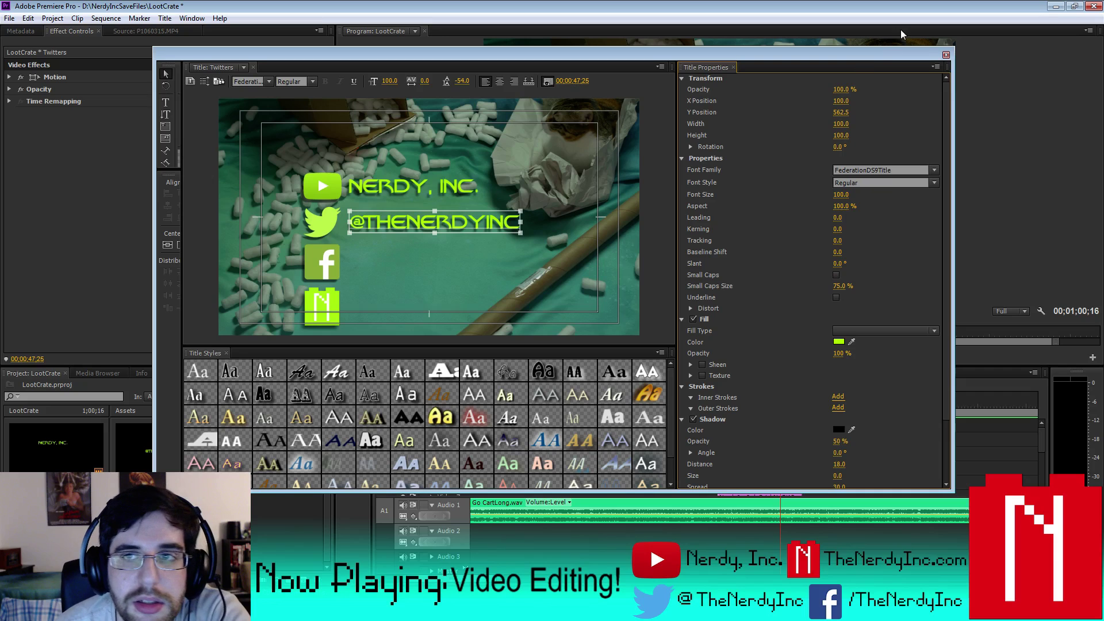
- Open the Facebook title in the Titler twice to check its text
left_click(944, 54)
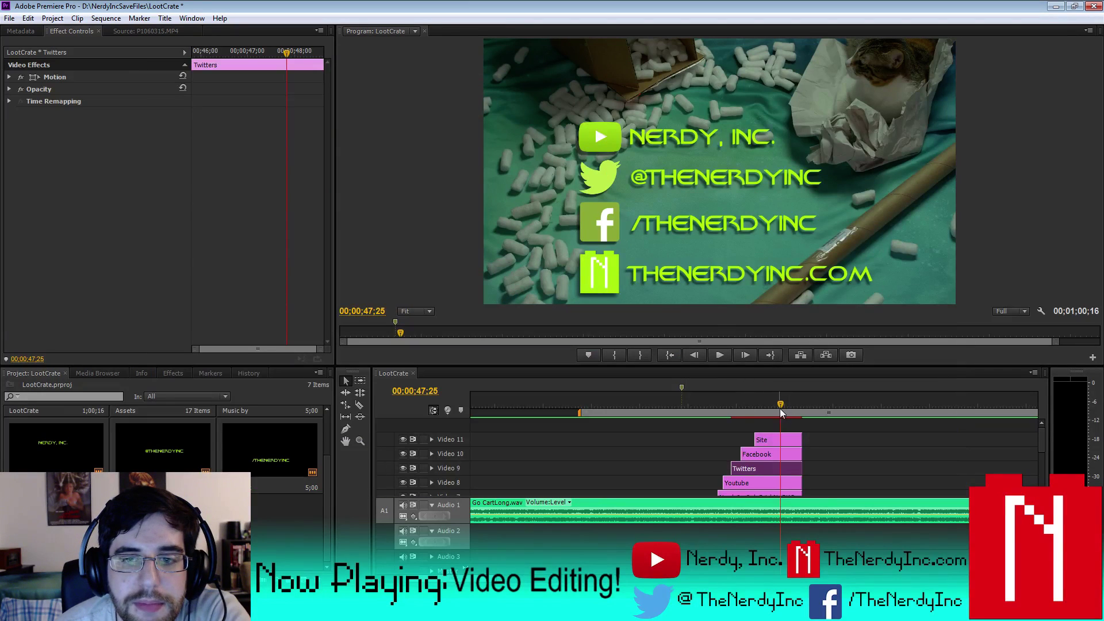
double_click(775, 454)
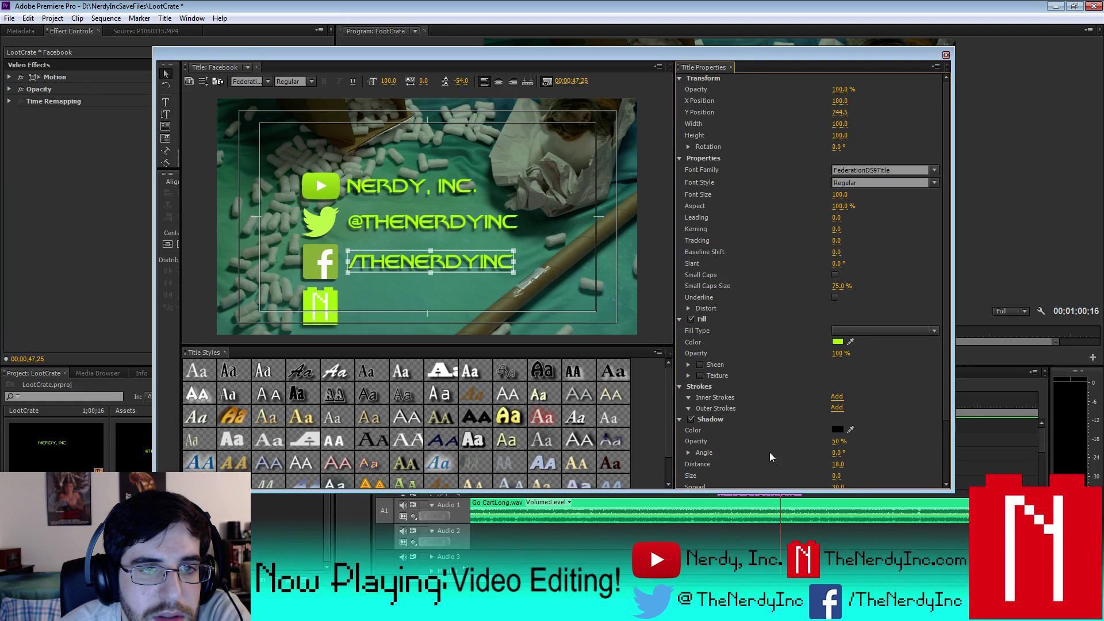
left_click(945, 54)
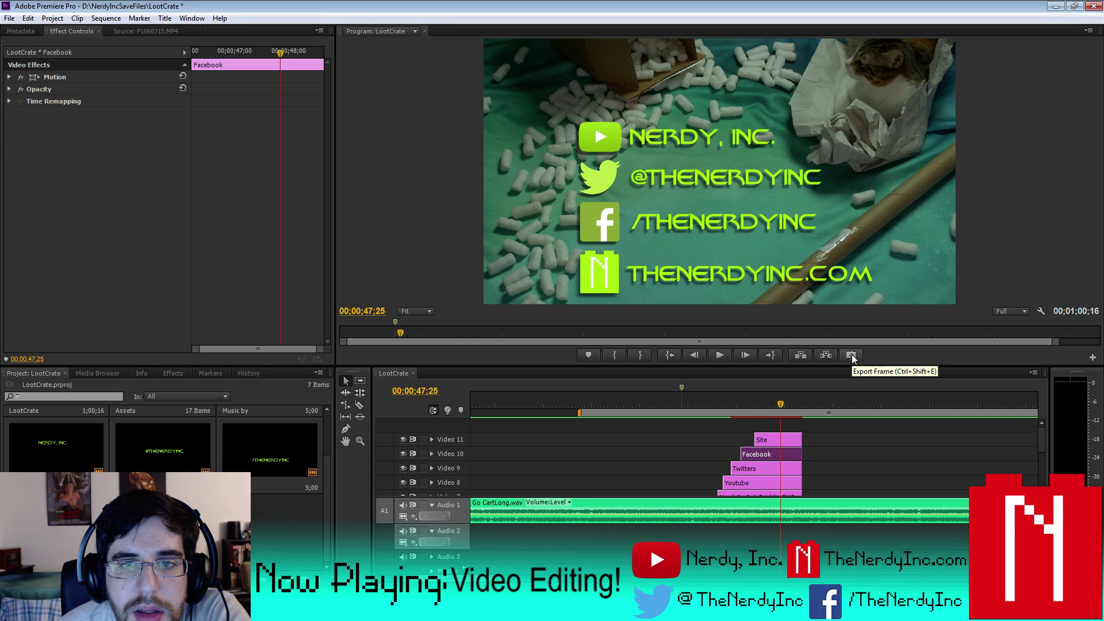
double_click(788, 454)
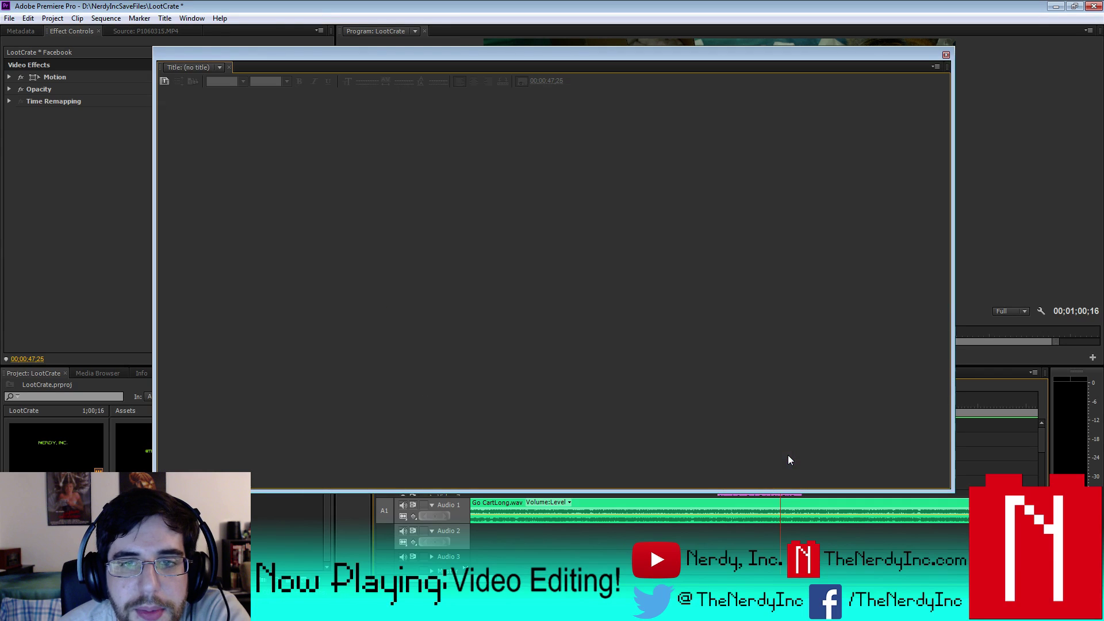
left_click(946, 56)
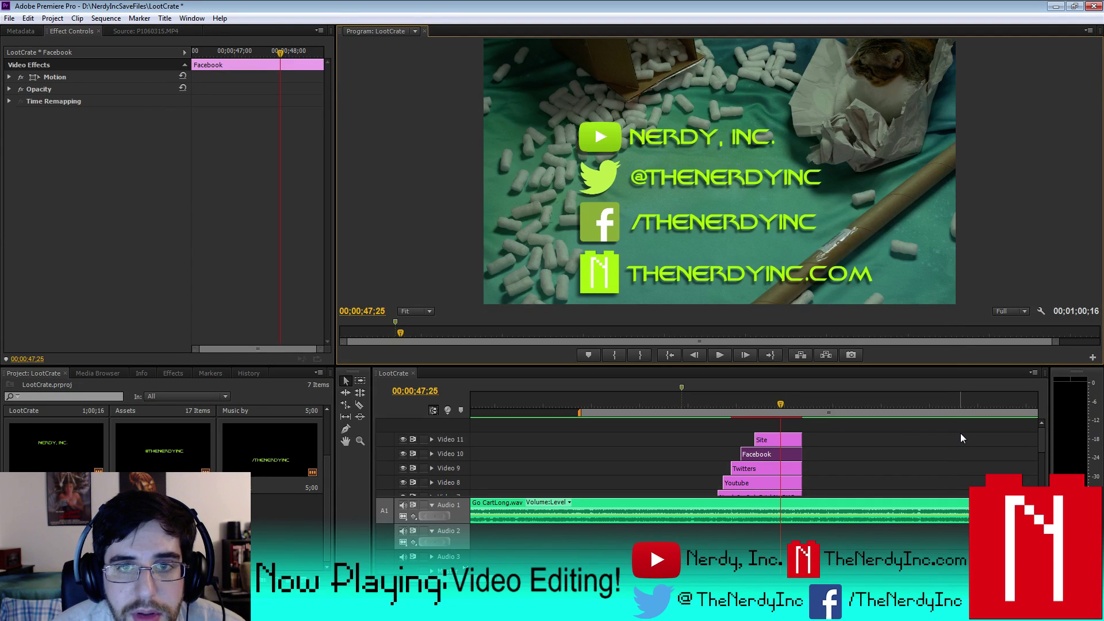
- Review the Twitters, Facebook and Site titles in the Titler, closing each afterward
double_click(766, 468)
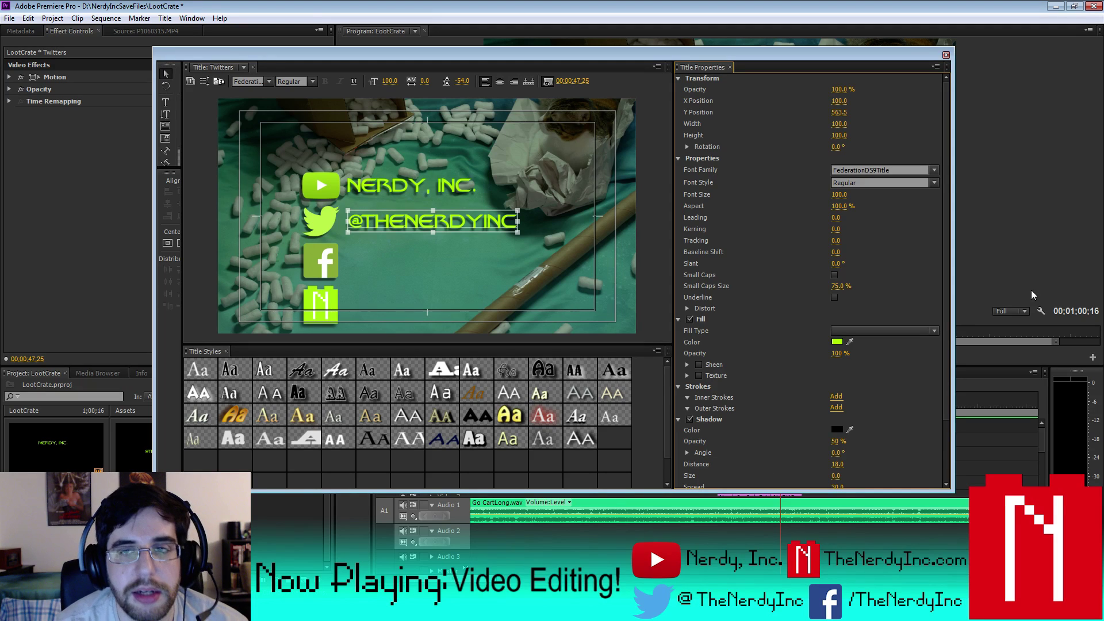
left_click(945, 57)
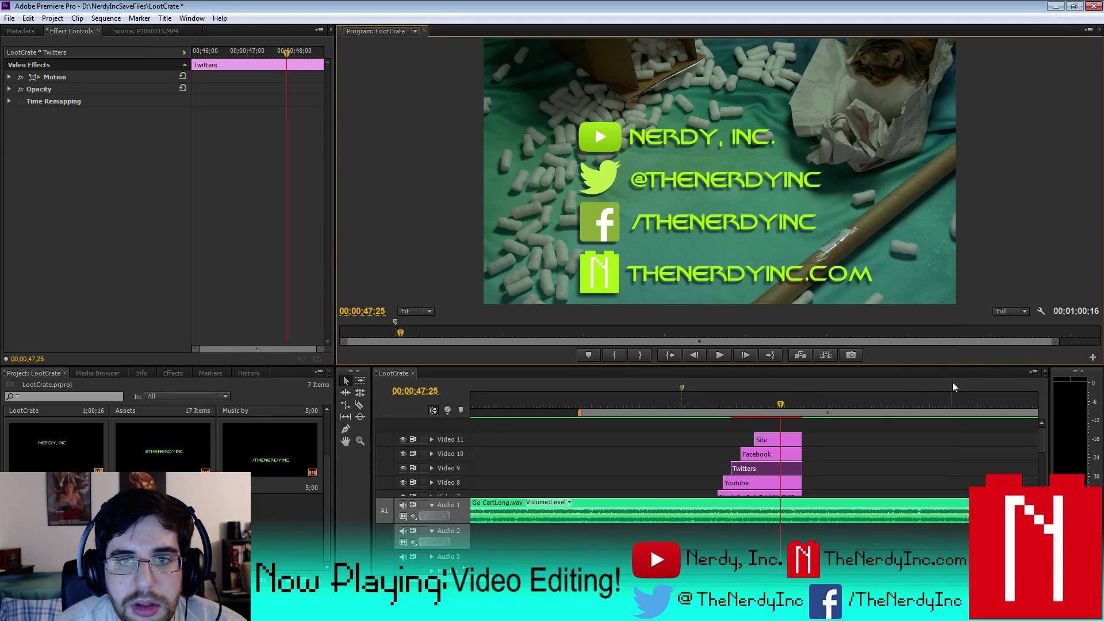
double_click(767, 454)
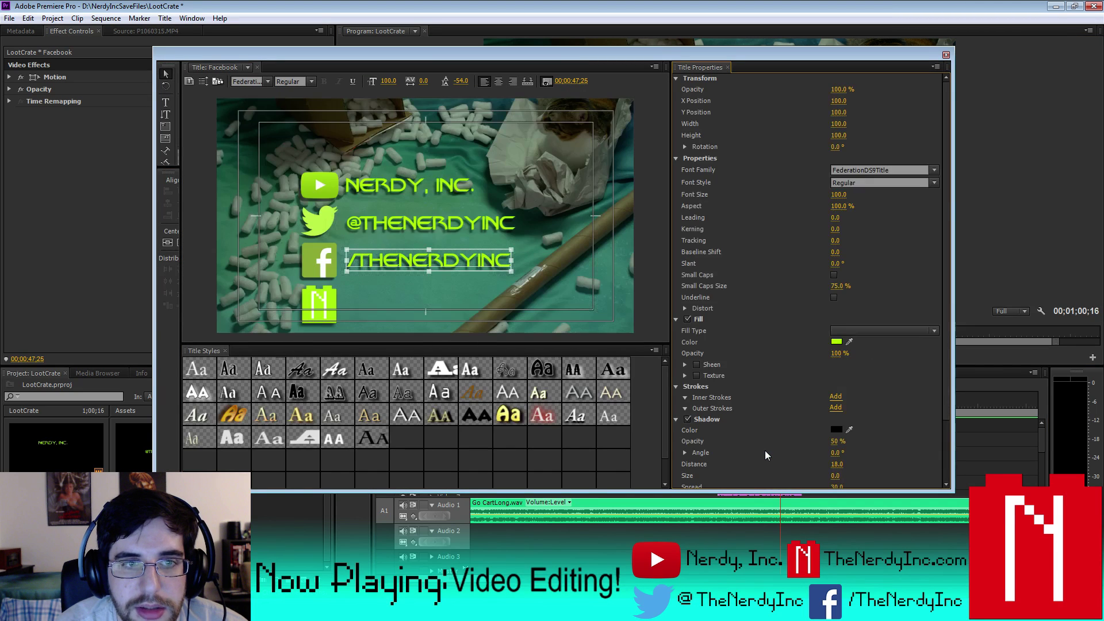
left_click(945, 54)
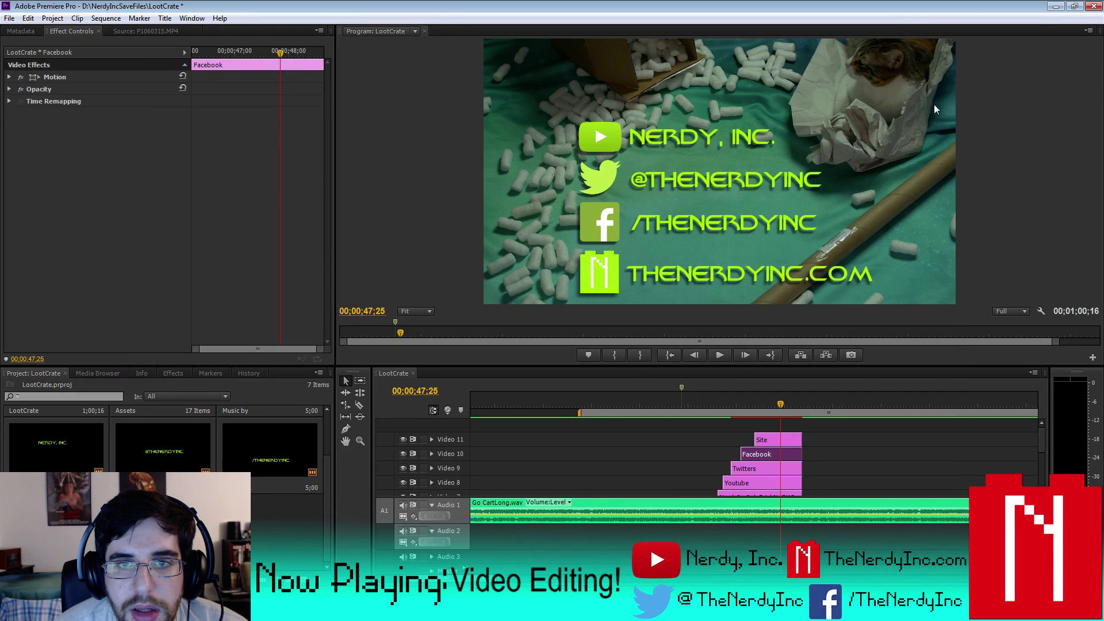
double_click(771, 471)
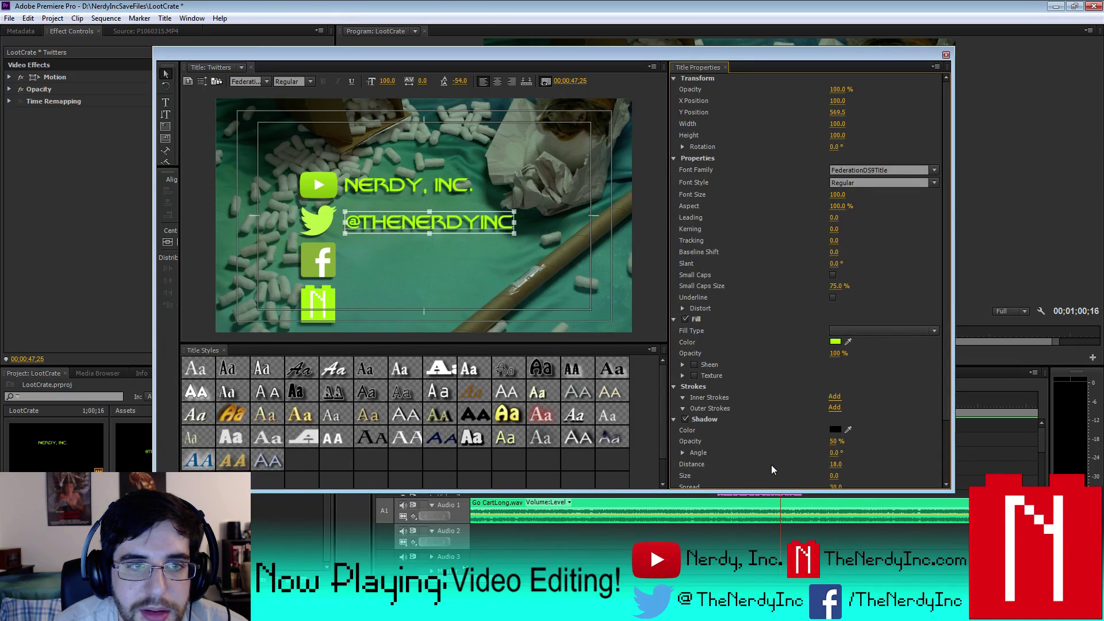
left_click(944, 55)
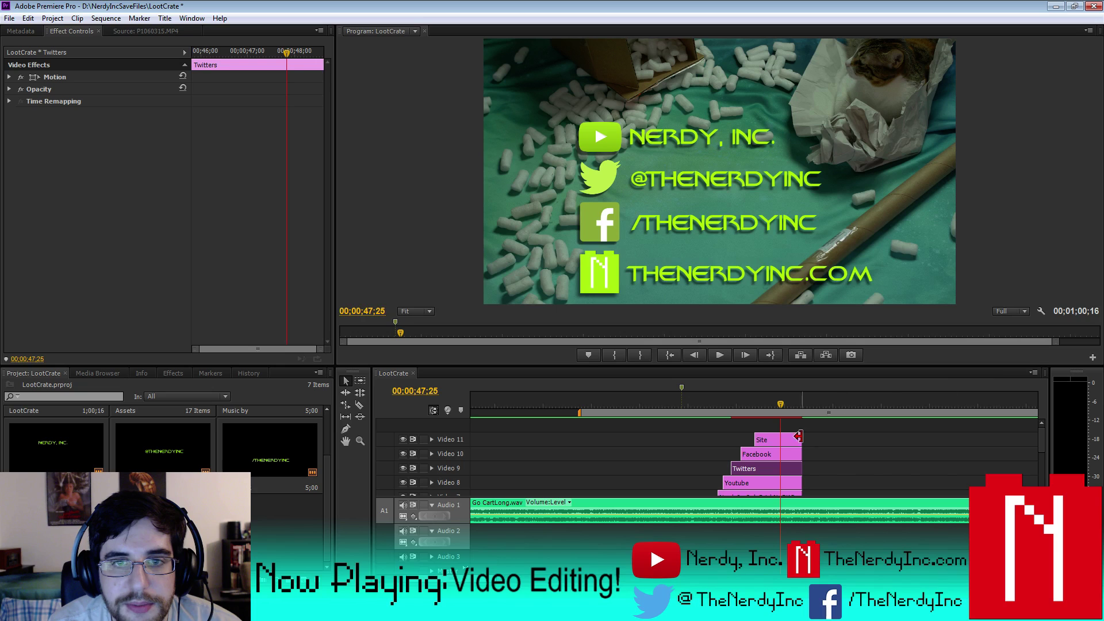
double_click(777, 440)
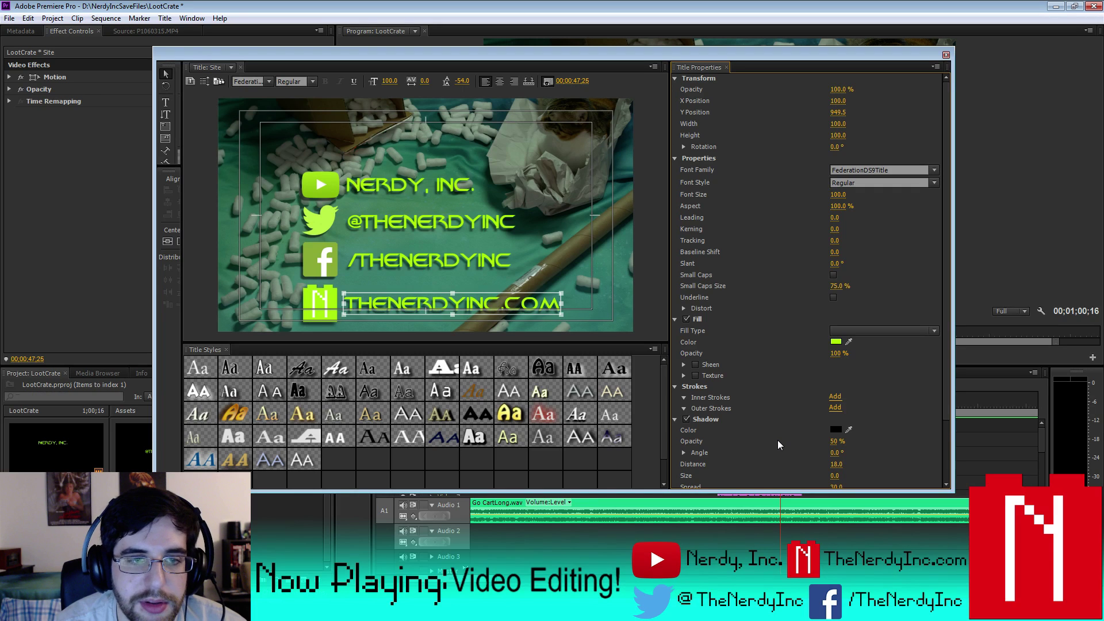
left_click(945, 55)
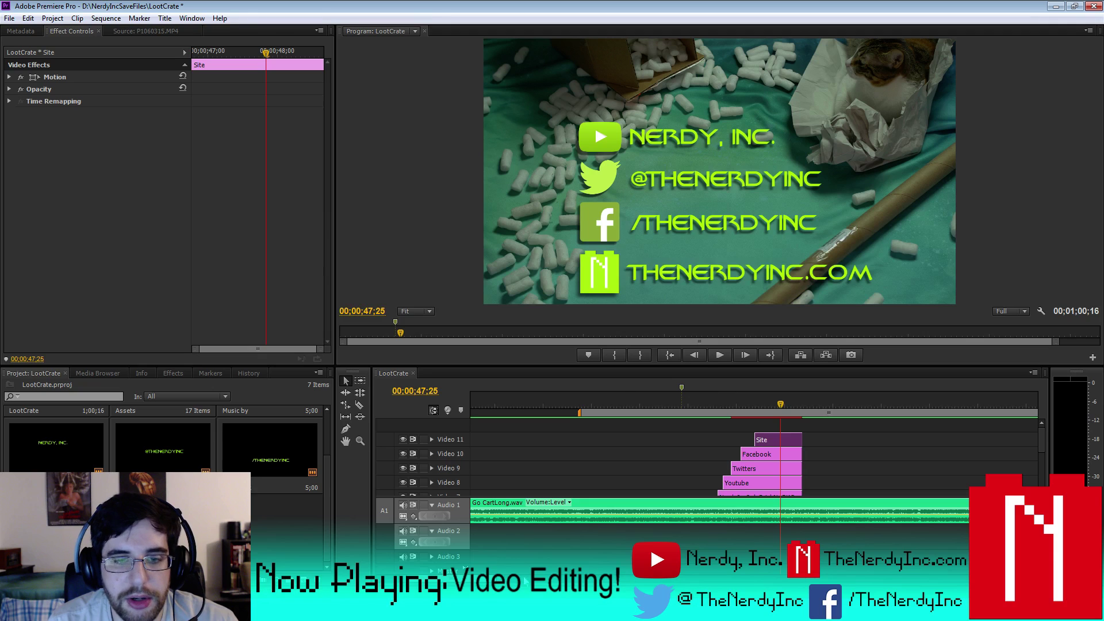
- Zoom out and play the end card to park the playhead at 00:00:56:04
key("minus")
key("minus")
key("minus")
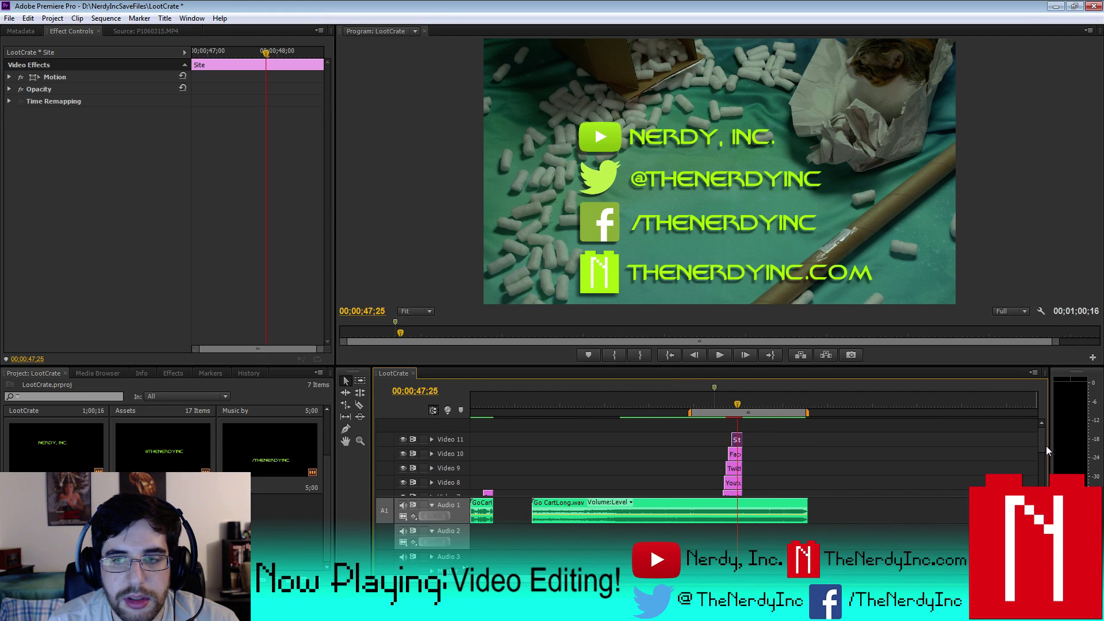
left_click_drag(1045, 446, 1040, 466)
left_click(754, 403)
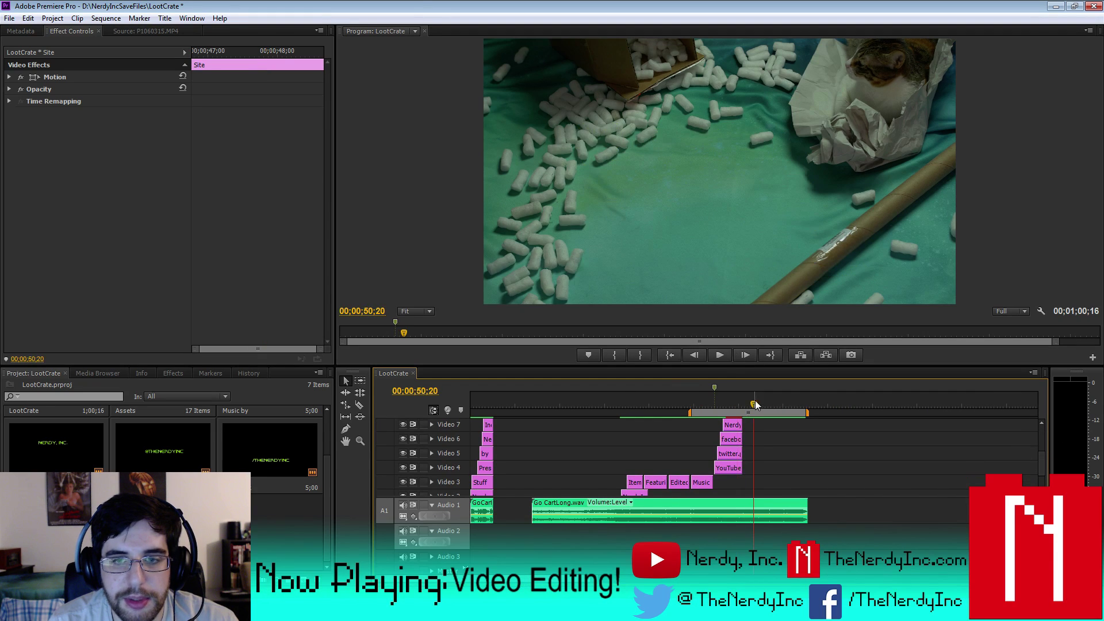
left_click(722, 354)
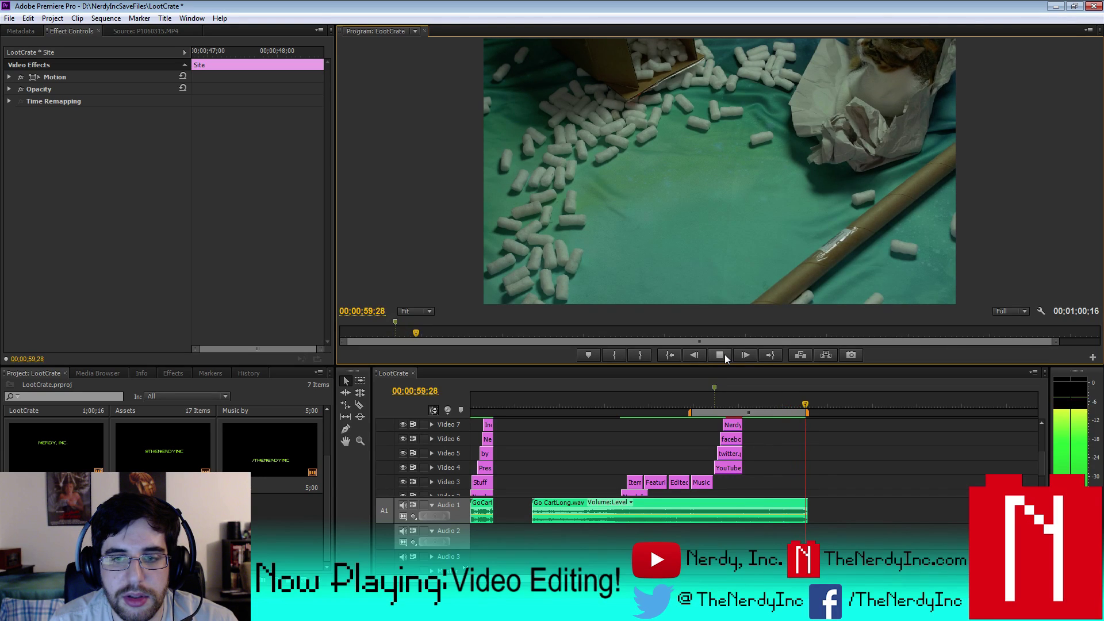
left_click_drag(809, 402, 777, 403)
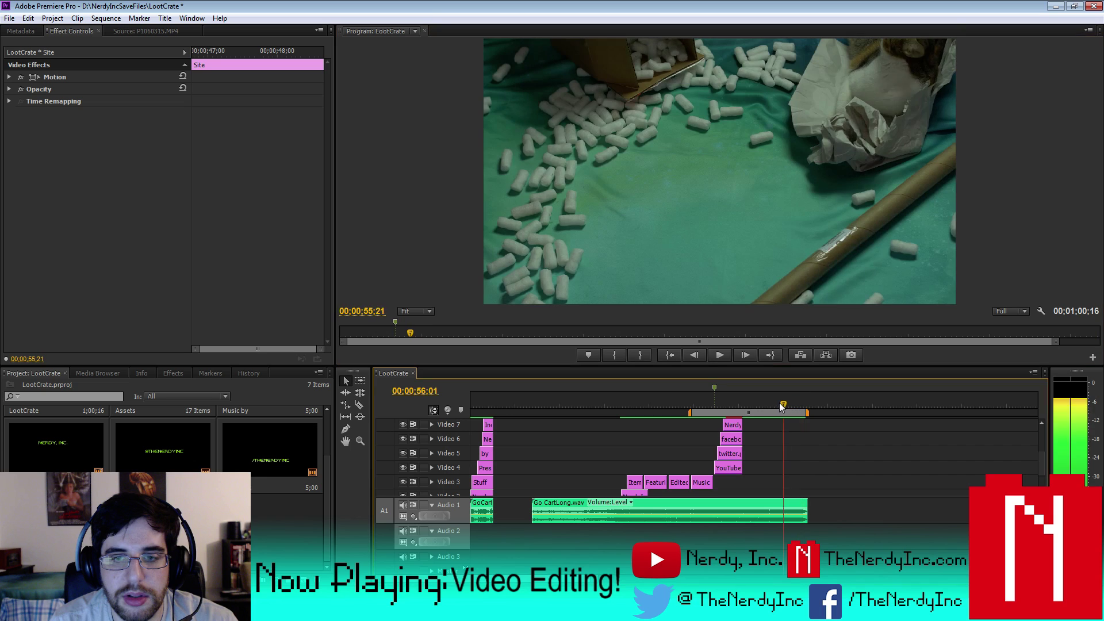
left_click(723, 356)
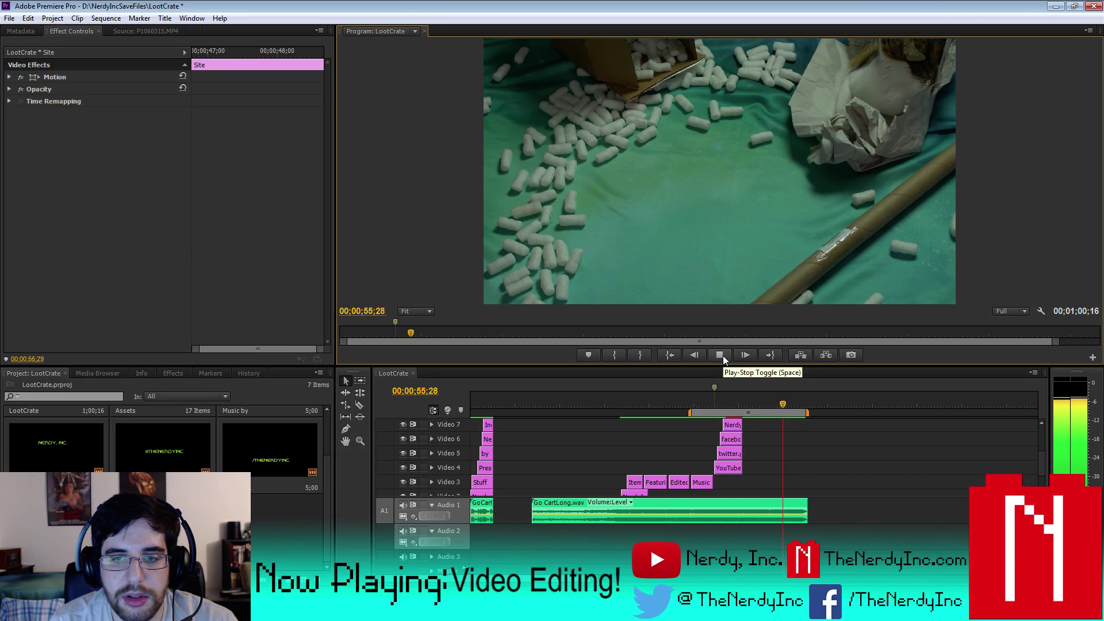
left_click(722, 356)
- Trim the facebook, twitter and YouTube icon clips to end together at the playhead
left_click(1037, 468)
left_click_drag(1040, 464, 858, 442)
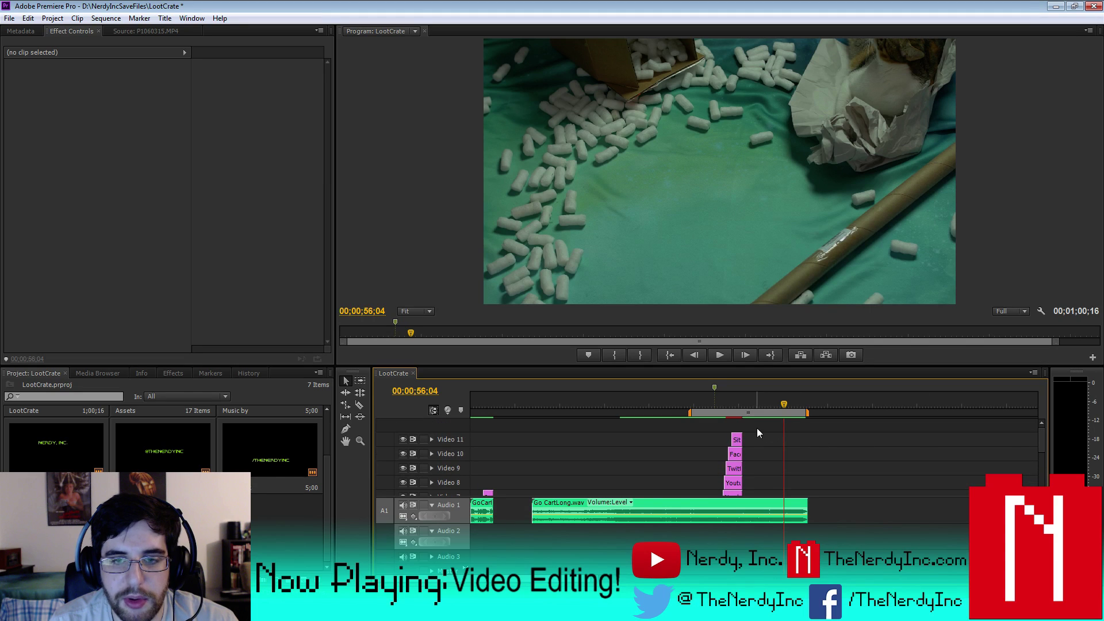
left_click_drag(743, 452, 783, 439)
left_click_drag(1041, 438, 1041, 465)
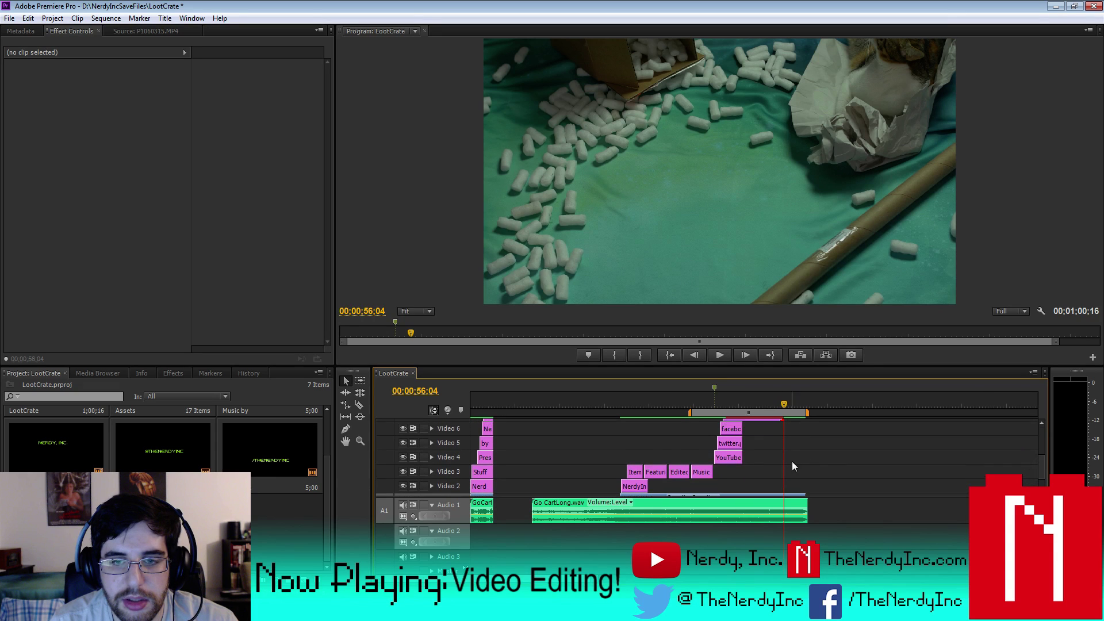
left_click_drag(757, 460, 782, 443)
left_click_drag(1039, 464, 1044, 480)
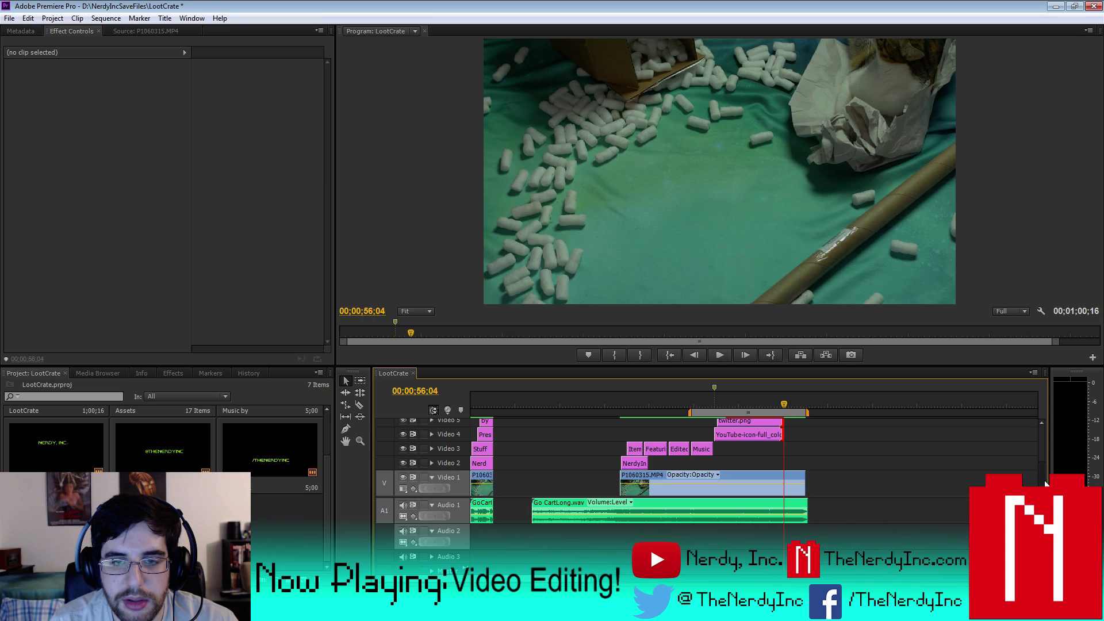
- Extend the NerdyIncOnlyBrickNoBKG.png logo clip to the sequence end and preview the final seconds
left_click(642, 464)
left_click_drag(642, 464, 796, 464)
left_click(803, 403)
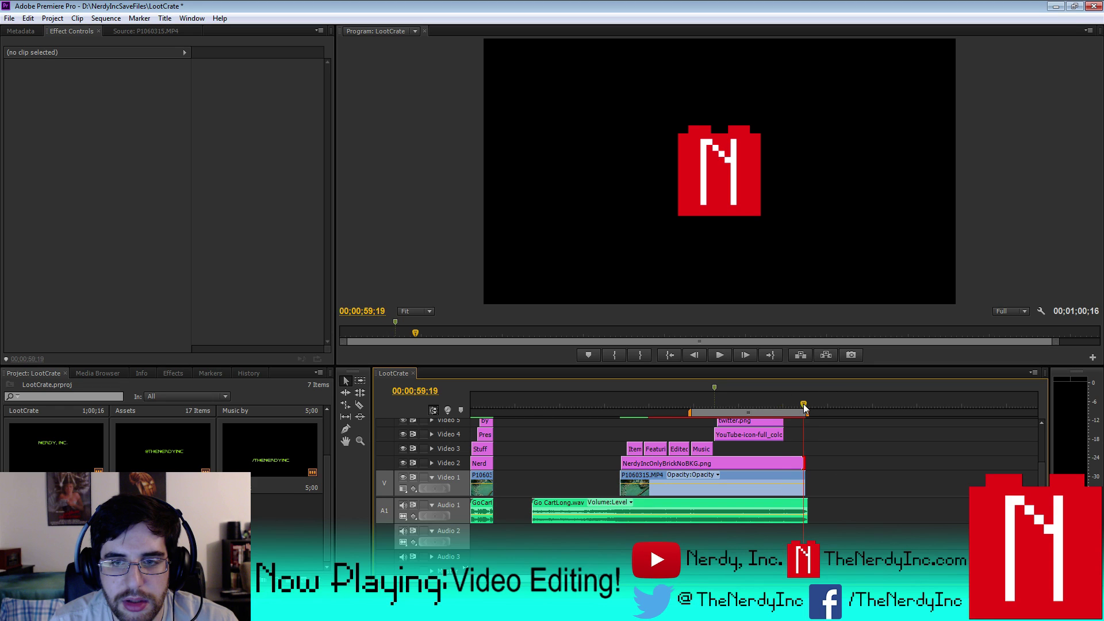
left_click(722, 357)
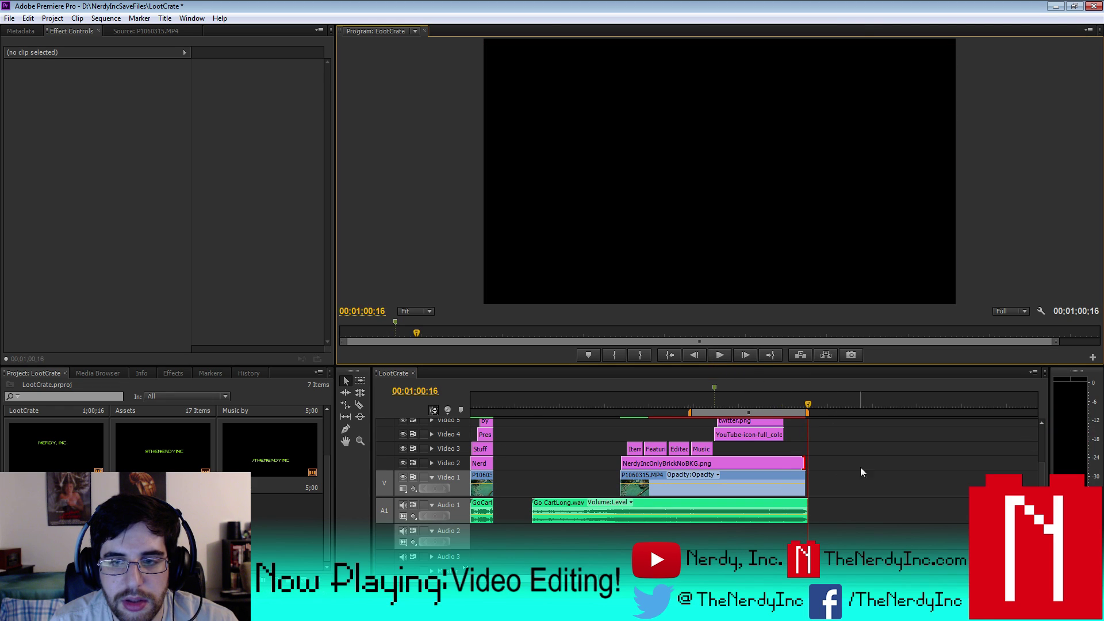
key("equal")
key("equal")
key("equal")
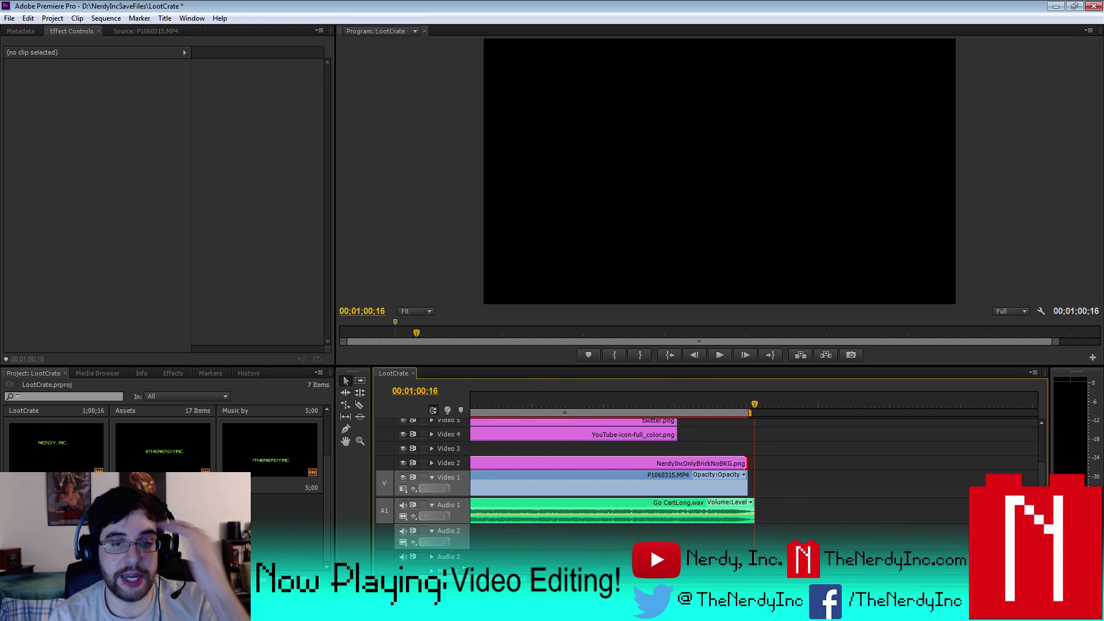
scroll(575, 454, "up", 1)
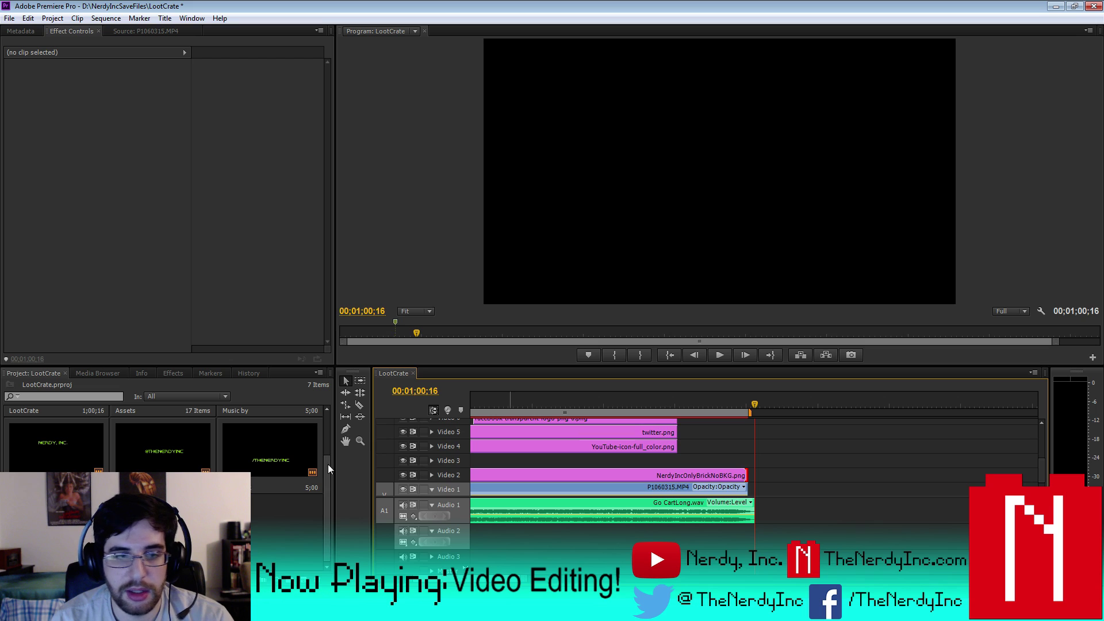
left_click(287, 526)
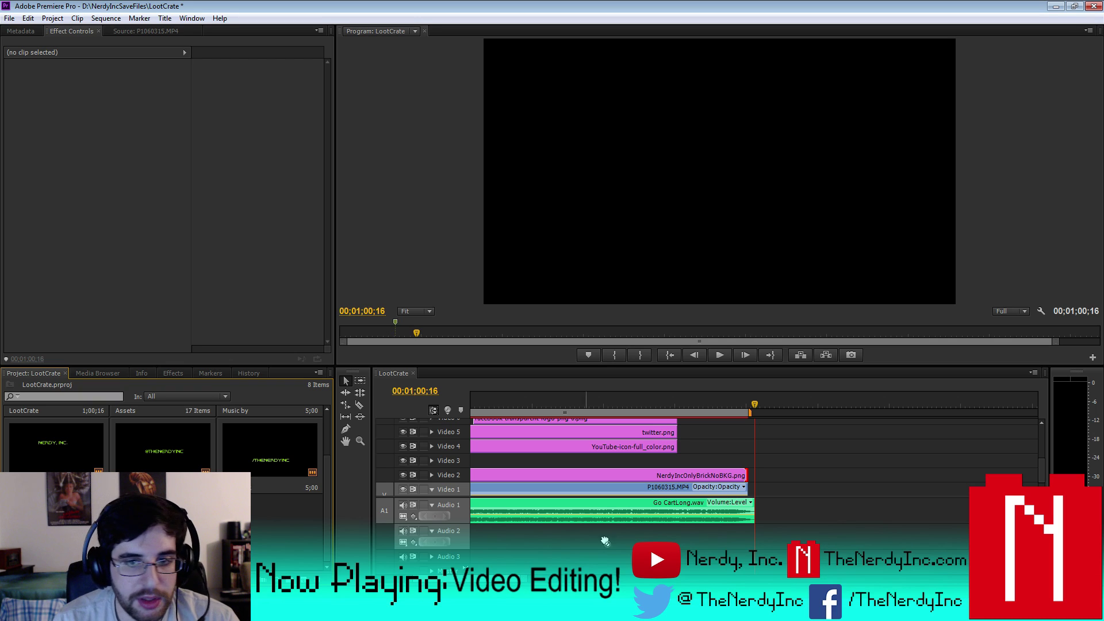
- Place the ShamelessPlug title onto Video 4 and play it back
left_click_drag(605, 541, 713, 448)
left_click_drag(667, 404, 677, 401)
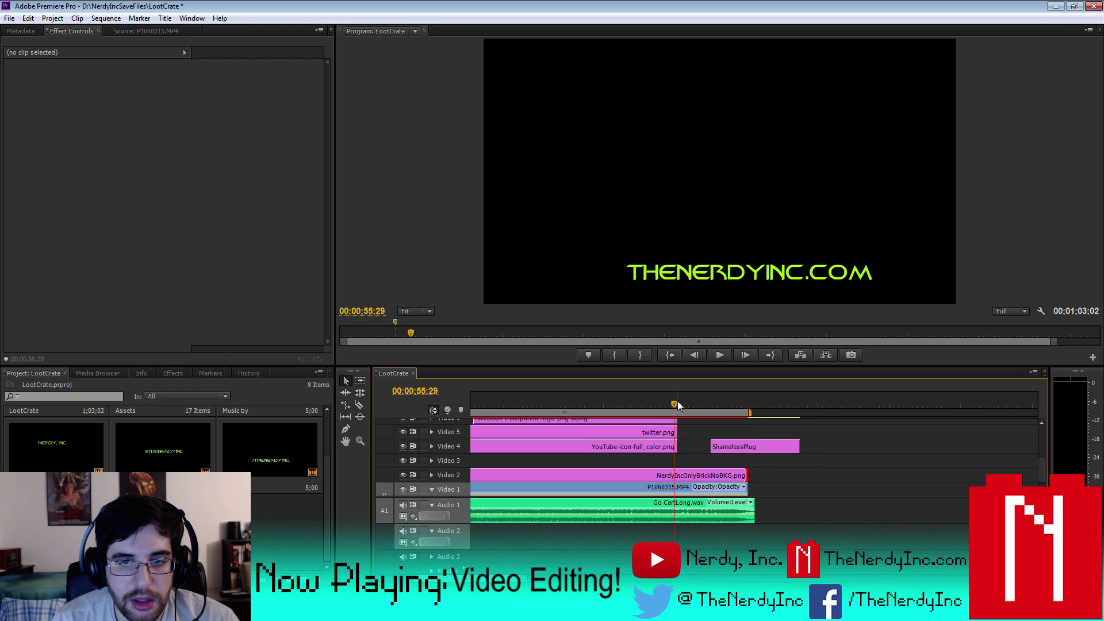
key("space")
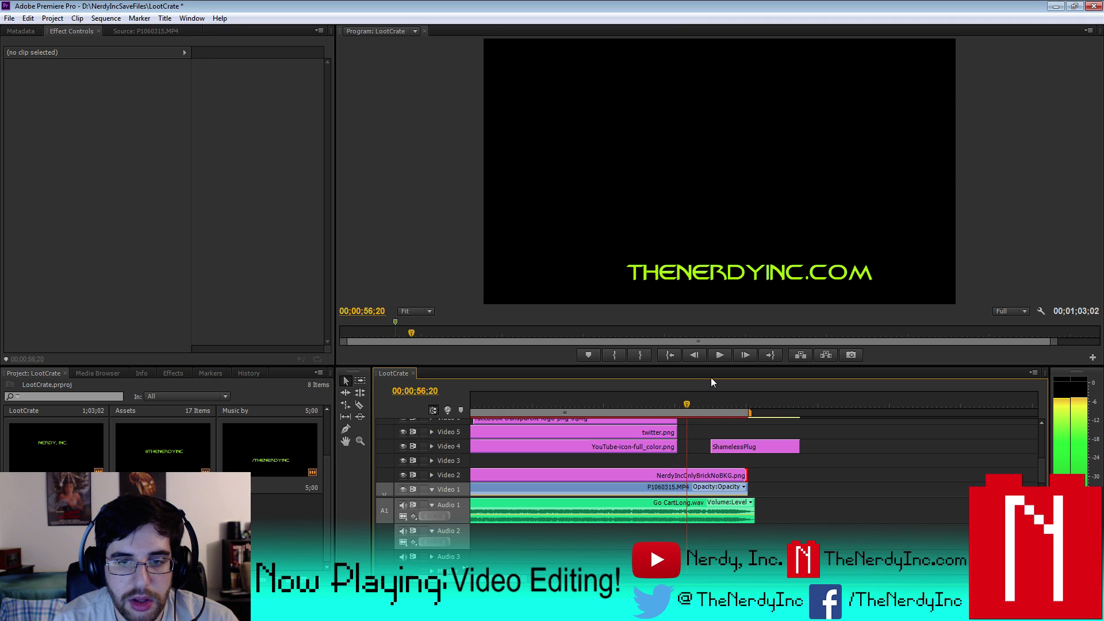
key("j")
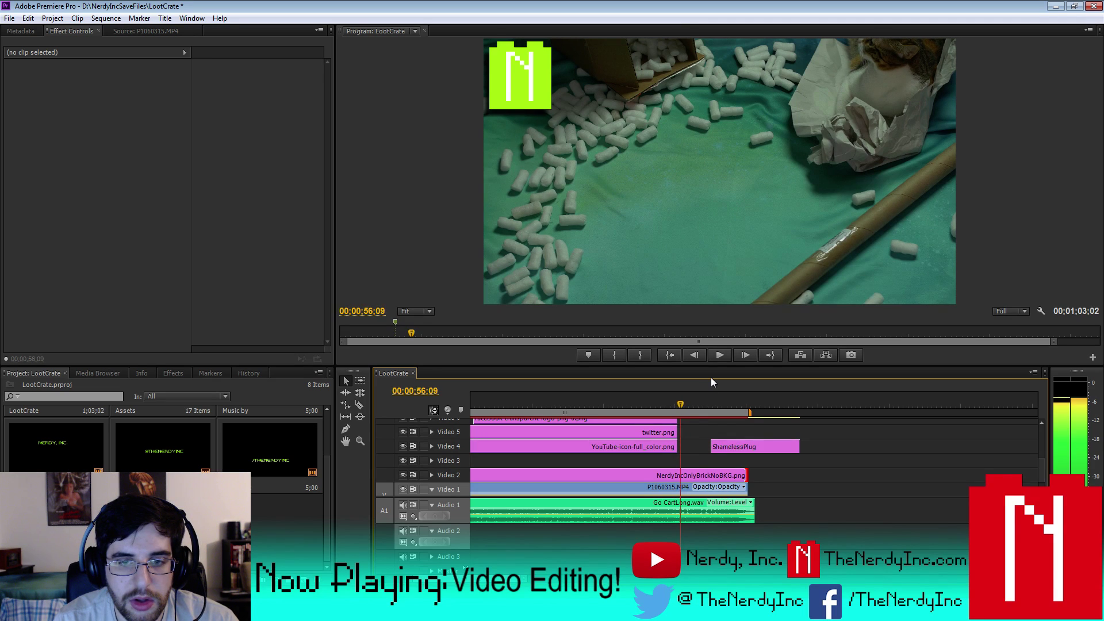
key("l")
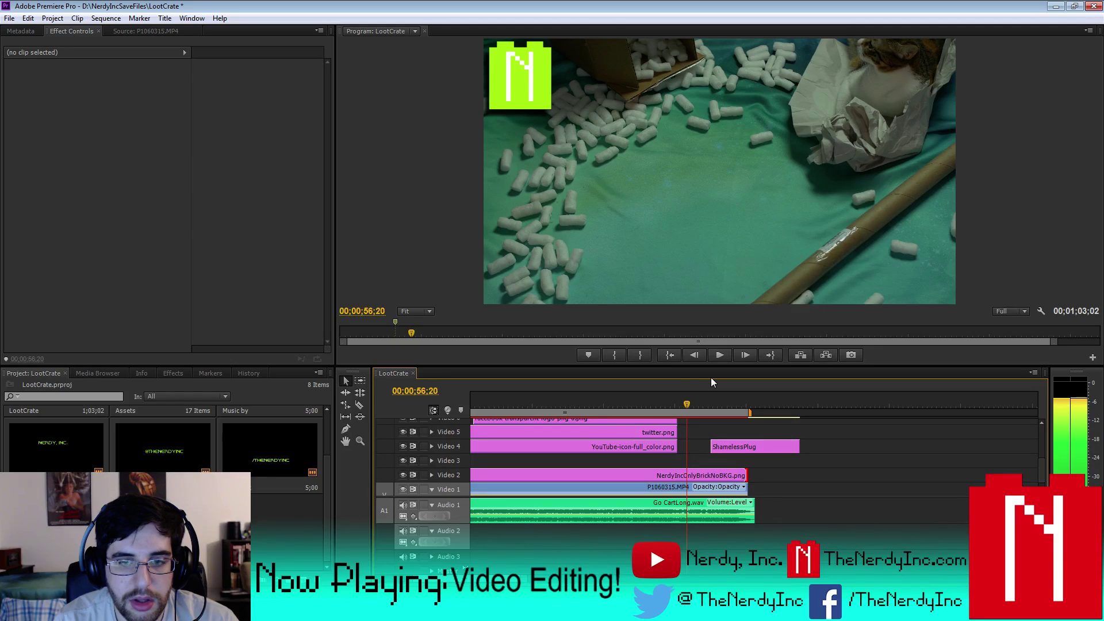
key("j")
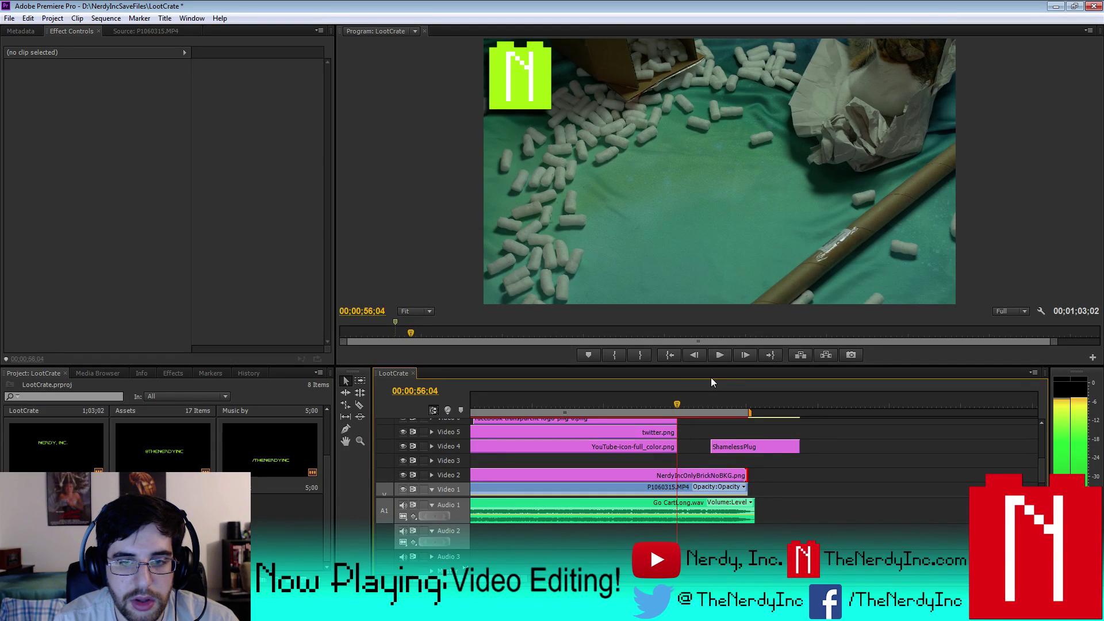
key("l")
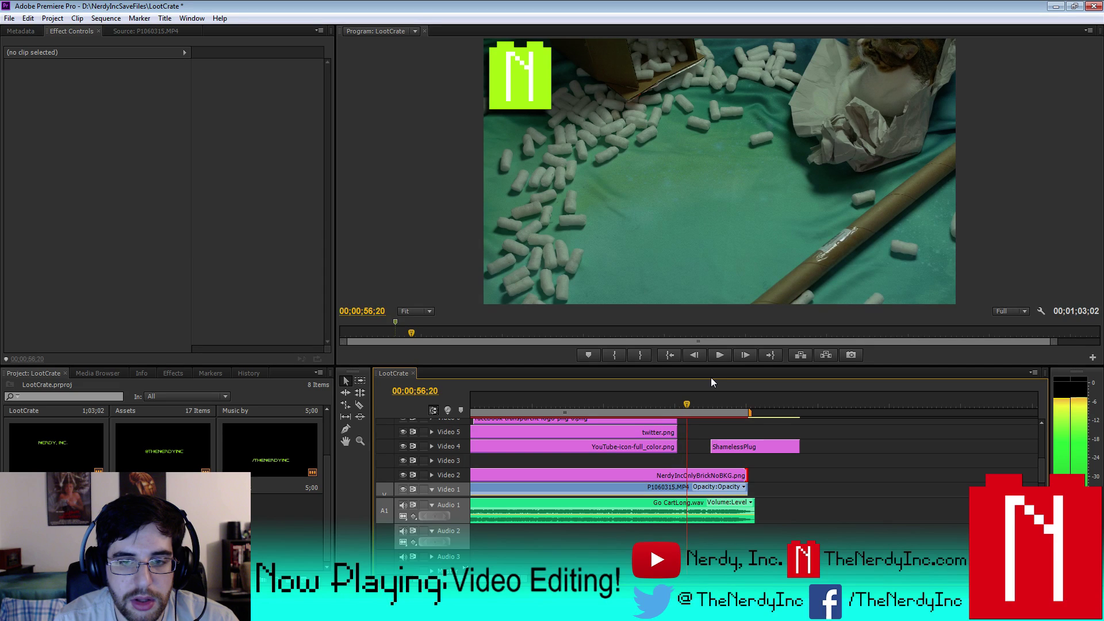
- Slide and trim the ShamelessPlug clip so it starts a few frames later, playhead at 56;16
left_click_drag(725, 448, 695, 454)
left_click_drag(765, 446, 746, 447)
key("equal")
key("equal")
key("equal")
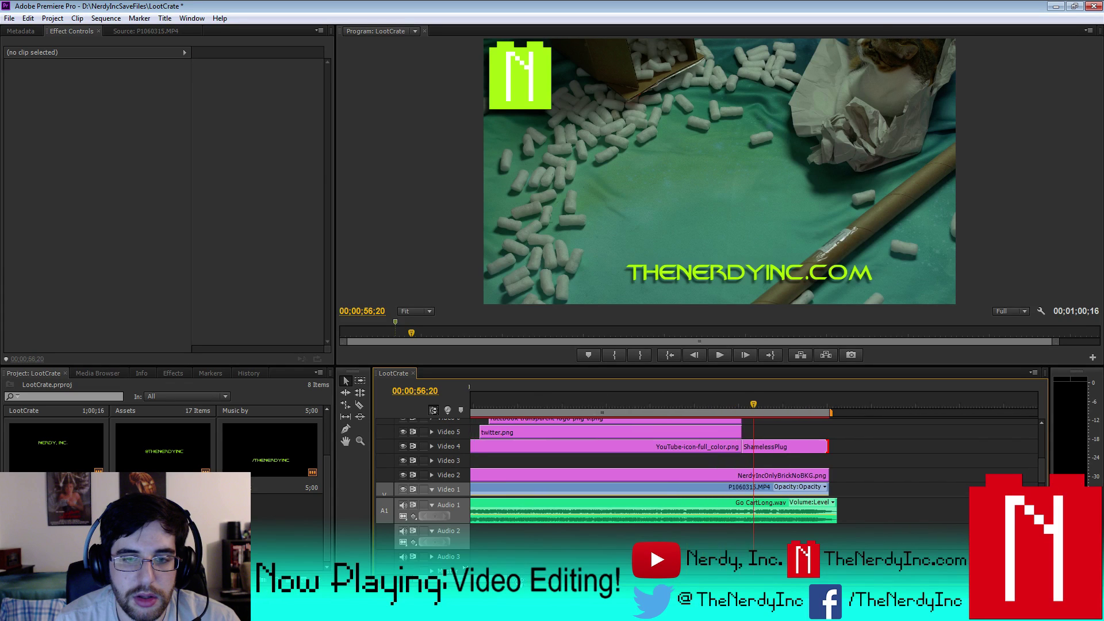
key("Left")
key("Left")
key("Left")
key("Left")
key("Left")
key("Left")
key("Left")
key("Left")
key("Left")
key("Left")
key("Left")
key("Left")
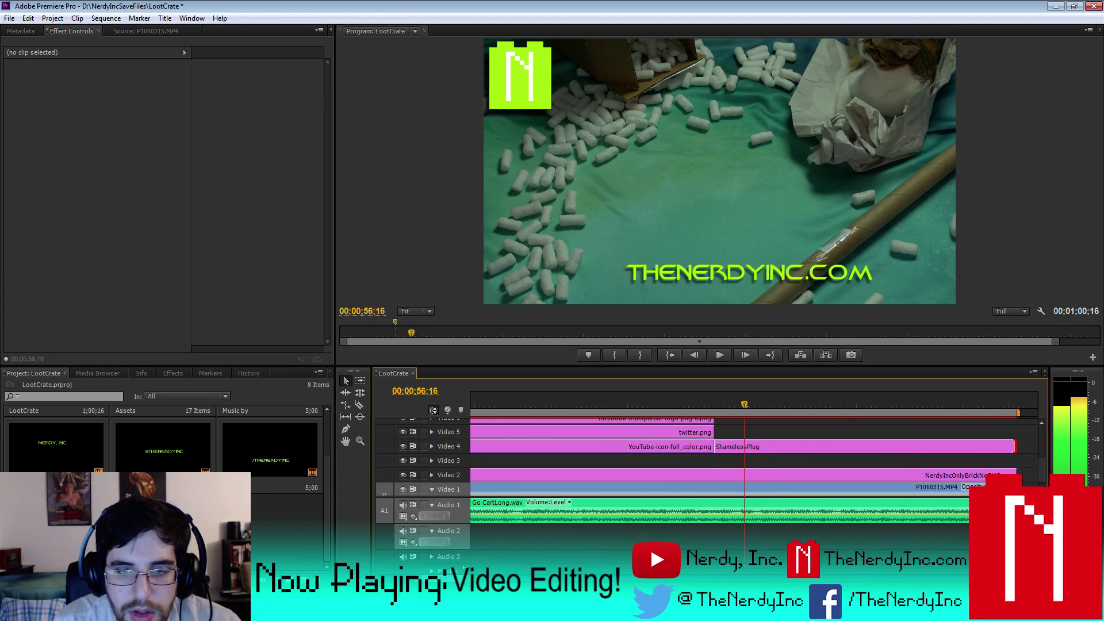
key("Left")
key("Left")
key("Left")
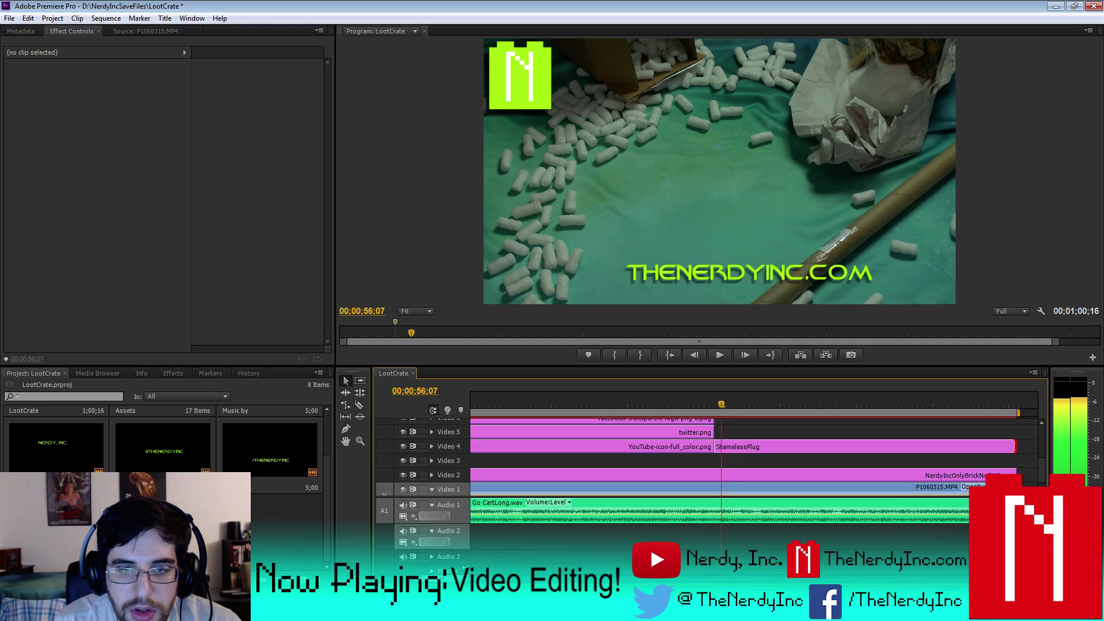
key("Right")
key("Right")
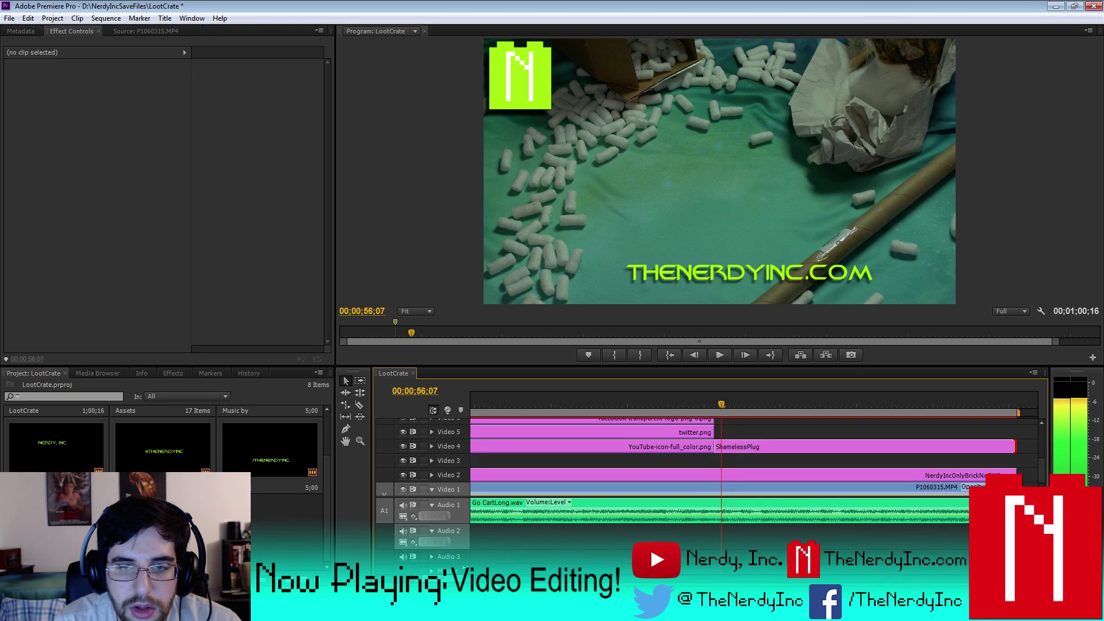
left_click(741, 452)
left_click_drag(716, 447, 730, 448)
left_click(735, 447)
key("Right")
key("Right")
key("Right")
key("Right")
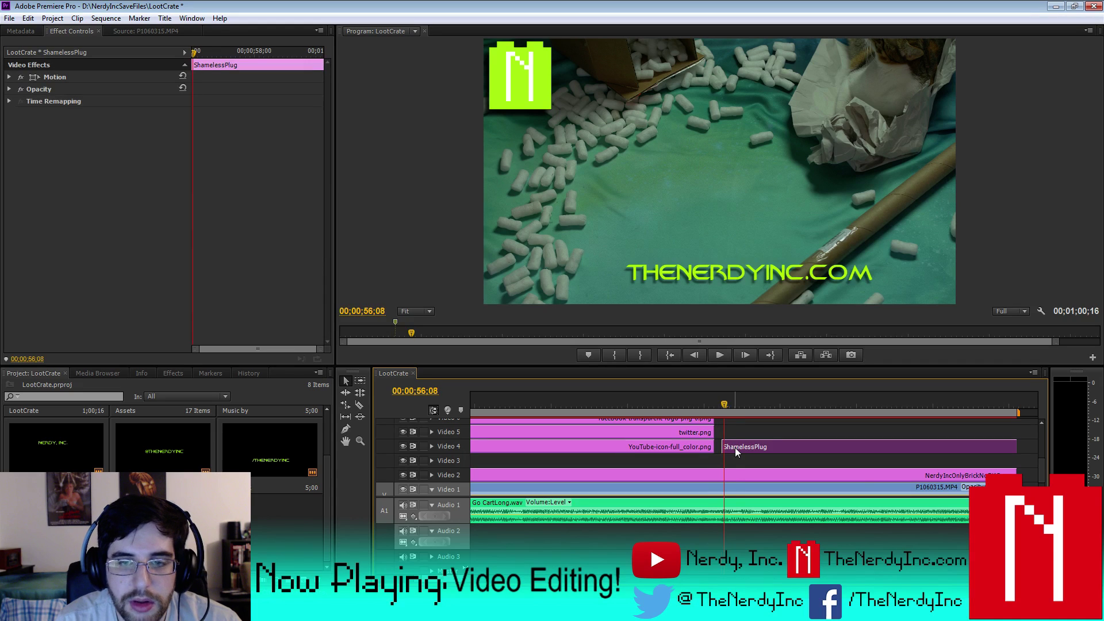
key("Right")
key("Right")
key("Right")
key("Right")
key("Right")
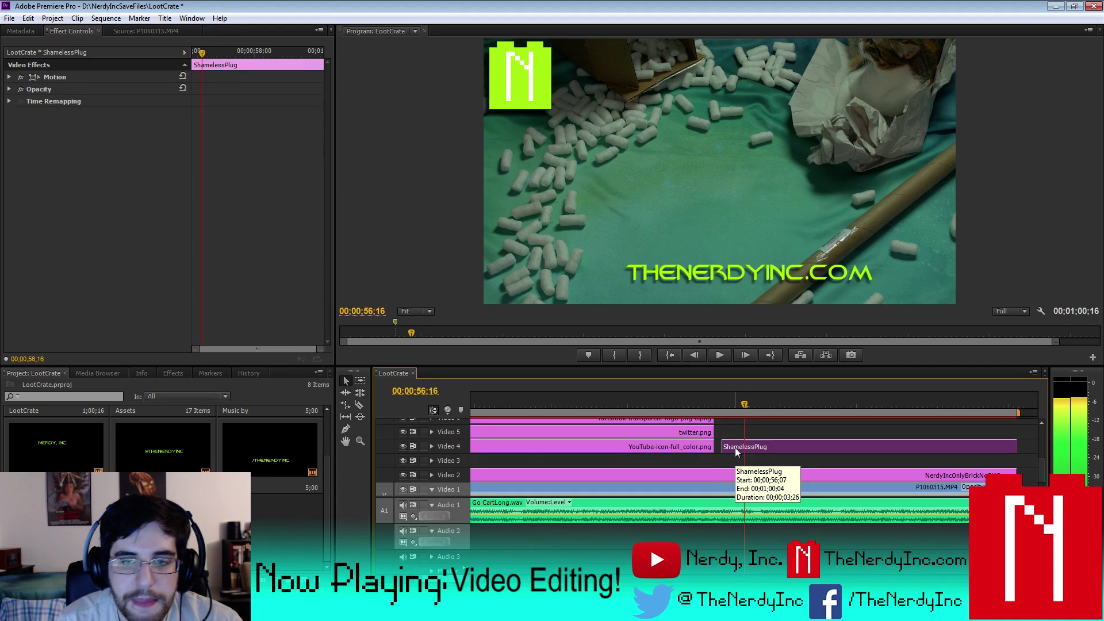
- Keyframe ShamelessPlug's opacity from 0 at its start to full at 56;16 and preview the fade
left_click(431, 460)
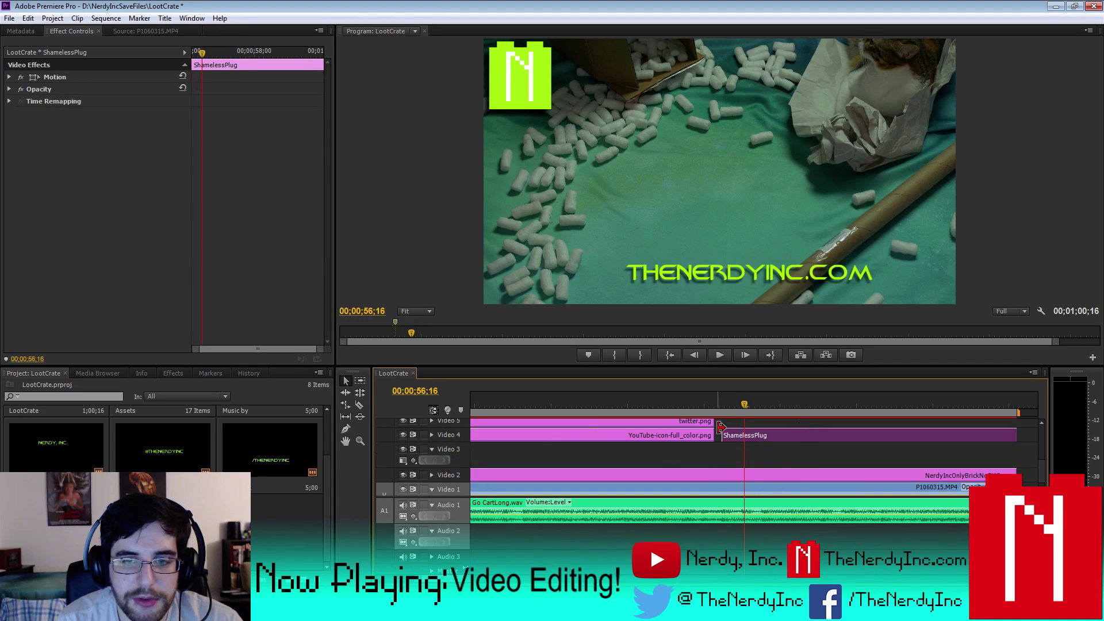
left_click(431, 449)
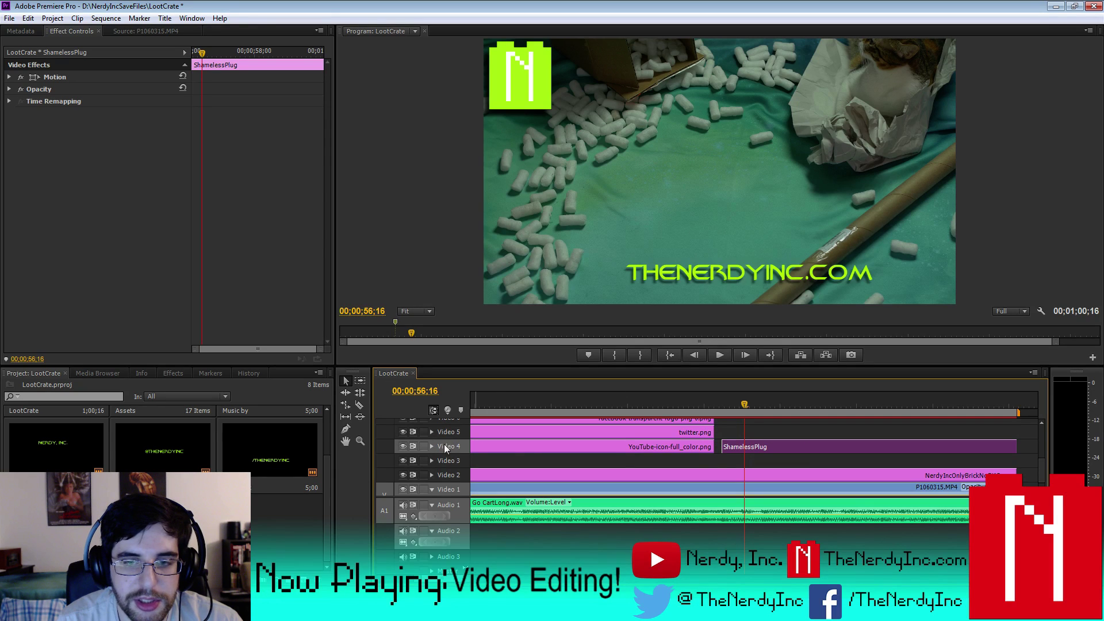
left_click(432, 446)
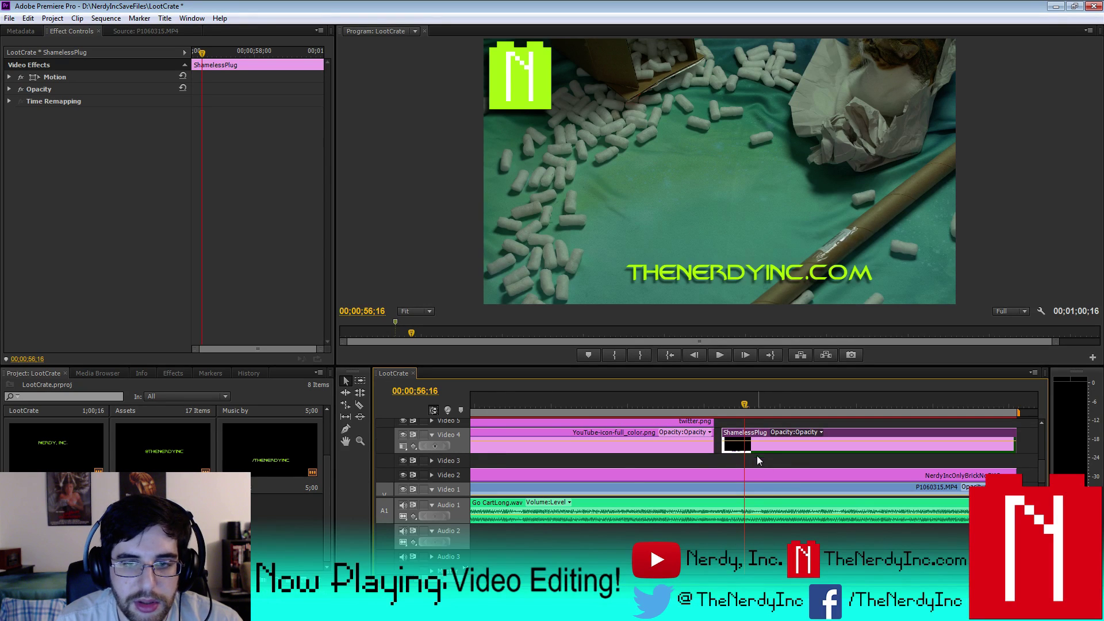
left_click(438, 446)
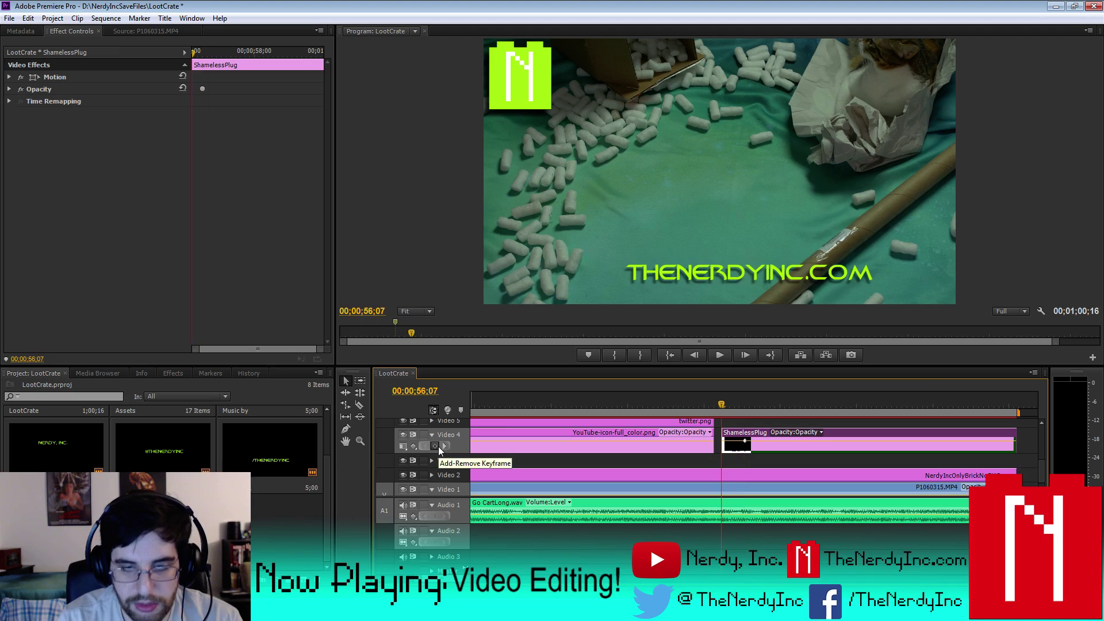
key("Up")
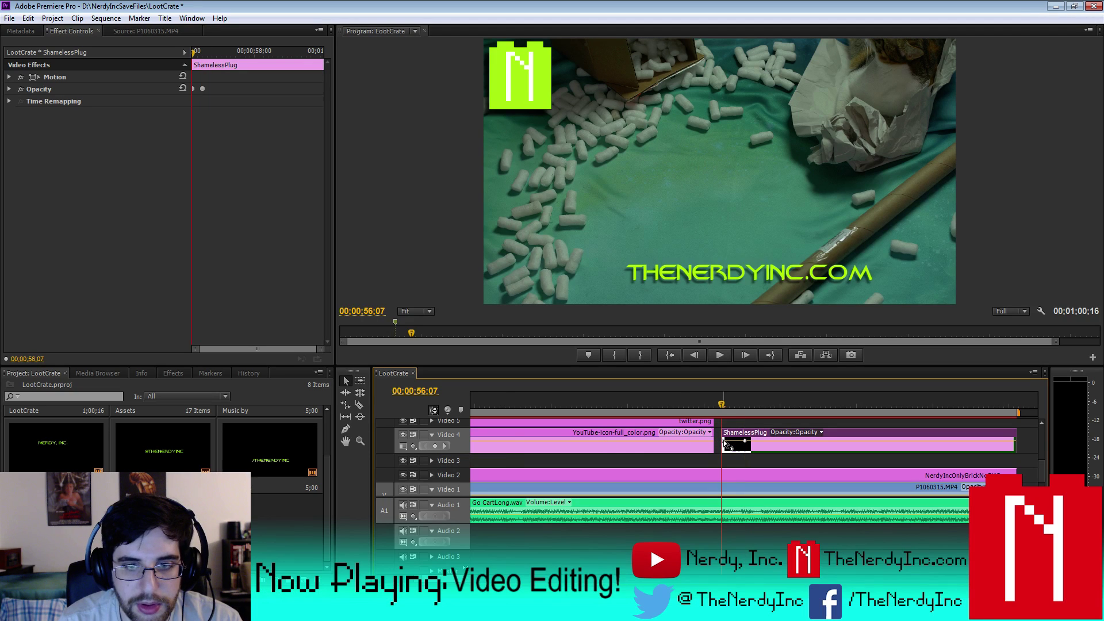
left_click_drag(724, 442, 723, 452)
key("minus")
key("minus")
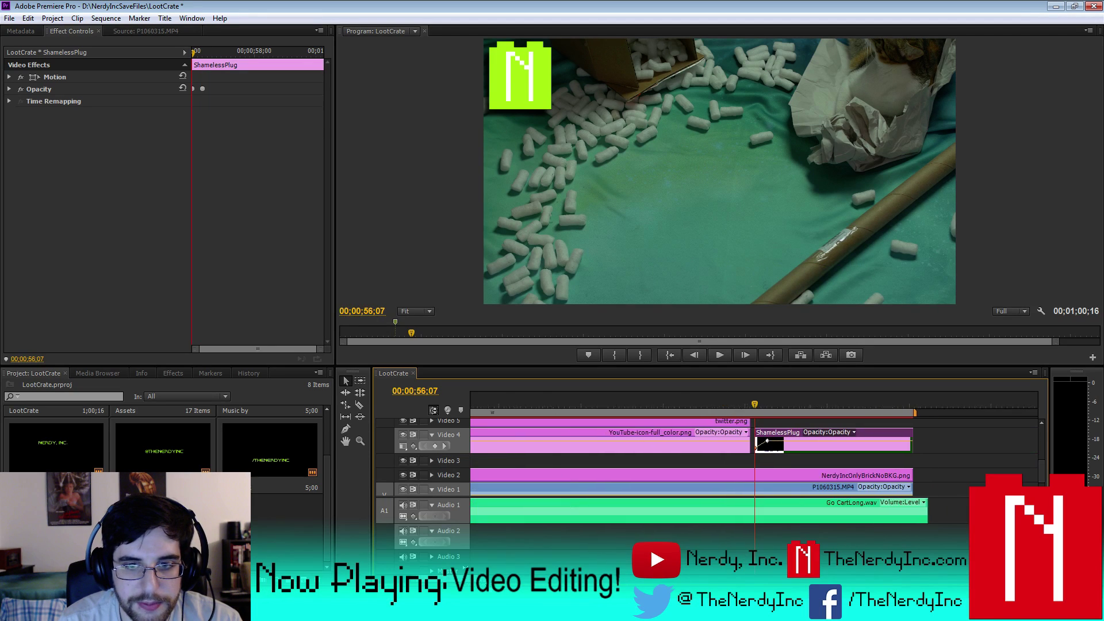
key("space")
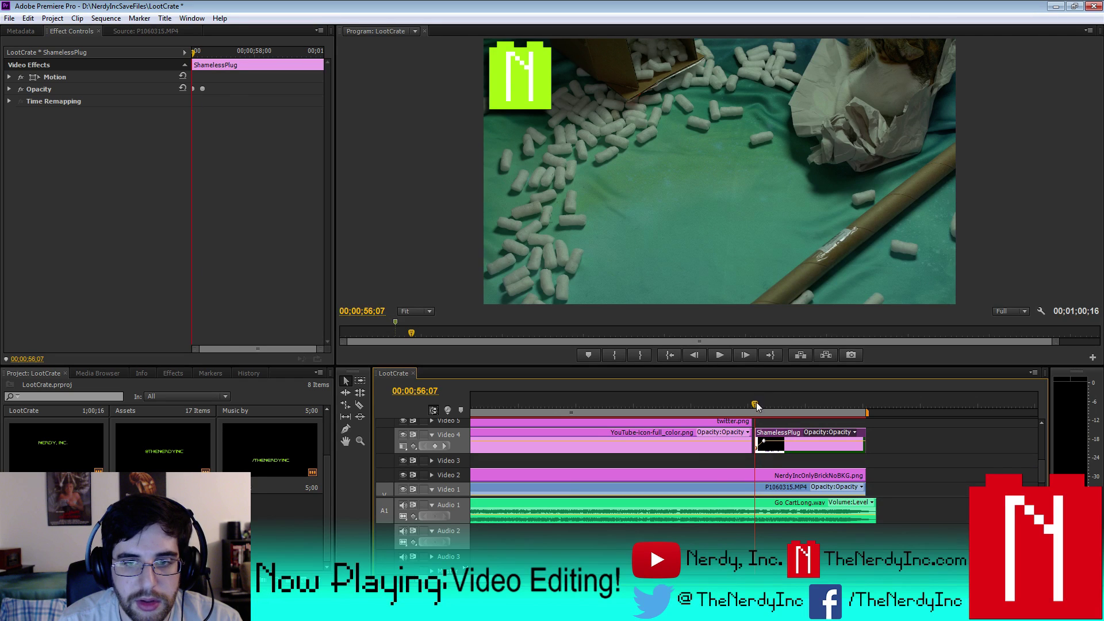
key("ctrl+m")
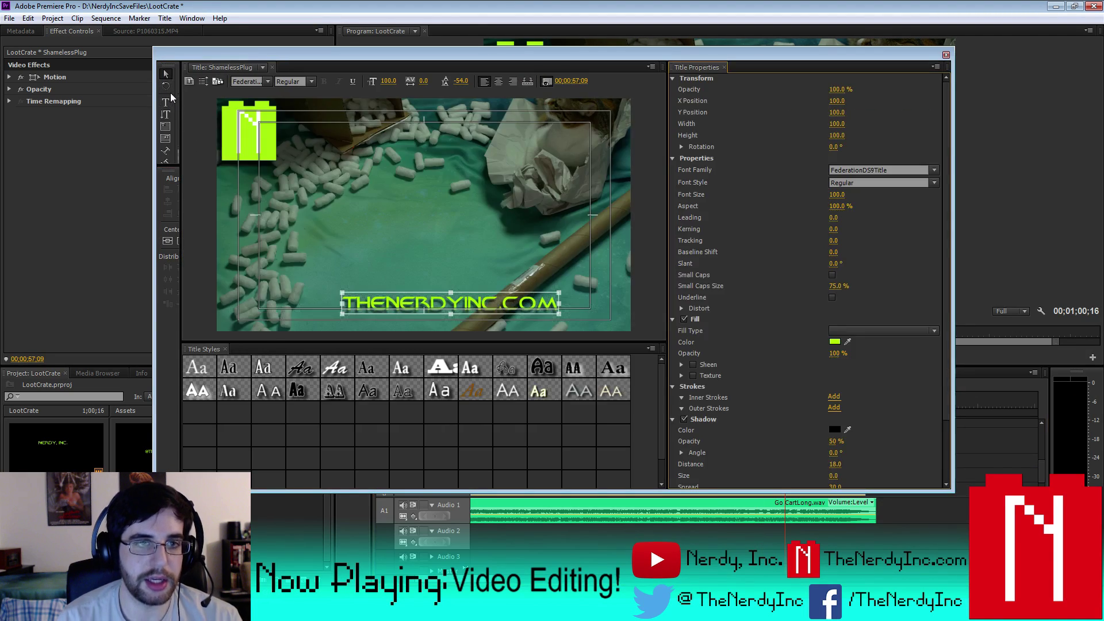
- Retype the title as 'SUBCRIBE TO NEVER MISS A VIDEO!' and center-align it
left_click(166, 101)
left_click(618, 309)
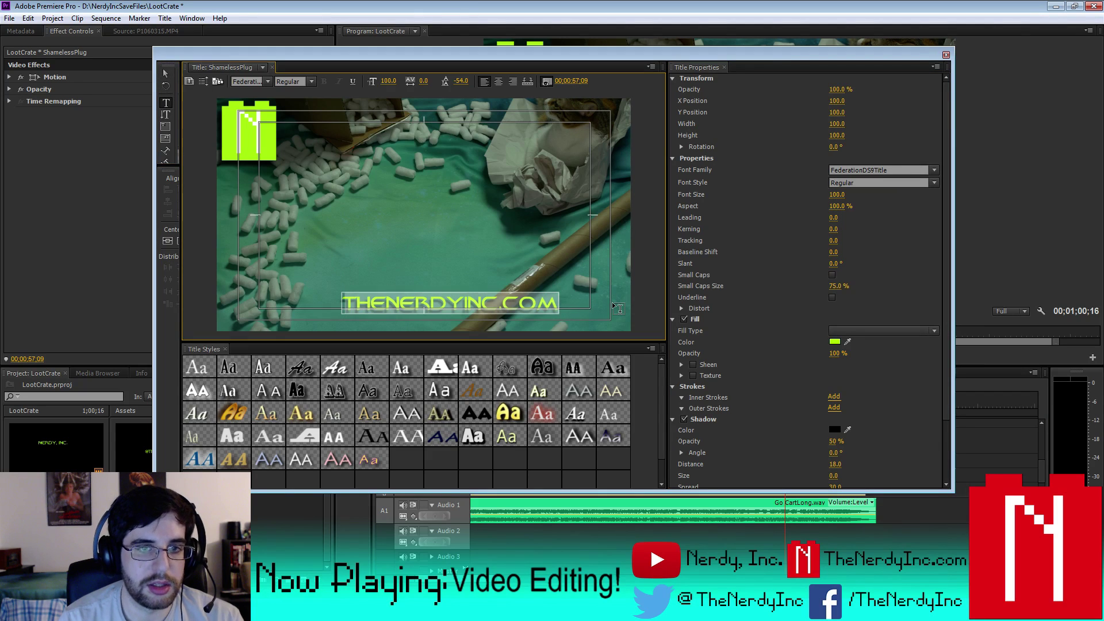
type("SUBCRIBE")
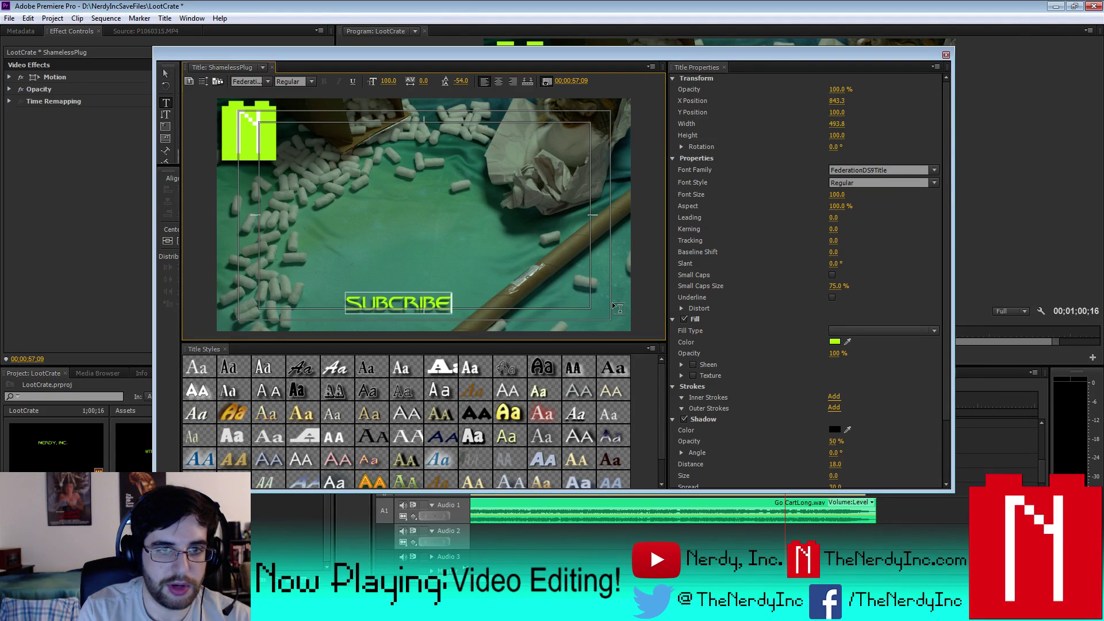
type(" TO NEVER")
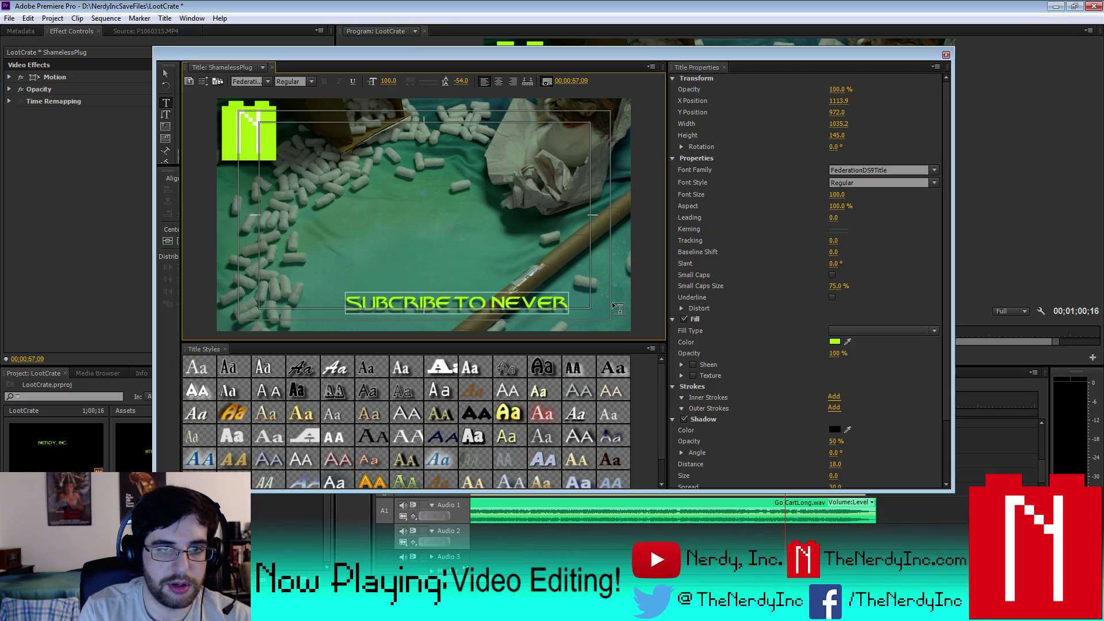
type(" MISS A VIDEO!")
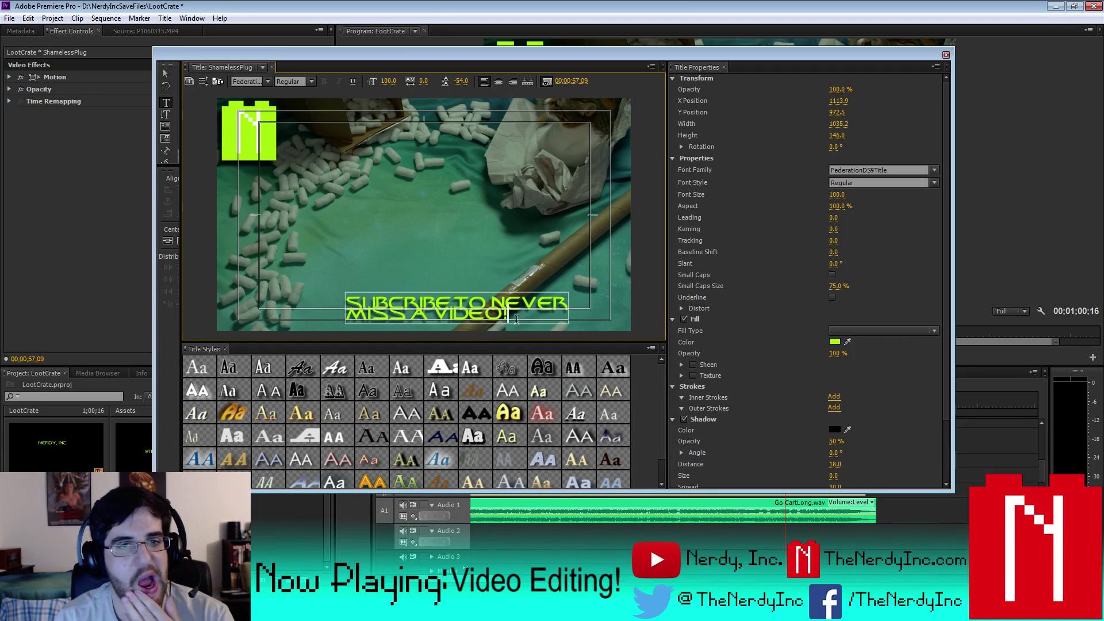
left_click(178, 242)
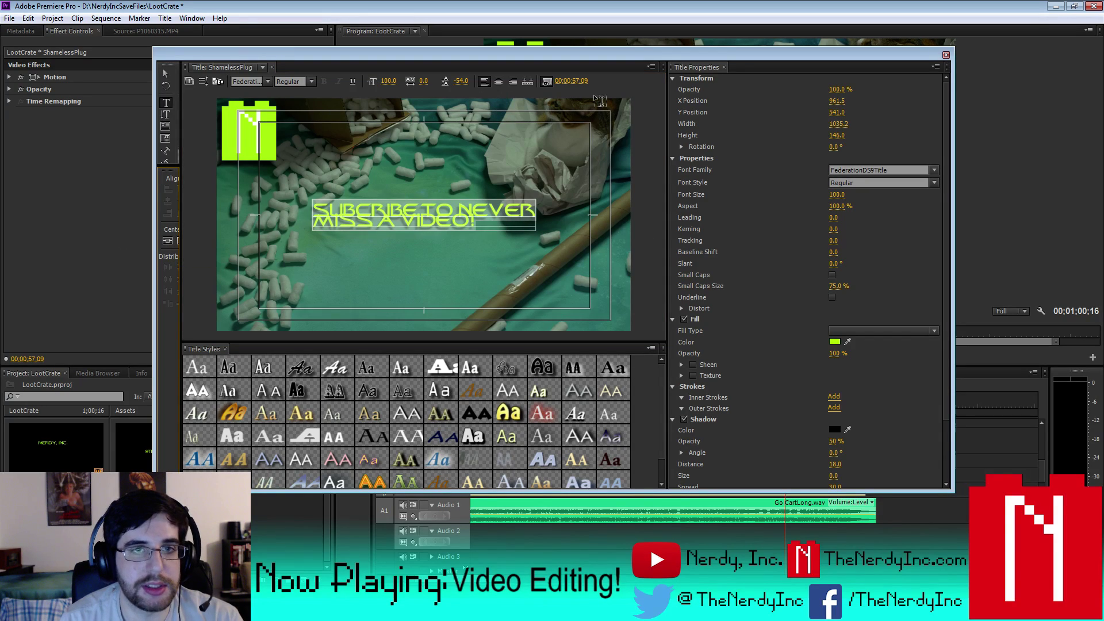
left_click(499, 81)
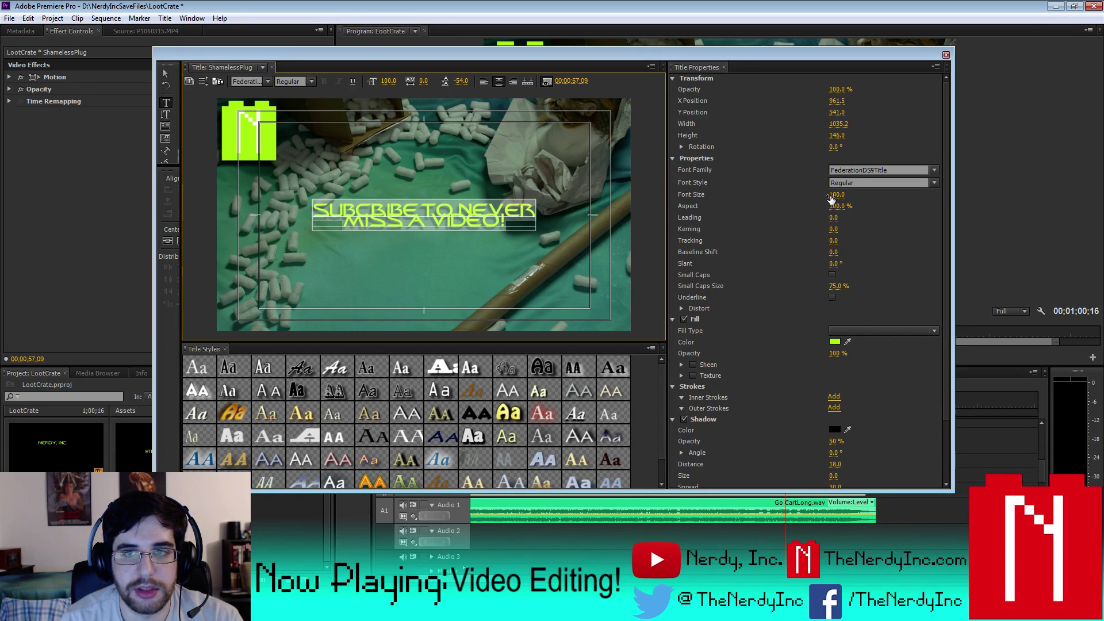
- Set the title's font size to 150 and leading to -35
left_click(837, 194)
type("200")
key("Return")
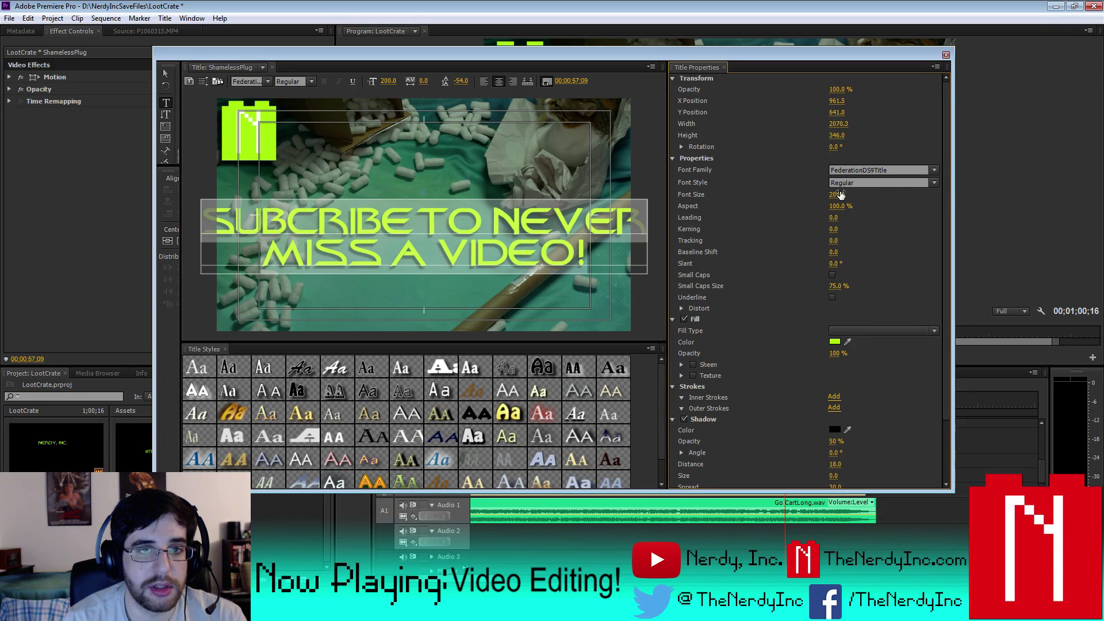
type("150")
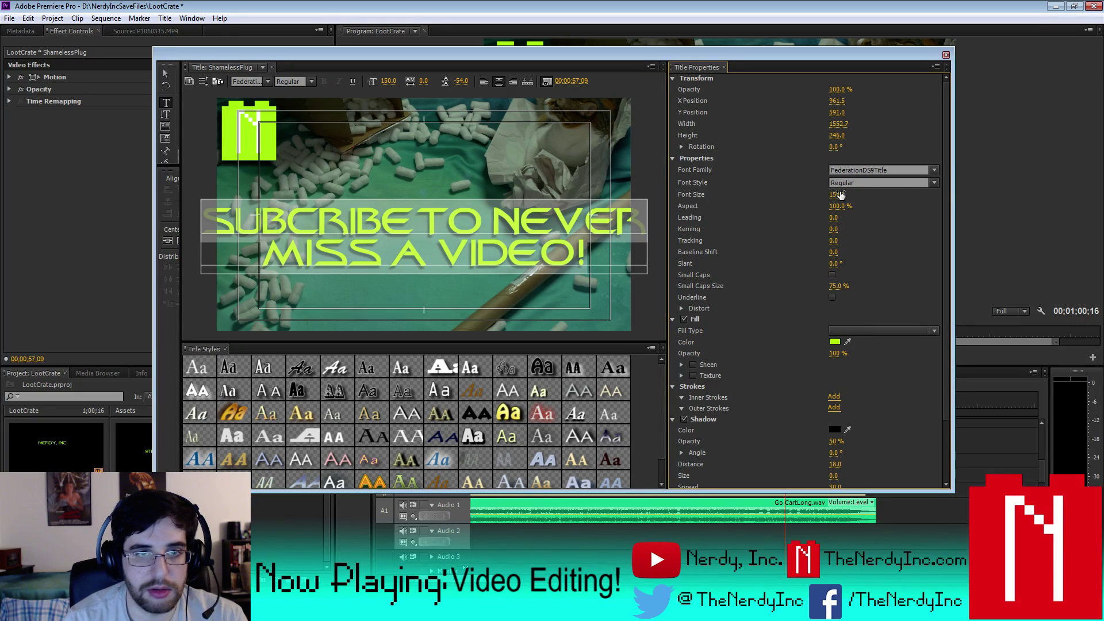
key("Return")
left_click(461, 81)
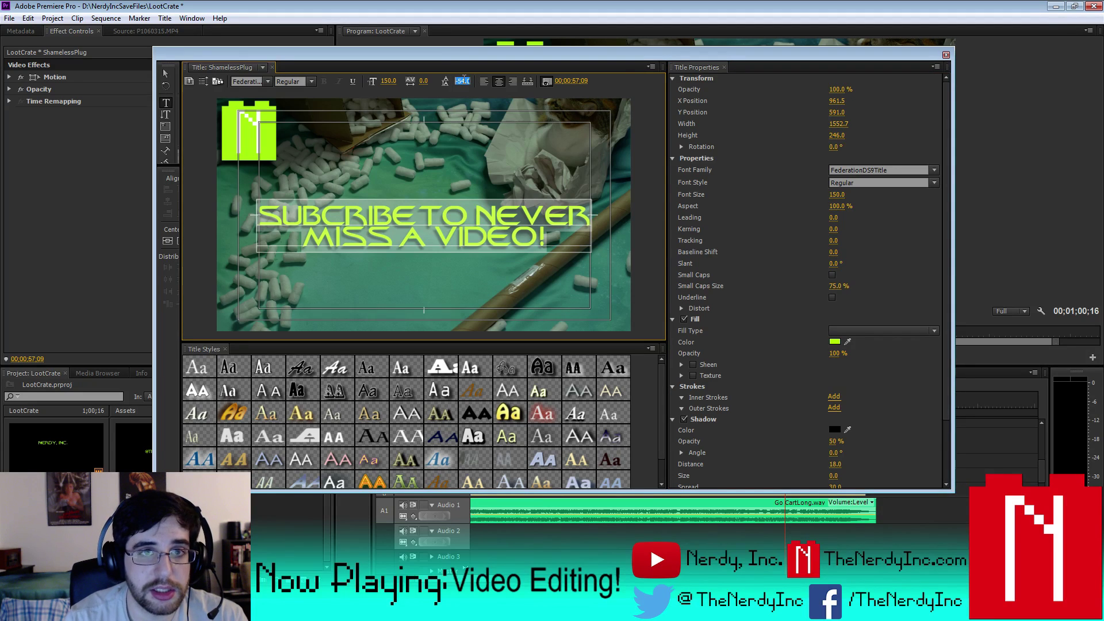
key("BackSpace")
type("-45")
key("Return")
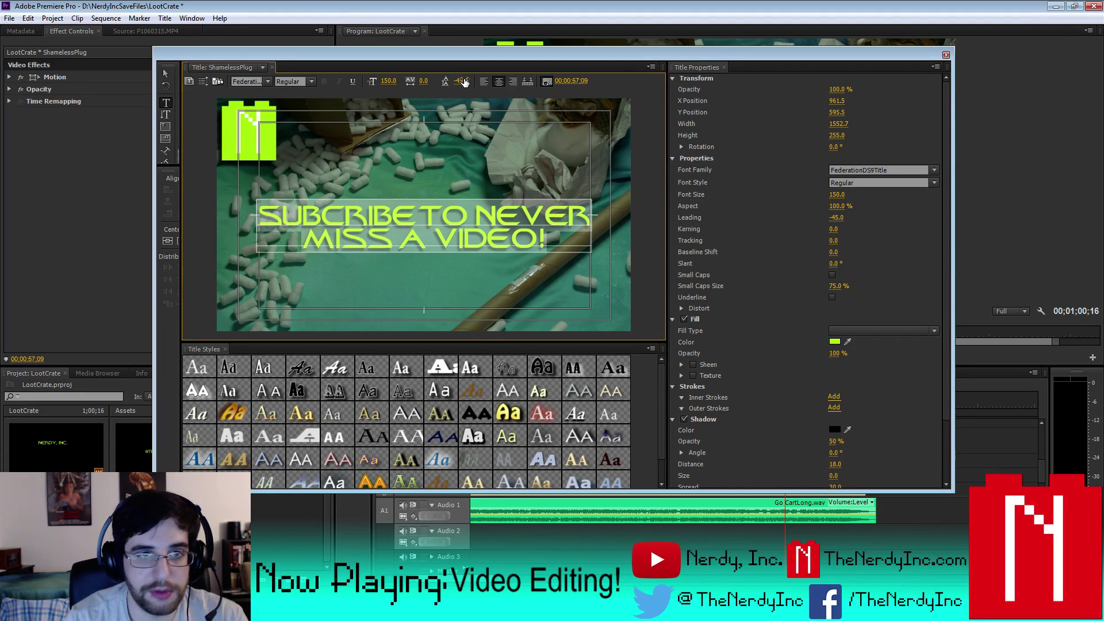
type("-35")
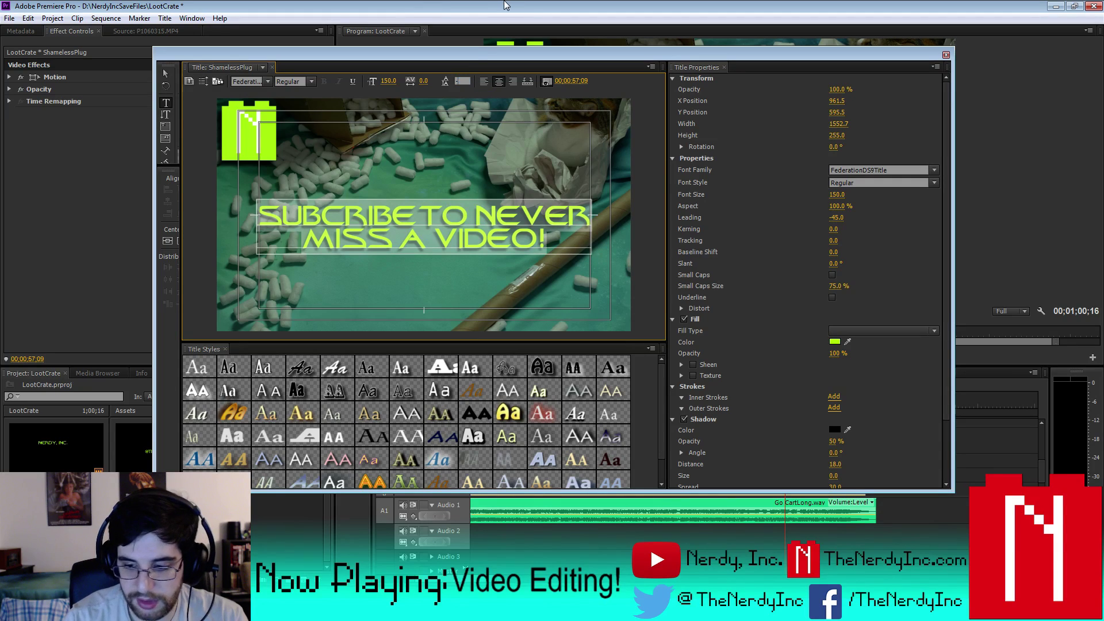
key("Return")
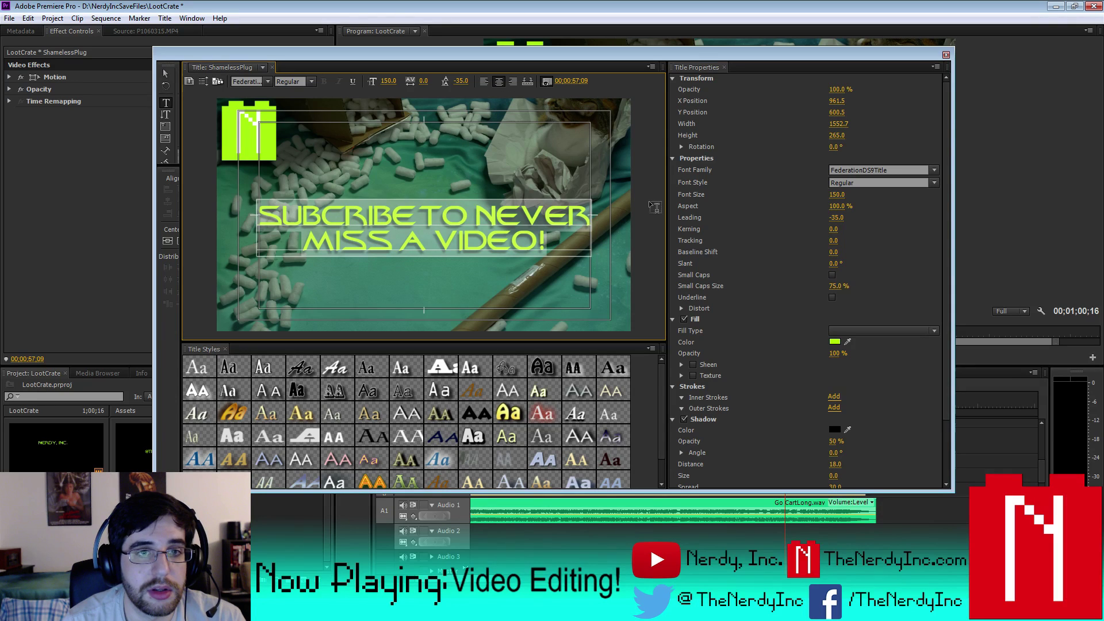
- Center the text box vertically in the frame and close the Titler
left_click(166, 73)
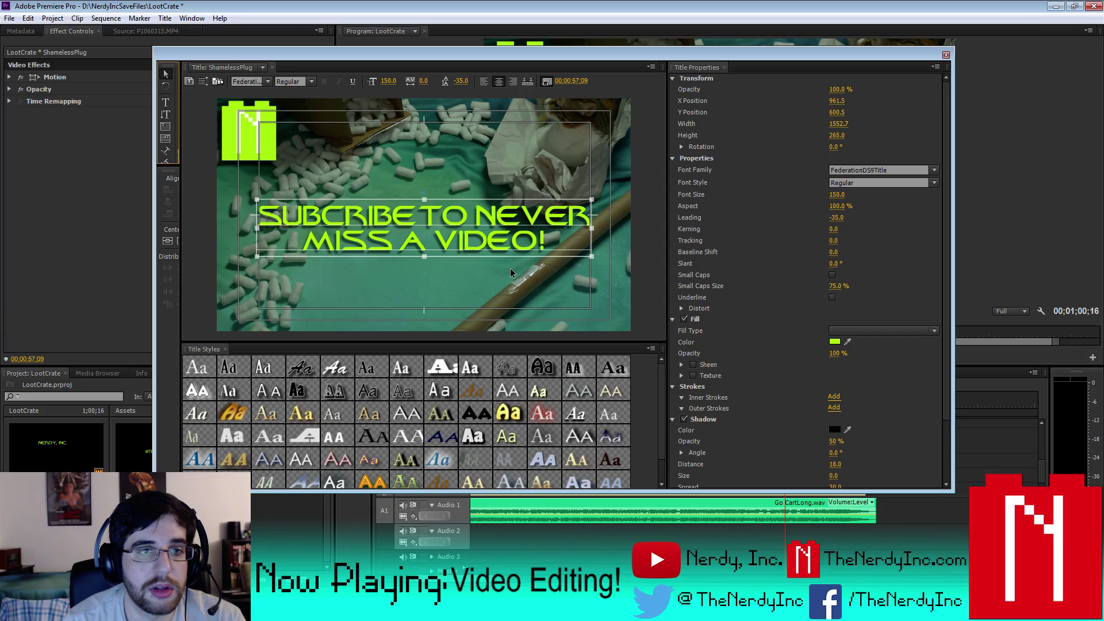
left_click(170, 243)
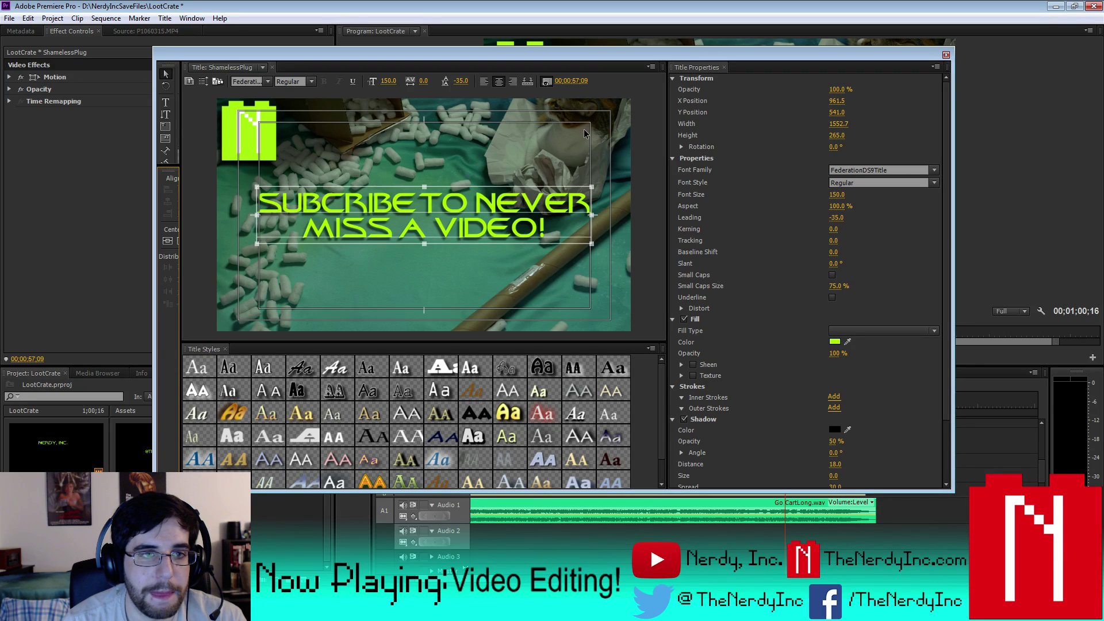
left_click(262, 177)
left_click(165, 102)
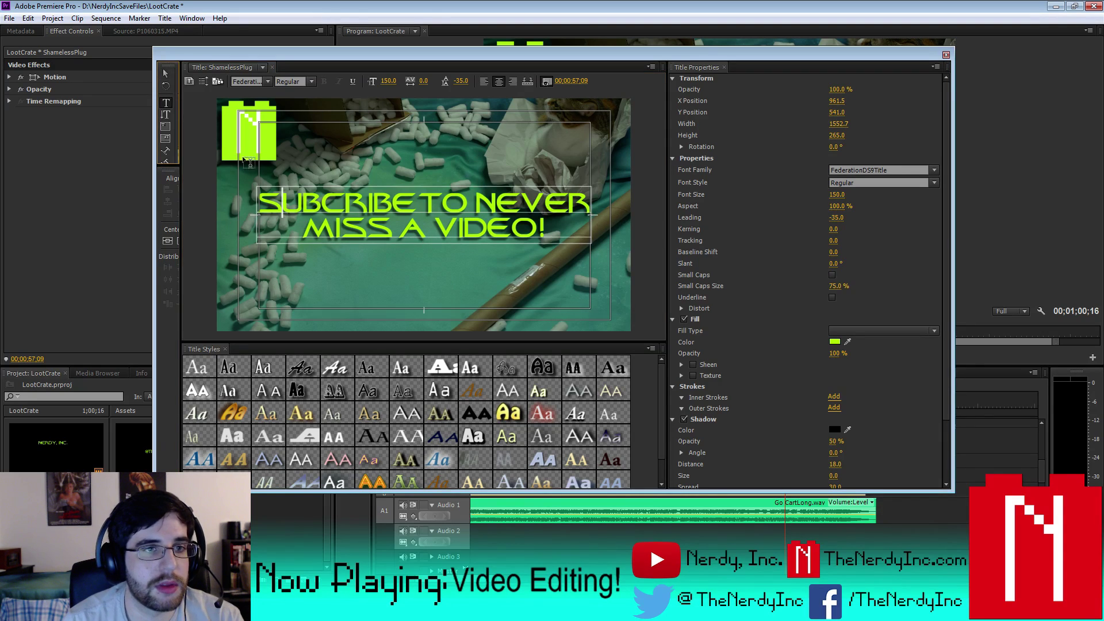
left_click(257, 206)
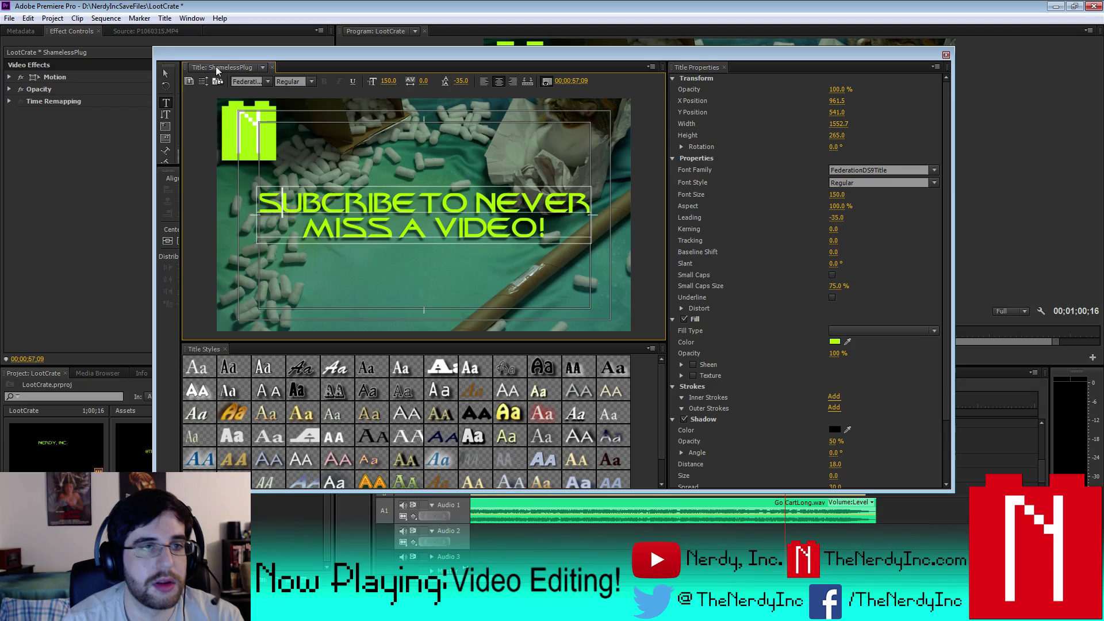
left_click(944, 56)
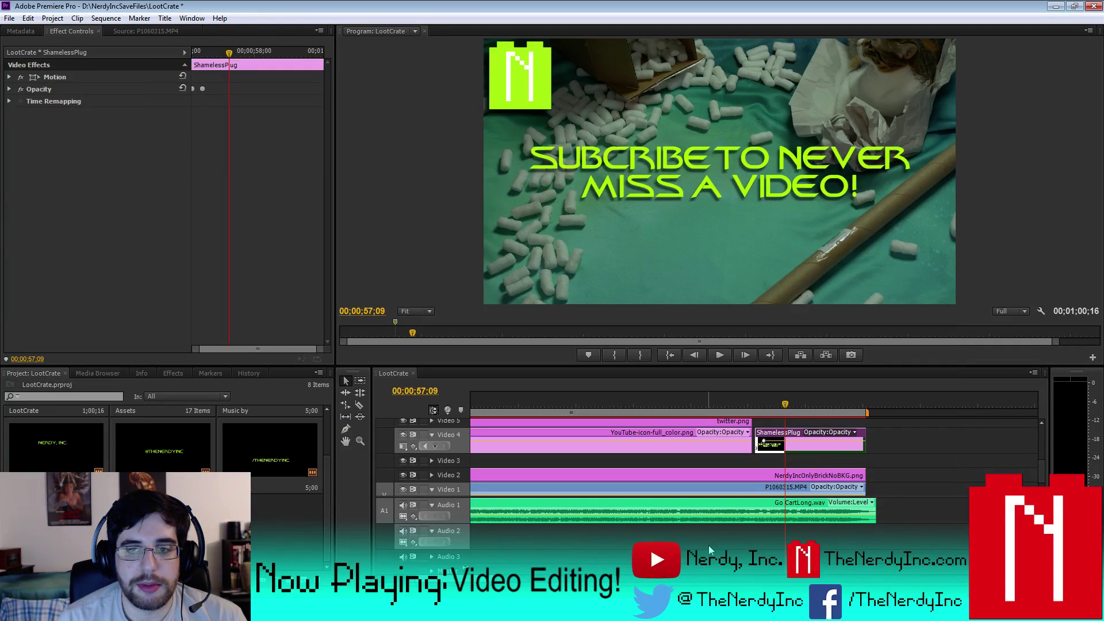
- Set the work area to 31;06–1;00;05 over the closing section and save the project
key("minus")
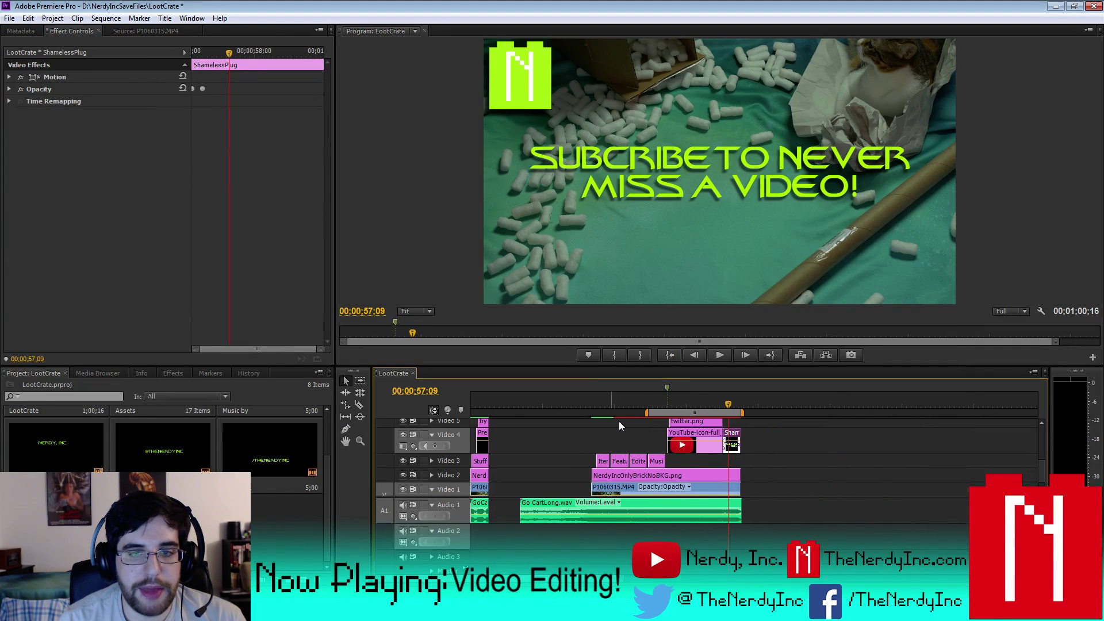
left_click_drag(647, 413, 722, 413)
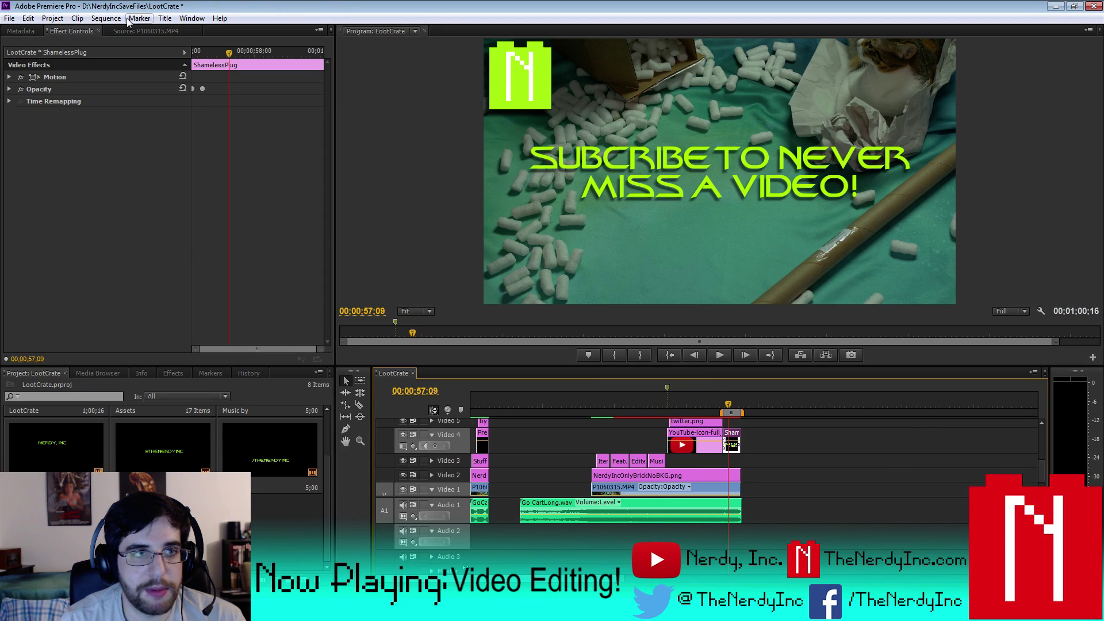
left_click(9, 18)
left_click(28, 112)
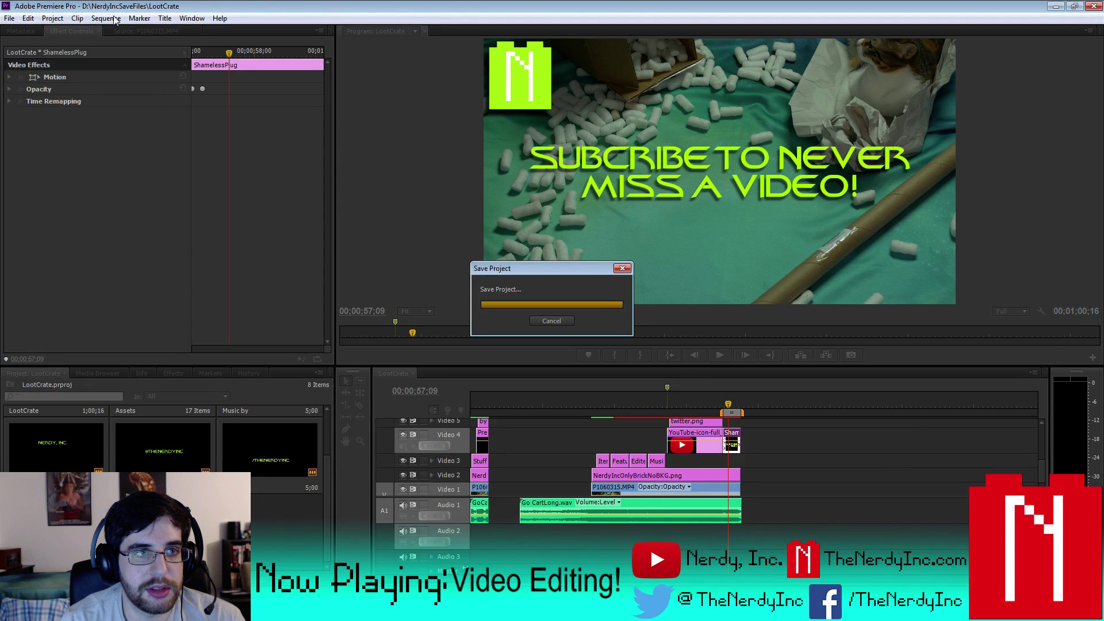
left_click(107, 18)
left_click(140, 63)
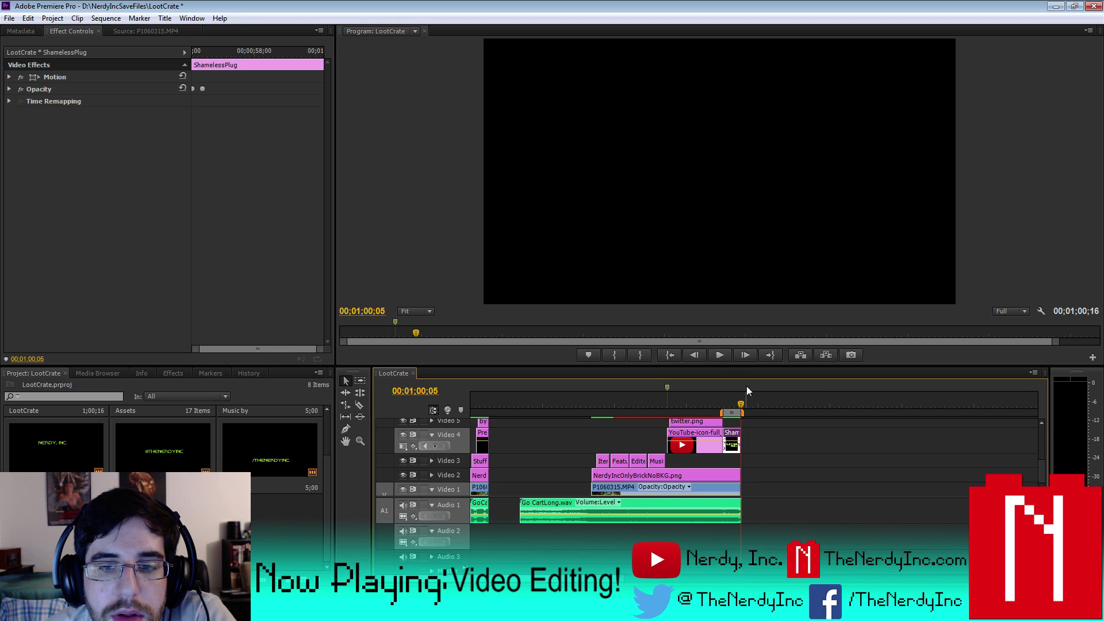
left_click_drag(723, 412, 613, 417)
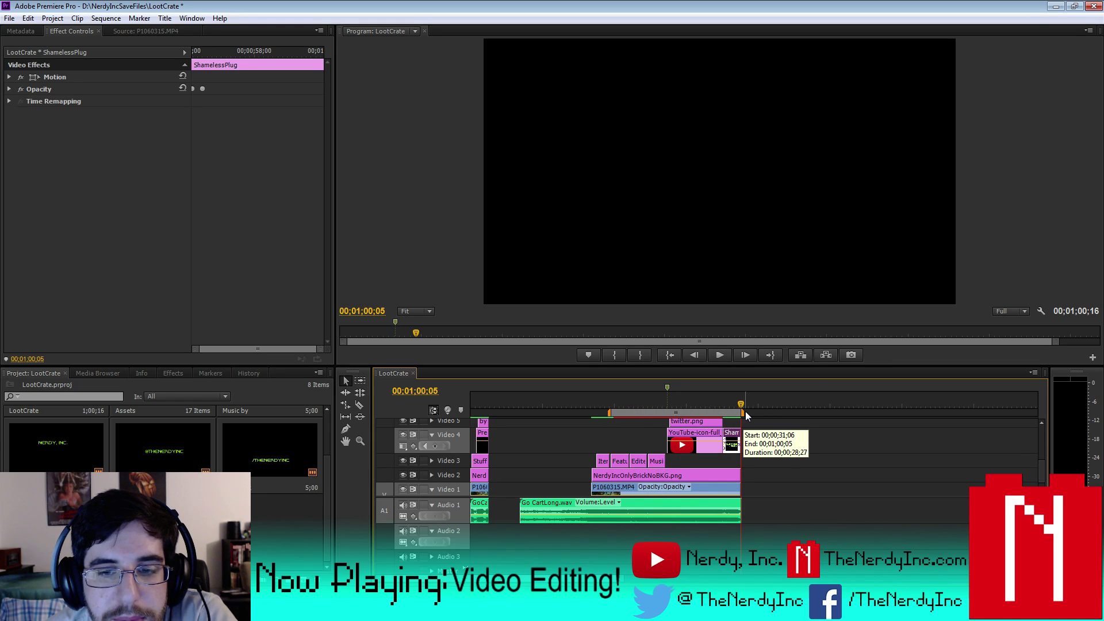
left_click(9, 17)
left_click(27, 112)
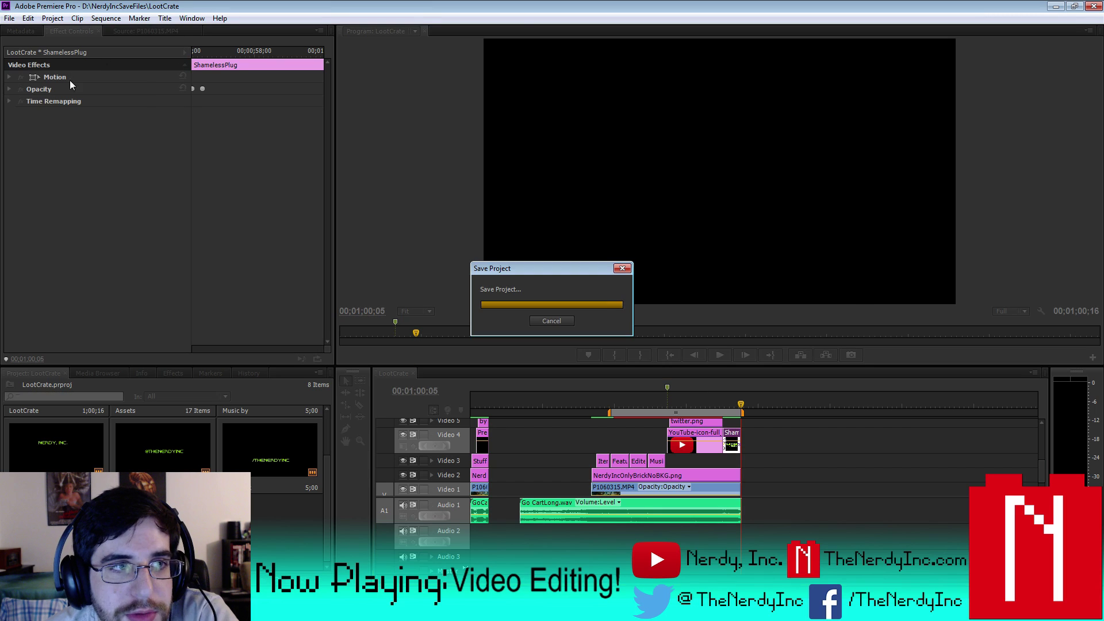
- Run Sequence > Render Entire Work Area and let the previews finish rendering
left_click(103, 18)
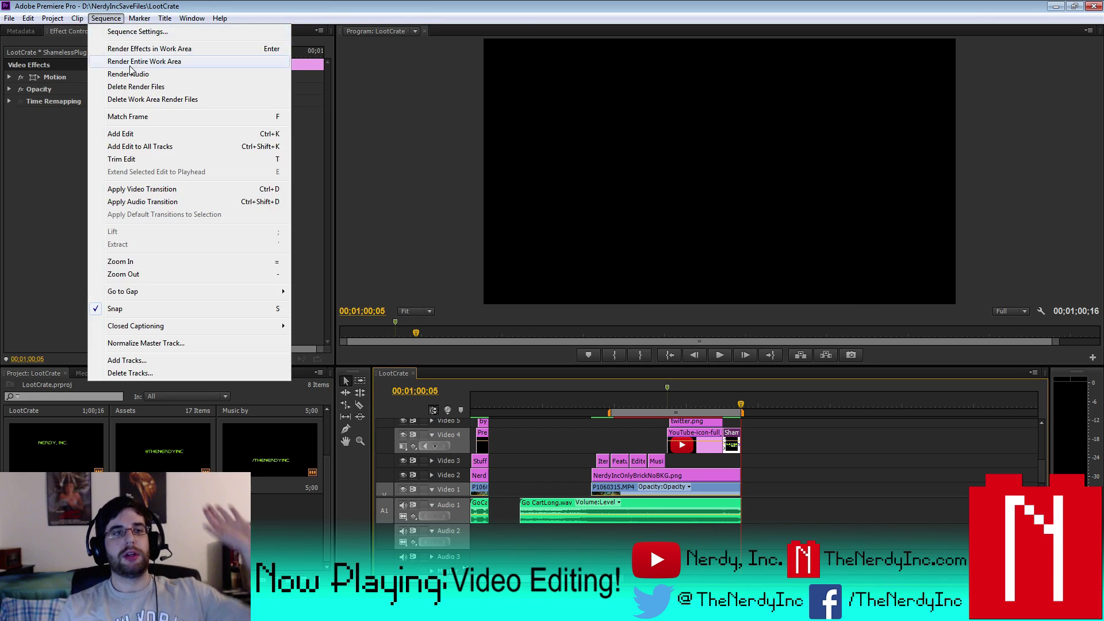
left_click(135, 62)
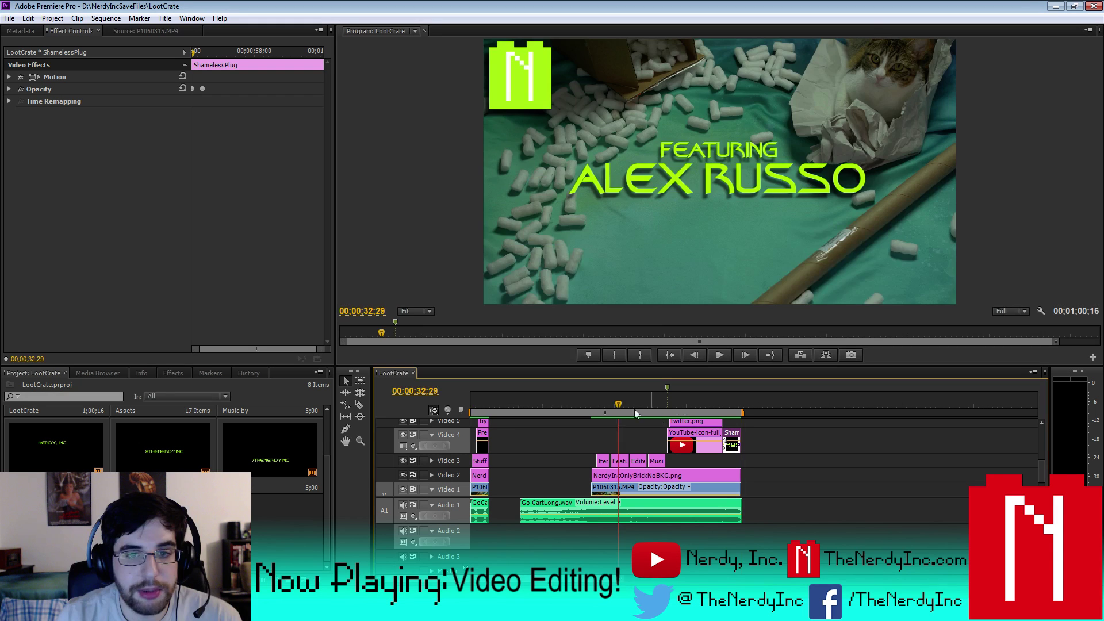
- Play back the sequence, including from the Music by credit, to review the edit
left_click(718, 357)
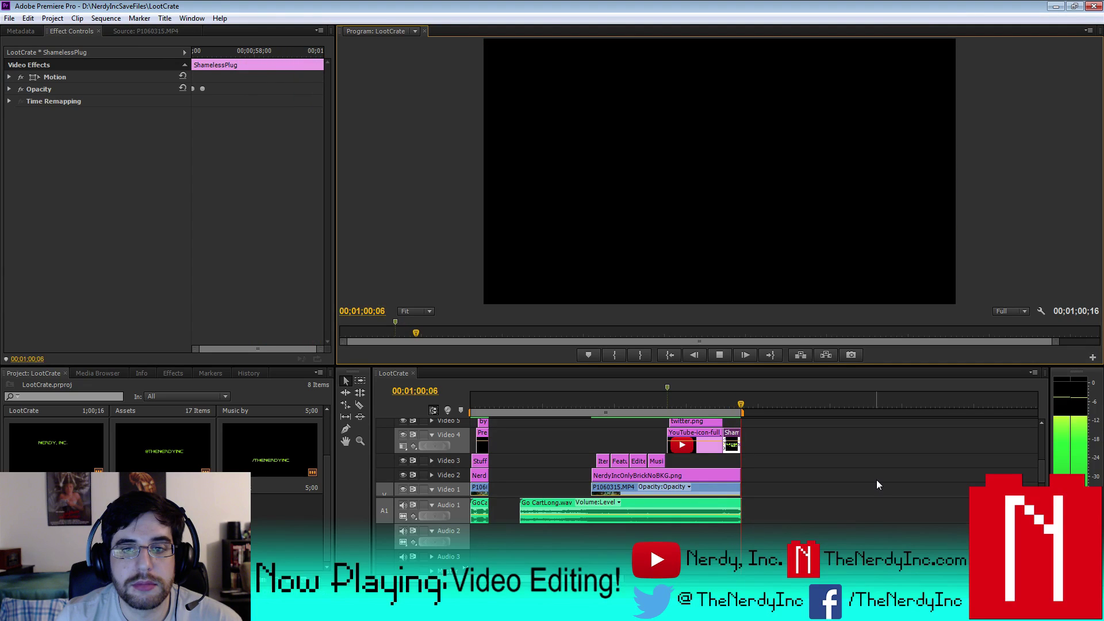
left_click(658, 402)
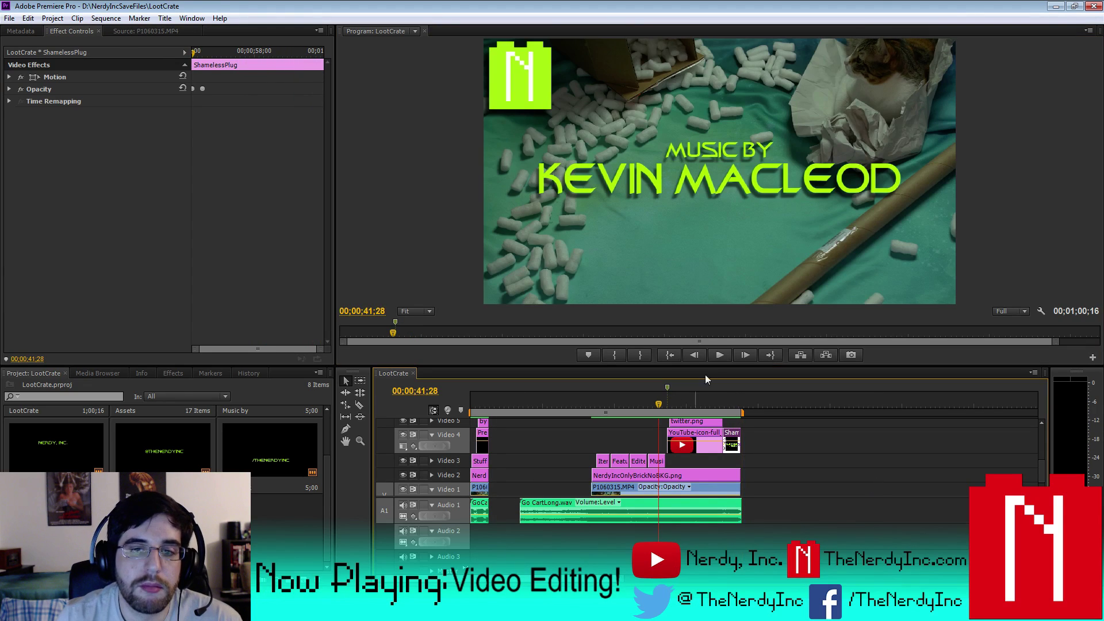
left_click(719, 355)
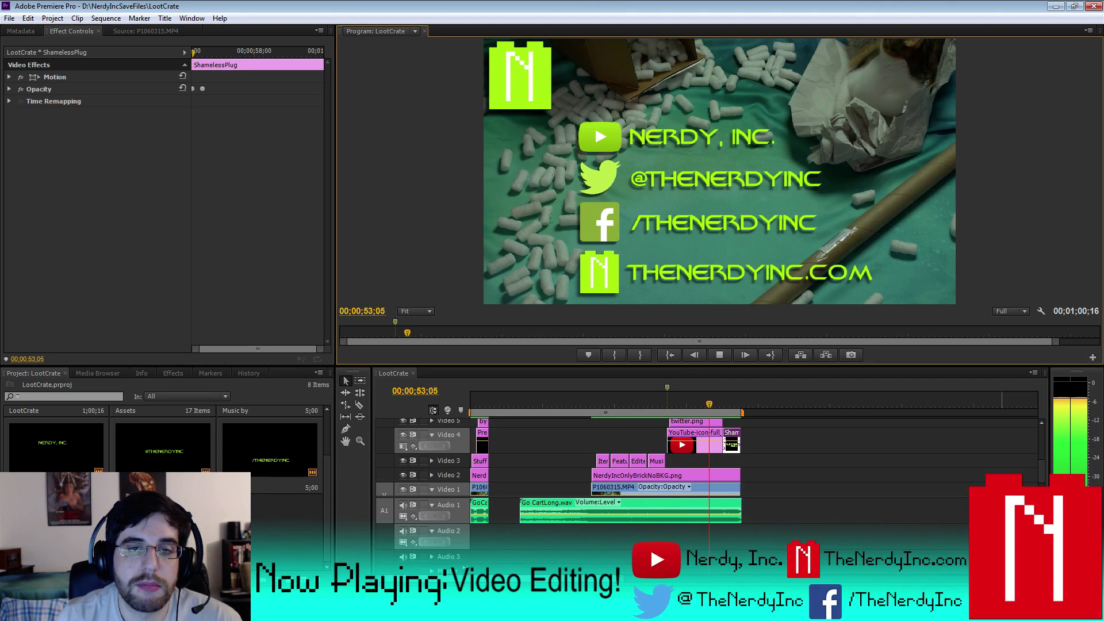
left_click(670, 355)
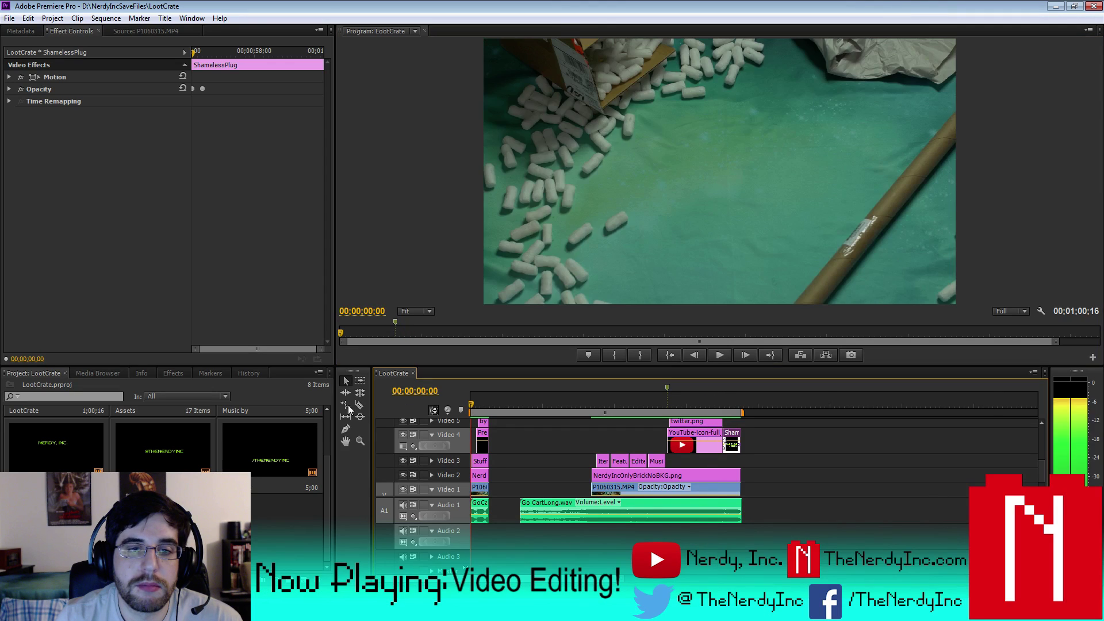
left_click(709, 355)
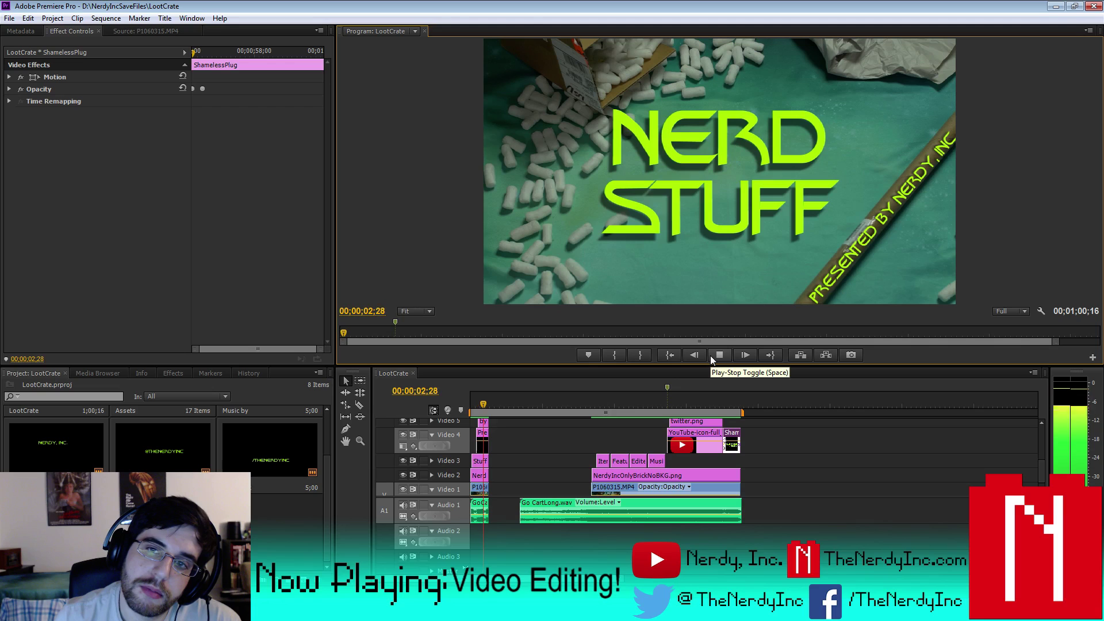
left_click(709, 355)
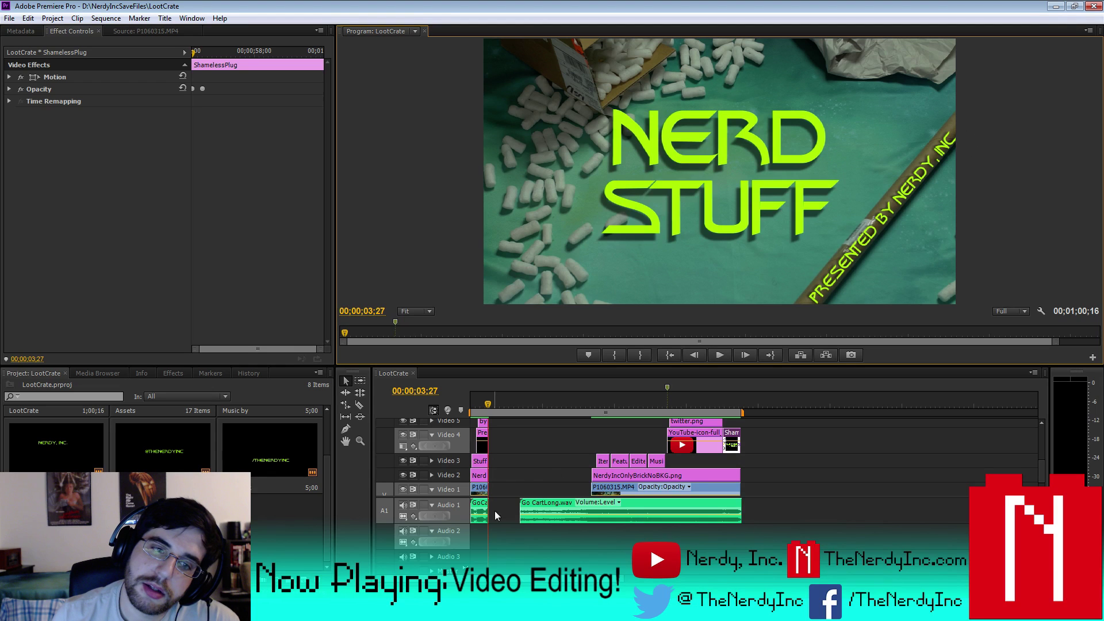
- Shorten the work area to the opening titles and zoom in on the intro clips
left_click(478, 403)
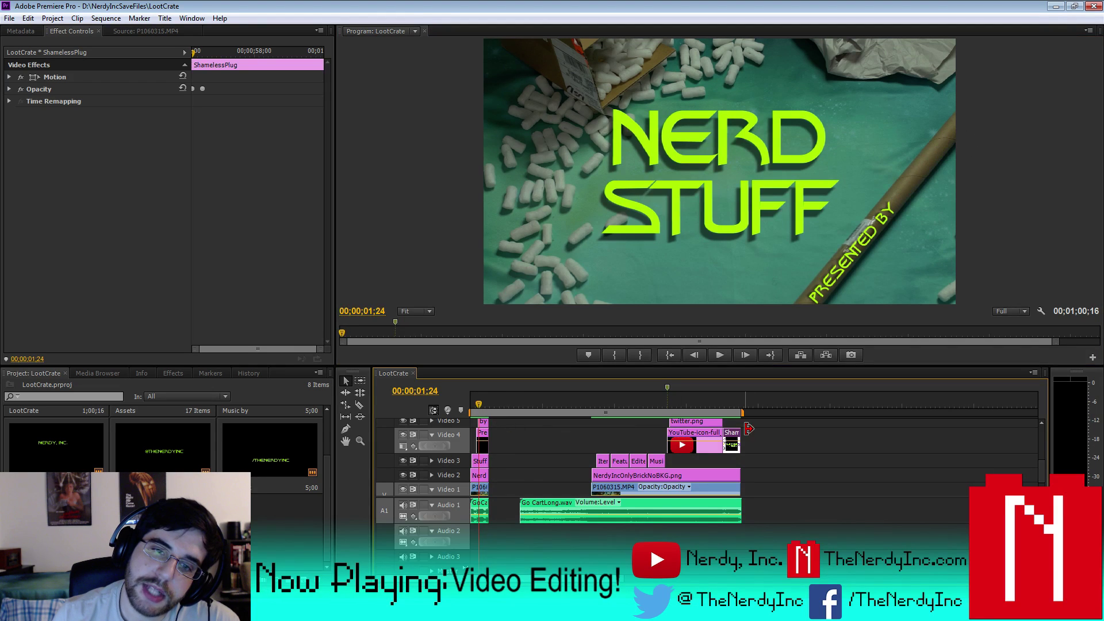
left_click_drag(742, 414, 522, 441)
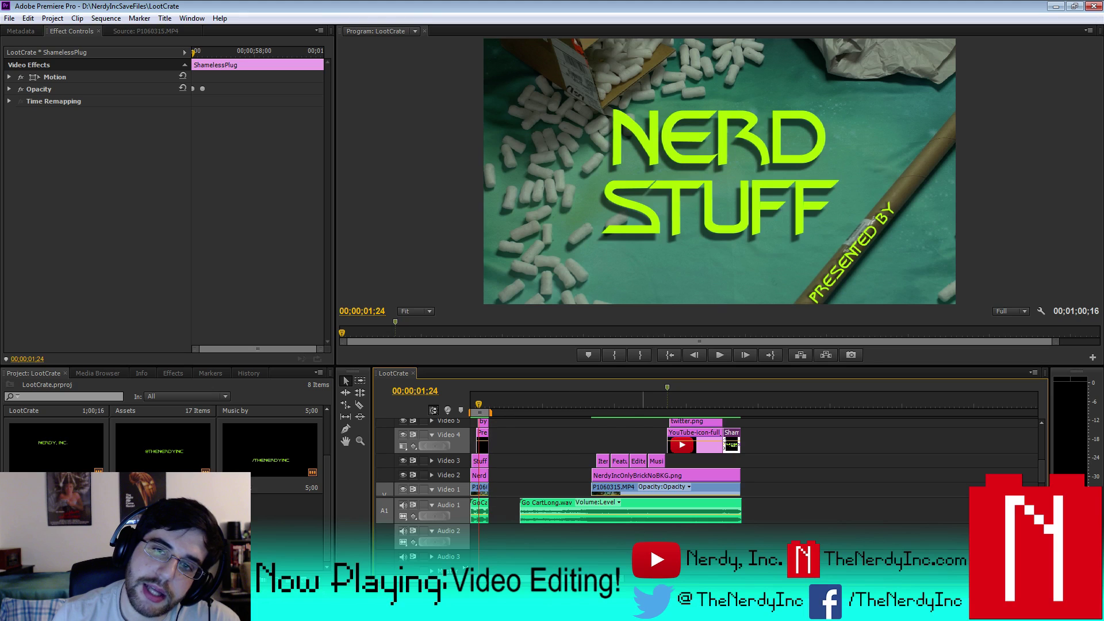
key("equal")
key("equal")
key("equal")
key("equal")
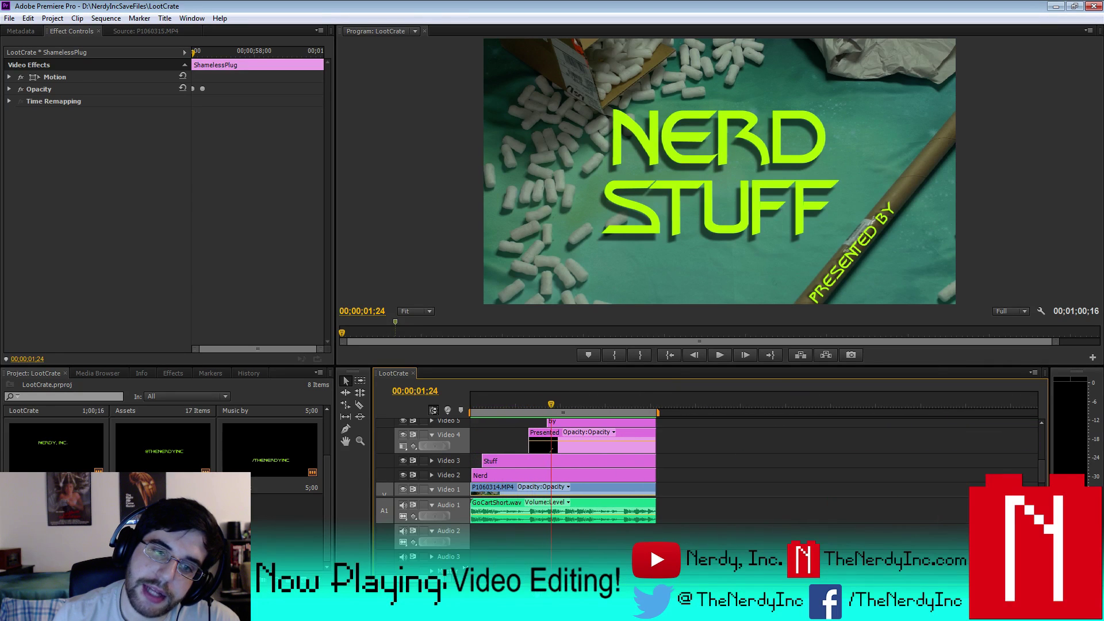
scroll(632, 464, "up", 3)
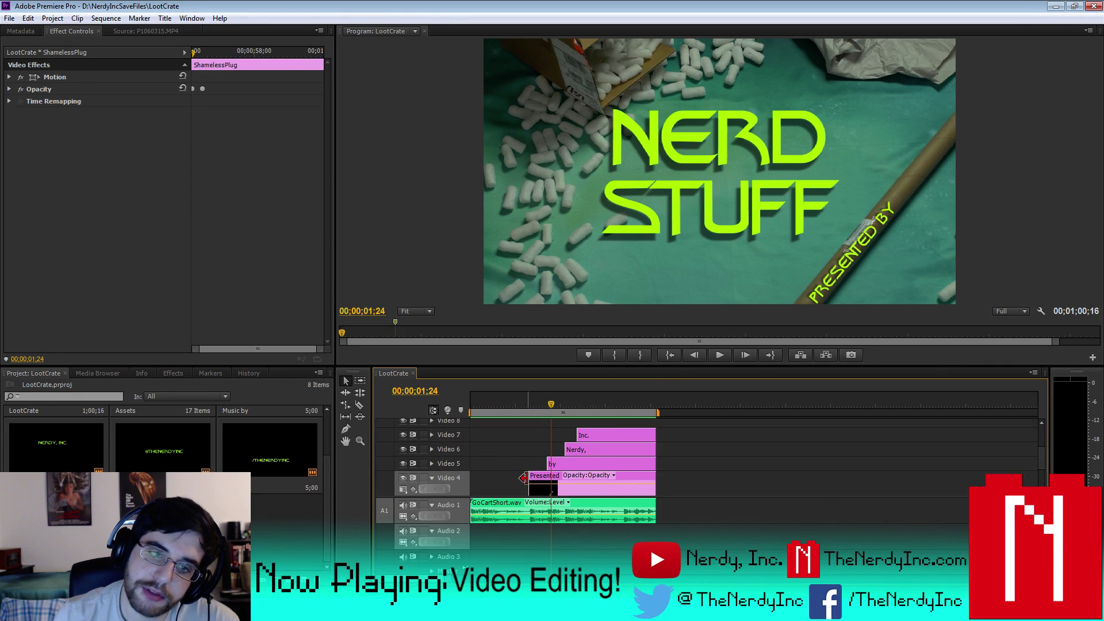
- Rotate the Presented title's PRESENTED BY text to 311.1° along the cardboard tube
double_click(540, 475)
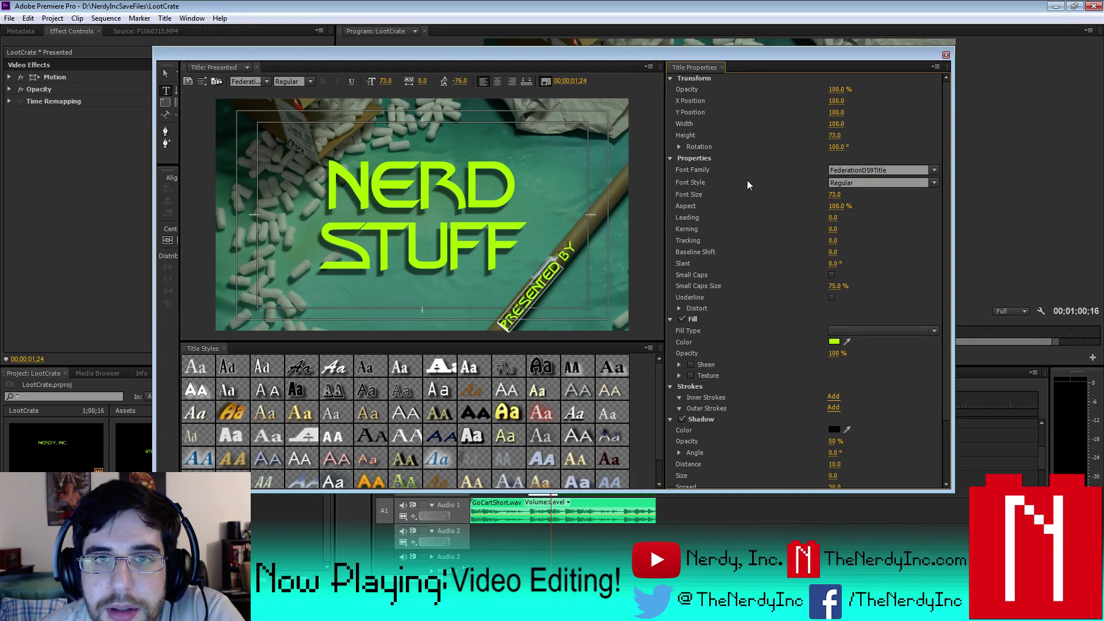
left_click(533, 284)
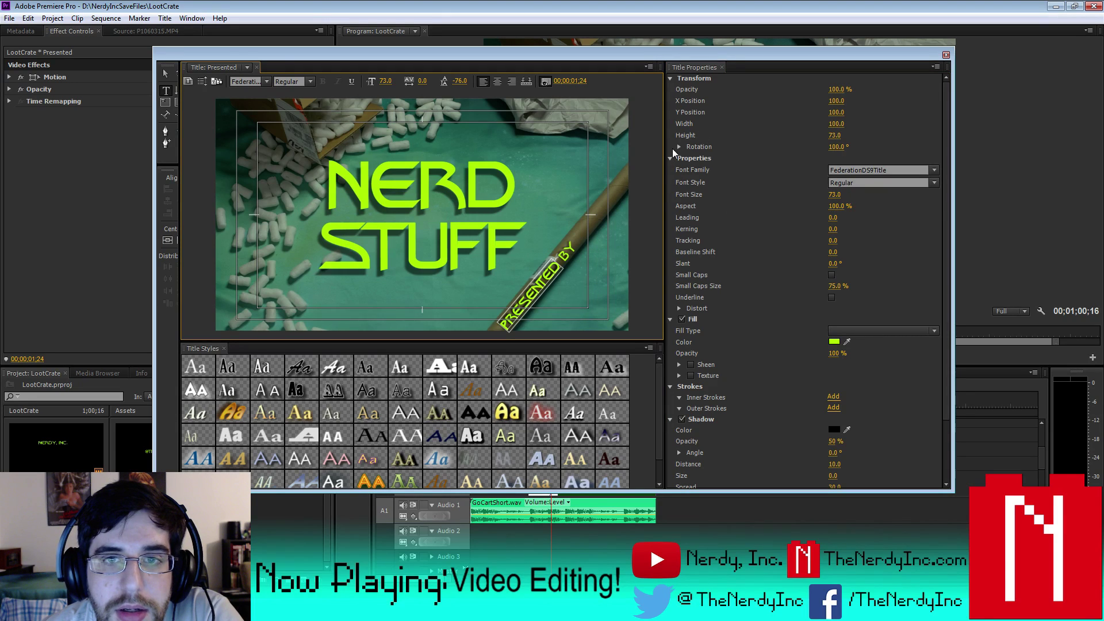
left_click(679, 147)
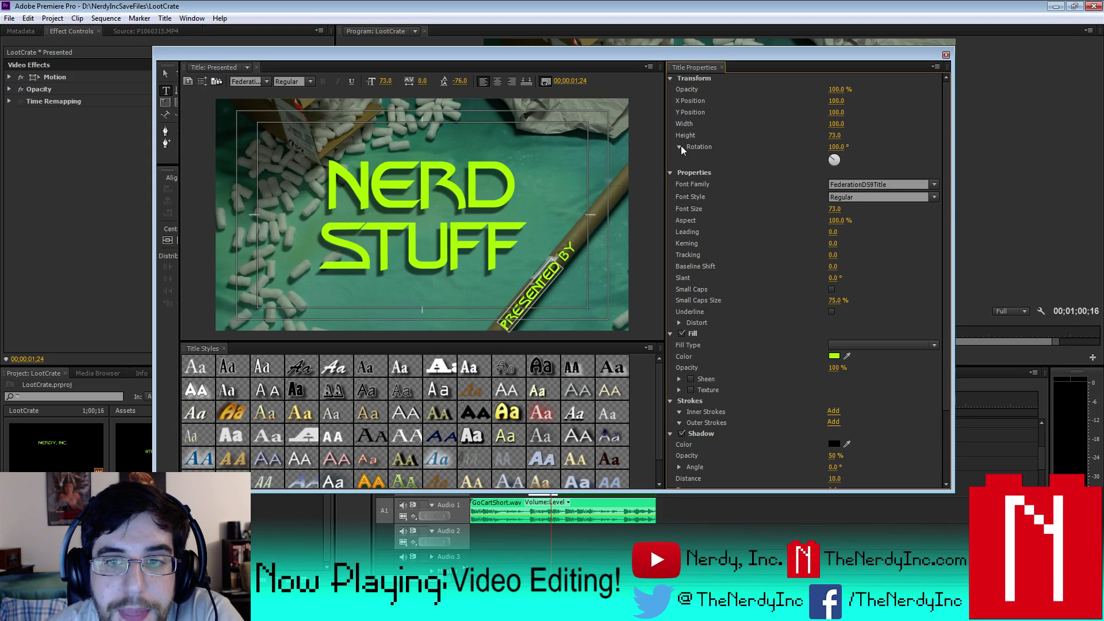
left_click(166, 74)
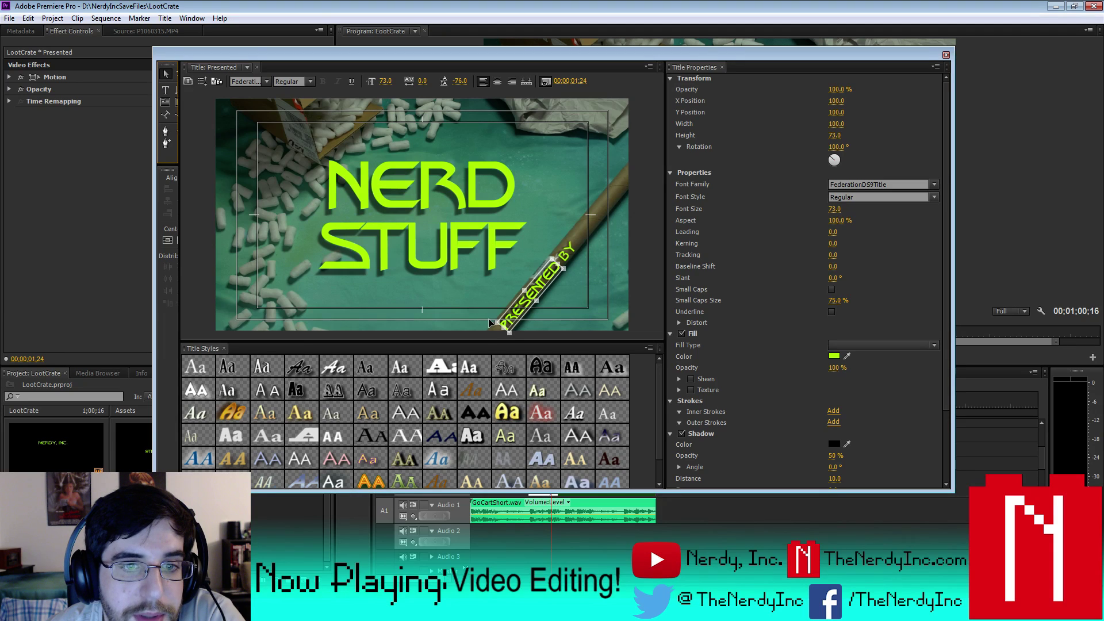
left_click_drag(489, 323, 488, 326)
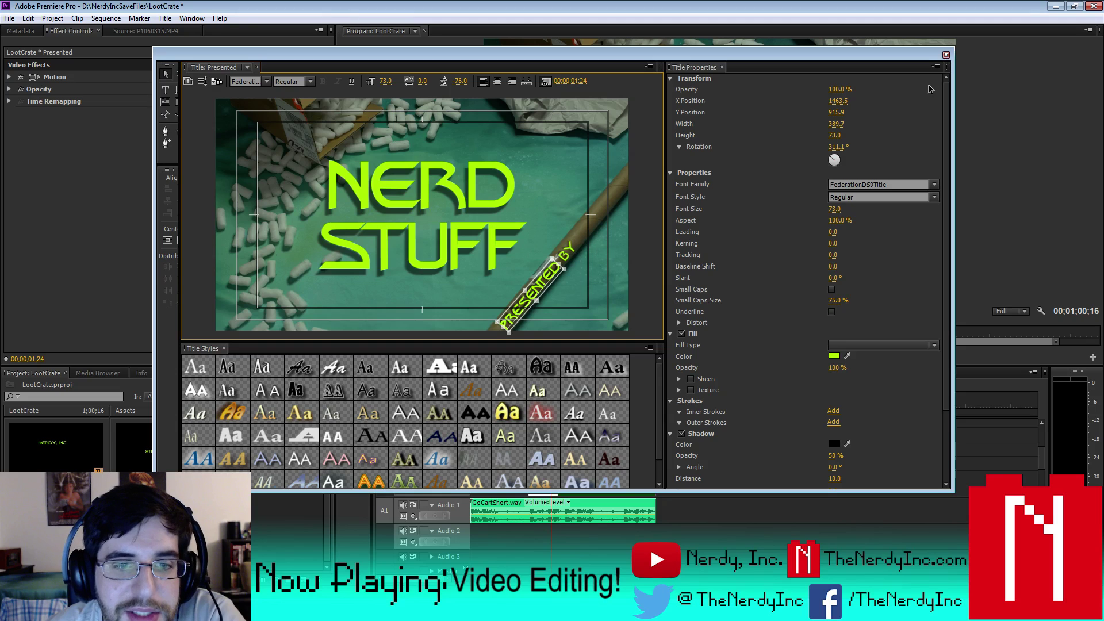
left_click(945, 55)
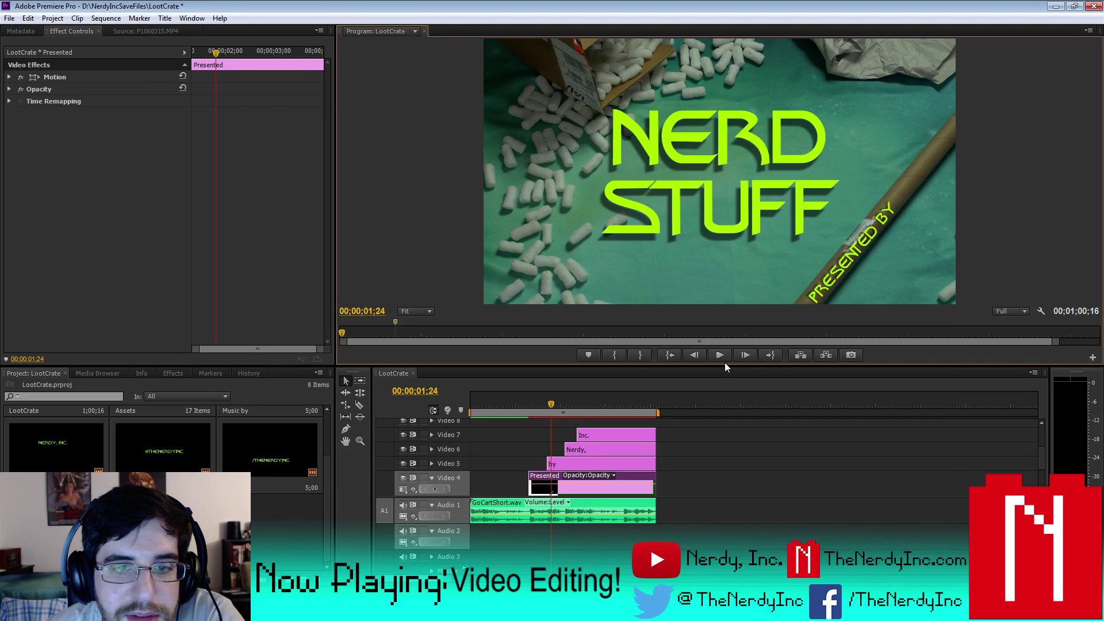
- Save the project and play the intro from 00;00;01;06 to check the text angle
key("ctrl+s")
left_click(524, 404)
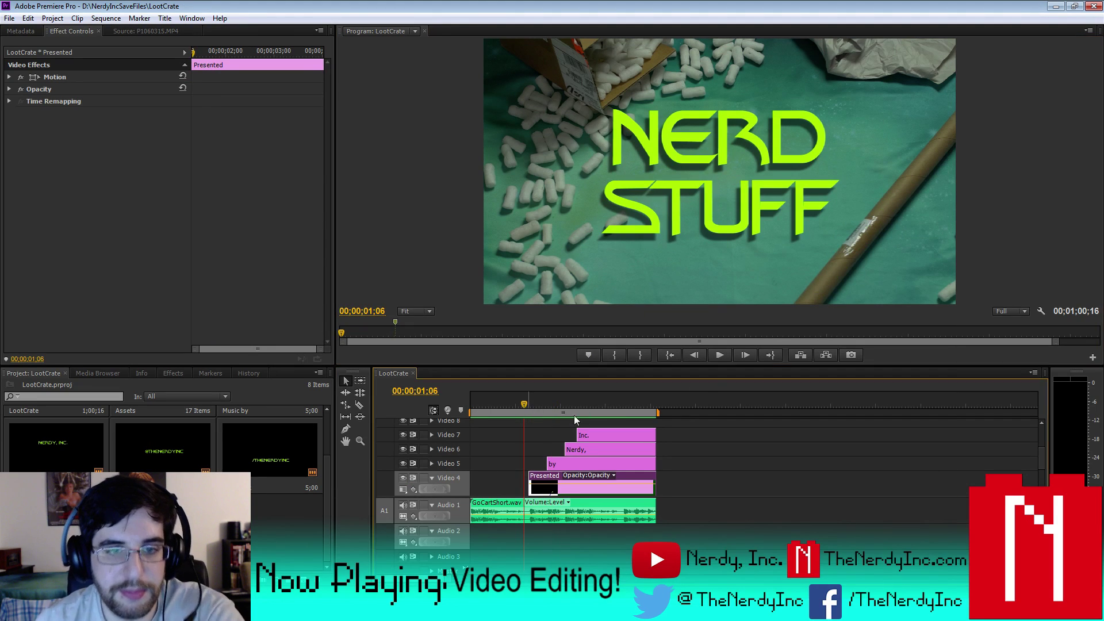
left_click(719, 353)
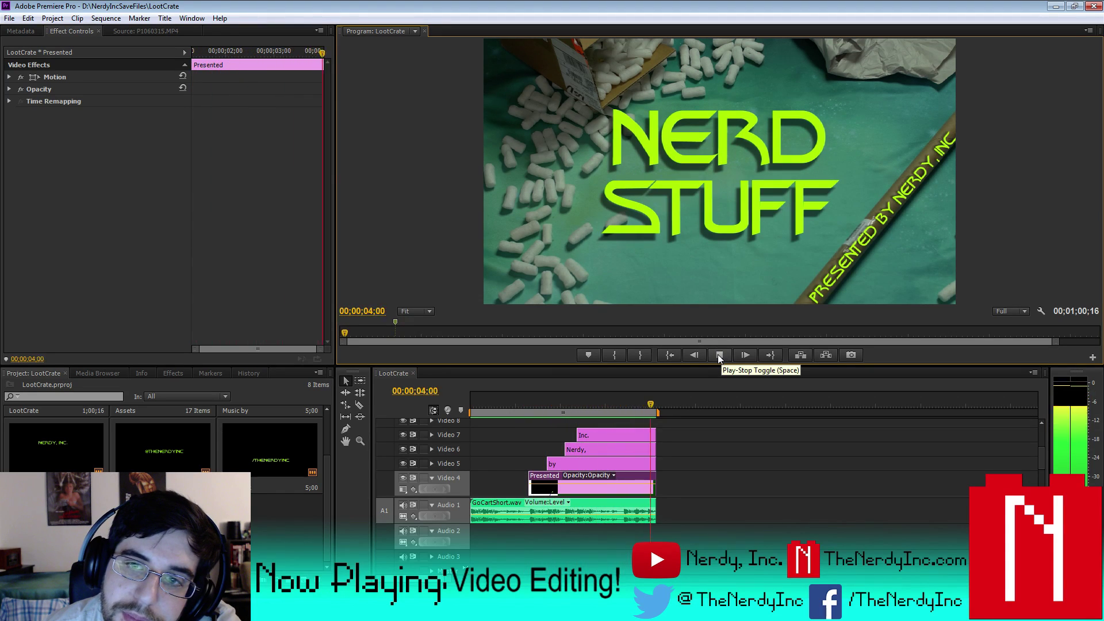
left_click(715, 356)
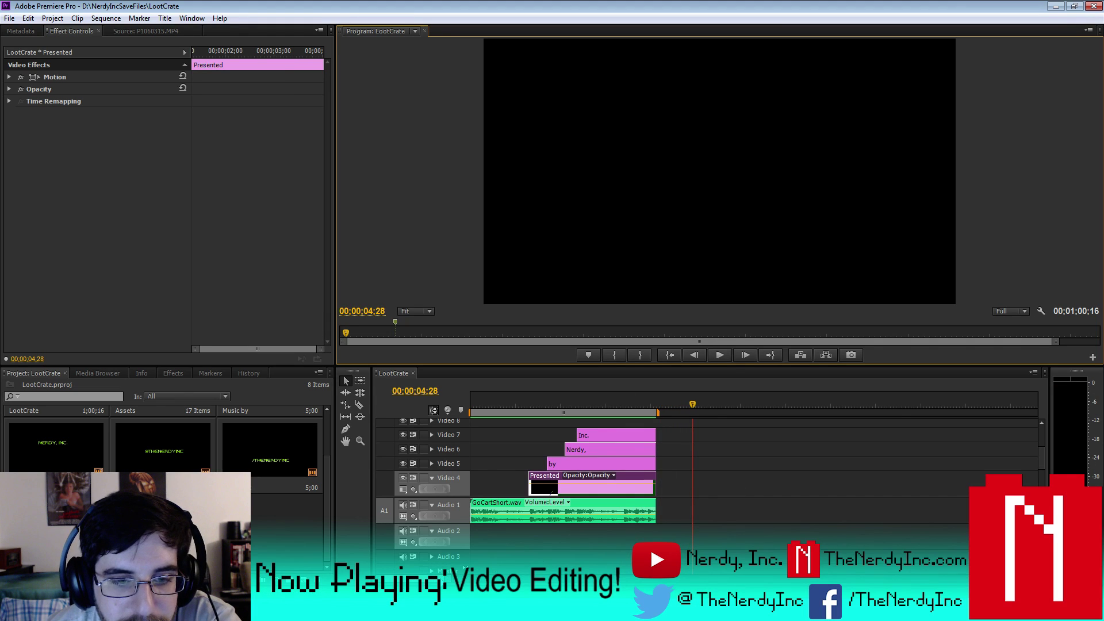
- Zoom the timeline out to the whole edit and play from about 11 seconds
key("minus")
key("minus")
key("minus")
key("minus")
key("minus")
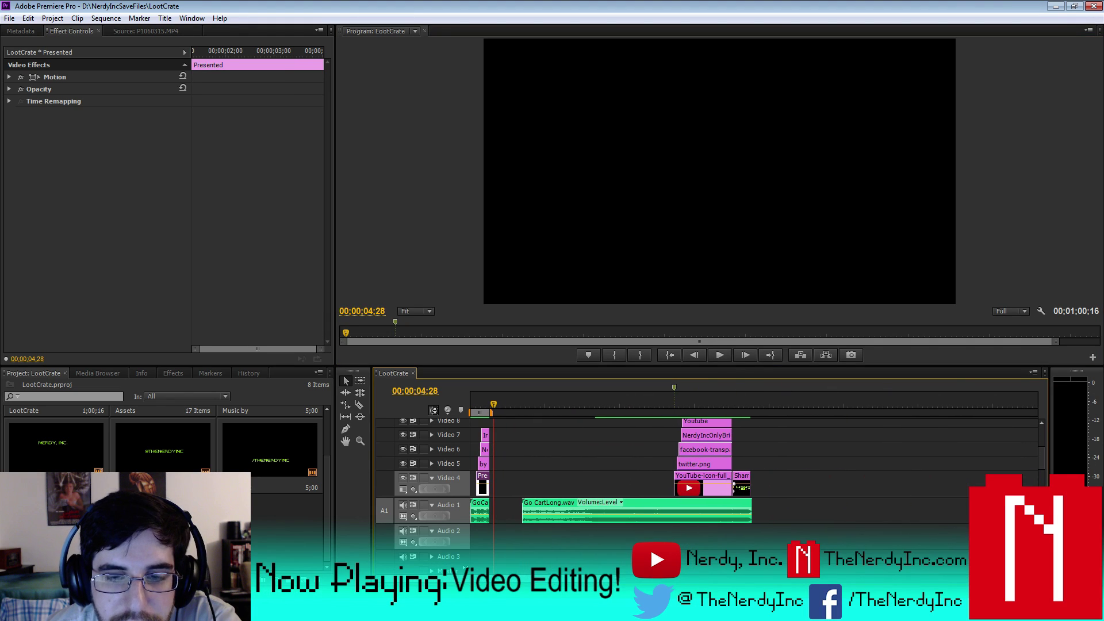
left_click_drag(1039, 460, 1039, 486)
left_click(525, 405)
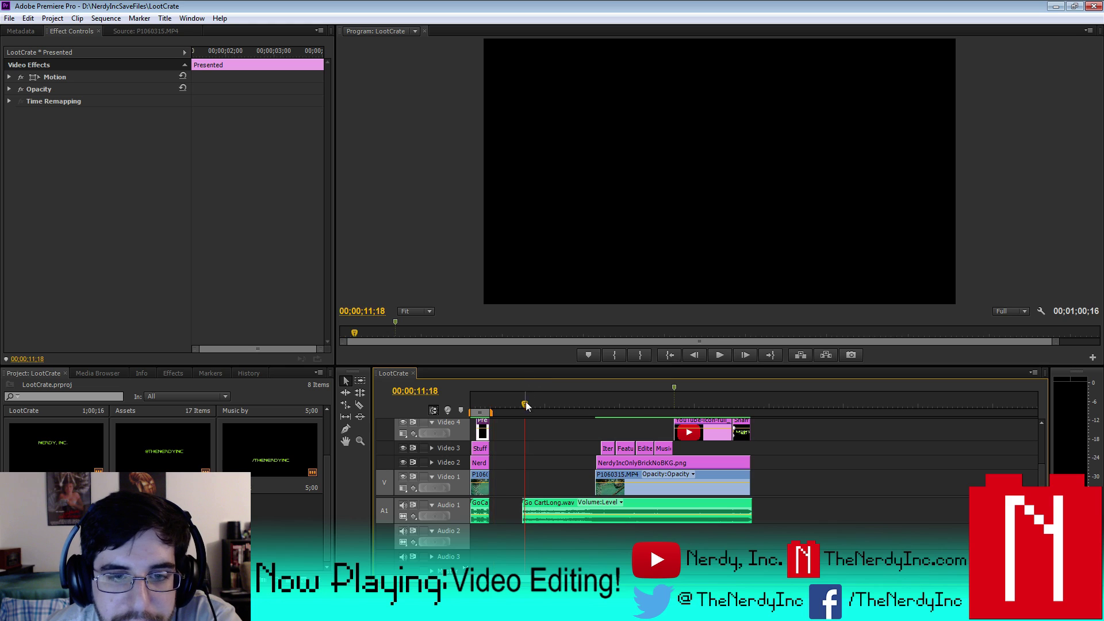
left_click(709, 353)
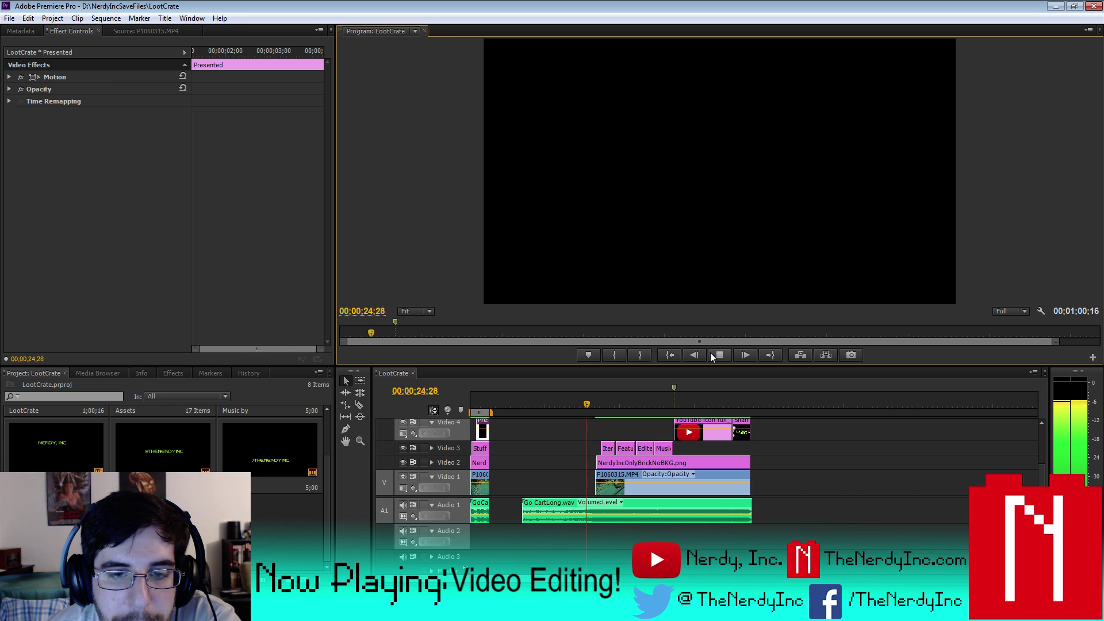
left_click(710, 356)
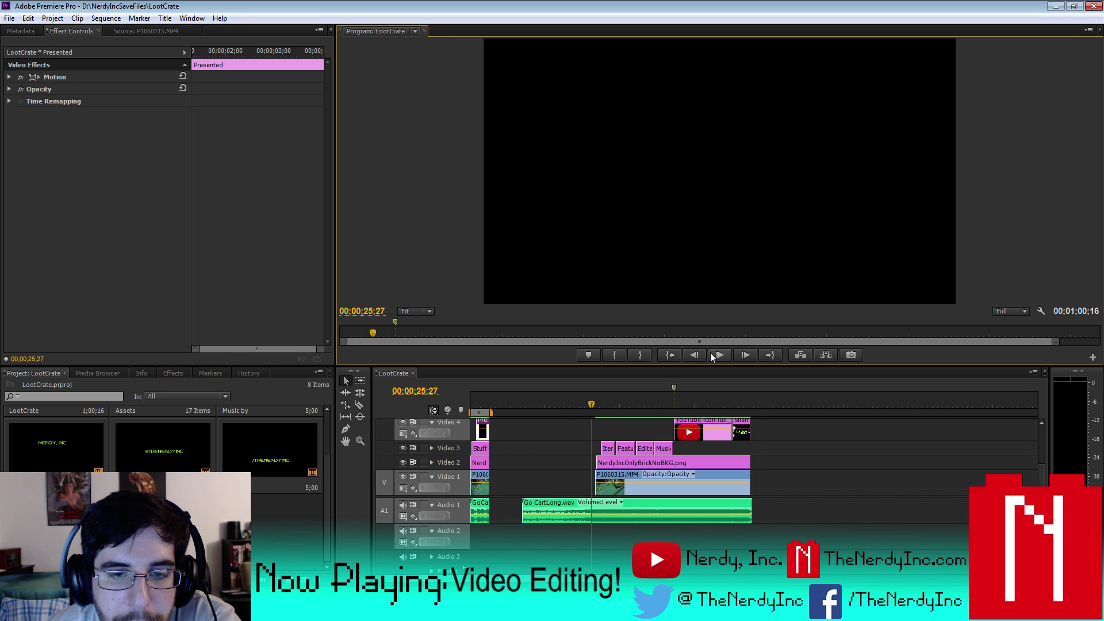
- Add a volume keyframe on the Go CartLong.wav music at the playhead and preview it
left_click(568, 505)
left_click(435, 515)
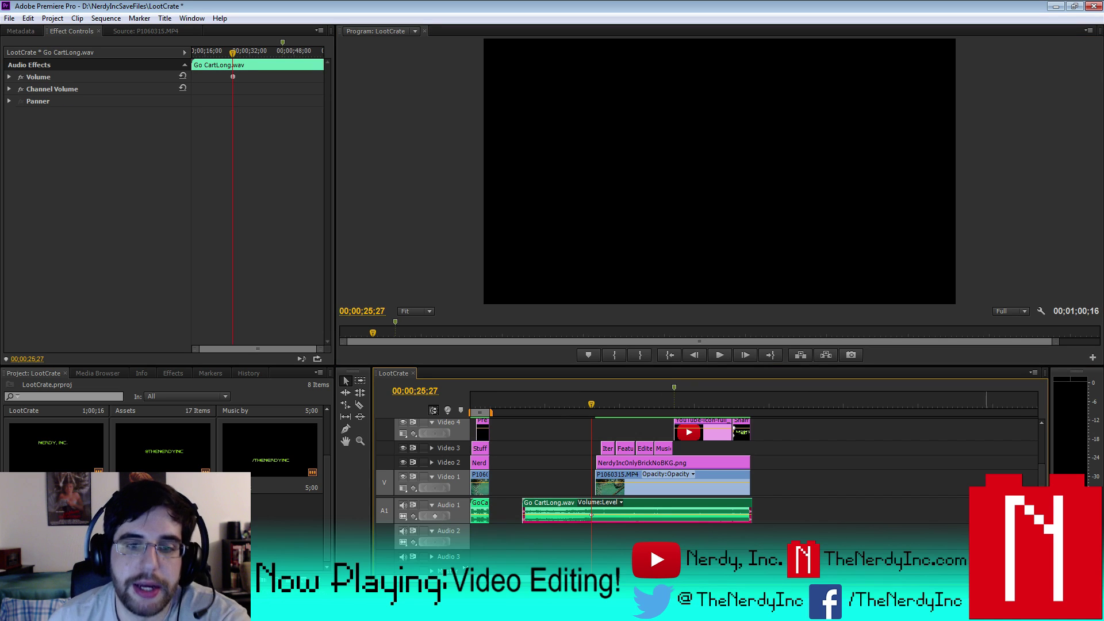
key("equal")
key("equal")
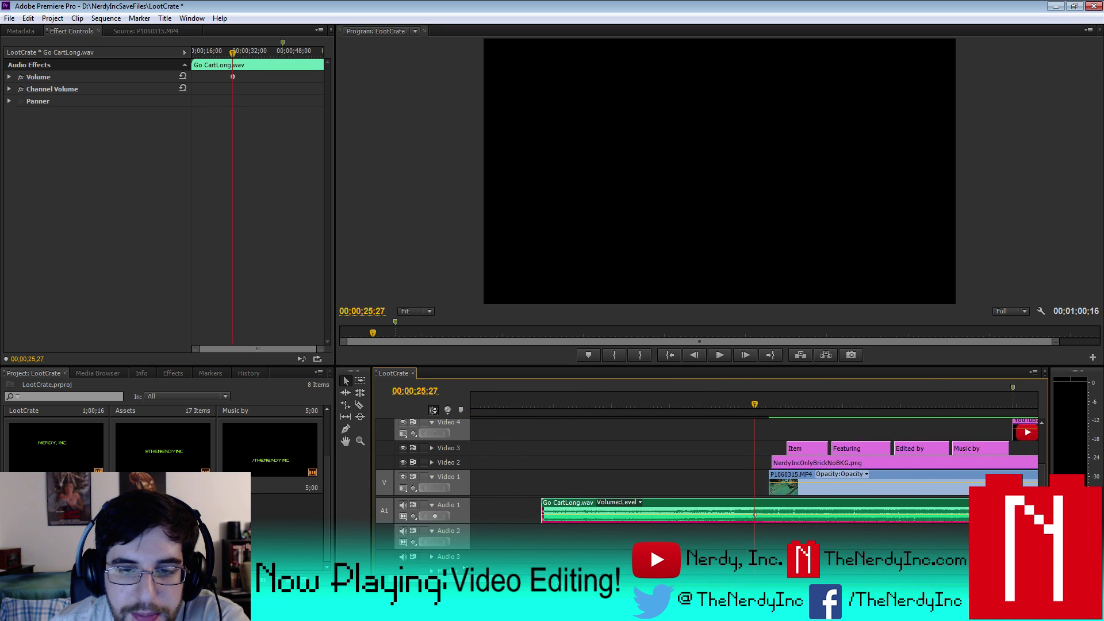
key("space")
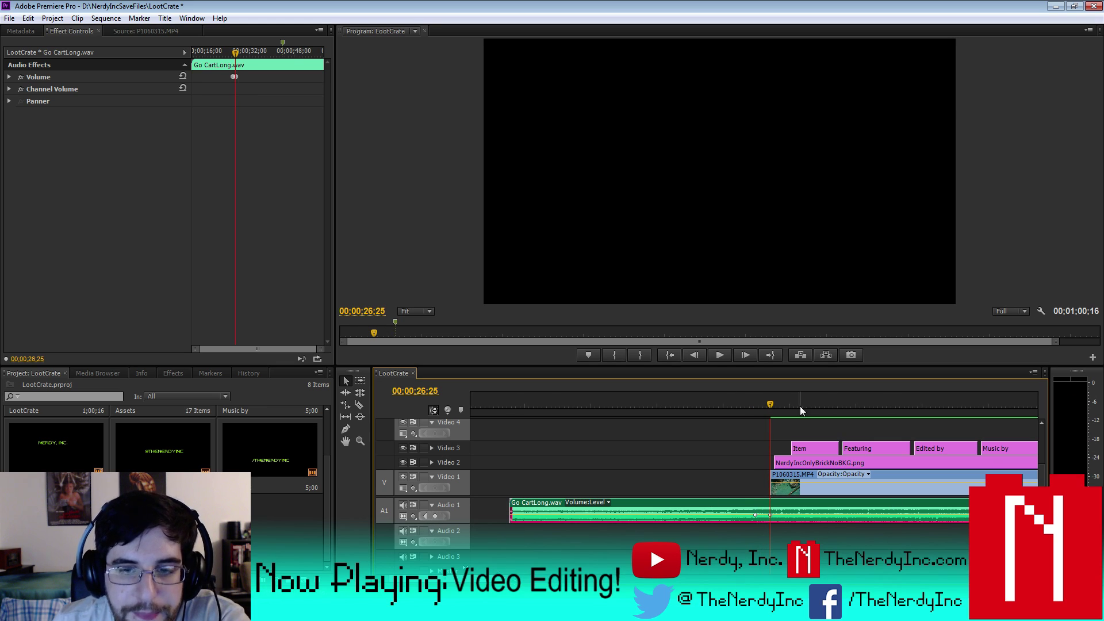
- Lower the music before the keyframe to -22.27 dB and listen from around 11 seconds
left_click_drag(768, 405, 674, 405)
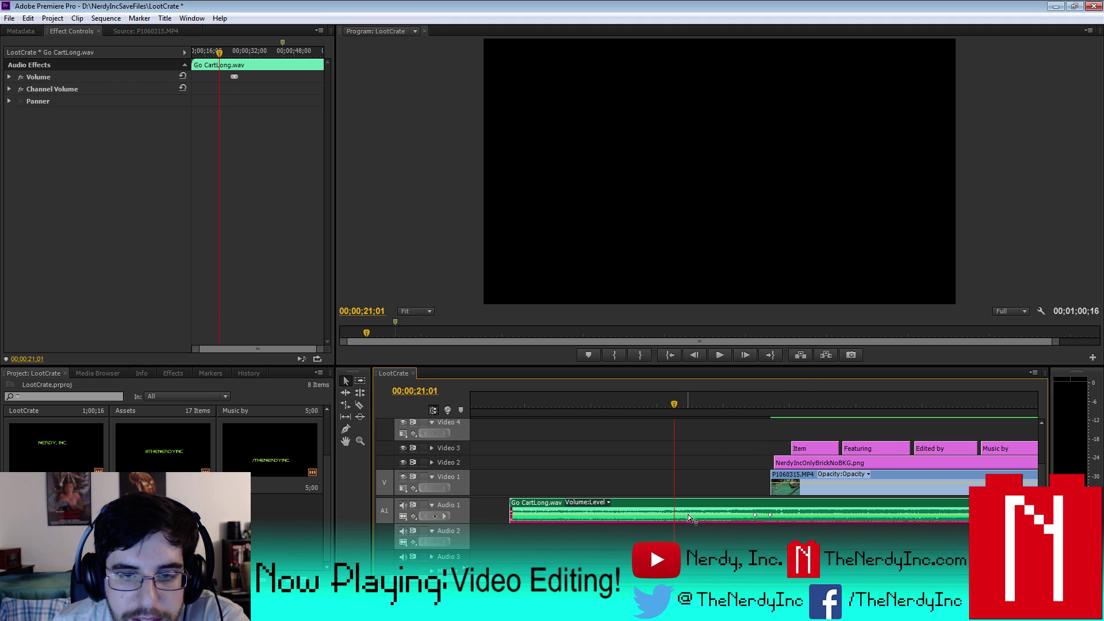
left_click_drag(687, 514, 687, 517)
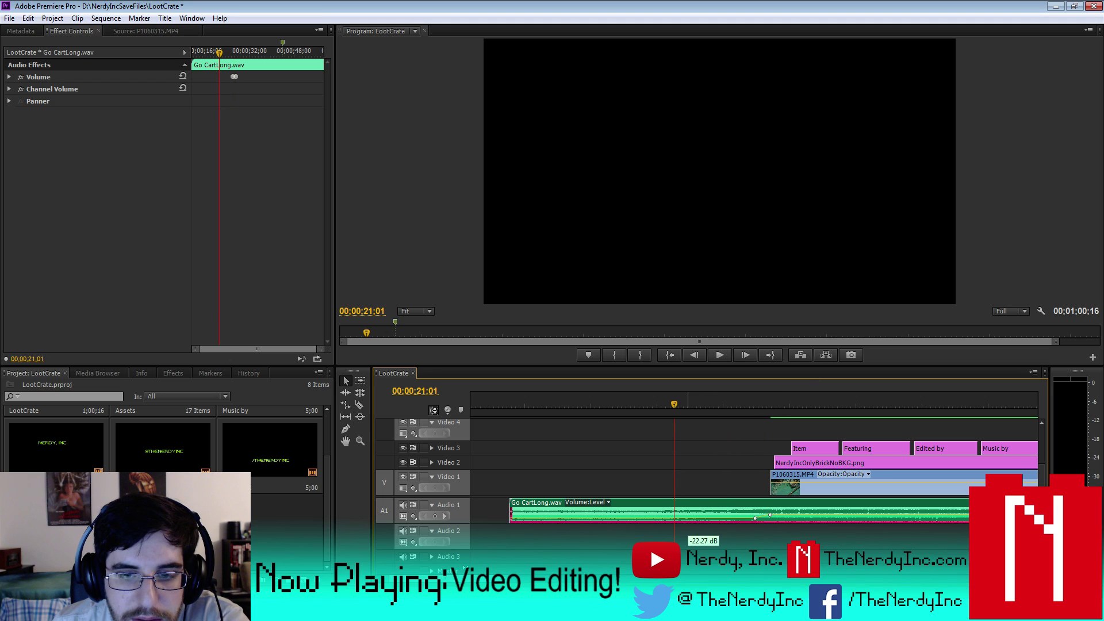
left_click(519, 399)
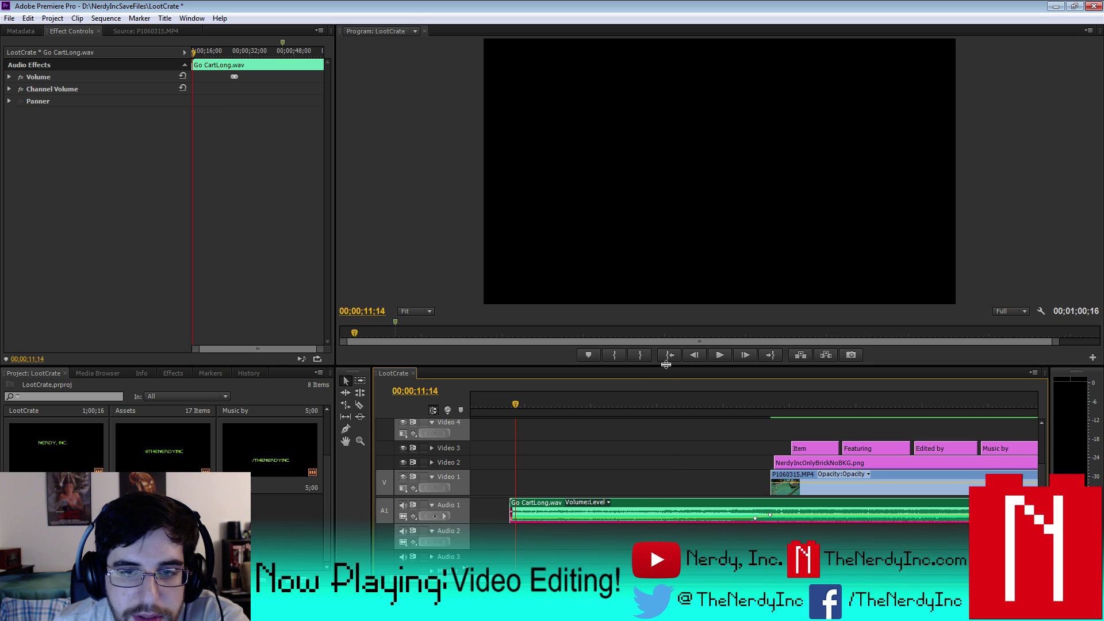
left_click(720, 355)
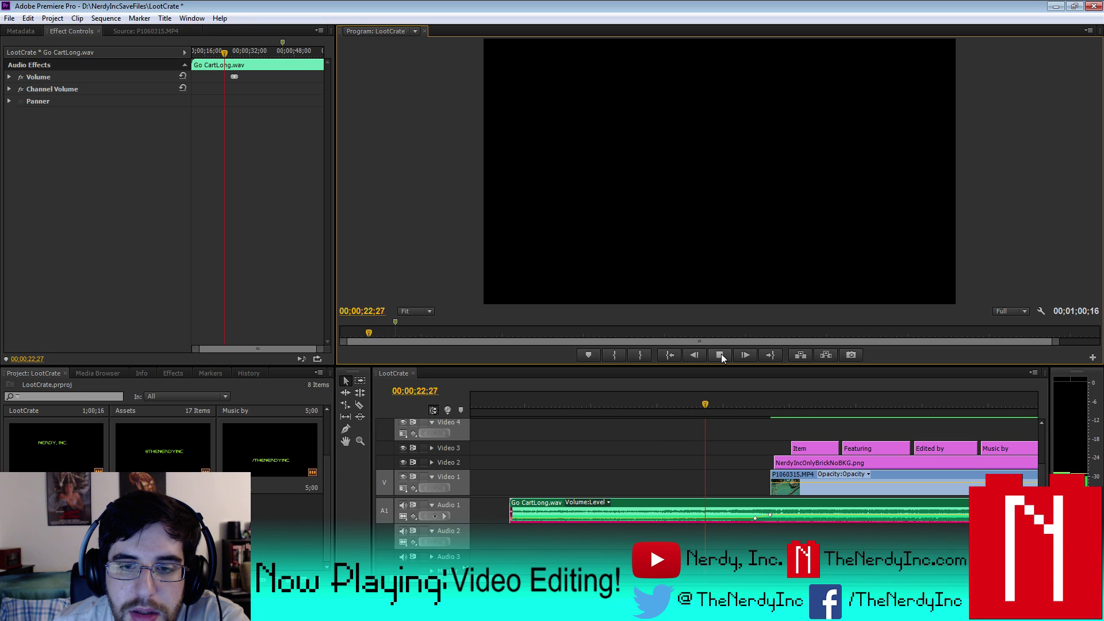
left_click(720, 353)
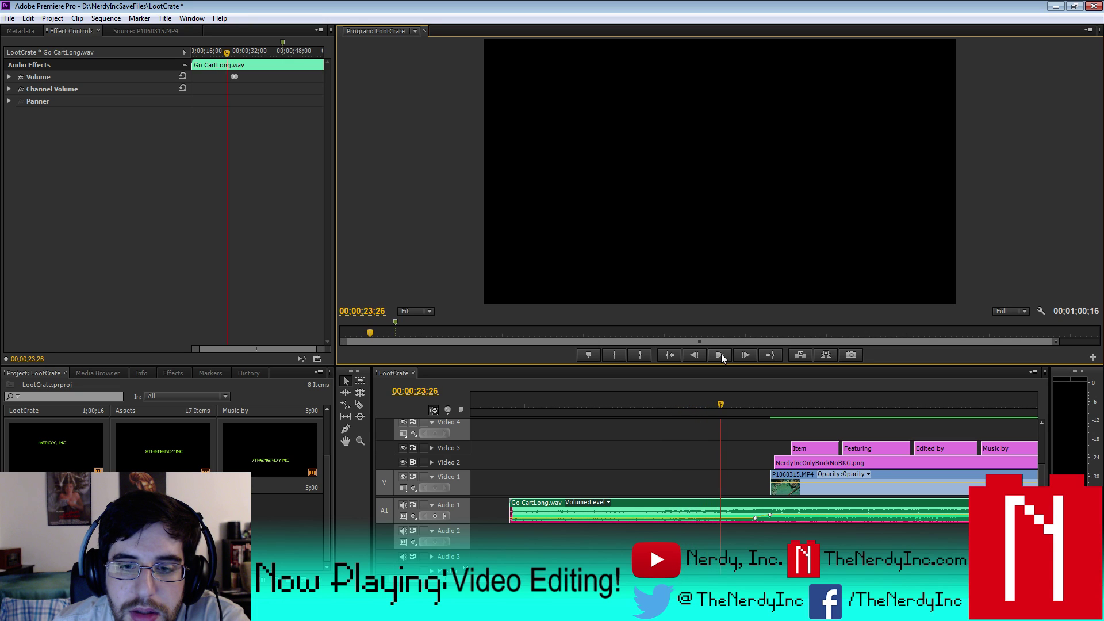
- Set the music volume to about -1.45 dB, then return to the clip's start
left_click(700, 520)
left_click_drag(700, 519, 700, 535)
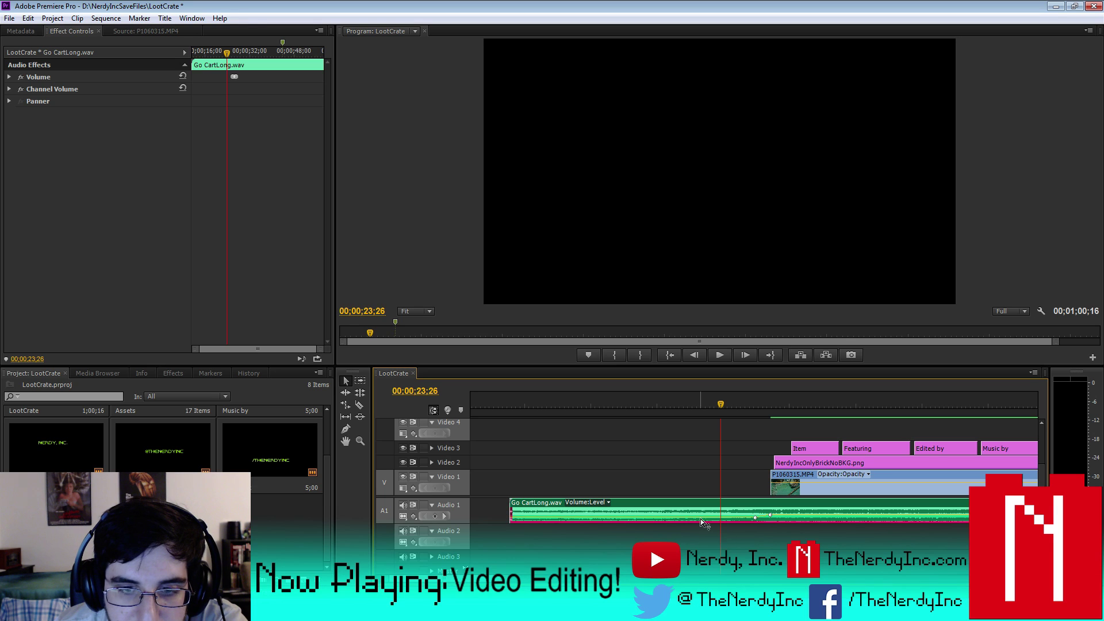
left_click_drag(533, 411, 513, 409)
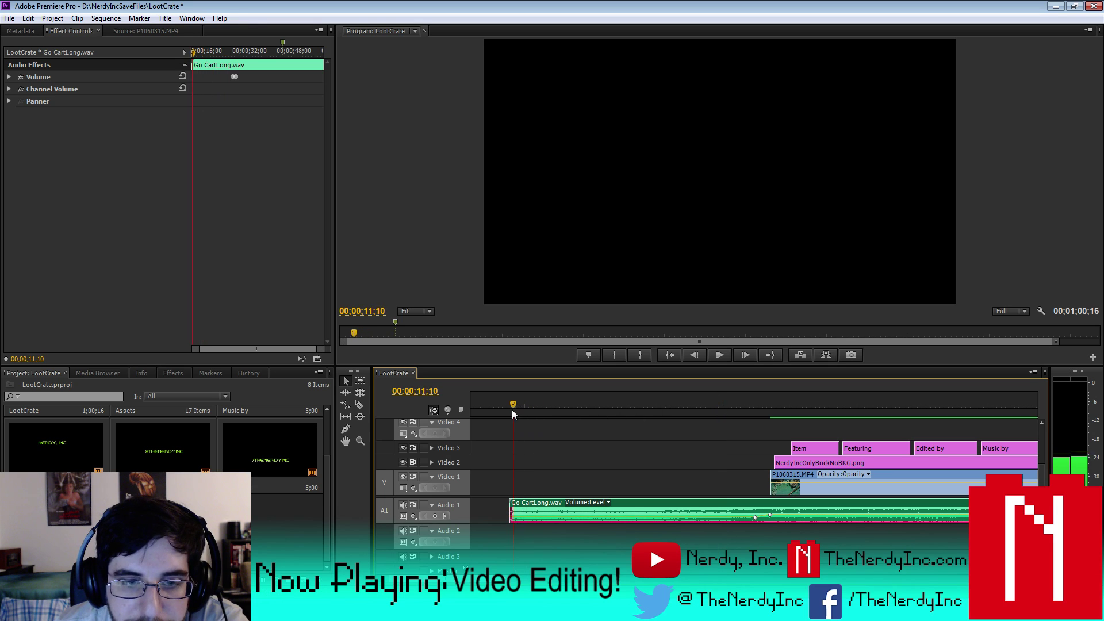
- Preview the music, enlarge Audio 1, and drag its volume down to -9.82 dB
left_click(719, 353)
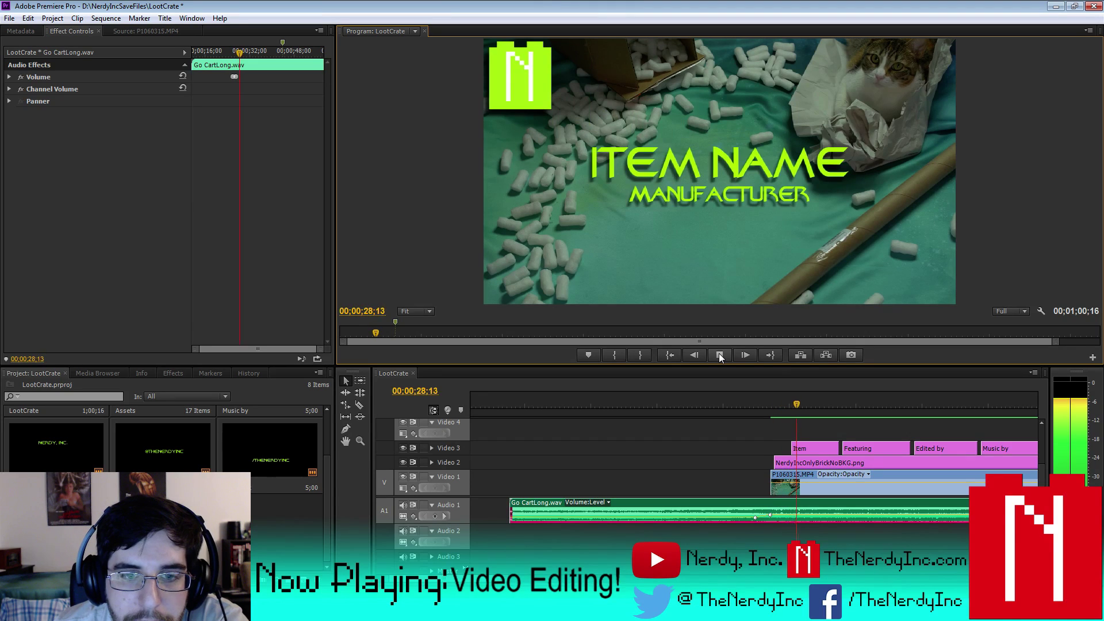
left_click(719, 355)
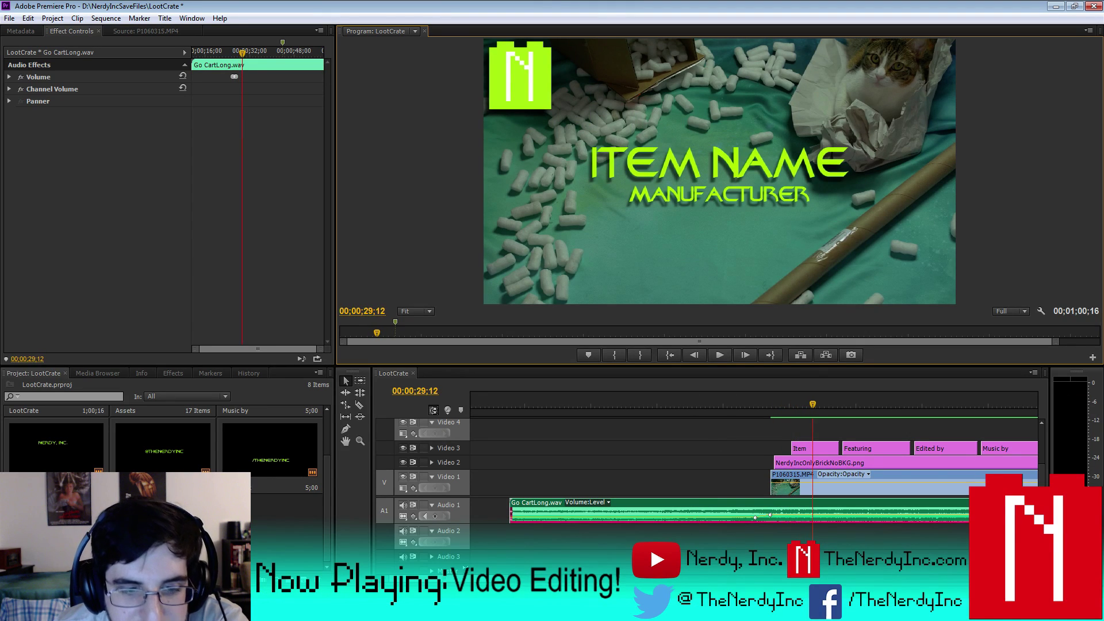
left_click_drag(461, 525, 461, 566)
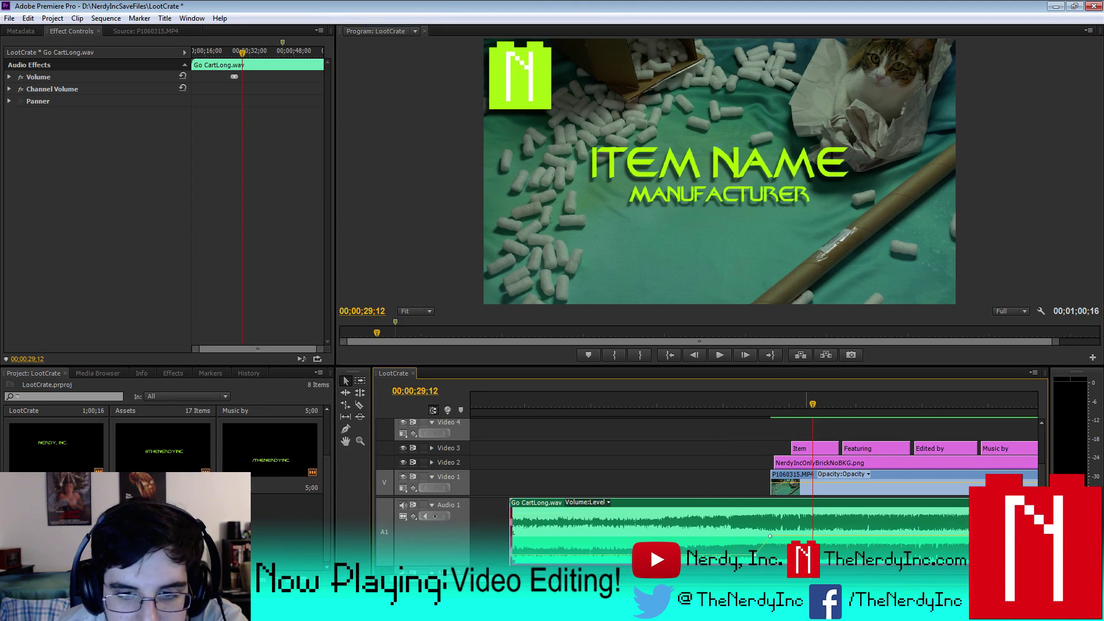
left_click_drag(723, 555, 734, 560)
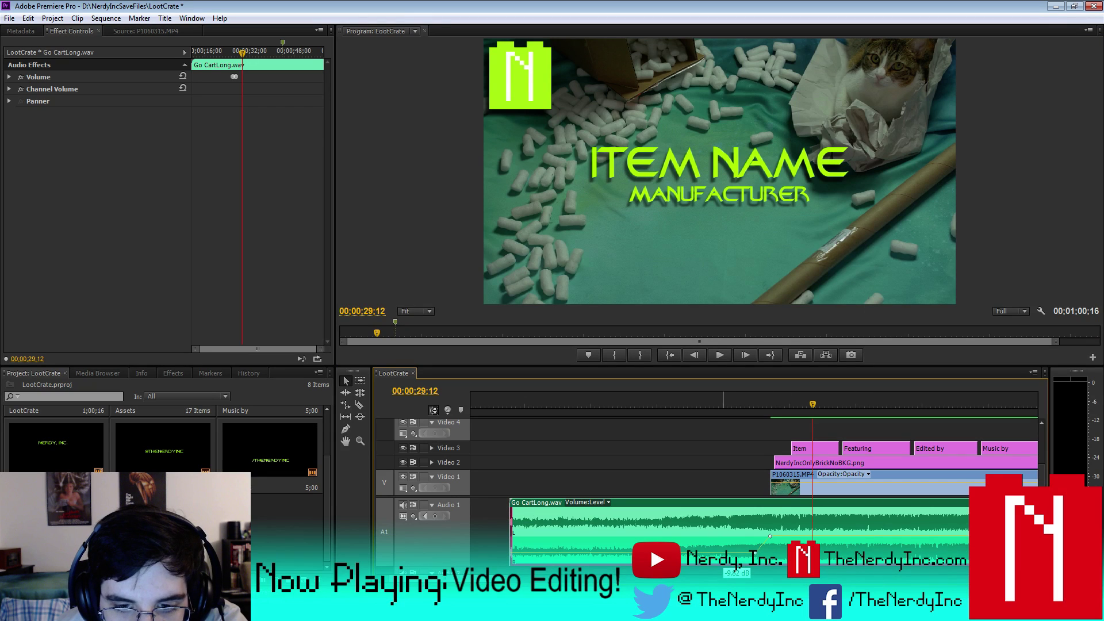
- Jump to the volume keyframe at the music clip's start and zoom out to the whole sequence
left_click_drag(791, 414, 515, 425)
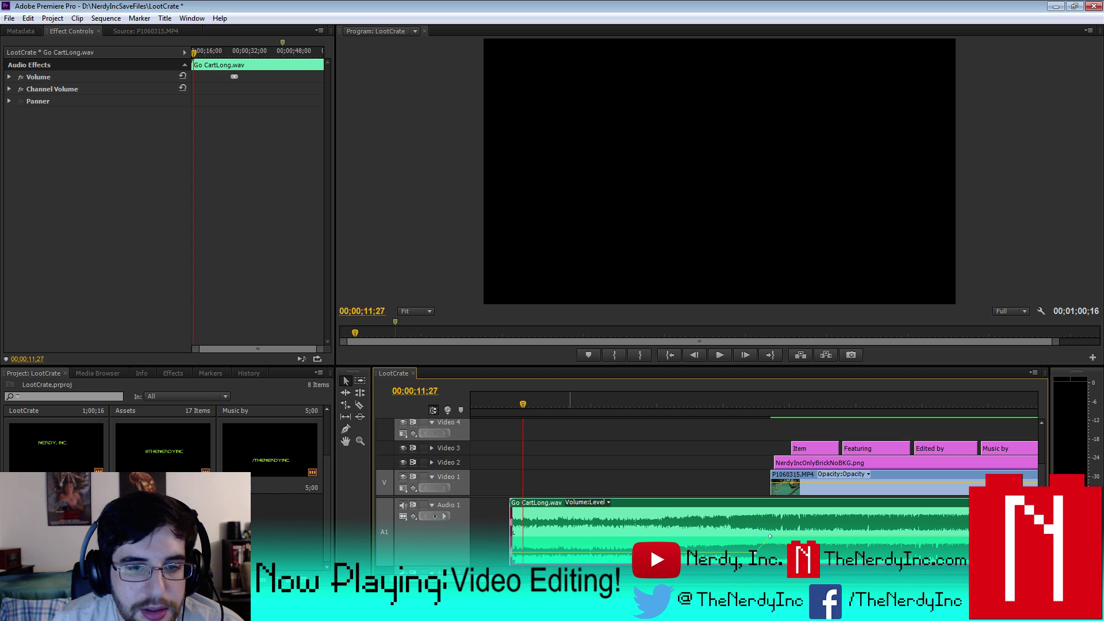
left_click(434, 515)
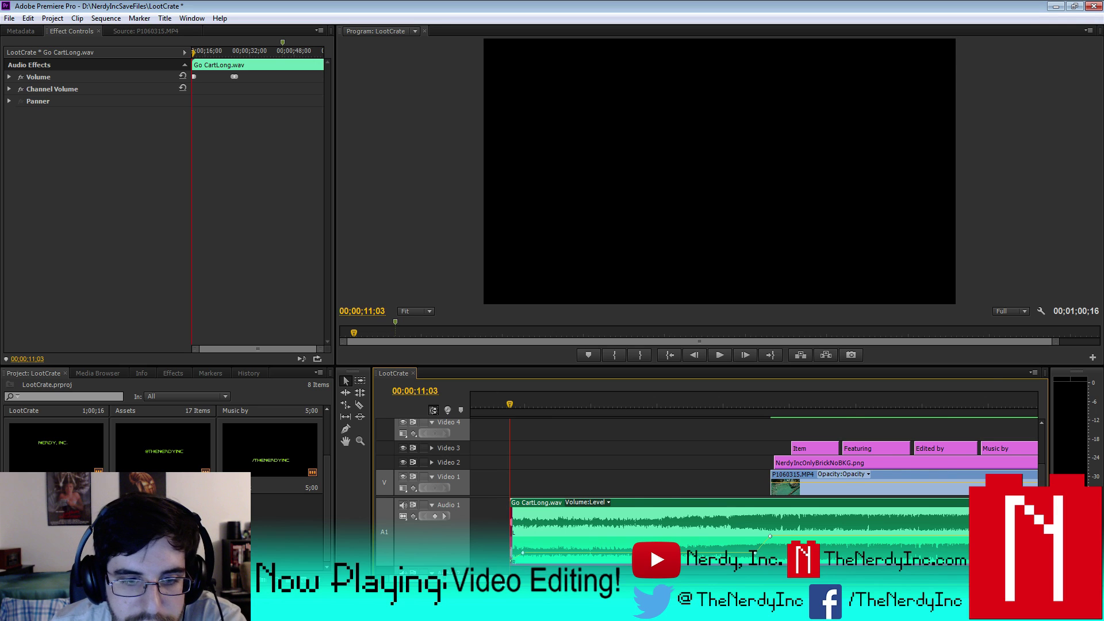
key("minus")
key("minus")
- Play the LootCrate sequence through to 00;01;00;16 to hear the new music level
left_click(719, 355)
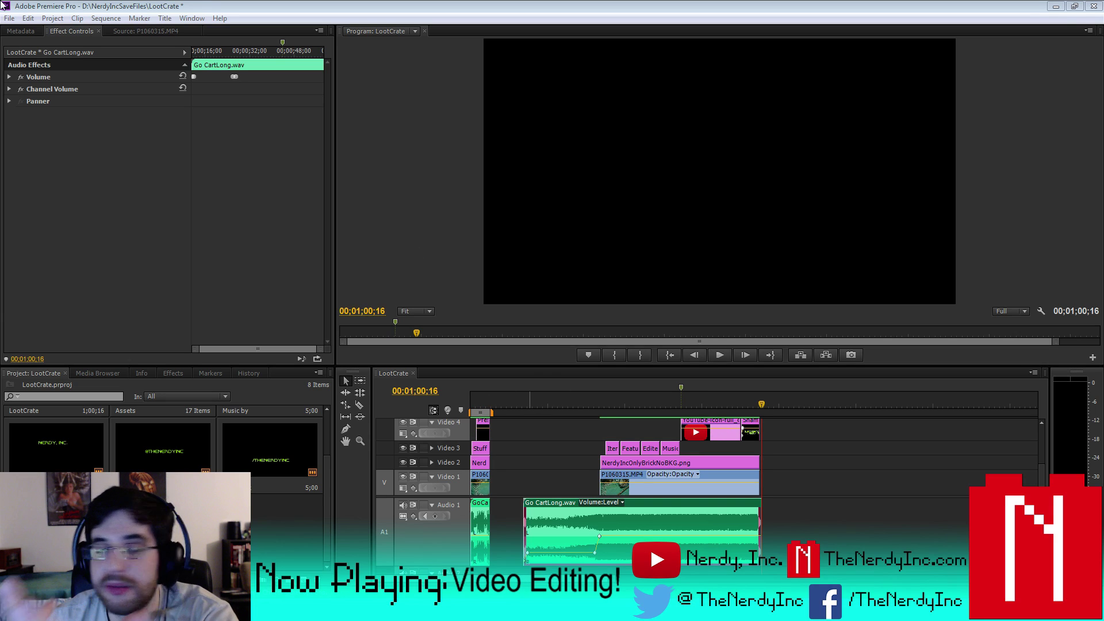
- Save the LootCrate project, then reopen it from Recent Projects after restarting Premiere
left_click(10, 18)
left_click(23, 109)
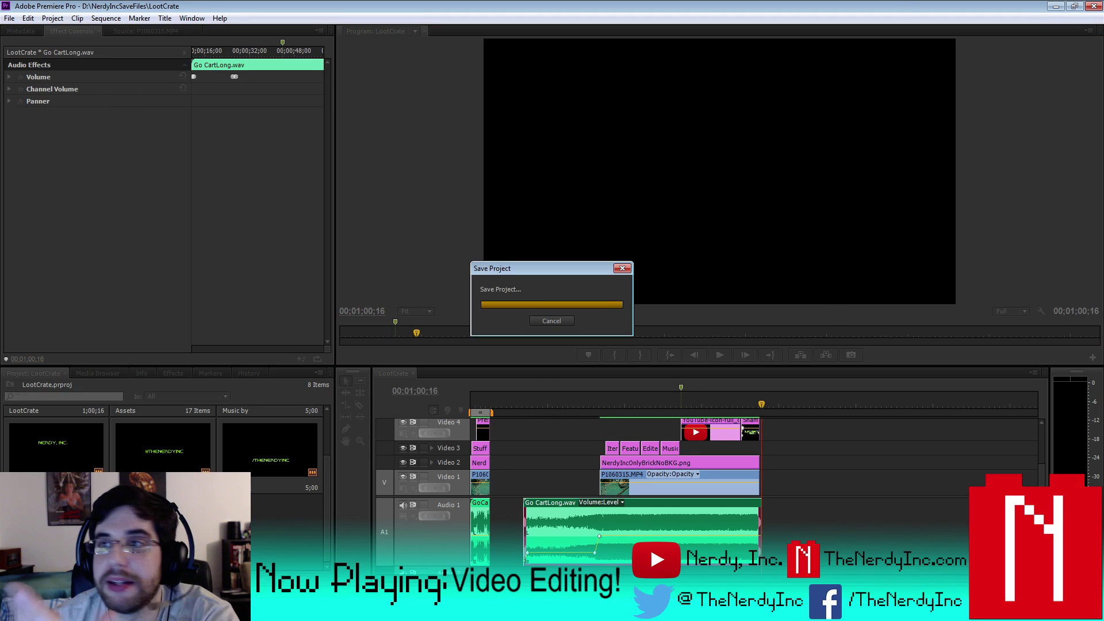
key("super+d")
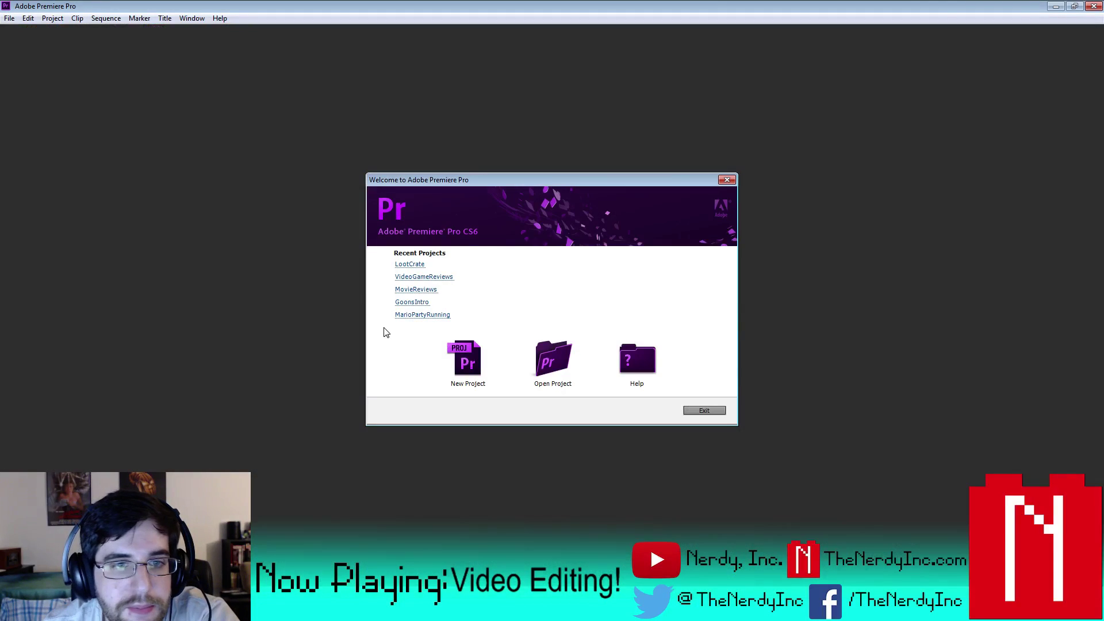
left_click(420, 263)
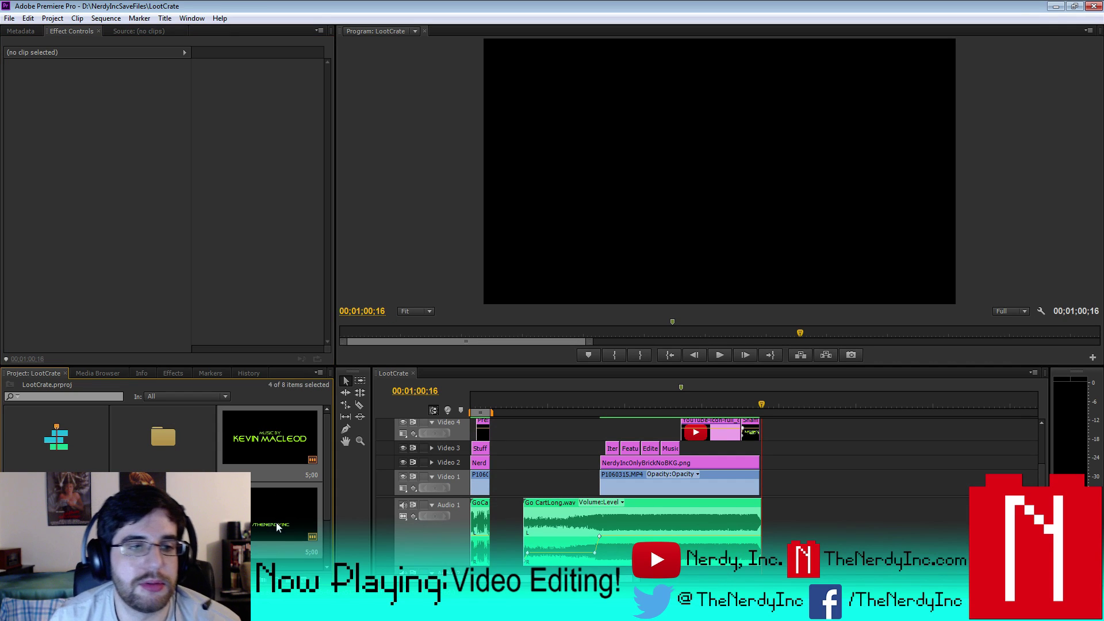
- Delete the loose clips, including THENERDYINC.COM, from the project bin and save the project
left_click(175, 449)
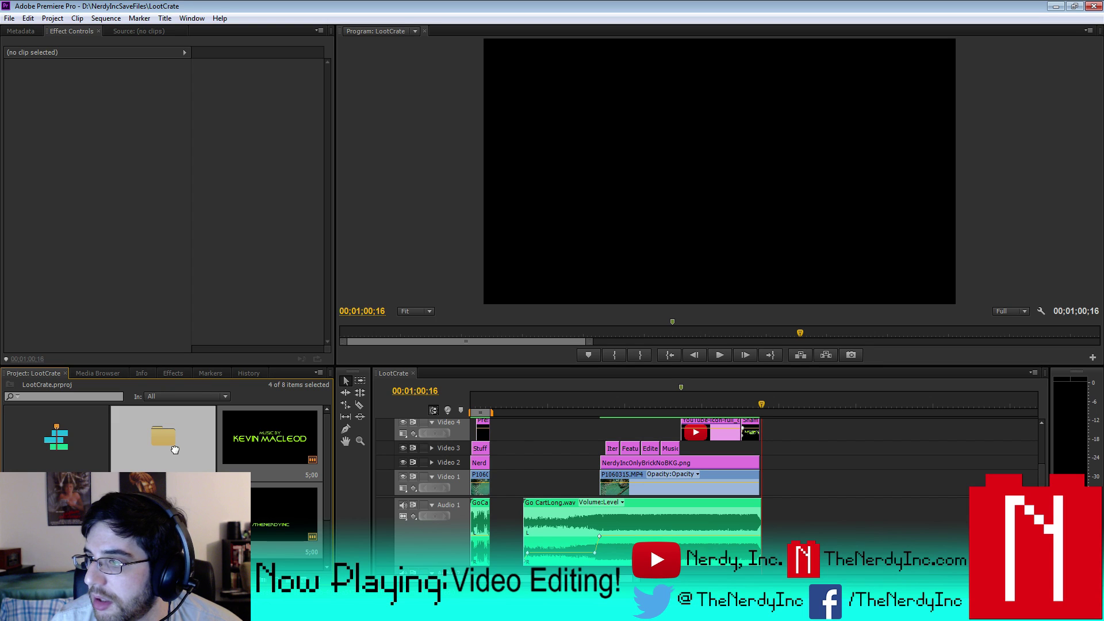
key("Delete")
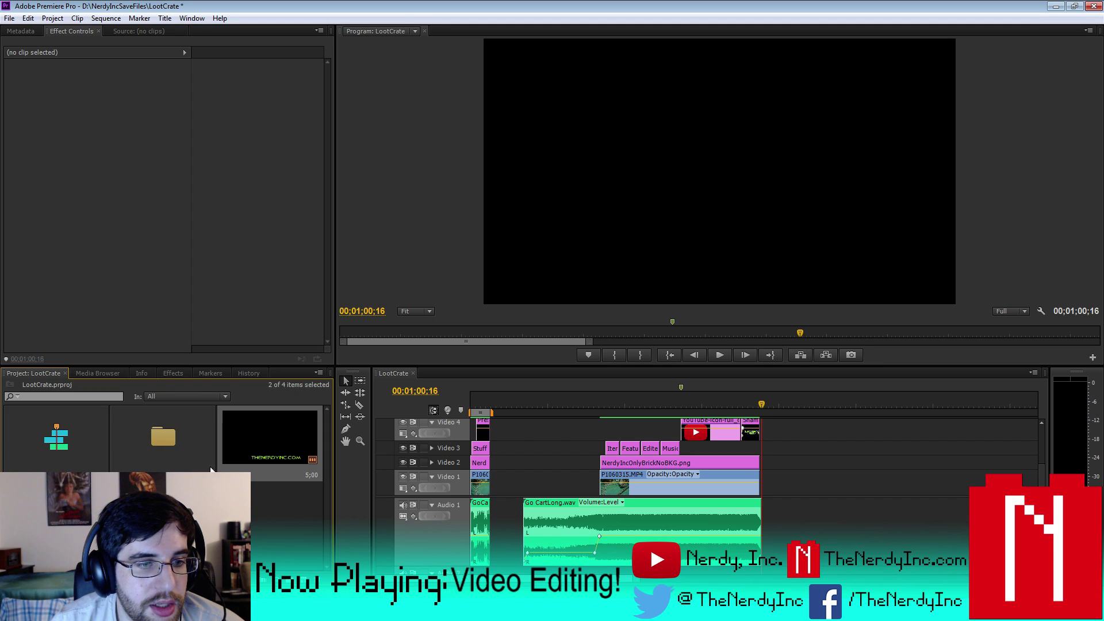
key("Delete")
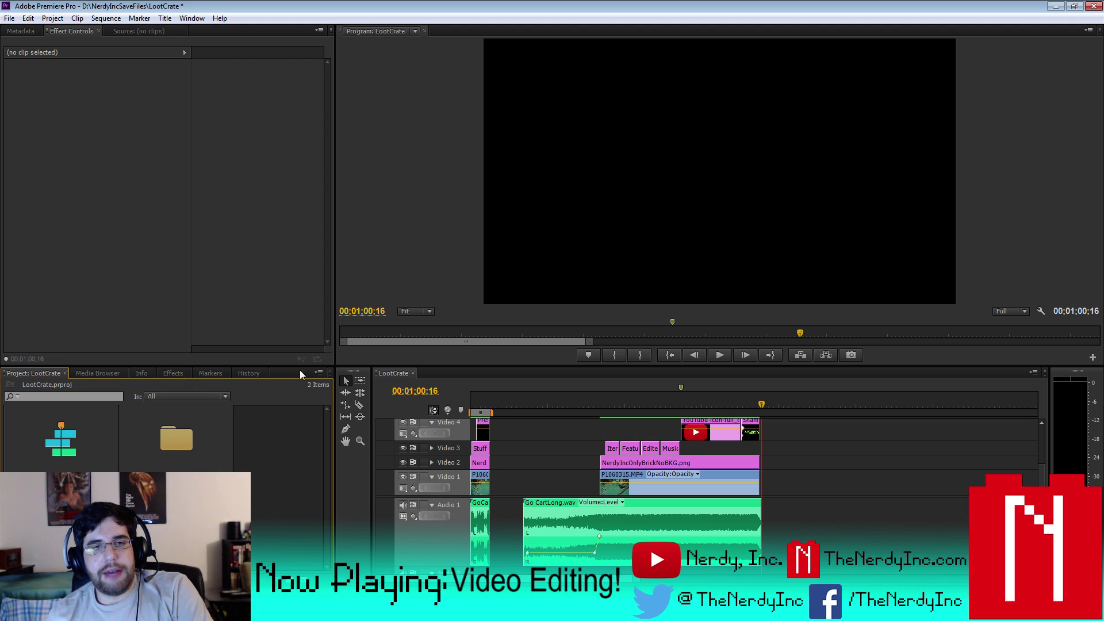
left_click(9, 18)
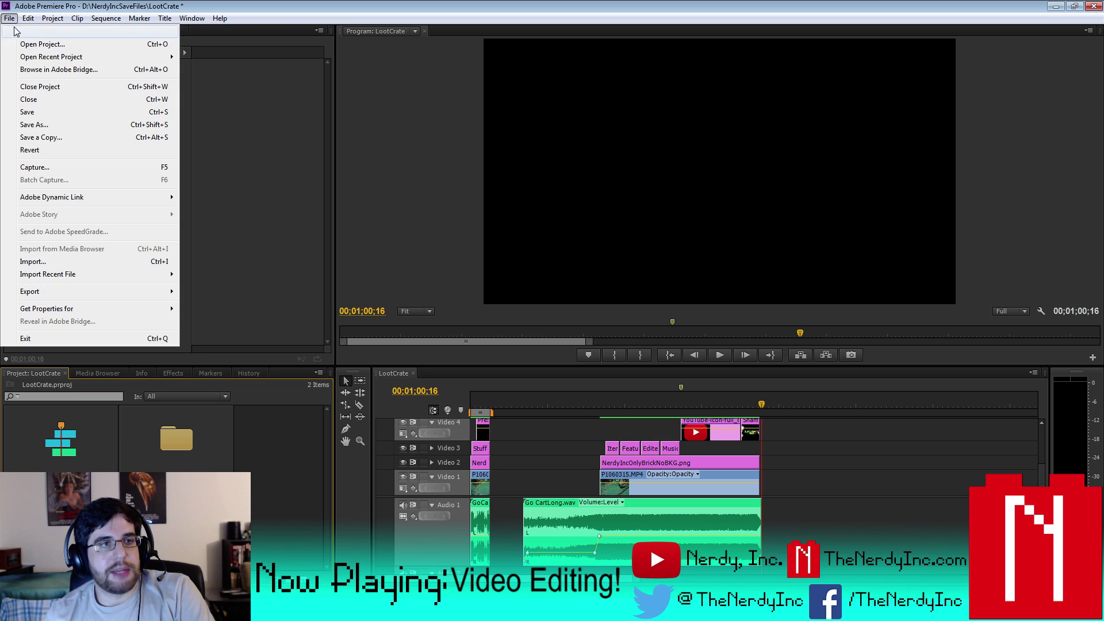
left_click(32, 112)
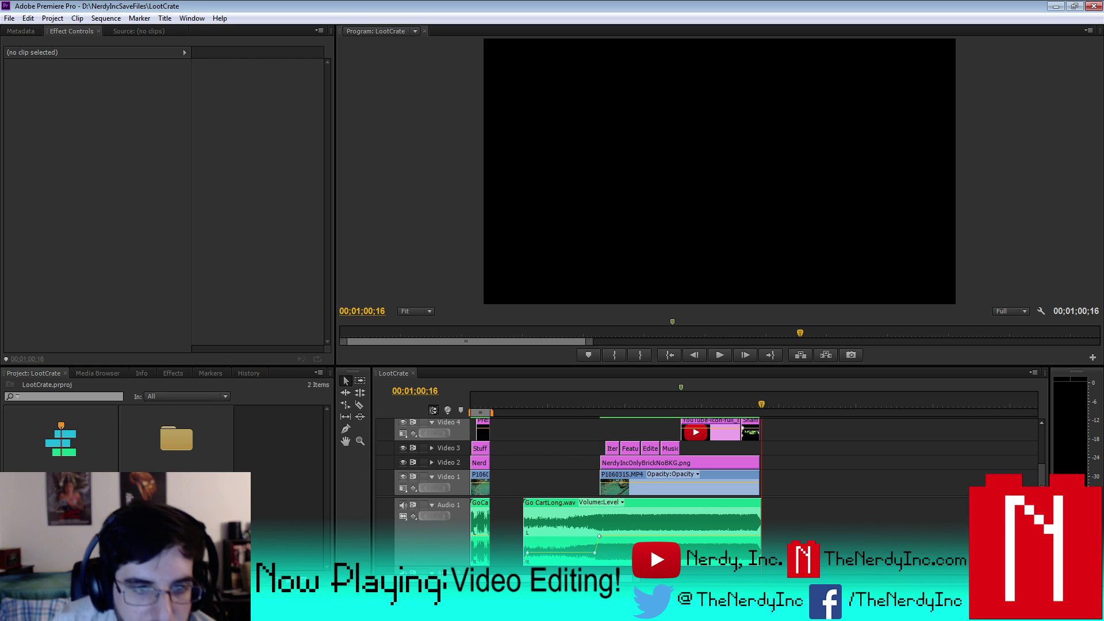
- Move the Inc., Nerdy, and by intro titles up one video track
scroll(489, 448, "up", 2)
left_click(484, 405)
key("=")
key("=")
key("=")
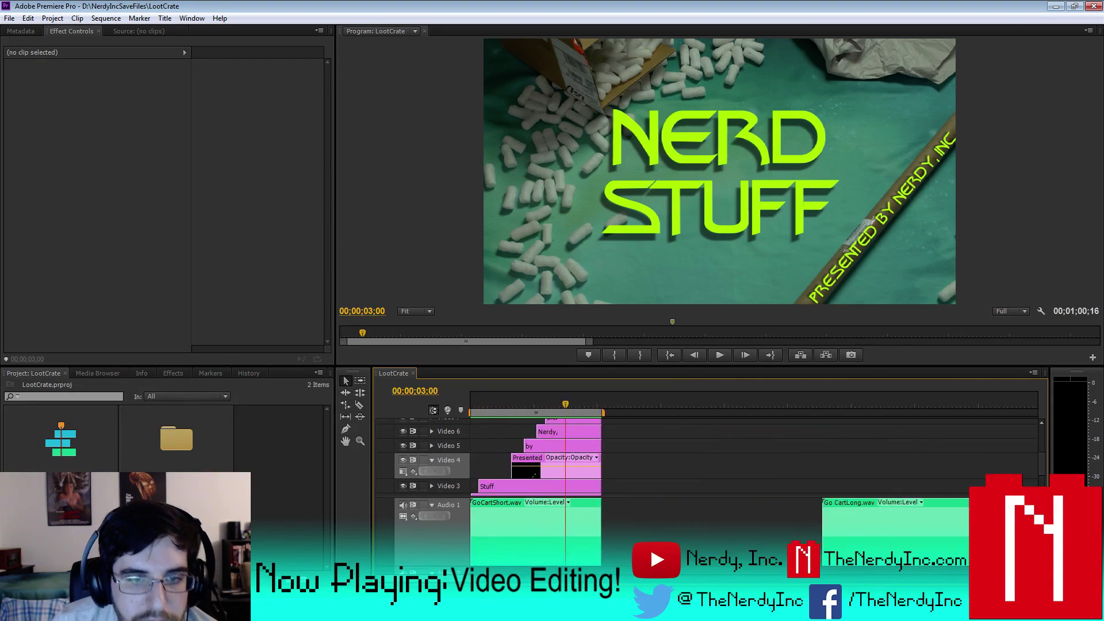
scroll(1039, 457, "up", 4)
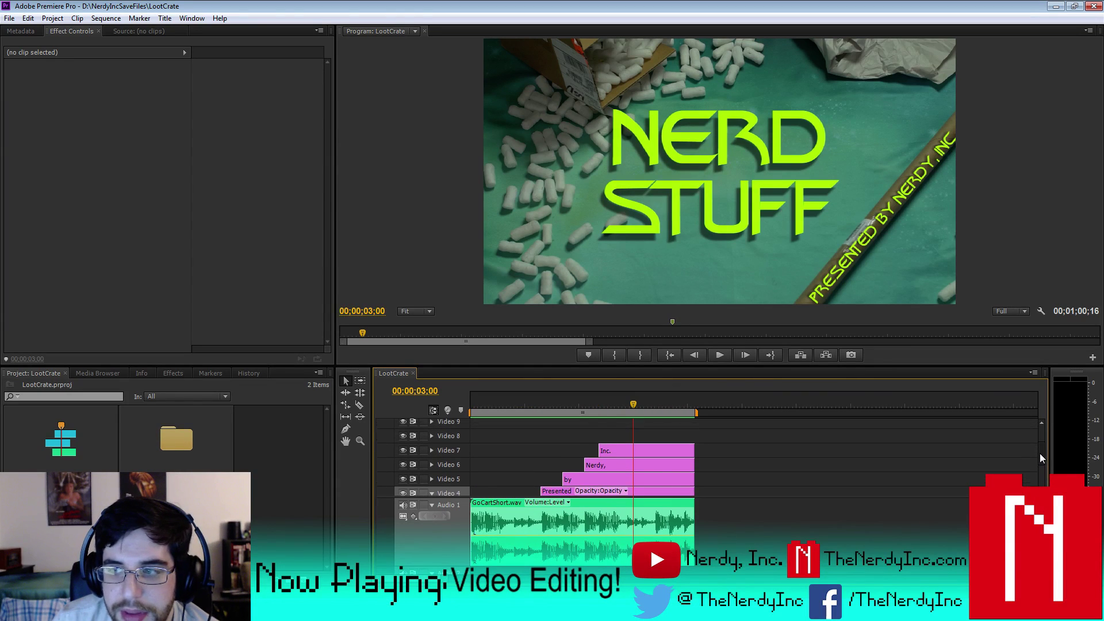
scroll(1040, 456, "down", 1)
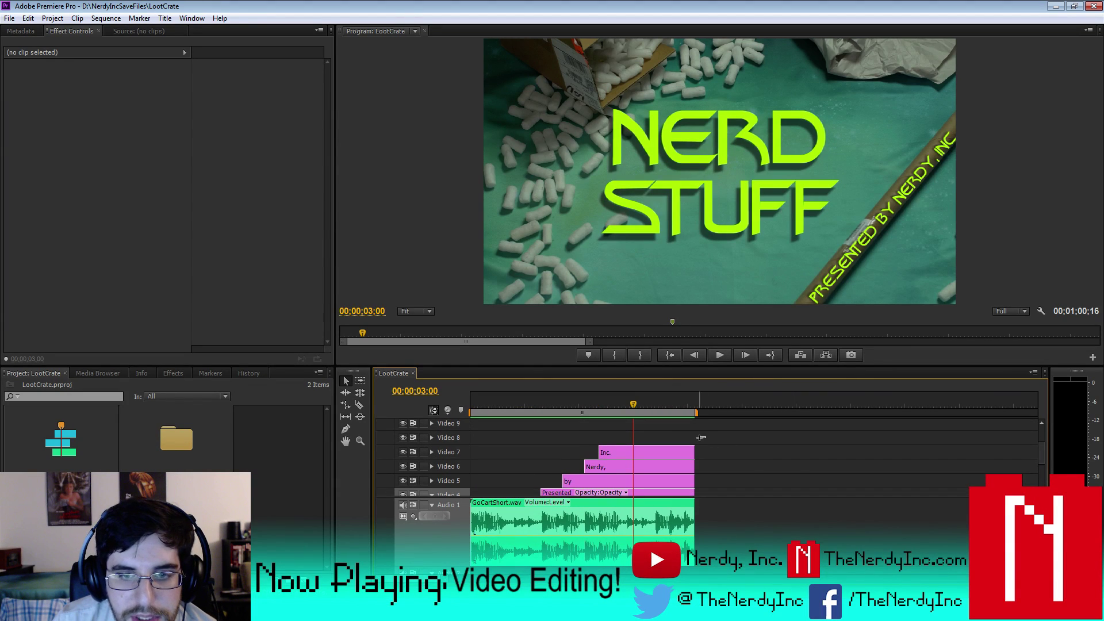
left_click_drag(700, 437, 586, 485)
left_click_drag(647, 470, 634, 456)
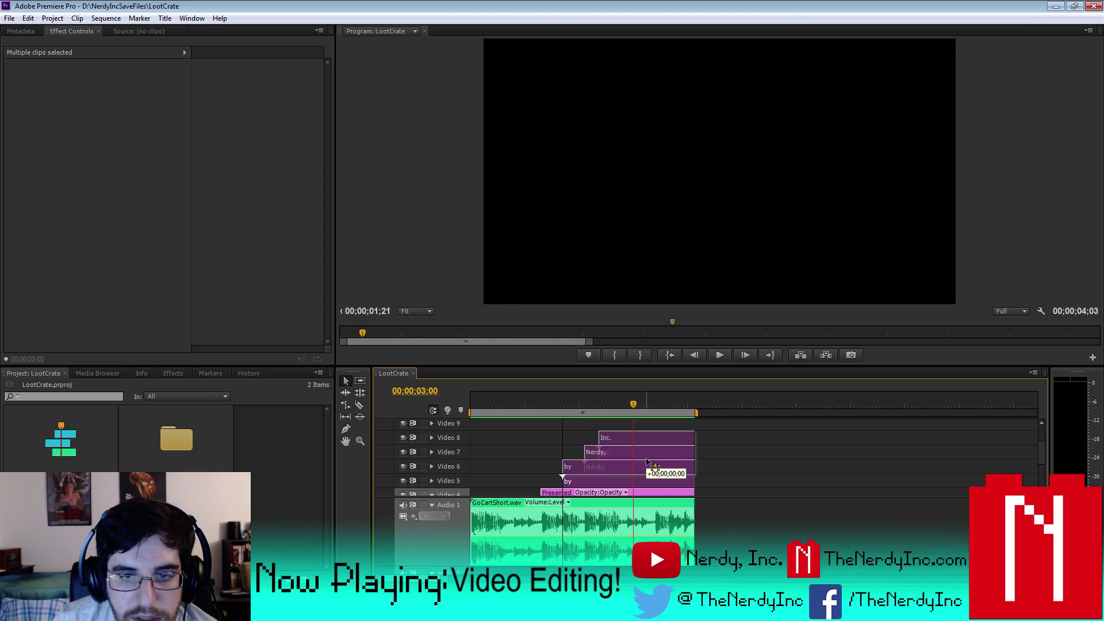
left_click(1037, 452)
- Move the Presented and Stuff titles up a track and save the LootCrate project
scroll(1043, 461, "down", 5)
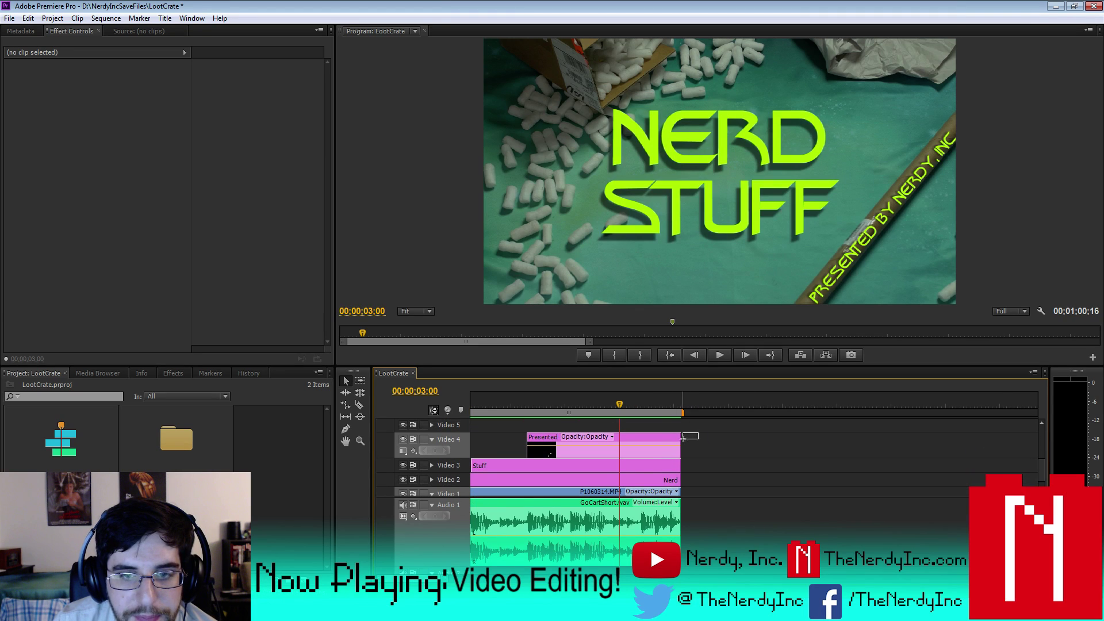
left_click_drag(682, 438, 646, 426)
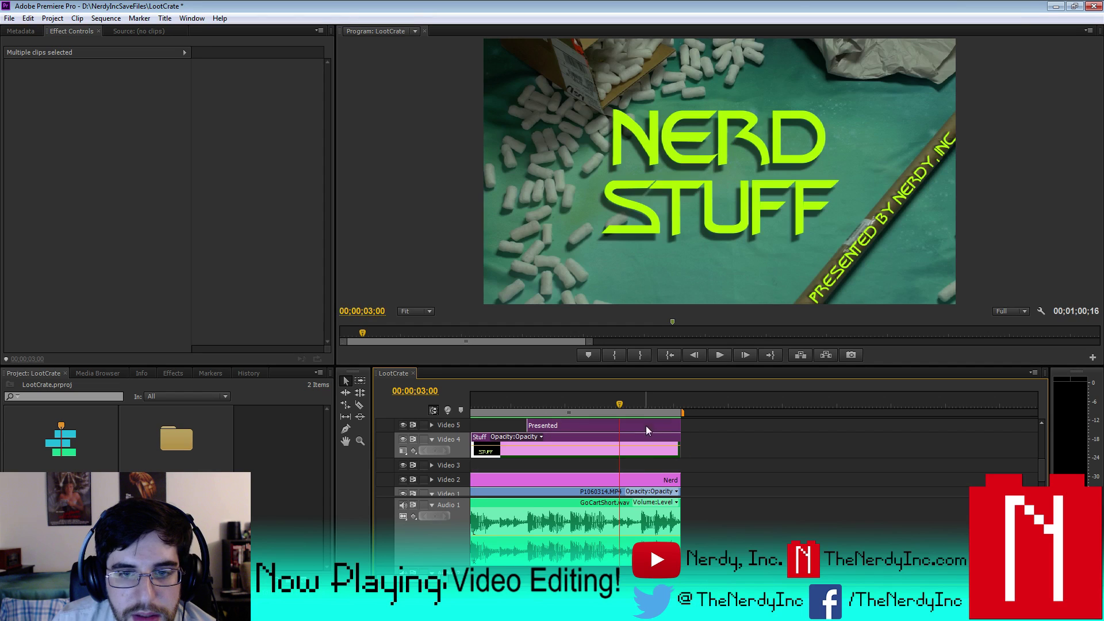
scroll(753, 477, "right", 10)
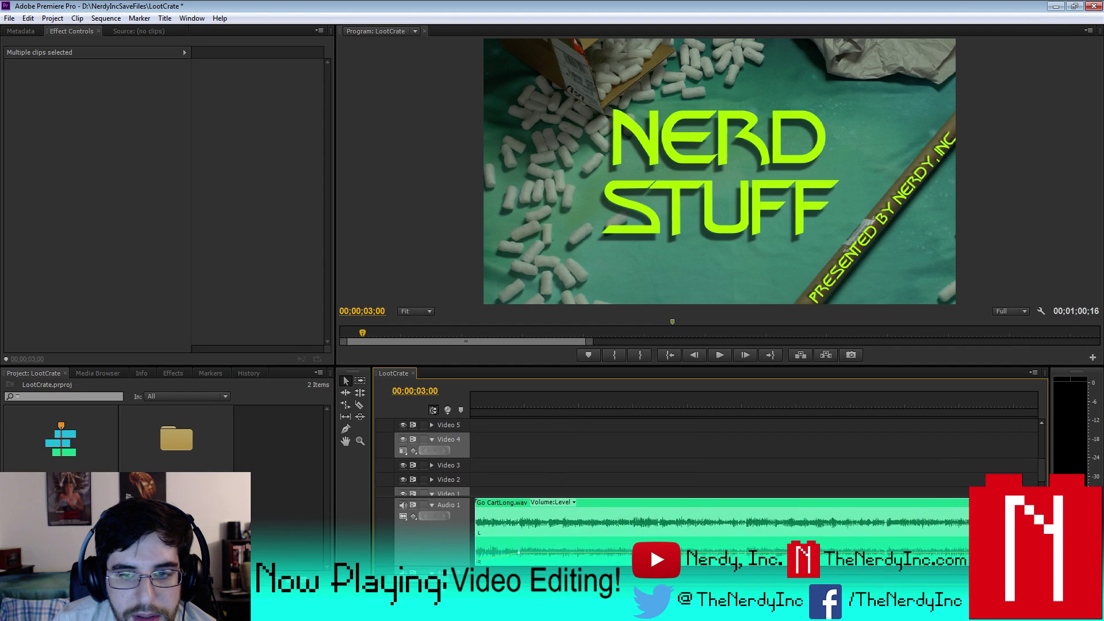
scroll(753, 478, "right", 5)
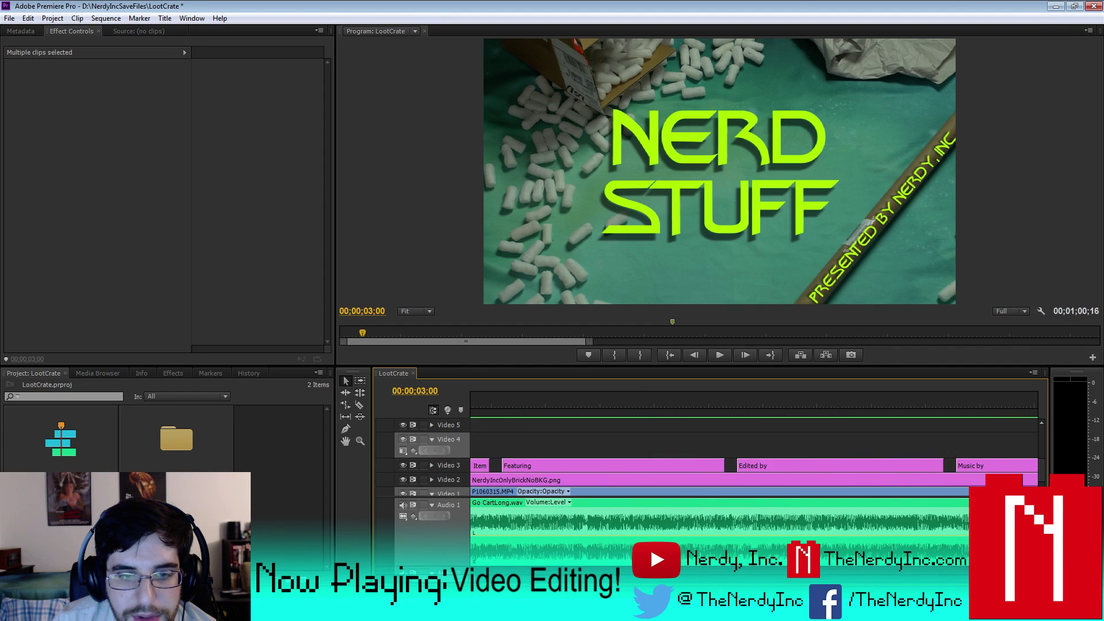
scroll(675, 461, "down", 6)
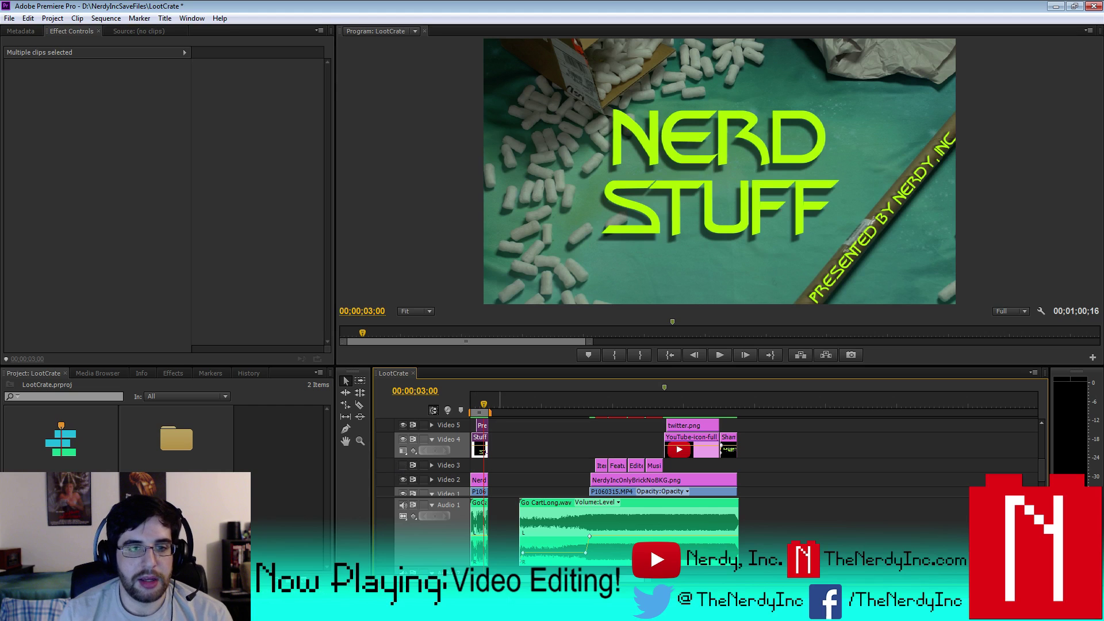
left_click_drag(1041, 483, 1041, 443)
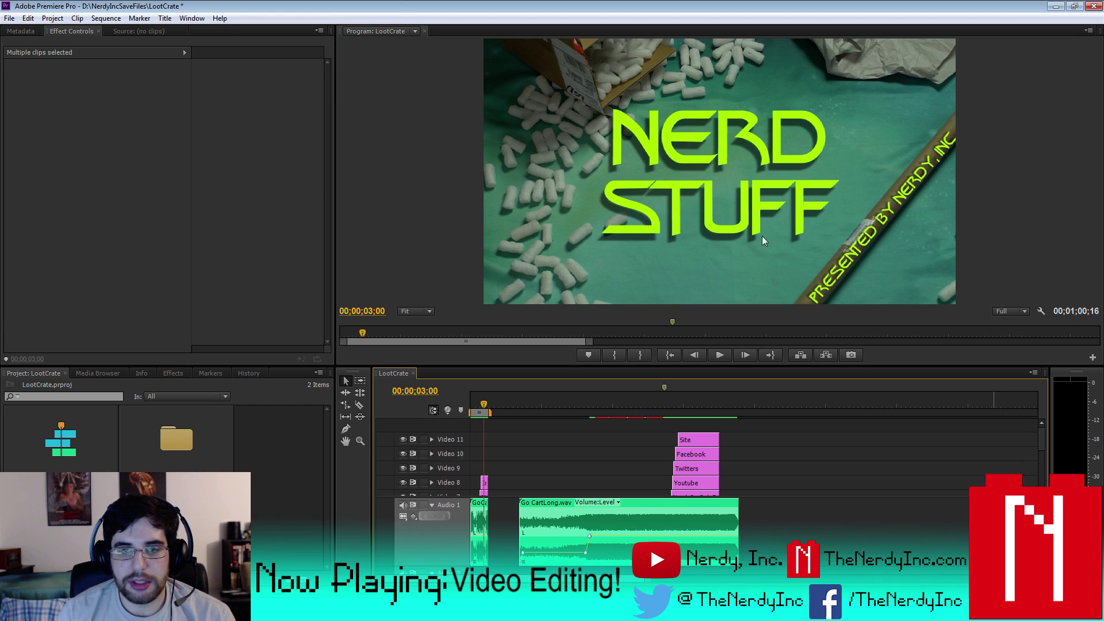
left_click(9, 18)
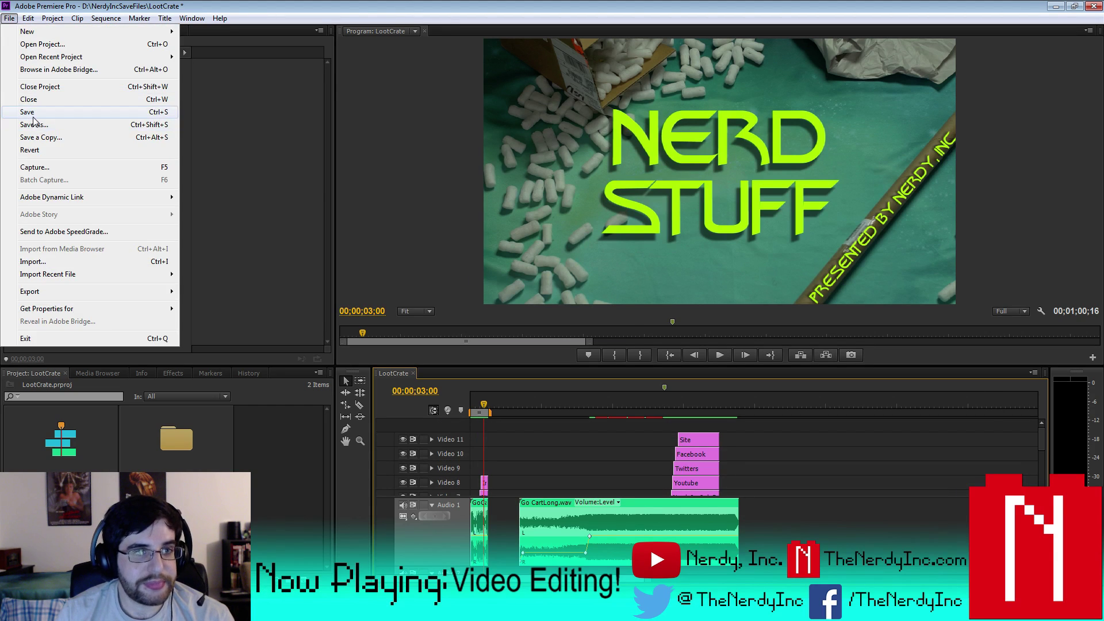
left_click(32, 113)
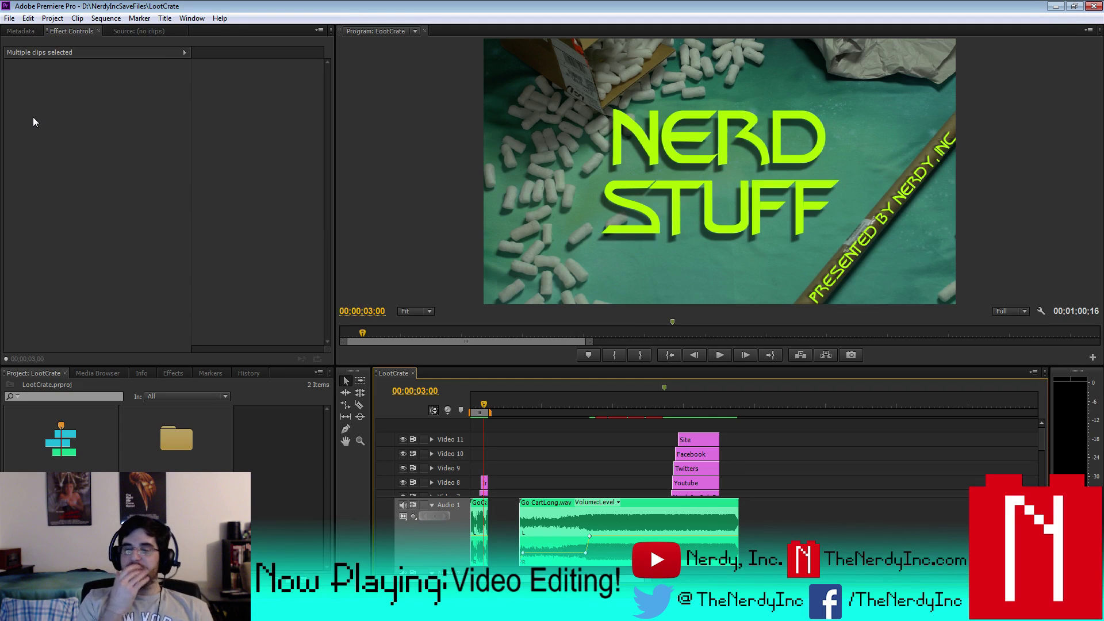